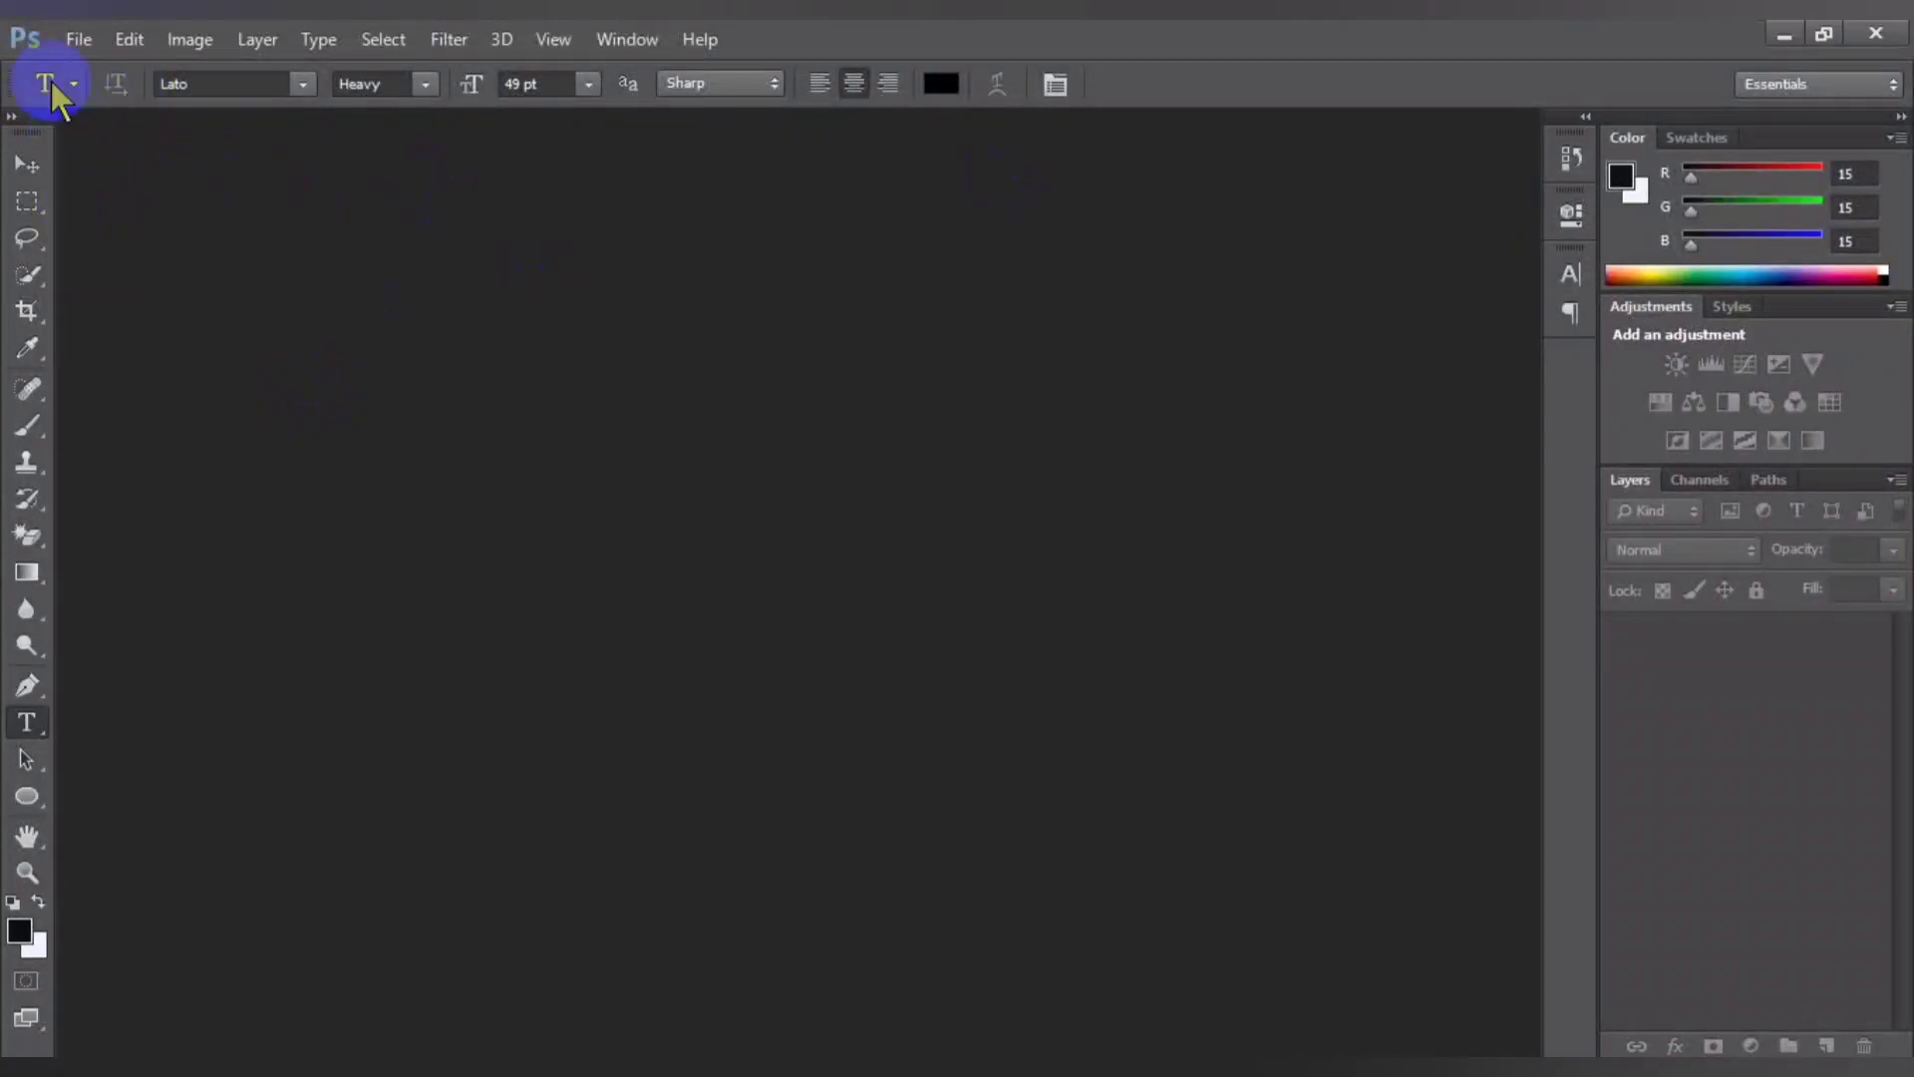
Step: Create a new white A4 document (210 × 297 mm, 300 ppi) from the International Paper preset
click(78, 40)
click(90, 80)
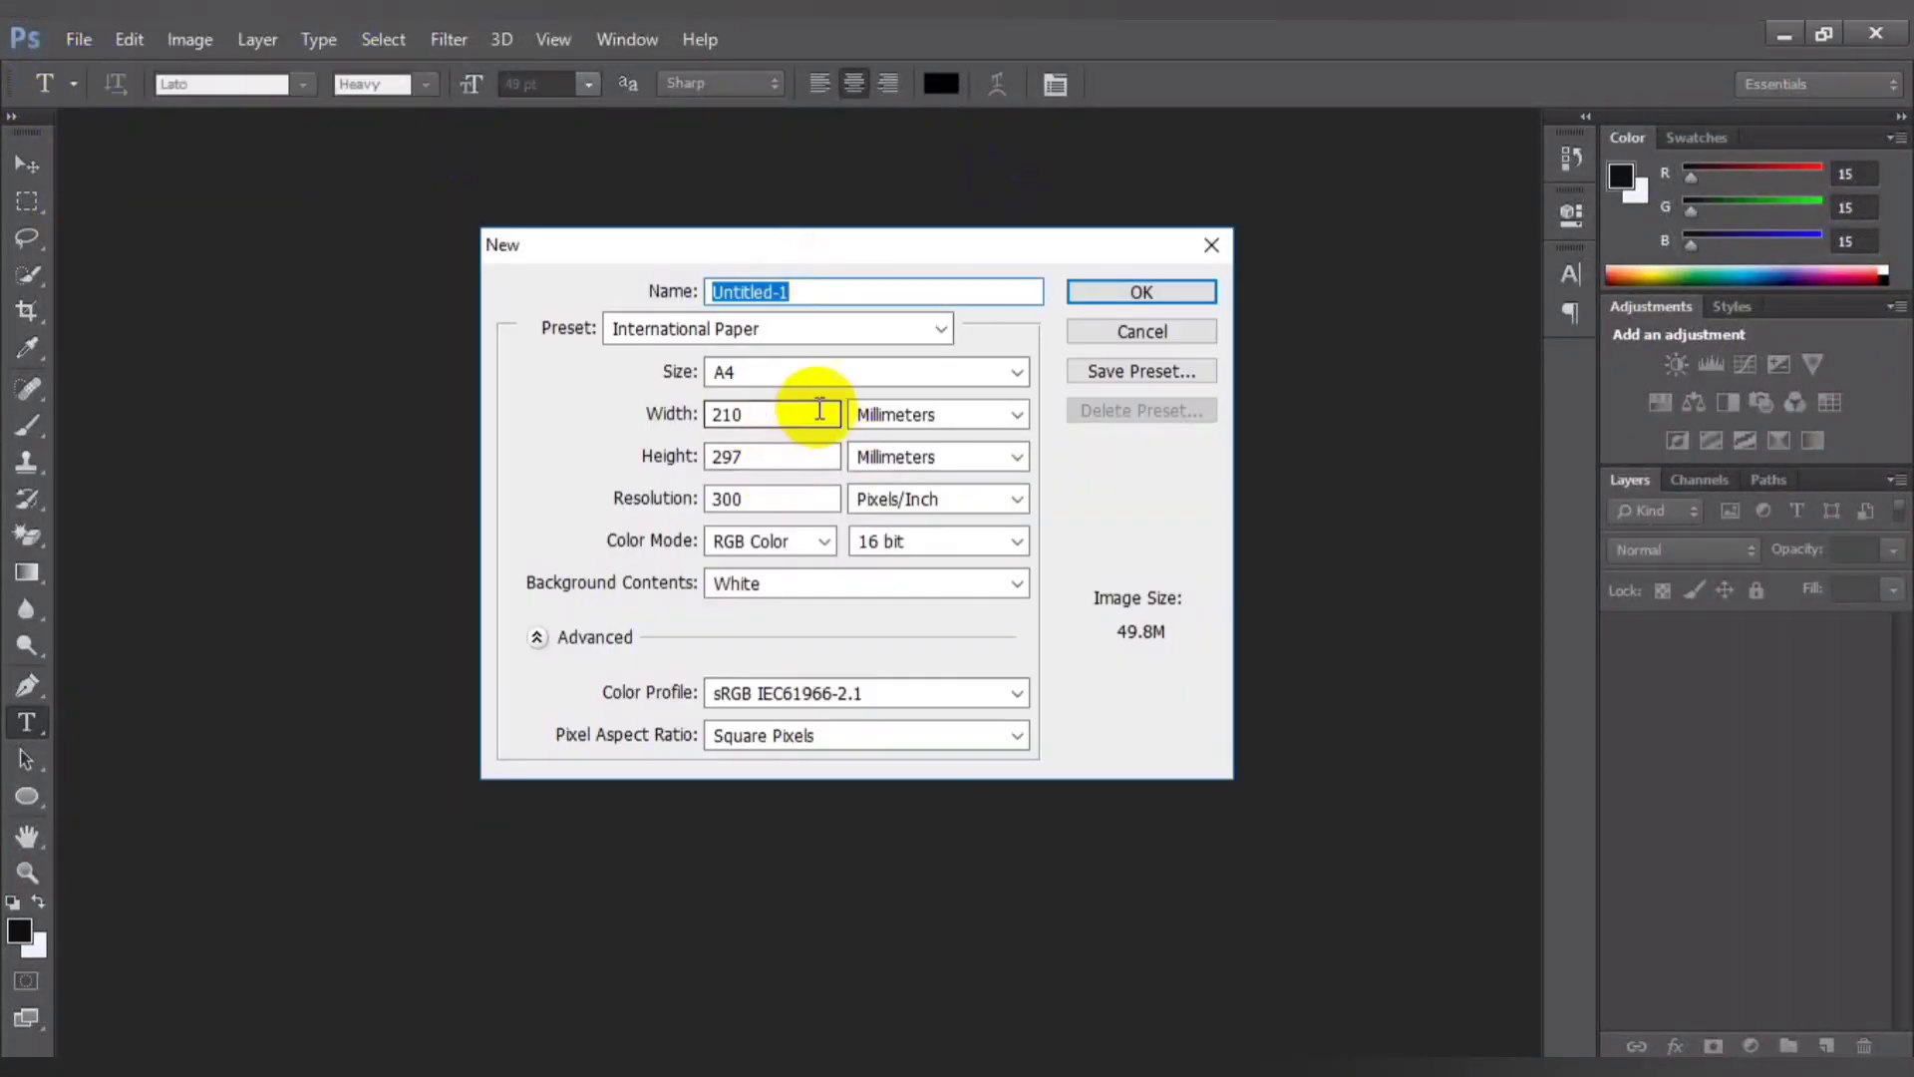
click(784, 330)
click(733, 494)
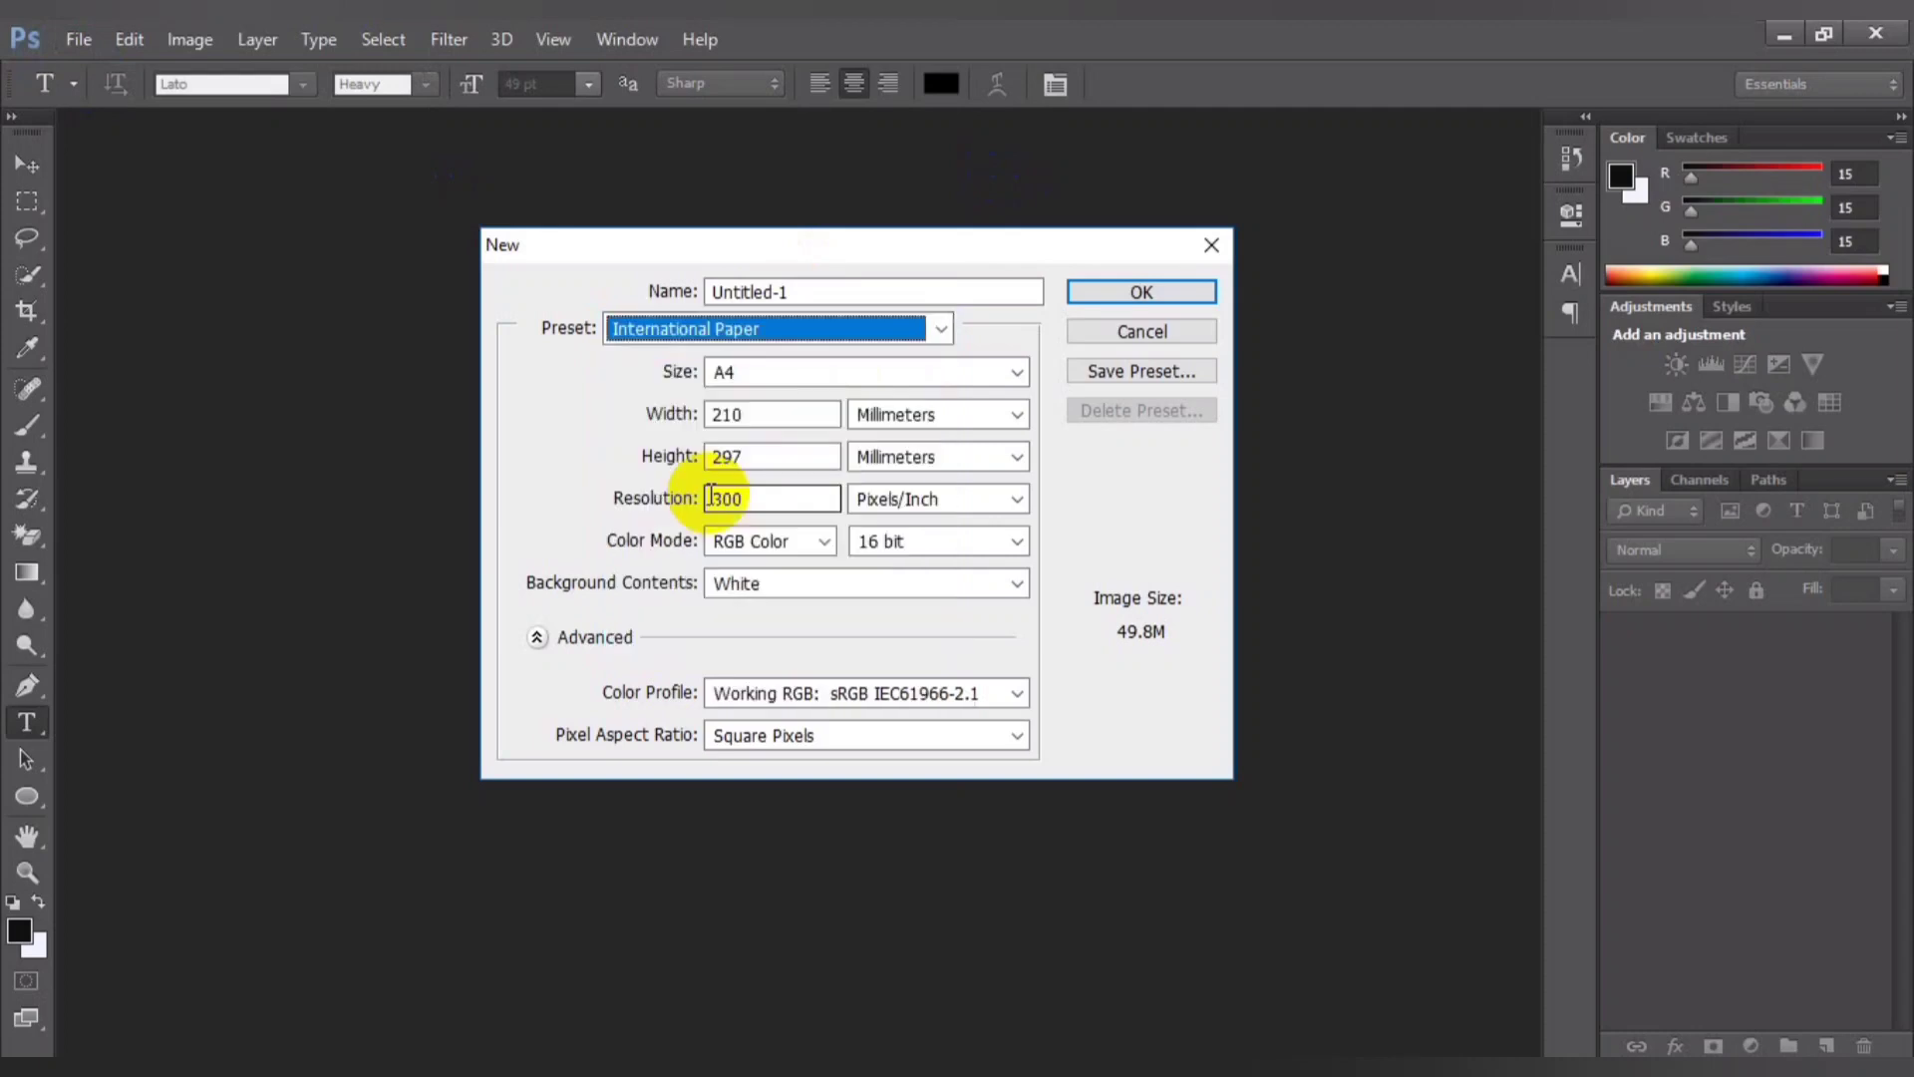
click(1112, 291)
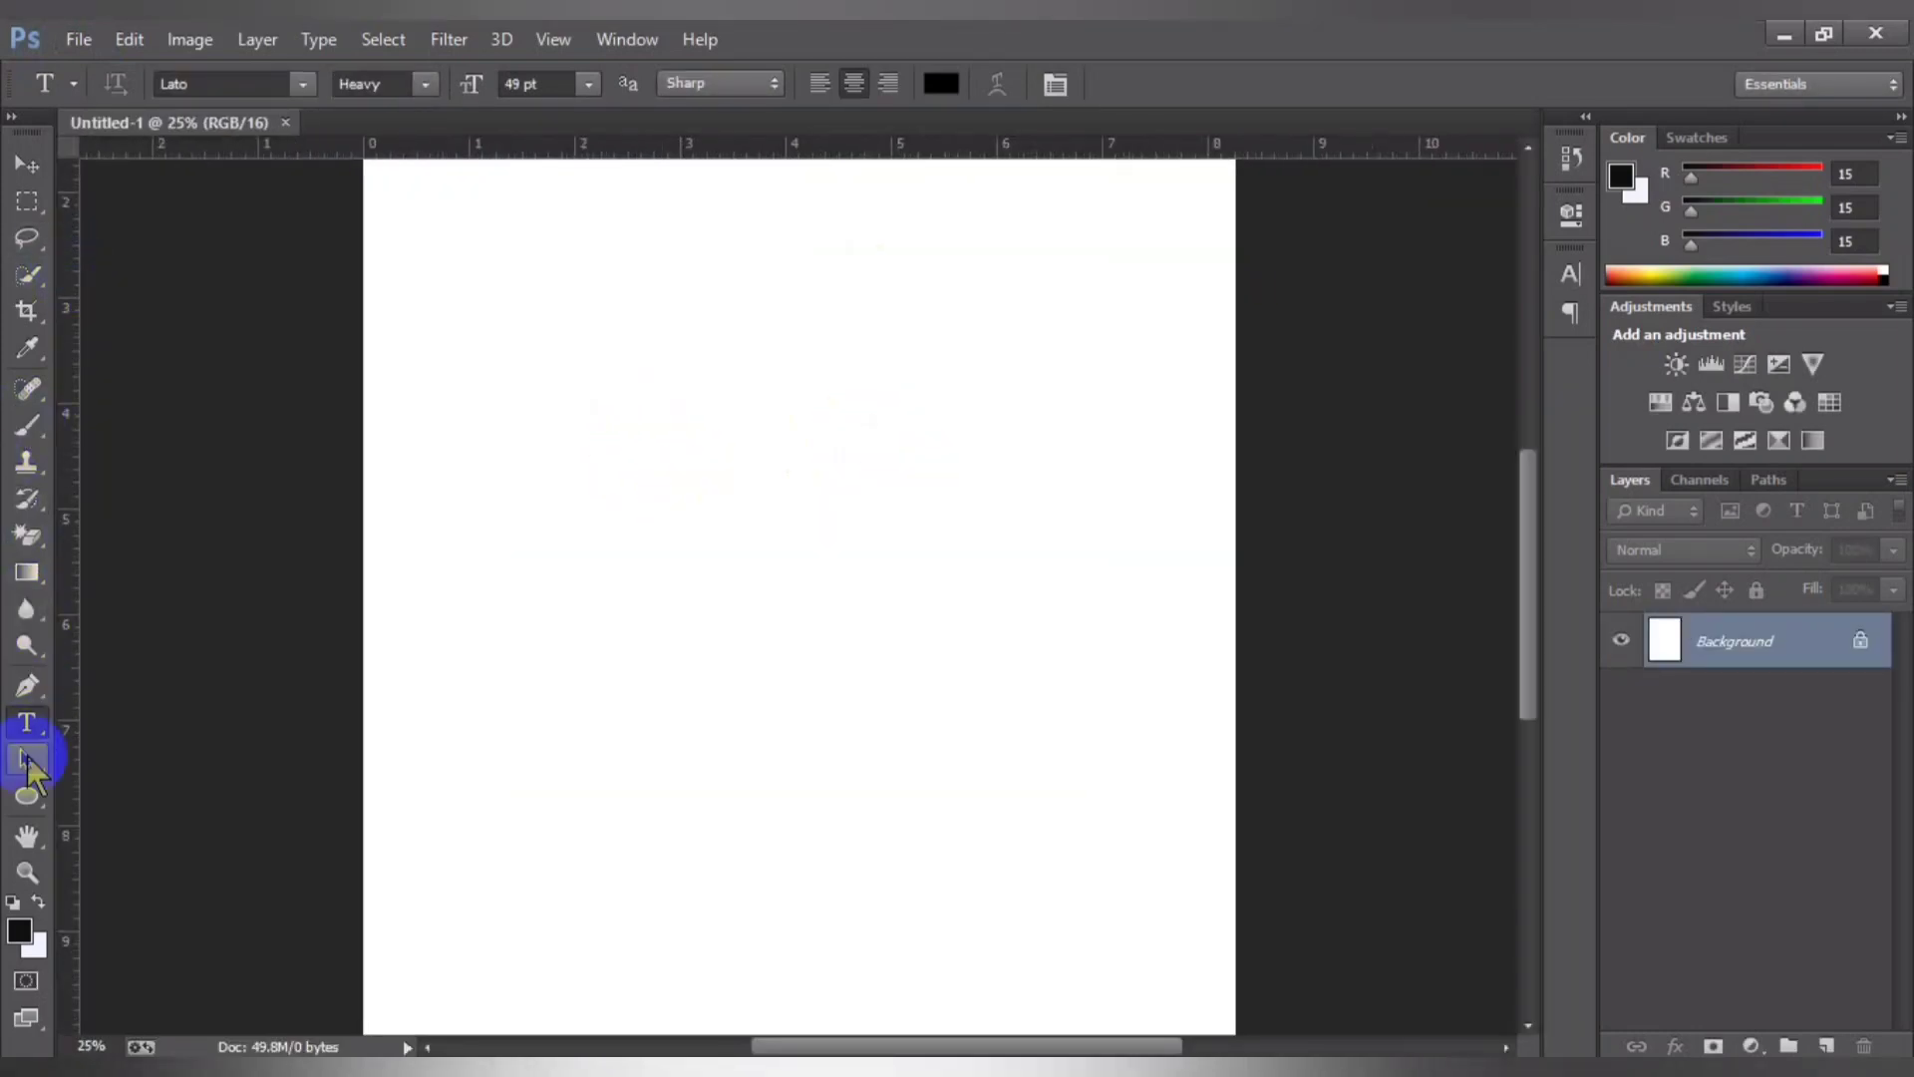
Step: Draw a circle in the upper middle of the page and fill it yellow
click(26, 795)
drag(635, 369, 1008, 764)
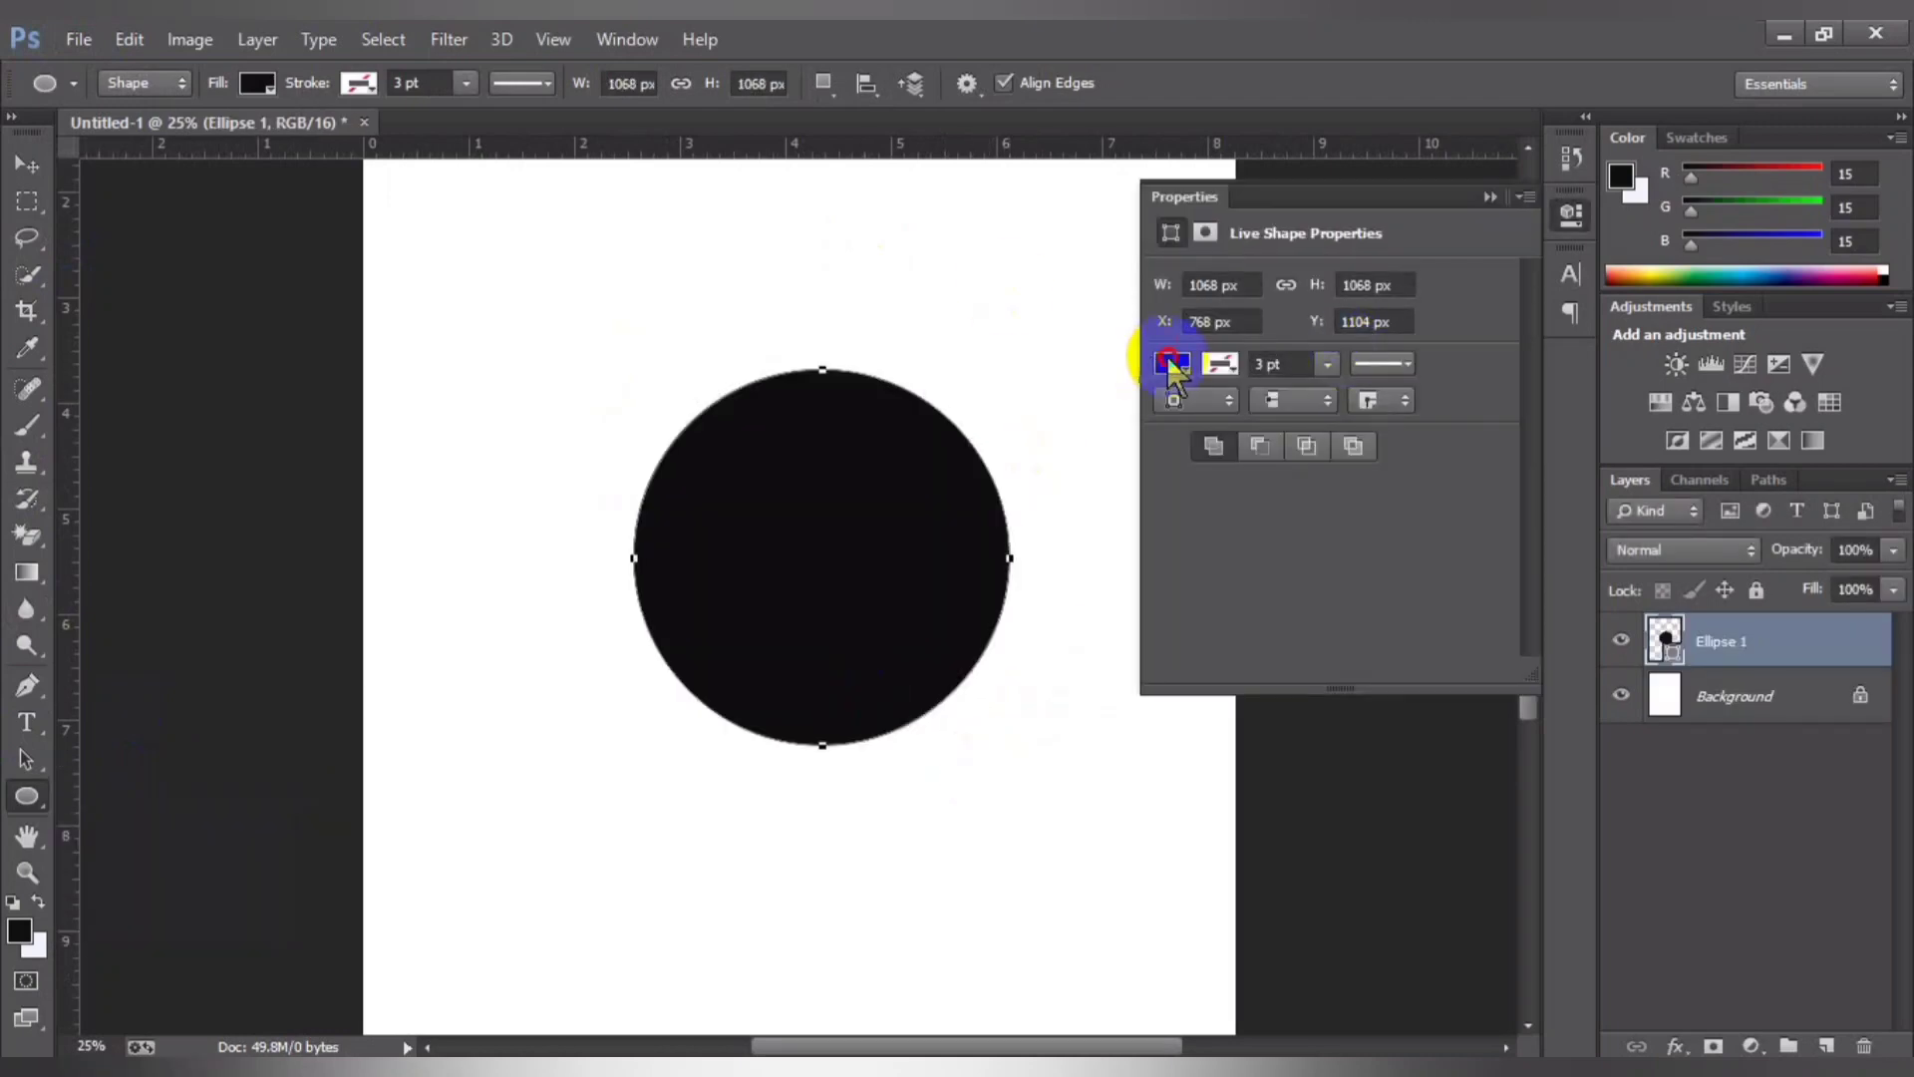
click(1172, 362)
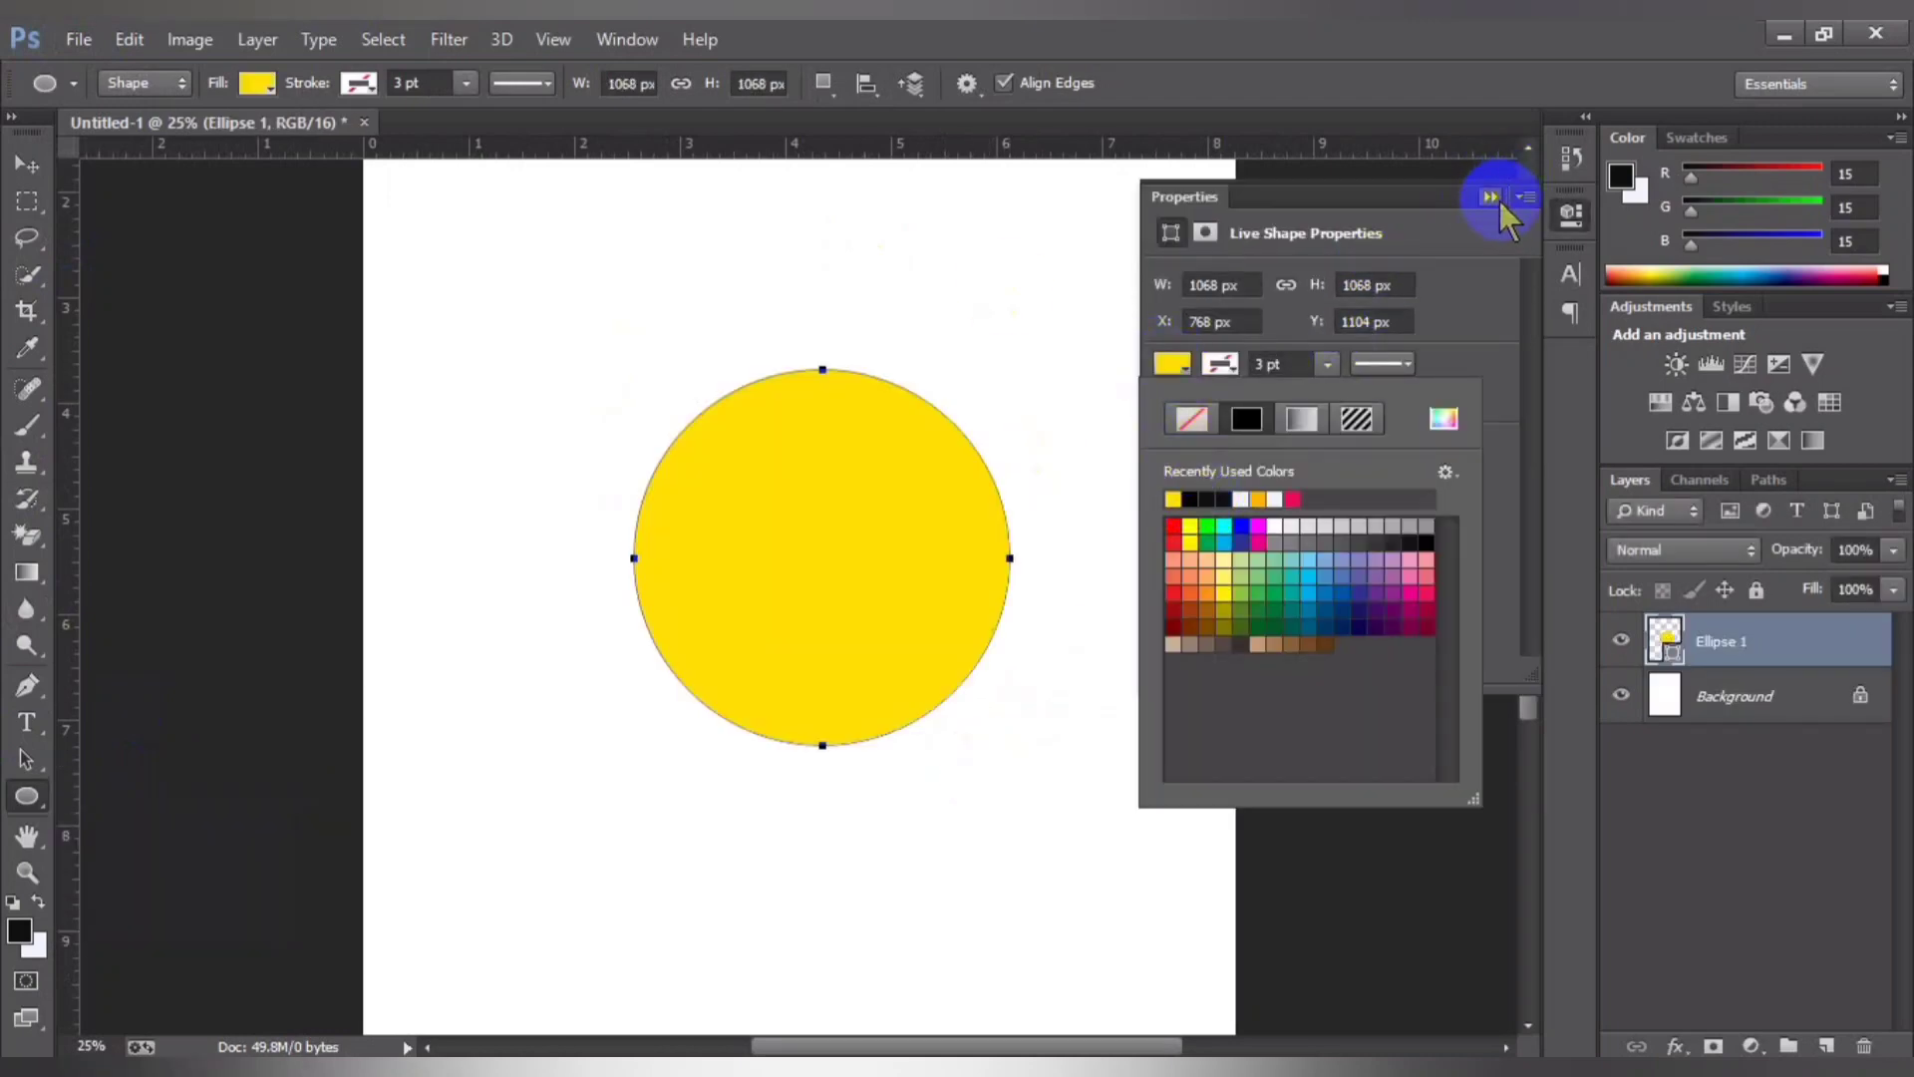
click(1492, 196)
click(27, 166)
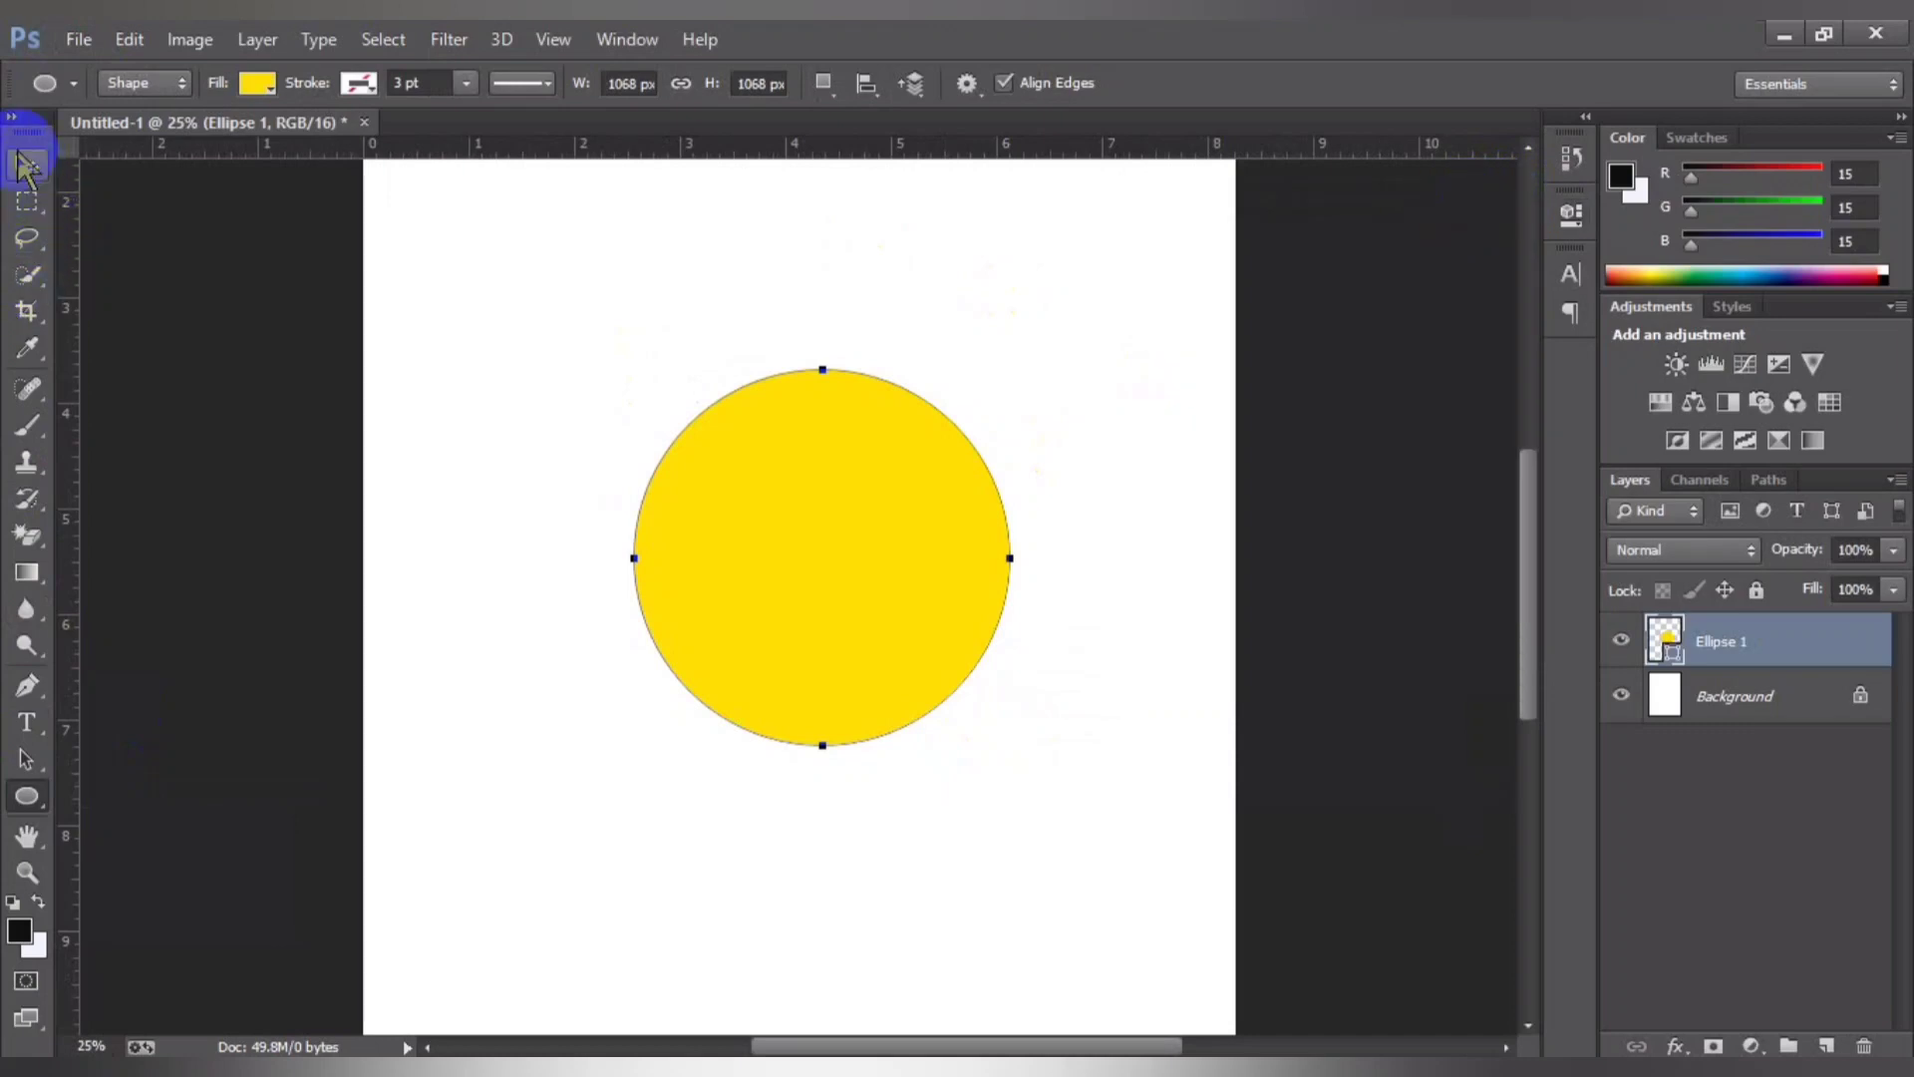
click(27, 165)
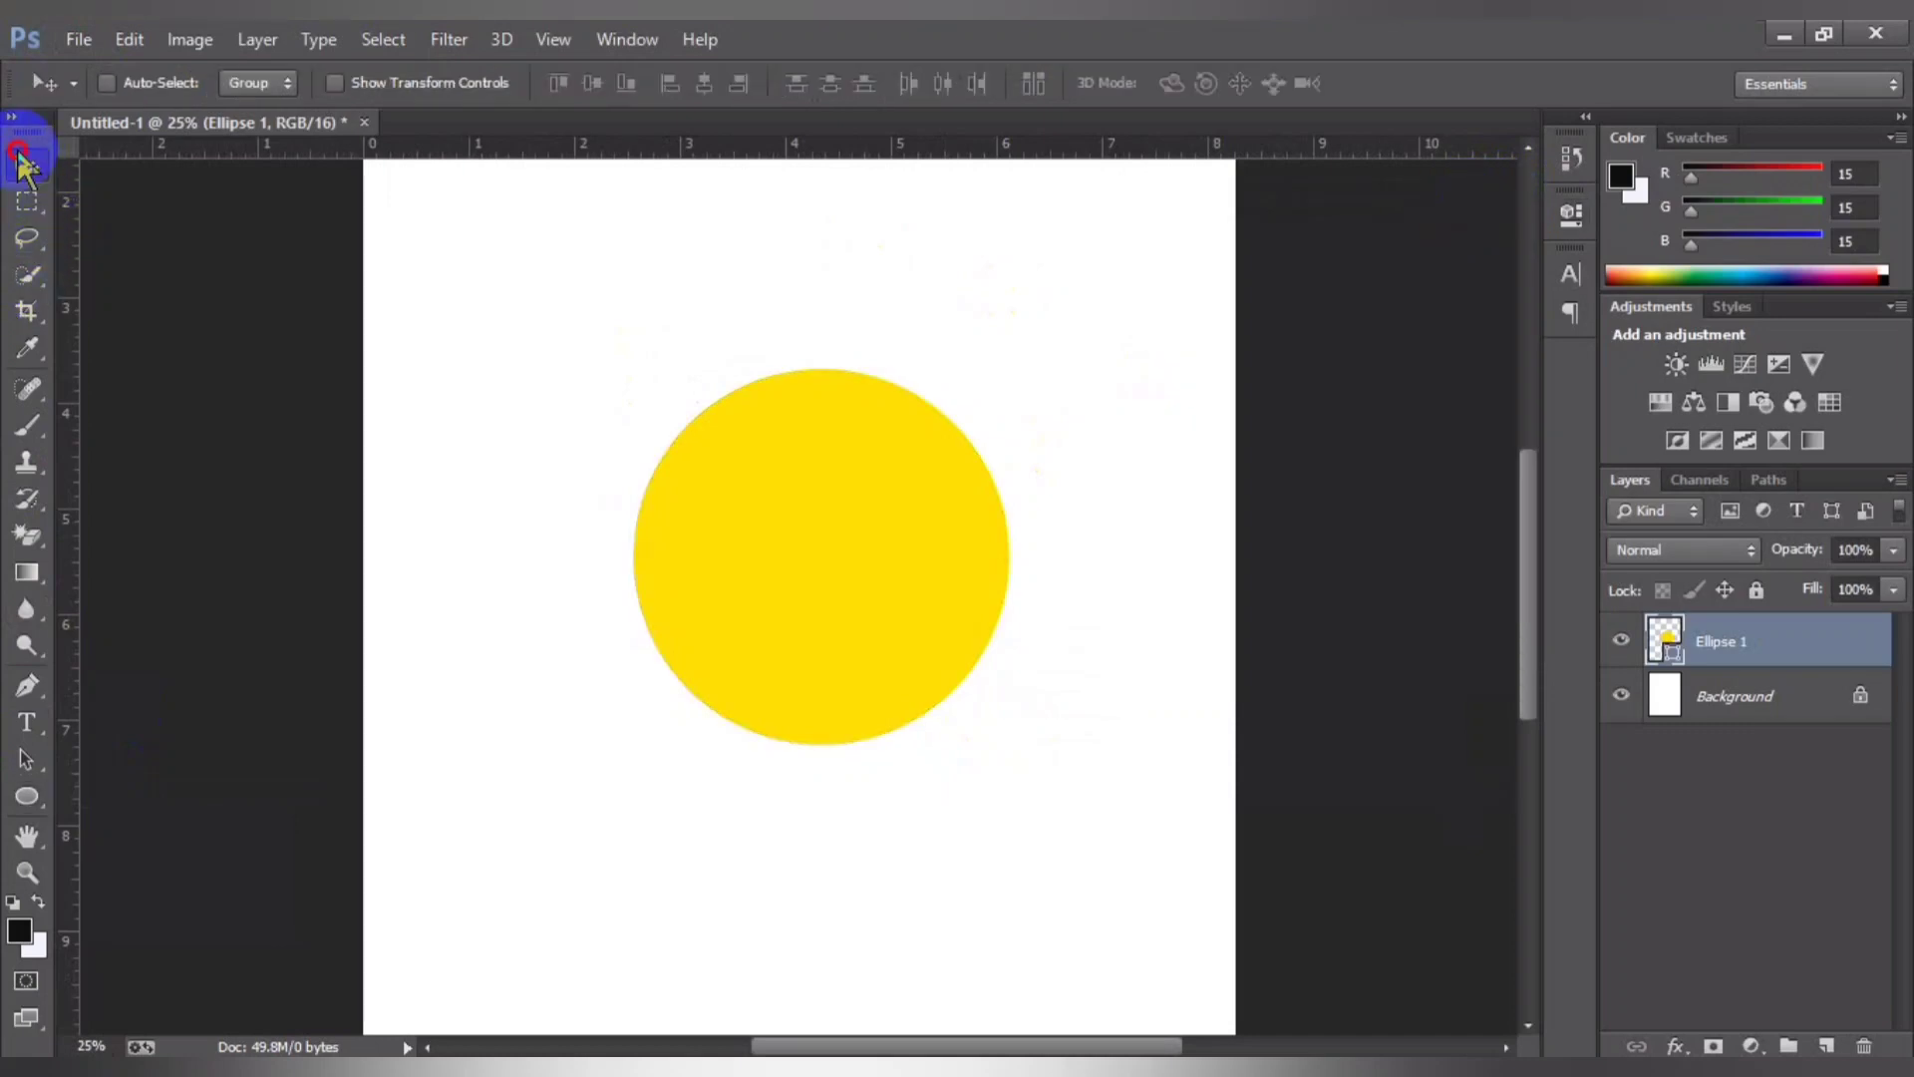
Step: Duplicate the Ellipse 1 layer and hide the original yellow circle
right_click(1722, 649)
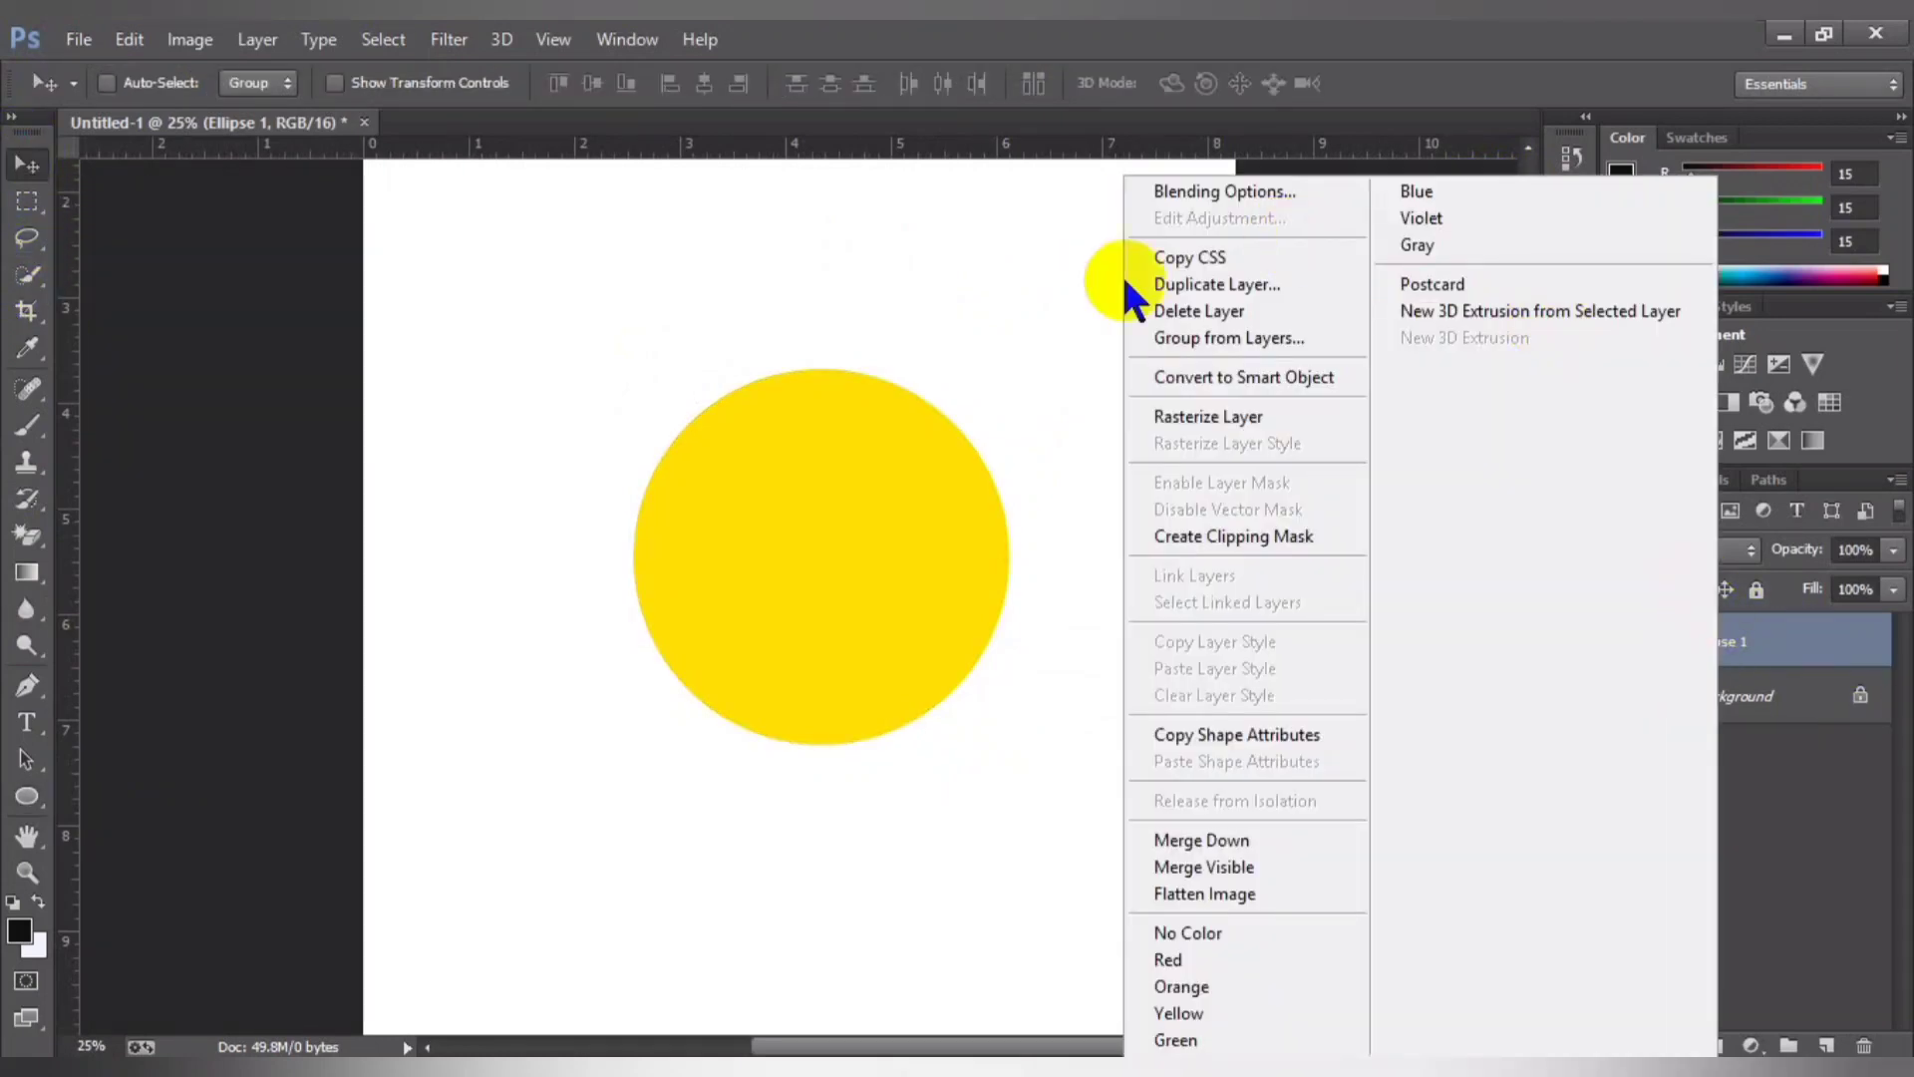
click(1225, 287)
click(1210, 335)
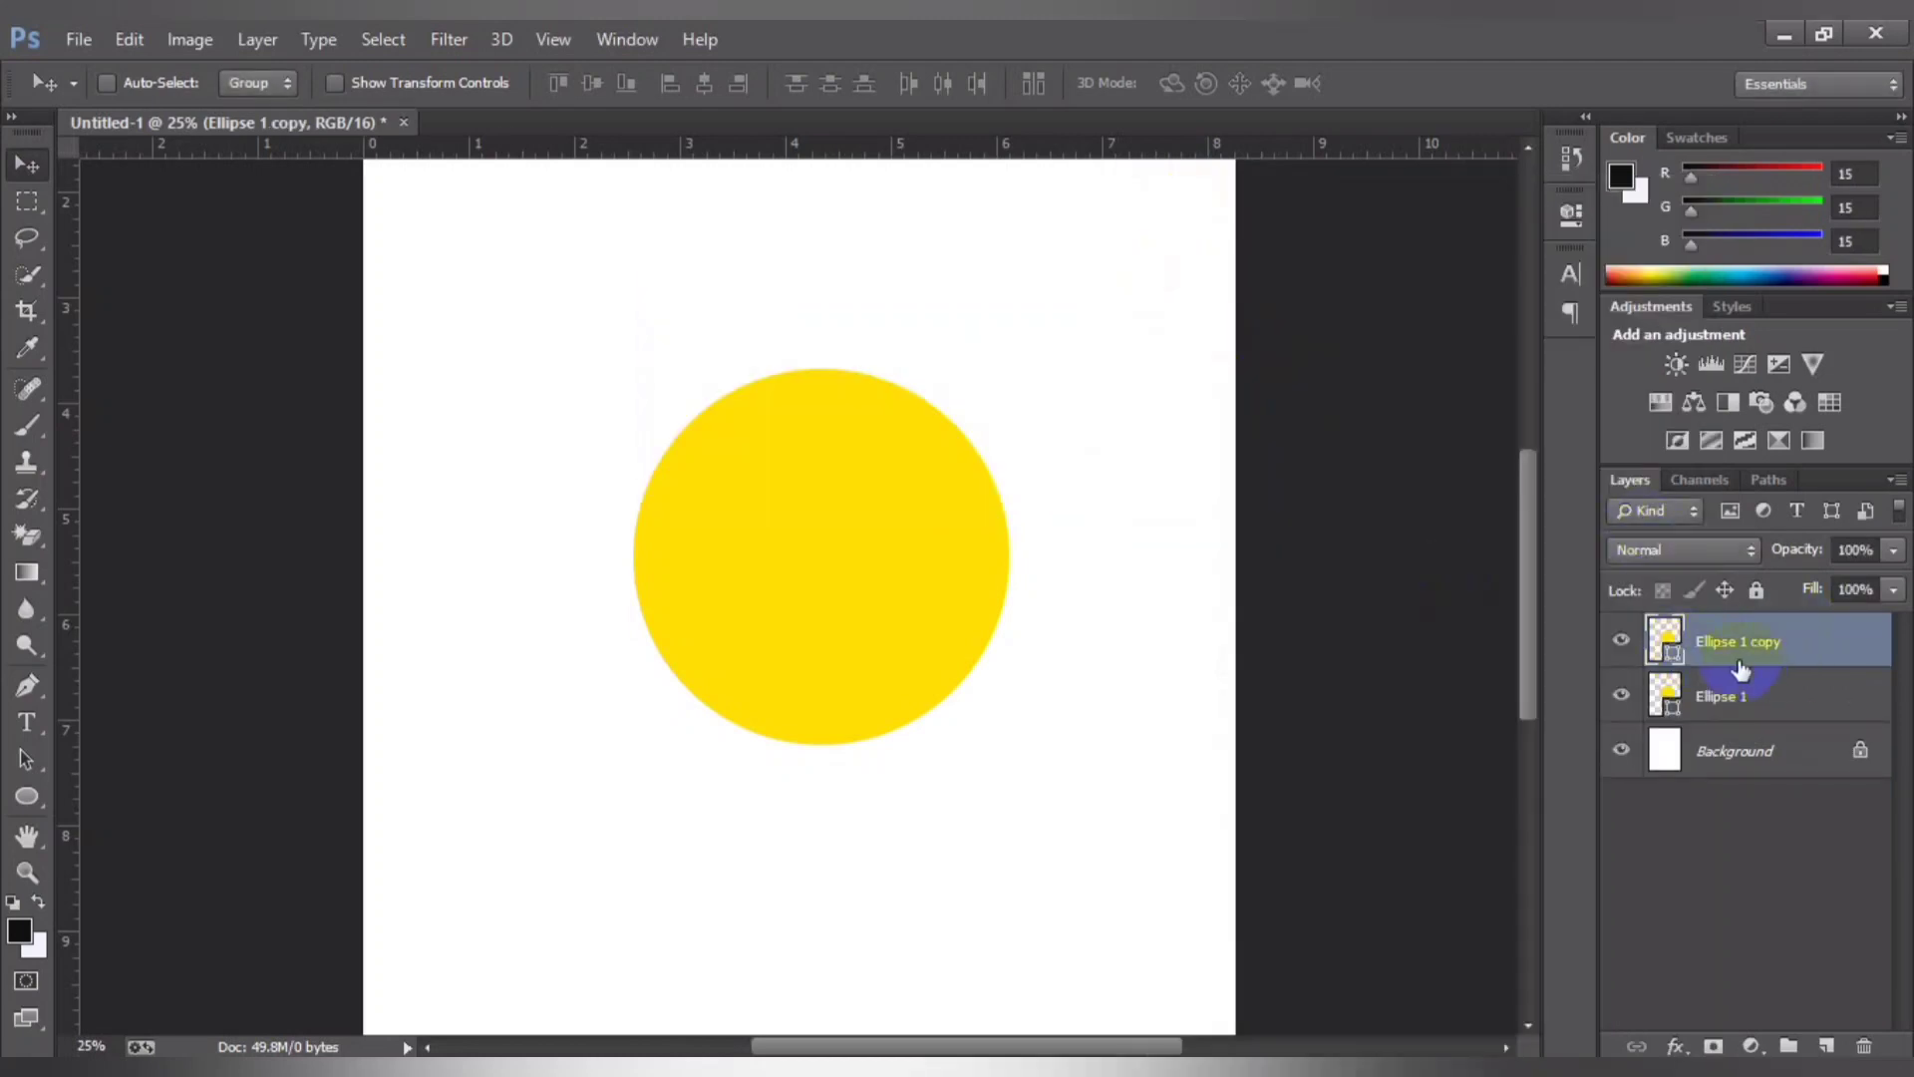
click(1737, 698)
click(1622, 695)
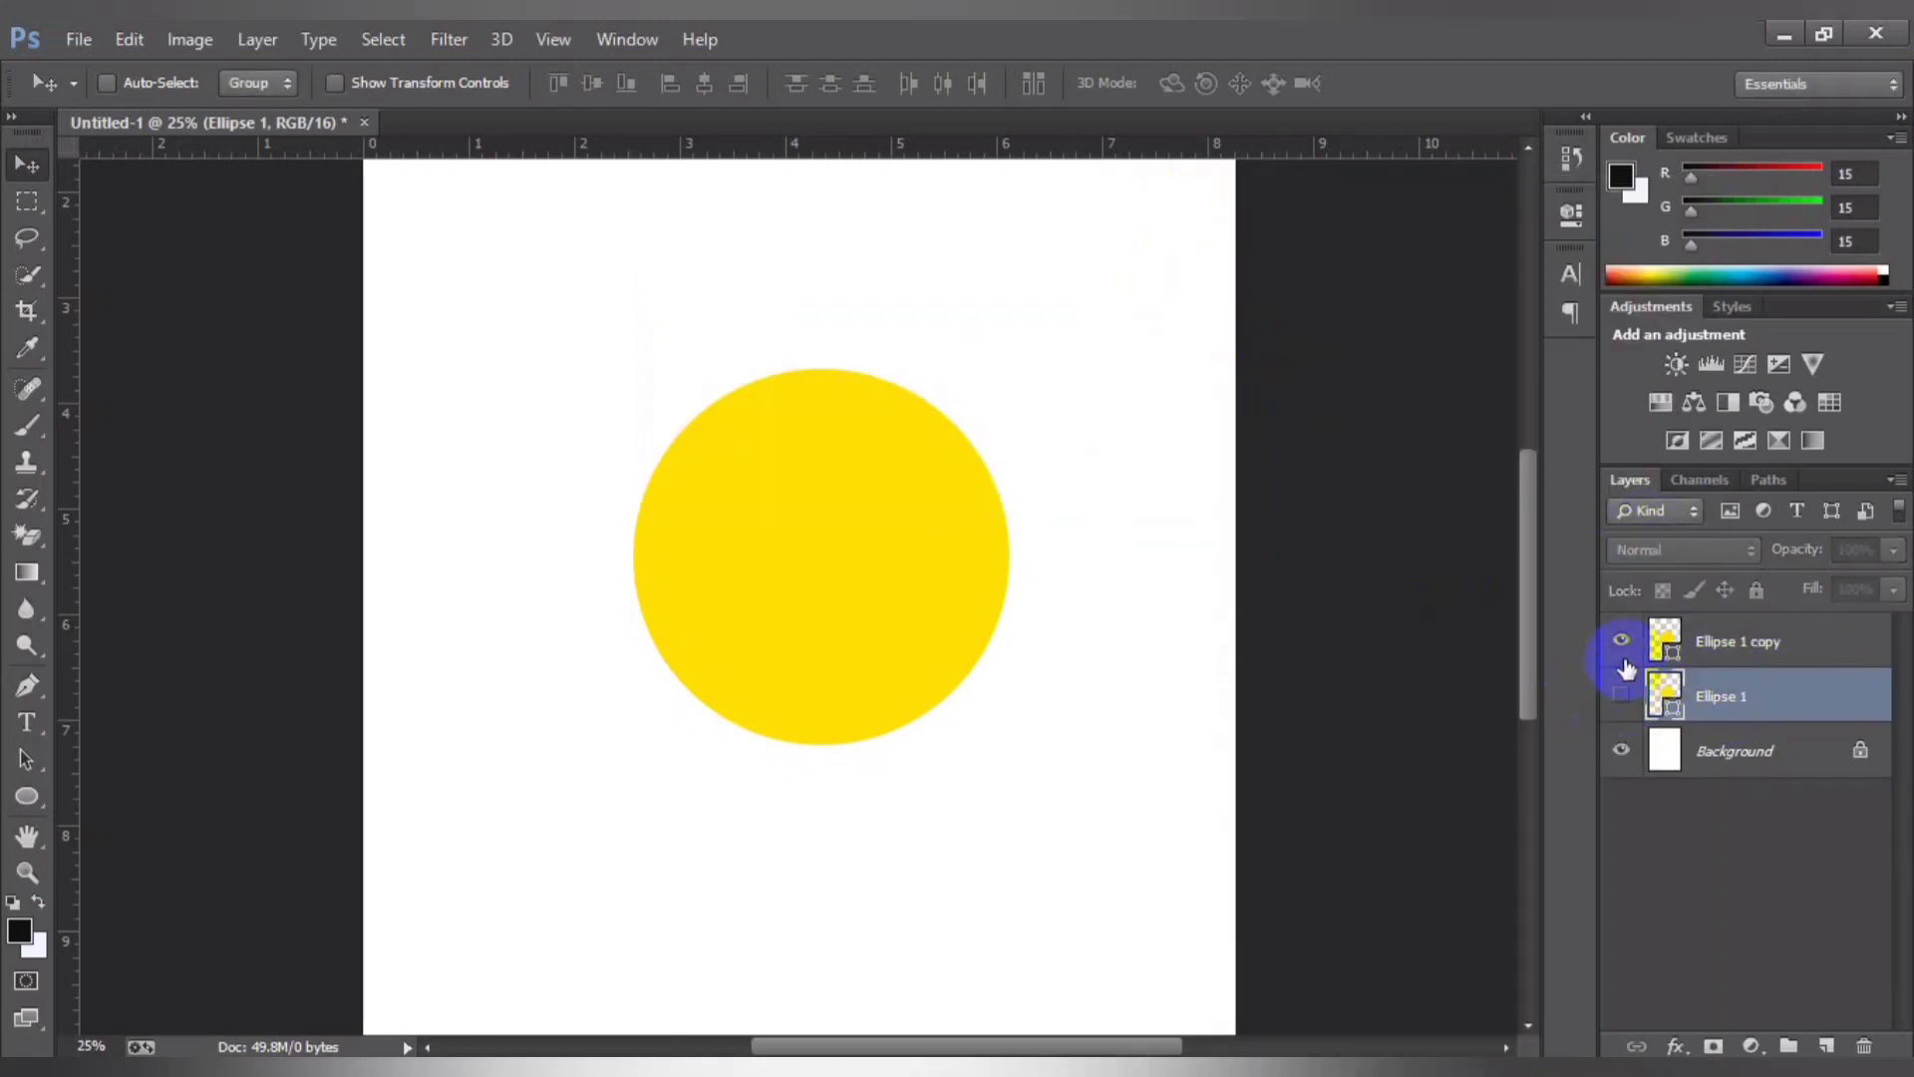
click(1624, 648)
Step: Set the circle copy's fill to No Color, leaving only a thin outline
click(1715, 643)
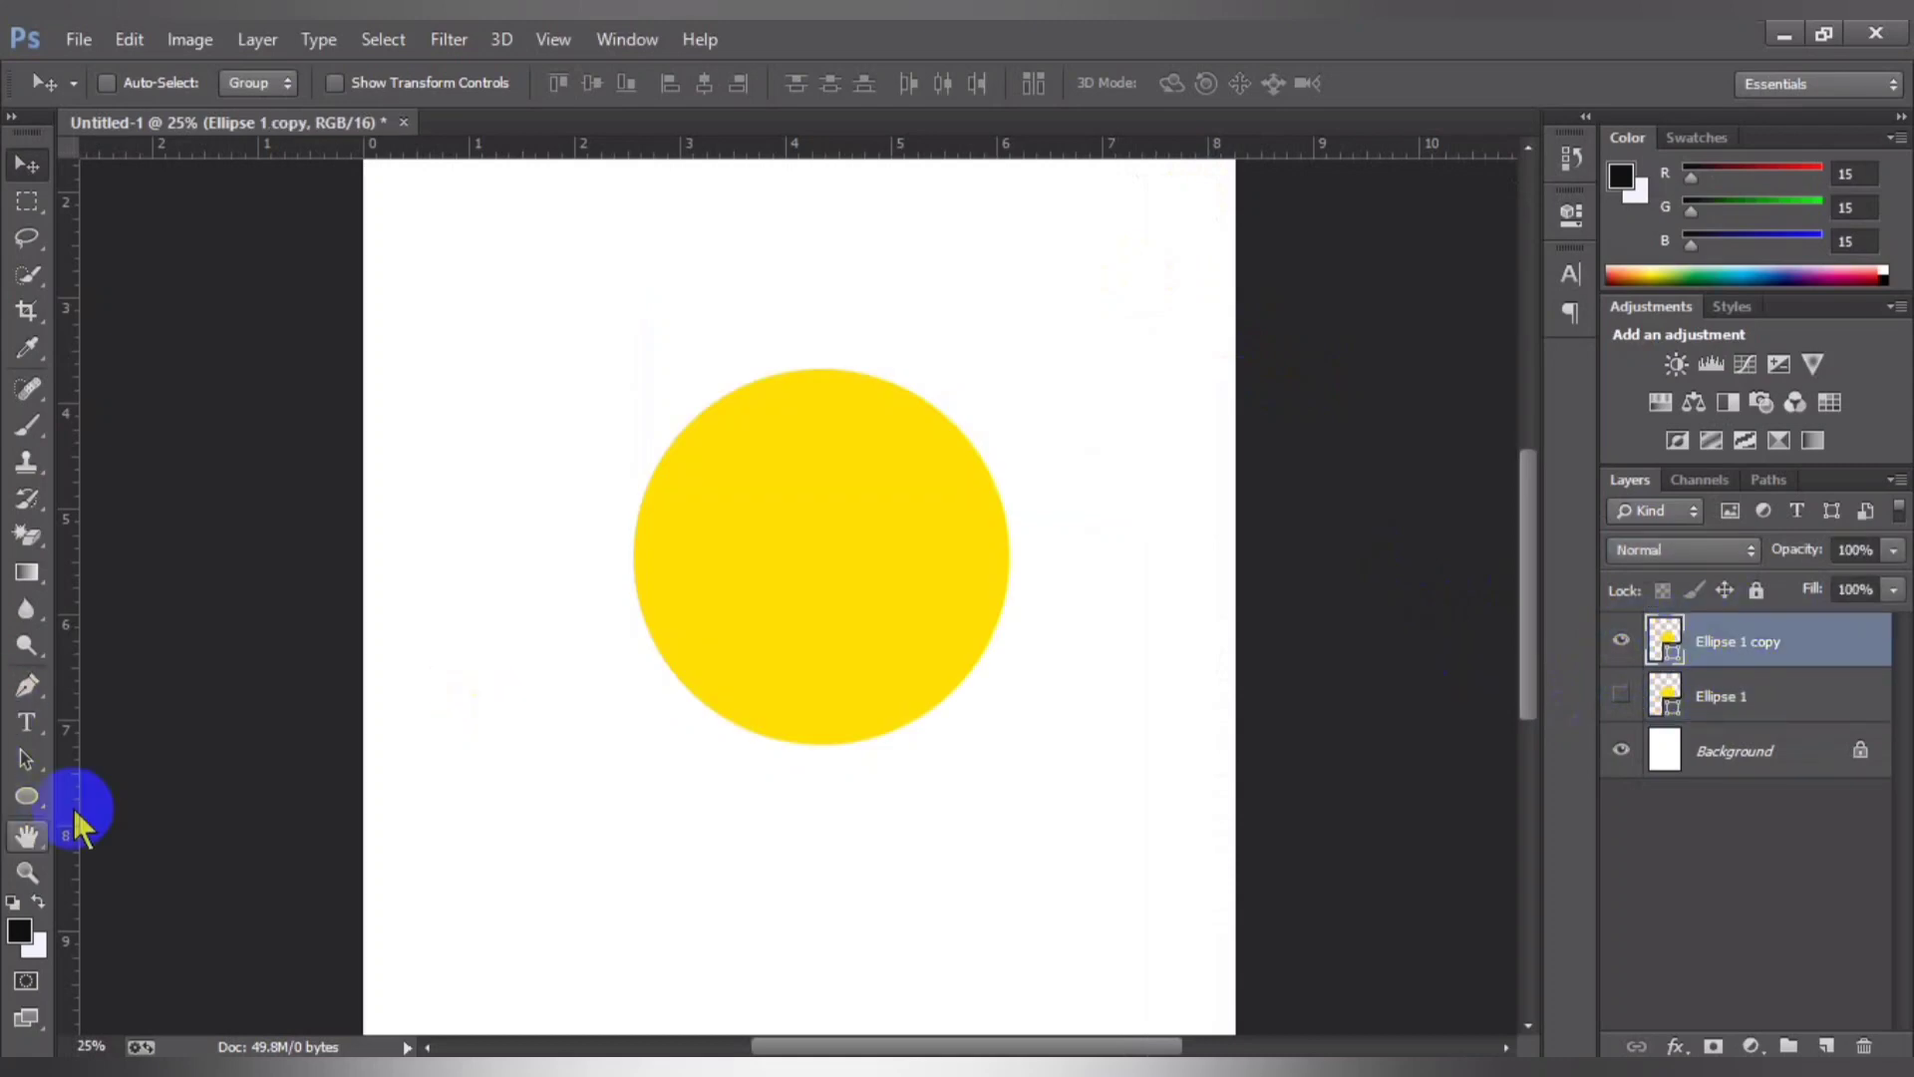
click(26, 794)
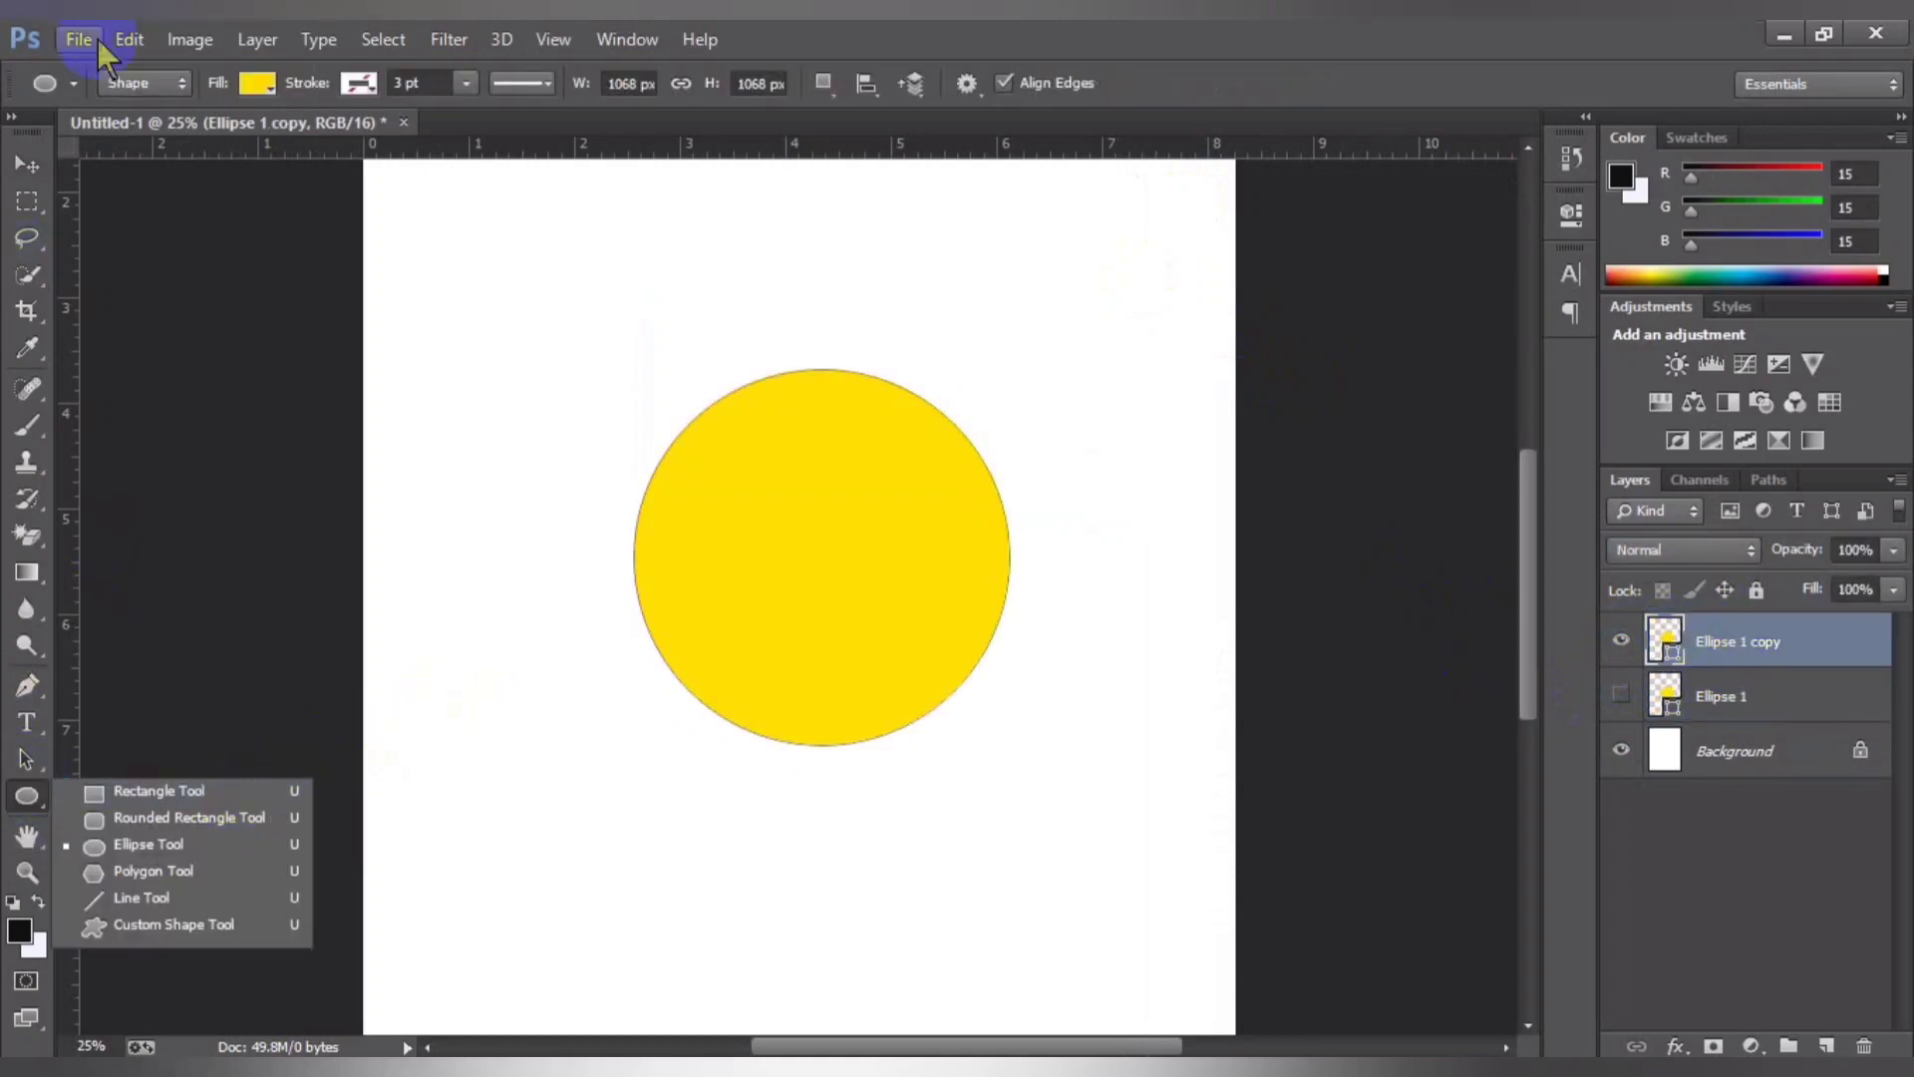
click(257, 85)
click(137, 148)
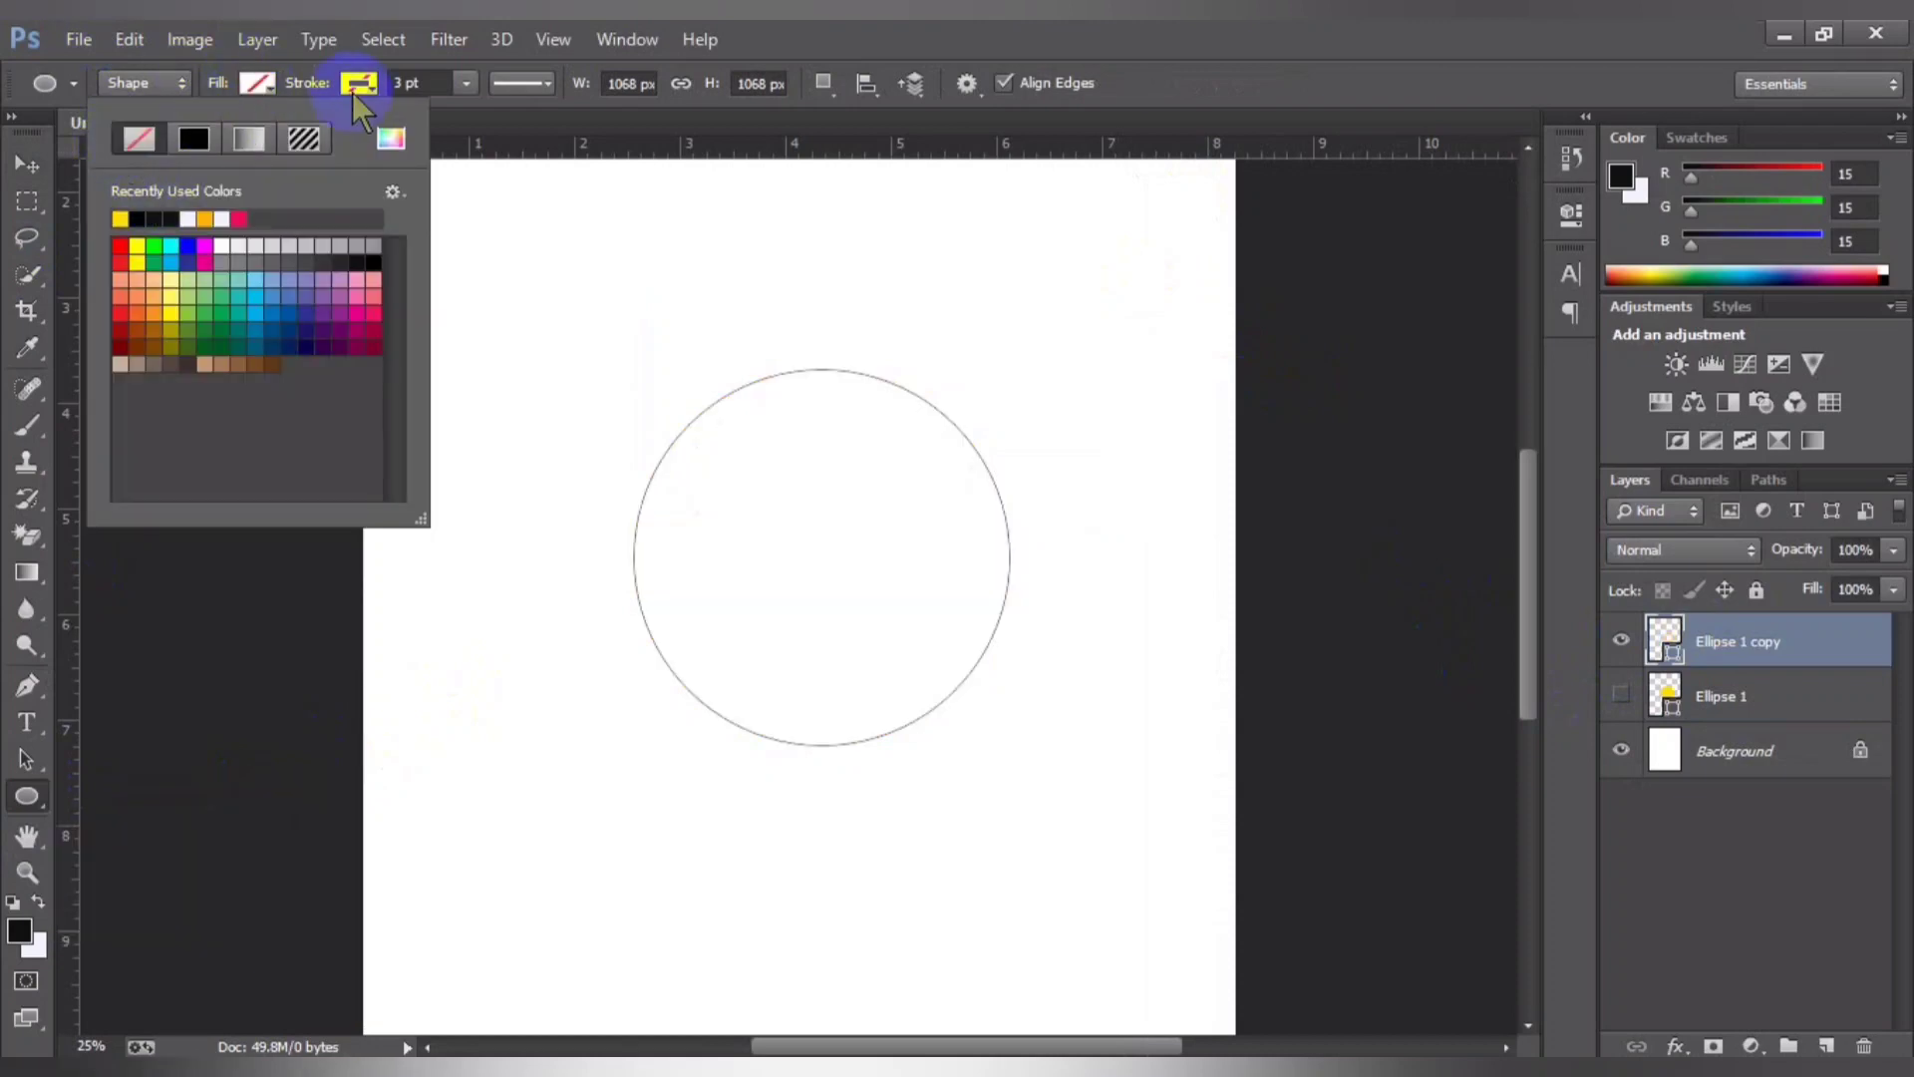
click(351, 93)
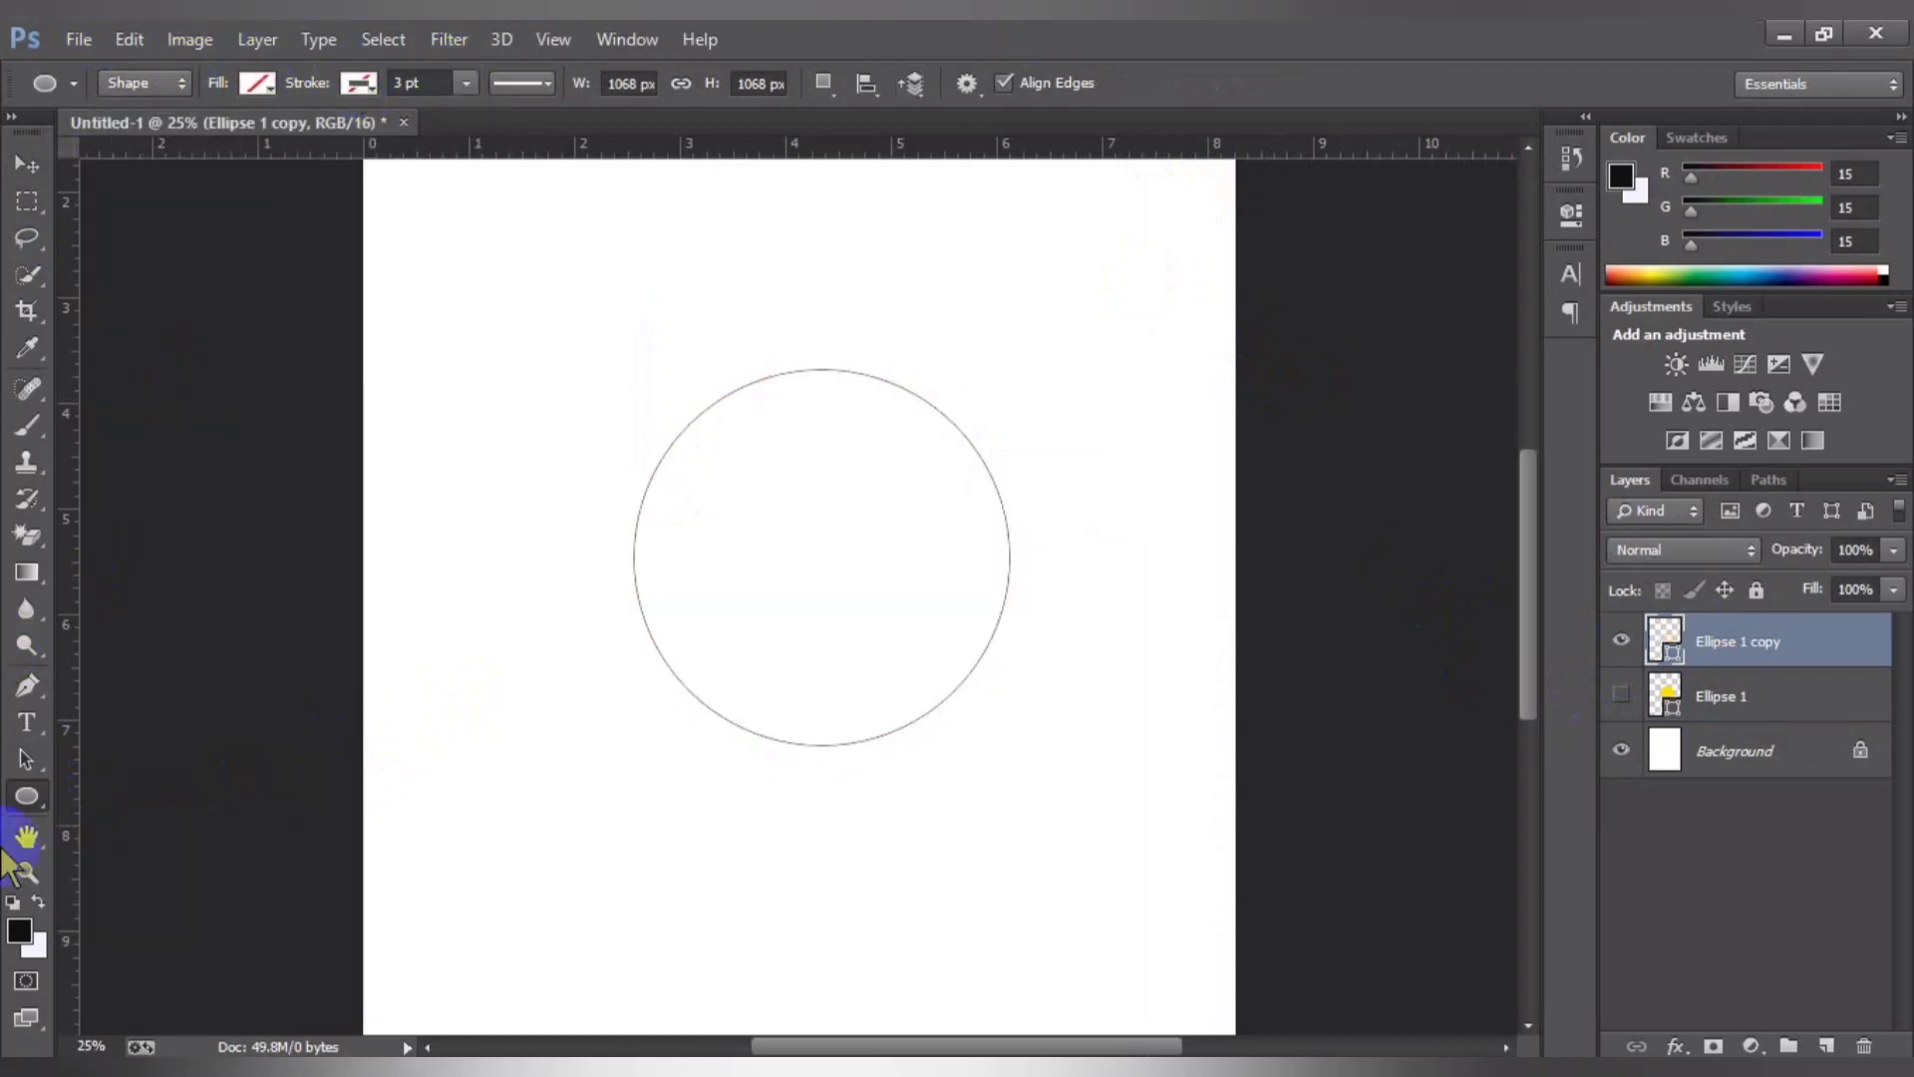
click(28, 721)
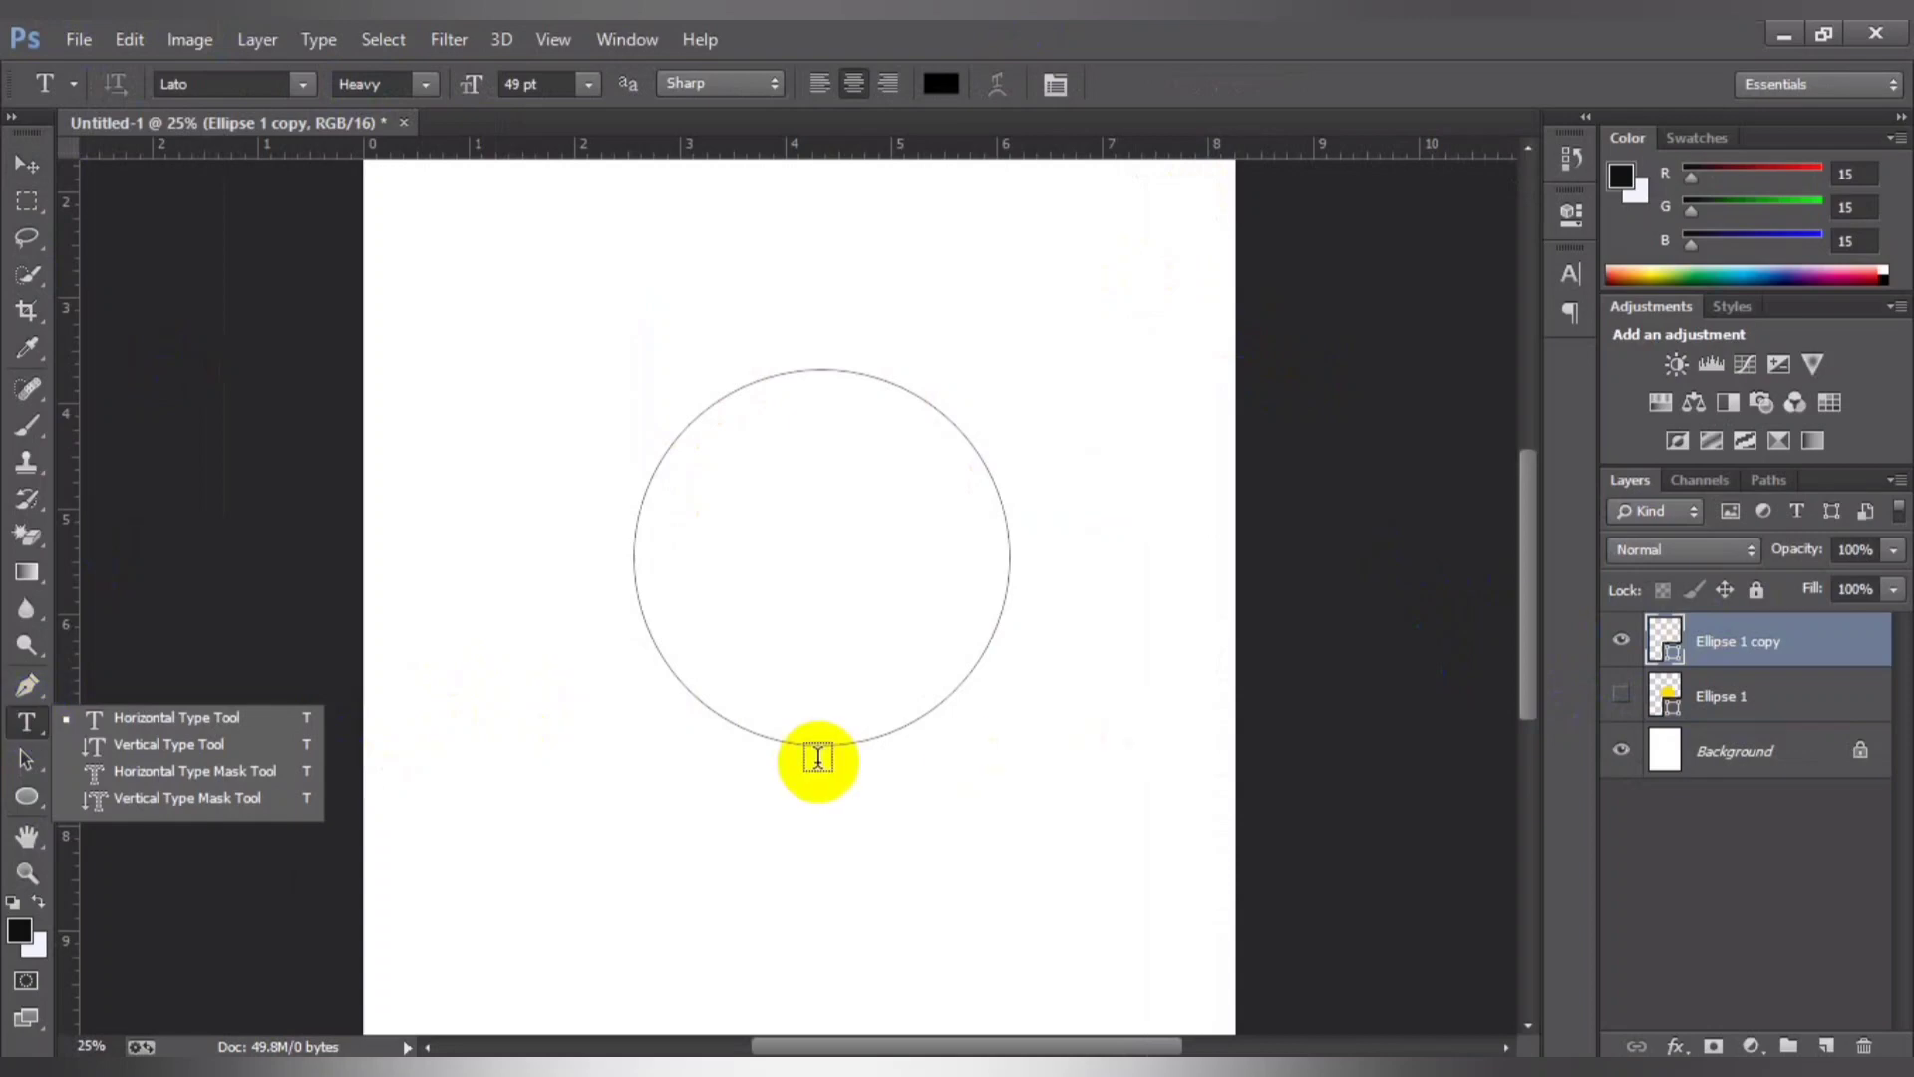
Step: Paste 'music event' twice as path text starting at the circle's bottom edge
key(ctrl+plus)
key(ctrl+plus)
key(ctrl+plus)
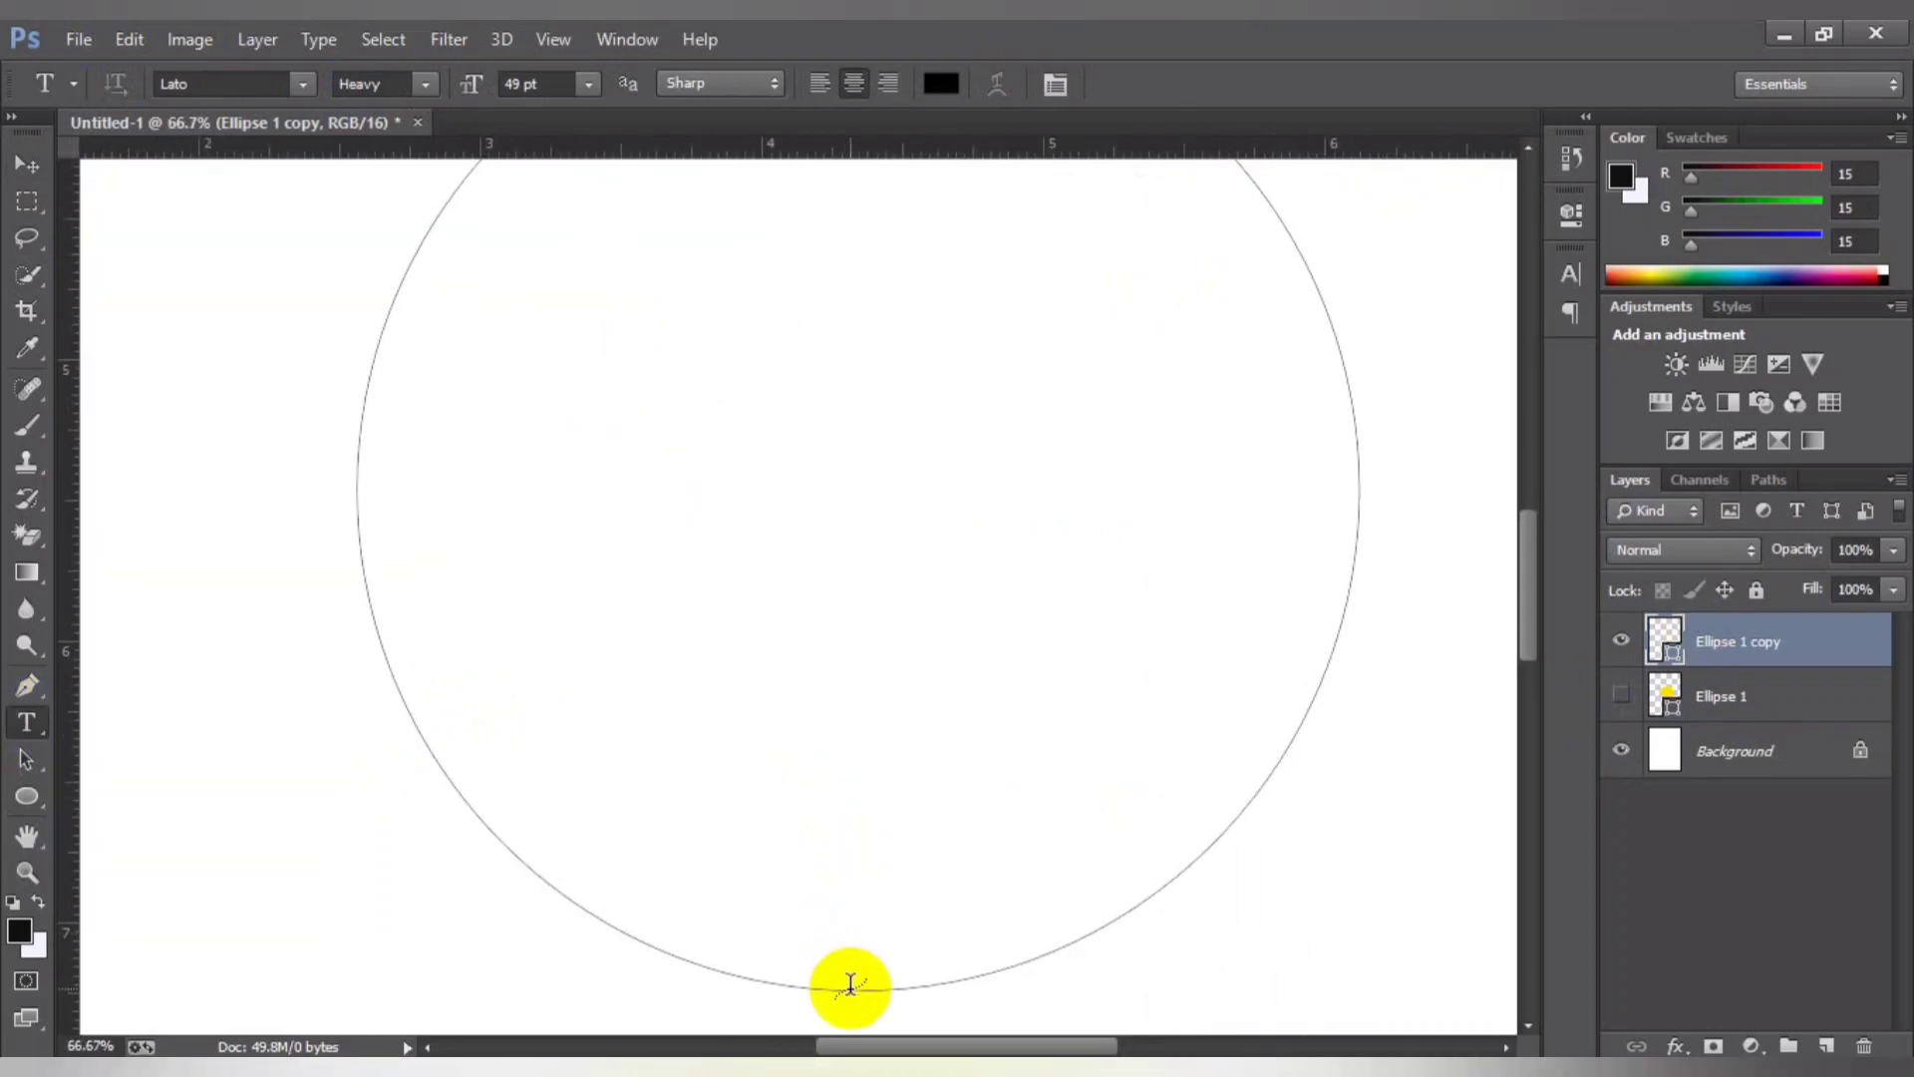
click(844, 987)
scroll(853, 948, down, 1)
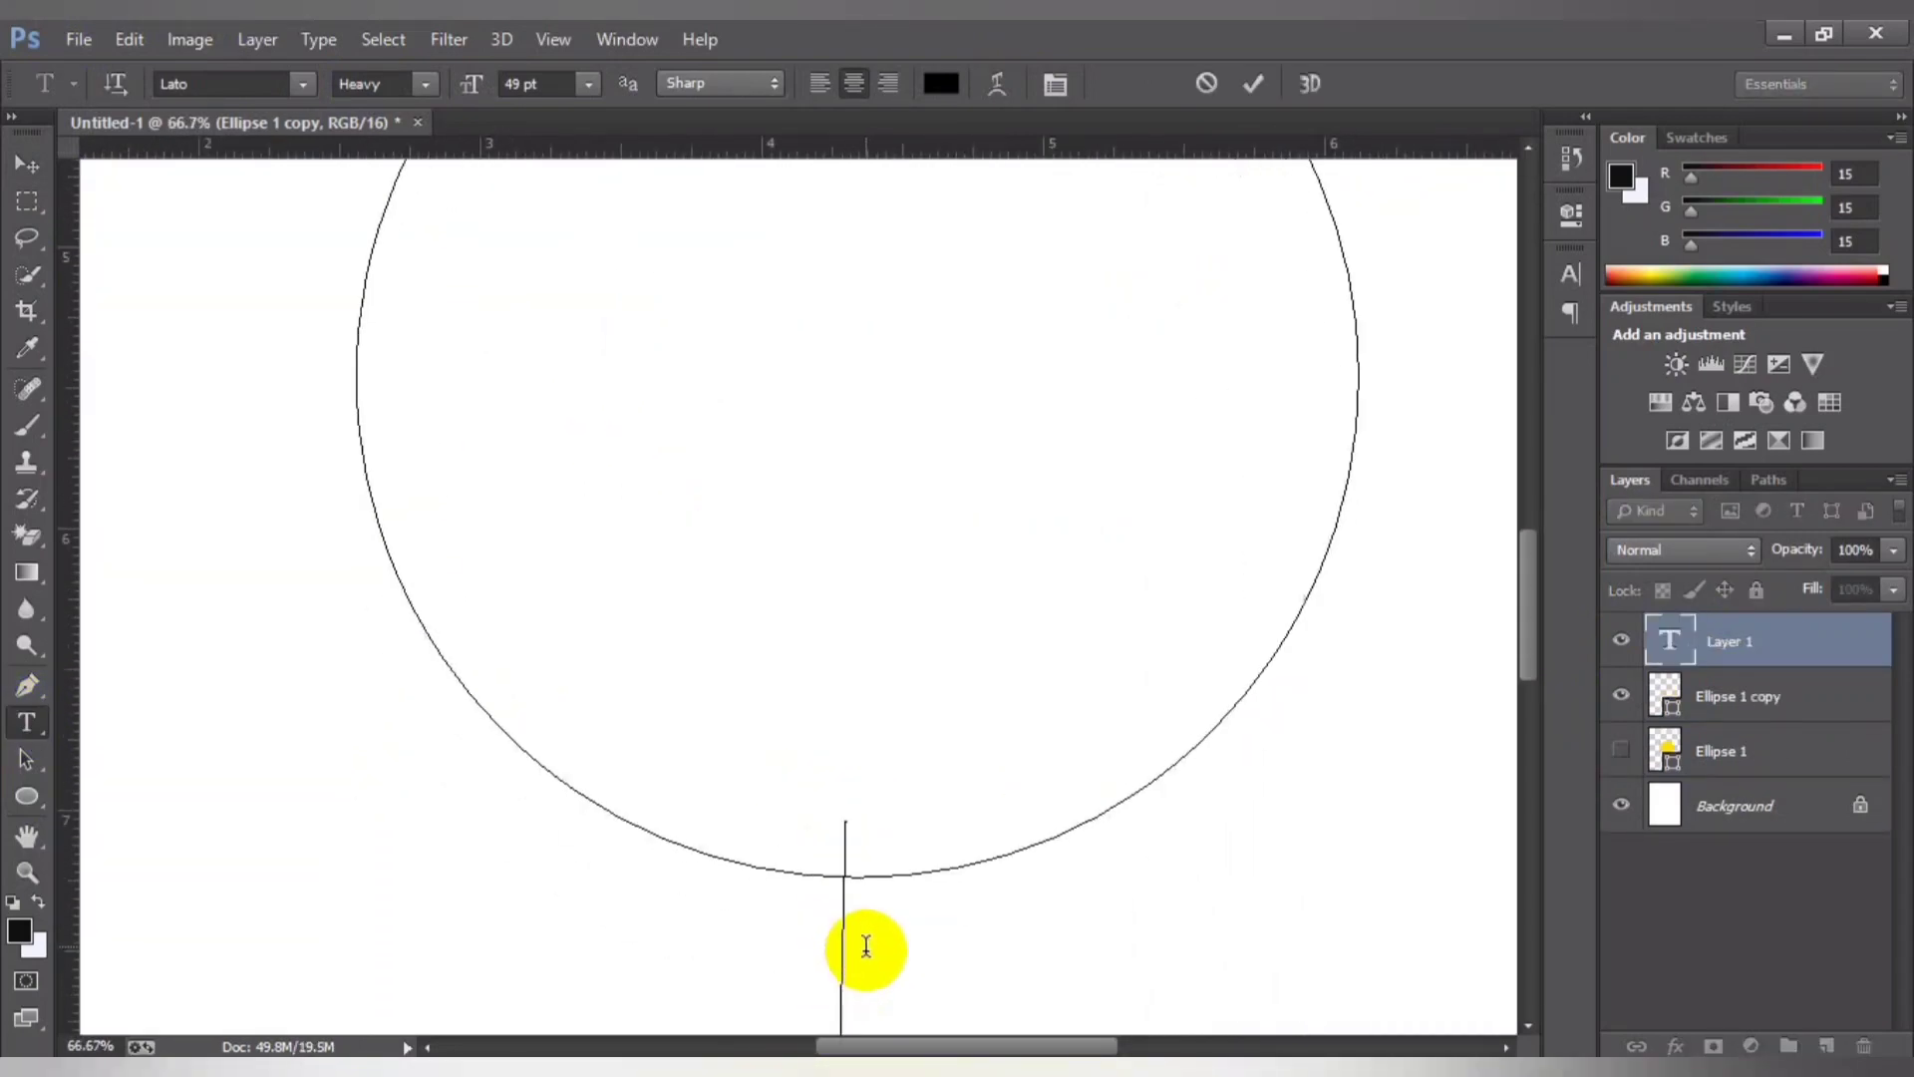
scroll(863, 943, down, 1)
scroll(867, 942, up, 1)
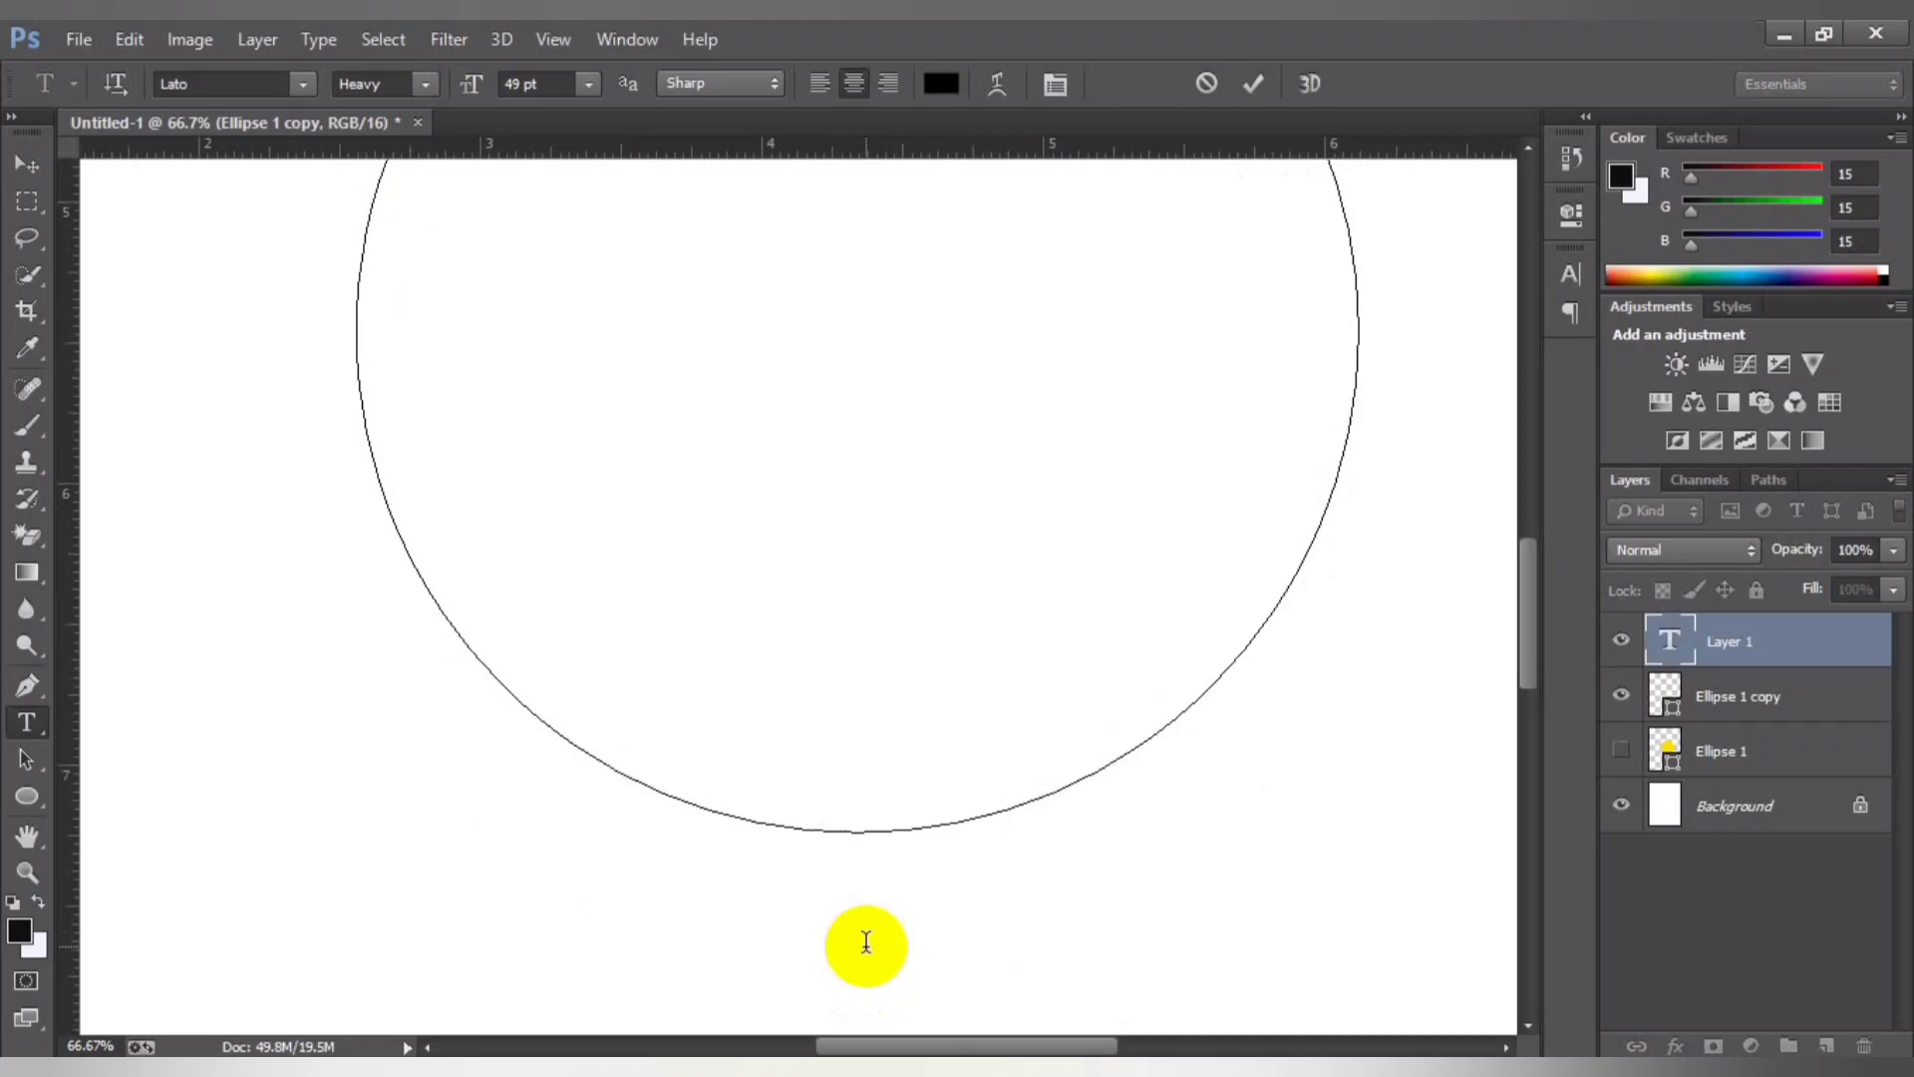
key(ctrl)
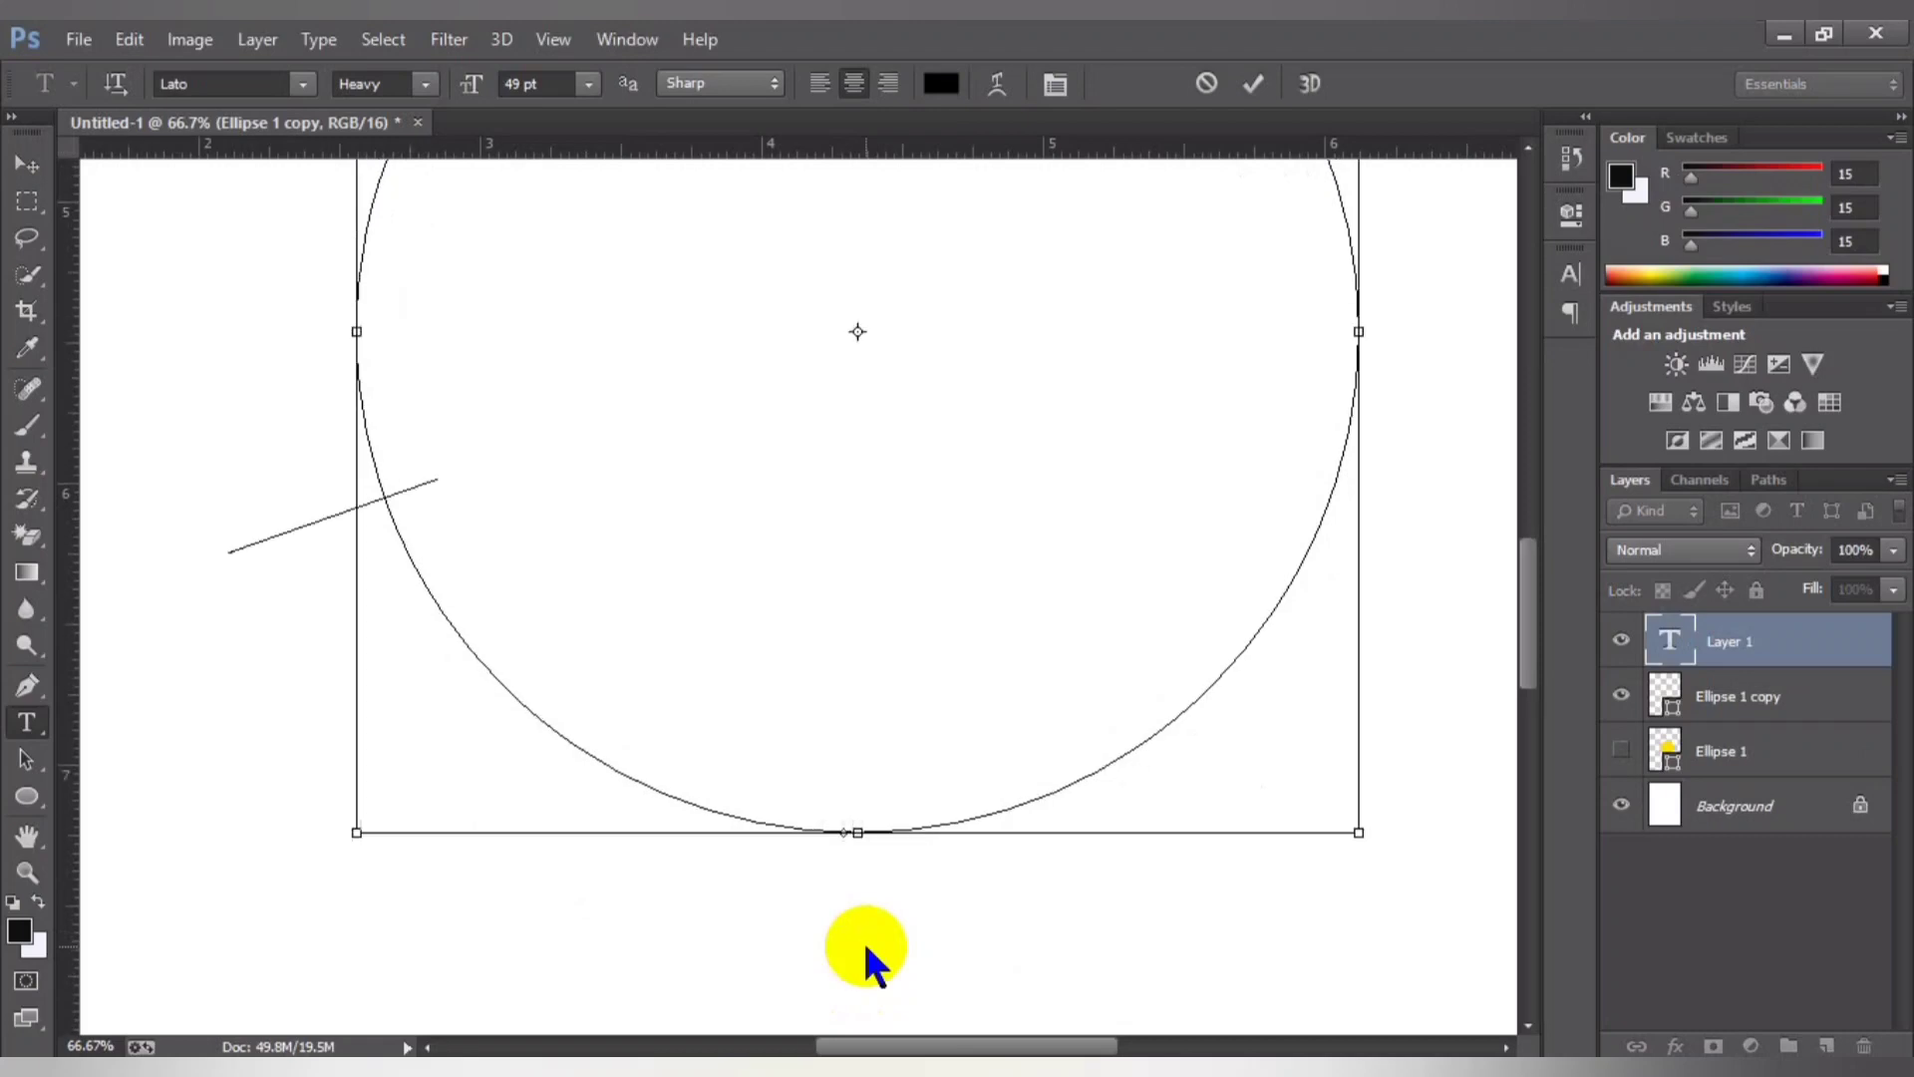
text(music event)
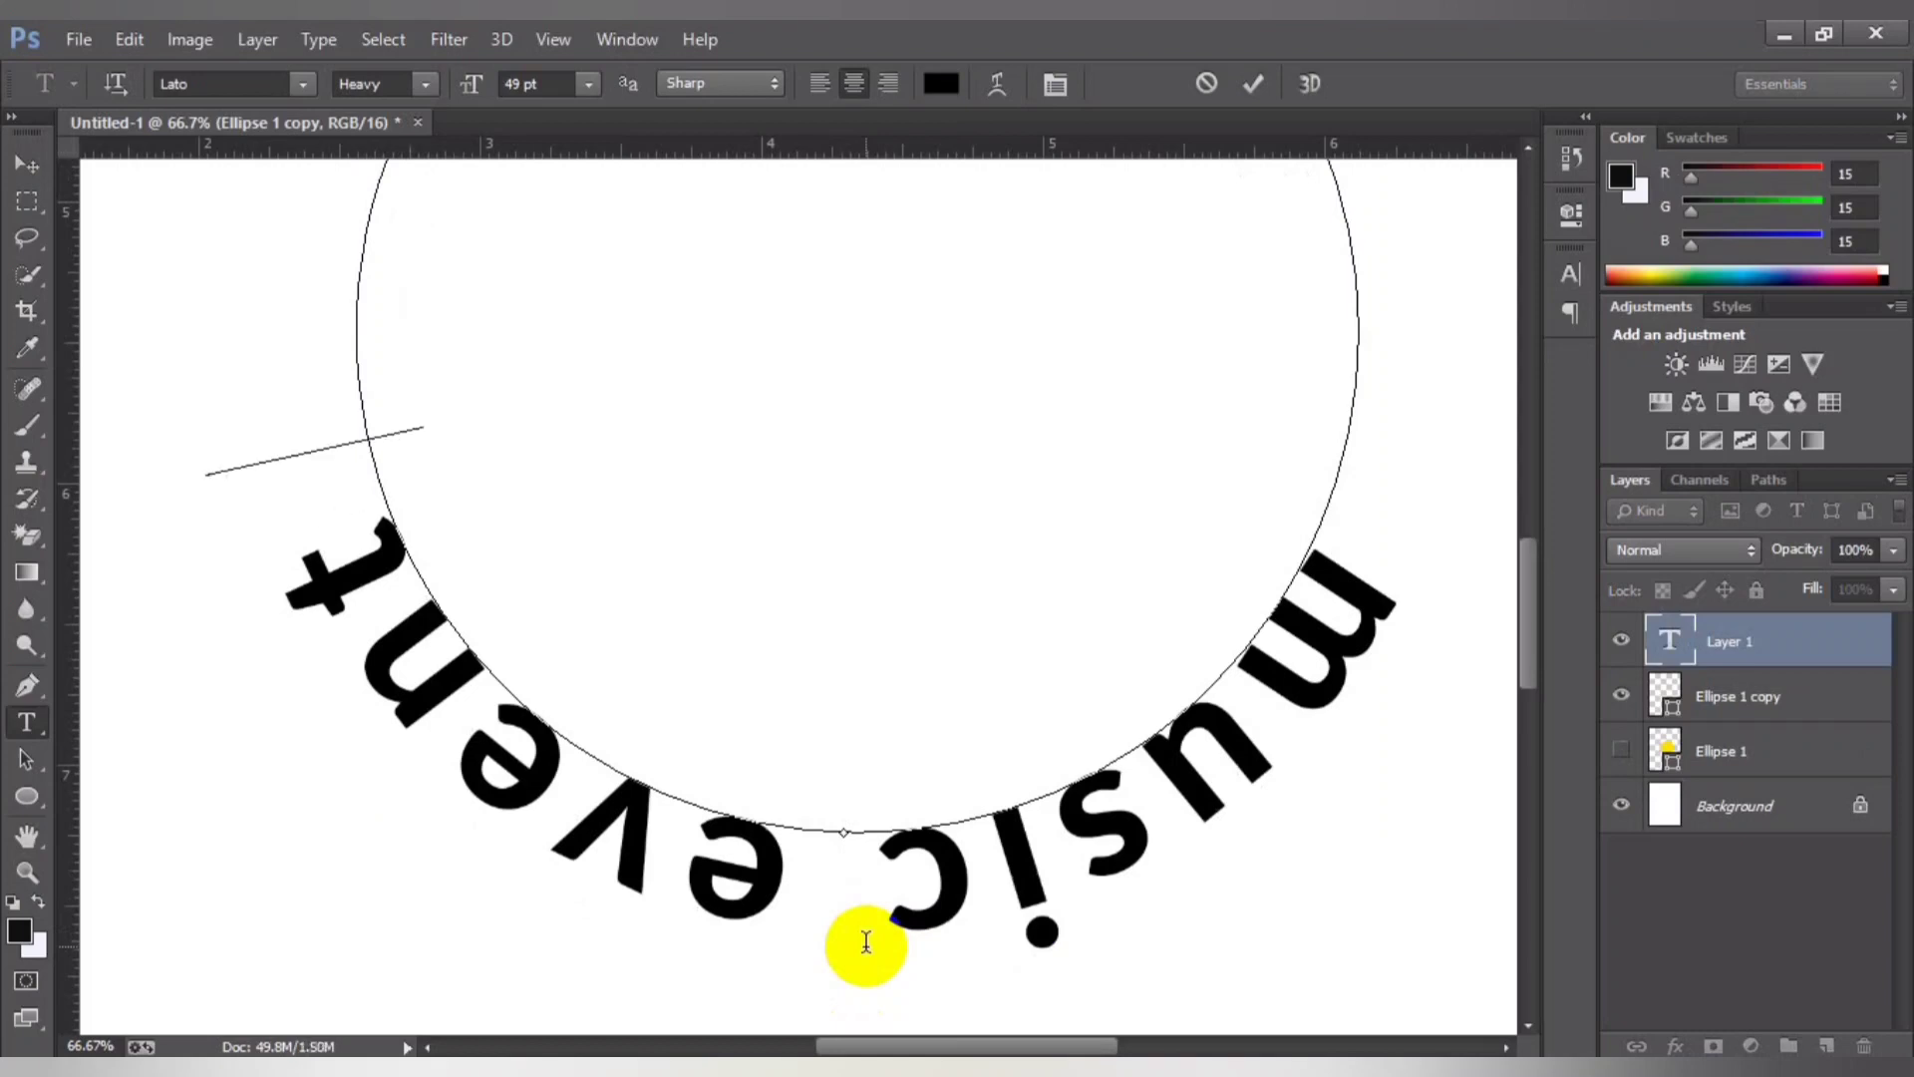
Step: Slide the 'music event' text around the circle to reposition it
key(ctrl)
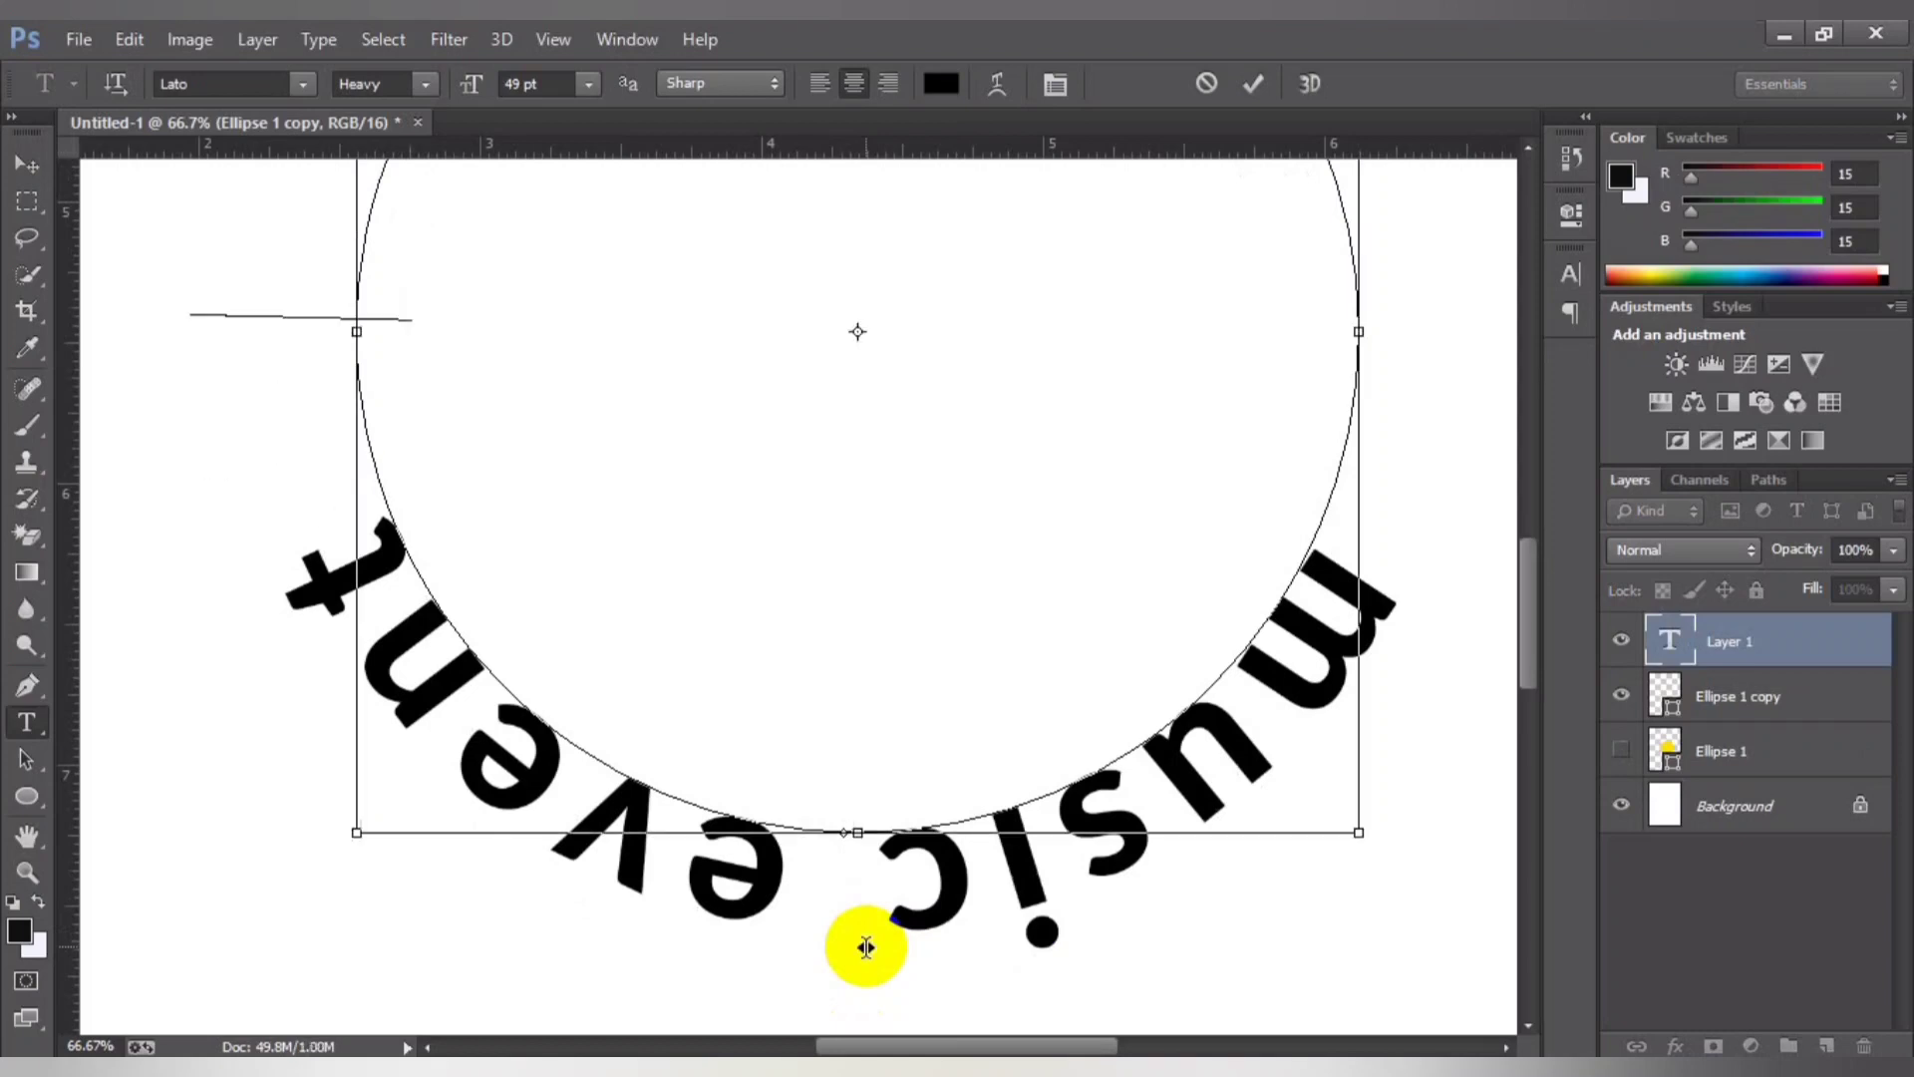
key(ctrl)
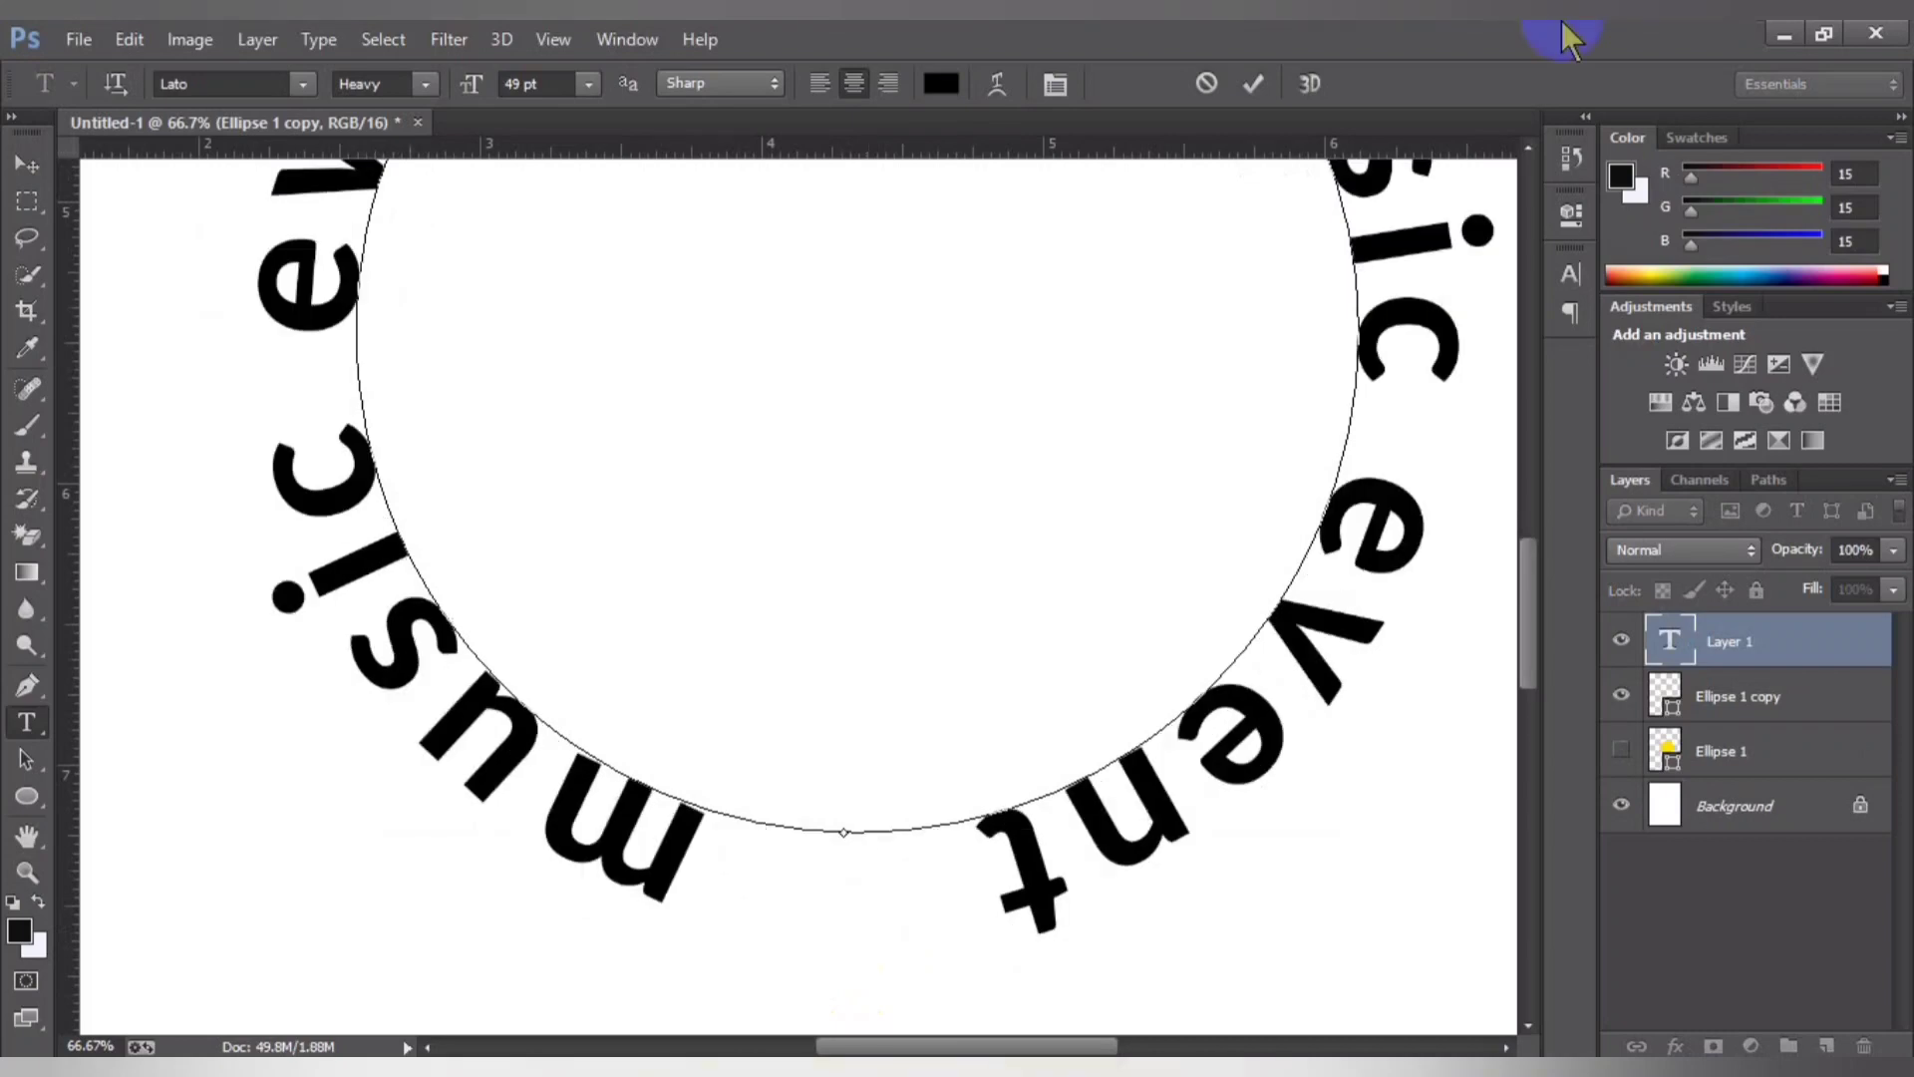
key(ctrl+minus)
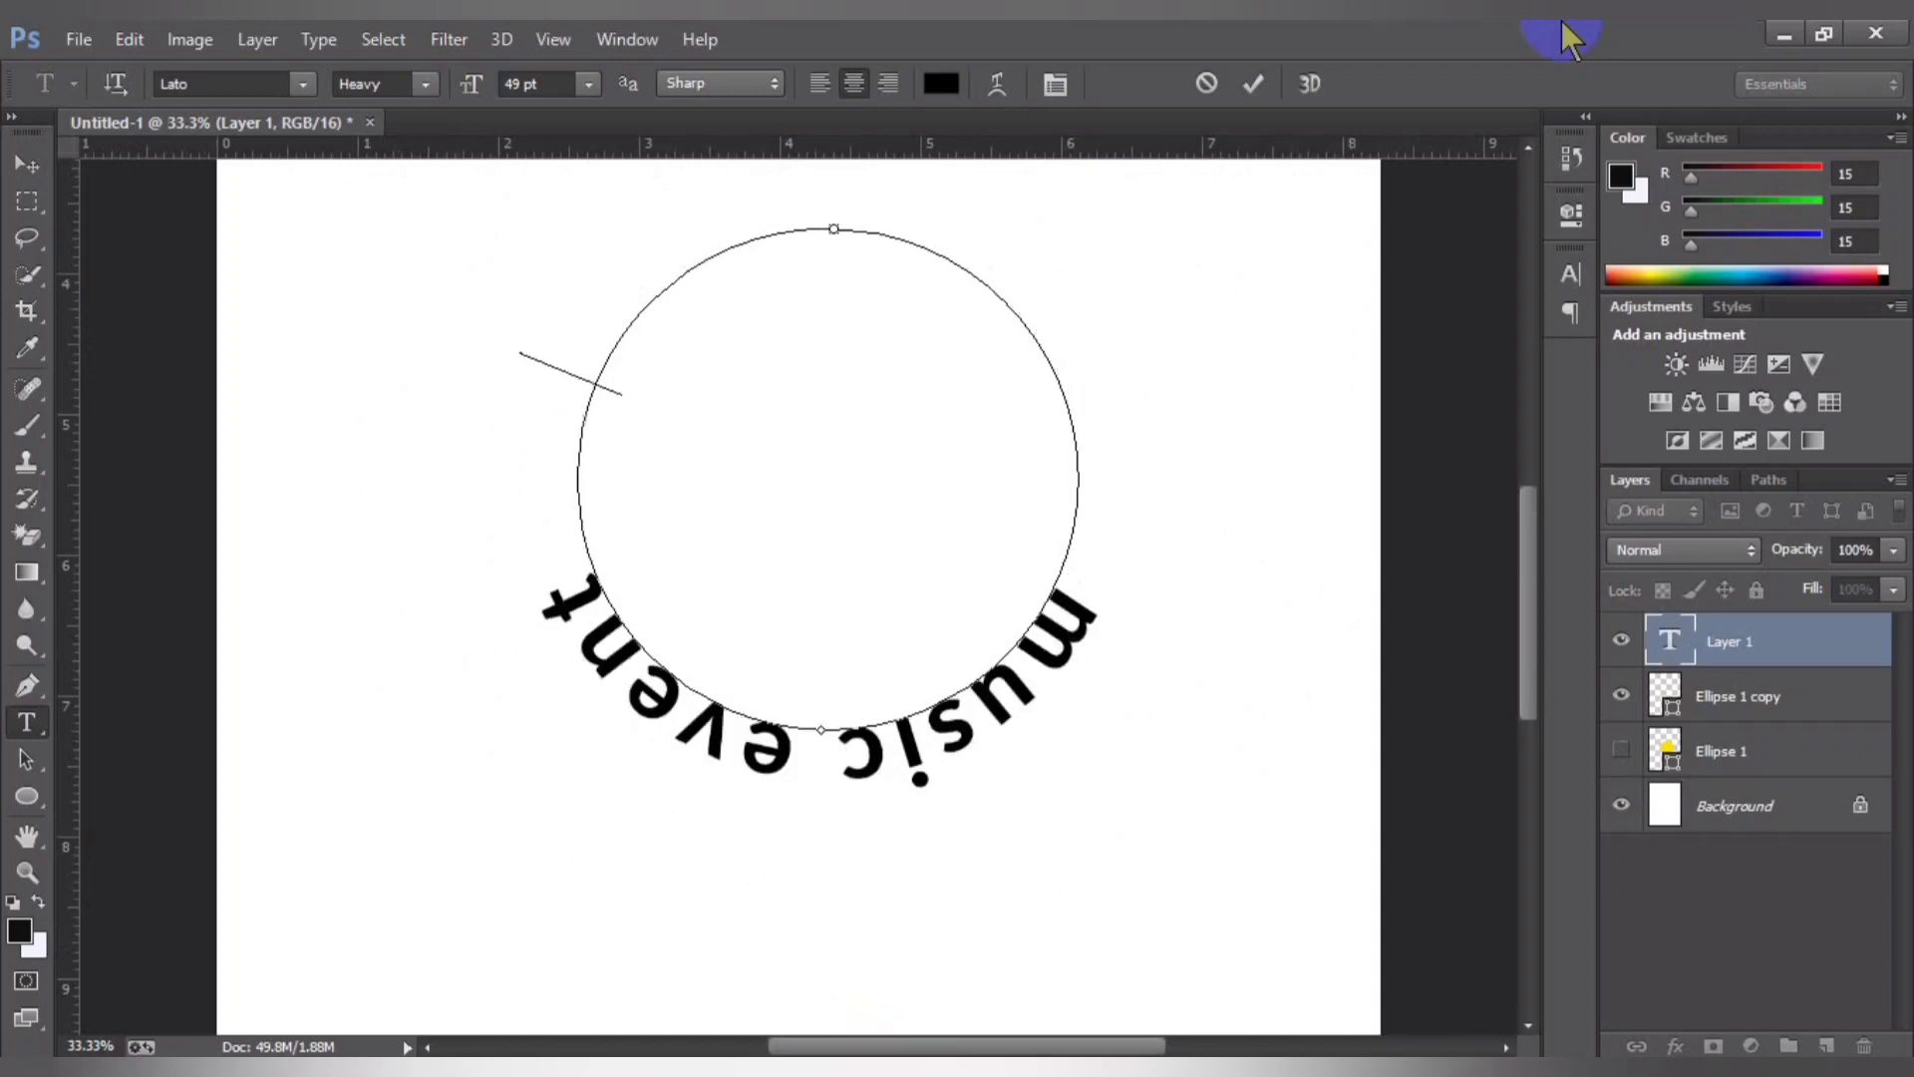
key(ctrl+t)
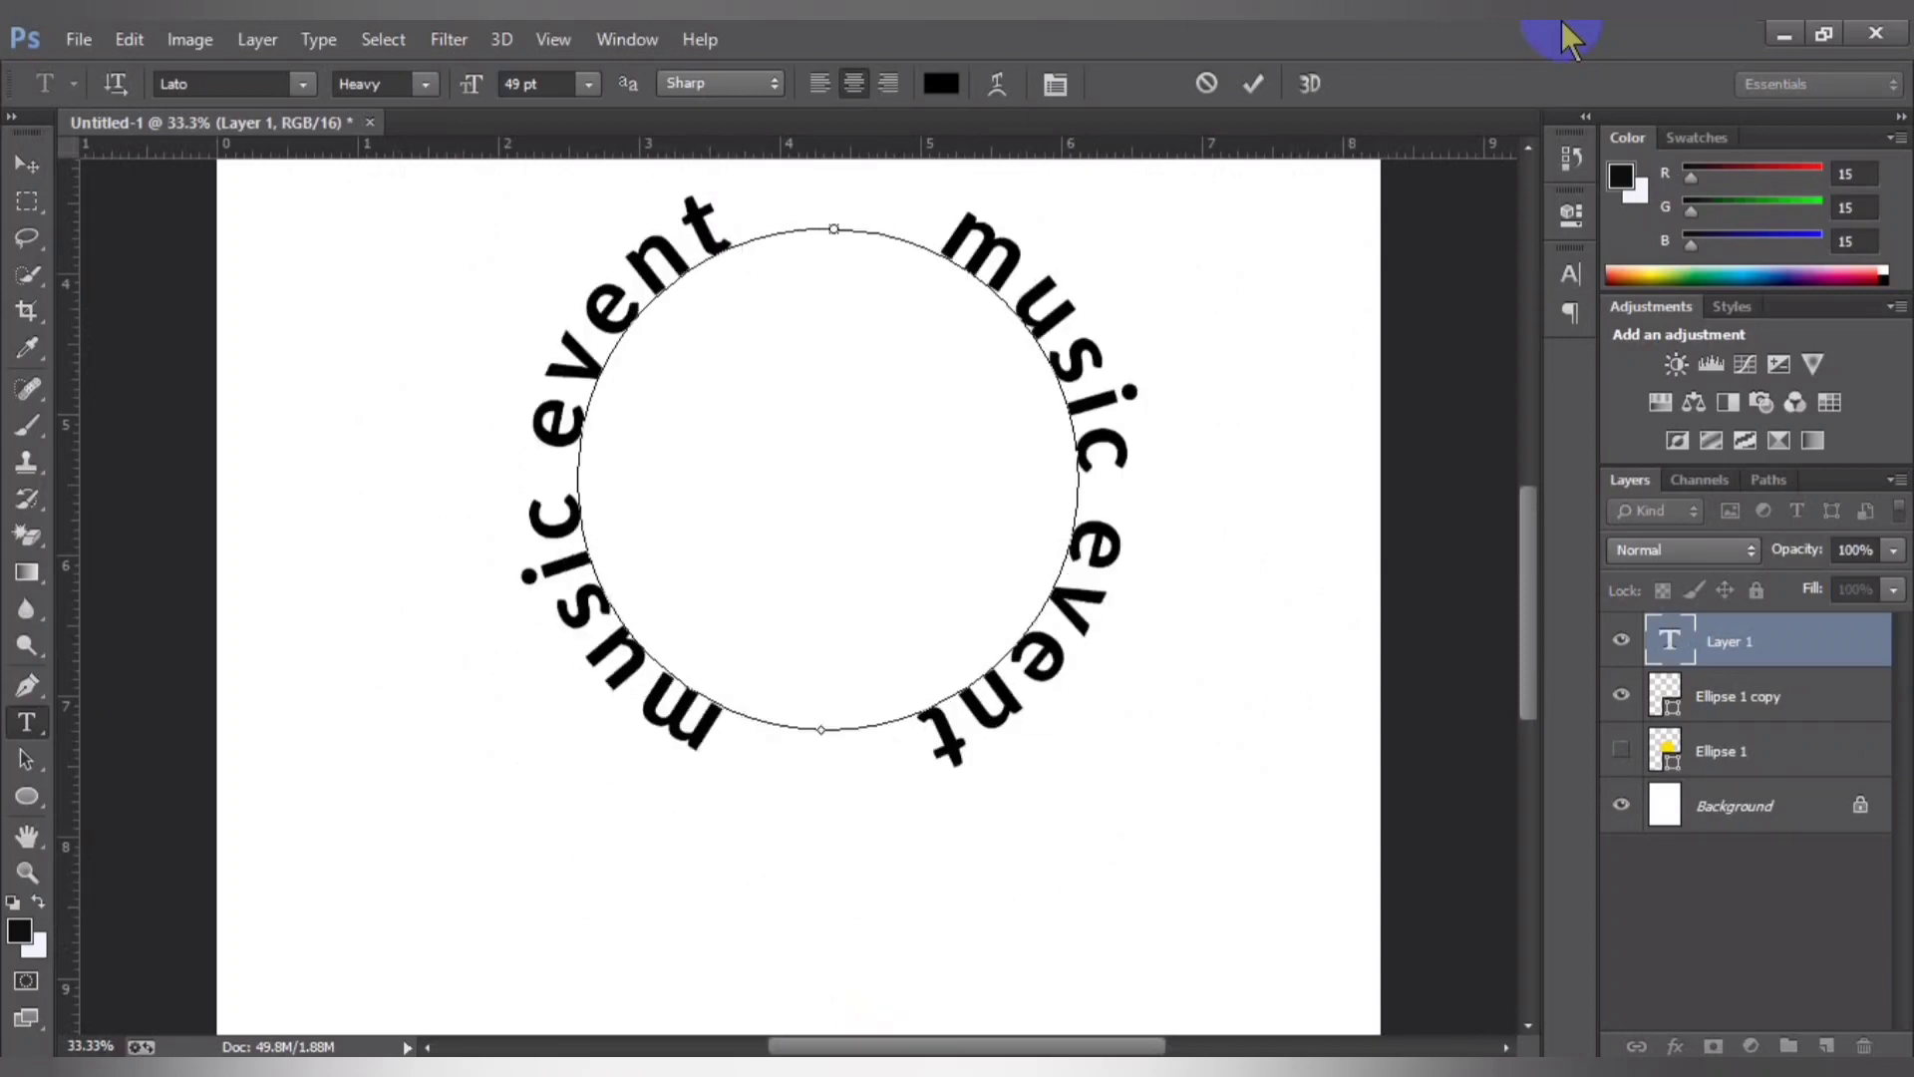
Step: Commit the circular text, check the outline layer's visibility, and select the text layer
click(1253, 83)
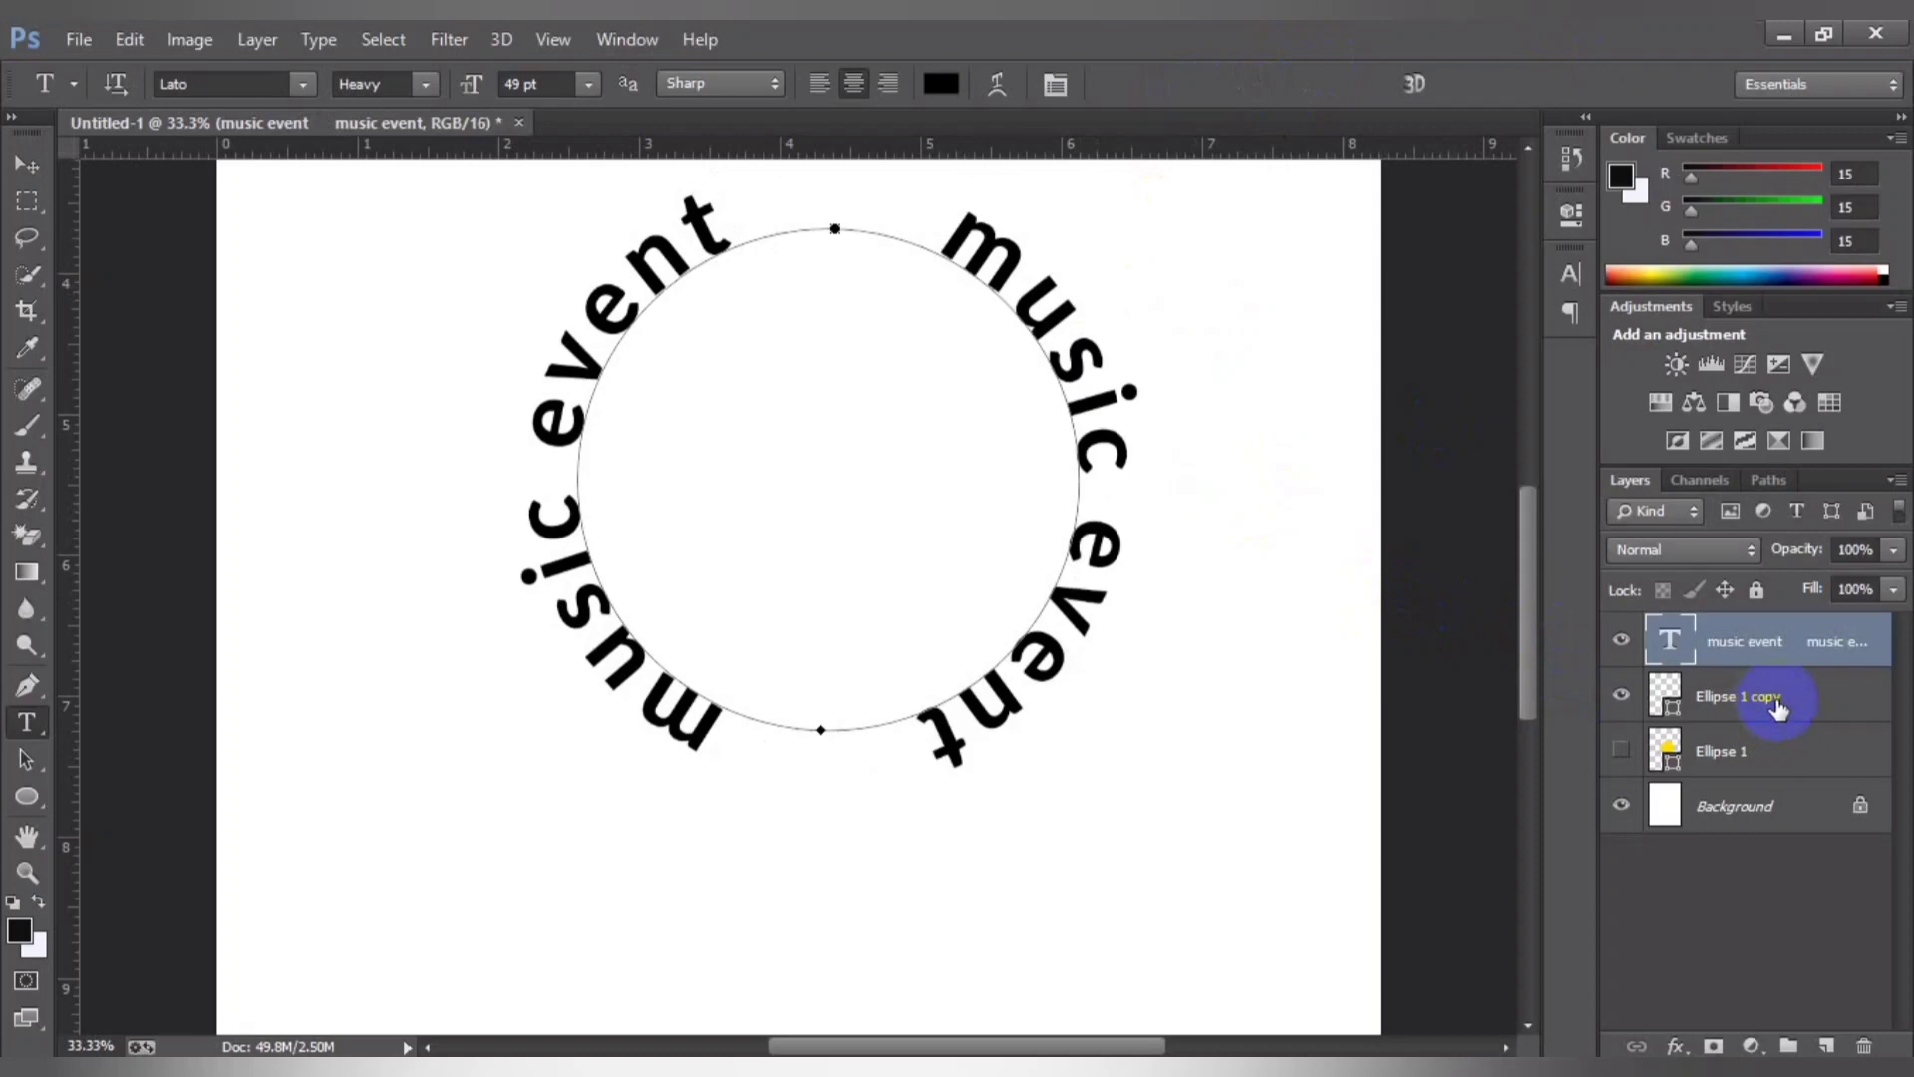
click(1779, 706)
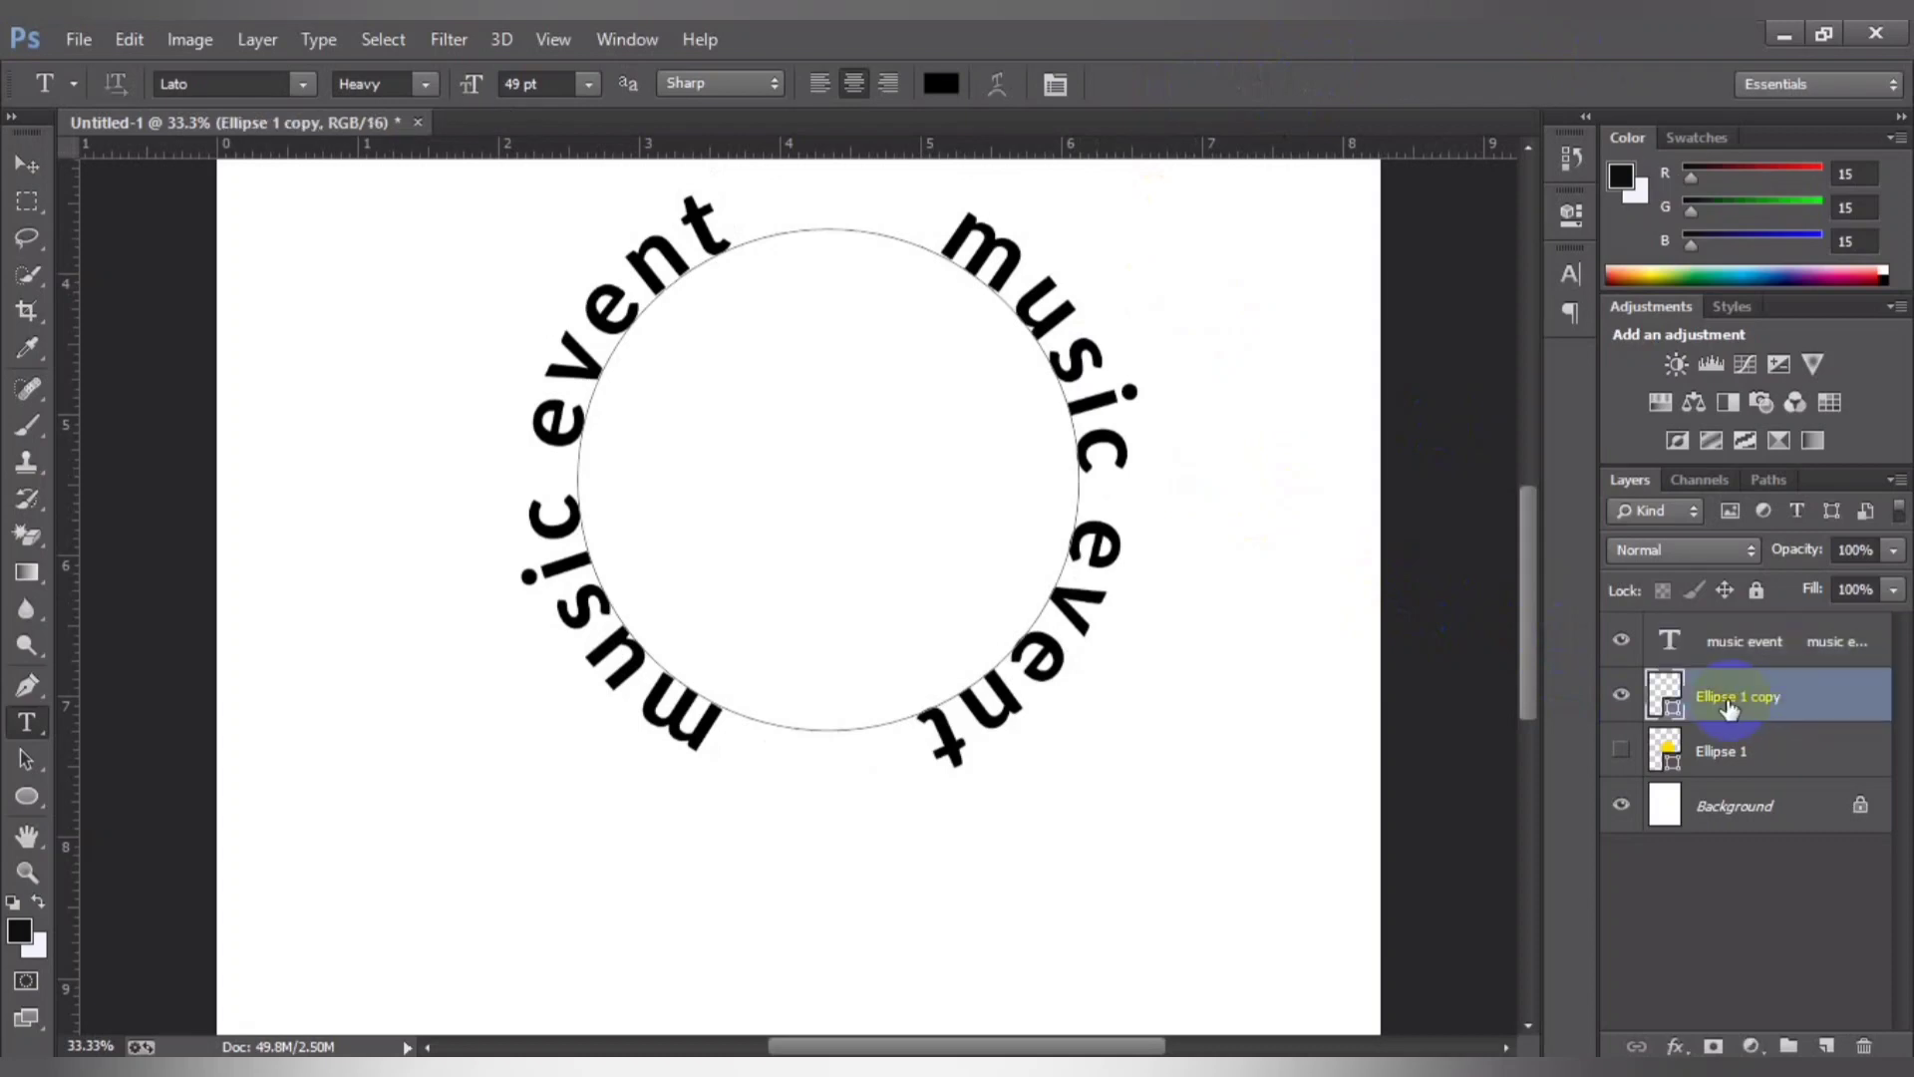
click(1622, 696)
click(1626, 698)
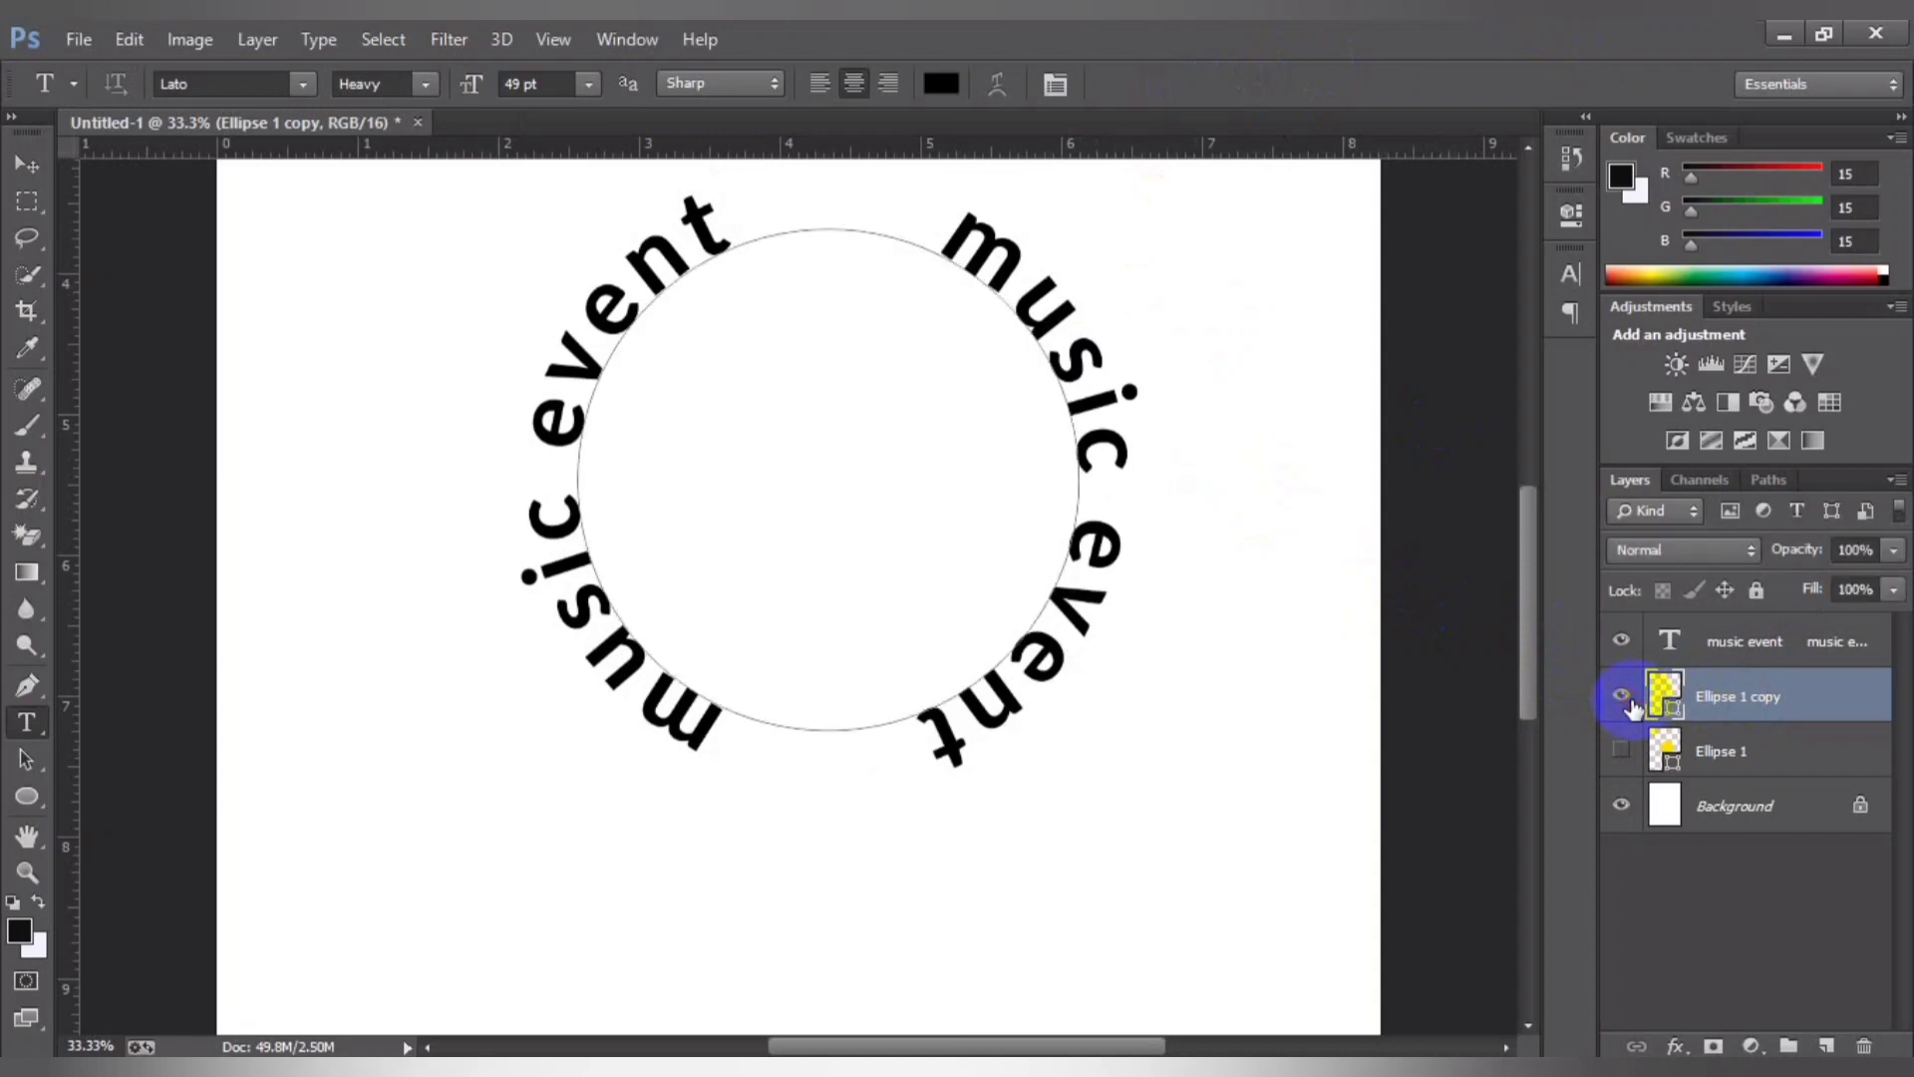
click(1625, 703)
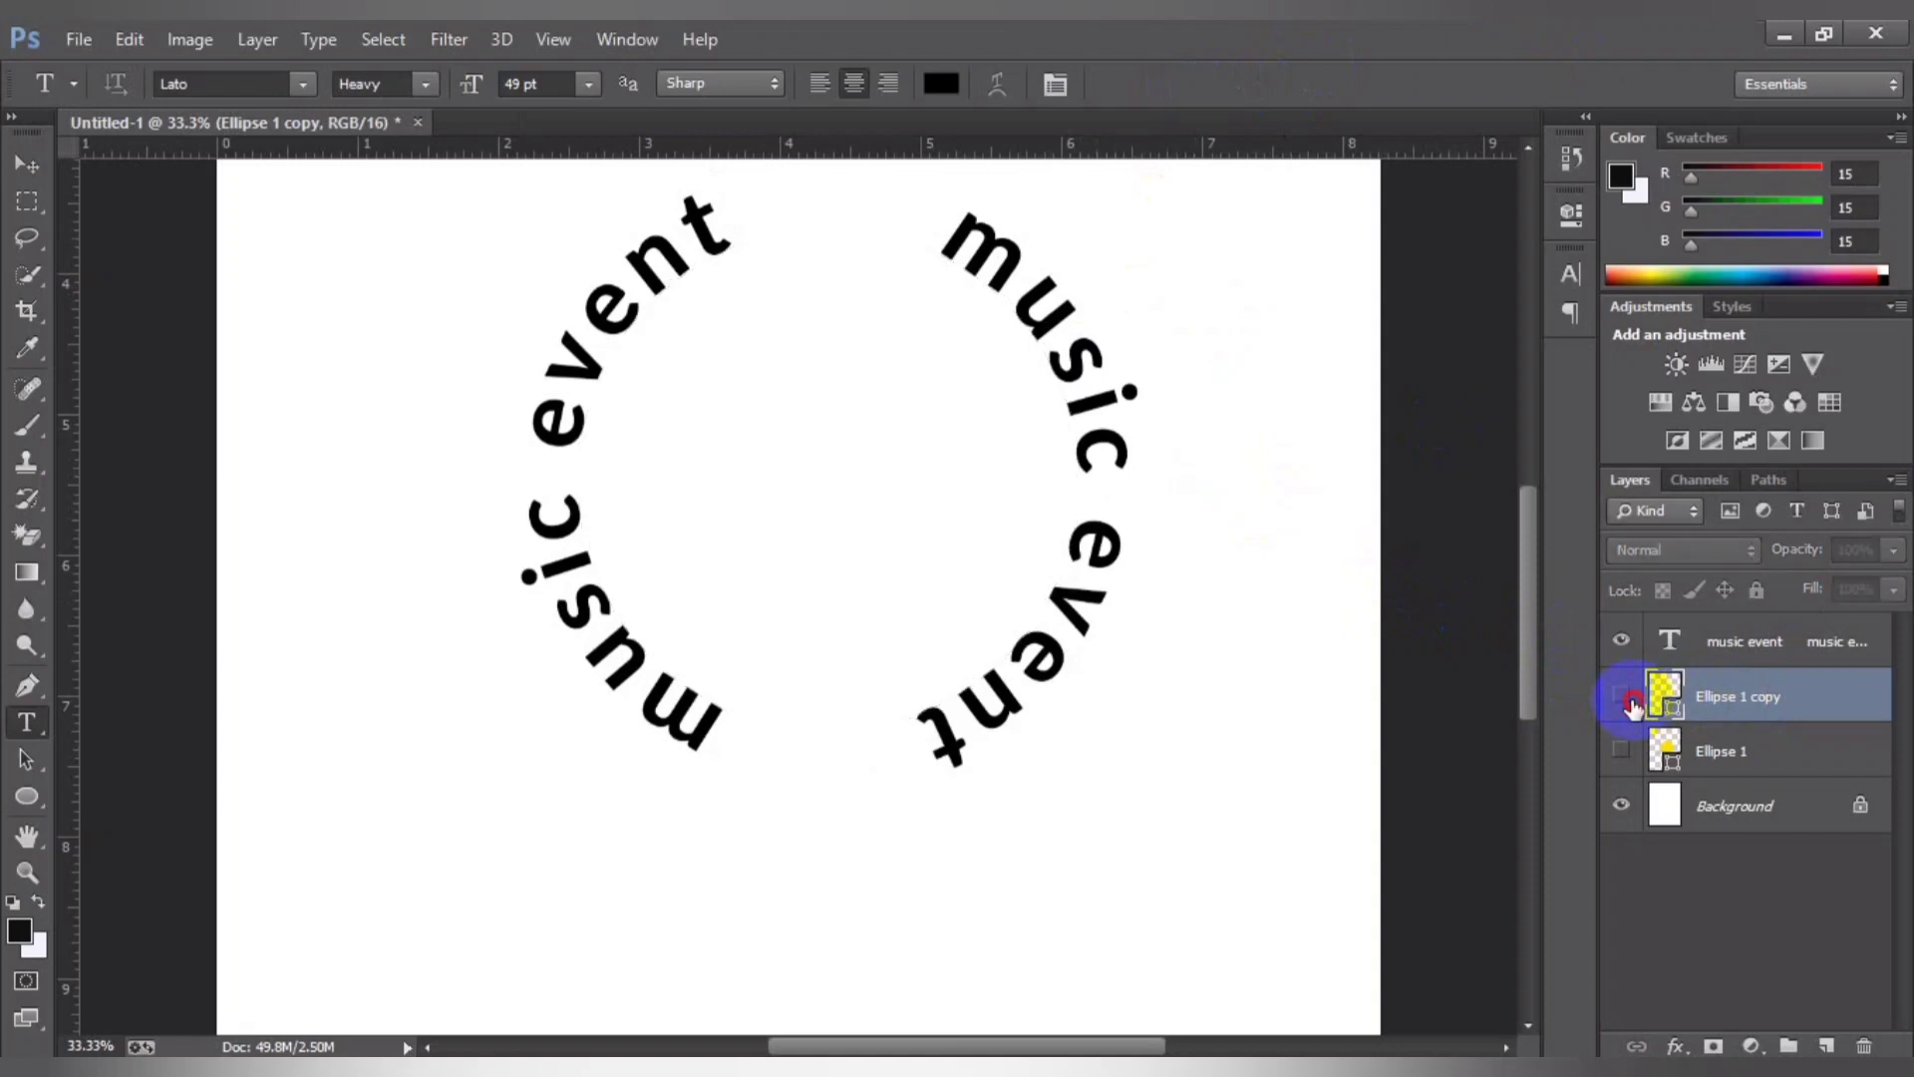
click(1717, 650)
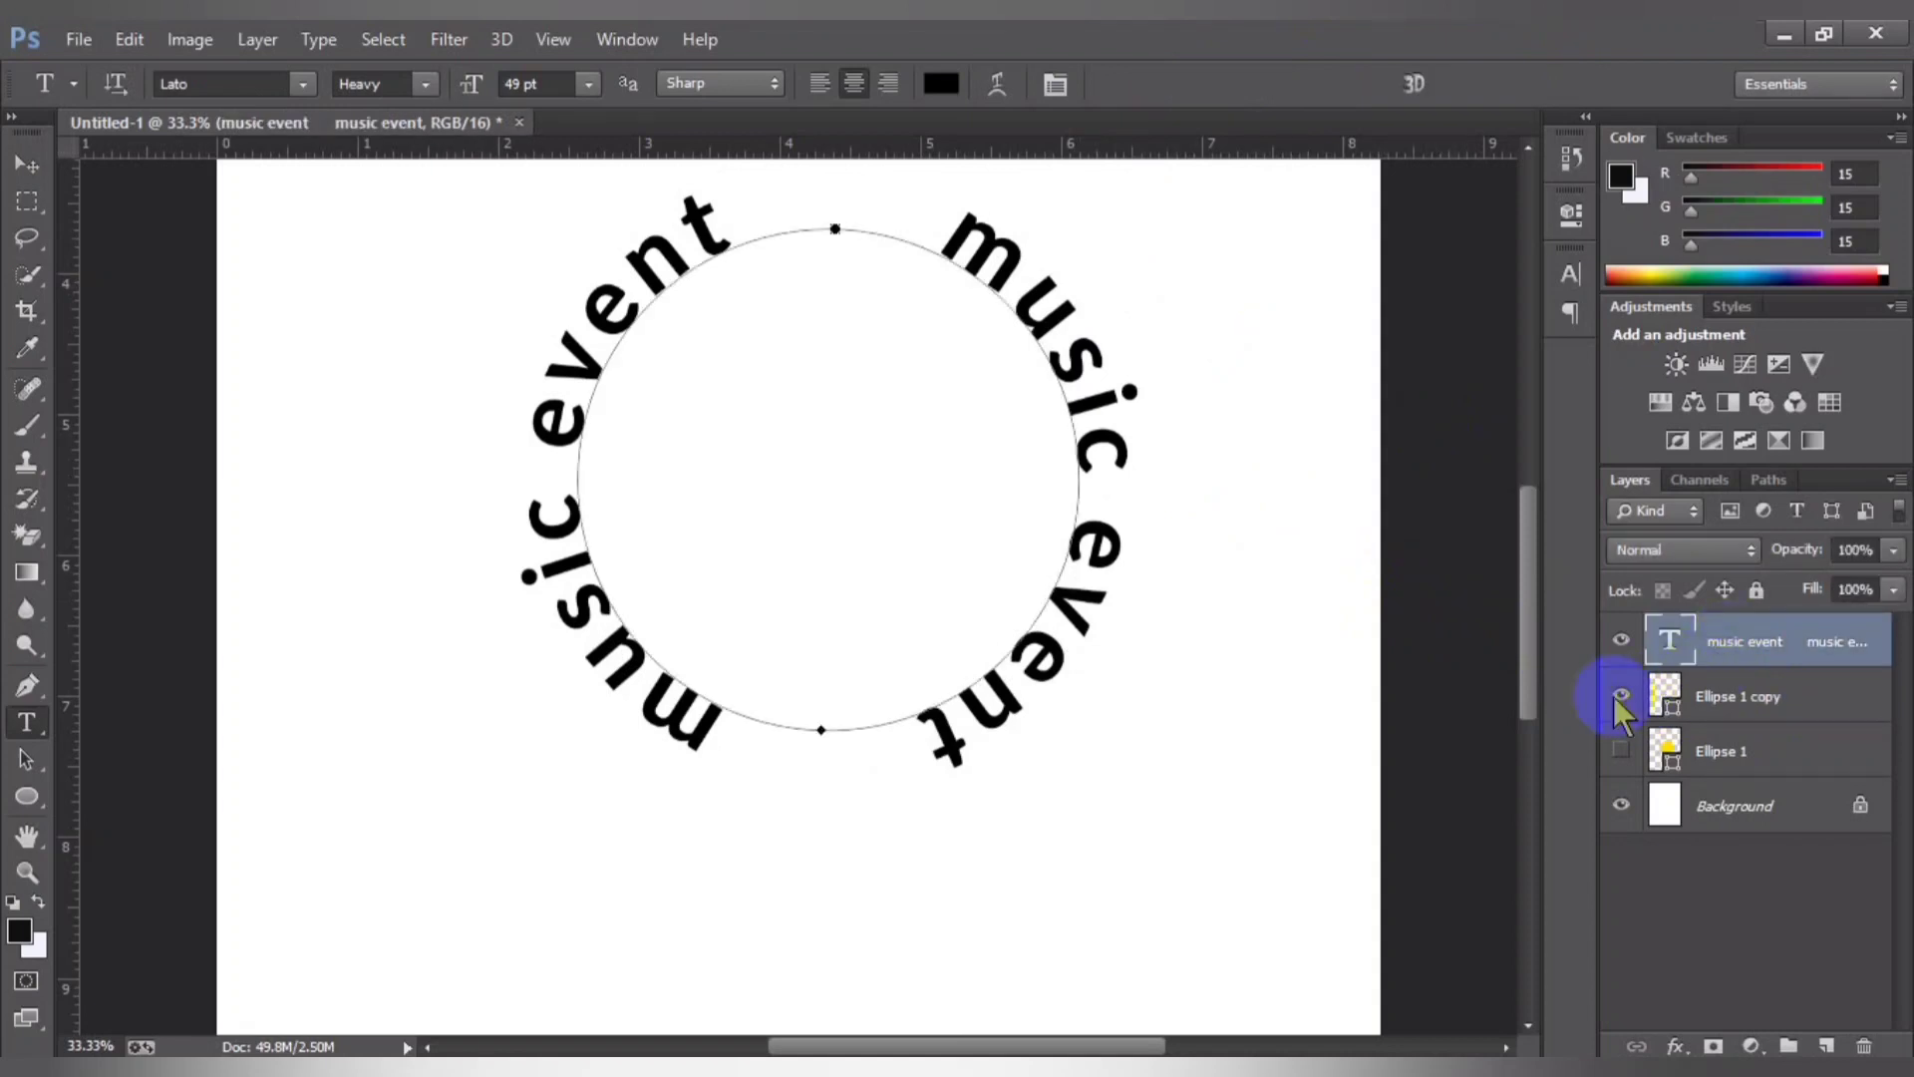
Step: Rotate the circular 'music event' text 90° with Free Transform
click(27, 164)
key(ctrl+t)
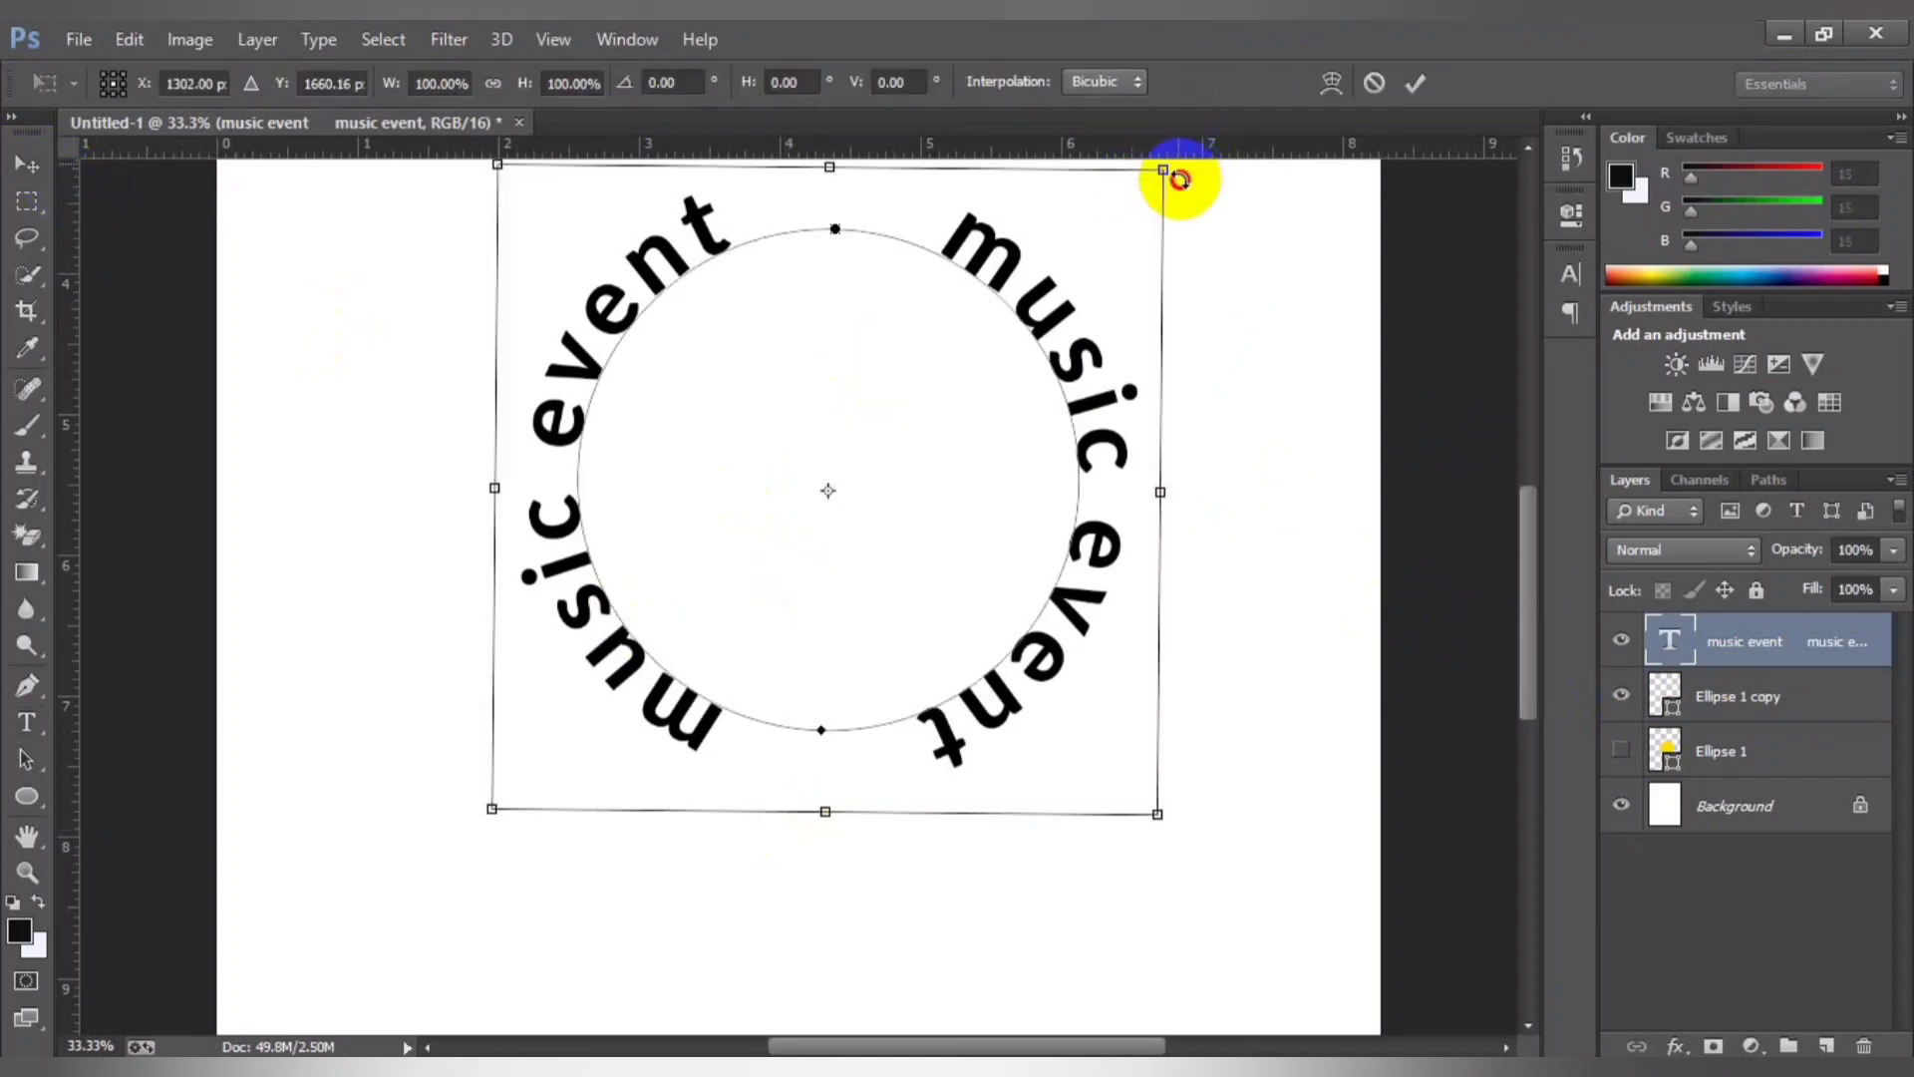
drag(1178, 164, 1128, 751)
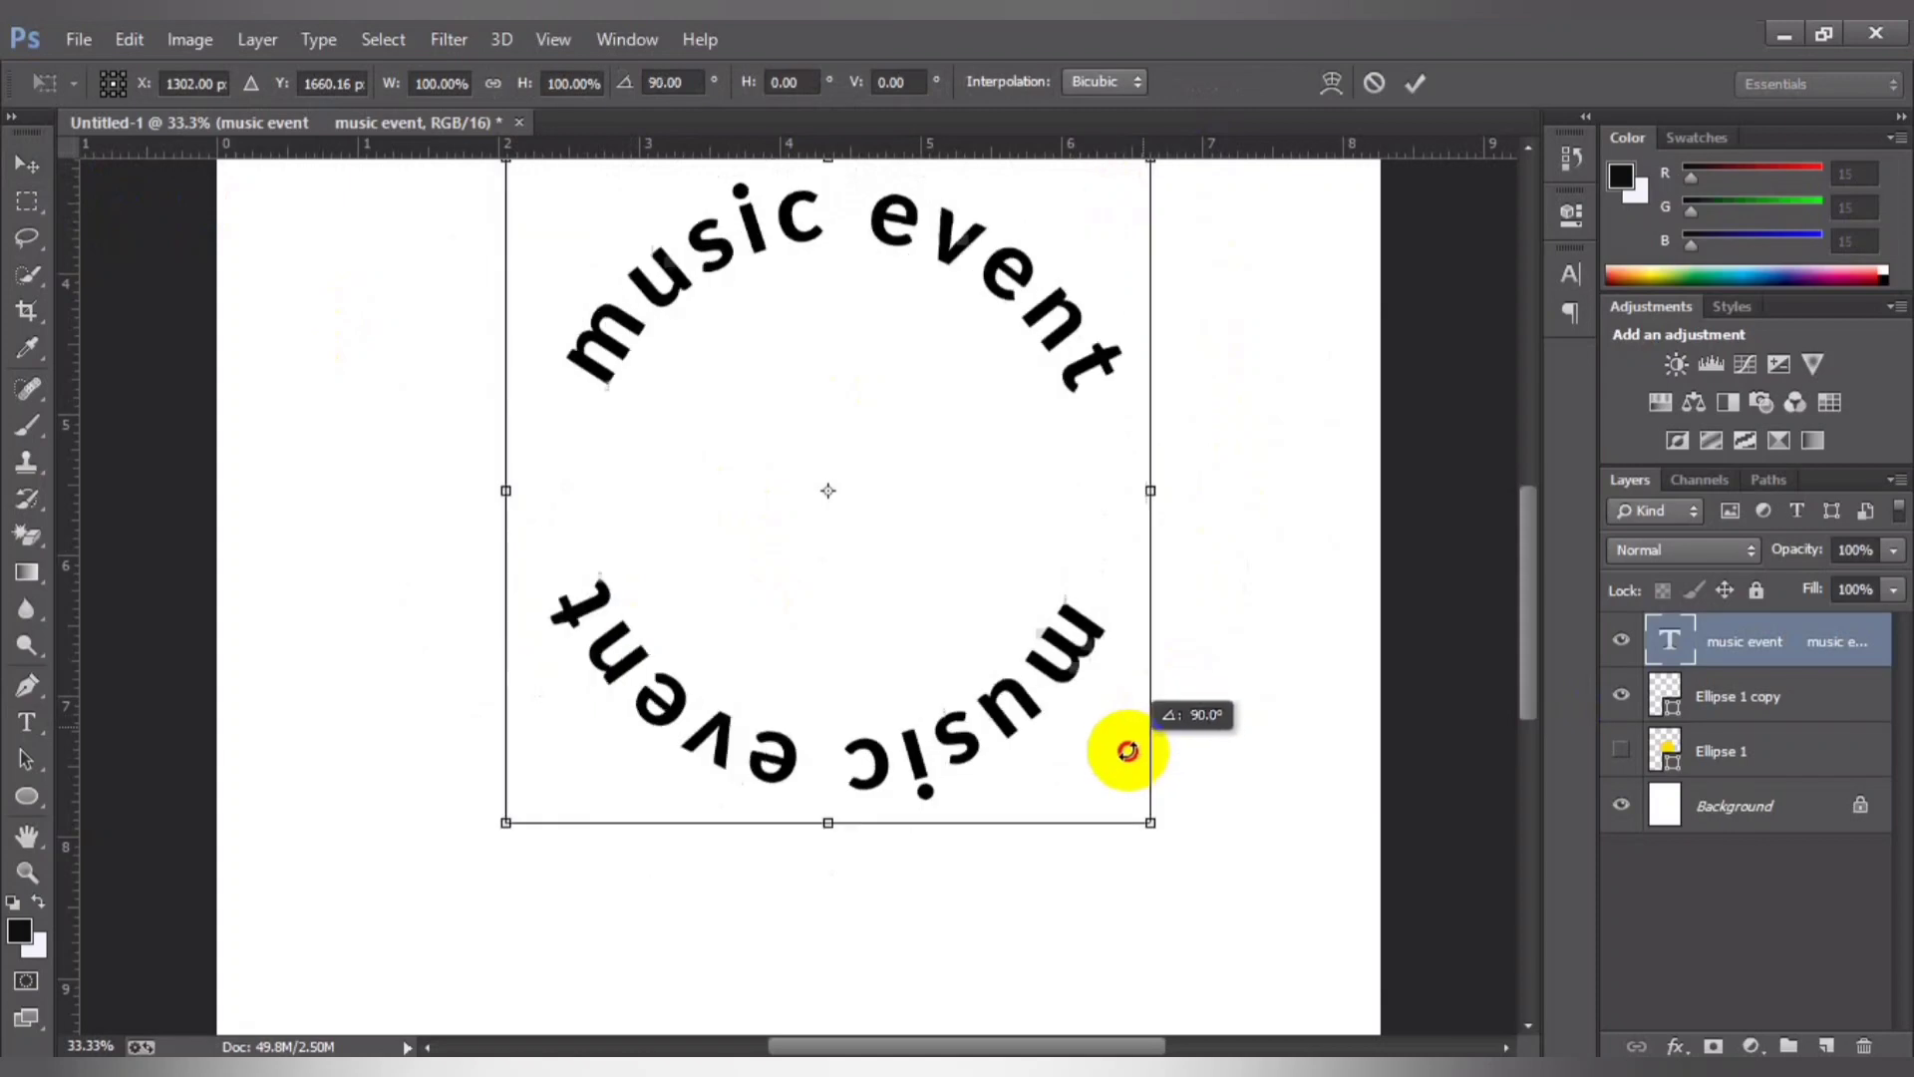
key(Return)
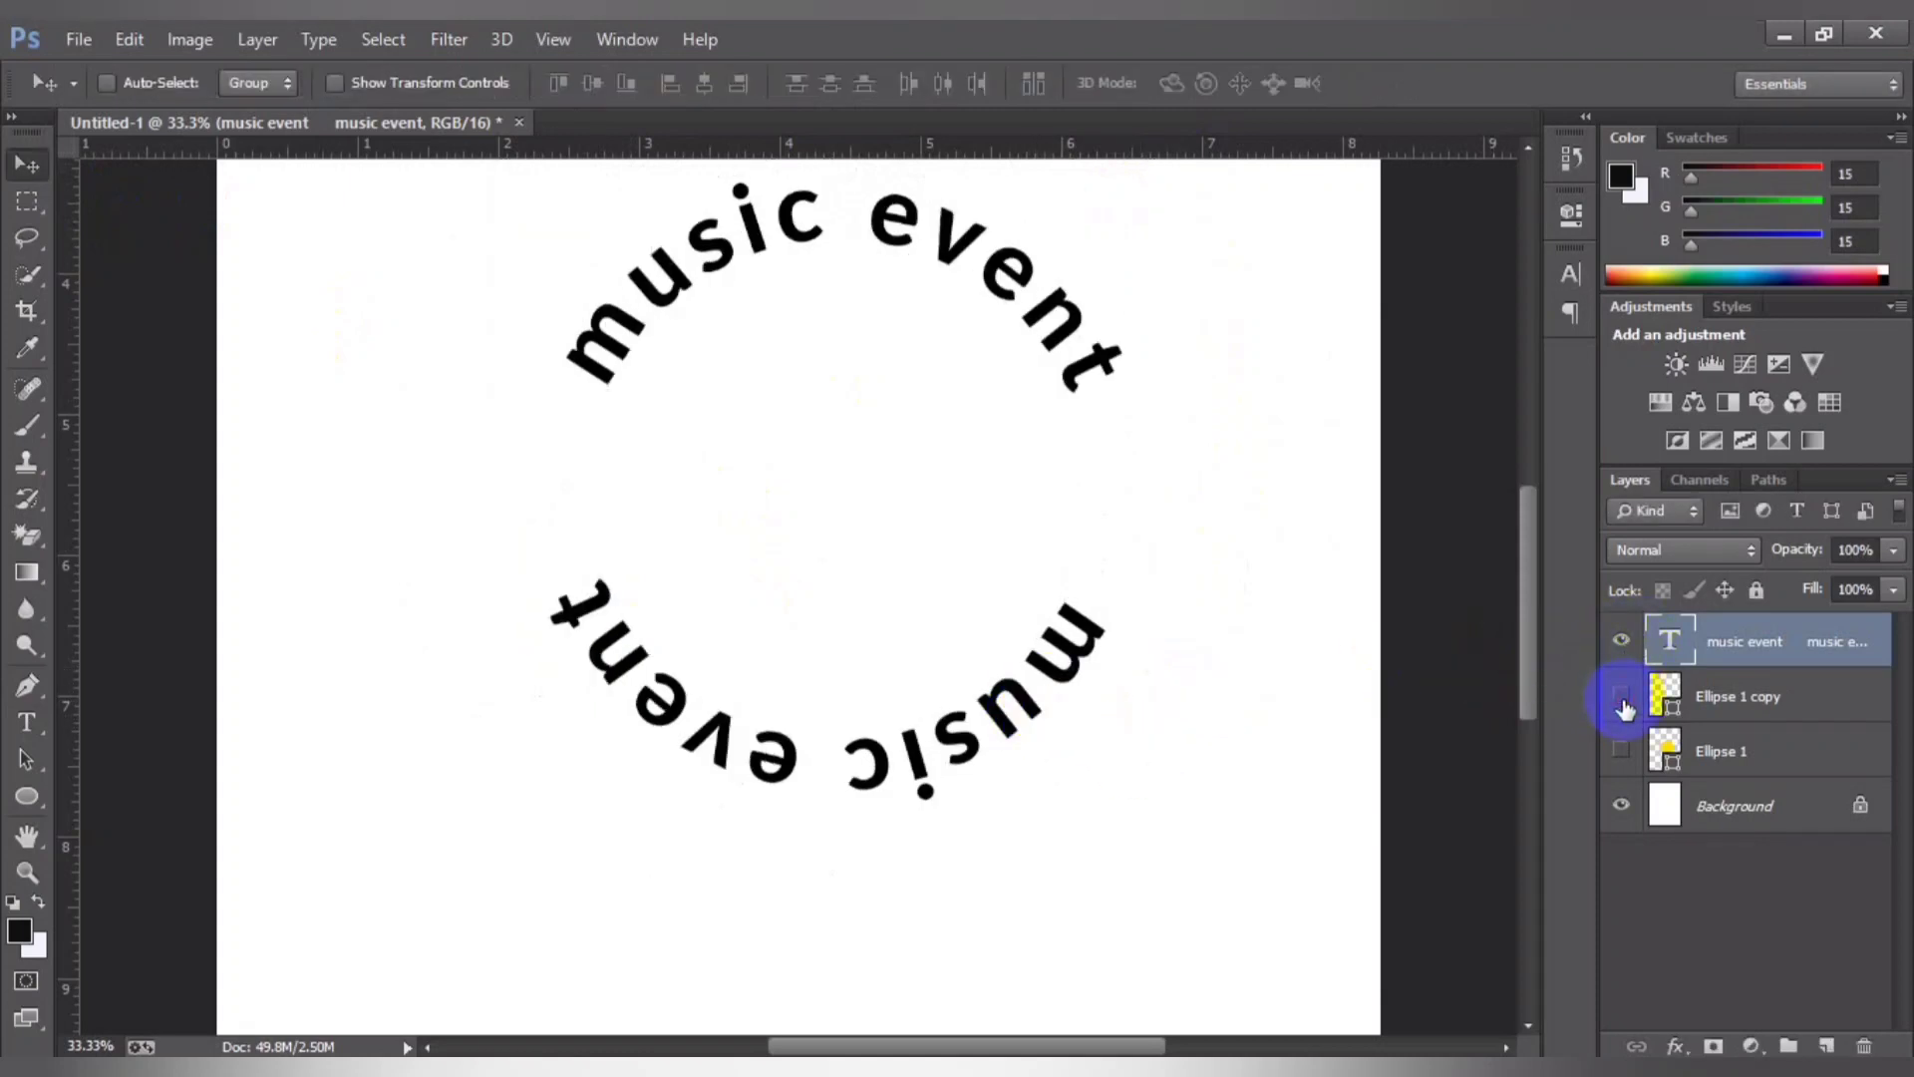
Step: Select all of the circular 'music event' text for editing
click(1768, 703)
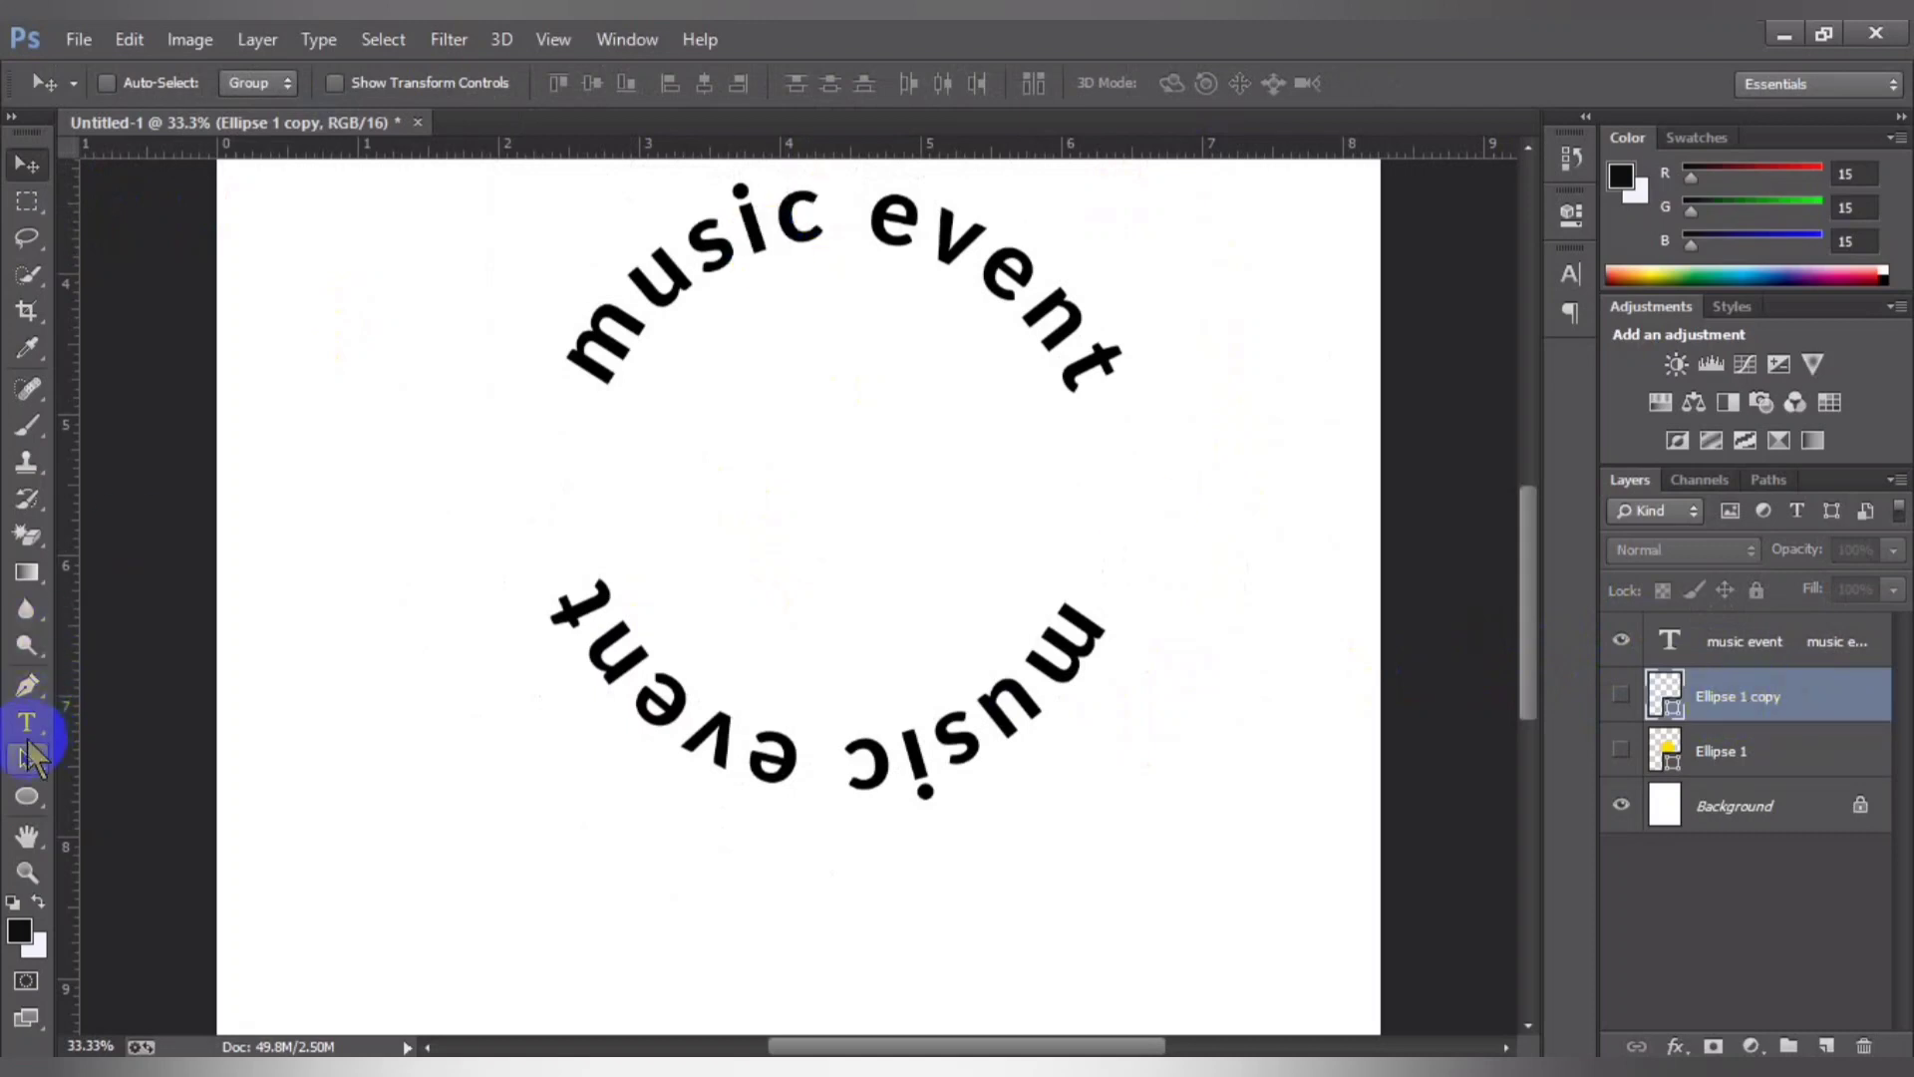
click(27, 721)
click(766, 246)
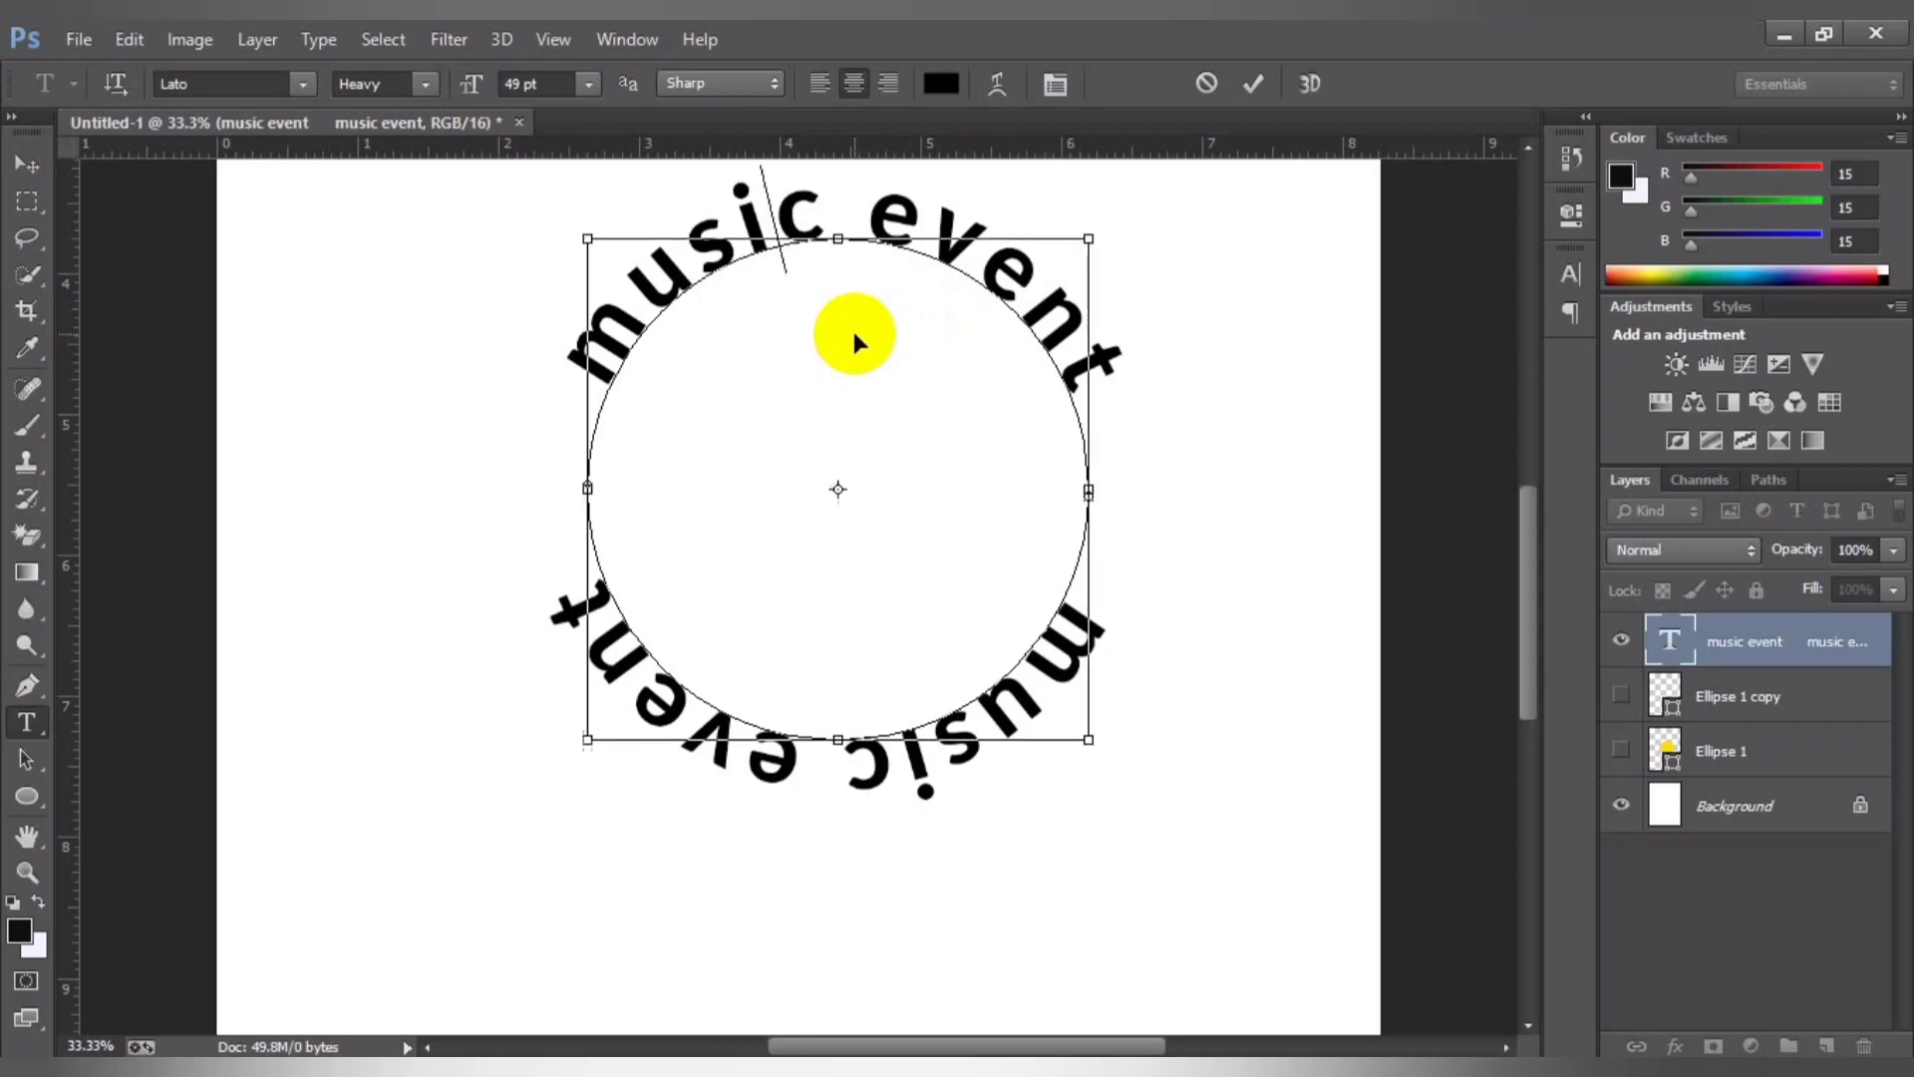
key(ctrl+a)
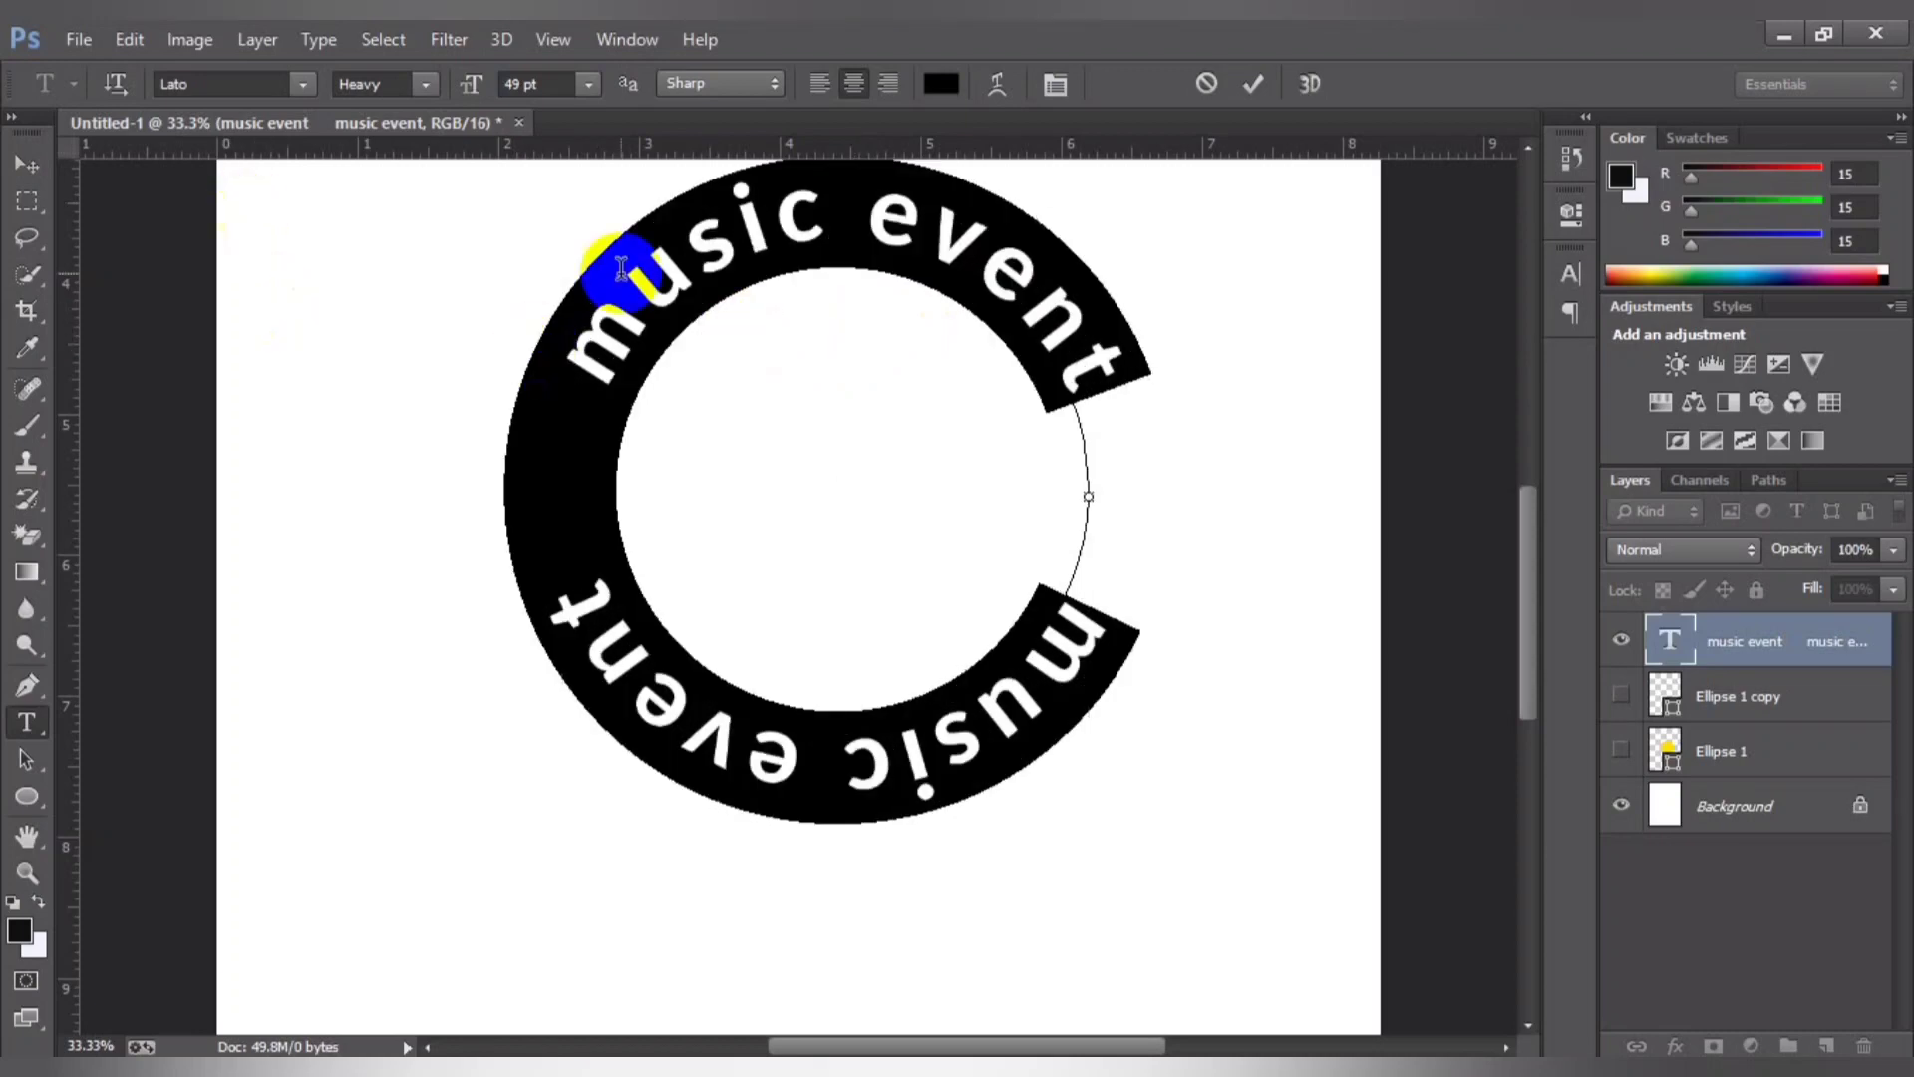
Step: Set the text's tracking to 90 in the Character panel and commit it
click(1057, 84)
click(1476, 364)
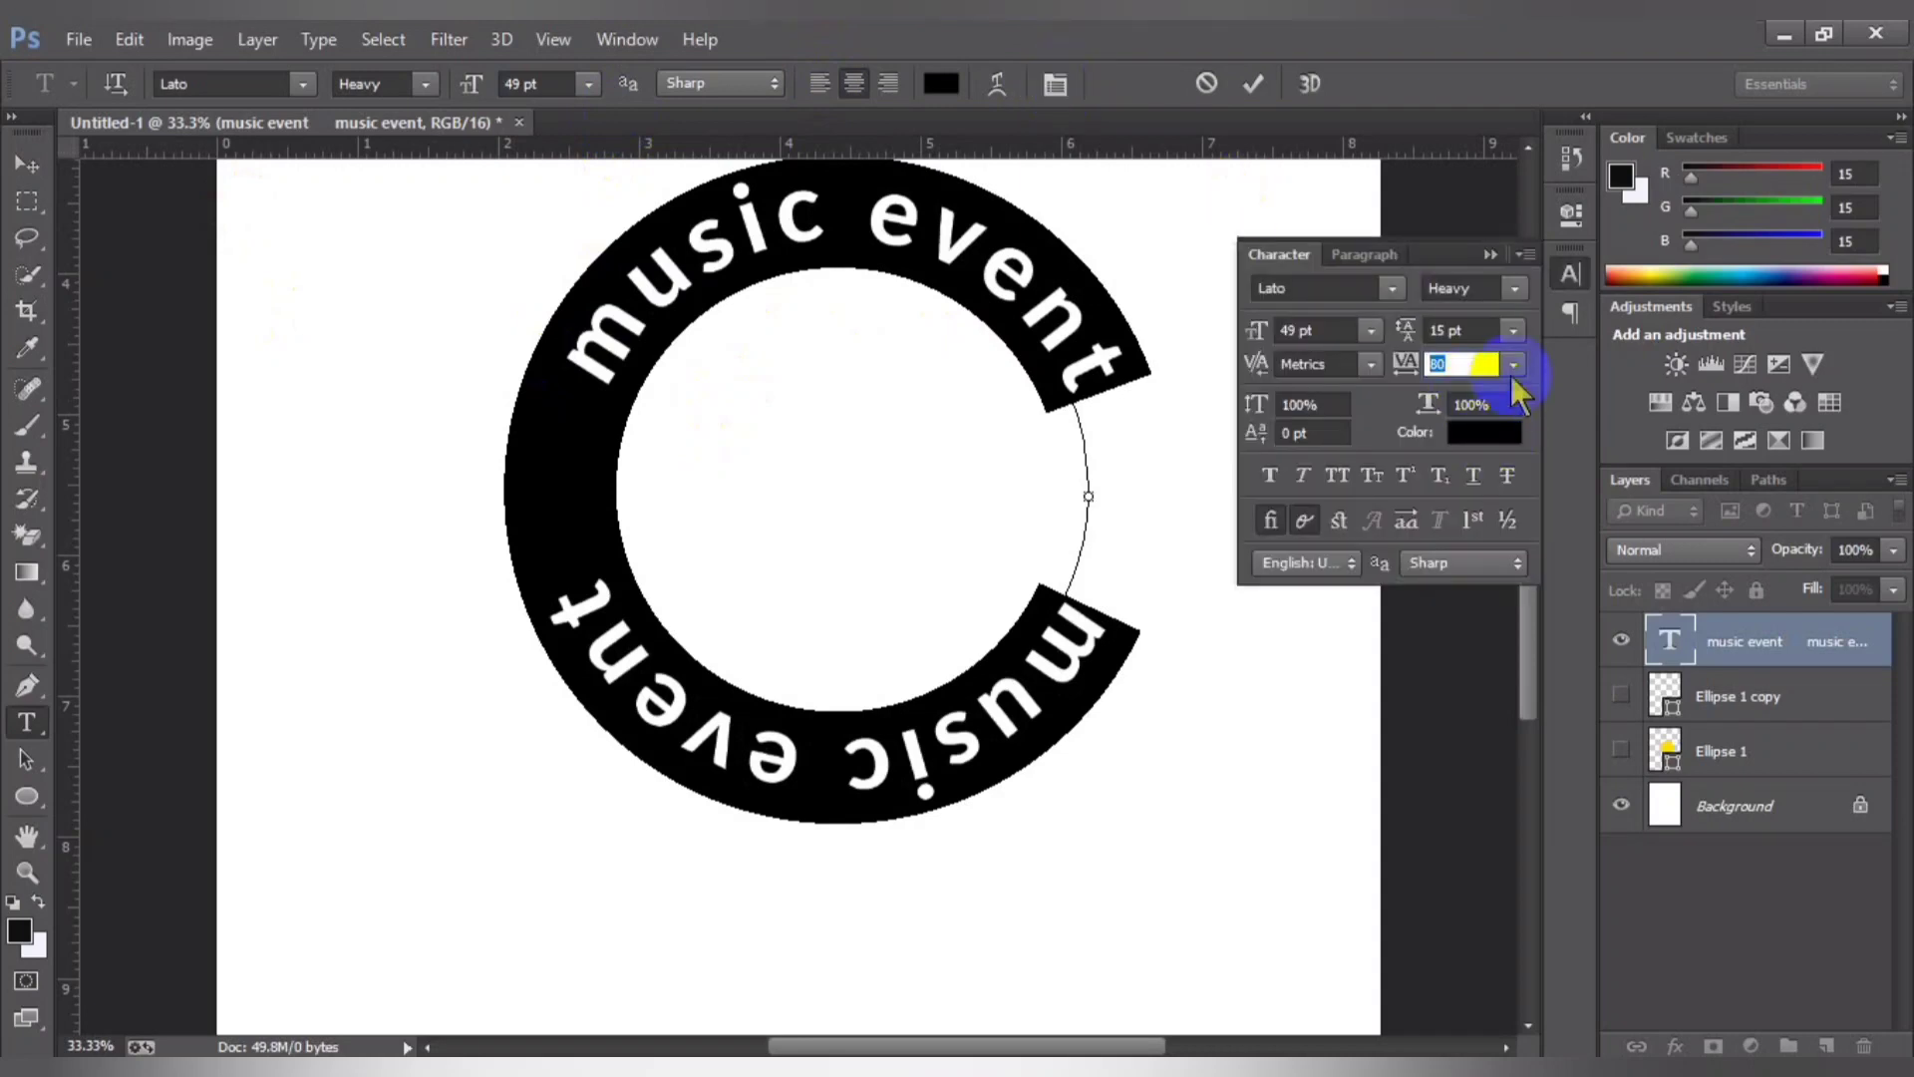
key(Up)
key(Up)
key(Up)
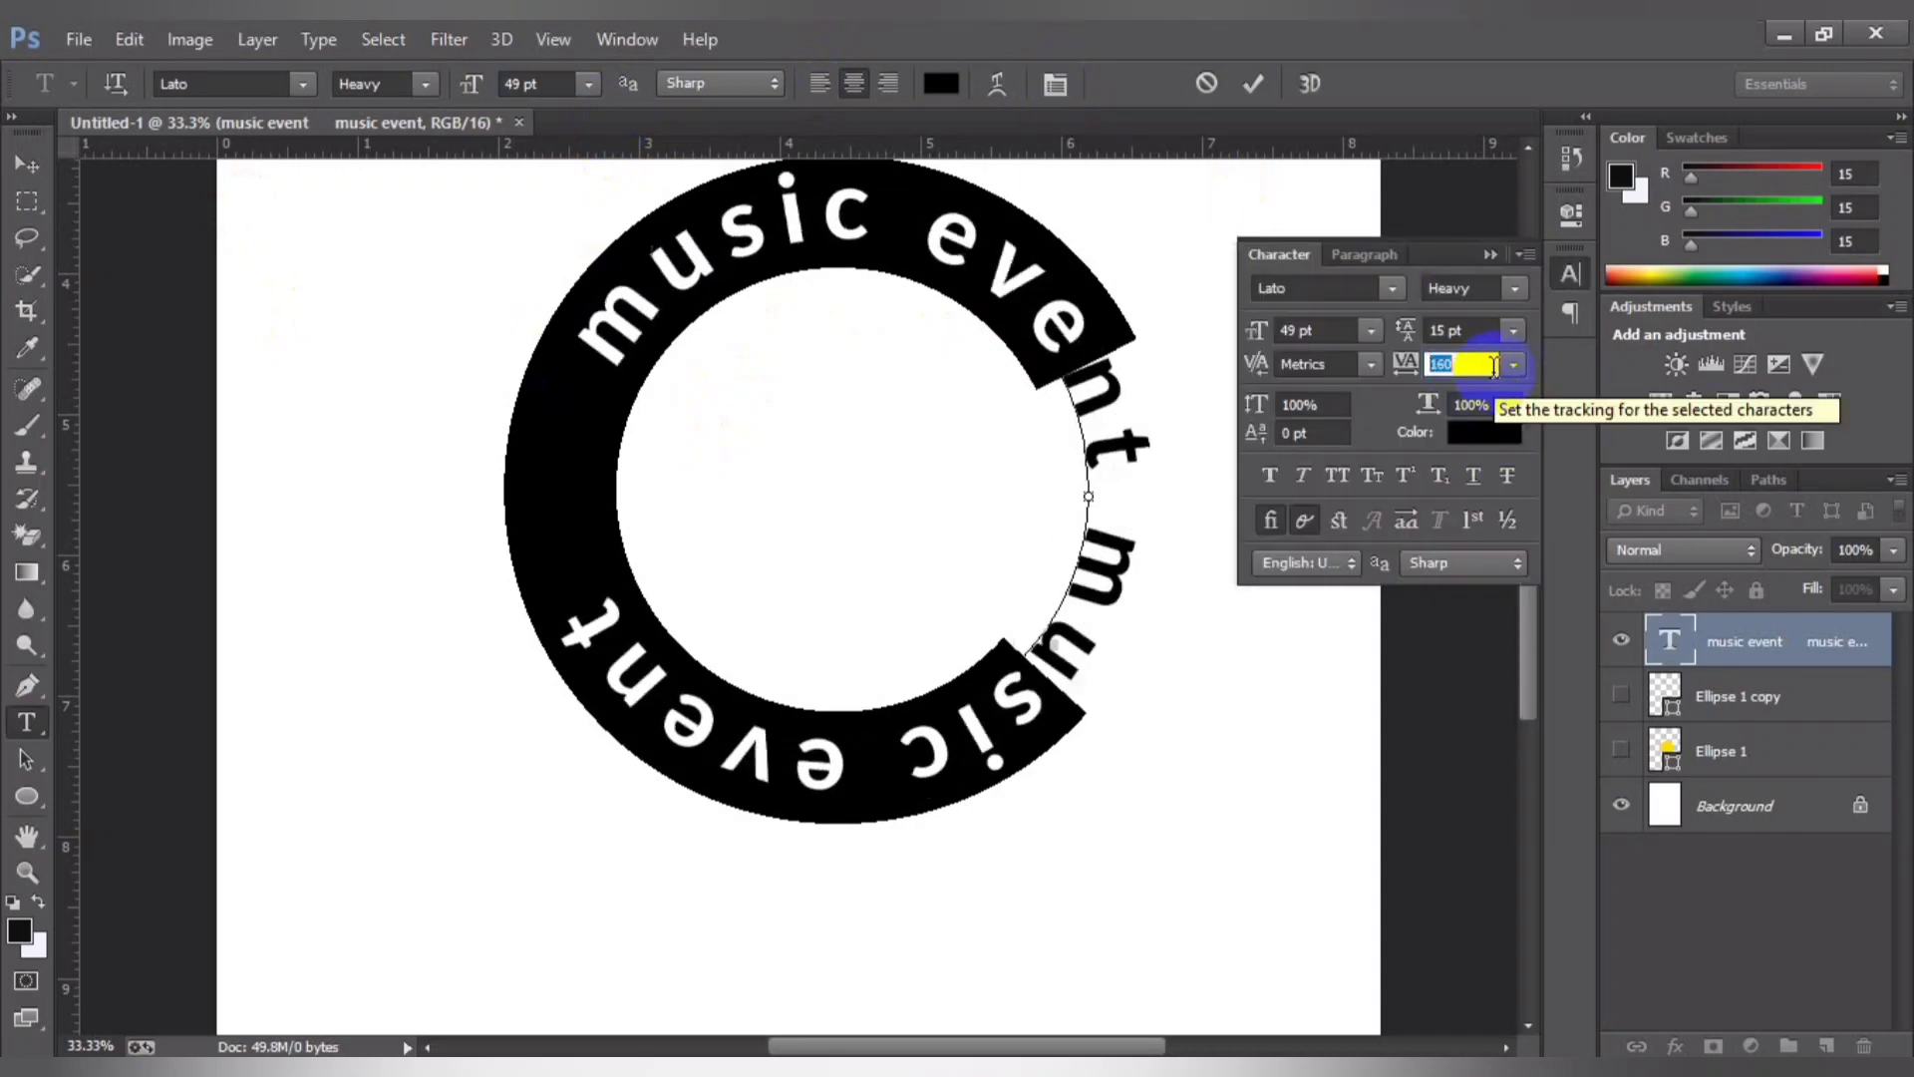
key(Up)
key(Up)
key(Up)
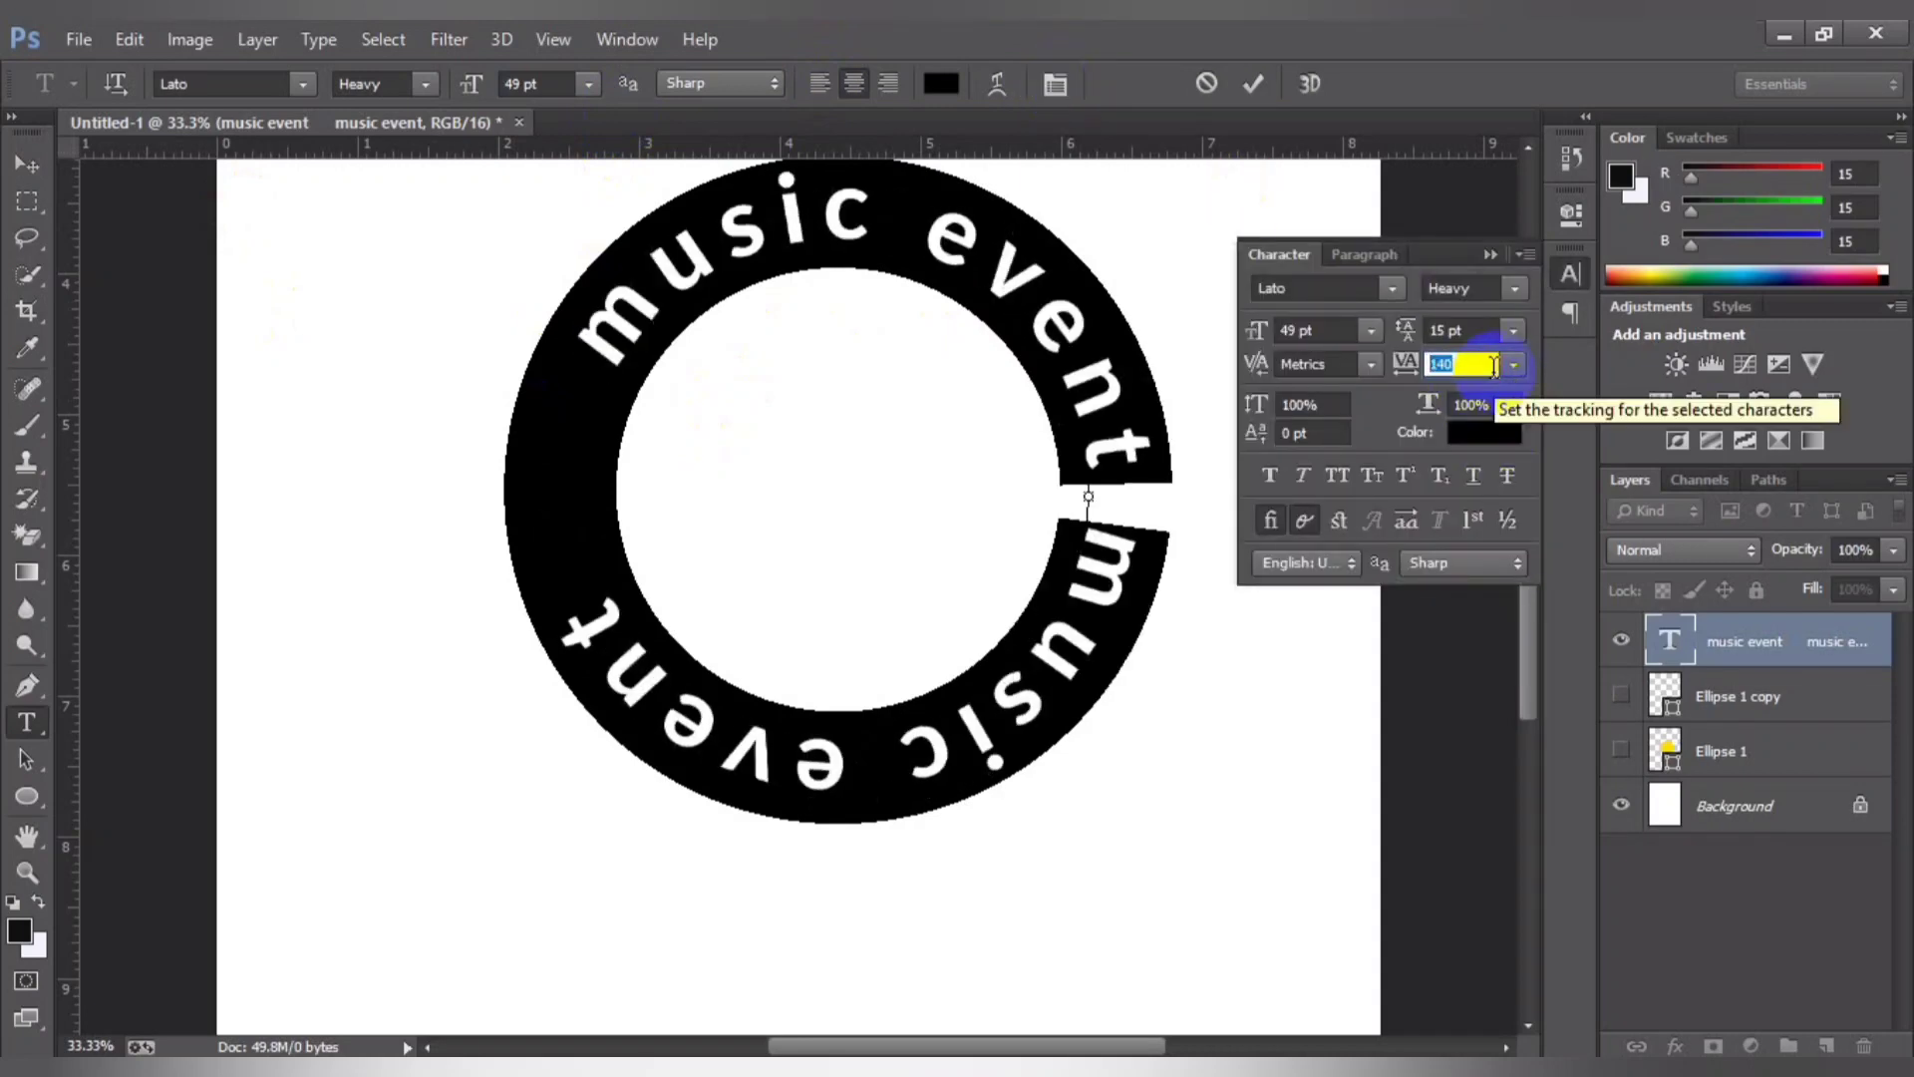
key(Down)
key(Down)
key(Down)
key(Down)
key(Down)
key(Down)
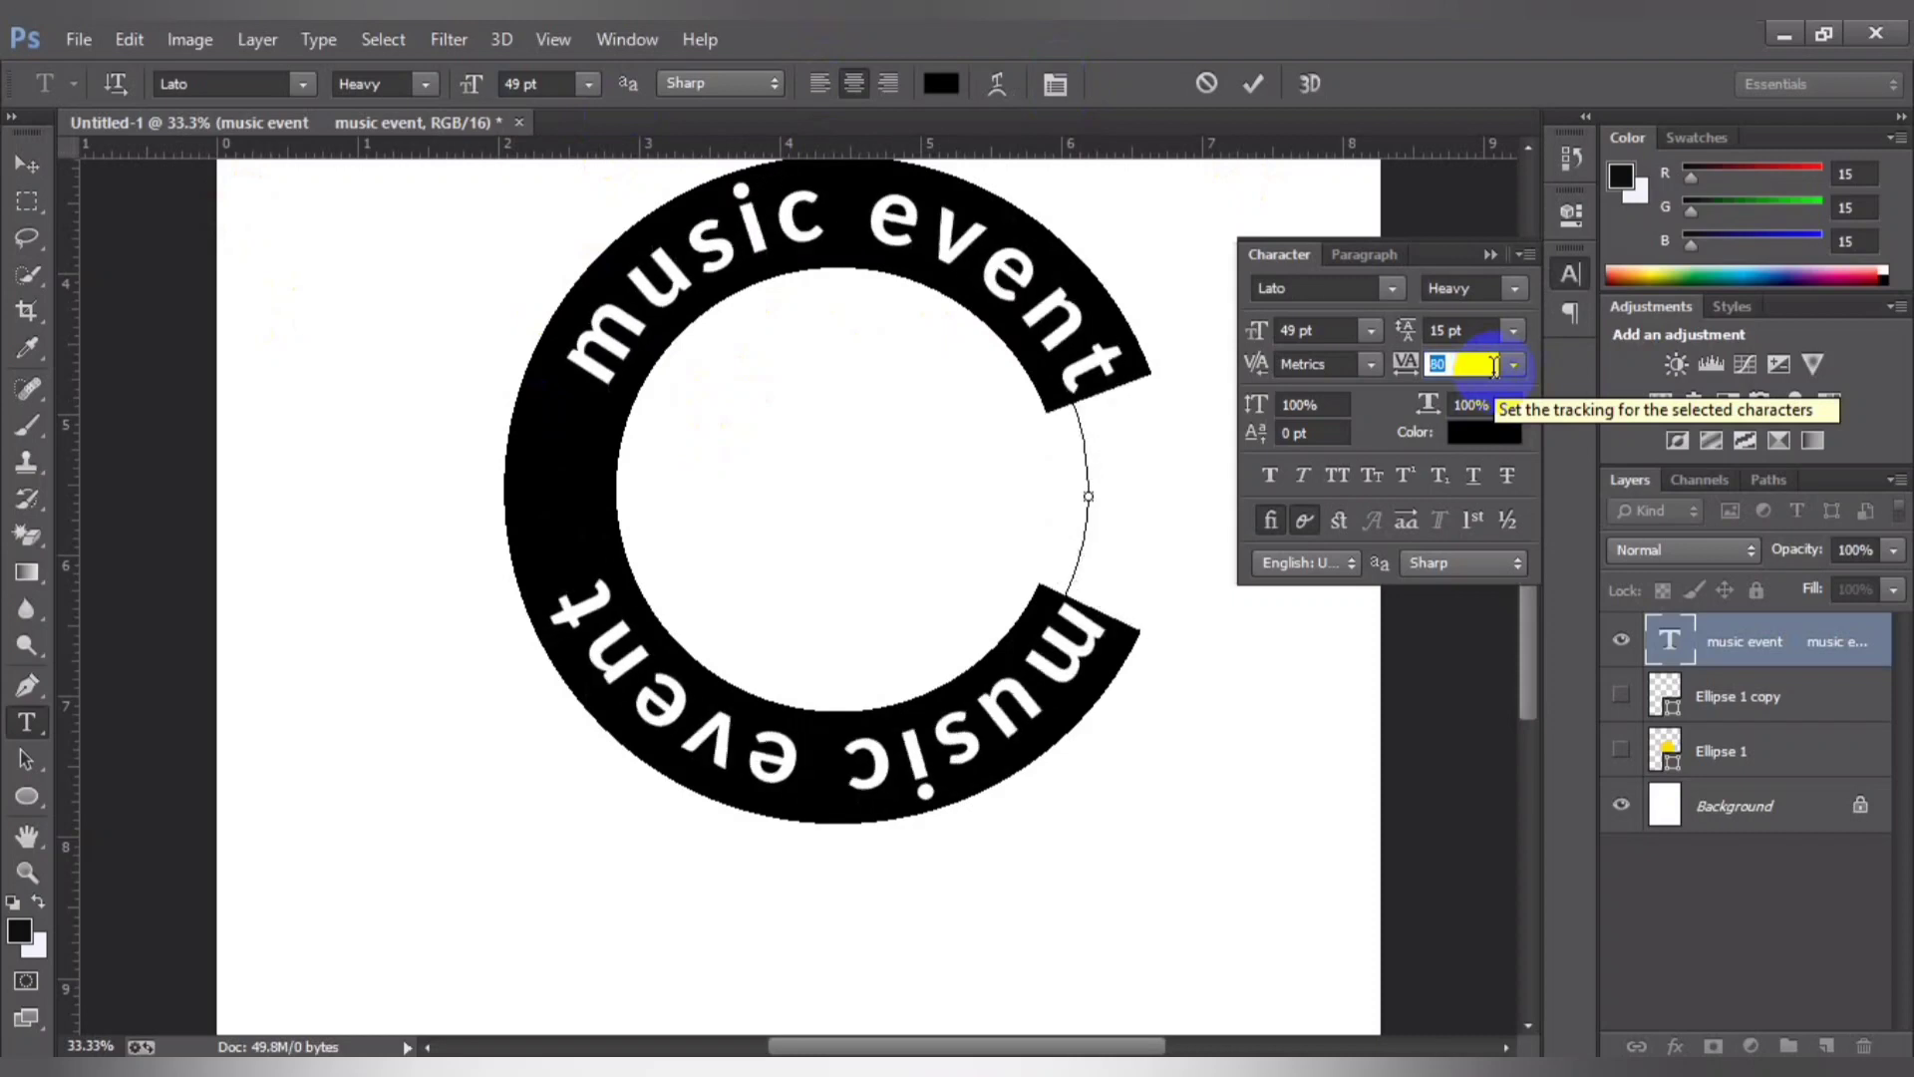
key(Up)
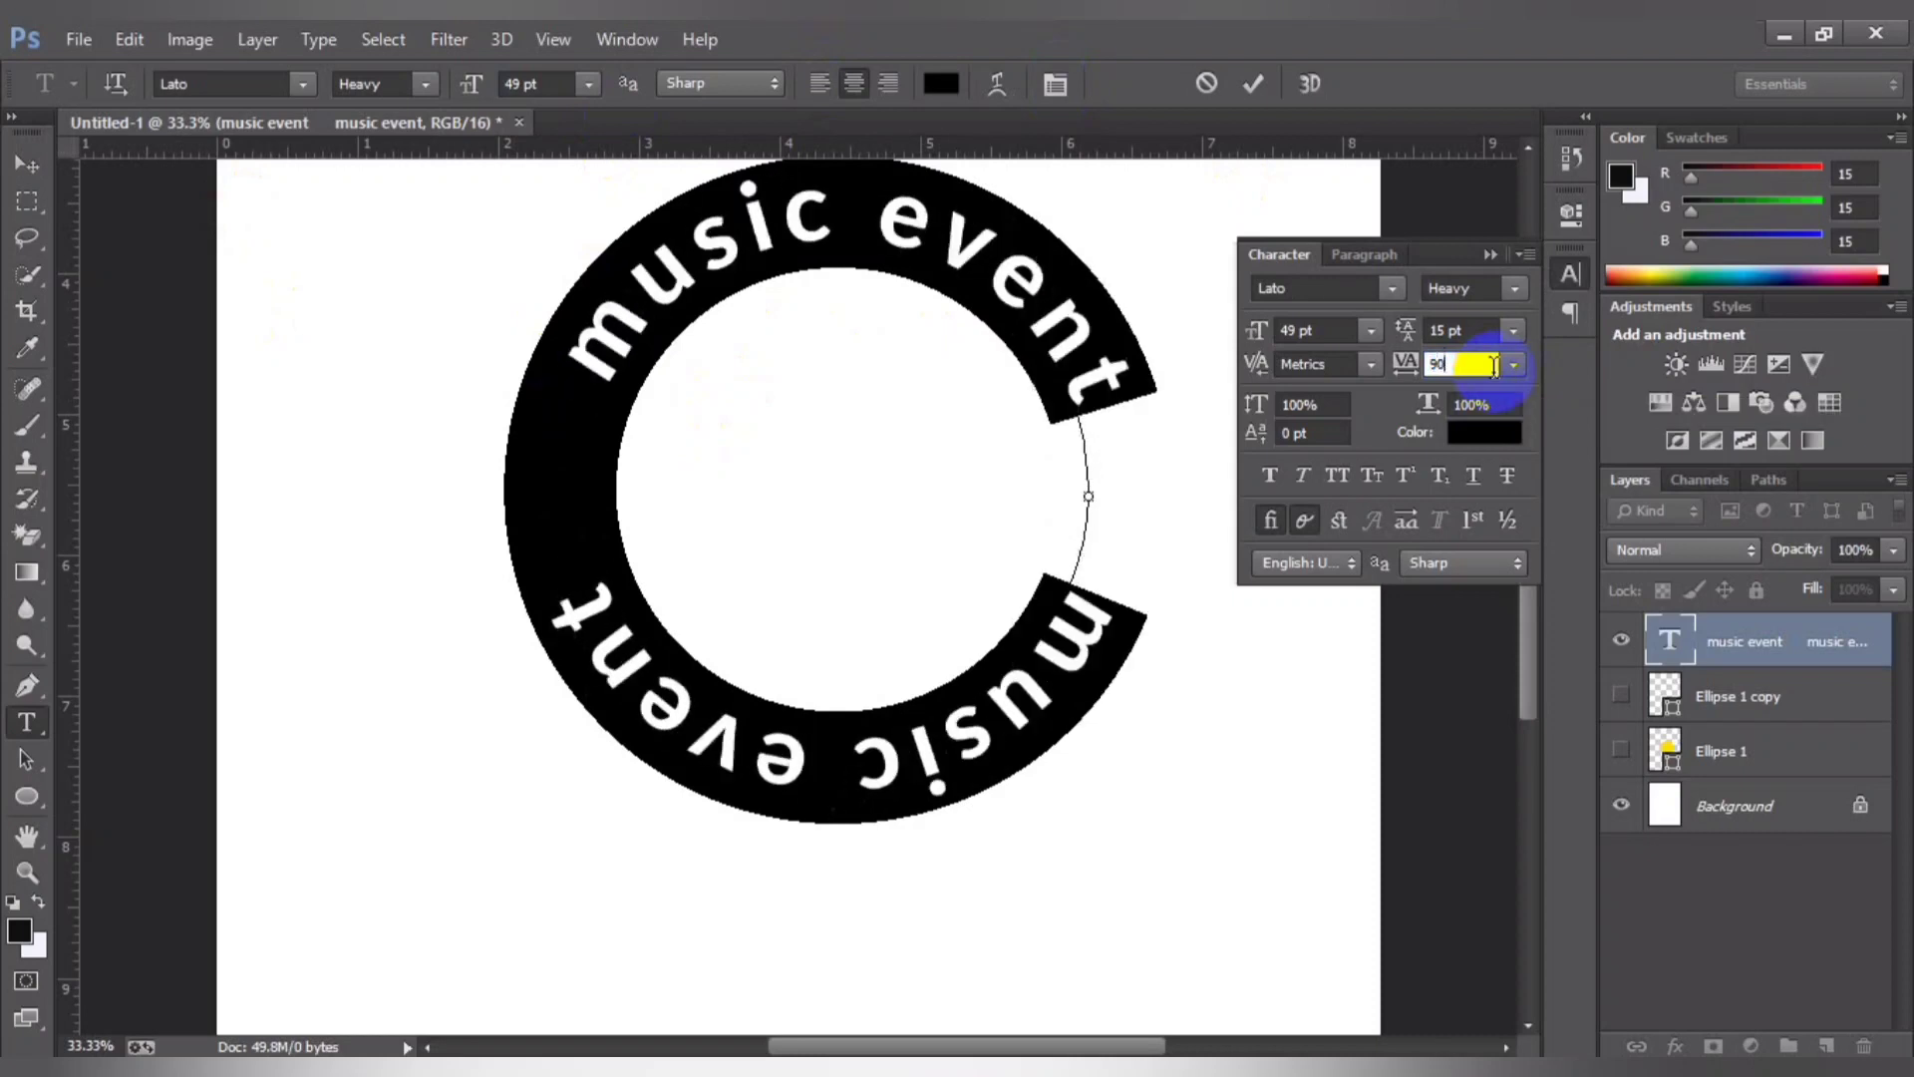
click(1258, 85)
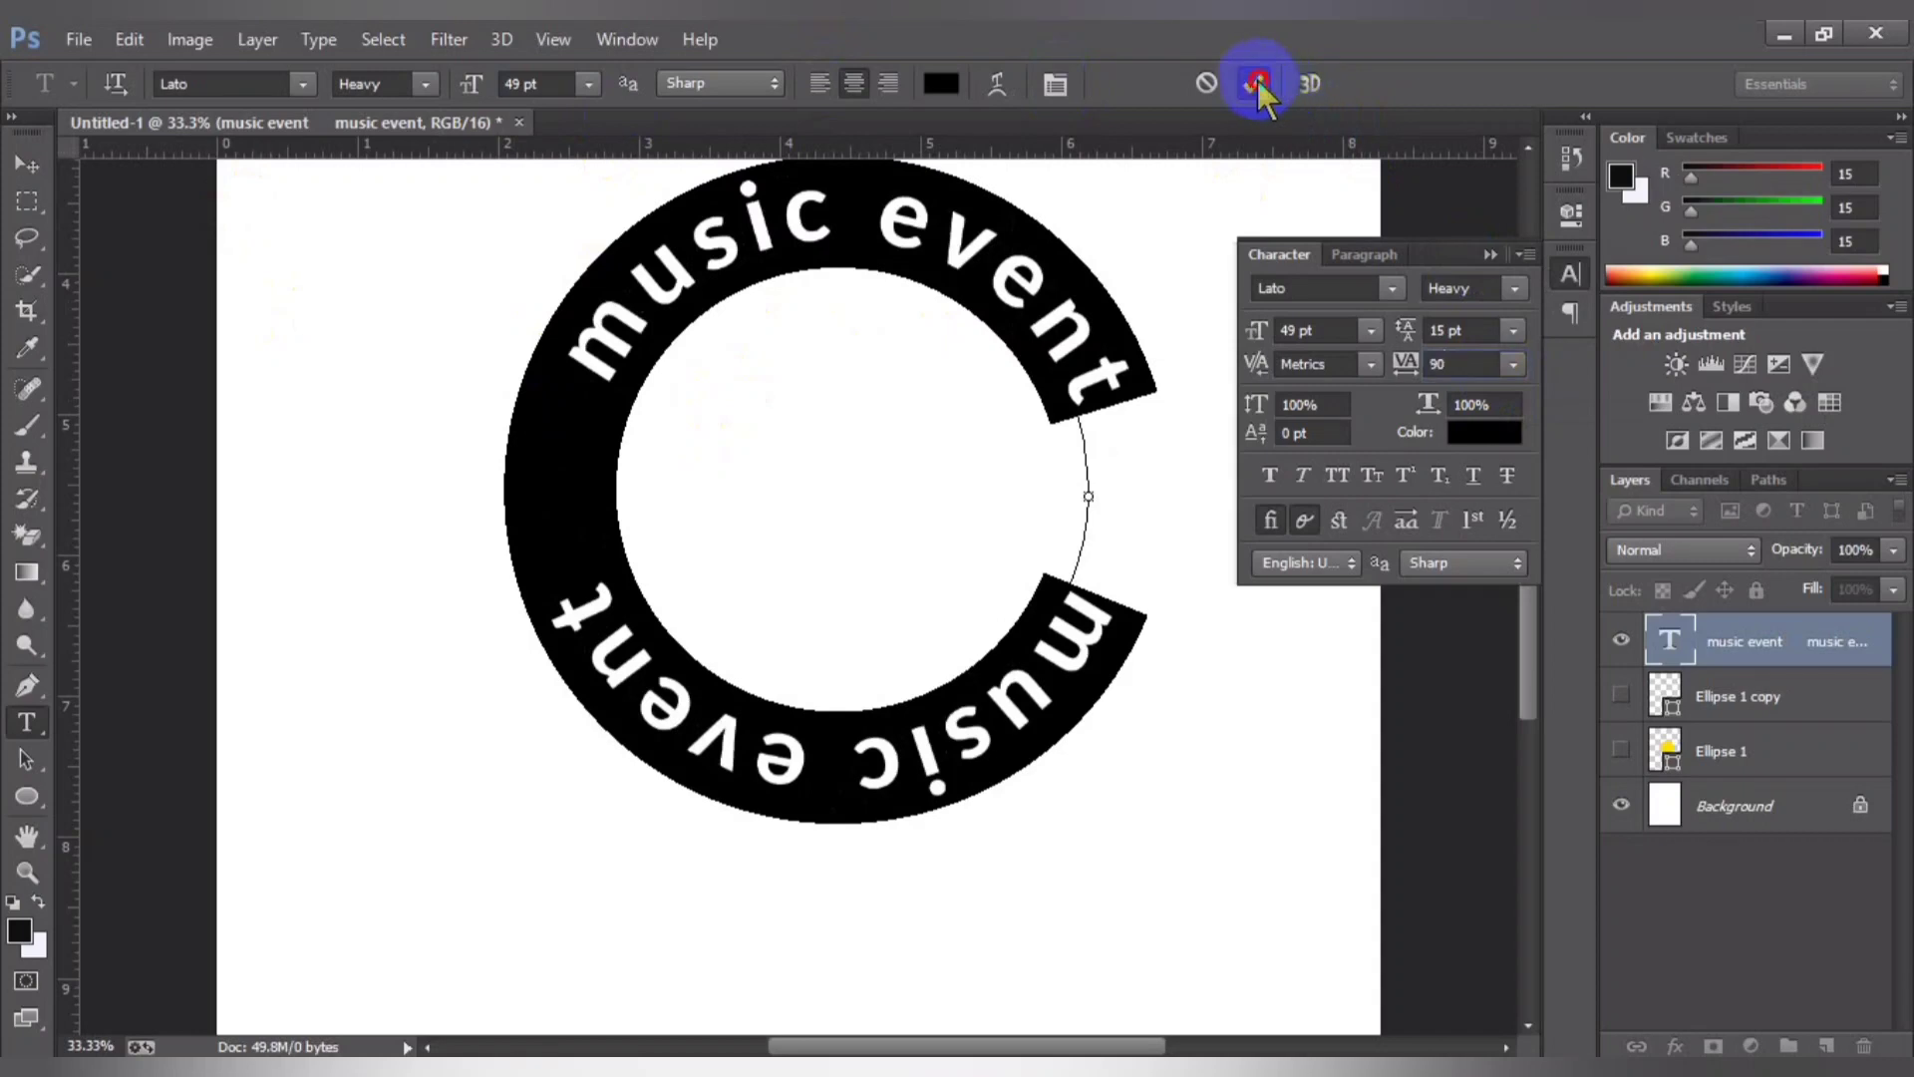
click(1490, 254)
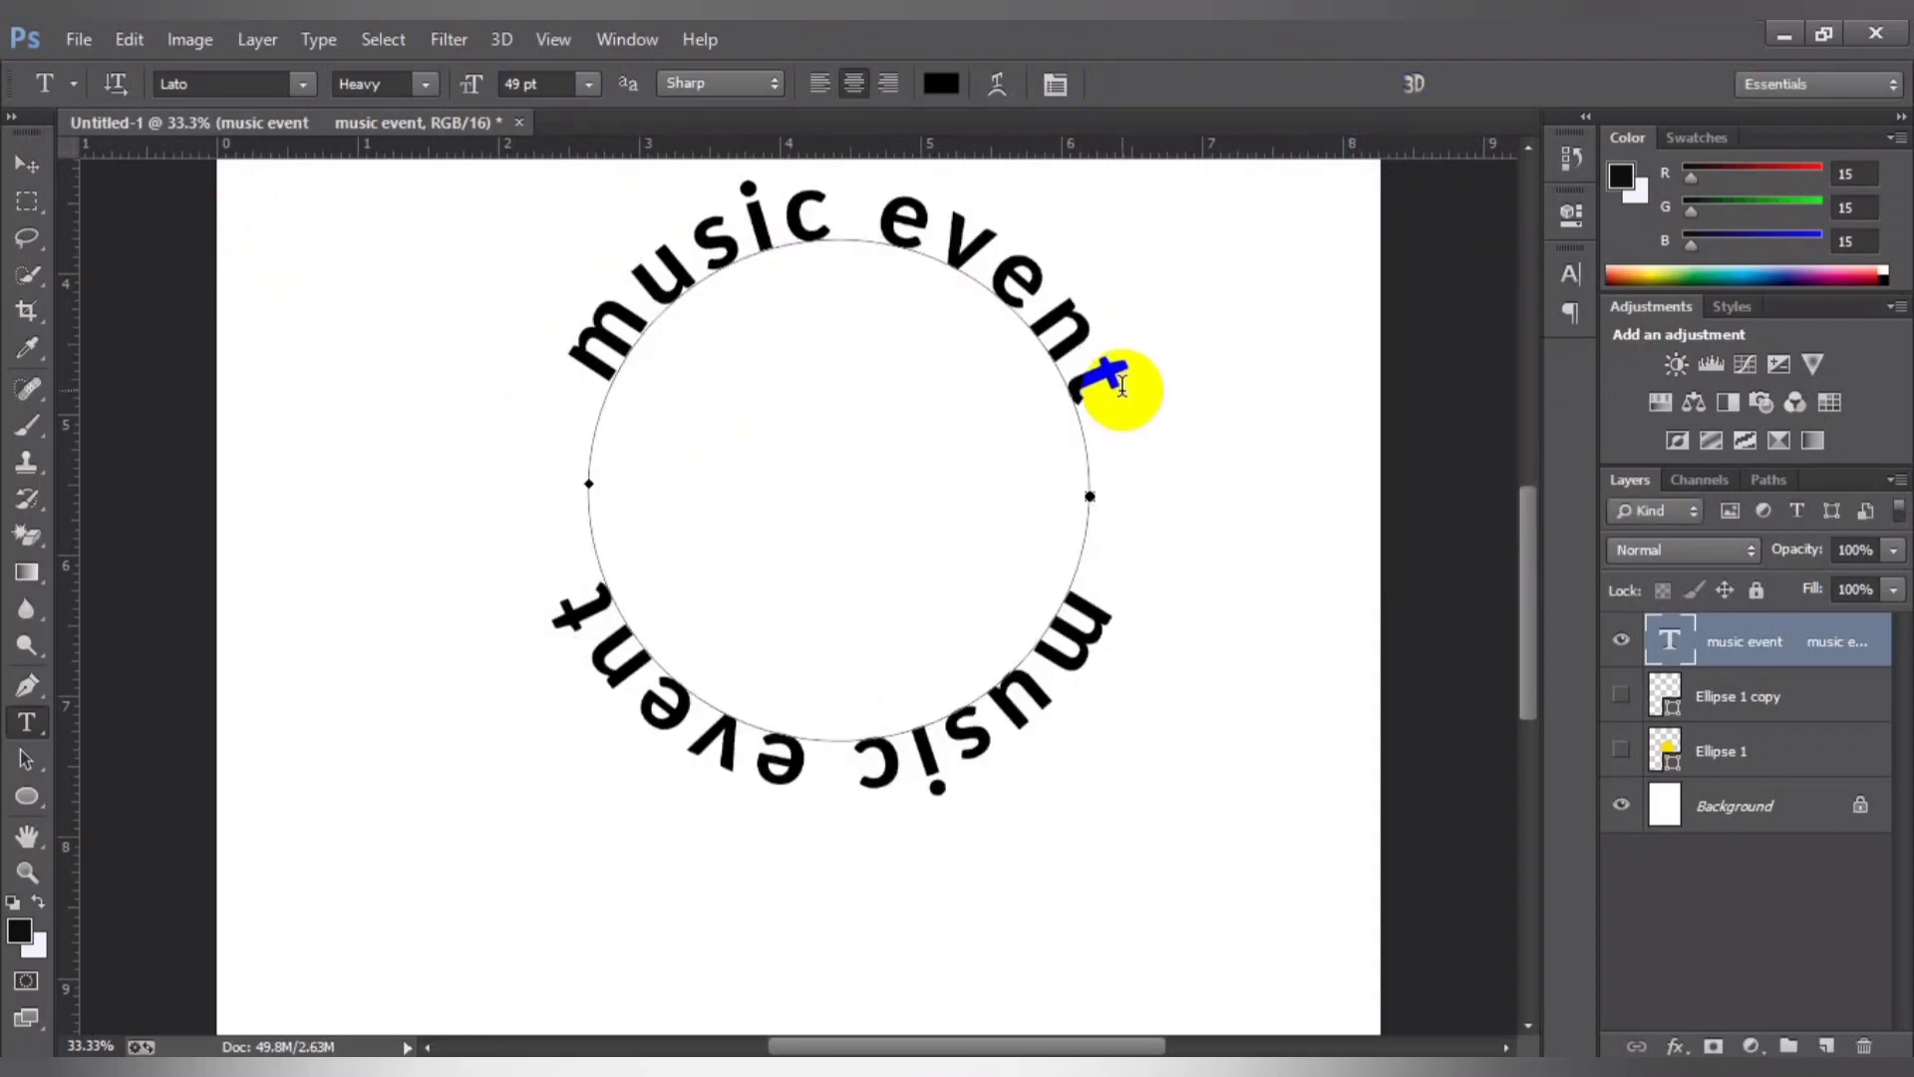
click(27, 164)
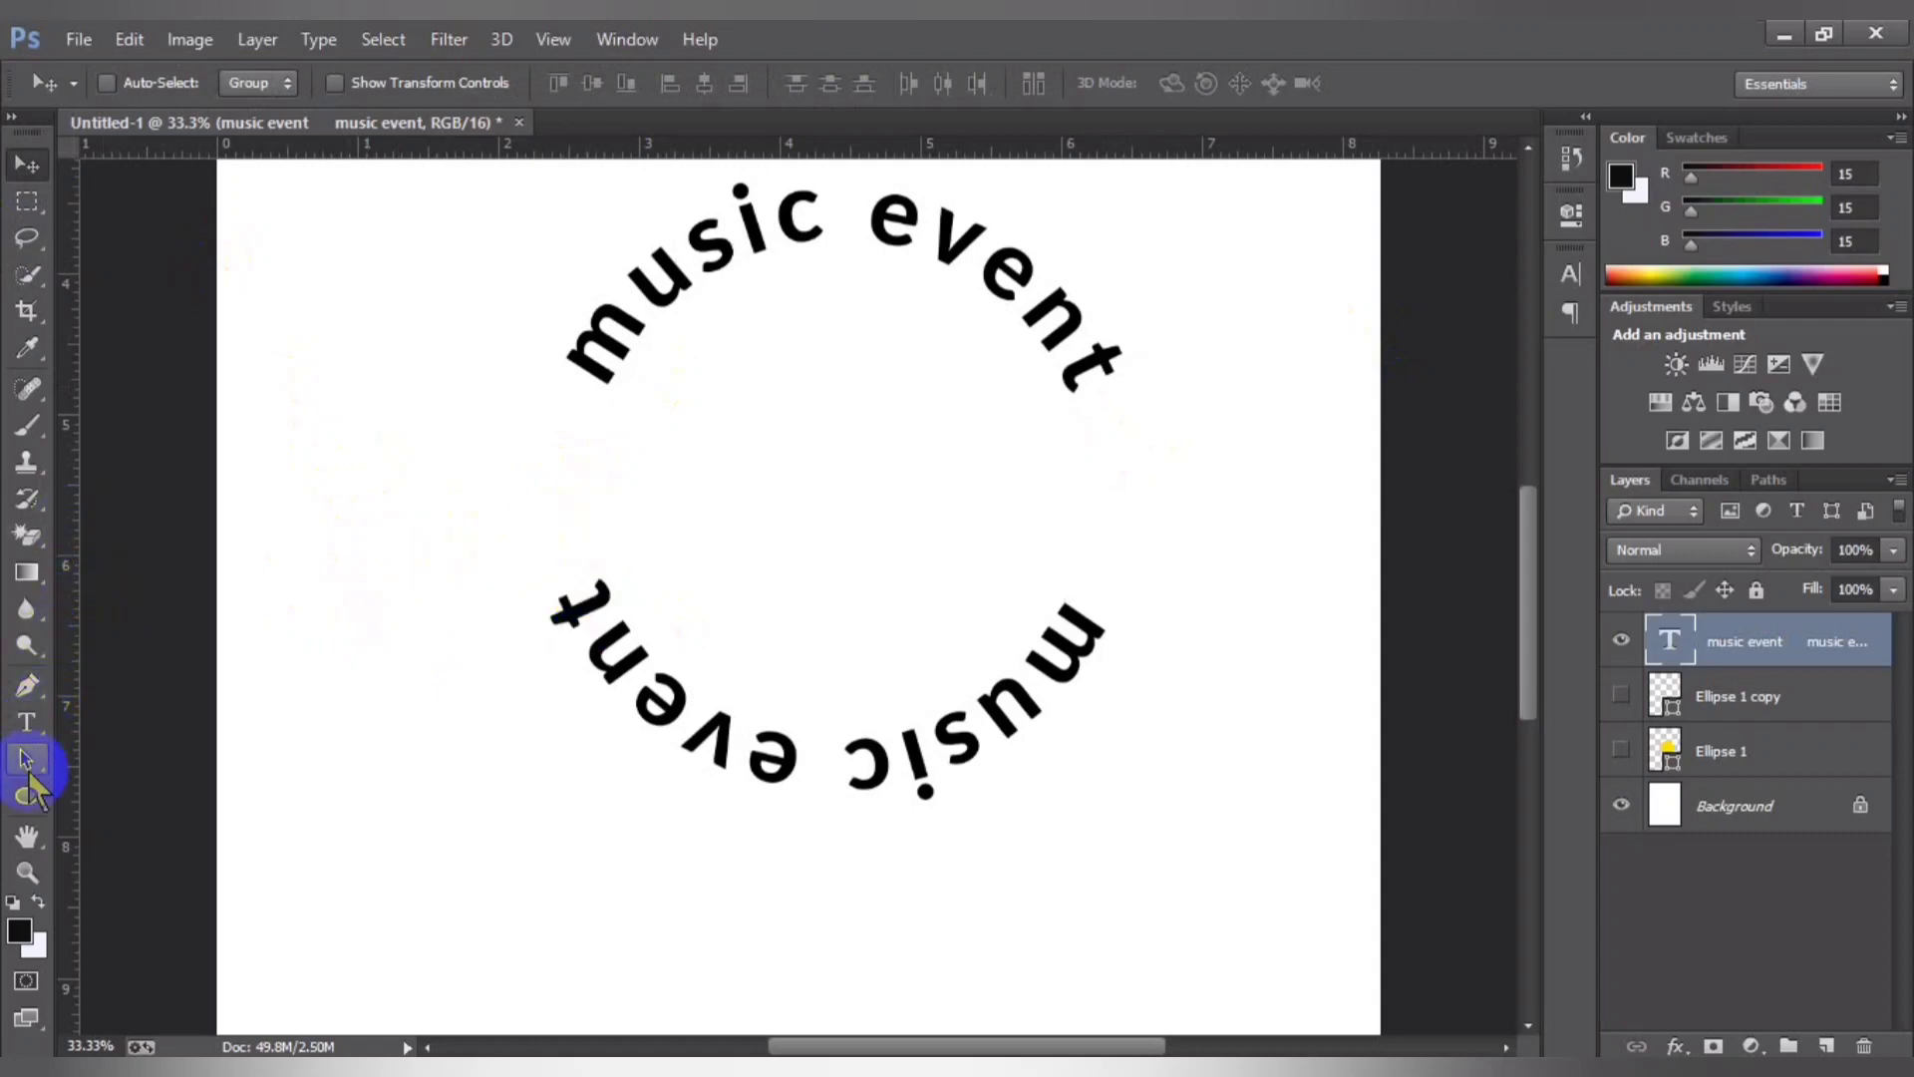
Step: Create a star shape from the Custom Shape picker
click(27, 838)
click(27, 795)
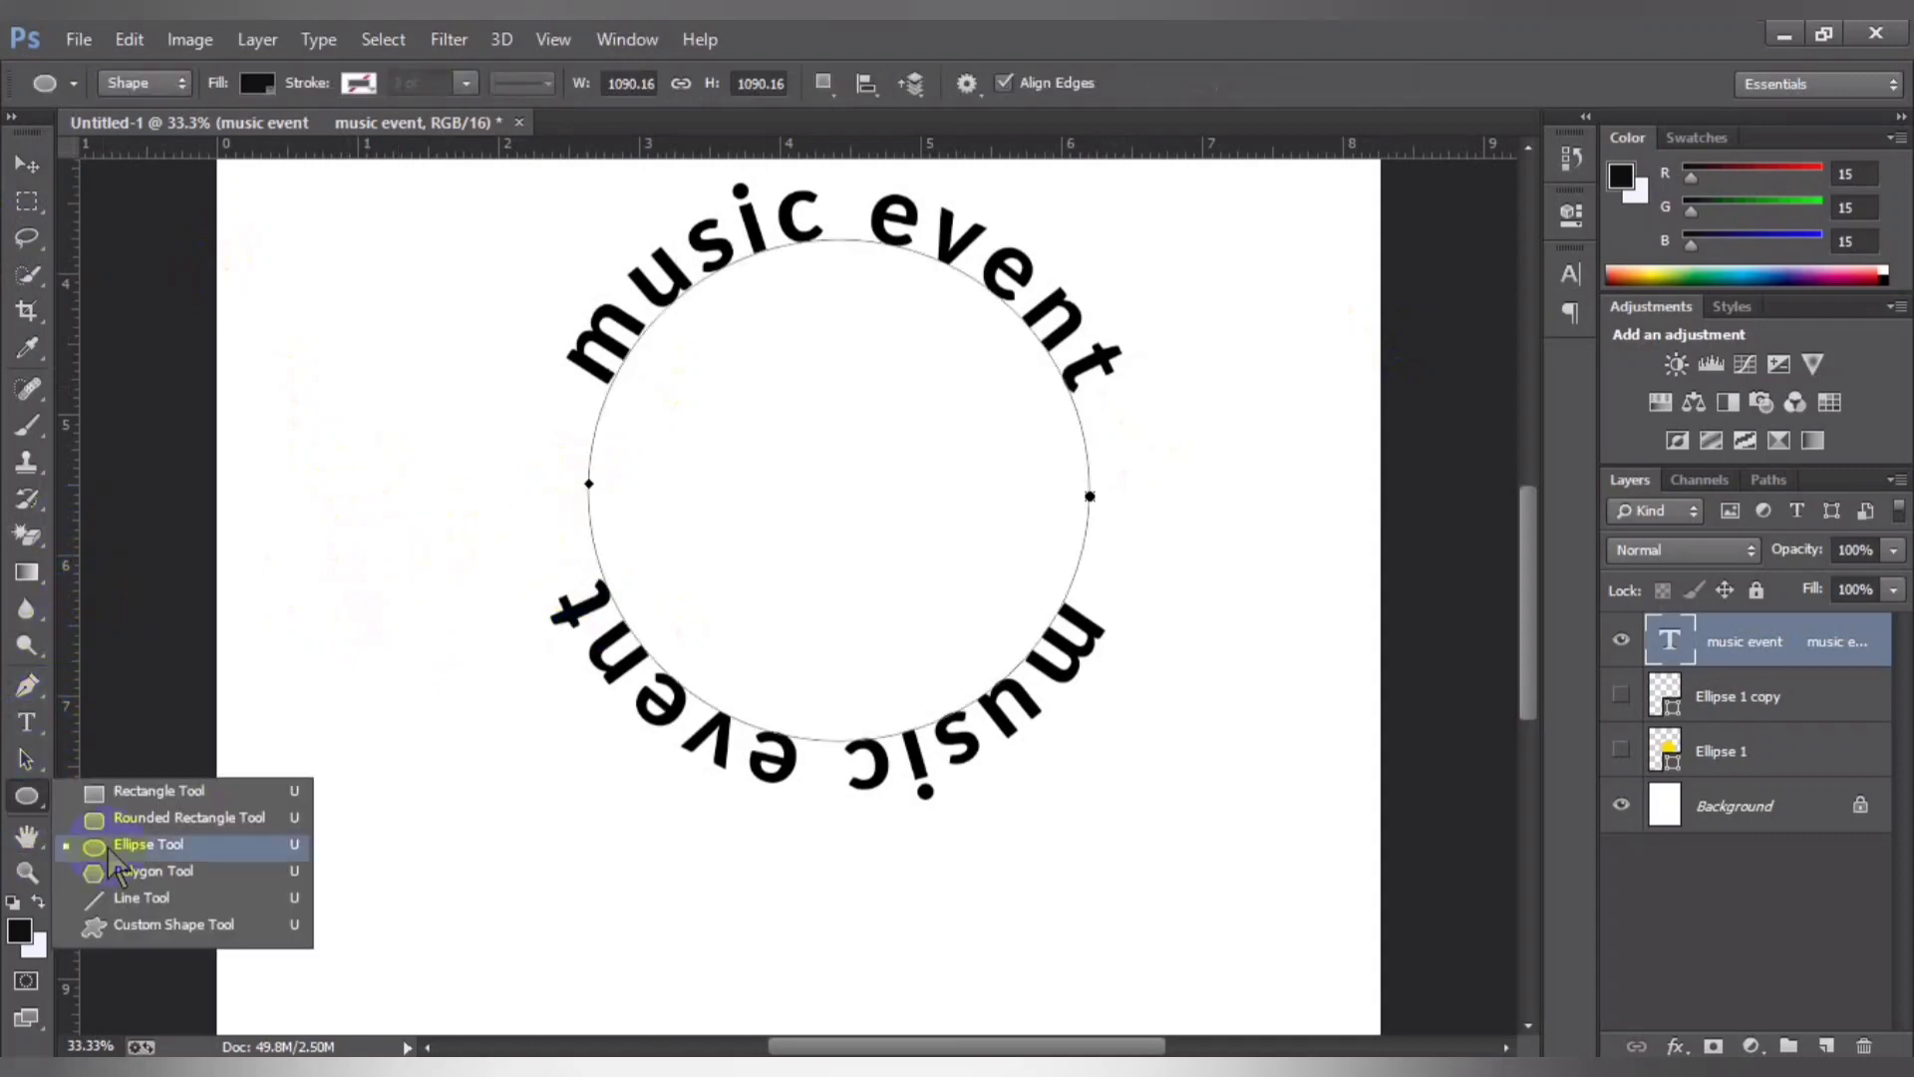
click(110, 925)
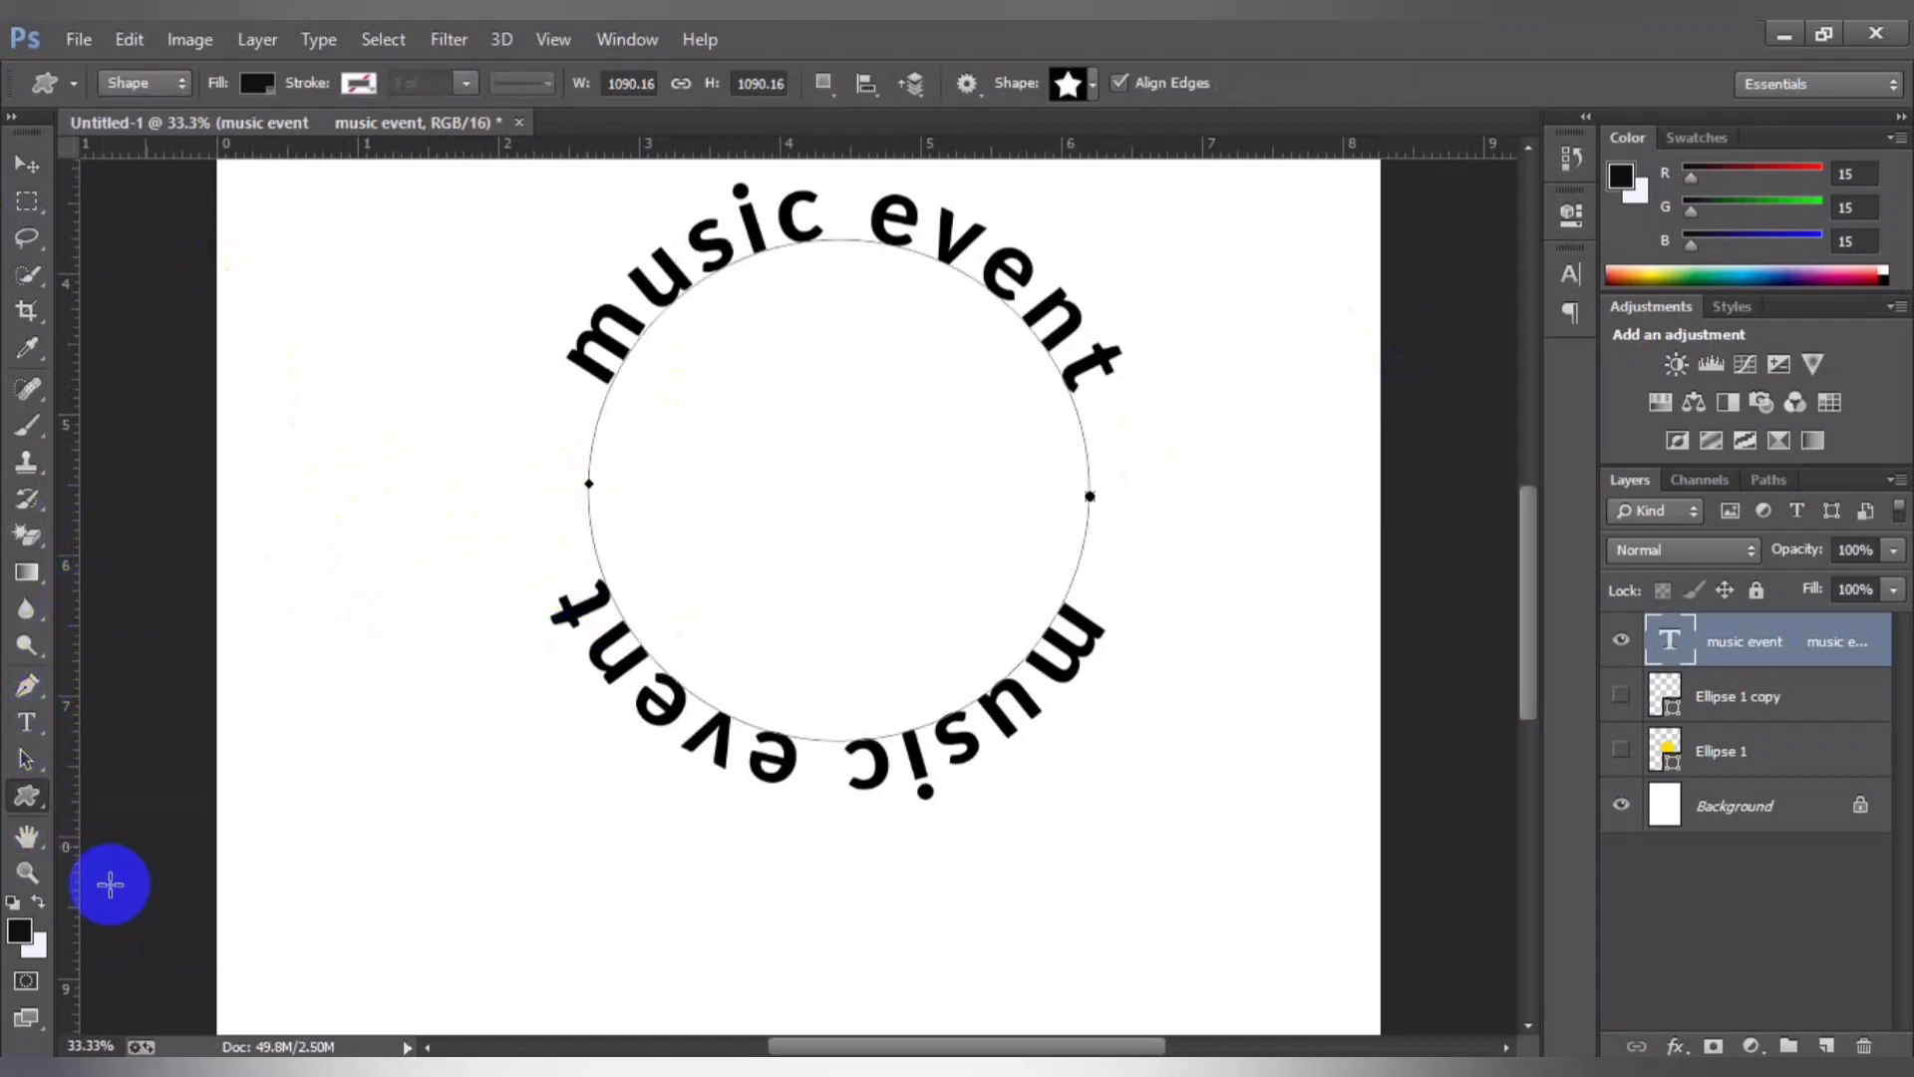
click(1068, 84)
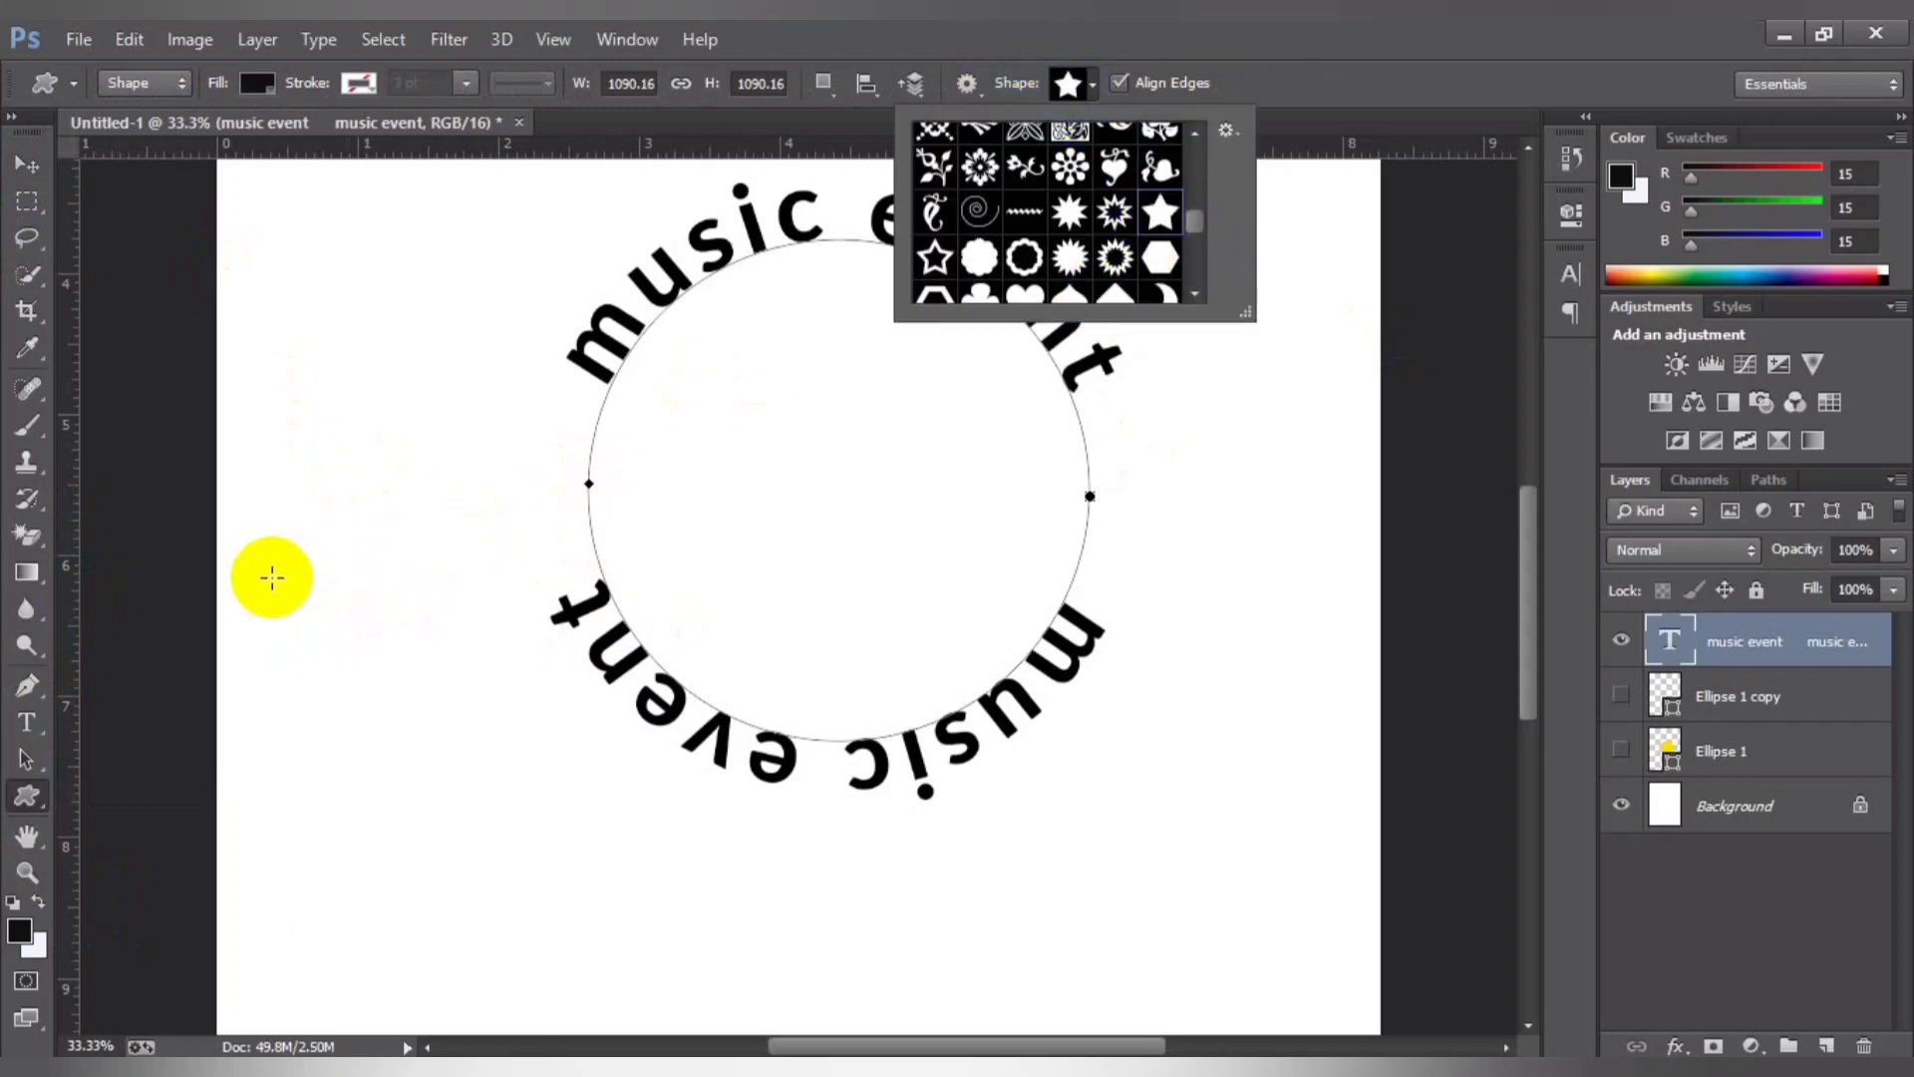
click(335, 636)
click(1017, 485)
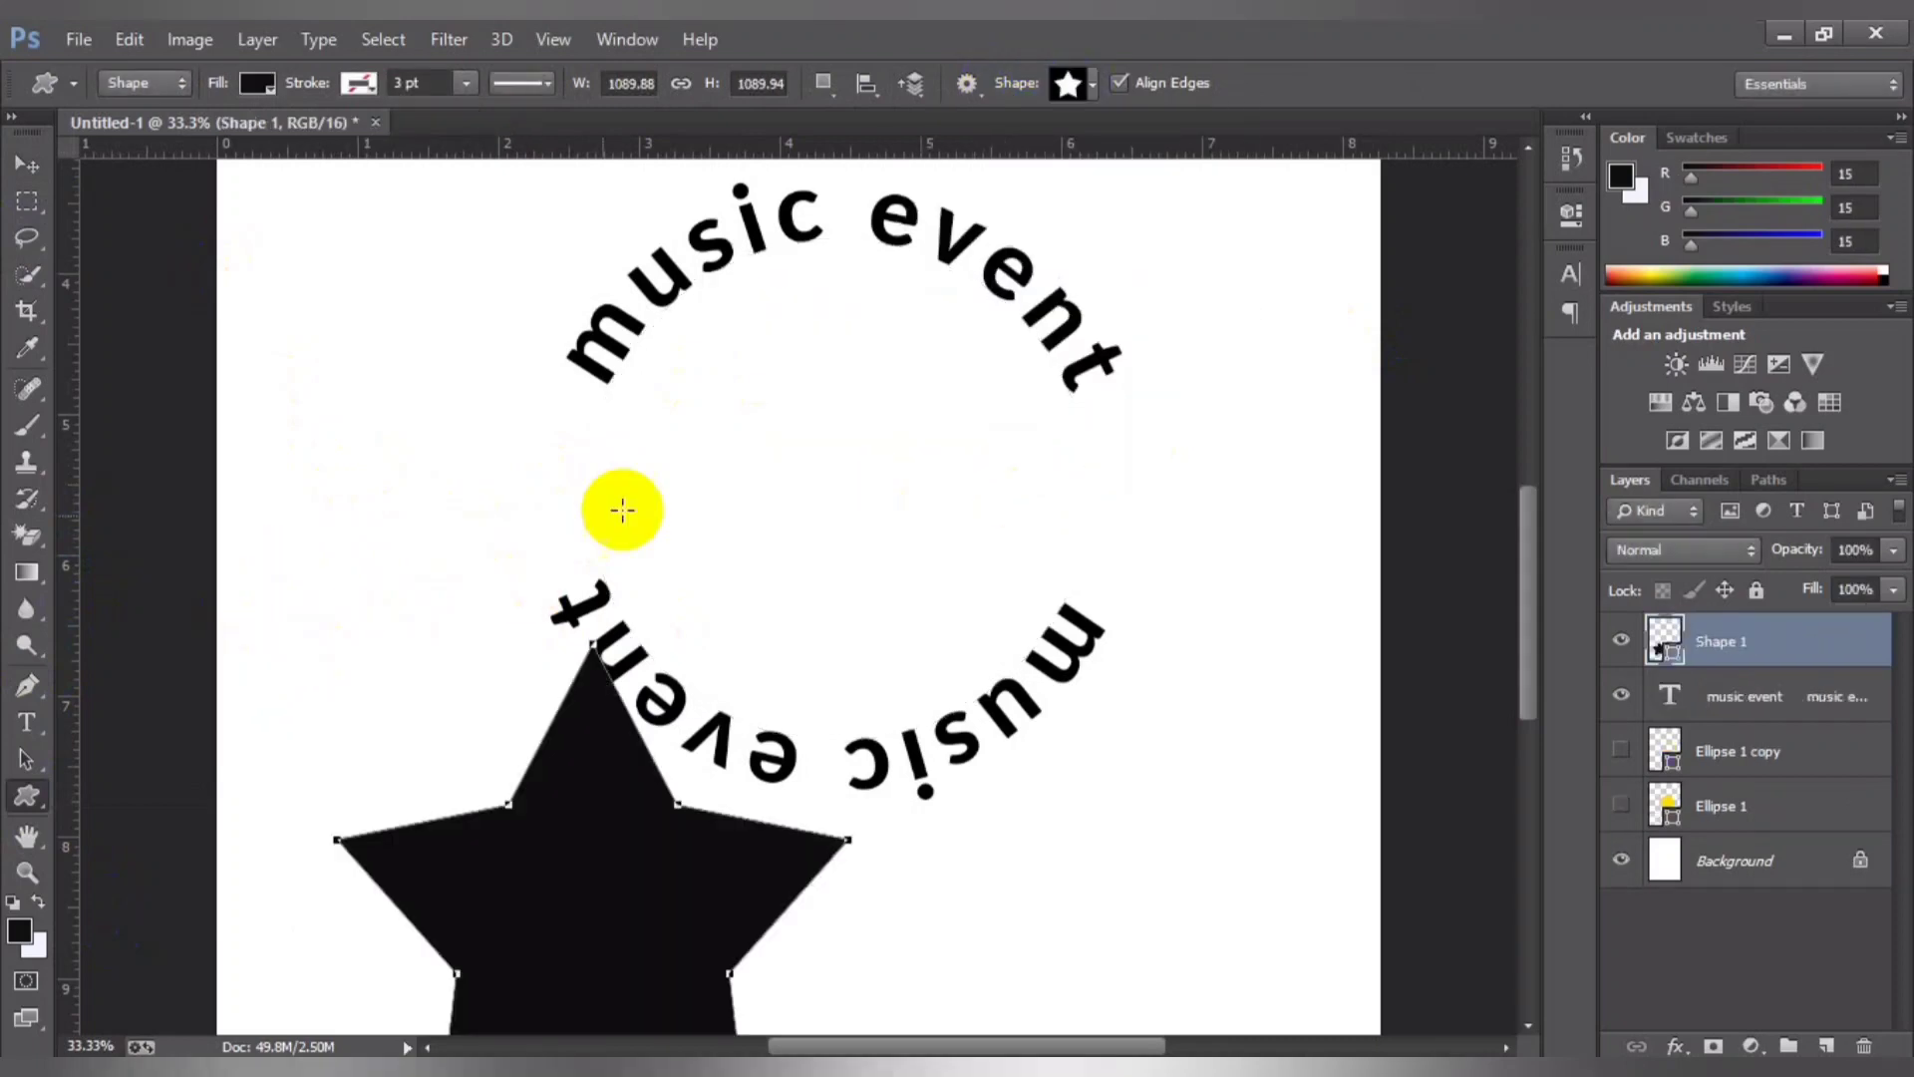
Step: Shrink the star and place it inside the ring on the left side
click(33, 173)
click(670, 835)
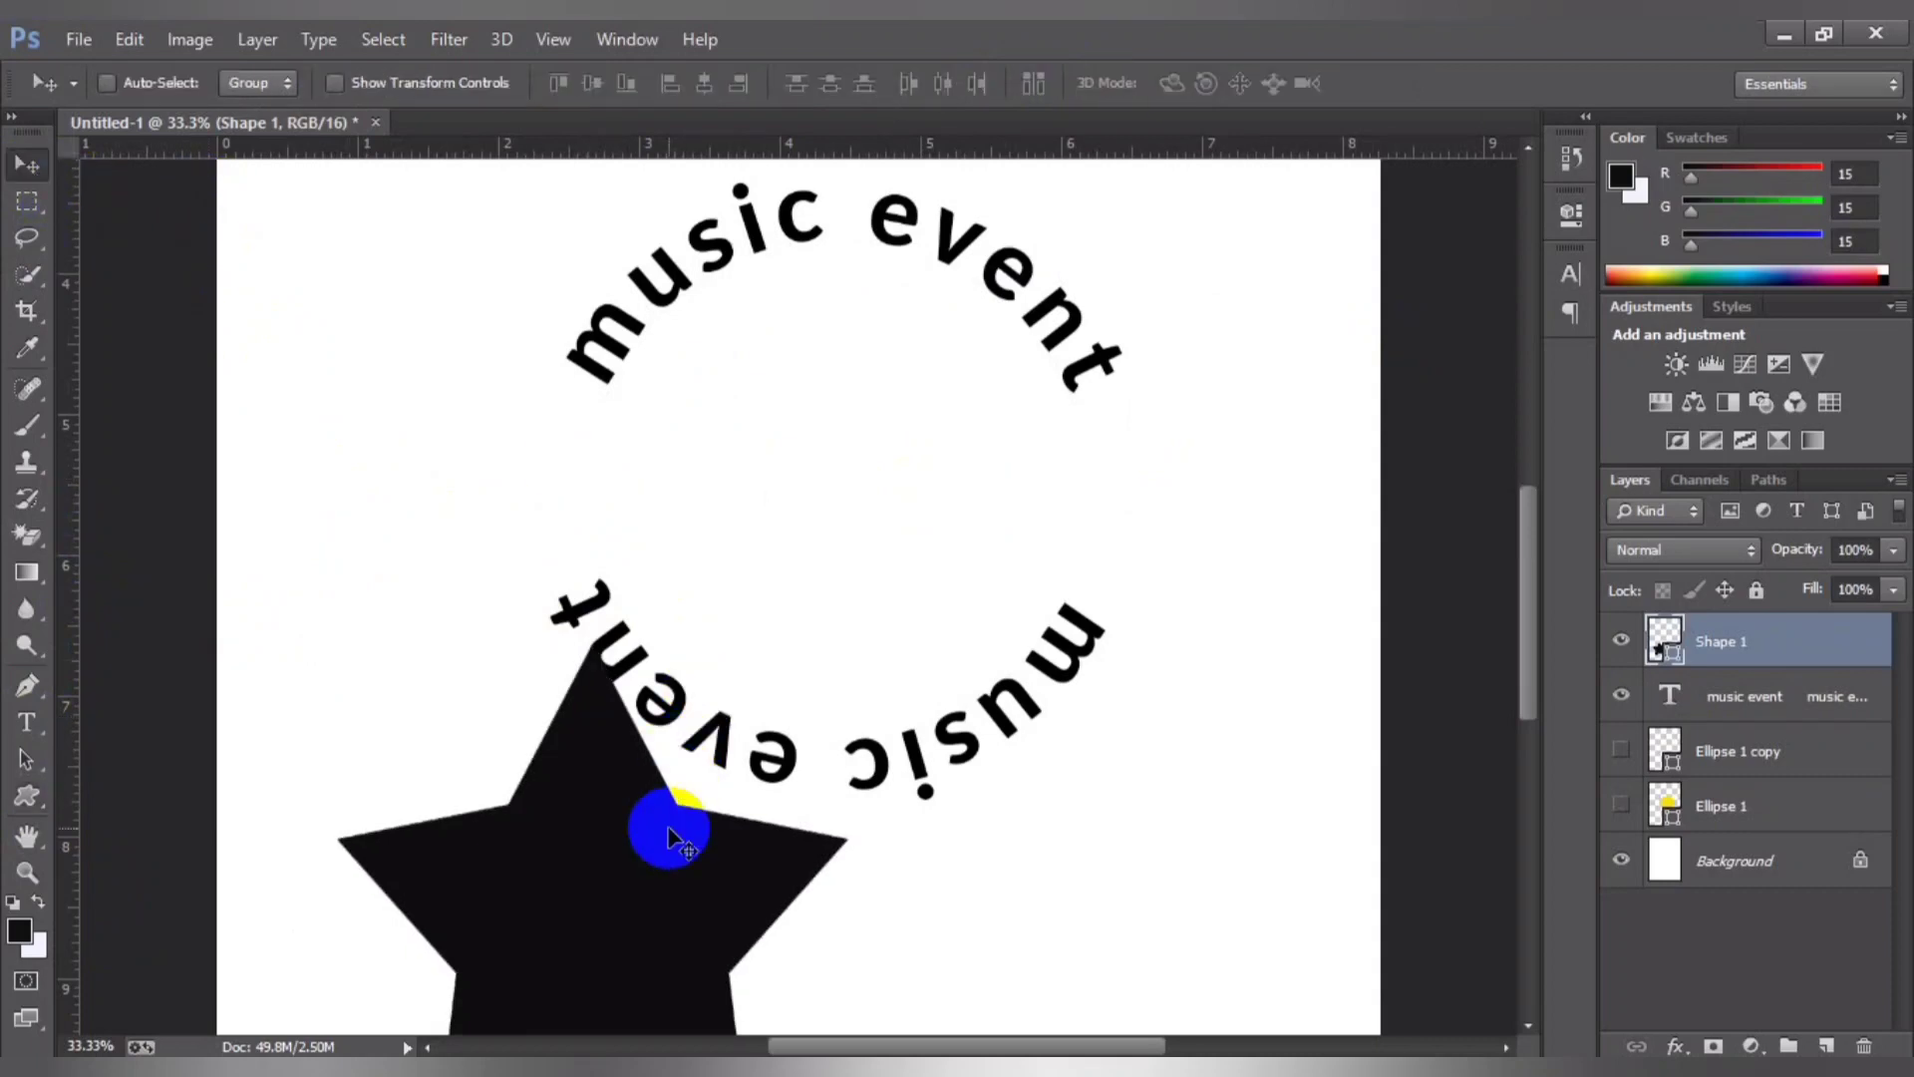
key(ctrl+t)
drag(641, 842, 571, 598)
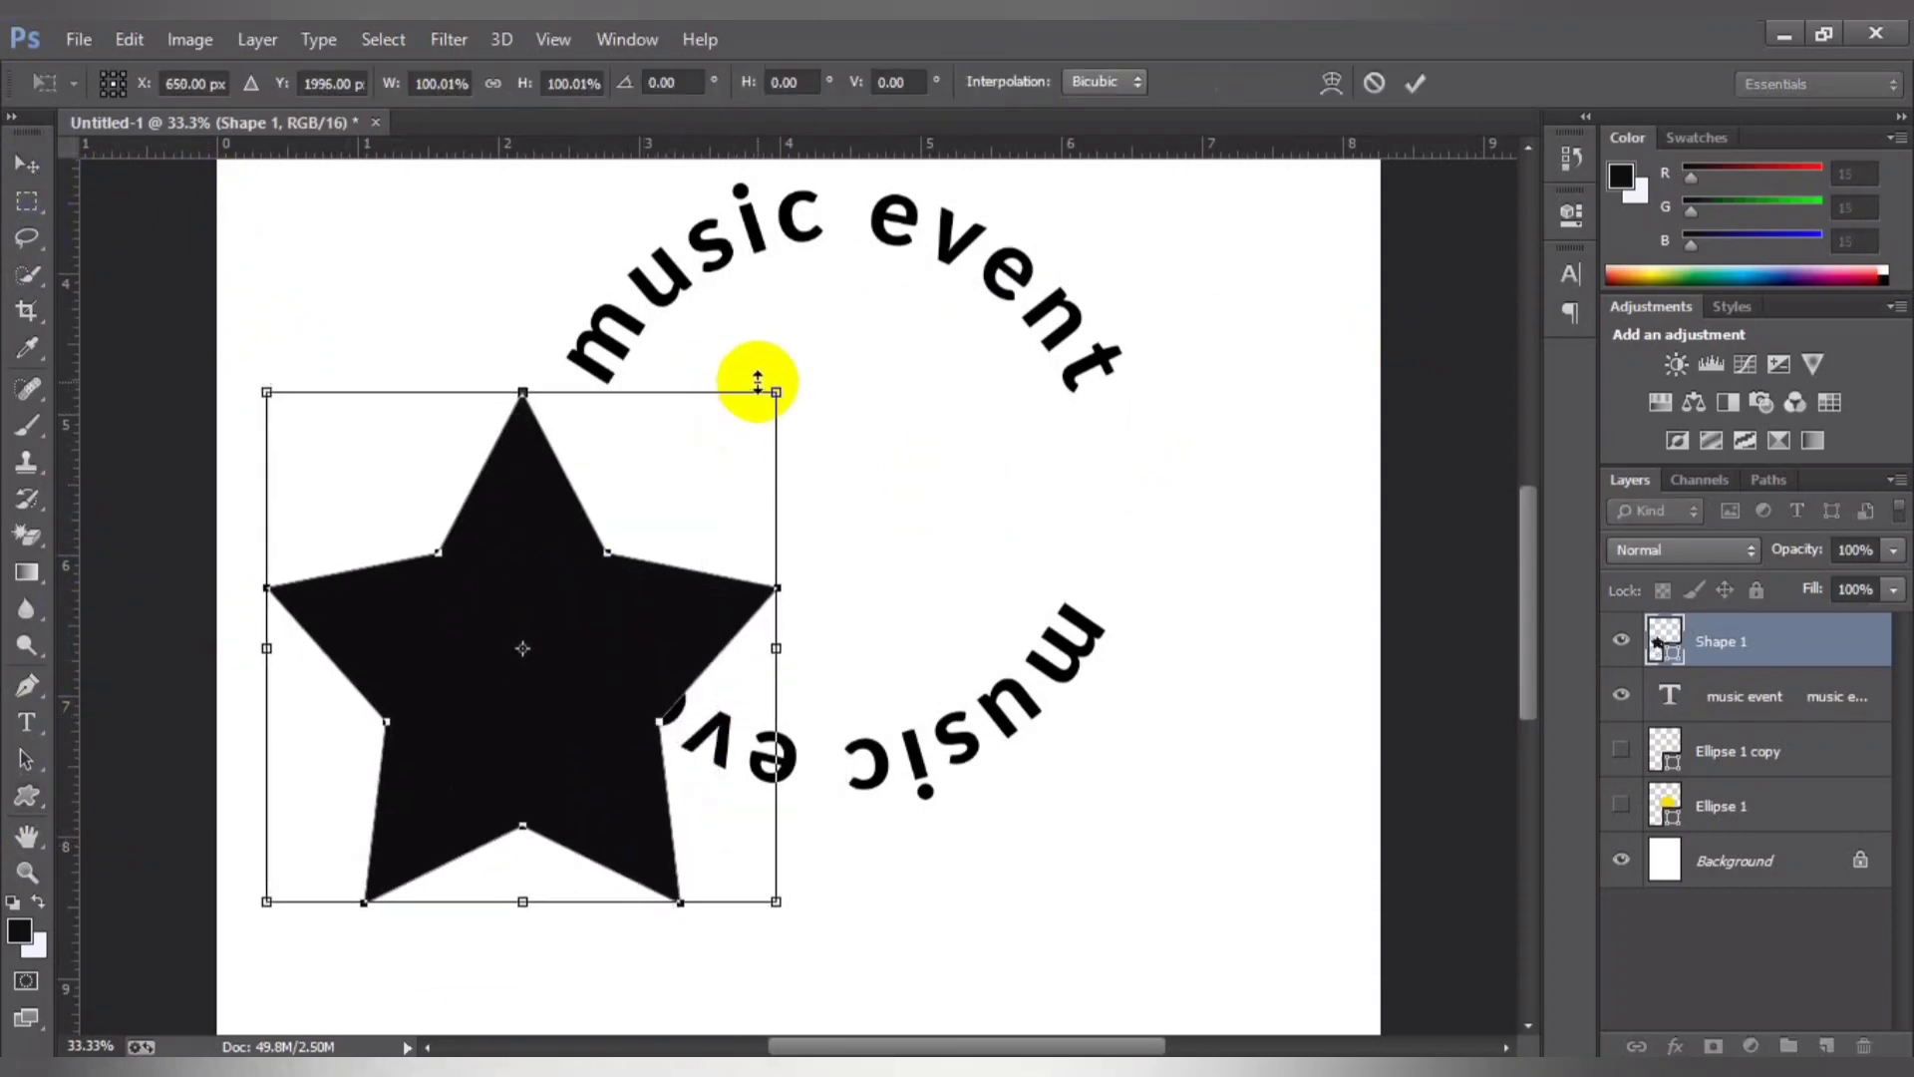
drag(769, 390, 545, 572)
mouse_move(536, 647)
mouse_down()
mouse_move(608, 488)
mouse_move(586, 468)
mouse_up()
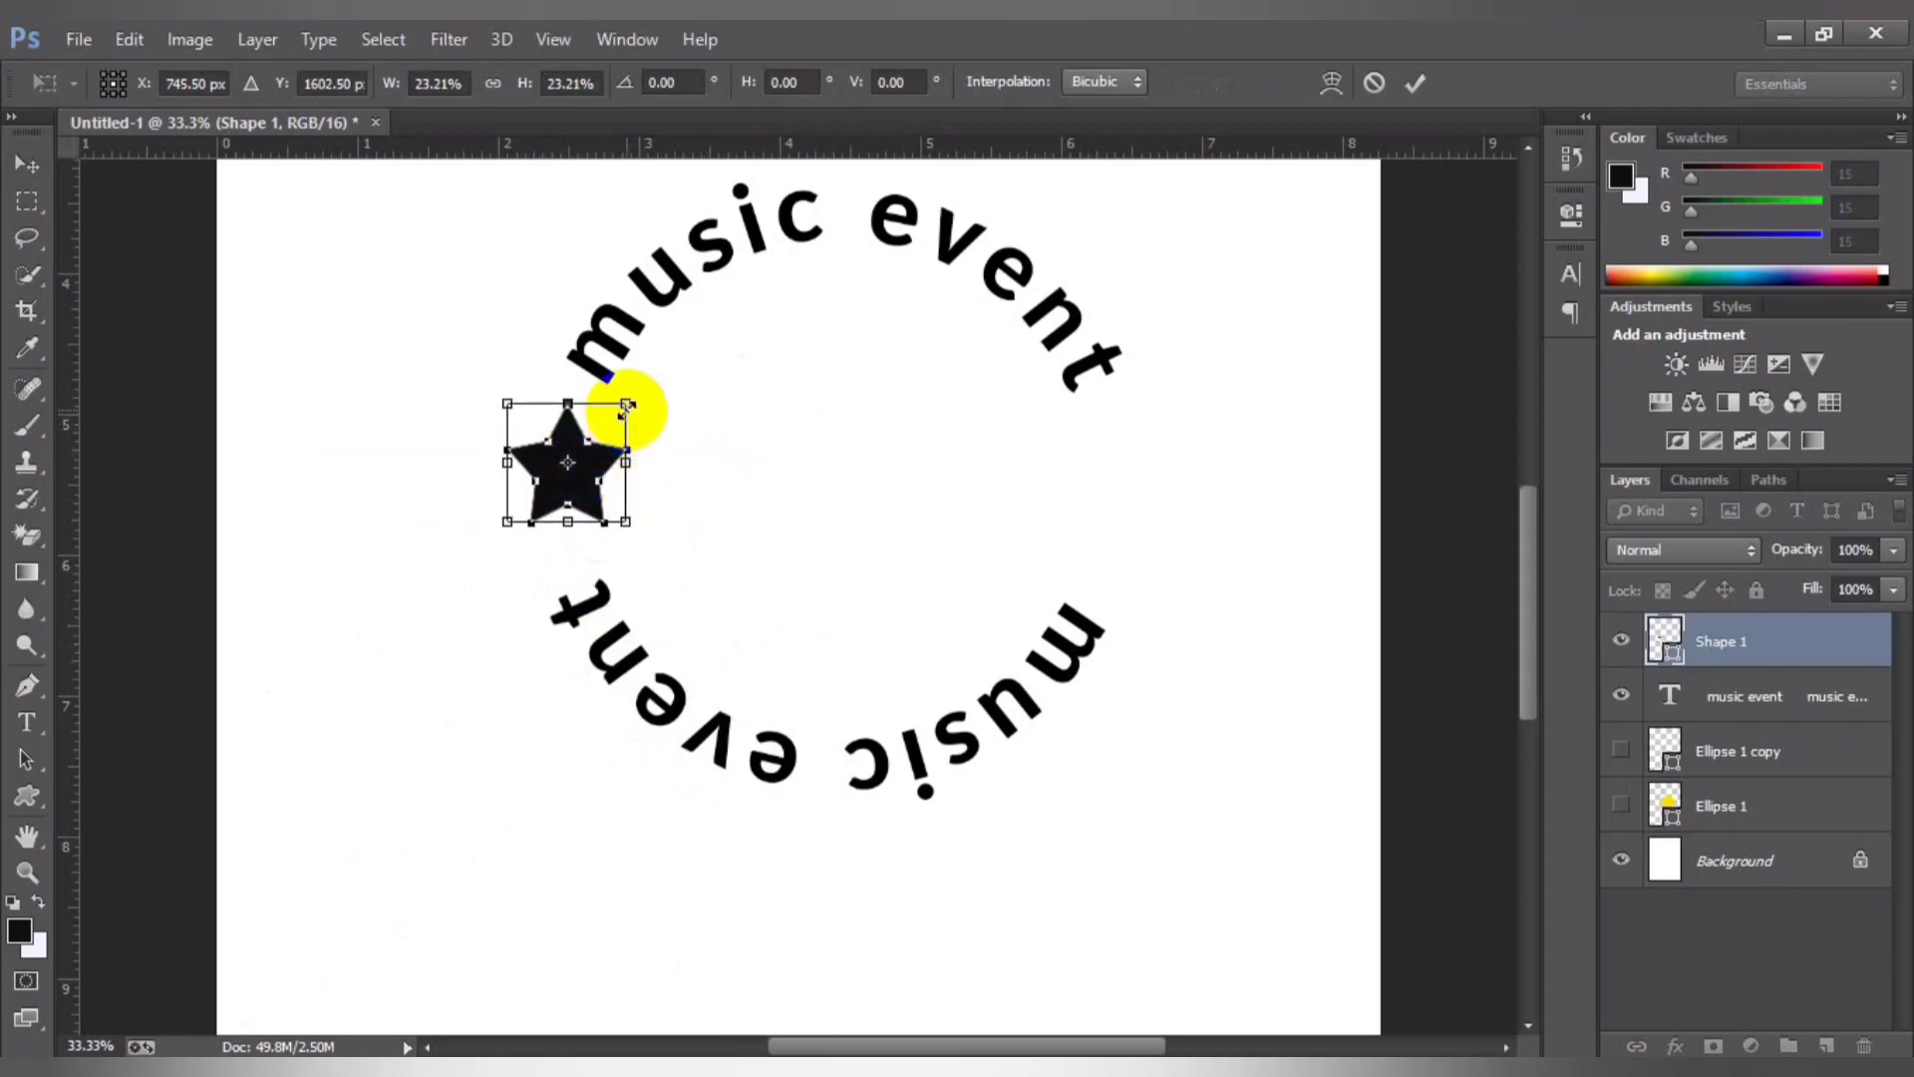
drag(625, 404, 606, 428)
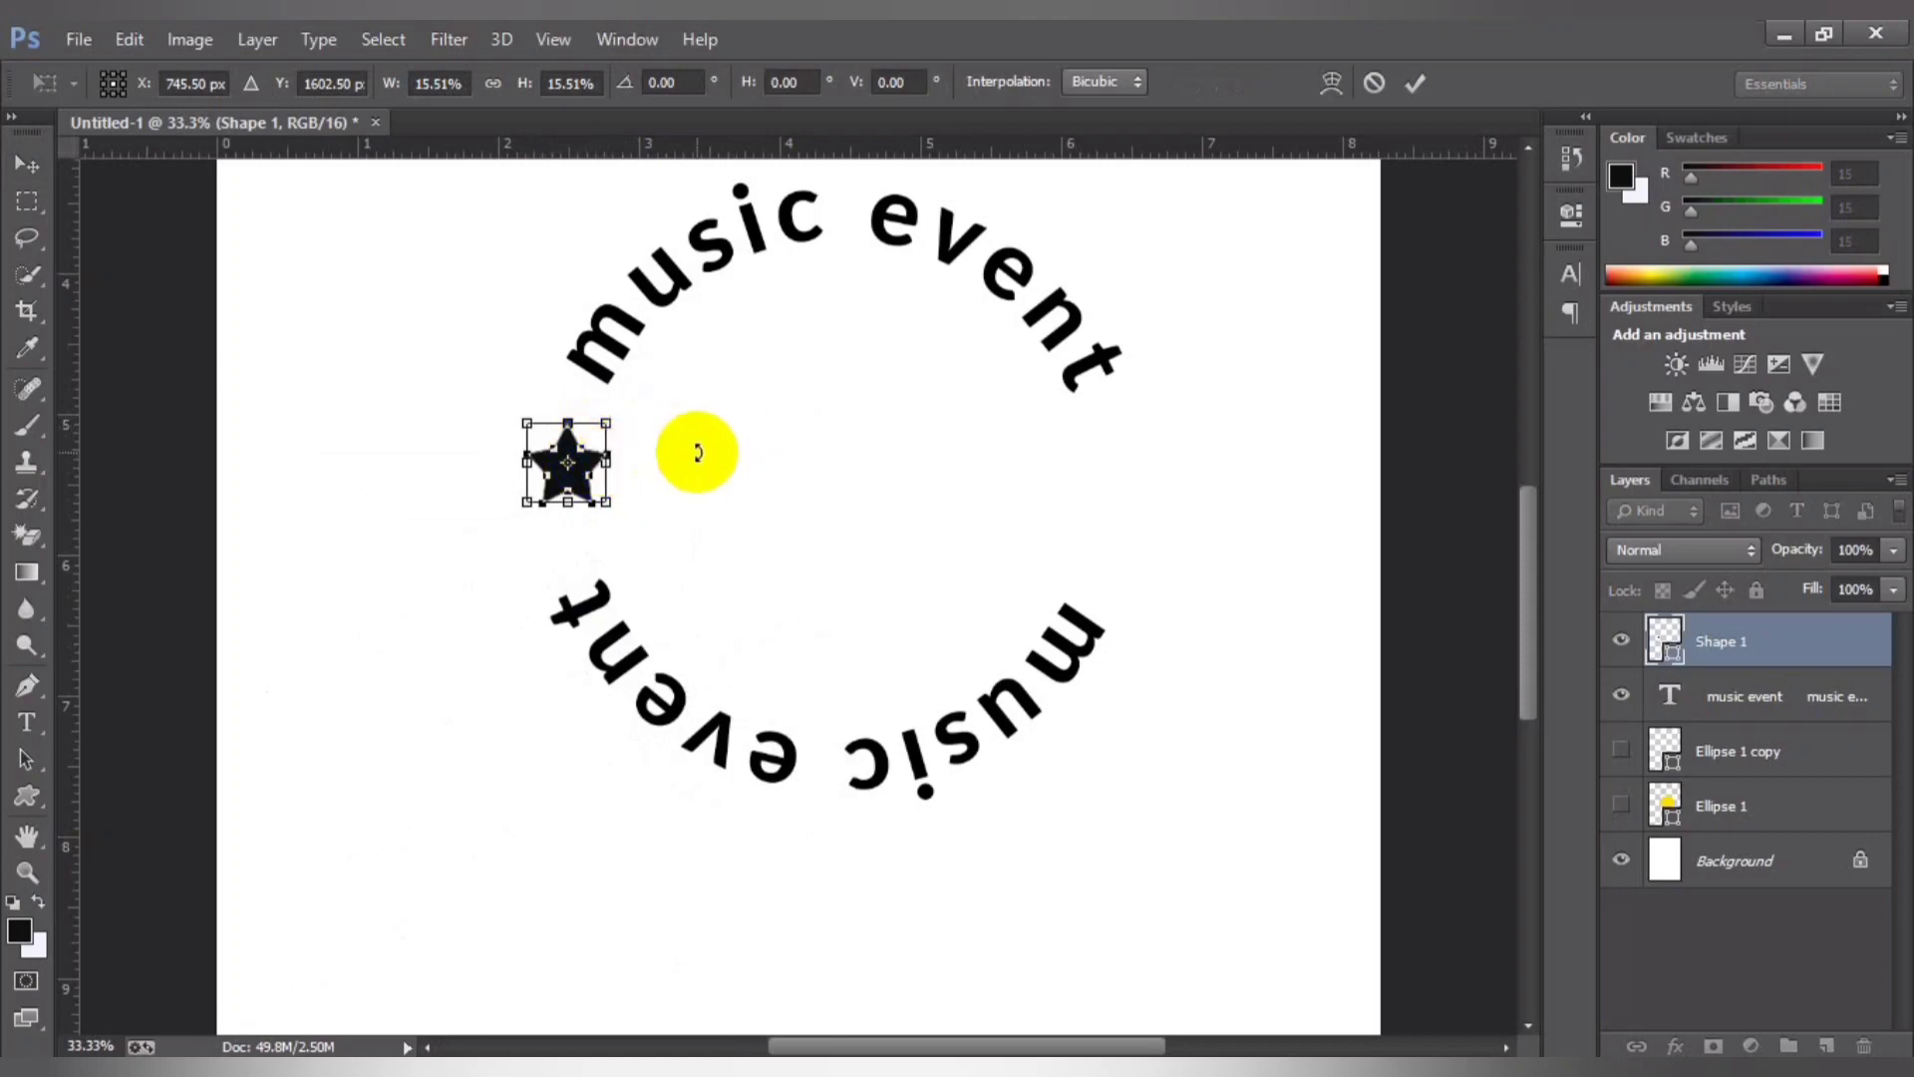
key(Return)
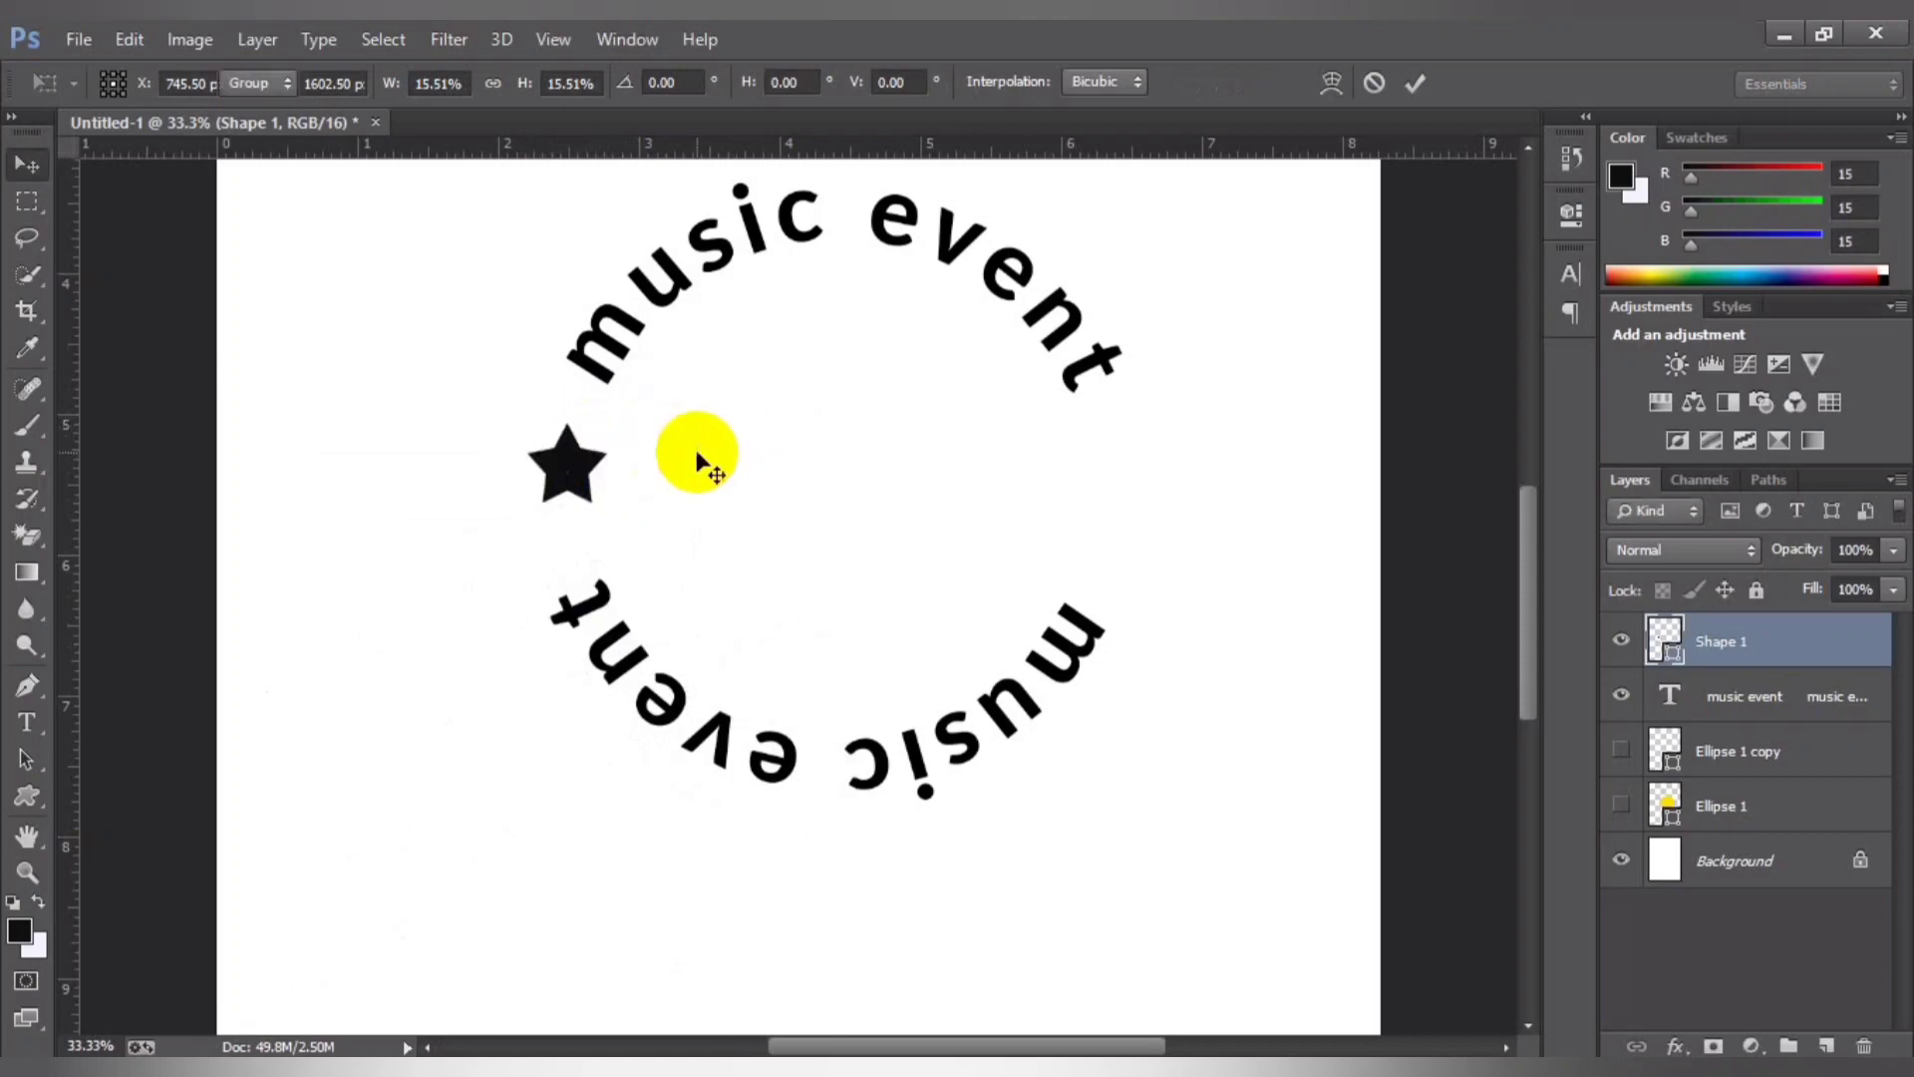
click(583, 467)
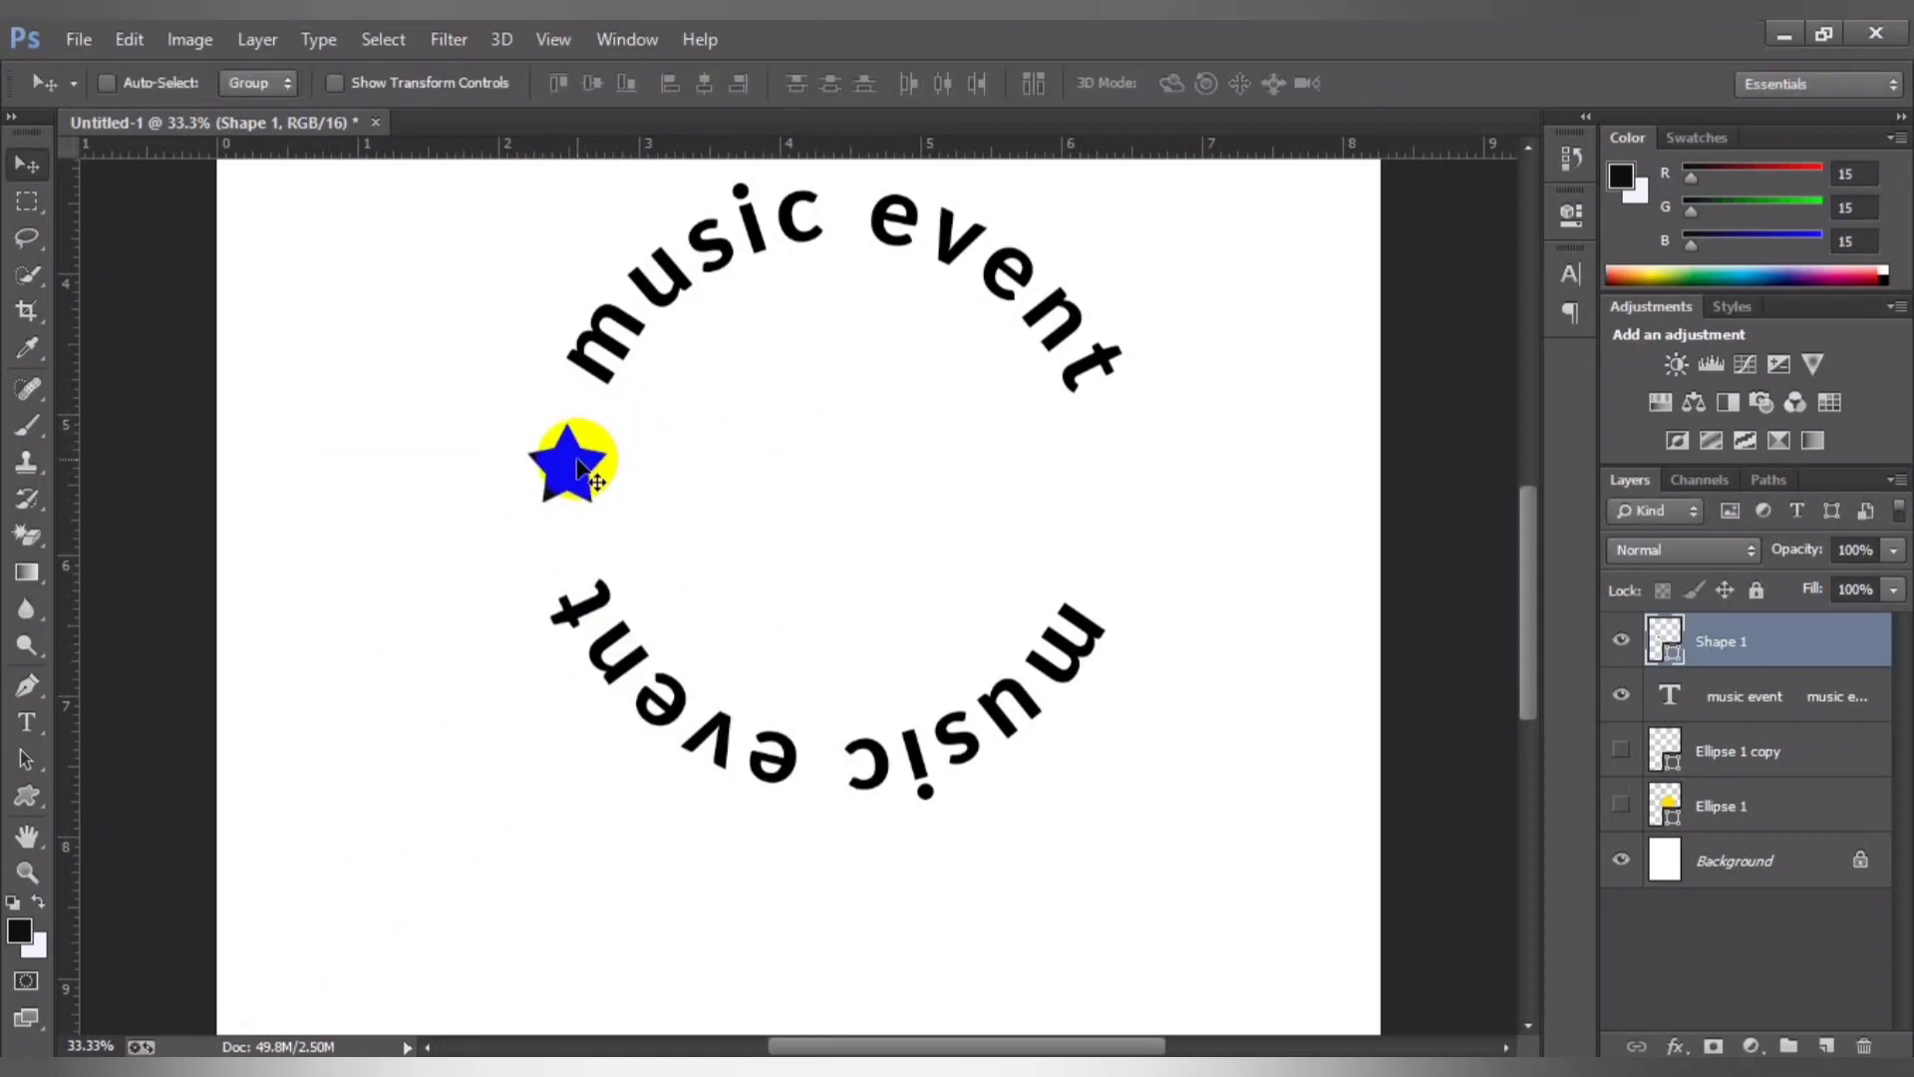
Step: Nudge the left star slightly lower and enlarge it a little
mouse_move(584, 467)
mouse_down()
mouse_move(587, 507)
mouse_move(578, 478)
mouse_up()
key(ctrl+t)
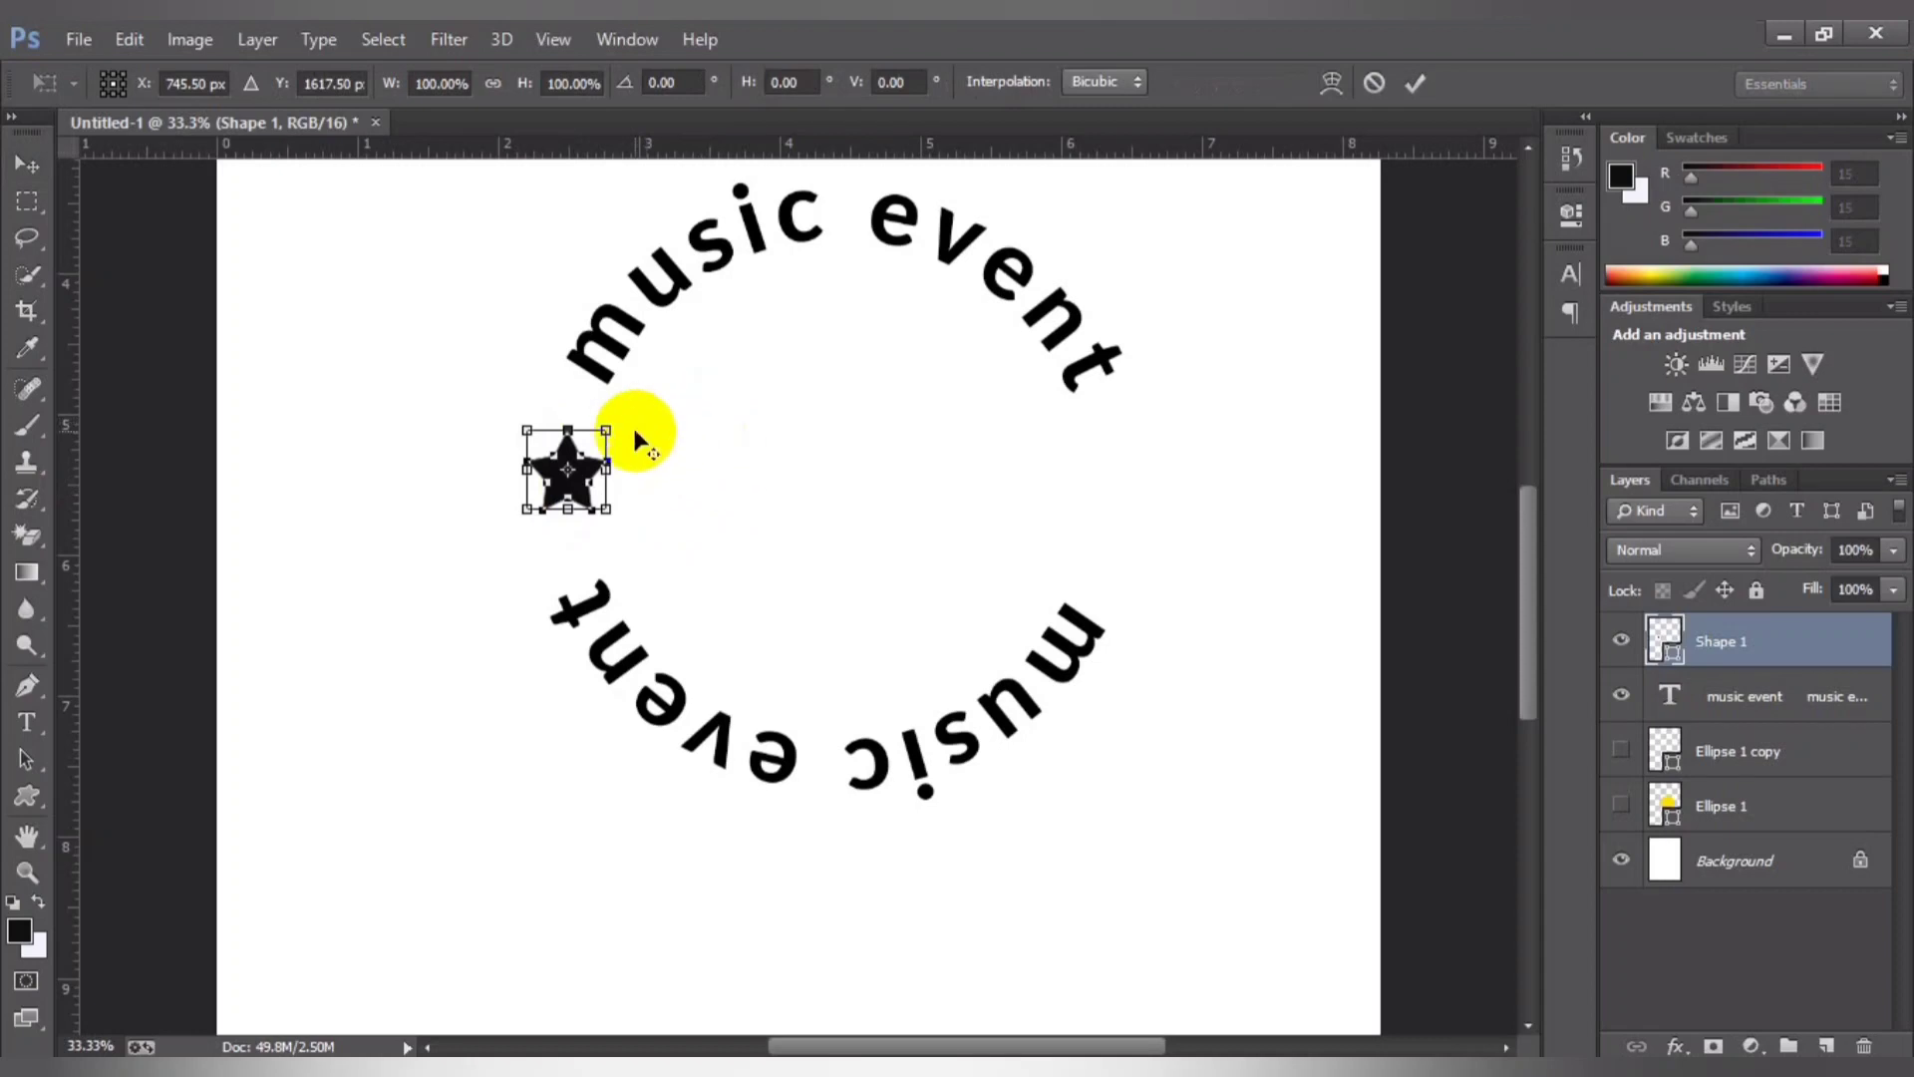
drag(611, 430, 617, 419)
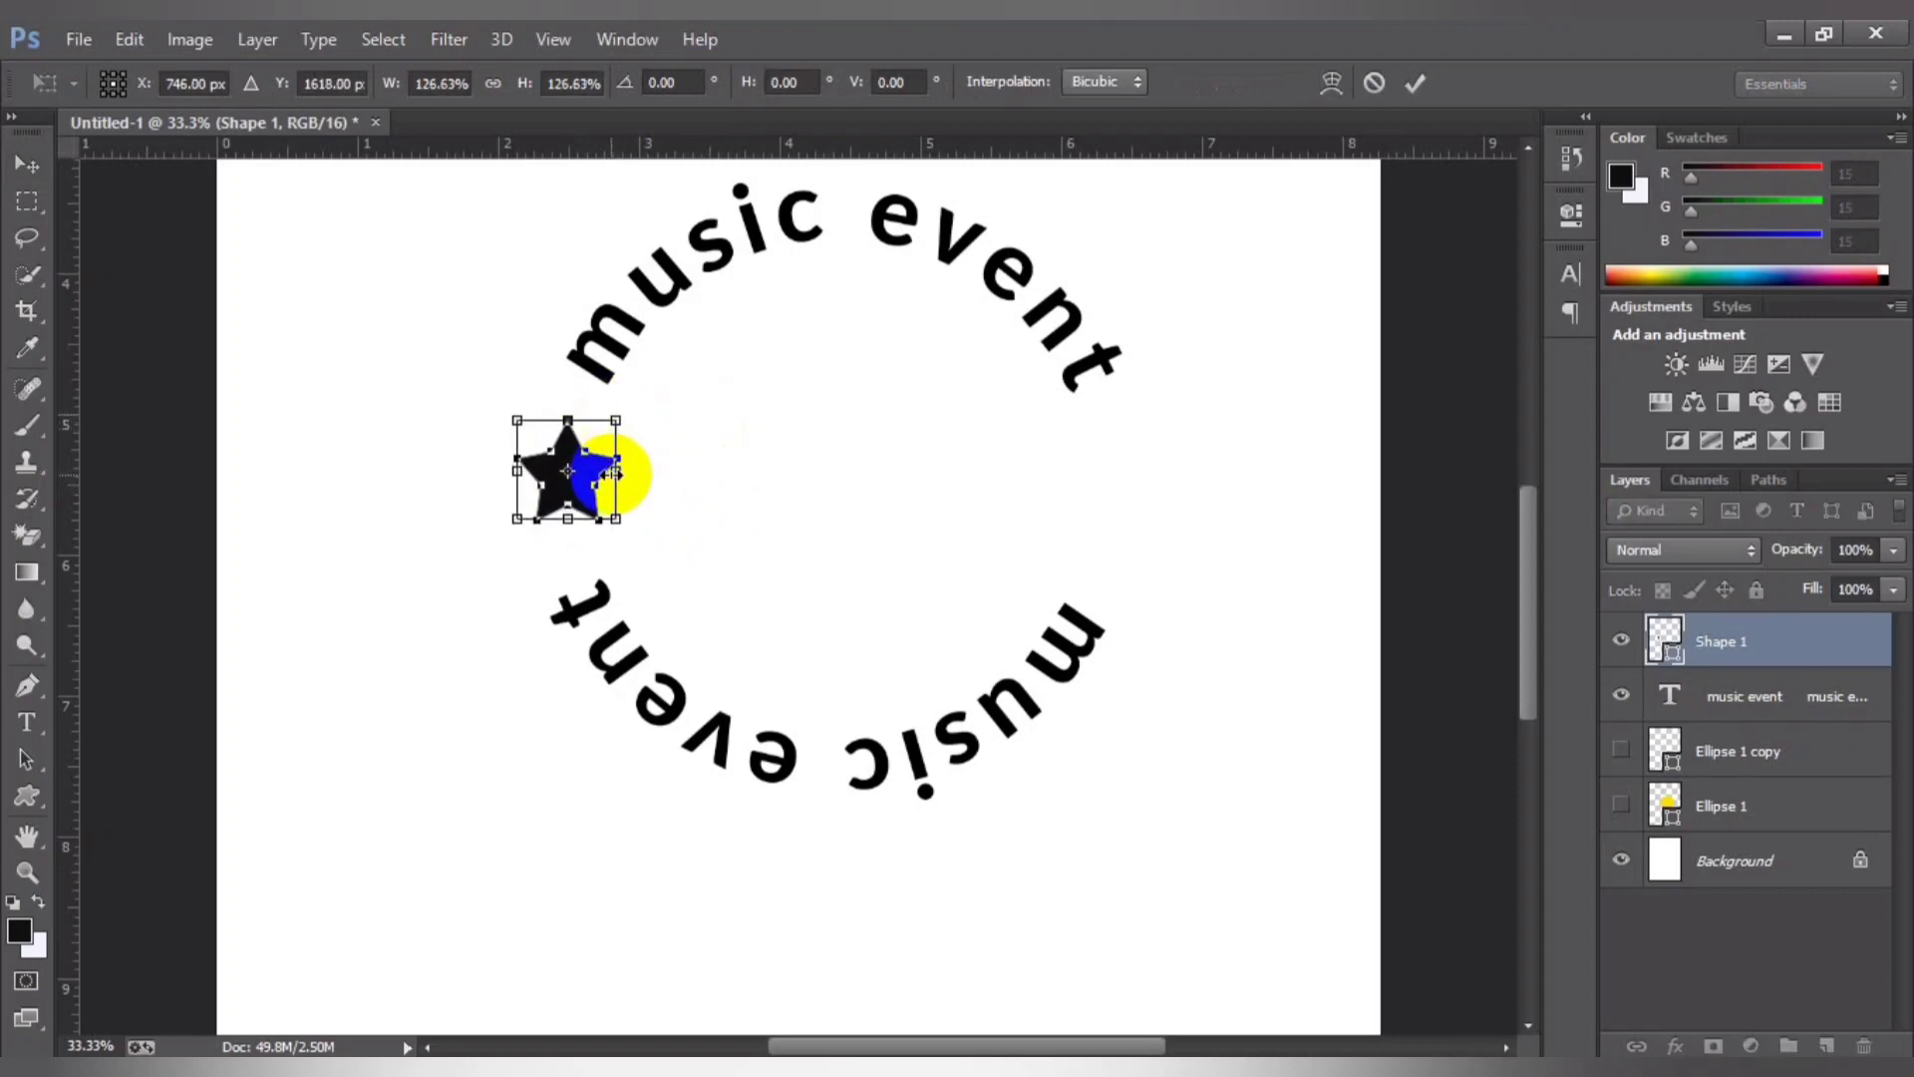
key(Down)
key(Down)
key(Down)
key(Down)
key(Down)
key(Down)
key(Return)
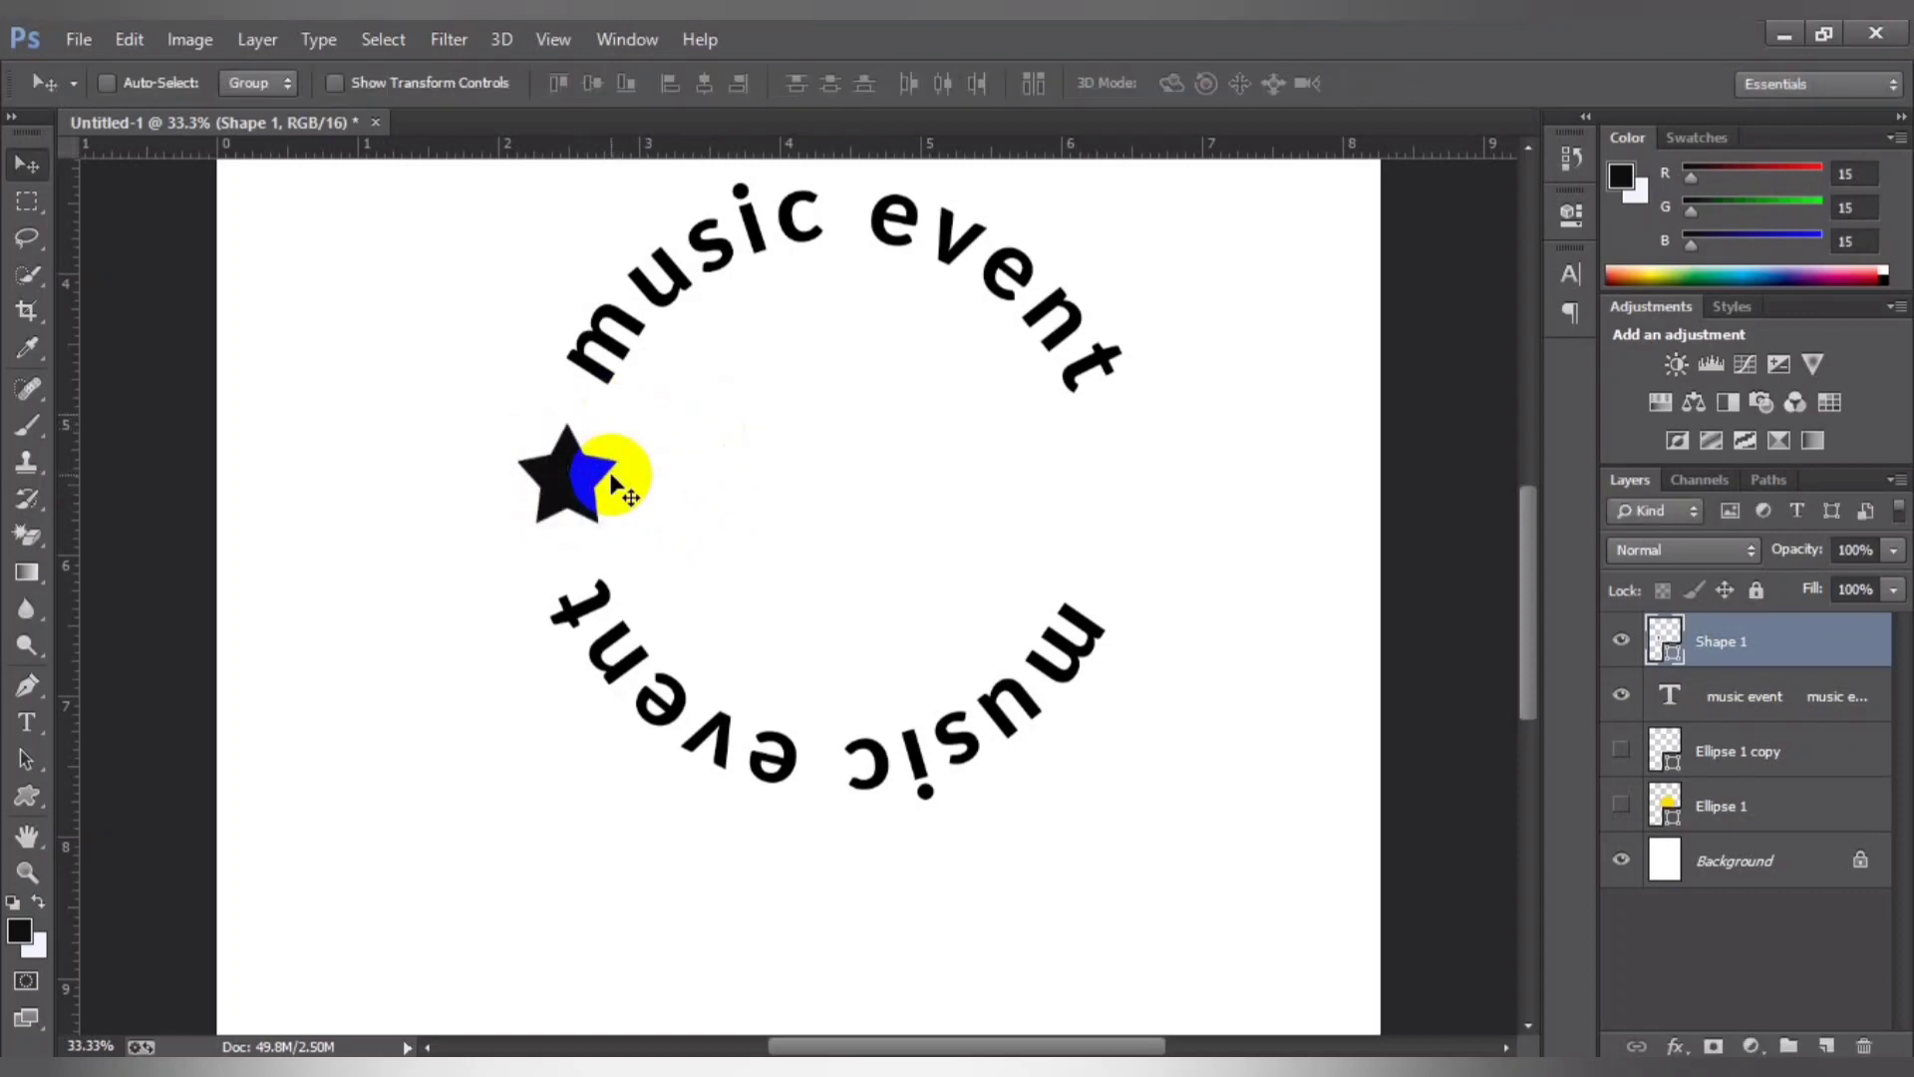
Step: Place a duplicate star, Shape 1 copy, on the ring's right side
mouse_move(577, 476)
mouse_down()
mouse_move(646, 460)
mouse_move(1082, 506)
mouse_up()
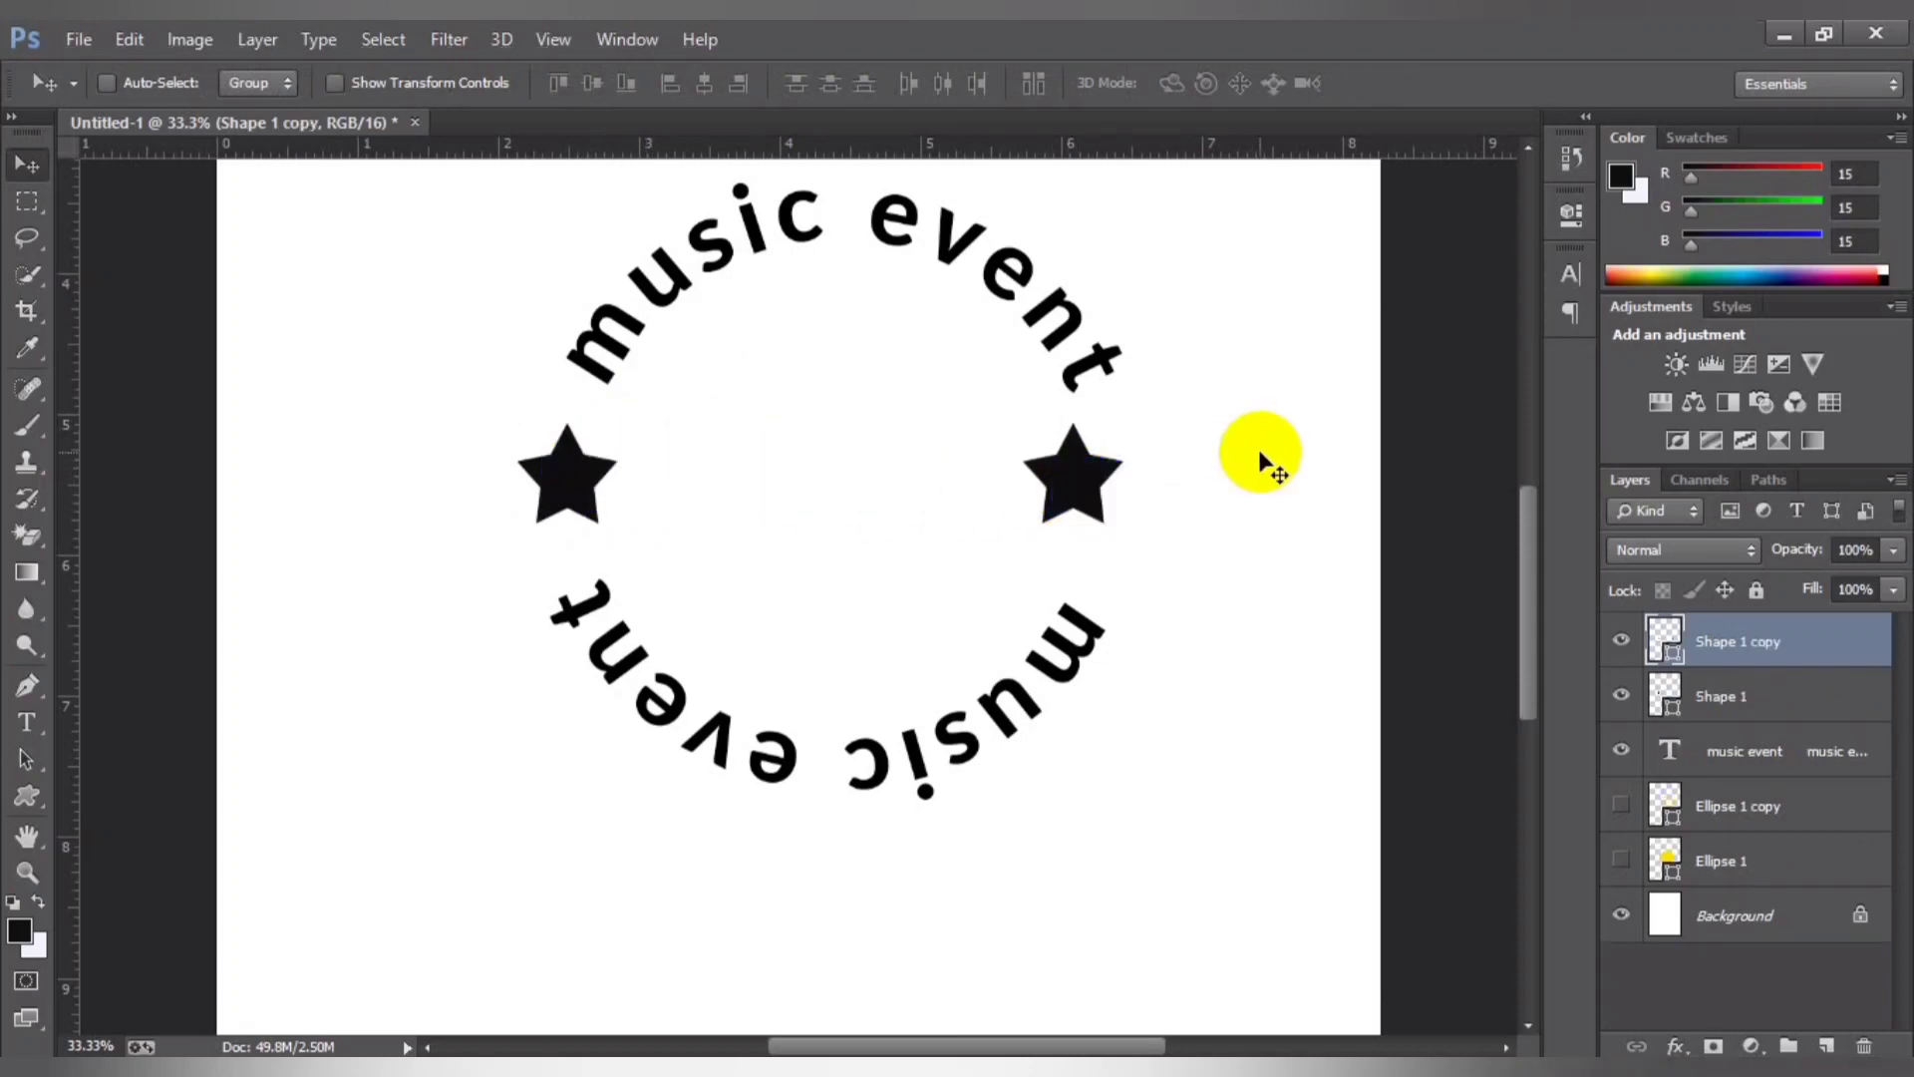
key(Right)
key(Right)
key(Right)
key(Right)
key(Right)
key(Right)
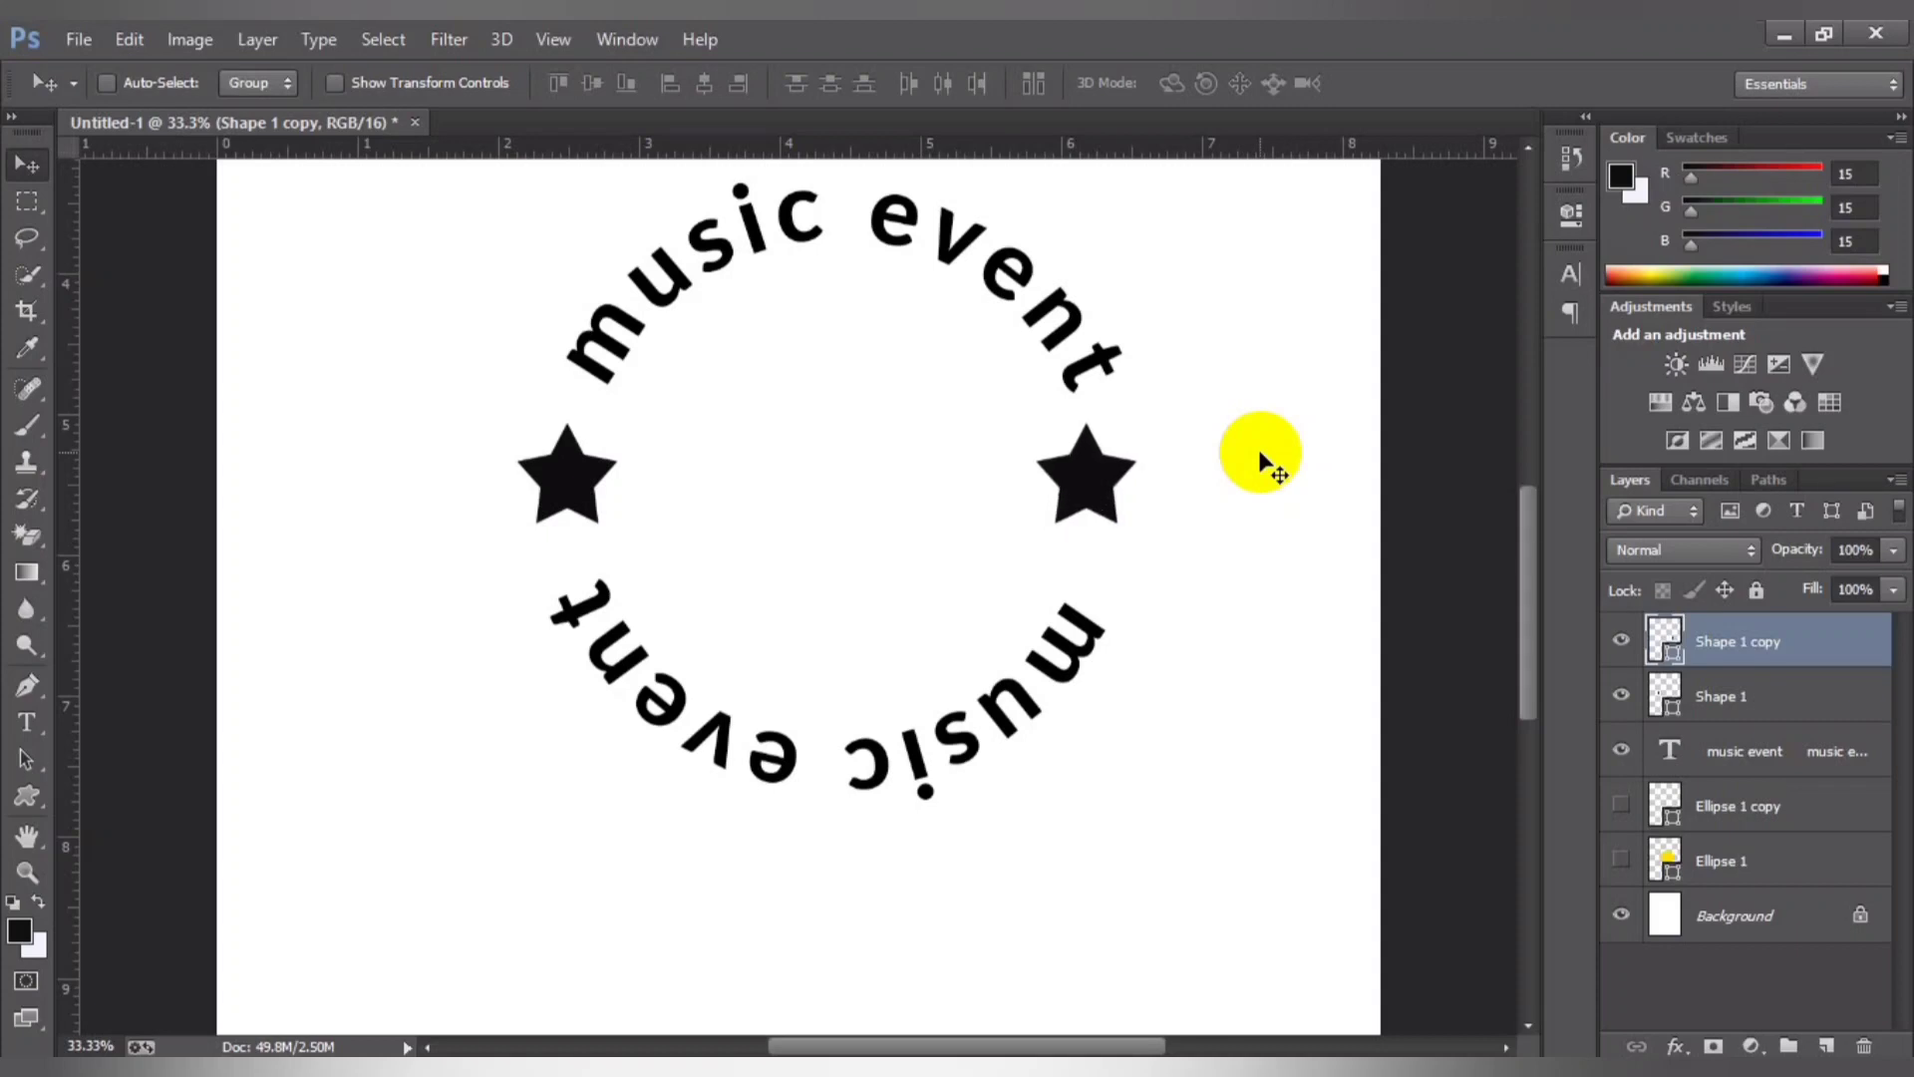
ctrl+click(1656, 706)
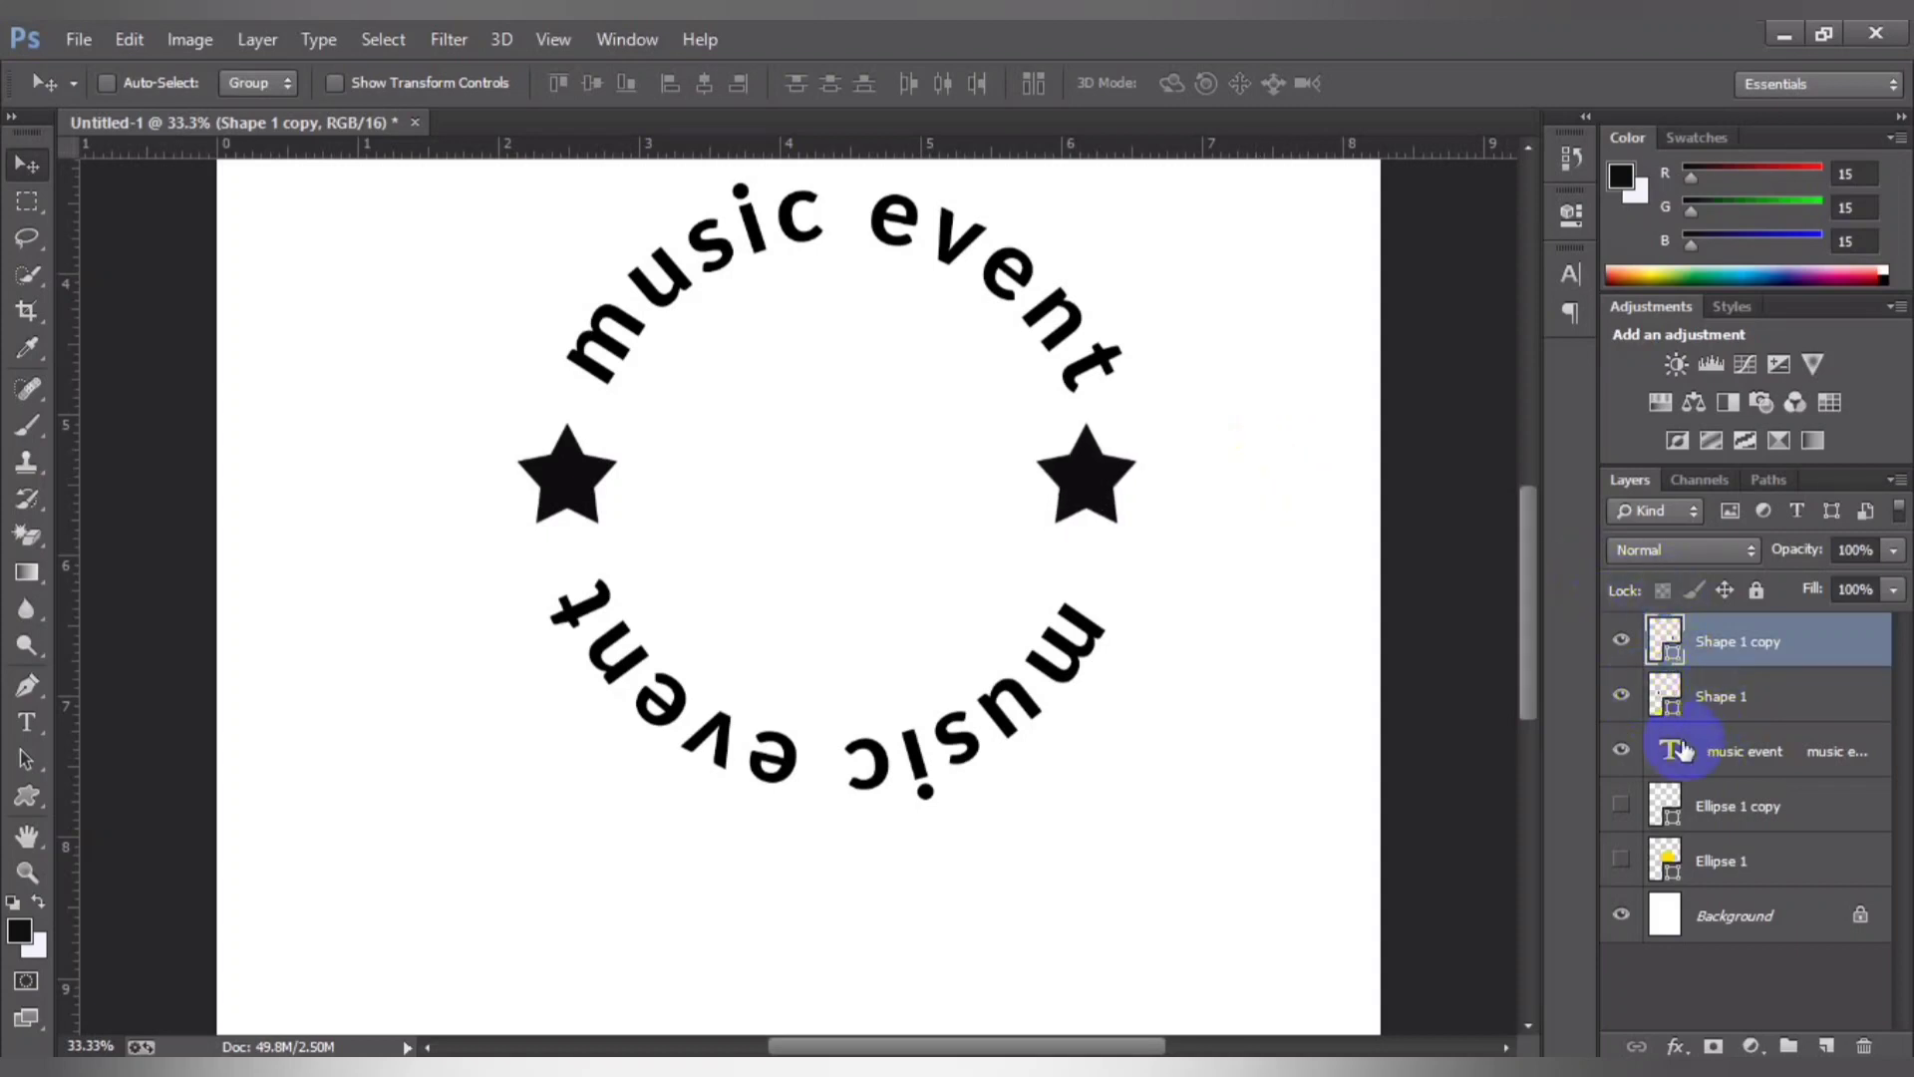
Step: Toggle visibility of Ellipse 1 and its copy, then reselect Ellipse 1 copy
click(1744, 806)
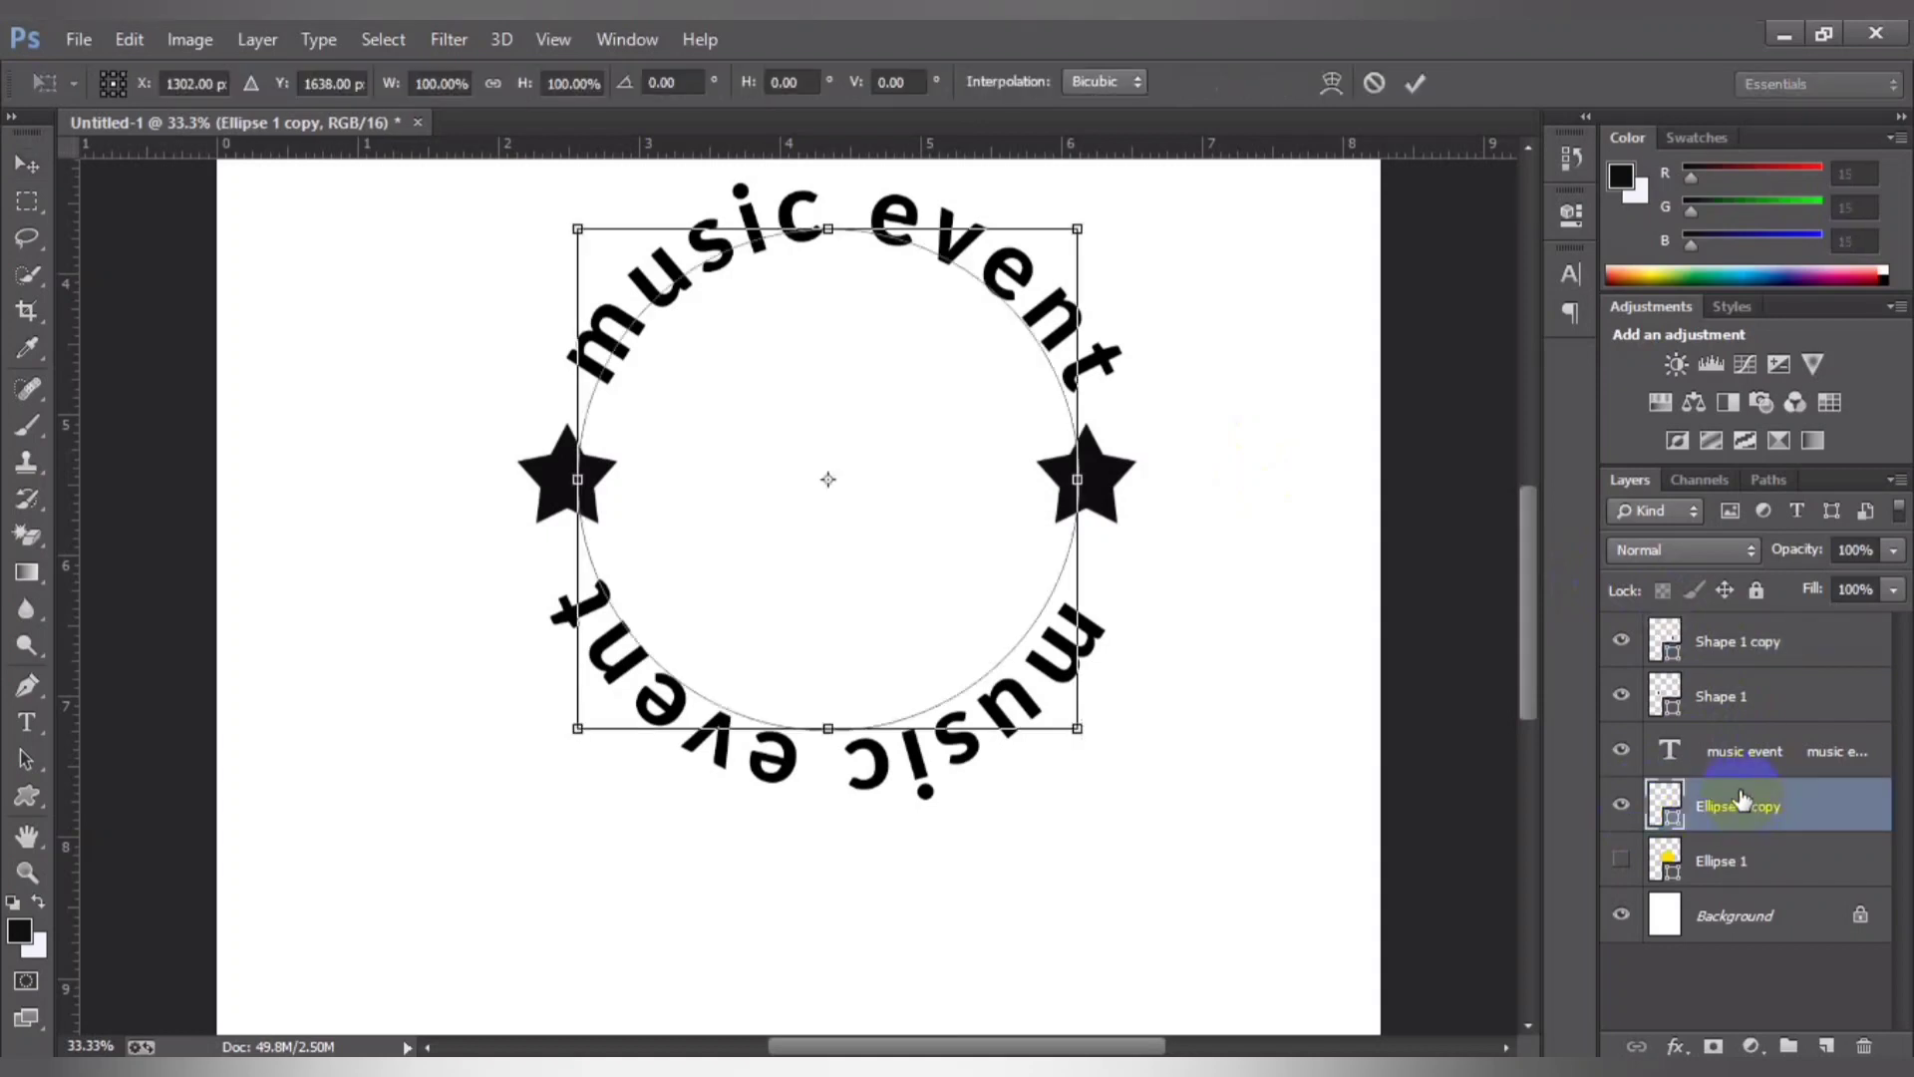
click(1665, 801)
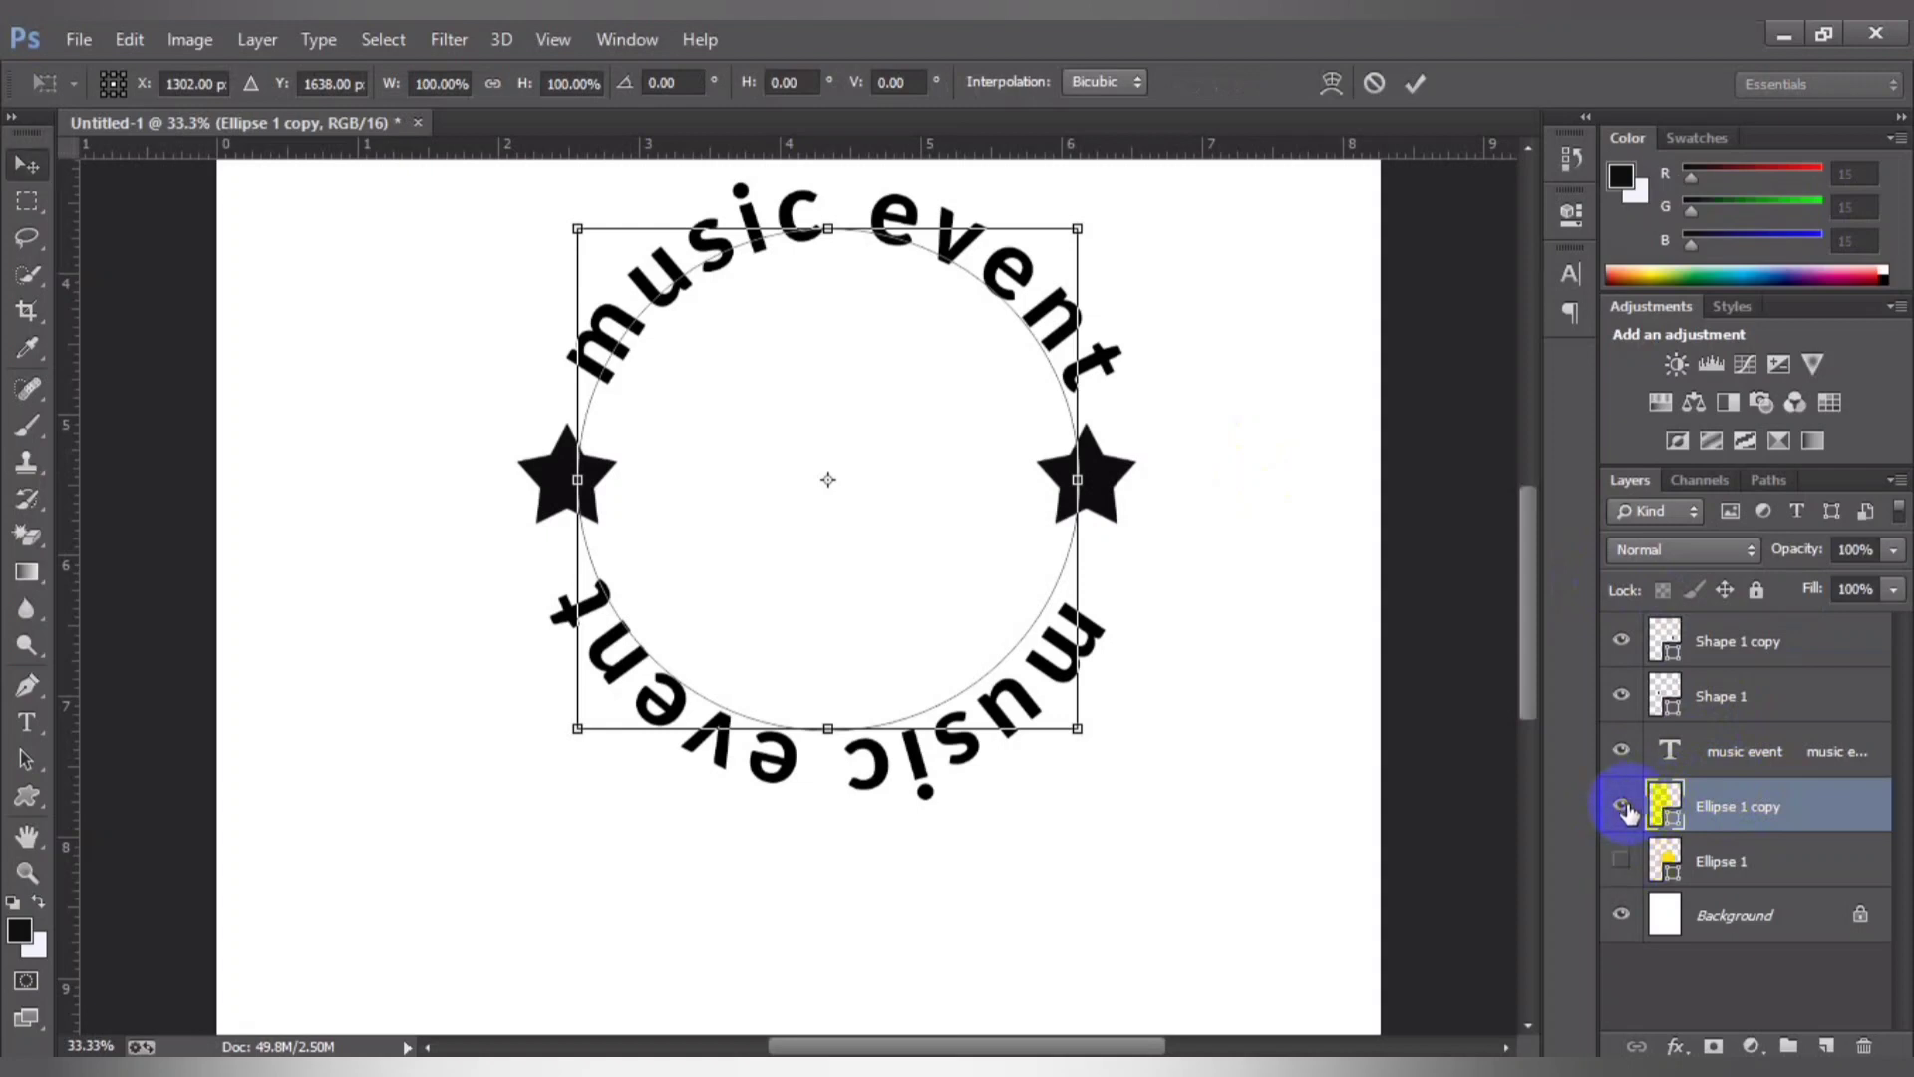
key(Return)
click(1622, 805)
click(1623, 863)
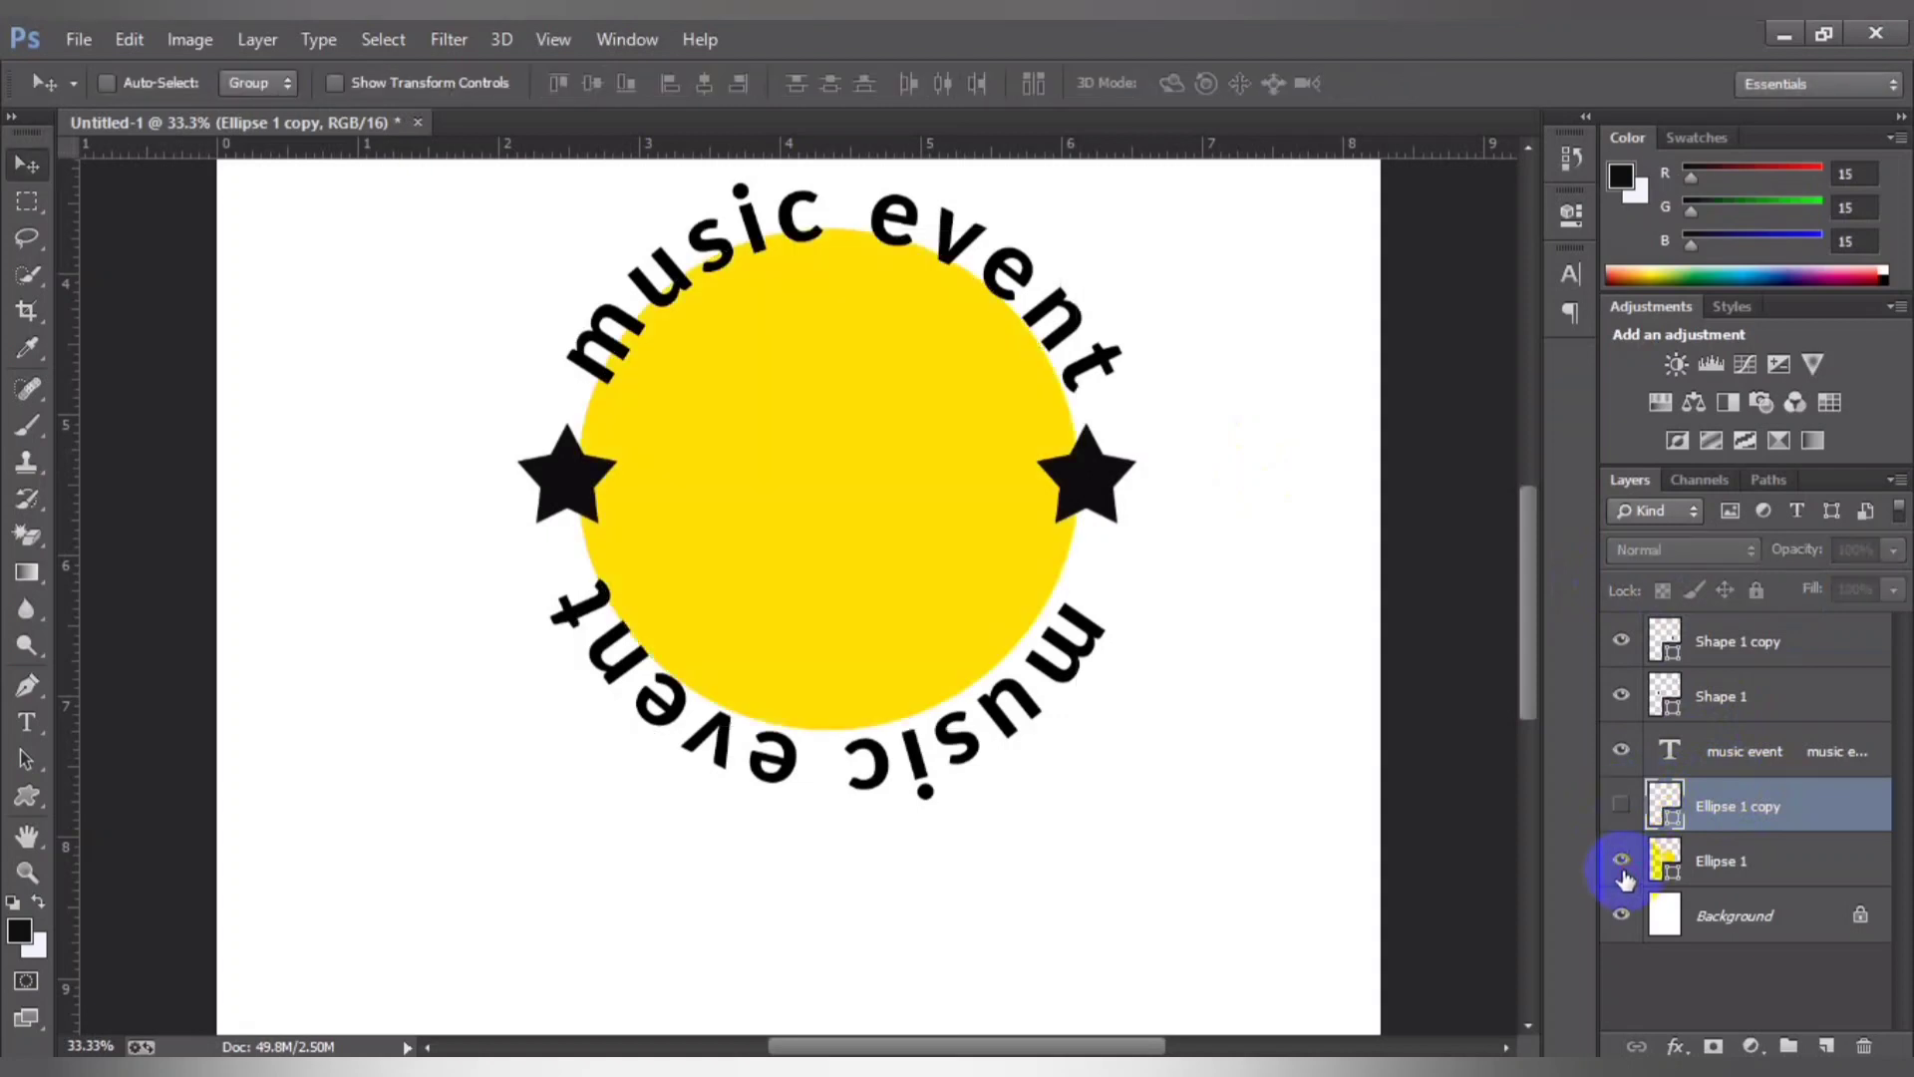
click(1622, 860)
click(1622, 860)
click(1622, 806)
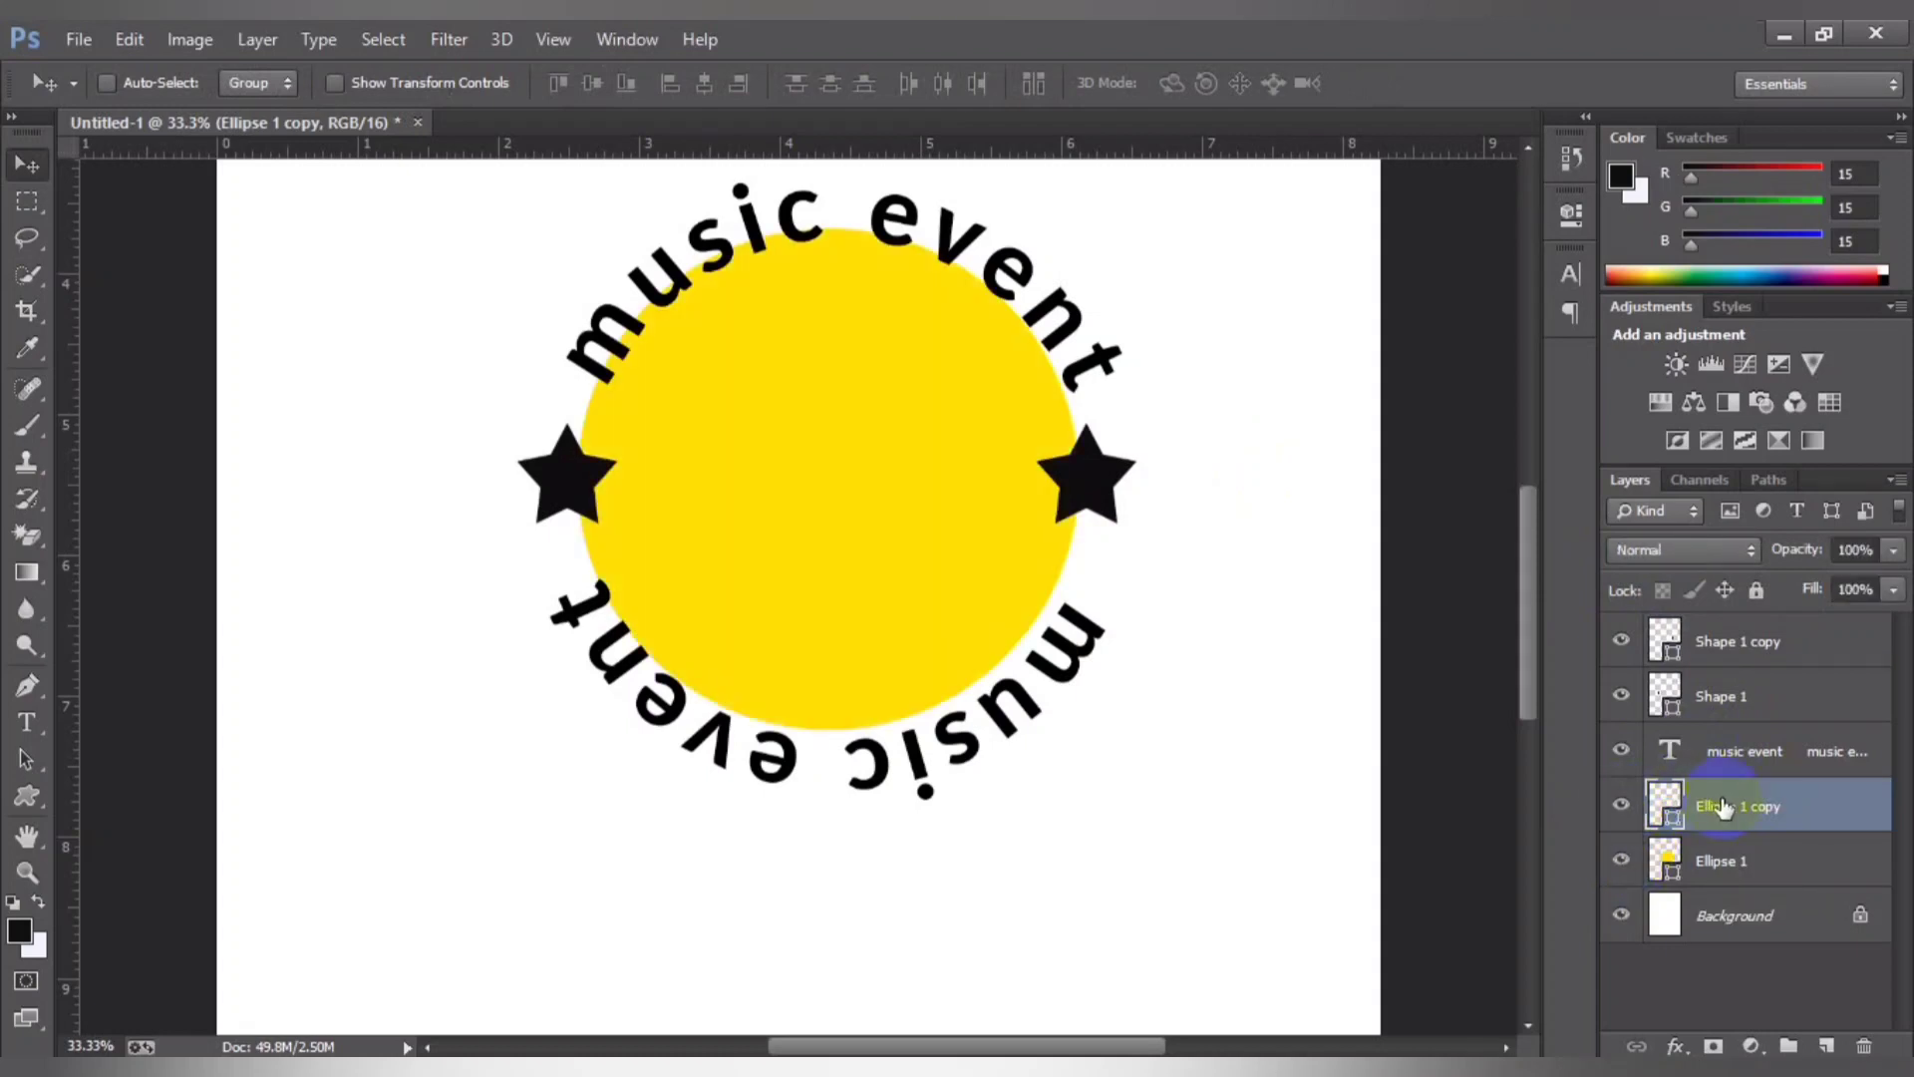
Step: Scale Ellipse 1 copy to about 108% and merge it down into Ellipse 1
key(ctrl+t)
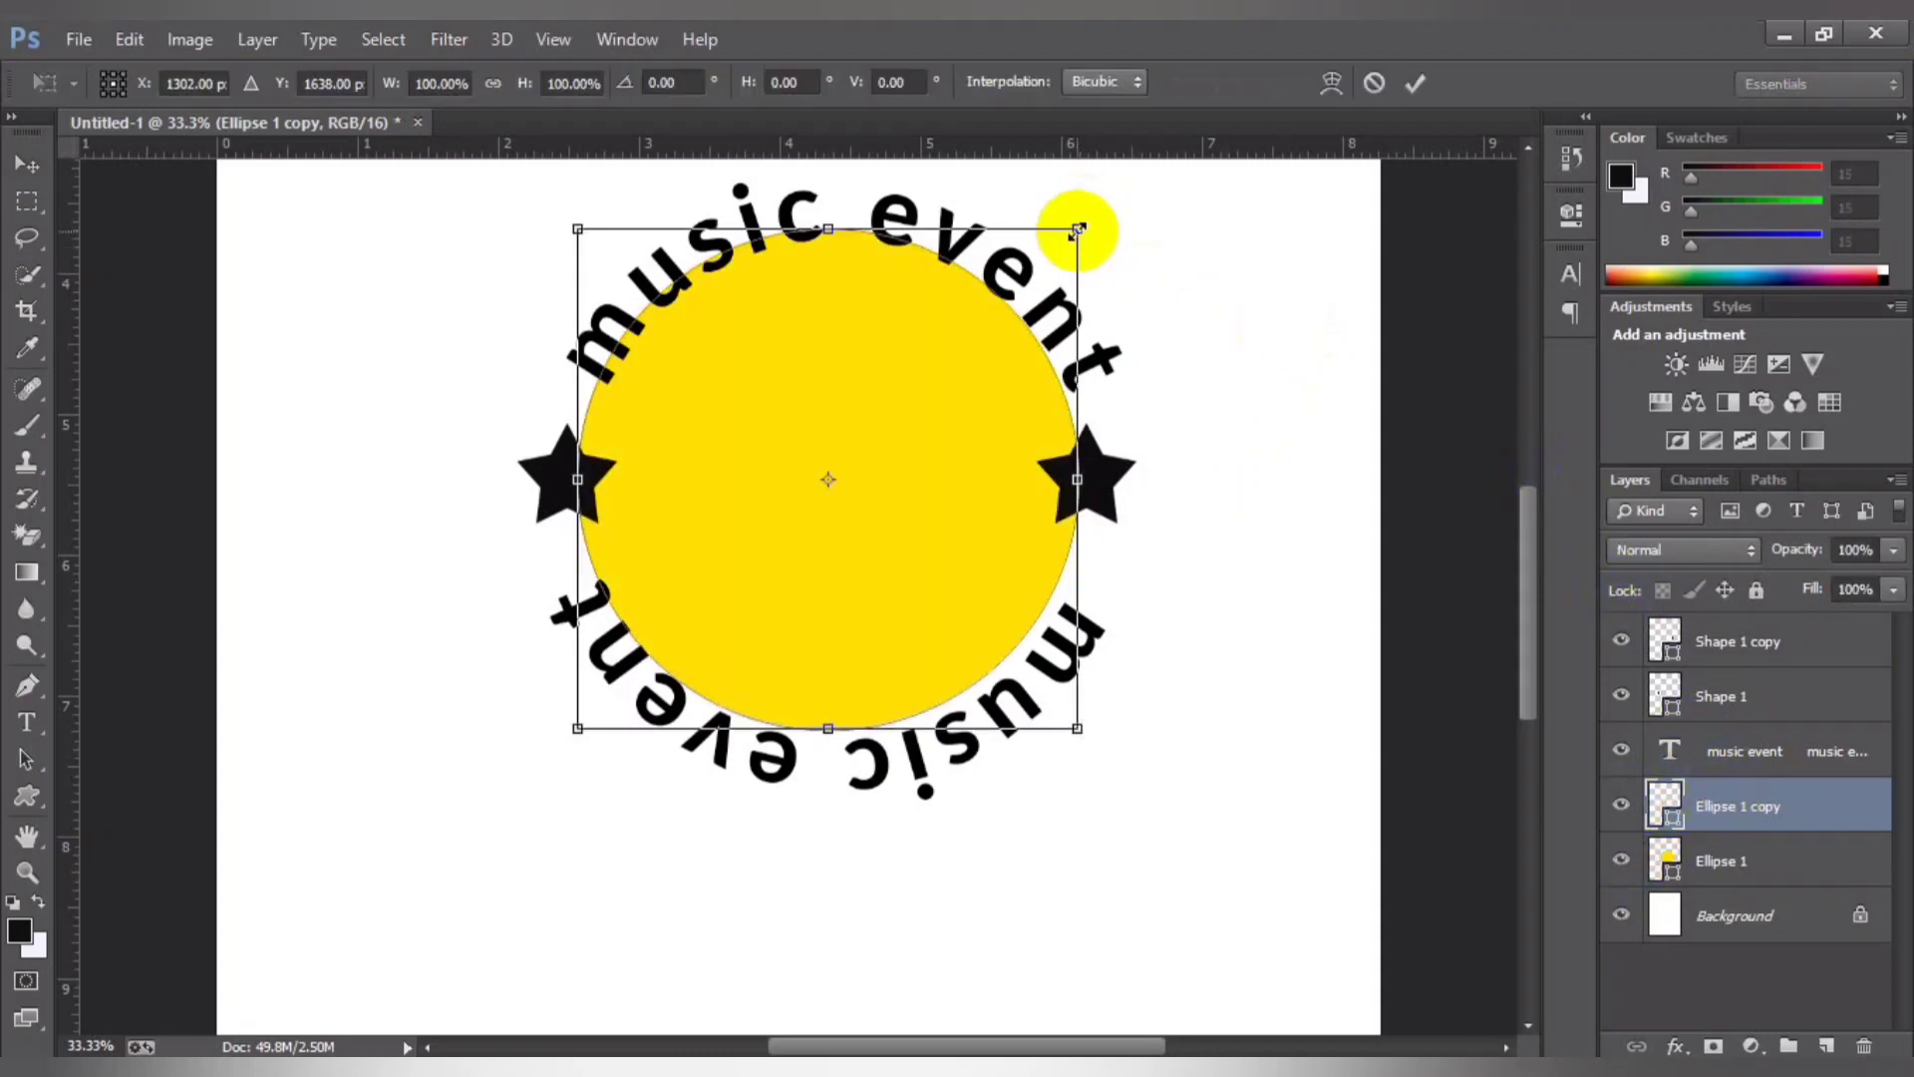
drag(1078, 228, 1174, 198)
key(Return)
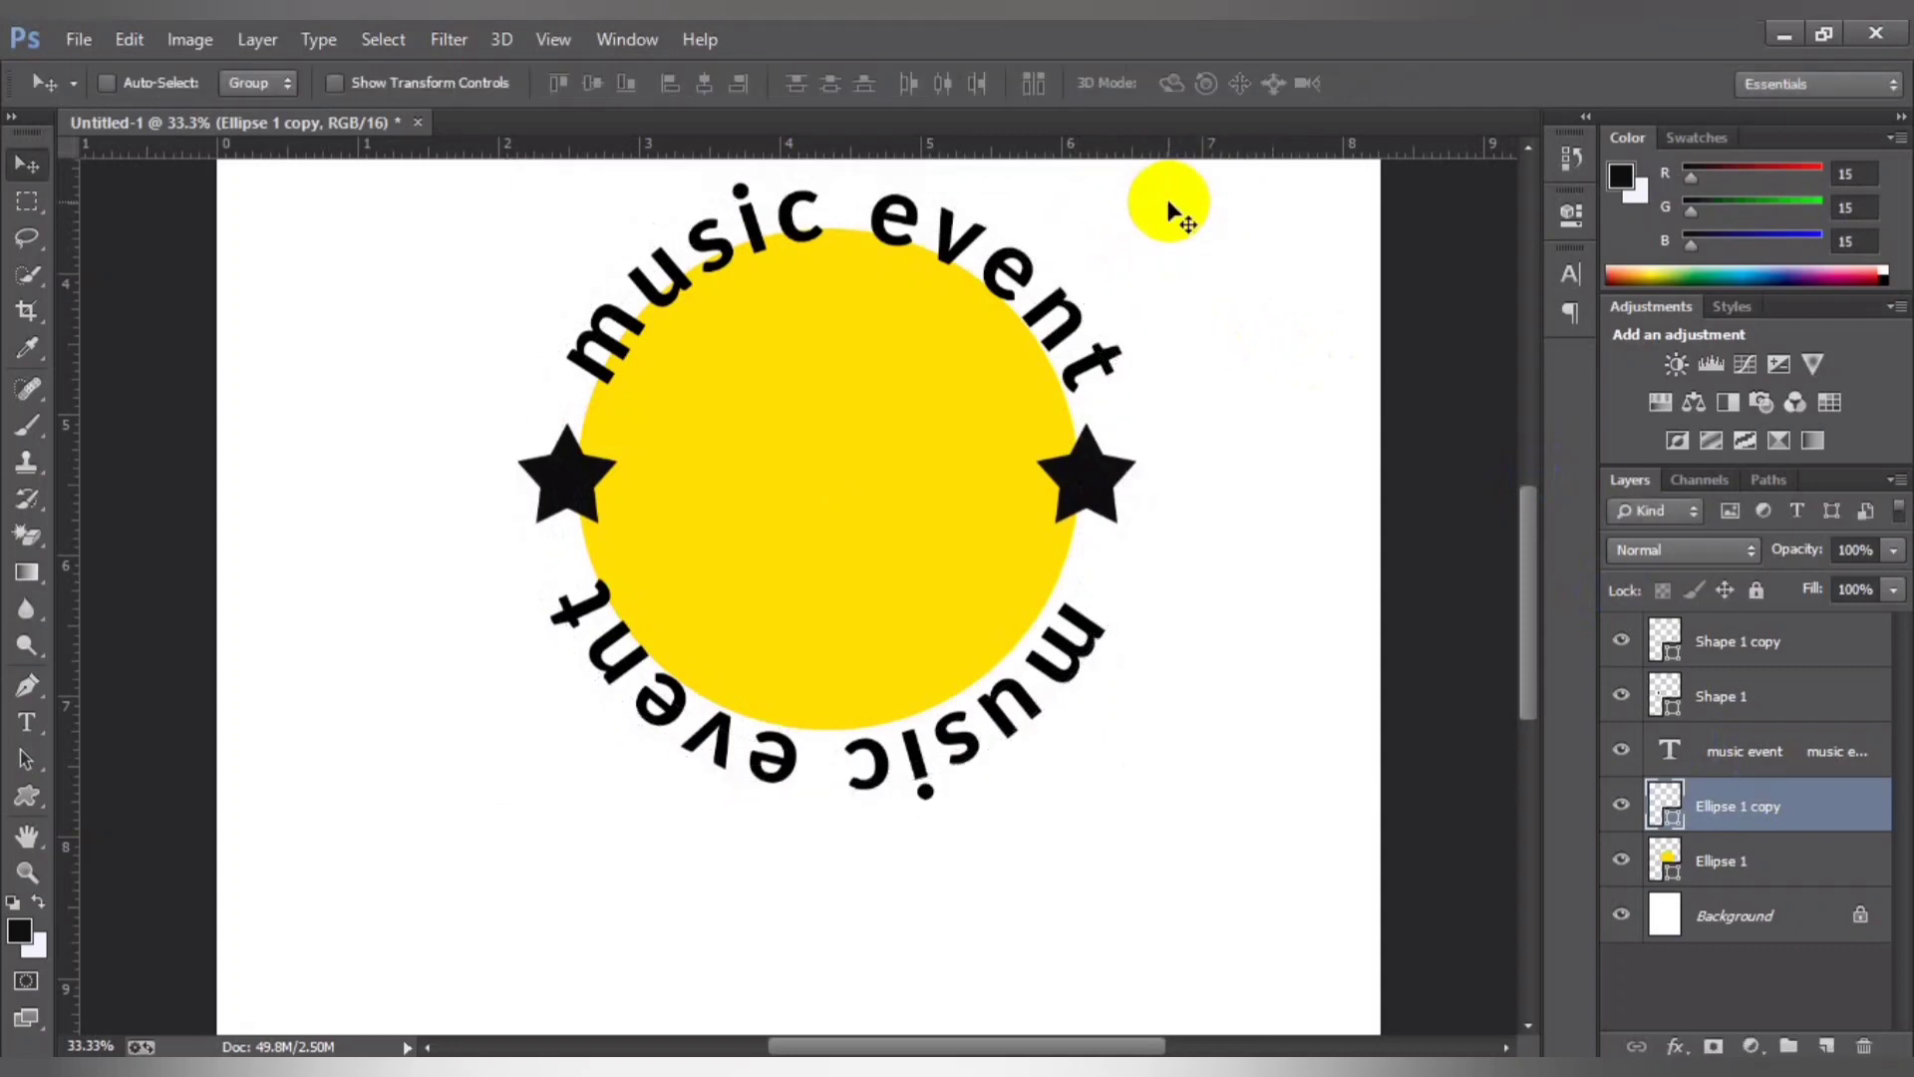
key(ctrl+e)
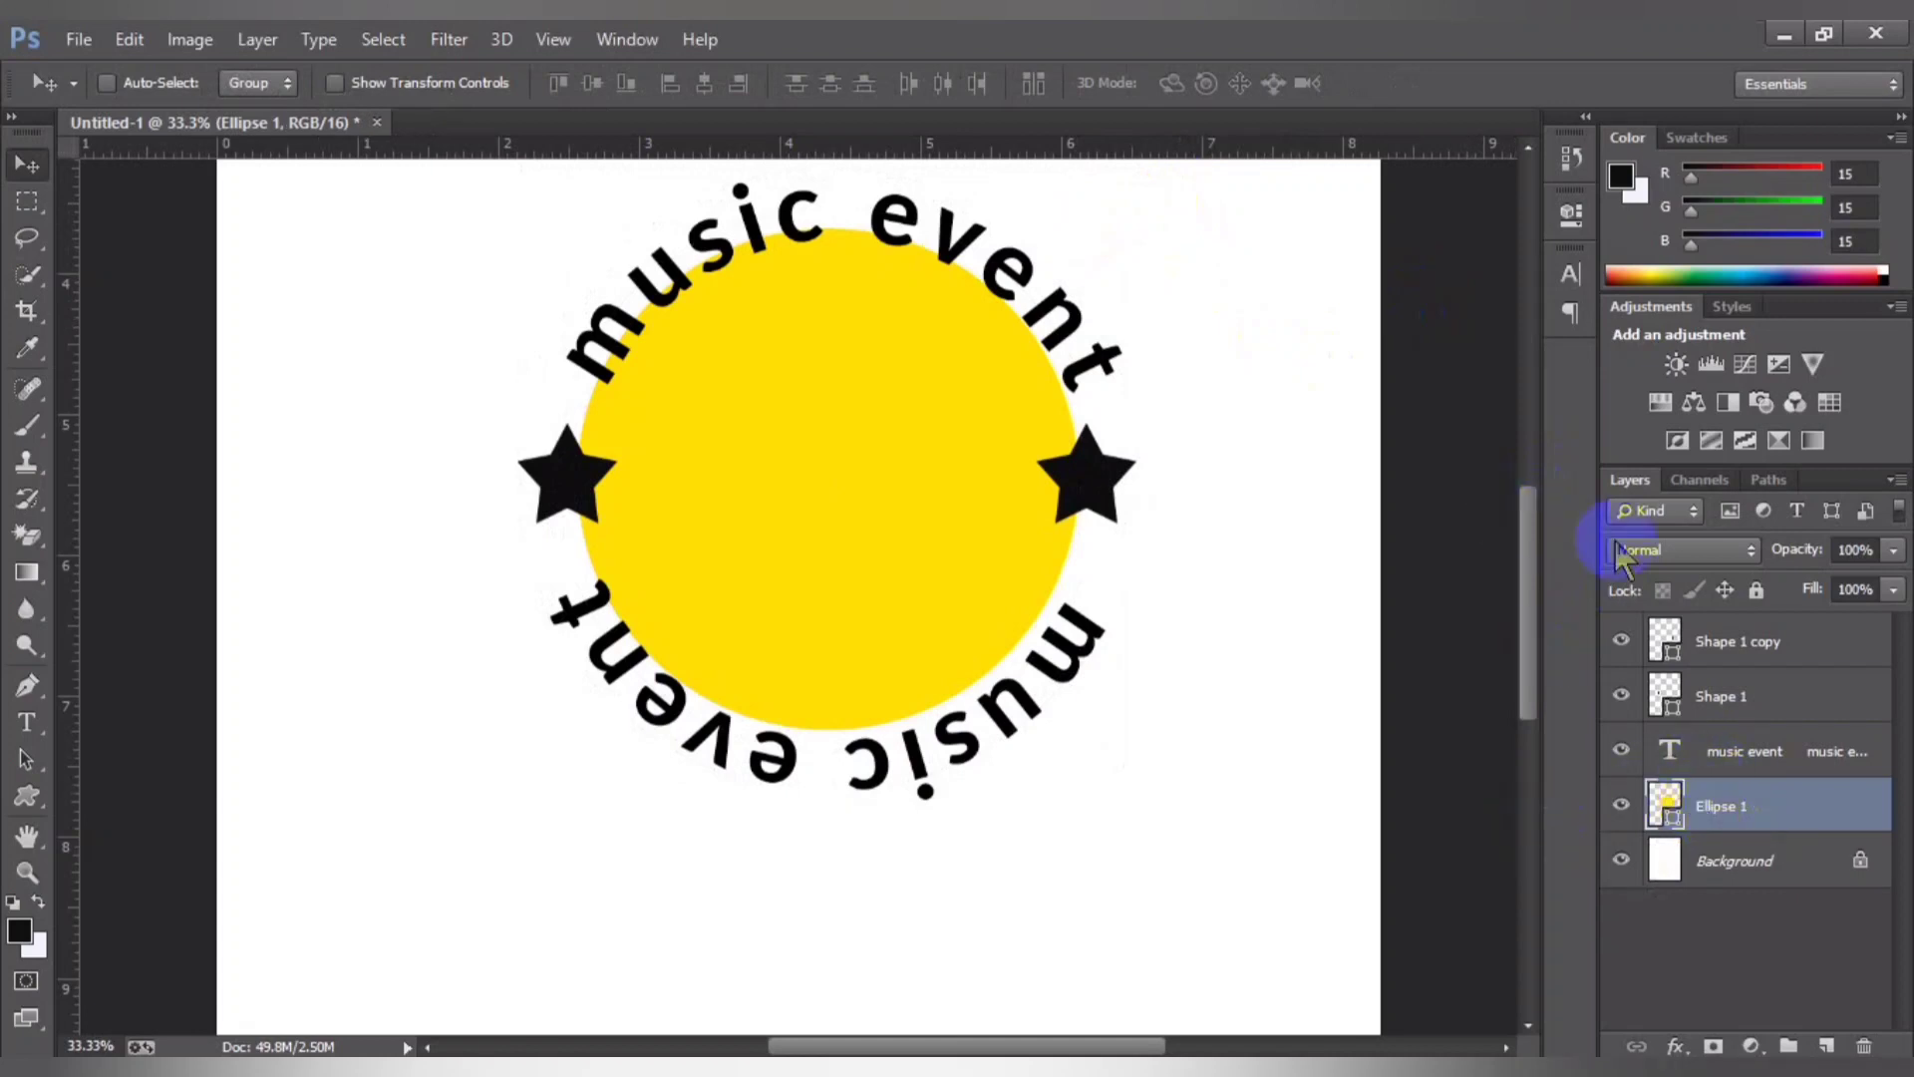
Step: Group both stars and the curved text layer into Group 1
click(1715, 650)
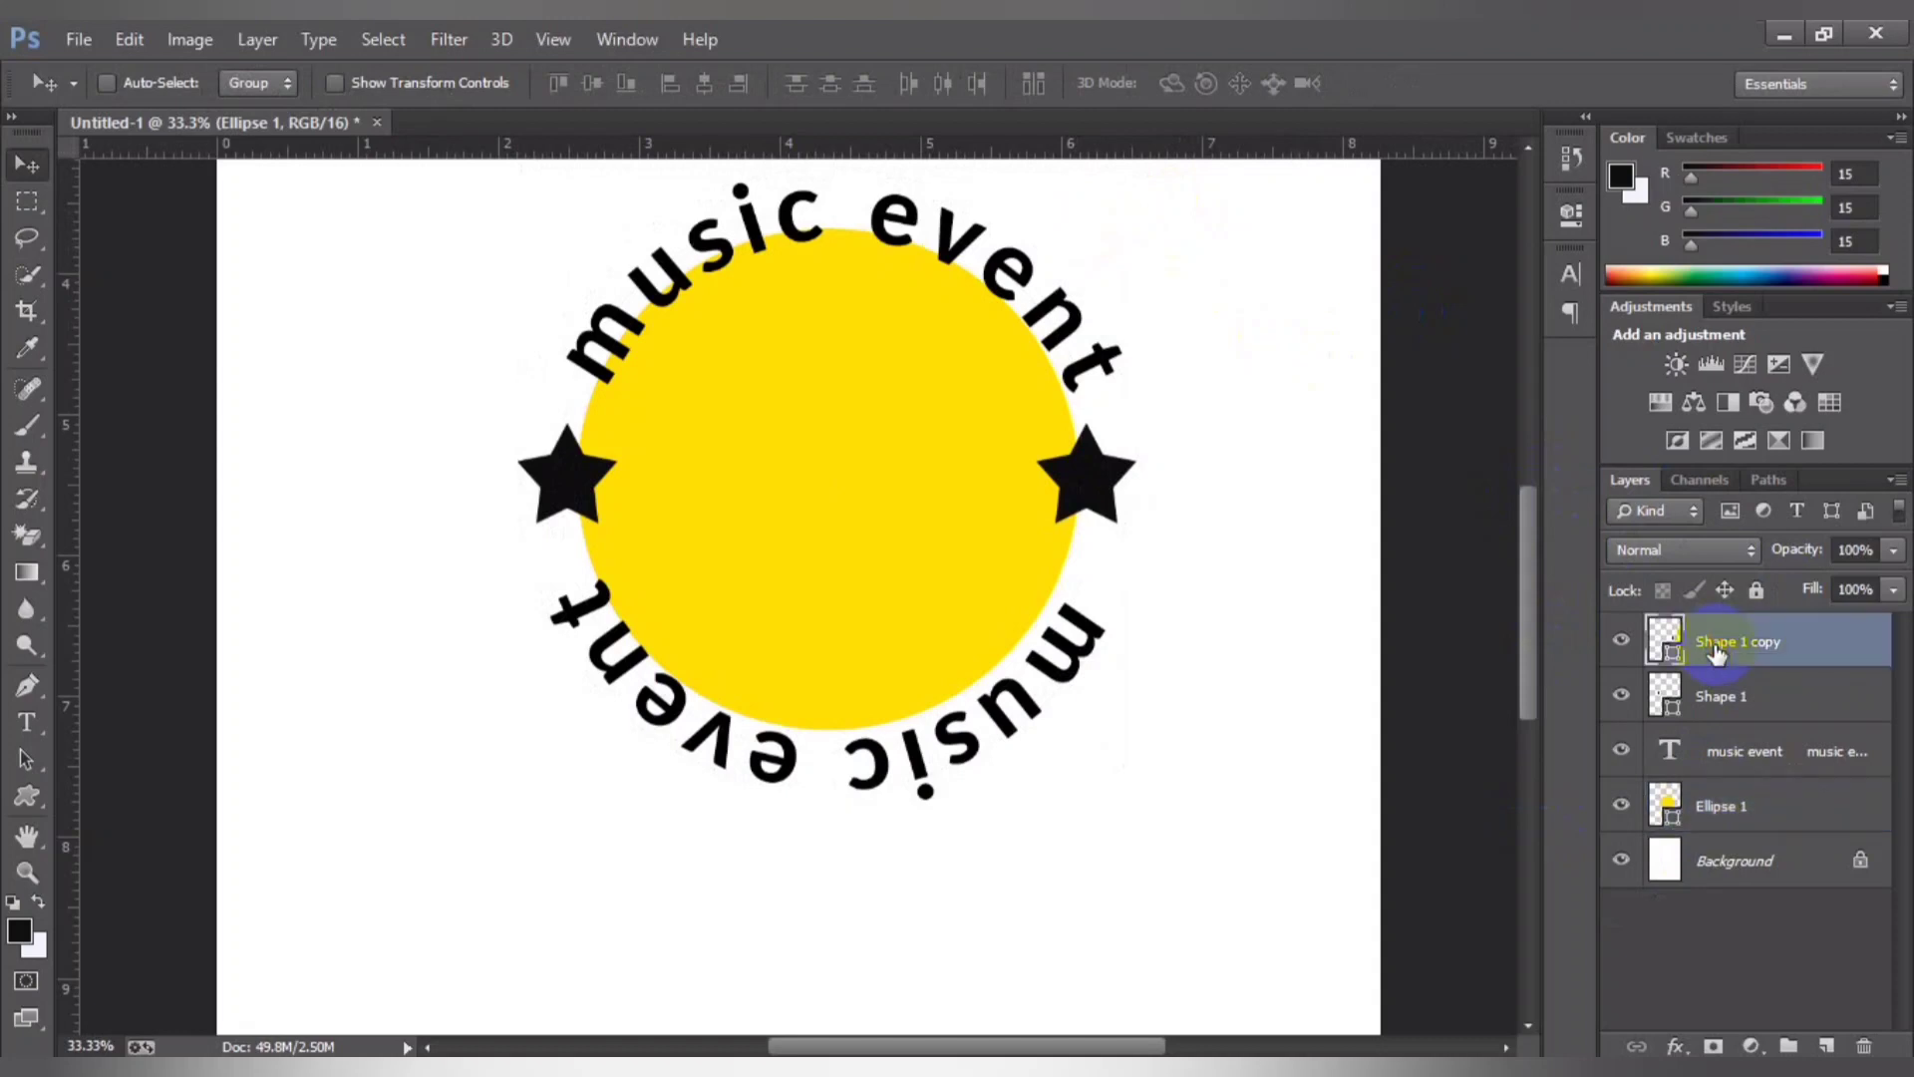
shift+click(1715, 698)
shift+click(1695, 763)
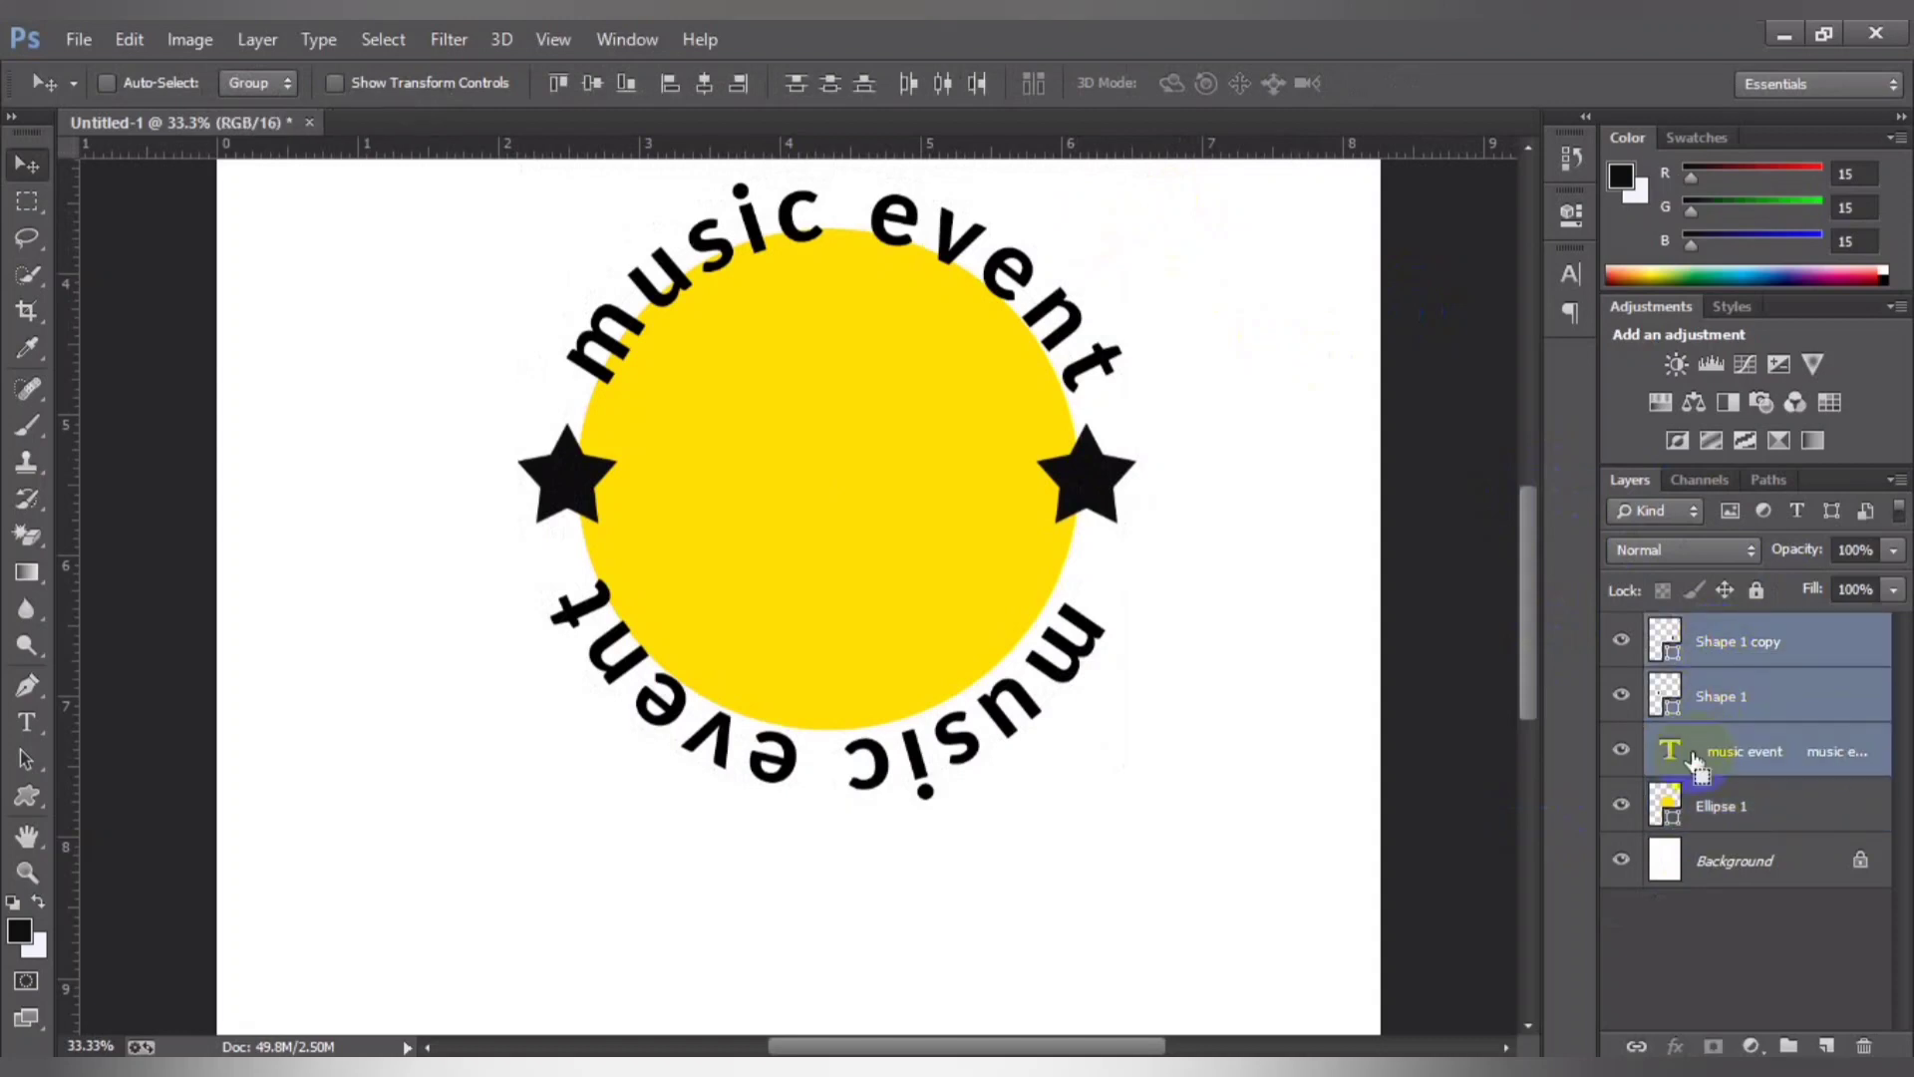
key(ctrl+g)
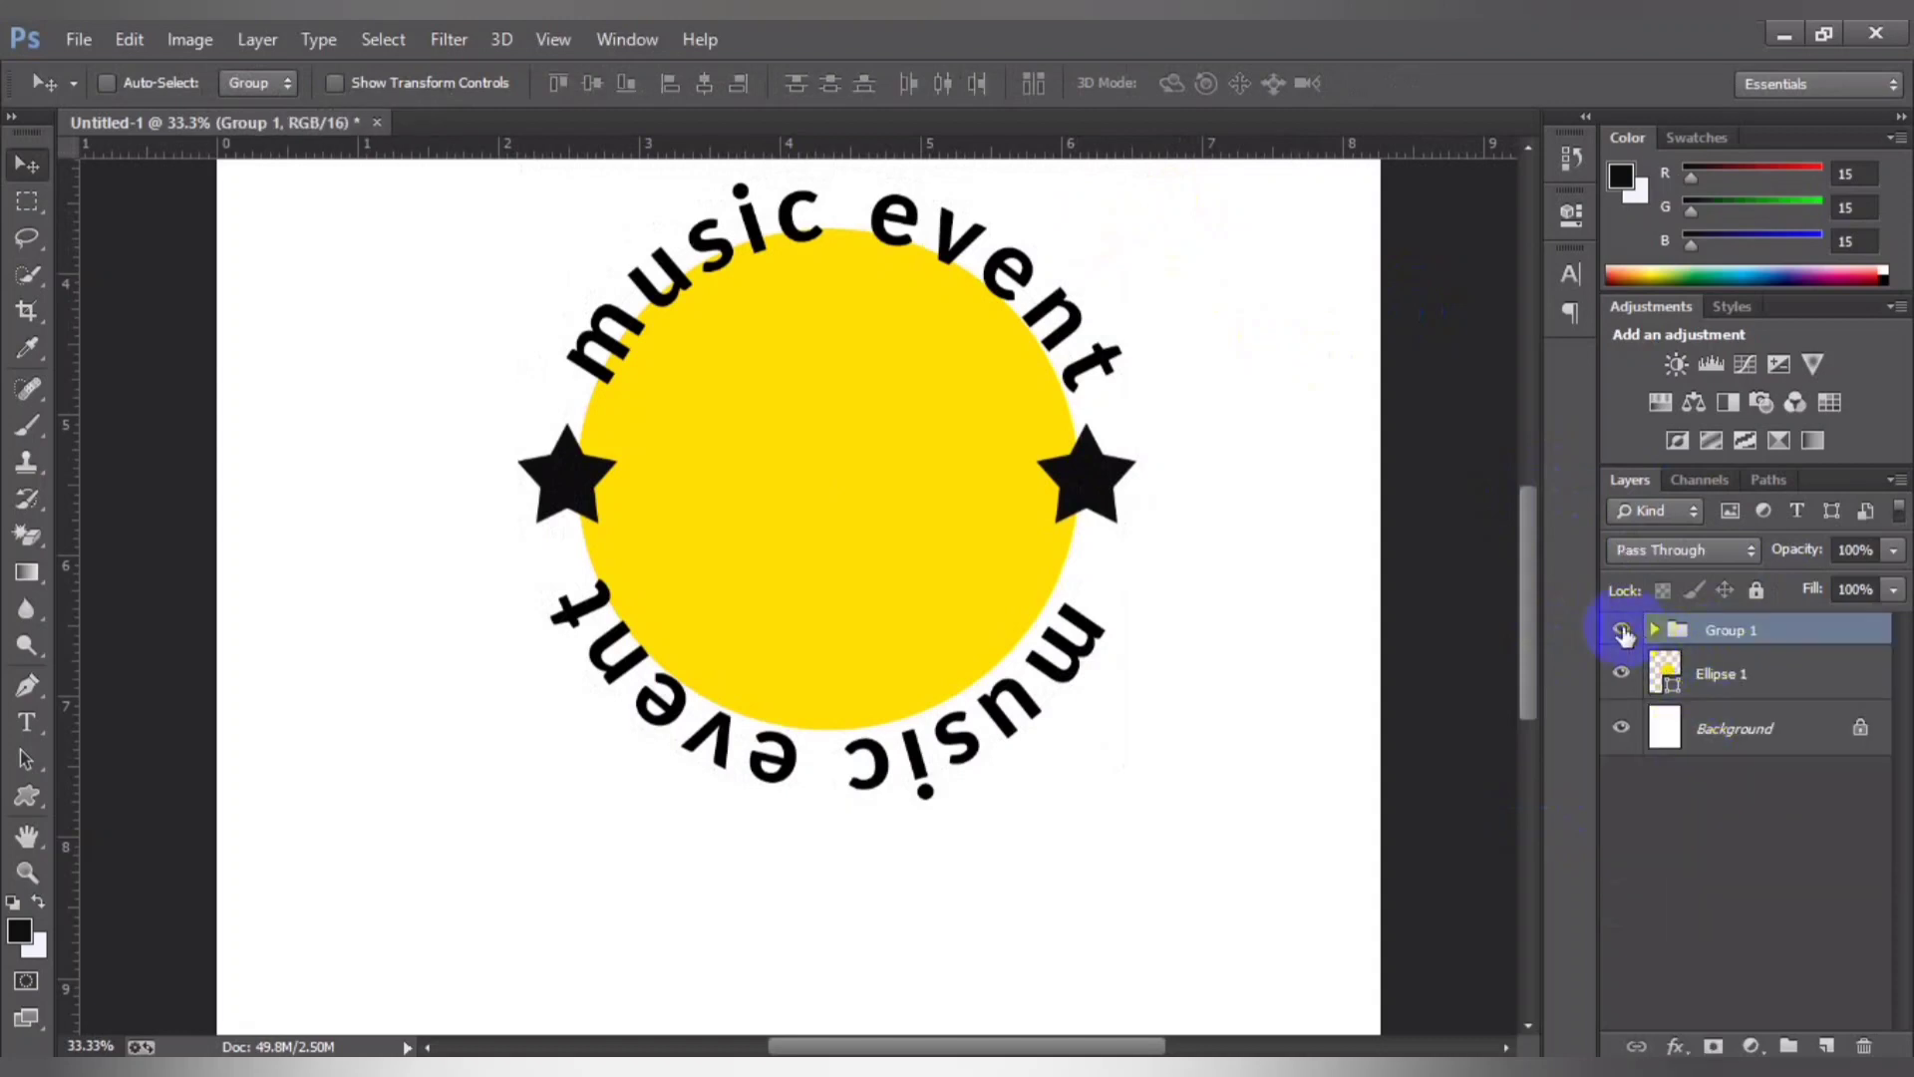
click(1621, 630)
click(1655, 630)
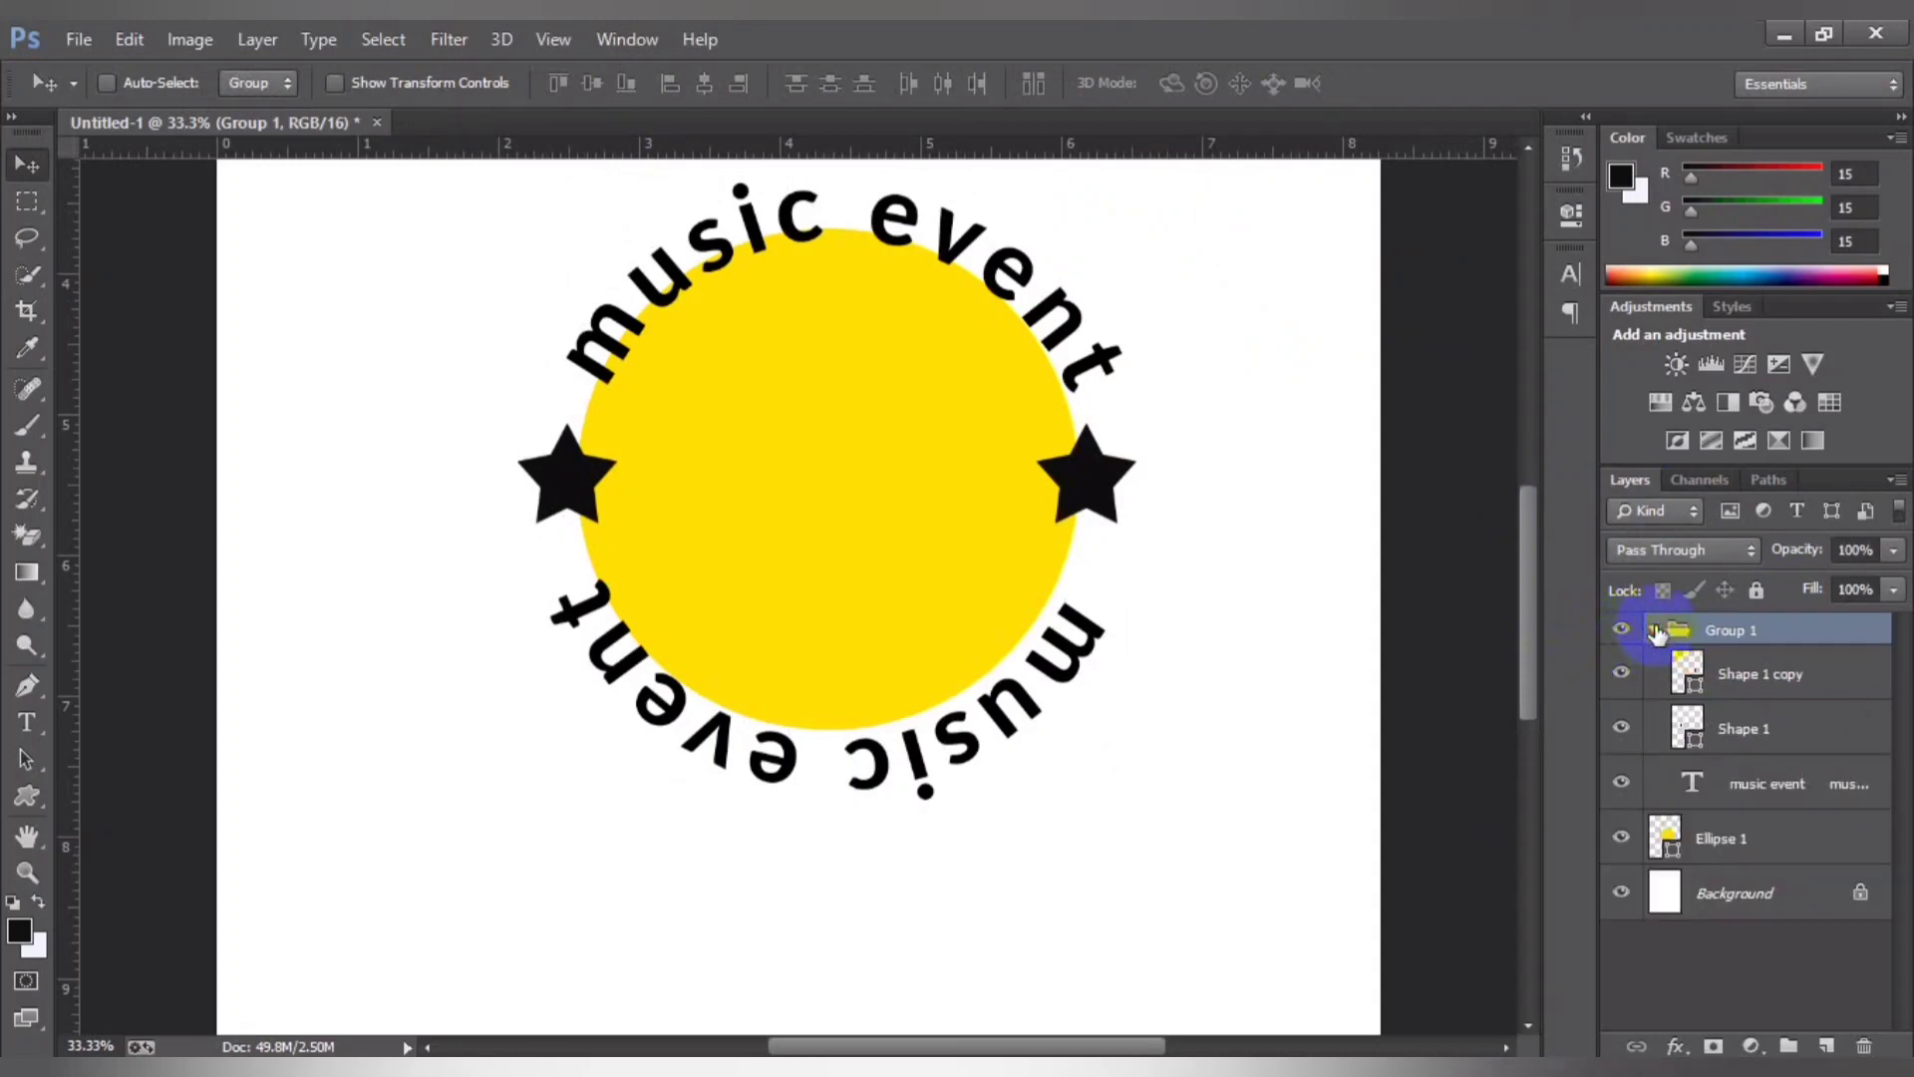
click(1655, 630)
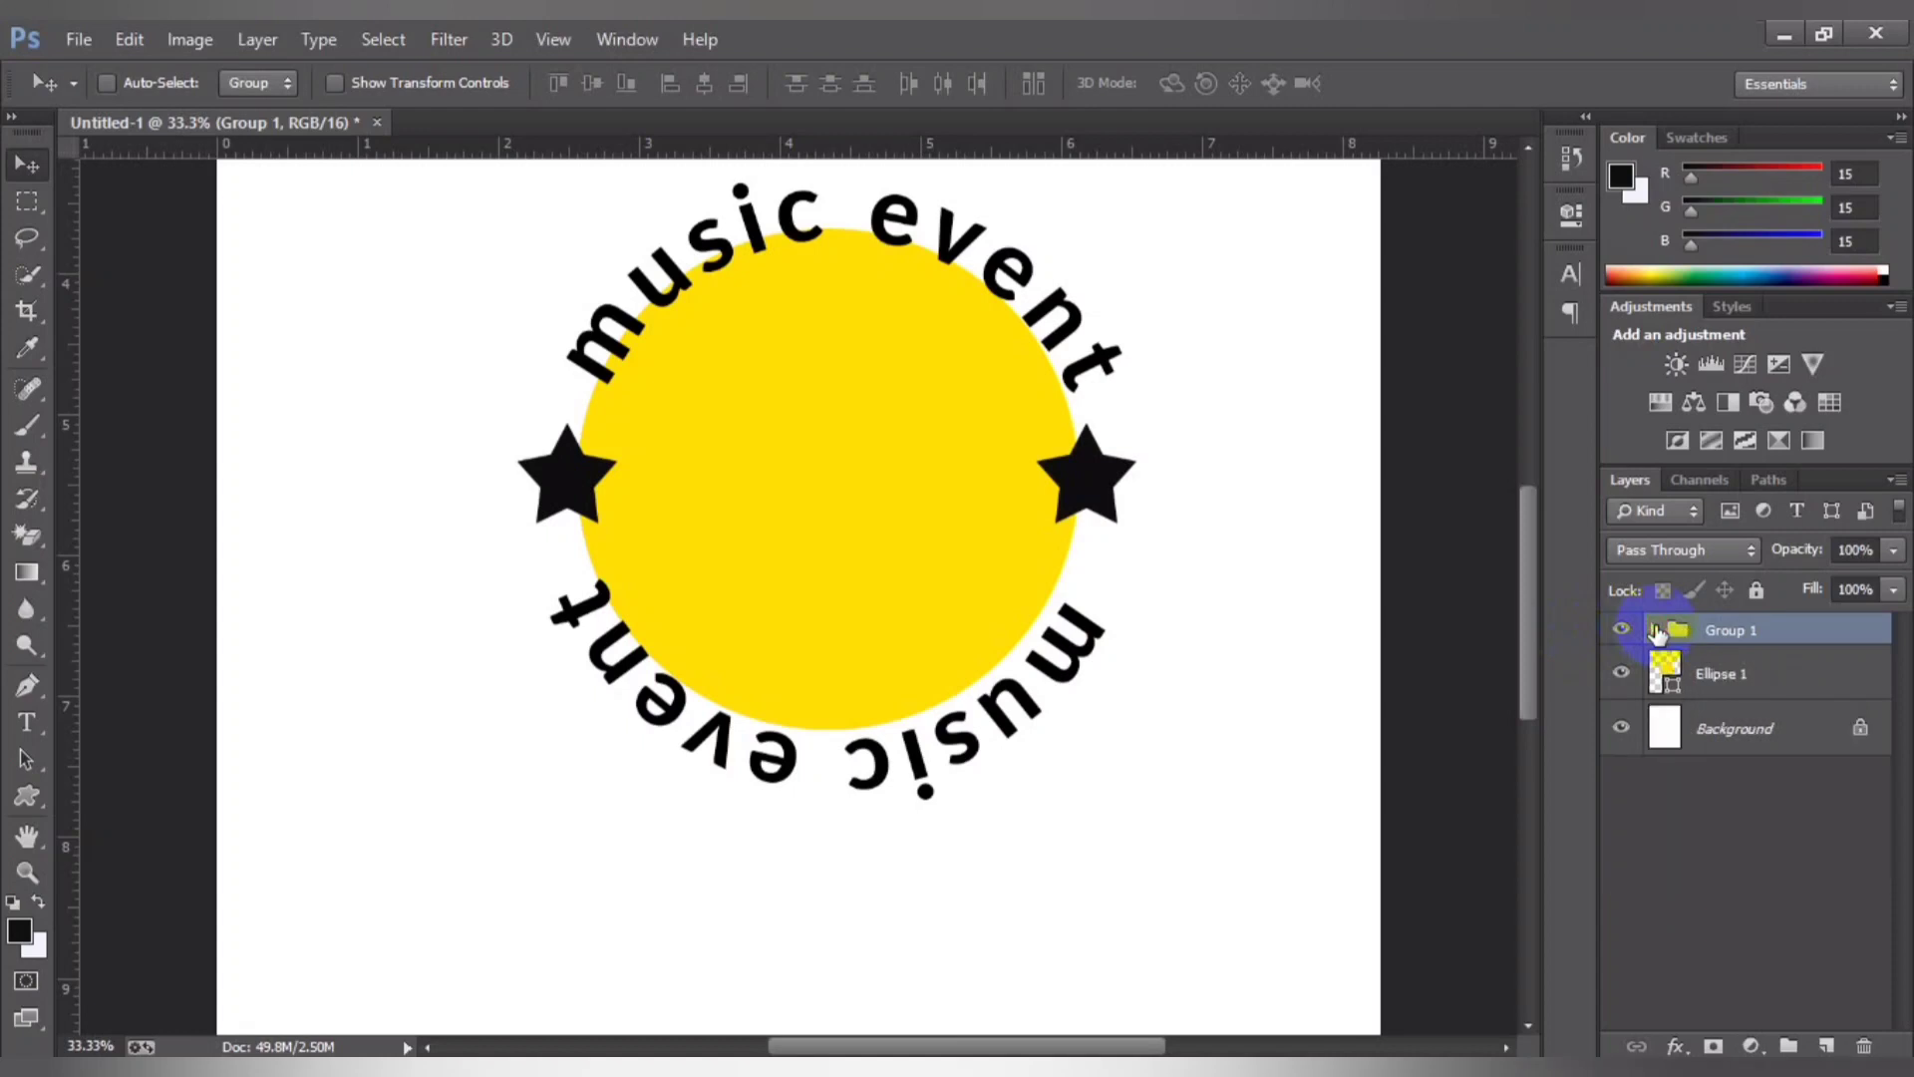
Step: Scale Group 1 to about 75.4% so it sits inside the yellow circle
key(ctrl+t)
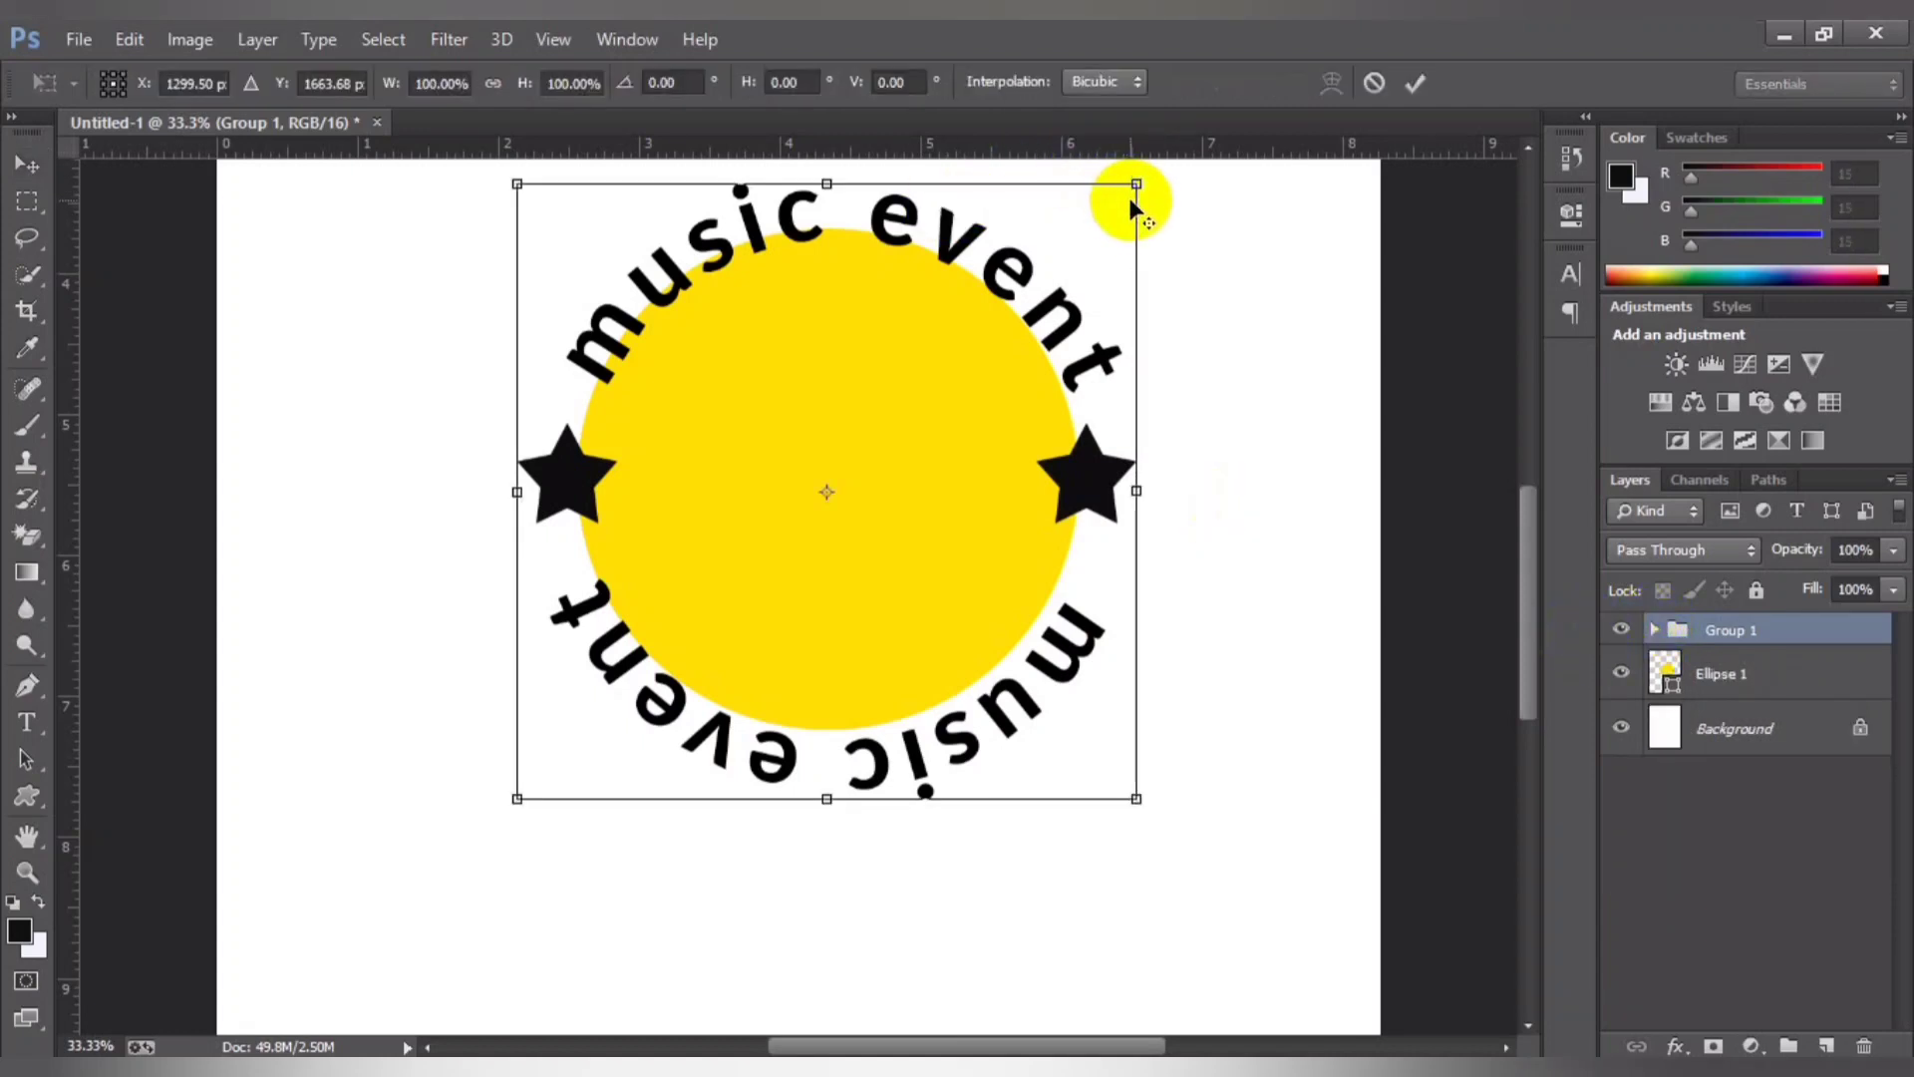
drag(1137, 186, 1028, 235)
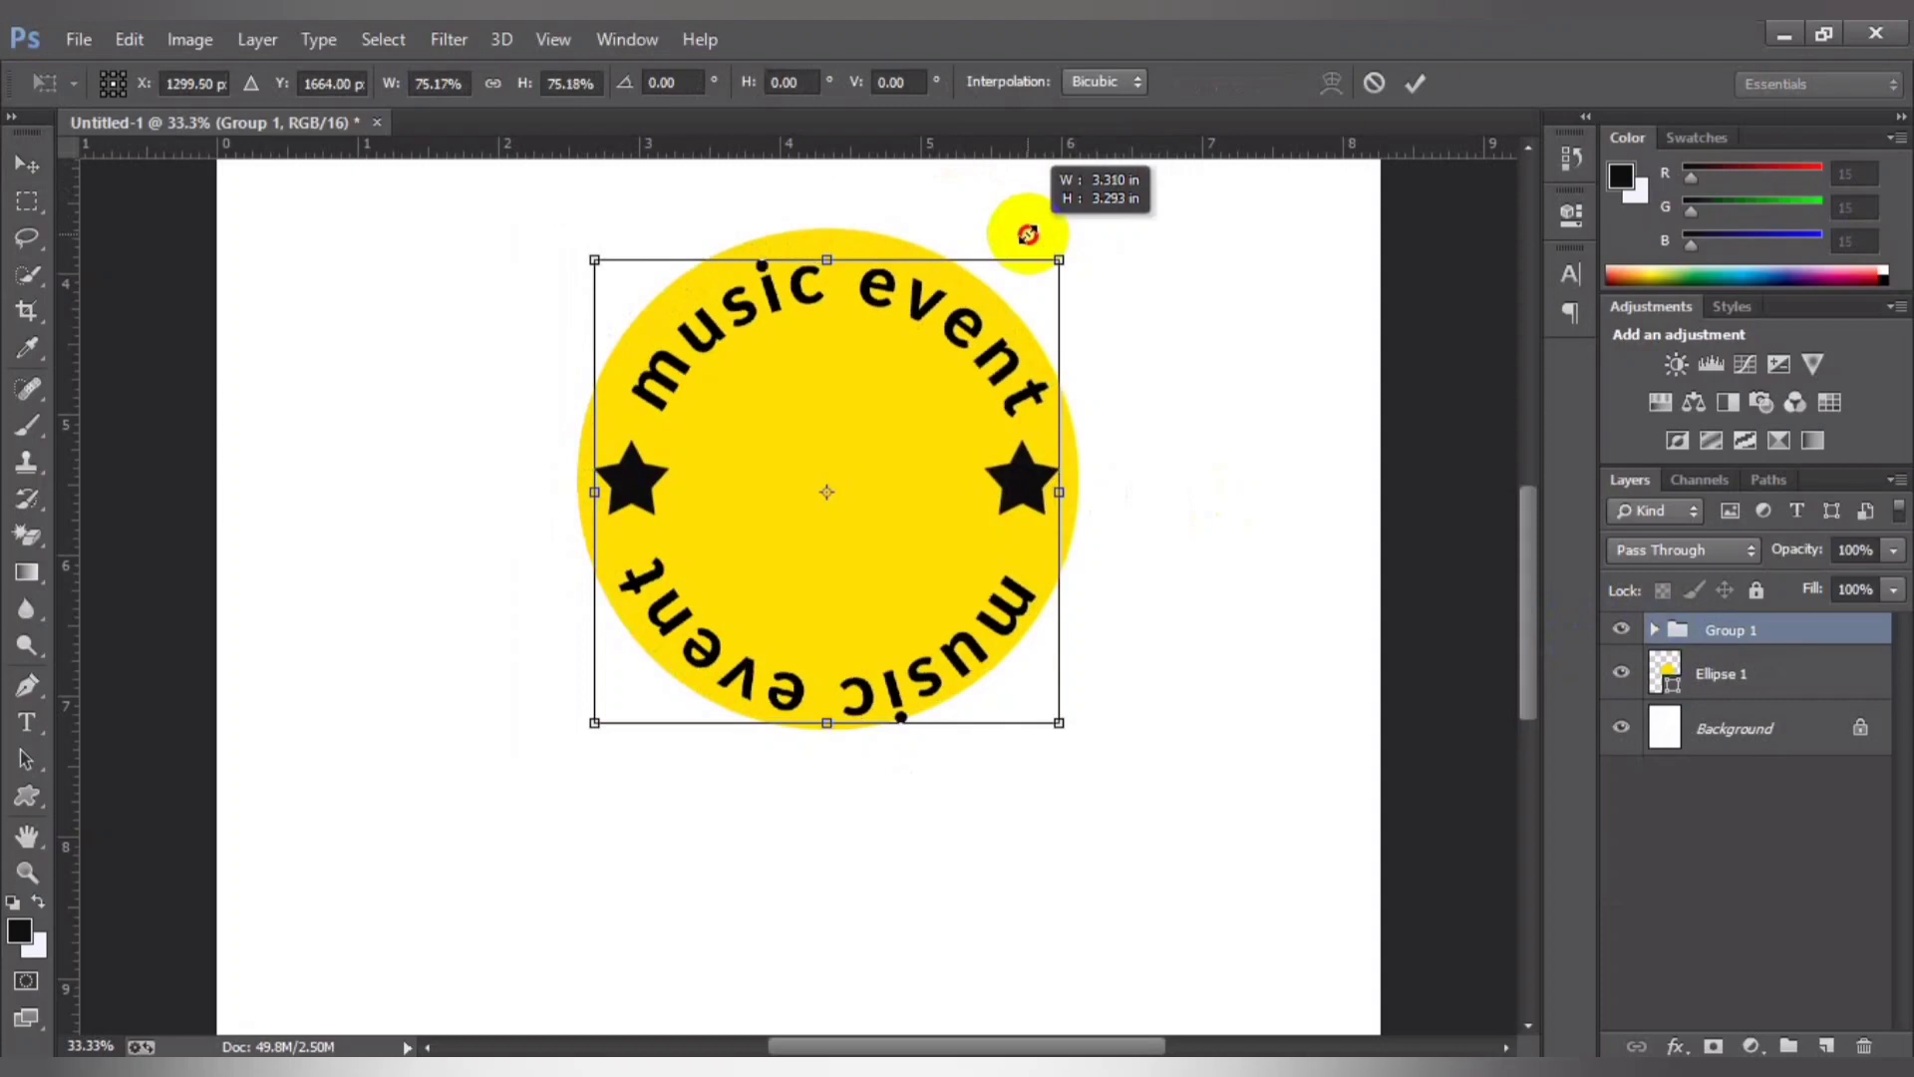
drag(1028, 234, 1032, 241)
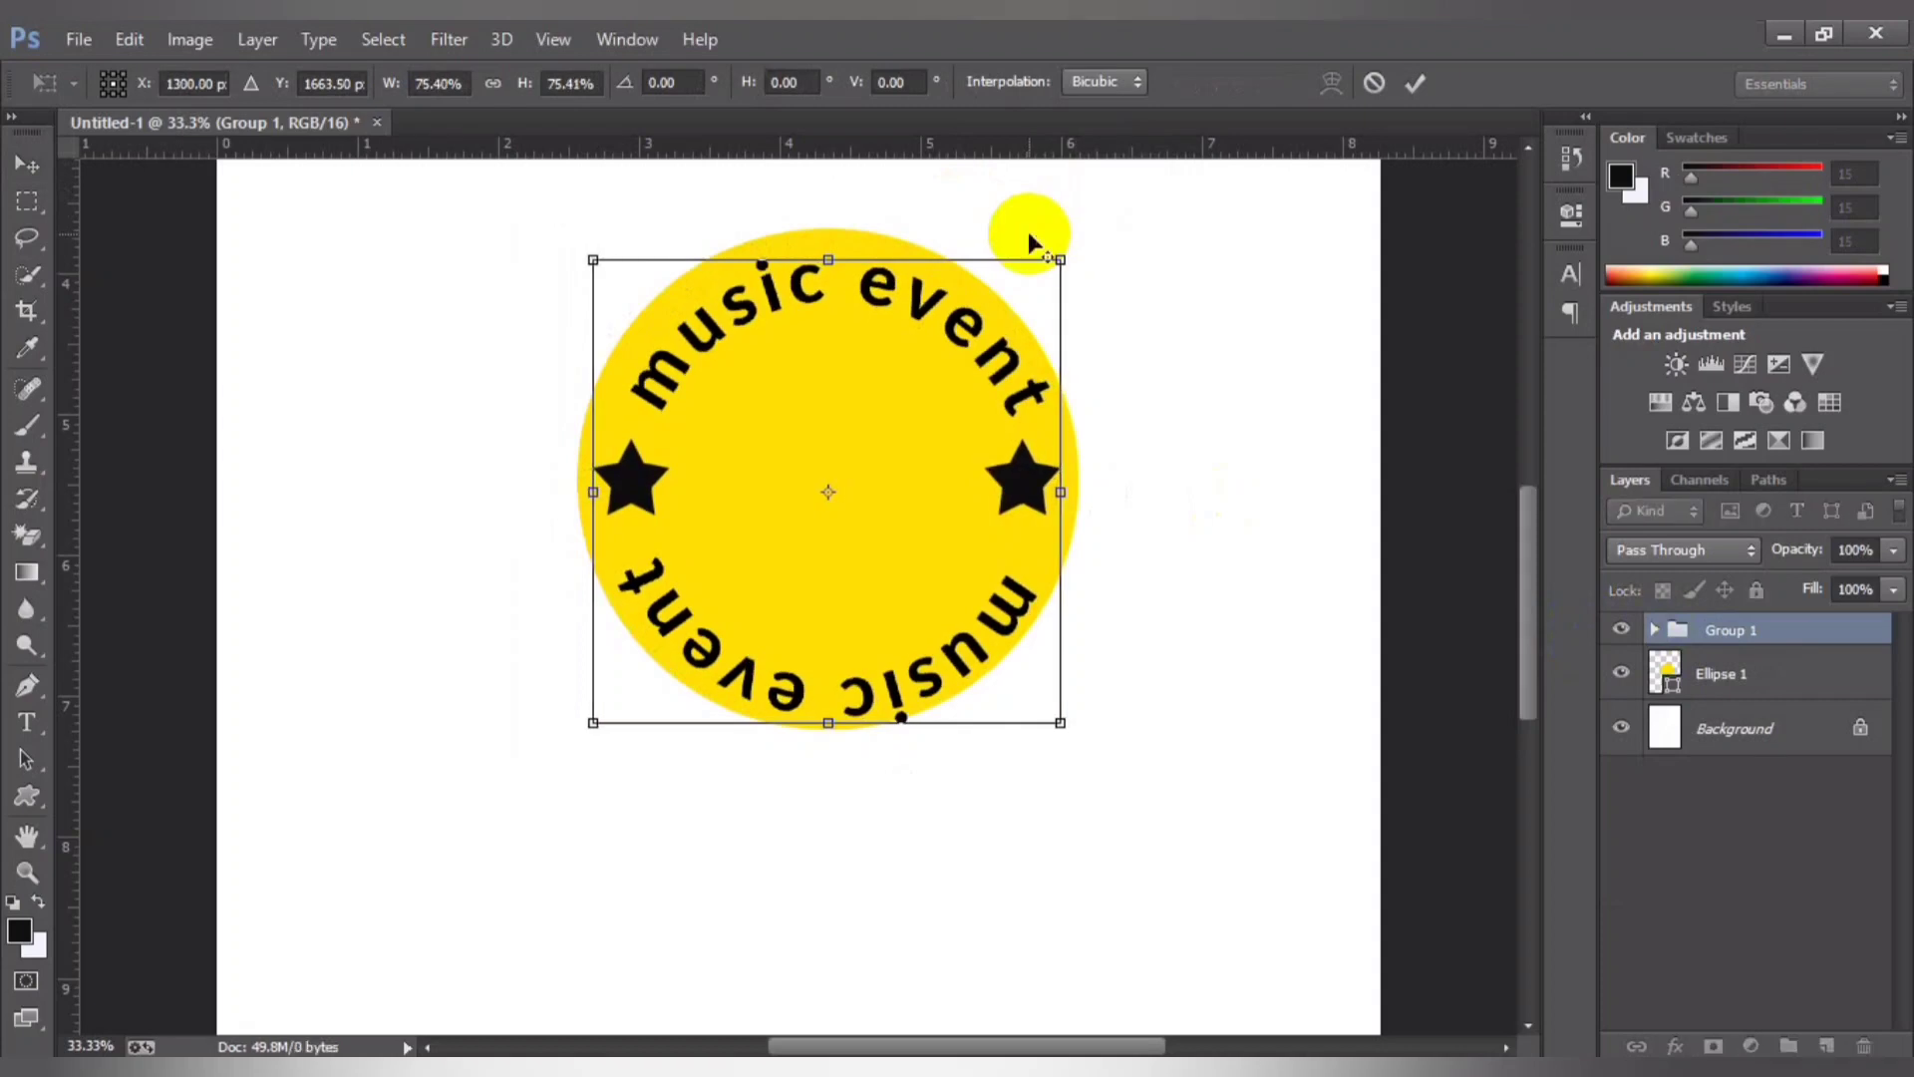
key(Return)
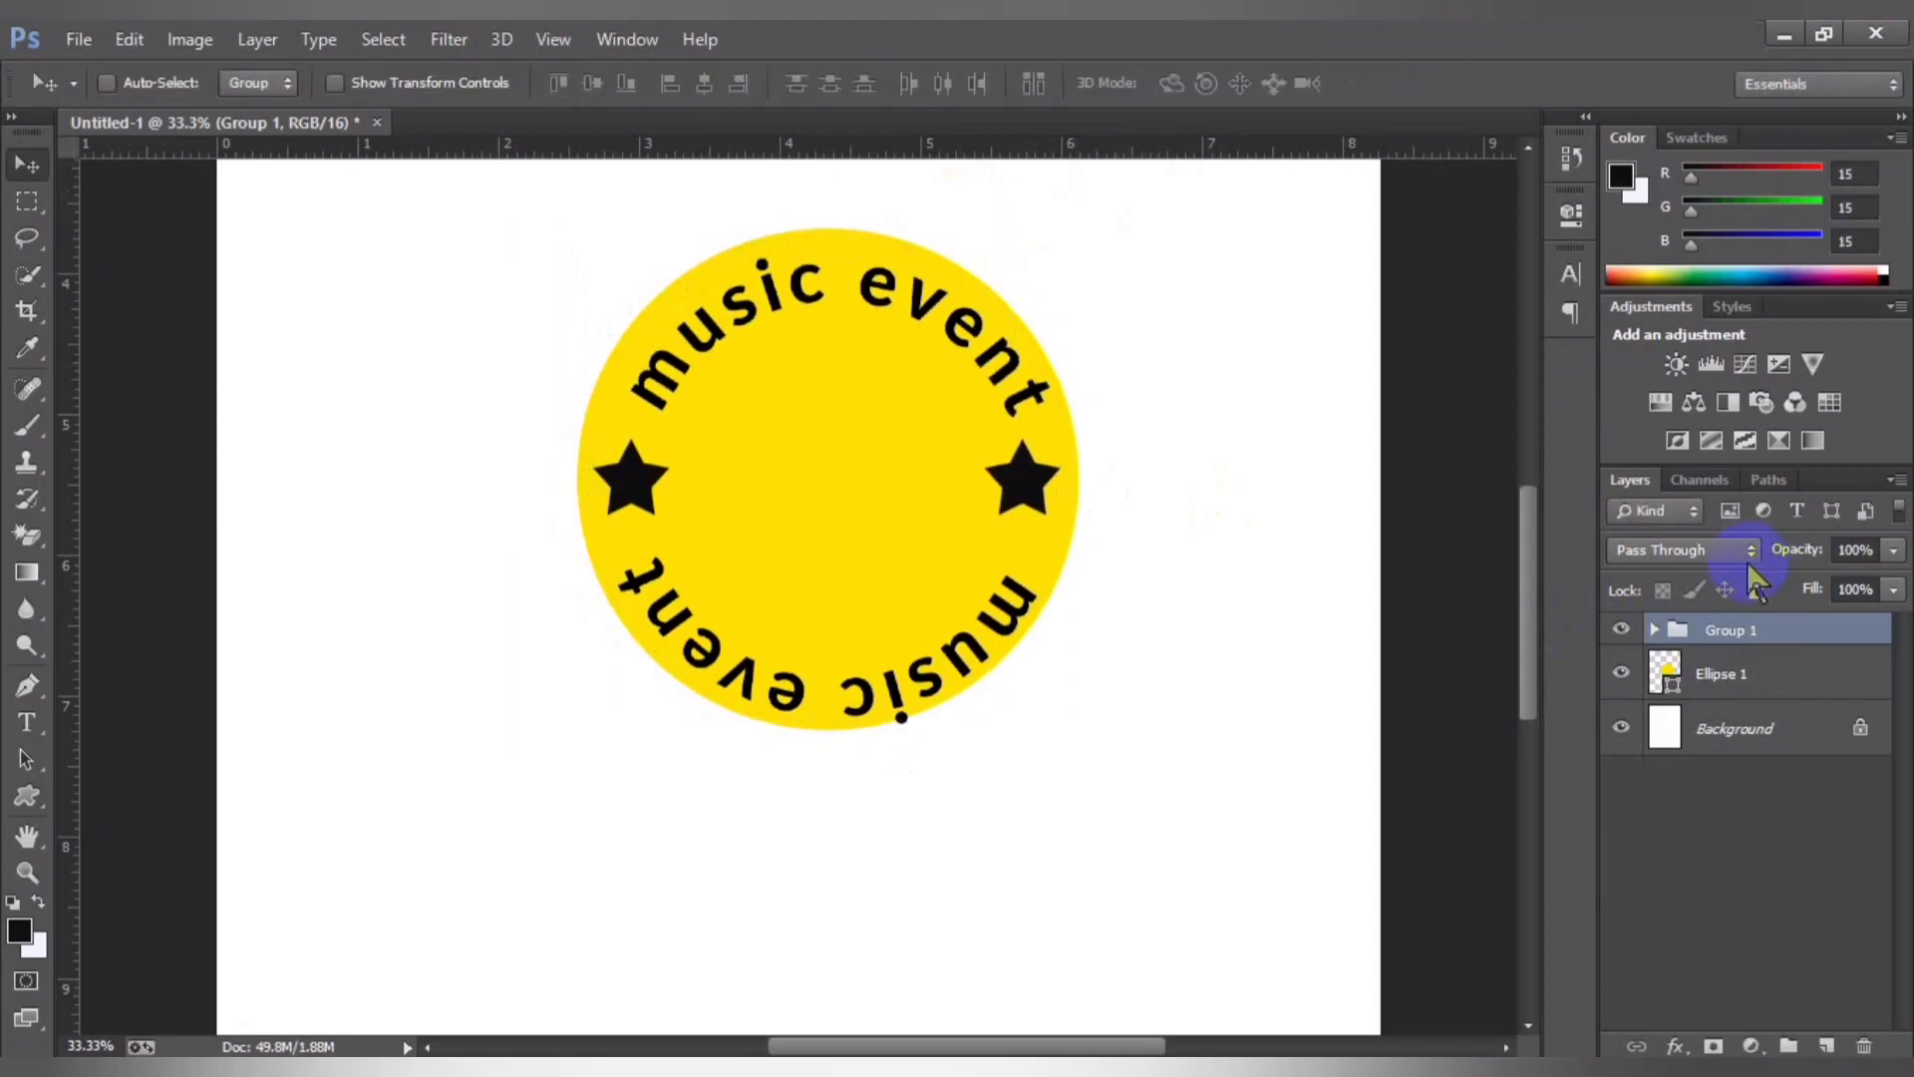
shift+click(1707, 673)
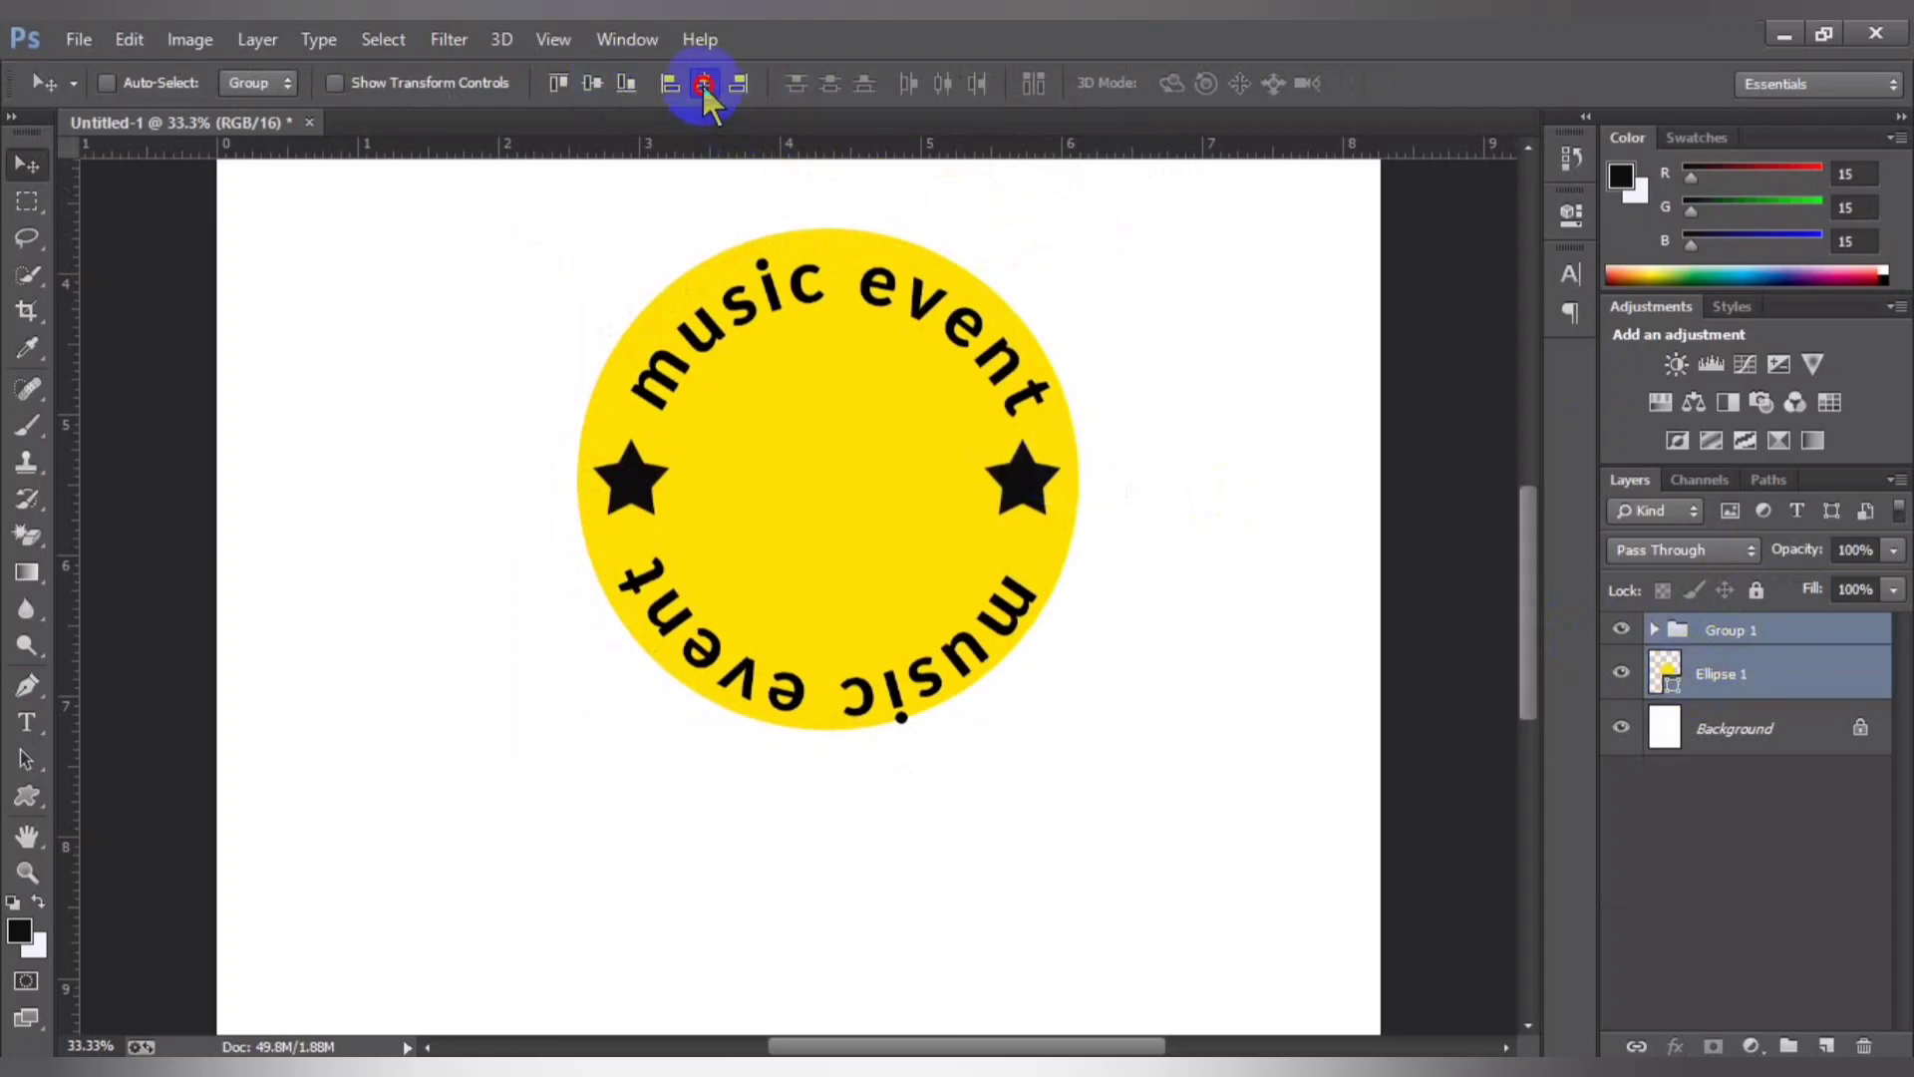
Step: Centre the text-and-star ring on the yellow circle and nudge the left star (Shape 1) right
click(704, 82)
click(593, 81)
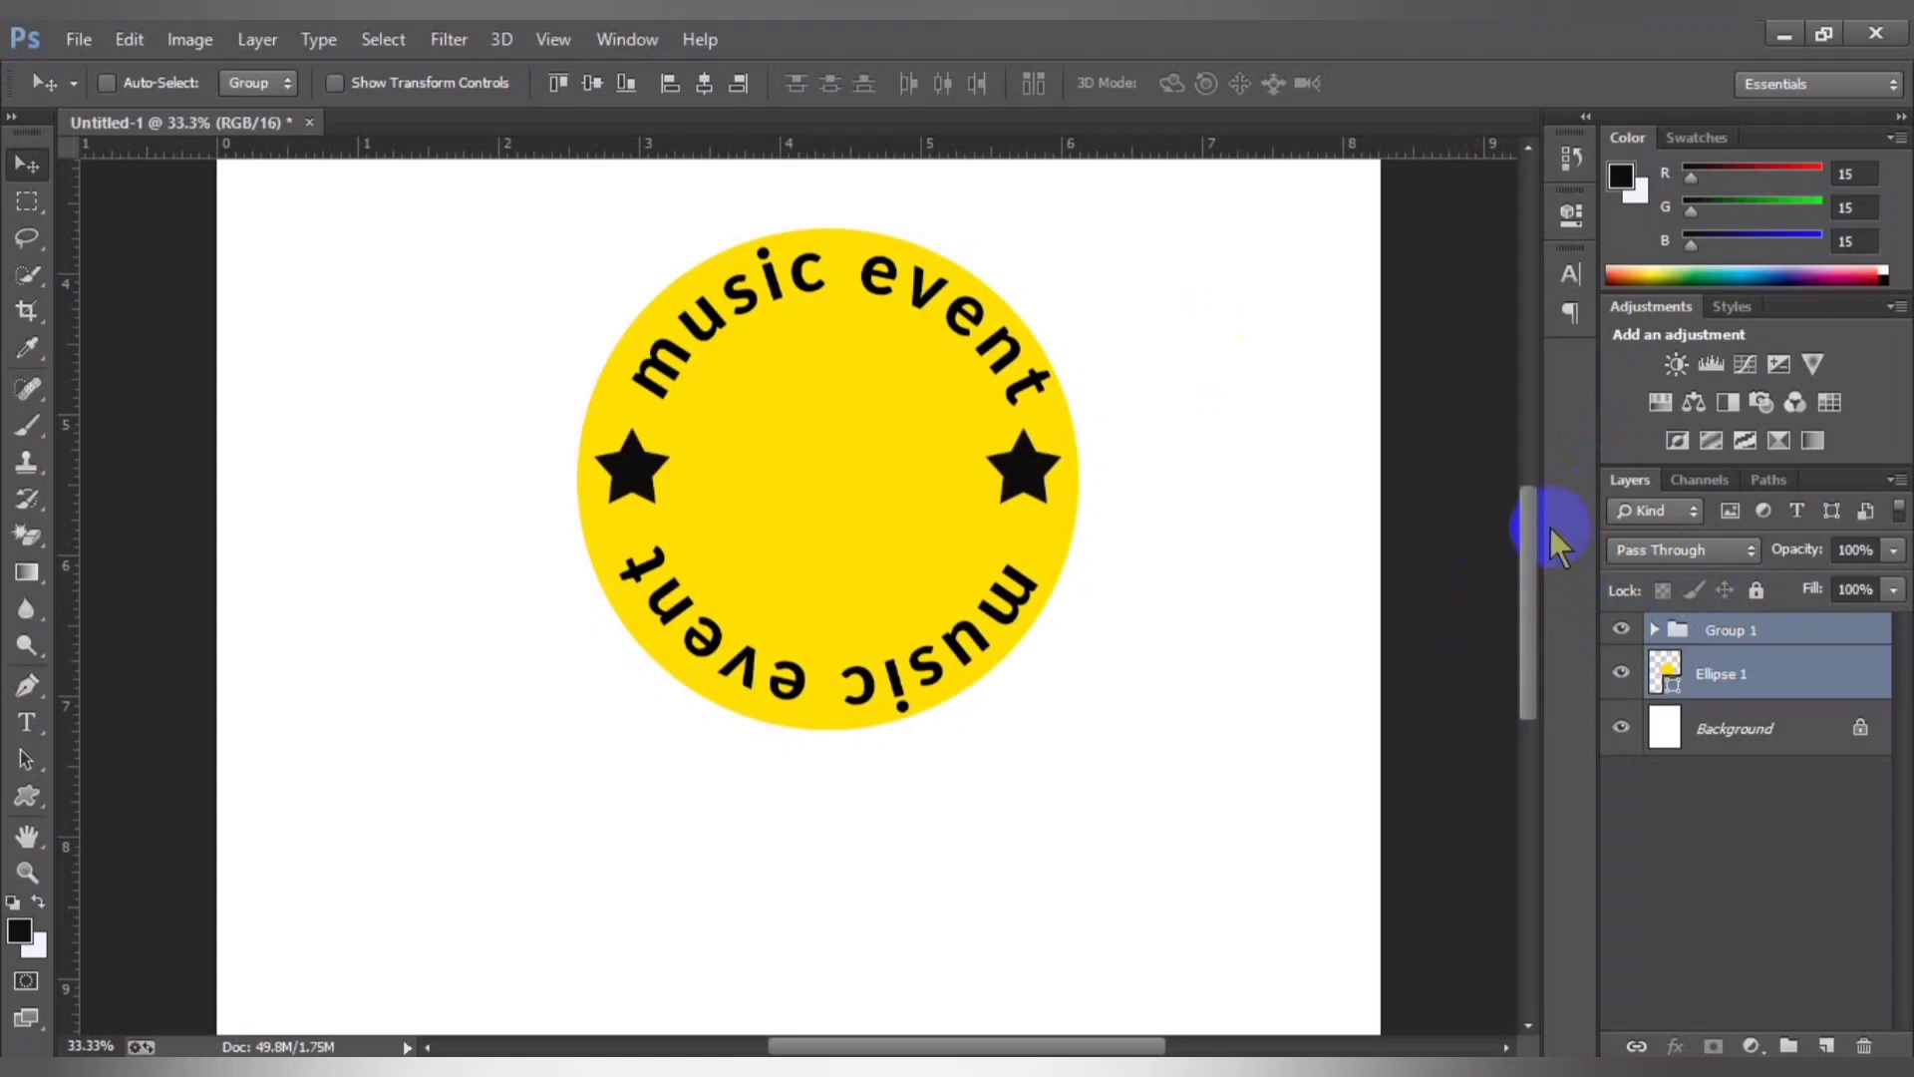
click(1652, 633)
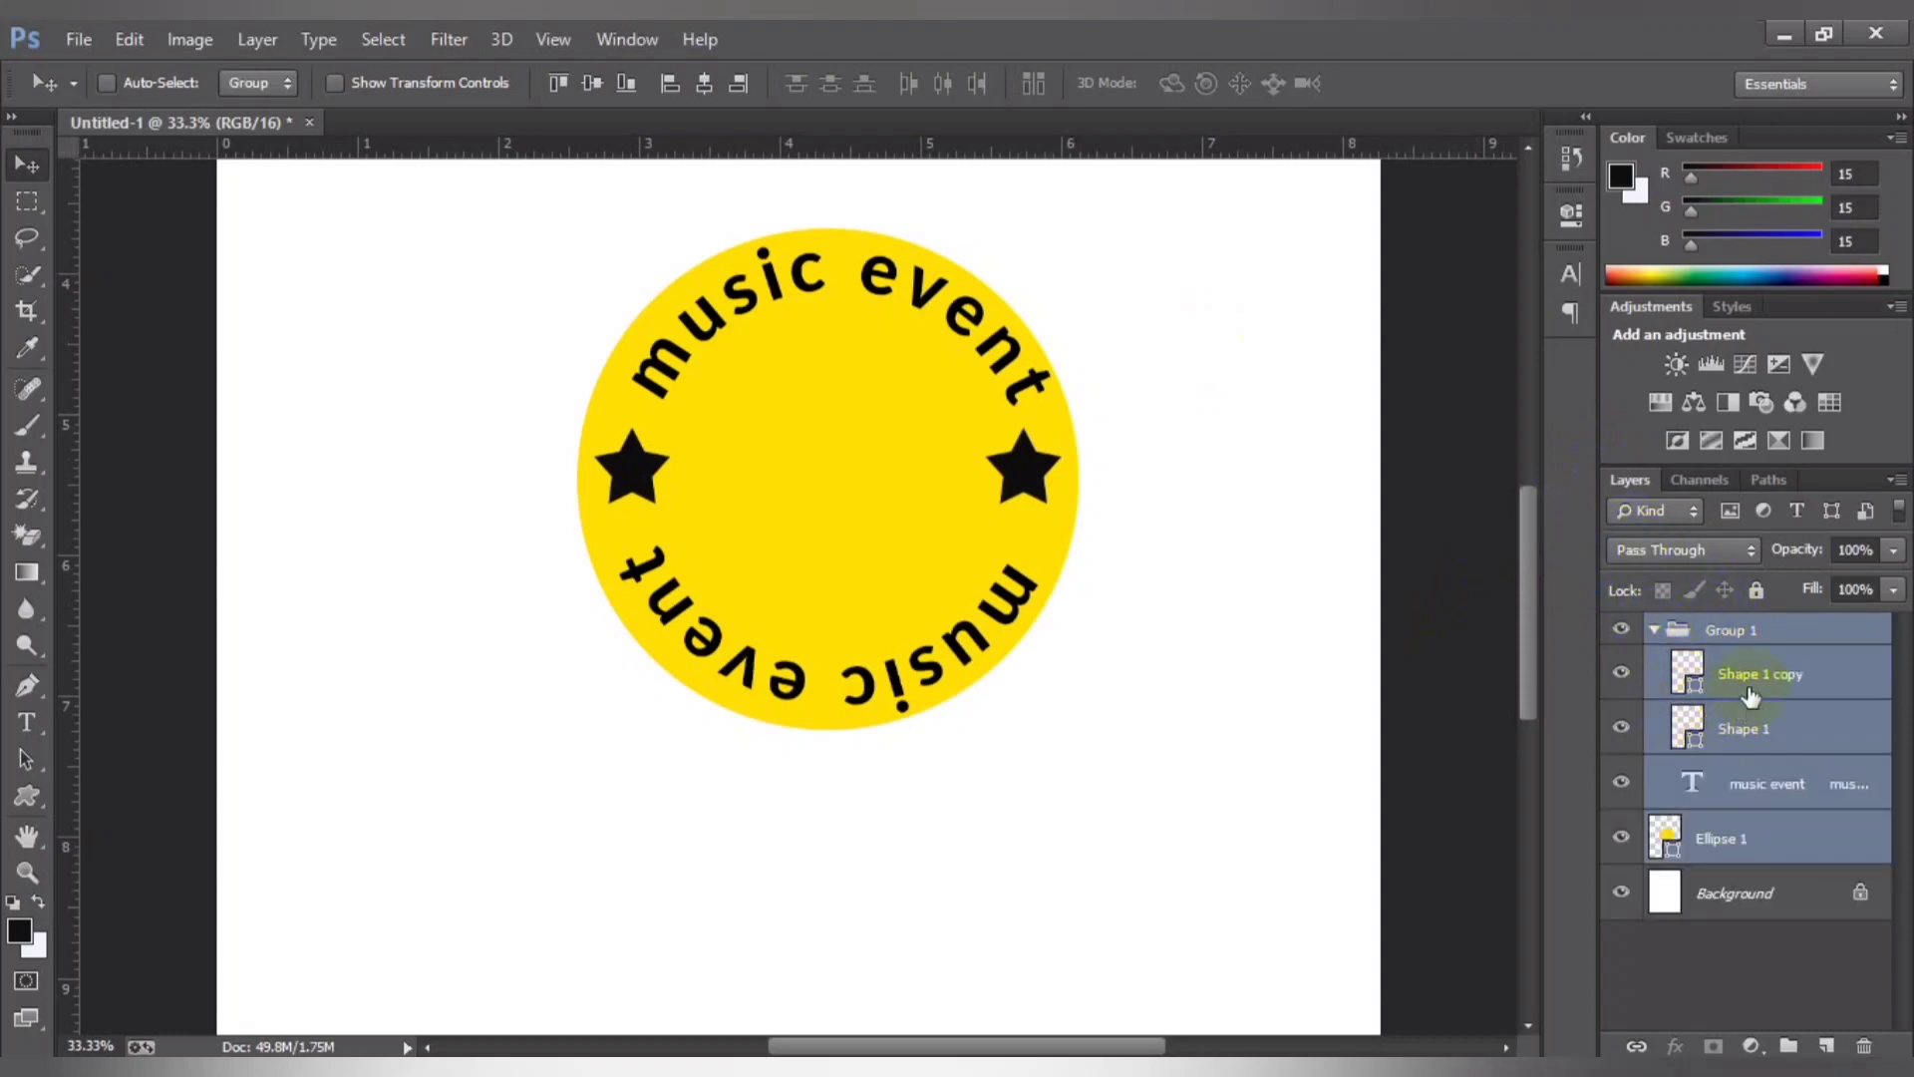
click(1717, 730)
key(ctrl+t)
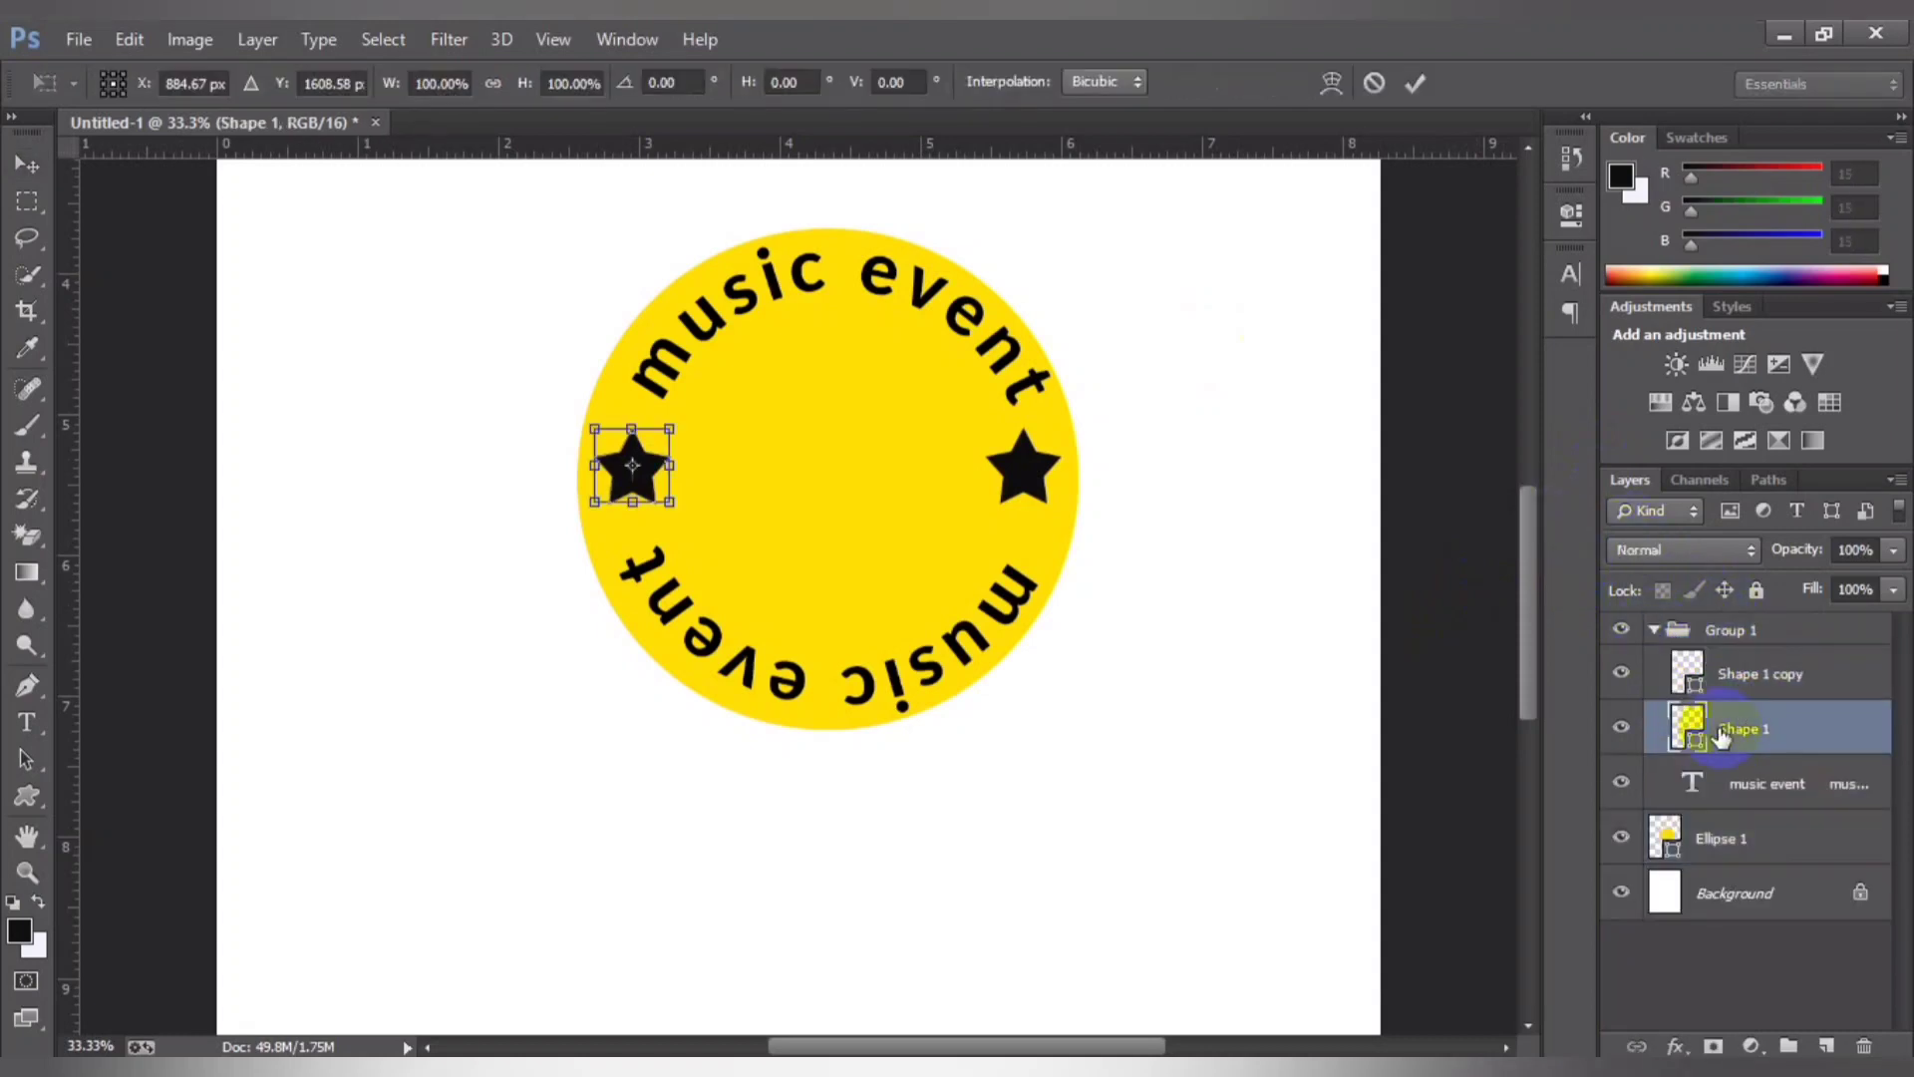
key(shift+Right)
key(shift+Right)
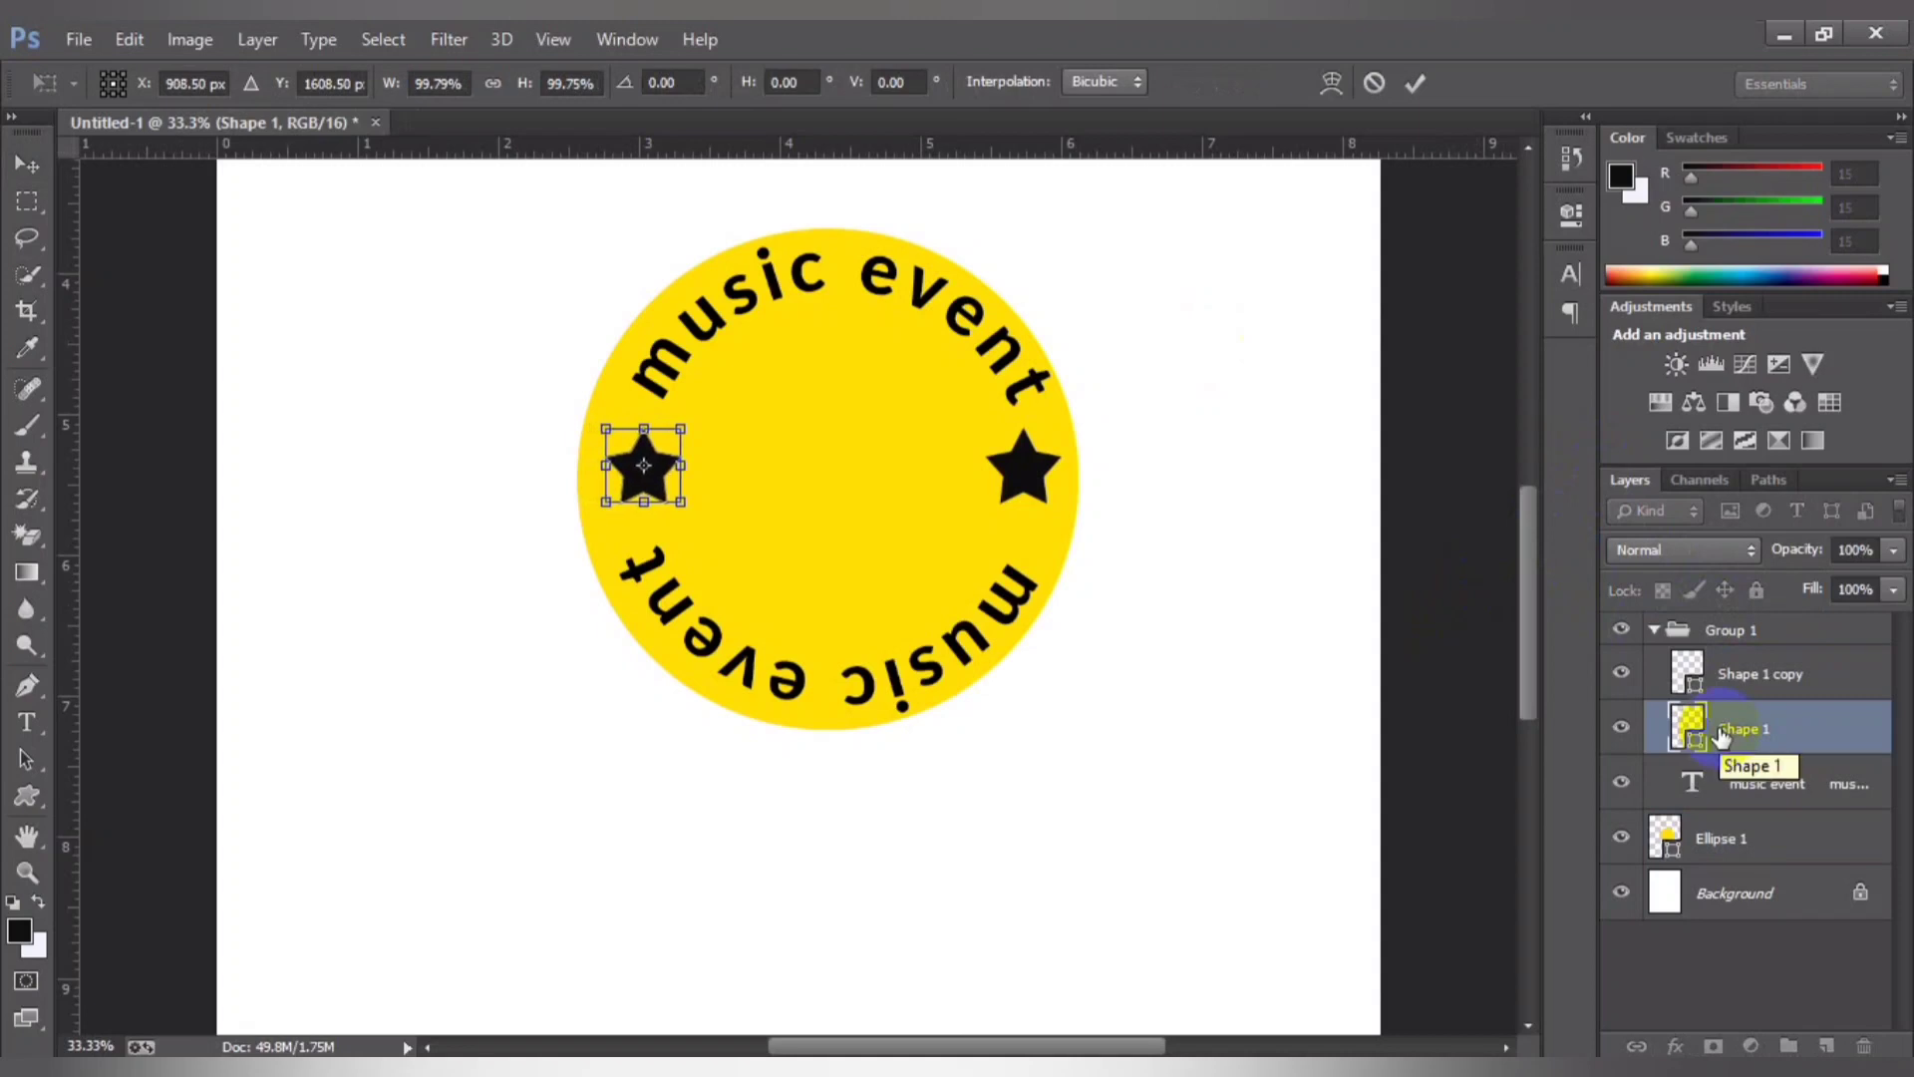
key(Return)
Step: Re-centre Group 1 through Ellipse 1 horizontally on the circle
click(1730, 630)
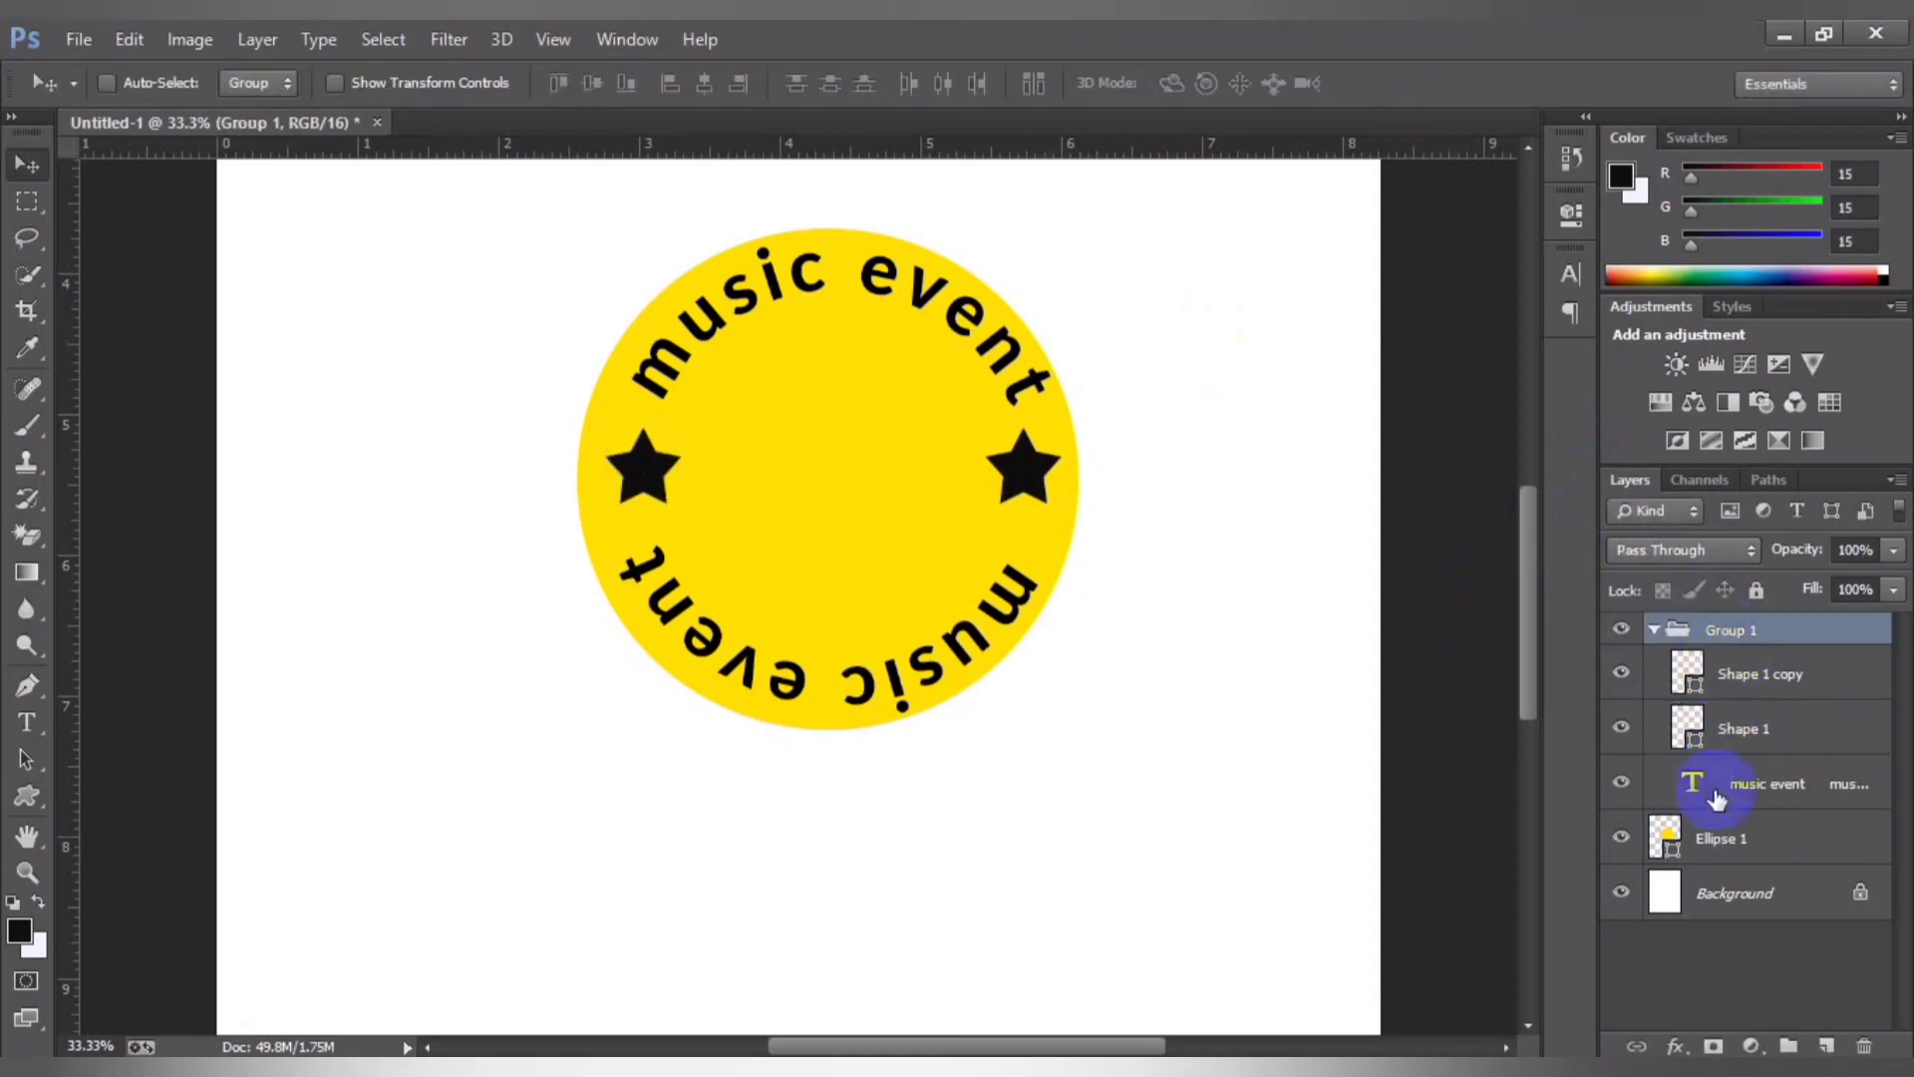
shift+click(1715, 842)
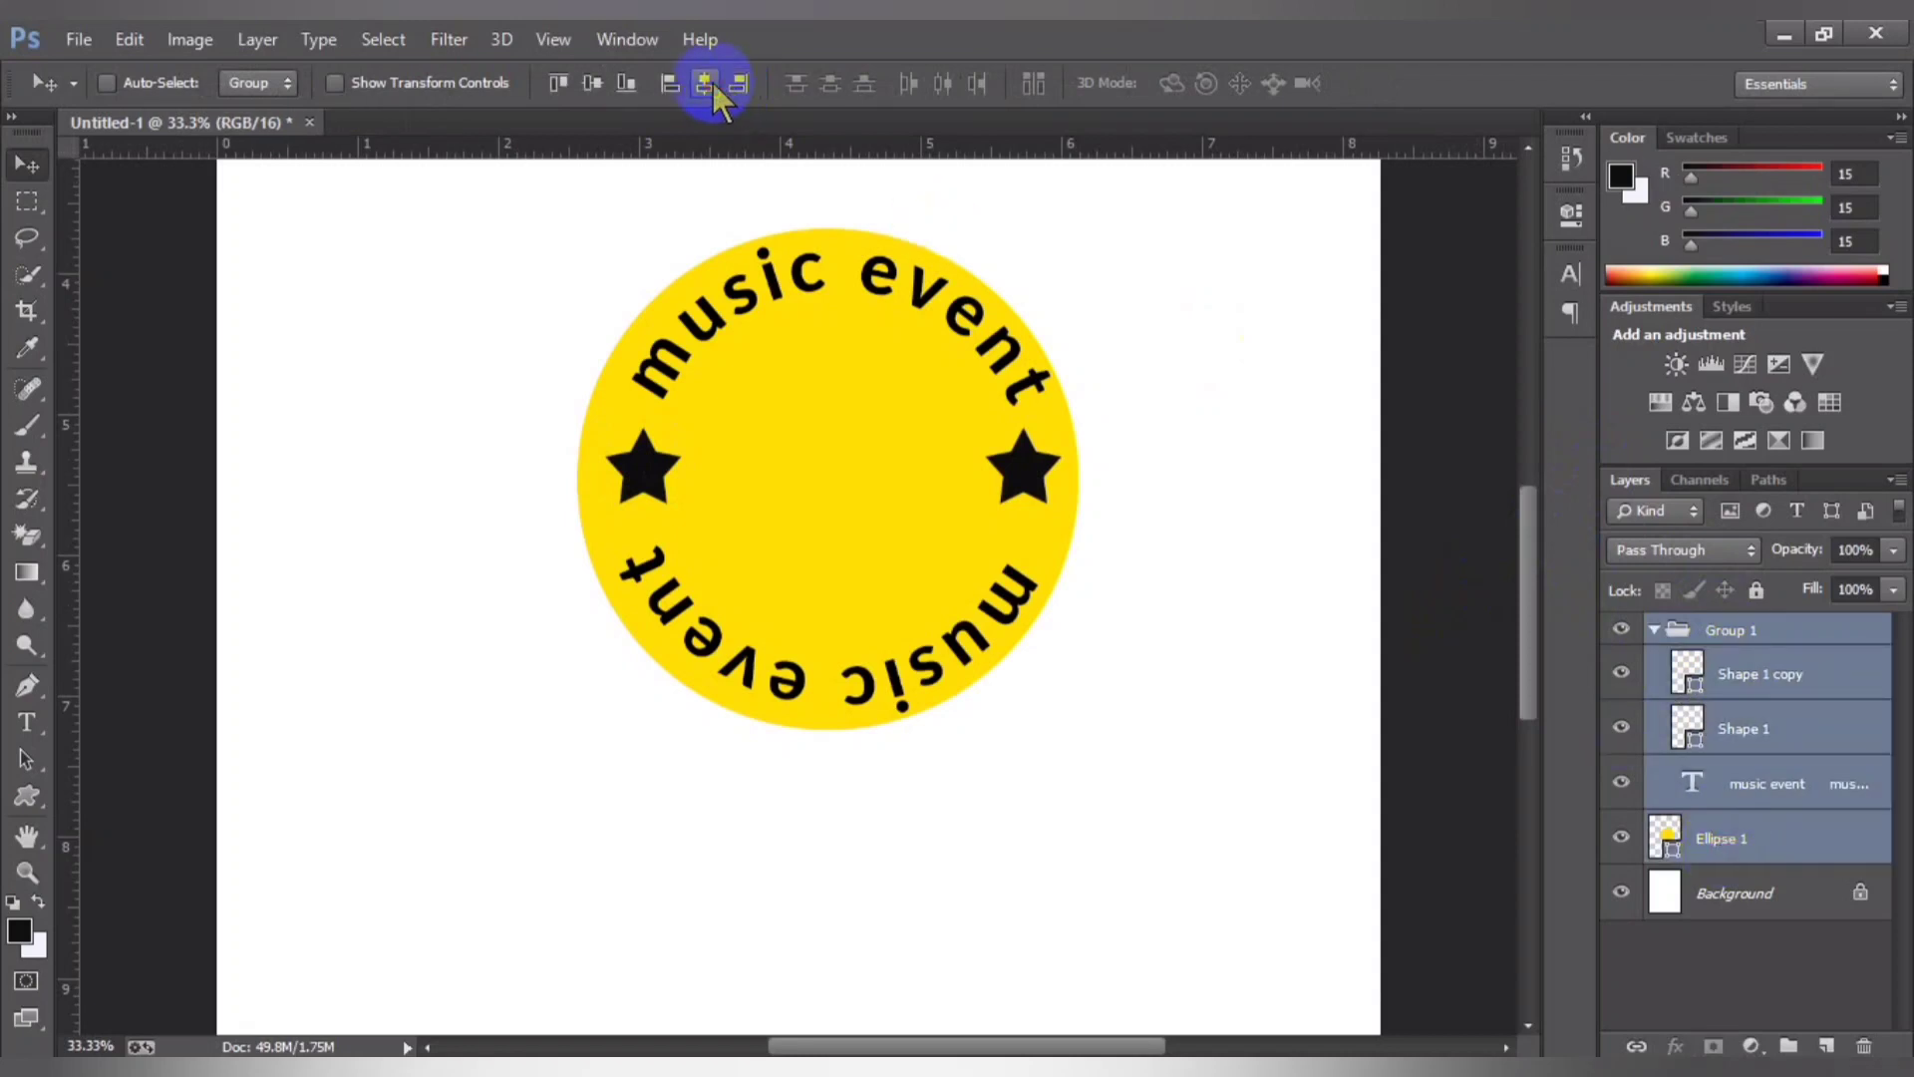
click(706, 84)
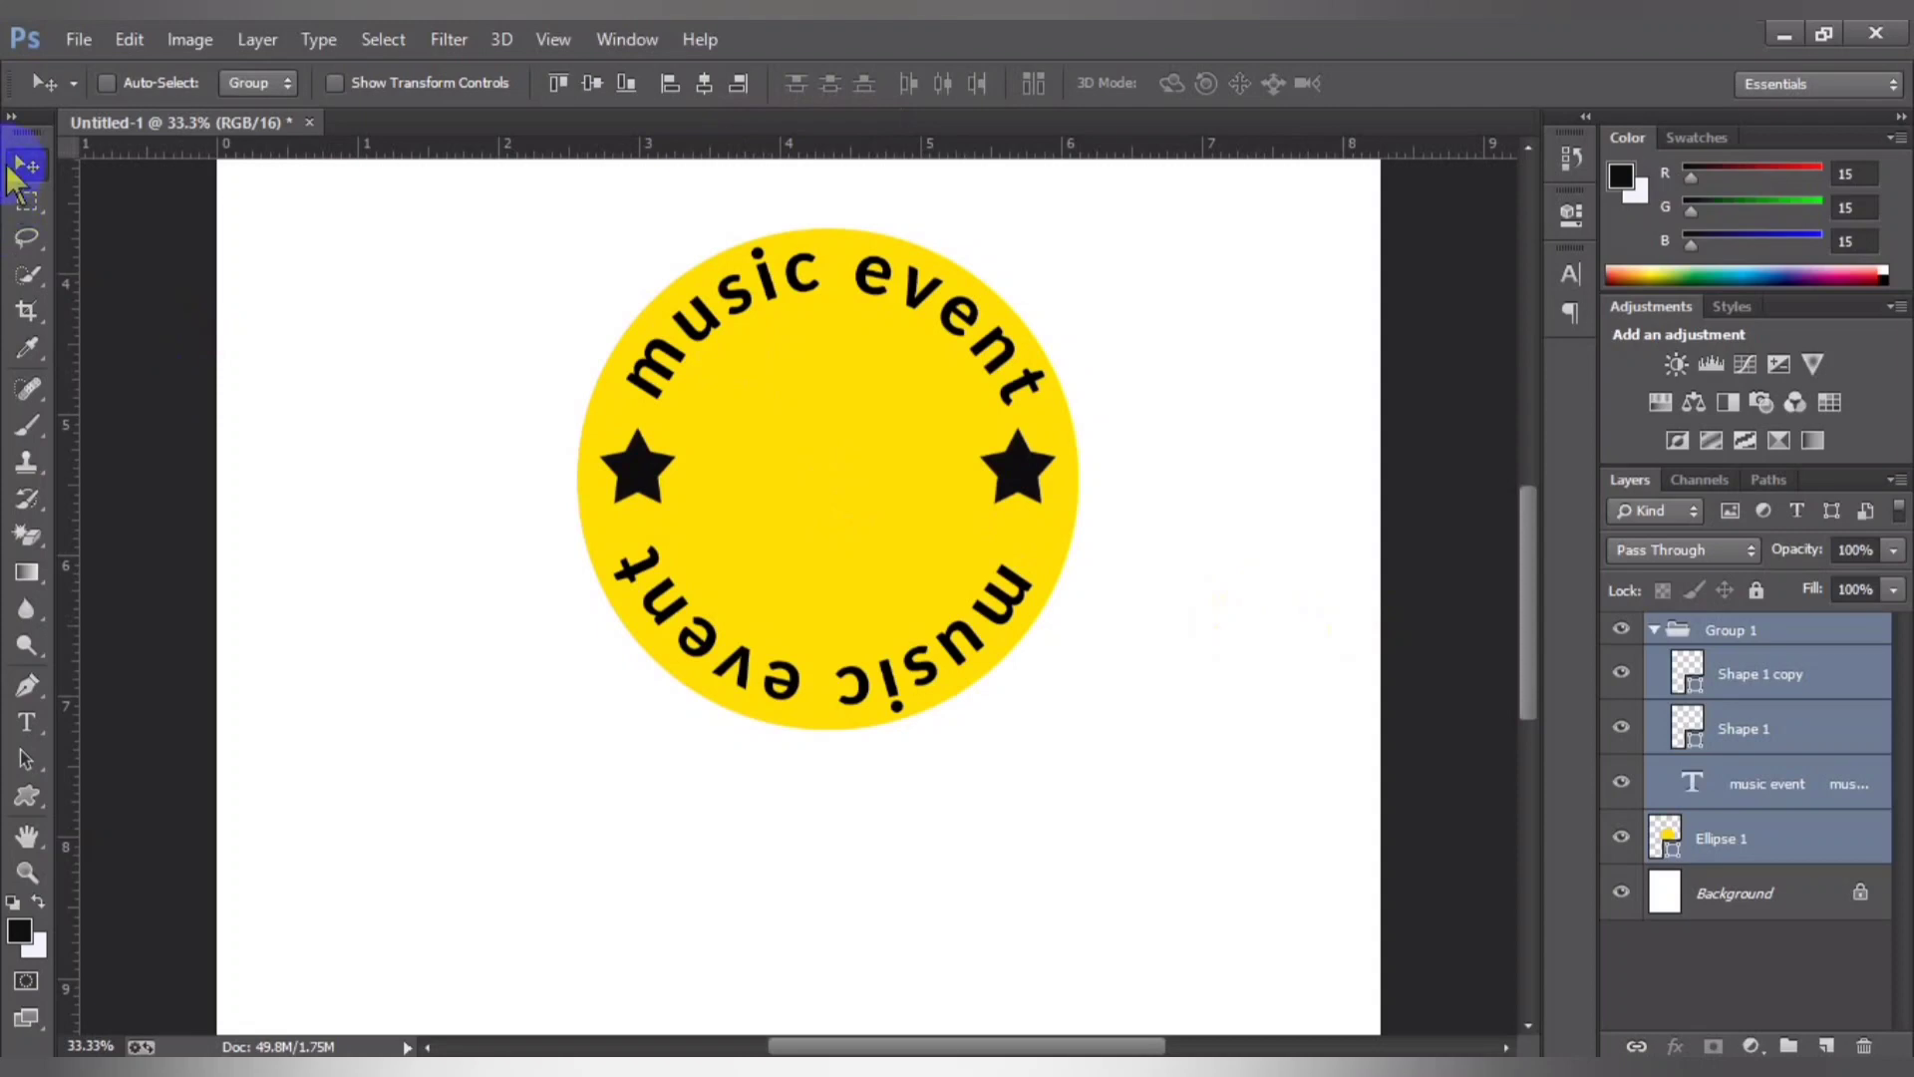
click(1659, 629)
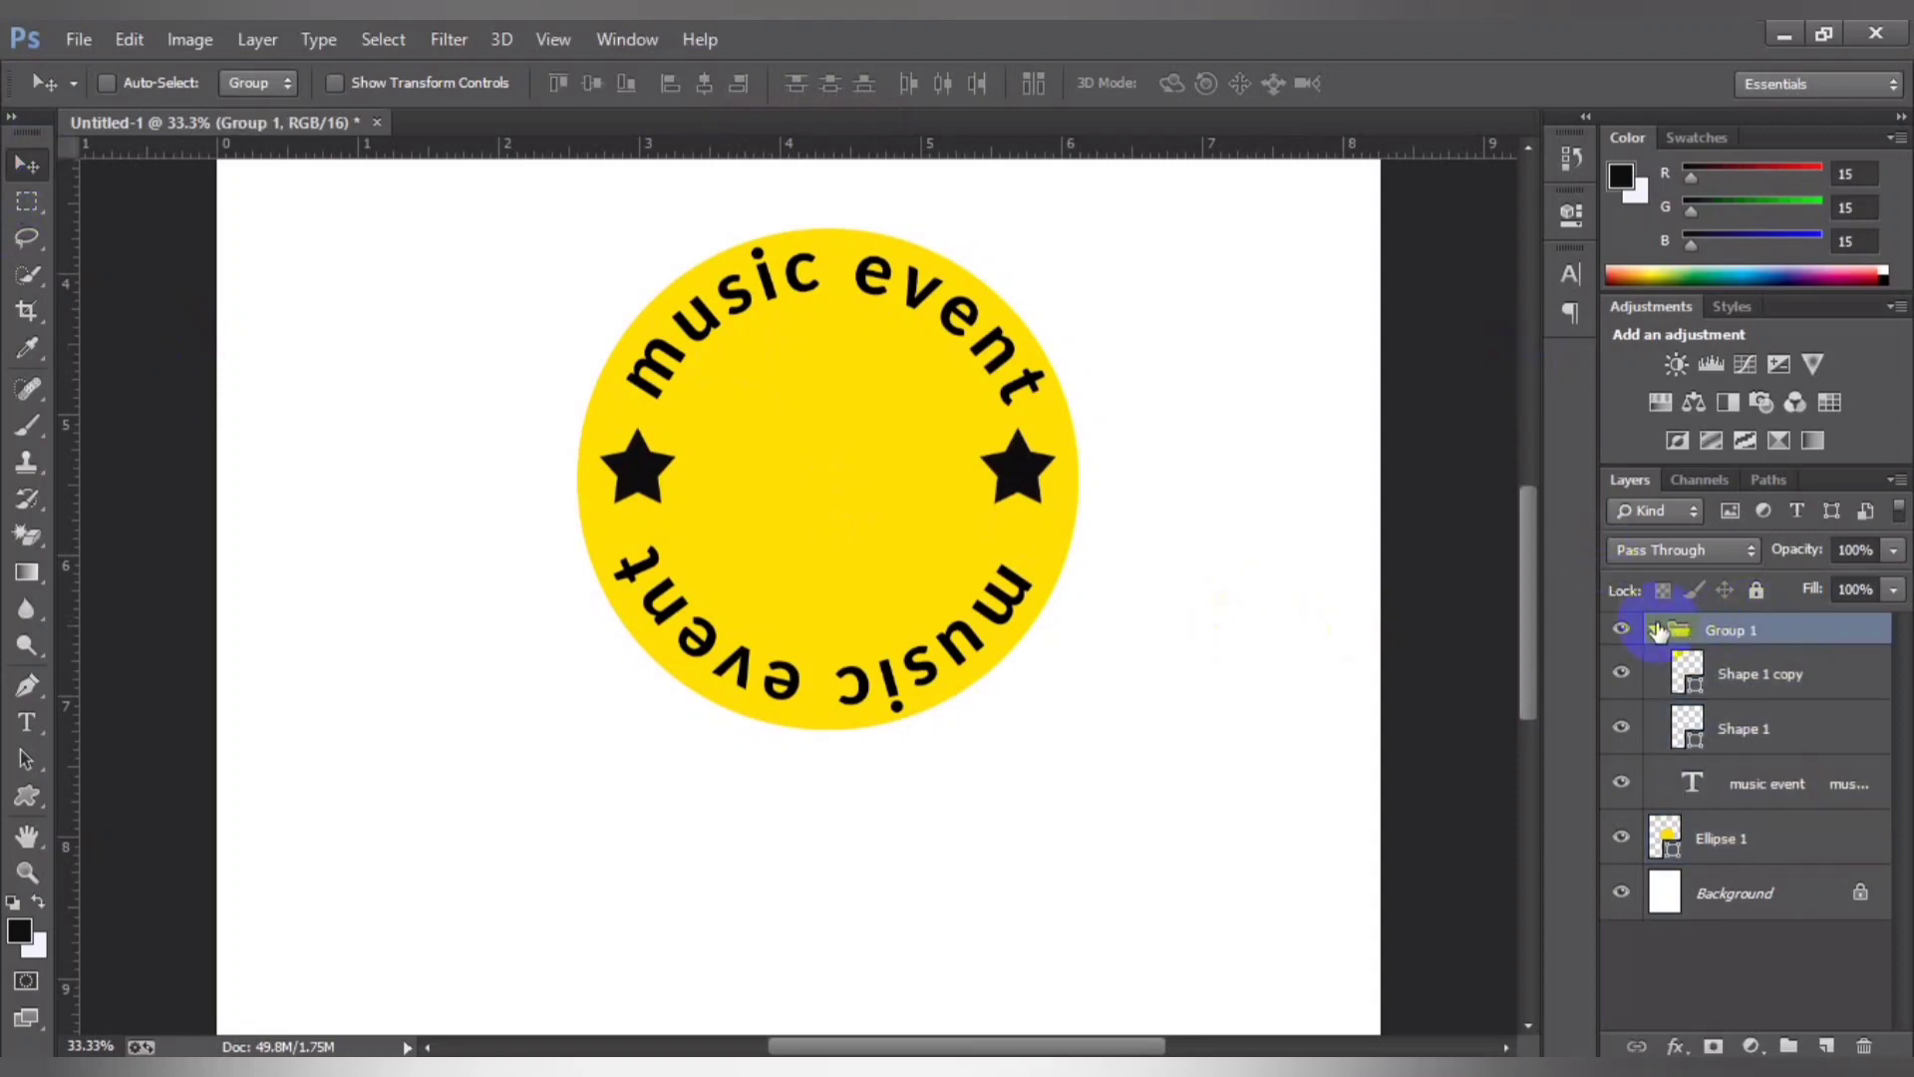
Step: Duplicate the yellow Ellipse 1 layer
click(1656, 630)
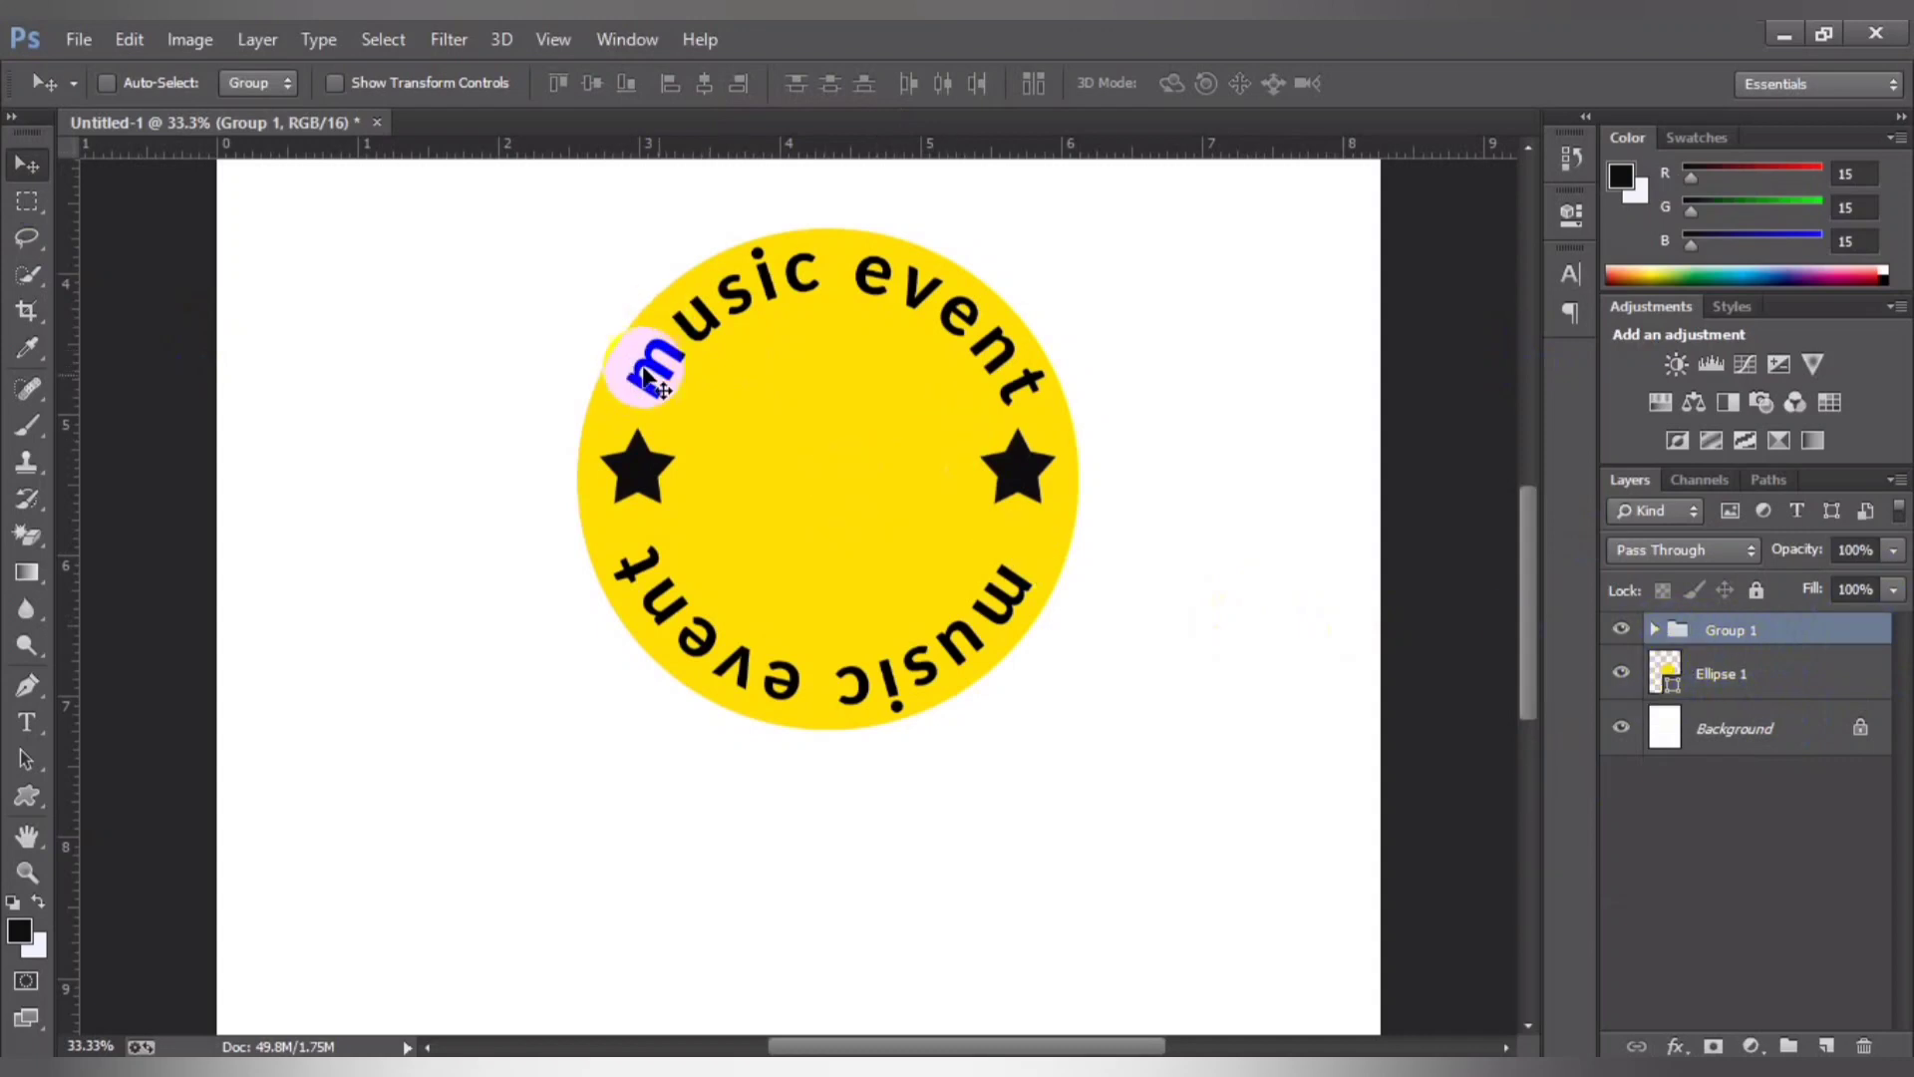
click(1723, 678)
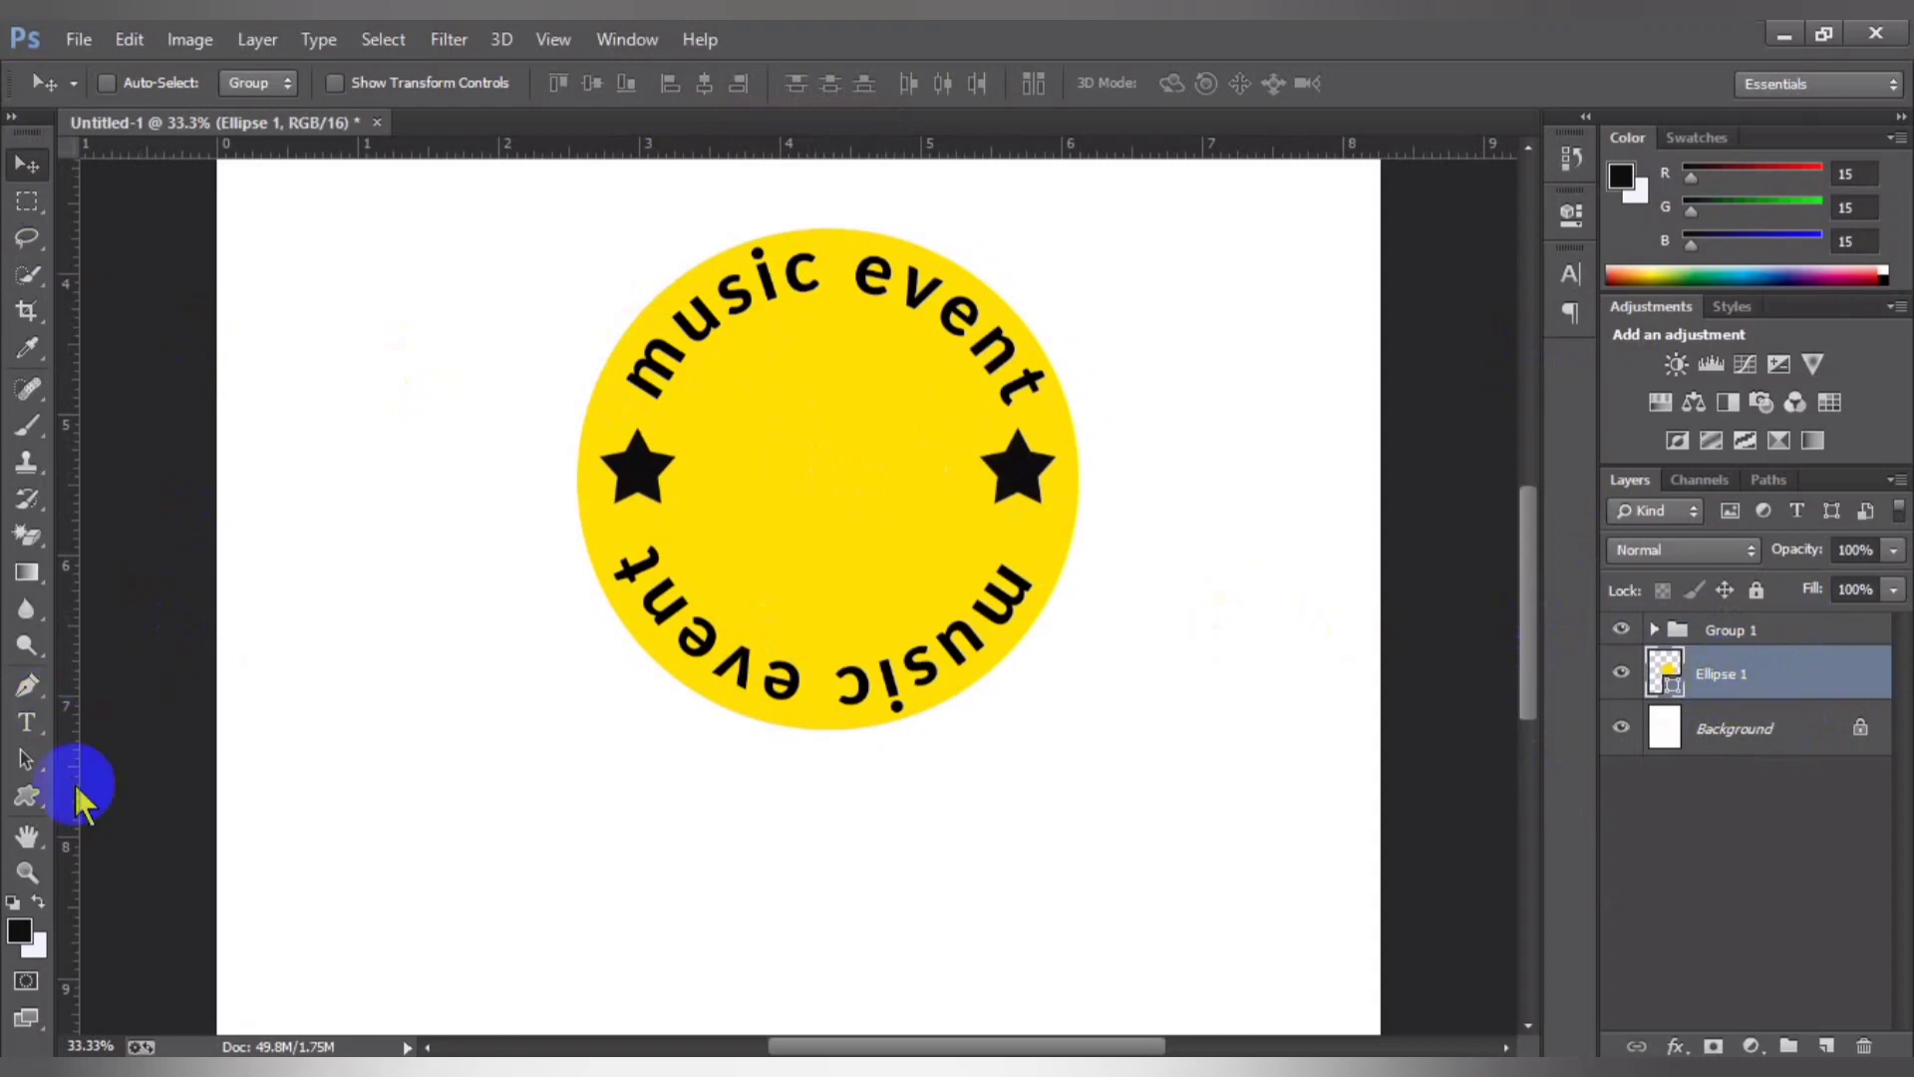
key(ctrl+j)
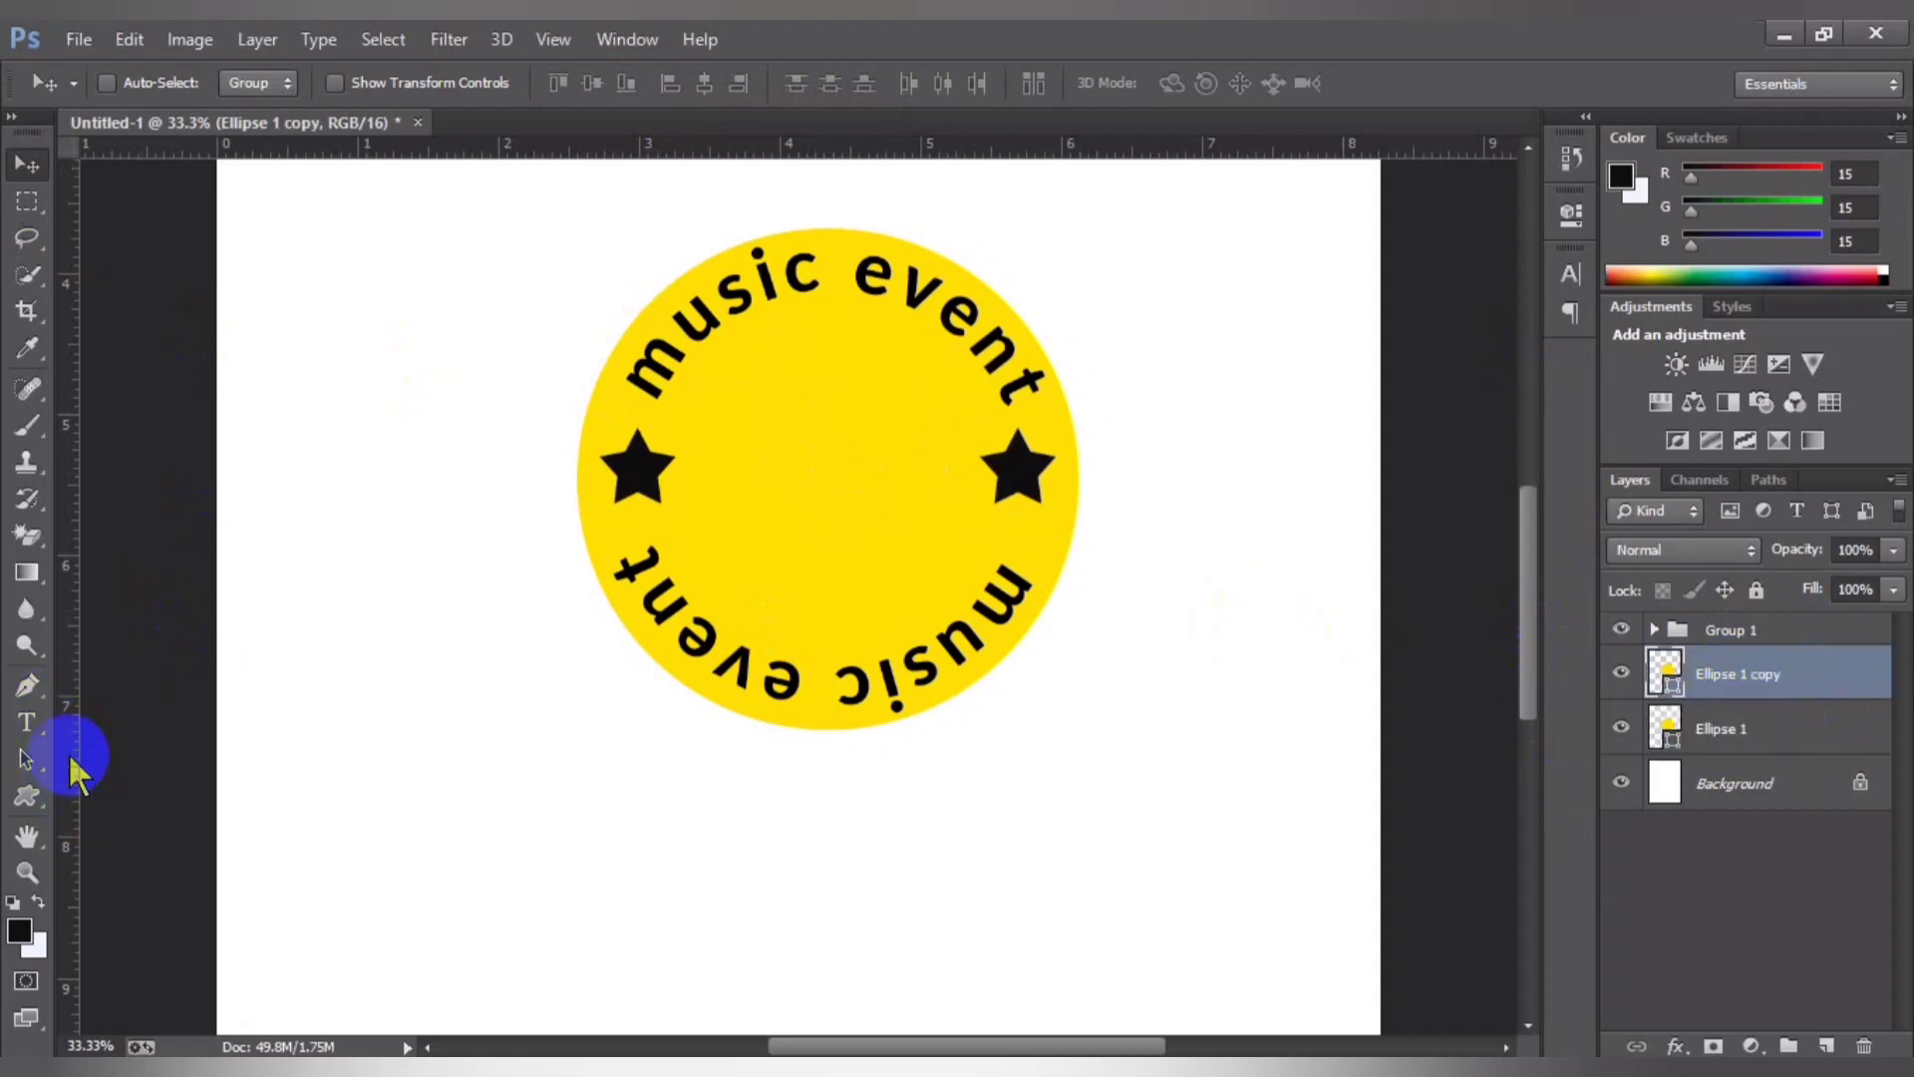
Step: Give the circle copy no fill and a black outline
drag(27, 796, 110, 793)
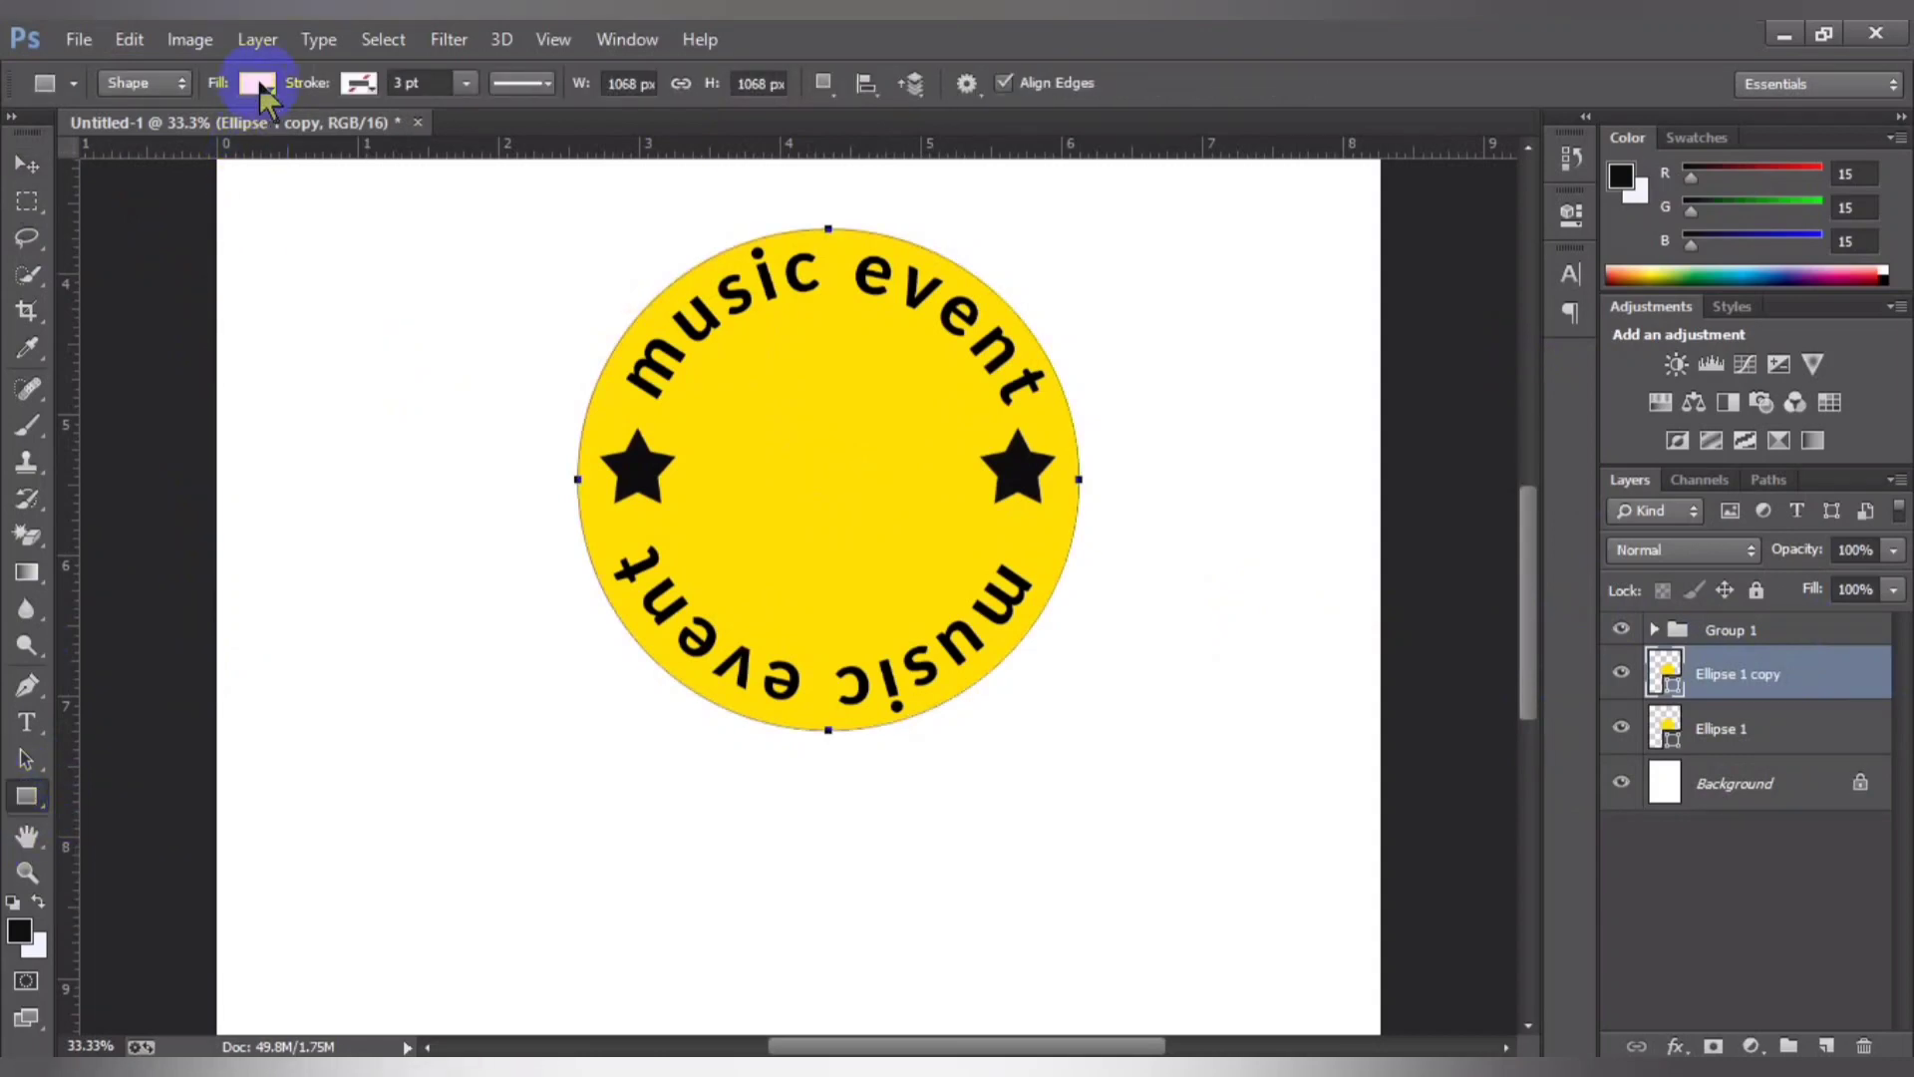
click(257, 83)
click(138, 138)
click(359, 83)
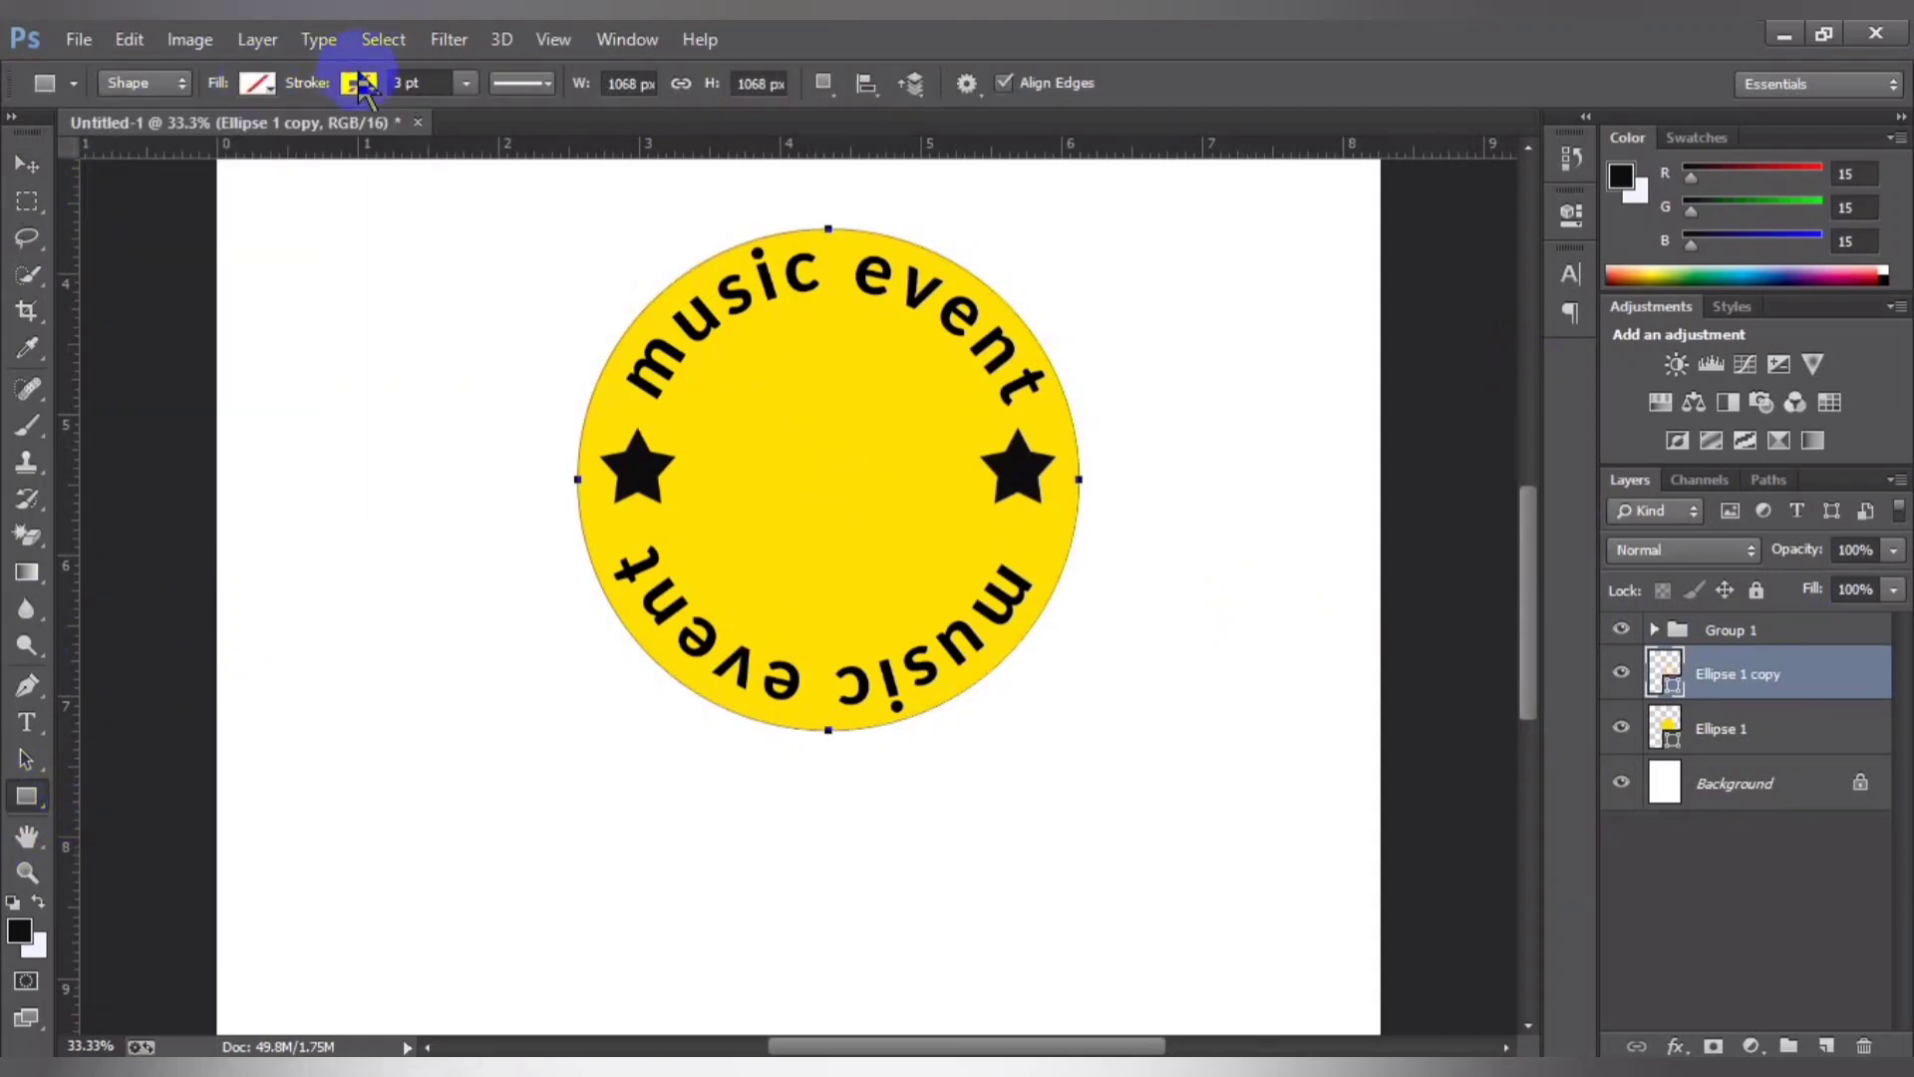
click(359, 83)
click(295, 138)
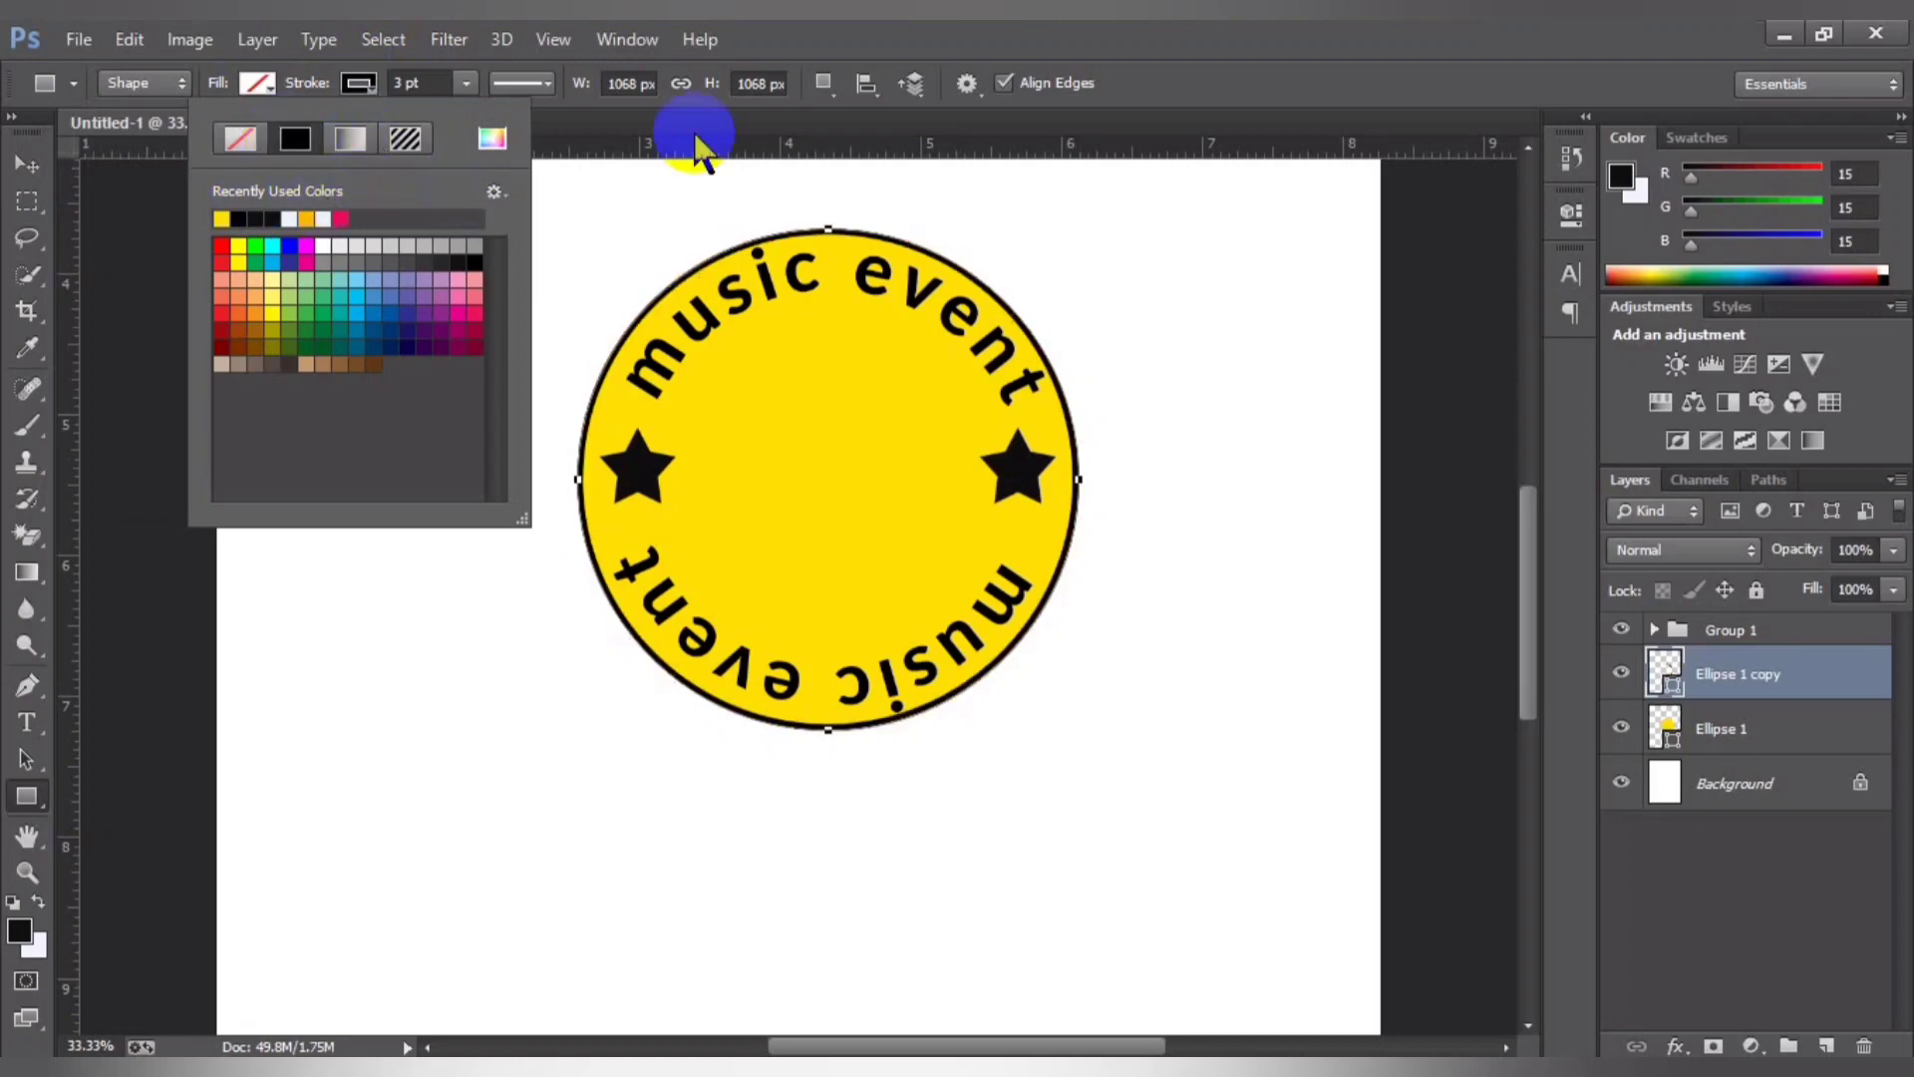
click(1337, 34)
Step: Shrink the outlined circle copy to about 58% around its centre
key(ctrl+t)
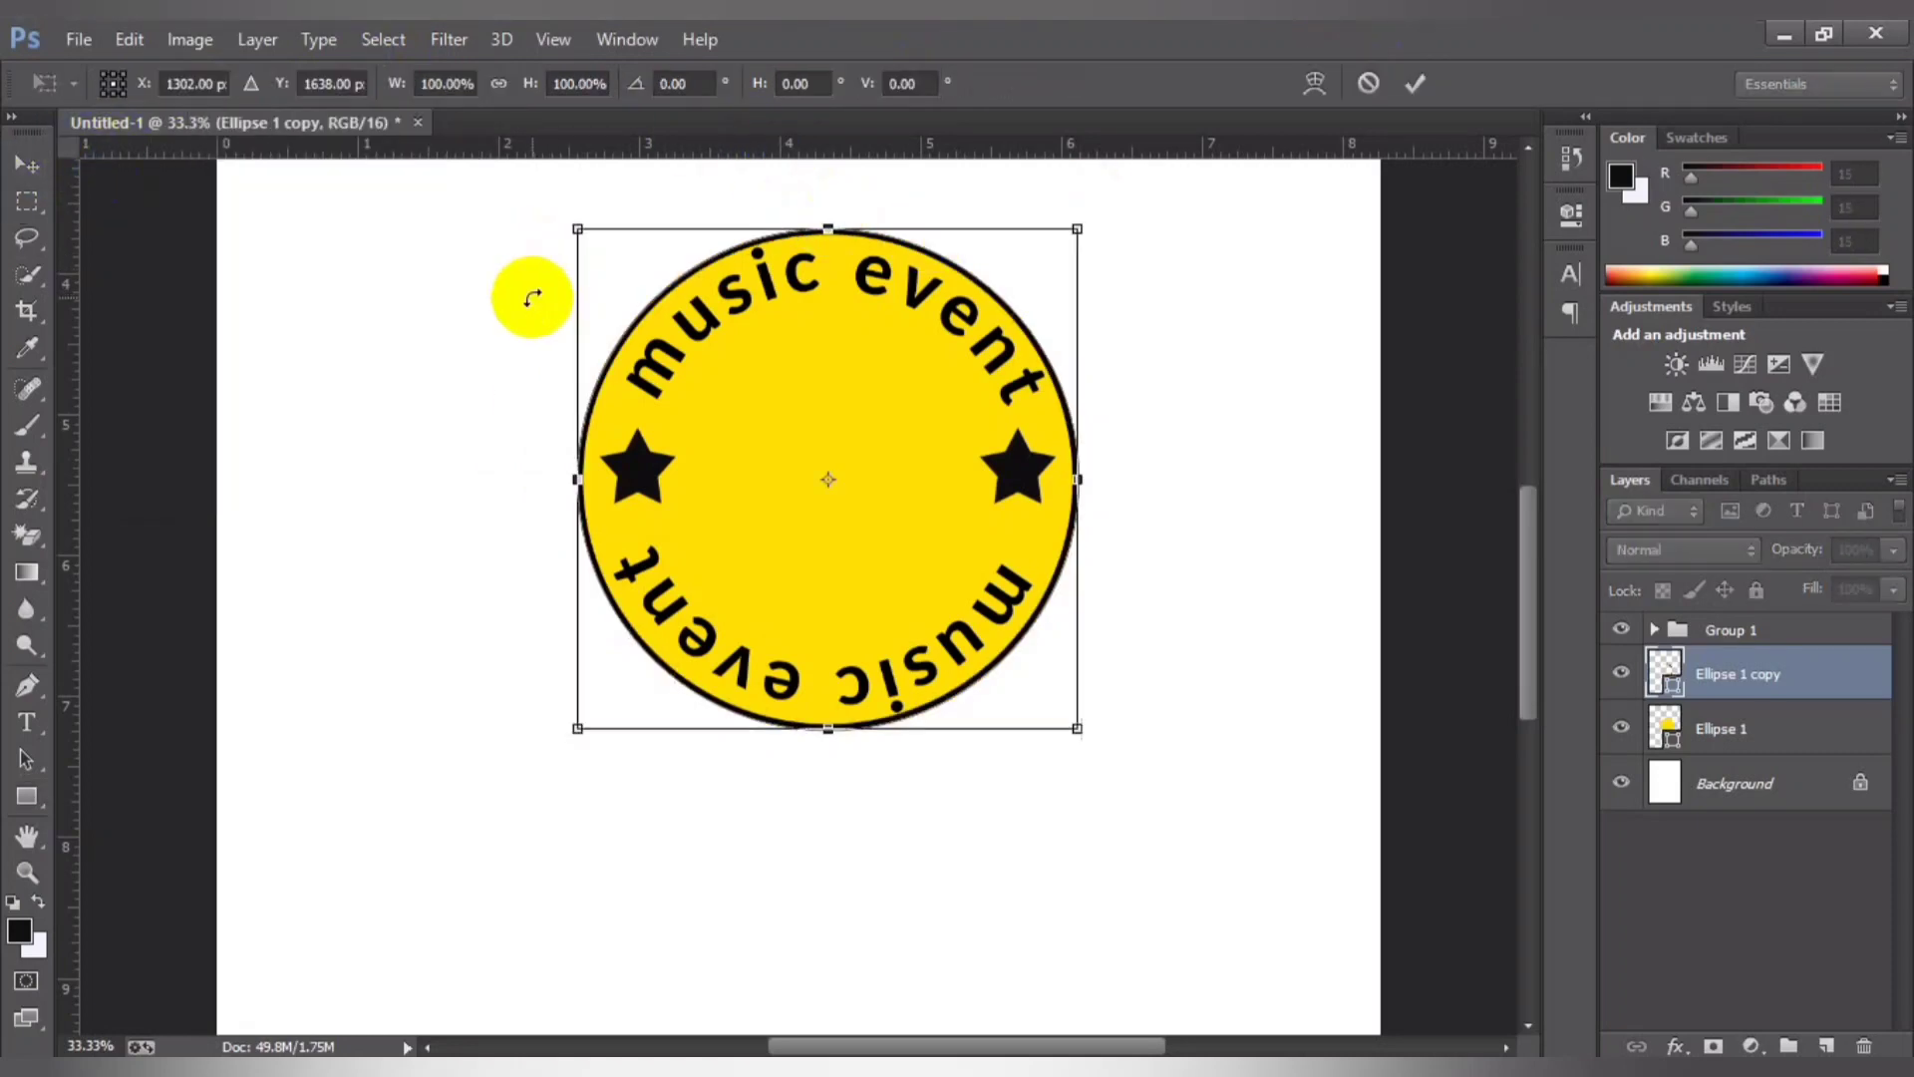
drag(1078, 230, 935, 305)
key(Return)
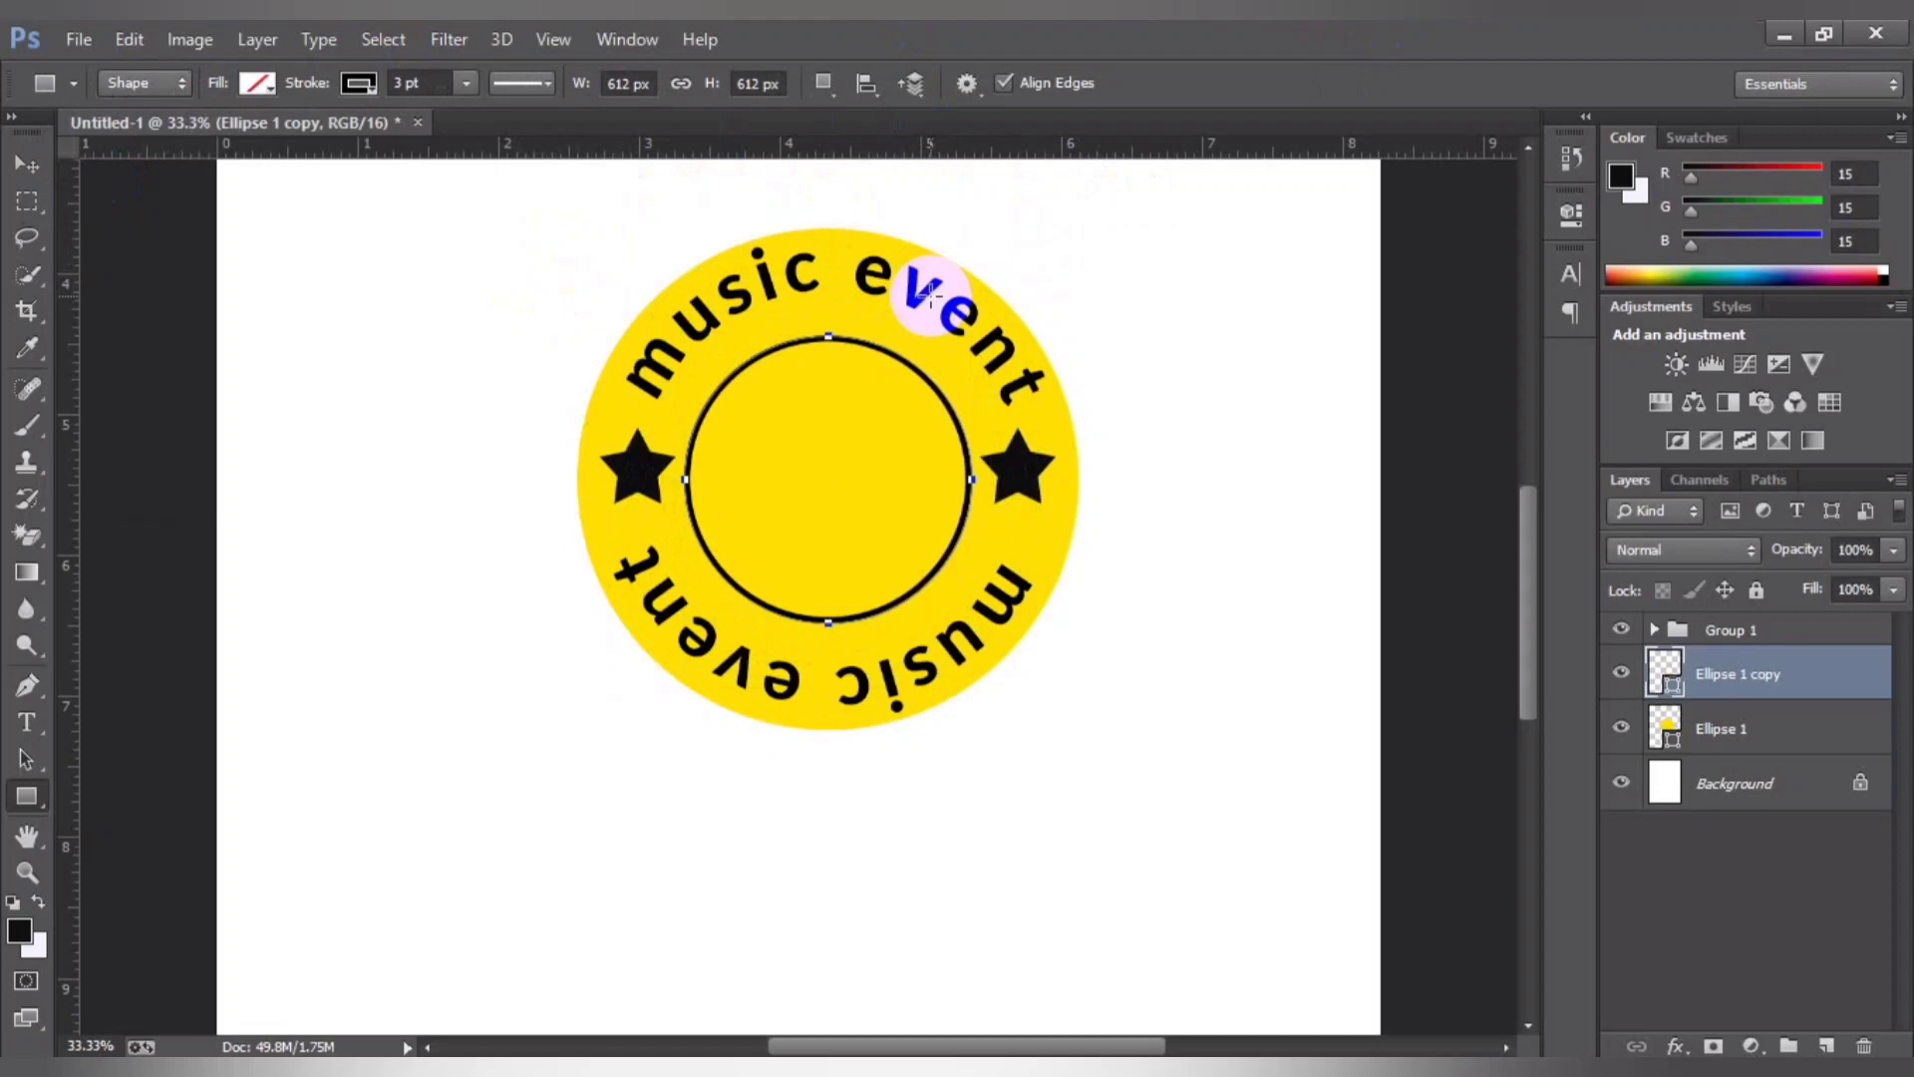
Step: Duplicate the ring and shrink the new copy to about 80% as a second inner ring
key(ctrl+j)
key(ctrl+t)
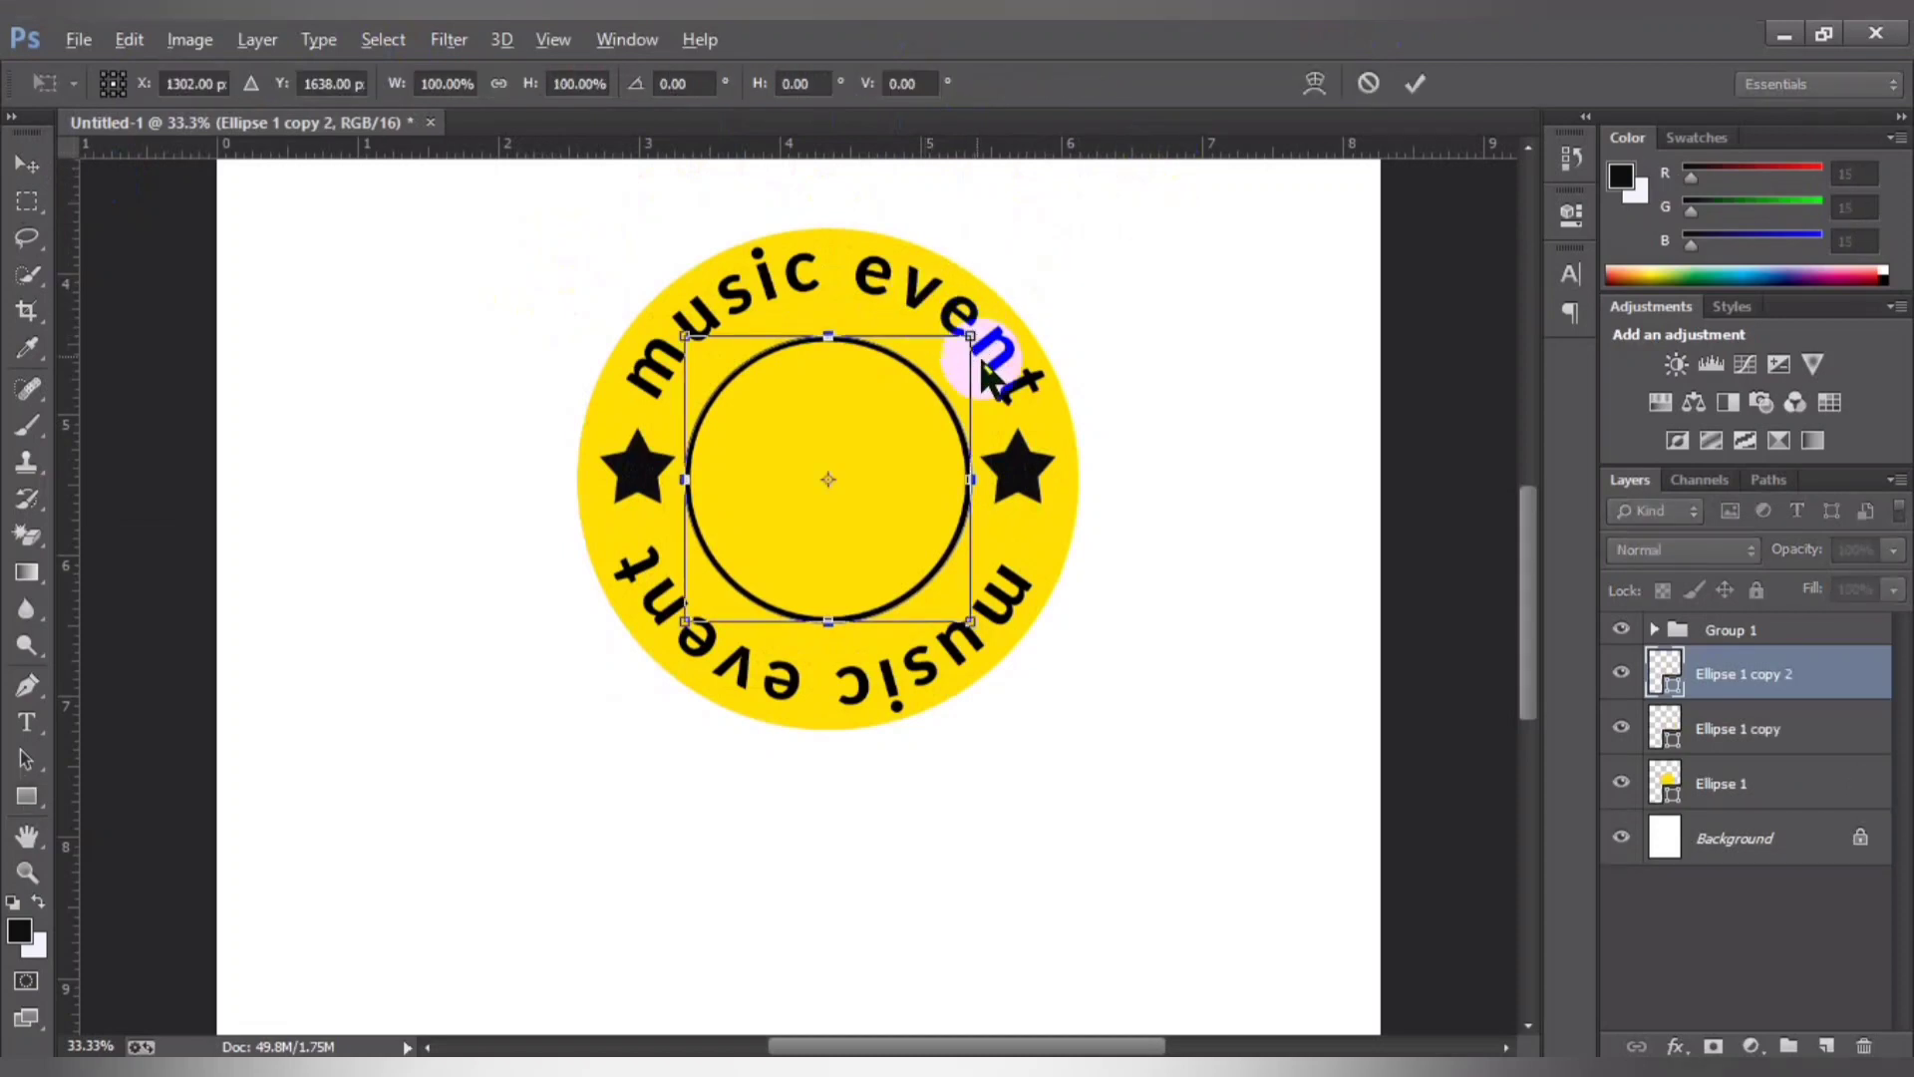
key(alt+space)
key(Escape)
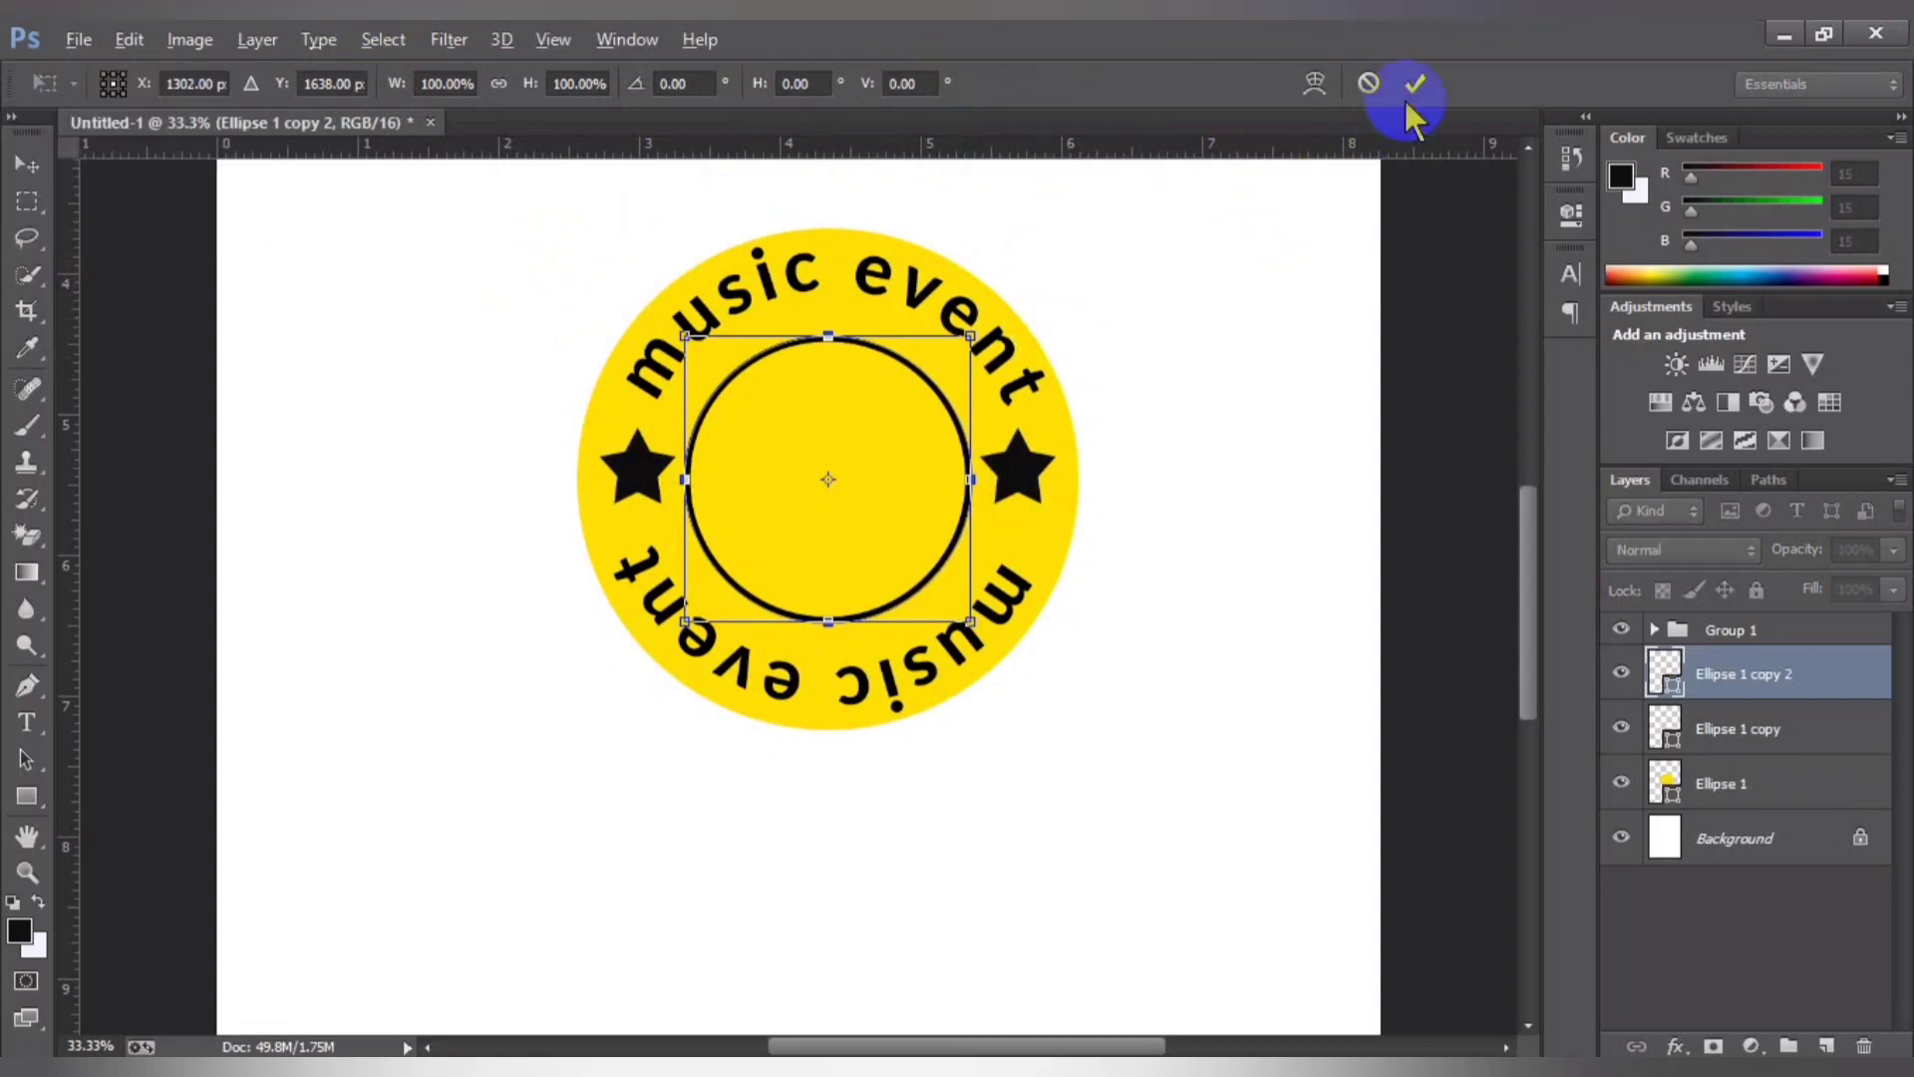
click(1416, 83)
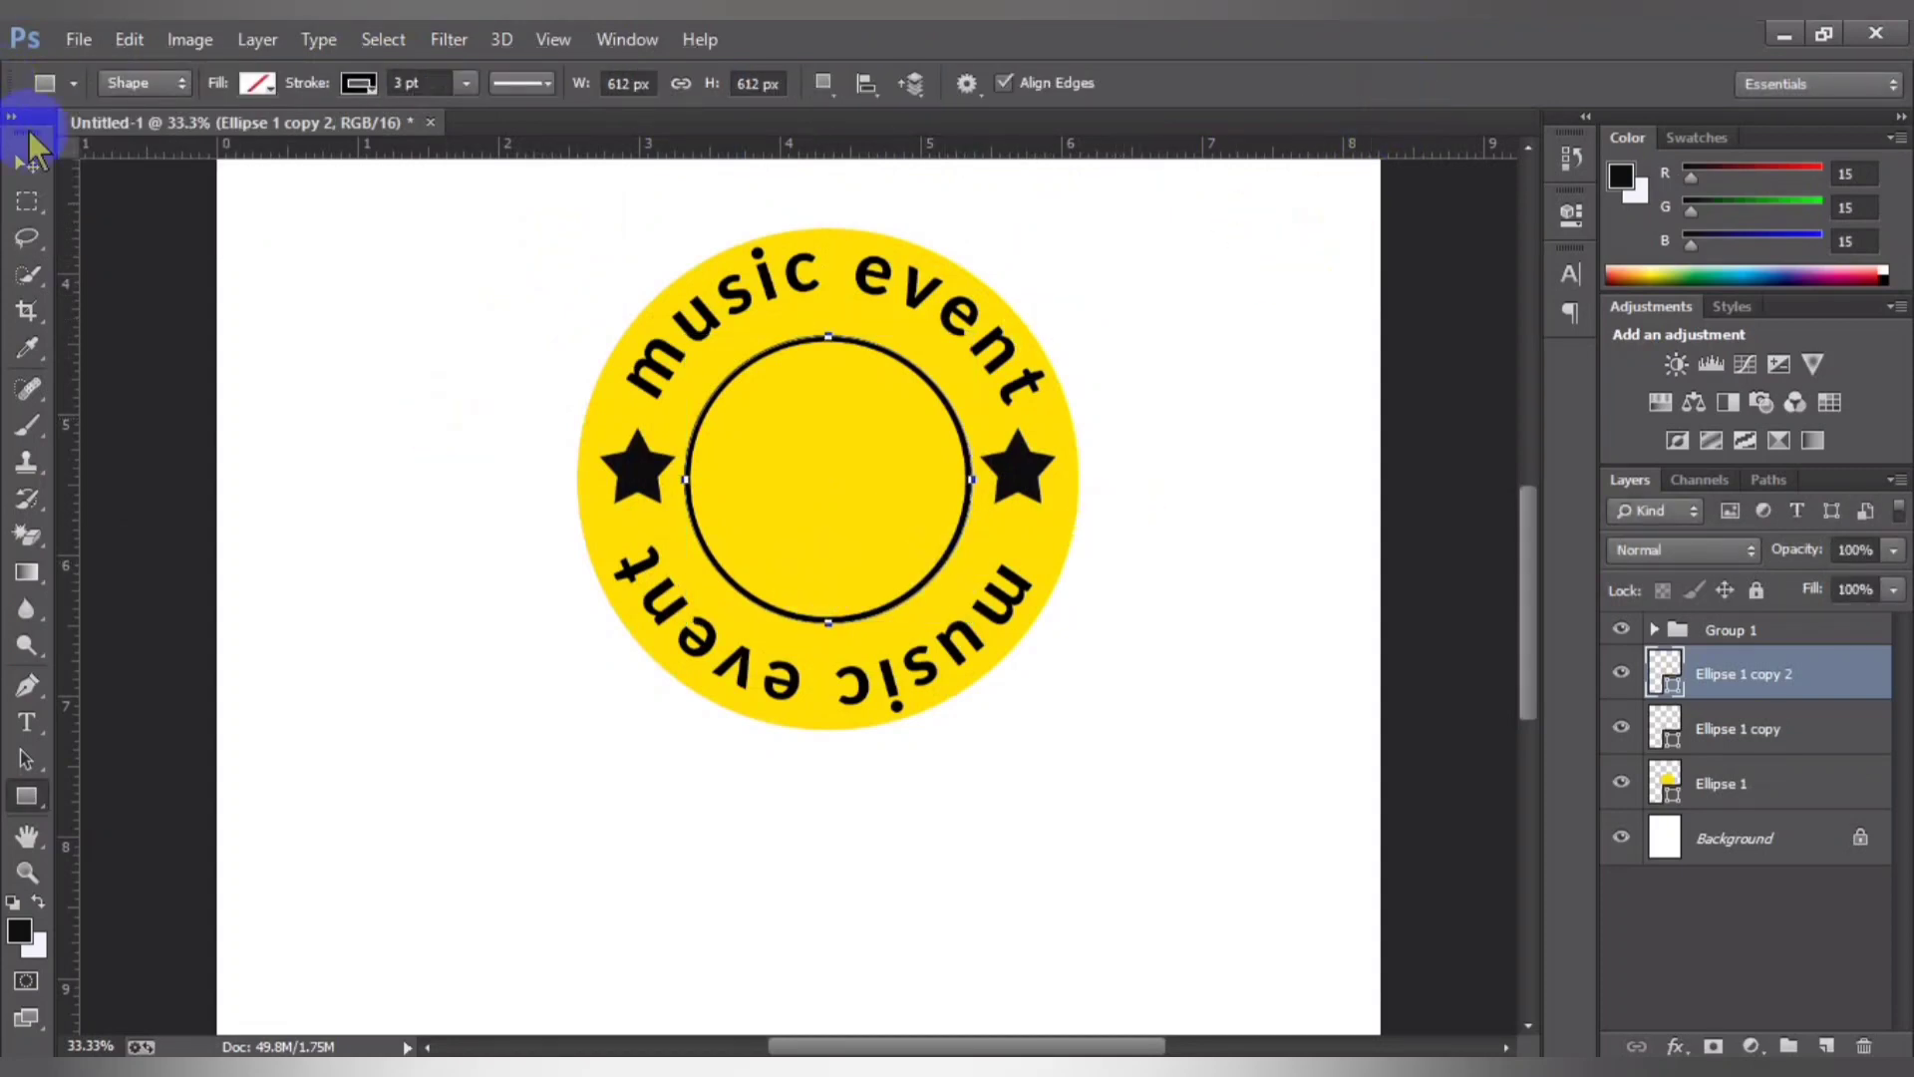
click(26, 165)
click(780, 428)
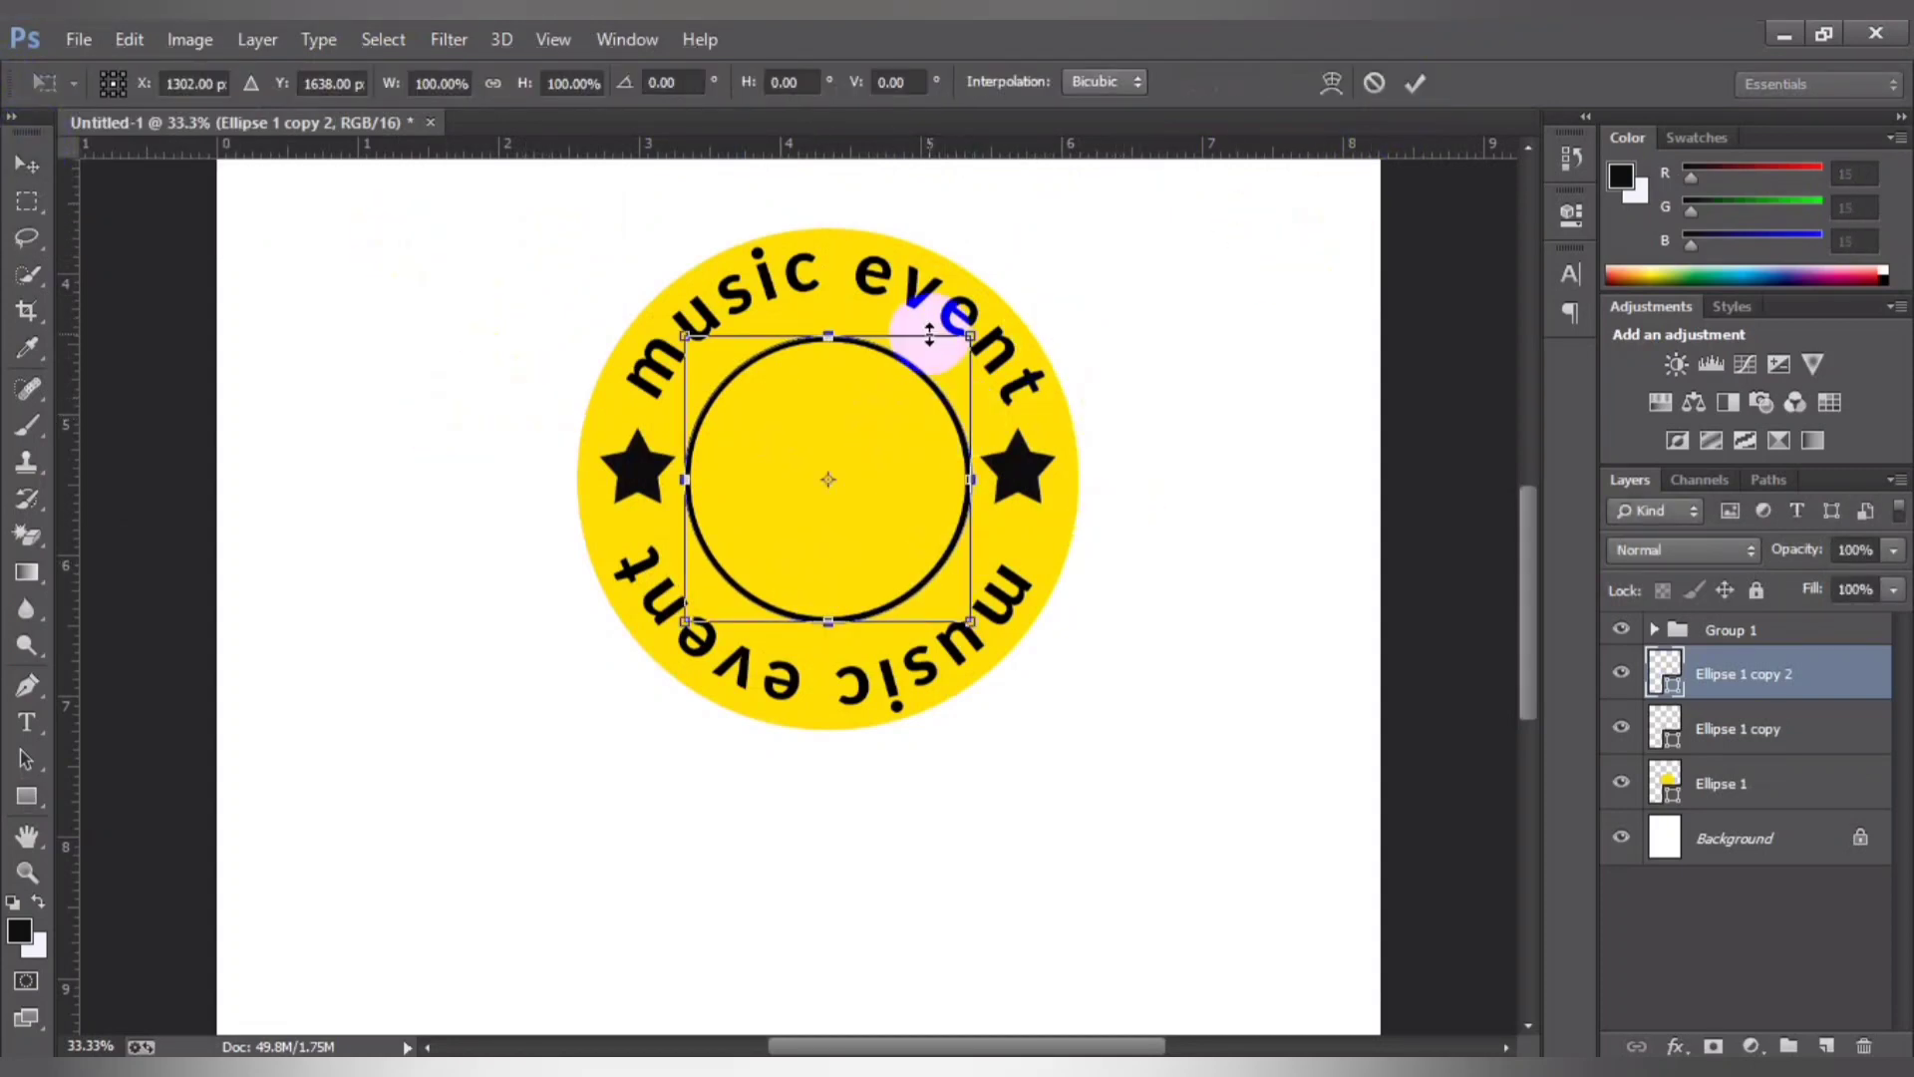
drag(970, 337, 928, 350)
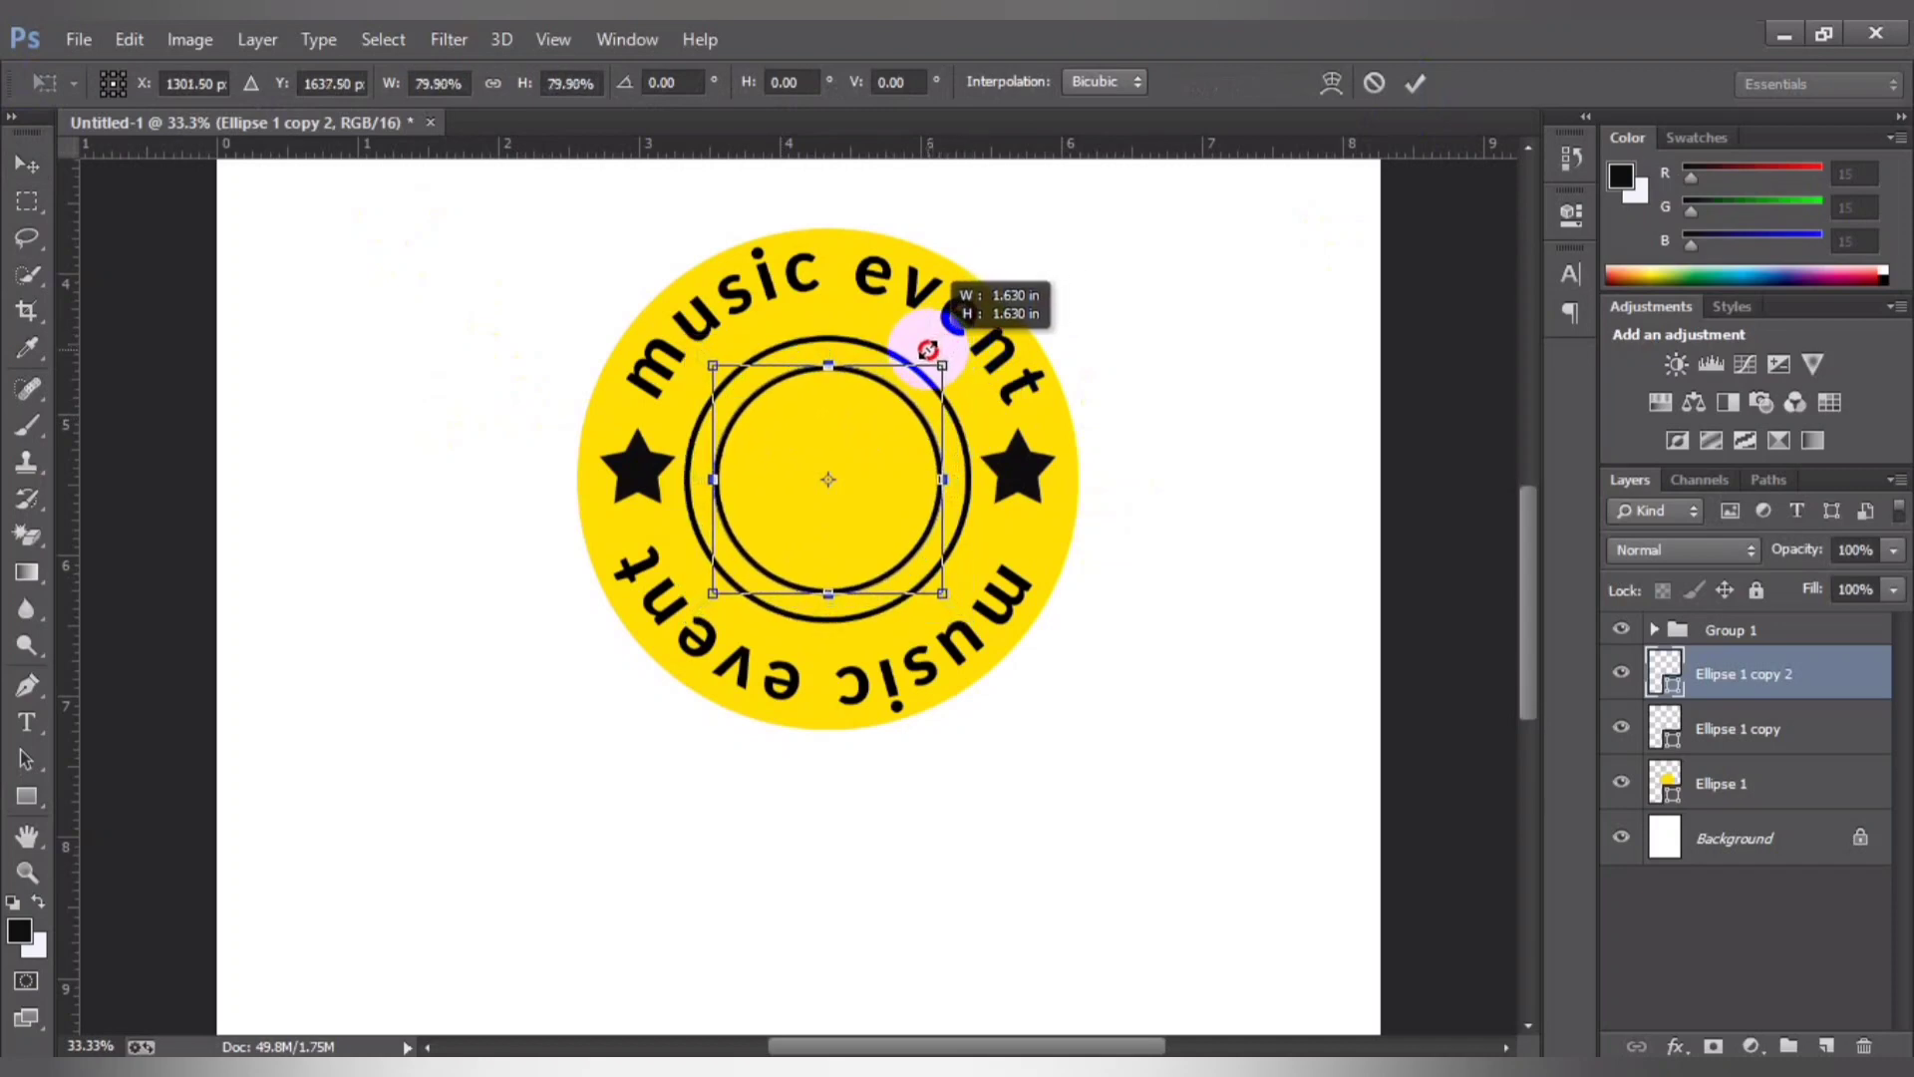
drag(928, 350, 923, 347)
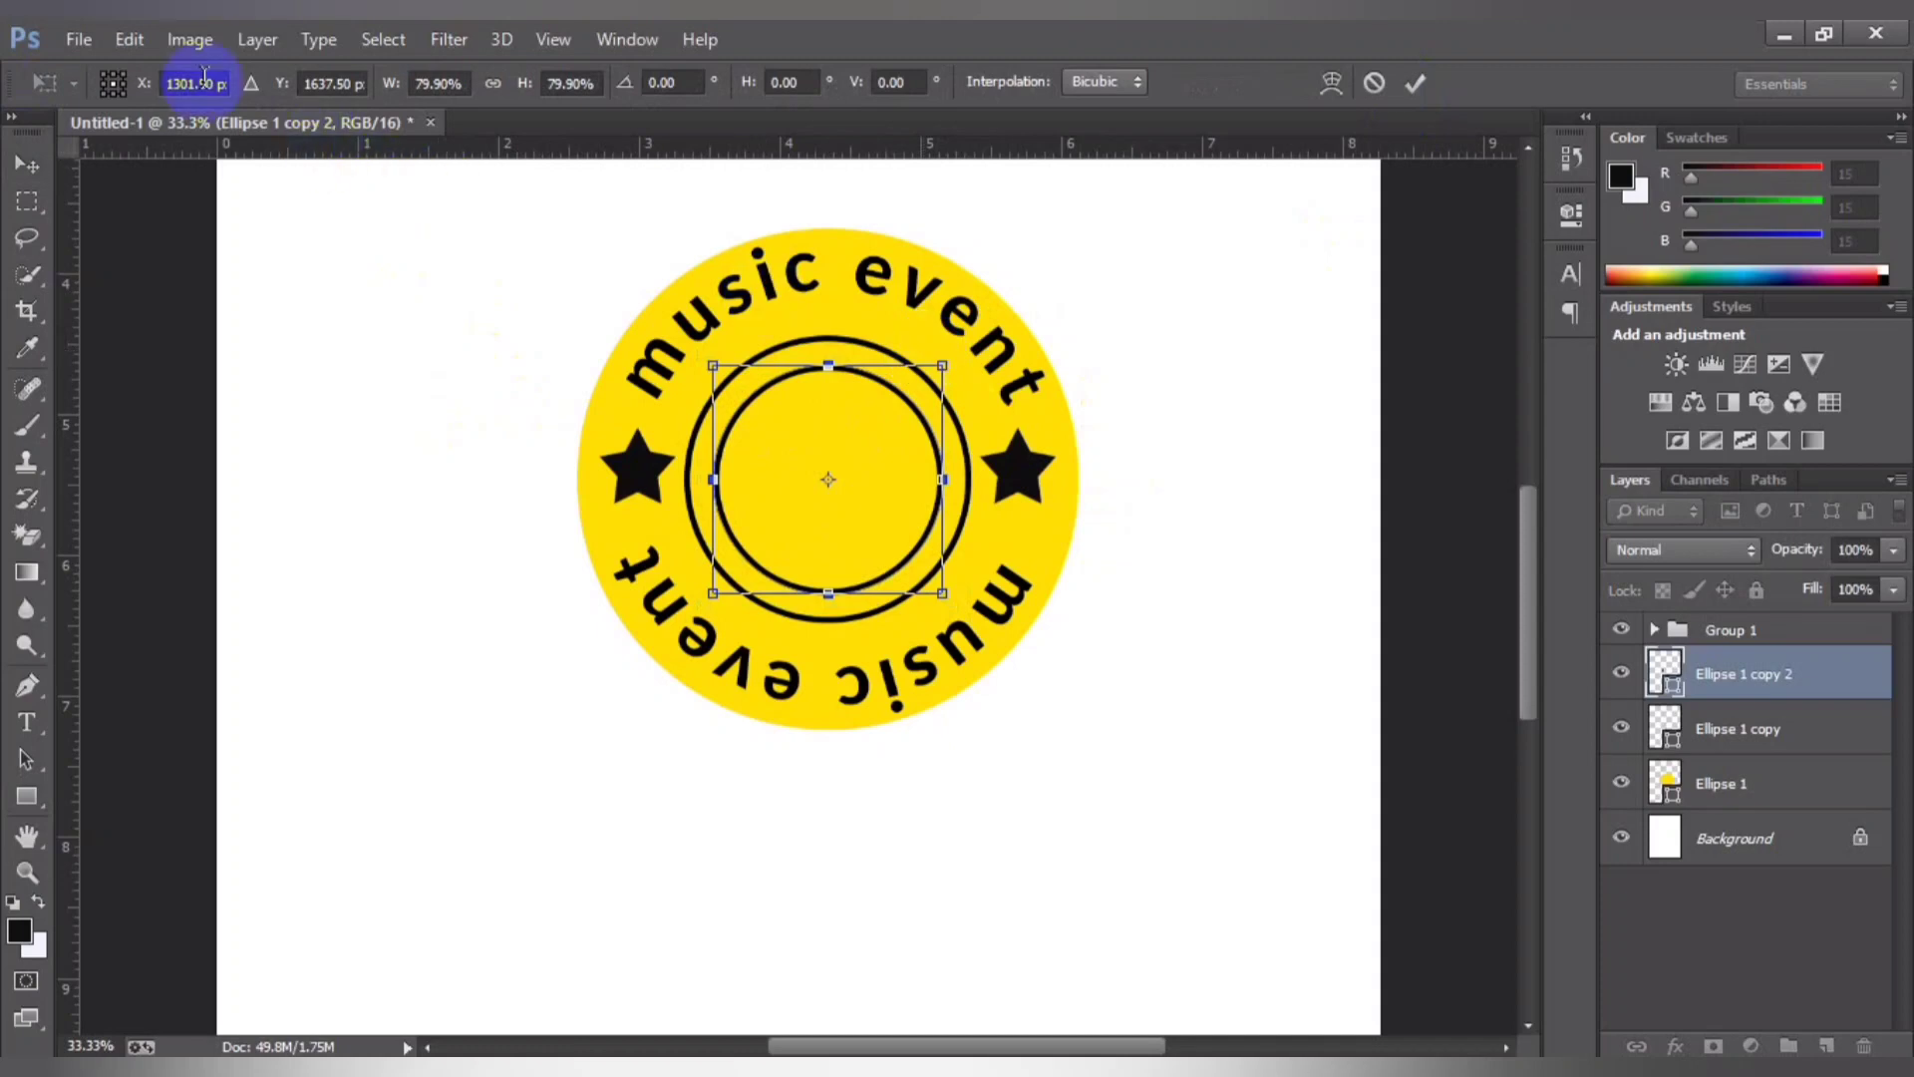
key(Return)
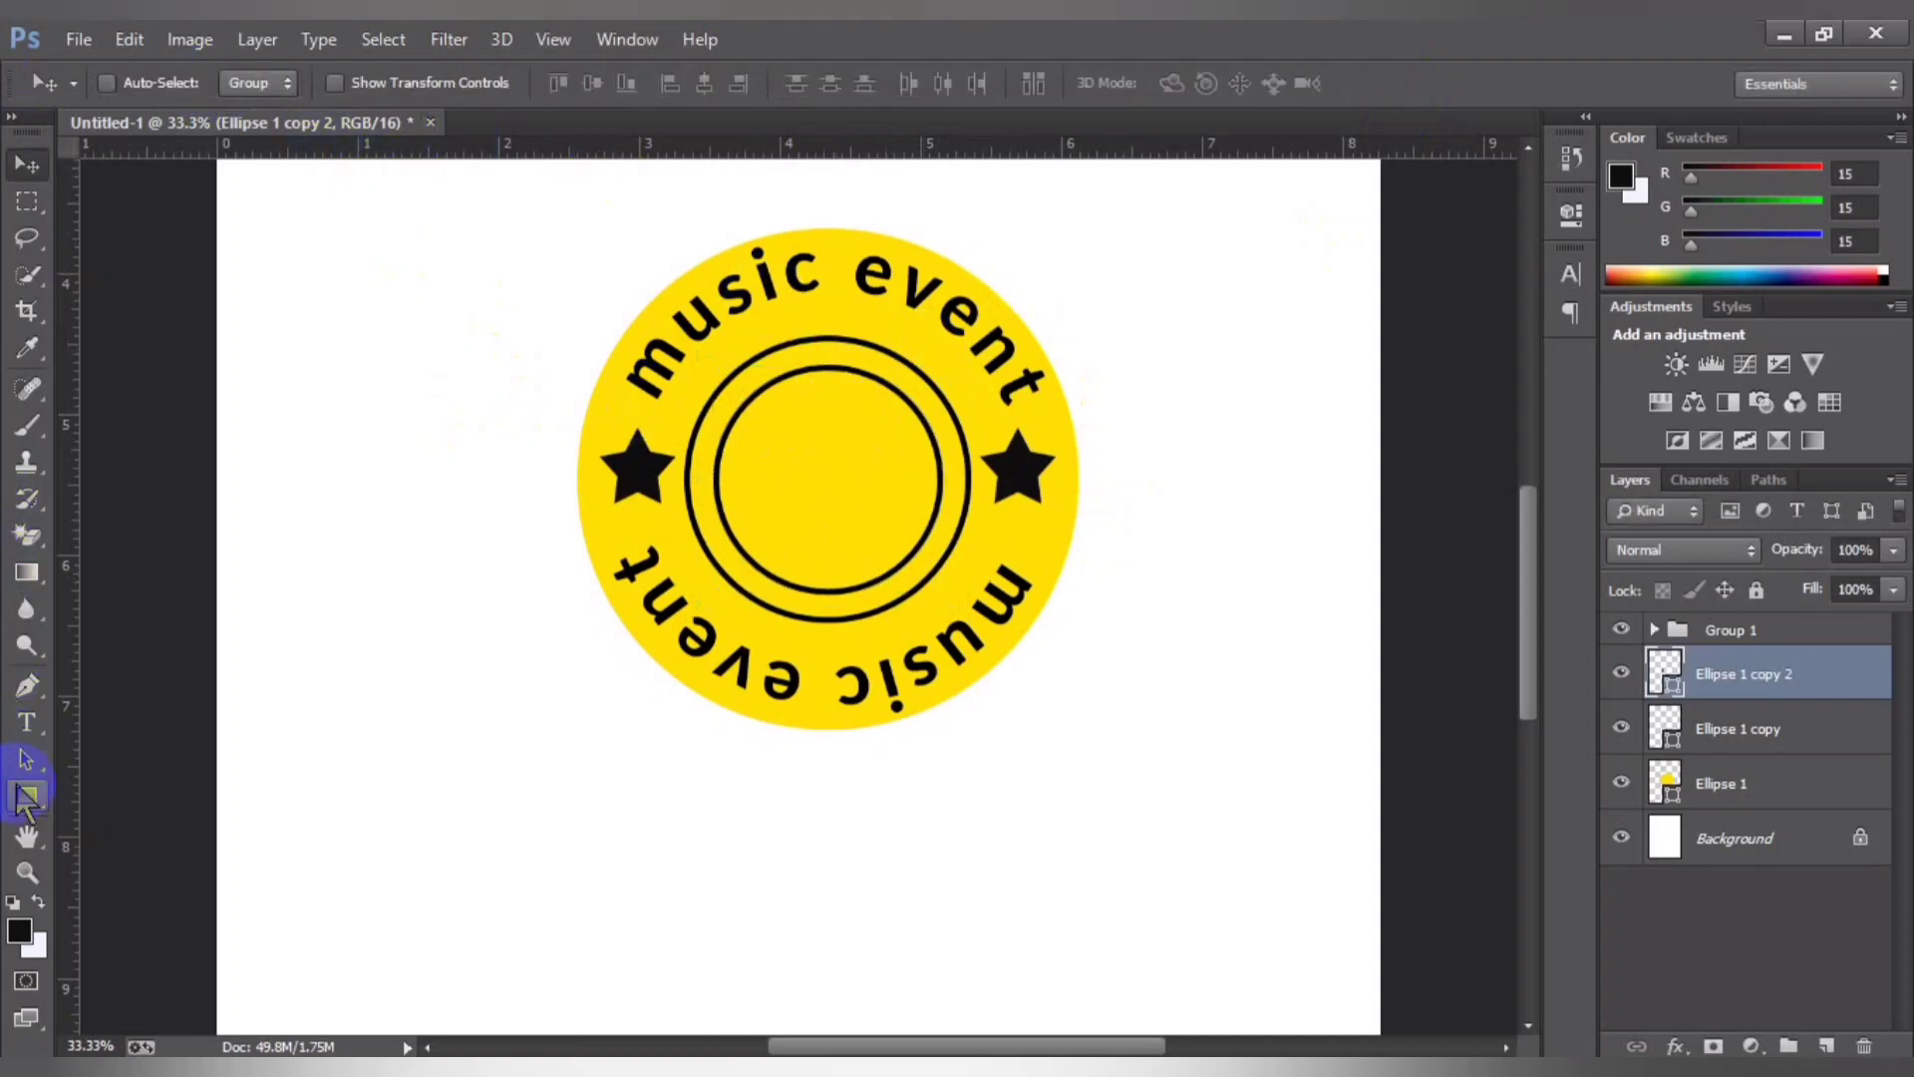
Step: Thicken the inner ring's outline to 5 pt
click(26, 795)
click(423, 79)
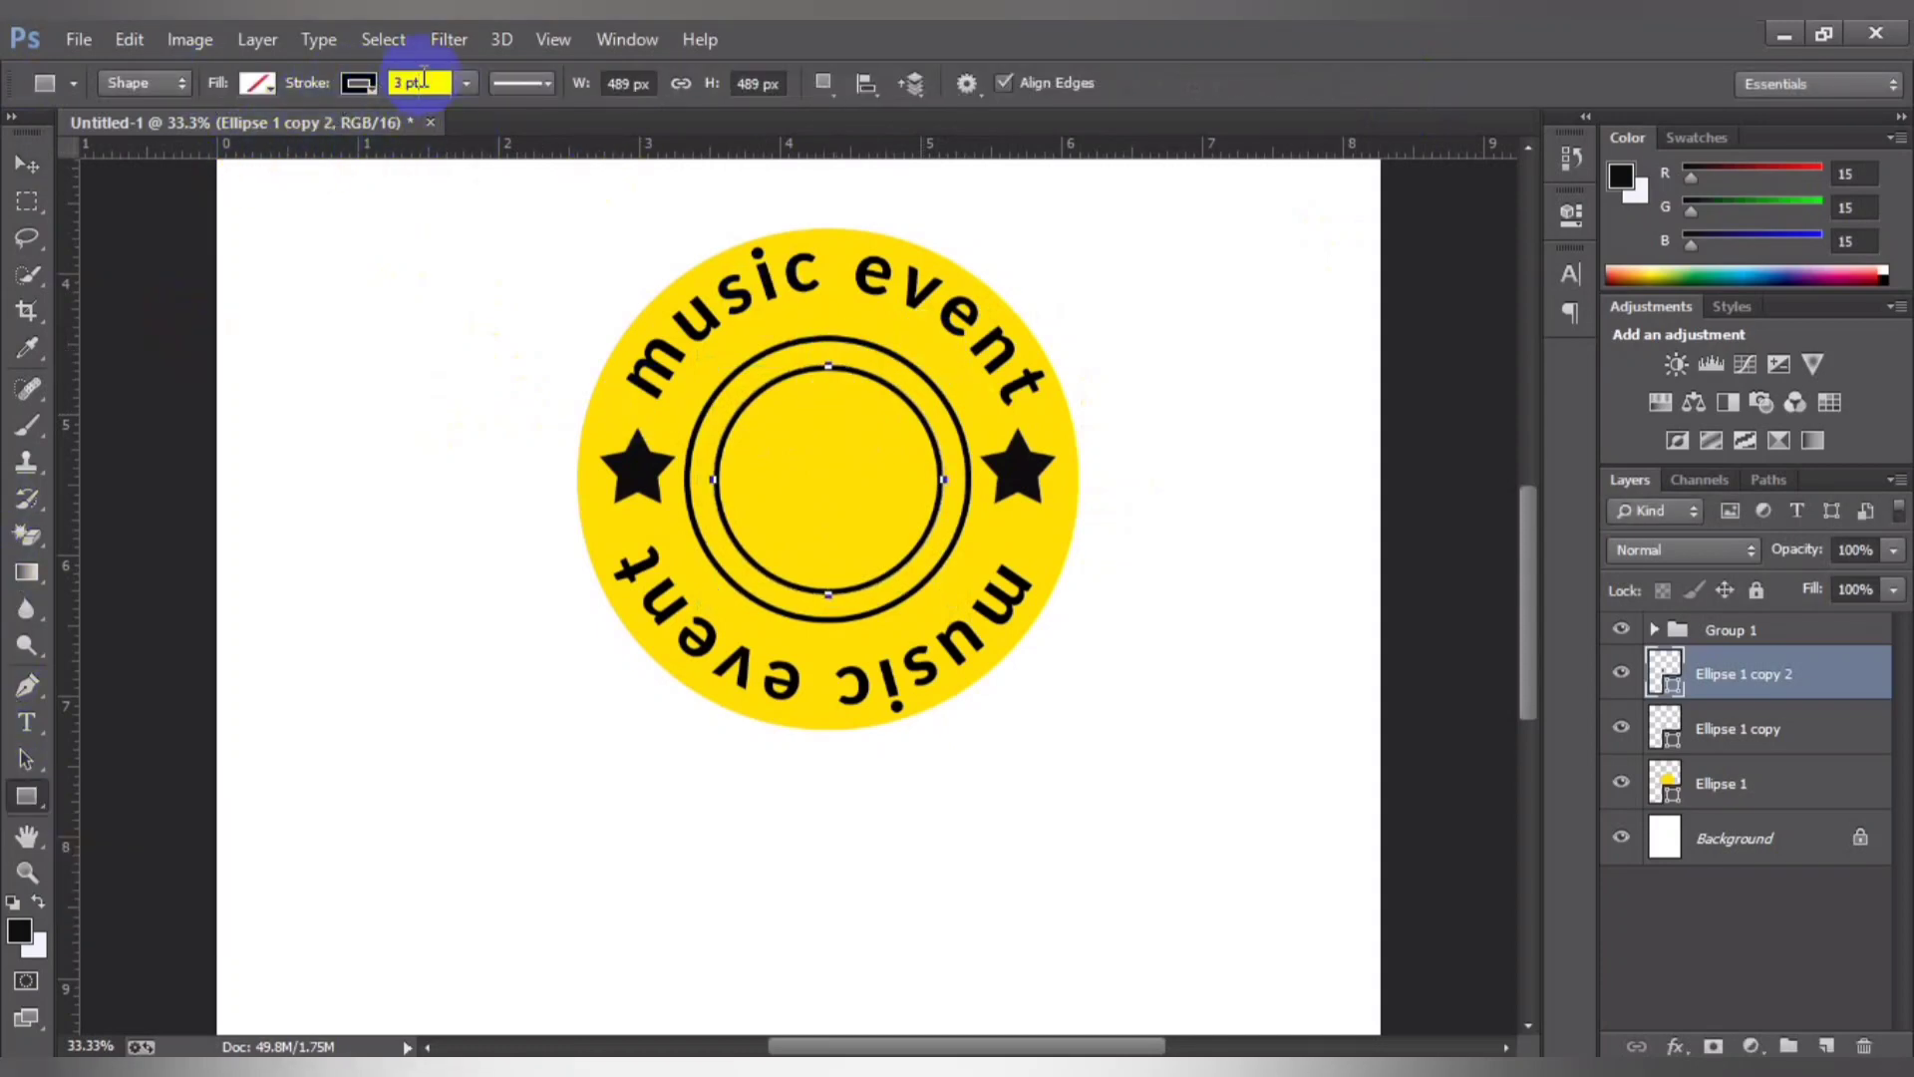
text(4)
key(Return)
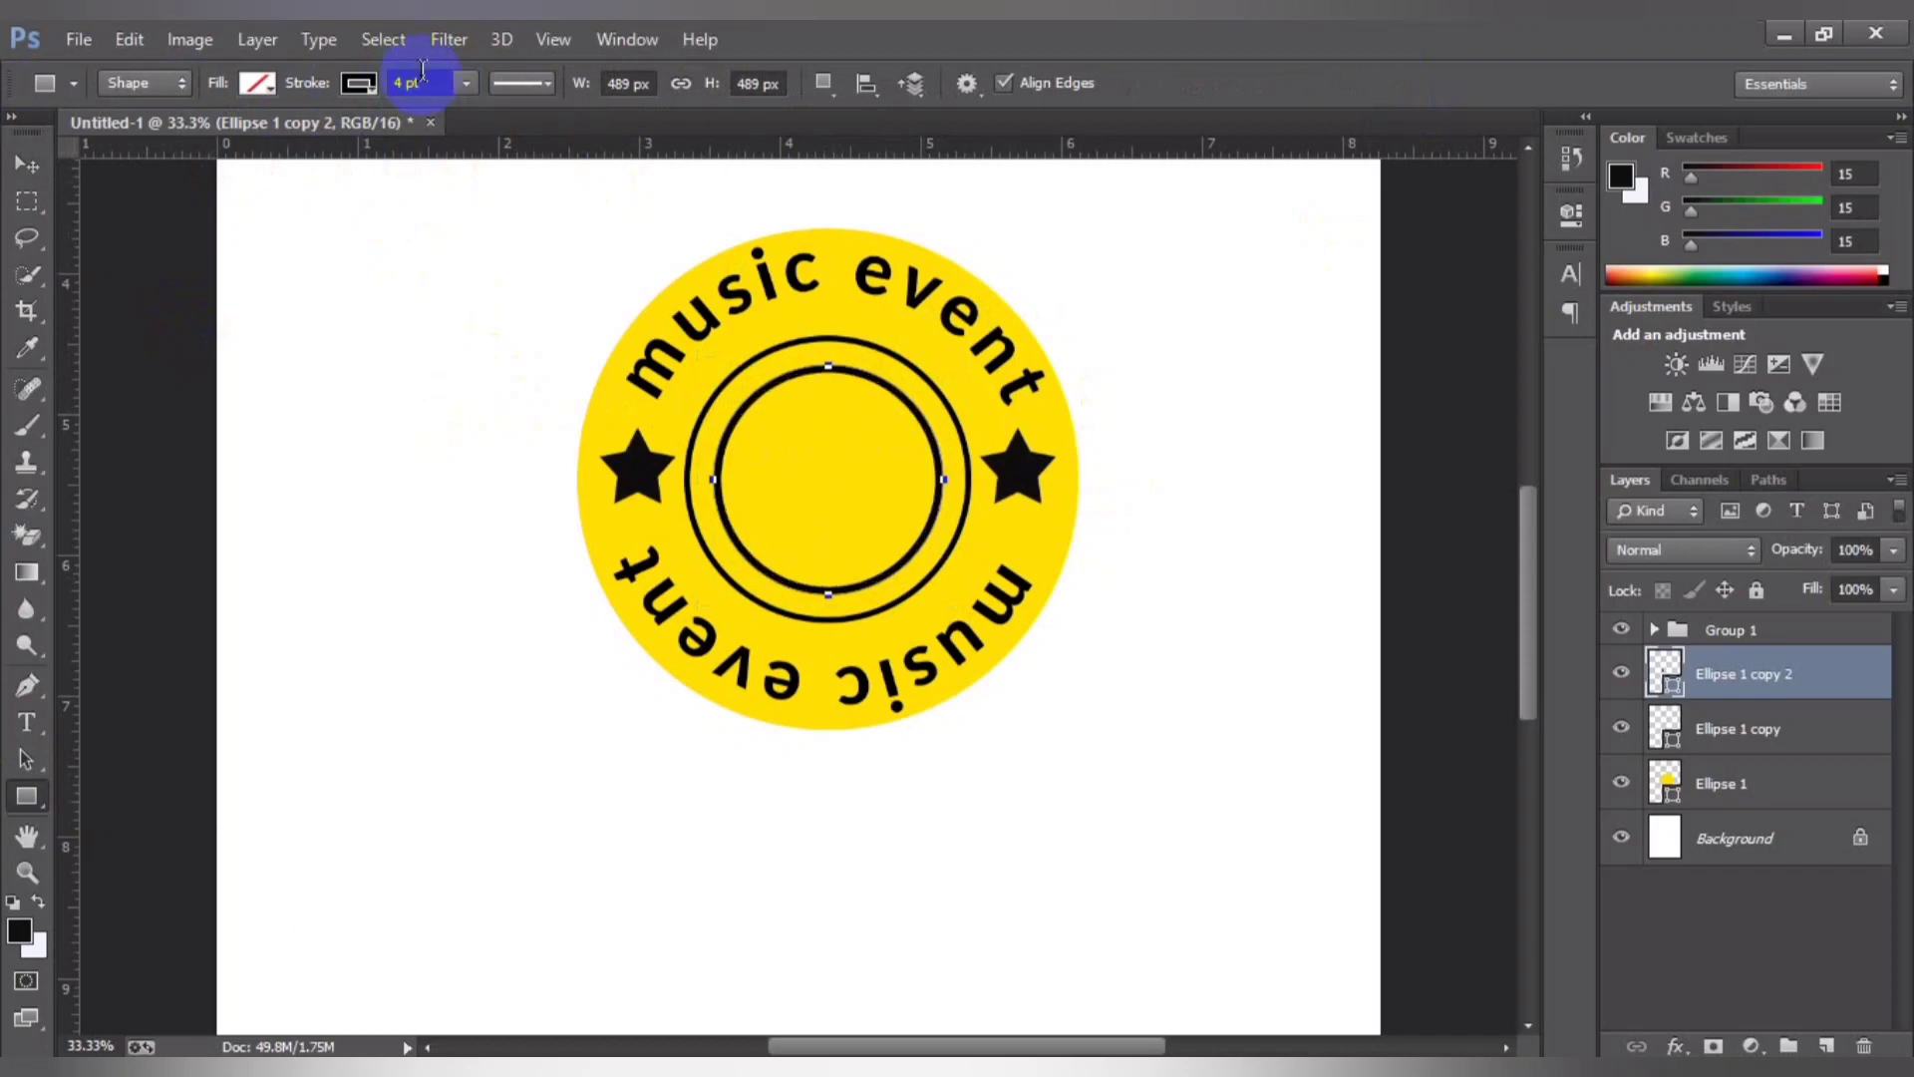
click(438, 79)
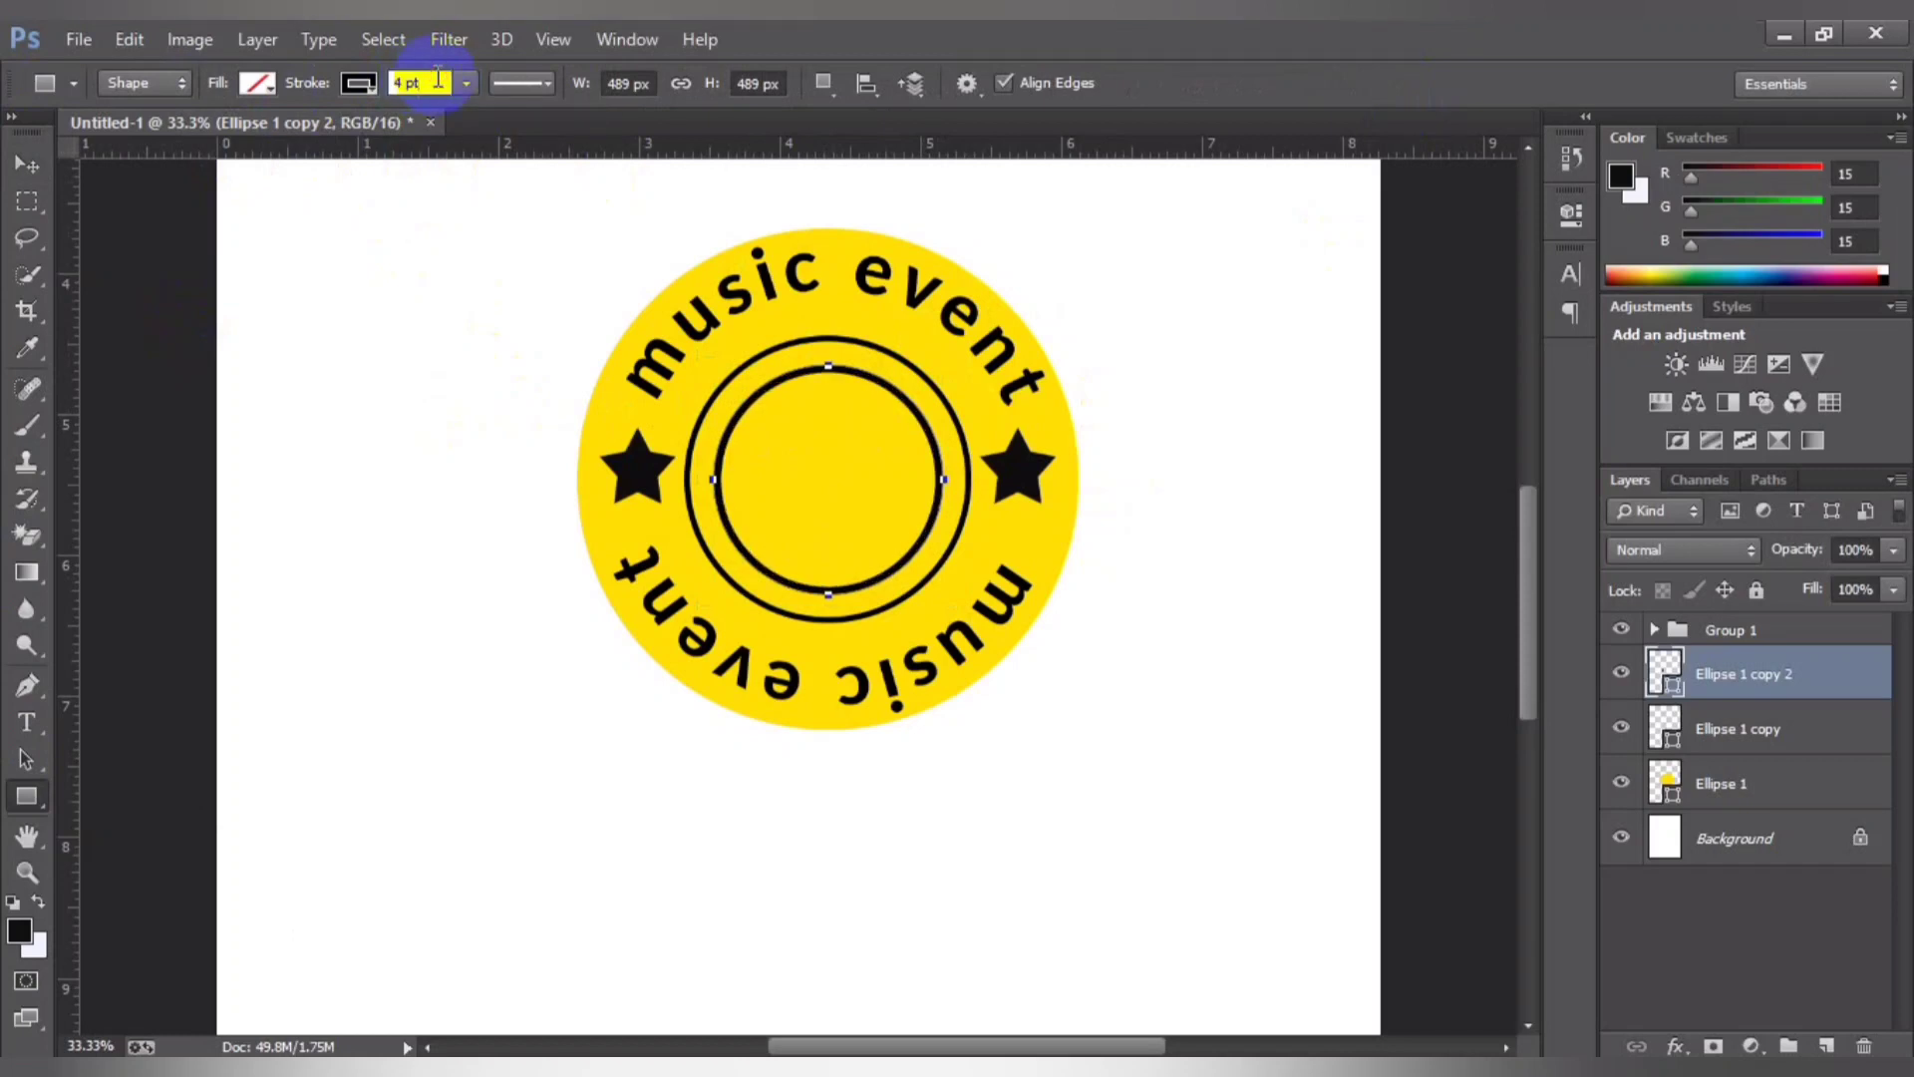
text(5)
key(Return)
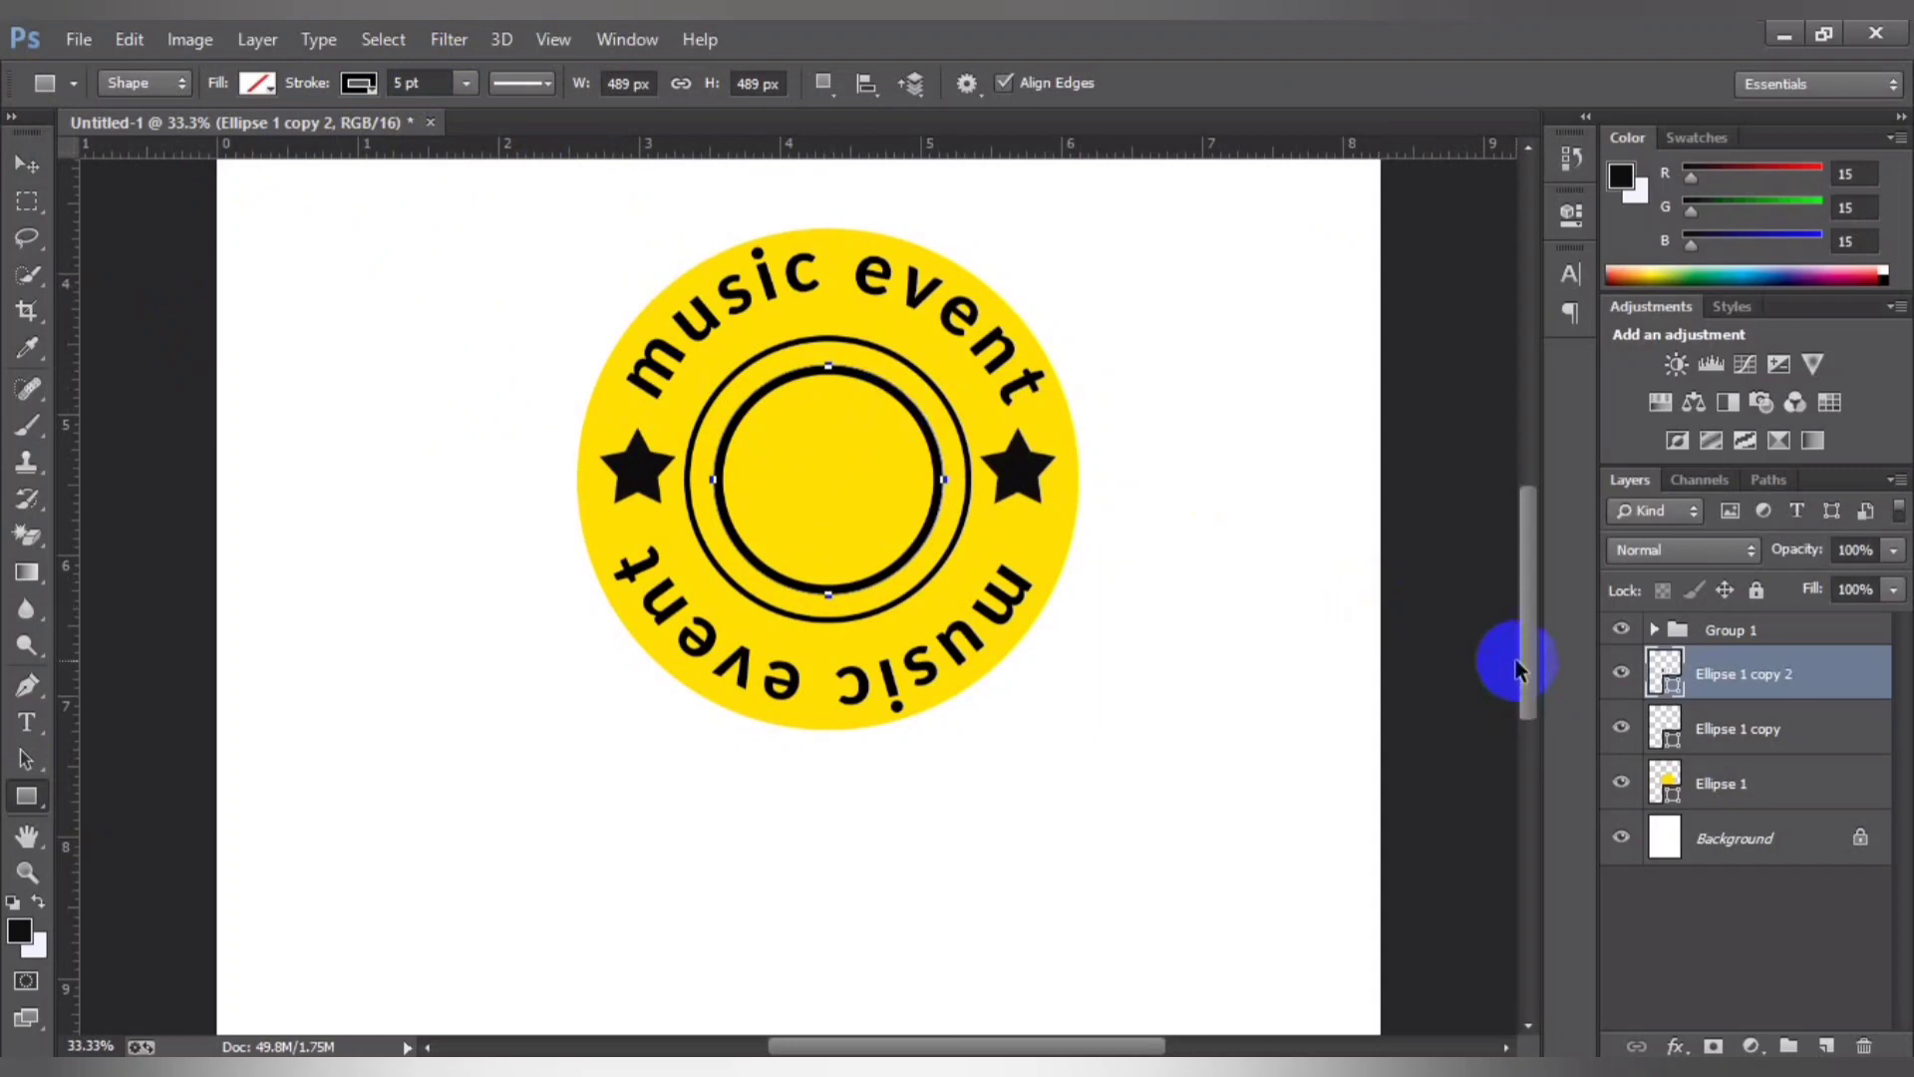
Step: Duplicate the inner ring and shrink the copy toward the badge centre
key(ctrl+j)
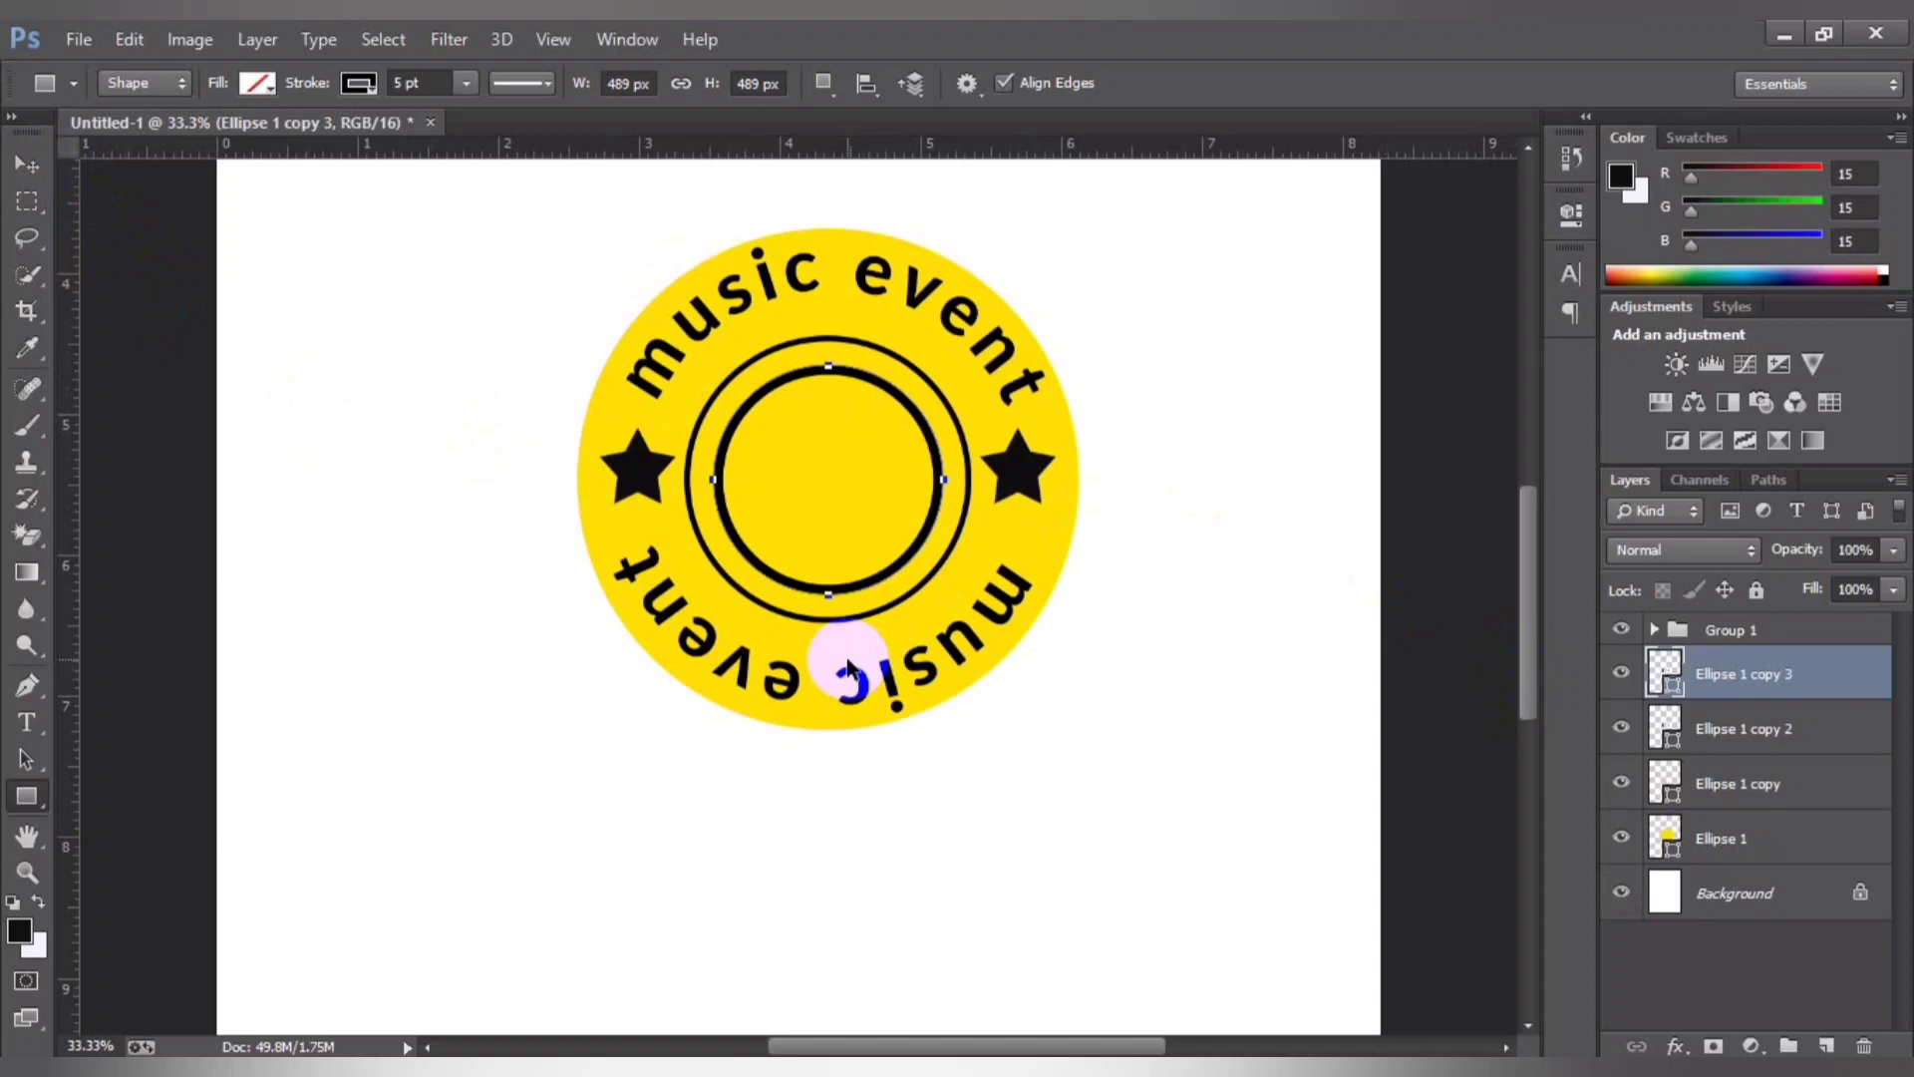
key(ctrl+t)
drag(944, 366, 897, 399)
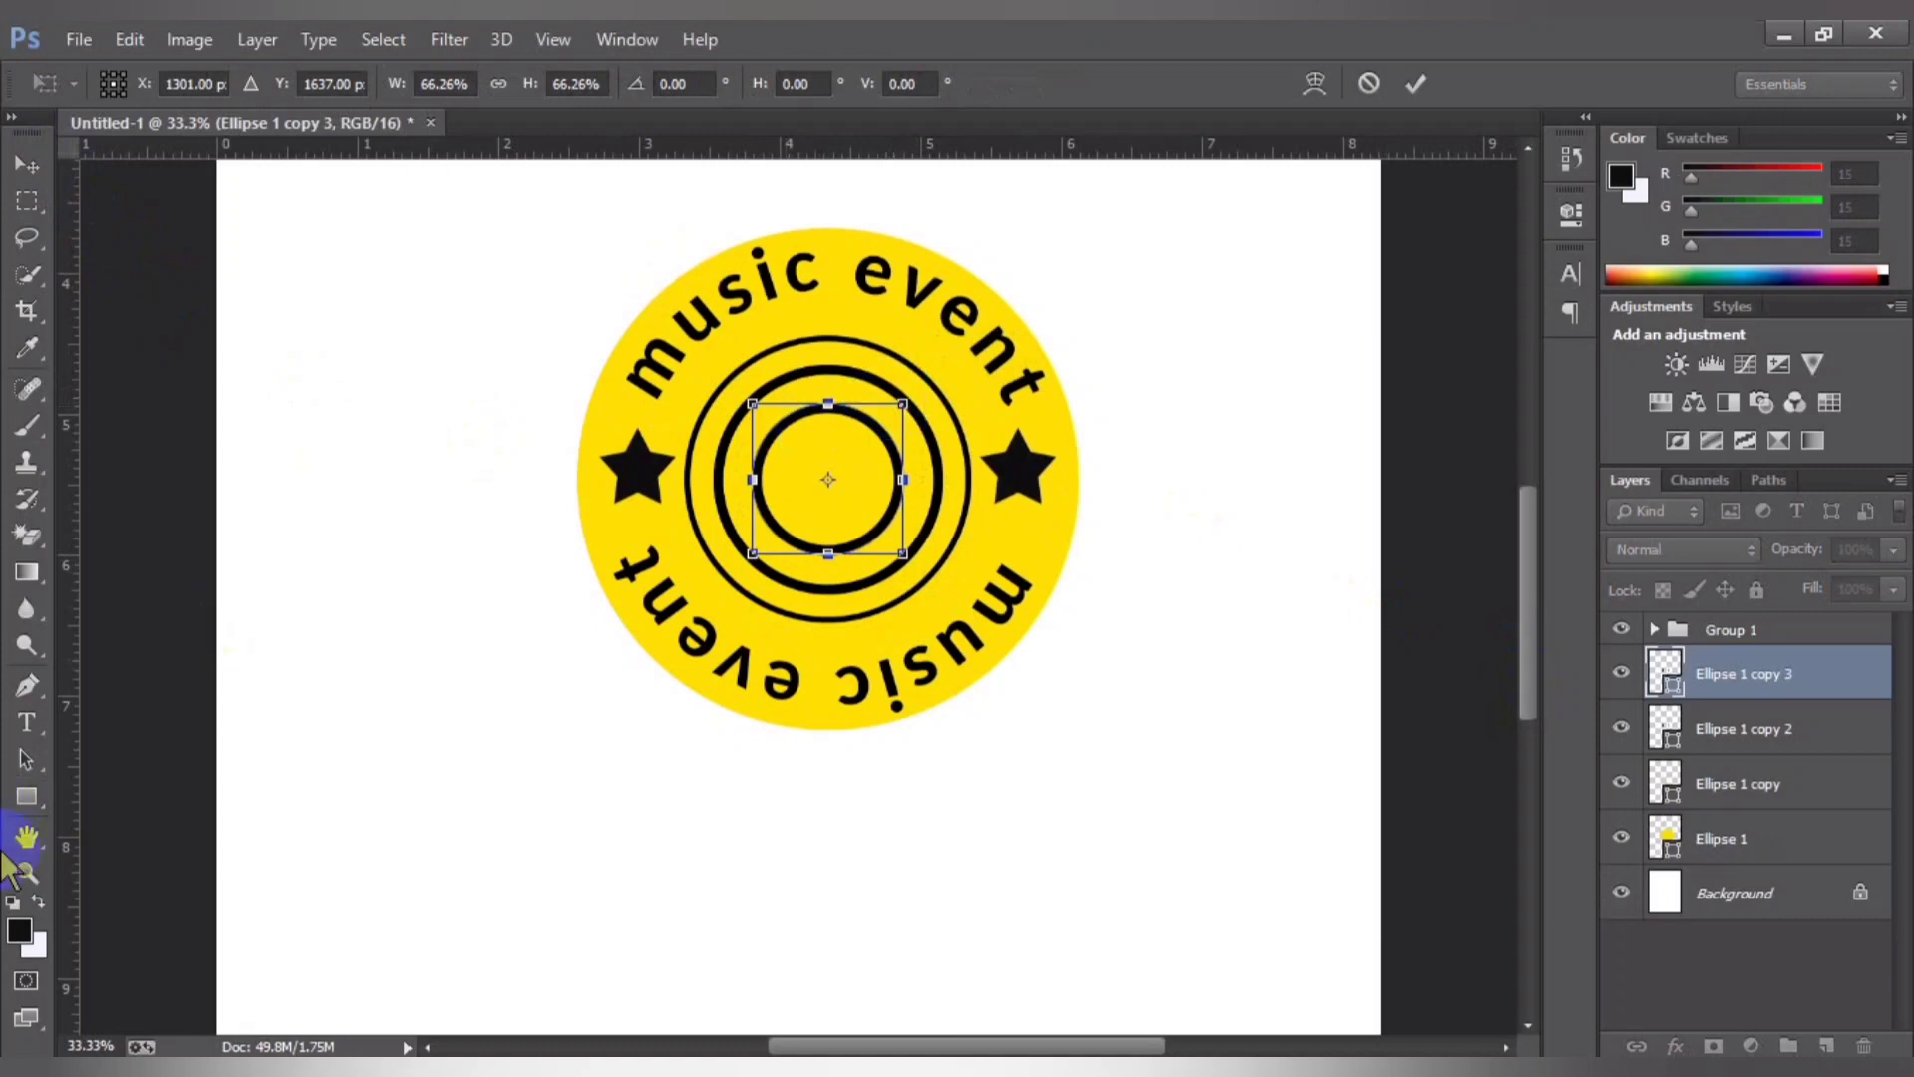
click(27, 796)
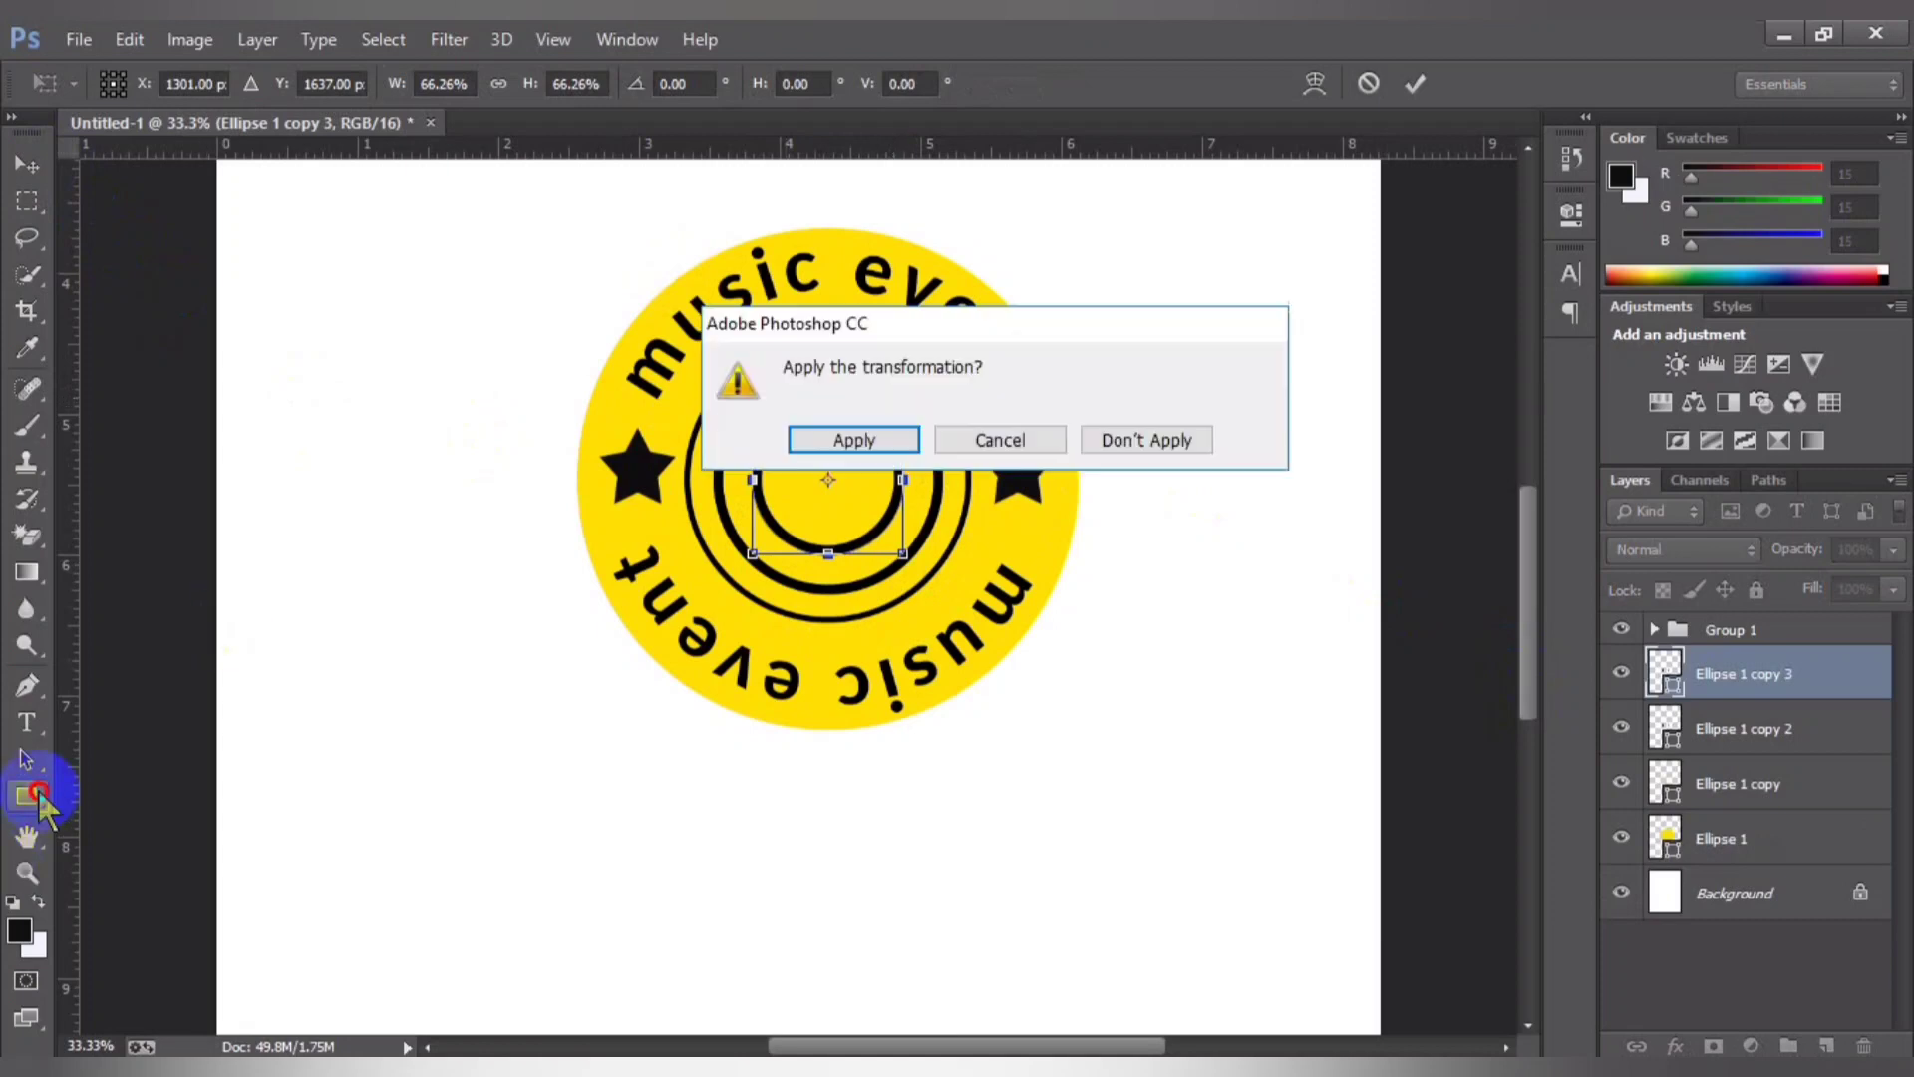
click(878, 436)
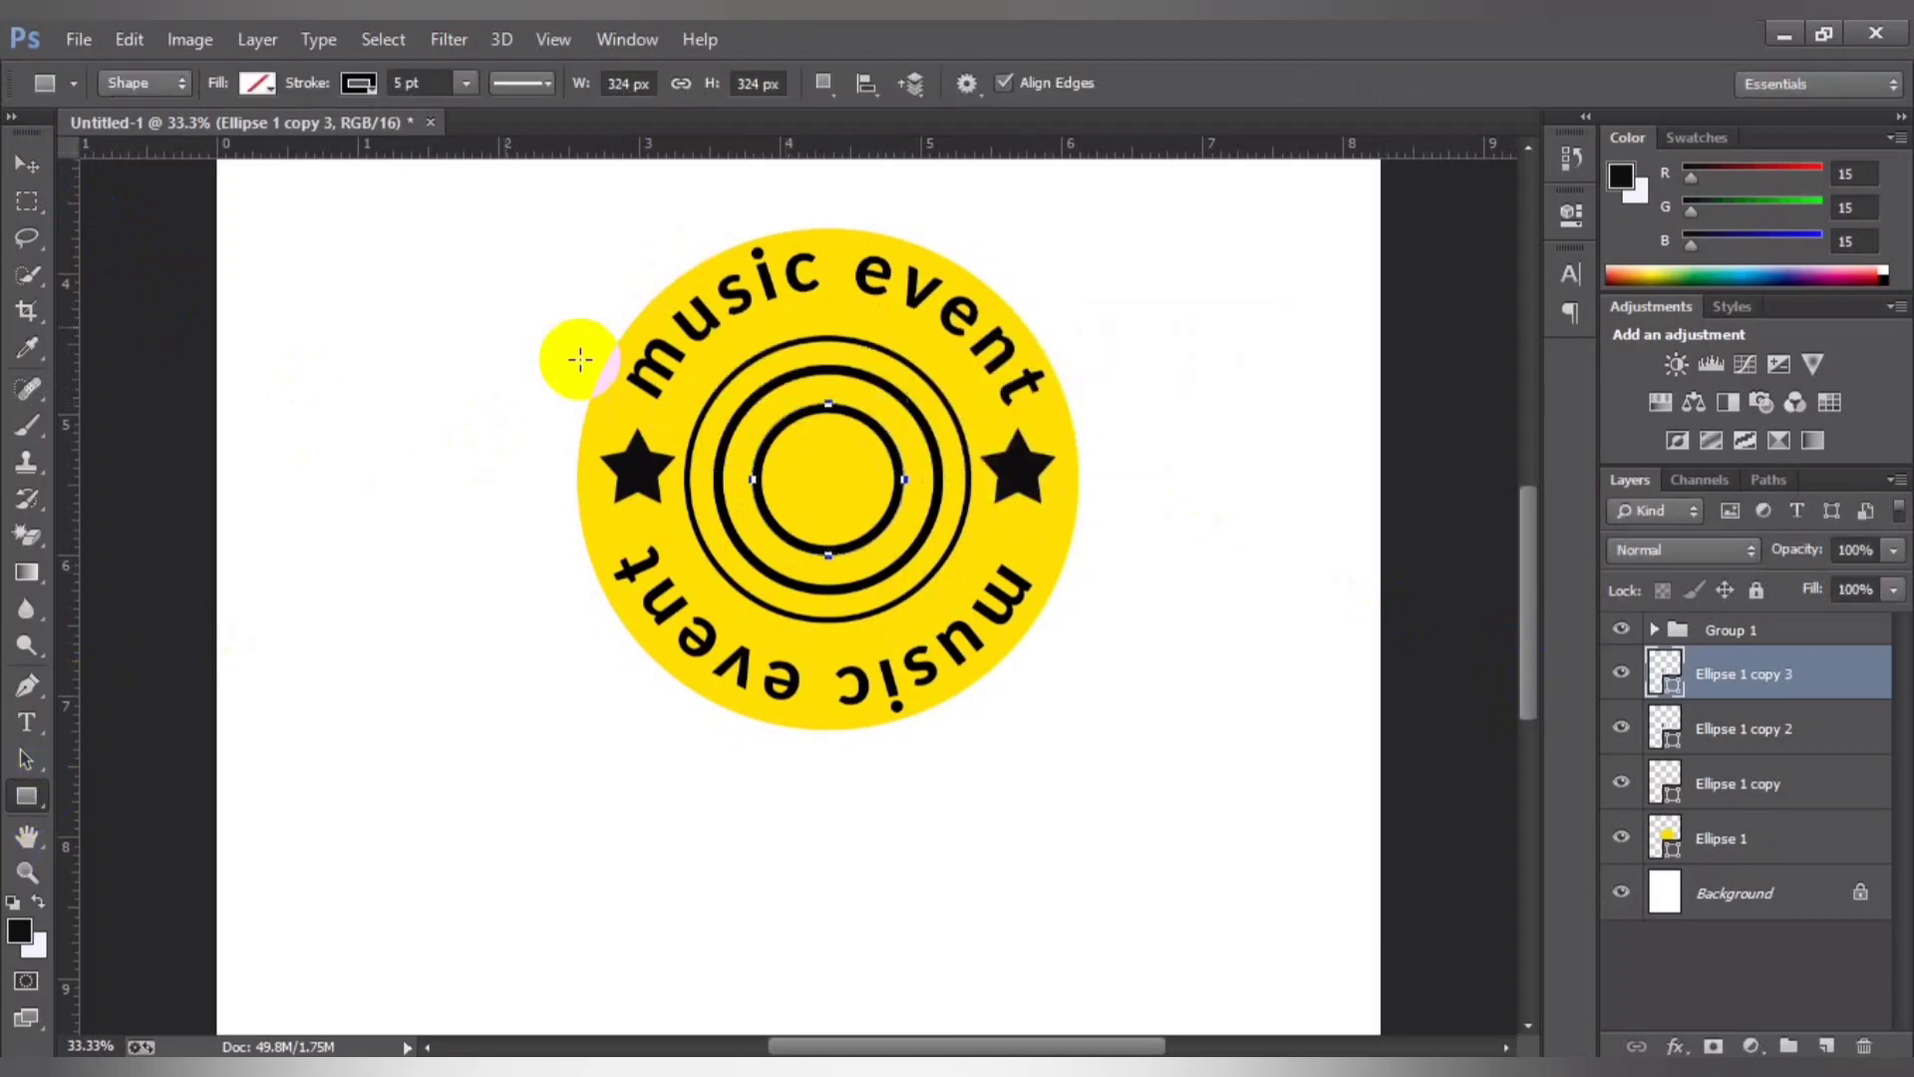
Step: Make the smallest circle a solid black disc with no outline
click(358, 83)
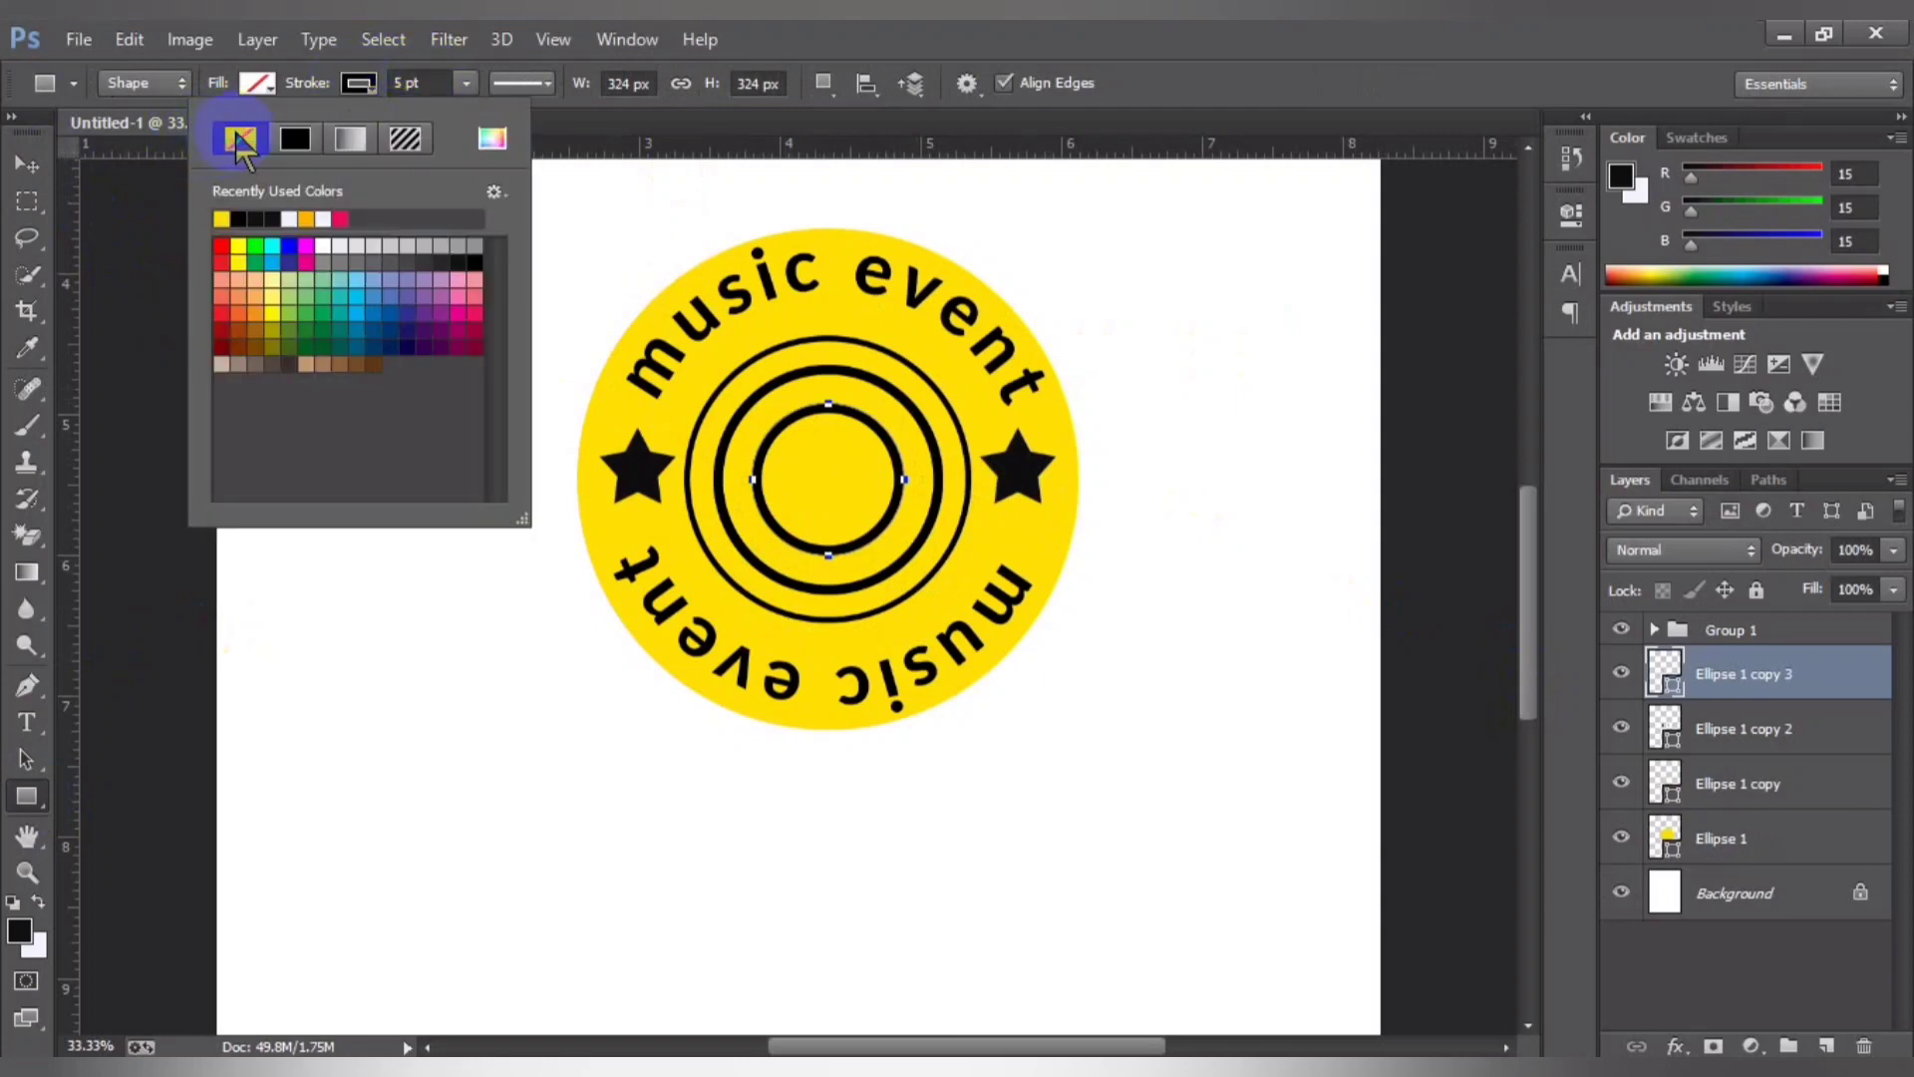
click(239, 138)
click(257, 88)
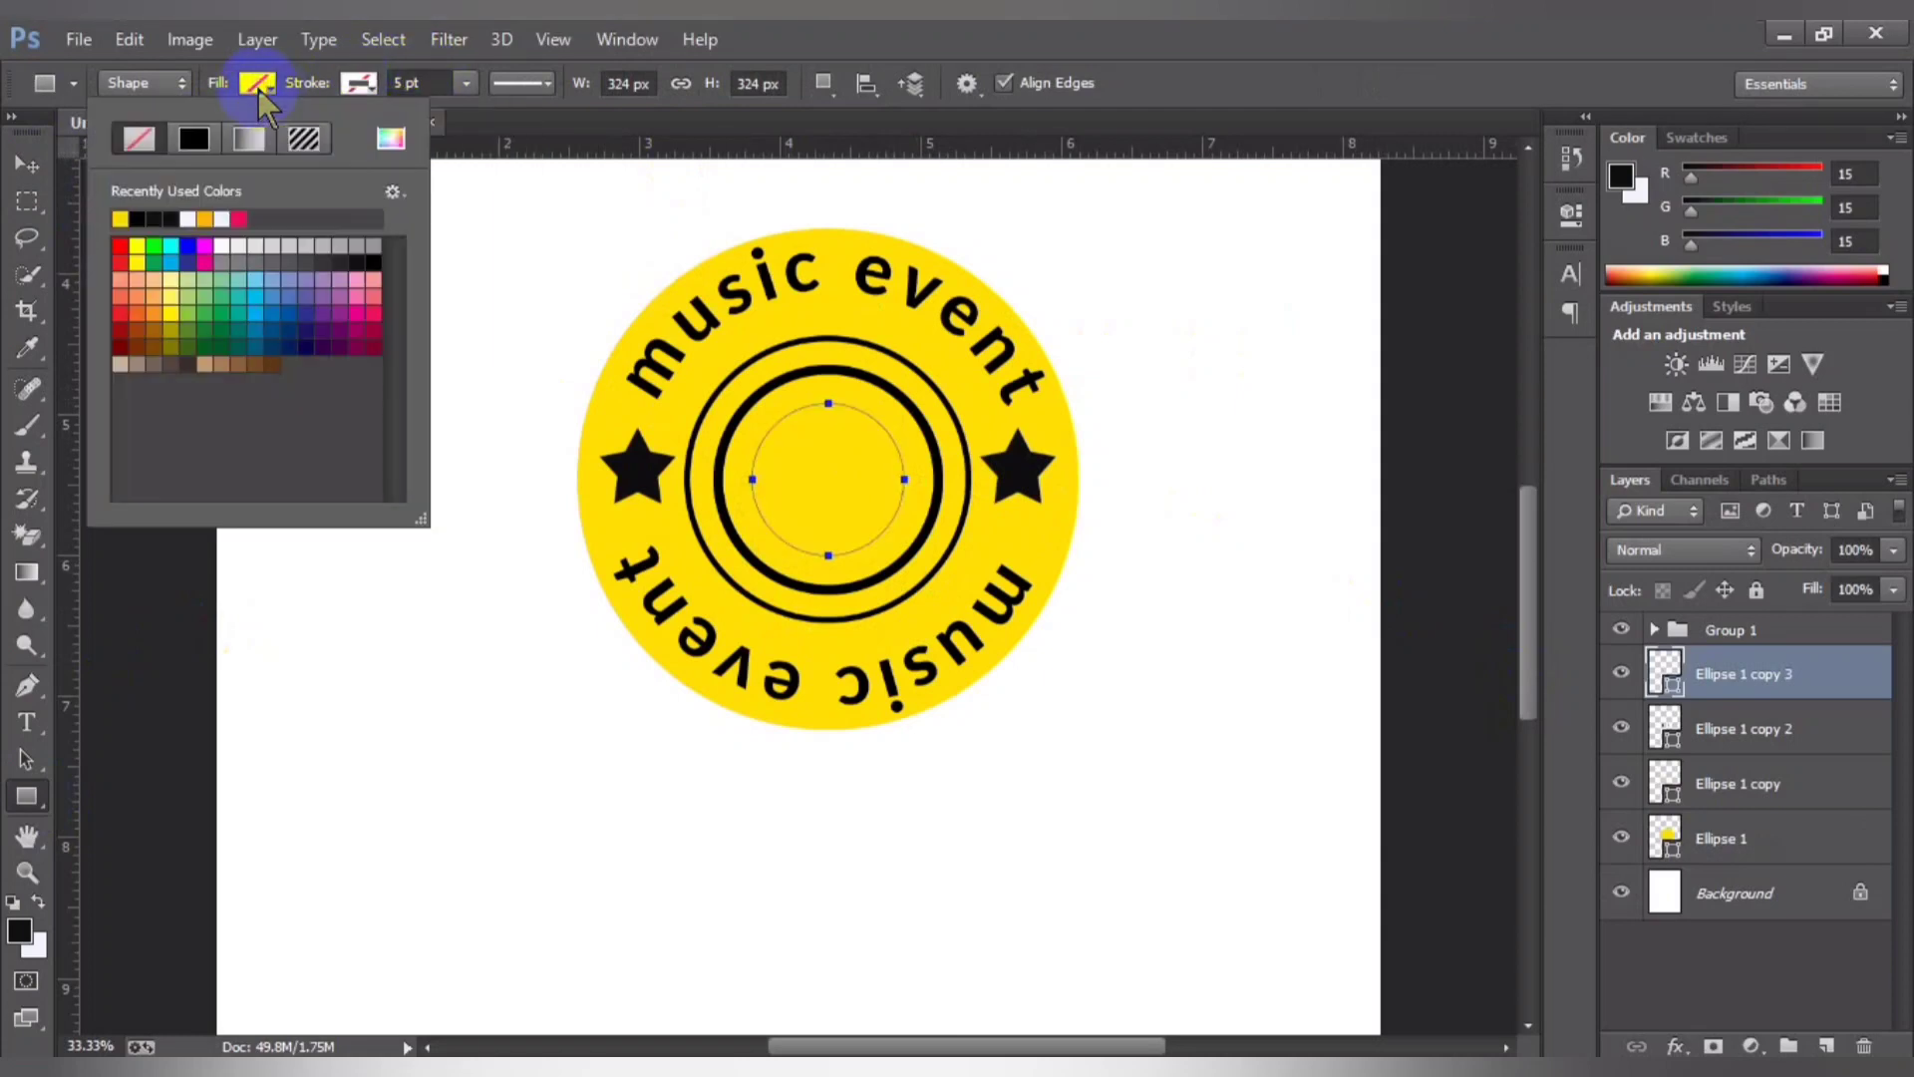
click(195, 139)
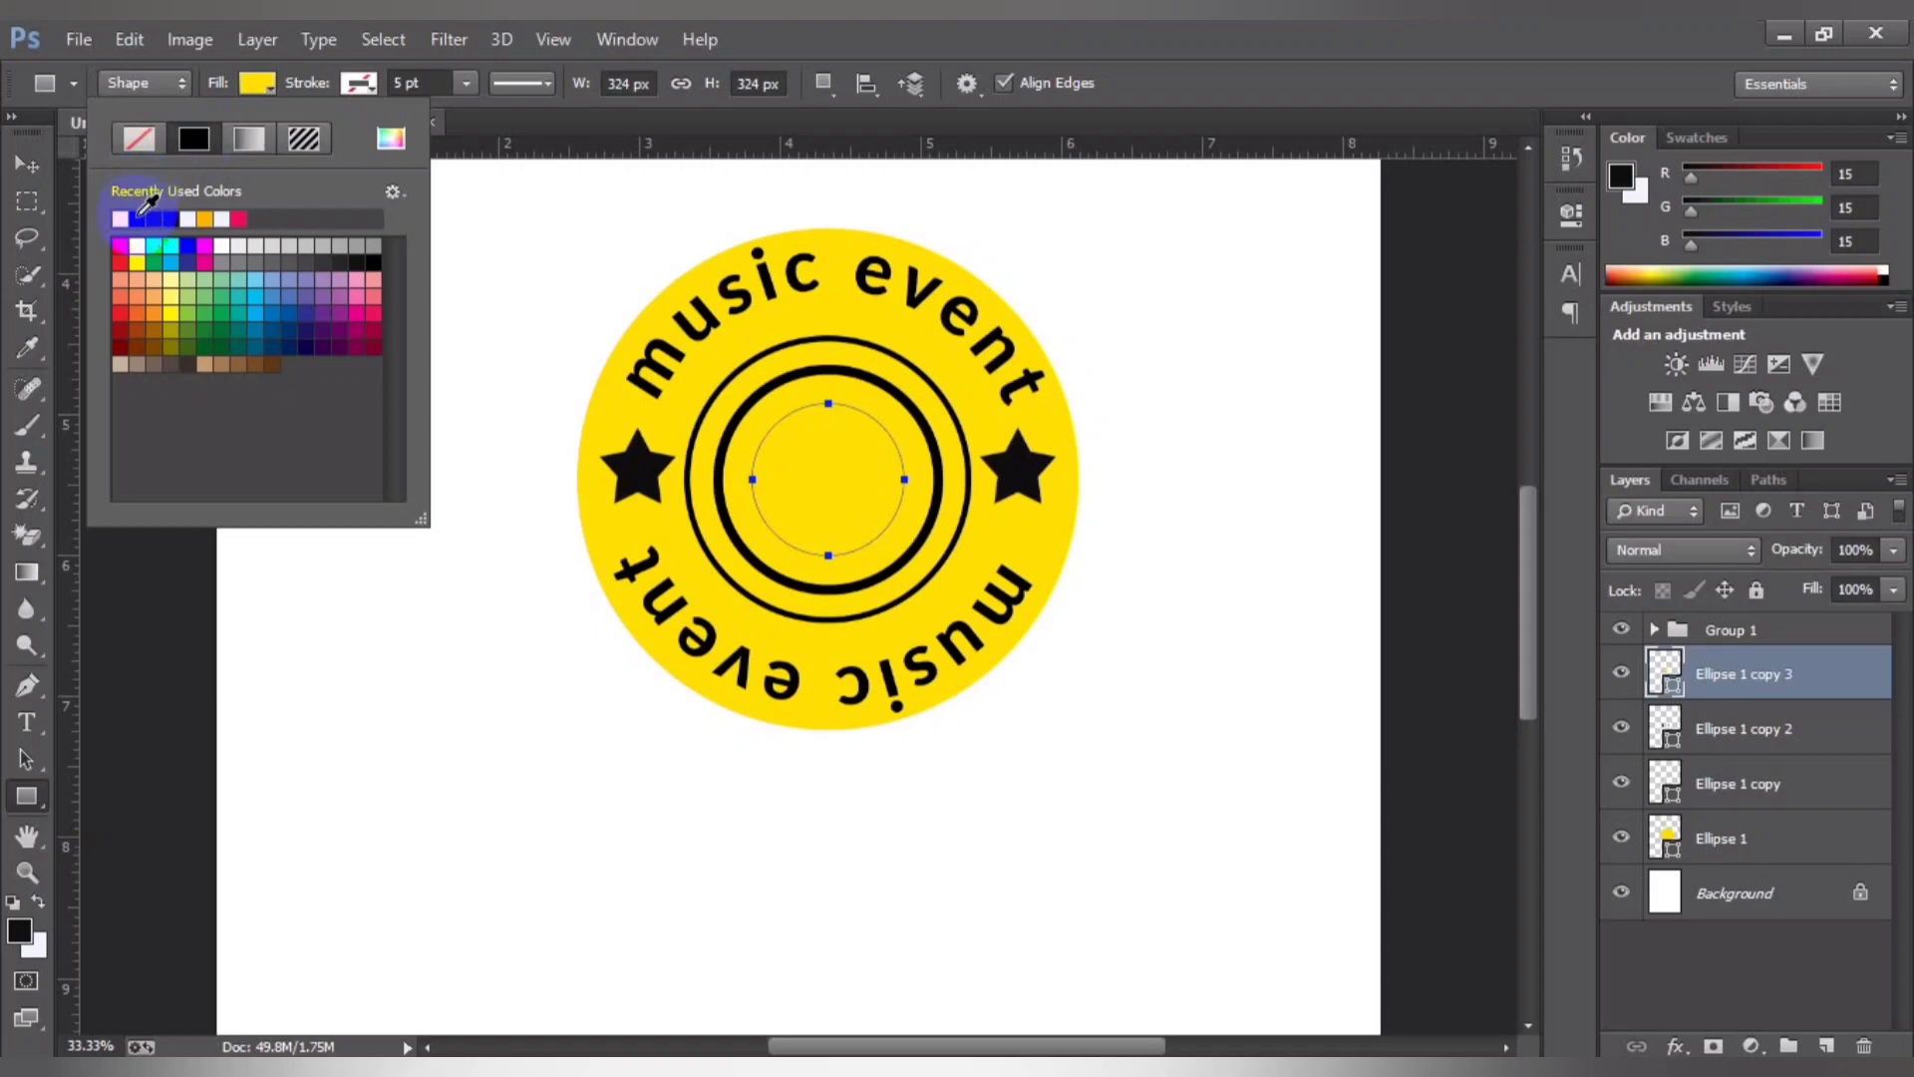
click(140, 217)
click(663, 135)
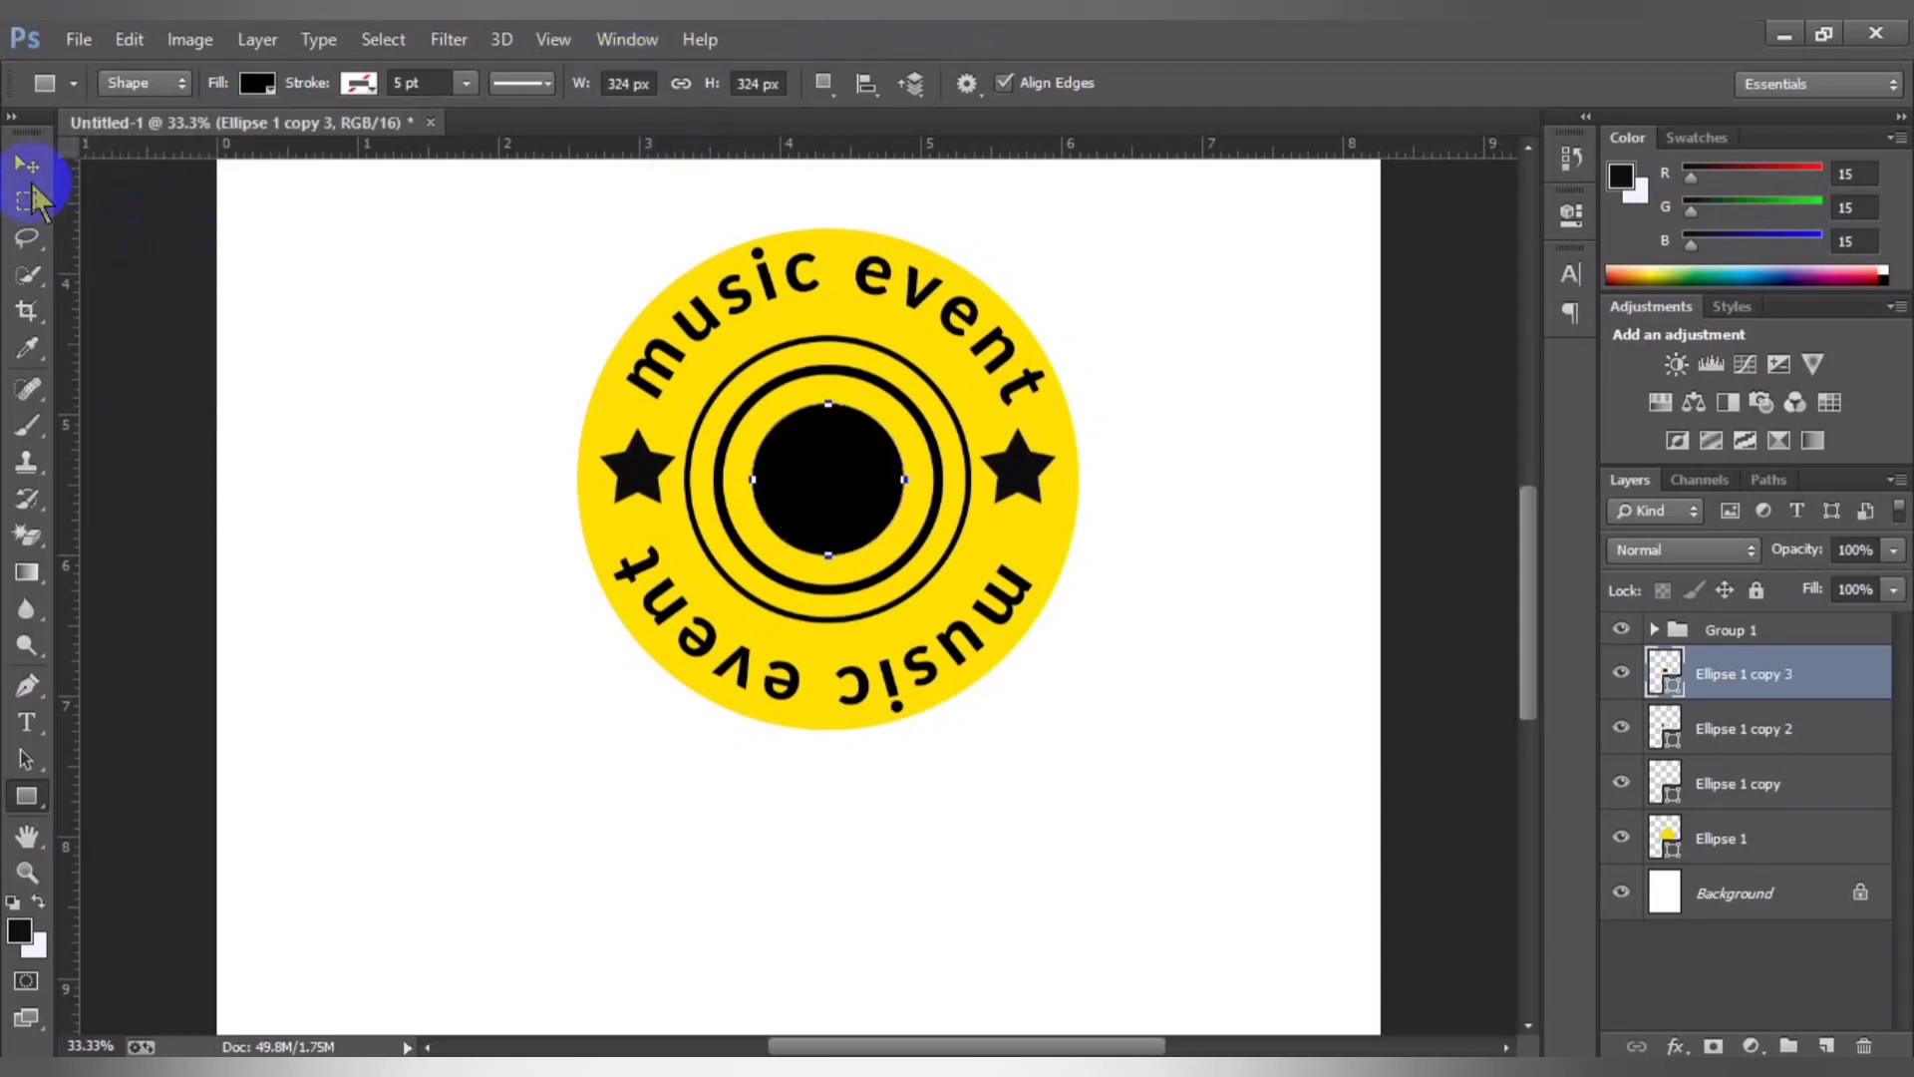
click(29, 171)
Step: Merge the three copied ring layers into one smart object
key(ctrl+minus)
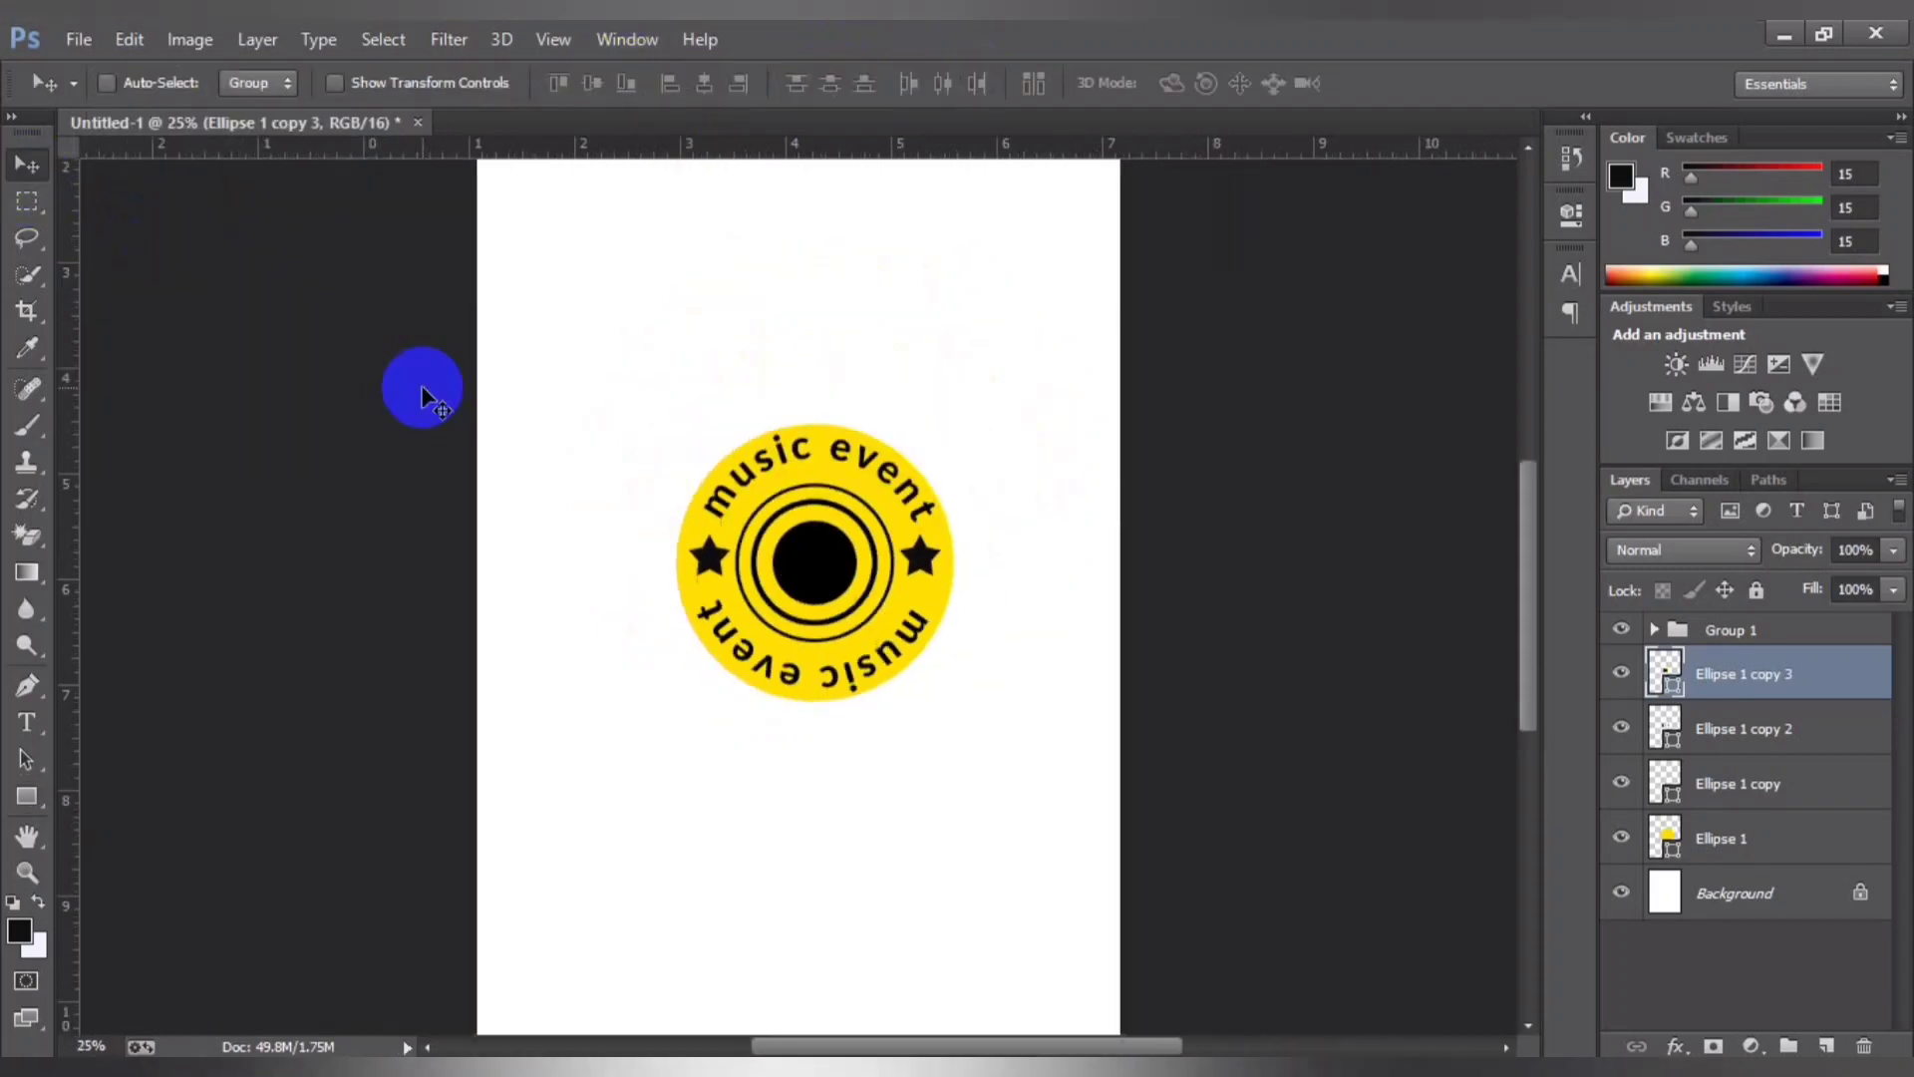
key(ctrl+minus)
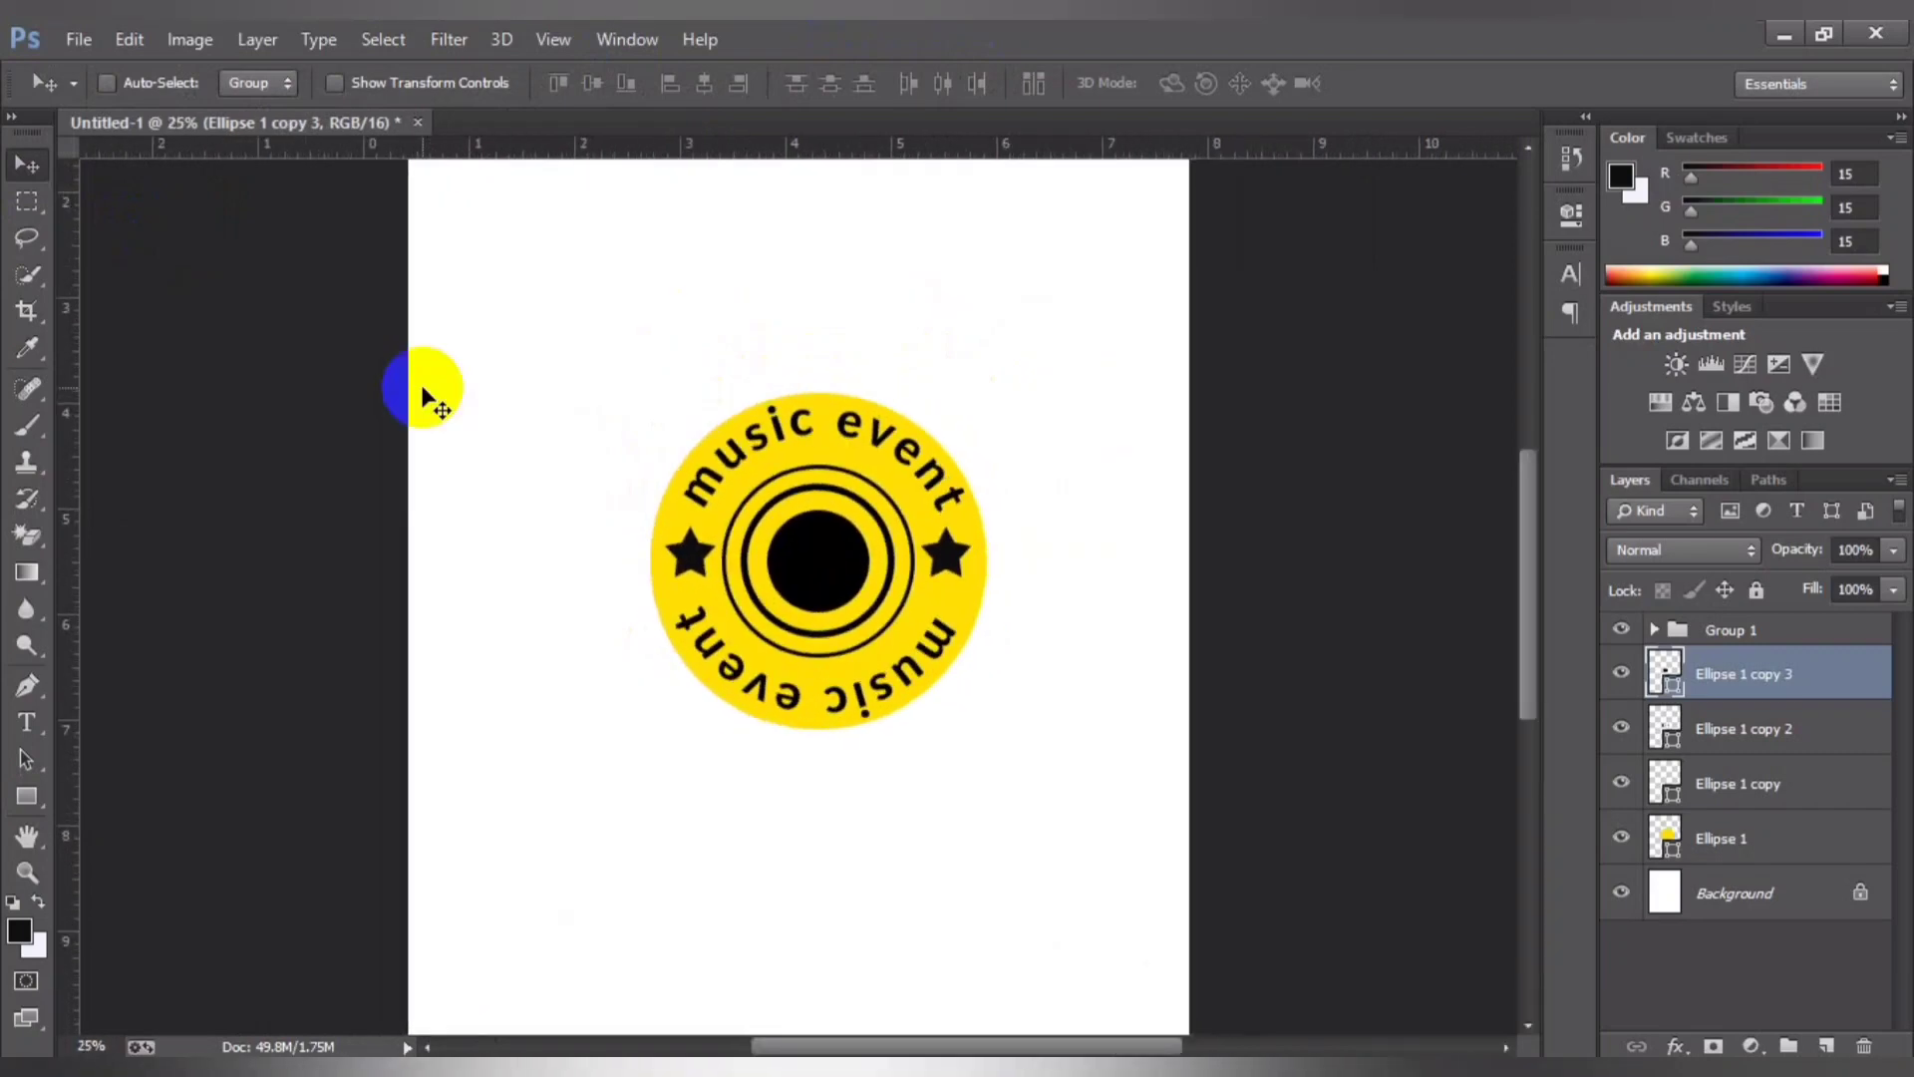
key(ctrl+minus)
key(ctrl+plus)
key(ctrl+plus)
key(ctrl+plus)
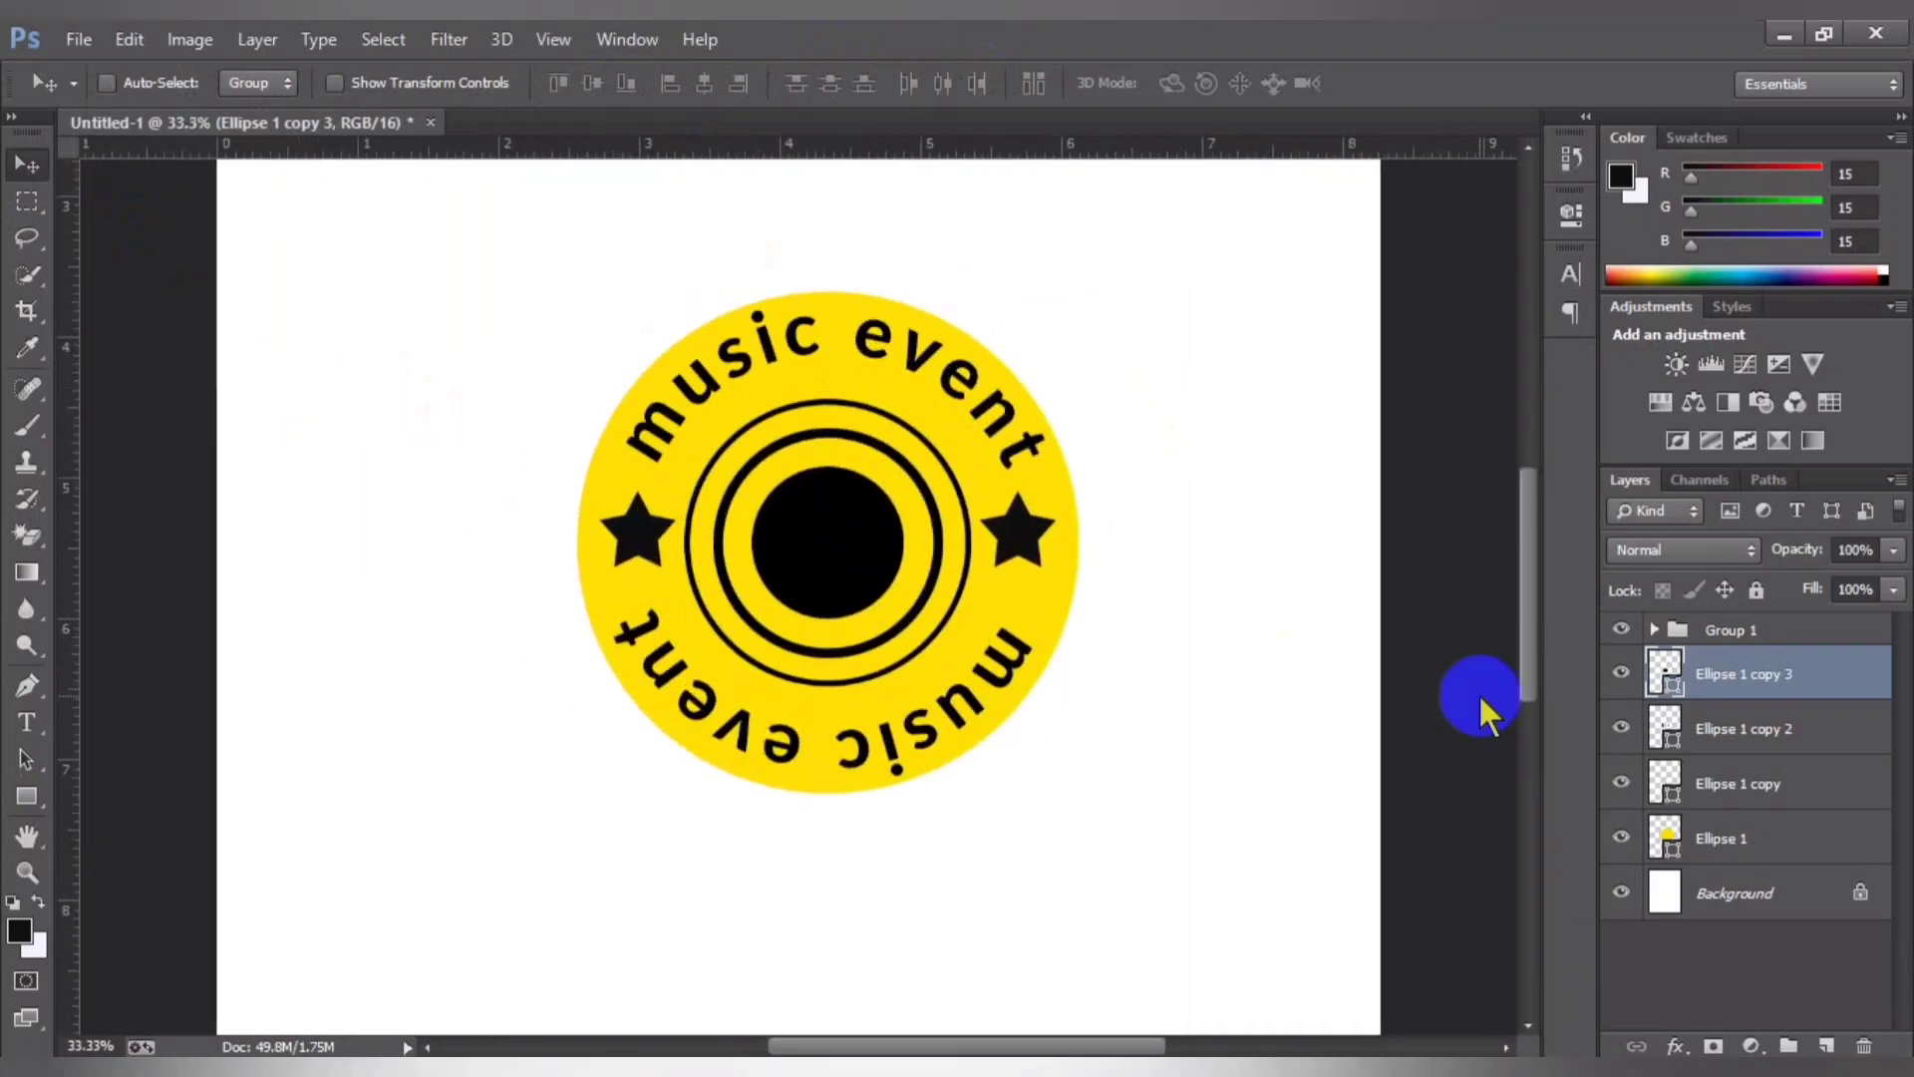
shift+click(1715, 783)
right_click(1750, 678)
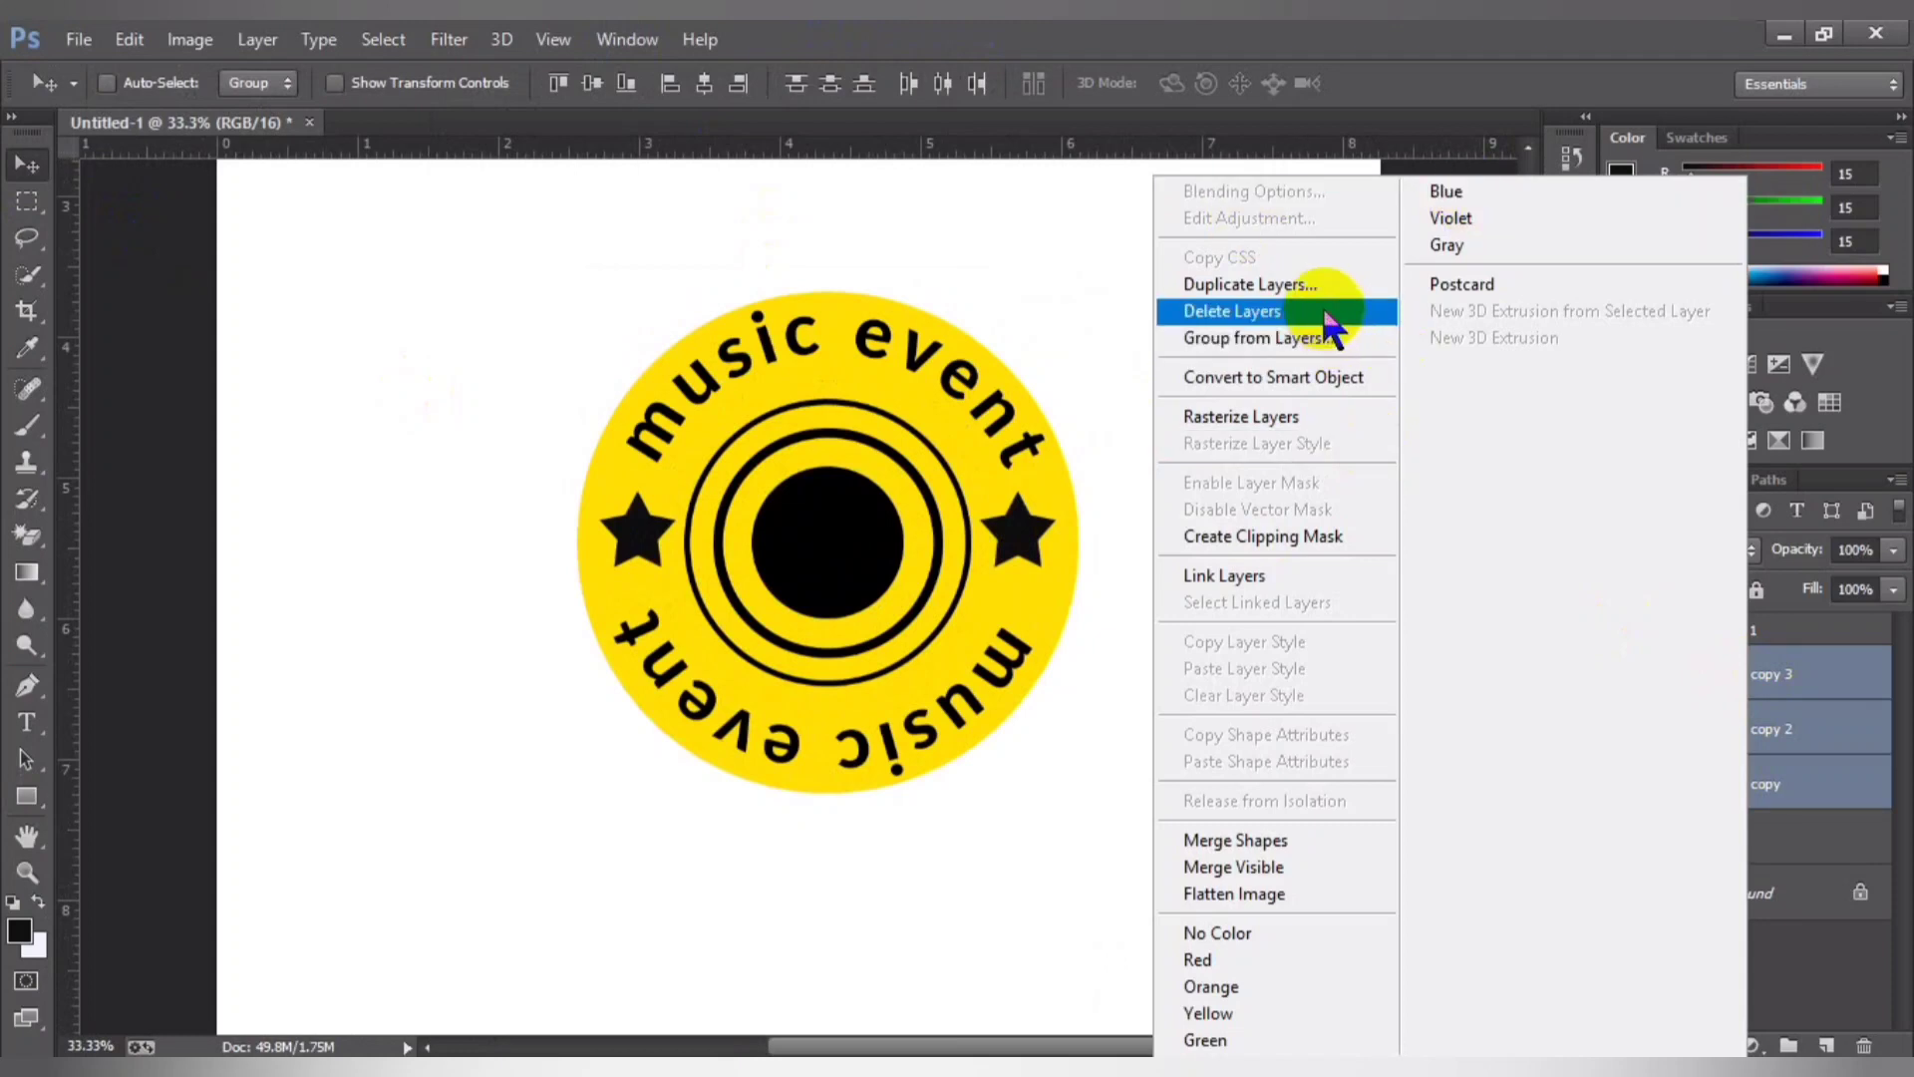
click(1278, 377)
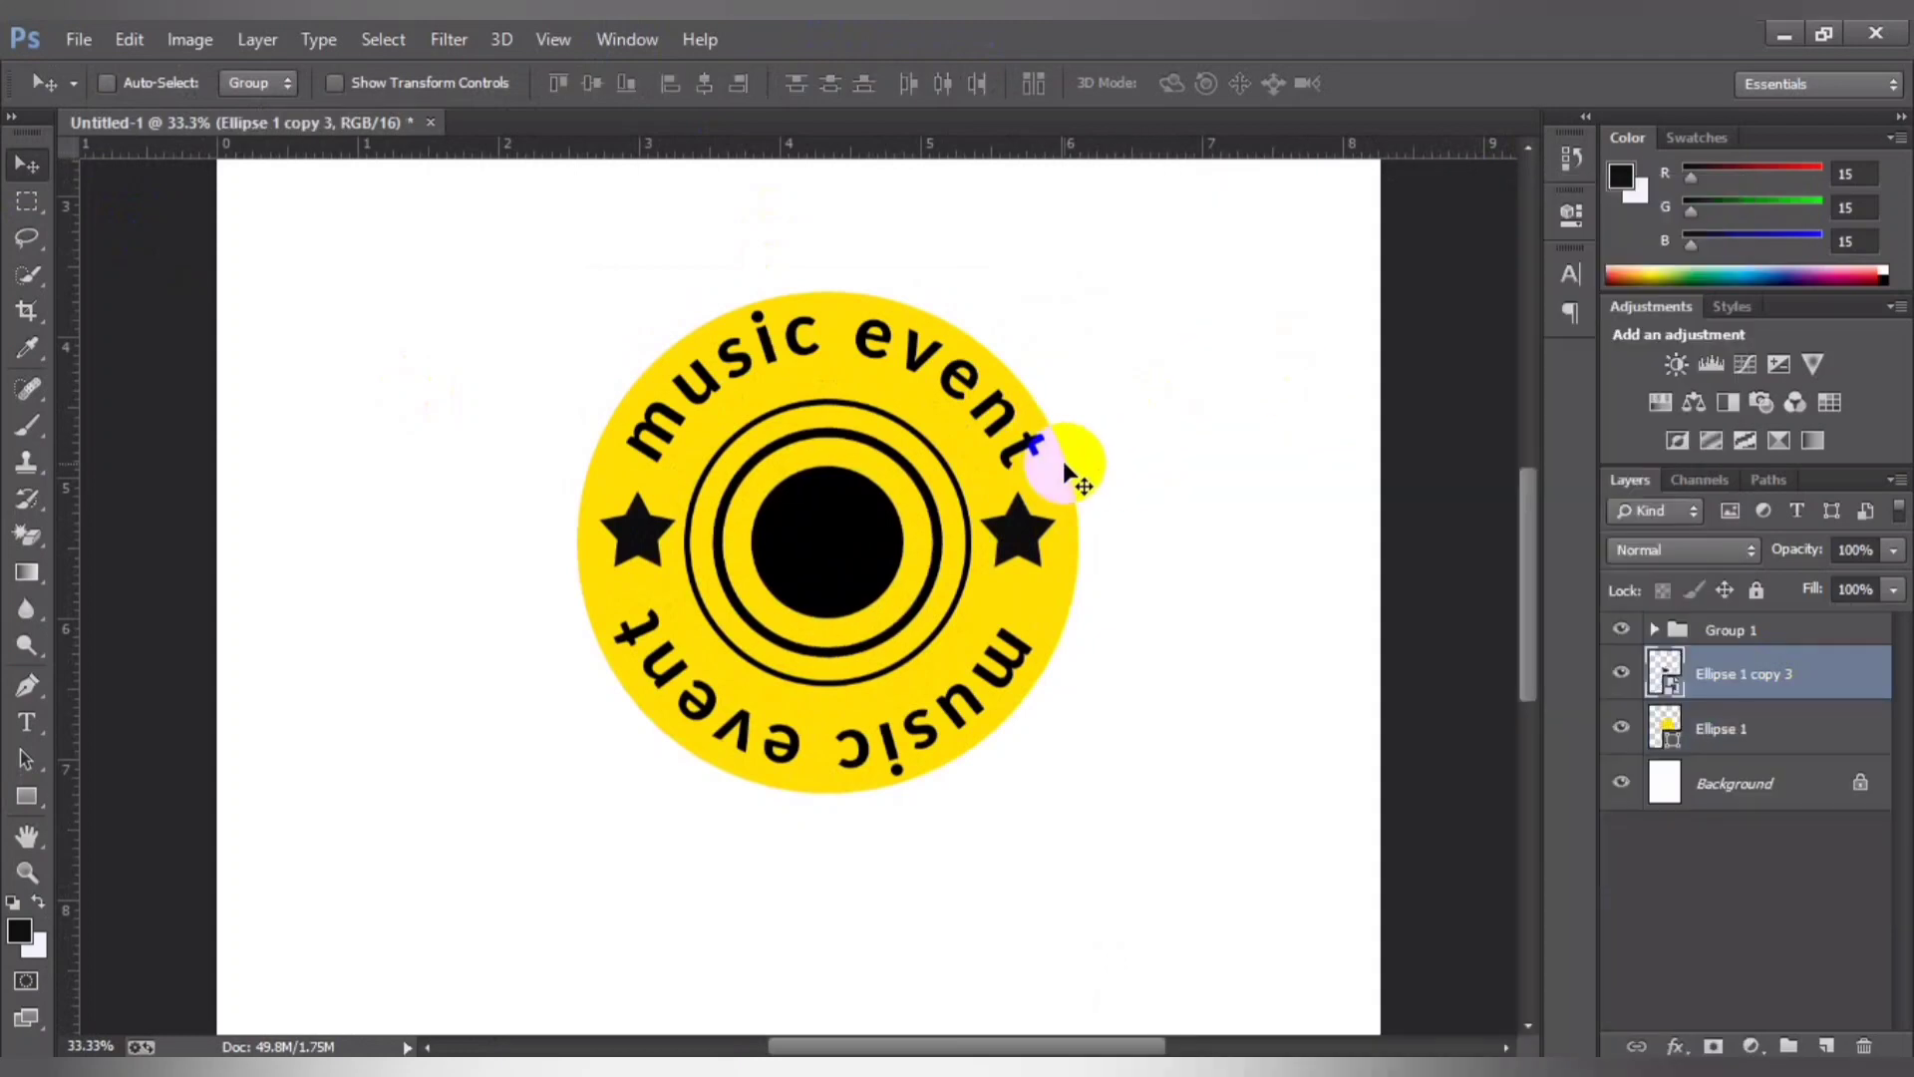
Step: Group Group 1, Ellipse 1 copy 3 and Ellipse 1 as 'music event logo'
click(1685, 630)
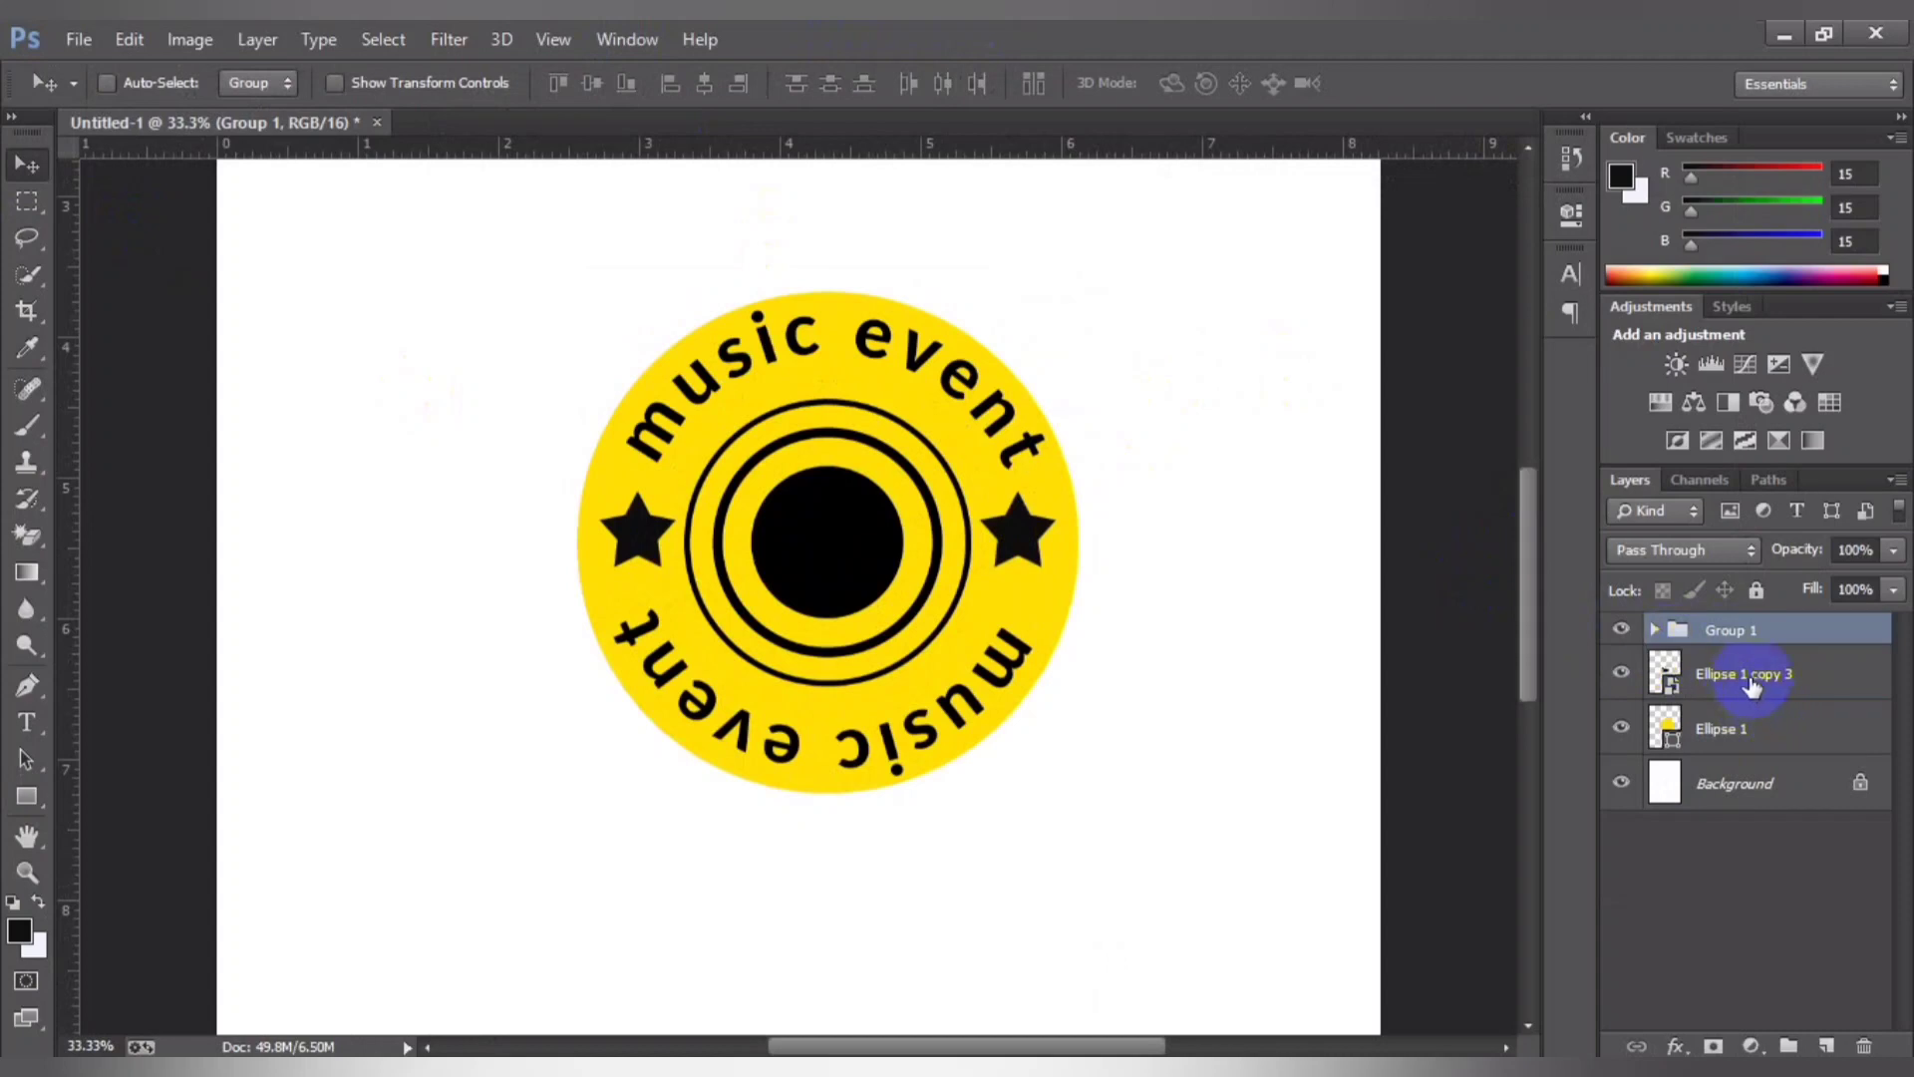
click(1752, 686)
shift+click(1688, 629)
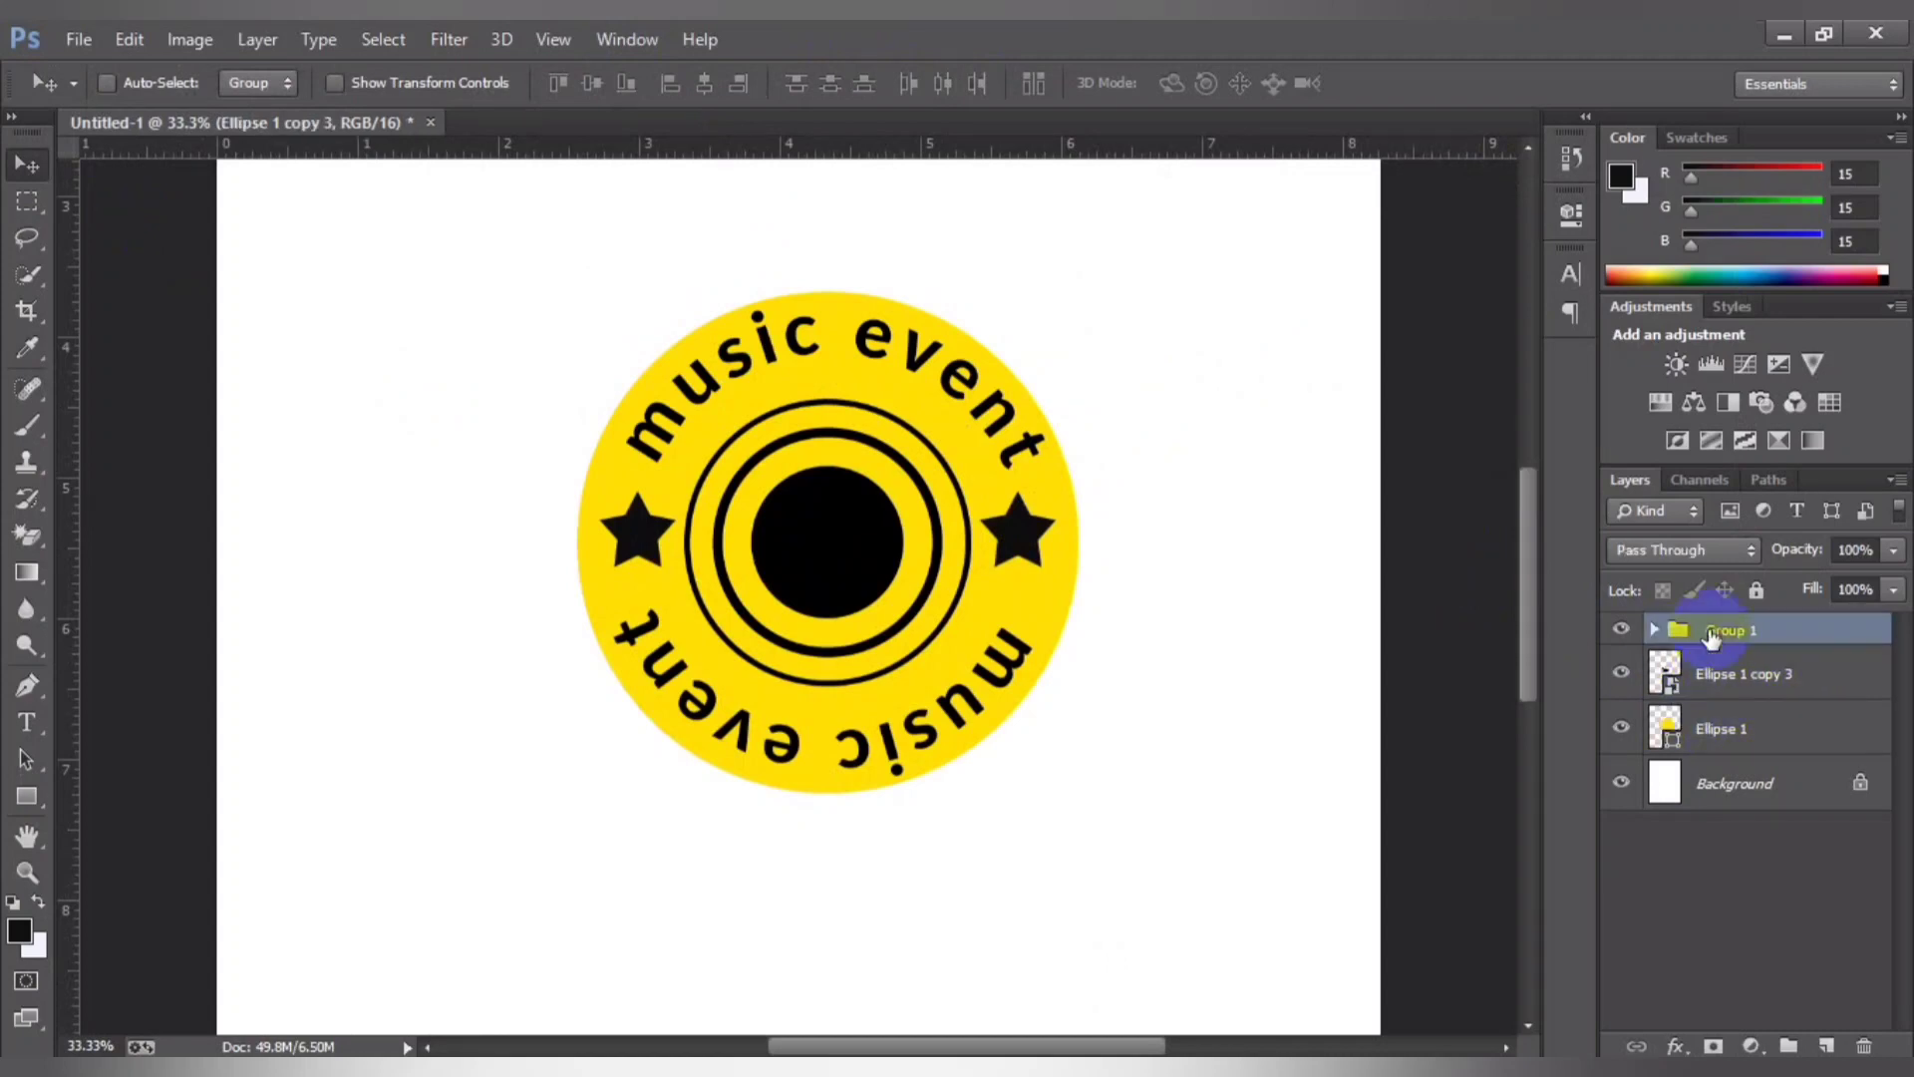
shift+click(1703, 729)
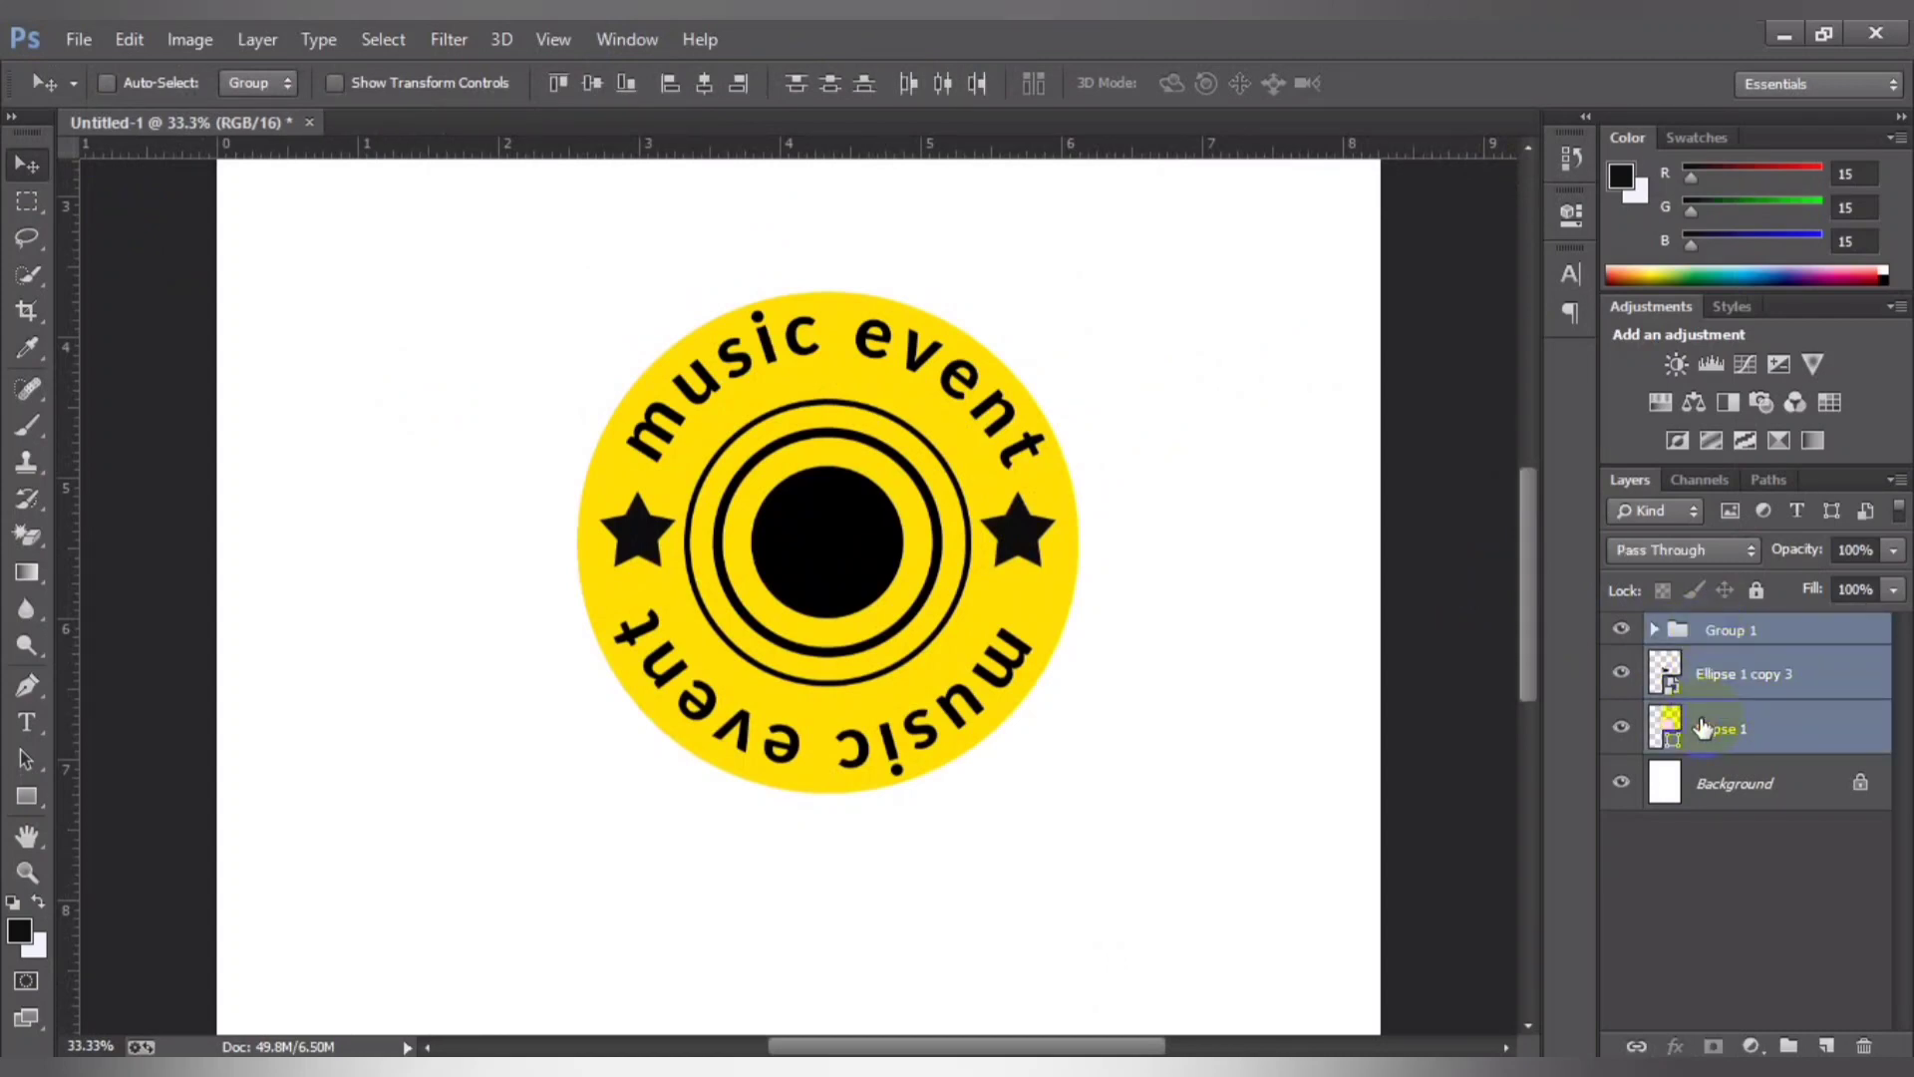
key(ctrl+g)
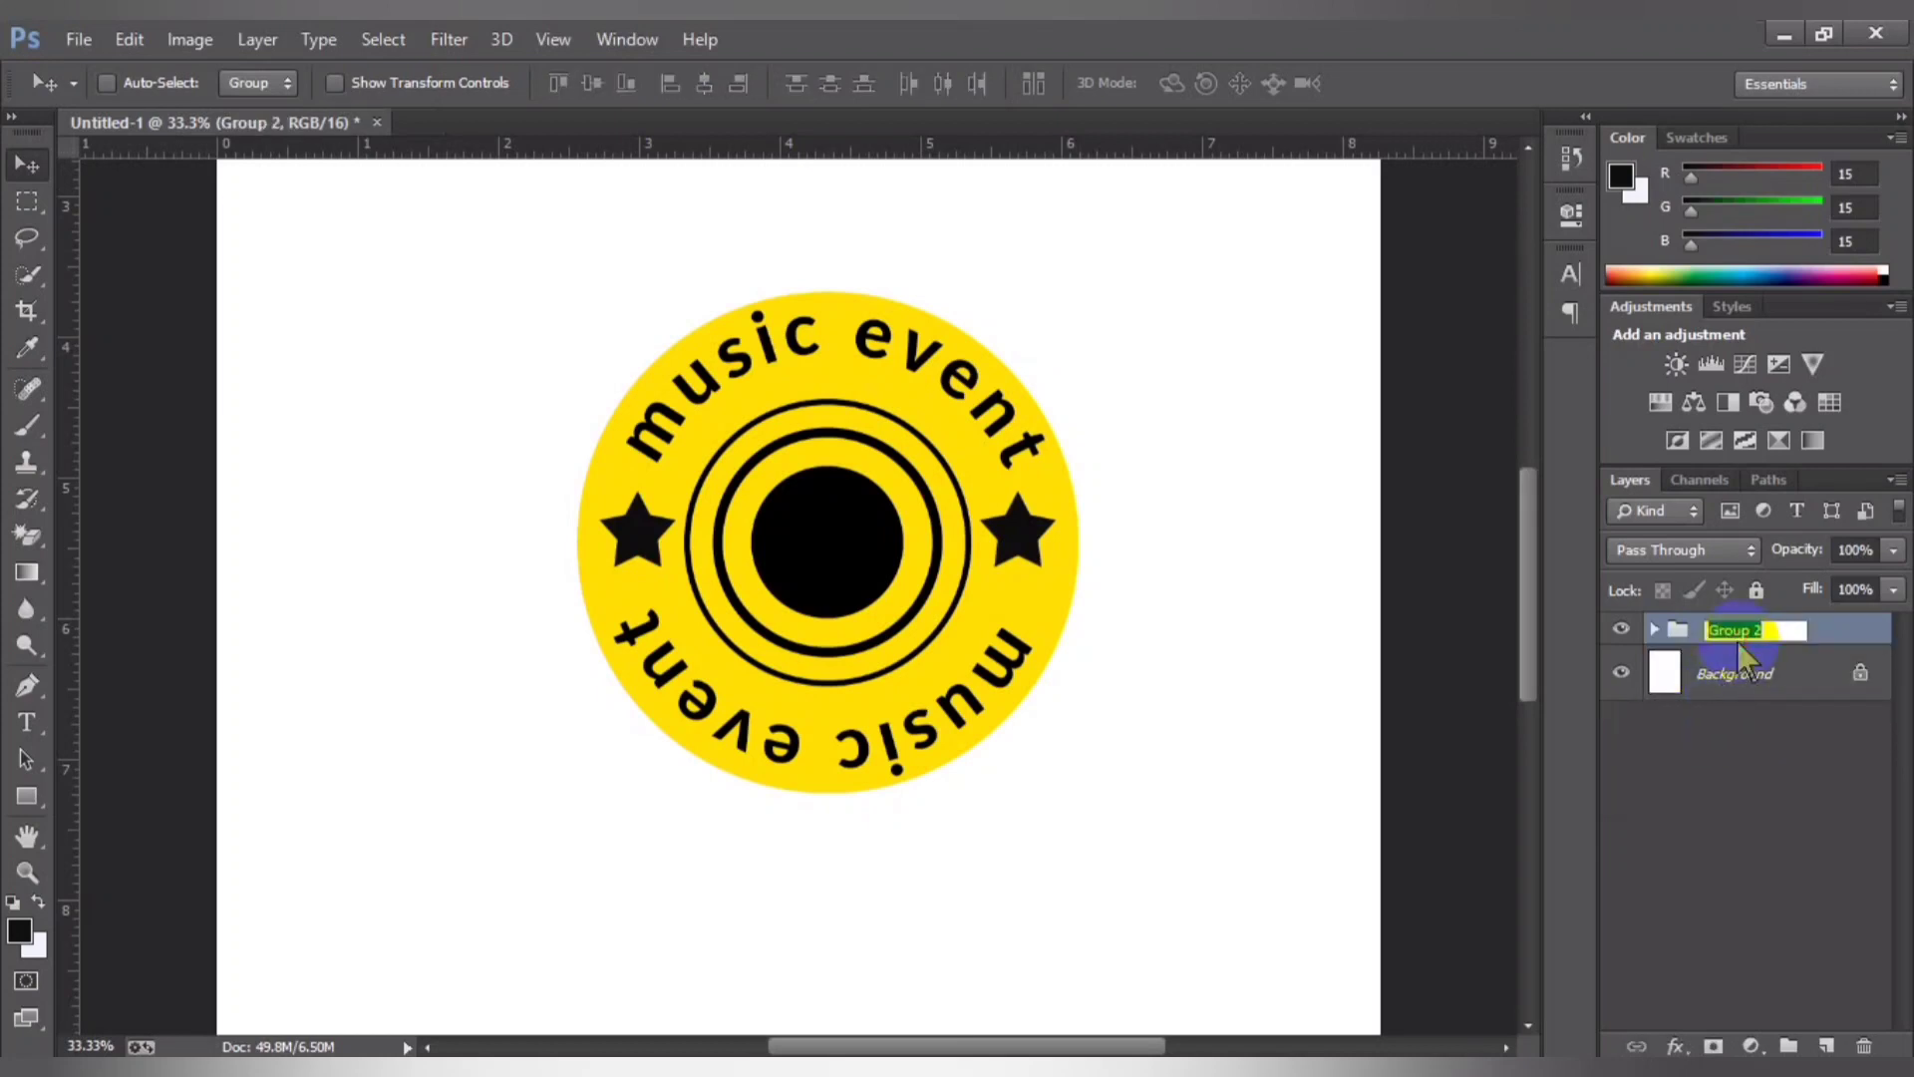
text(music event )
text(logo)
key(Return)
Step: Shrink the logo group to about a third, move it lower left, and hide it
key(ctrl+t)
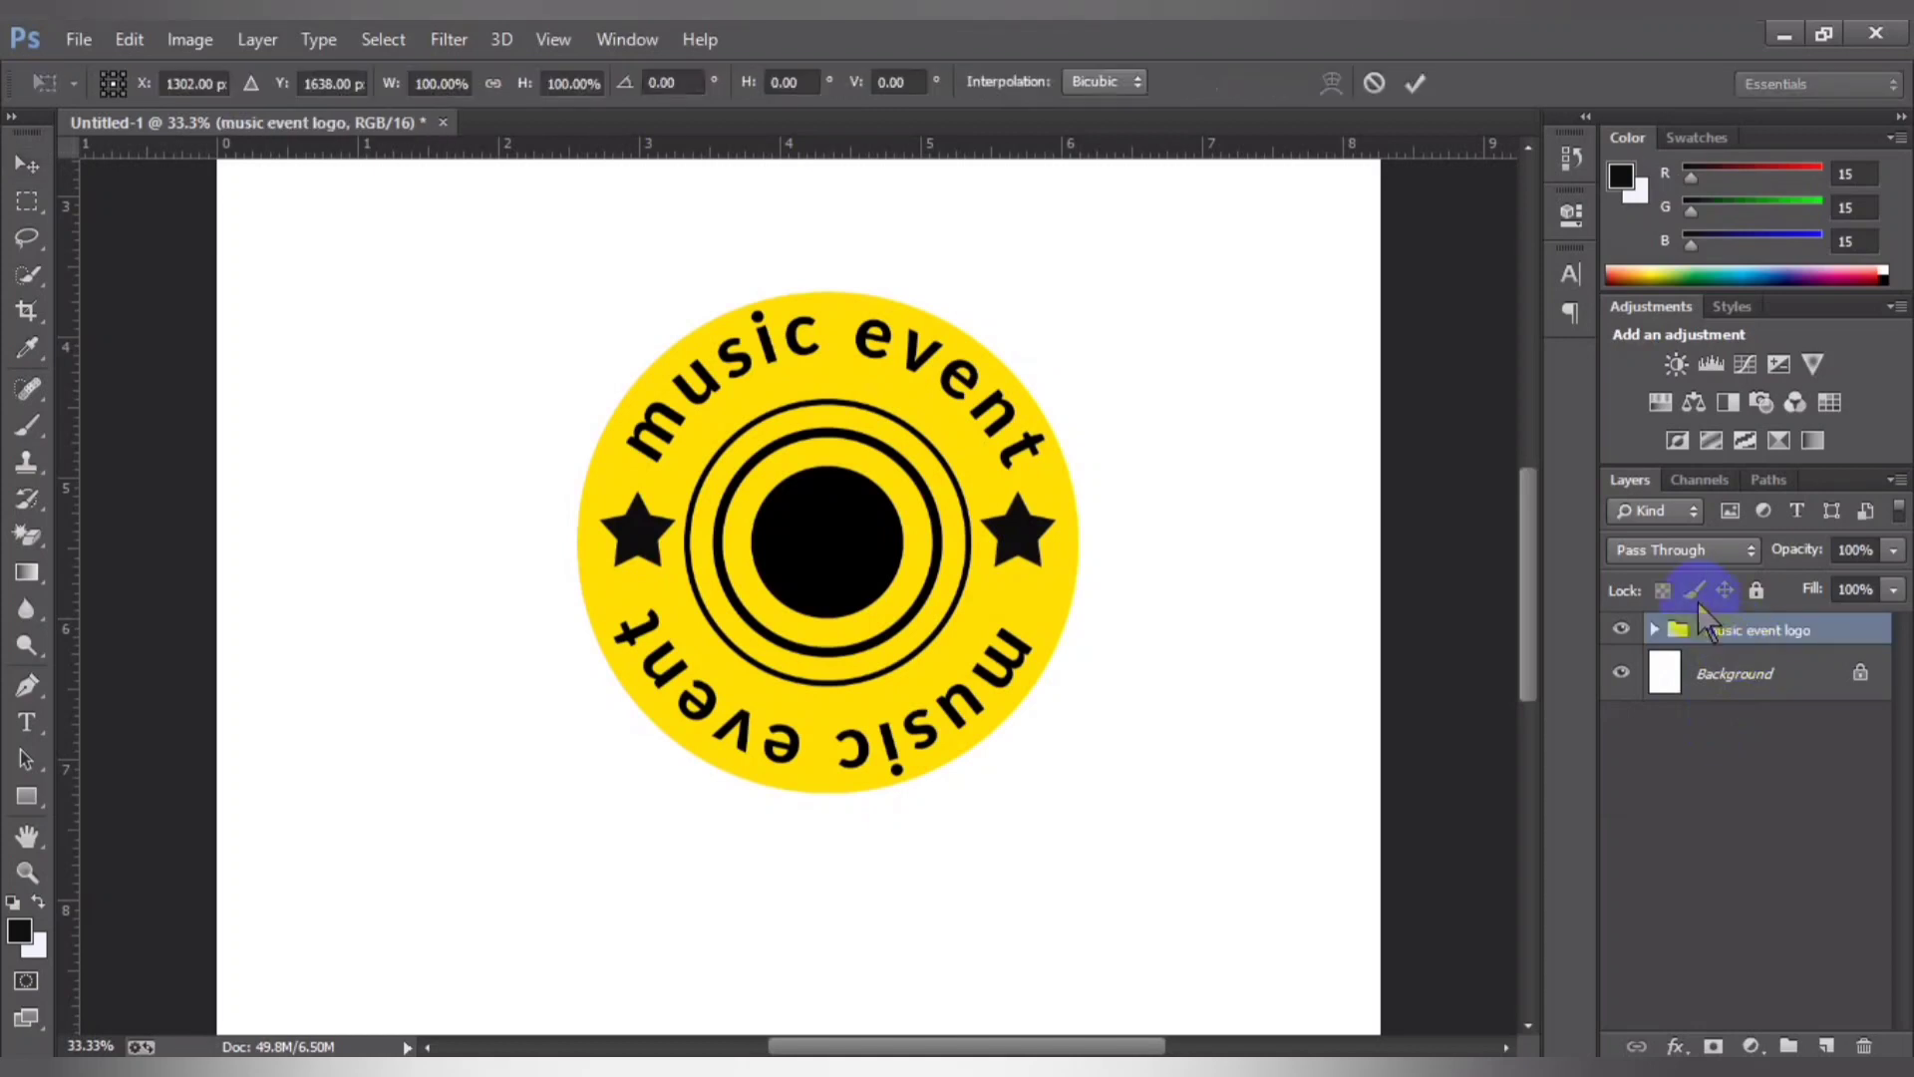
drag(1082, 292, 1051, 376)
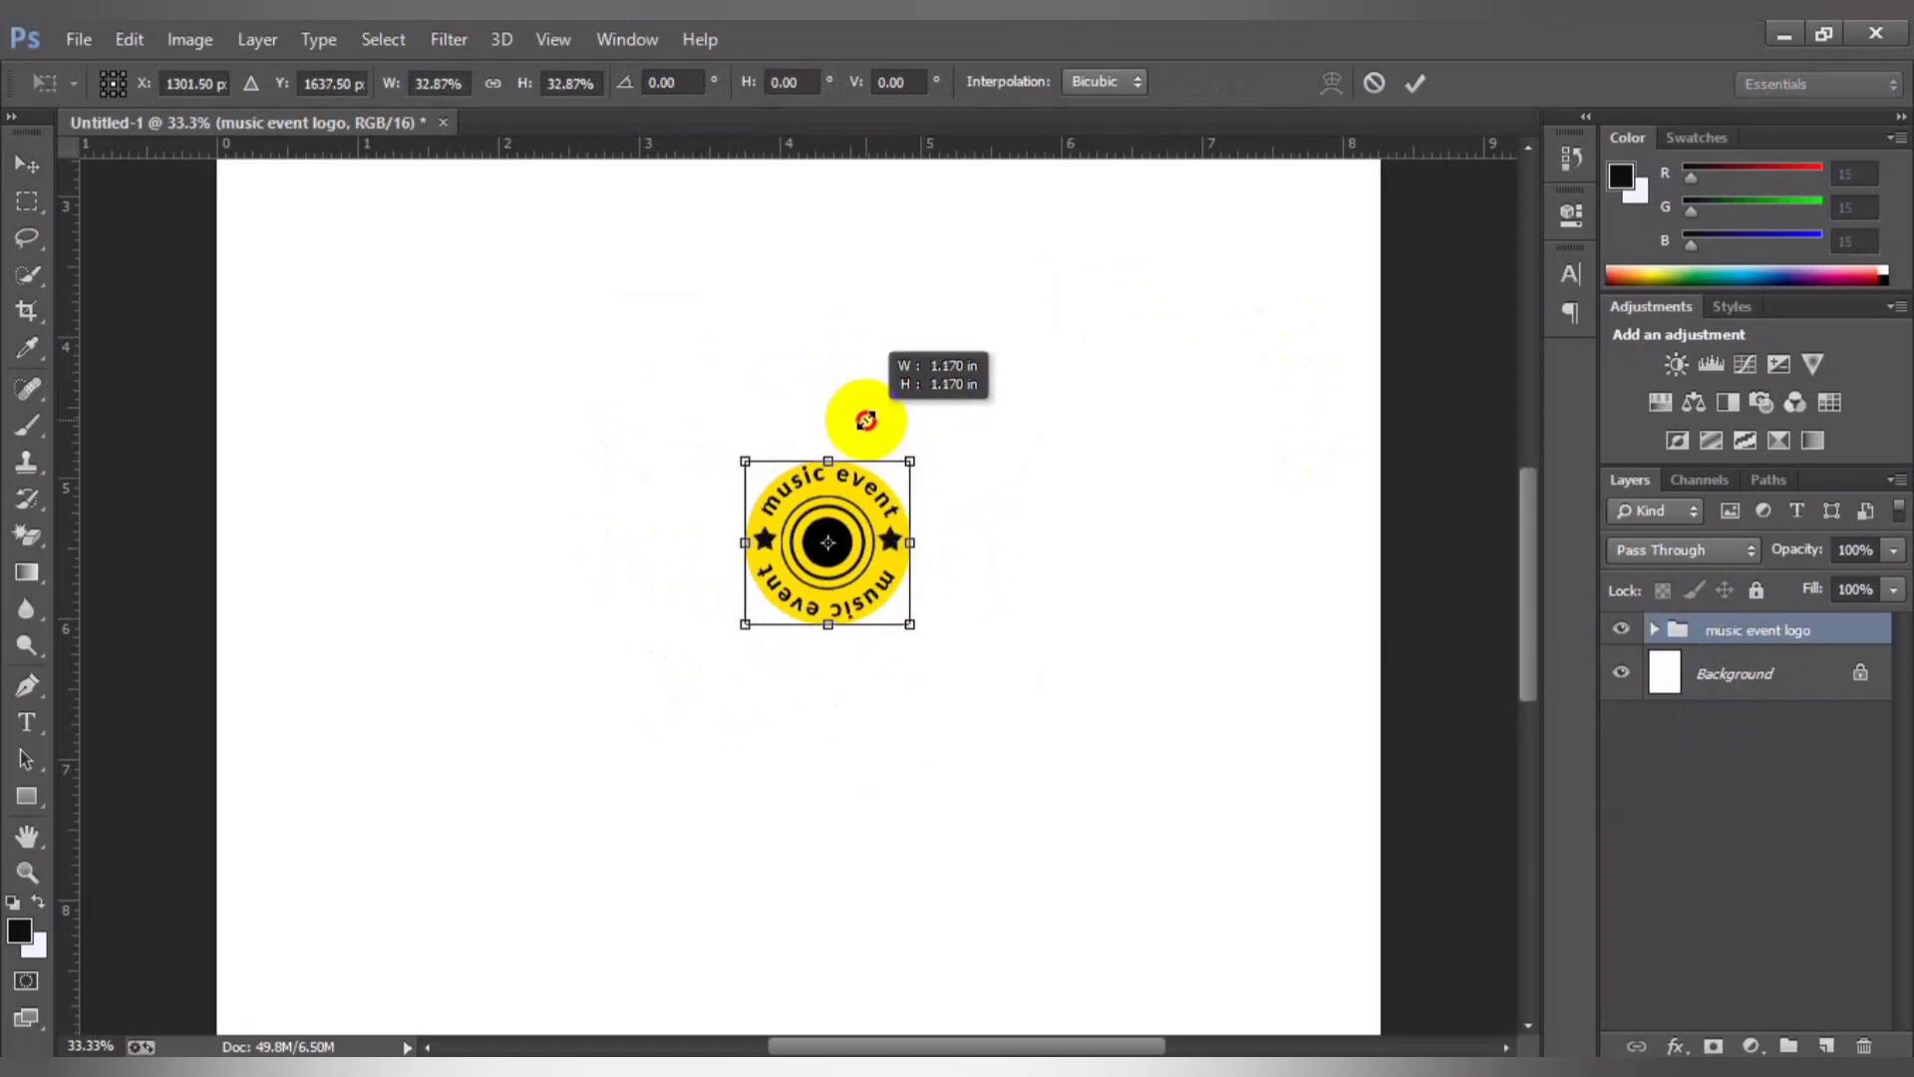
key(Return)
key(ctrl+minus)
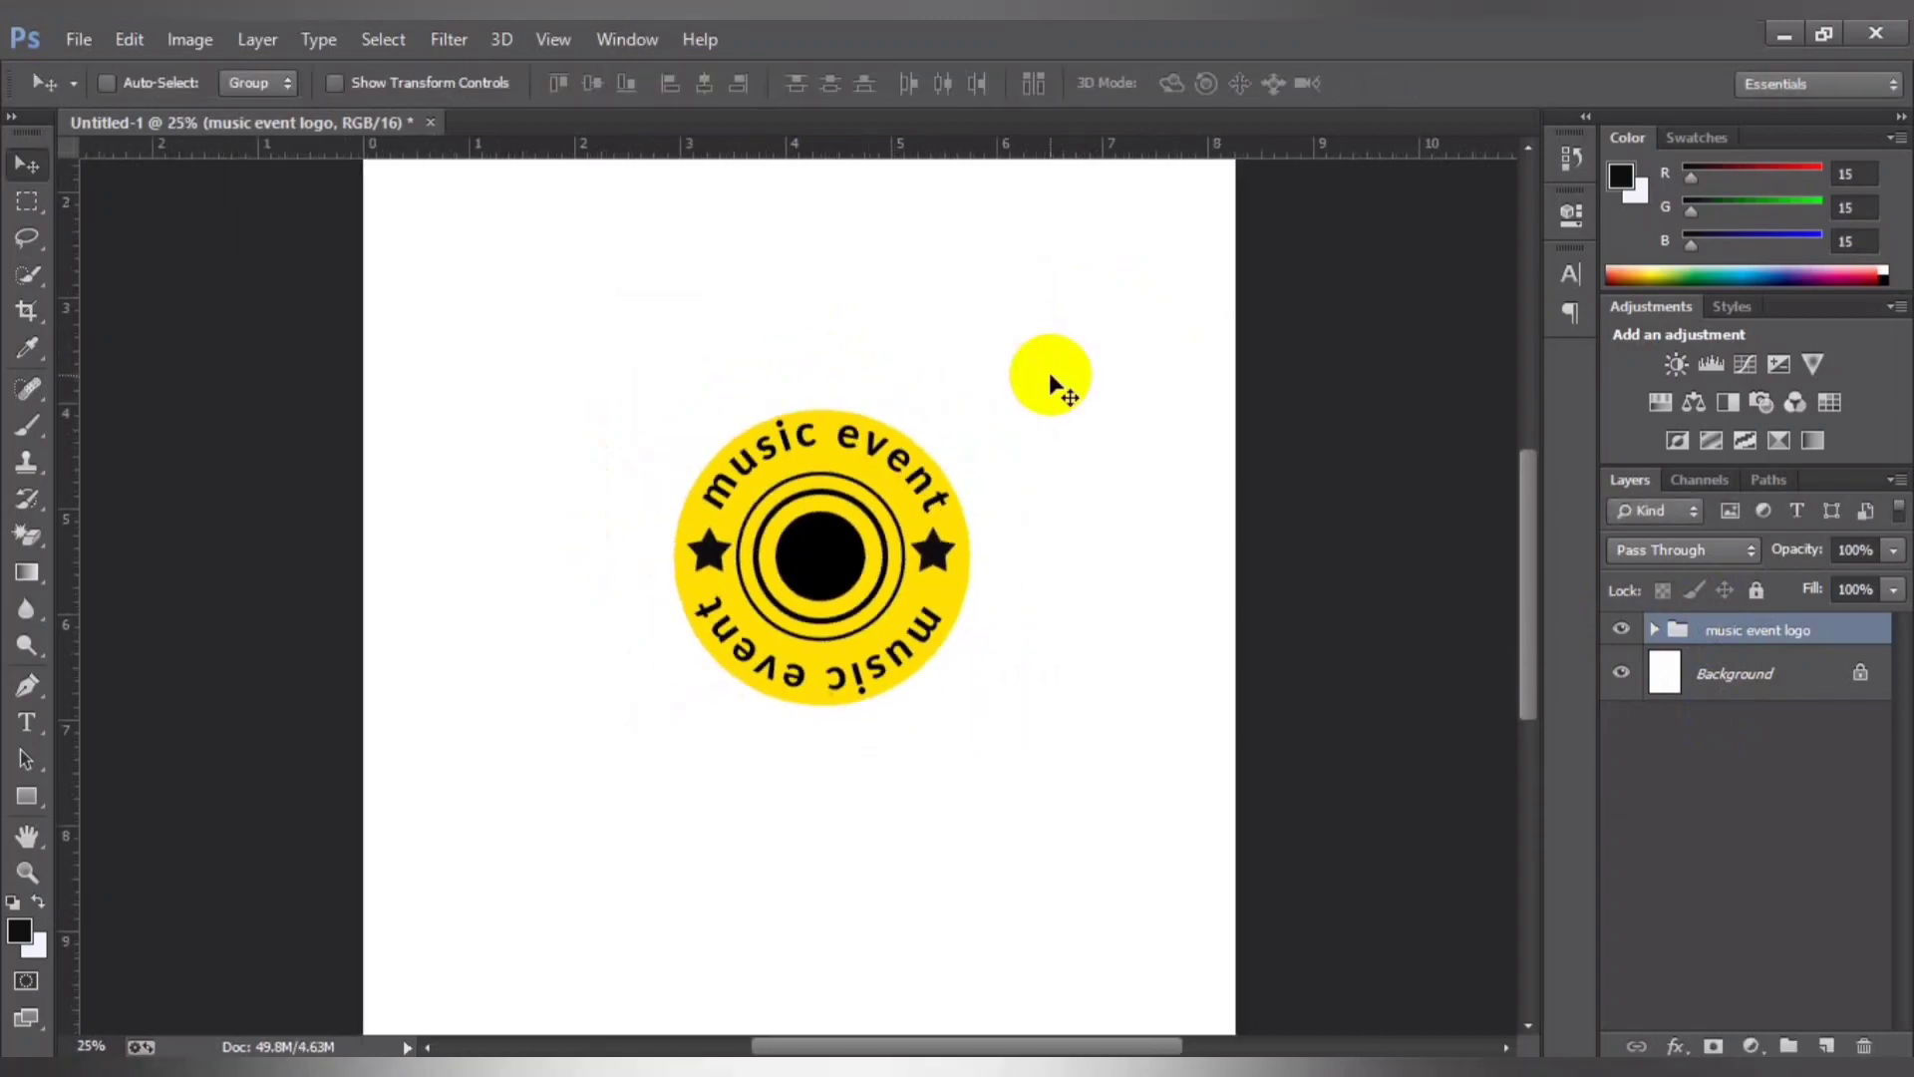
key(ctrl+minus)
drag(863, 630, 726, 900)
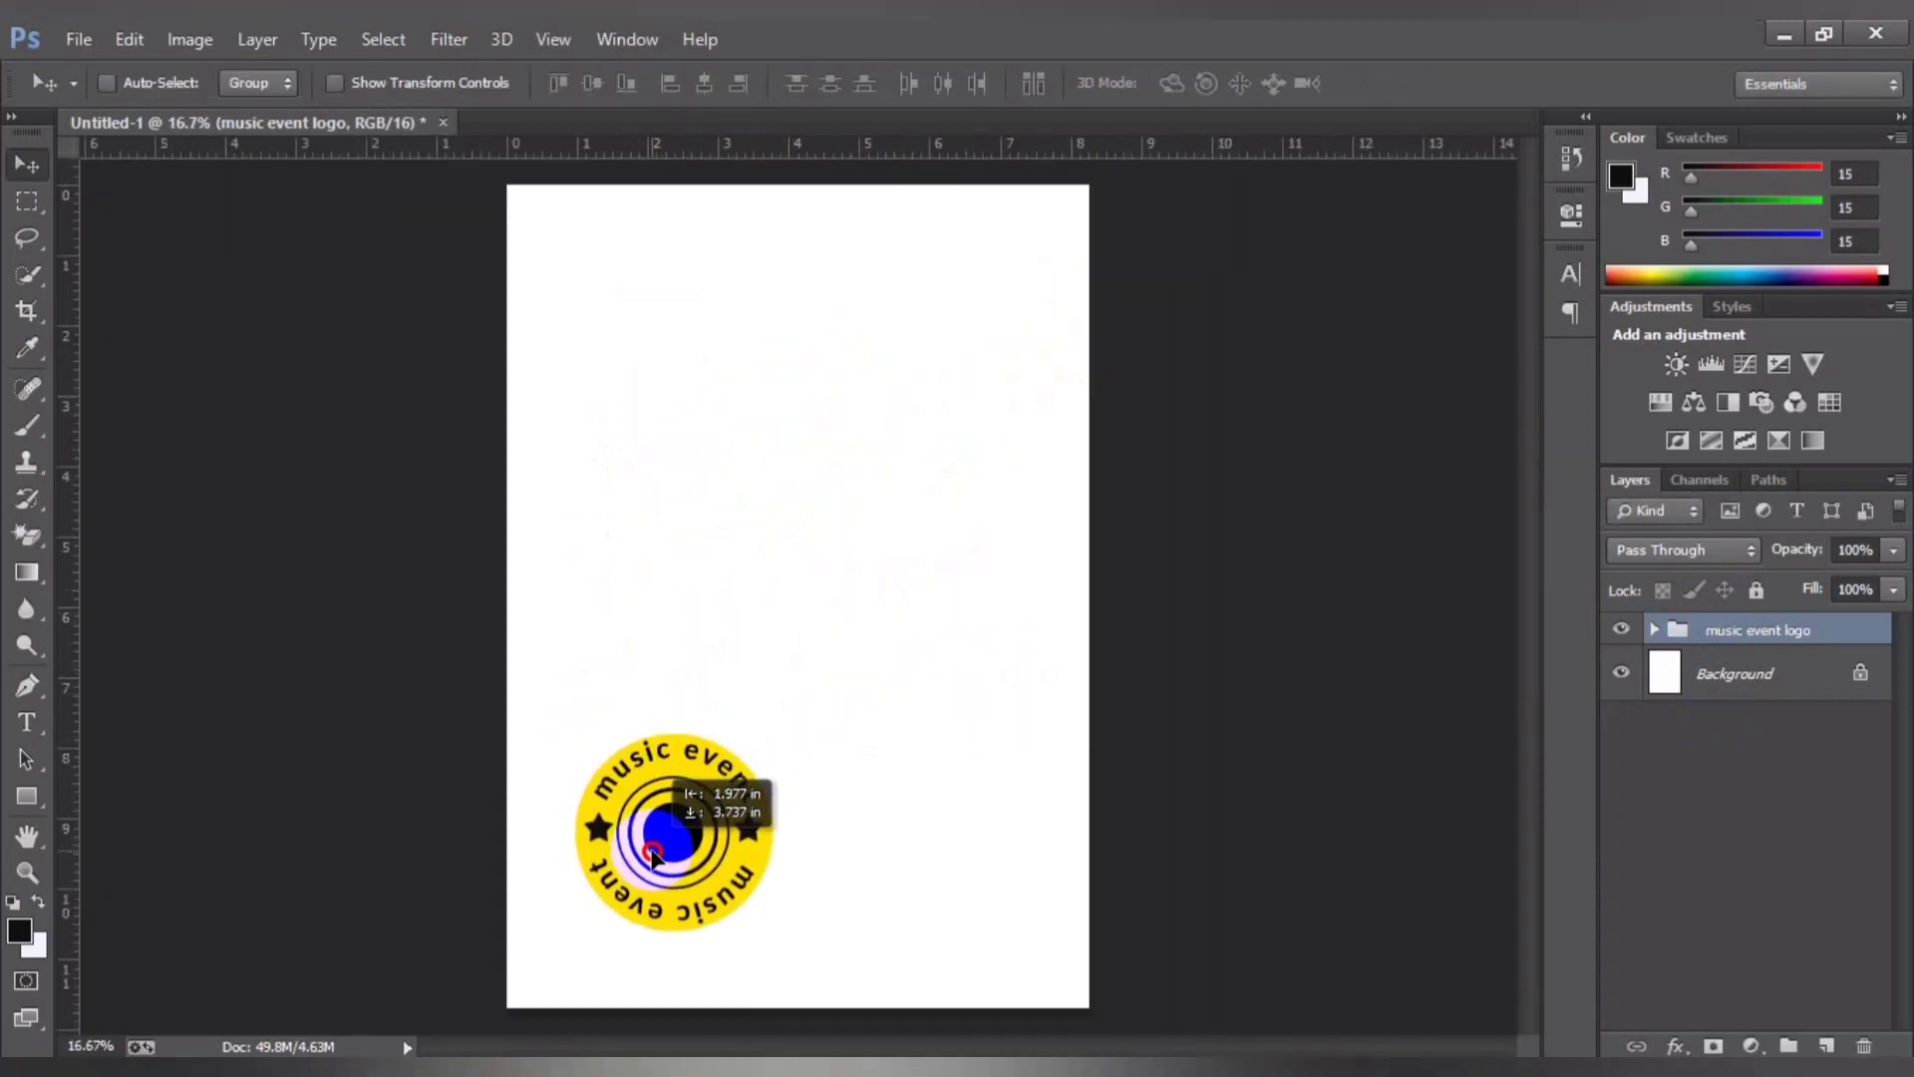
click(1622, 629)
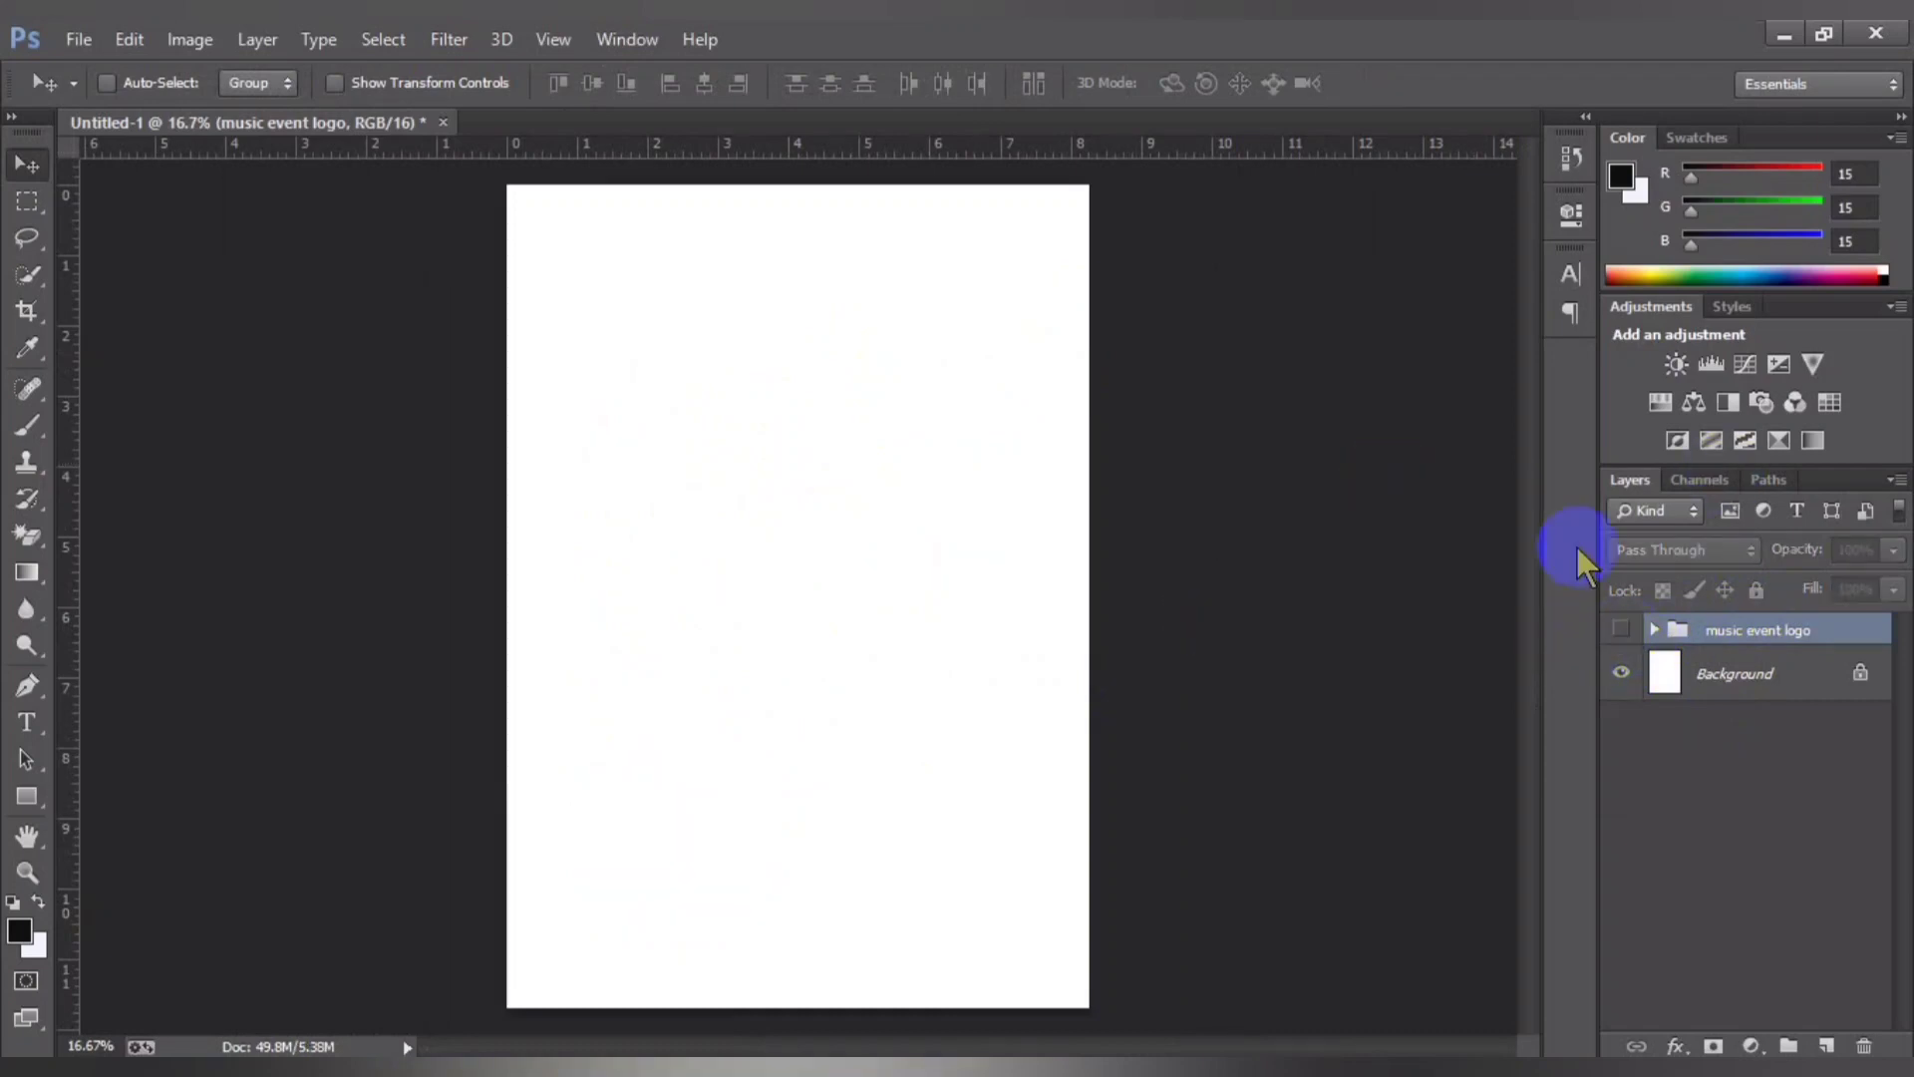
key(alt+Tab)
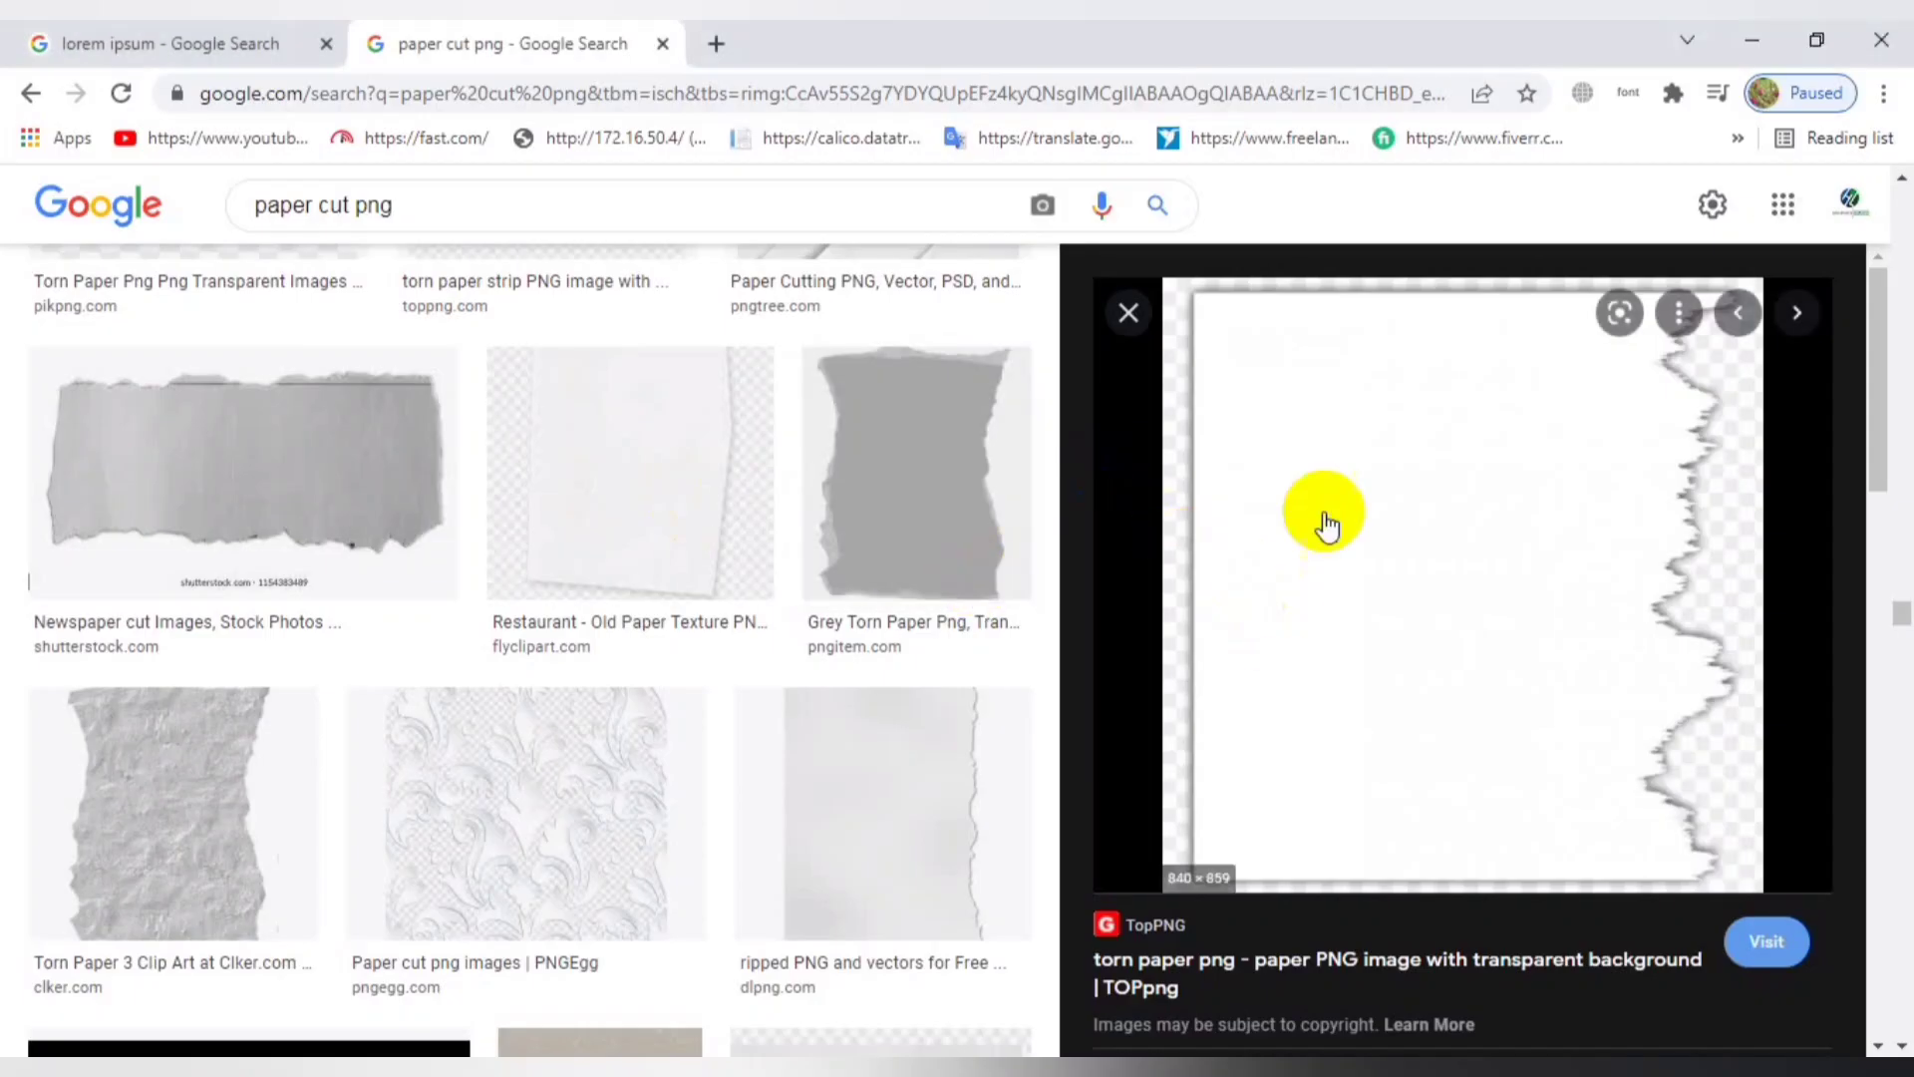
Step: Copy the torn paper image from Chrome and paste it onto the Photoshop poster
right_click(1326, 513)
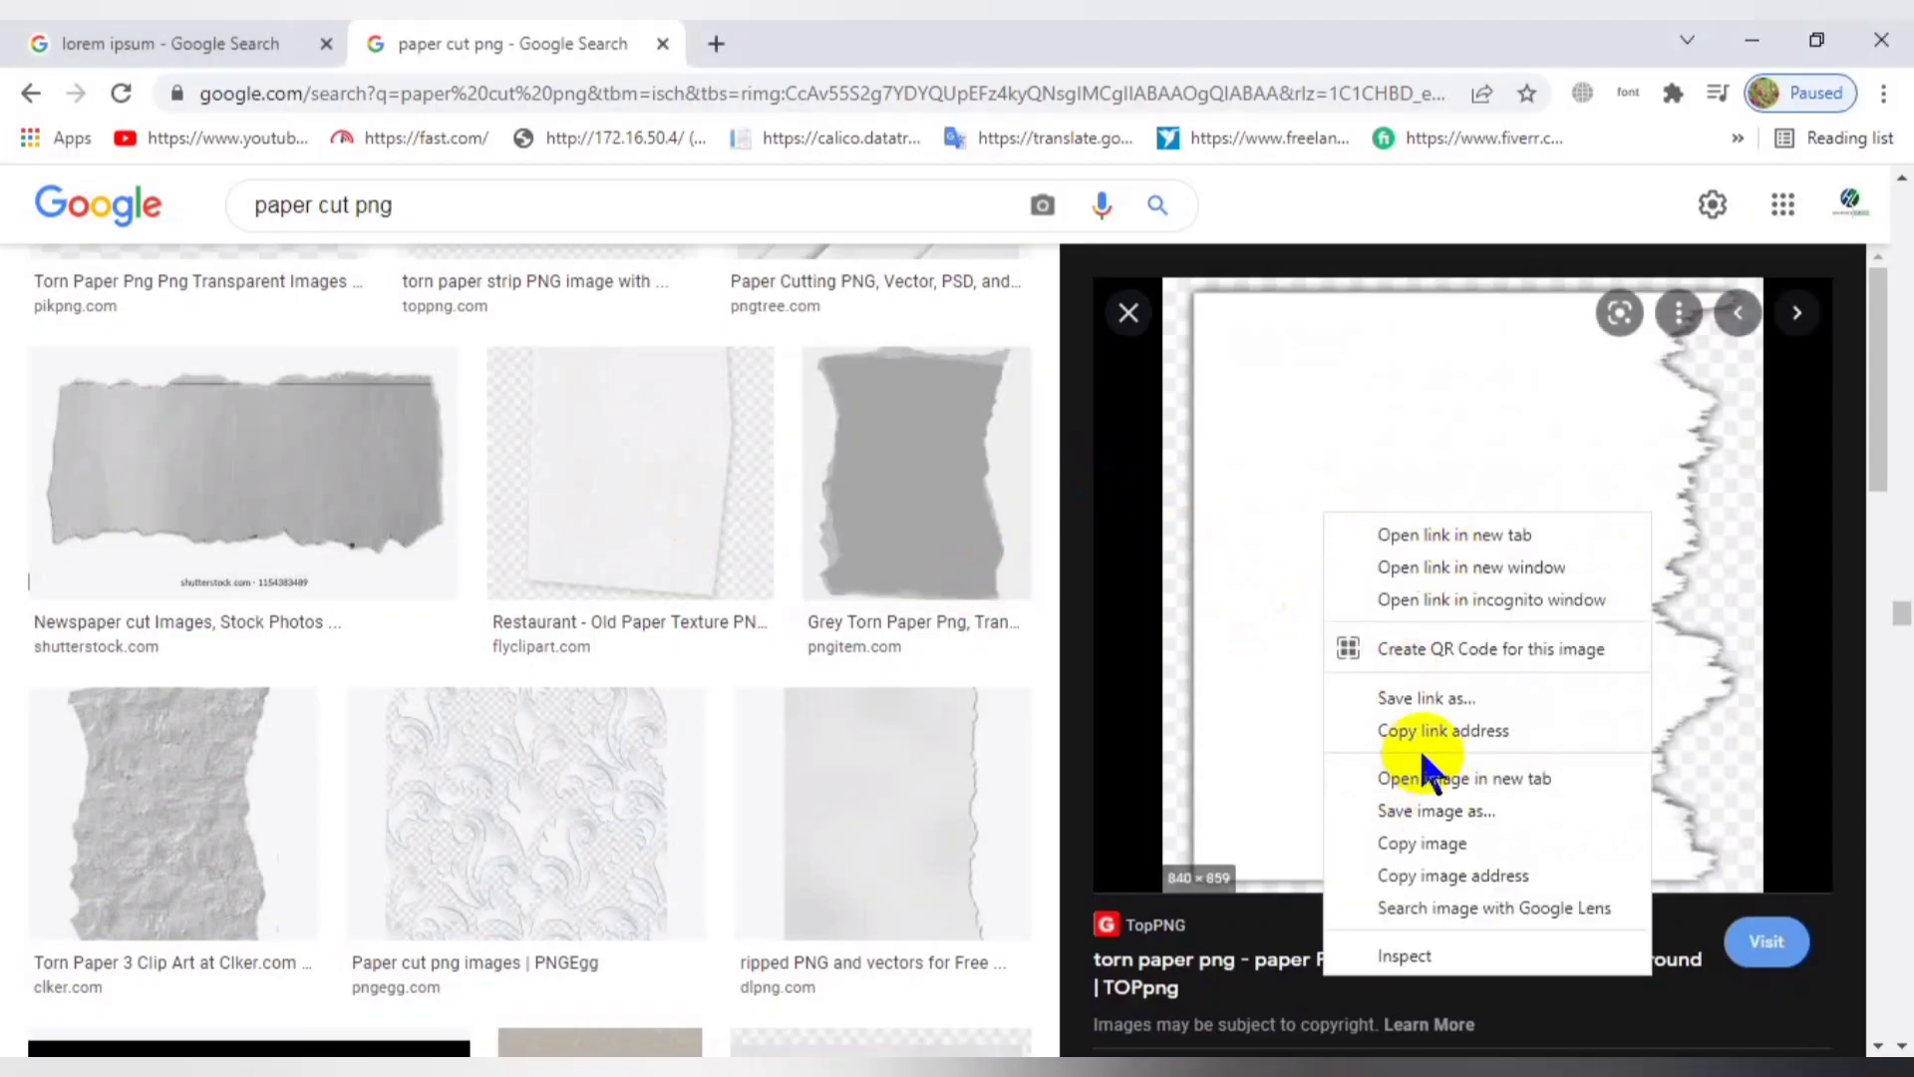
click(1403, 843)
key(alt+Tab)
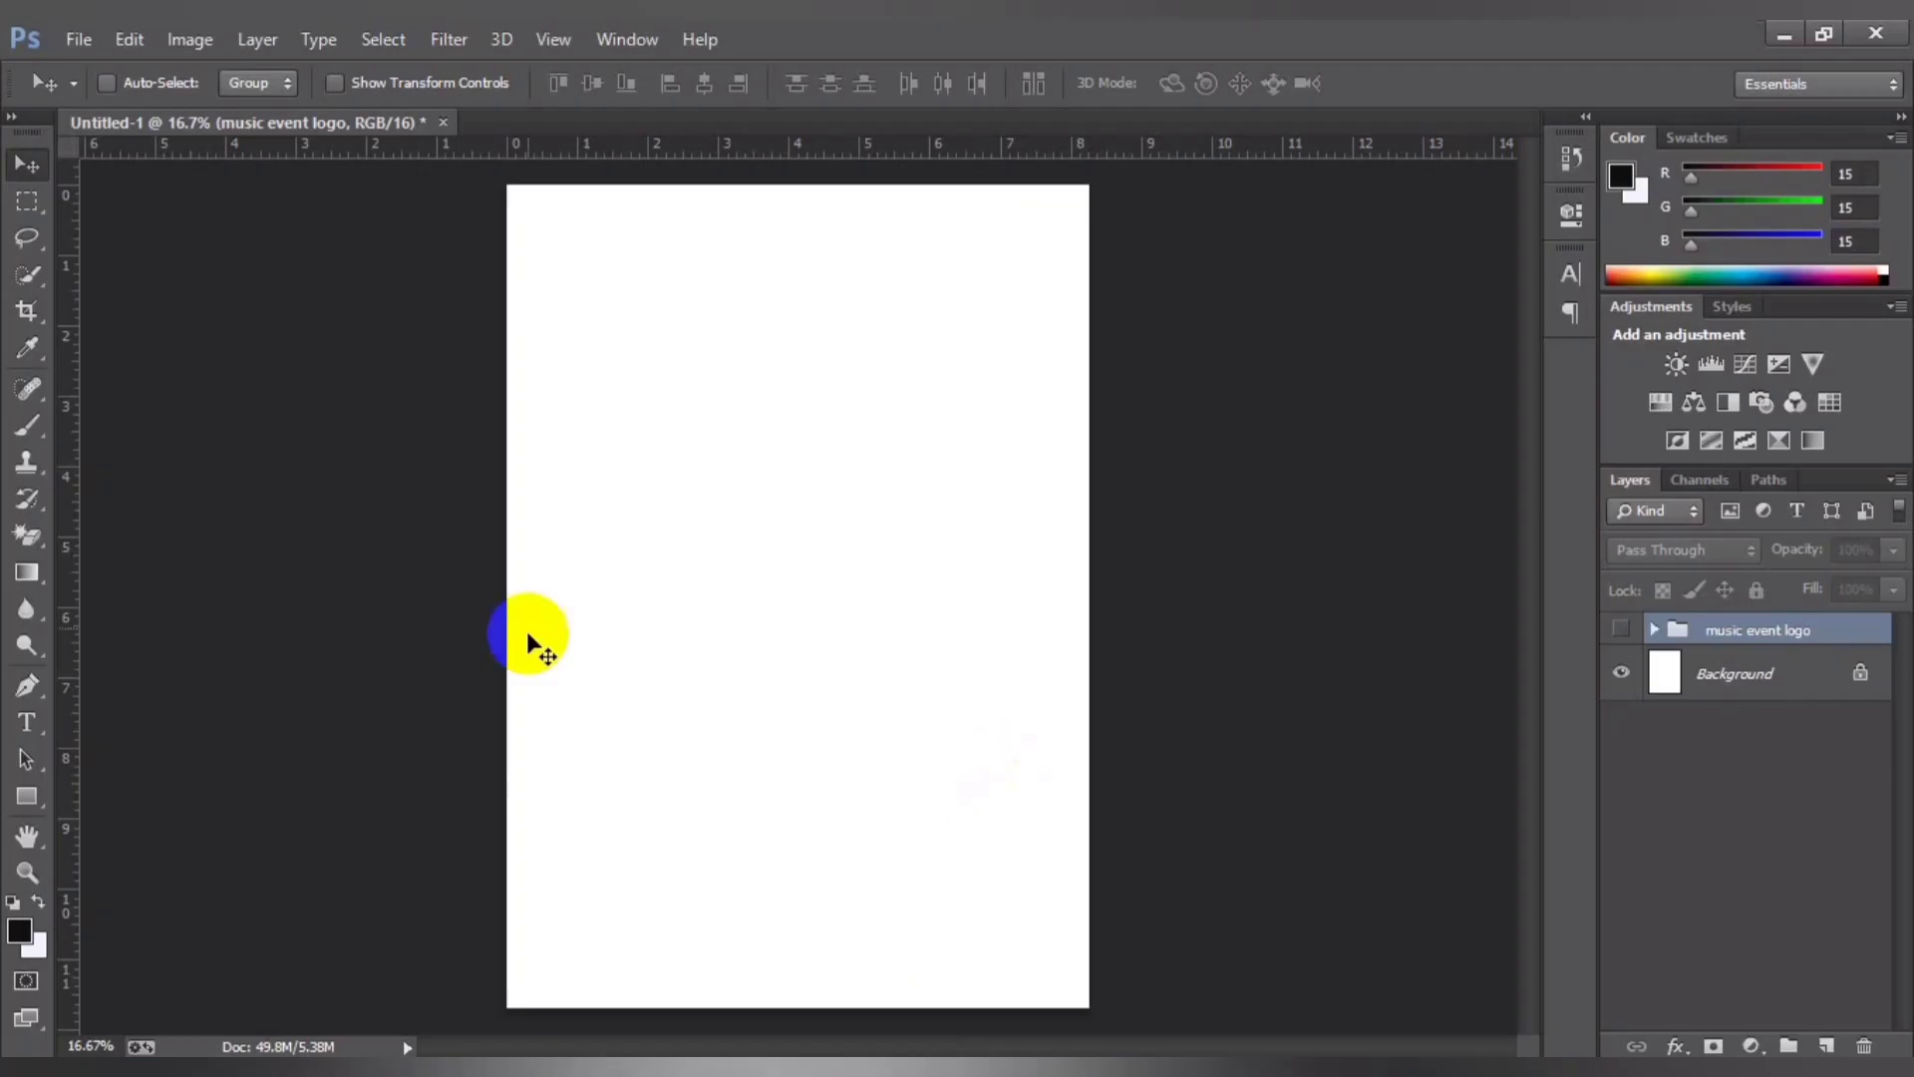
click(665, 570)
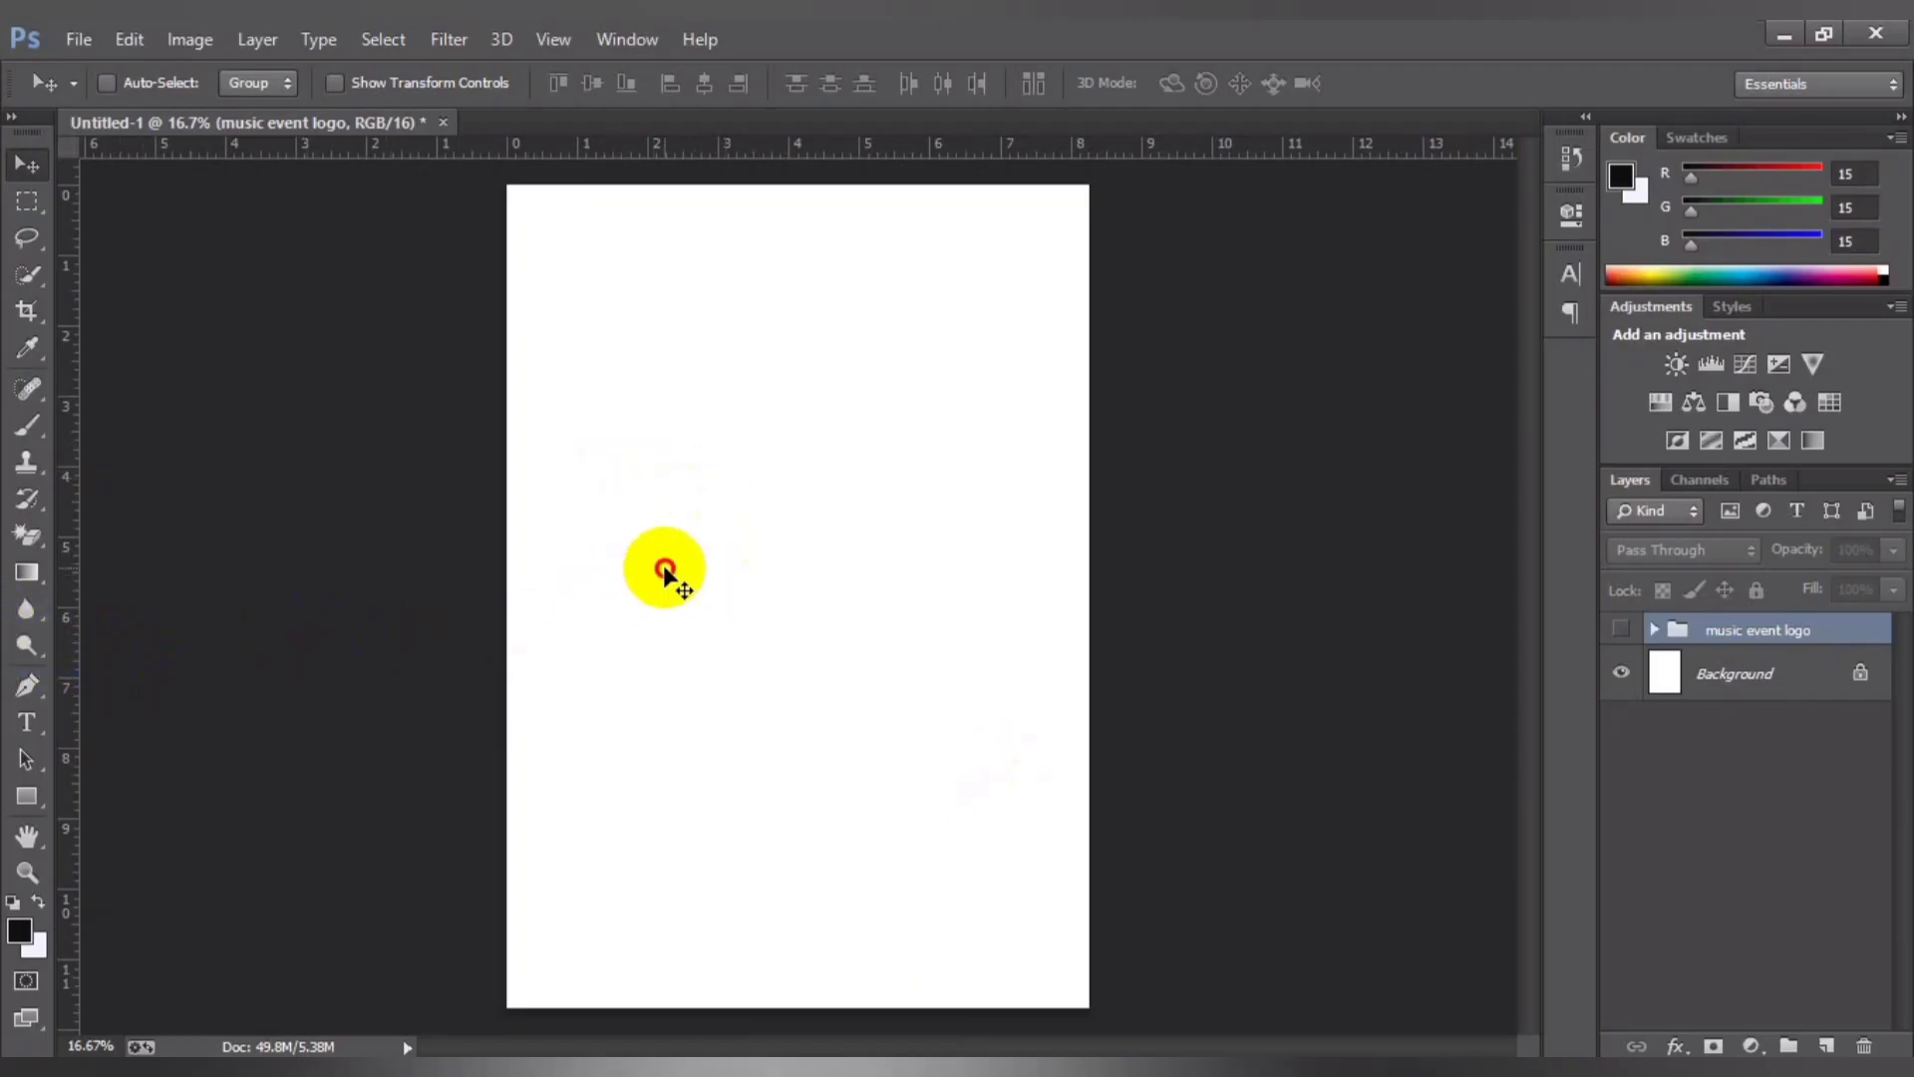
key(ctrl+v)
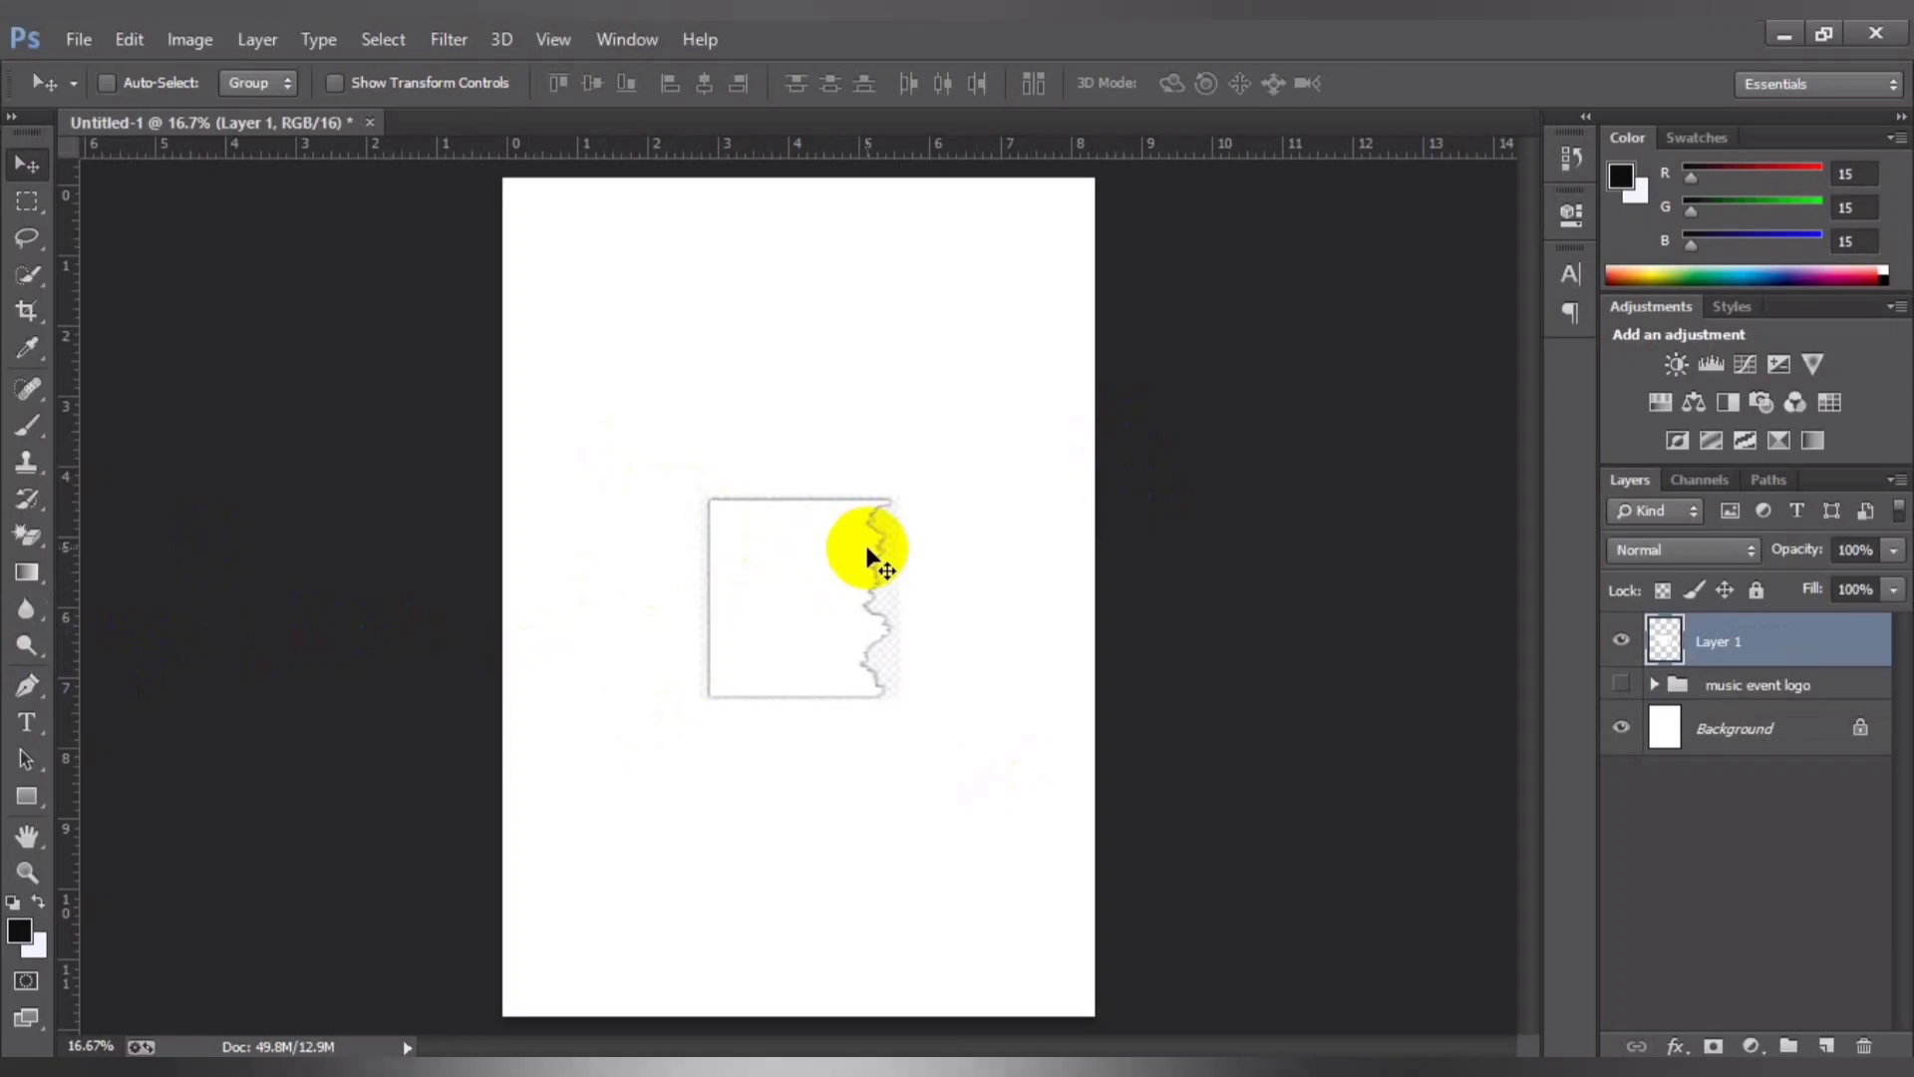
Step: Enlarge the pasted torn paper to nearly double size
key(ctrl+plus)
key(ctrl+plus)
key(ctrl+t)
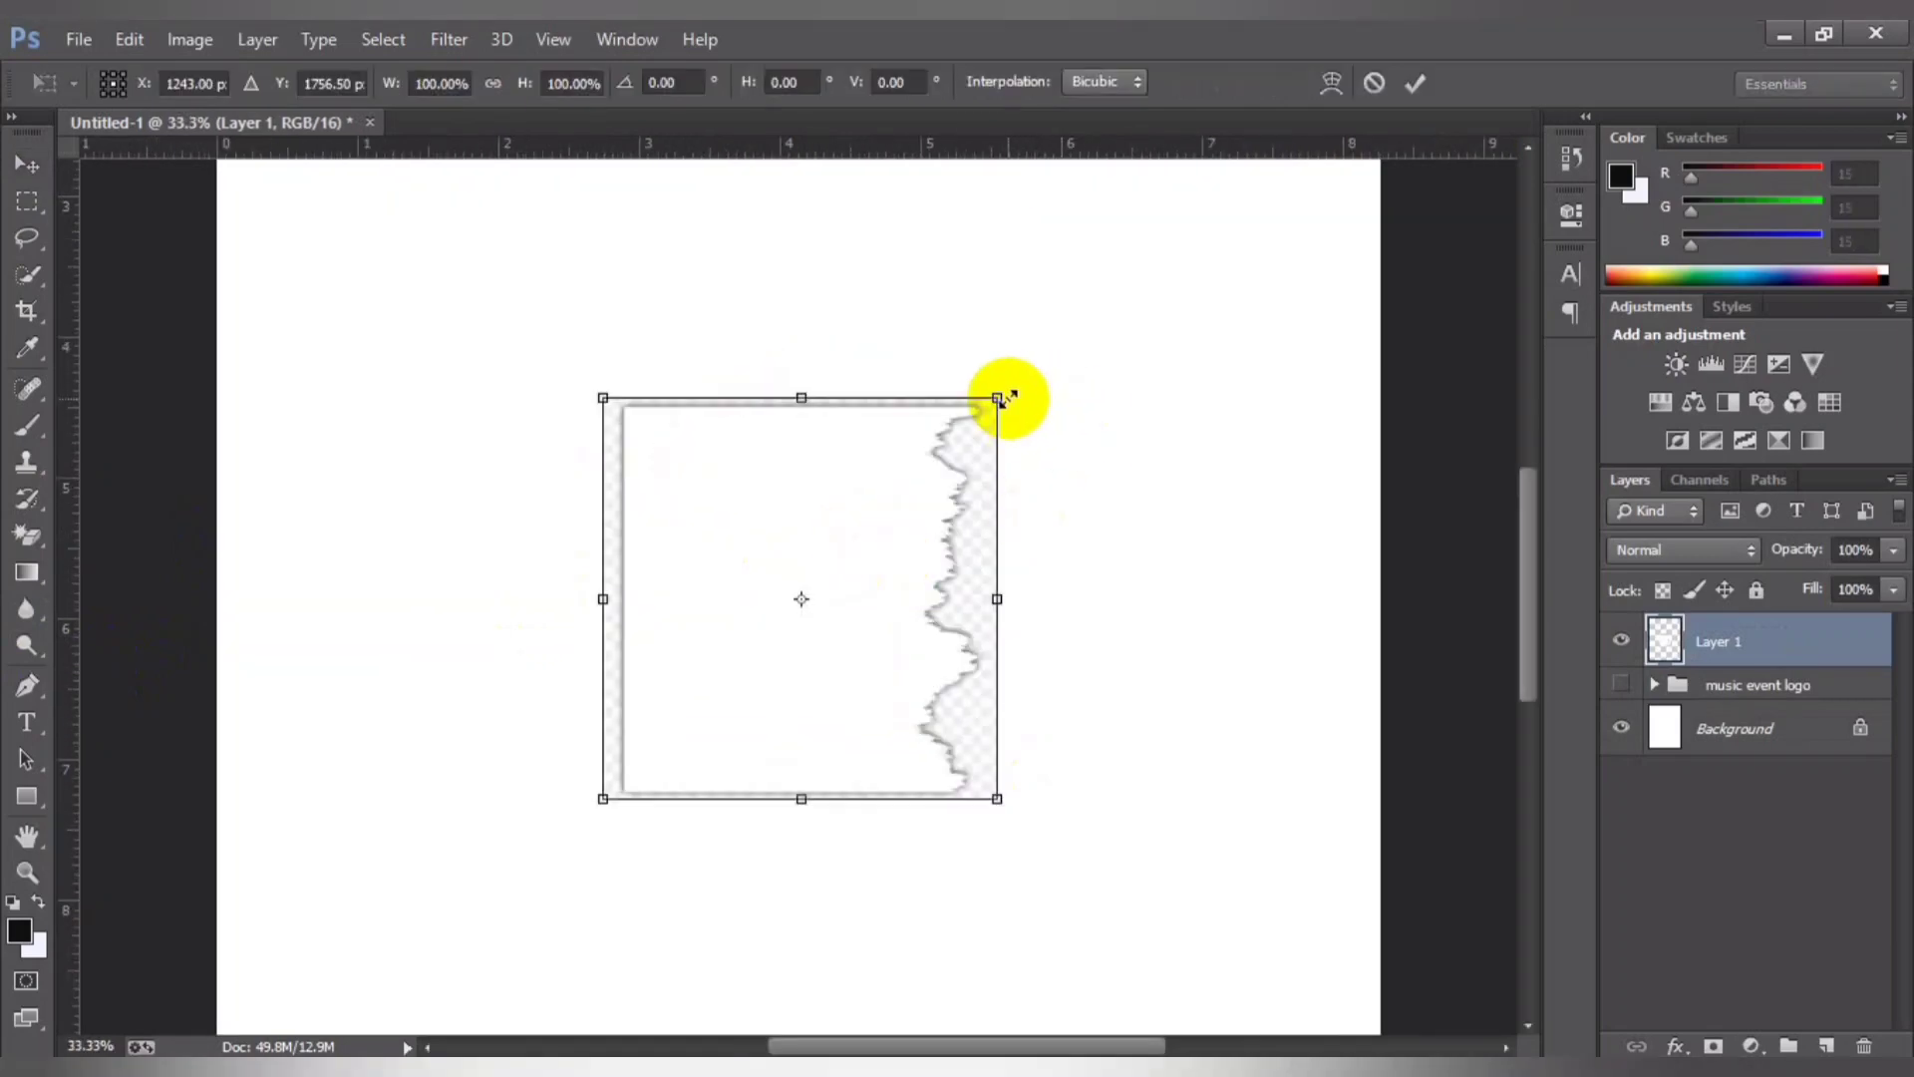
alt+drag(997, 399, 1239, 266)
key(Return)
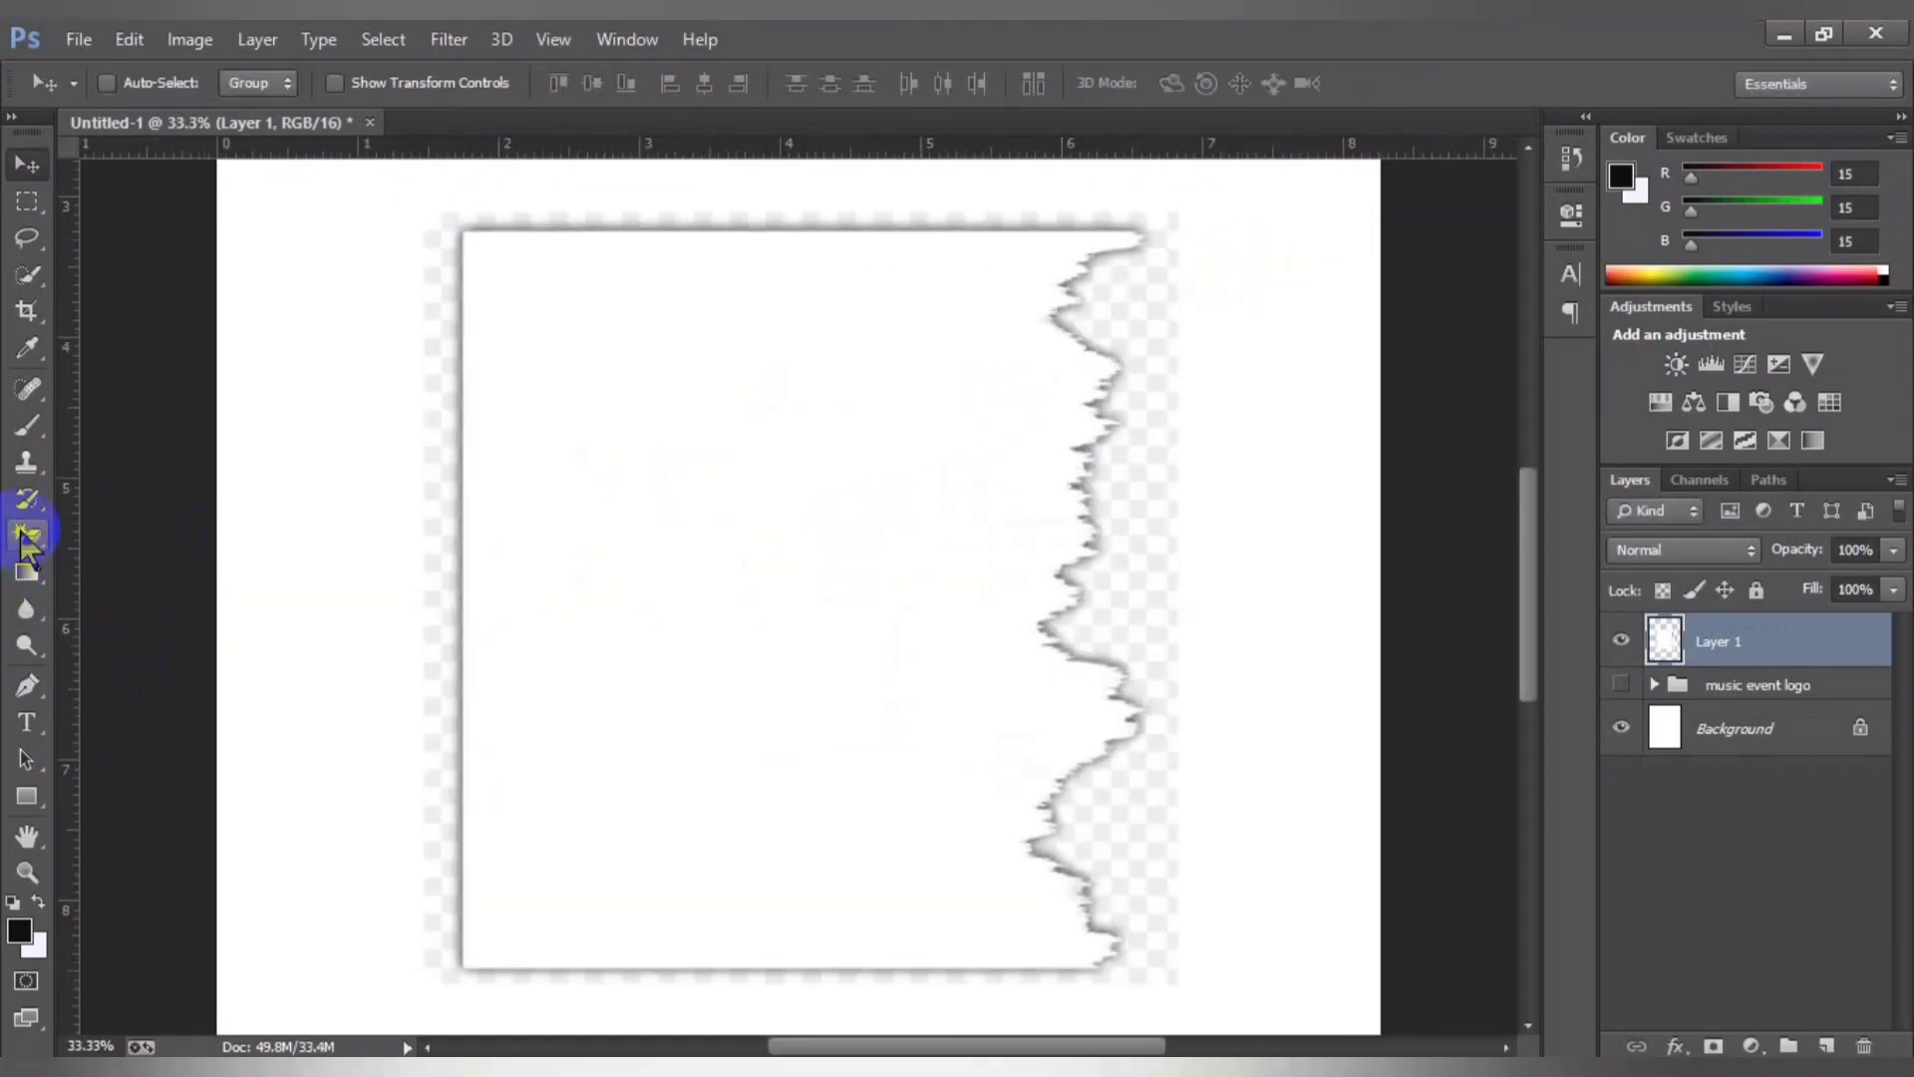
Step: Magic-erase the checkered surround and fill the paper's shape solid black
right_click(24, 540)
click(197, 598)
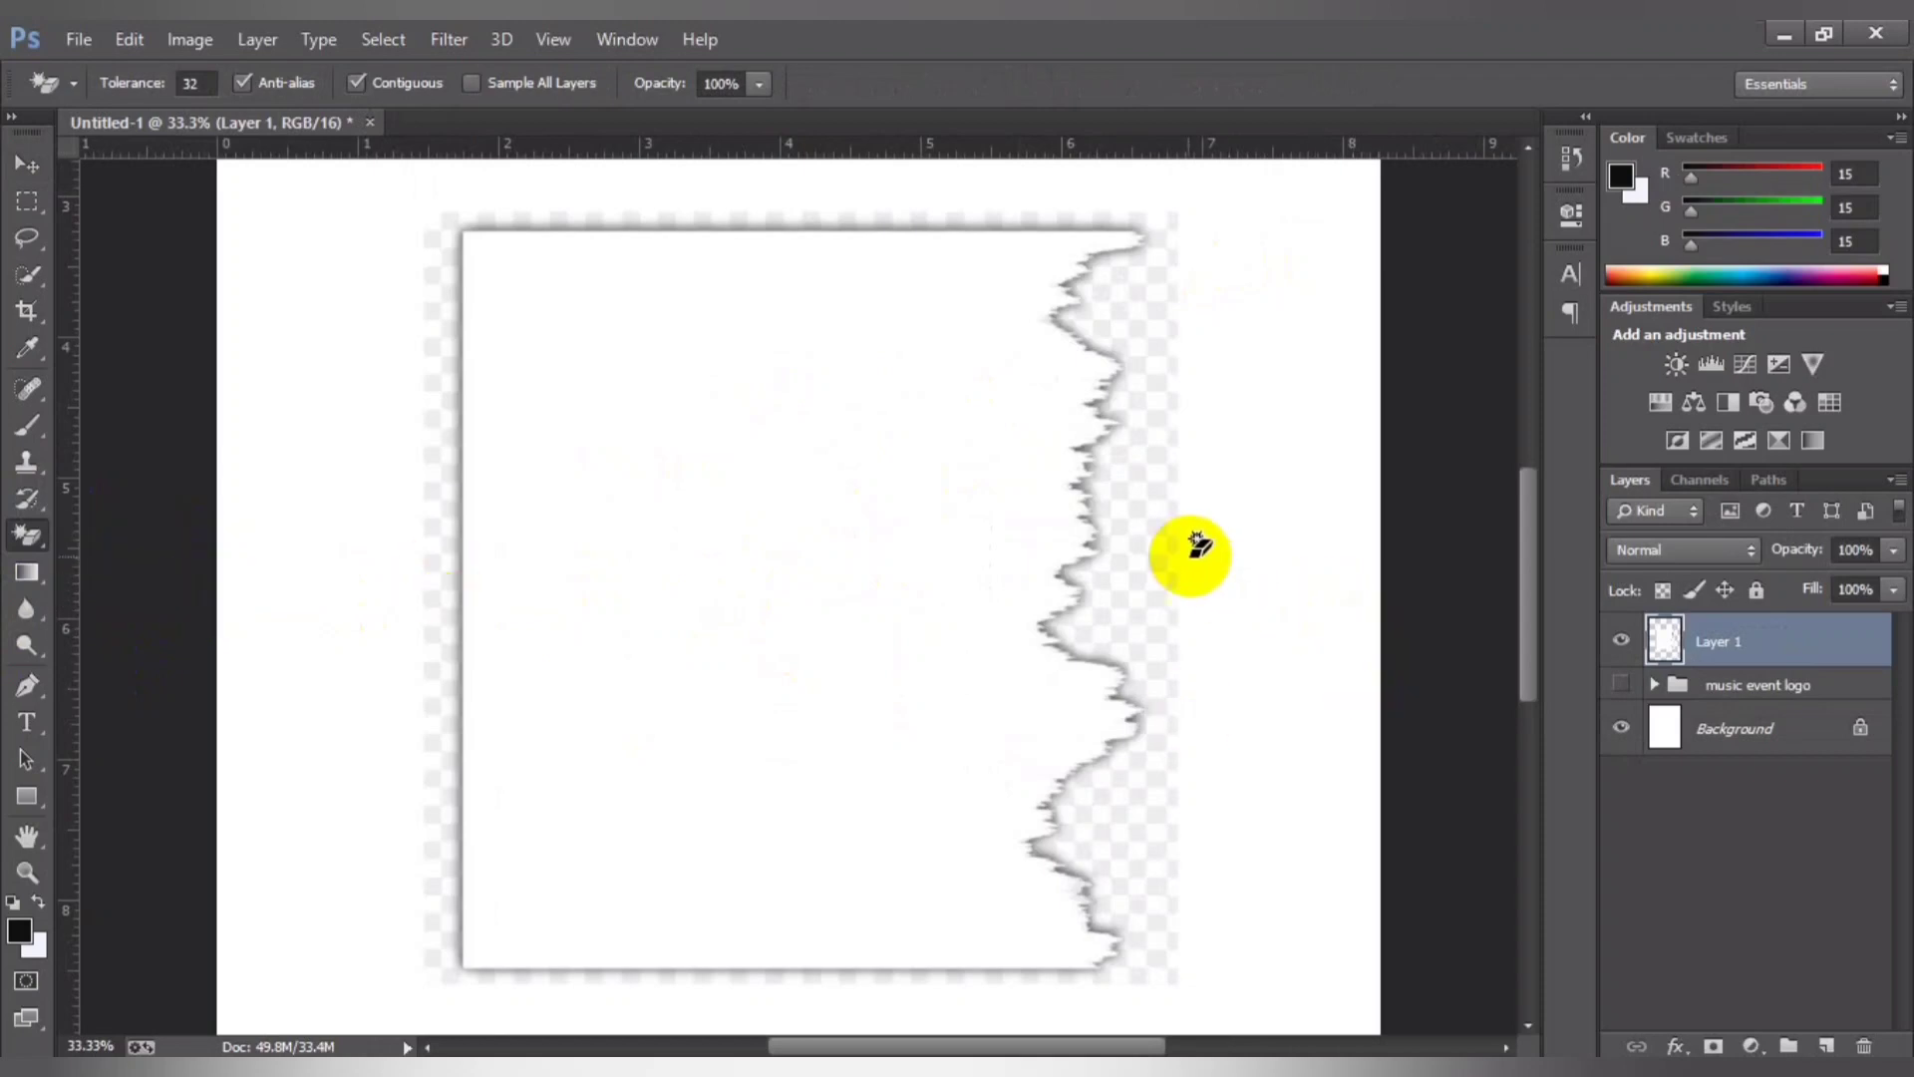
click(1151, 543)
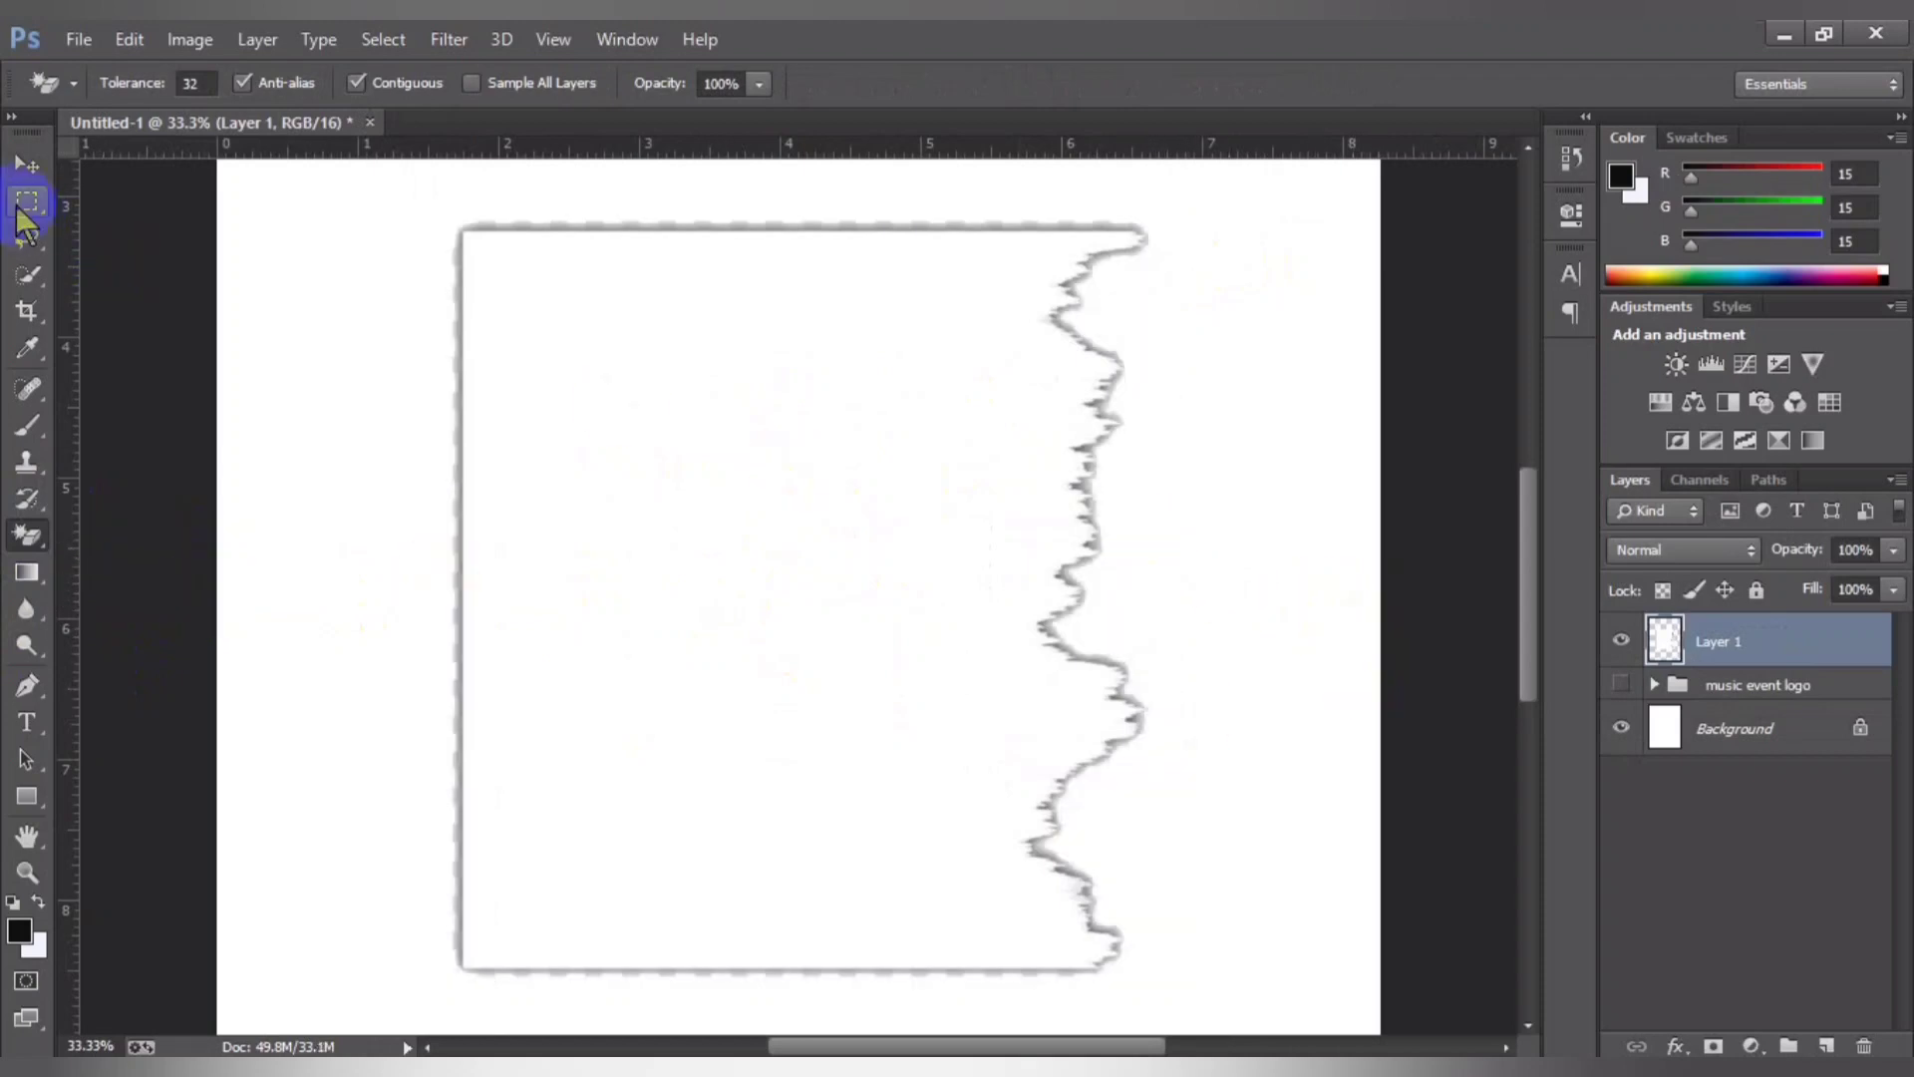
click(27, 164)
ctrl+click(1664, 640)
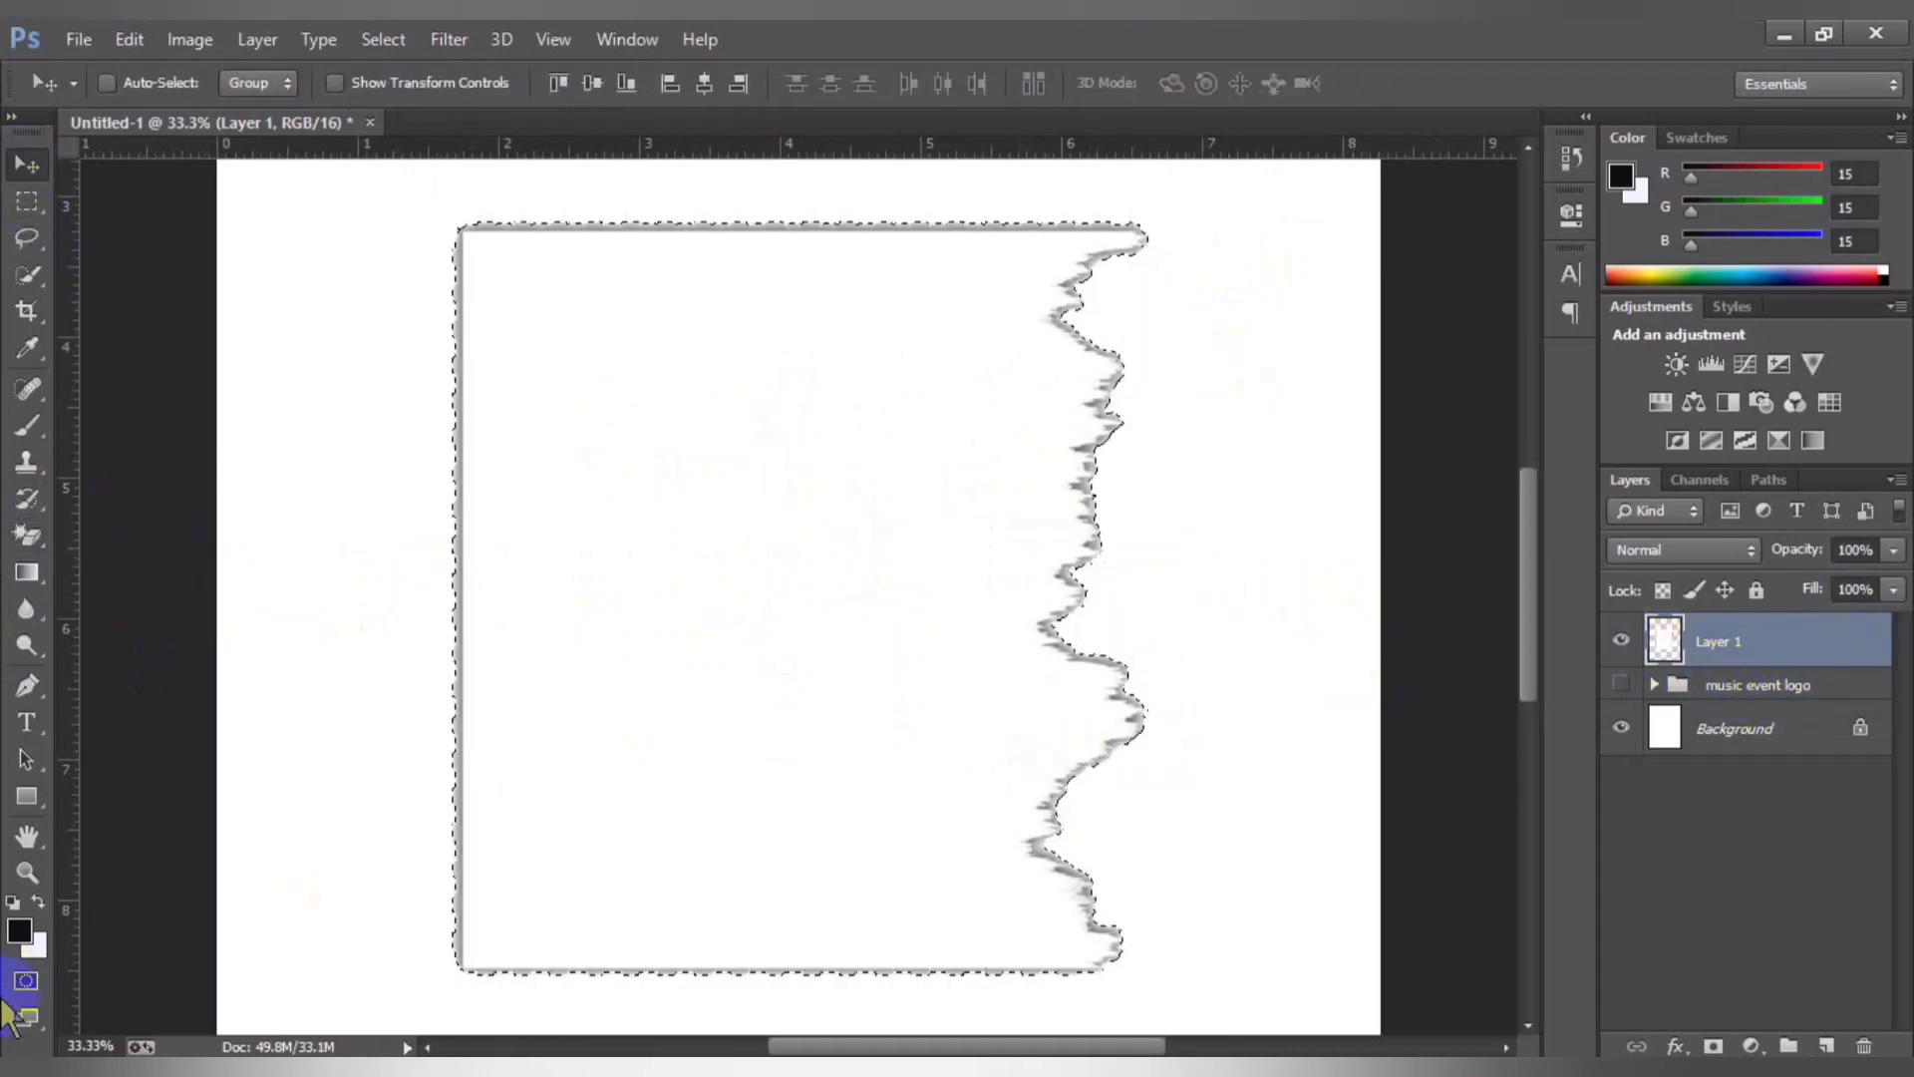
key(alt+BackSpace)
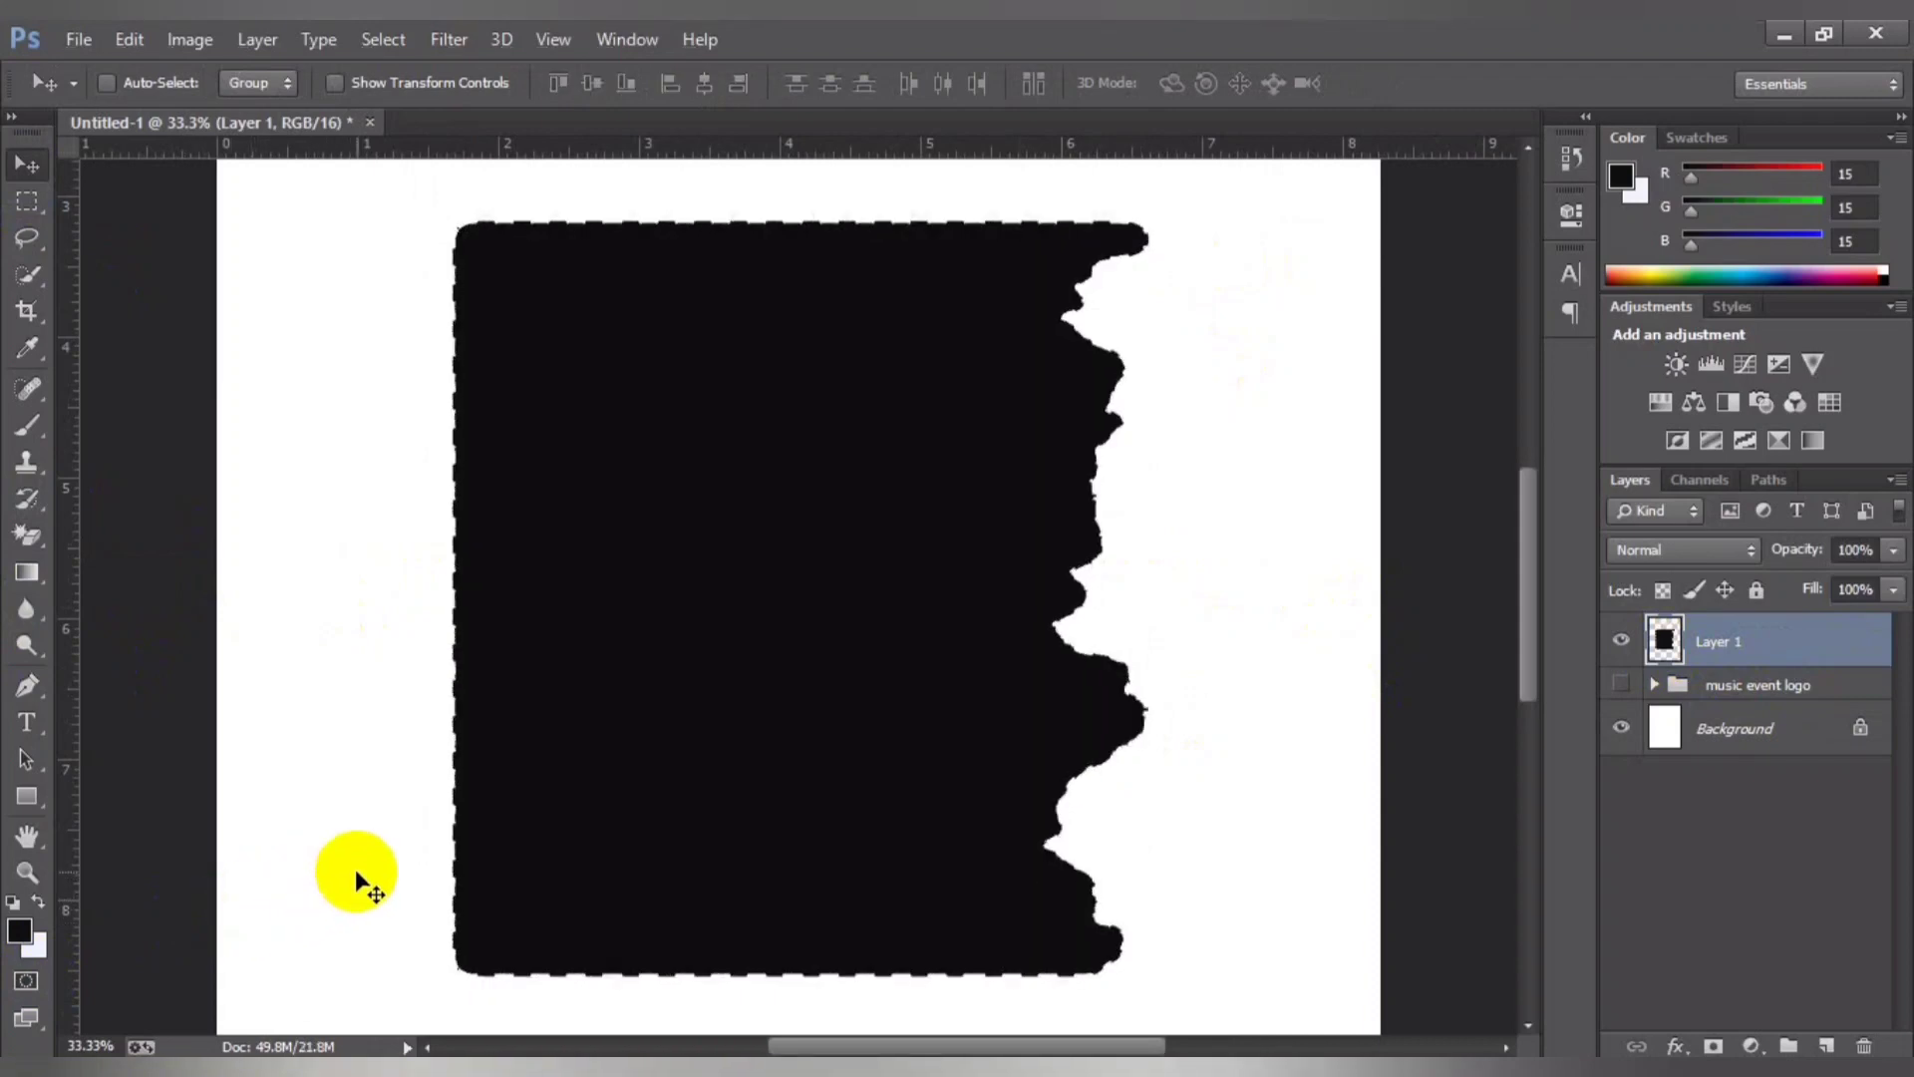
scroll(432, 843, down, 3)
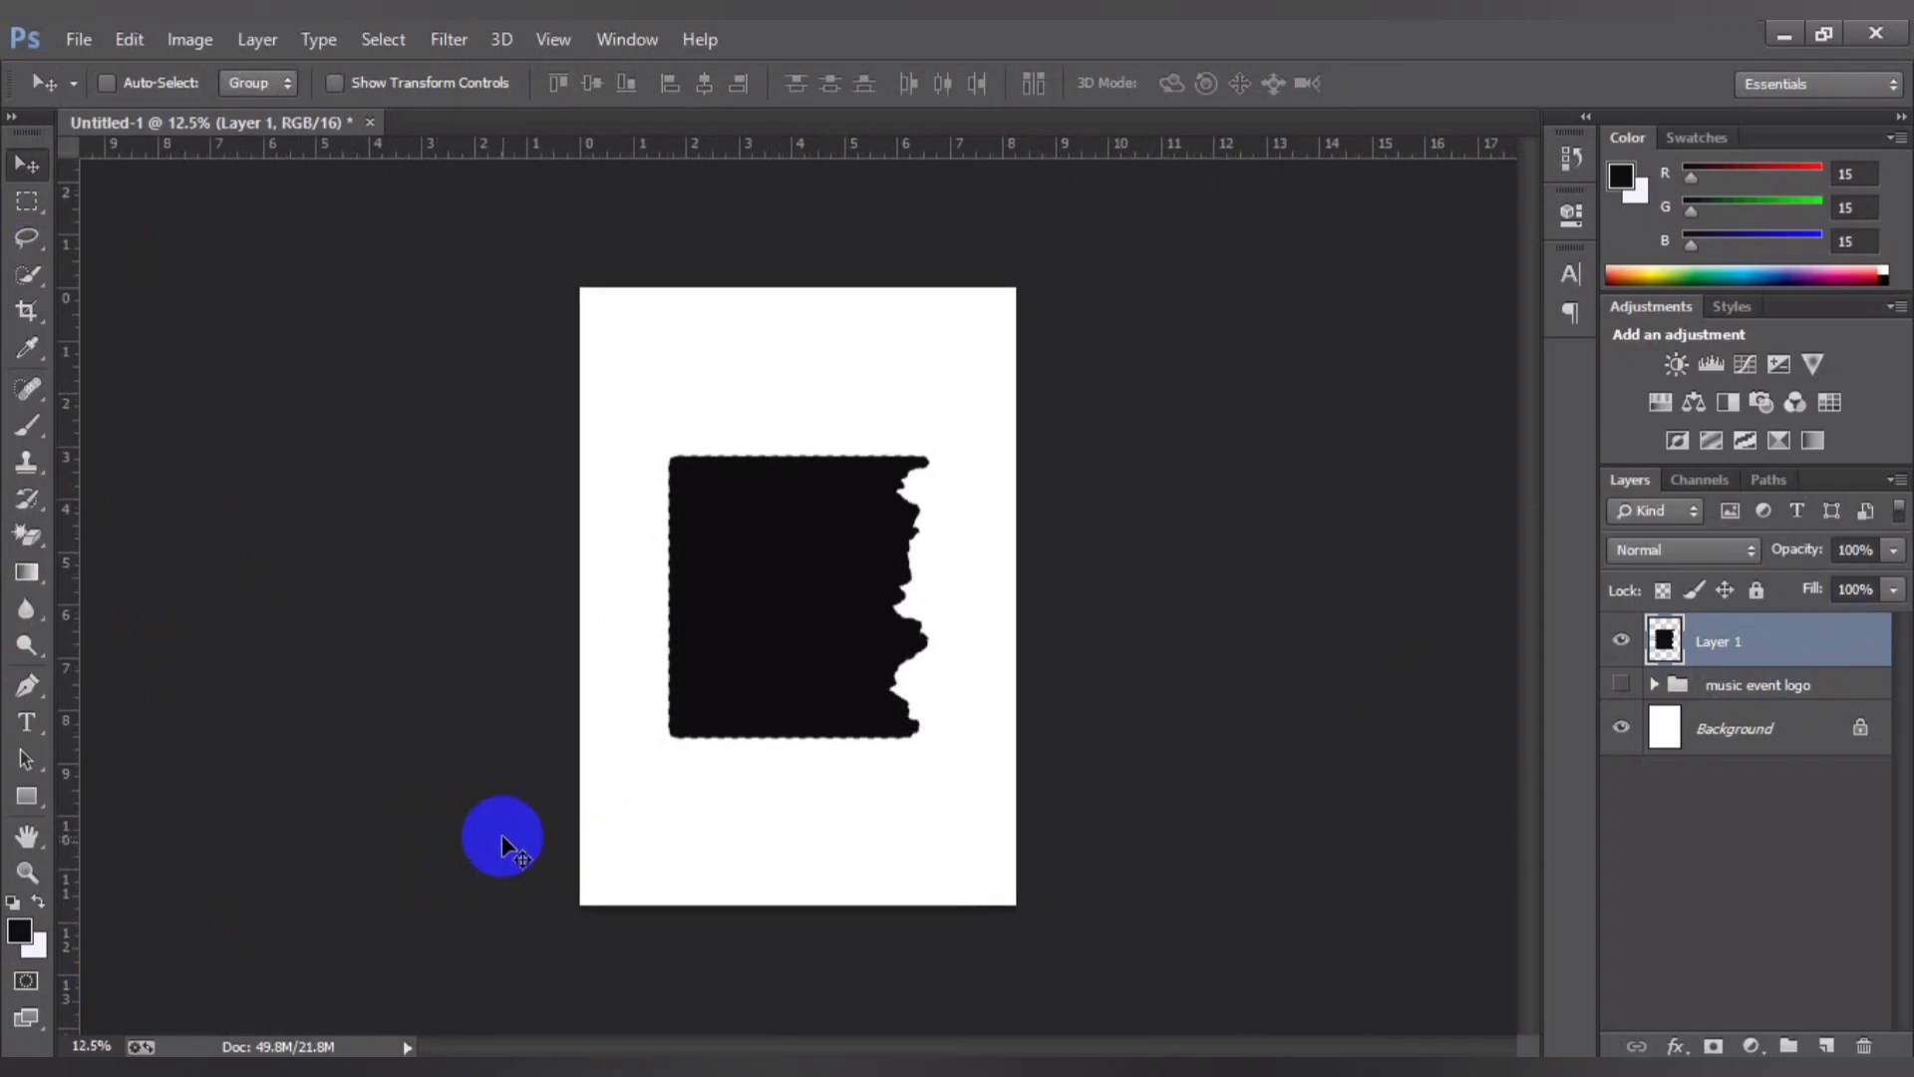
key(ctrl+t)
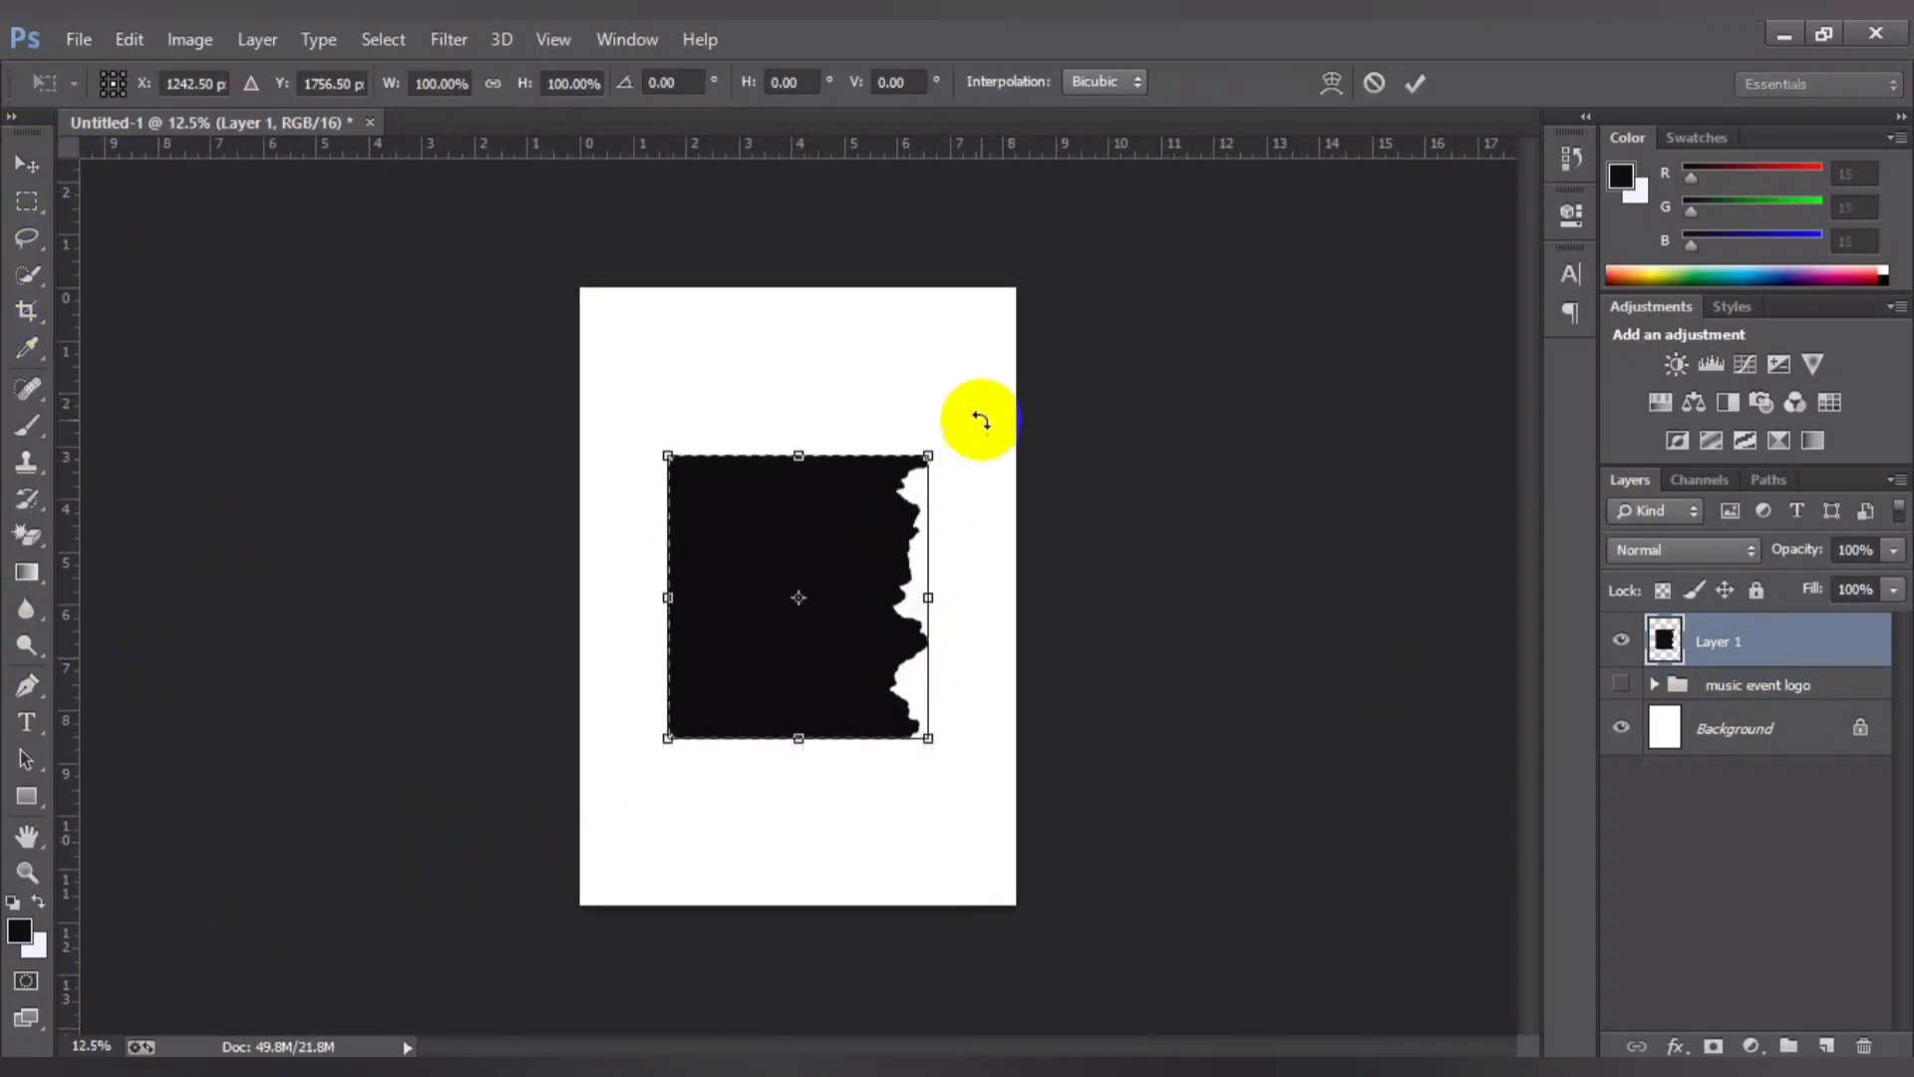
mouse_move(961, 420)
mouse_down()
mouse_move(1017, 611)
mouse_move(975, 757)
mouse_up()
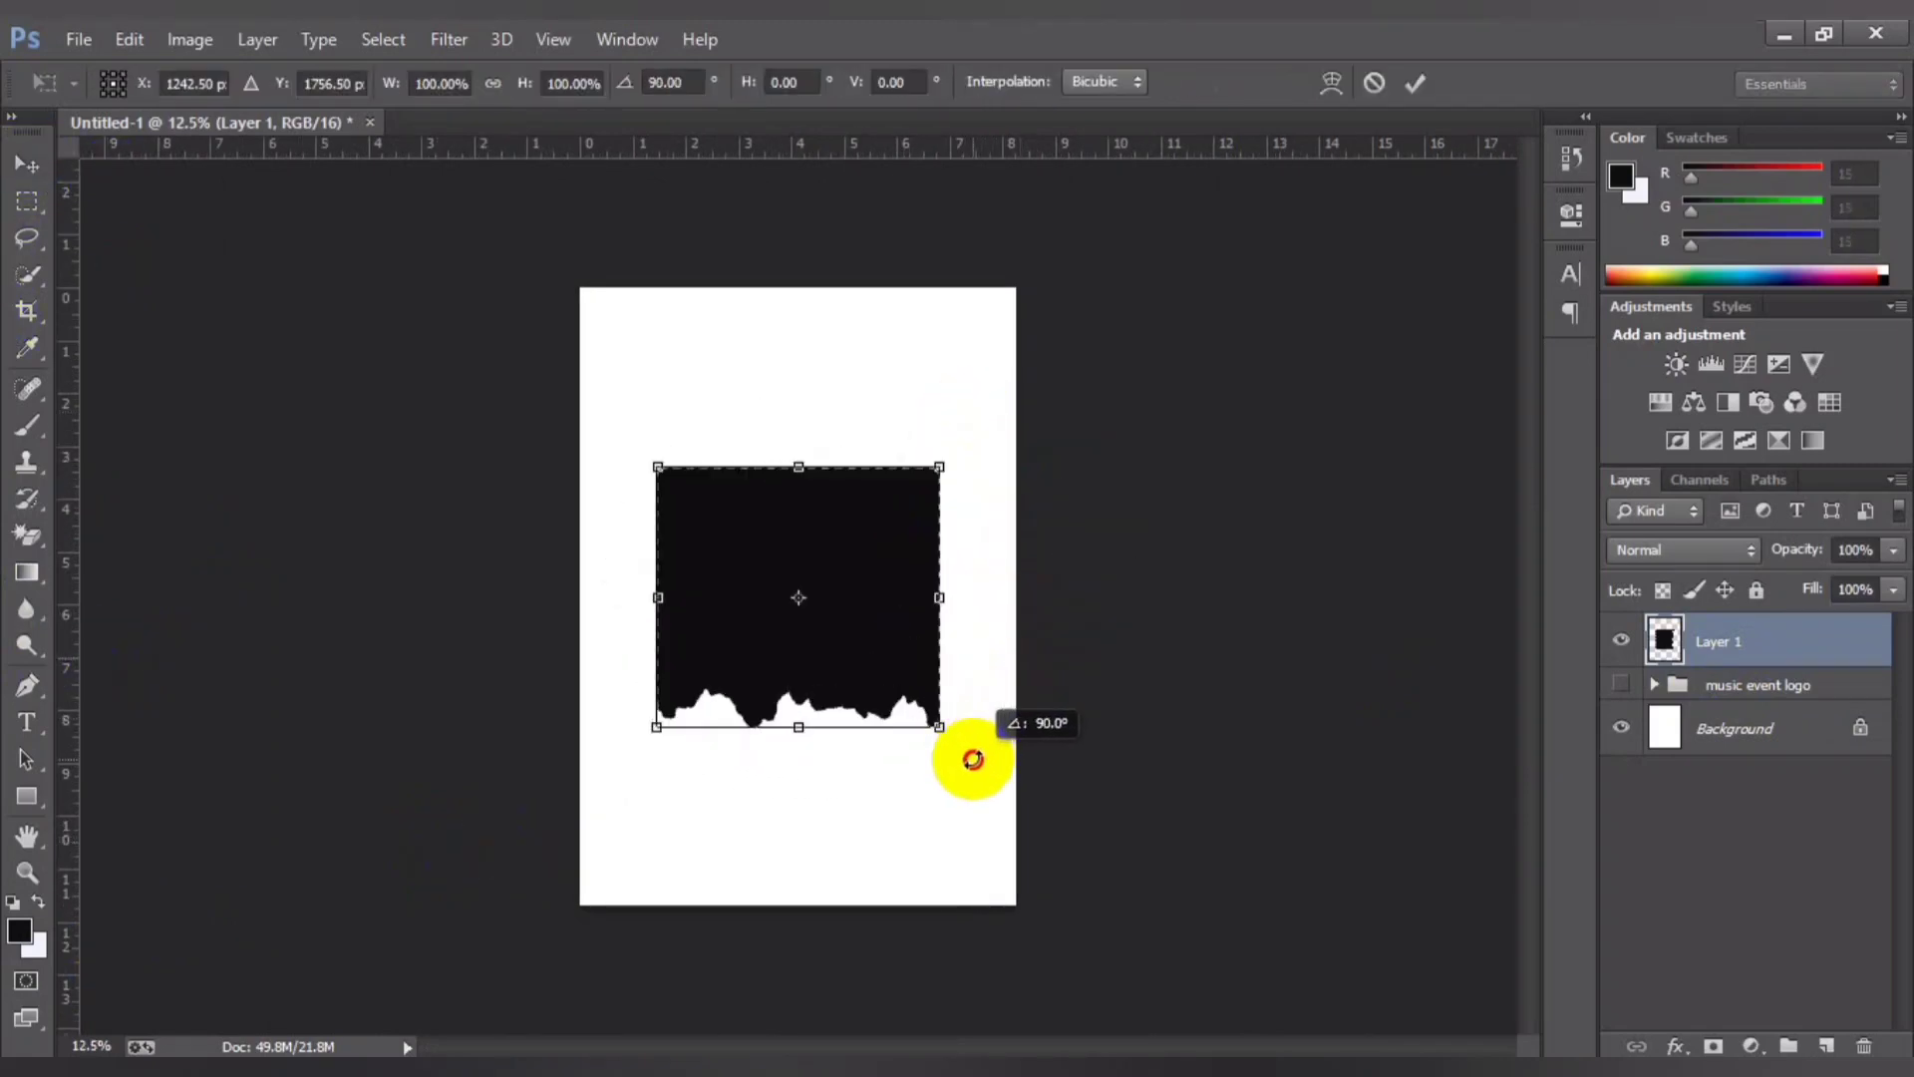
drag(940, 467, 1026, 419)
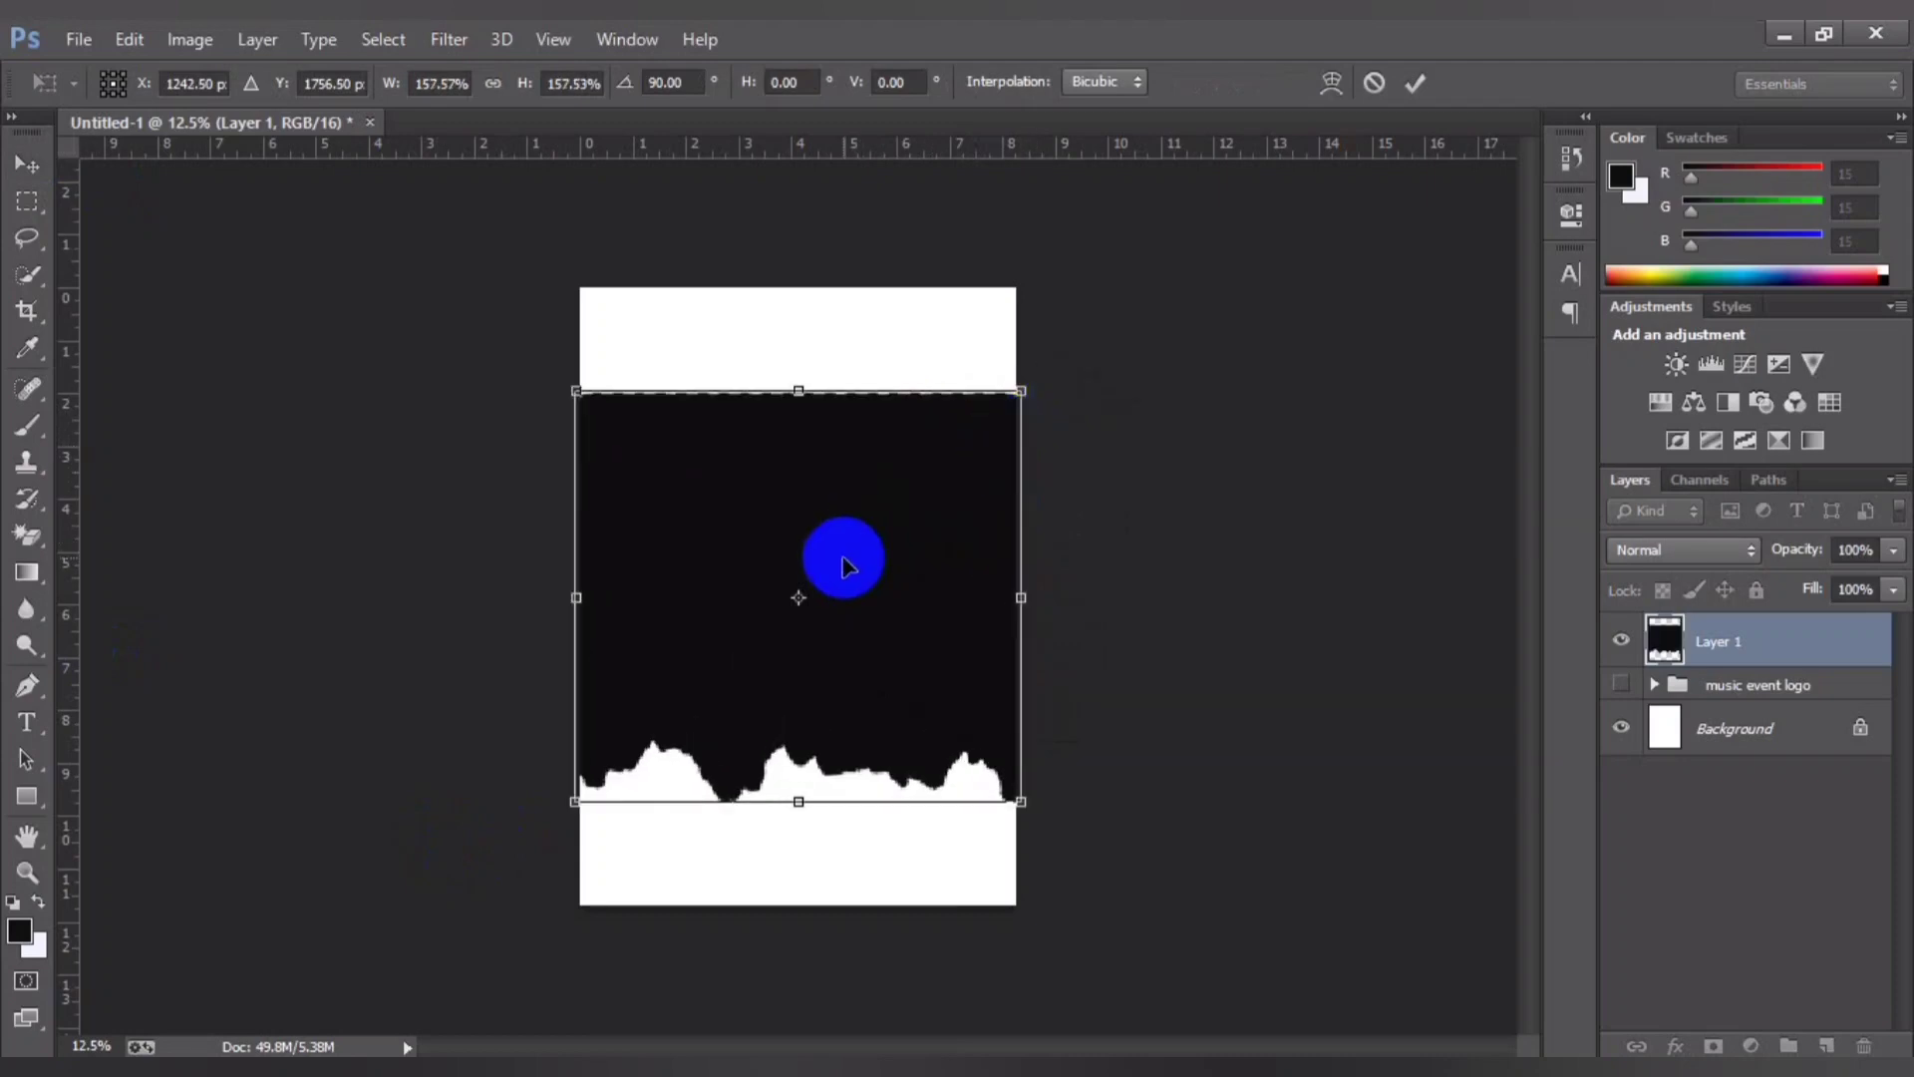
drag(841, 556, 854, 440)
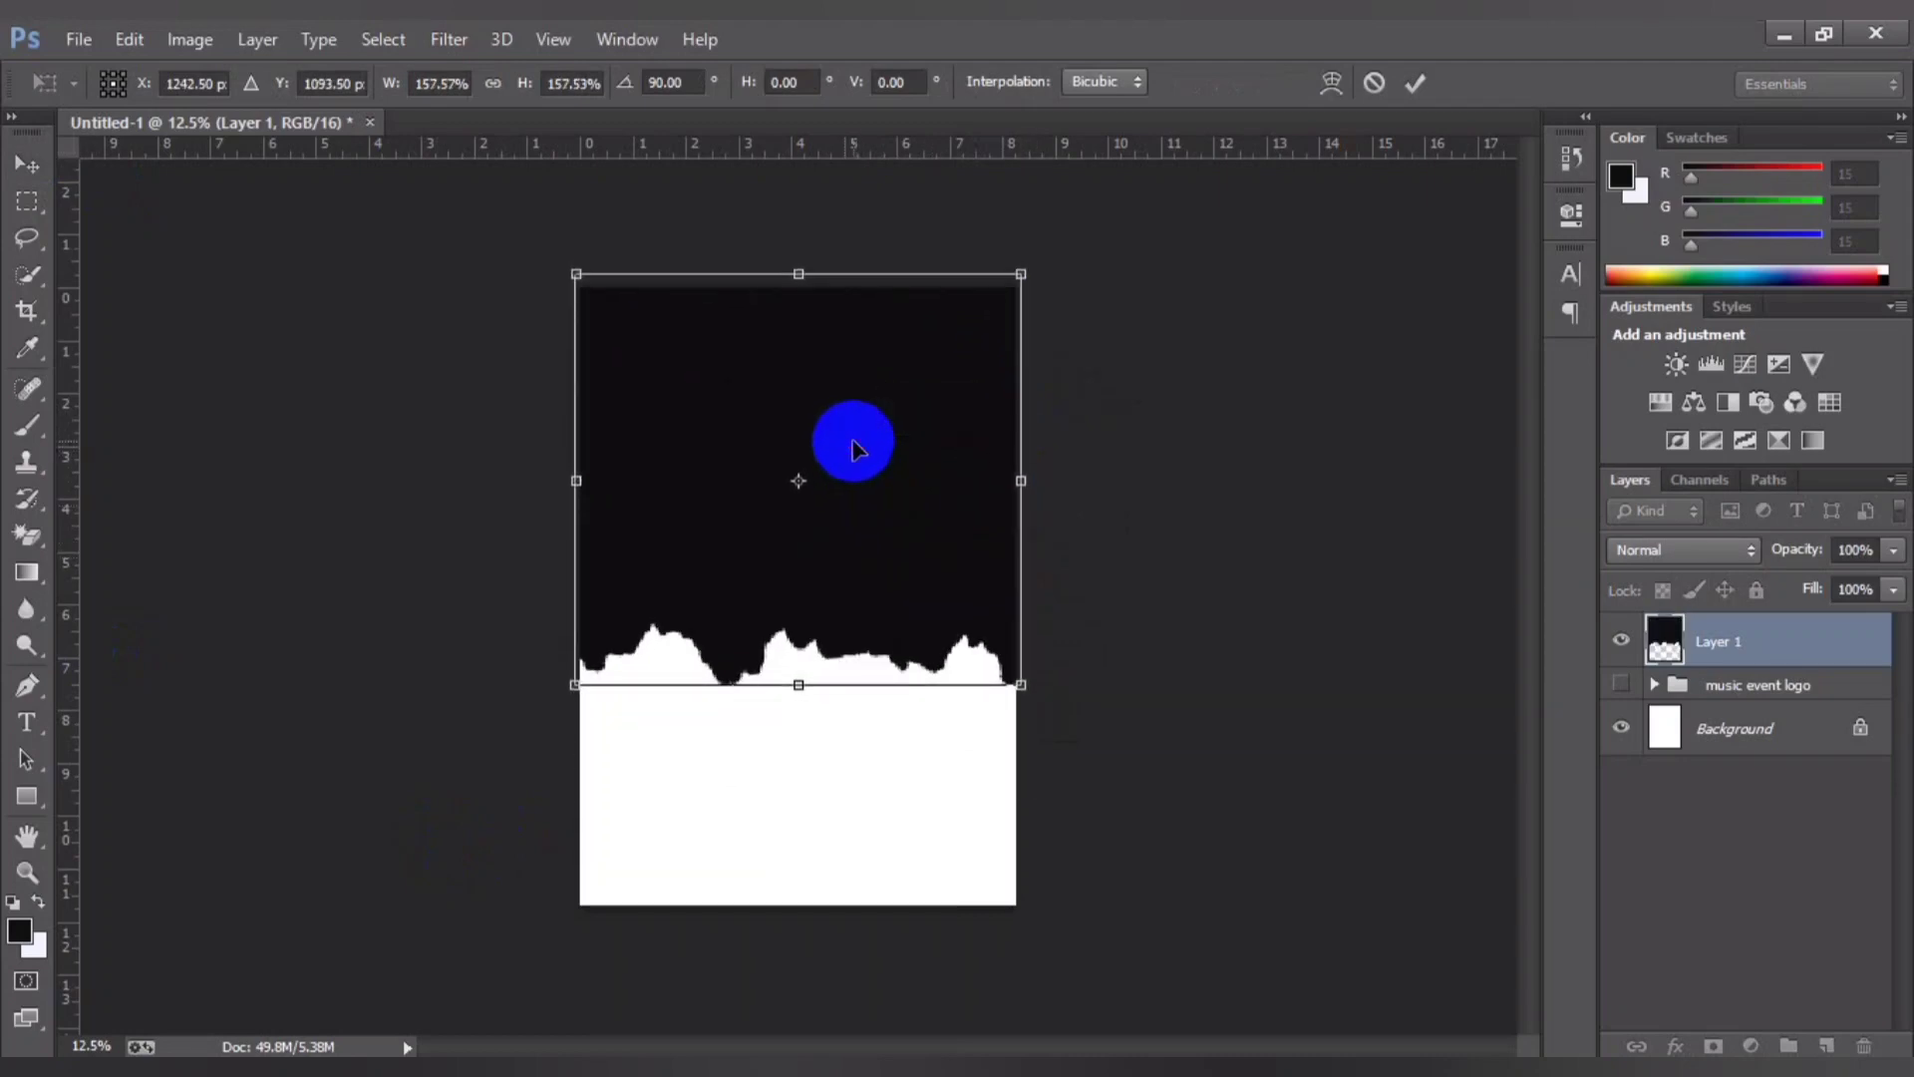
drag(1023, 271, 1035, 263)
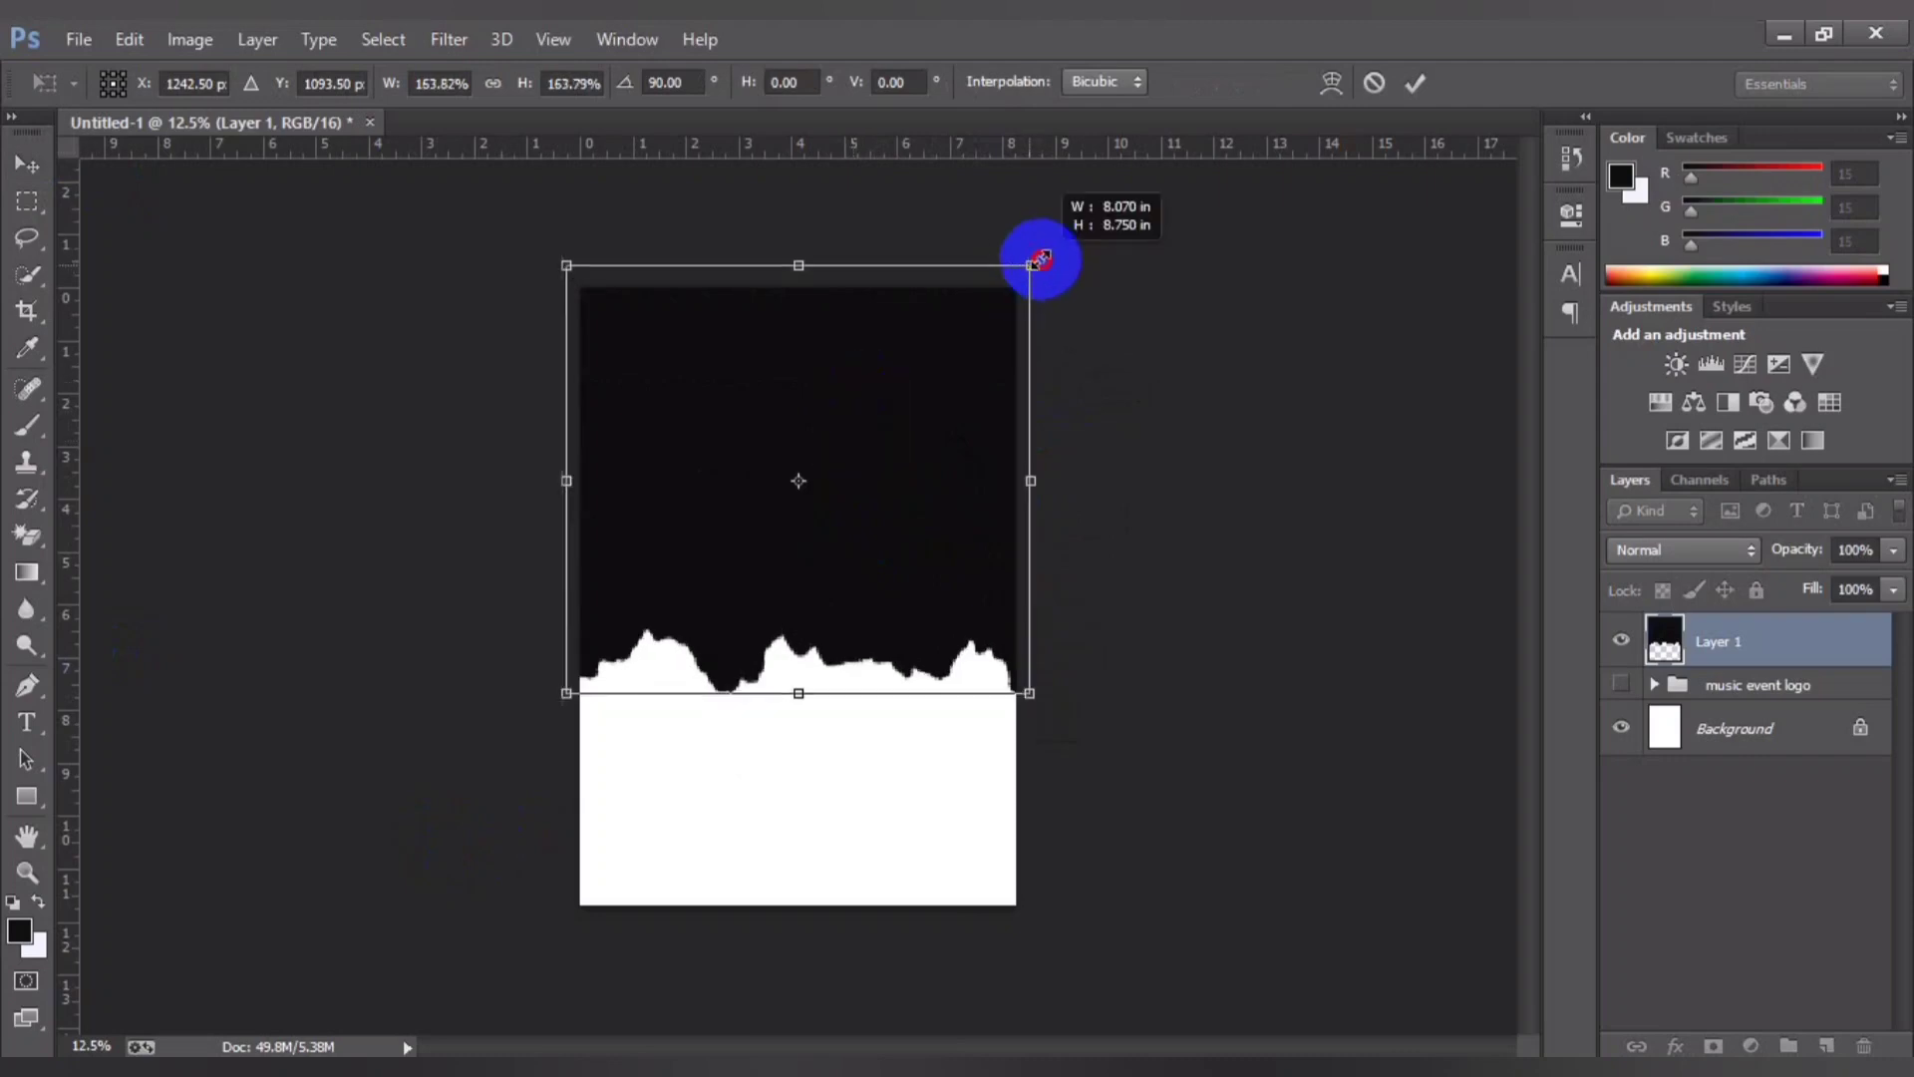
key(Return)
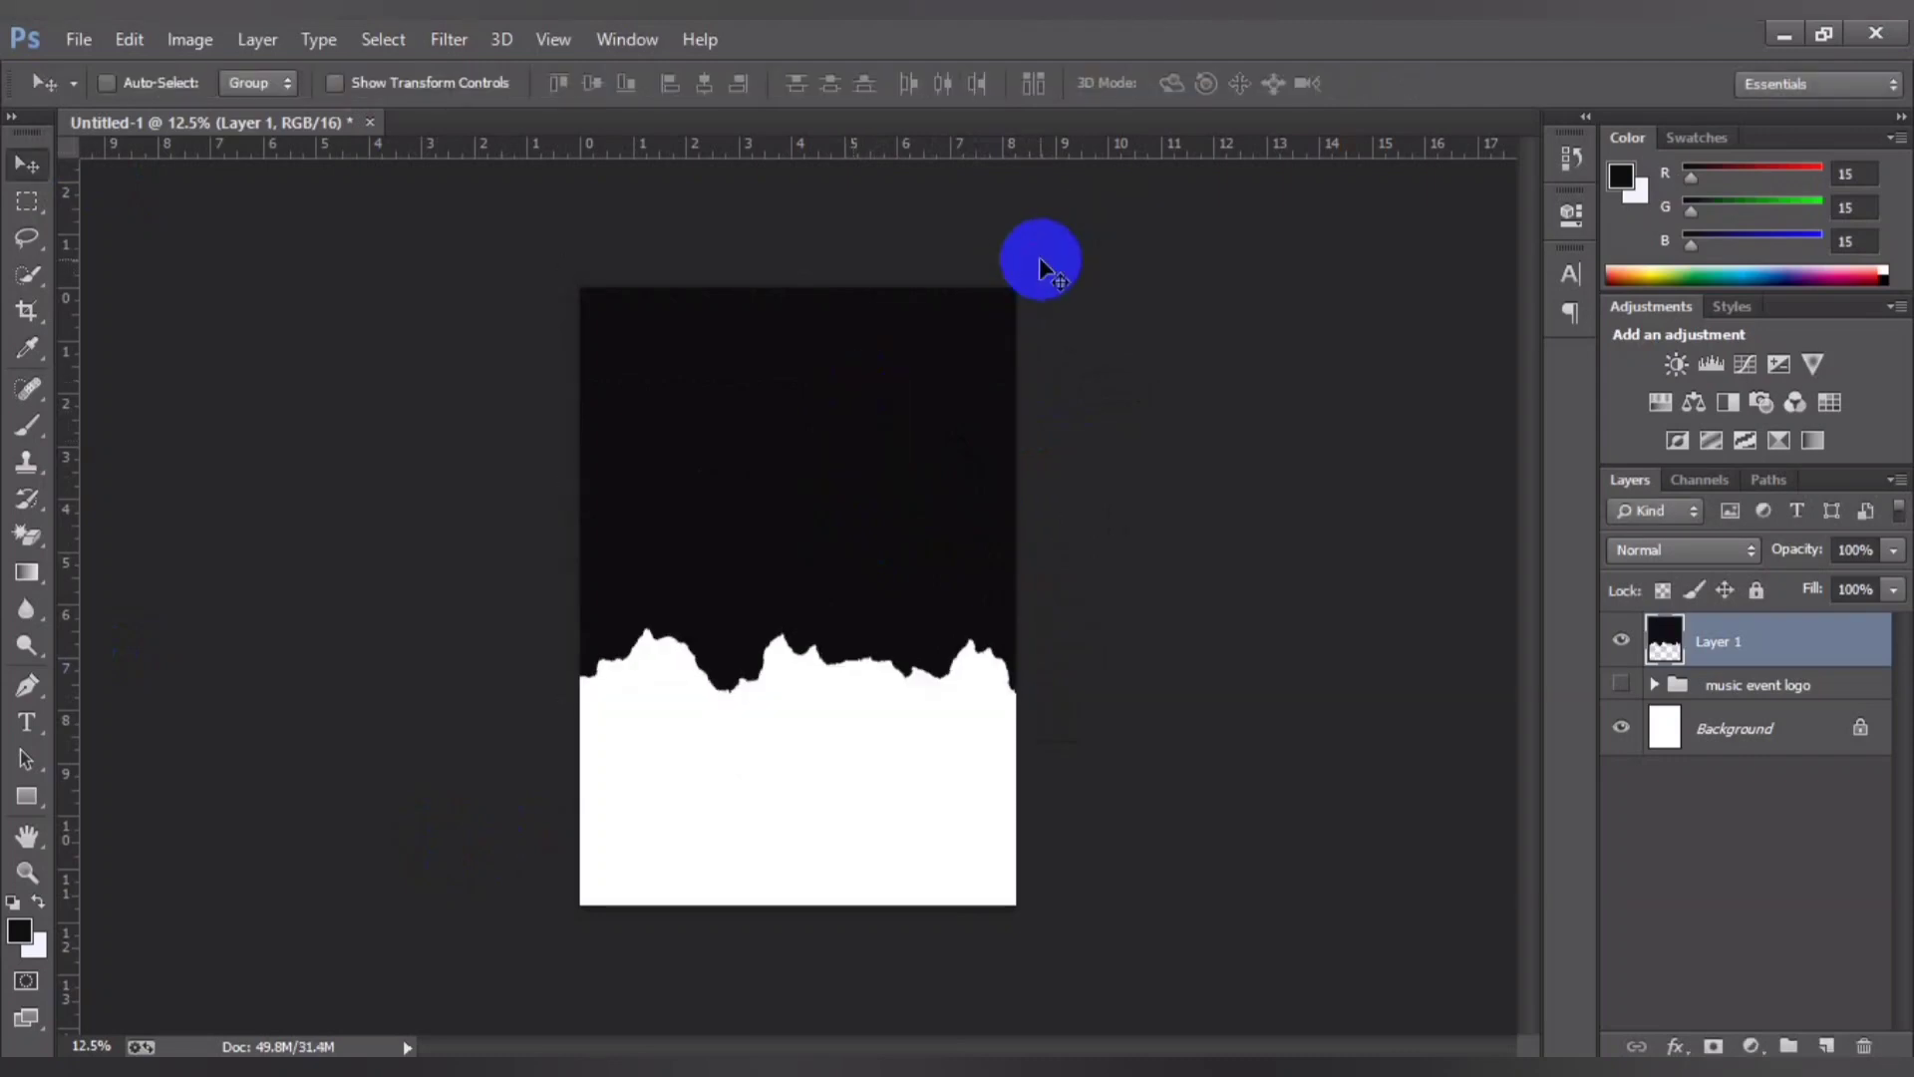
key(ctrl+plus)
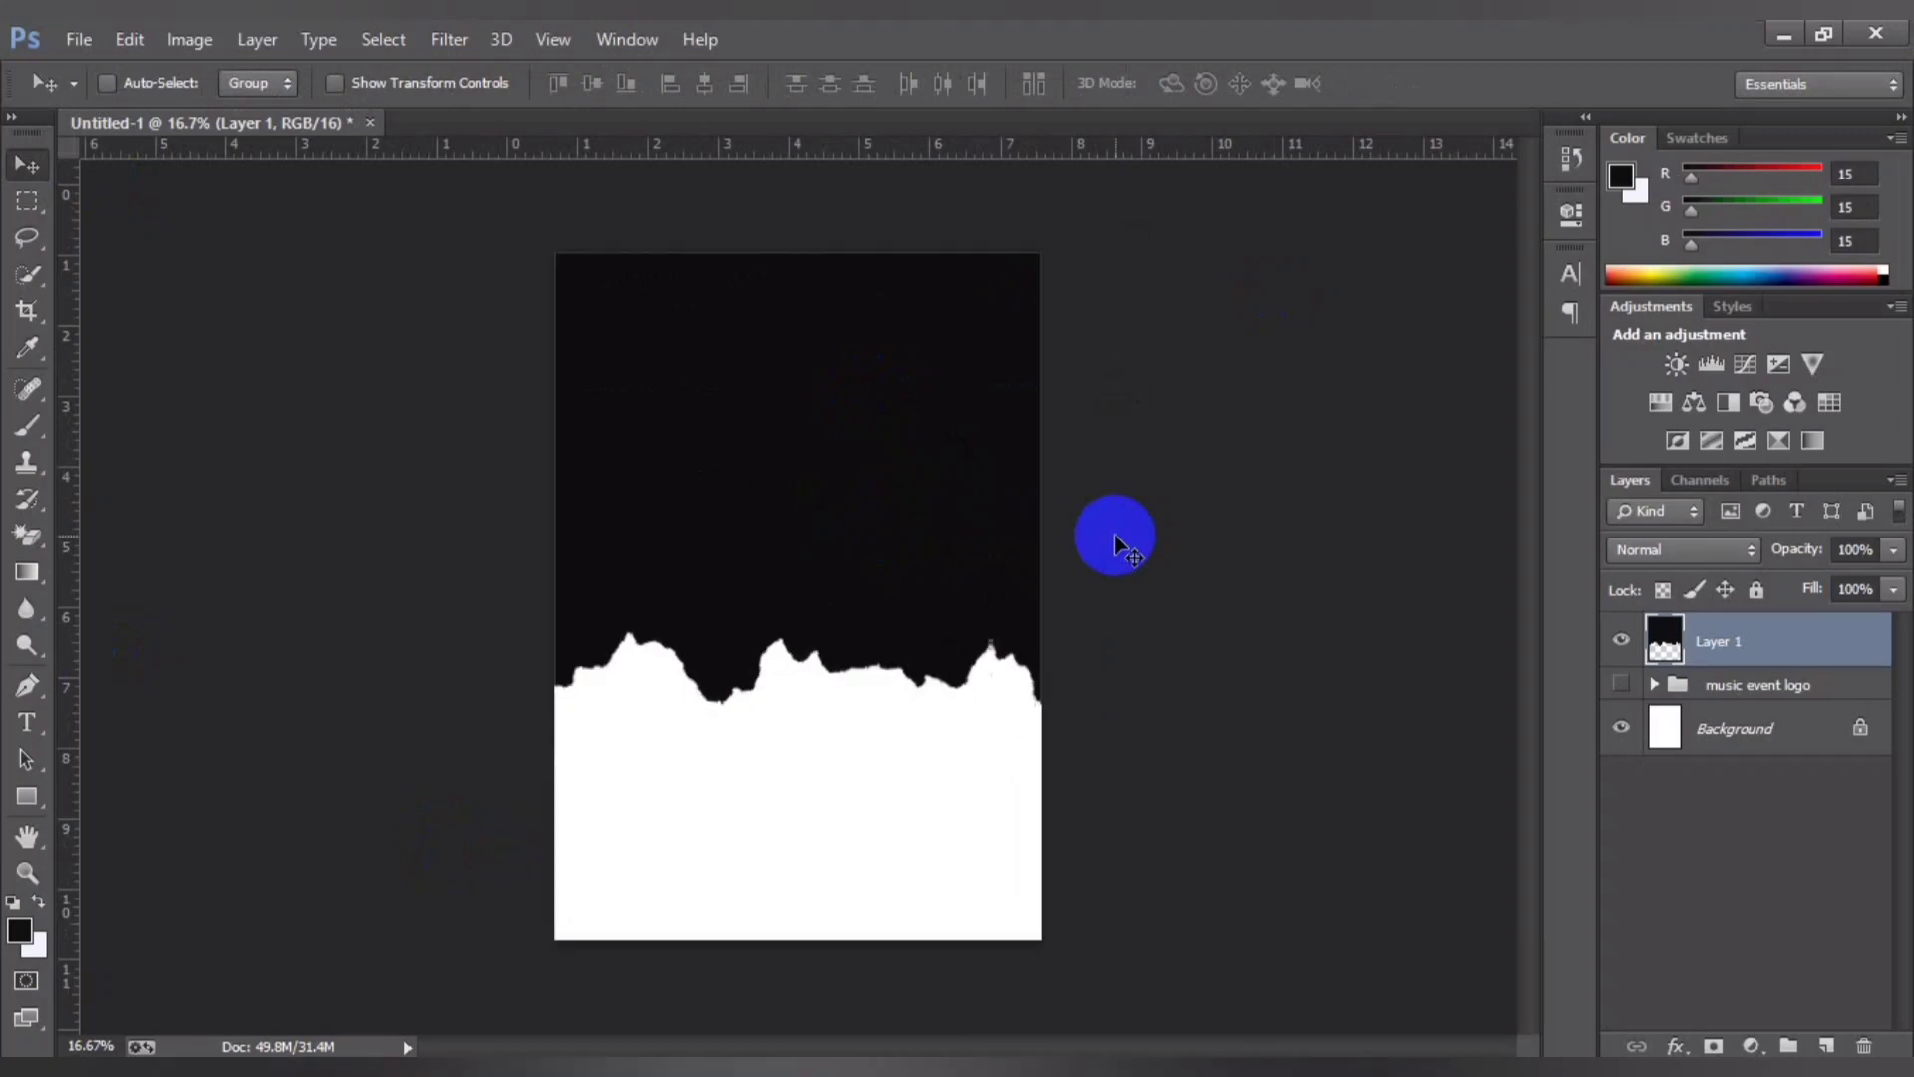
key(ctrl+minus)
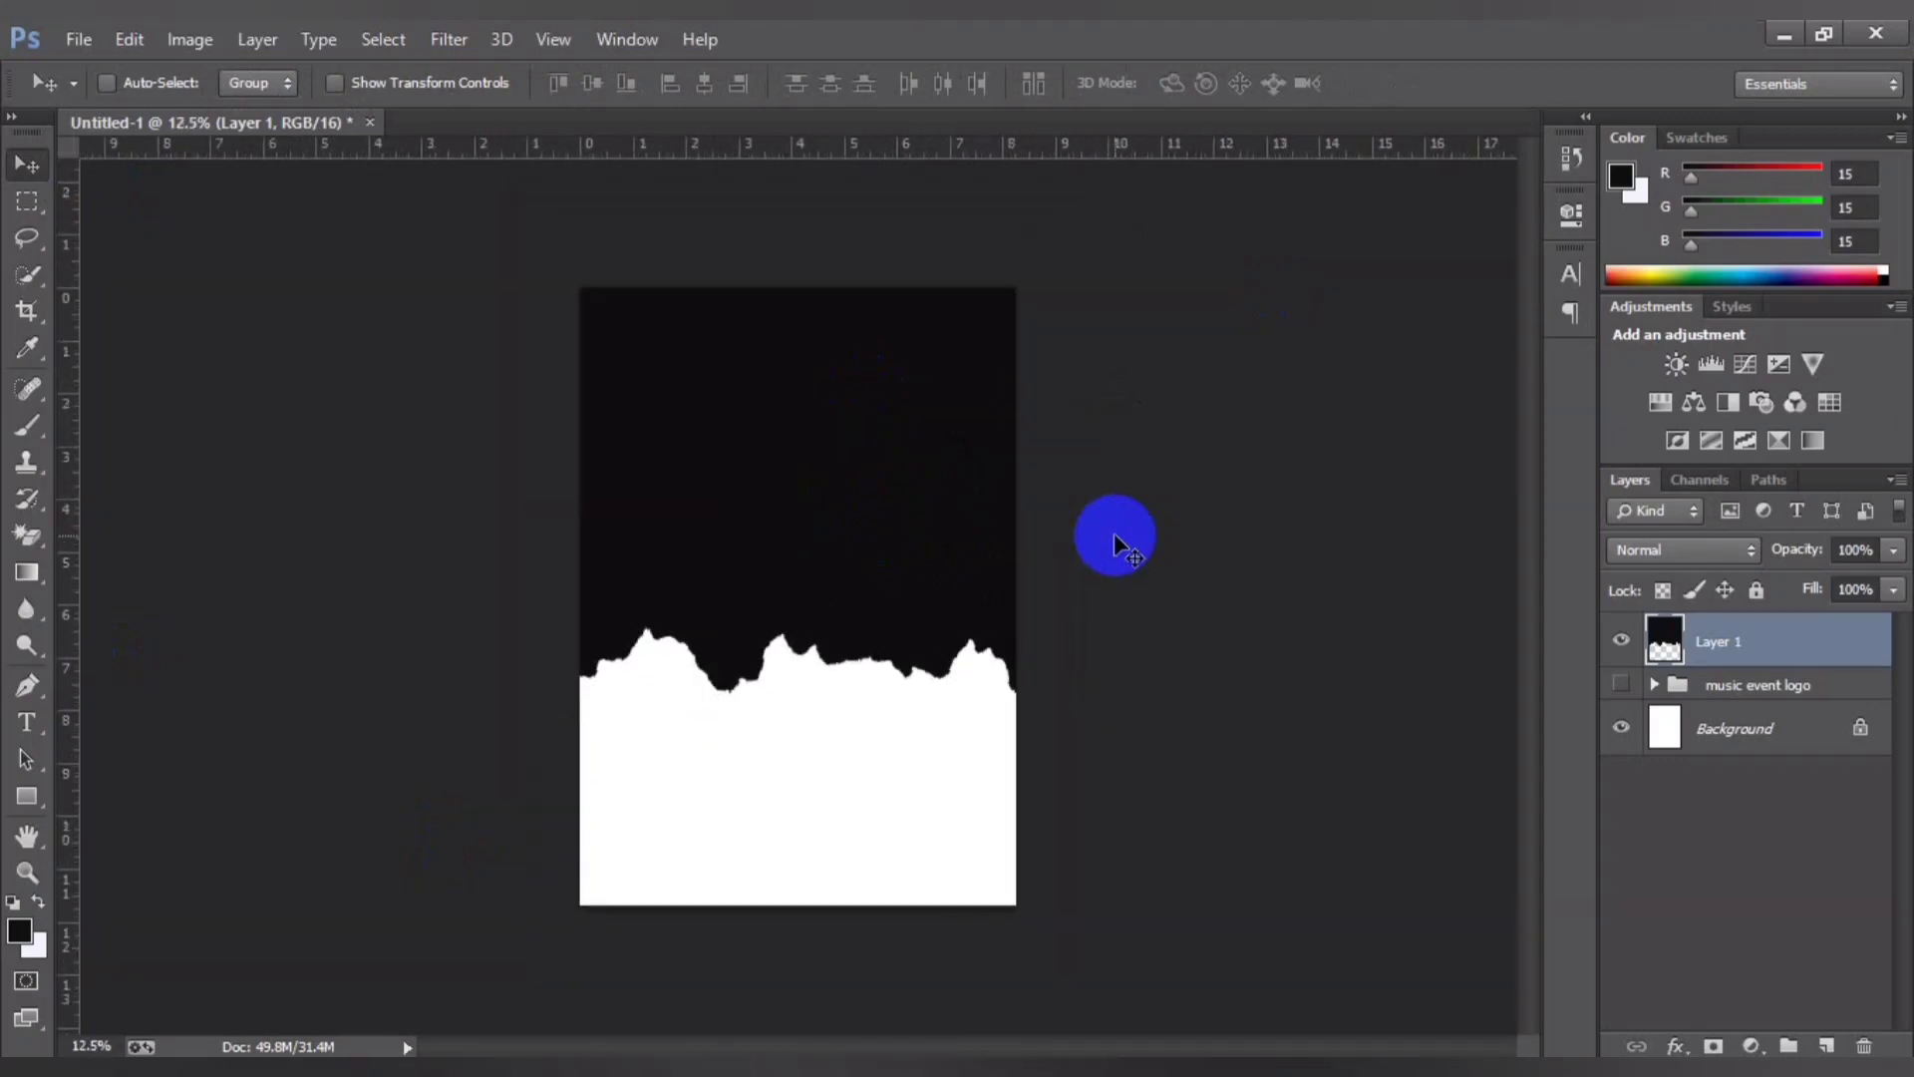
key(ctrl+plus)
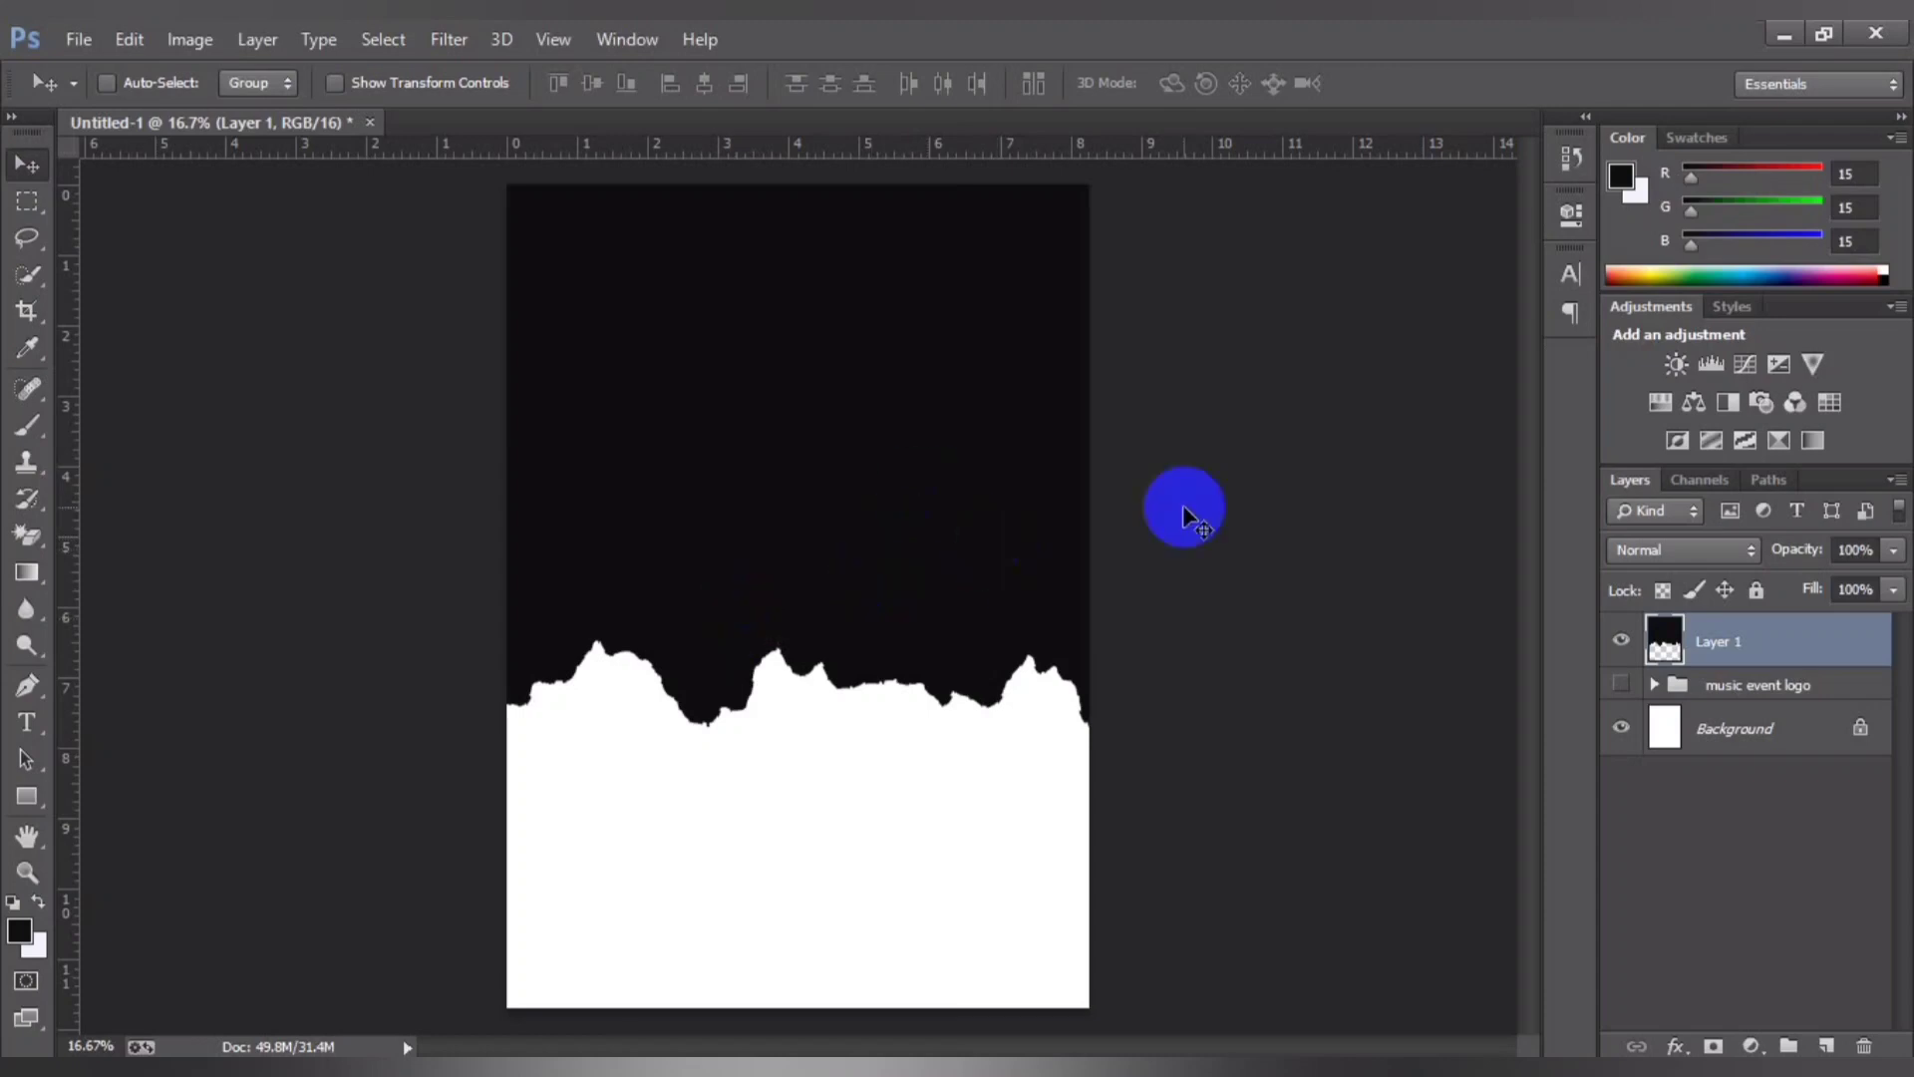
click(646, 663)
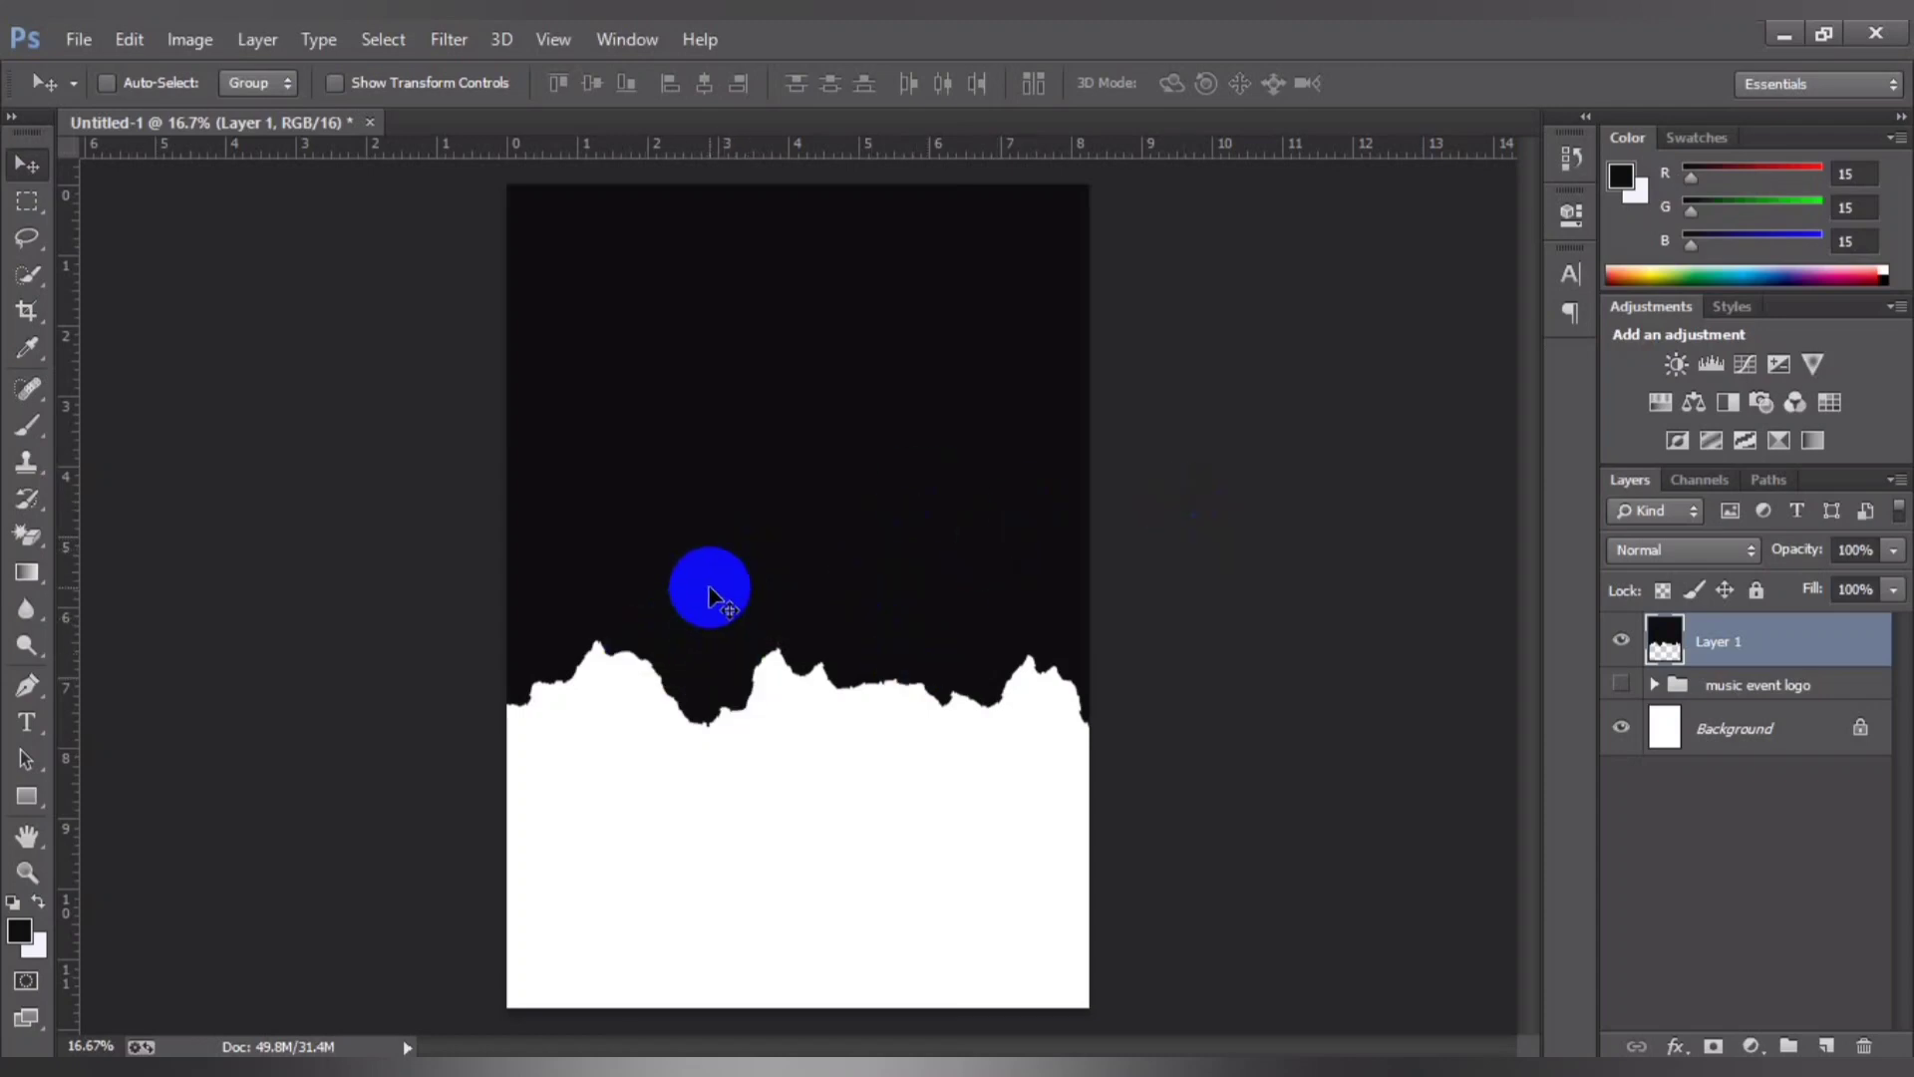
Step: Duplicate Layer 1 and lock the original Layer 1
click(1665, 644)
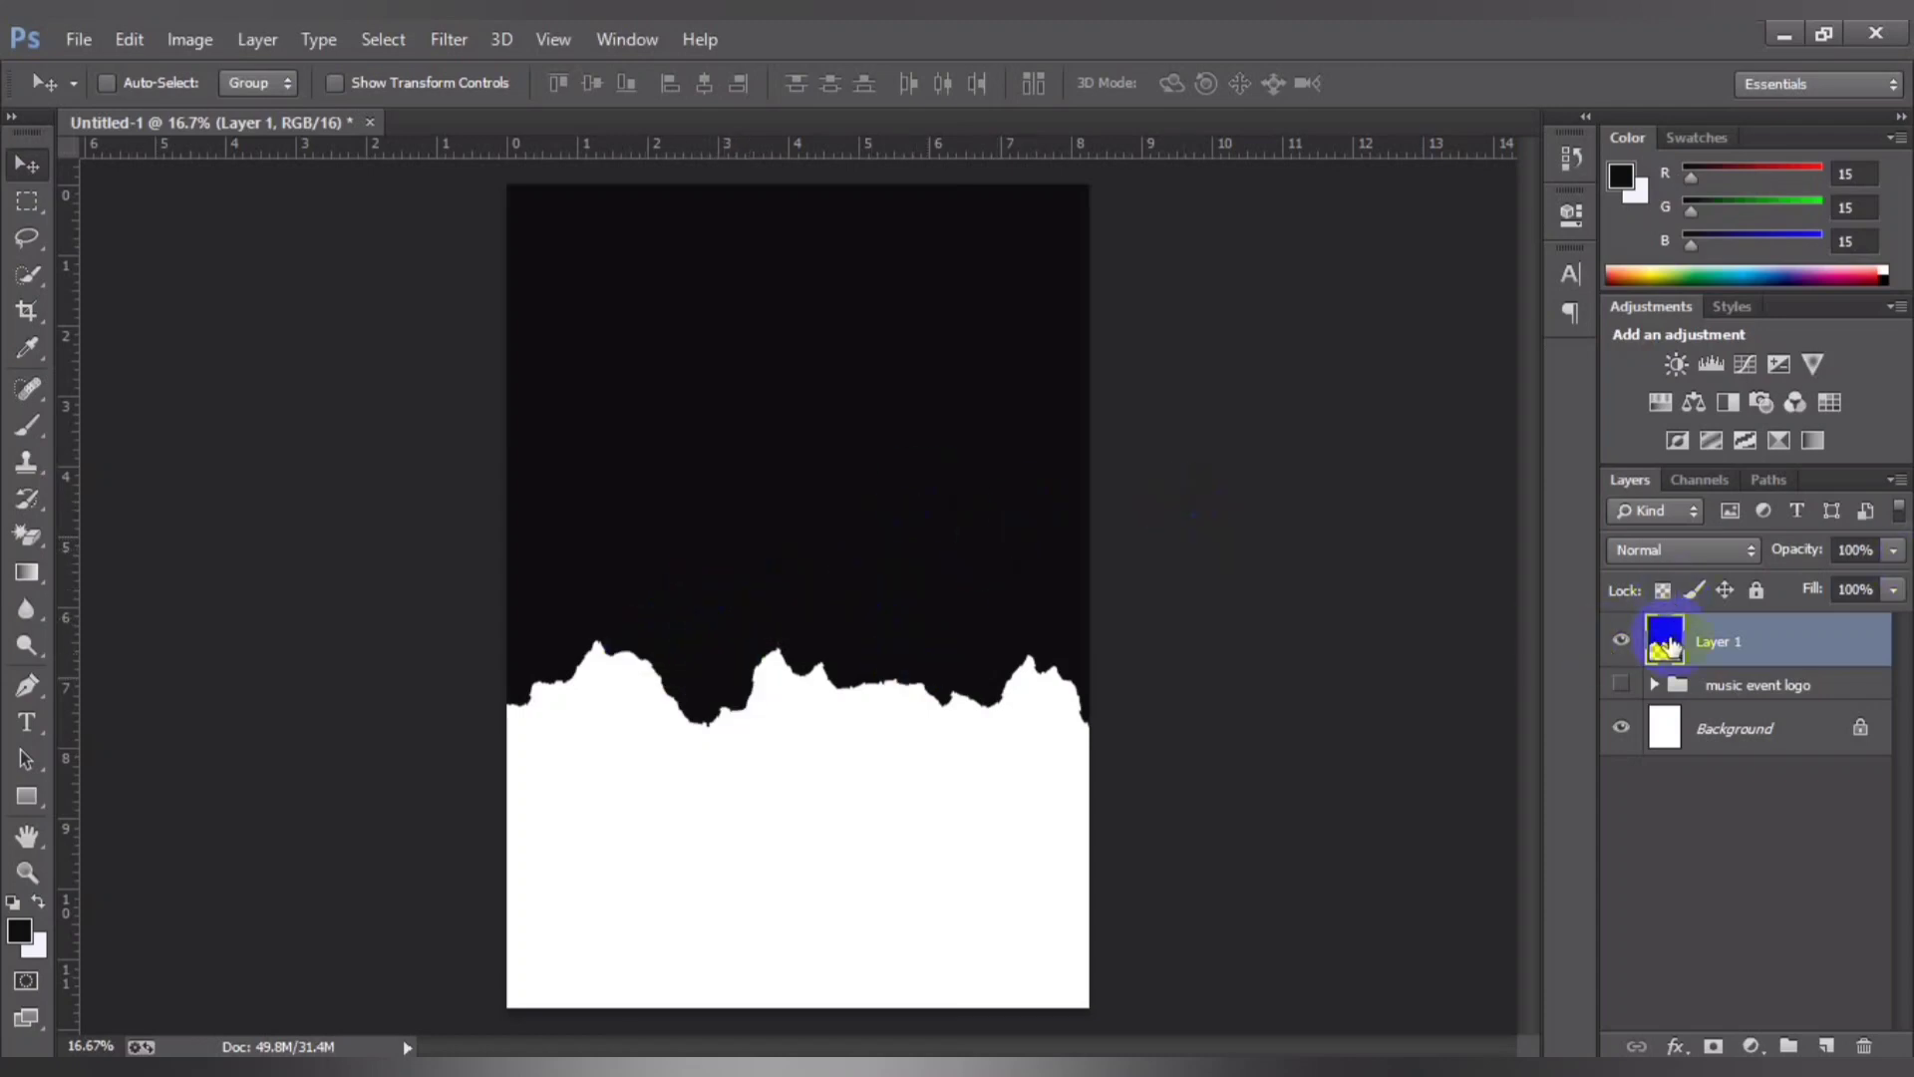
key(ctrl+j)
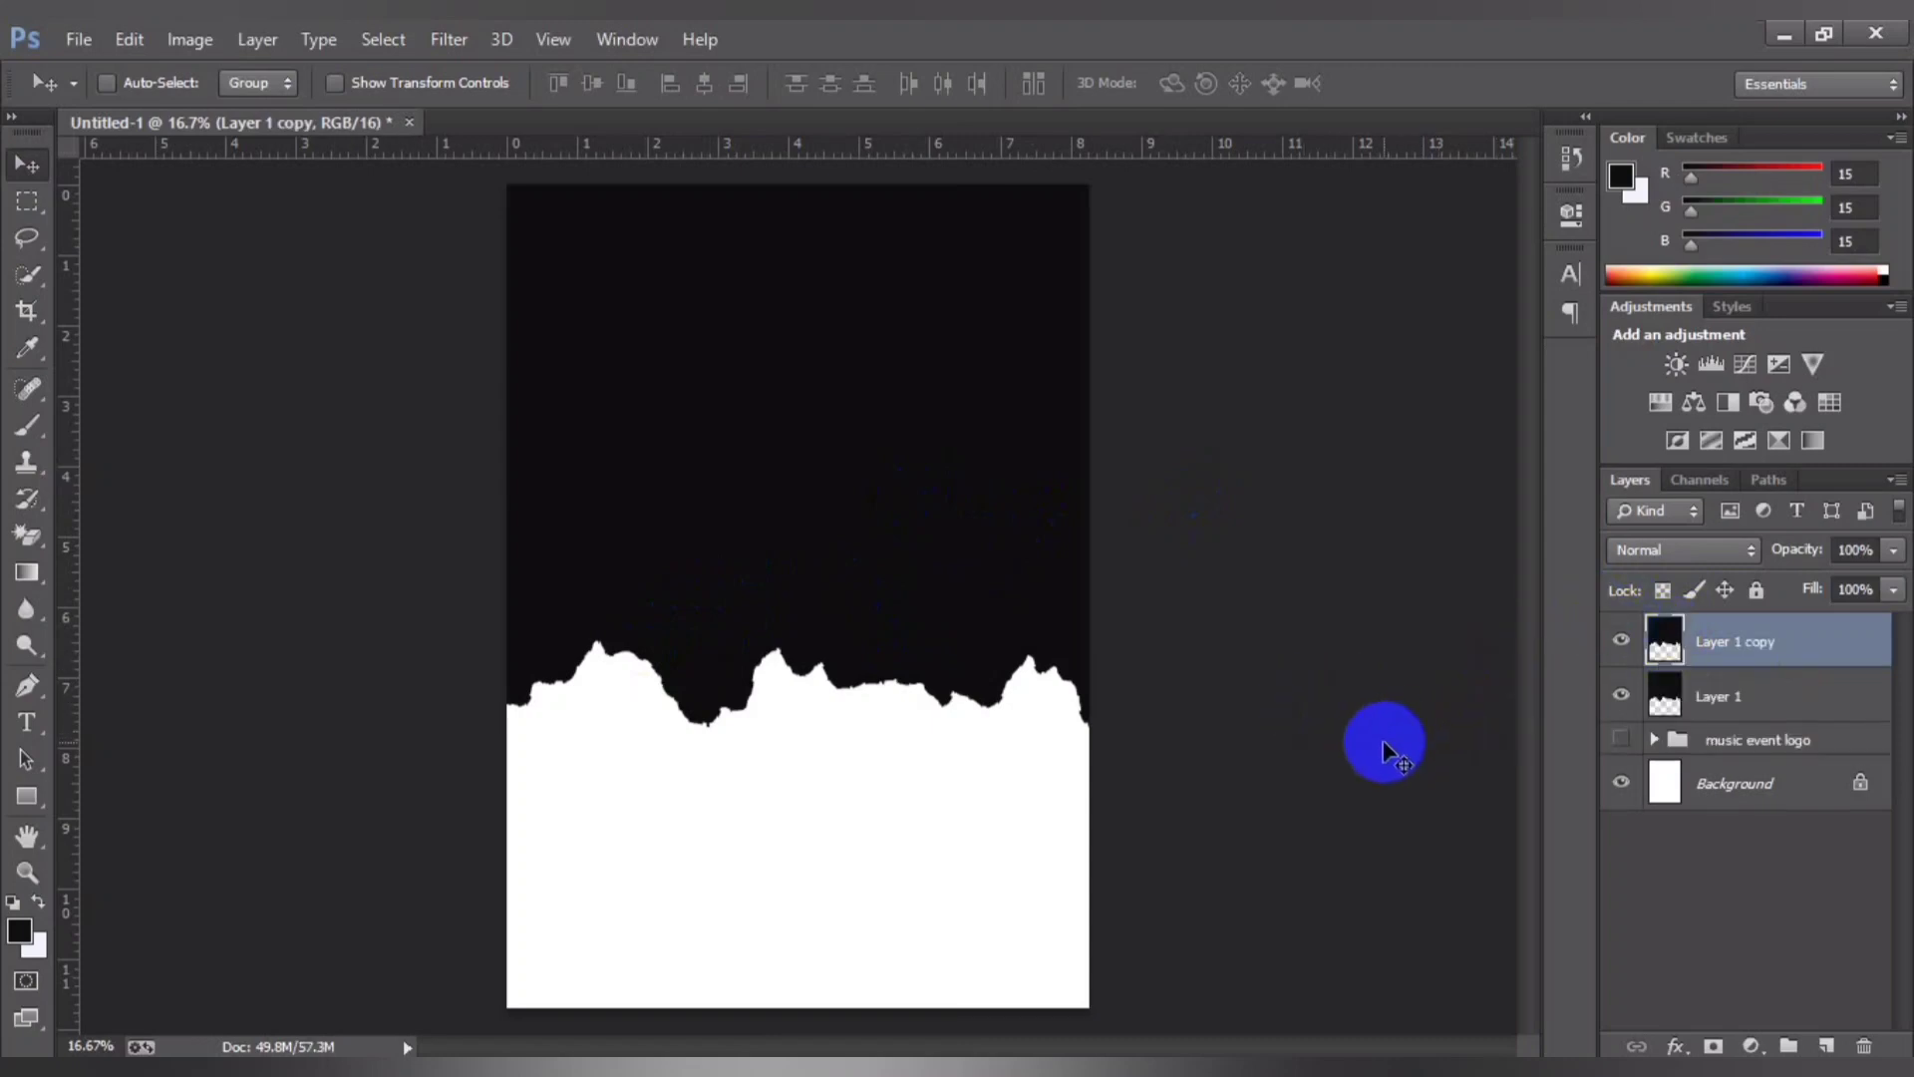
click(1770, 710)
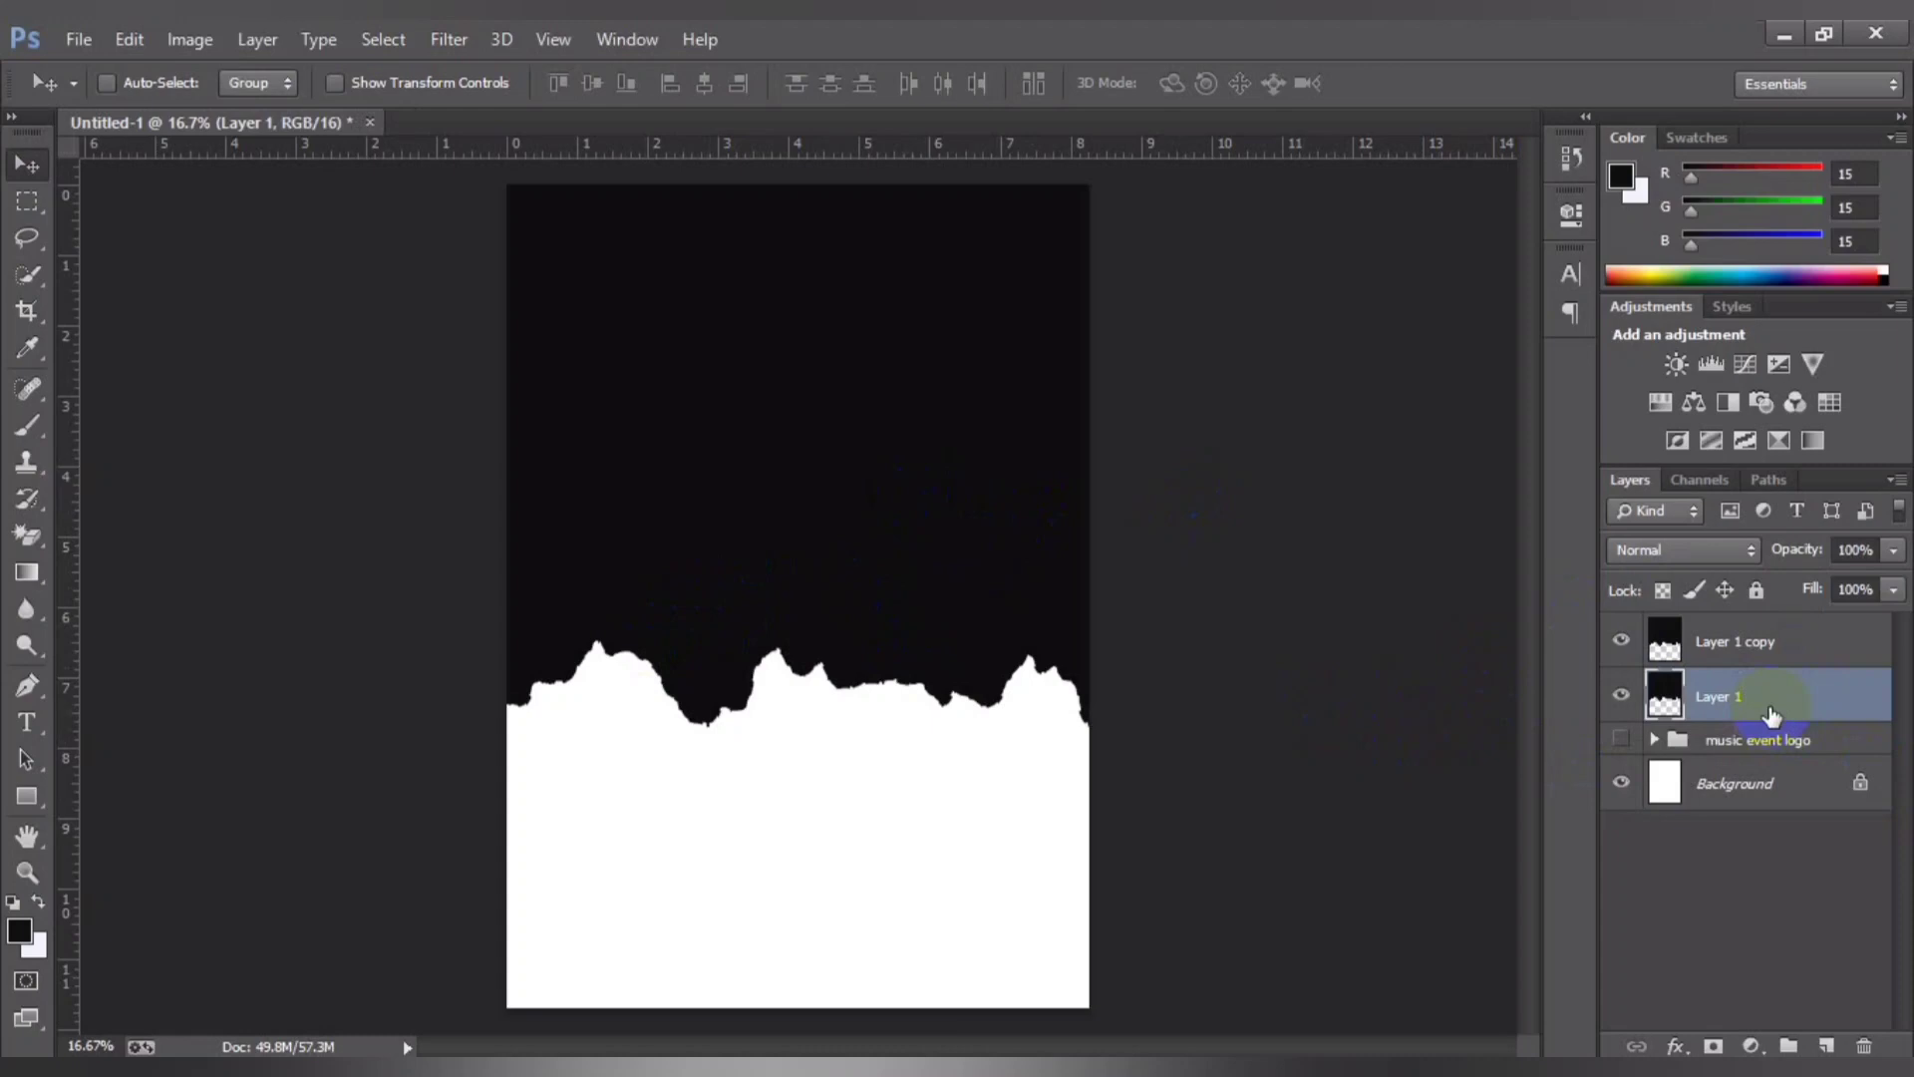
click(1757, 590)
click(1705, 641)
Step: Shrink Layer 1 copy to about half and move it down over the white area
key(ctrl+t)
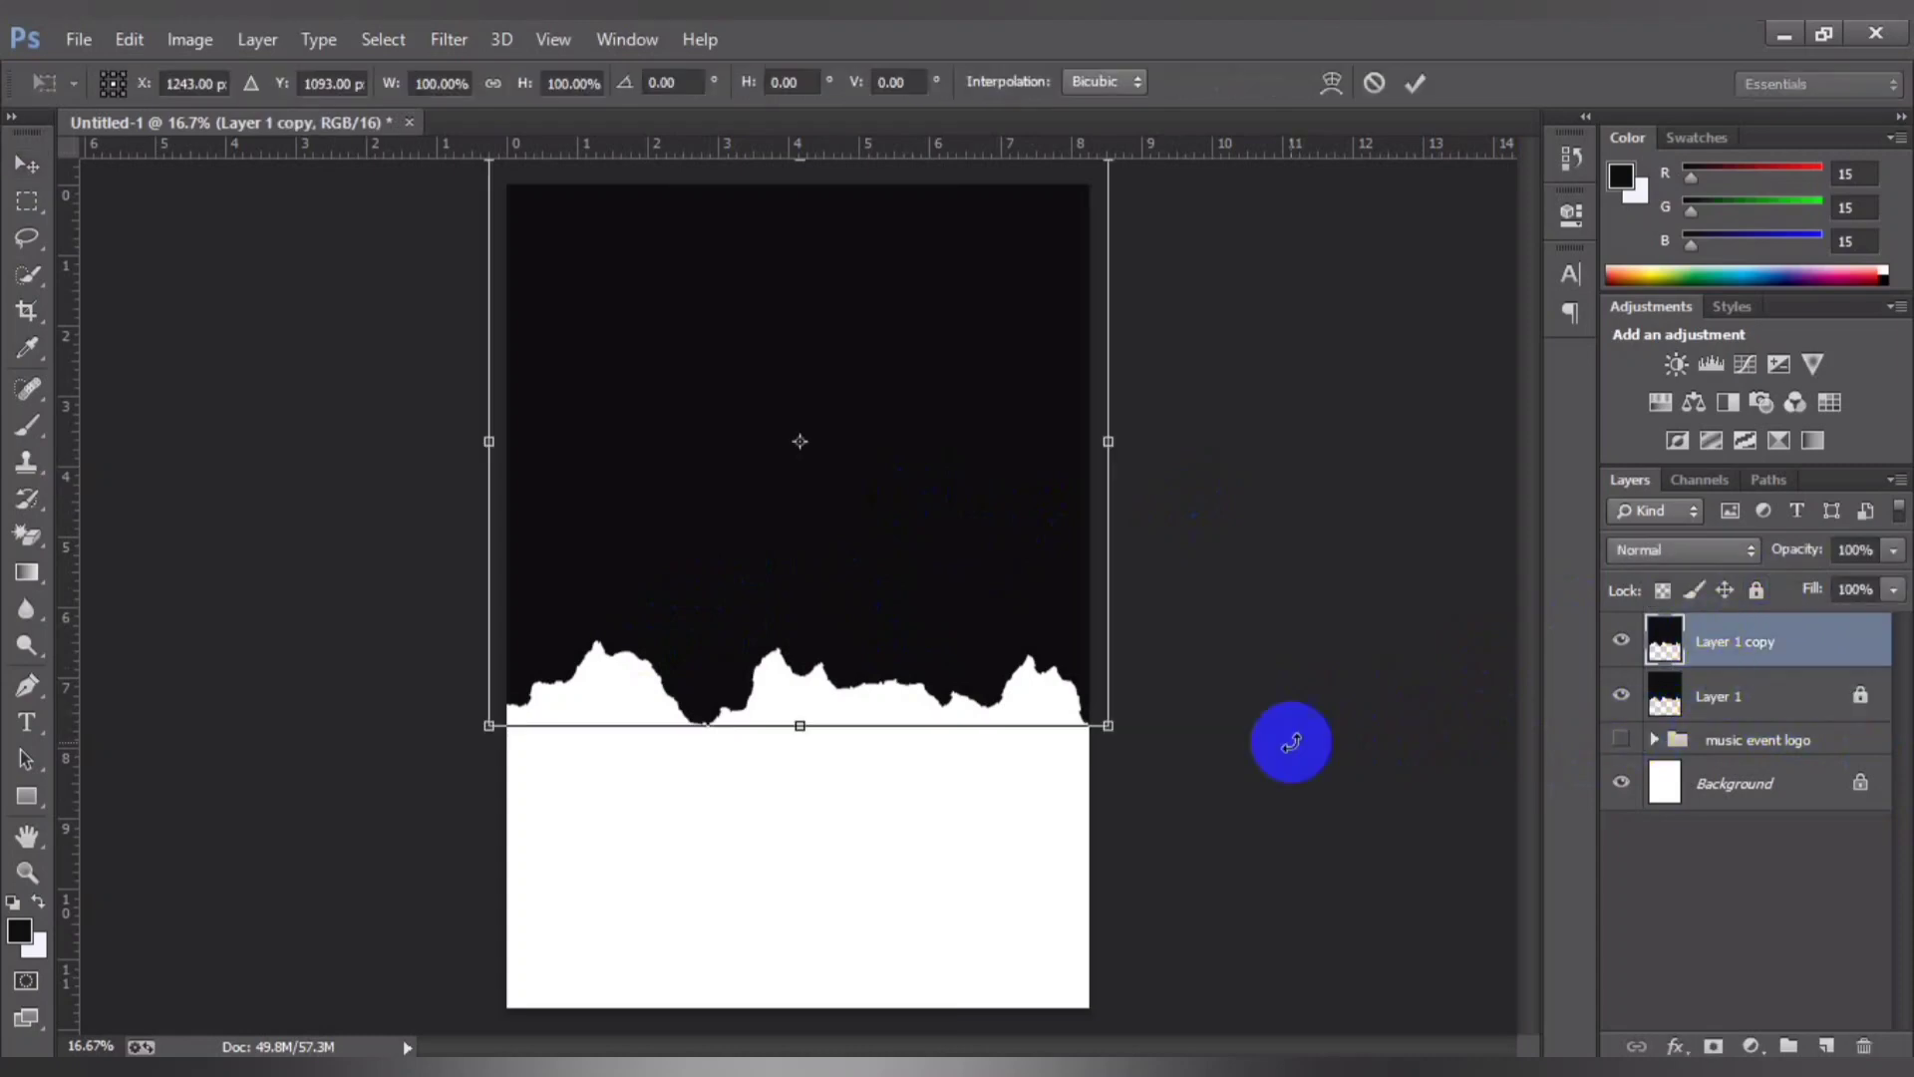
key(ctrl+minus)
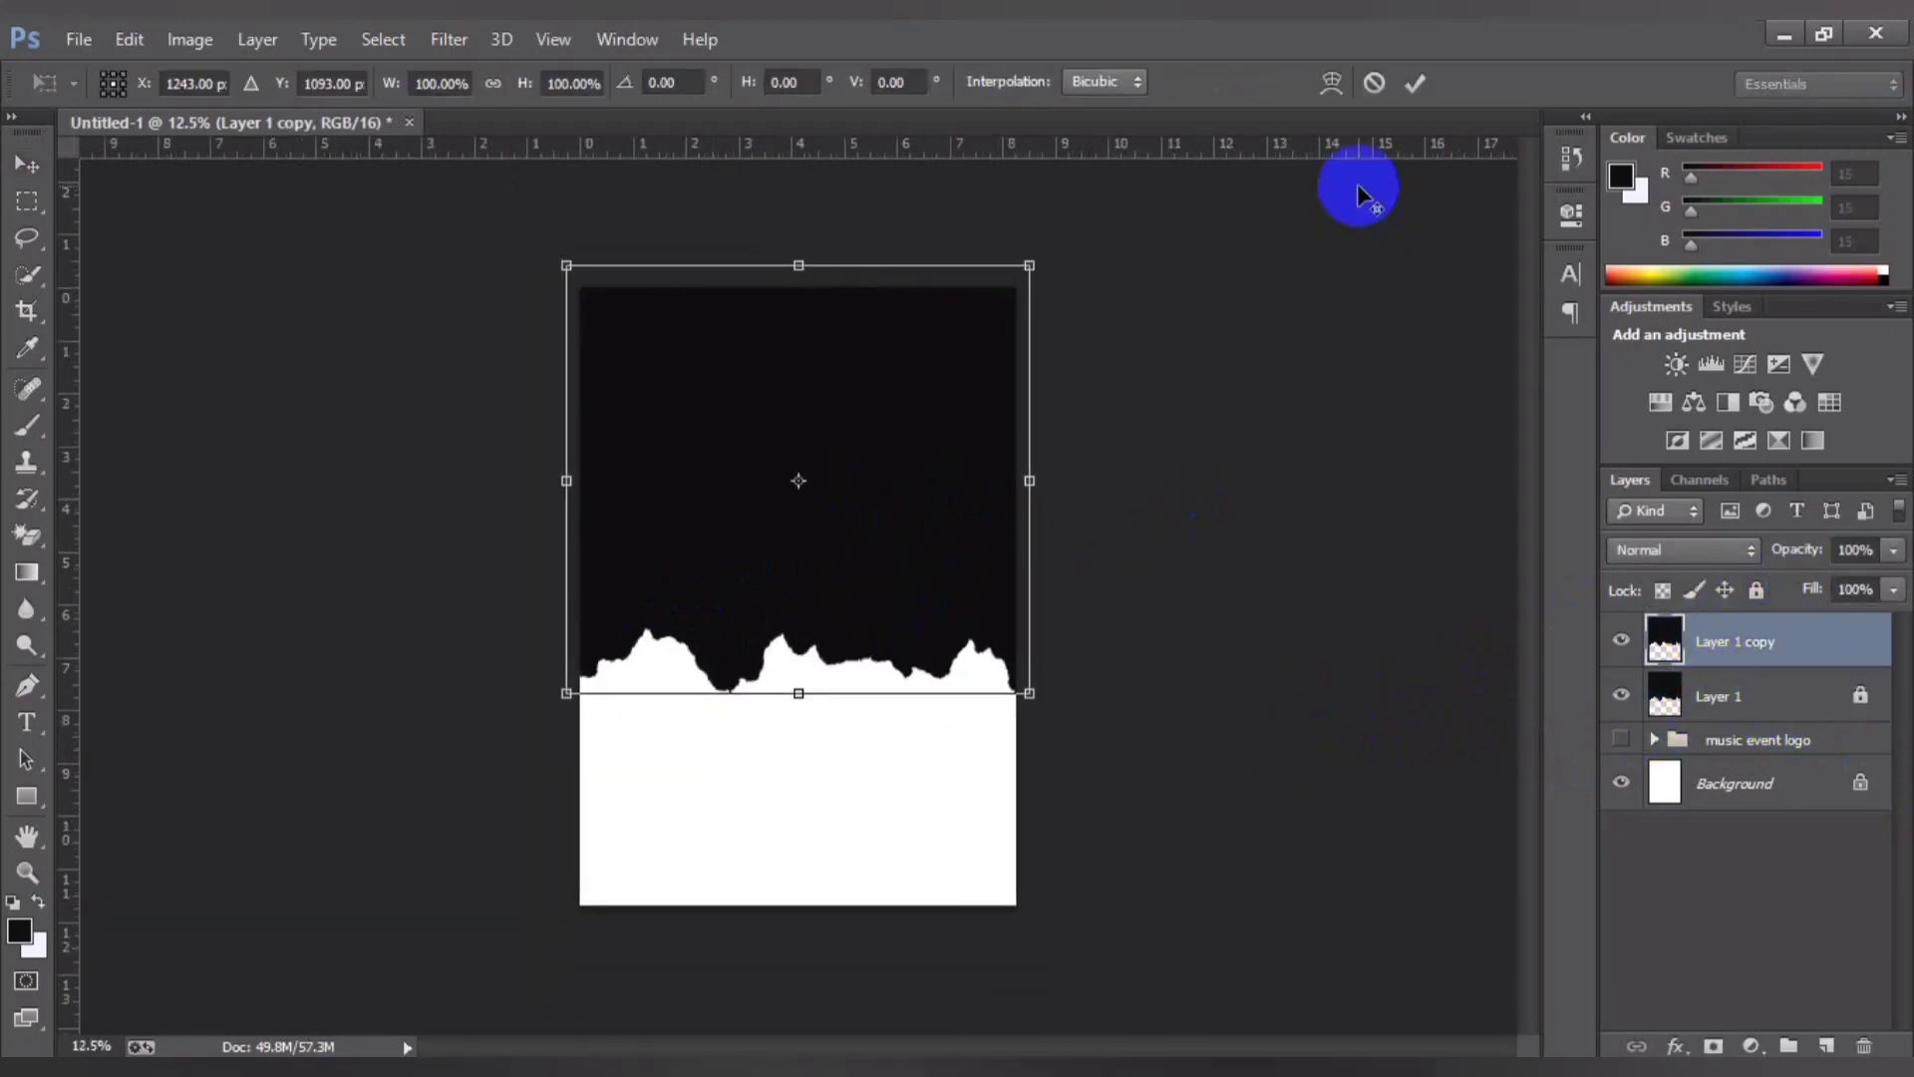
drag(1028, 269, 918, 349)
drag(810, 469, 803, 716)
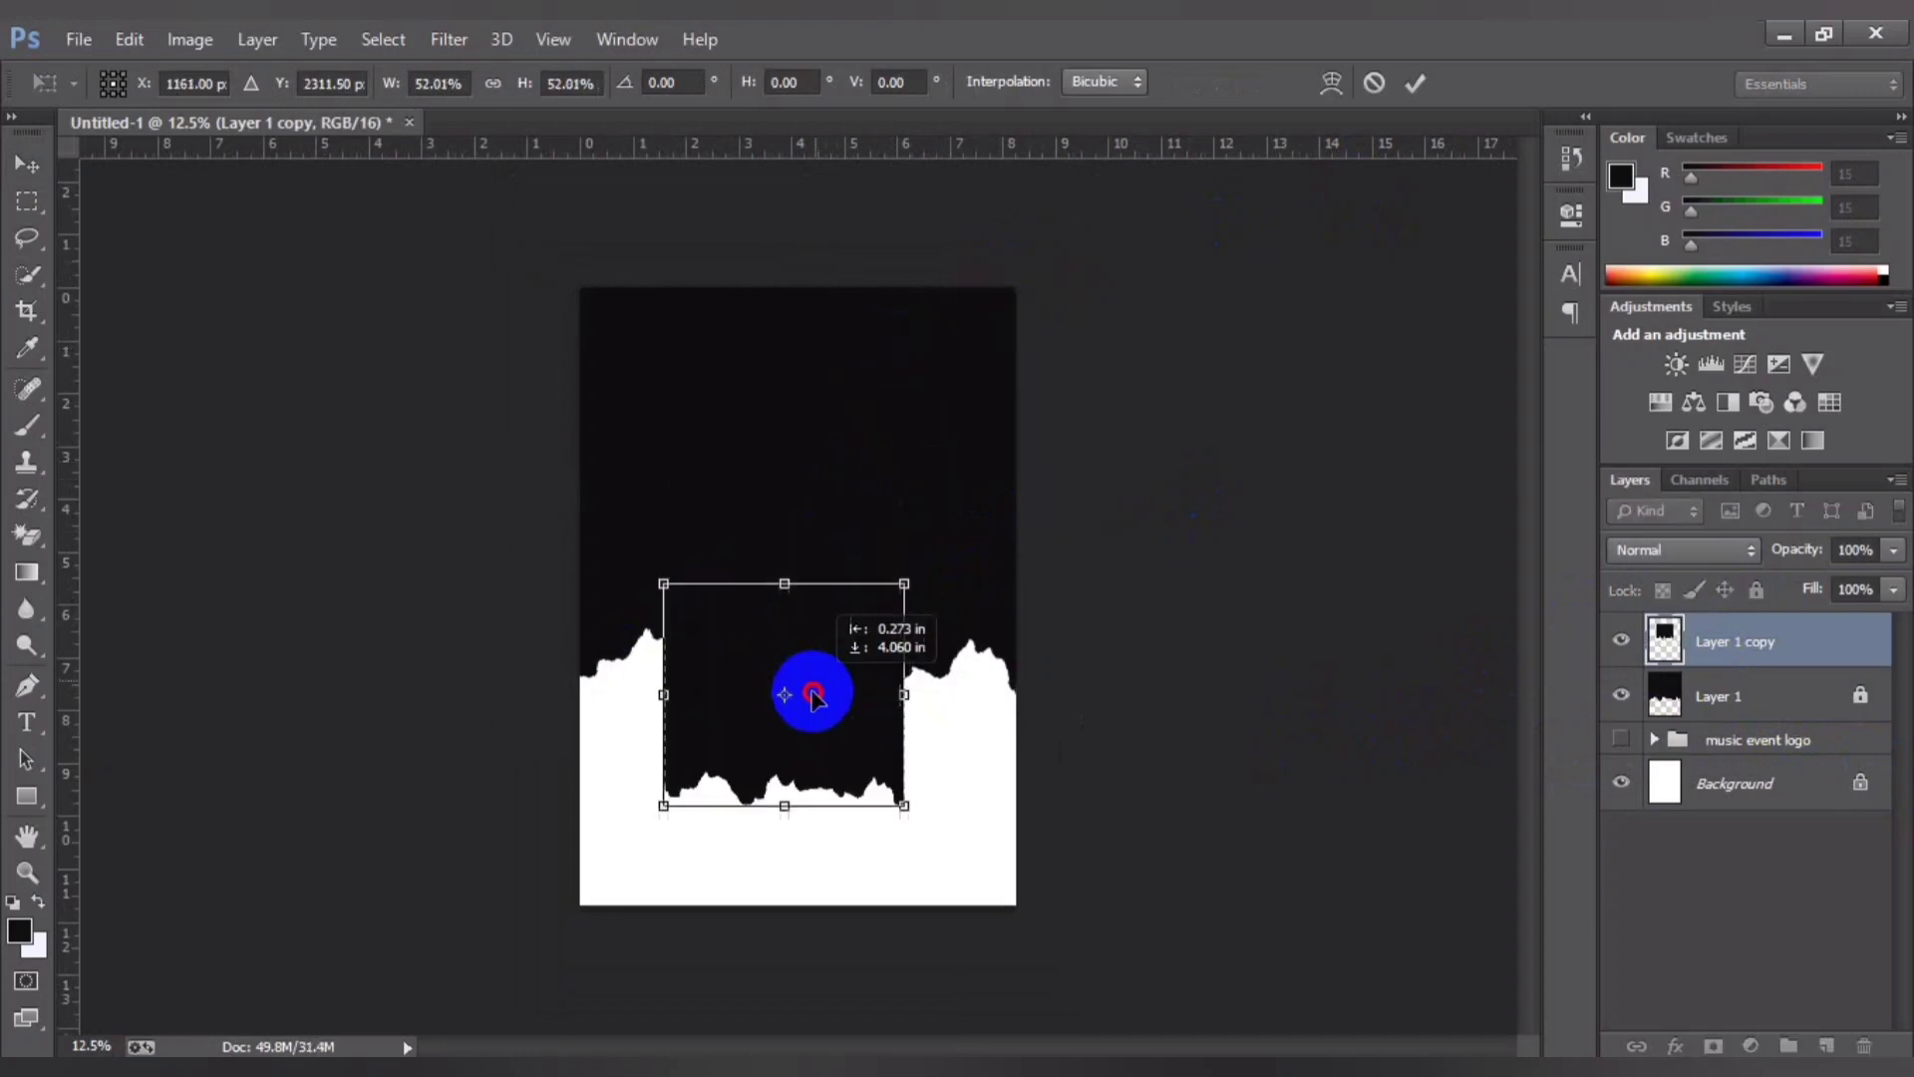
key(Return)
key(ctrl+plus)
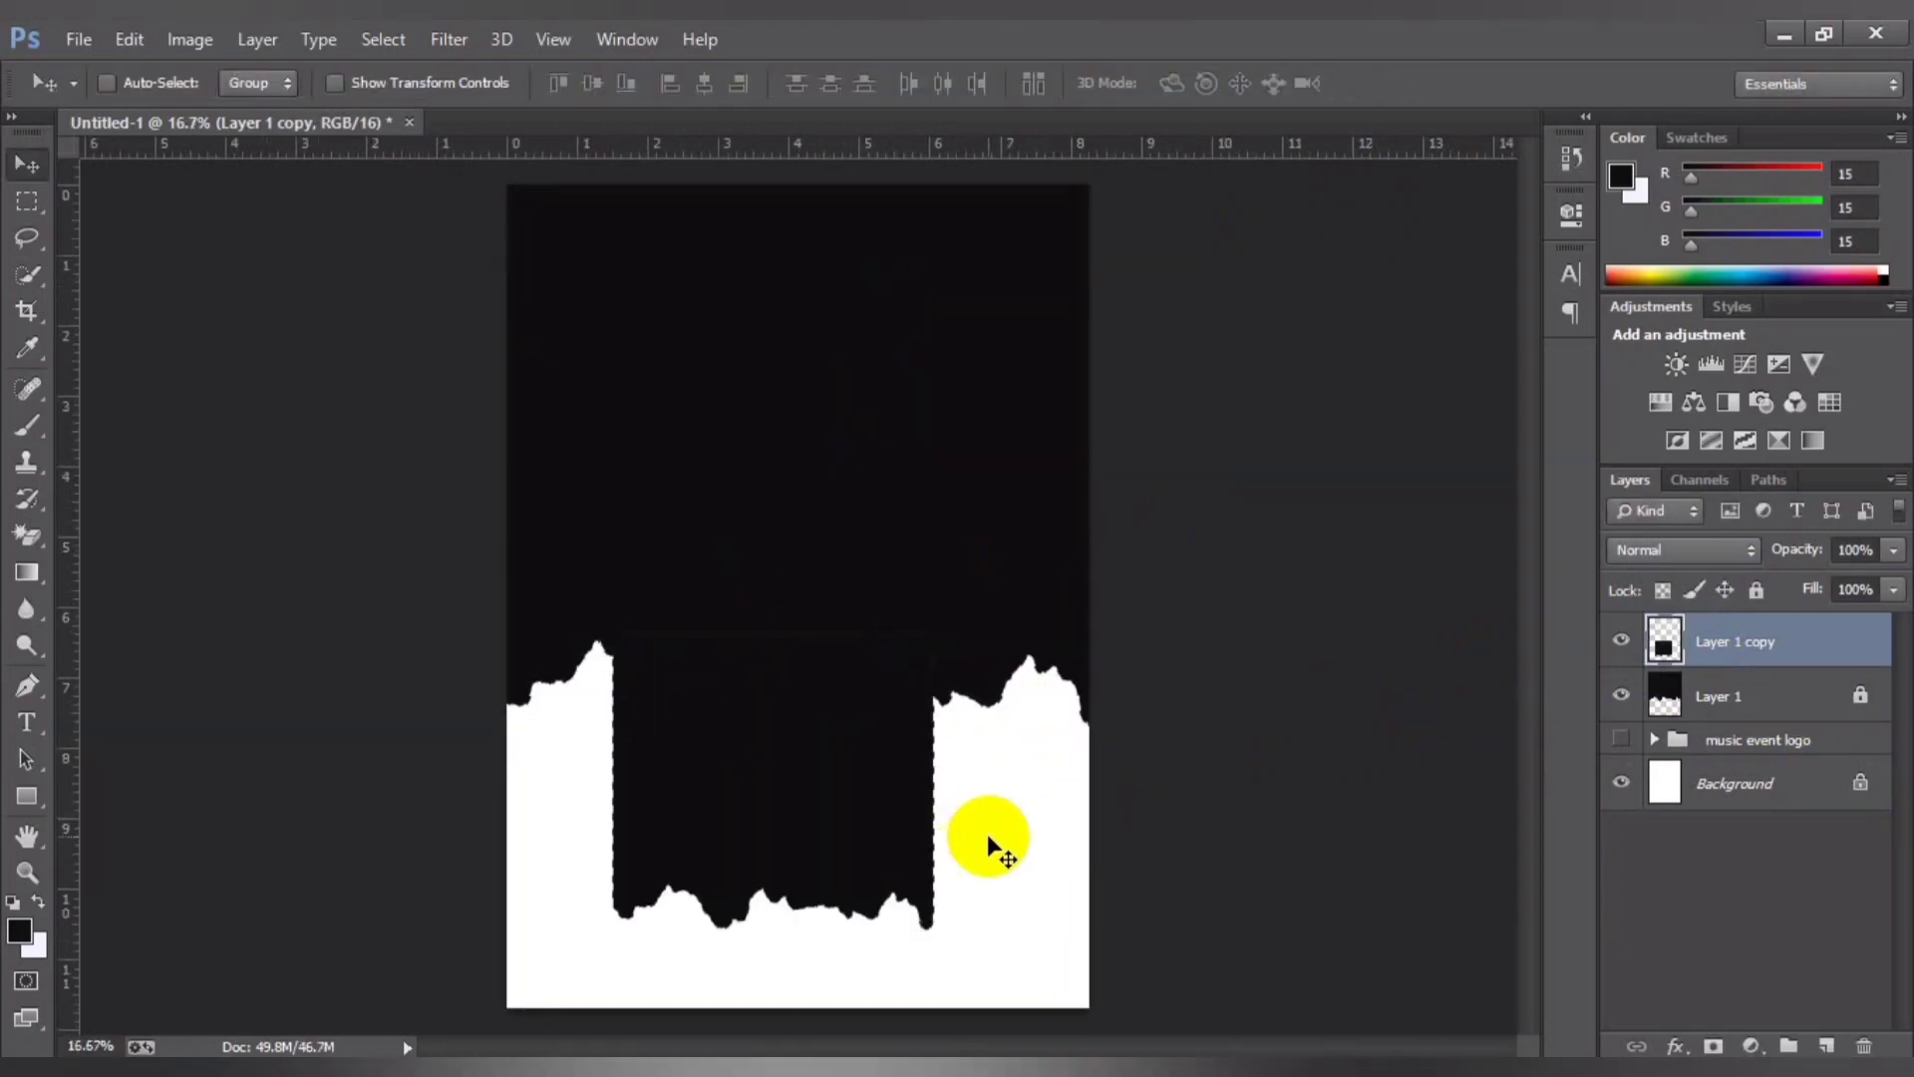
Step: Rotate the copy a quarter turn and squash its height from the top
key(ctrl+t)
drag(926, 963, 1000, 598)
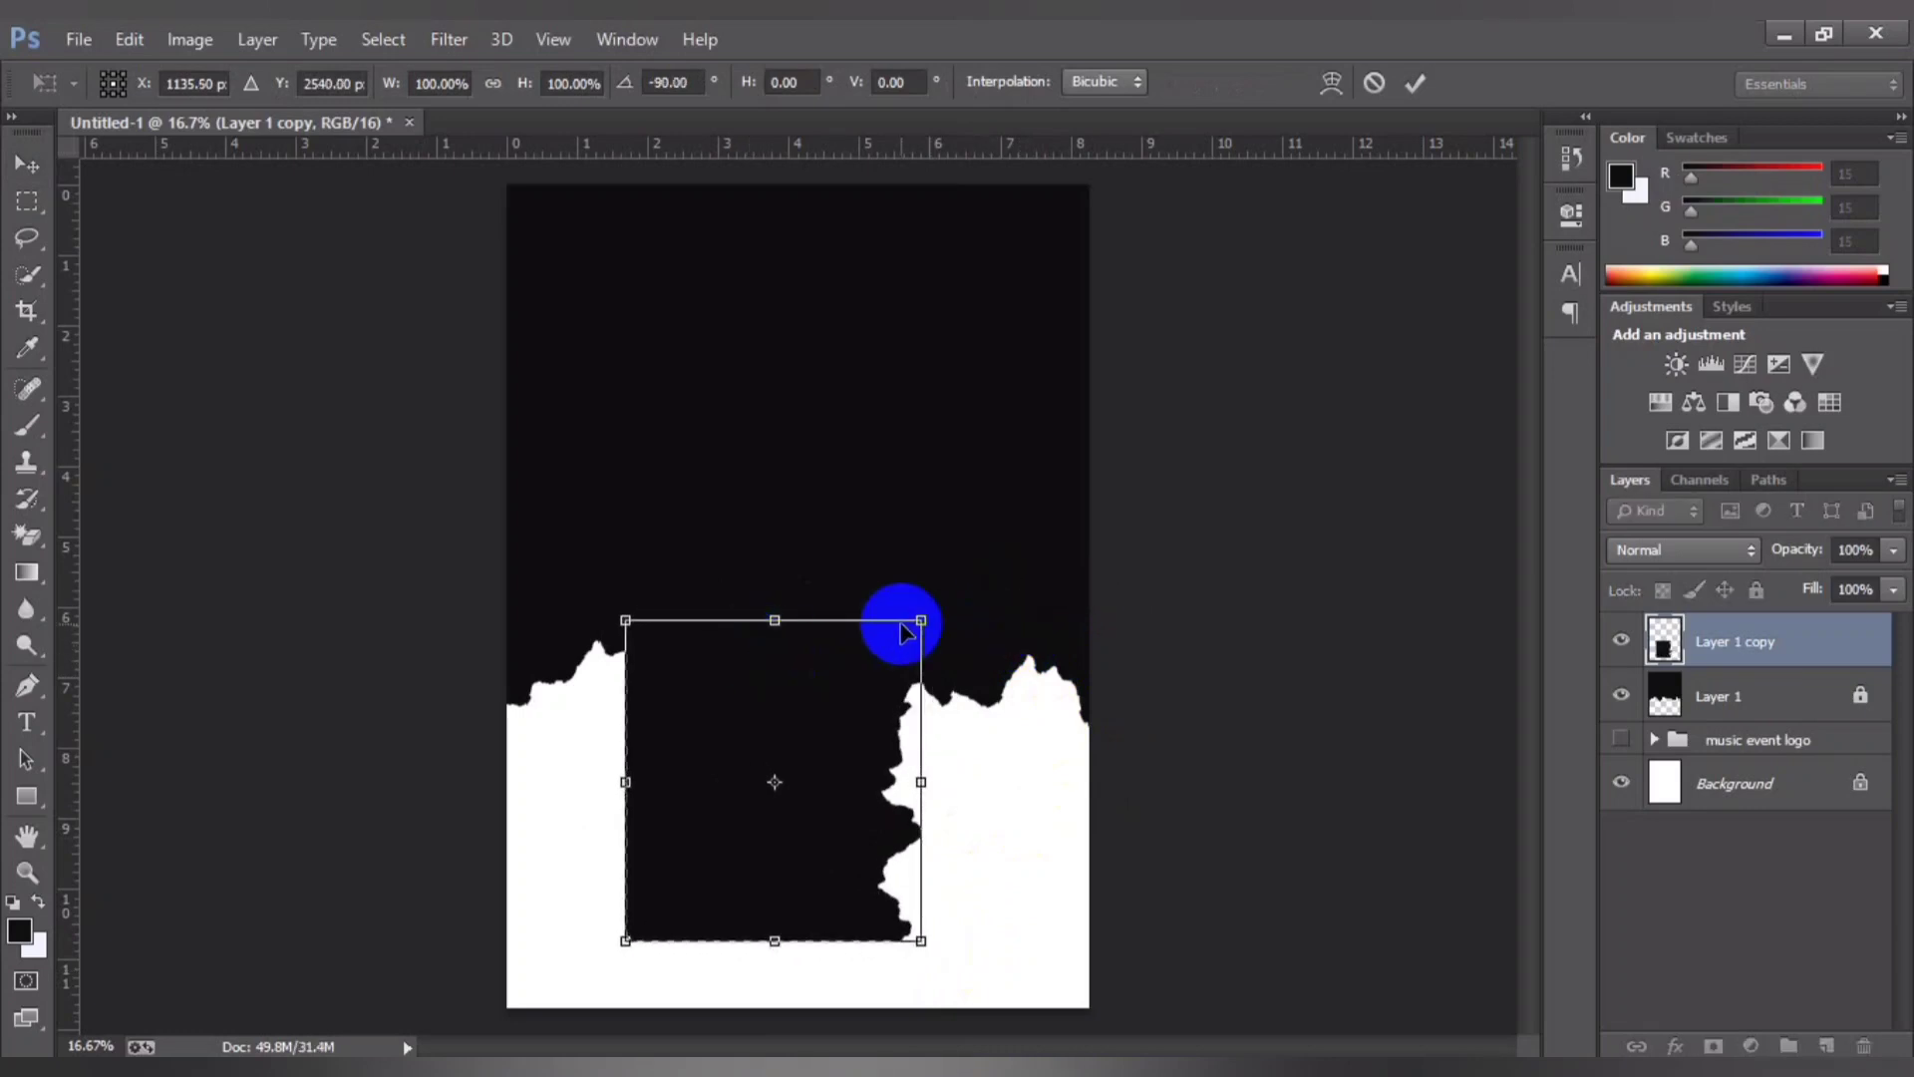
key(Return)
key(ctrl+t)
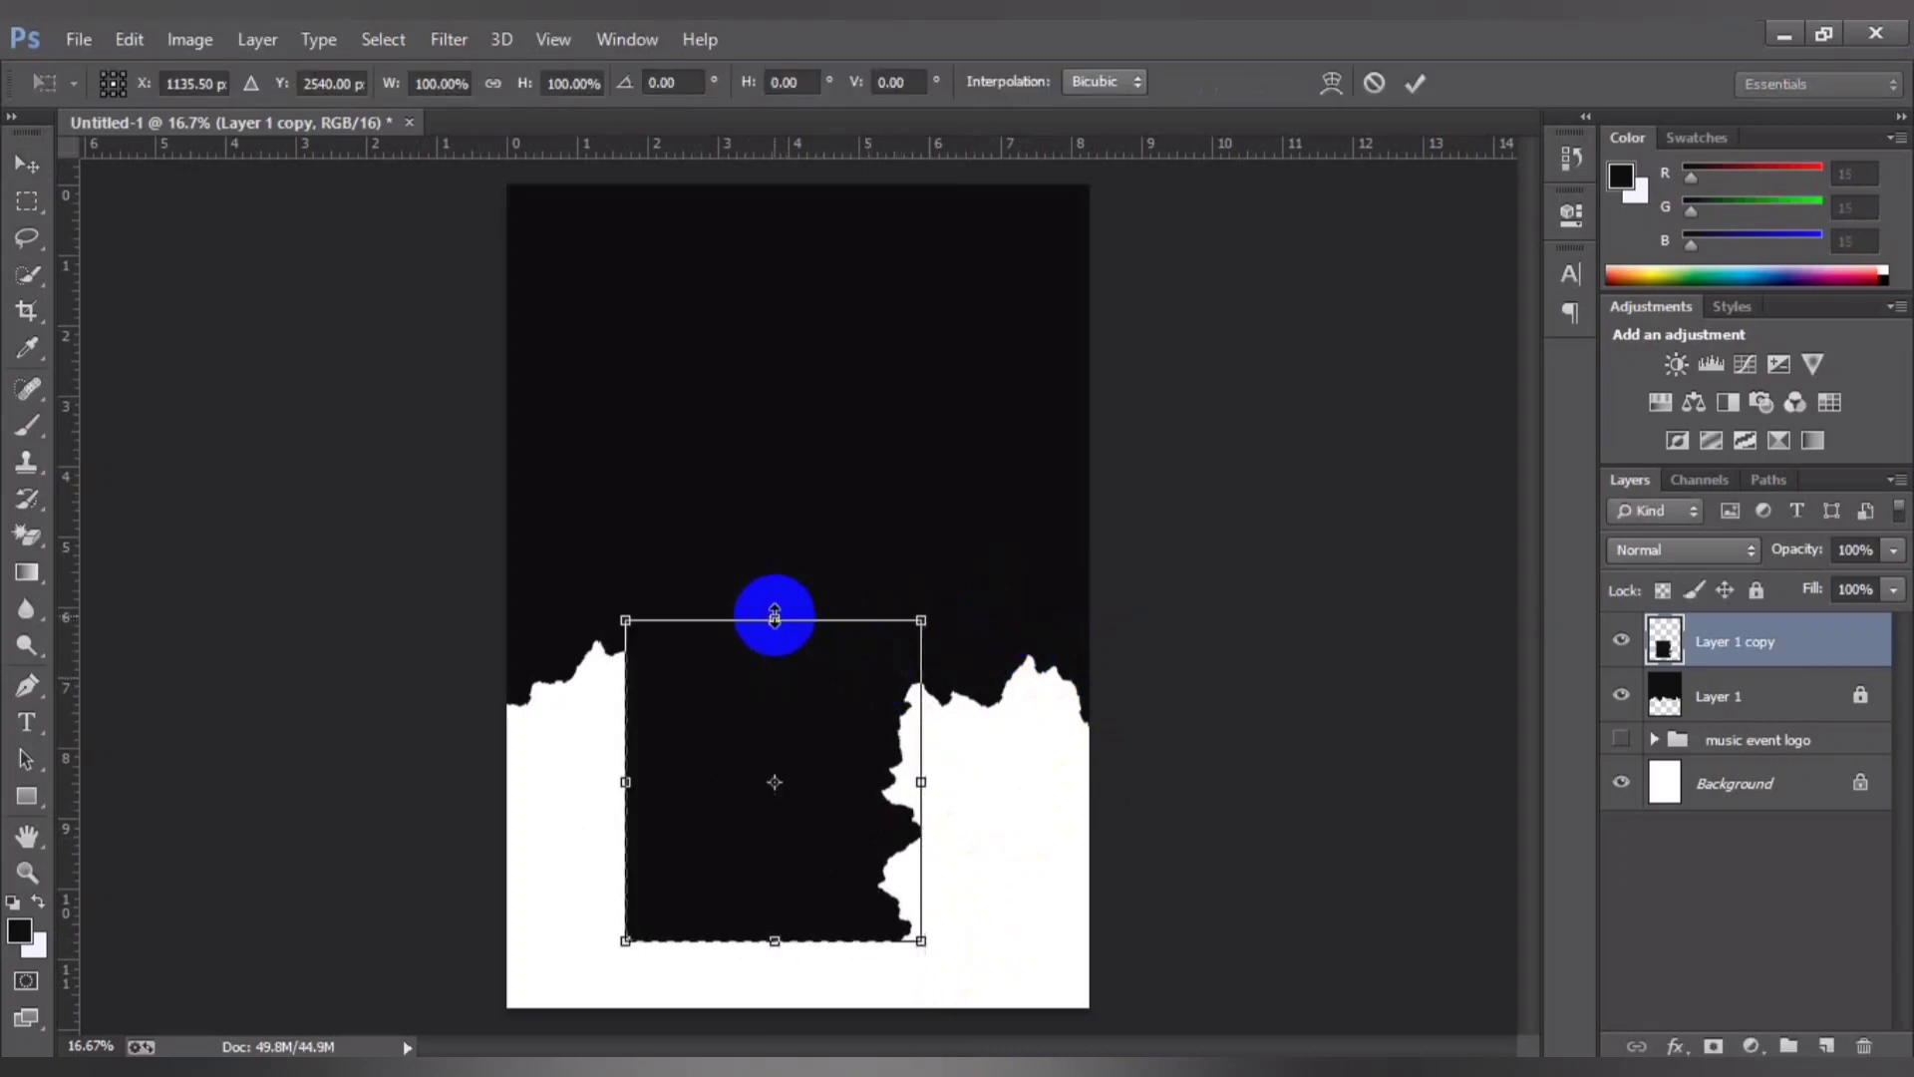
mouse_move(774, 620)
mouse_down()
mouse_move(781, 802)
mouse_move(774, 714)
mouse_move(787, 747)
mouse_up()
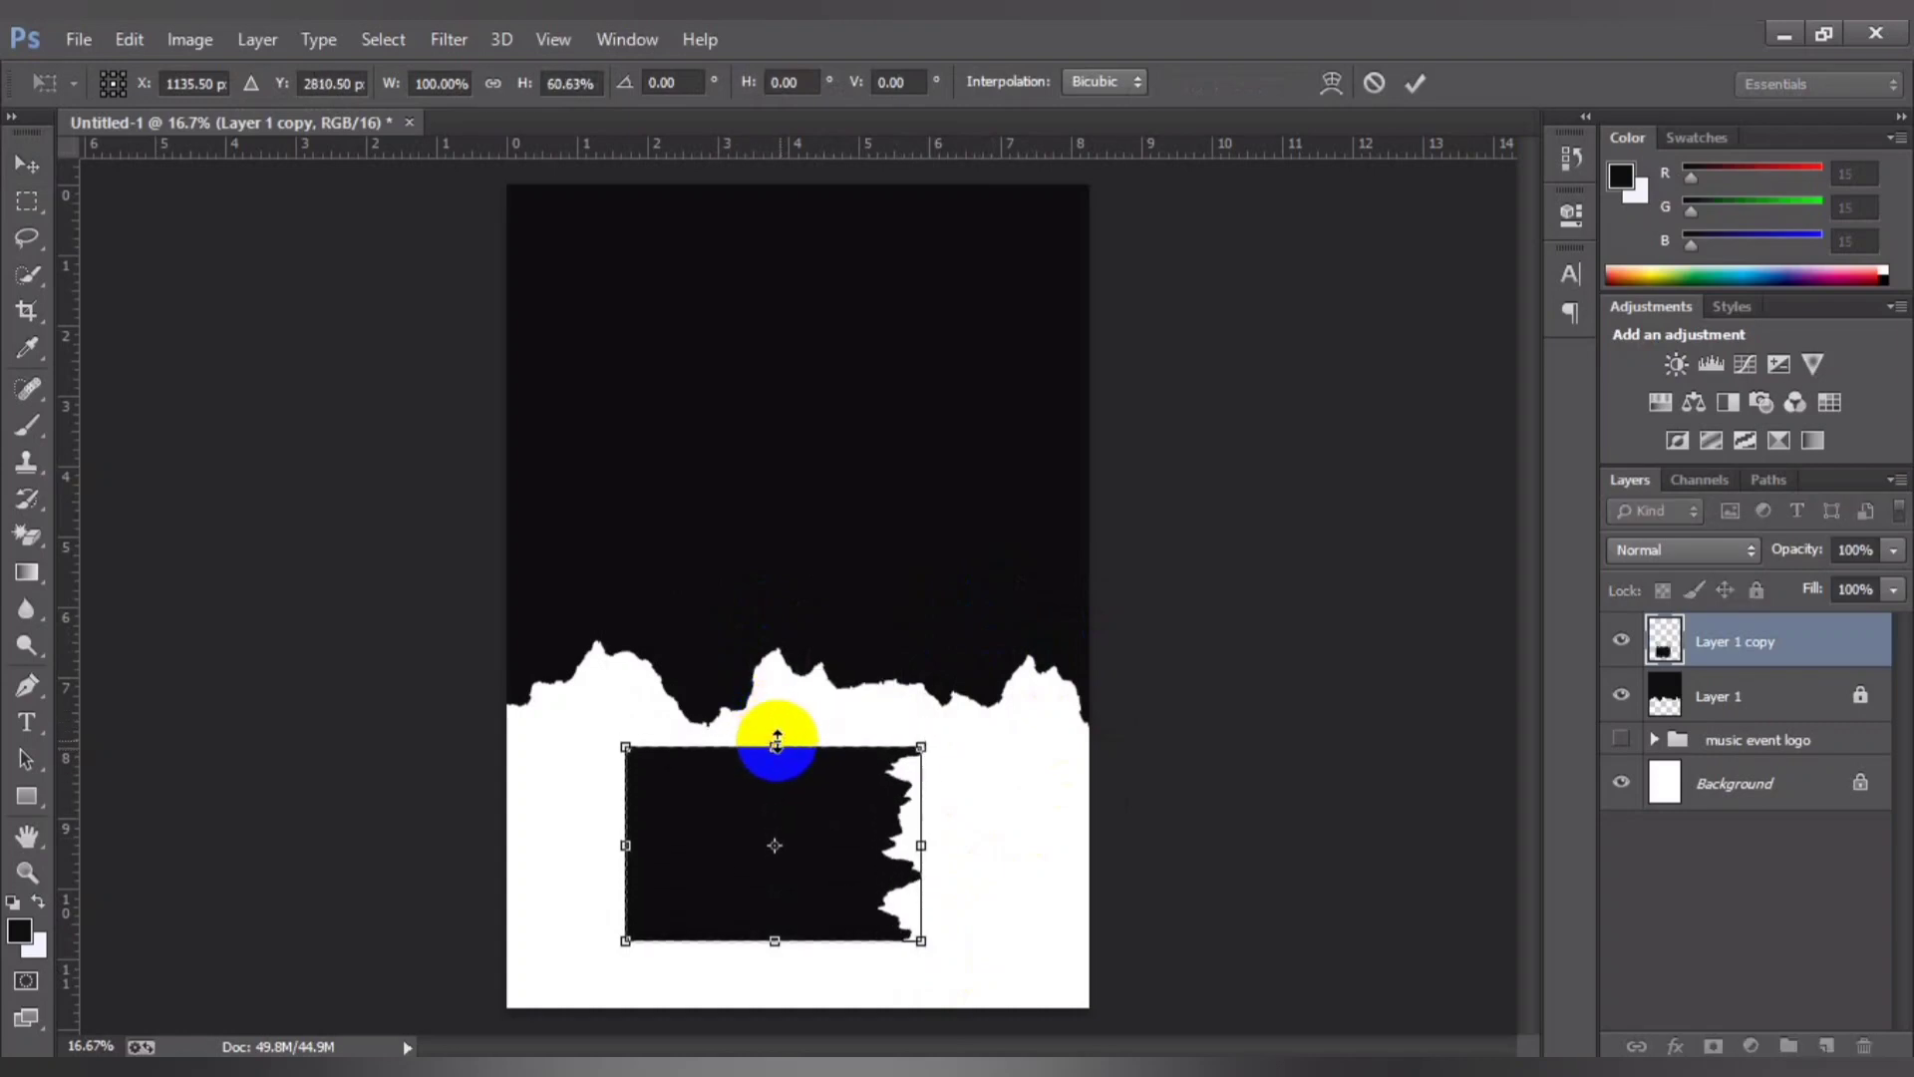
key(Return)
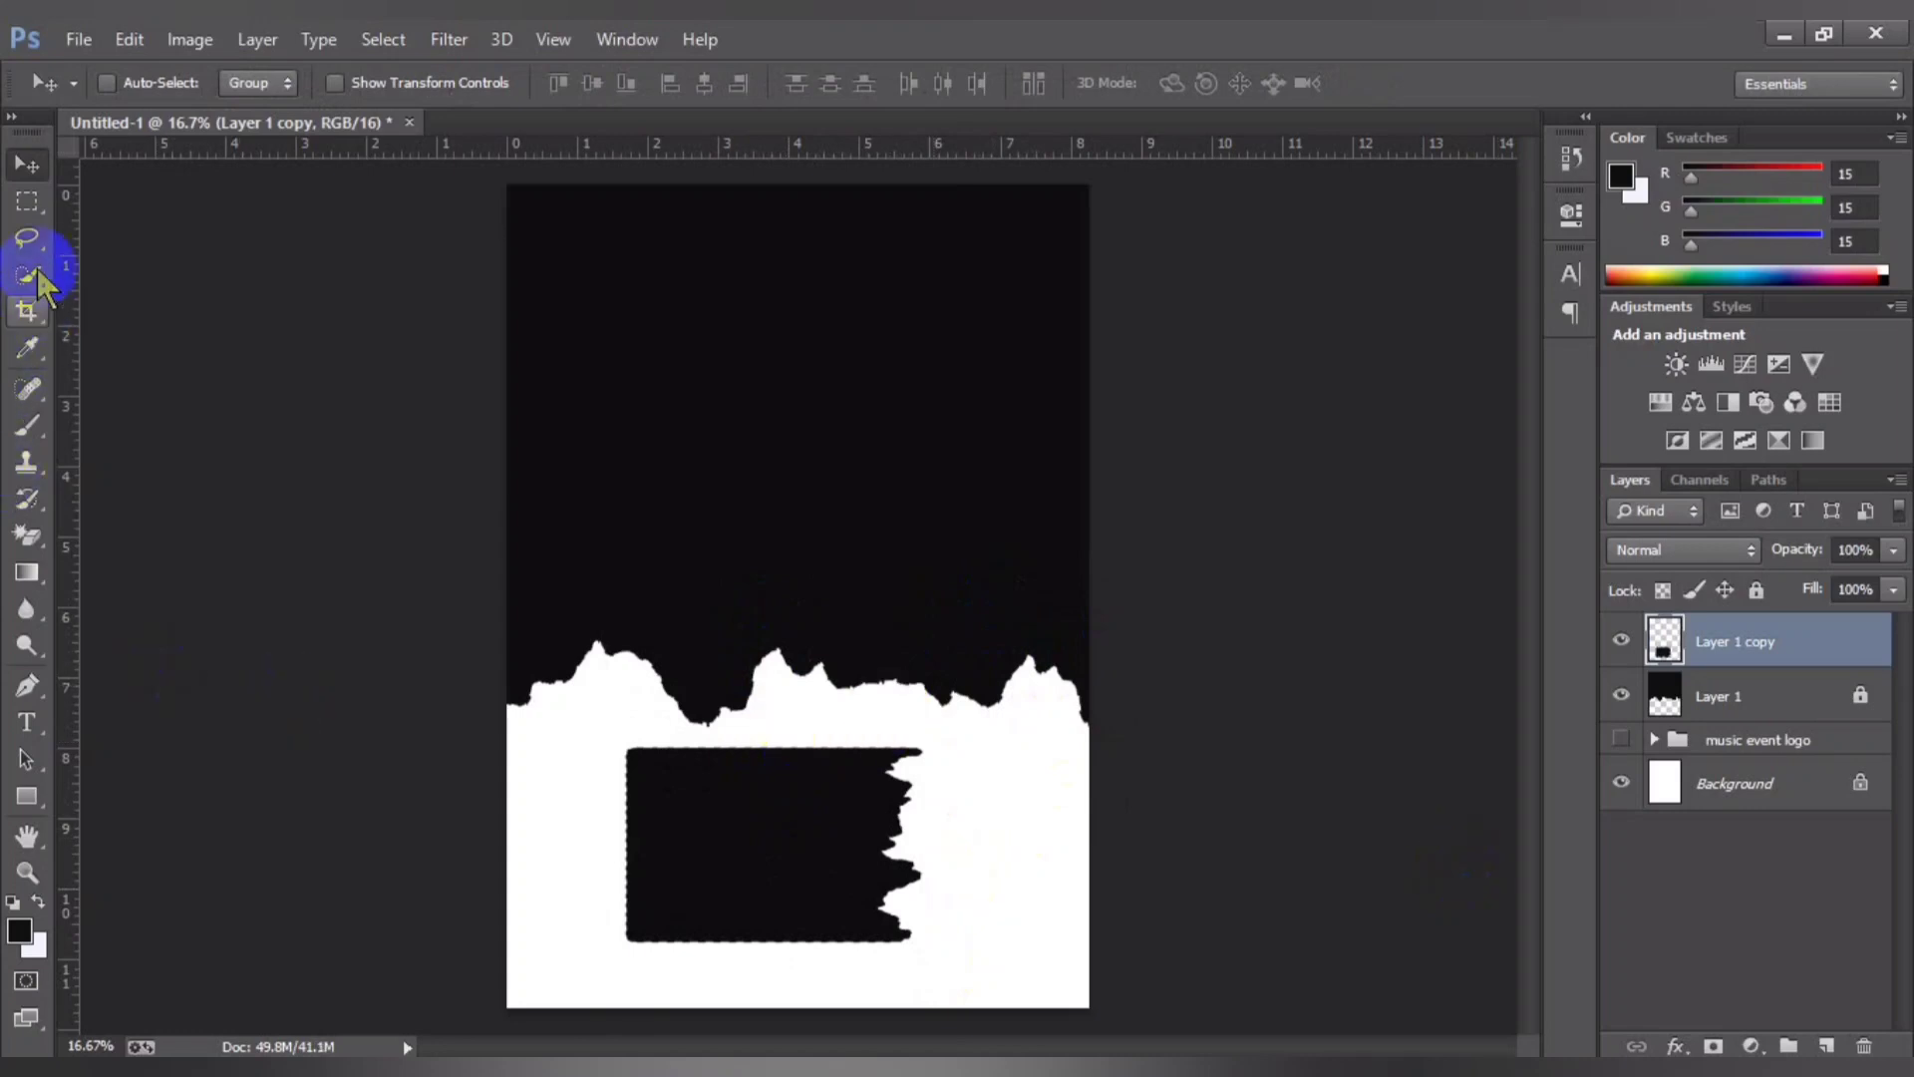
Step: Delete strips from the top and bottom torn edges of the black block
click(27, 237)
click(27, 201)
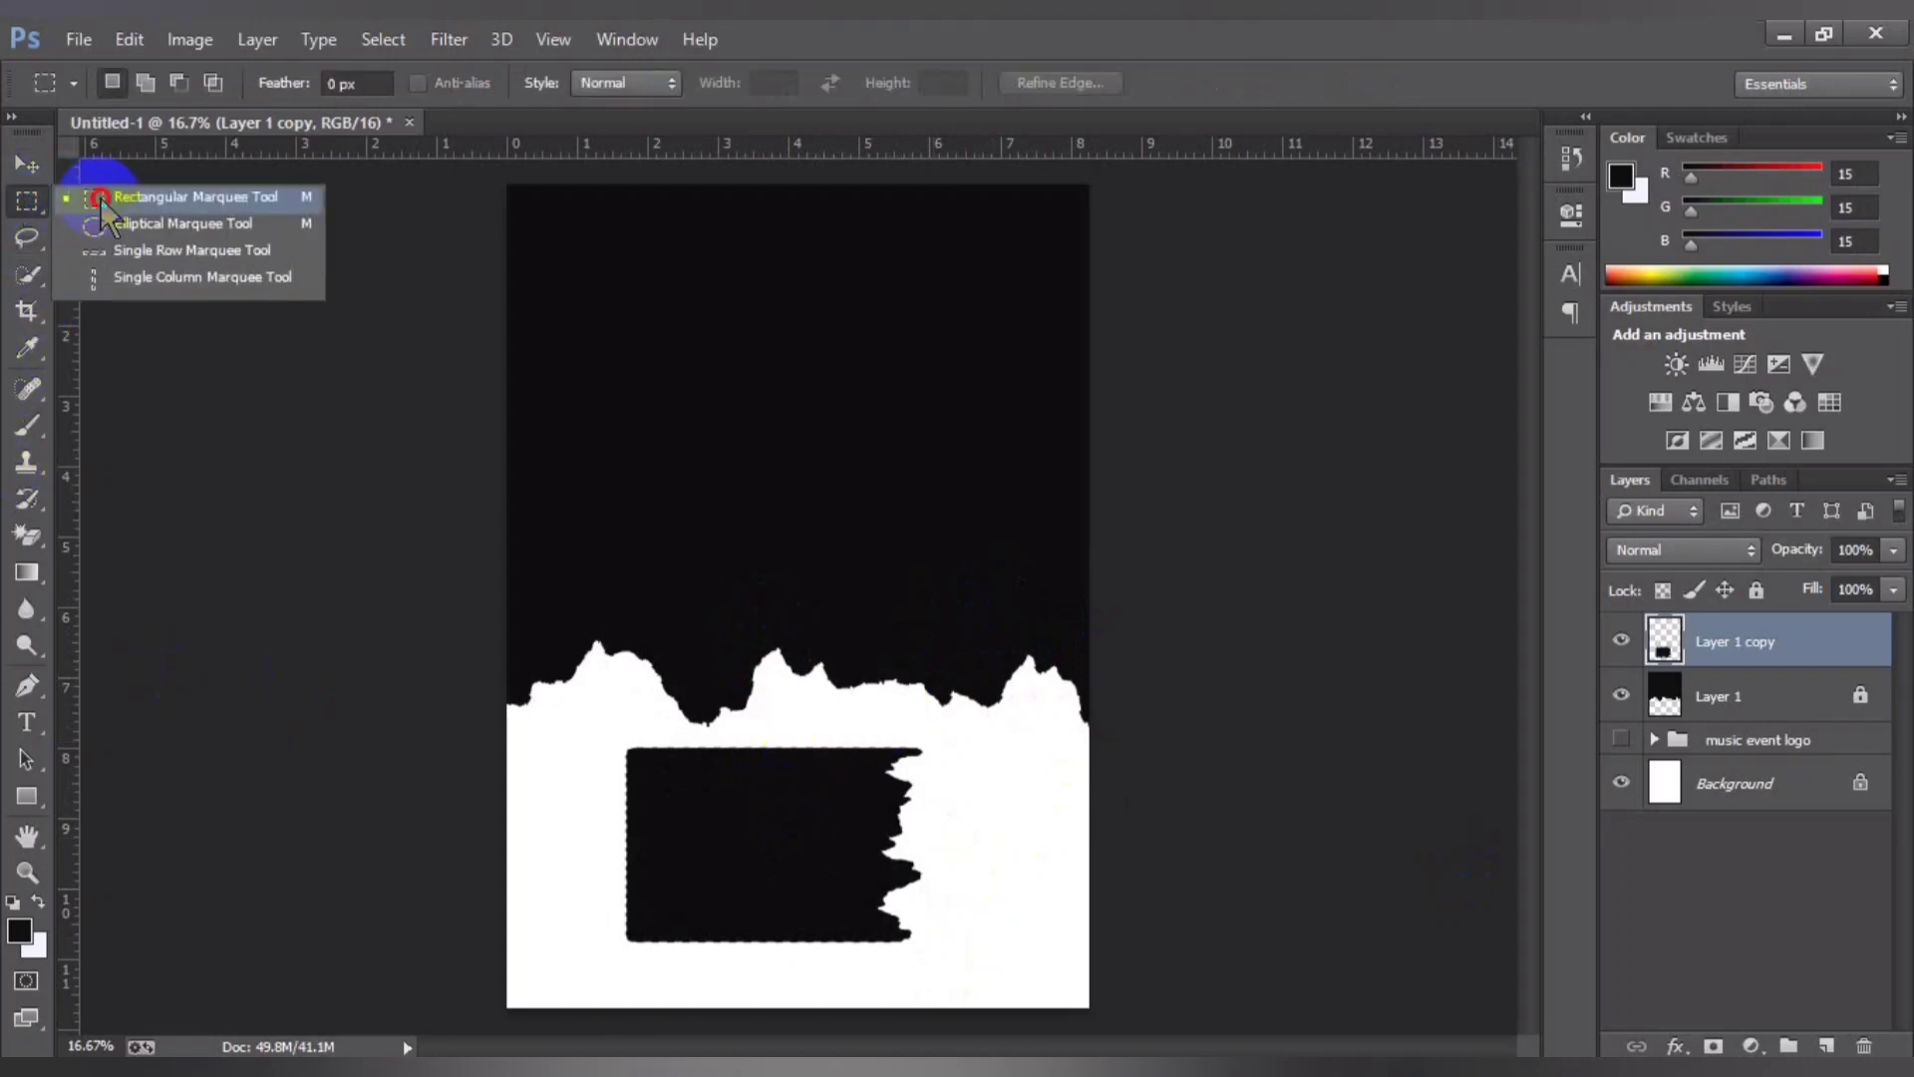
click(139, 175)
drag(580, 716, 969, 785)
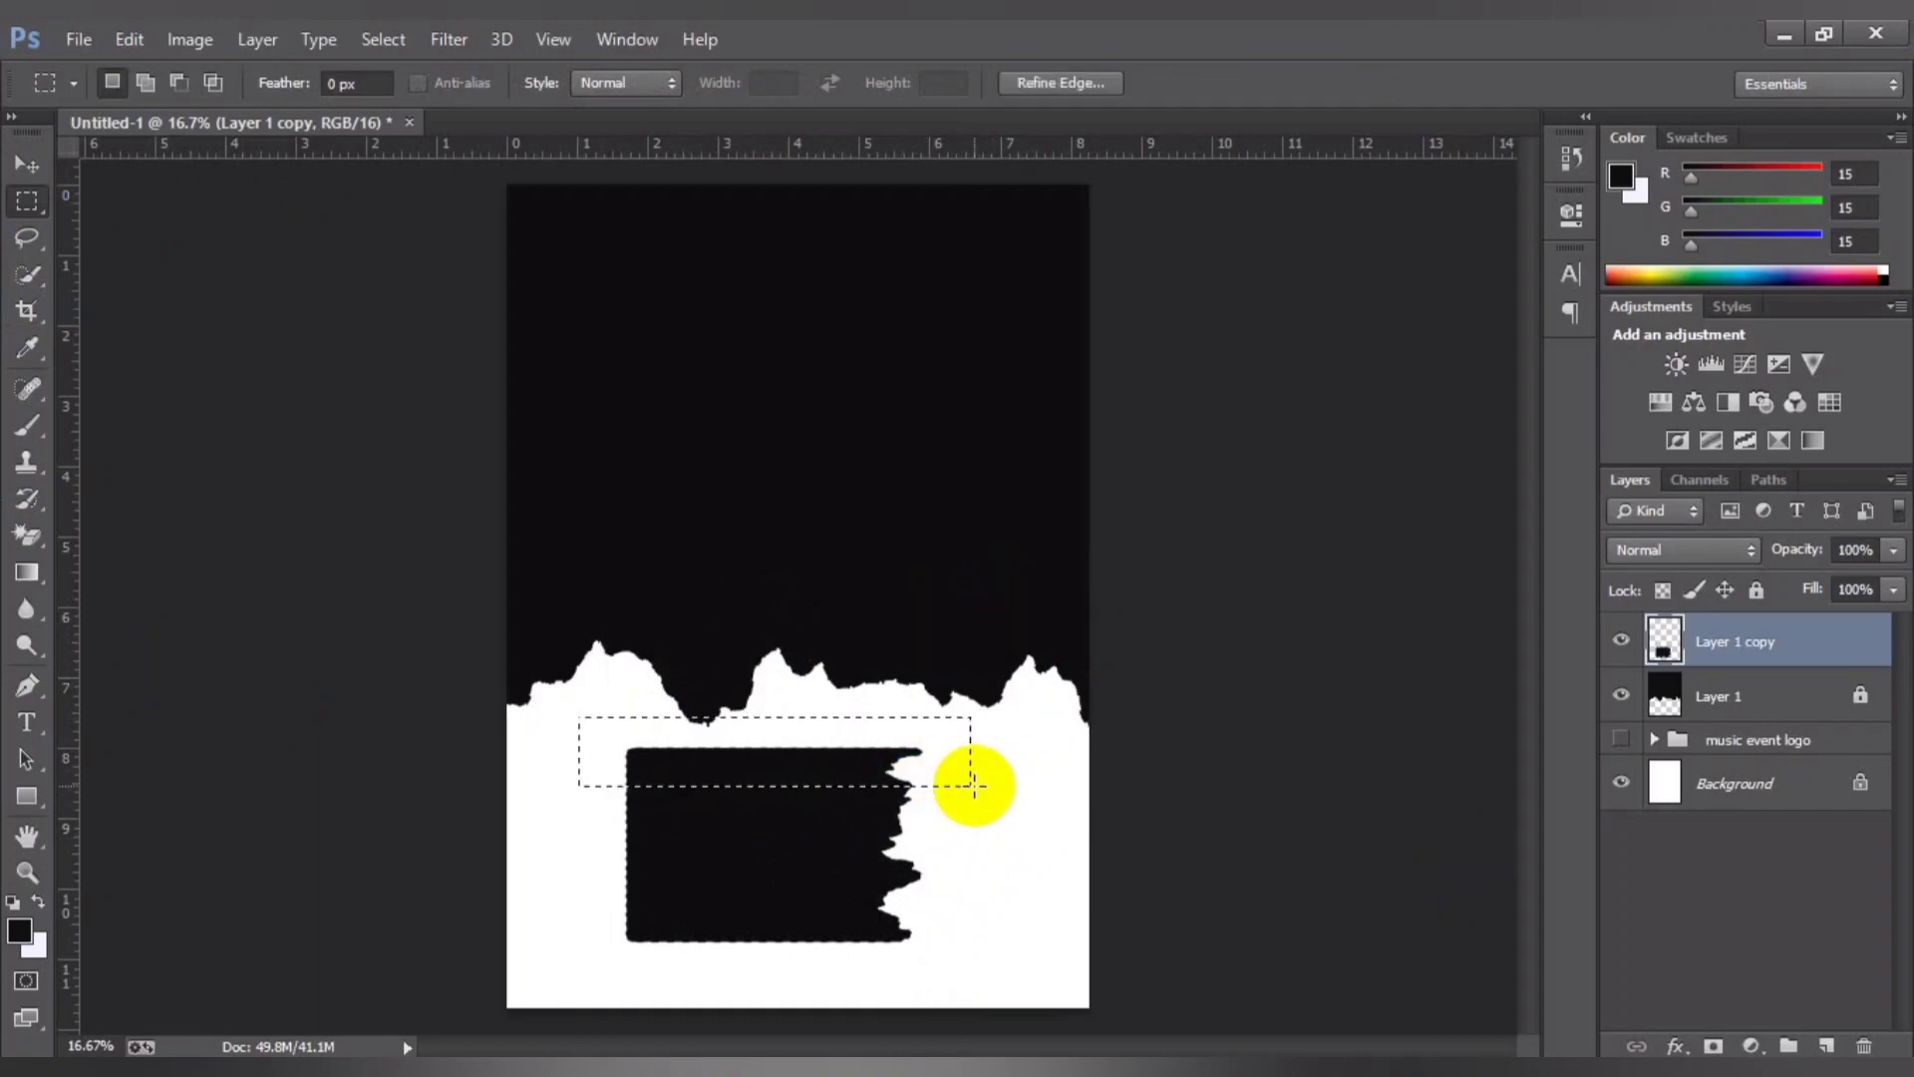
key(Delete)
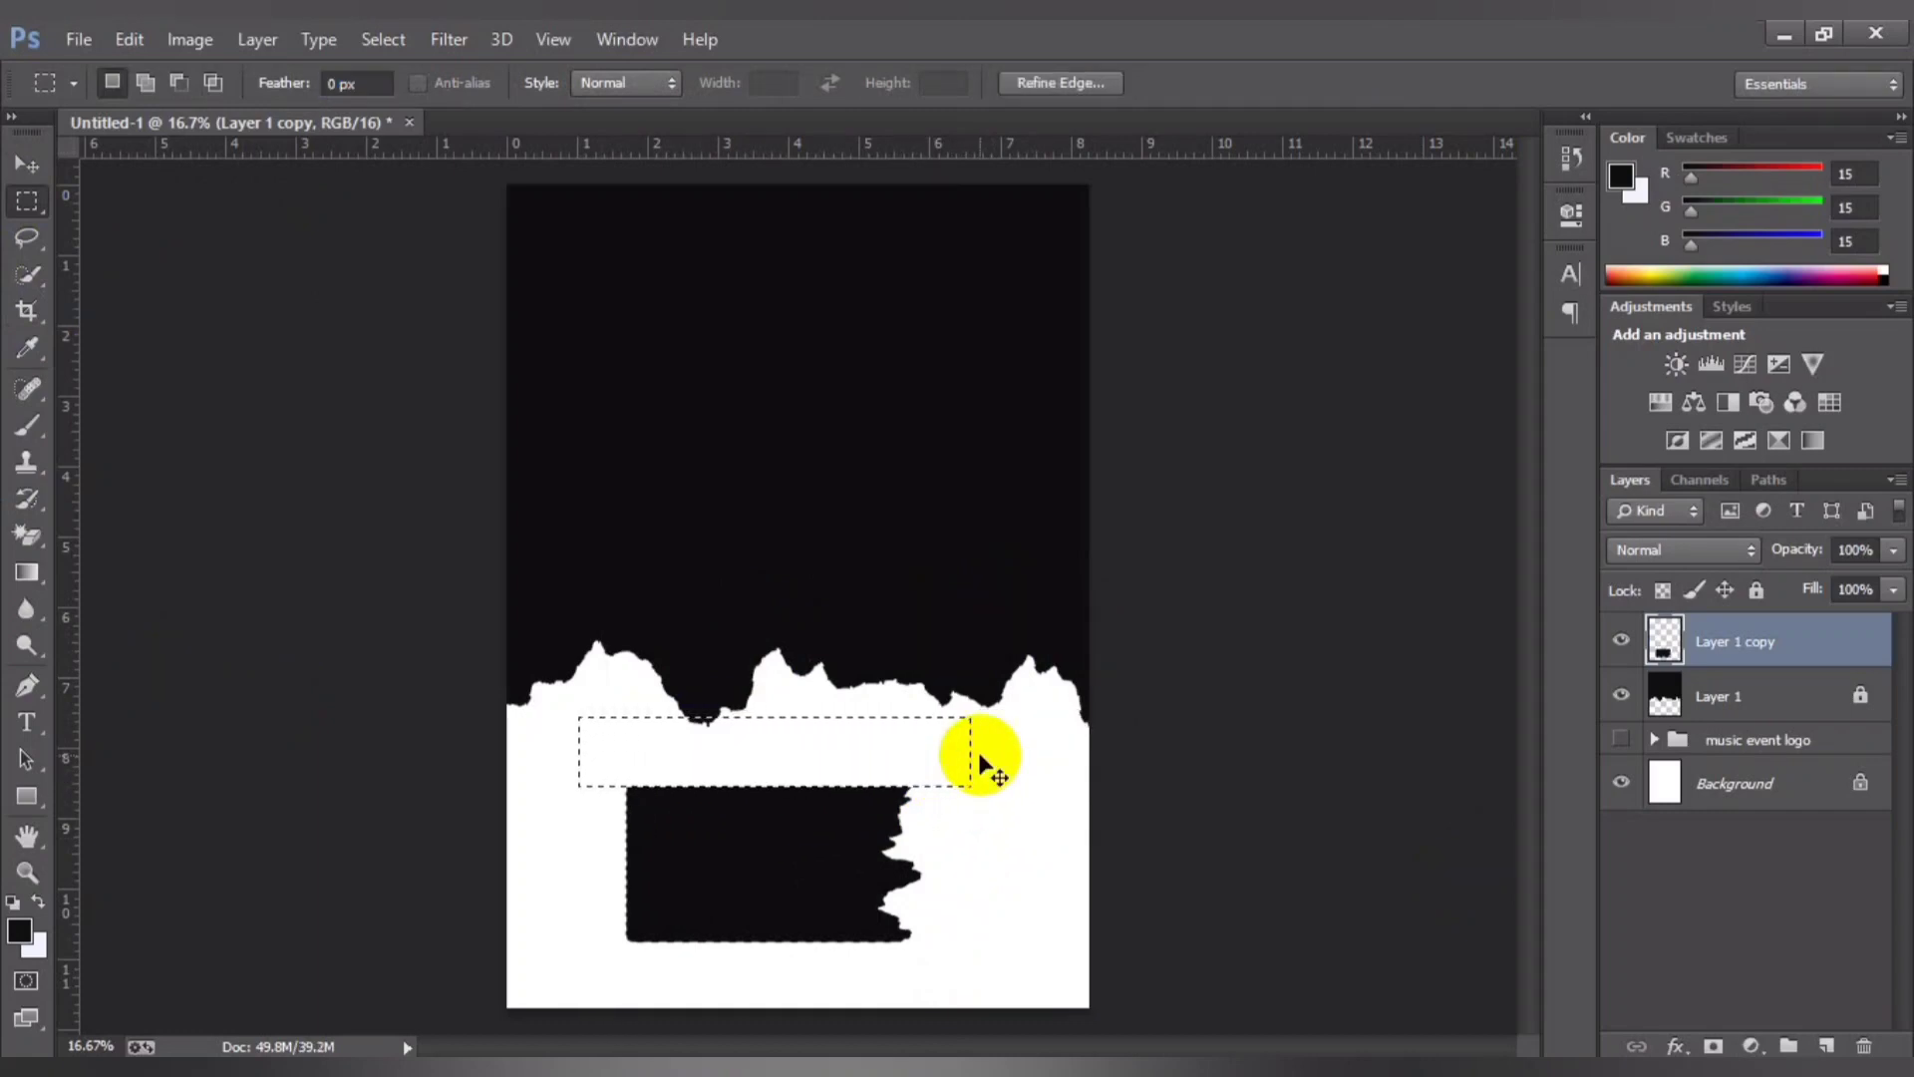
key(ctrl+d)
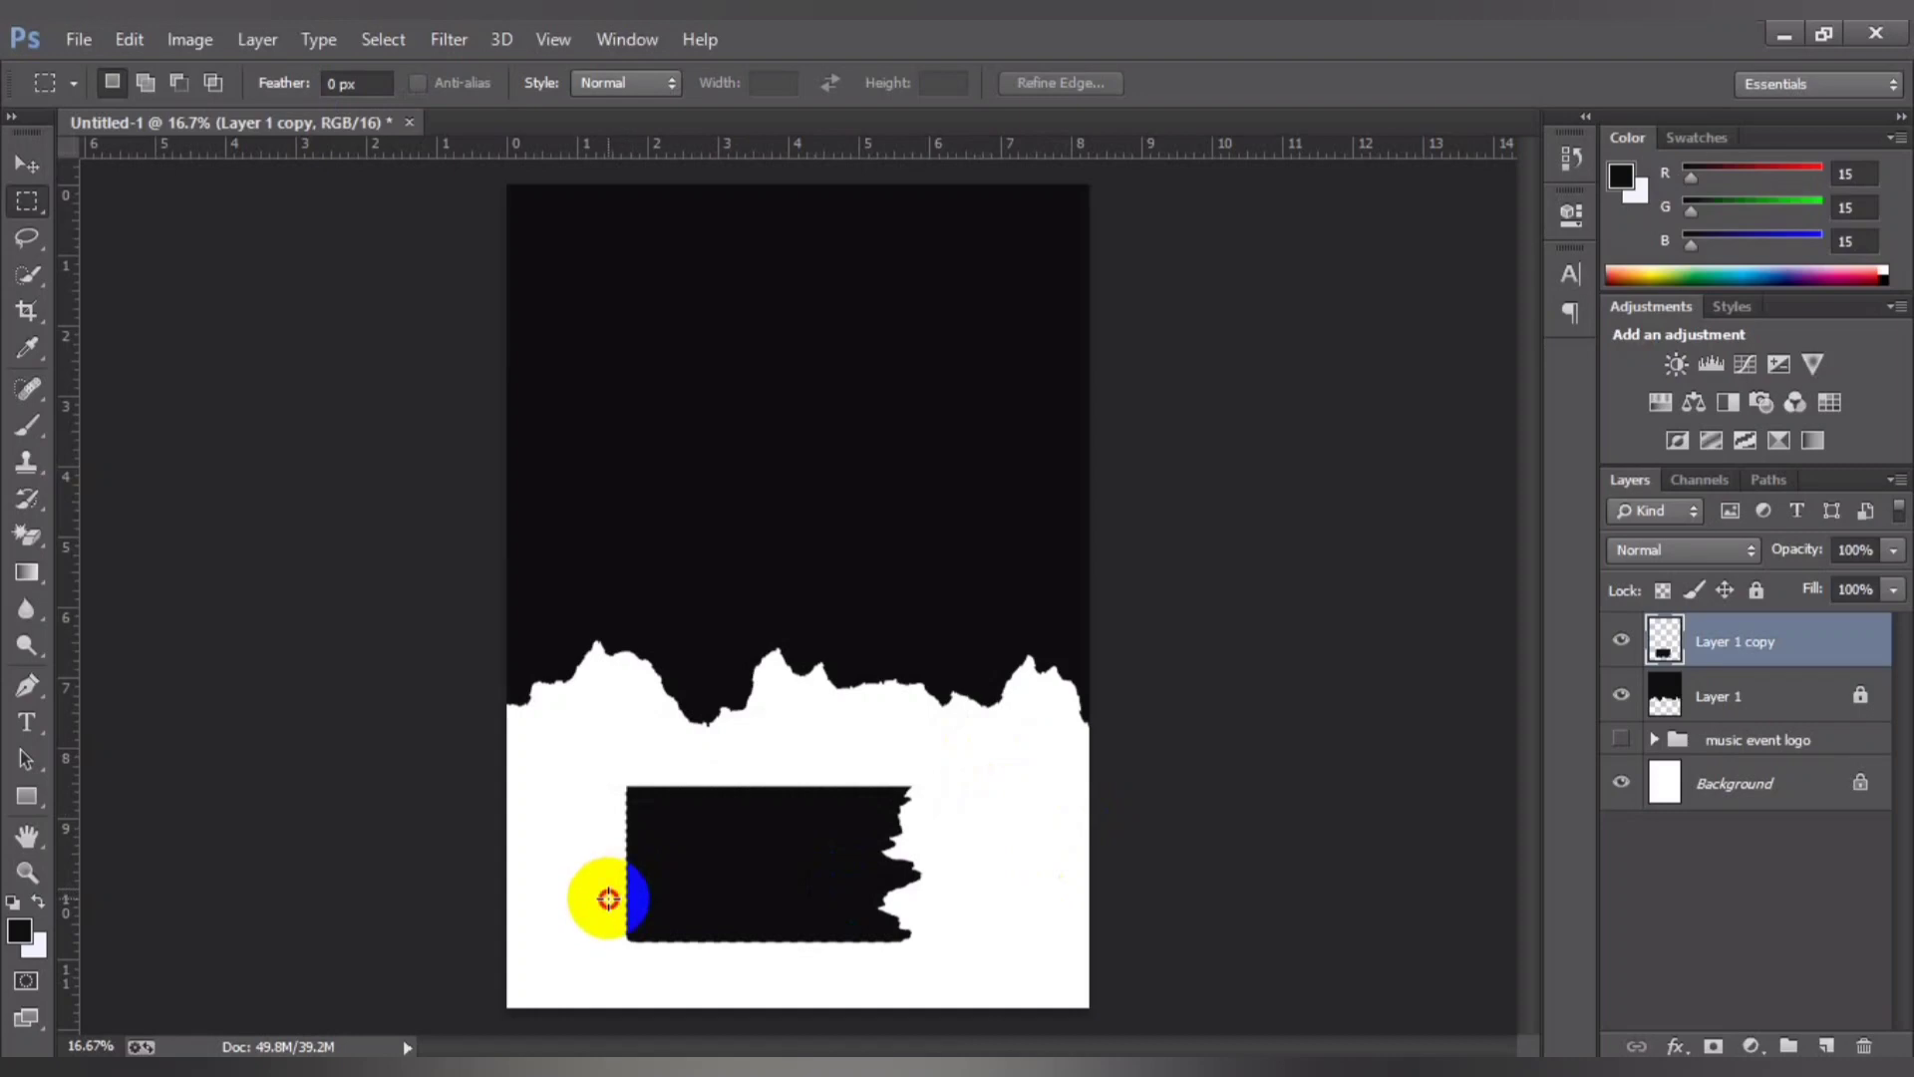
drag(609, 899, 1060, 970)
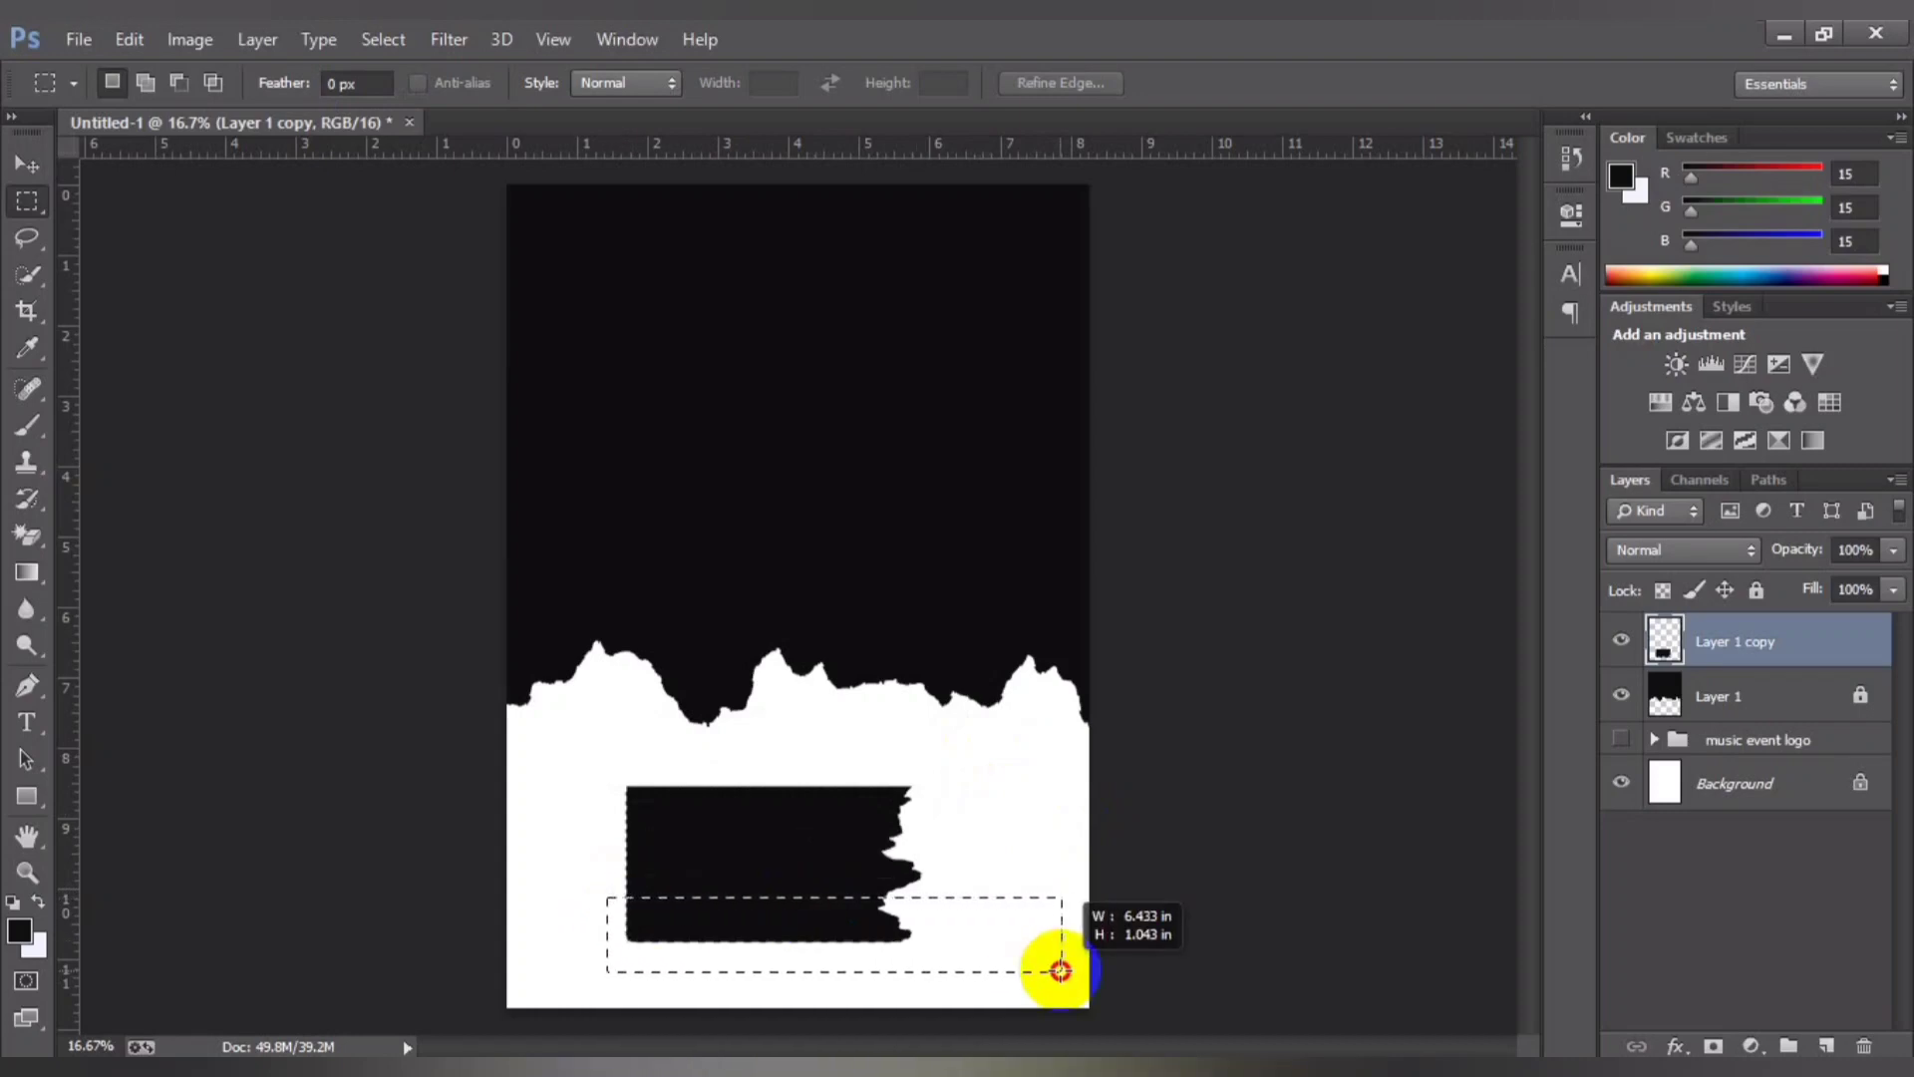
mouse_move(769, 928)
mouse_down()
mouse_move(761, 965)
mouse_move(737, 957)
mouse_up()
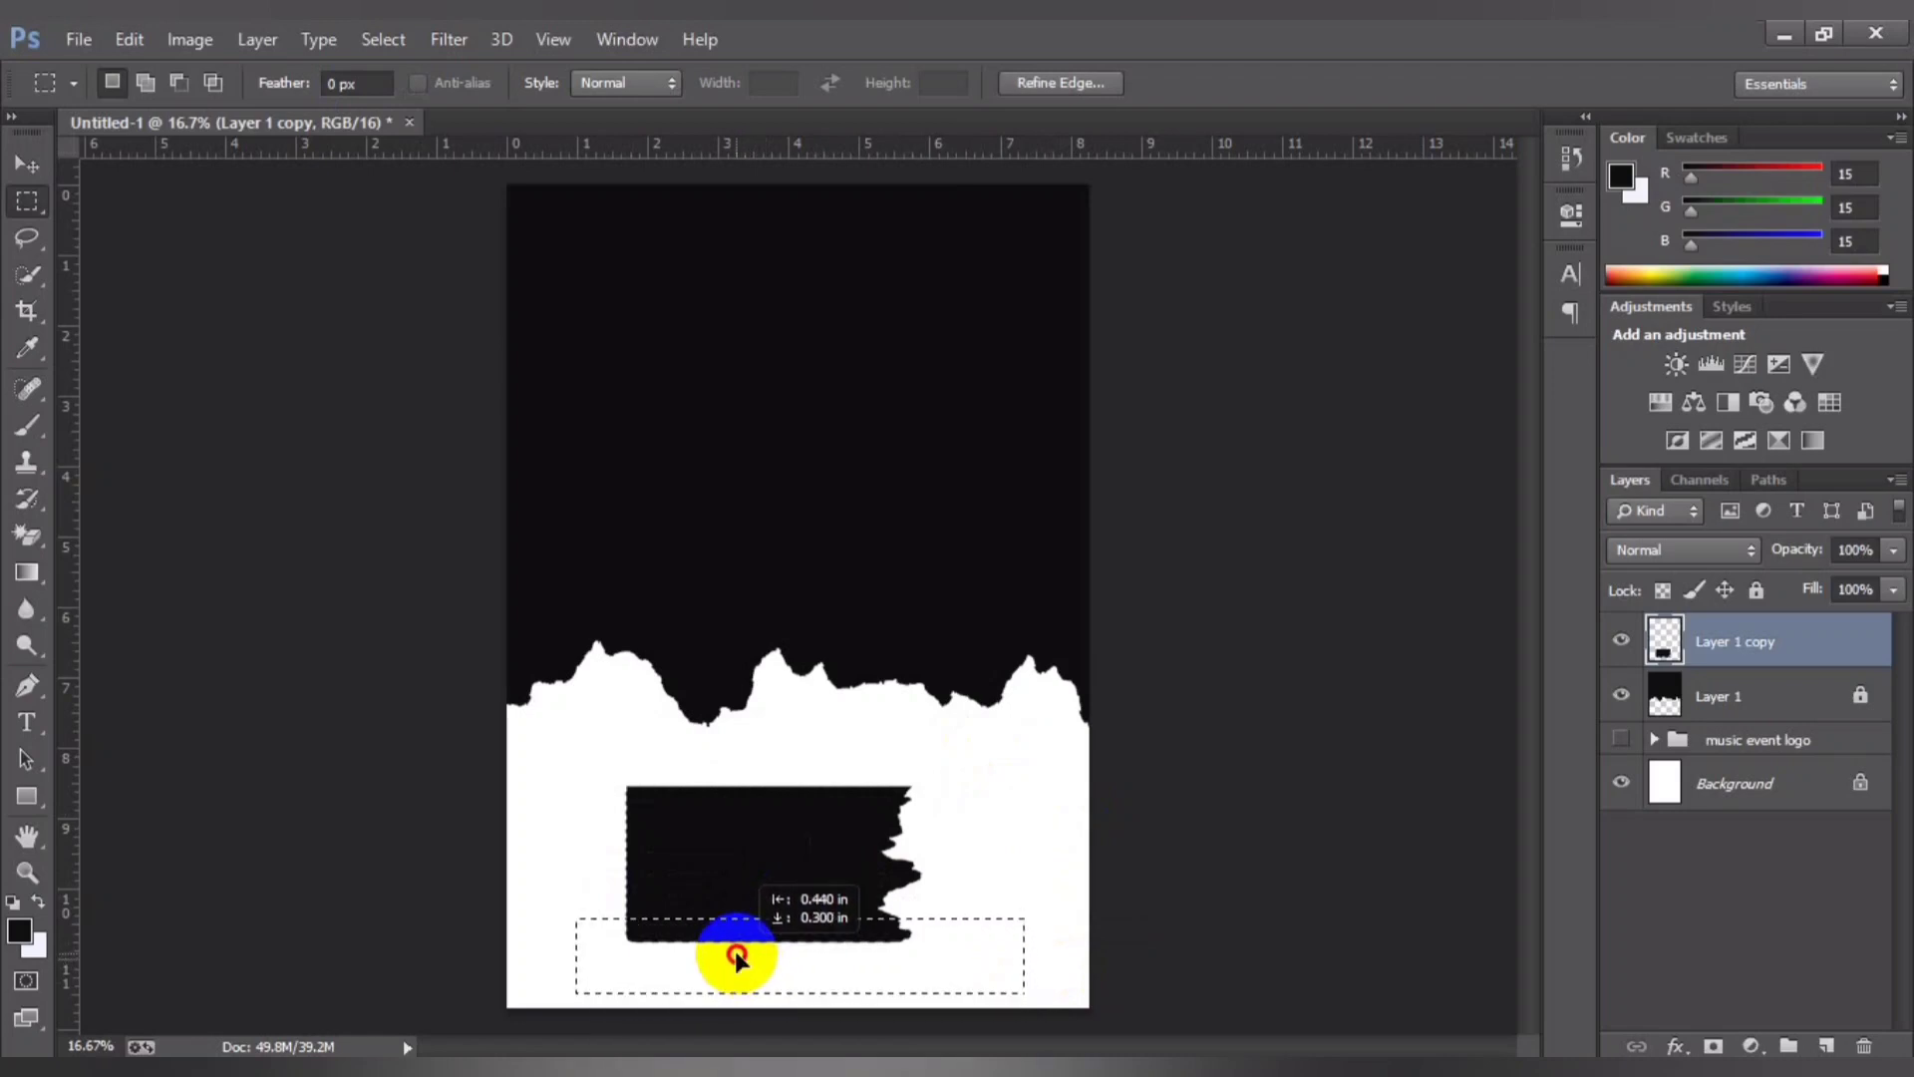
key(Delete)
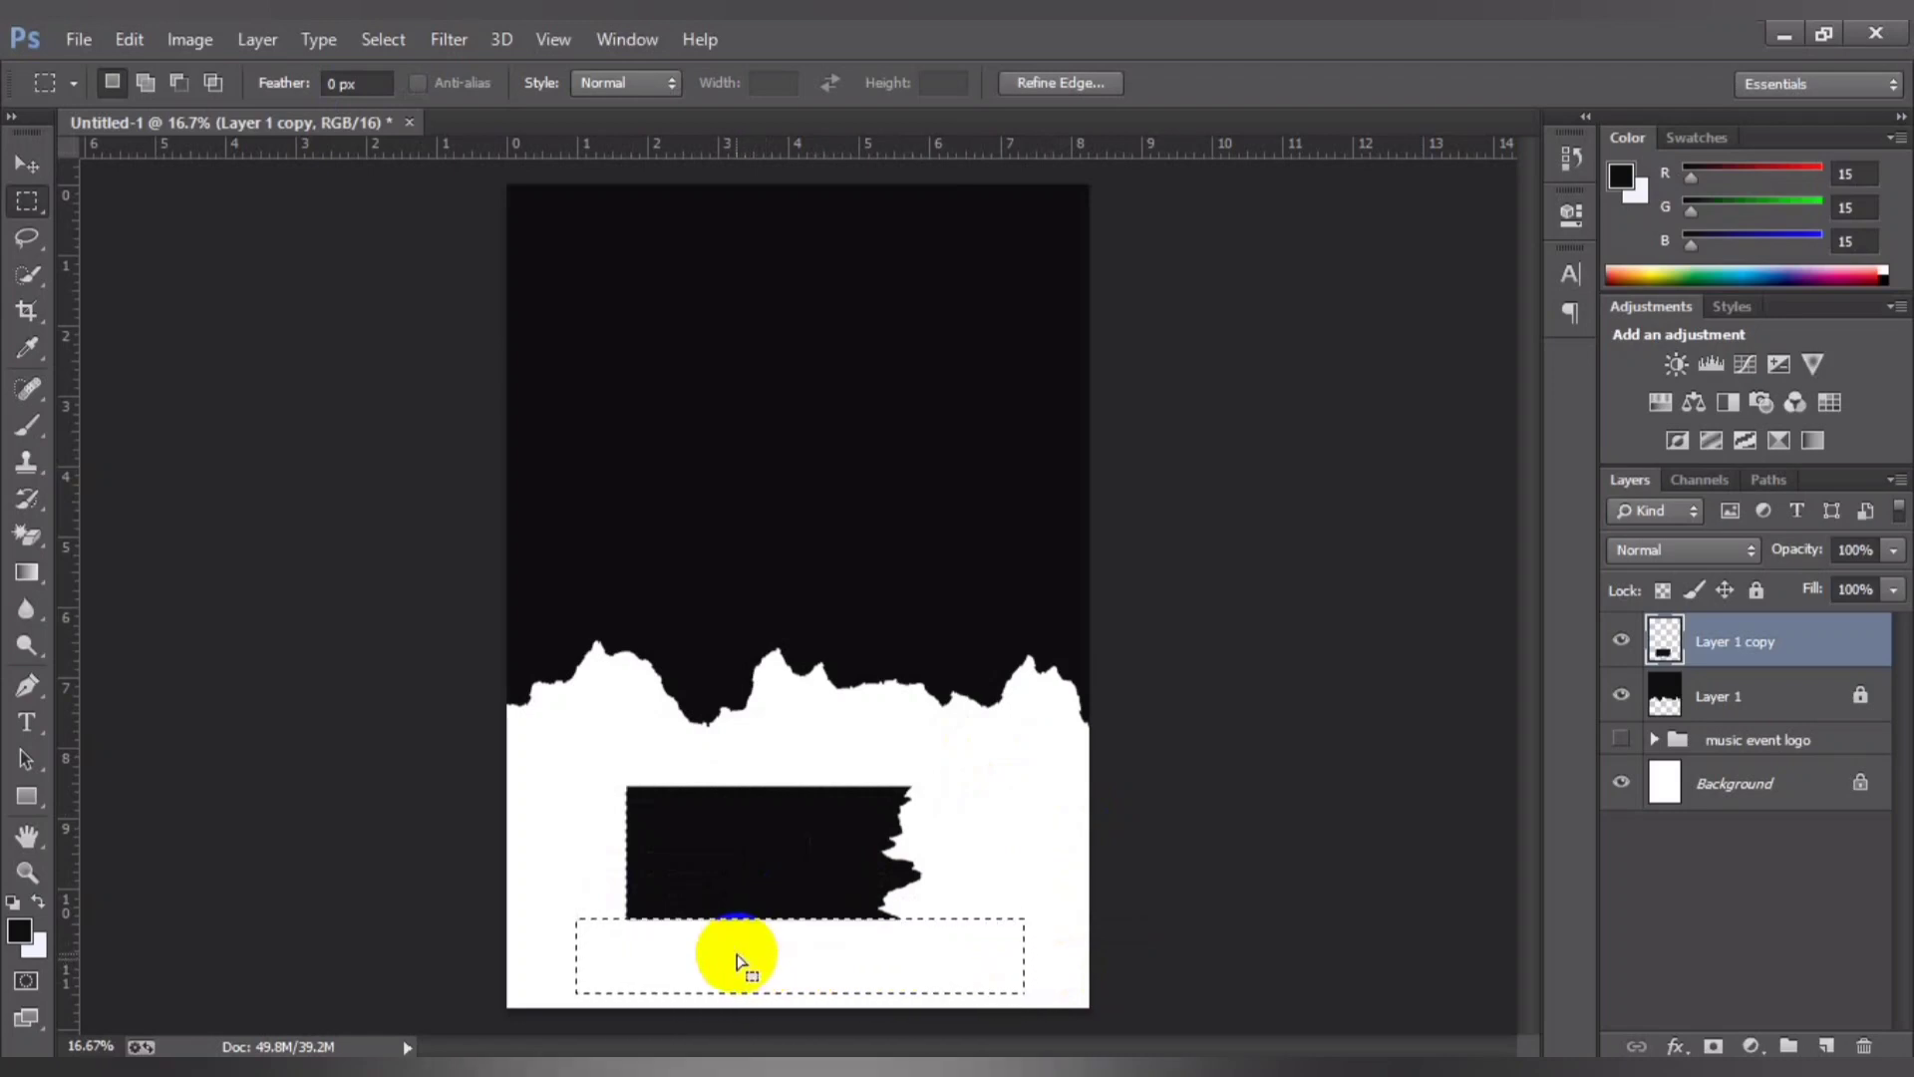
drag(568, 744, 632, 910)
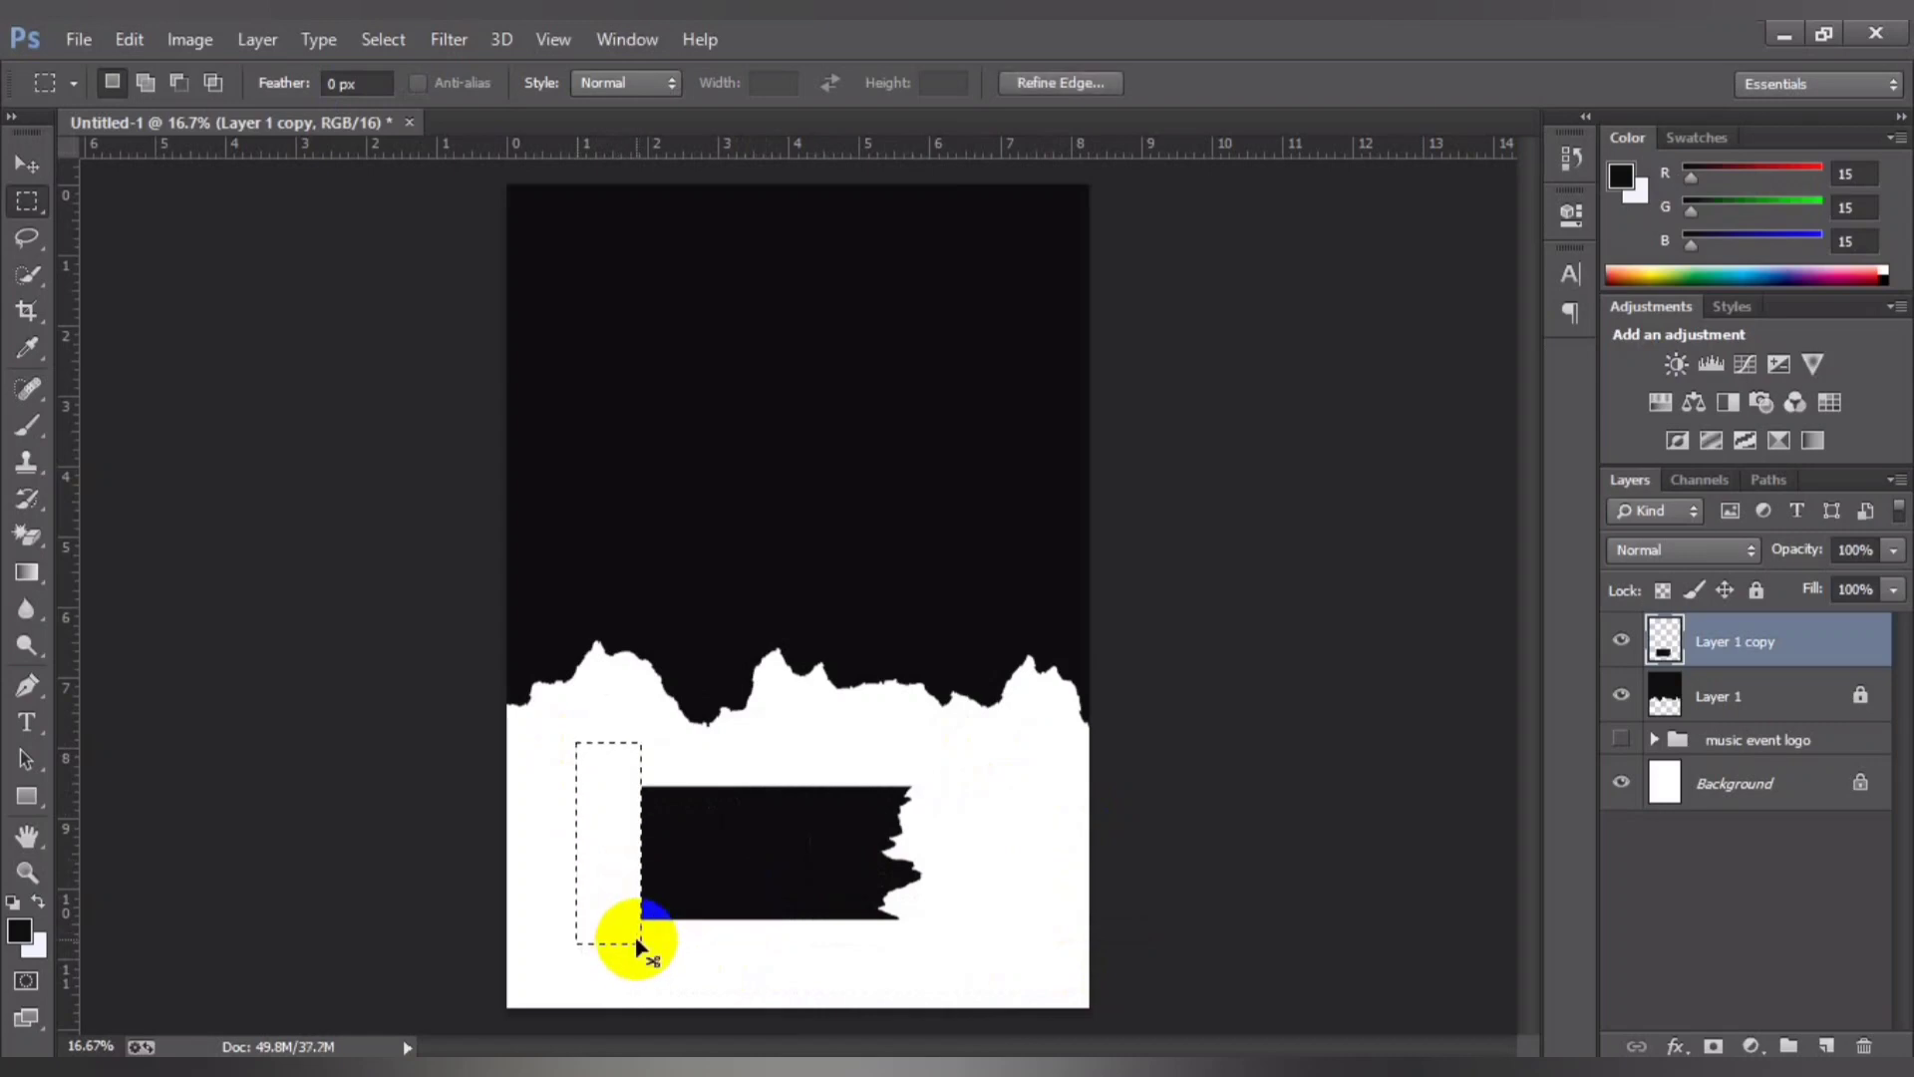
click(636, 939)
Step: Move the black block toward the left edge and enlarge it to about 165%
click(27, 165)
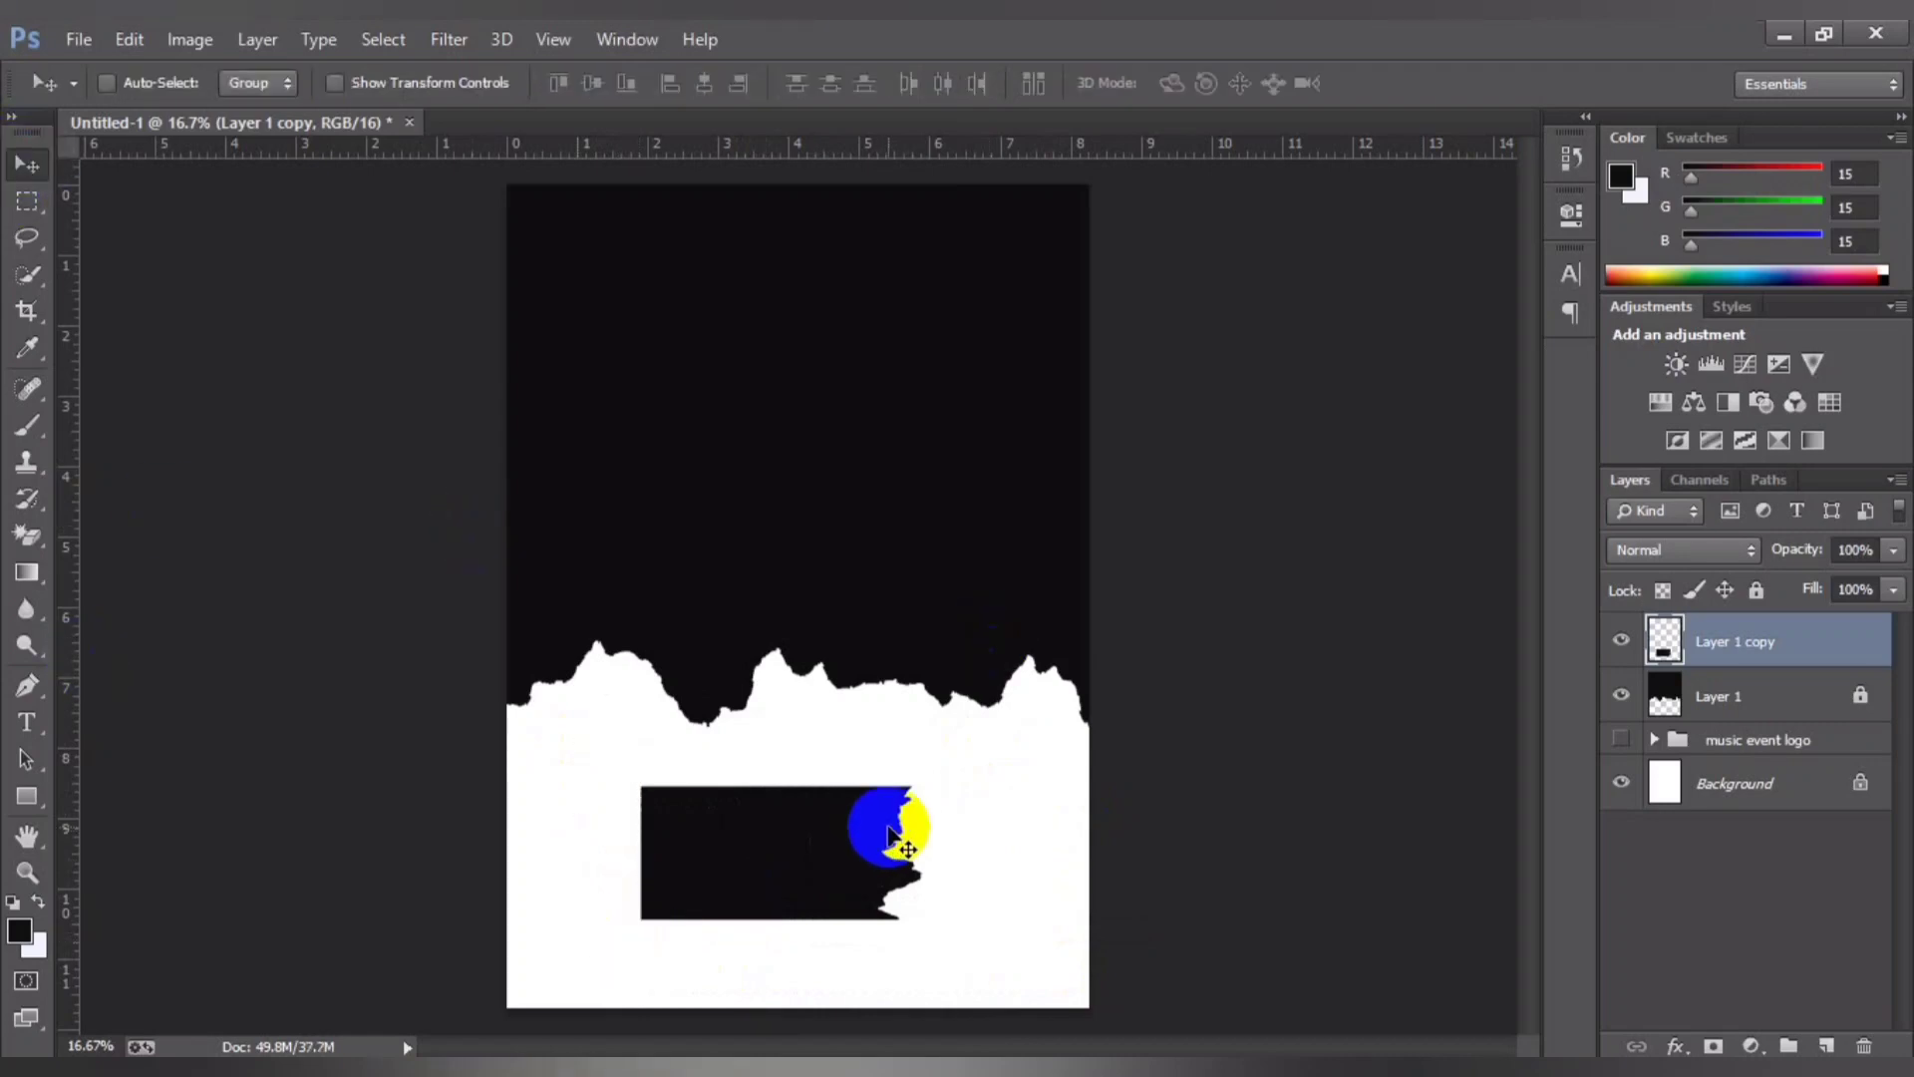
key(ctrl+t)
drag(910, 787, 888, 803)
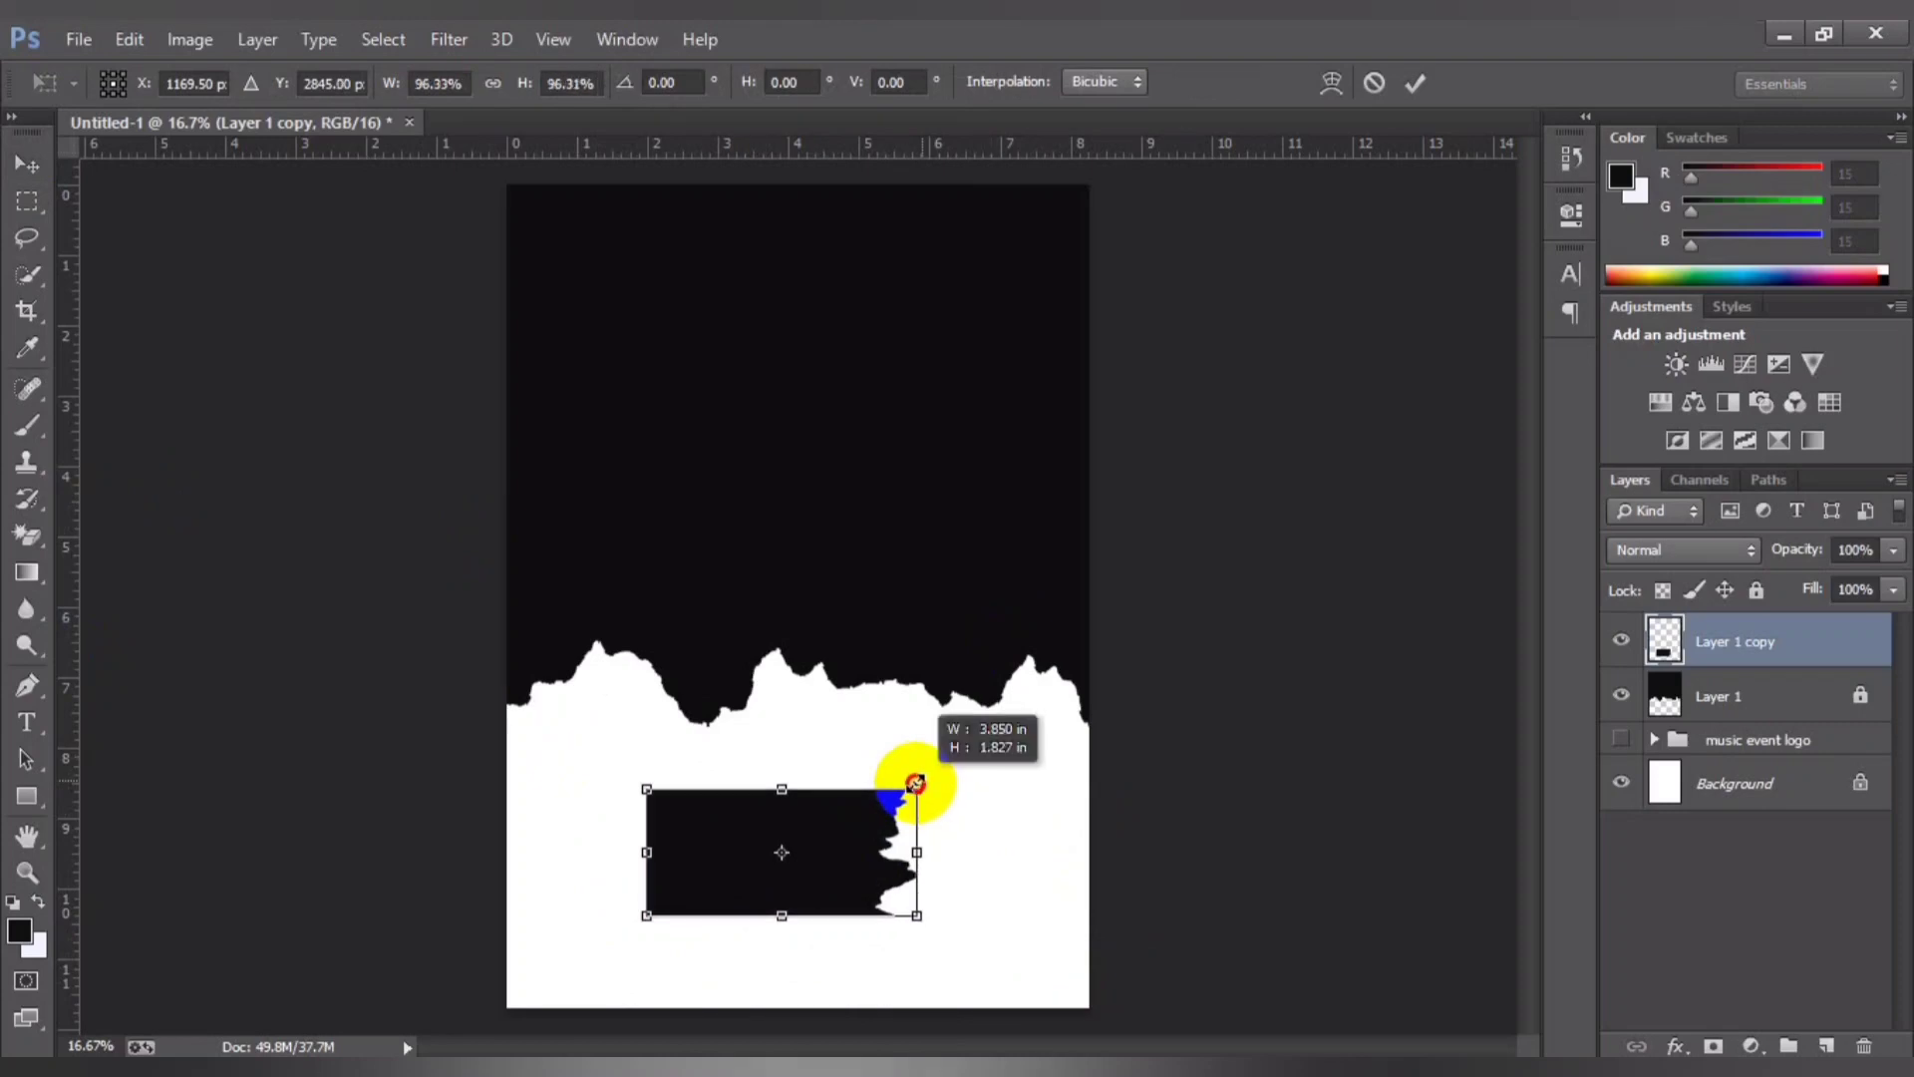
double_click(732, 854)
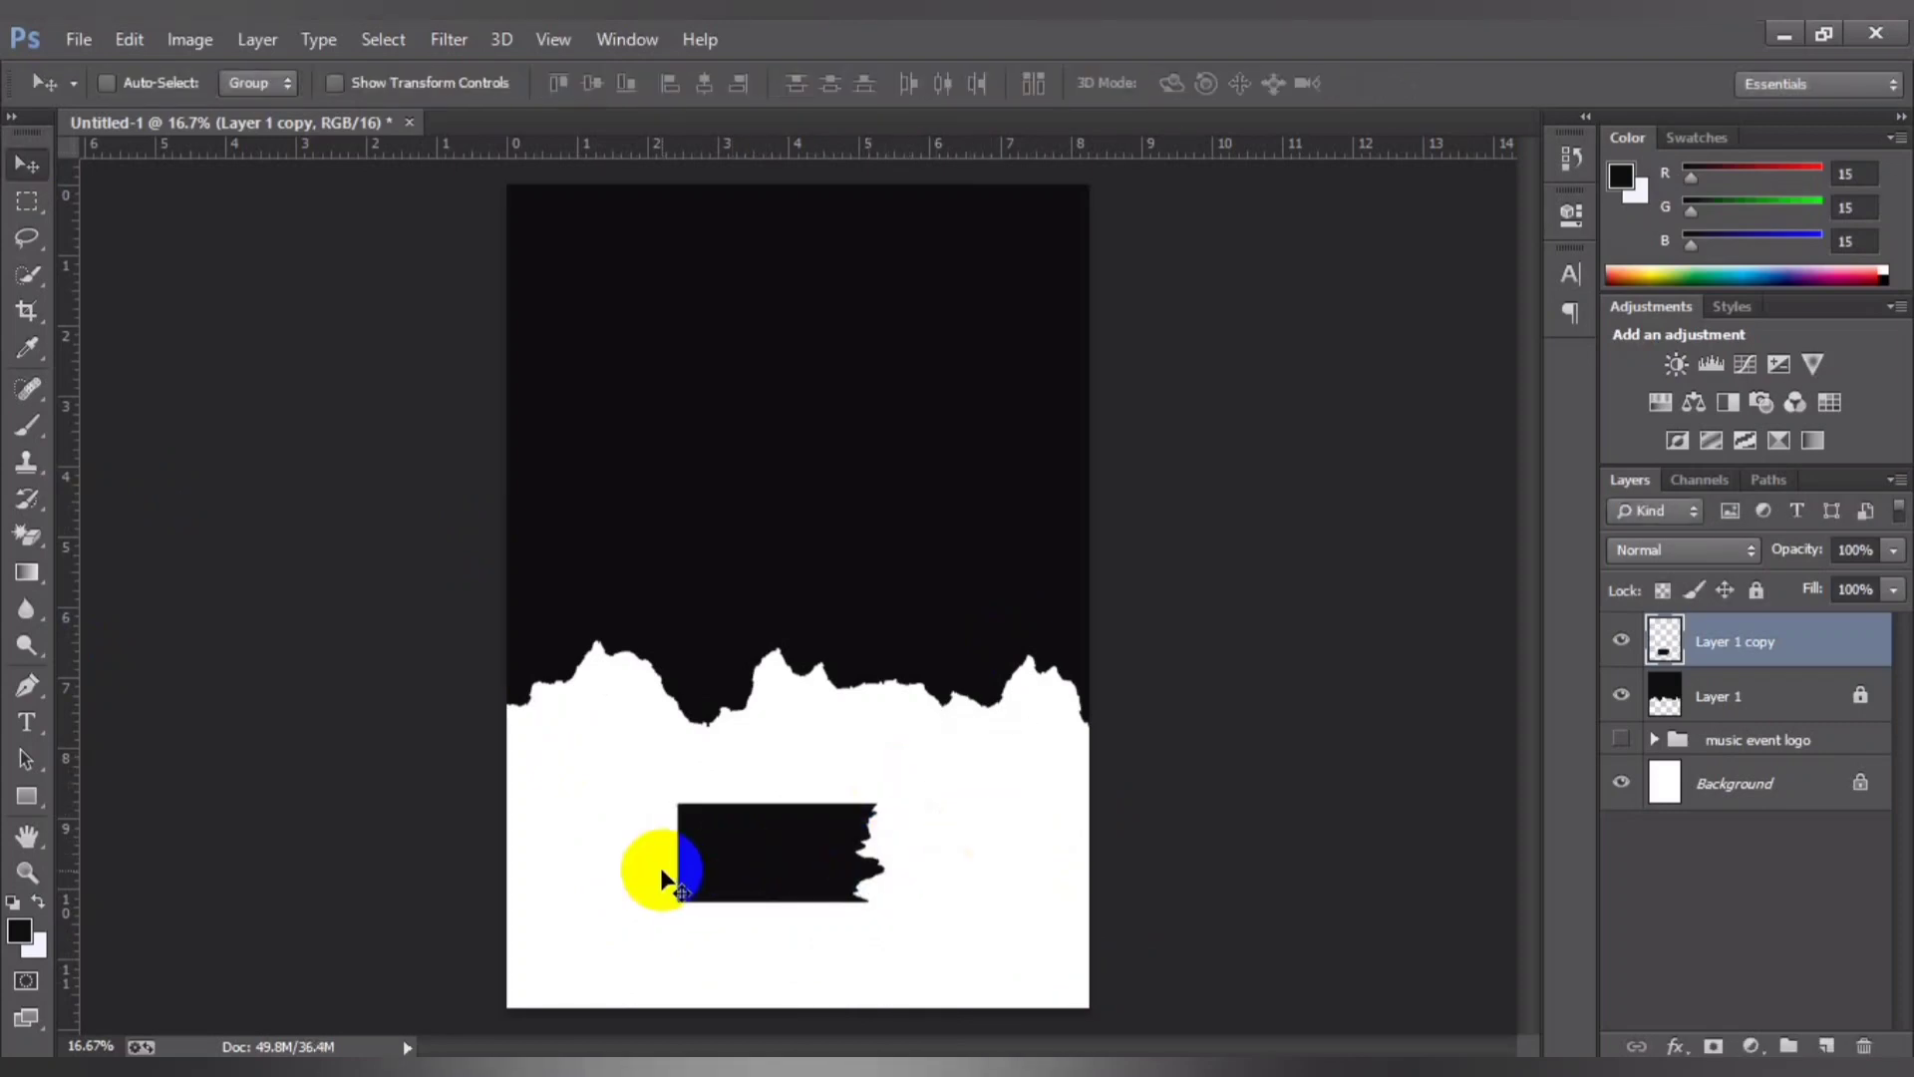
drag(710, 858, 465, 837)
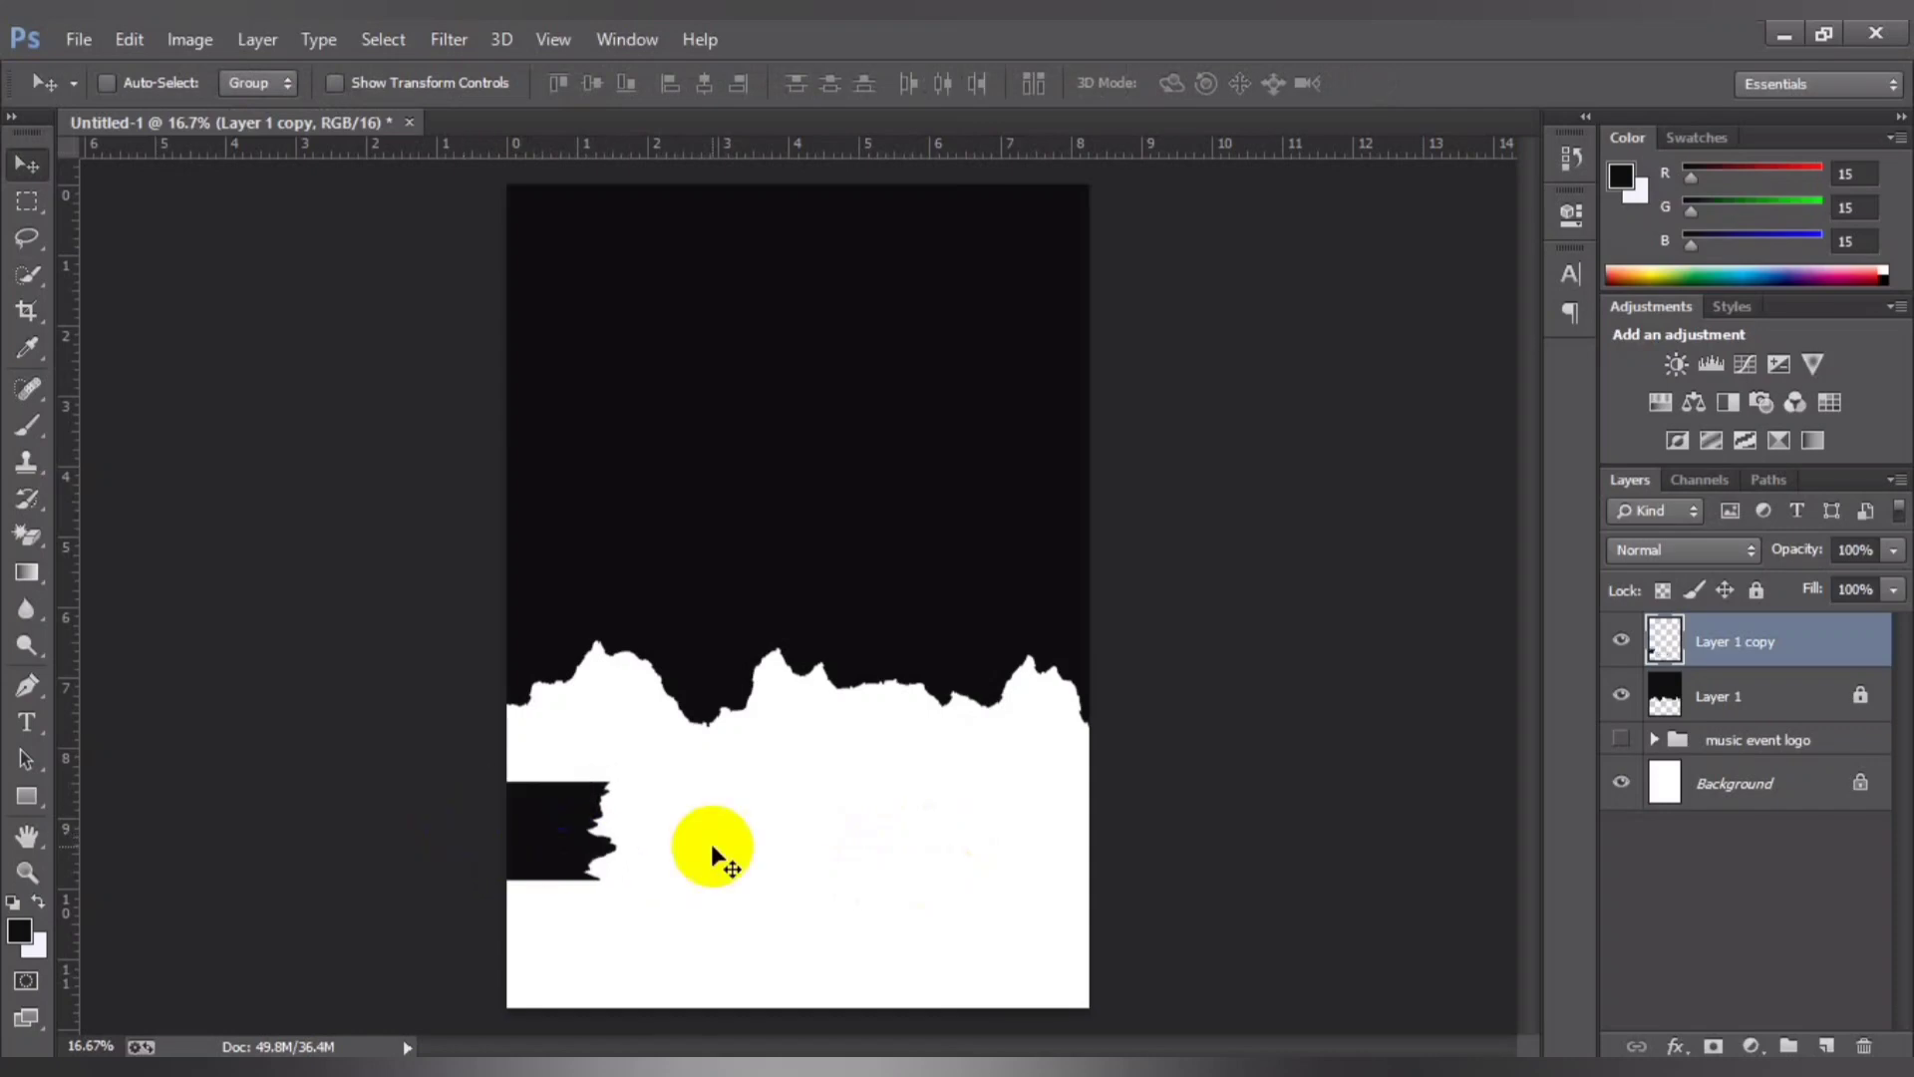
key(ctrl+t)
drag(618, 781, 640, 770)
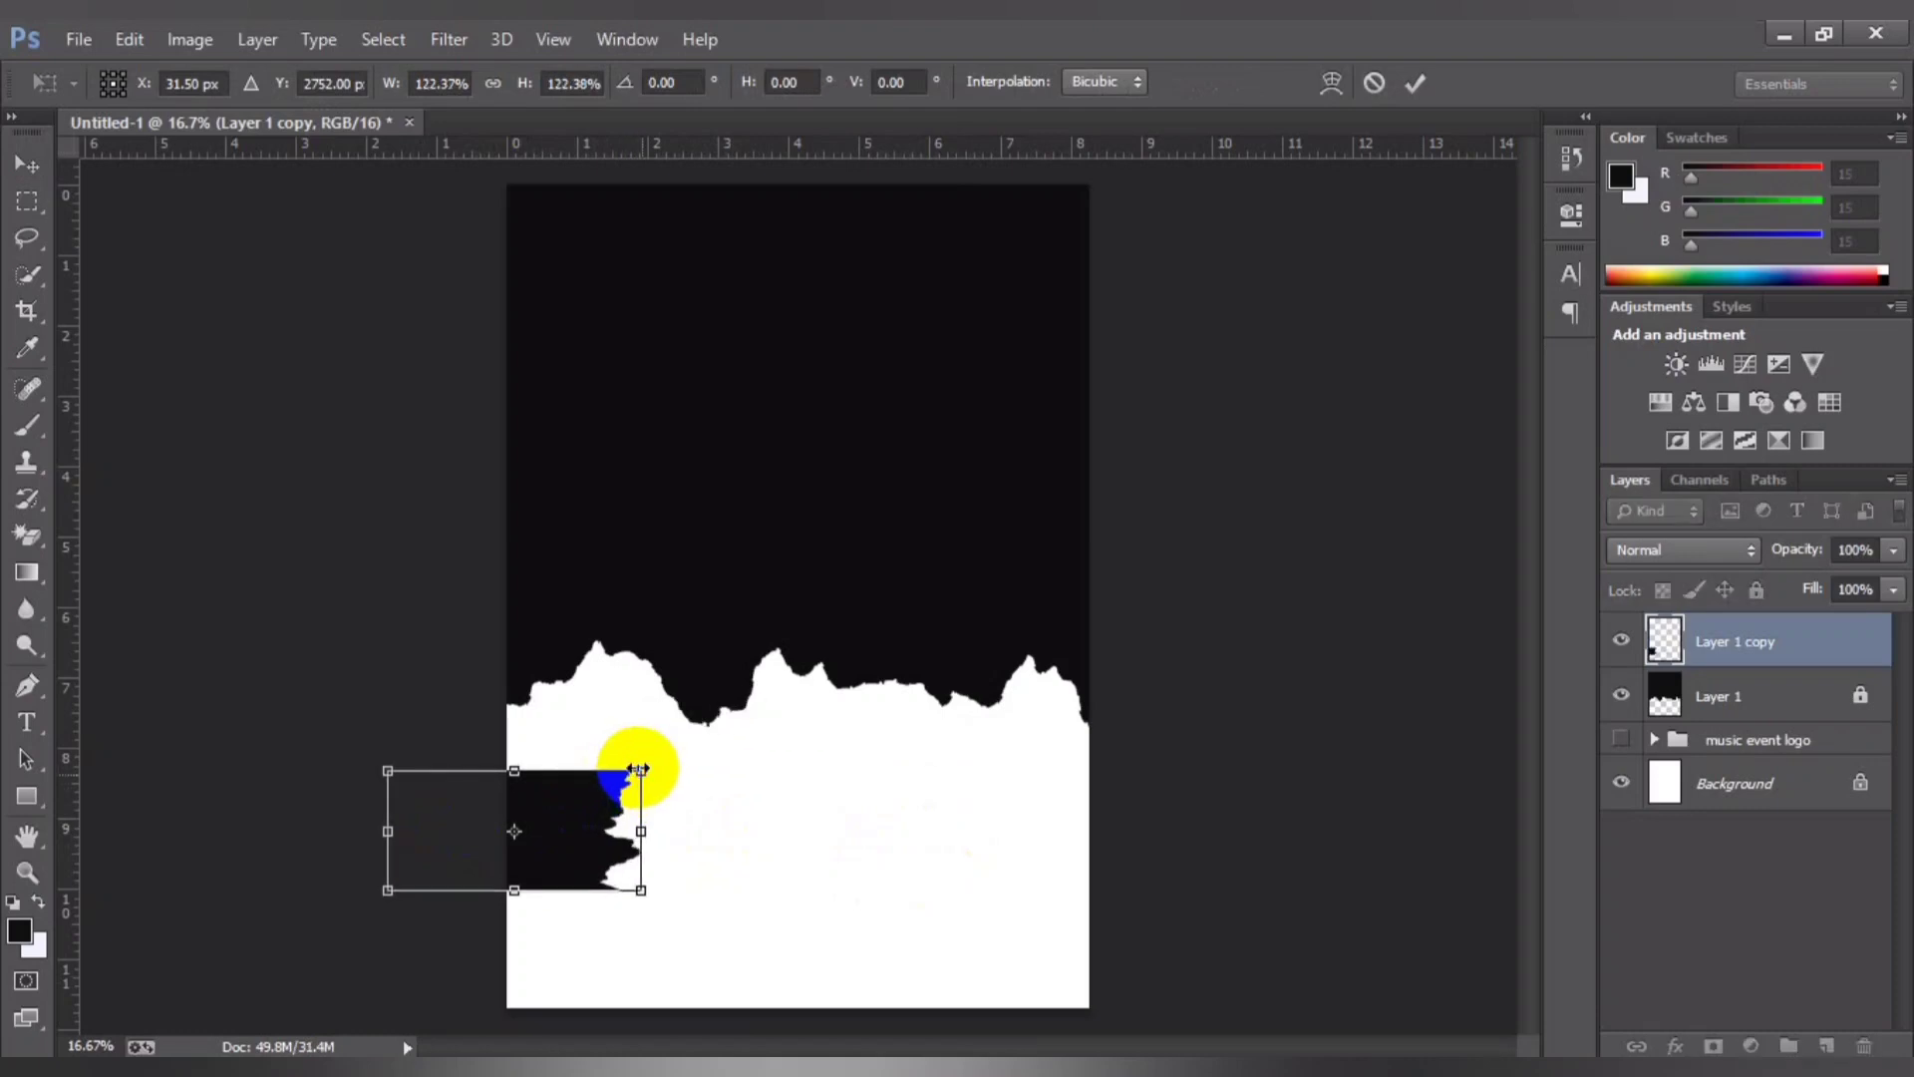
drag(586, 836, 594, 875)
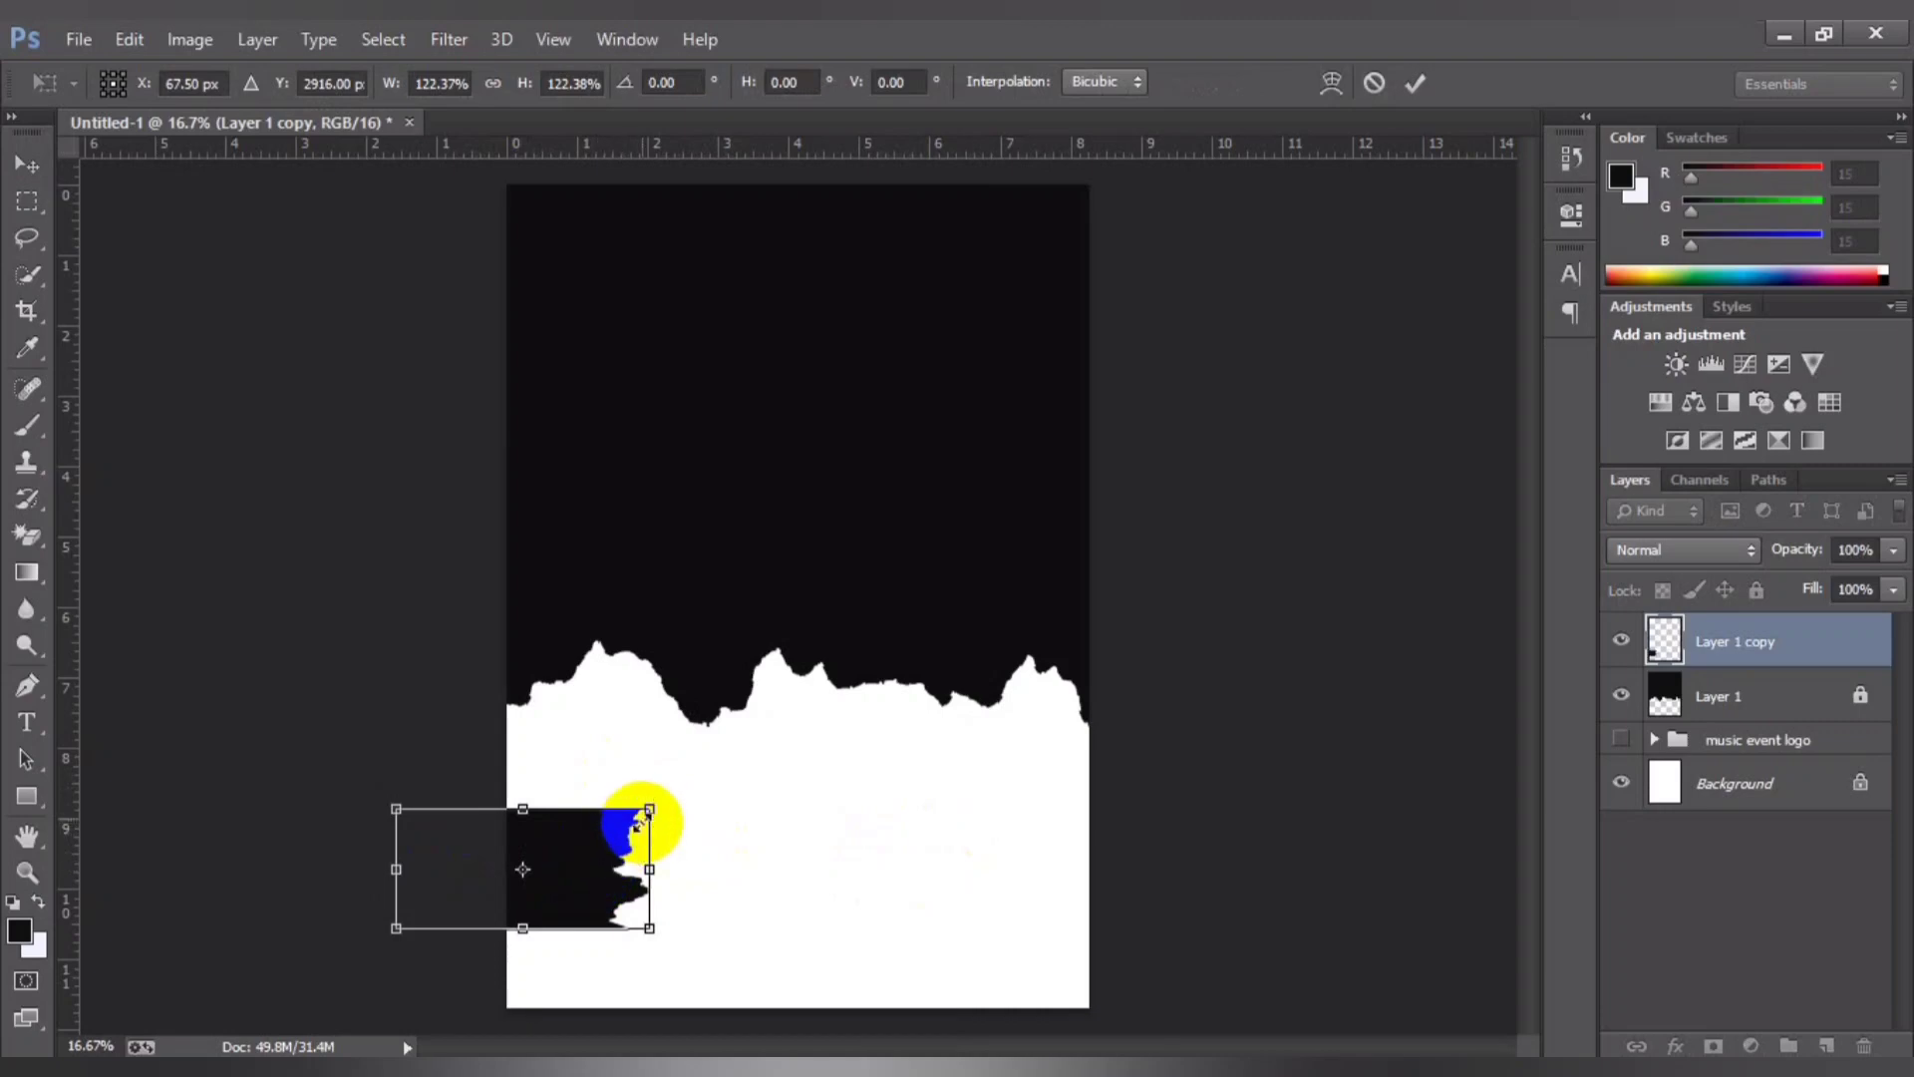
drag(647, 798, 695, 788)
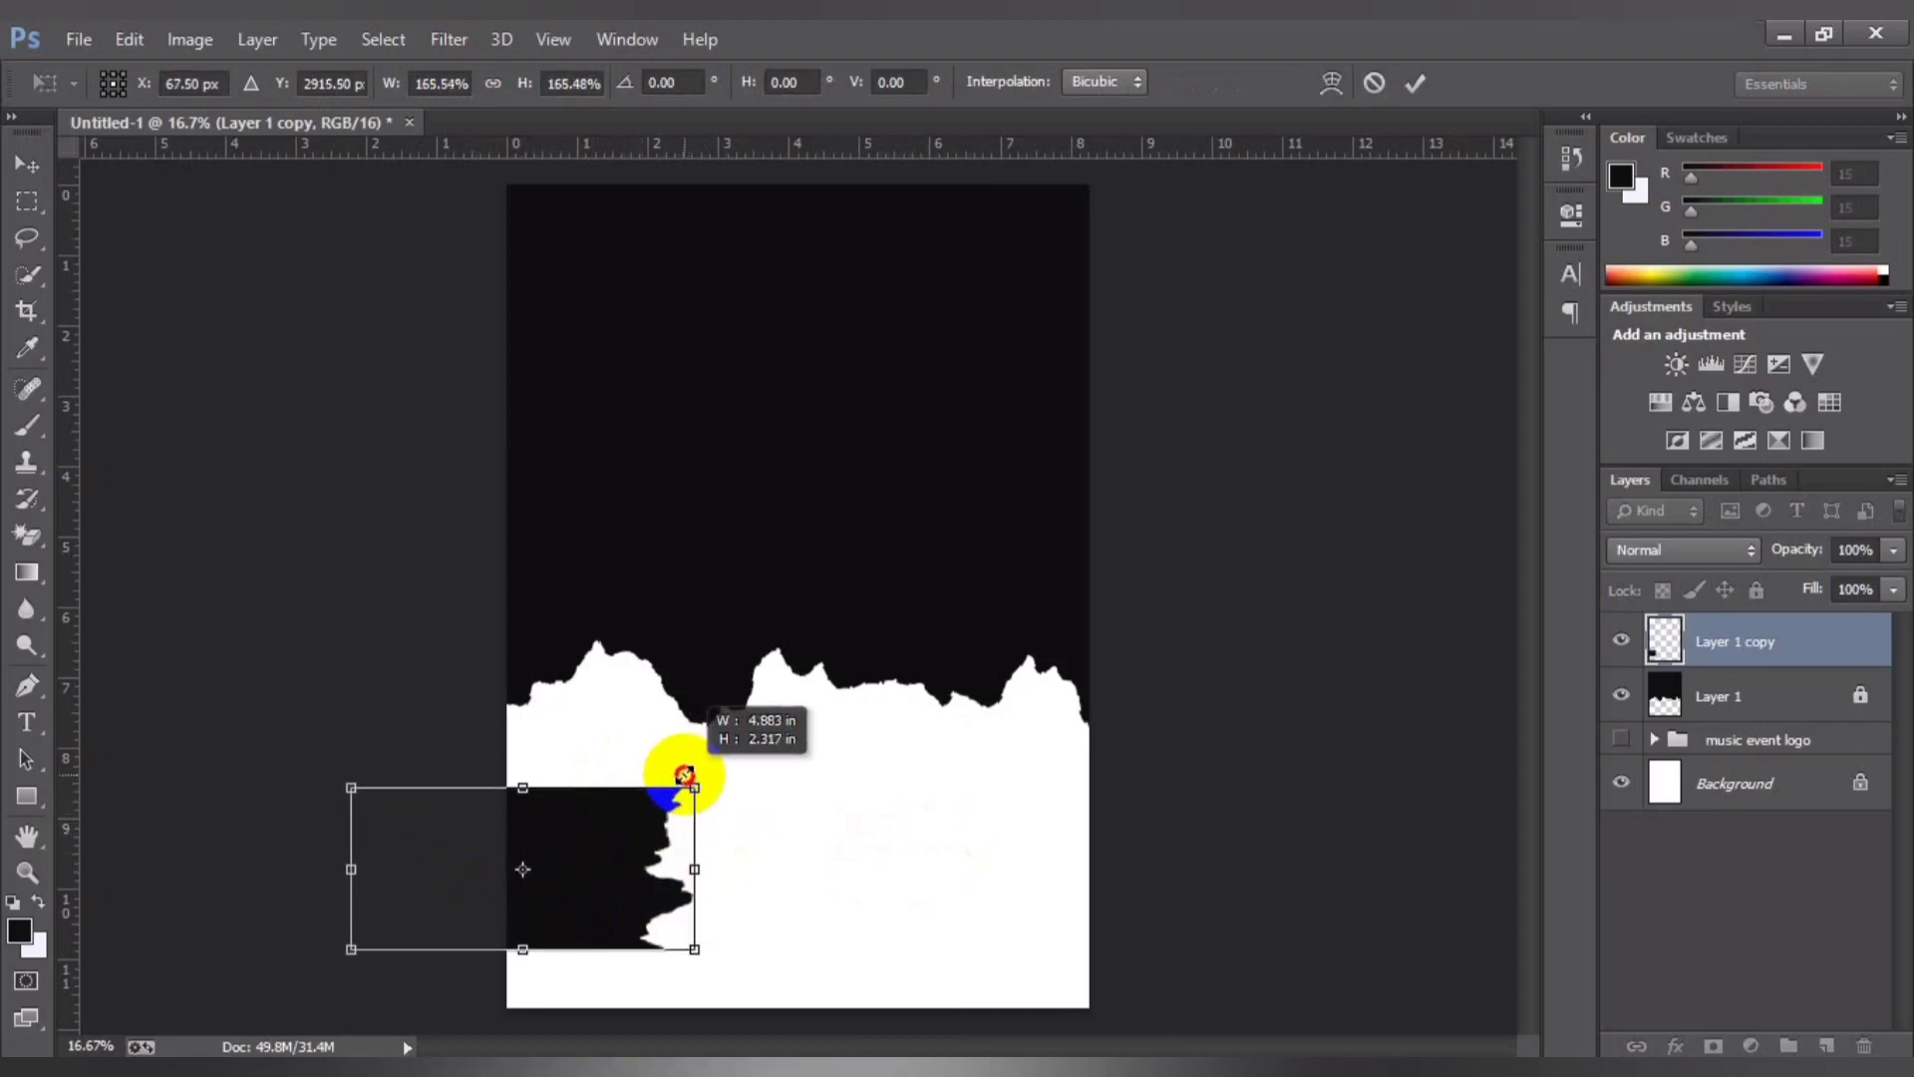
mouse_move(595, 870)
mouse_down()
mouse_move(540, 863)
mouse_move(803, 848)
mouse_up()
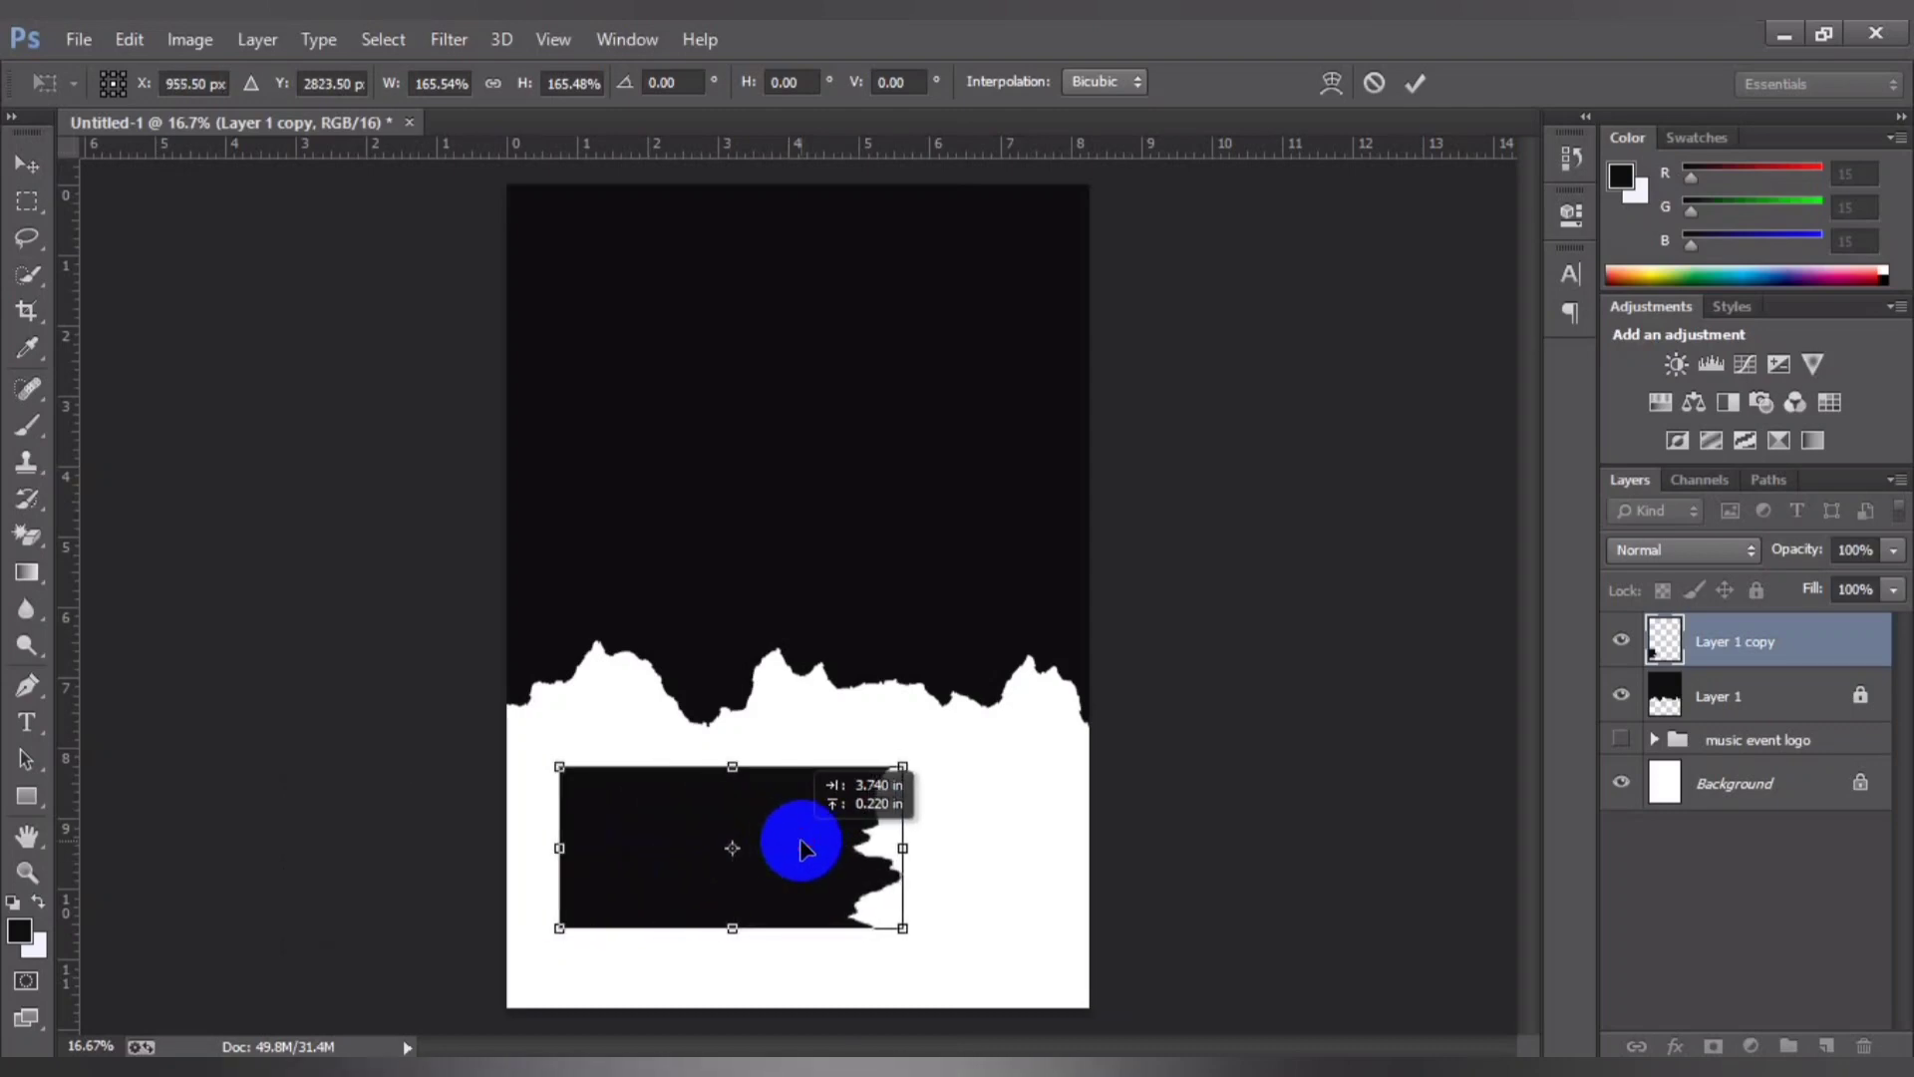
double_click(781, 813)
Step: Delete the shape's left part and move the remainder flush against the left edge
right_click(25, 214)
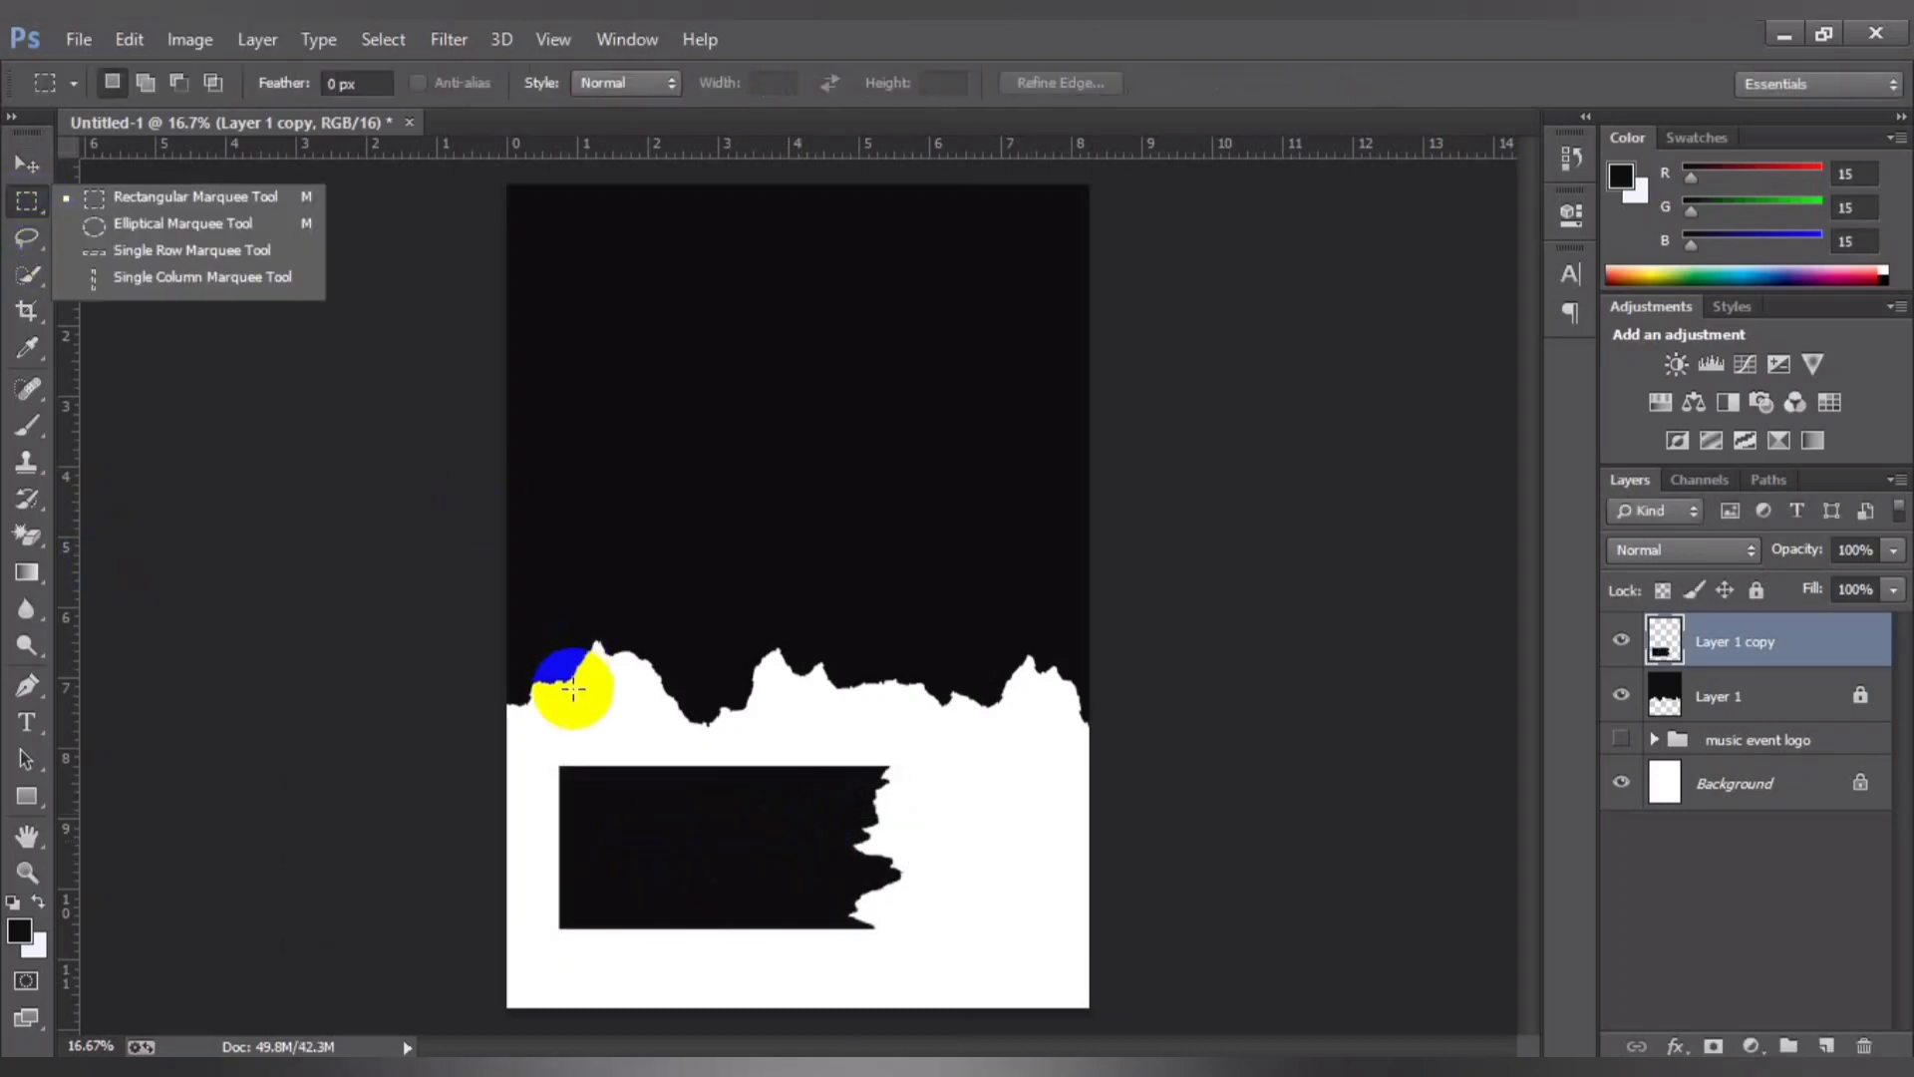
drag(540, 740, 705, 973)
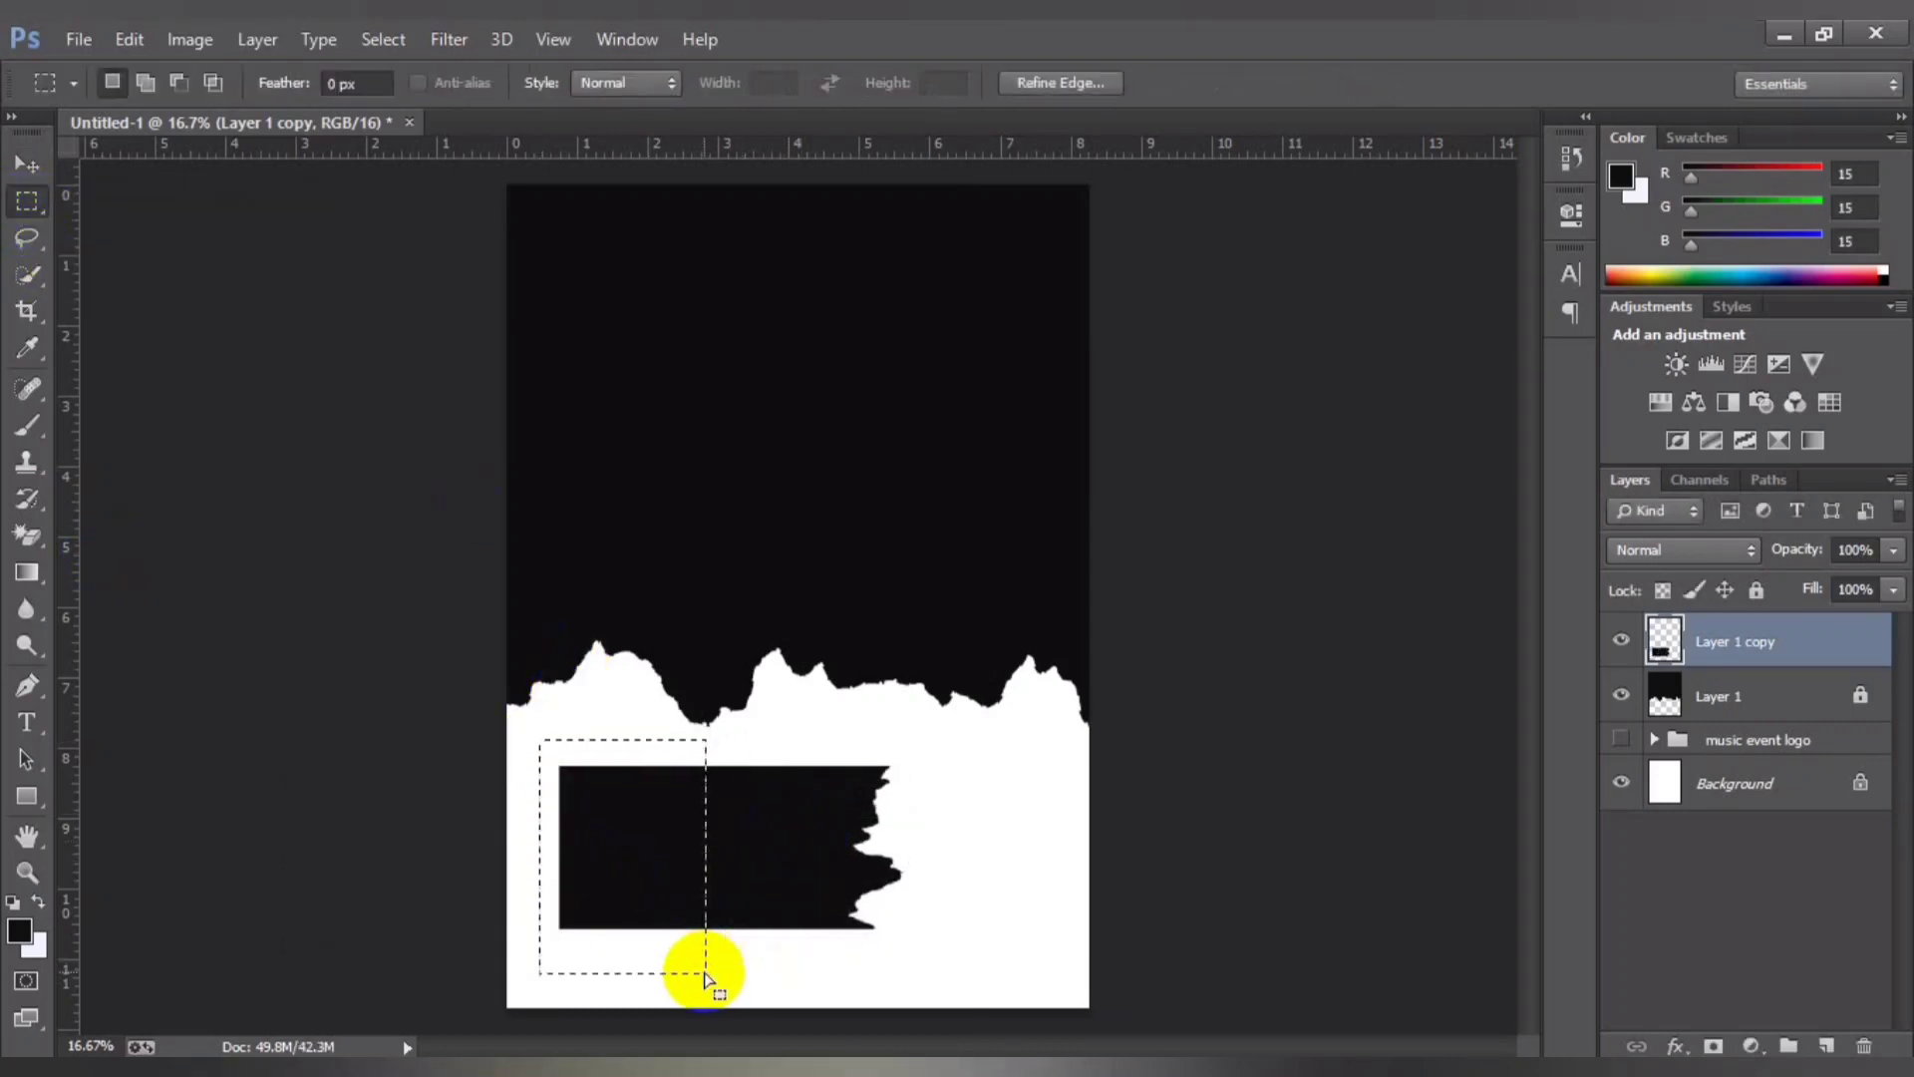
key(Delete)
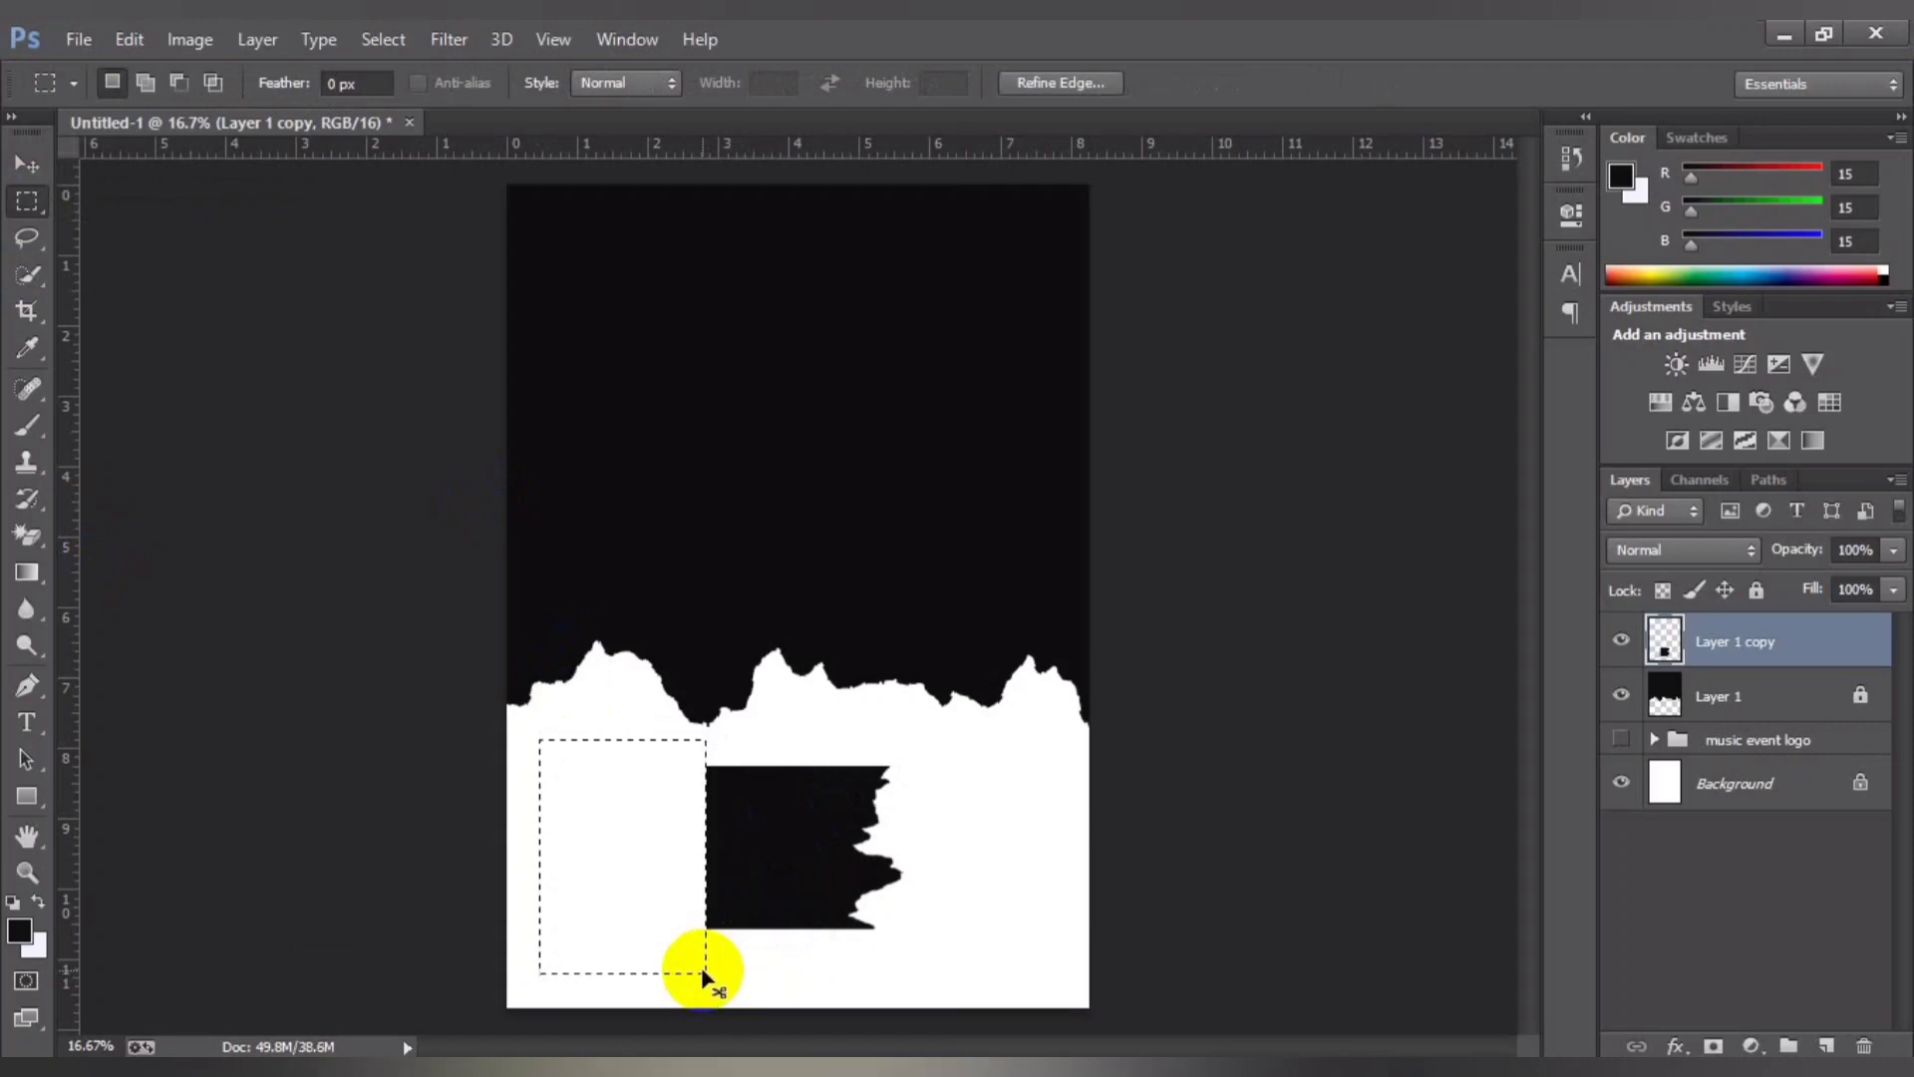
key(ctrl+d)
key(ctrl+t)
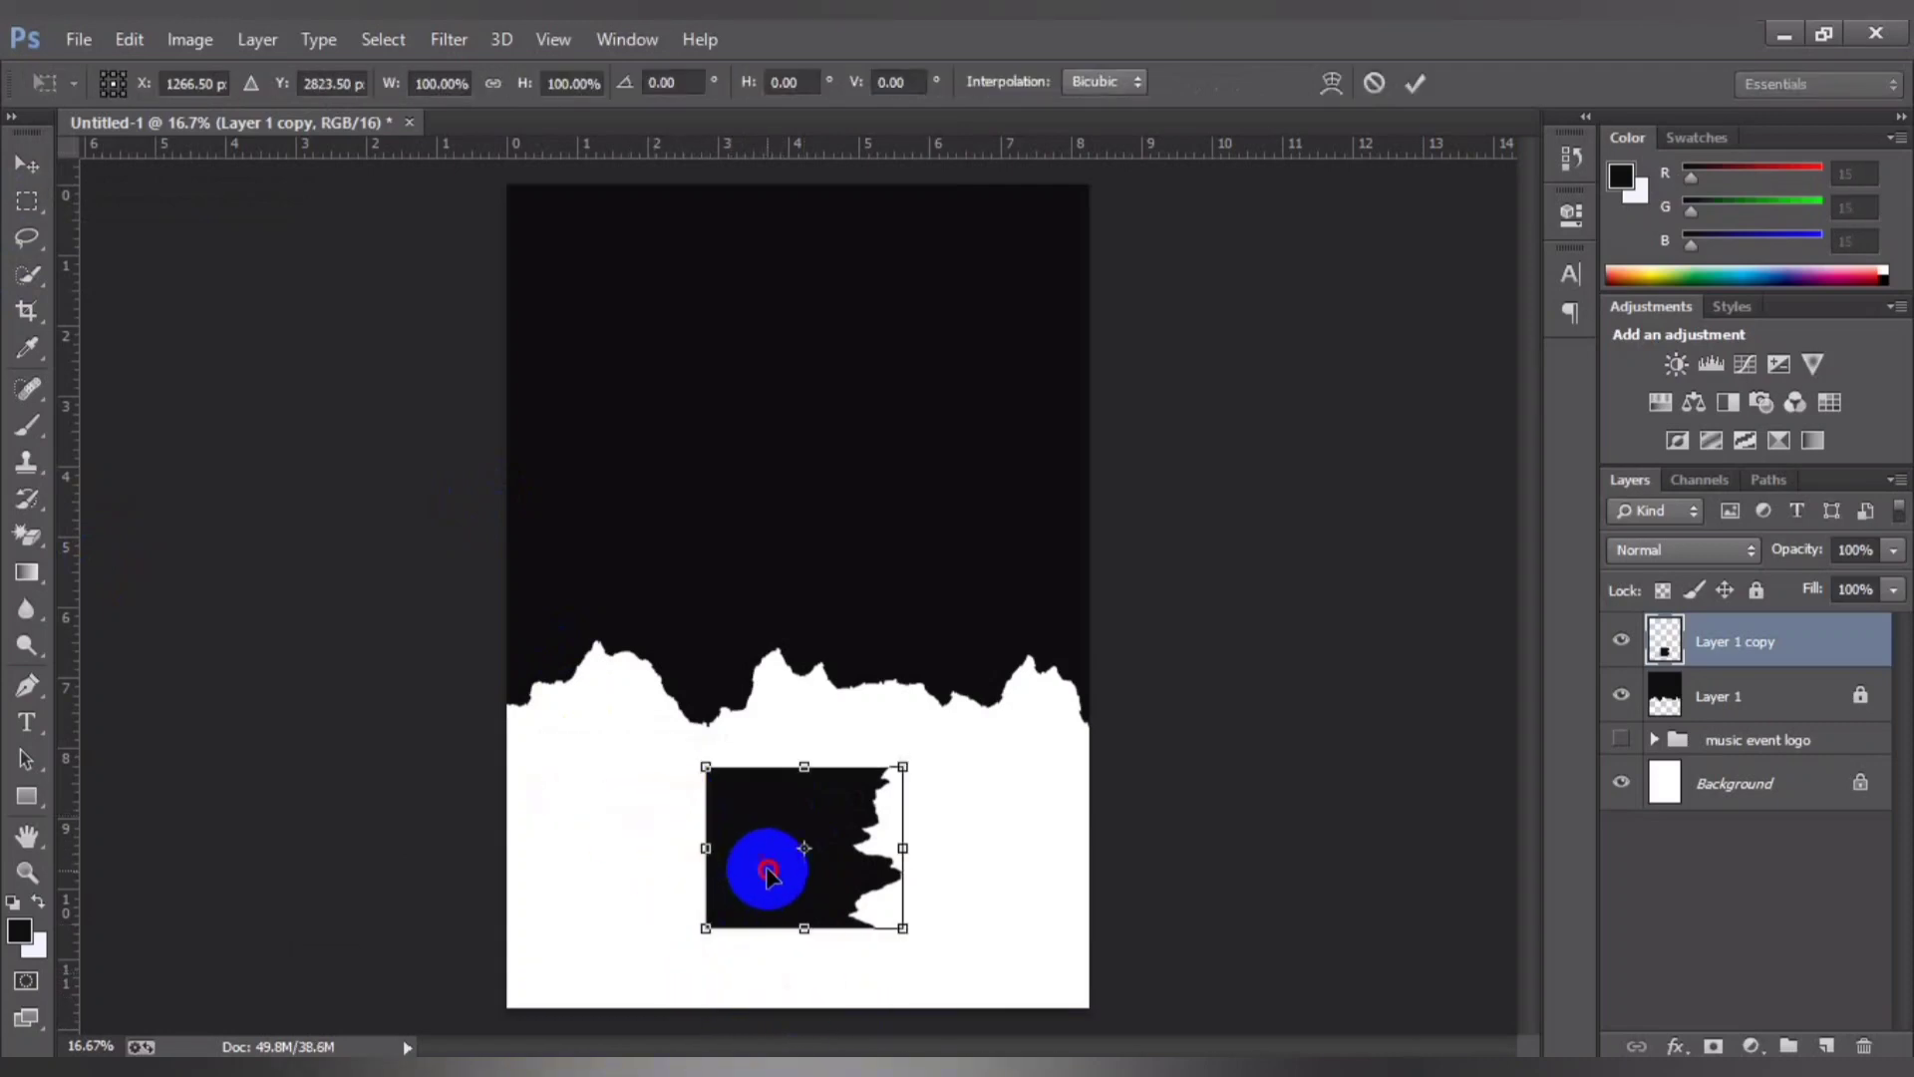
drag(767, 873, 483, 872)
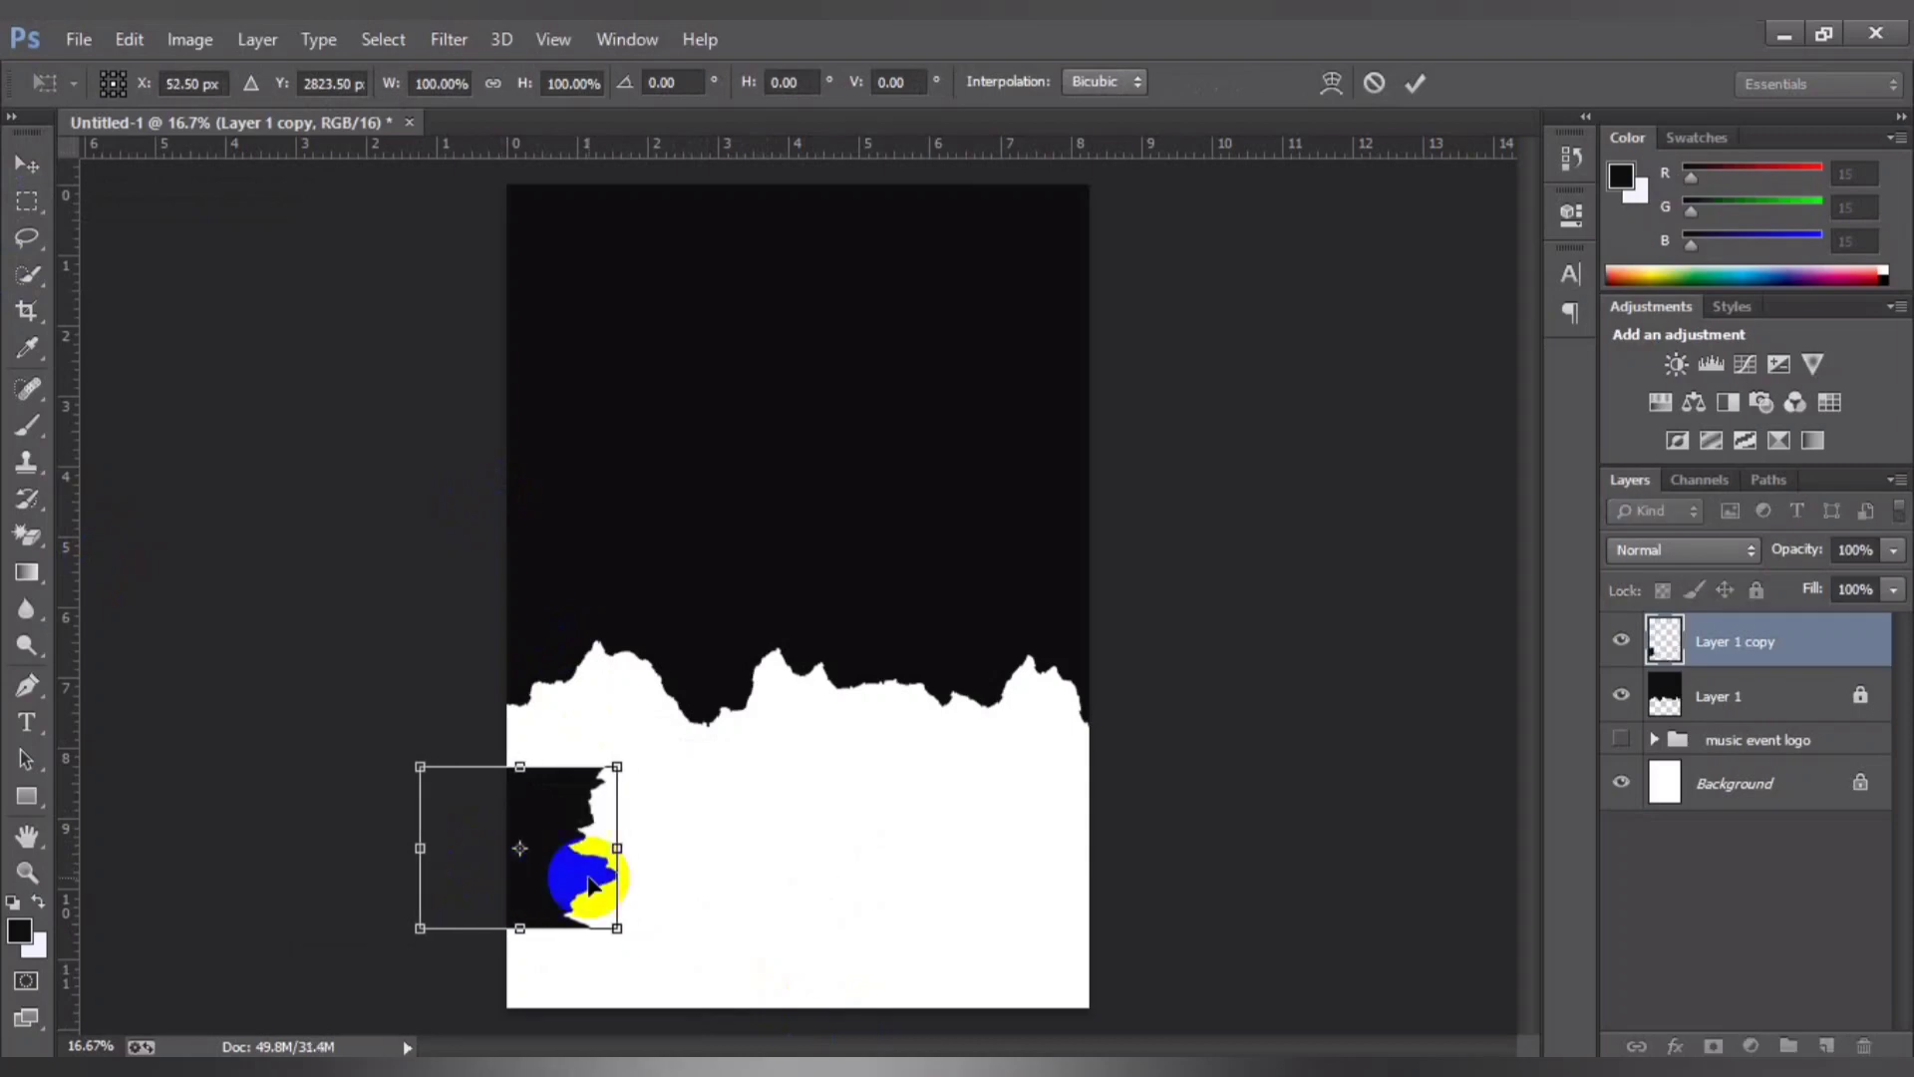
key(Return)
key(m)
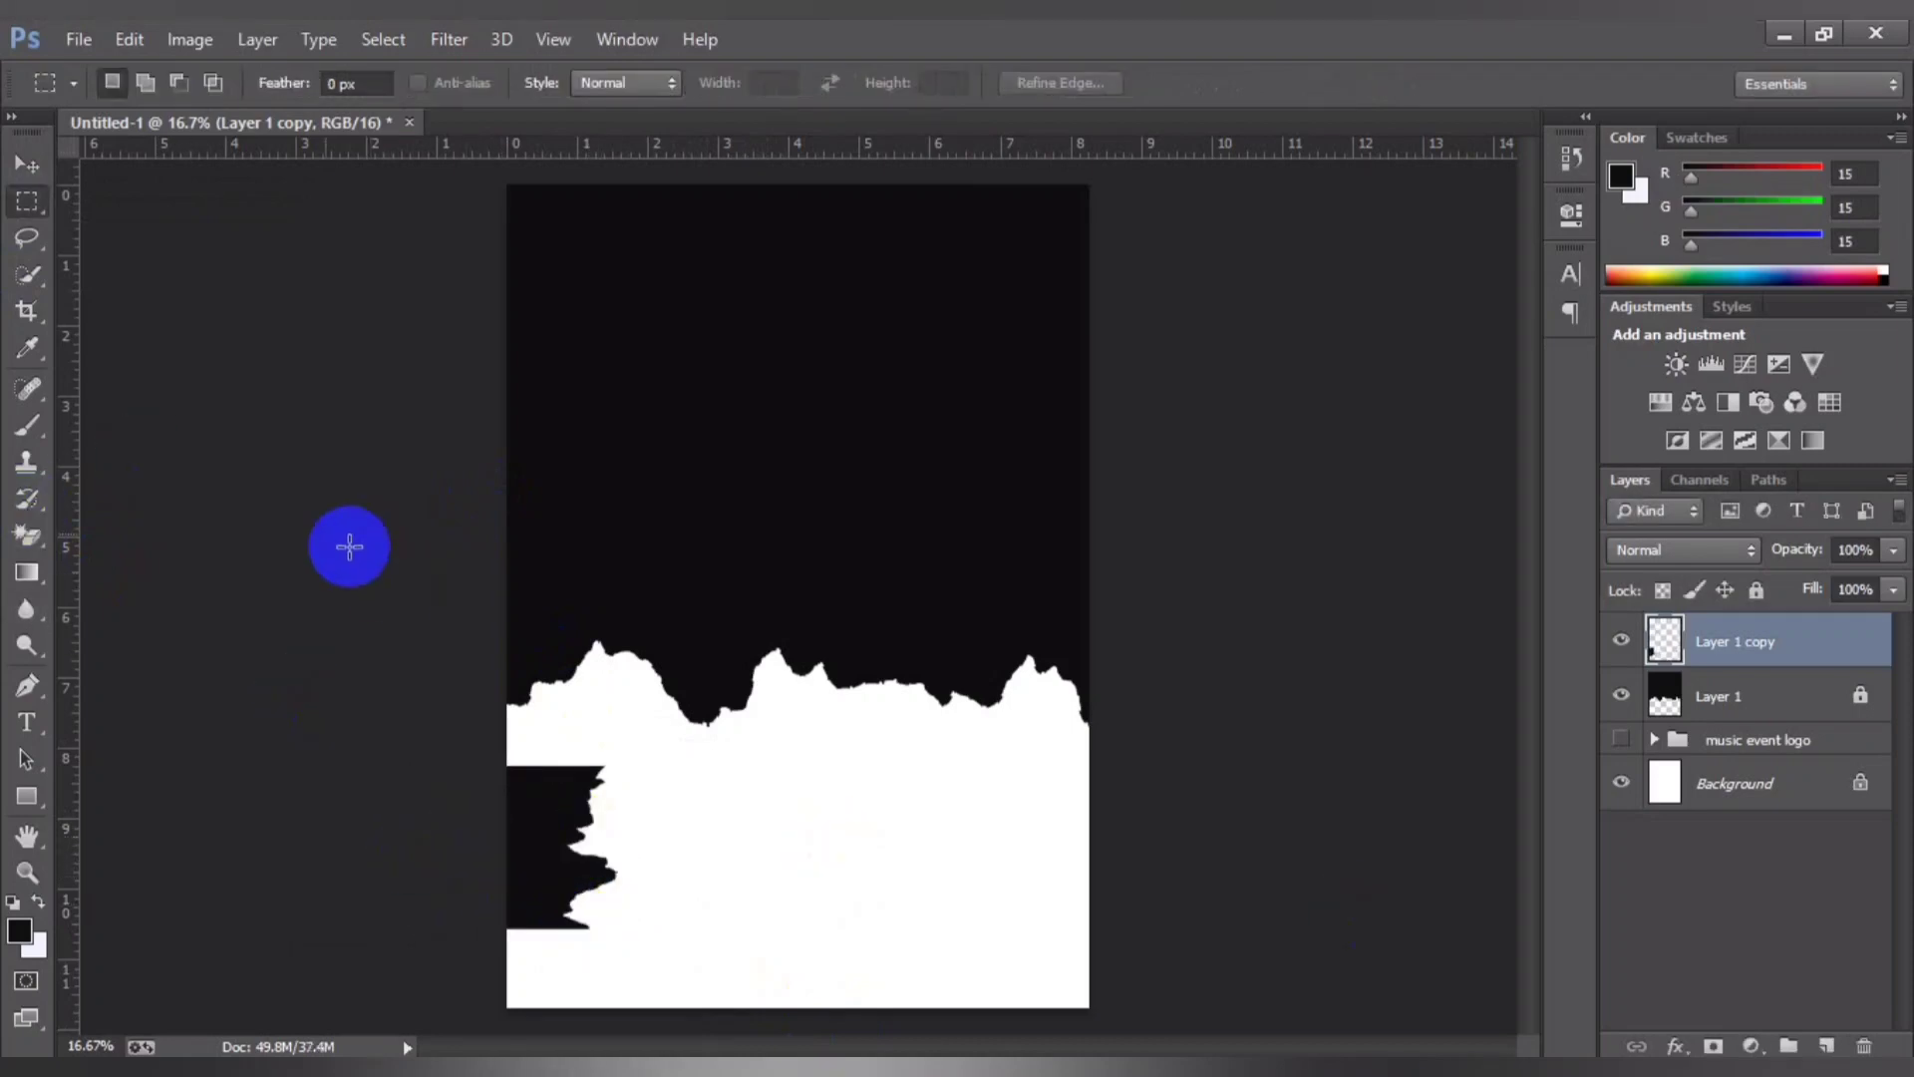
click(26, 164)
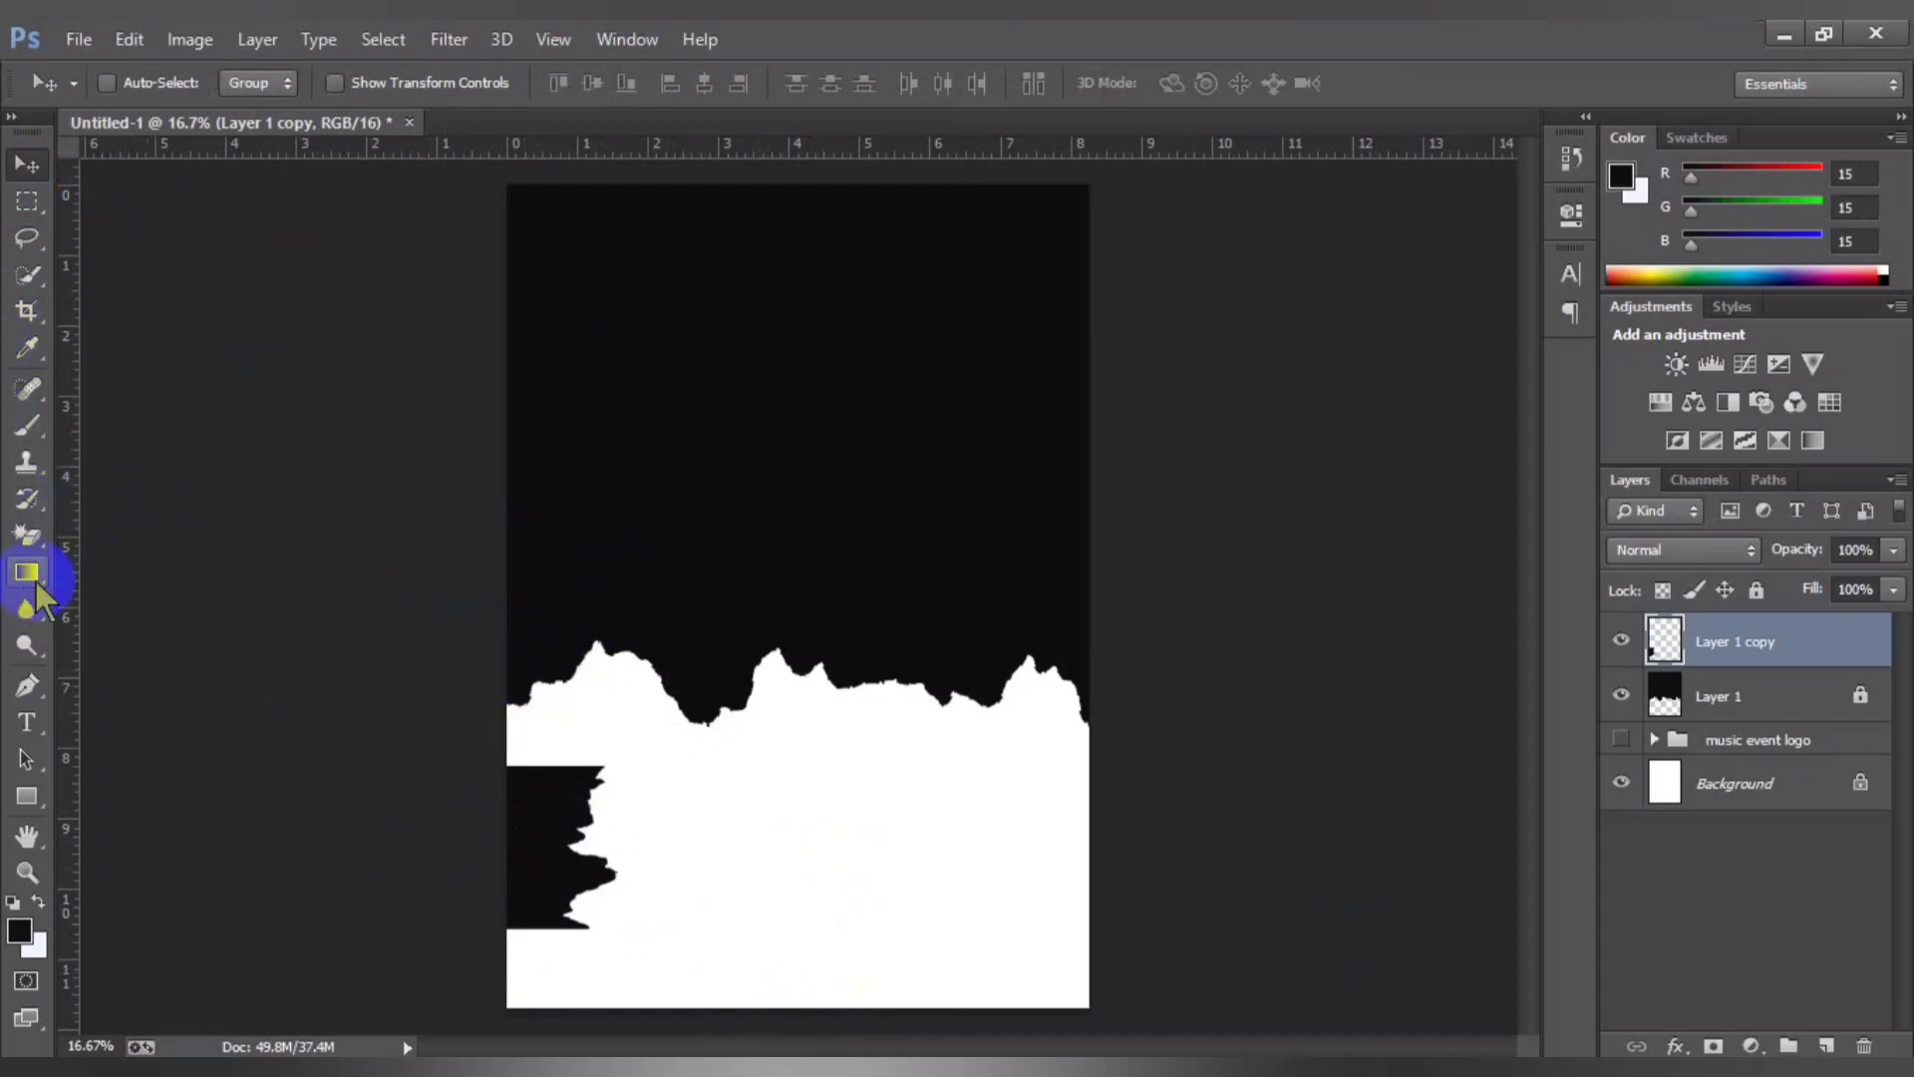
click(27, 722)
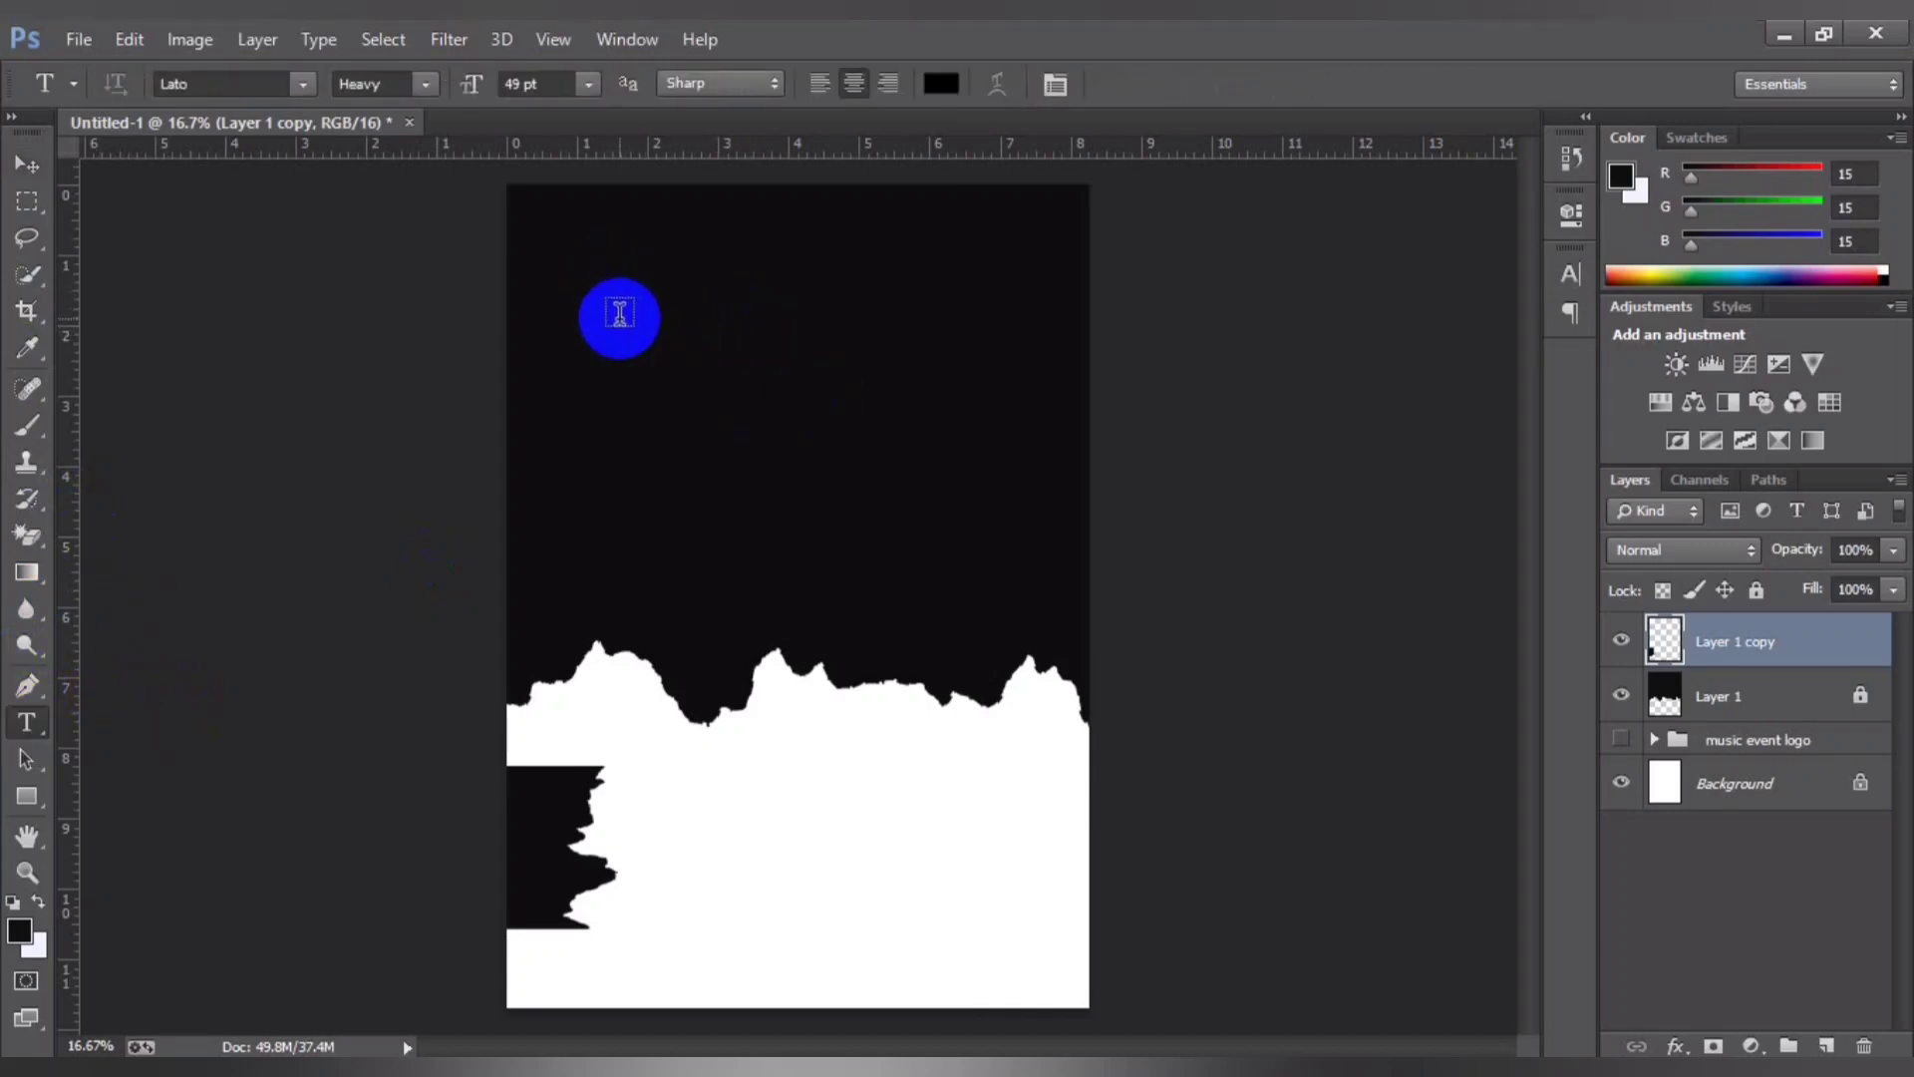
Step: Start a new text layer near the poster's top-left, then bring Chrome to the front
click(598, 311)
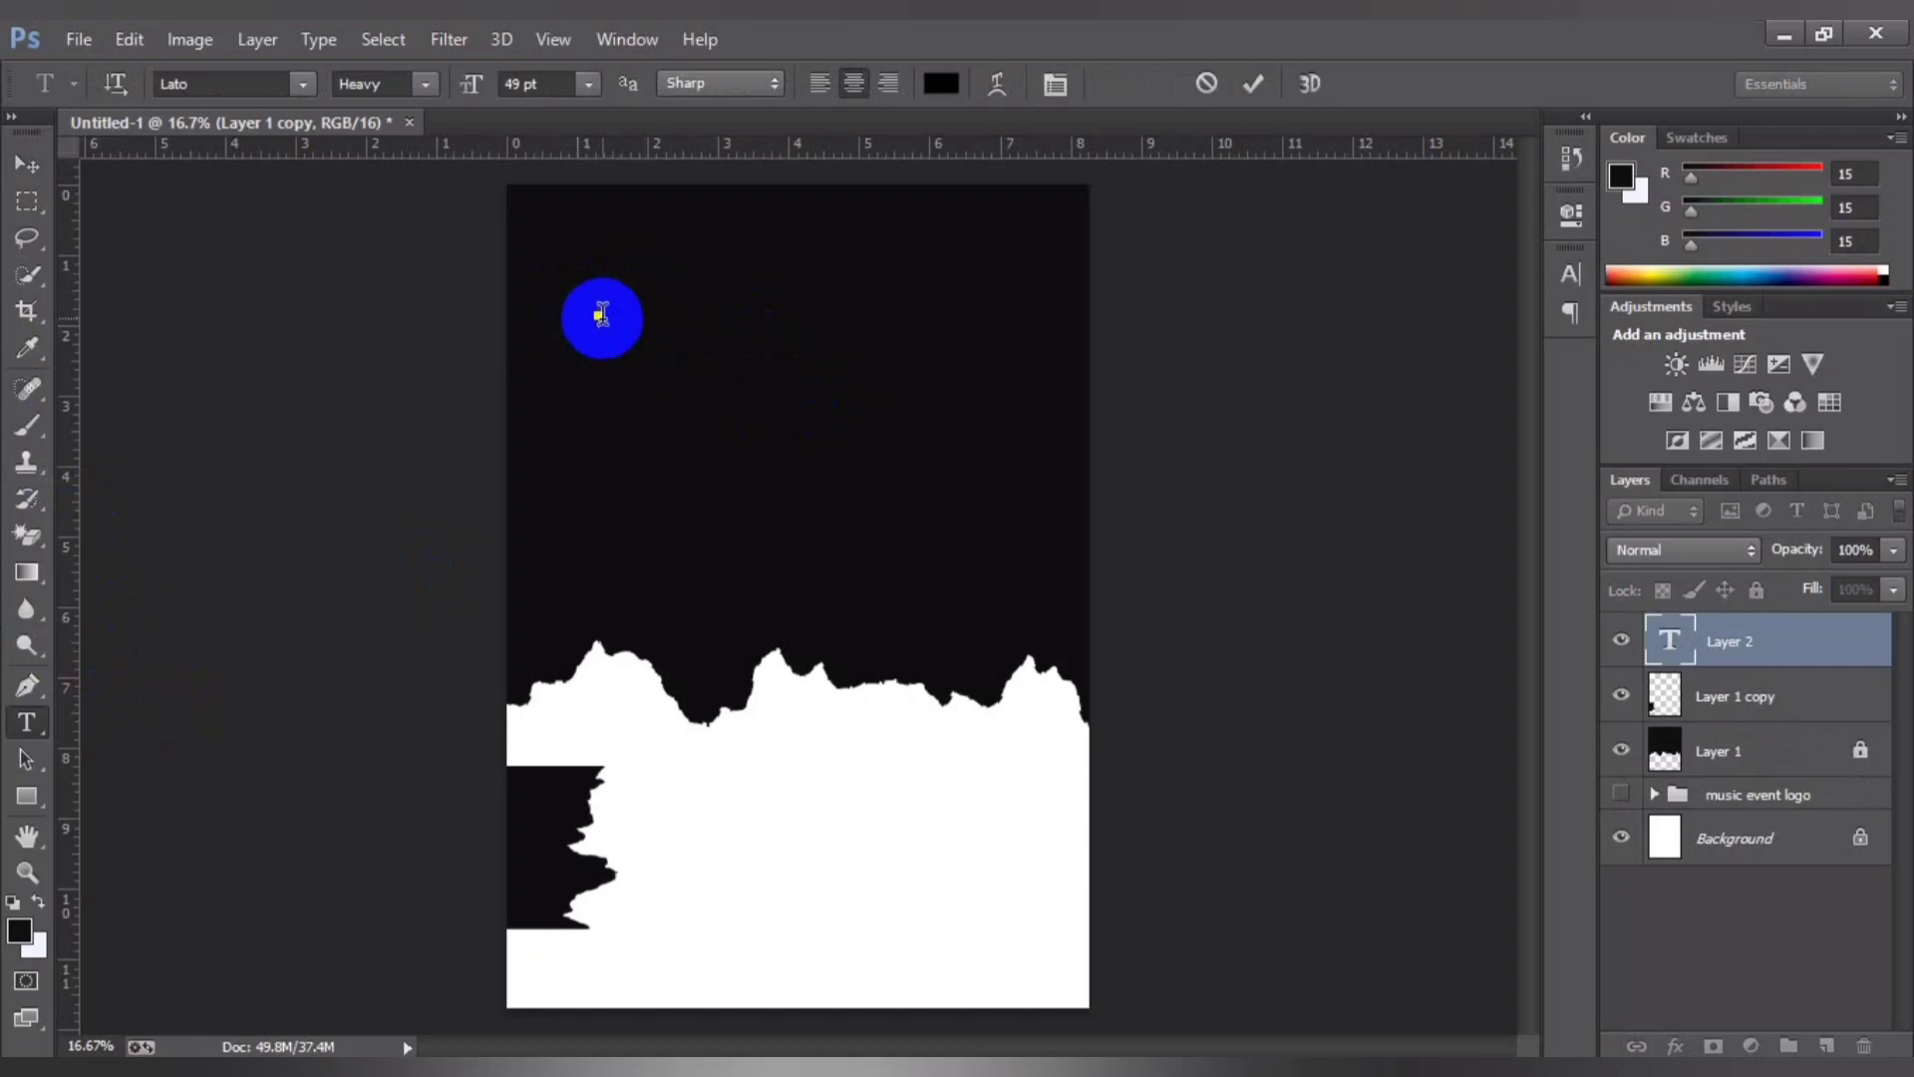
key(alt+Tab)
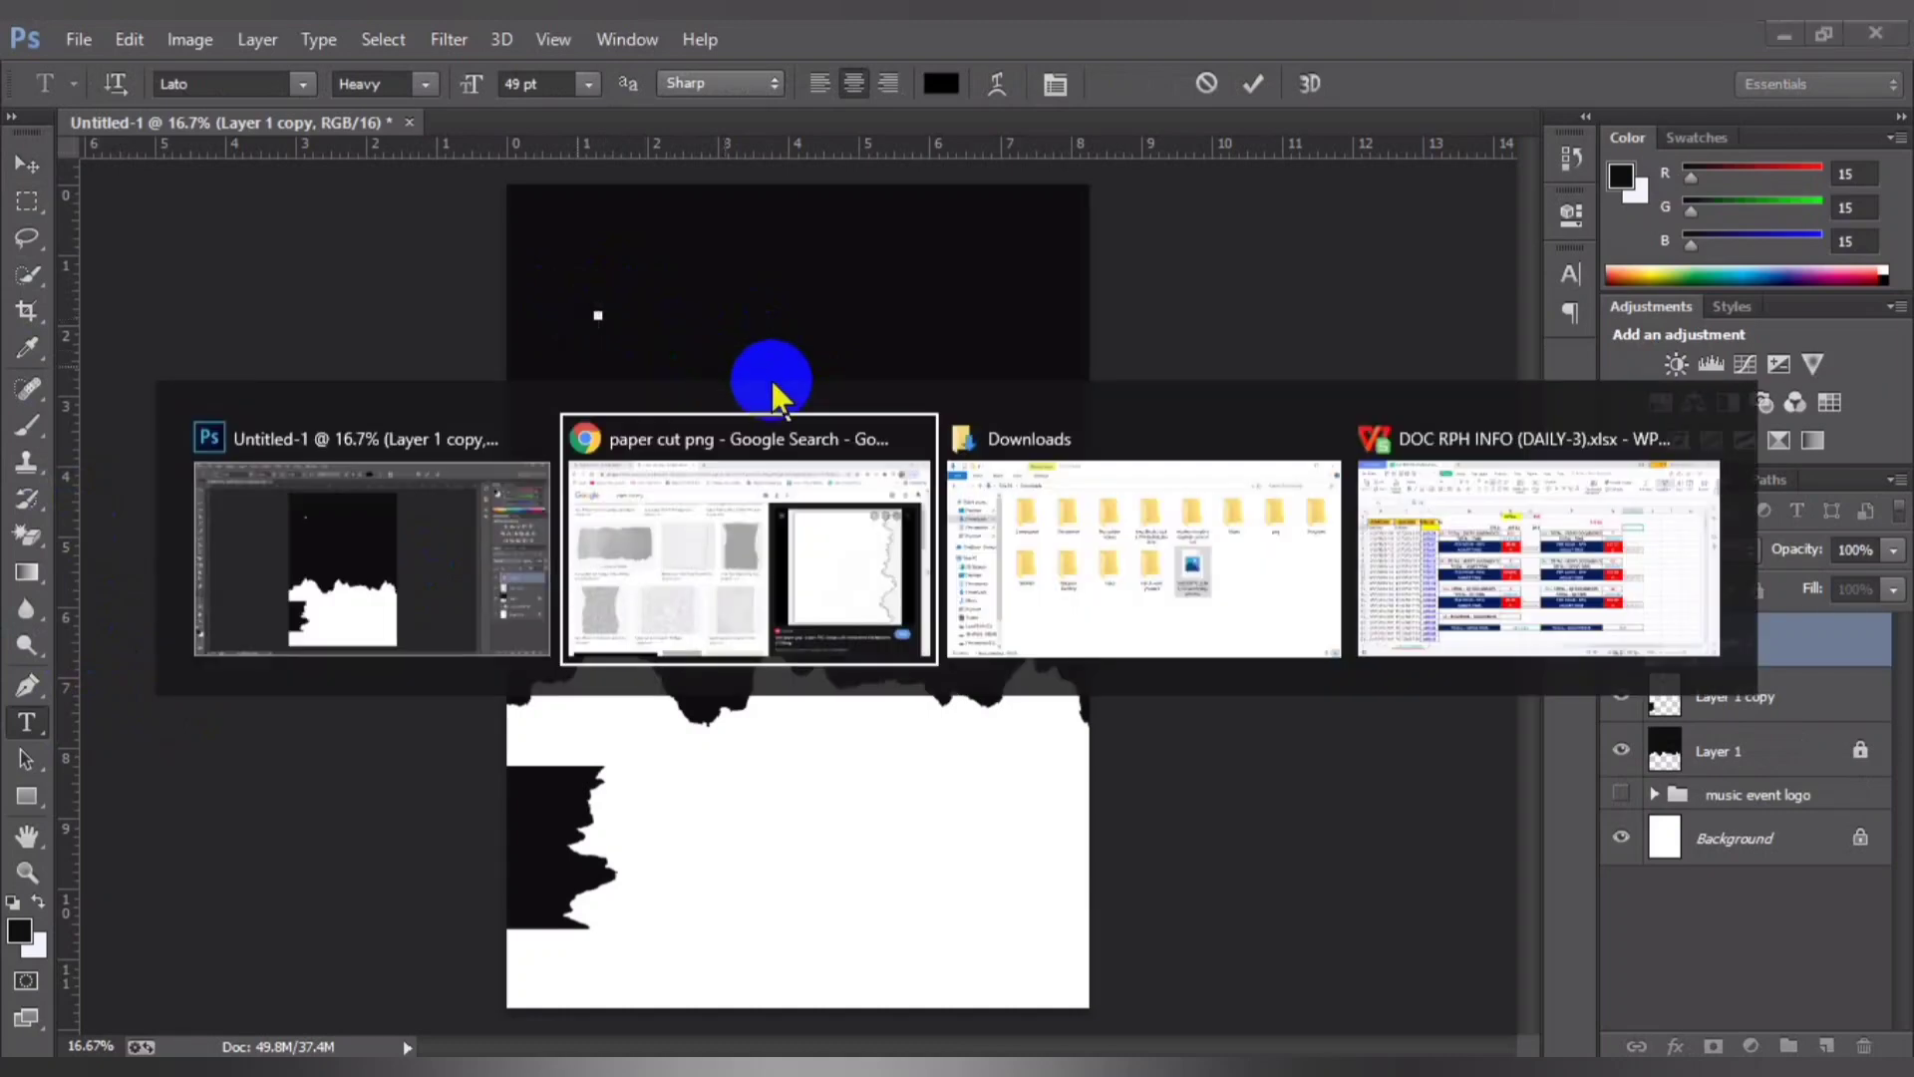
key(Tab)
key(Tab)
key(Tab)
key(Tab)
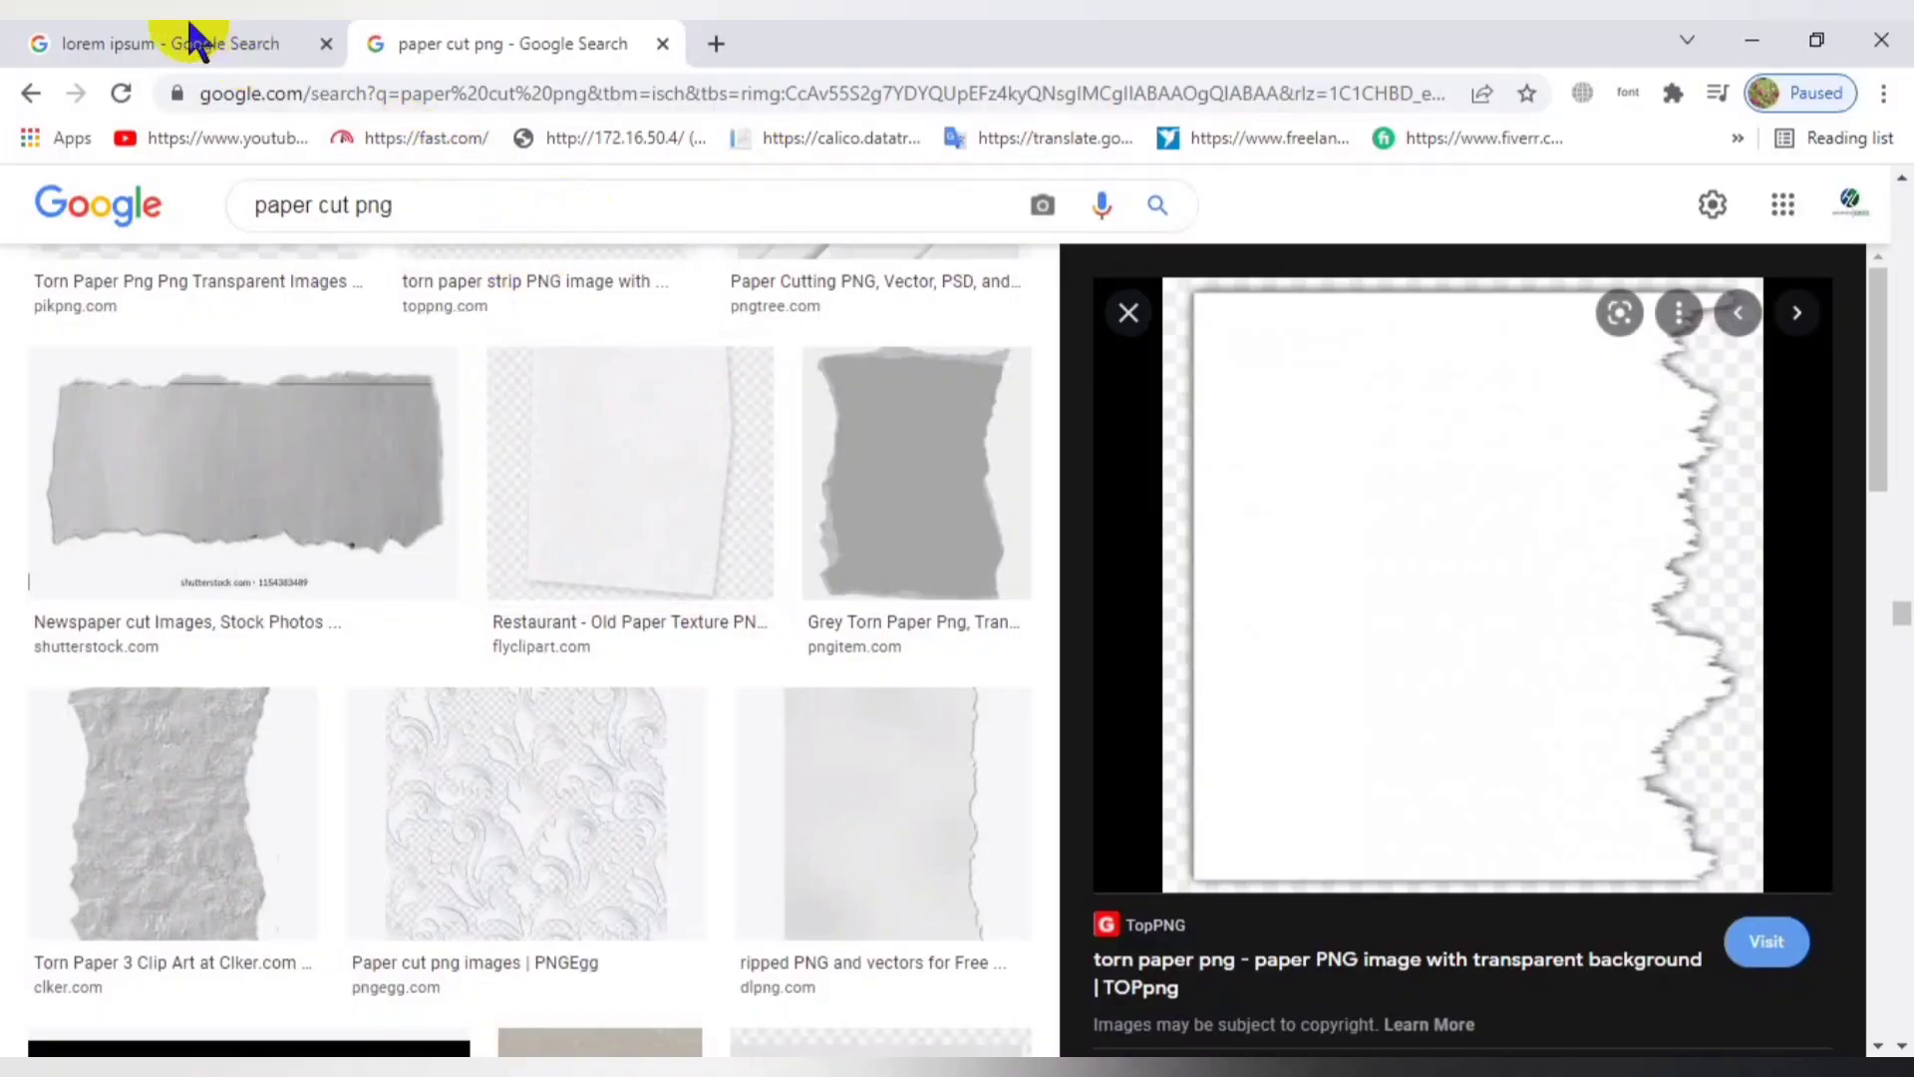
Step: Copy 'lorem ipsum' from the Chrome search box on the lorem ipsum tab and return to Photoshop
click(195, 42)
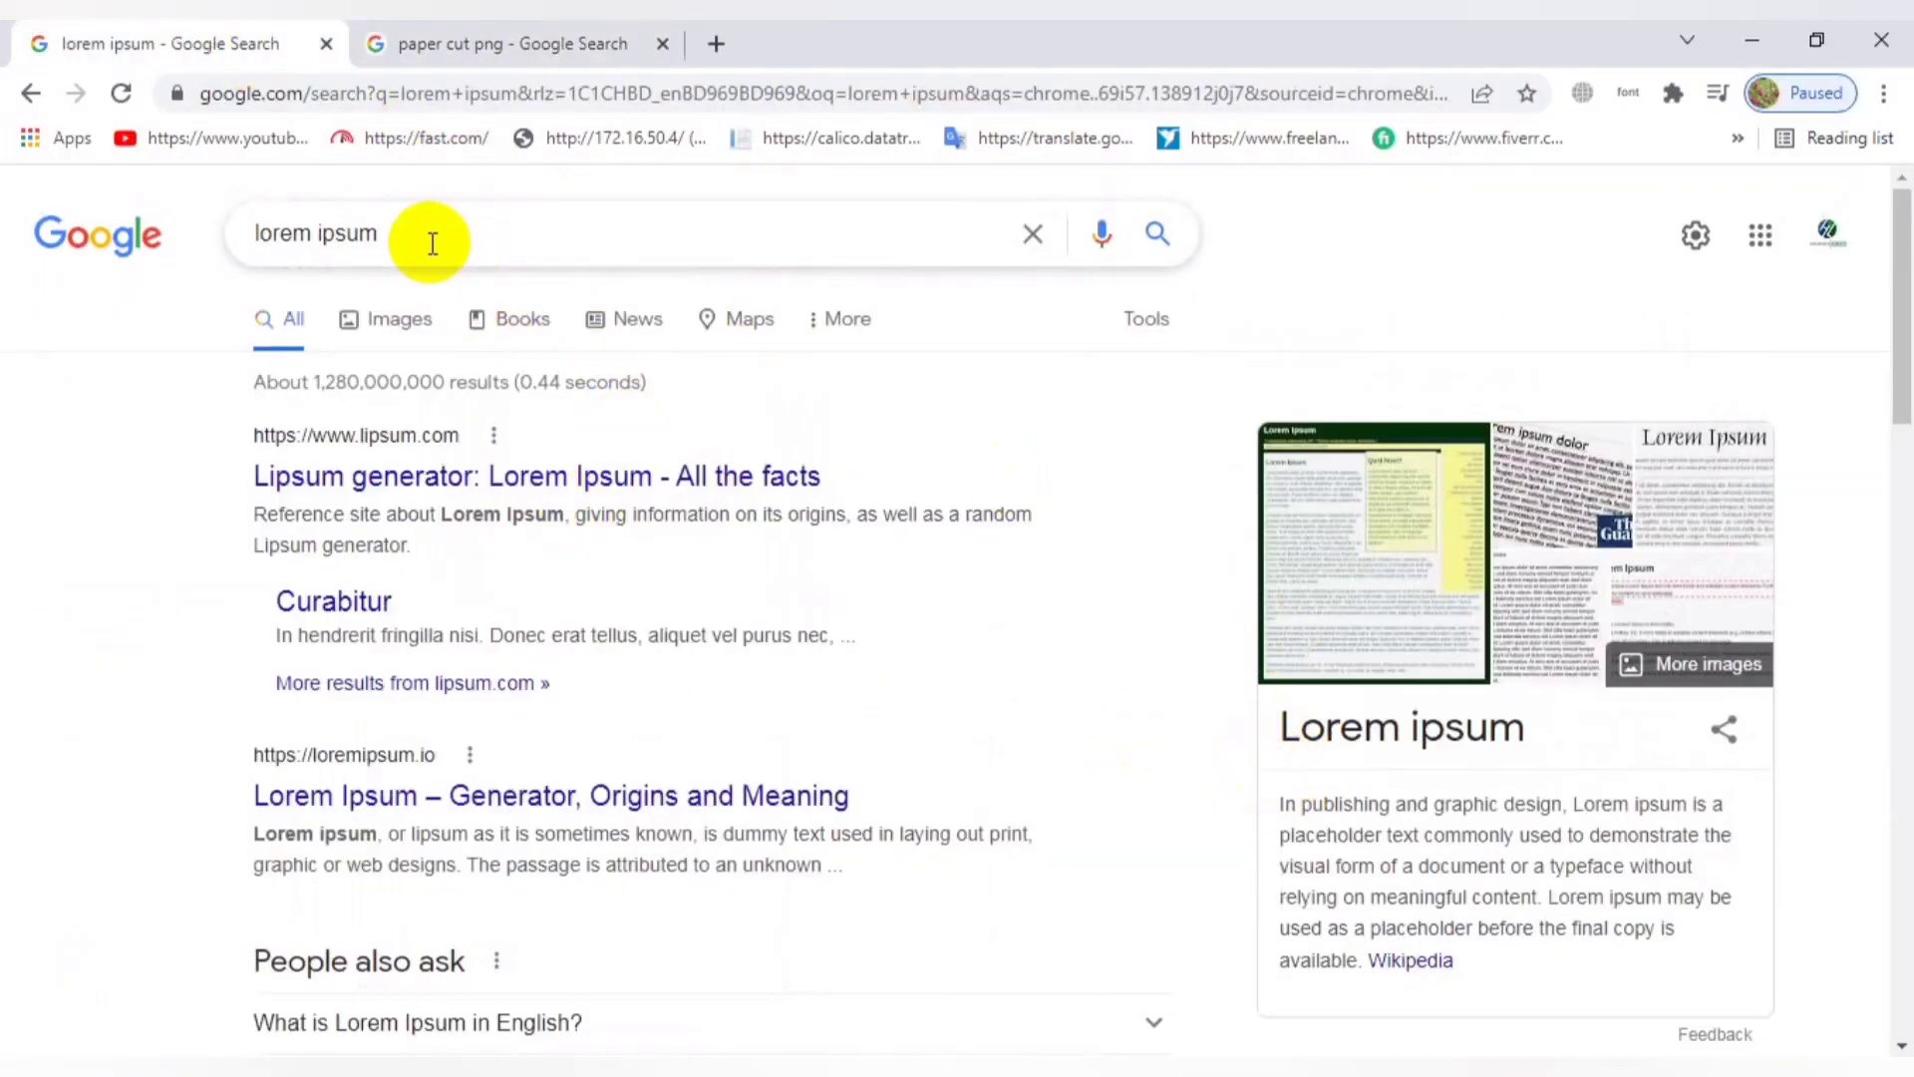
drag(412, 232, 257, 234)
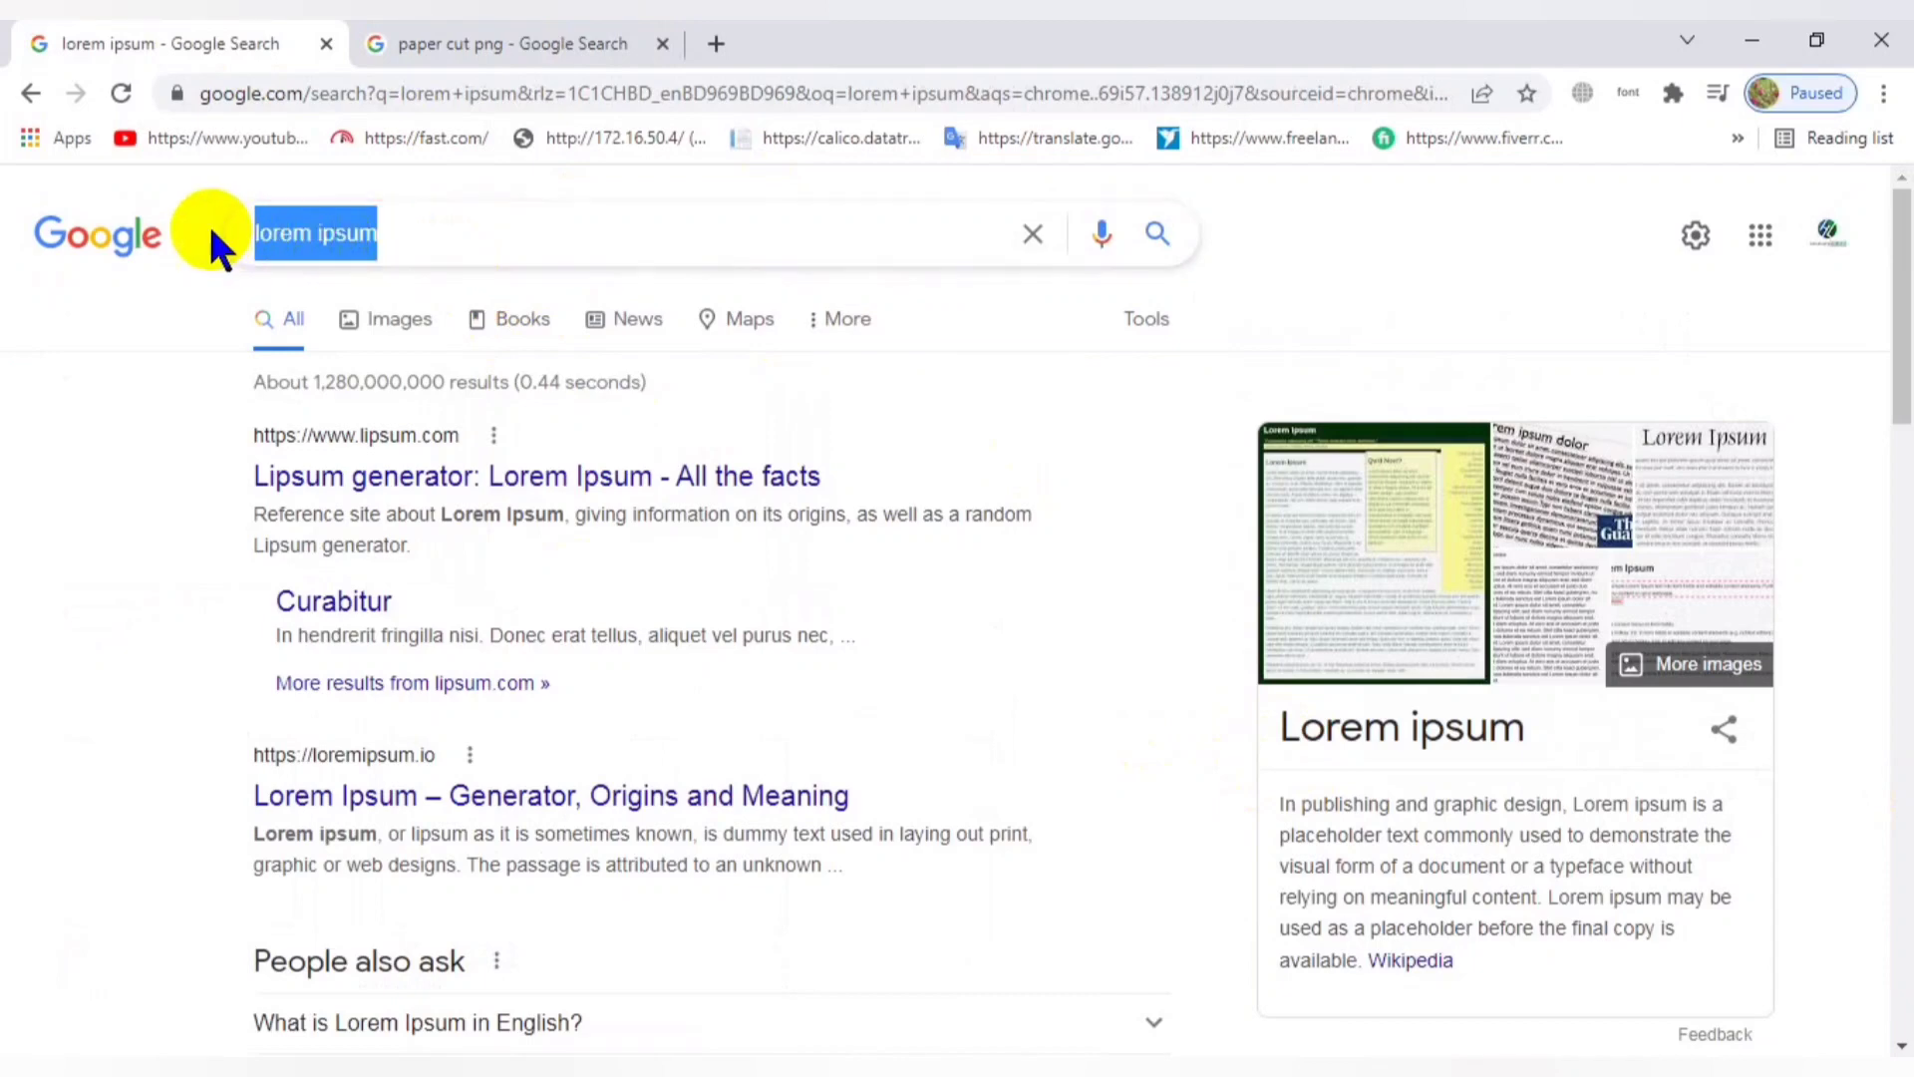
right_click(261, 227)
click(329, 330)
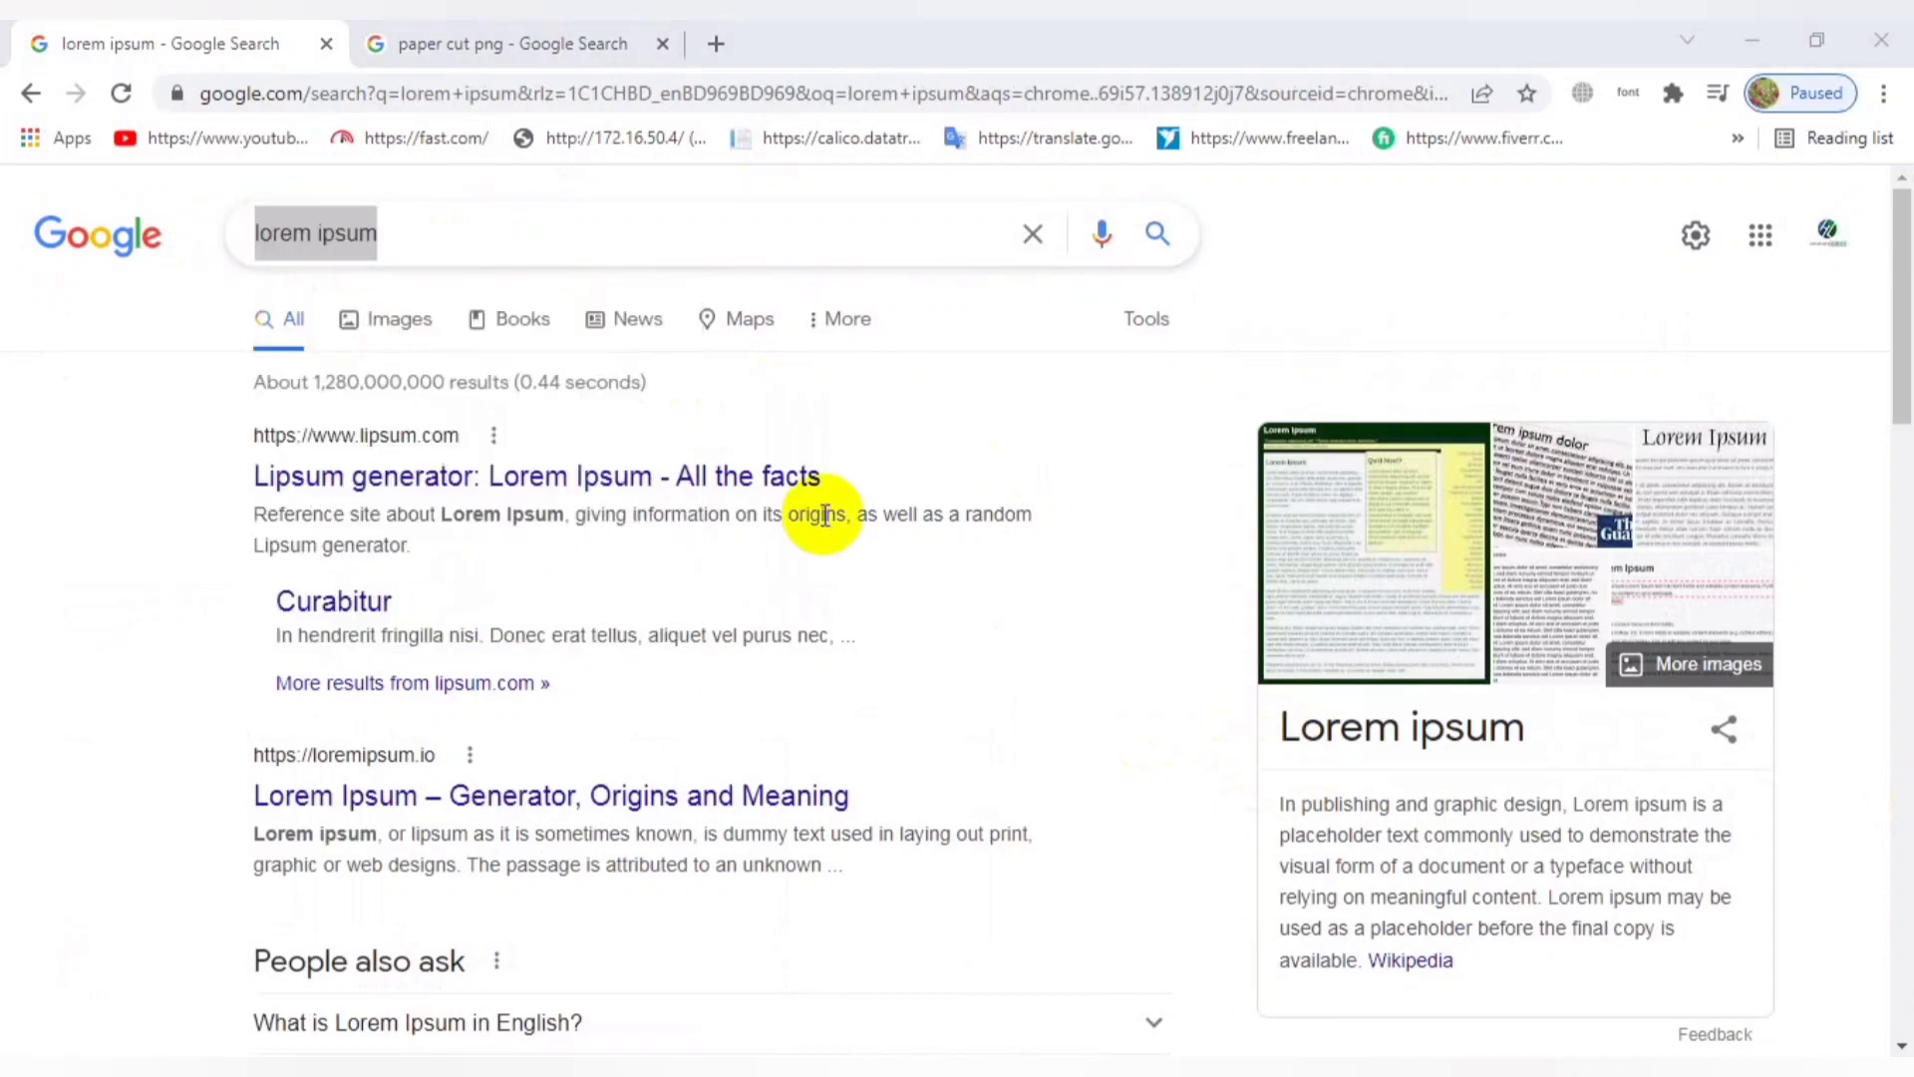
key(alt+Tab)
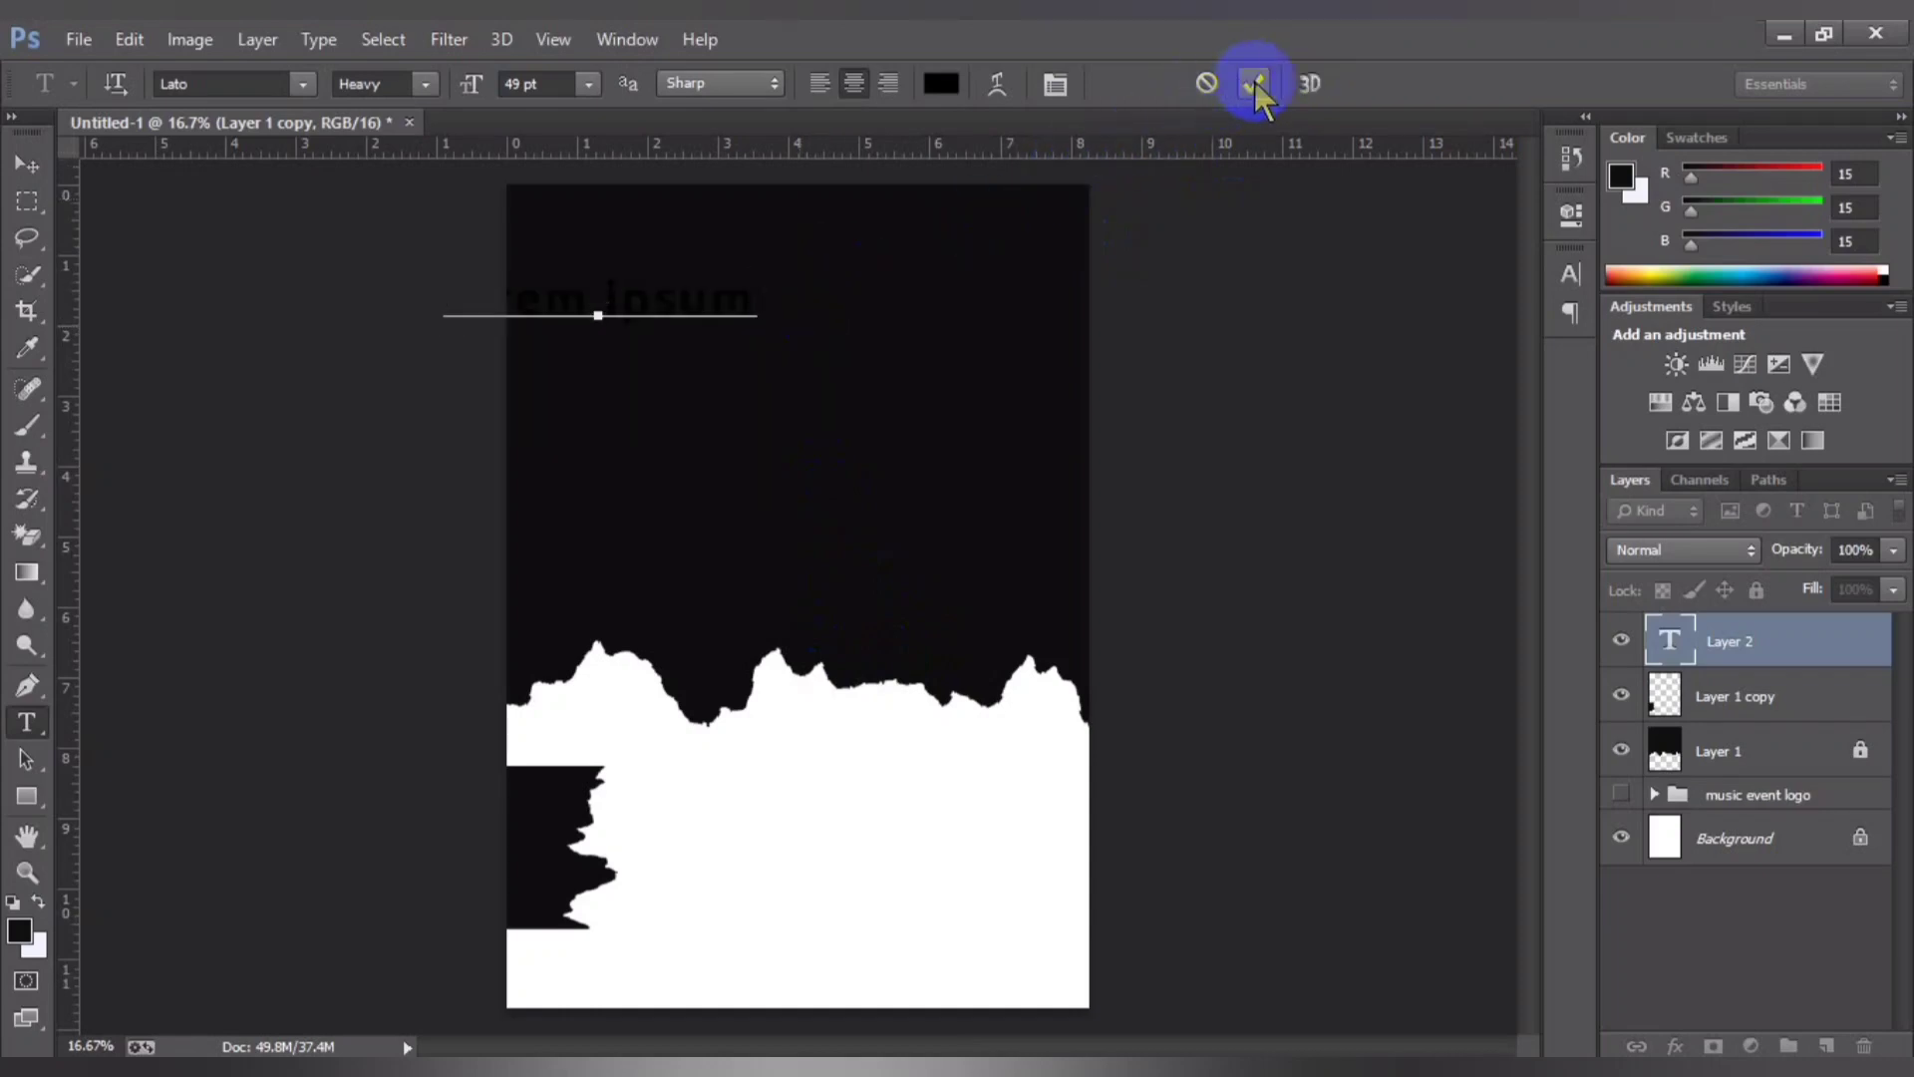
Step: Paste 'lorem ipsum' as the headline text and make it near-white
key(ctrl+a)
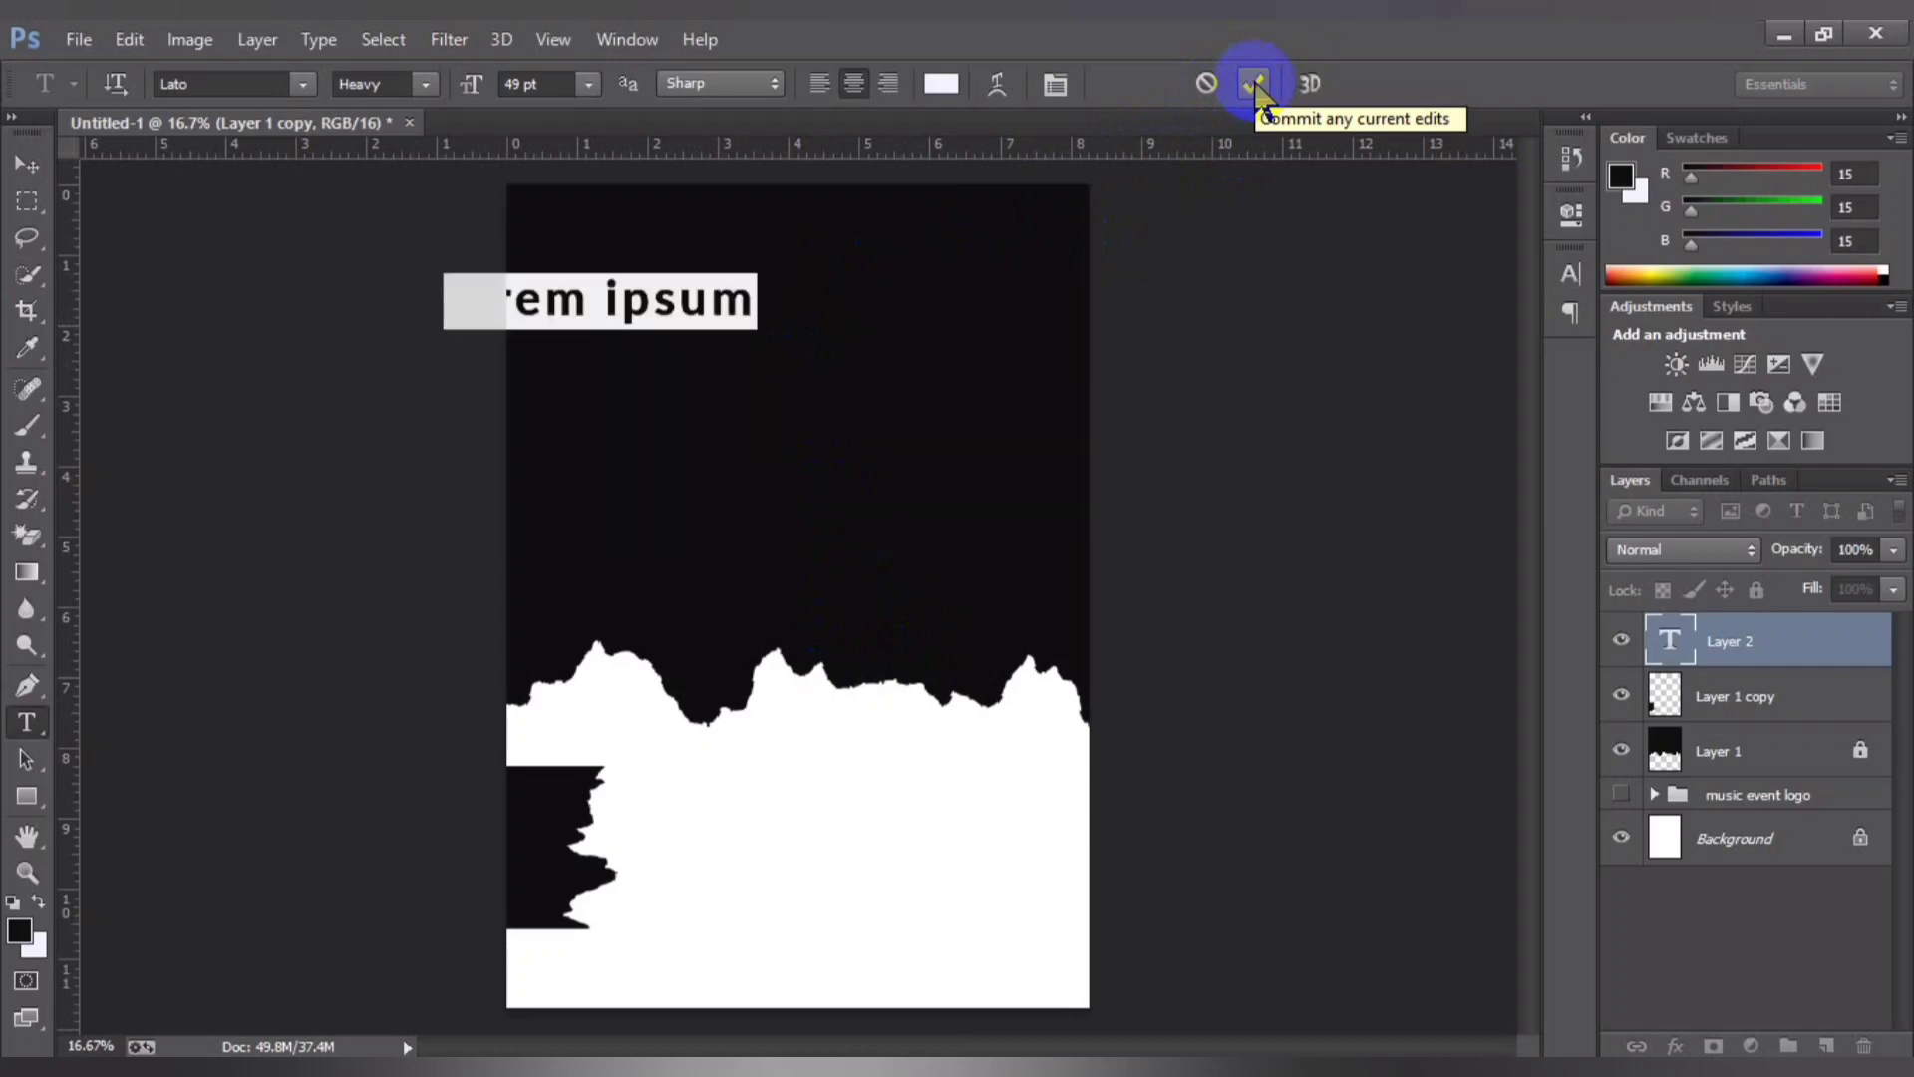
click(937, 84)
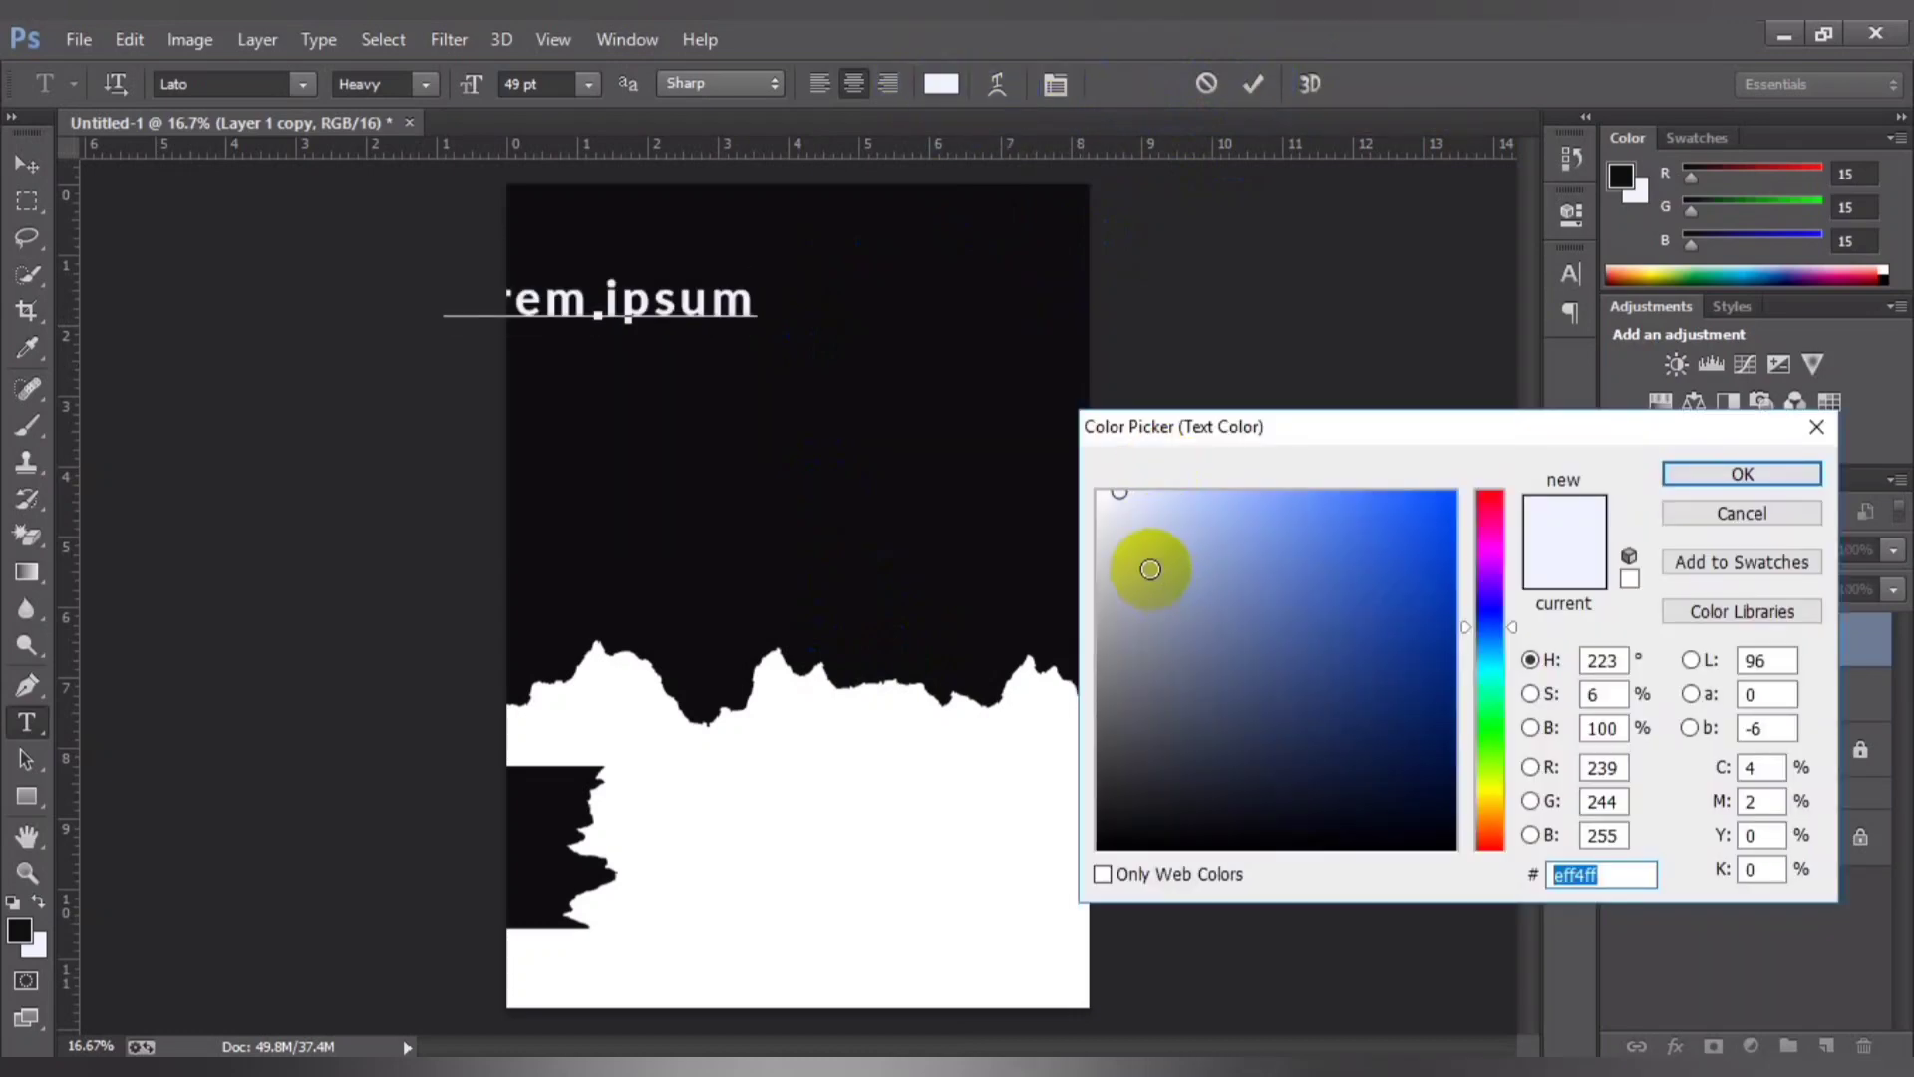
click(1745, 477)
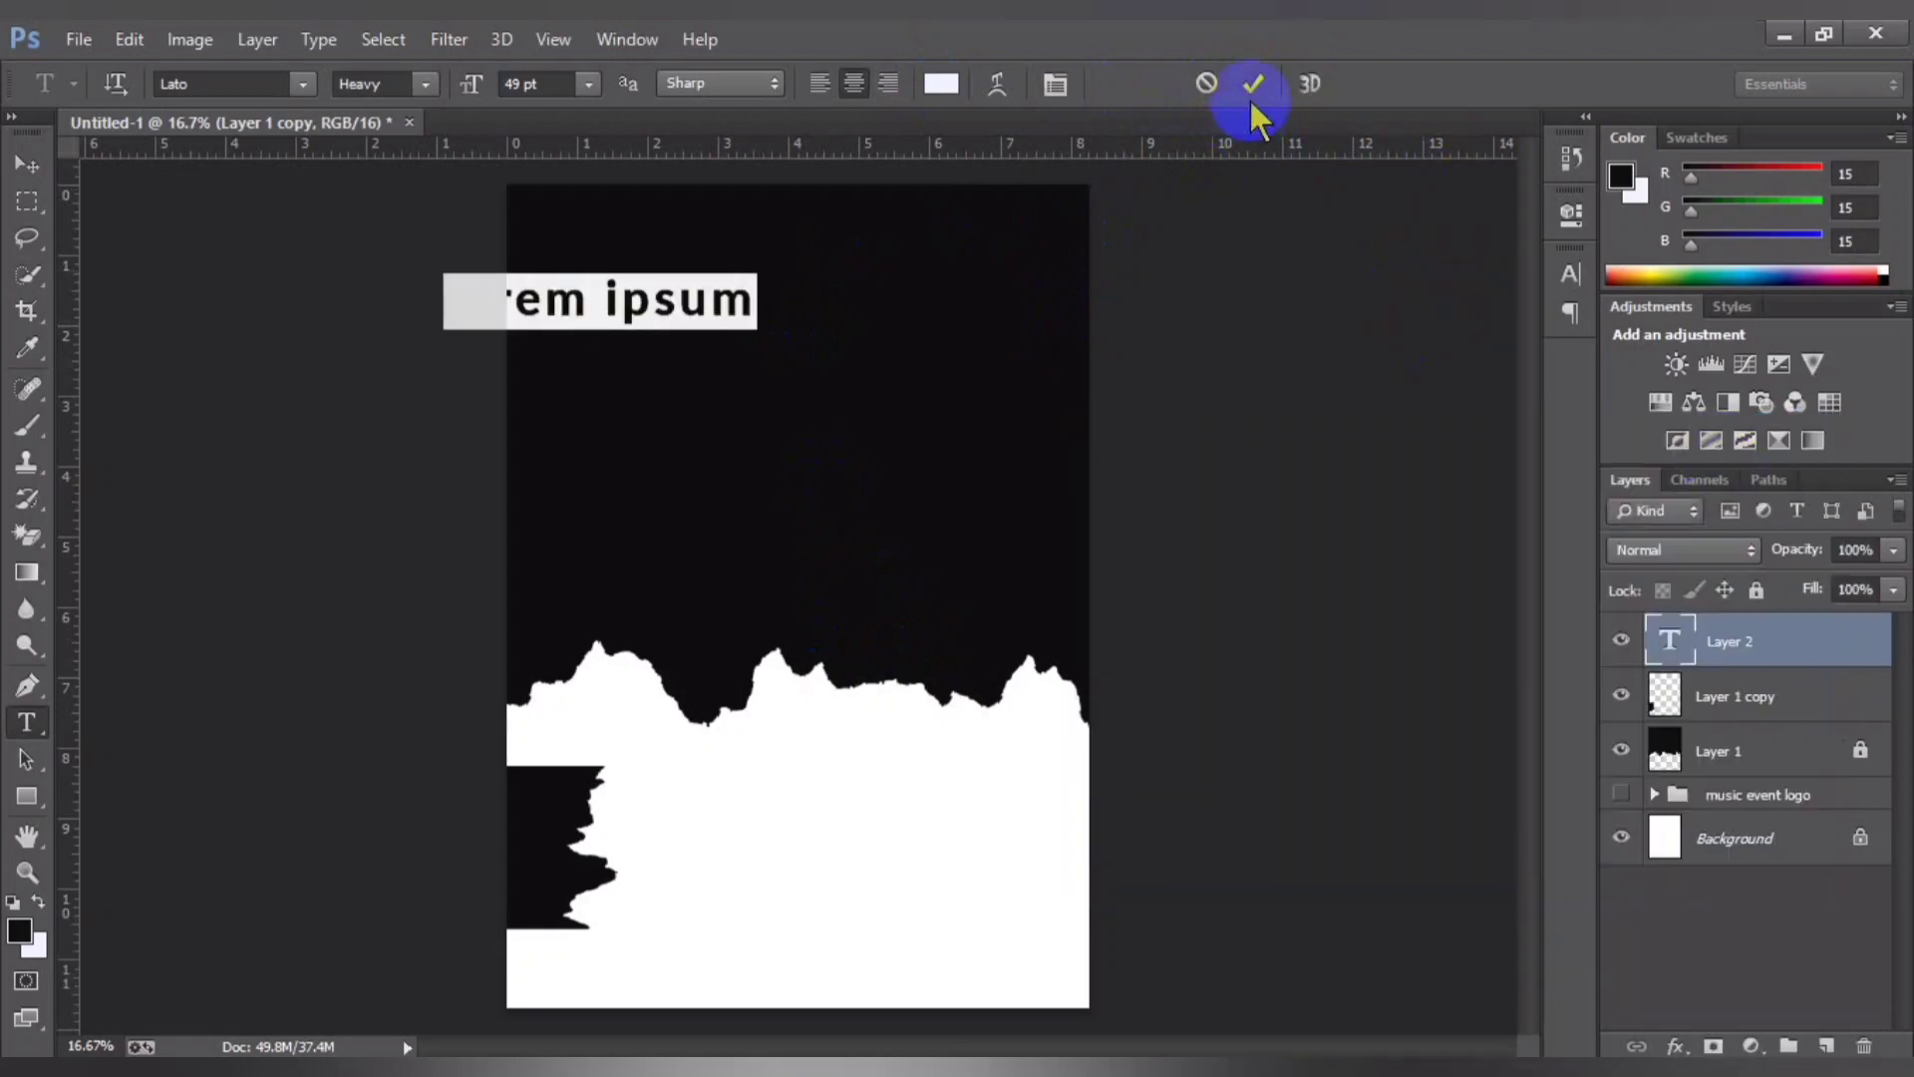
click(1253, 84)
Step: Move the headline to the top centre and start a second text line below it
click(27, 165)
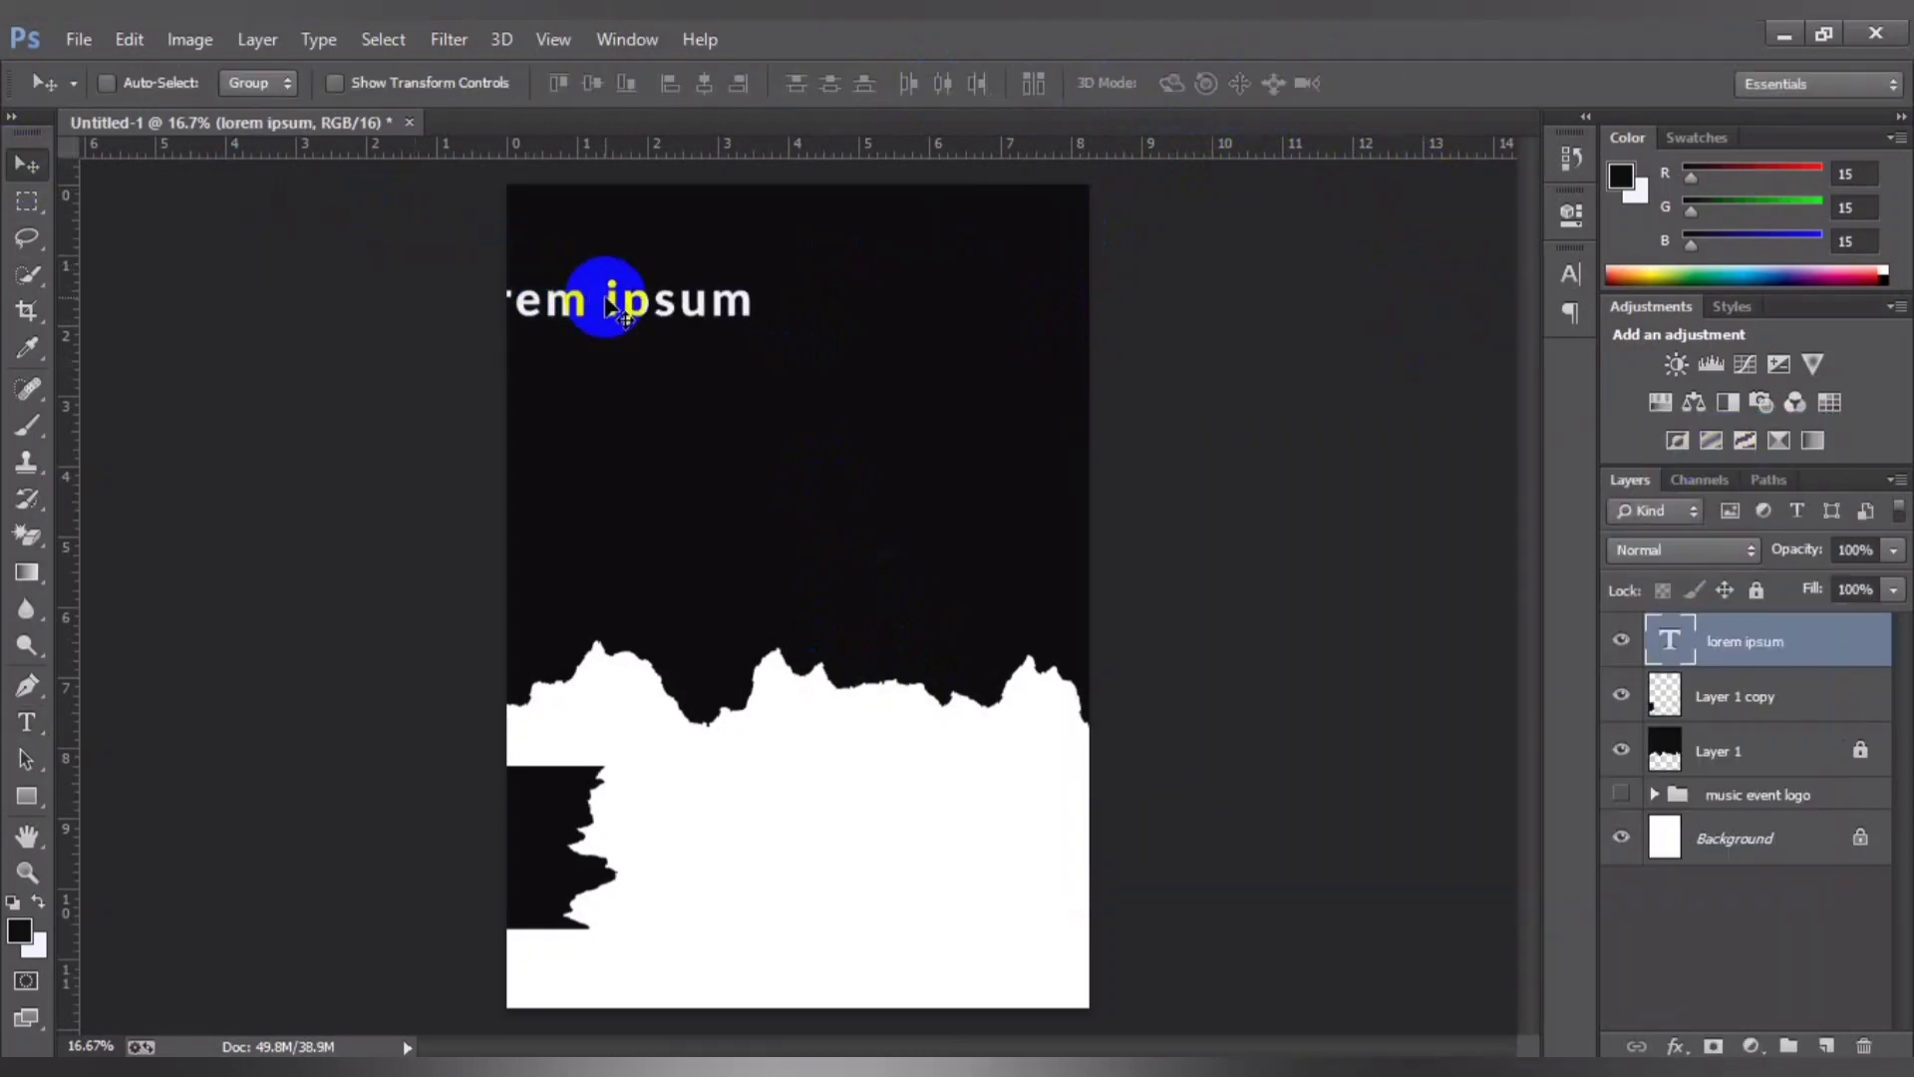
mouse_move(590, 301)
mouse_down()
mouse_move(870, 351)
mouse_move(782, 290)
mouse_up()
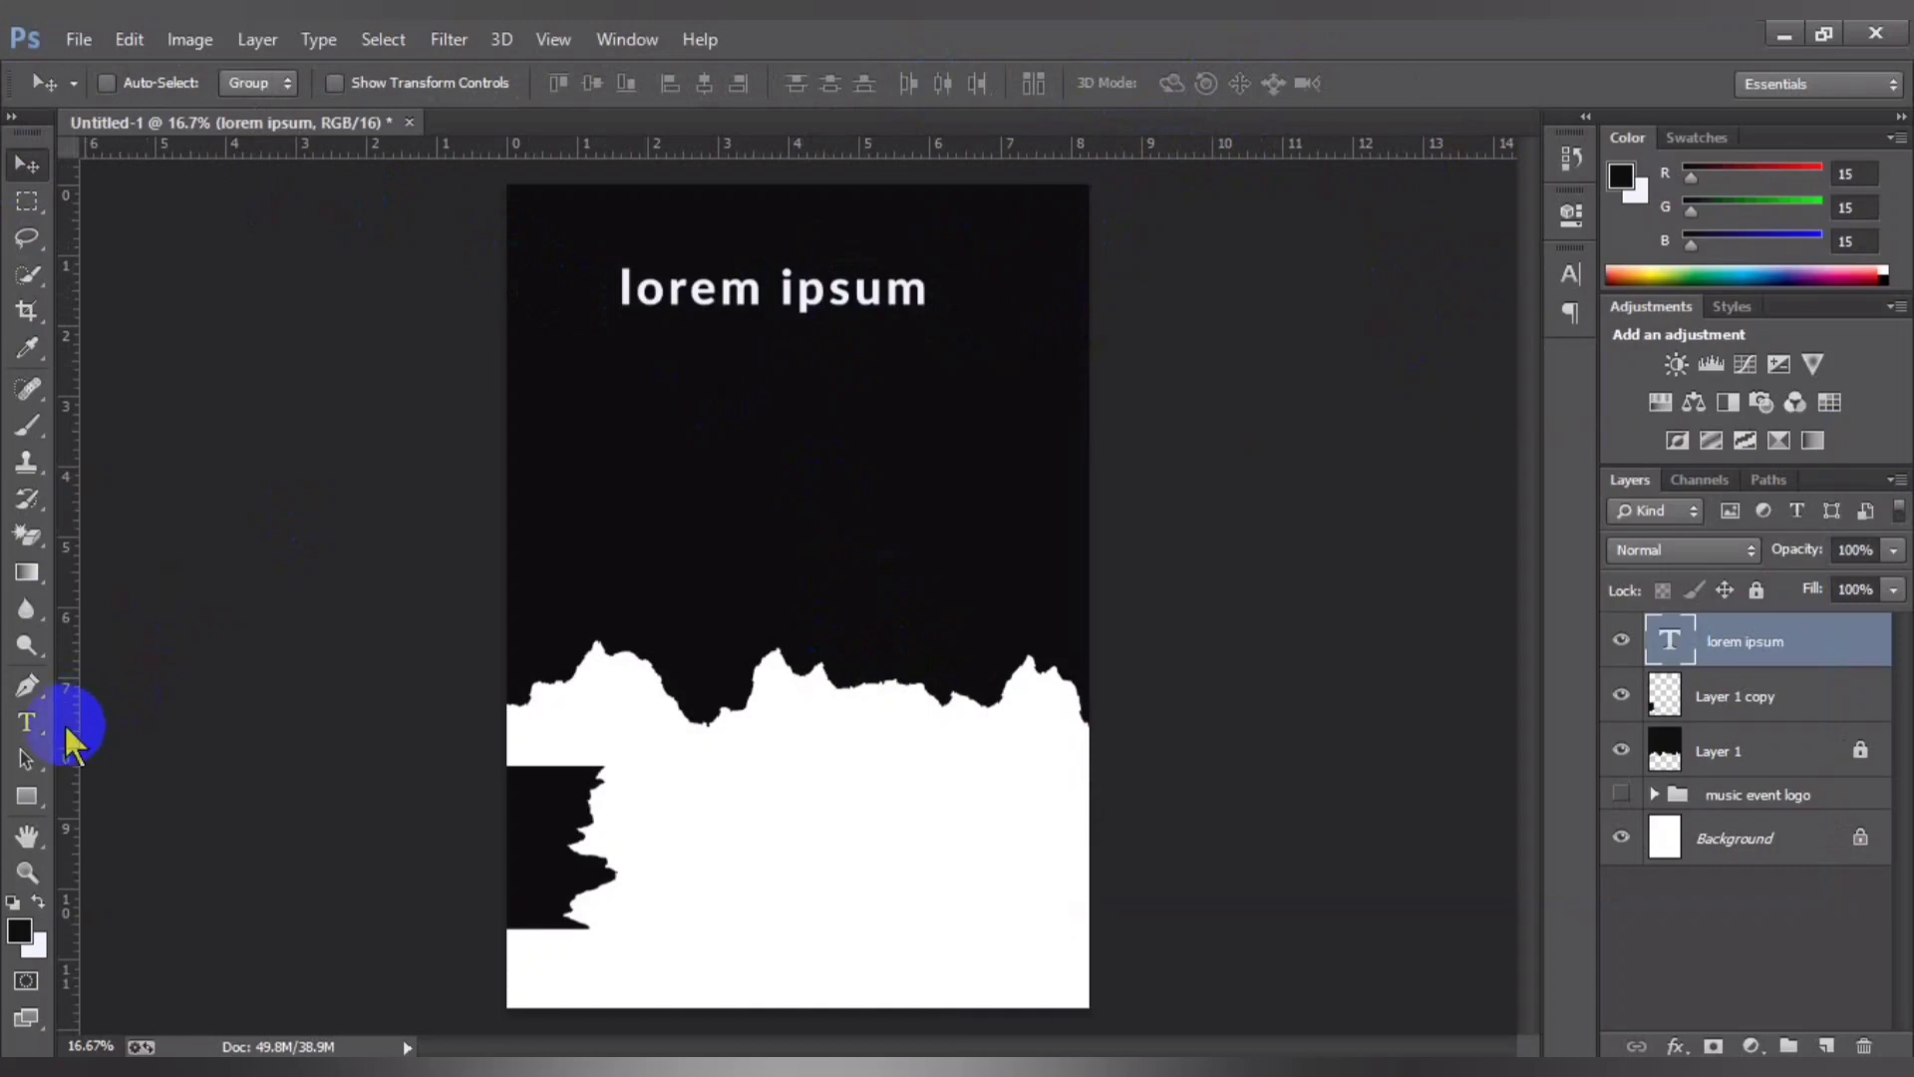
click(27, 722)
click(604, 419)
text(LOR)
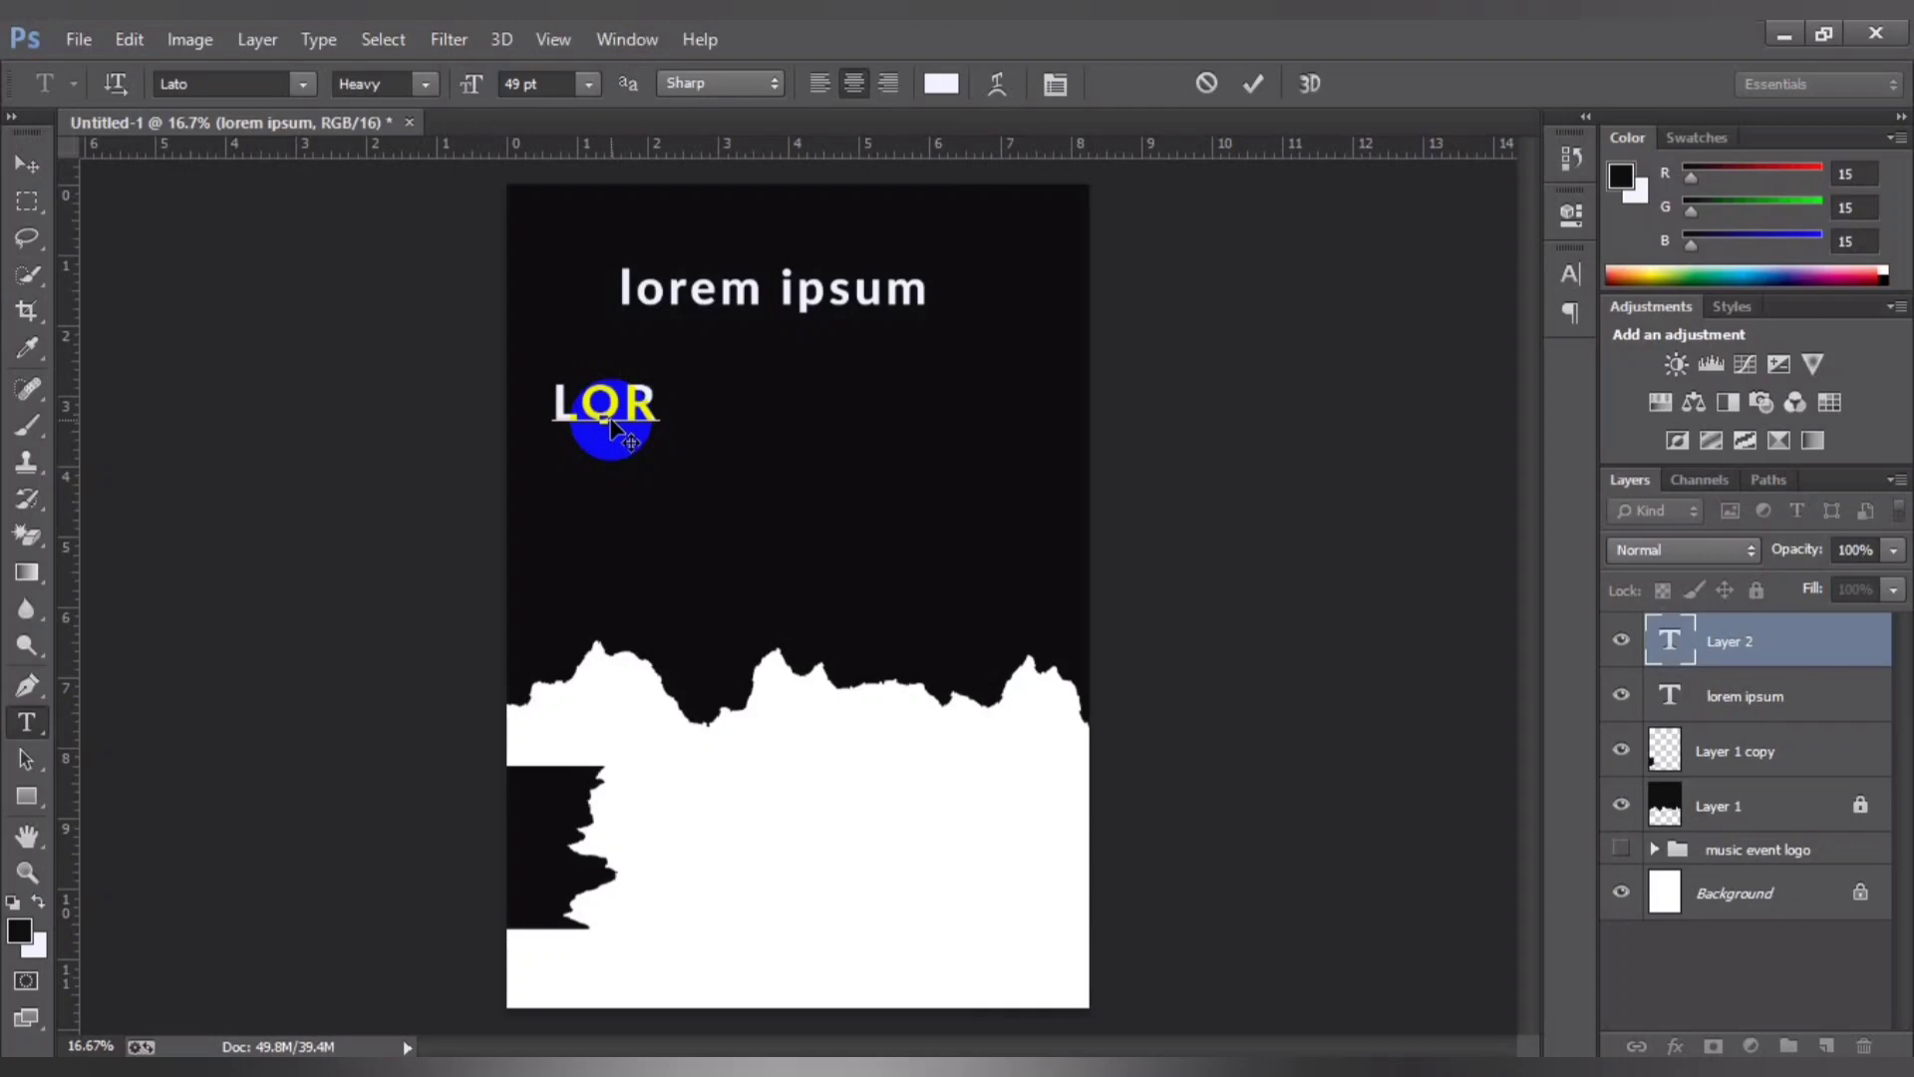
Step: Type the caps line 'LOREM ISPSUM LOREM', place it under the headline and shrink it to fit
text(EM )
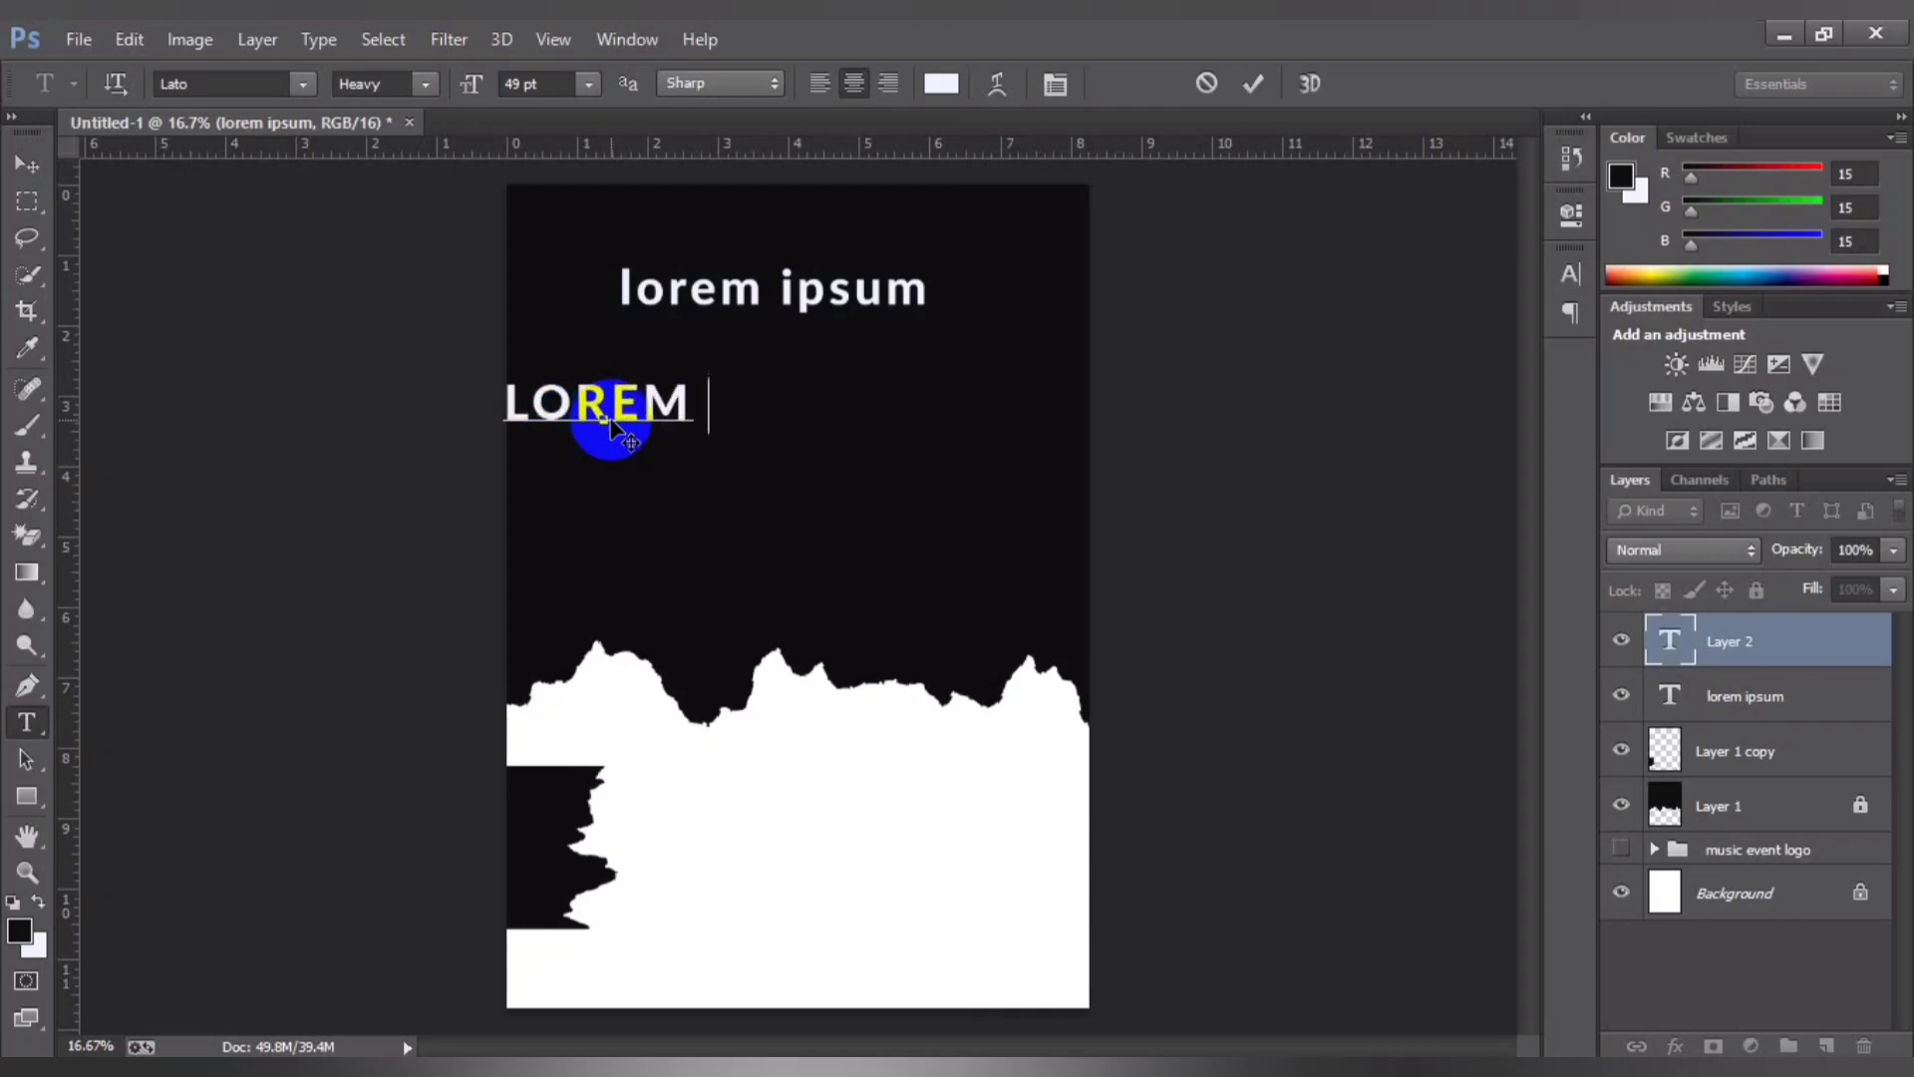
text(ISPSUM)
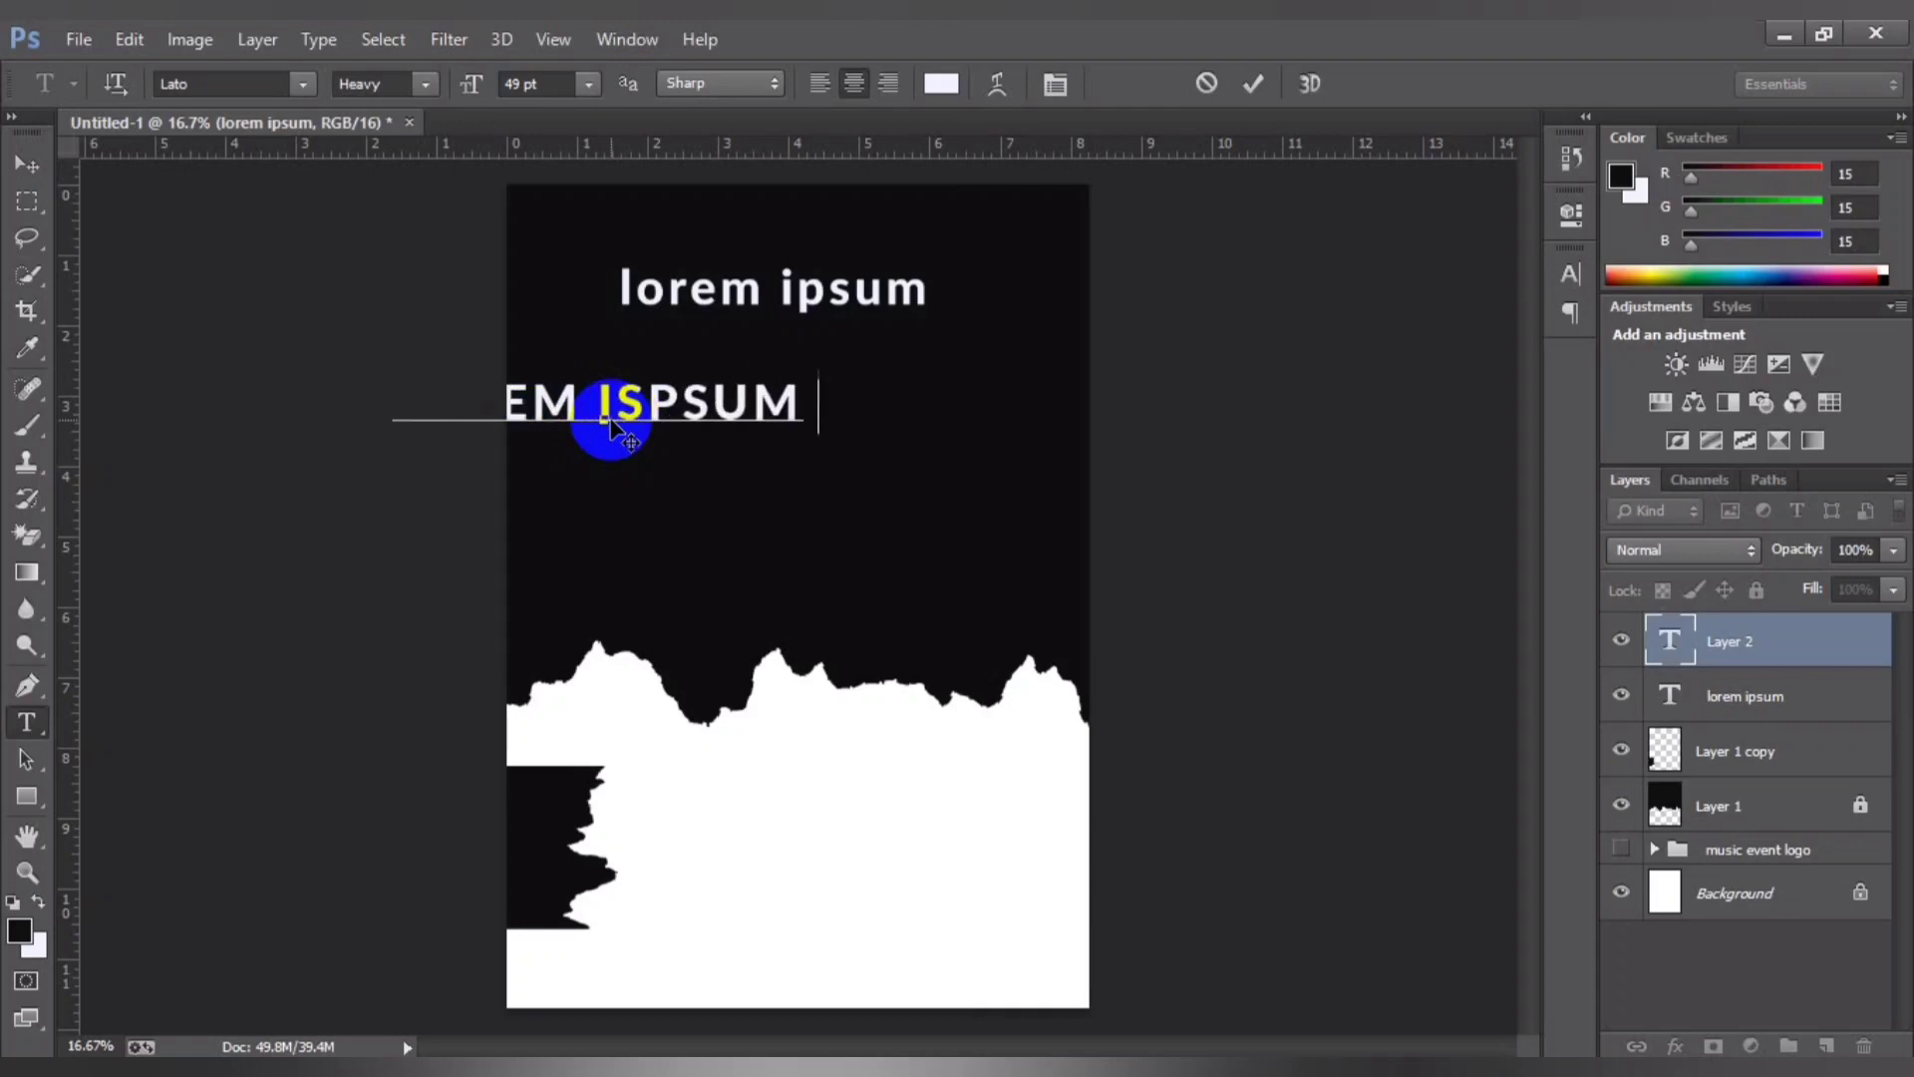
text( LOREM)
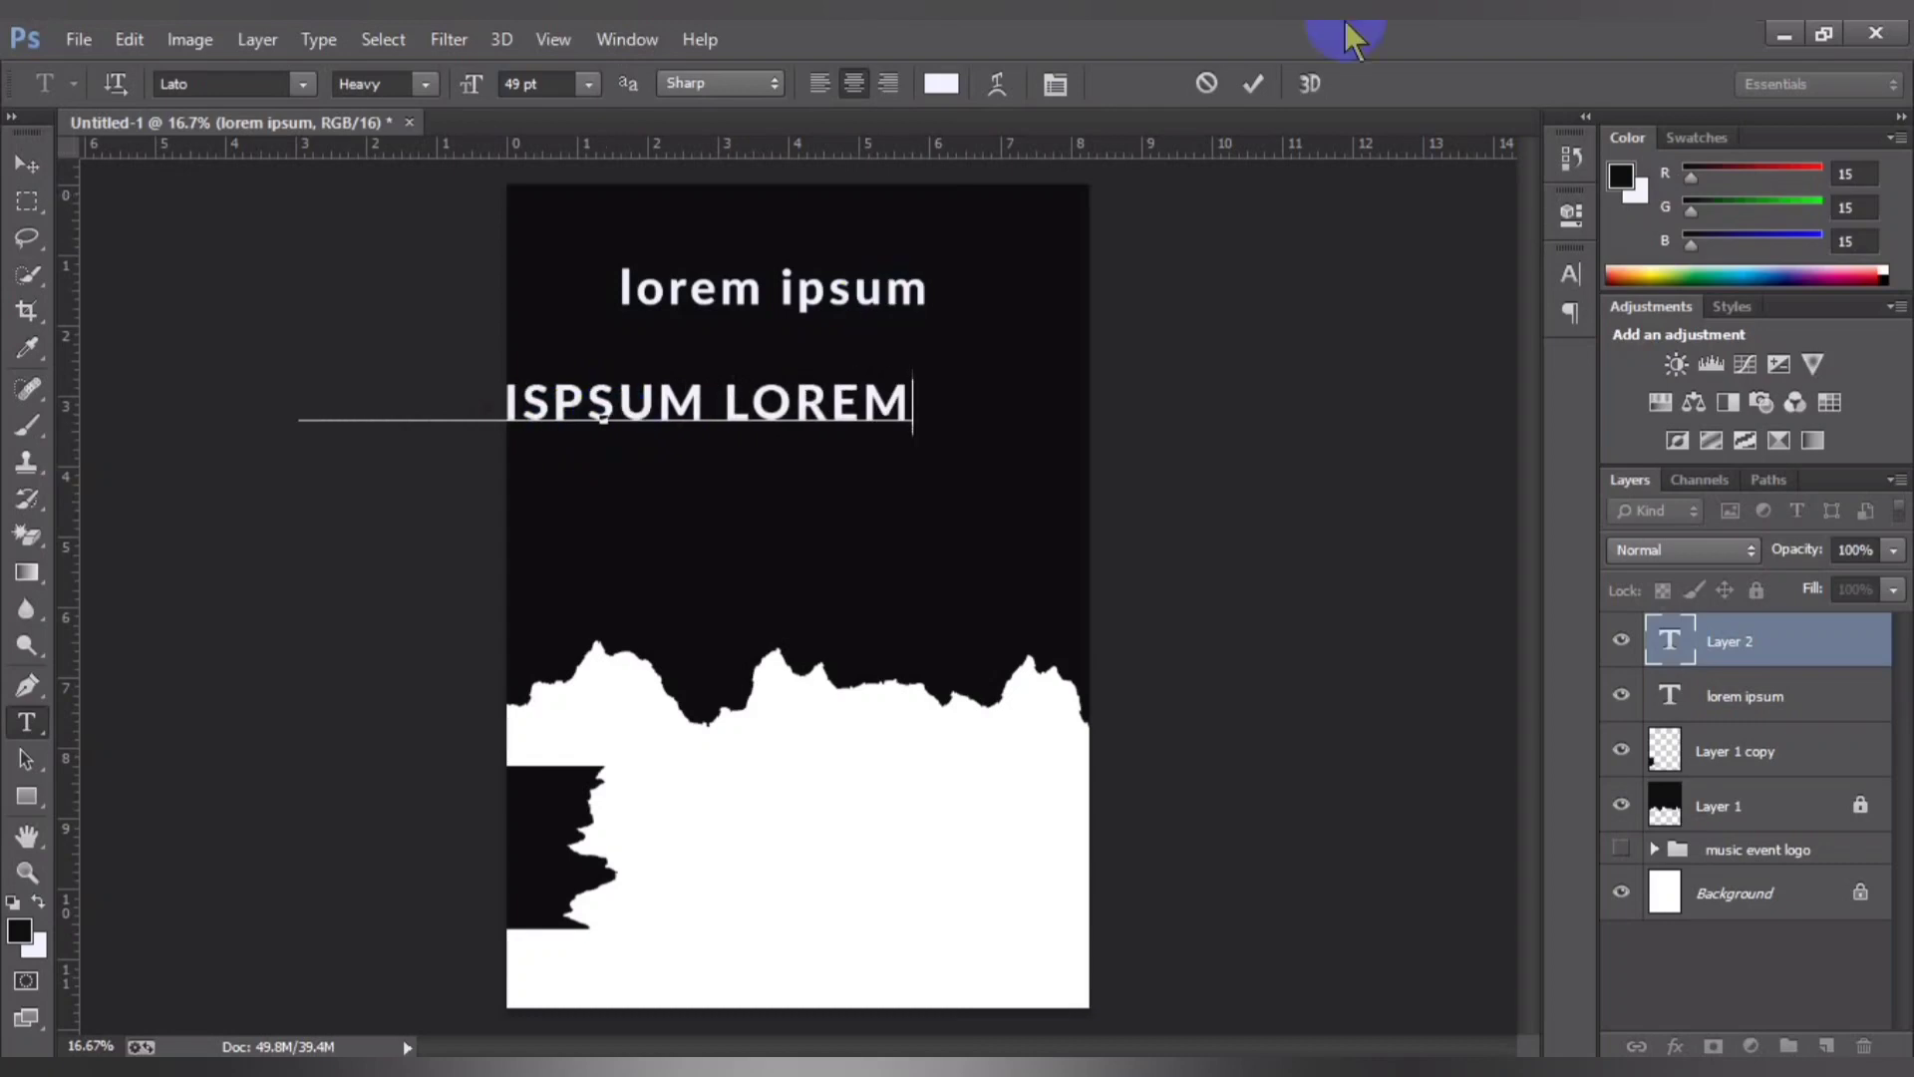
click(1253, 83)
click(27, 164)
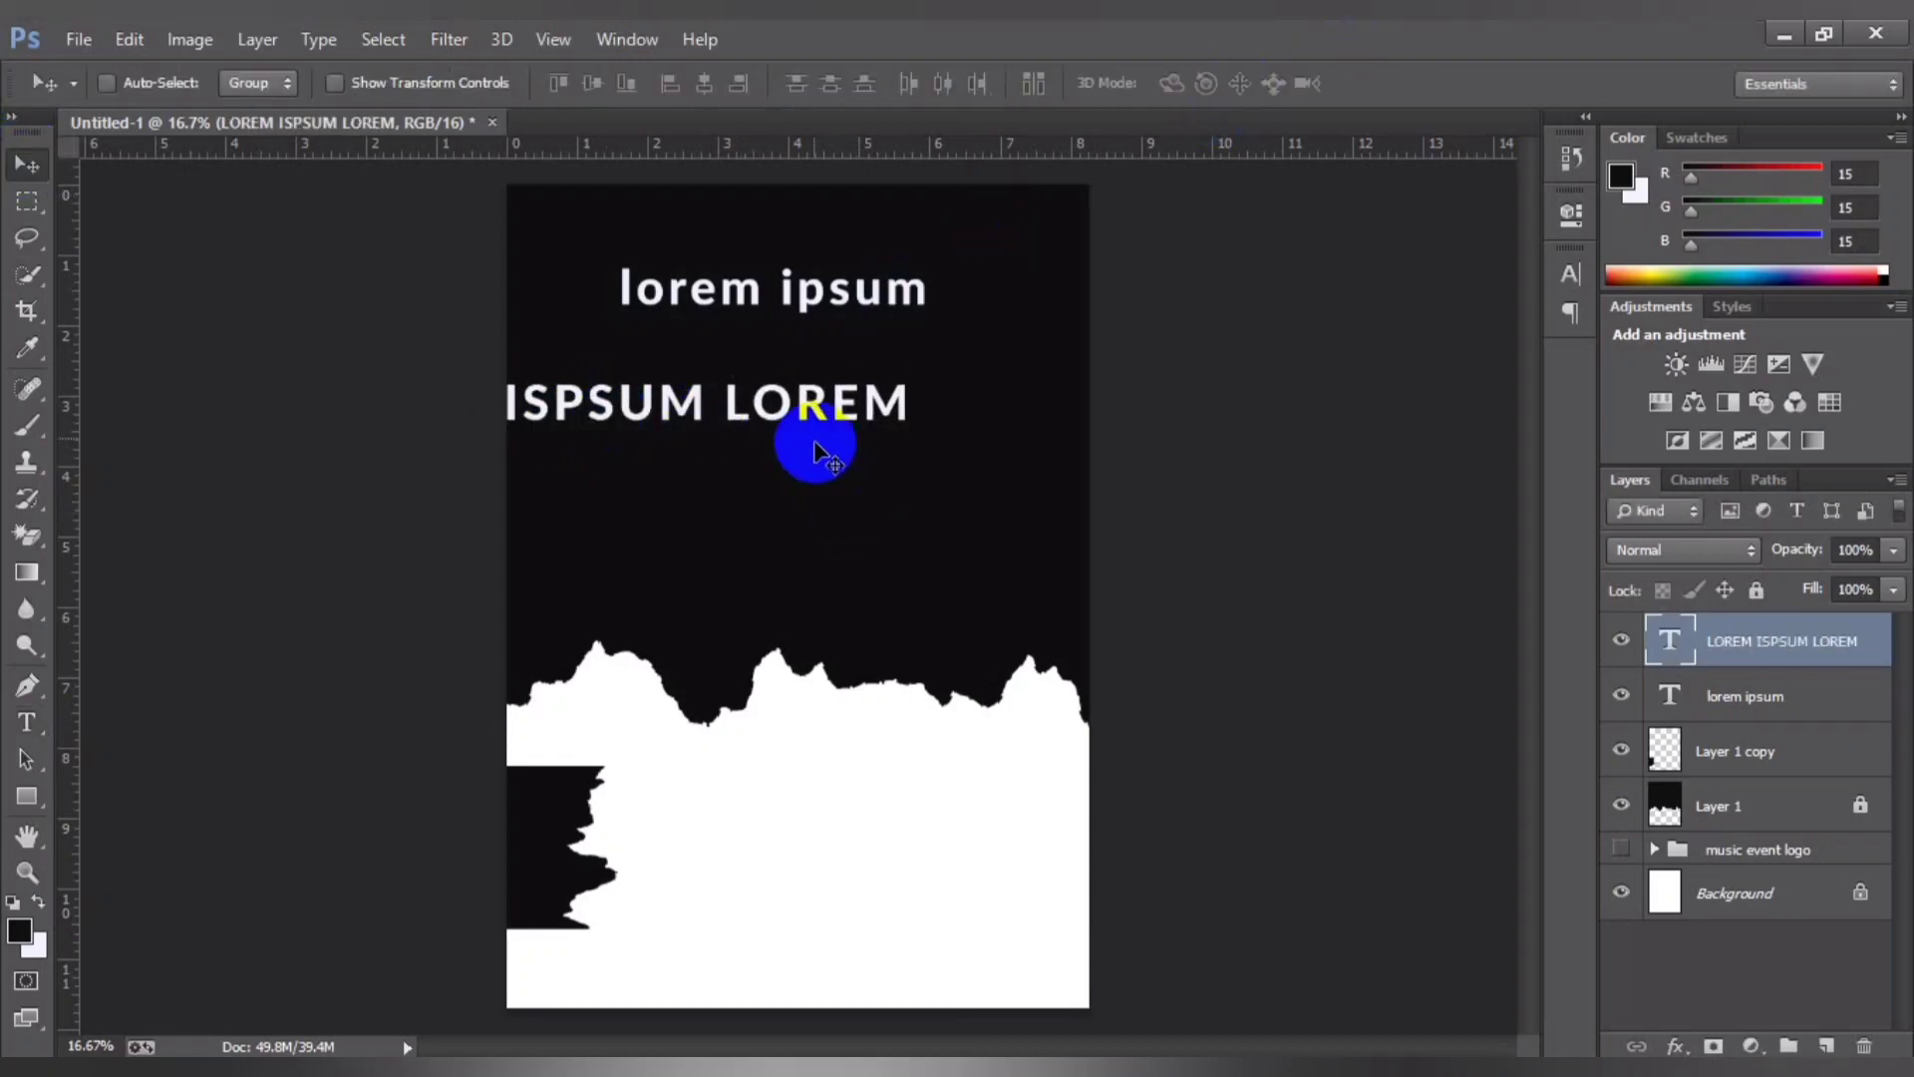
mouse_move(813, 440)
mouse_down()
mouse_move(906, 464)
mouse_move(910, 449)
mouse_up()
key(ctrl+t)
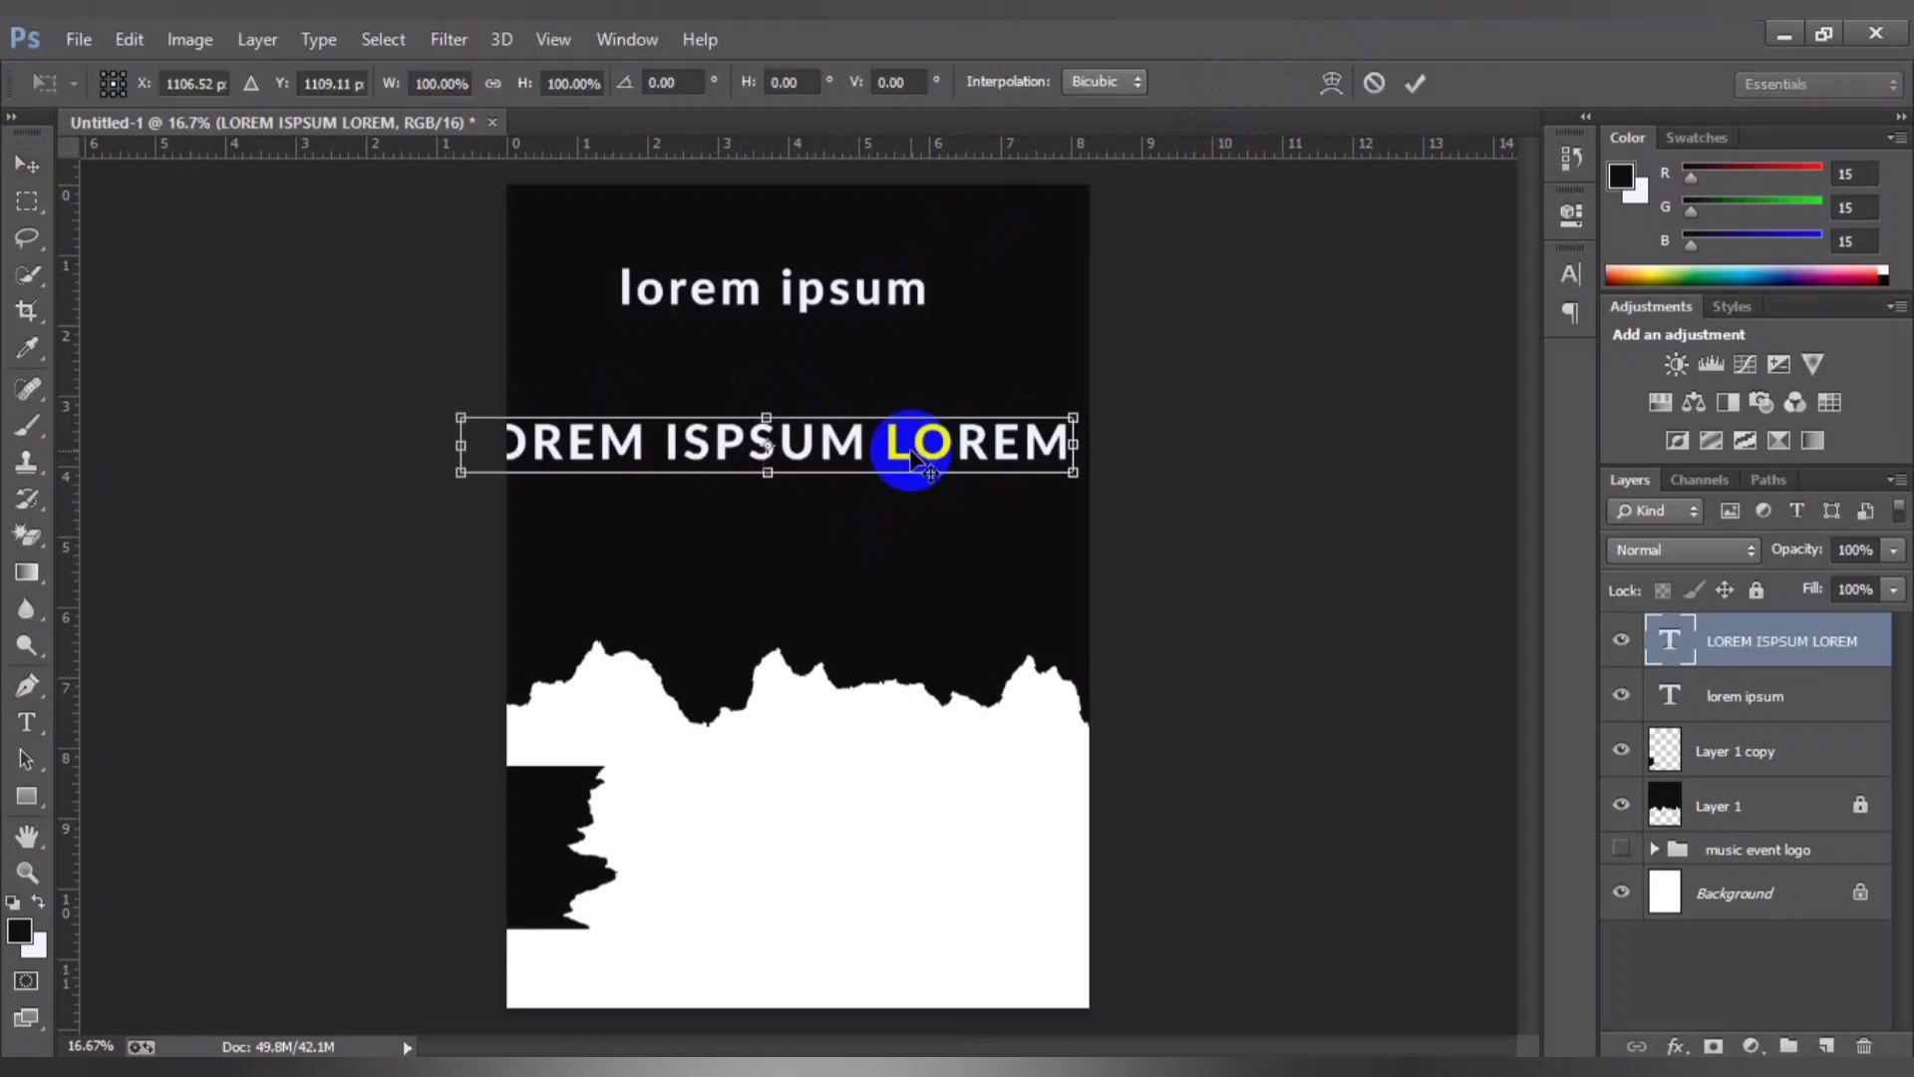
drag(1077, 409, 982, 406)
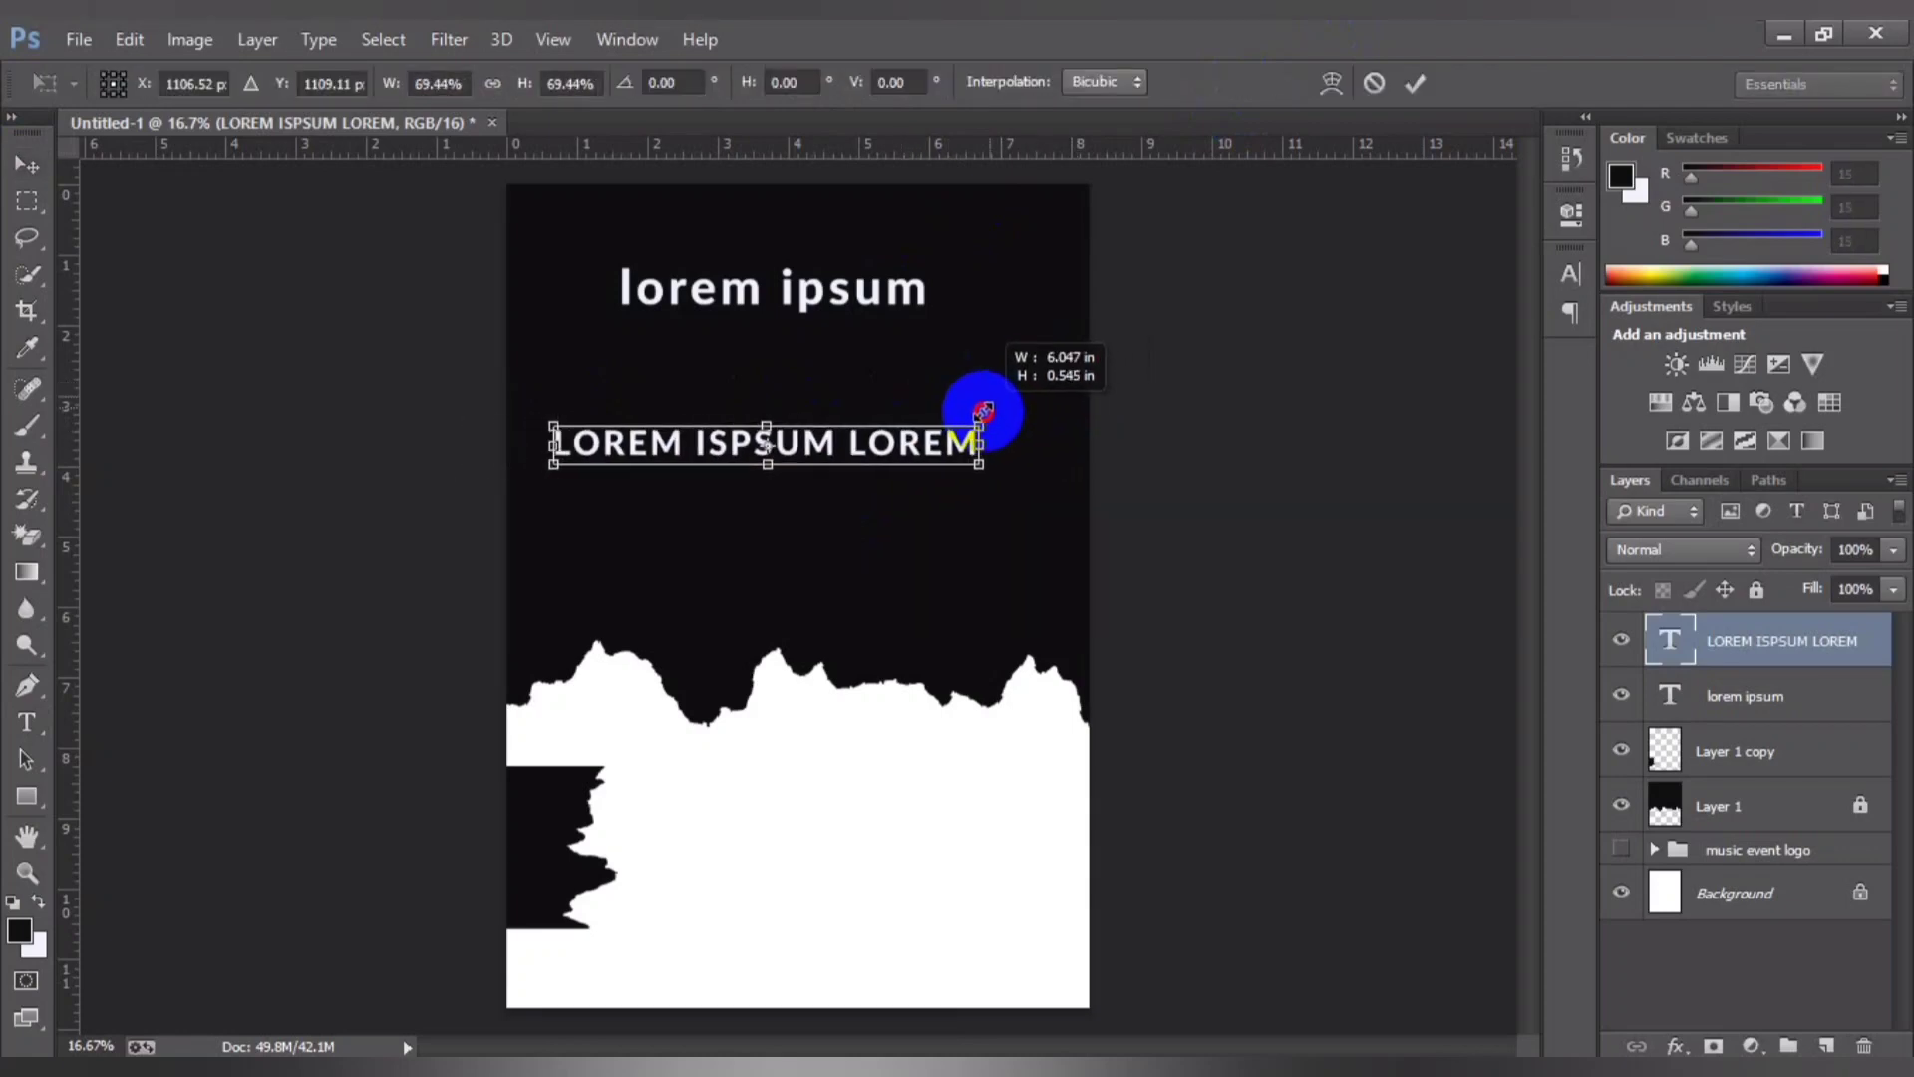
key(Return)
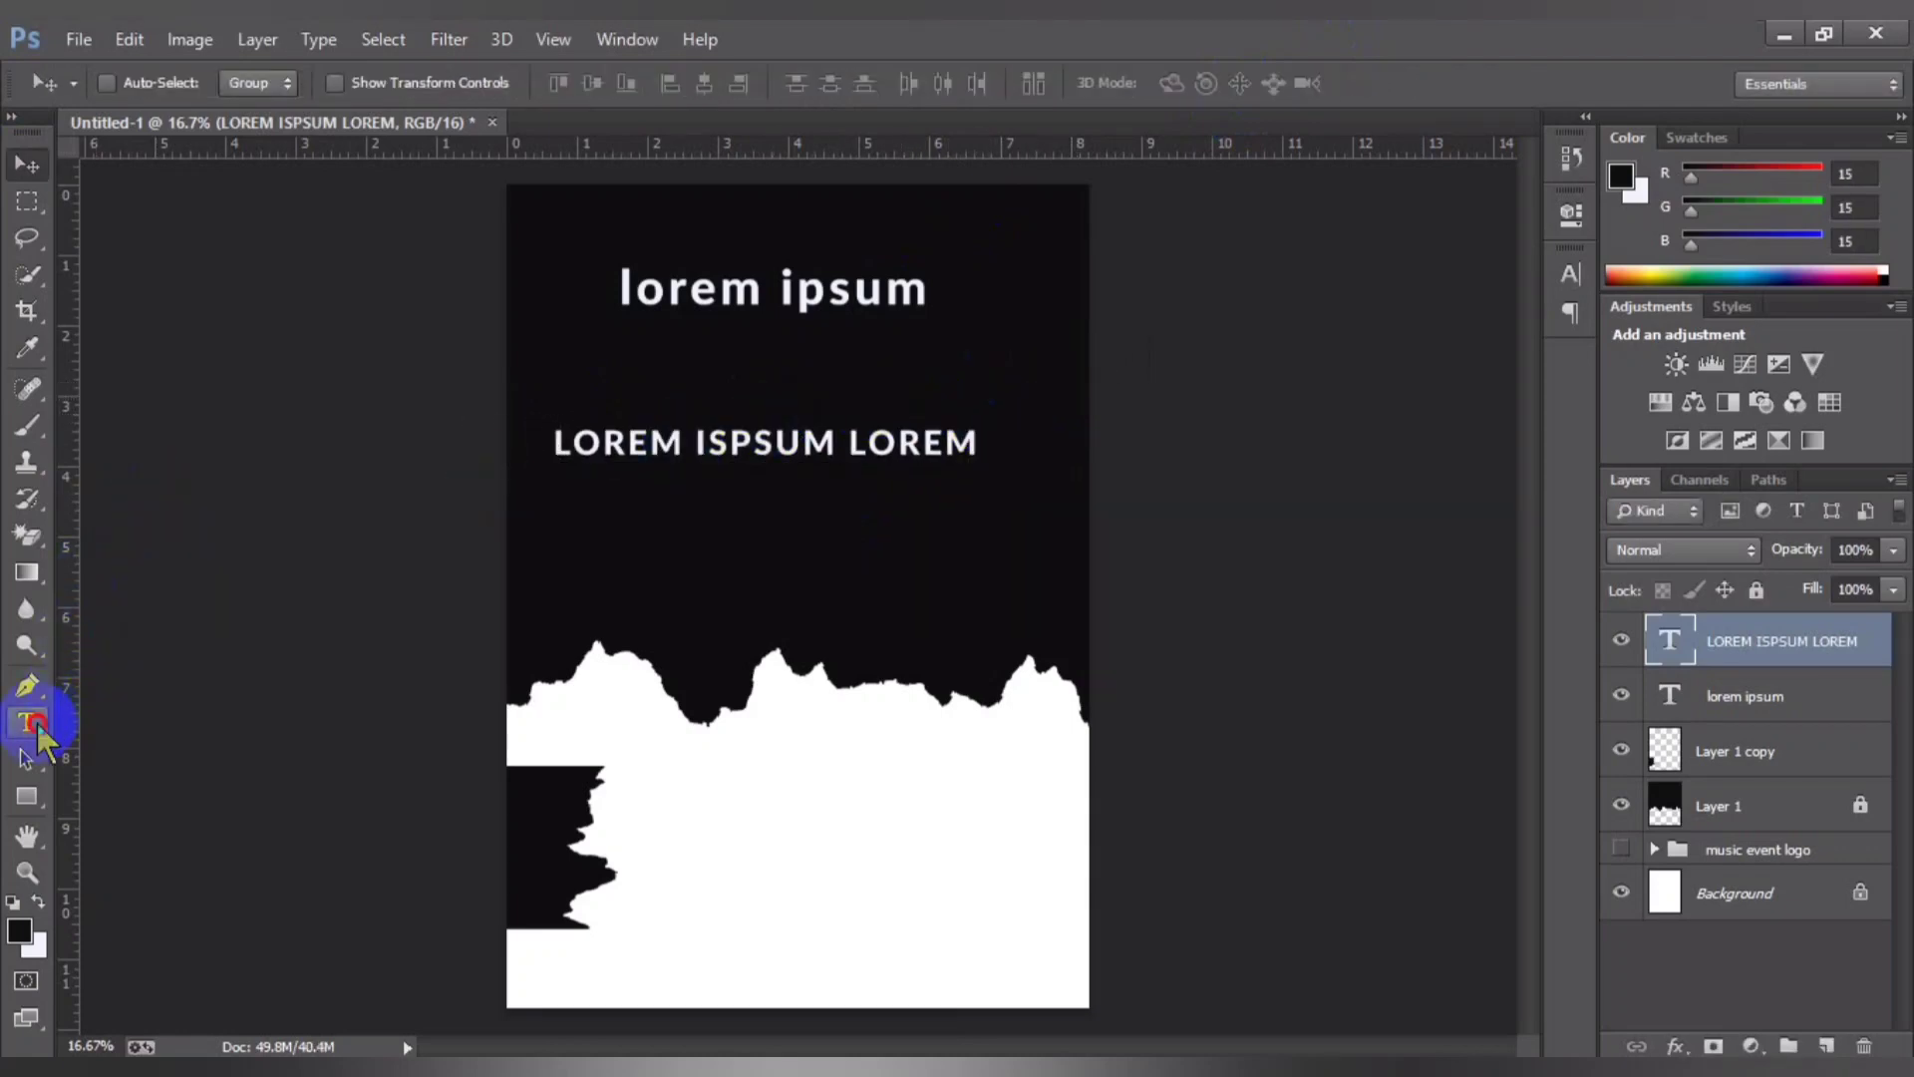
Step: Set 'LOREM ISPSUM' to Medium weight and the first LOREM to Semibold
click(27, 722)
drag(835, 445, 529, 499)
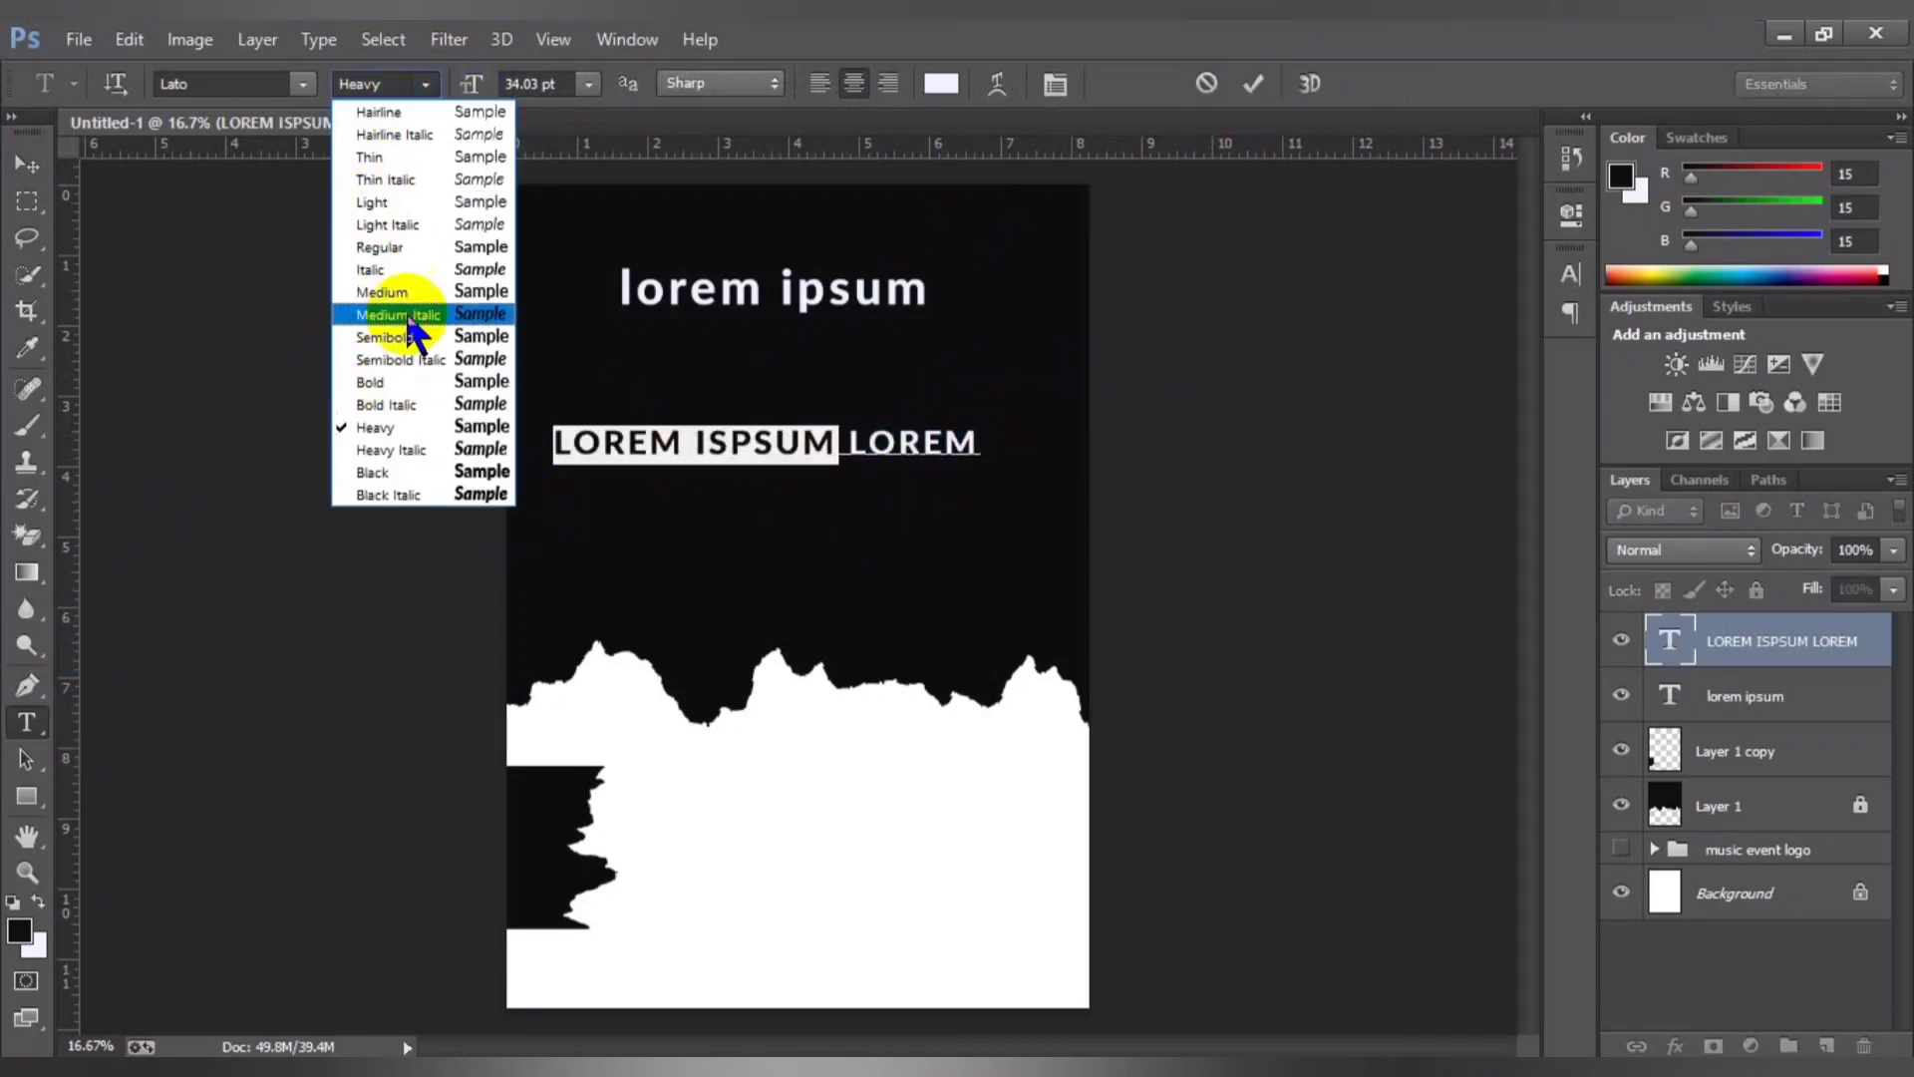
click(390, 298)
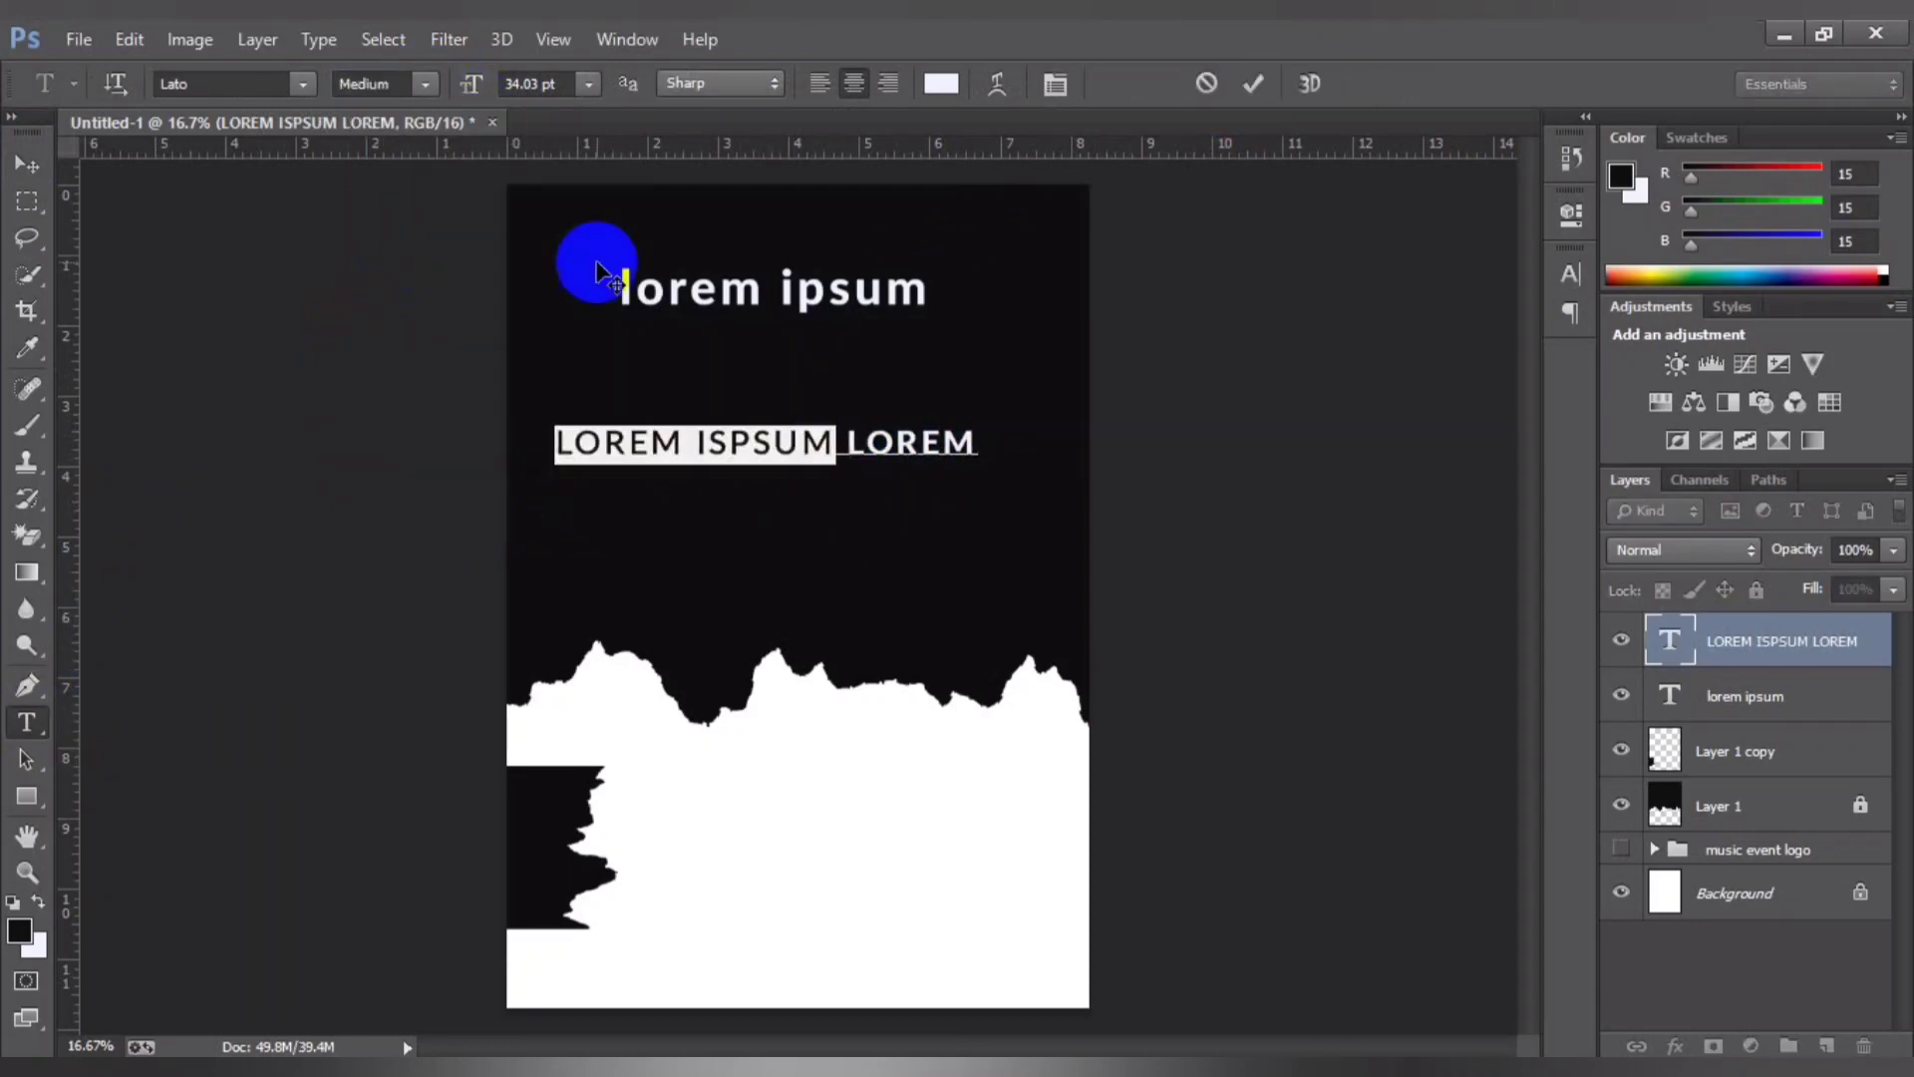
click(1254, 83)
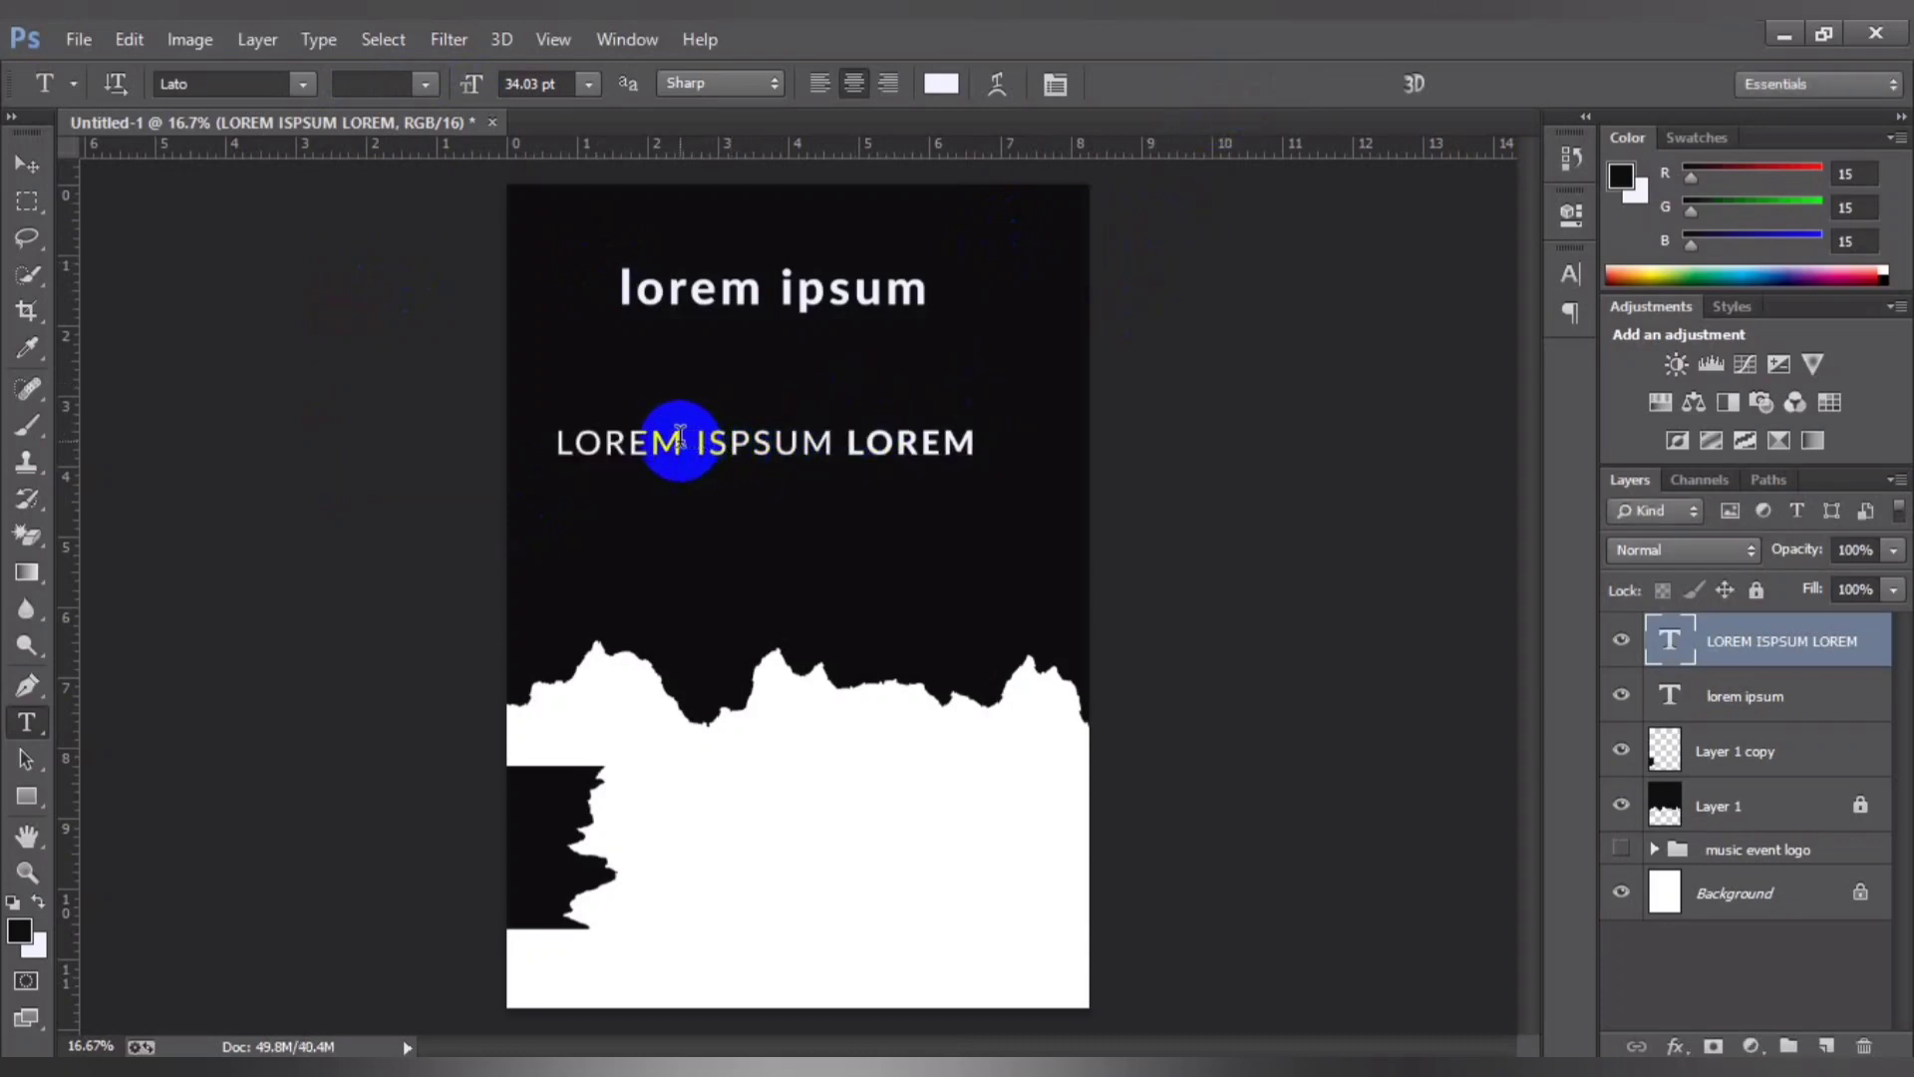
drag(680, 437, 541, 461)
click(463, 48)
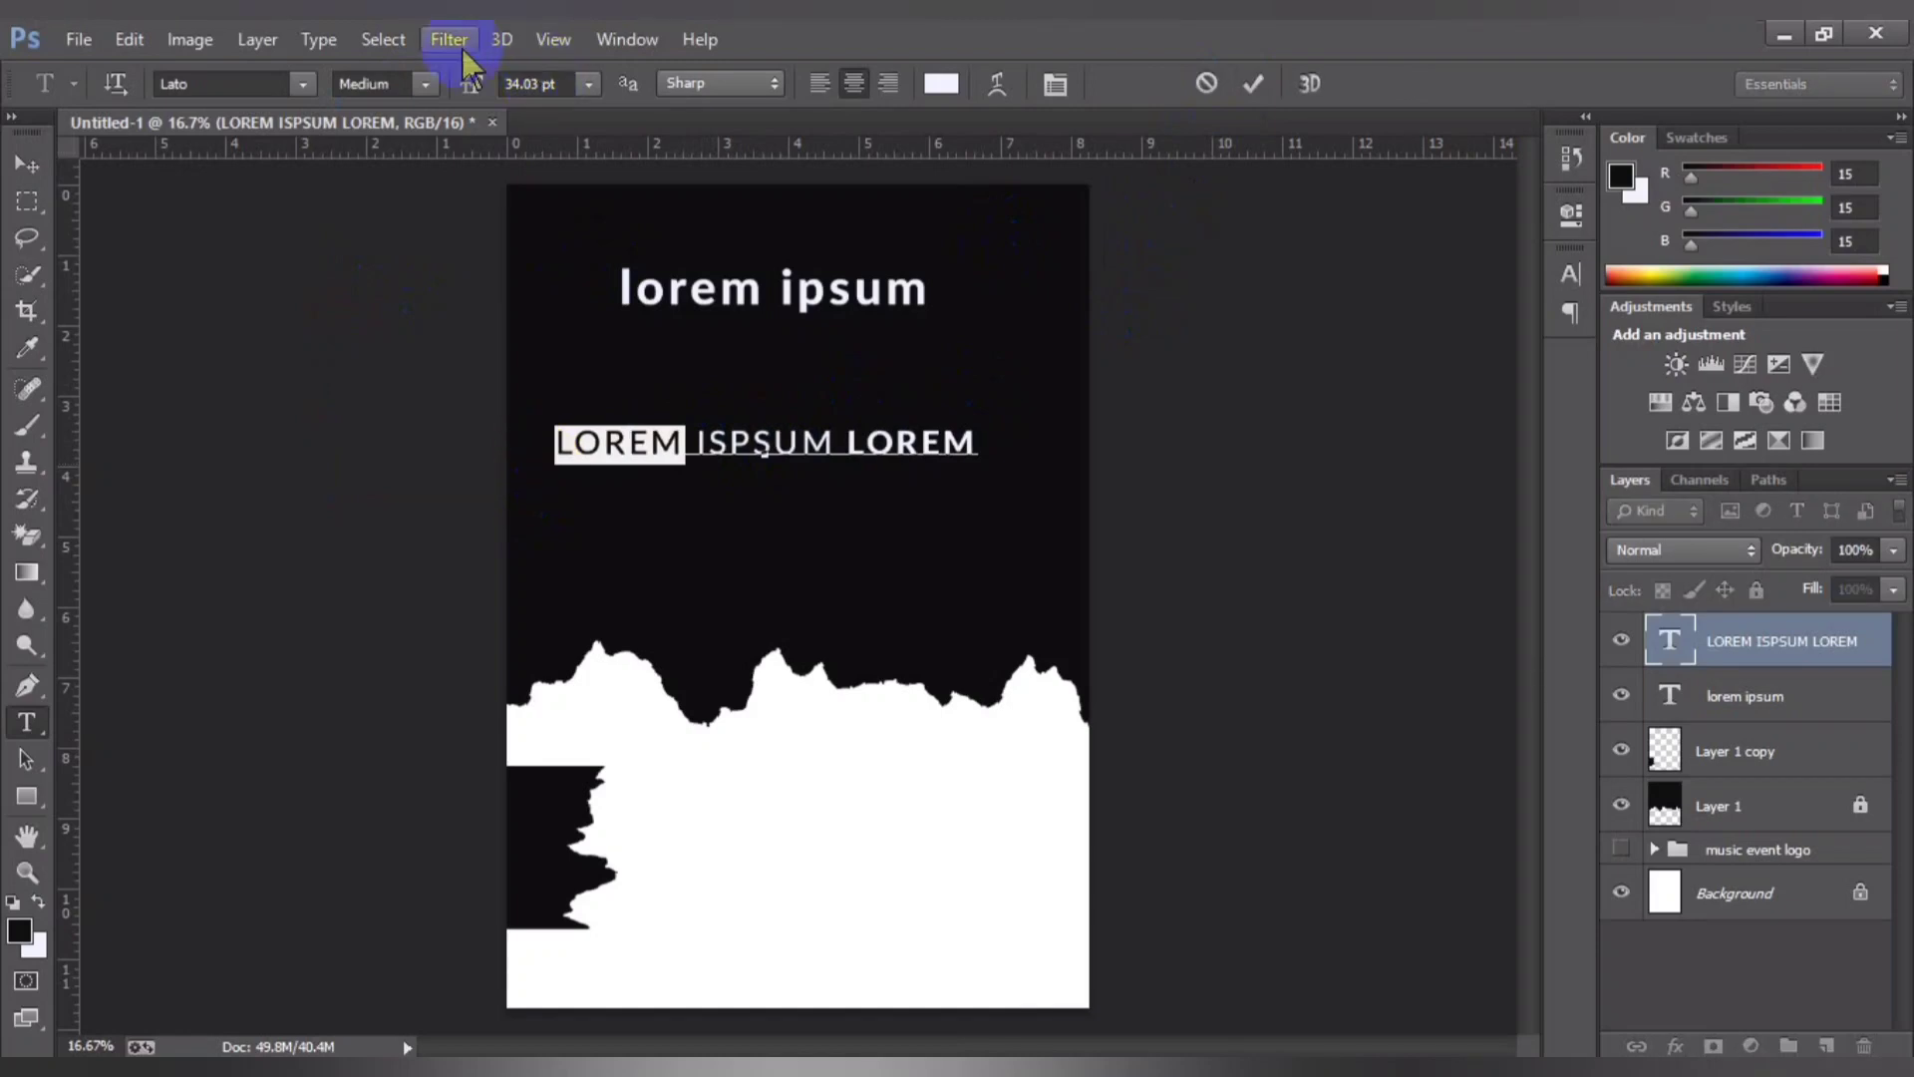
click(424, 85)
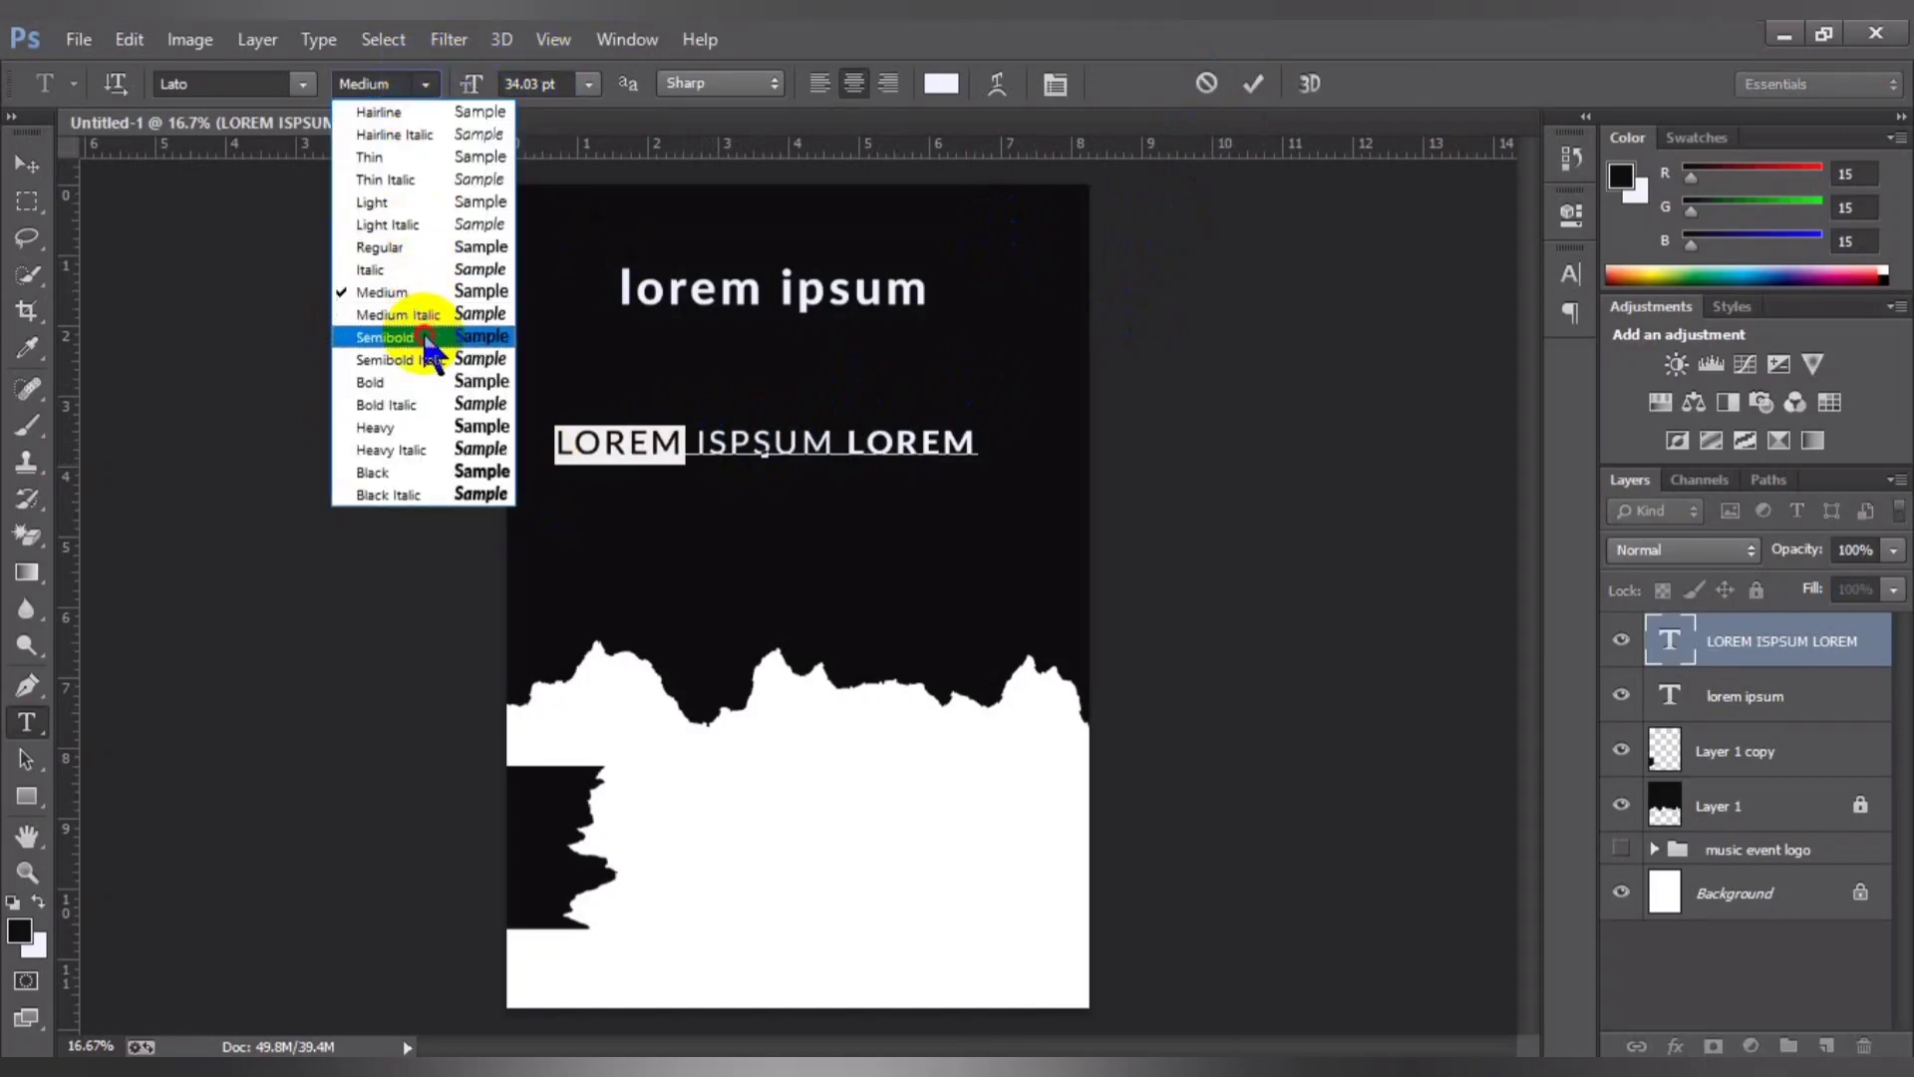
click(428, 333)
click(1253, 83)
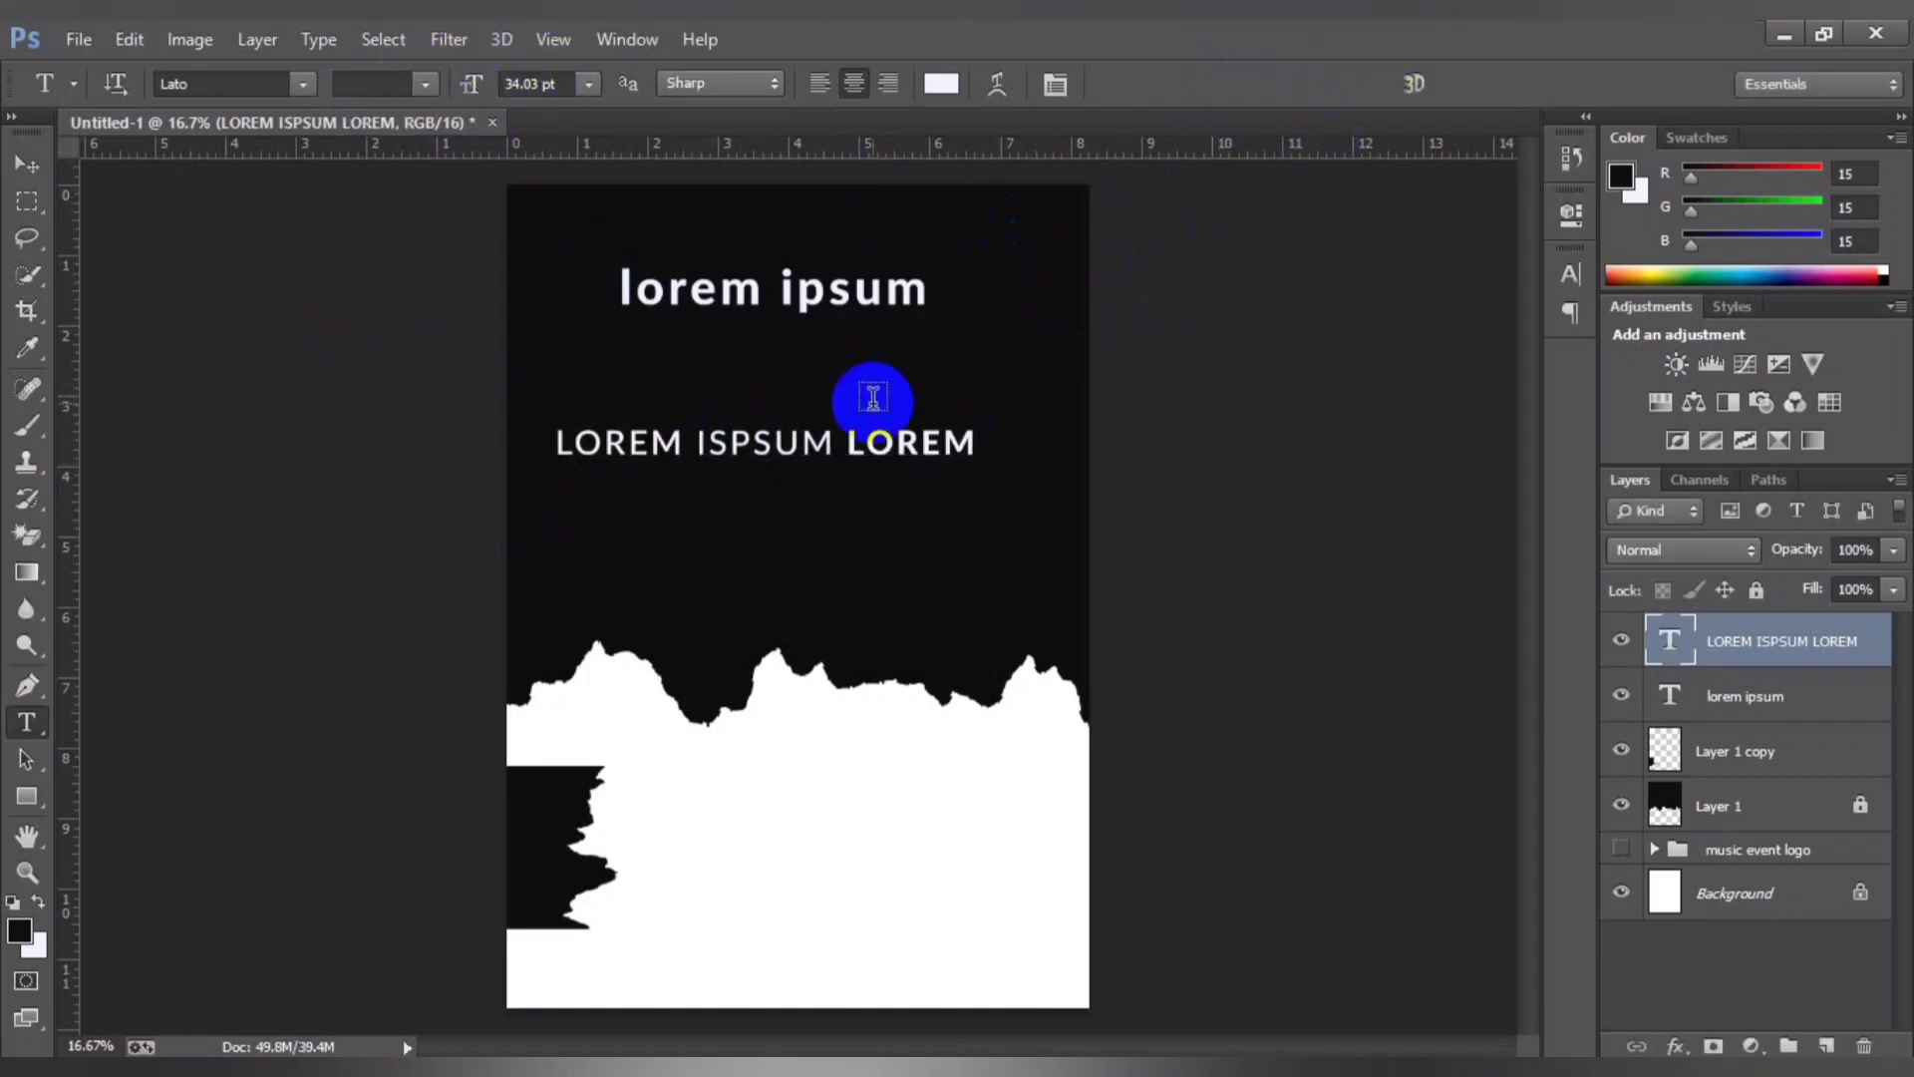
Step: Resize the whole 'LOREM ISPSUM LOREM' line to 18 pt
click(776, 443)
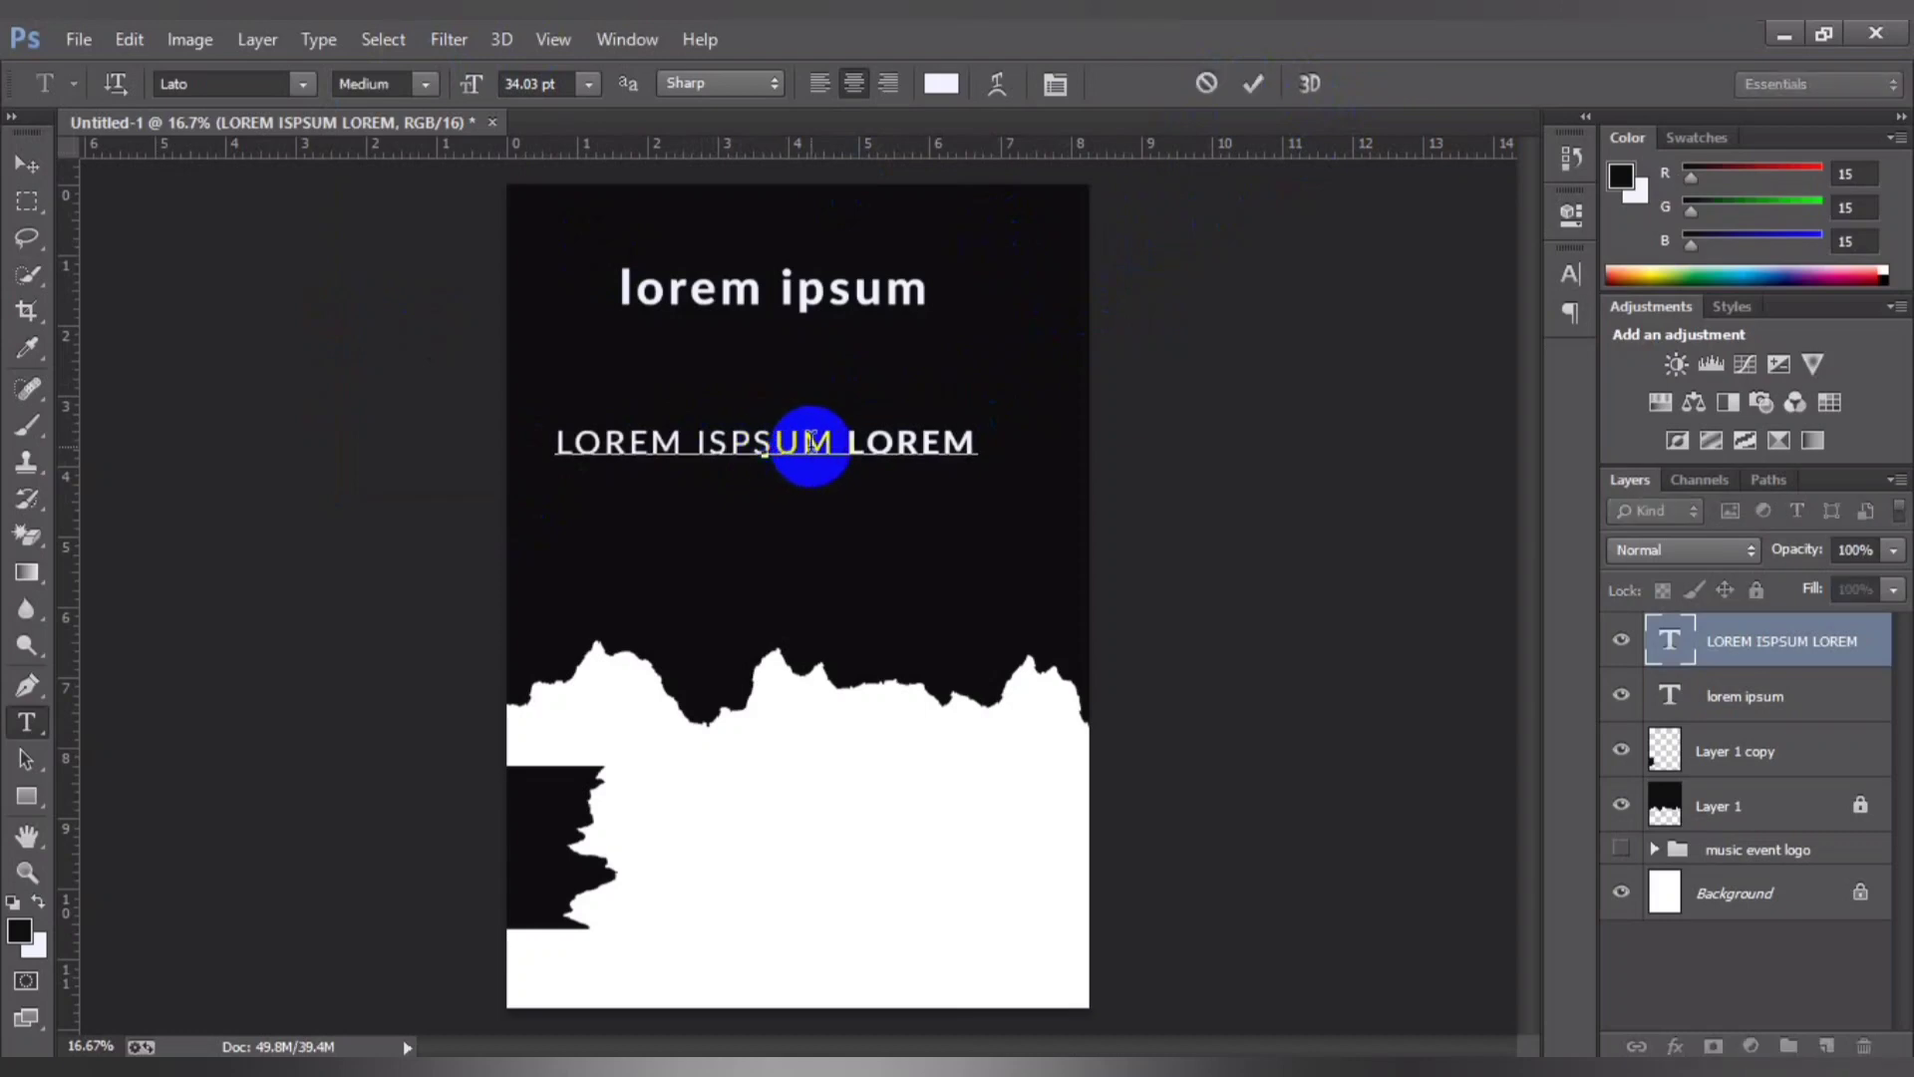
click(1259, 84)
click(673, 446)
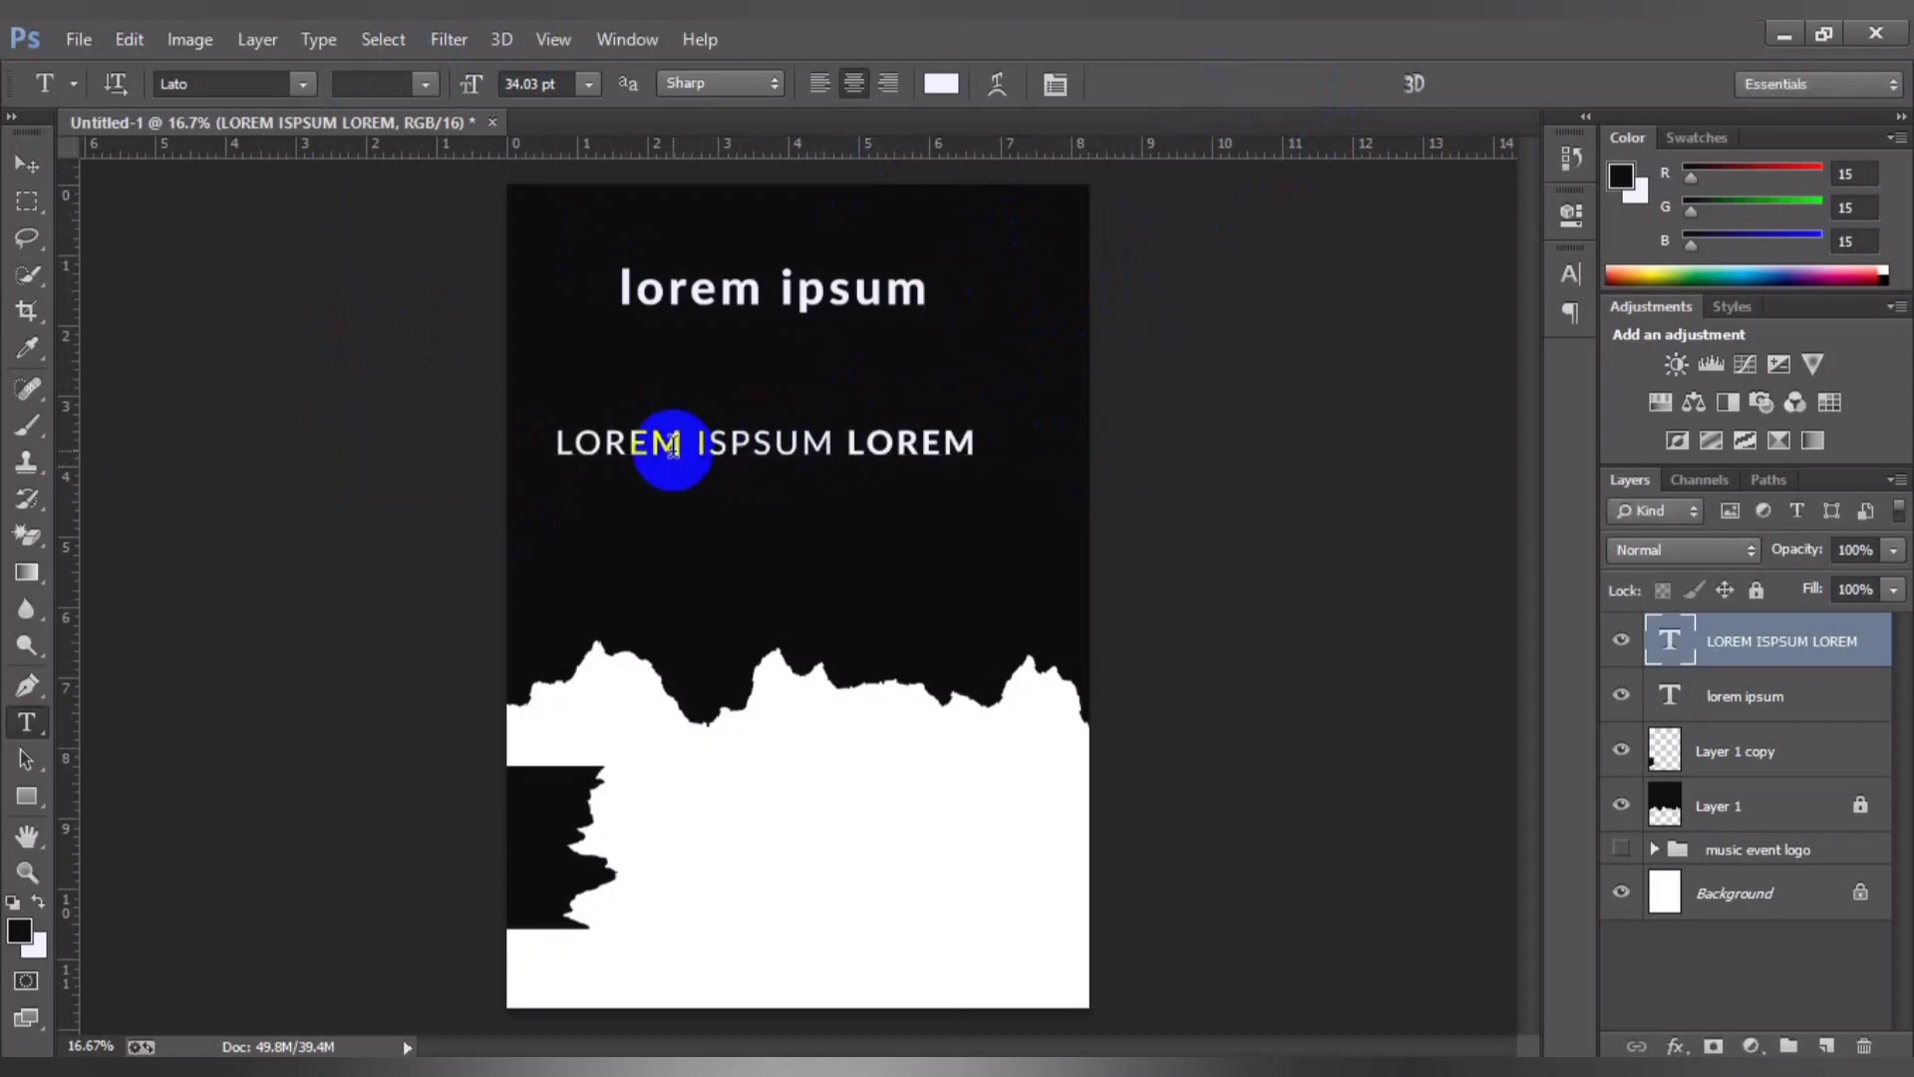
triple_click(662, 468)
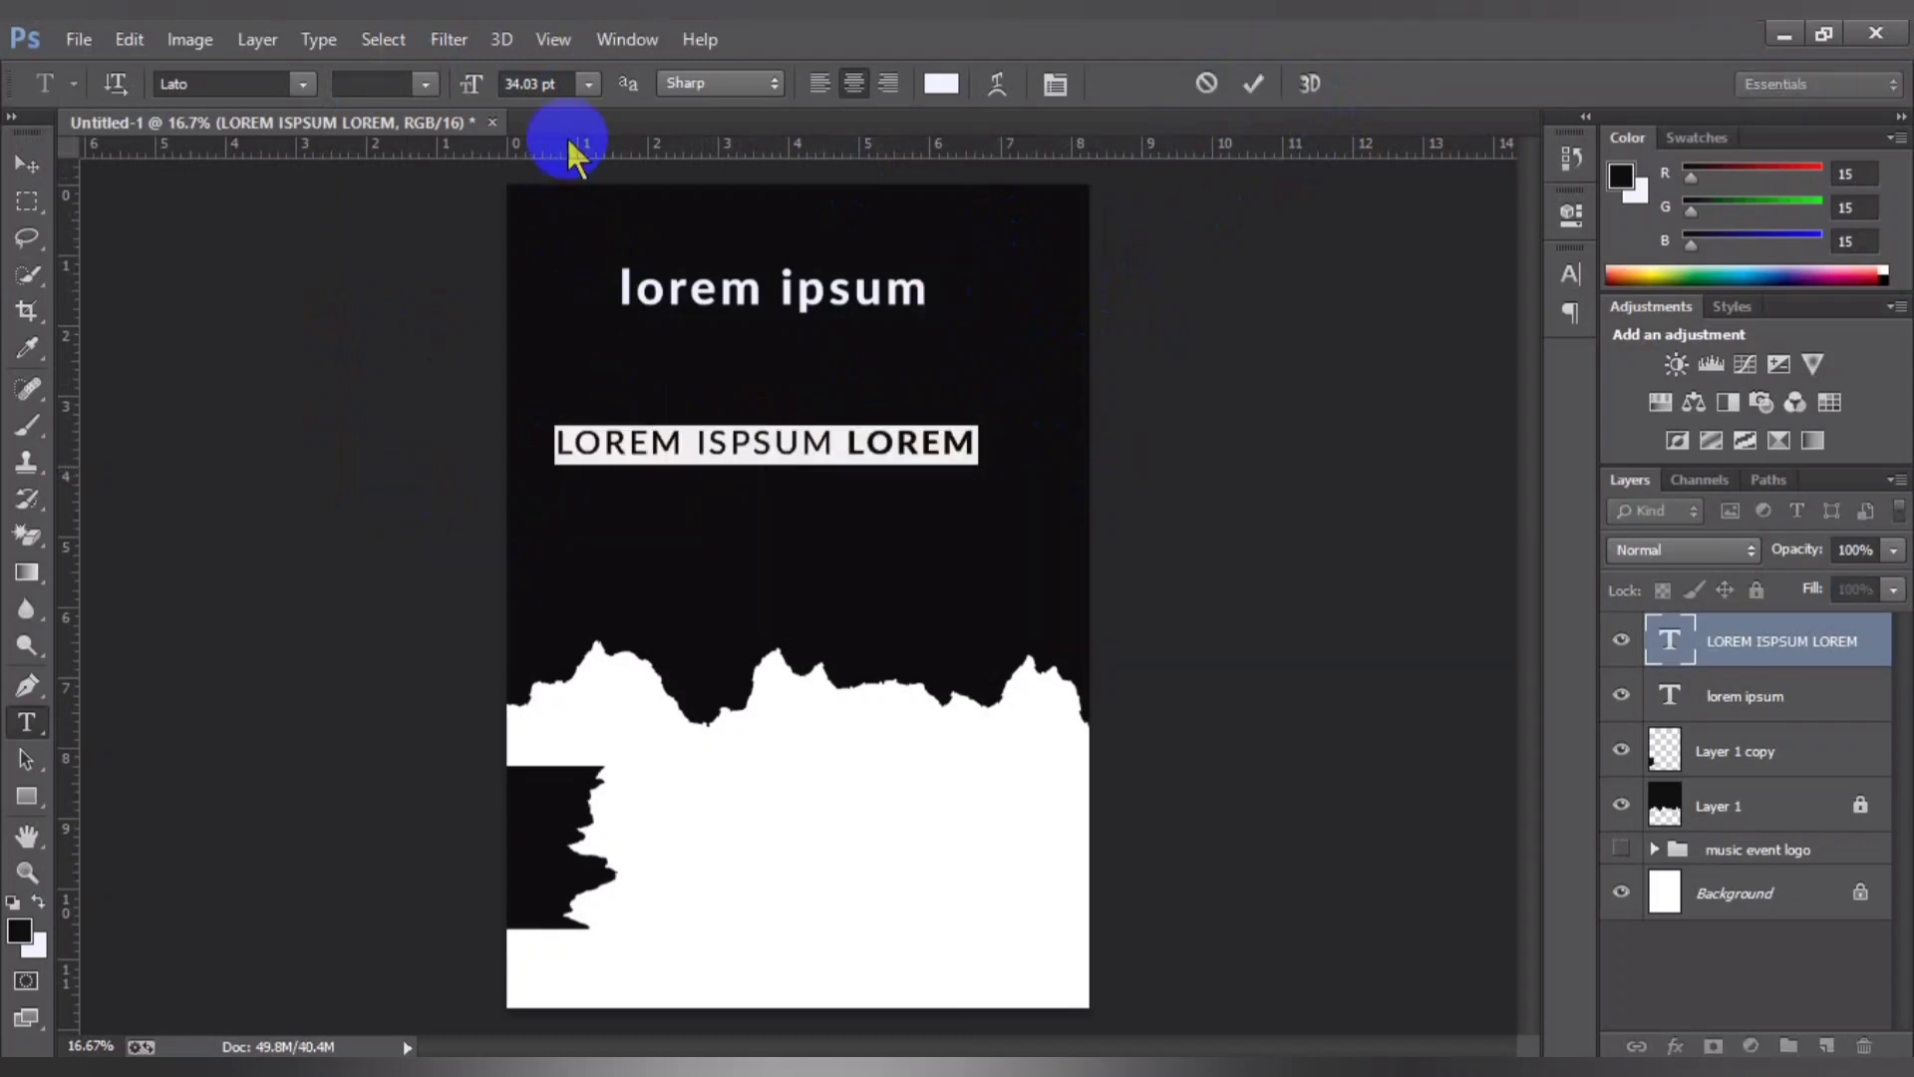
click(588, 83)
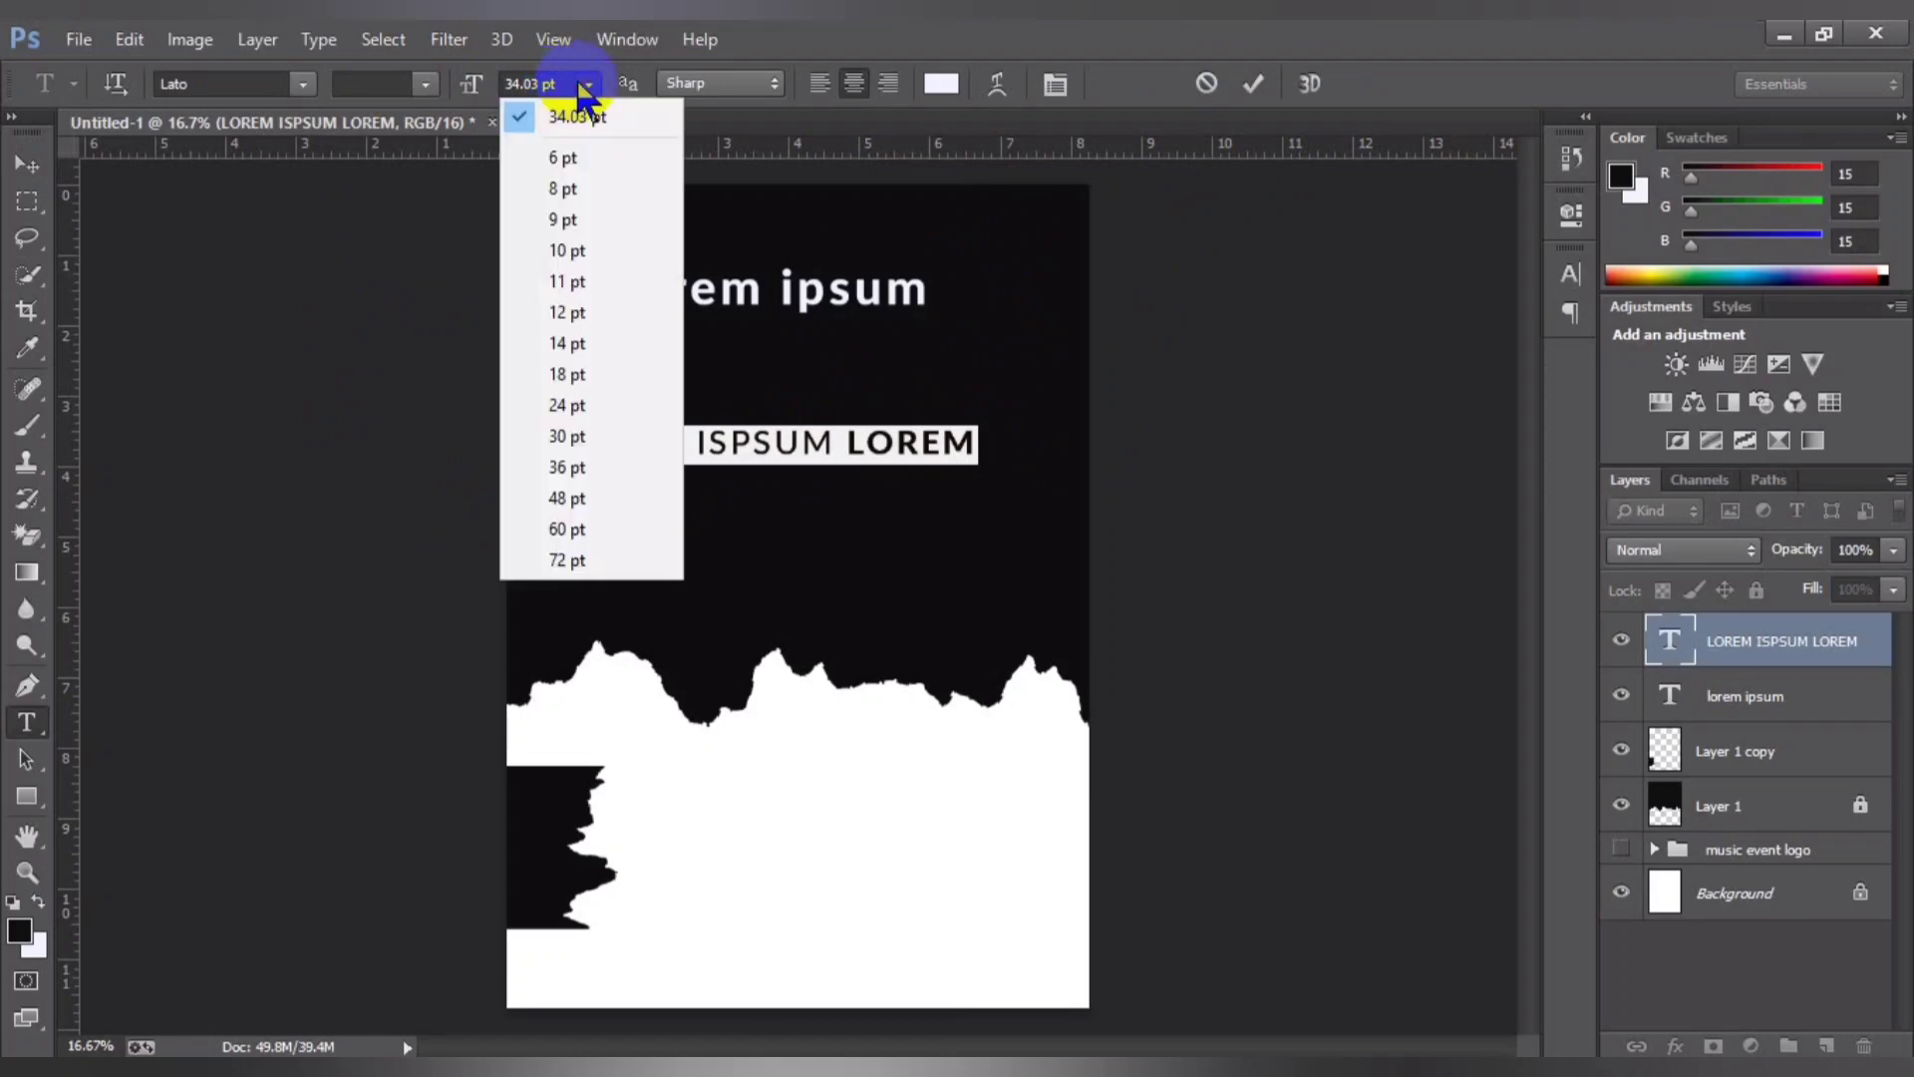
click(560, 342)
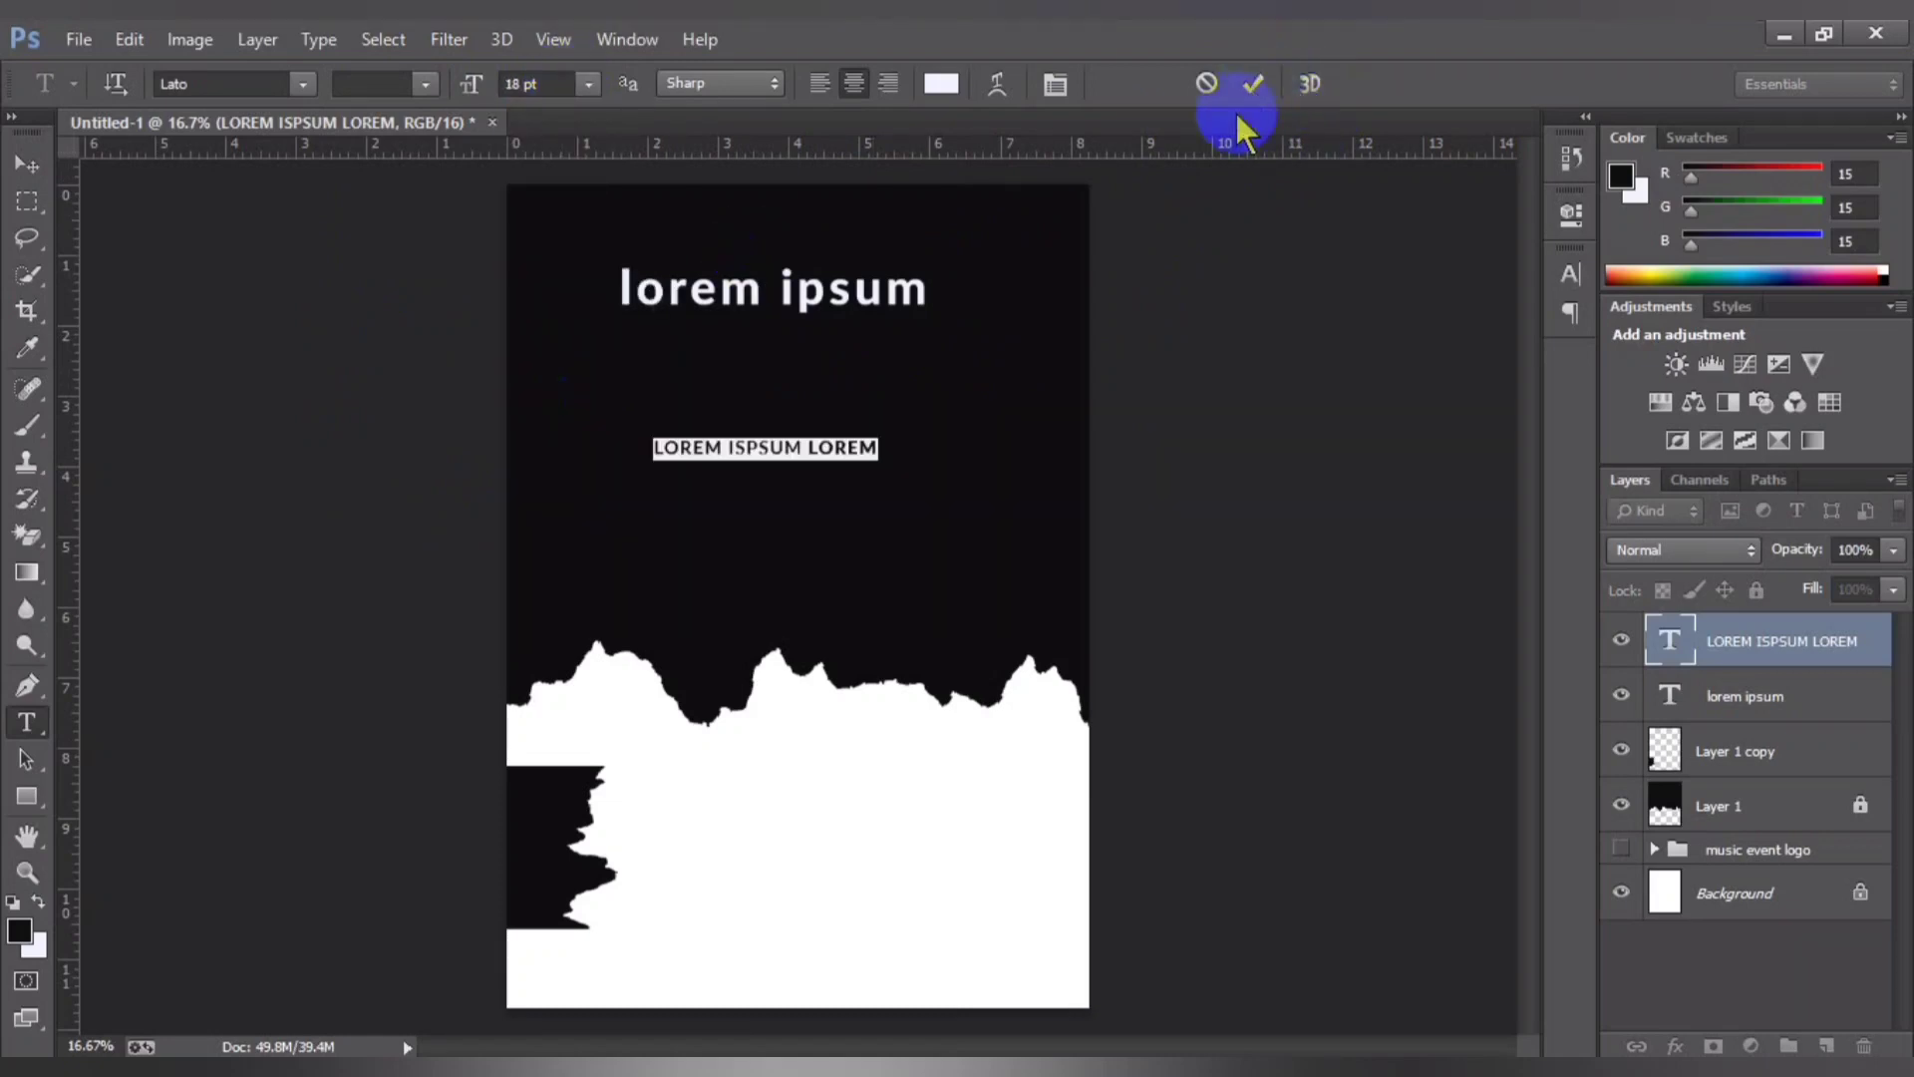
click(1252, 83)
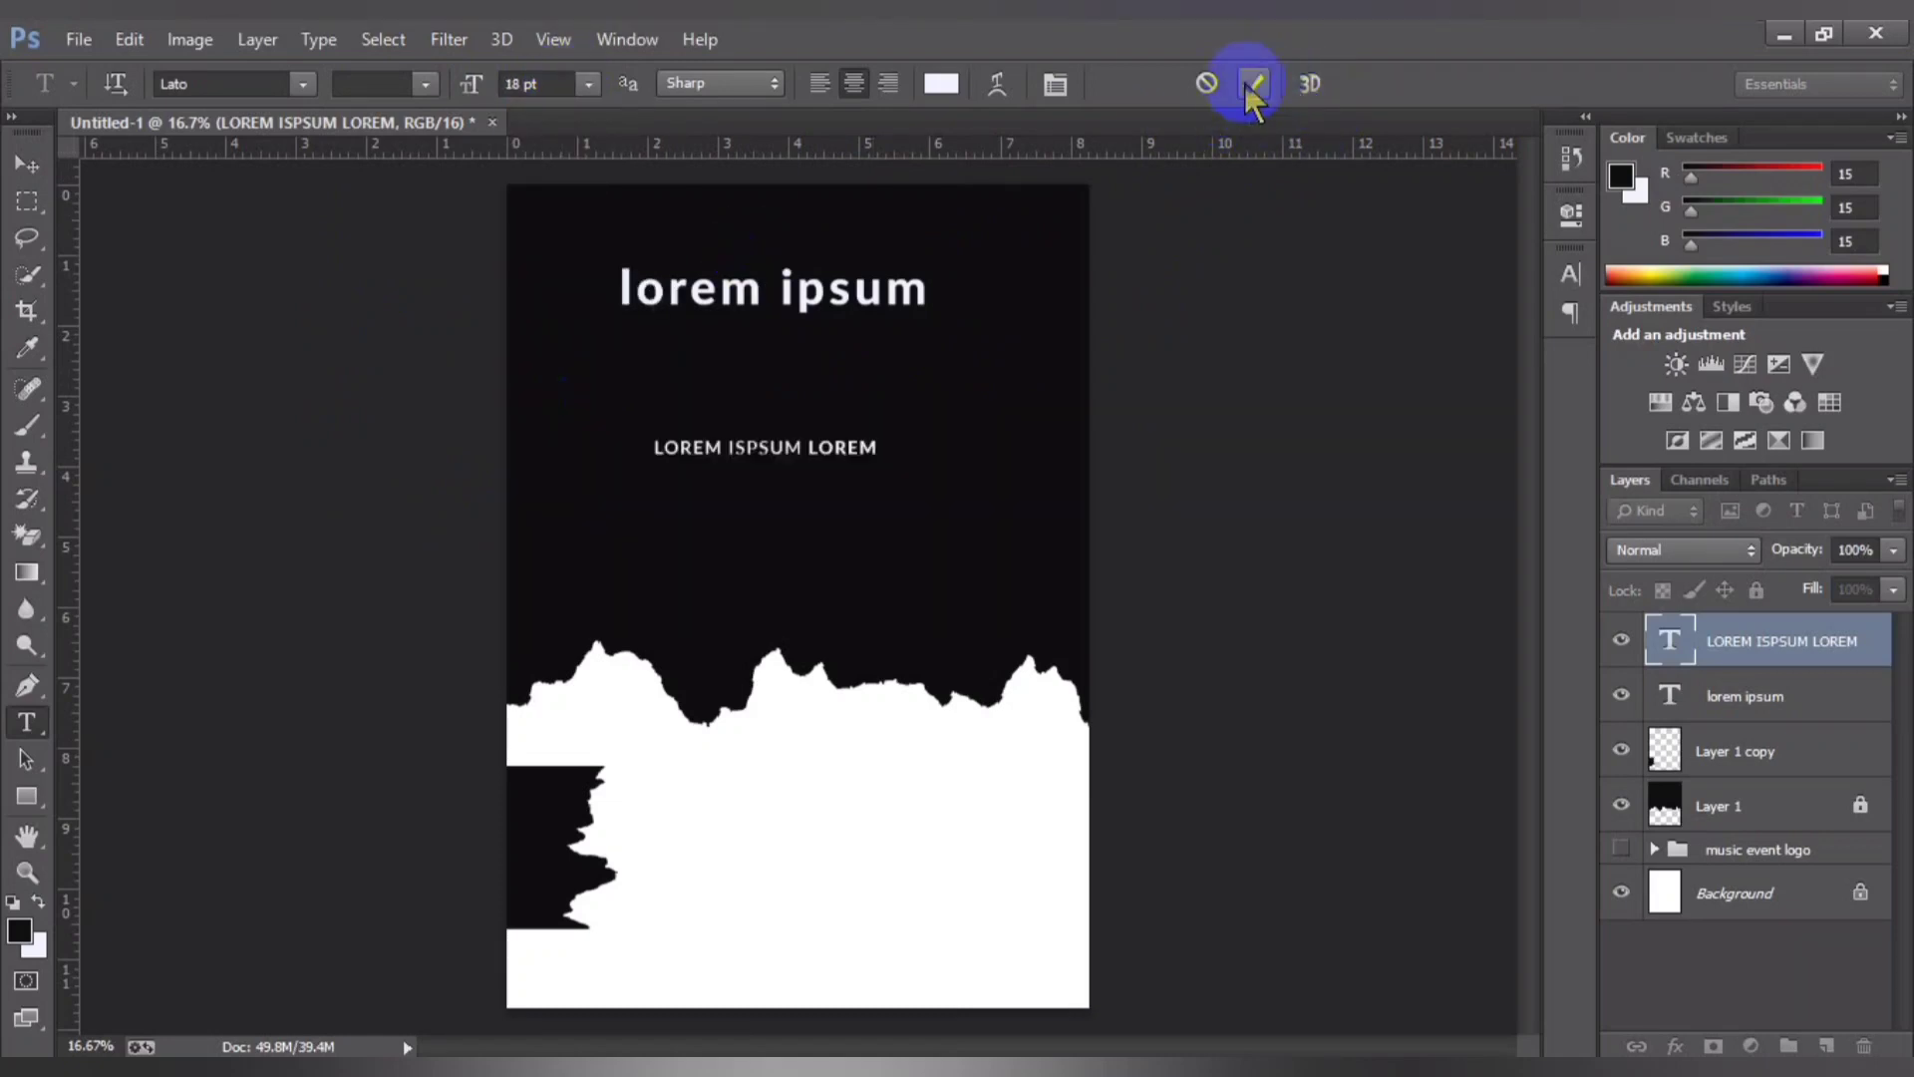
Step: Draw a wide rectangle below the subtitle line
click(27, 163)
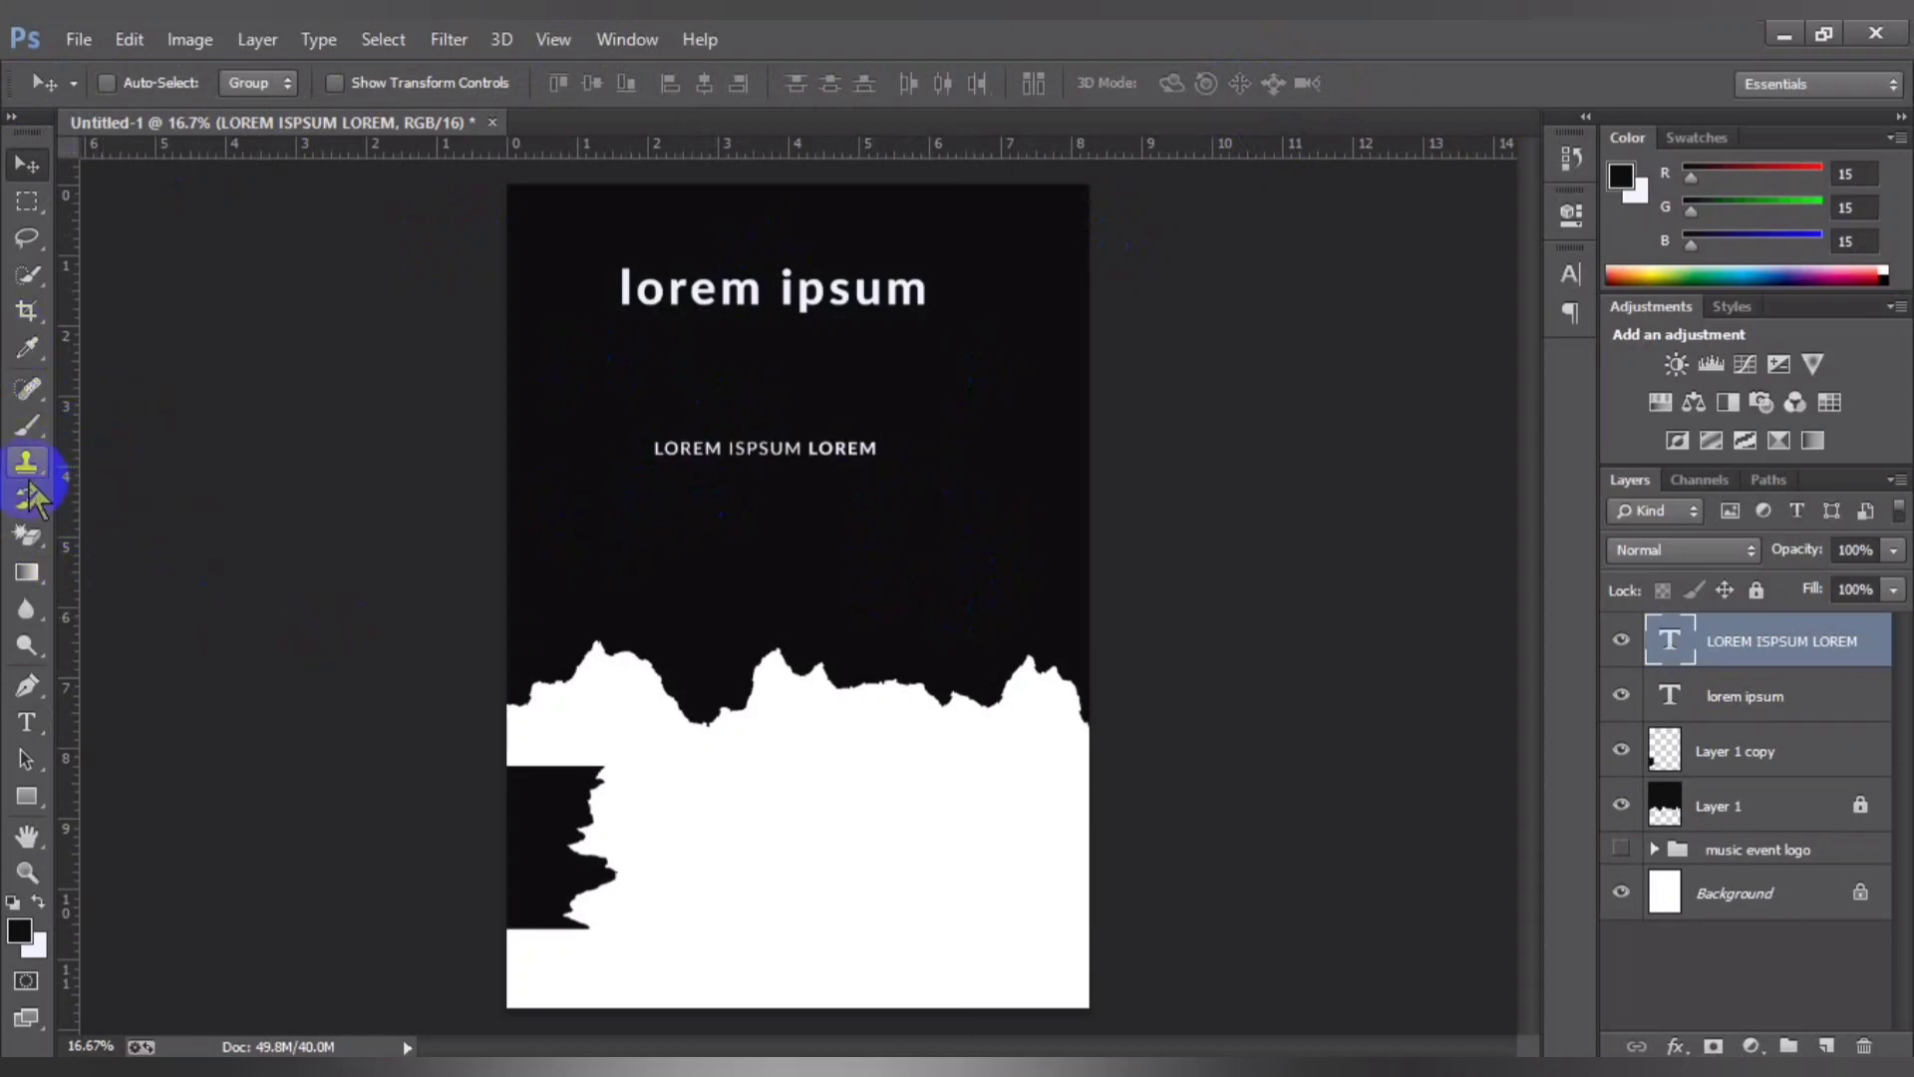
click(26, 795)
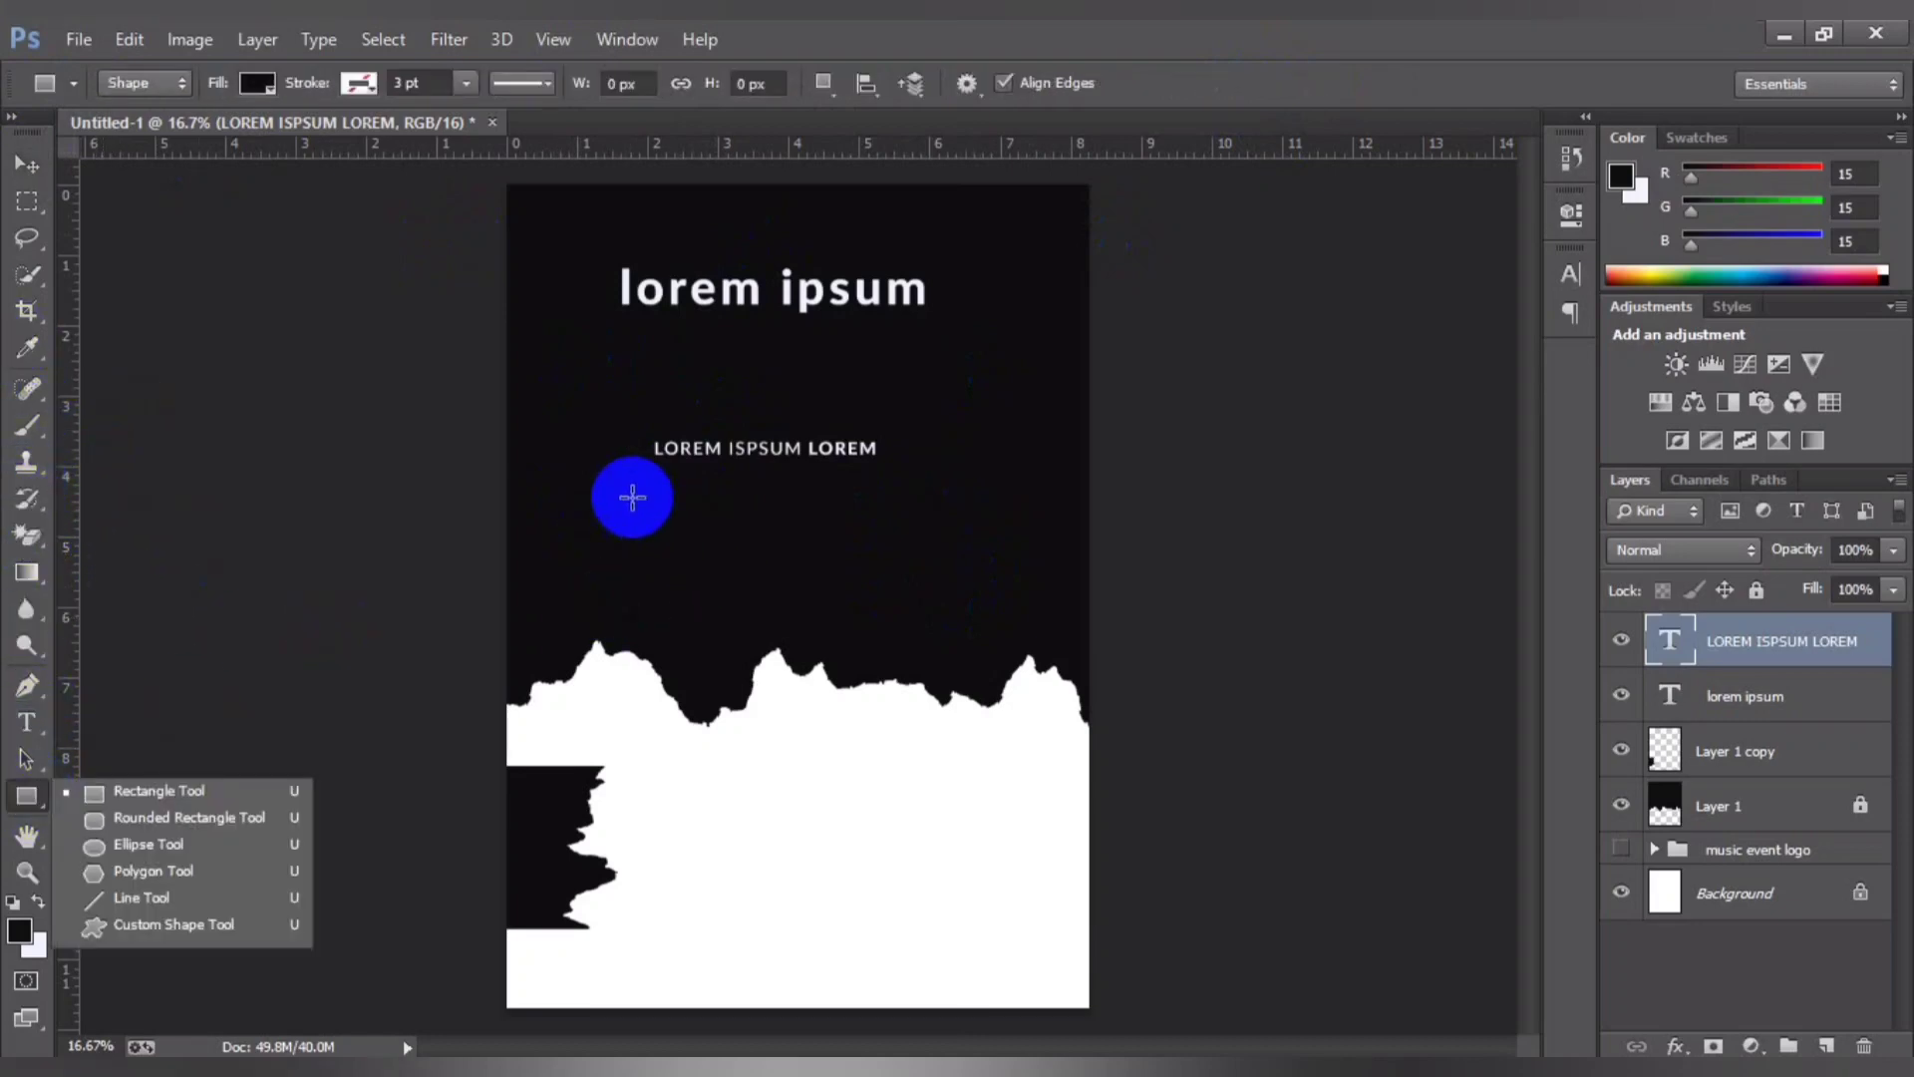
click(632, 496)
mouse_move(632, 496)
mouse_down()
mouse_move(926, 555)
mouse_move(911, 551)
mouse_up()
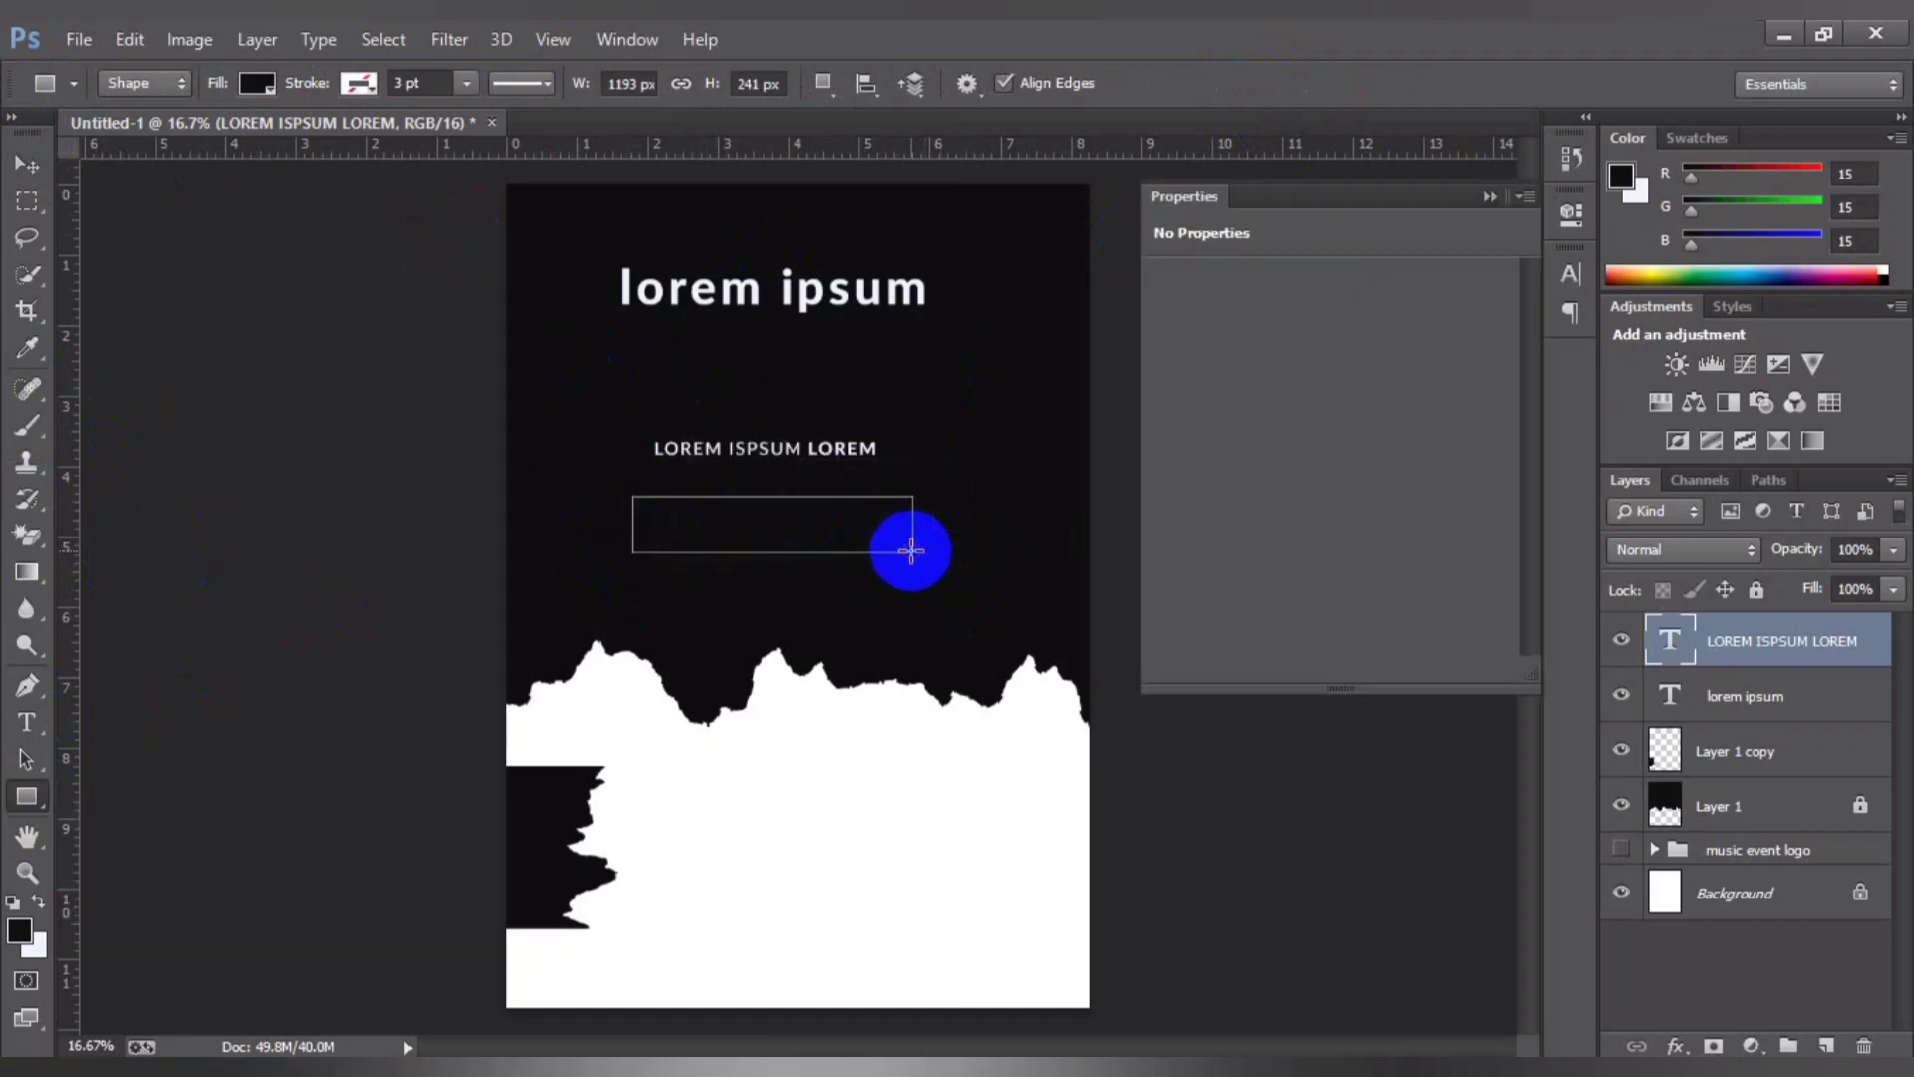
Step: Give the rectangle a yellow 5 pt outline
click(1172, 364)
click(1192, 499)
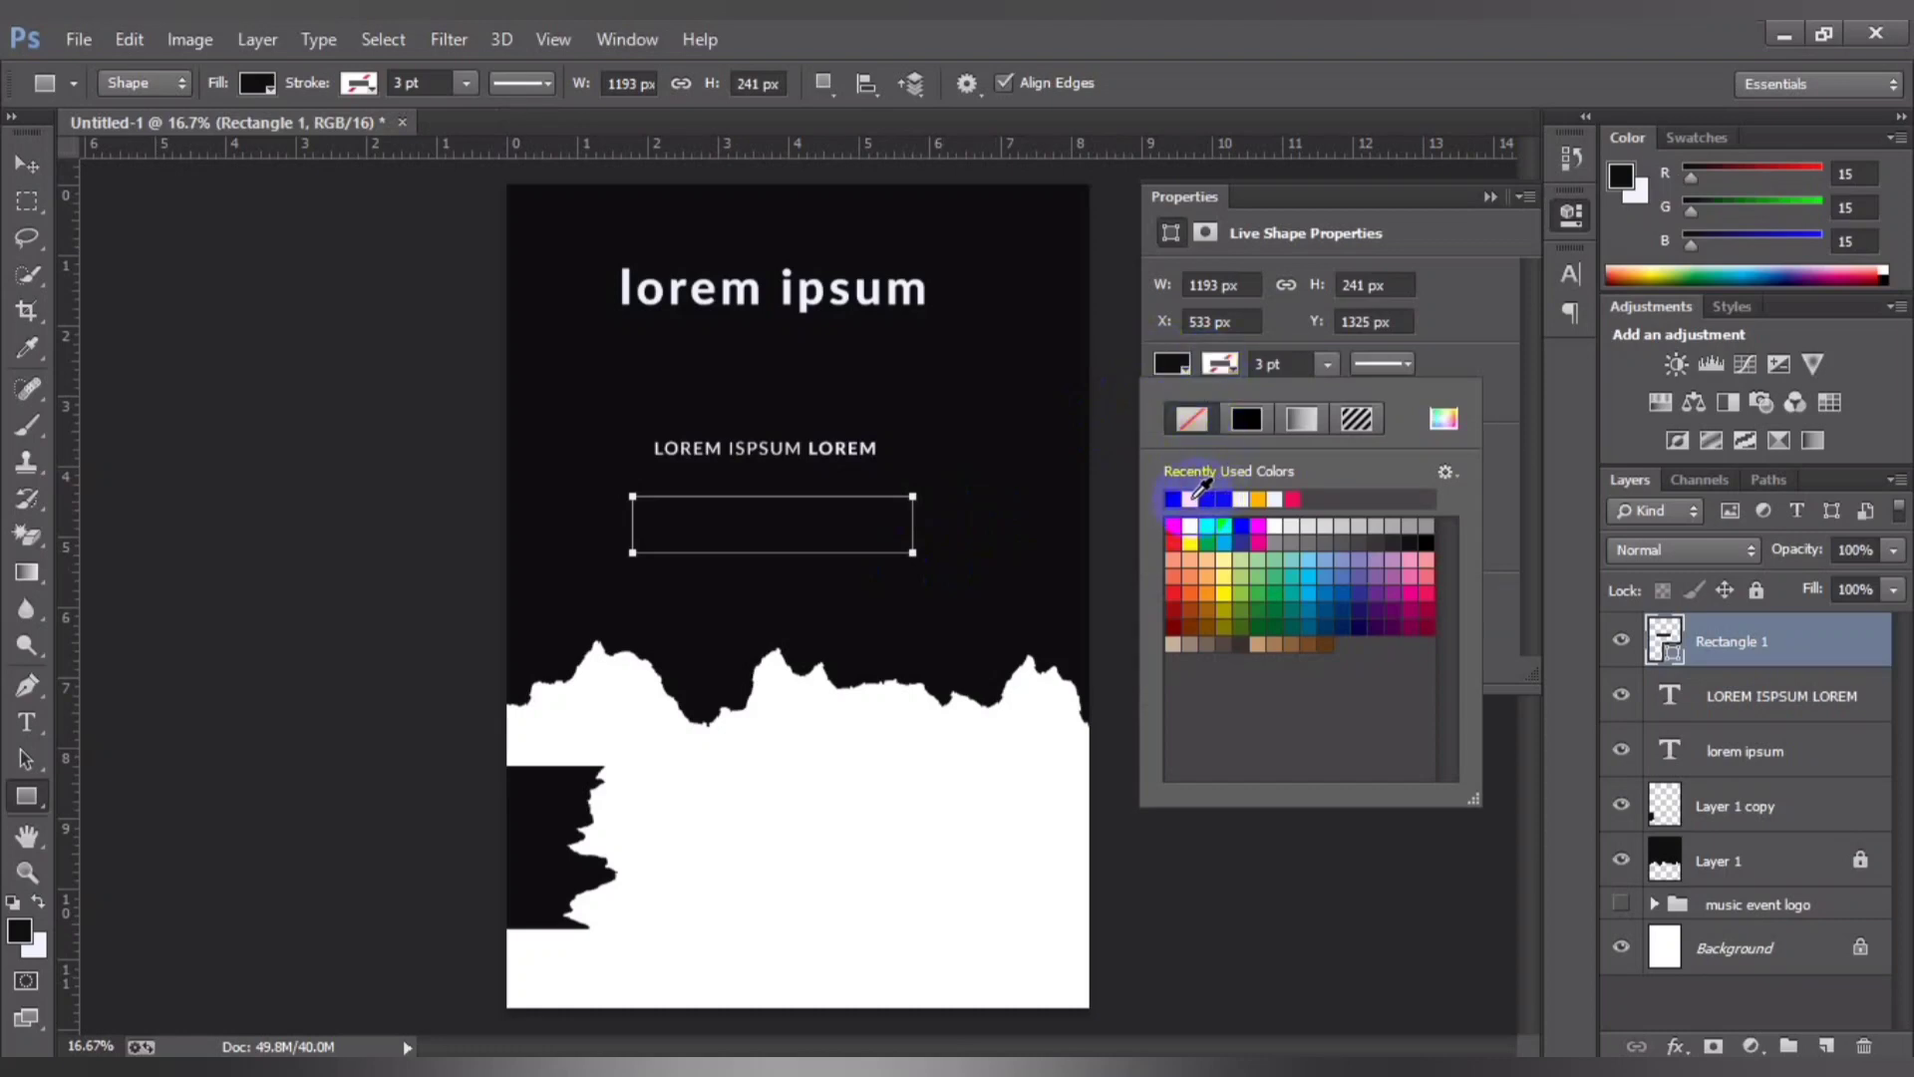
click(1190, 543)
click(1286, 364)
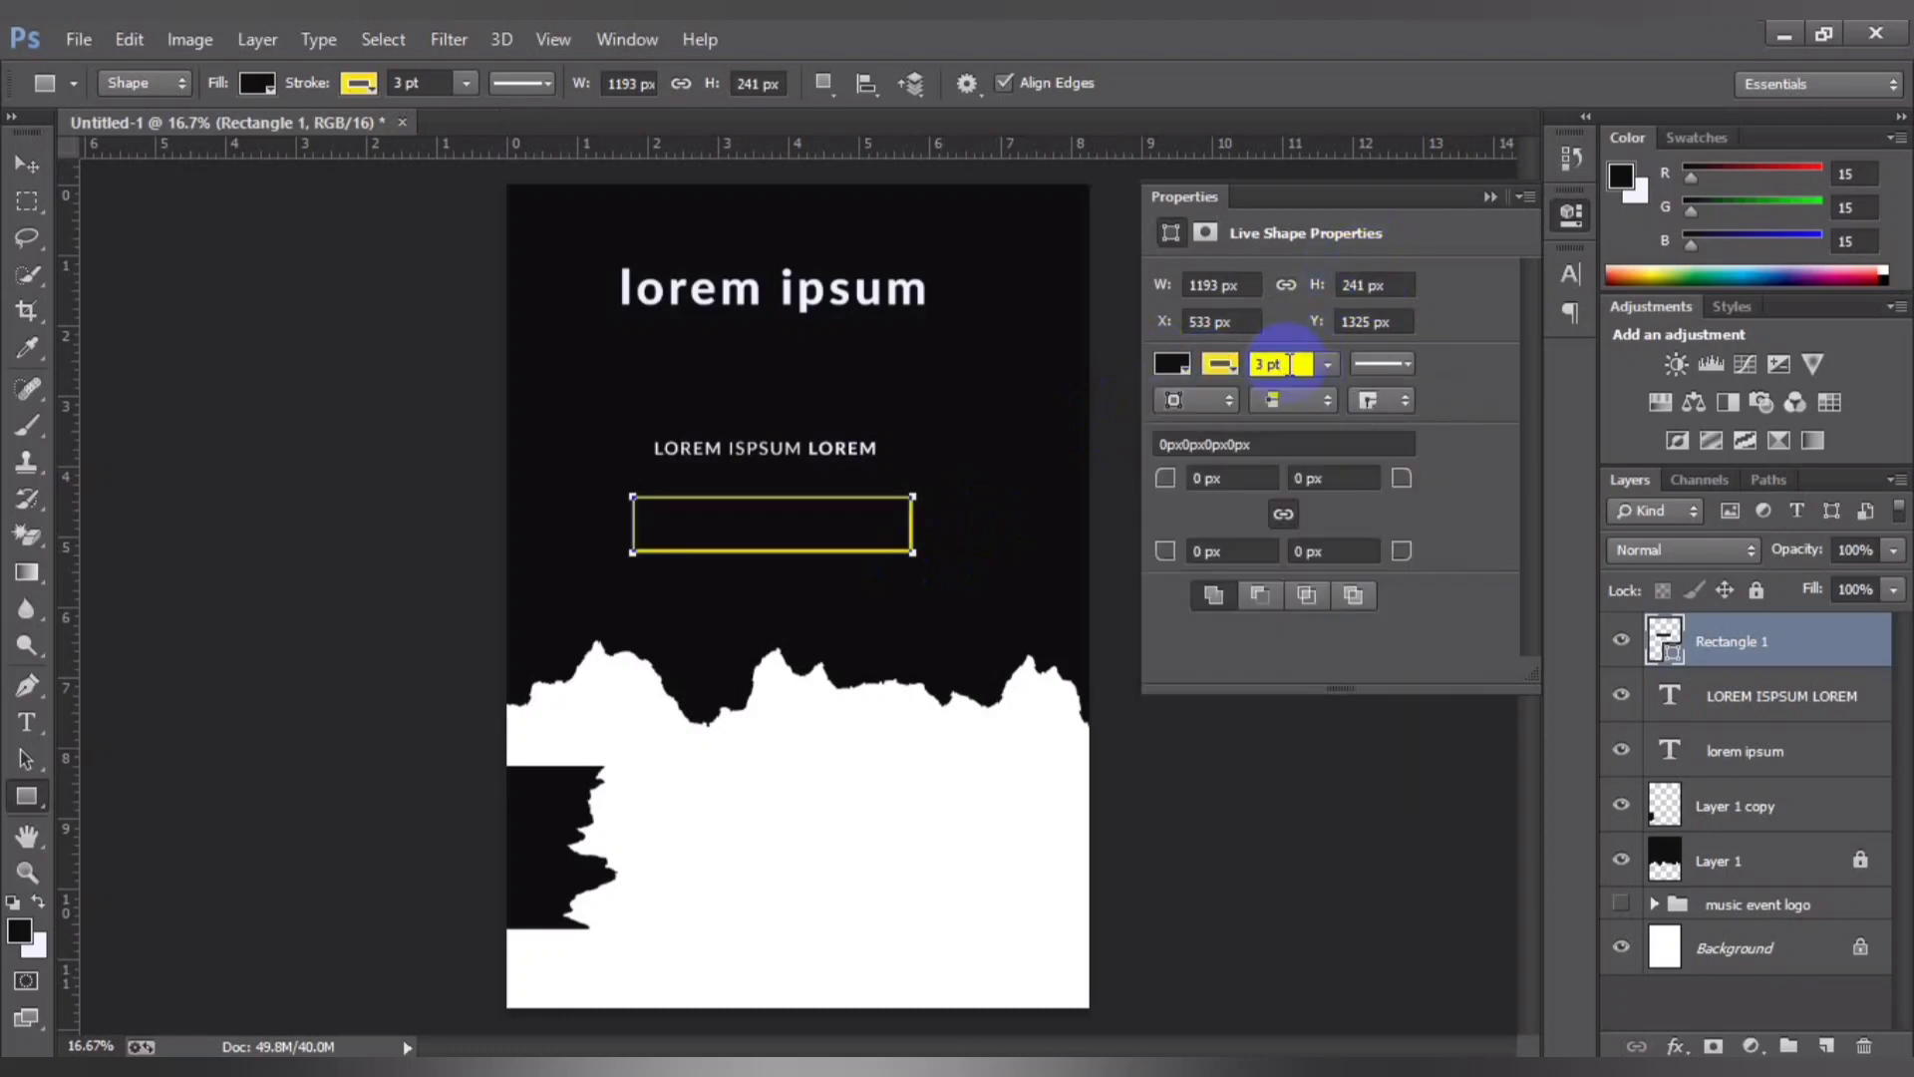
text(5)
key(Return)
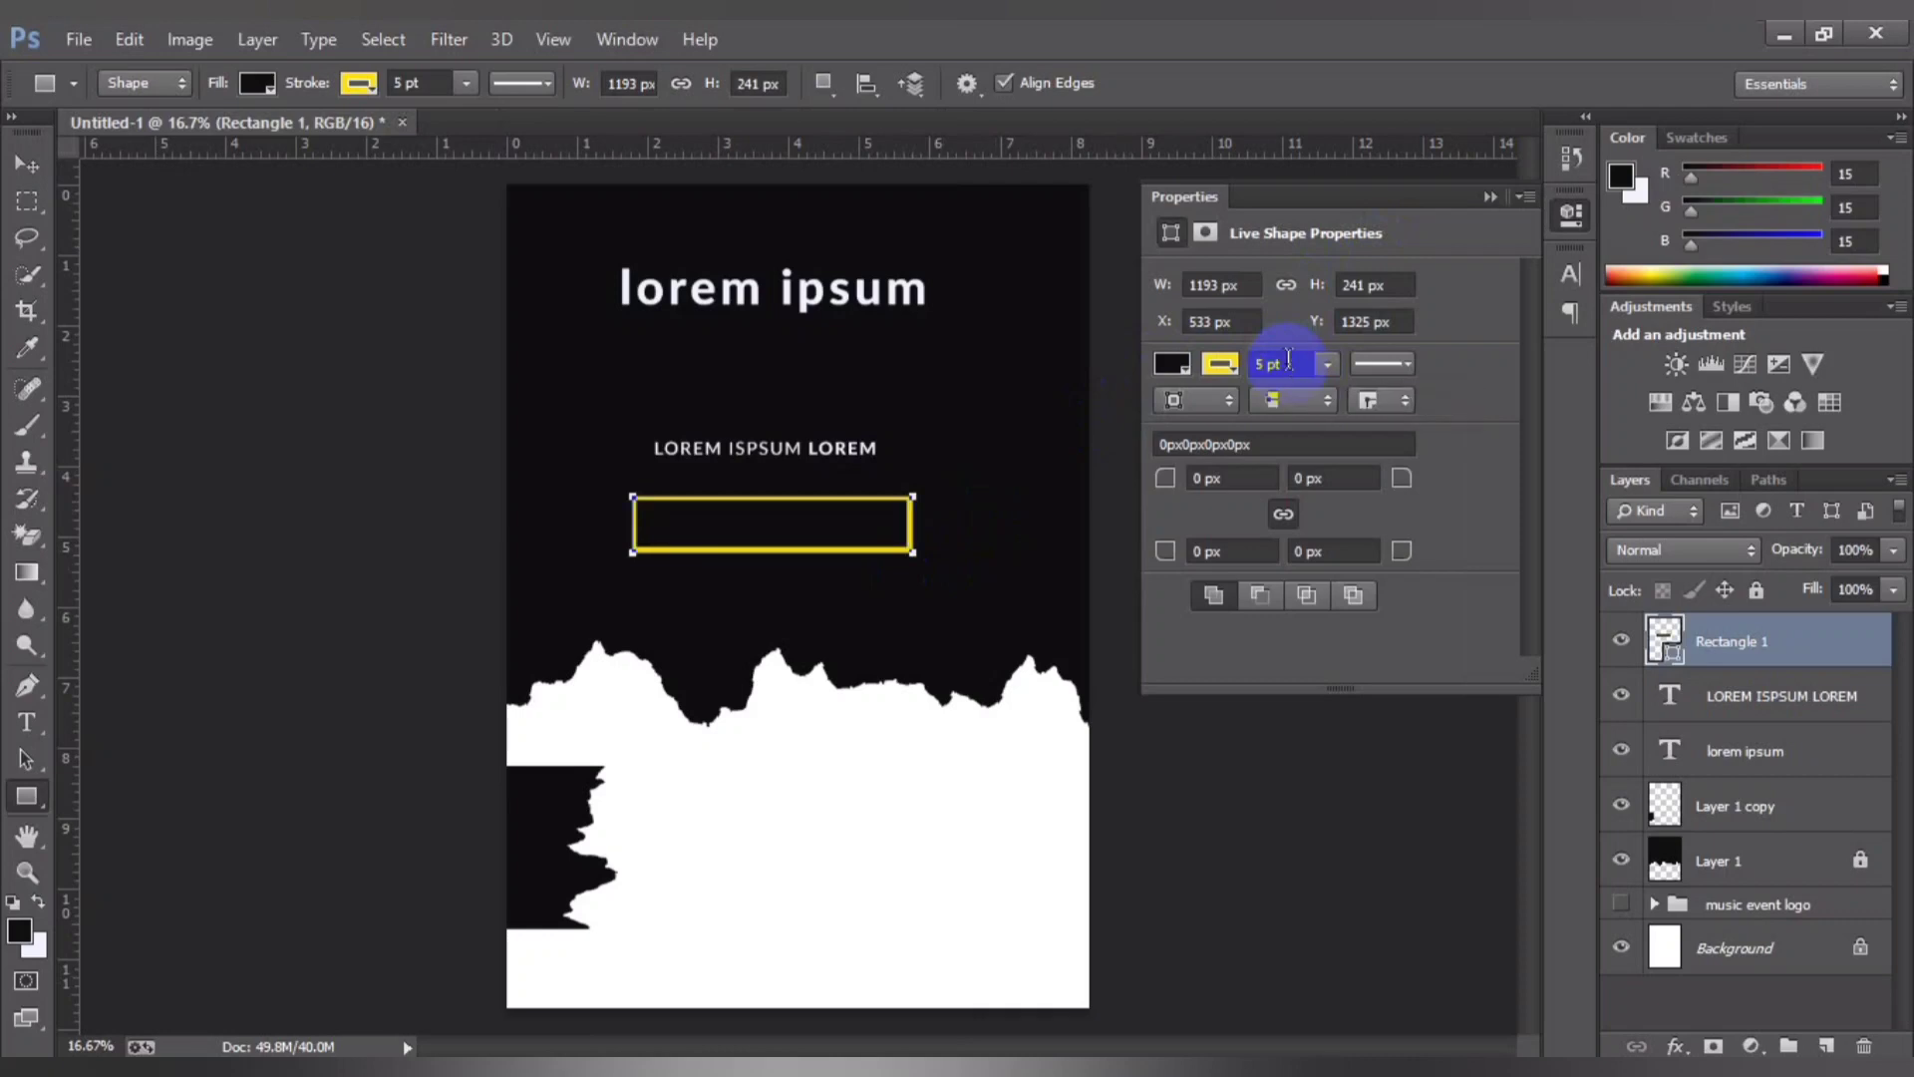
click(1288, 364)
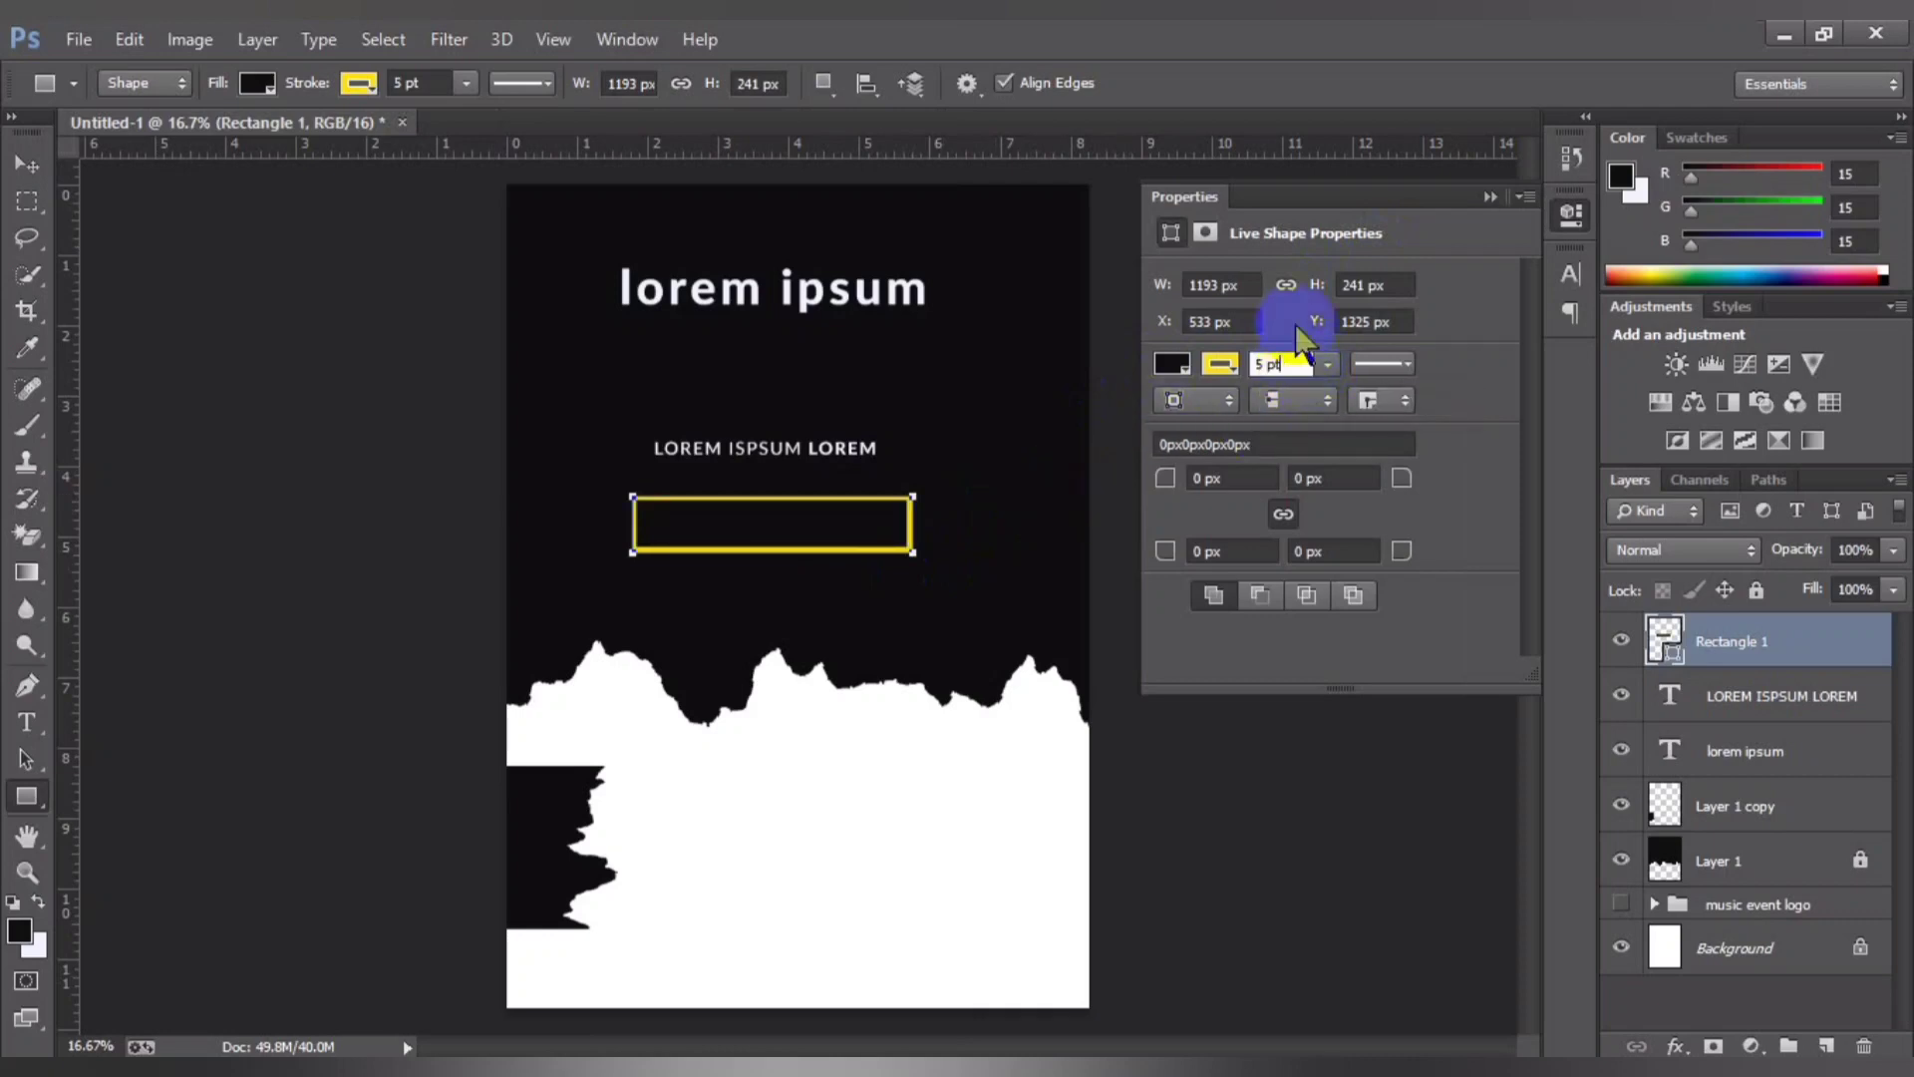
click(1489, 196)
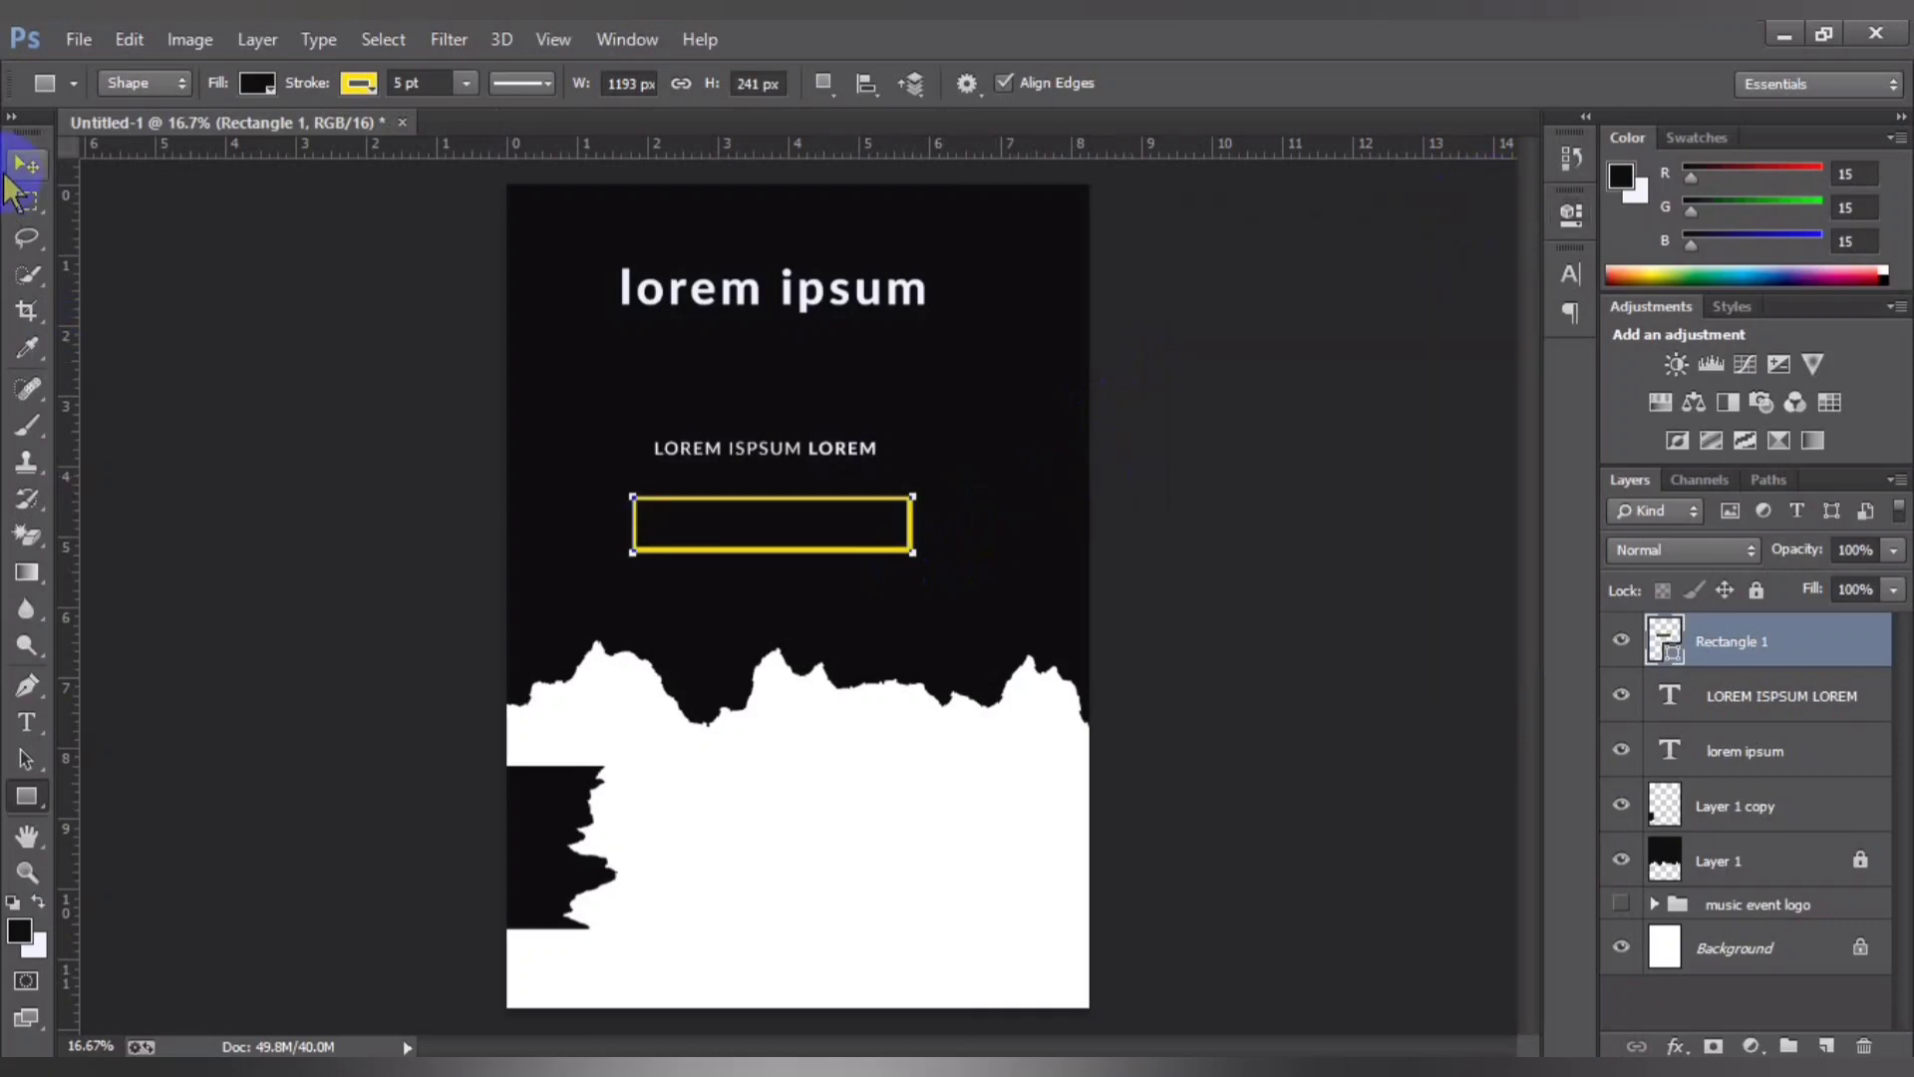
Step: Rotate the rectangle 90° upright and move it beside the lorem ipsum headline
click(14, 175)
click(912, 550)
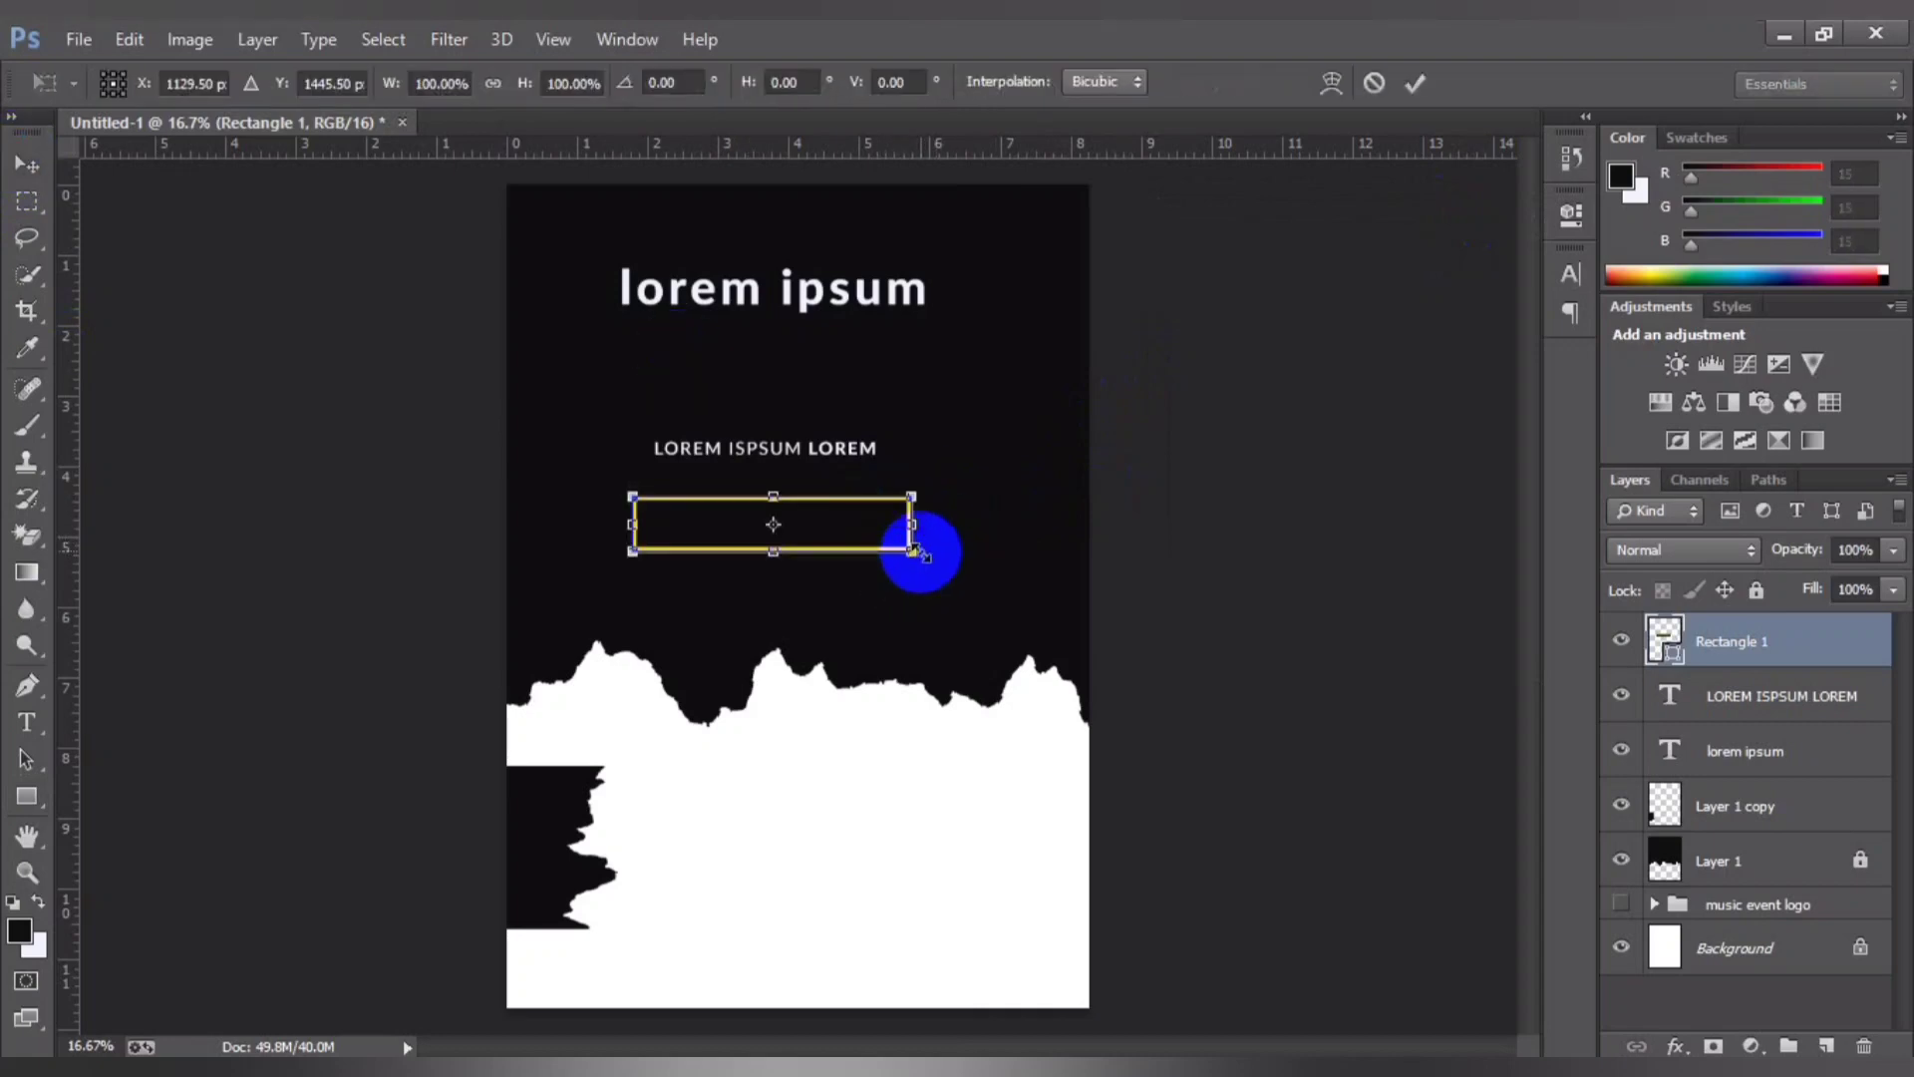
drag(941, 483, 841, 747)
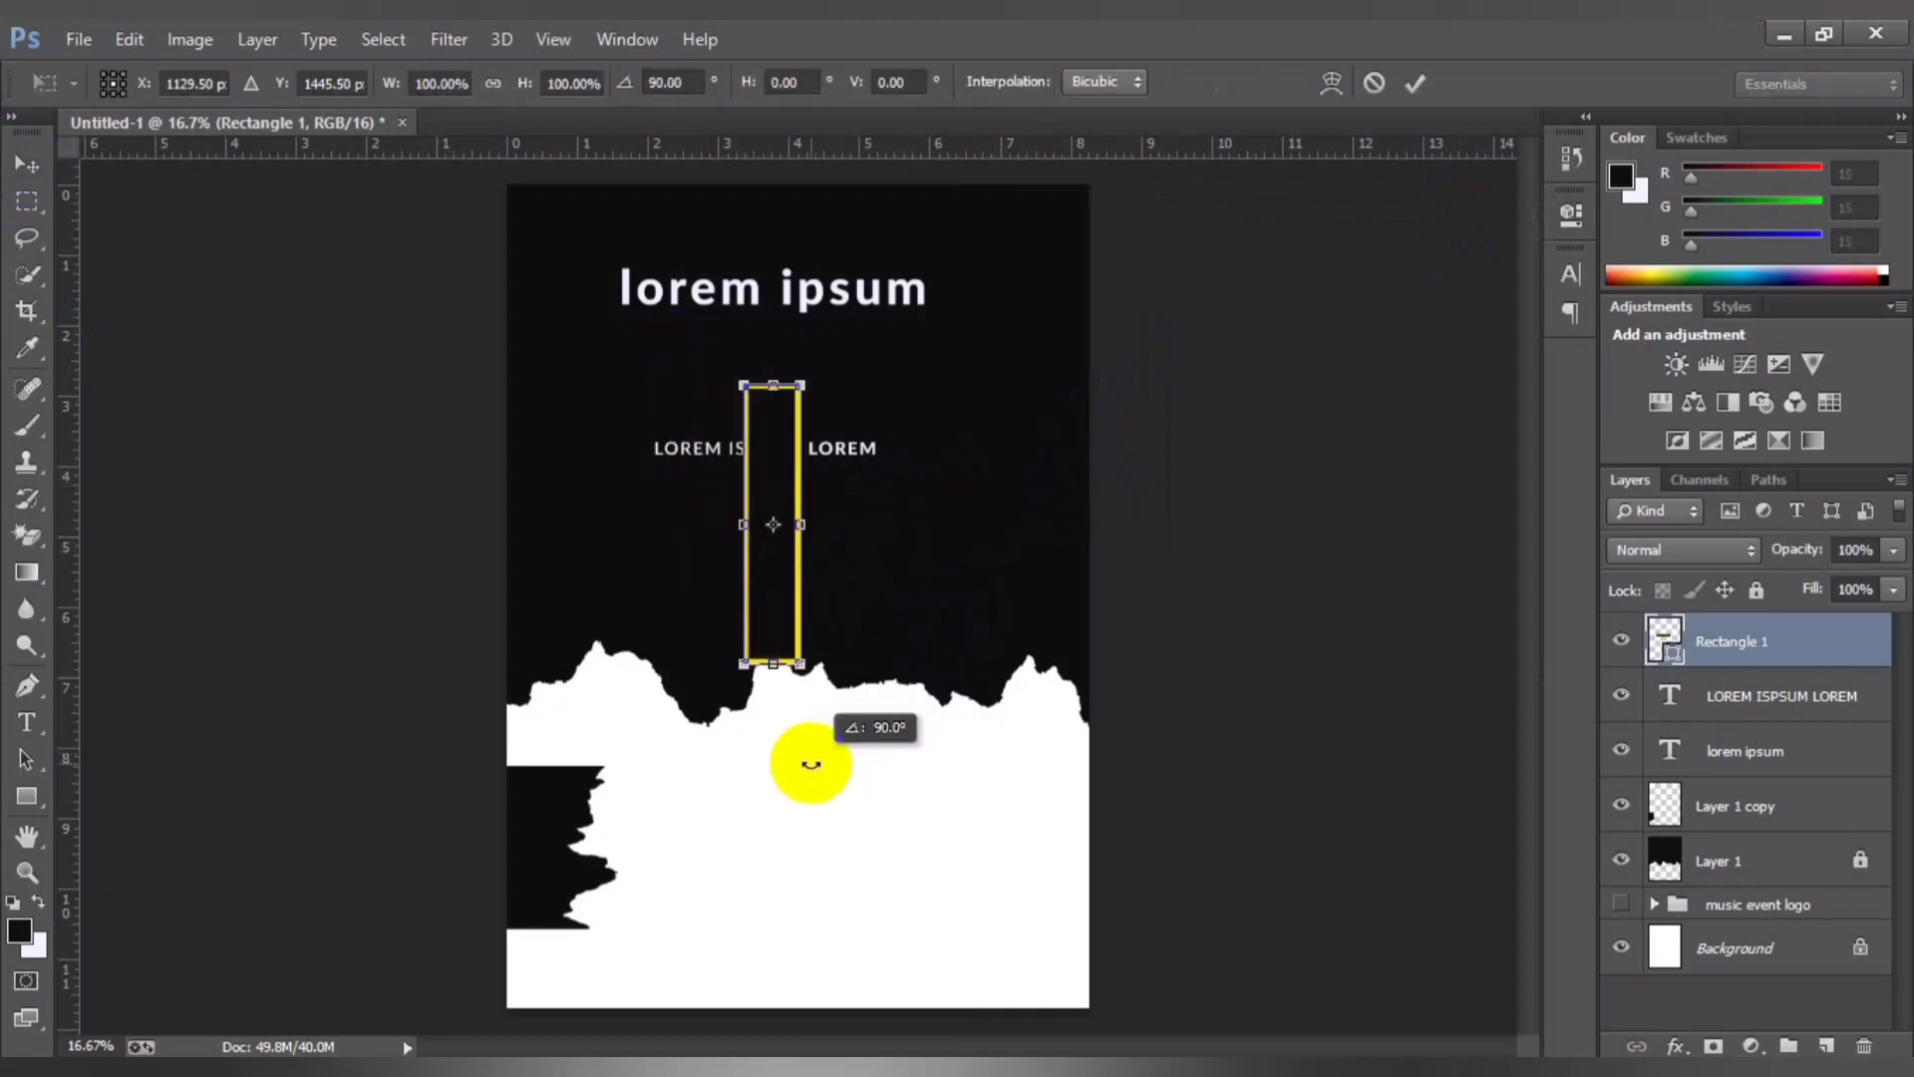
click(1417, 84)
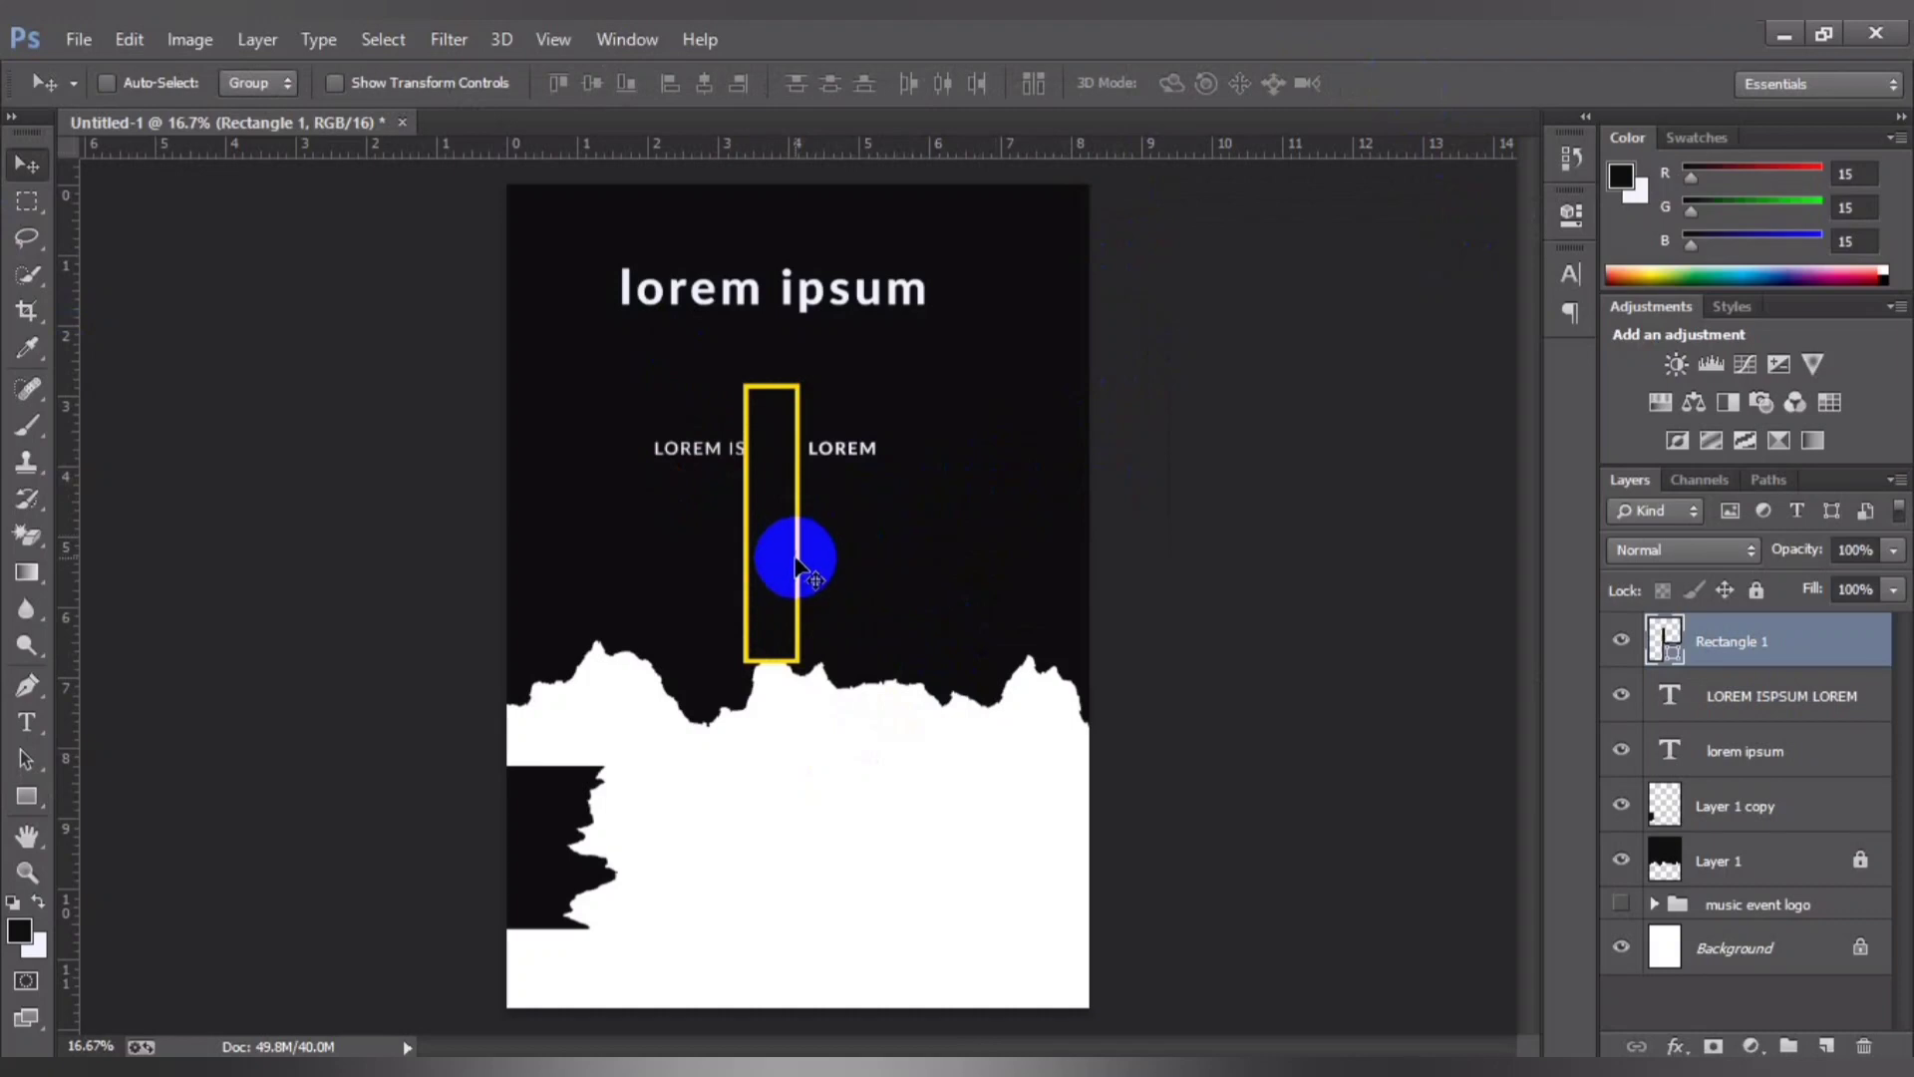
mouse_move(797, 559)
mouse_down()
mouse_move(1060, 406)
mouse_move(993, 404)
mouse_up()
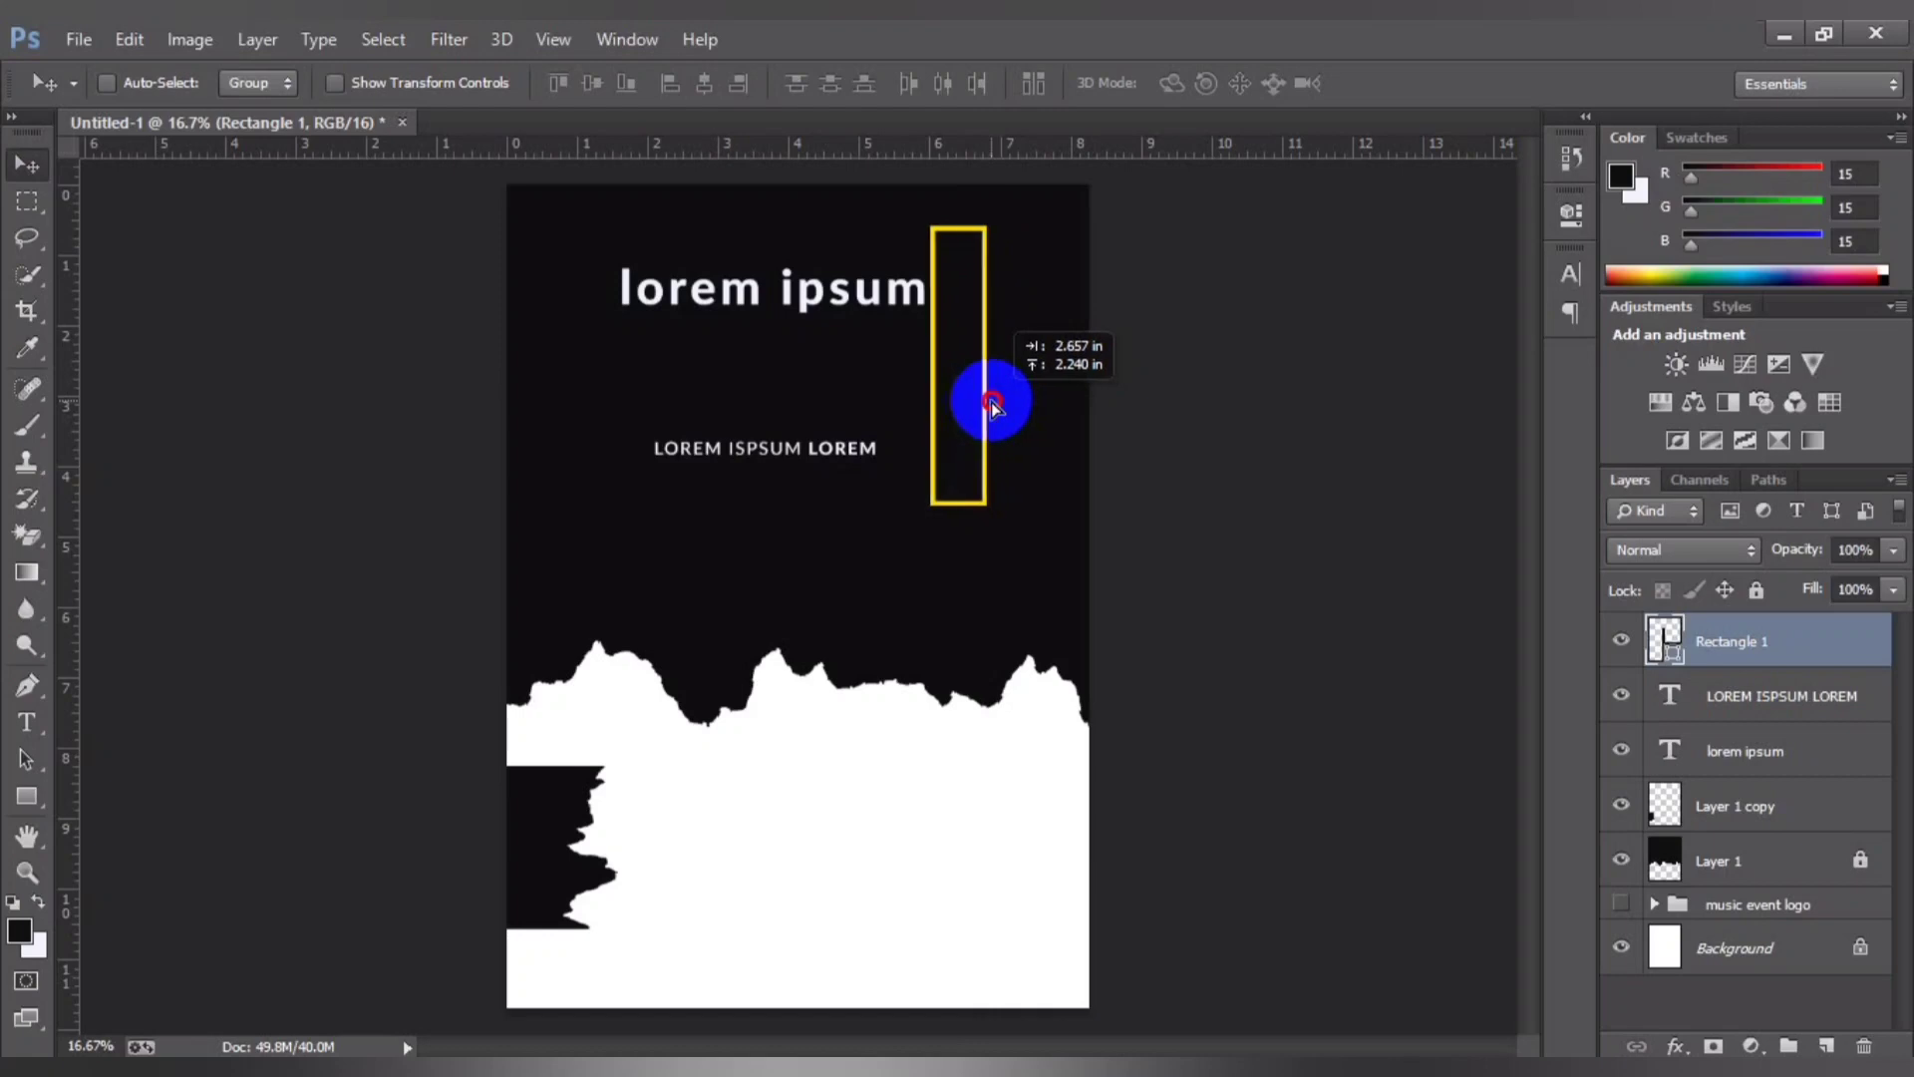
Step: Select layers in the Layers panel and lock Layer 1 copy
click(1738, 709)
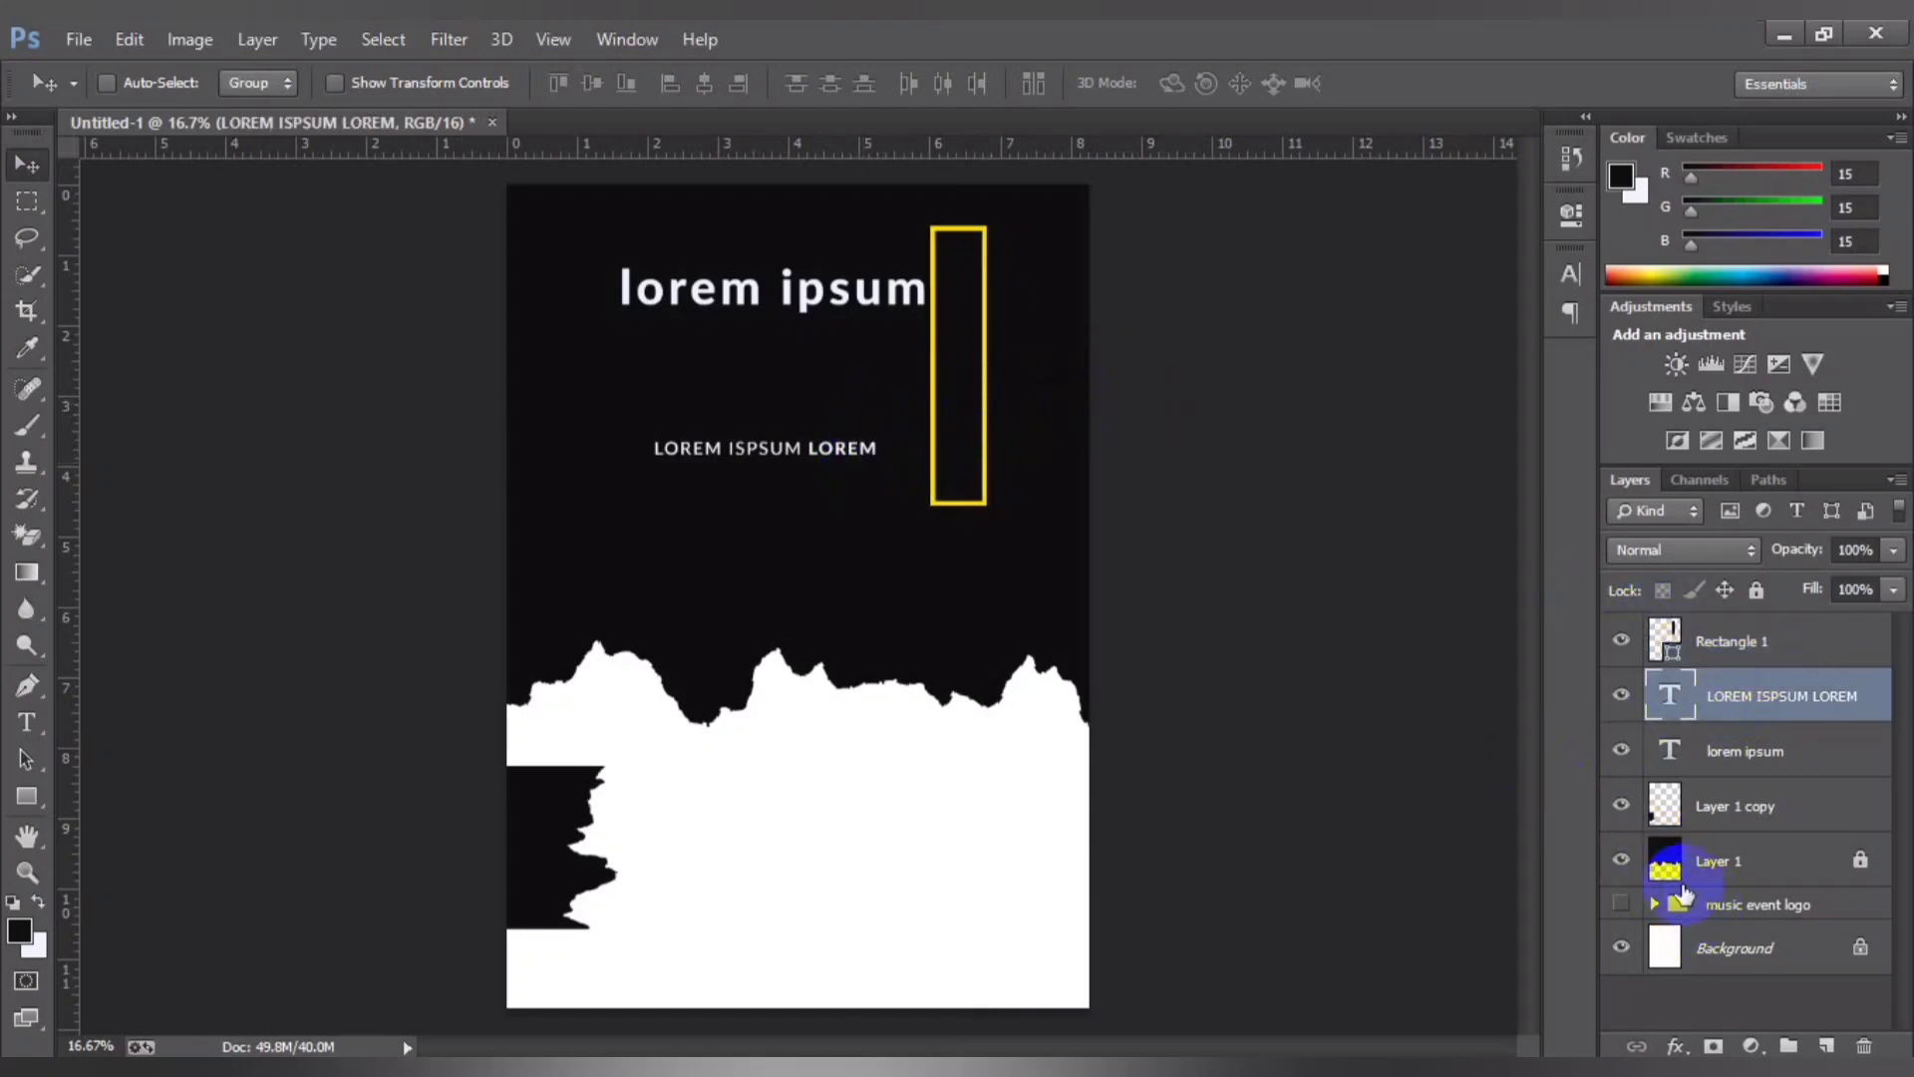
click(1726, 867)
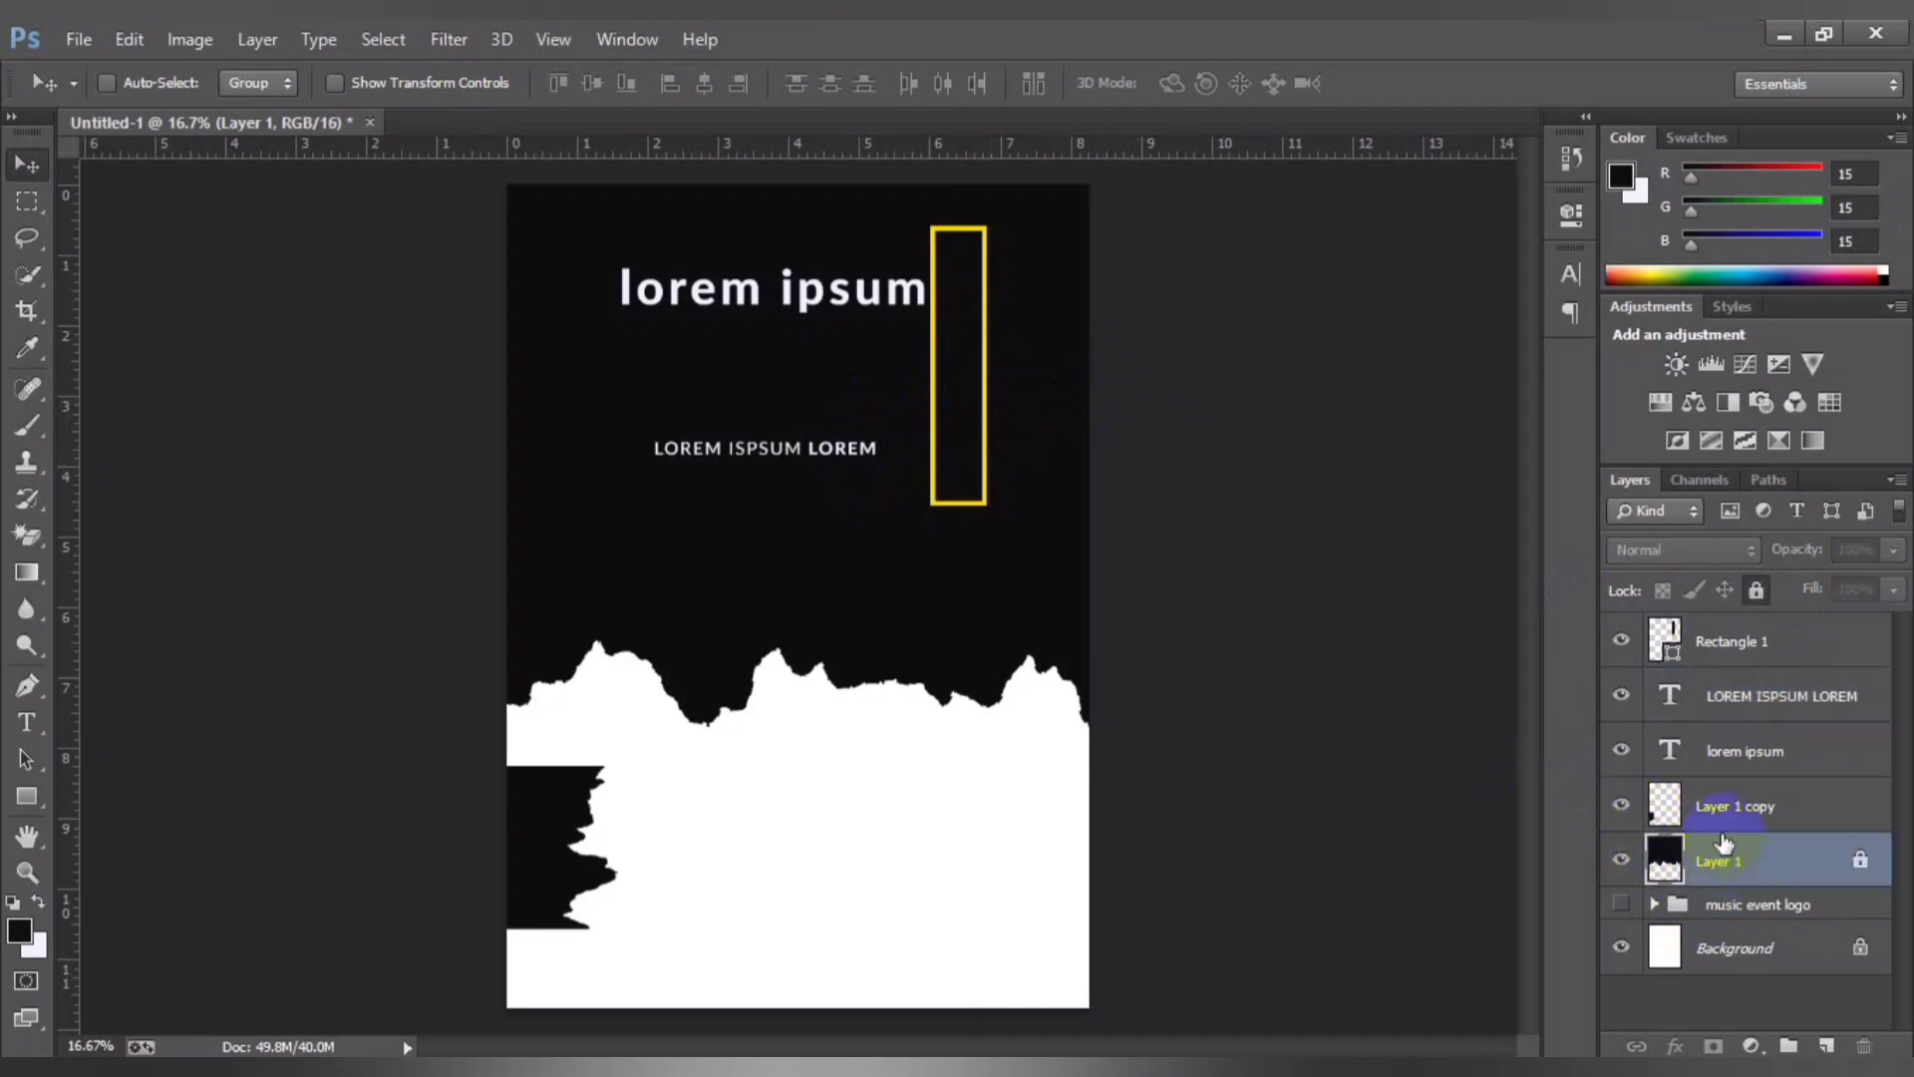
shift+click(1711, 824)
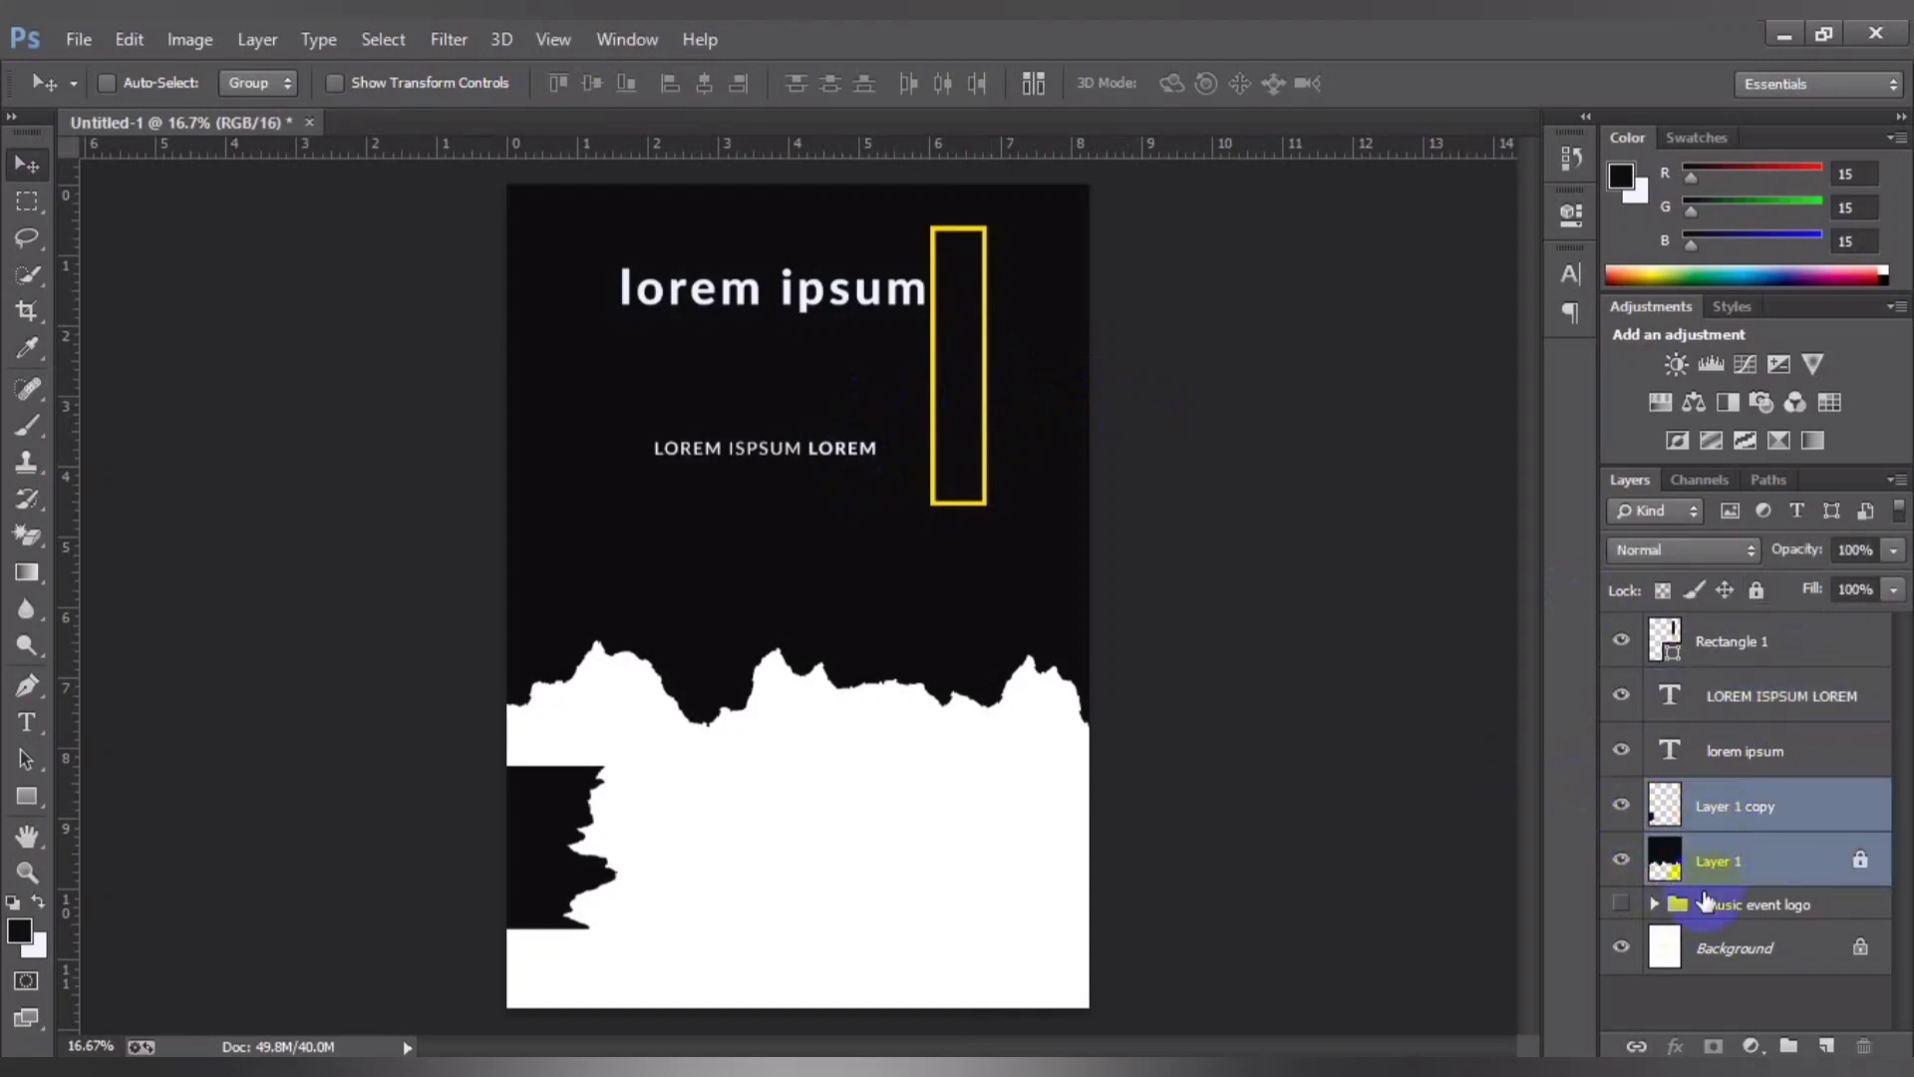
click(1848, 807)
click(1754, 588)
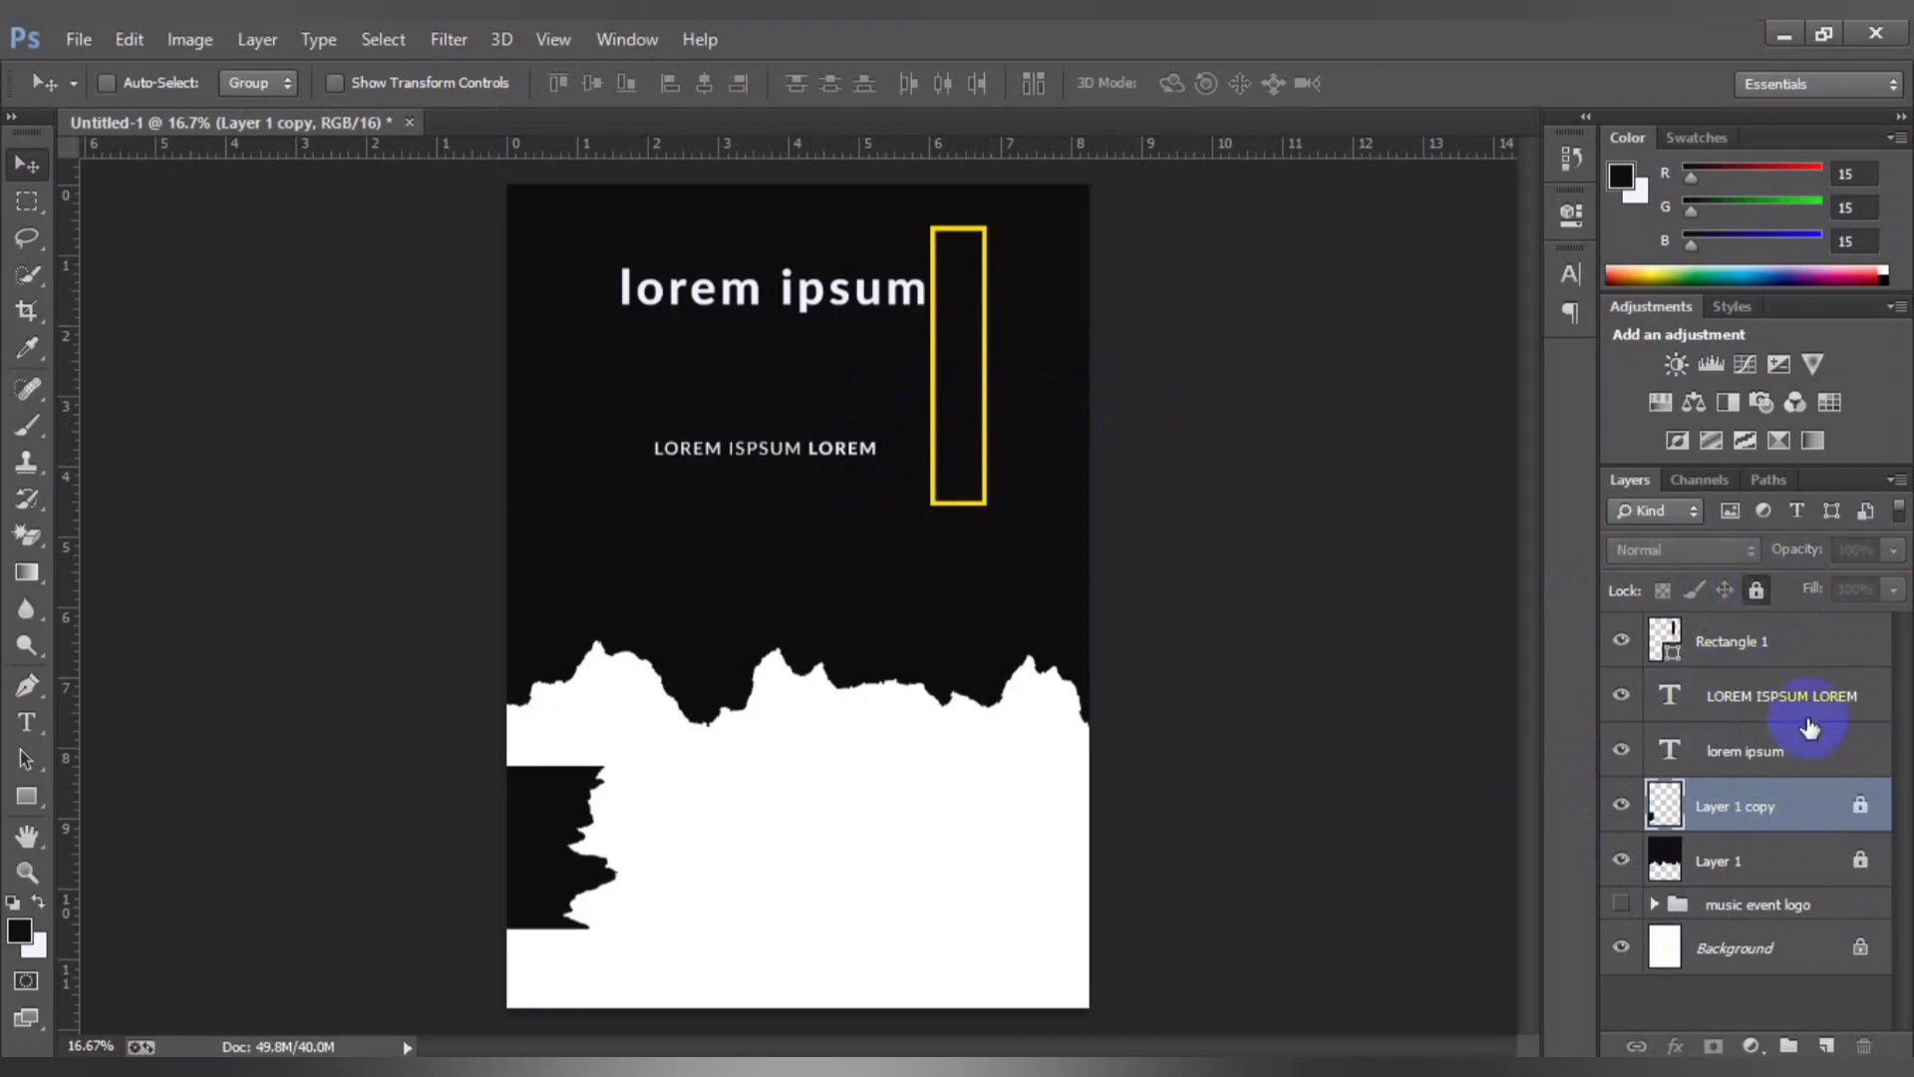
click(1755, 758)
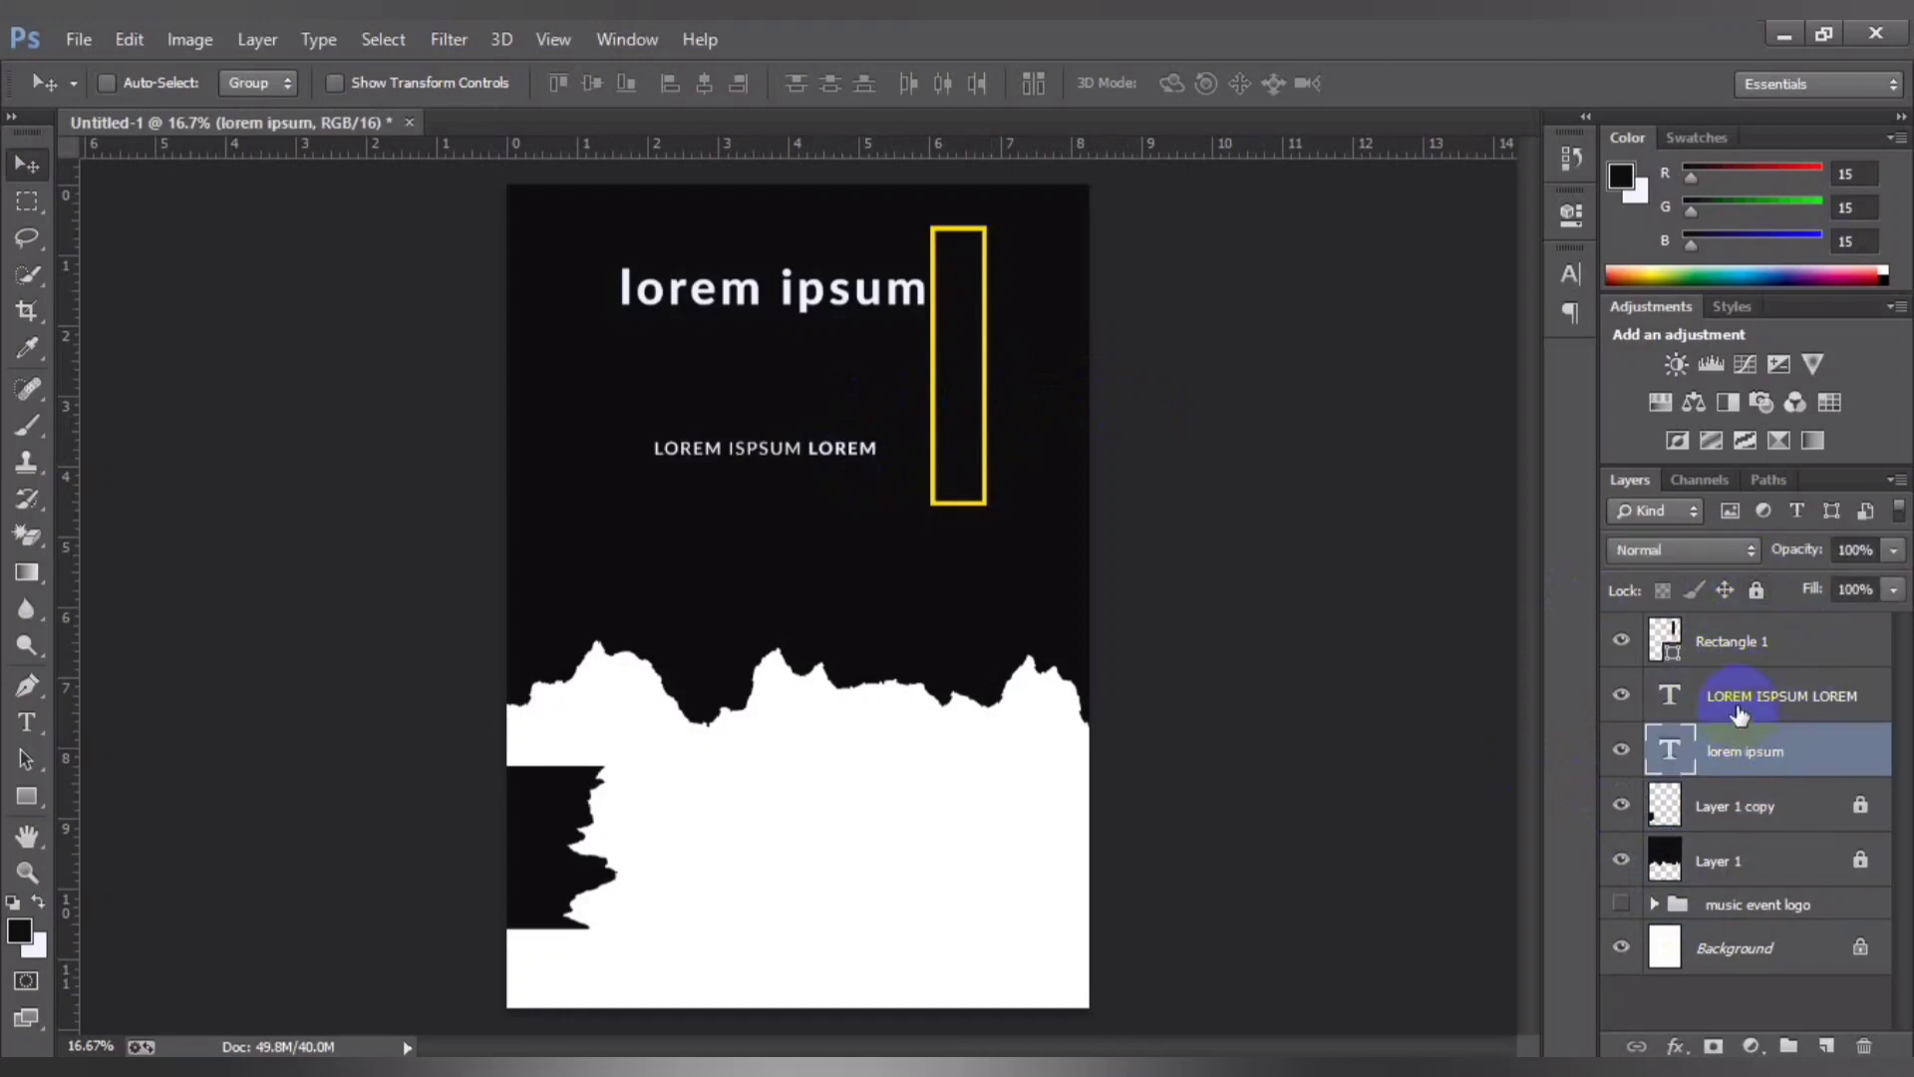
drag(1740, 715, 782, 422)
Step: Rotate the 'LOREM ISPSUM LOREM' tagline 90° and move it beside the yellow rectangle
click(1735, 695)
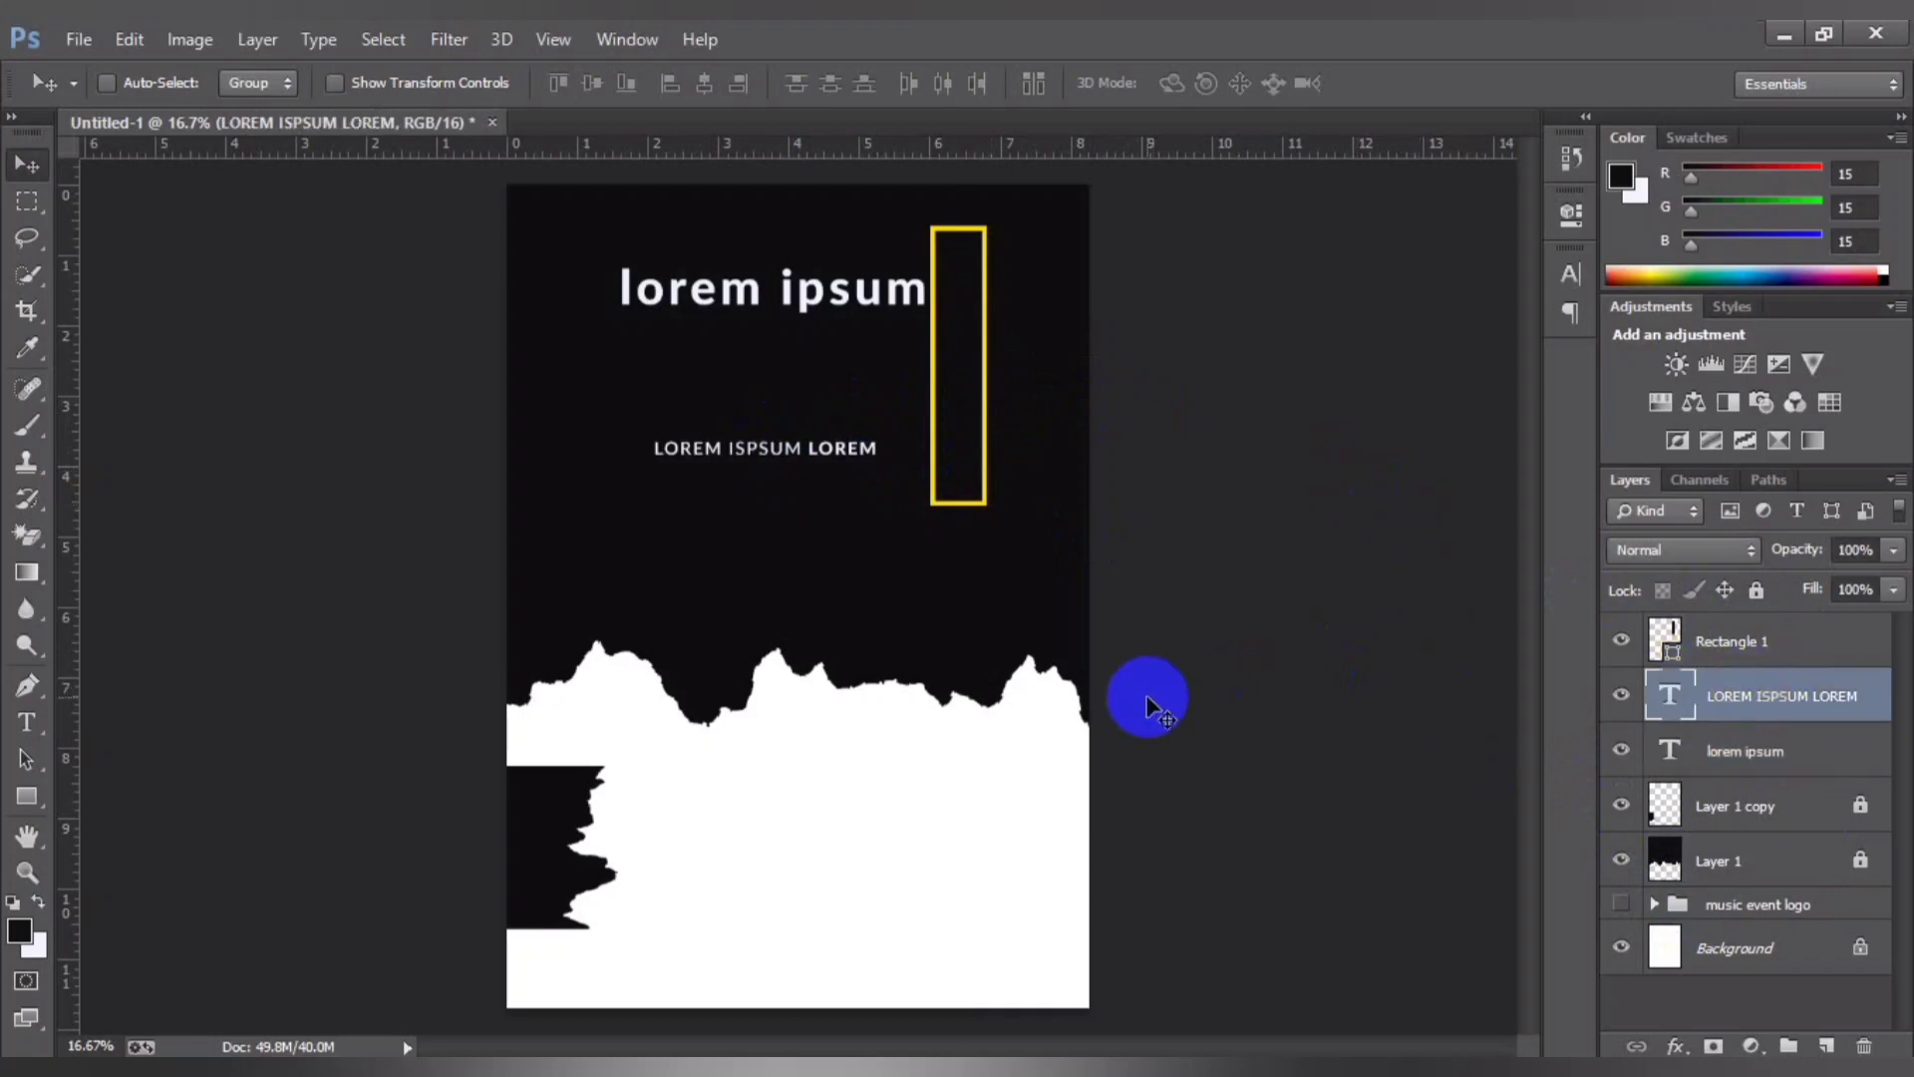
key(ctrl+t)
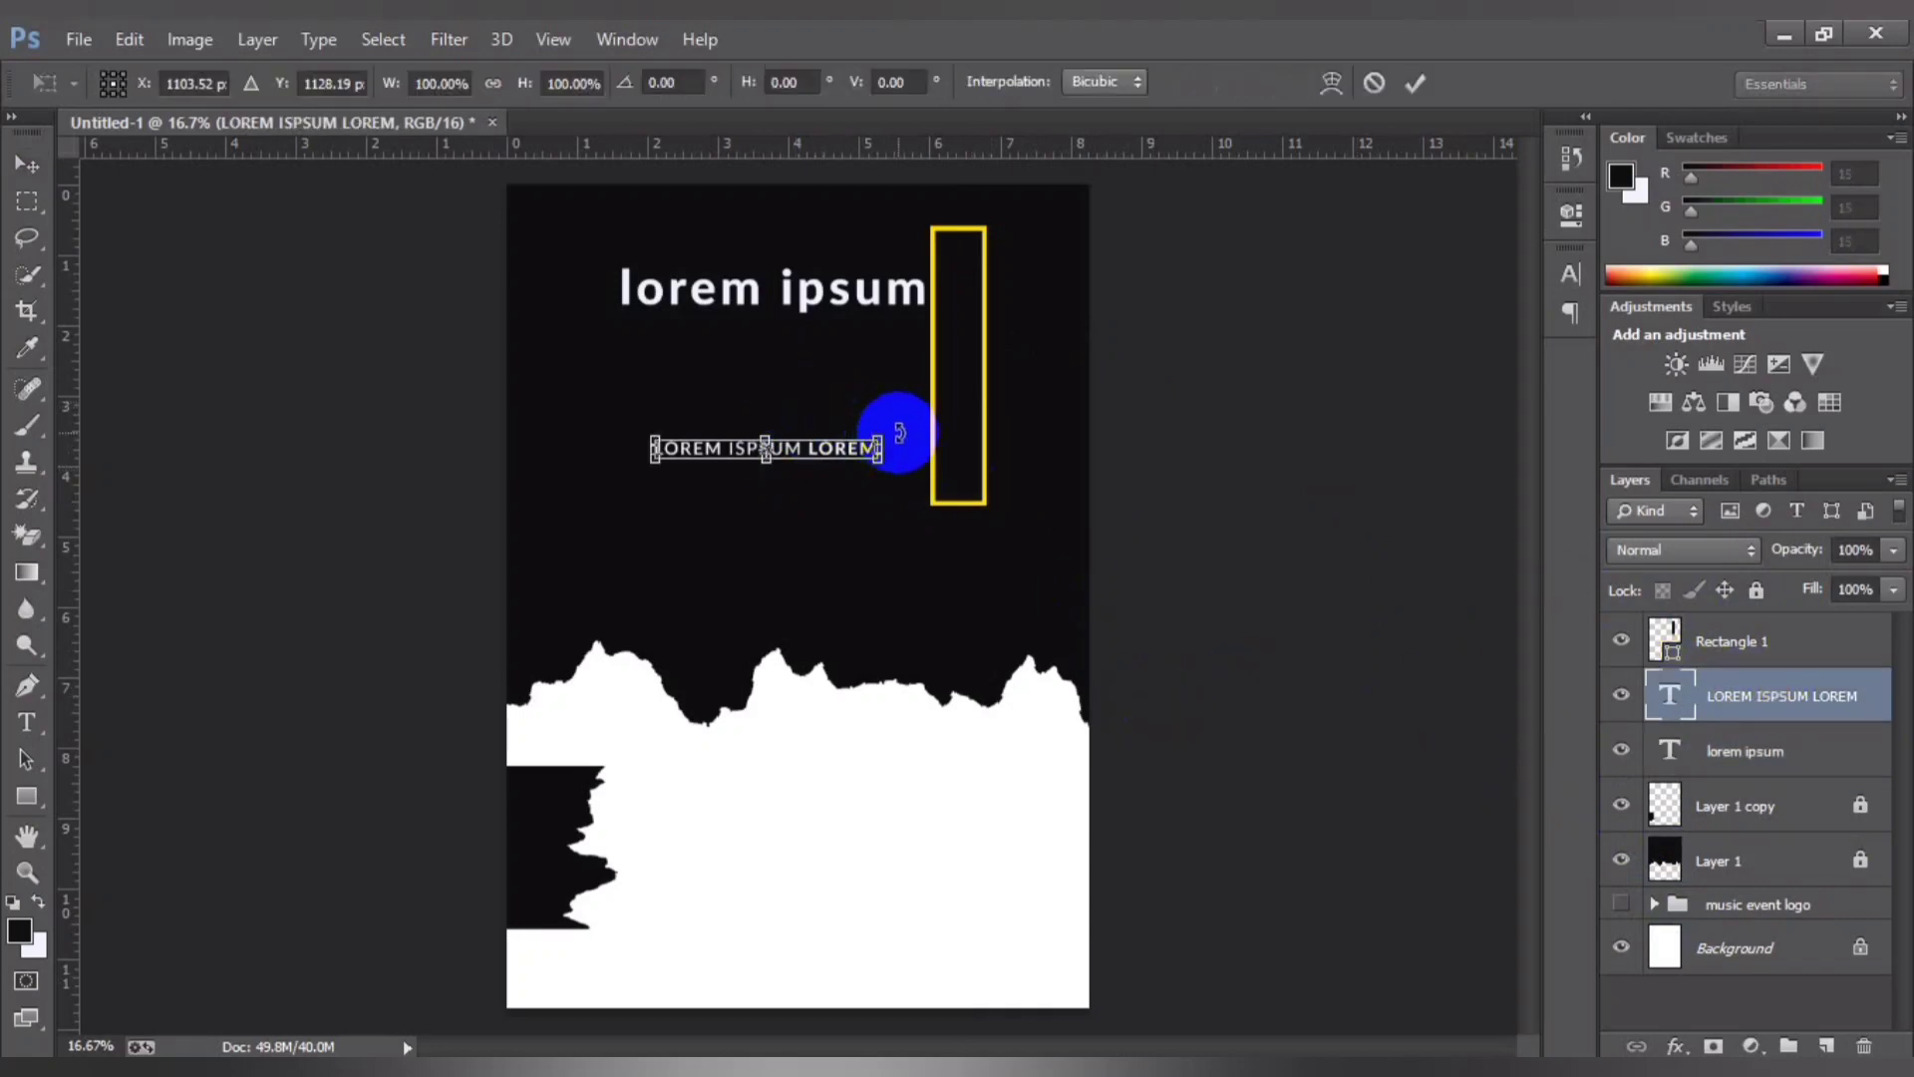
drag(899, 433, 758, 603)
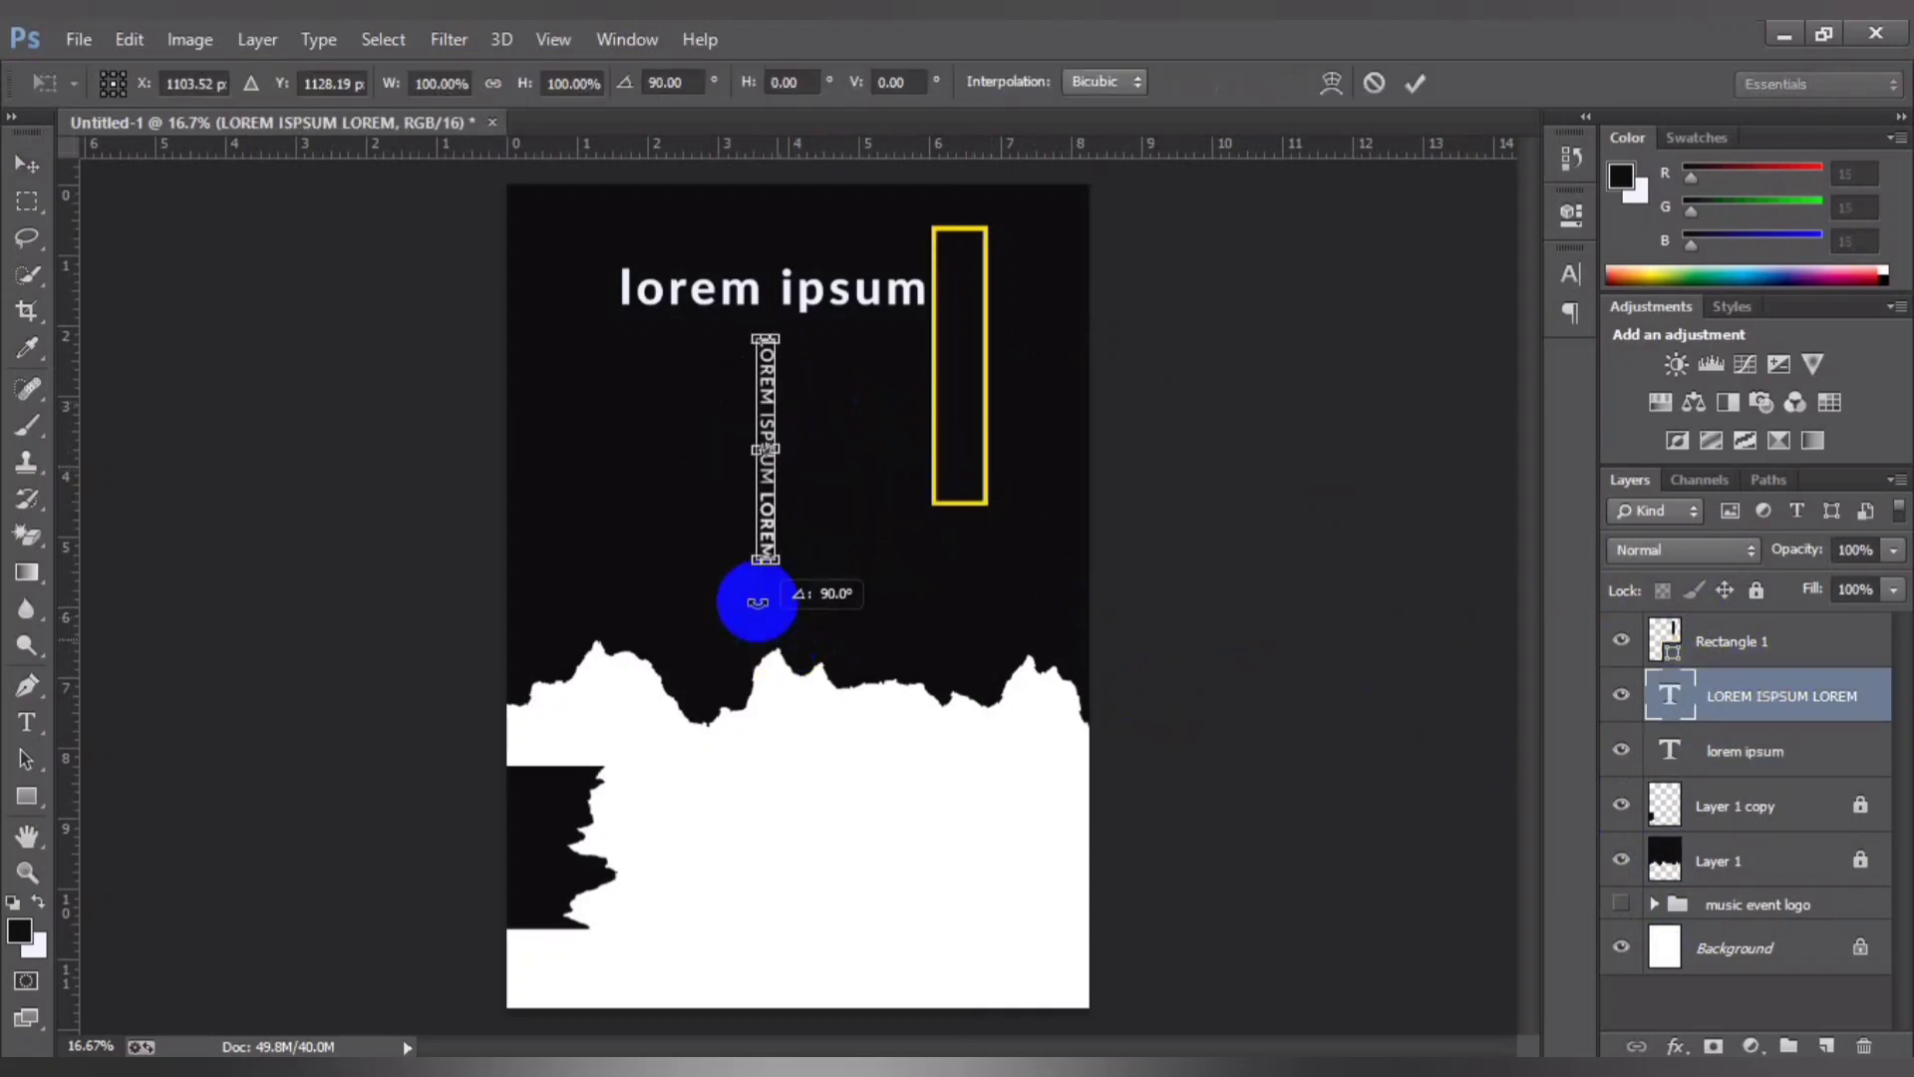
key(Return)
scroll(758, 609, up, 1)
drag(983, 671, 791, 968)
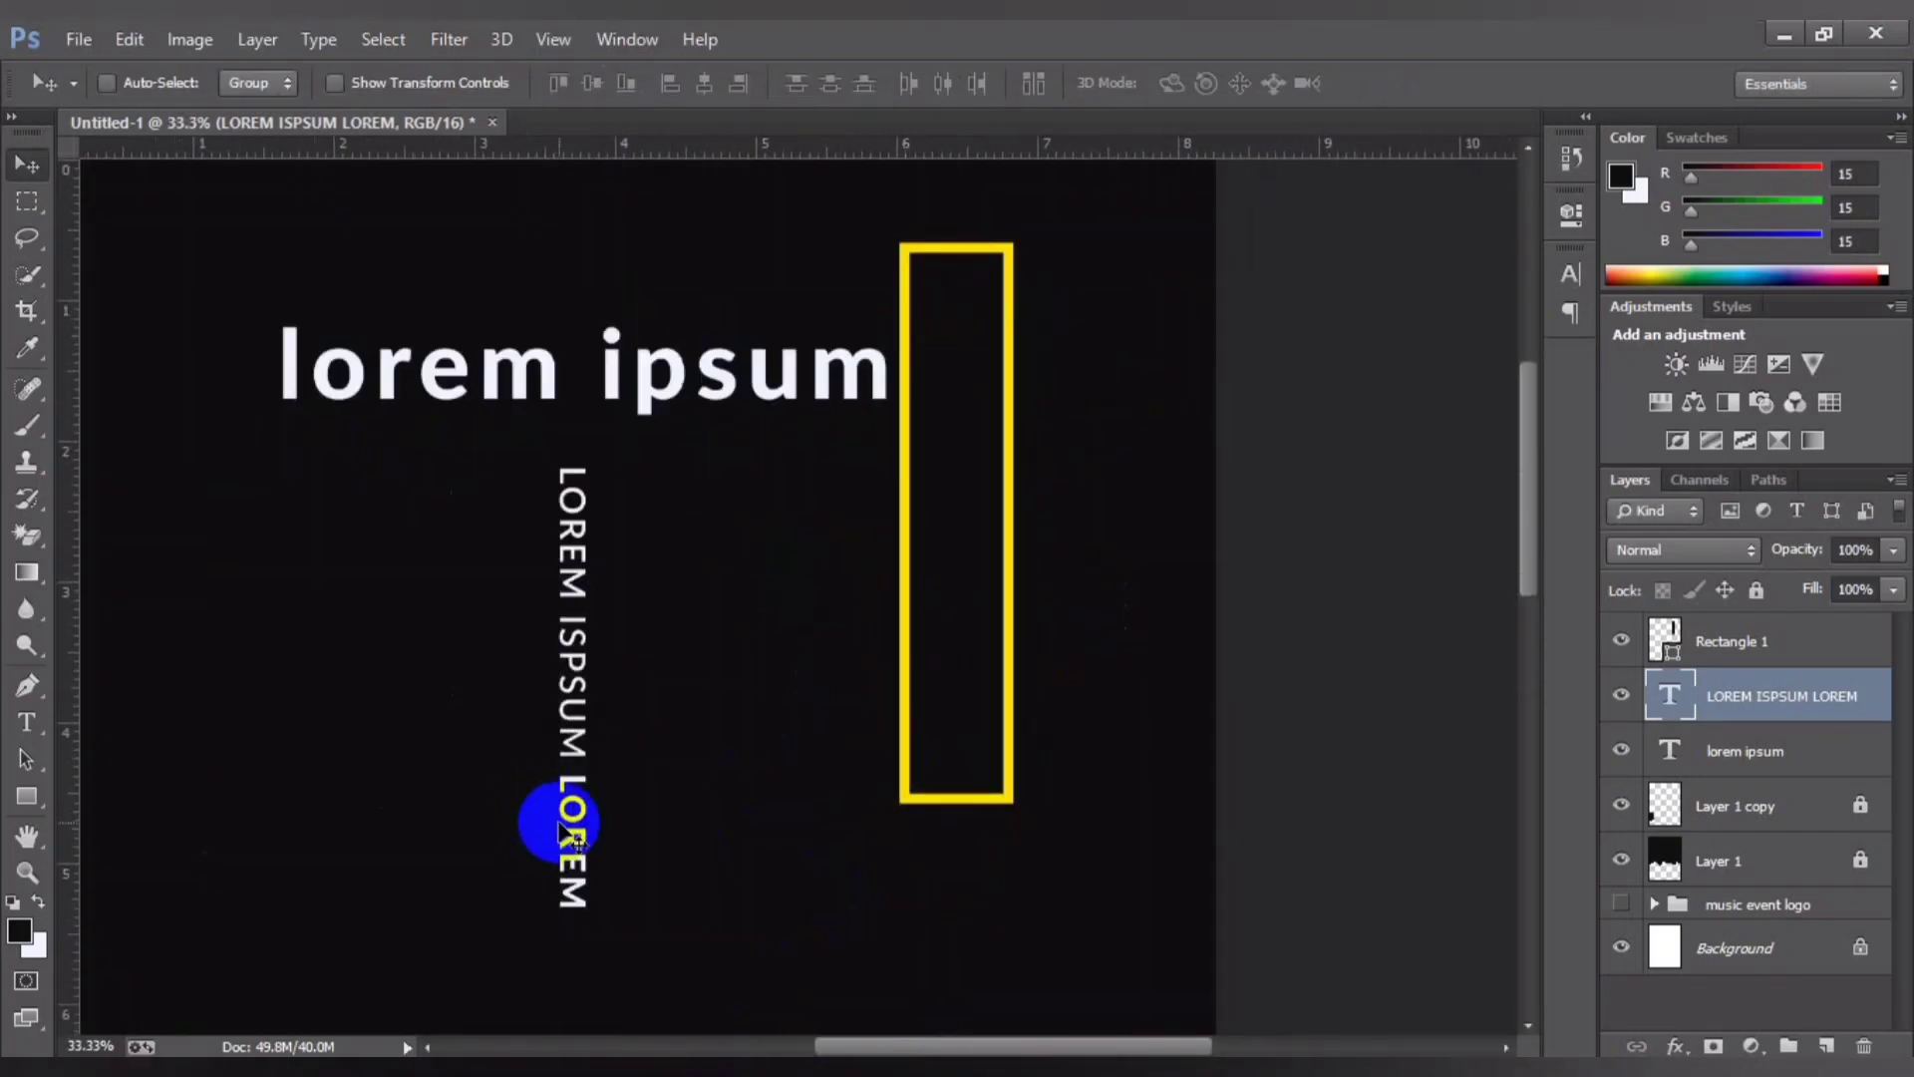
drag(571, 833, 1047, 666)
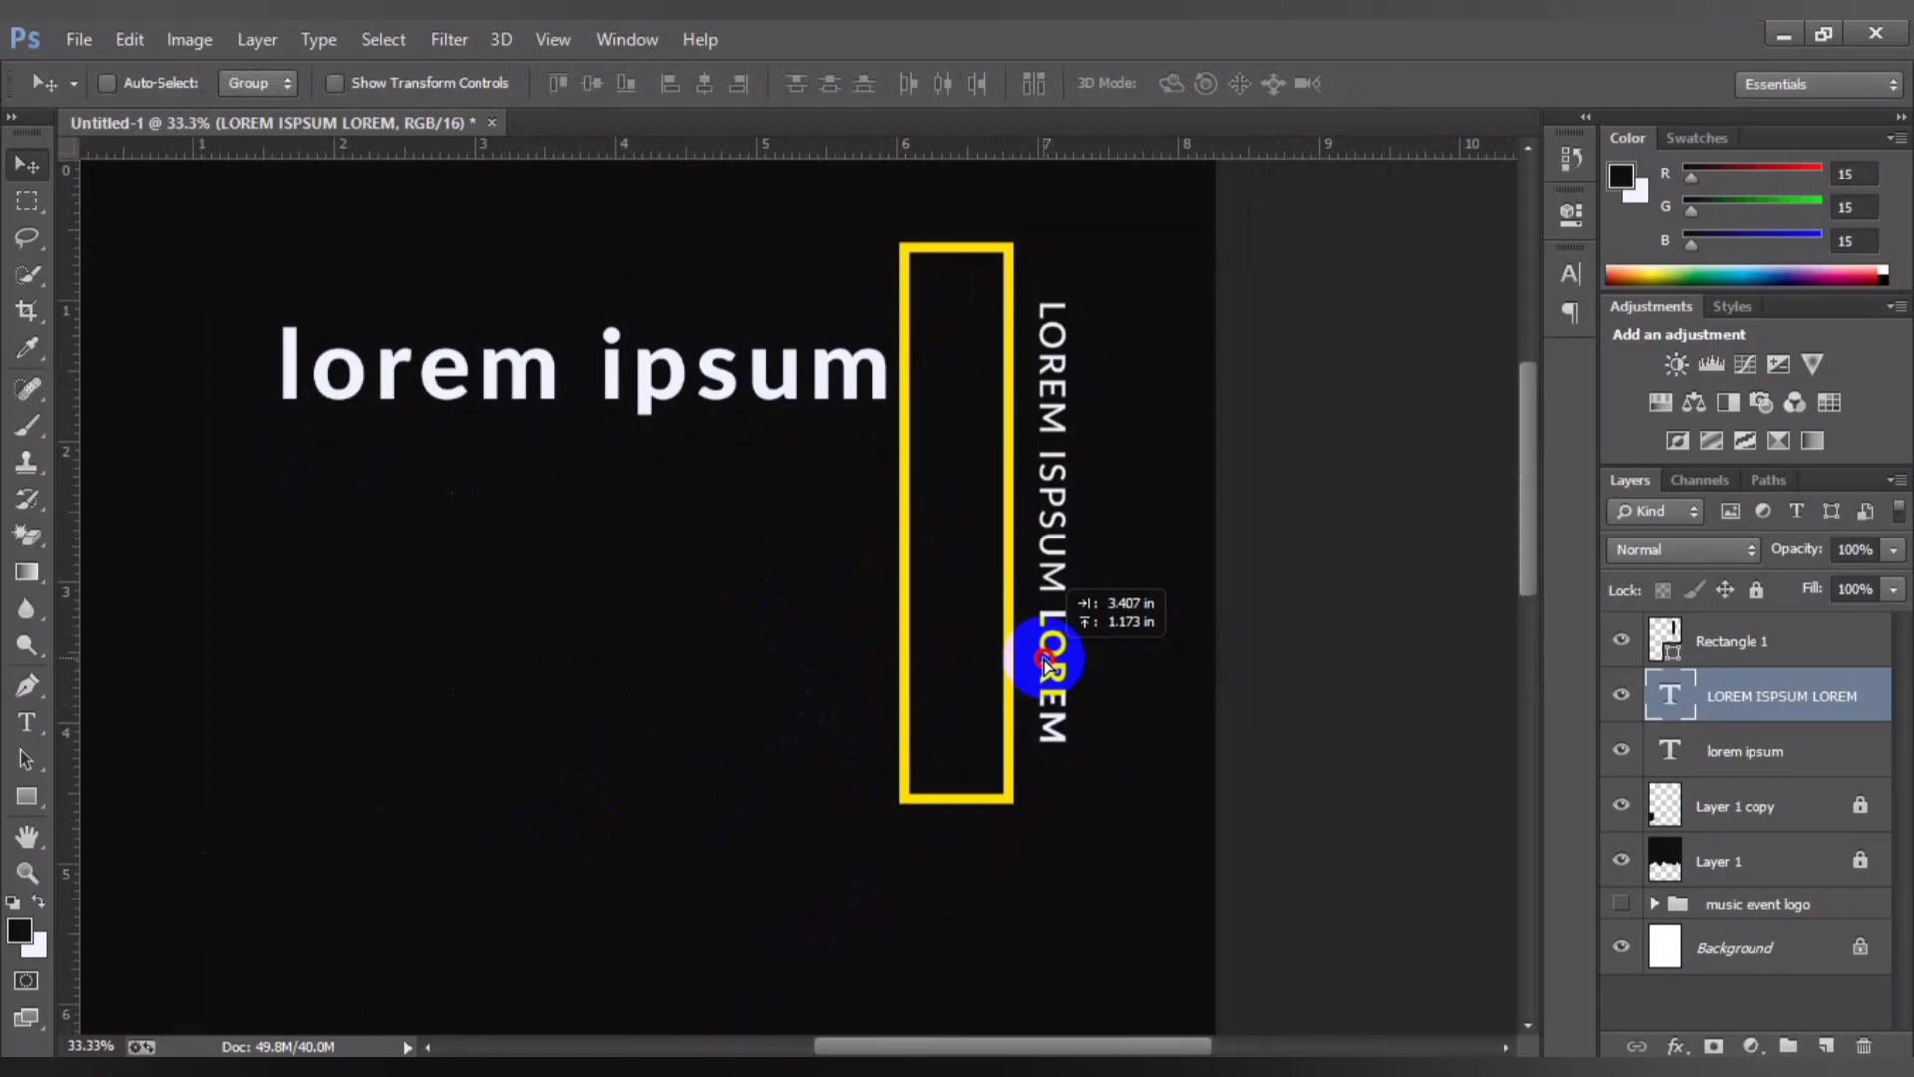
Step: Set the whole vertical tagline text to 22 pt
click(27, 722)
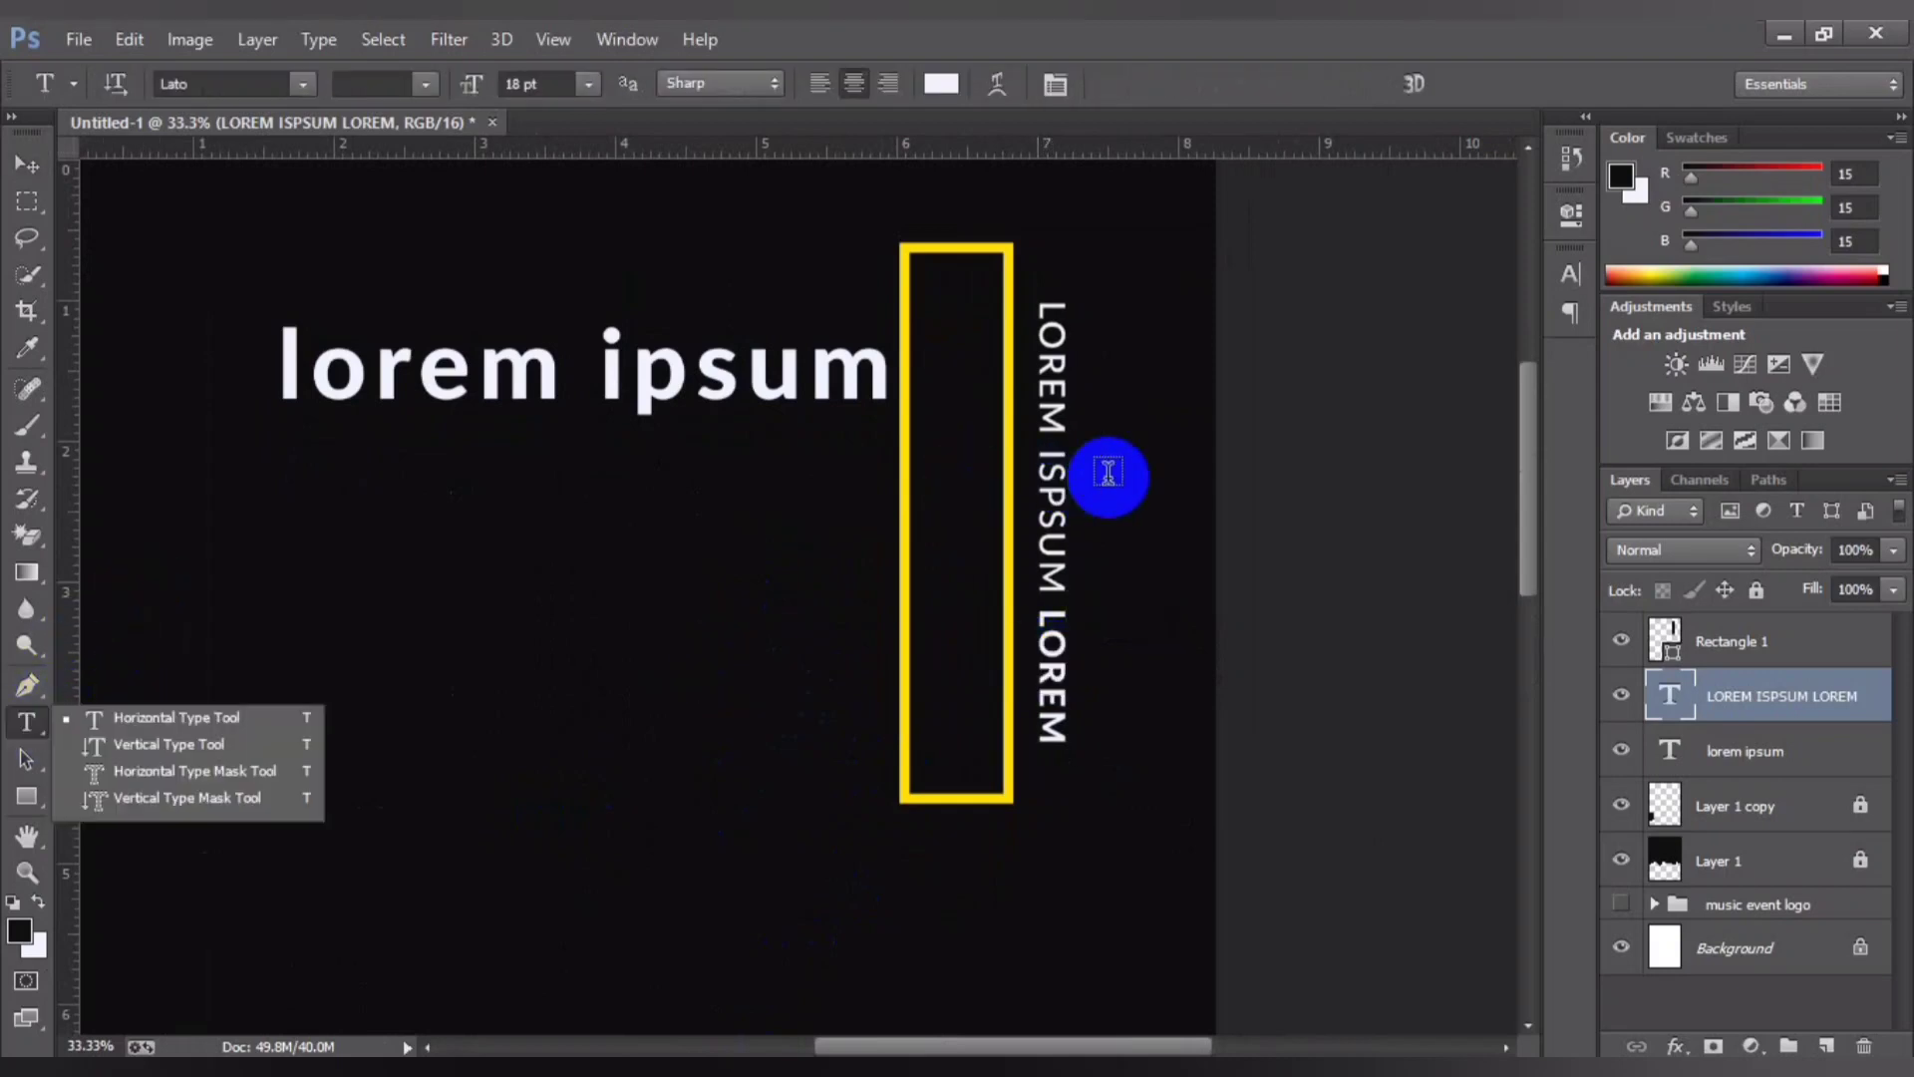
click(1108, 473)
key(ctrl+a)
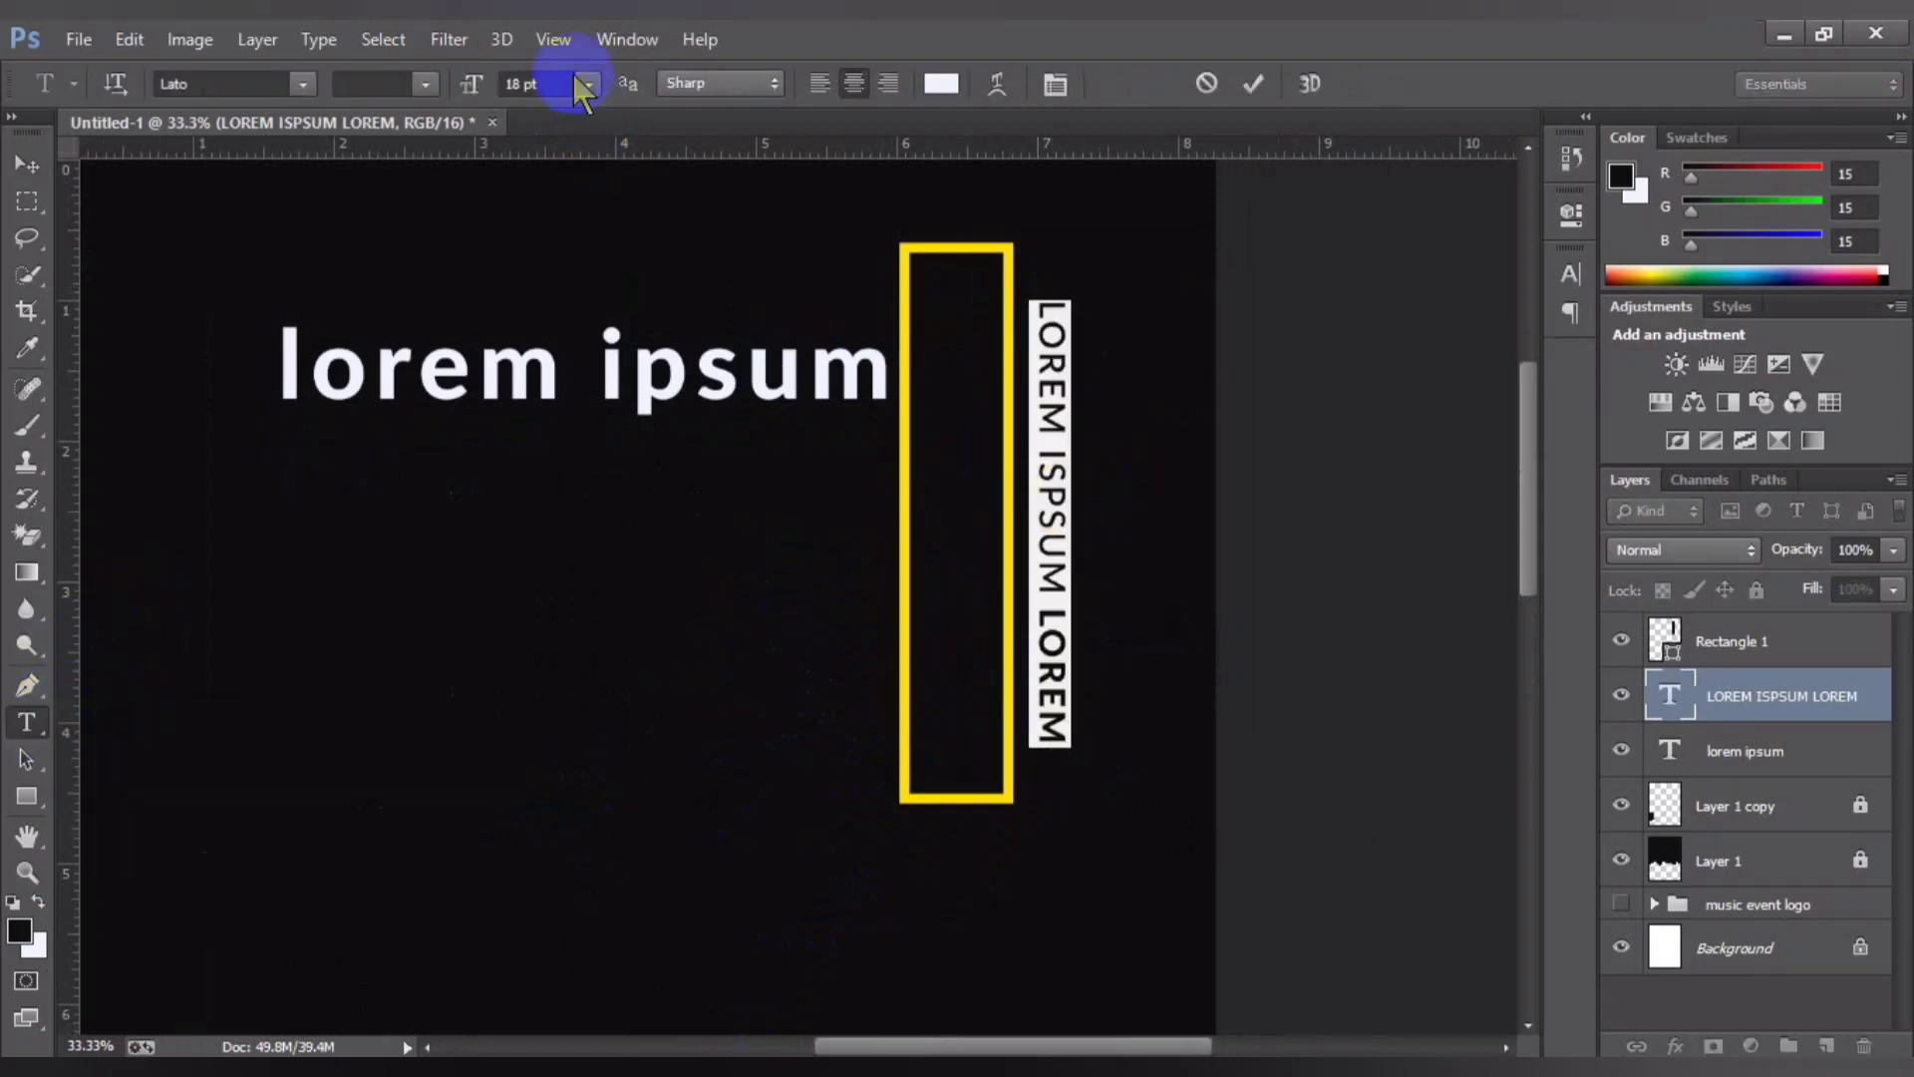
key(Up)
key(Up)
key(Up)
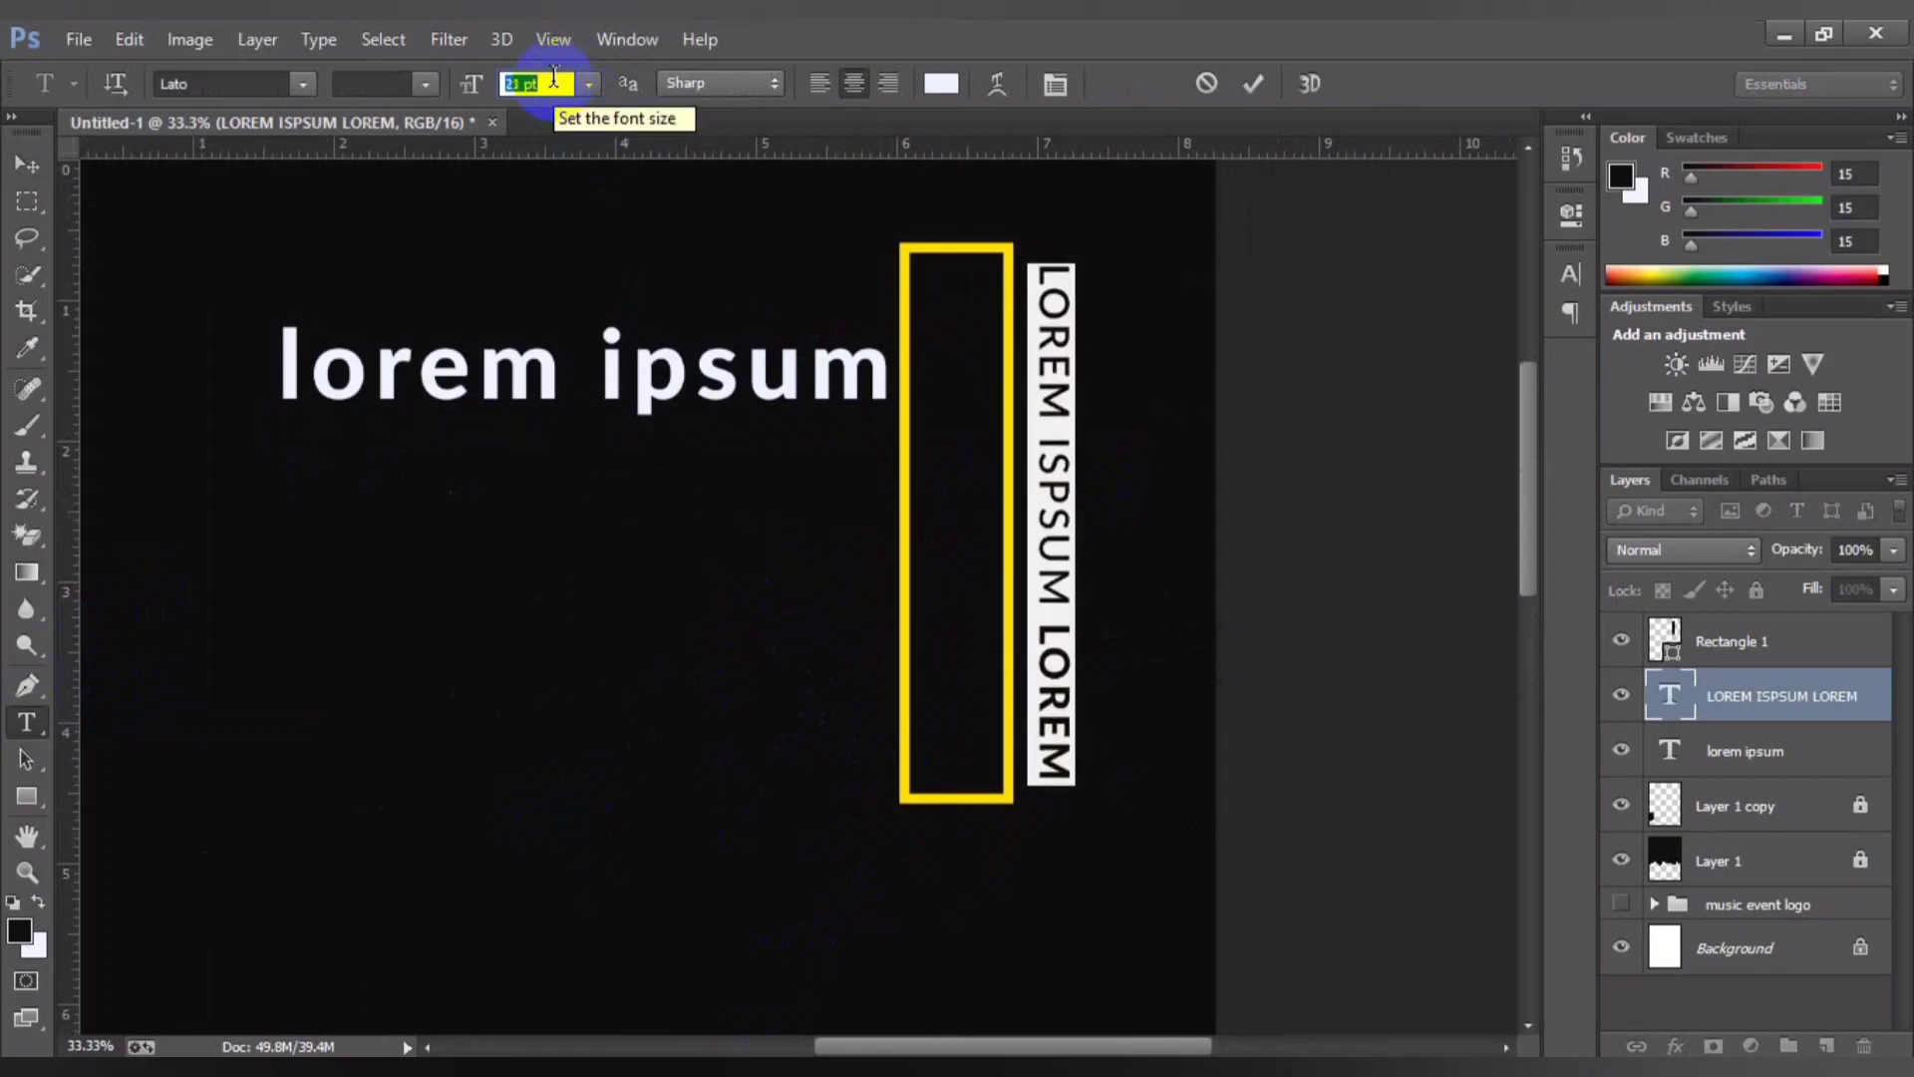
key(Up)
key(Up)
key(Down)
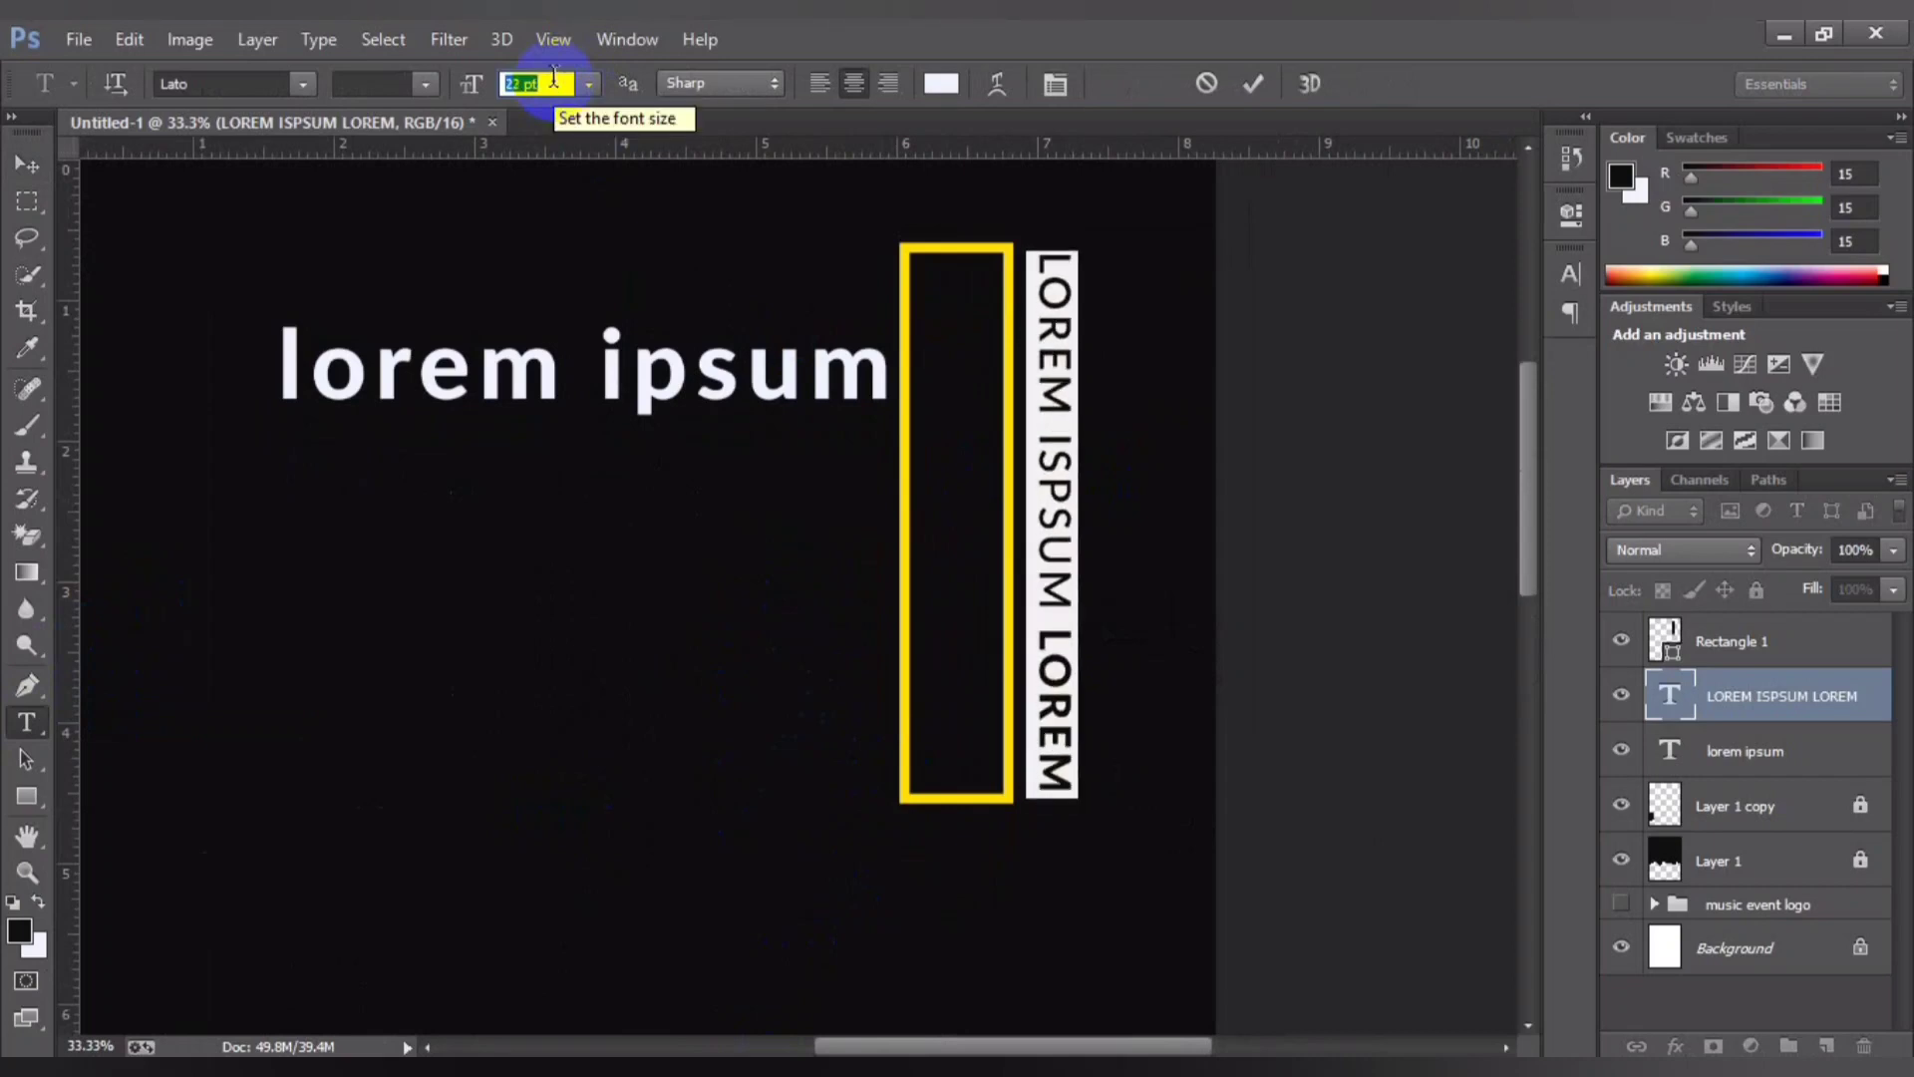
click(1254, 84)
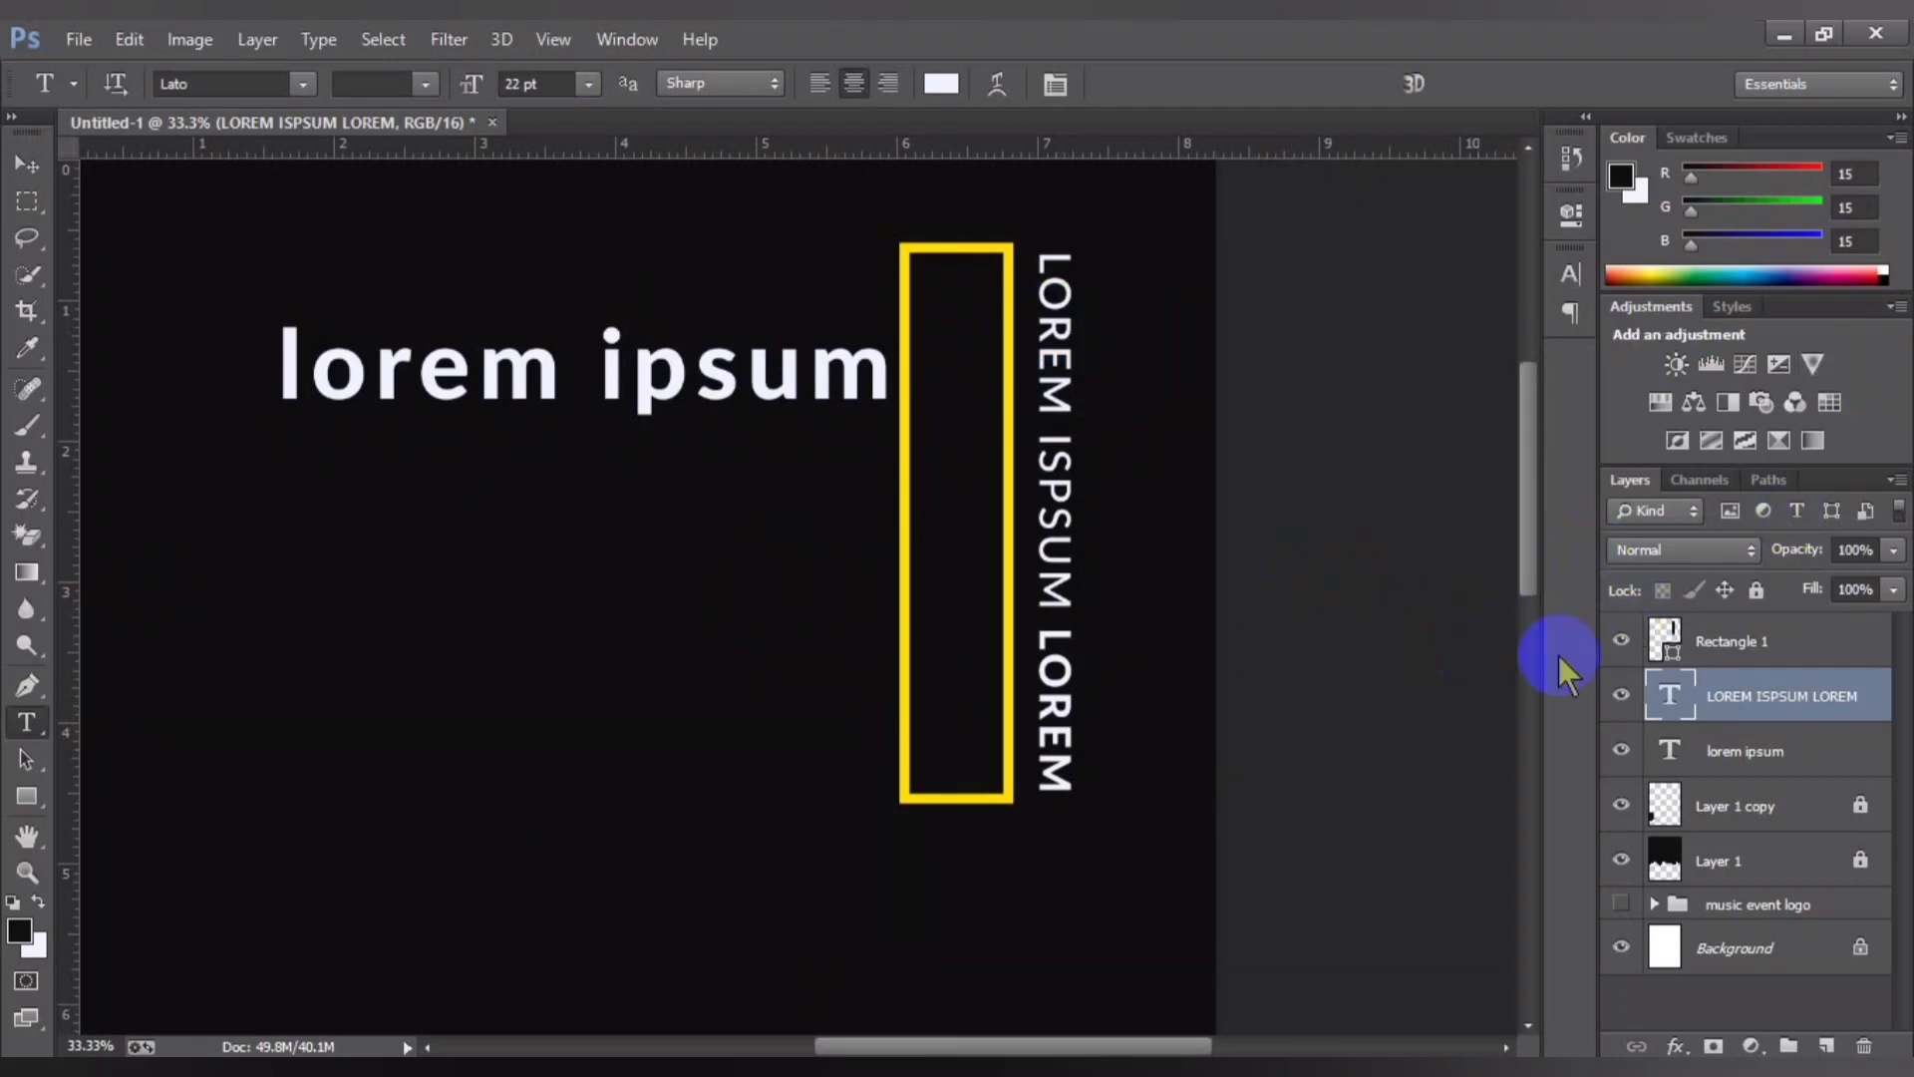
Step: Select the Rectangle 1 and tagline layers together for moving and aligning
click(1740, 666)
click(1749, 738)
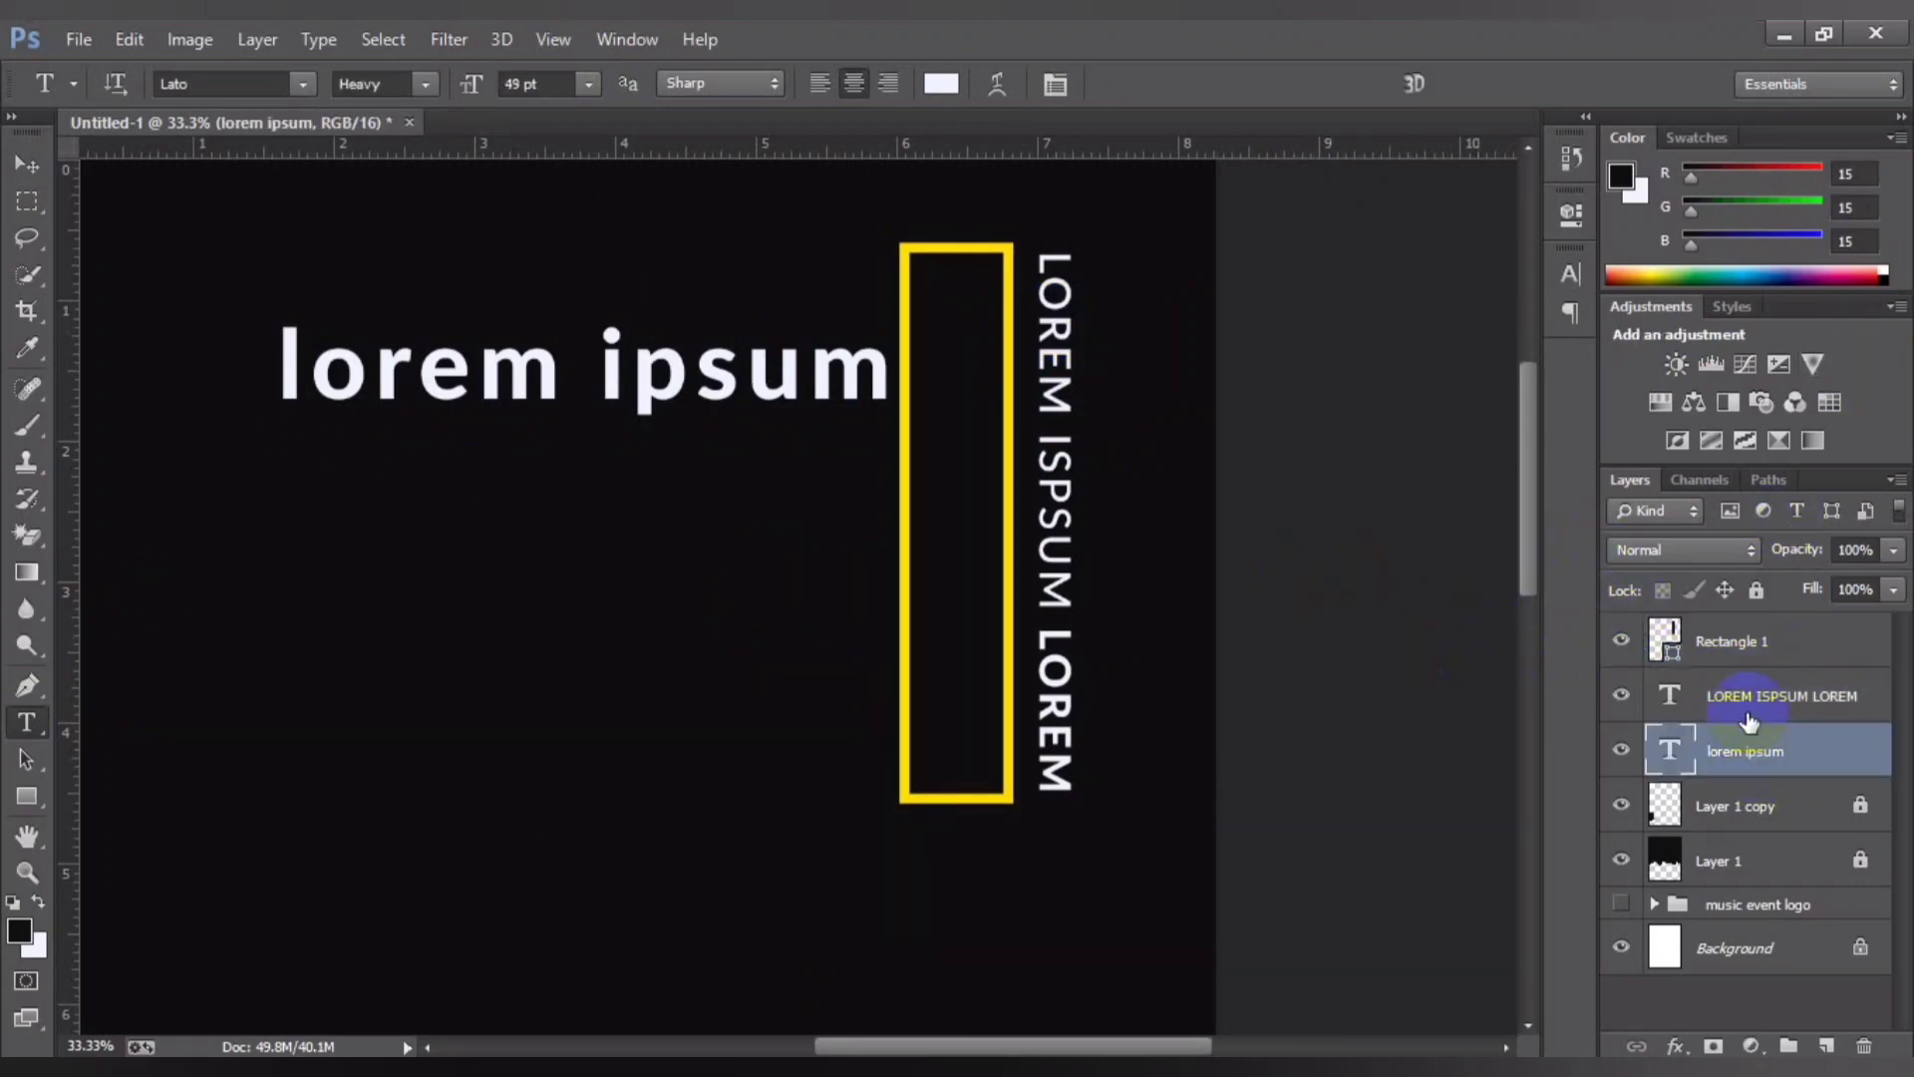
click(1745, 641)
shift+click(1740, 696)
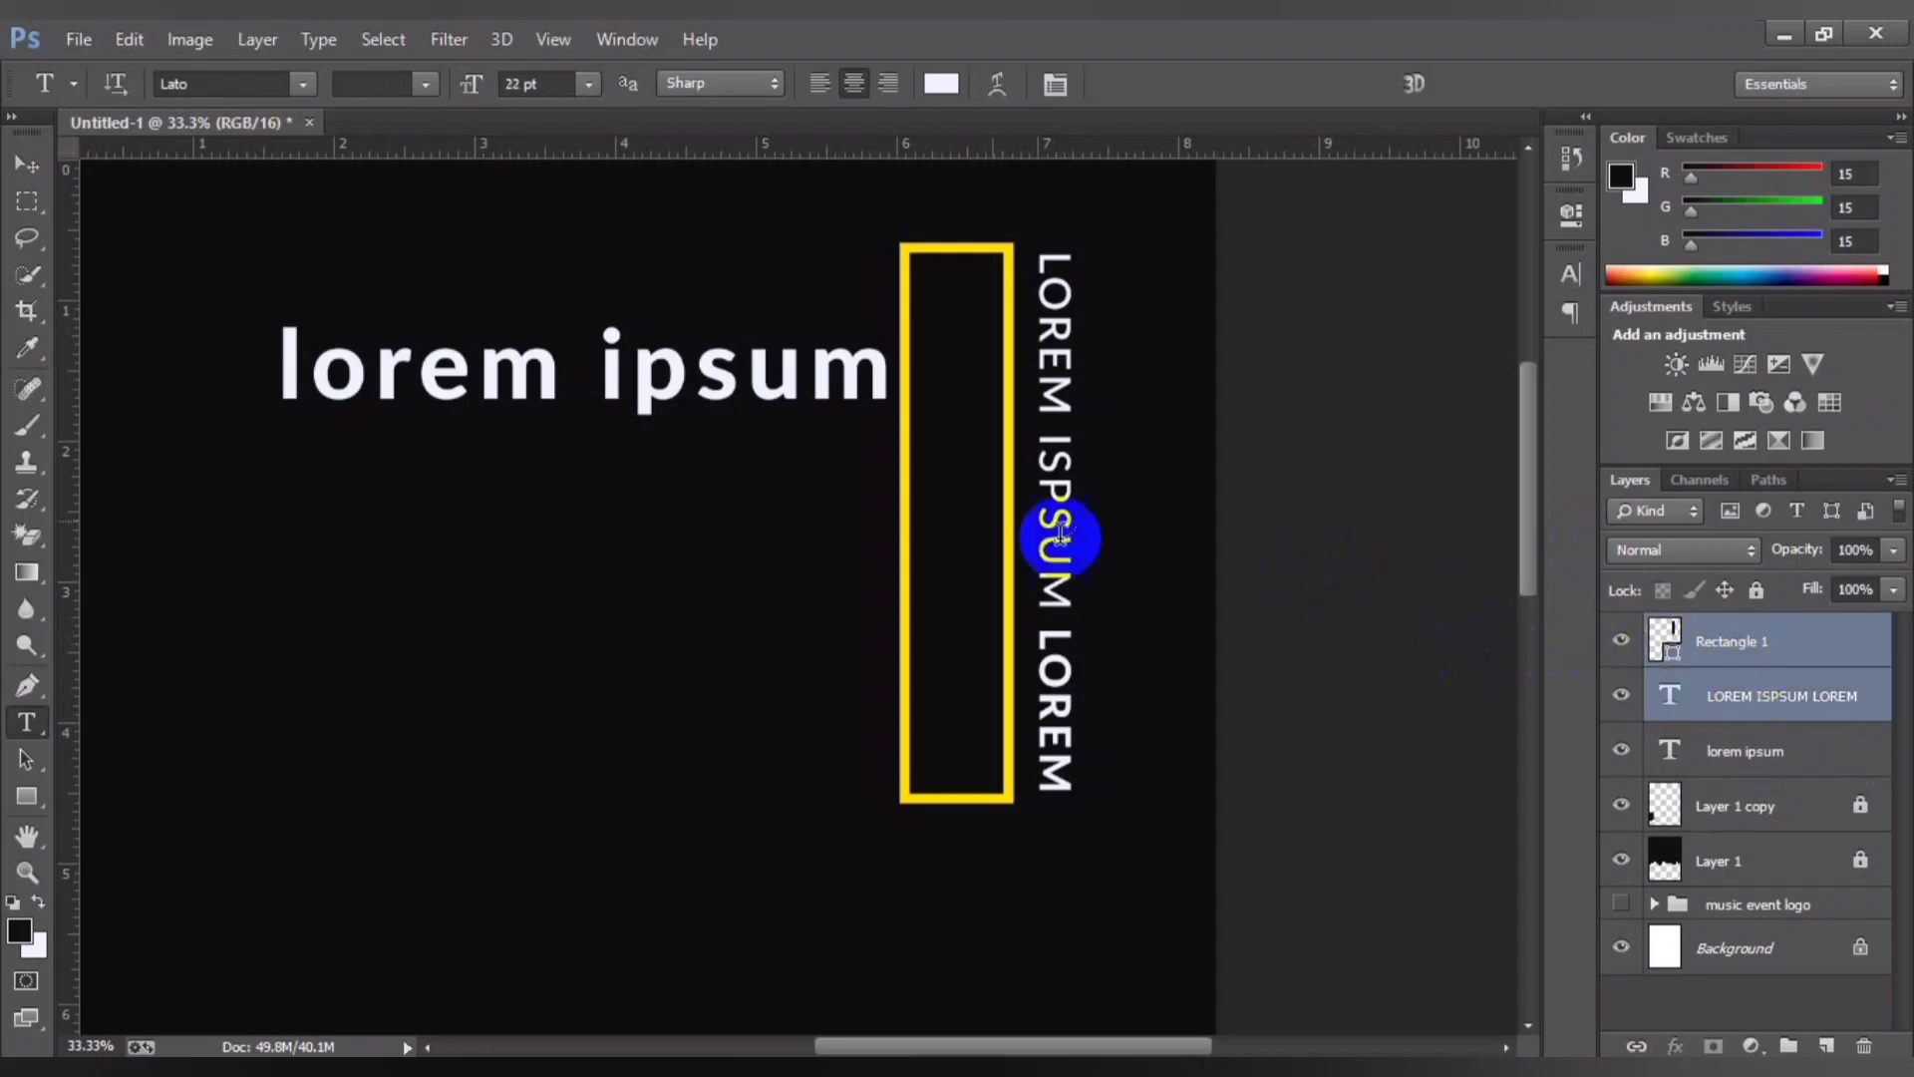
click(24, 160)
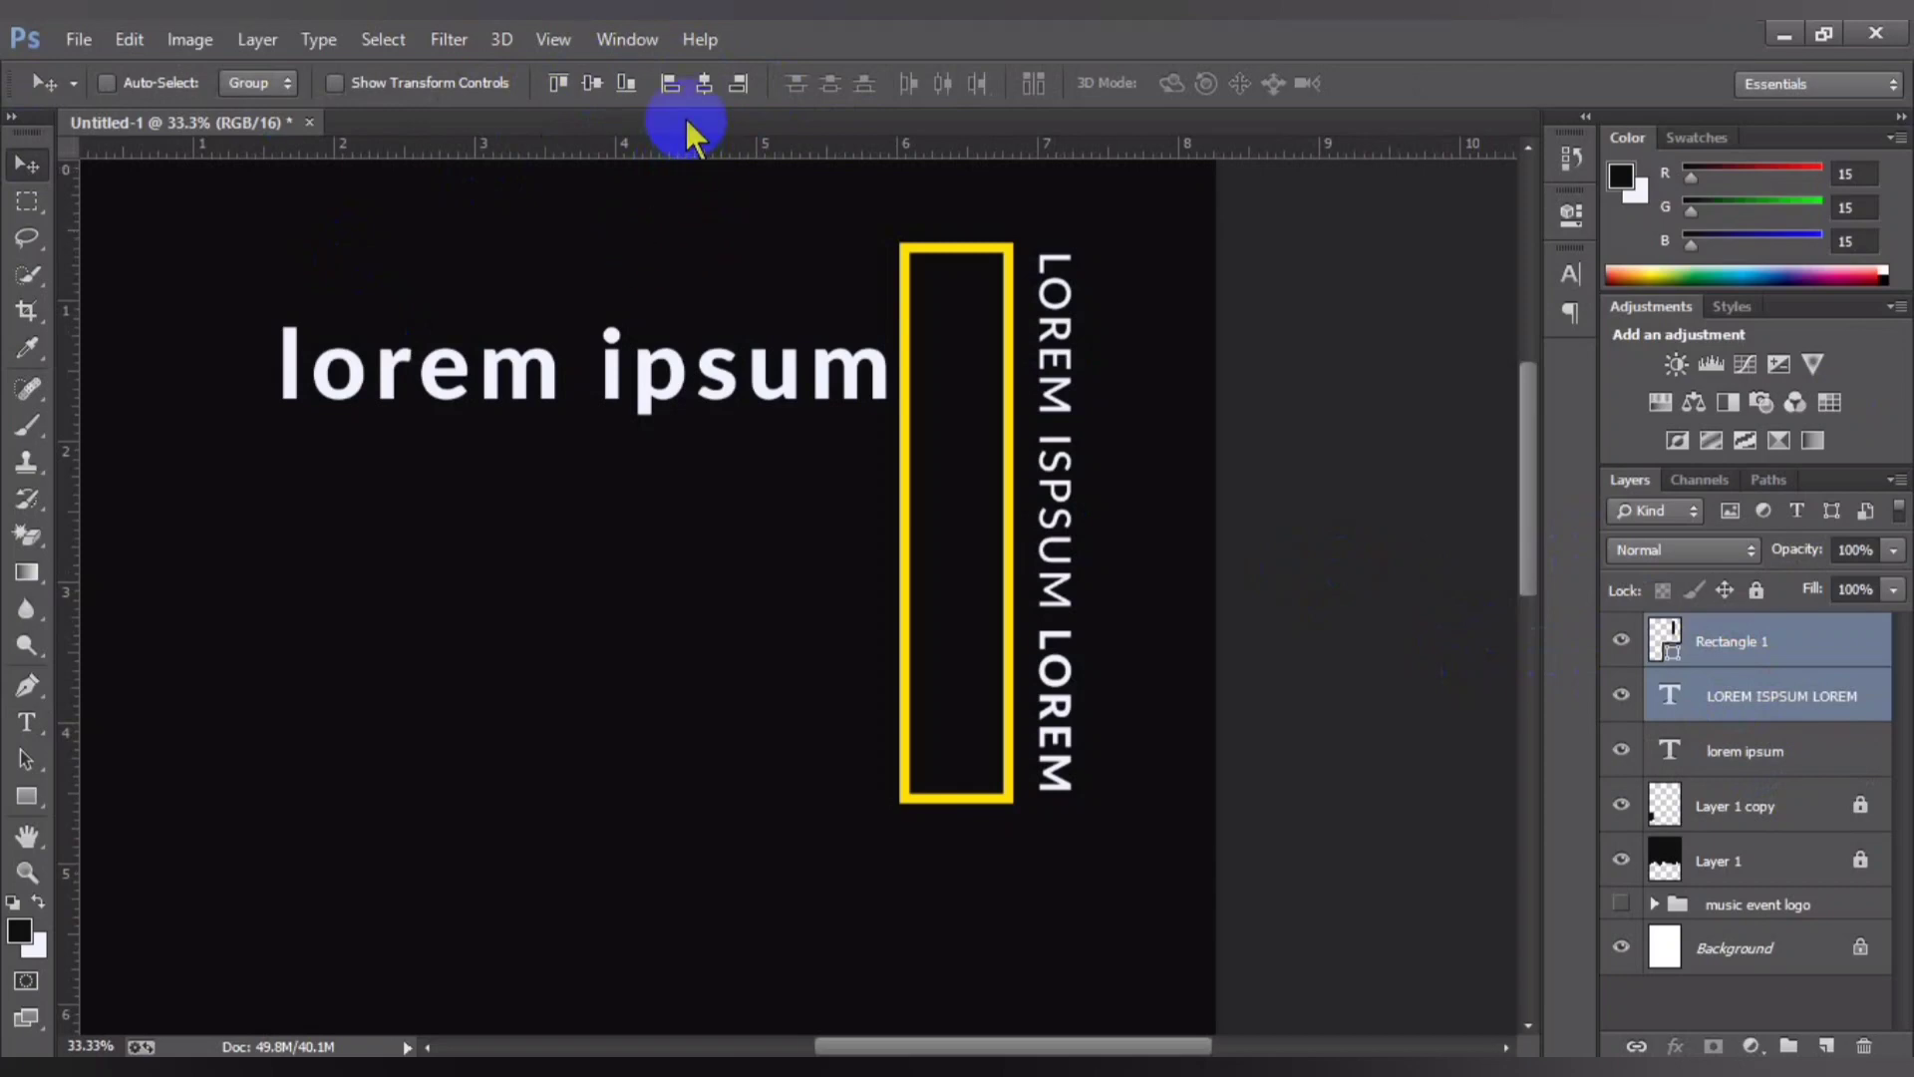
click(1731, 660)
click(1740, 701)
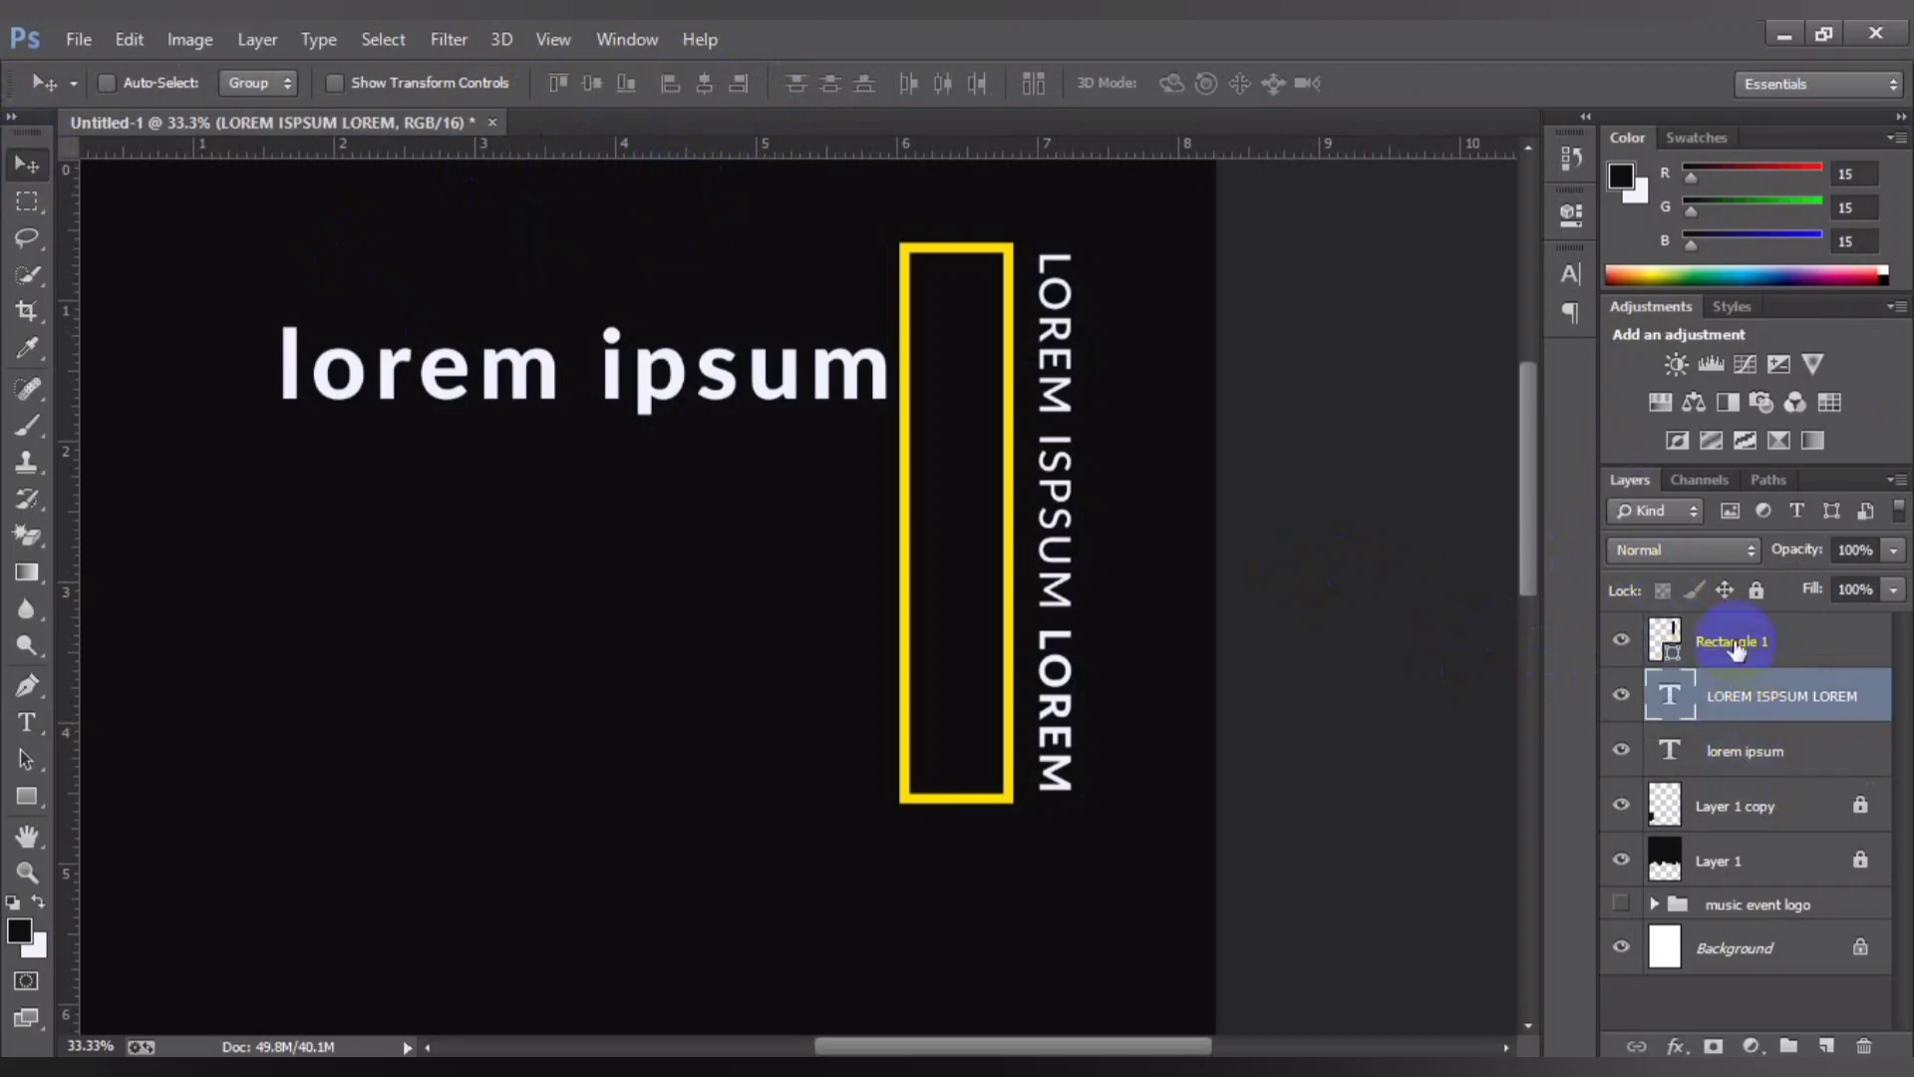
click(1735, 646)
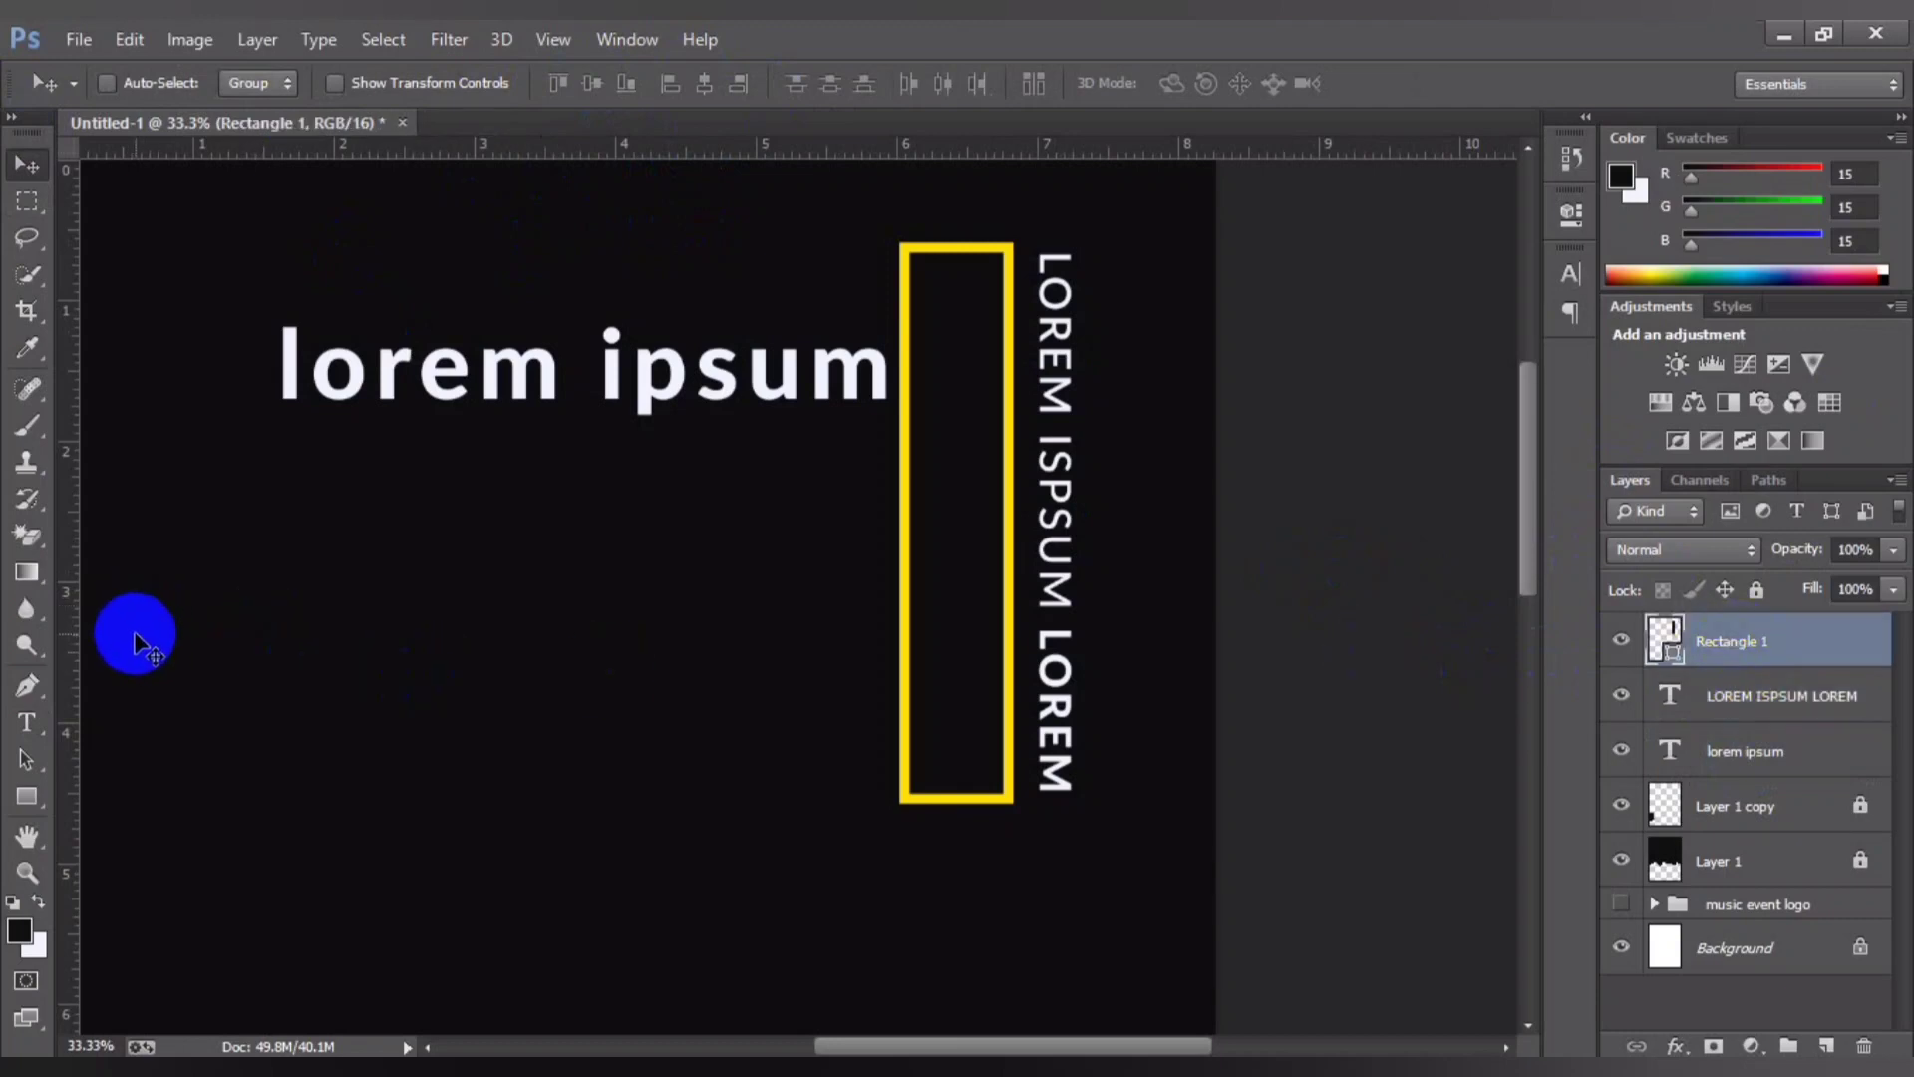
Step: Type the numeral 03 at the poster's left and duplicate it below as 17
click(26, 722)
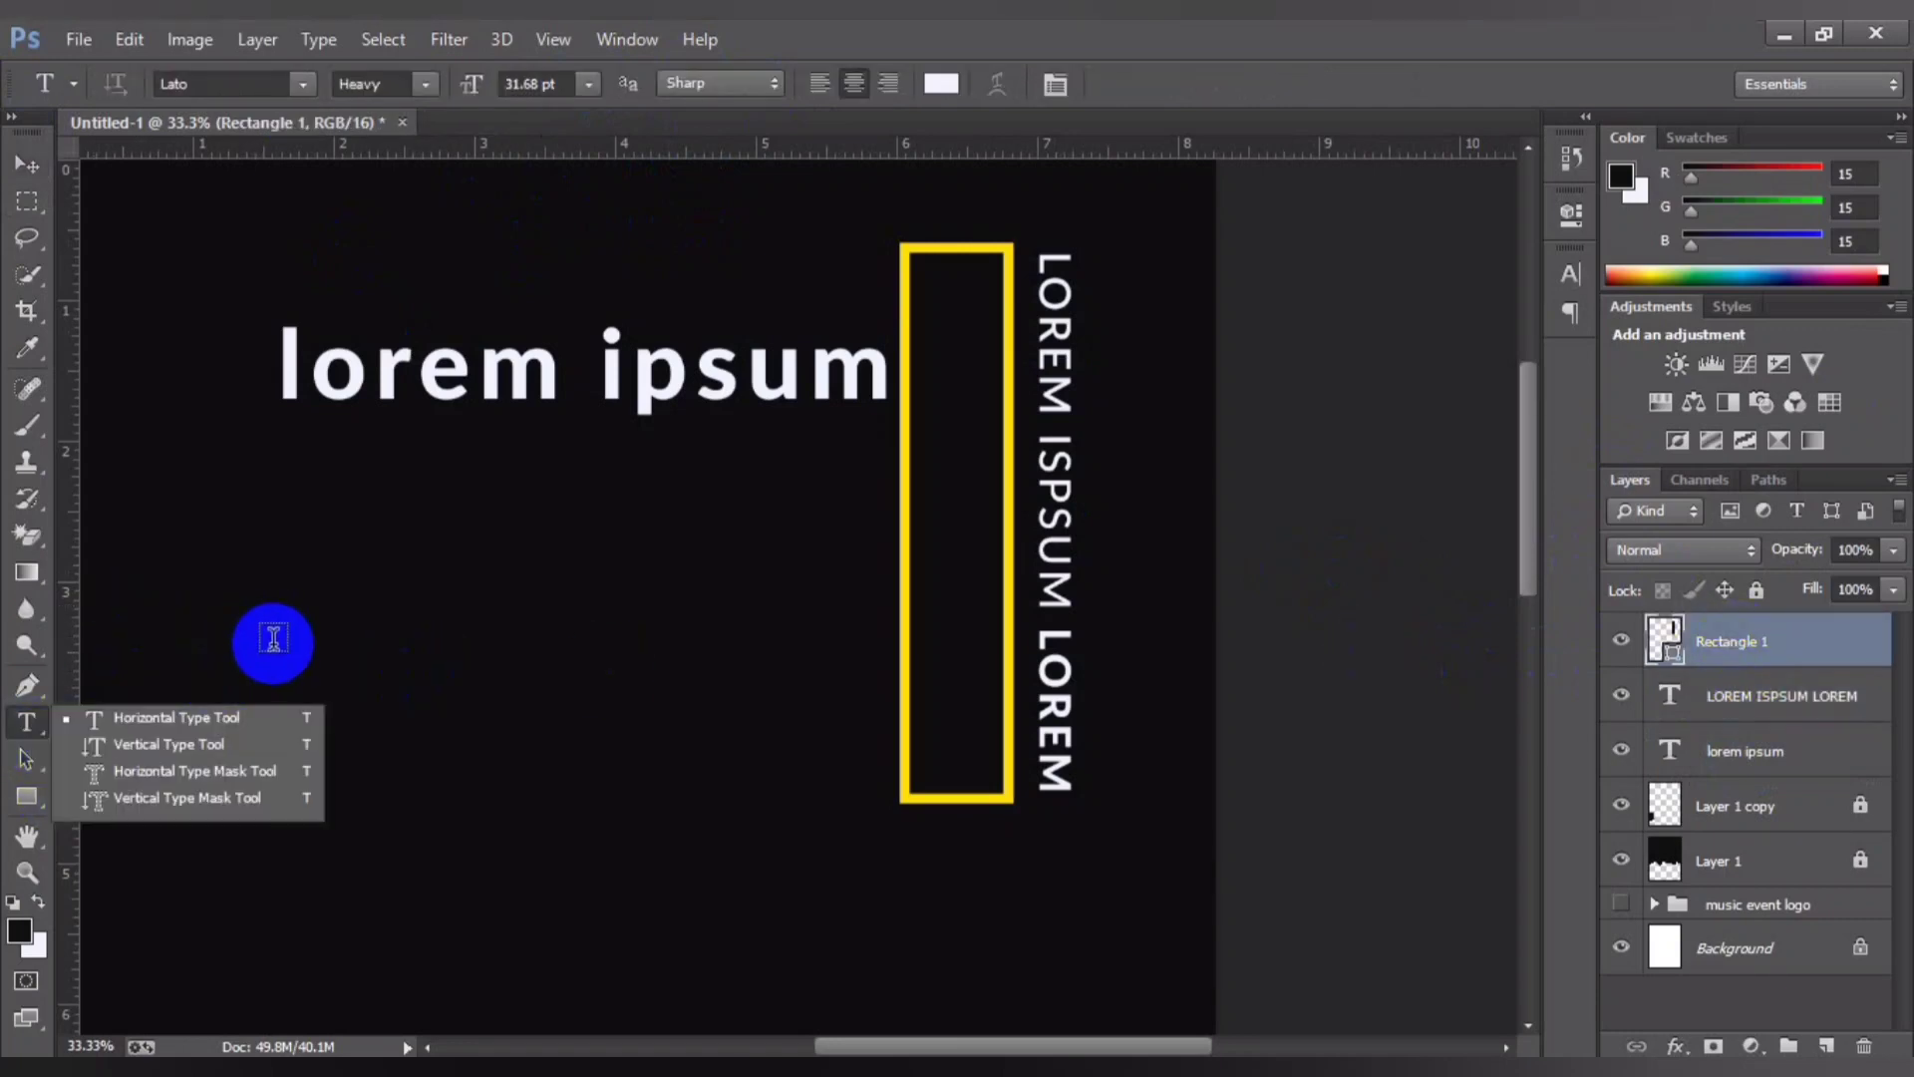
click(289, 588)
text(03)
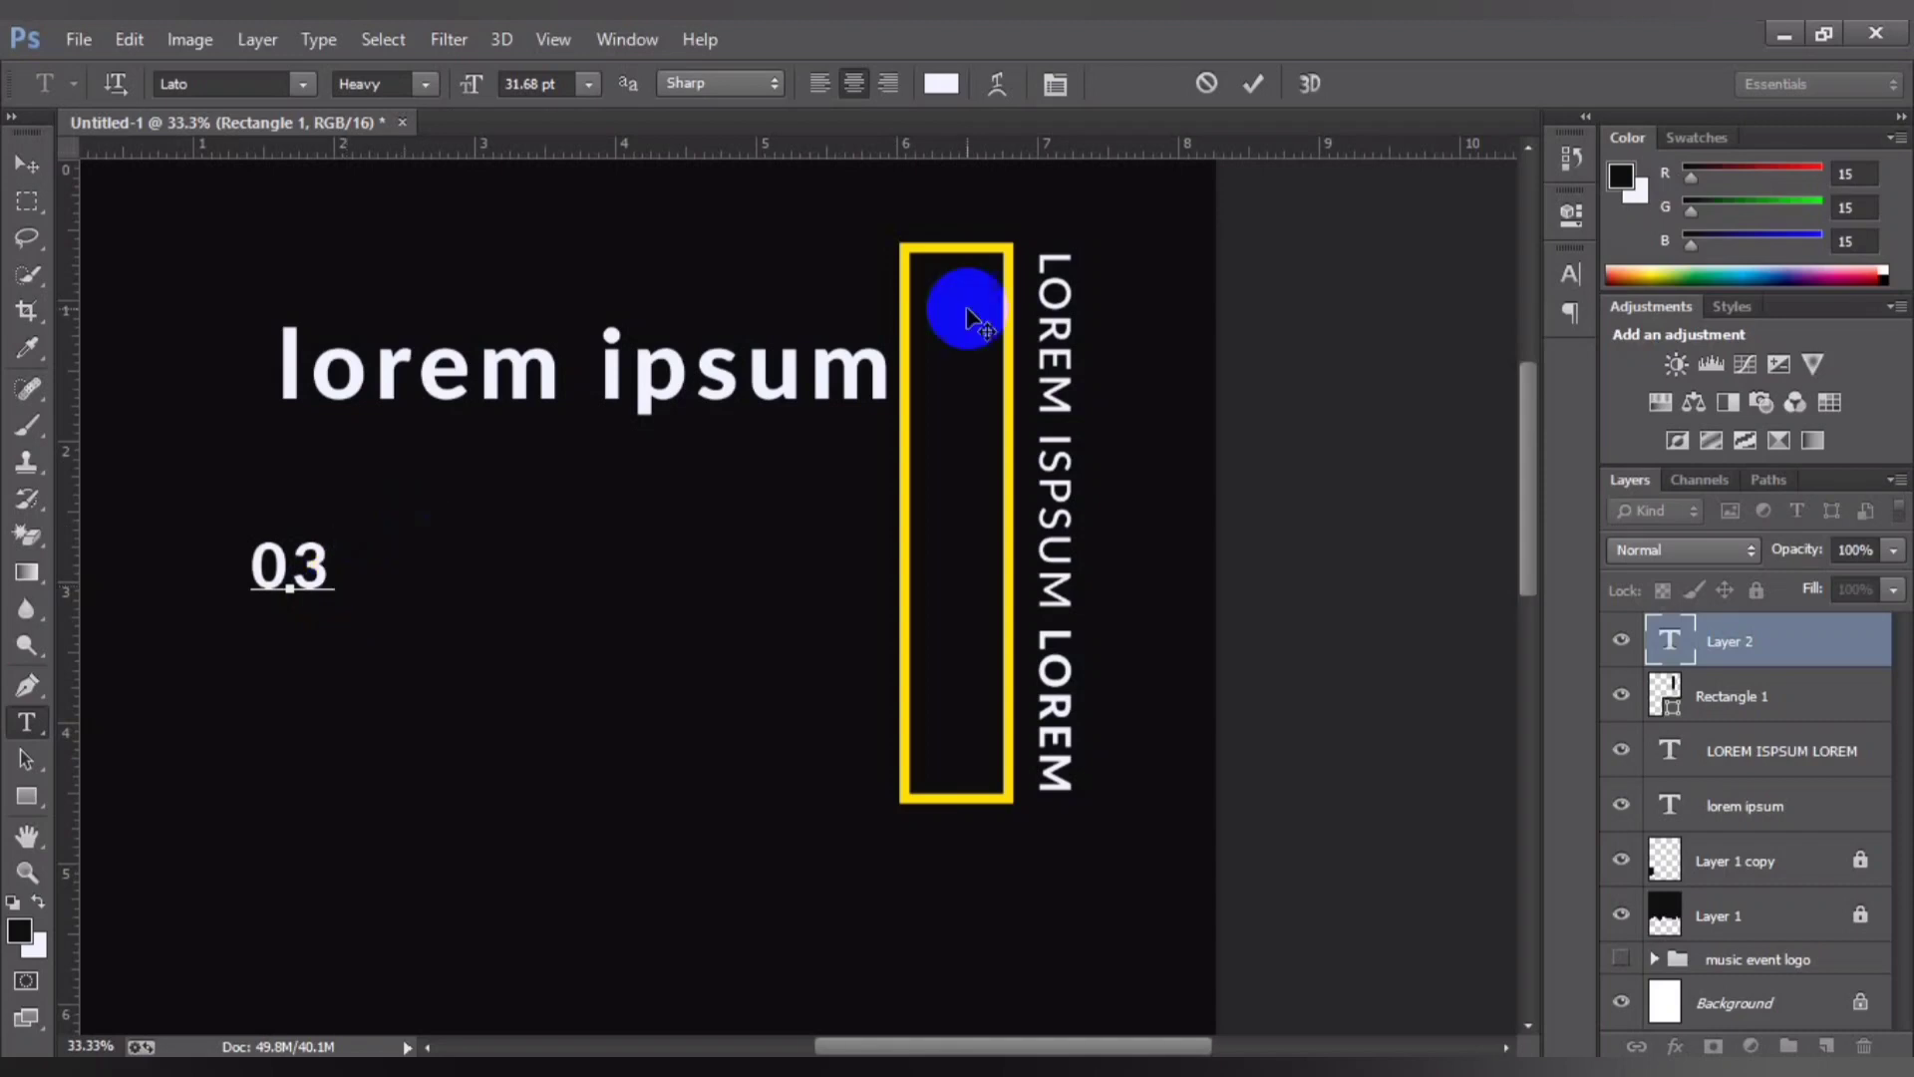
click(1254, 86)
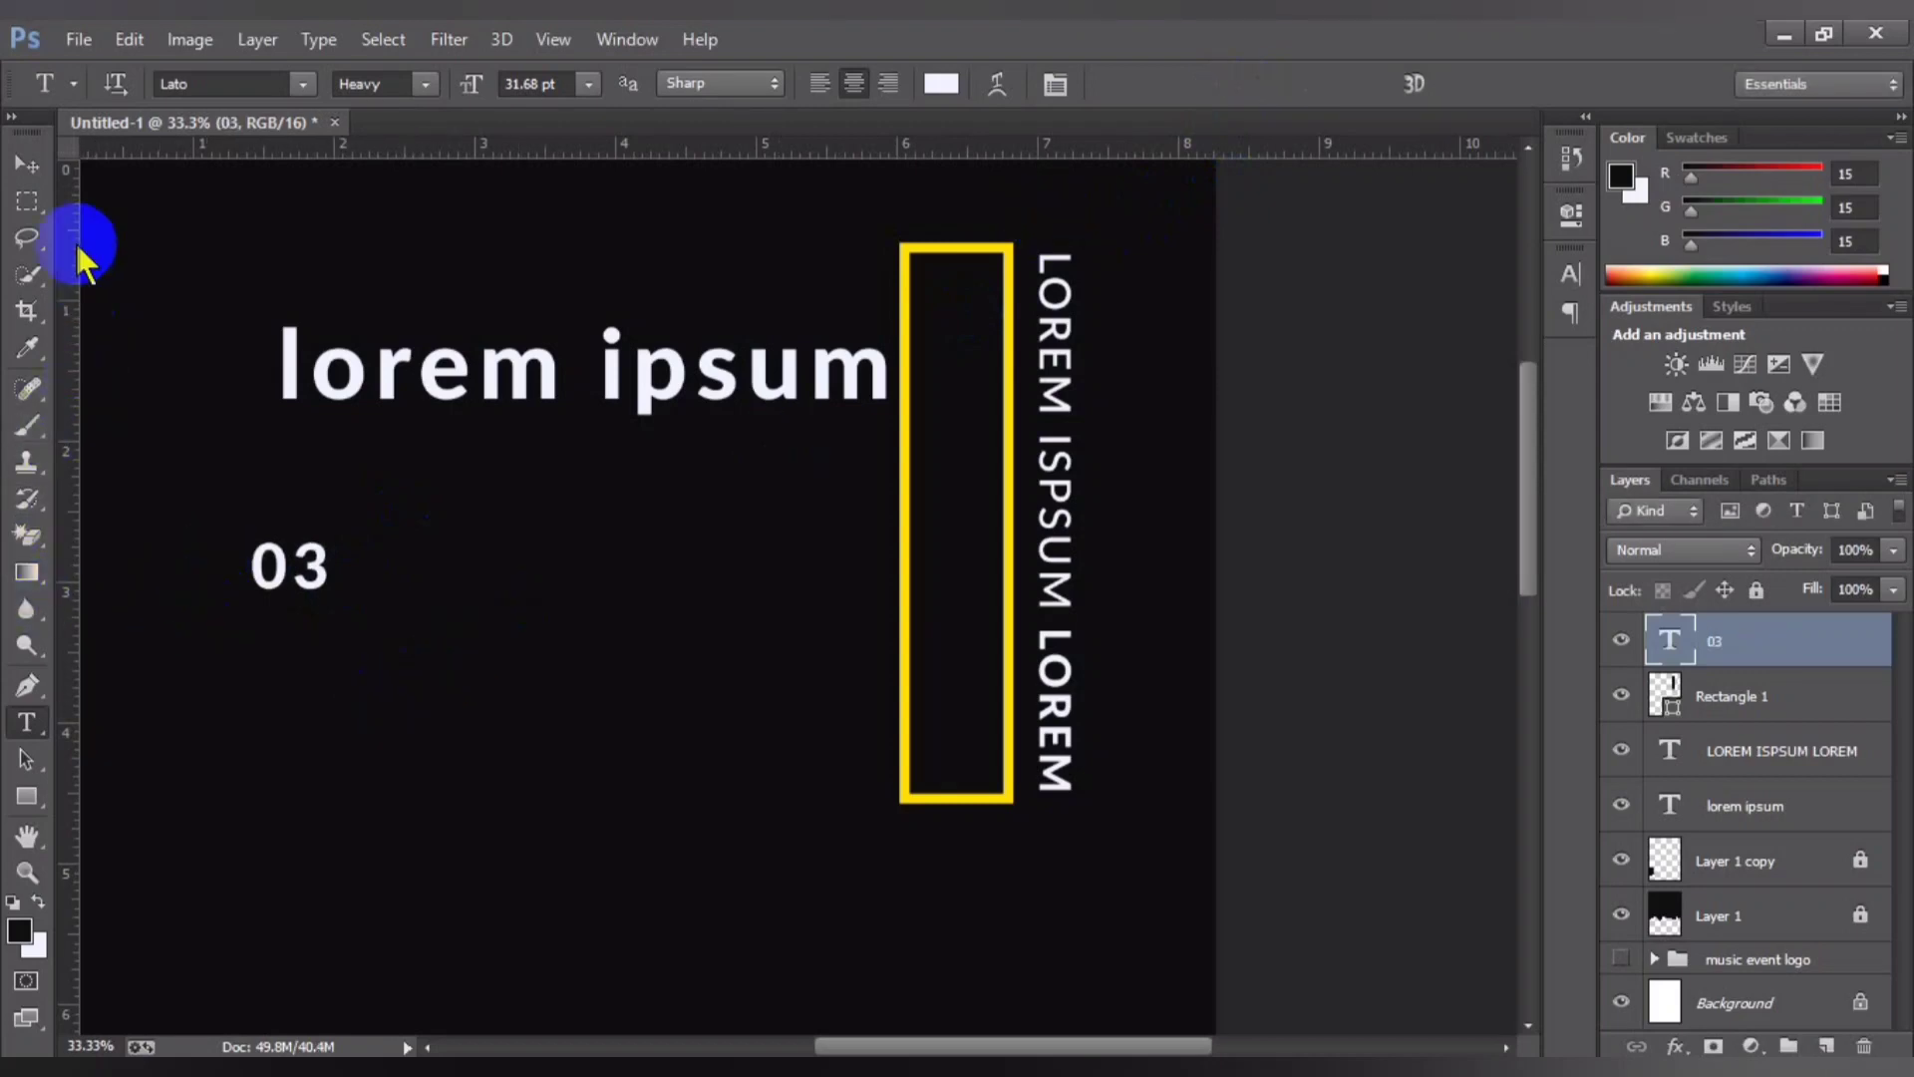
click(25, 162)
drag(294, 576, 289, 650)
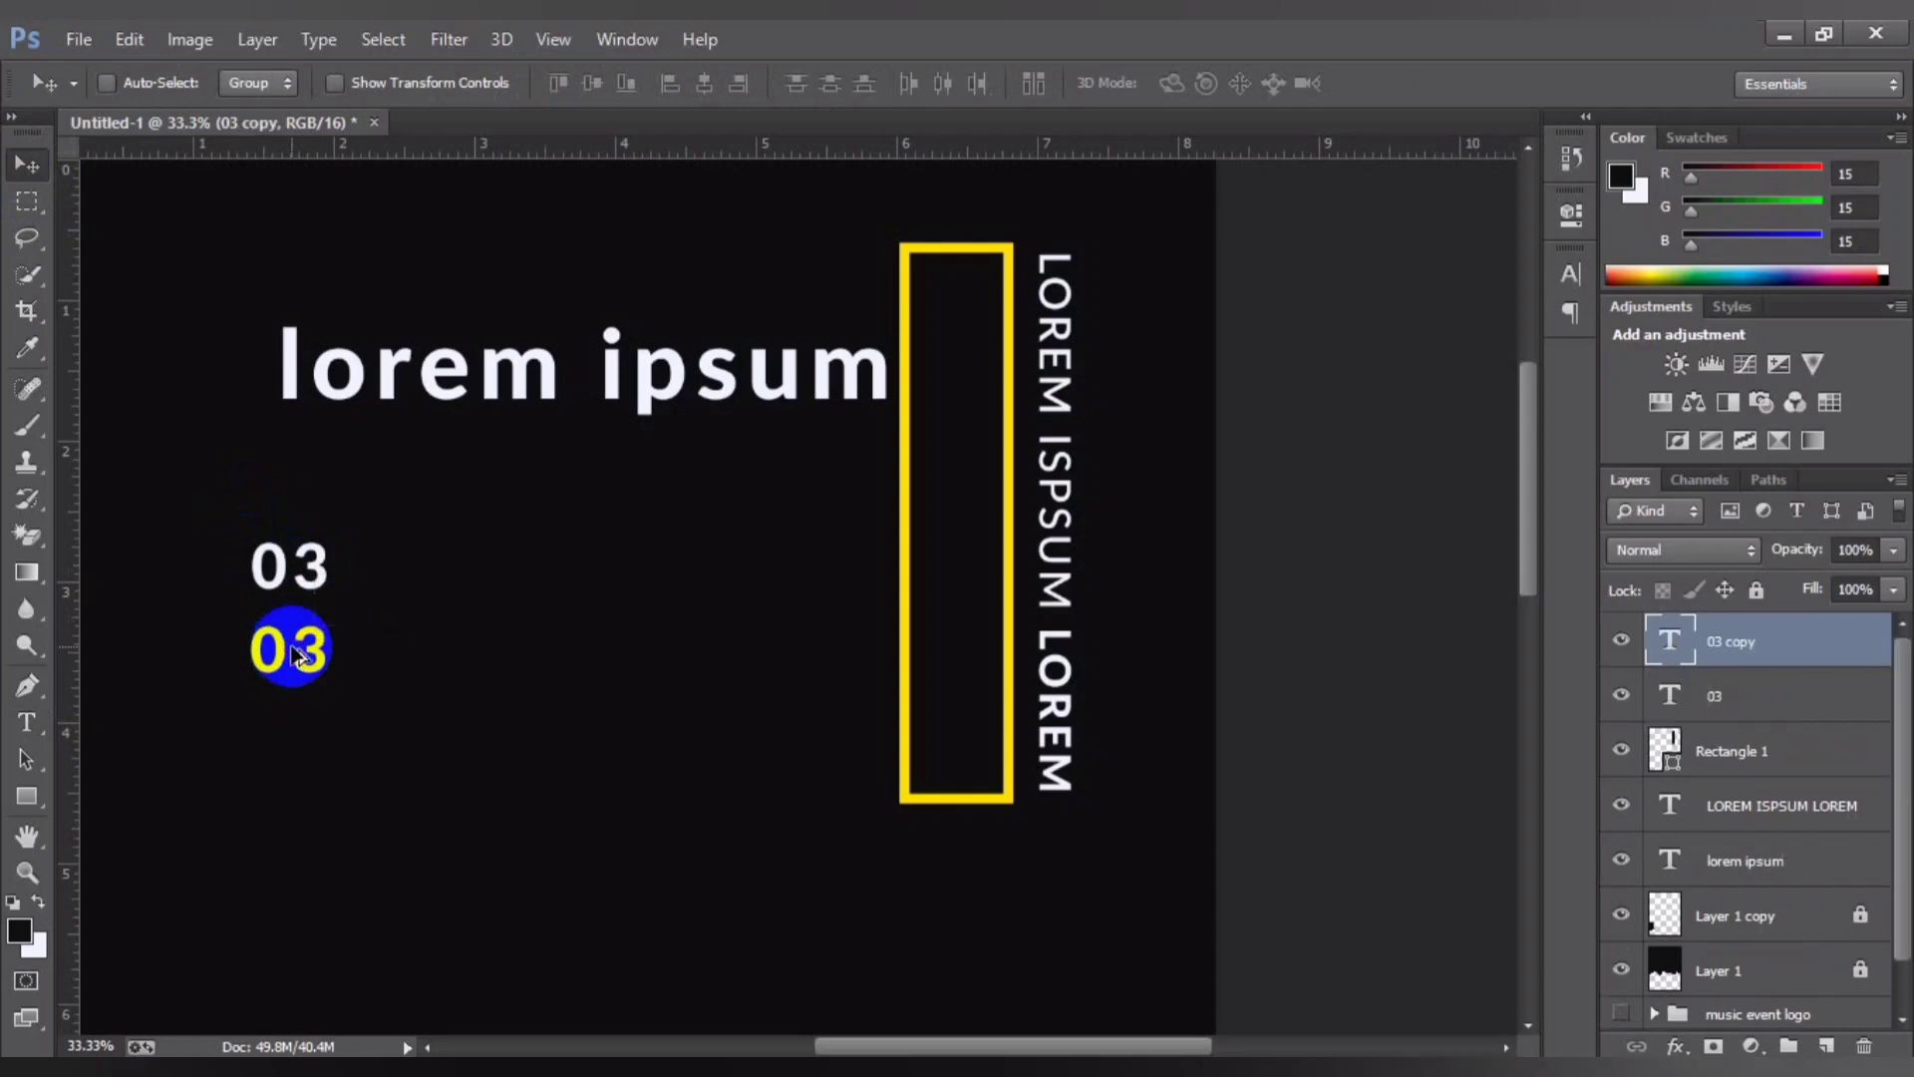
click(28, 722)
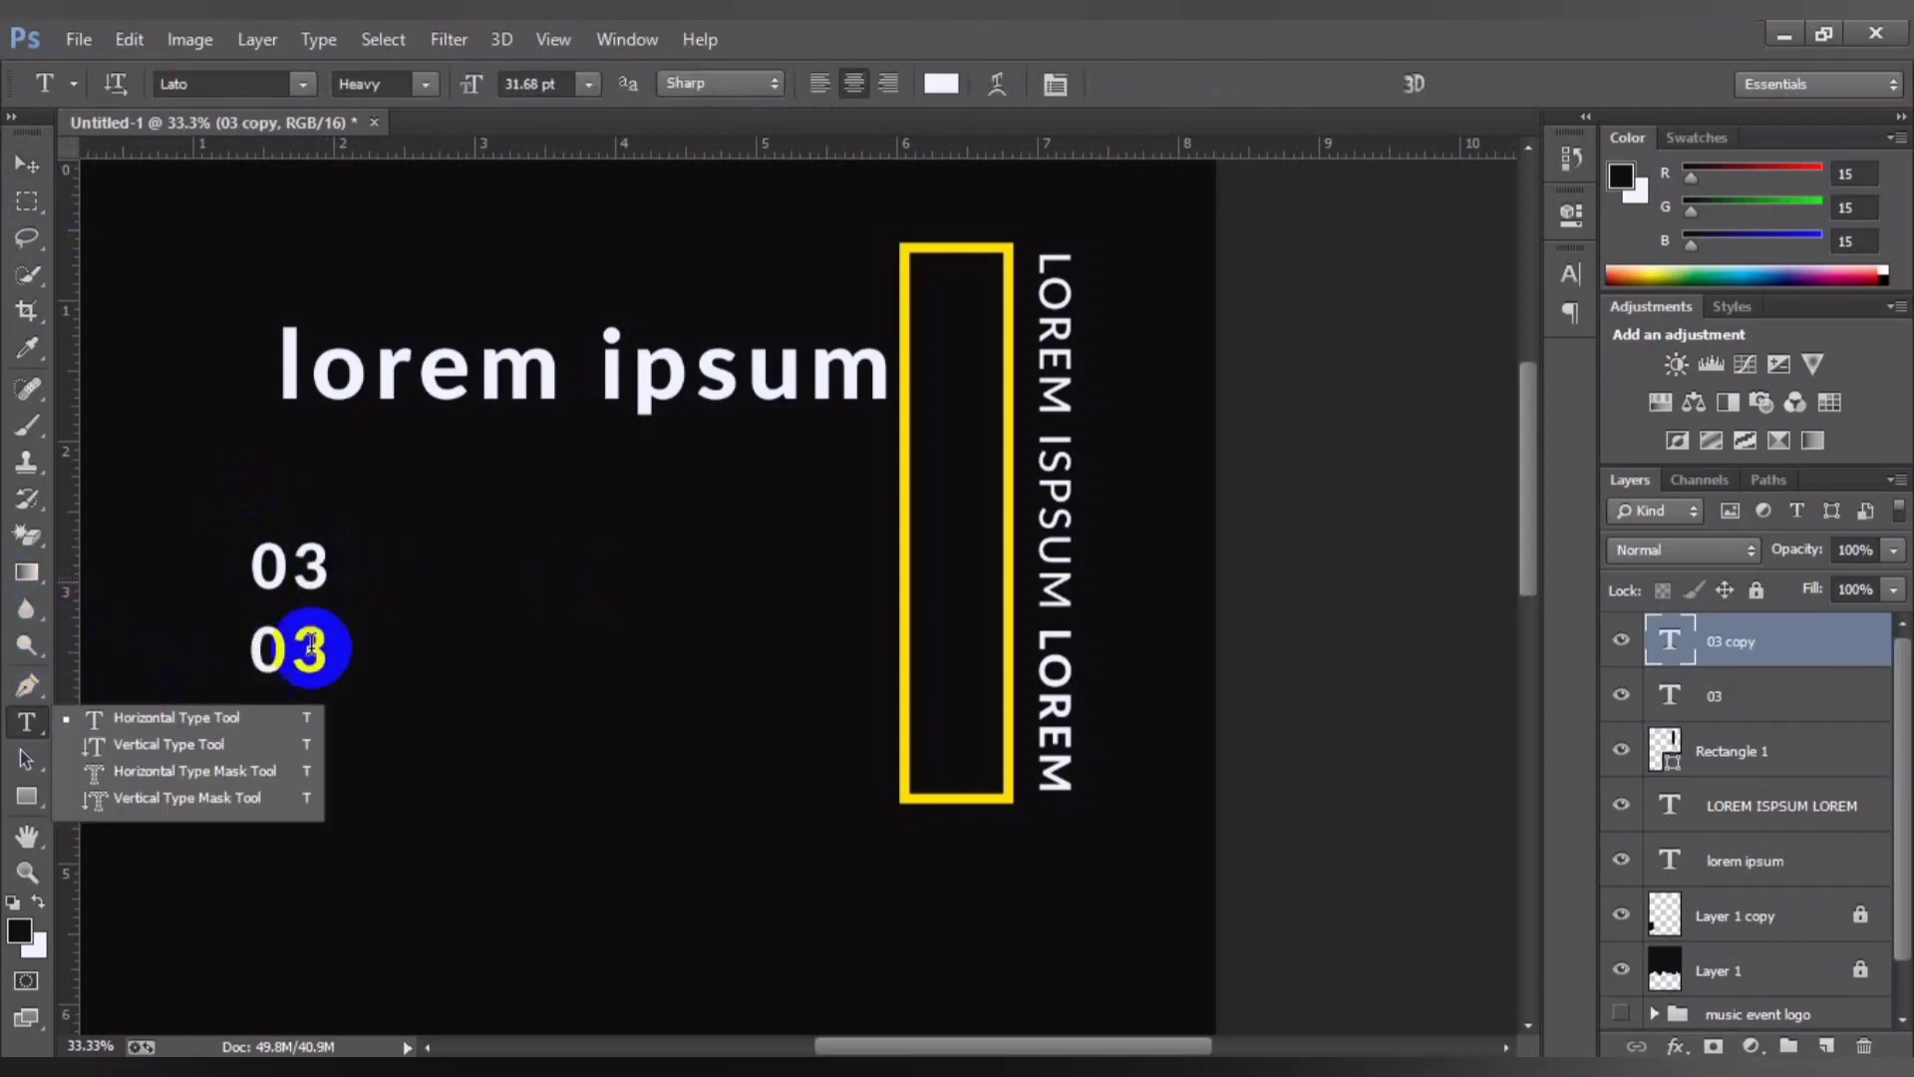
click(299, 648)
text(17)
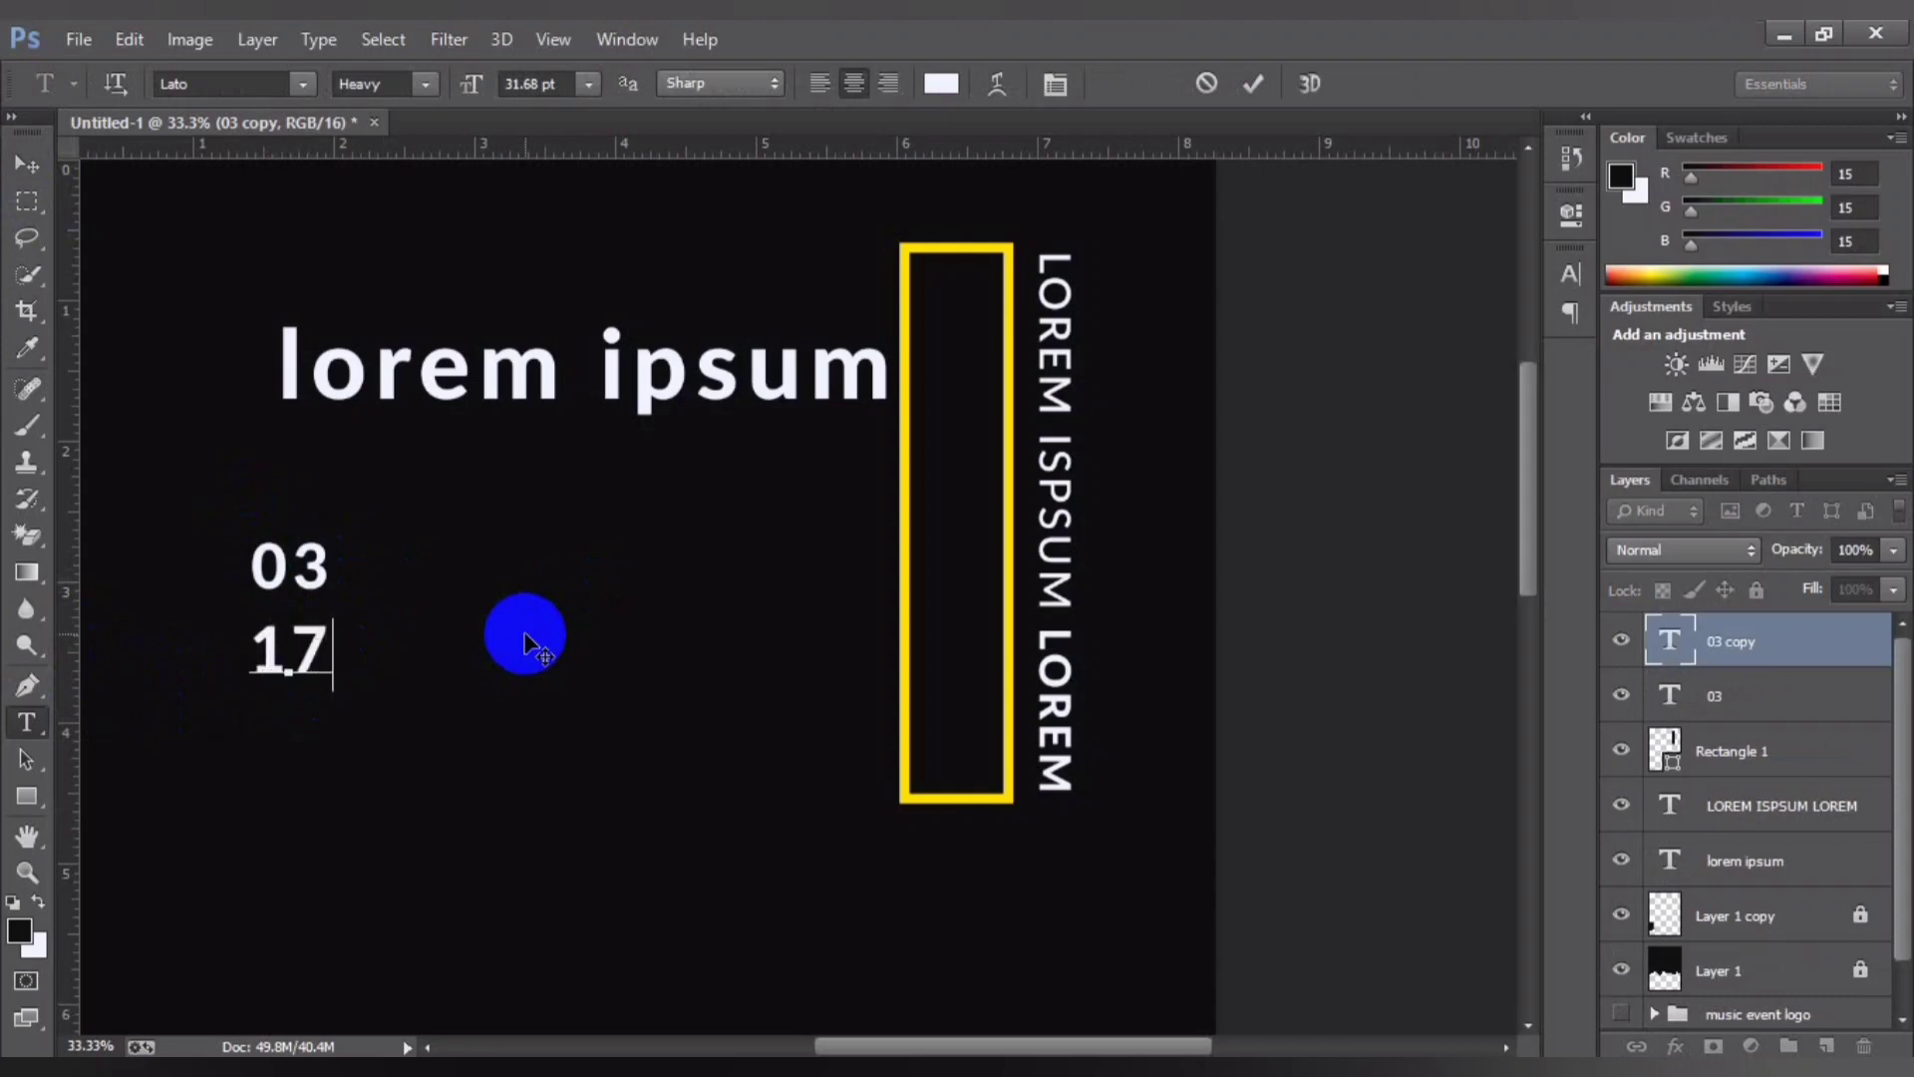
click(1253, 84)
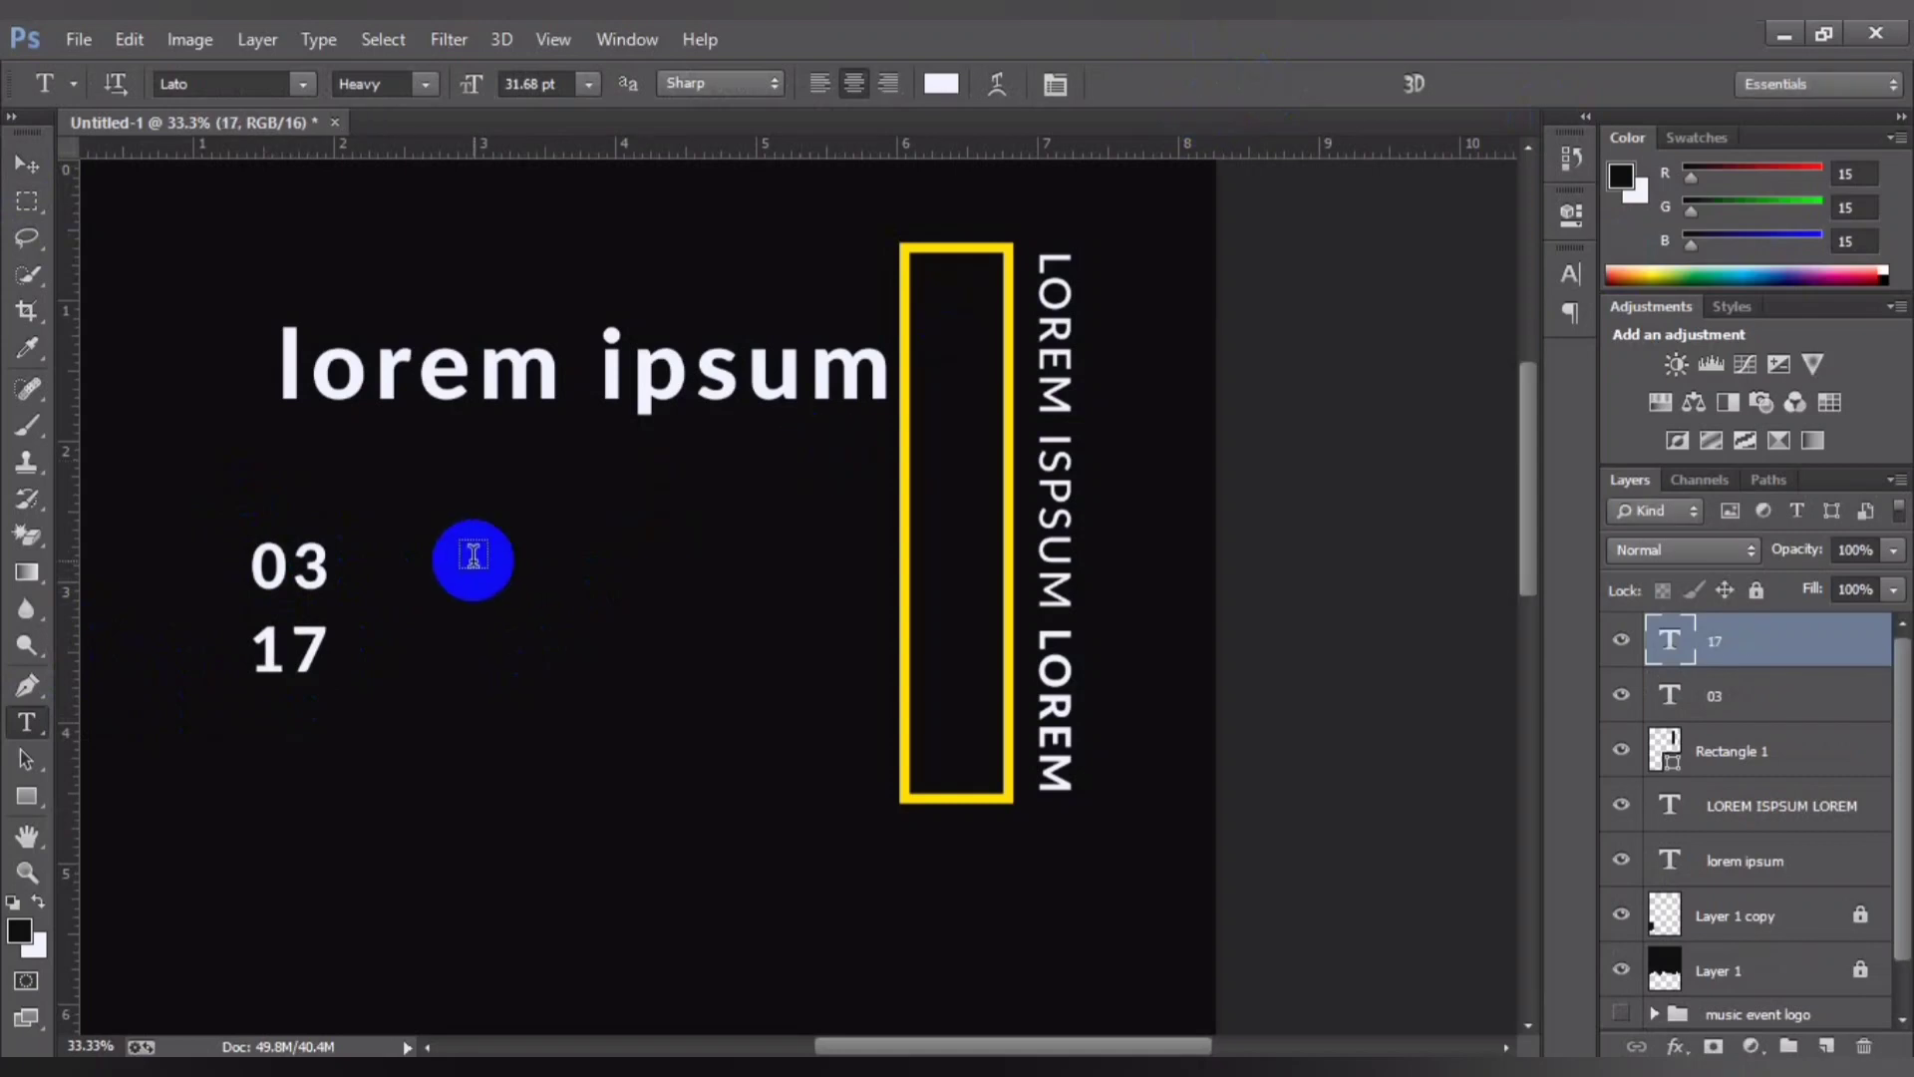
Step: Duplicate 17 below it and retype the copy as 22
click(27, 164)
drag(285, 646, 287, 714)
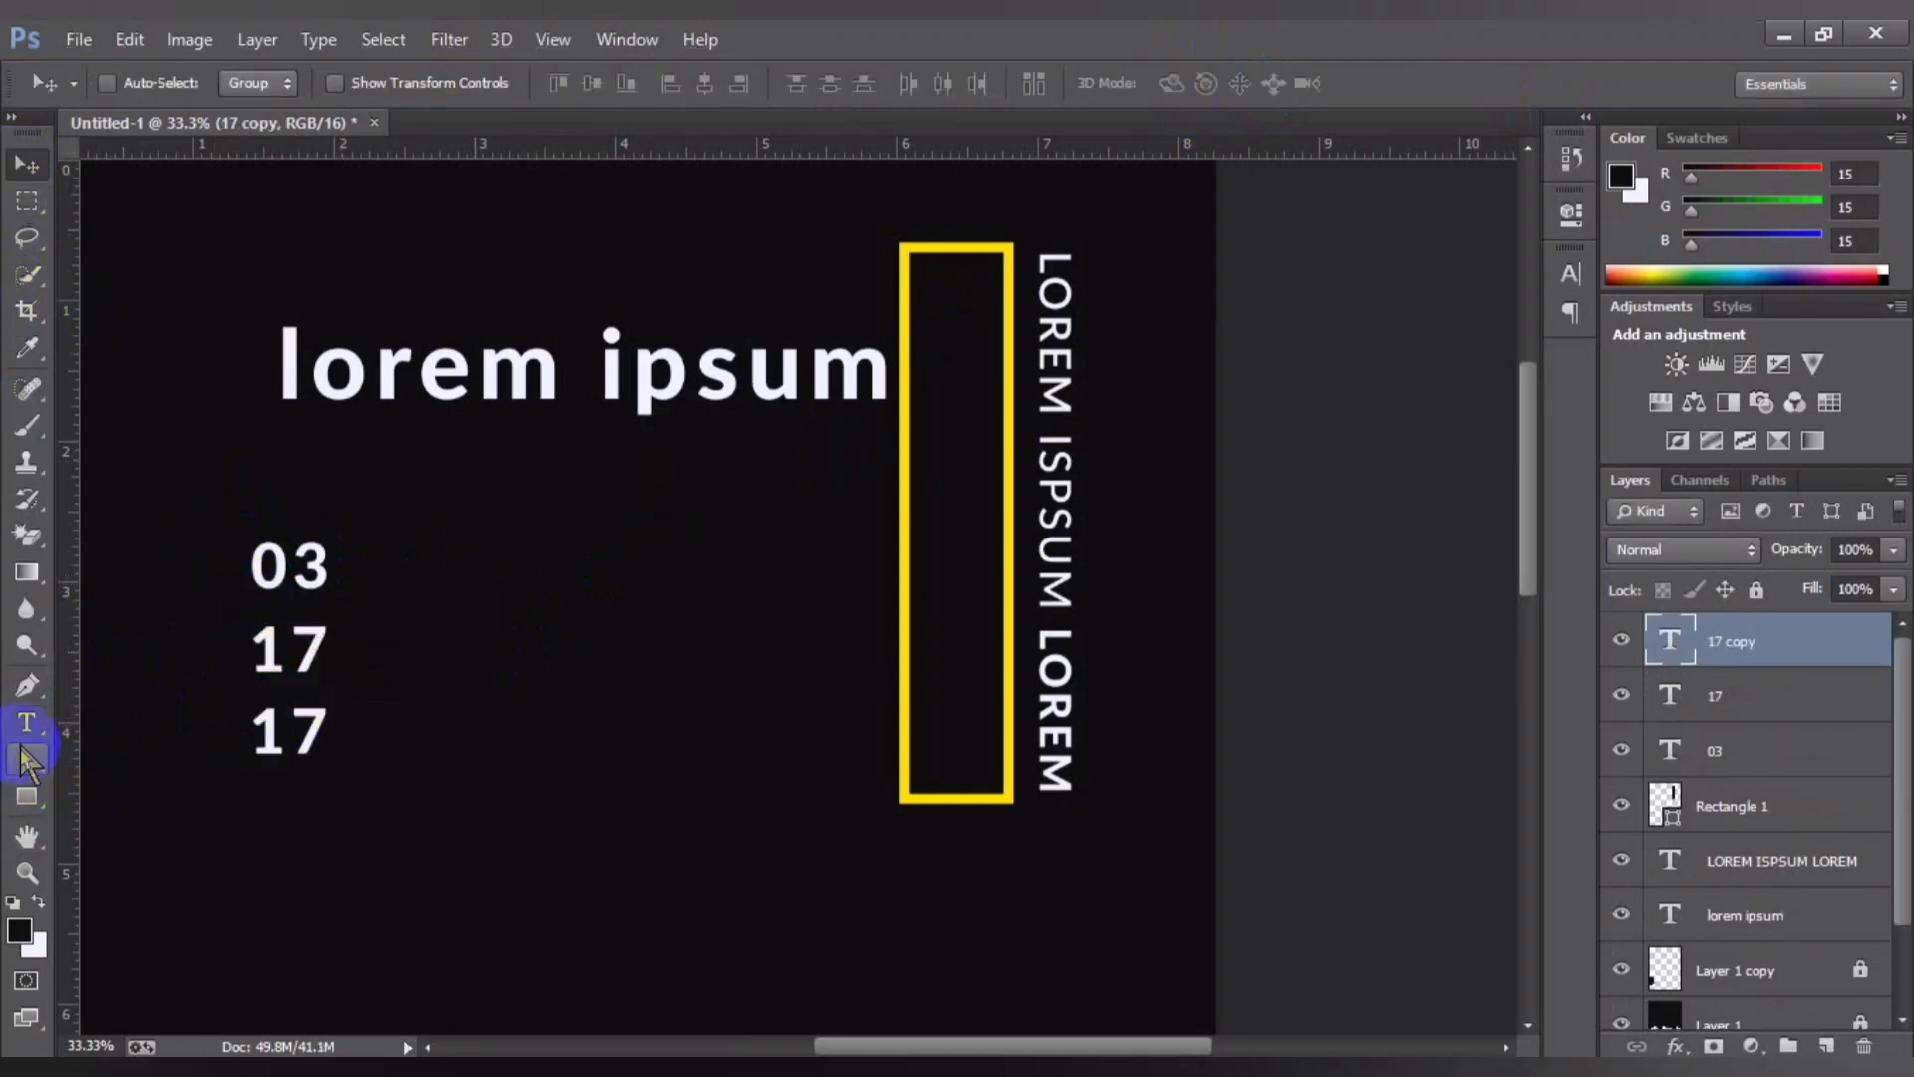
drag(30, 760, 120, 745)
click(413, 709)
click(322, 733)
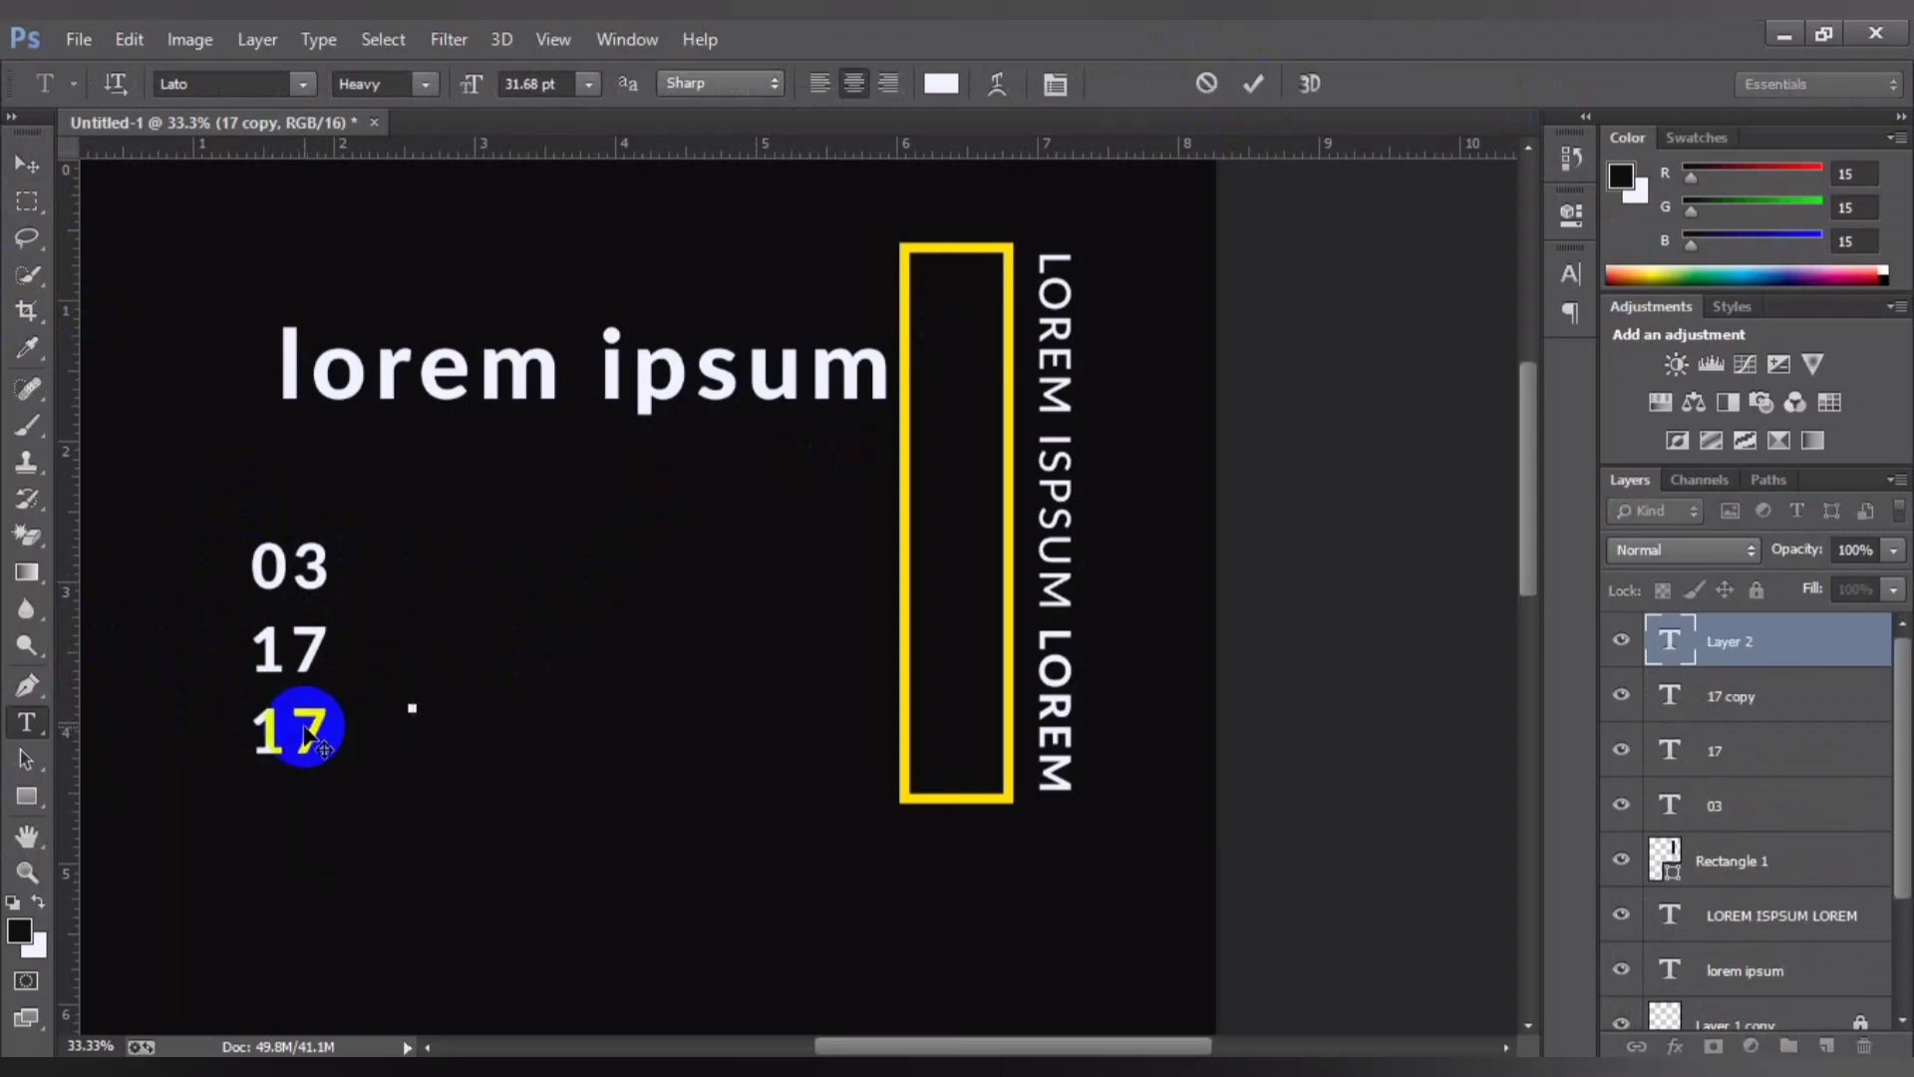
click(307, 735)
key(ctrl+a)
key(BackSpace)
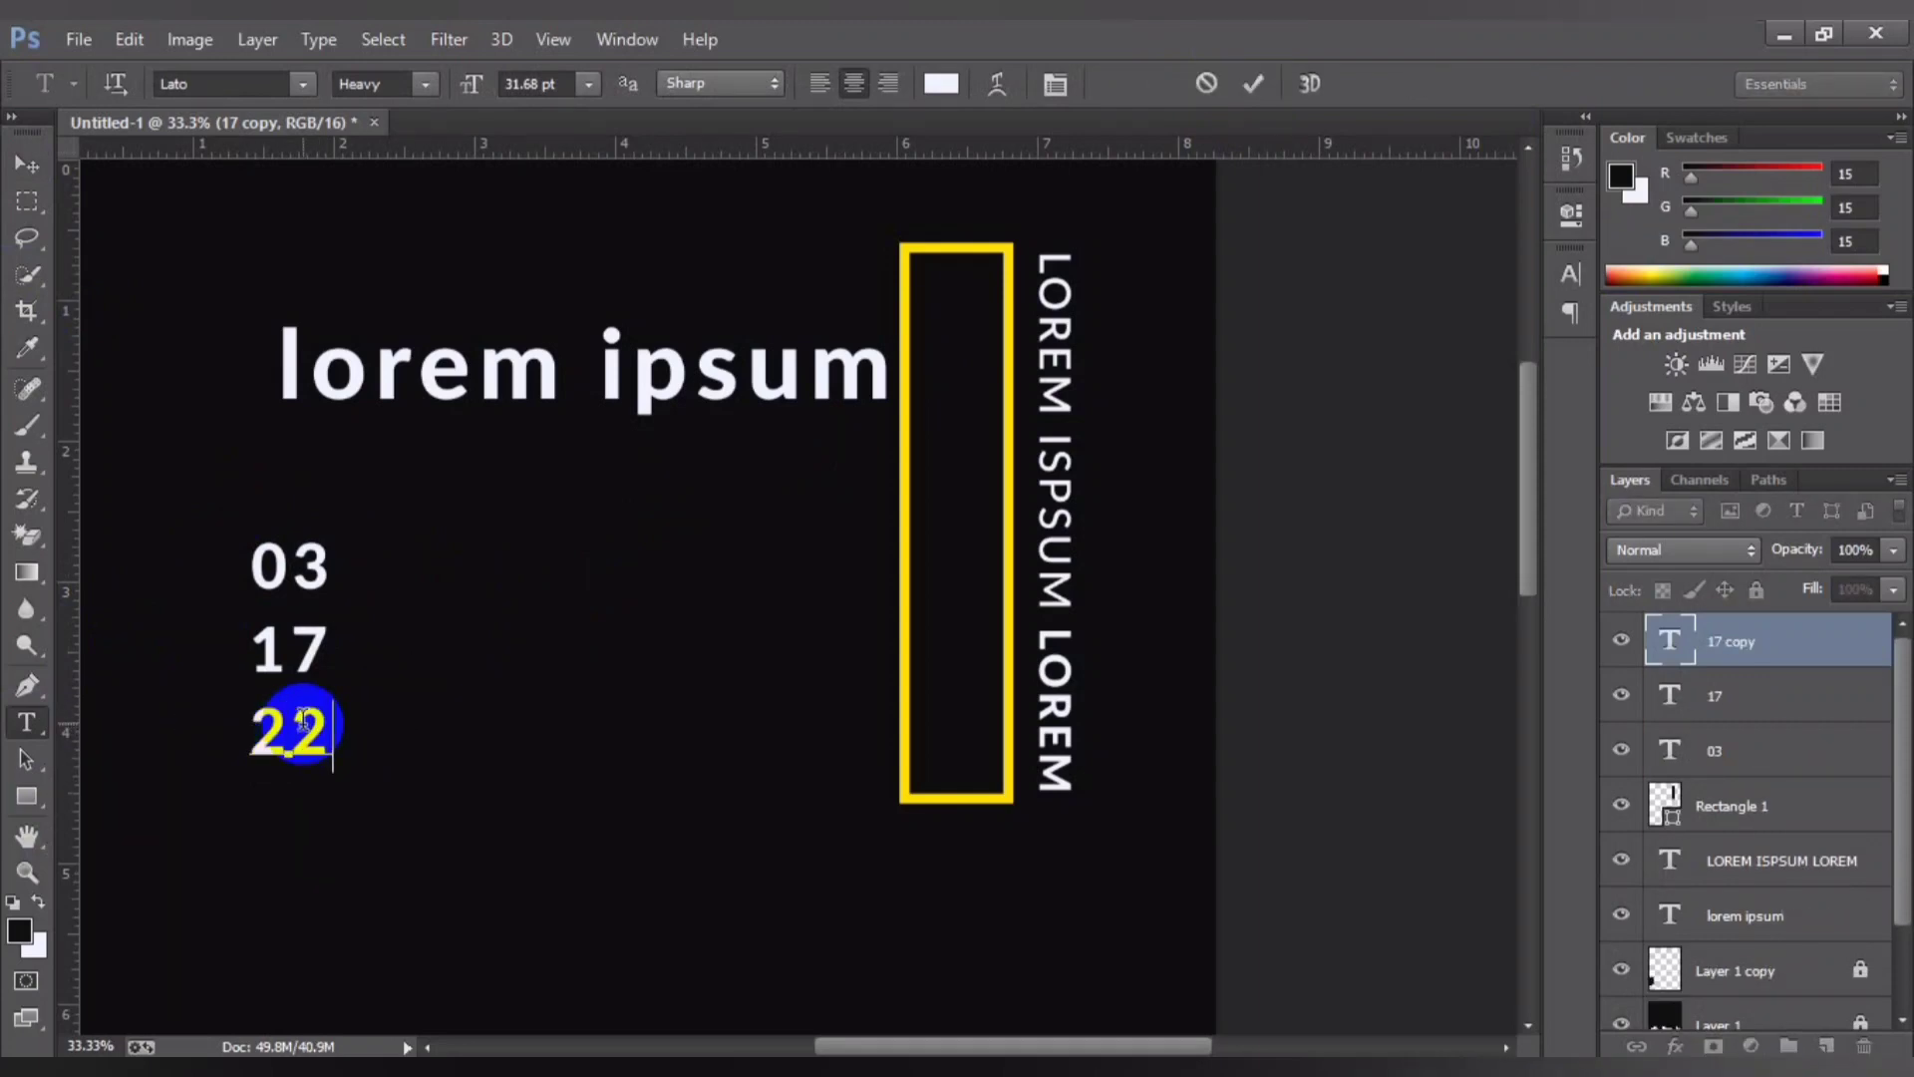
click(1253, 82)
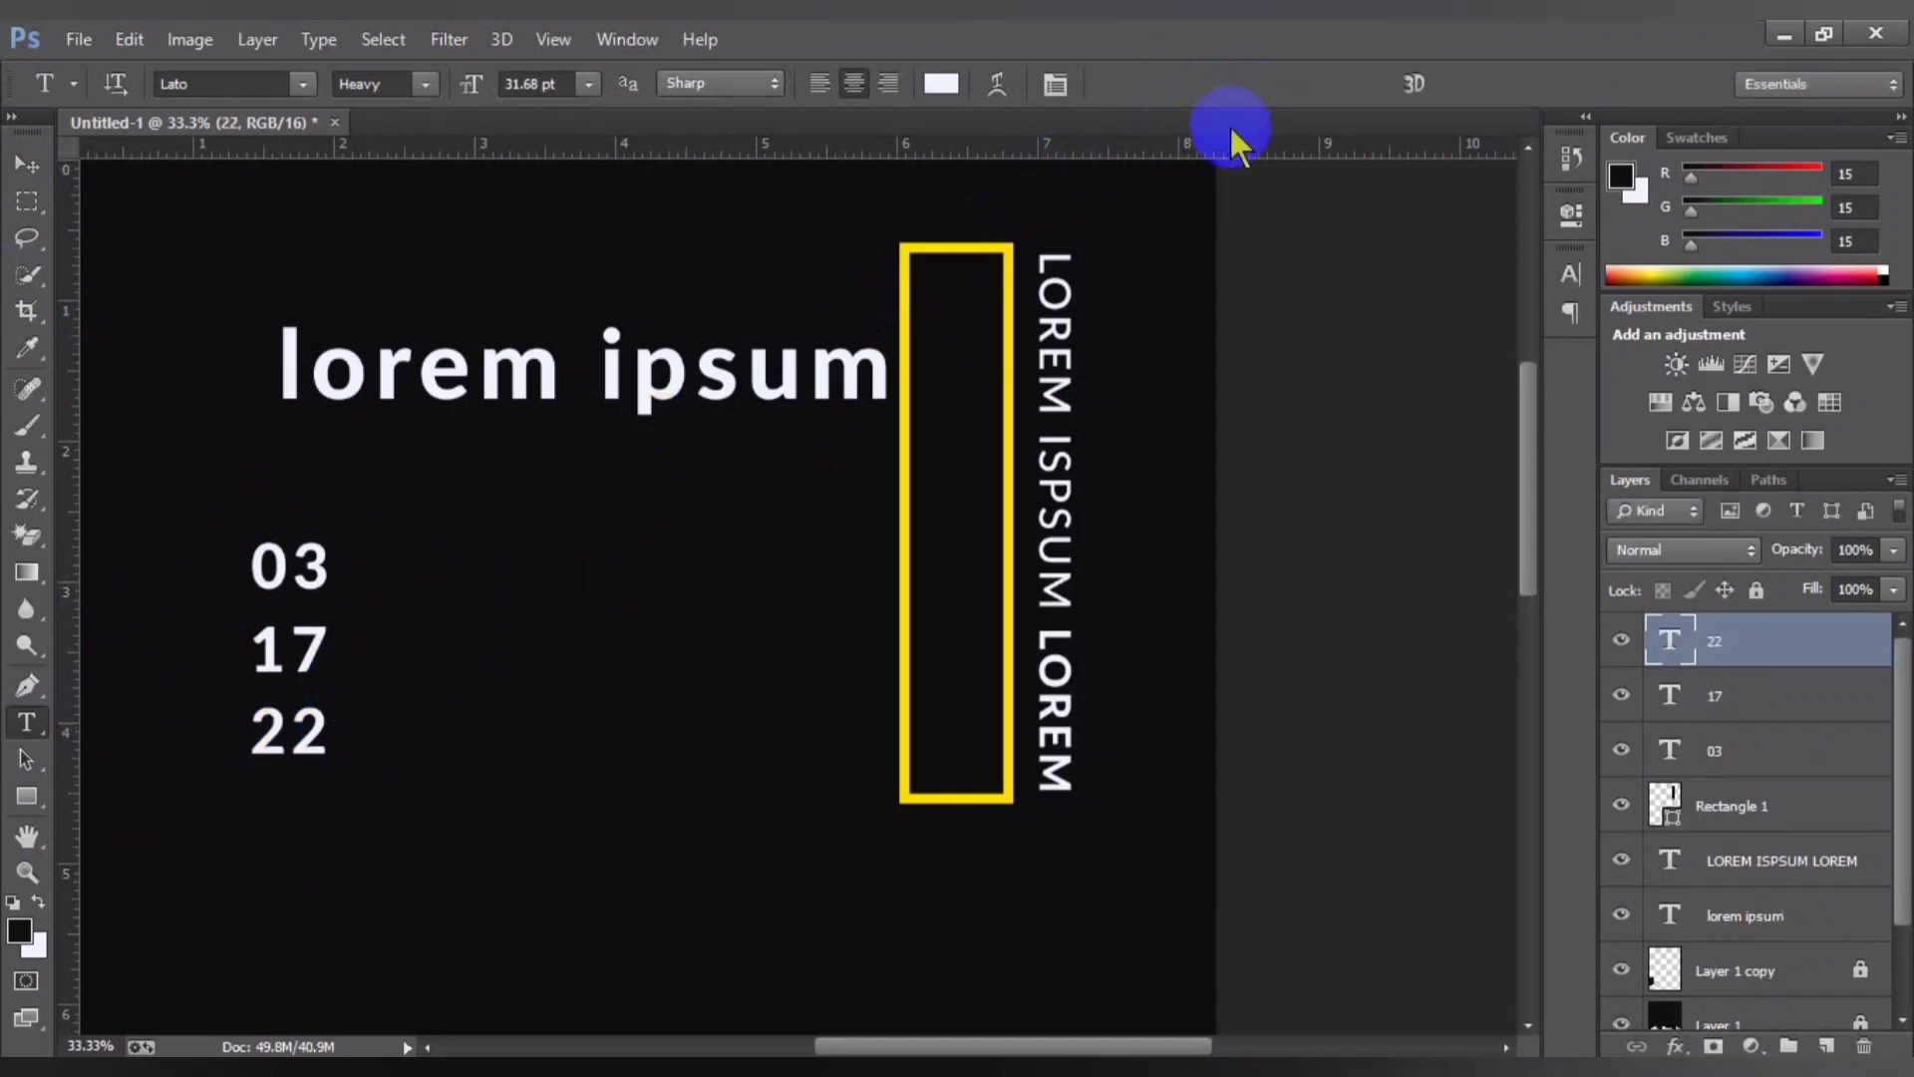
click(27, 163)
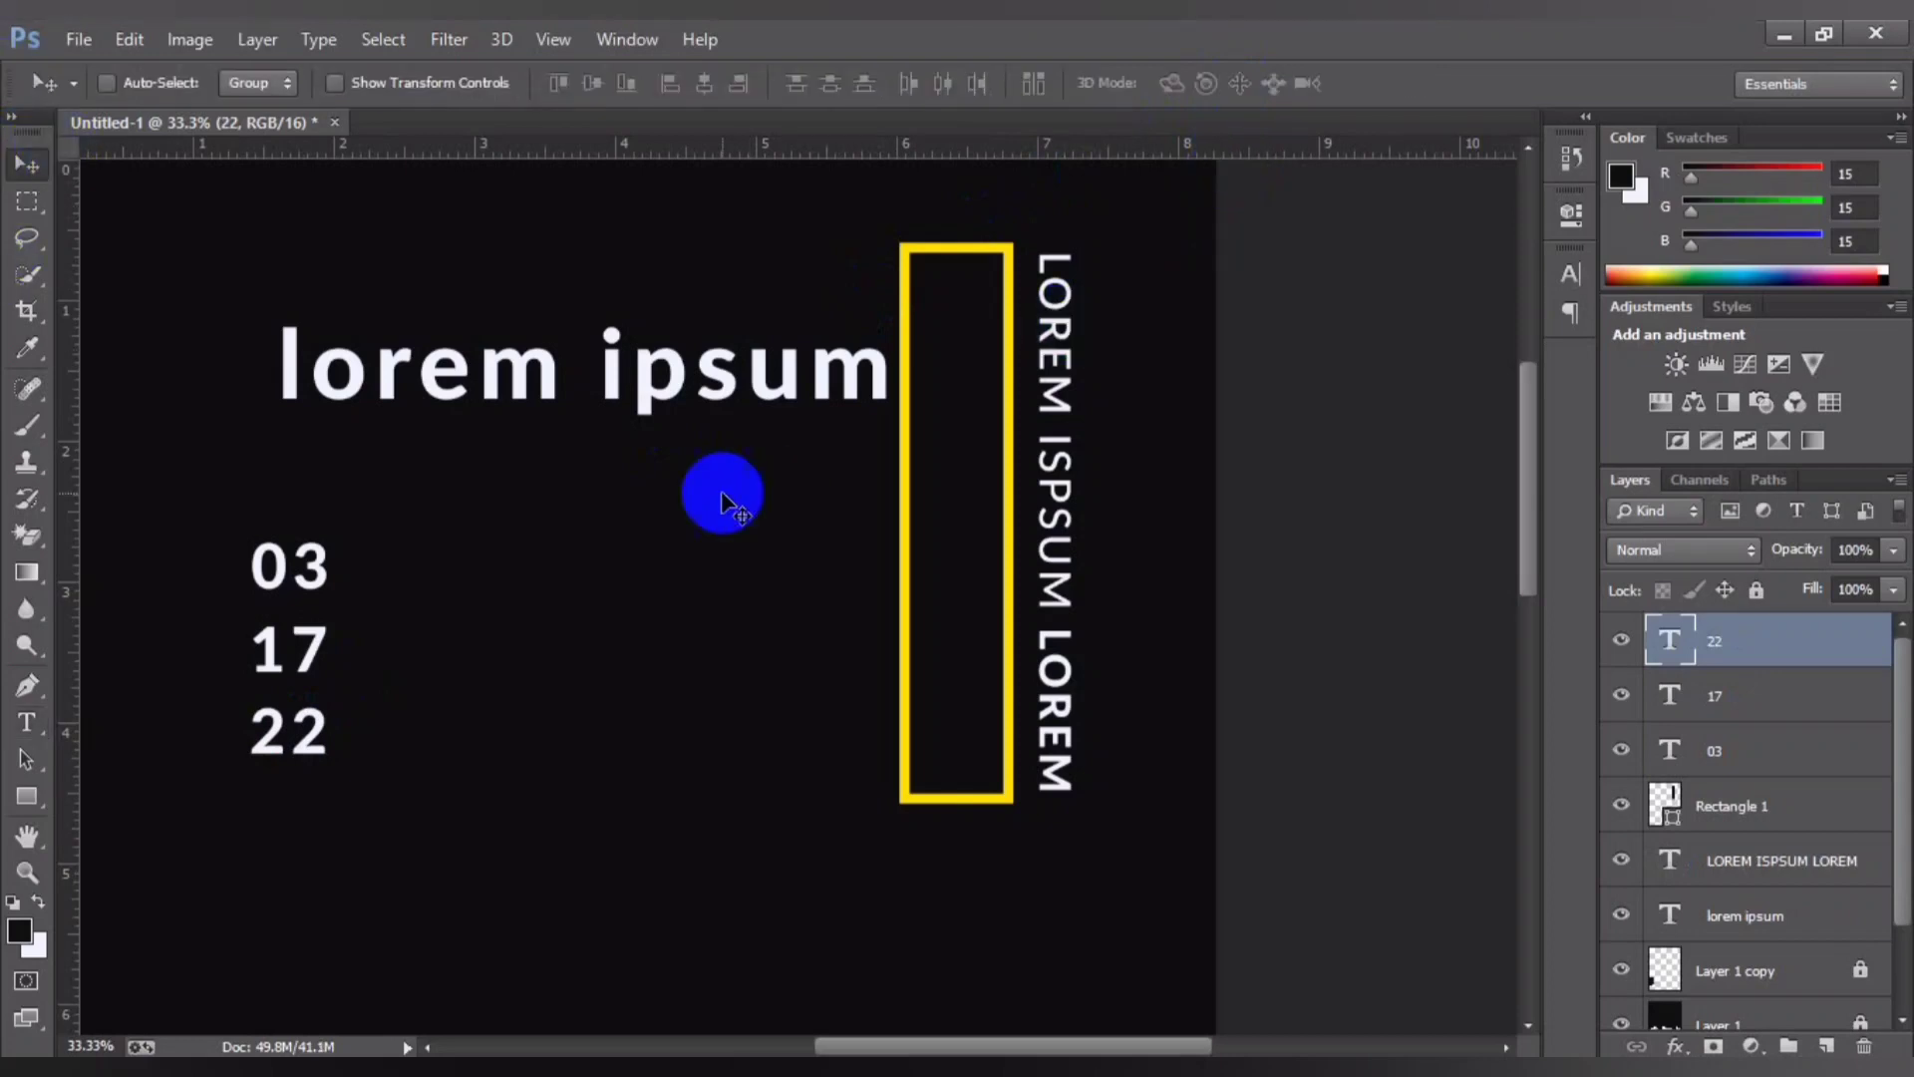
shift+click(1740, 750)
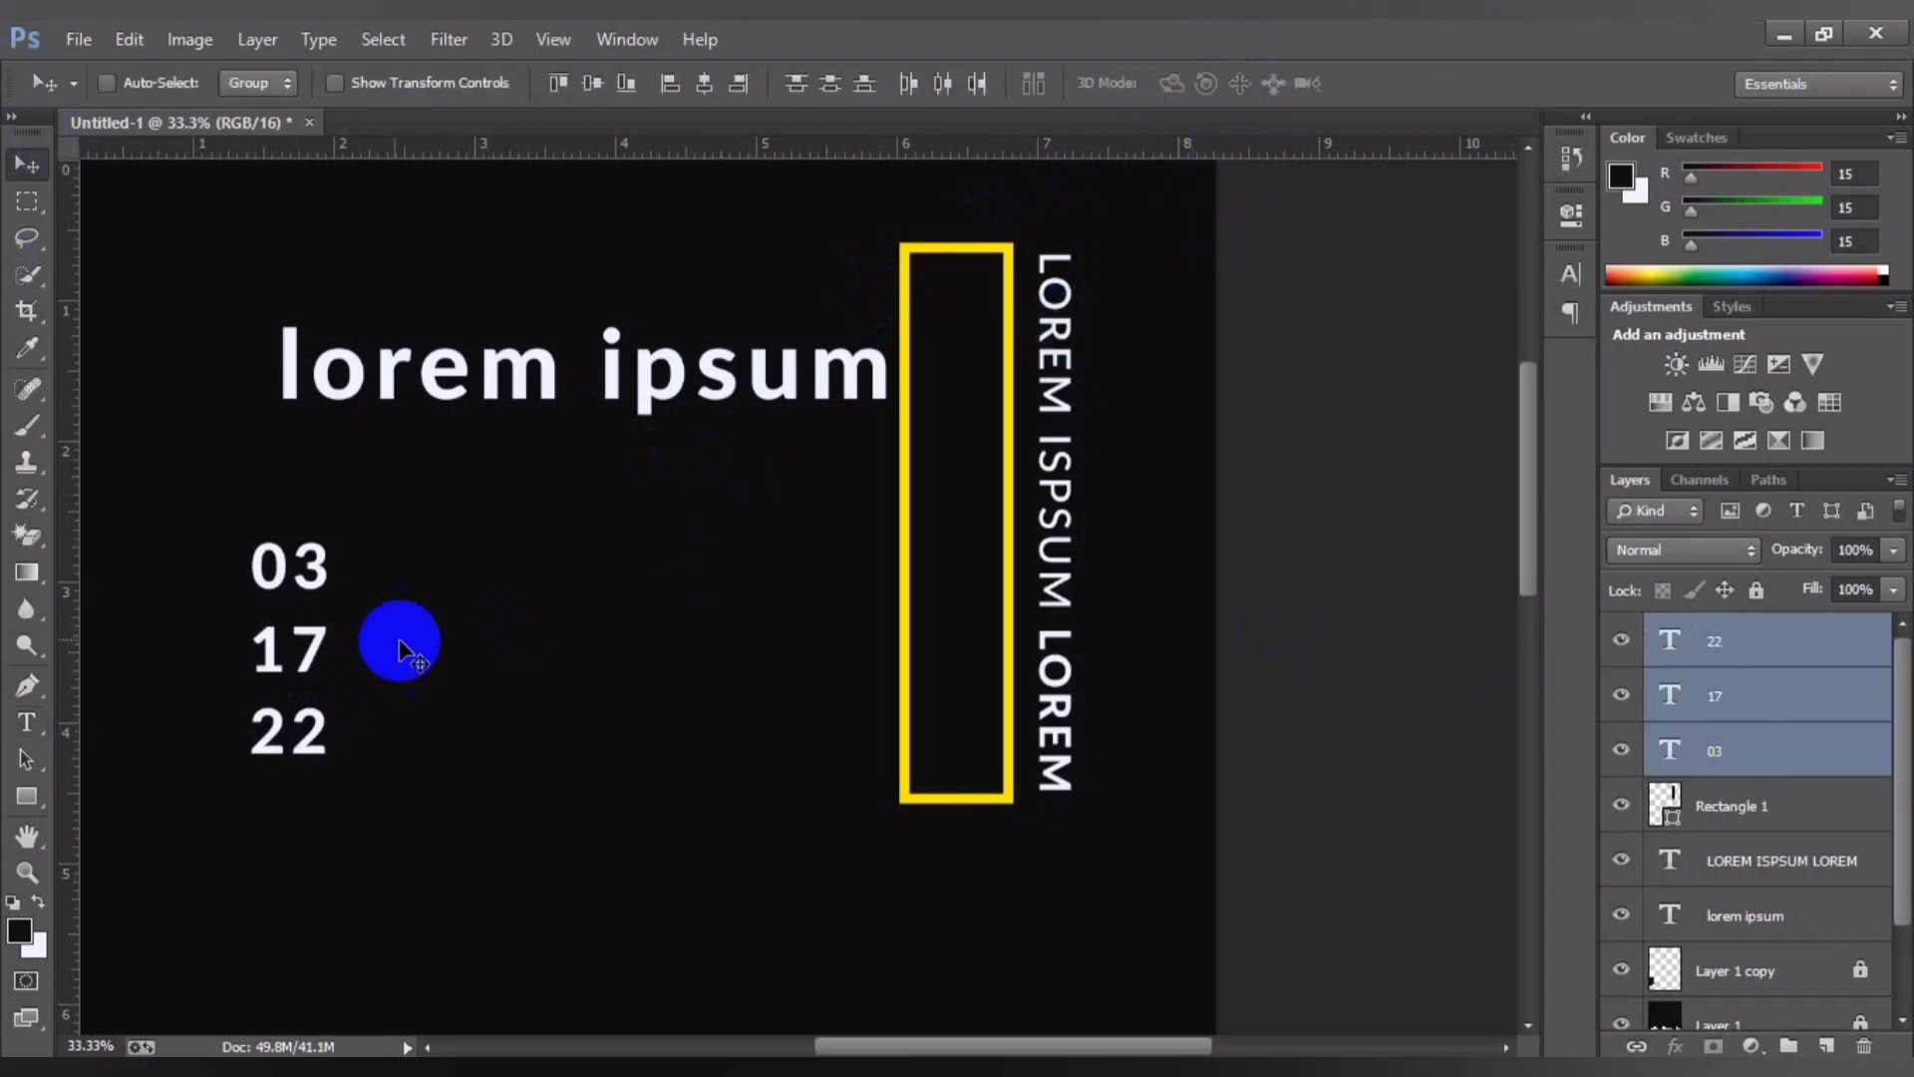
Step: Move the 03 17 22 numerals into the yellow rectangle and resize 03 to 30.68 pt
drag(289, 628, 958, 477)
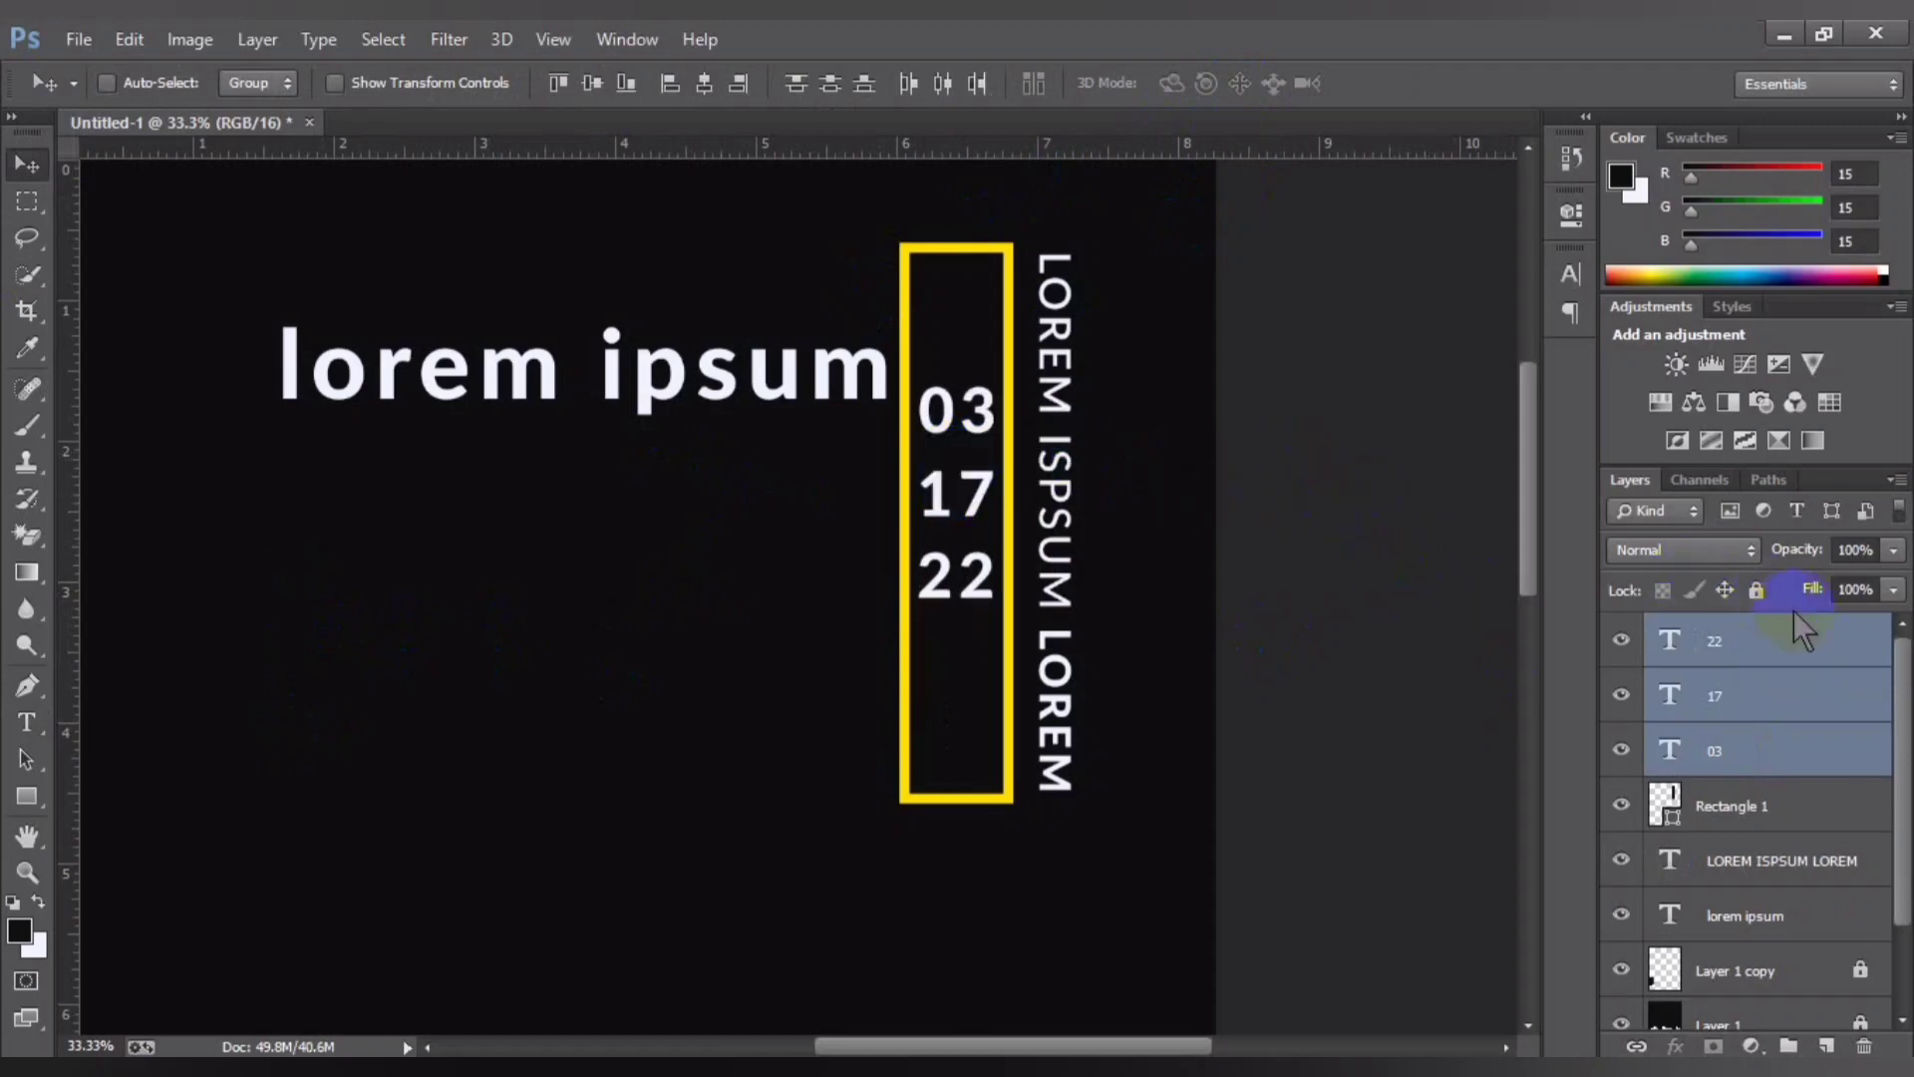
click(1740, 646)
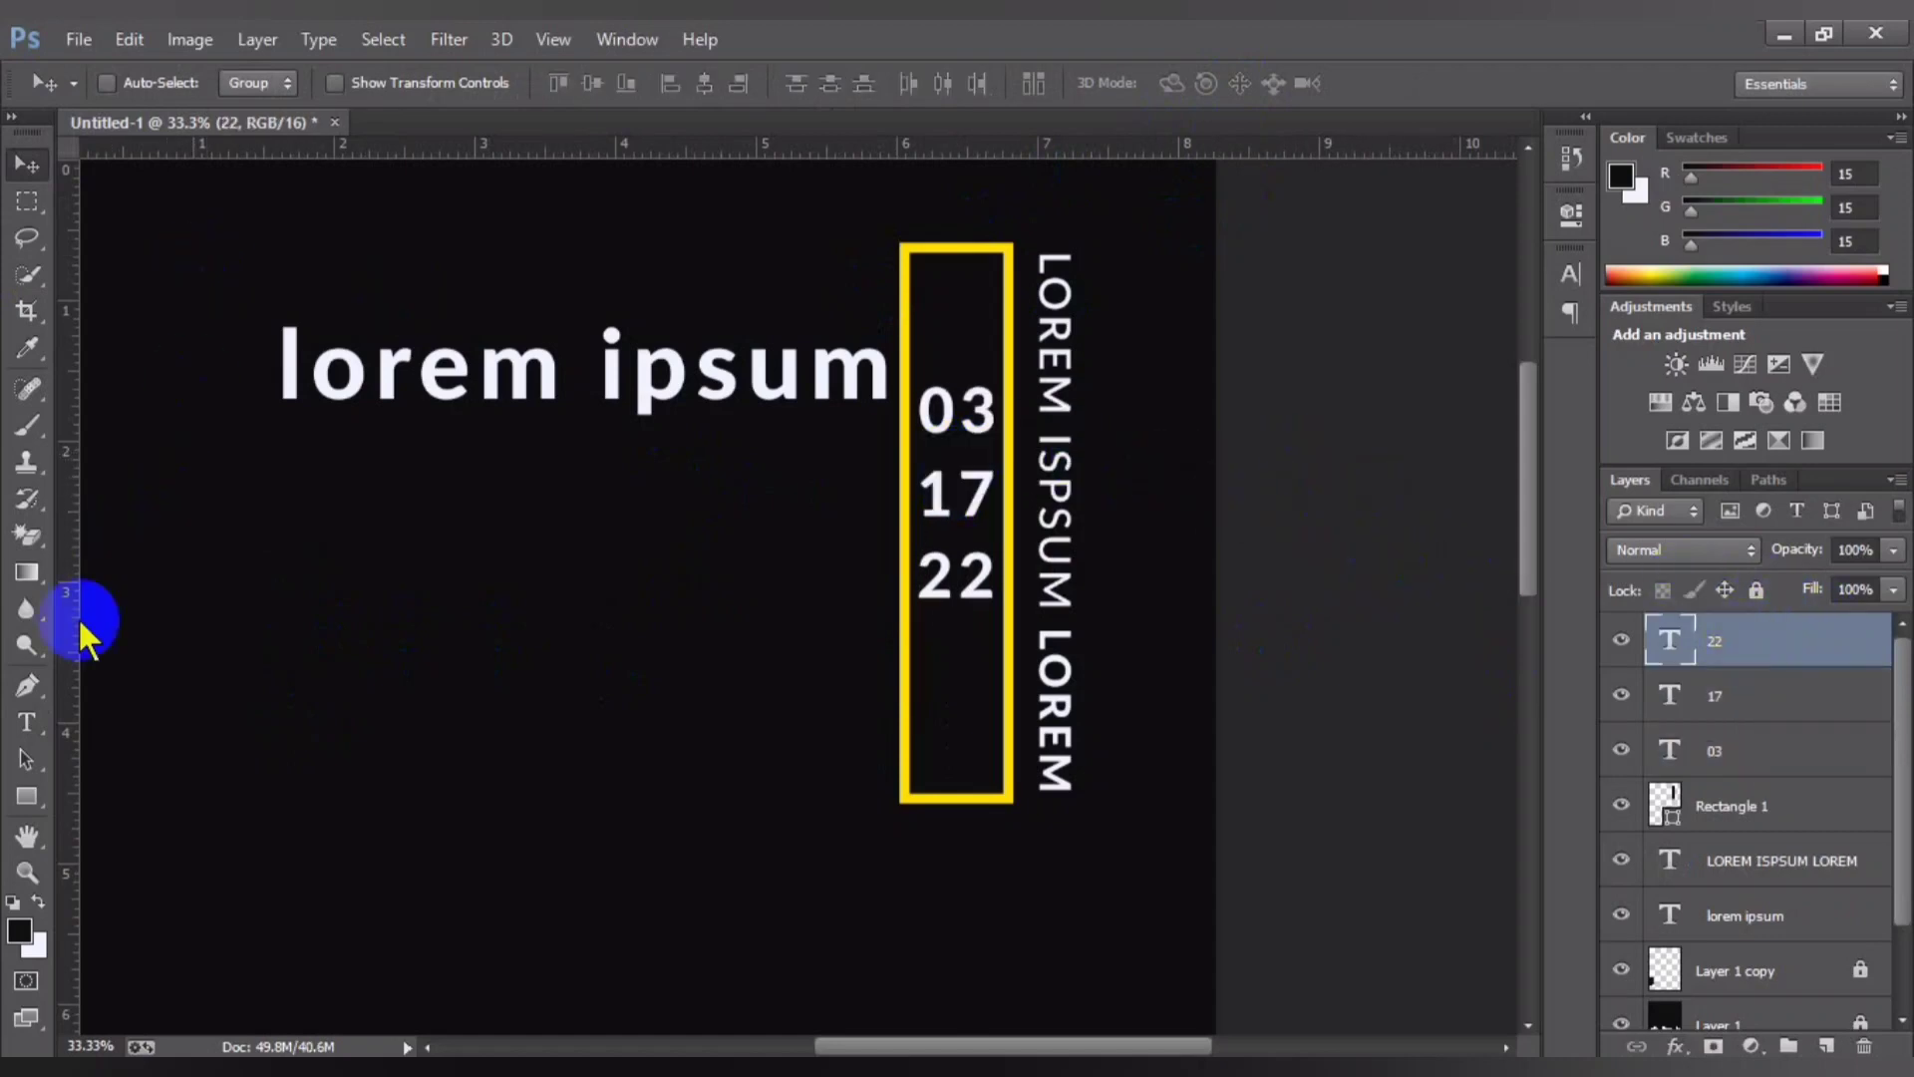
click(26, 722)
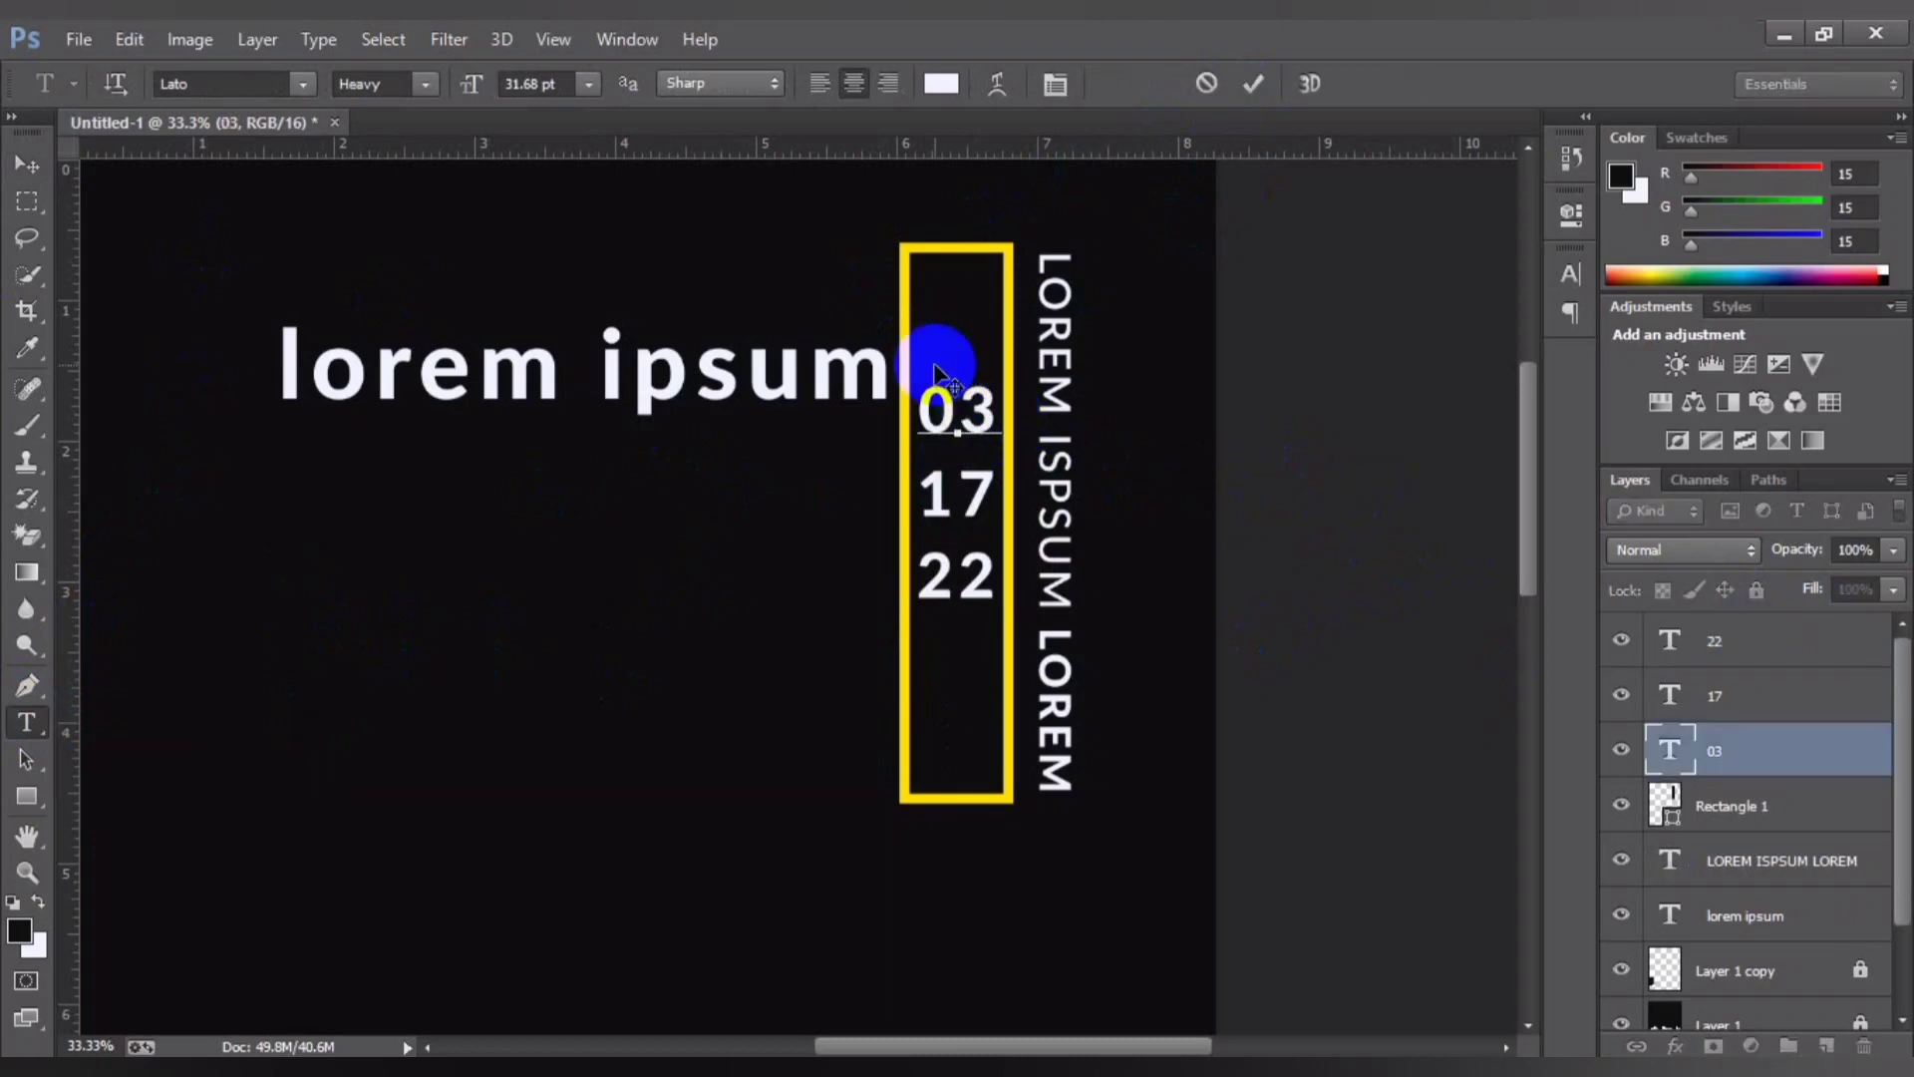
drag(1009, 417, 902, 334)
click(555, 83)
key(Down)
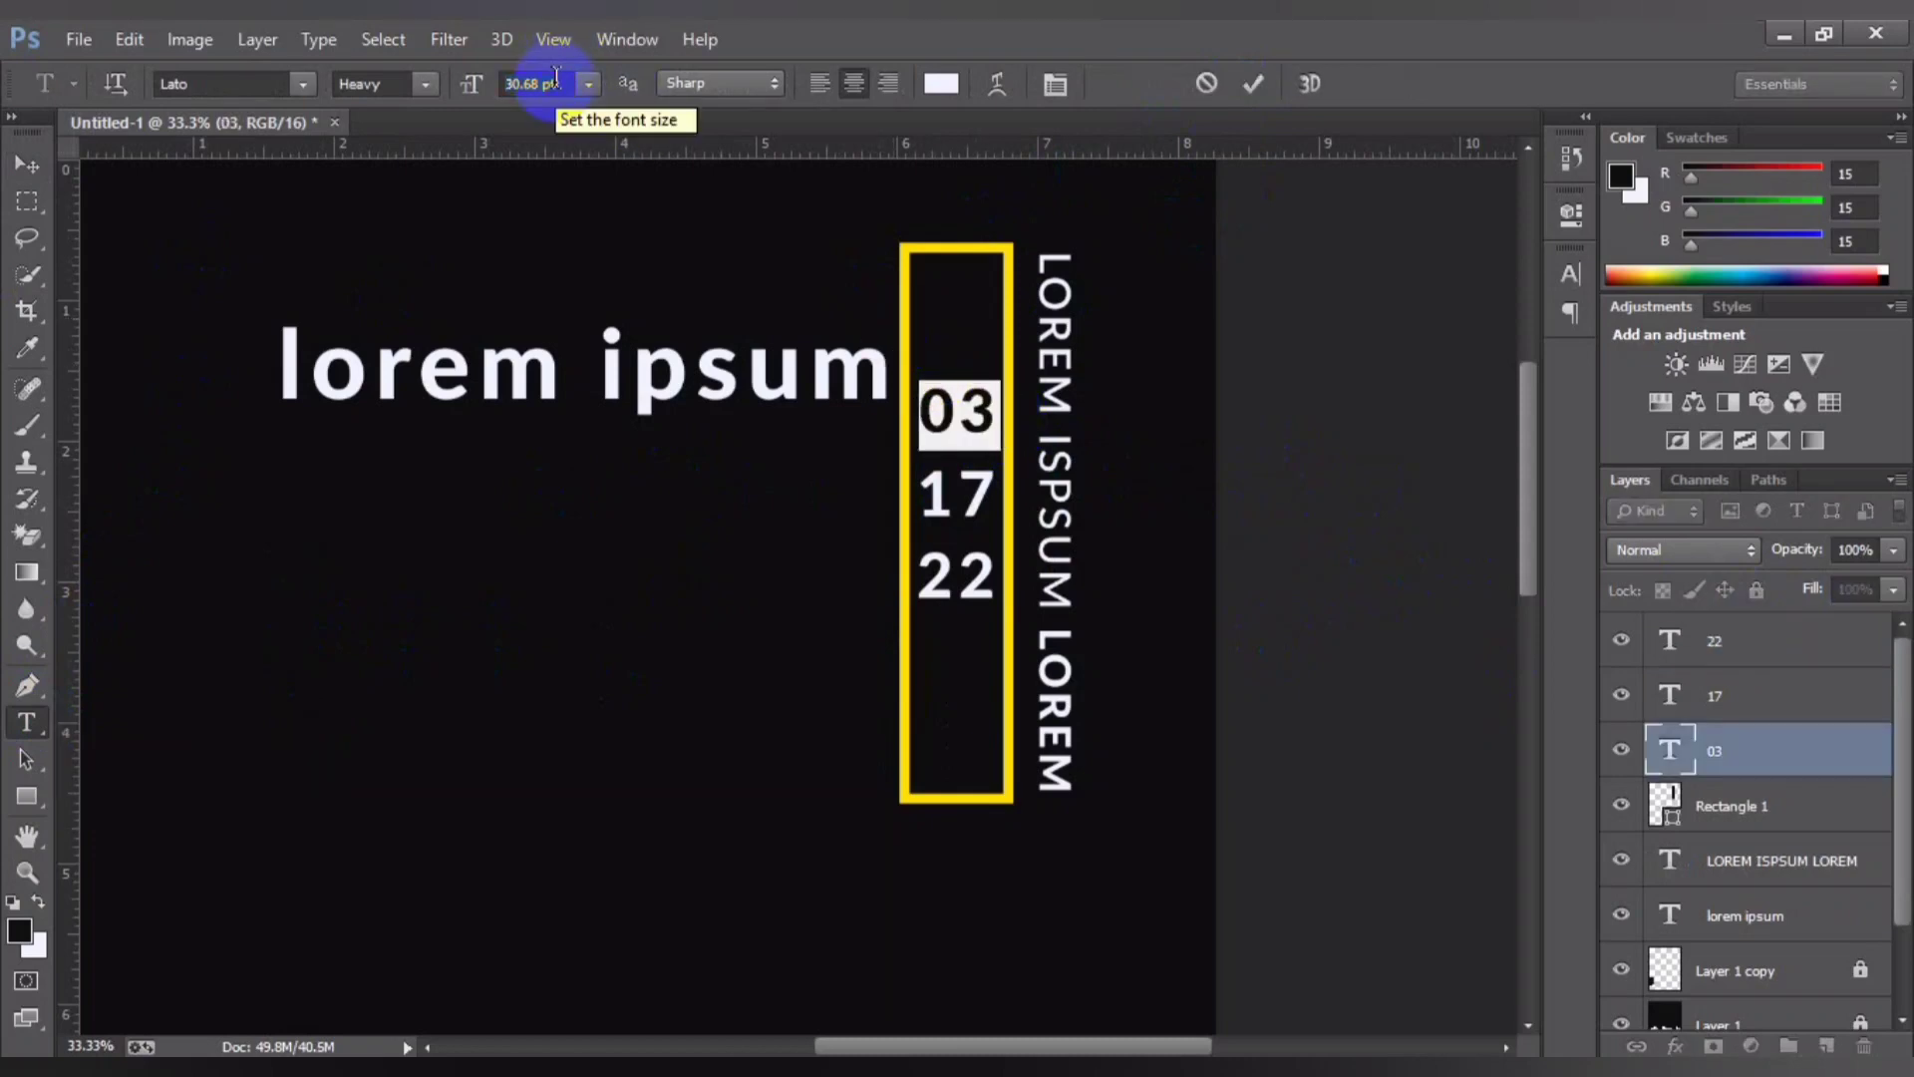
key(Return)
click(1253, 84)
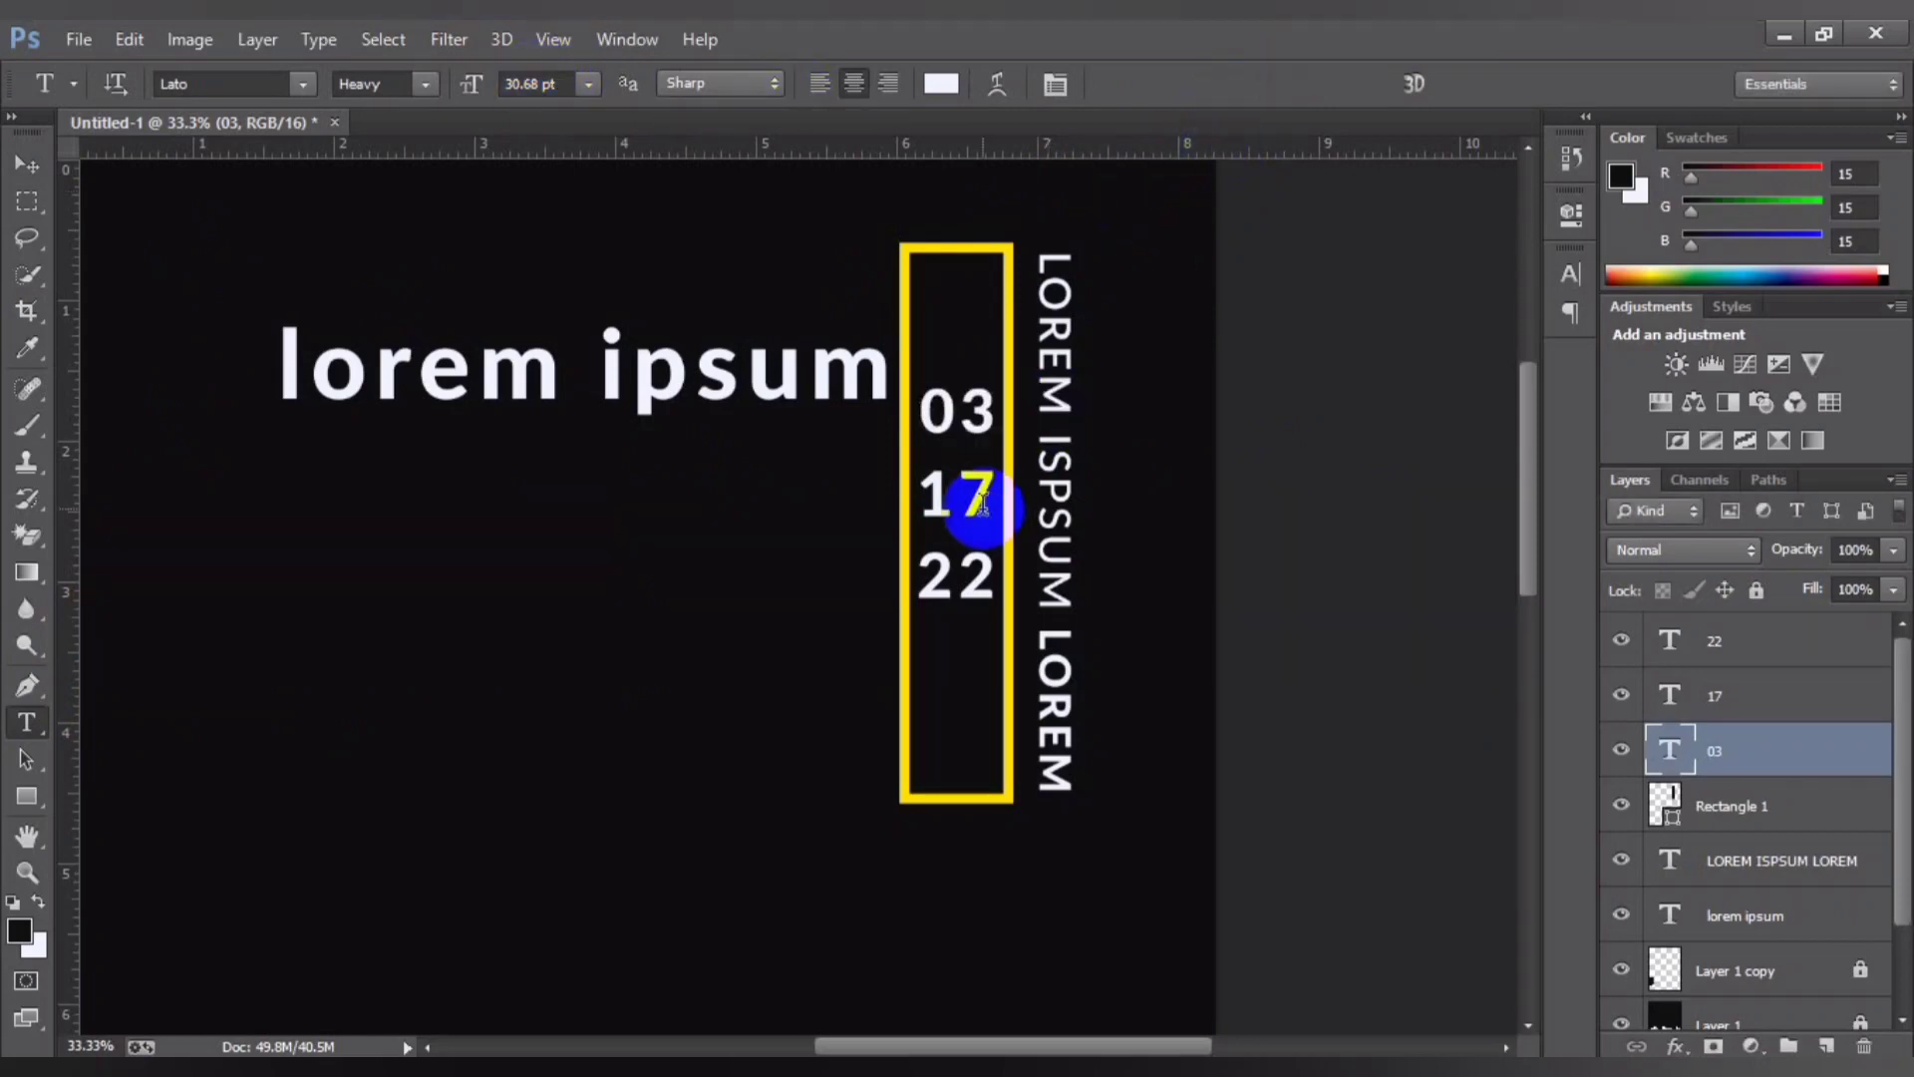
Step: Resize the 17 and 22 numerals to 30.68 pt as well
double_click(957, 493)
click(565, 86)
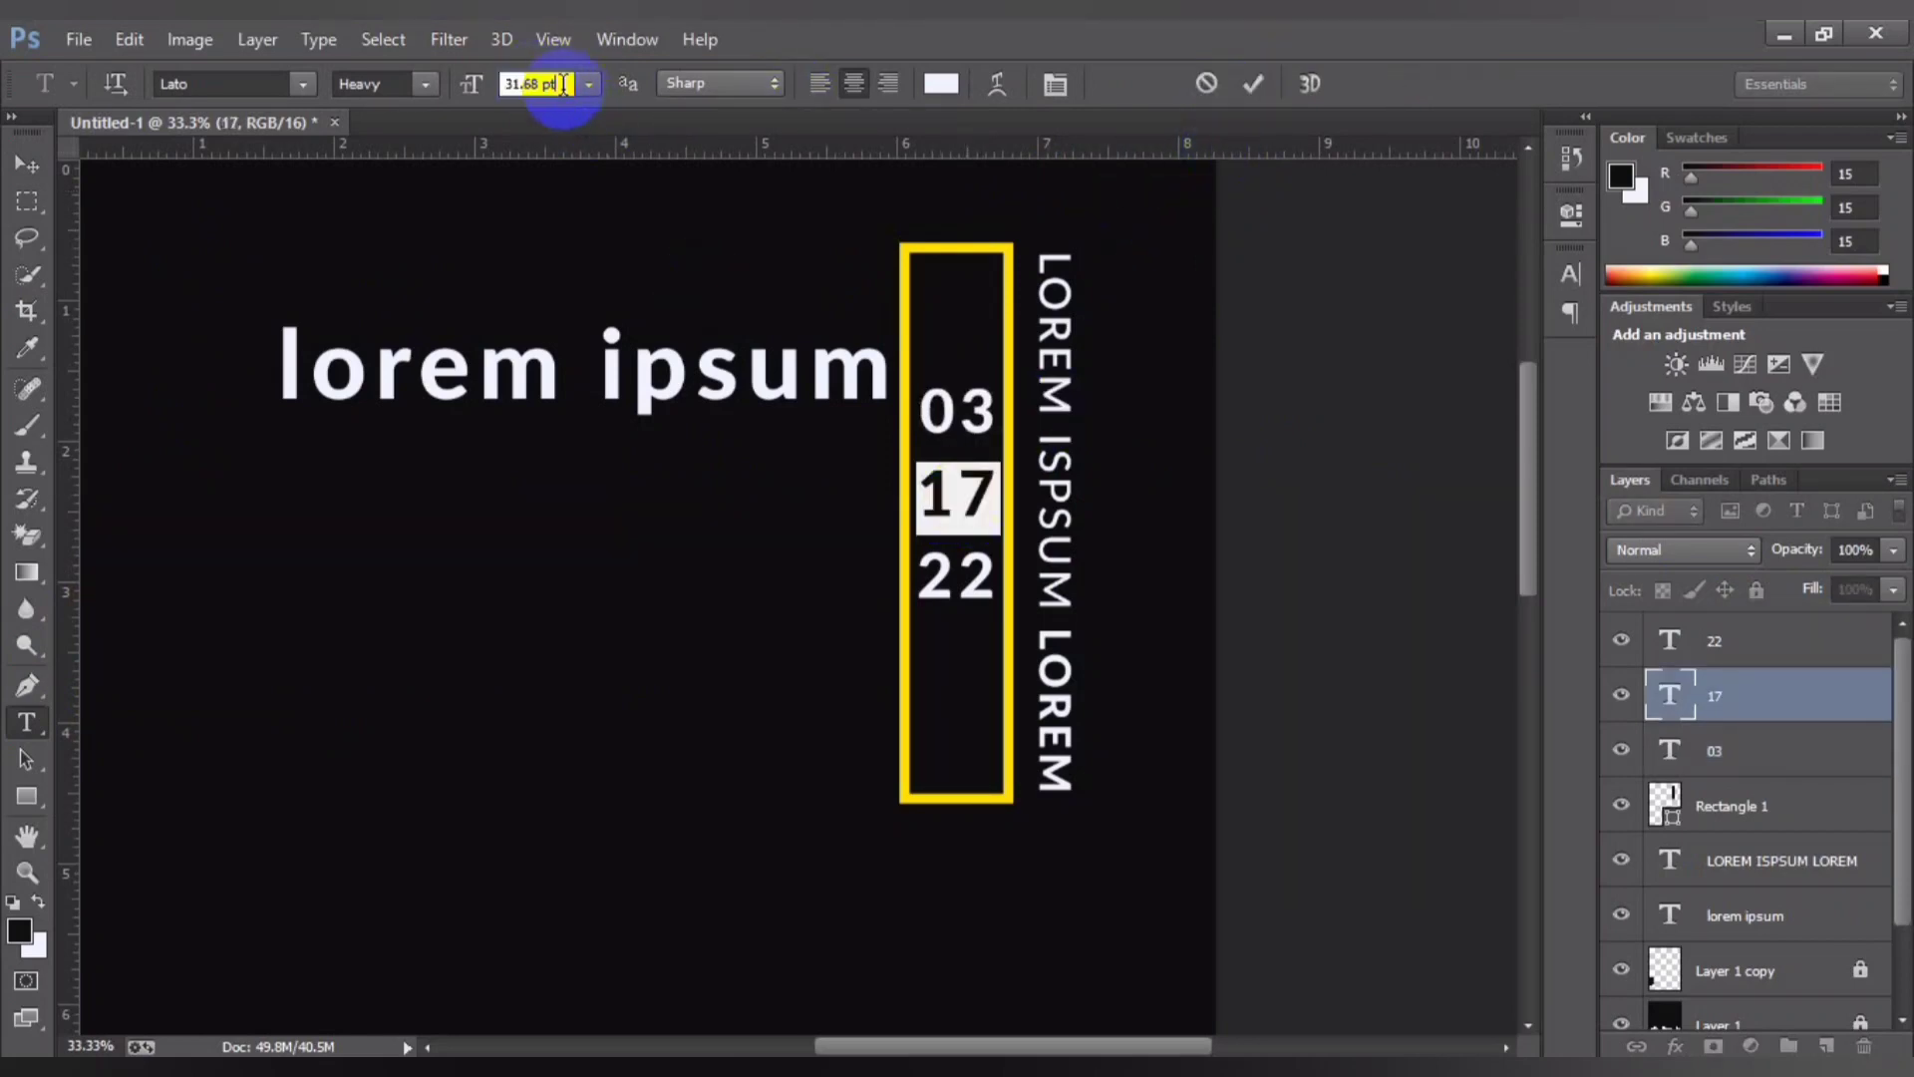
click(1253, 83)
double_click(943, 598)
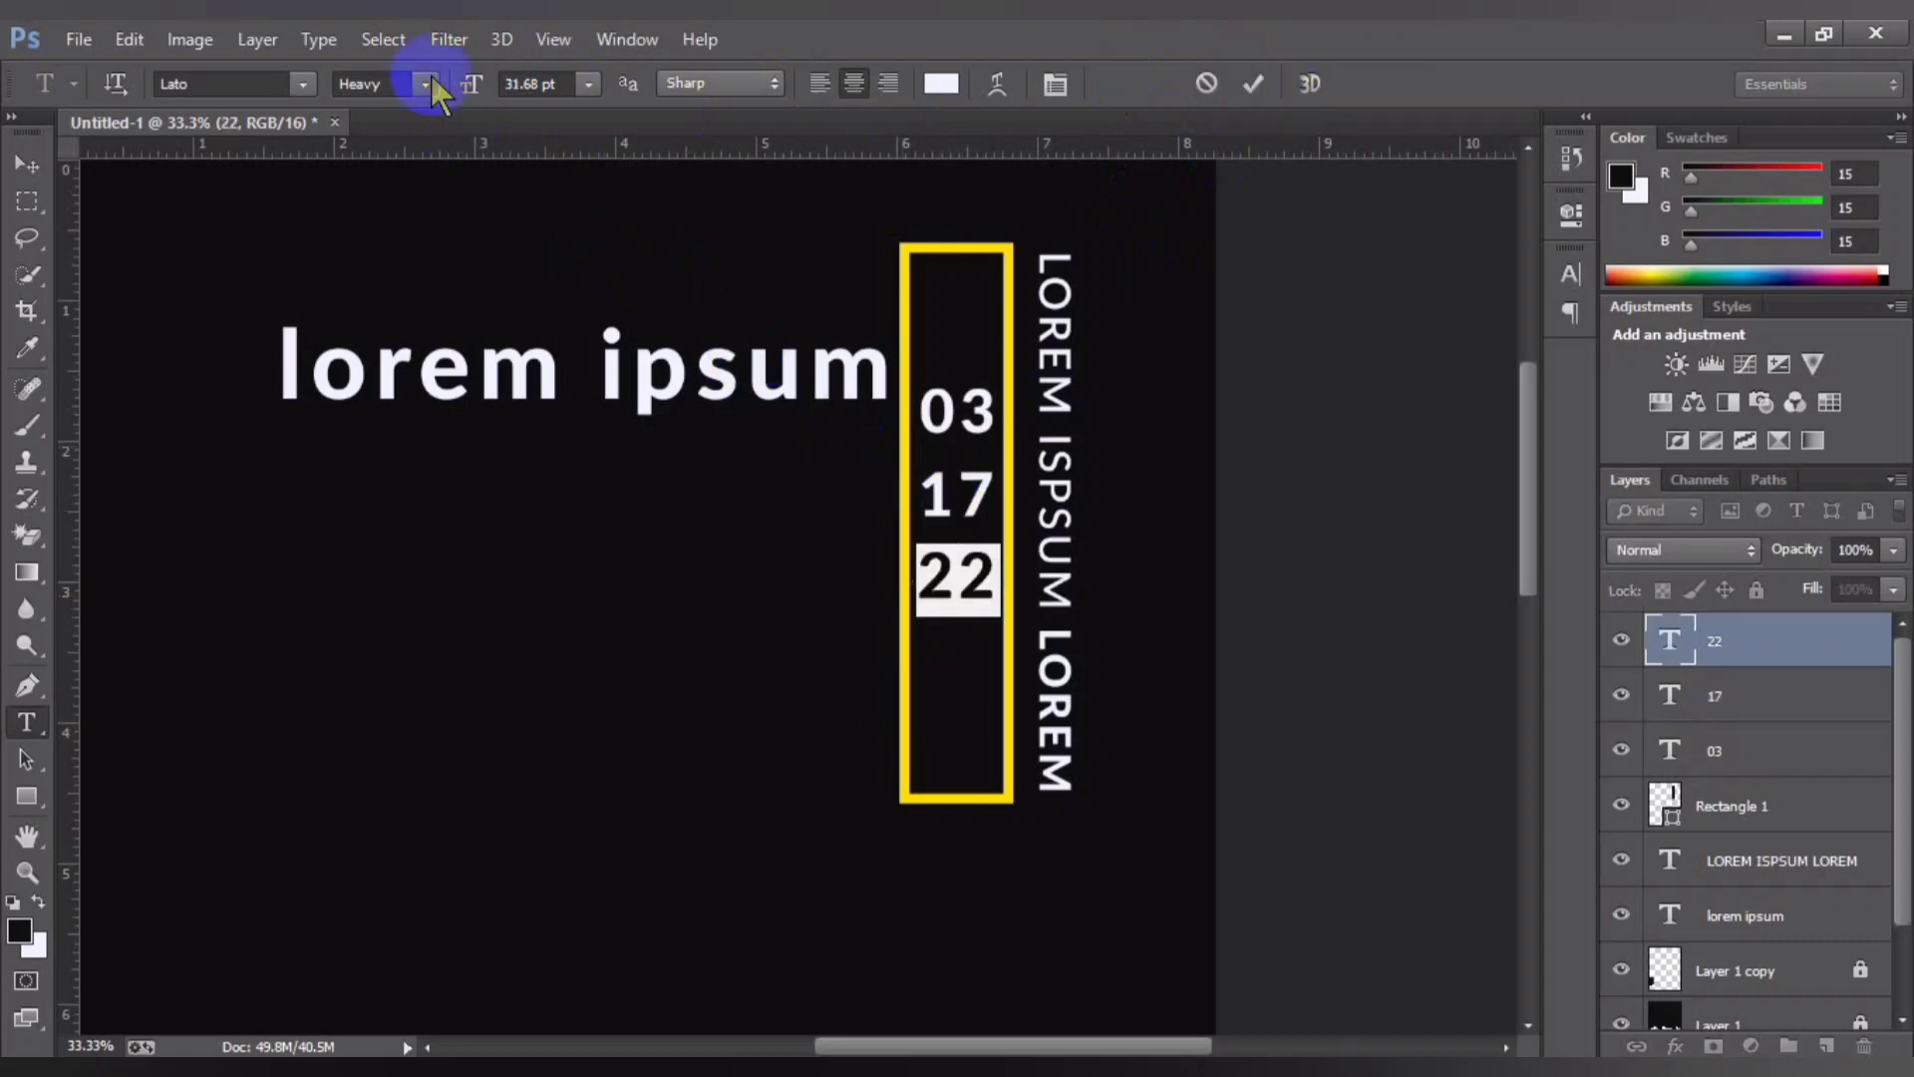
click(526, 85)
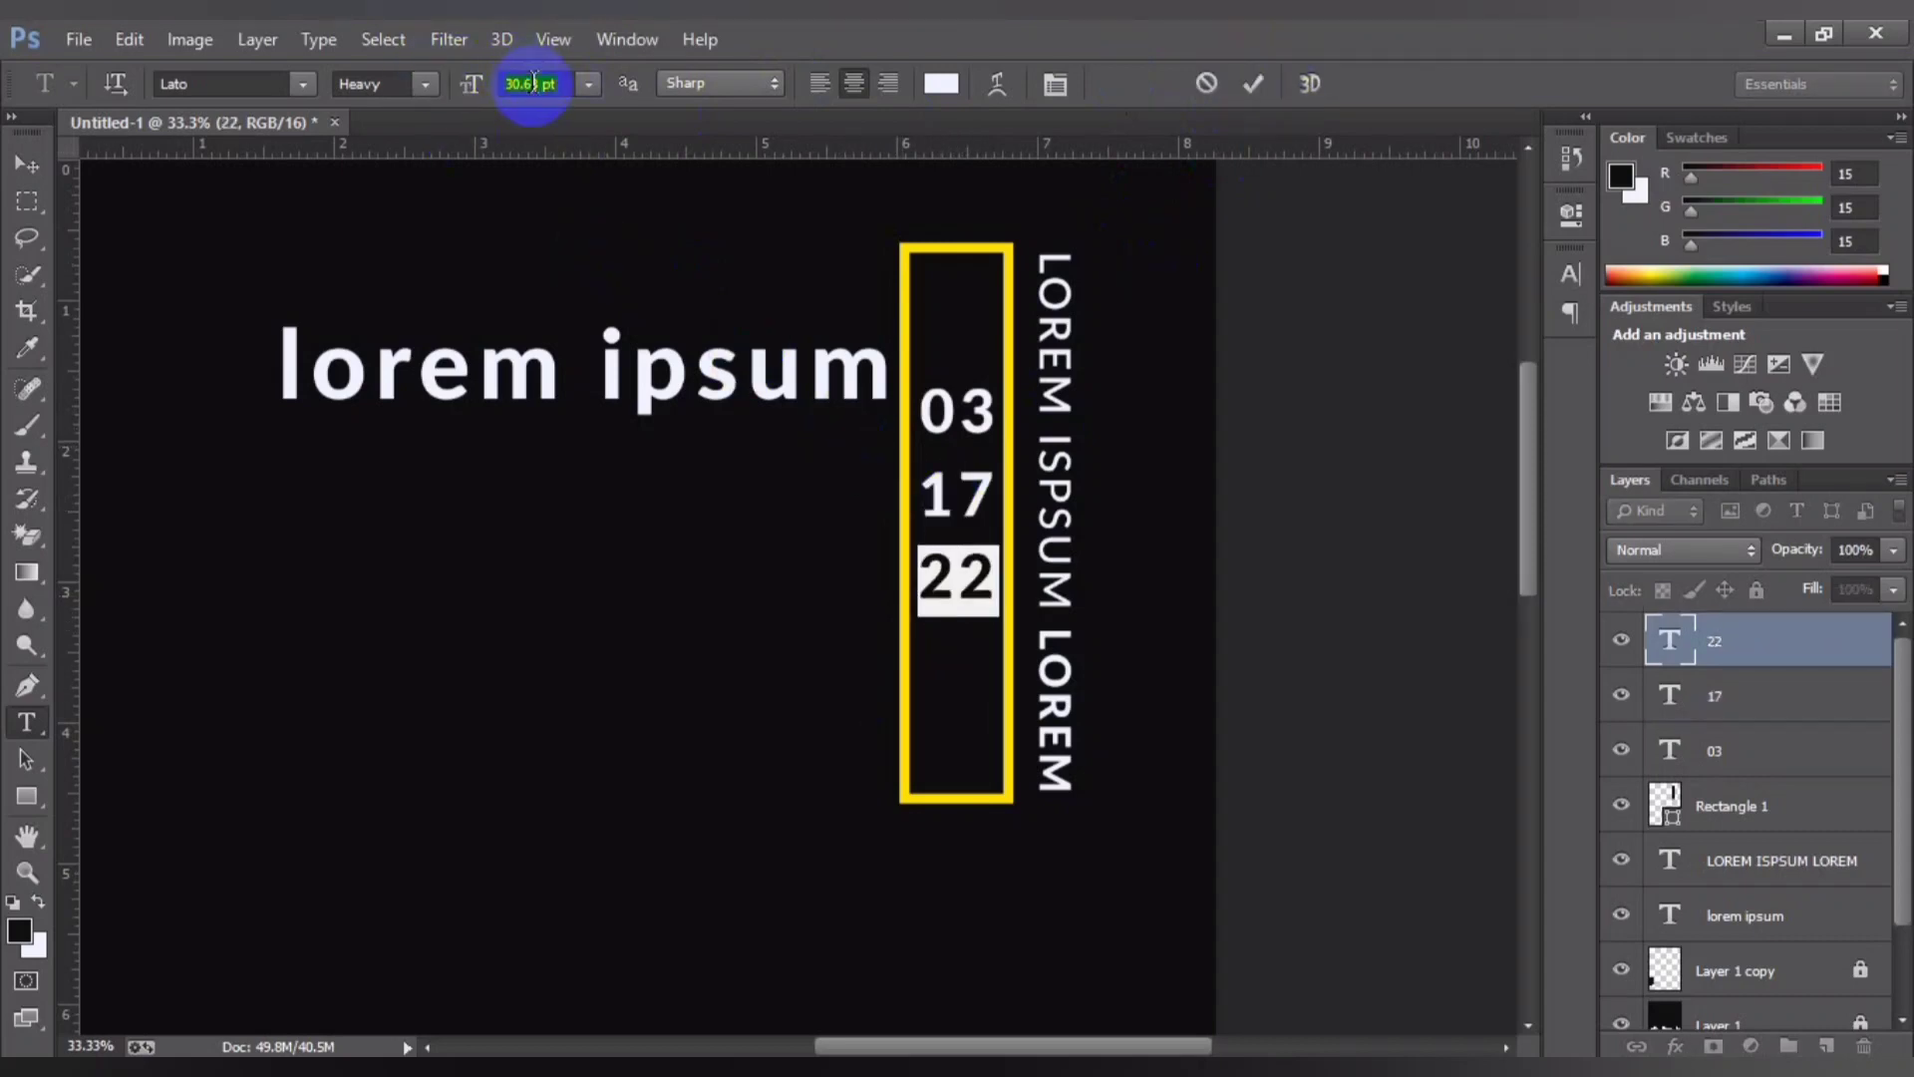
key(Return)
Step: Commit the 22 resize and nudge 03 up near the box's top
click(1254, 83)
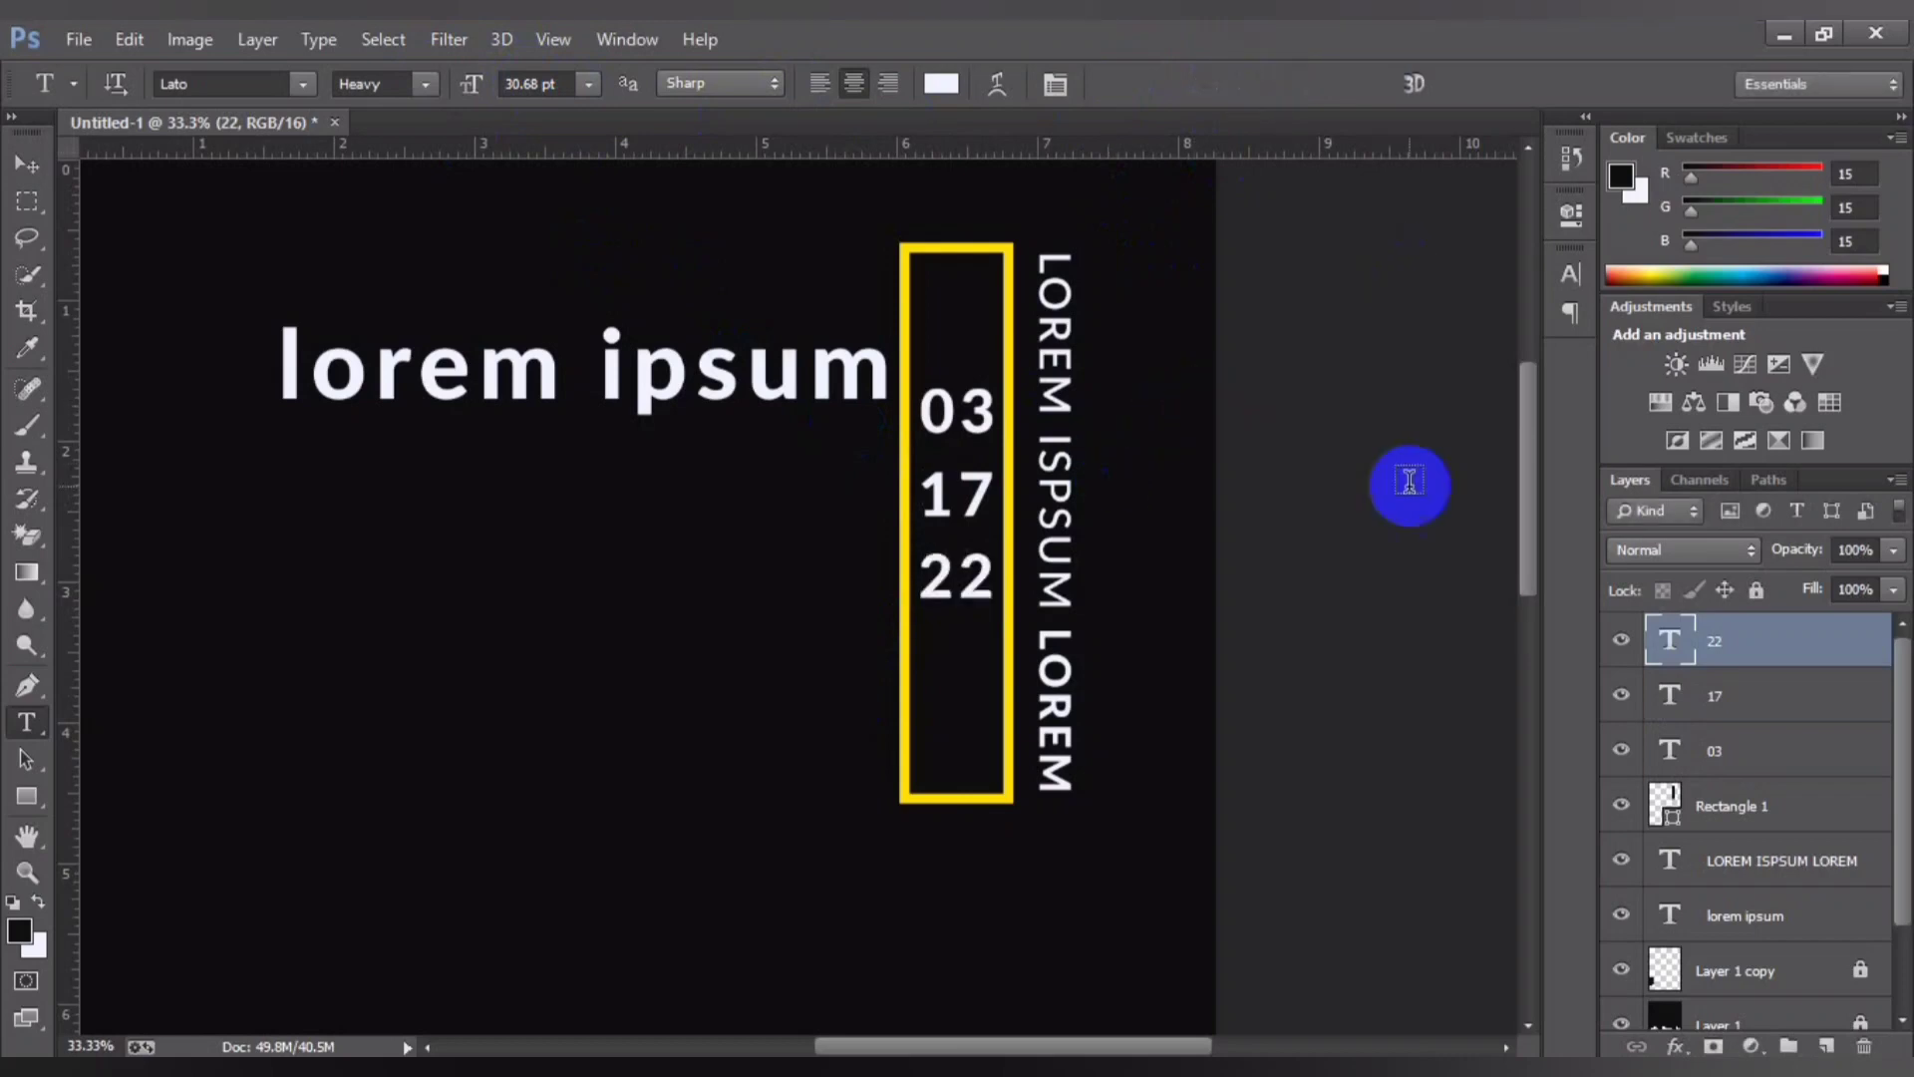
double_click(1730, 753)
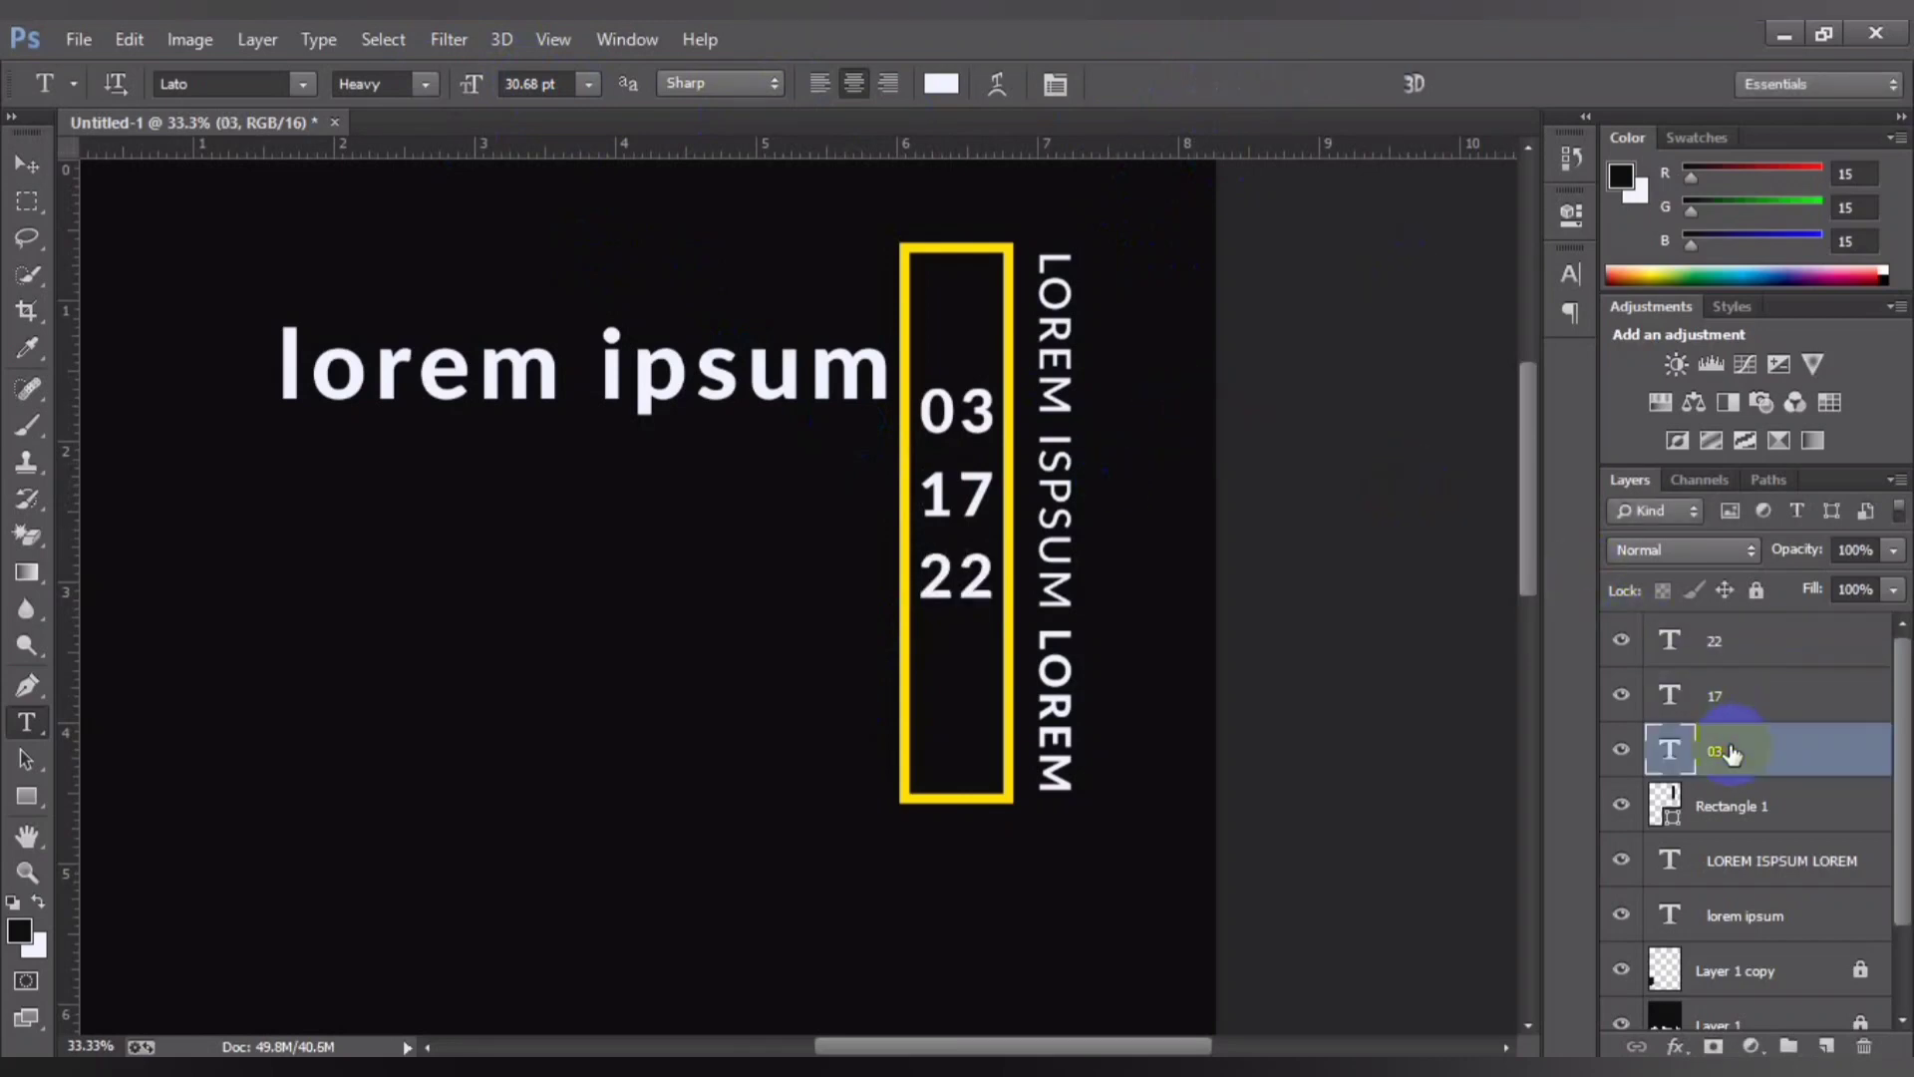
key(ctrl+t)
key(shift+Up)
key(shift+Up)
key(shift+Up)
key(shift+Up)
key(shift+Up)
key(shift+Up)
key(shift+Up)
key(shift+Up)
key(shift+Up)
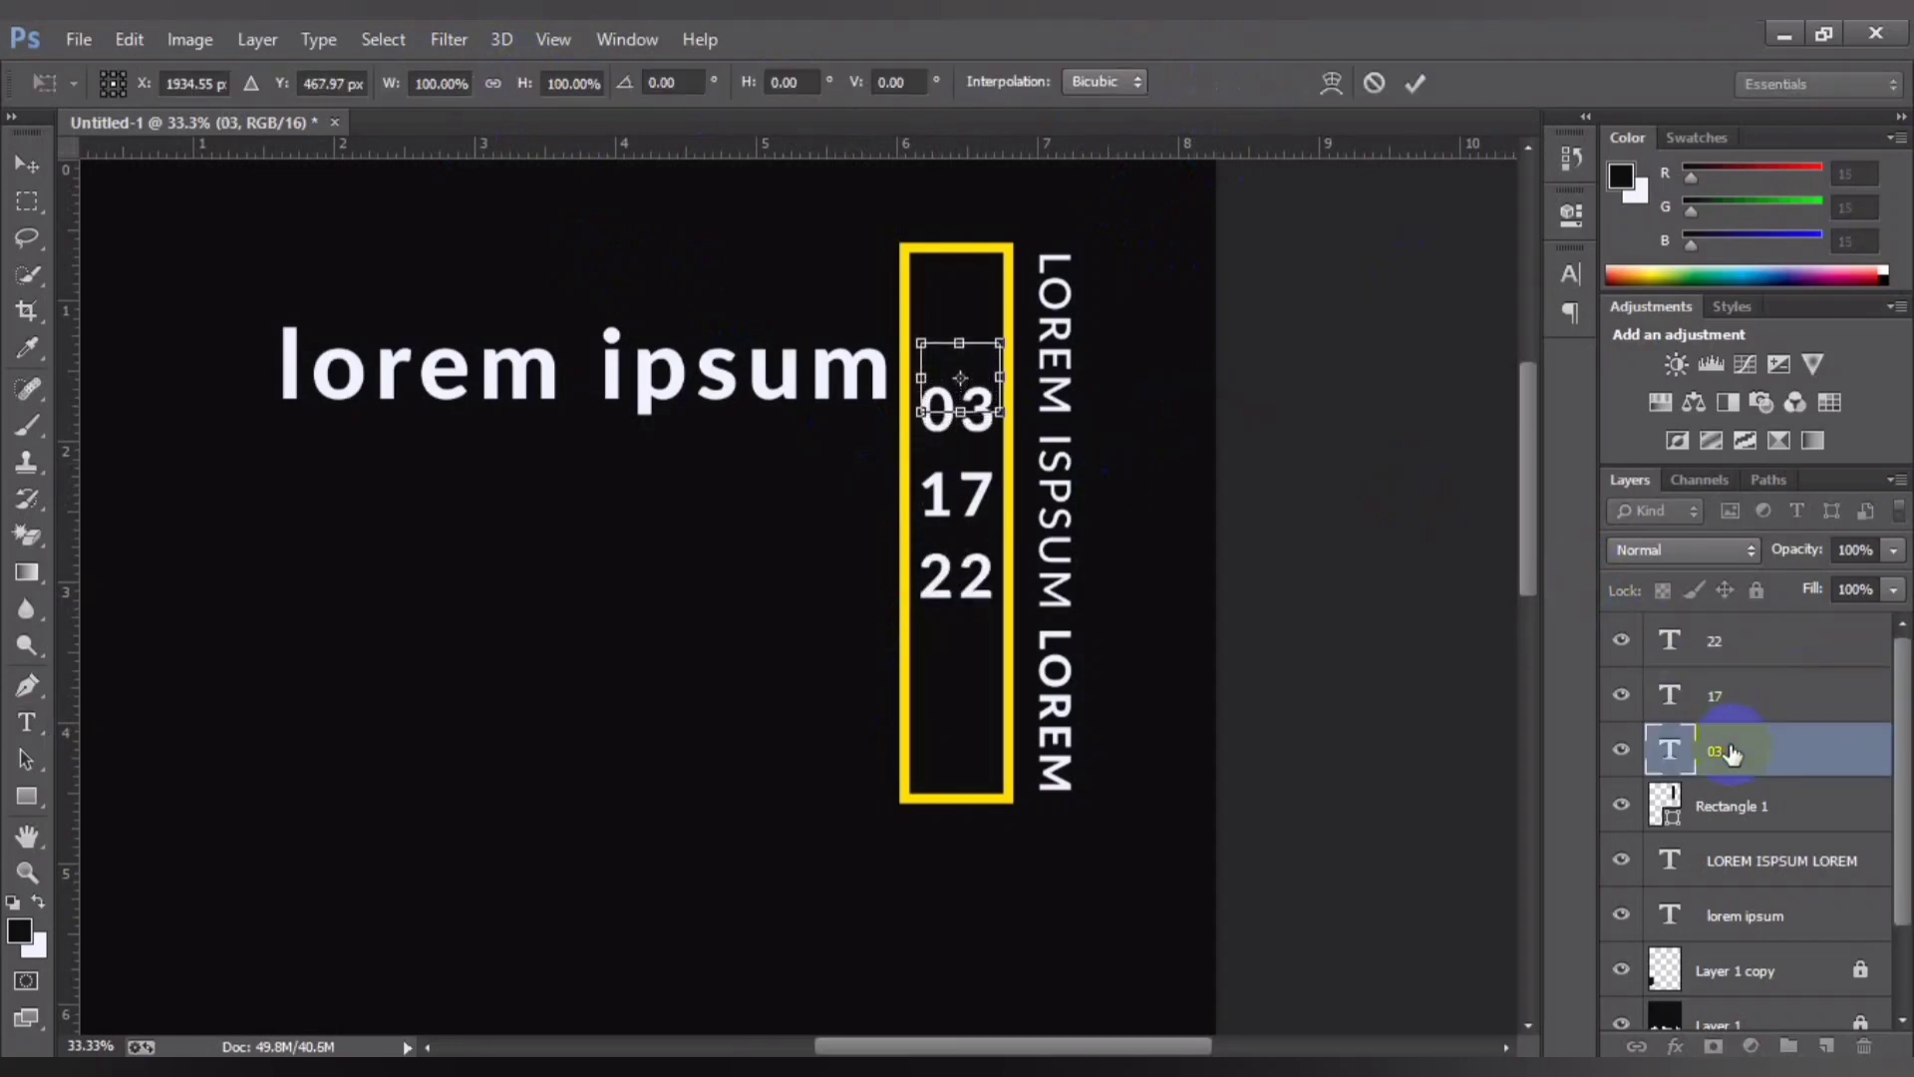
key(shift+Up)
key(shift+Up)
key(shift+Up)
key(shift+Up)
key(shift+Up)
key(shift+Up)
key(shift+Up)
key(shift+Up)
key(shift+Up)
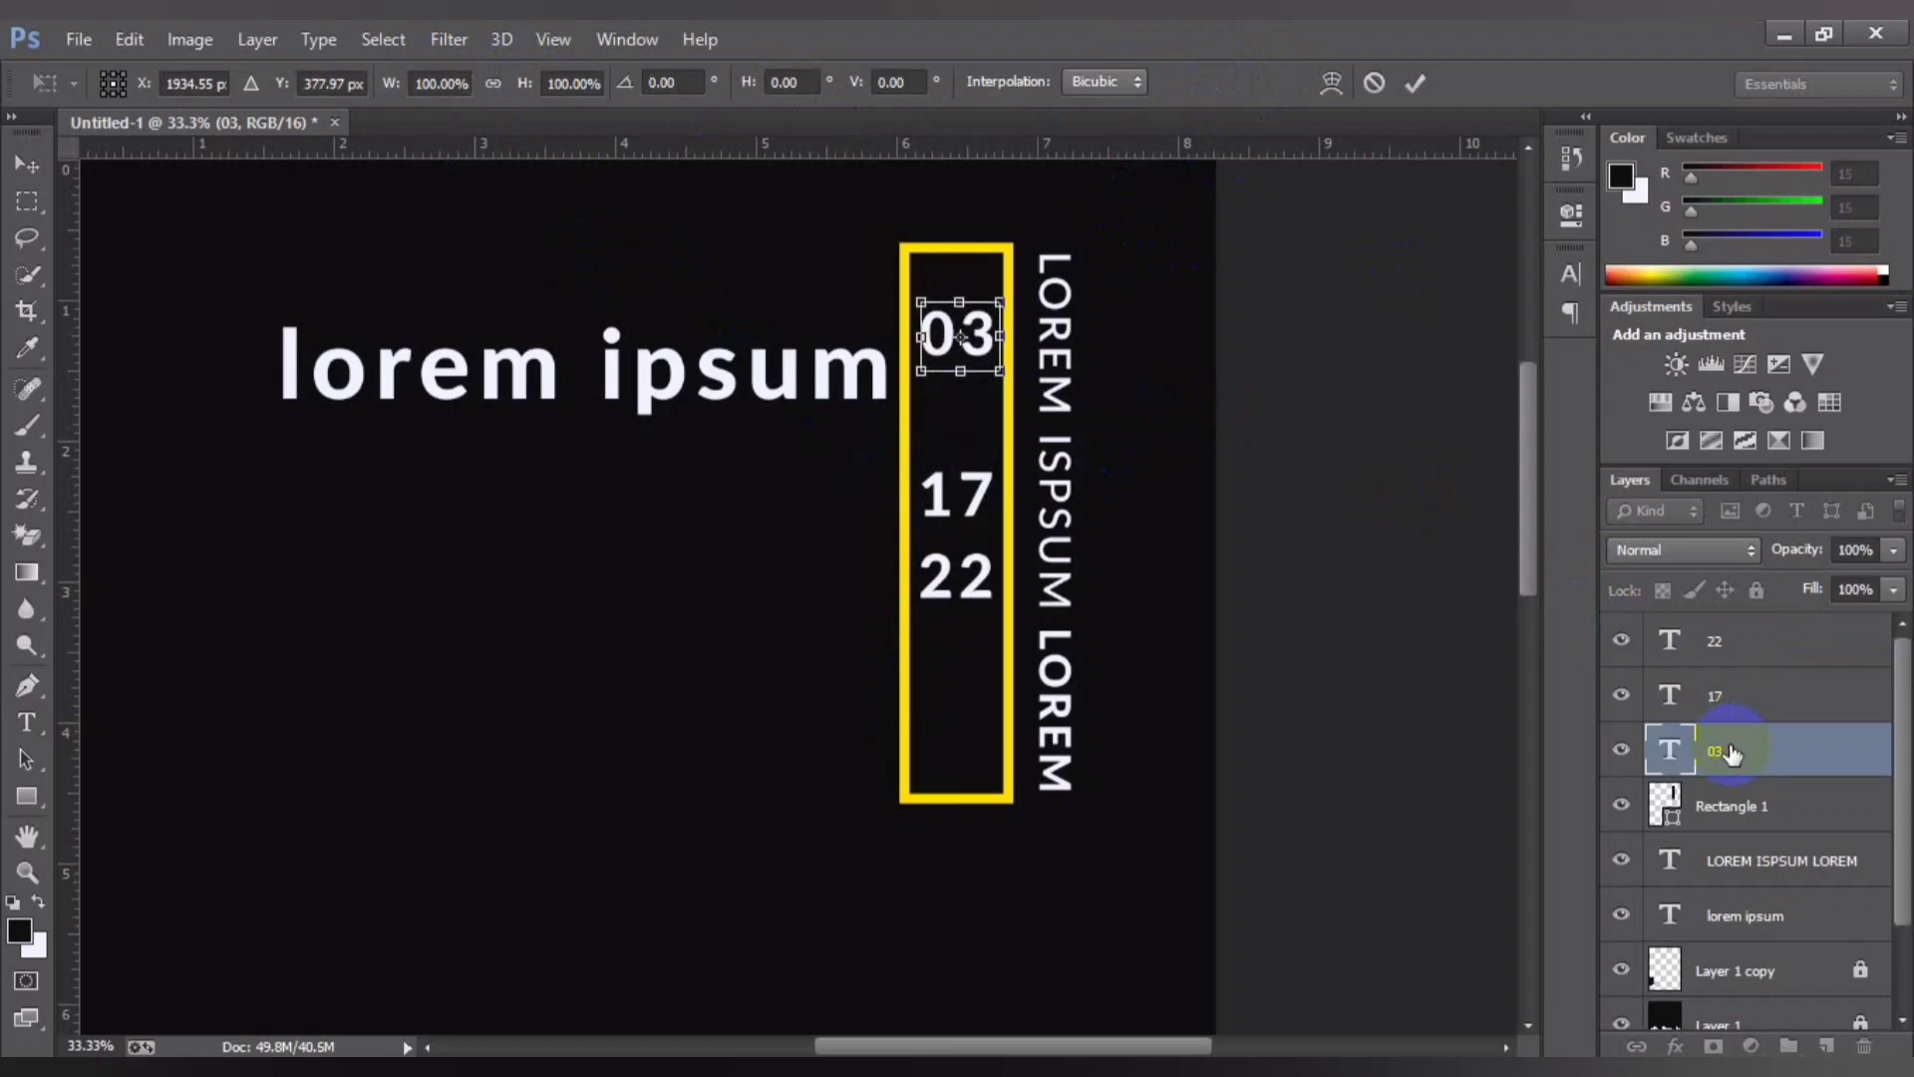
key(Up)
key(Up)
key(Up)
key(Up)
key(Up)
key(Up)
key(Up)
key(Up)
key(Up)
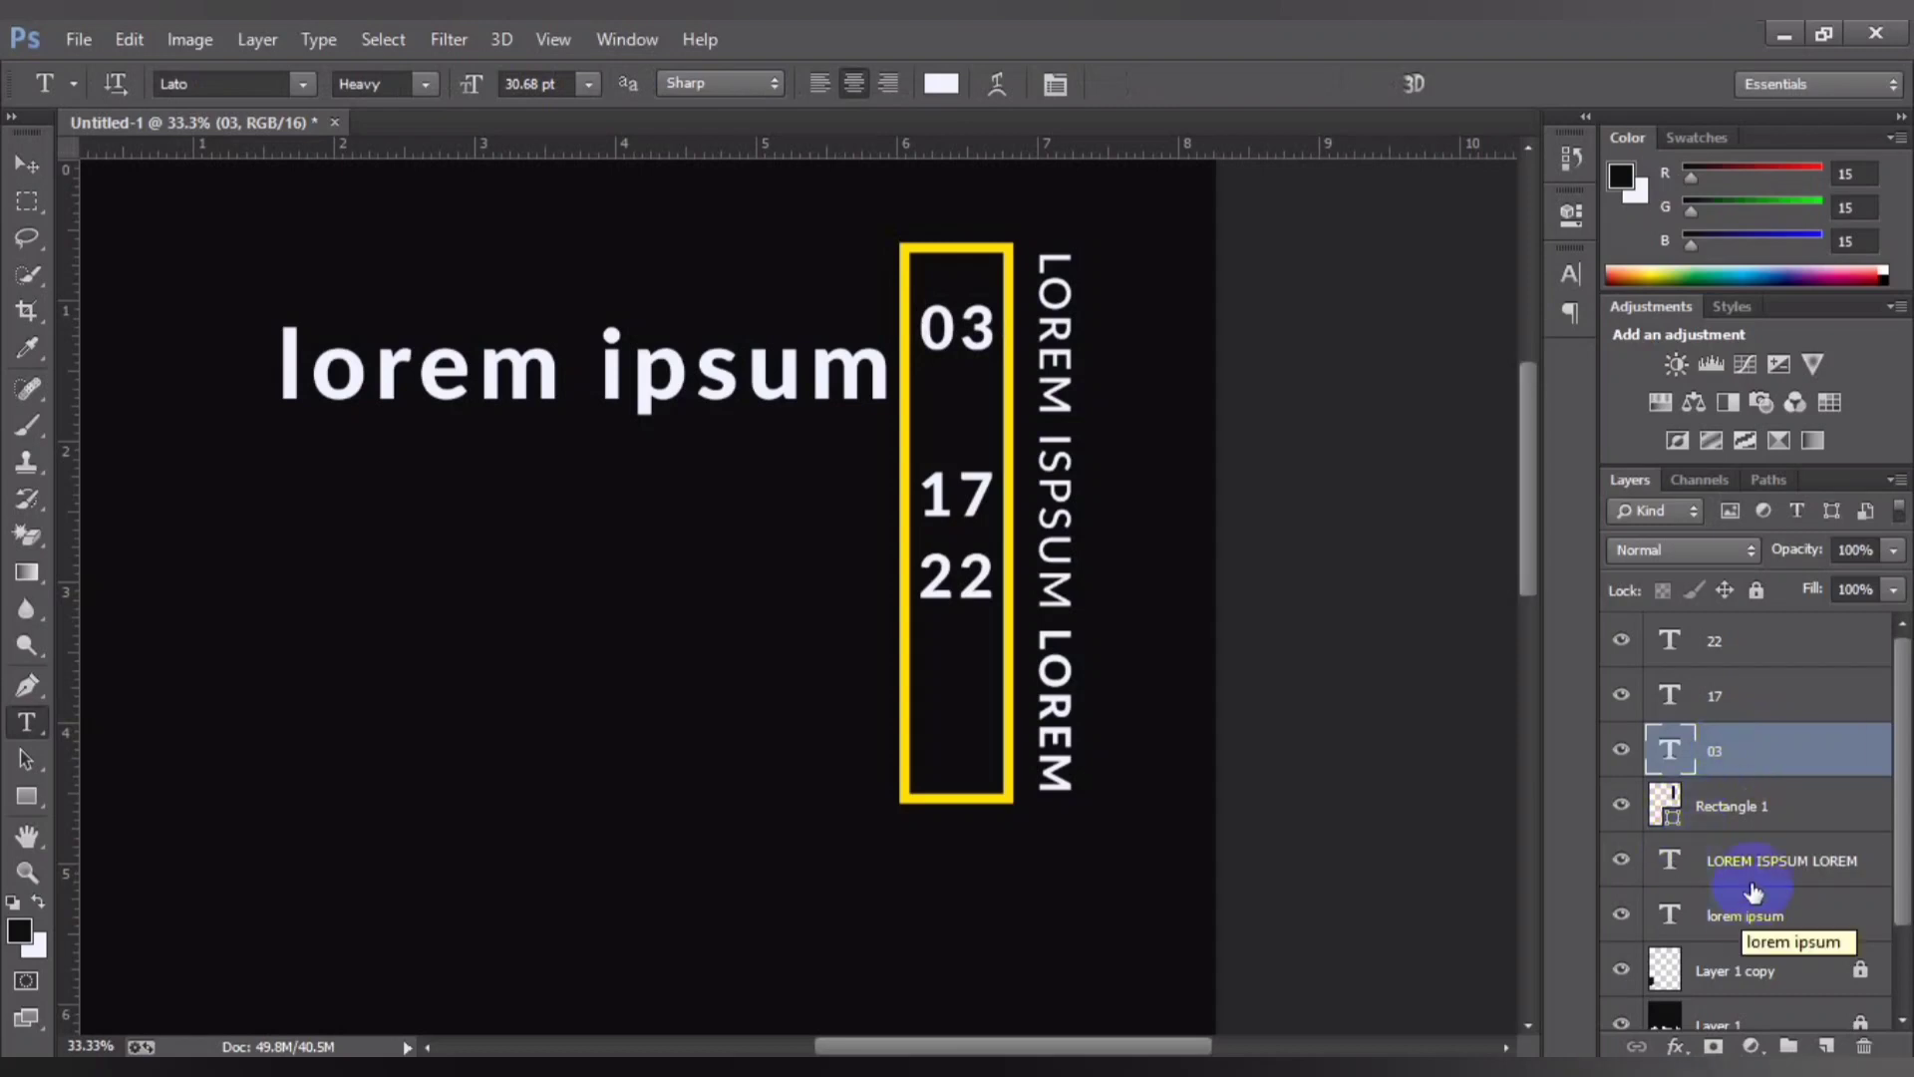
Step: Move 22 down near the bottom of the yellow box
click(1732, 701)
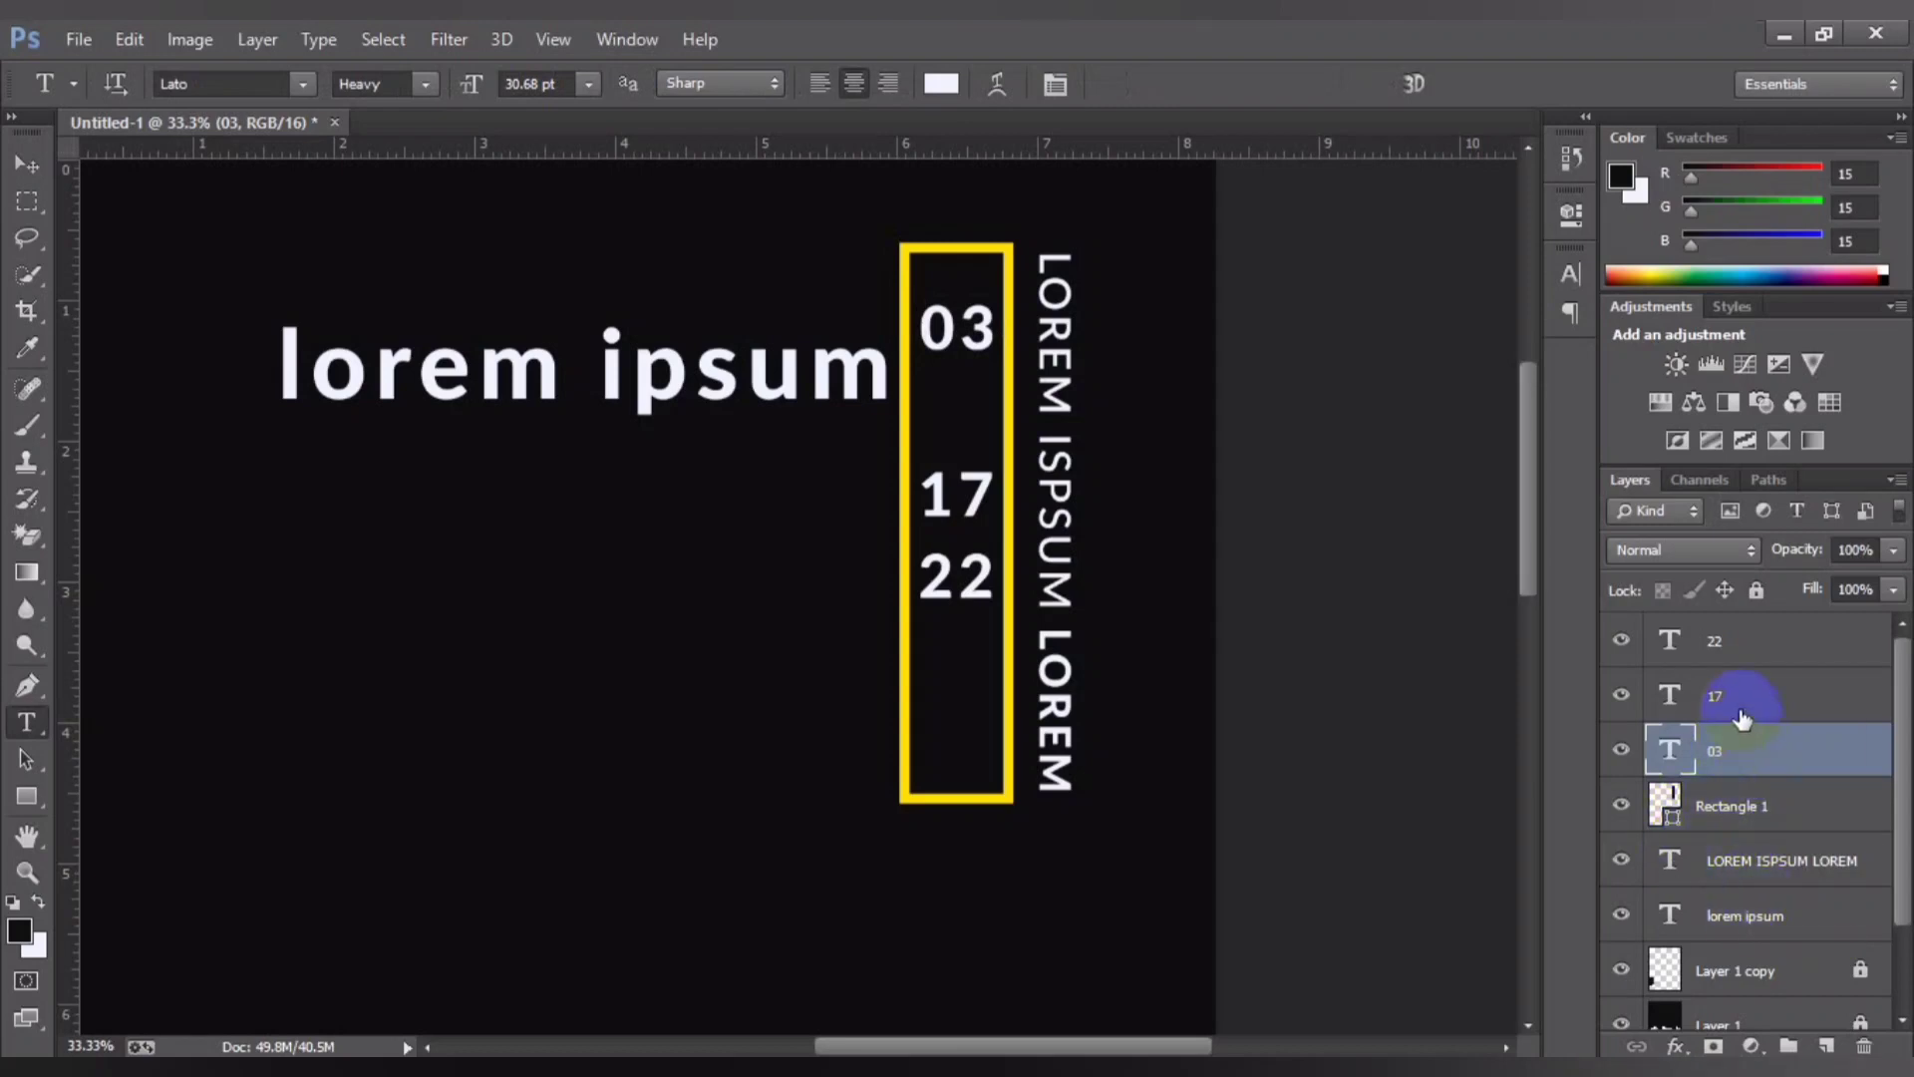
click(952, 501)
key(Escape)
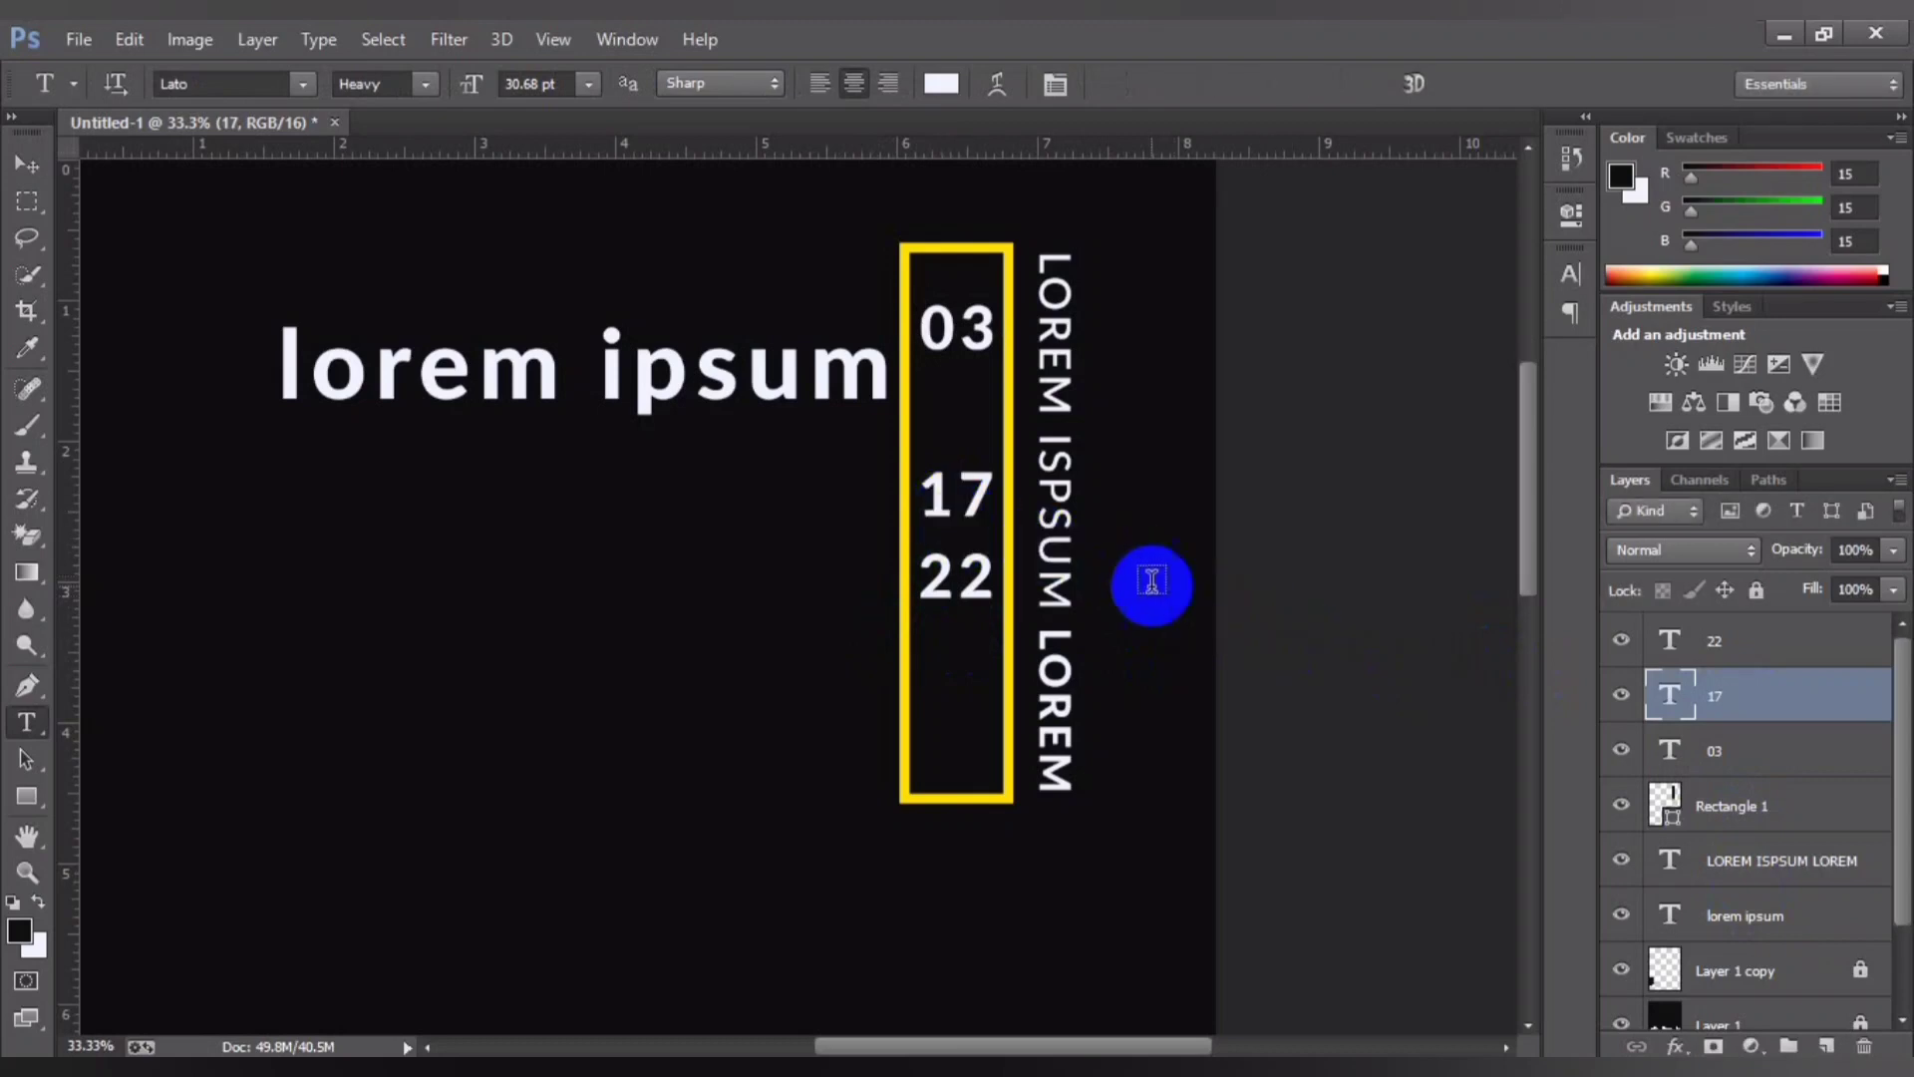
click(1757, 761)
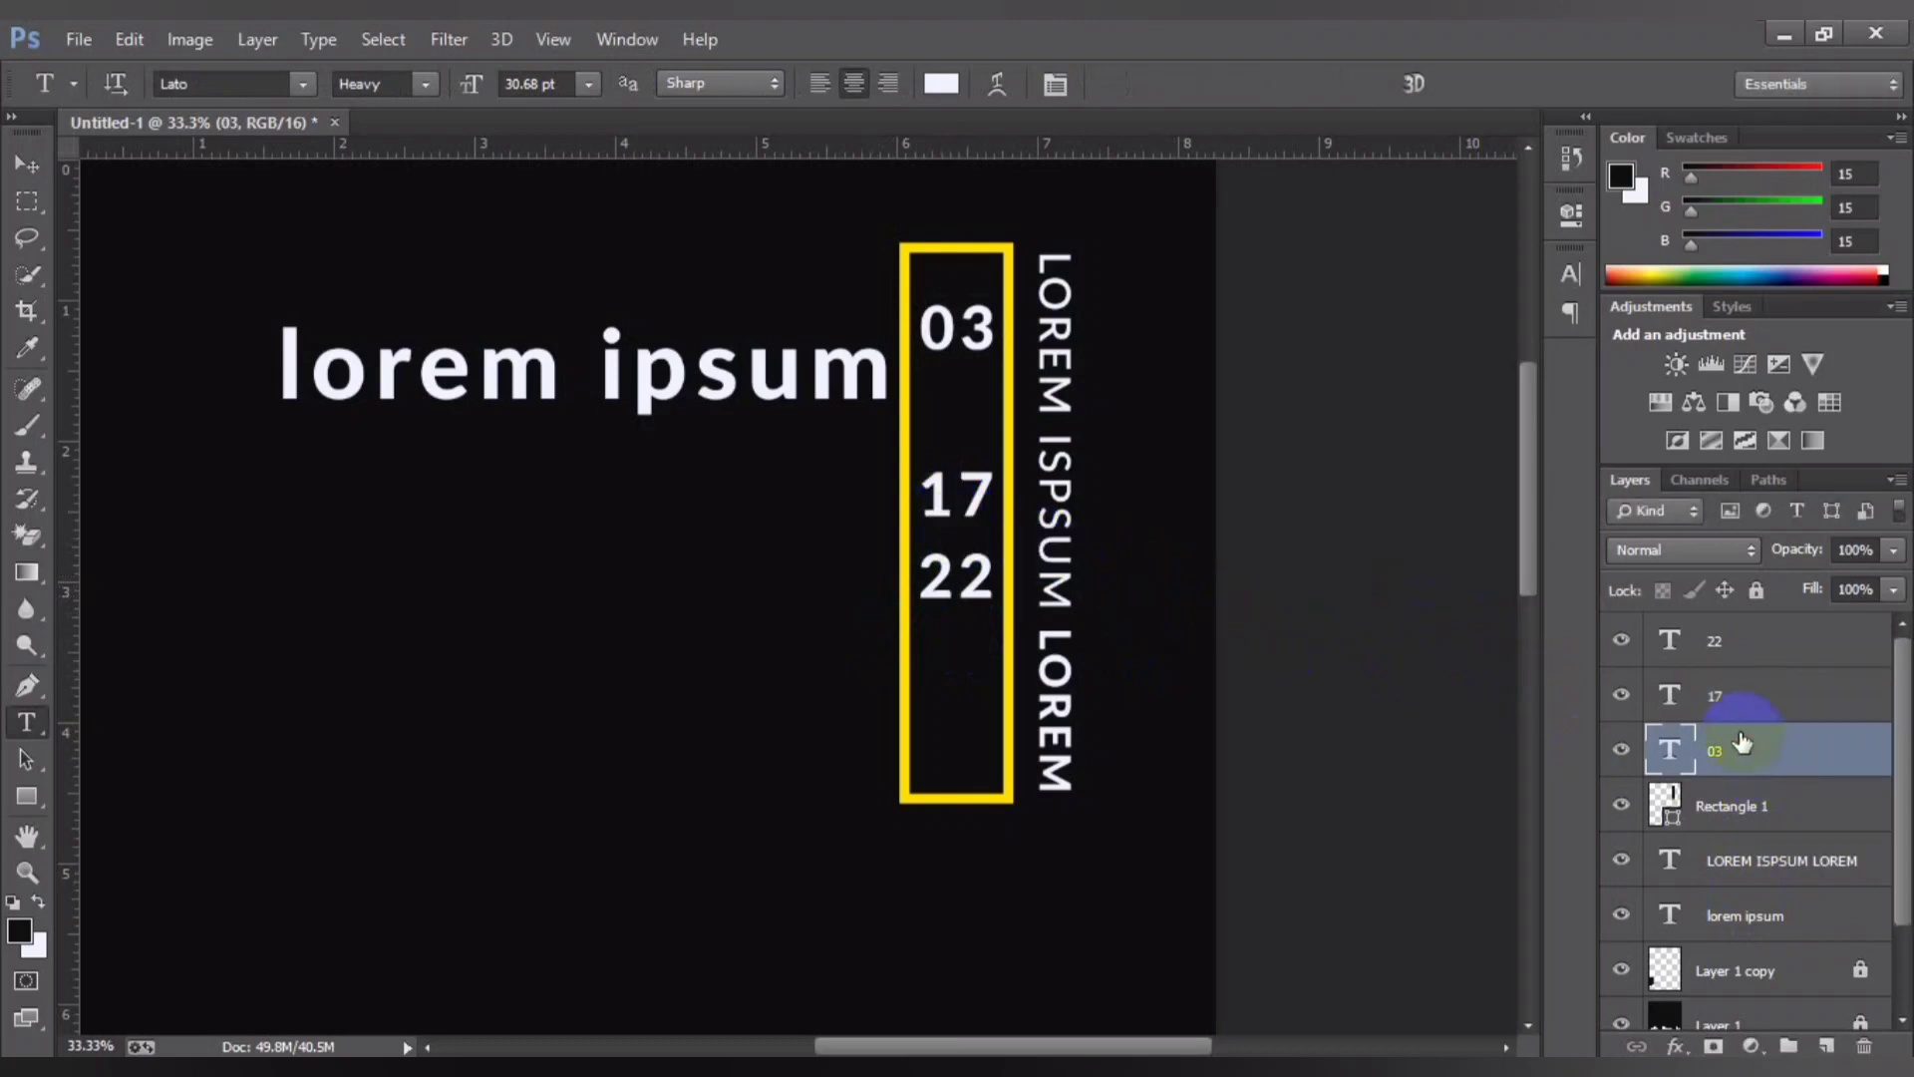
click(1735, 643)
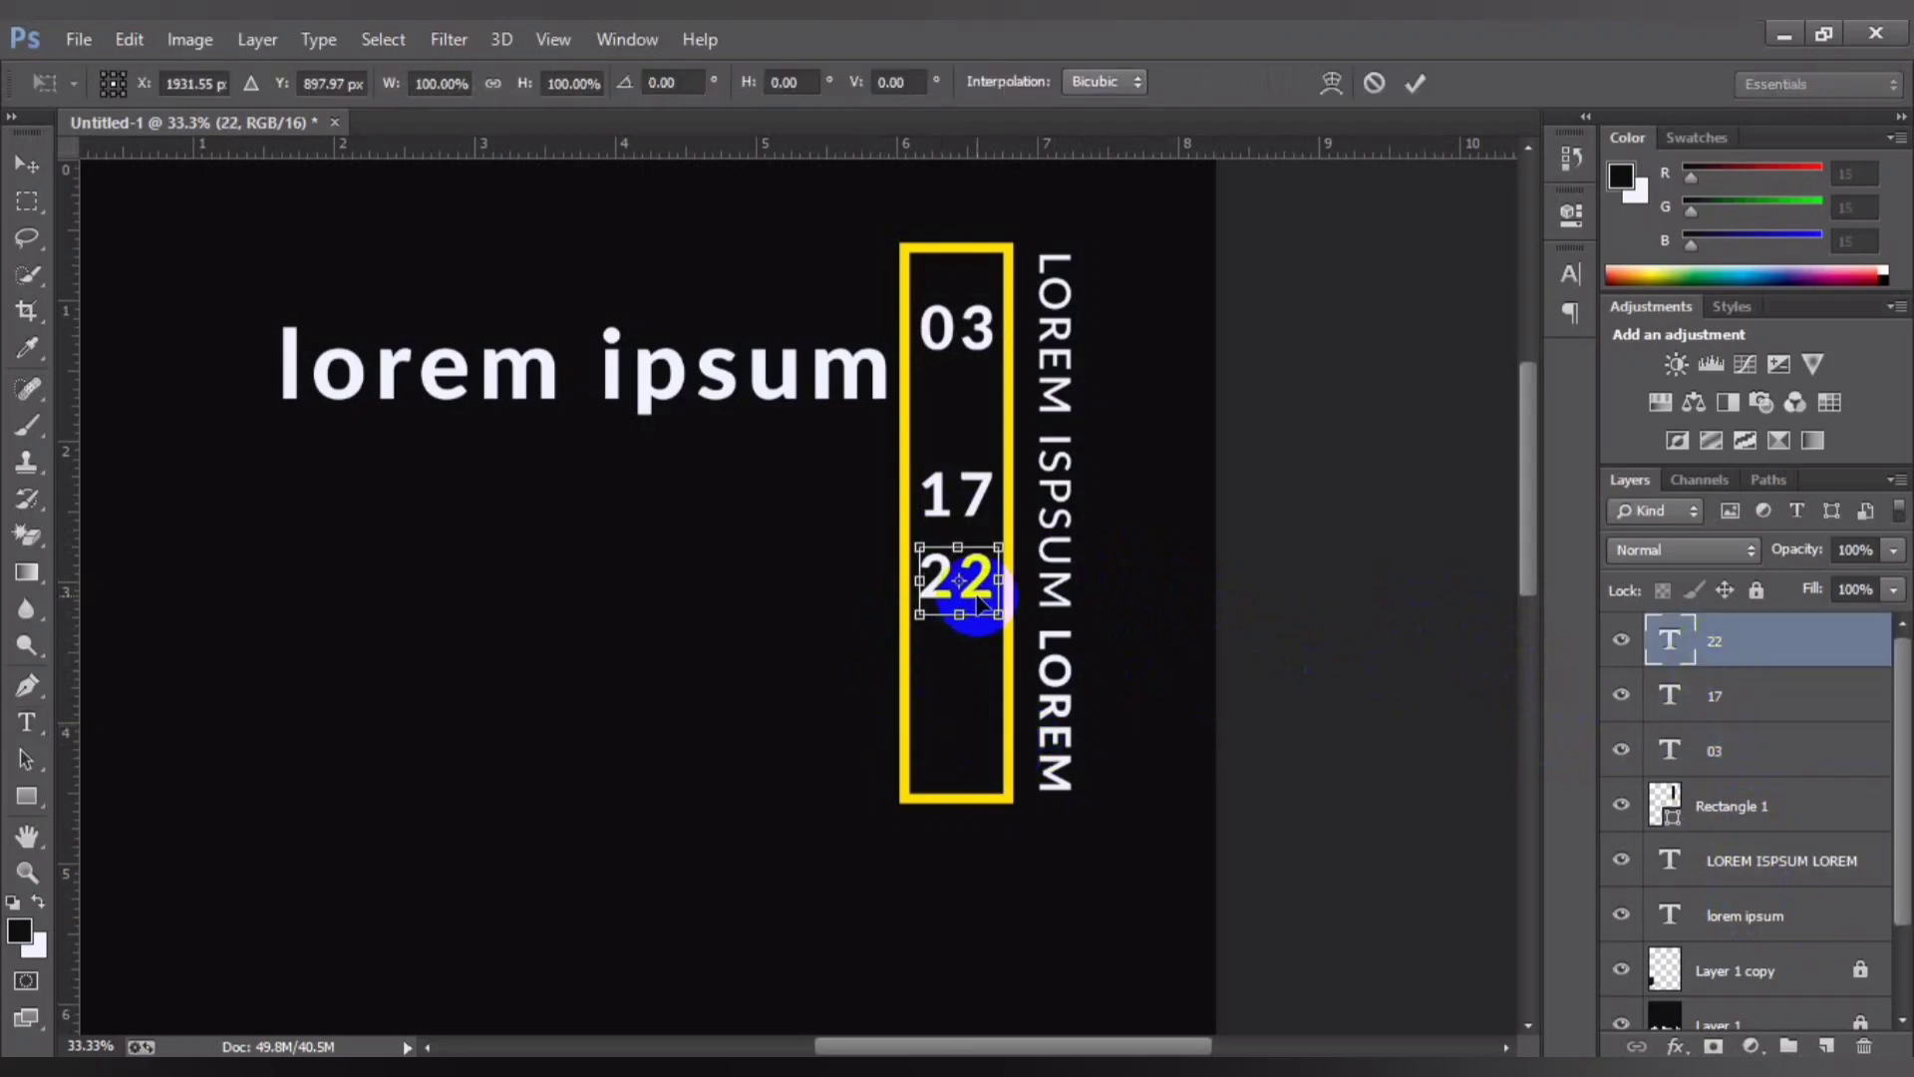
drag(977, 598, 980, 728)
key(Return)
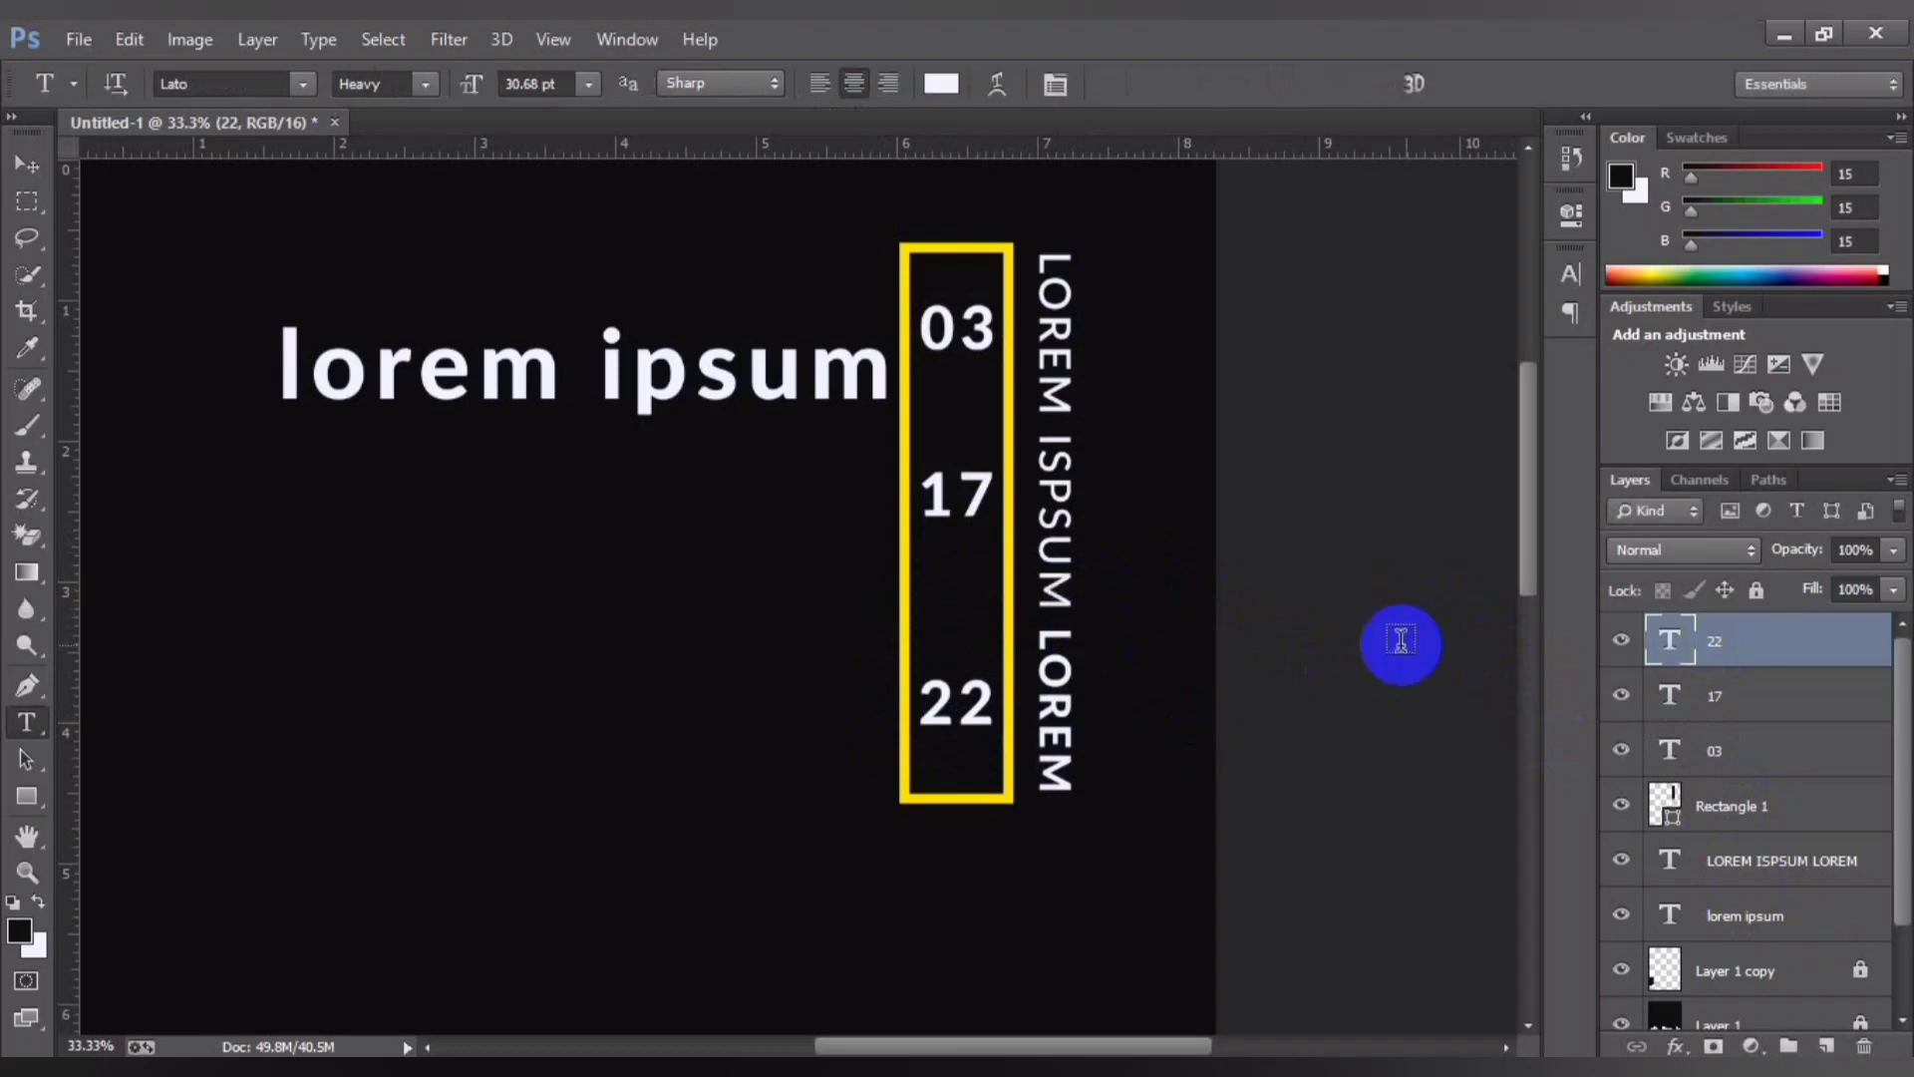
Step: Move 17 down to sit centred between 03 and 22
click(1733, 716)
key(ctrl+t)
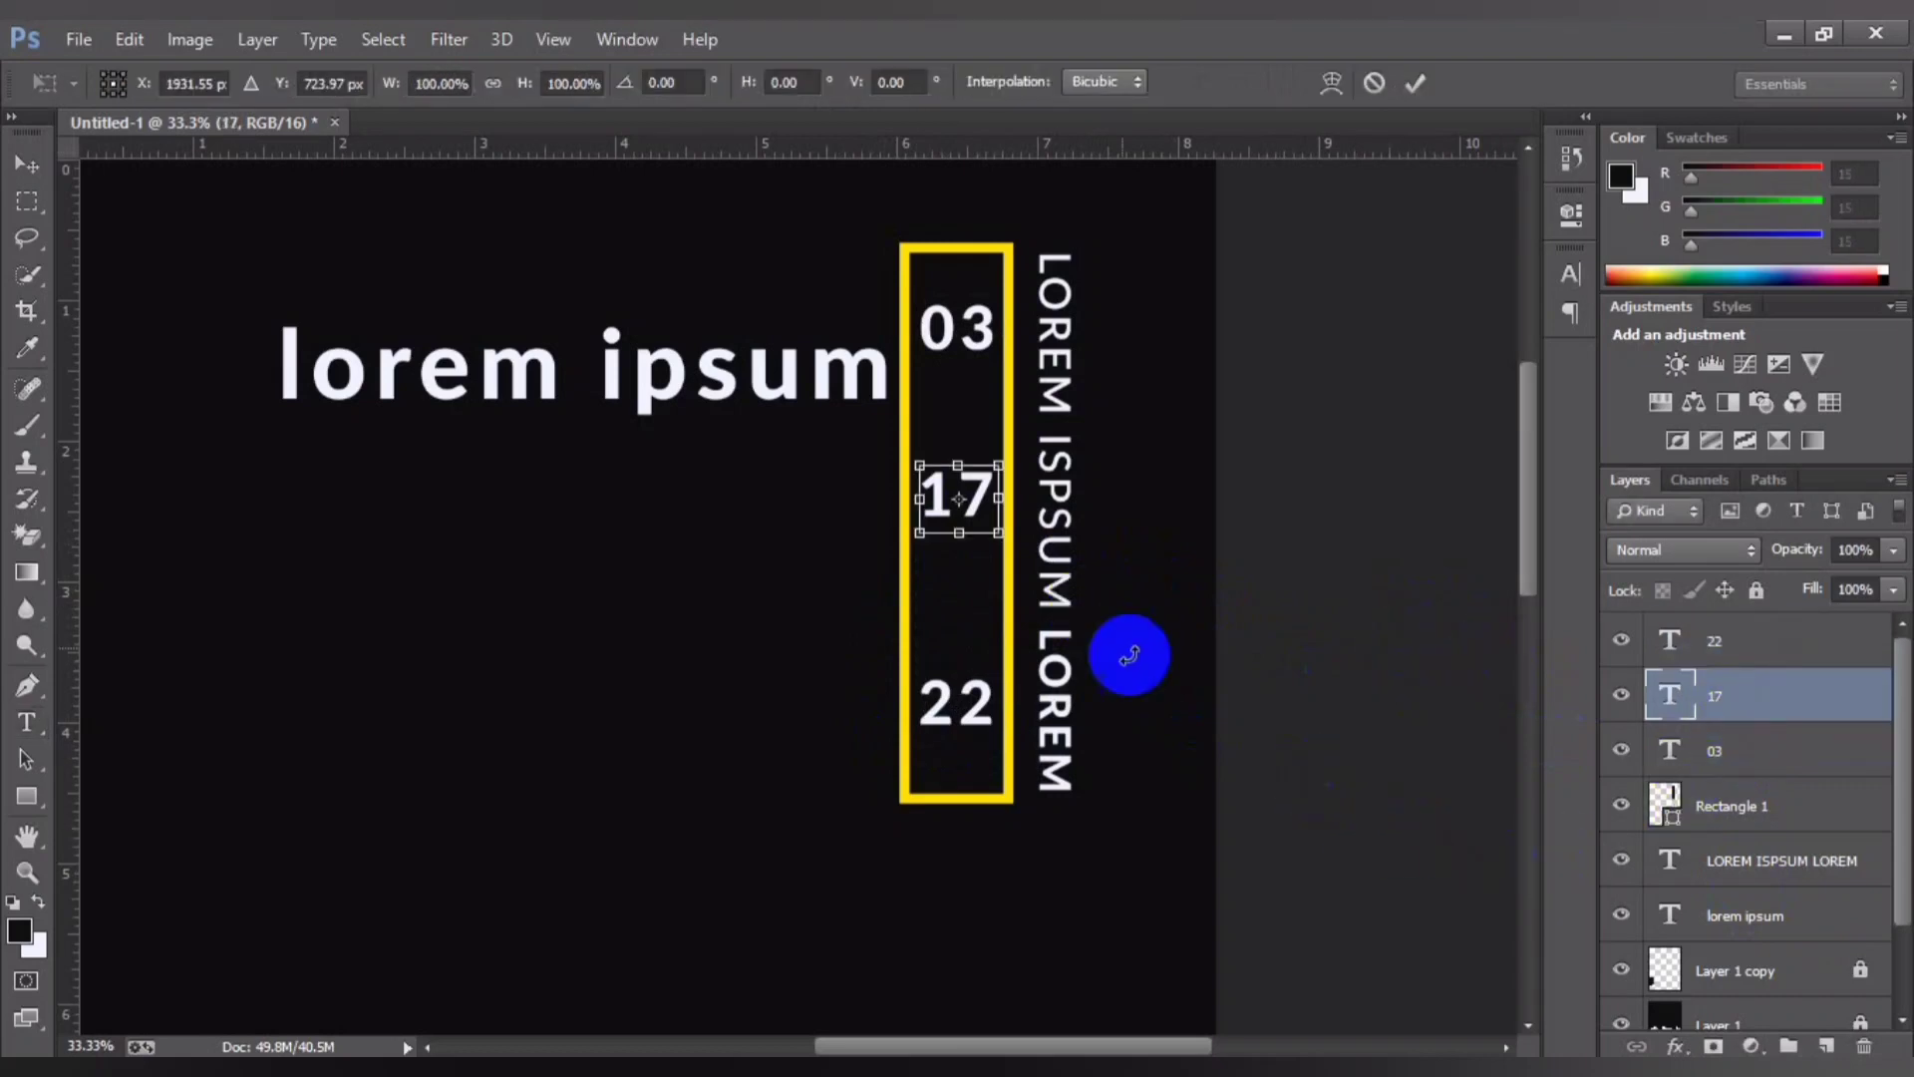
drag(980, 517, 979, 537)
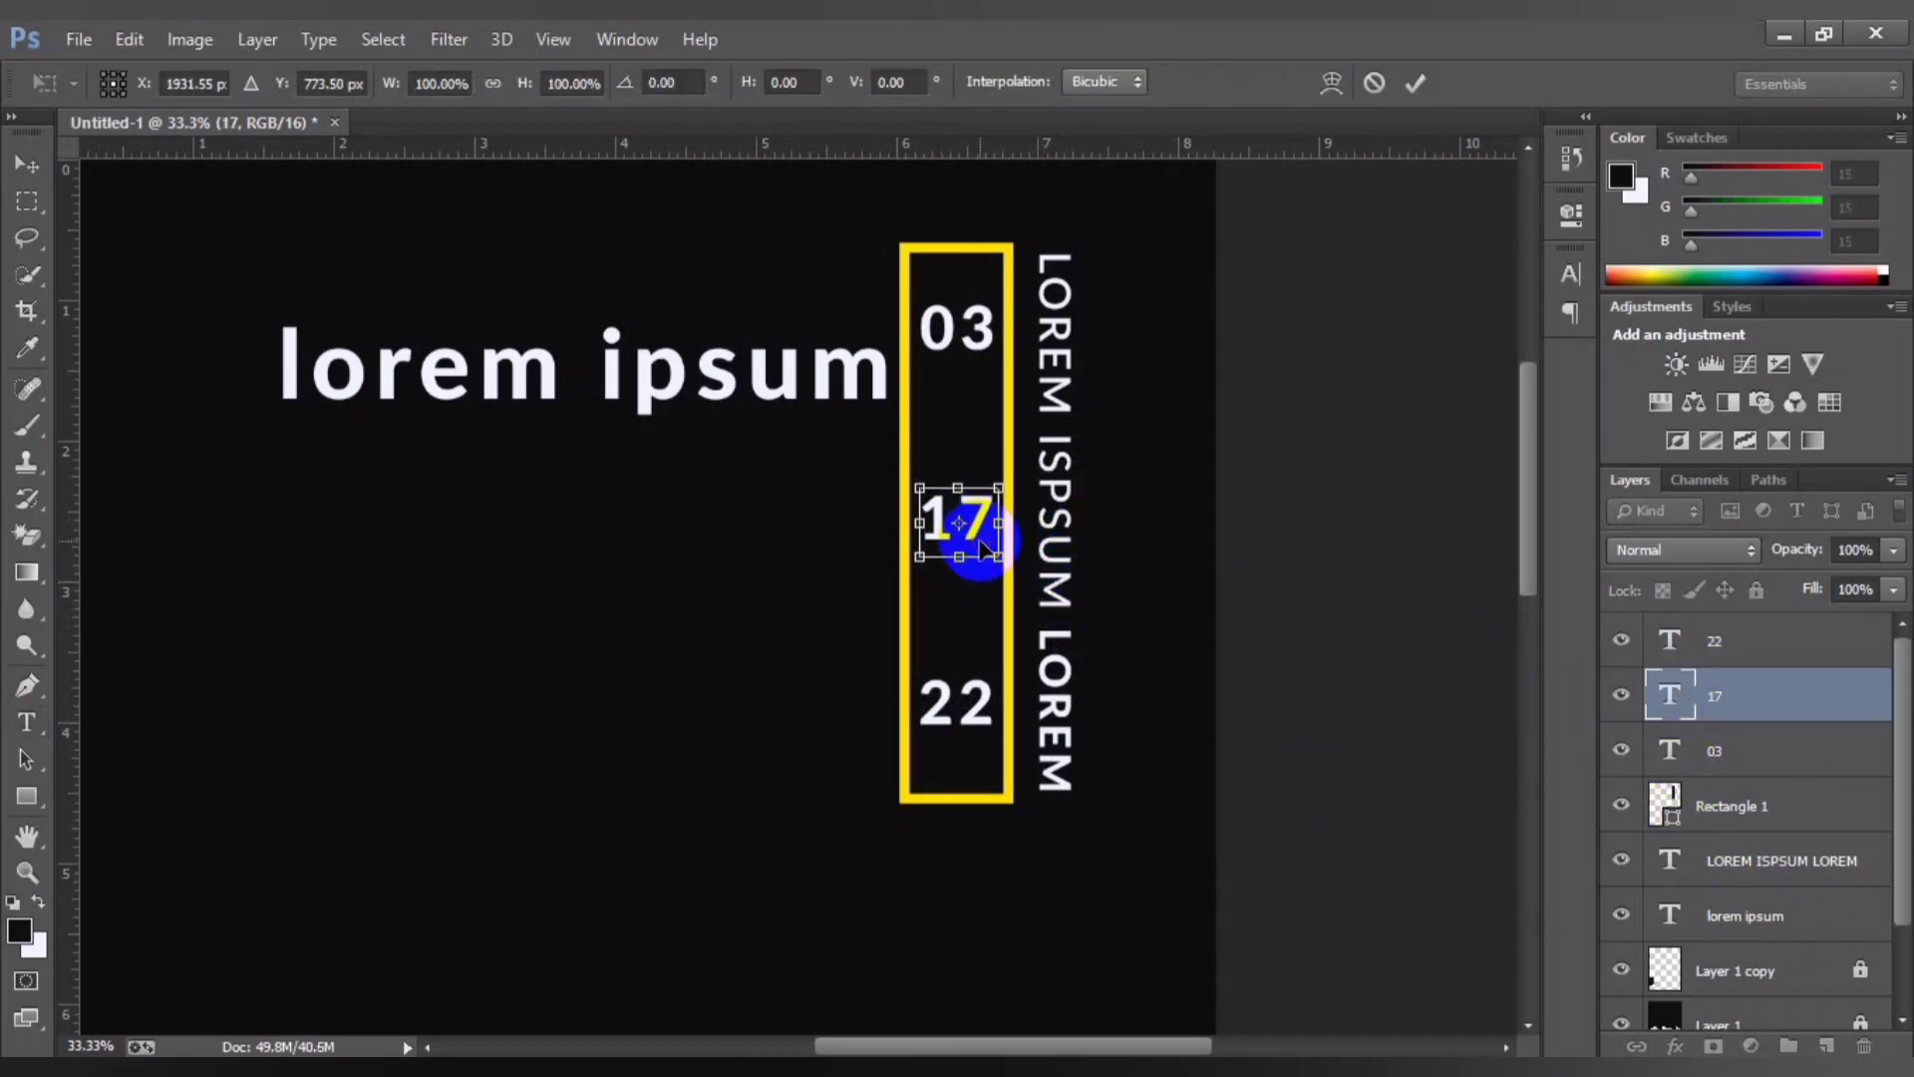
key(Return)
key(ctrl+minus)
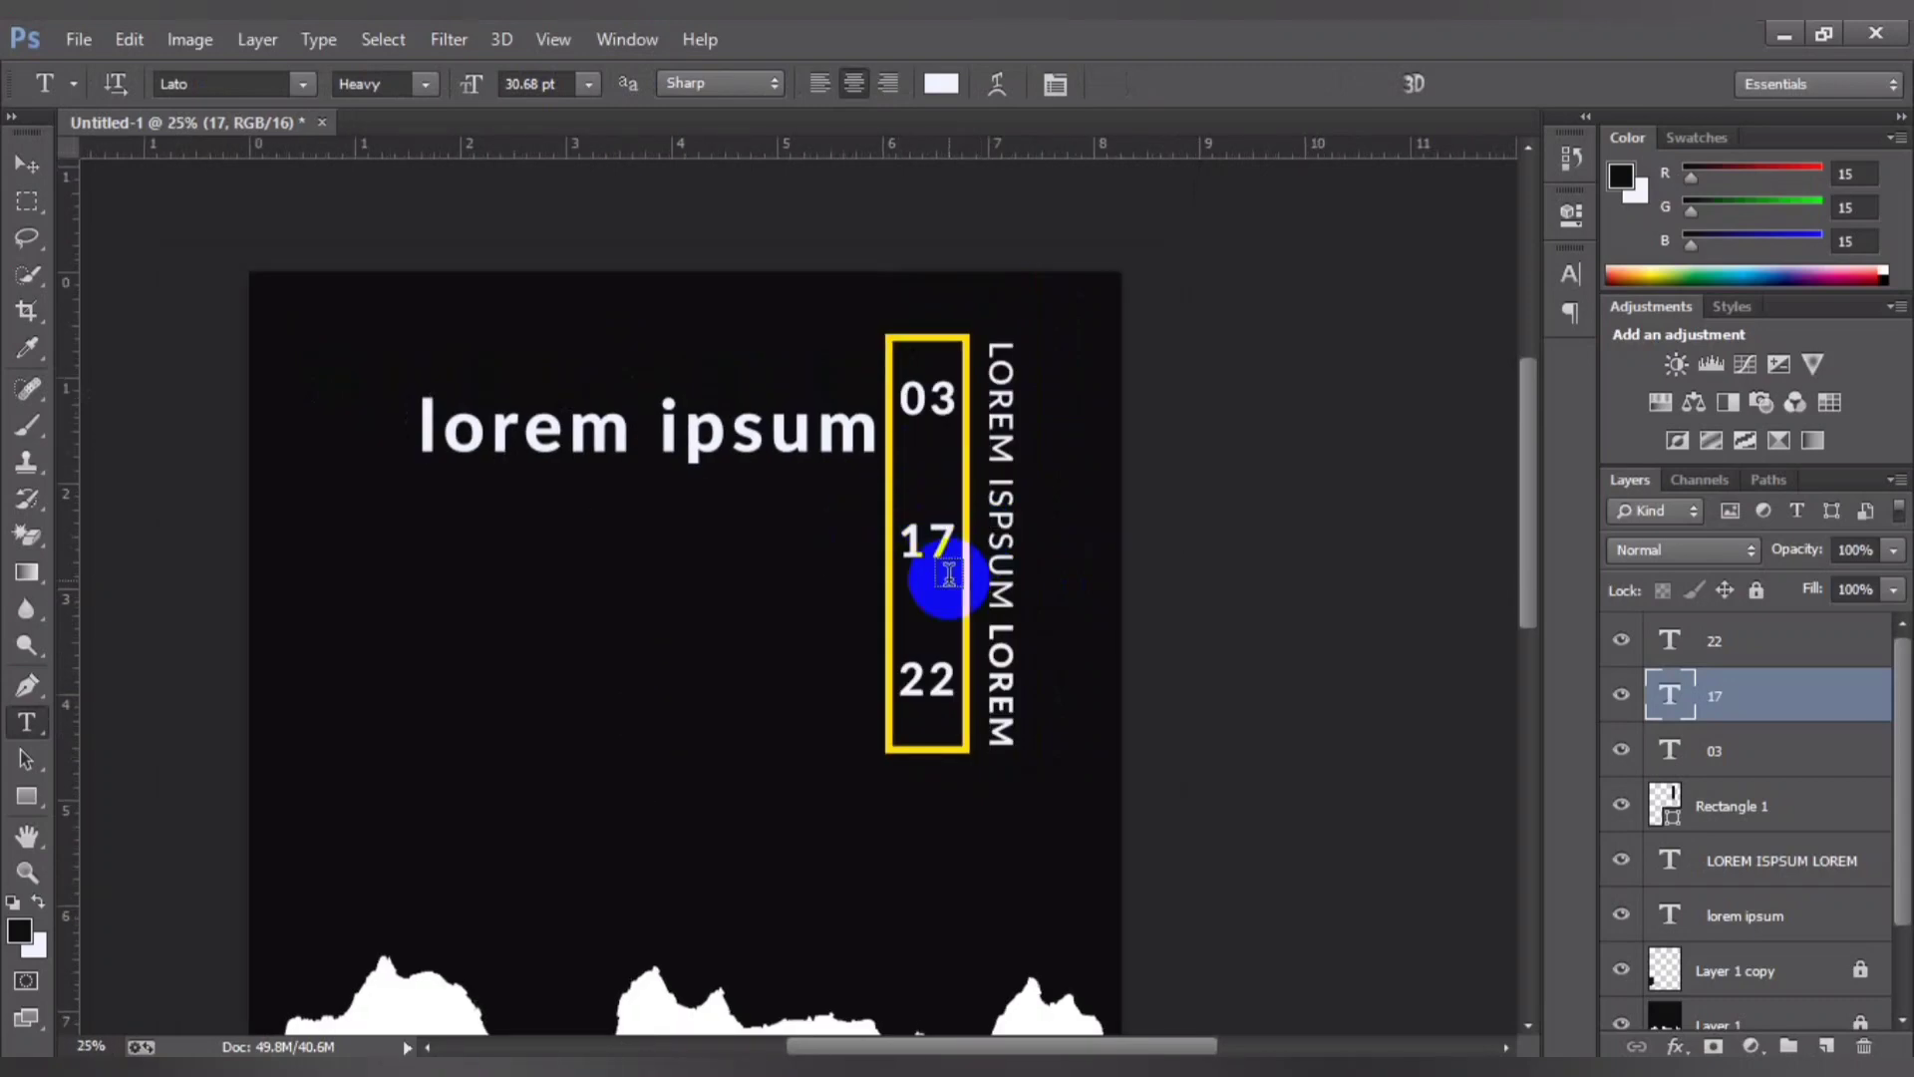
Step: Widen the yellow rectangle slightly to the left
click(1688, 813)
key(ctrl+t)
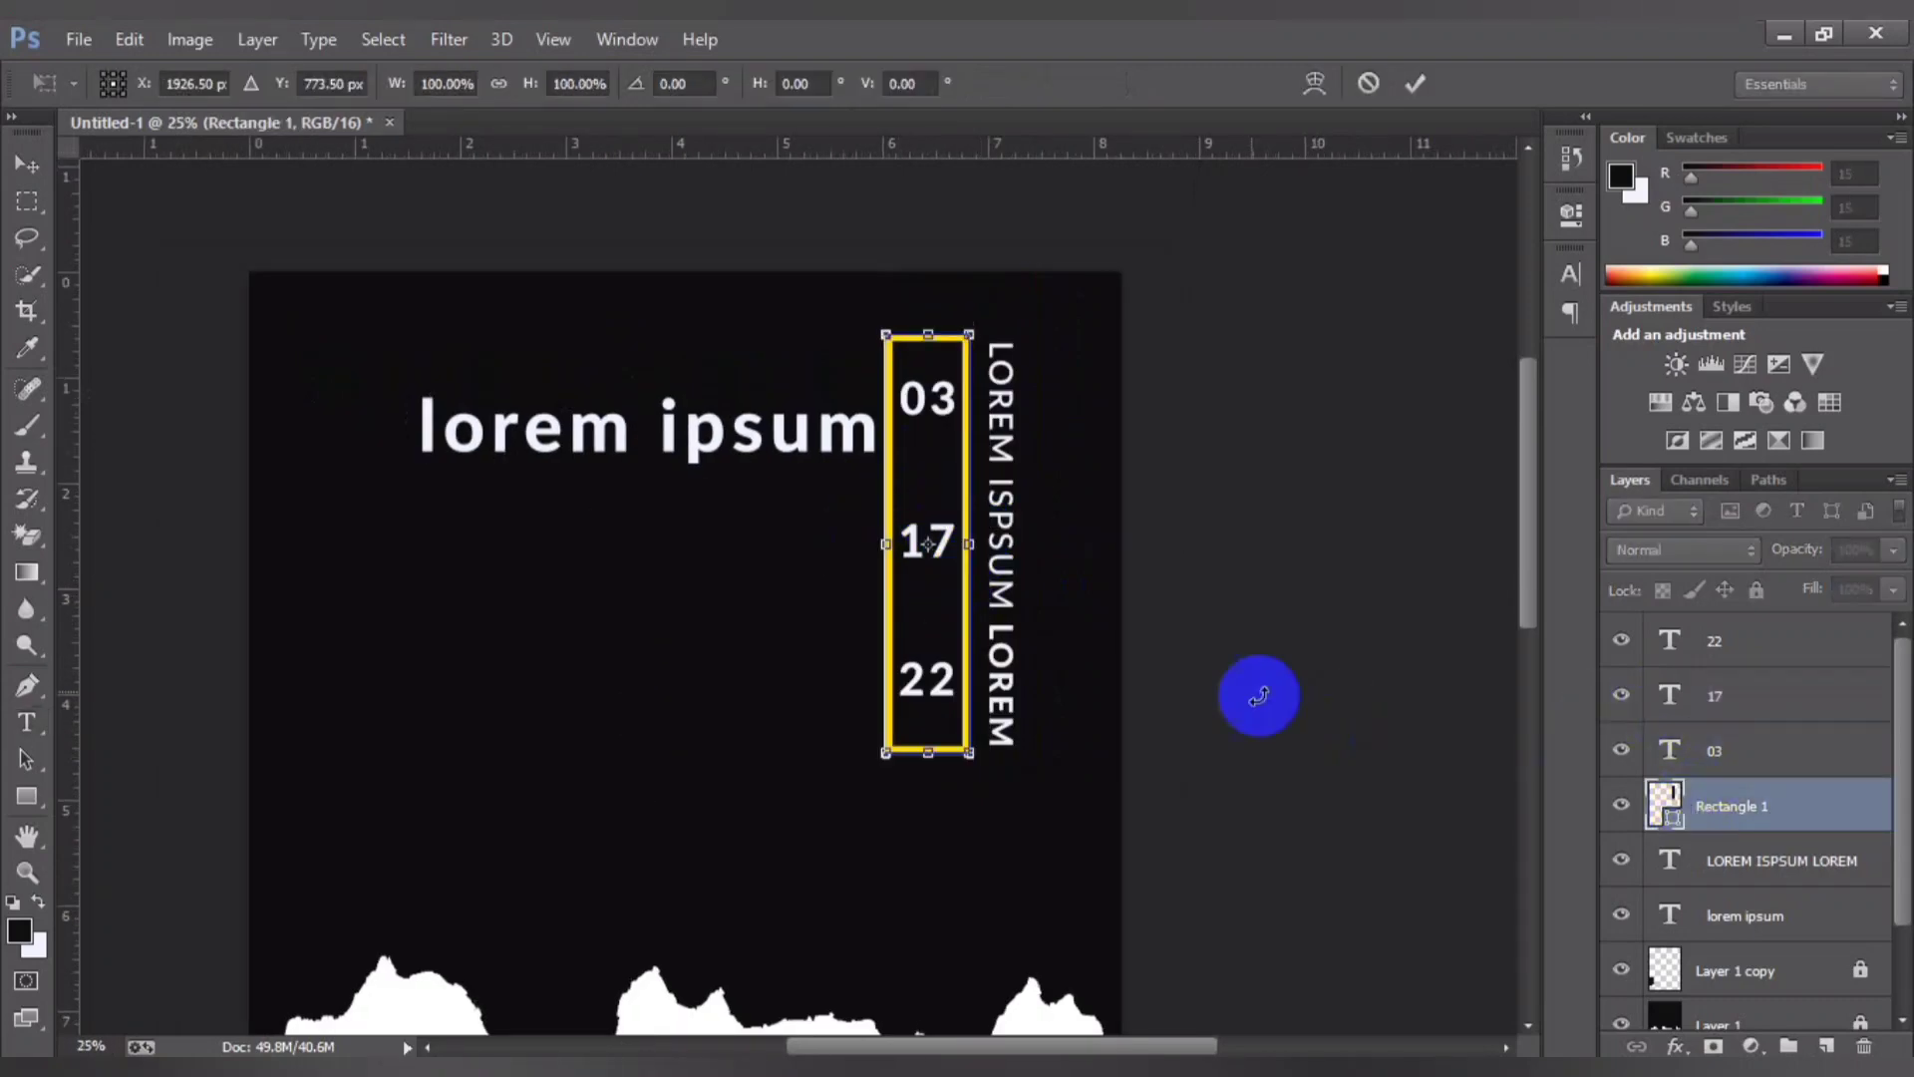
drag(886, 550, 874, 549)
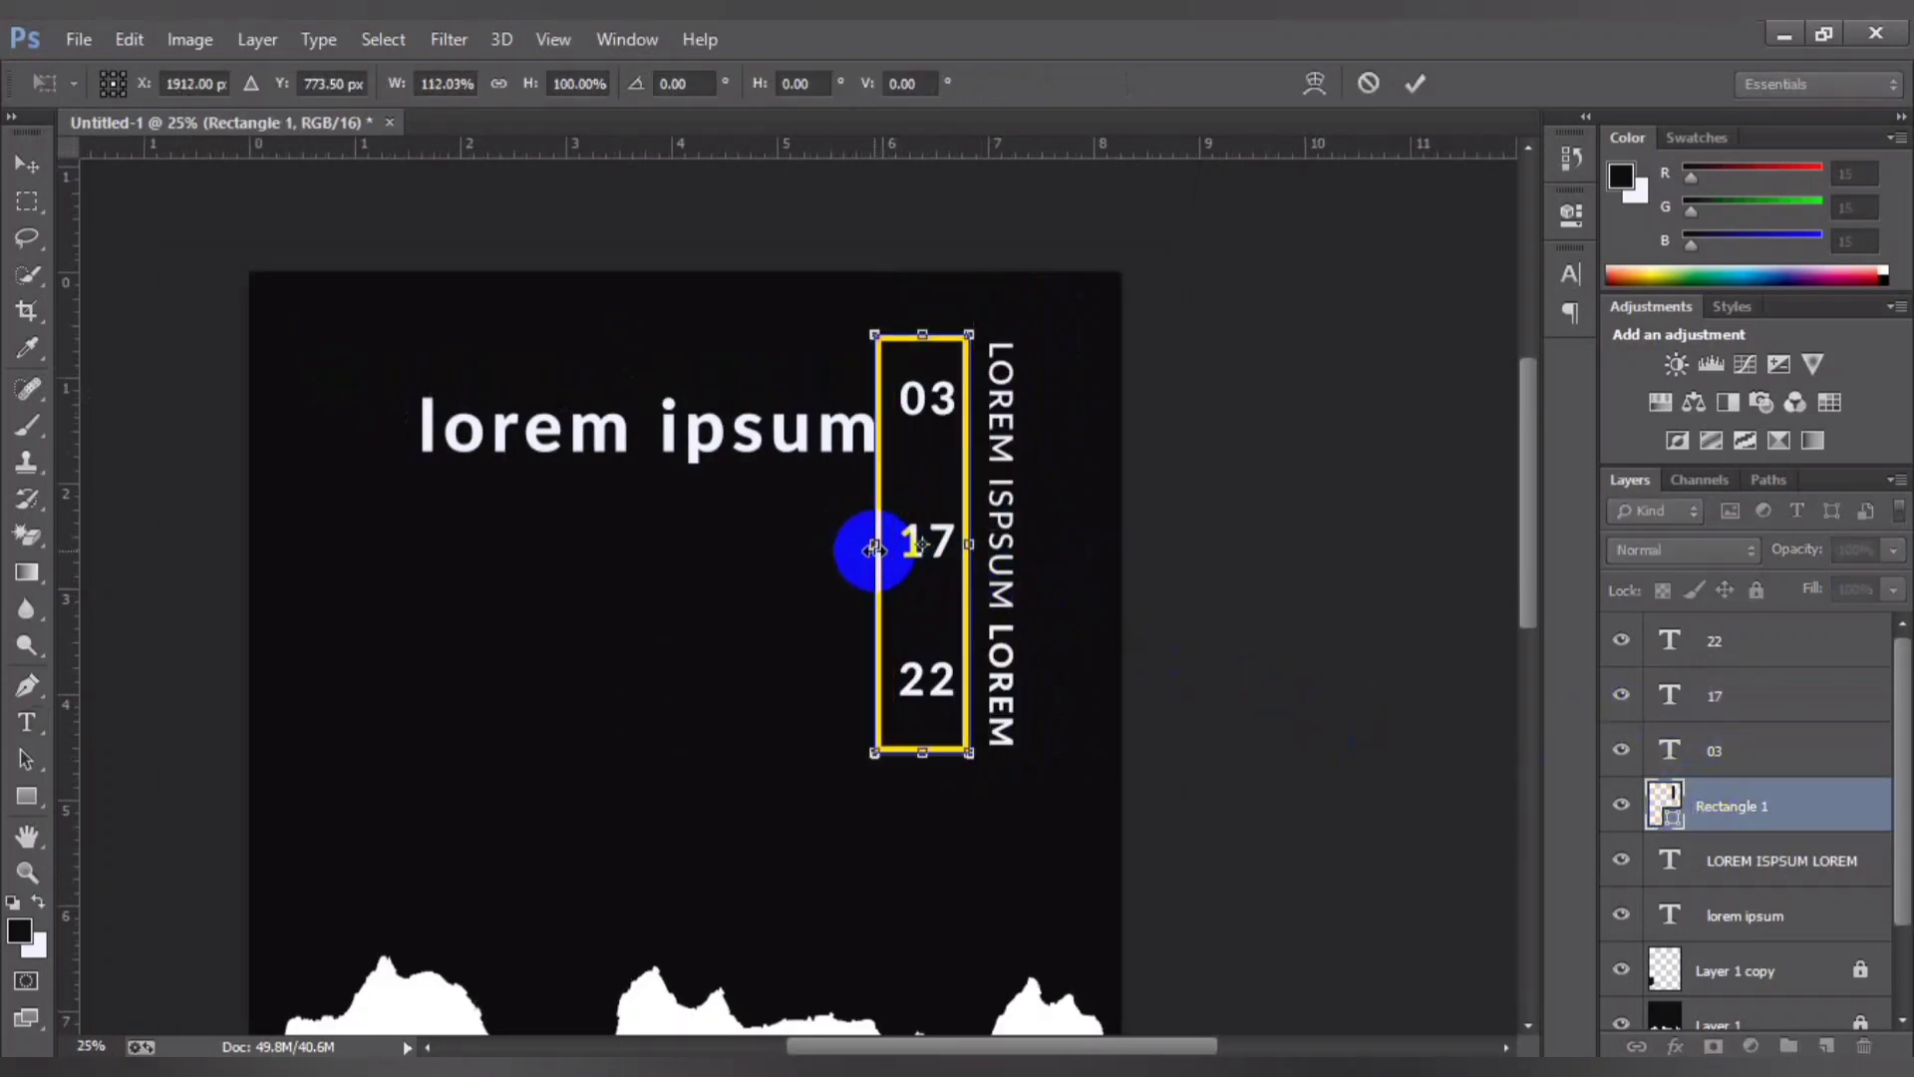
key(Return)
key(t)
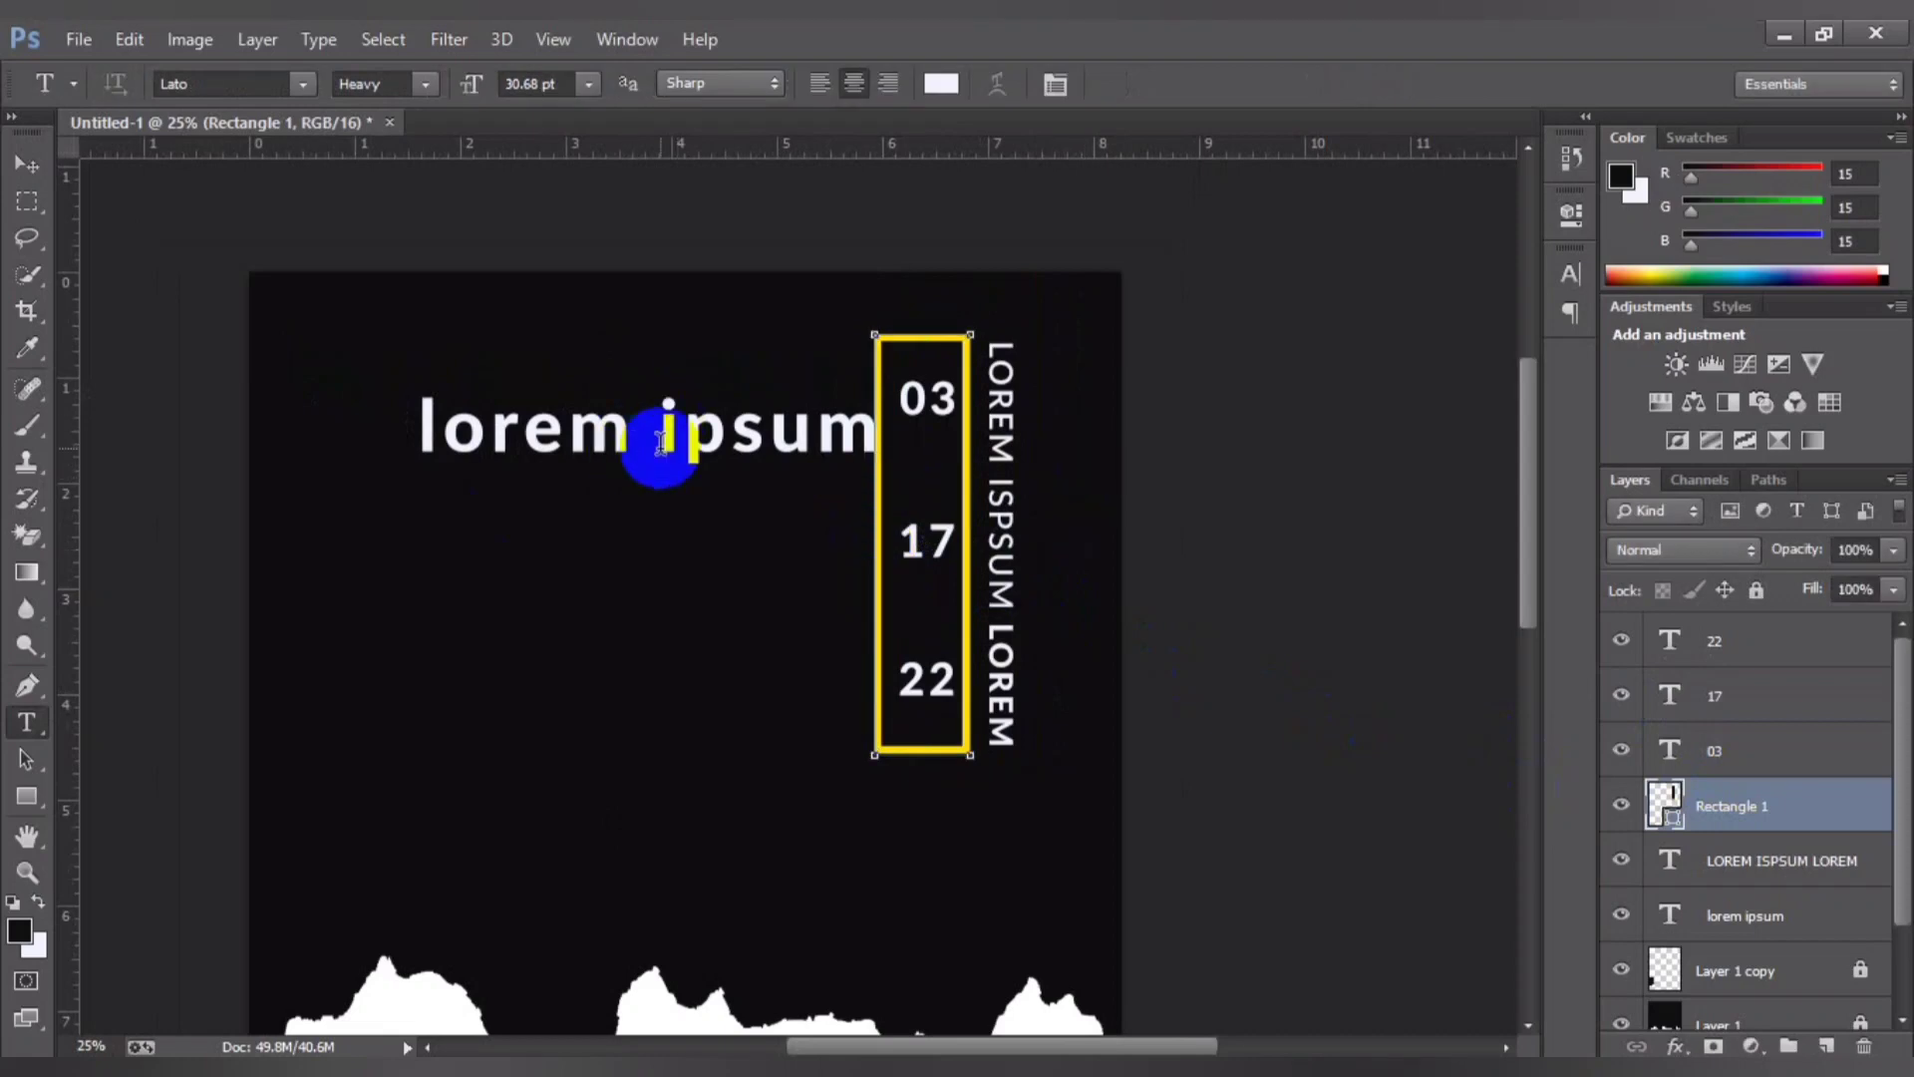
Step: Select and delete all of the white lorem ipsum headline text
click(638, 437)
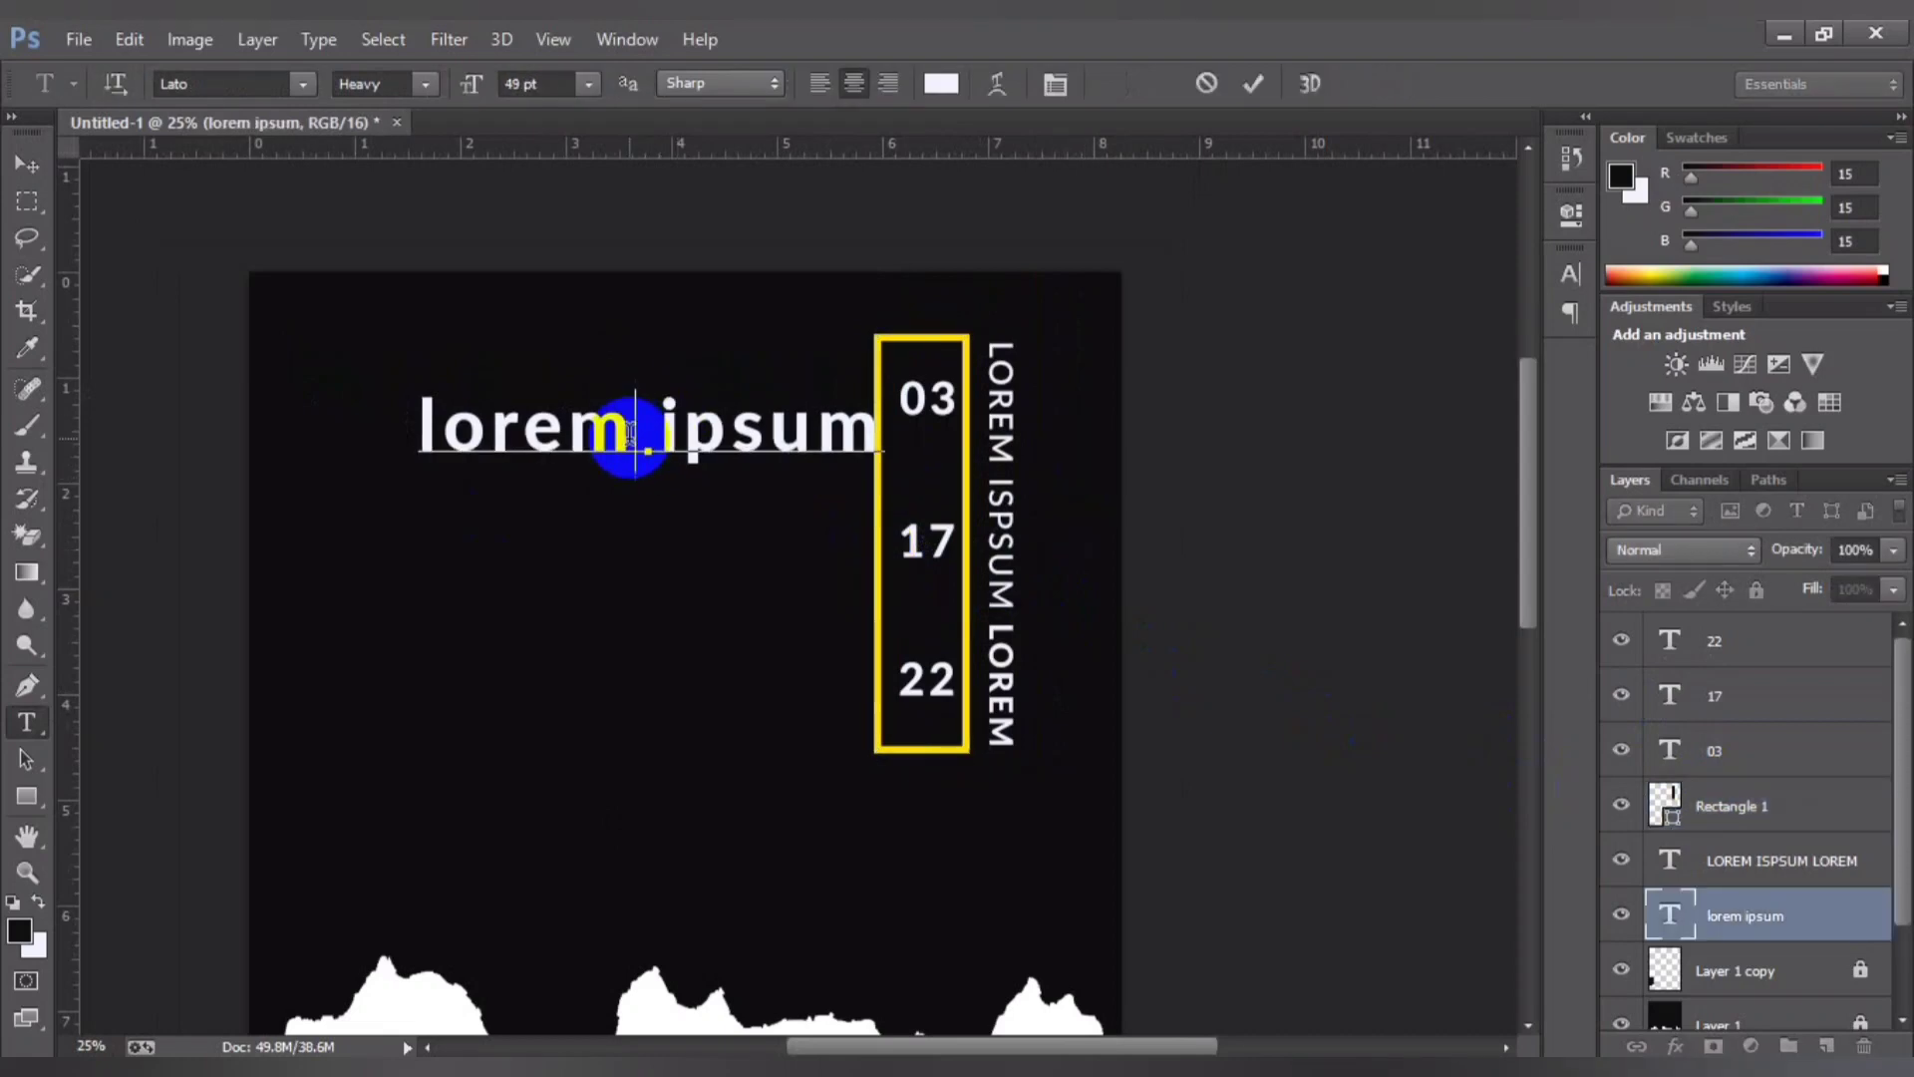
key(Delete)
key(ctrl+a)
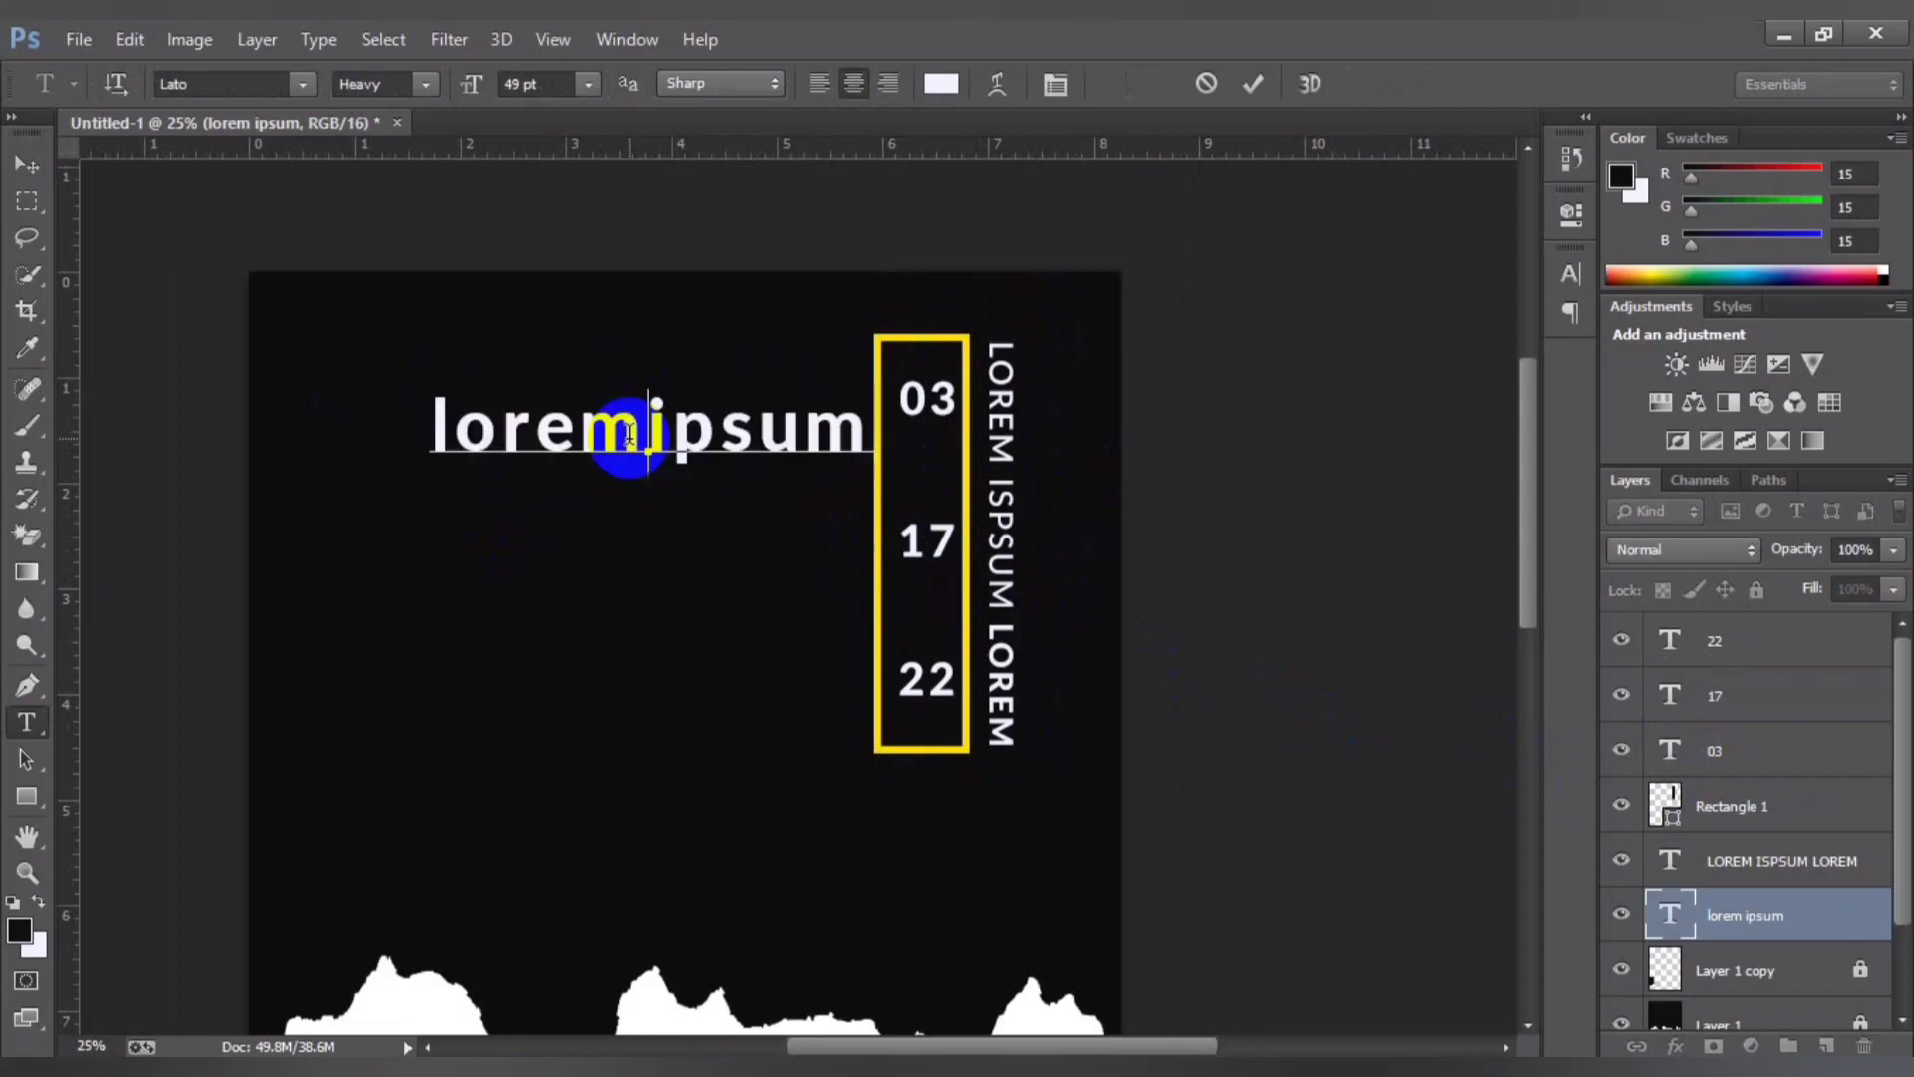
key(BackSpace)
Step: Try the trial words 'THE' and 'LIVE' in the empty headline, then erase them
text(THE)
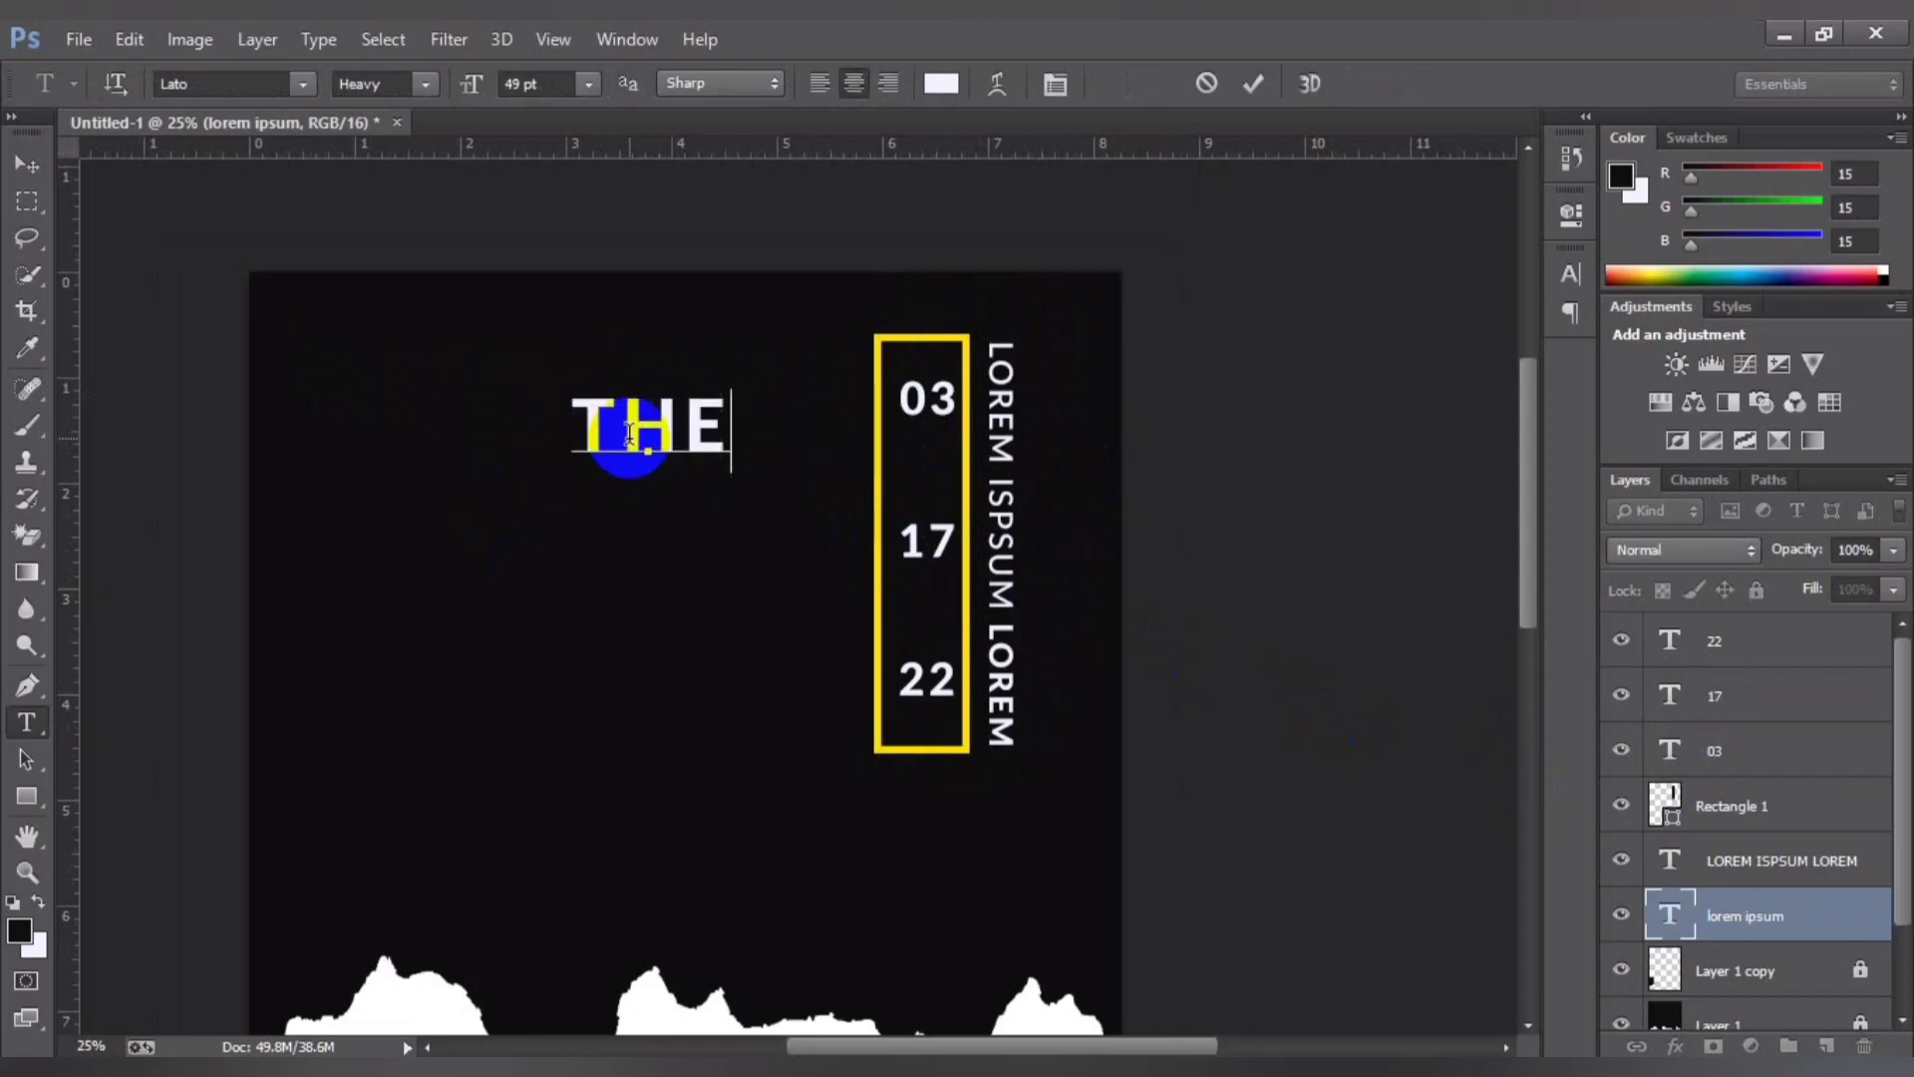
key(BackSpace)
key(BackSpace)
key(BackSpace)
text(LIV)
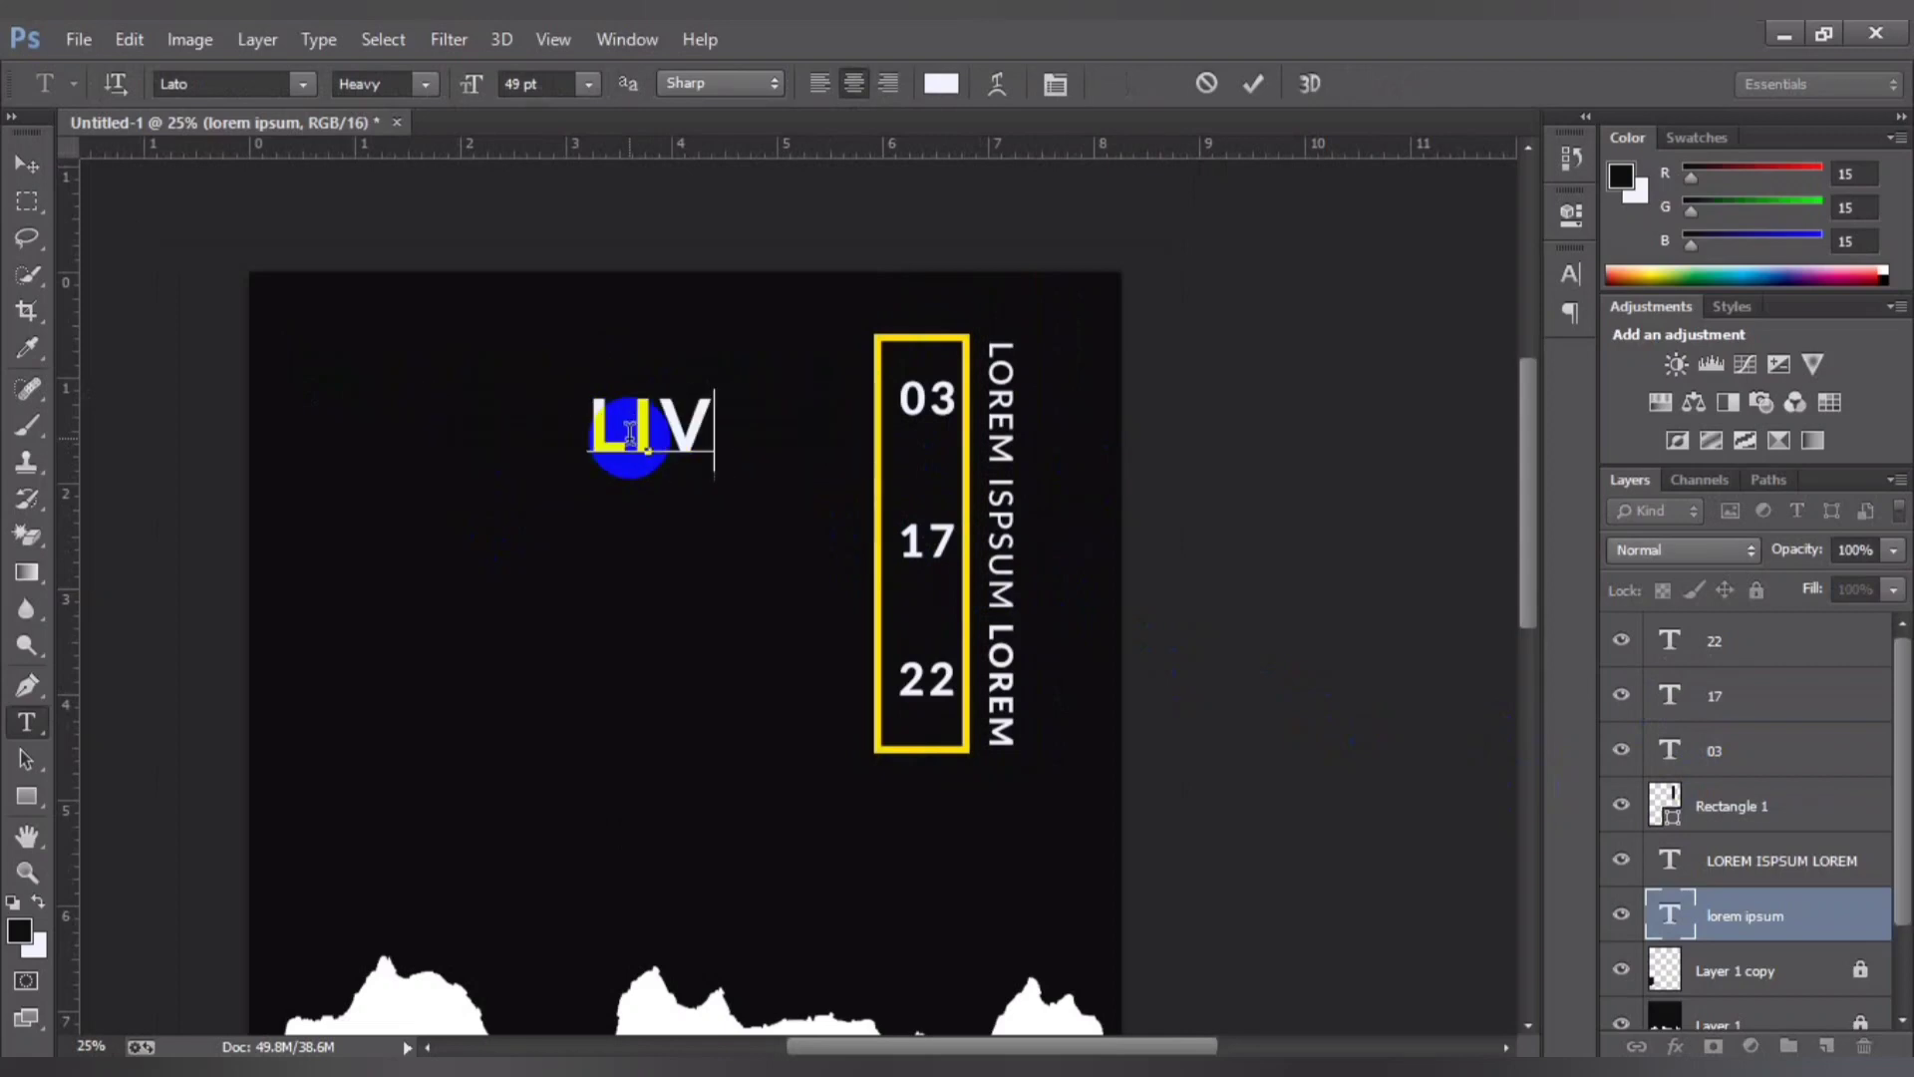
text(E)
key(BackSpace)
key(BackSpace)
key(BackSpace)
key(BackSpace)
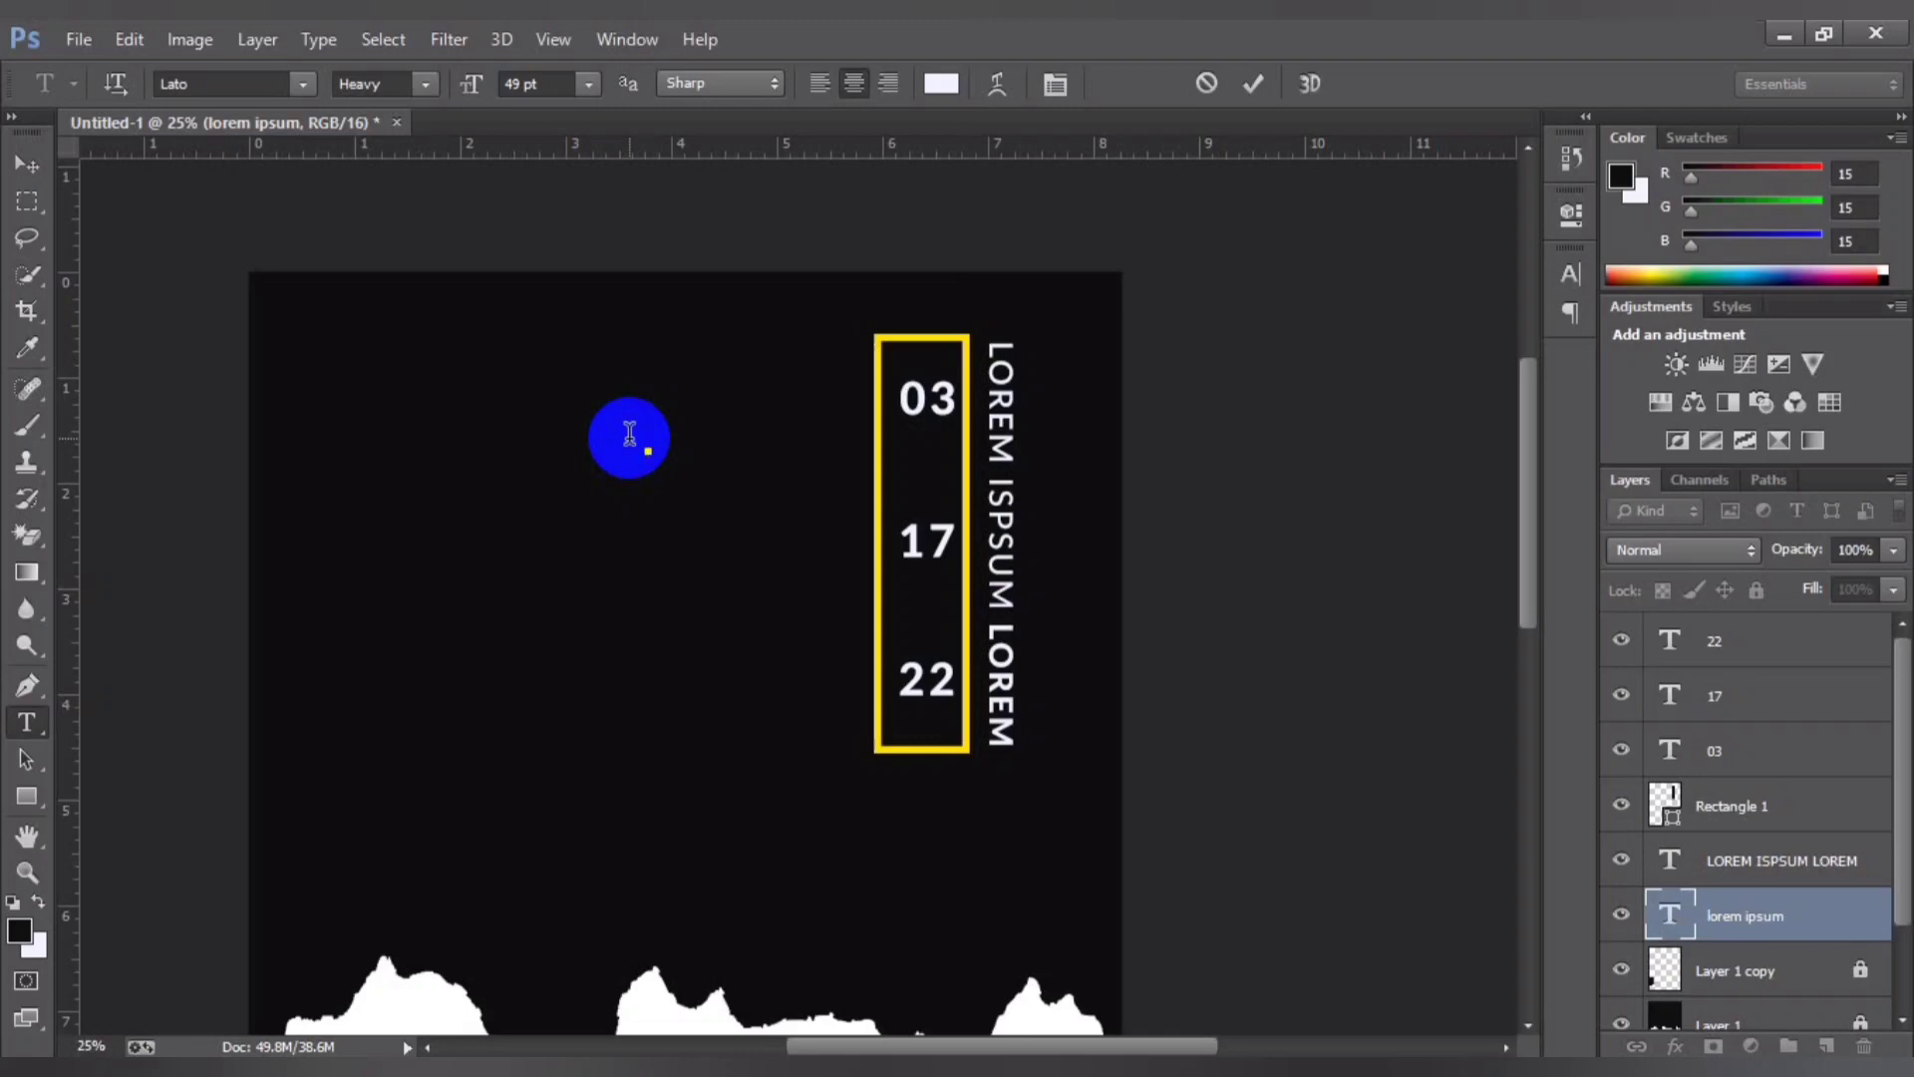
Step: Add white 'LIVE THE' text and a second 'MUSIC' line, moved beneath it
text(LIVE)
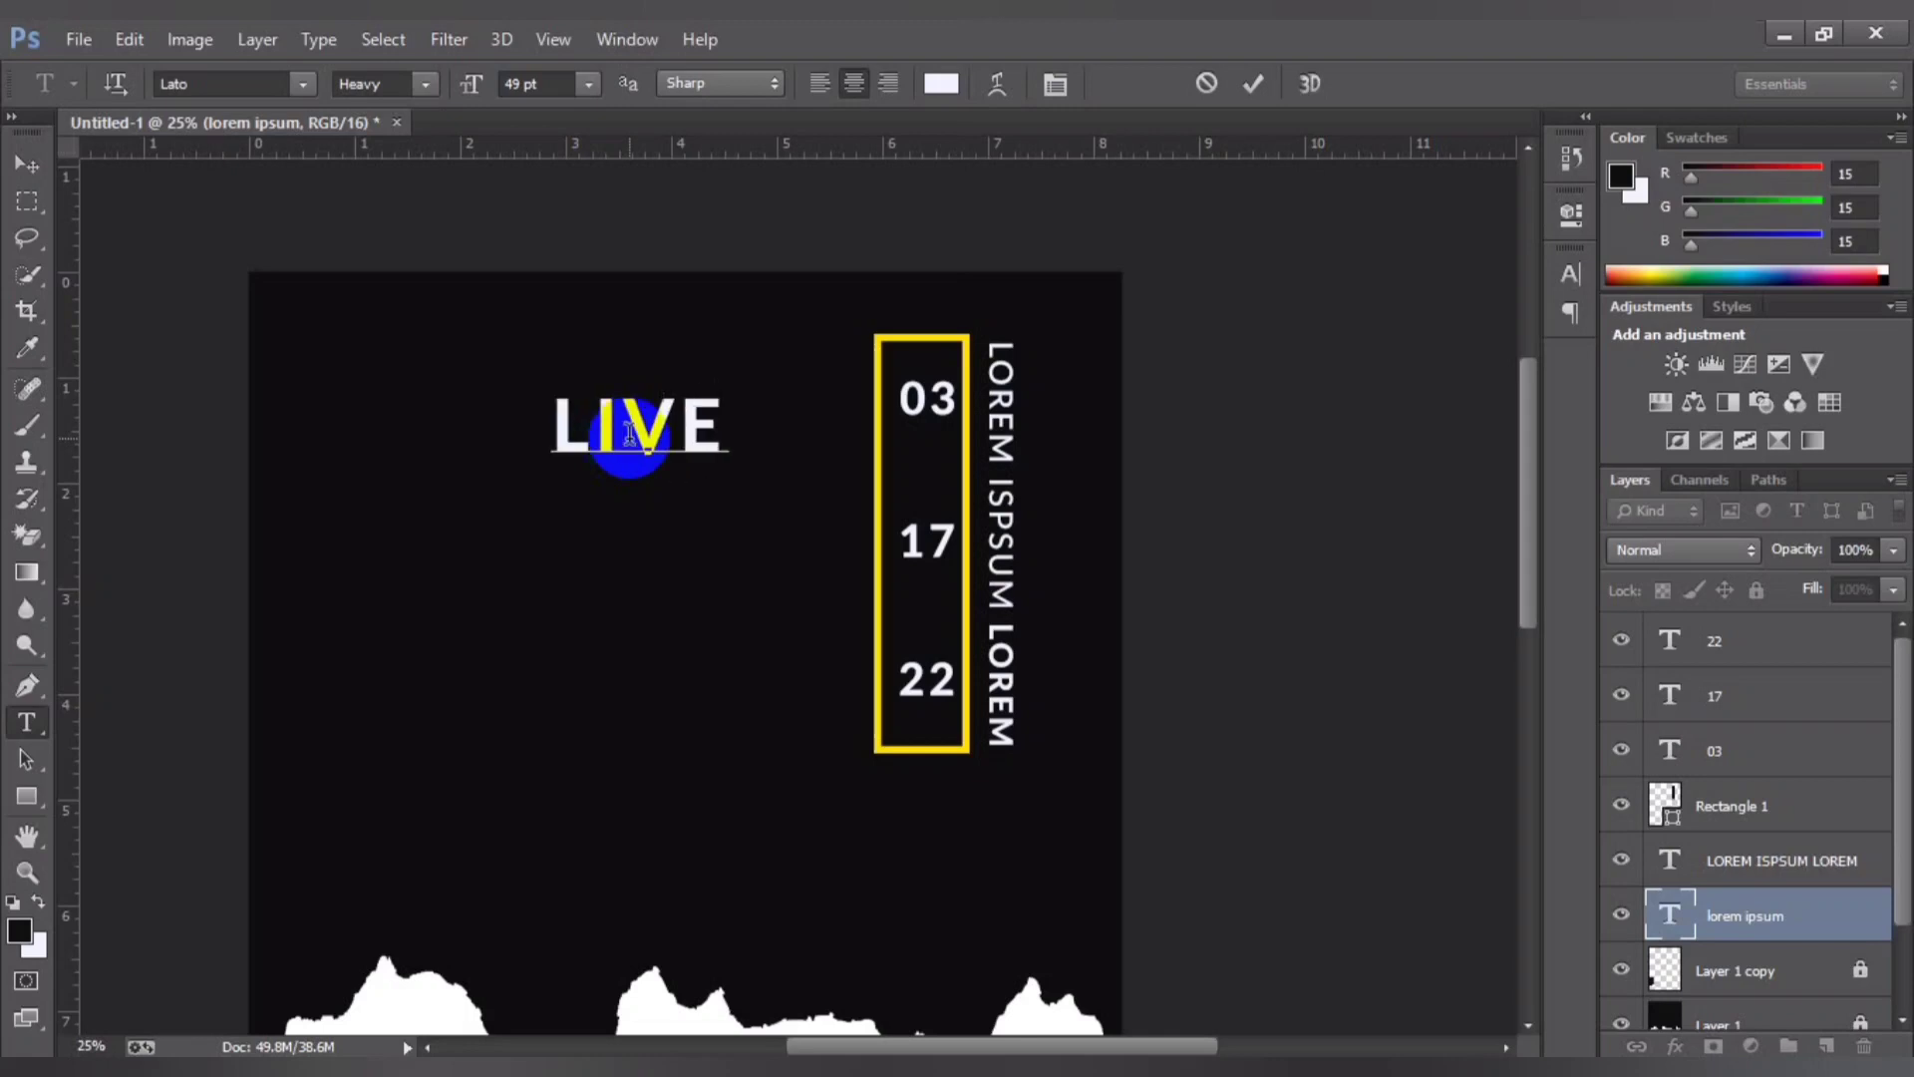
text( THE)
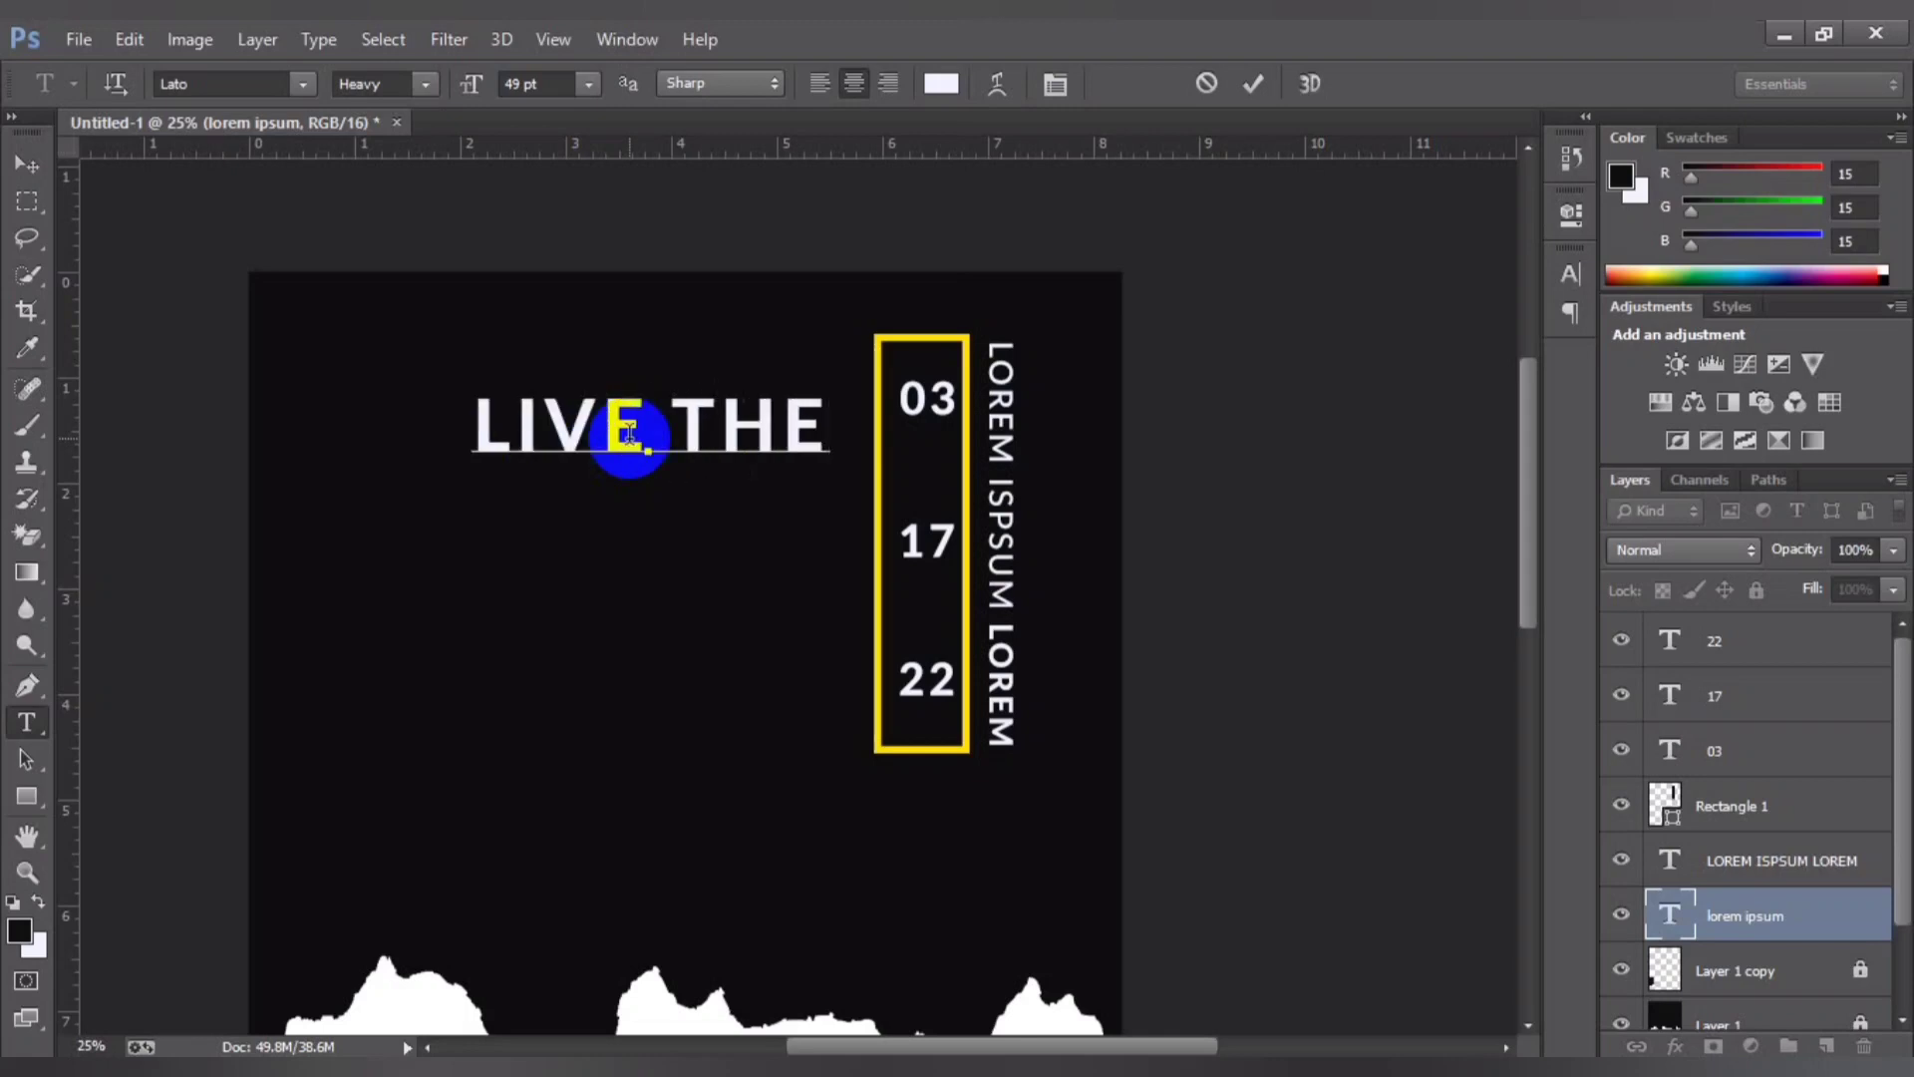
click(1254, 85)
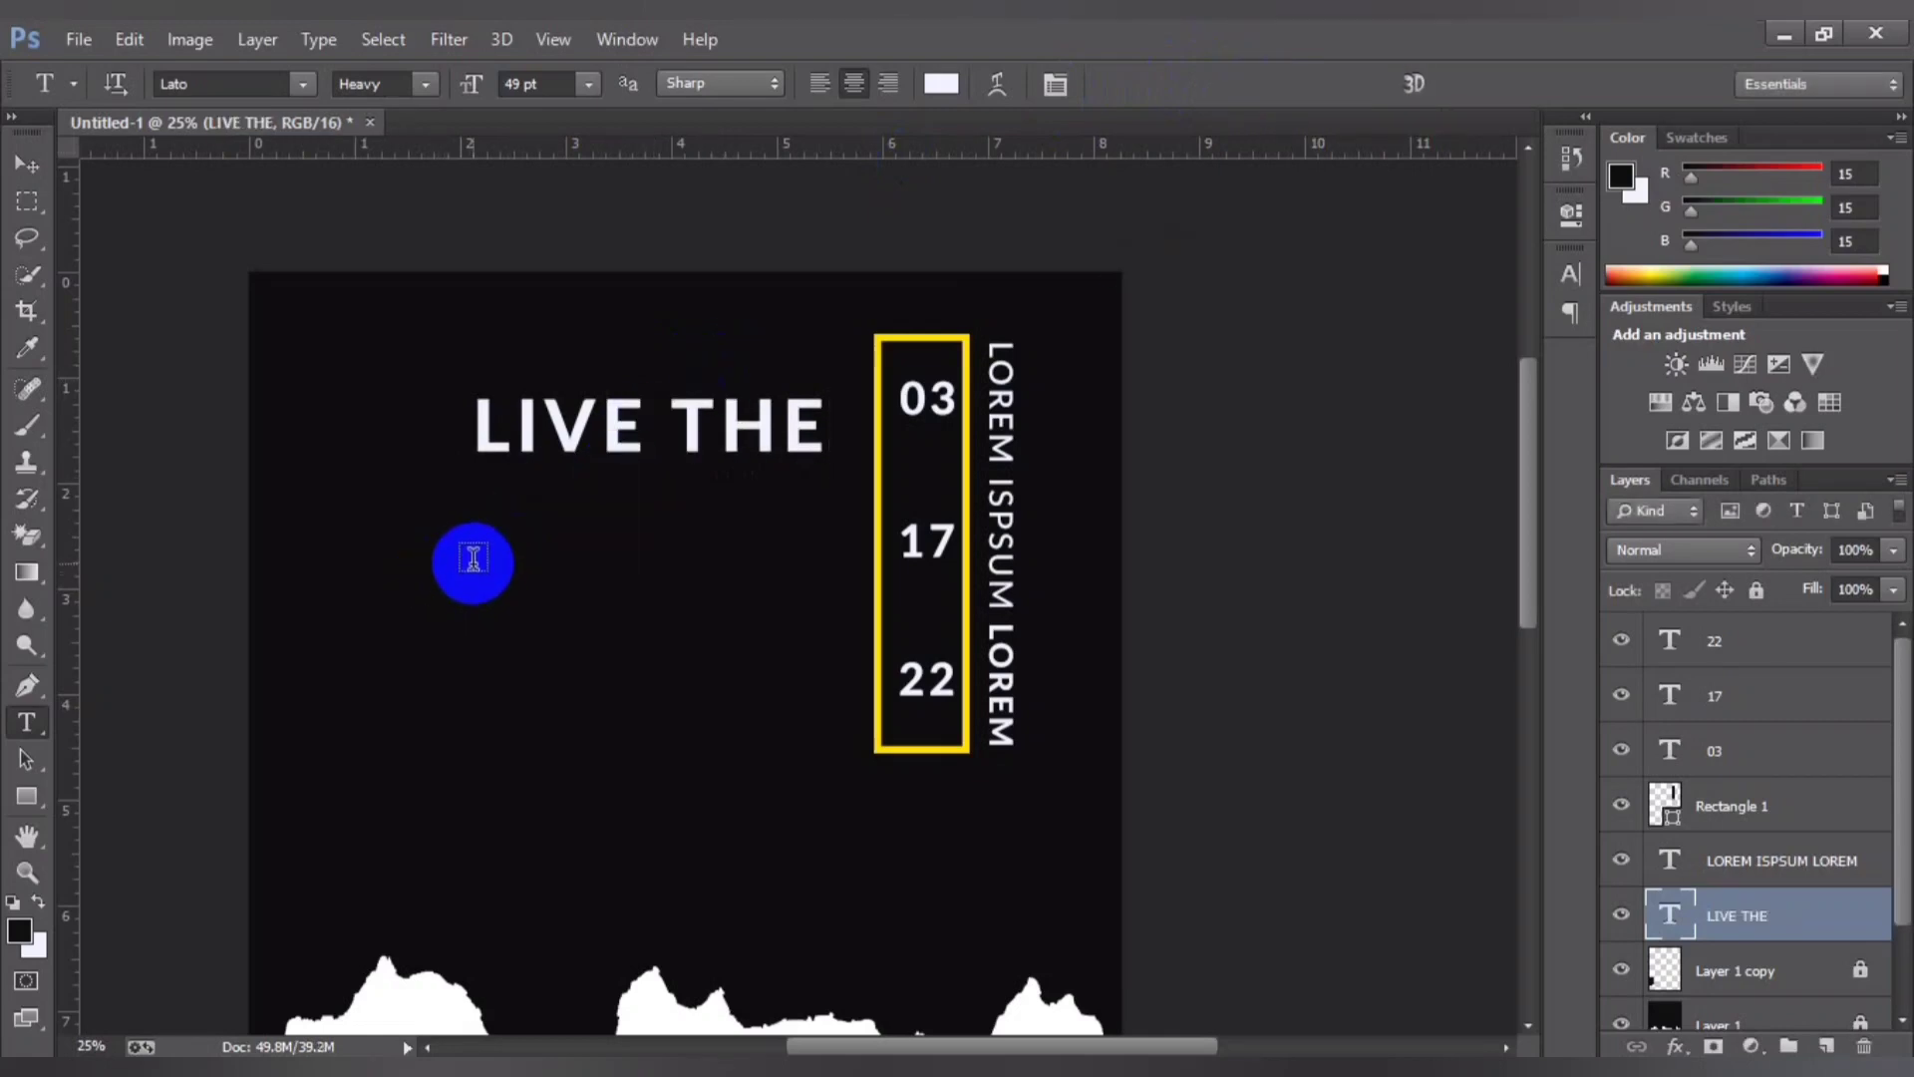
click(473, 559)
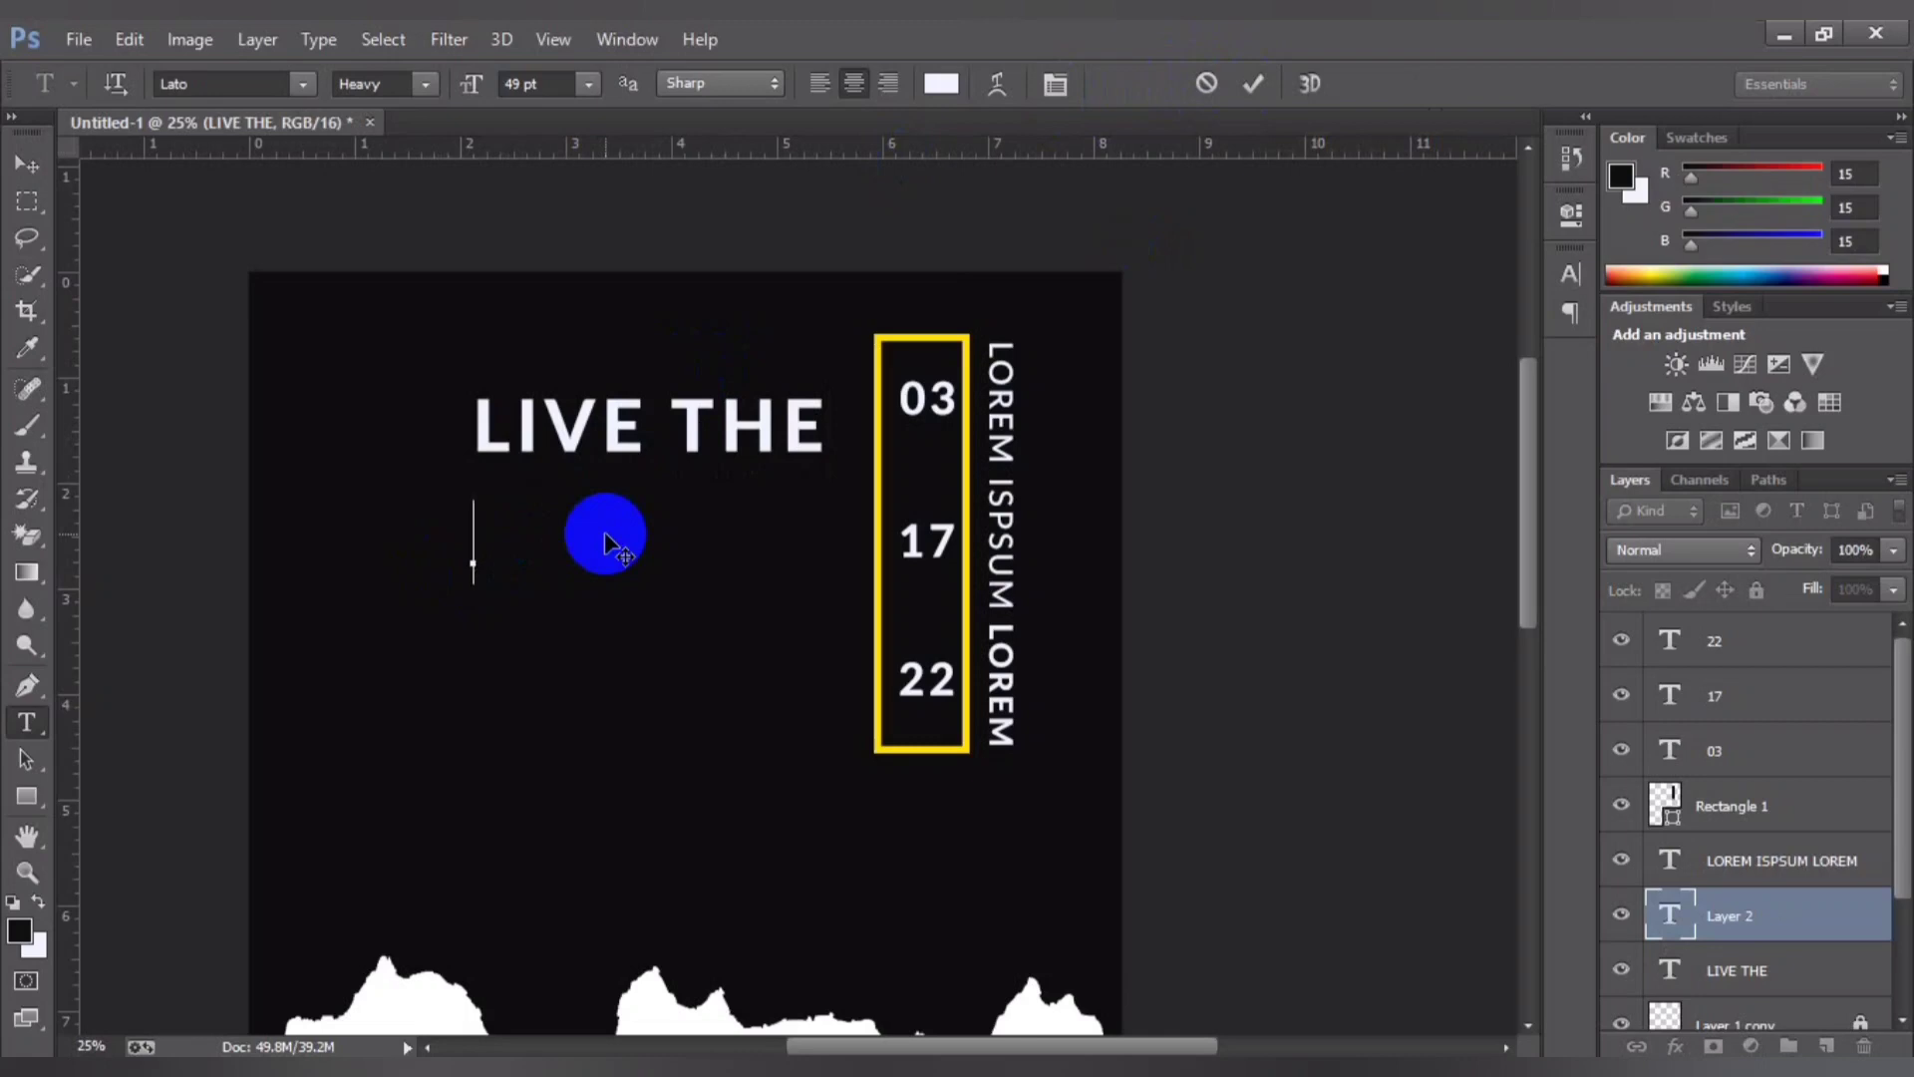
text(MUSIC)
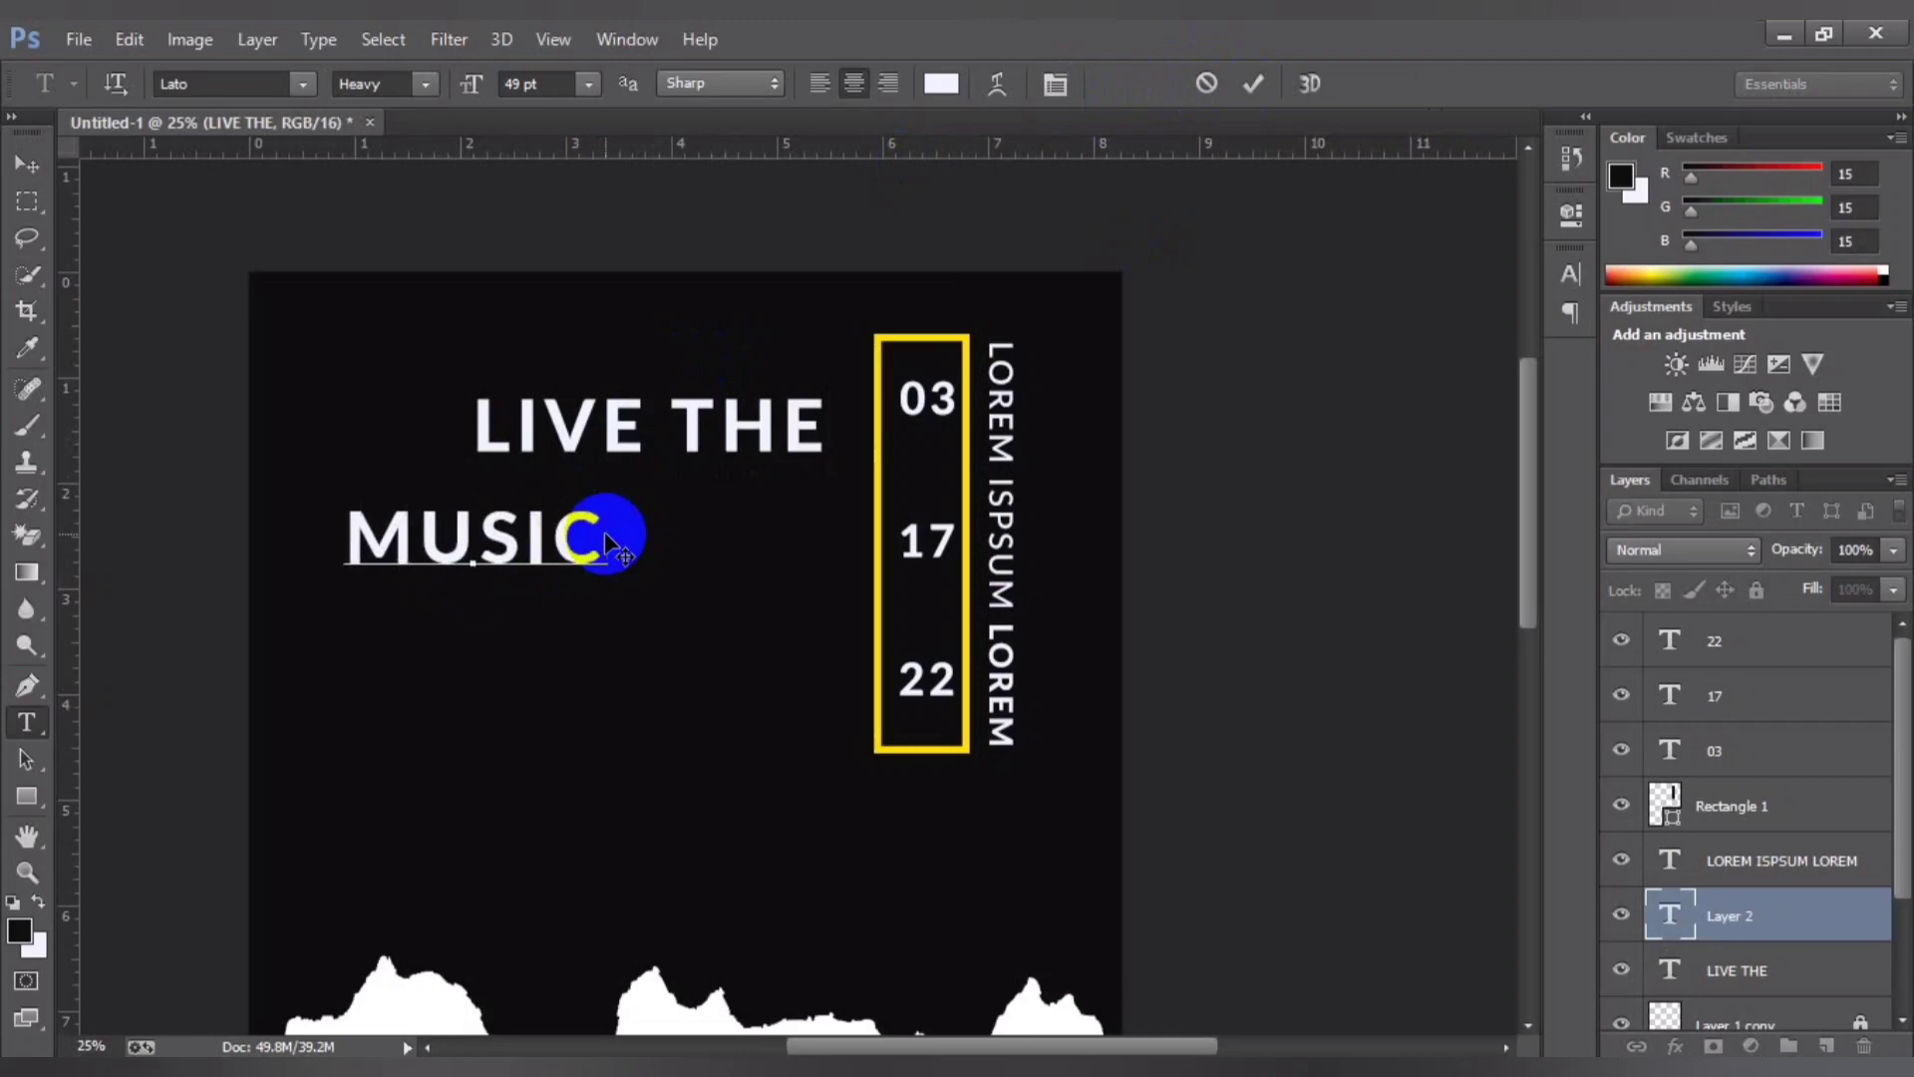
click(1254, 84)
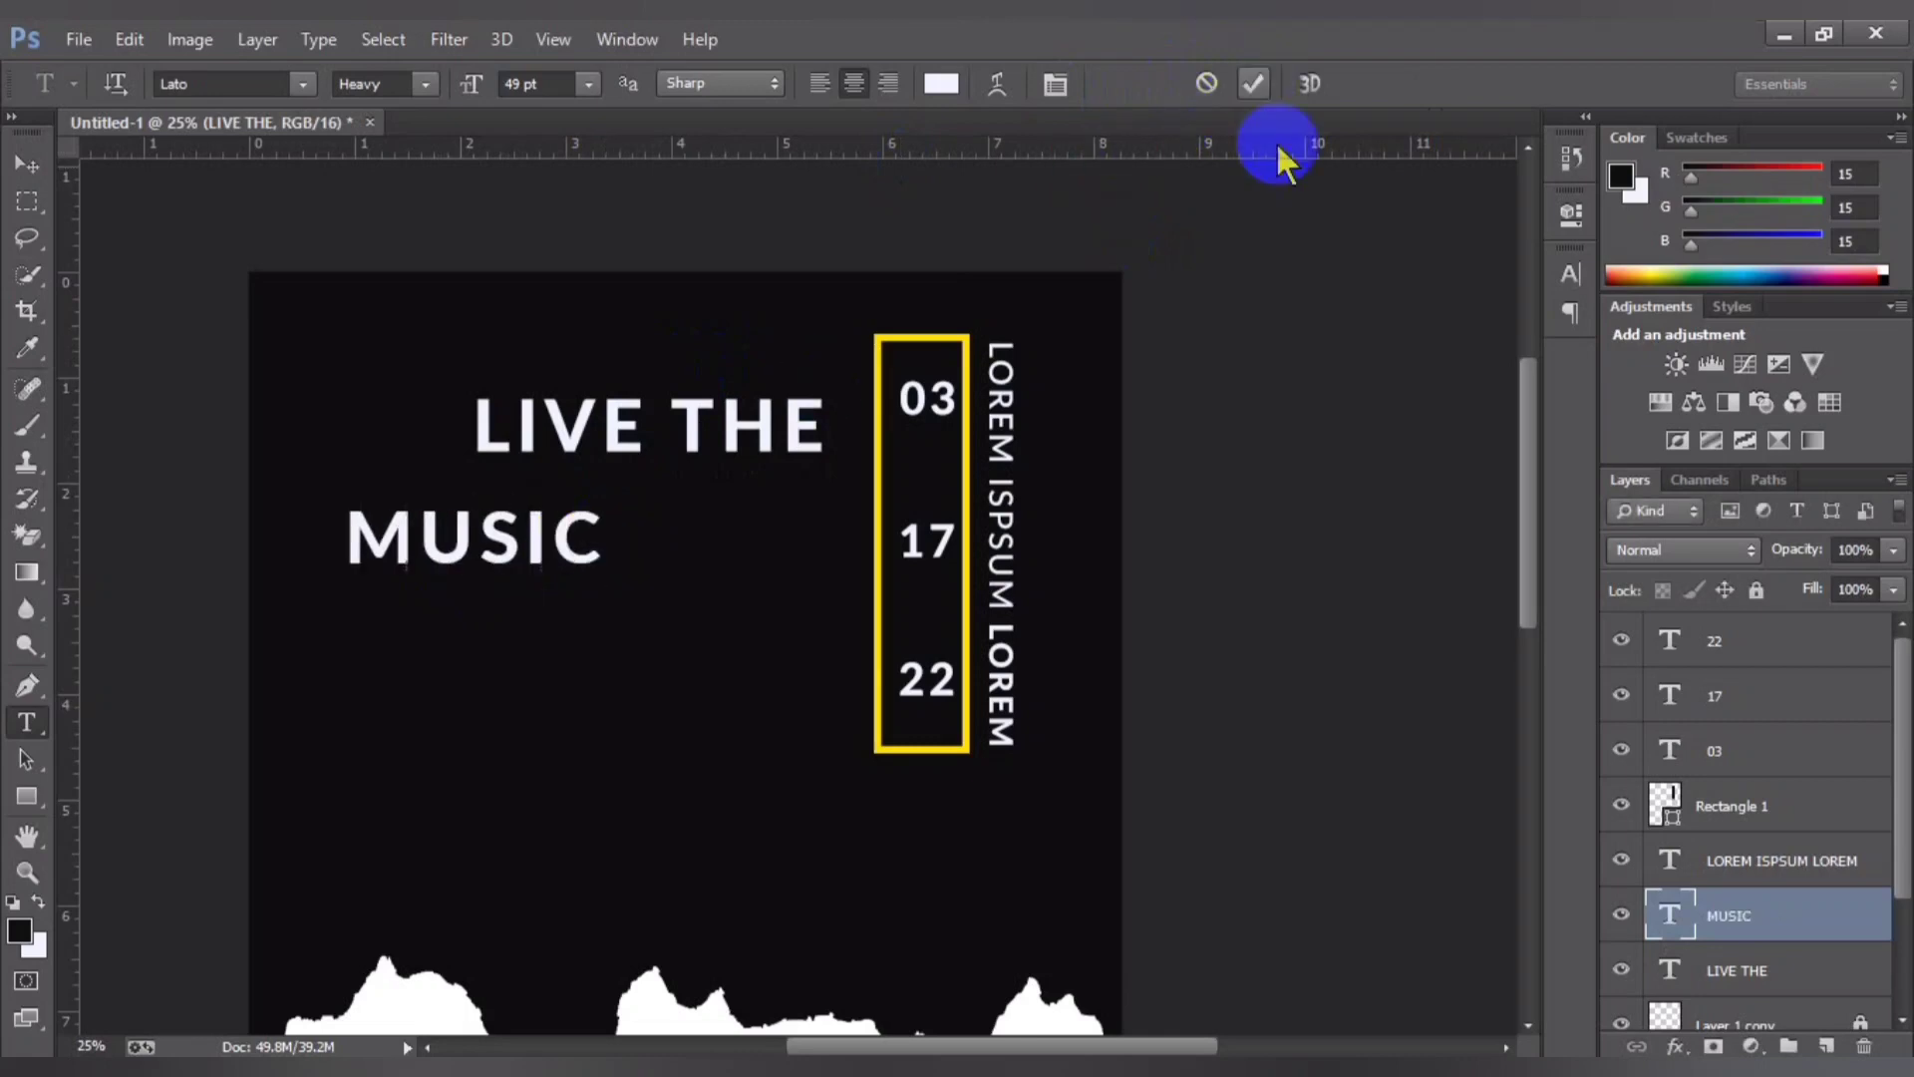
click(27, 164)
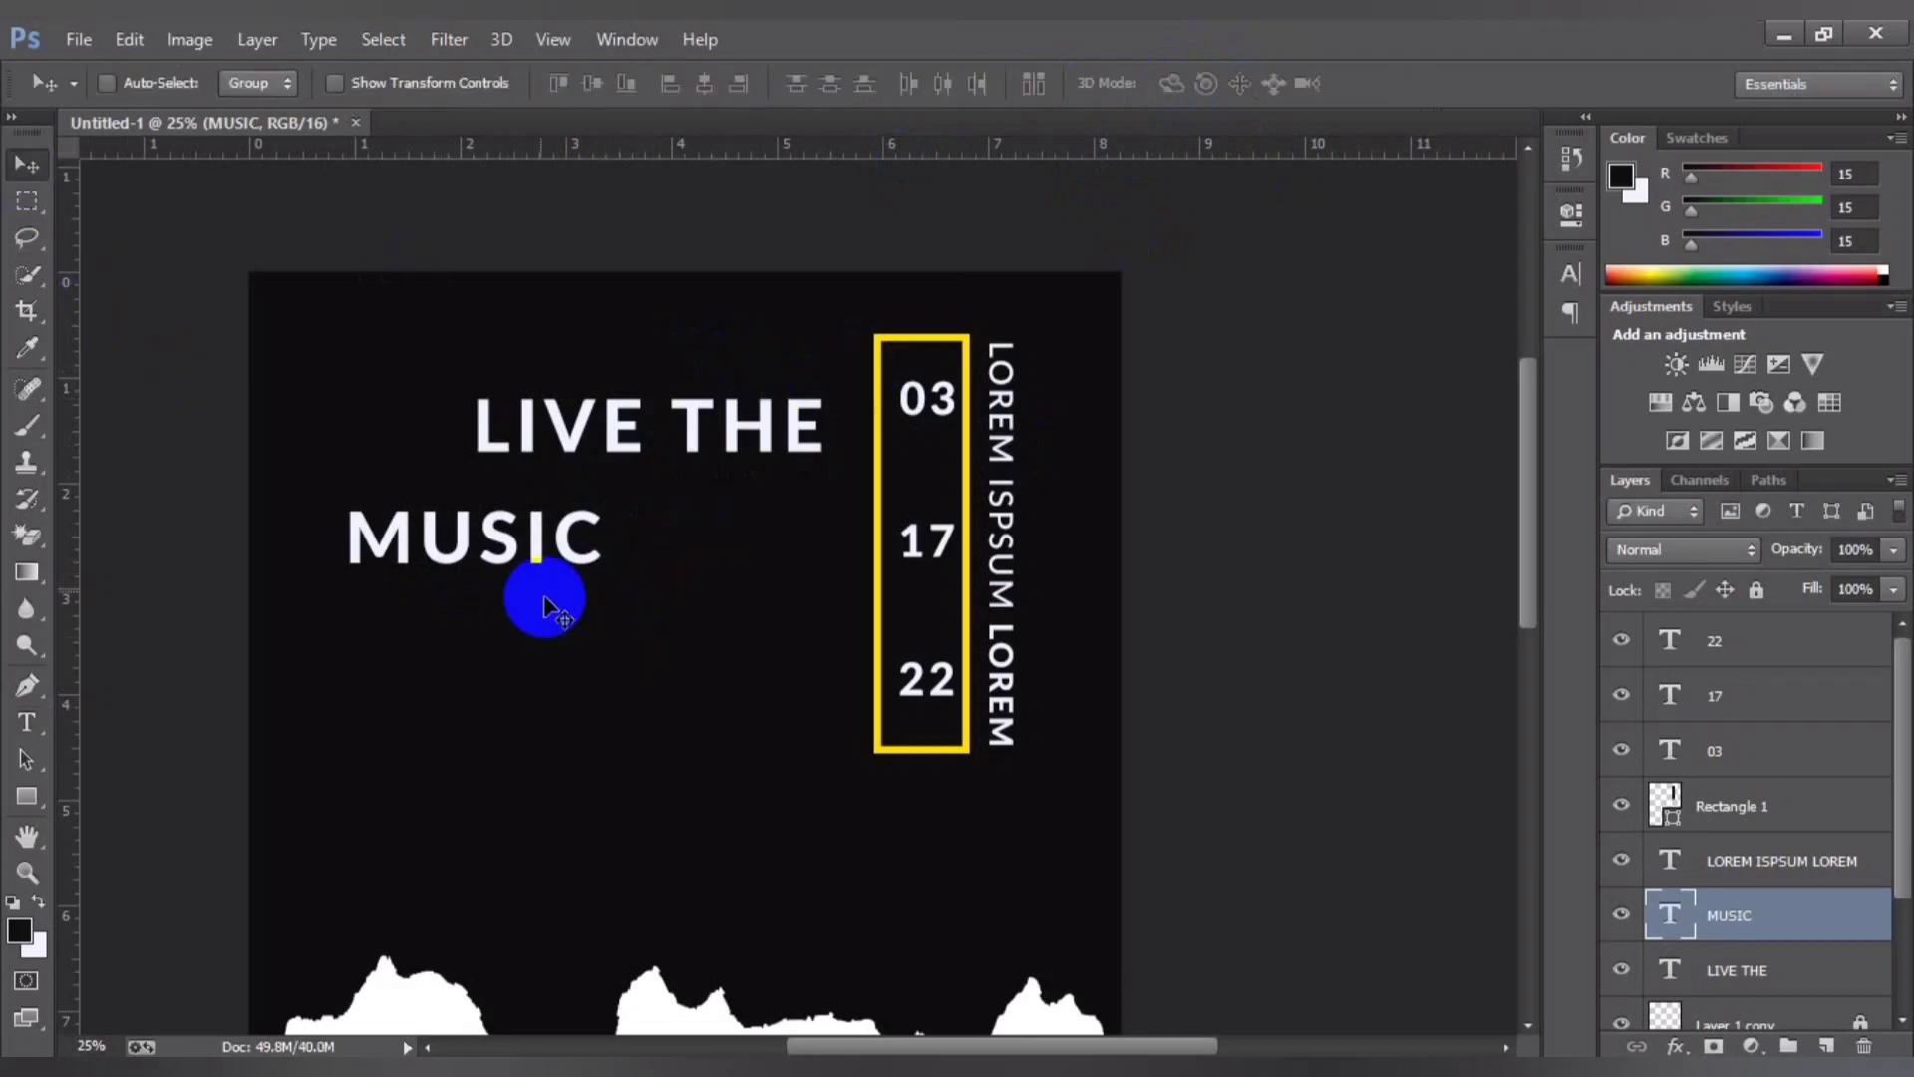
drag(501, 556, 623, 584)
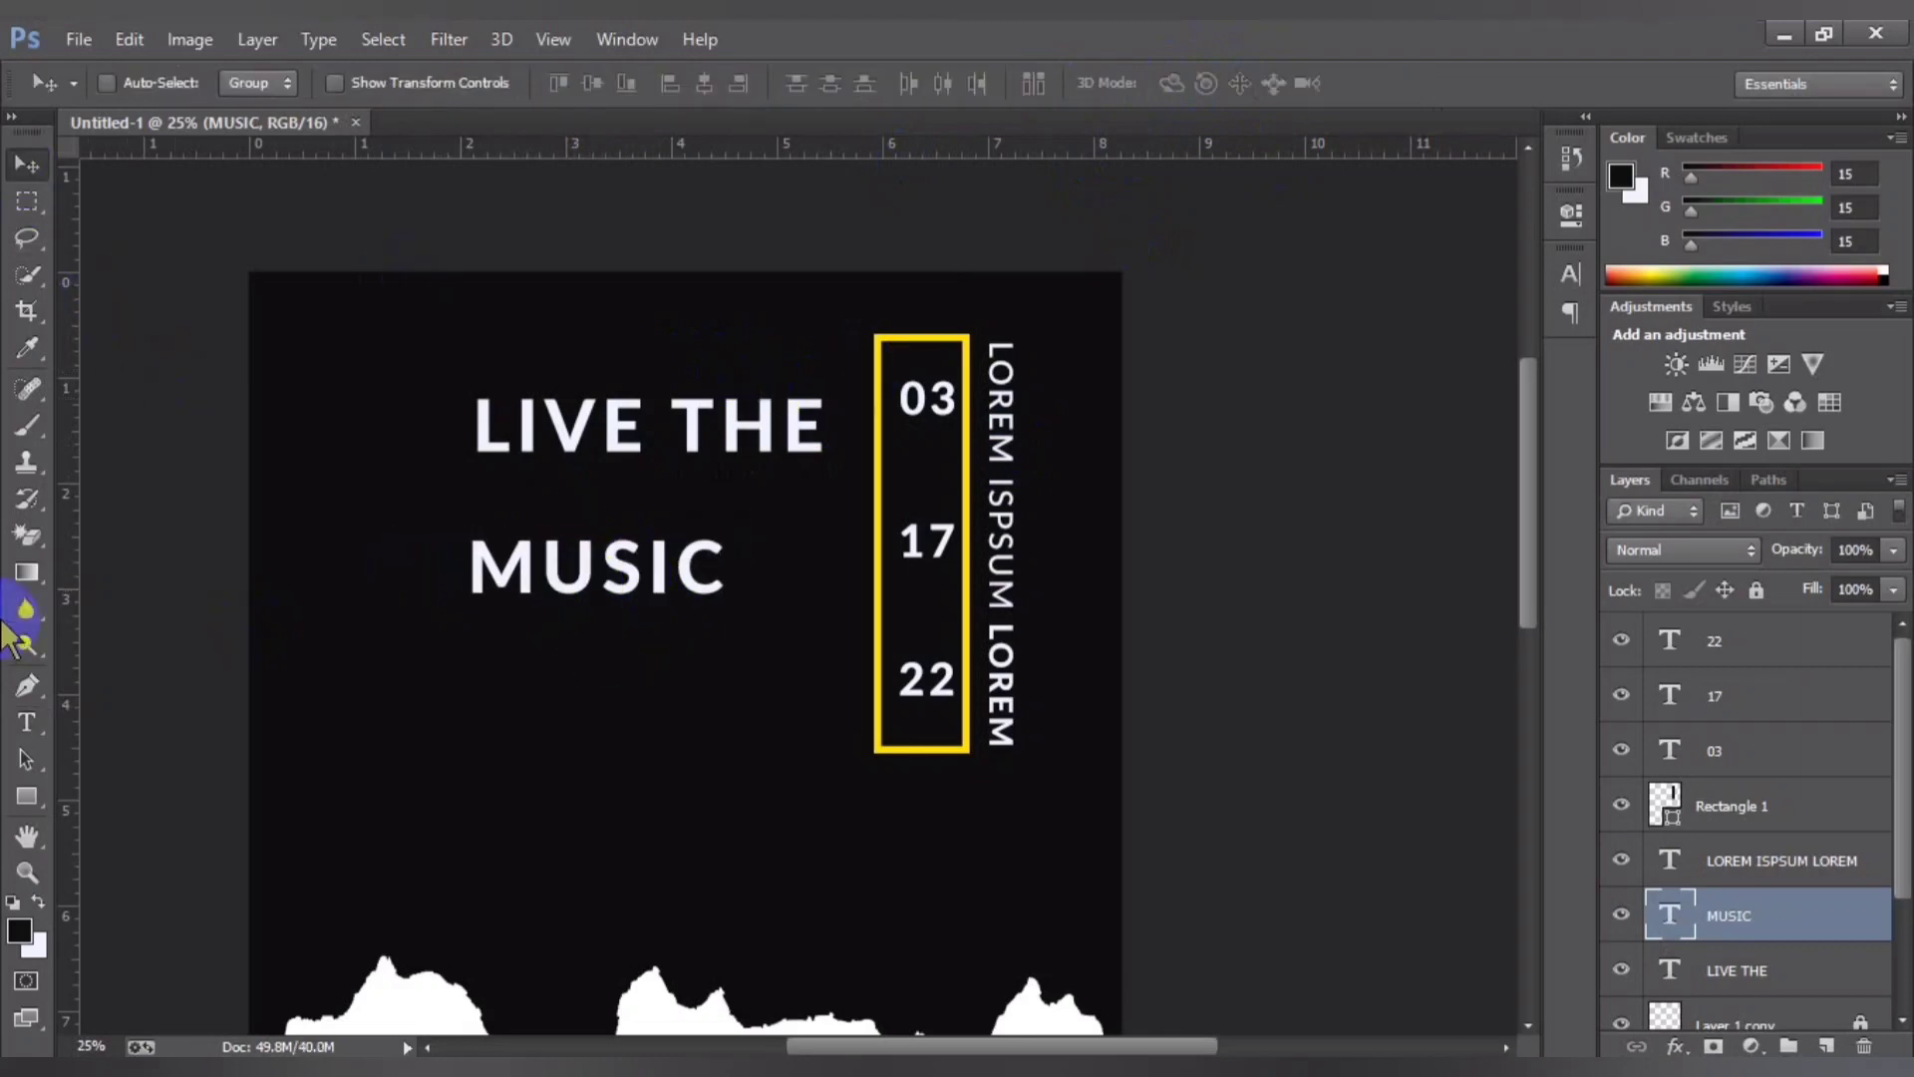
Step: Set MUSIC in the Frank-n-Plank font at 72 pt
click(34, 722)
double_click(520, 579)
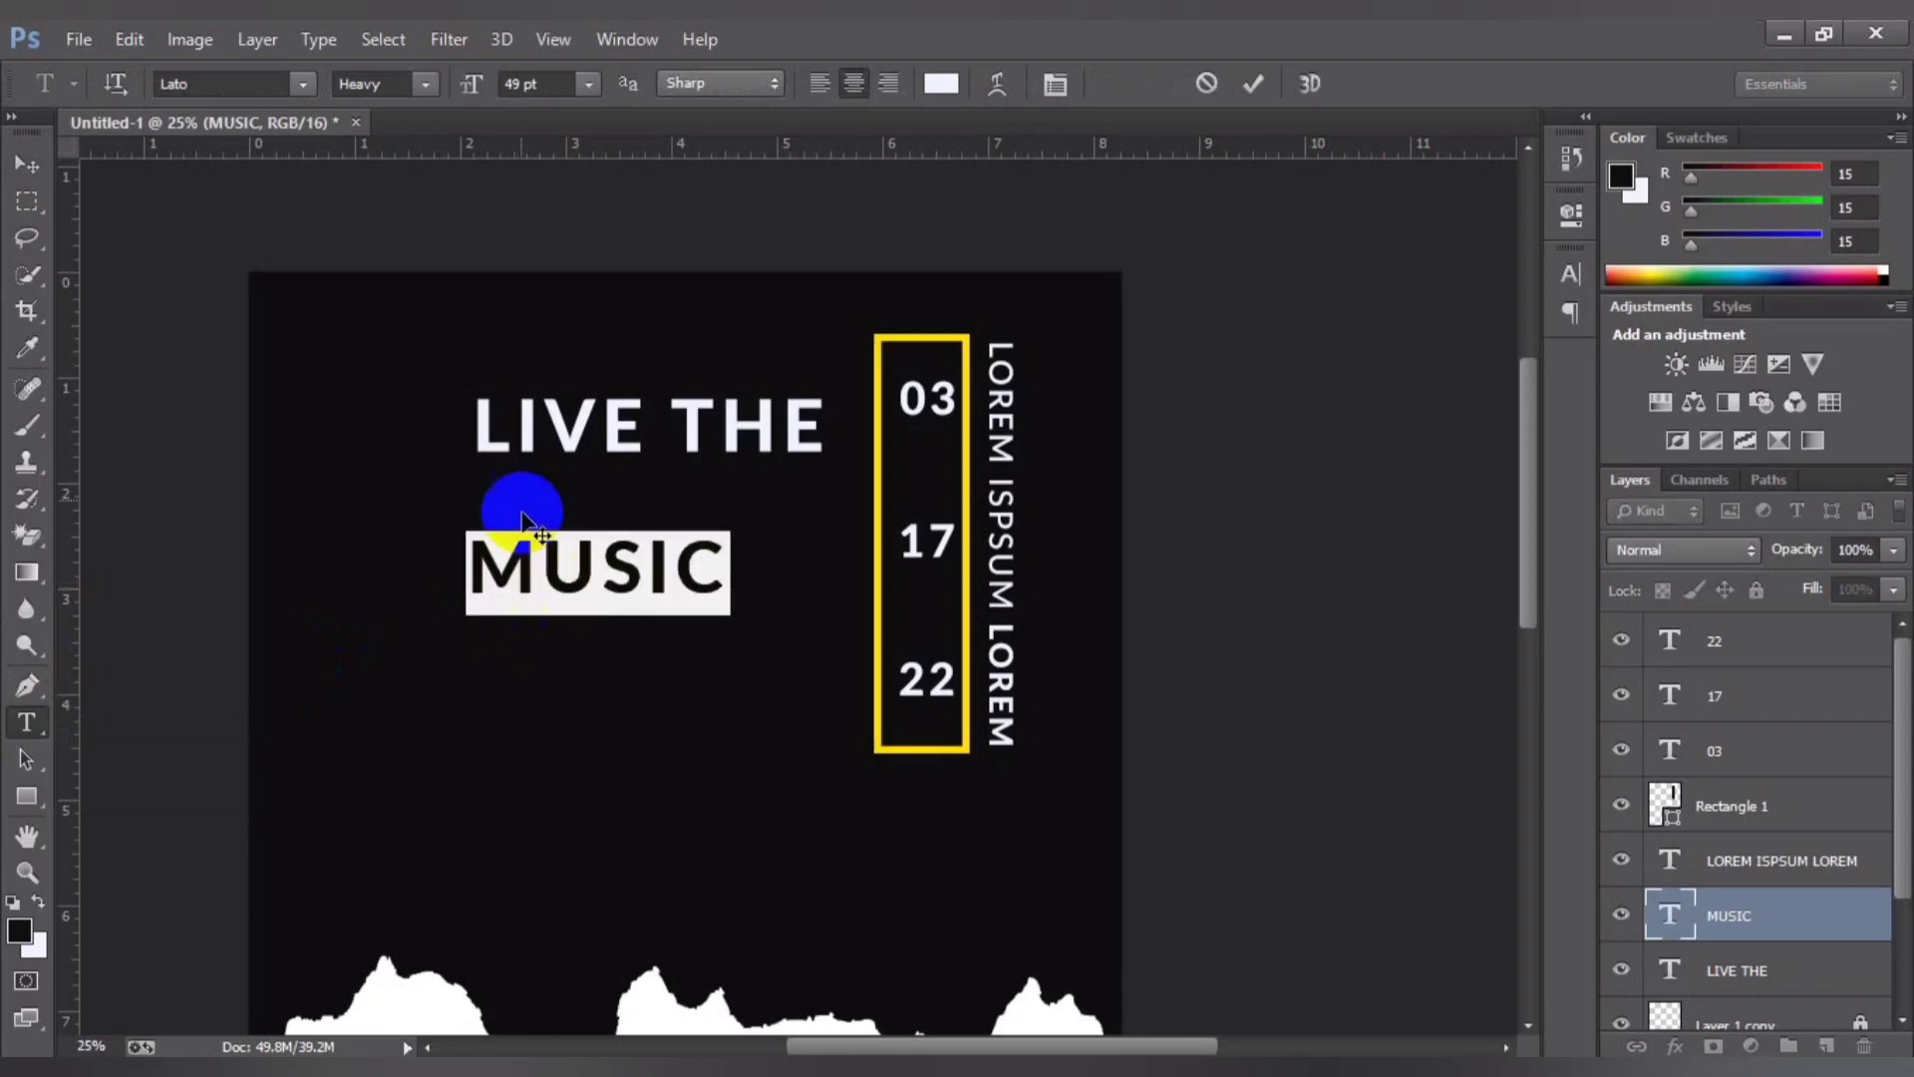
click(229, 89)
text(Frank-n-Plank)
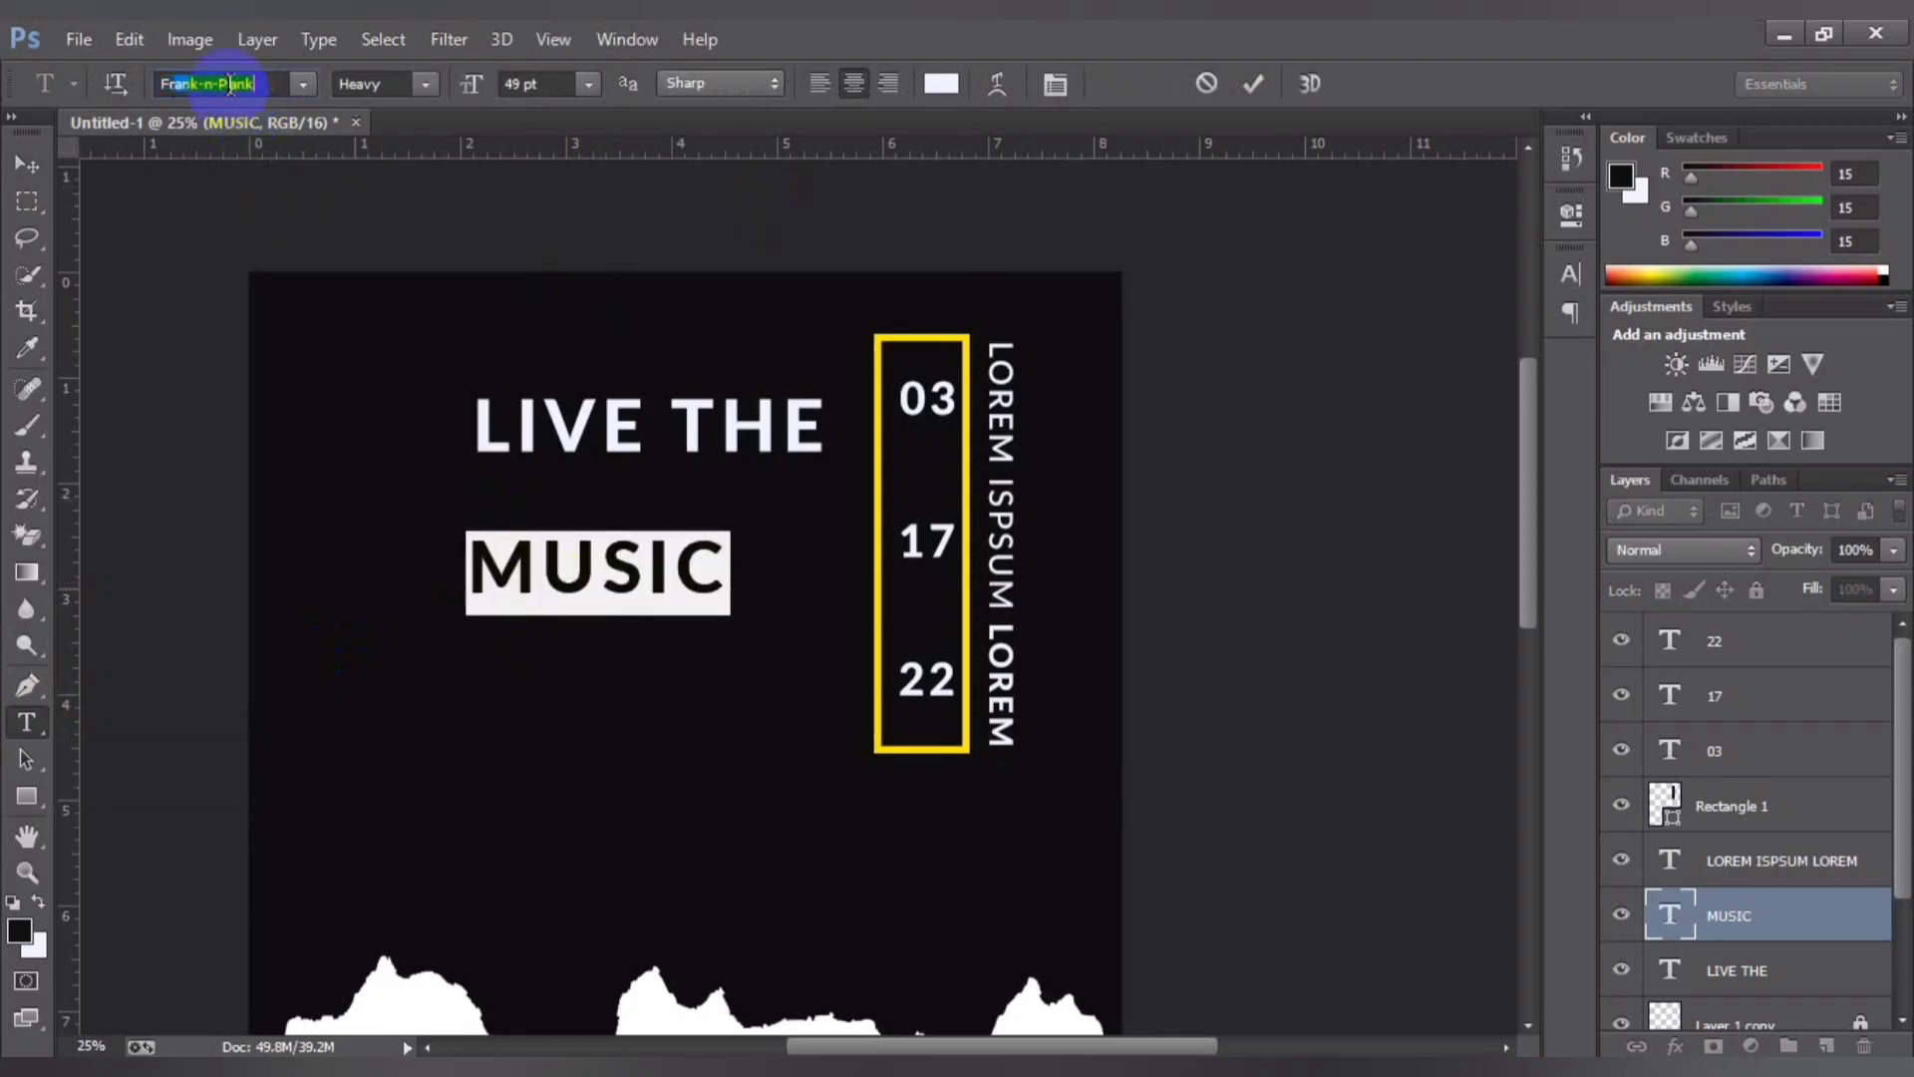
key(Return)
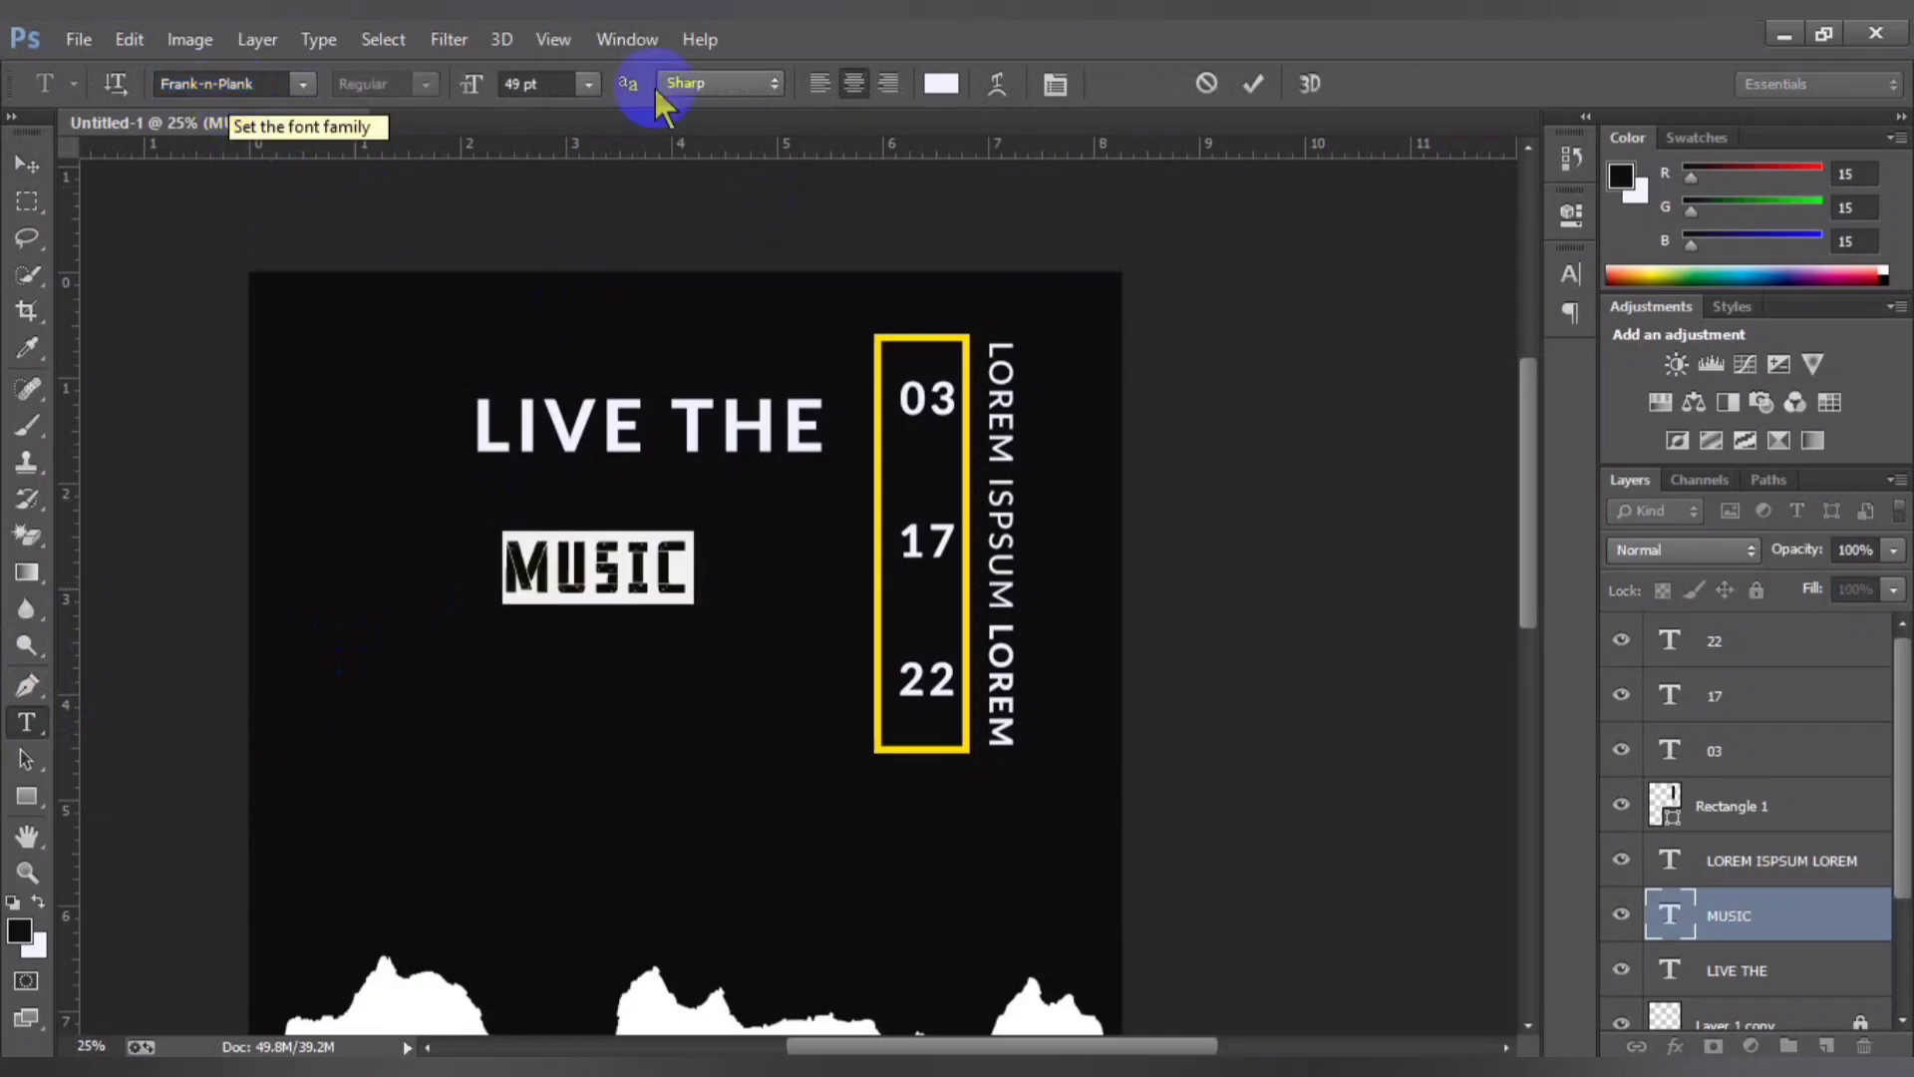
click(588, 83)
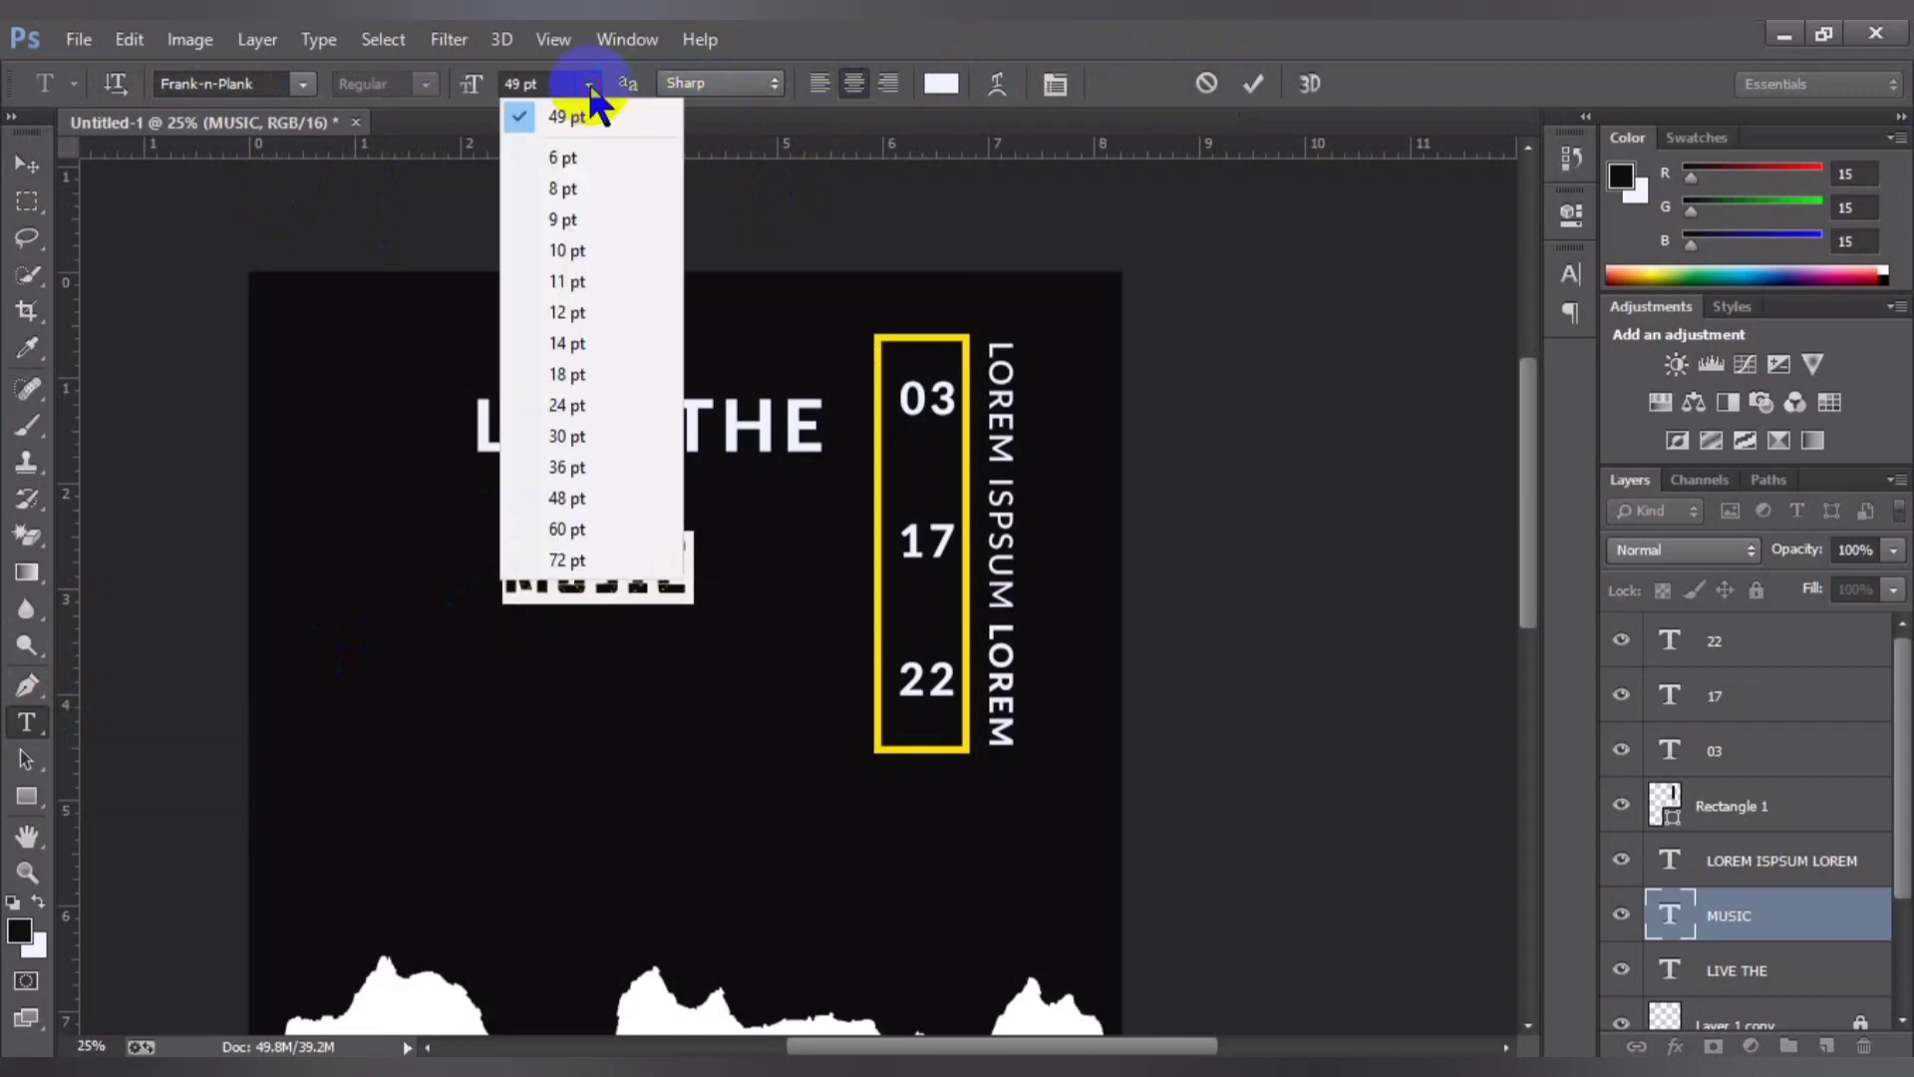
click(549, 556)
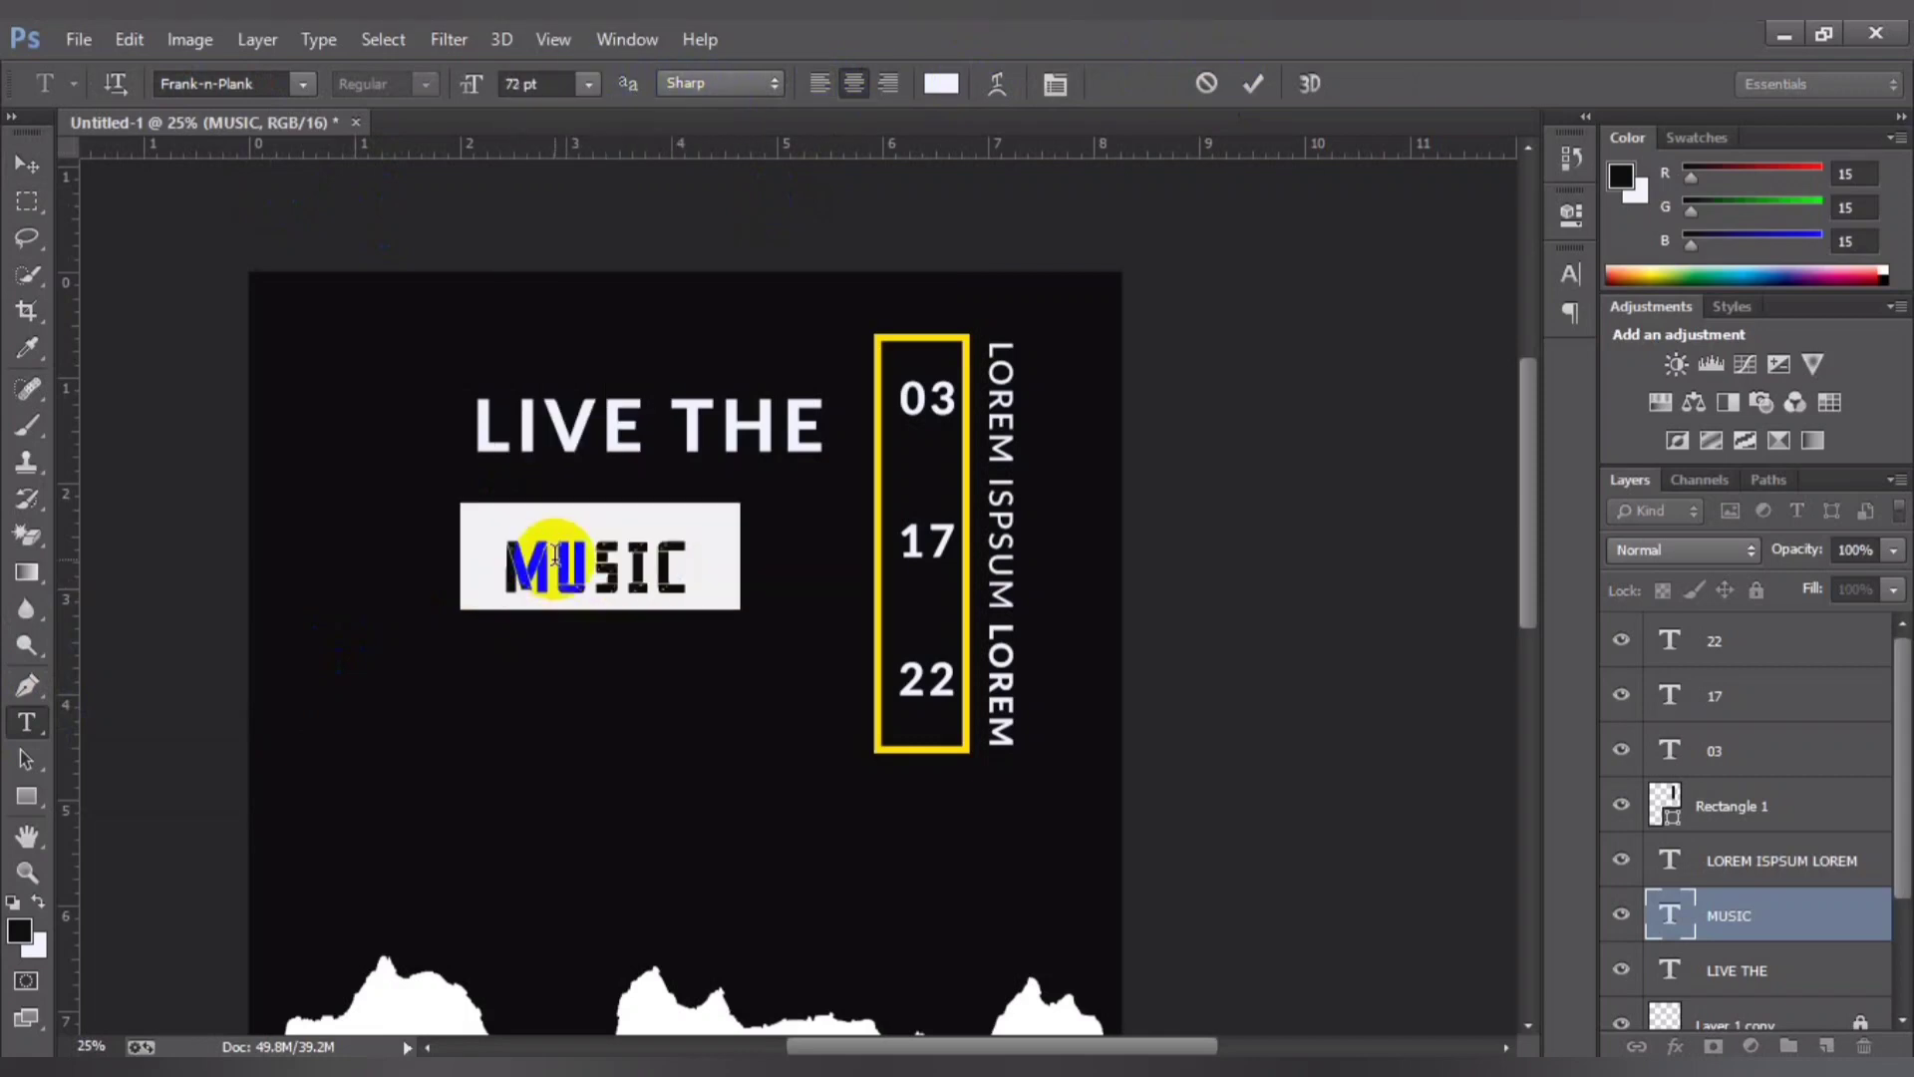
click(1252, 84)
Step: Scale MUSIC to about 190% and nudge it into place beneath LIVE THE
key(ctrl+t)
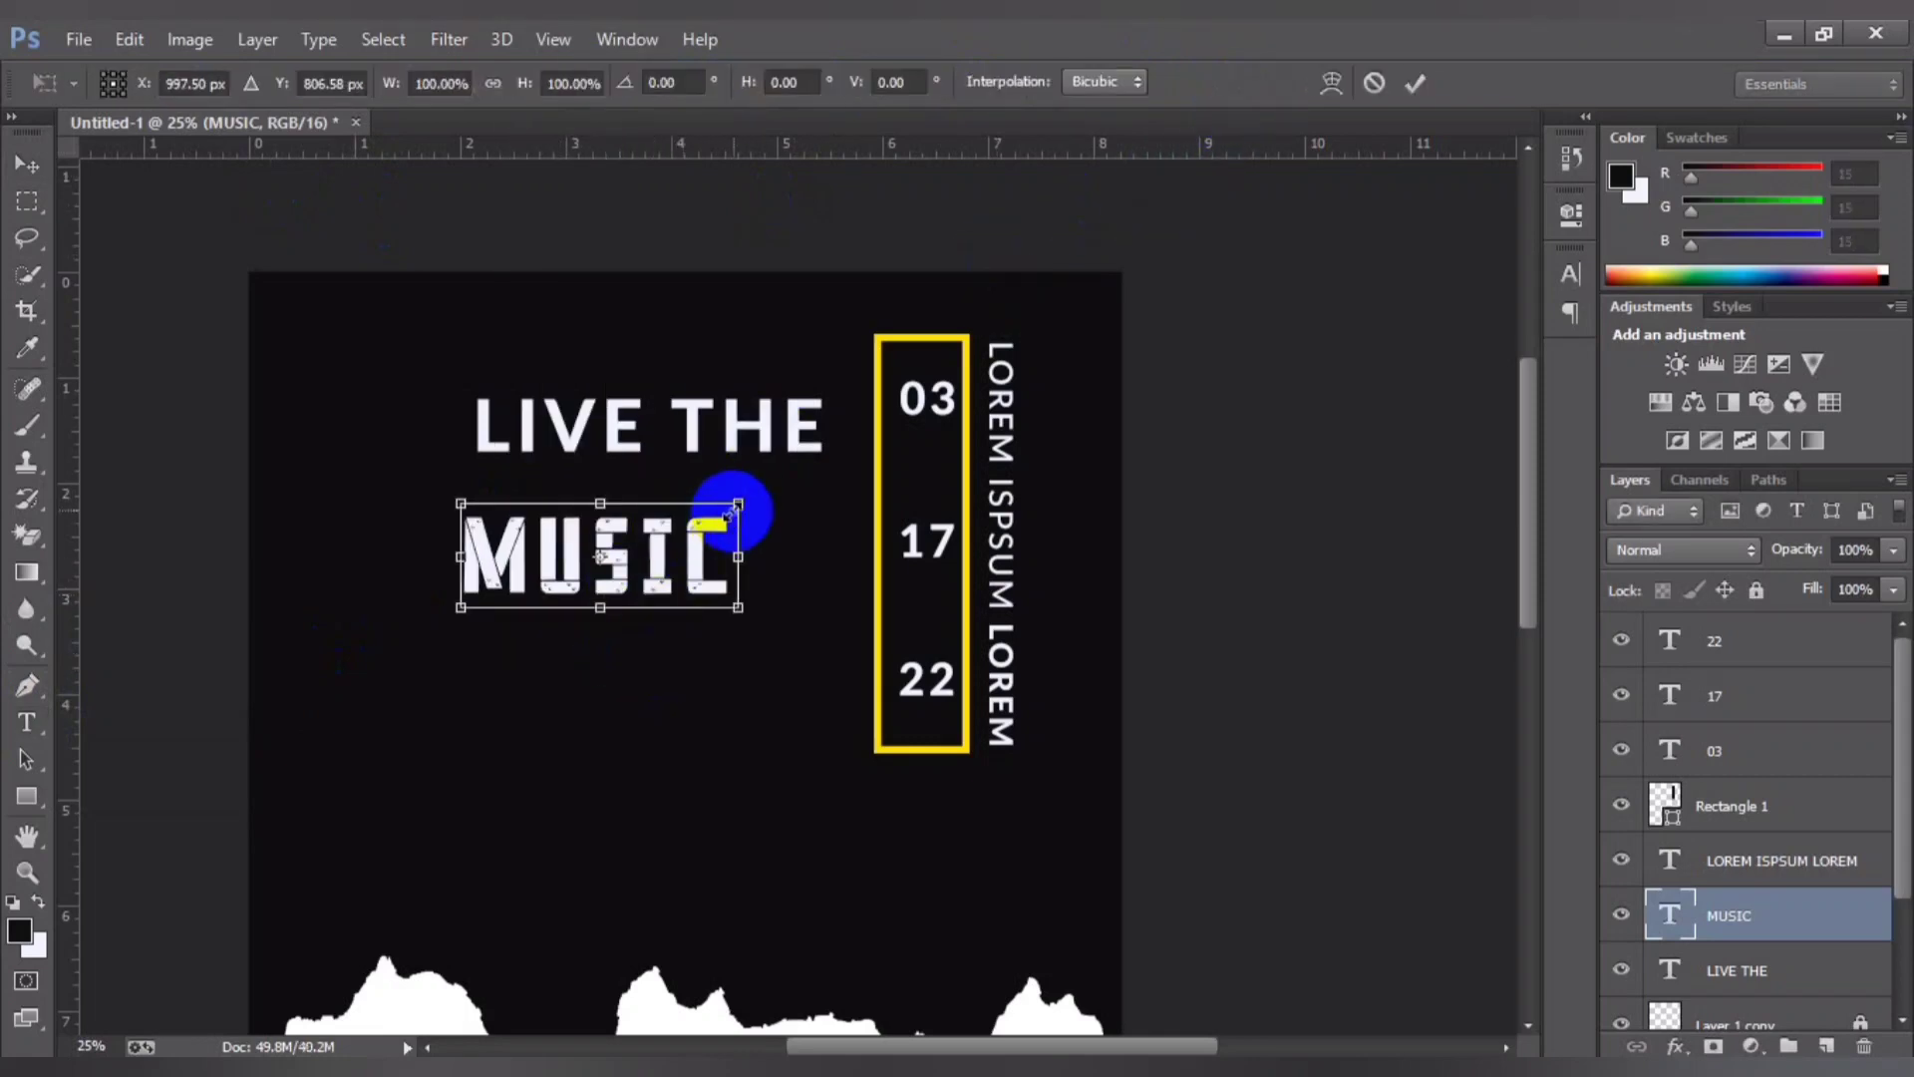
drag(739, 506, 880, 436)
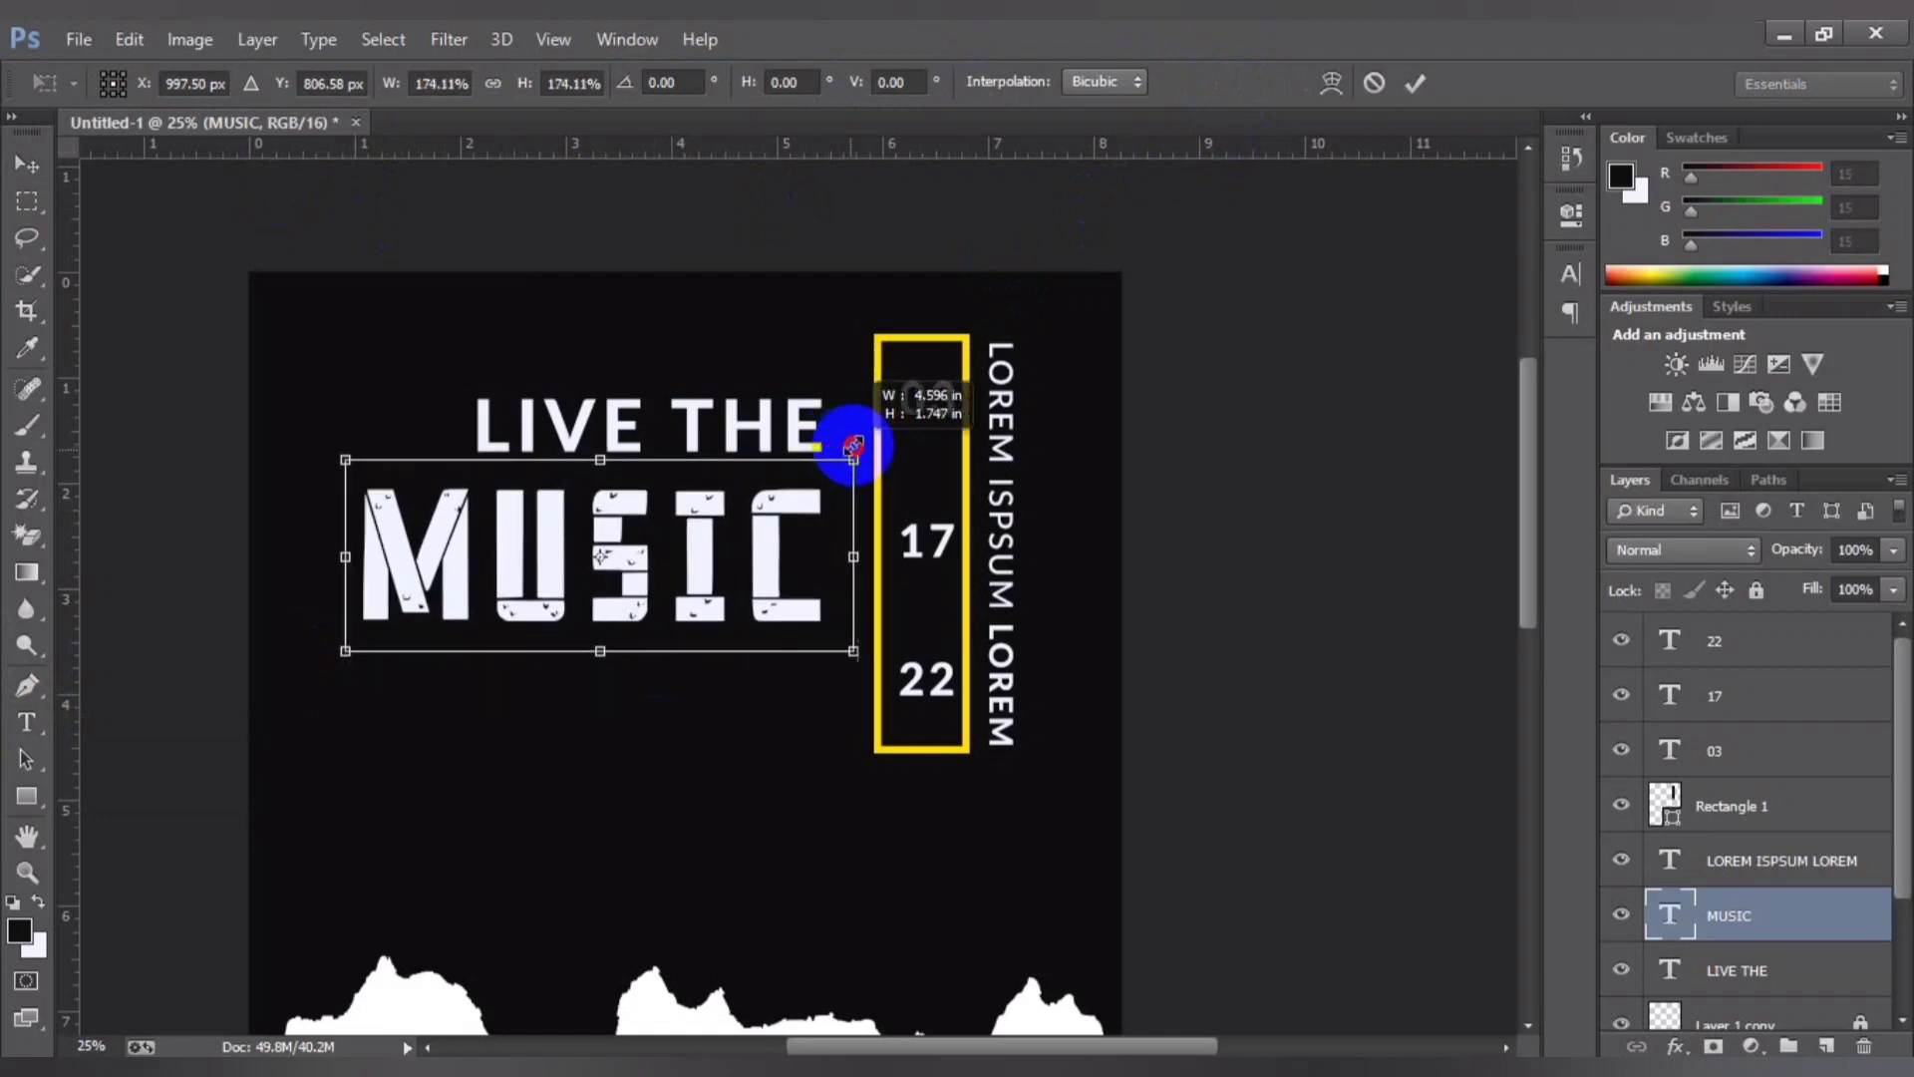
drag(880, 435, 865, 456)
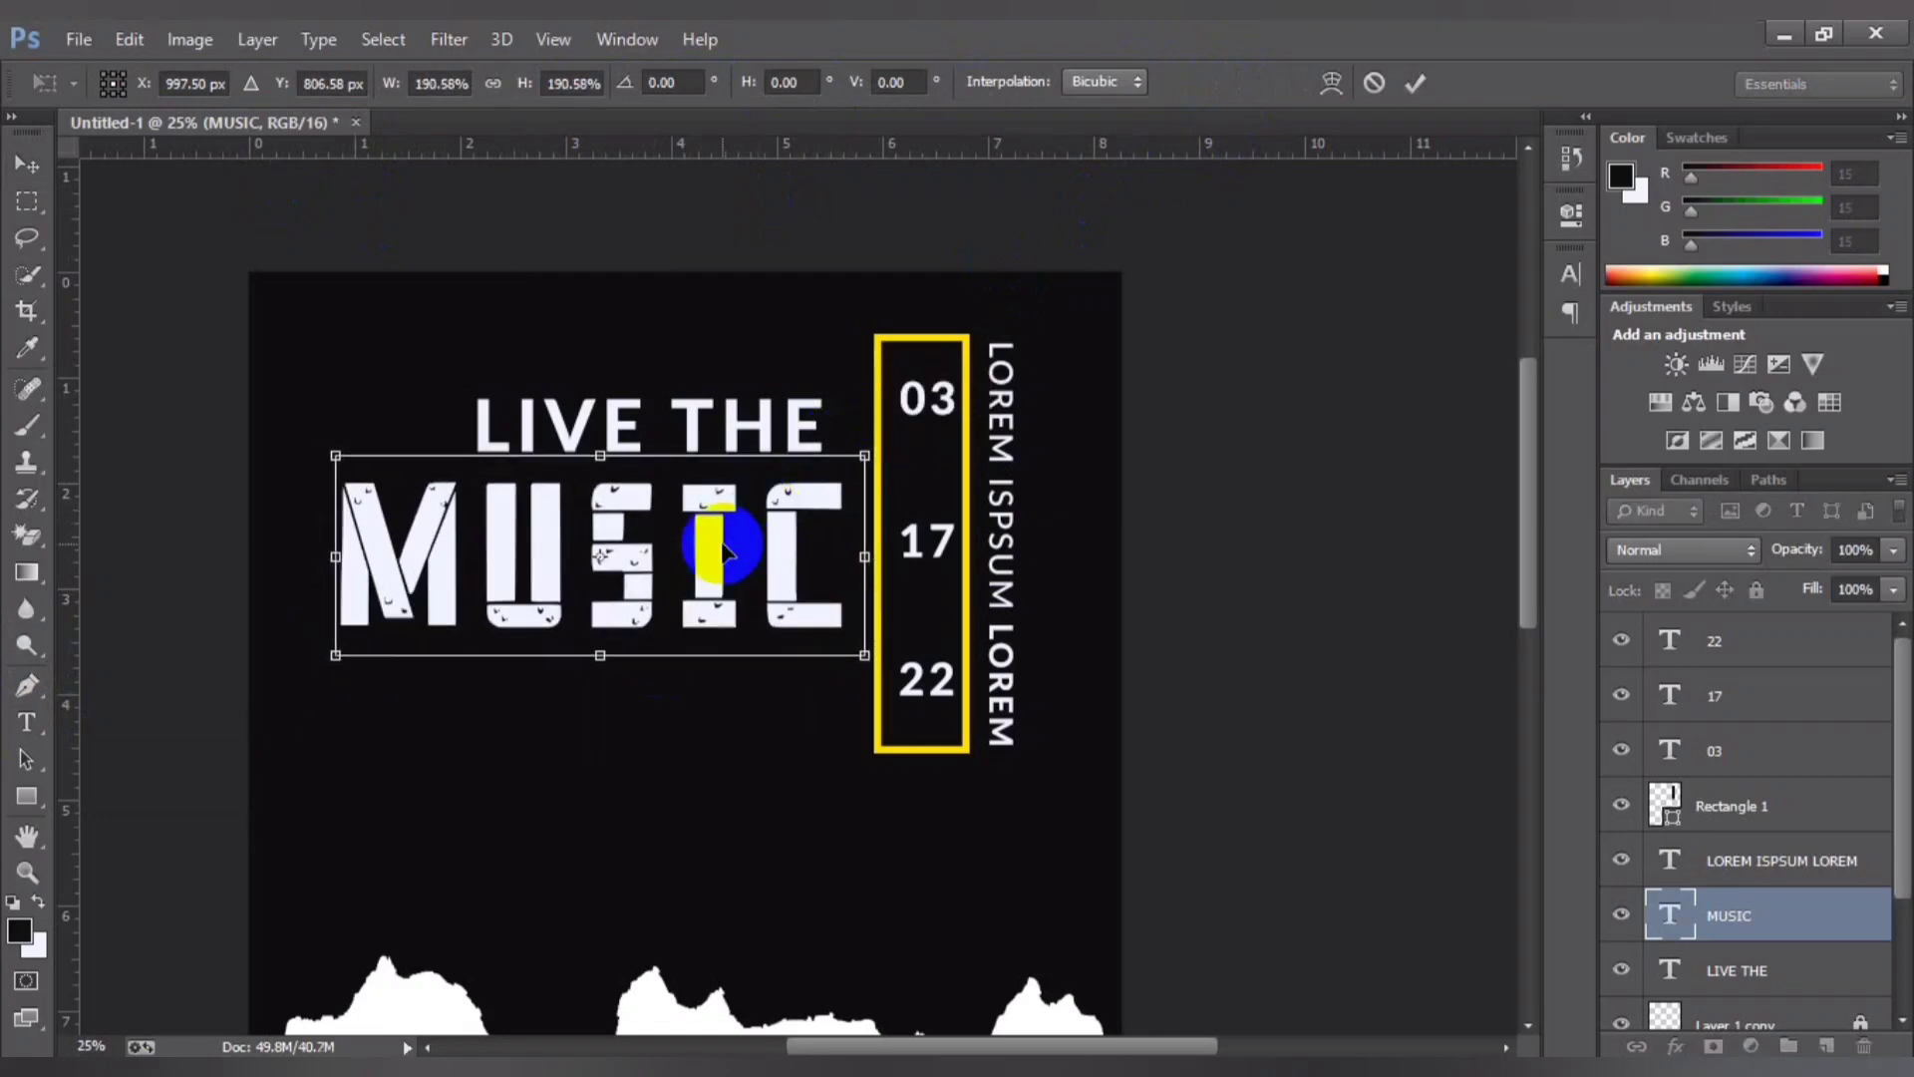
drag(697, 552, 700, 547)
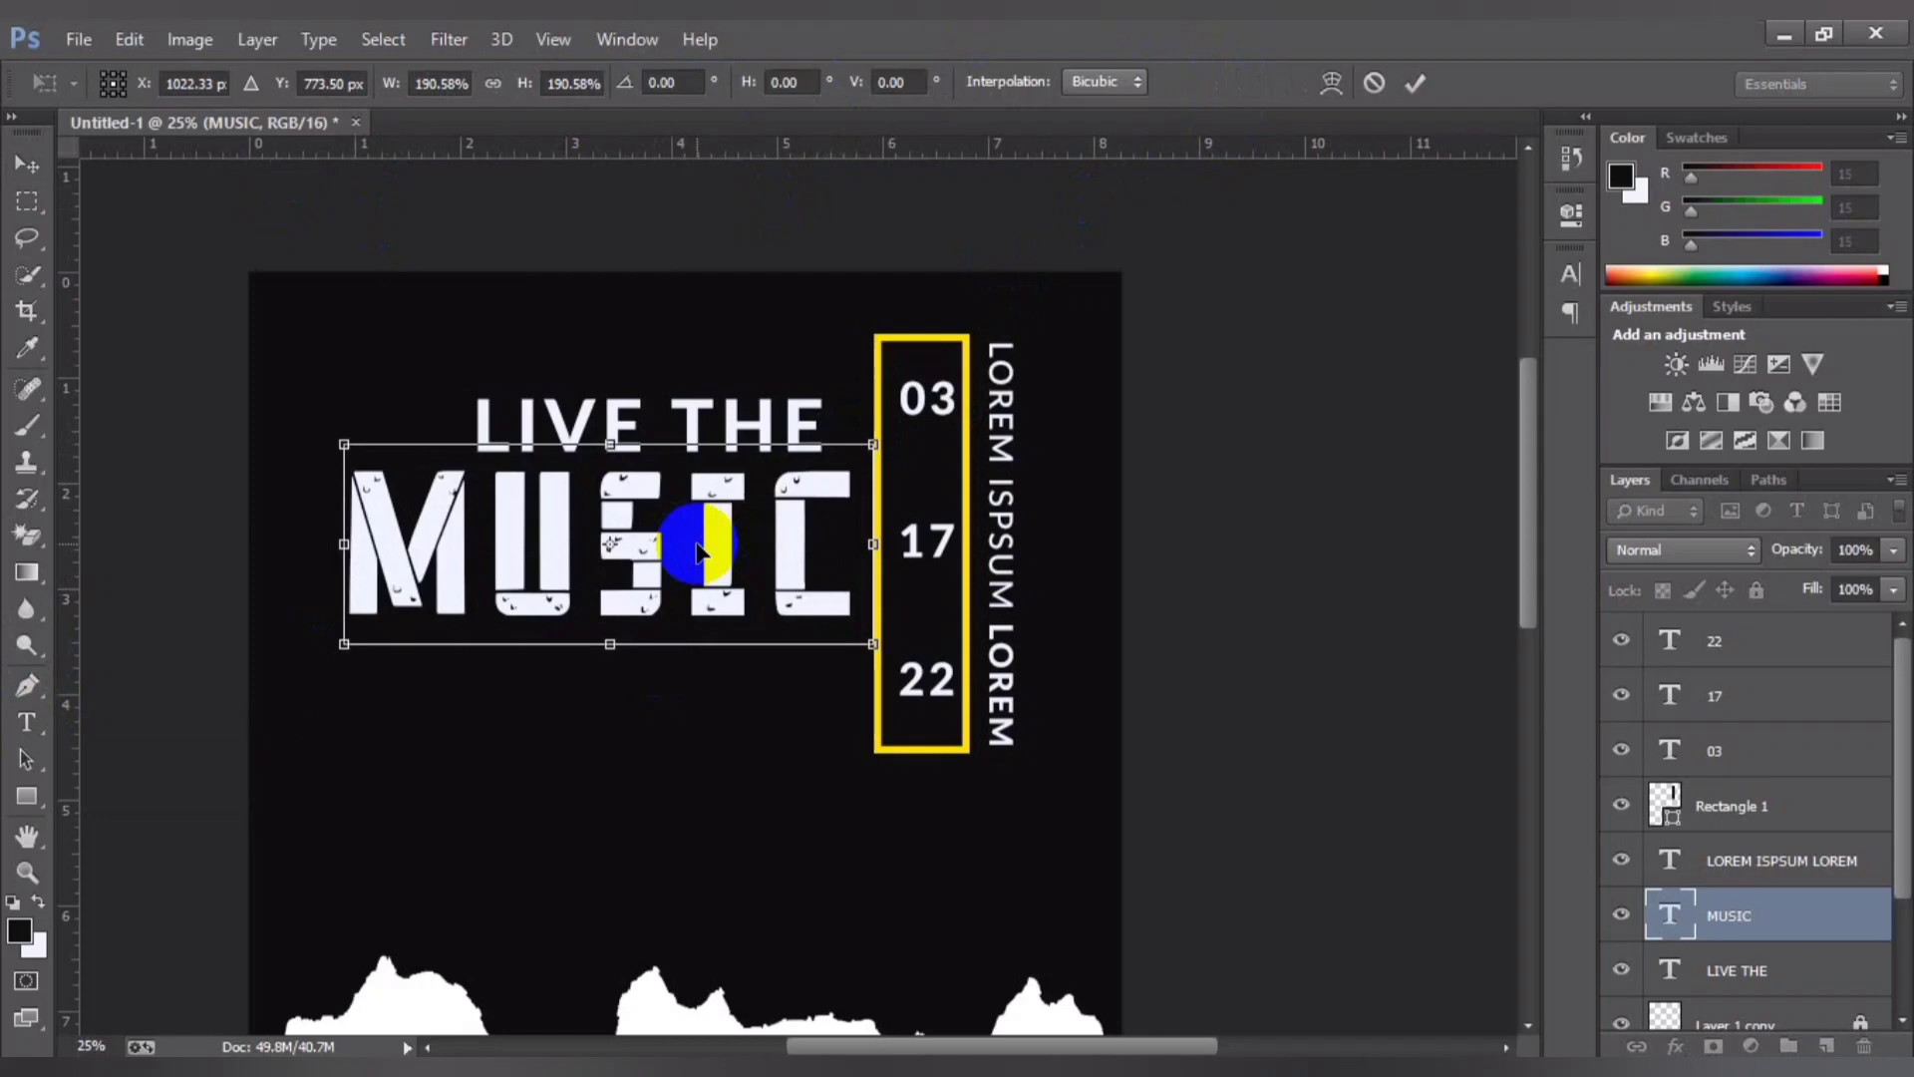
key(Return)
Step: Change the LIVE THE text to the Frank-n-Plank font
triple_click(573, 436)
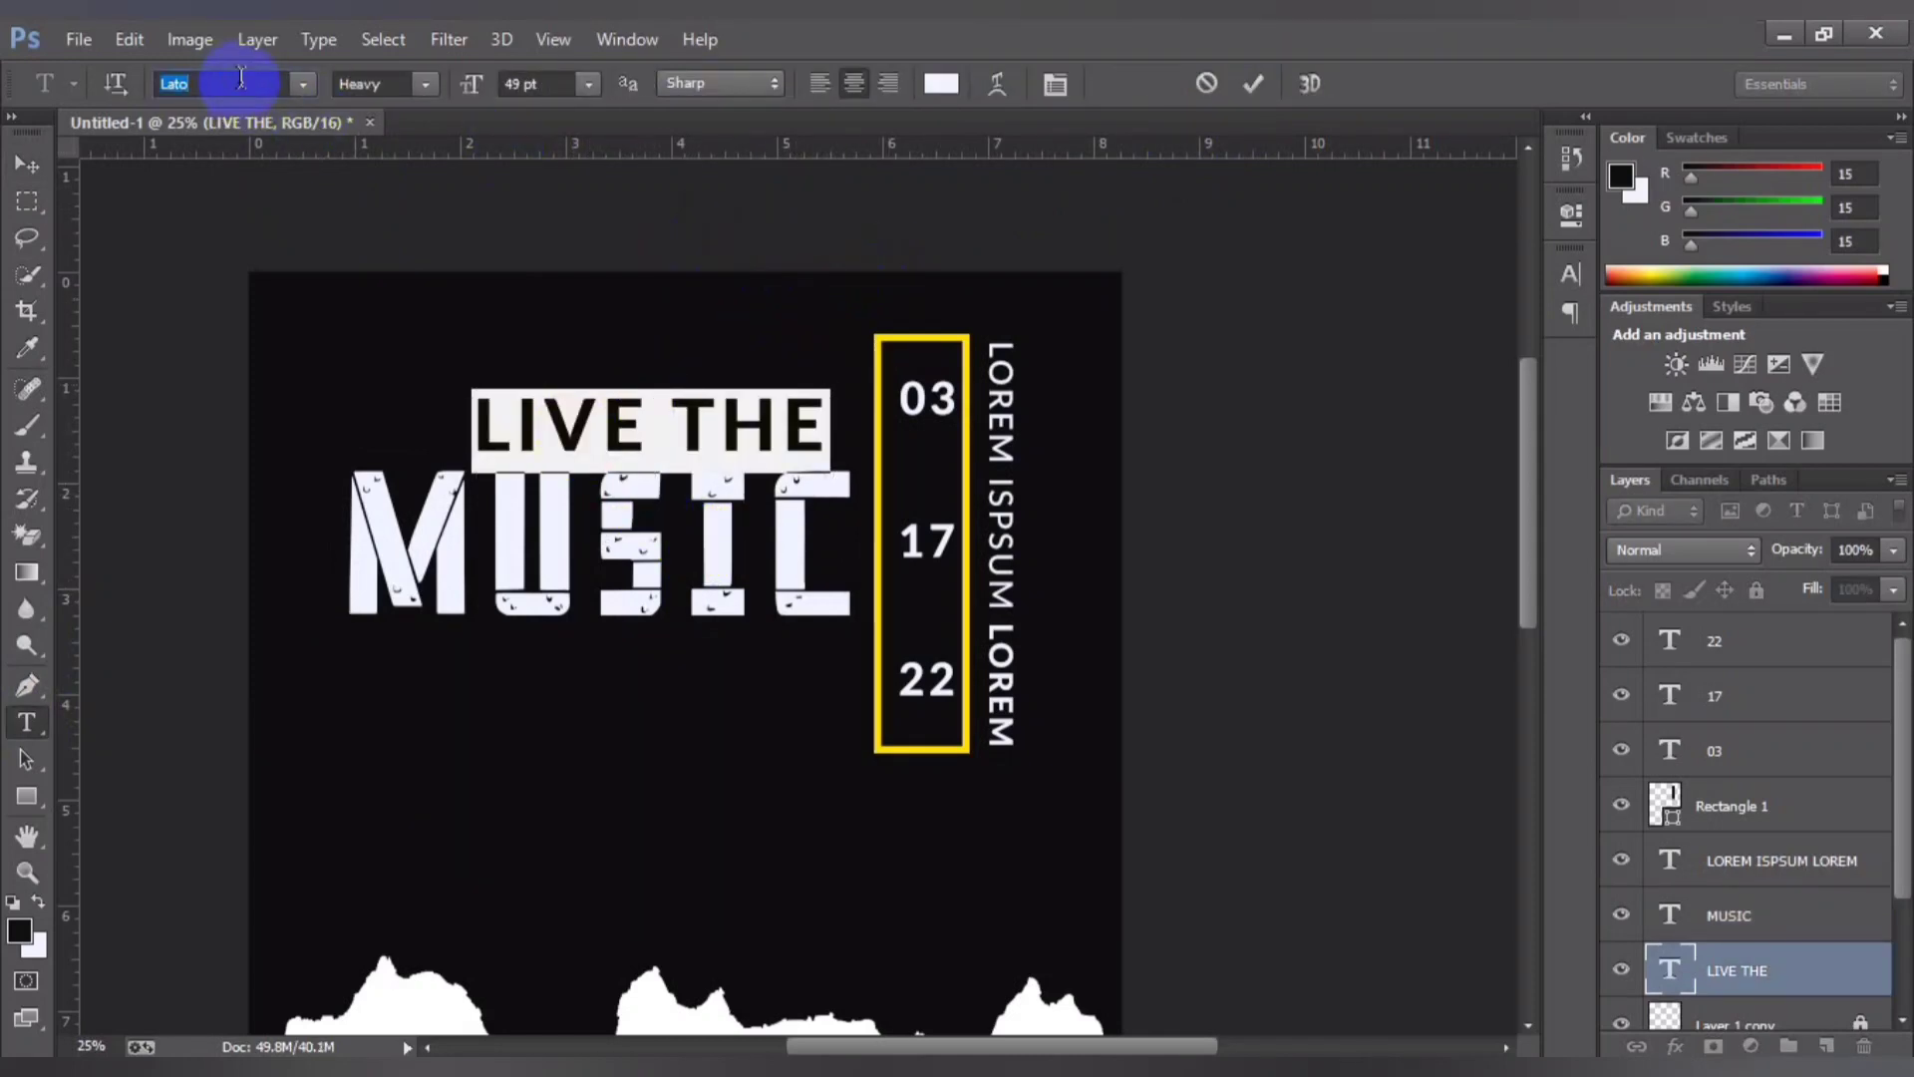
text(o)
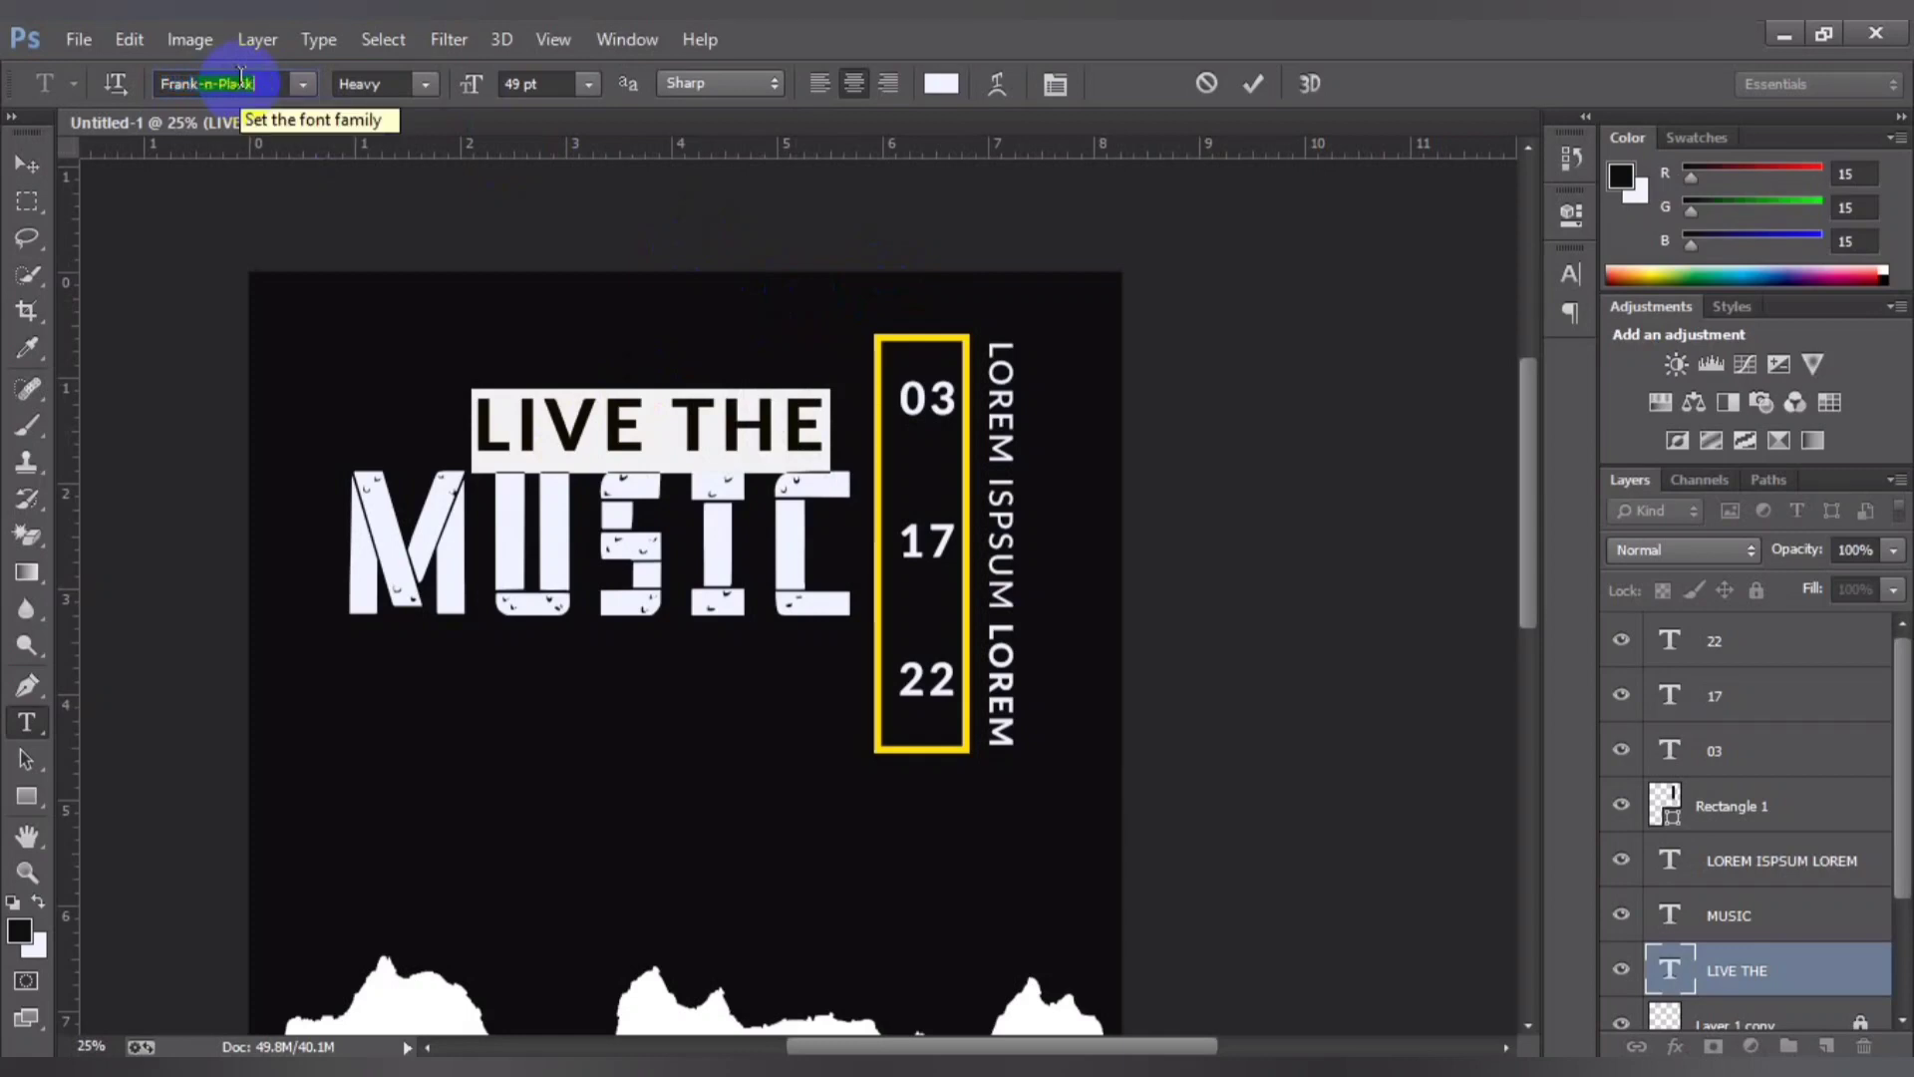
key(Return)
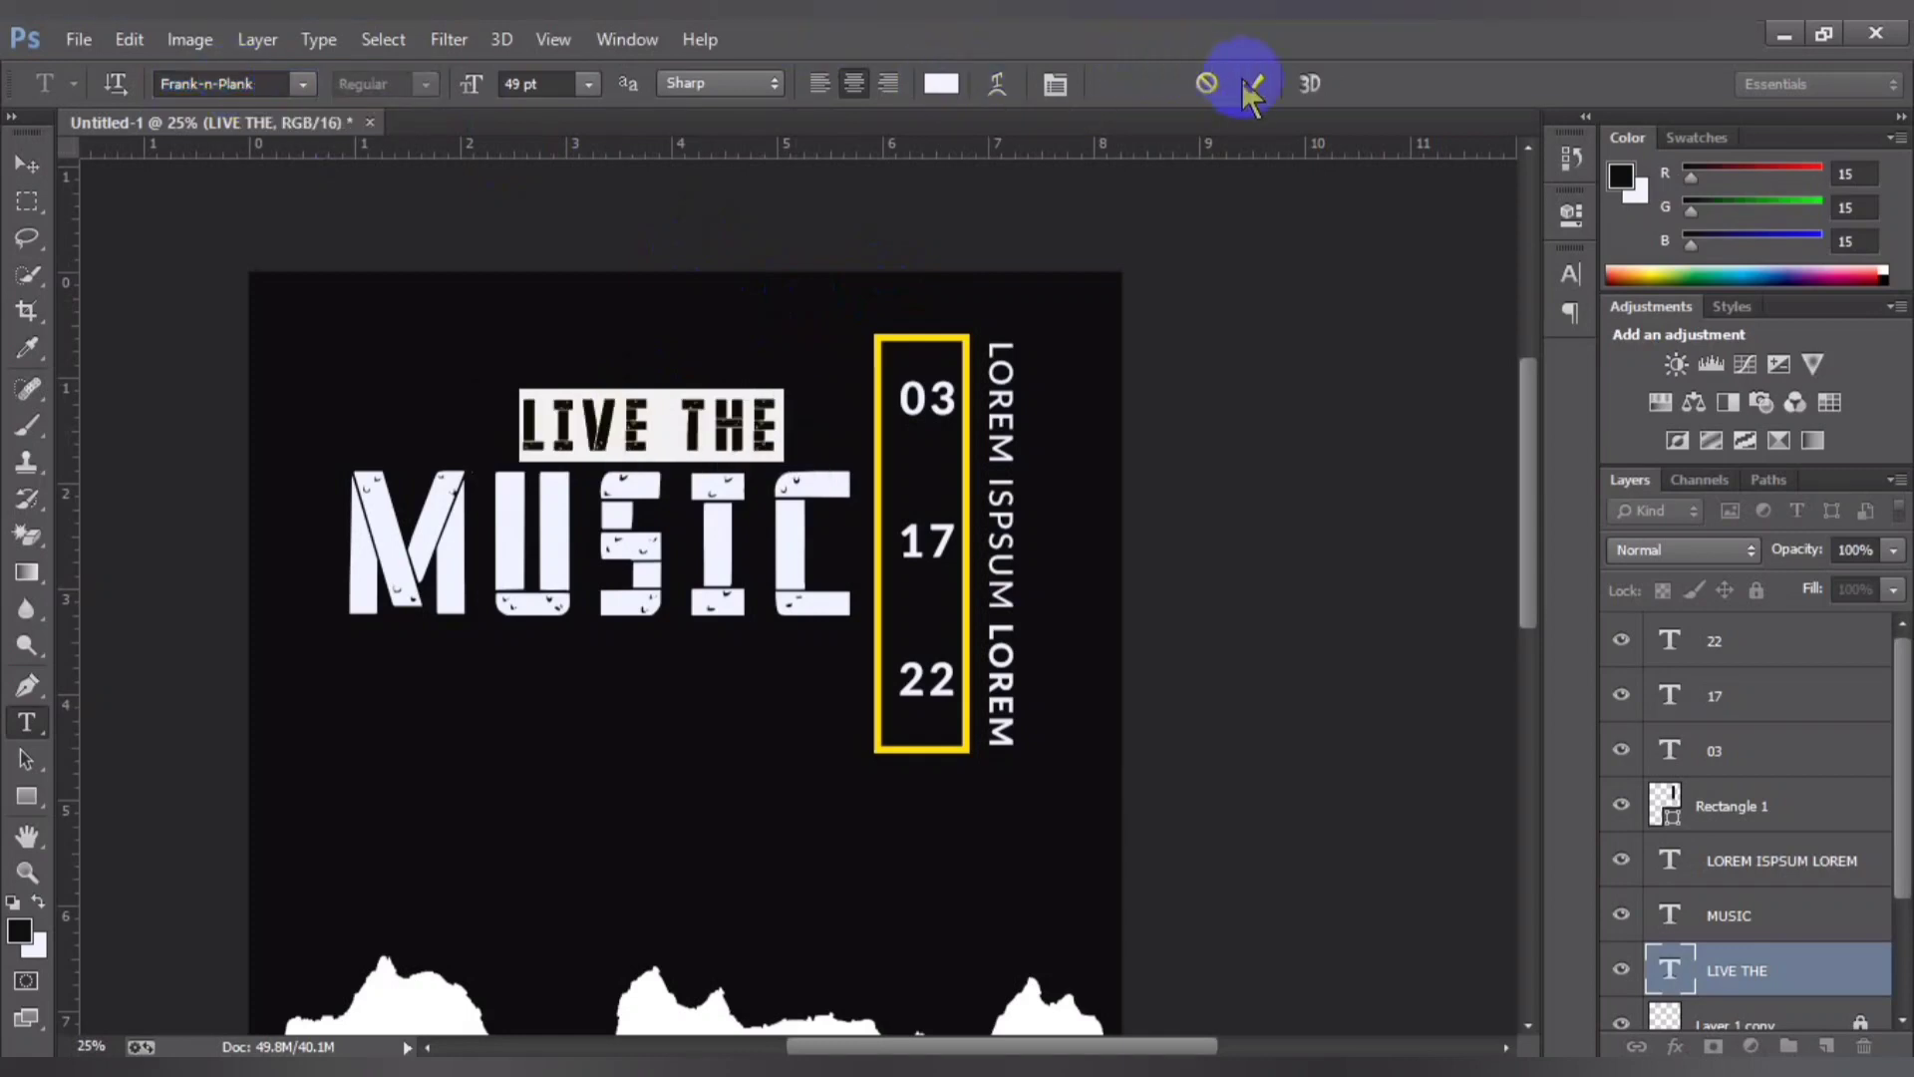
click(1253, 84)
Step: Enlarge LIVE THE to about 183% and position it above MUSIC
key(ctrl+t)
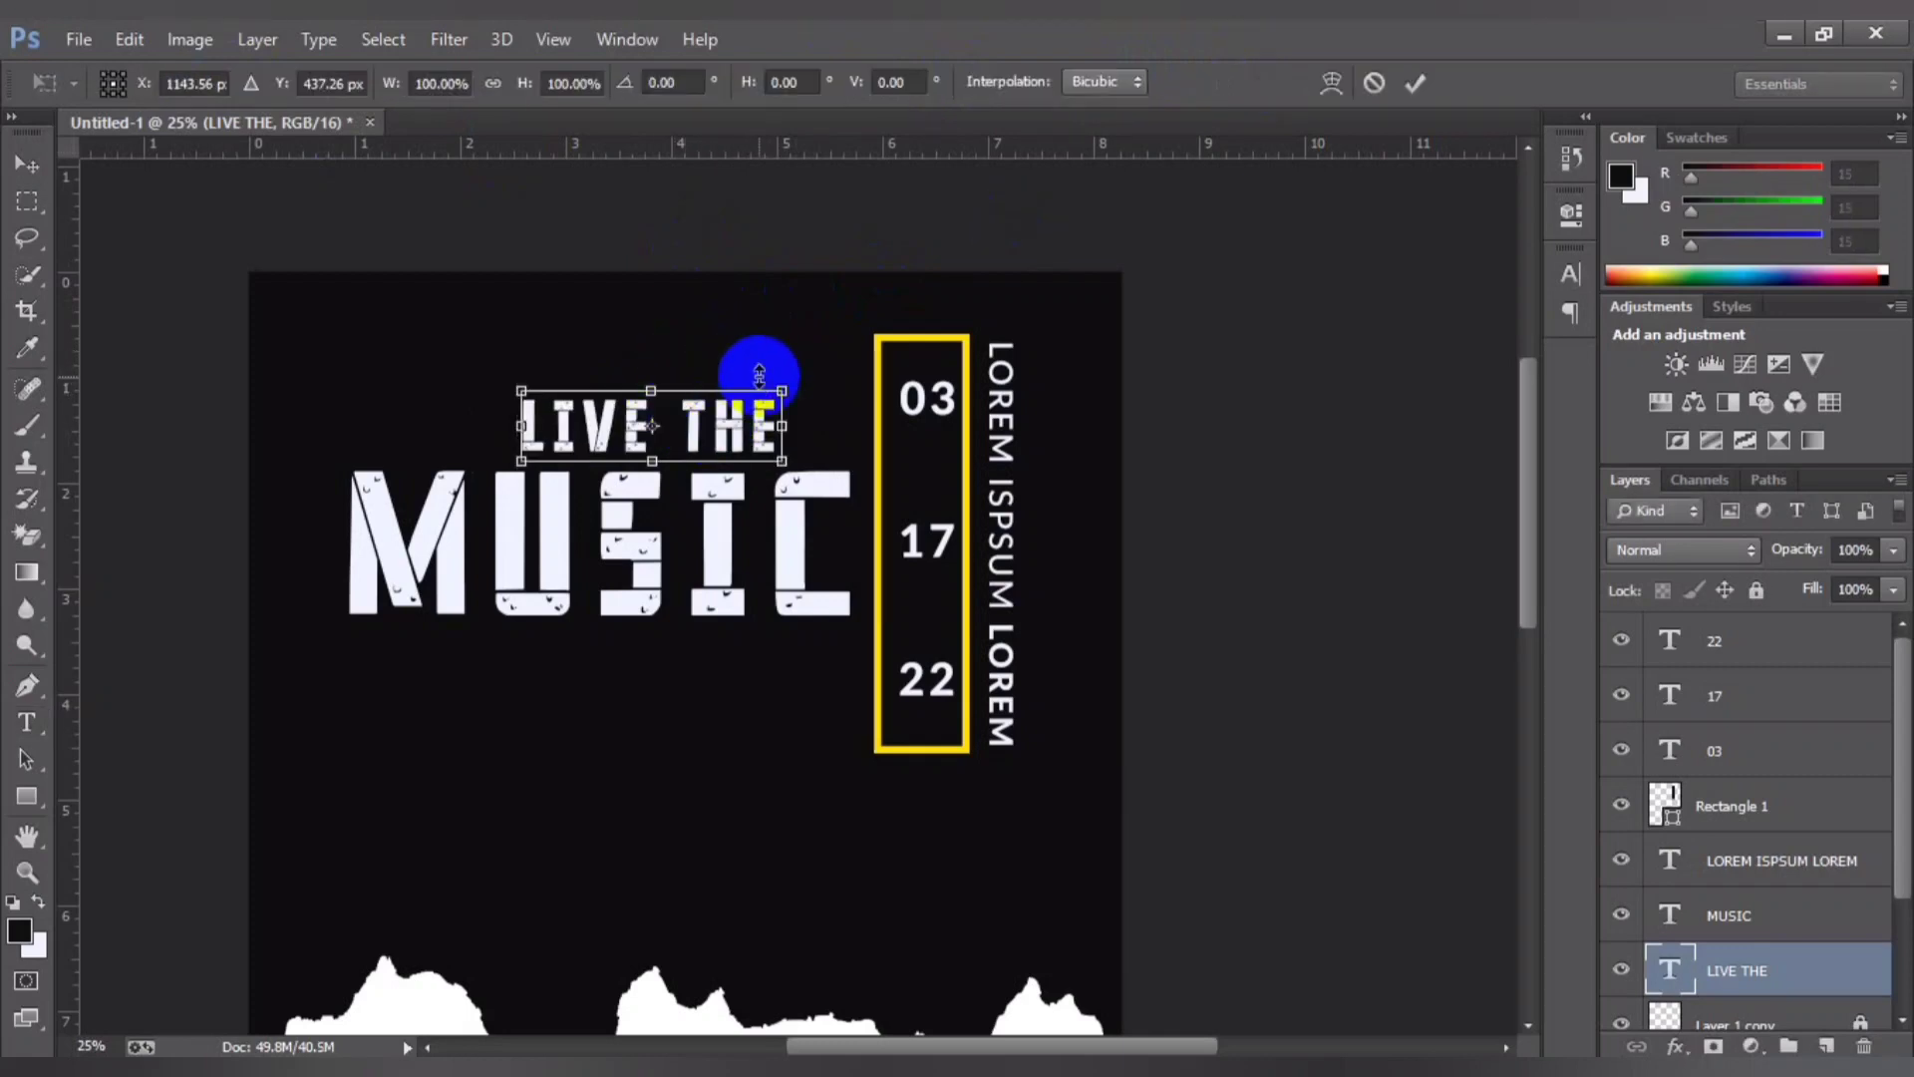
drag(787, 384, 884, 308)
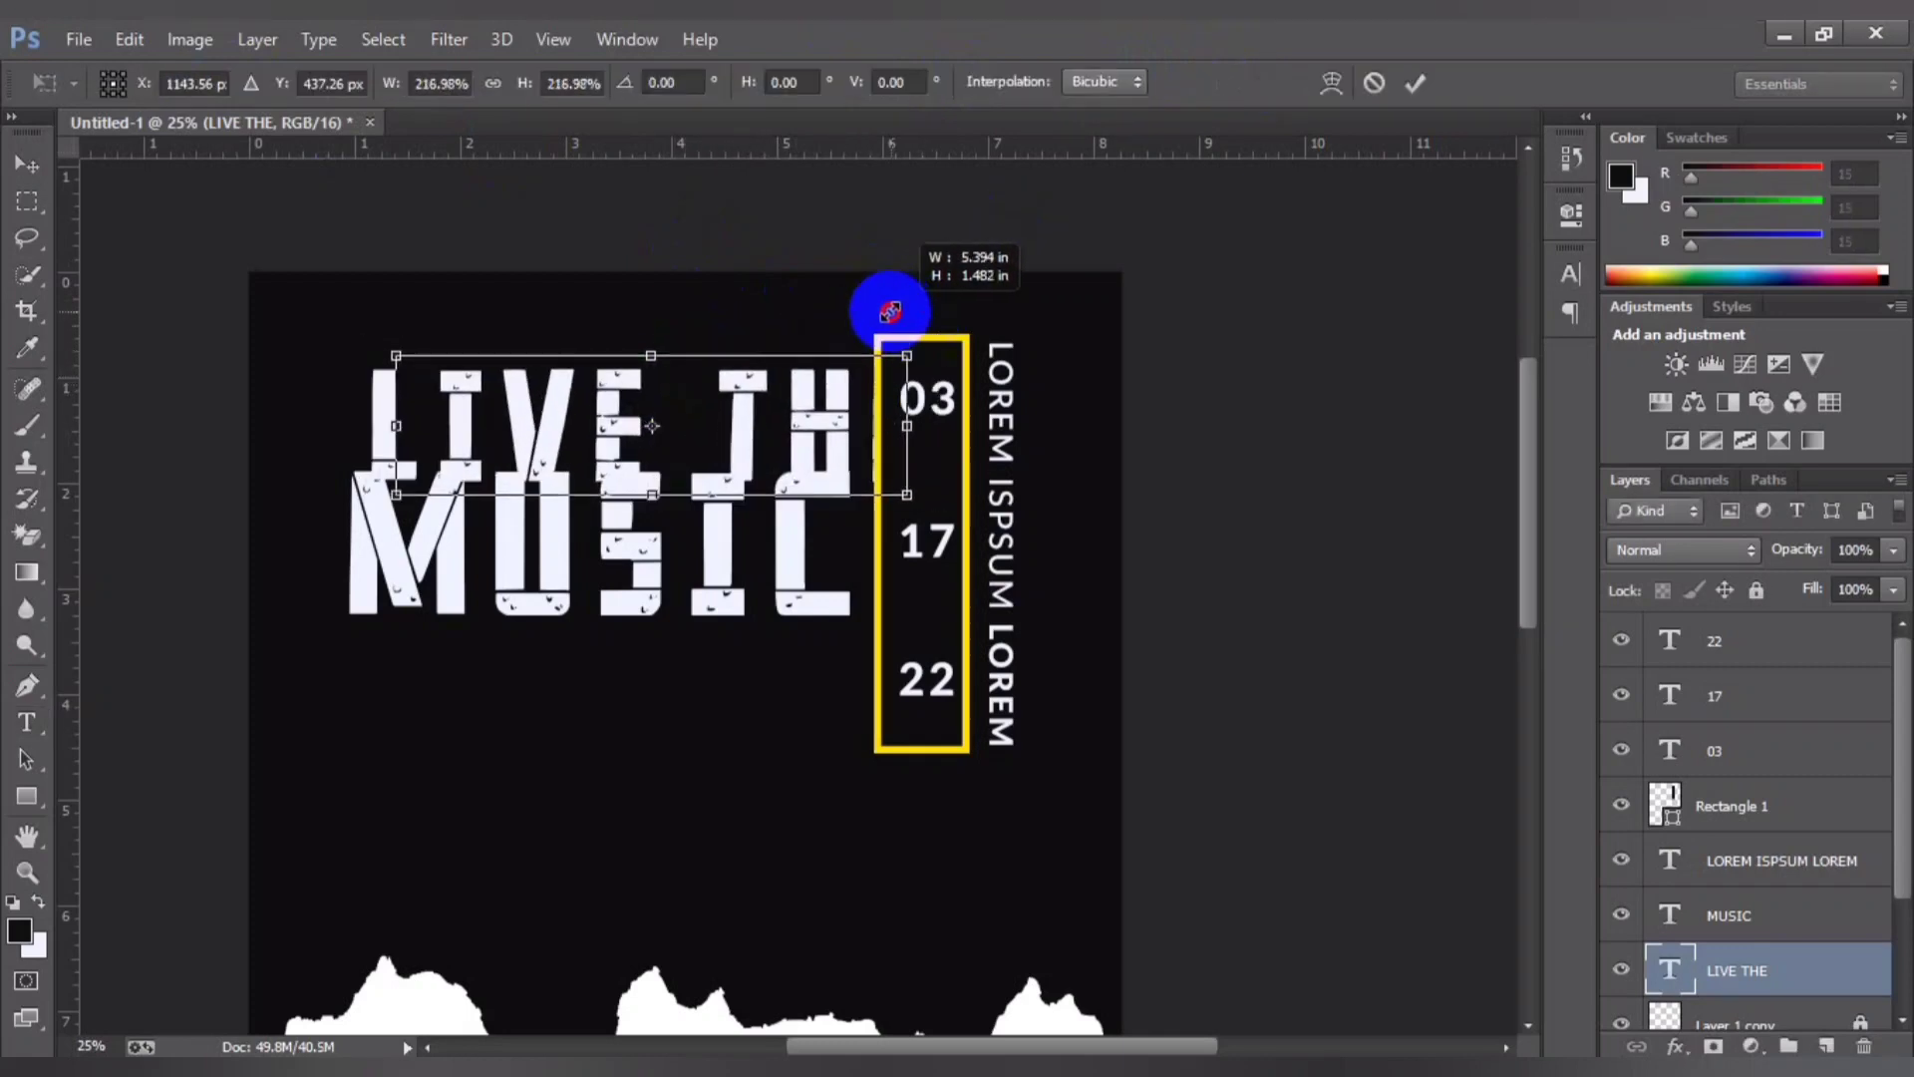
drag(751, 430, 703, 384)
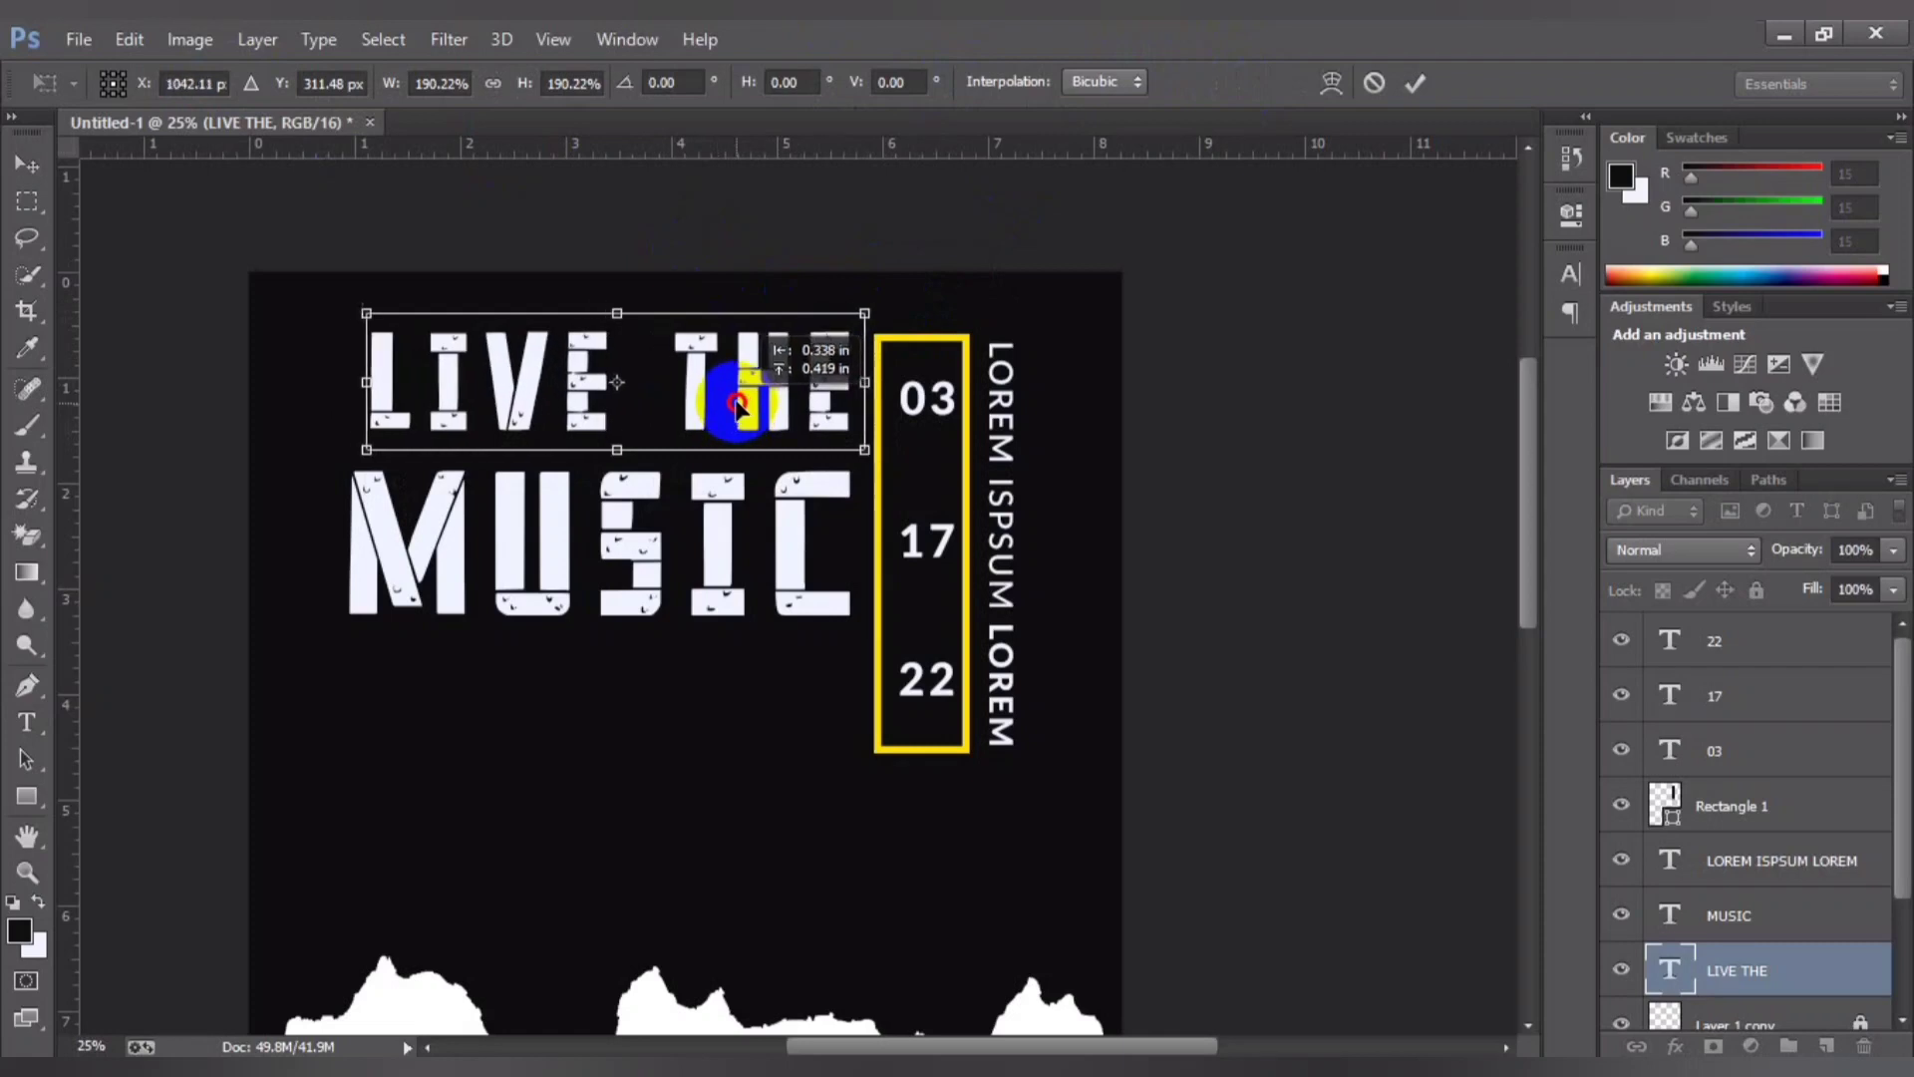
drag(850, 313, 843, 316)
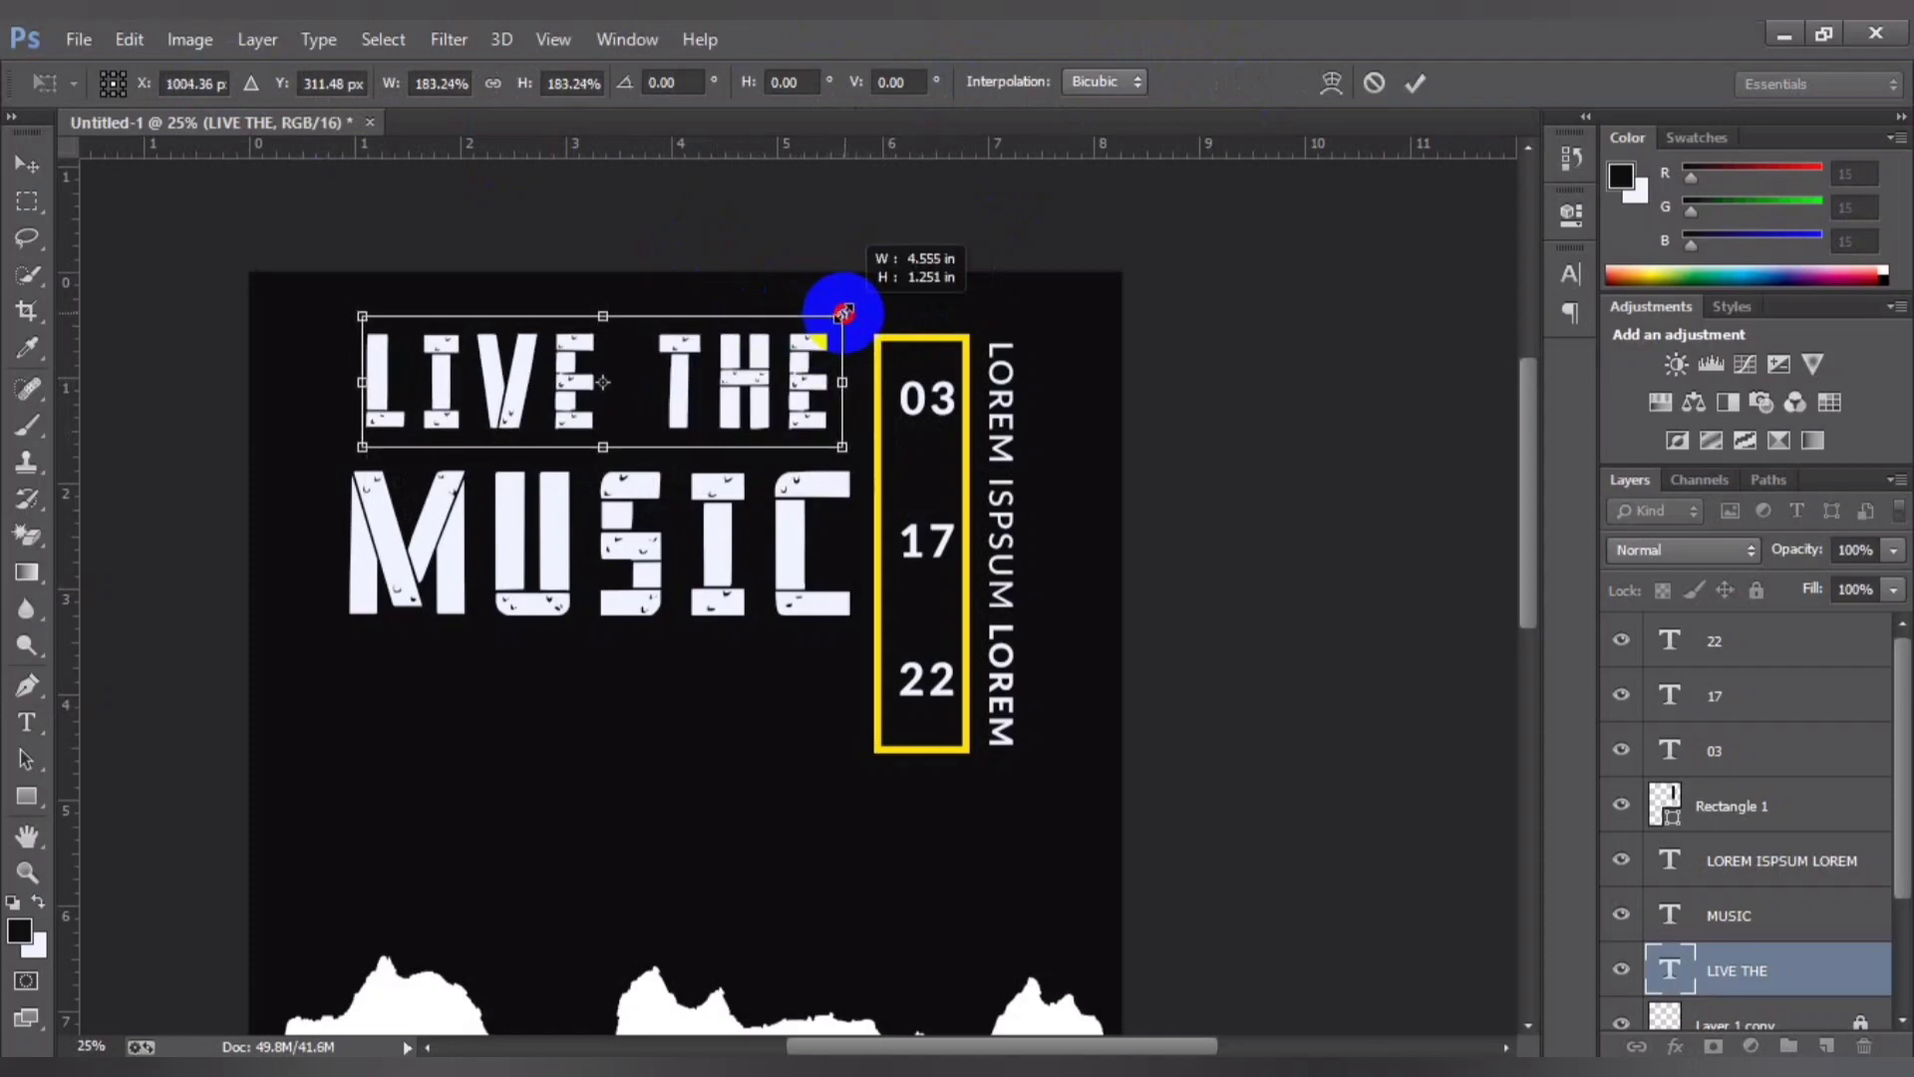
key(Return)
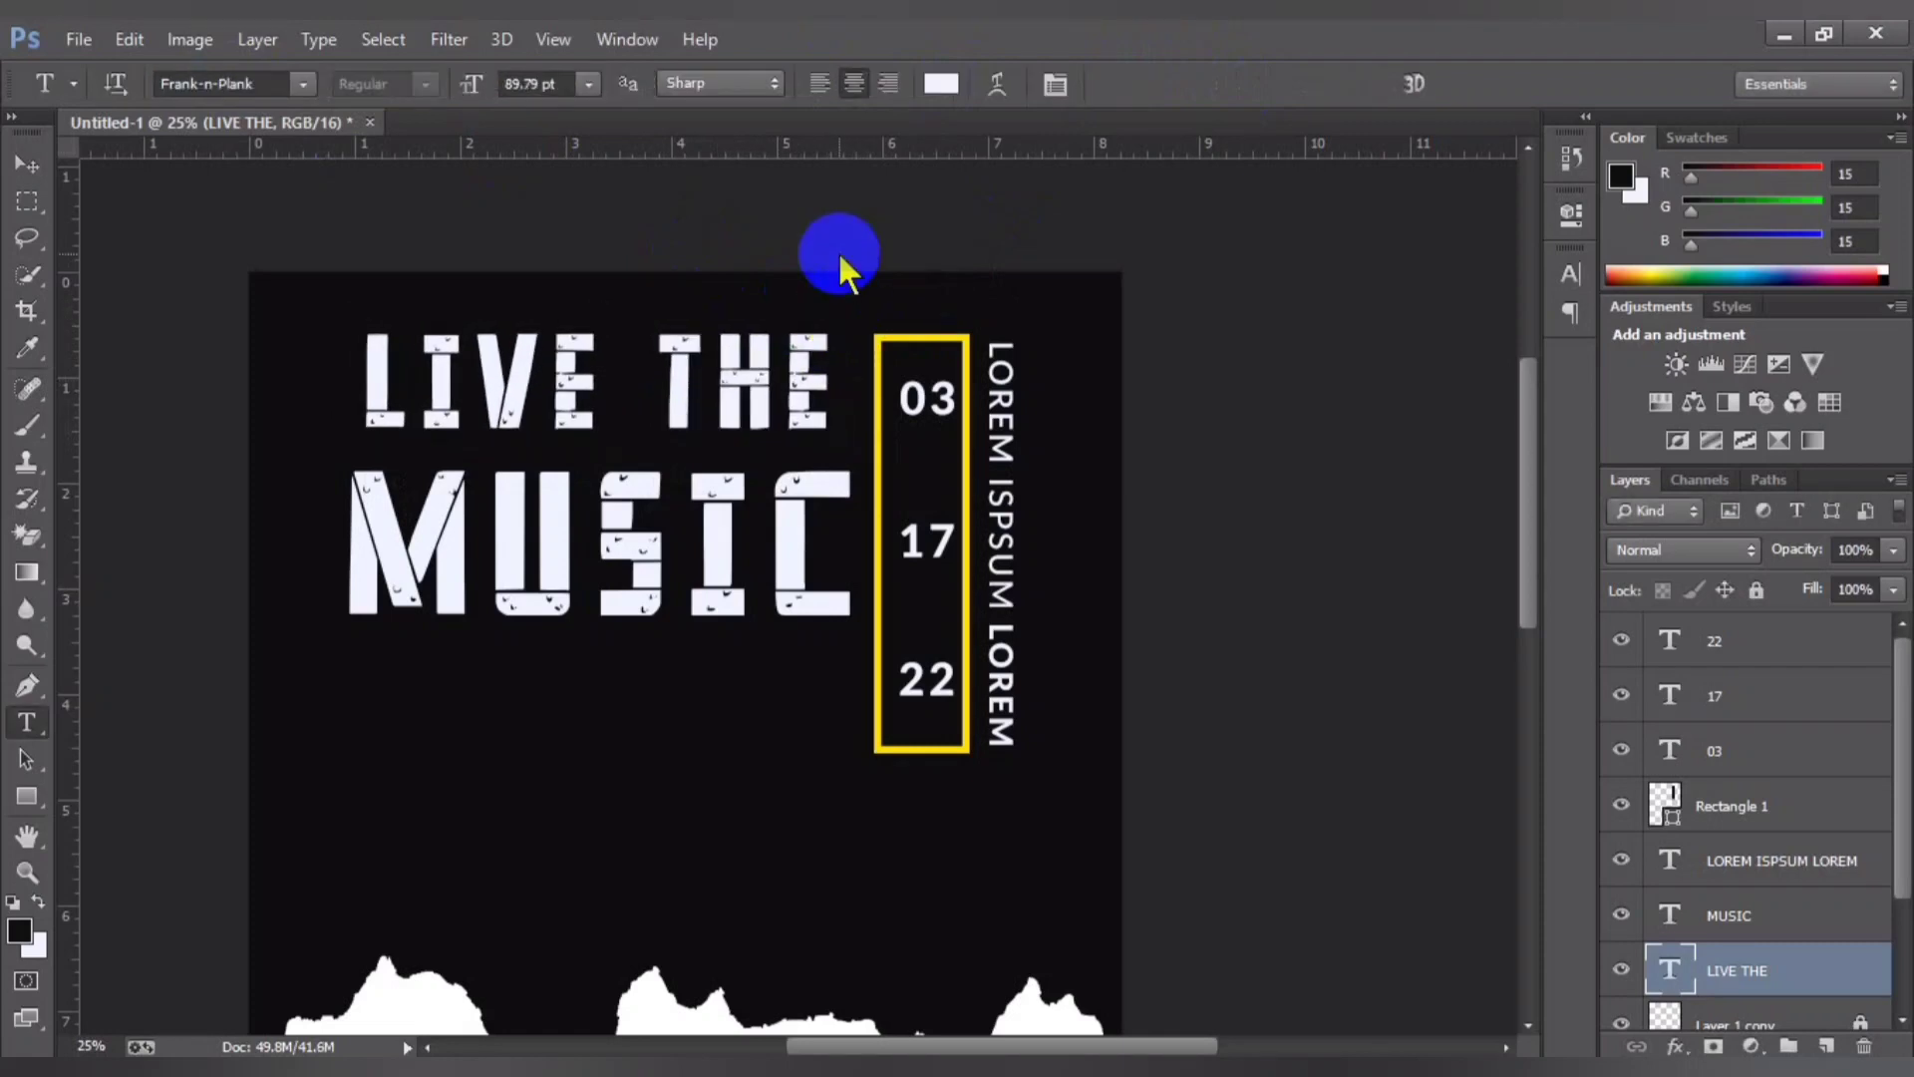
Step: Nudge the MUSIC layer slightly up and left
click(1752, 935)
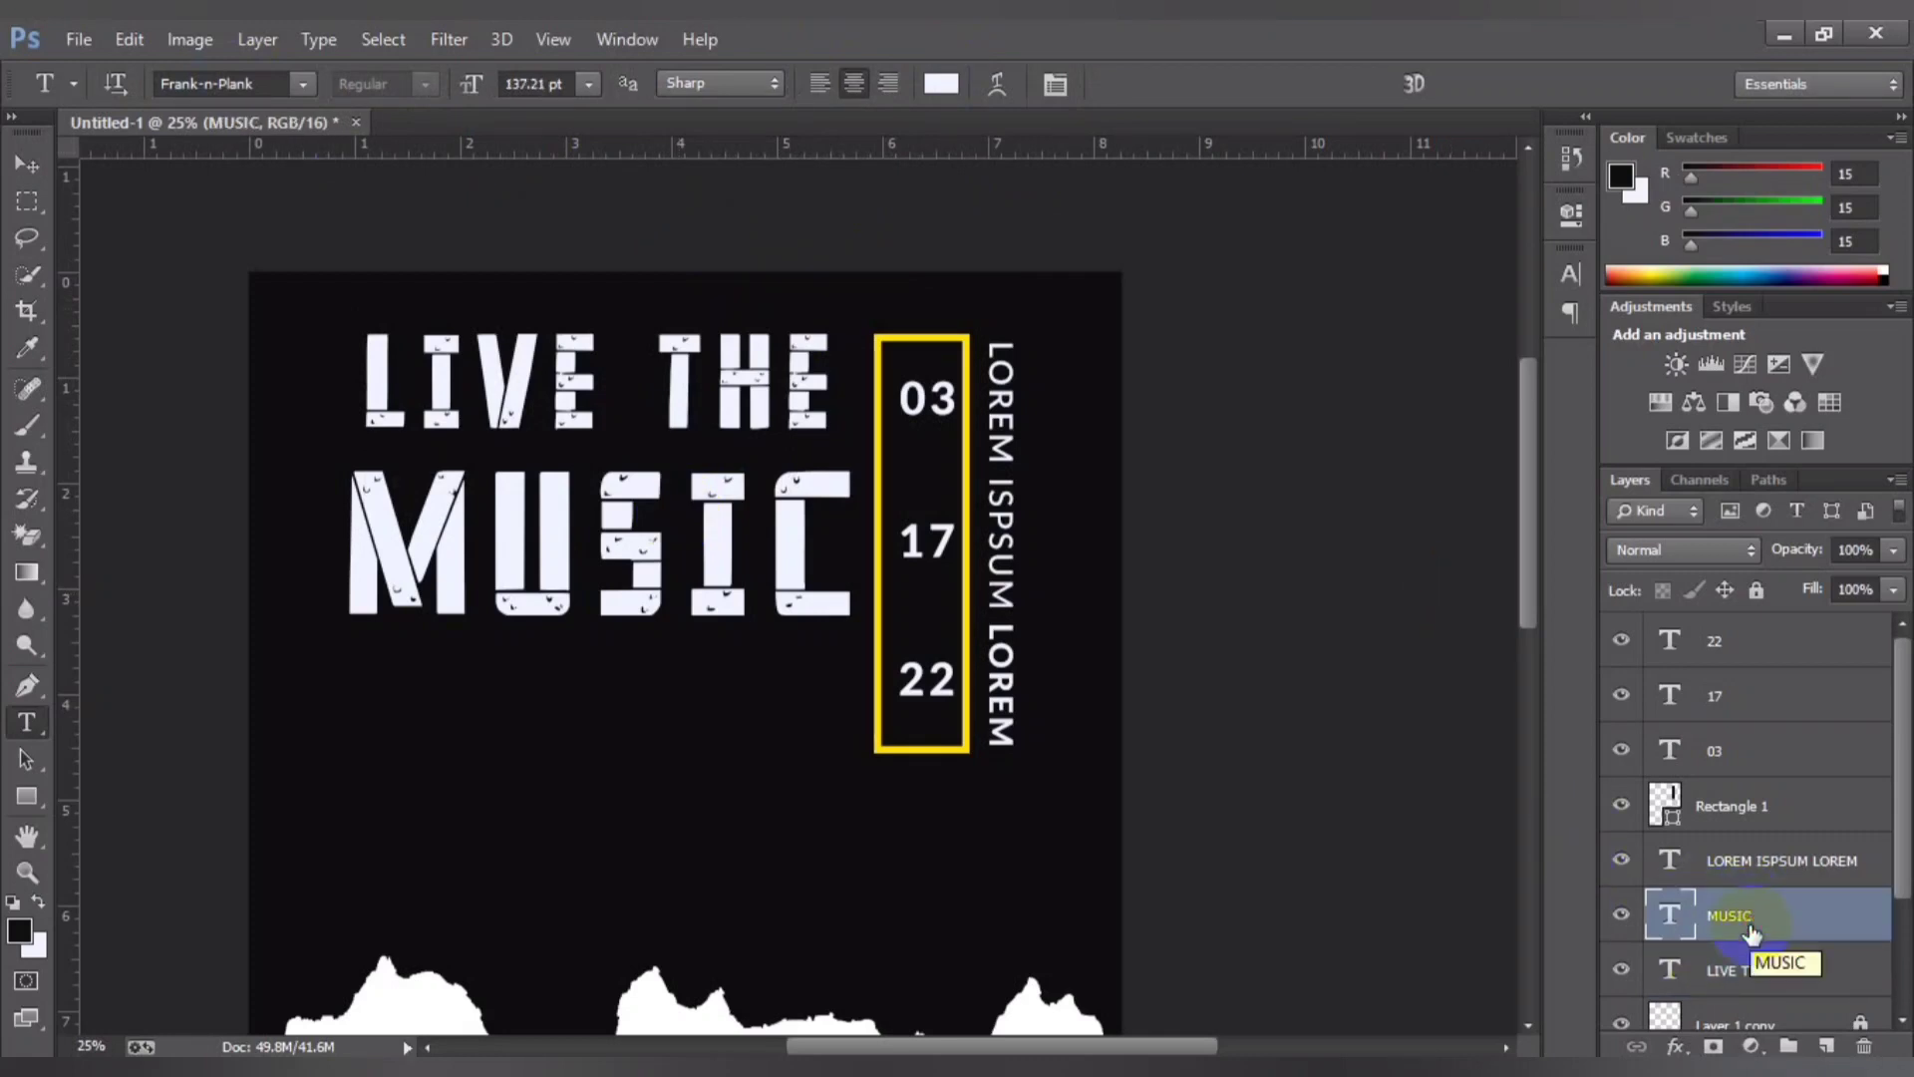
key(ctrl+t)
key(shift+Up)
key(shift+Up)
key(Return)
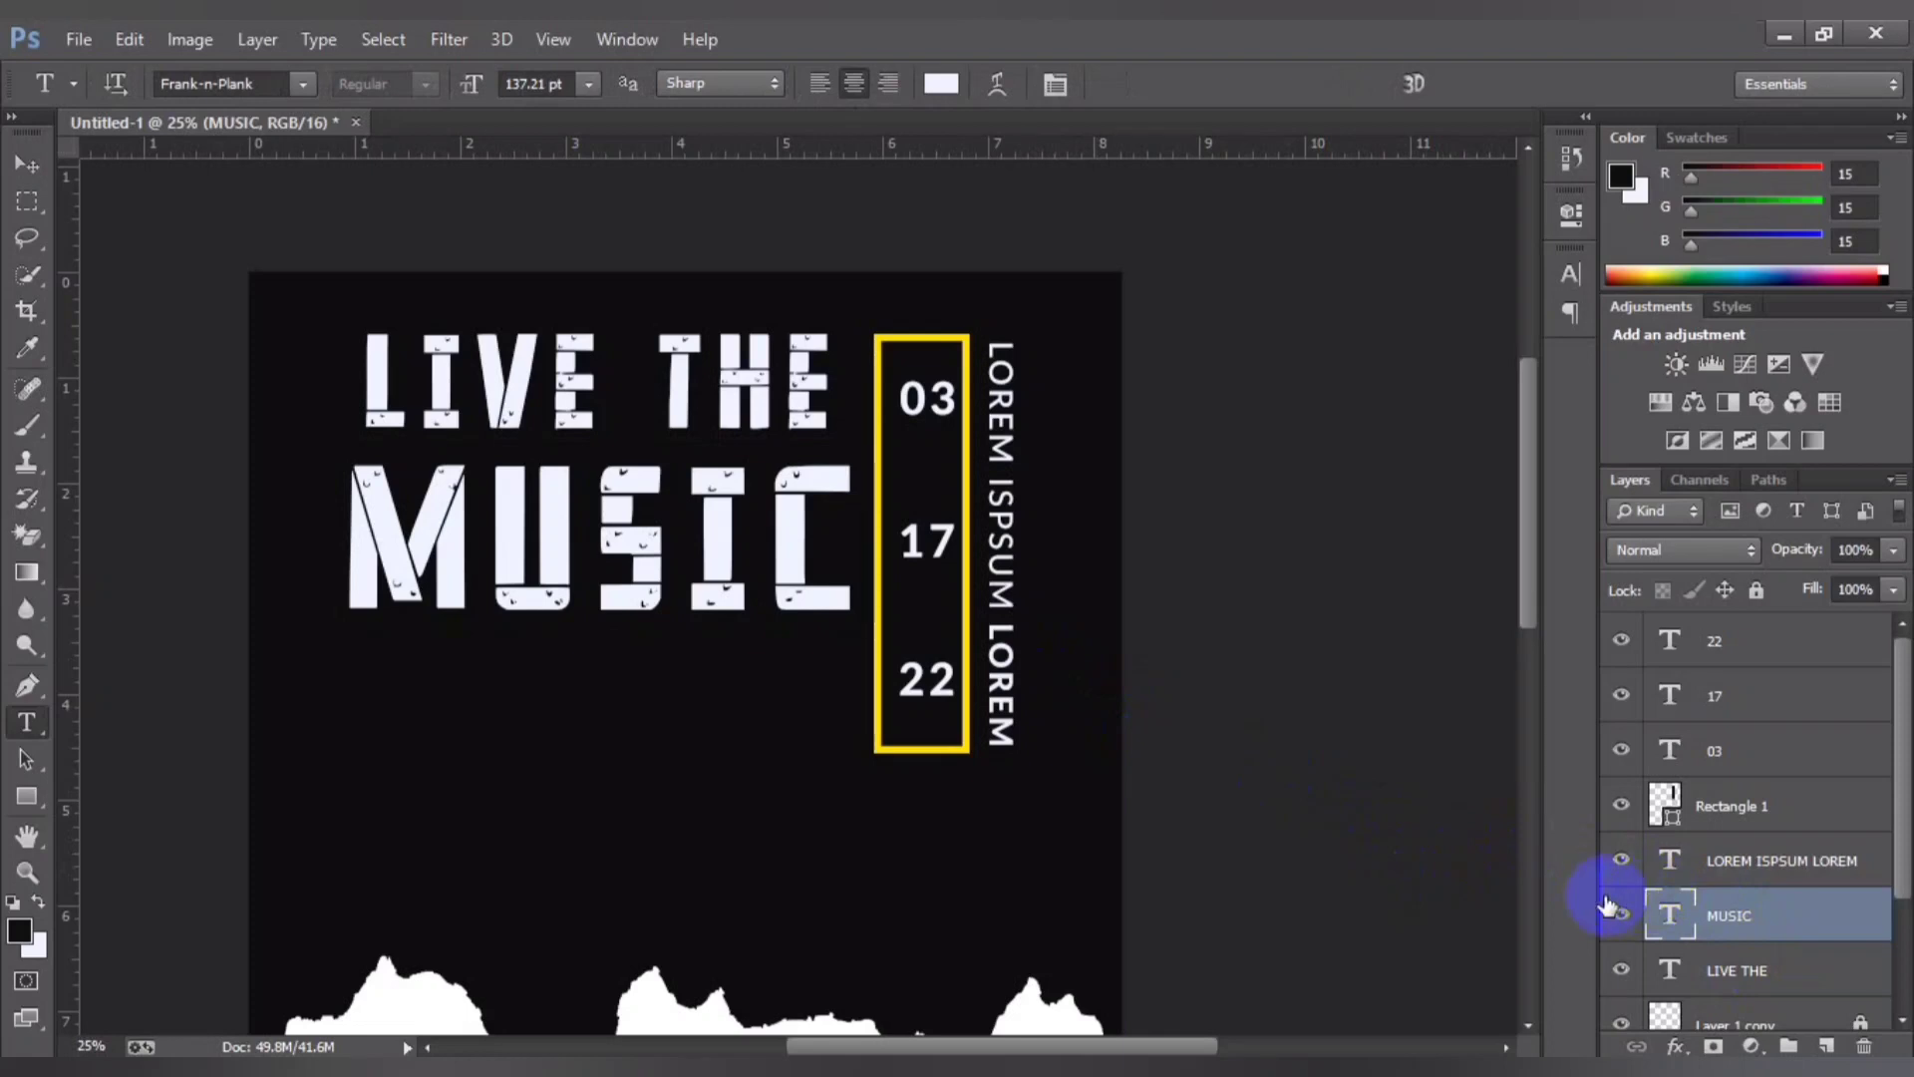
key(ctrl+t)
key(Left)
key(Left)
key(Left)
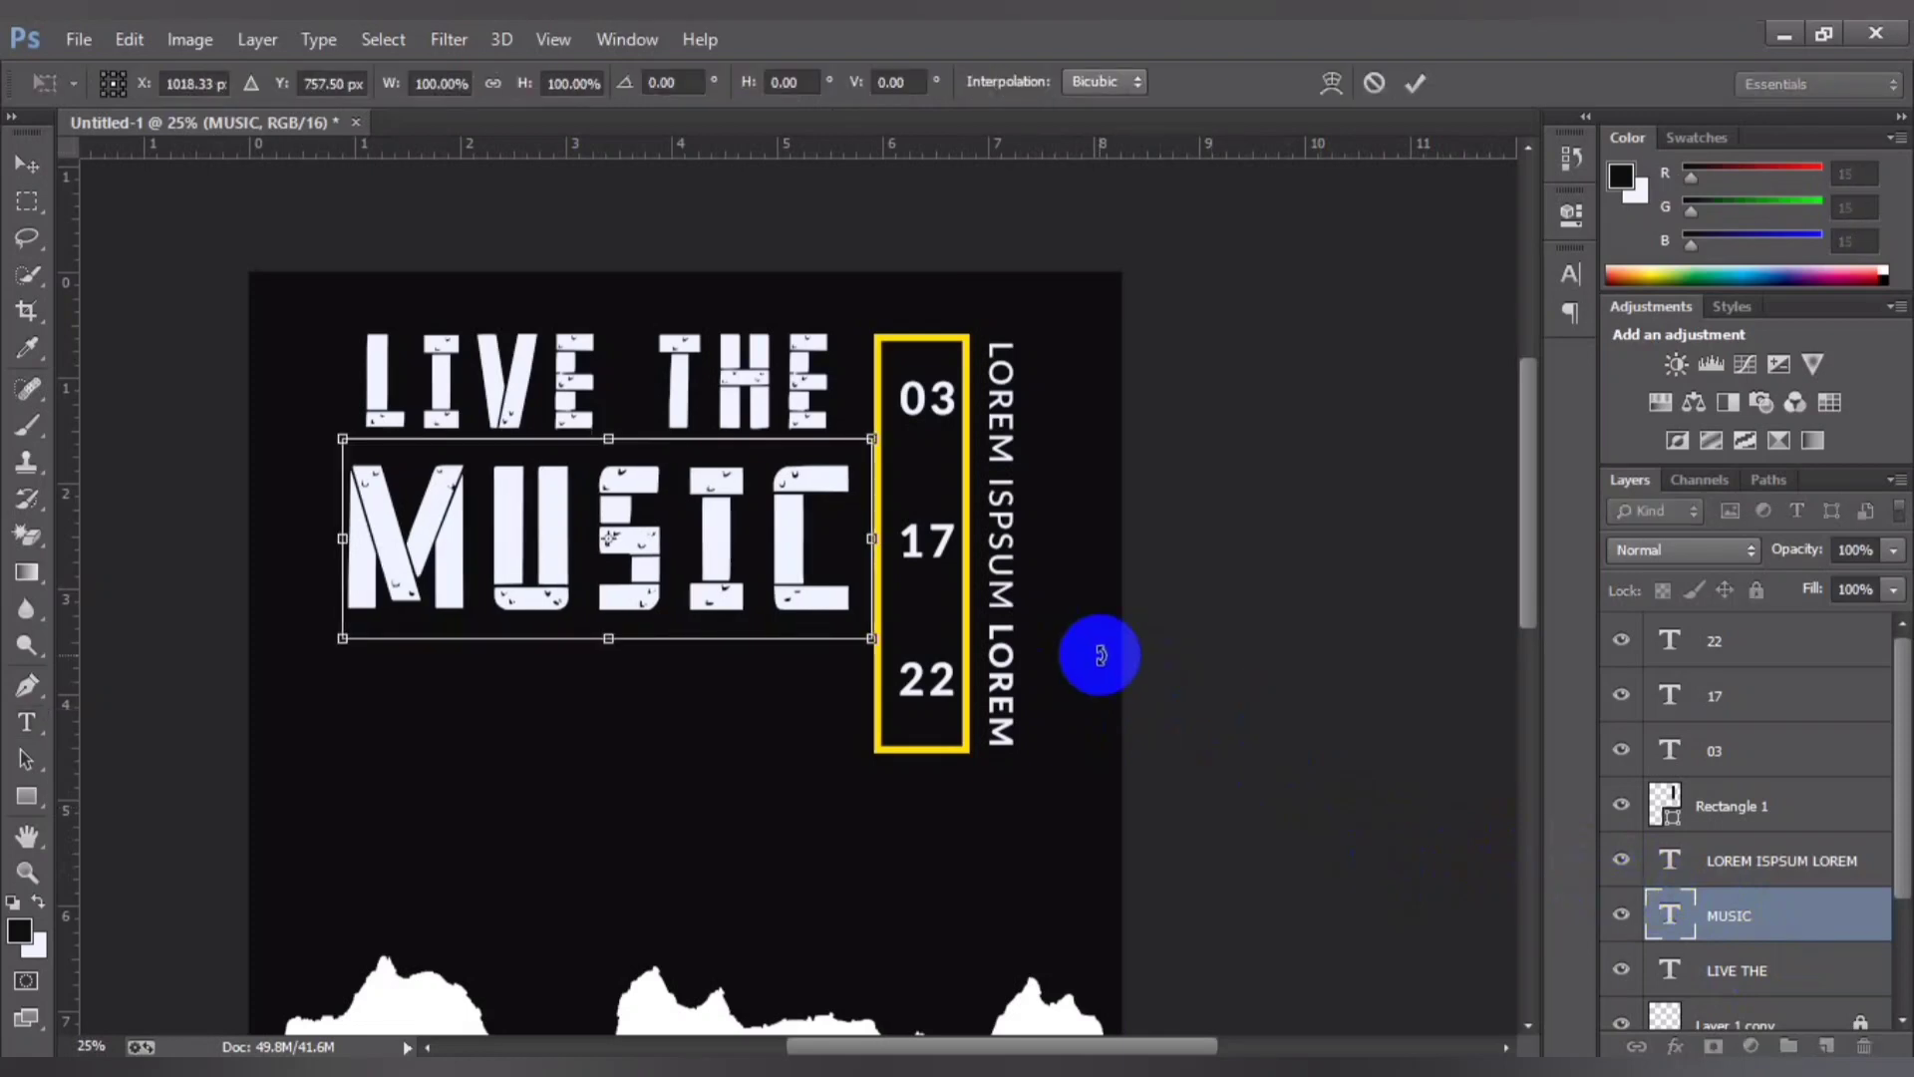
key(shift+Left)
key(shift+Left)
key(shift+Left)
key(Return)
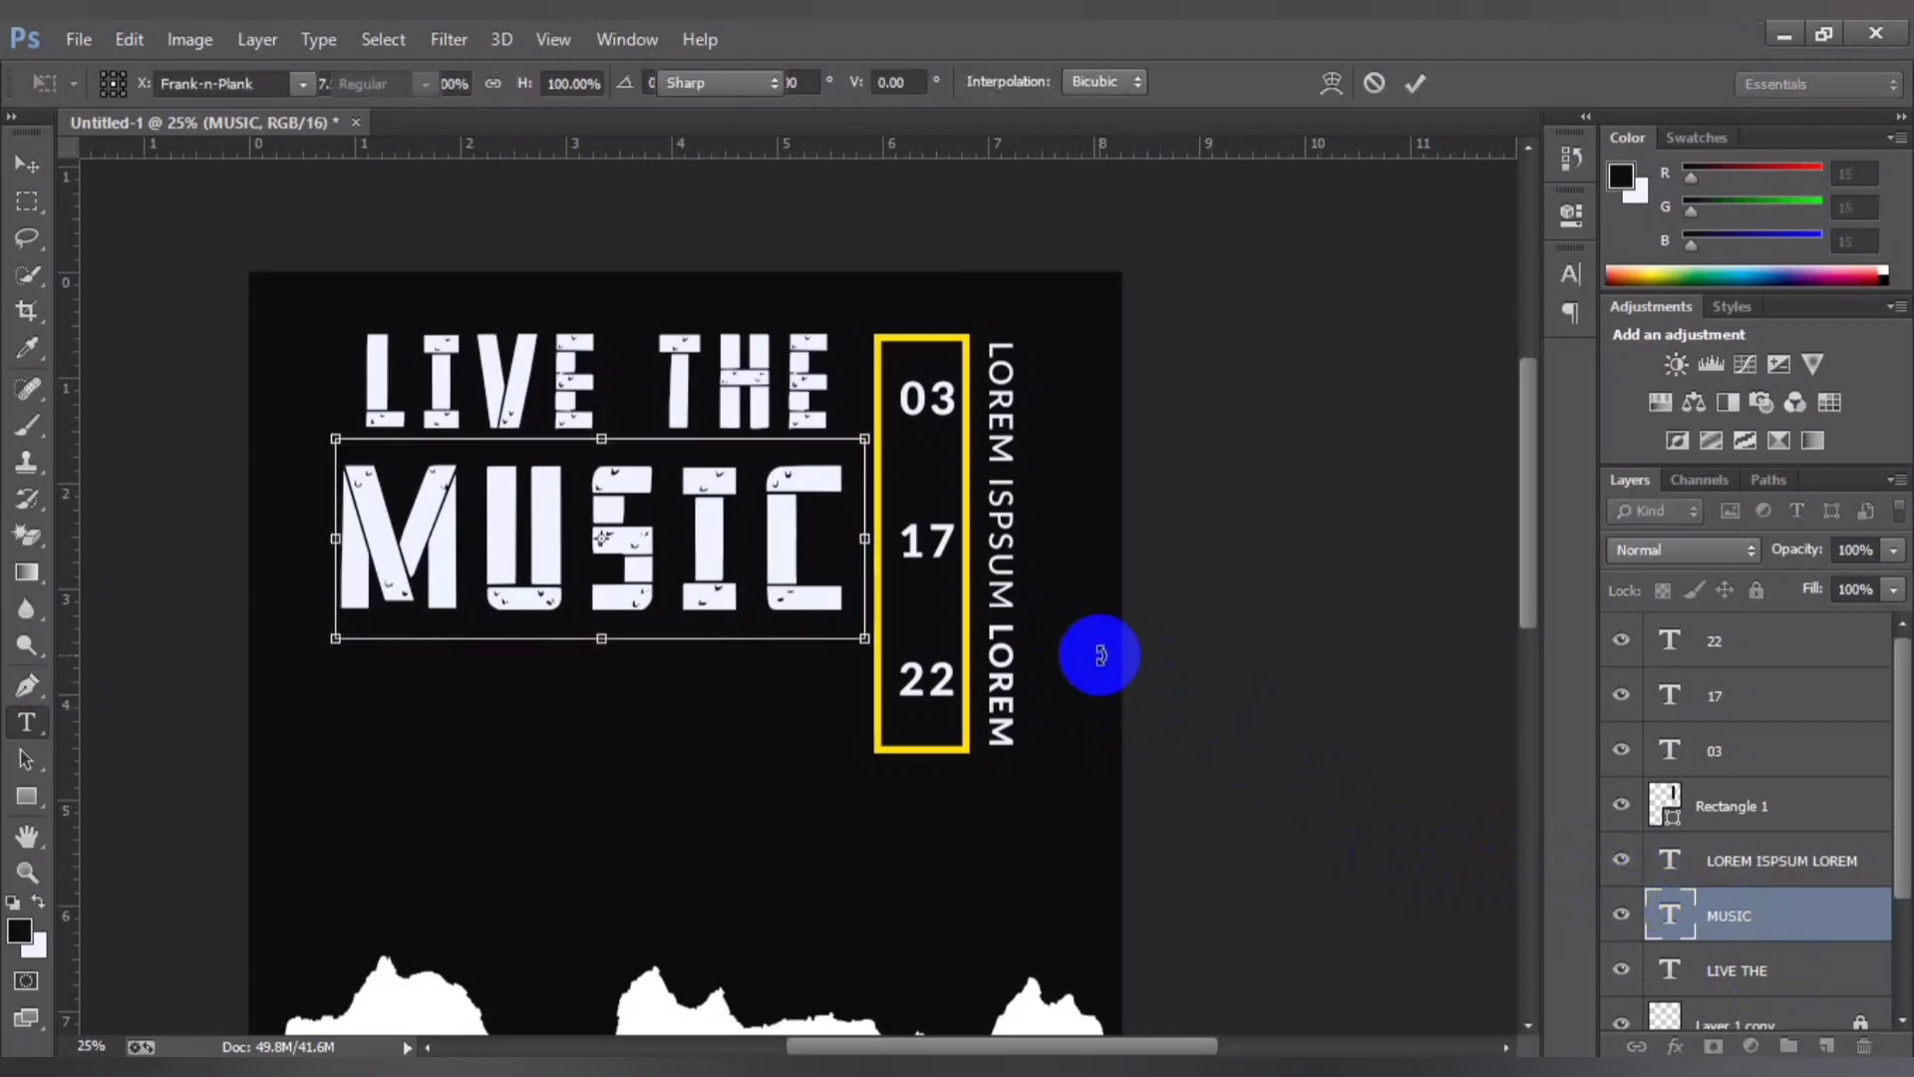
key(t)
Step: Centre LIVE THE horizontally over MUSIC with Align Horizontal Centers
click(1761, 976)
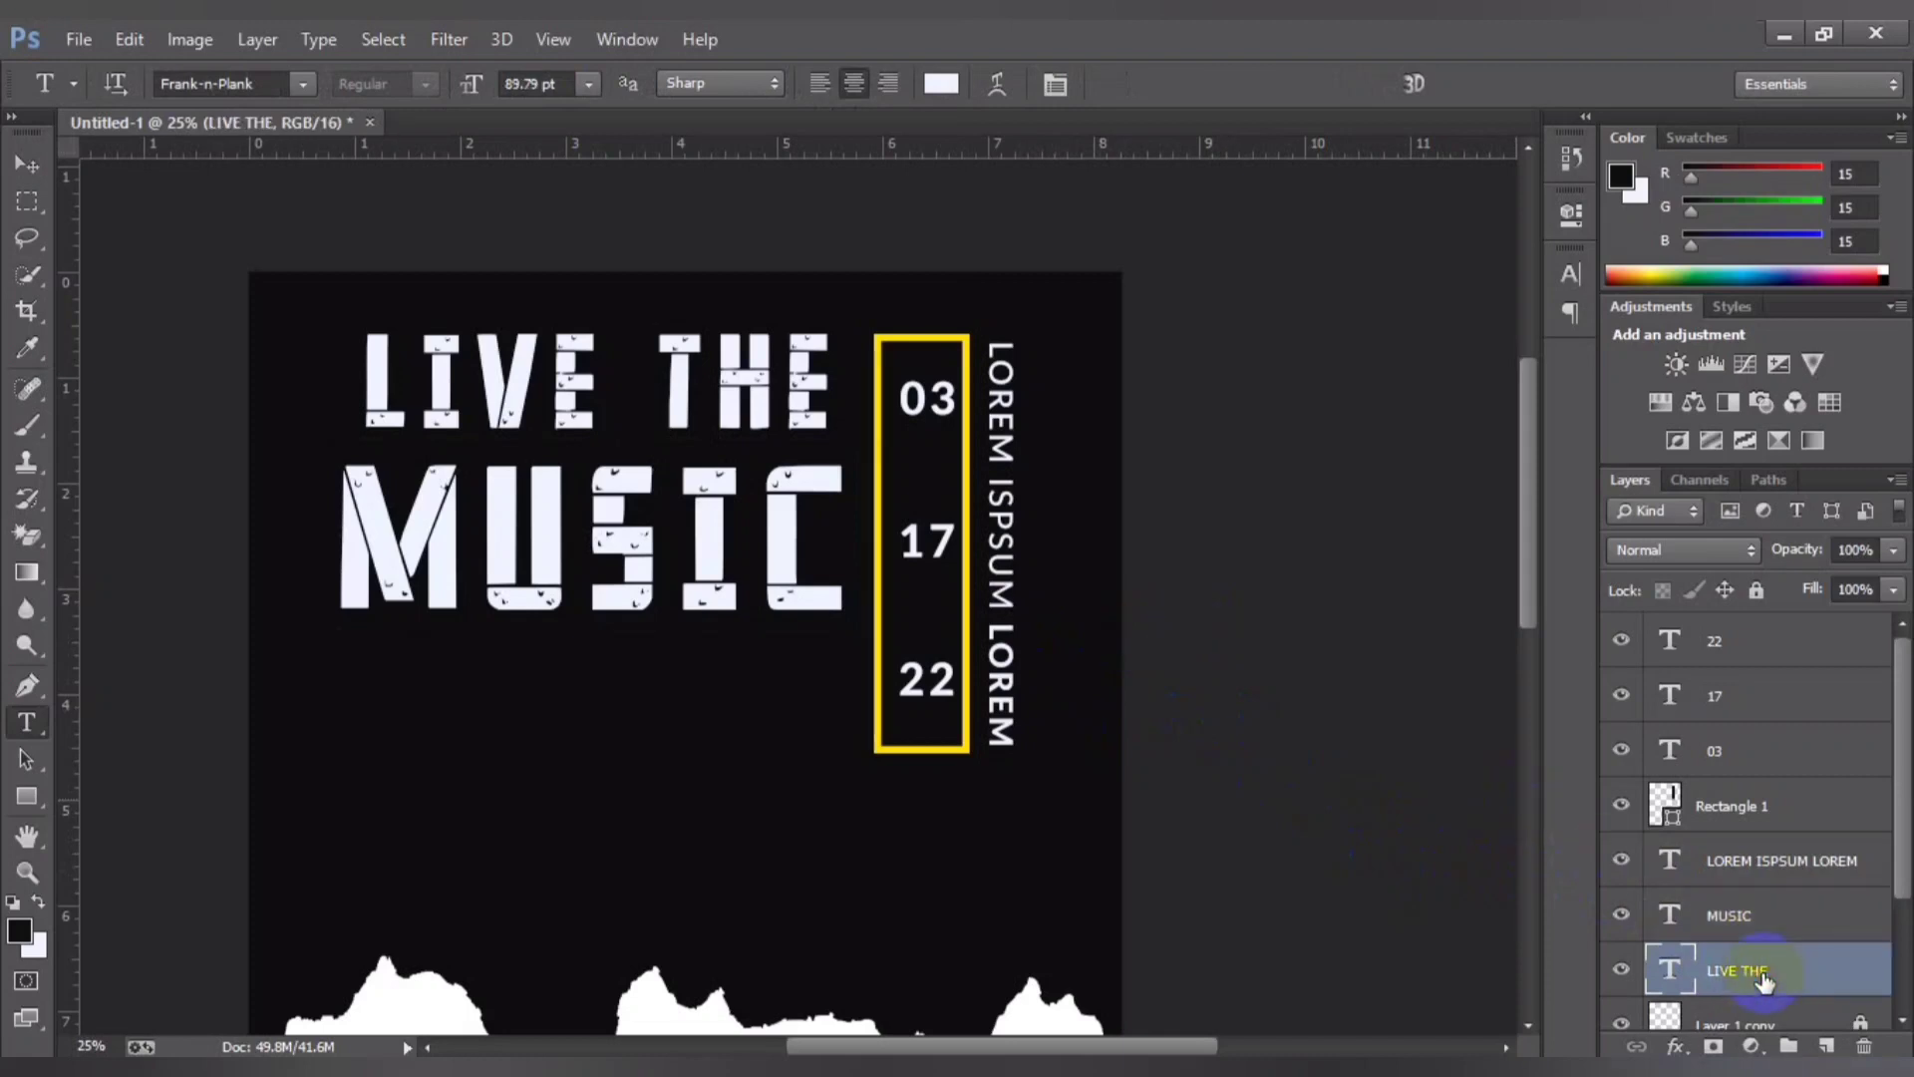
shift+click(1730, 912)
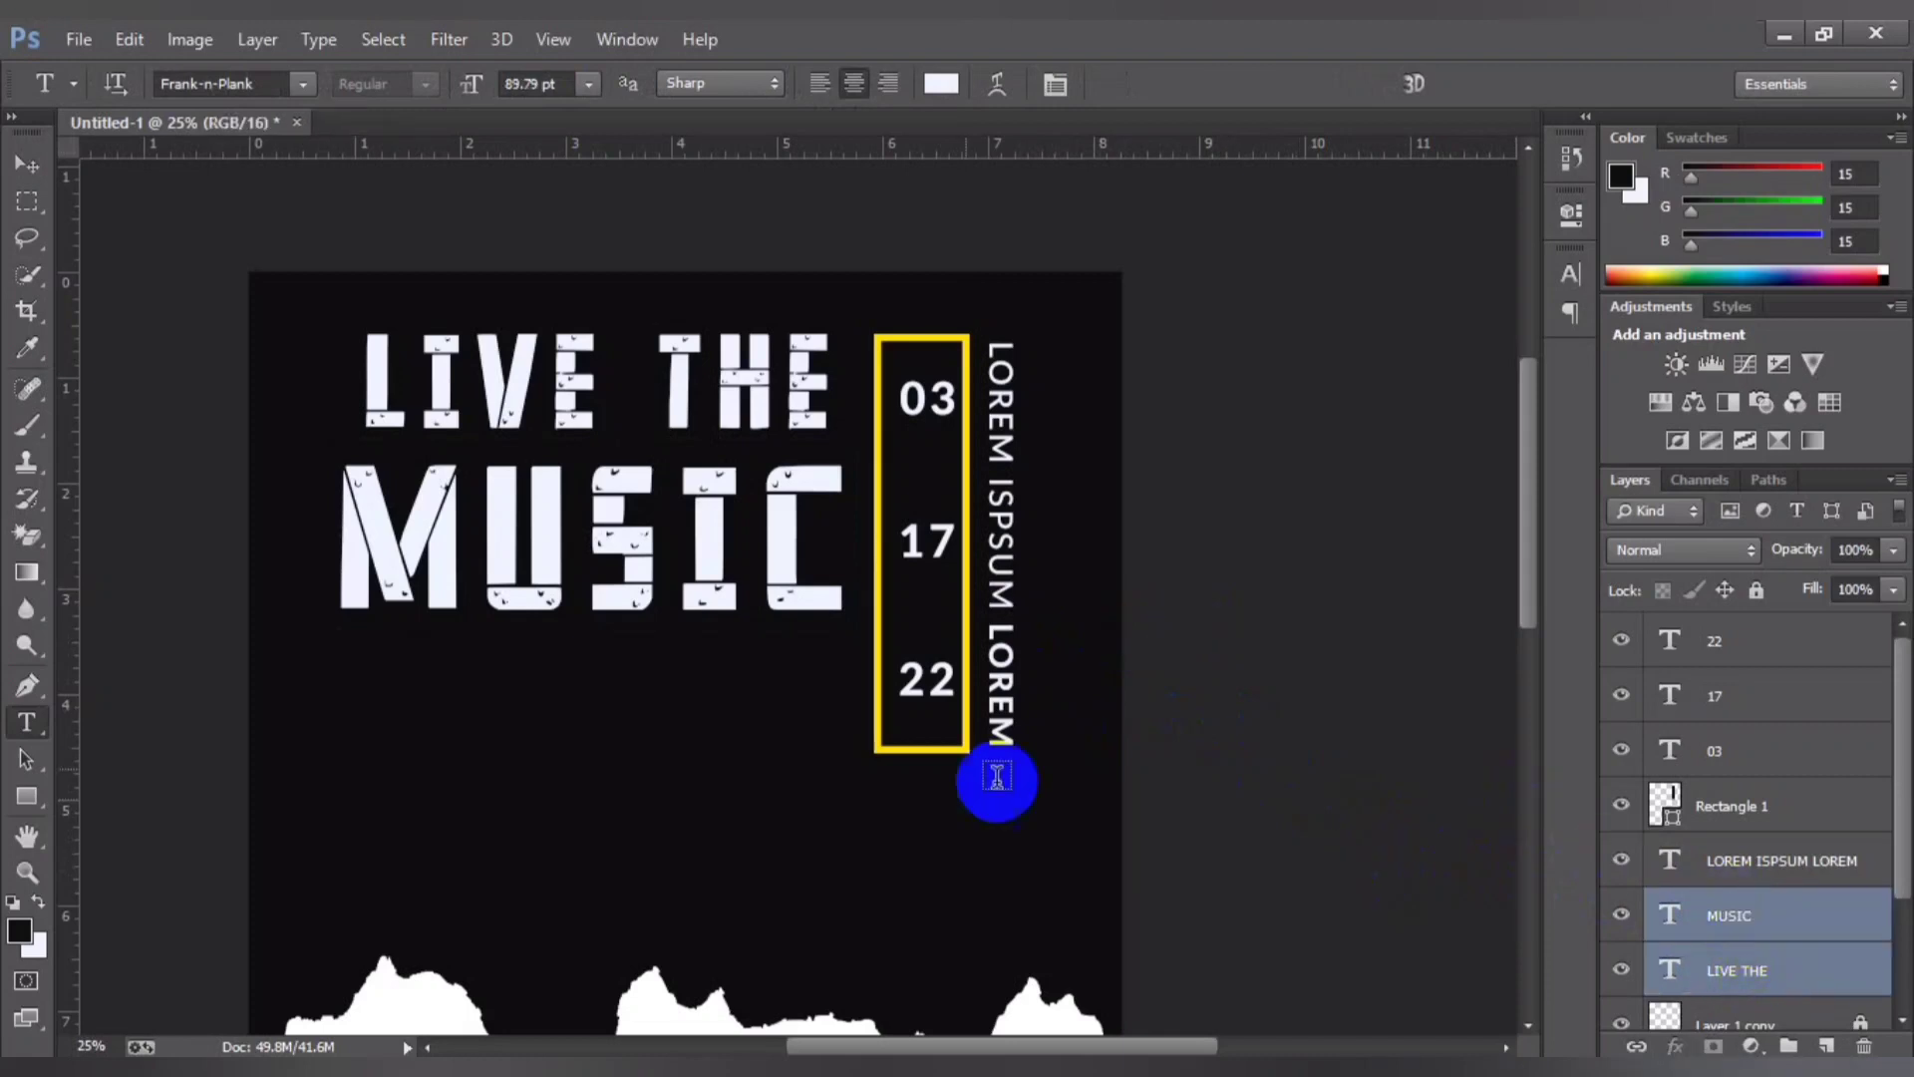
click(27, 162)
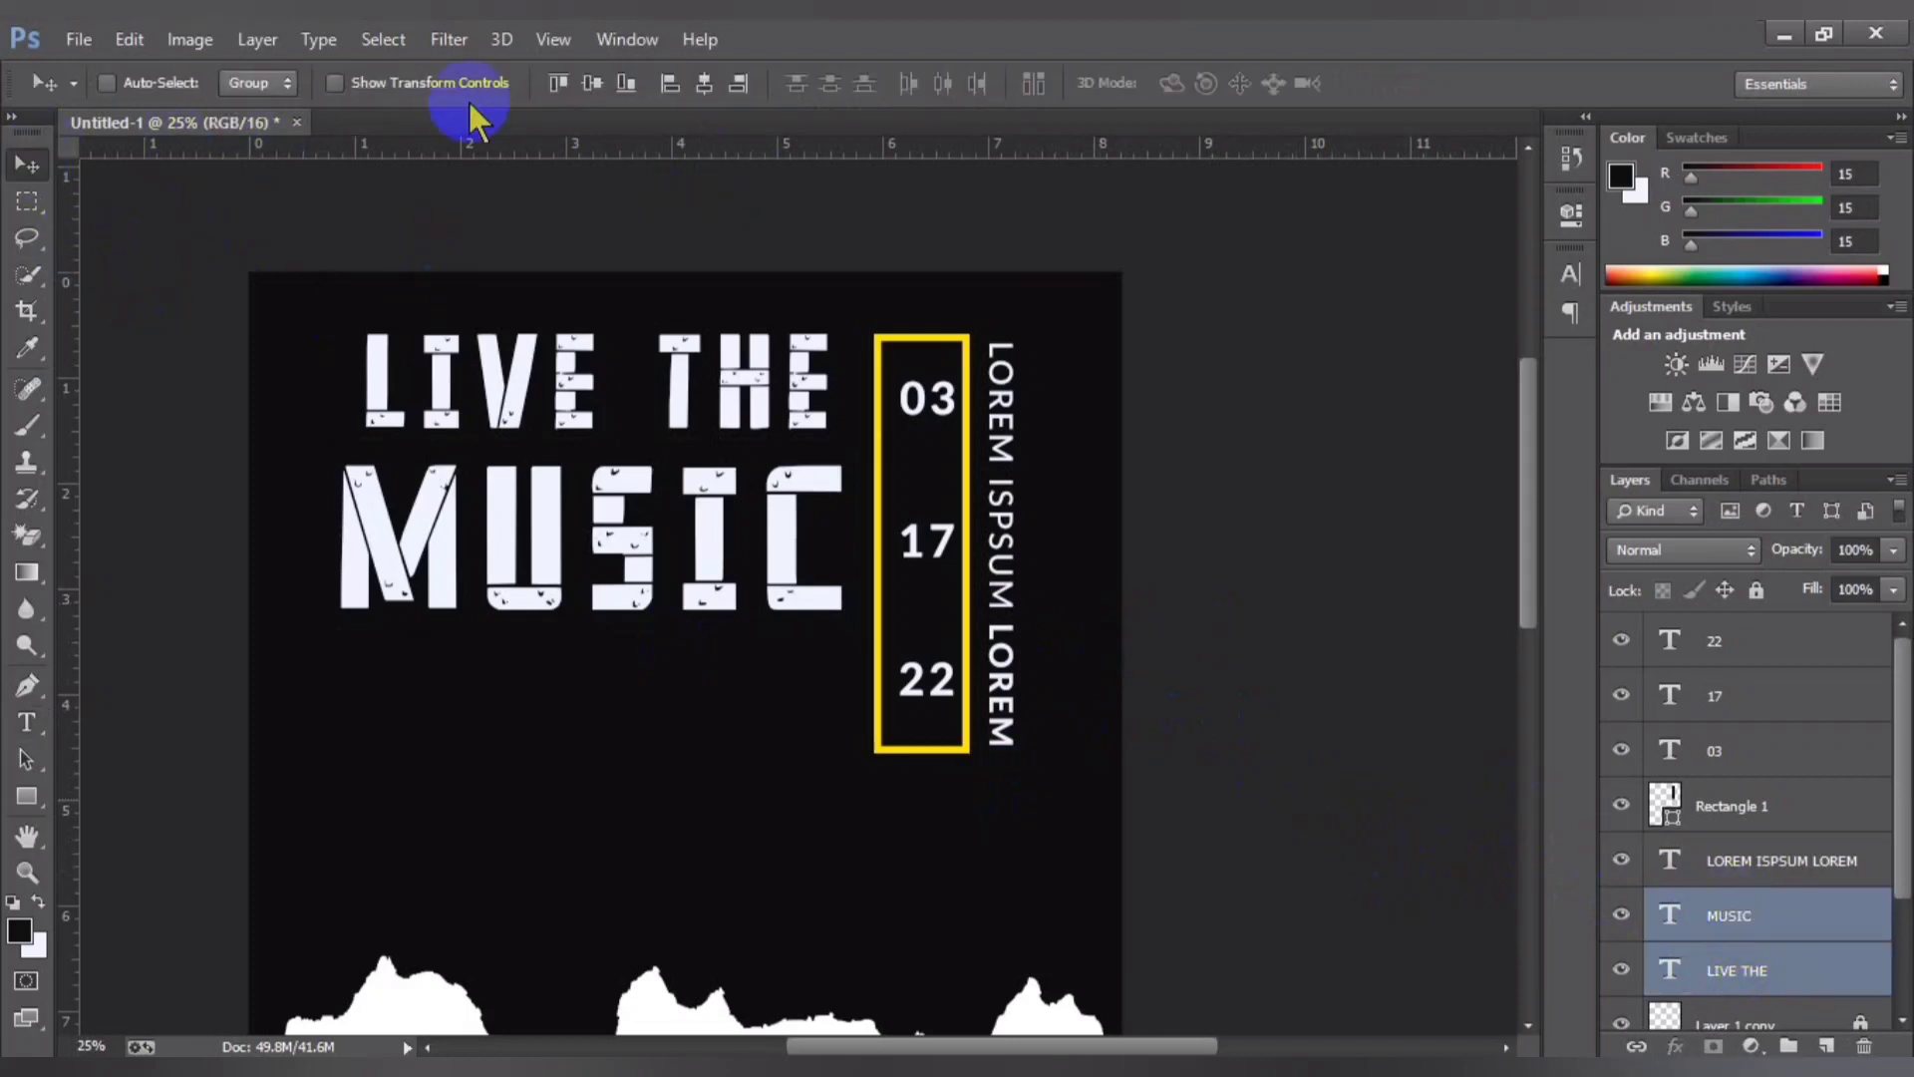
click(704, 83)
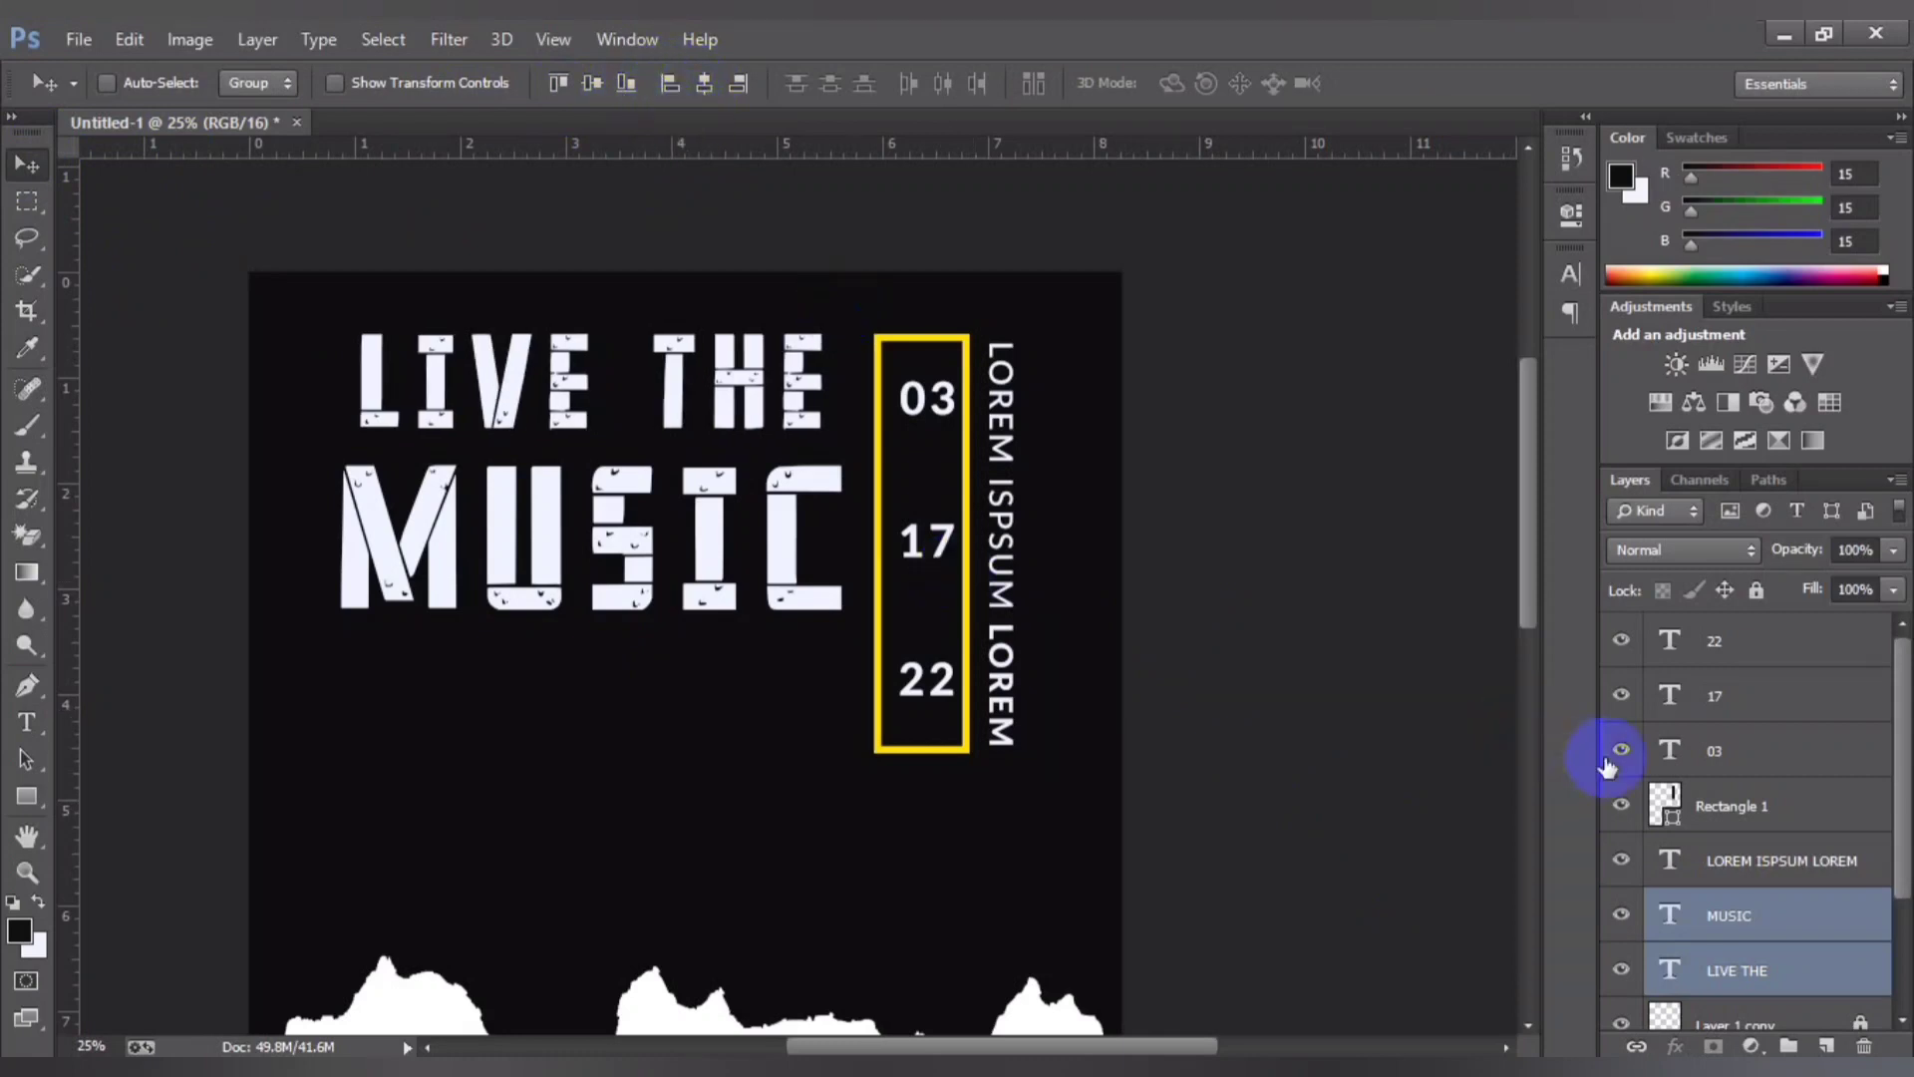
click(1730, 915)
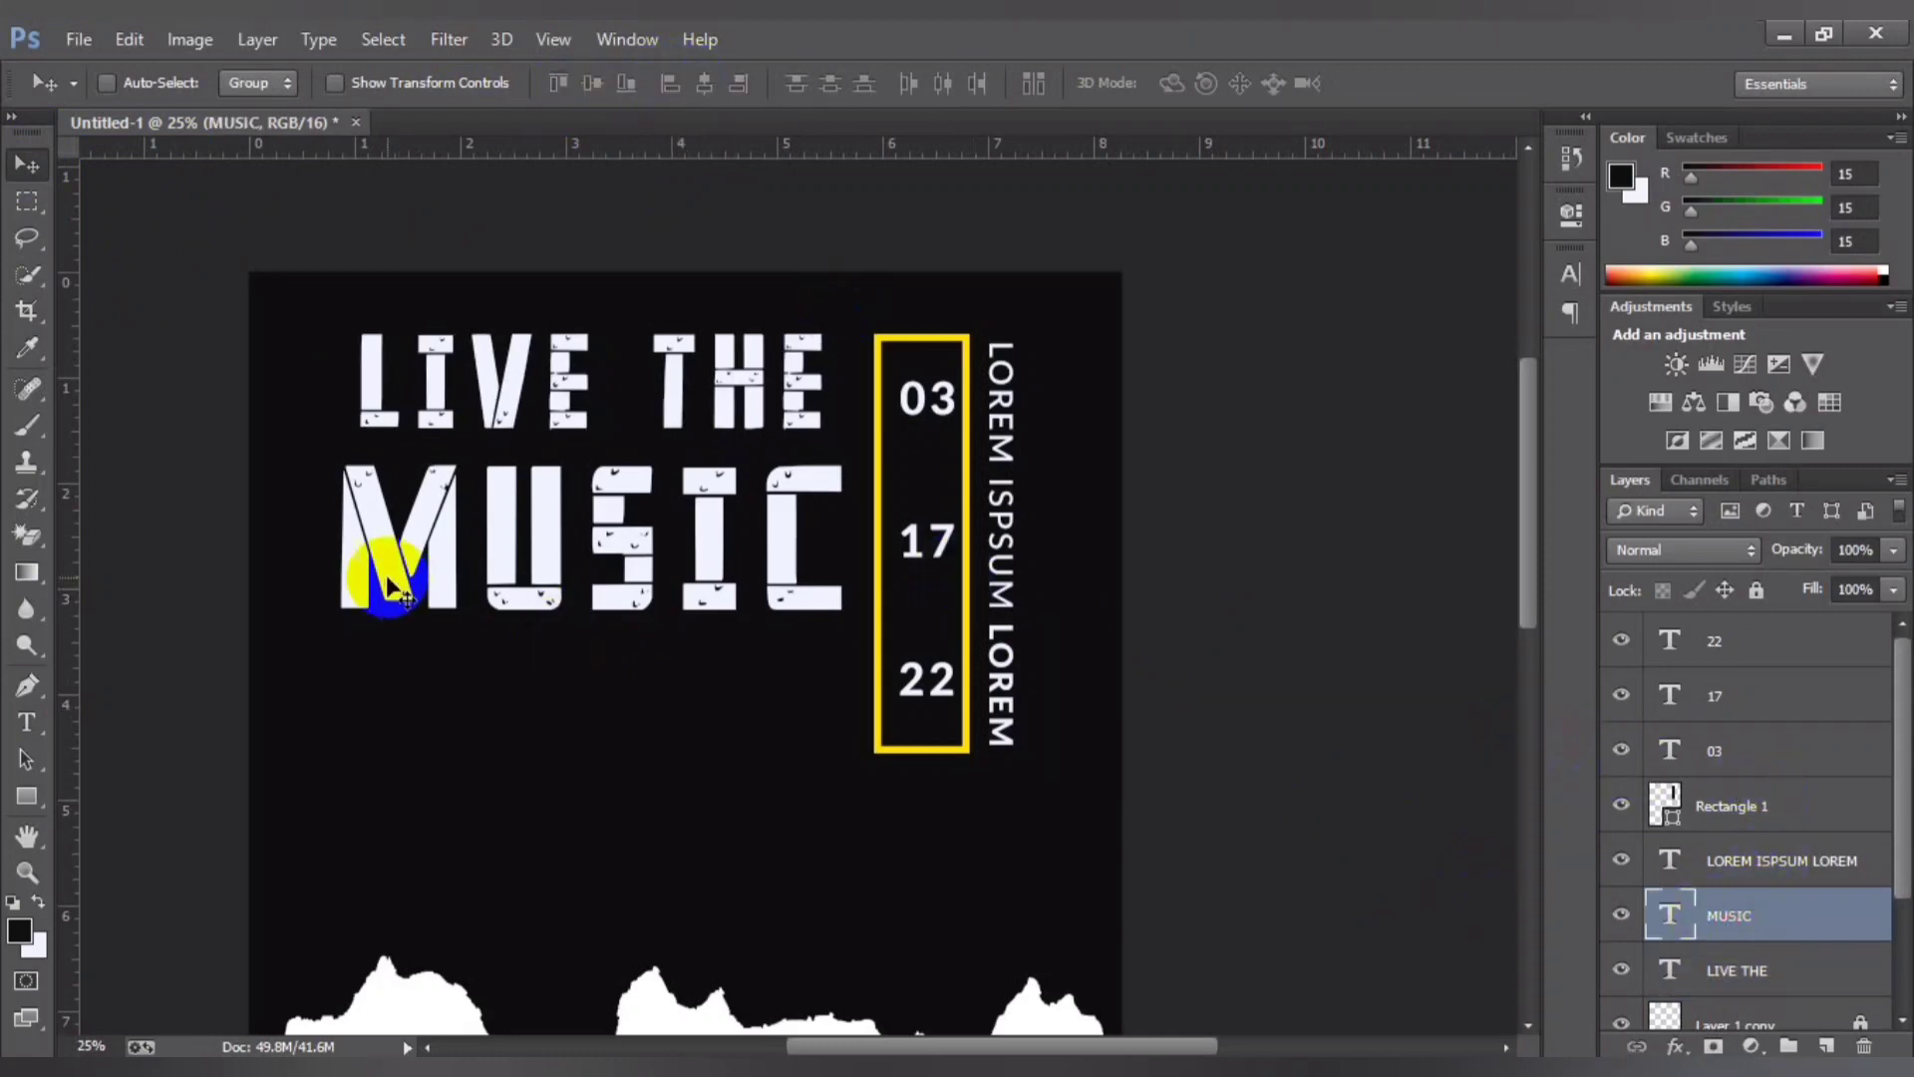
click(27, 721)
Step: Colour MUSIC yellow (ffdf04) sampled from the date frame, leaving LIVE THE white
double_click(469, 557)
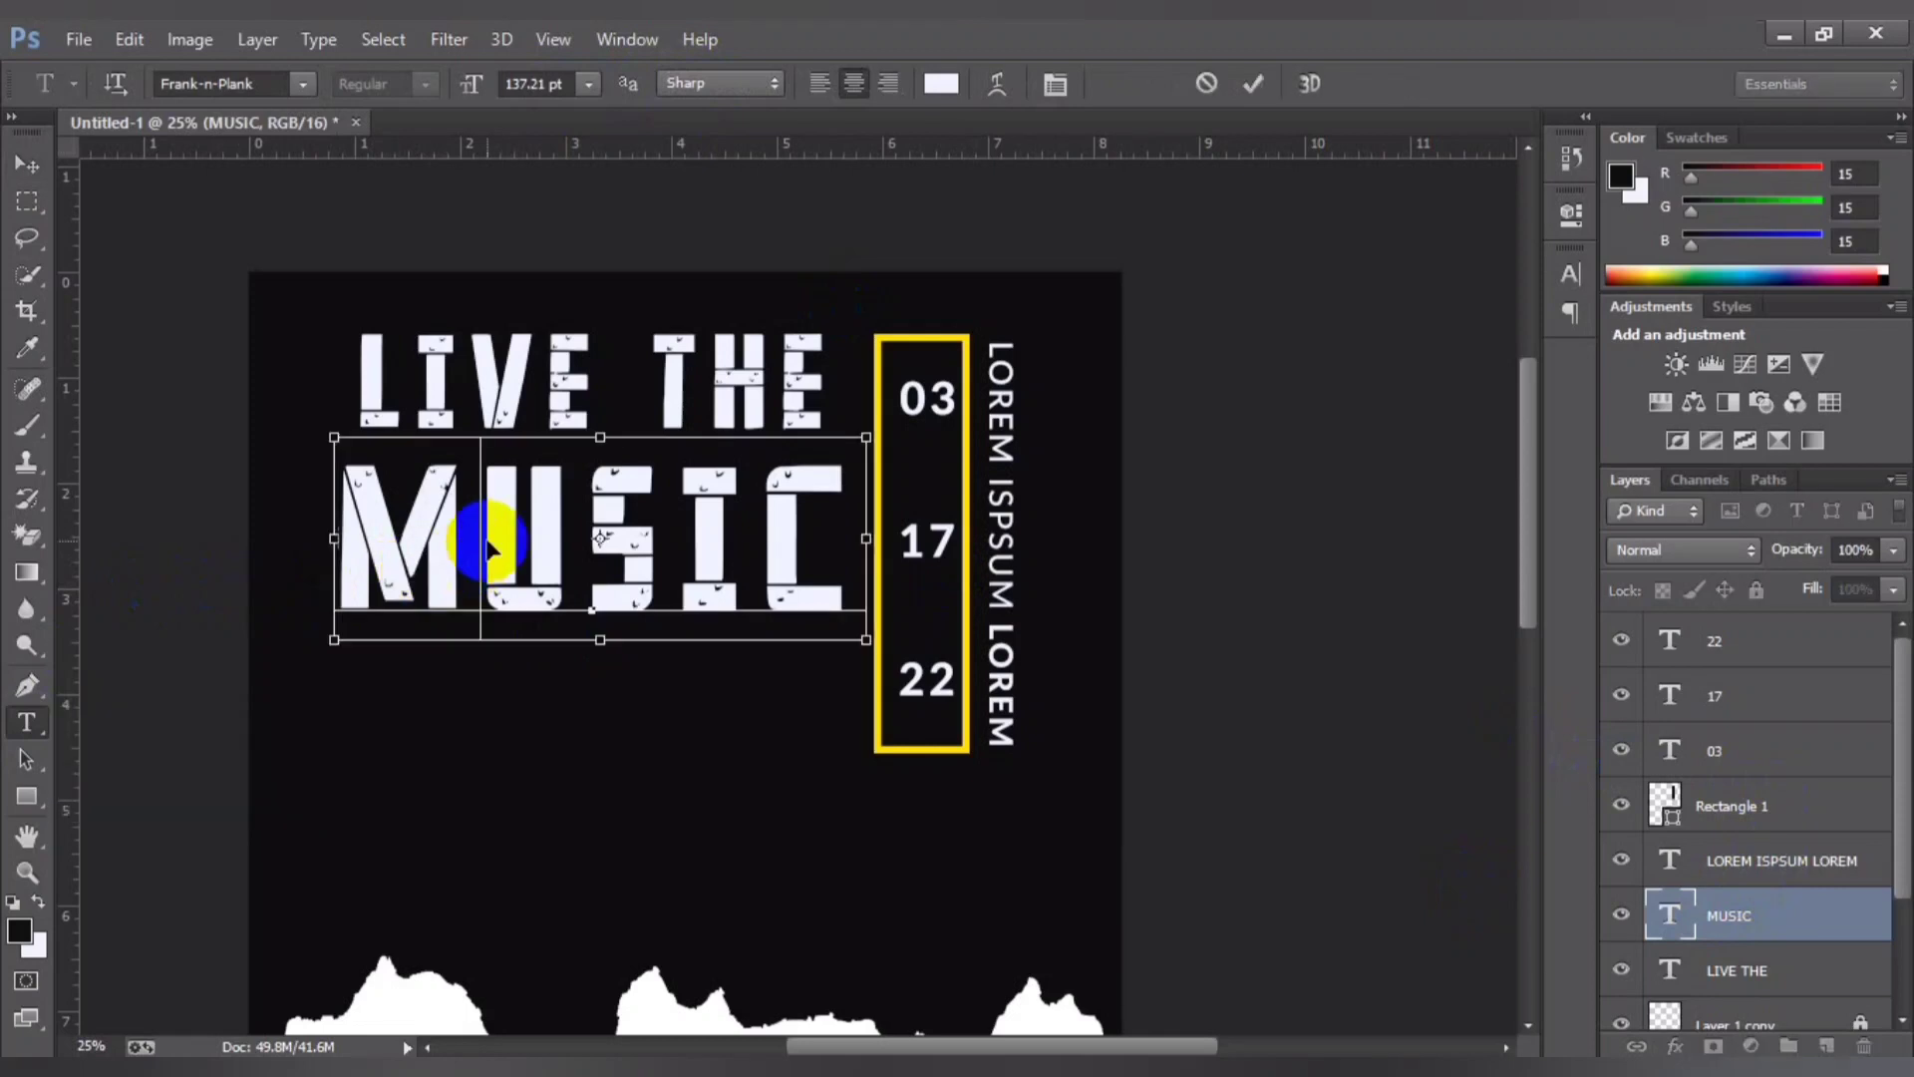
click(943, 85)
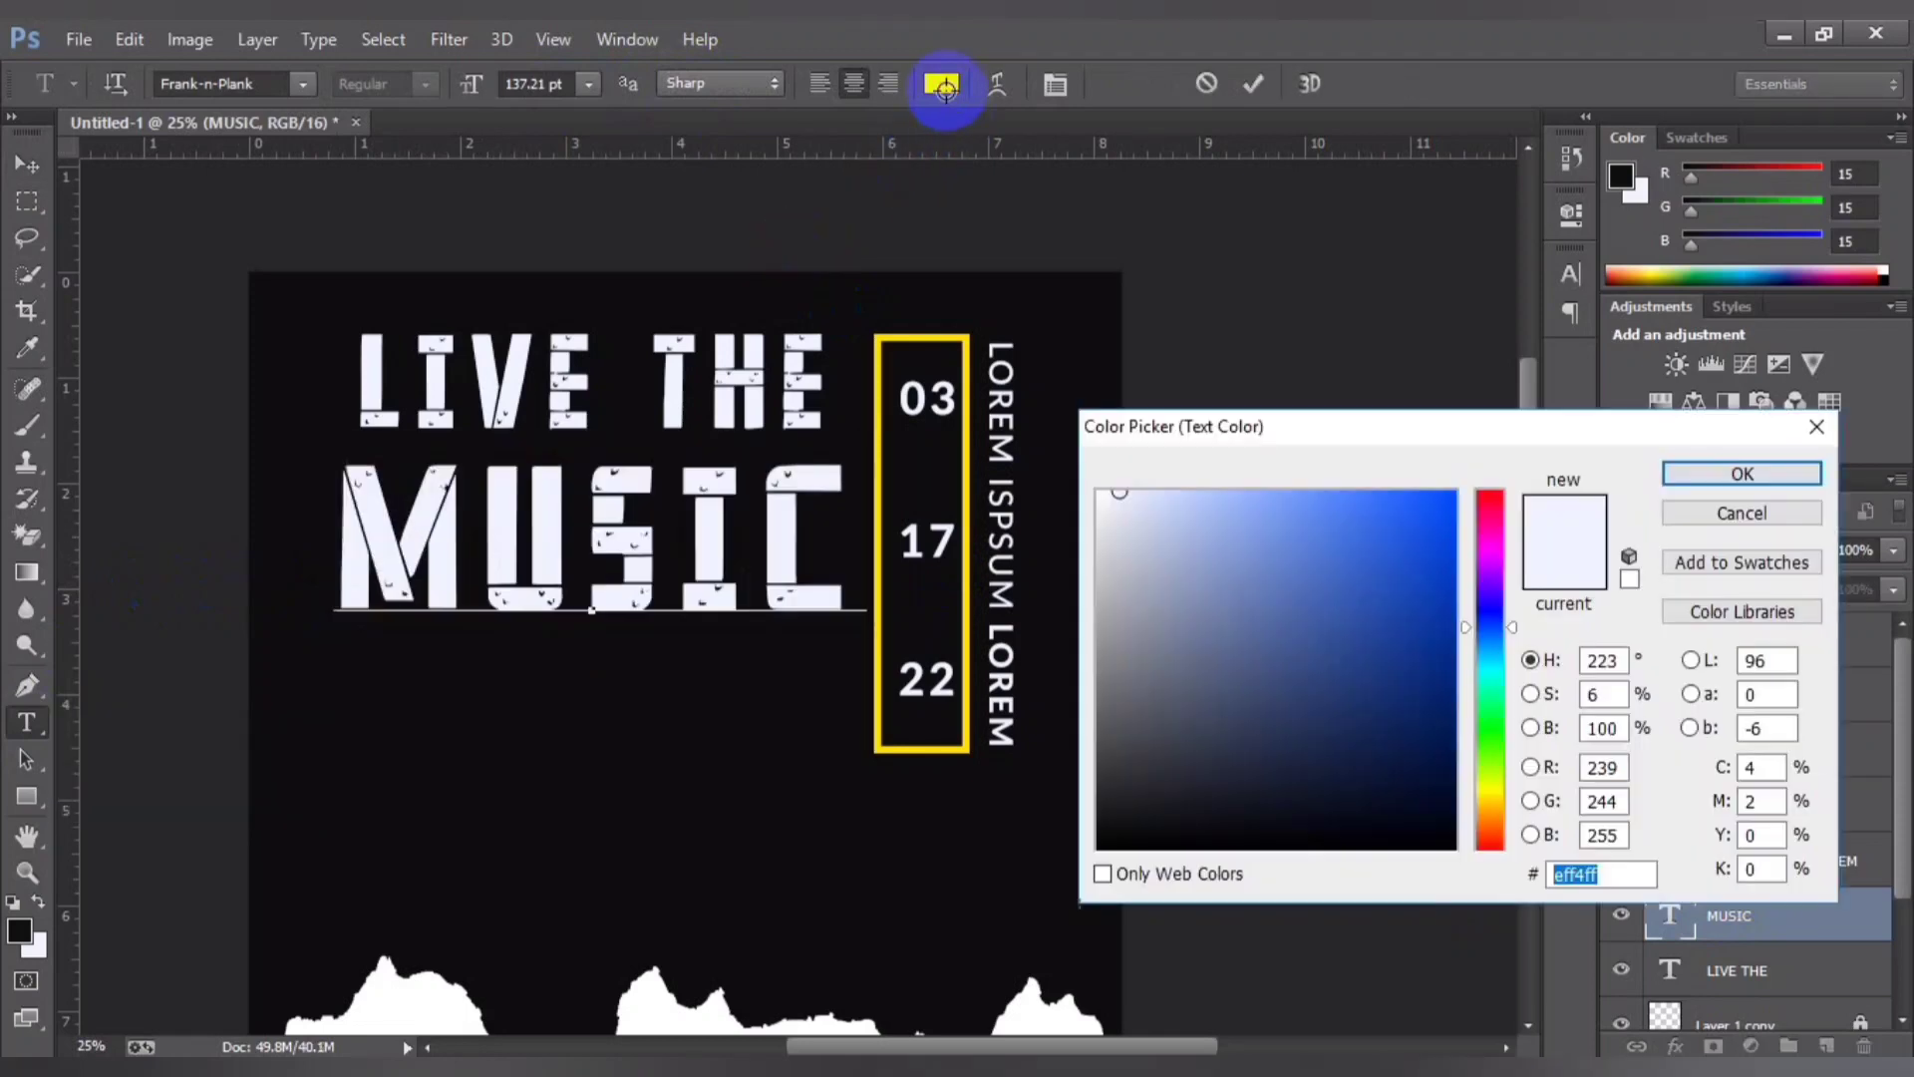
click(878, 539)
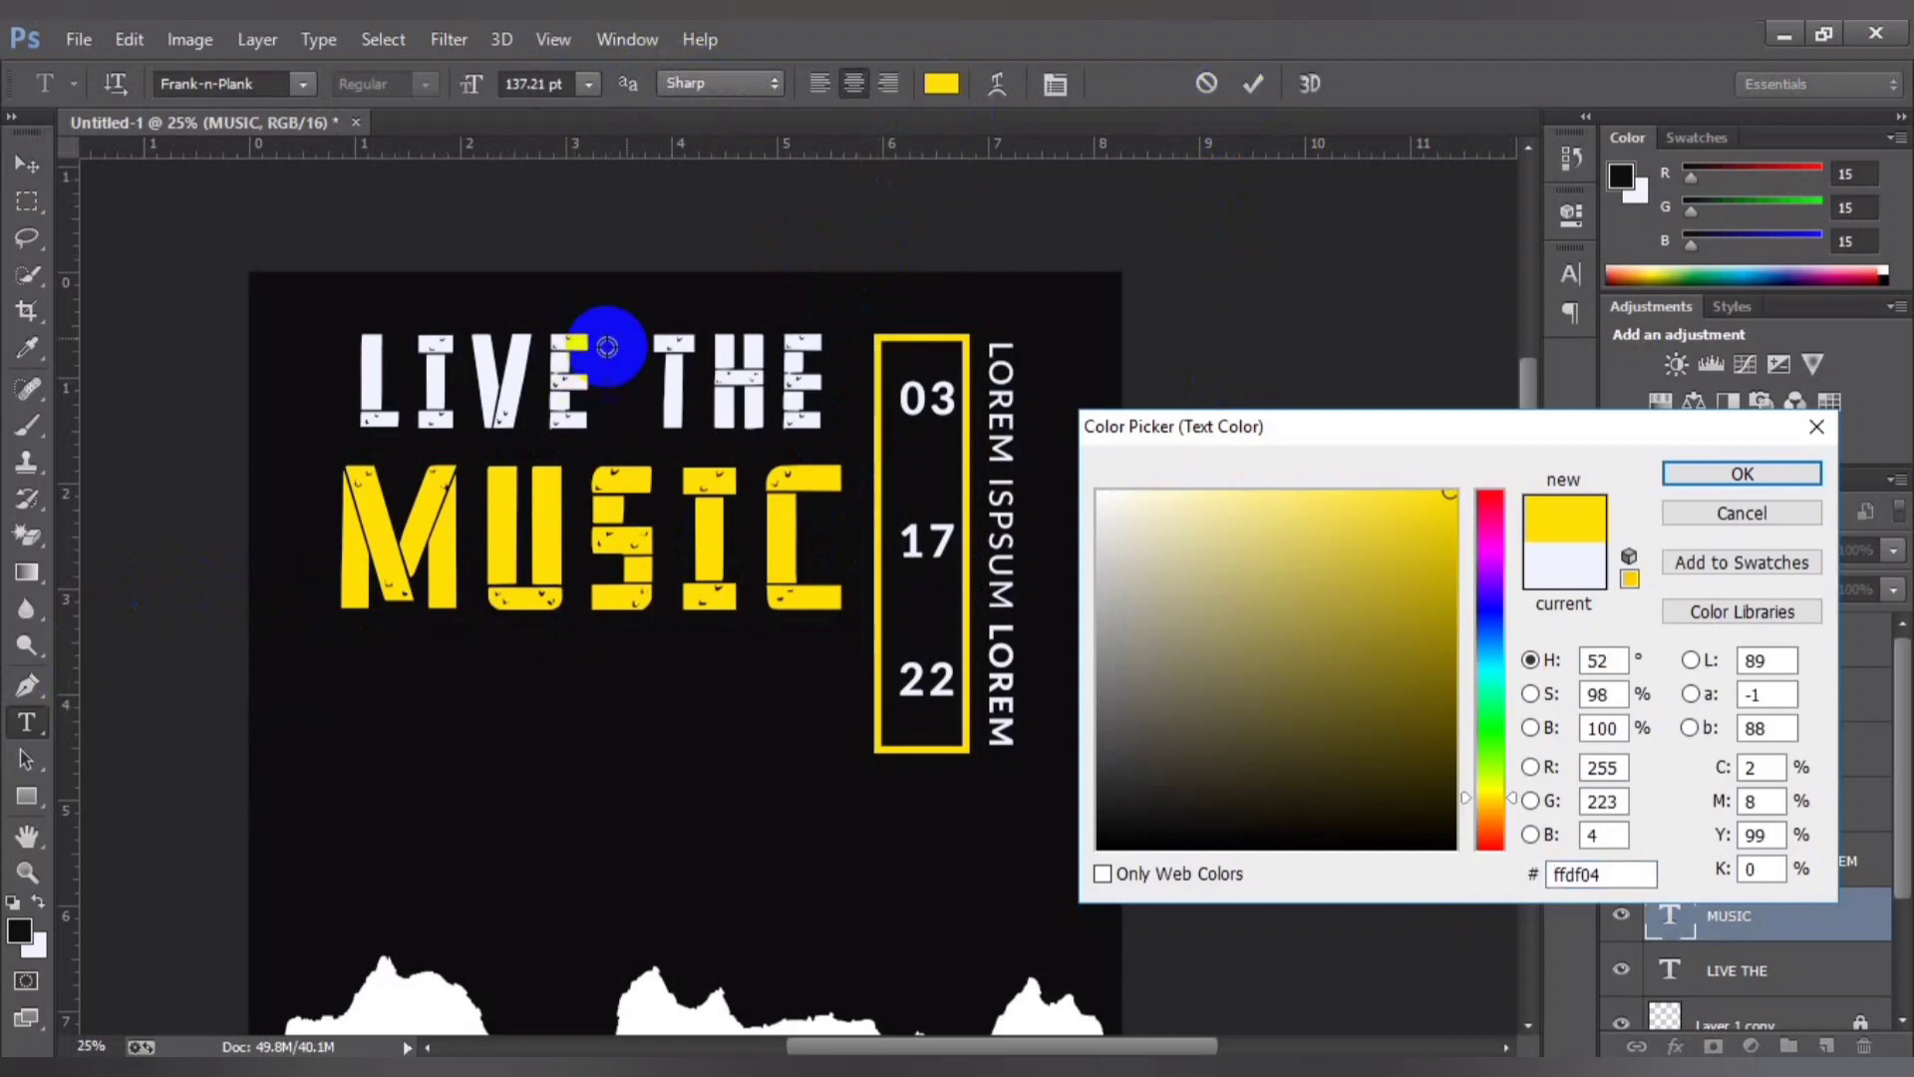
click(1253, 83)
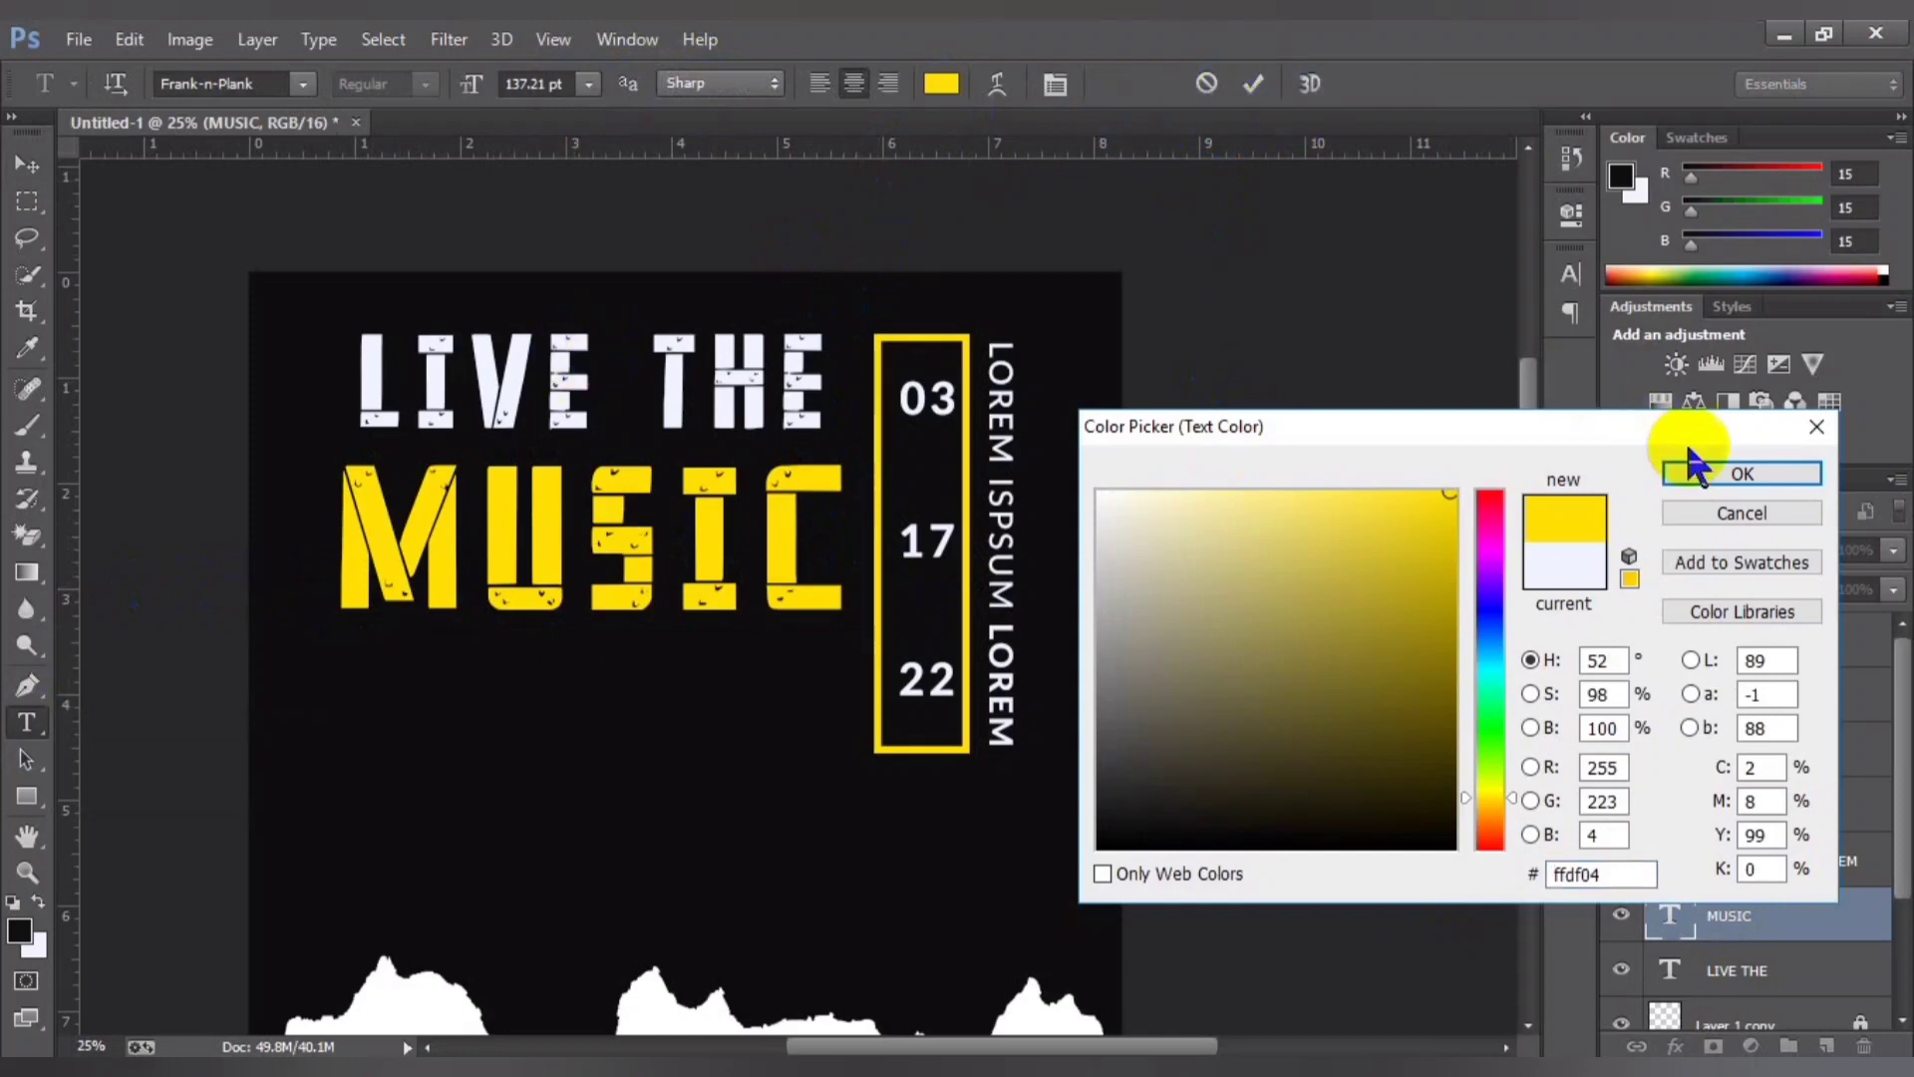
key(Return)
click(1253, 84)
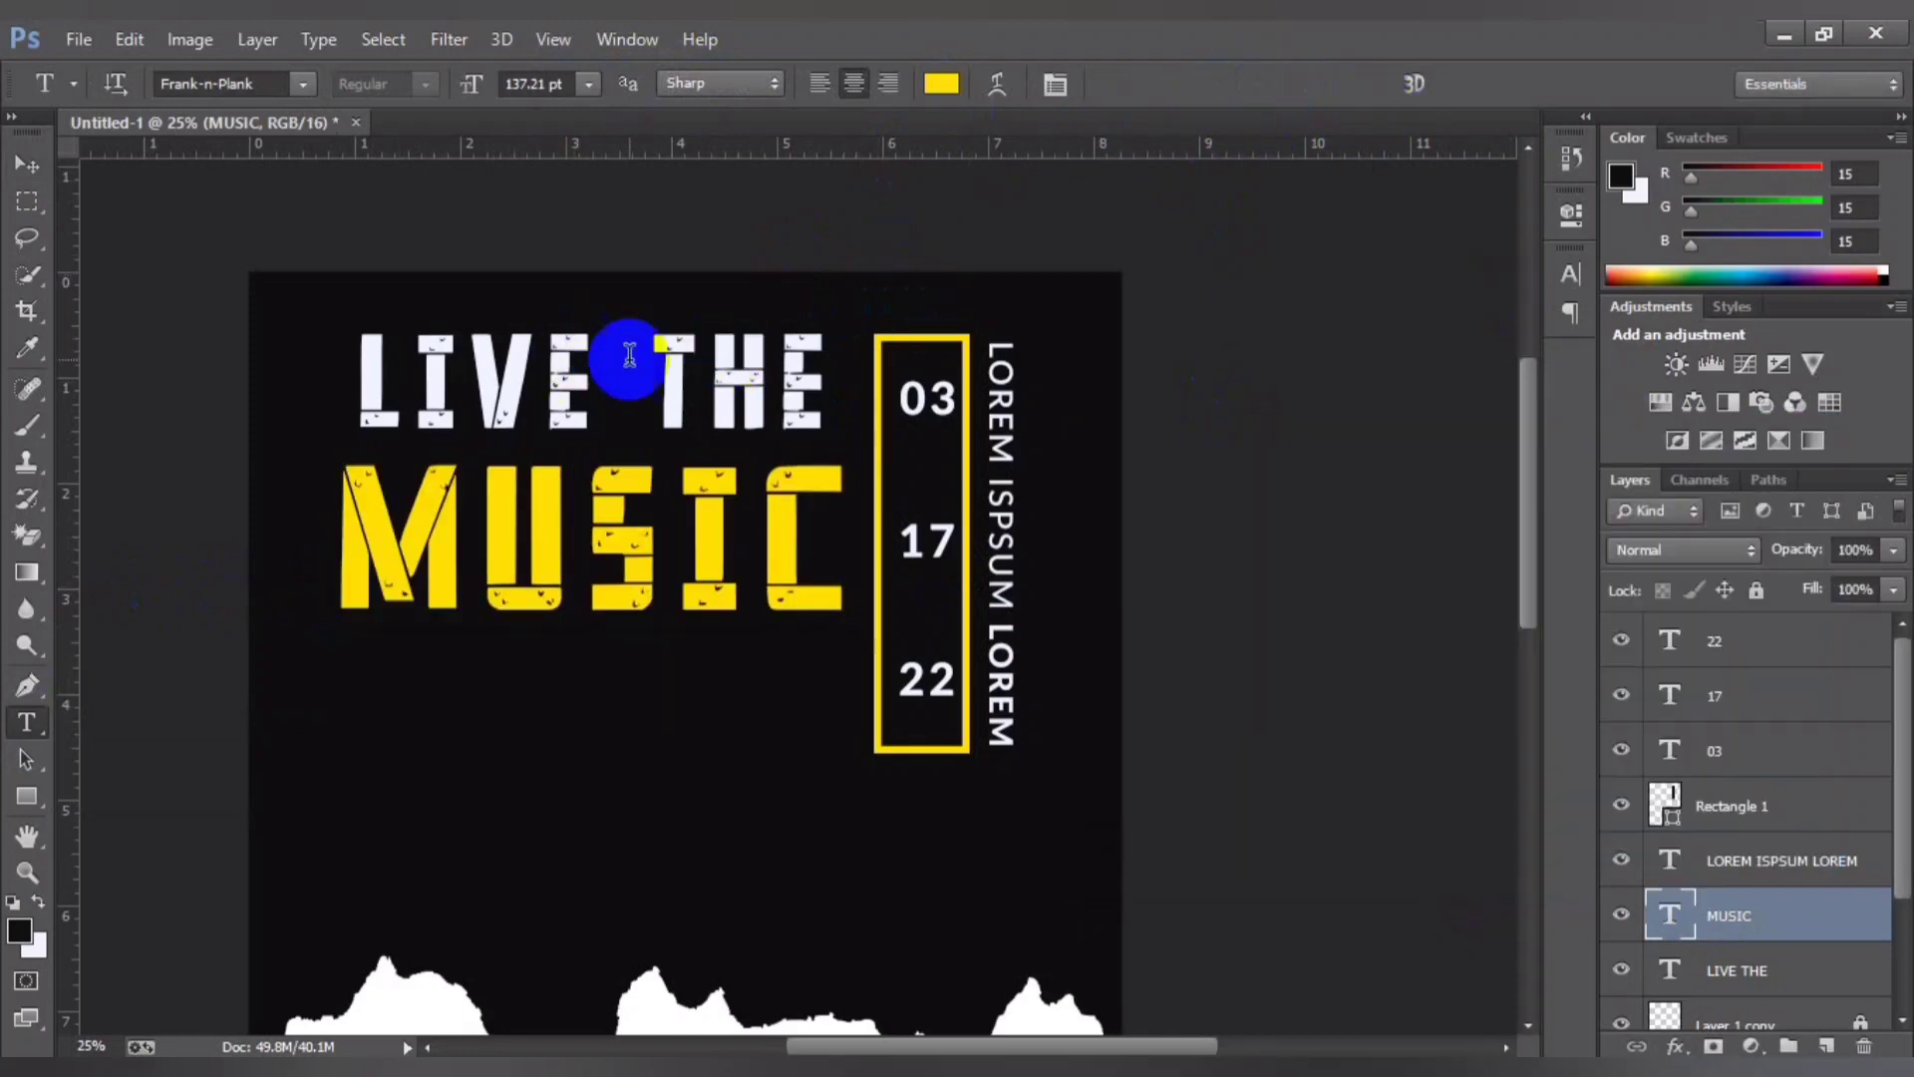
click(499, 342)
key(ctrl+a)
click(1202, 85)
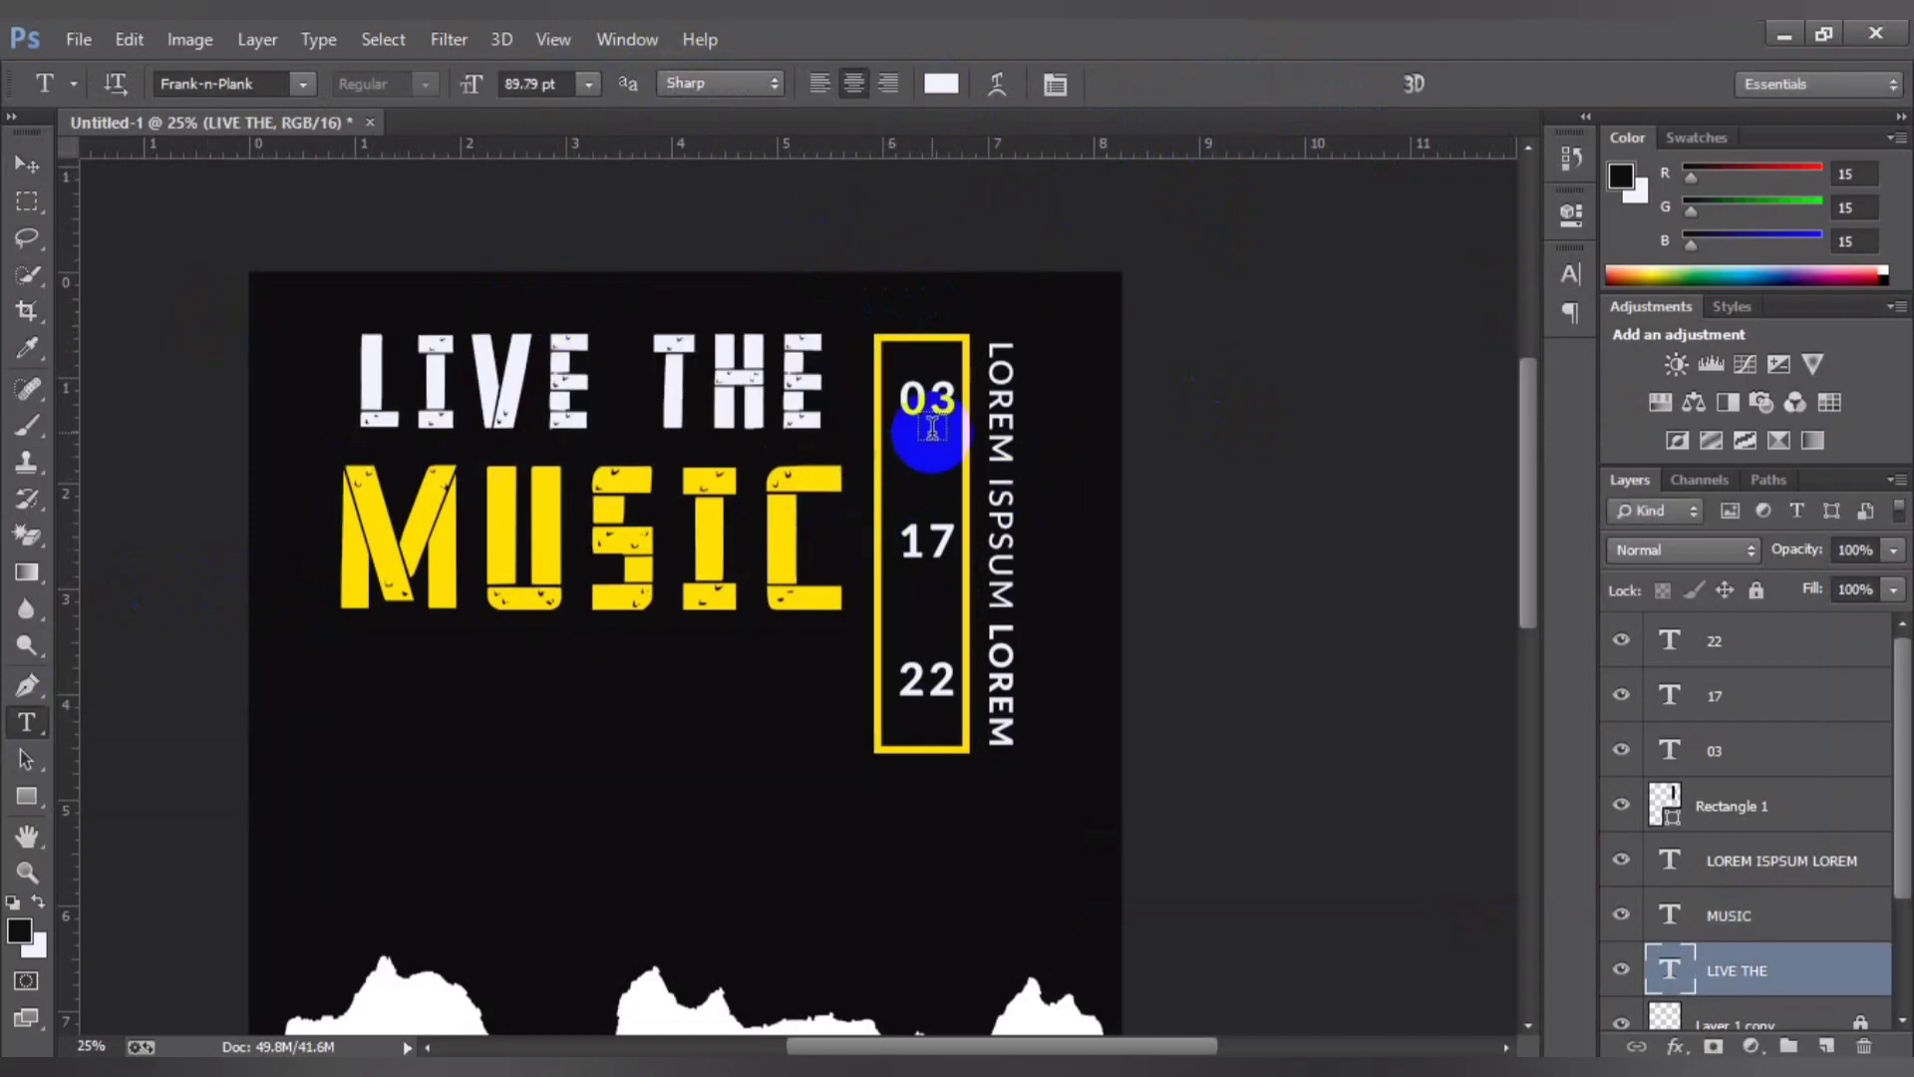
Step: Change the 03 date to the Frank-n-Plank font
click(917, 399)
key(ctrl+a)
click(245, 84)
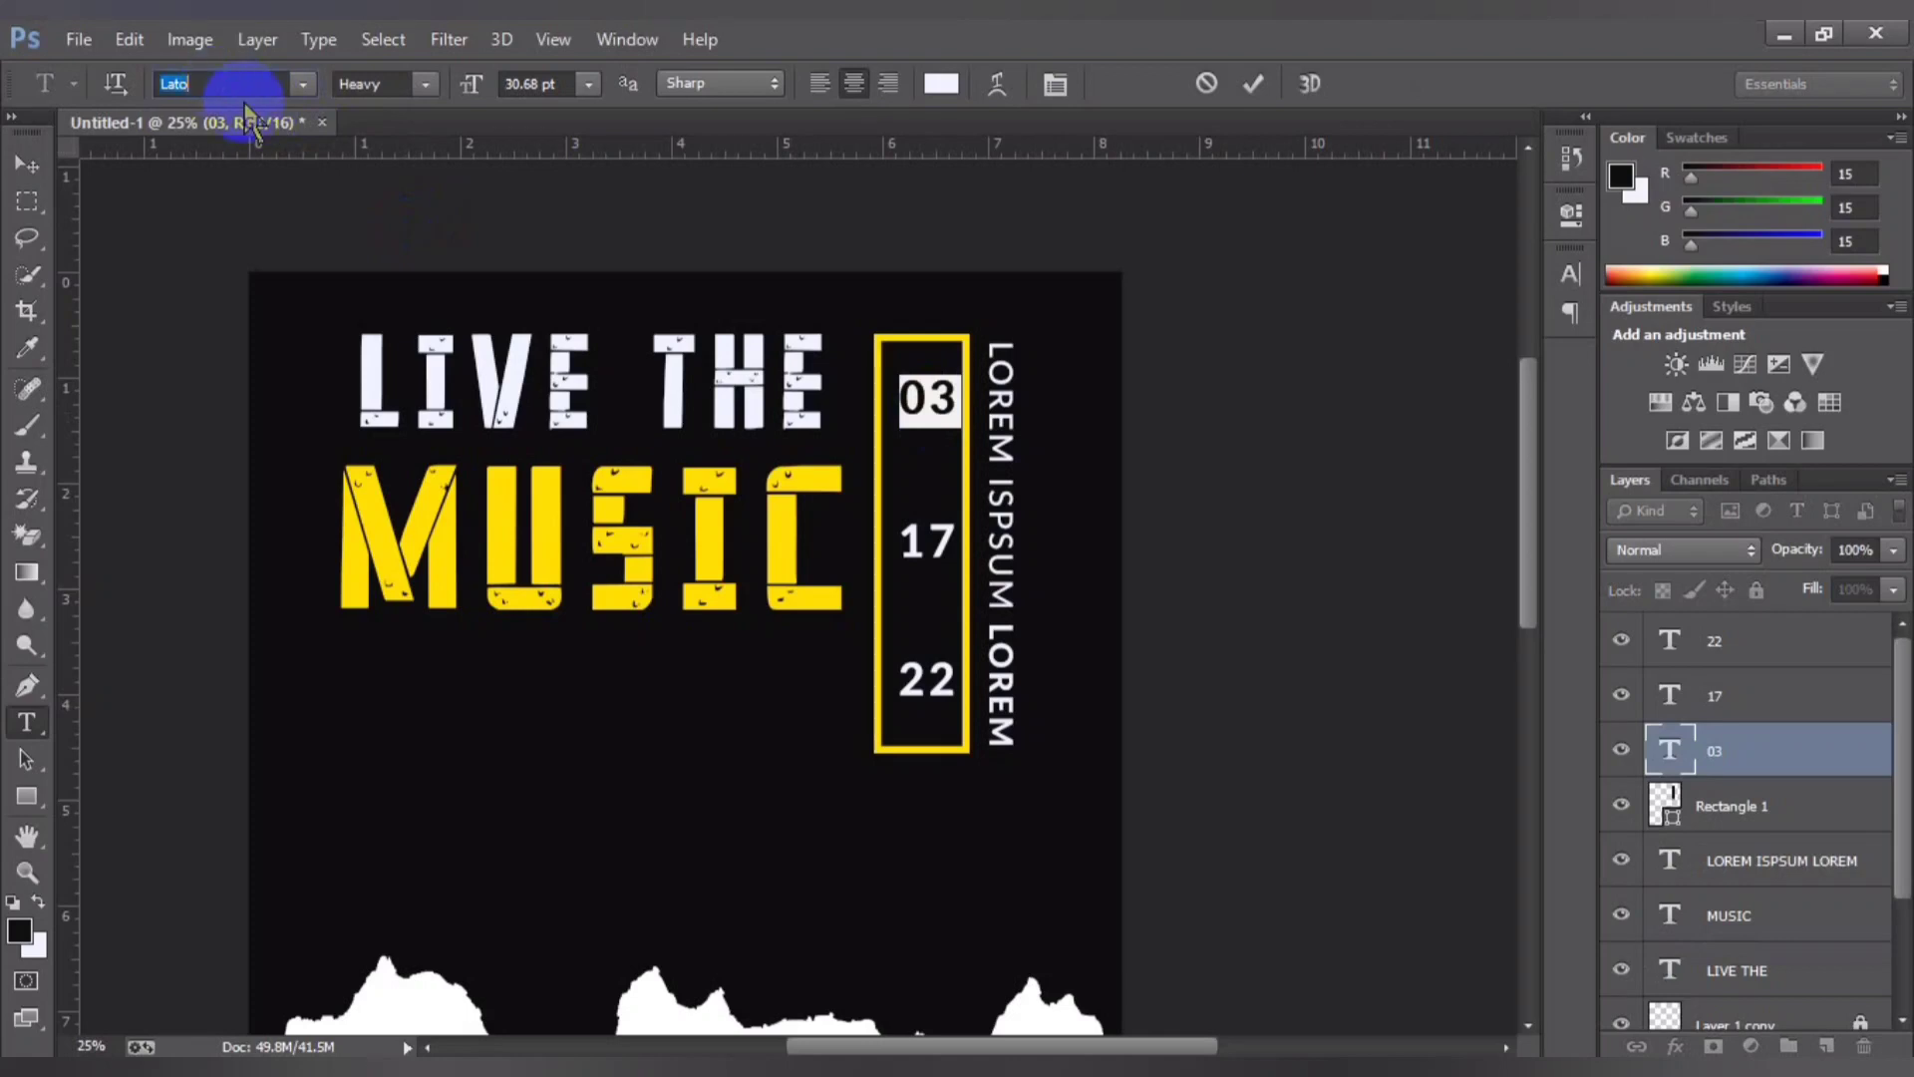
text(Frank-n-Plank)
key(Return)
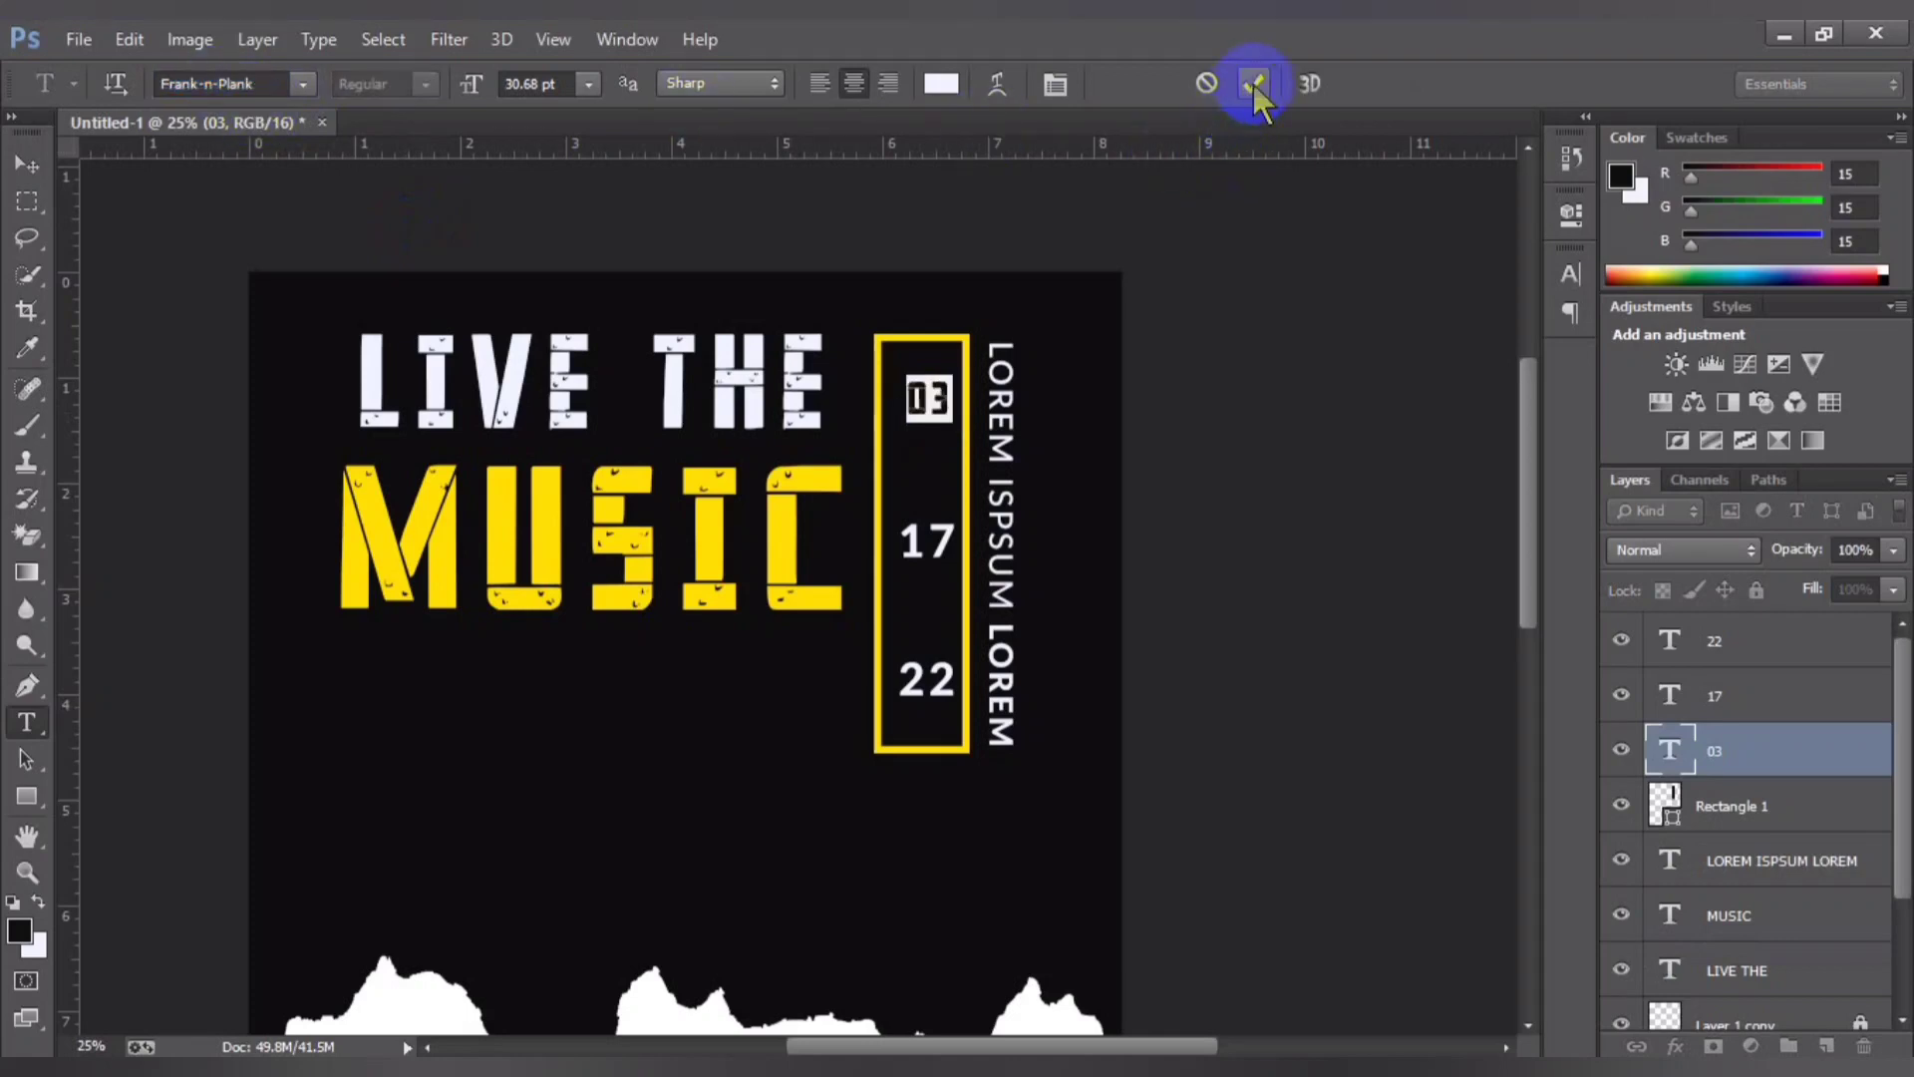
Step: Resize the 03 date to 52 pt so it fits the frame
click(572, 84)
click(592, 84)
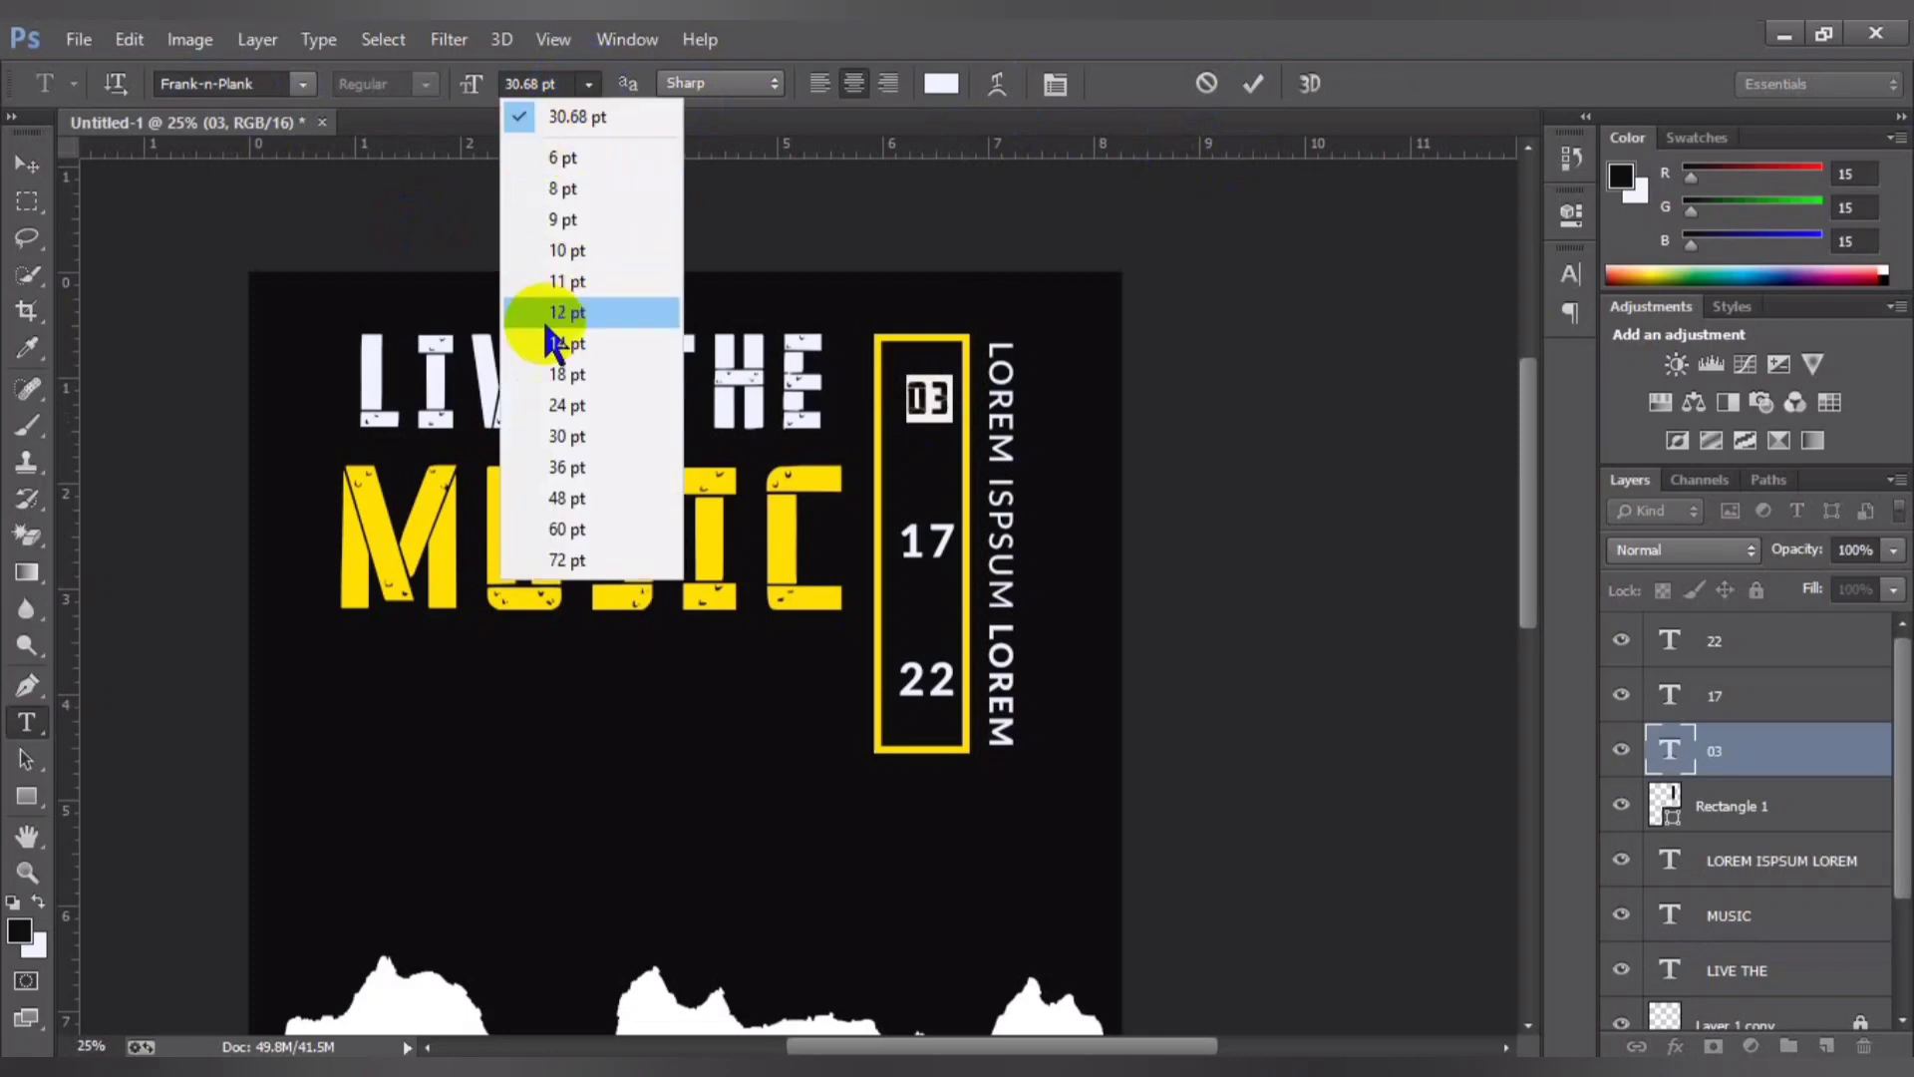
click(524, 427)
click(589, 83)
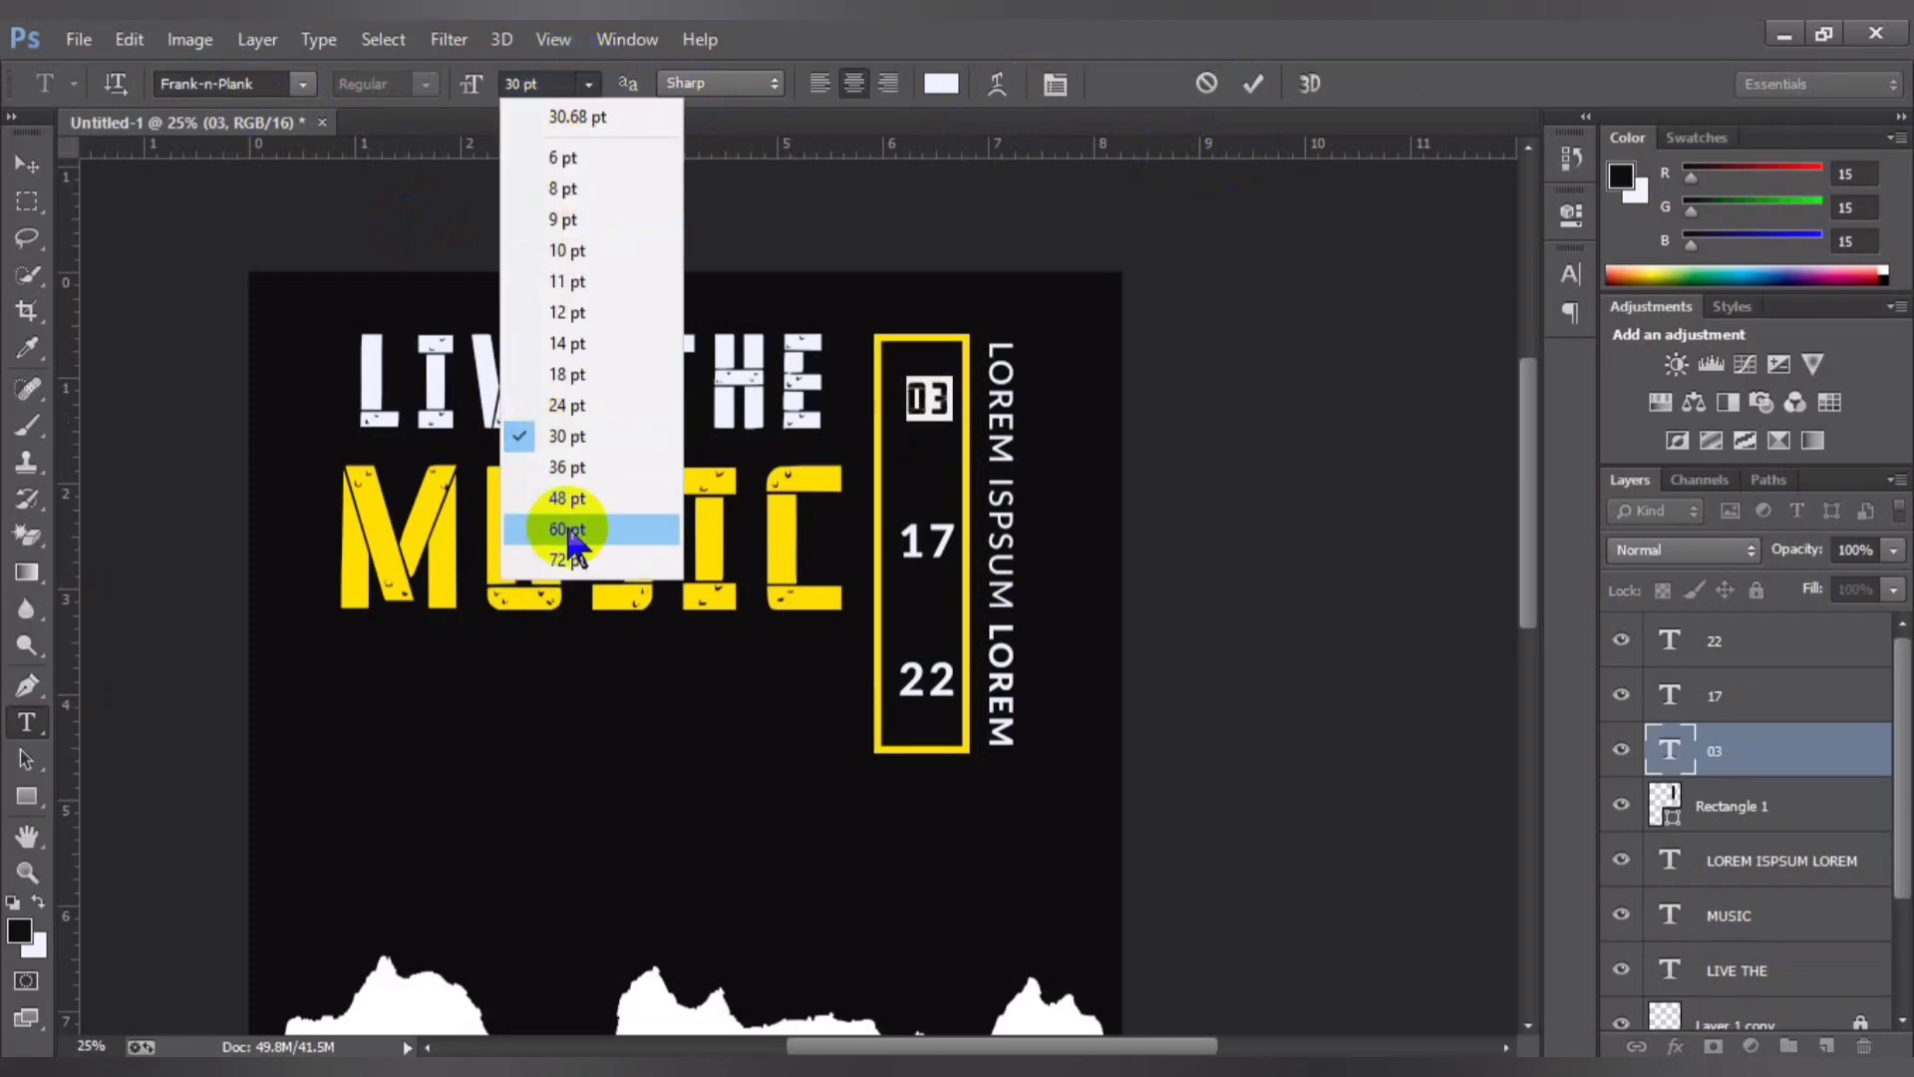
click(562, 573)
click(561, 84)
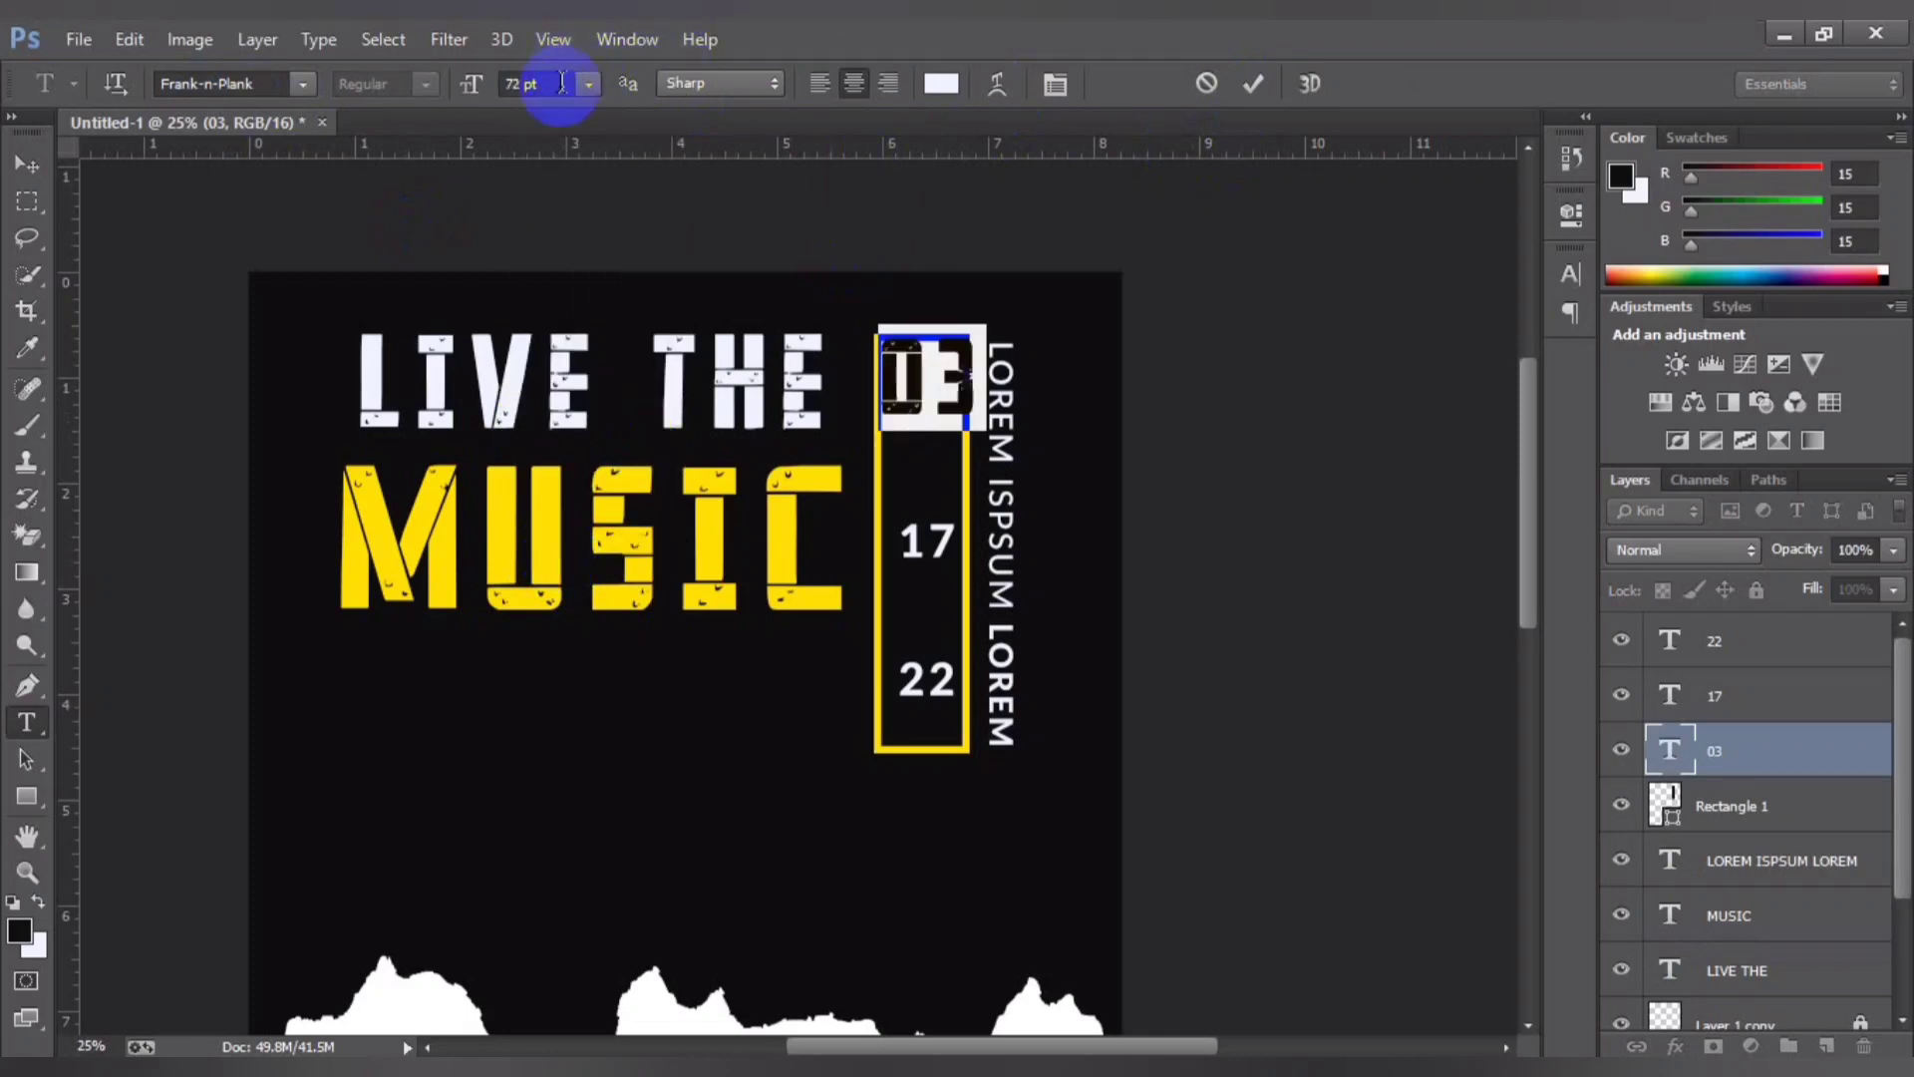
click(550, 88)
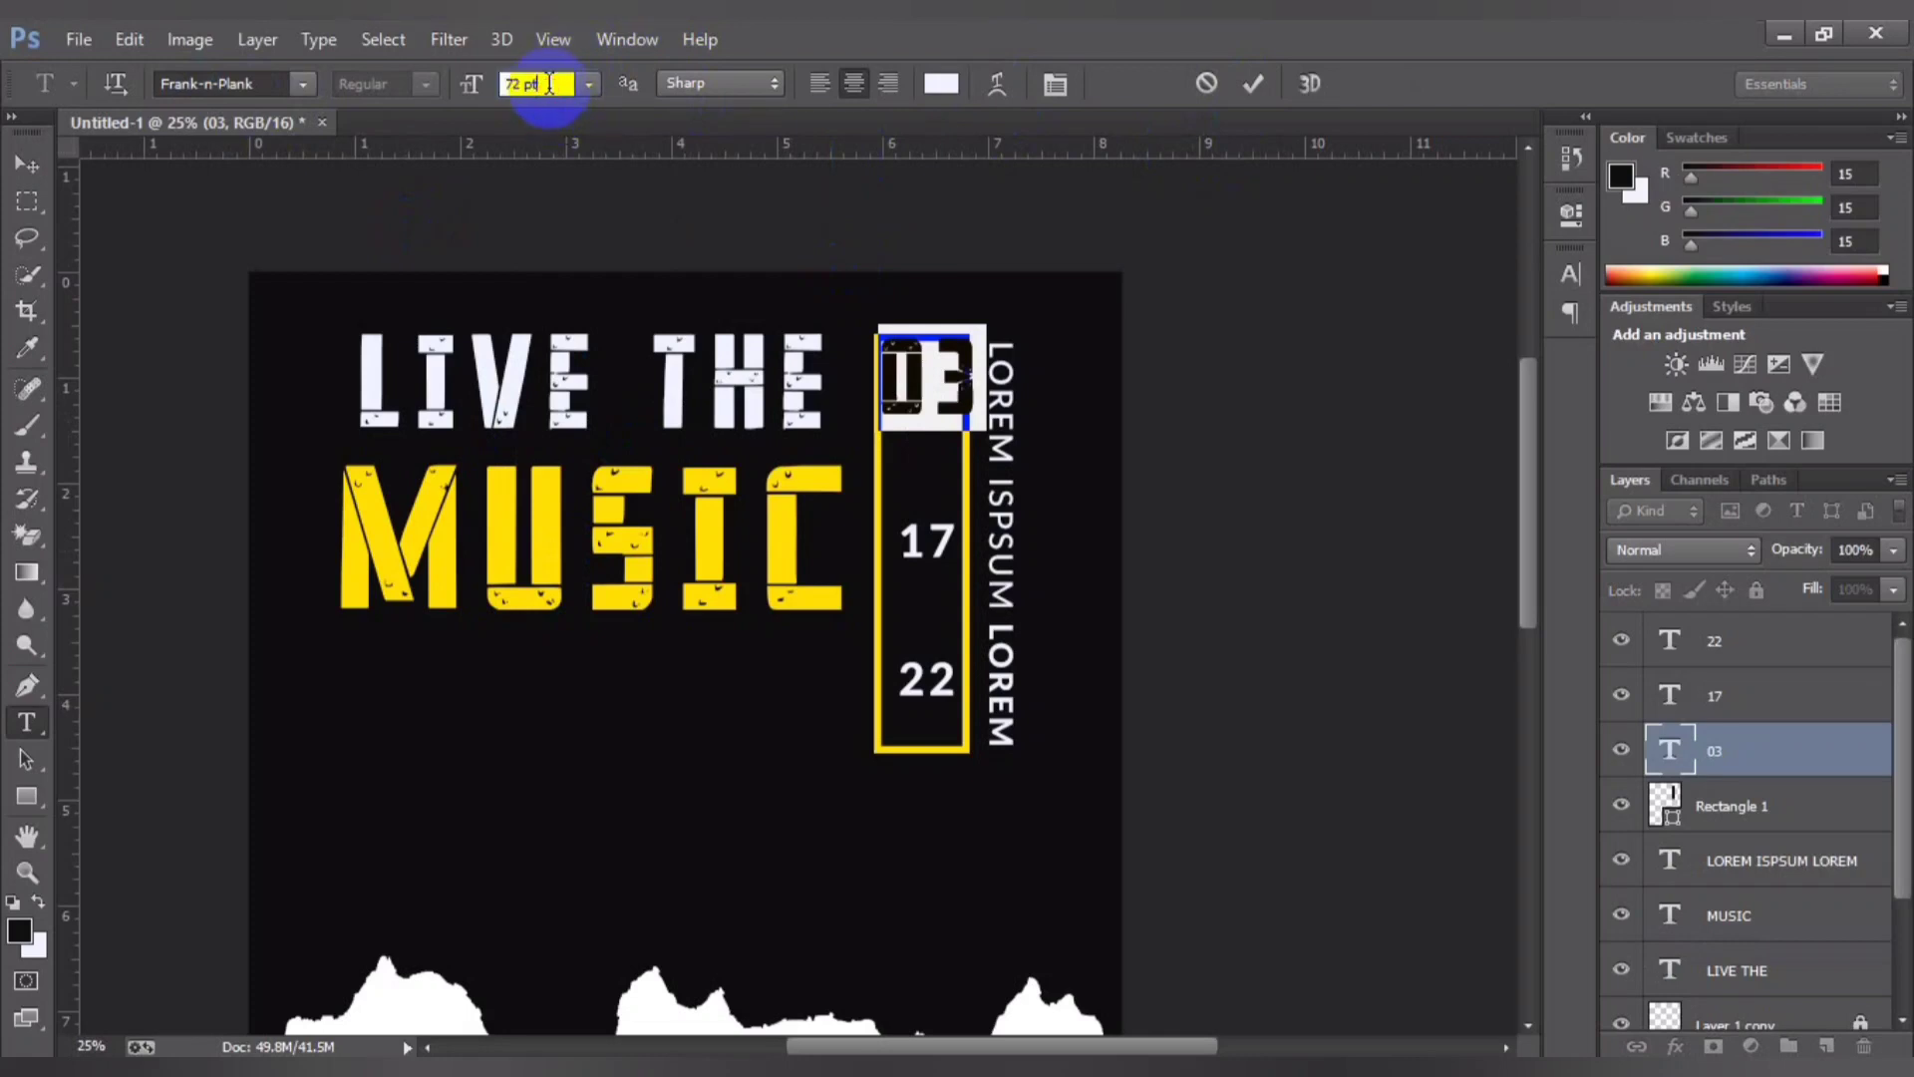
text(70)
key(Return)
key(Down)
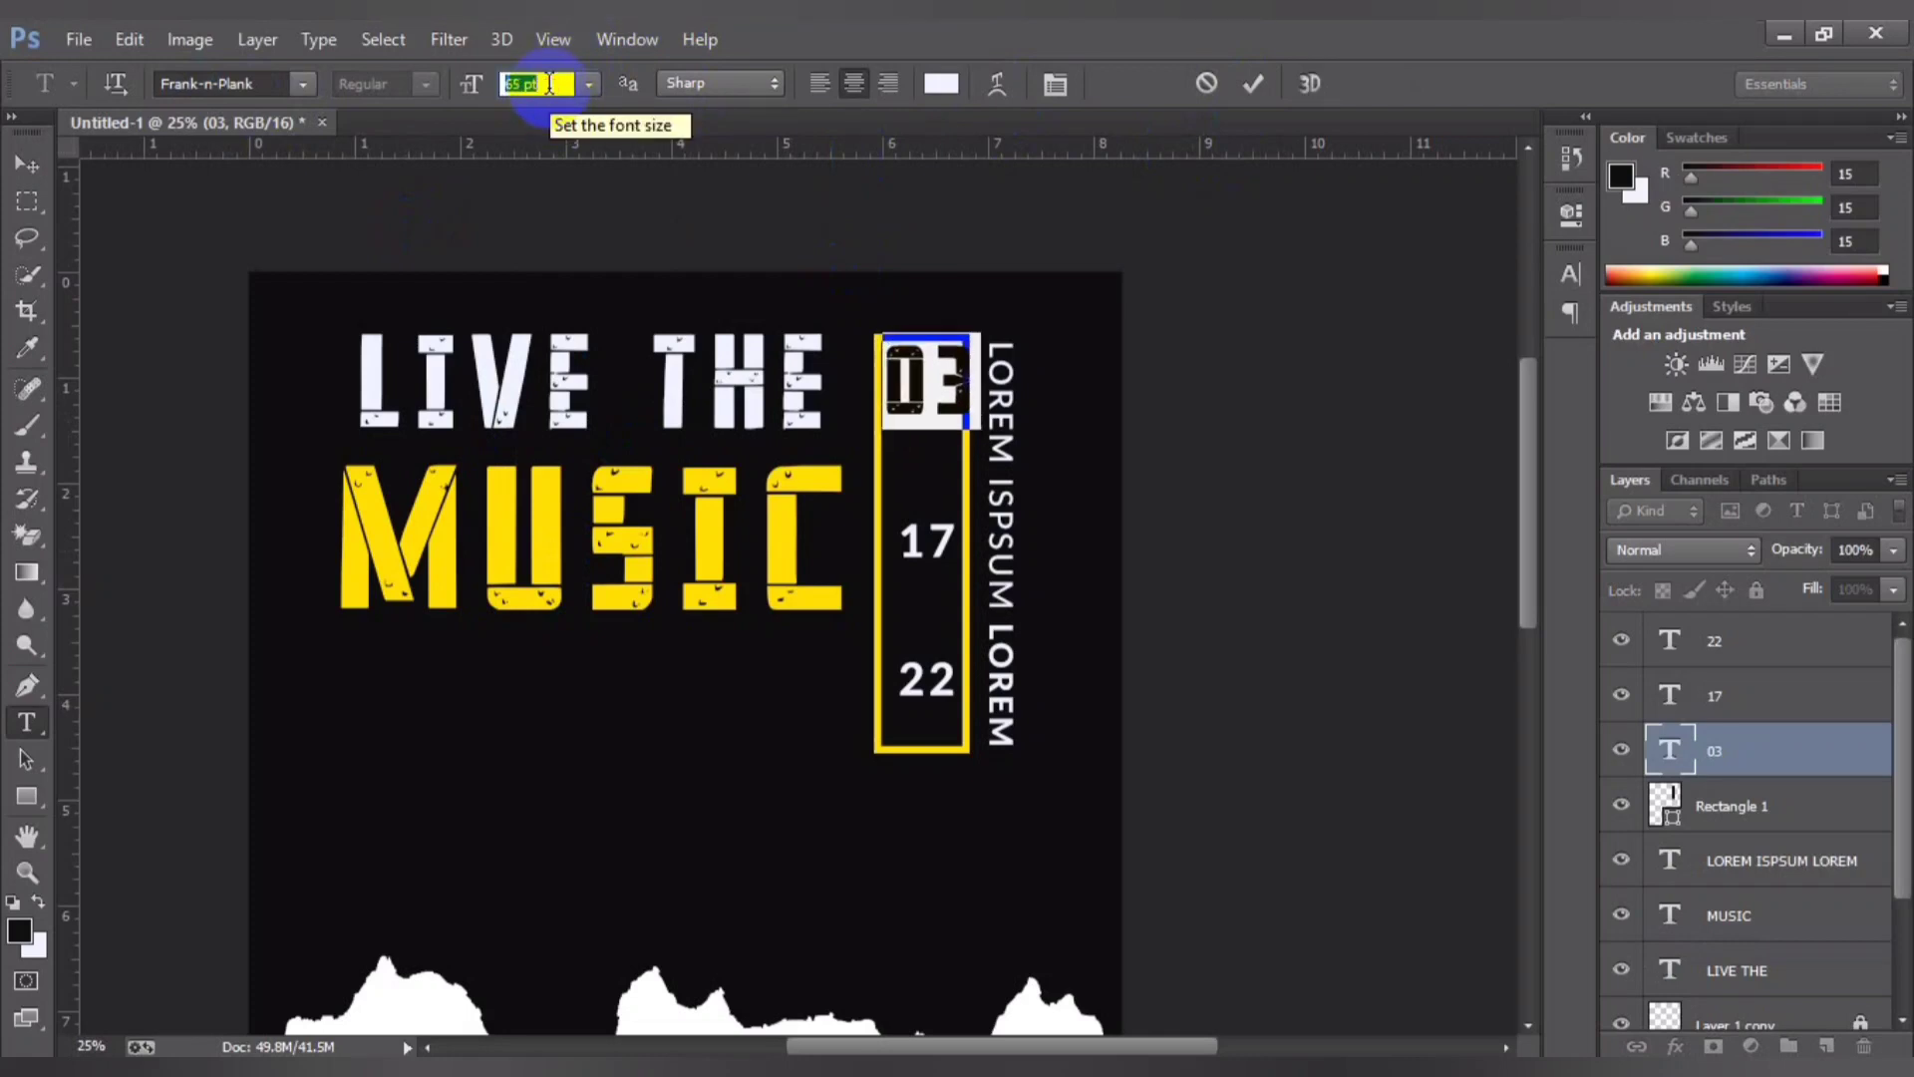
key(Down)
key(Down)
key(Down)
key(Down)
key(Down)
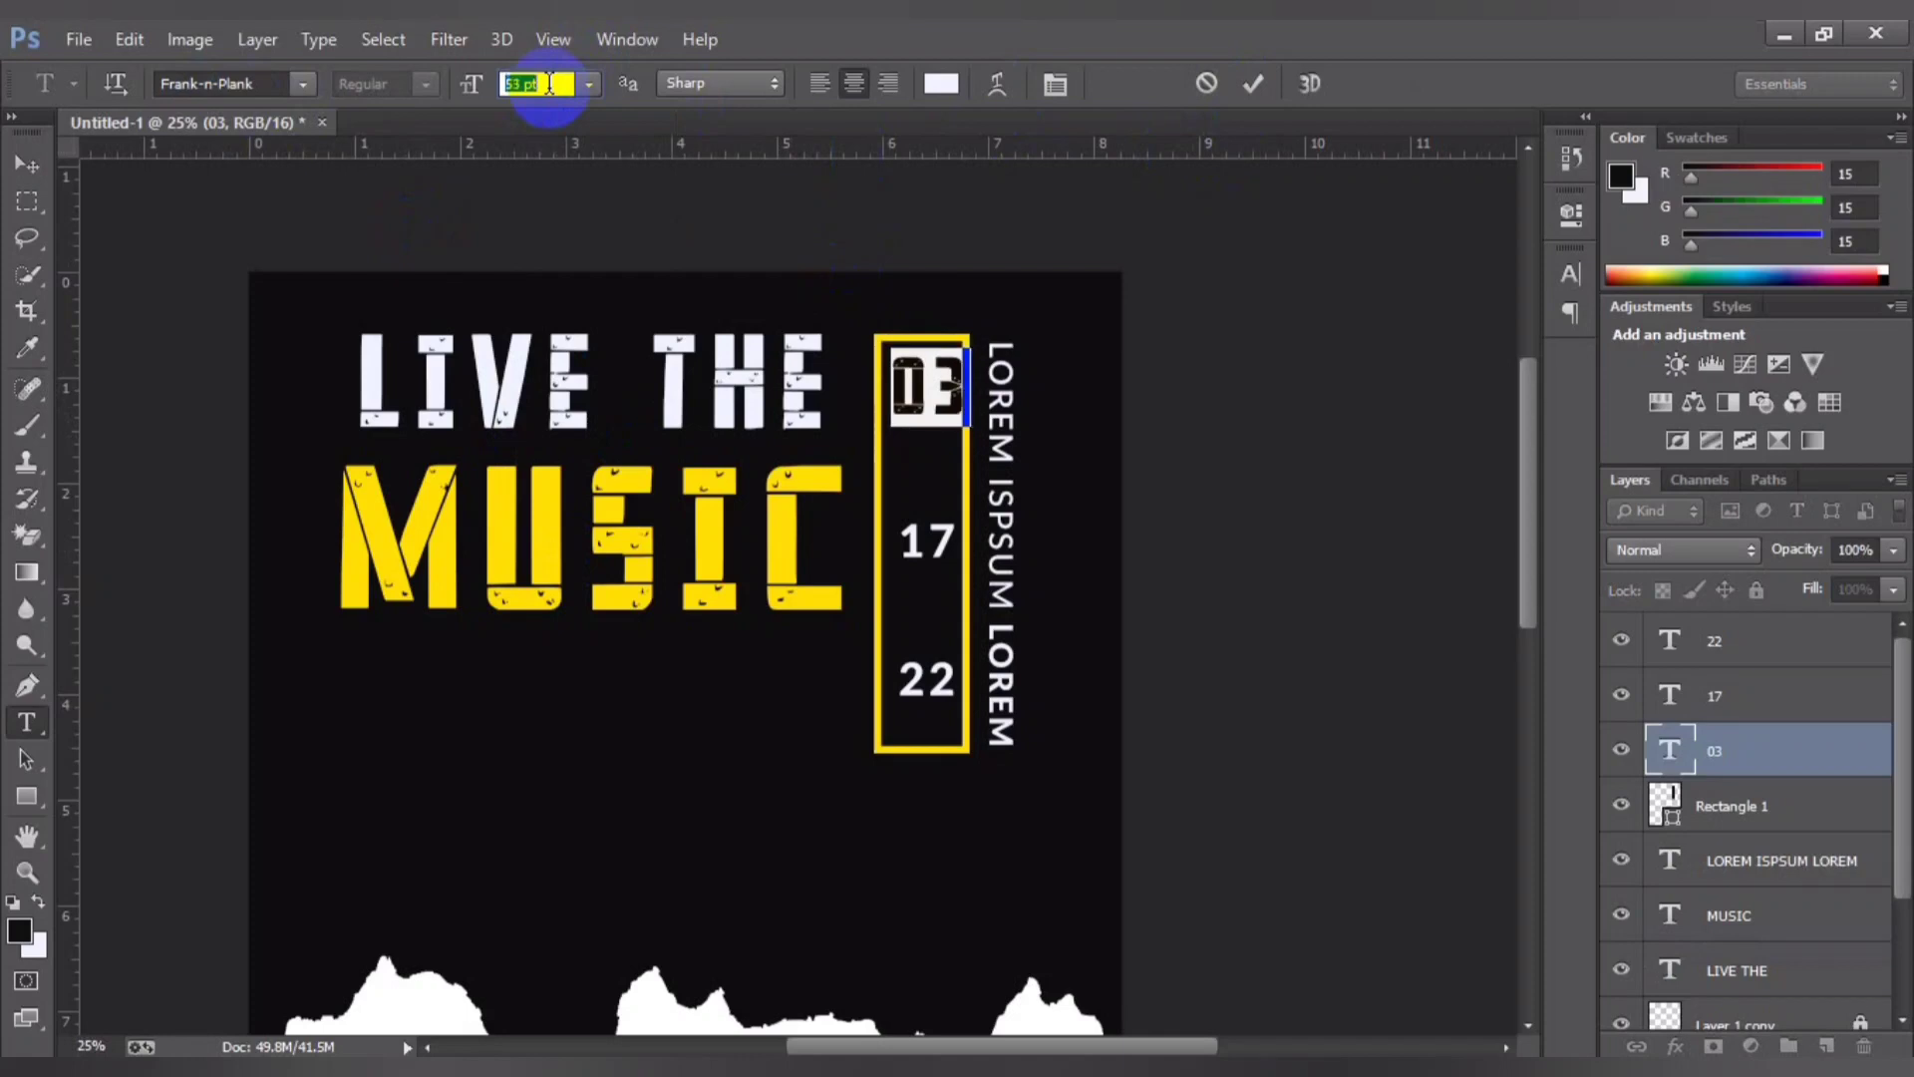
key(Down)
key(Down)
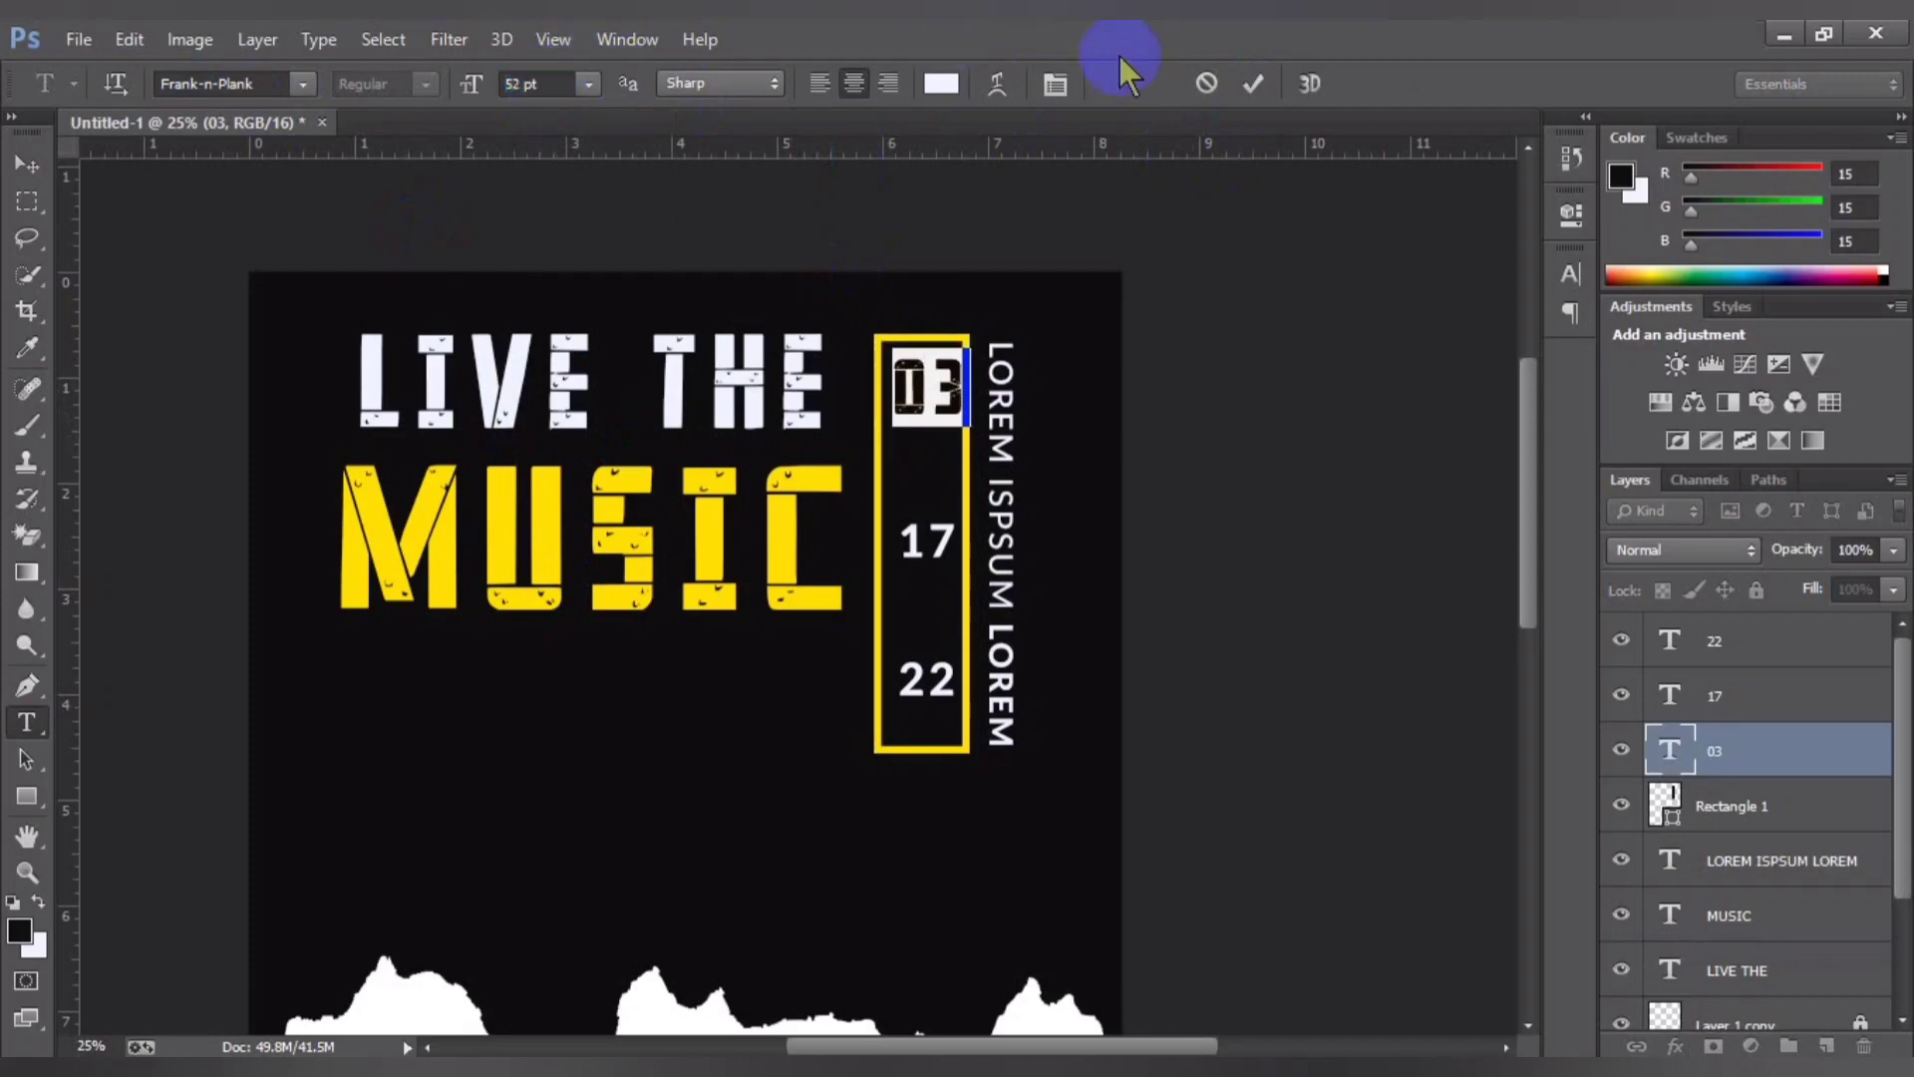
click(1253, 84)
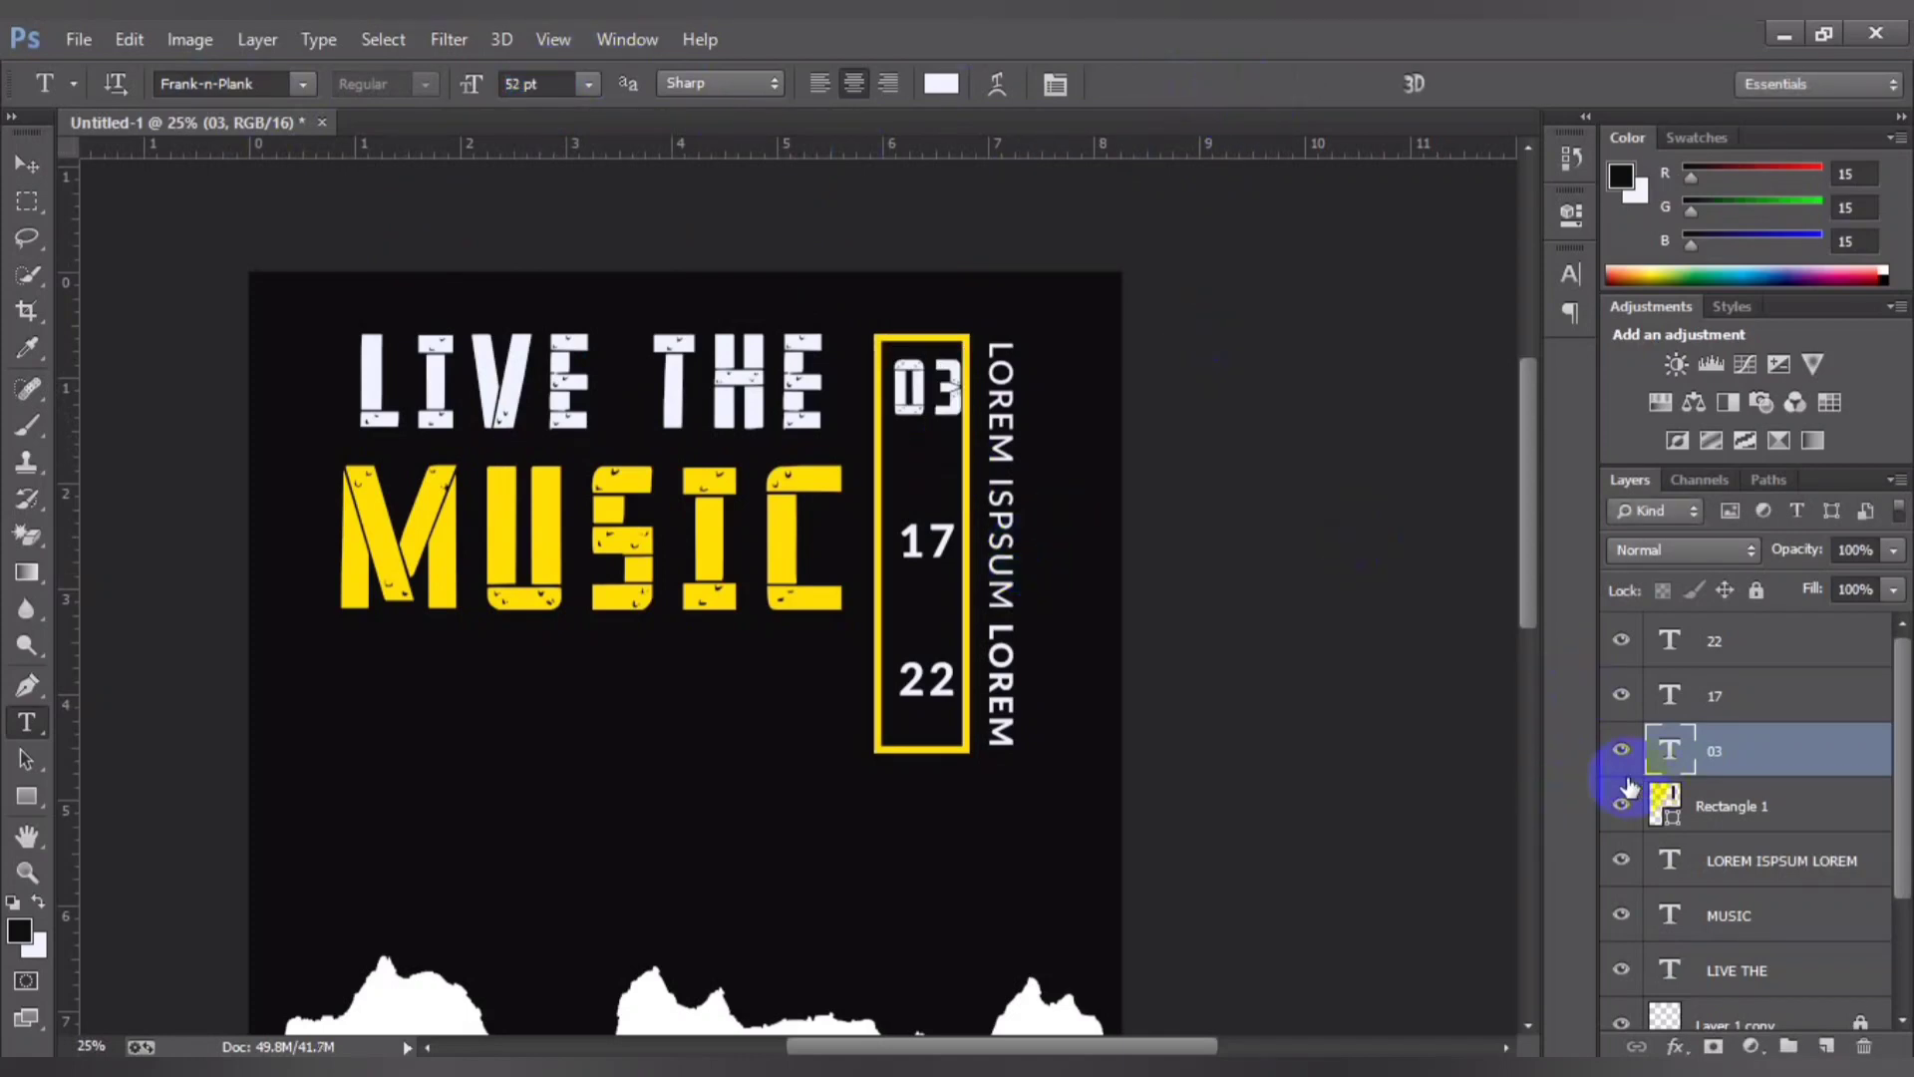
Step: Reposition the 03 text with Free Transform
key(ctrl+t)
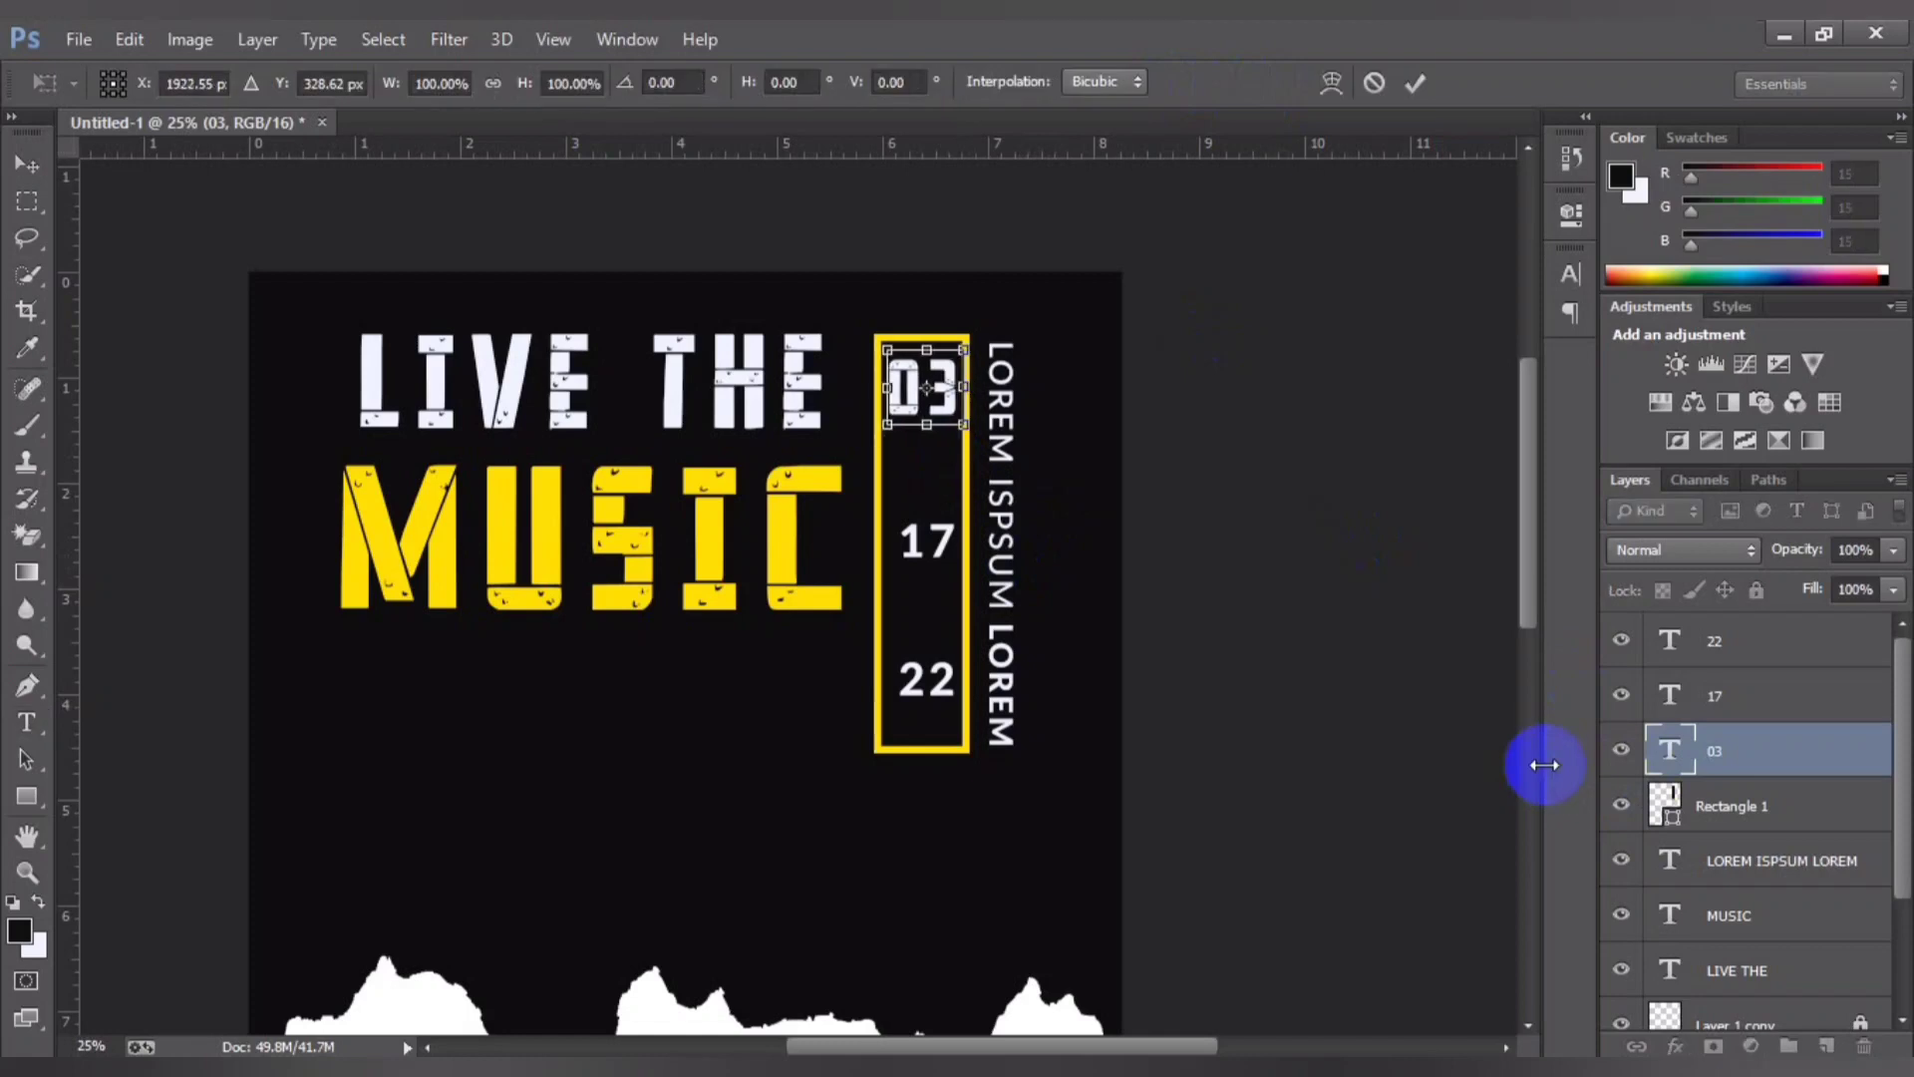
key(Return)
key(t)
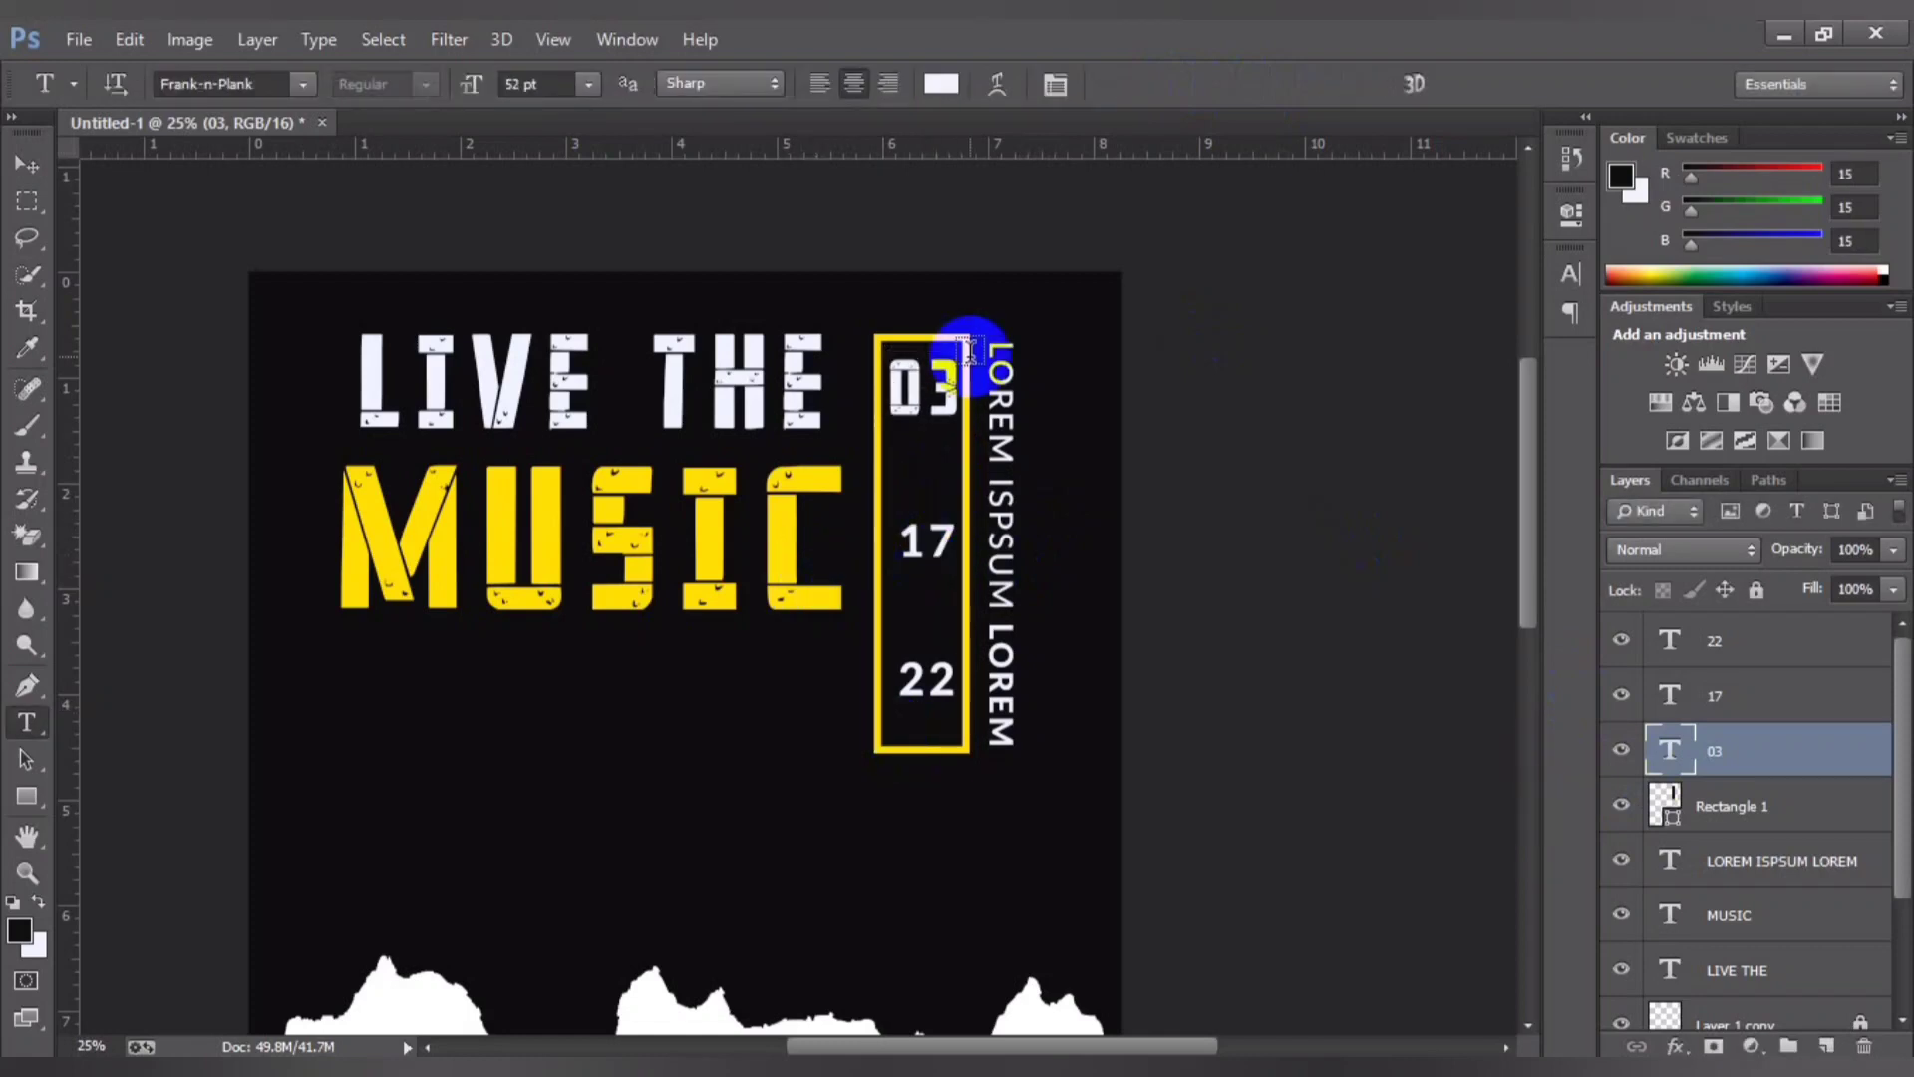
Step: Set the 17 date to 52 pt
click(924, 387)
double_click(922, 544)
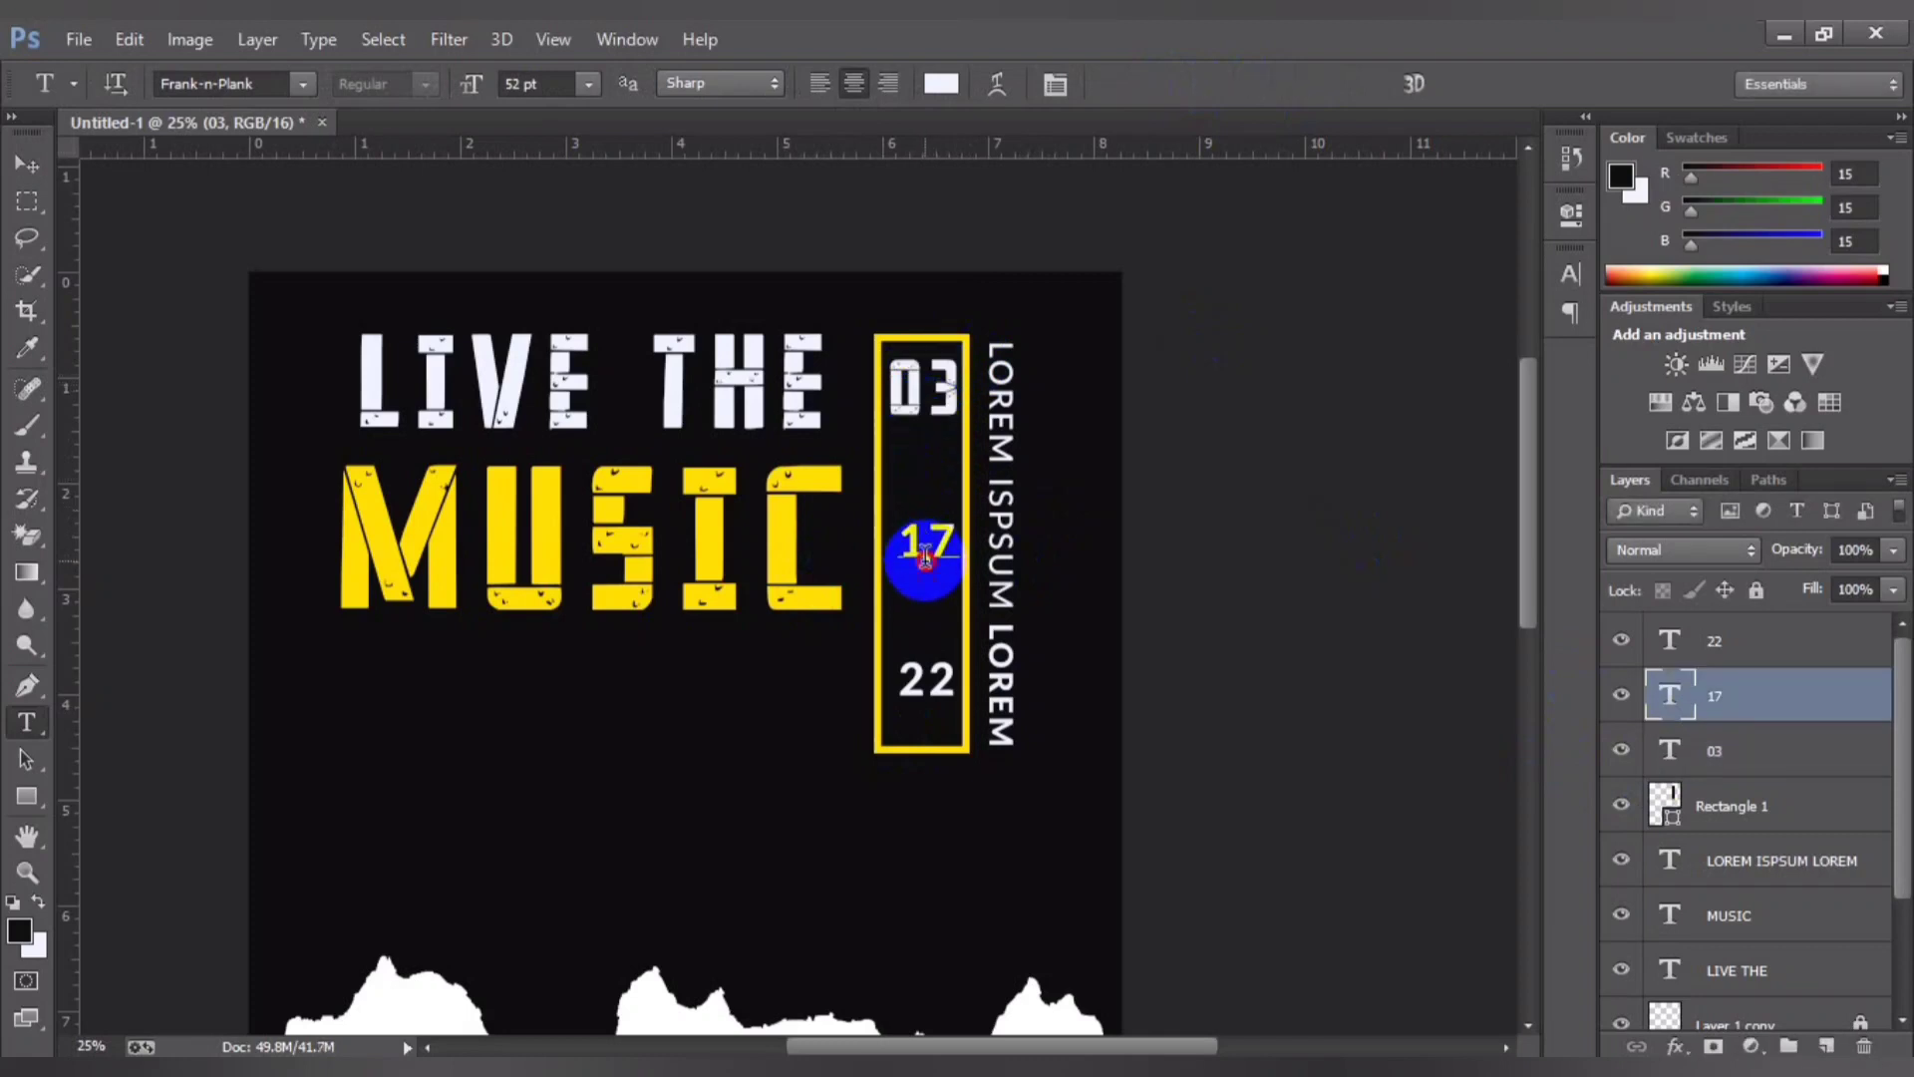
click(541, 85)
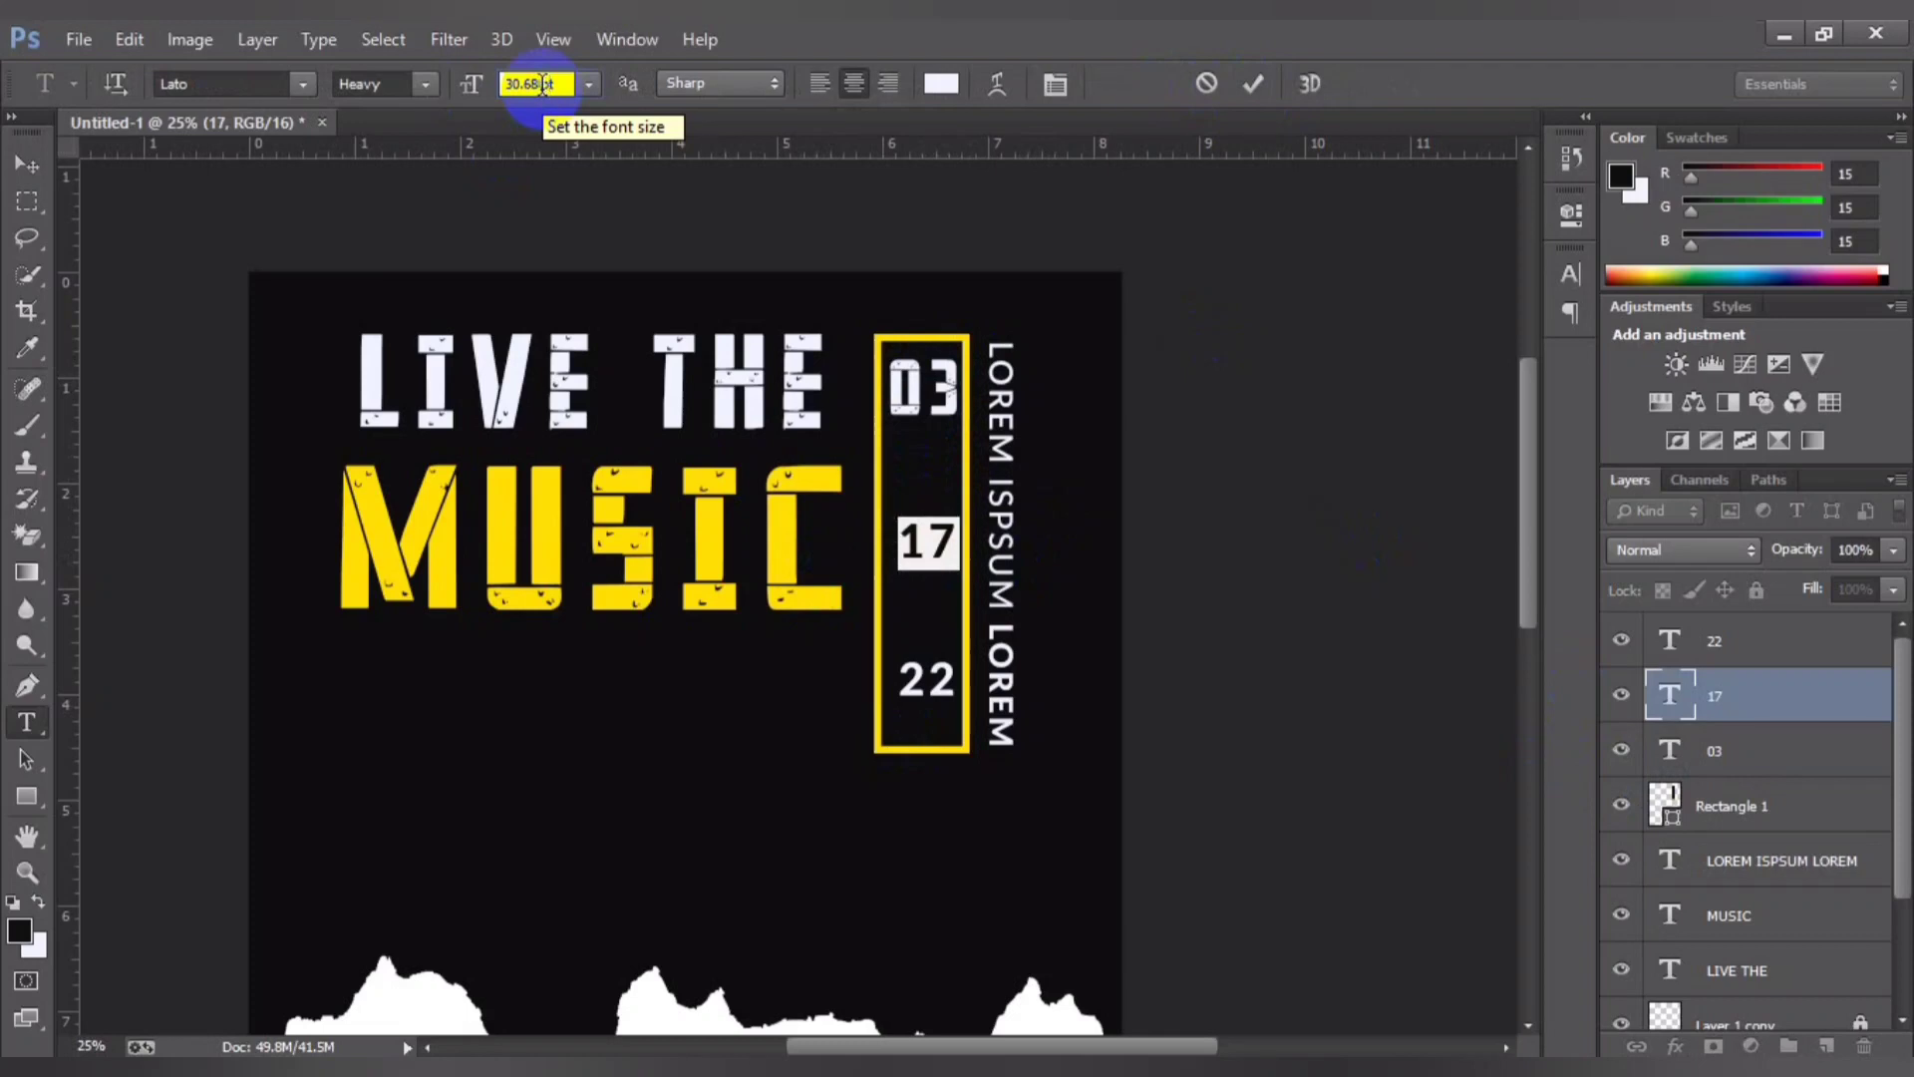
click(544, 84)
text(5)
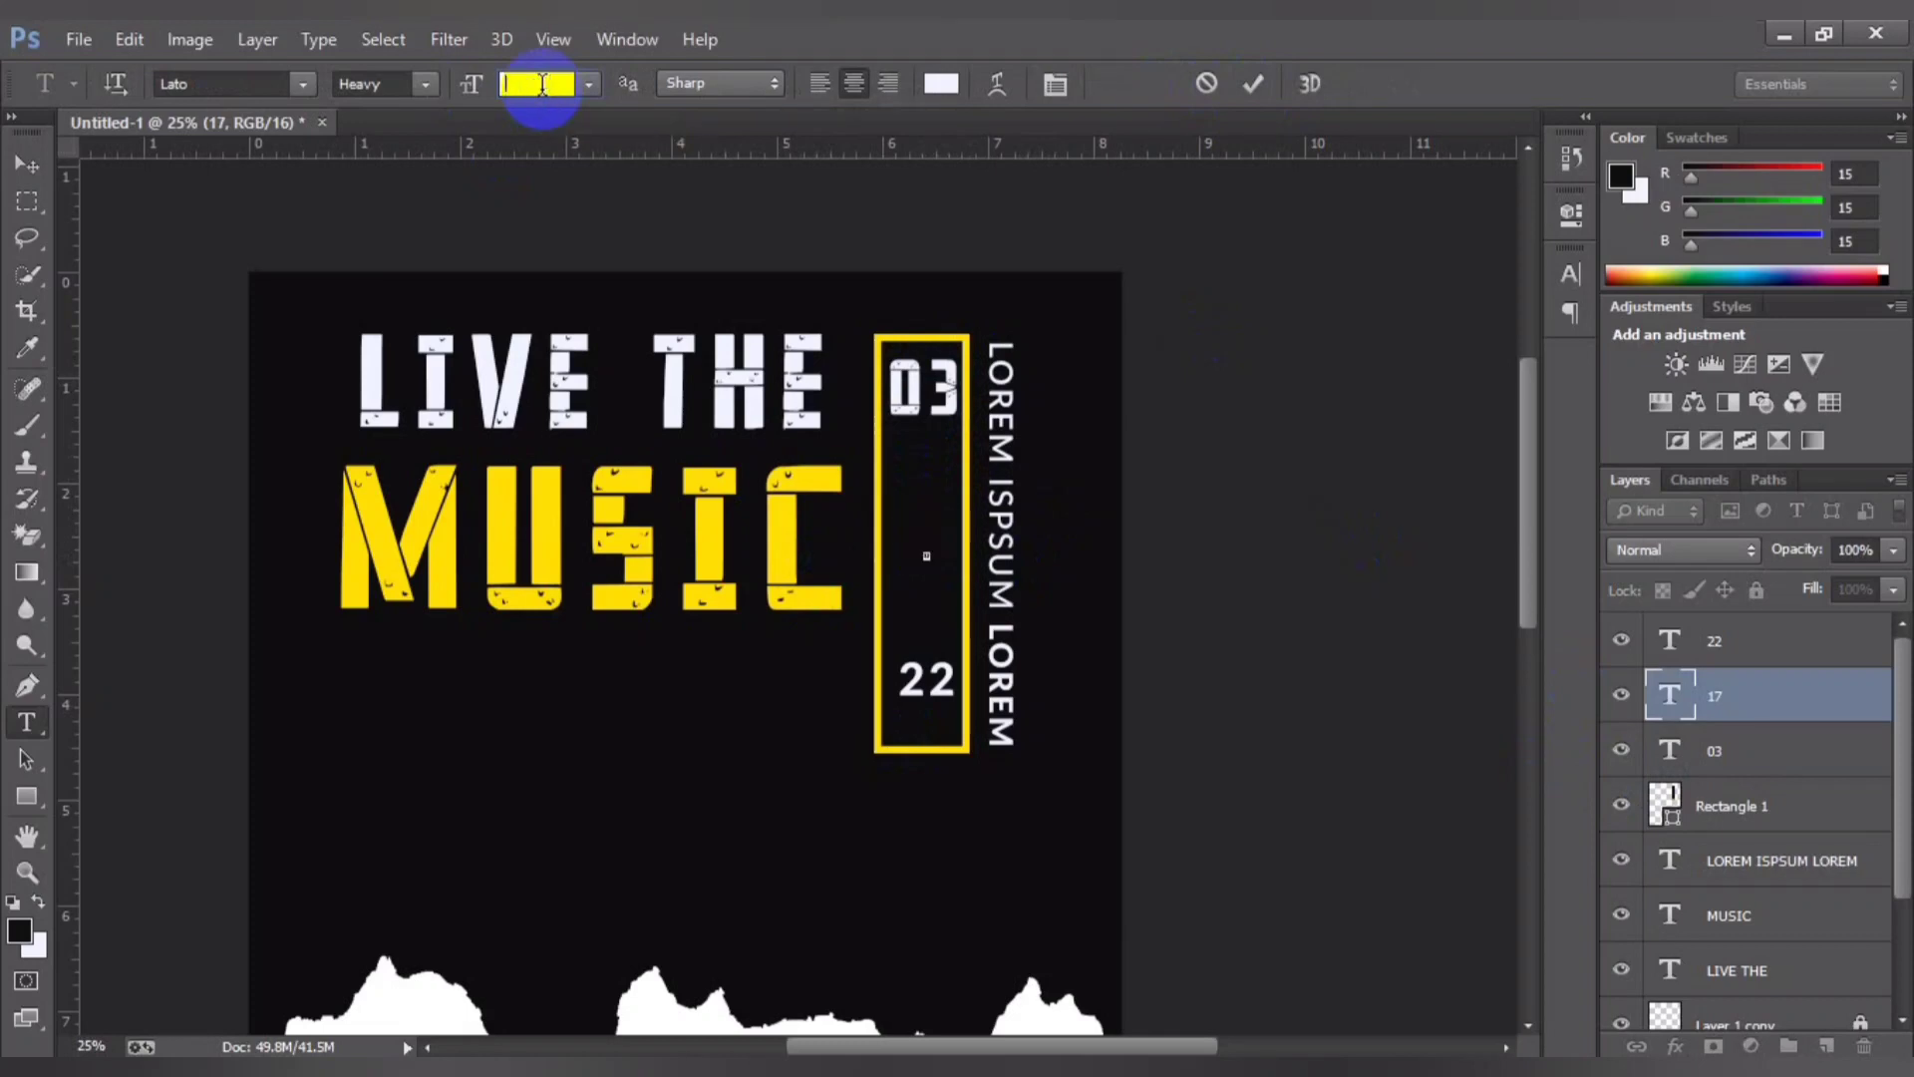
text(2)
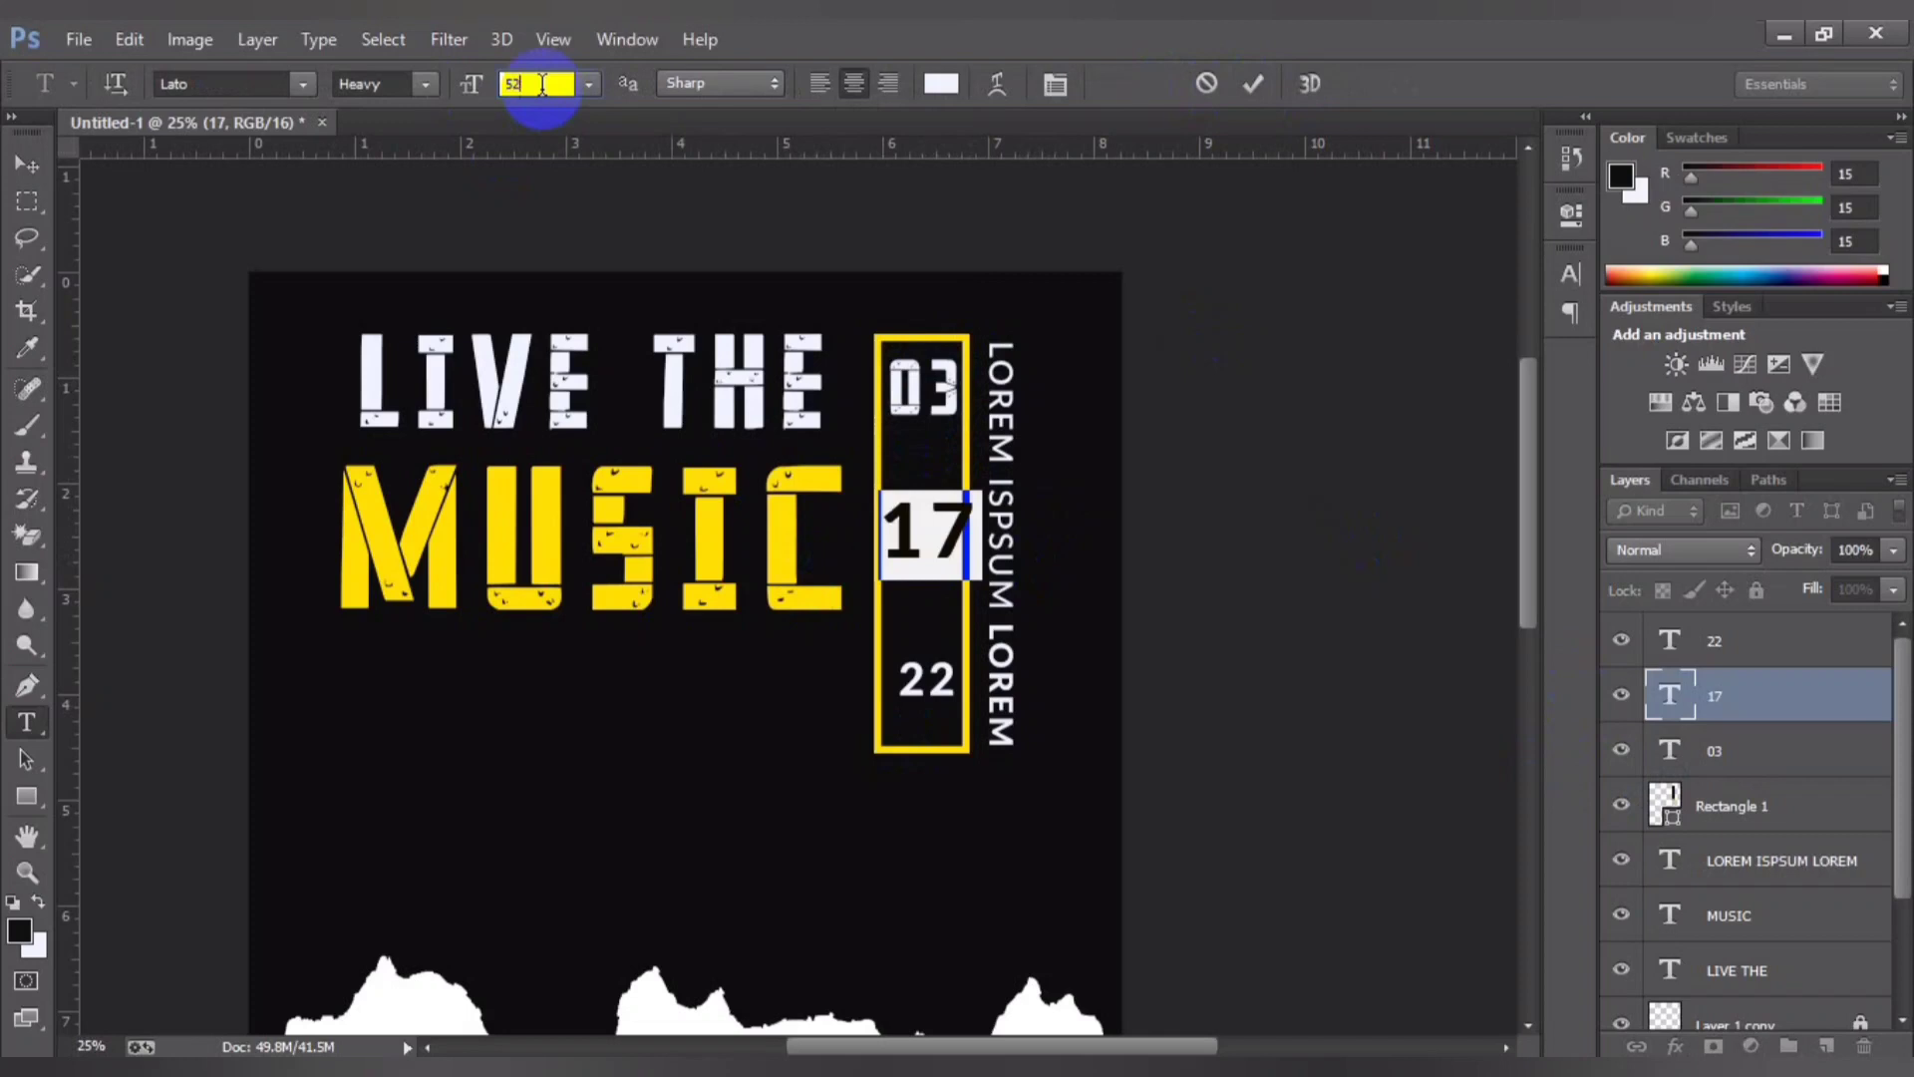
key(Return)
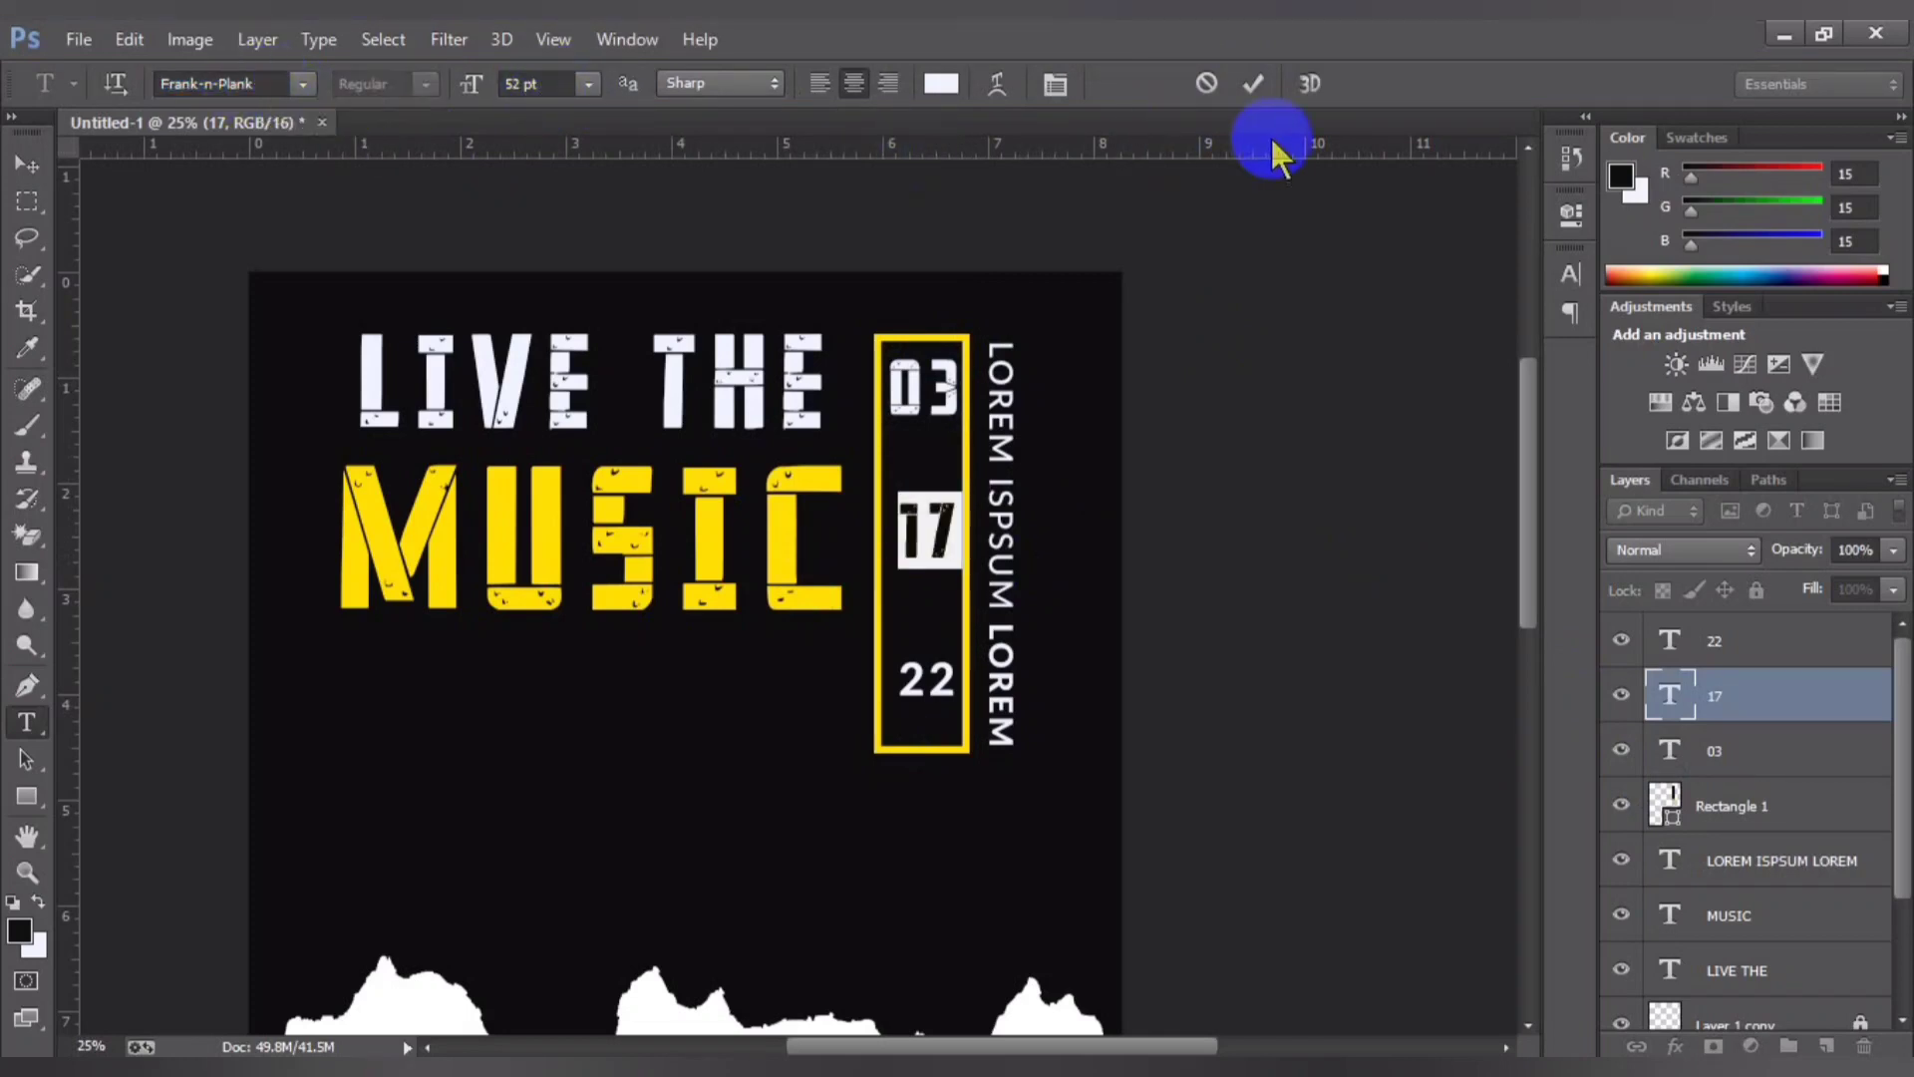
click(1254, 84)
Step: Set the 22 date in Frank-n-Plank at 52 pt
click(890, 387)
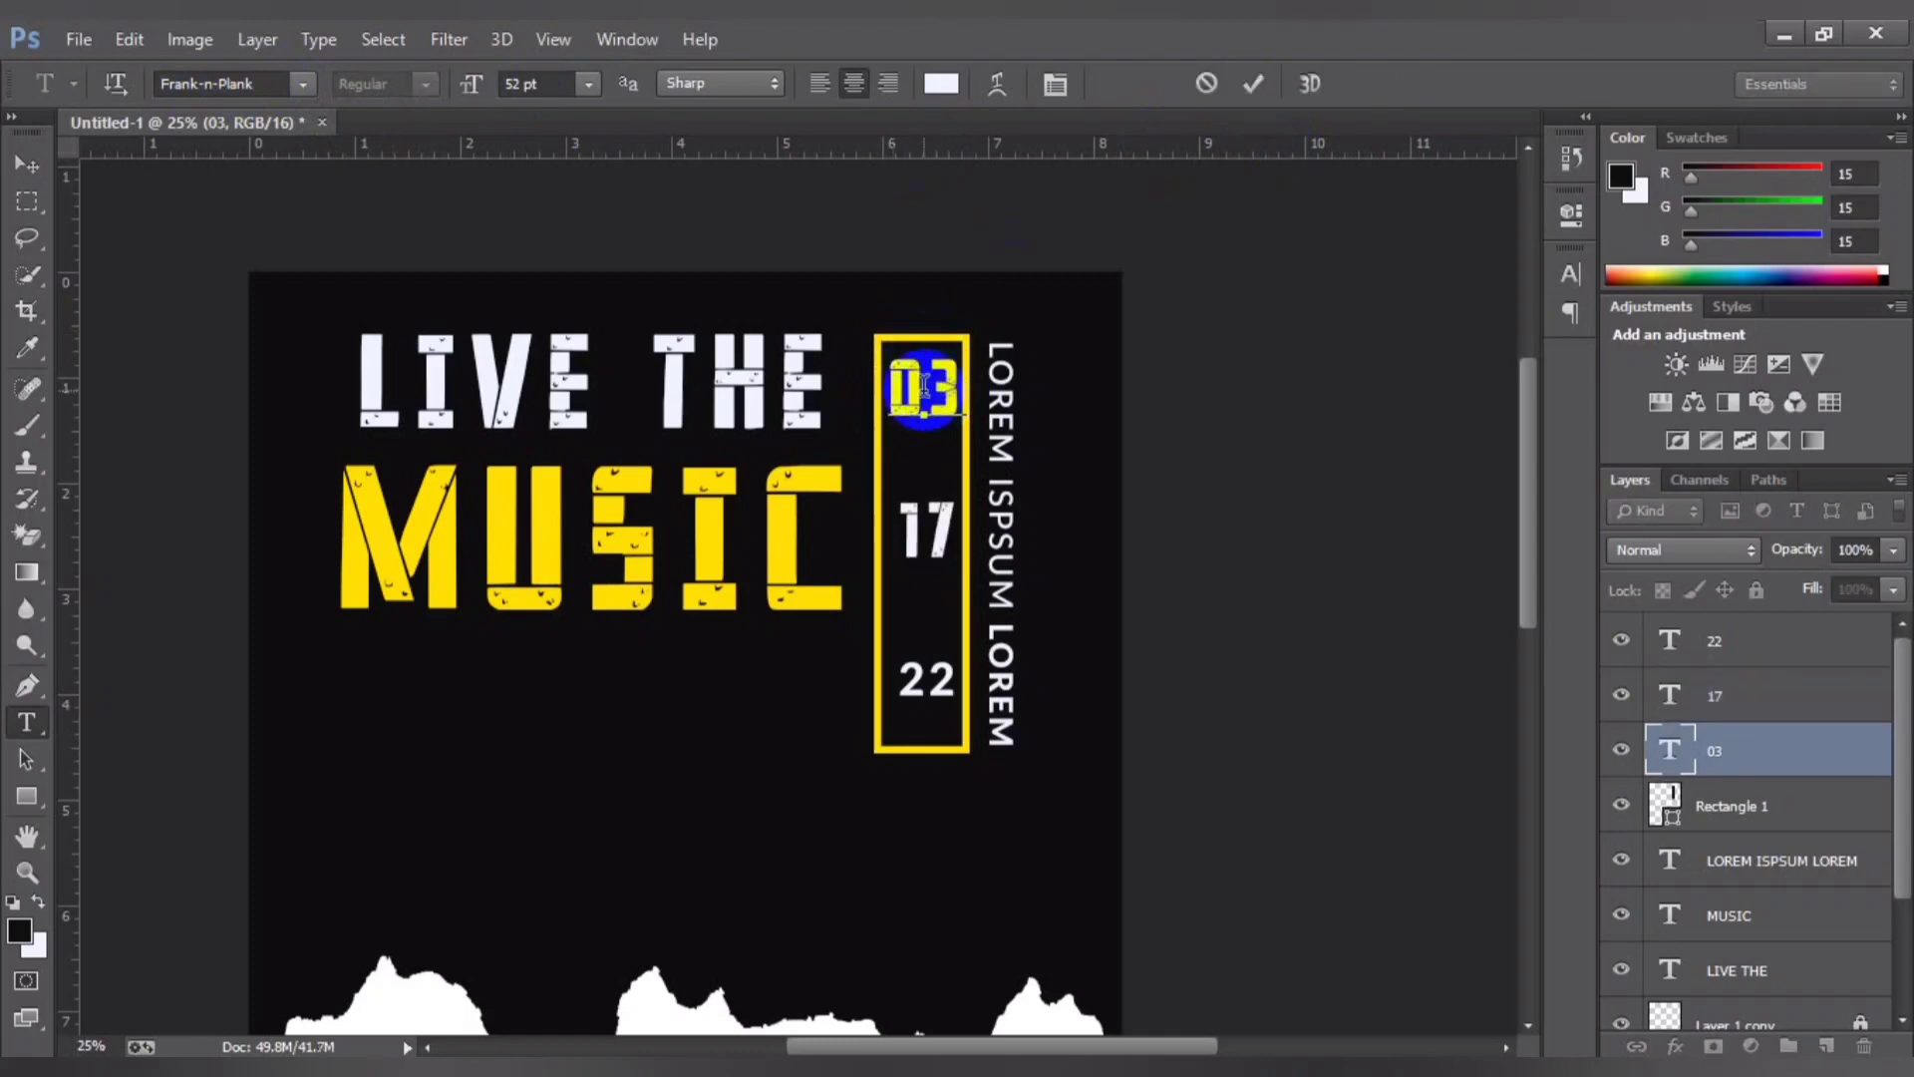
mouse_move(1145, 436)
mouse_down()
mouse_move(962, 444)
mouse_move(1007, 457)
mouse_up()
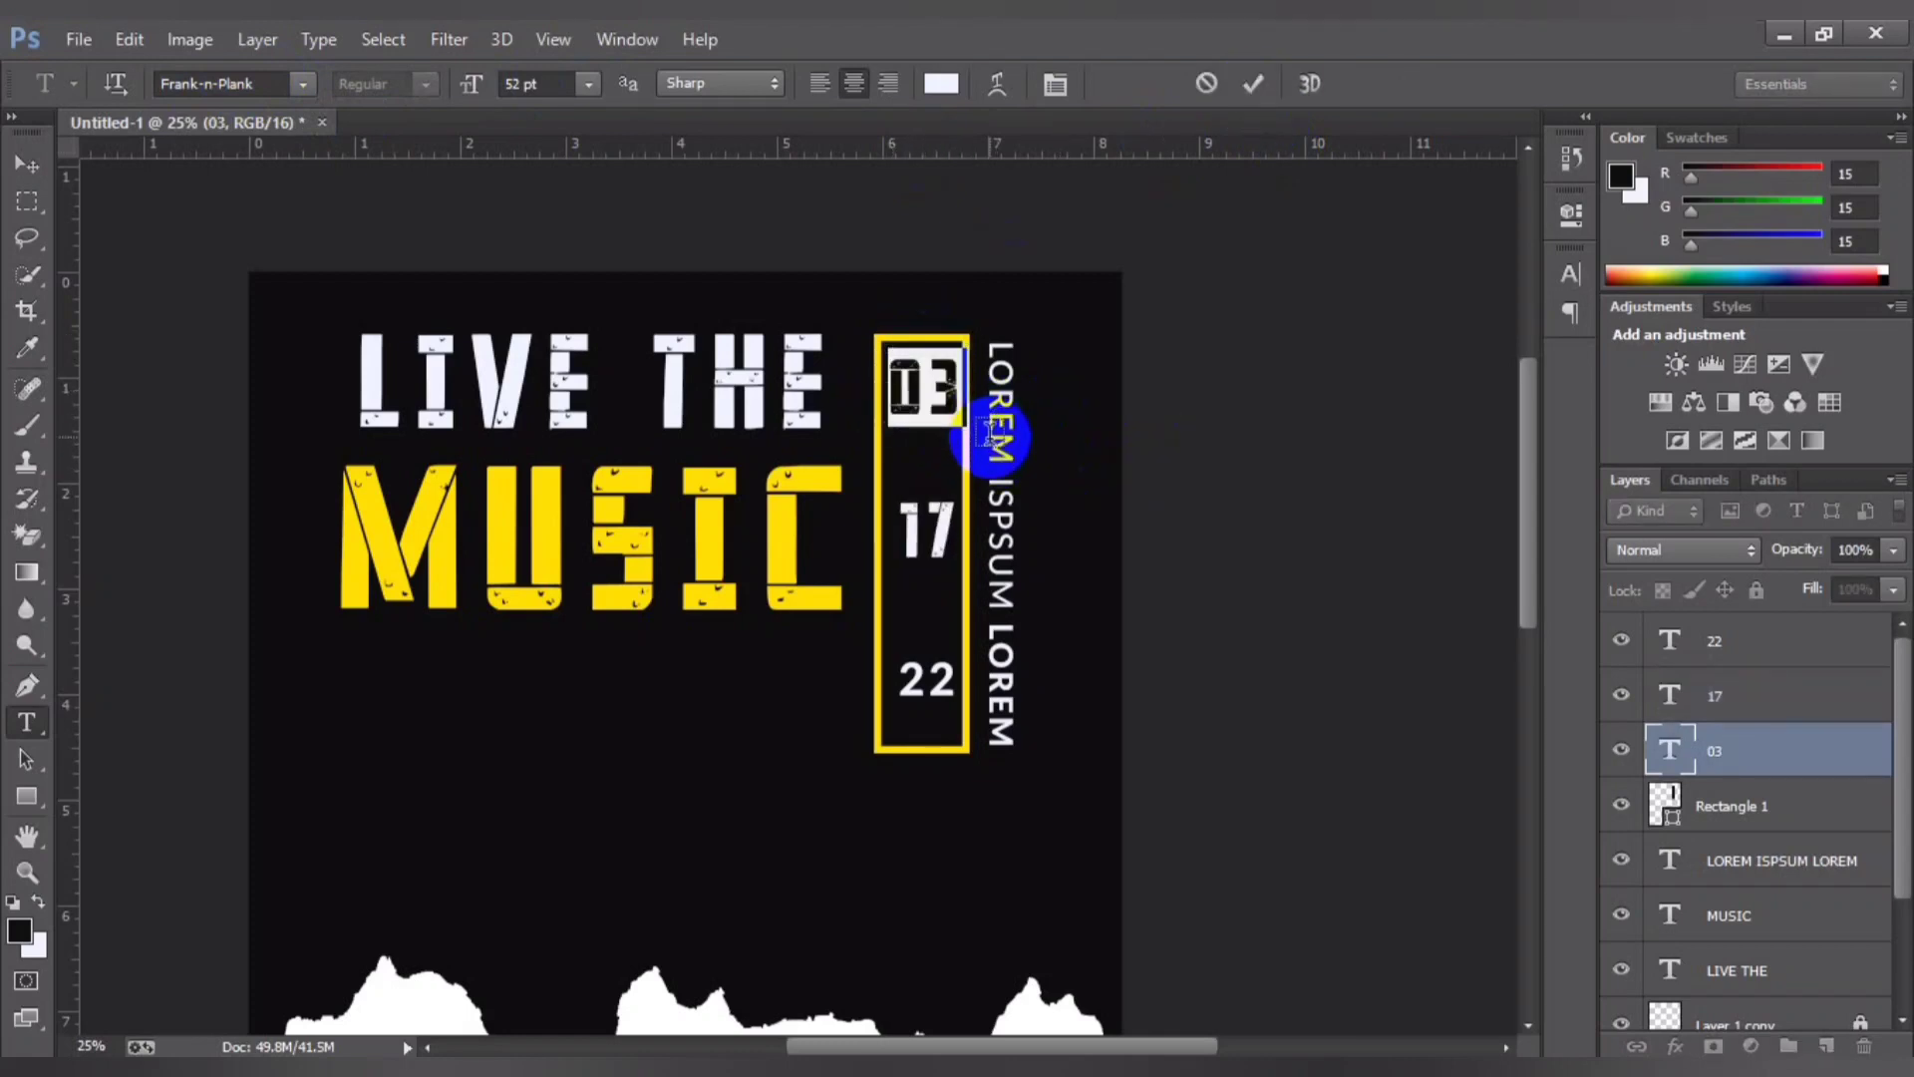
double_click(907, 675)
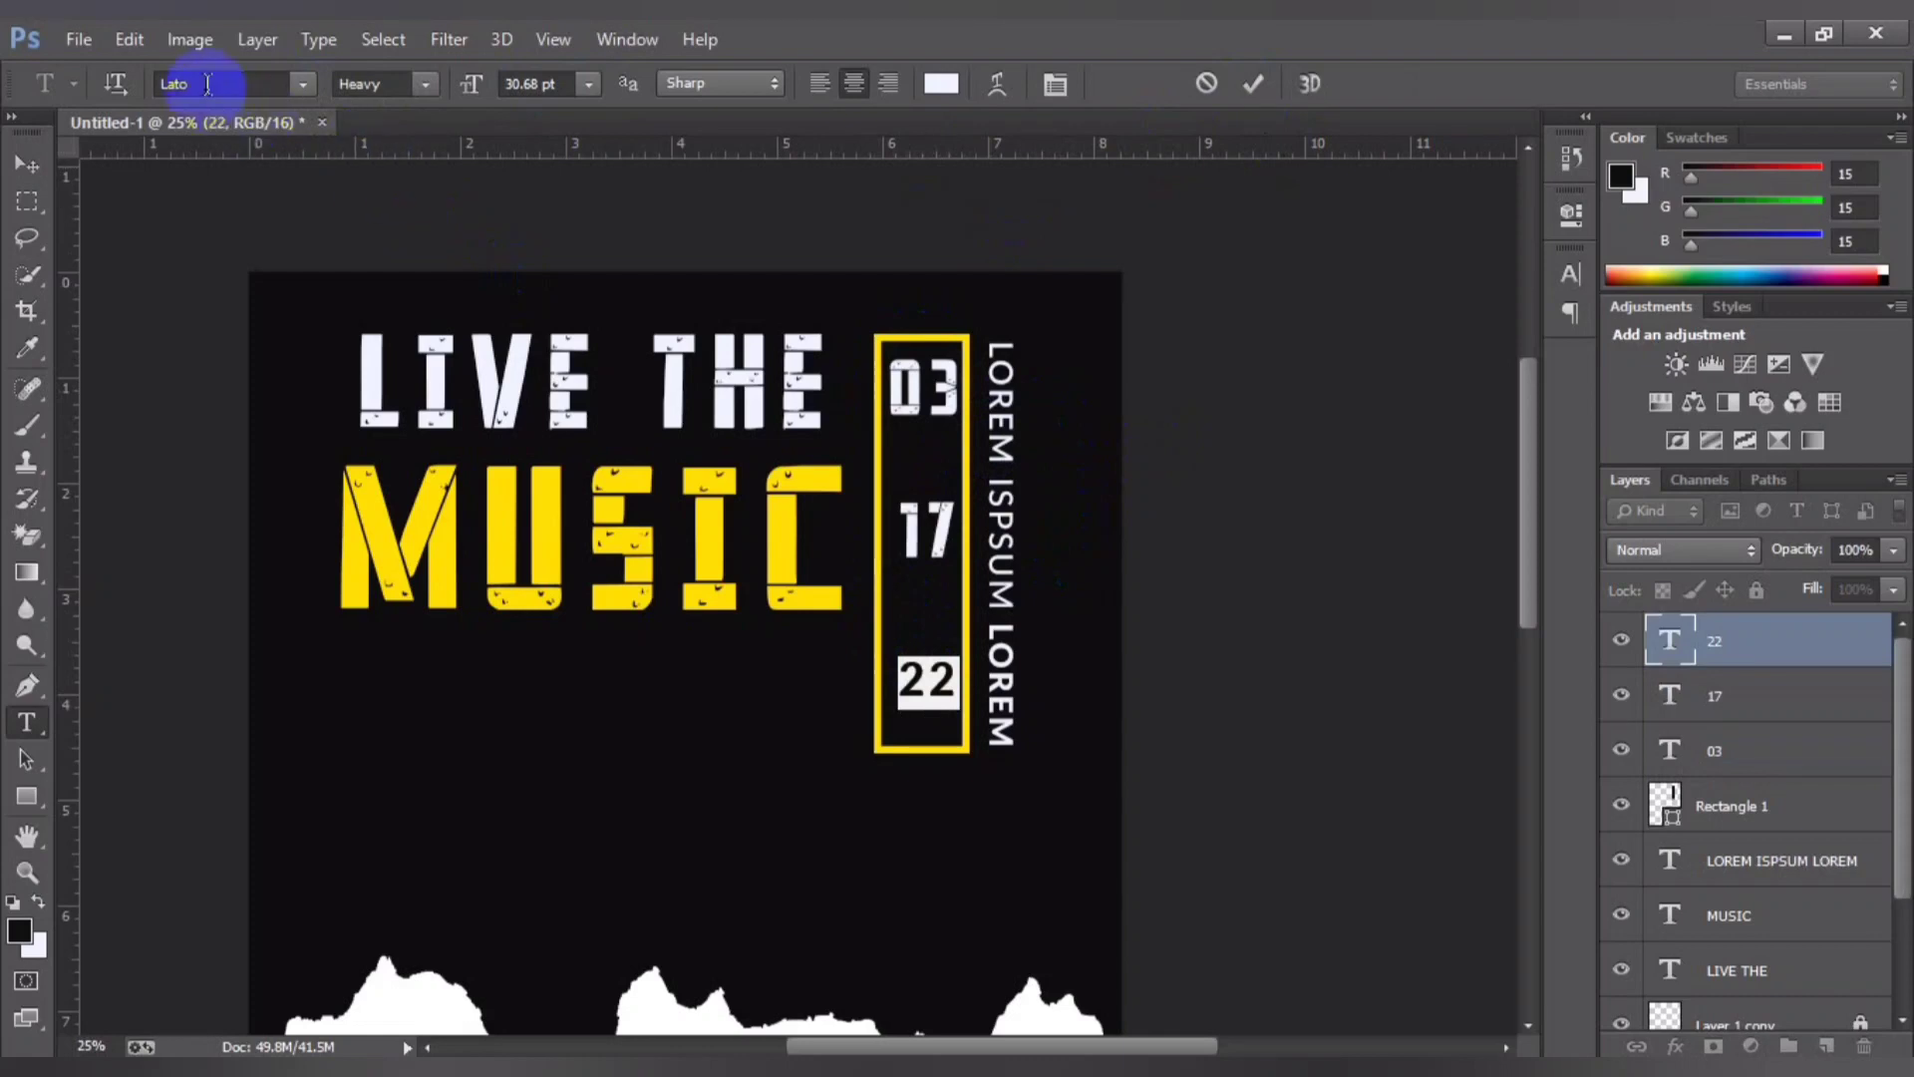
text(Frank-n-Plank)
key(Return)
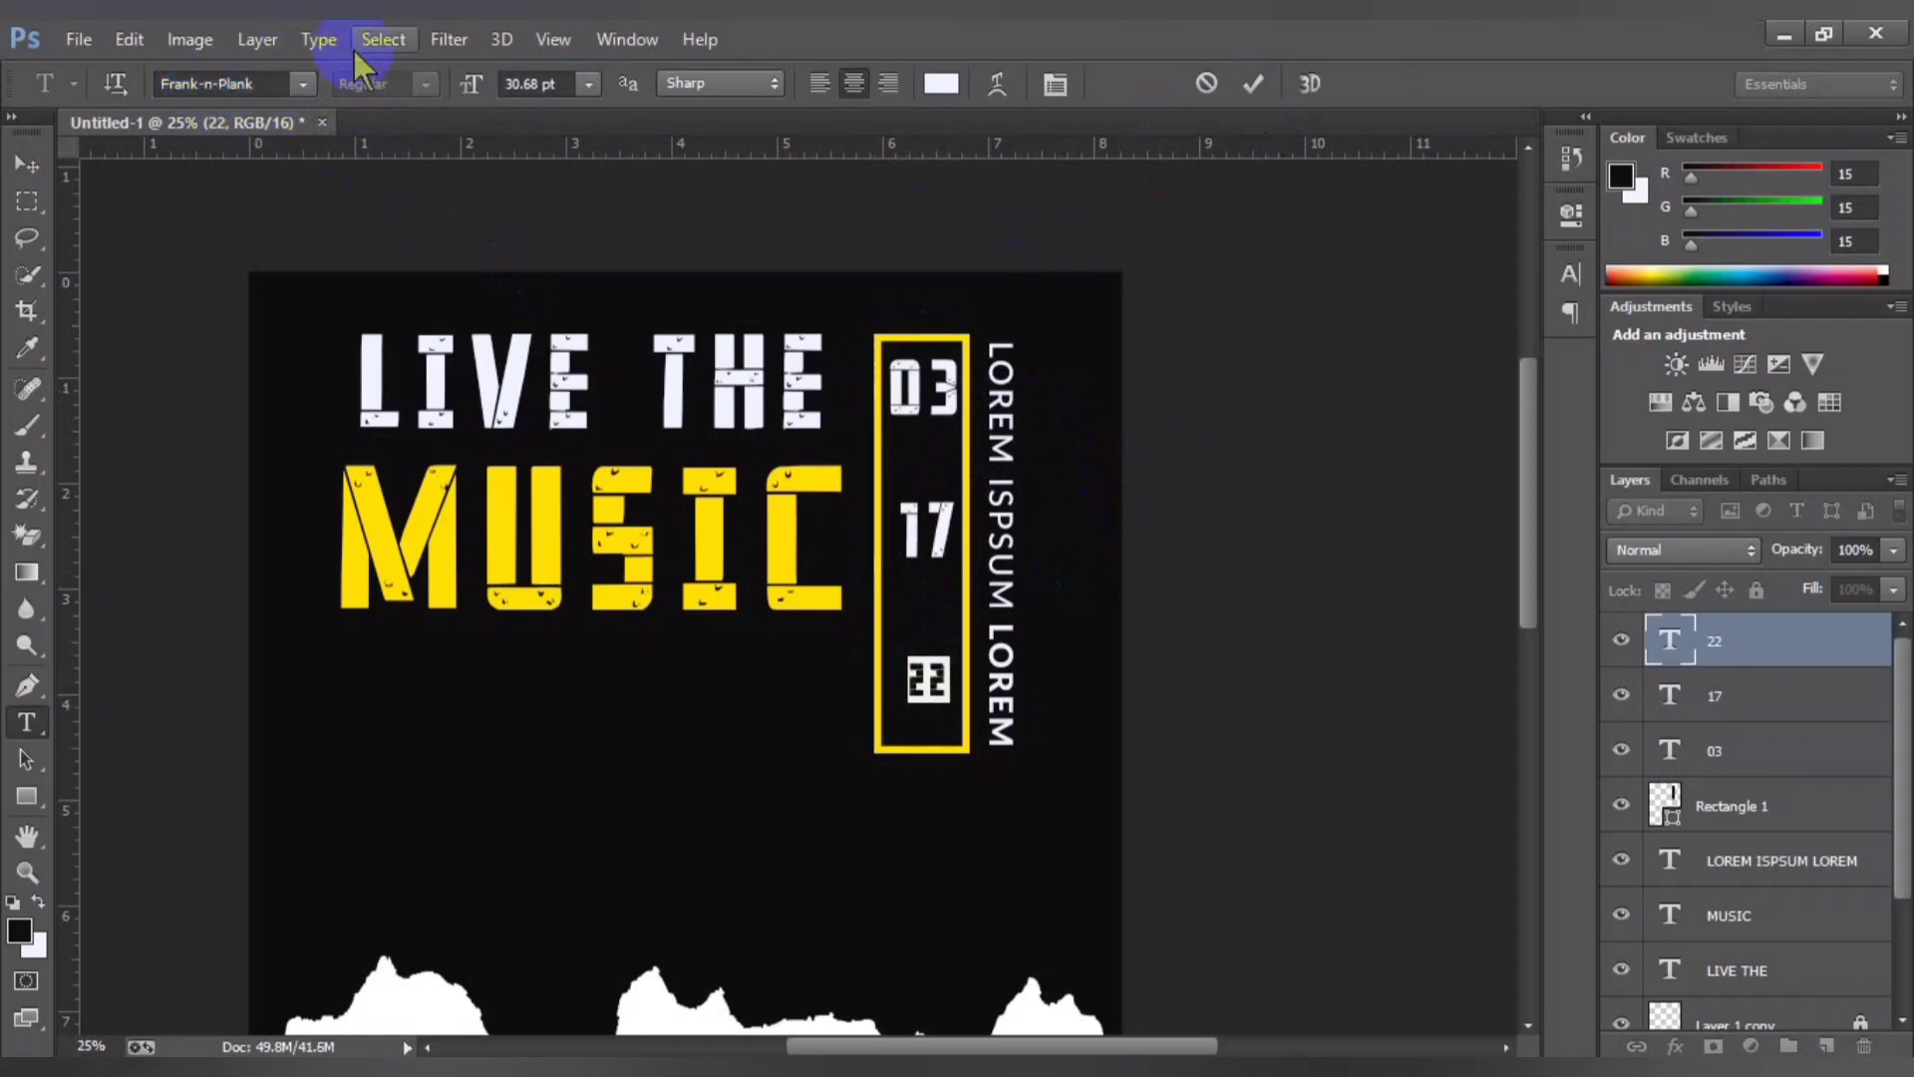
click(559, 87)
text(5)
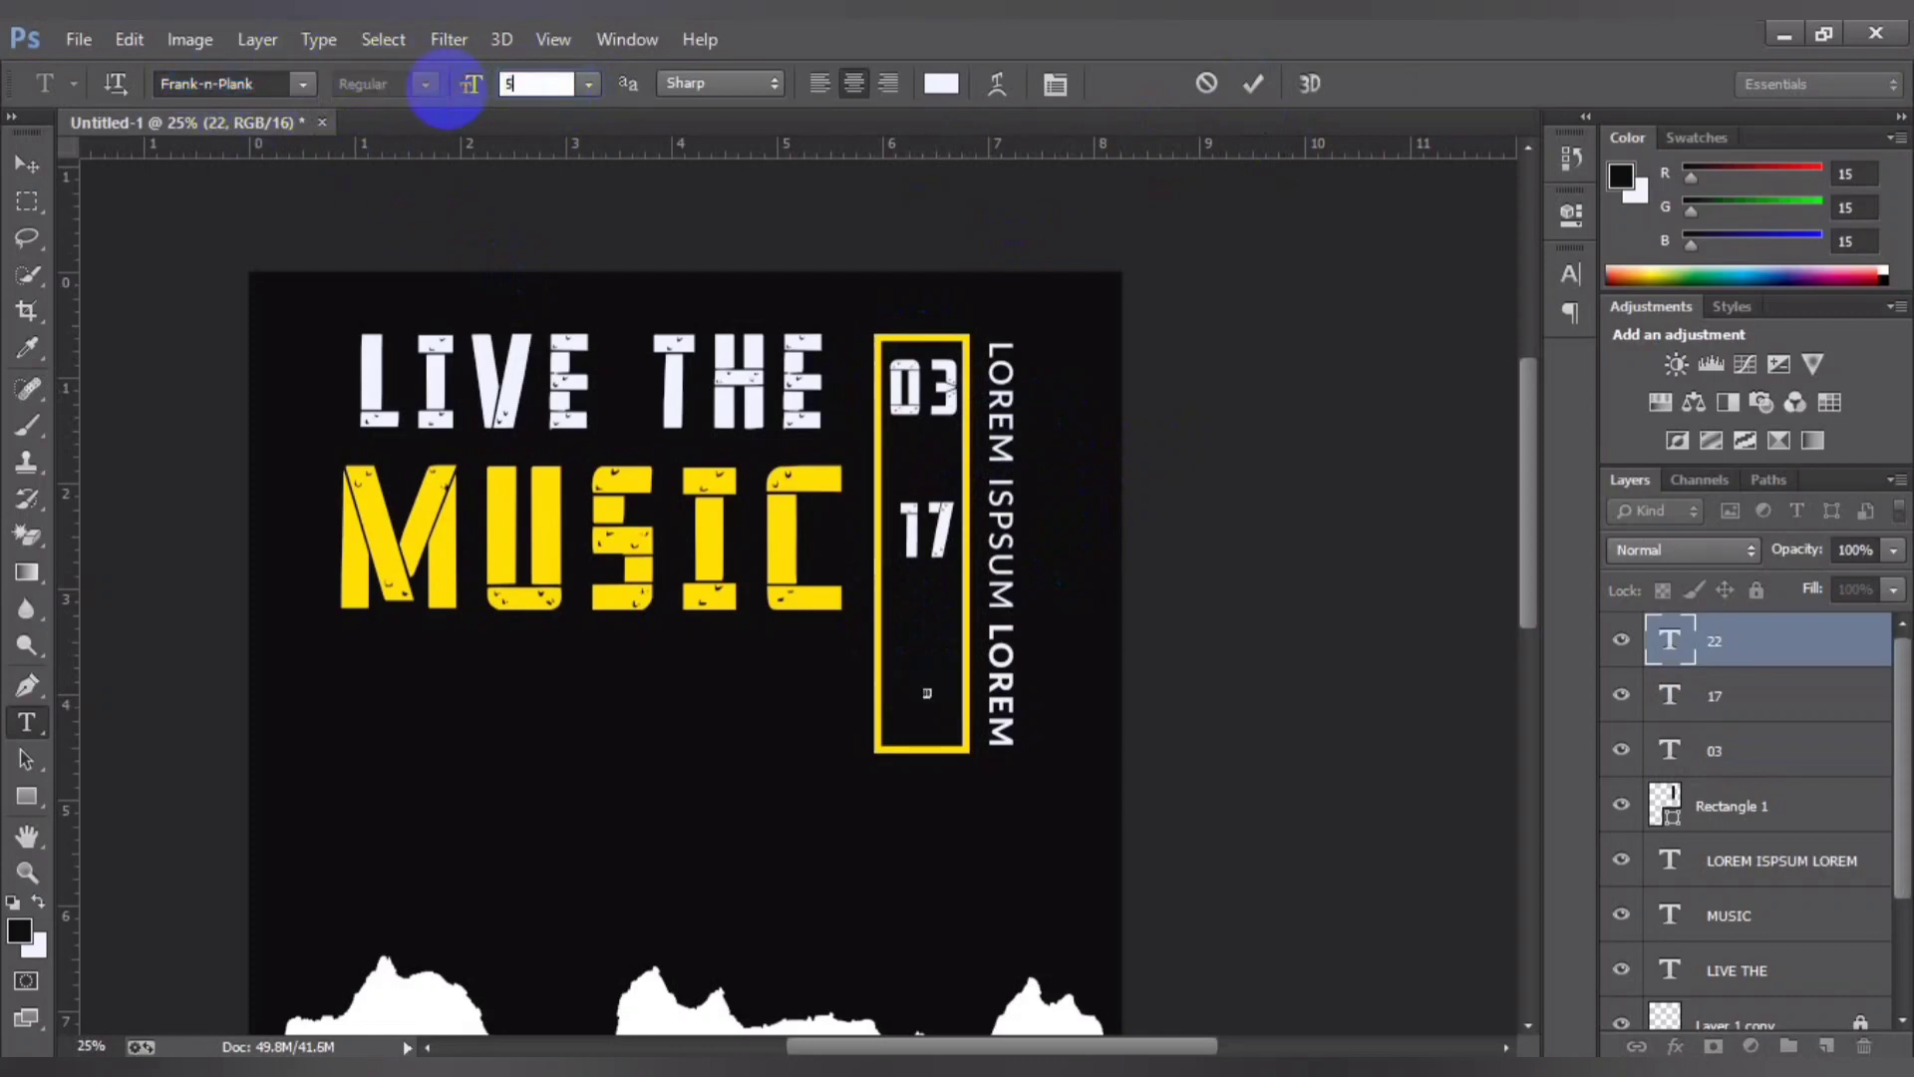
text(2)
key(Return)
click(1253, 84)
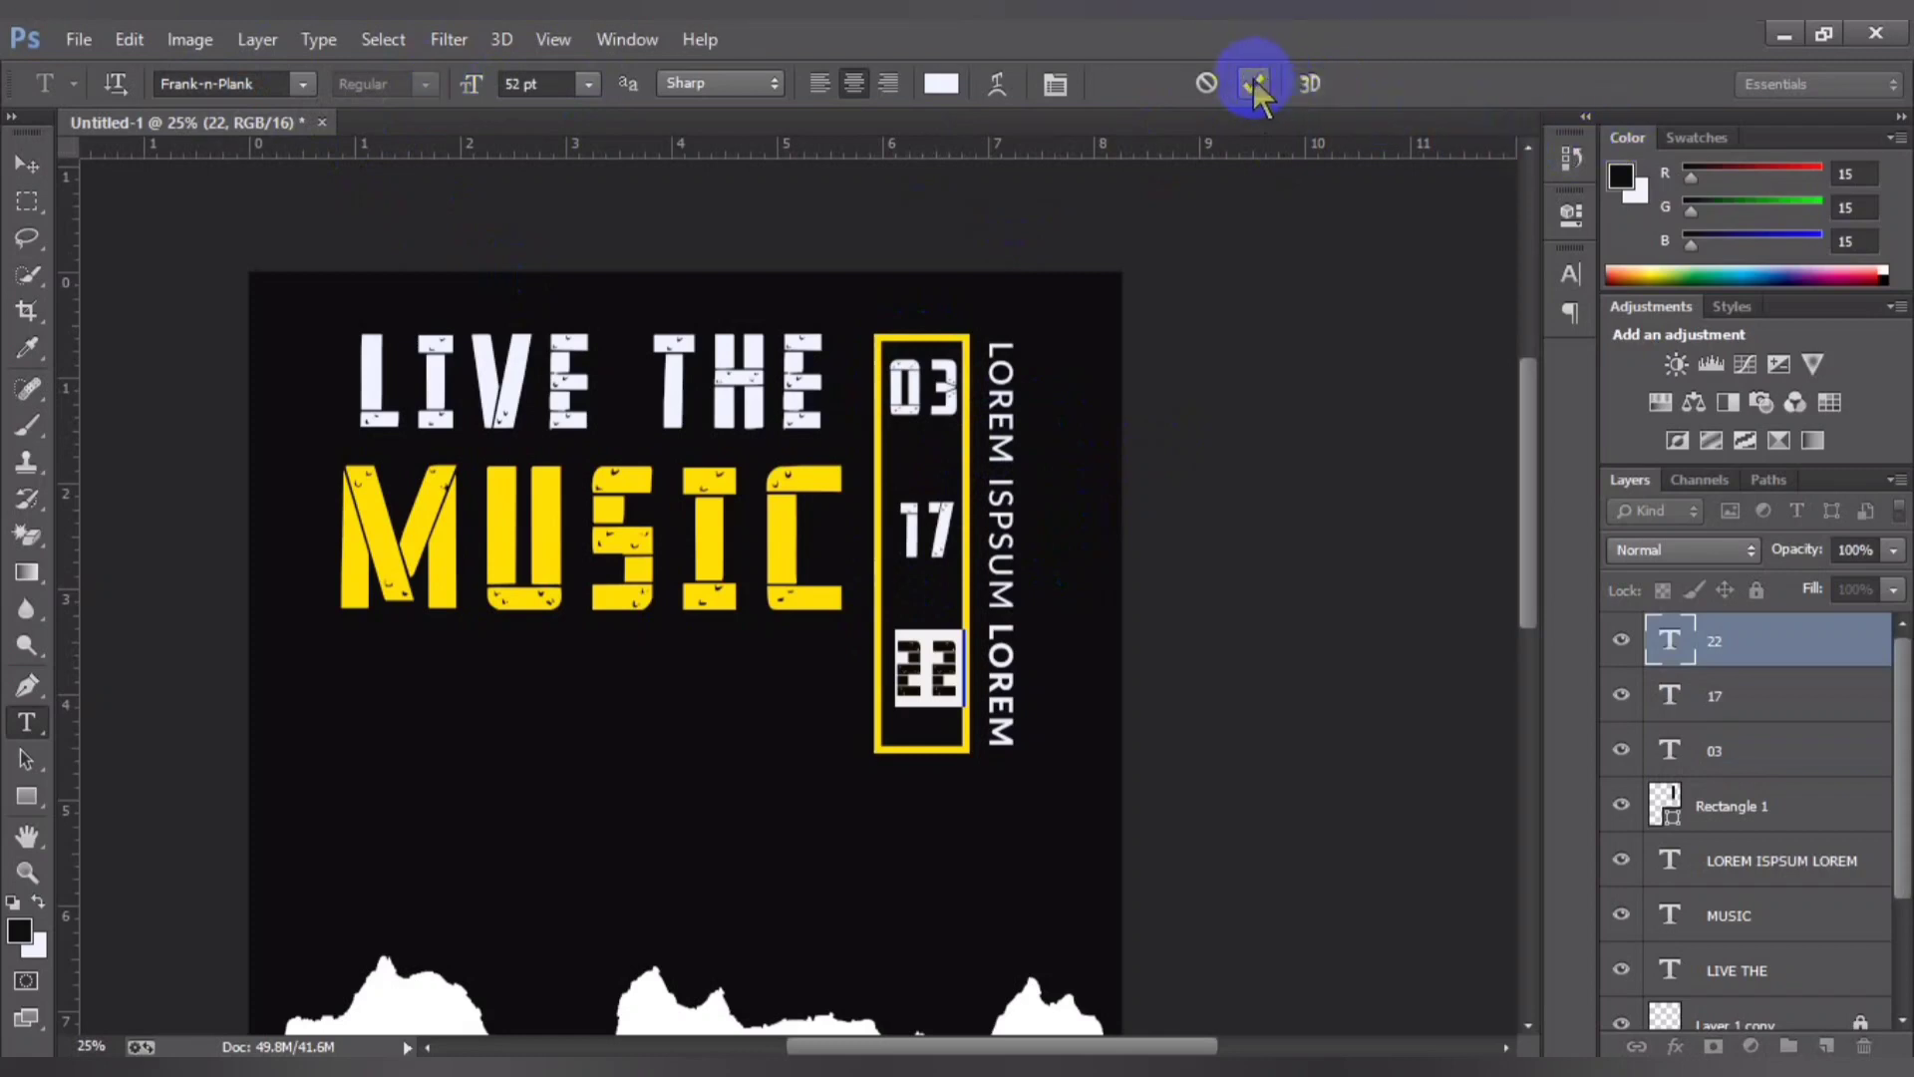
Step: Select the date layers with the Move tool, ending on the 22 layer
shift+click(1726, 750)
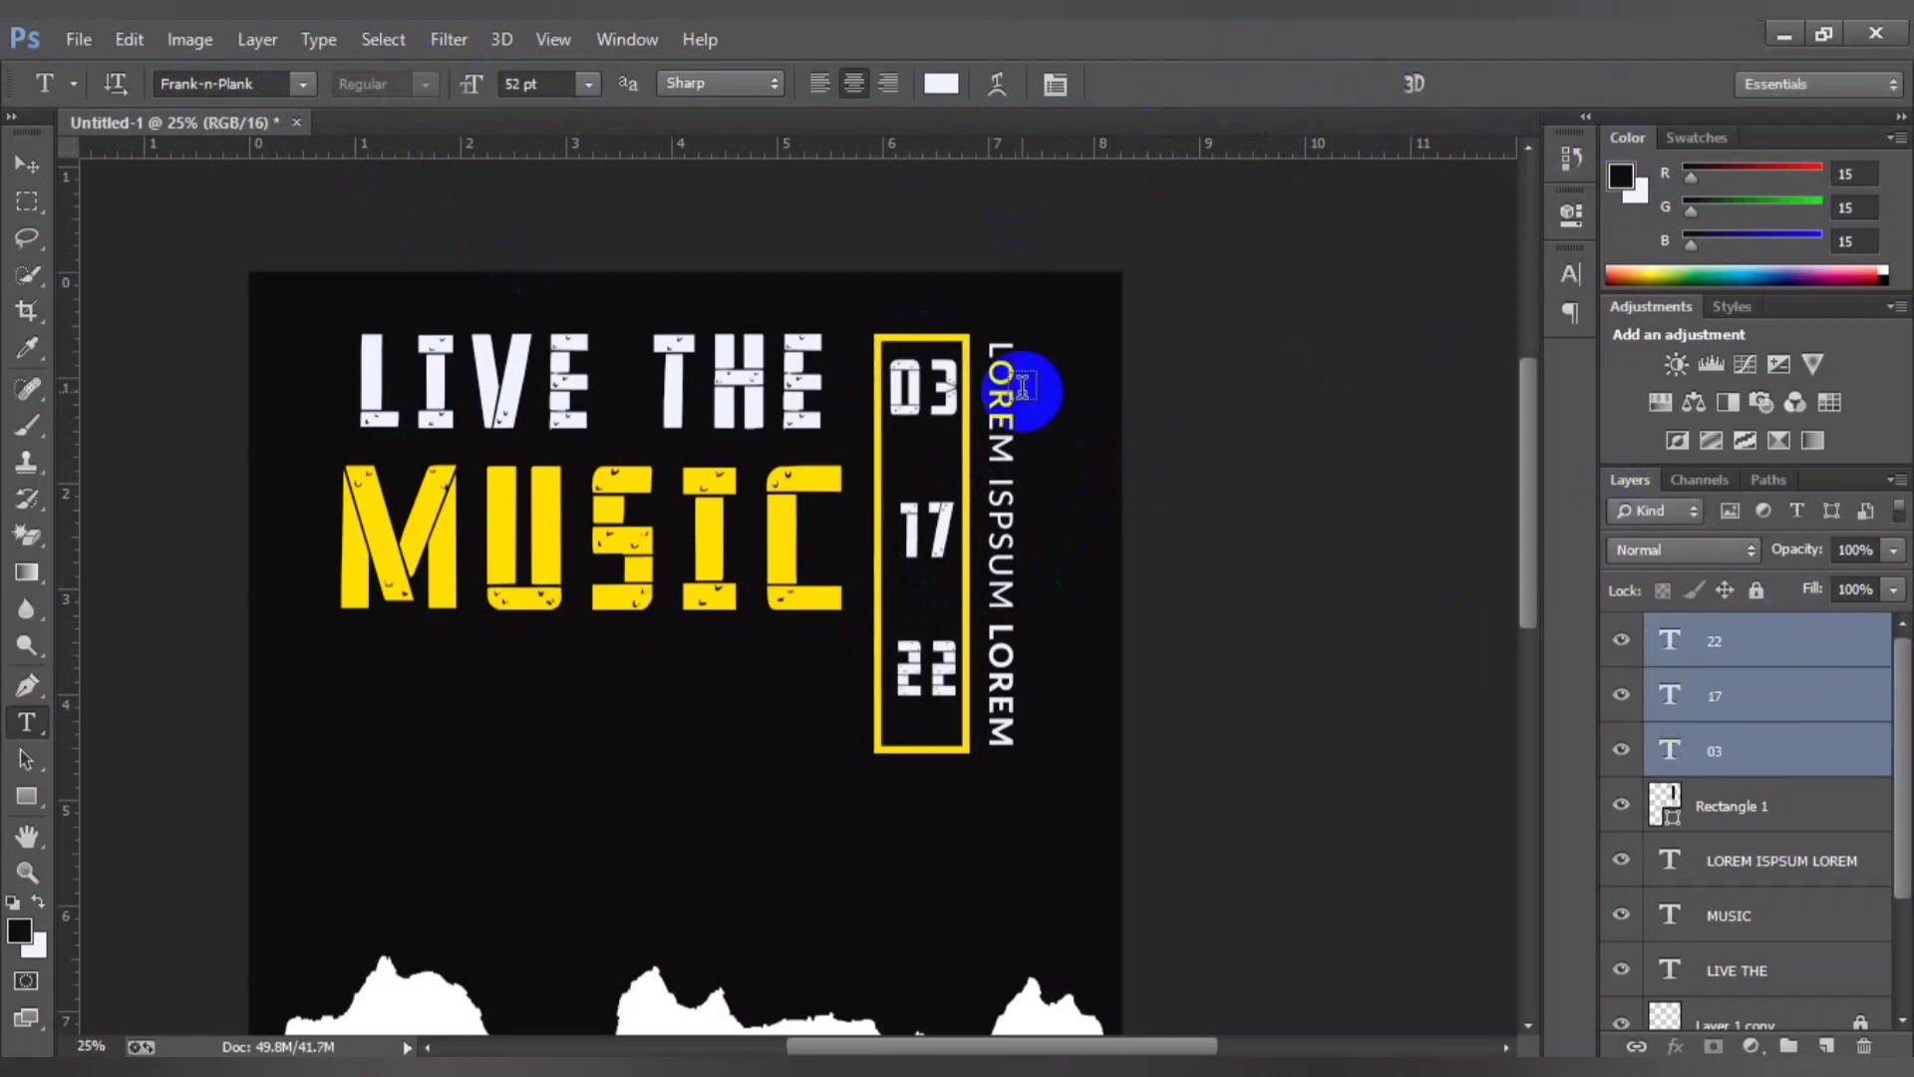
click(26, 162)
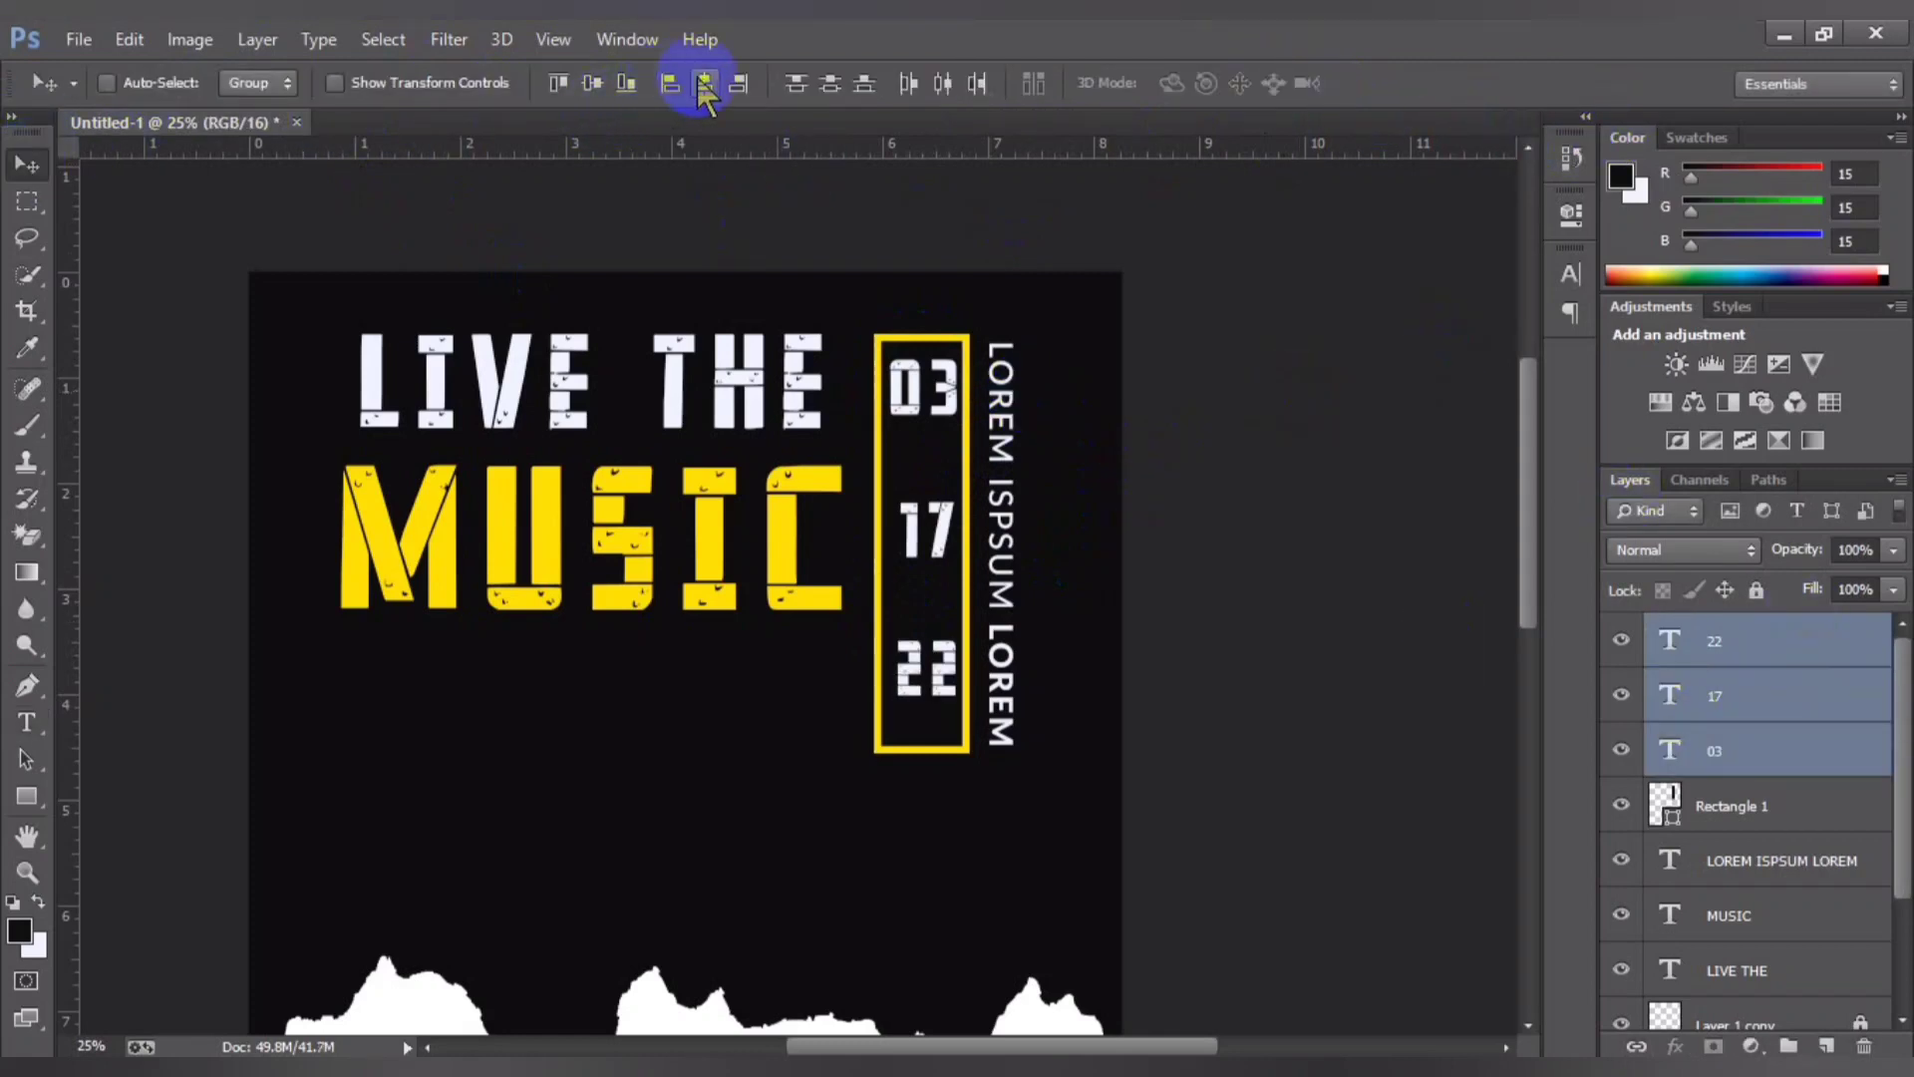
click(1773, 650)
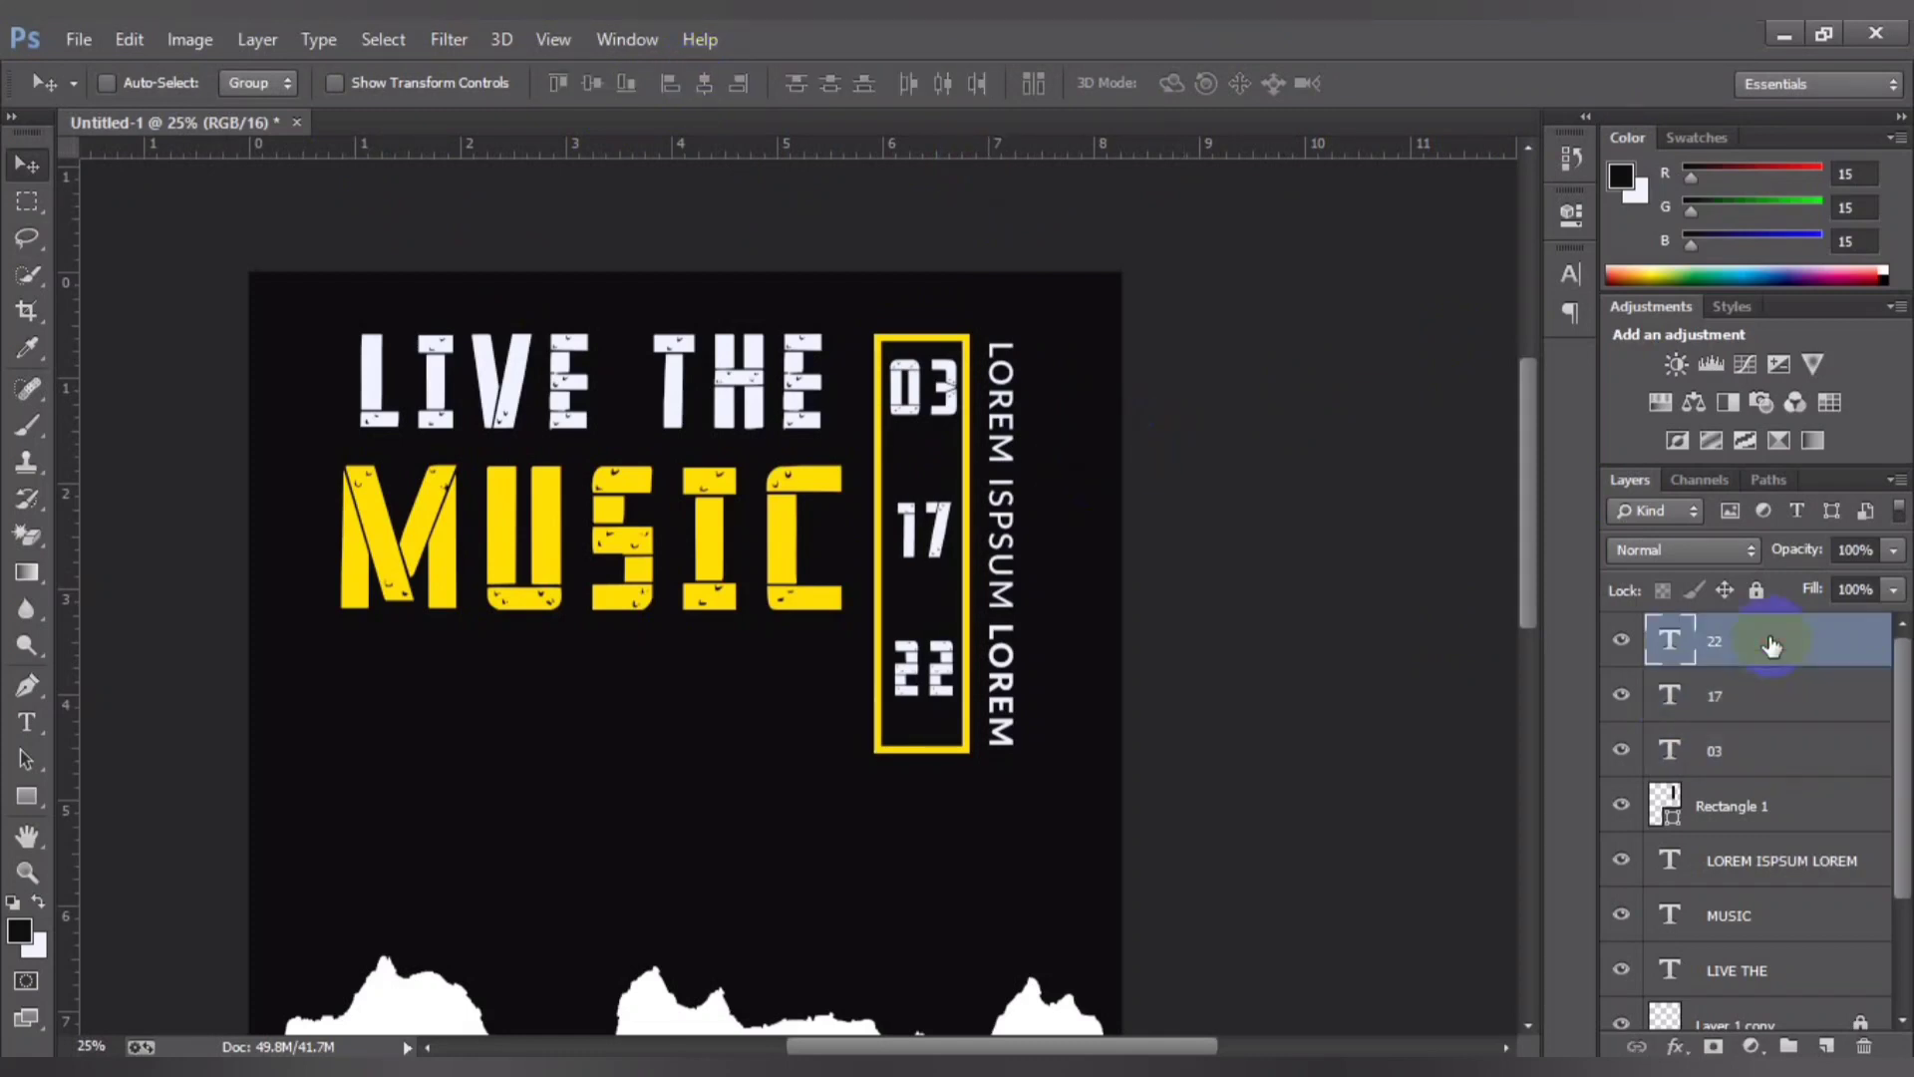
Step: Change the Rectangle 1 frame's stroke width to 3.5 pt
click(1750, 803)
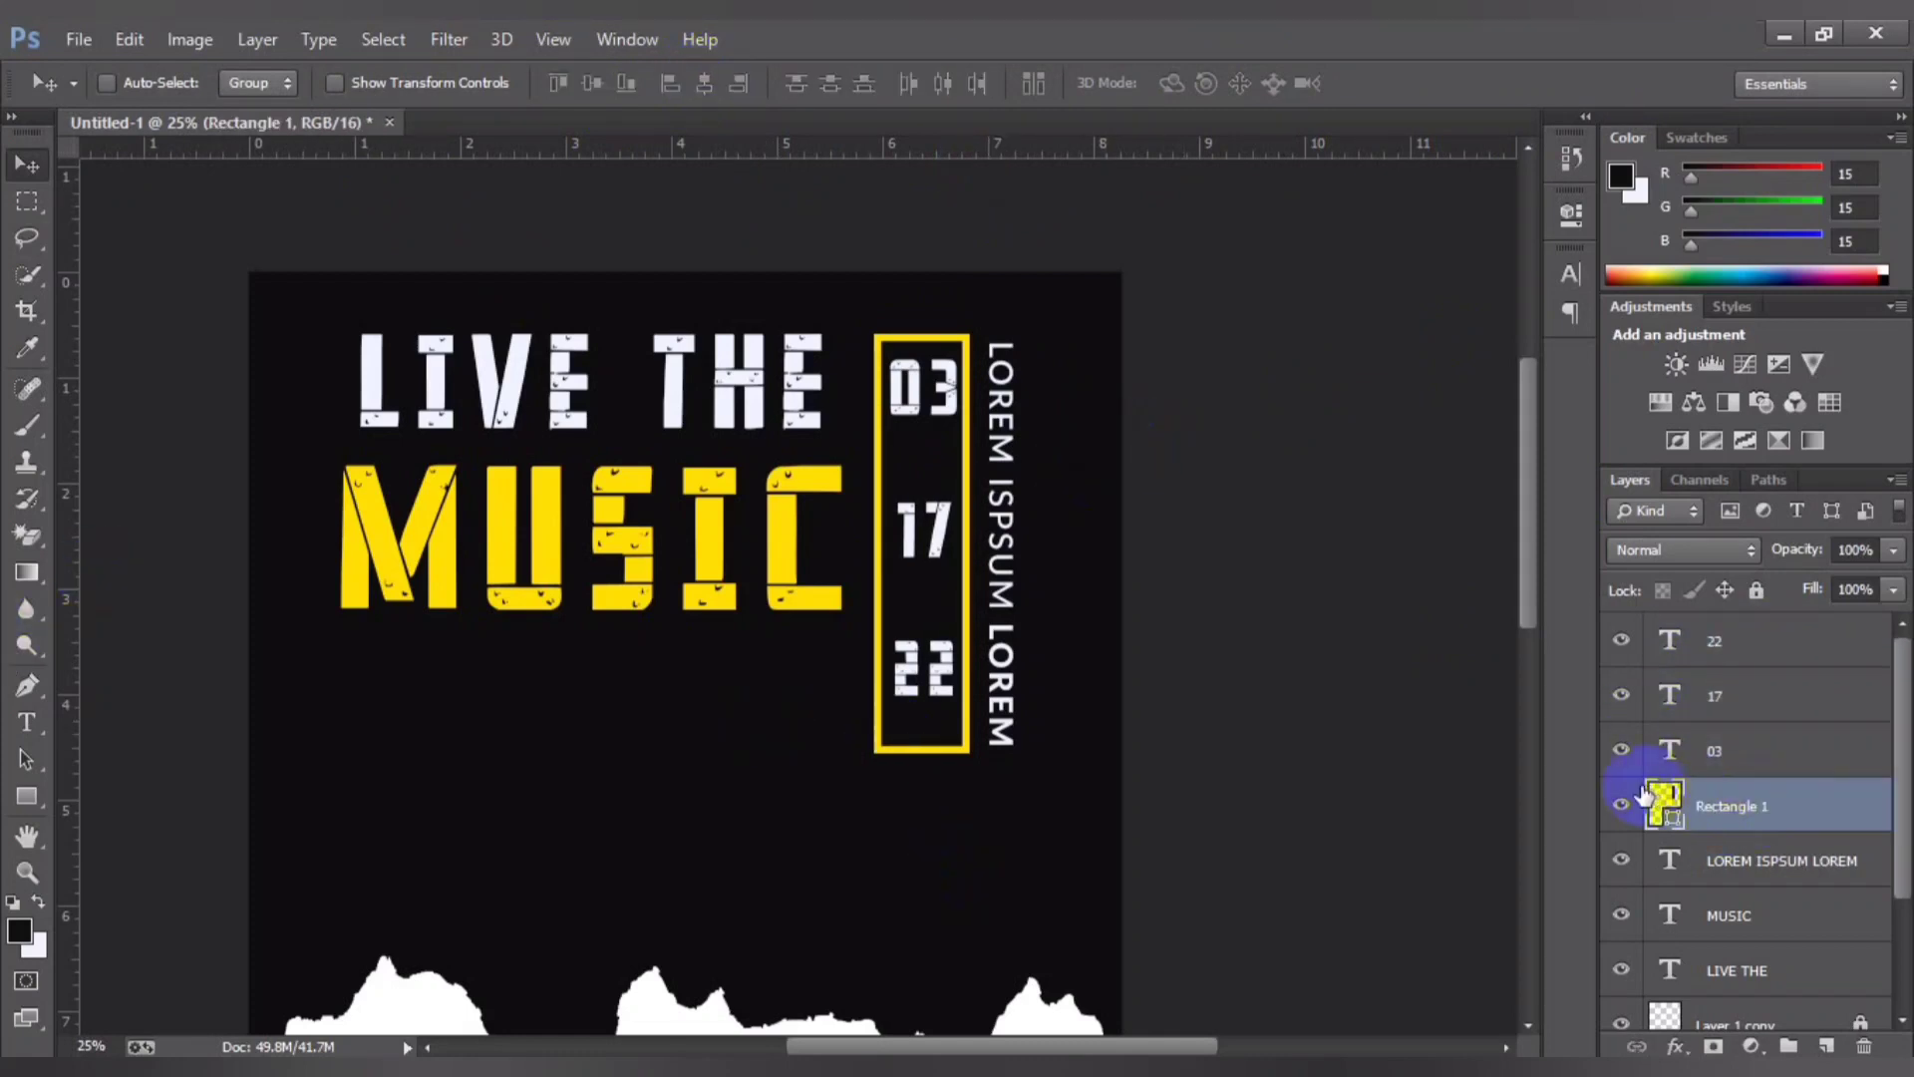
click(1622, 804)
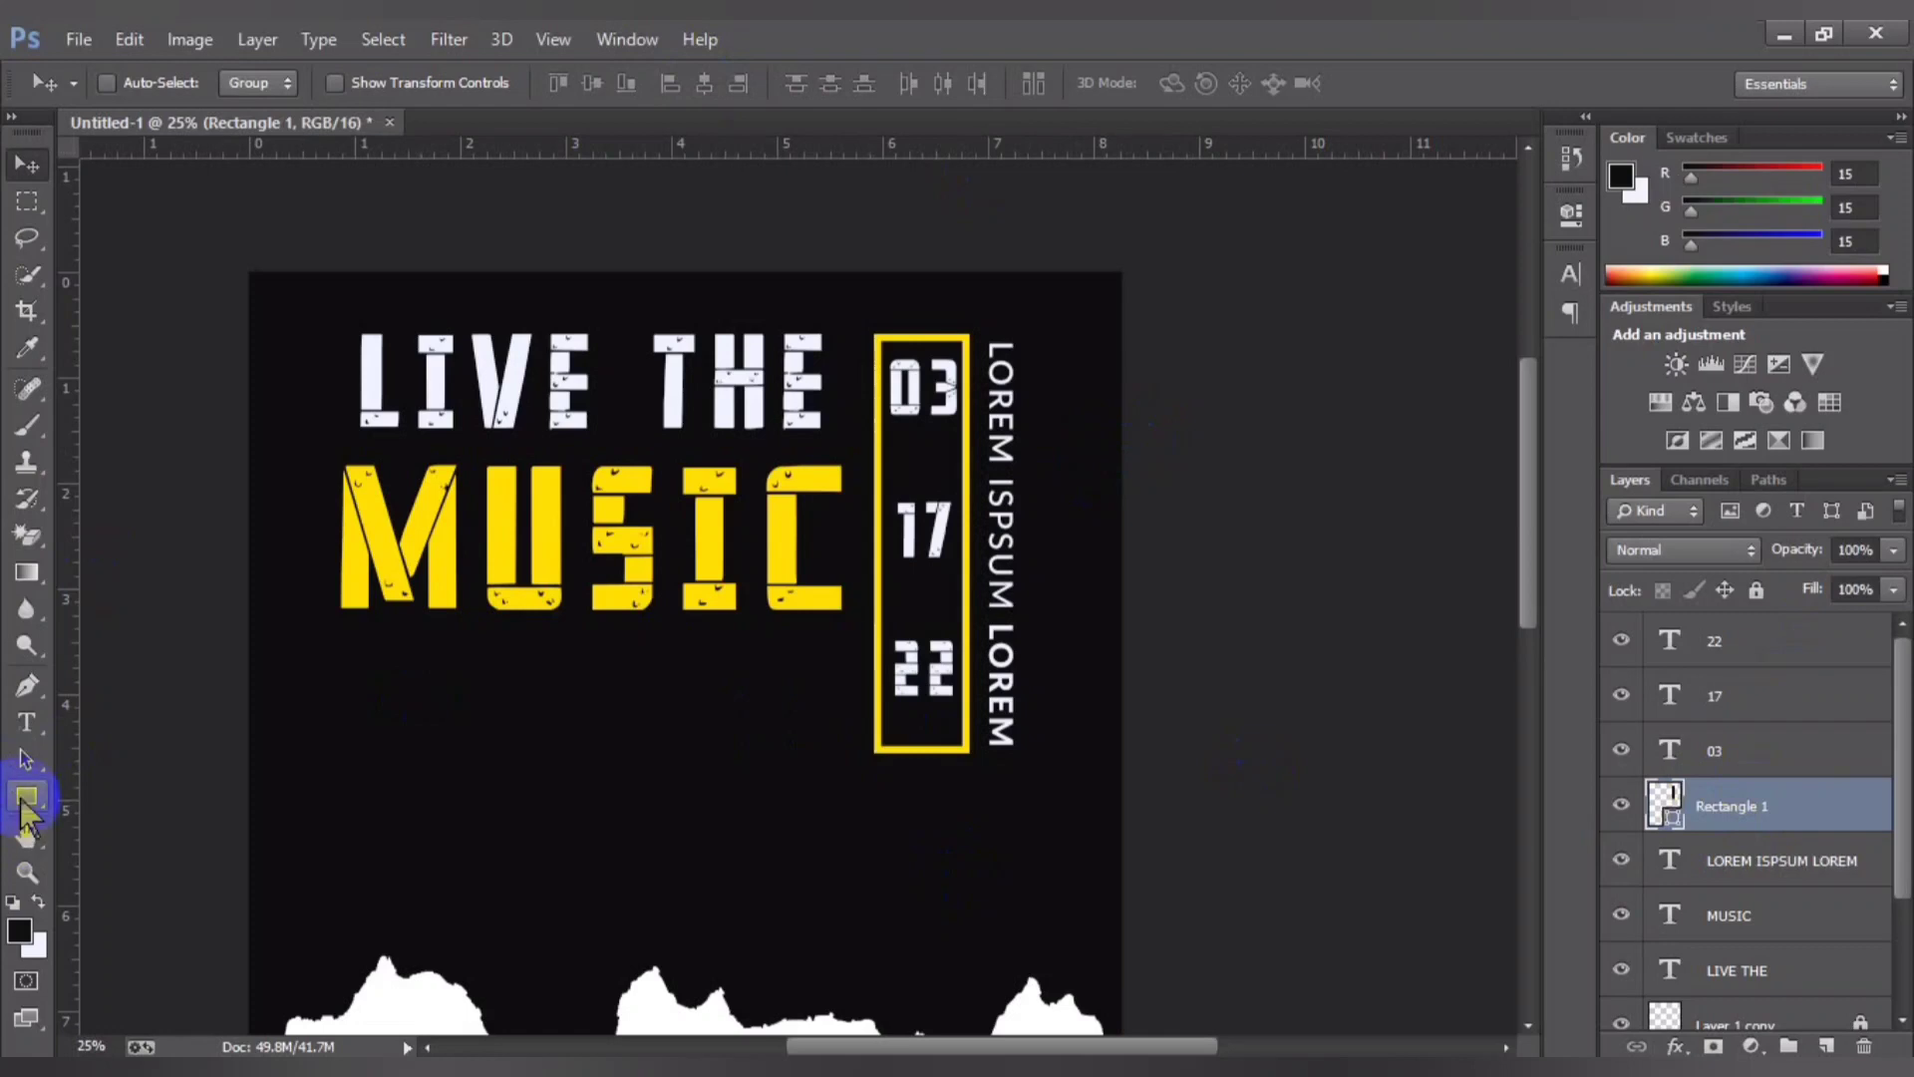
click(24, 798)
click(424, 83)
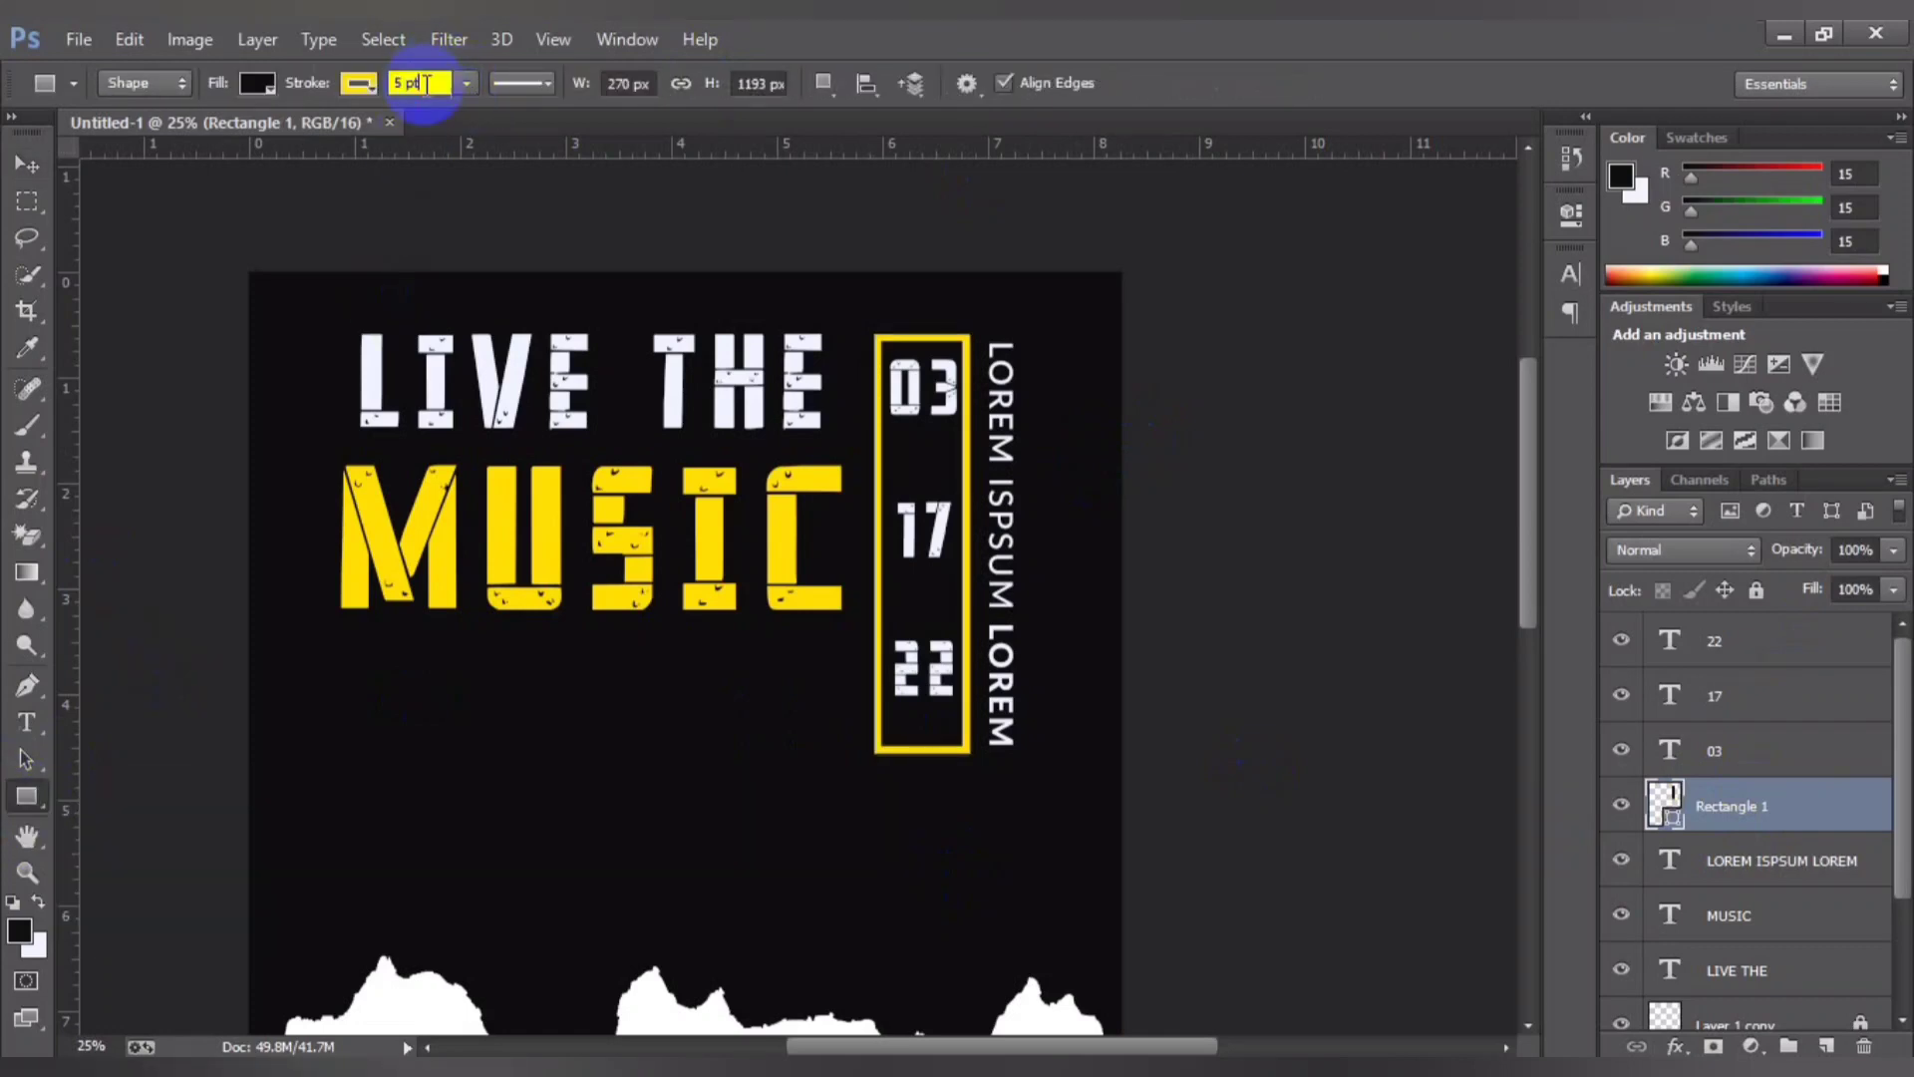
key(Down)
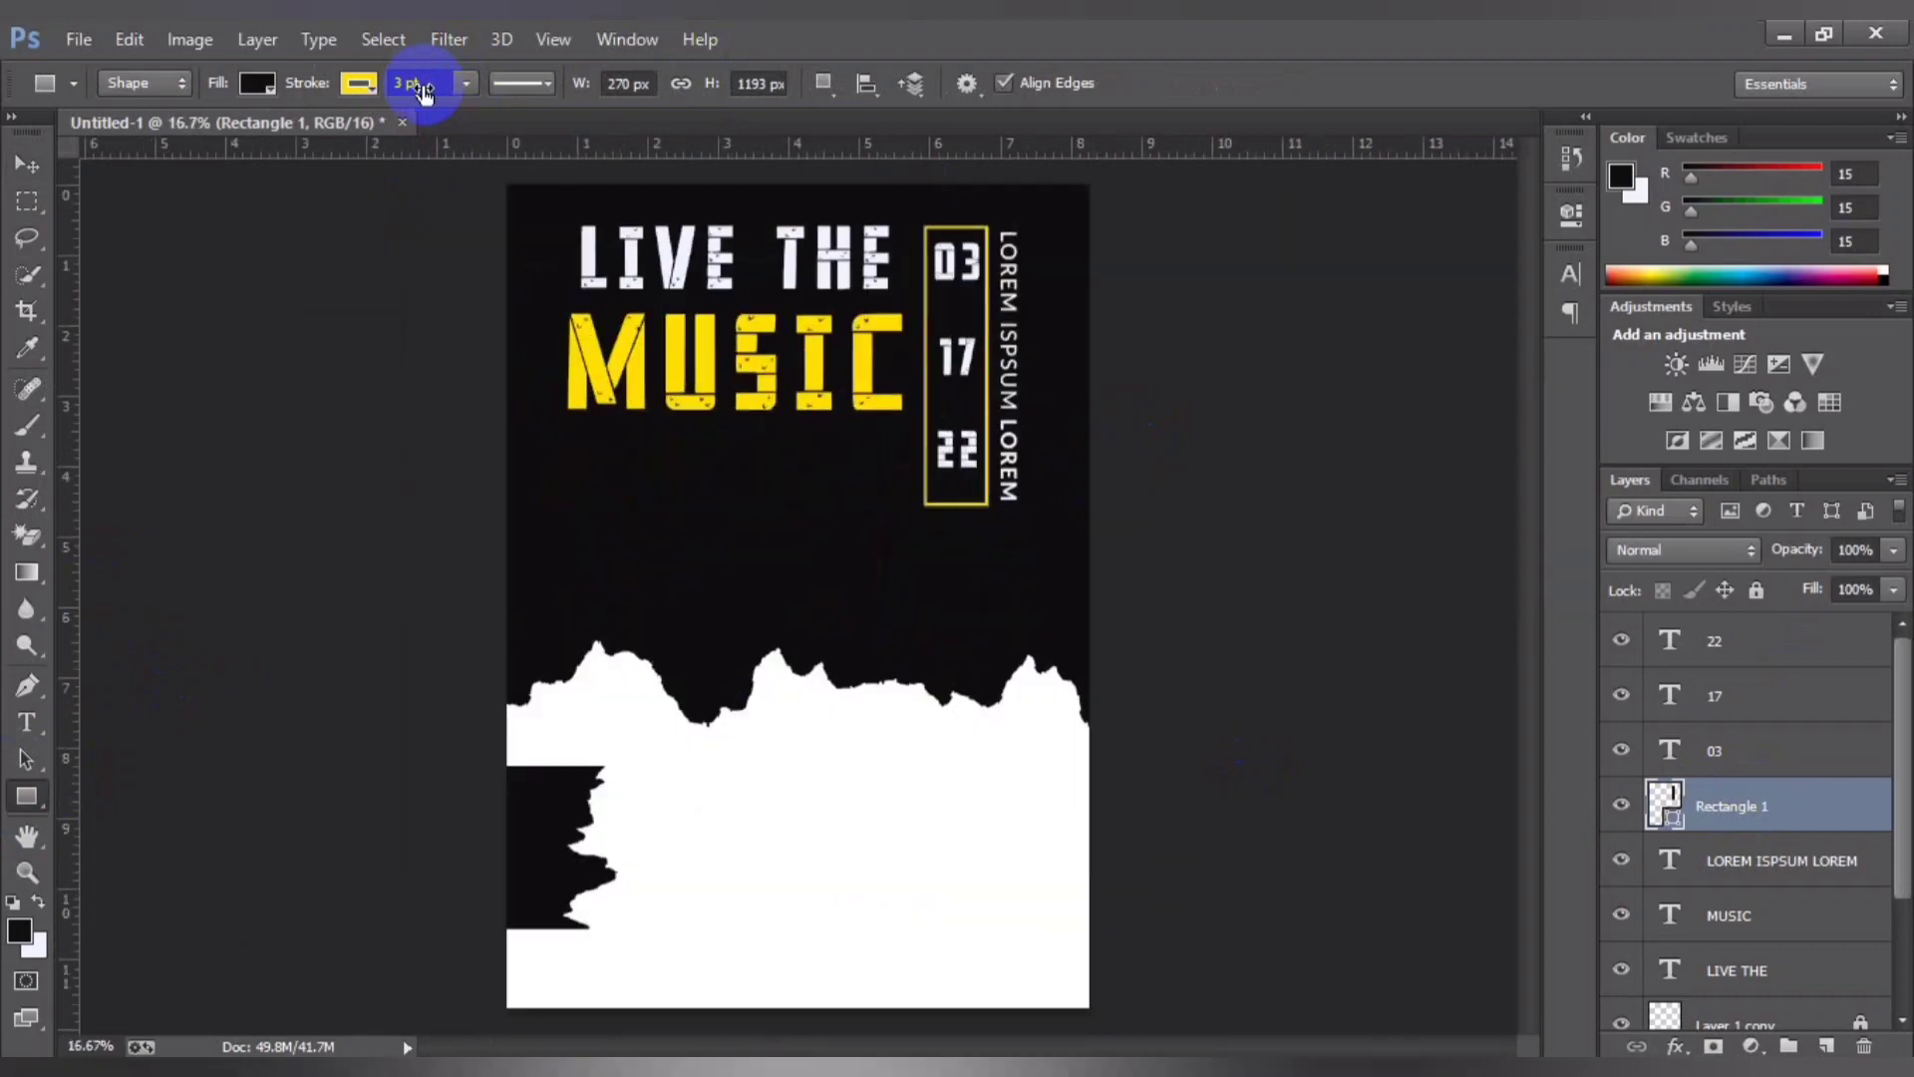
scroll(571, 168, up, 1)
click(430, 85)
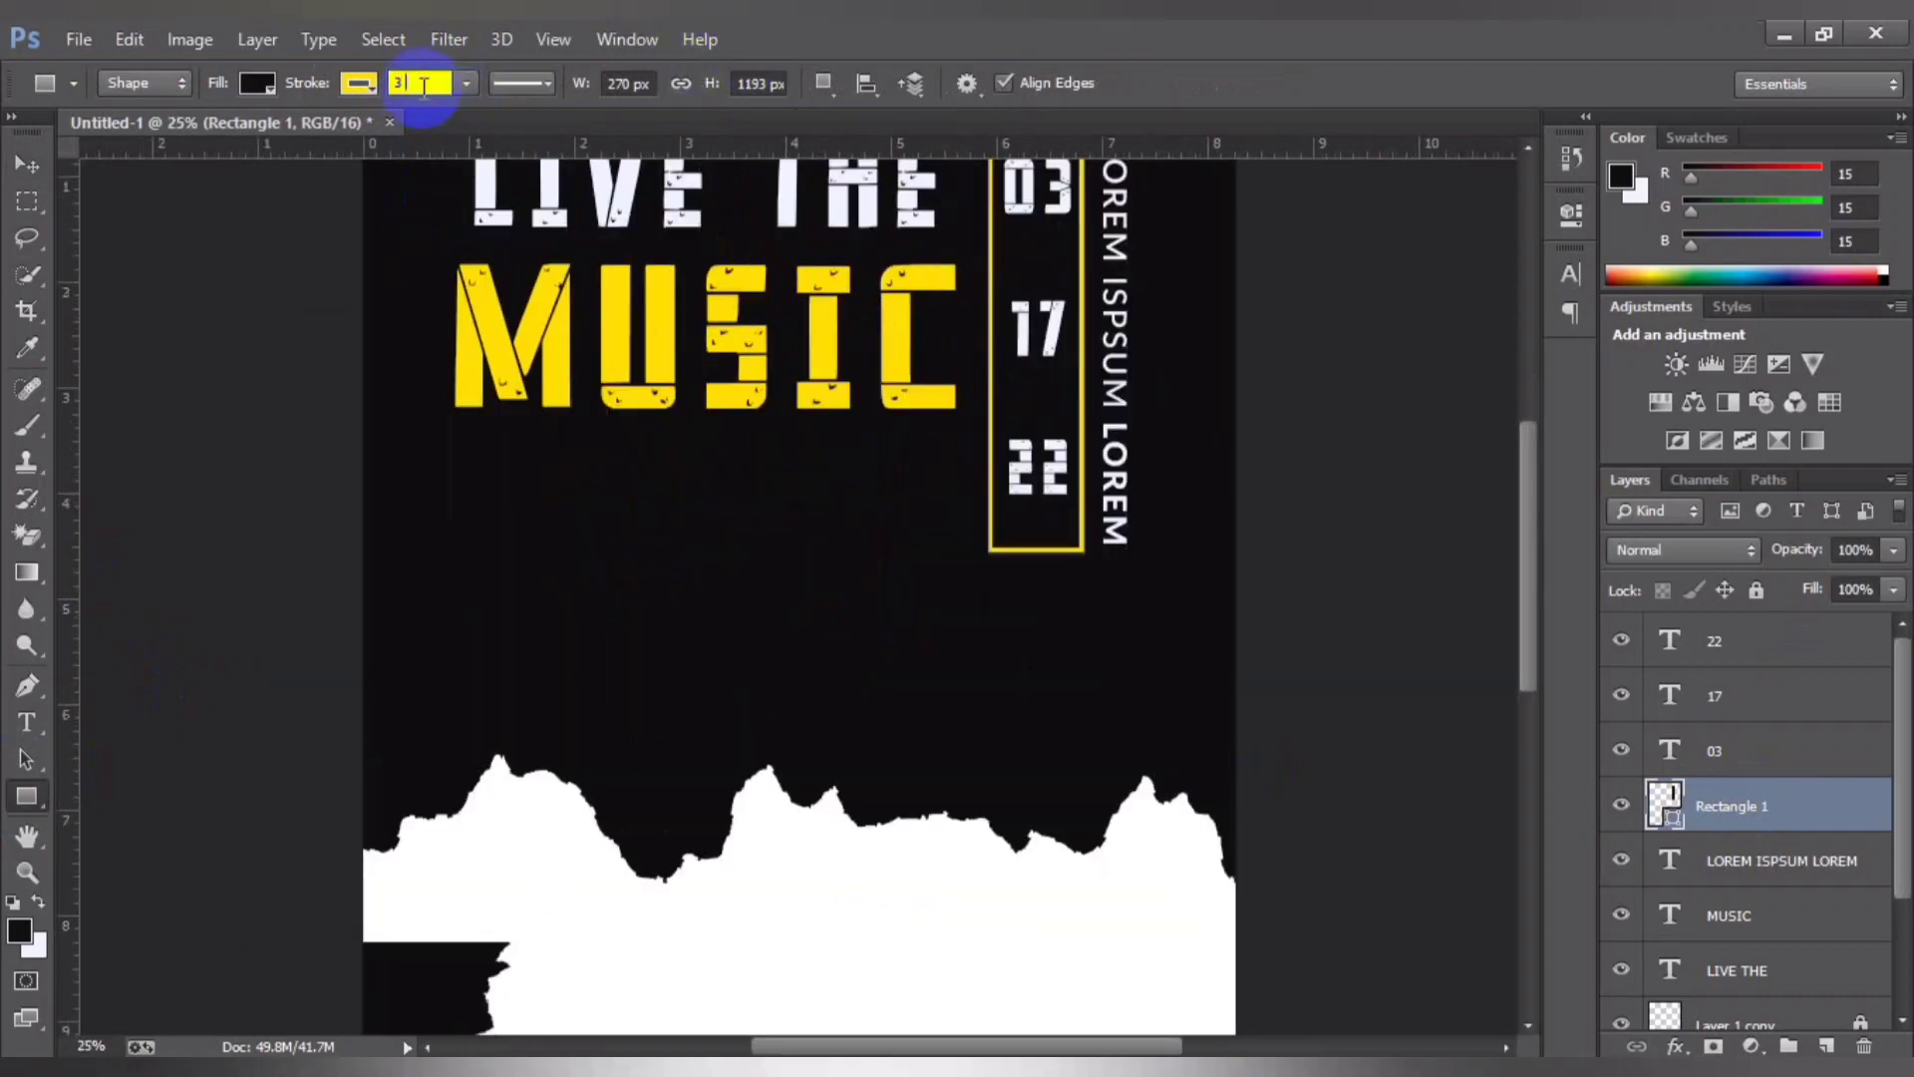
text(.5)
key(Return)
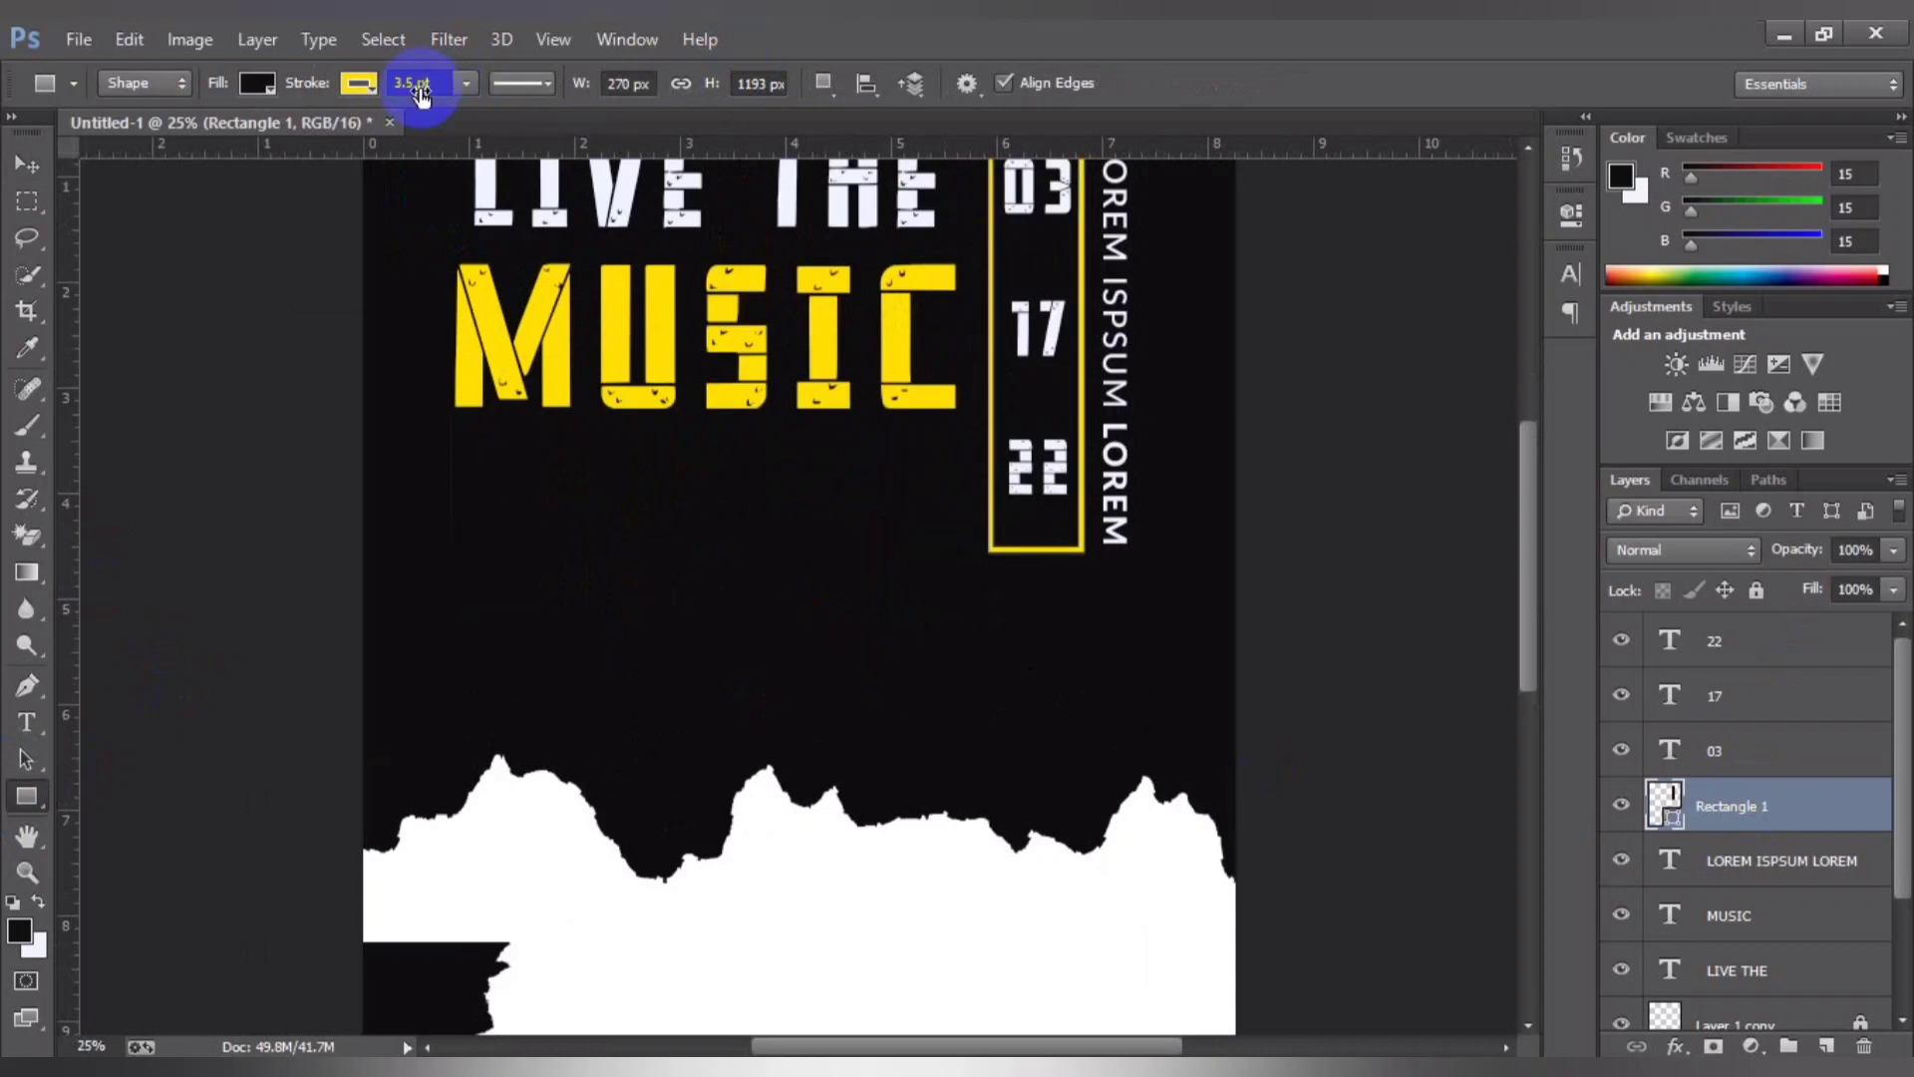
key(ctrl+minus)
key(ctrl+plus)
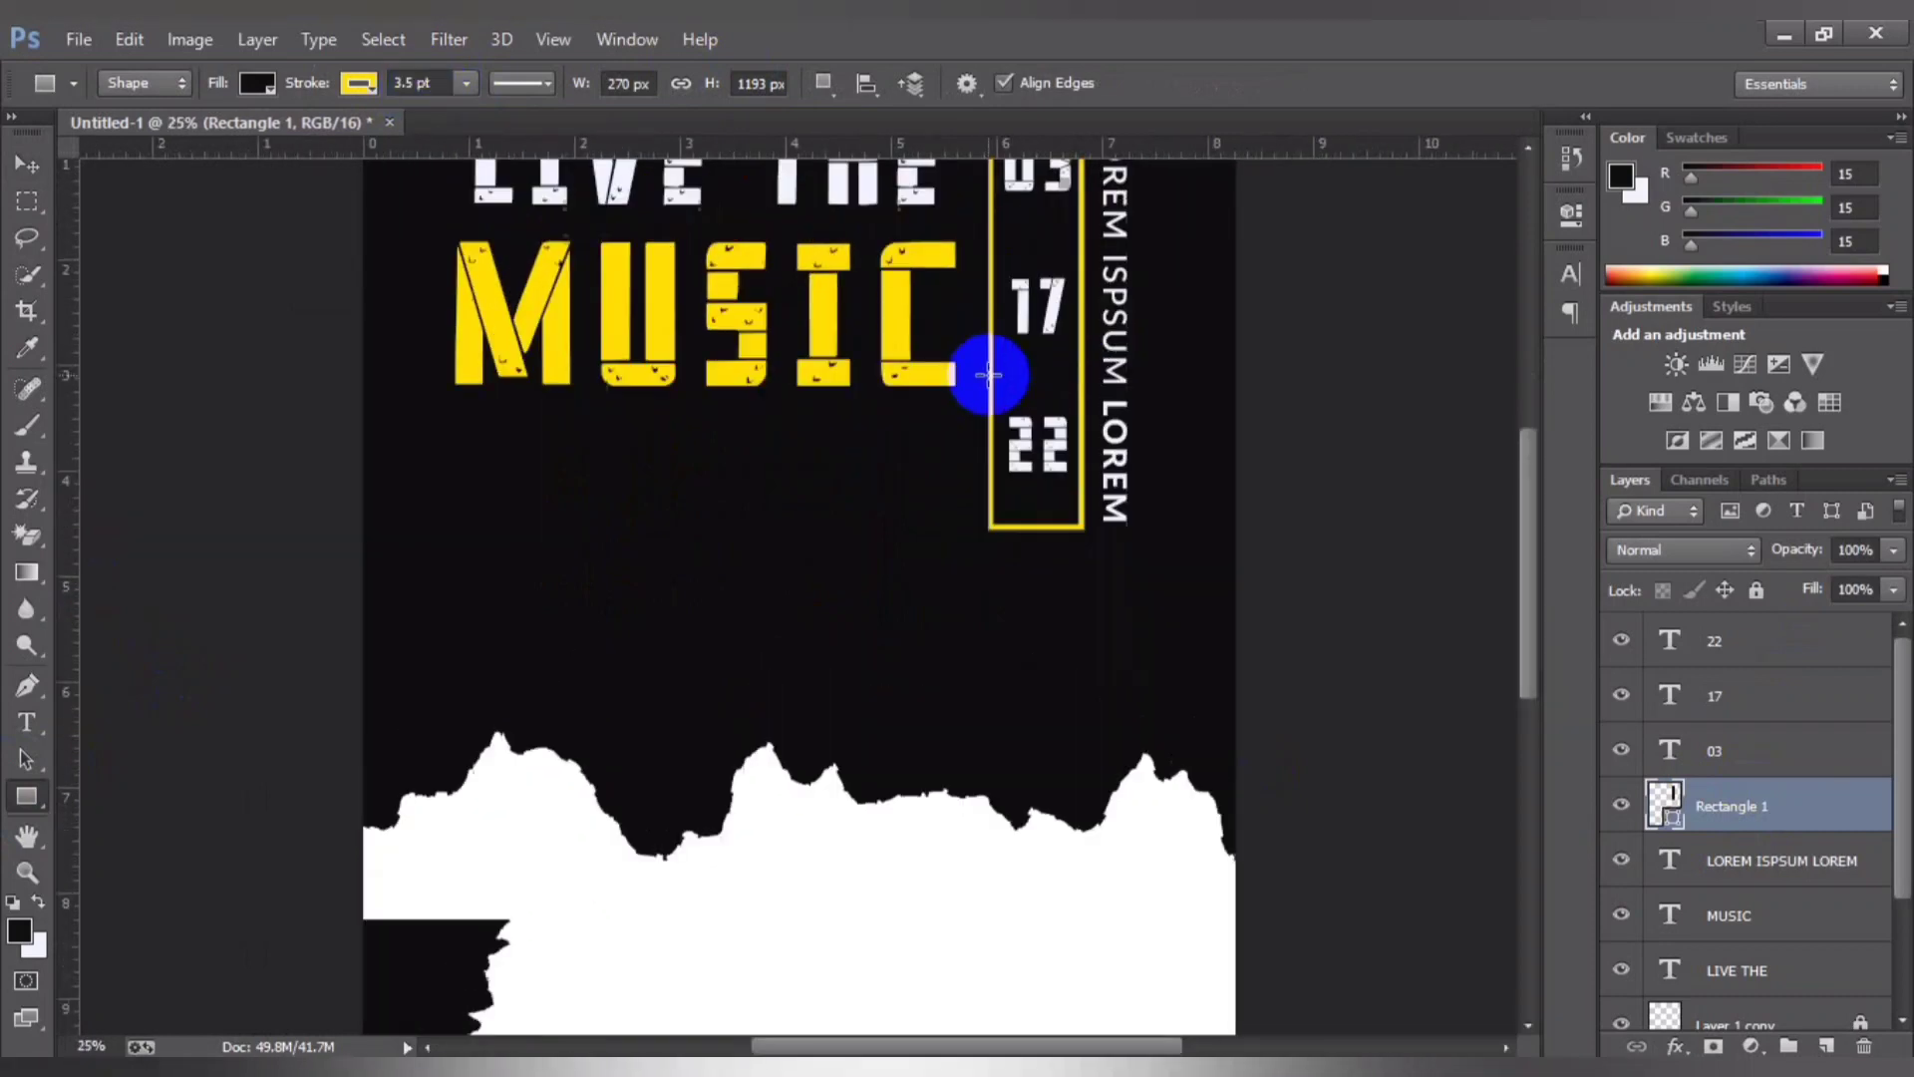
scroll(991, 378, up, 3)
scroll(991, 393, up, 3)
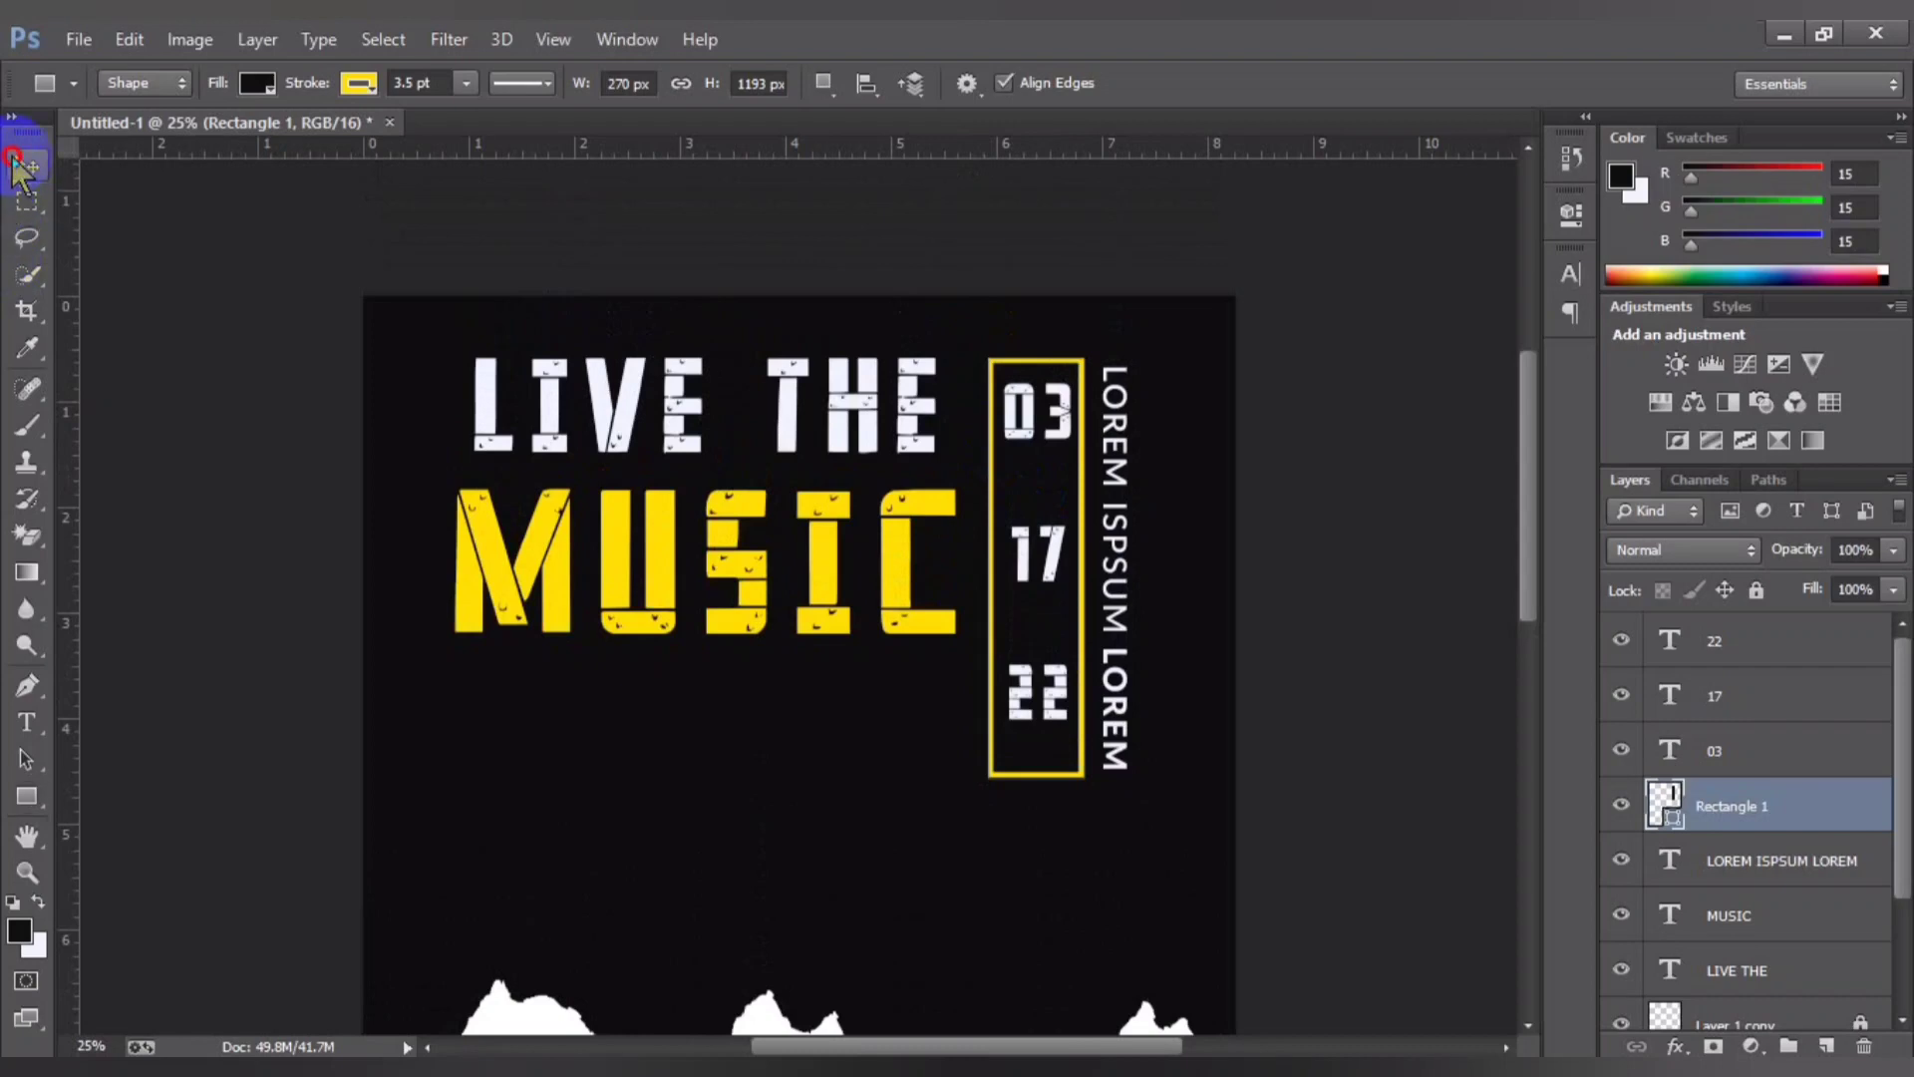
click(26, 164)
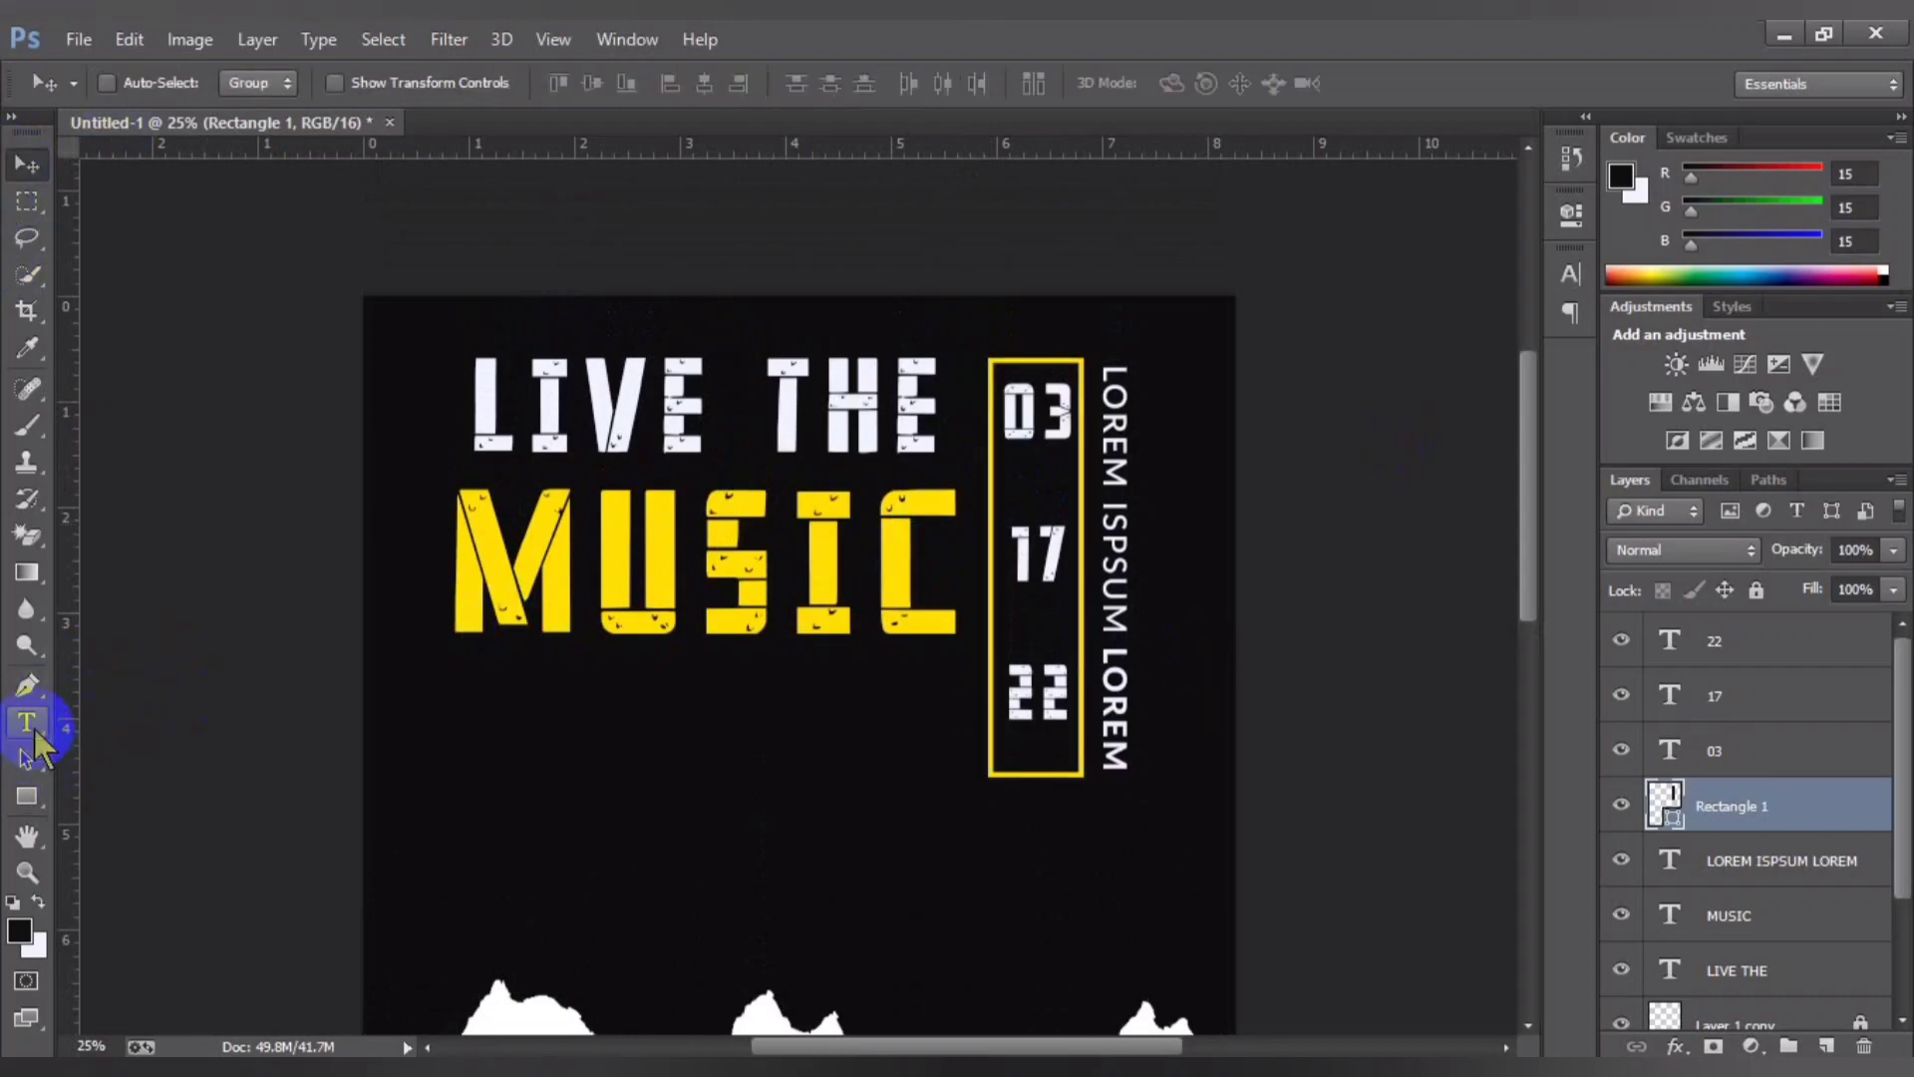
Step: Colour the 03 date yellow, sampled from MUSIC
click(28, 724)
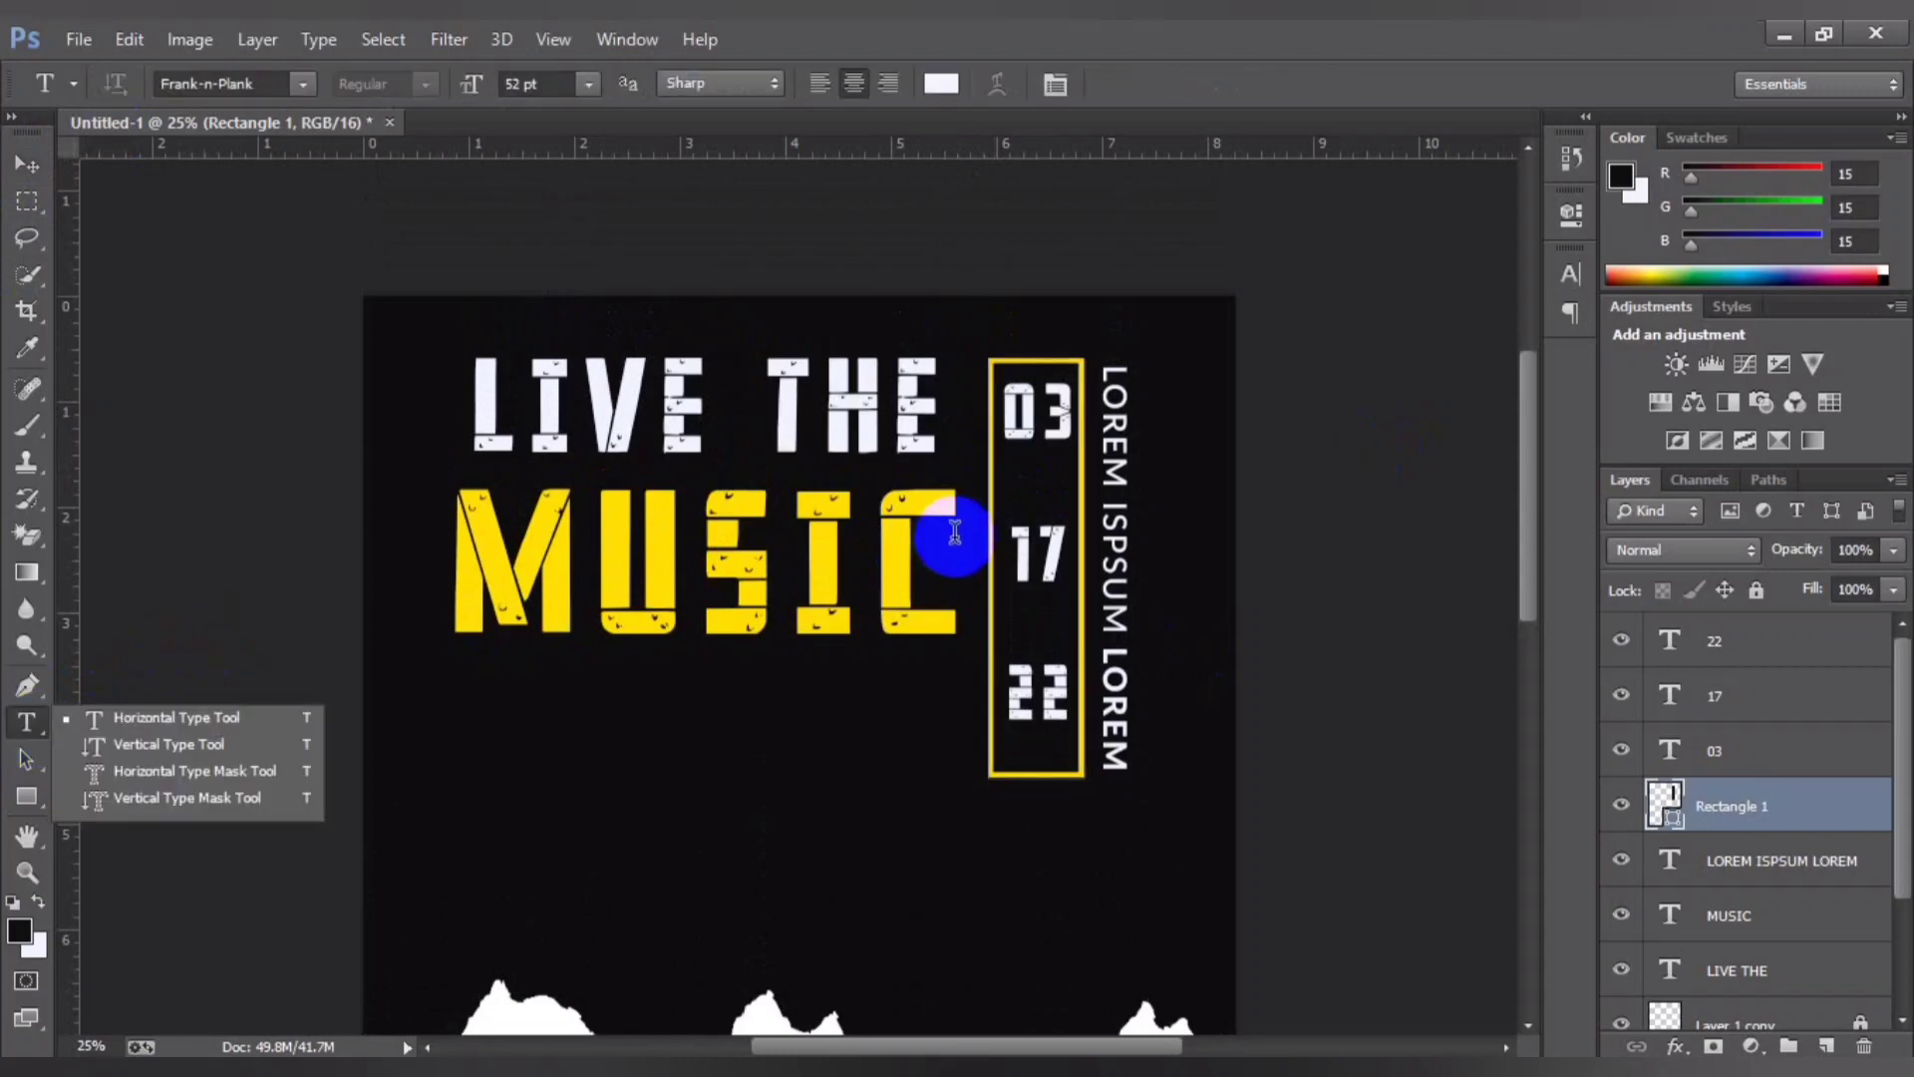
double_click(1037, 411)
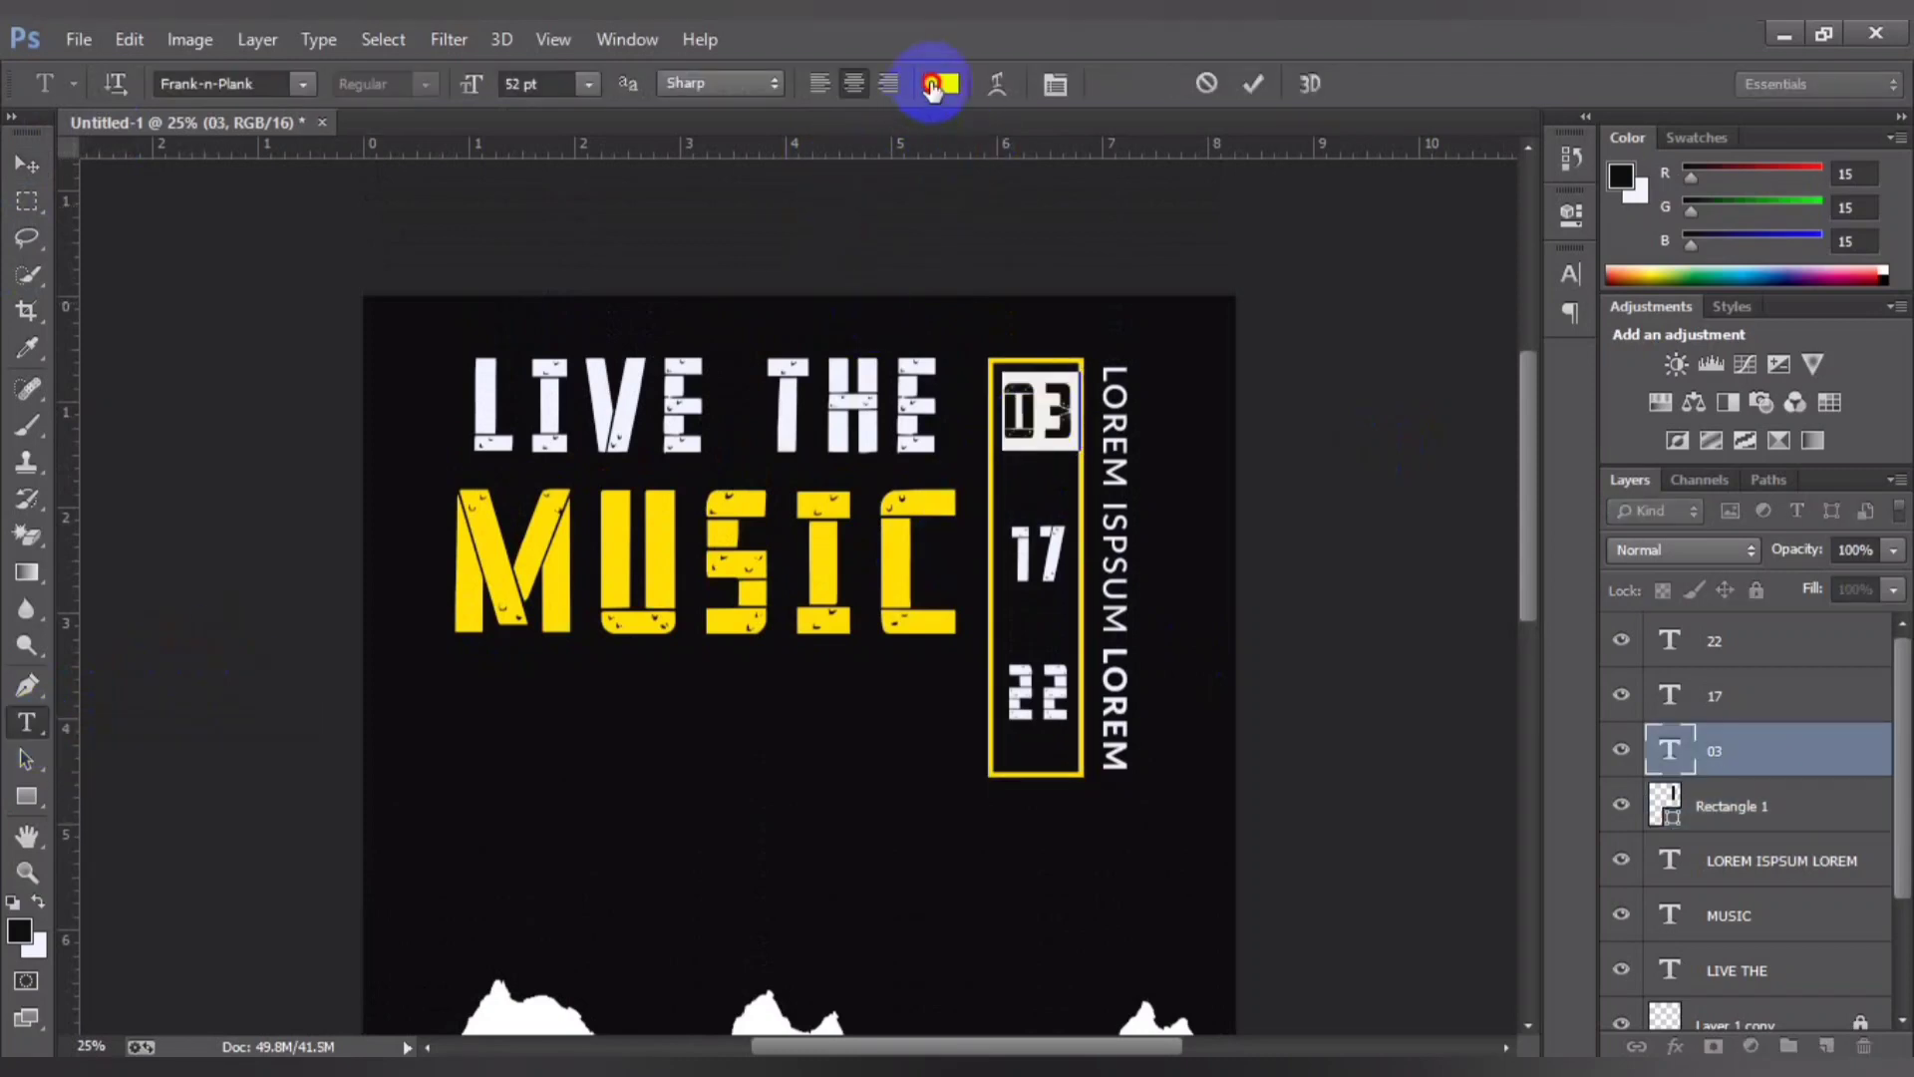
click(932, 85)
click(655, 553)
key(Return)
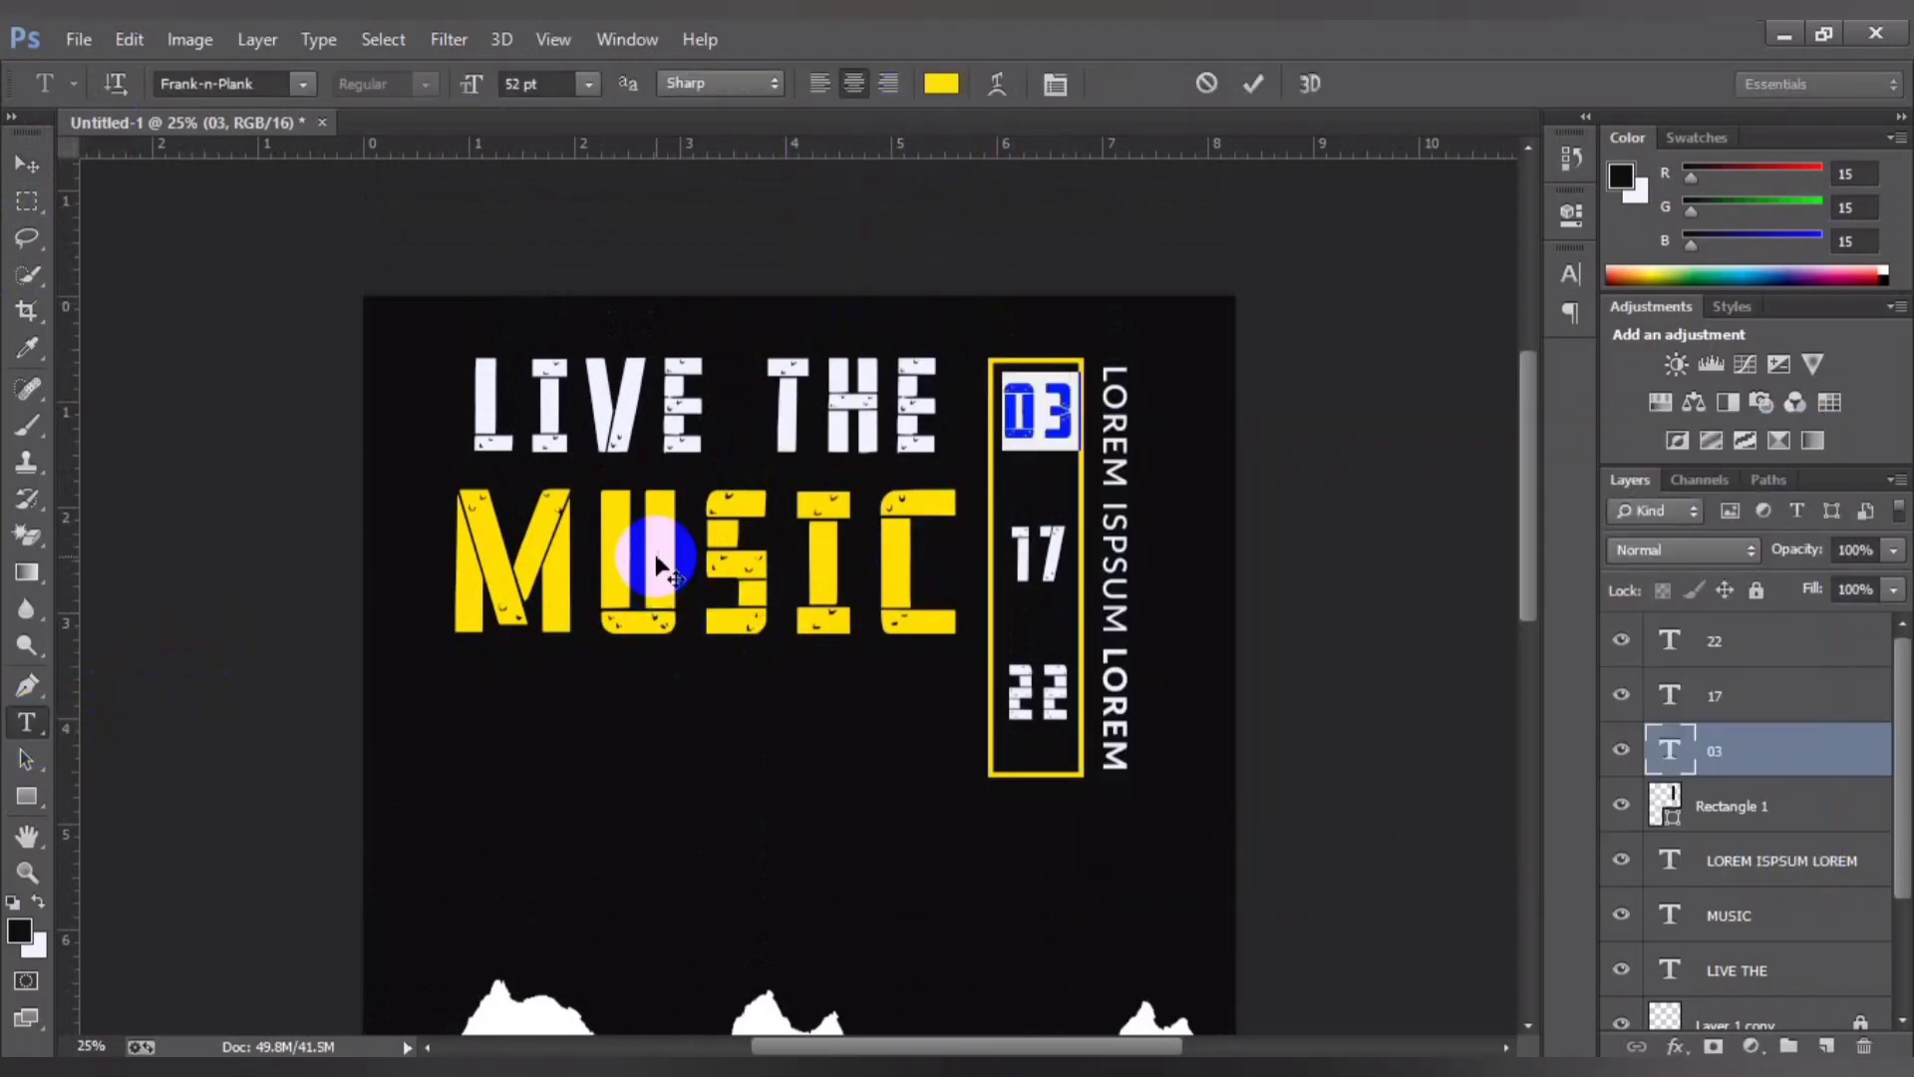
click(1254, 84)
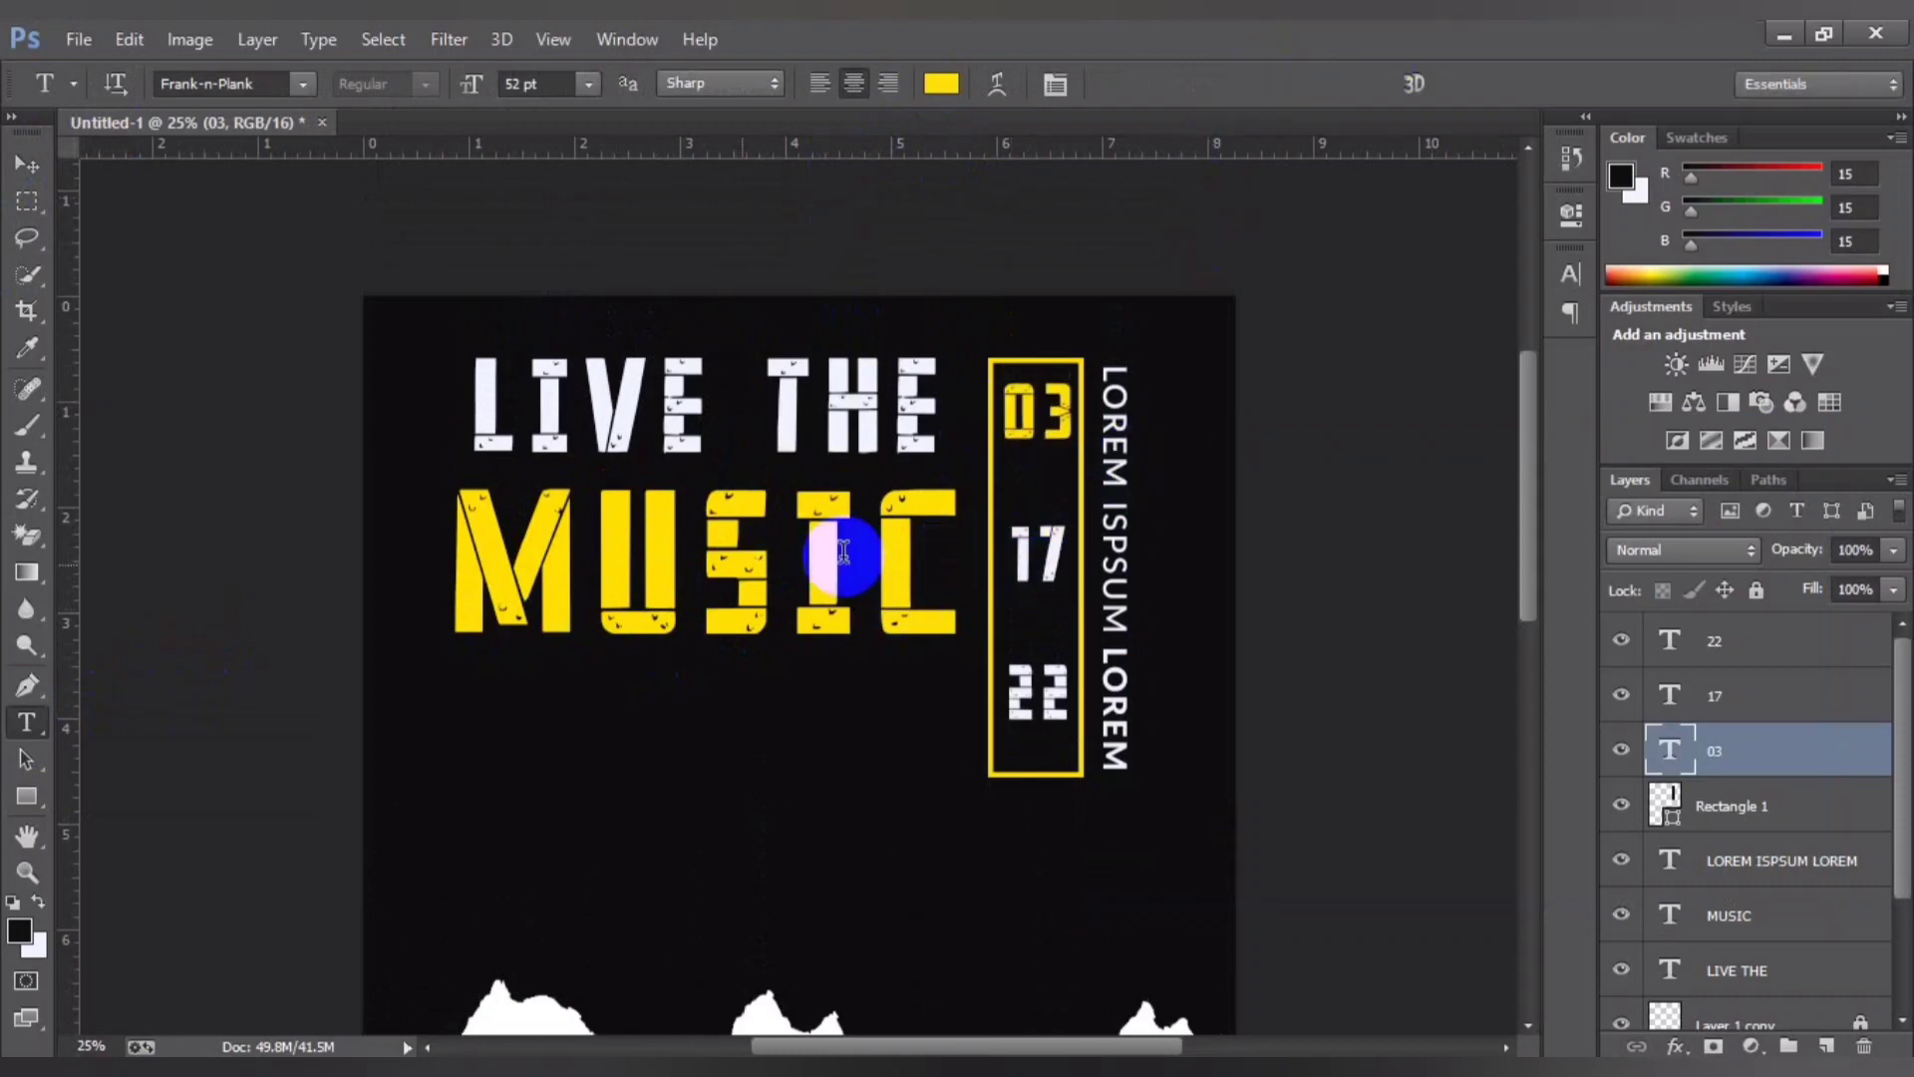
Step: Try yellow on the 17 date but cancel, keeping it white
double_click(1042, 551)
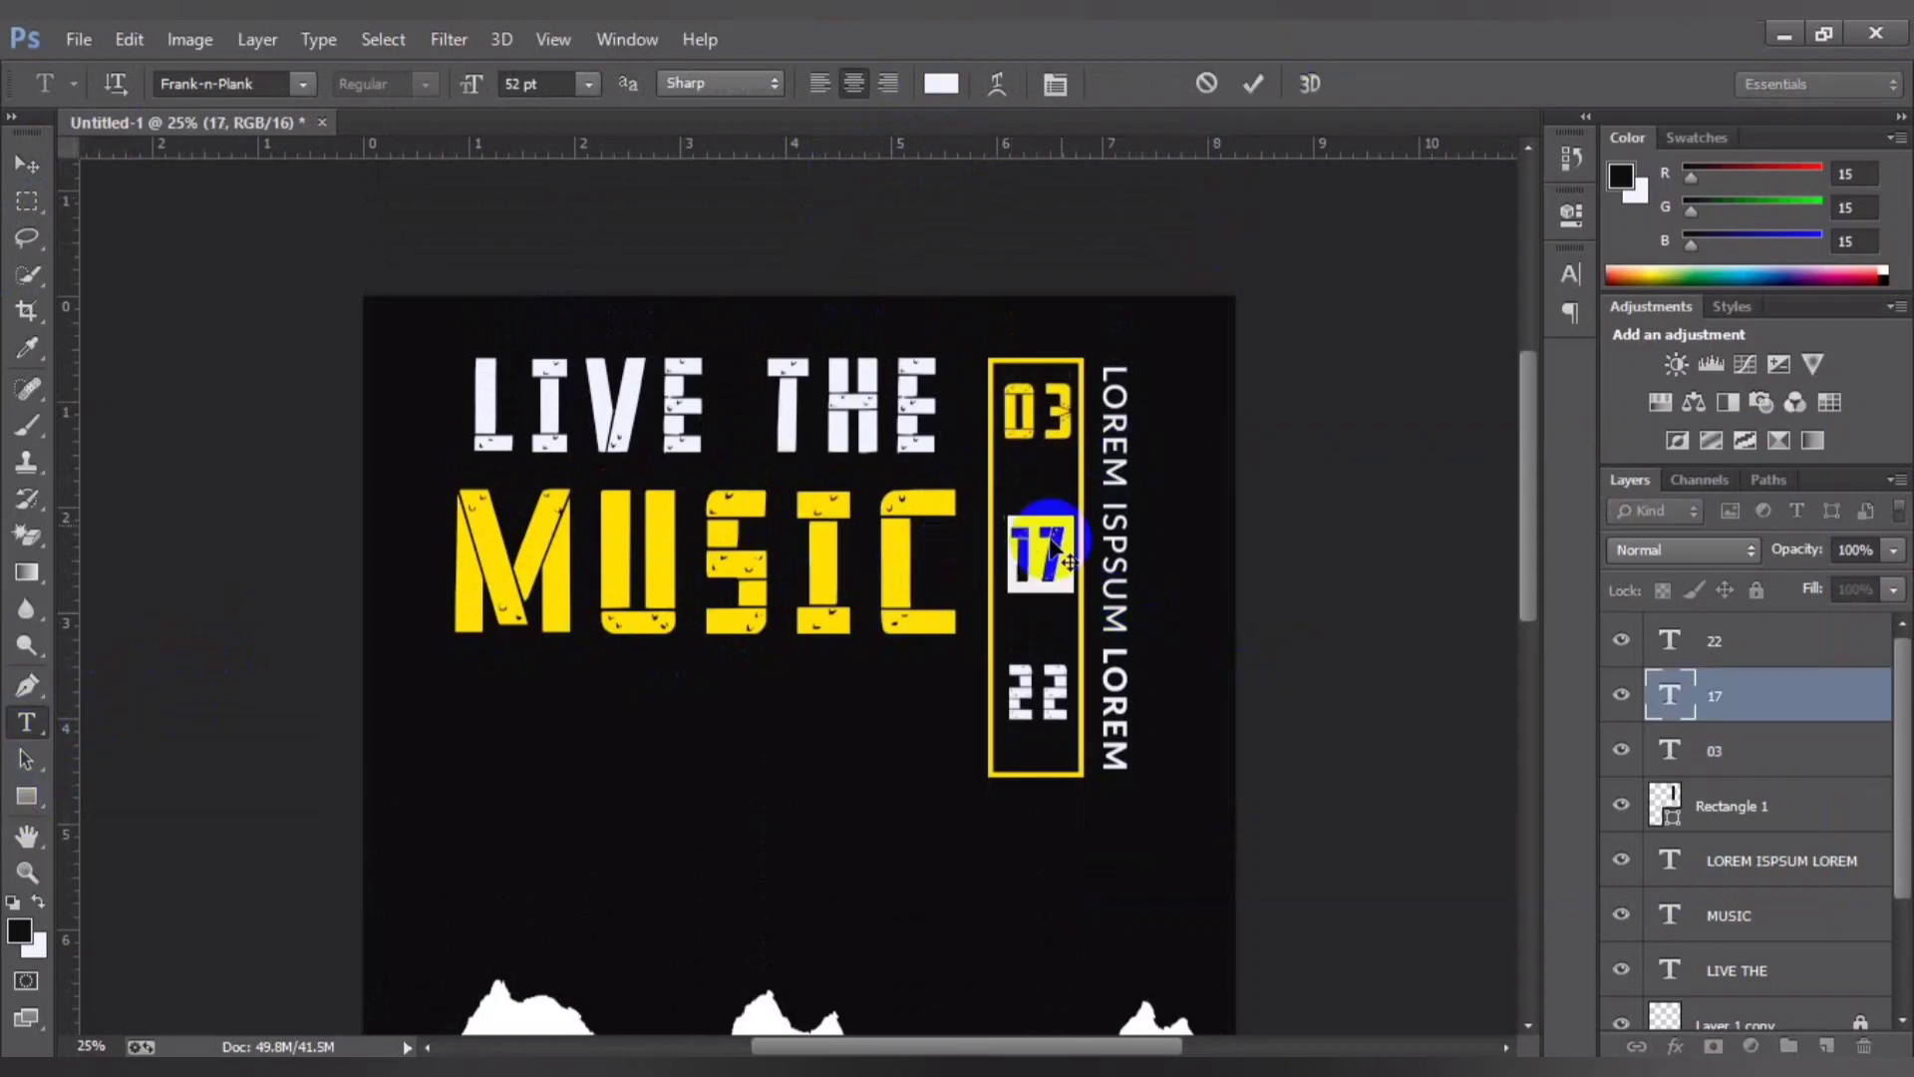
click(938, 84)
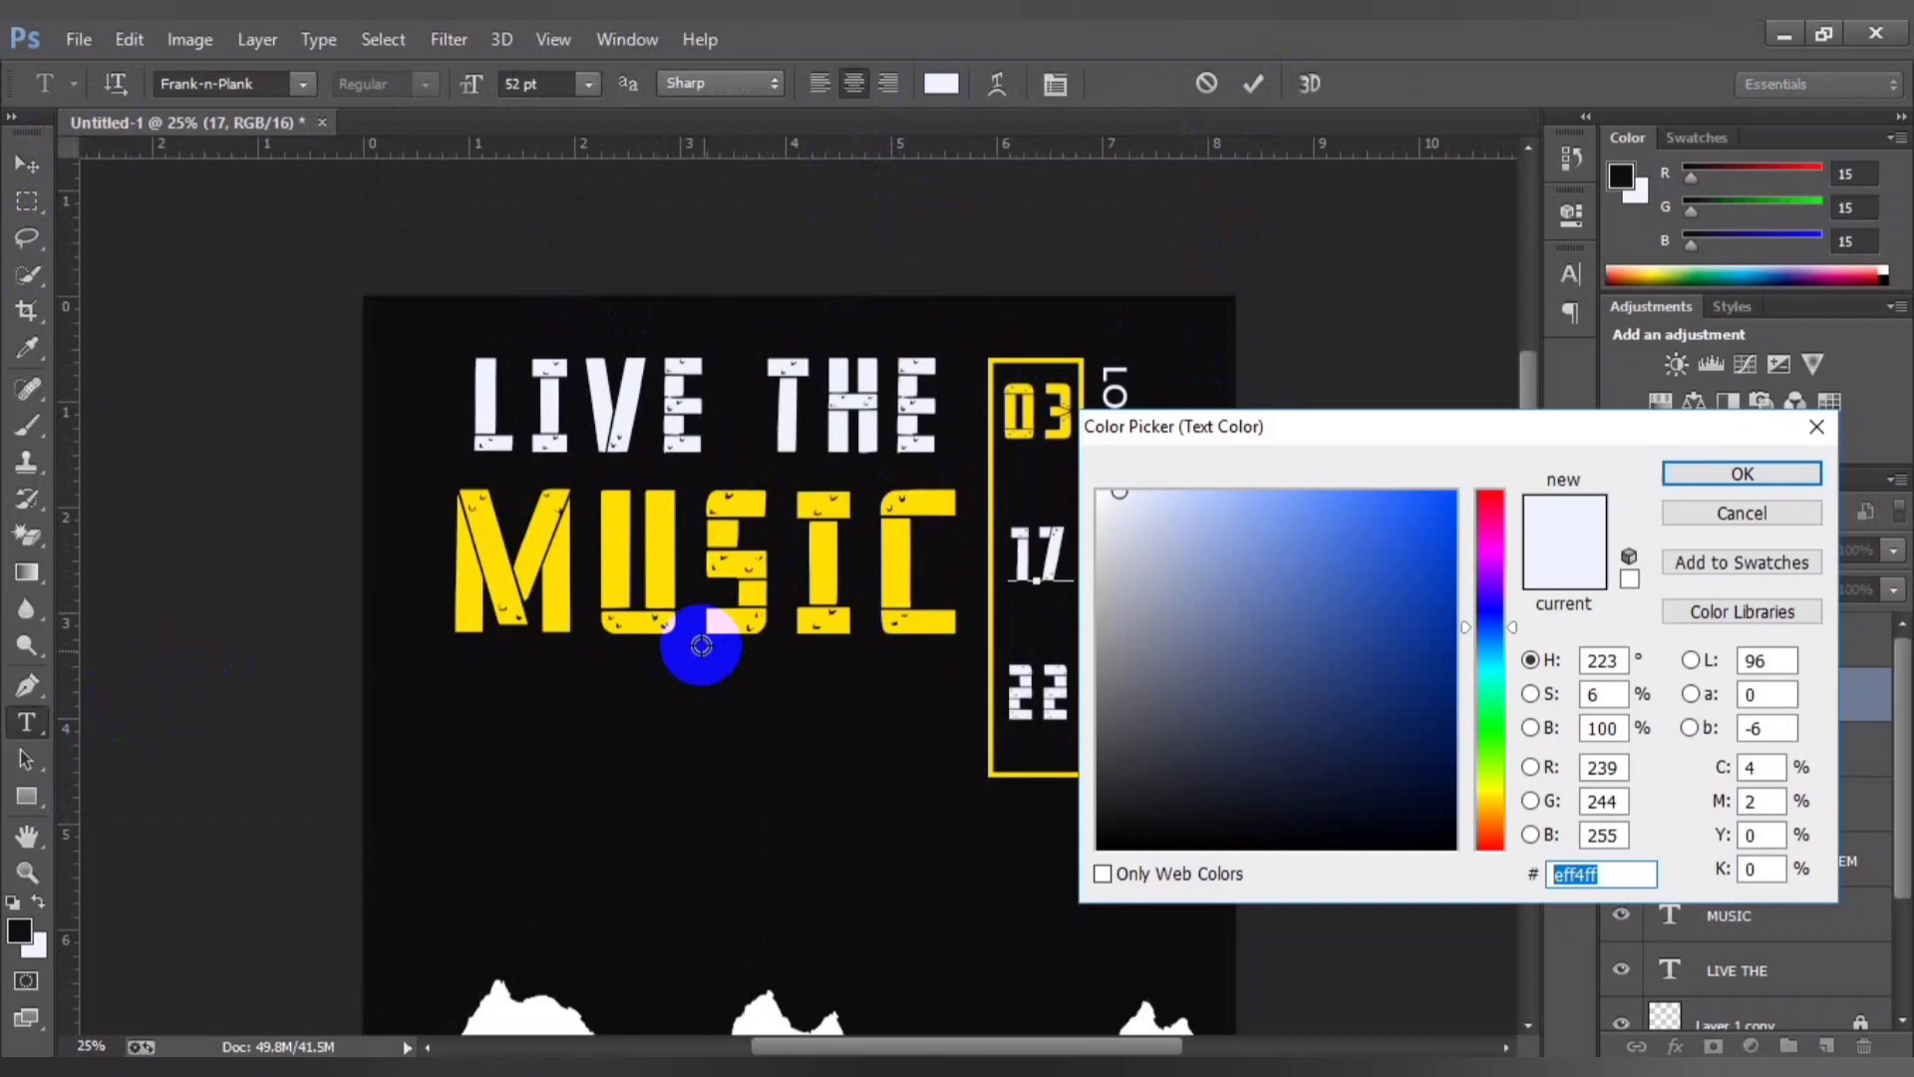
click(663, 553)
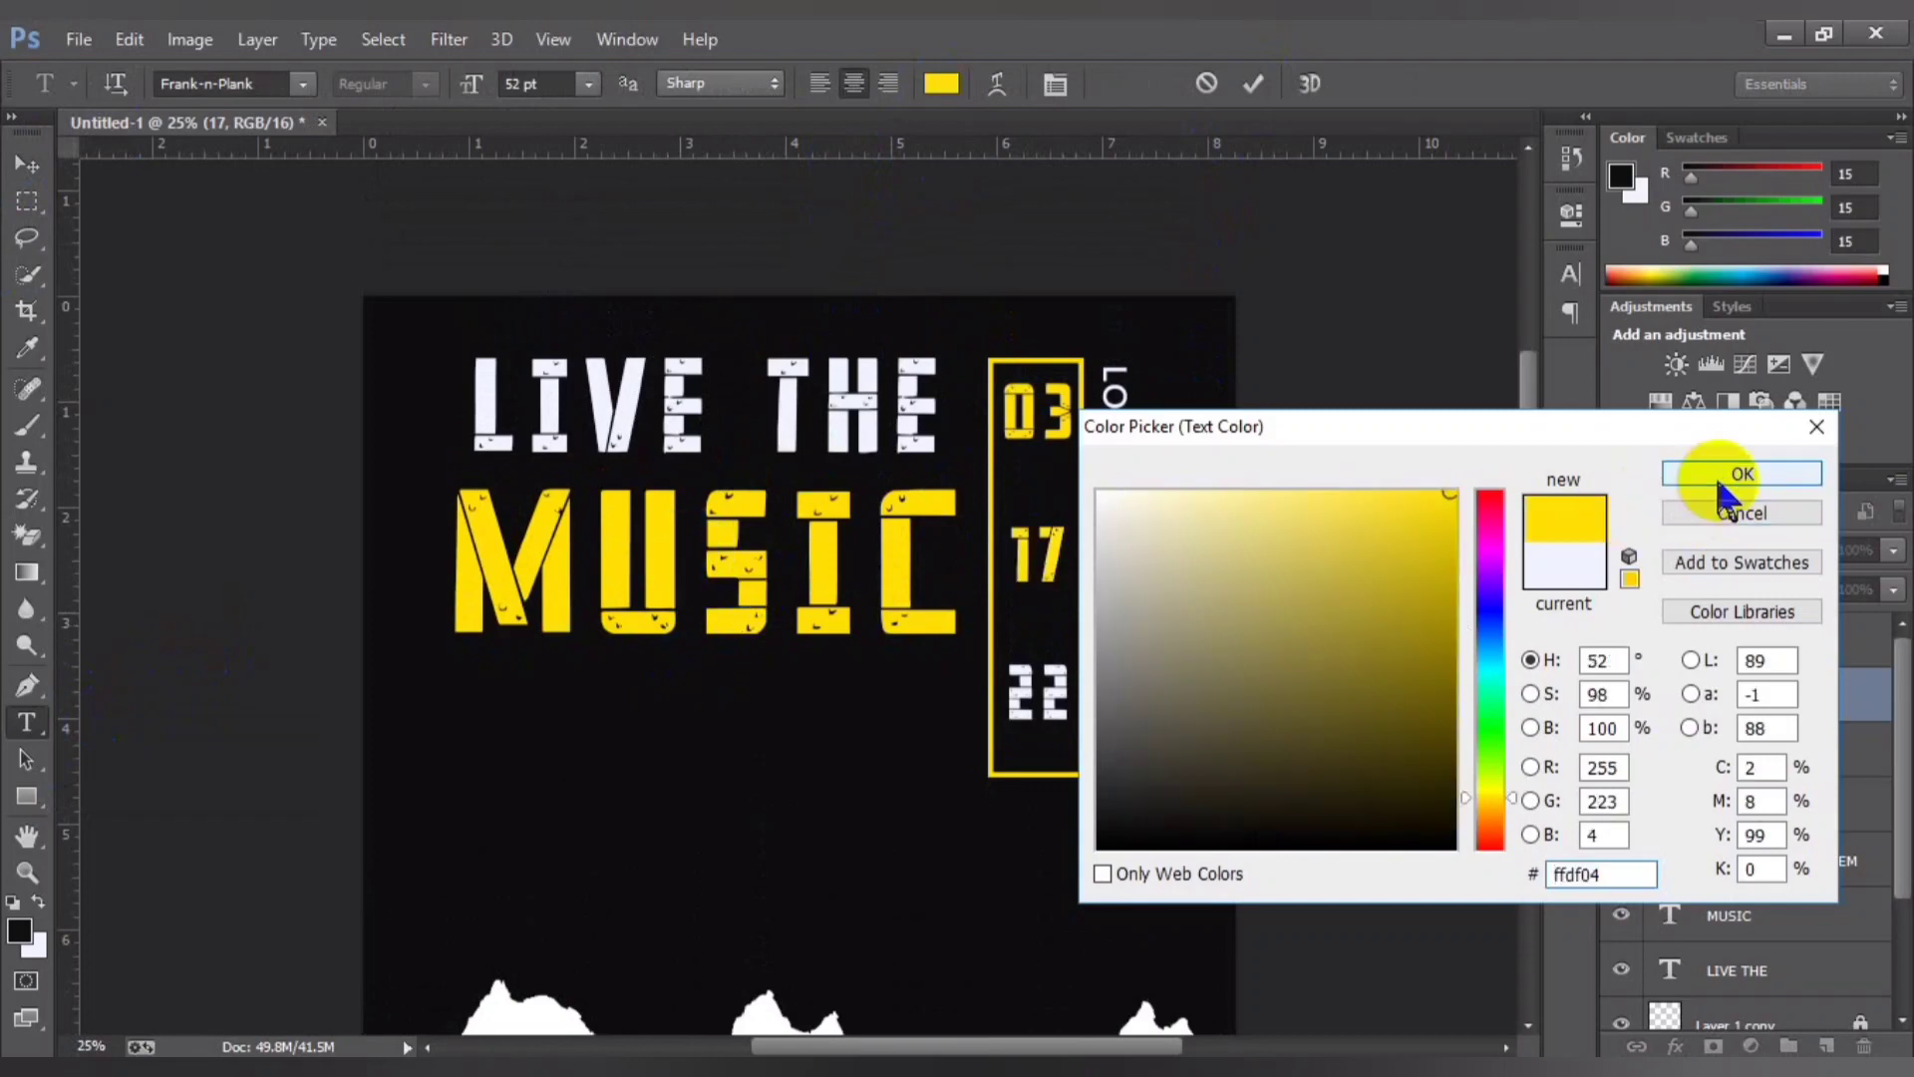
click(1723, 503)
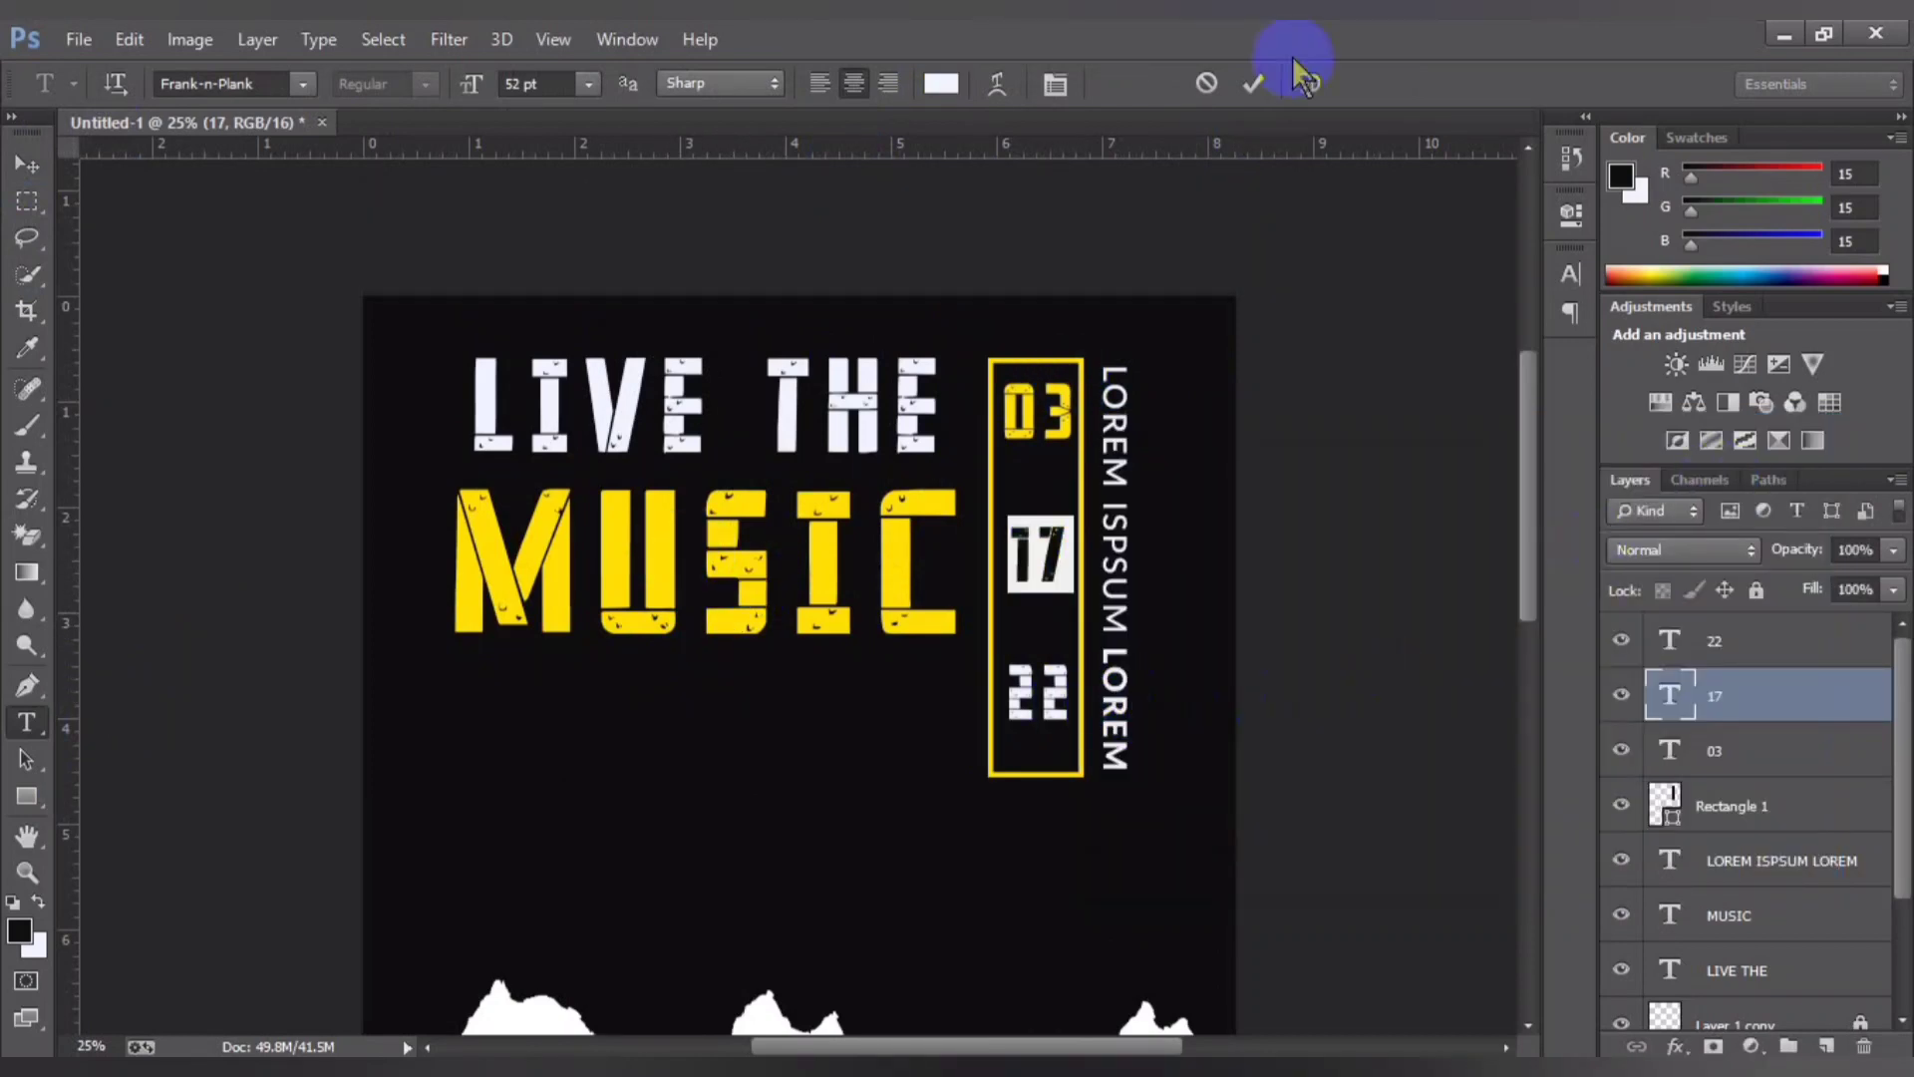
click(1253, 83)
Step: Colour the 22 date yellow, sampled from MUSIC
drag(1072, 695, 1005, 688)
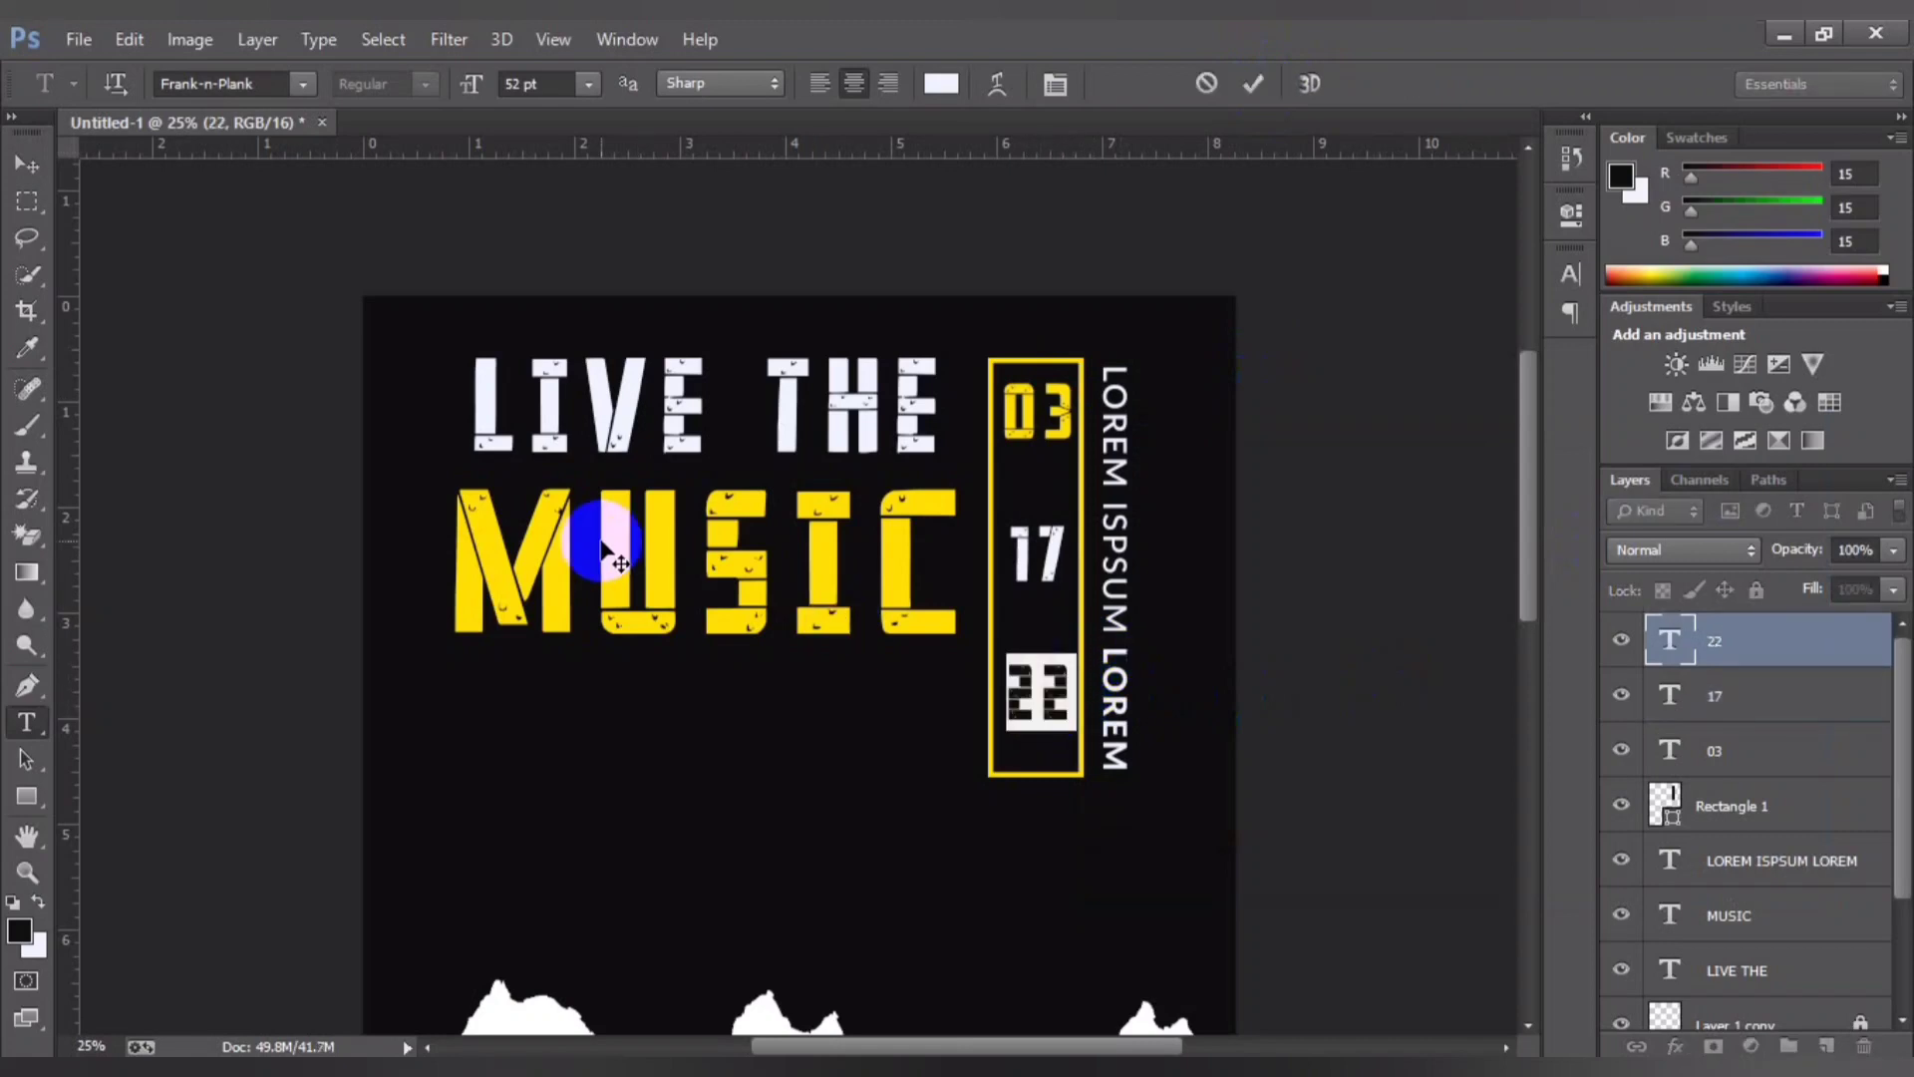
click(942, 84)
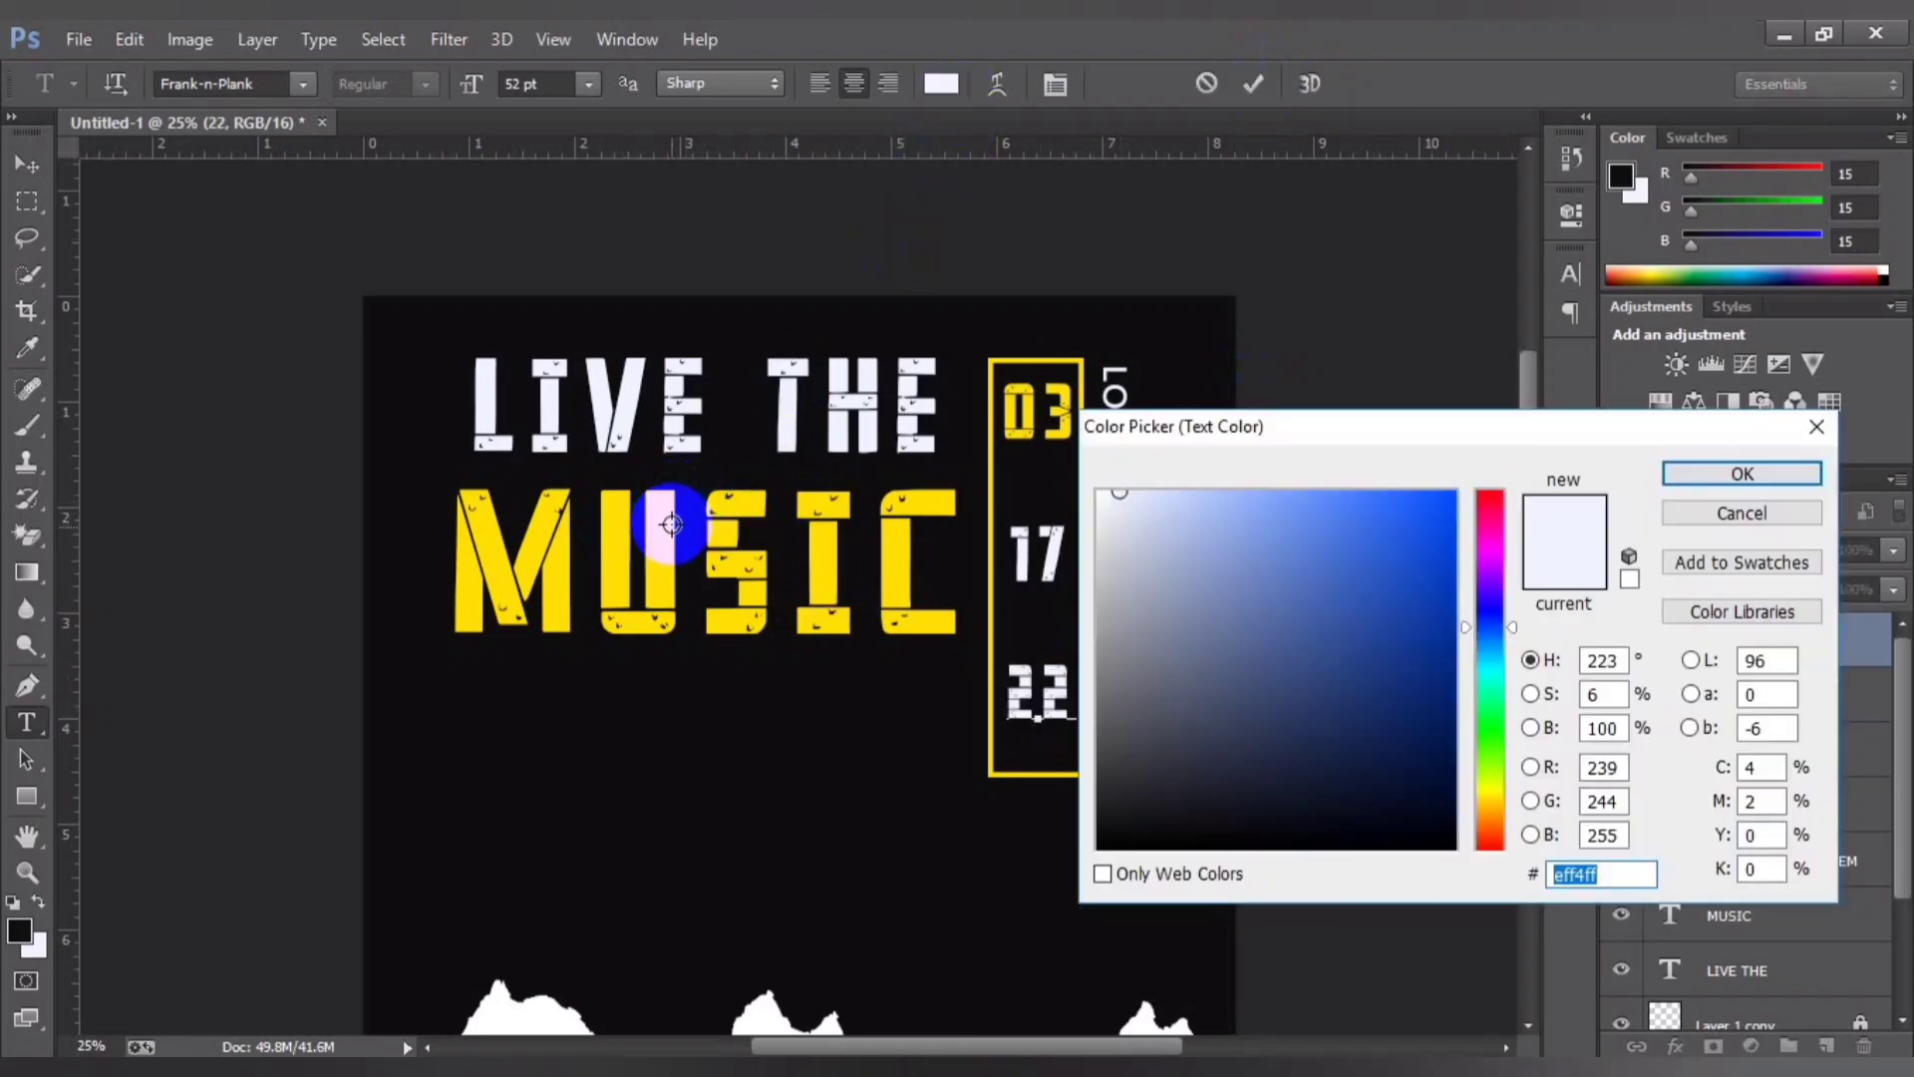
click(664, 518)
click(1667, 476)
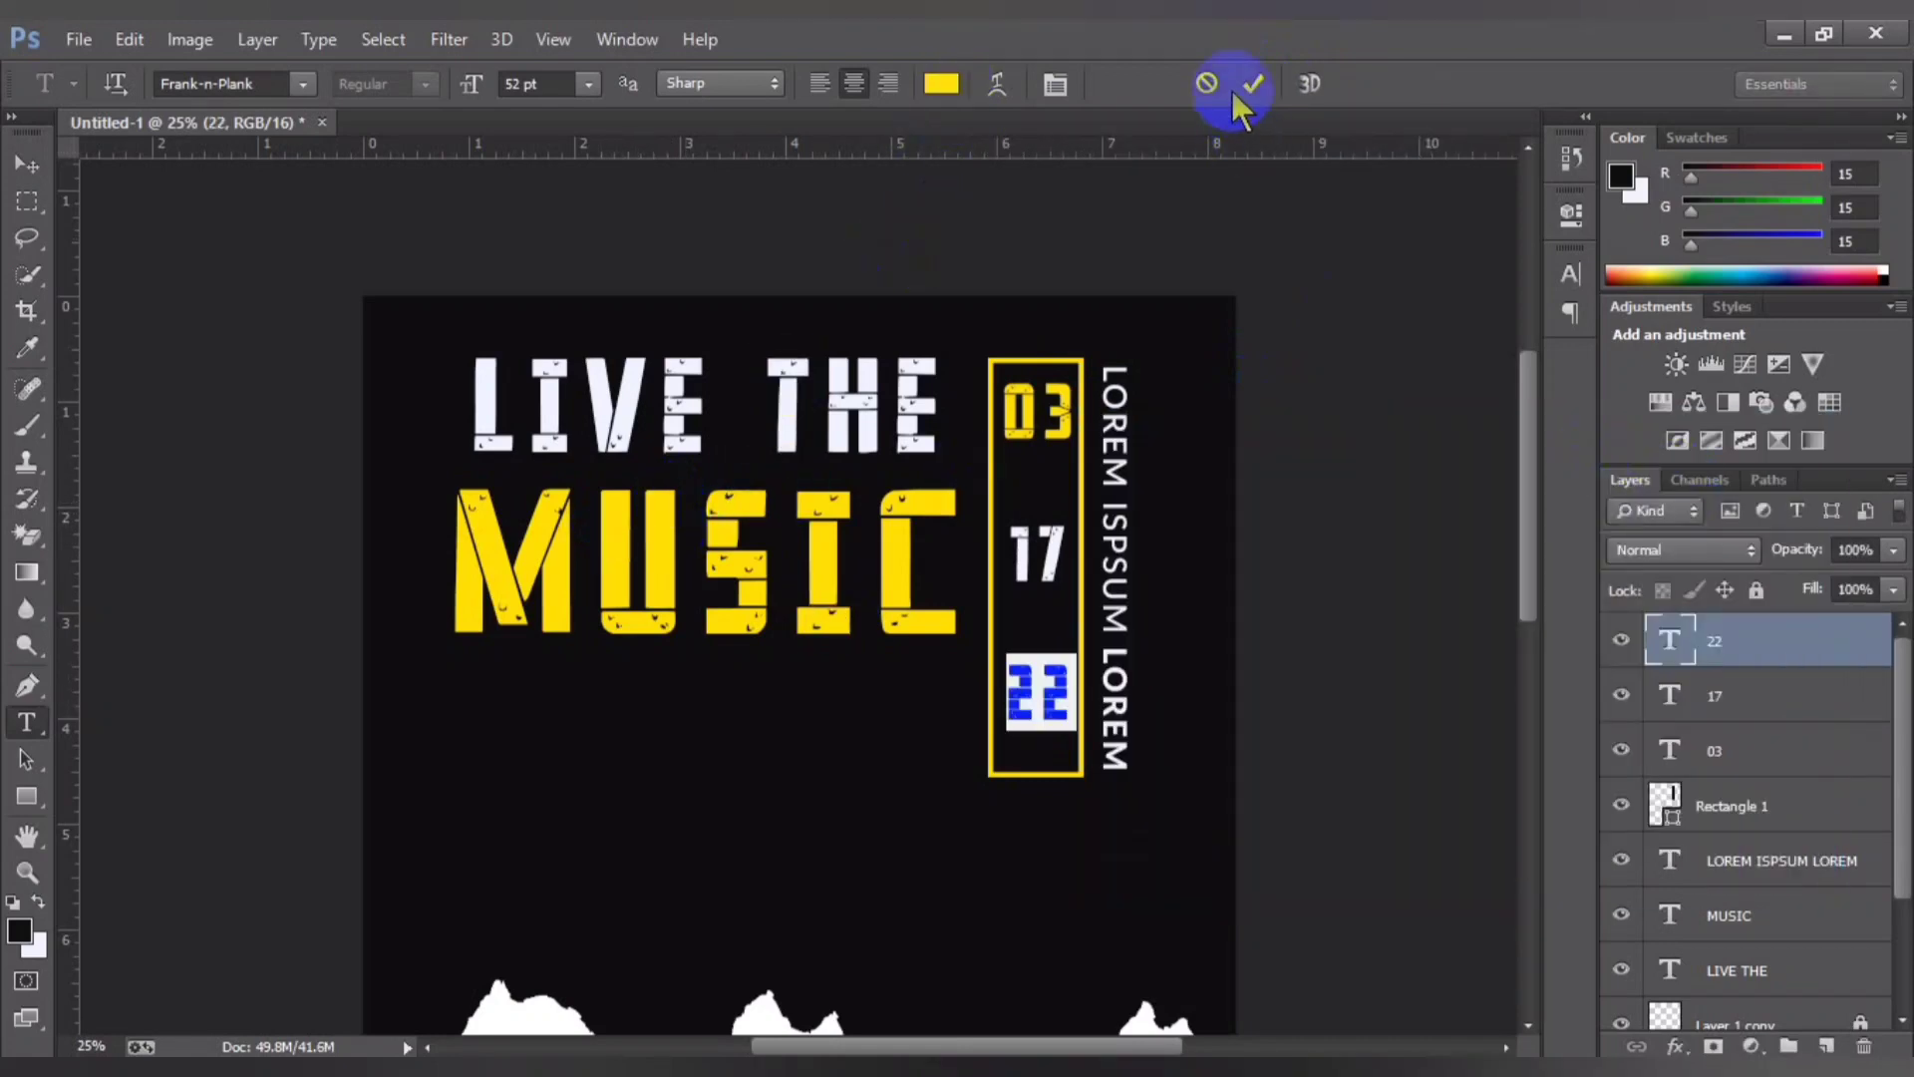
click(1254, 84)
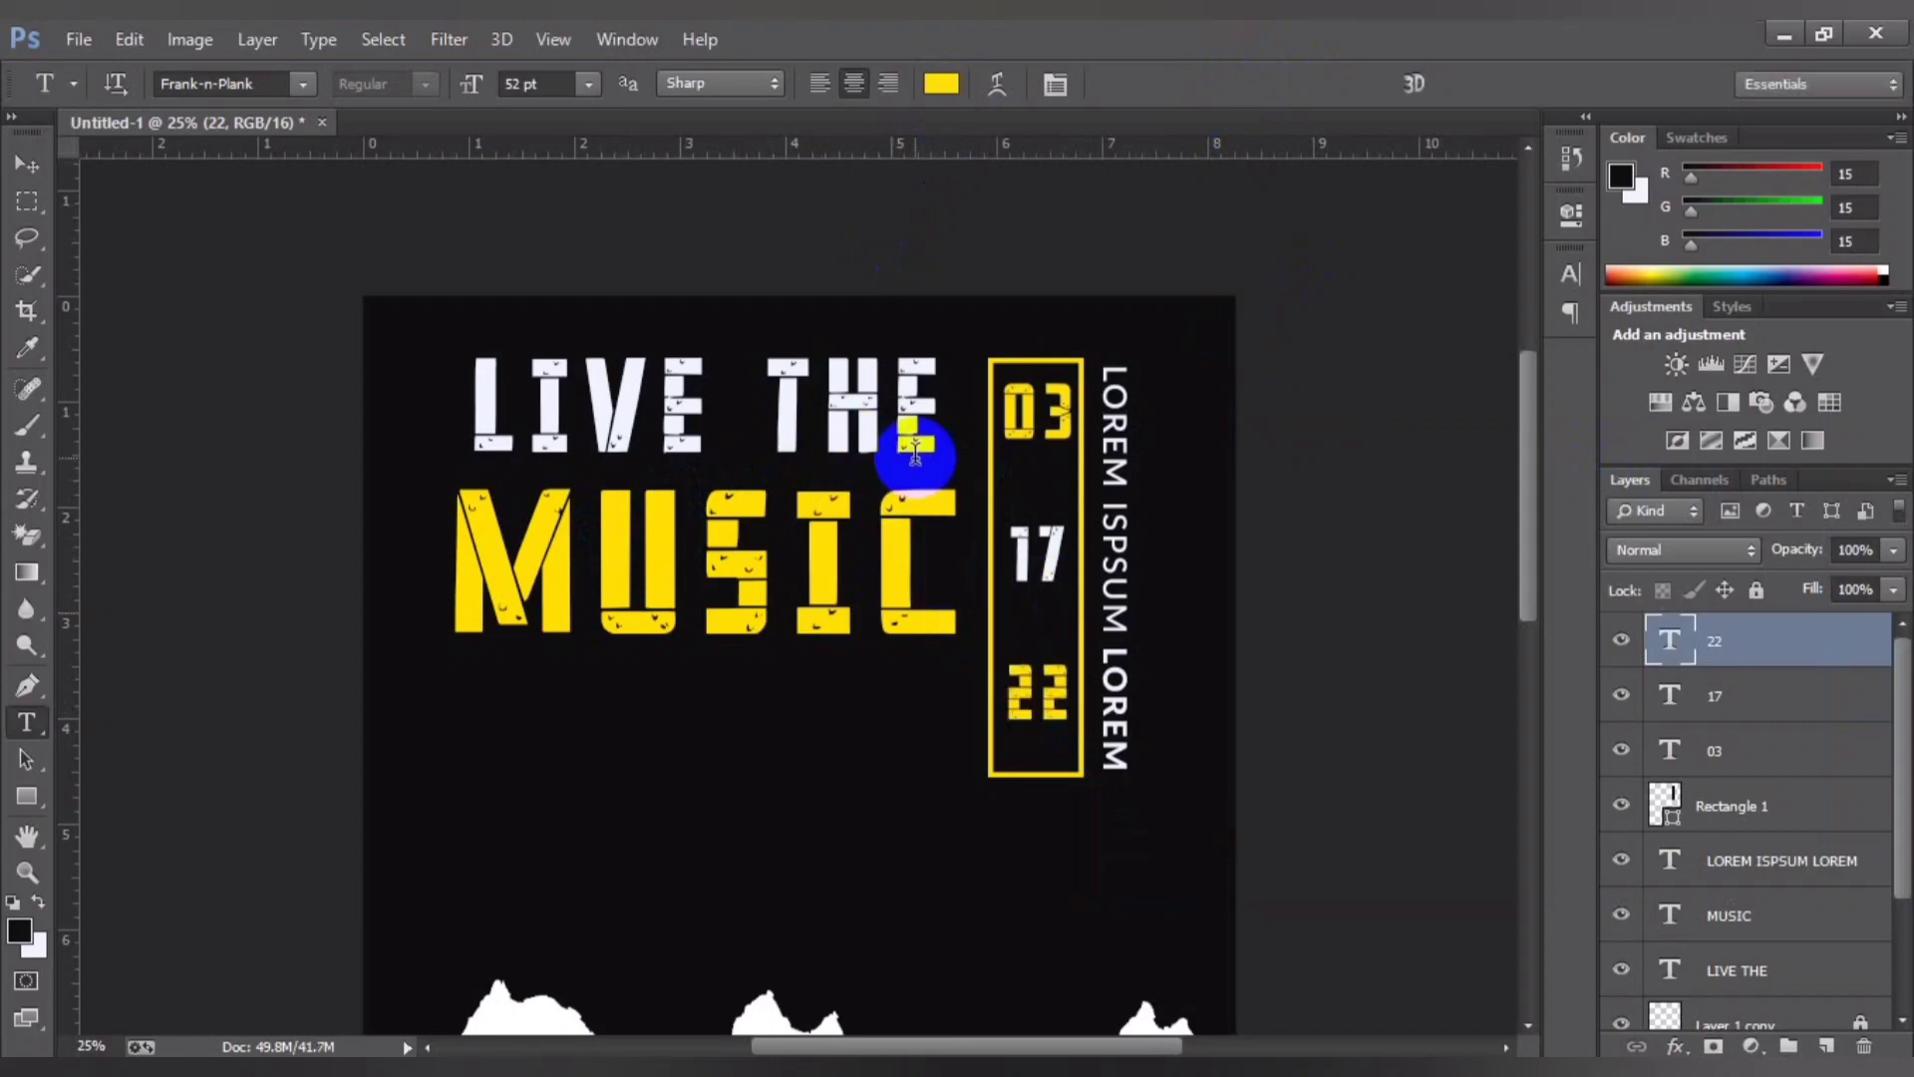
scroll(916, 464, down, 2)
scroll(915, 458, up, 1)
scroll(915, 457, up, 1)
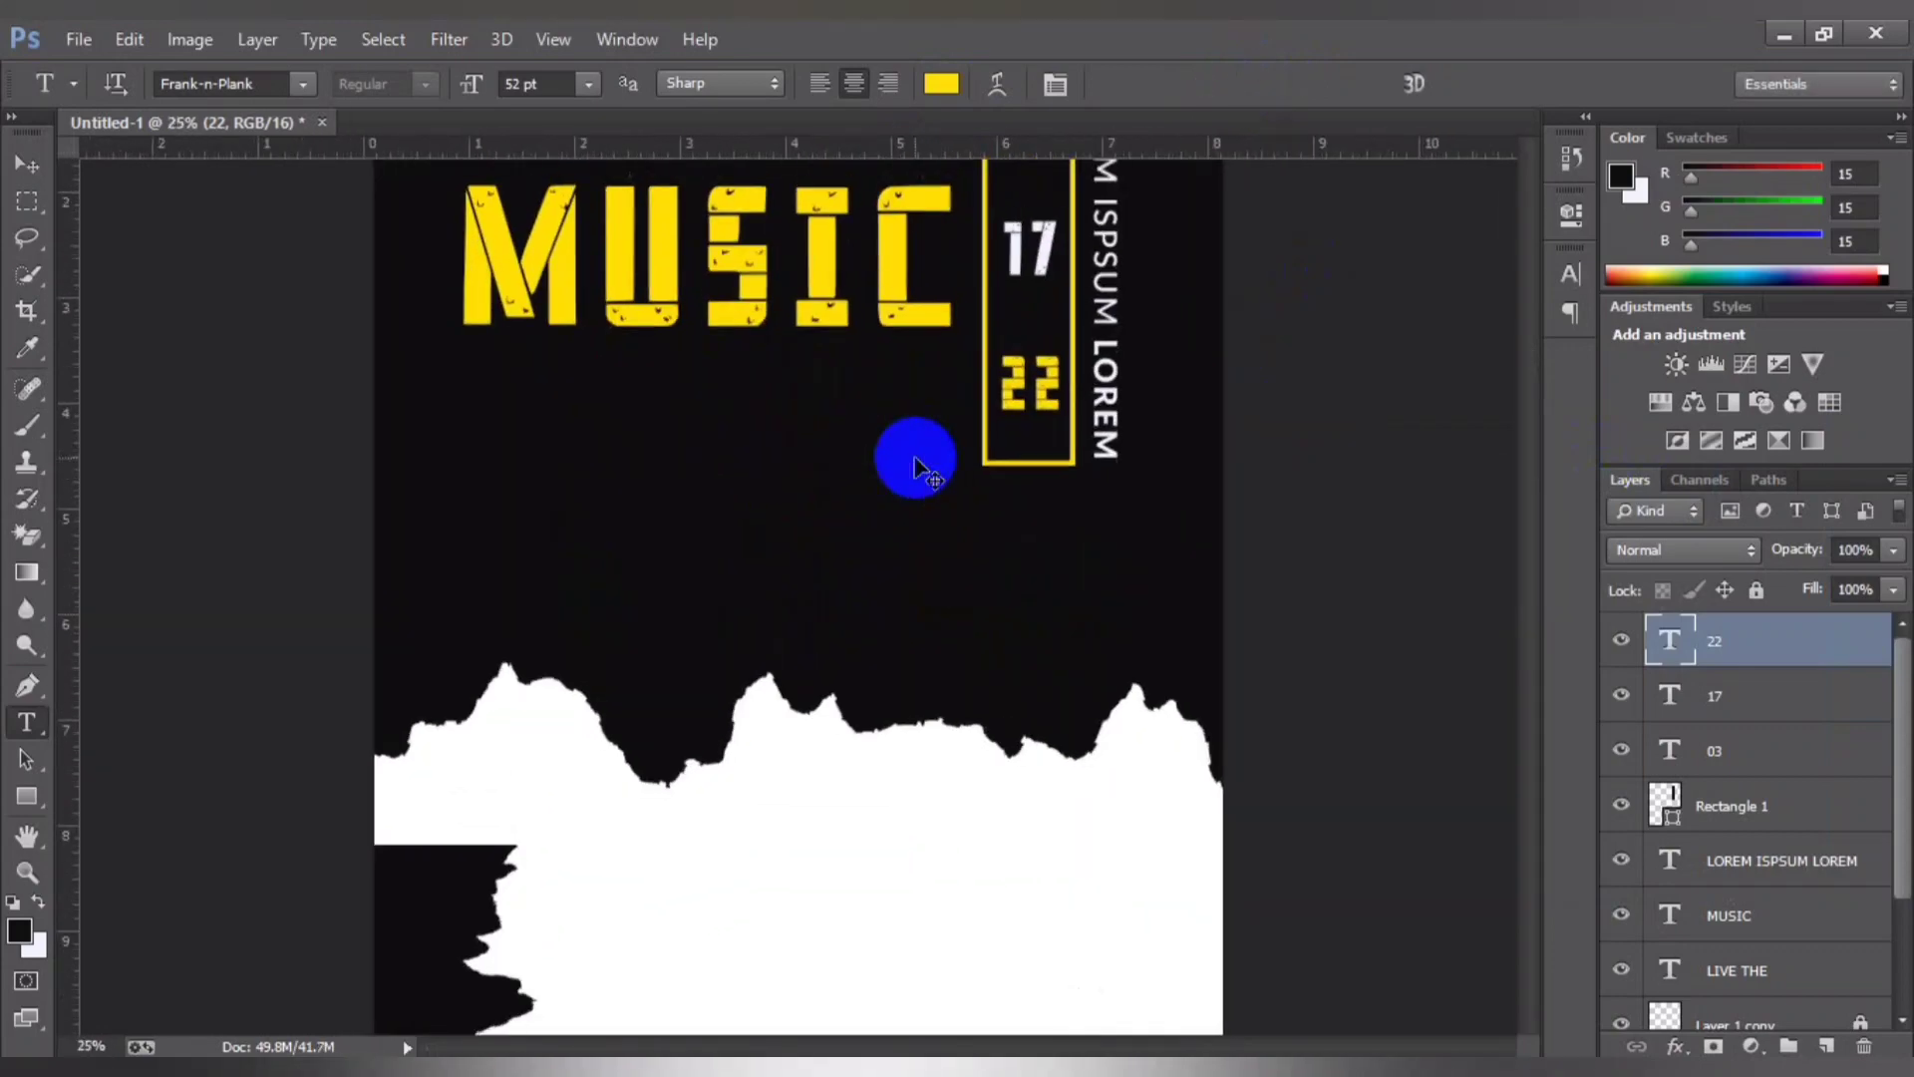
scroll(915, 454, down, 1)
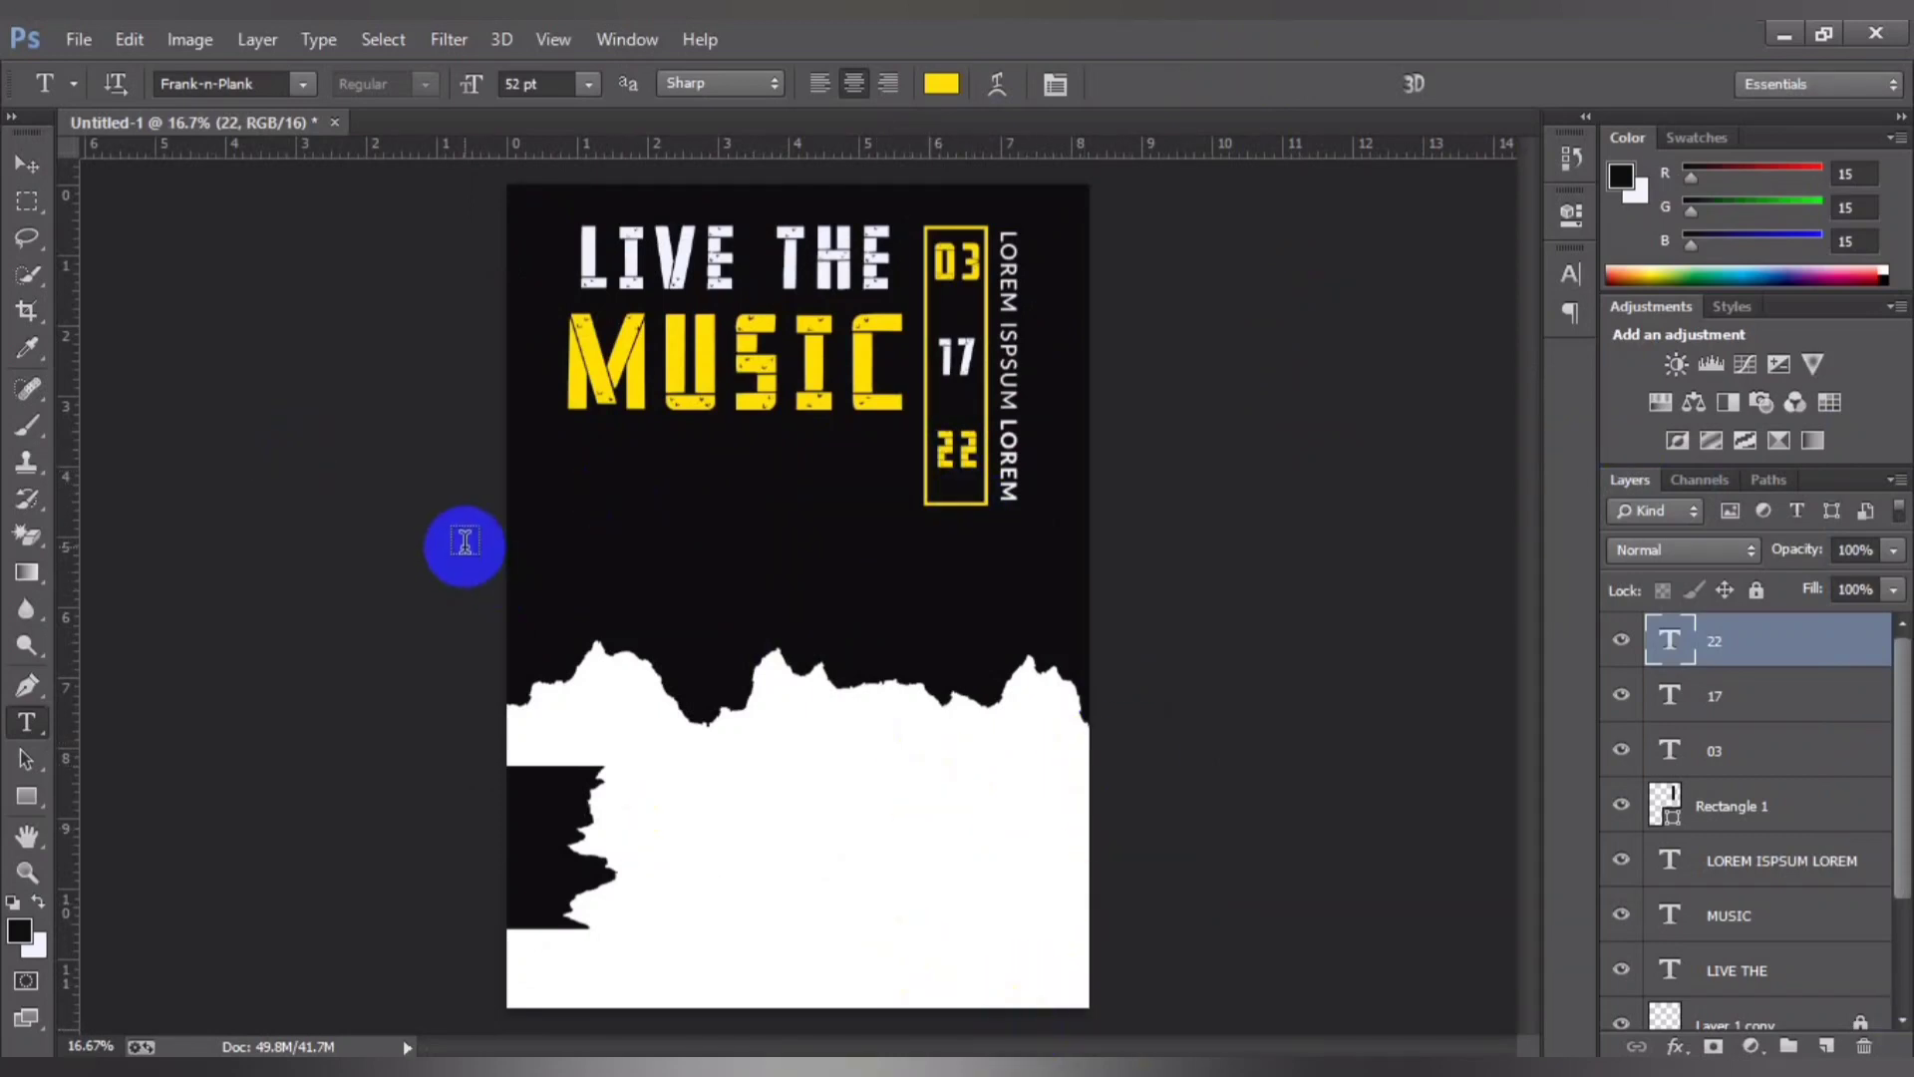
click(27, 164)
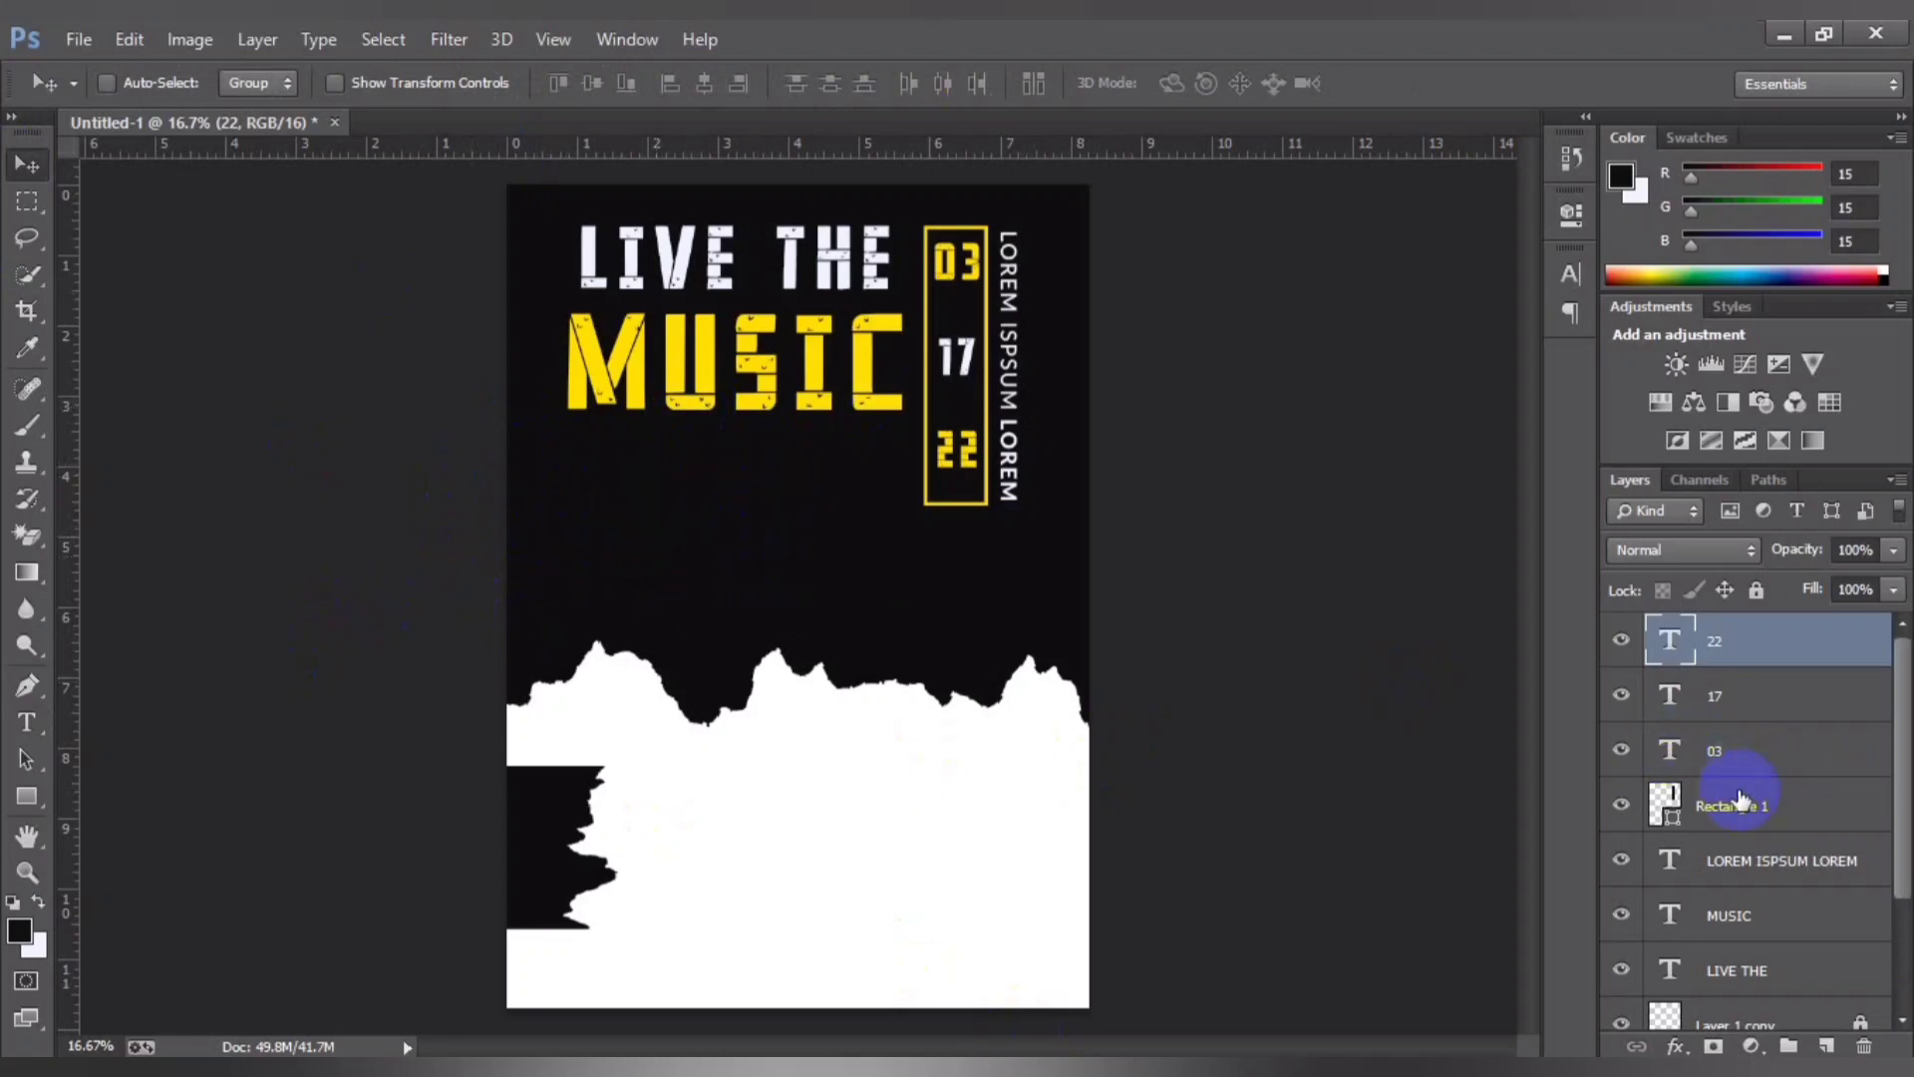
Step: Group the date box layers into the LOREM BOX group
shift+click(1740, 867)
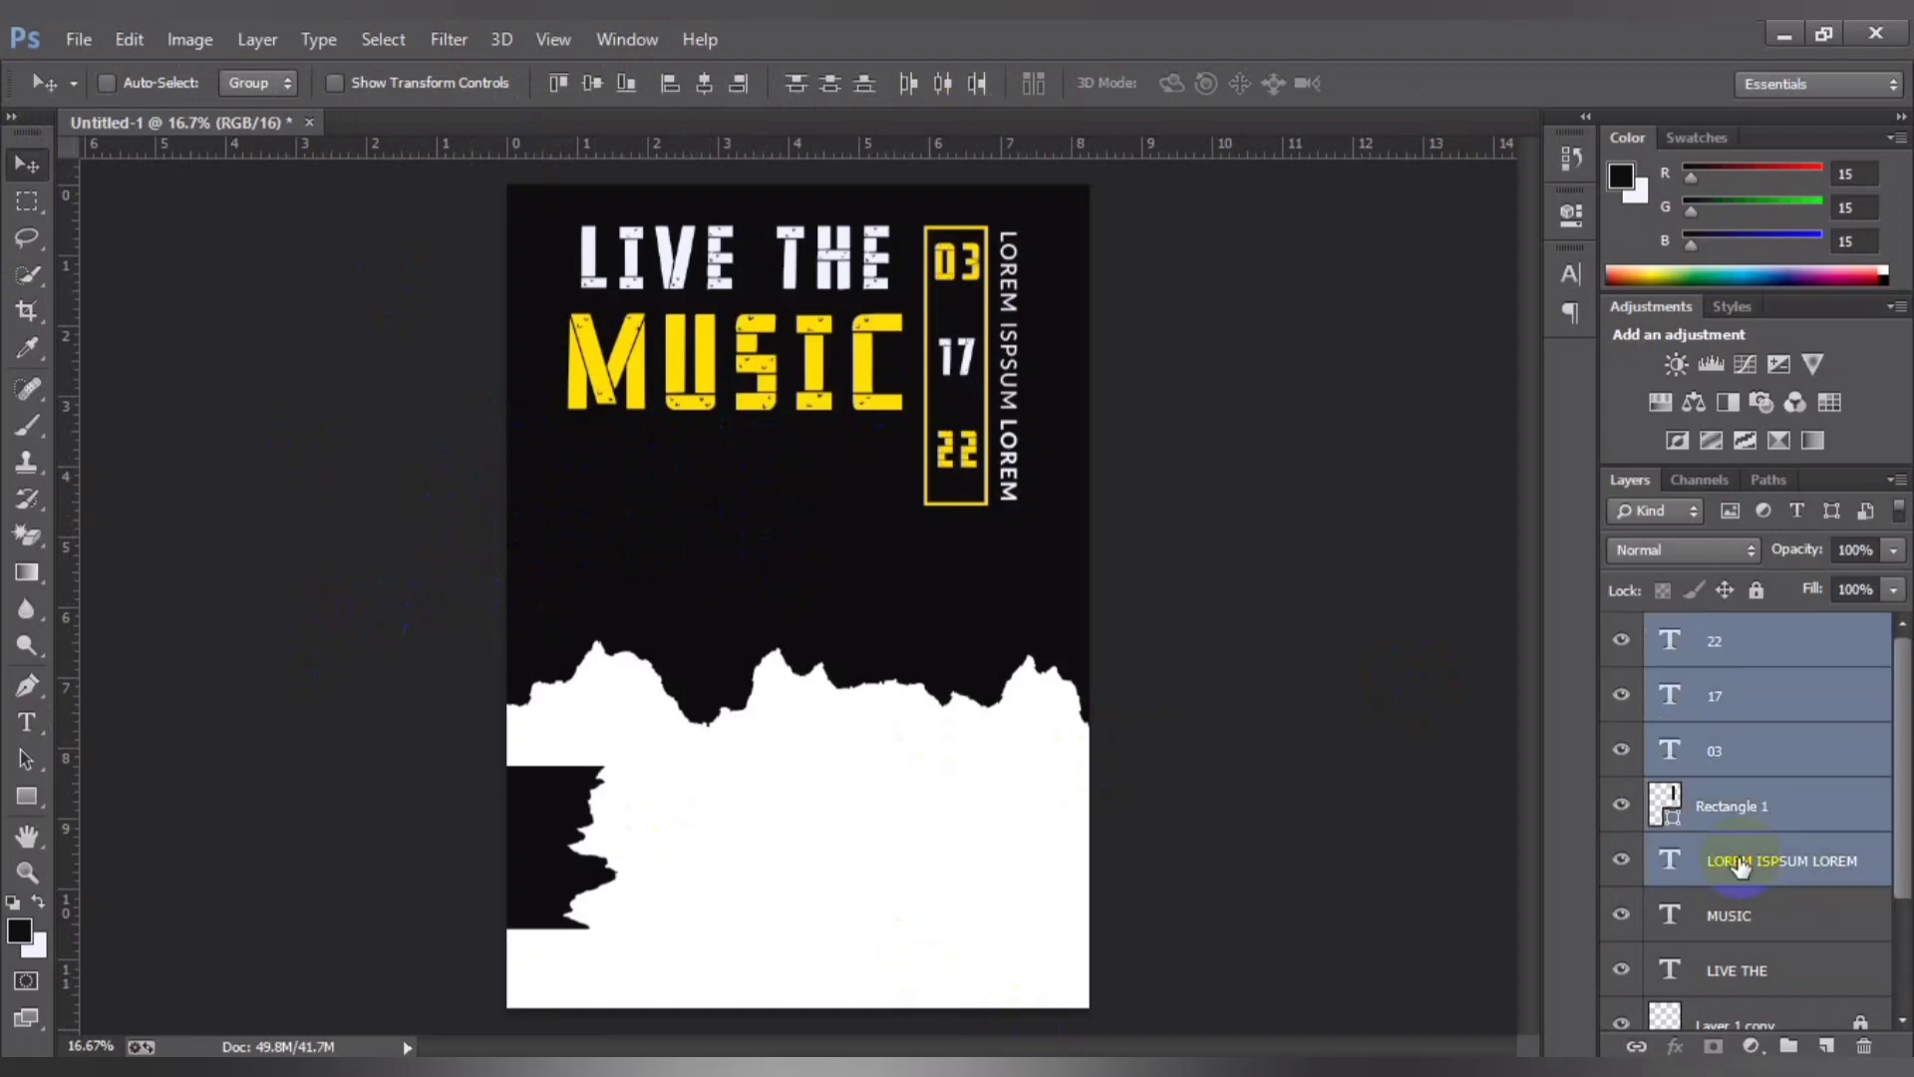
key(ctrl+g)
click(1635, 631)
text(LOREM BOX)
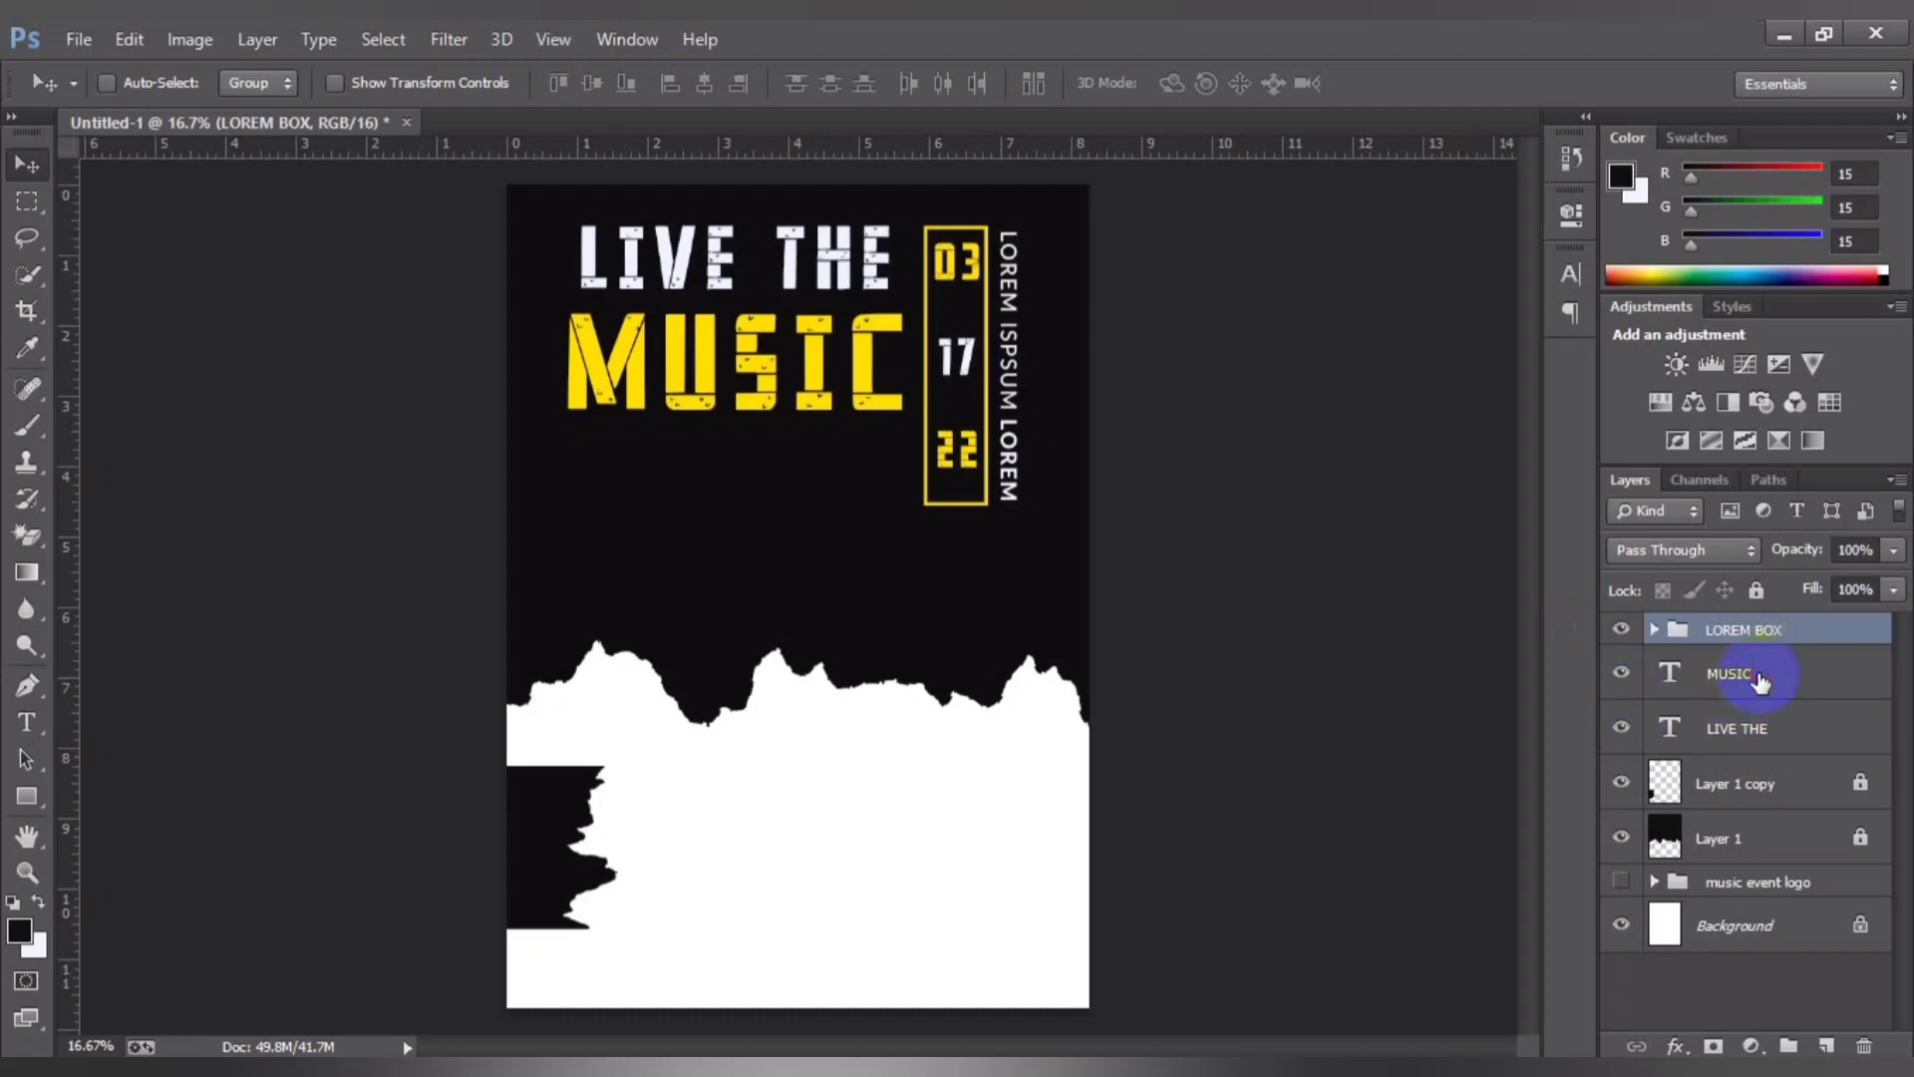
Step: Group the MUSIC and LIVE THE layers into a group named LIVE THE
click(1730, 674)
shift+click(1735, 729)
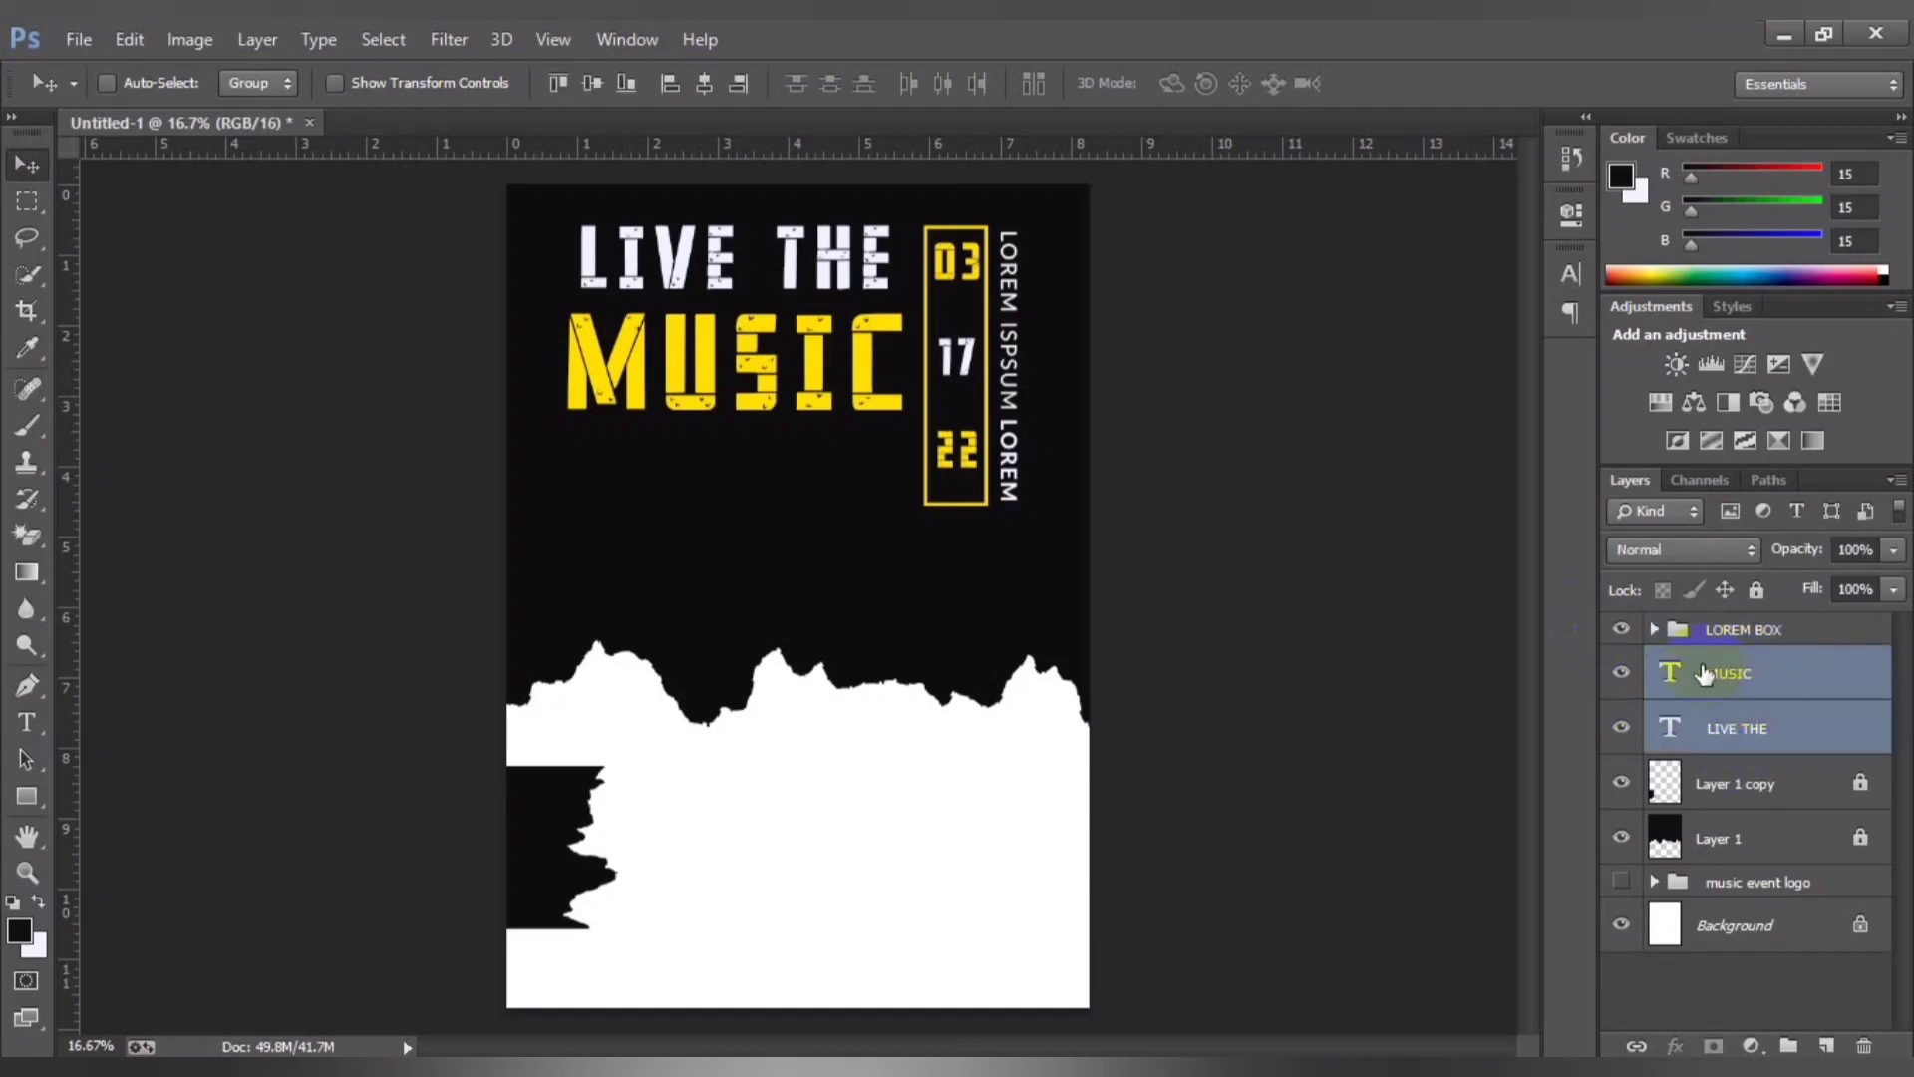
key(ctrl+g)
double_click(1705, 666)
key(Escape)
text(LIV)
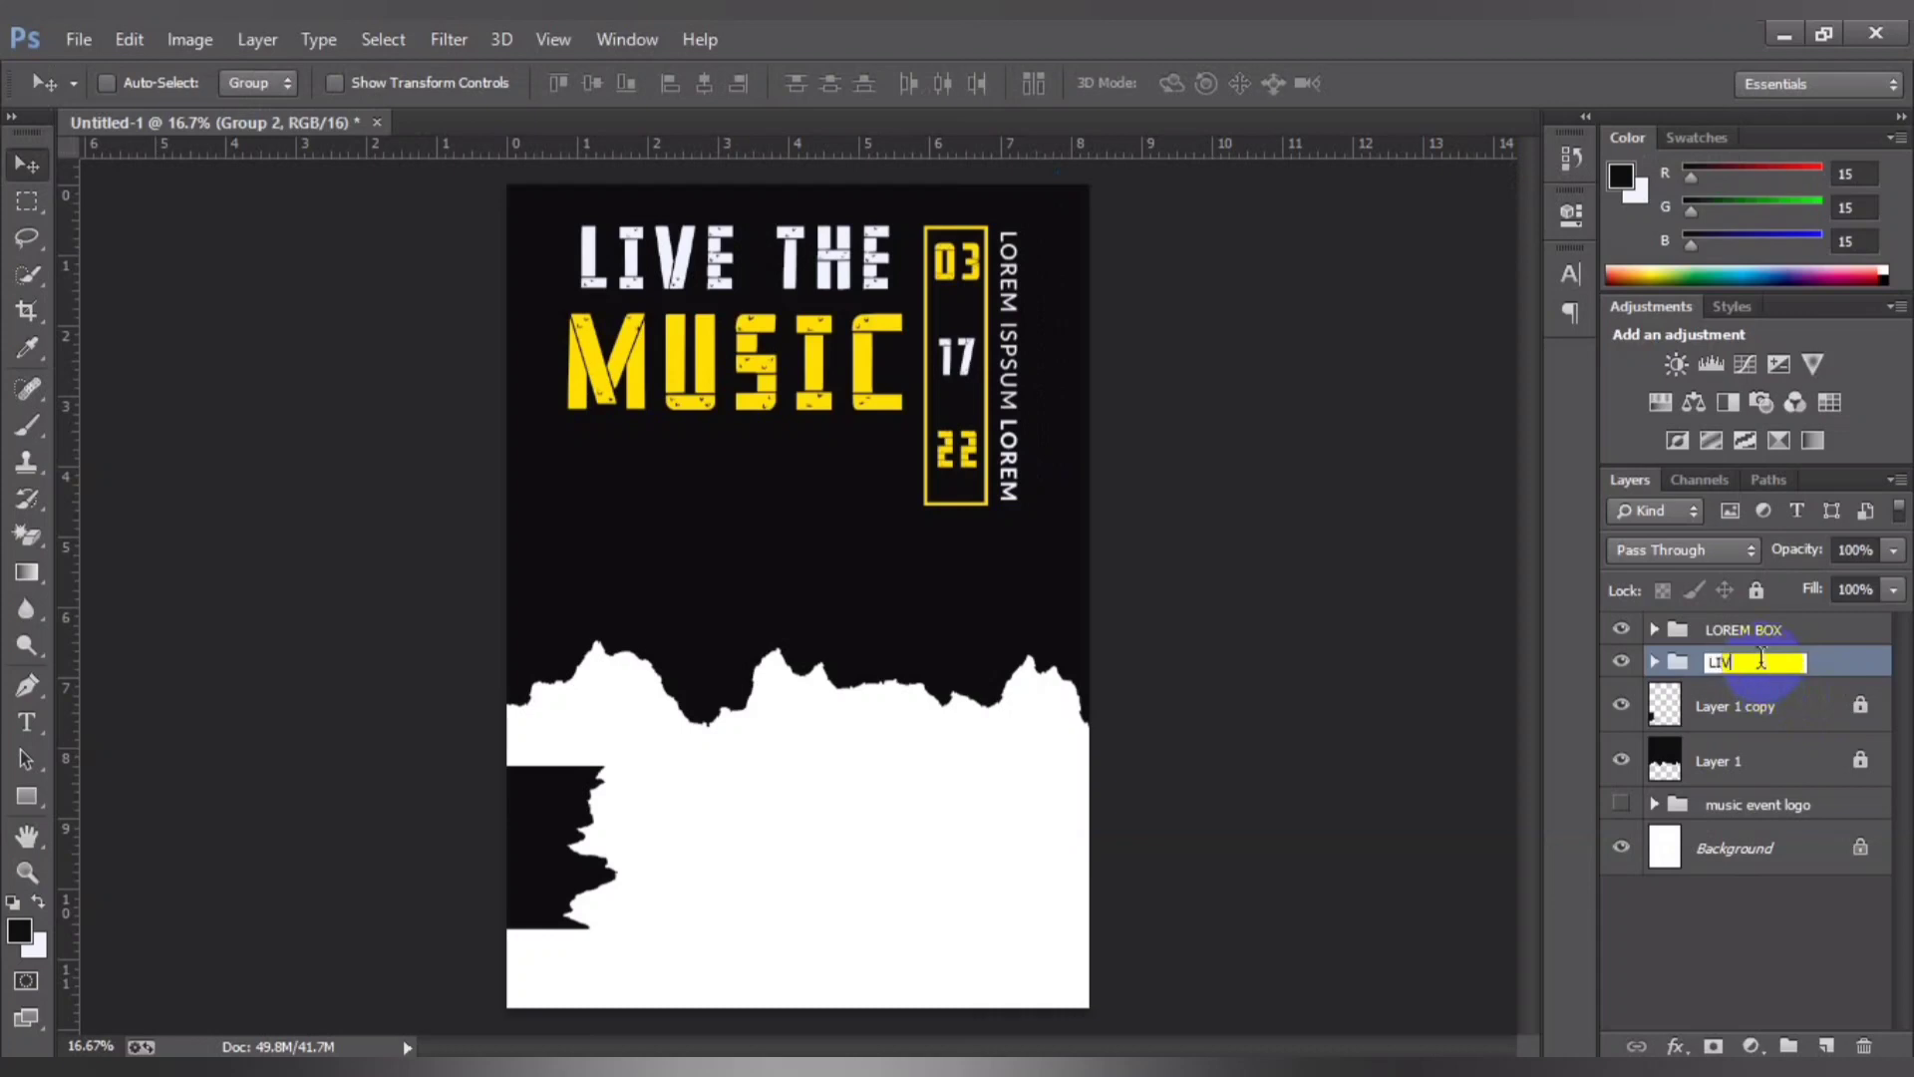
text(E TH)
key(Return)
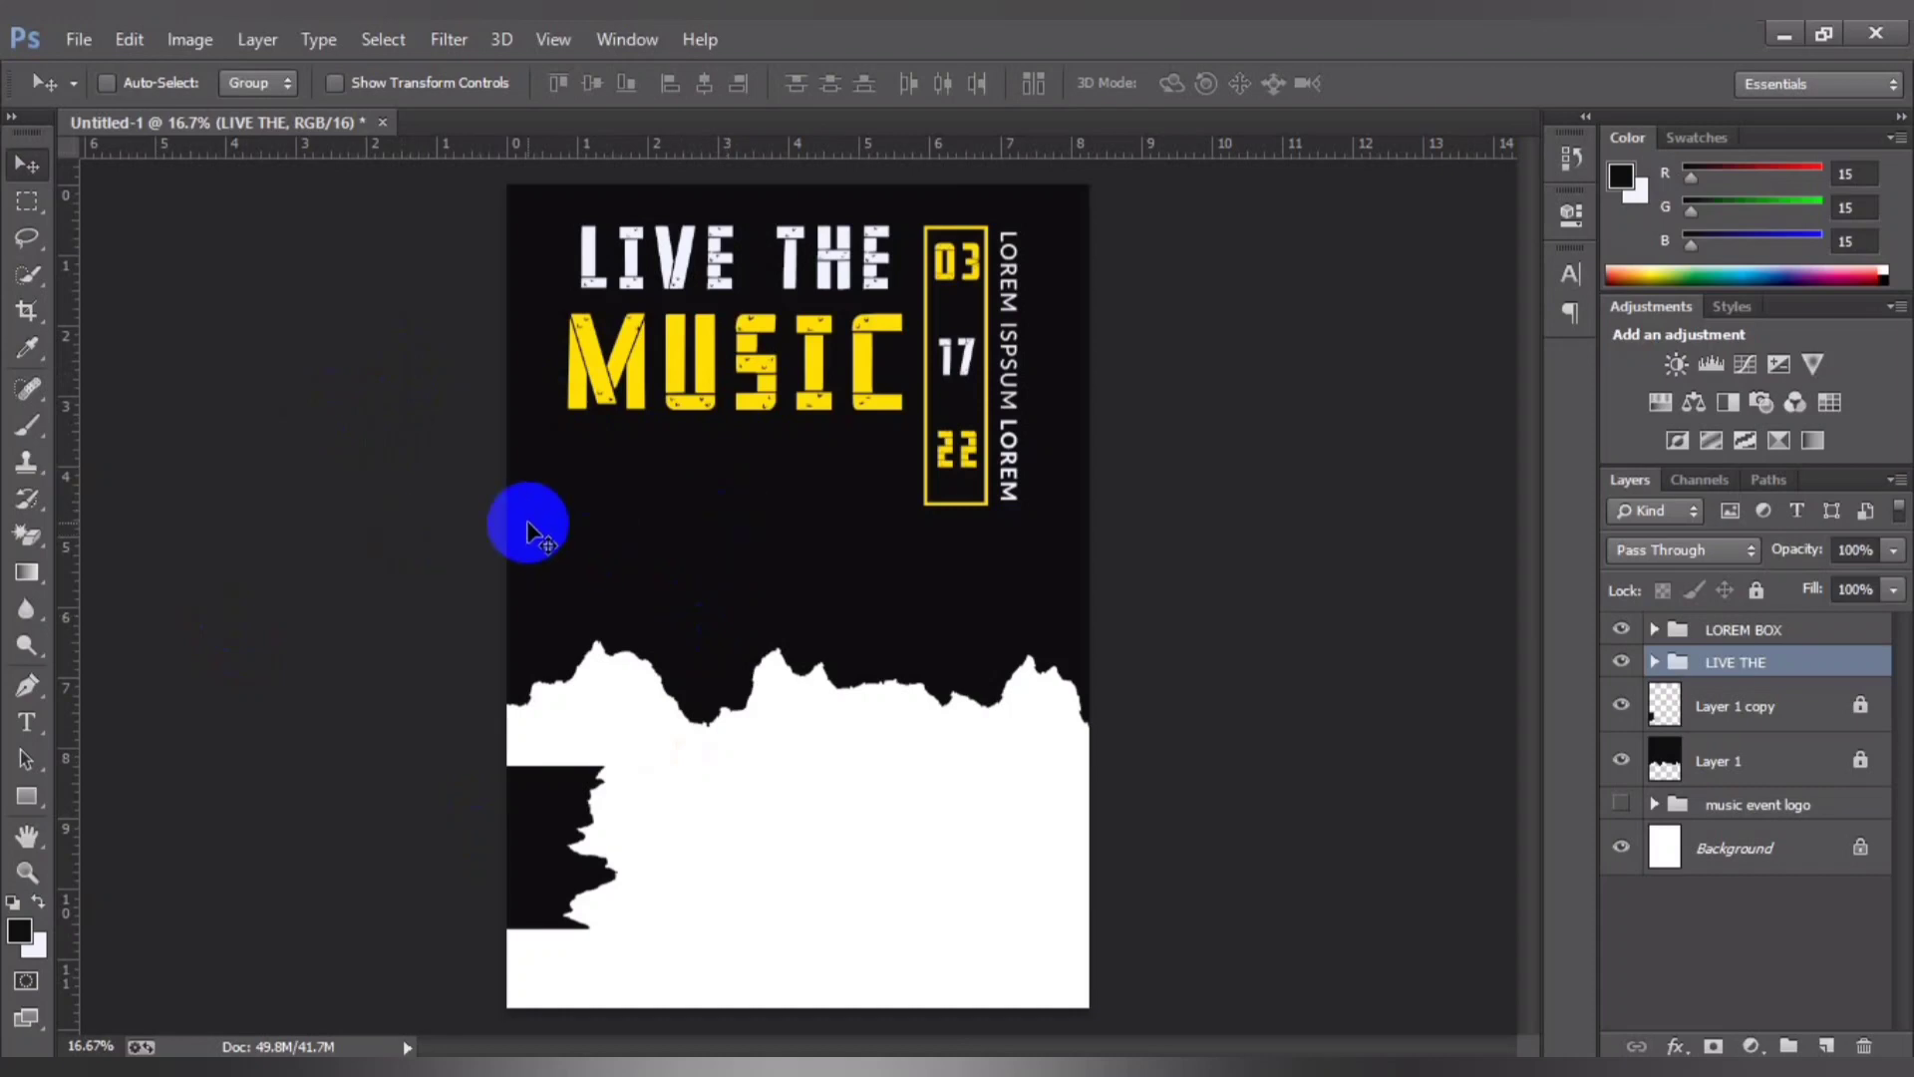
click(624, 646)
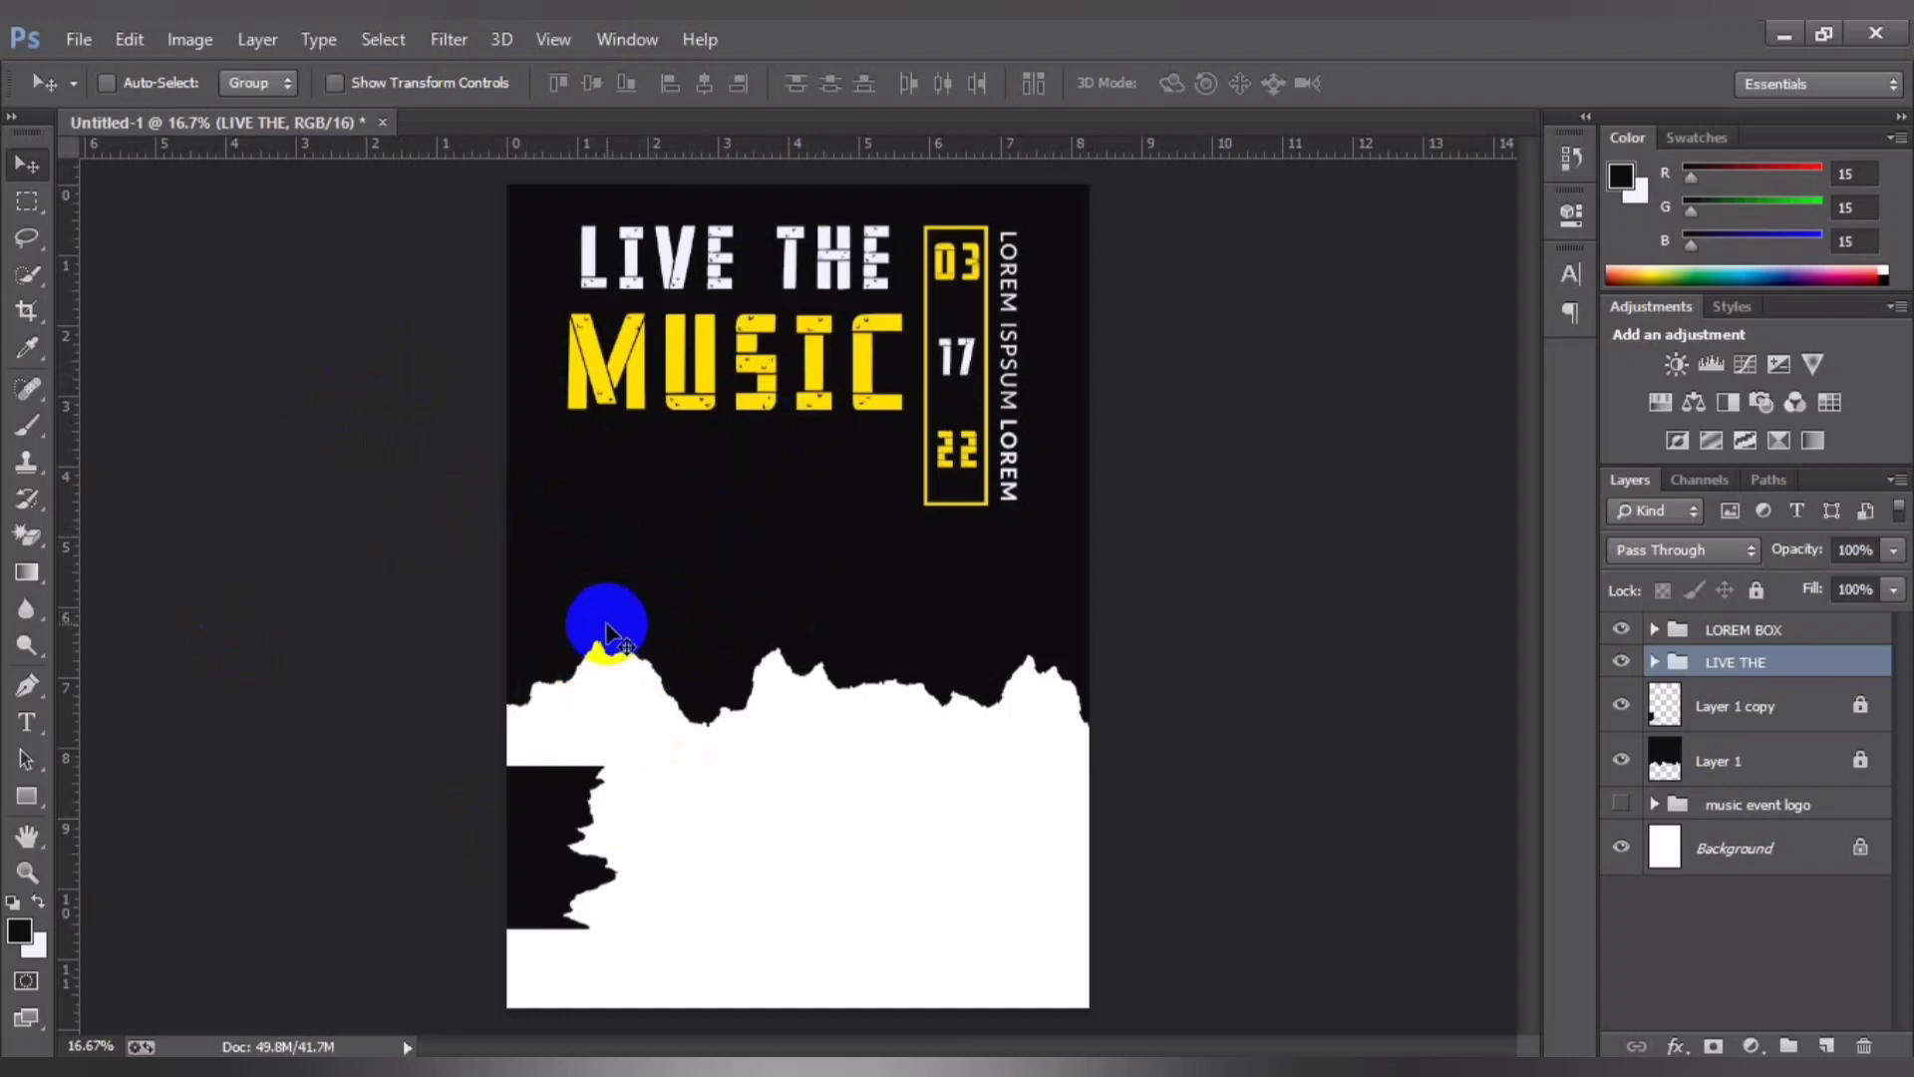
click(758, 730)
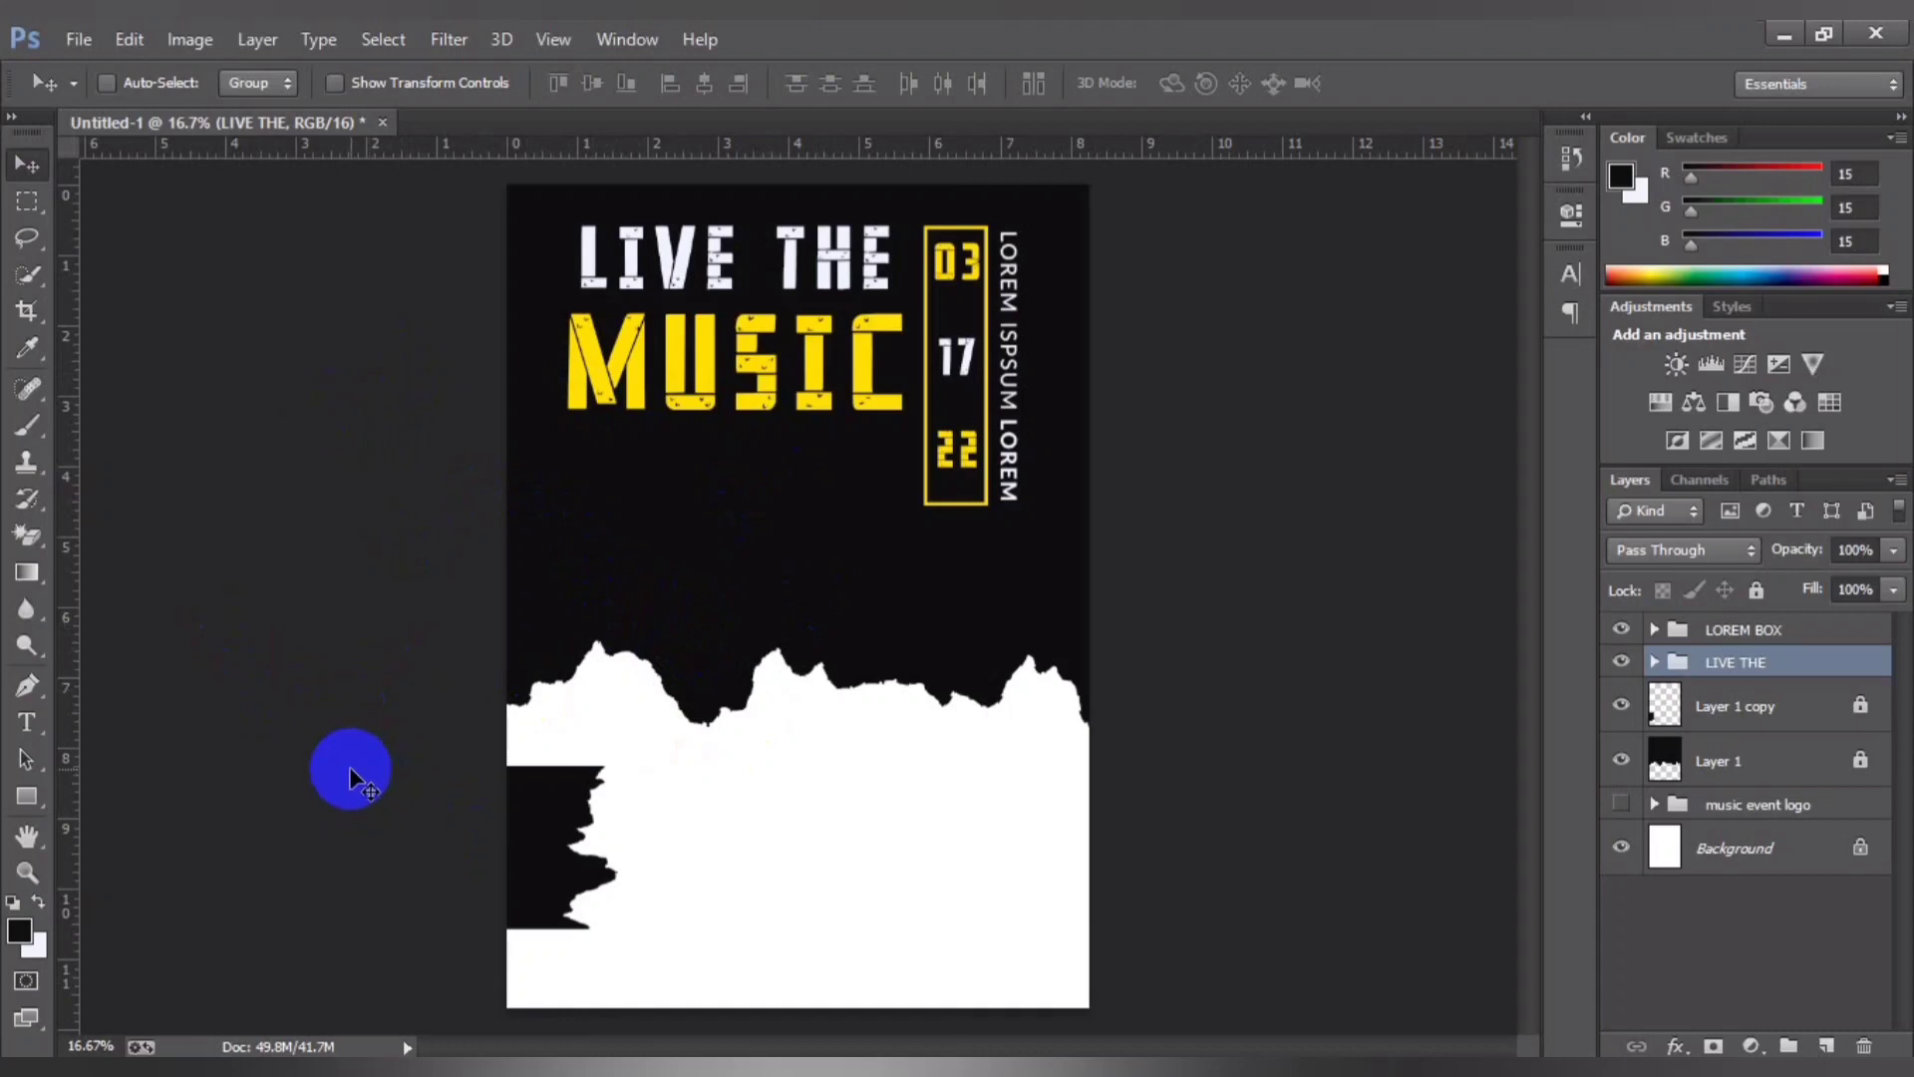
Step: Place the fb logo from the Downloads png folder and shrink it onto the white area
key(super+e)
click(646, 364)
click(249, 289)
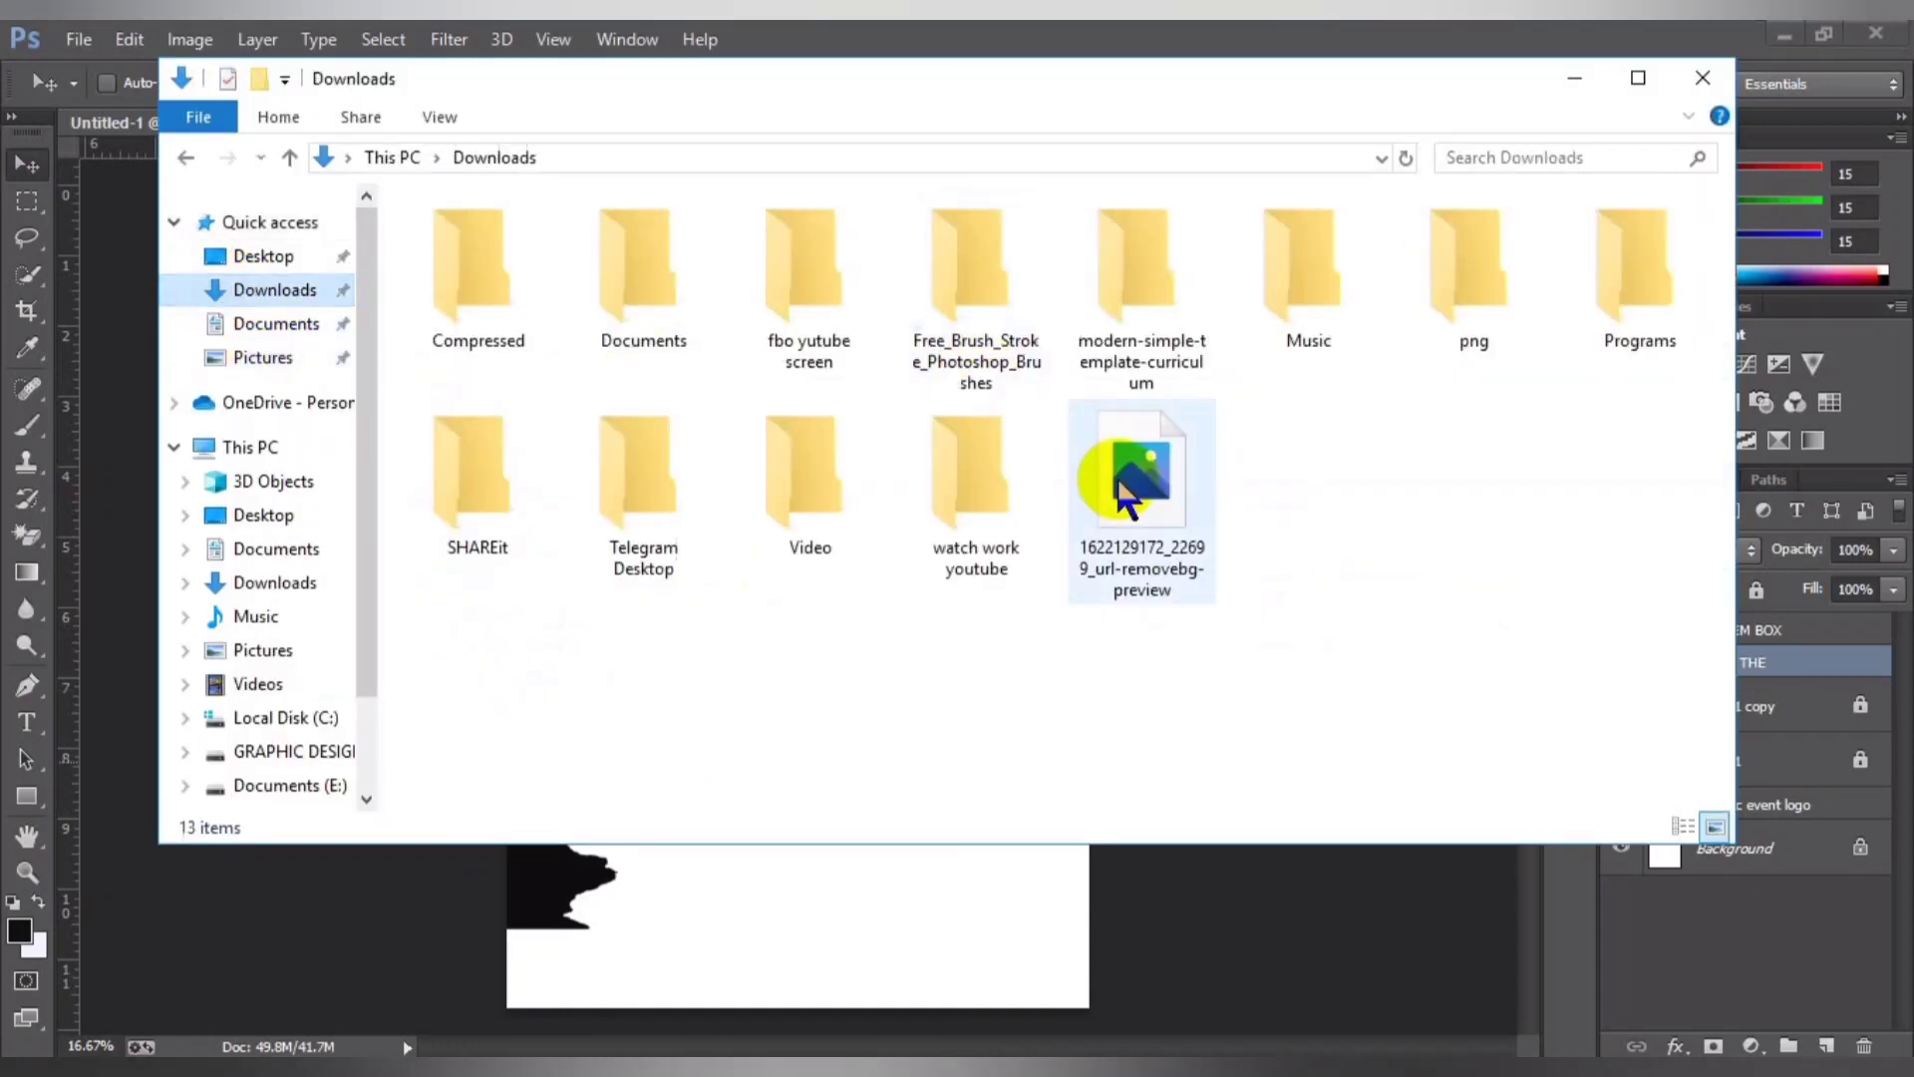
double_click(1468, 299)
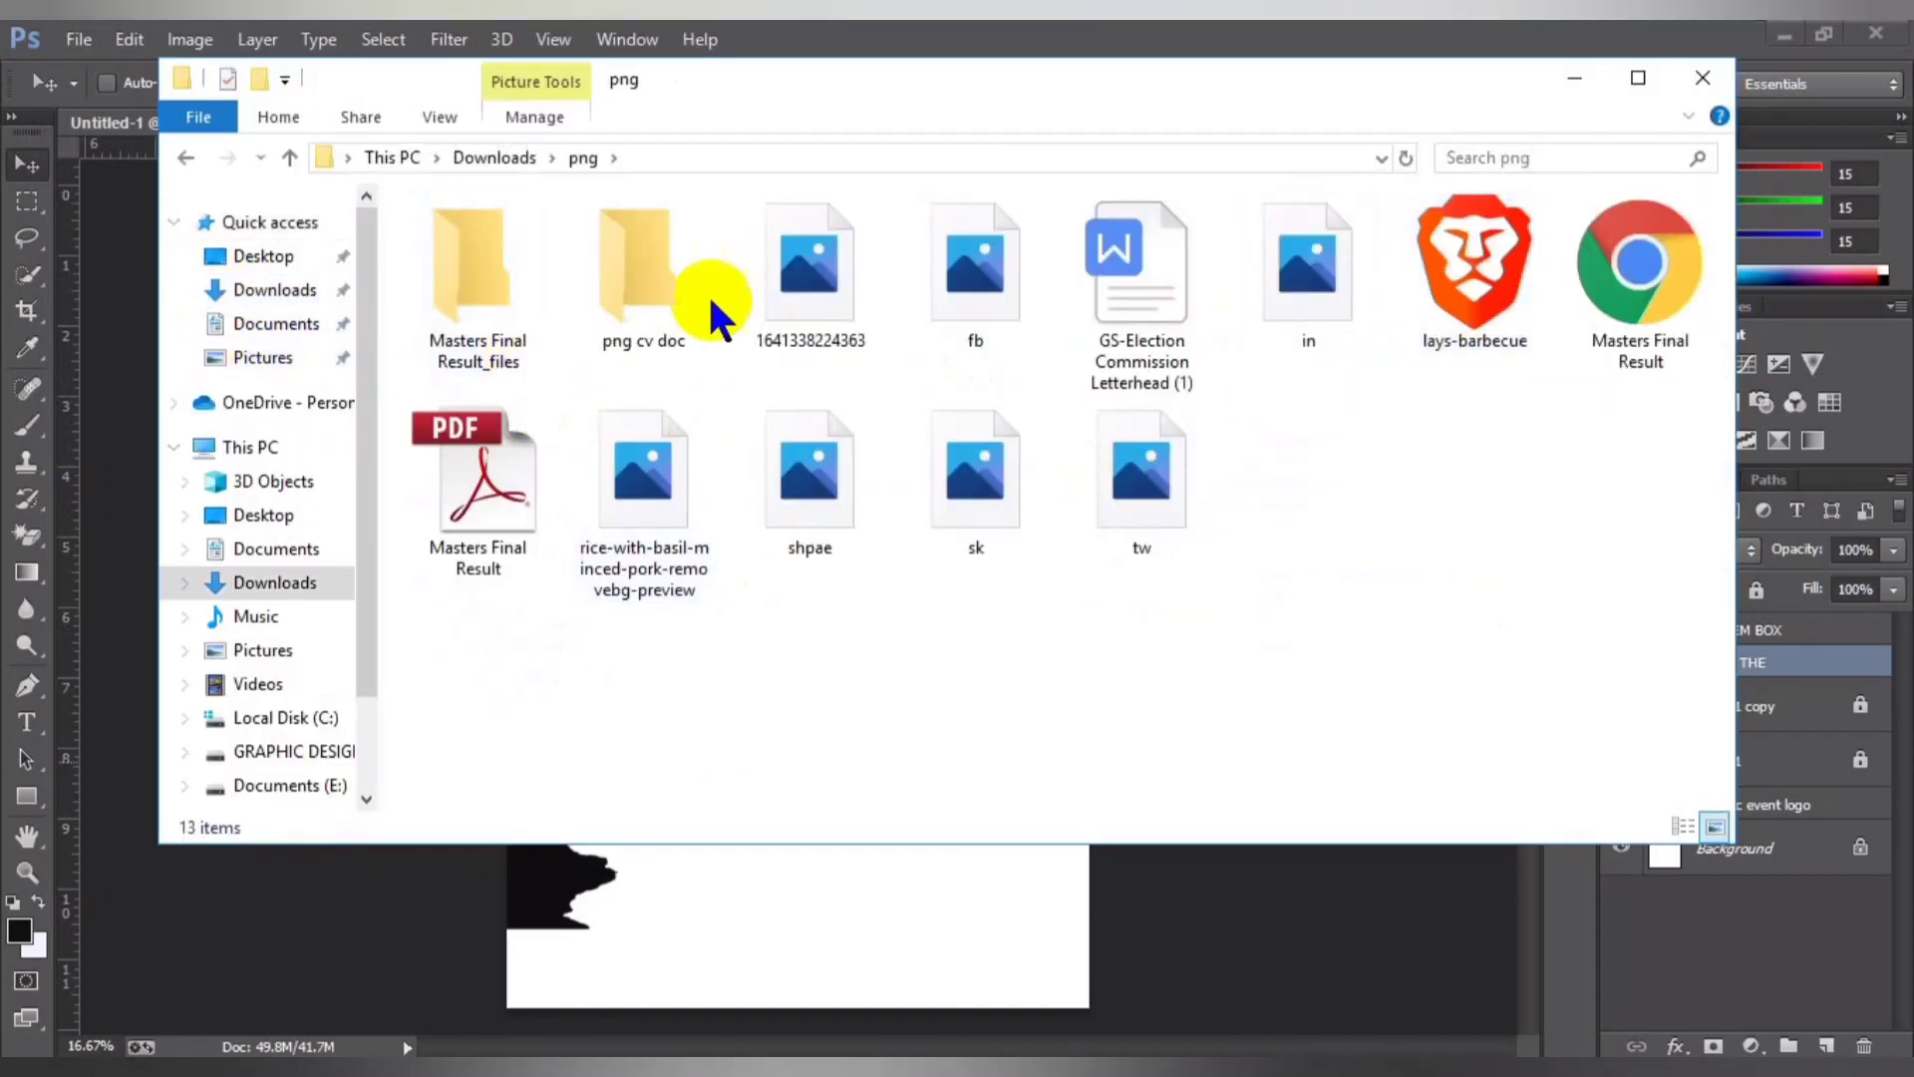
click(962, 499)
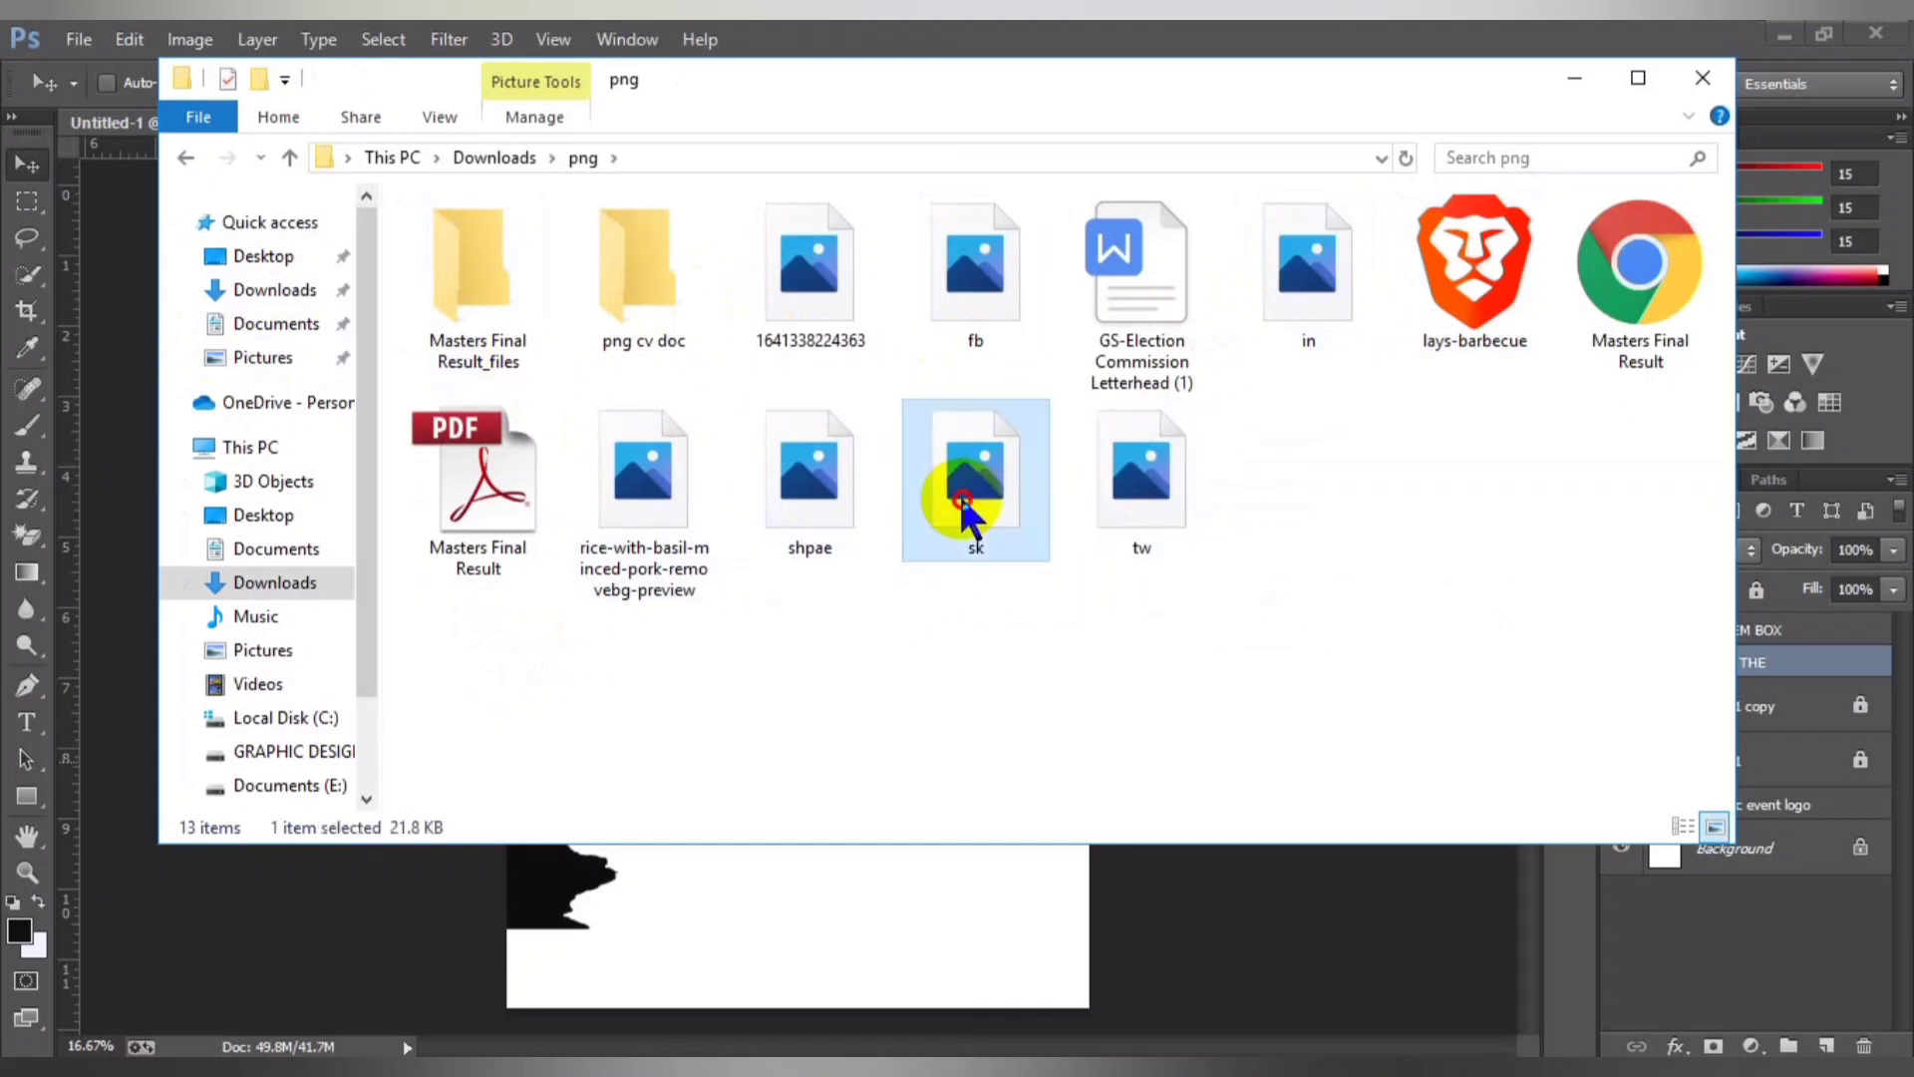
mouse_move(960, 313)
mouse_down()
mouse_move(1005, 630)
mouse_move(748, 647)
mouse_up()
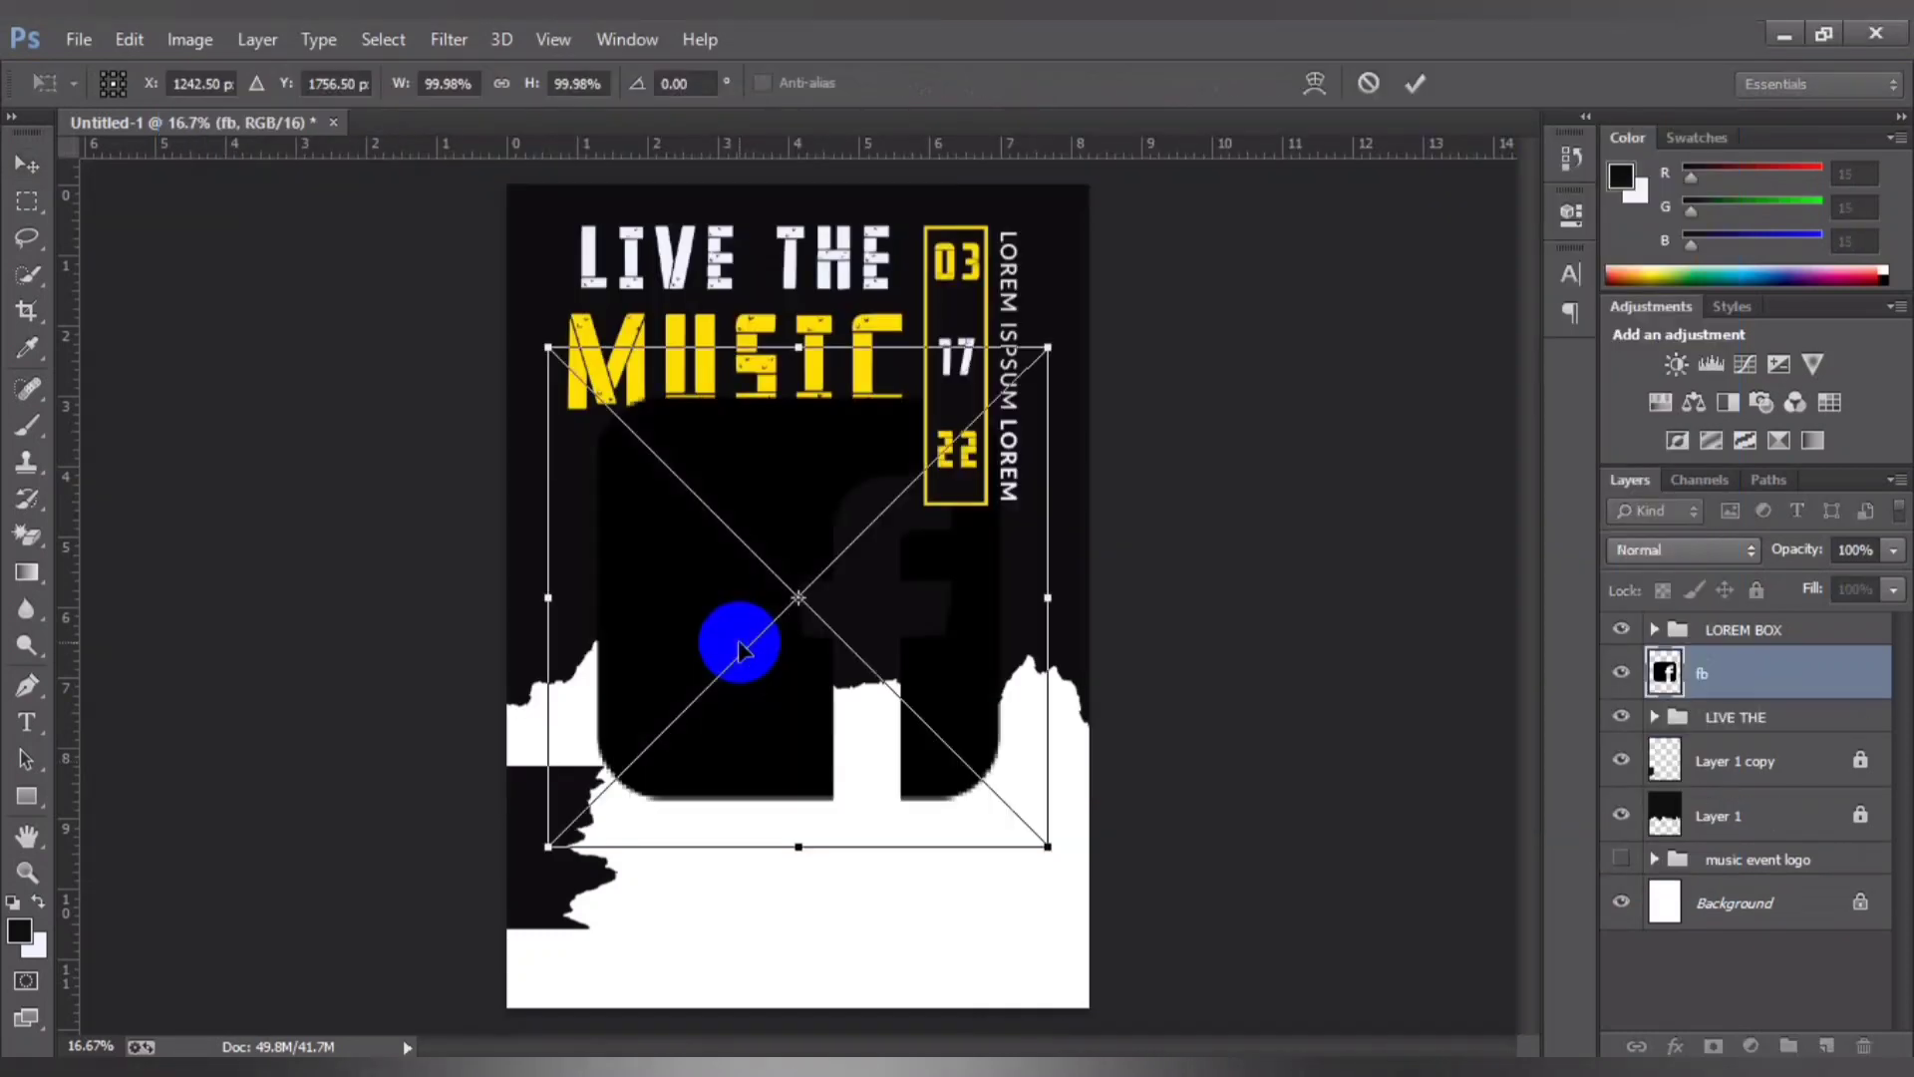
drag(1049, 344, 934, 460)
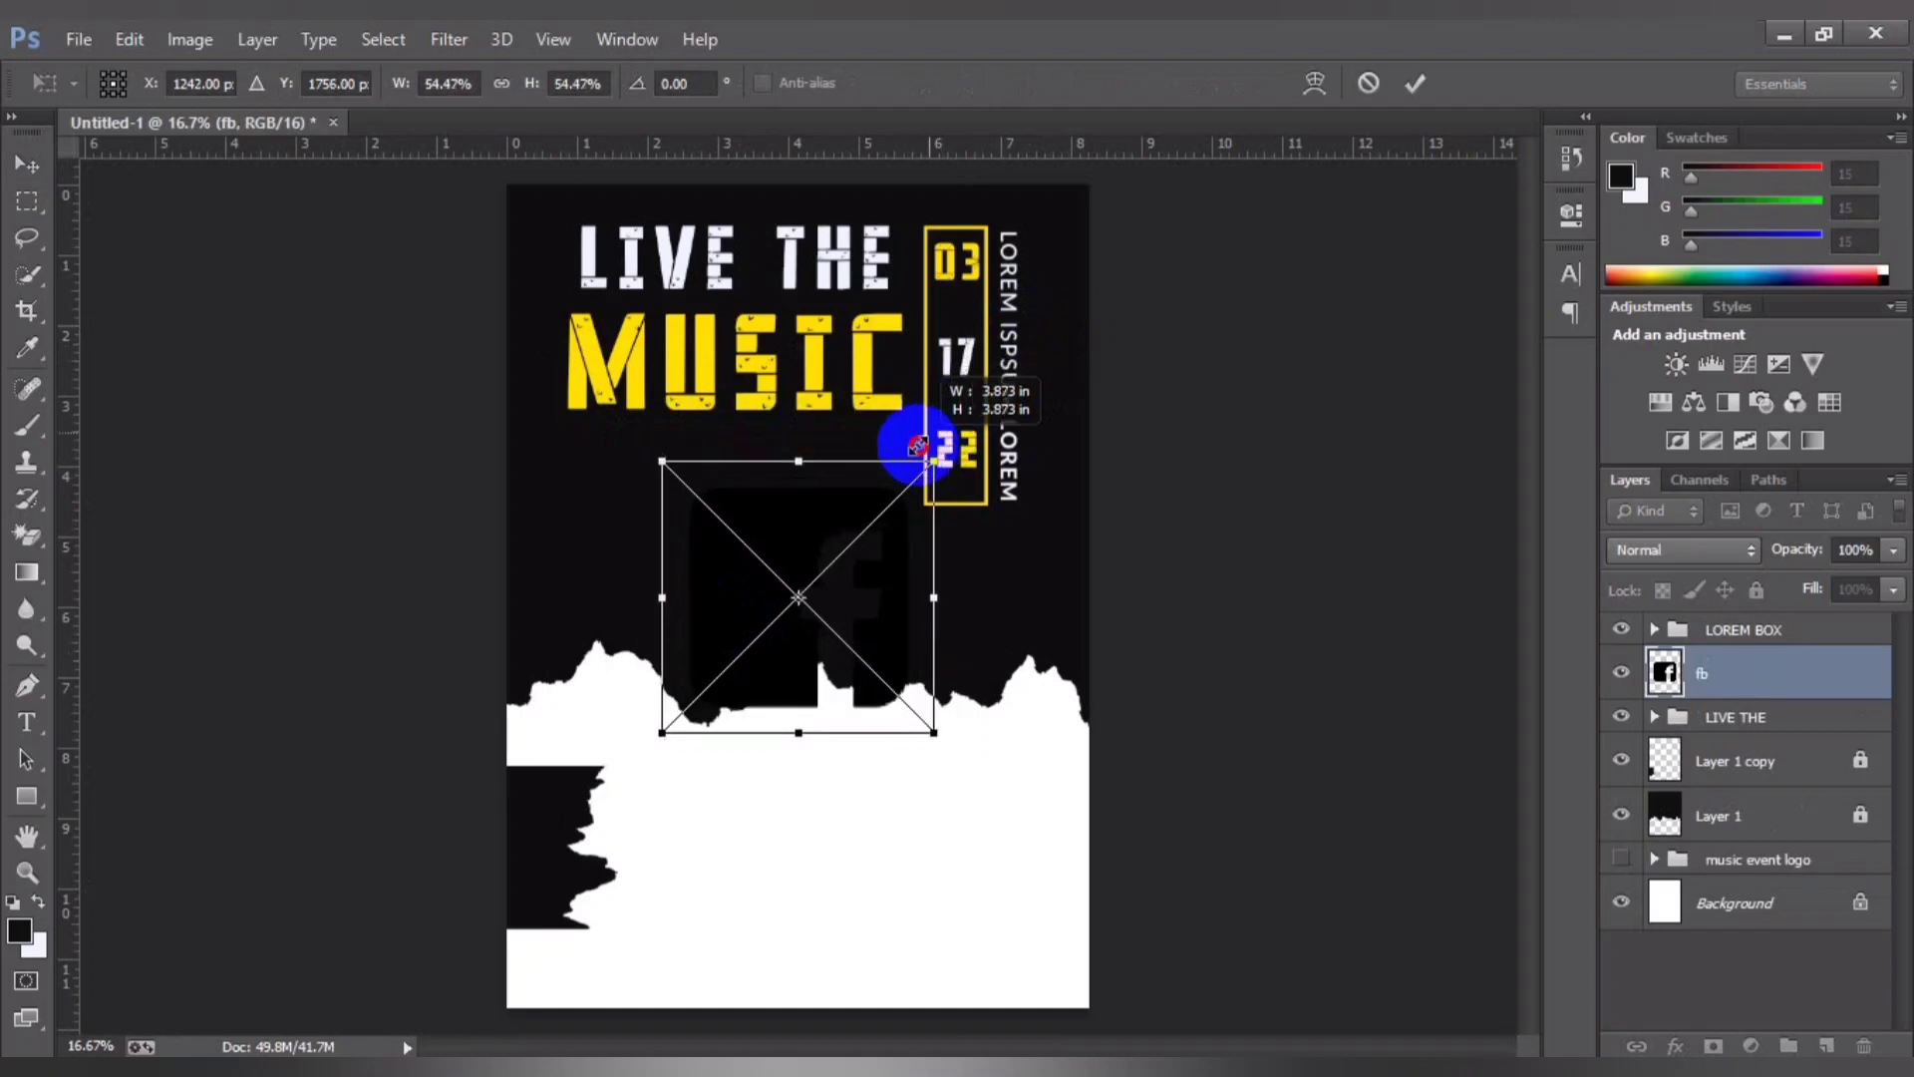
drag(875, 614, 808, 777)
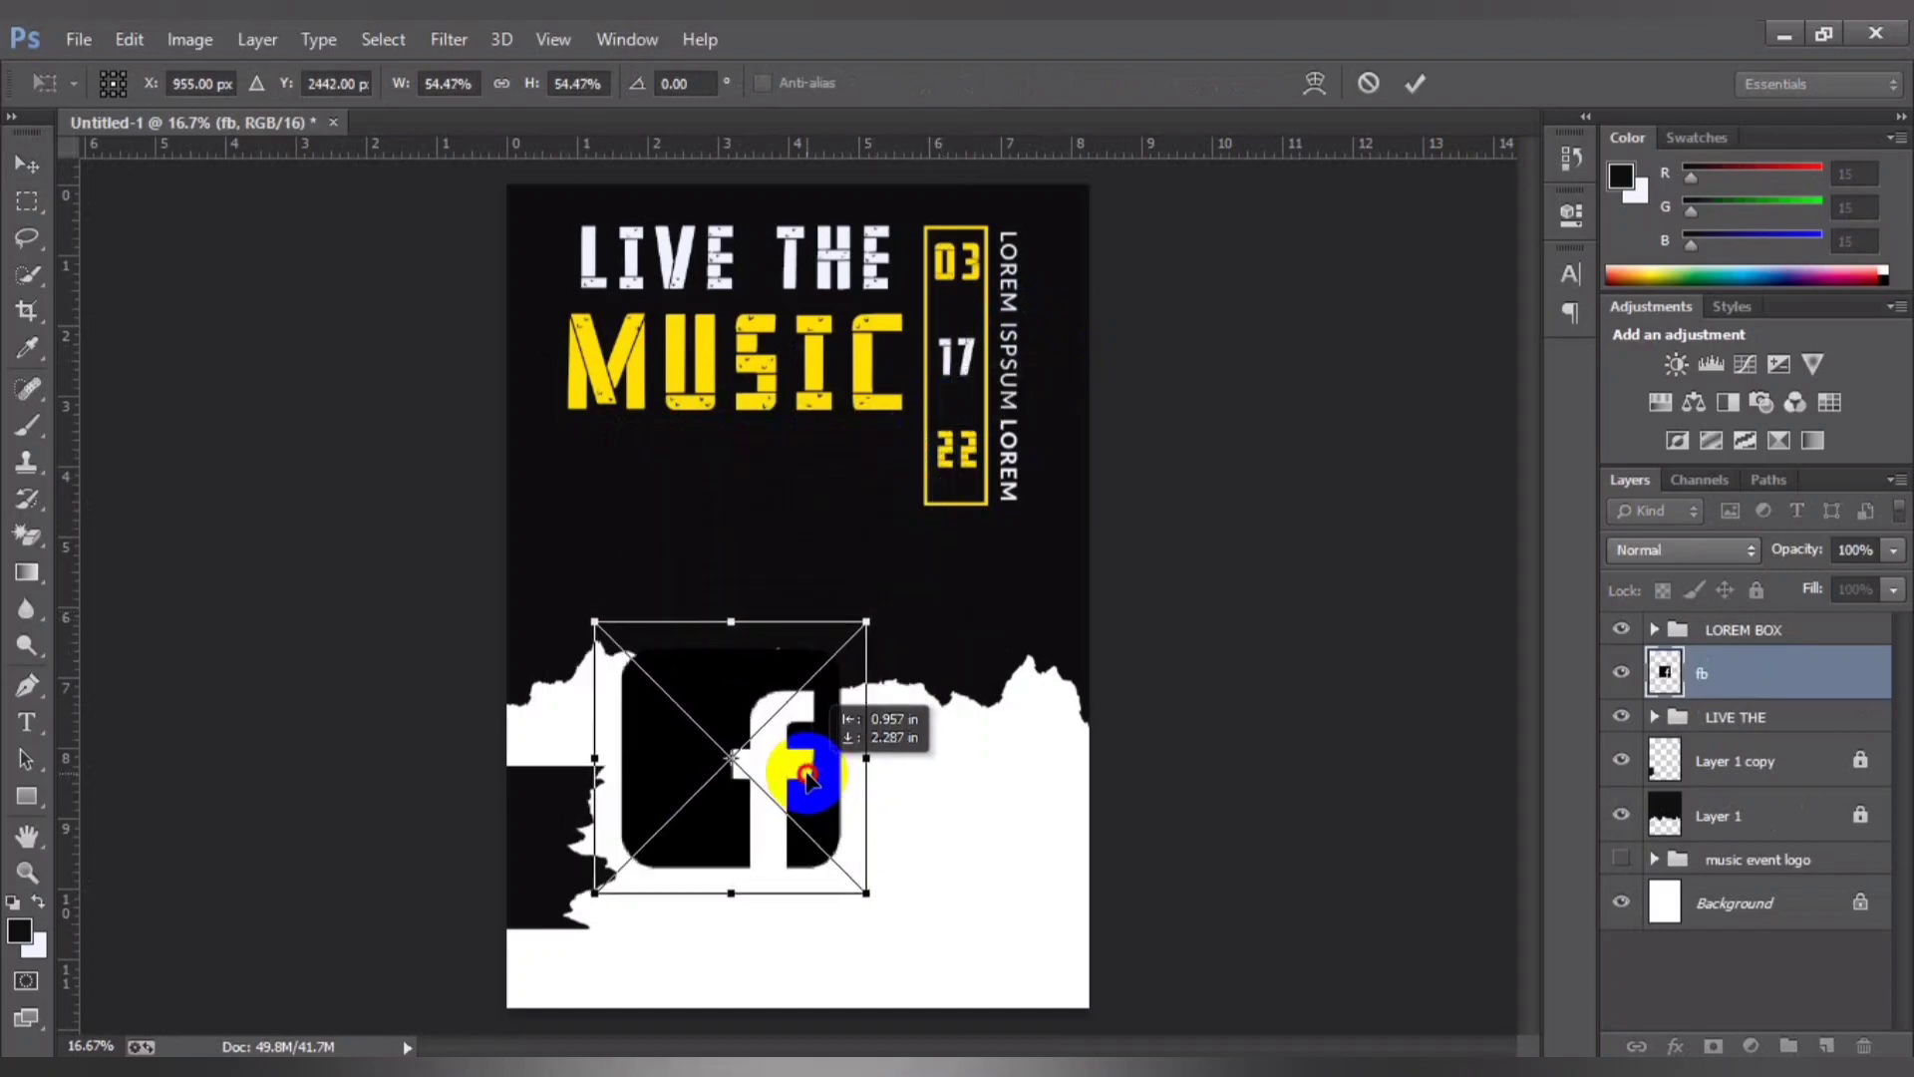
key(Return)
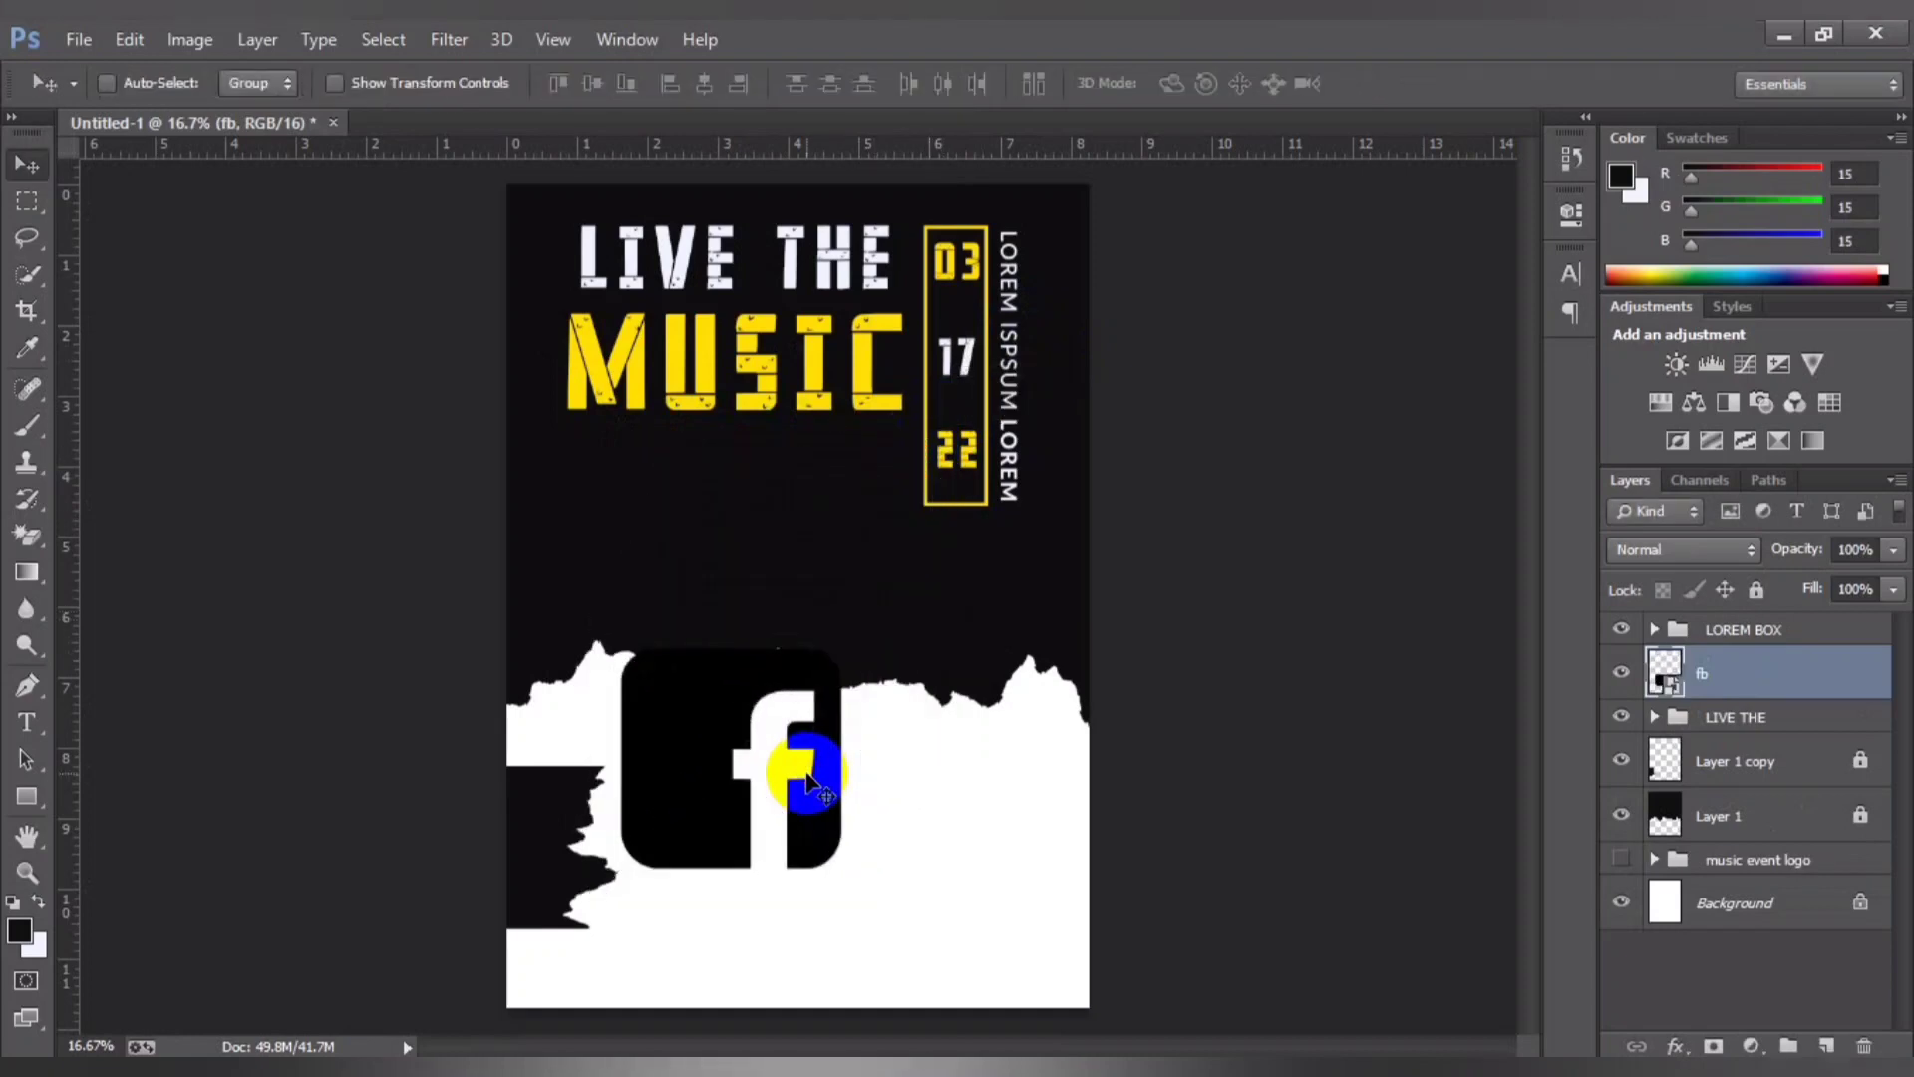
drag(818, 792, 863, 833)
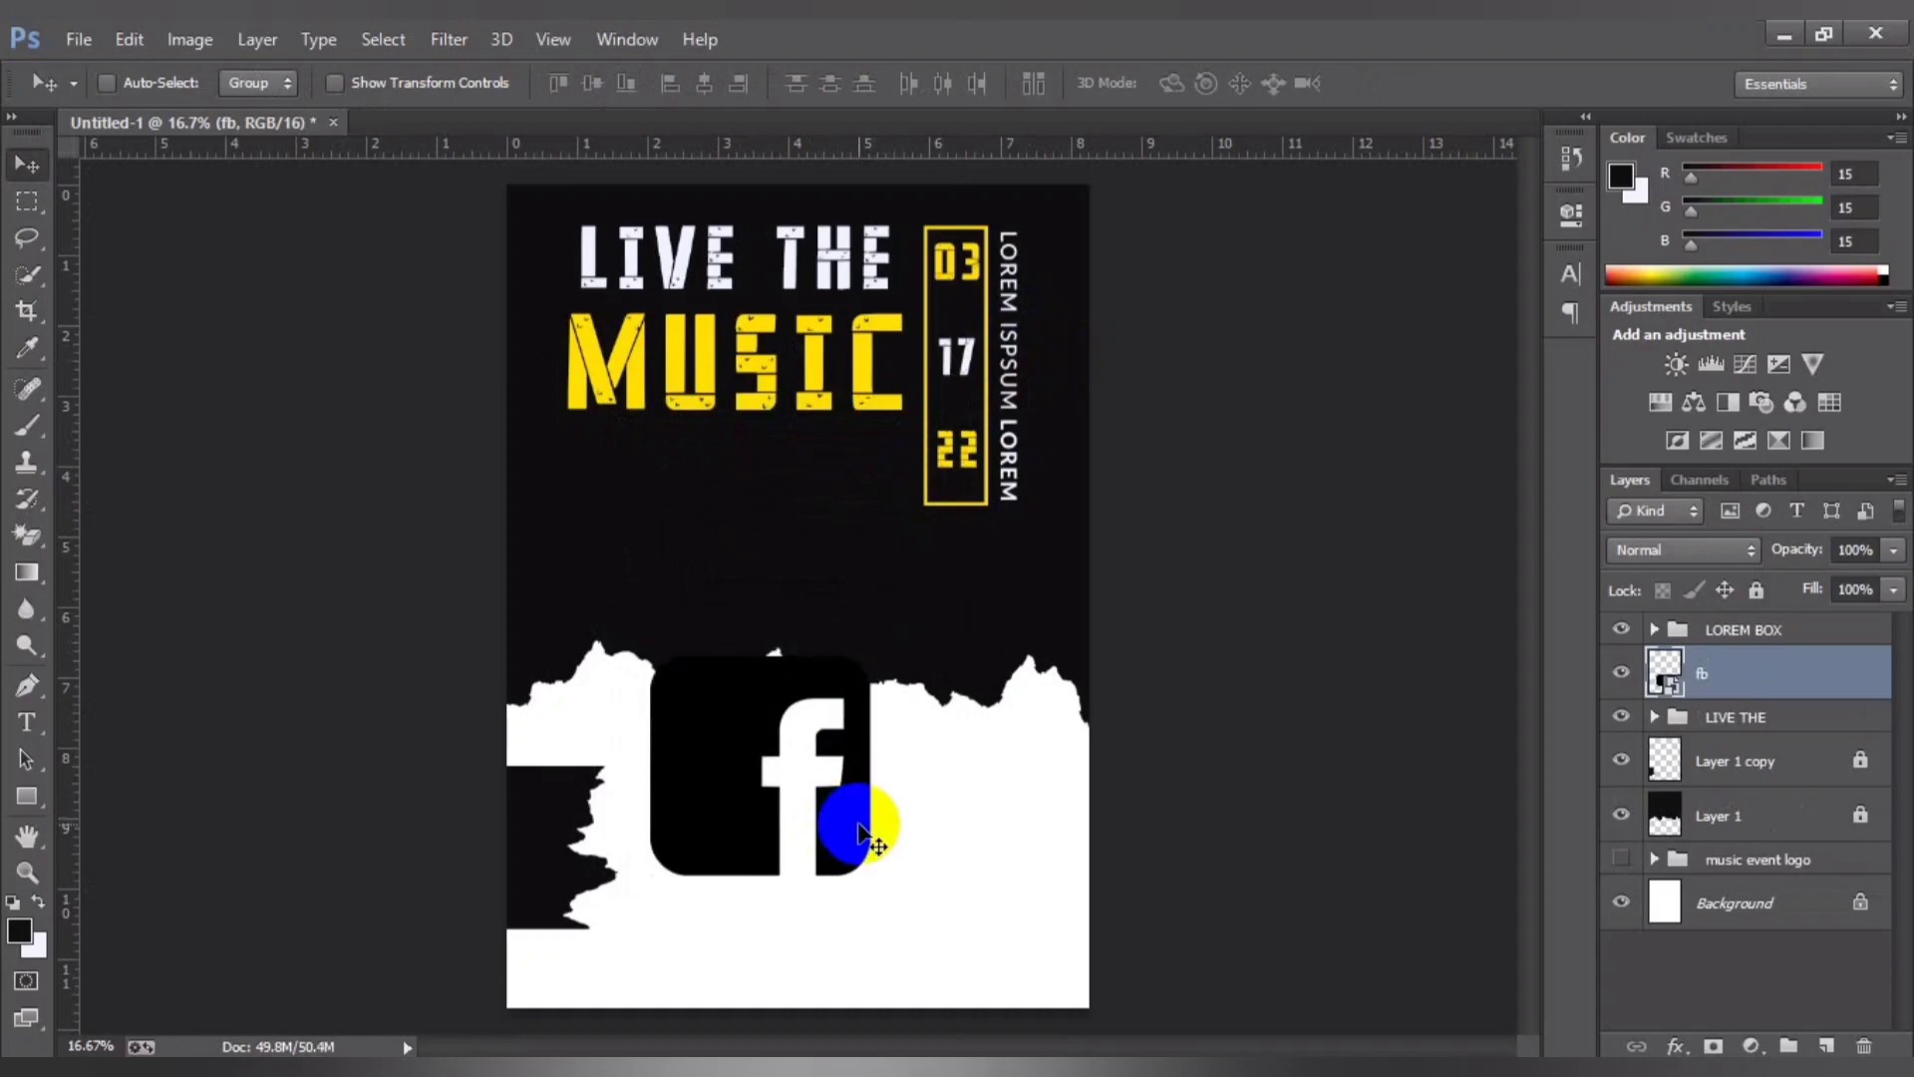
drag(906, 634, 845, 683)
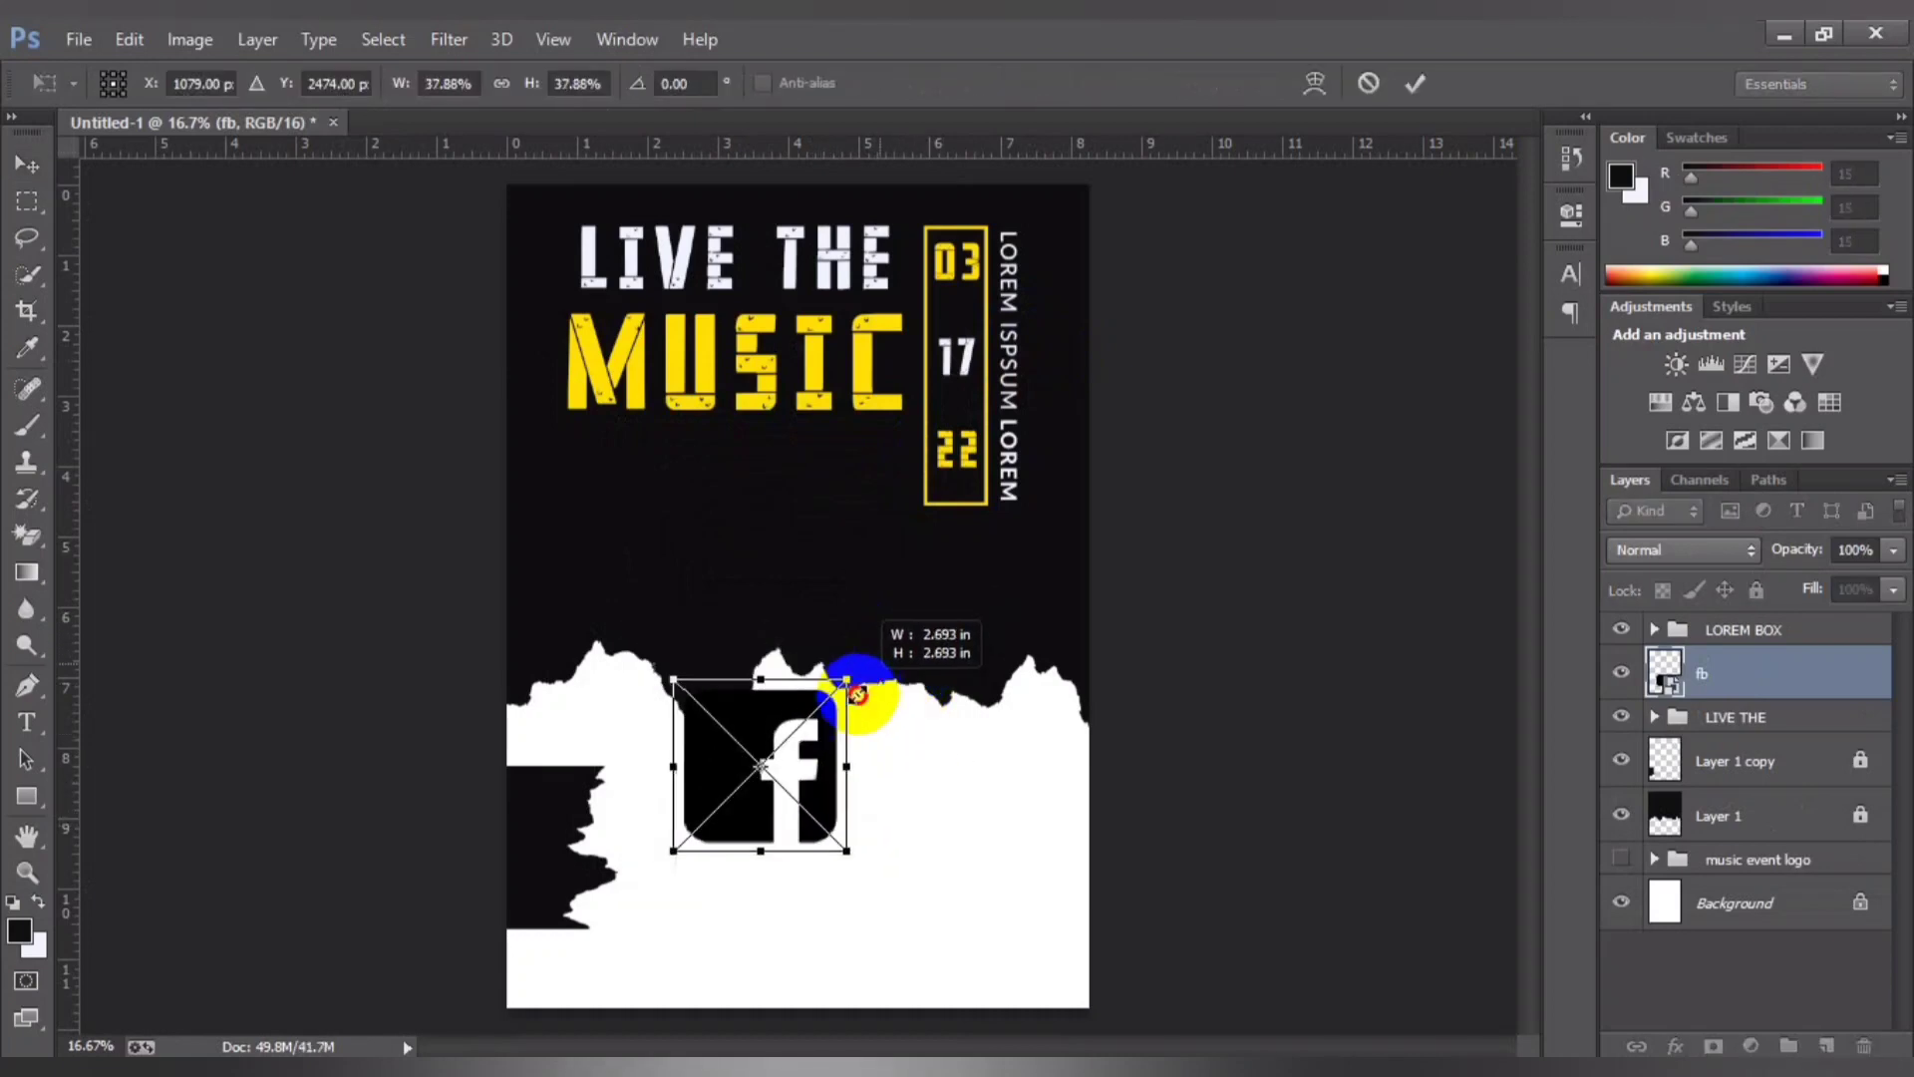
key(Return)
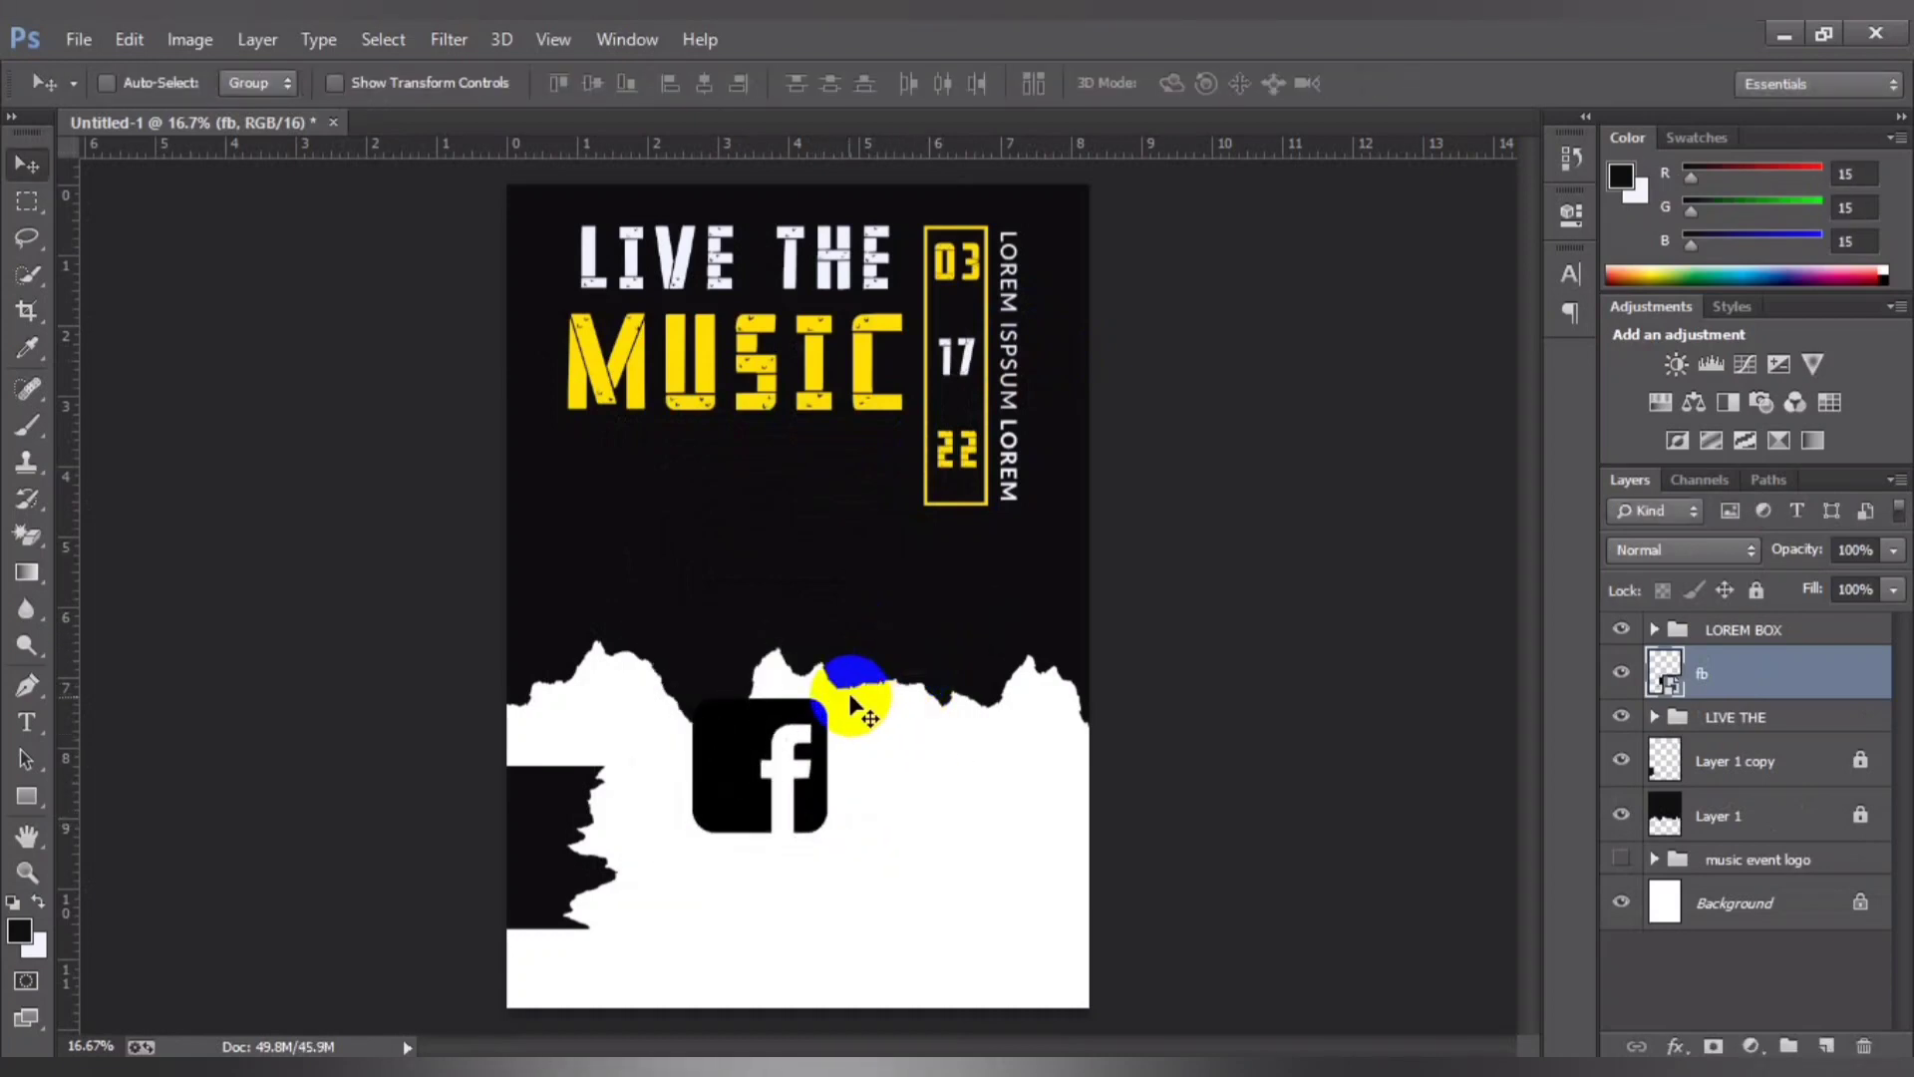
Step: Place the tw logo from the same folder, scaled down beside the fb logo
key(alt+Tab)
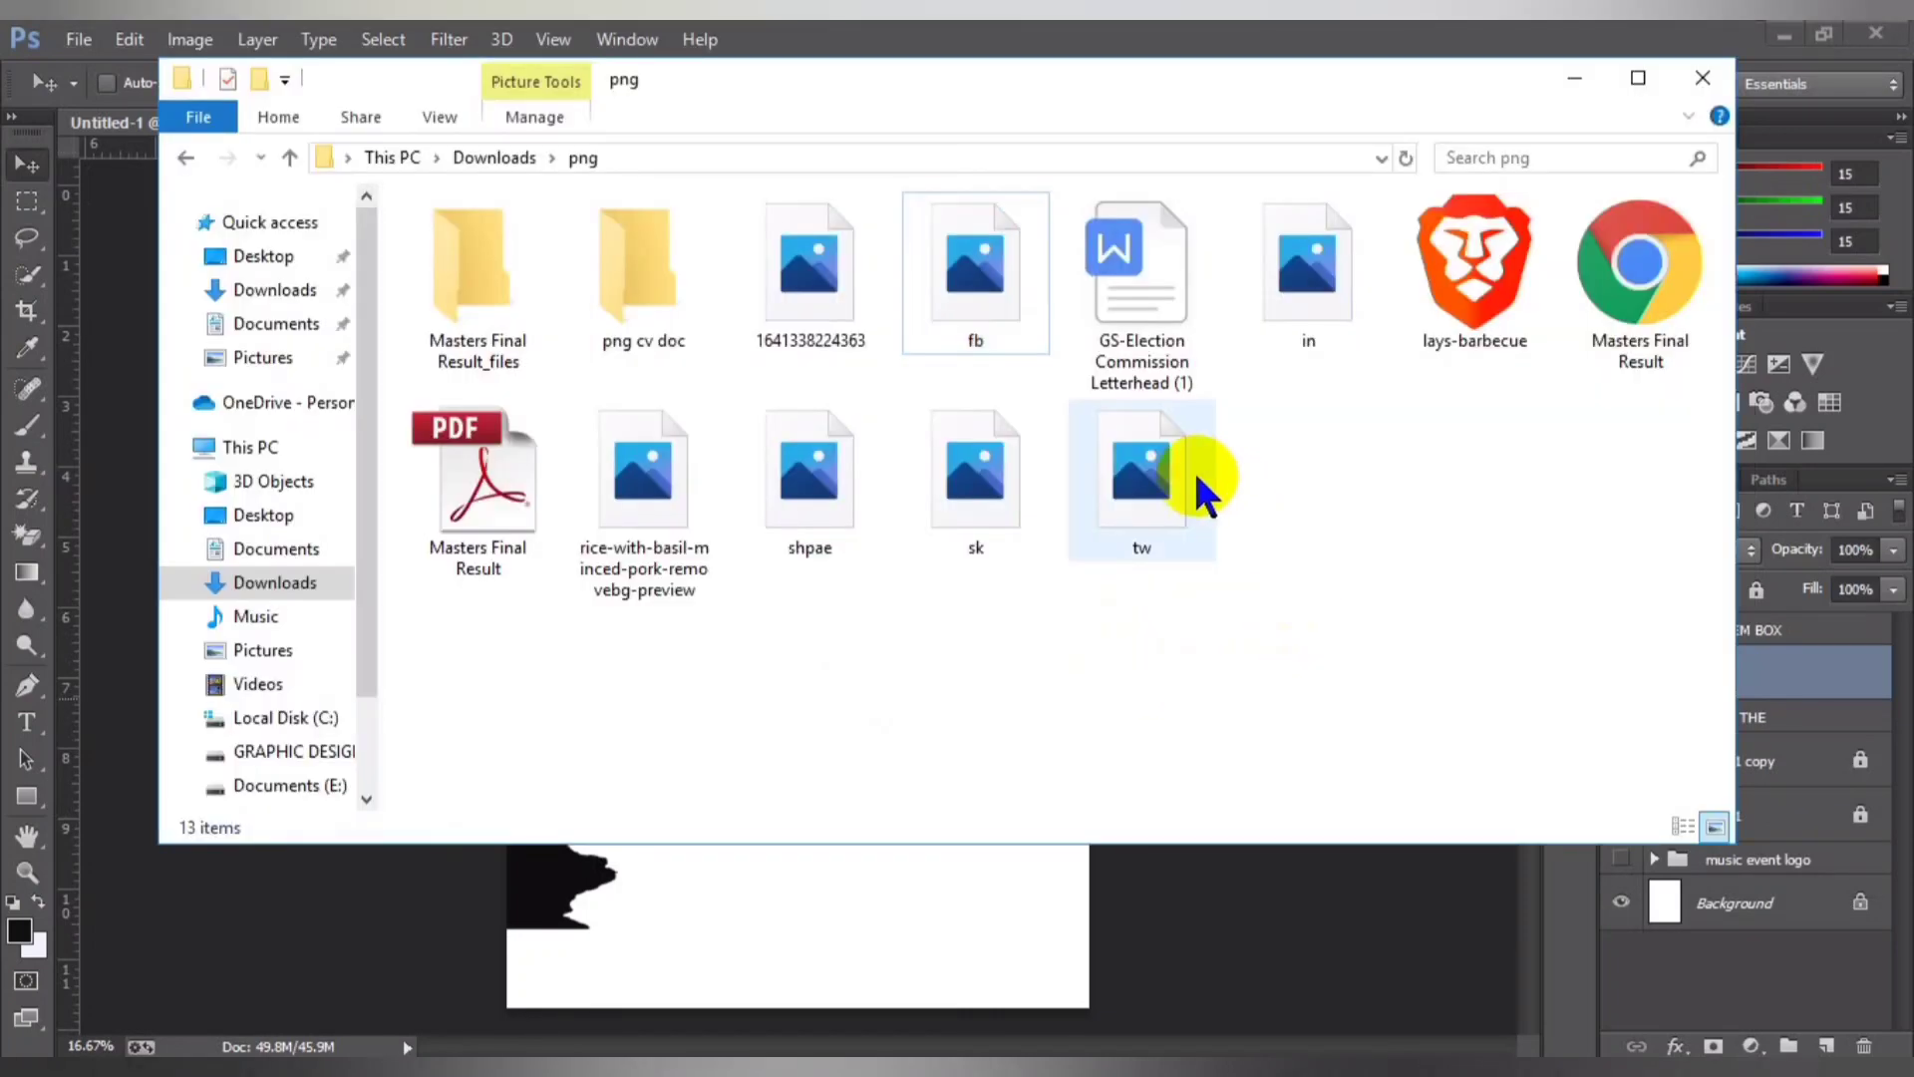
click(1152, 477)
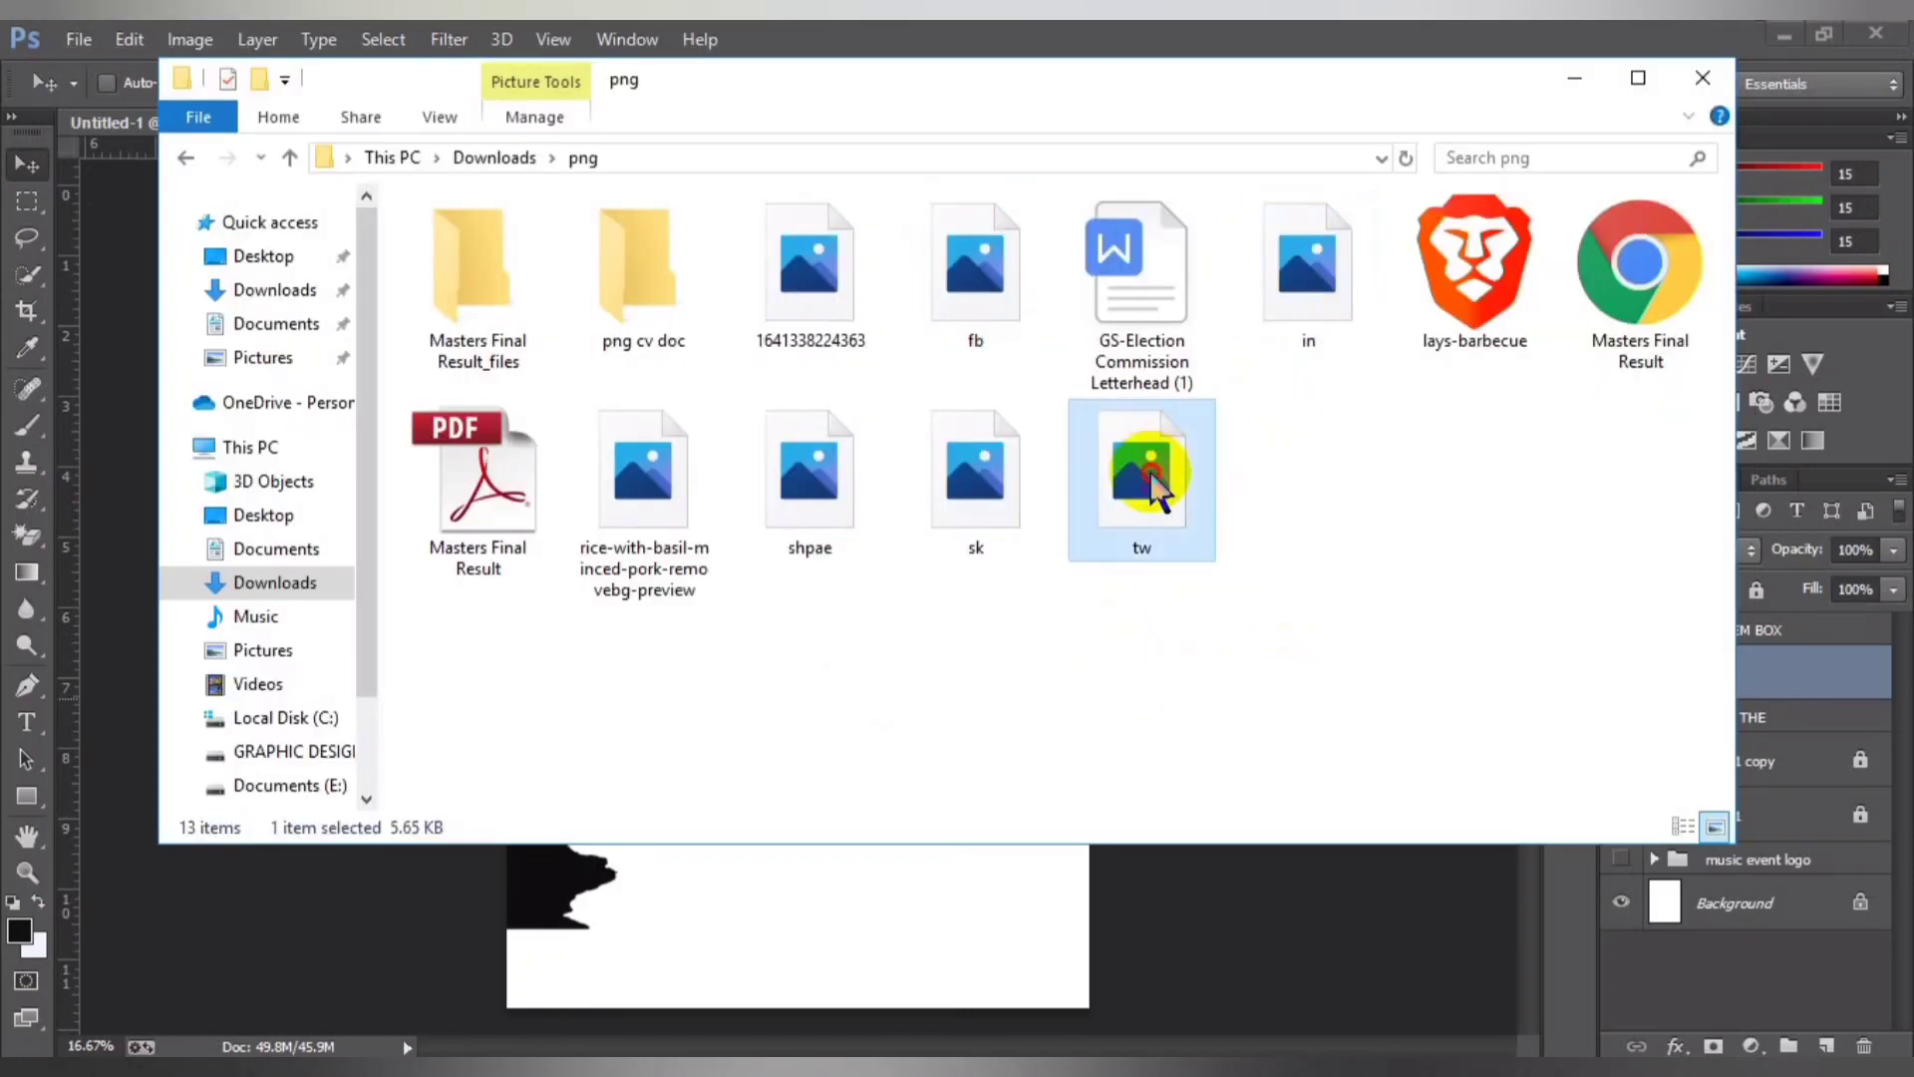
drag(1153, 486, 943, 708)
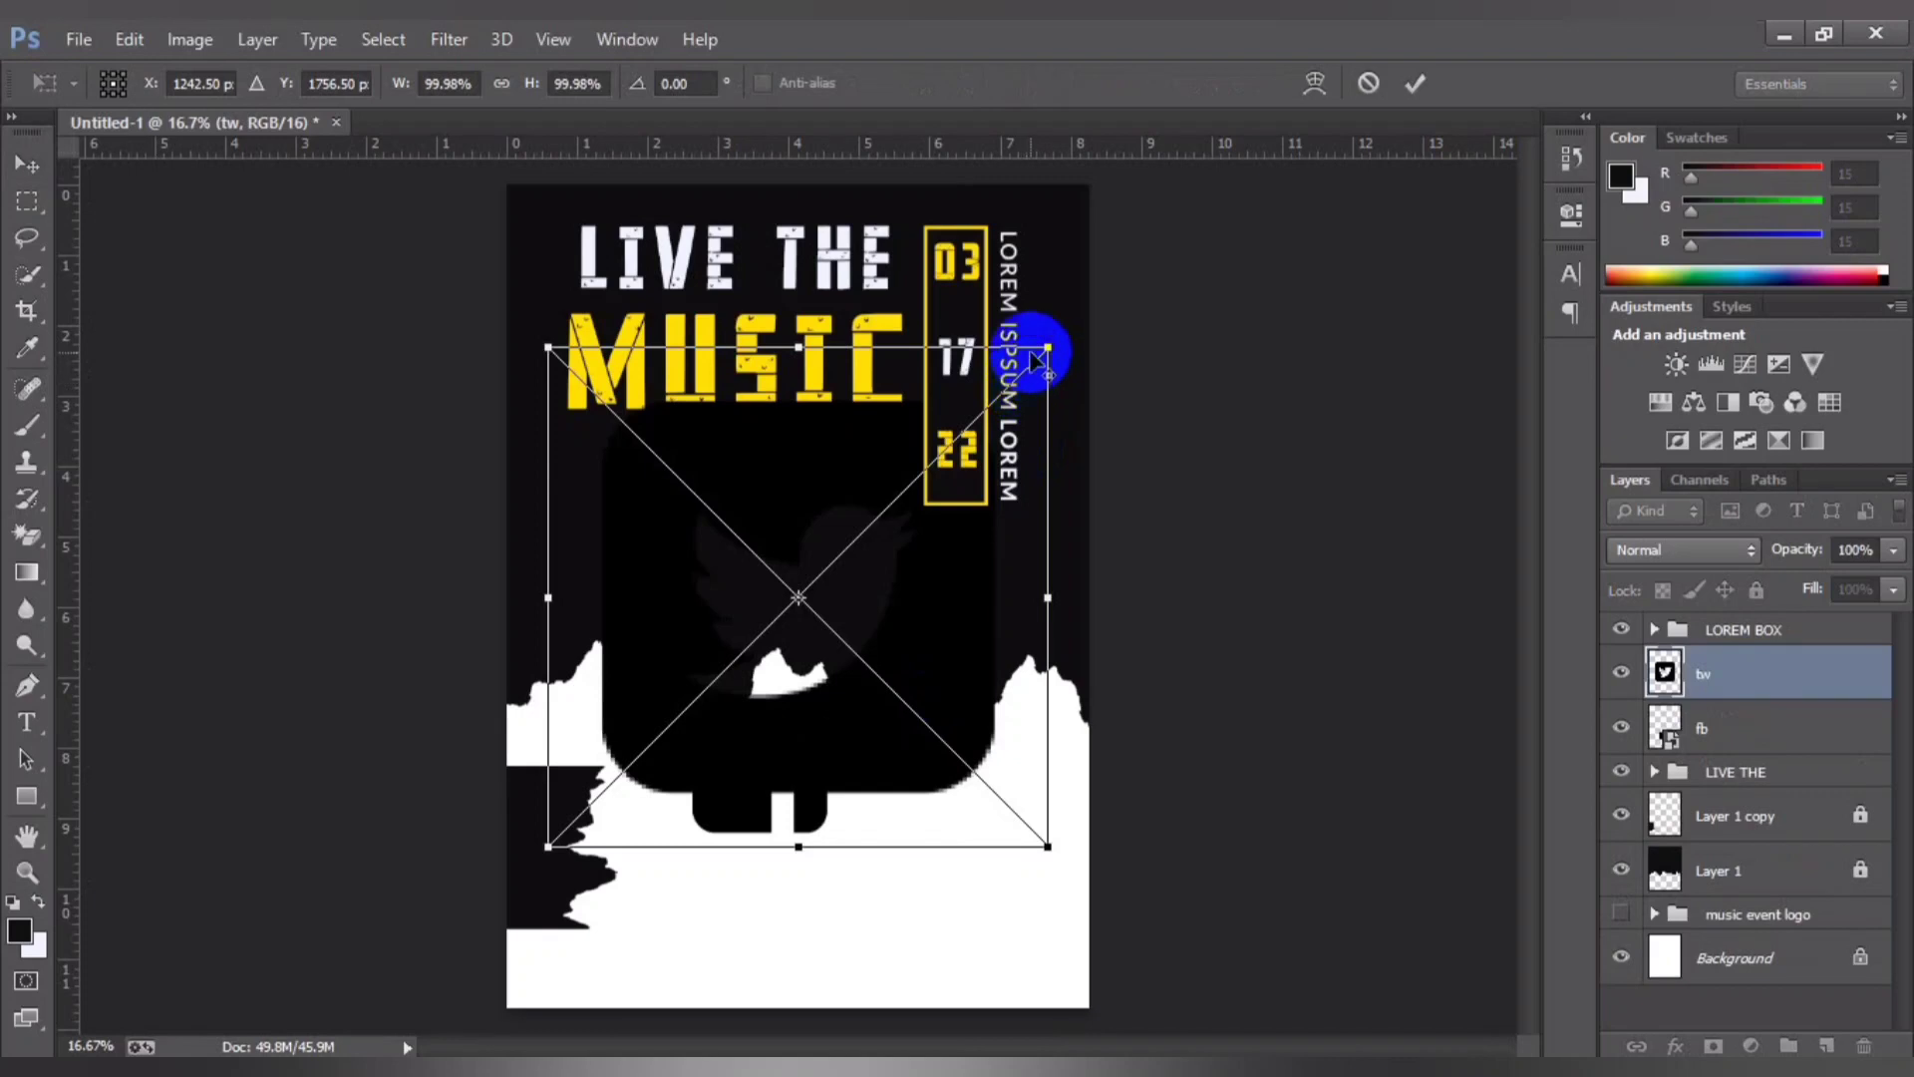
drag(1047, 347, 889, 504)
drag(868, 606, 1022, 813)
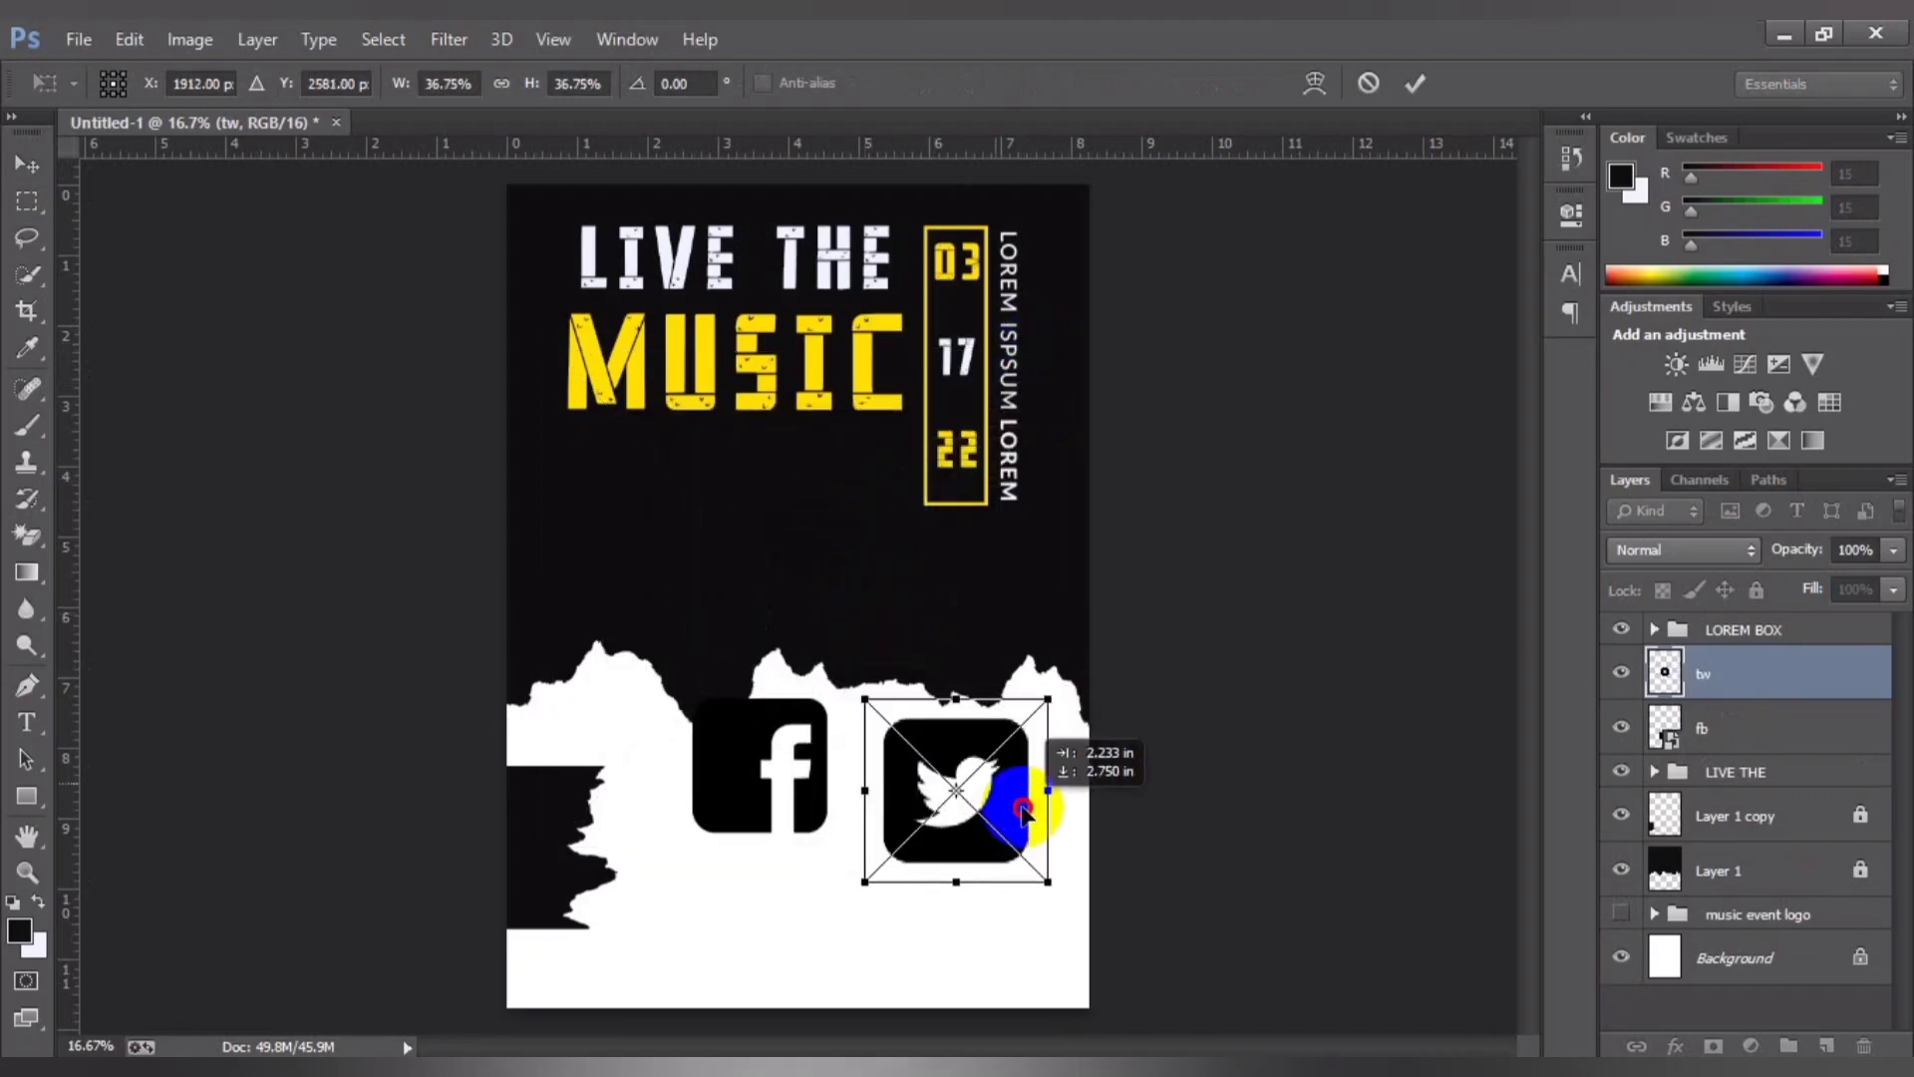
double_click(1025, 787)
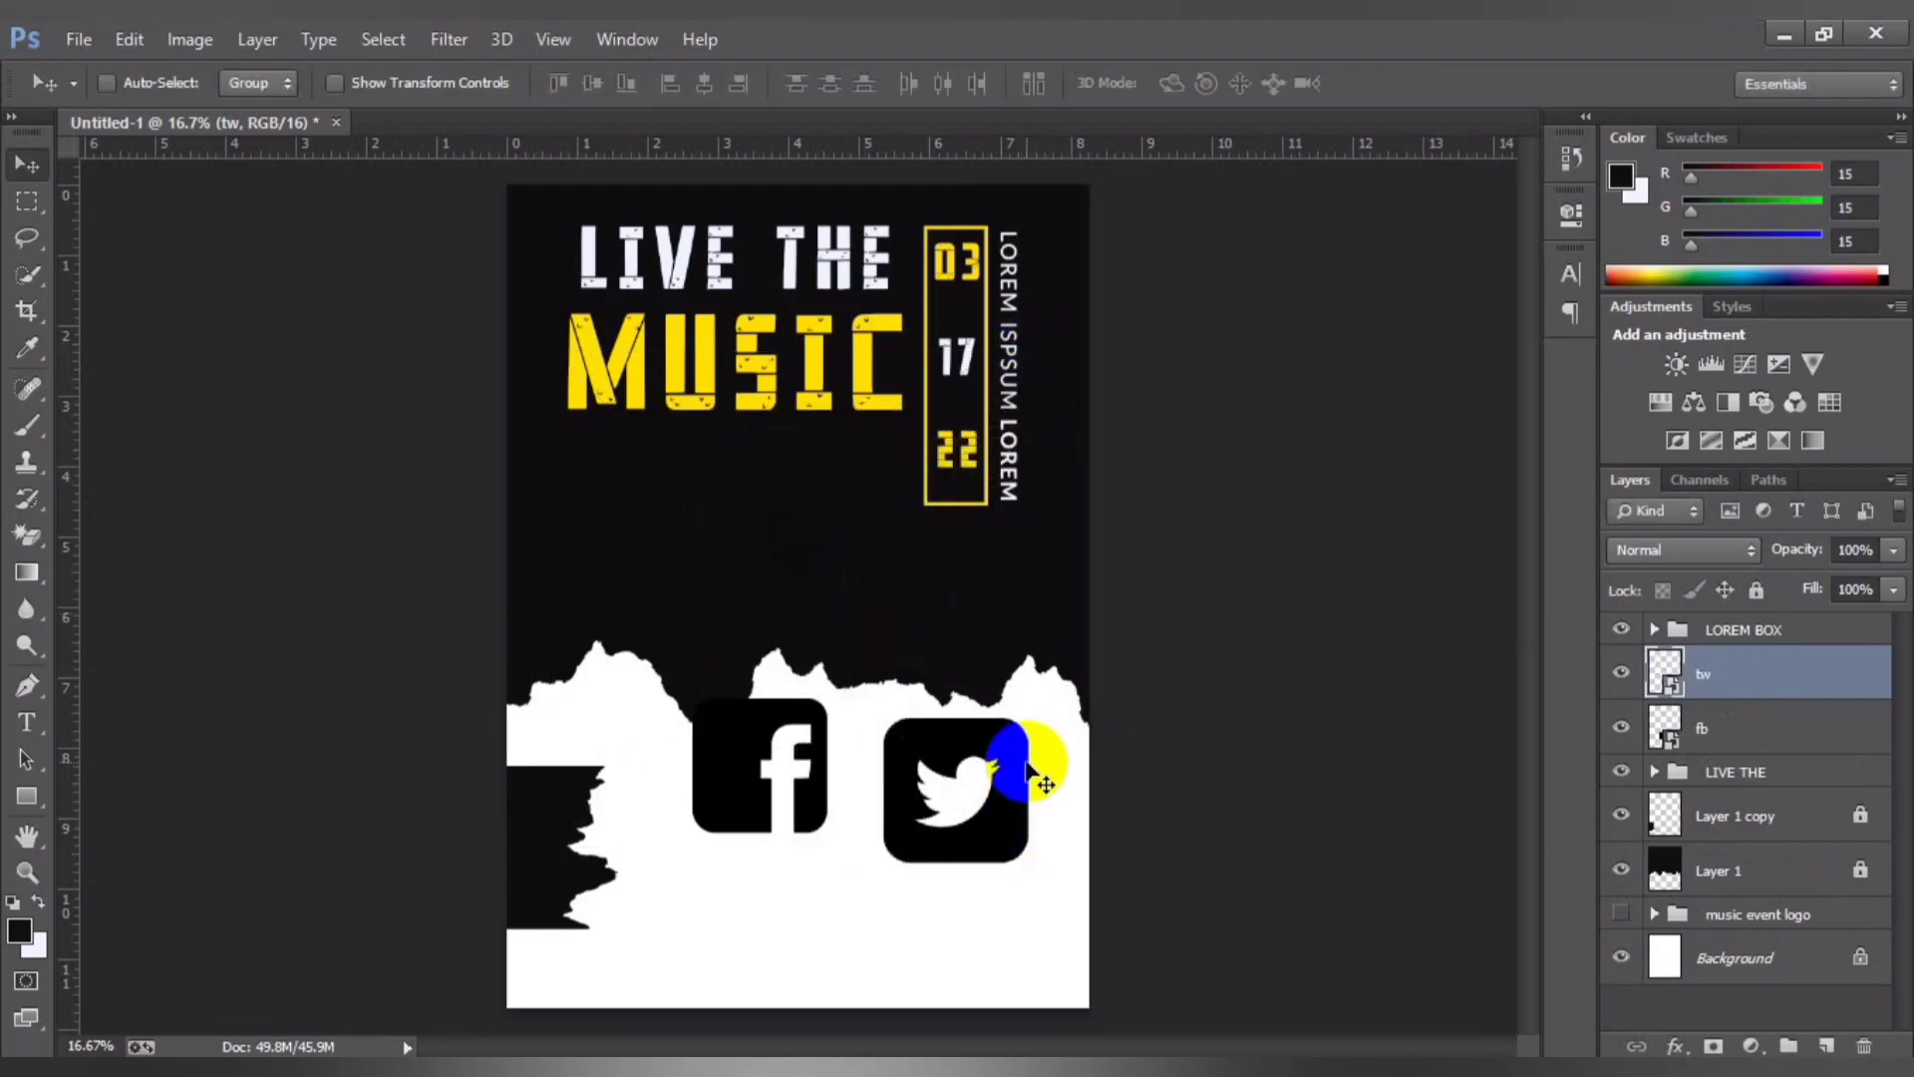
Step: Select both logos and align their horizontal and vertical centres
ctrl+click(1705, 731)
click(704, 84)
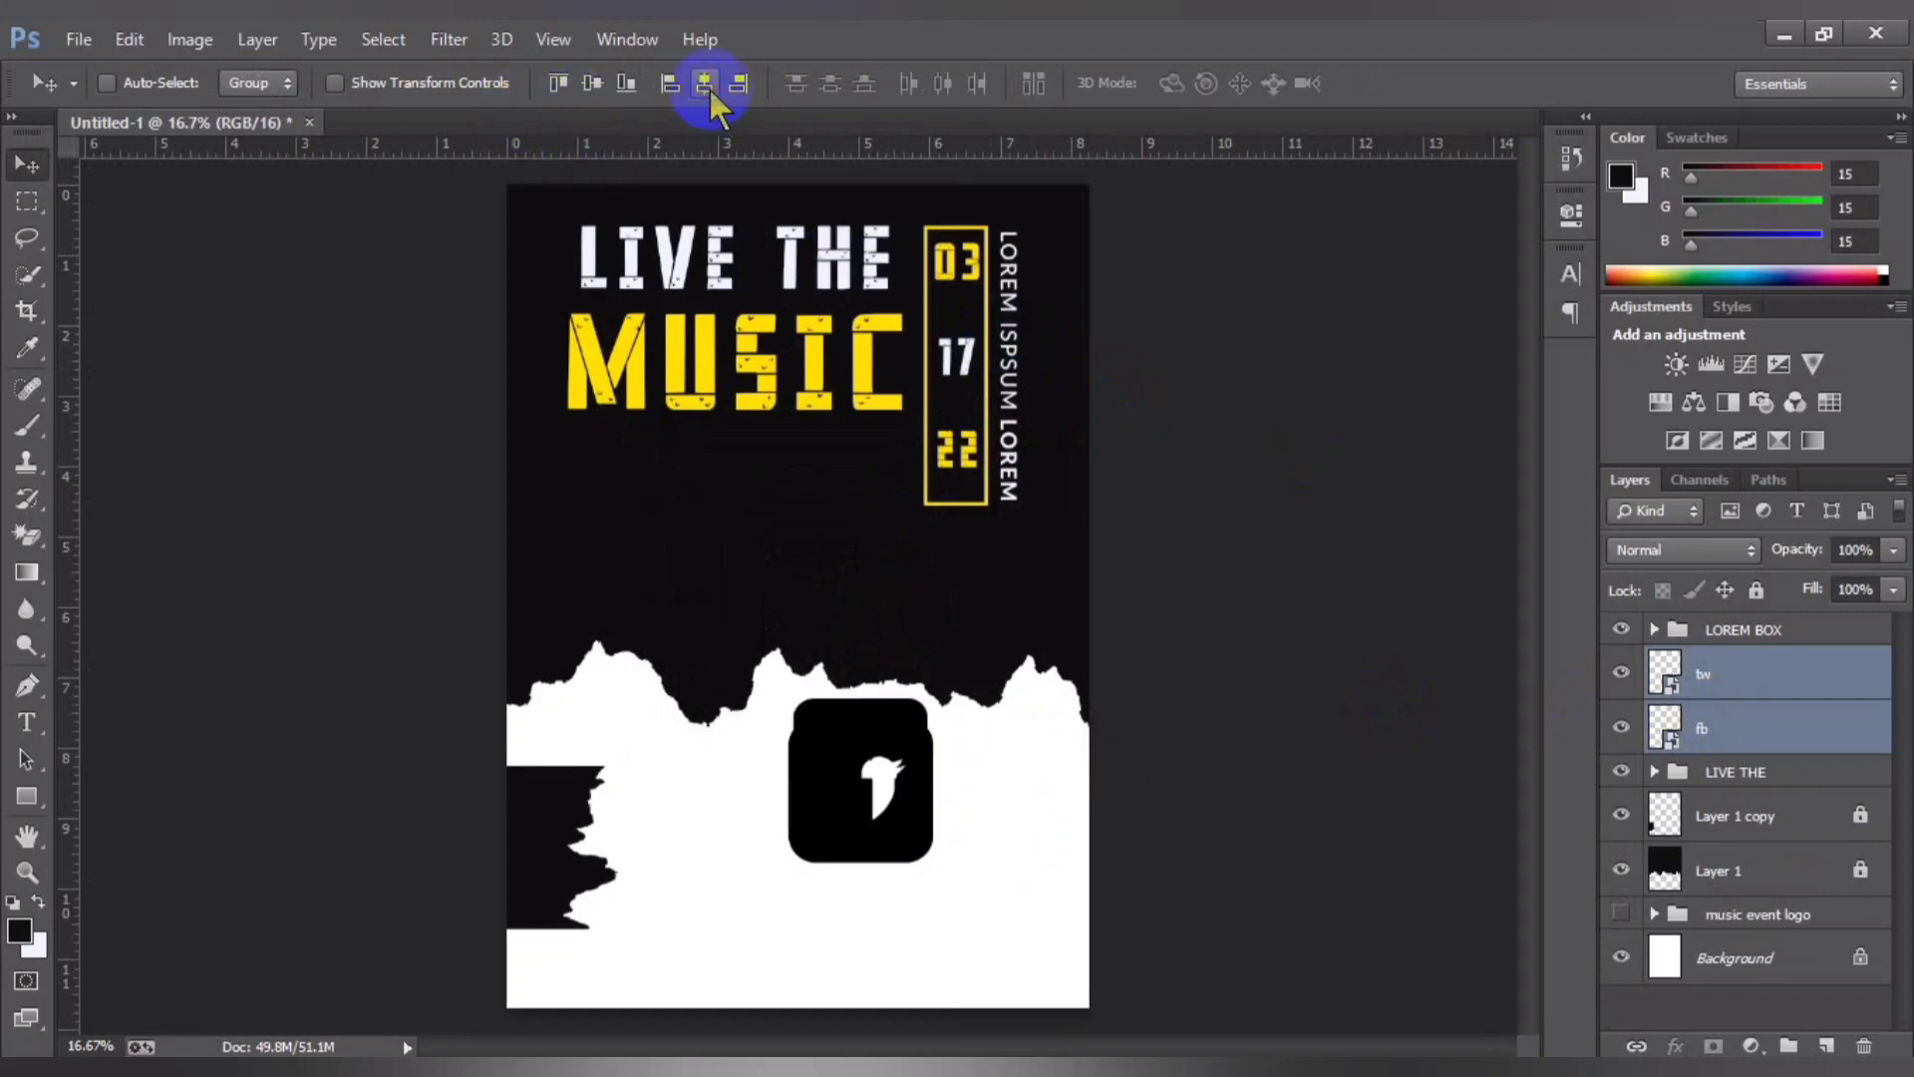
click(593, 83)
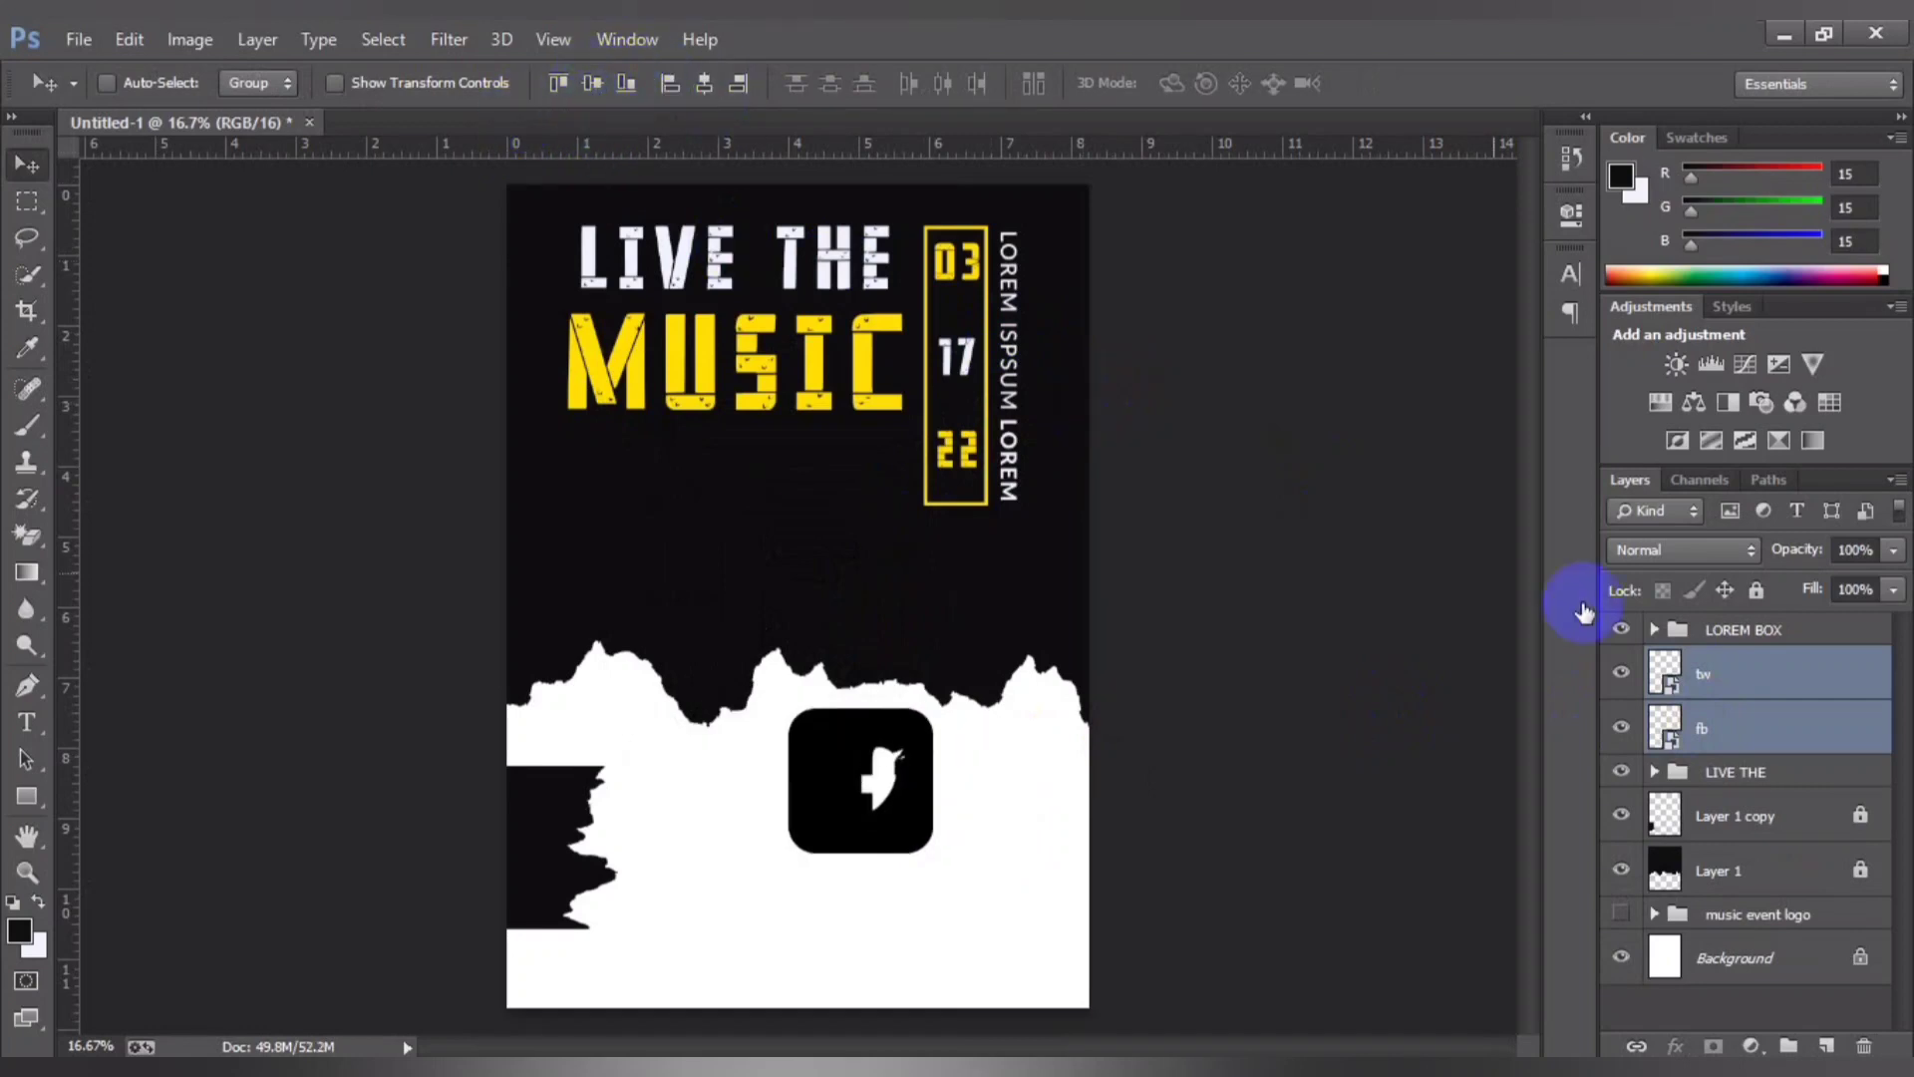
Step: Shrink the tw logo slightly, then scale both logos down together to about 40%
click(1740, 688)
key(ctrl+plus)
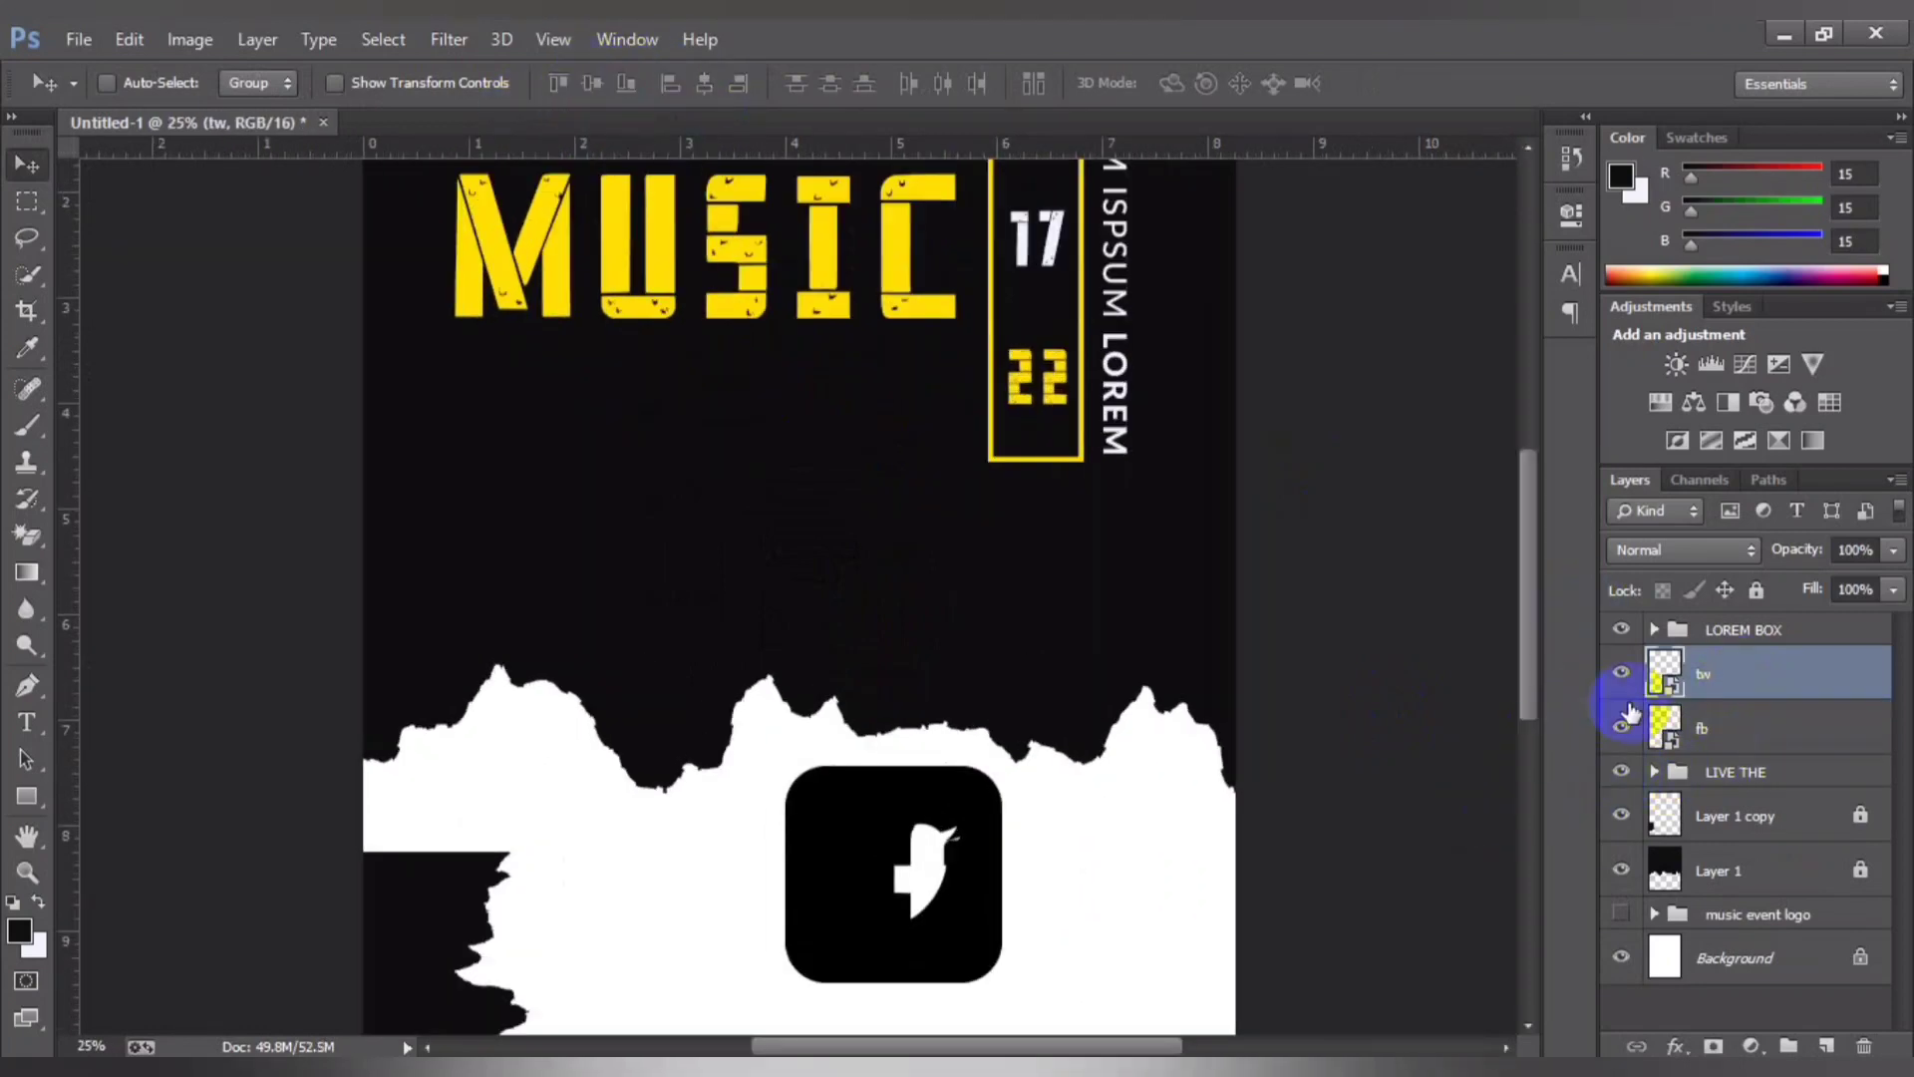
key(ctrl+t)
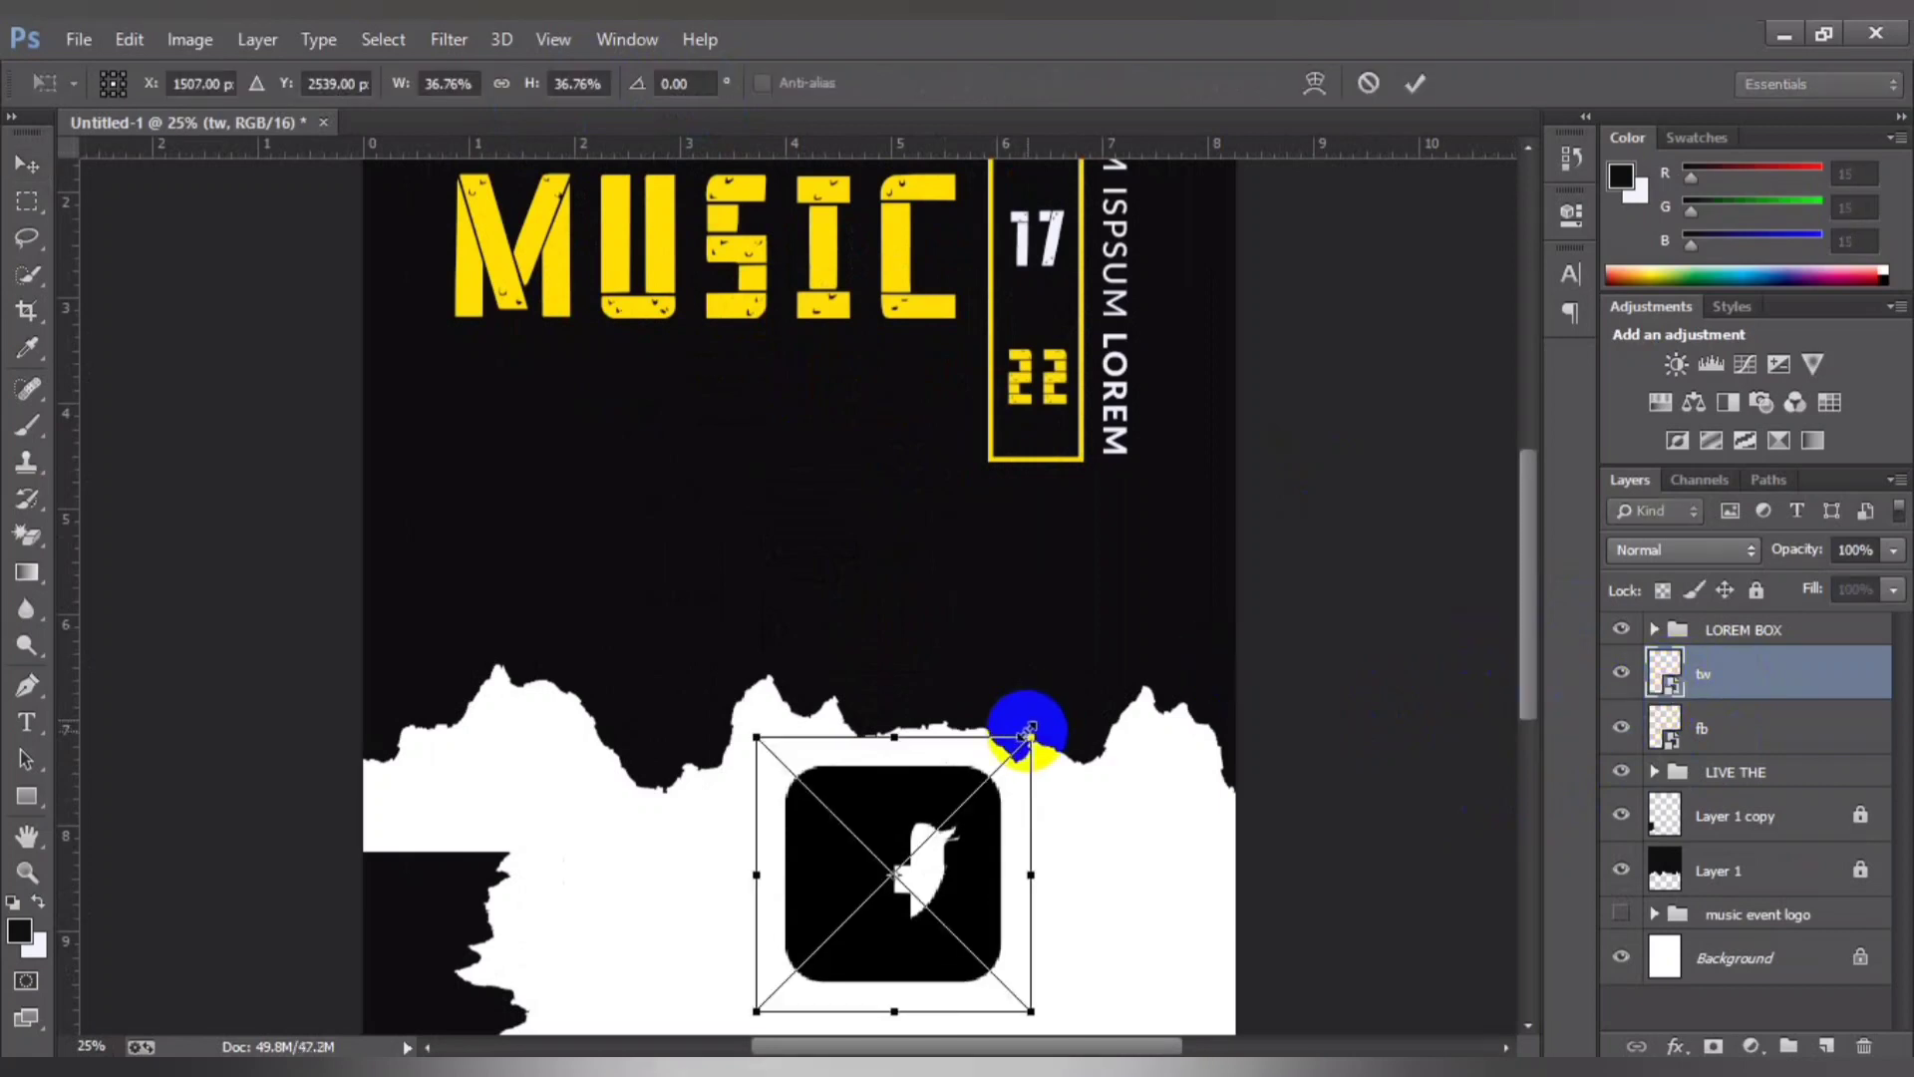
drag(1032, 731, 1025, 737)
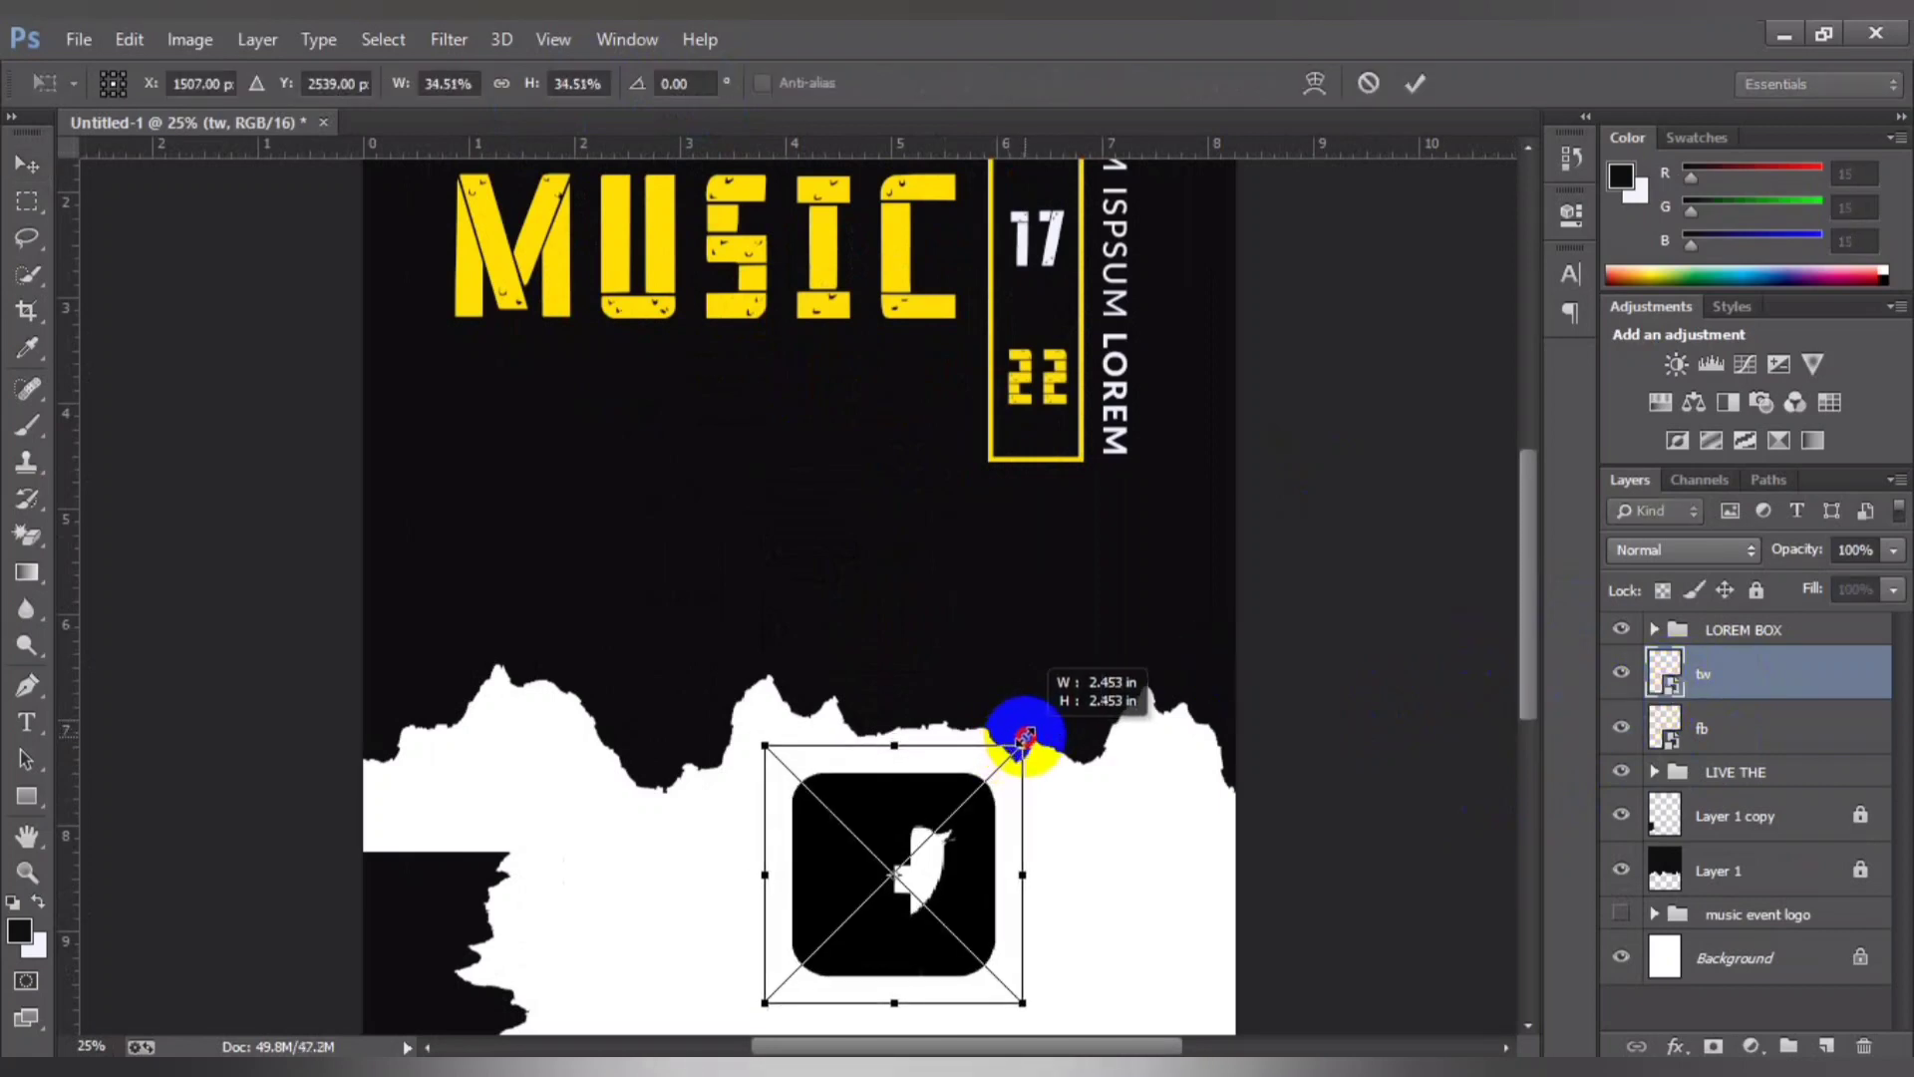
key(Return)
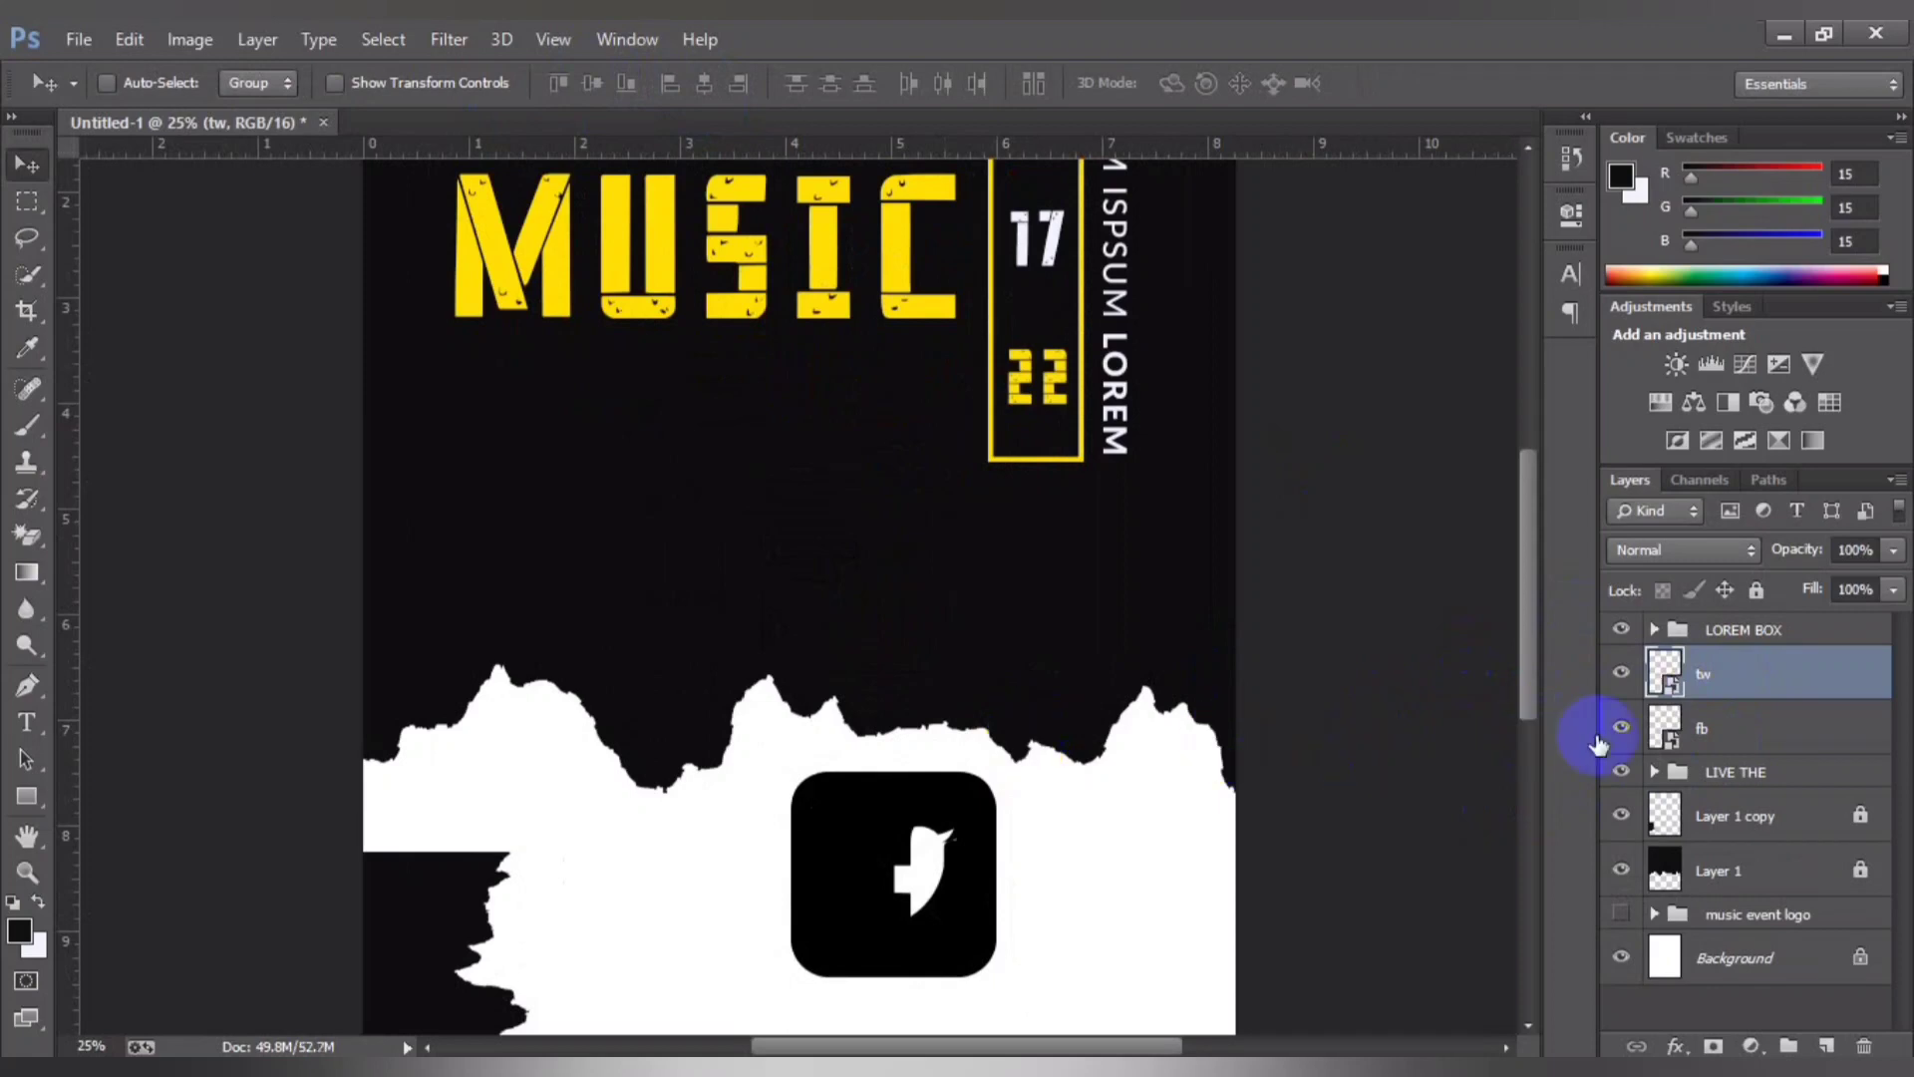
shift+click(1706, 728)
key(ctrl+t)
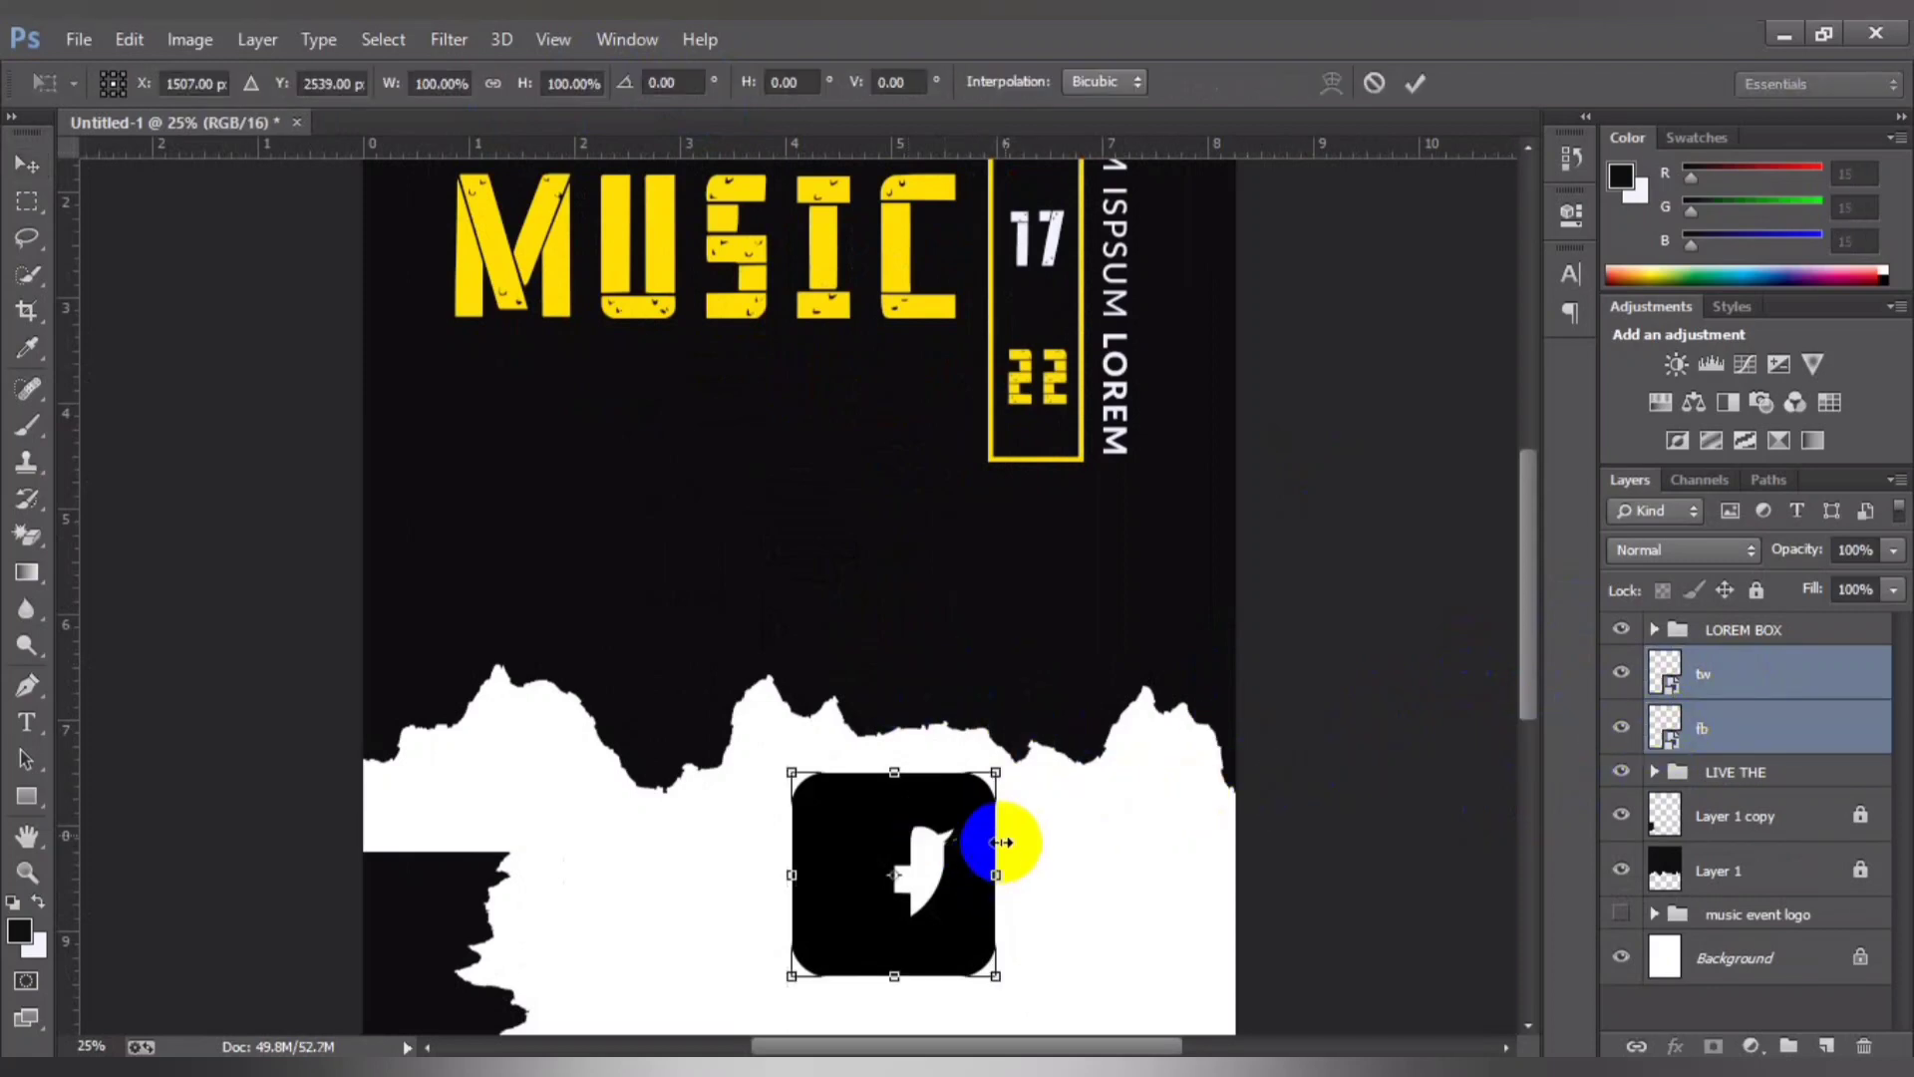
drag(993, 779, 922, 837)
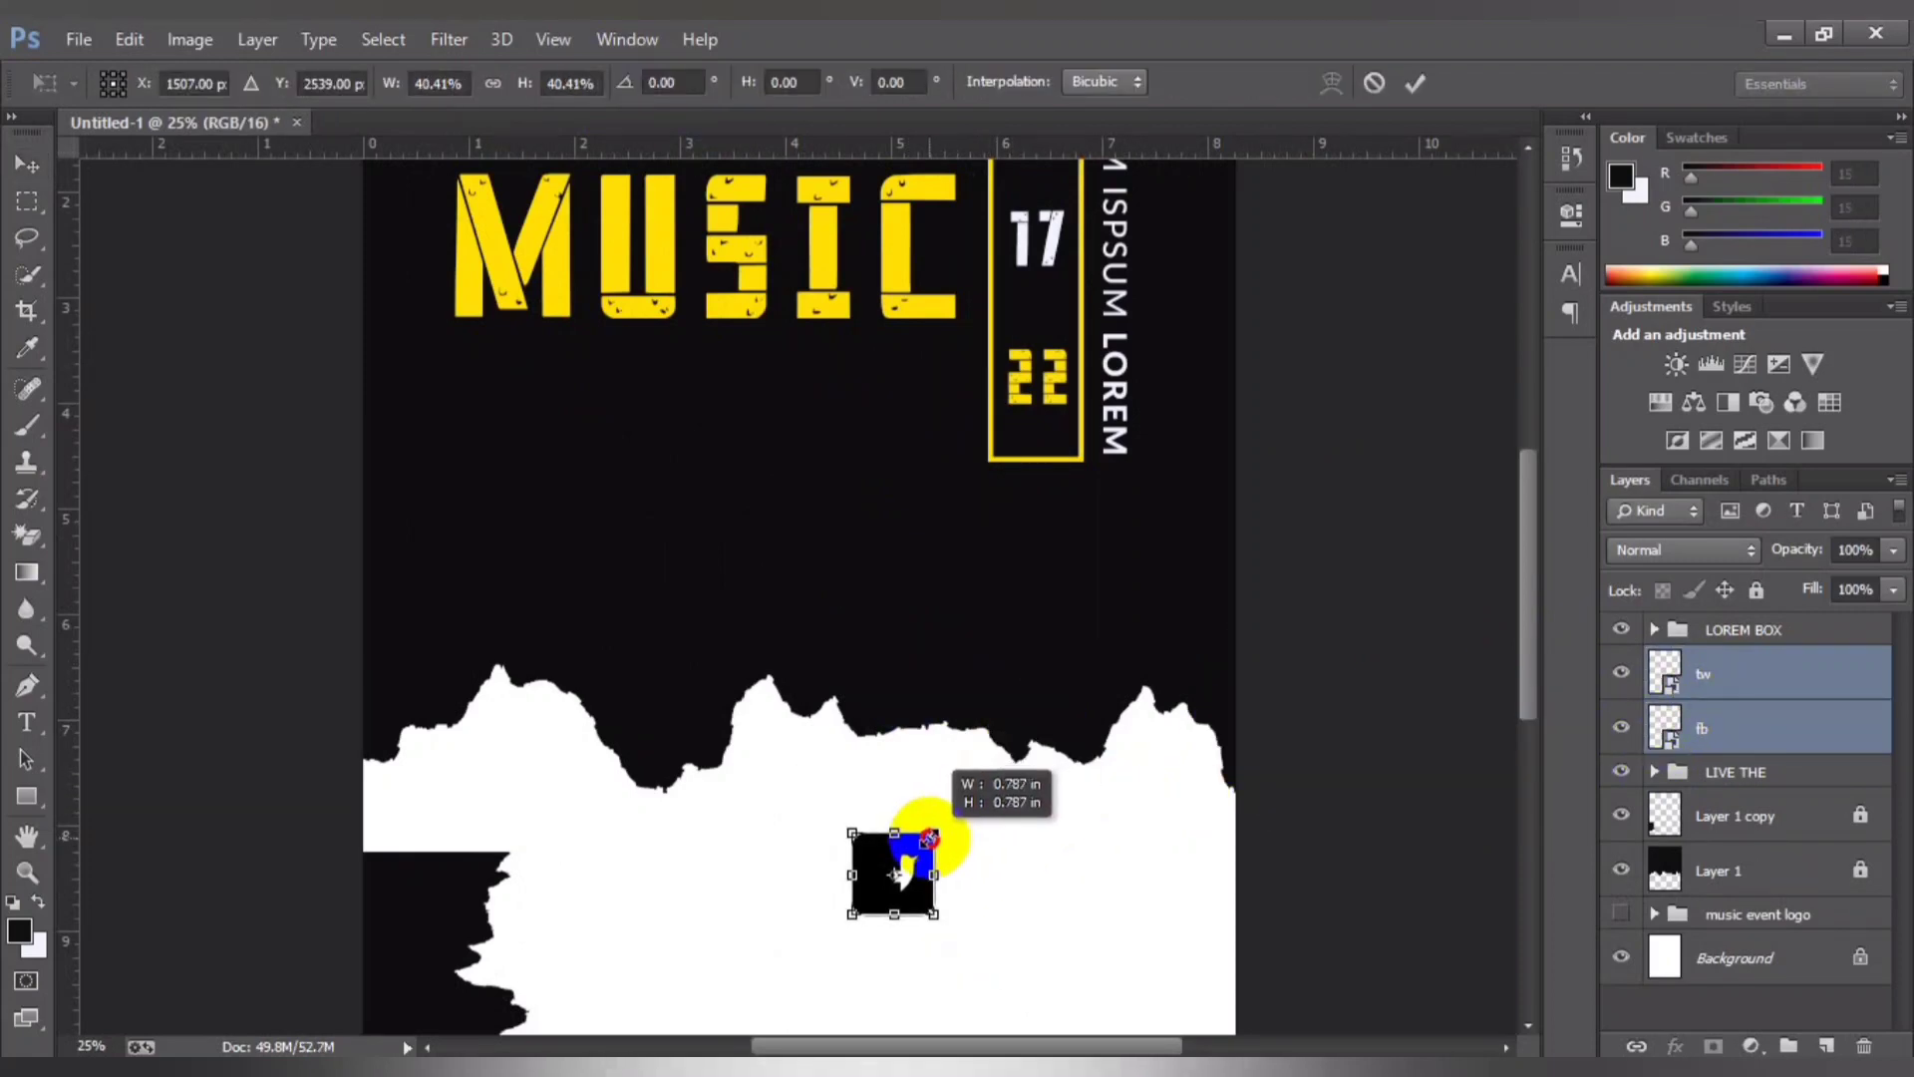
key(Return)
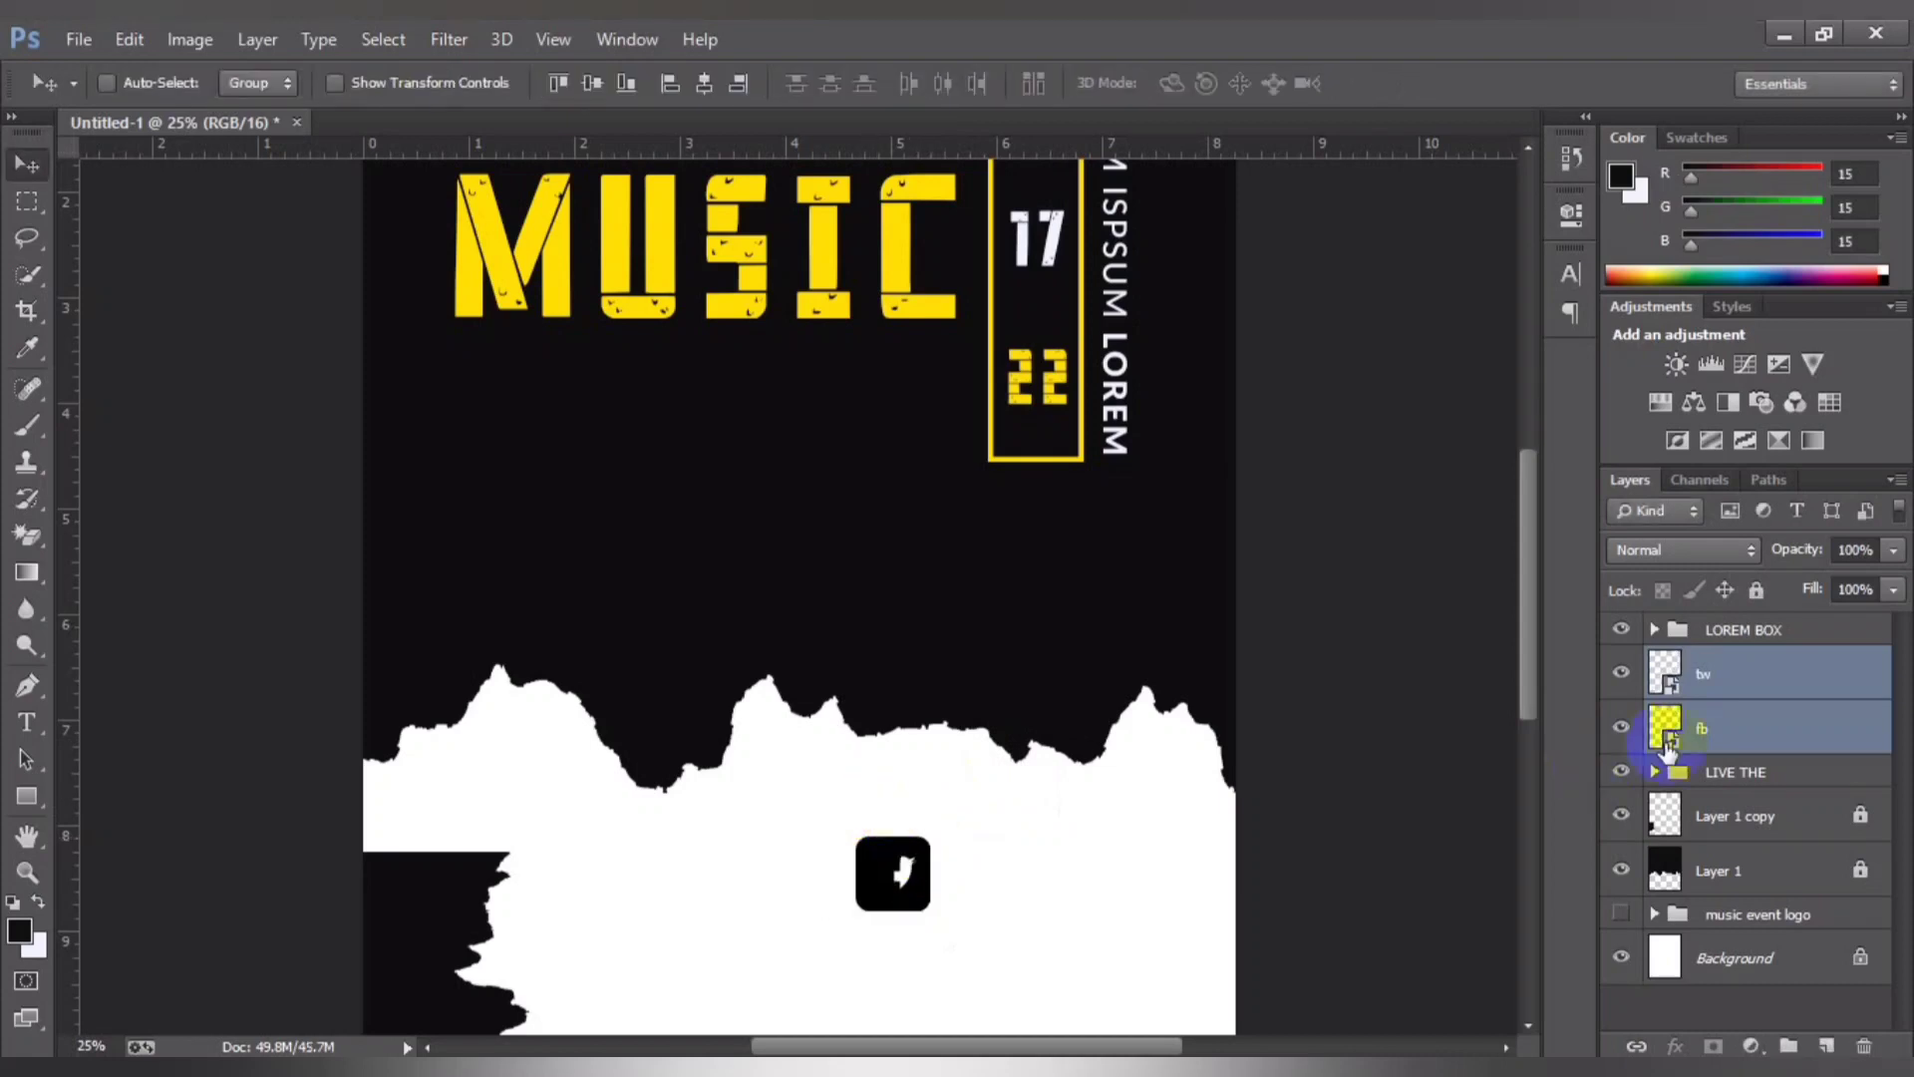
Step: Rasterize the Twitter and Facebook icon layers and load the Twitter icon's selection
click(1723, 678)
right_click(1725, 678)
click(1197, 454)
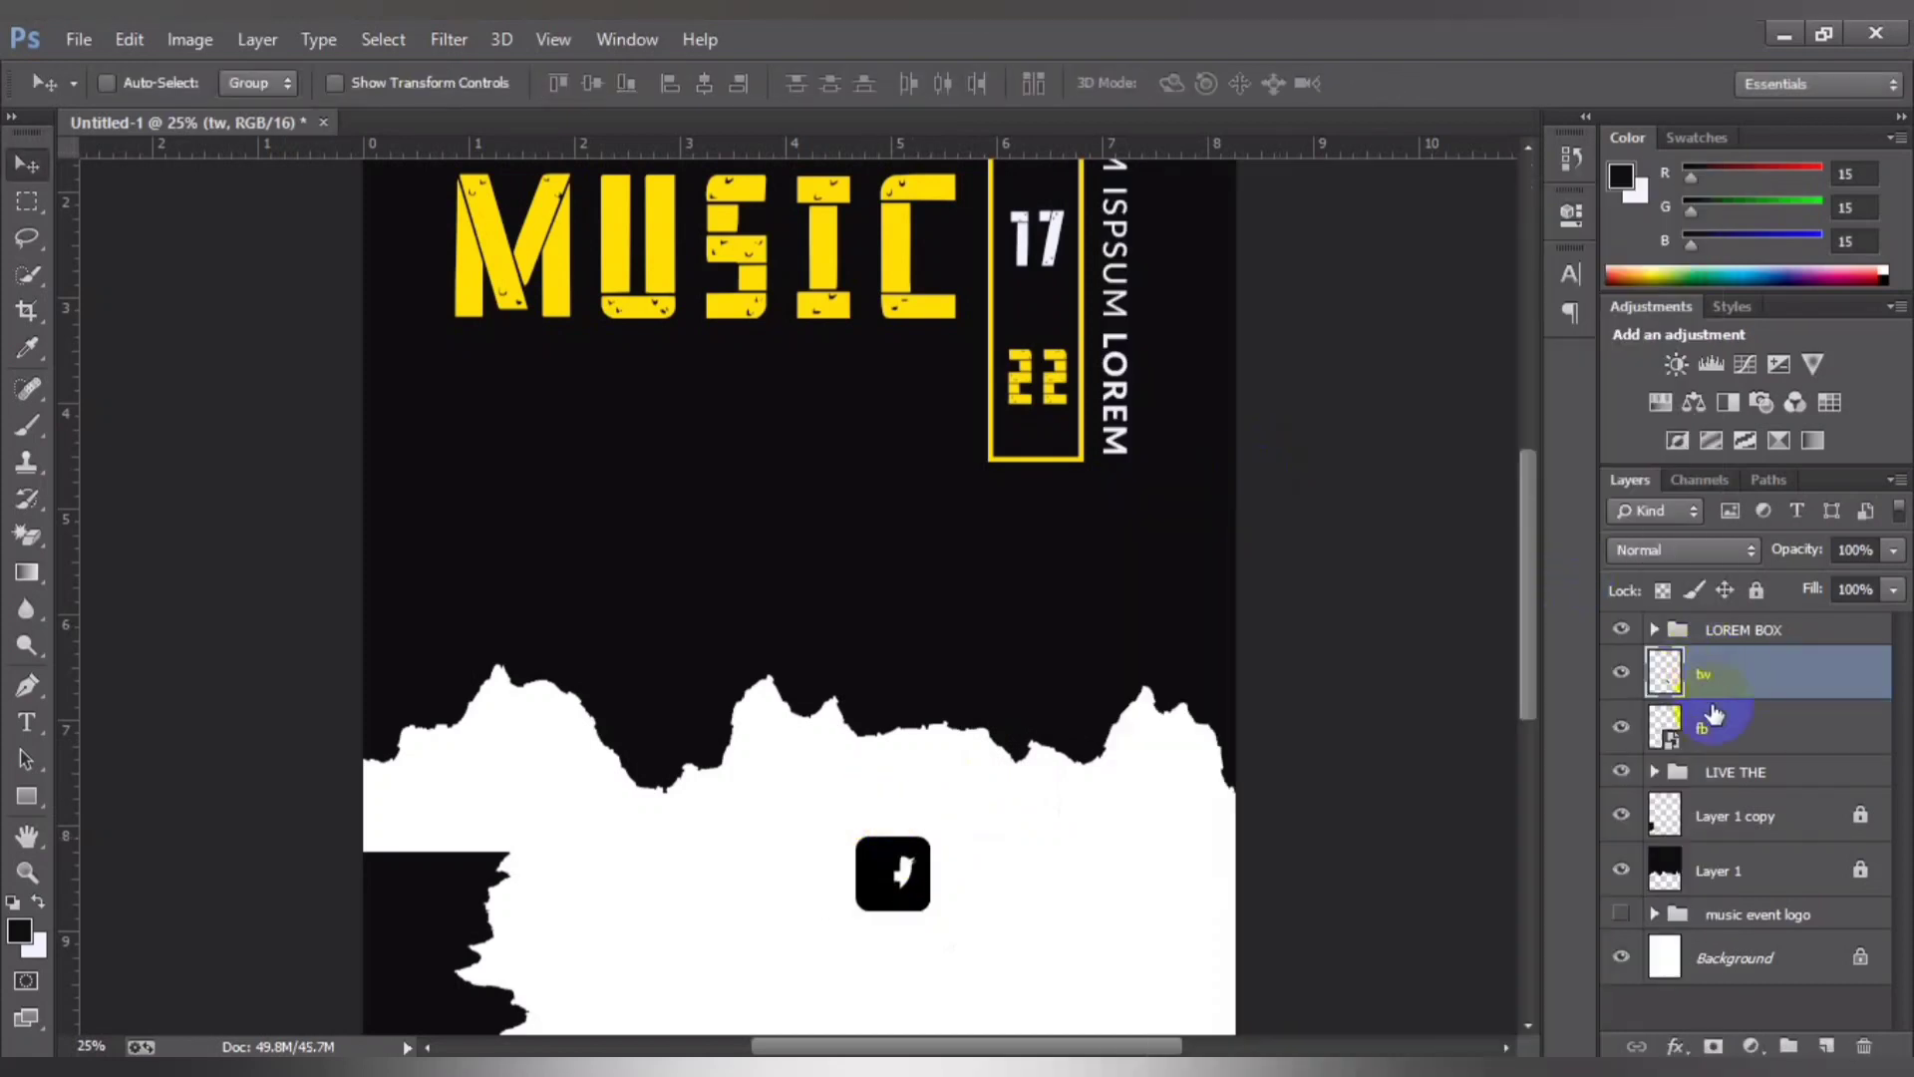
click(1713, 714)
right_click(1715, 718)
click(1187, 459)
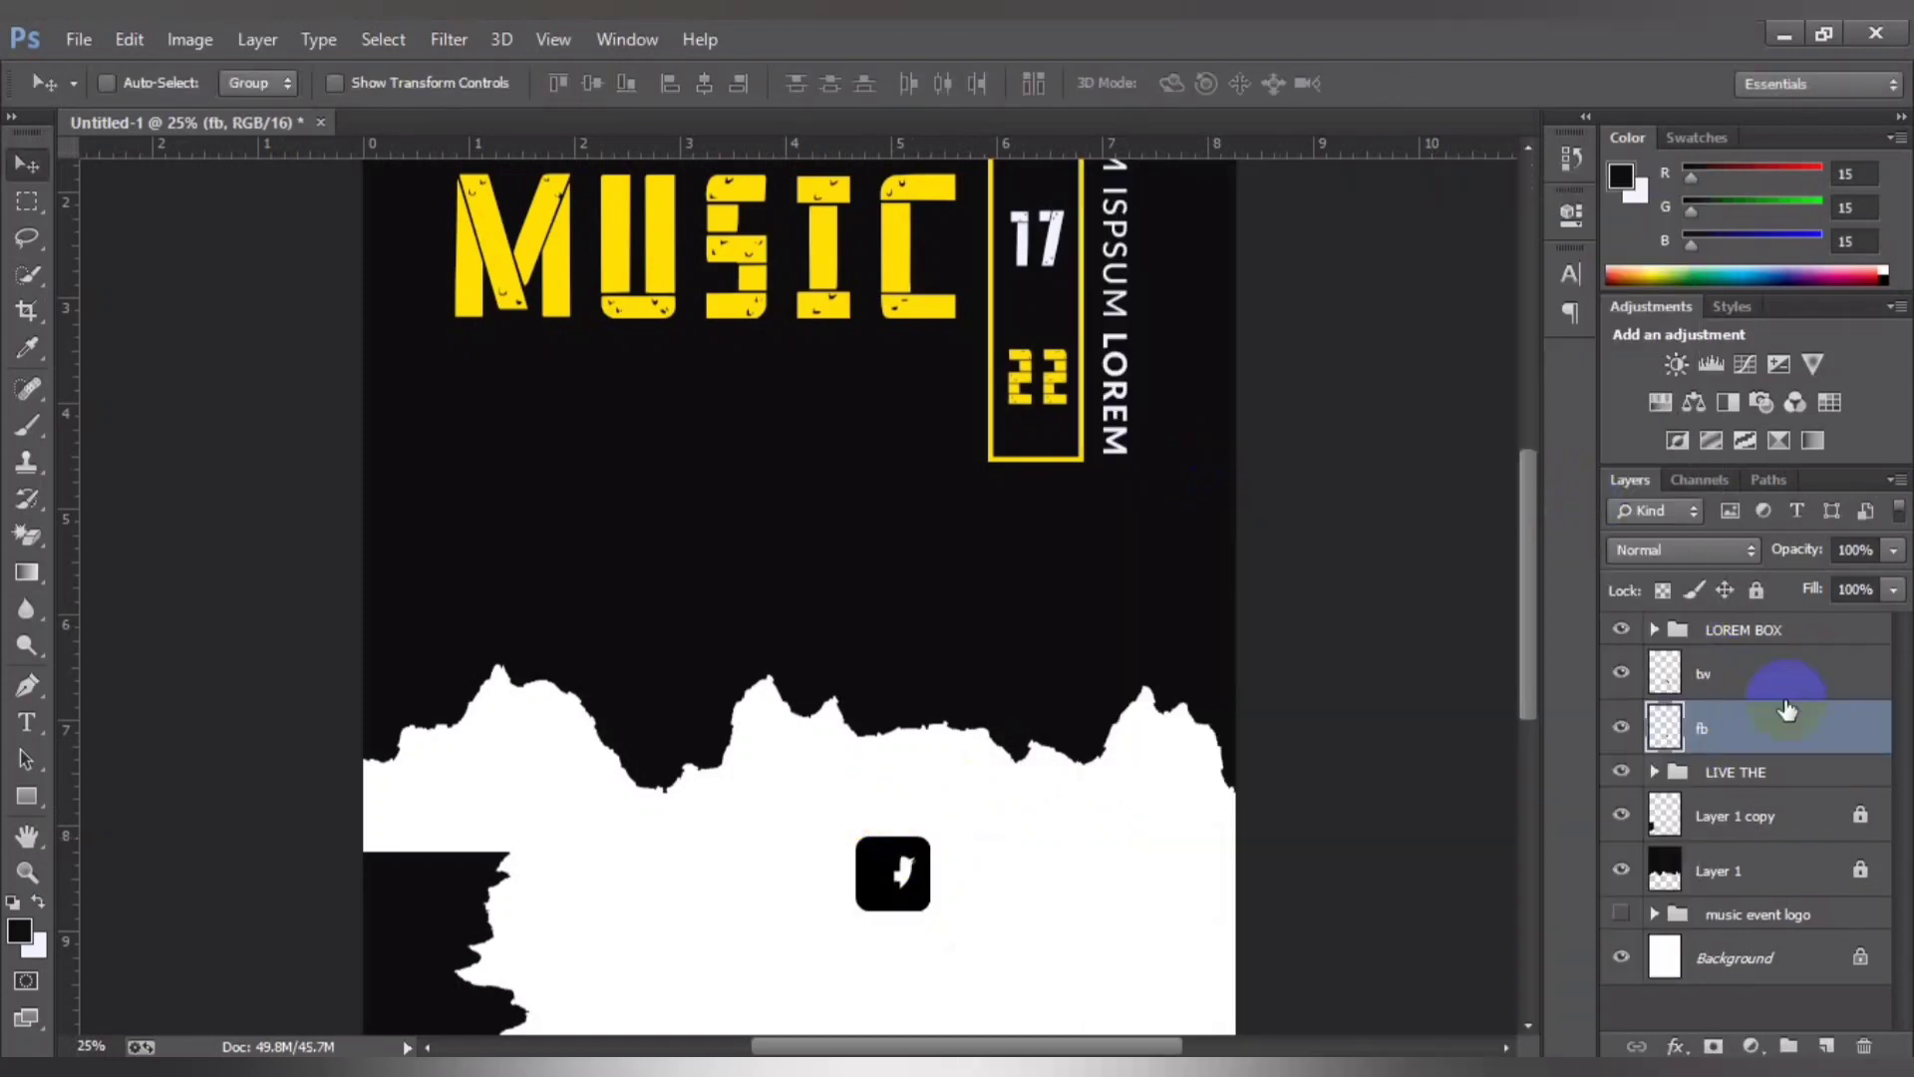
ctrl+click(1663, 673)
click(1725, 674)
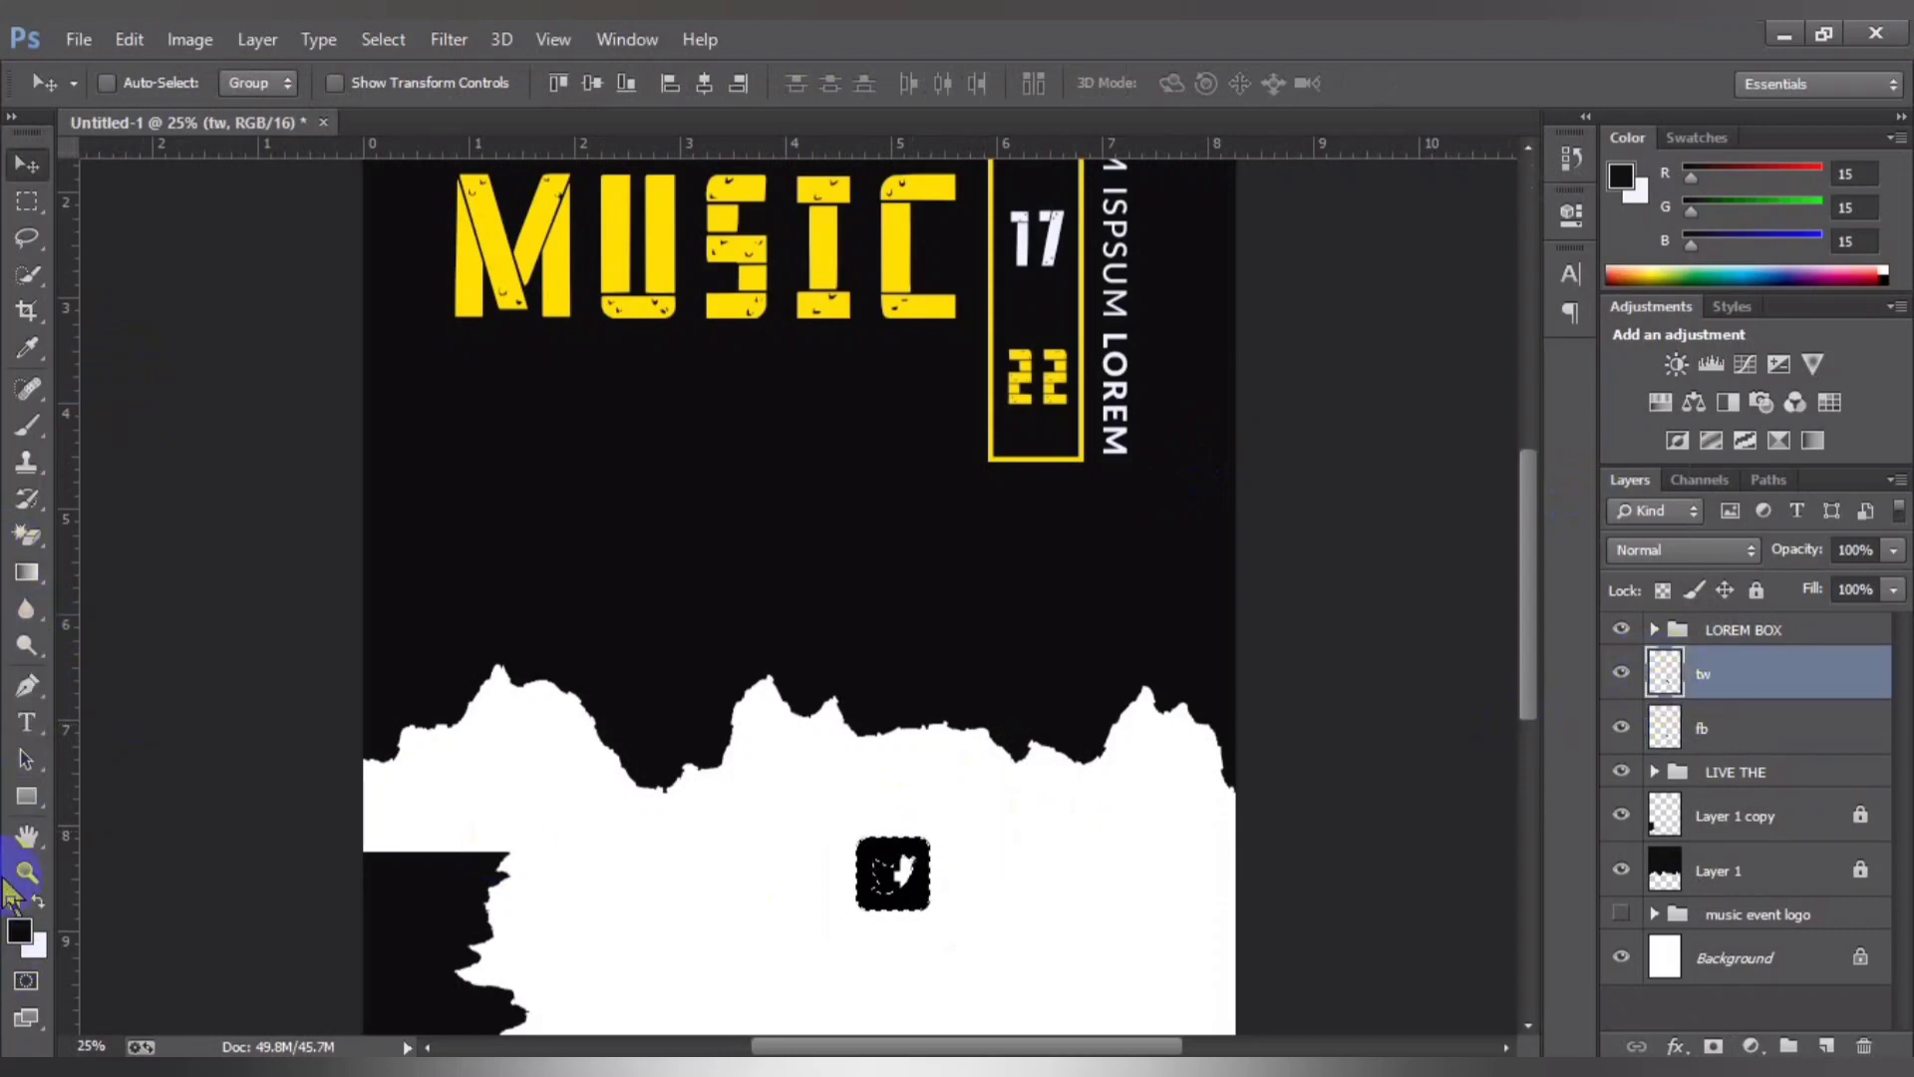
Step: Fill the icons with yellow sampled from the MUSIC title, then deselect
click(20, 932)
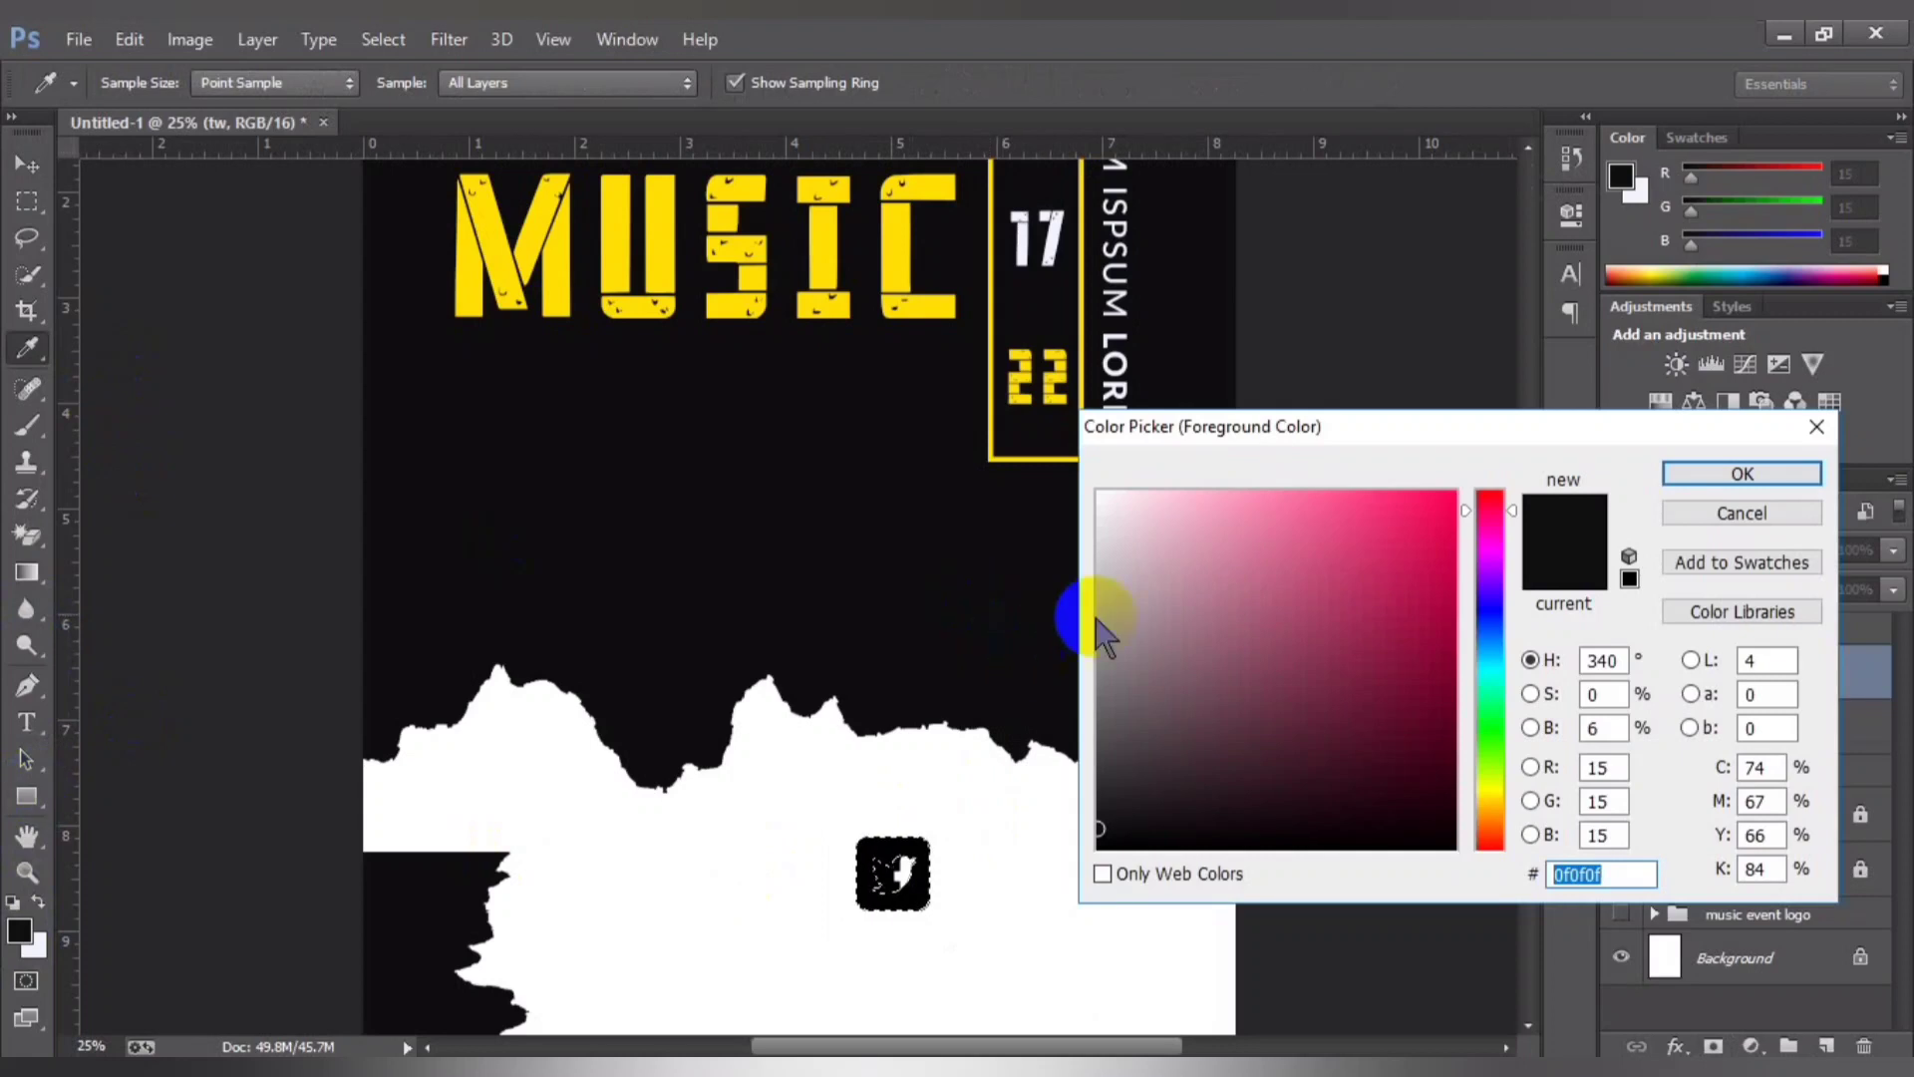
click(666, 240)
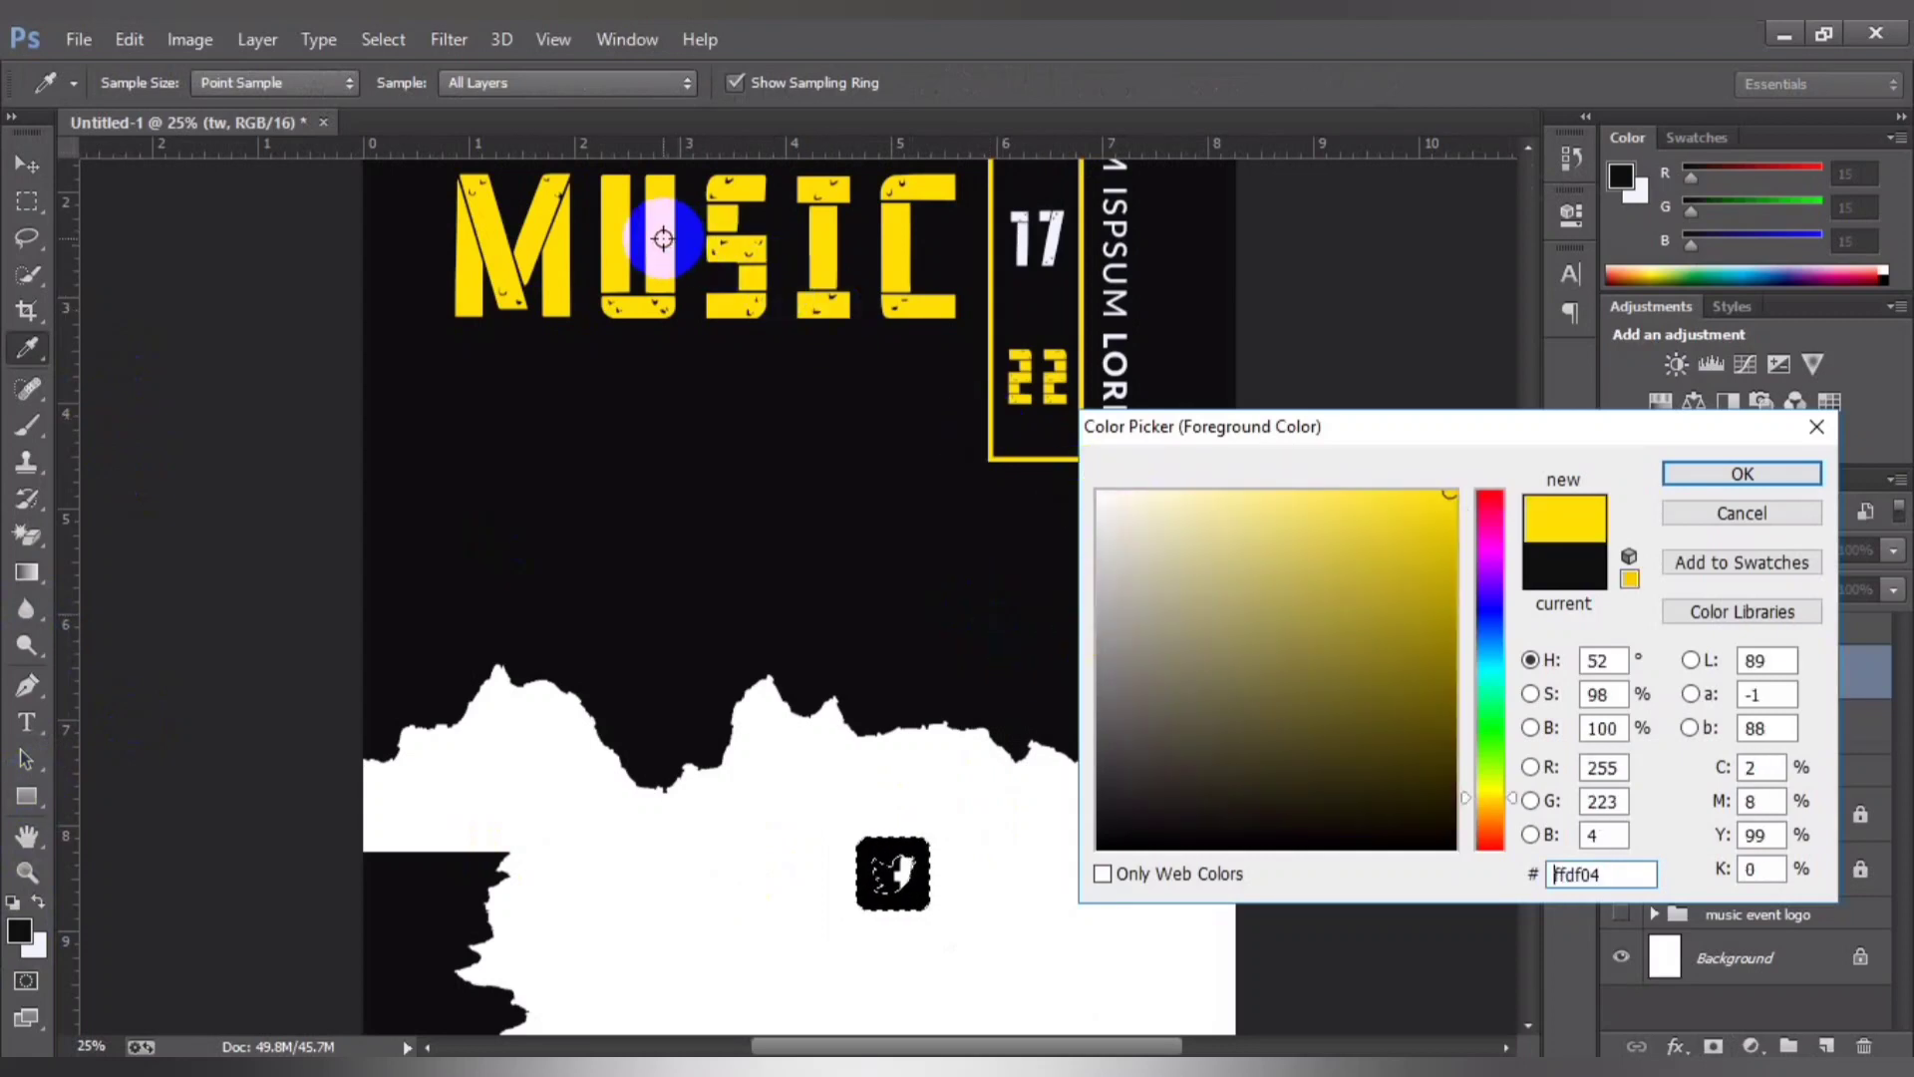
key(Return)
key(alt+BackSpace)
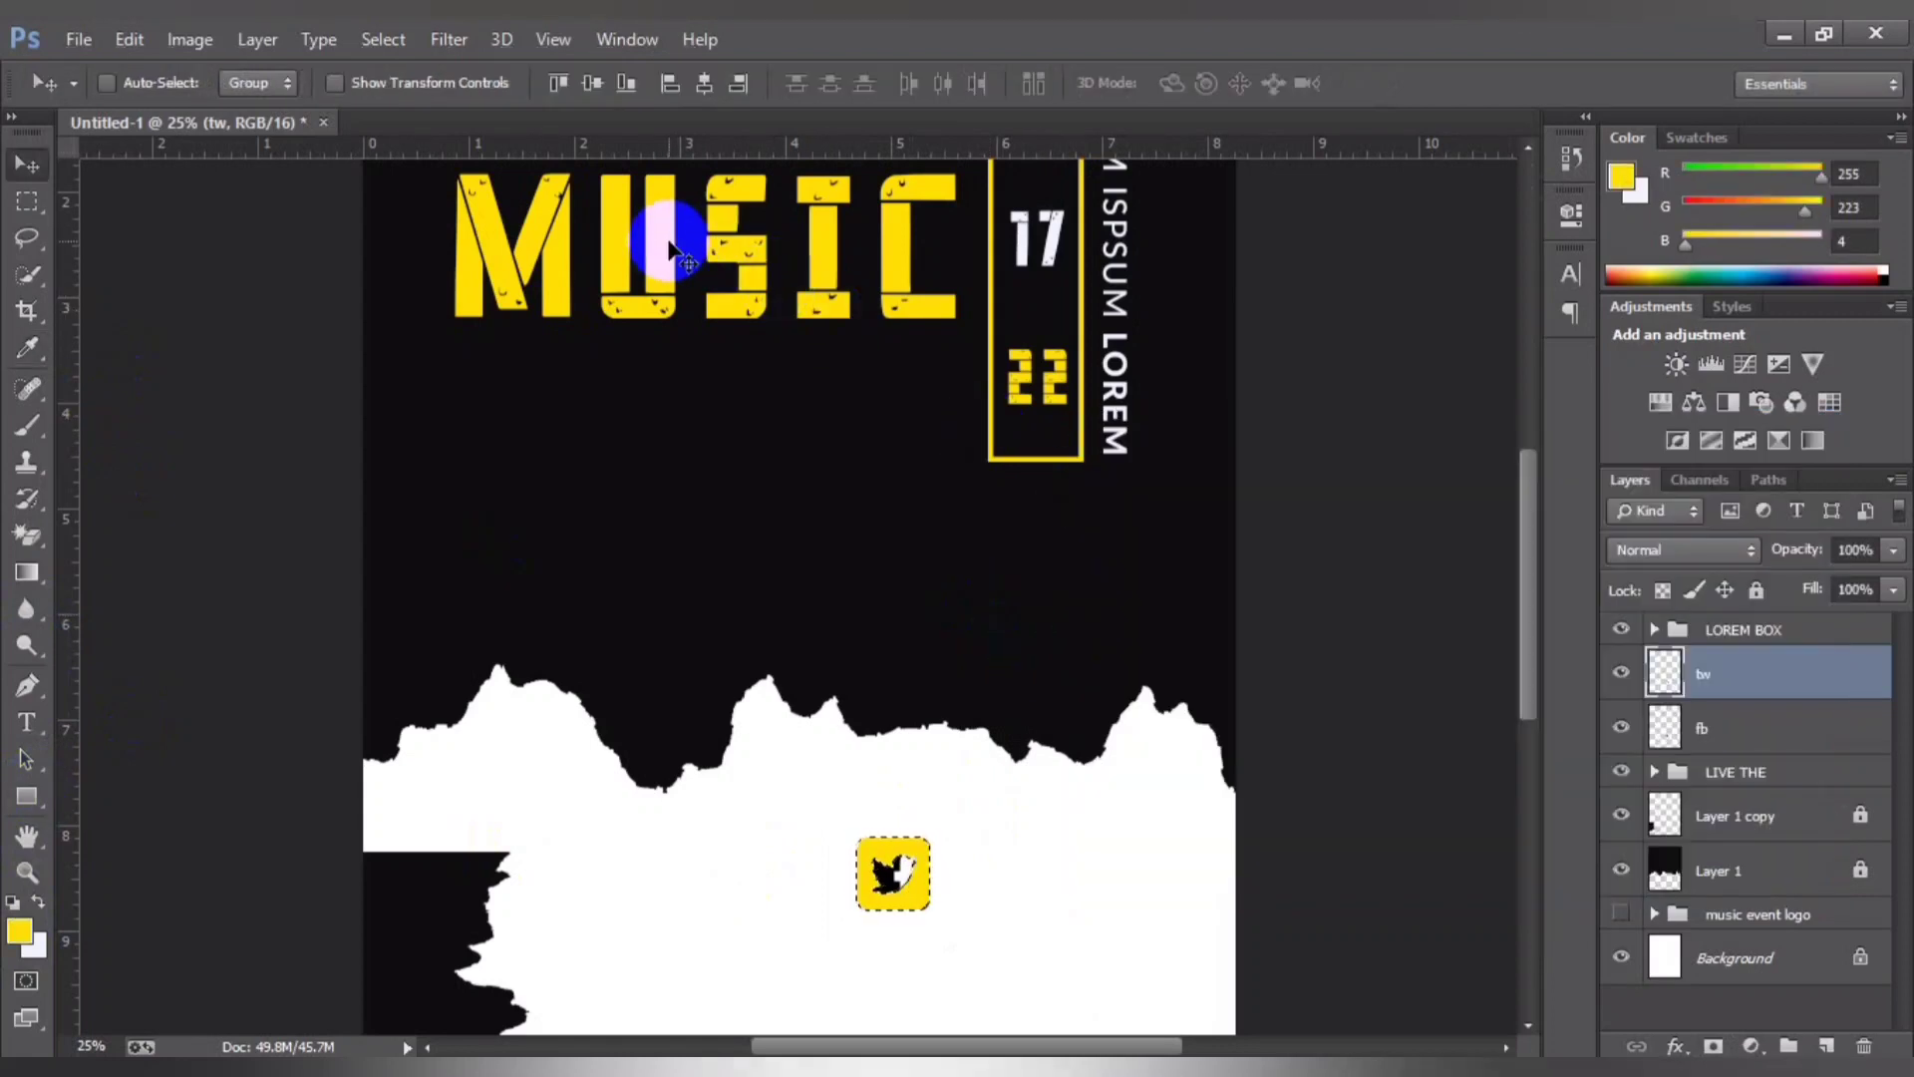
click(1668, 728)
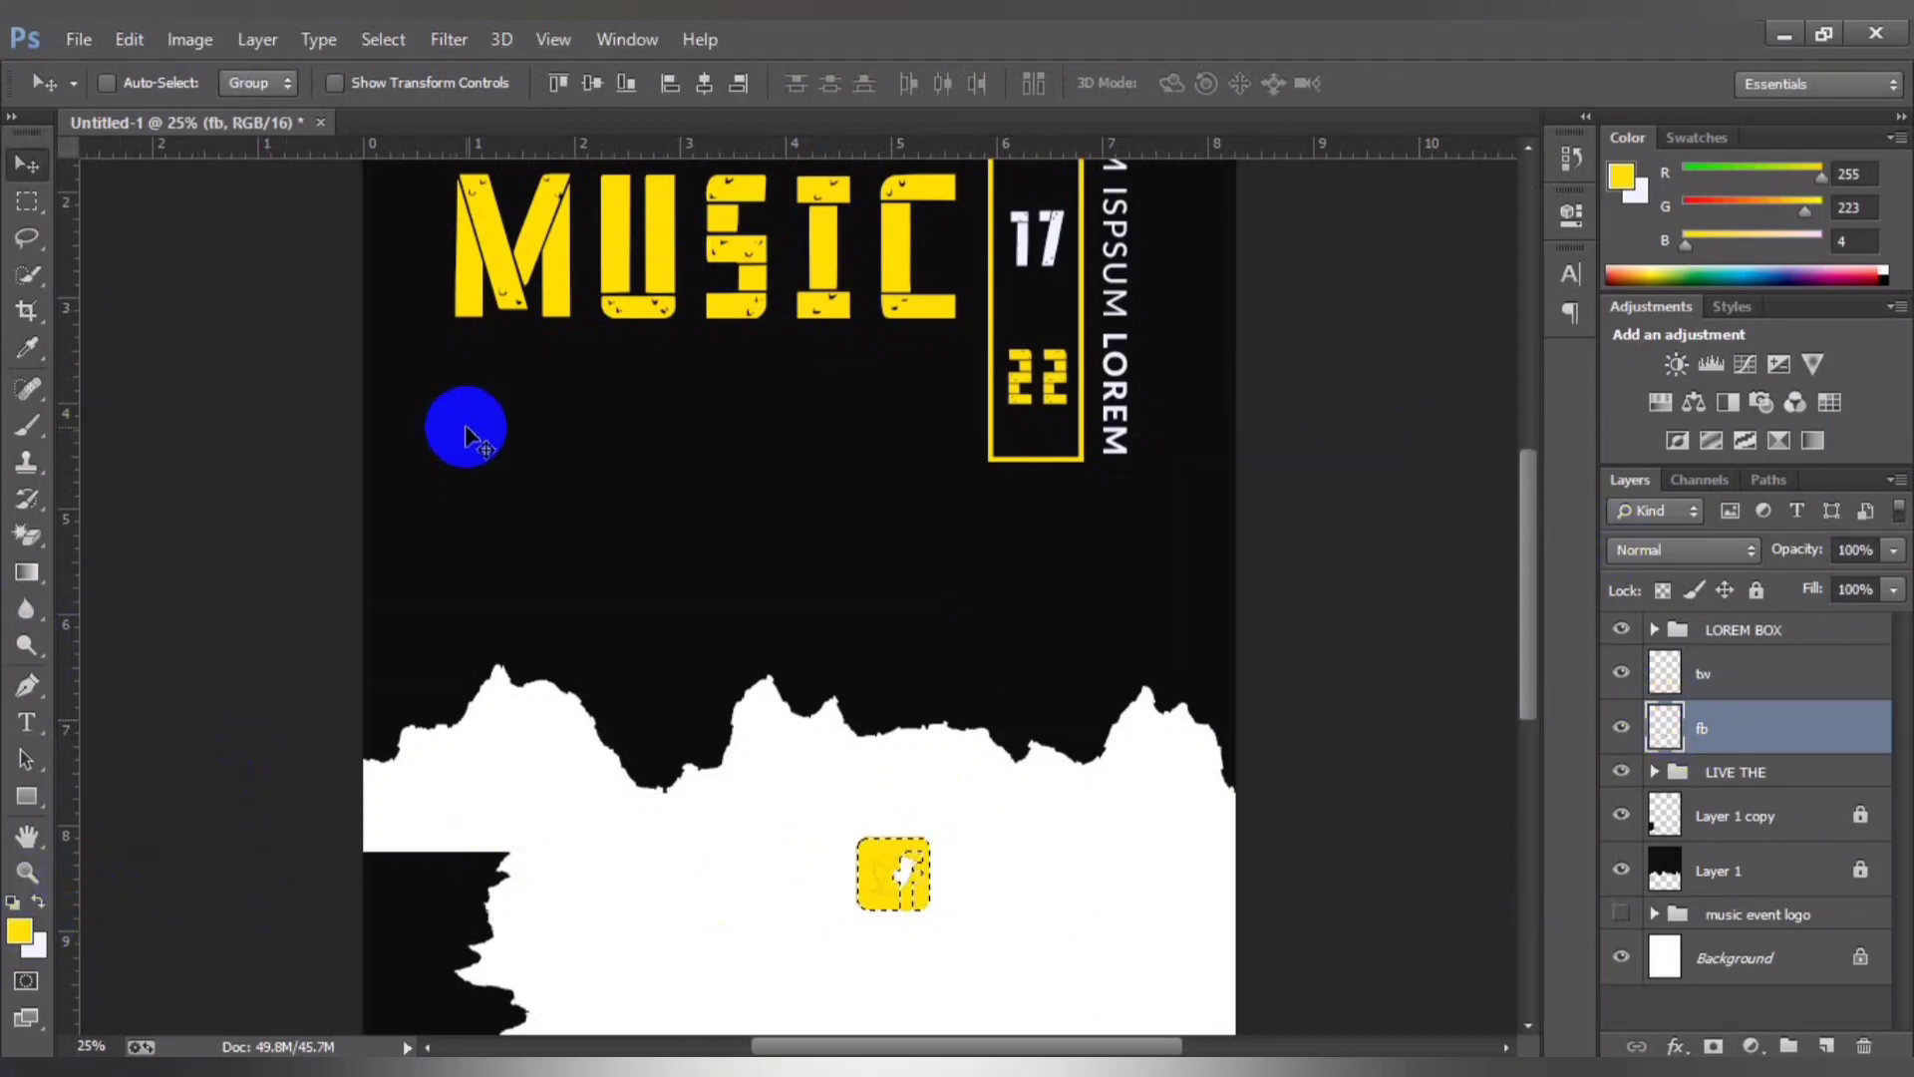
key(ctrl+d)
Step: Stack the Twitter icon above the Facebook icon on the black area at left
drag(902, 869, 549, 585)
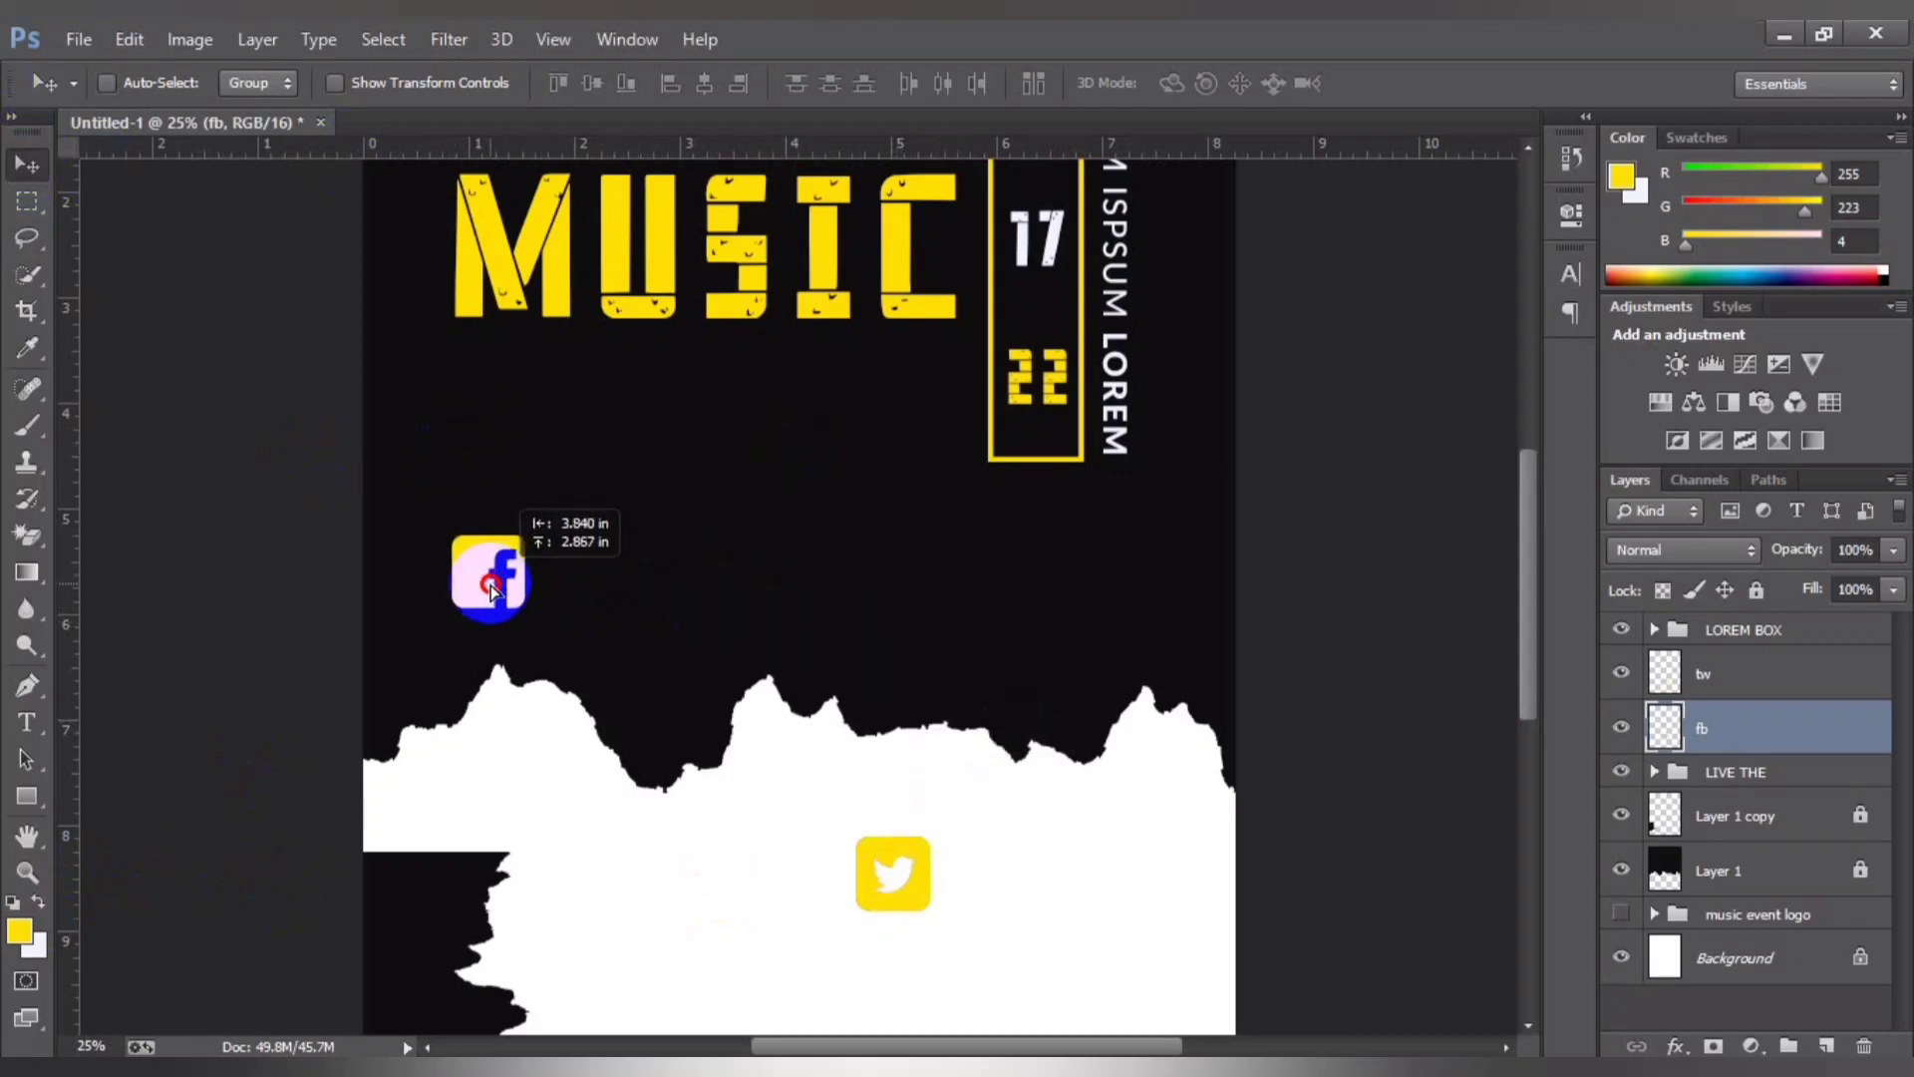
drag(550, 585, 482, 588)
click(1715, 674)
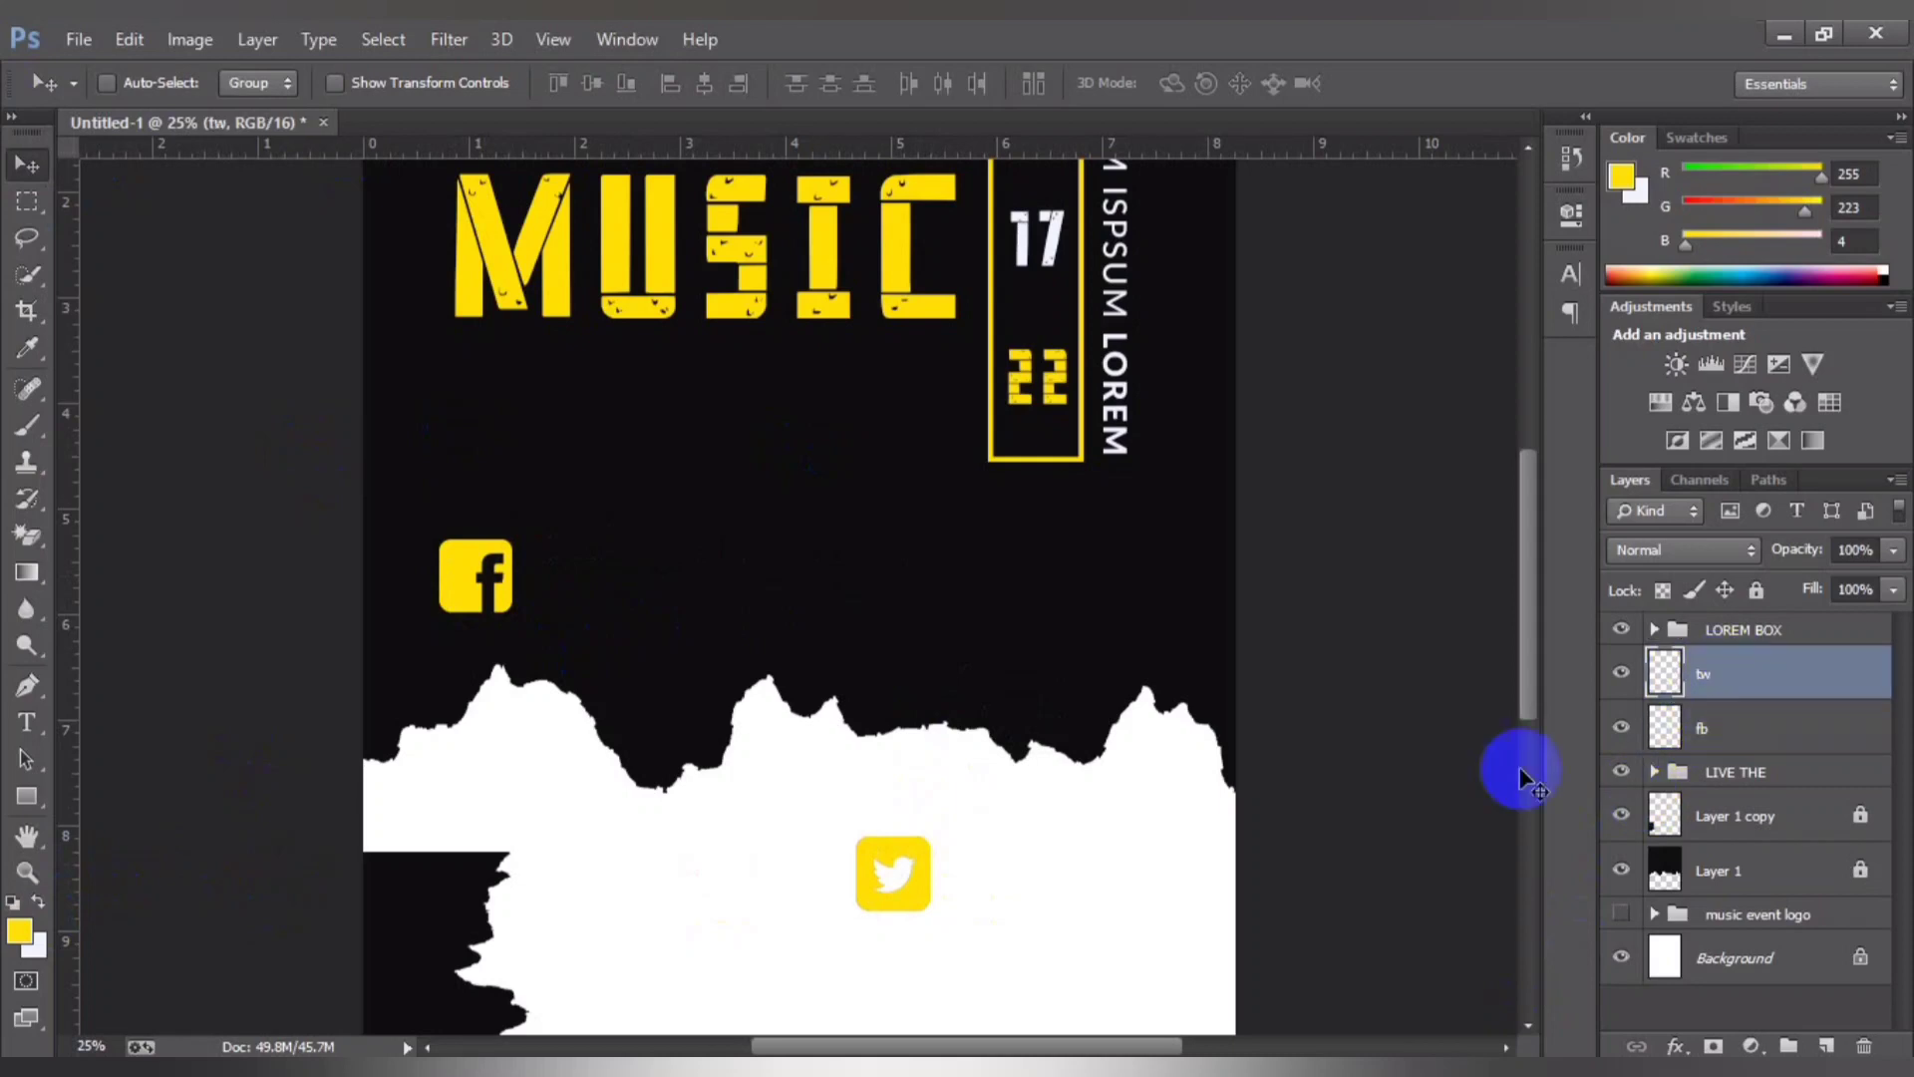
mouse_move(897, 877)
mouse_down()
mouse_move(638, 563)
mouse_move(466, 474)
mouse_move(718, 793)
mouse_move(671, 840)
mouse_move(555, 531)
mouse_move(481, 523)
mouse_move(472, 483)
mouse_move(481, 501)
mouse_up()
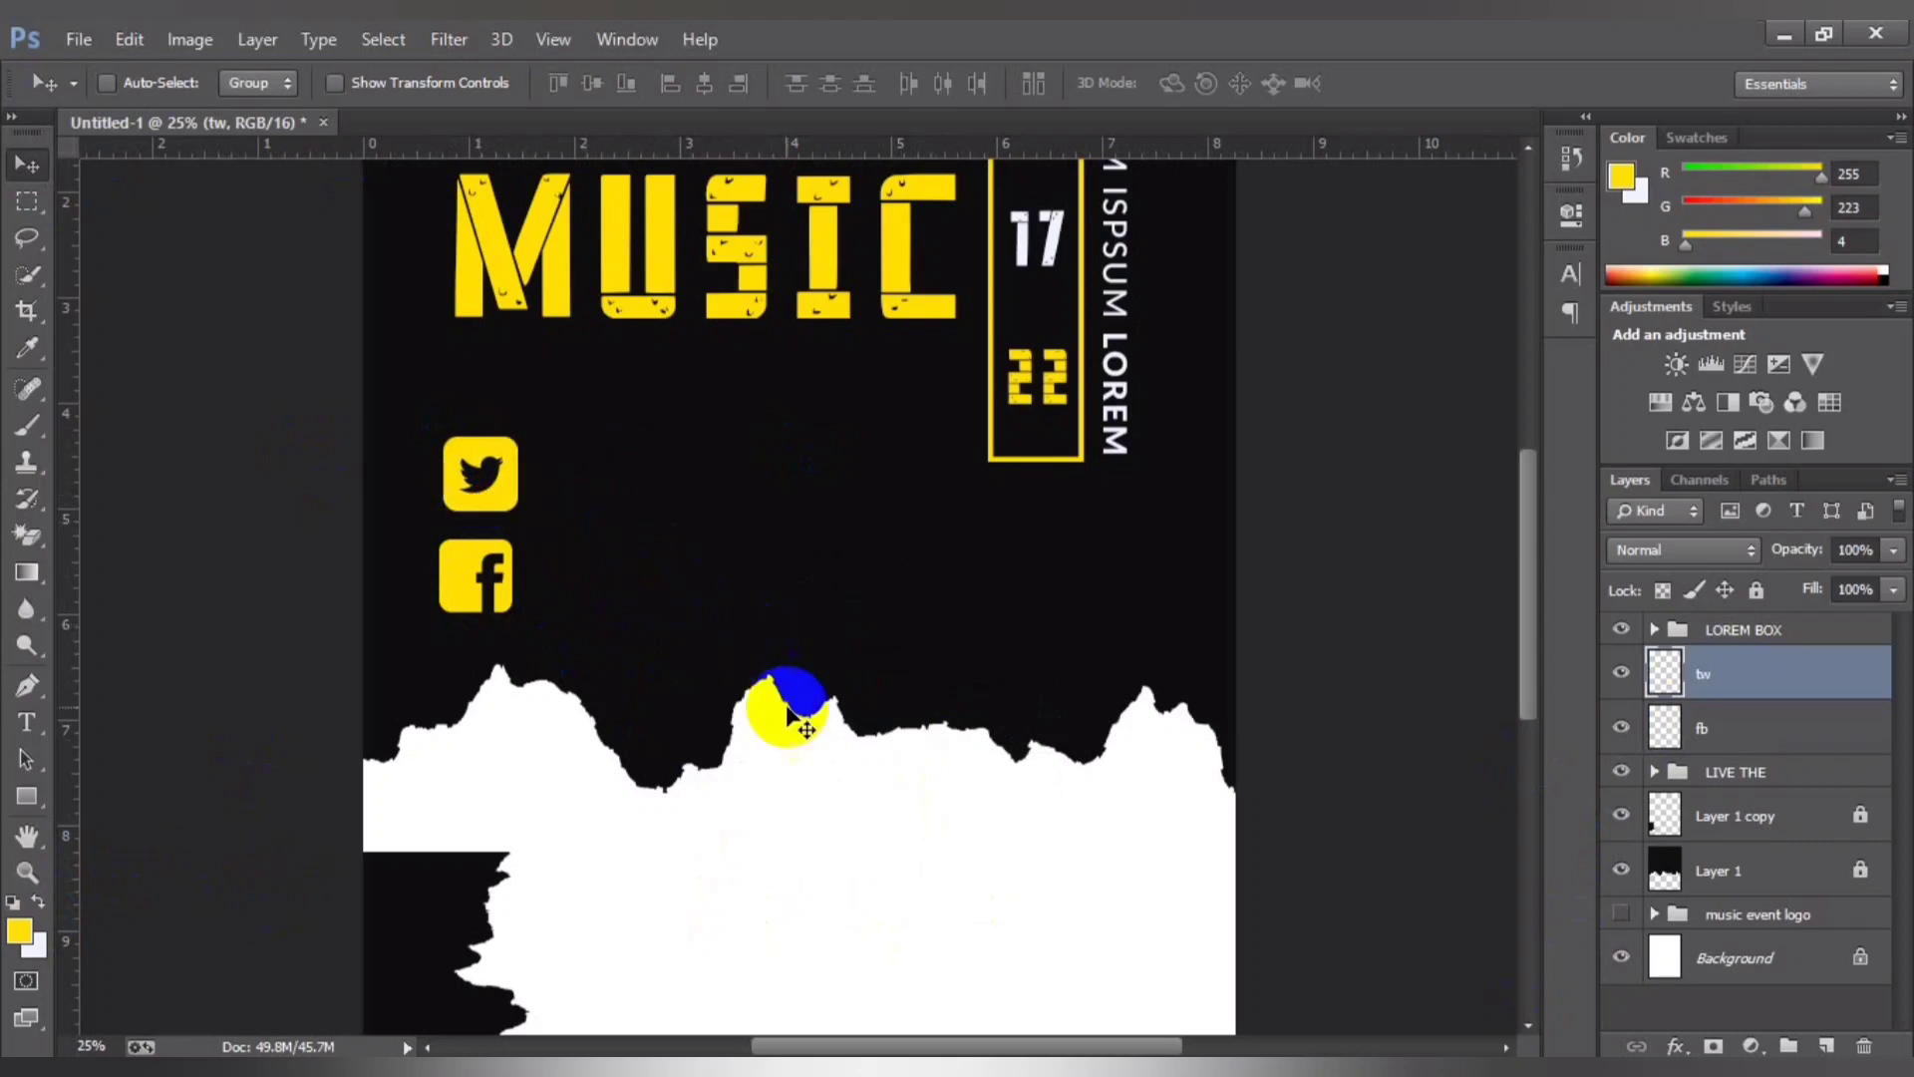
click(809, 663)
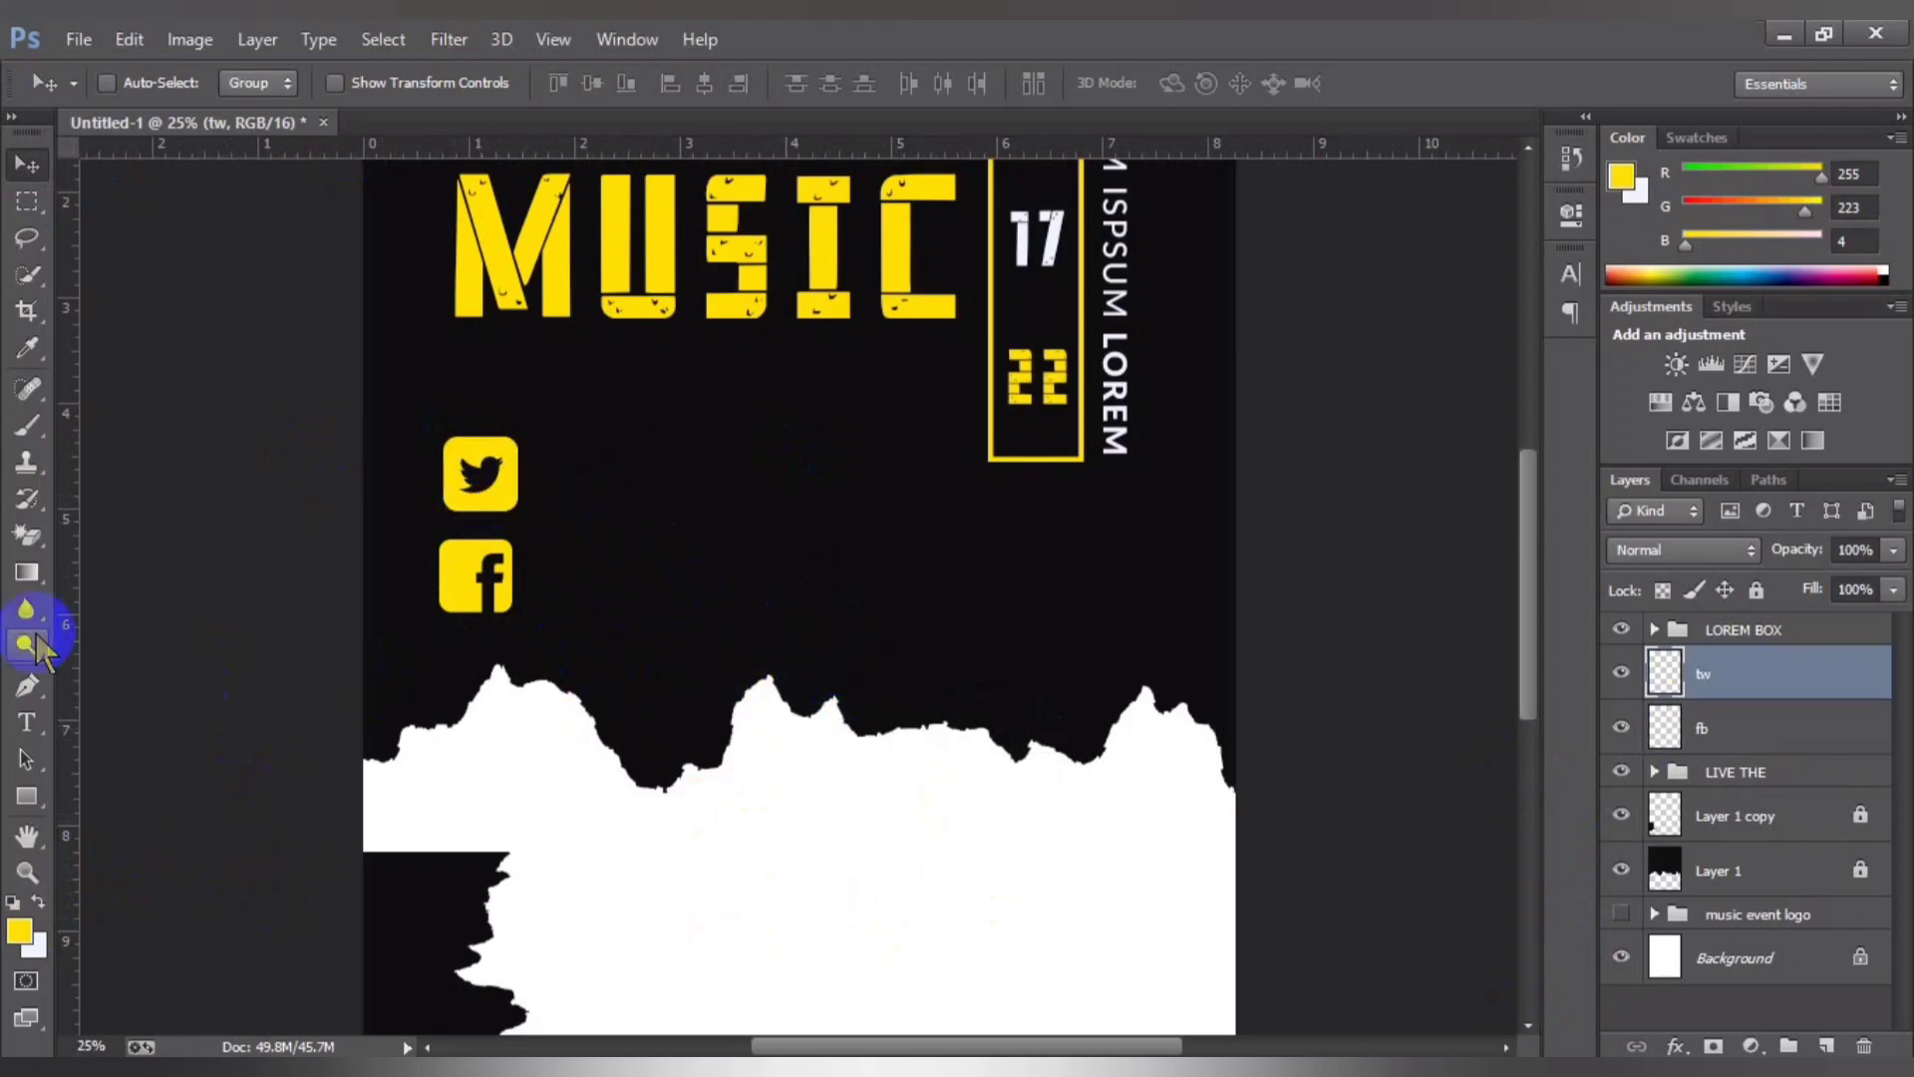
Step: Add a Lato text label reading FB ACCOUNT beside the Facebook icon
click(37, 720)
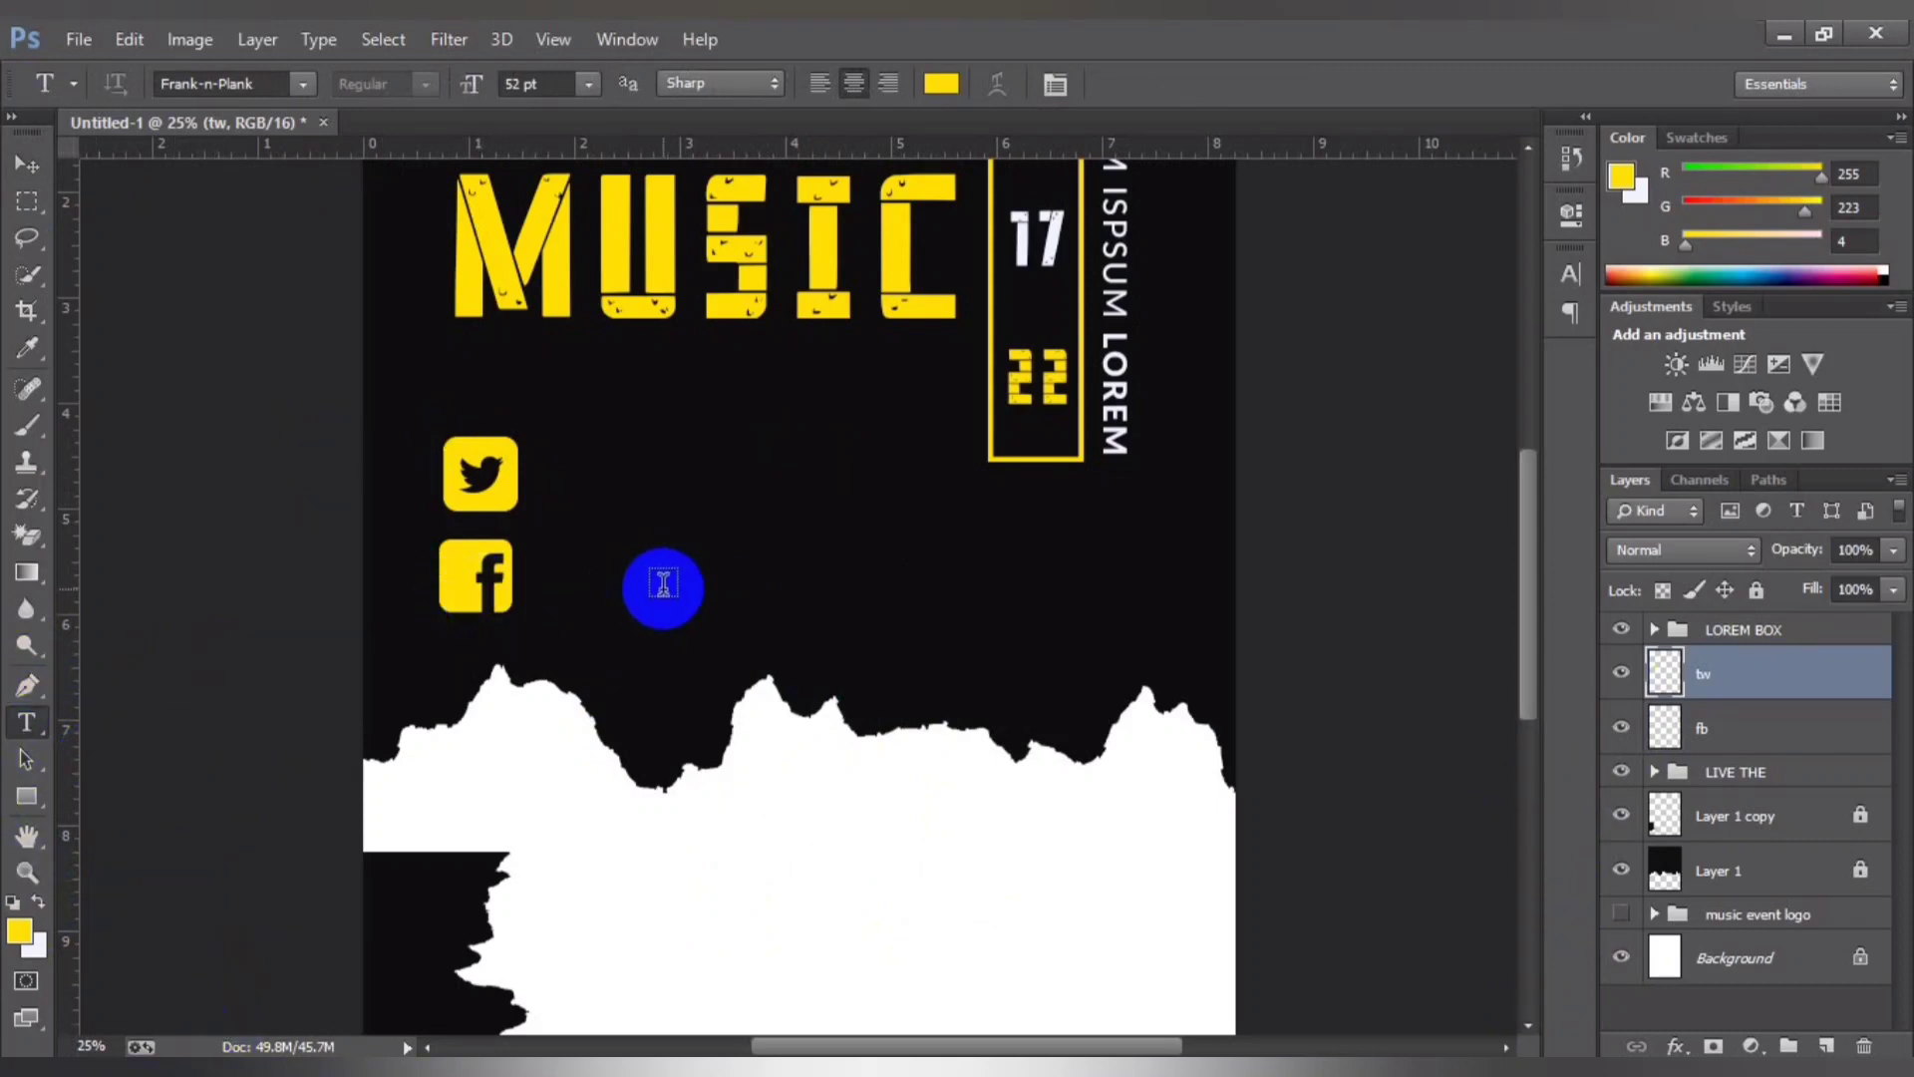
click(663, 588)
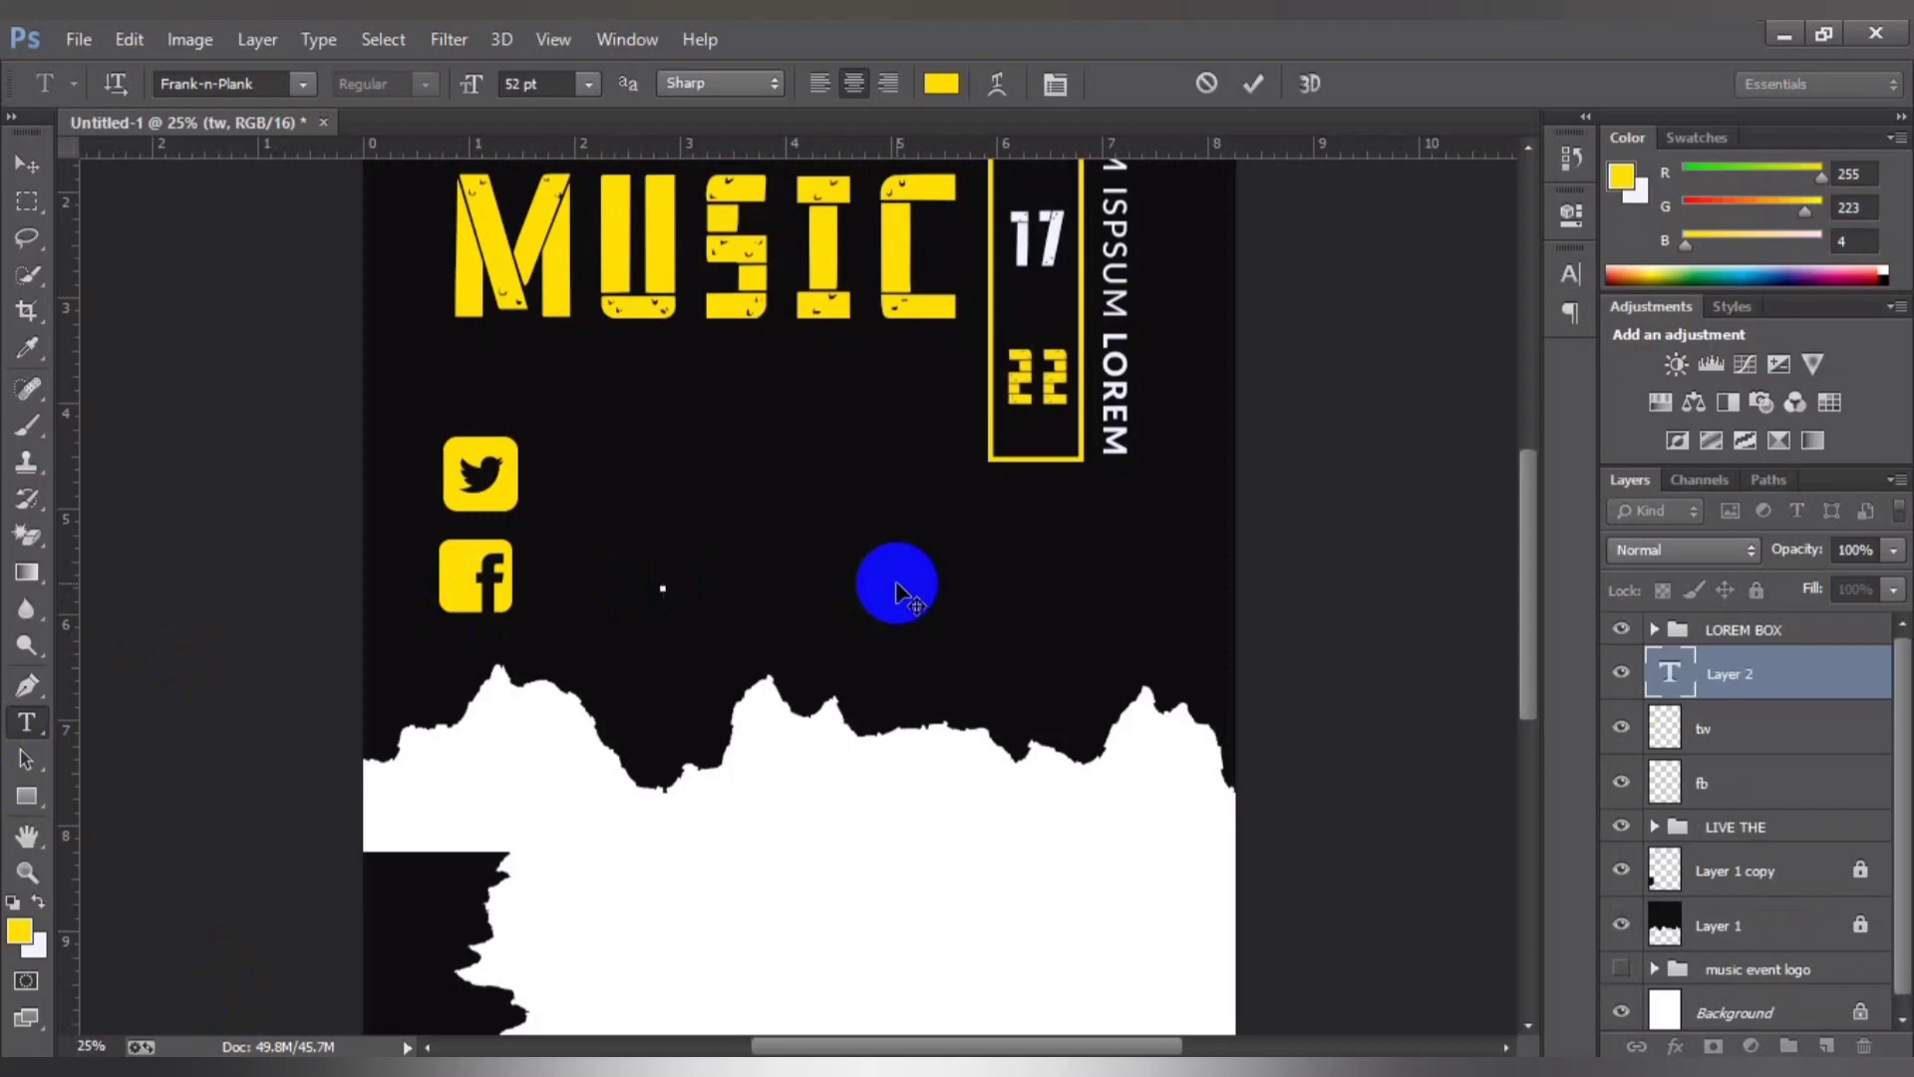
text(E)
key(BackSpace)
click(210, 84)
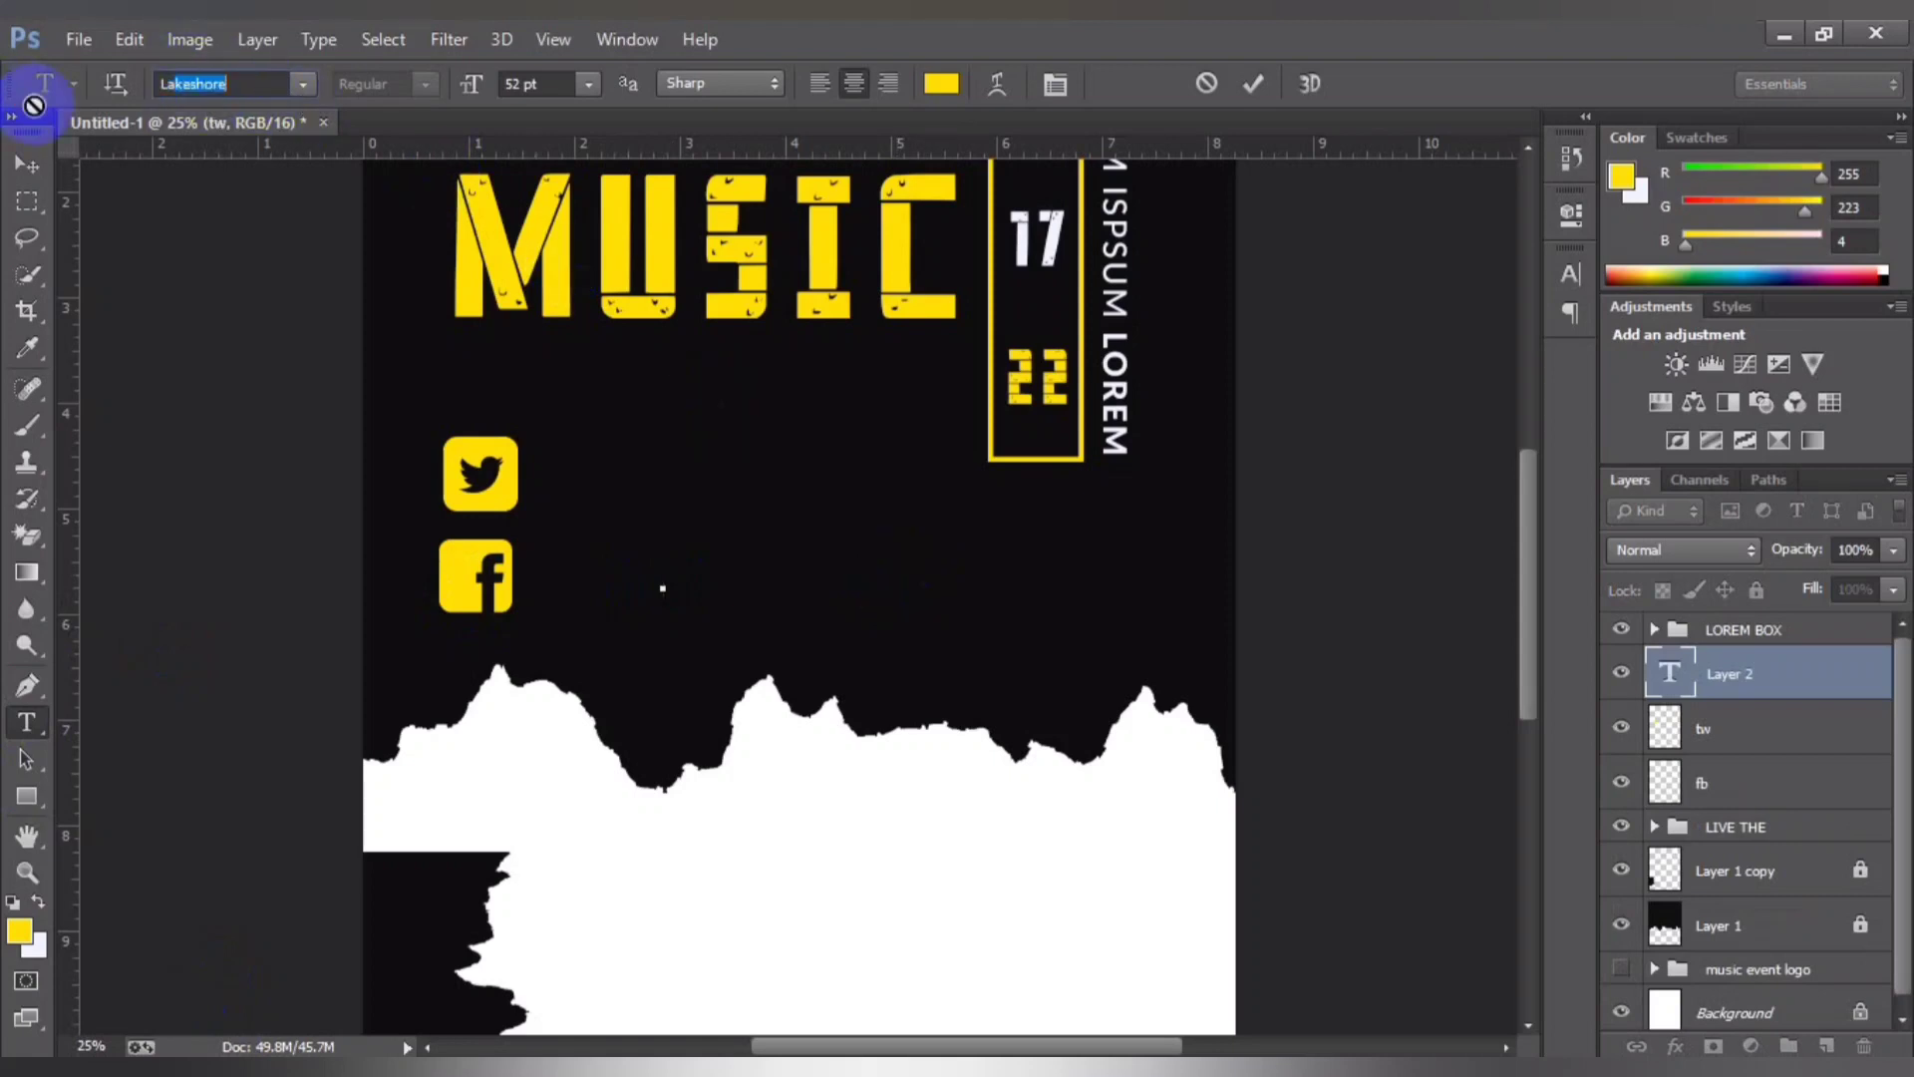
text(Lato)
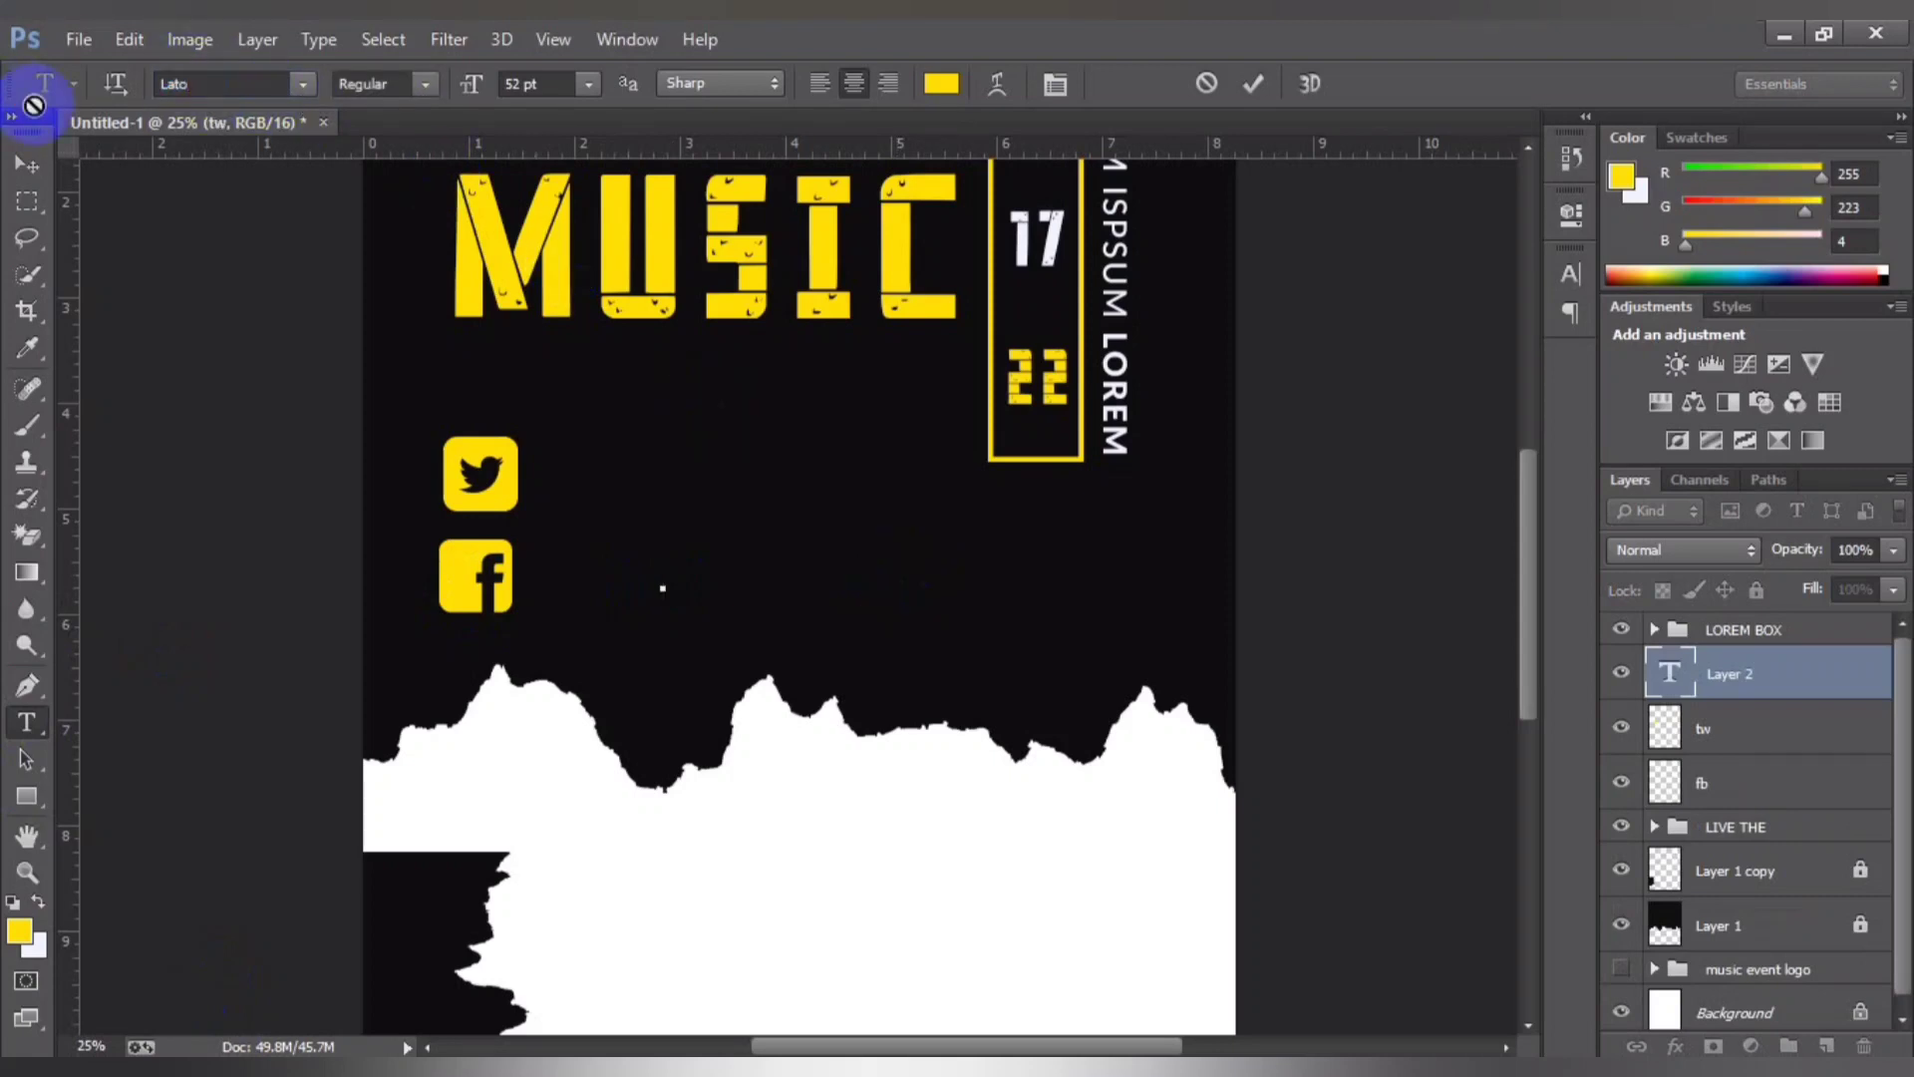
text(fbo)
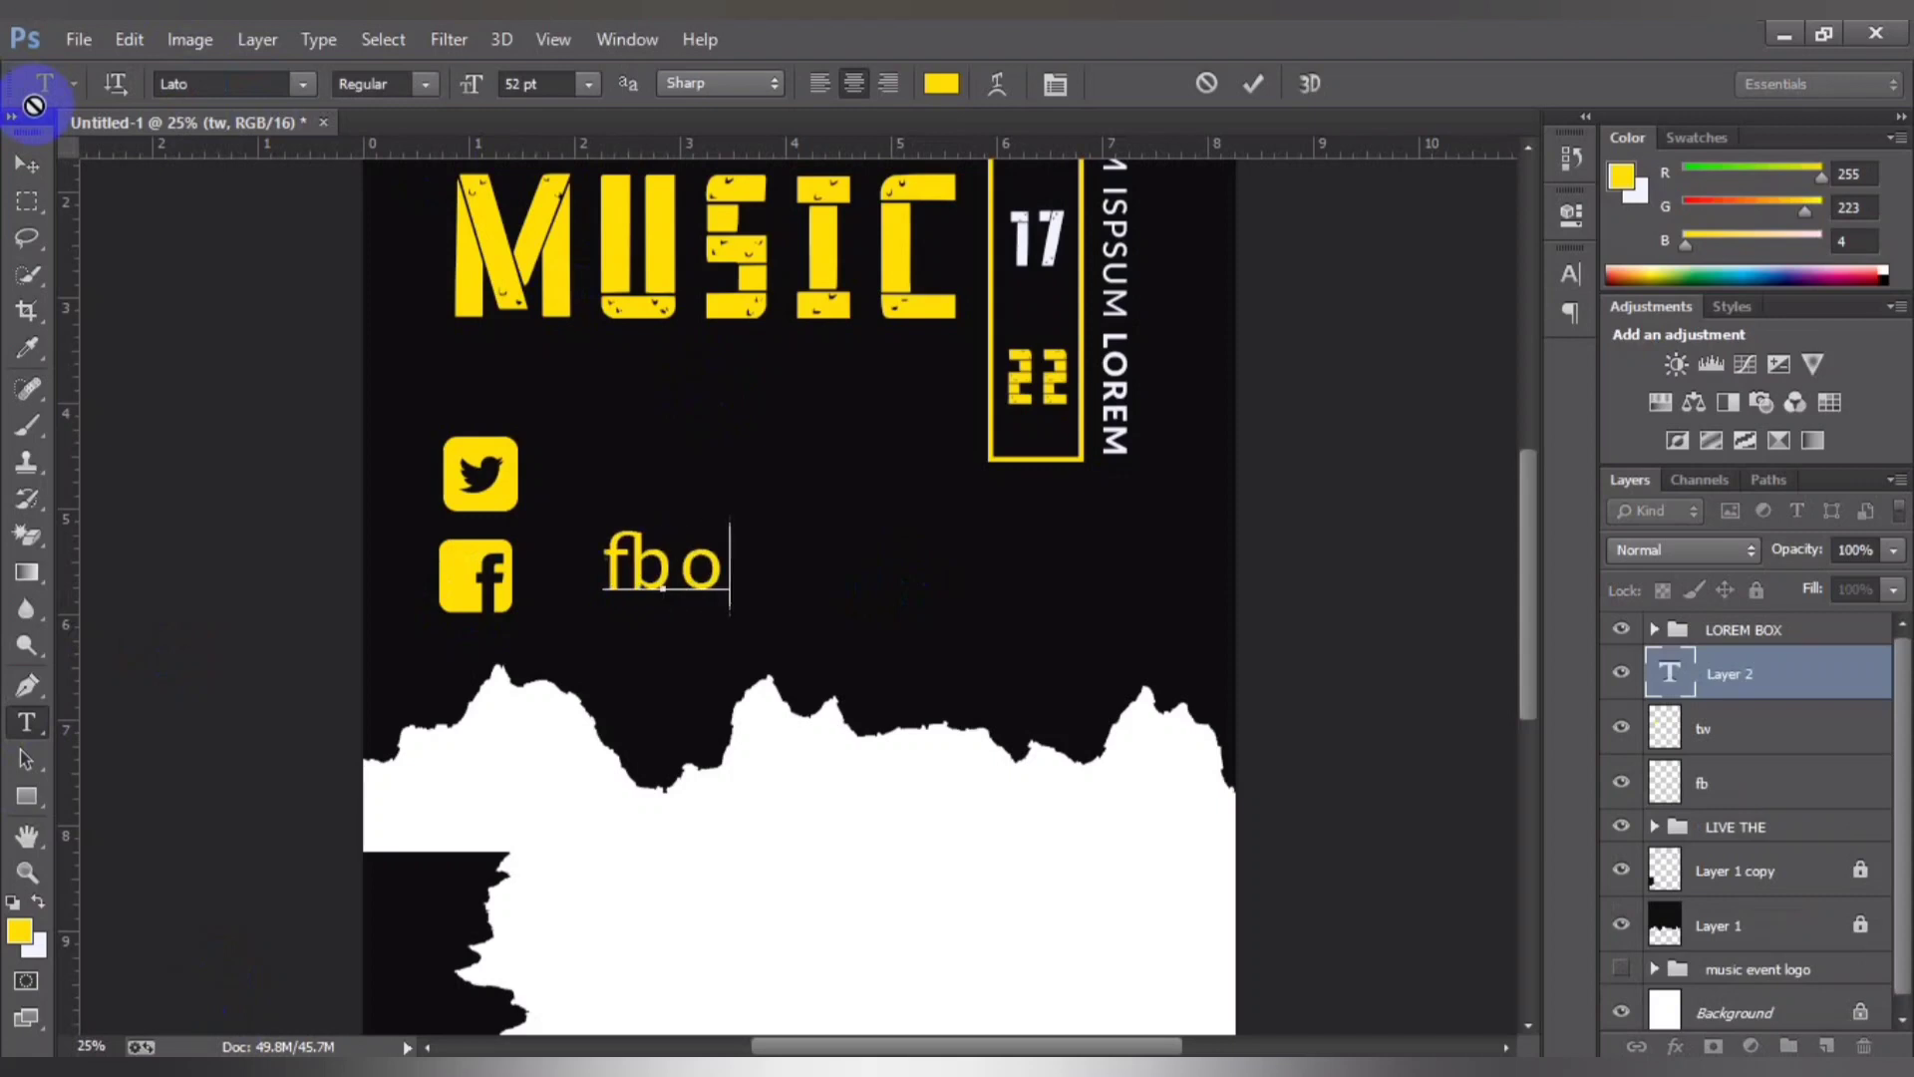
key(BackSpace)
key(BackSpace)
key(BackSpace)
text(FB)
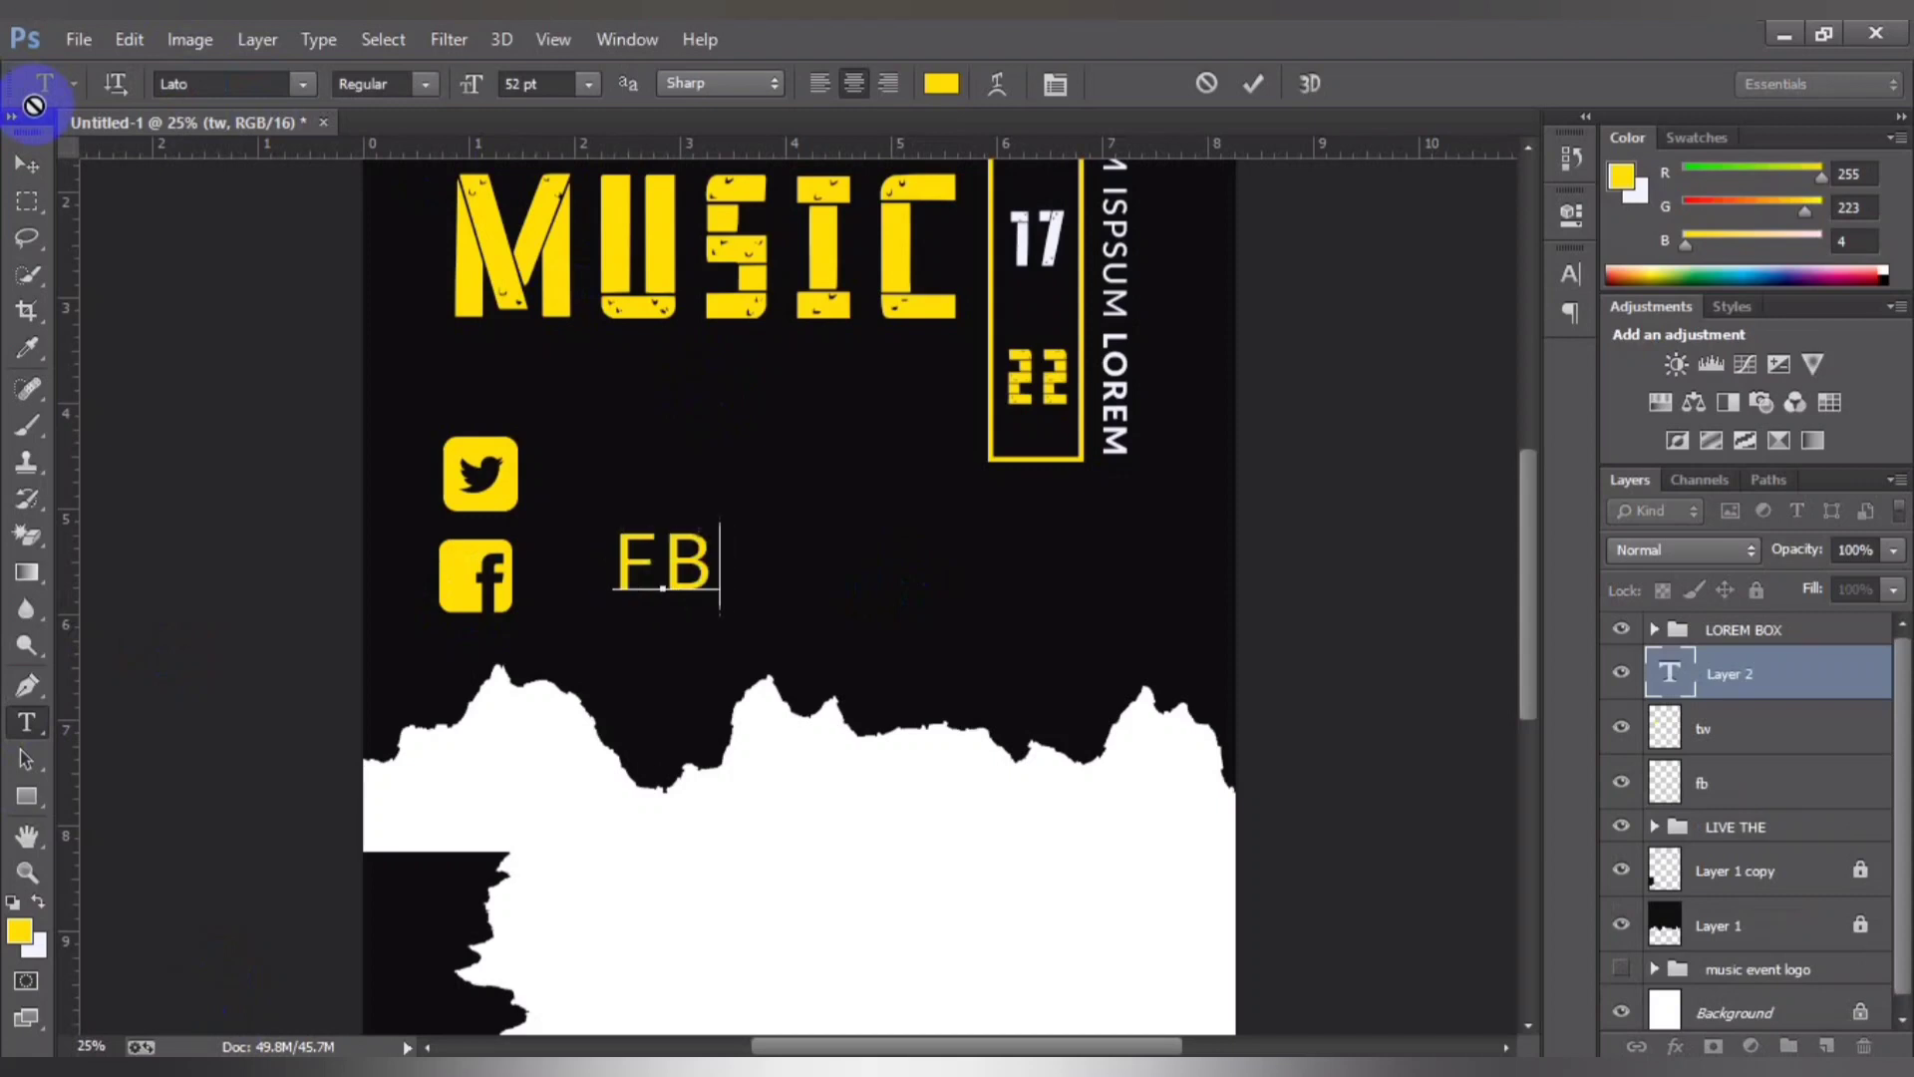
text( ACC)
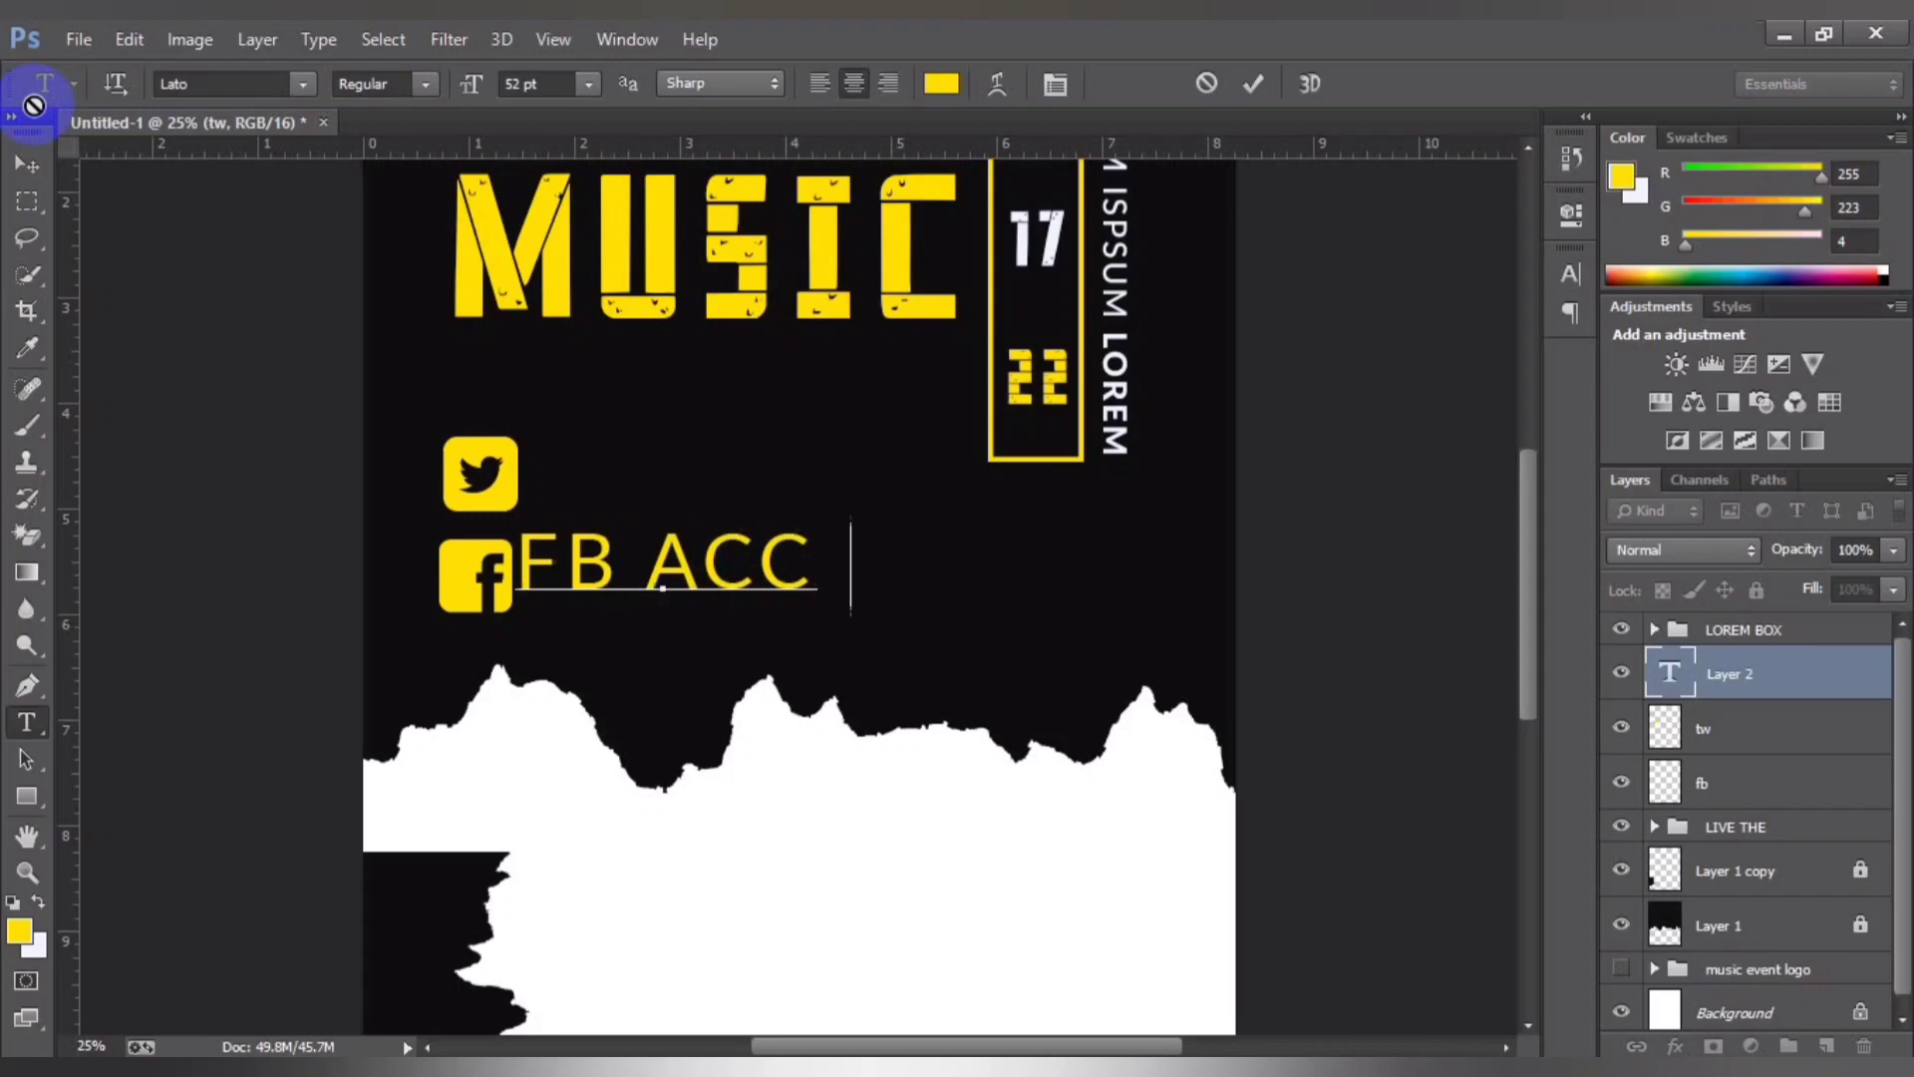
text(OUNT)
Step: Make the FB ACCOUNT label 14 pt with 0 tracking and commit it
key(ctrl+a)
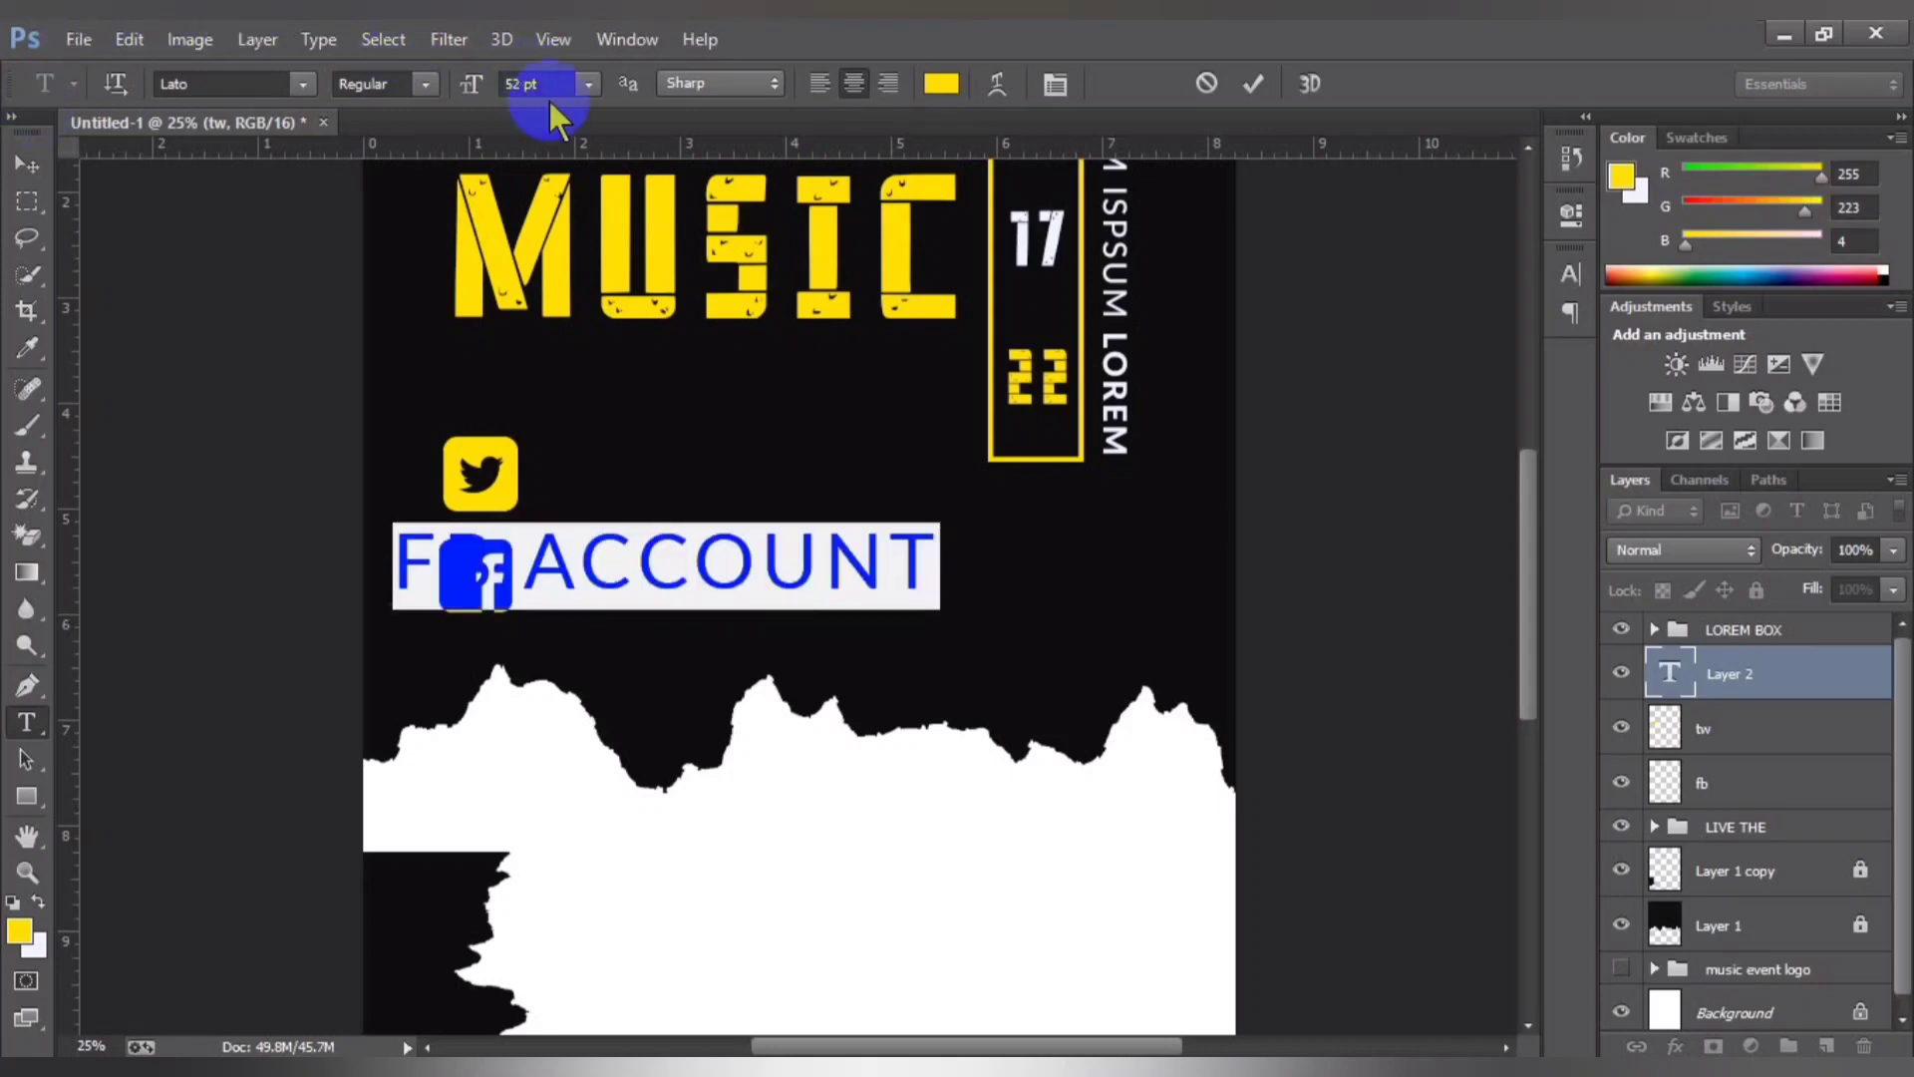
click(588, 84)
click(573, 343)
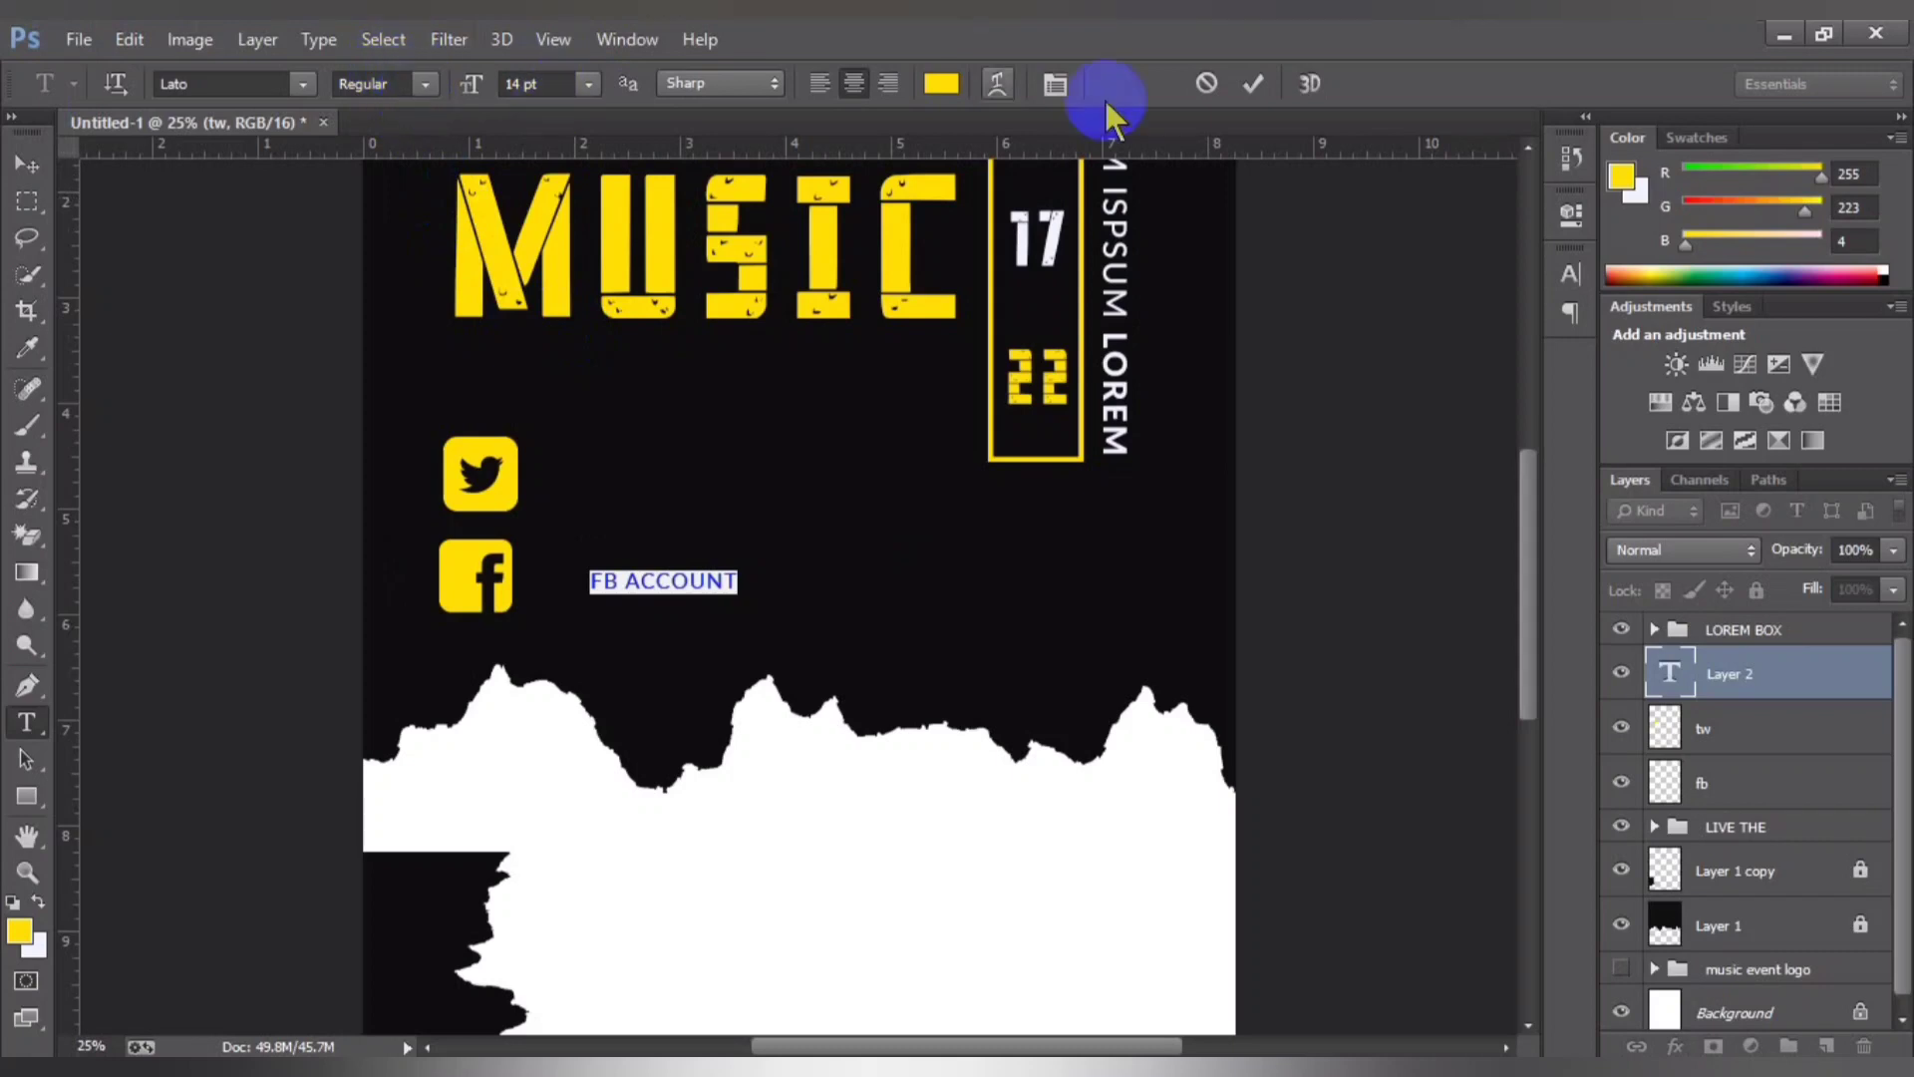
click(1056, 86)
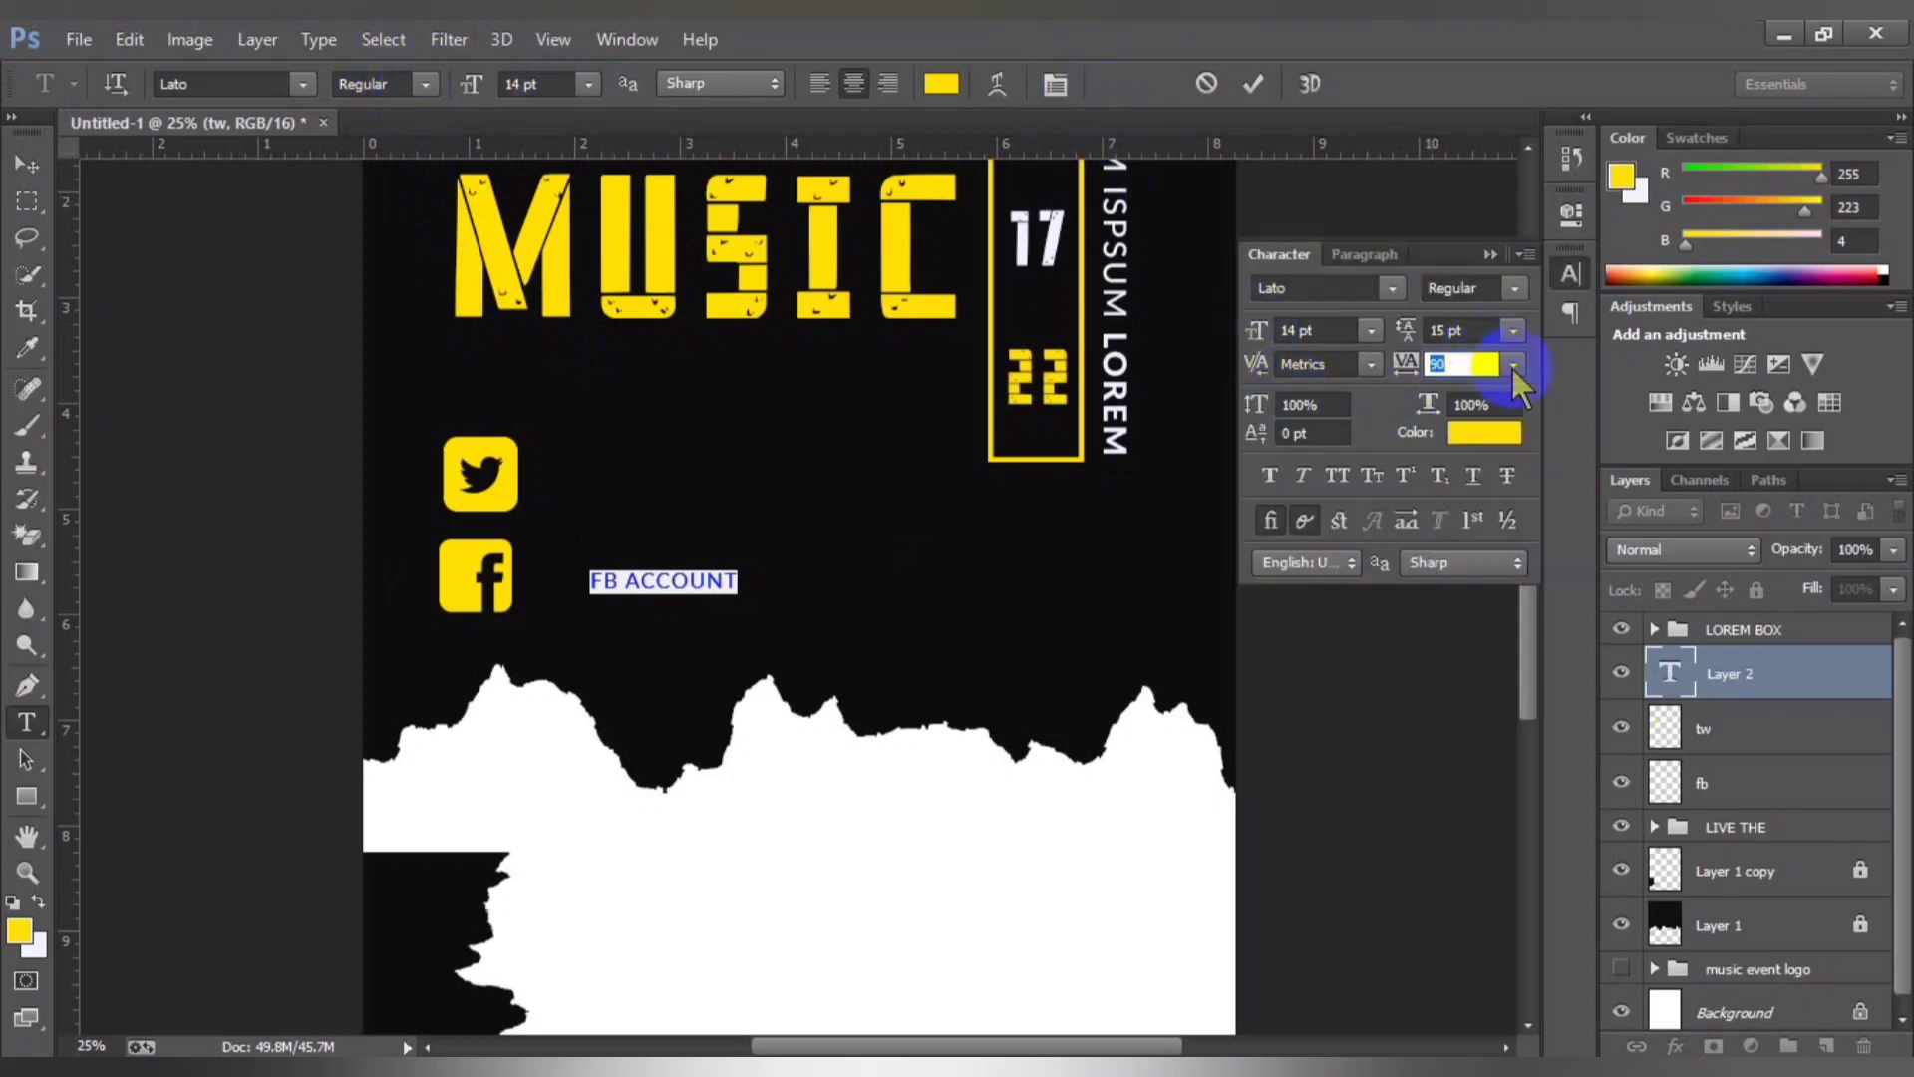
click(1512, 365)
click(1478, 590)
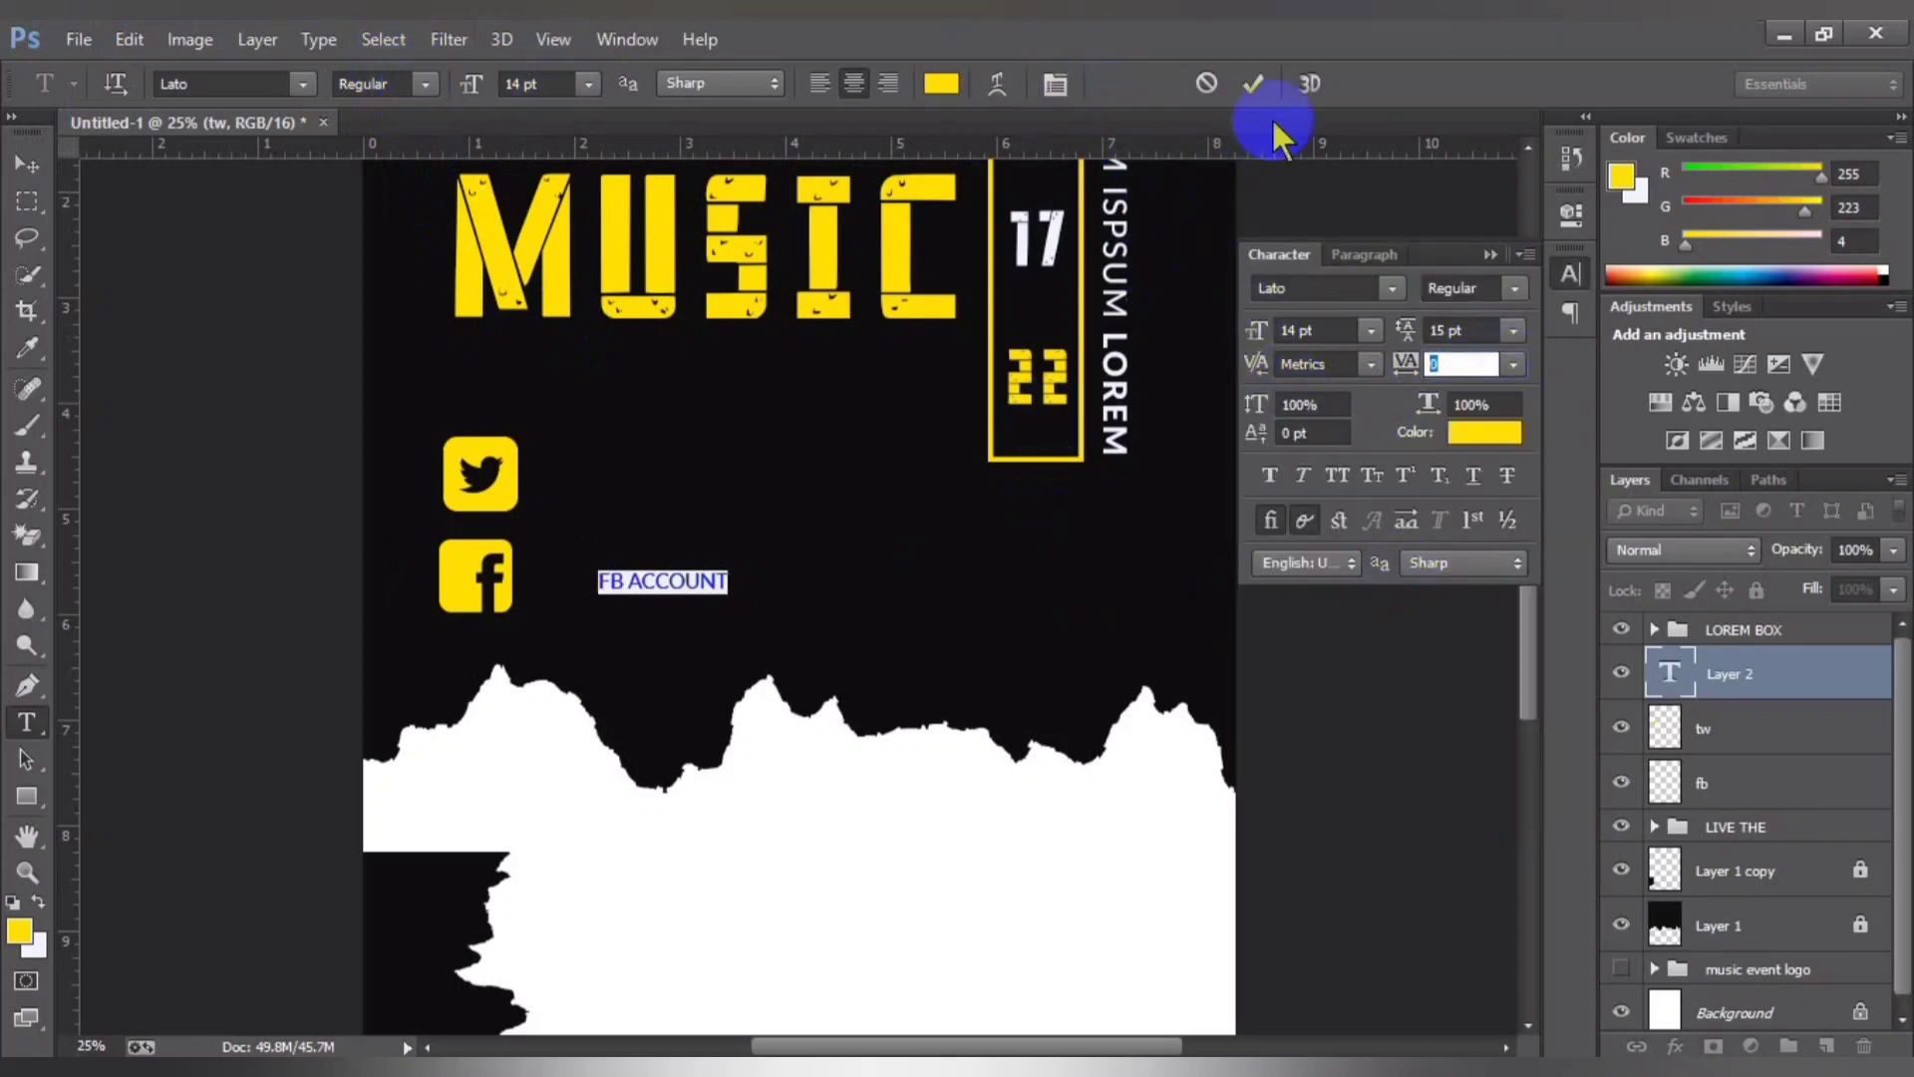
click(1253, 83)
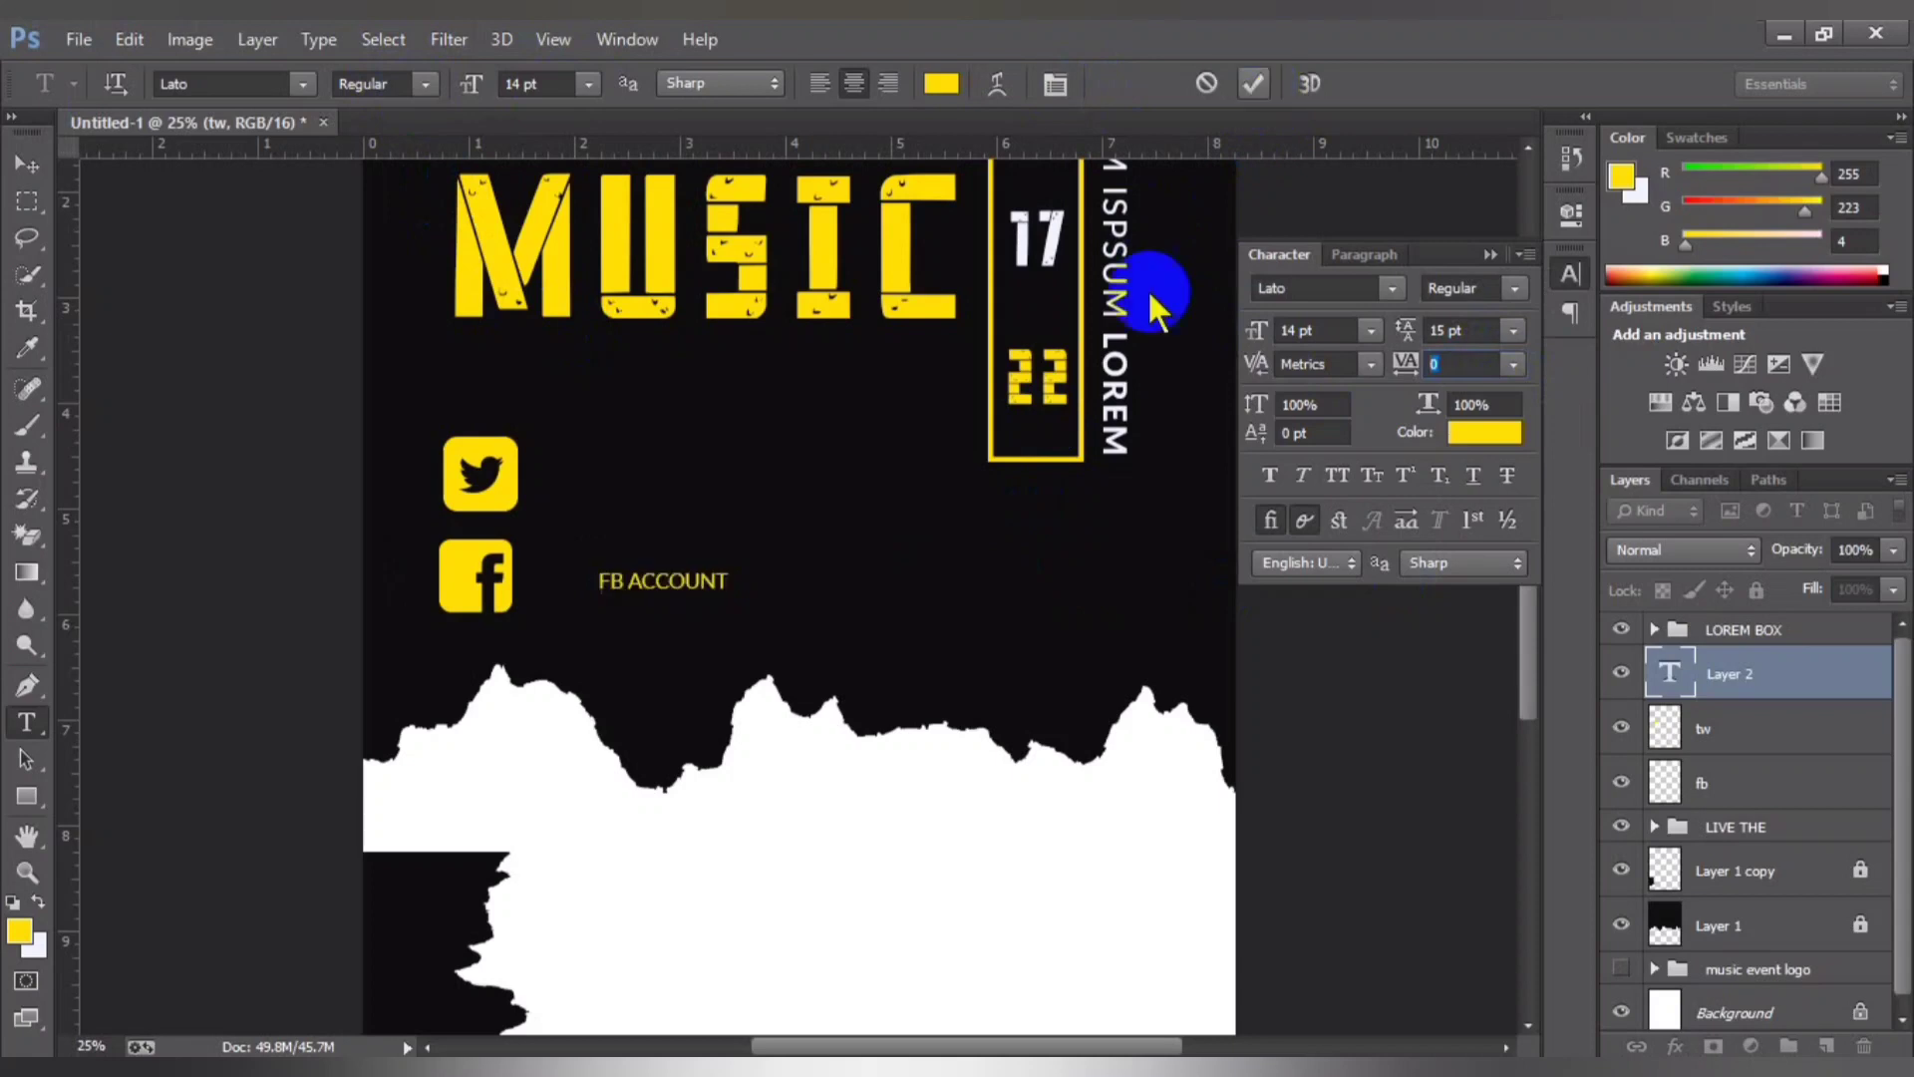
click(27, 165)
Step: Nudge FB ACCOUNT toward its icon and duplicate it as TW ACCOUNT beside the Twitter icon
drag(666, 581, 611, 583)
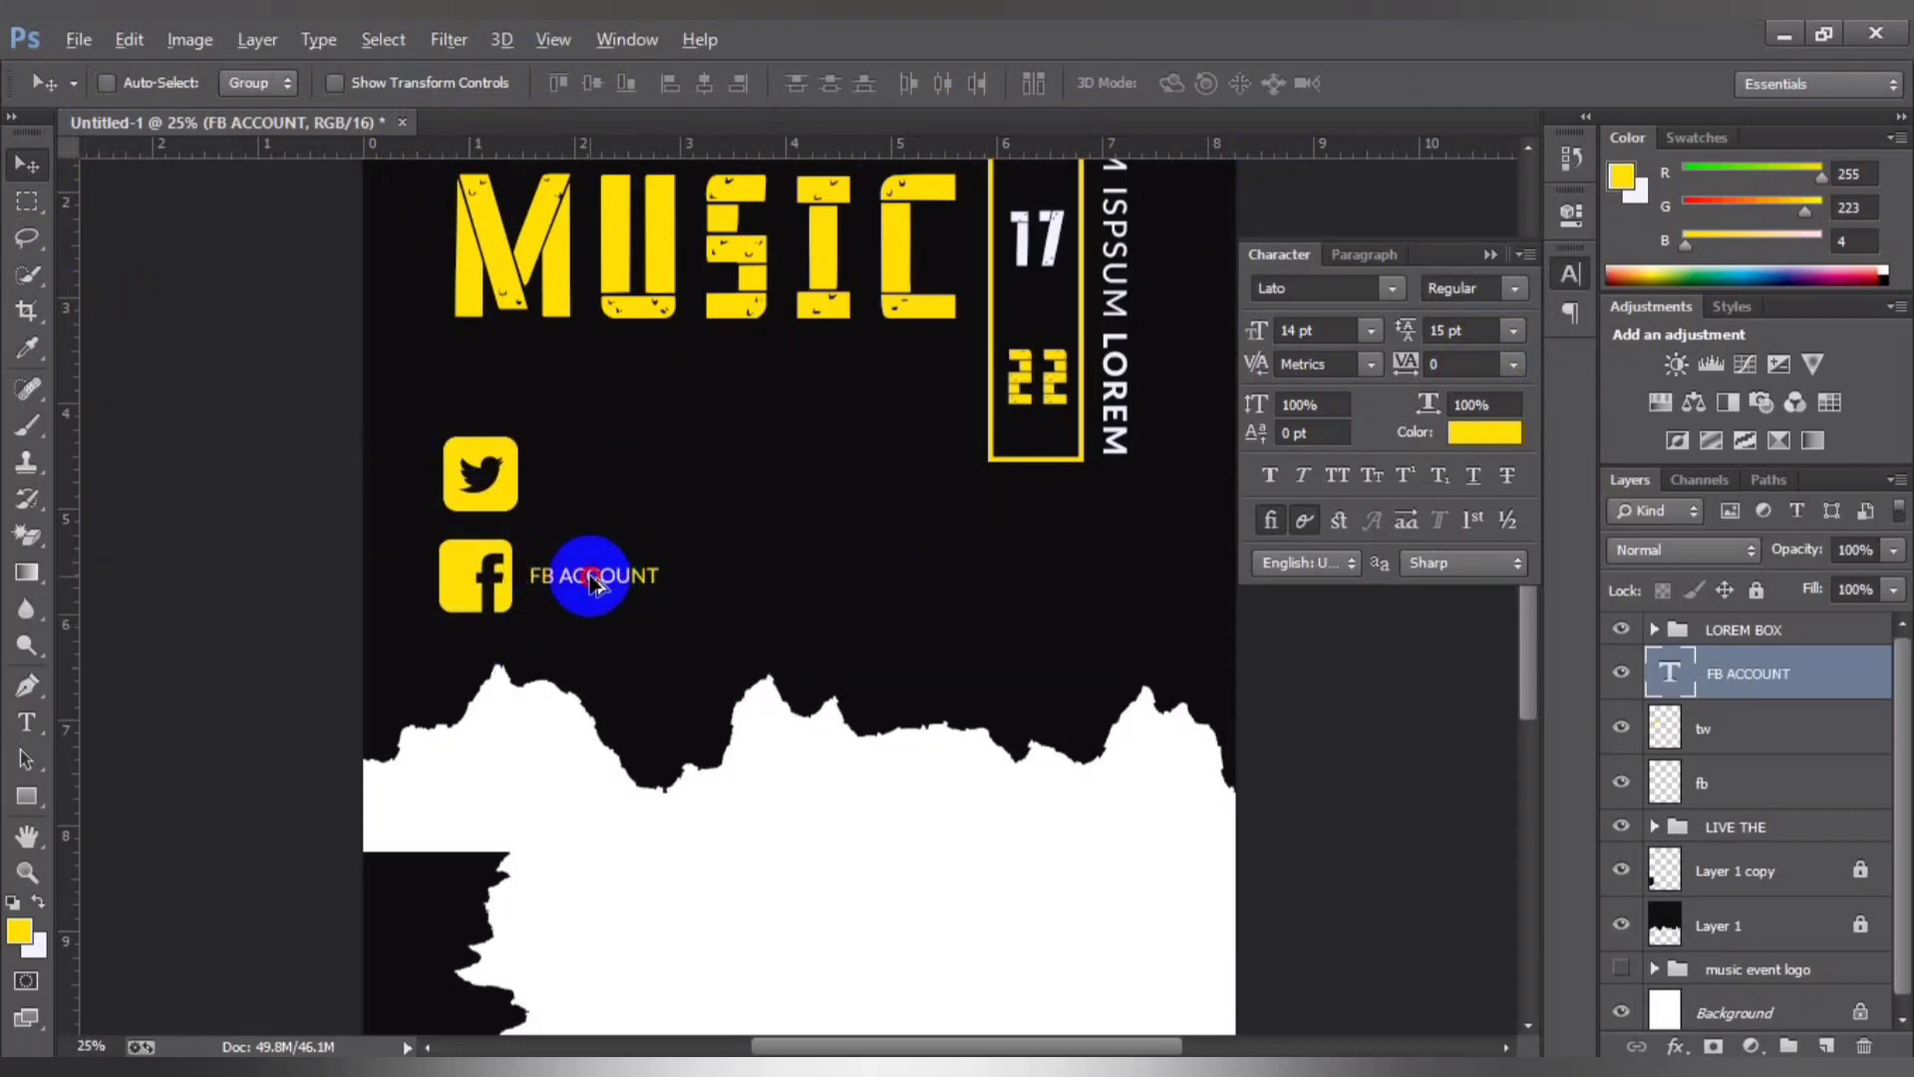
drag(591, 581, 589, 472)
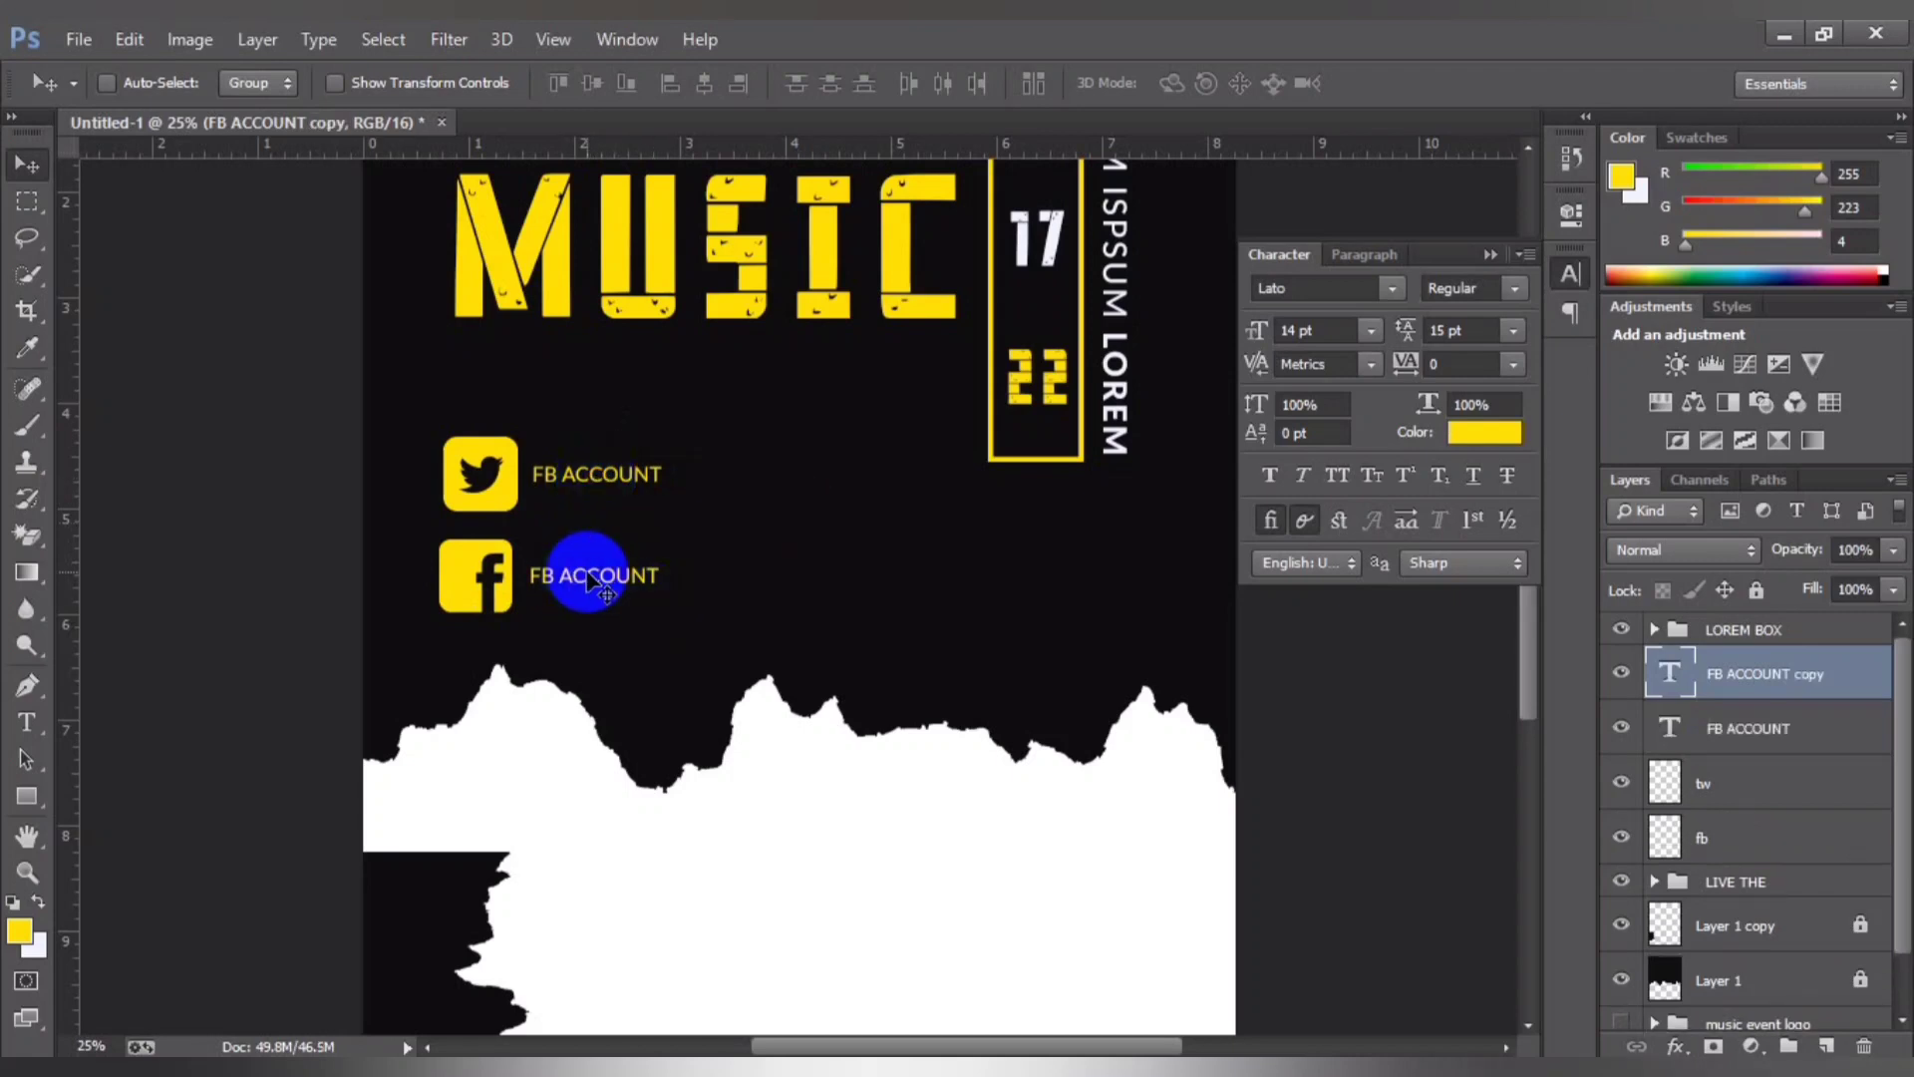
click(26, 722)
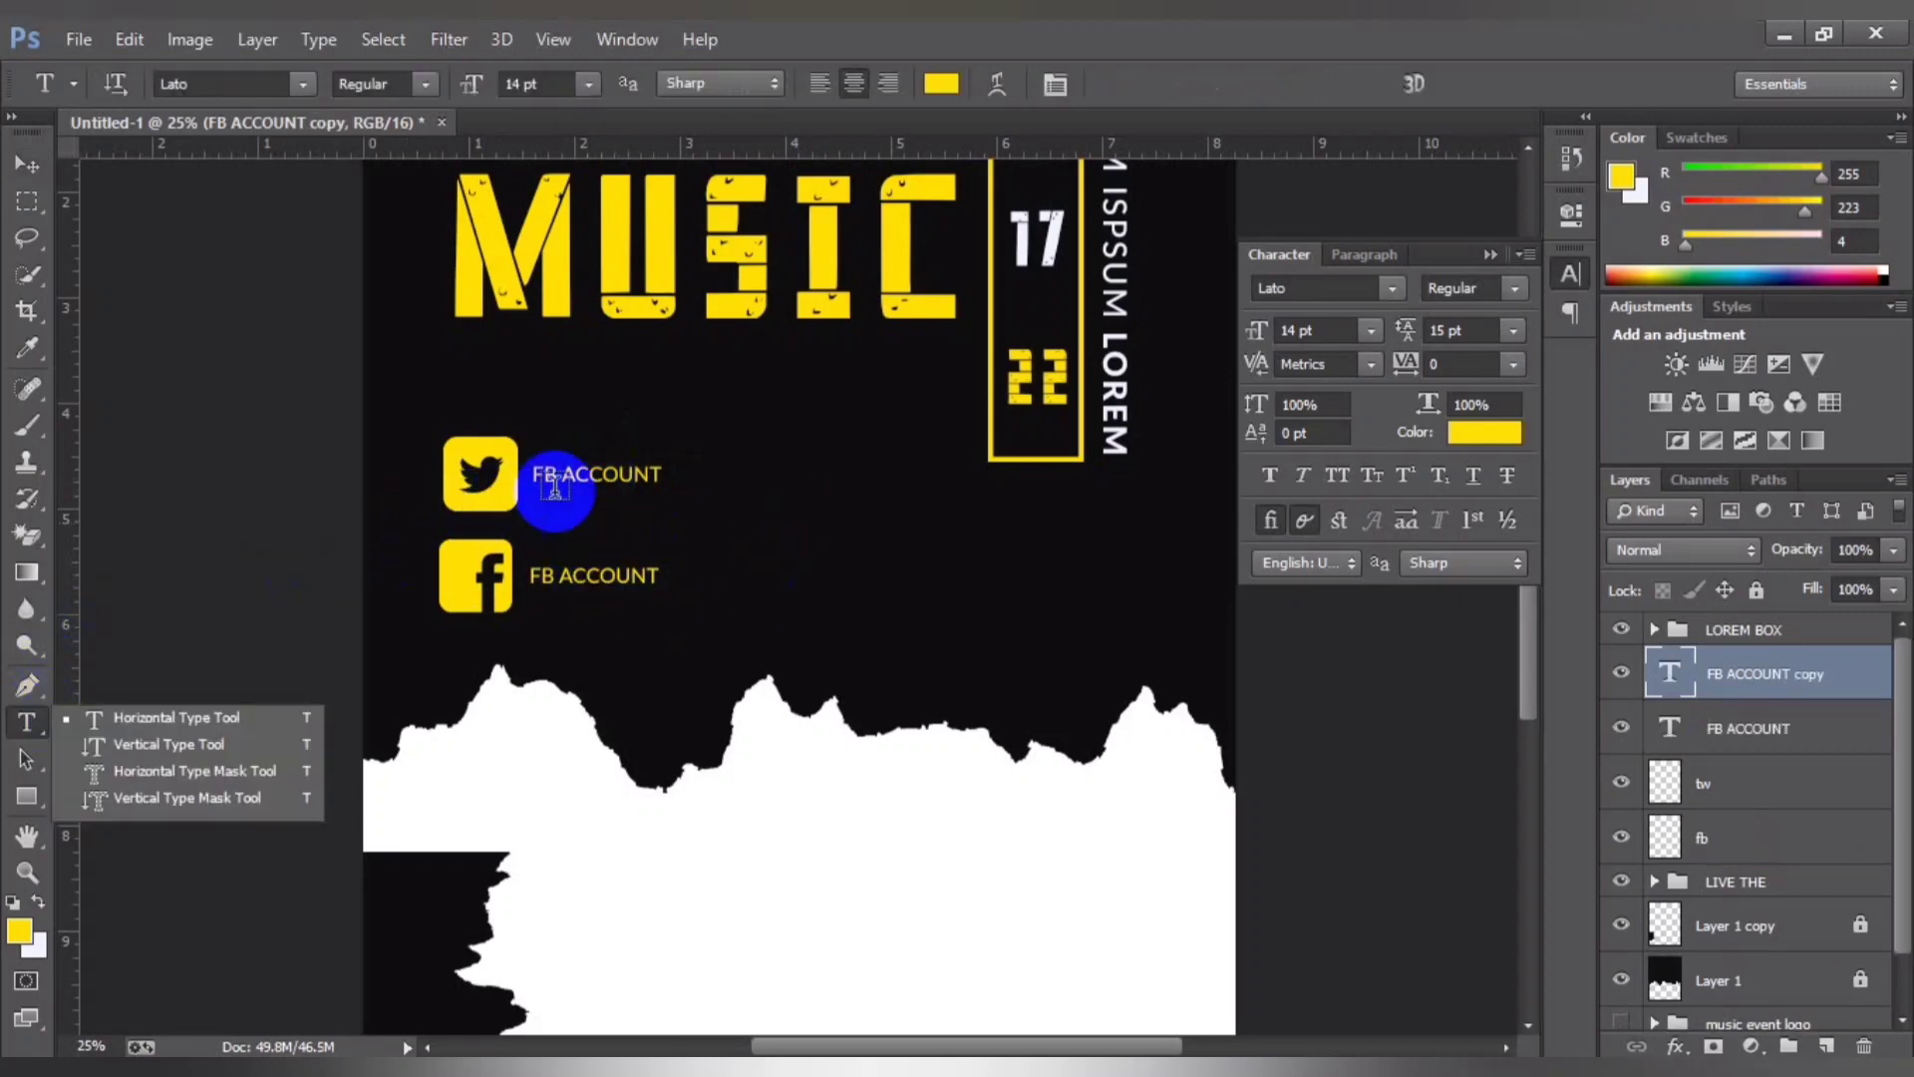
click(573, 489)
key(BackSpace)
key(BackSpace)
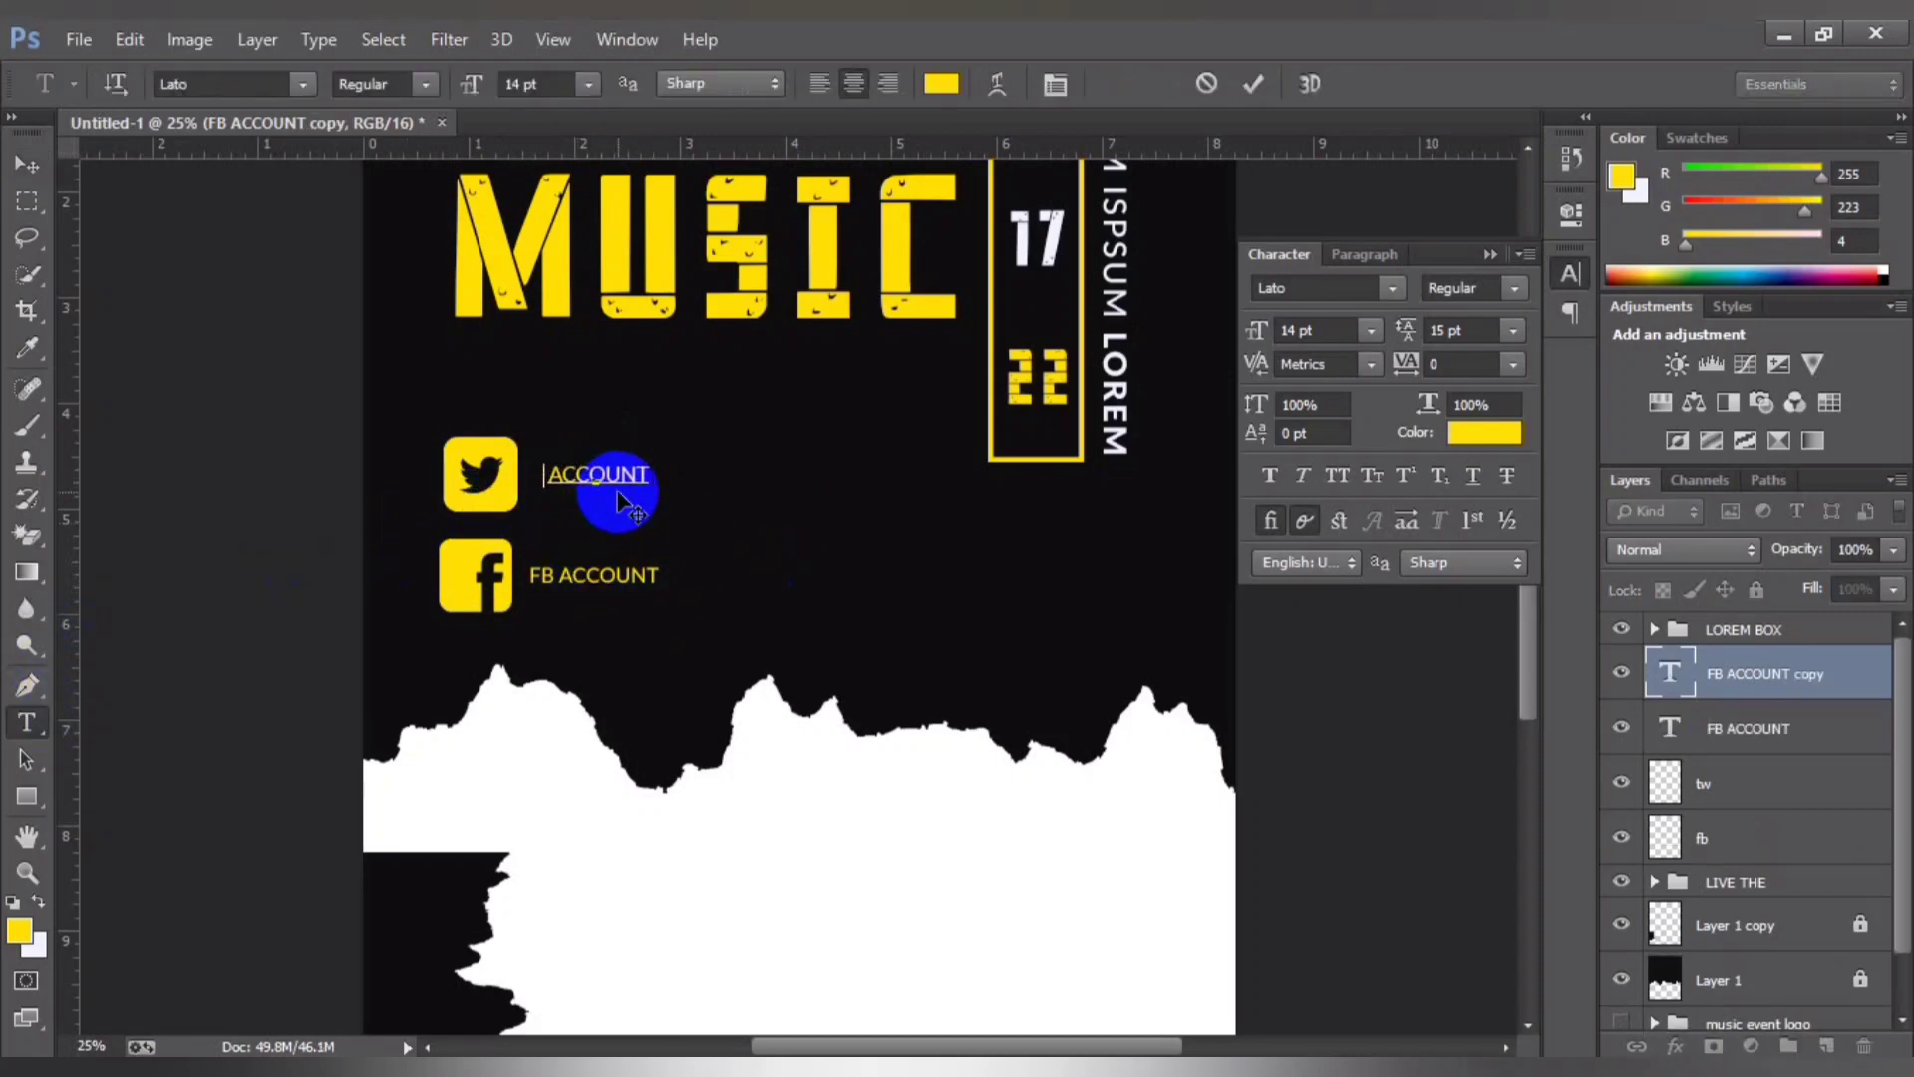
text(TW)
click(1254, 84)
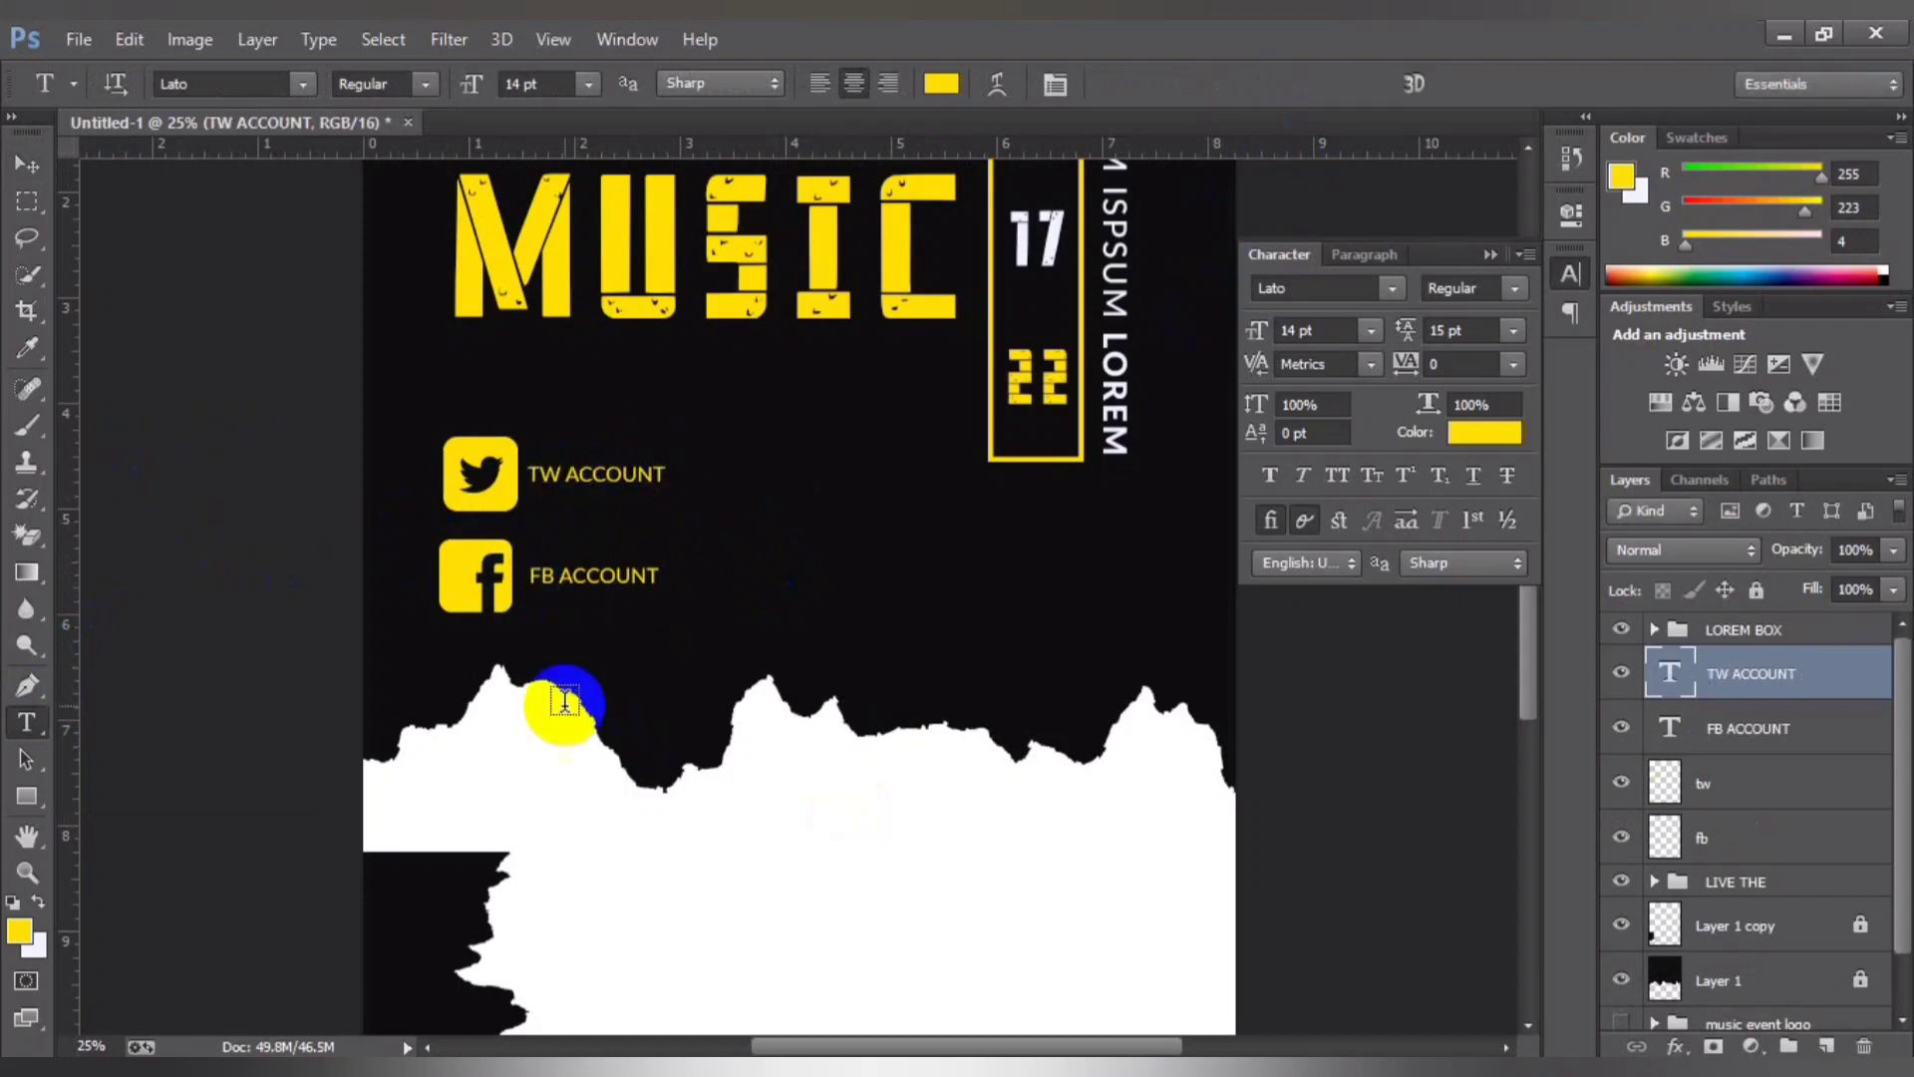
Step: Retype the Twitter label's text as 'tw account' and commit it
click(554, 474)
key(ctrl+plus)
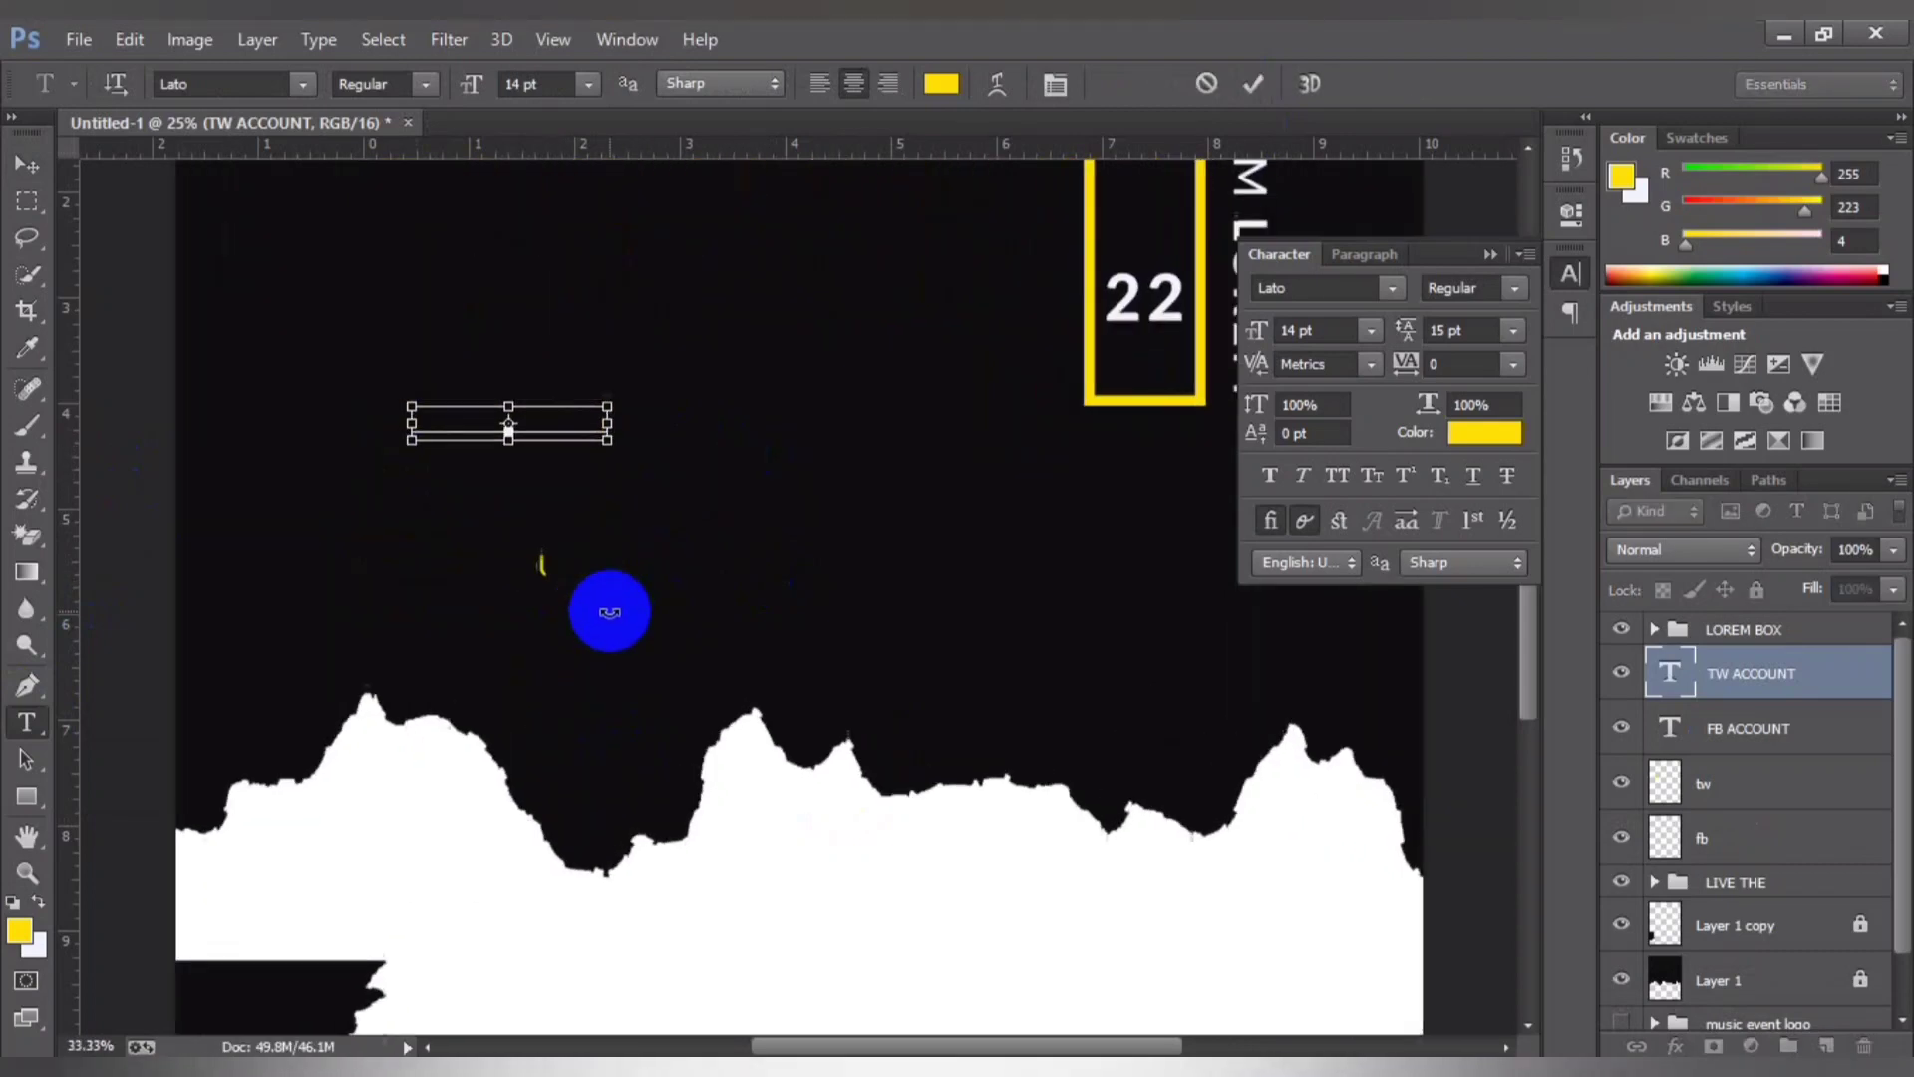
click(26, 164)
drag(504, 803, 940, 897)
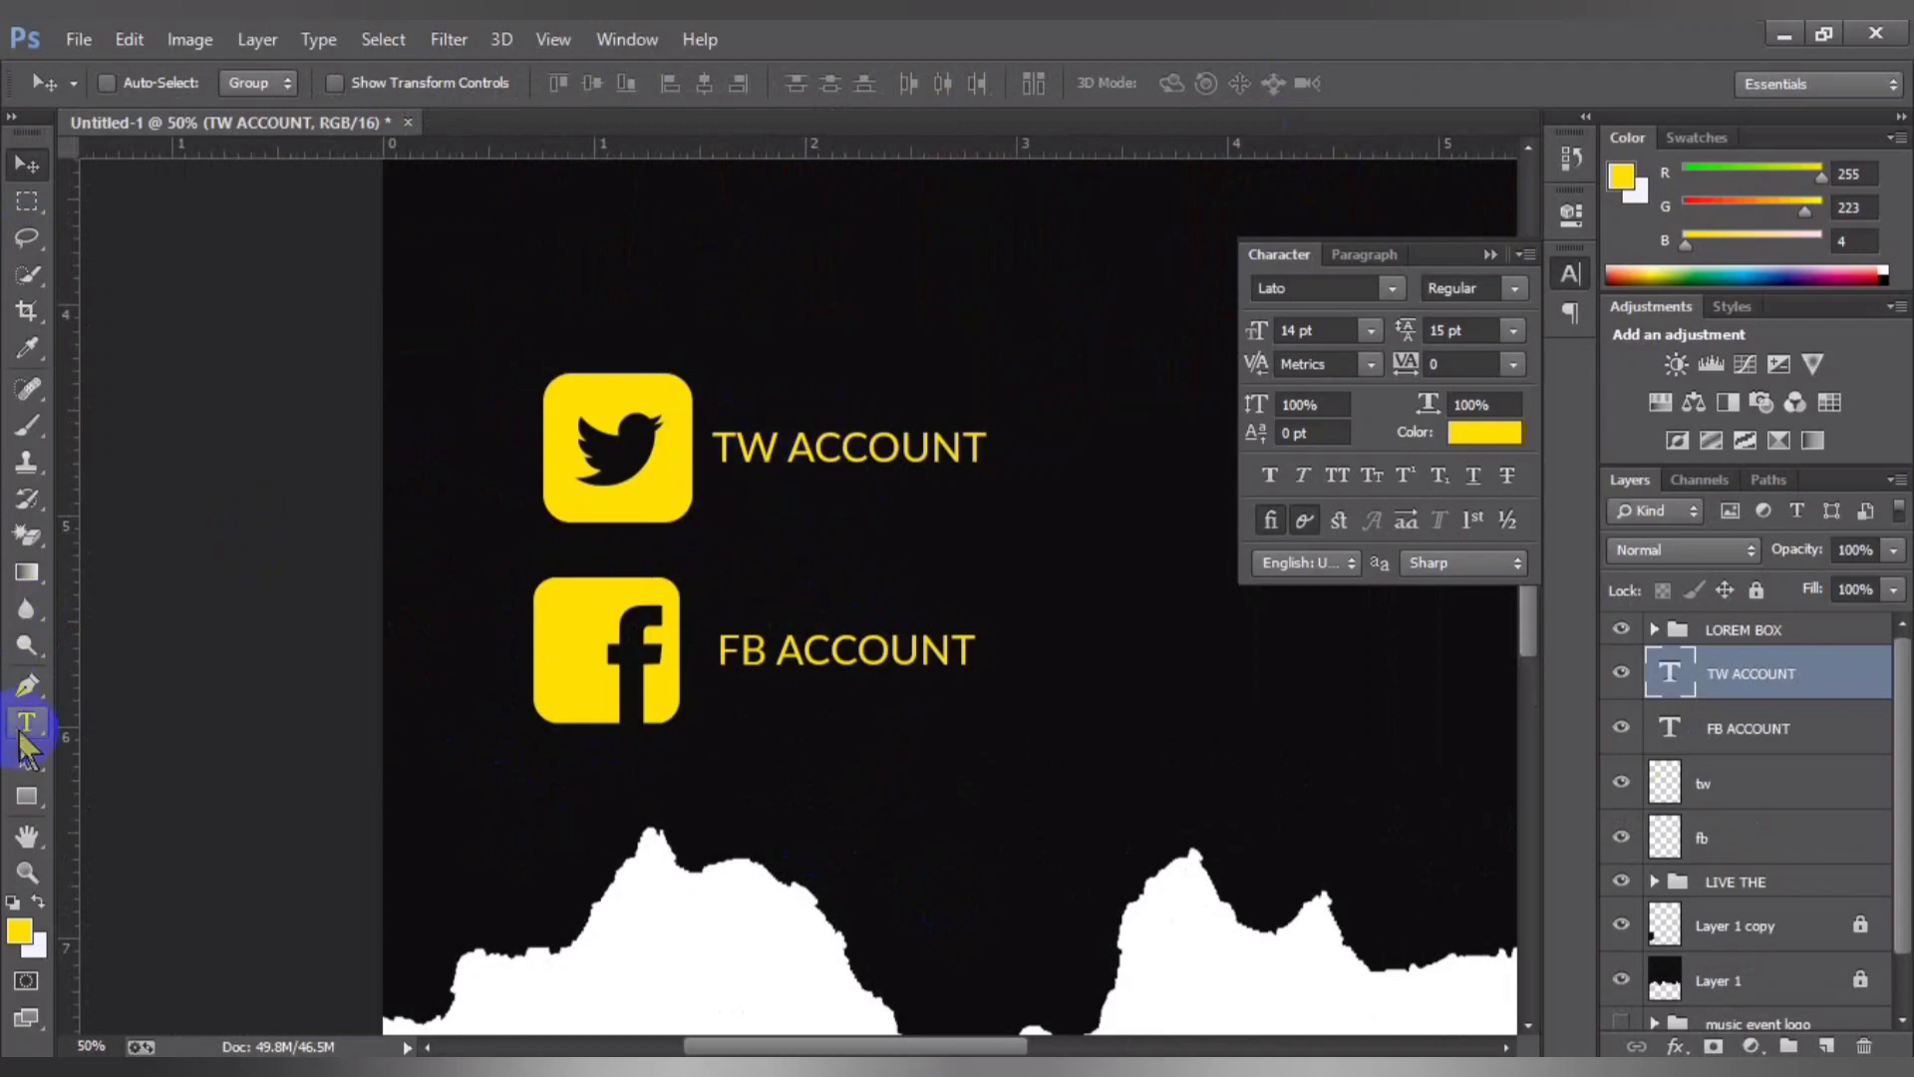
click(27, 722)
click(749, 442)
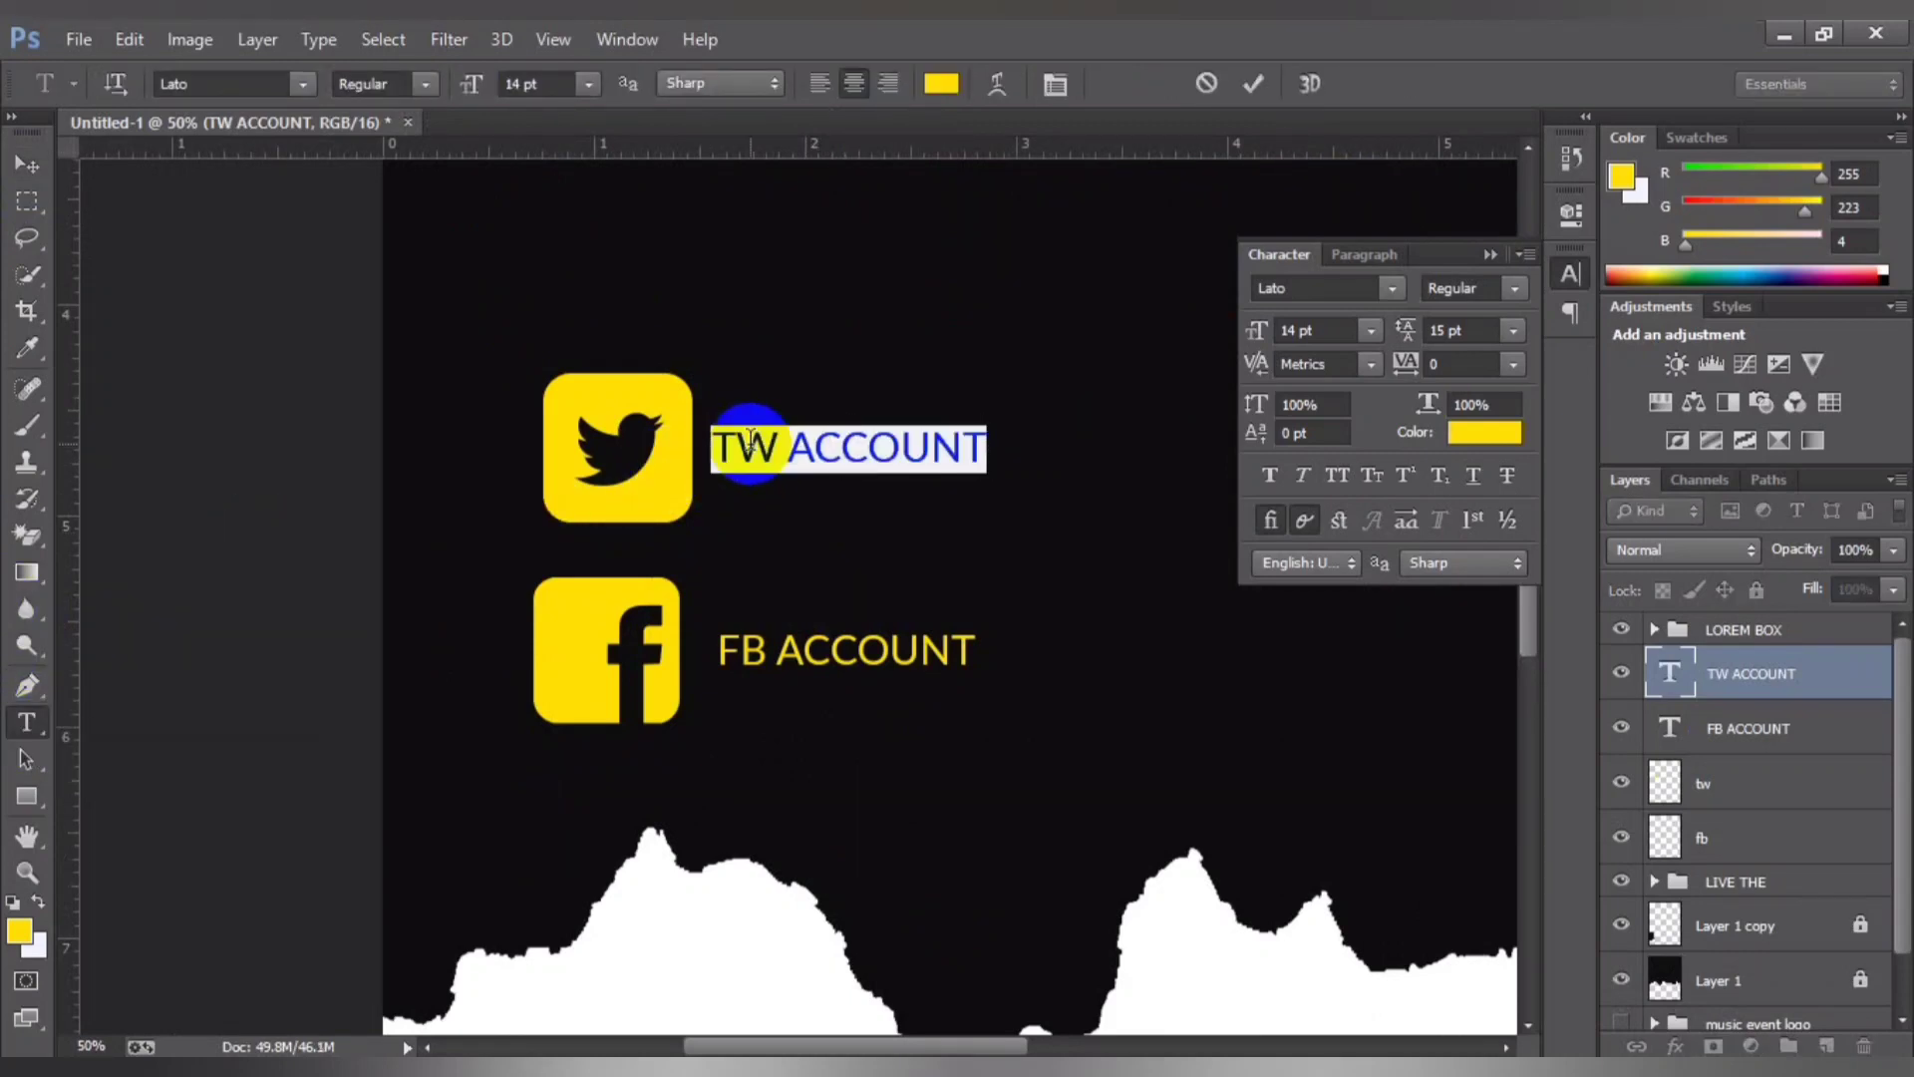
key(ctrl+a)
key(BackSpace)
text(tw)
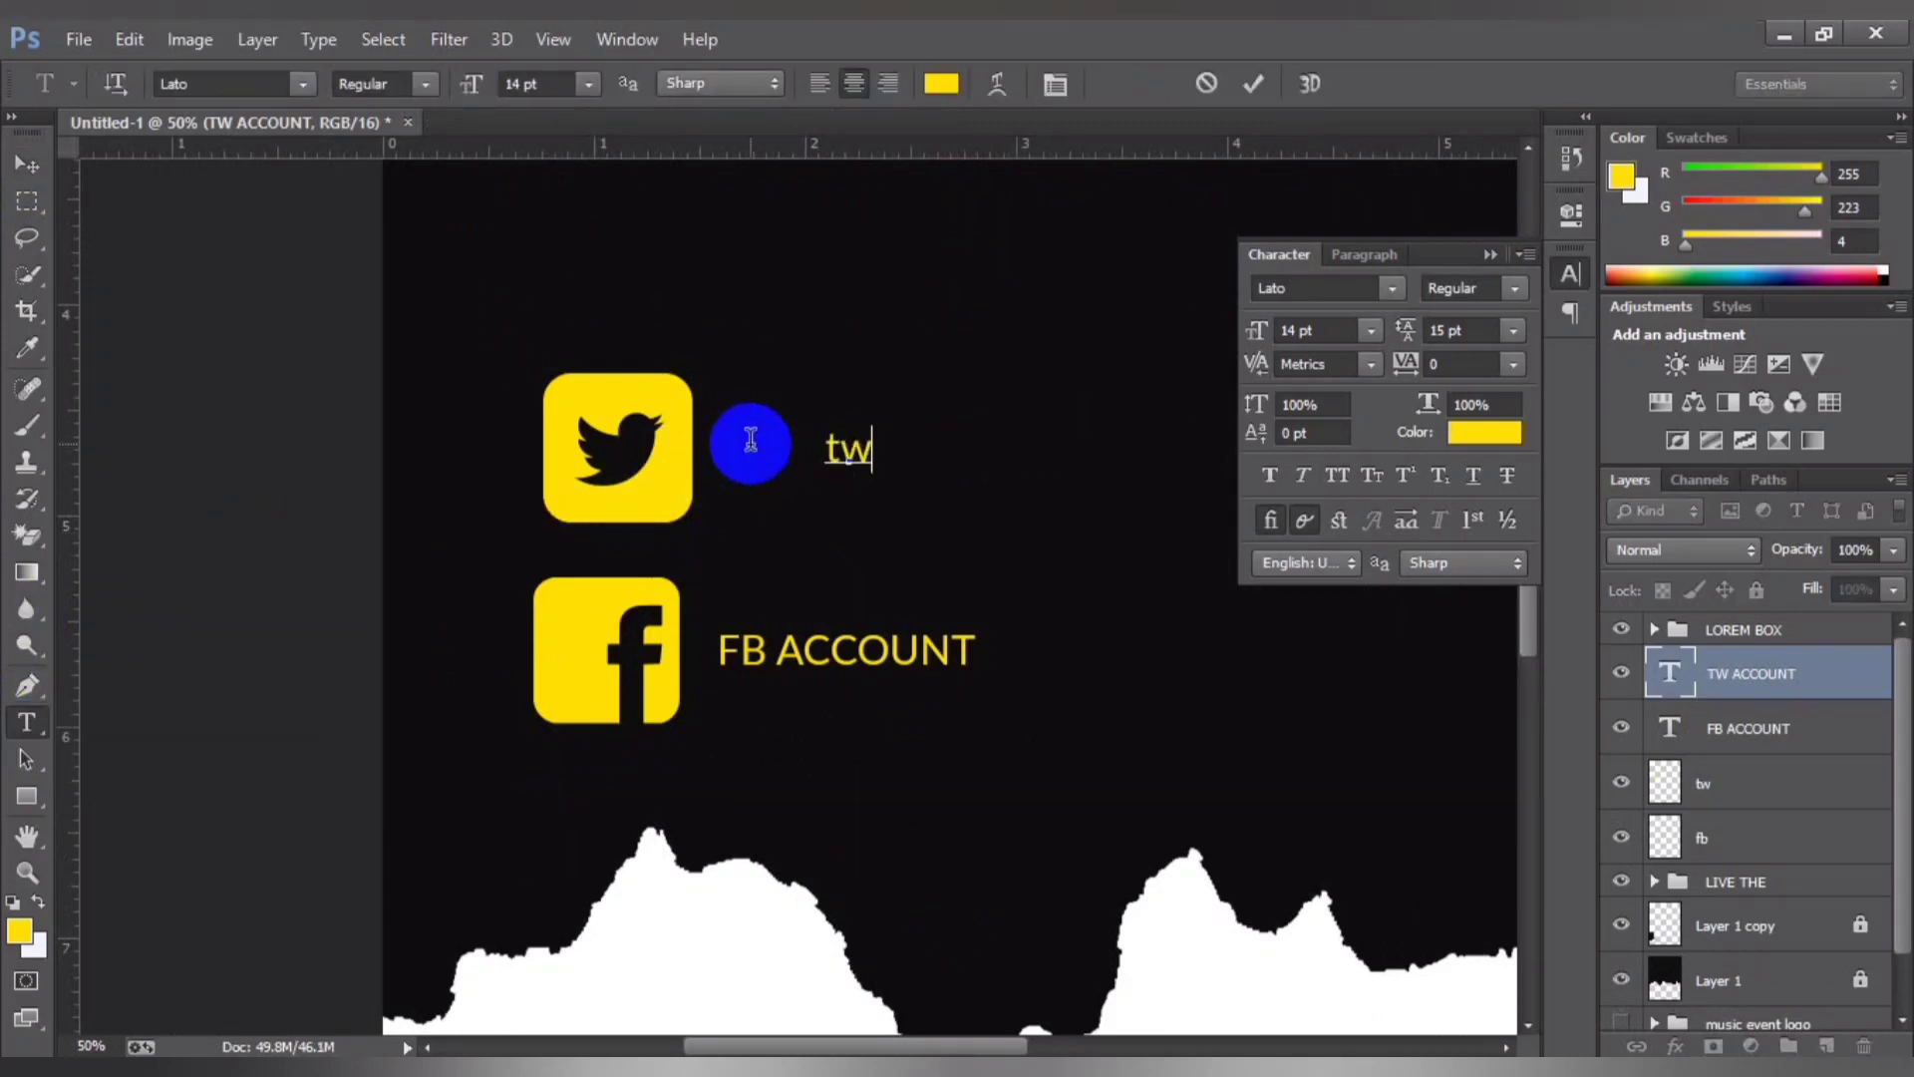
text( account)
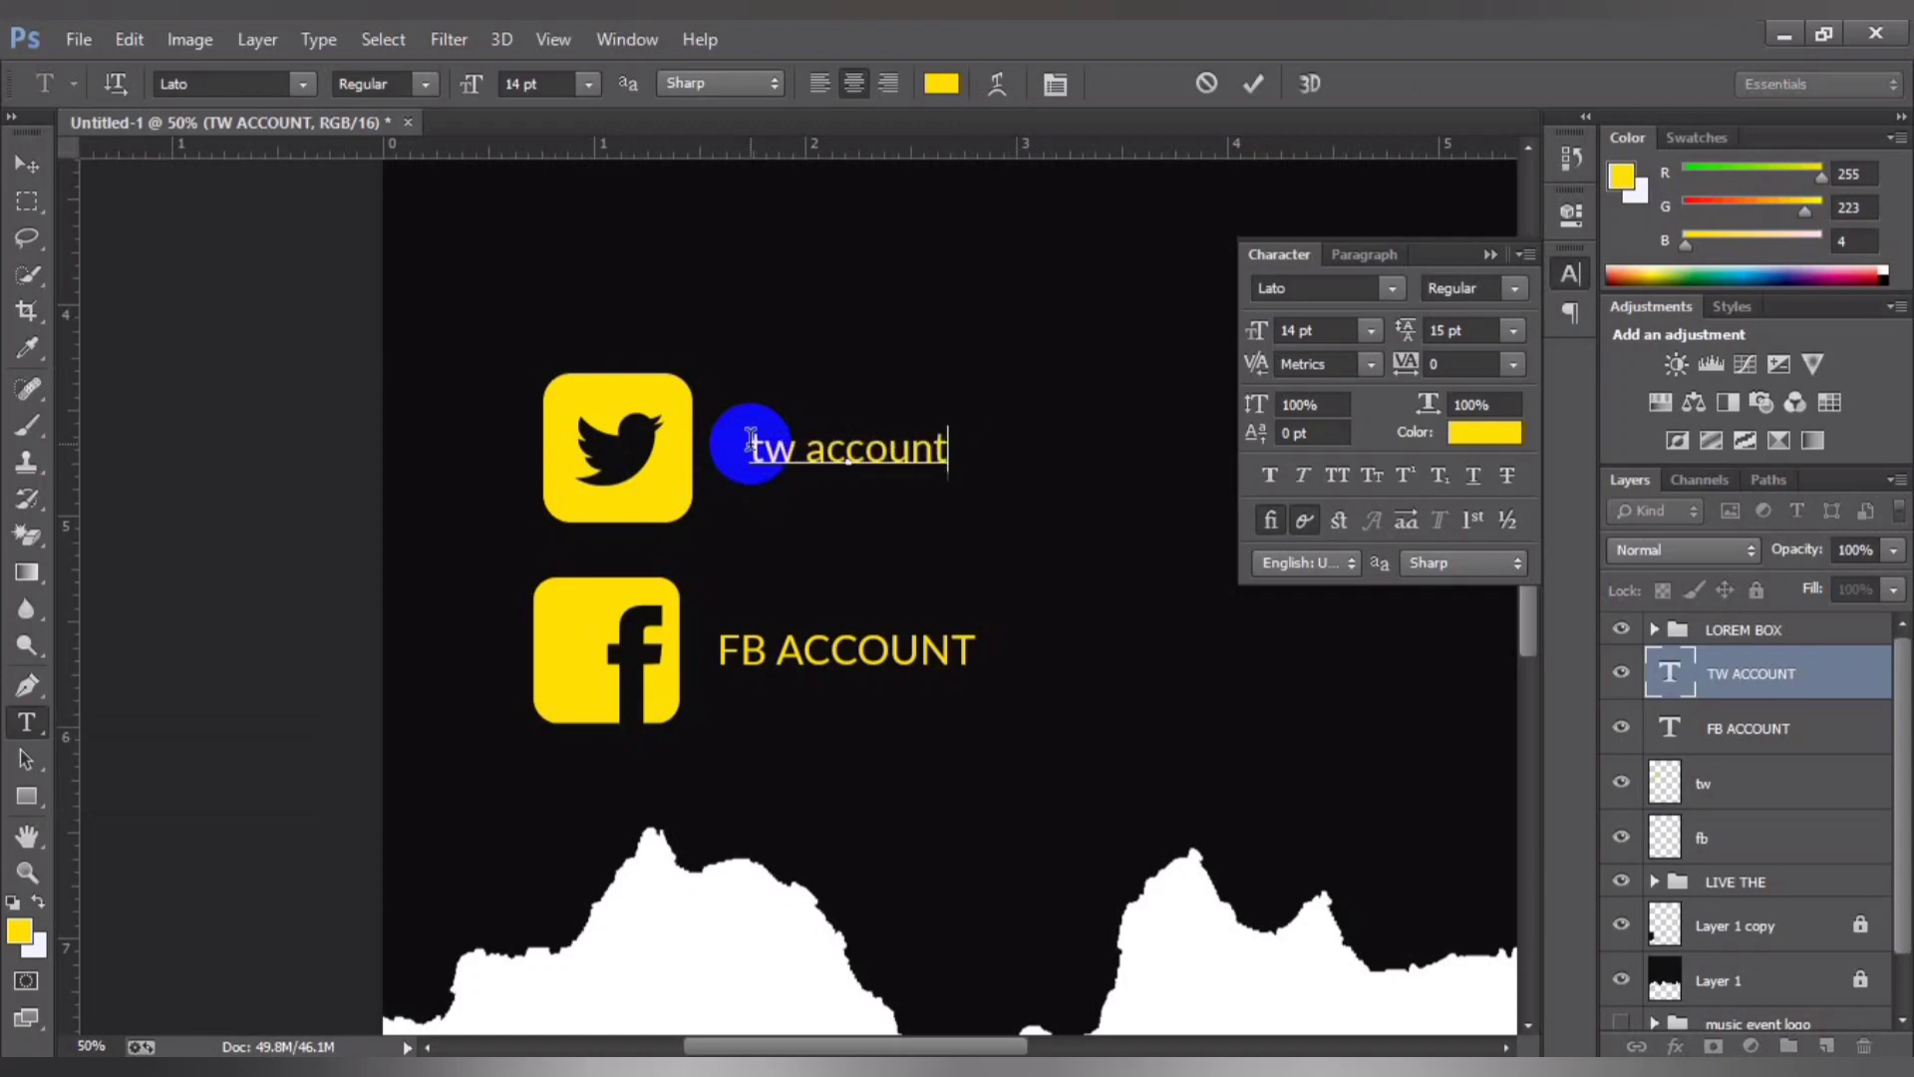
key(ctrl+Return)
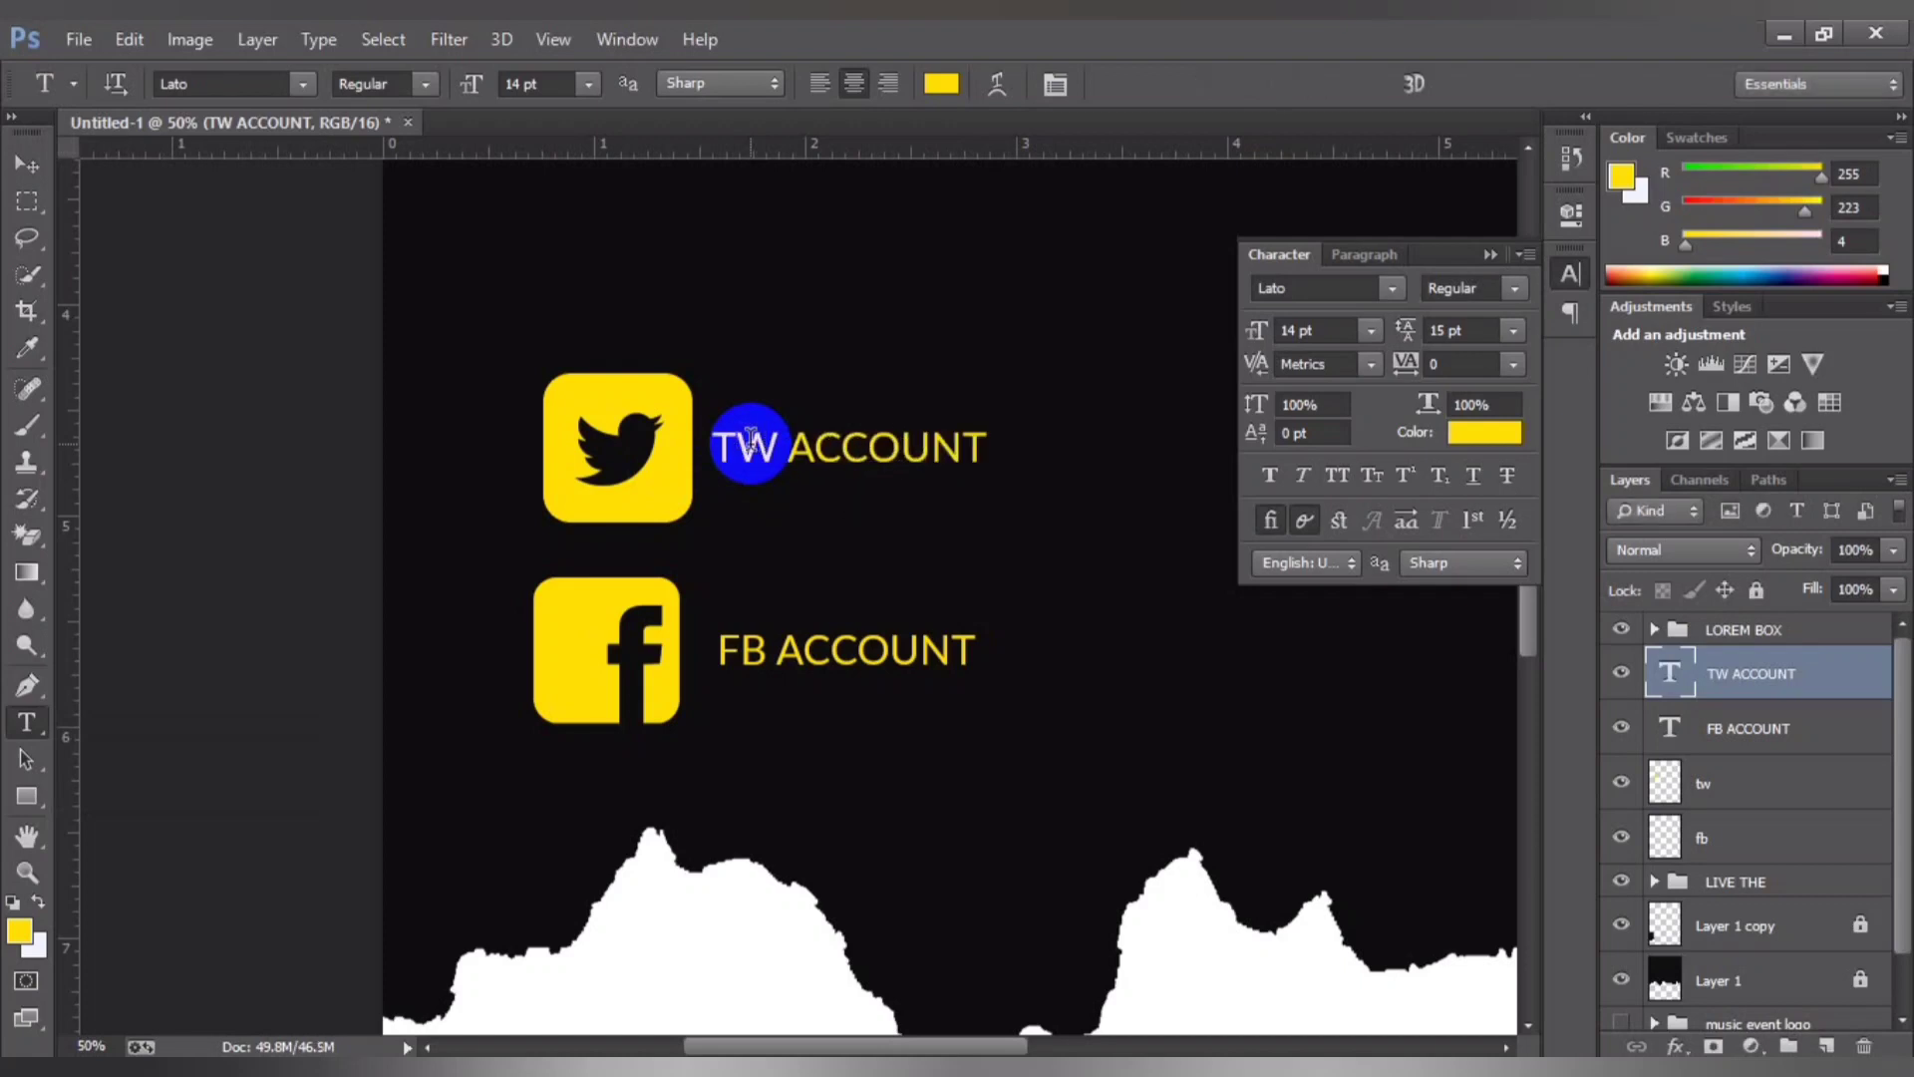
key(ctrl+minus)
key(ctrl+minus)
key(ctrl+minus)
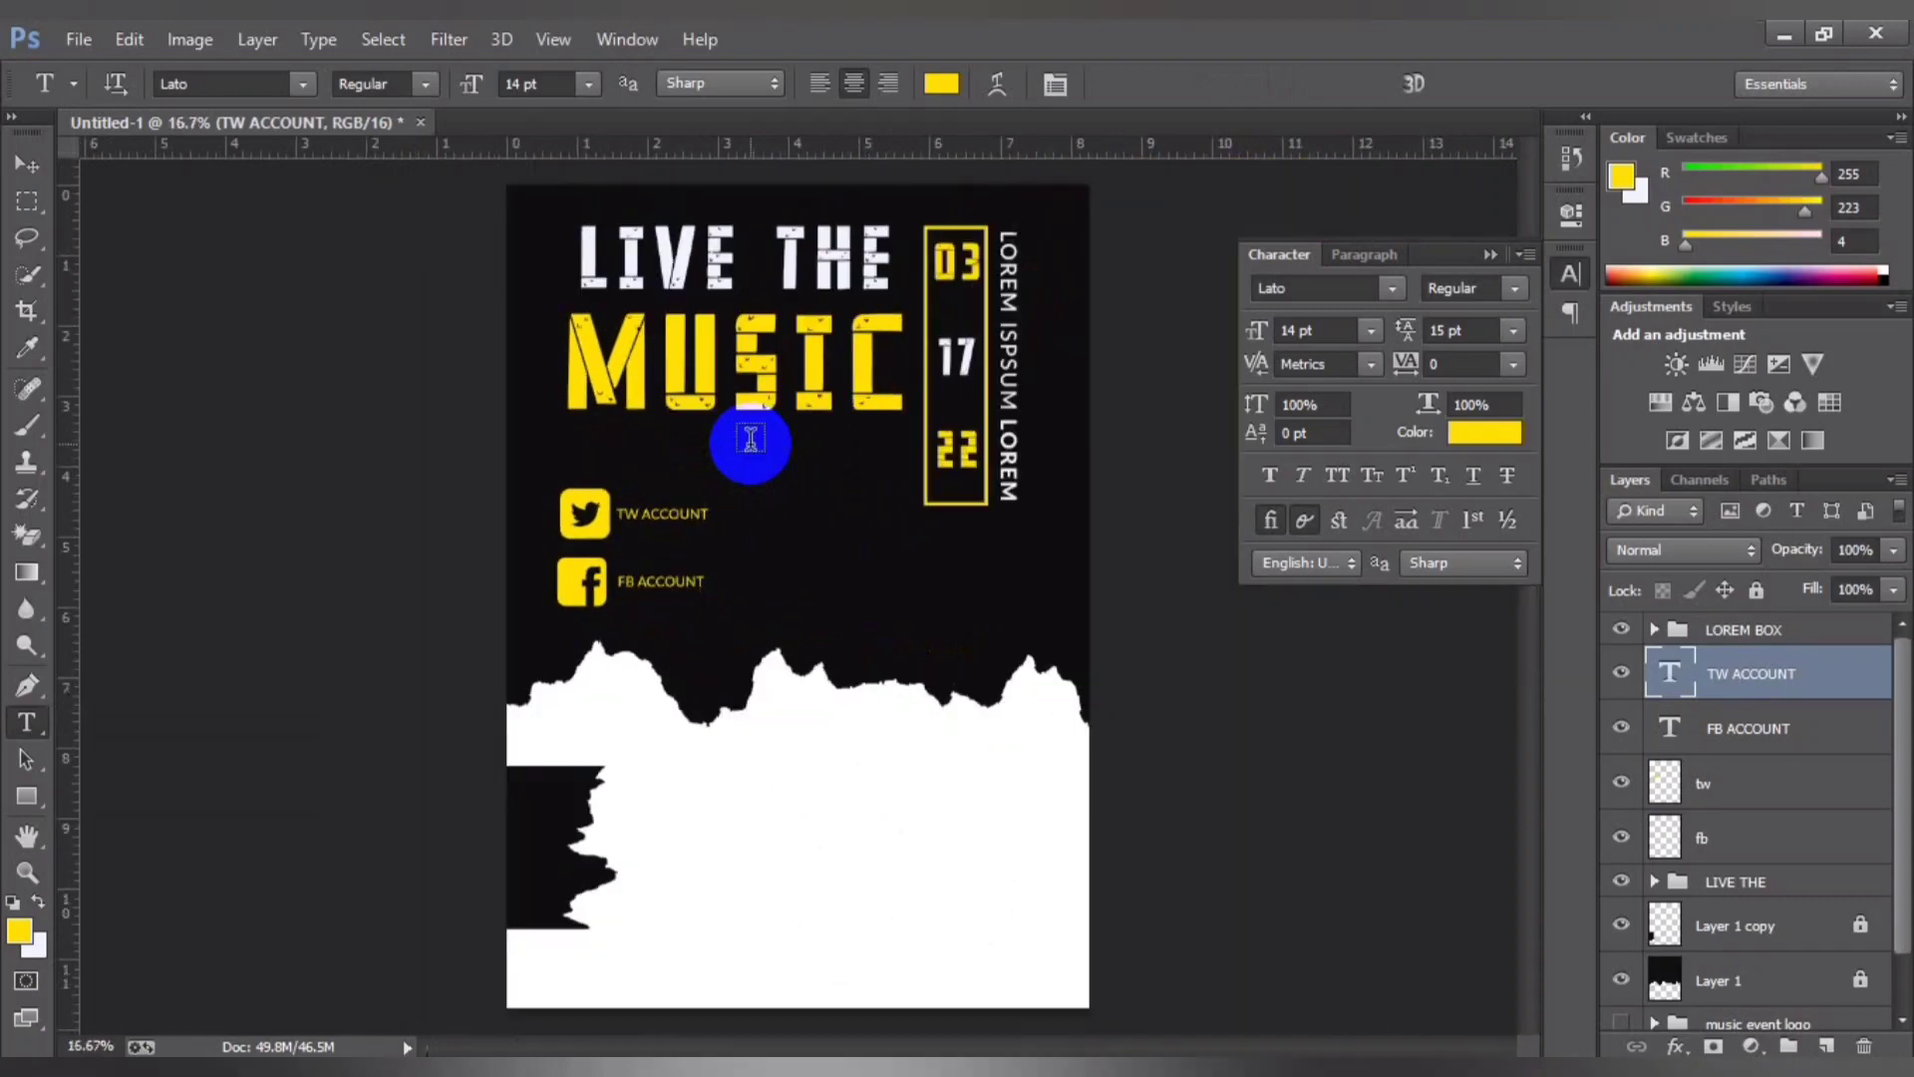
Step: Group the TW ACCOUNT label with the tw icon layer and name the group tw
click(27, 165)
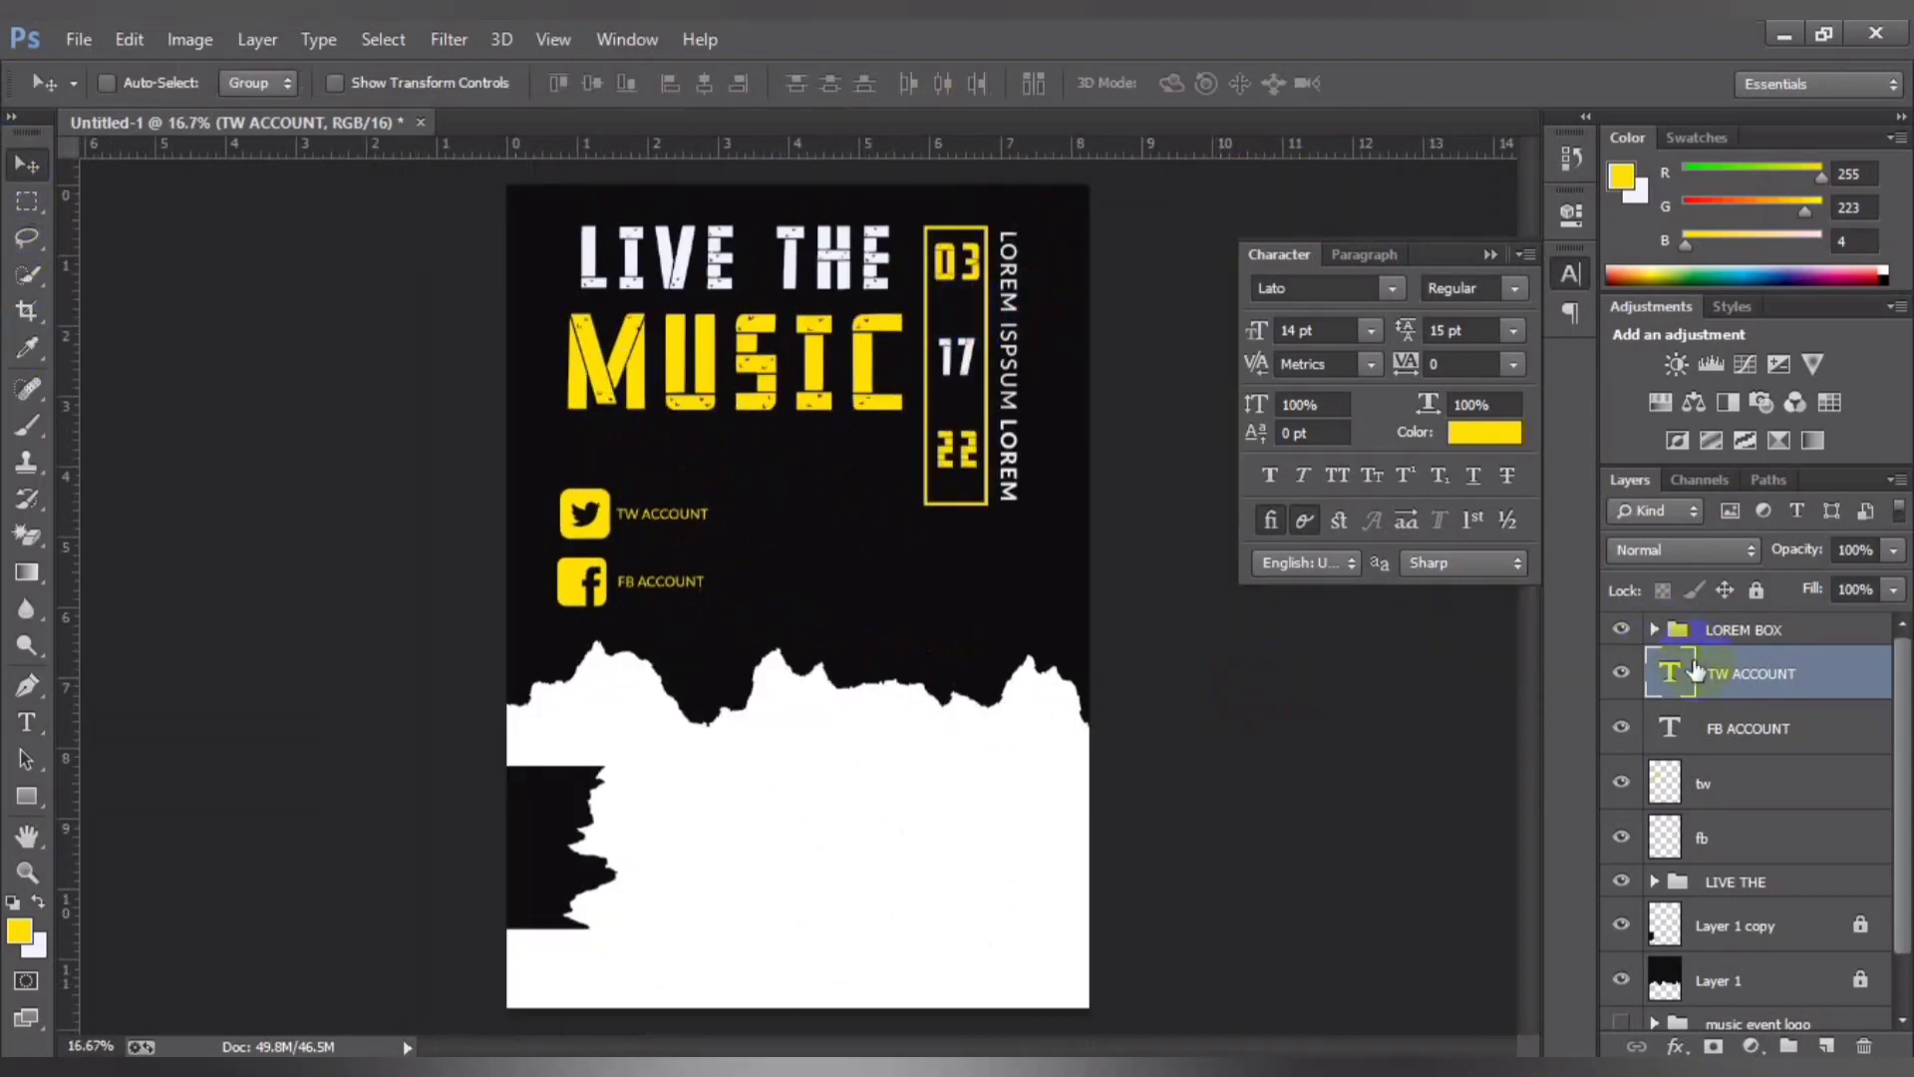
click(1698, 683)
drag(1724, 691, 1743, 757)
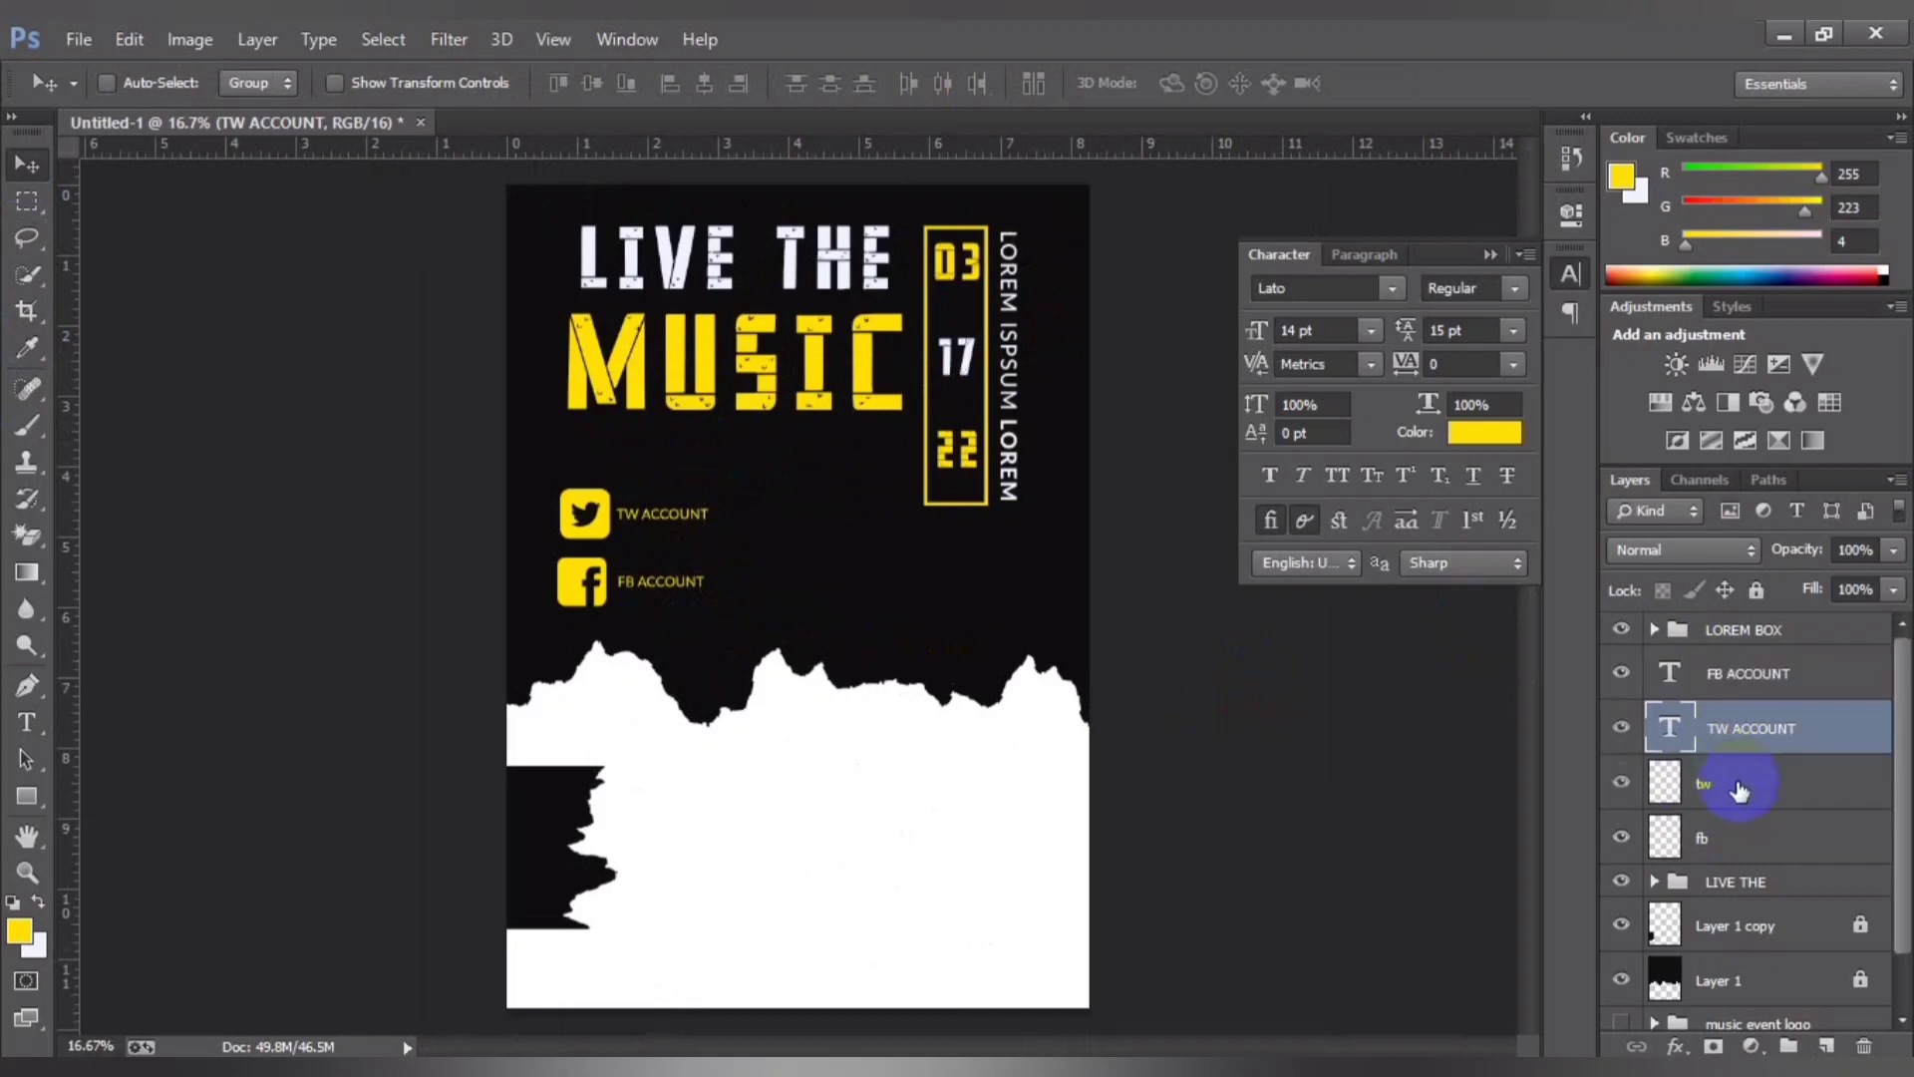
ctrl+click(1744, 784)
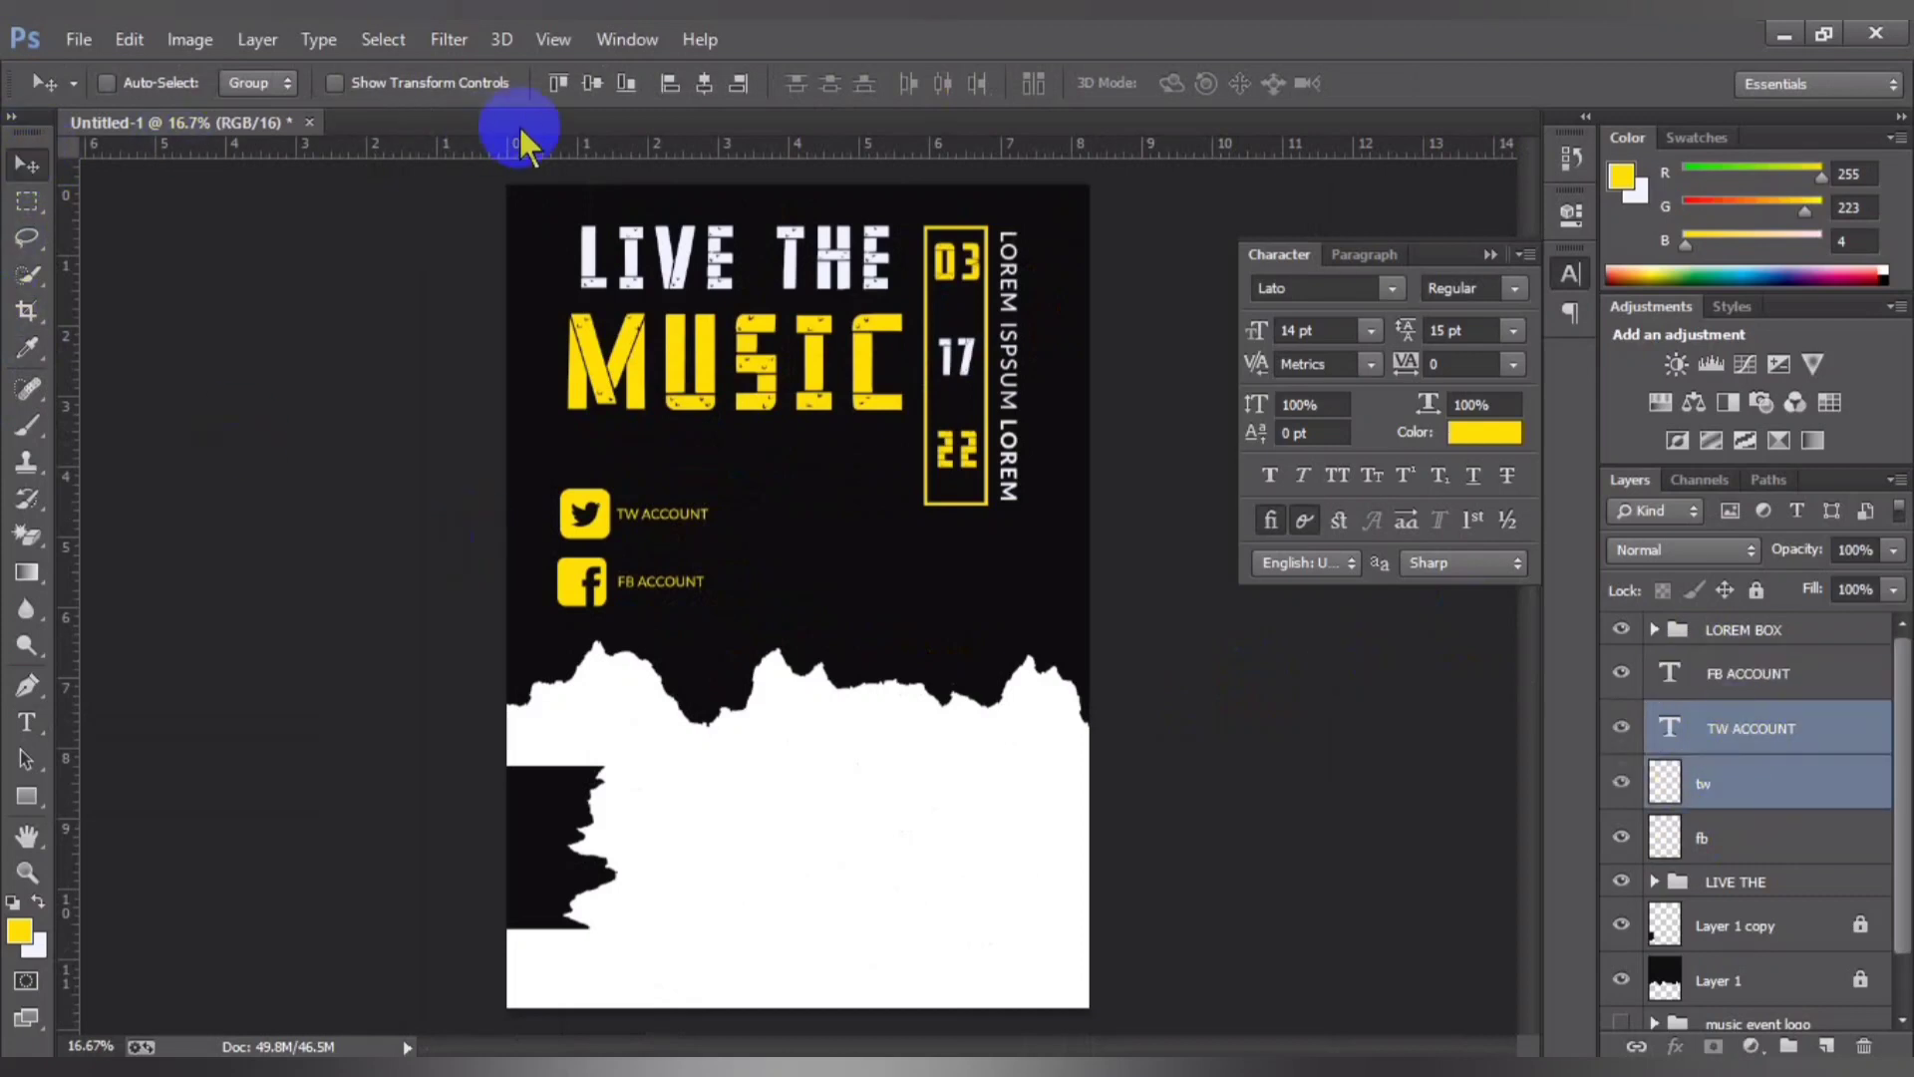
click(698, 100)
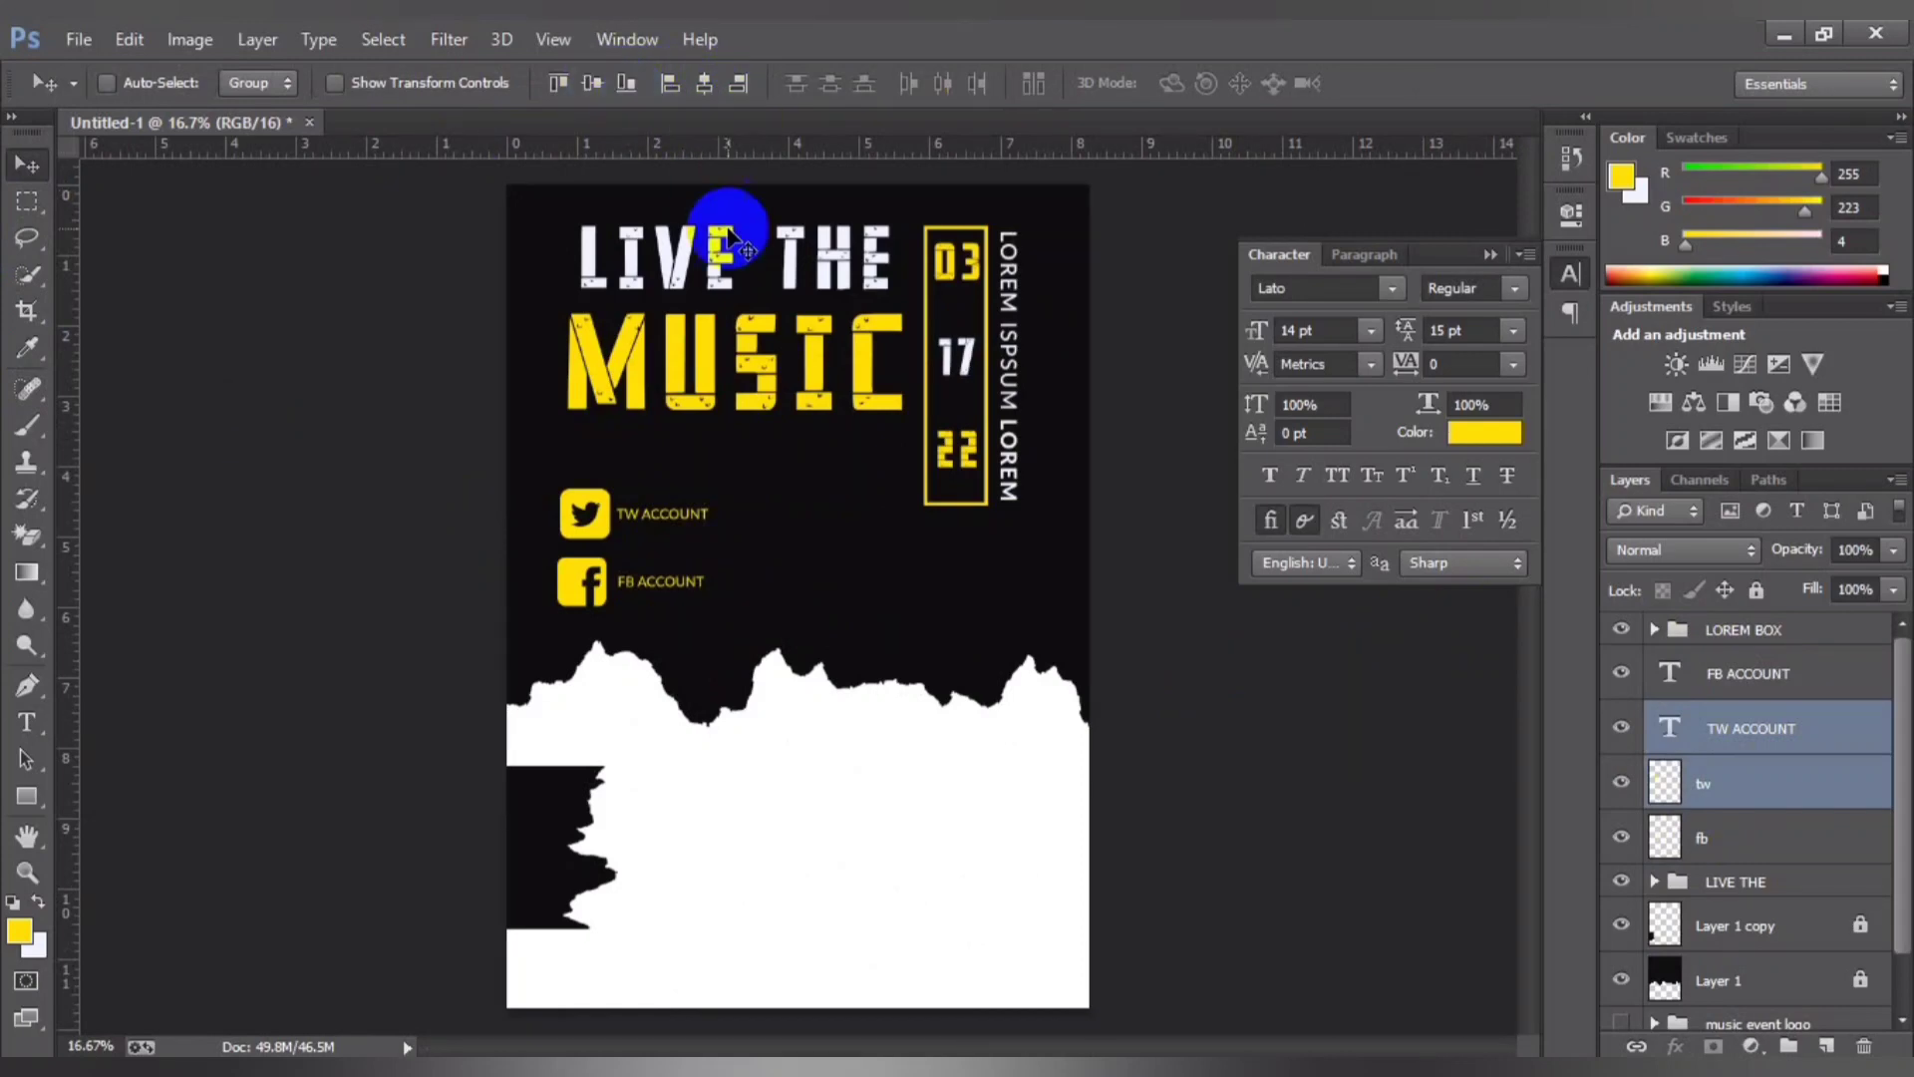
key(ctrl+g)
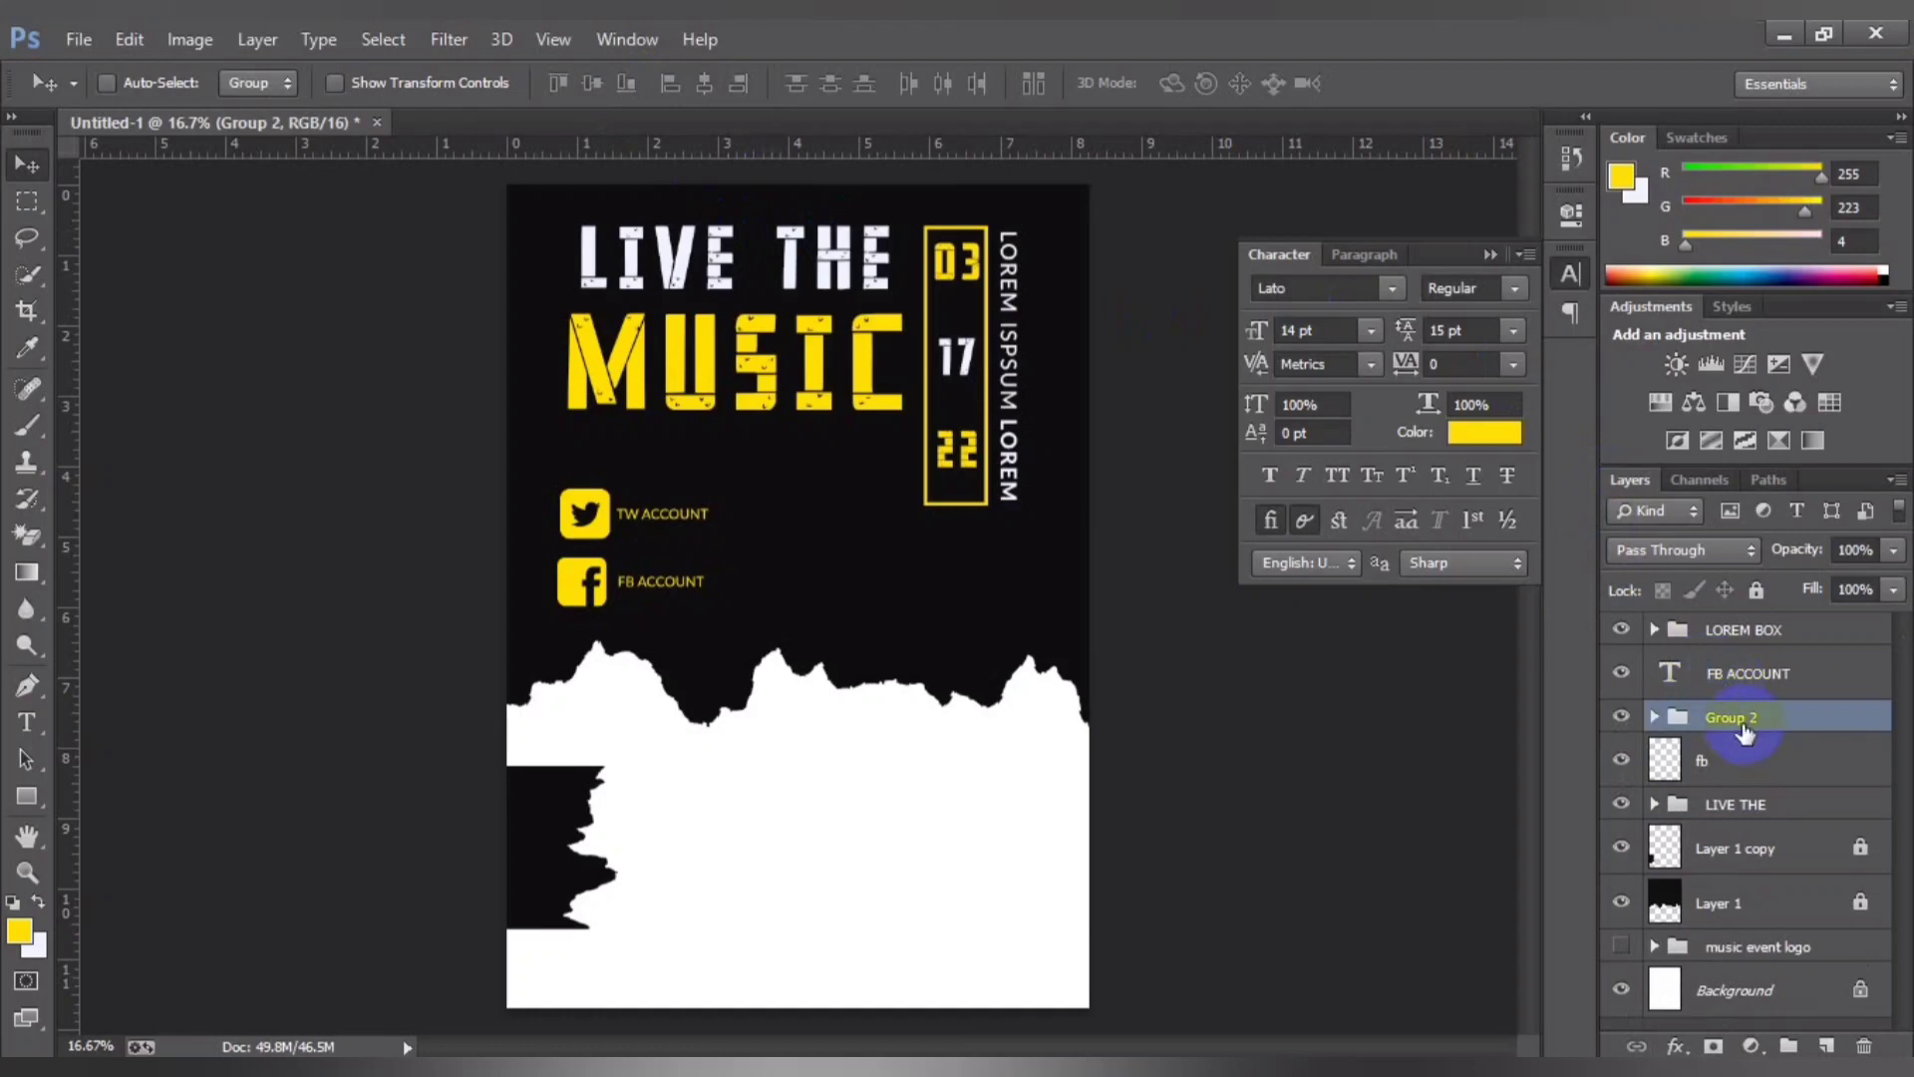
double_click(1725, 718)
text(tw)
key(Return)
Step: Group FB ACCOUNT with the fb icon as fb, then hide both groups
drag(1735, 670, 1730, 736)
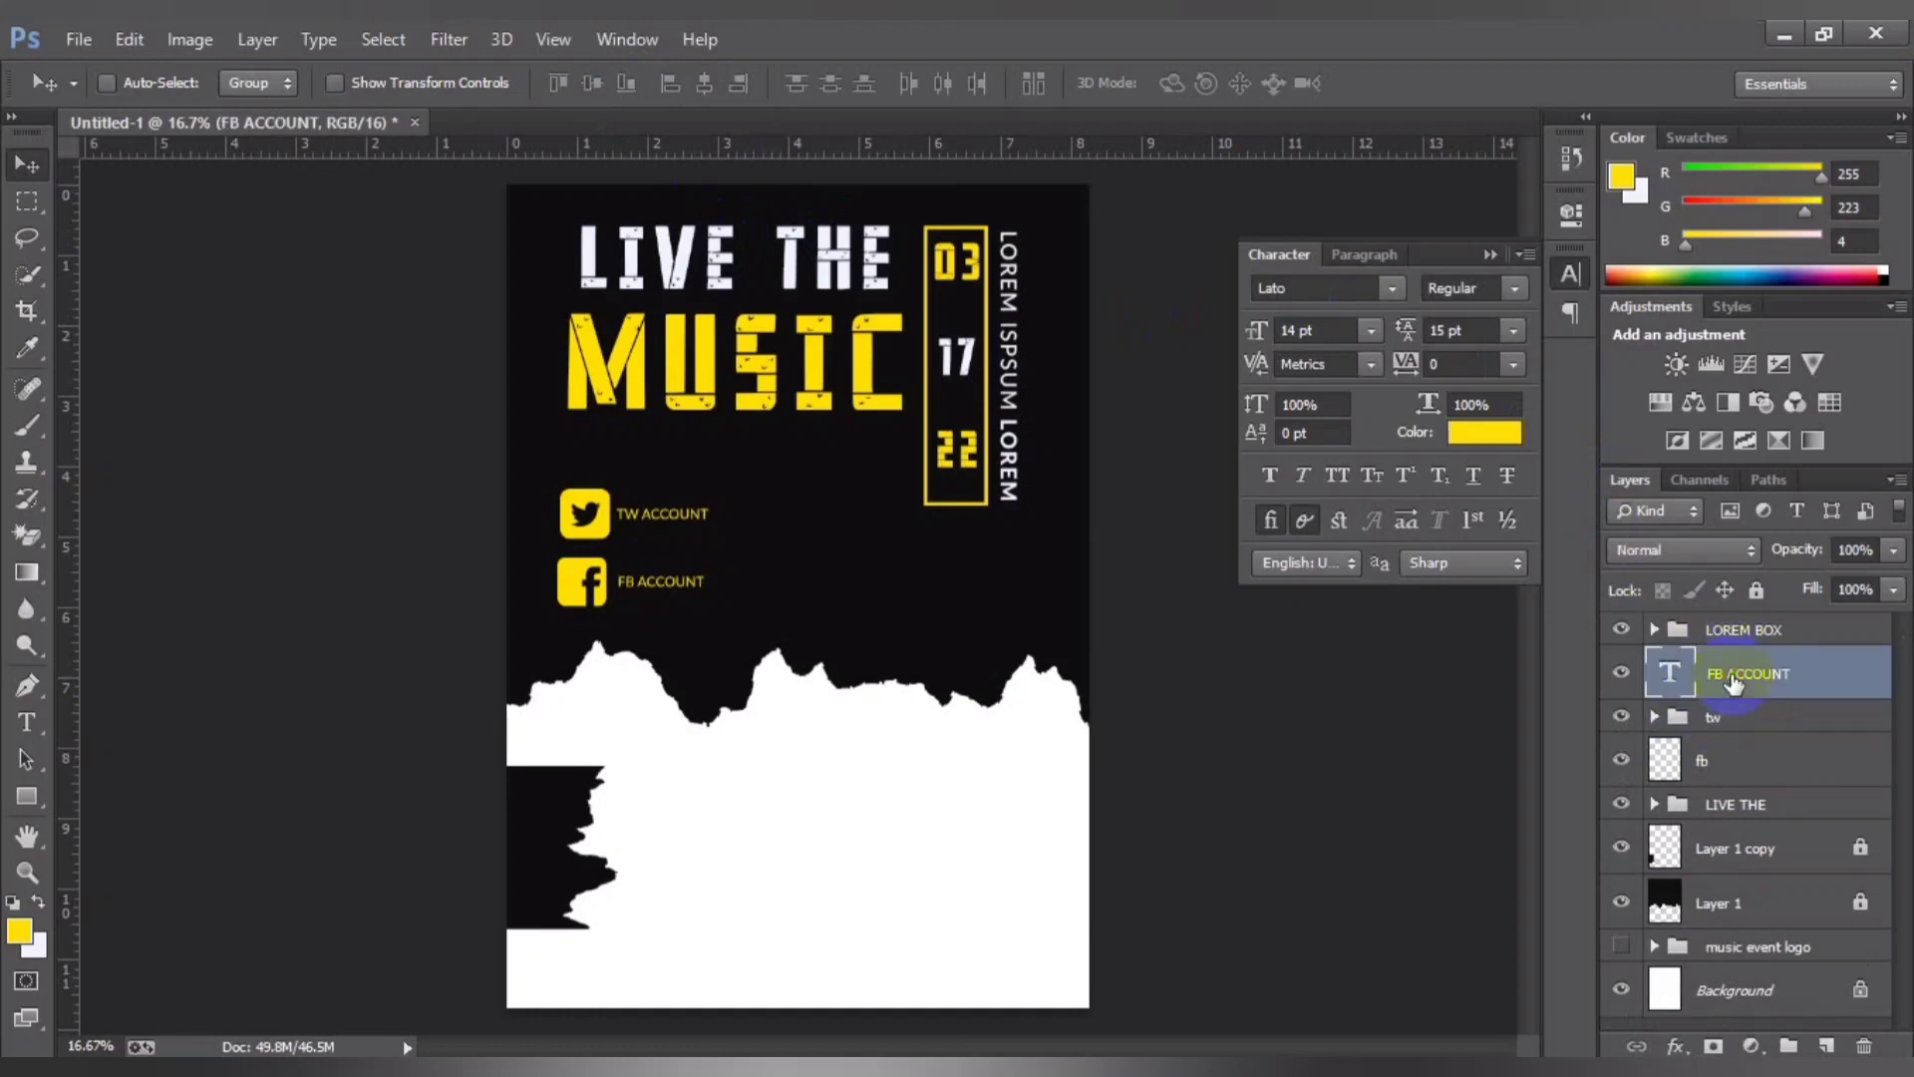
shift+click(1730, 760)
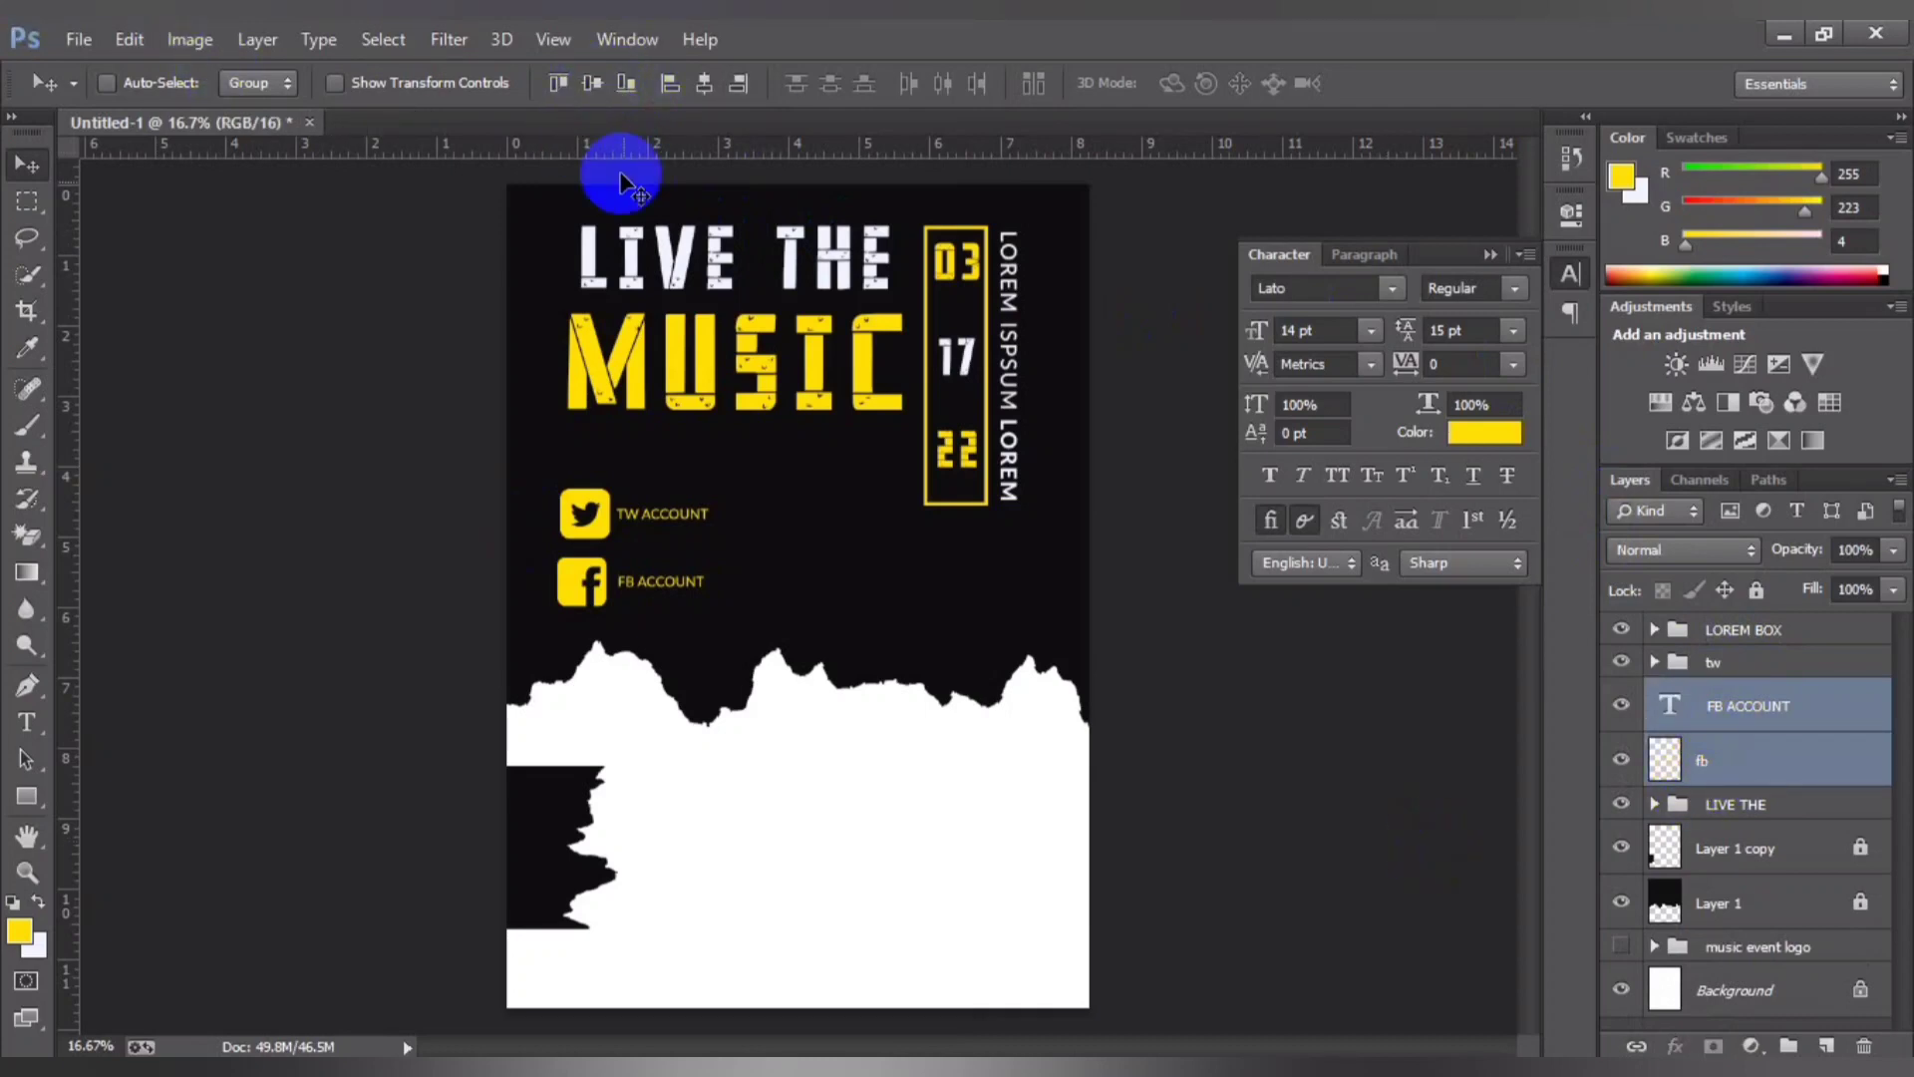
key(ctrl+g)
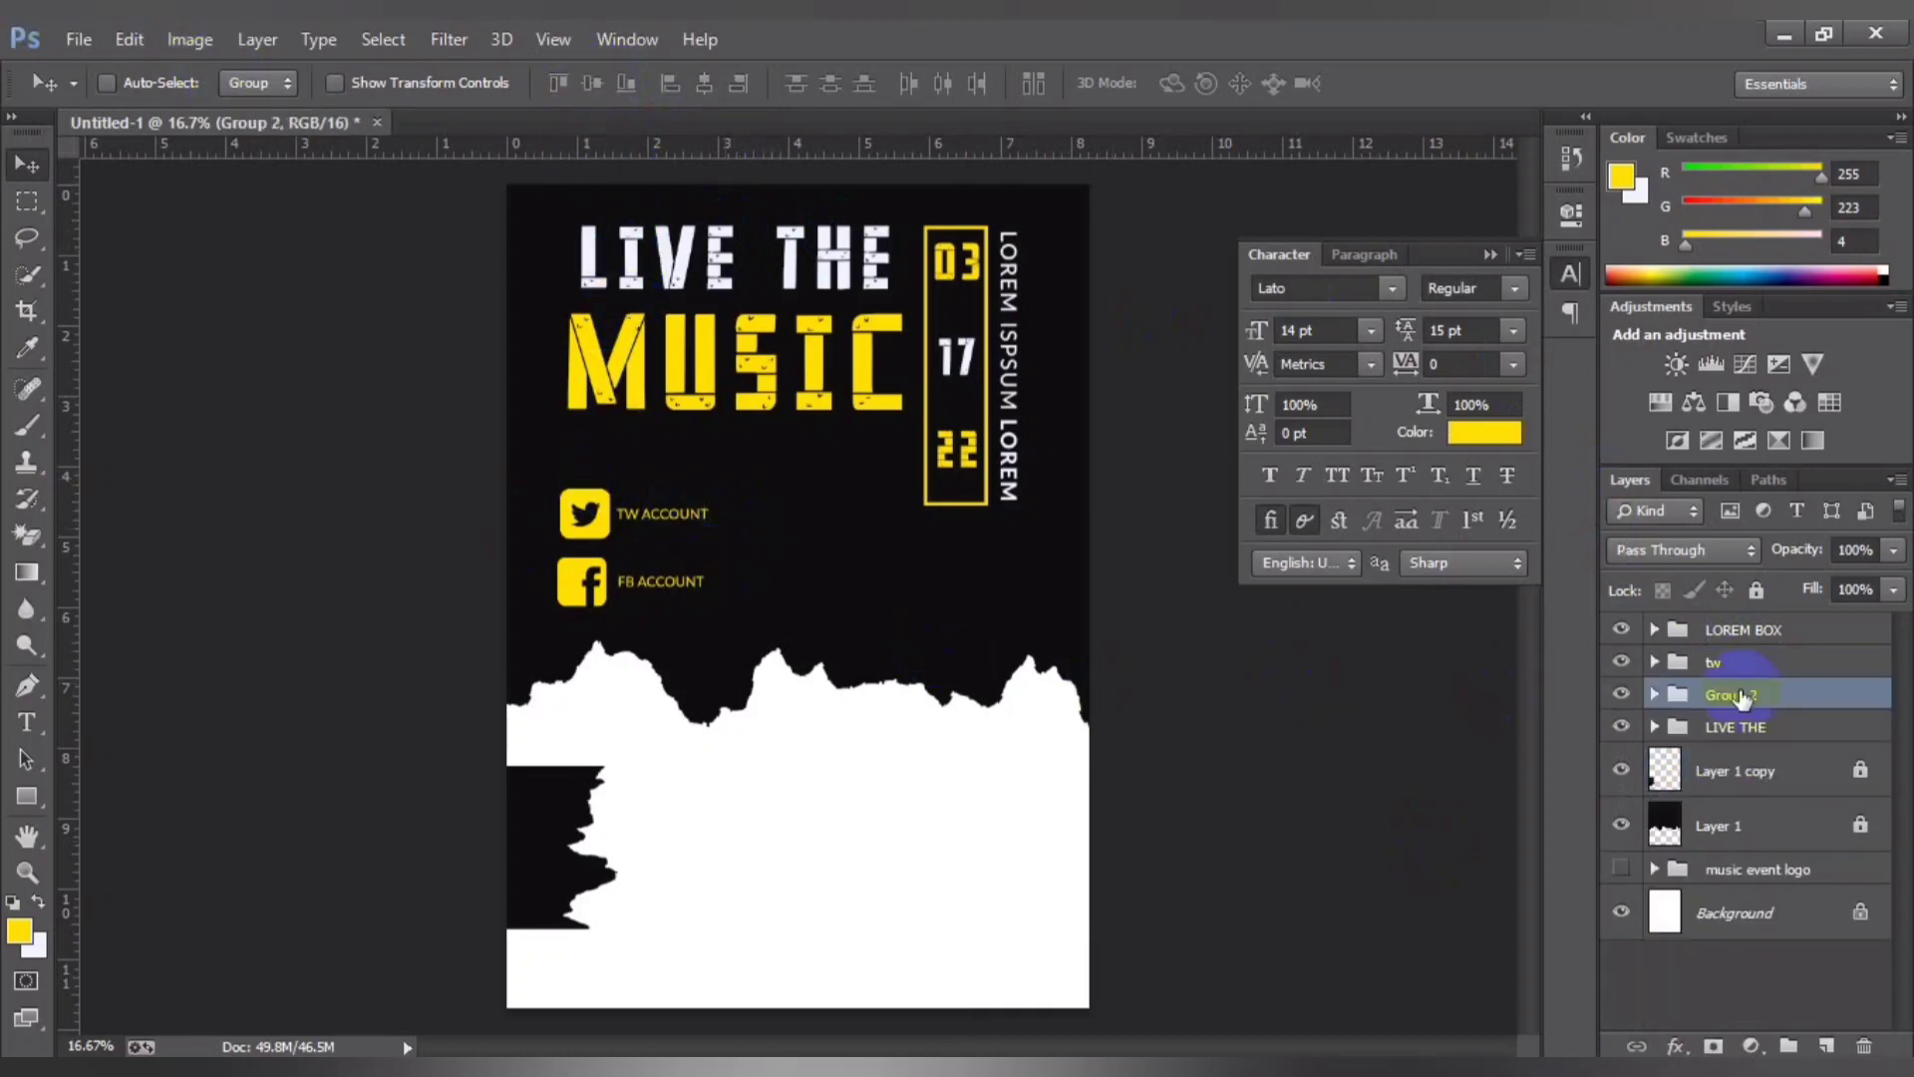
double_click(1739, 694)
text(fb)
key(Return)
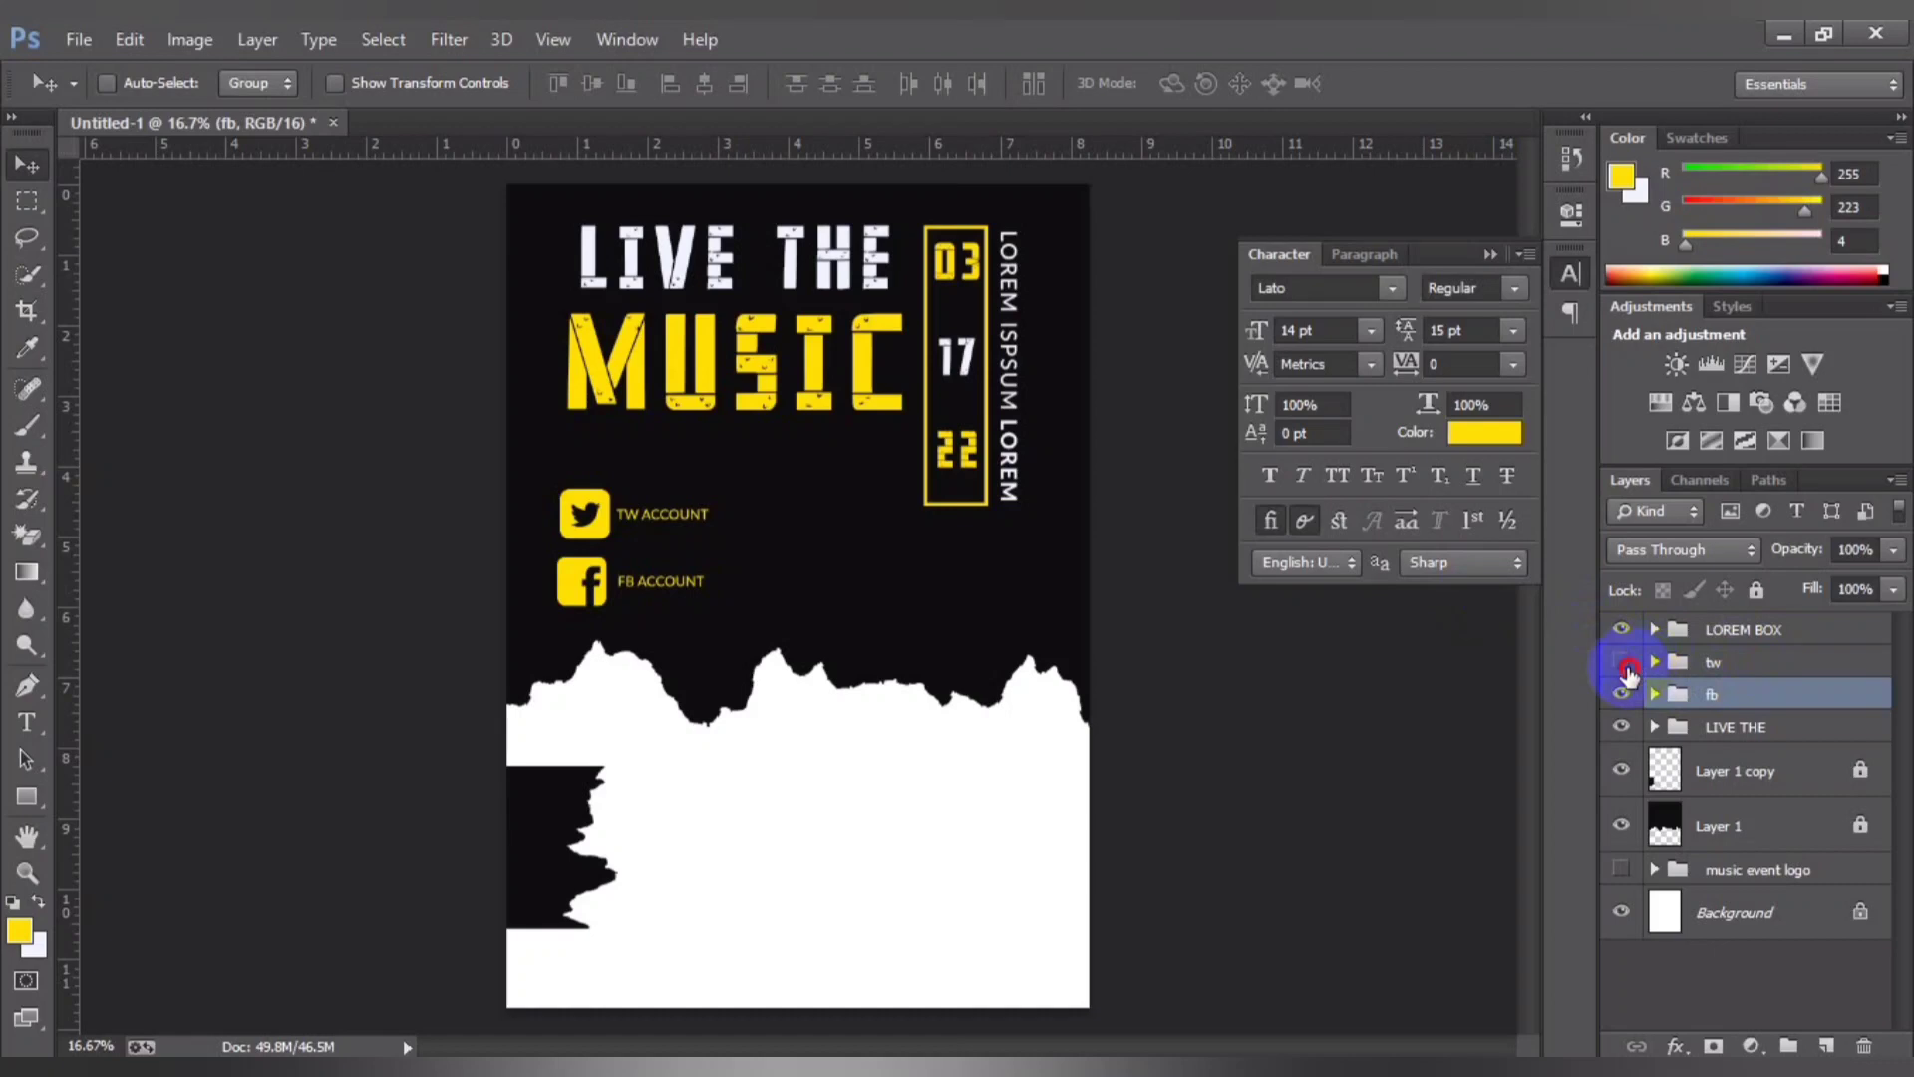
drag(1623, 662, 1621, 694)
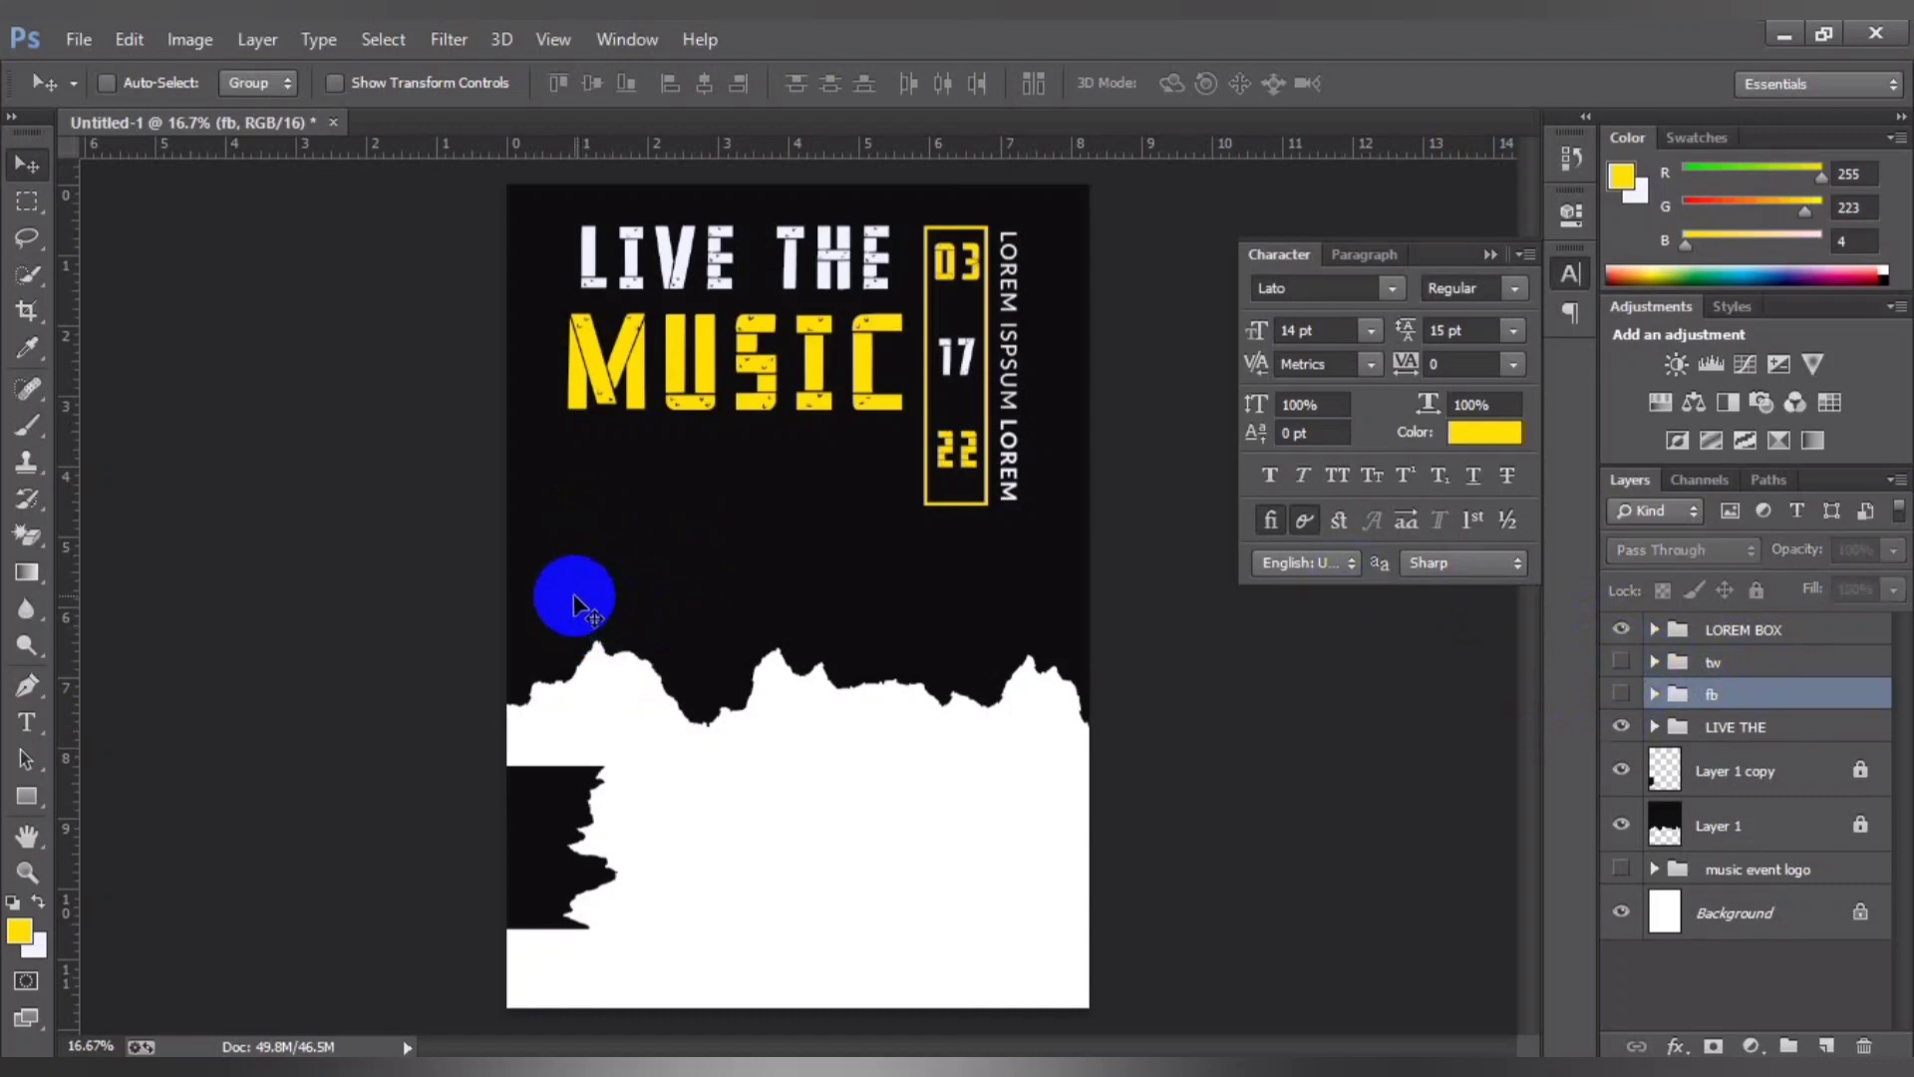
Step: Start a new 30 pt text line below the title
click(27, 722)
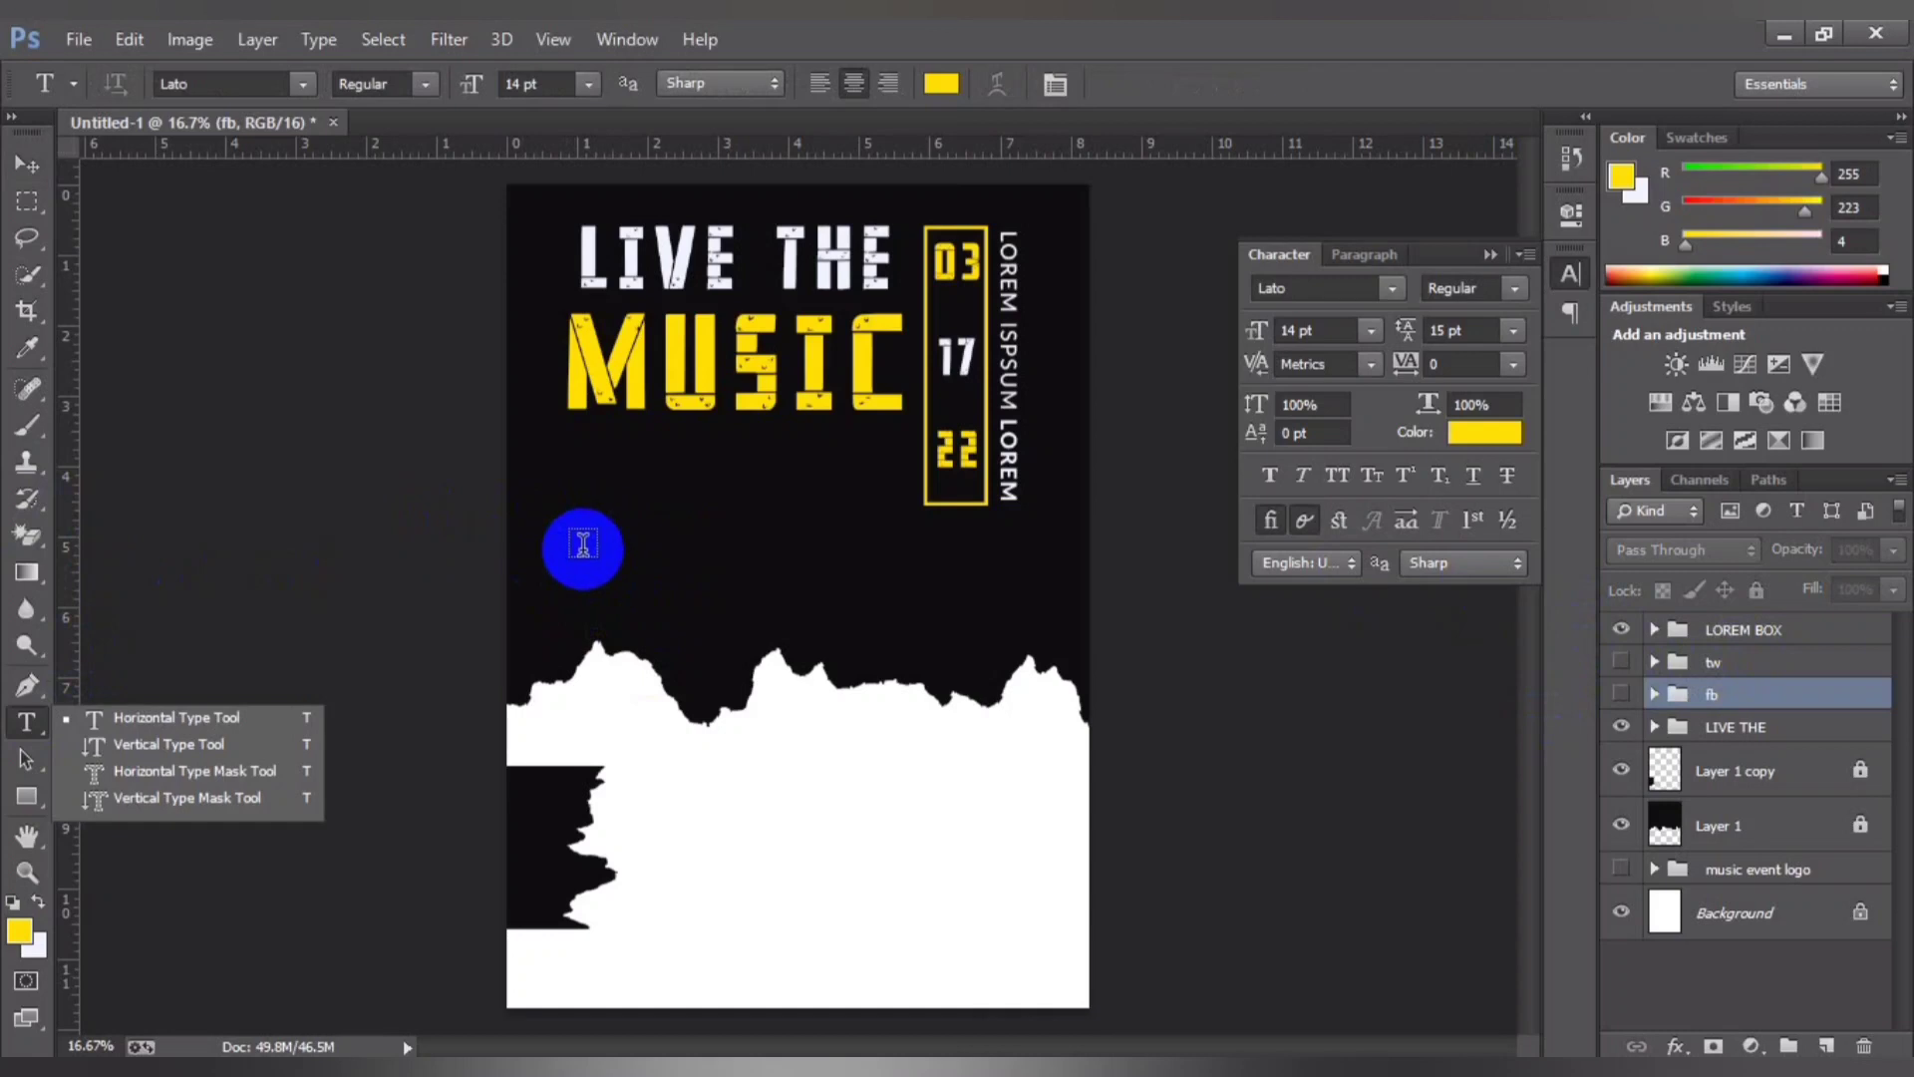
click(583, 544)
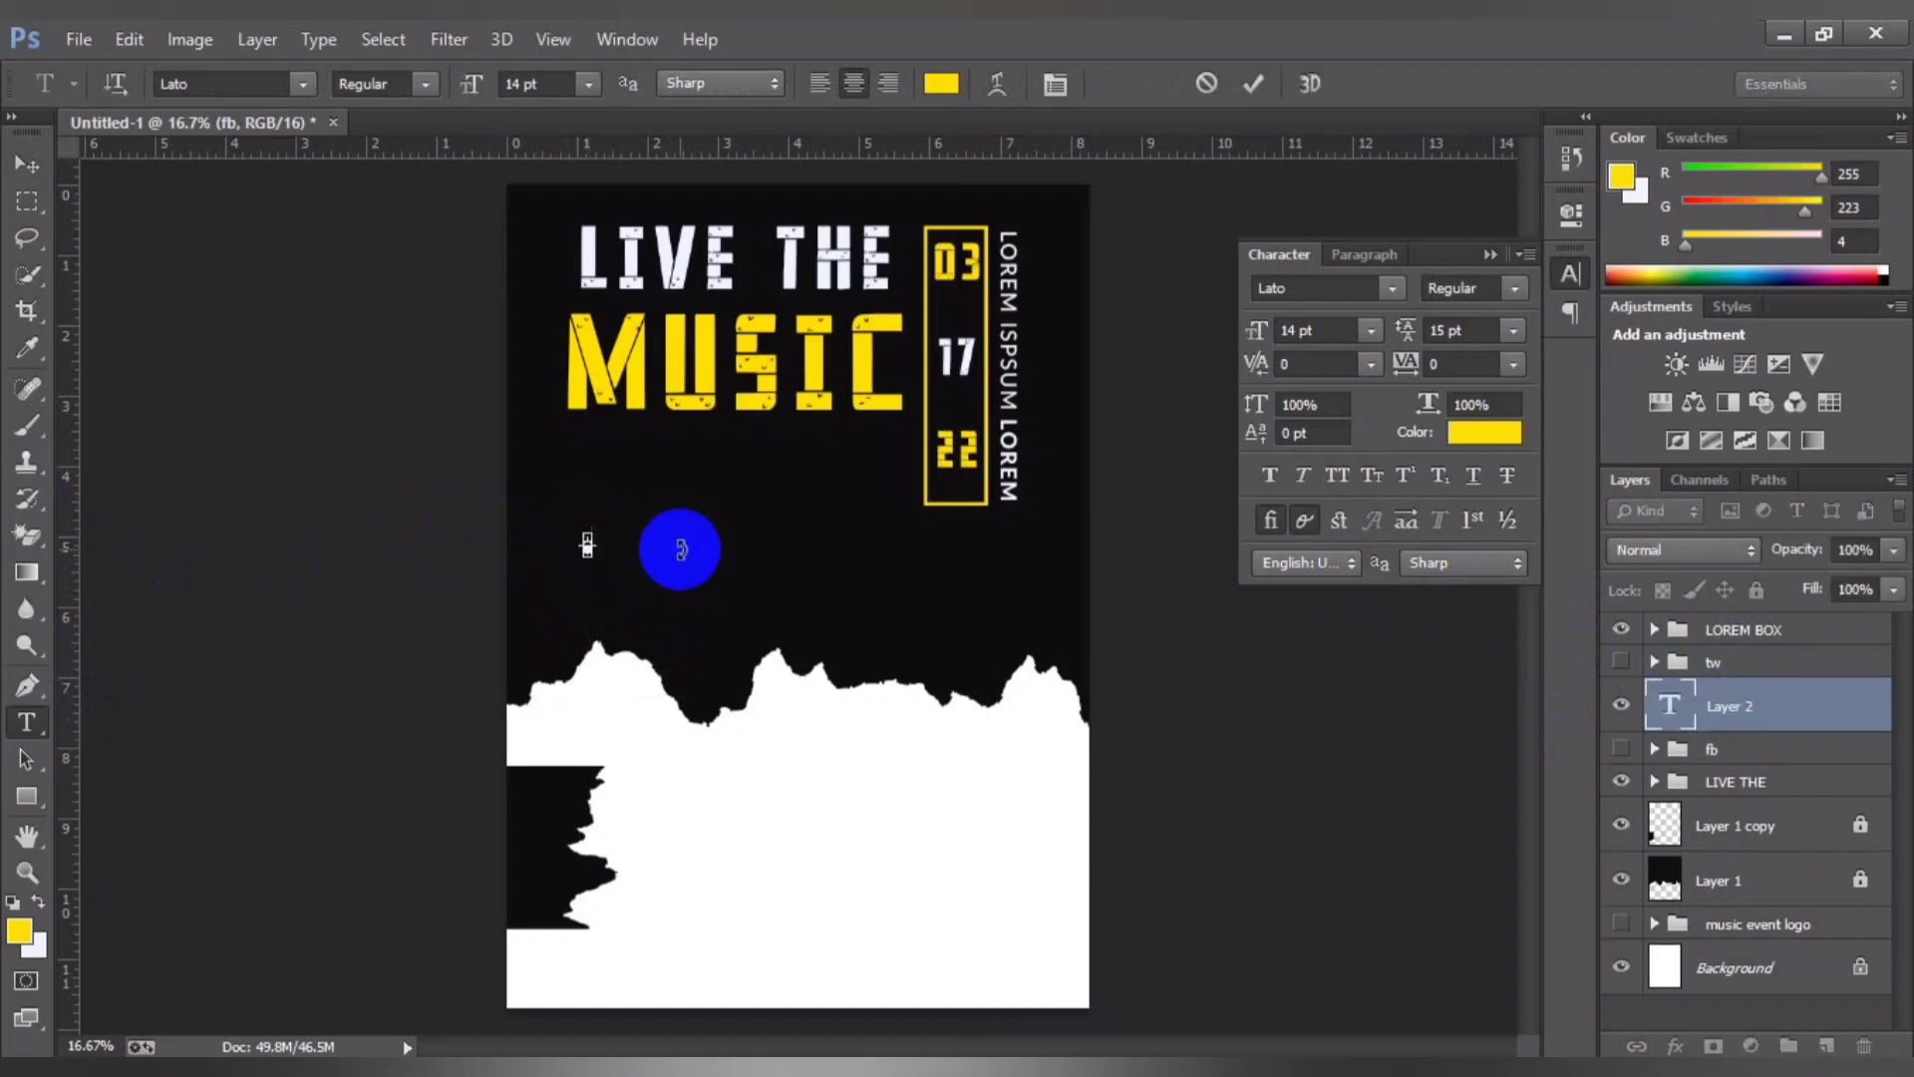
key(ctrl+plus)
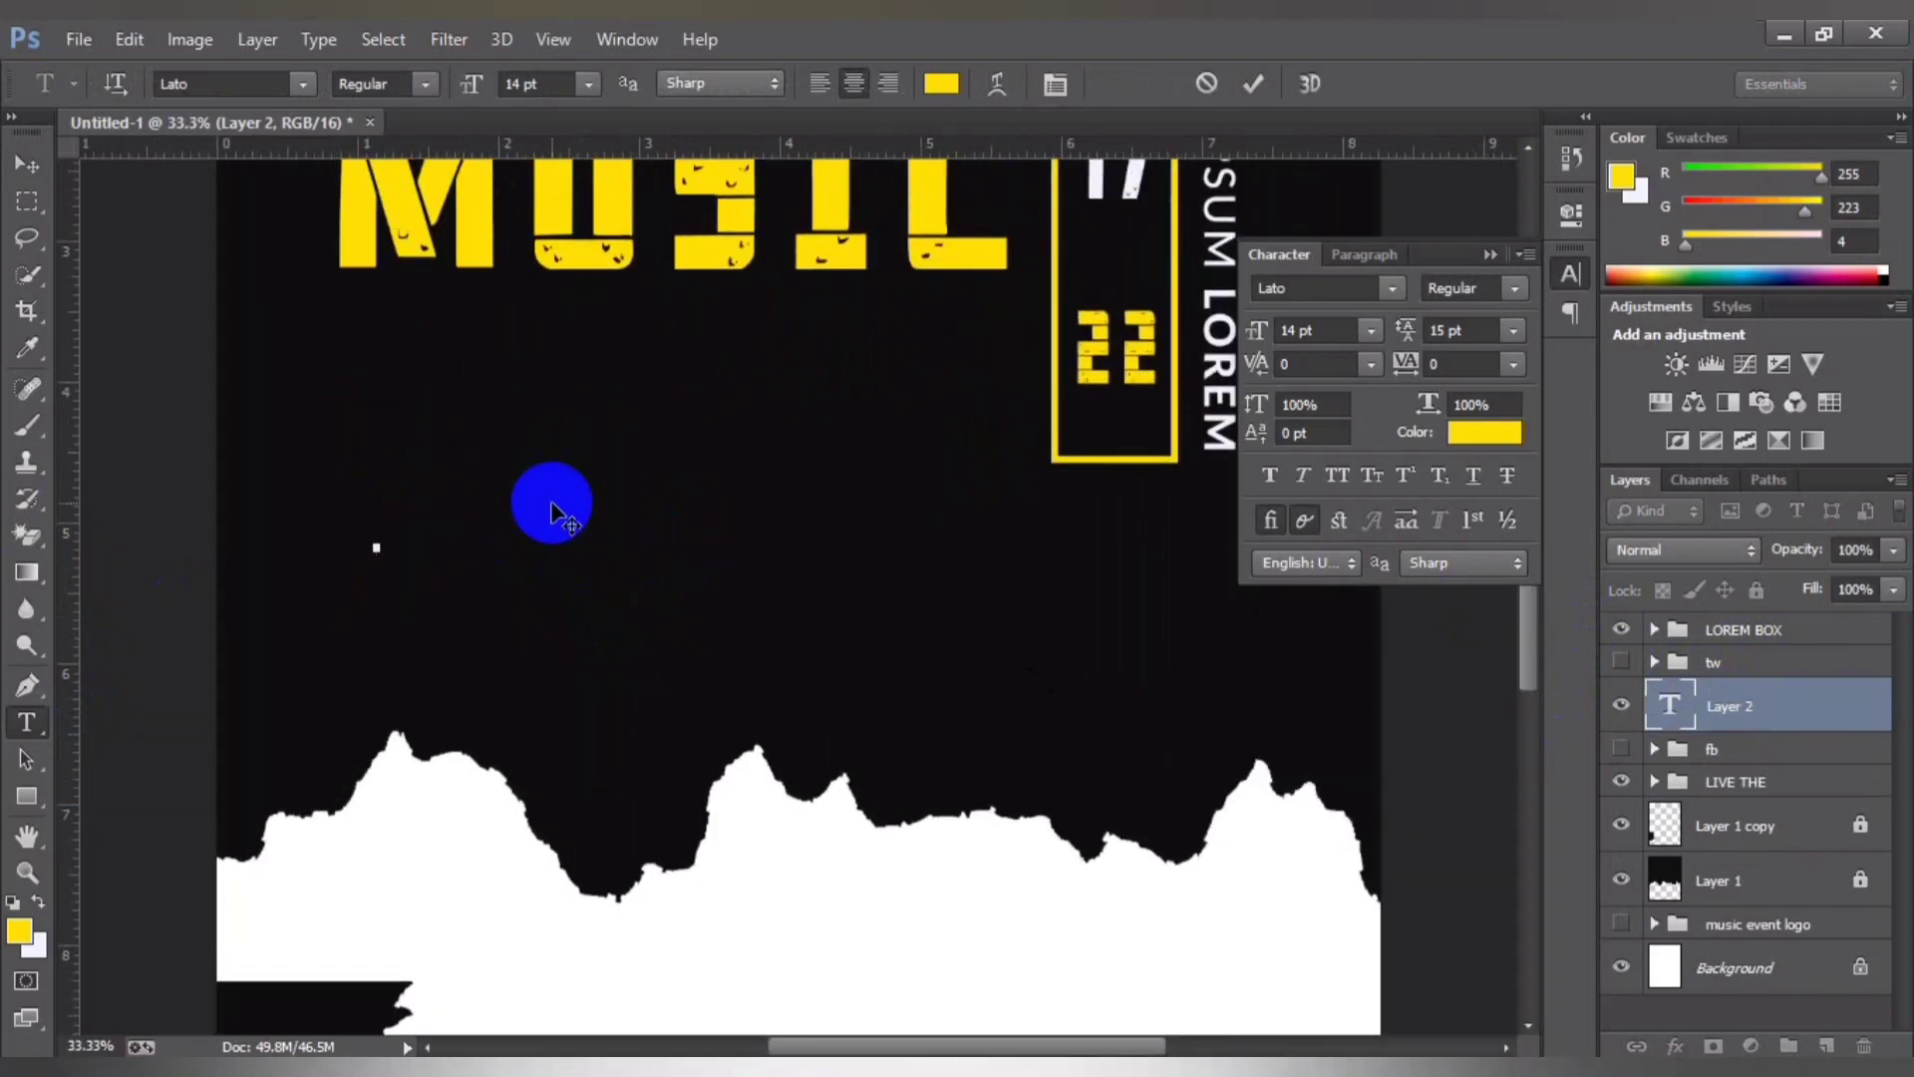
click(596, 85)
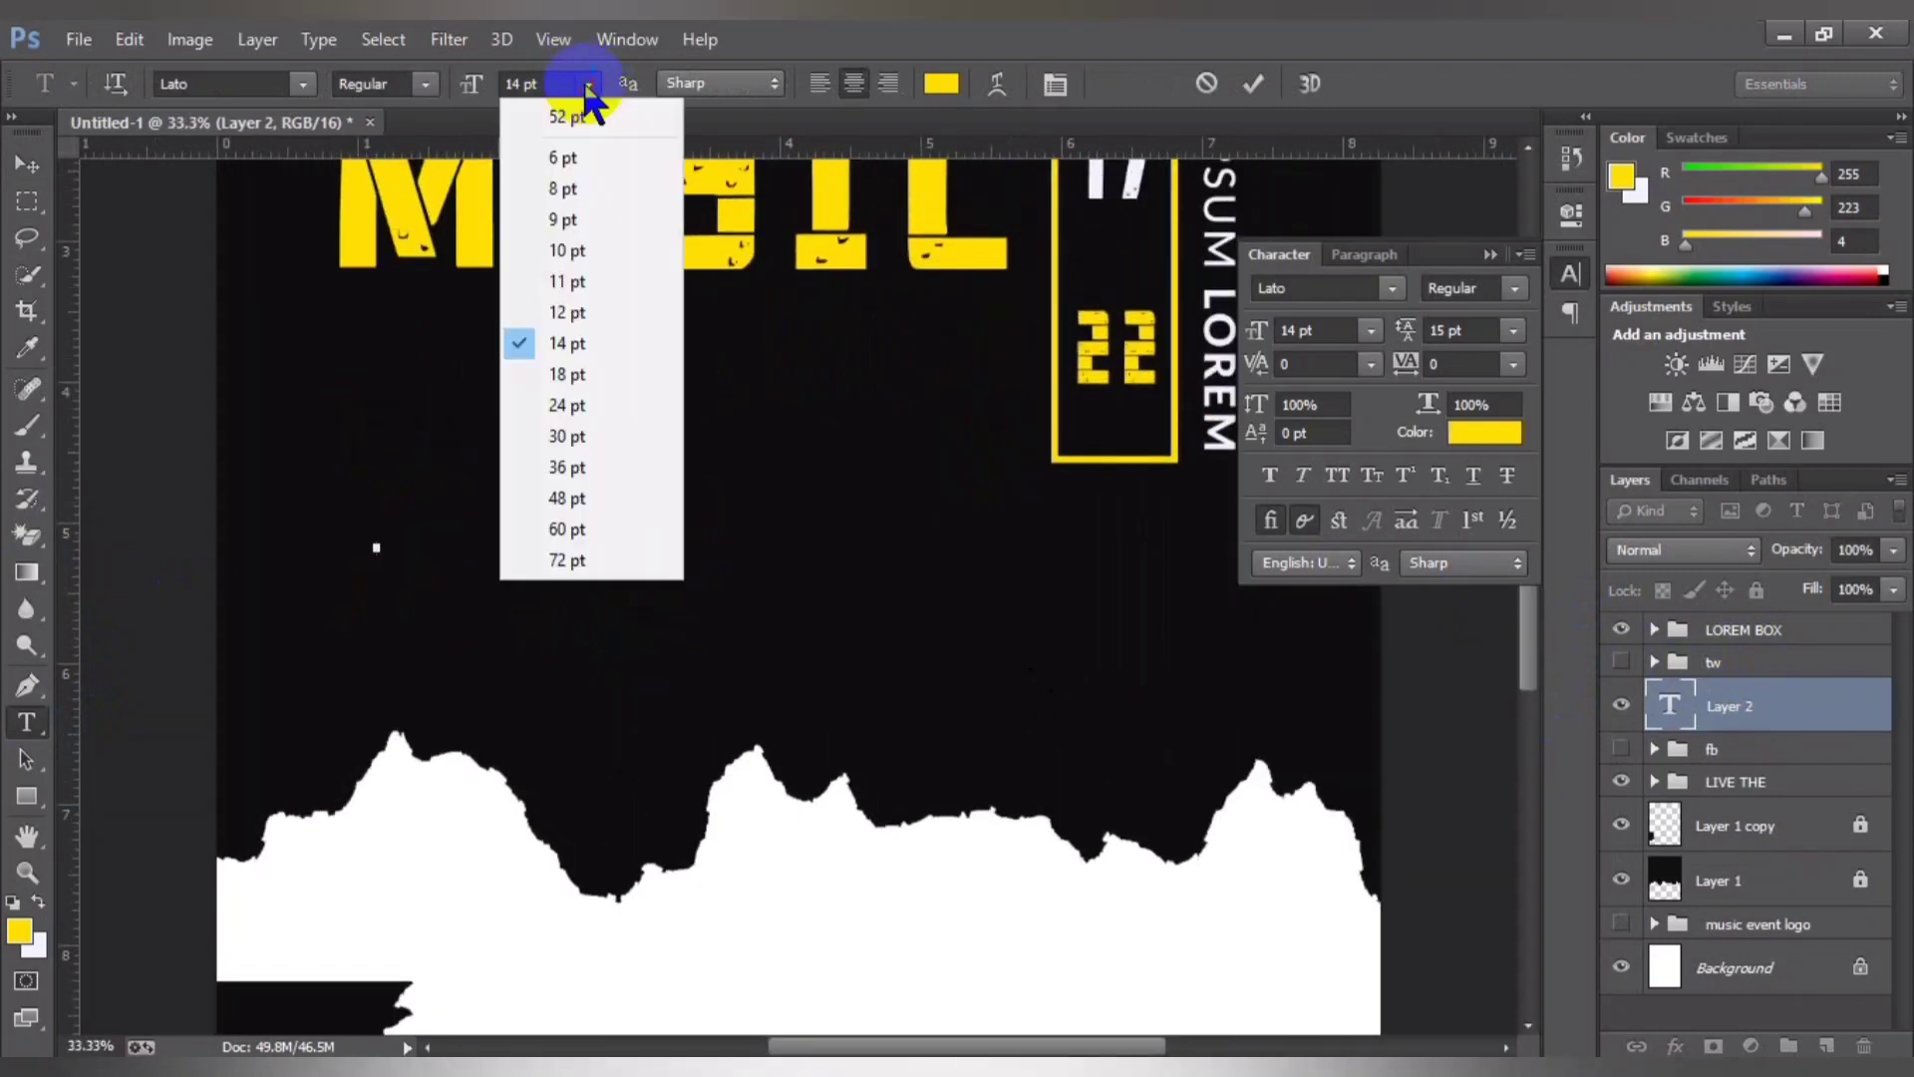
click(554, 430)
text(f)
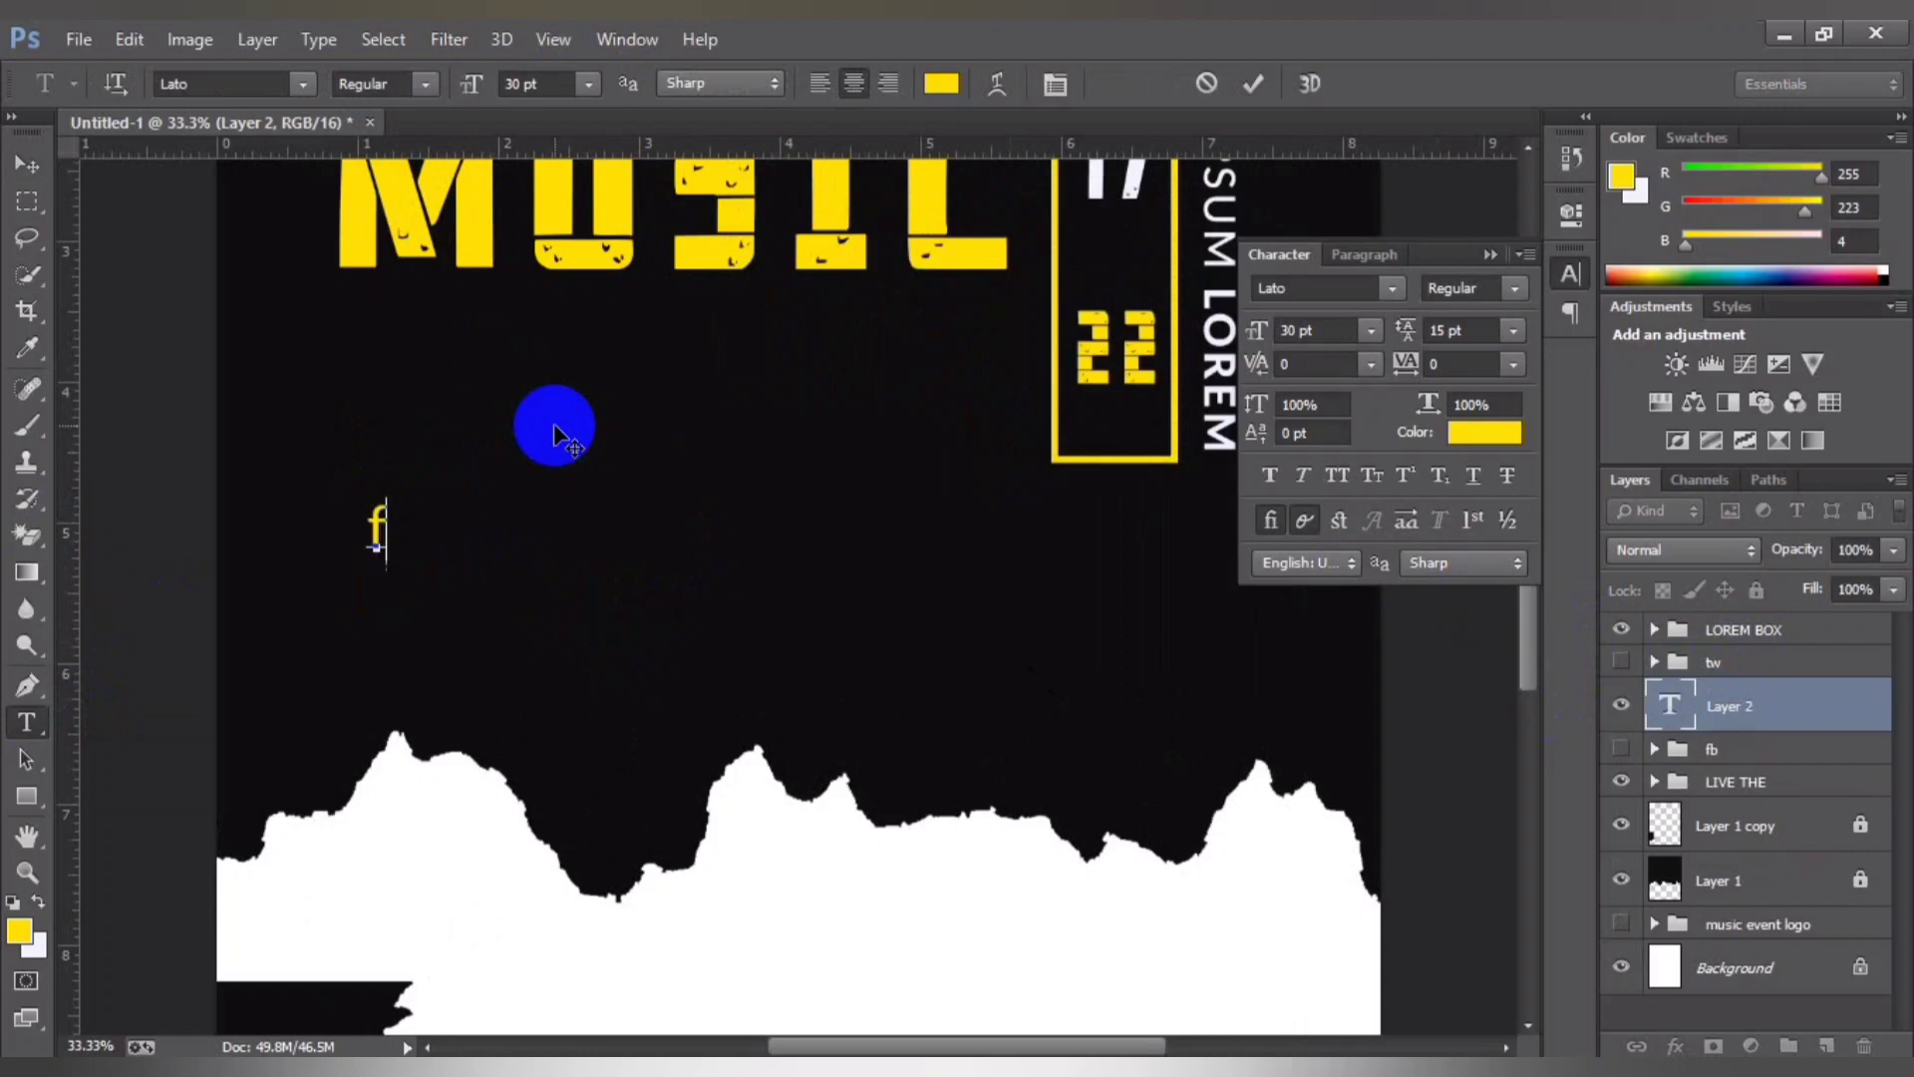
text(p)
key(BackSpace)
key(BackSpace)
key(Escape)
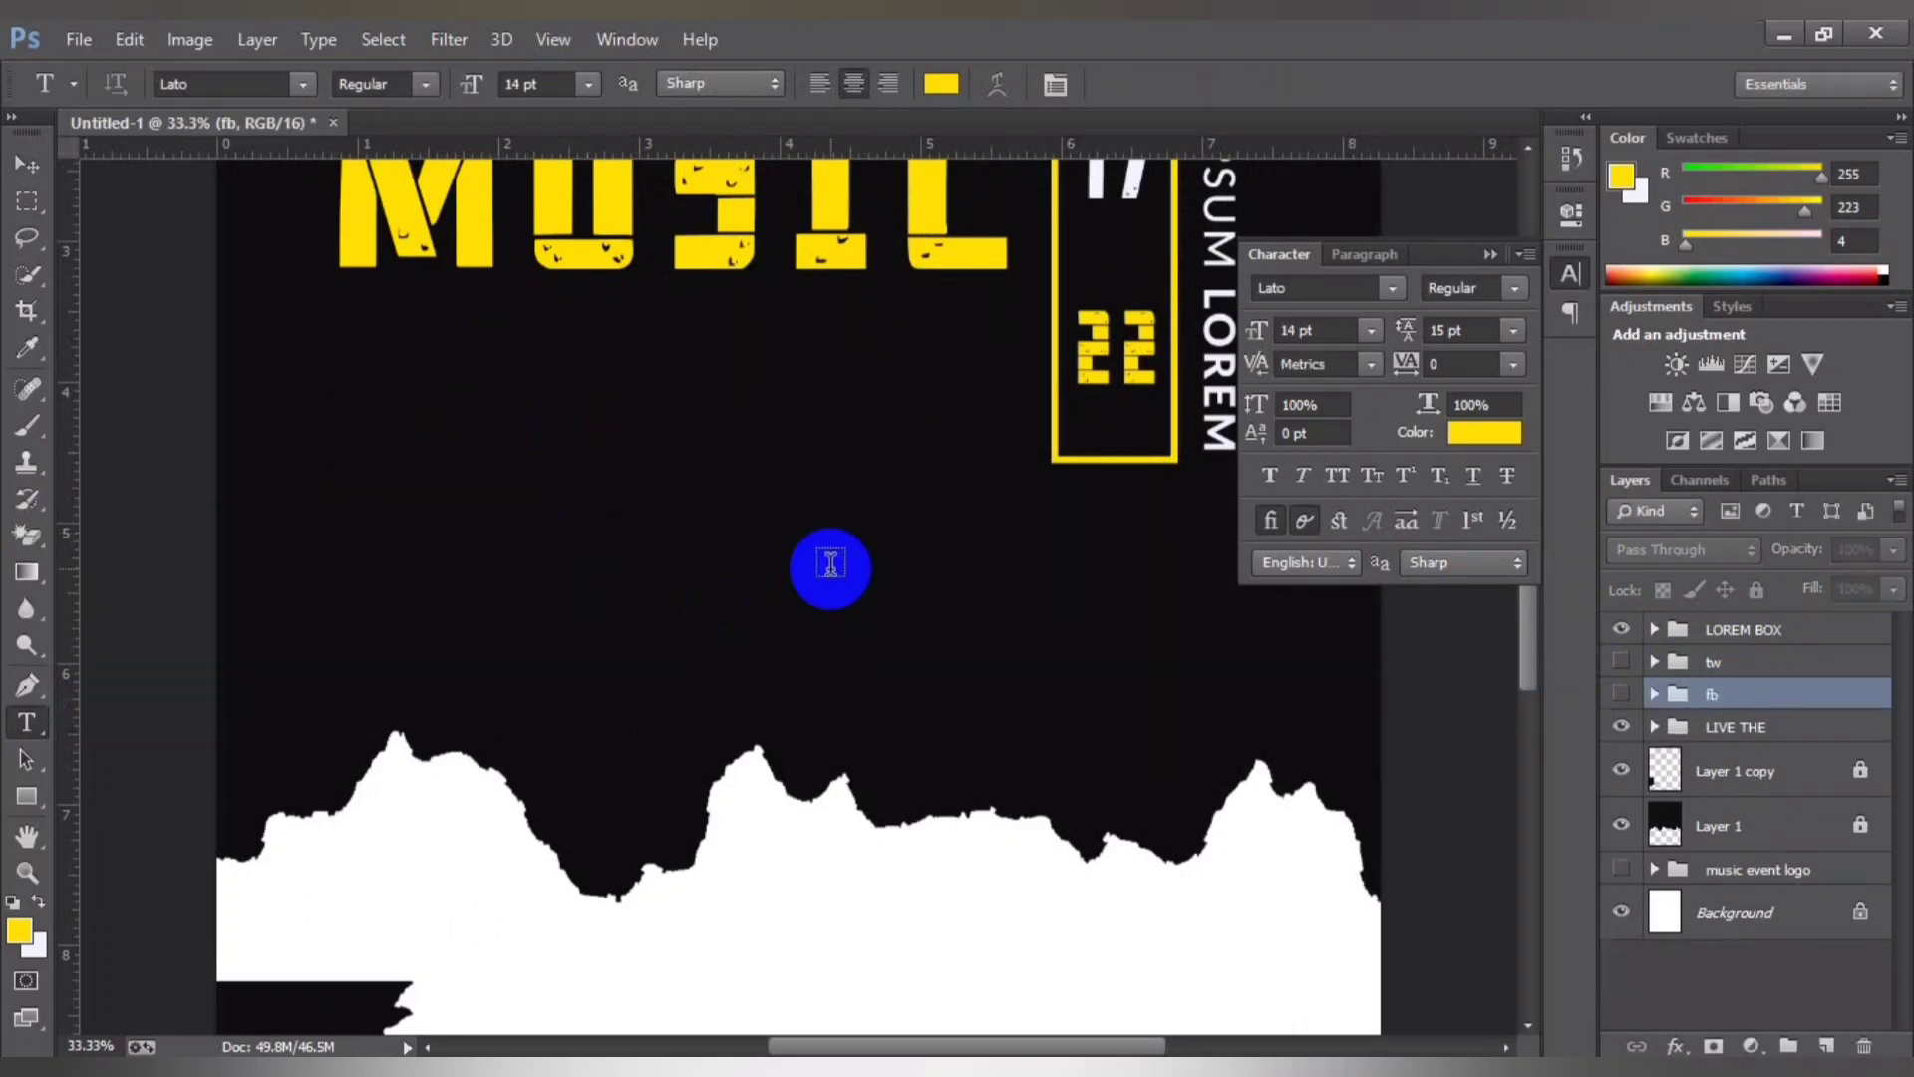
Step: Type FOR MORE INFORMATION VISIT US AT.. and commit it
text(FOR)
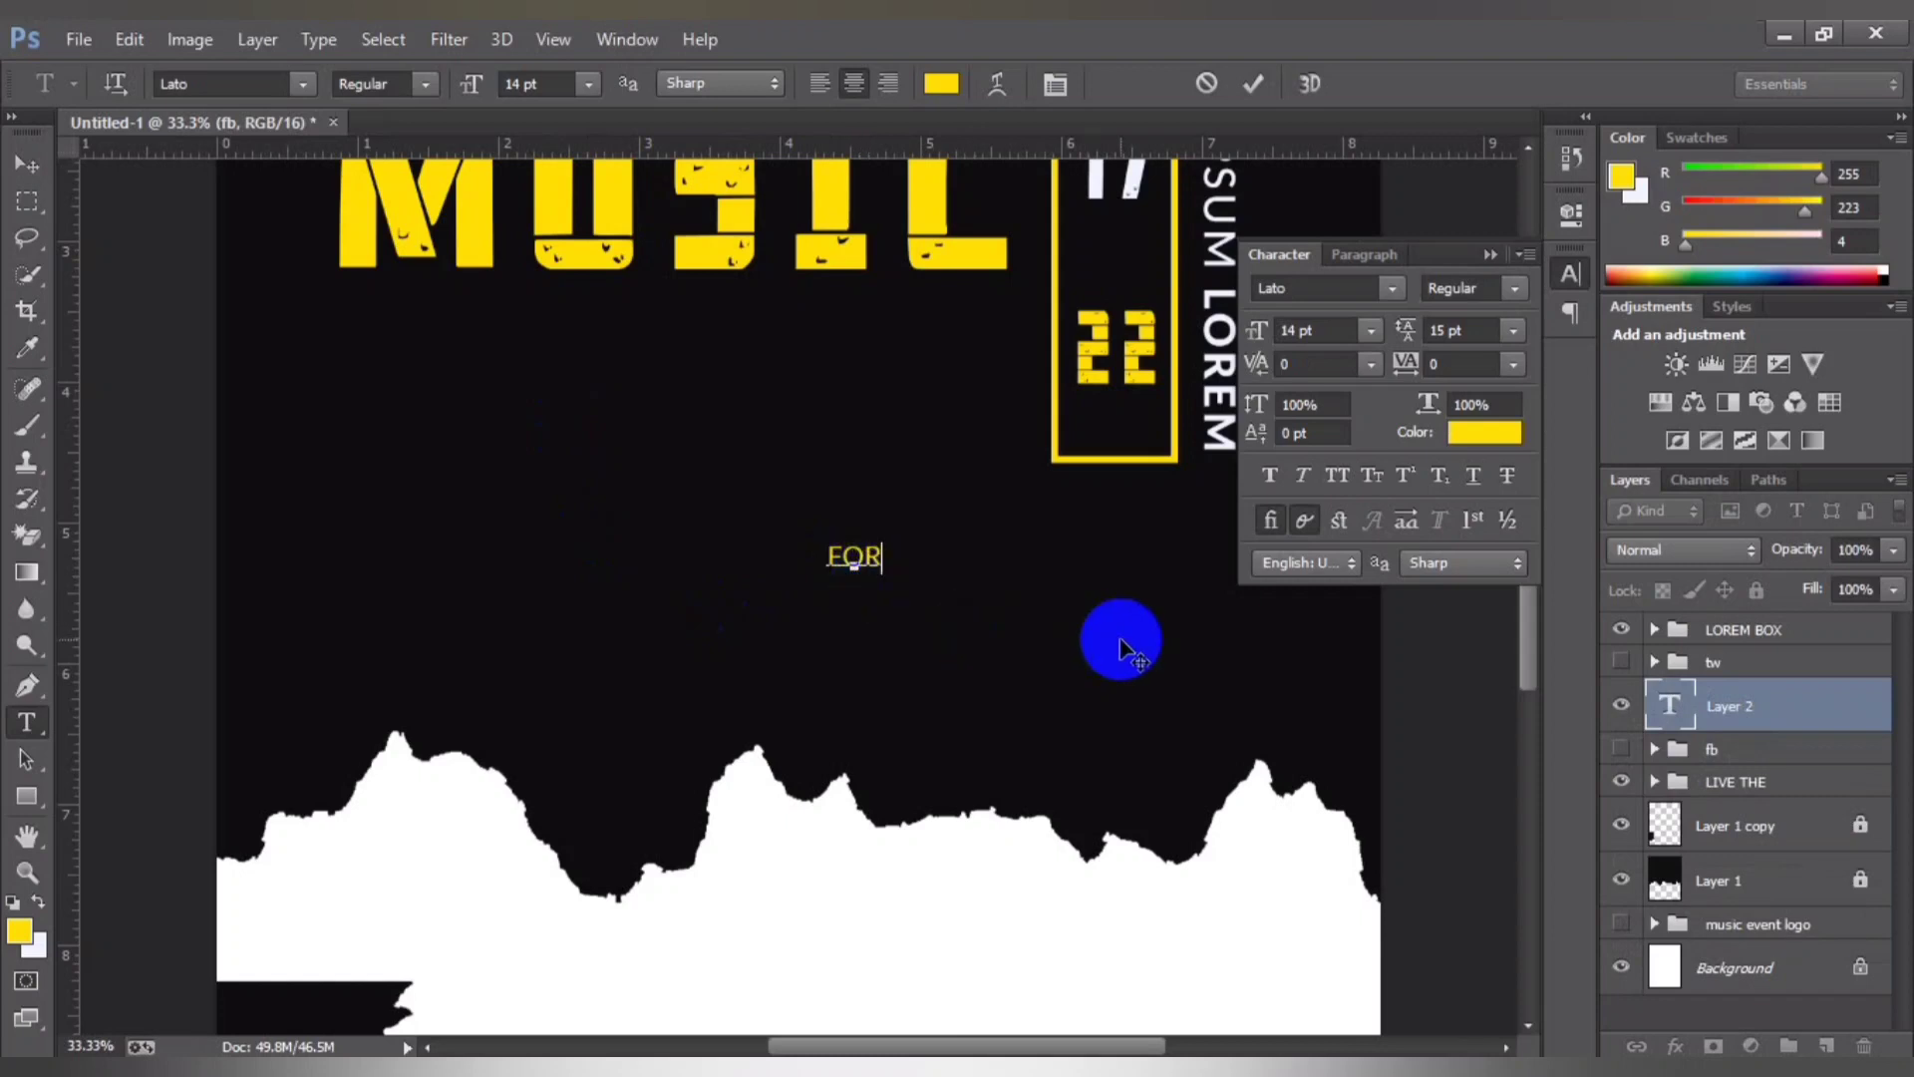
text( MORE)
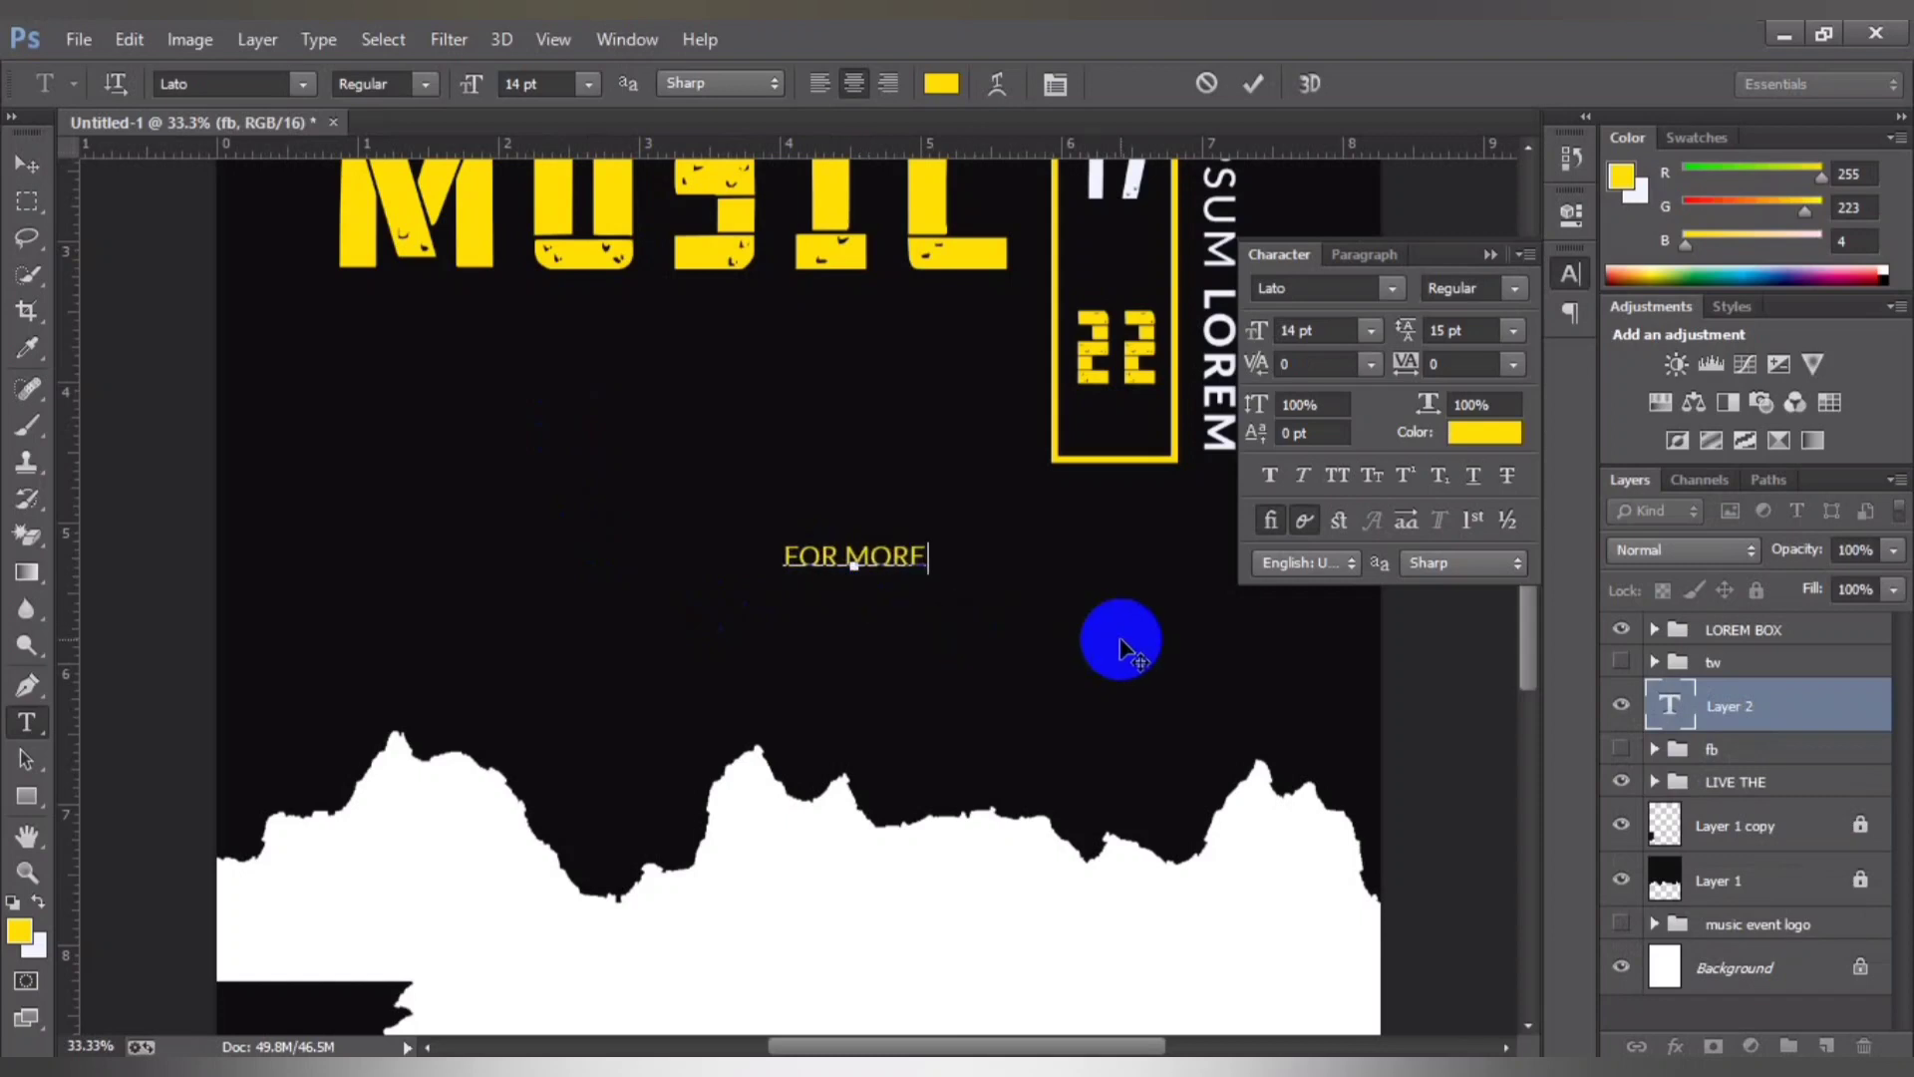
text(F)
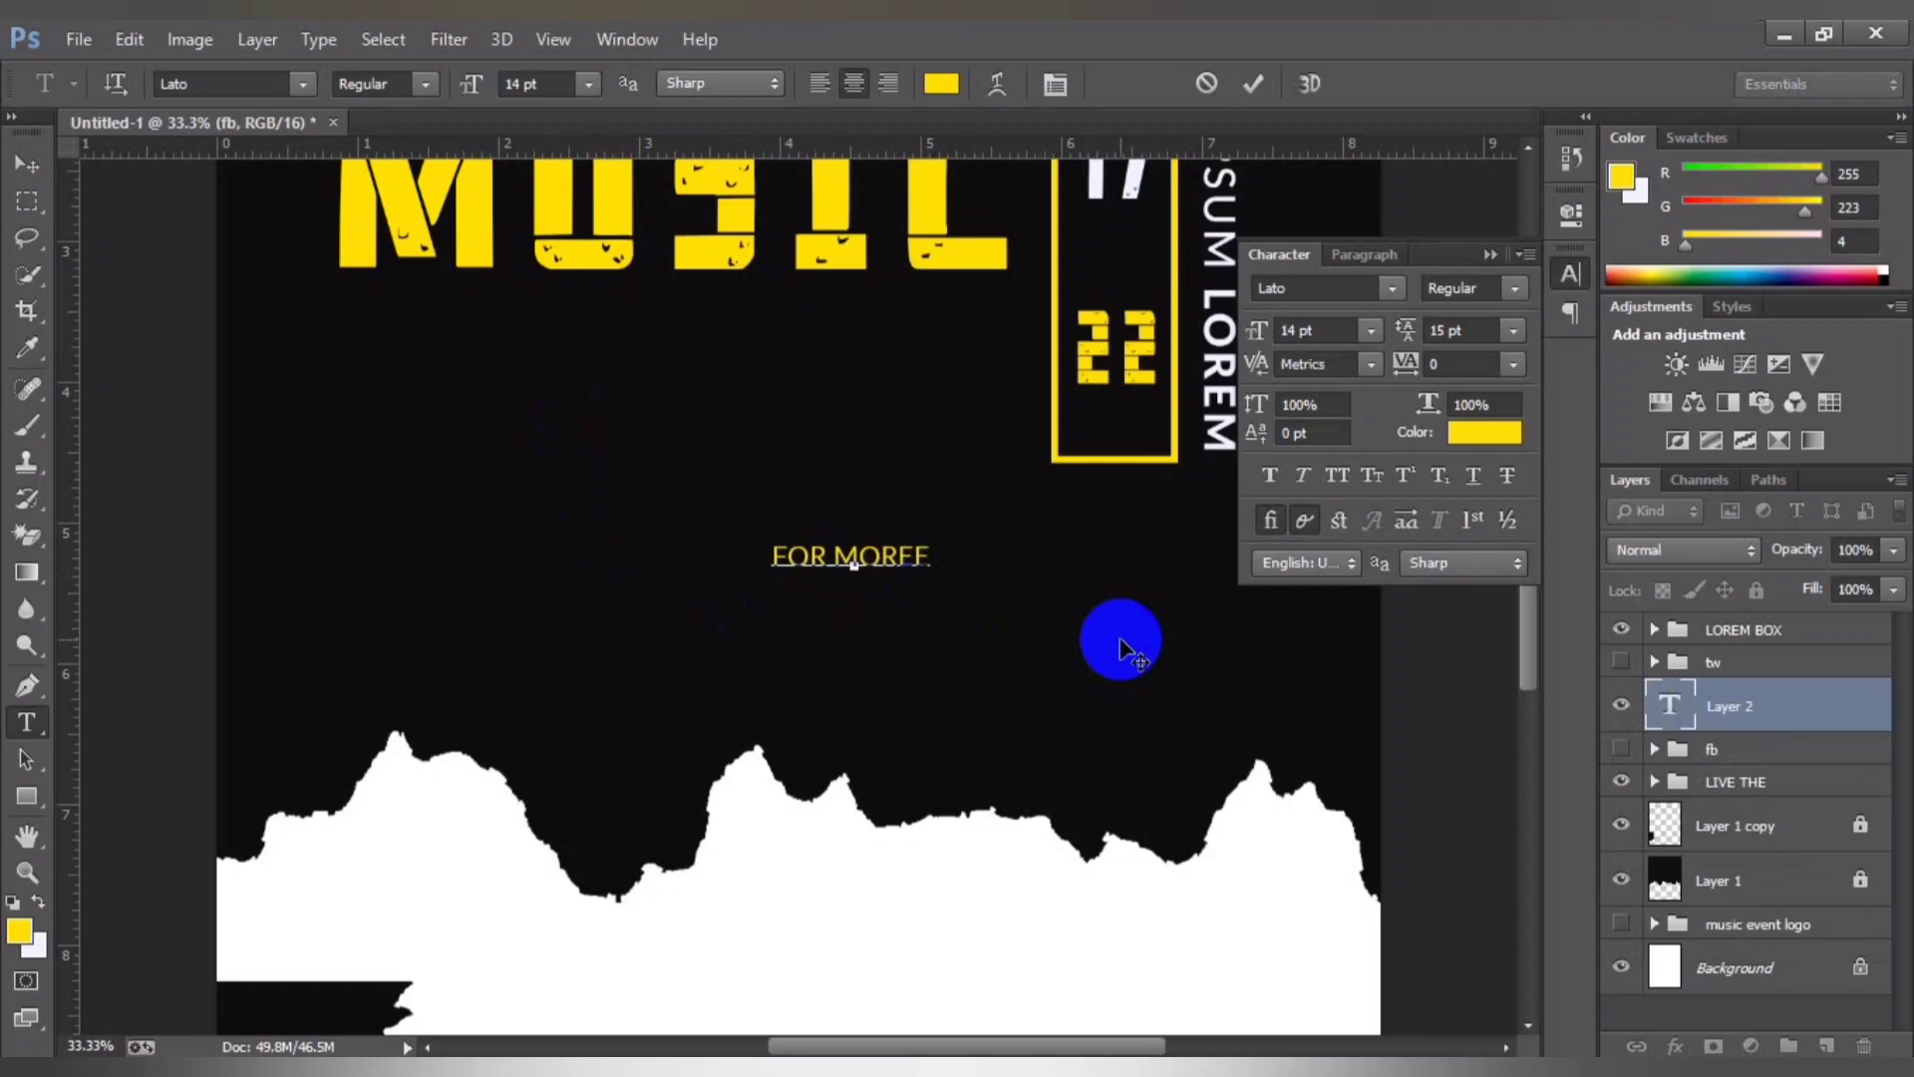
key(BackSpace)
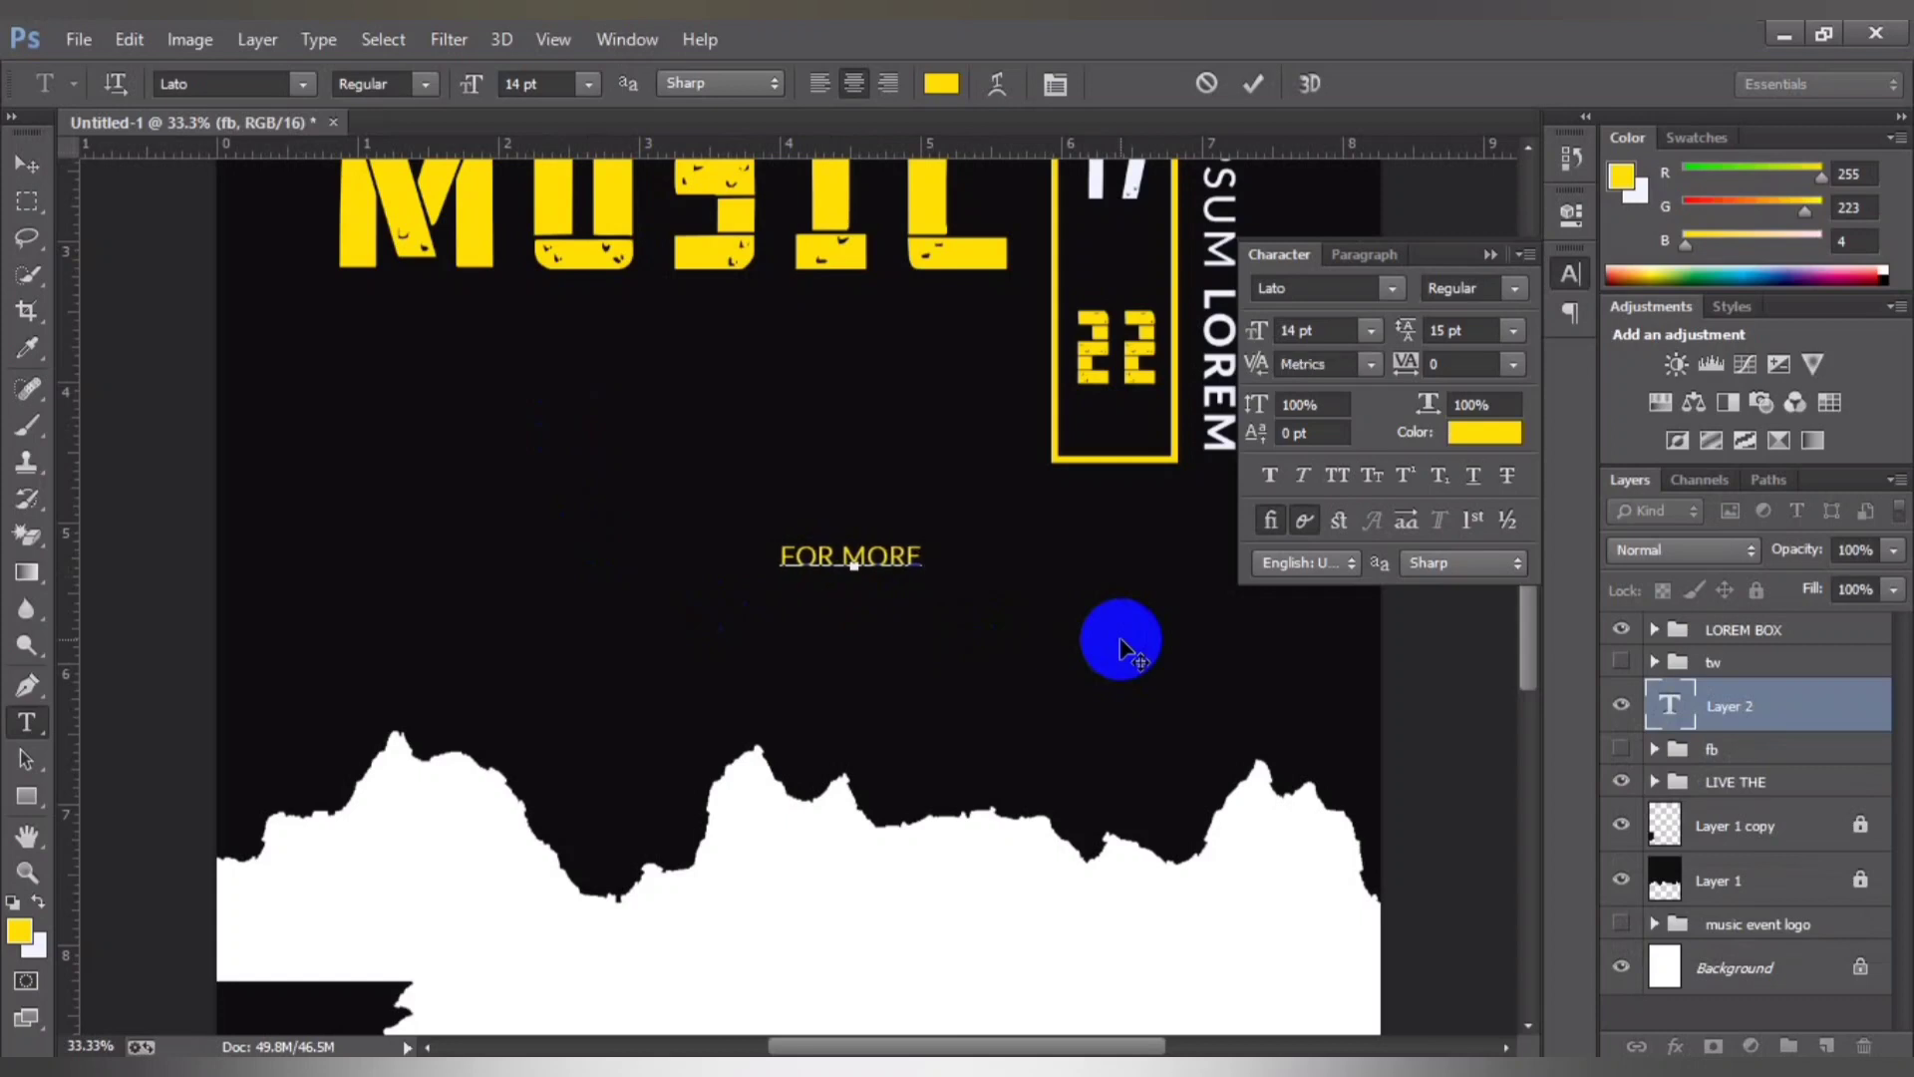
text( INFORN)
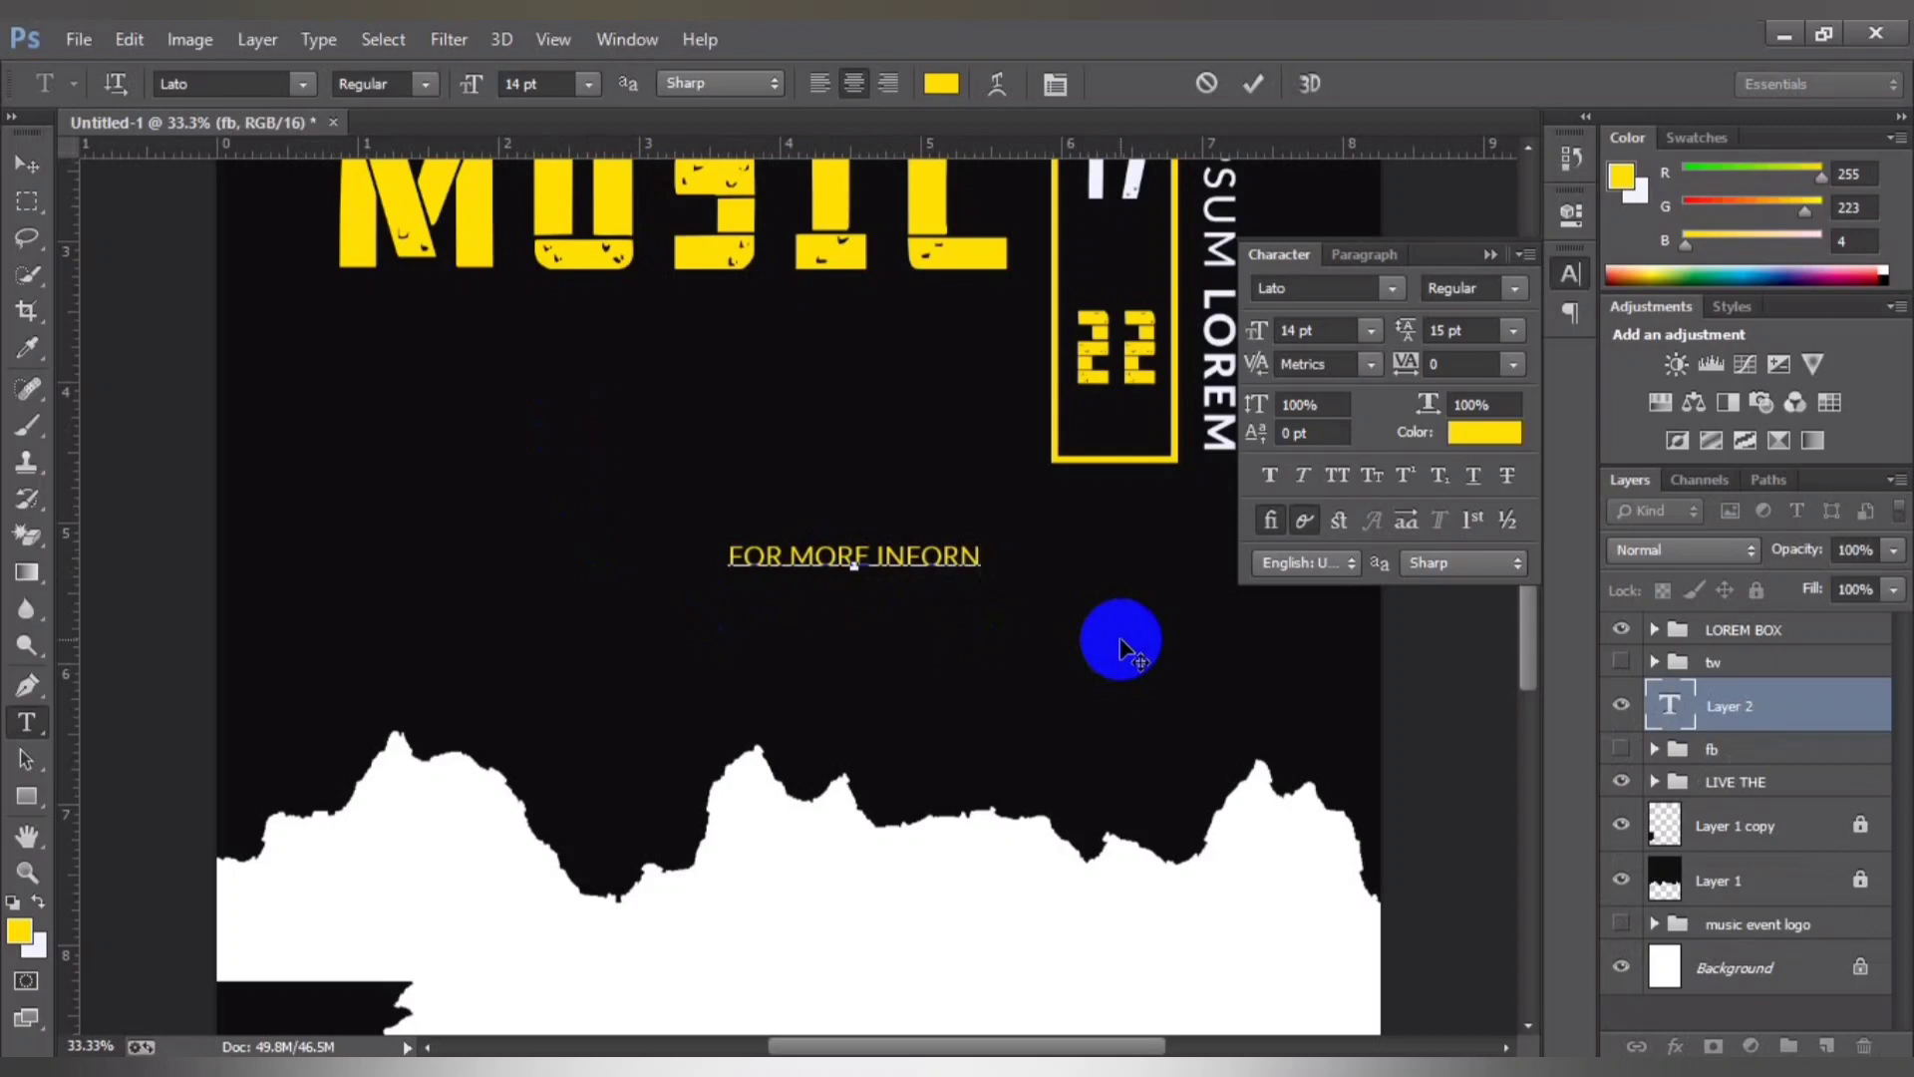
key(BackSpace)
text(MATION )
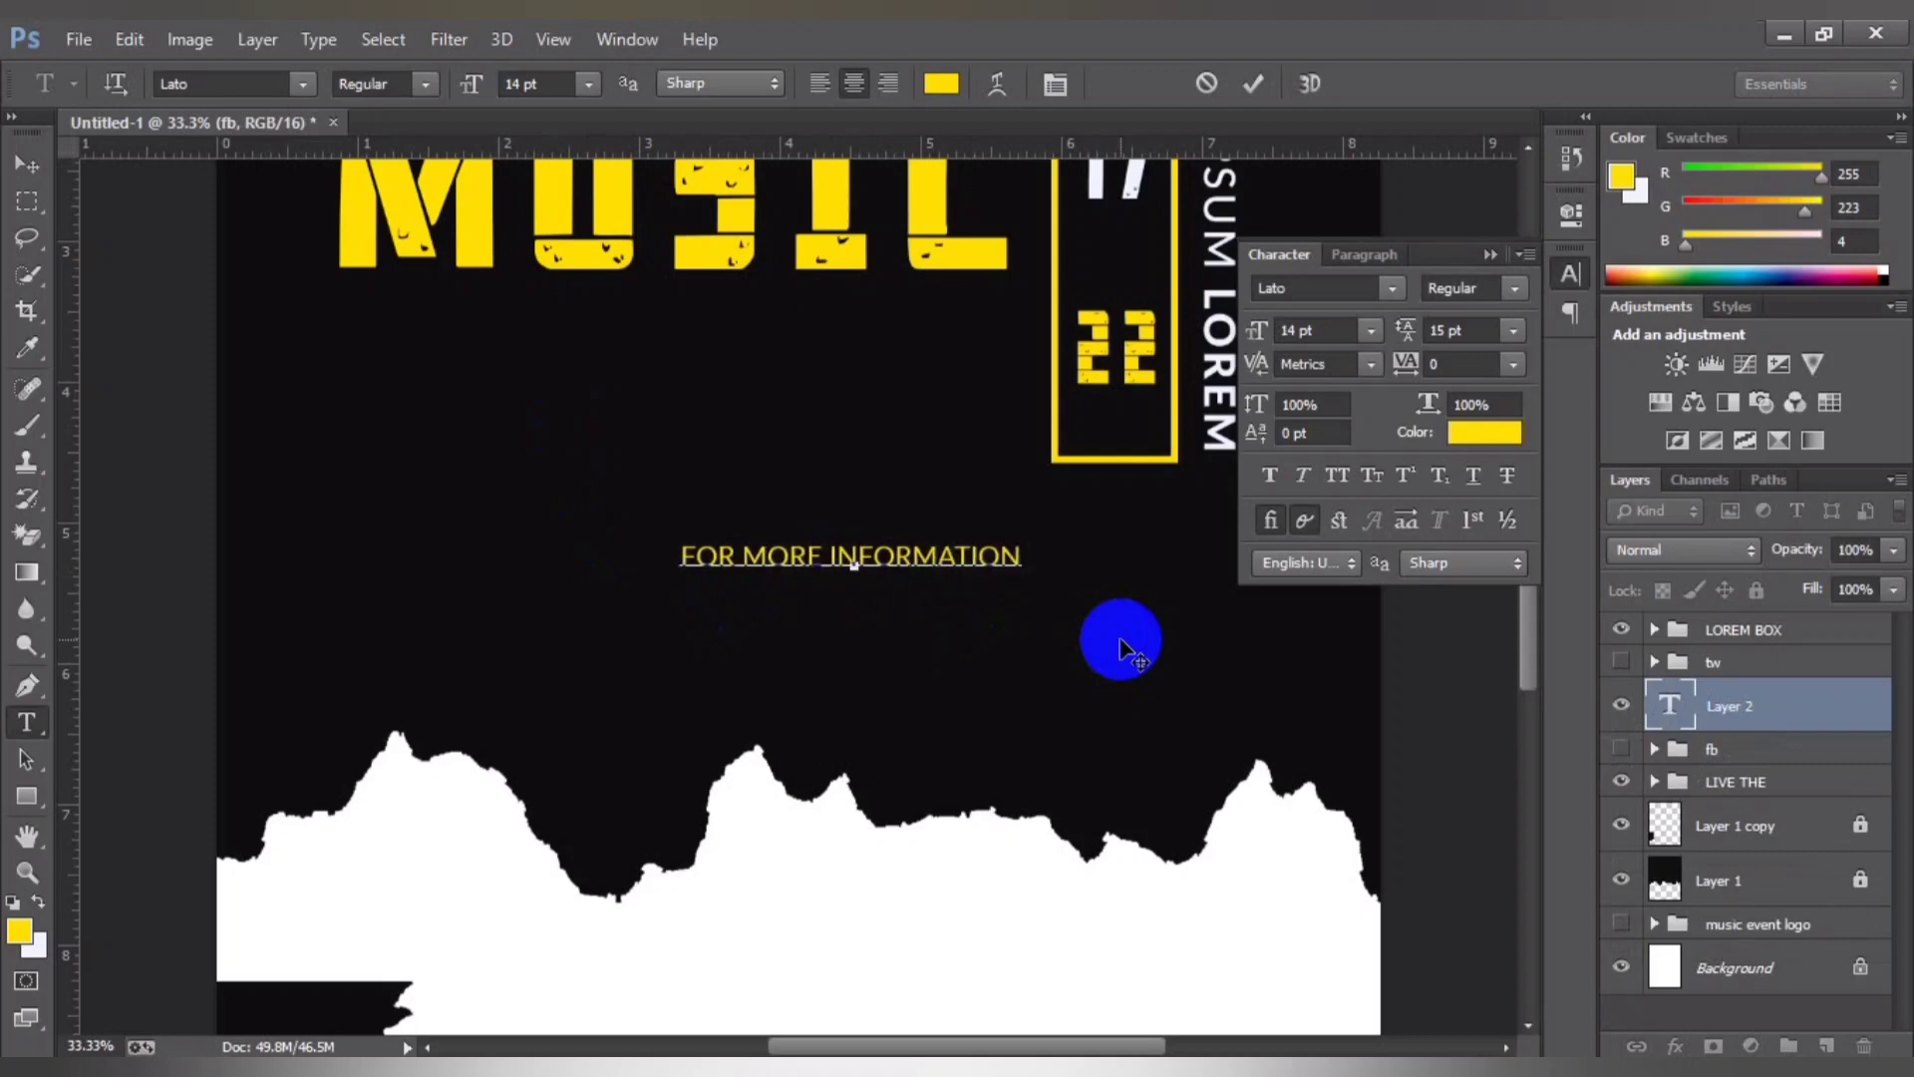
text(VISI)
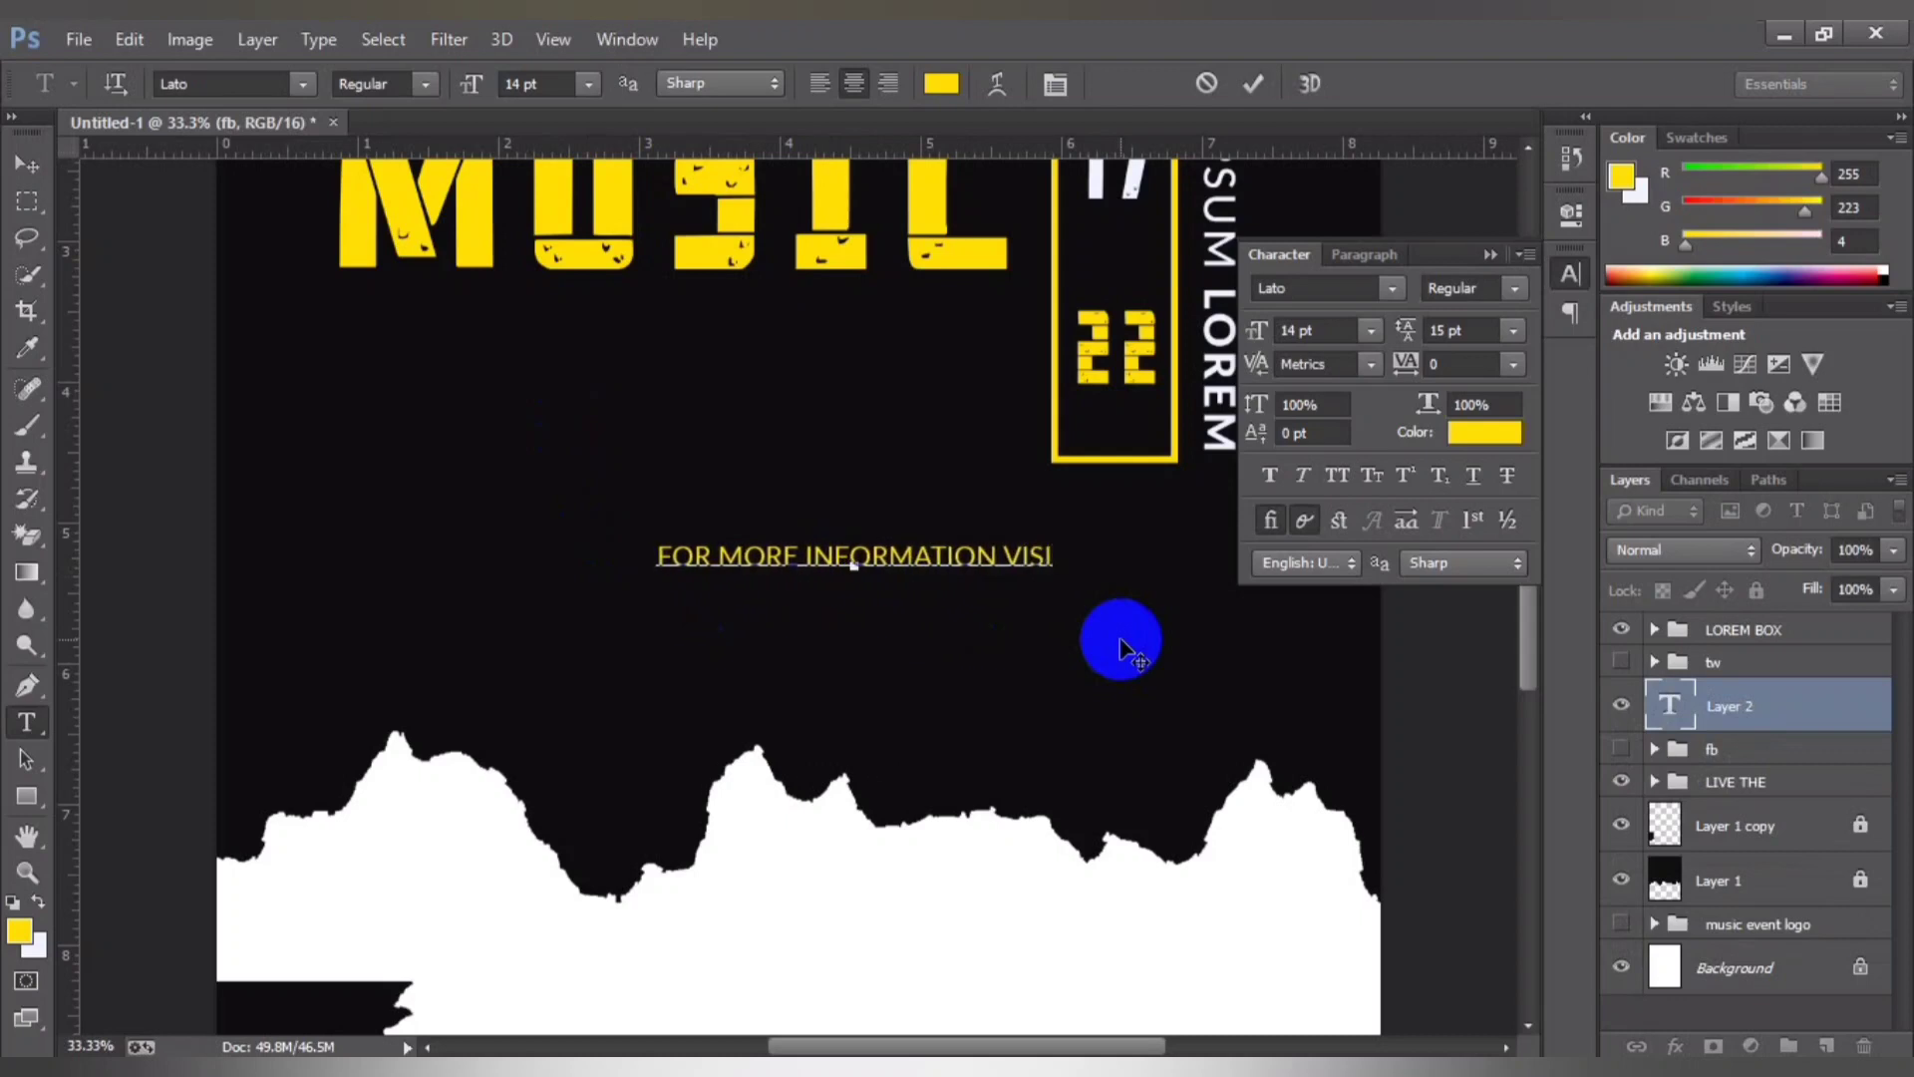
text(T US AT)
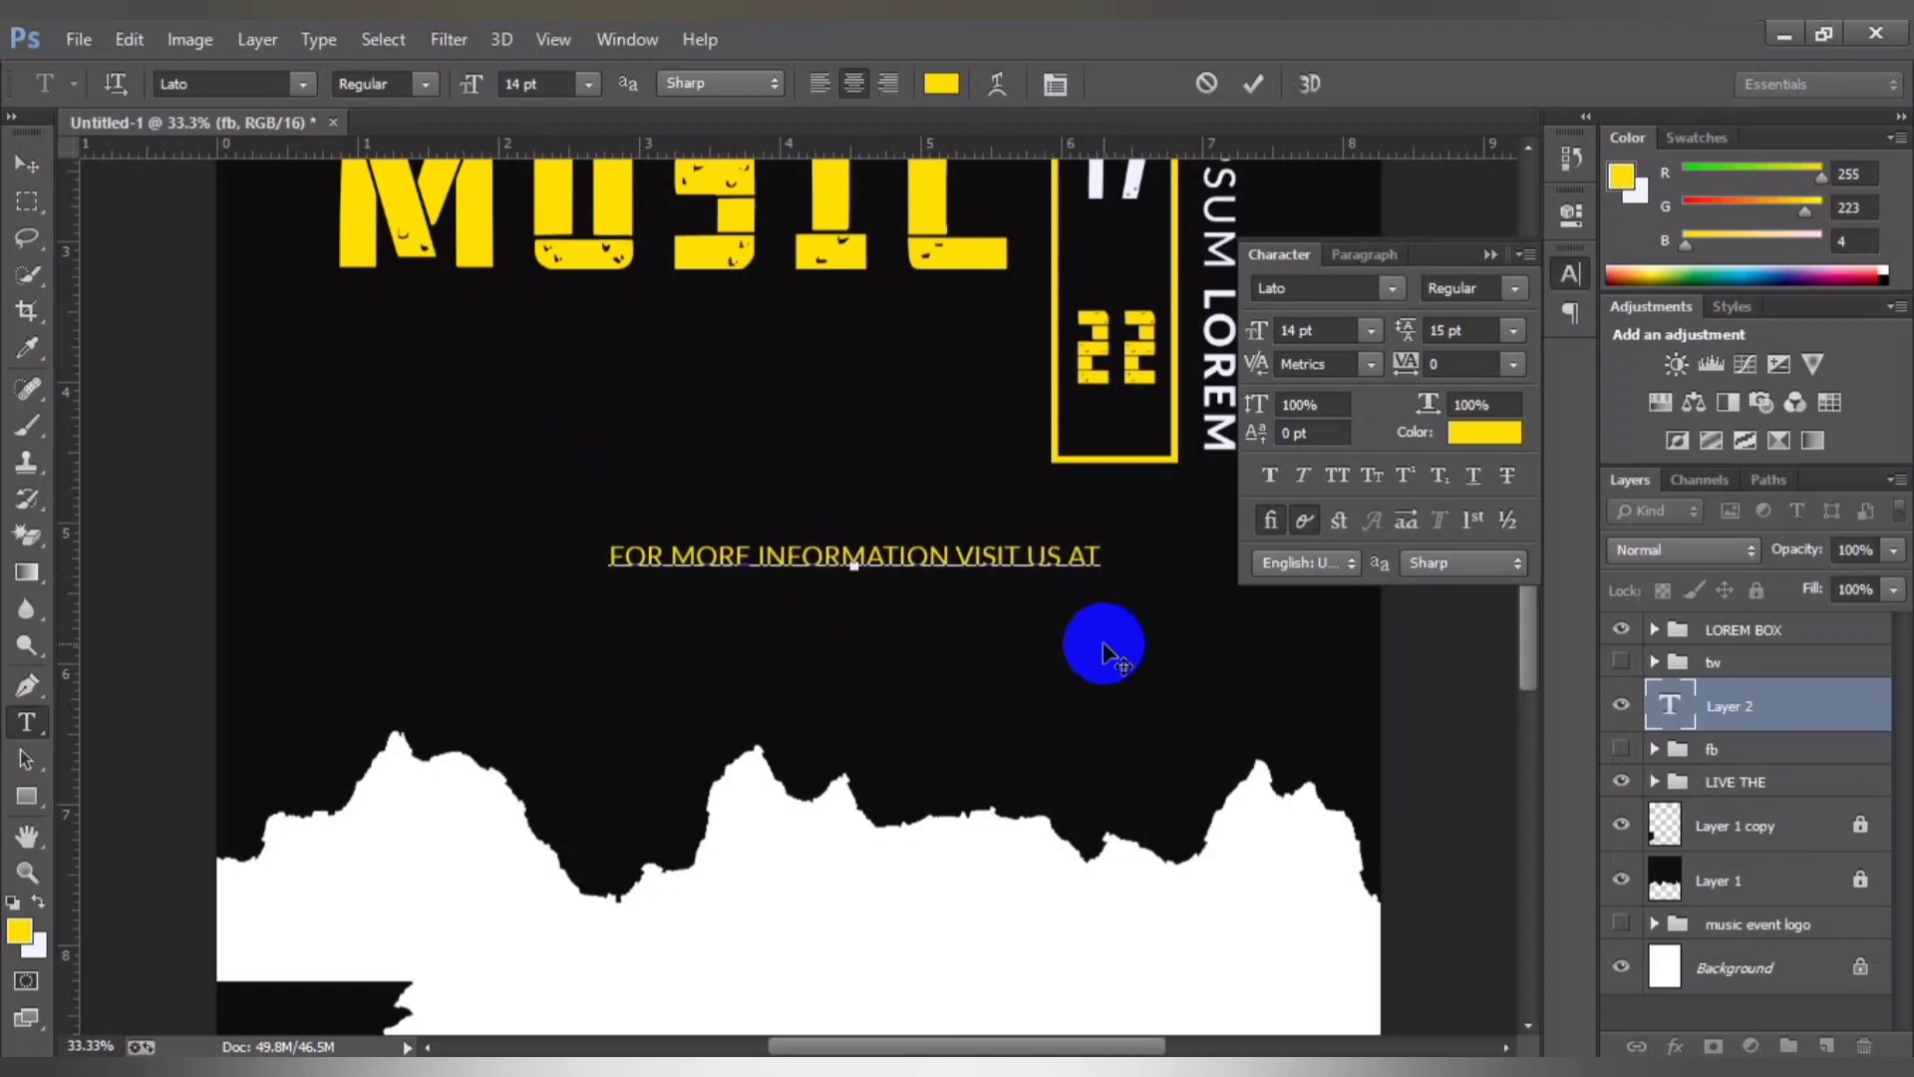
text(..)
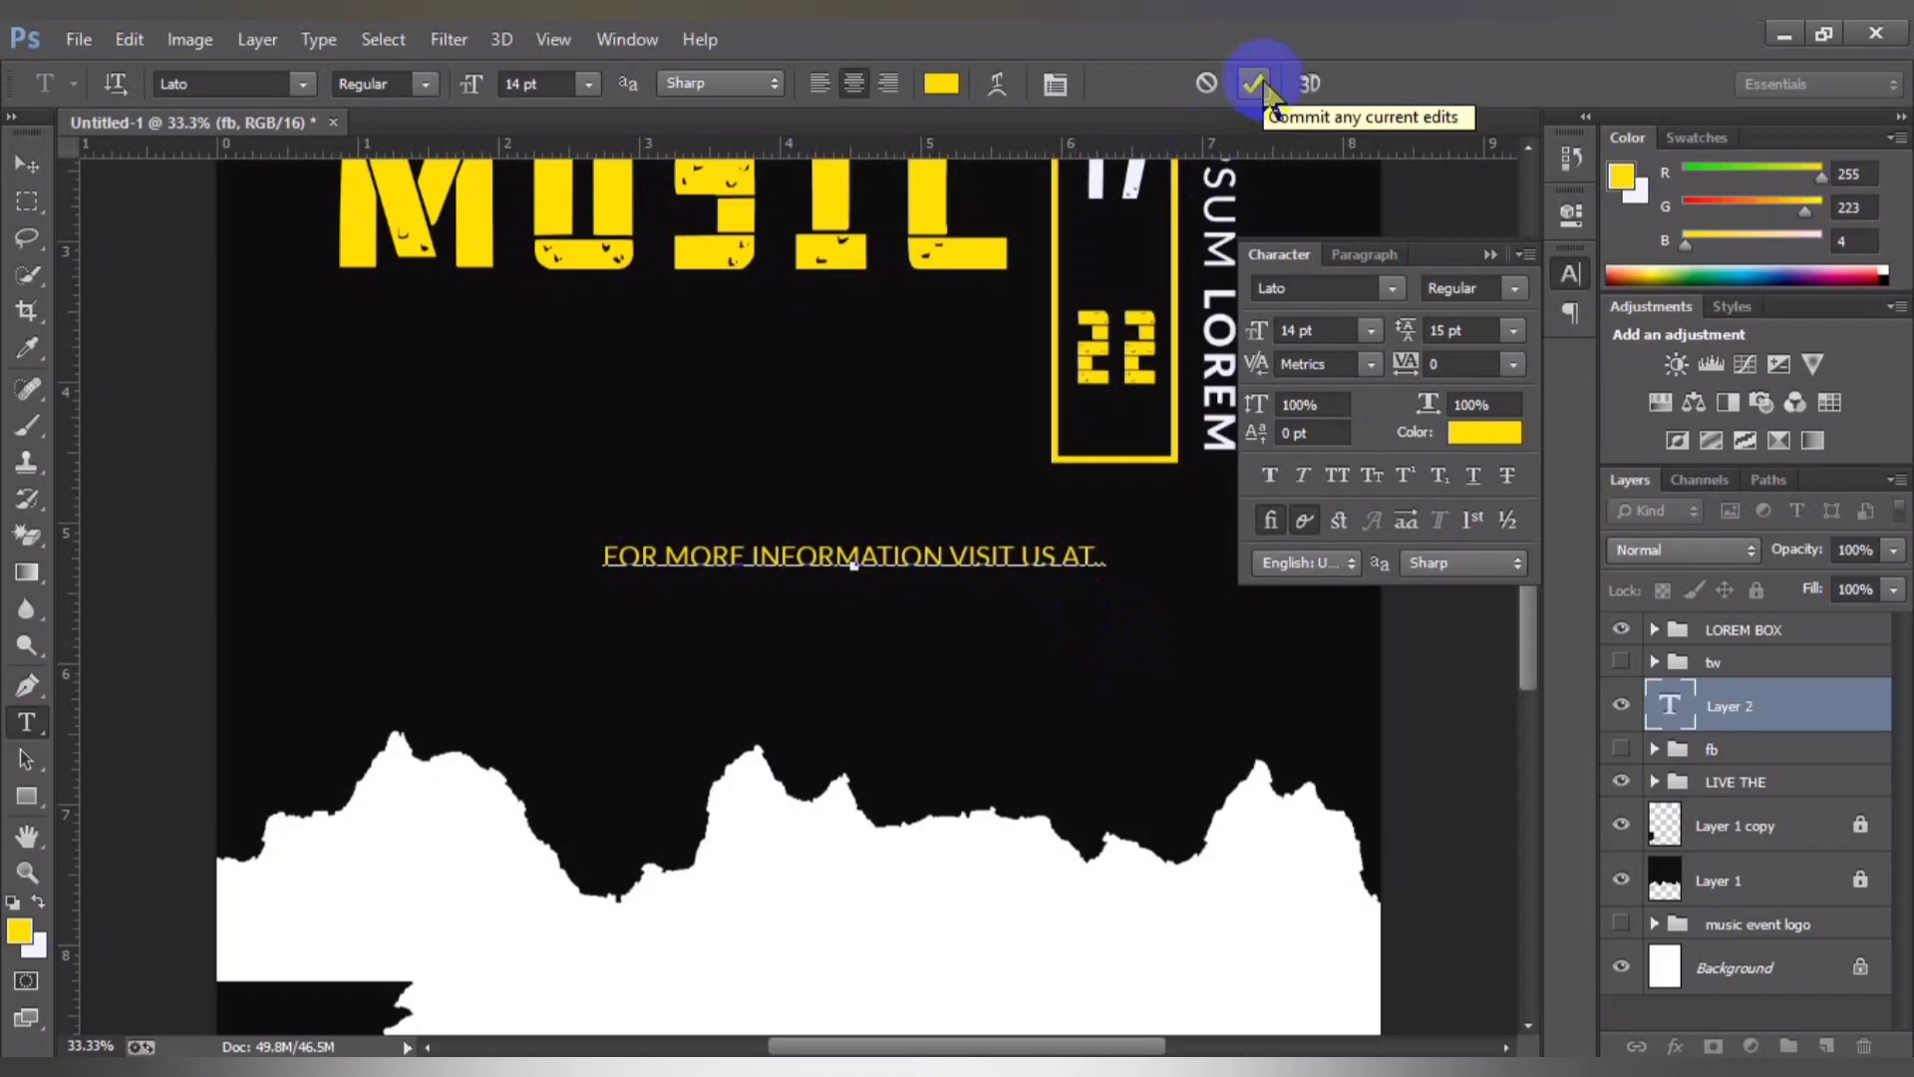
click(1256, 84)
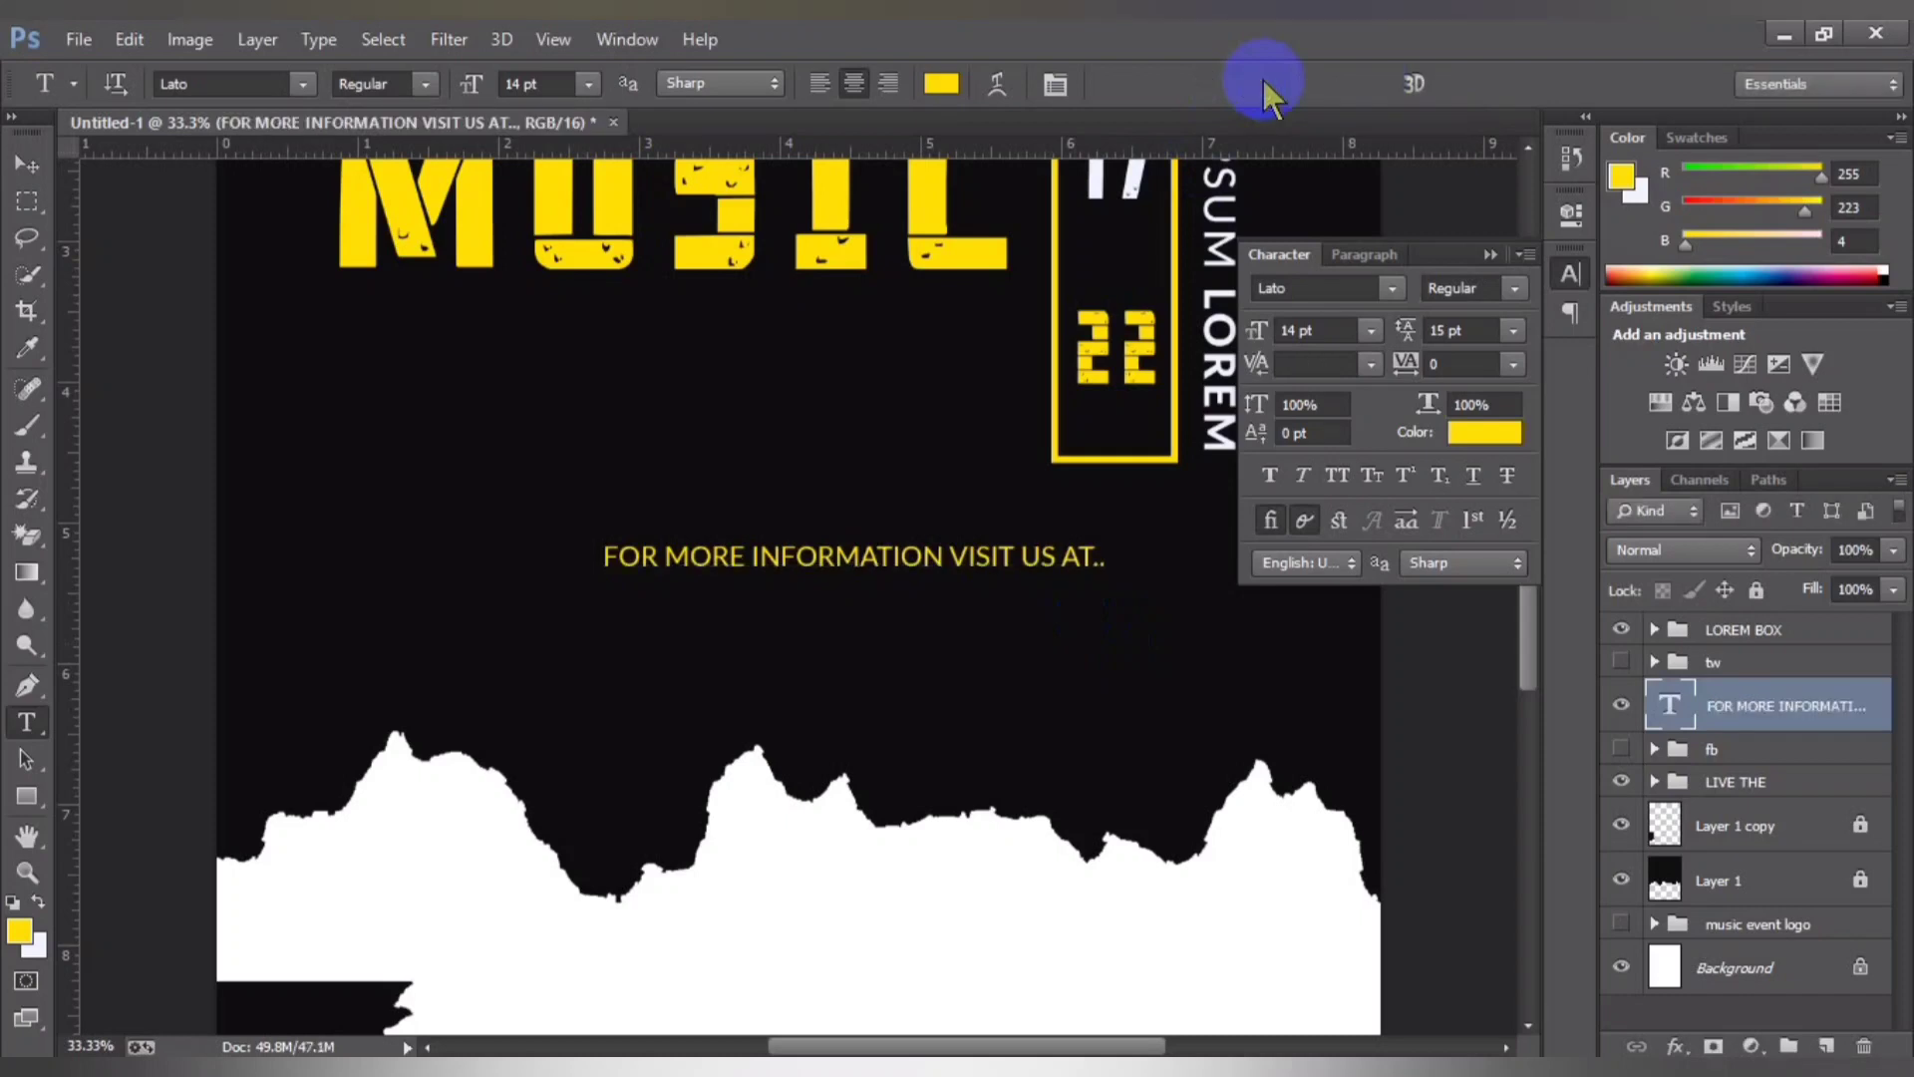
Step: Undo two changes, then reopen and recommit the information line
key(u)
key(ctrl+z)
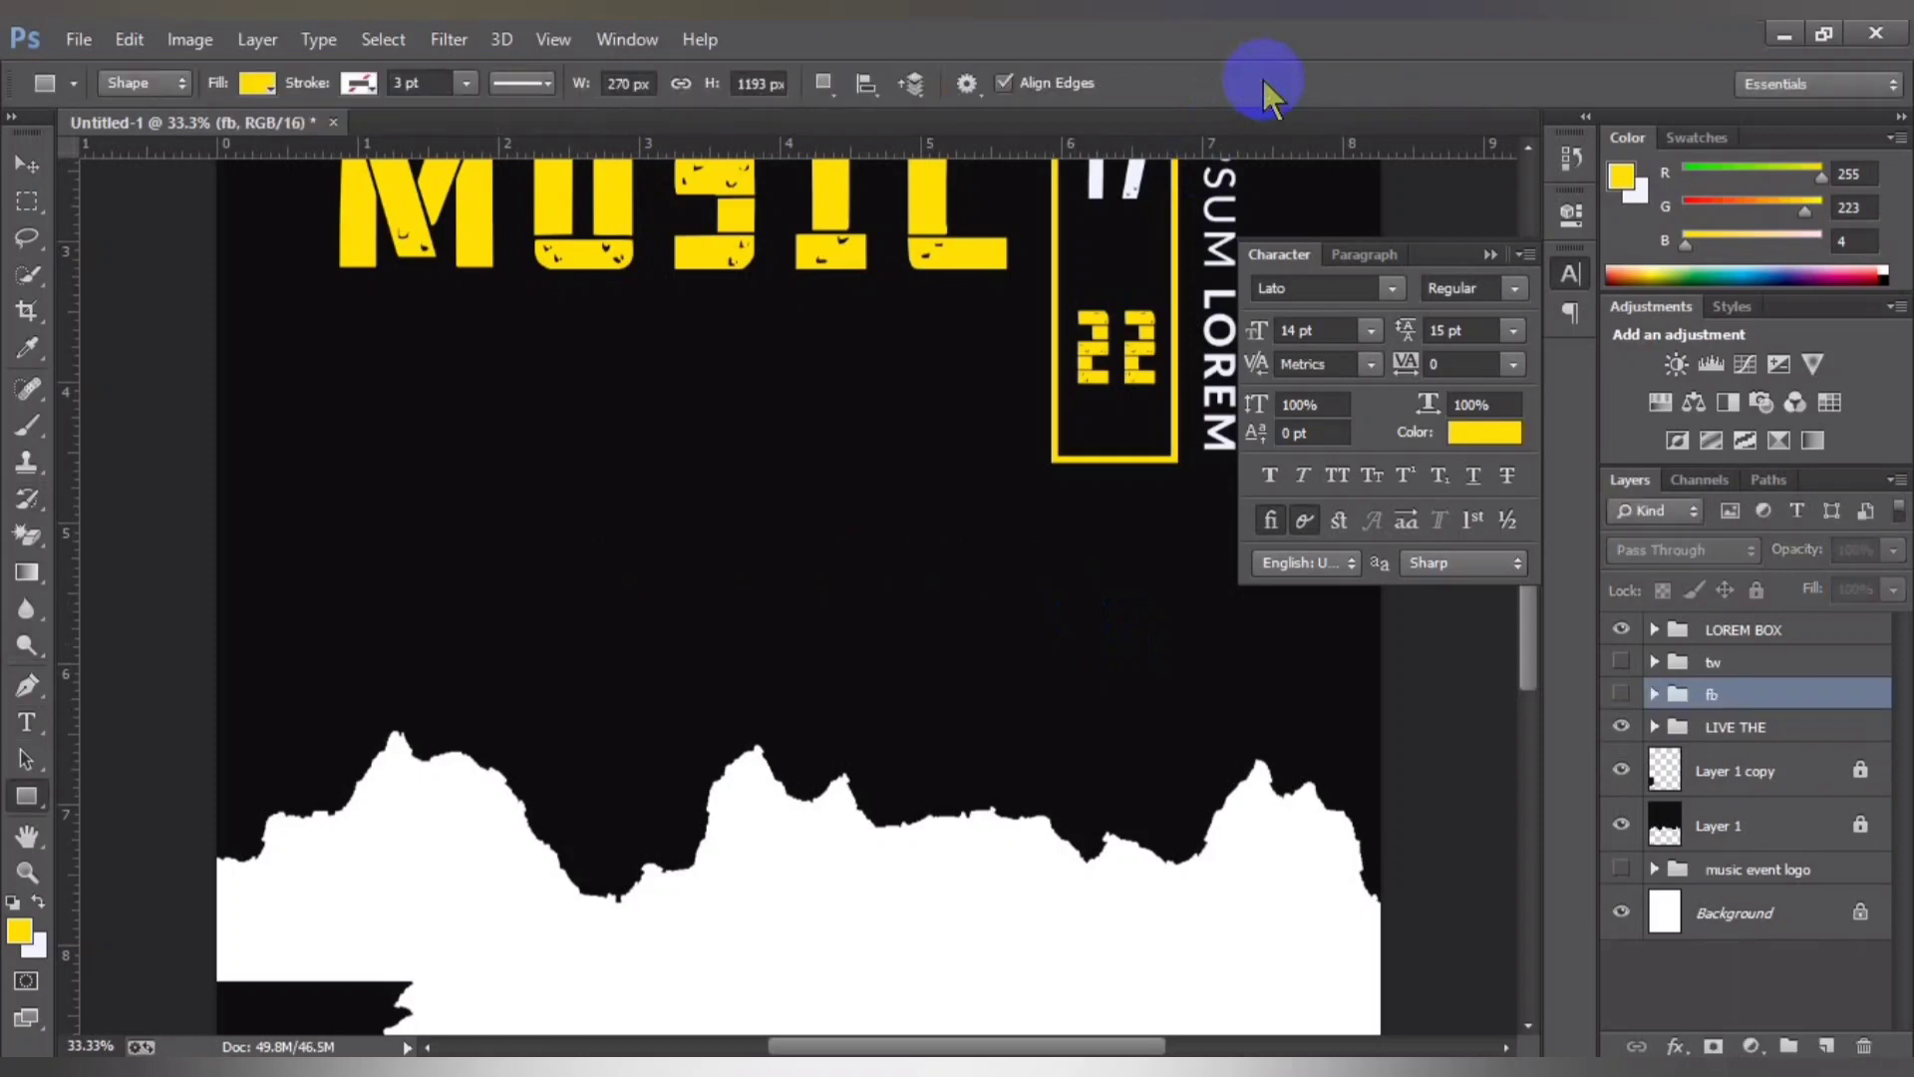
key(ctrl+z)
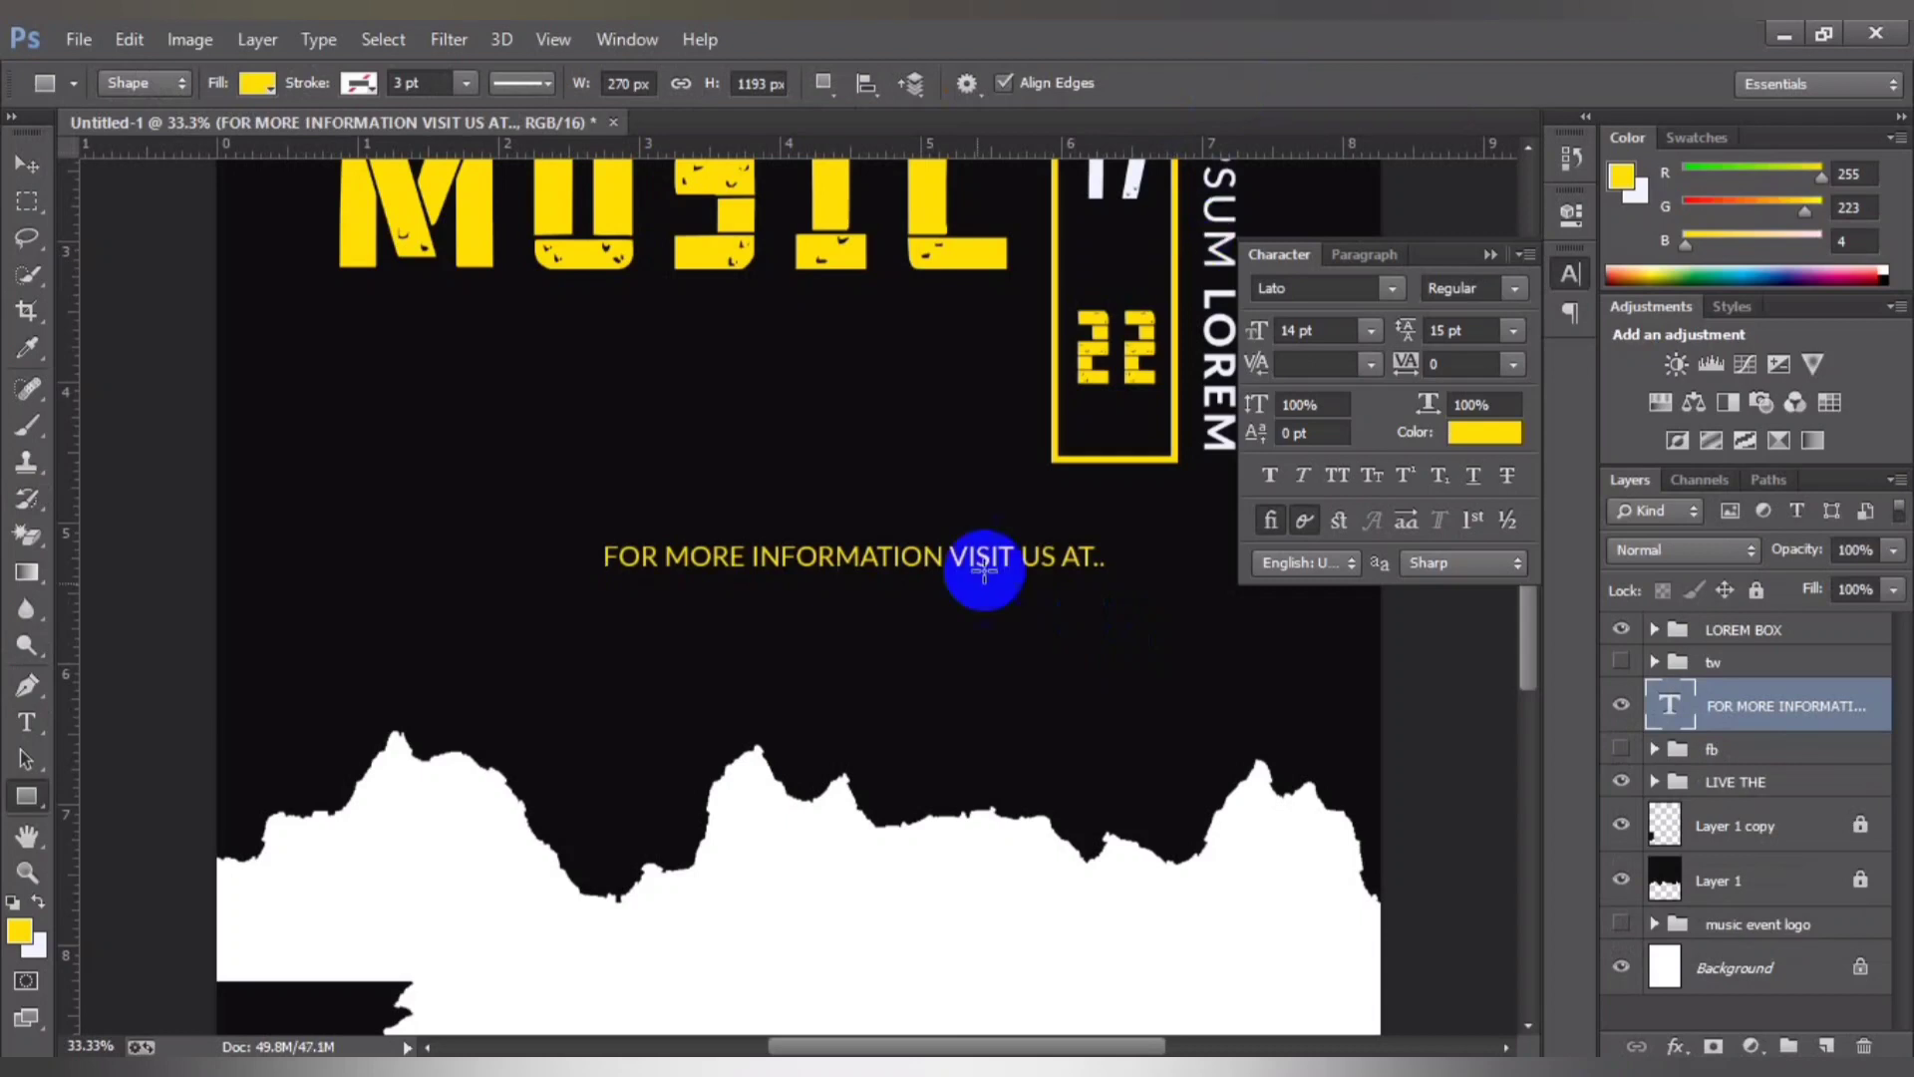
click(24, 733)
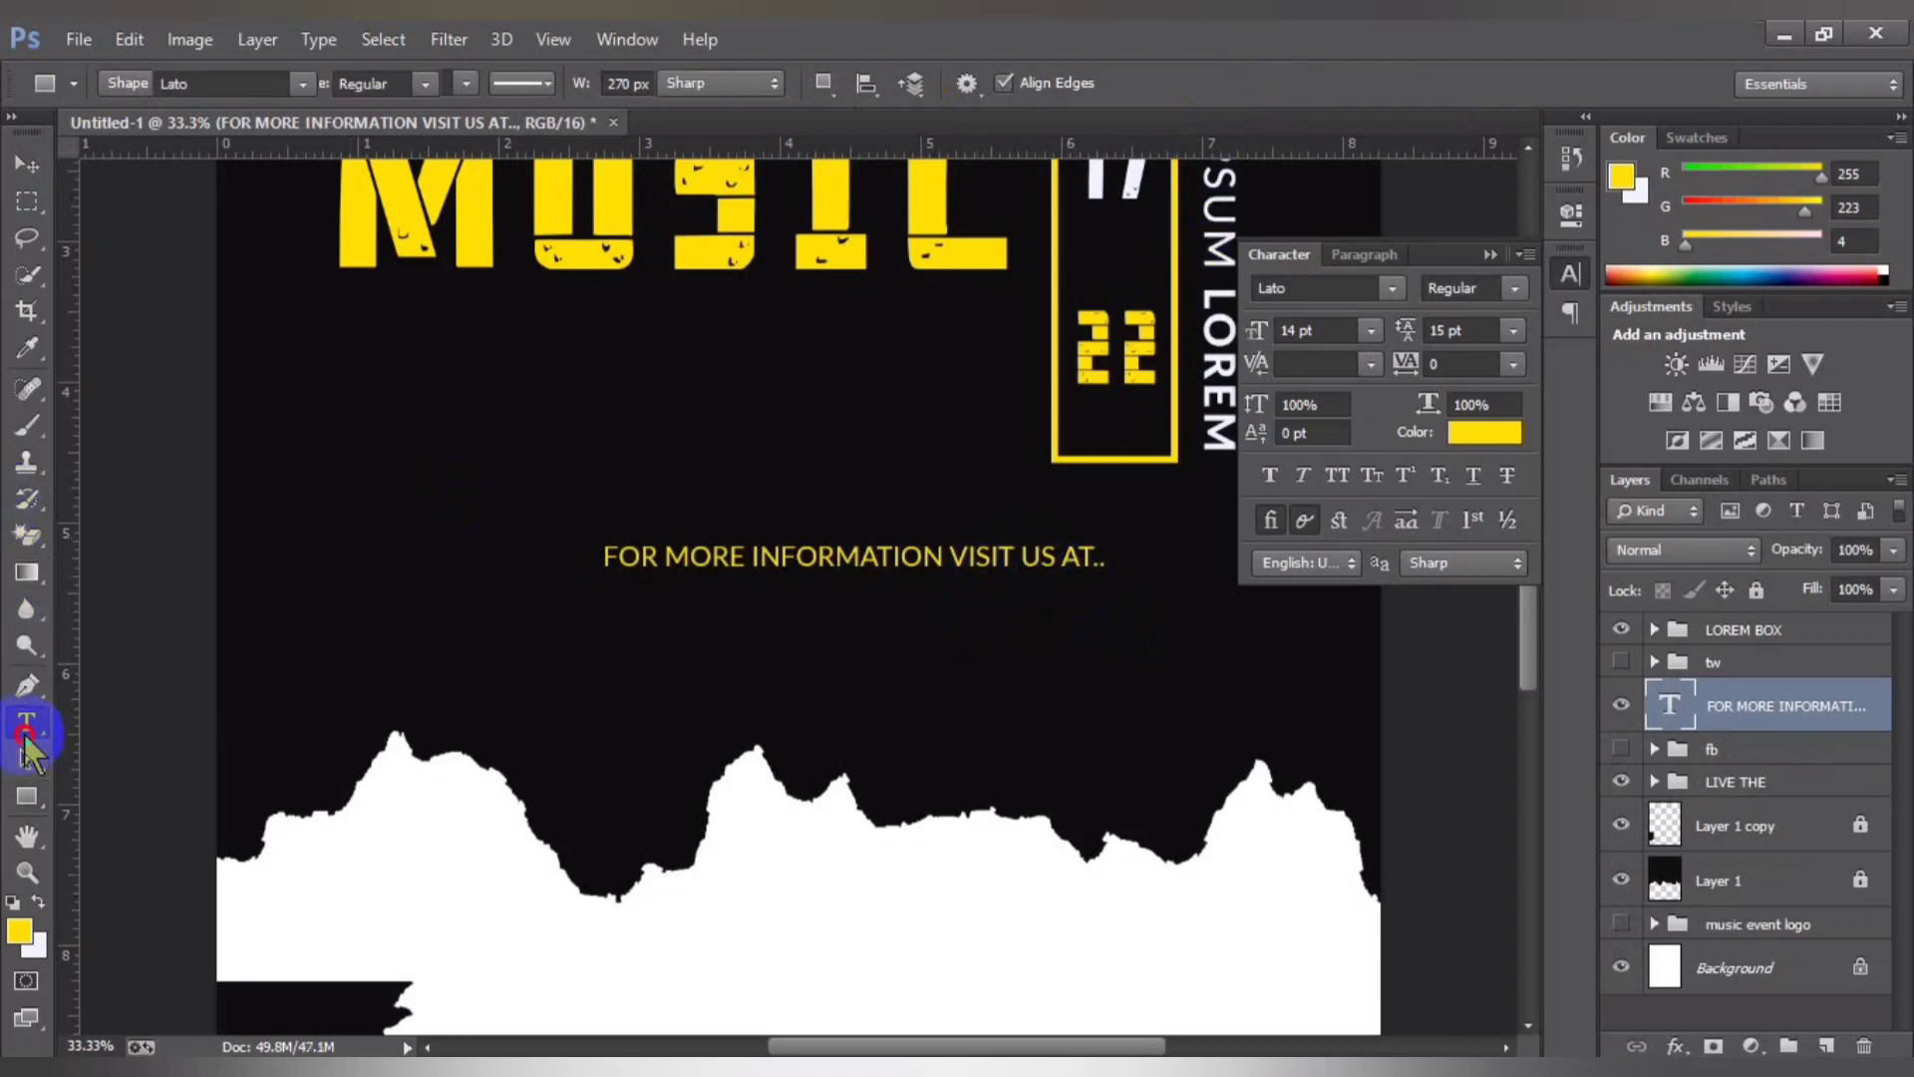
click(1063, 554)
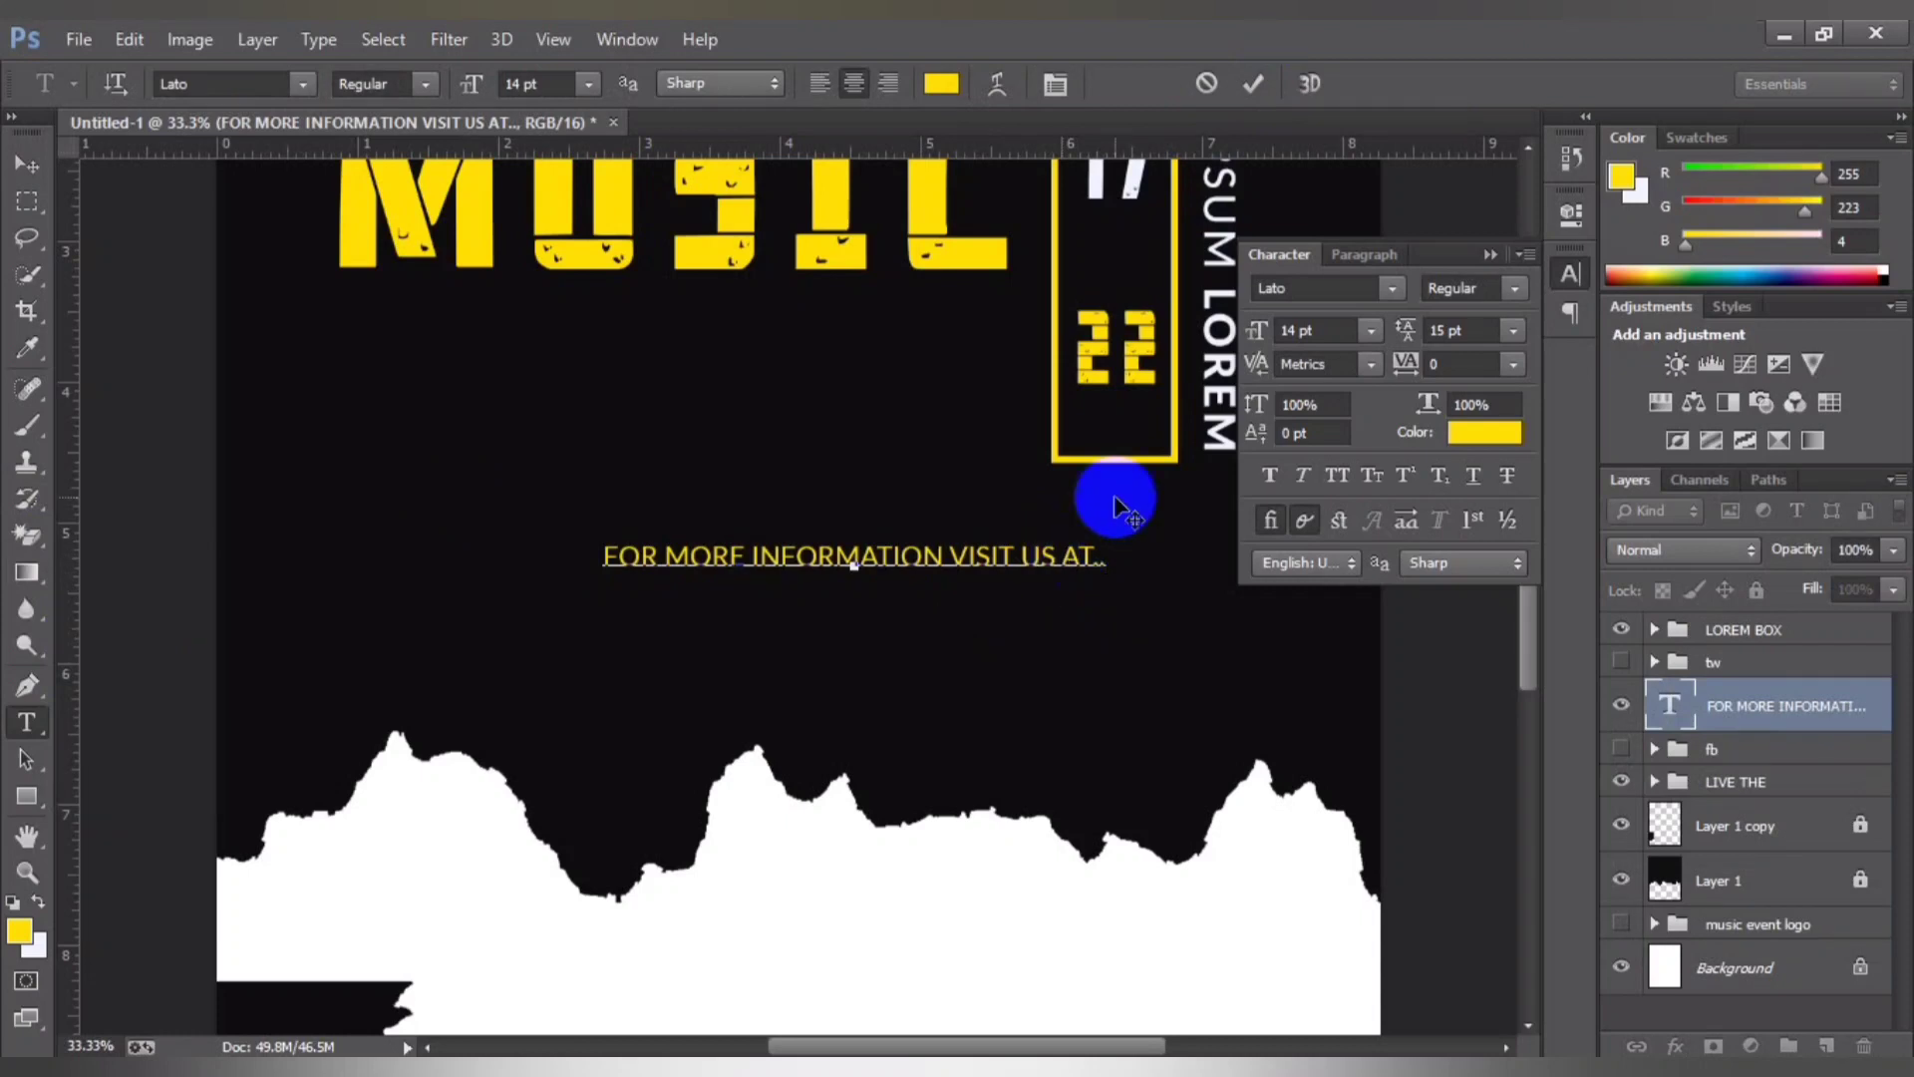
click(1254, 84)
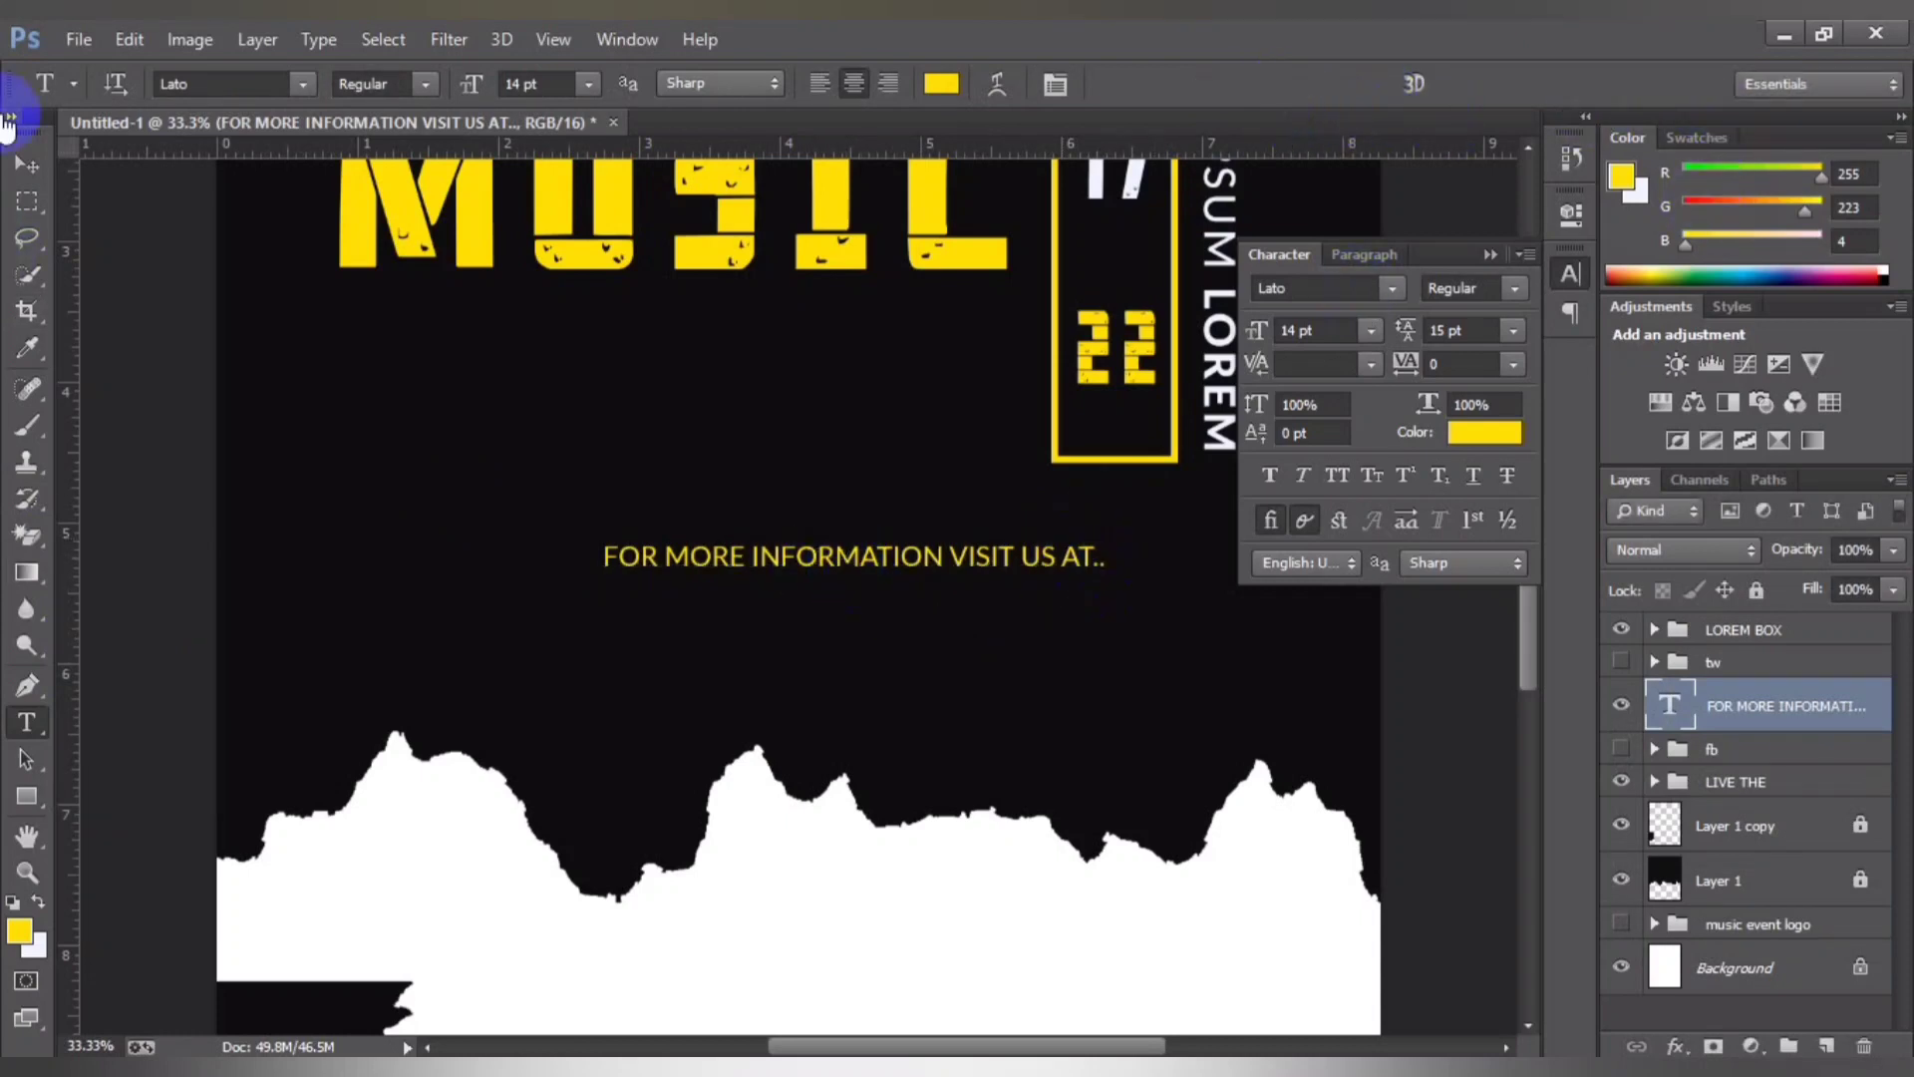
click(26, 165)
Step: Duplicate the information line just below itself and retype the copy as YOURSITE.COM
drag(834, 561, 834, 595)
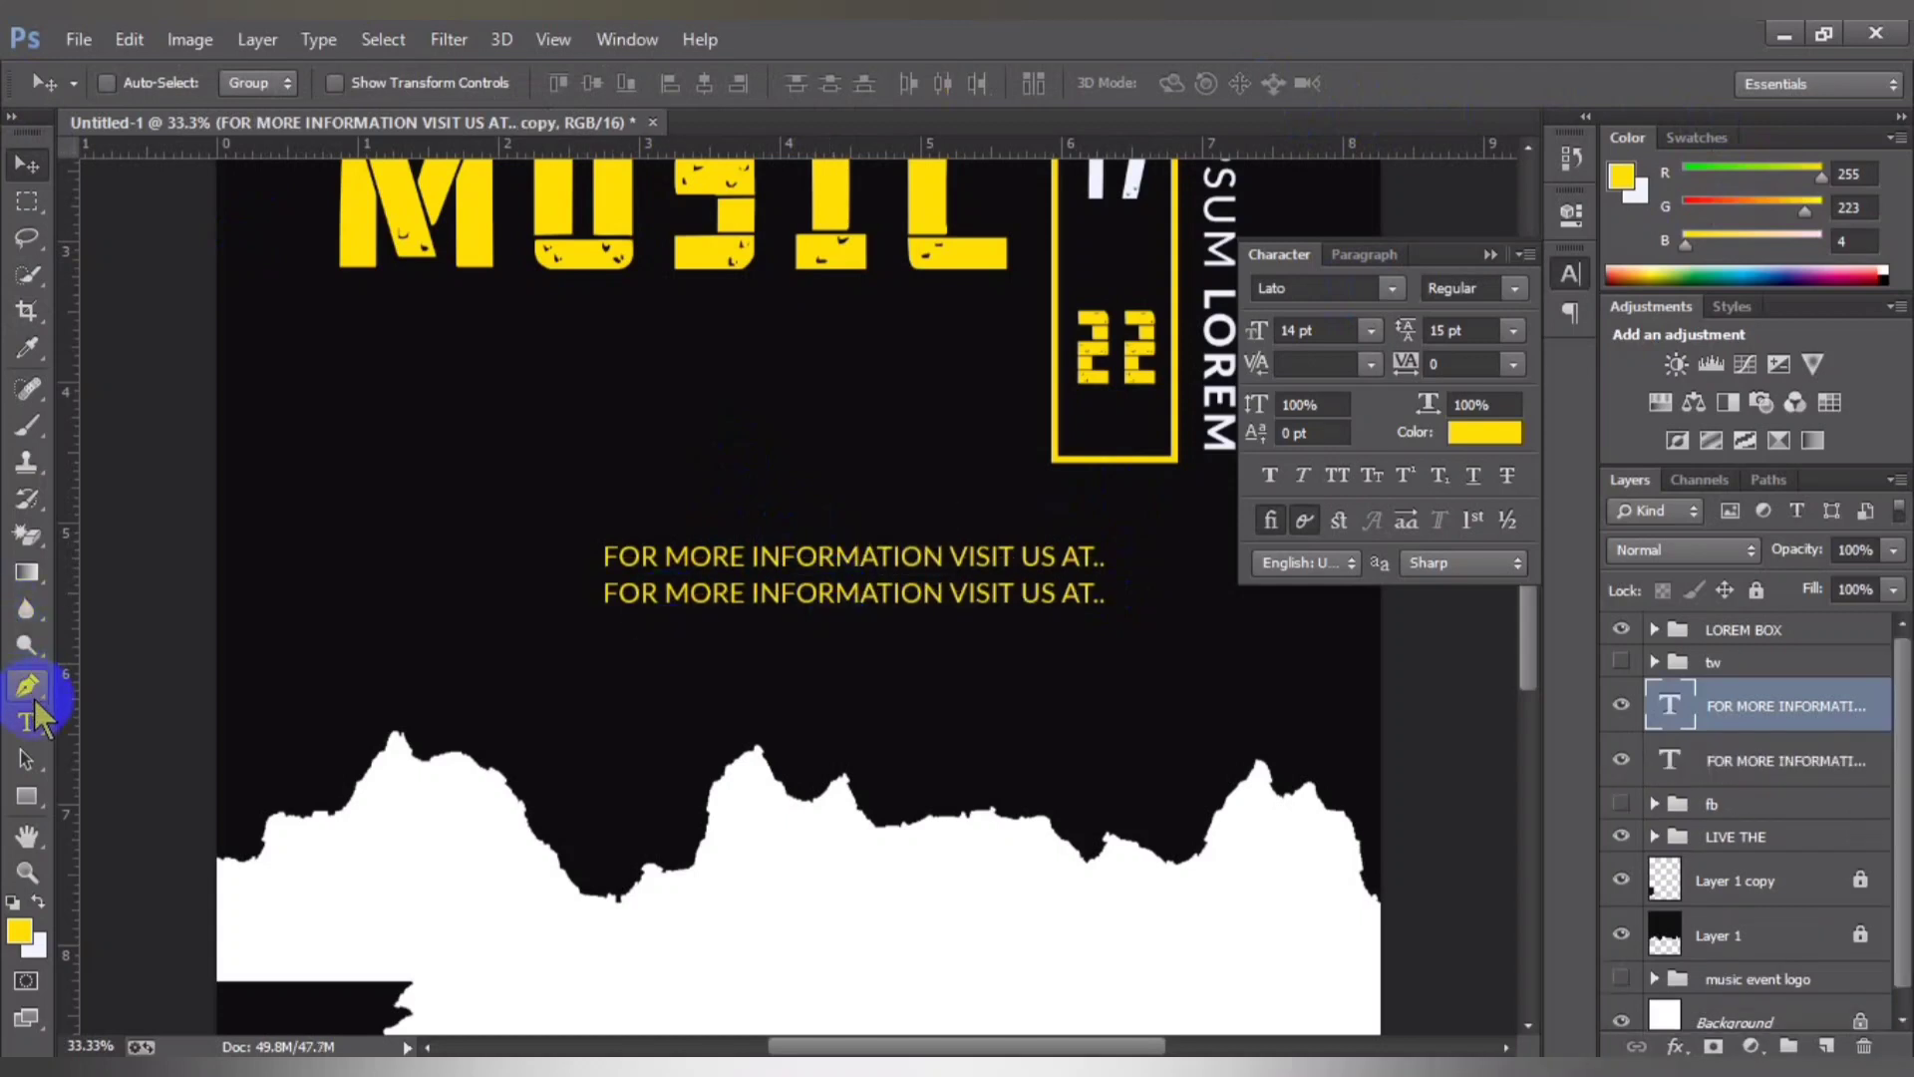
click(27, 722)
click(662, 597)
key(ctrl+a)
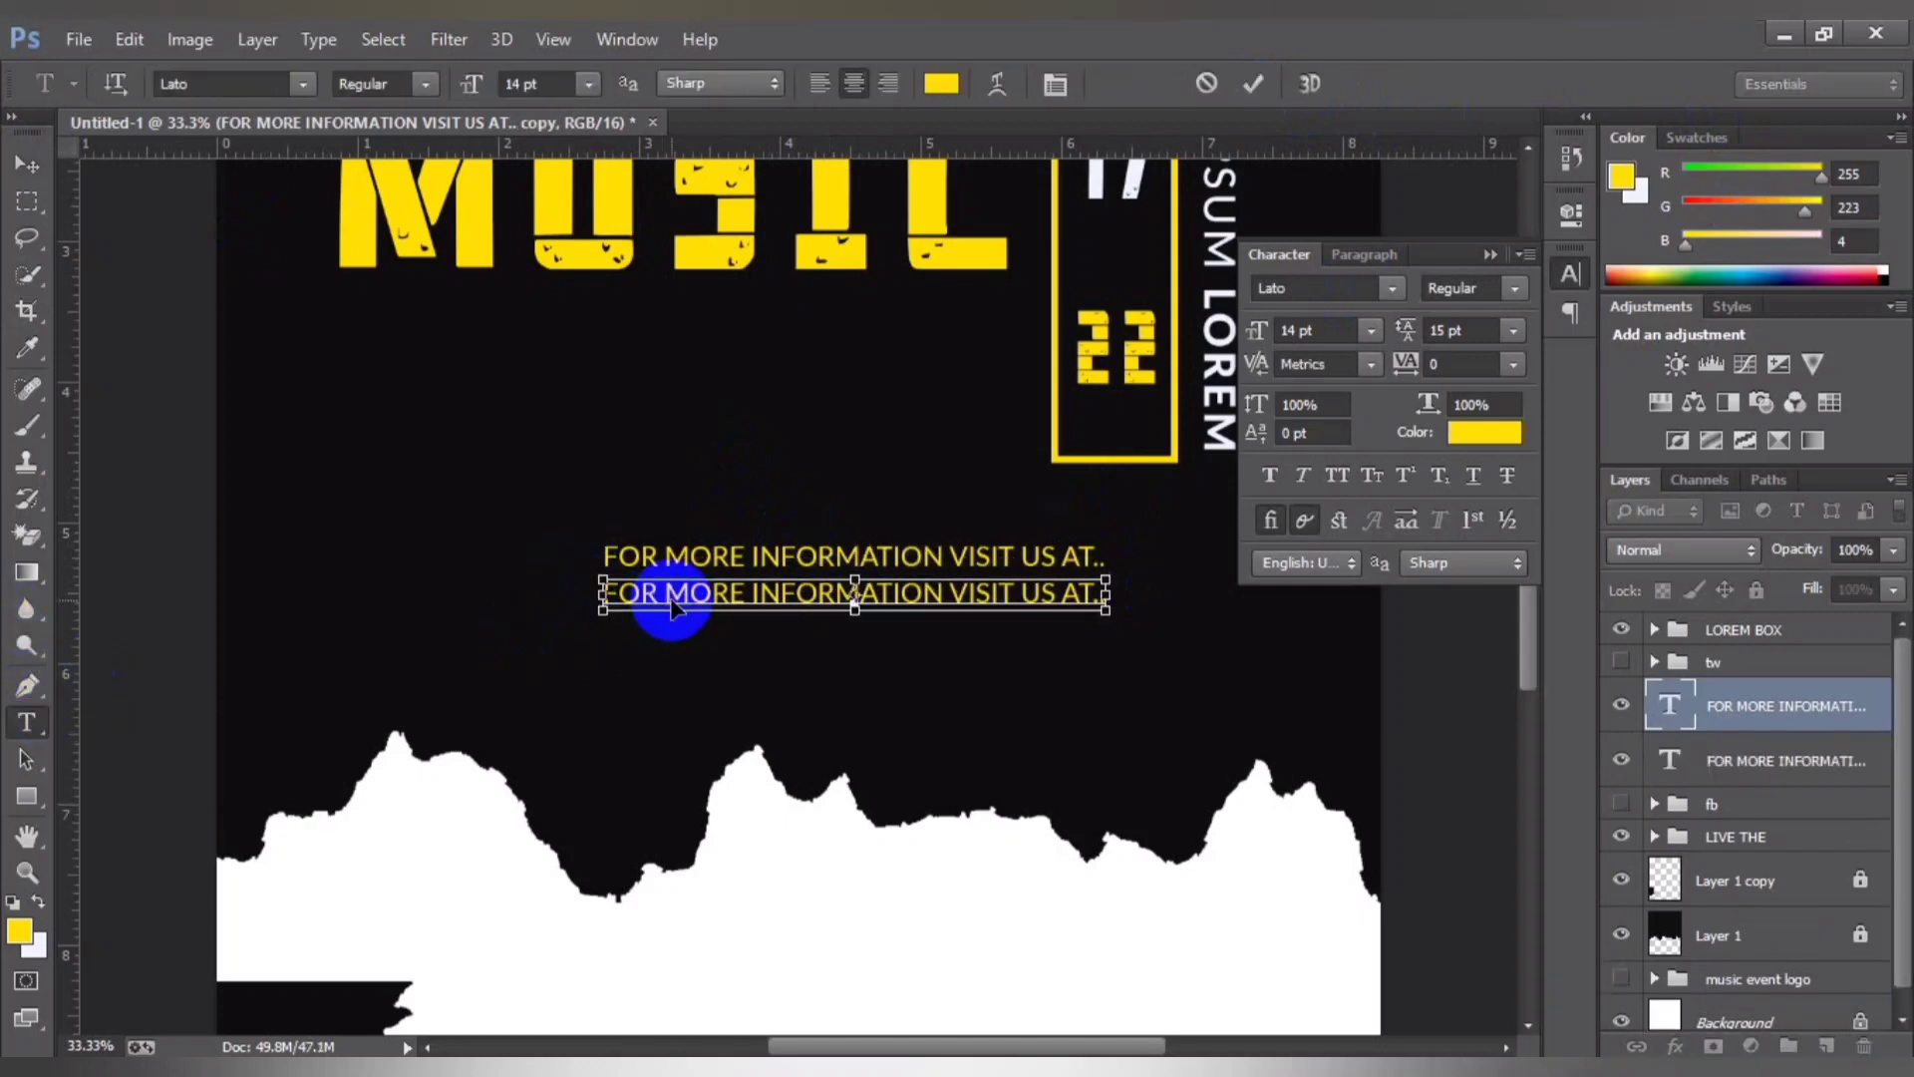
text(YOUT)
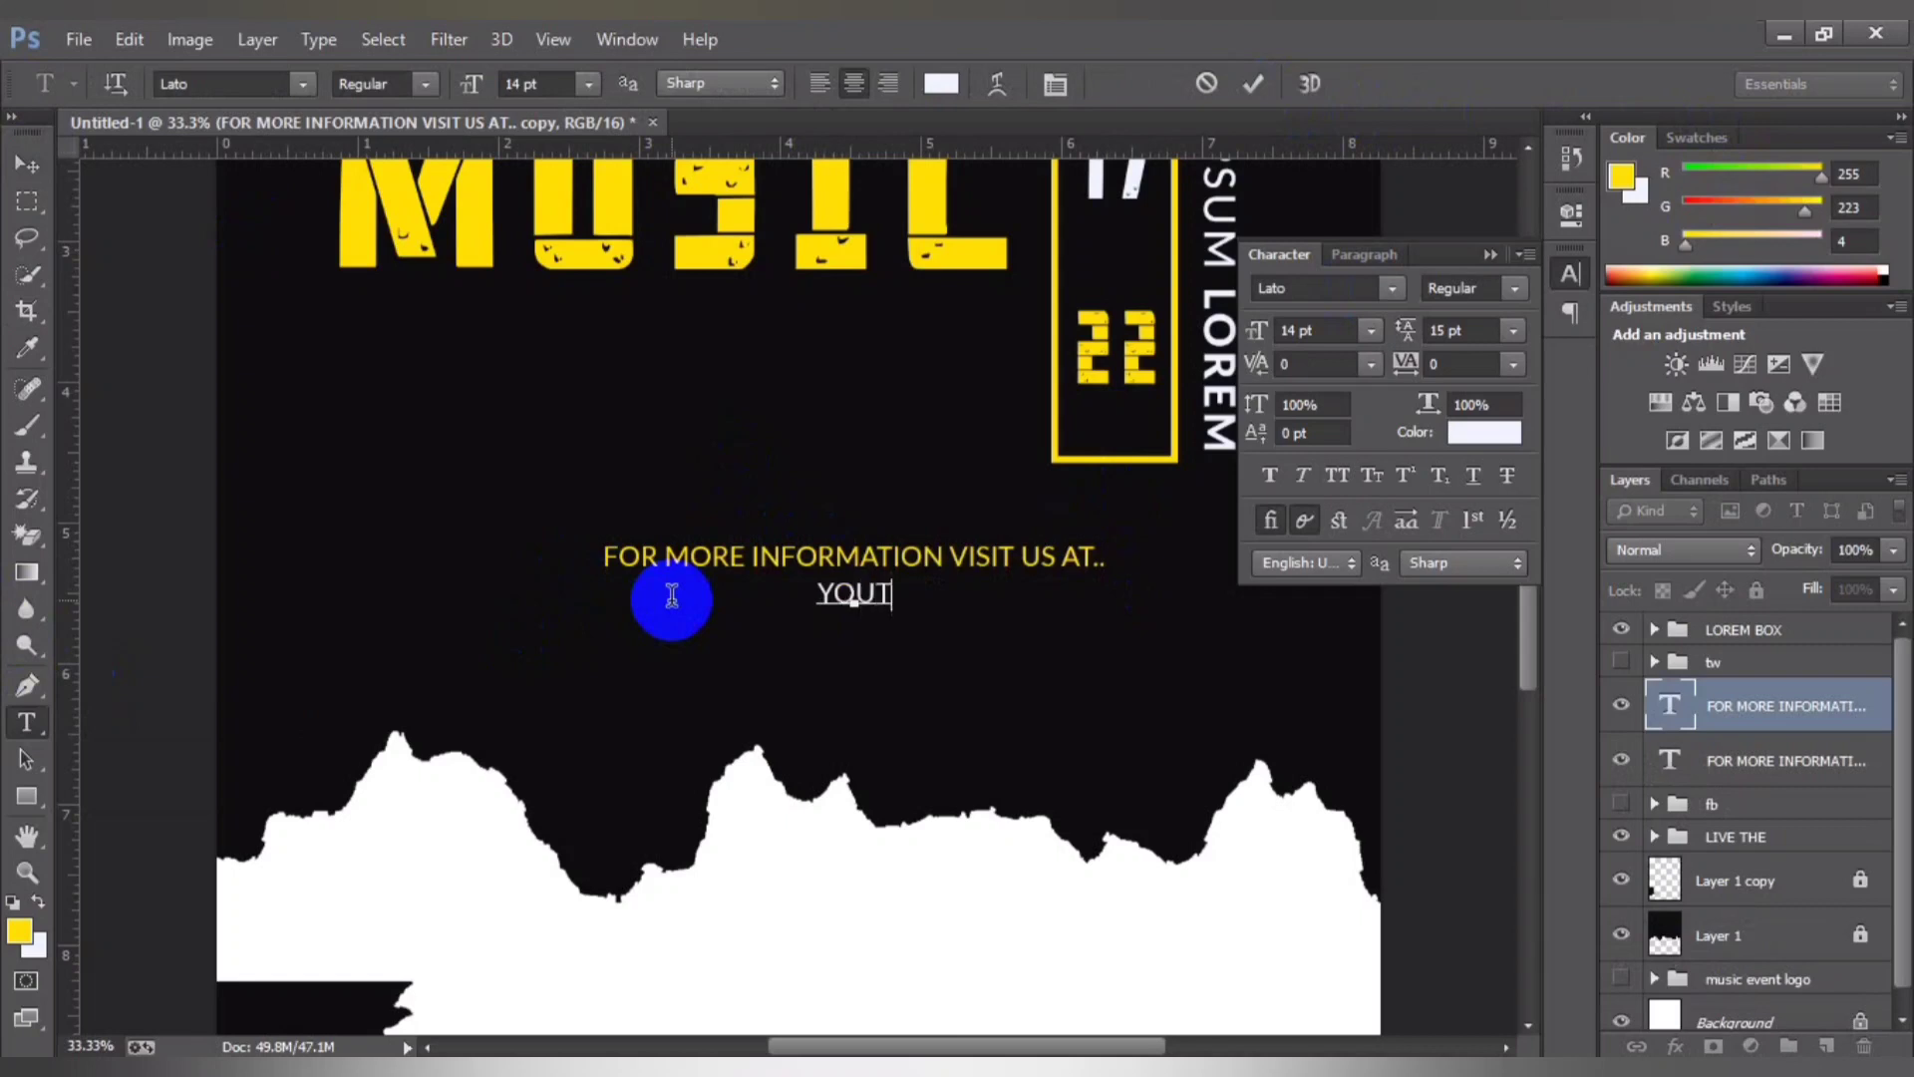
key(BackSpace)
key(BackSpace)
key(BackSpace)
text(OU)
text(R SITE)
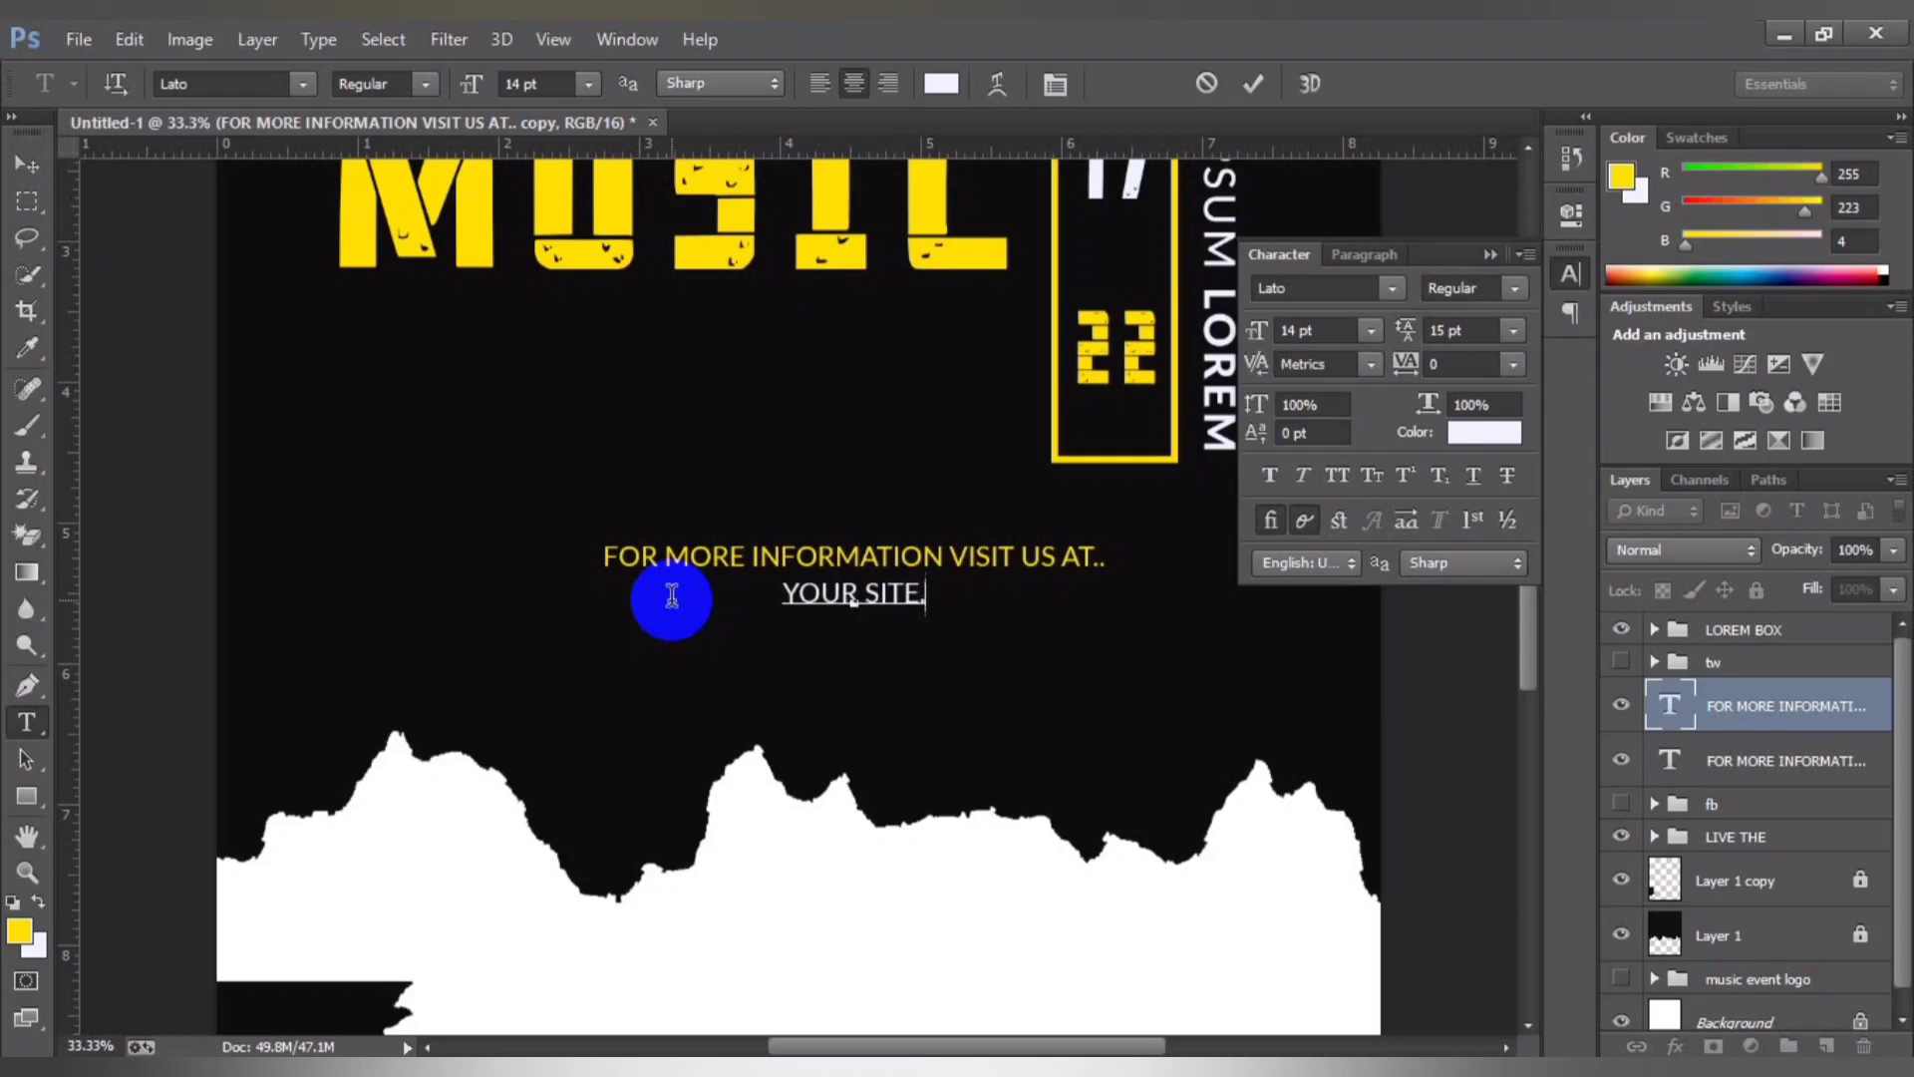
text(.COM)
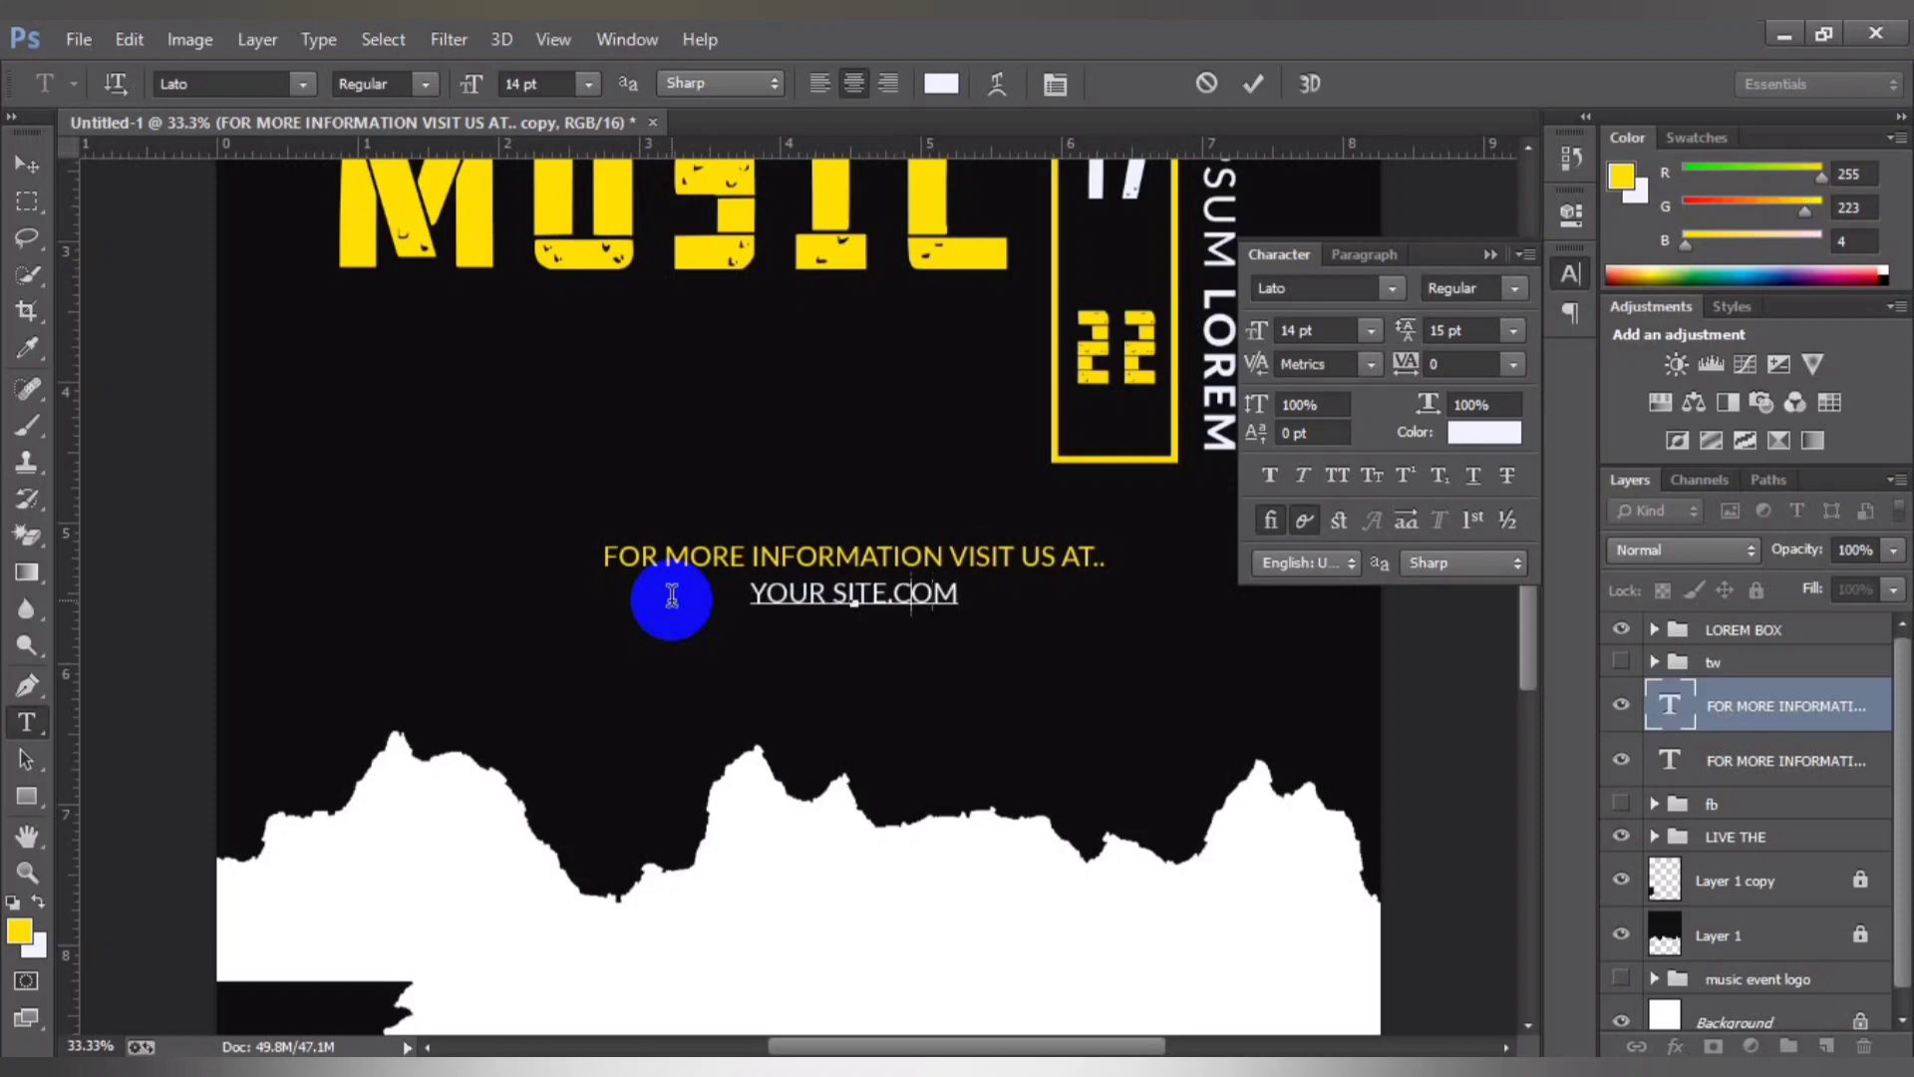
key(Delete)
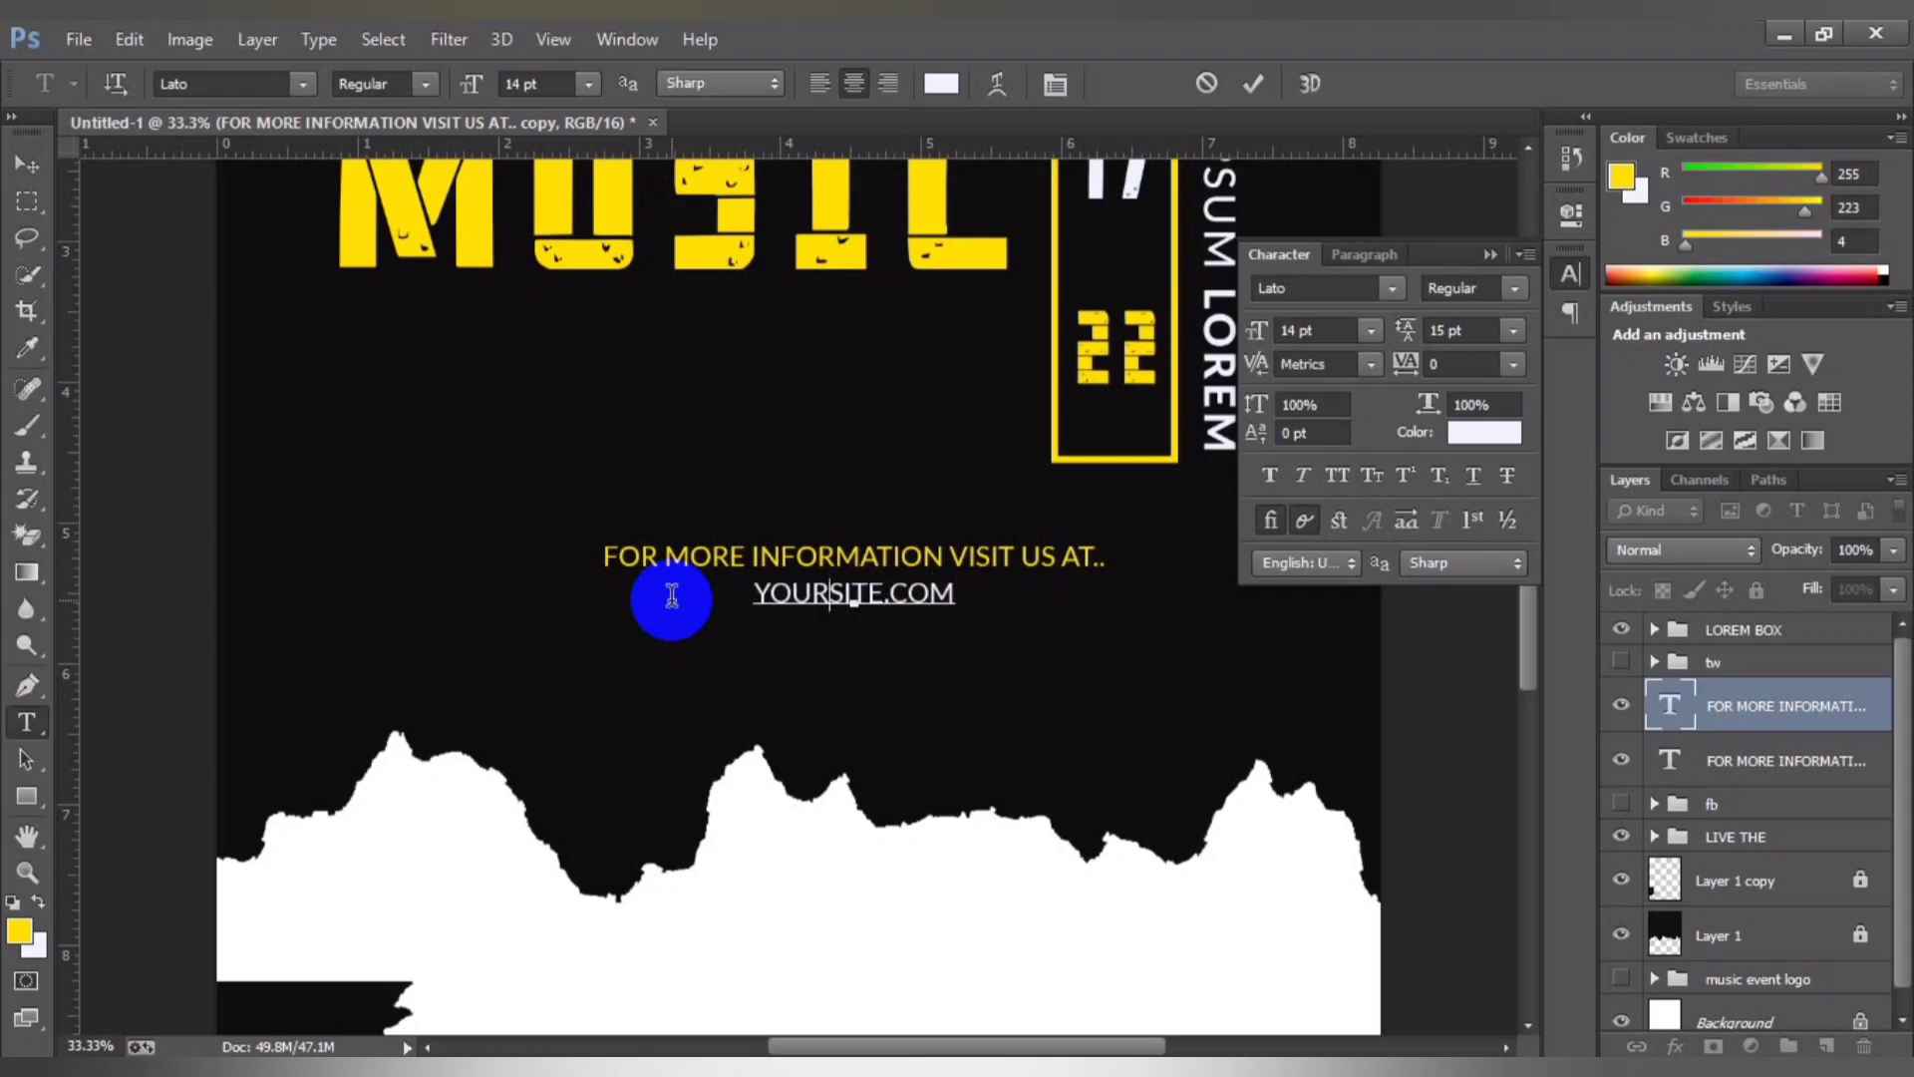
click(1254, 83)
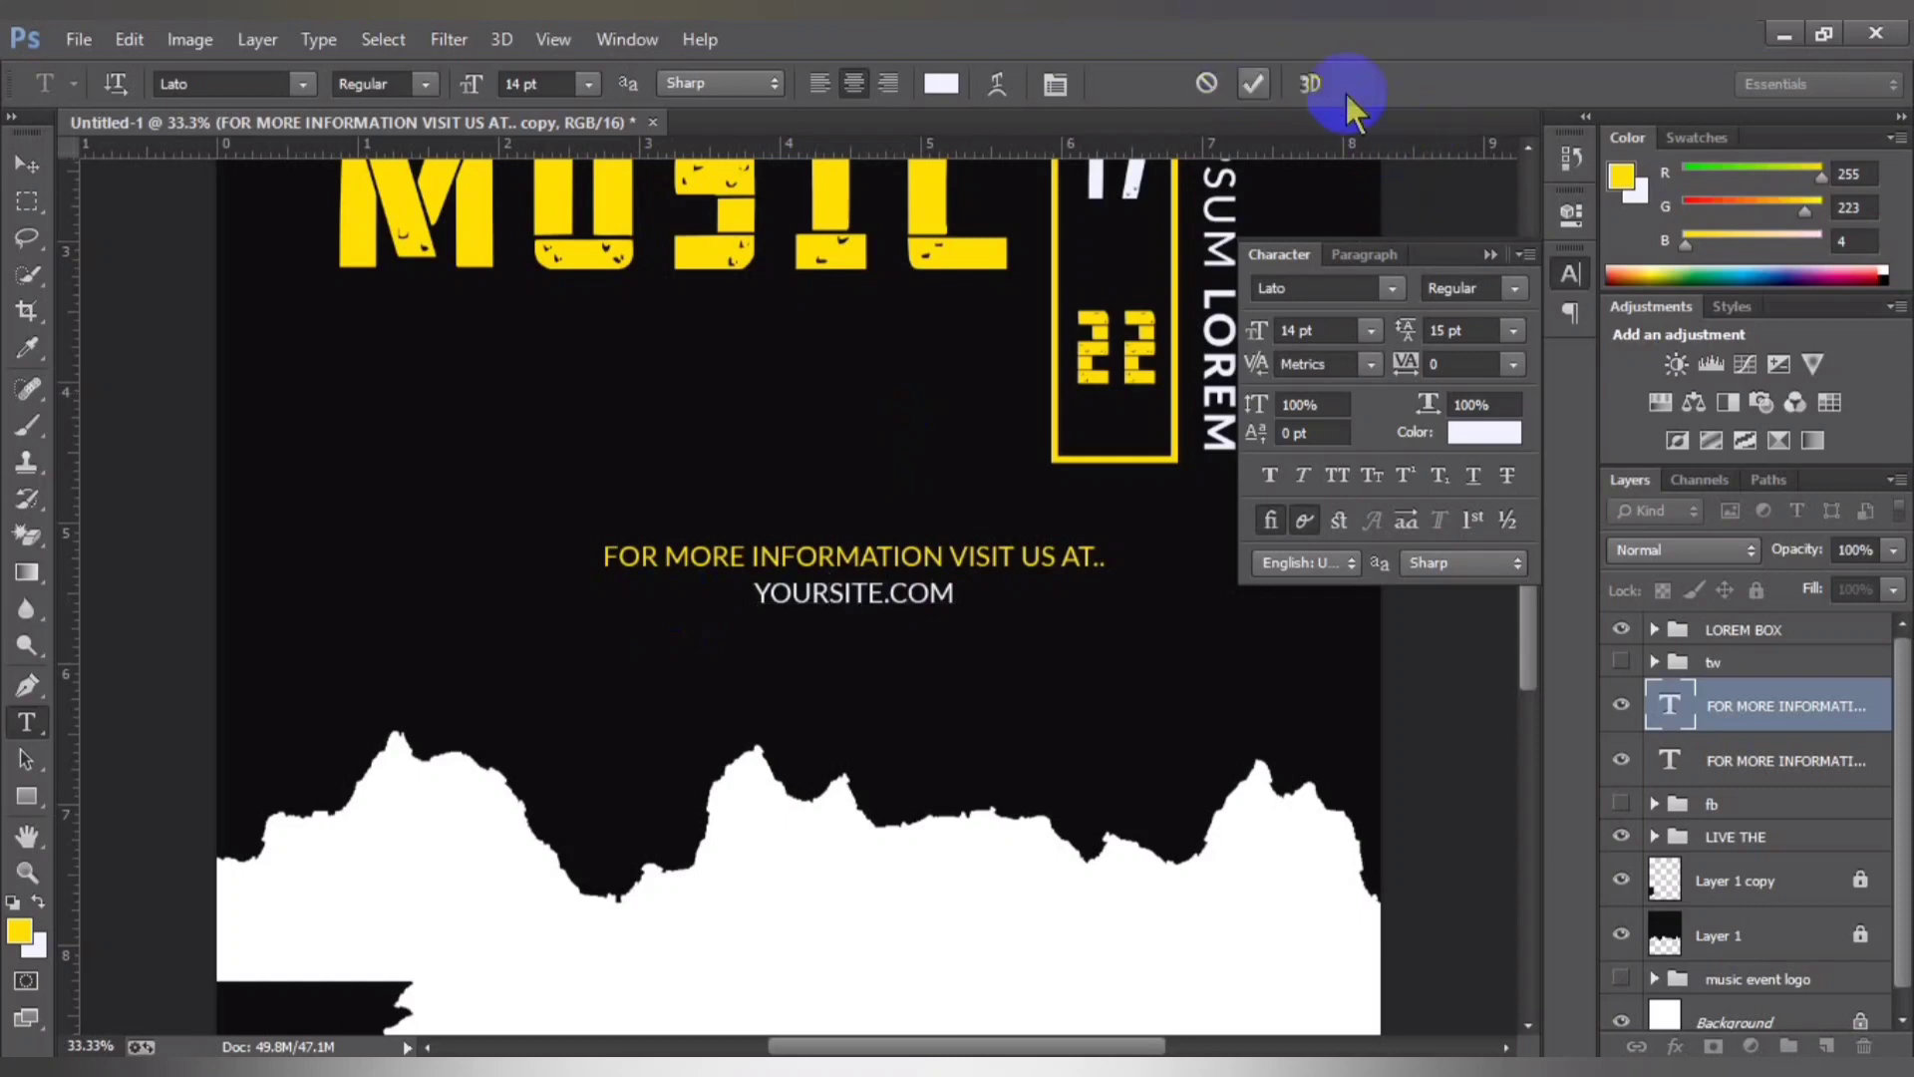
Step: Make the YOURSITE.COM text bold at 23 pt
click(577, 555)
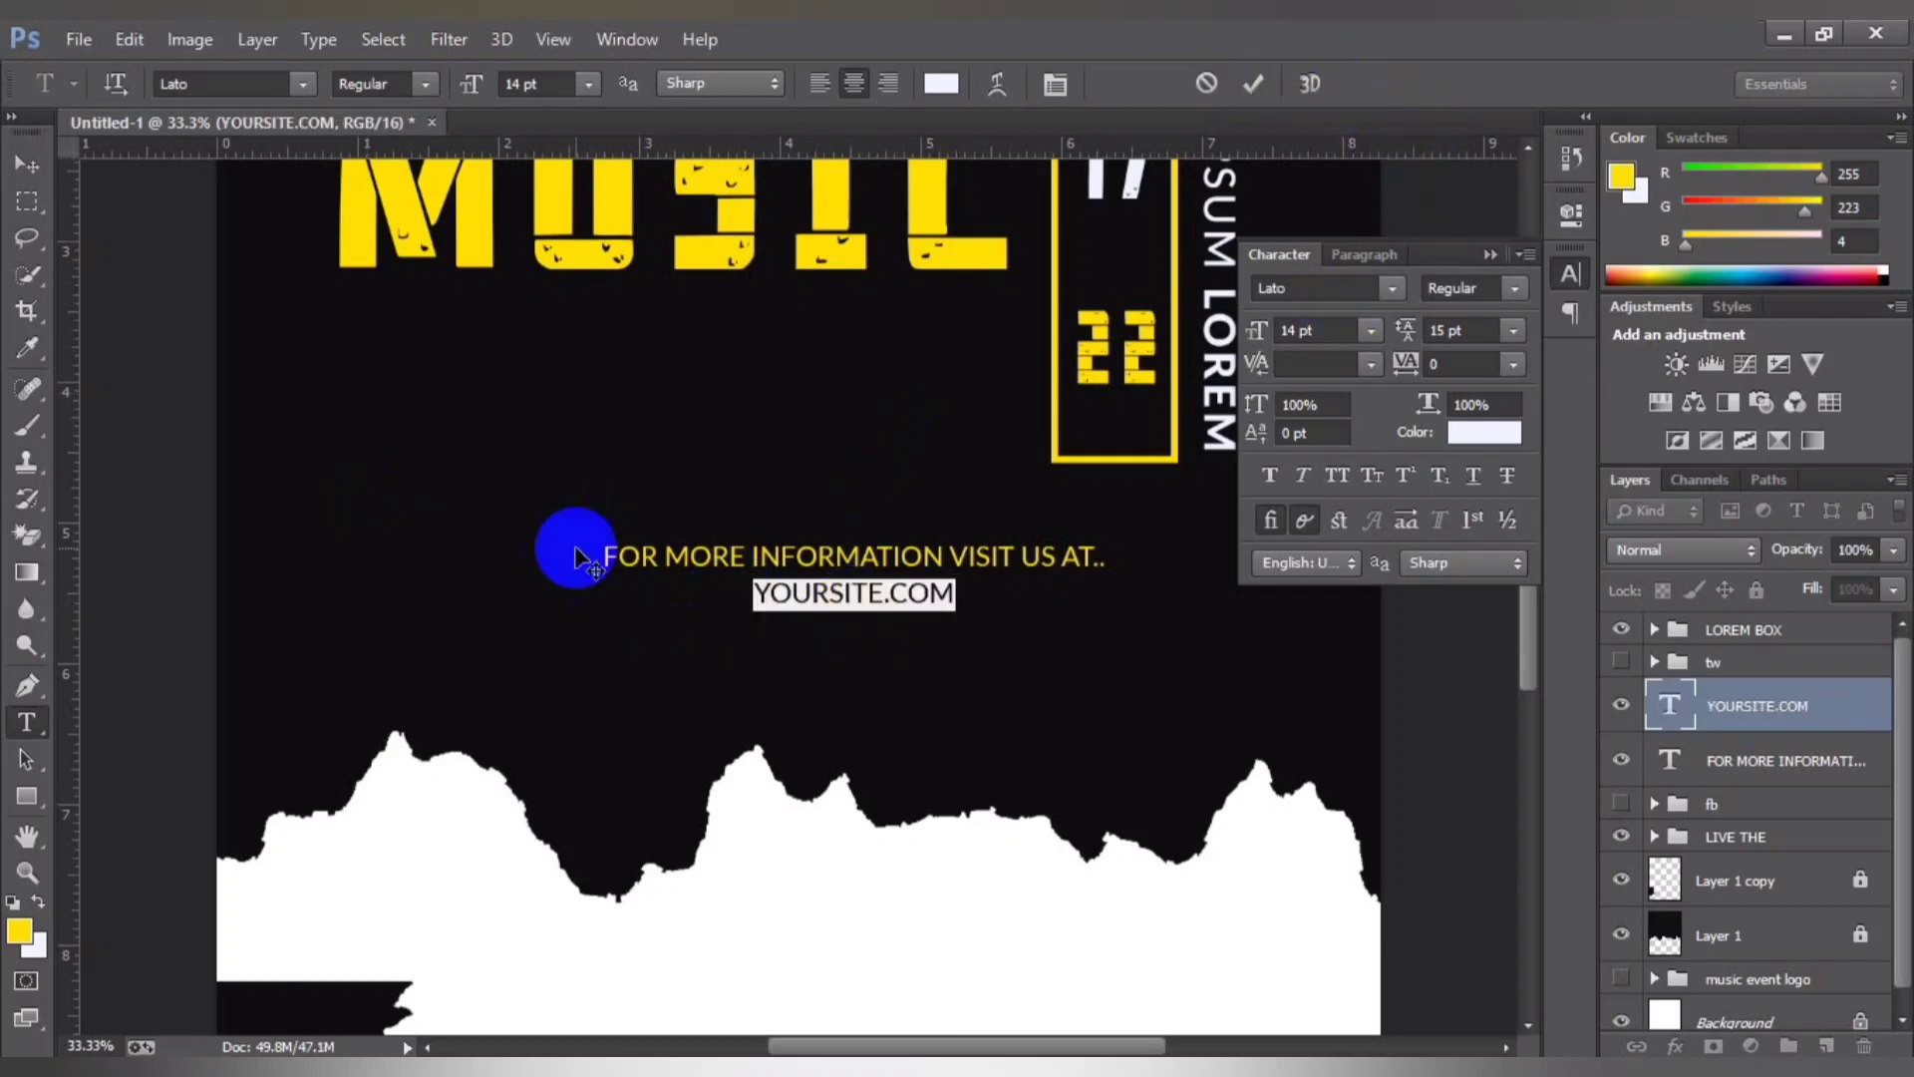
click(414, 83)
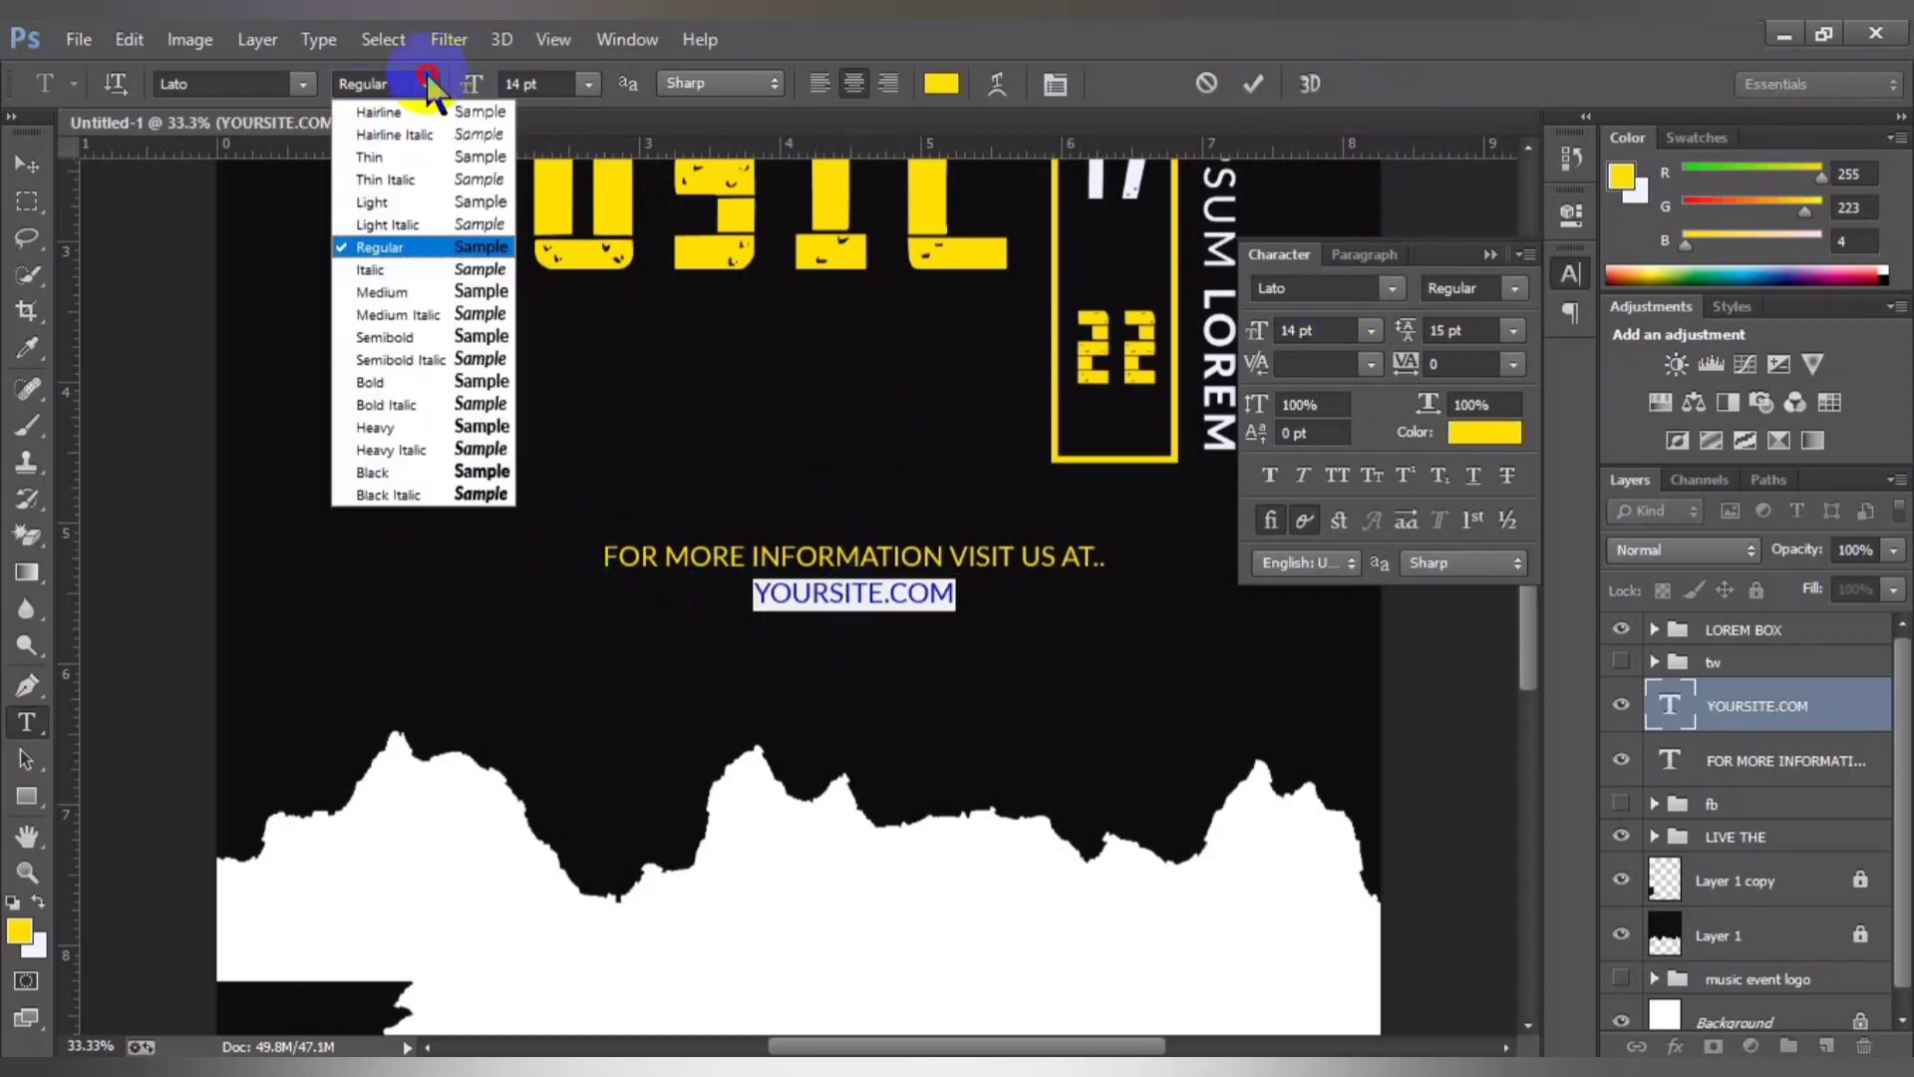
click(387, 382)
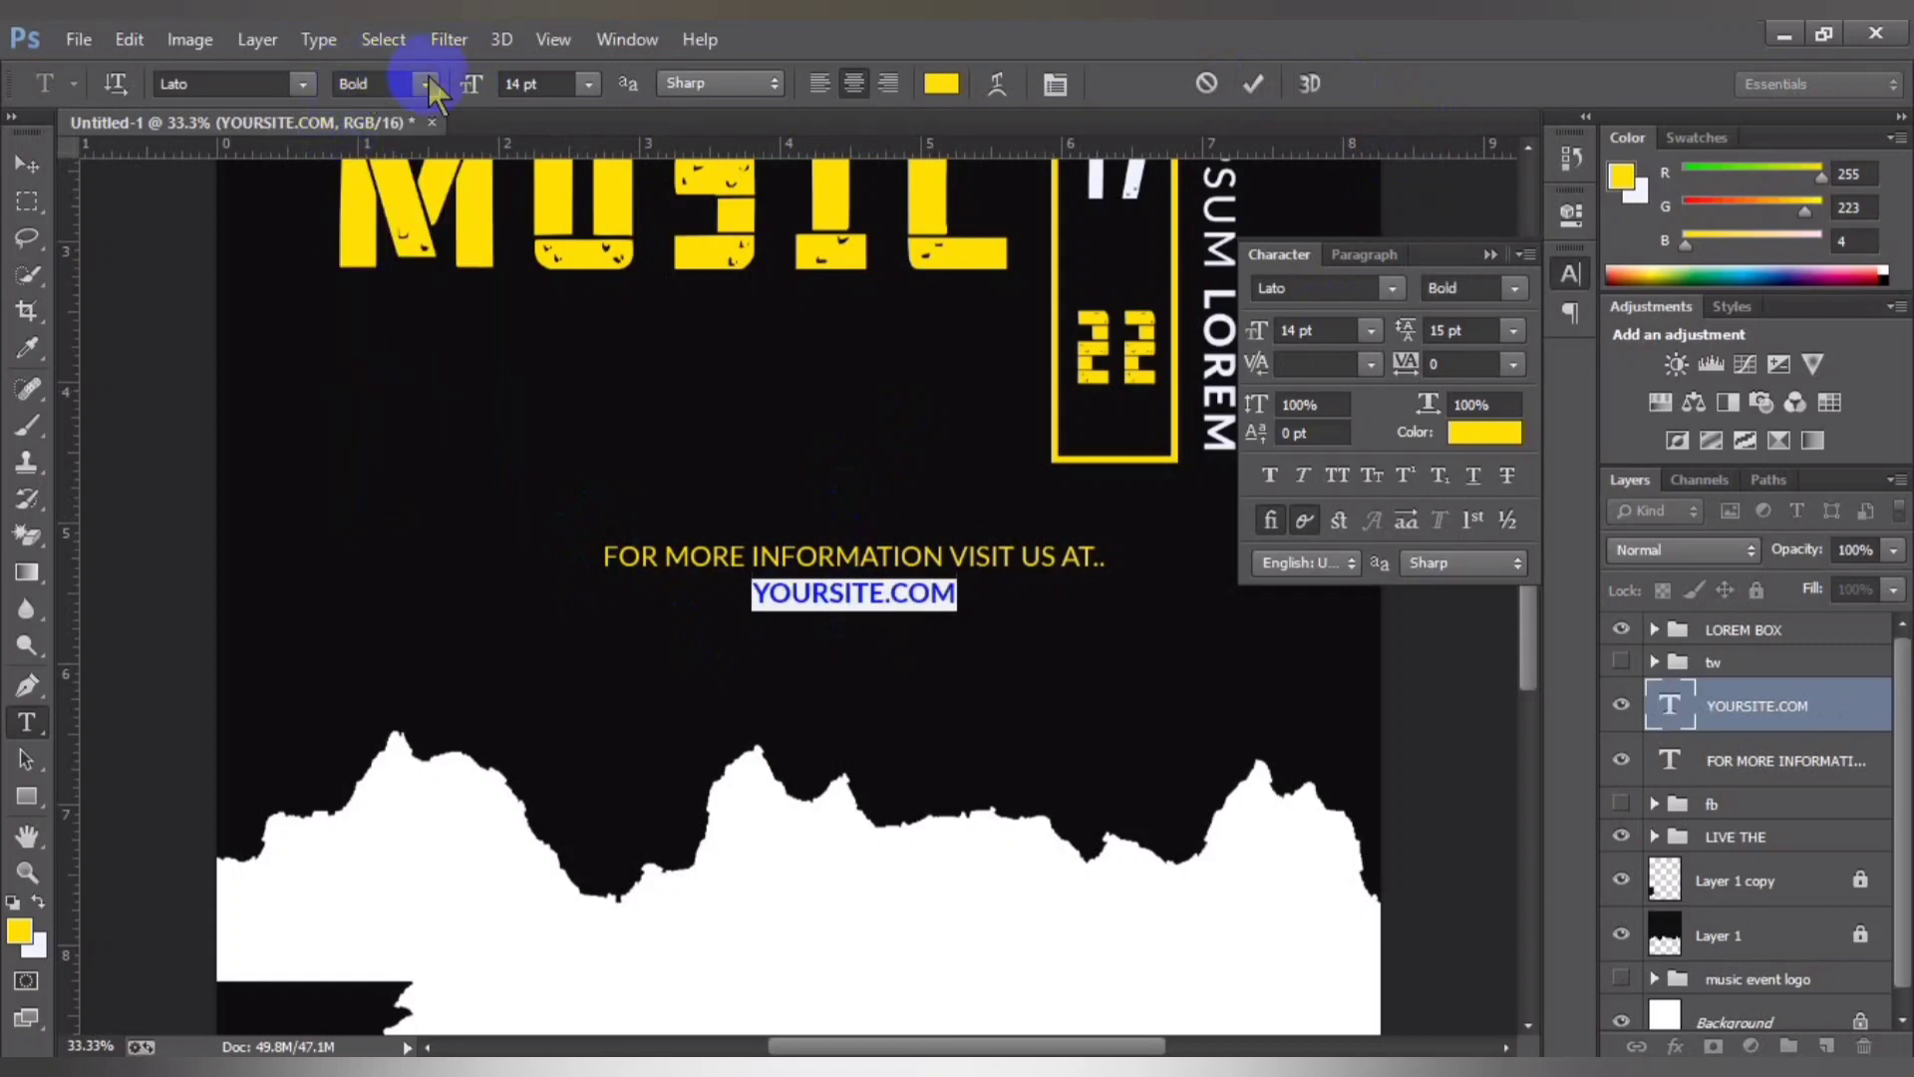
click(591, 85)
click(557, 454)
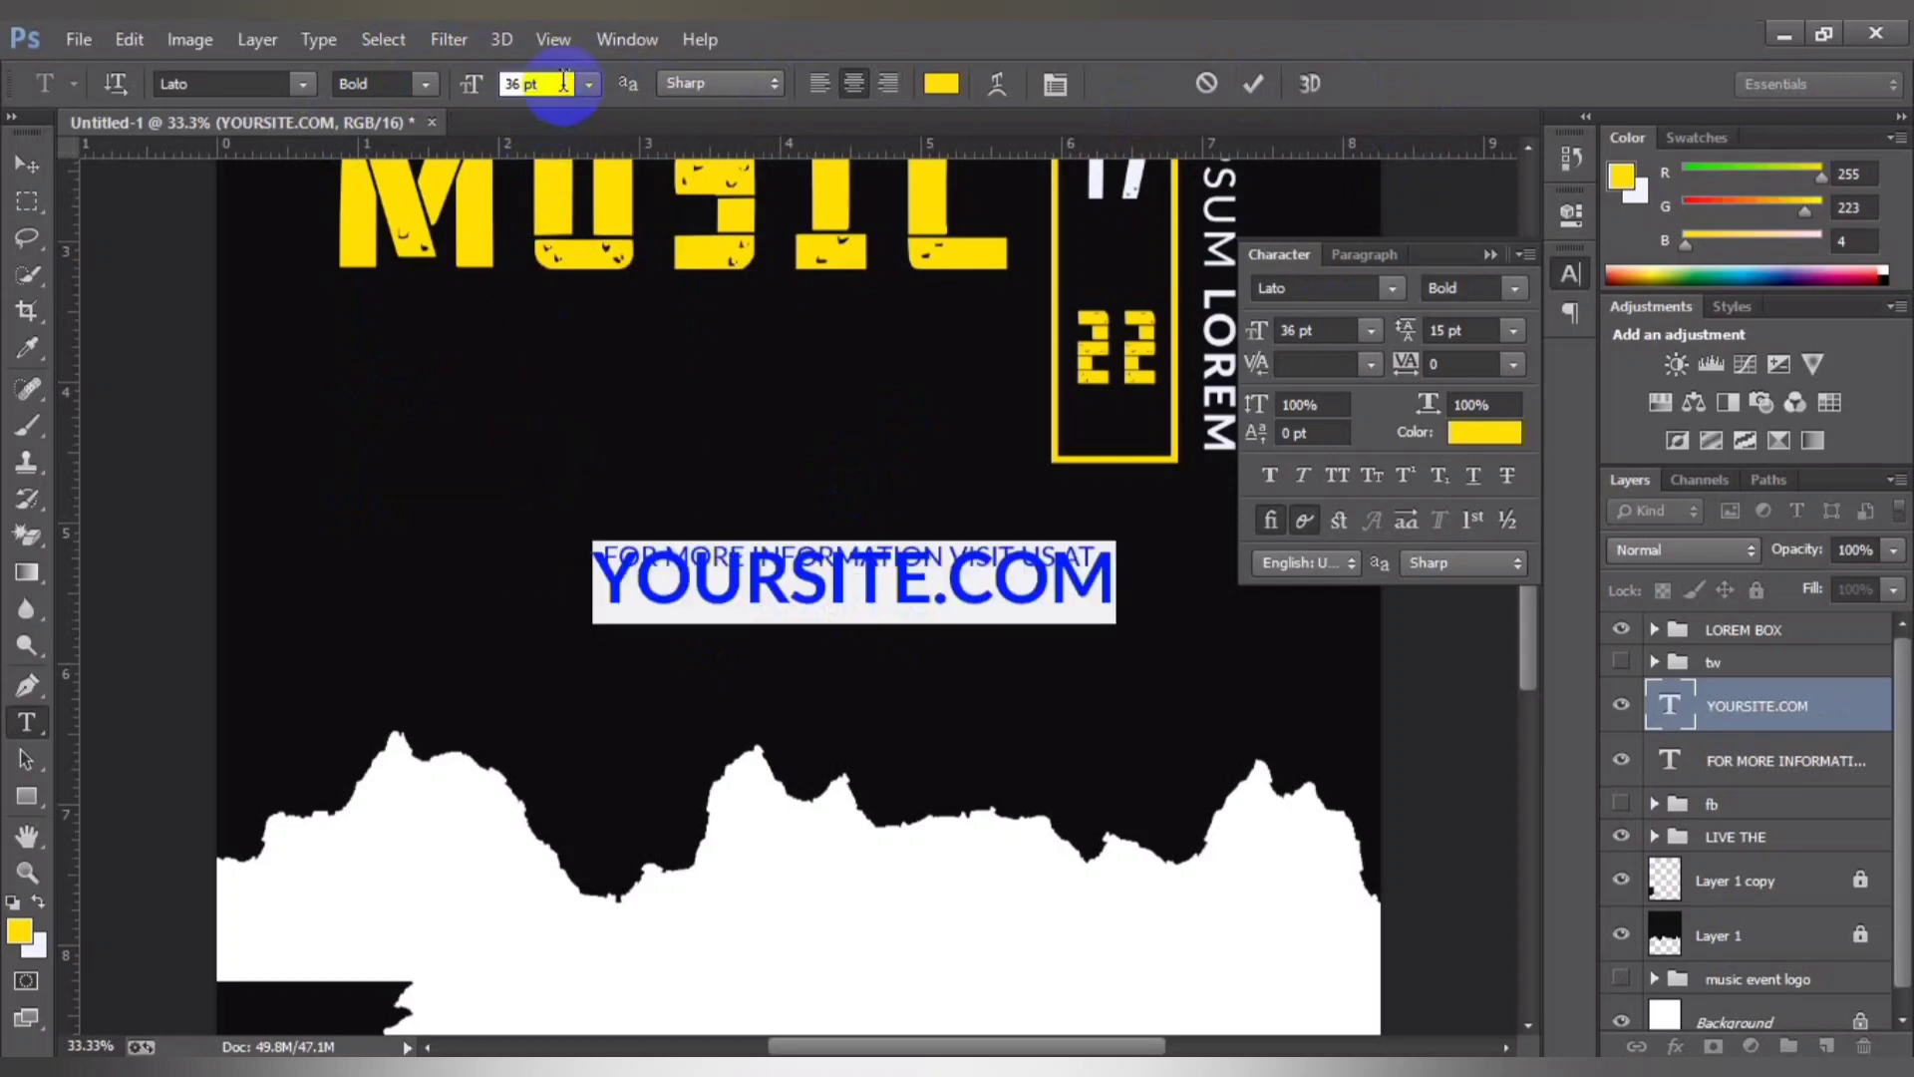
Step: Widen YOURSITE.COM's letter spacing (tracking) to 100
scroll(564, 82, down, 2)
scroll(565, 82, down, 3)
scroll(565, 82, down, 3)
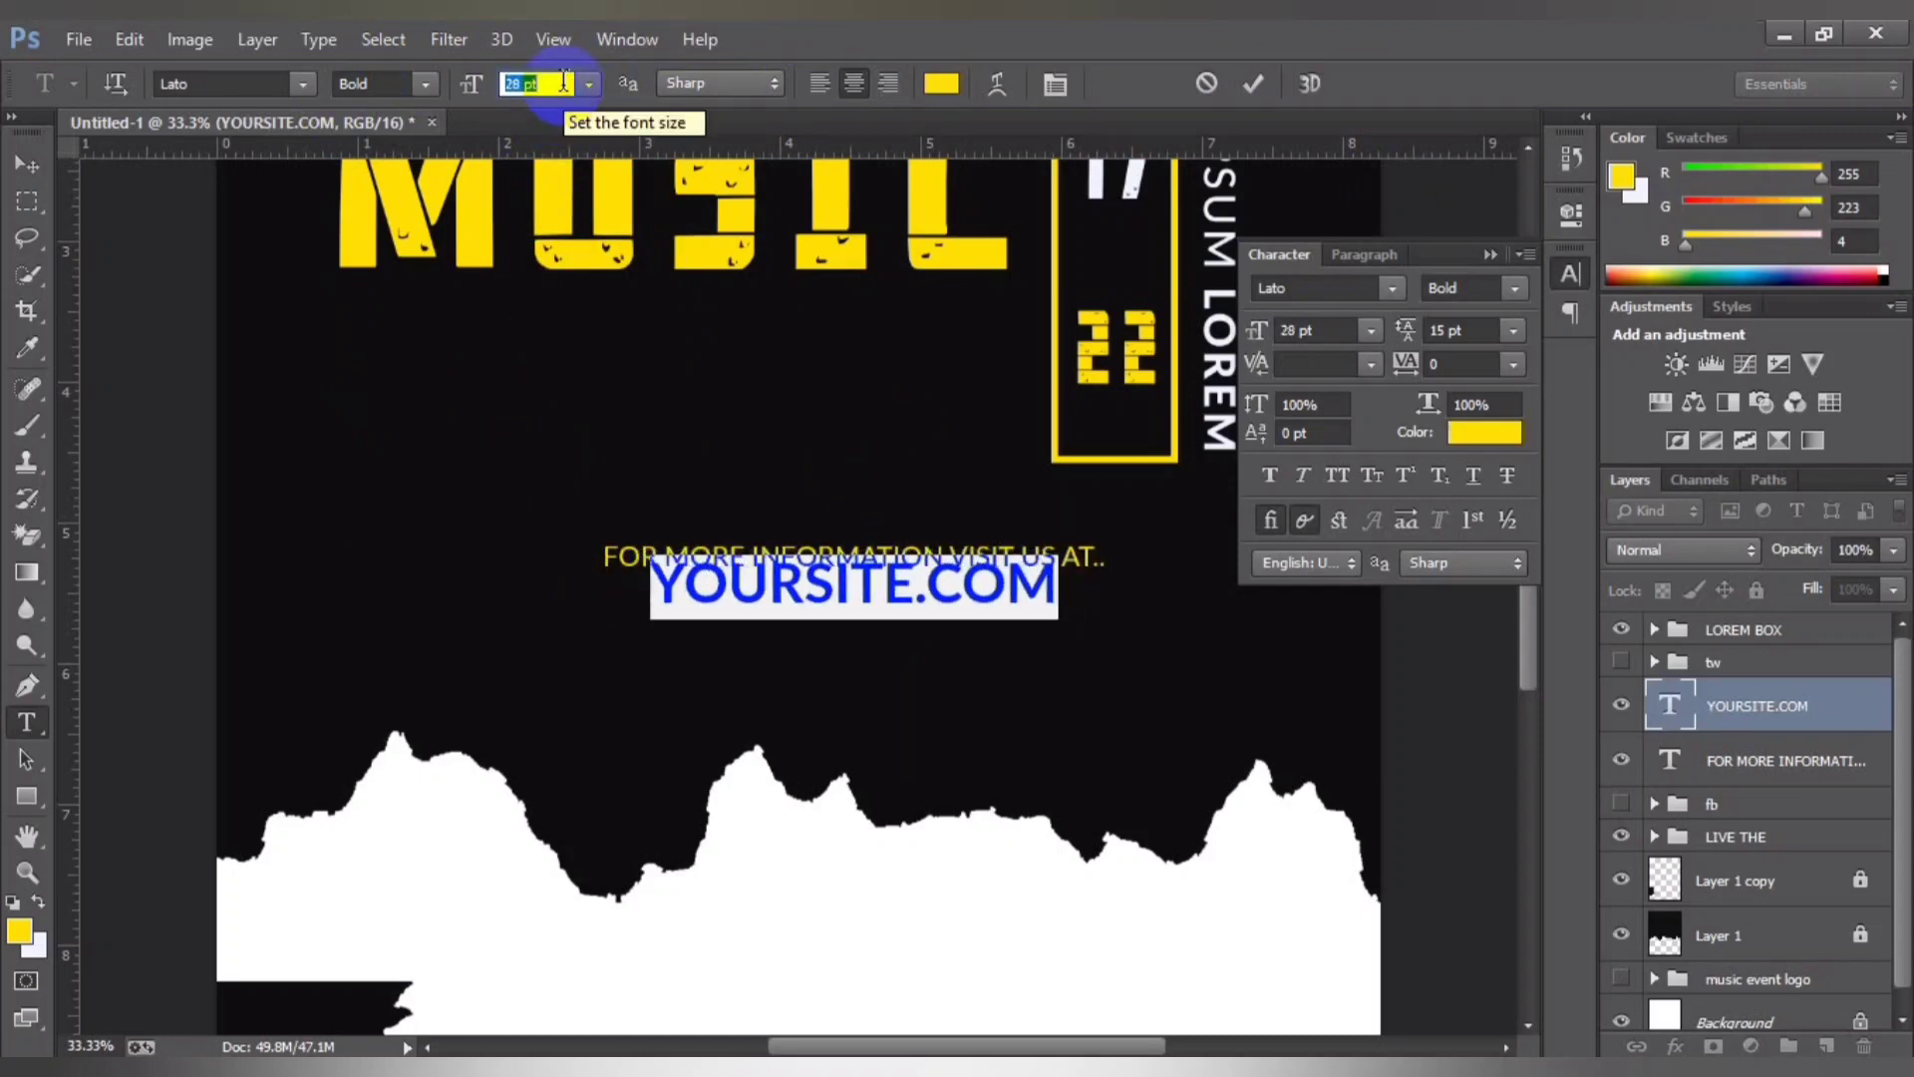
scroll(564, 81, down, 2)
scroll(565, 81, down, 2)
scroll(565, 82, down, 1)
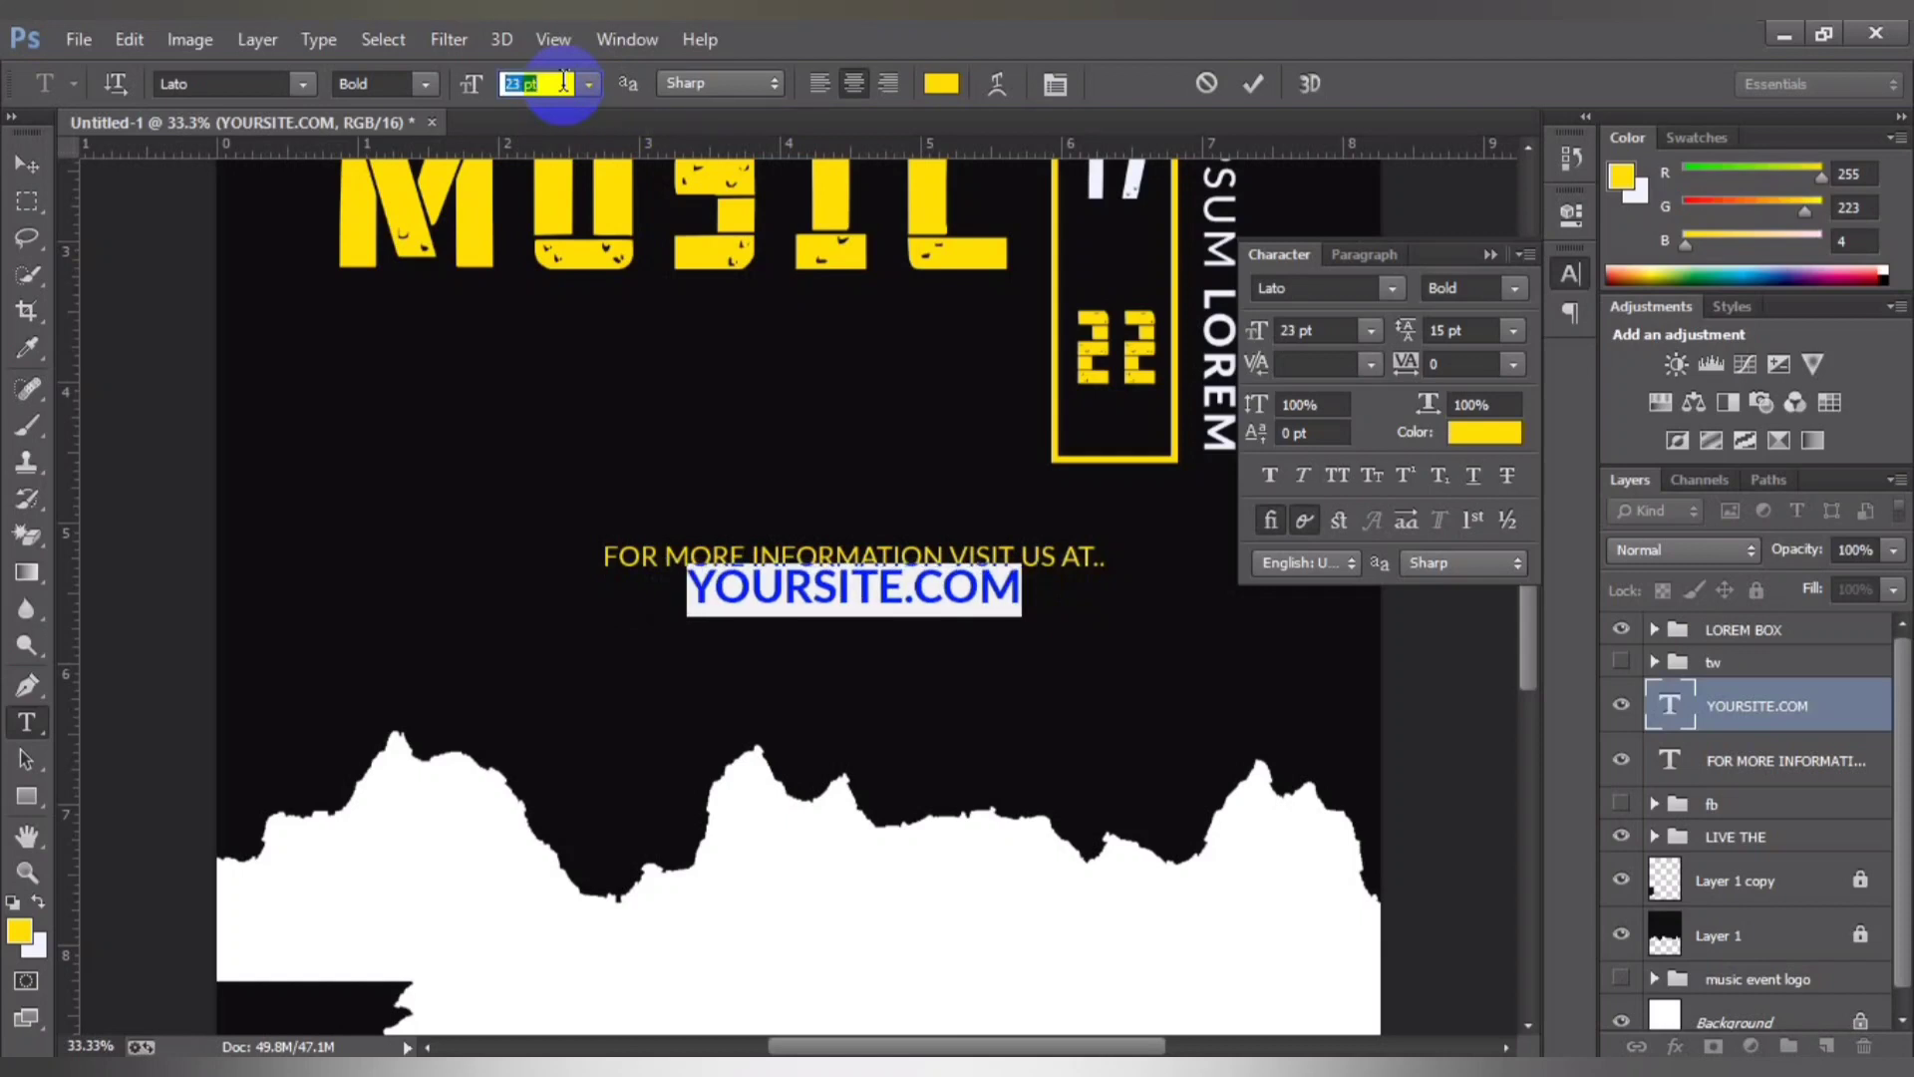
click(1514, 369)
click(1480, 748)
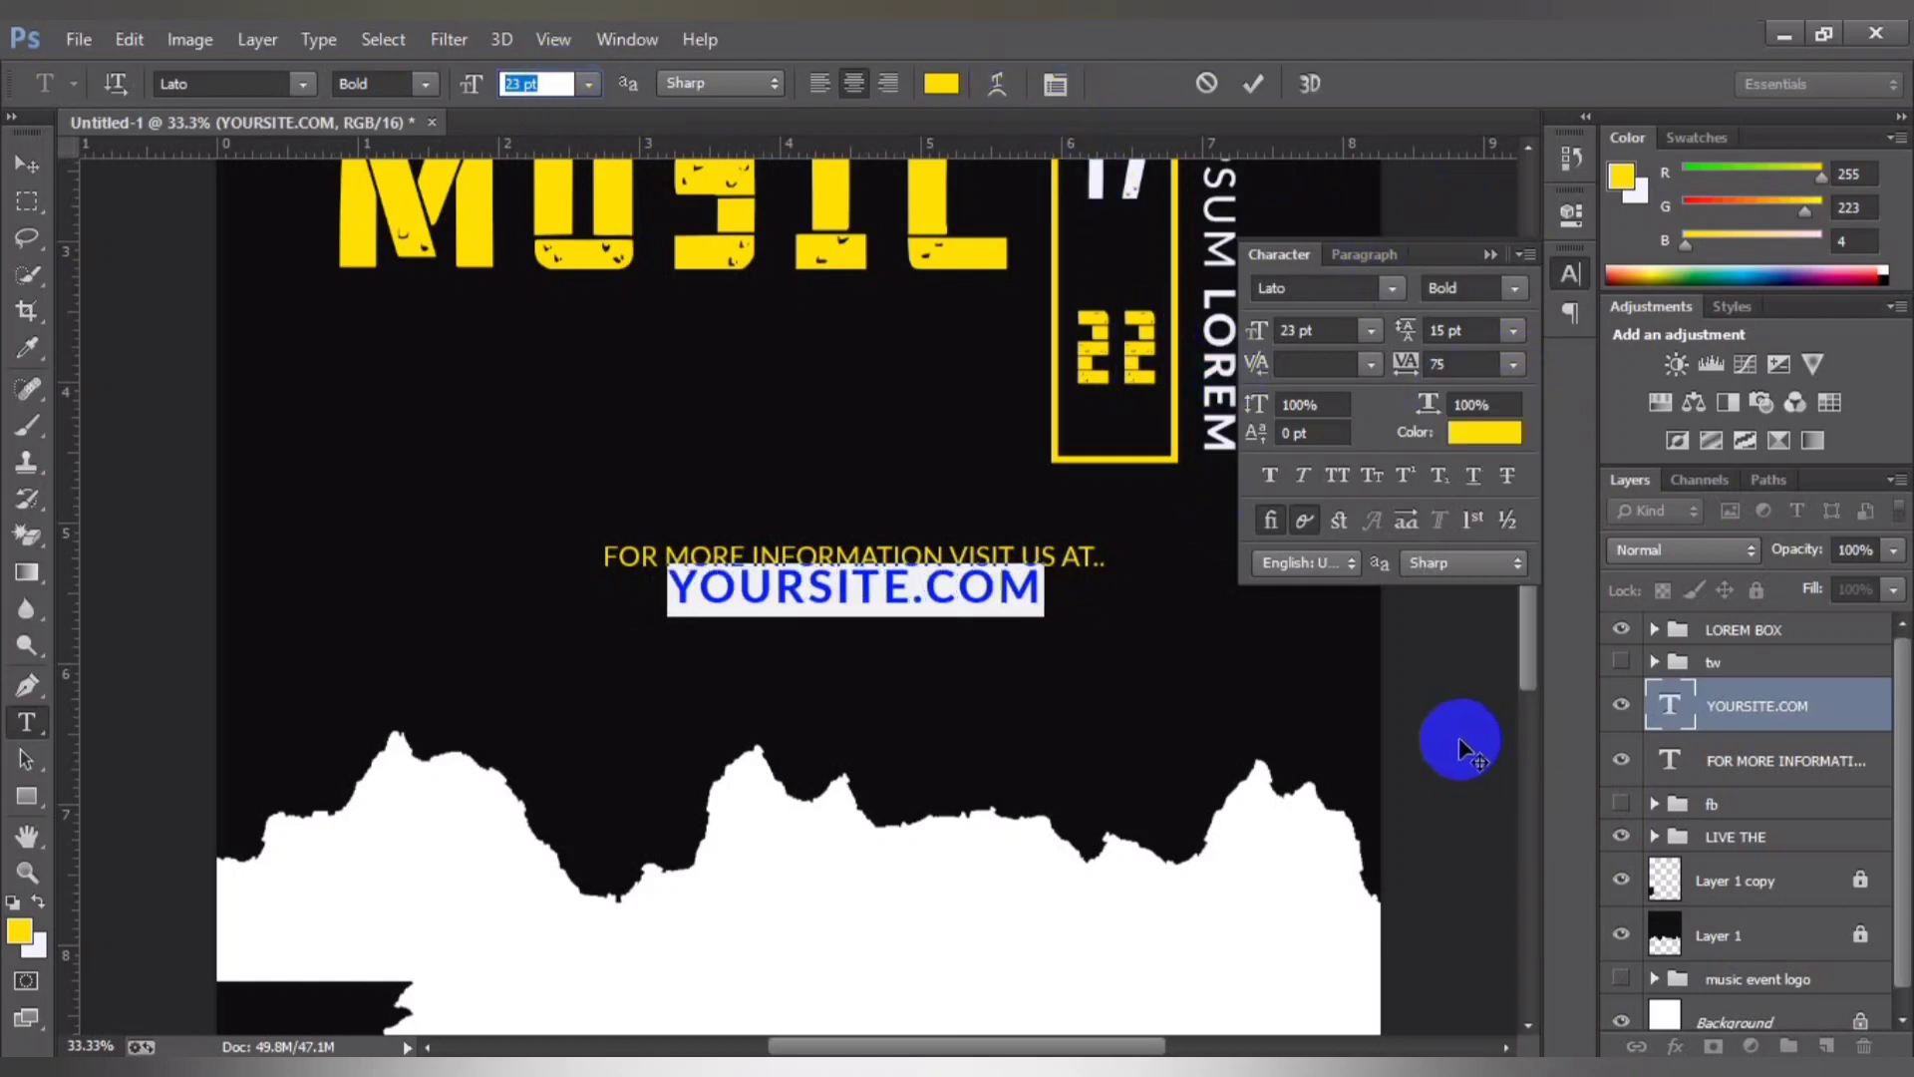
click(1513, 364)
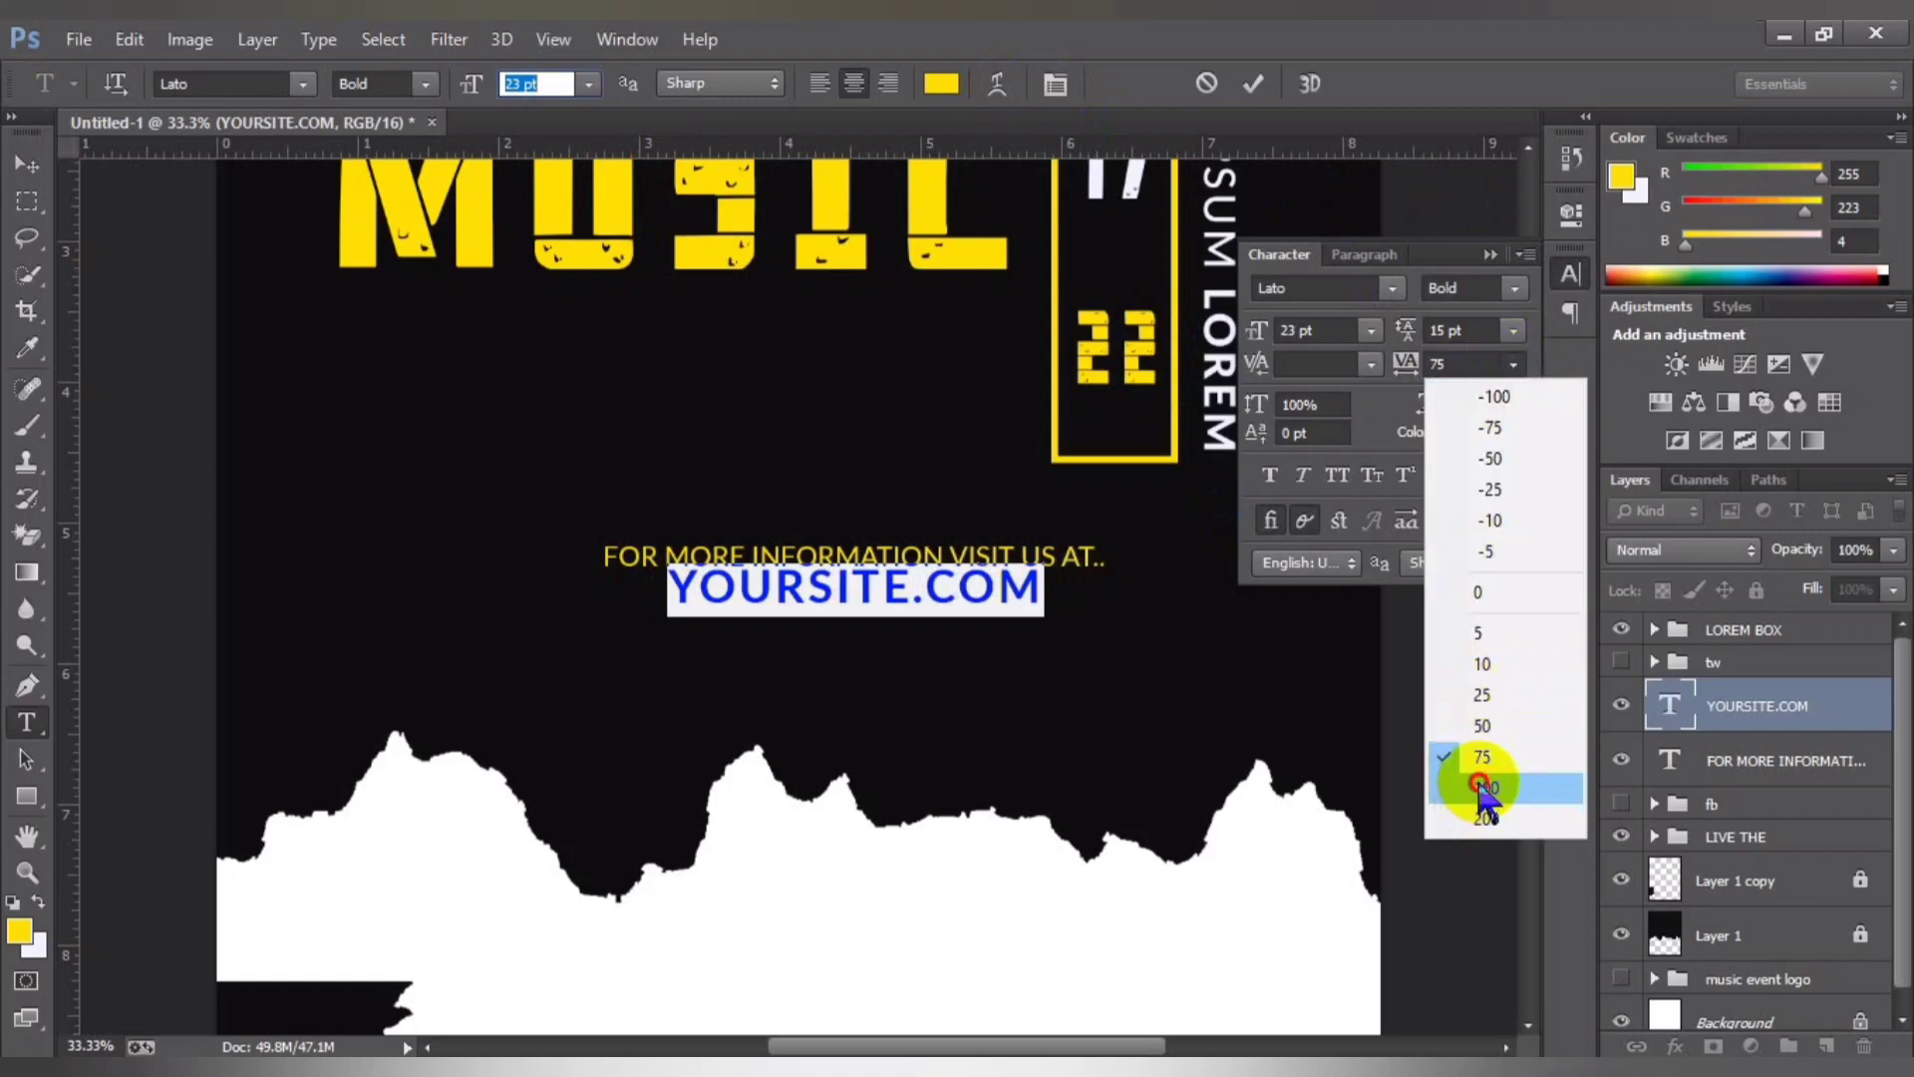
click(1483, 785)
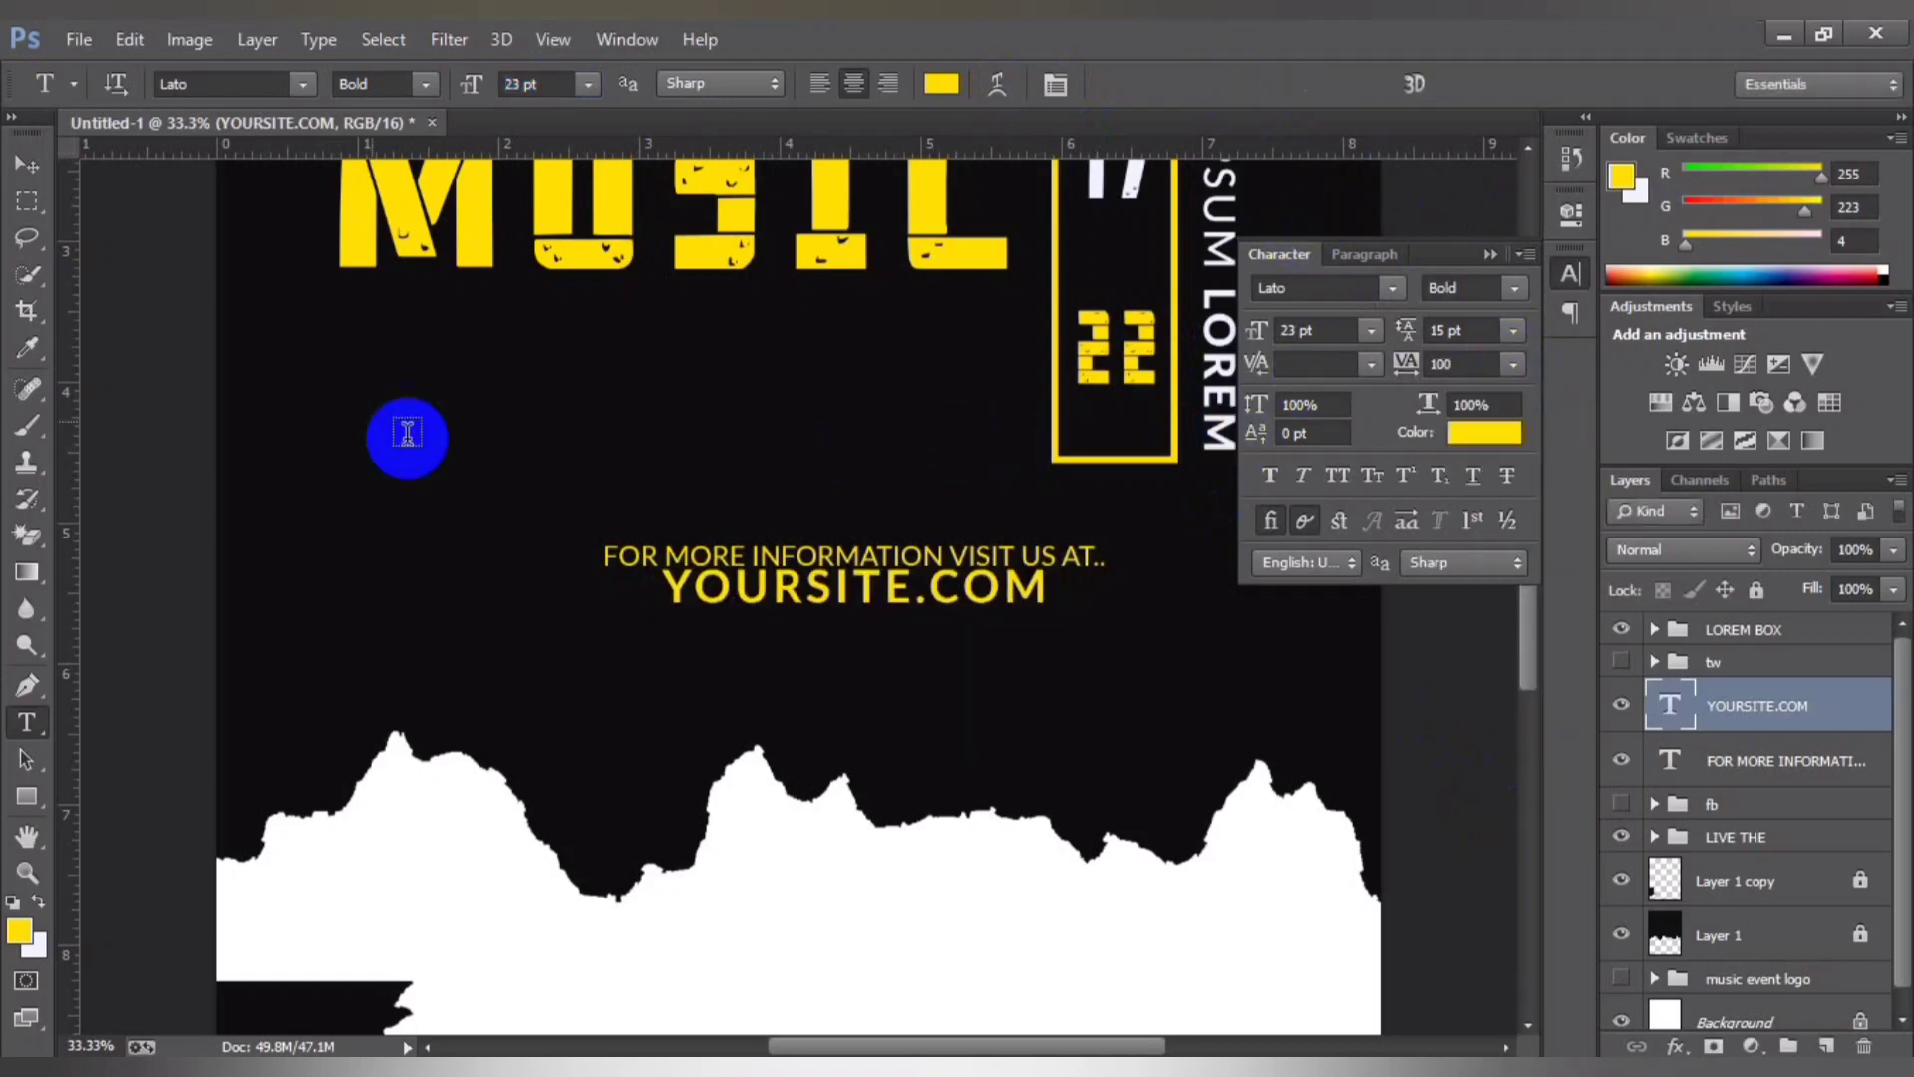
Step: Centre YOURSITE.COM under the information line and select both lines
click(26, 163)
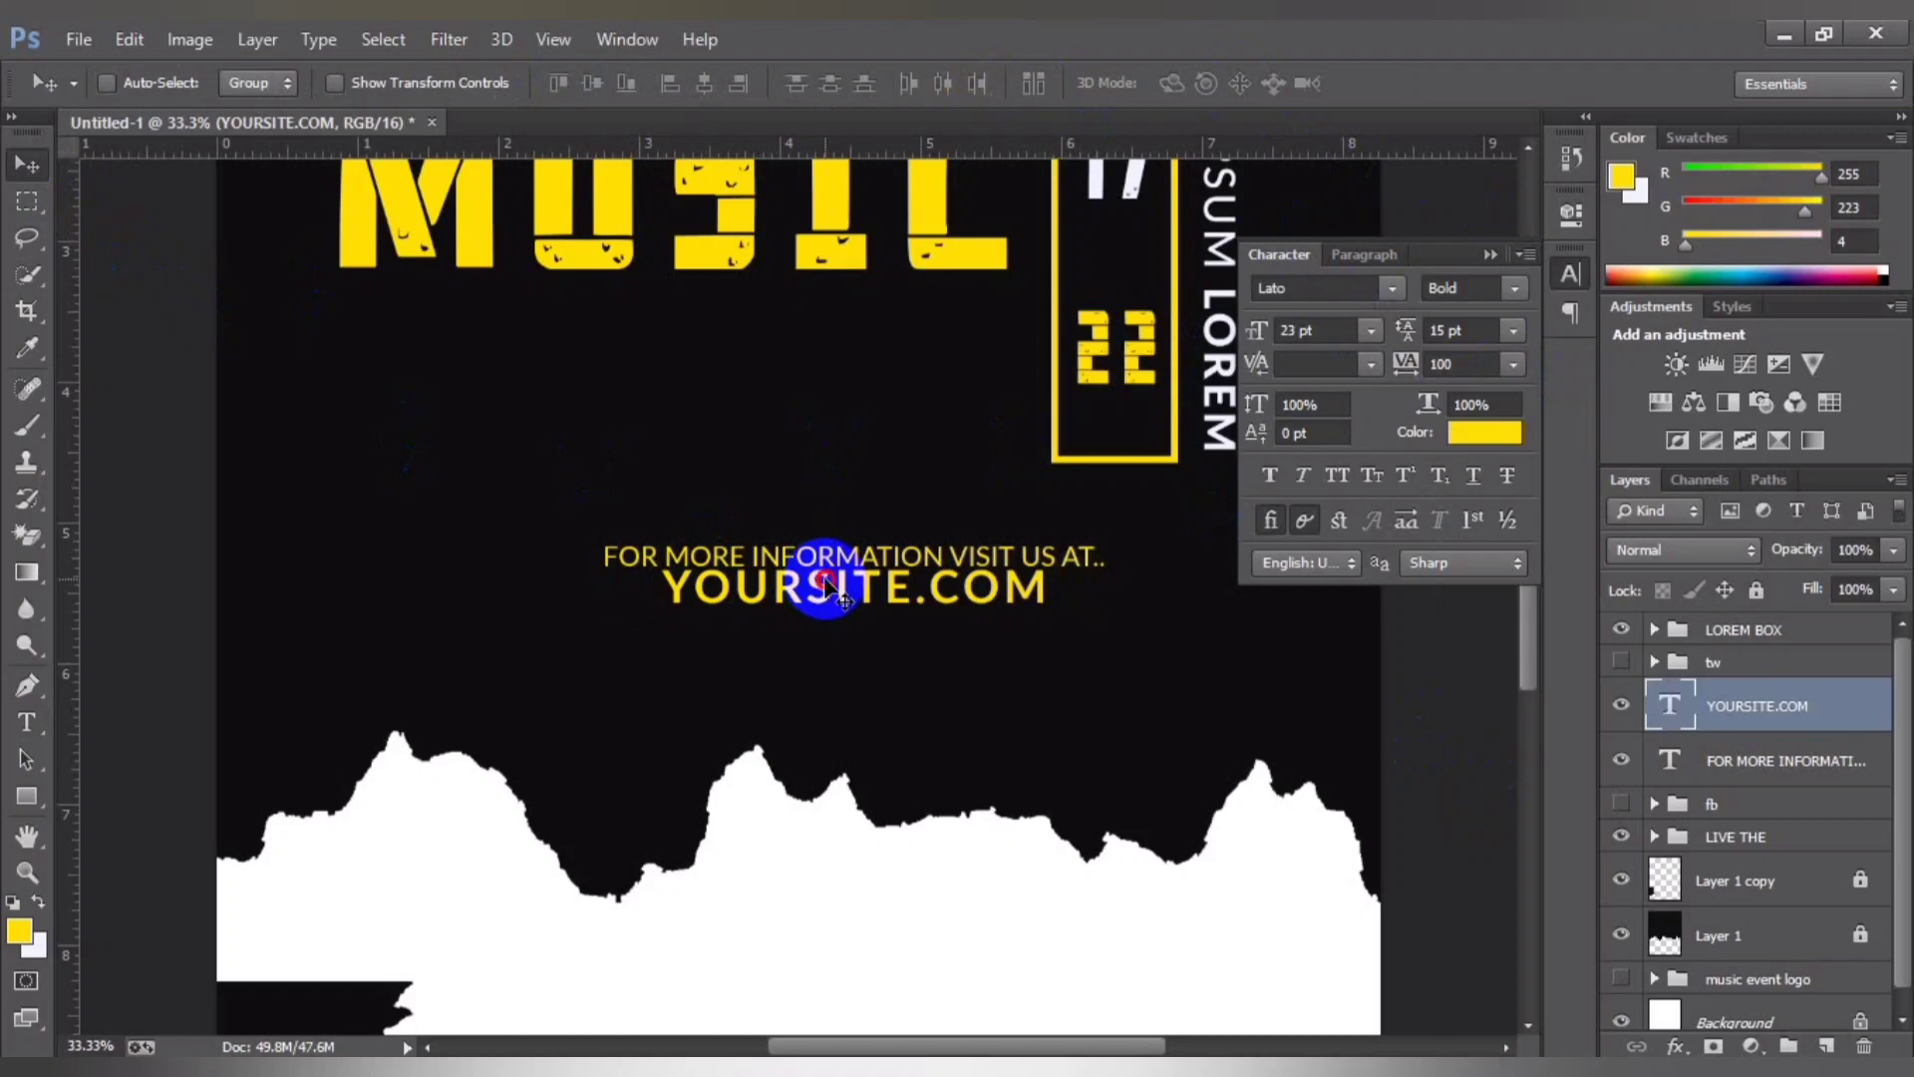
drag(826, 583, 814, 594)
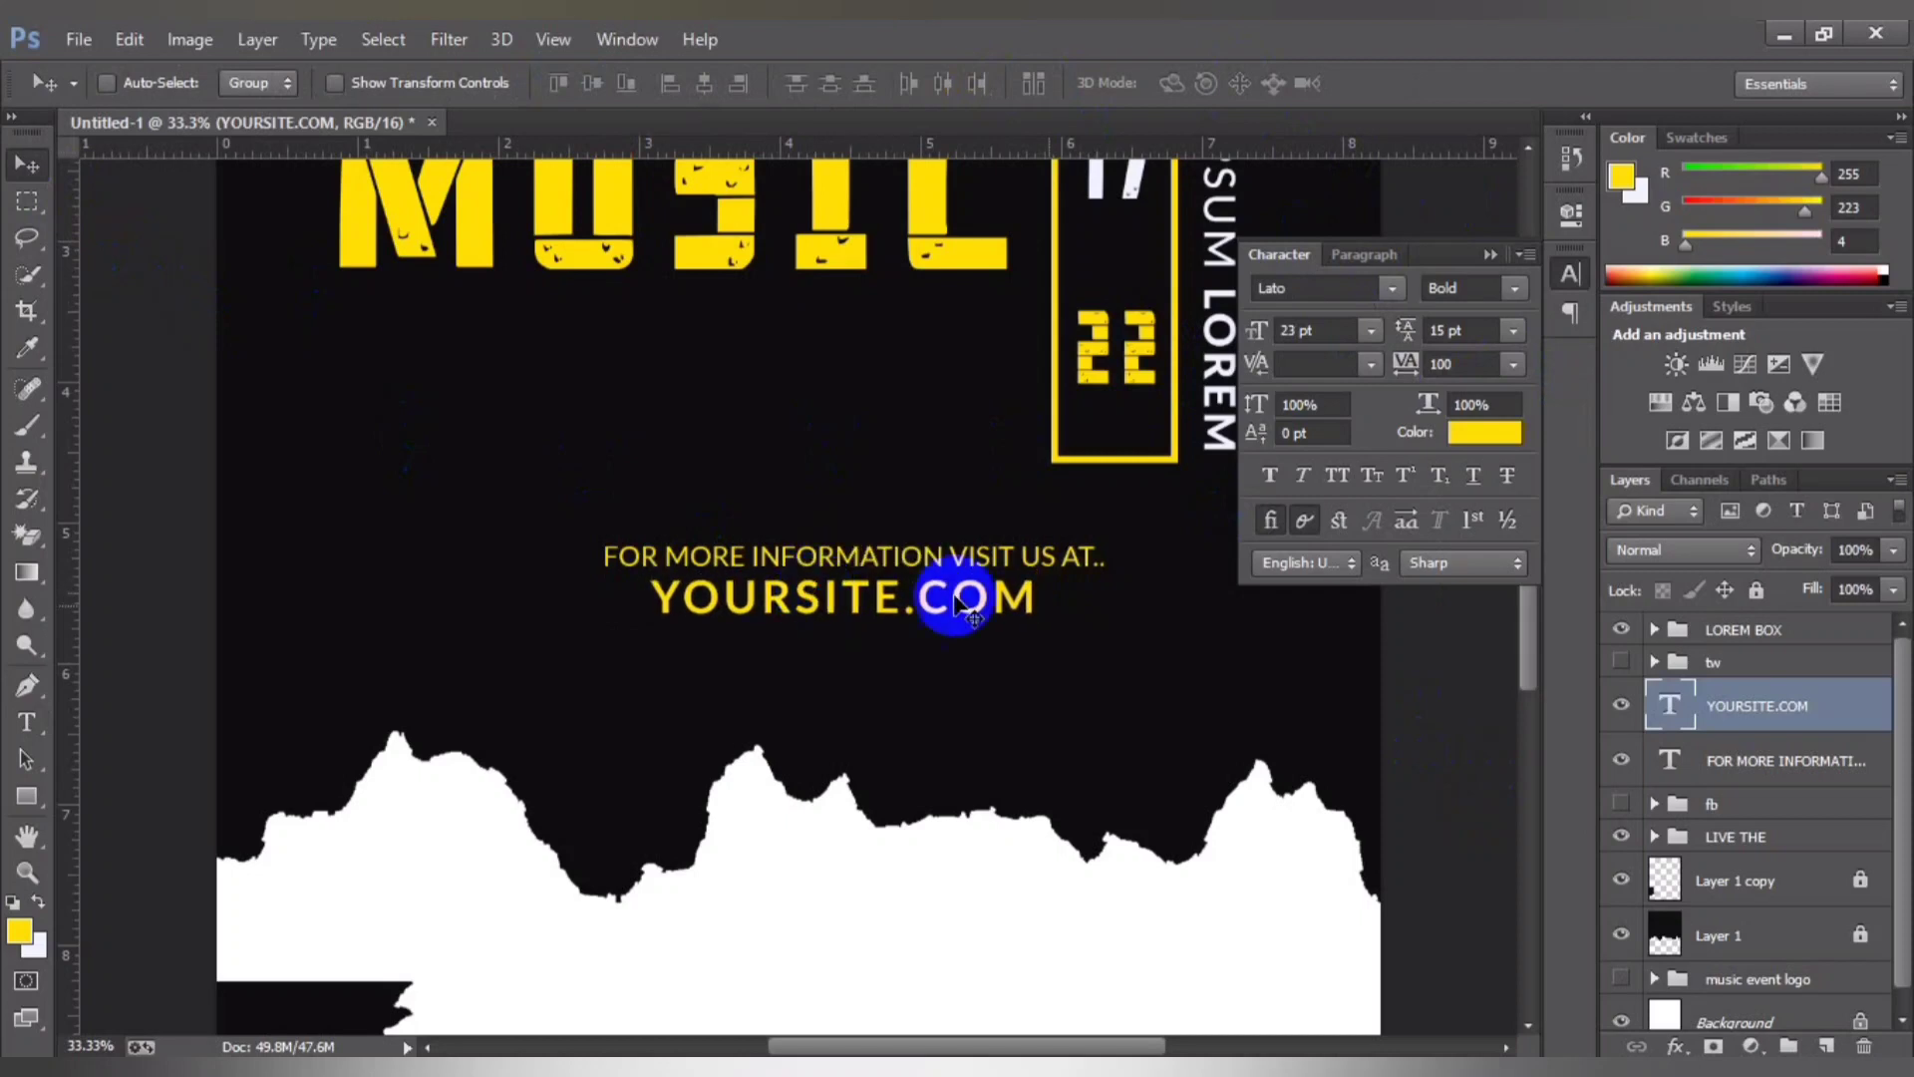
shift+click(1740, 758)
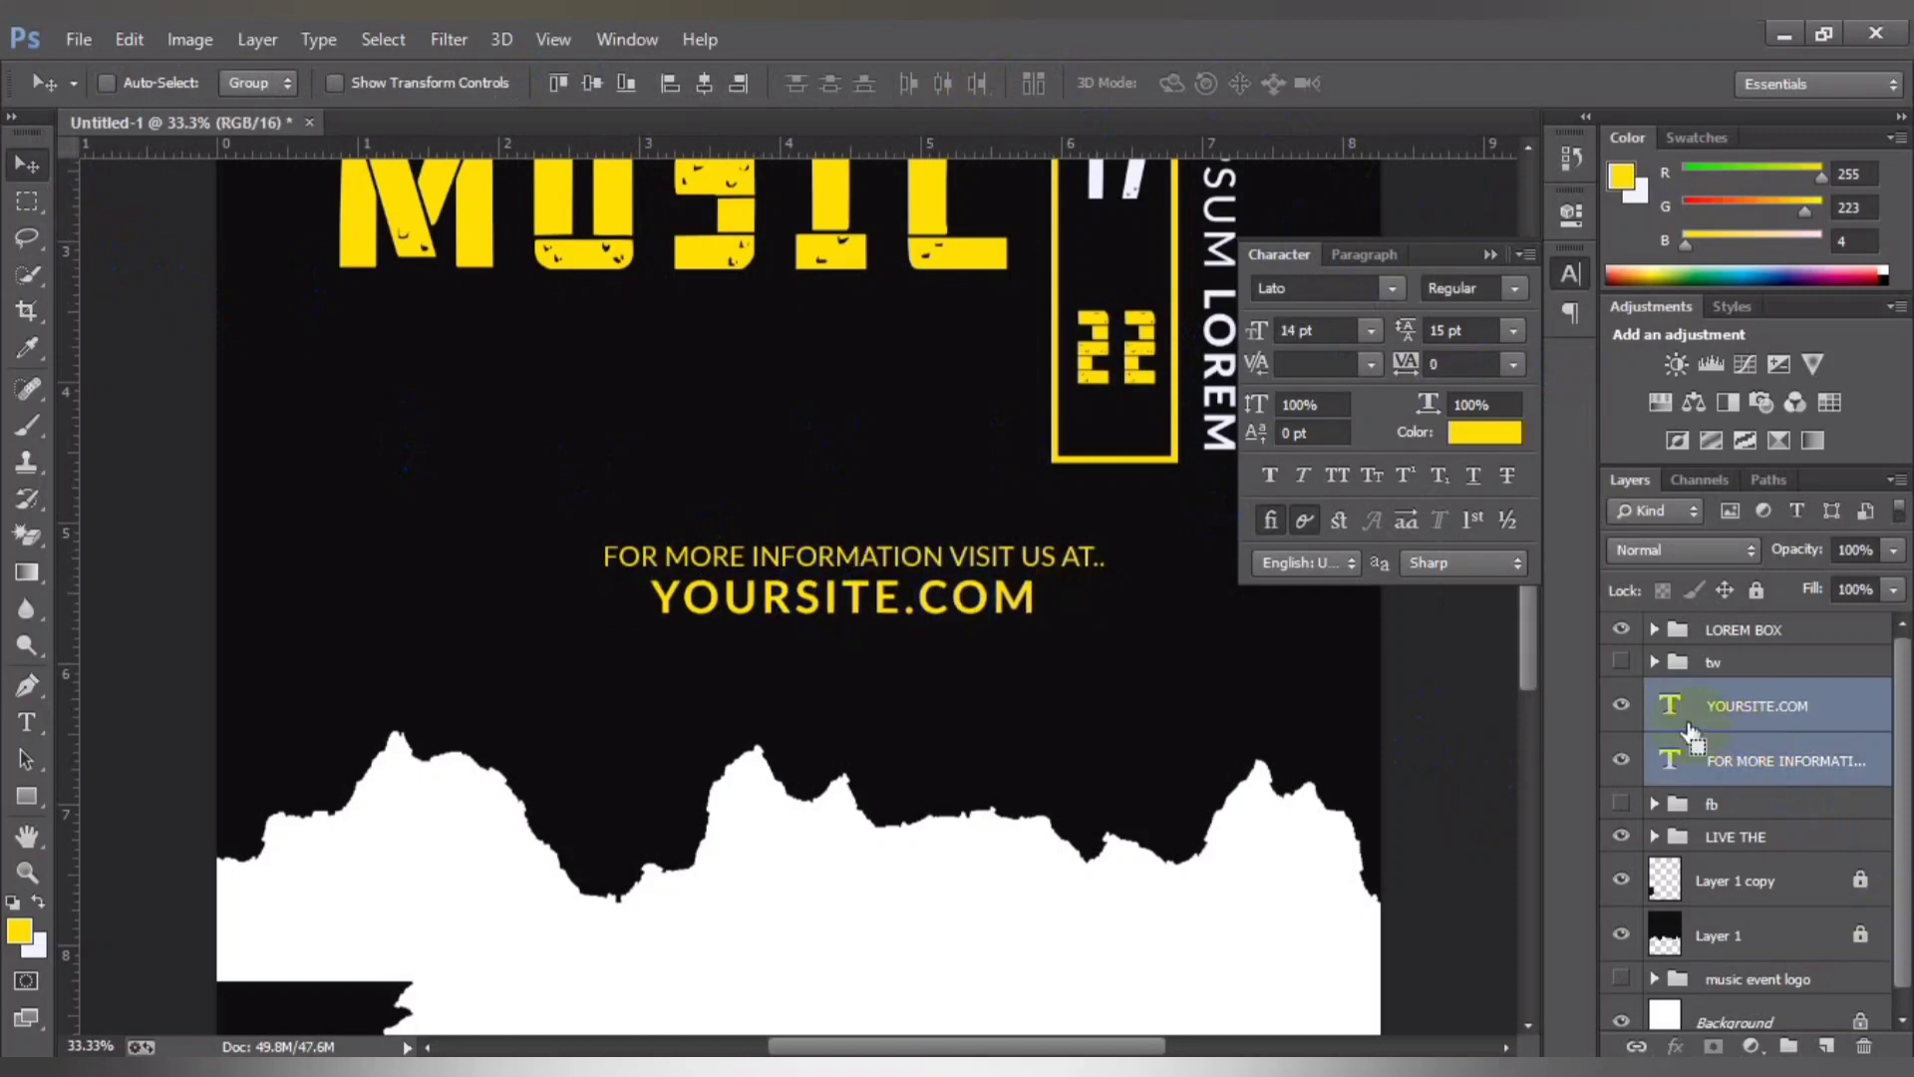
Step: Group the information and website lines into a group named SITE.COM
key(ctrl+g)
text(SITE.CO)
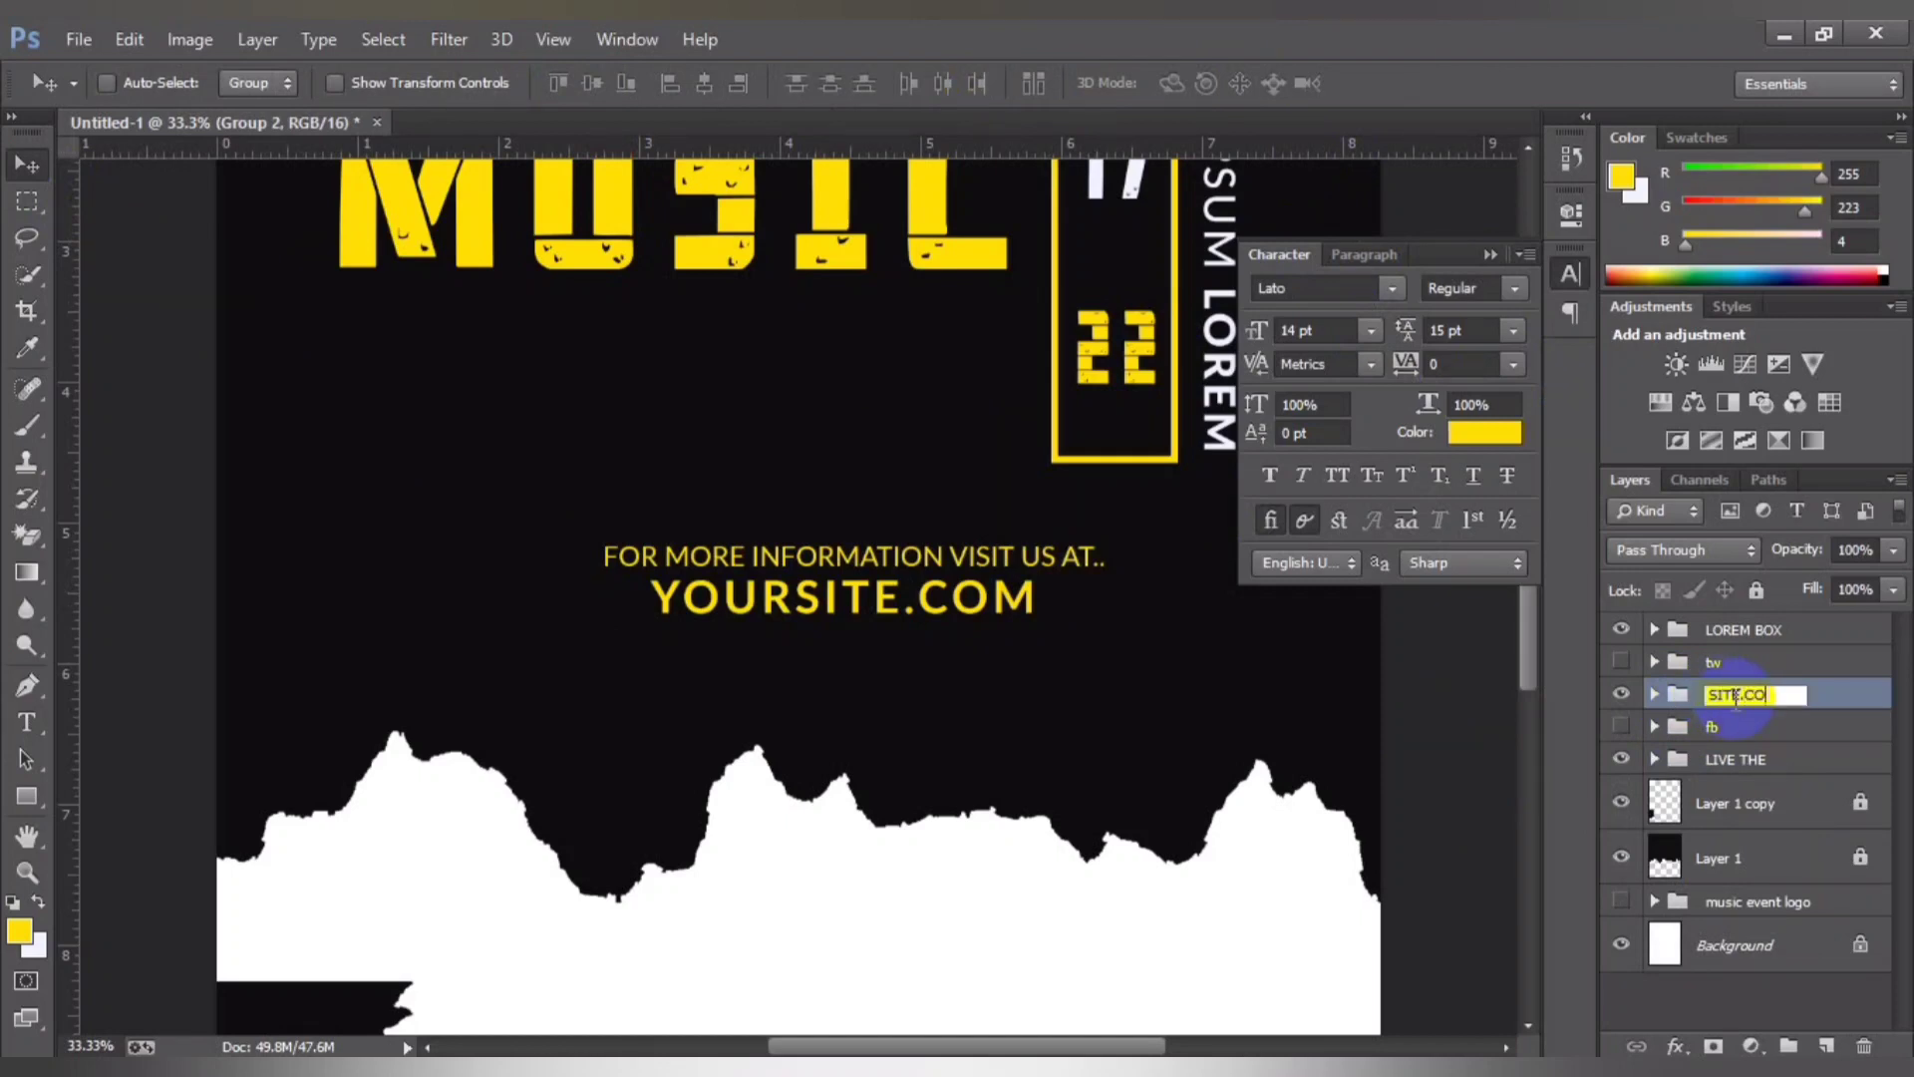
text(M)
key(Return)
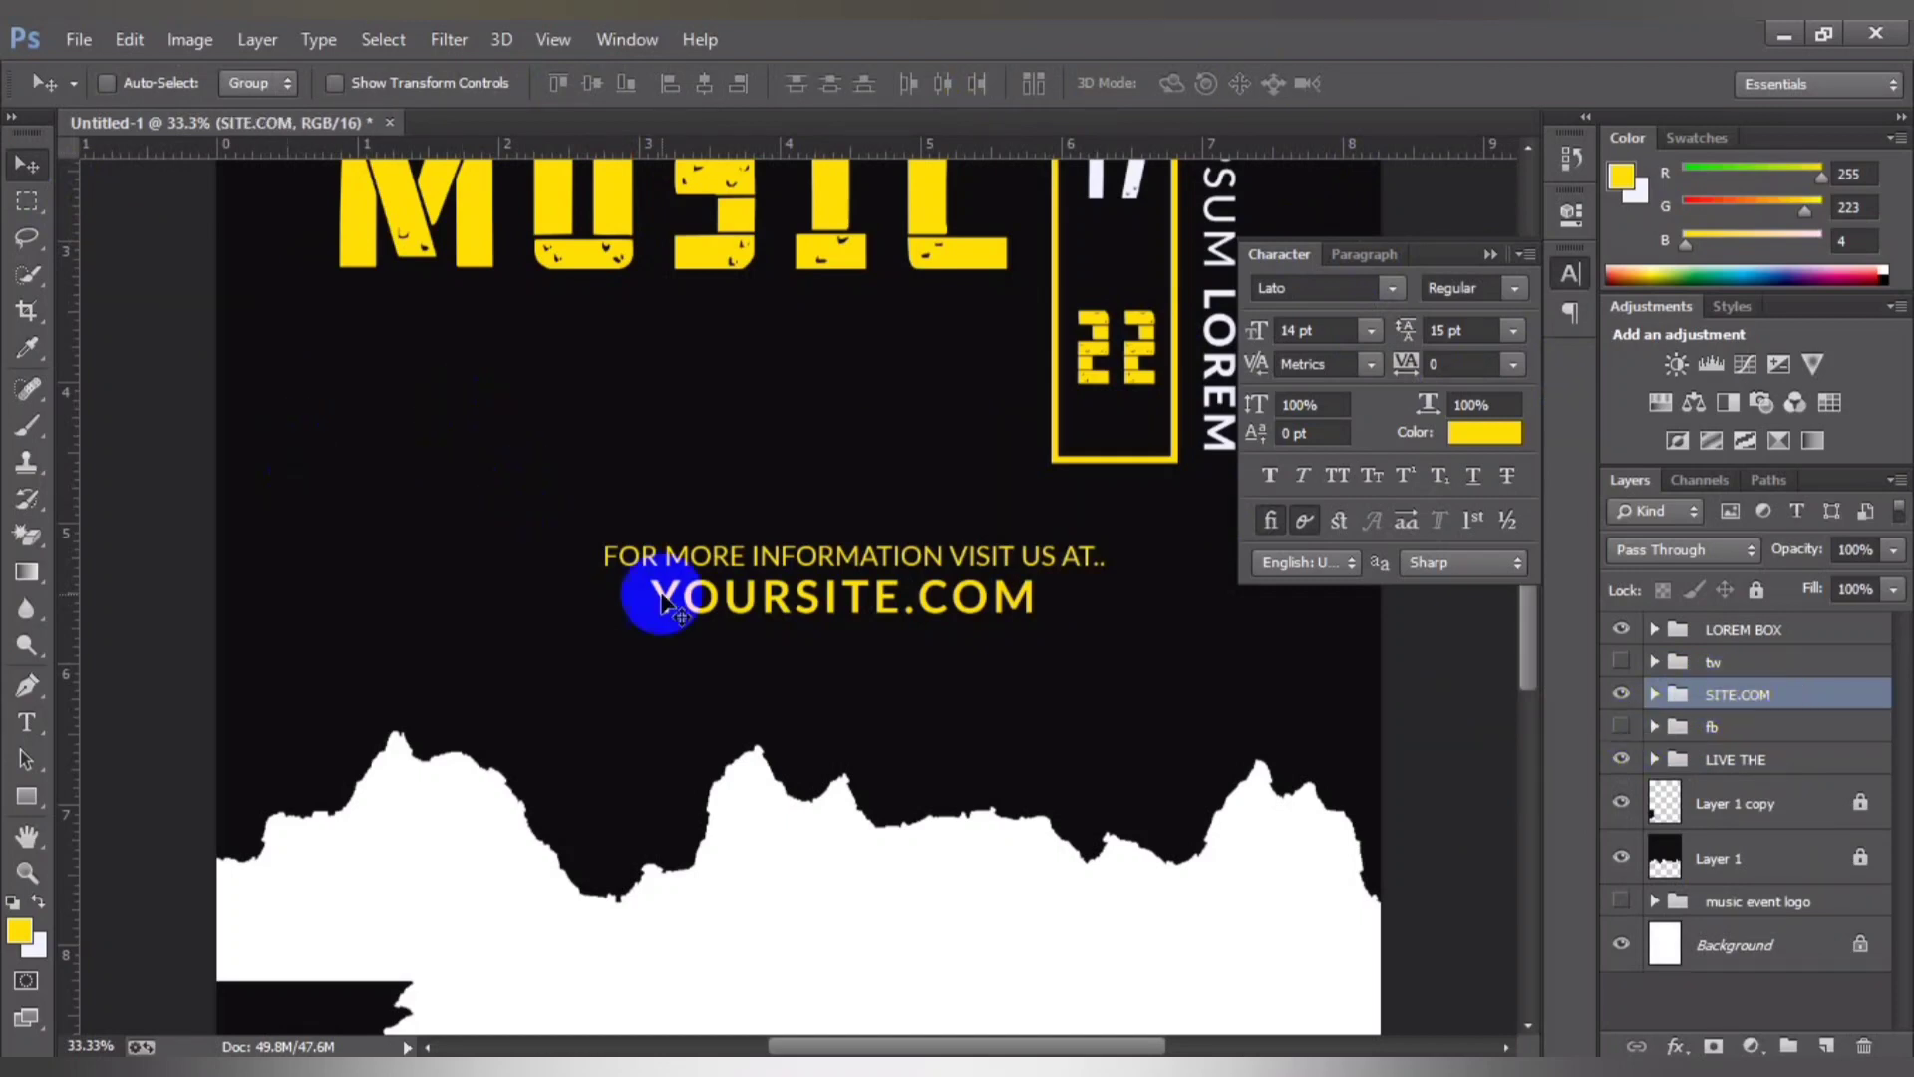
Step: Move the SITE.COM text up and left, hide the group, and zoom out
drag(780, 590, 479, 444)
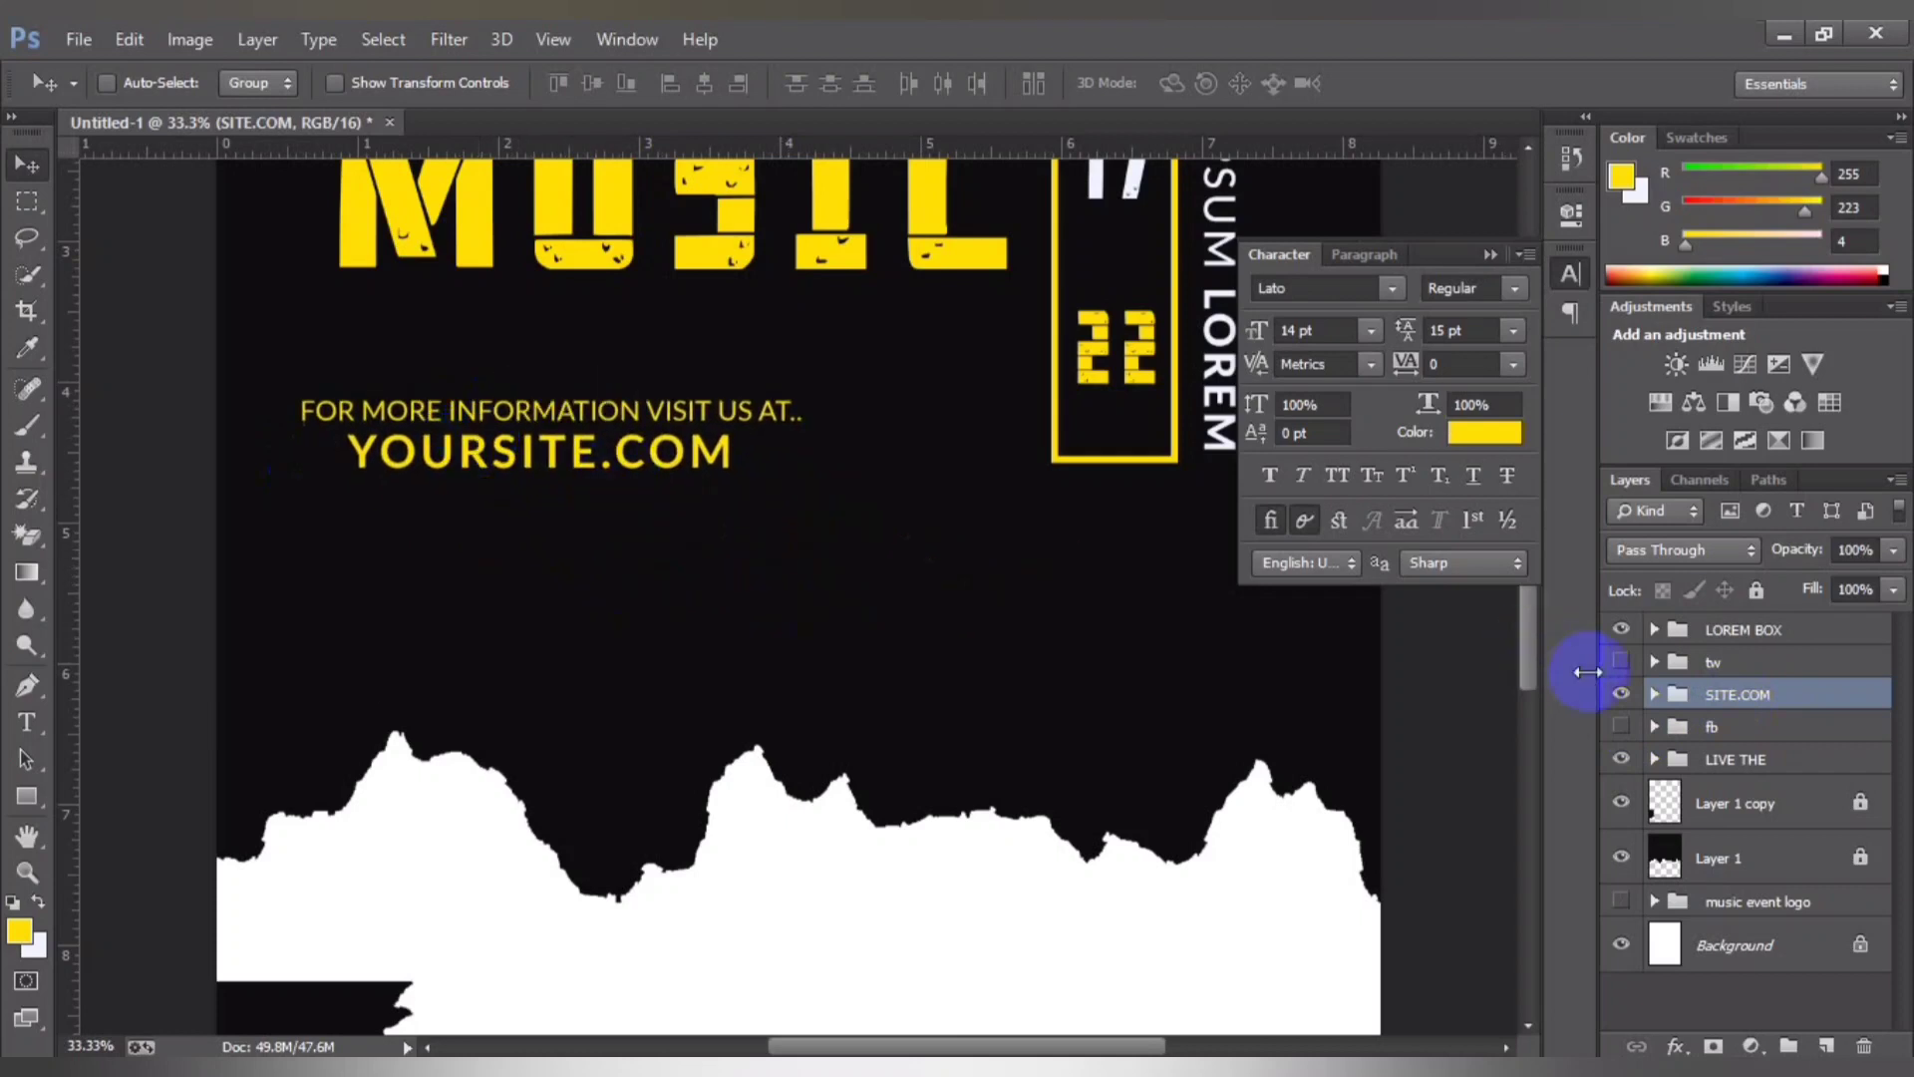
click(1624, 695)
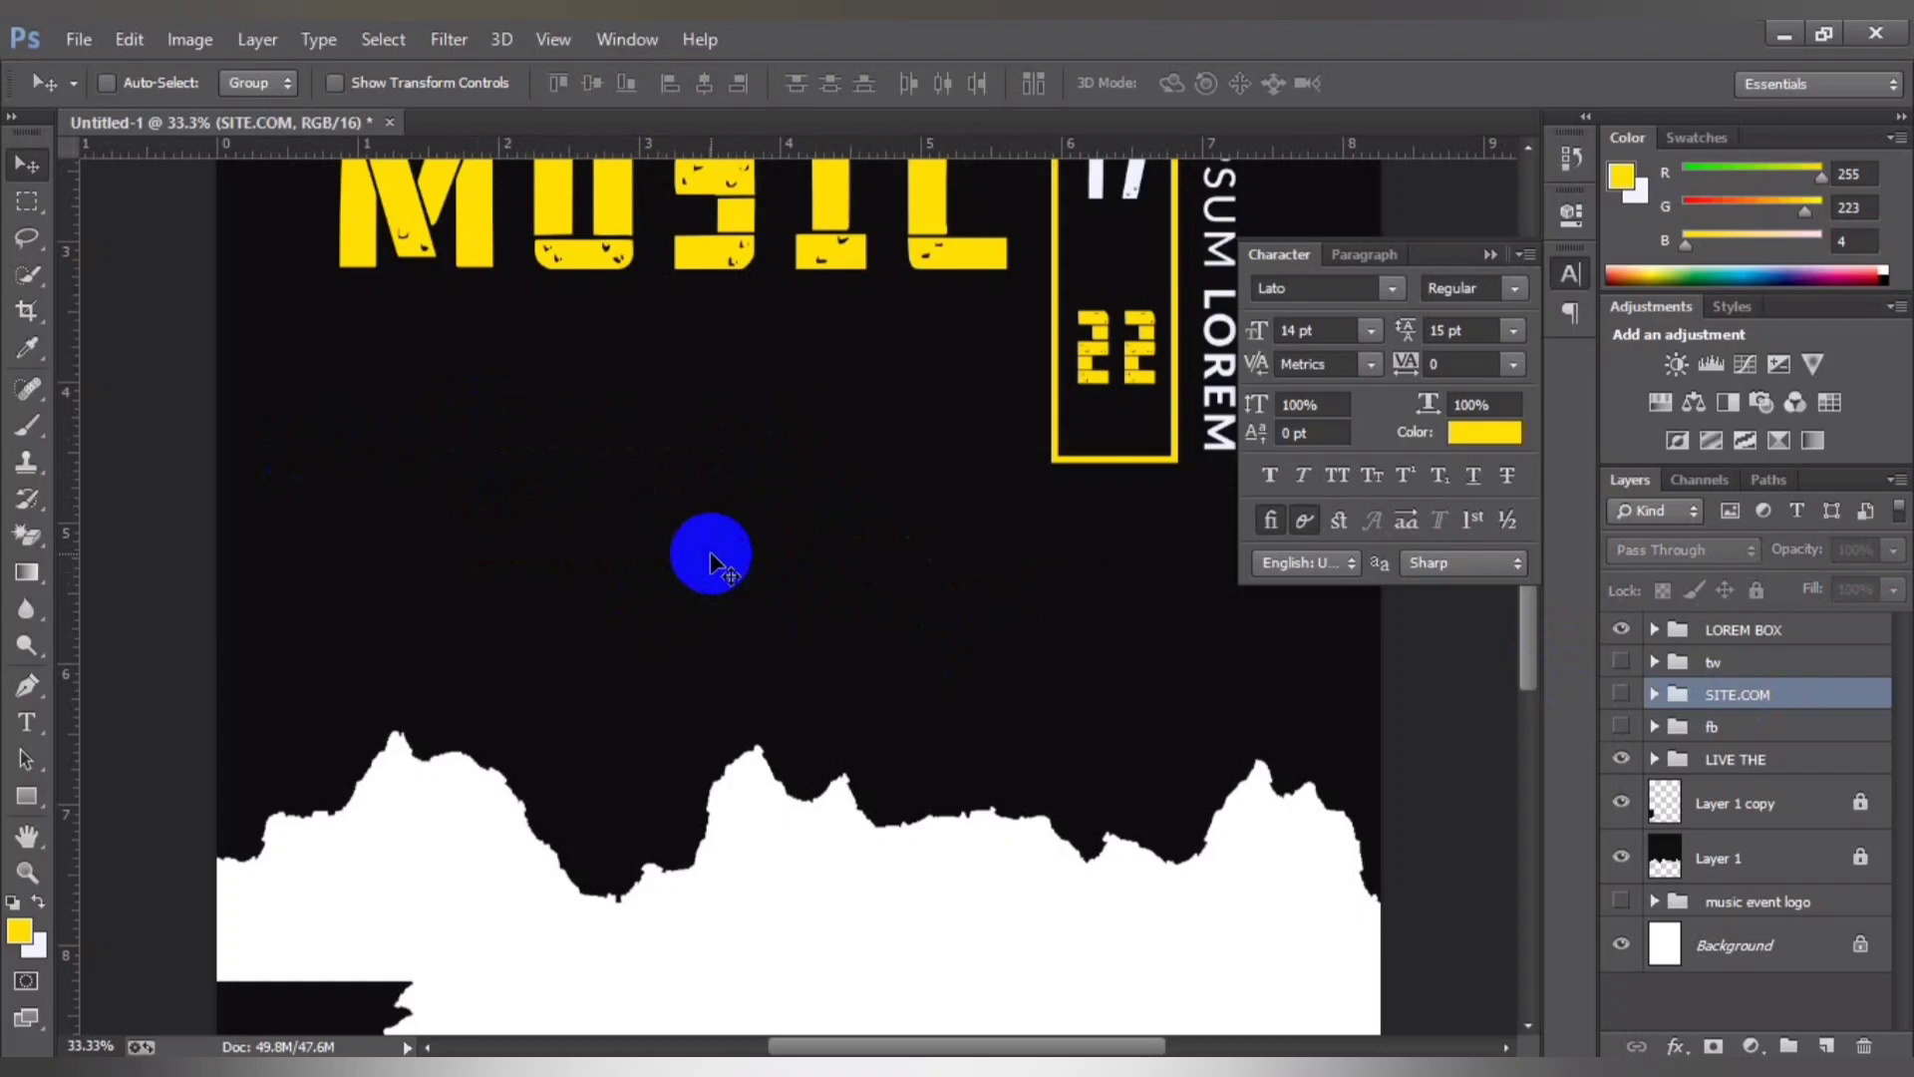
key(ctrl+minus)
key(ctrl+minus)
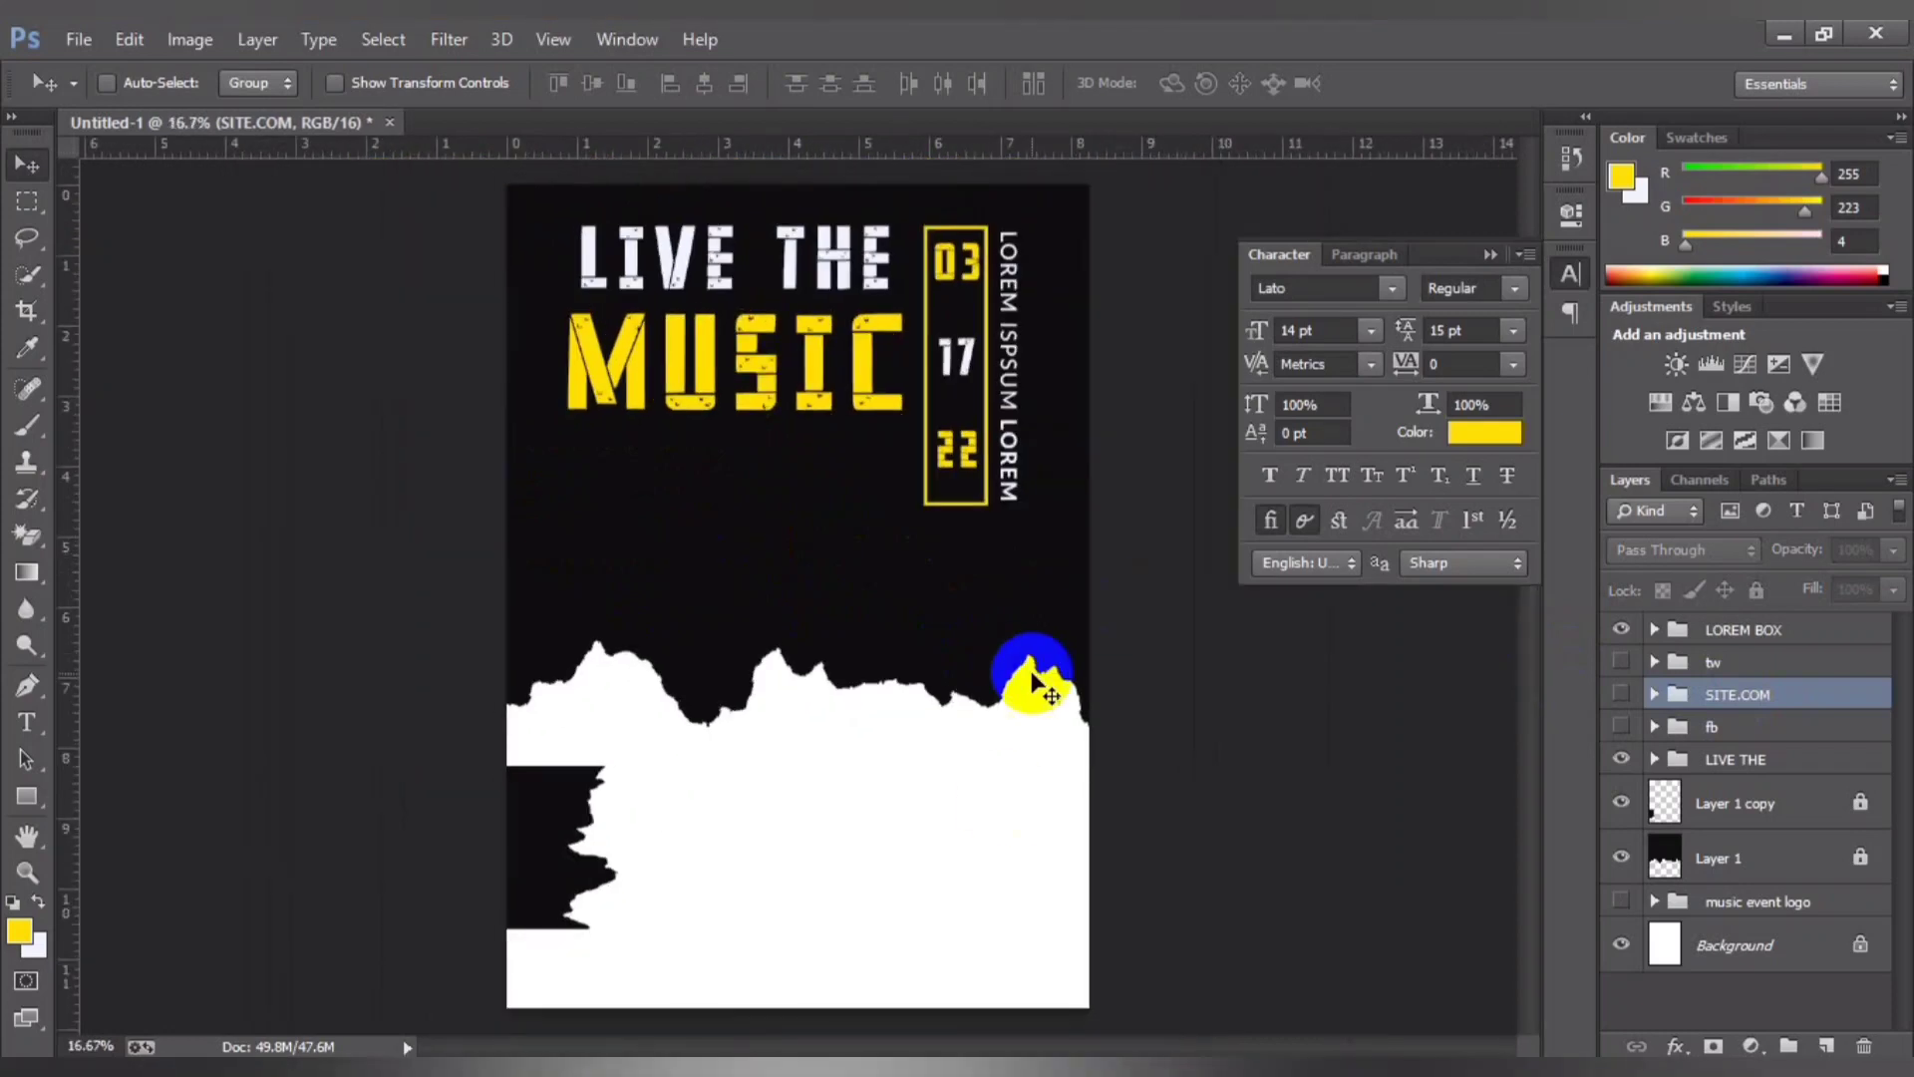
Step: Switch windows through Chrome to the downloaded png folder
key(alt+Tab)
key(alt+Tab)
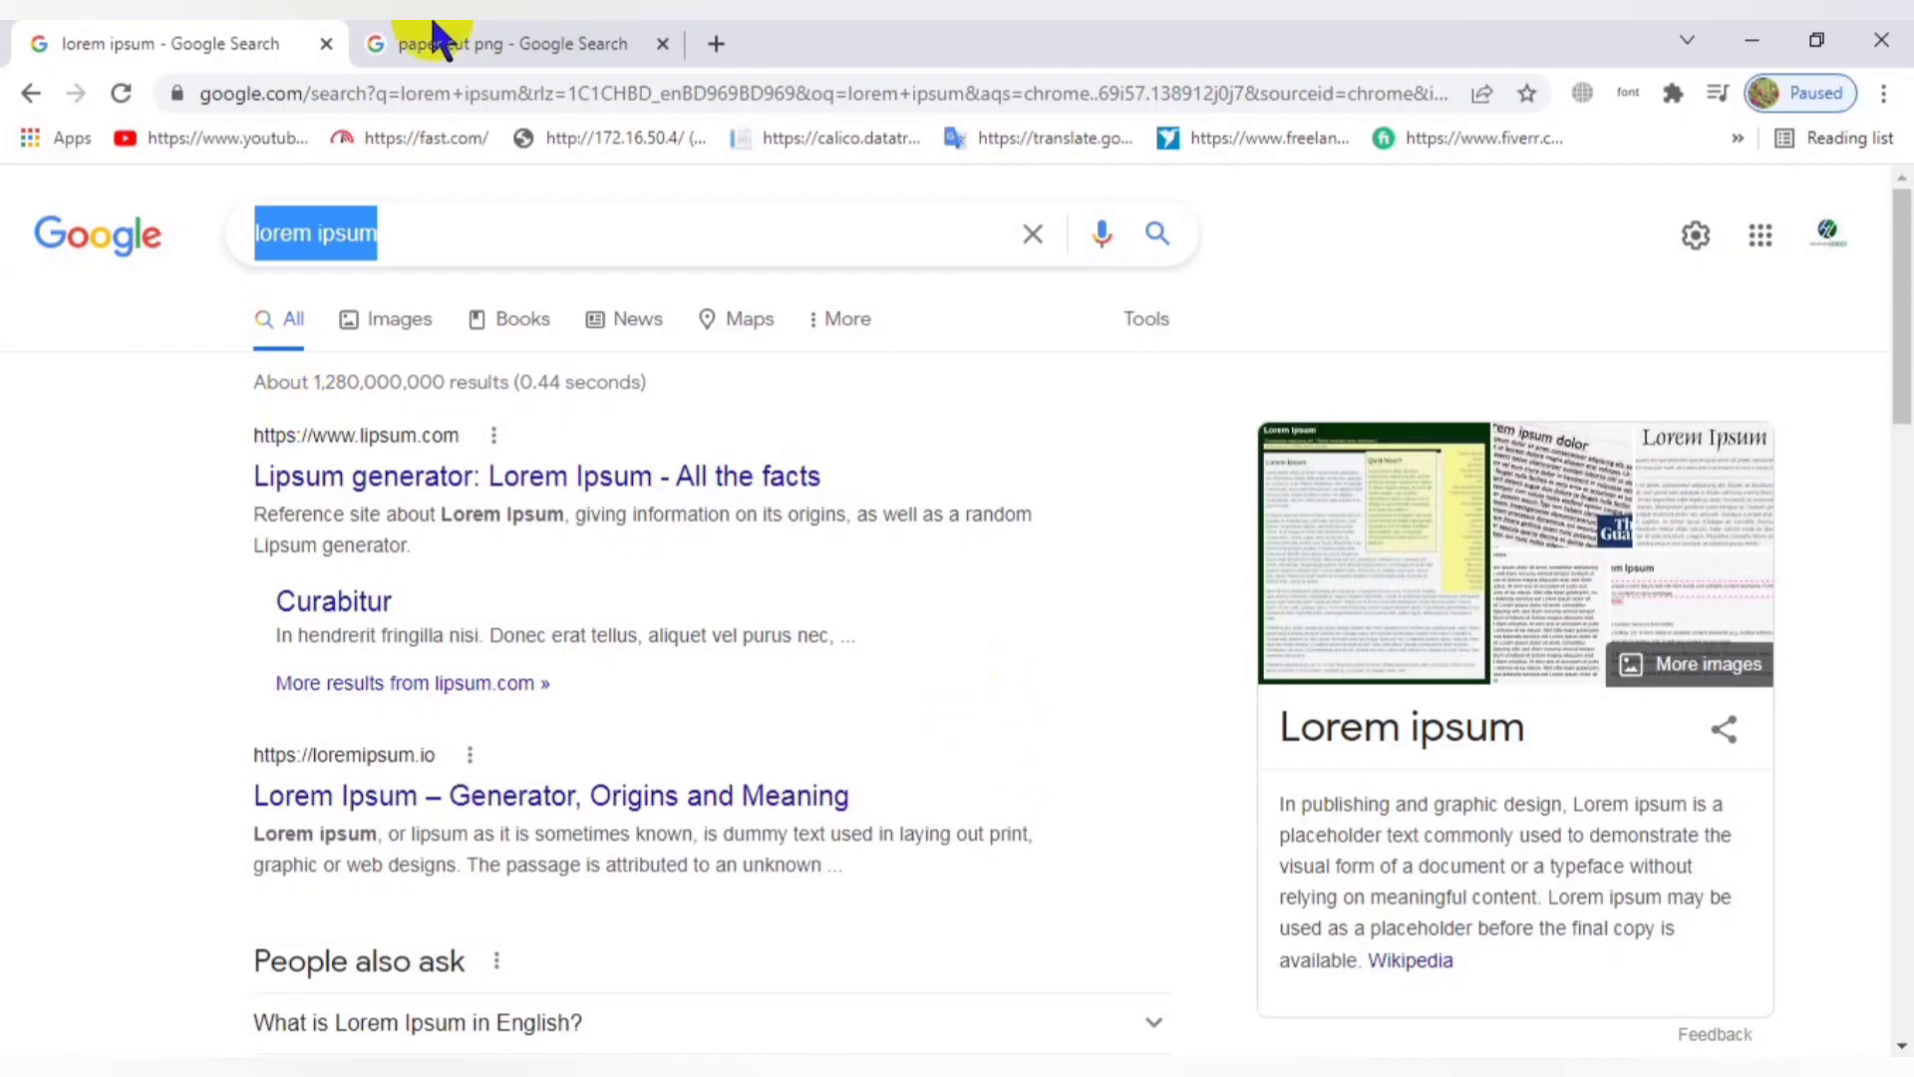
click(435, 45)
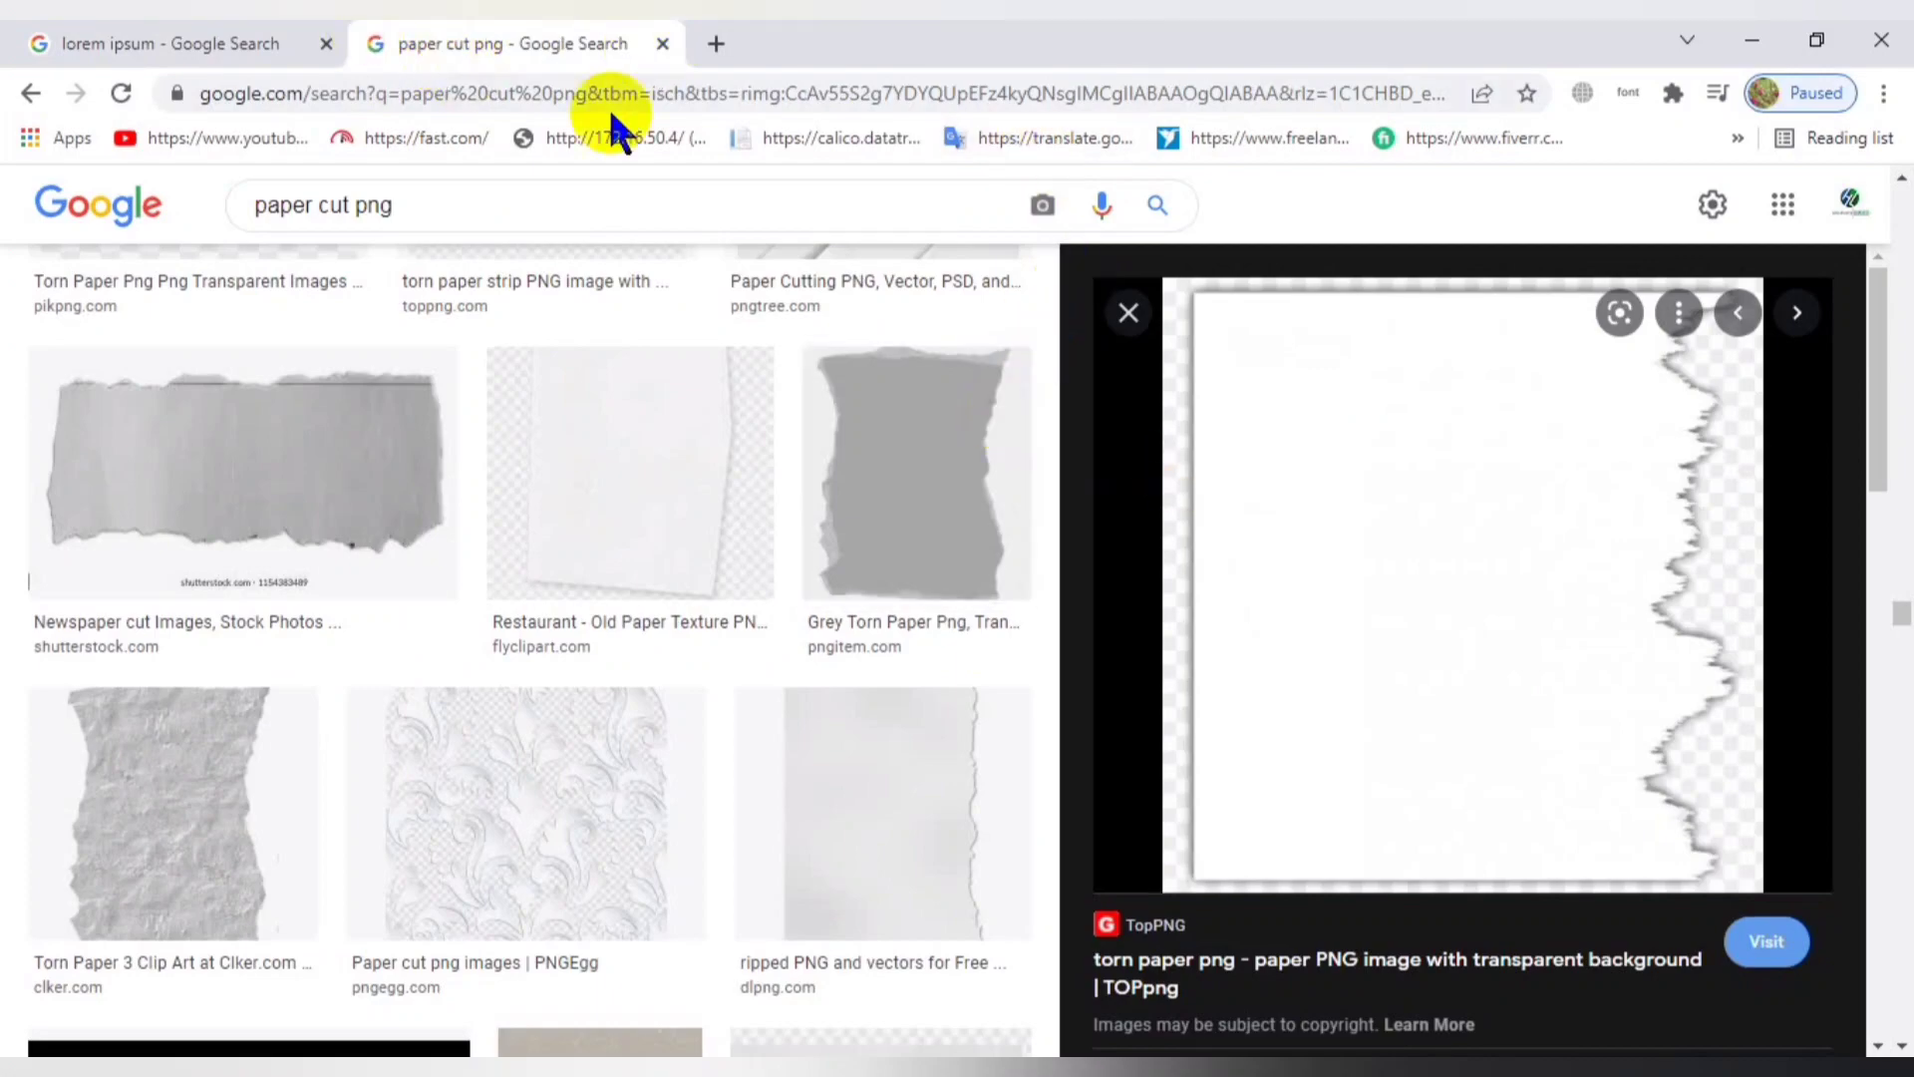
key(alt+Tab)
key(alt+Tab)
Step: Drag the singer photo from the png folder onto the poster
click(947, 427)
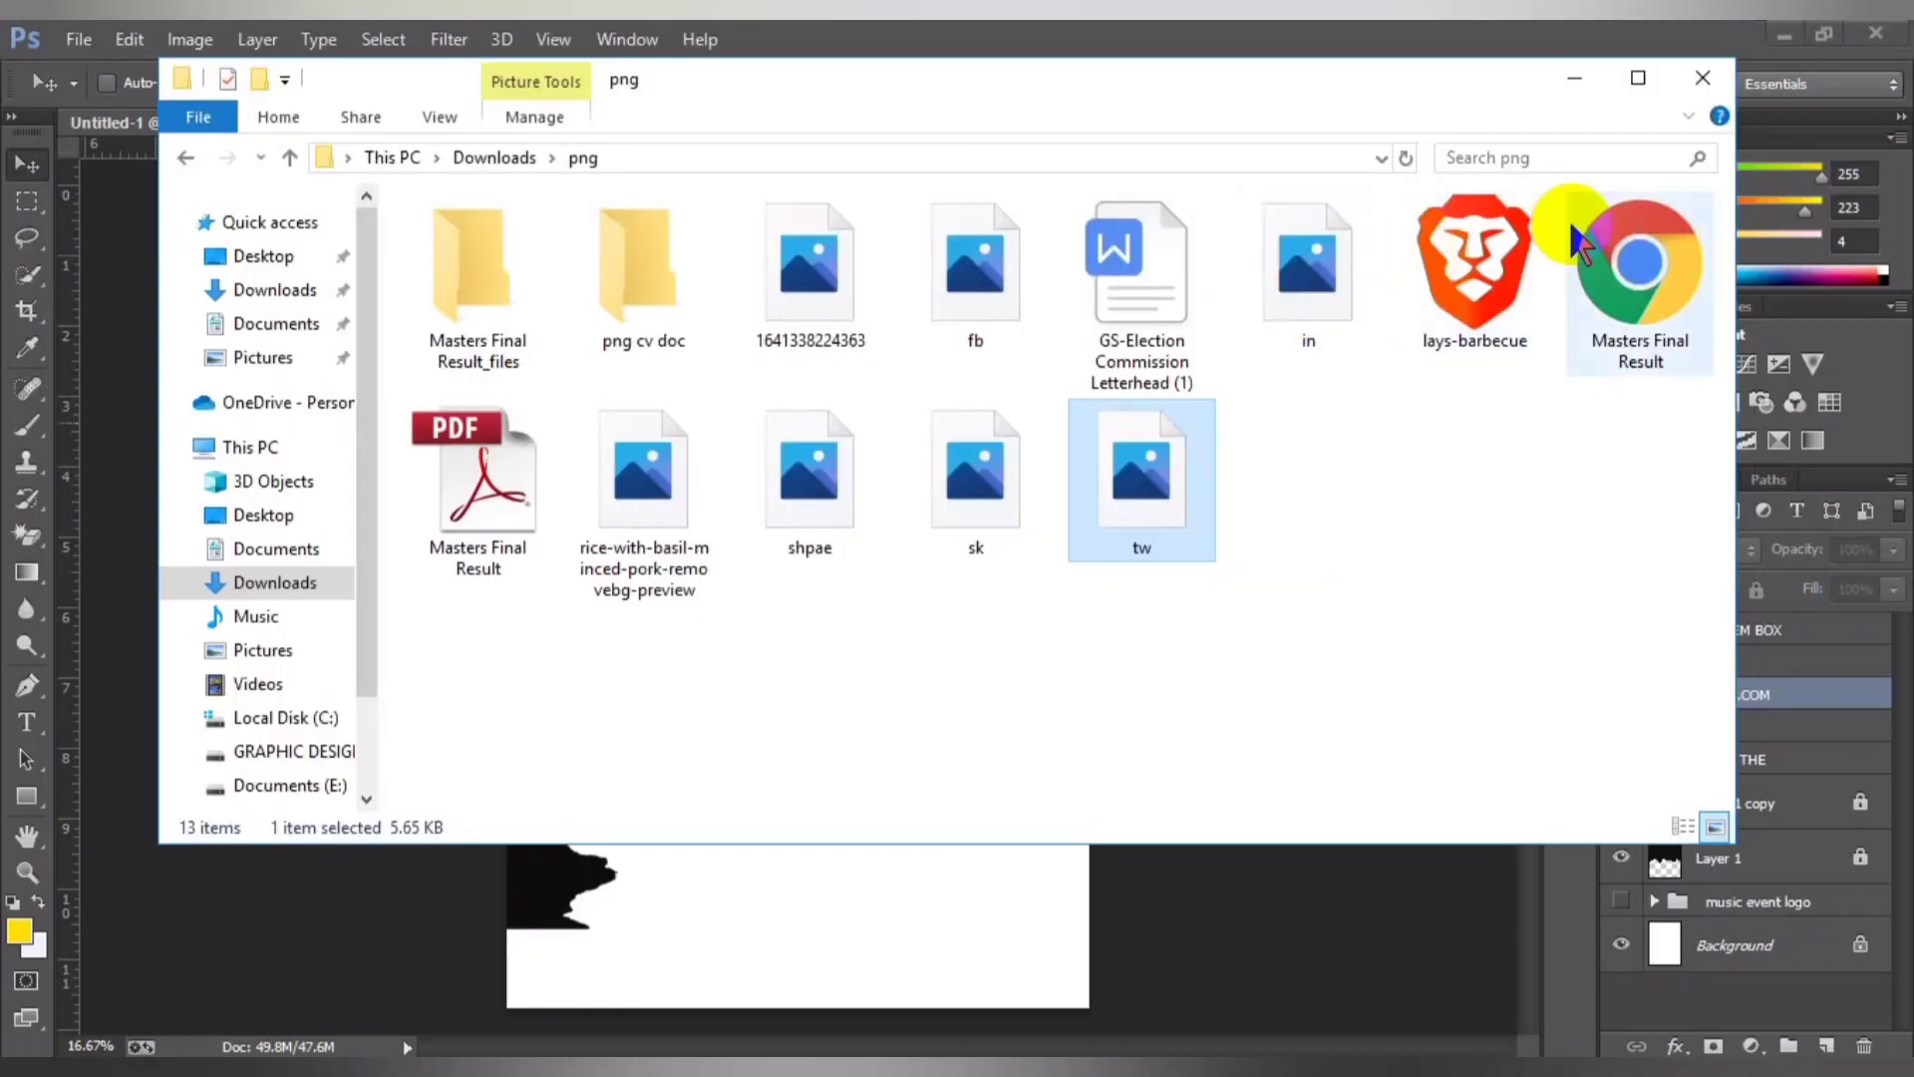
click(1693, 76)
key(alt+Tab)
click(1137, 579)
mouse_move(992, 583)
mouse_down()
mouse_move(1114, 680)
mouse_move(708, 636)
mouse_up()
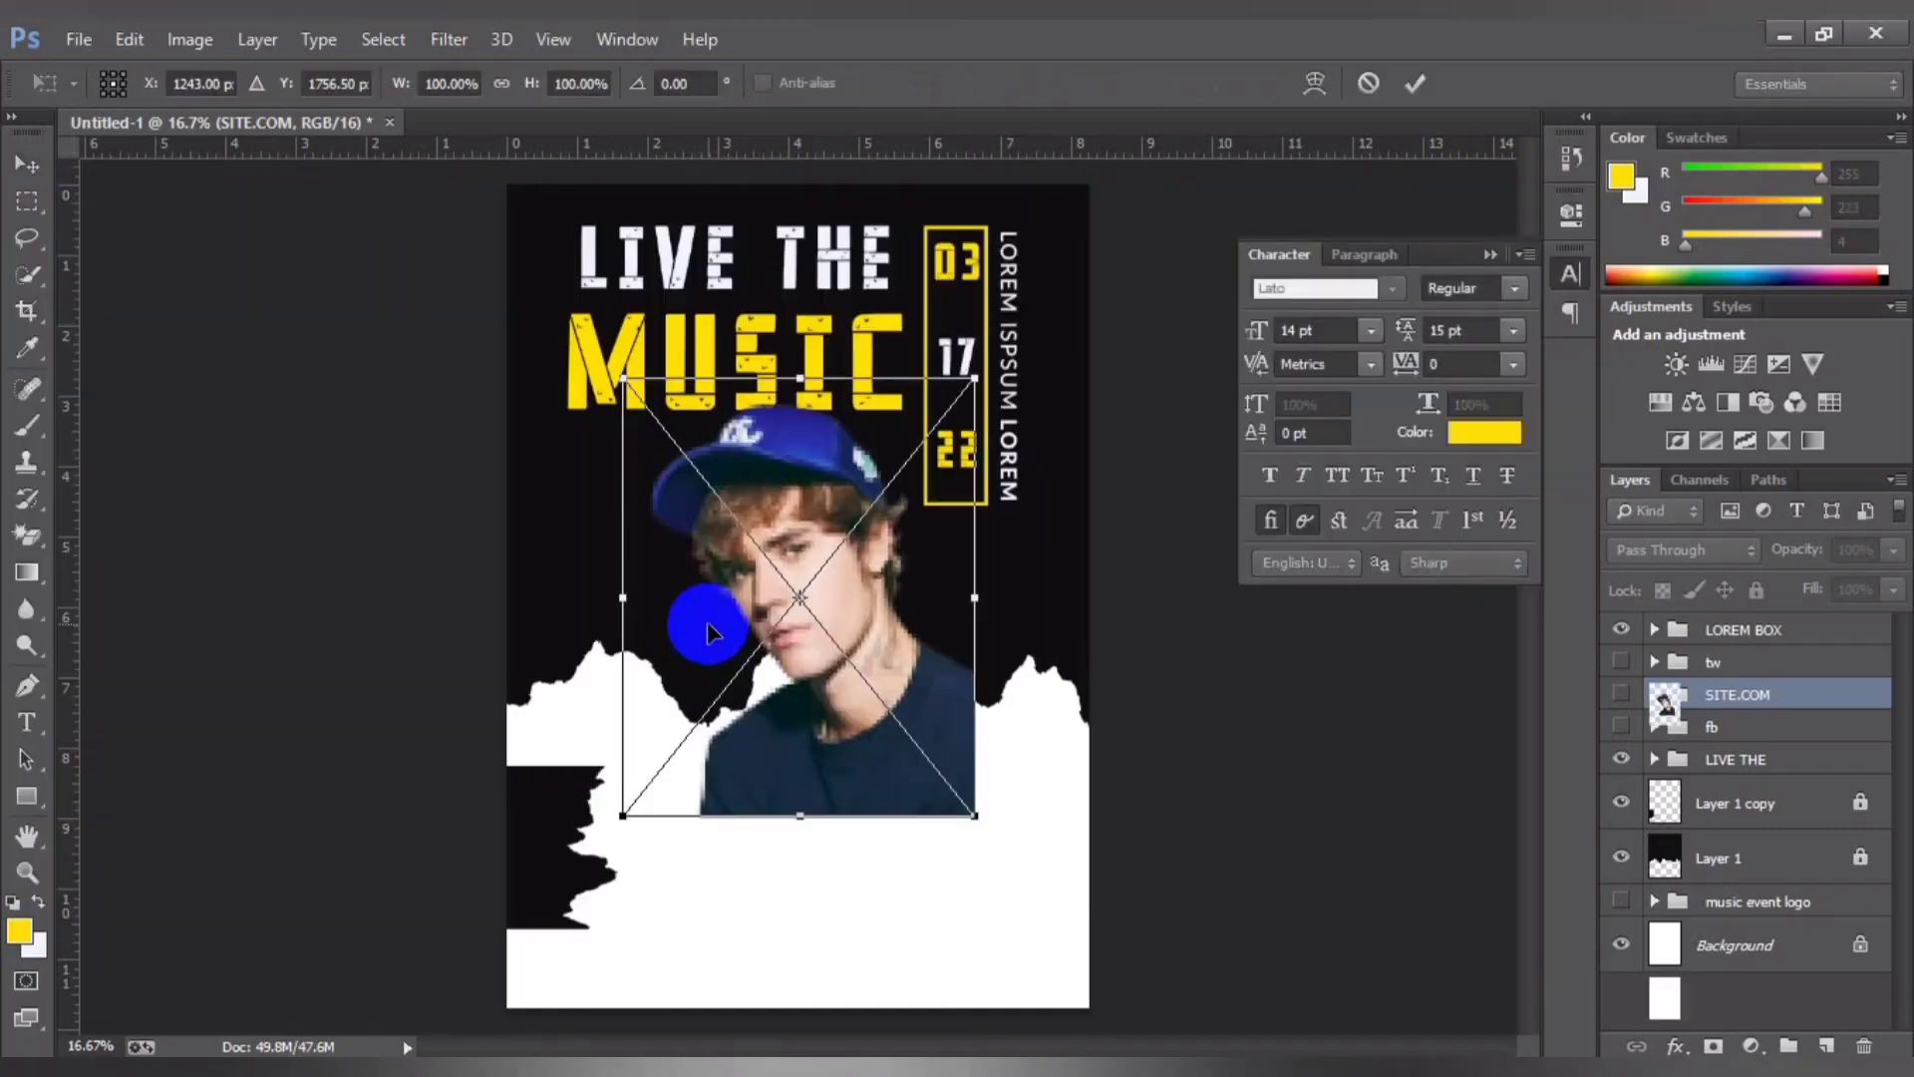
Step: Scale the placed photo to about 161%, position it lower, and commit
drag(813, 733, 850, 859)
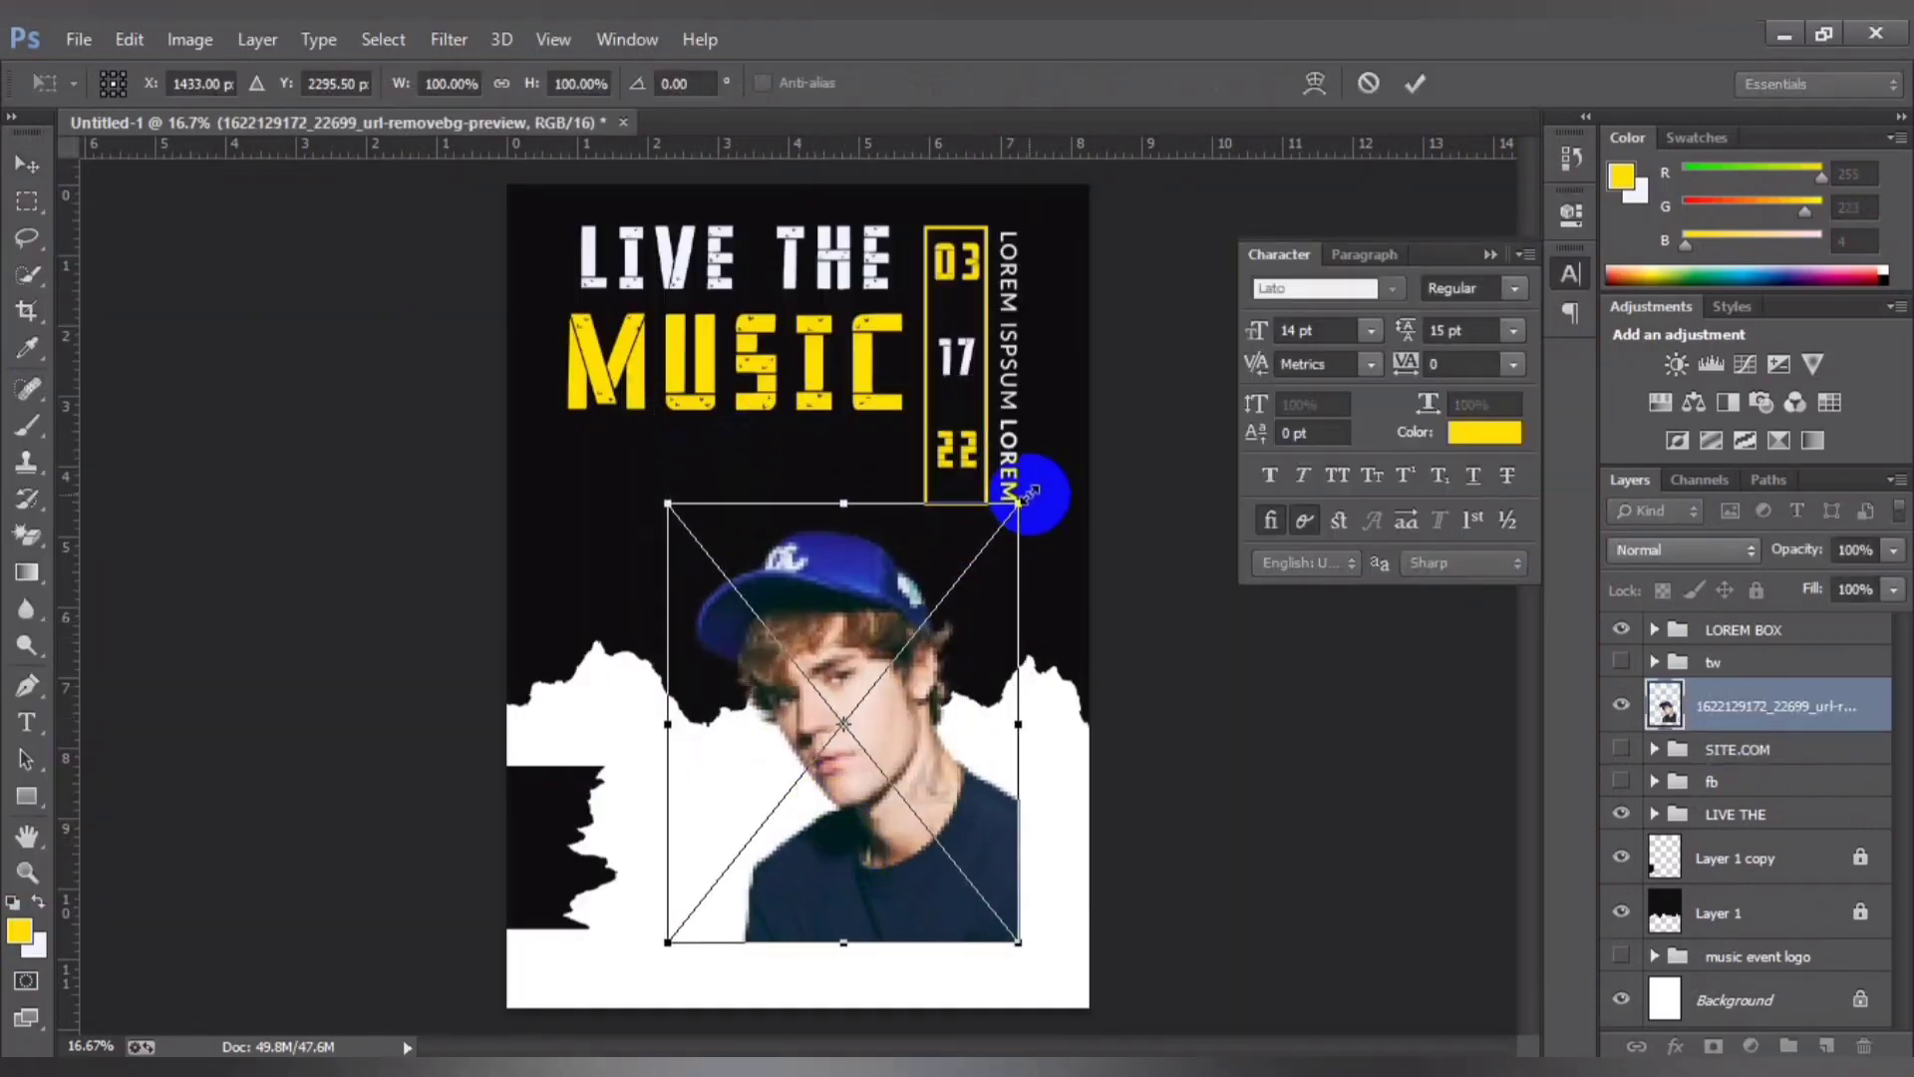
drag(1019, 504, 1163, 409)
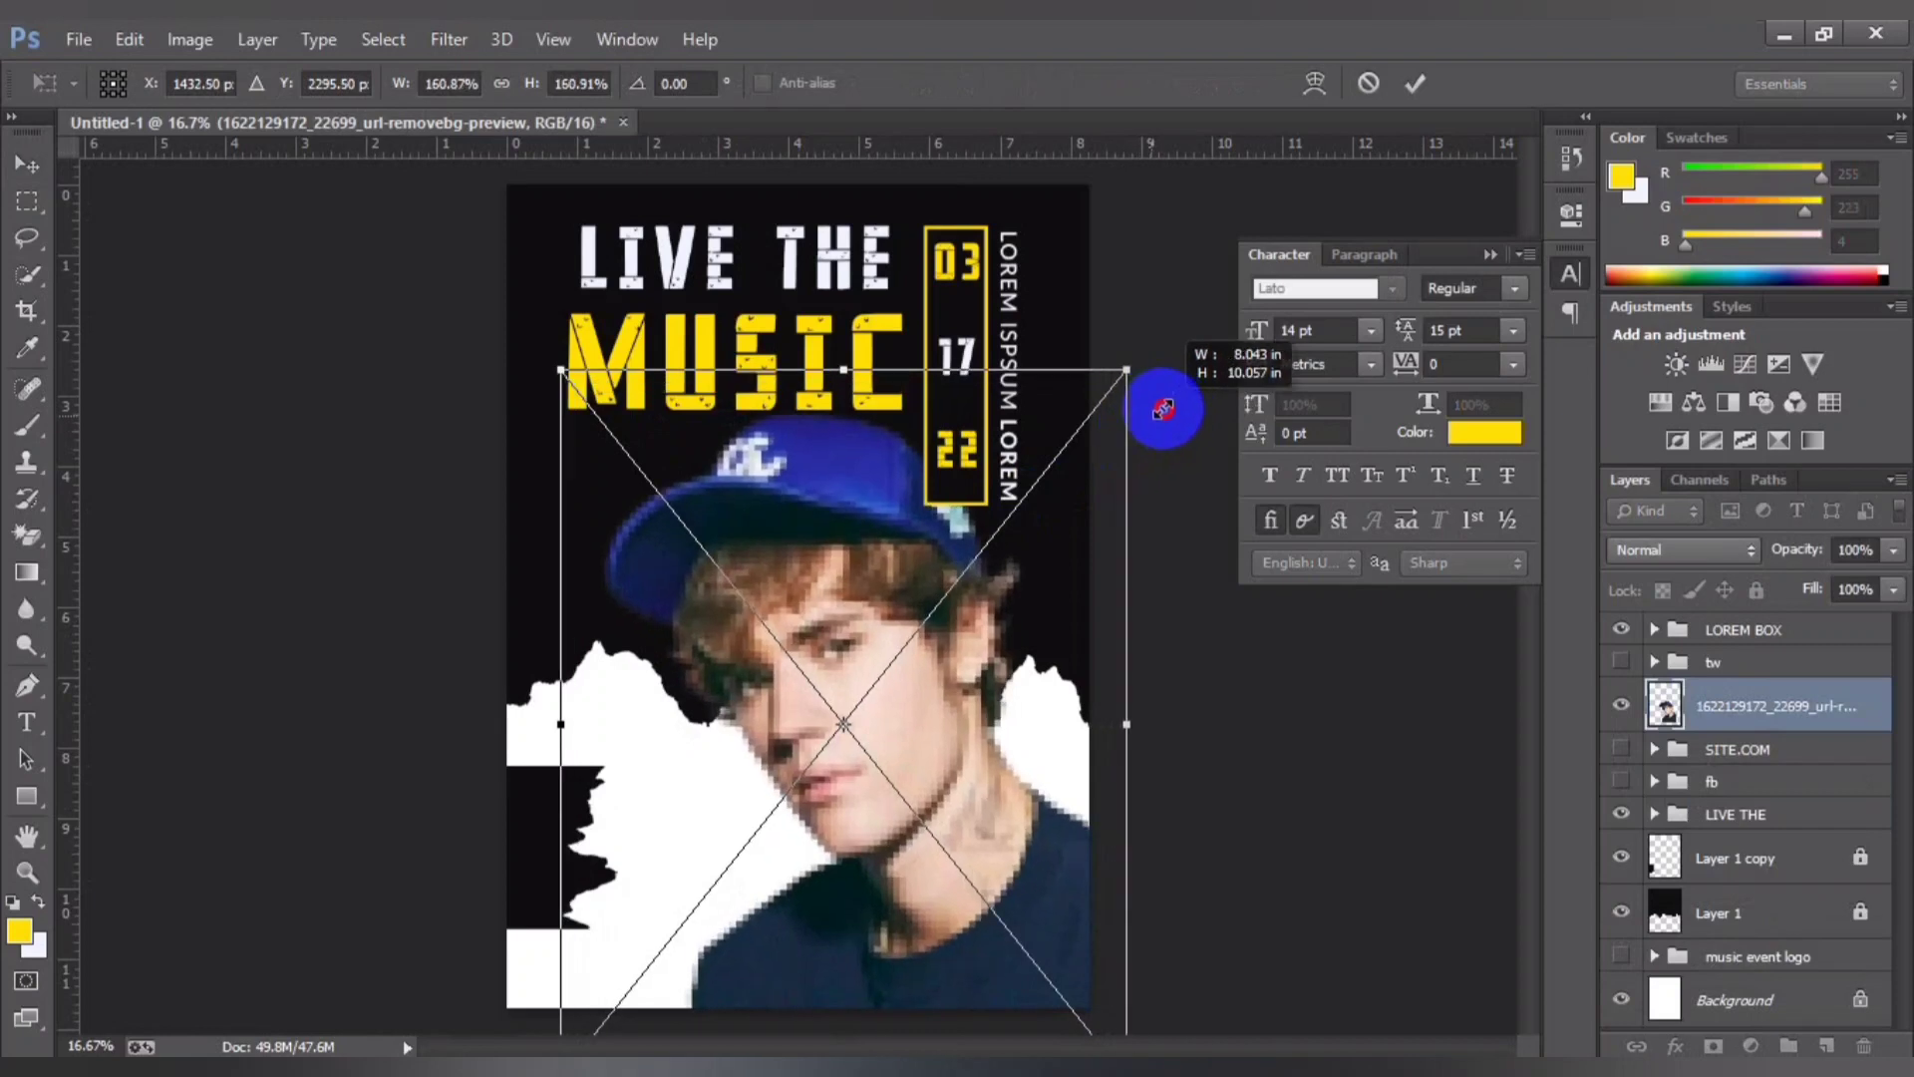
drag(1007, 828, 1010, 800)
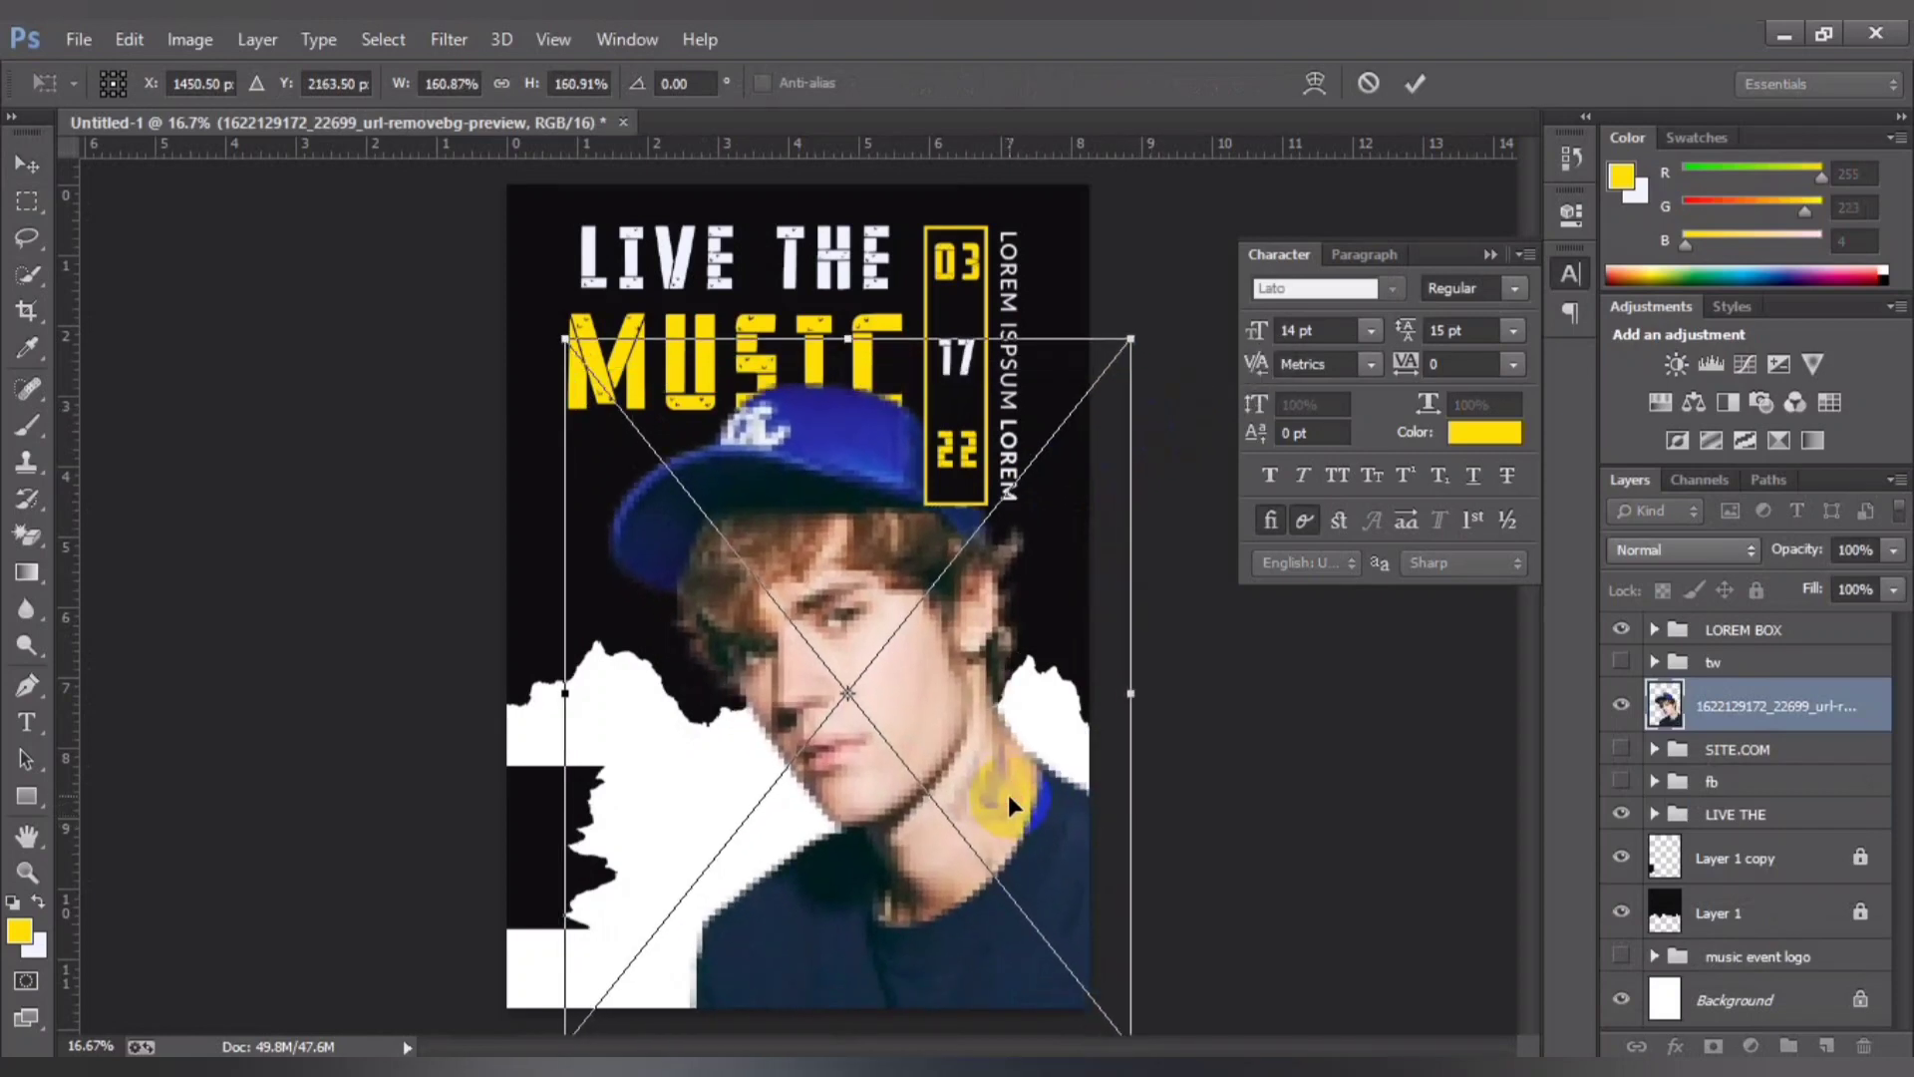
double_click(983, 775)
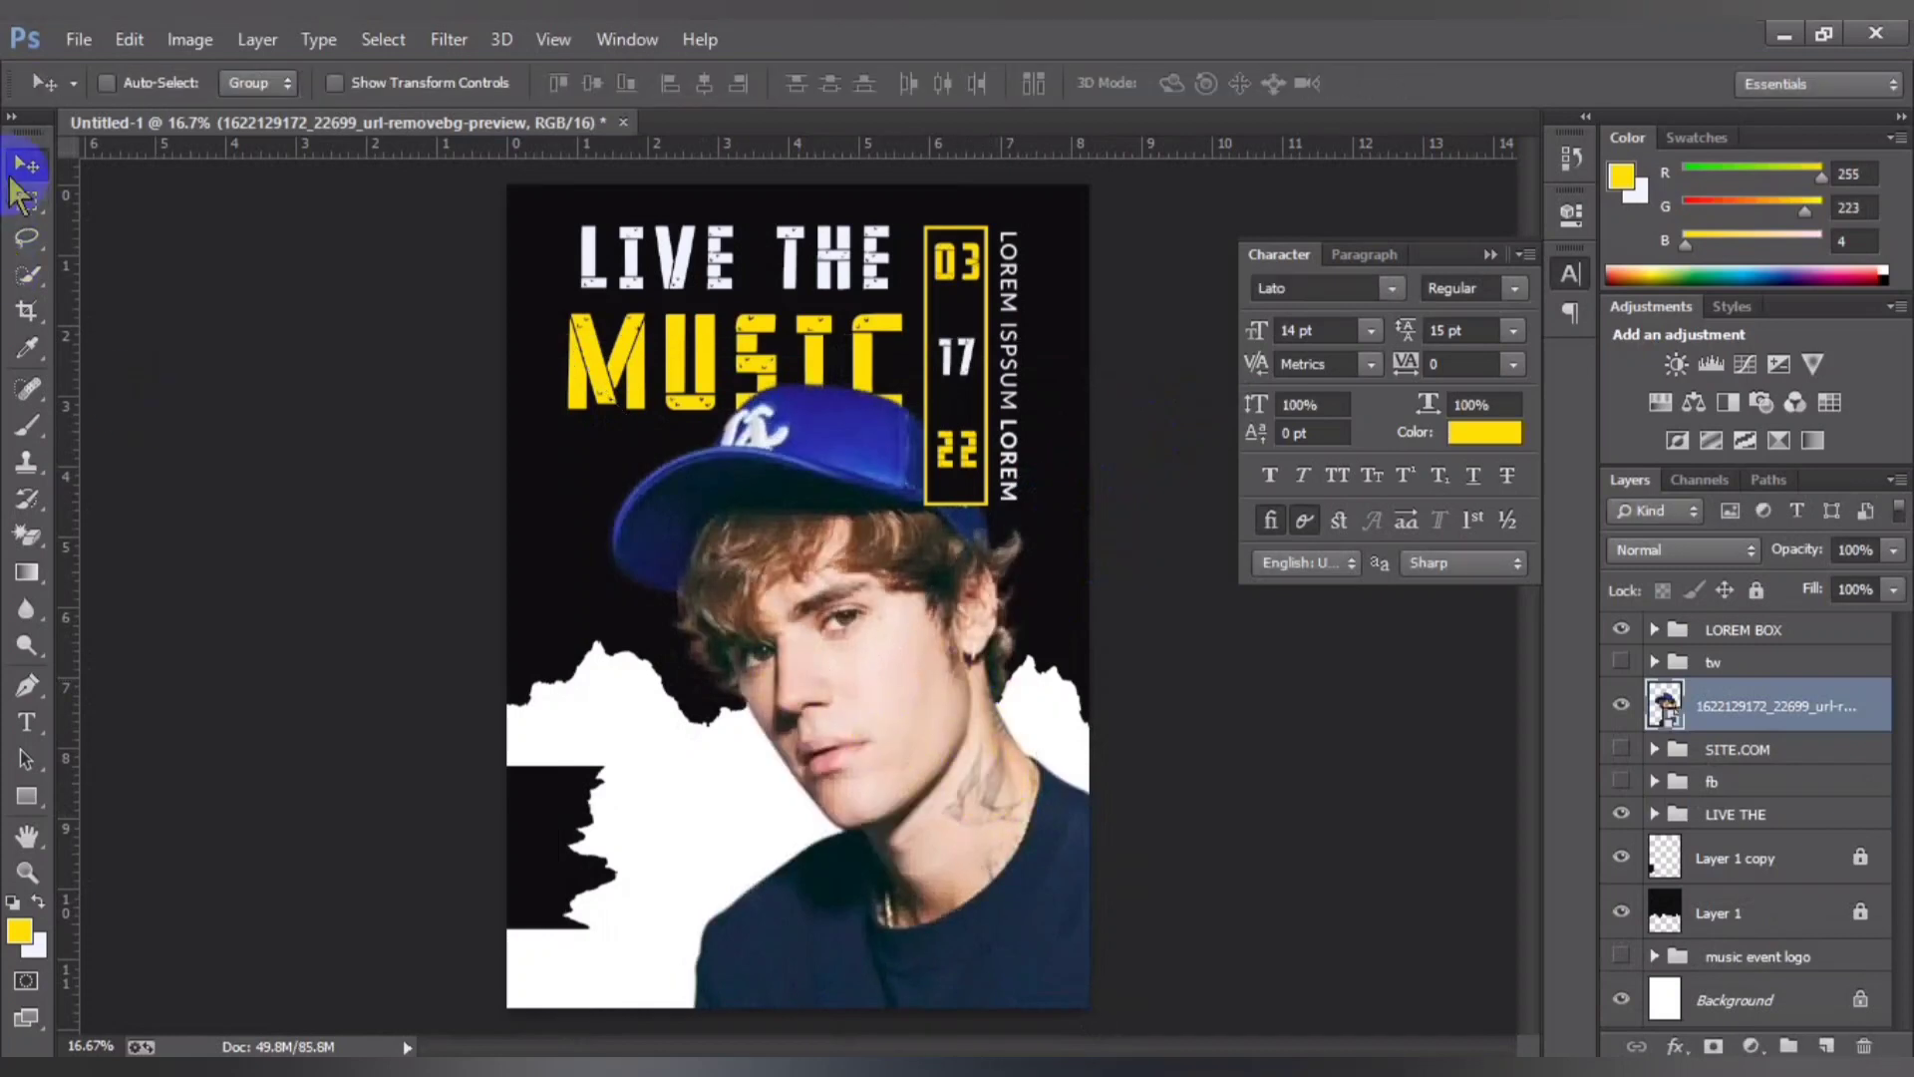
Step: Reposition the singer photo and fine-tune its size with Free Transform
mouse_move(992, 639)
mouse_down()
mouse_move(930, 780)
mouse_move(953, 789)
mouse_up()
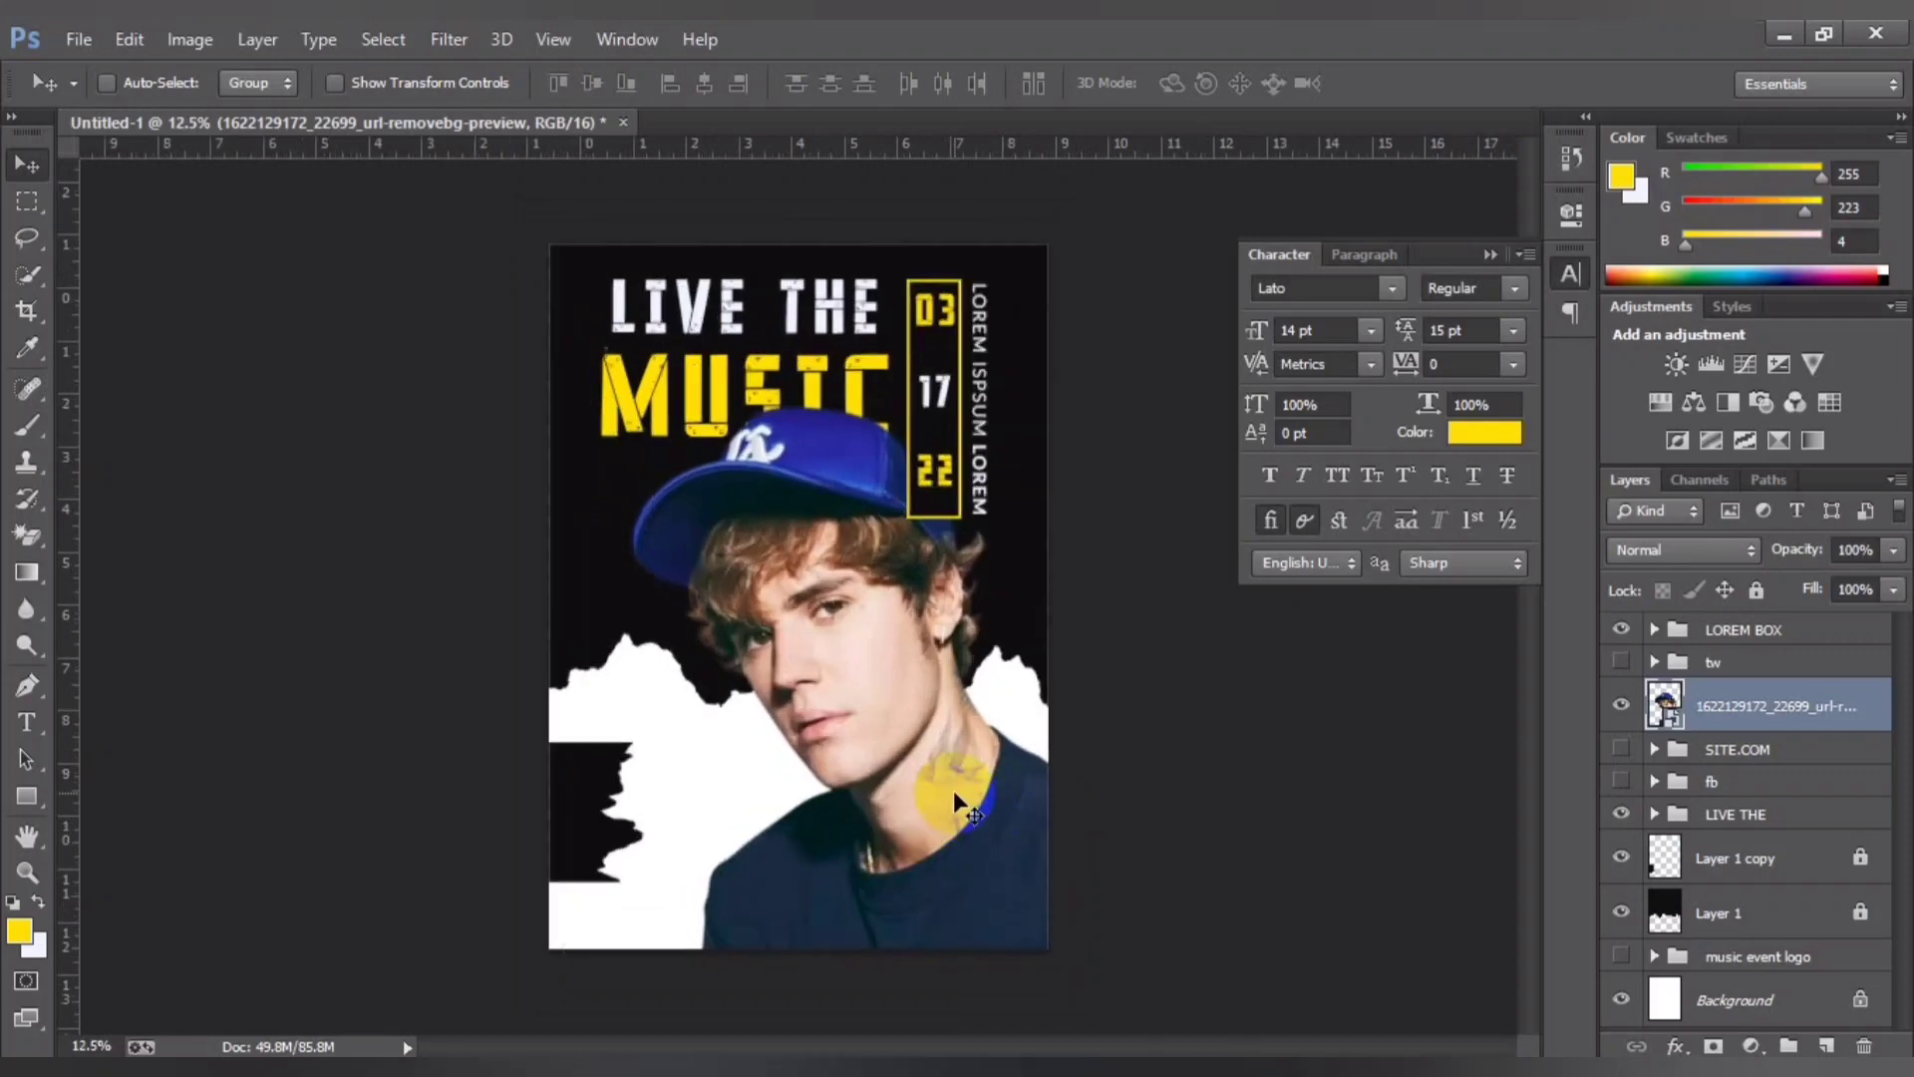
scroll(953, 790, down, 1)
scroll(953, 789, up, 1)
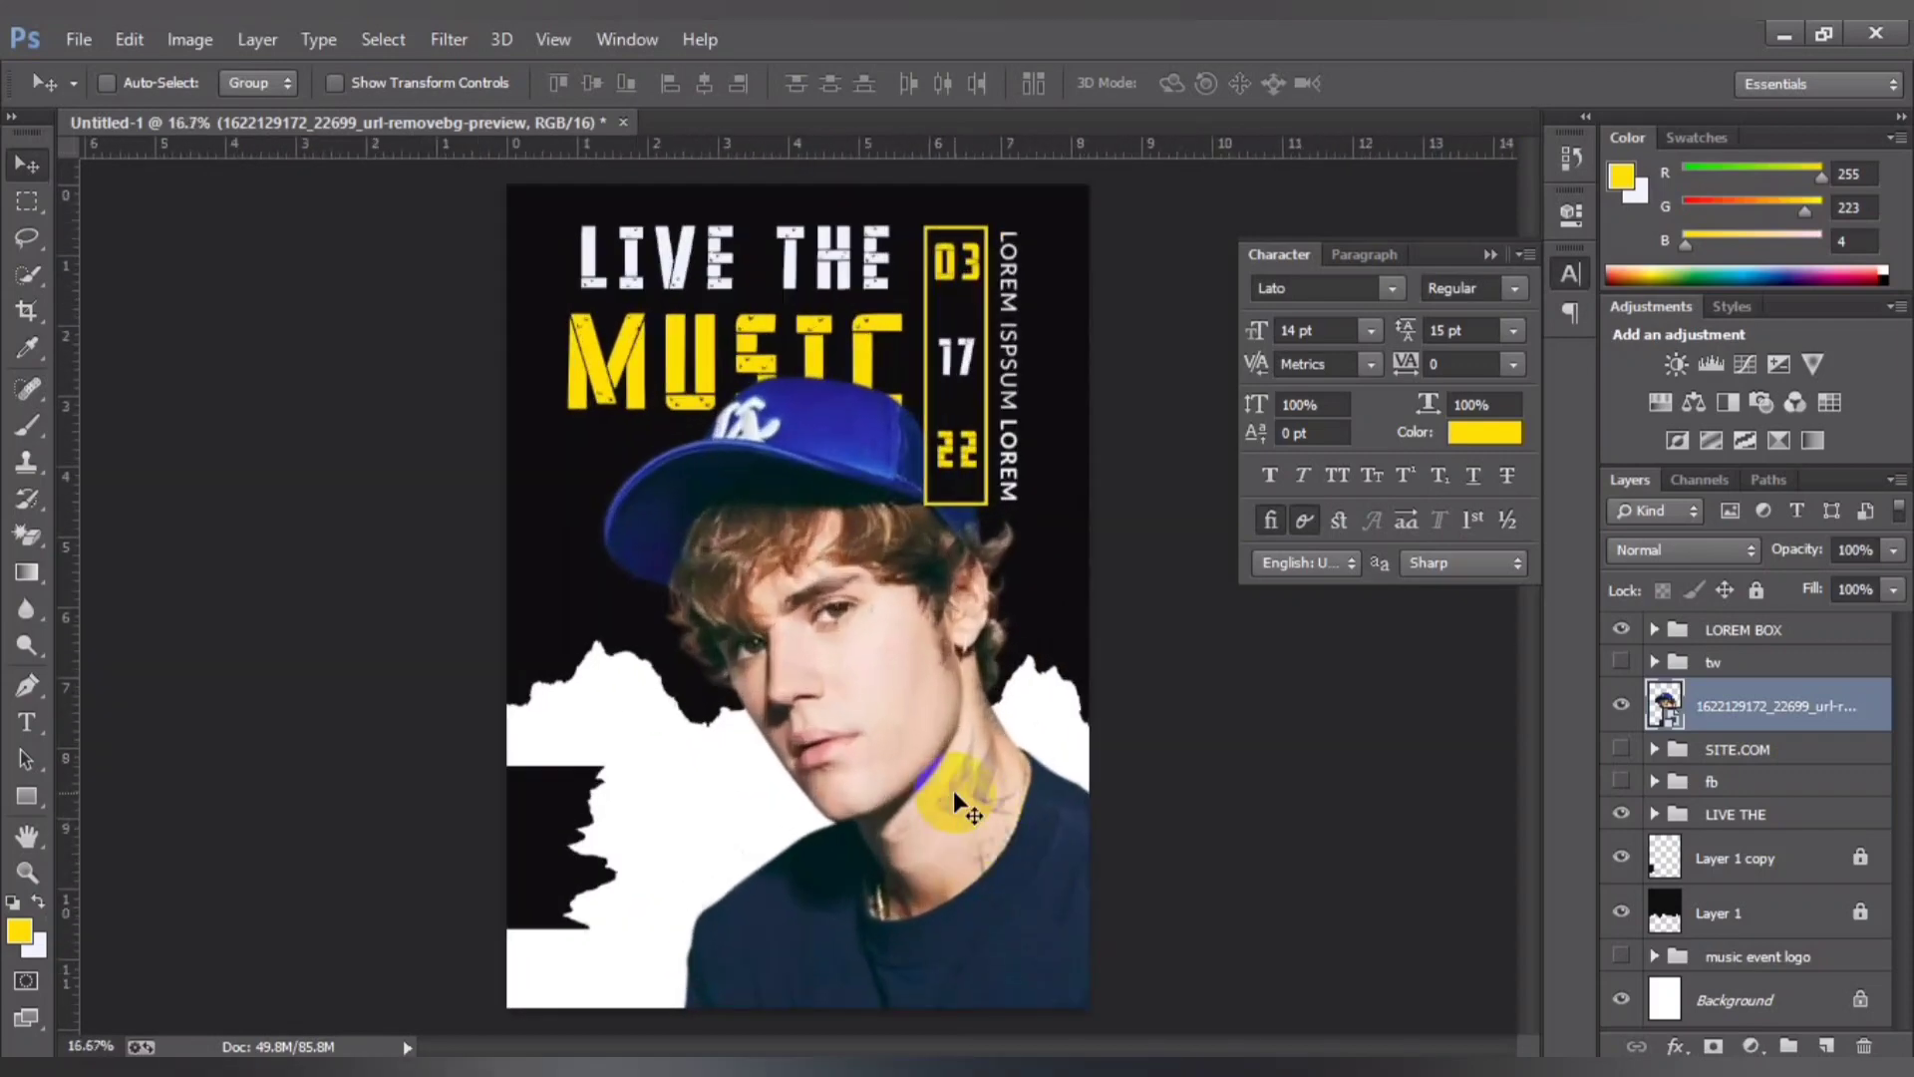
scroll(954, 790, down, 1)
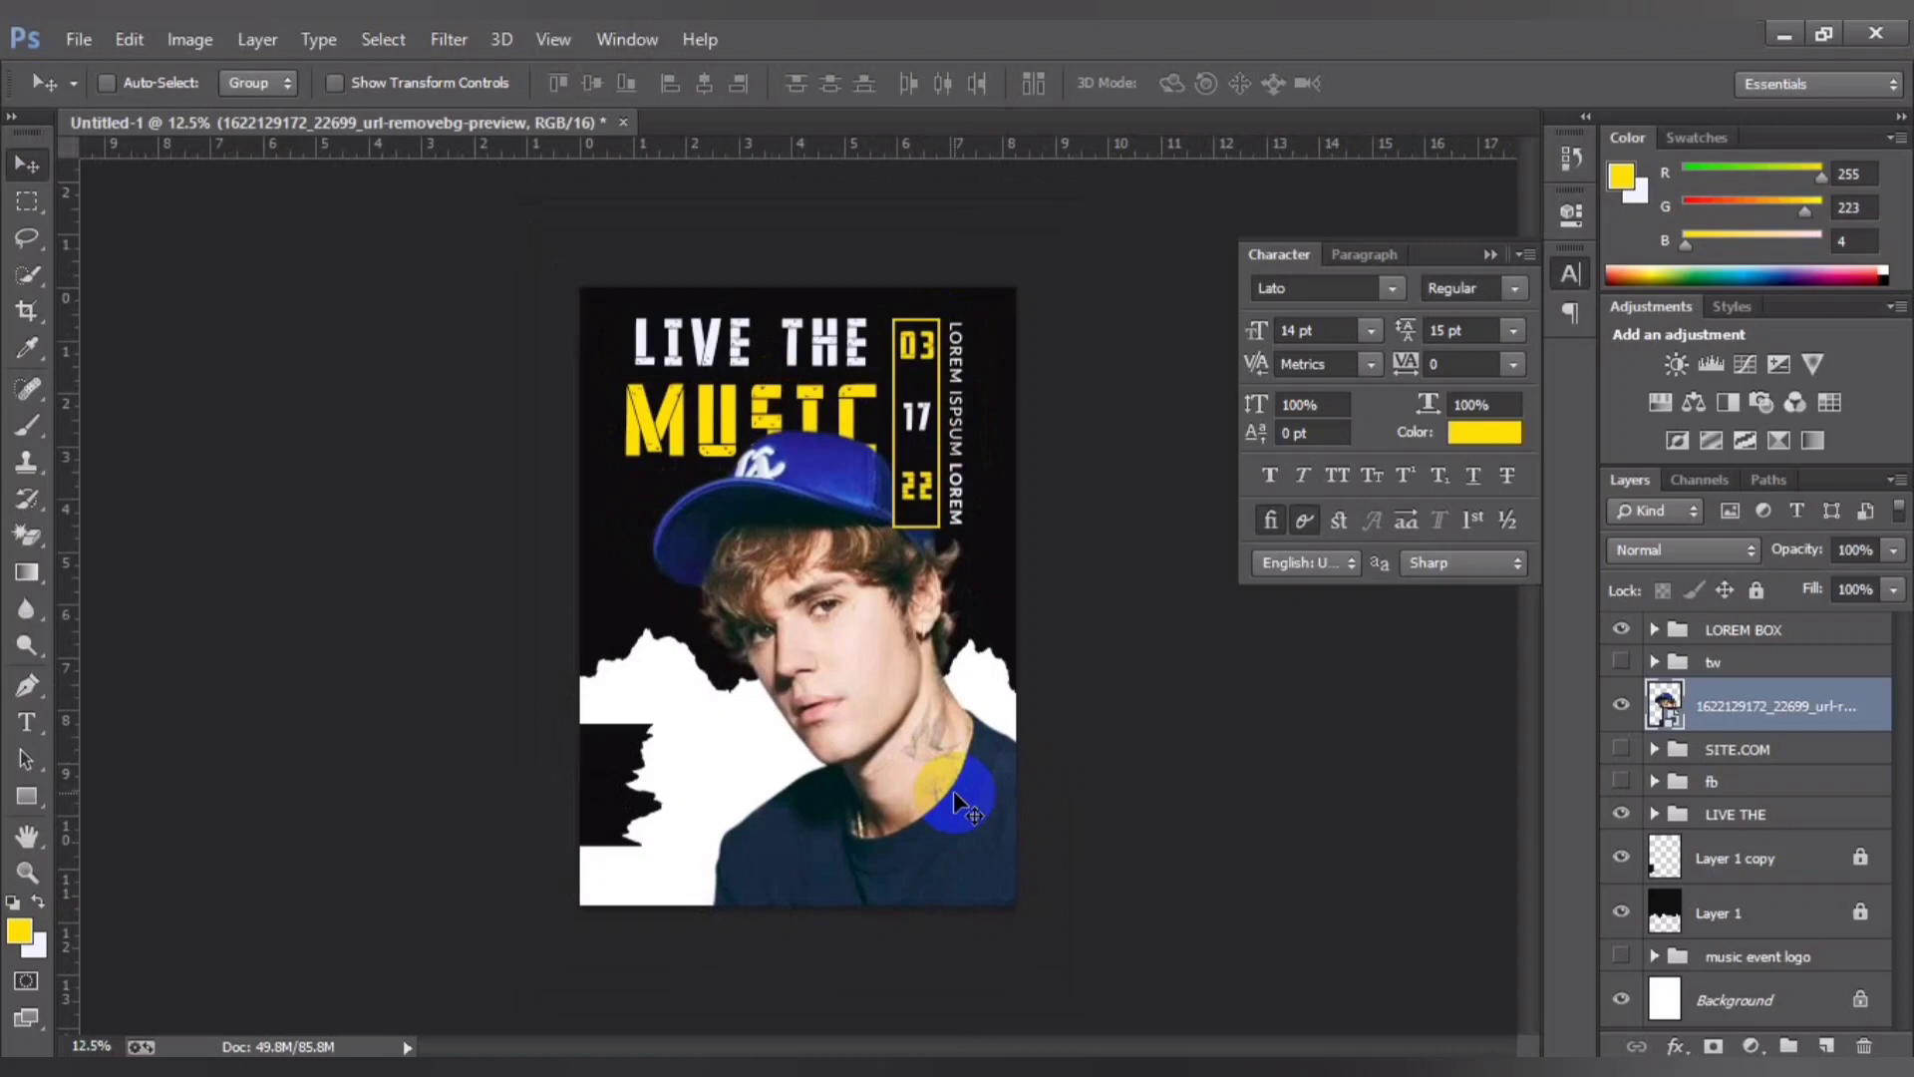
key(ctrl+t)
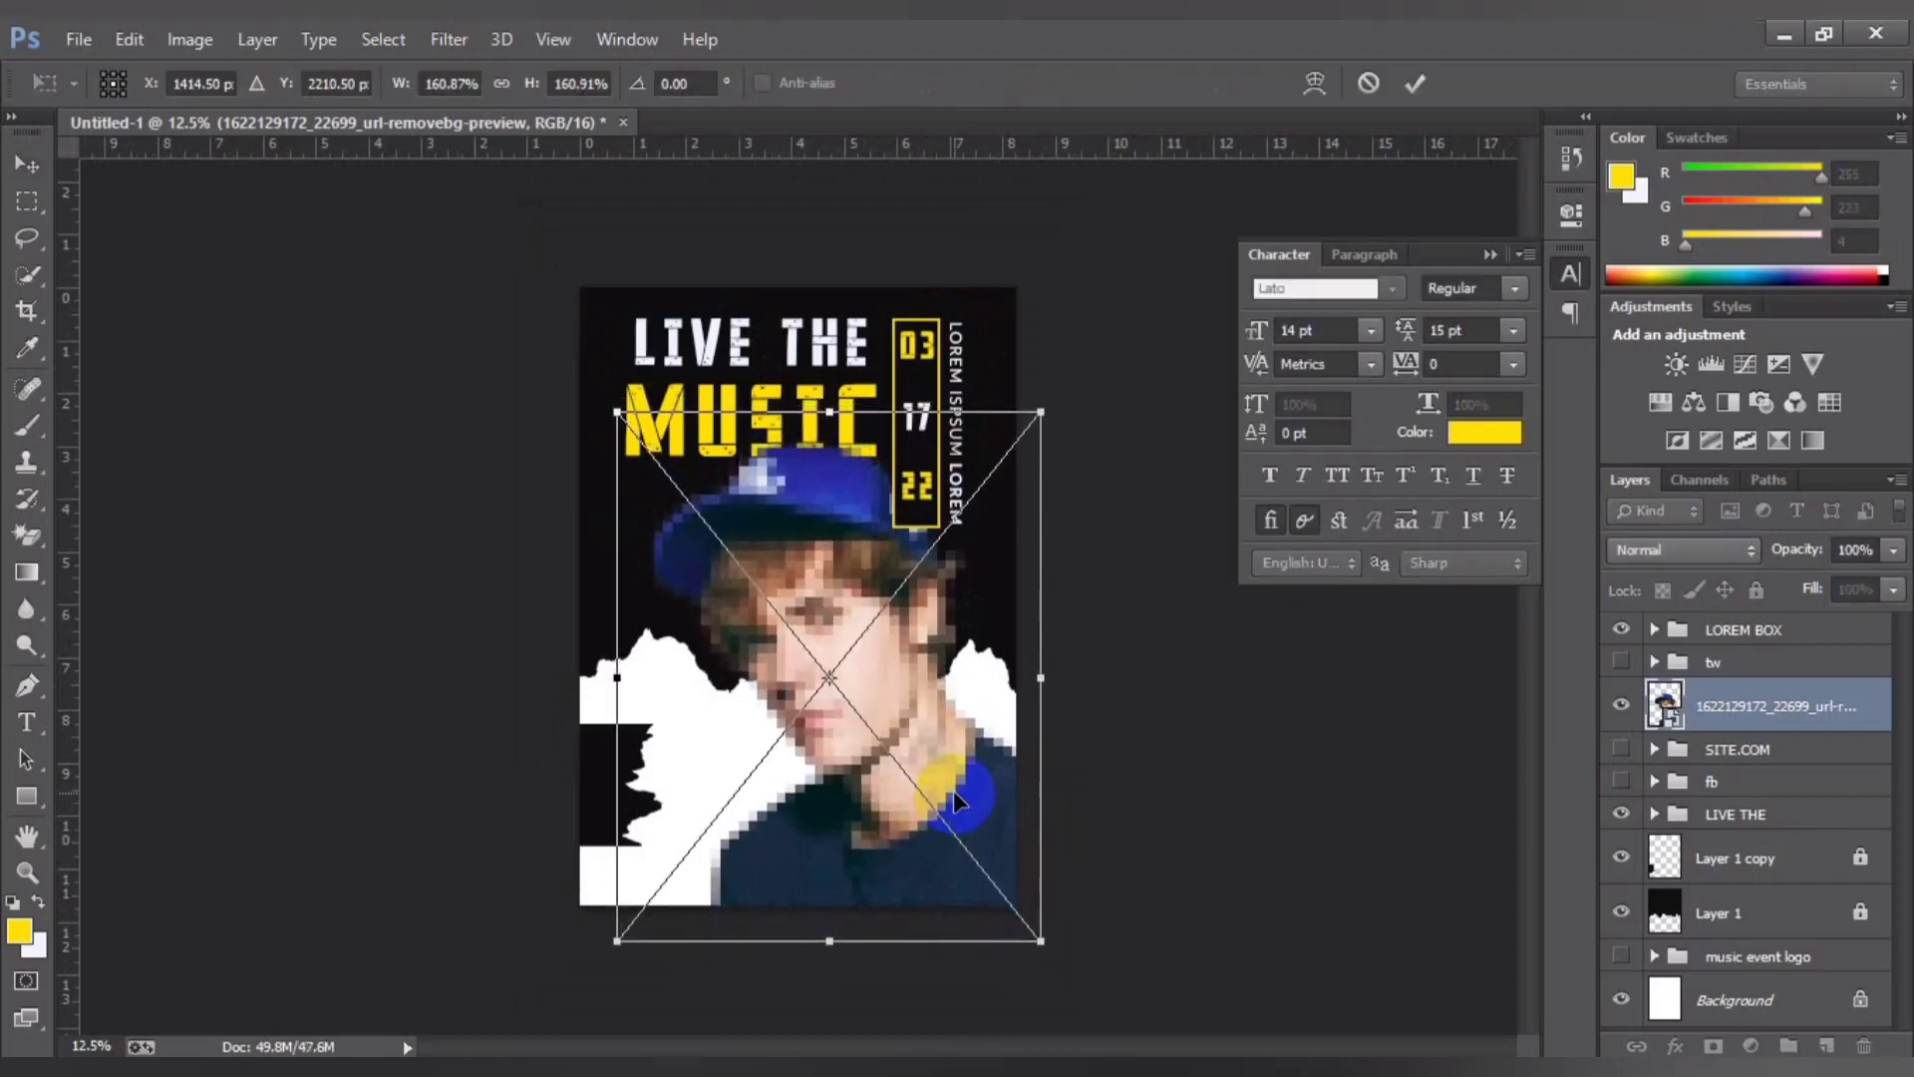
key(Return)
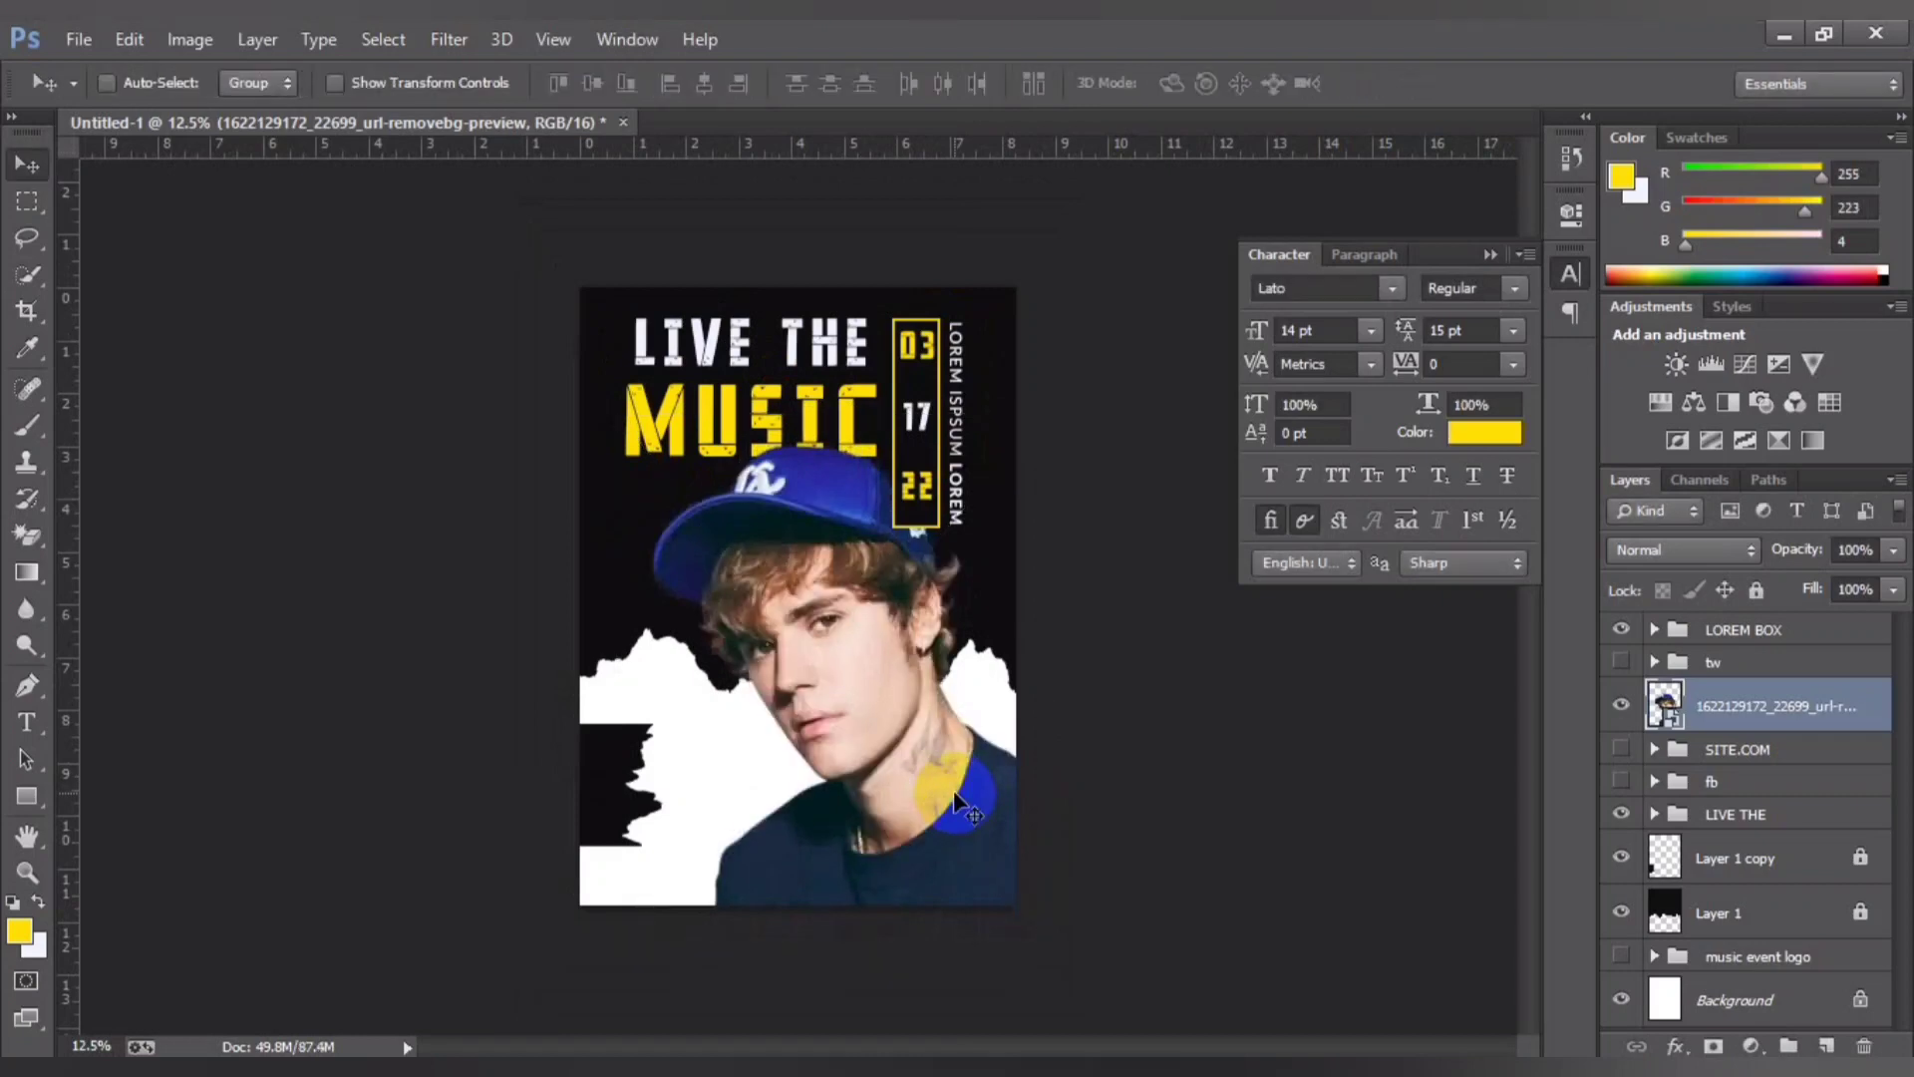
key(ctrl+t)
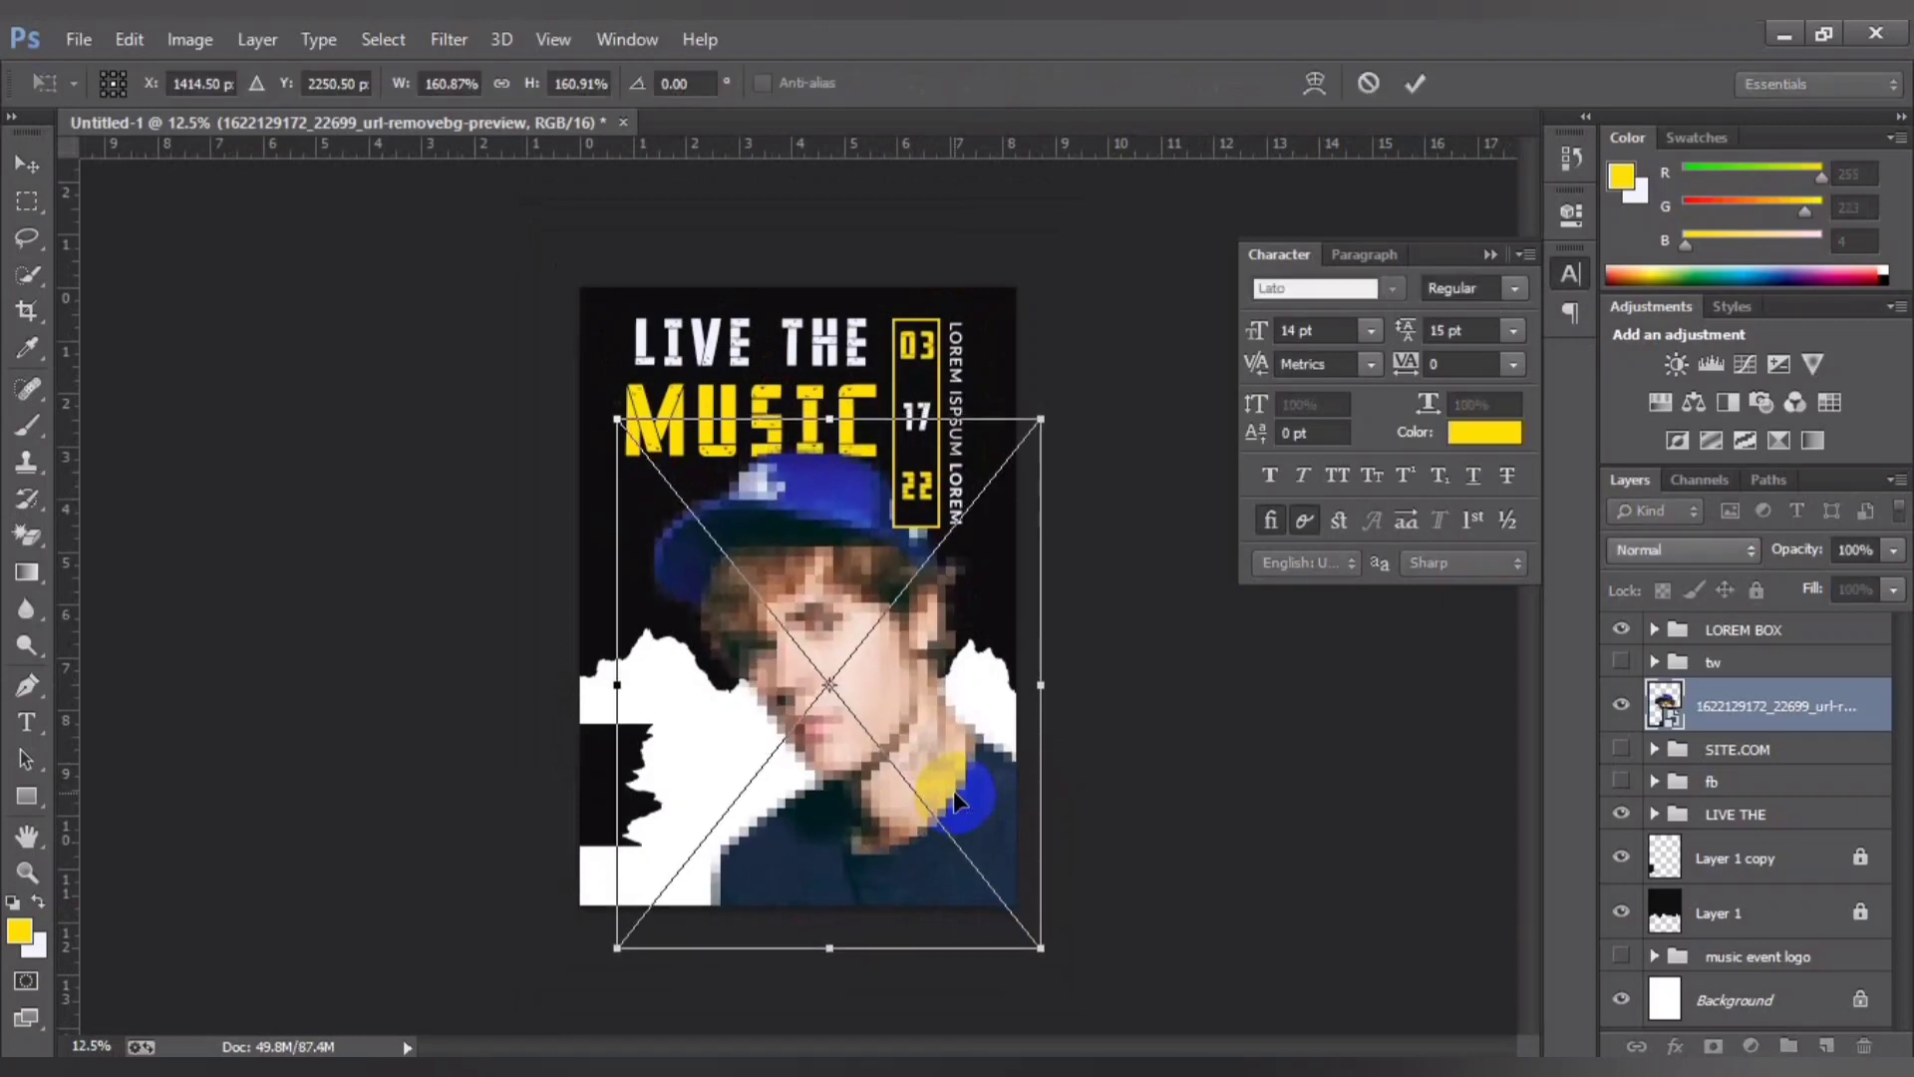
key(Return)
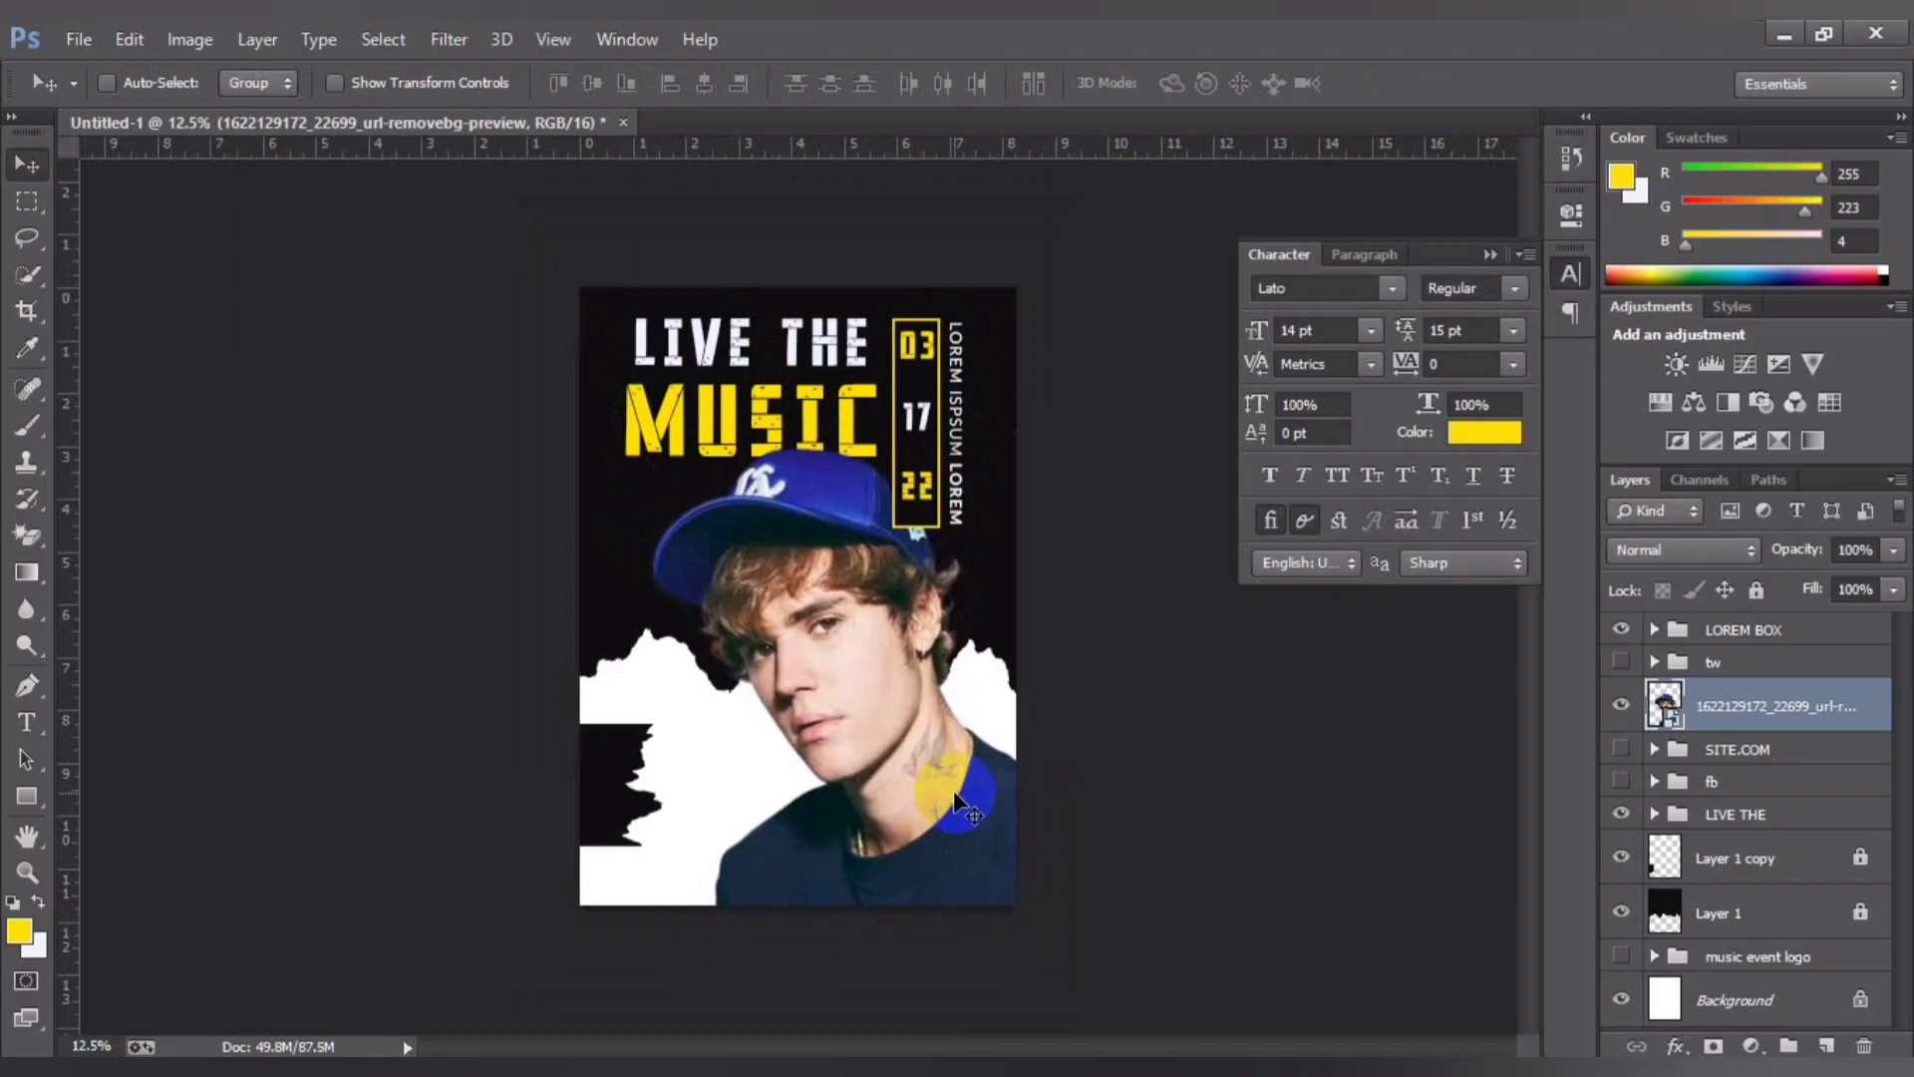
Step: Nudge the photo right and move its layer to the top of the stack
key(shift+Right)
key(shift+Right)
key(shift+Right)
key(shift+Right)
key(shift+Right)
key(shift+Right)
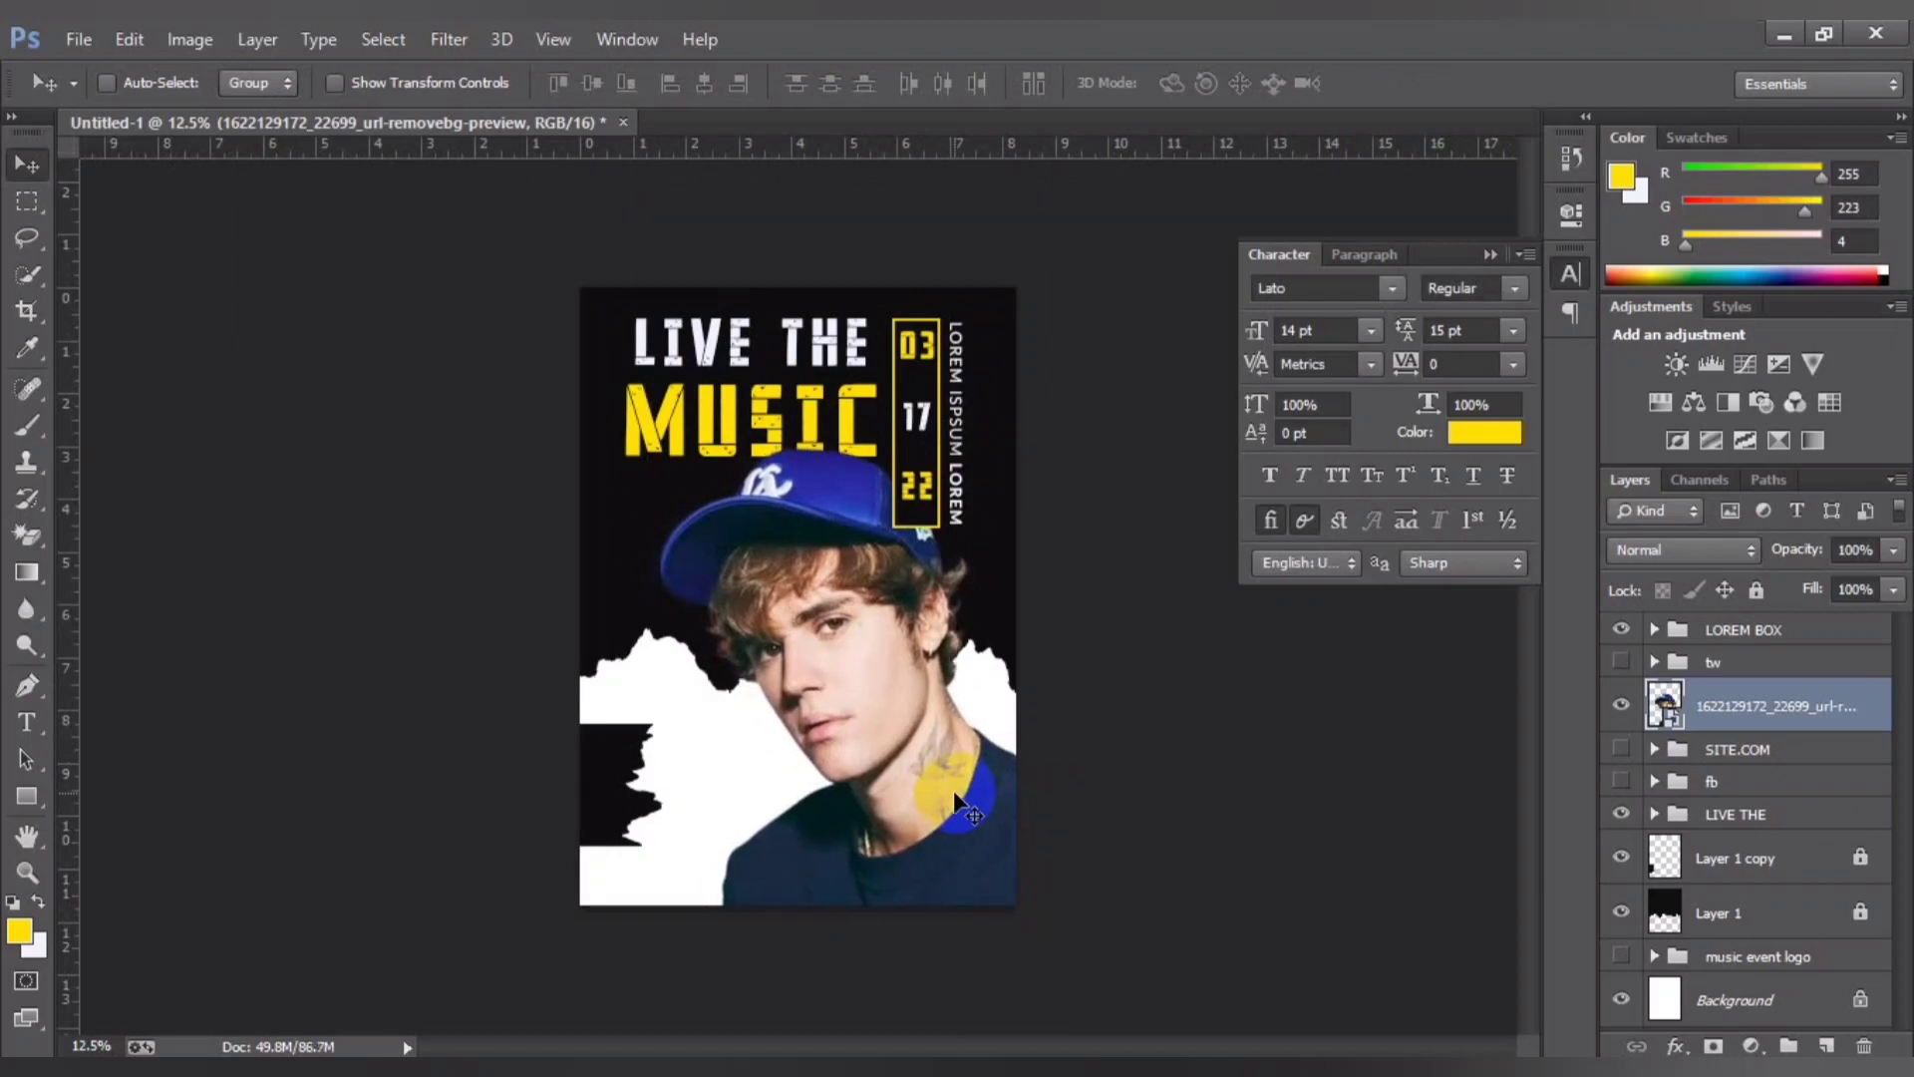
key(shift+Right)
key(shift+Right)
key(shift+Right)
key(ctrl+plus)
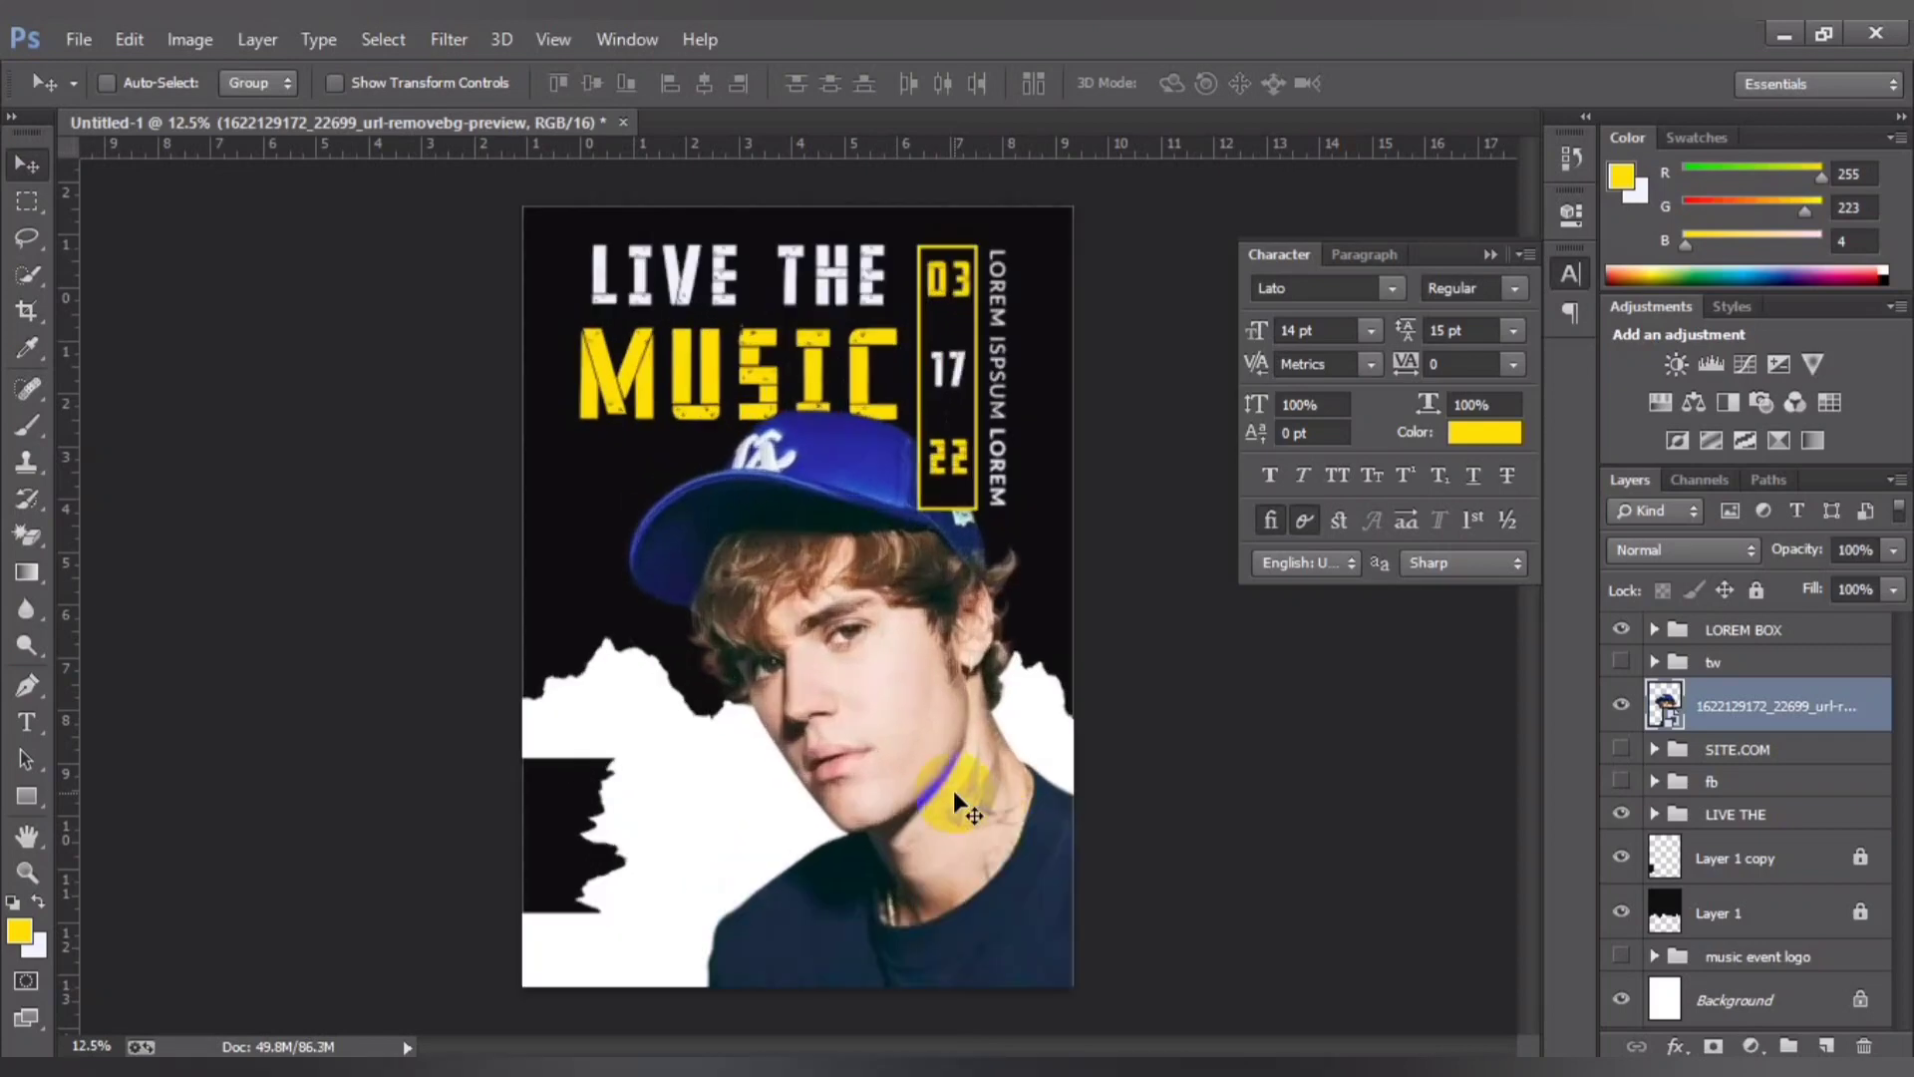
click(1683, 706)
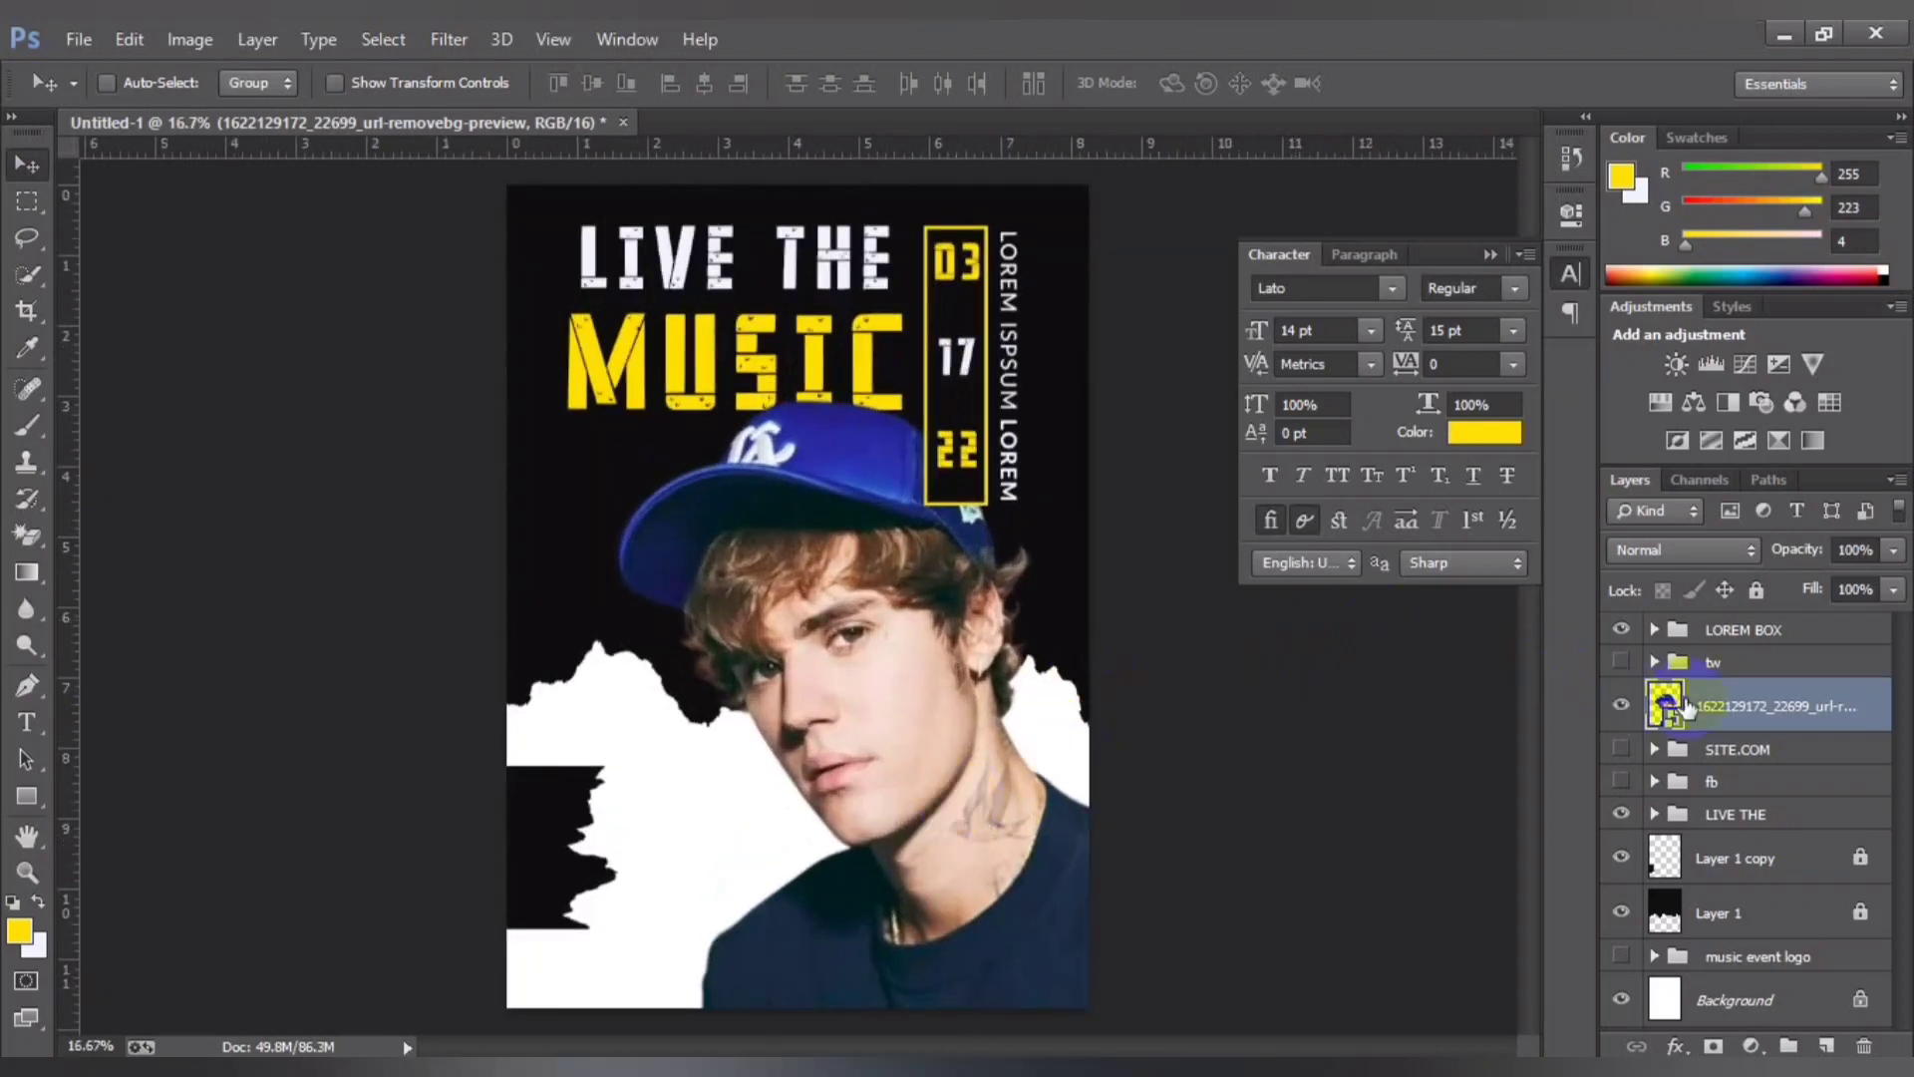
mouse_move(1736, 713)
mouse_down()
mouse_move(1723, 621)
mouse_move(1705, 628)
mouse_up()
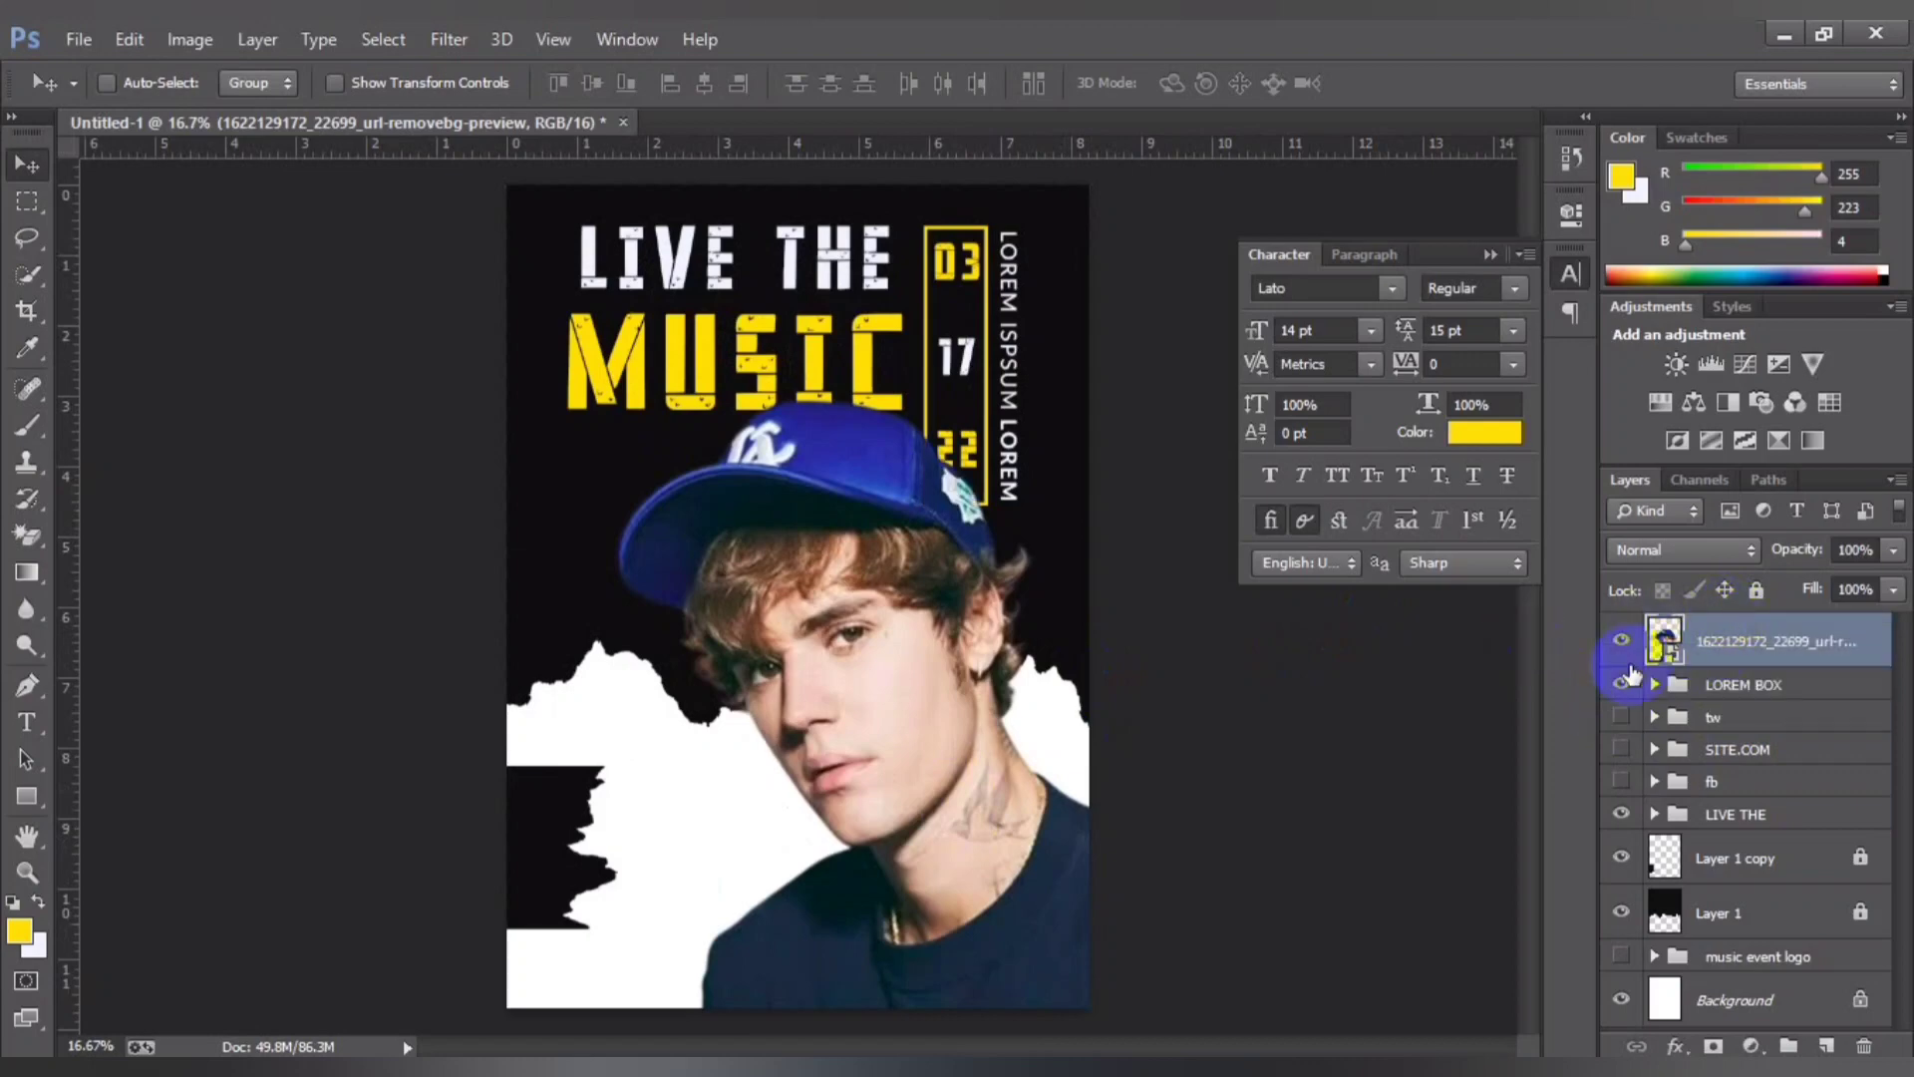
right_click(1752, 653)
Step: Give the singer photo layer a Drop Shadow with size 114 px
click(1271, 177)
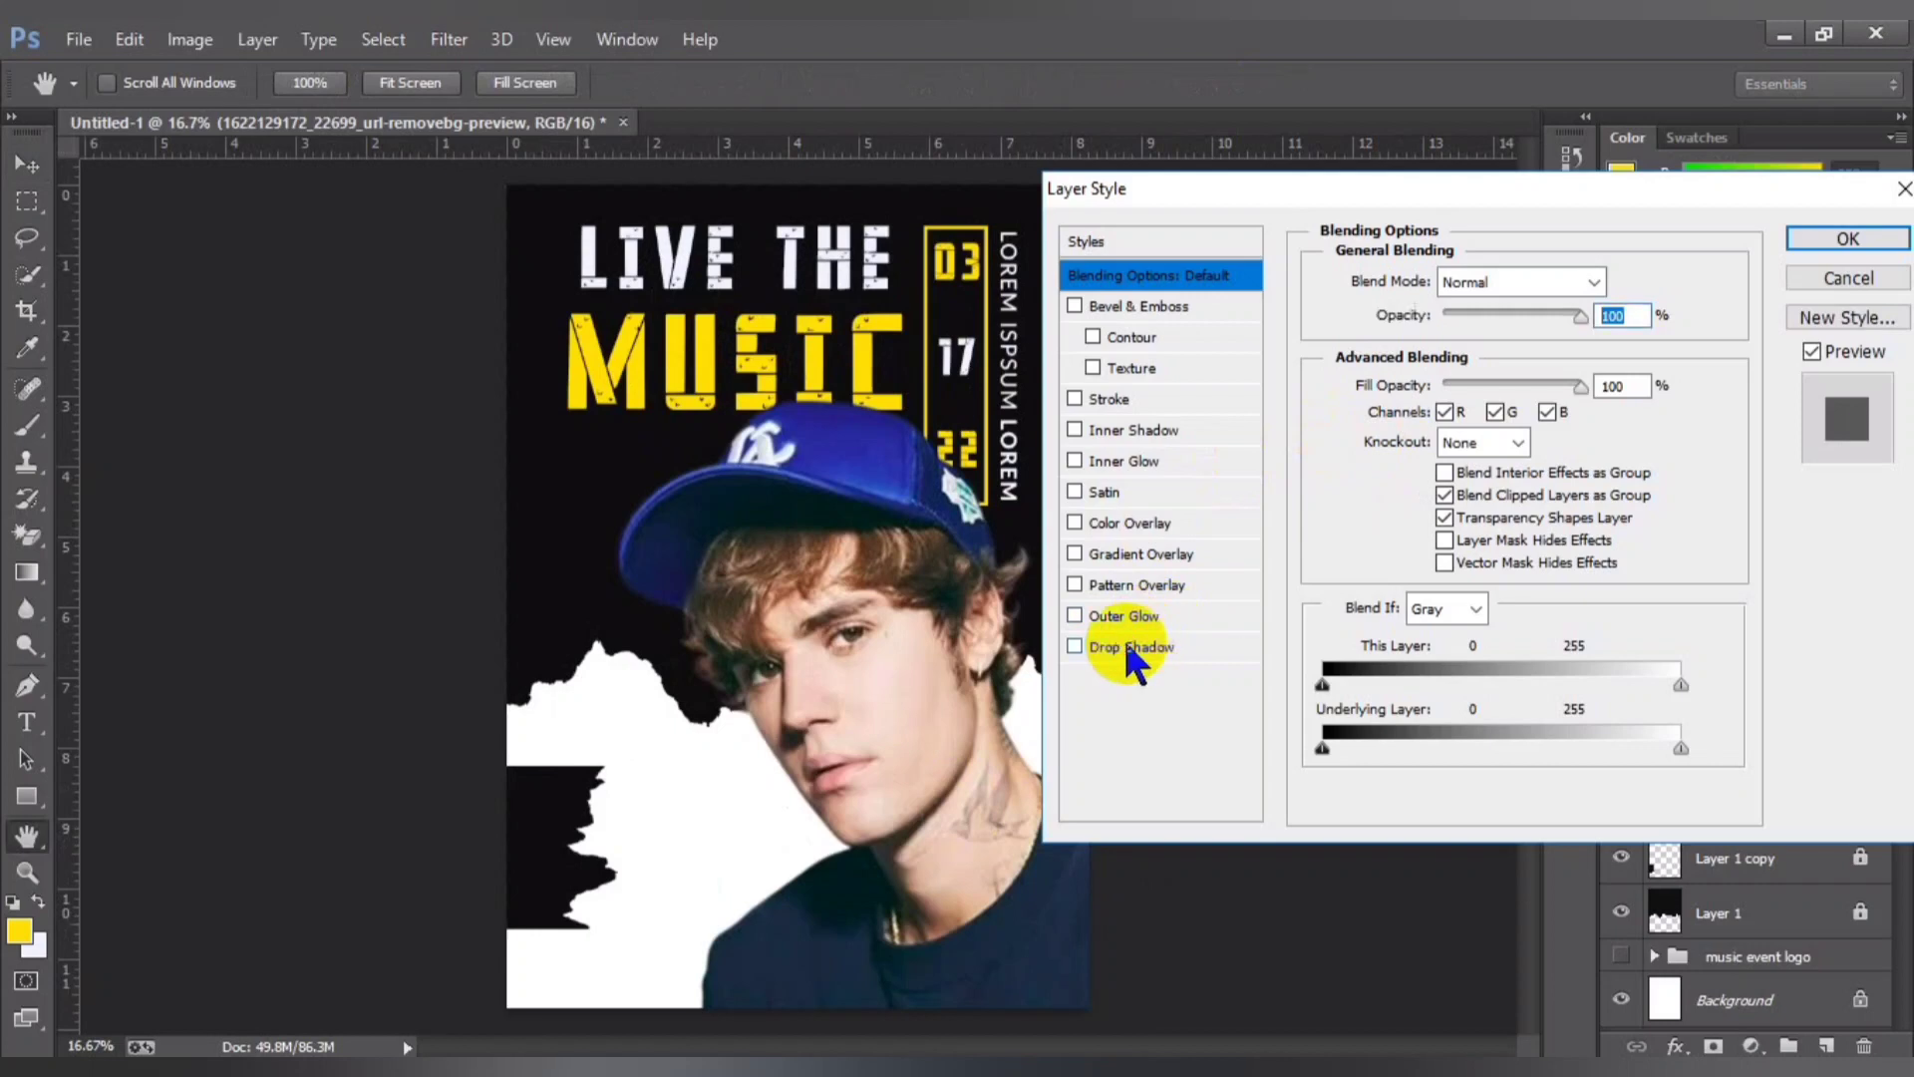
click(1136, 647)
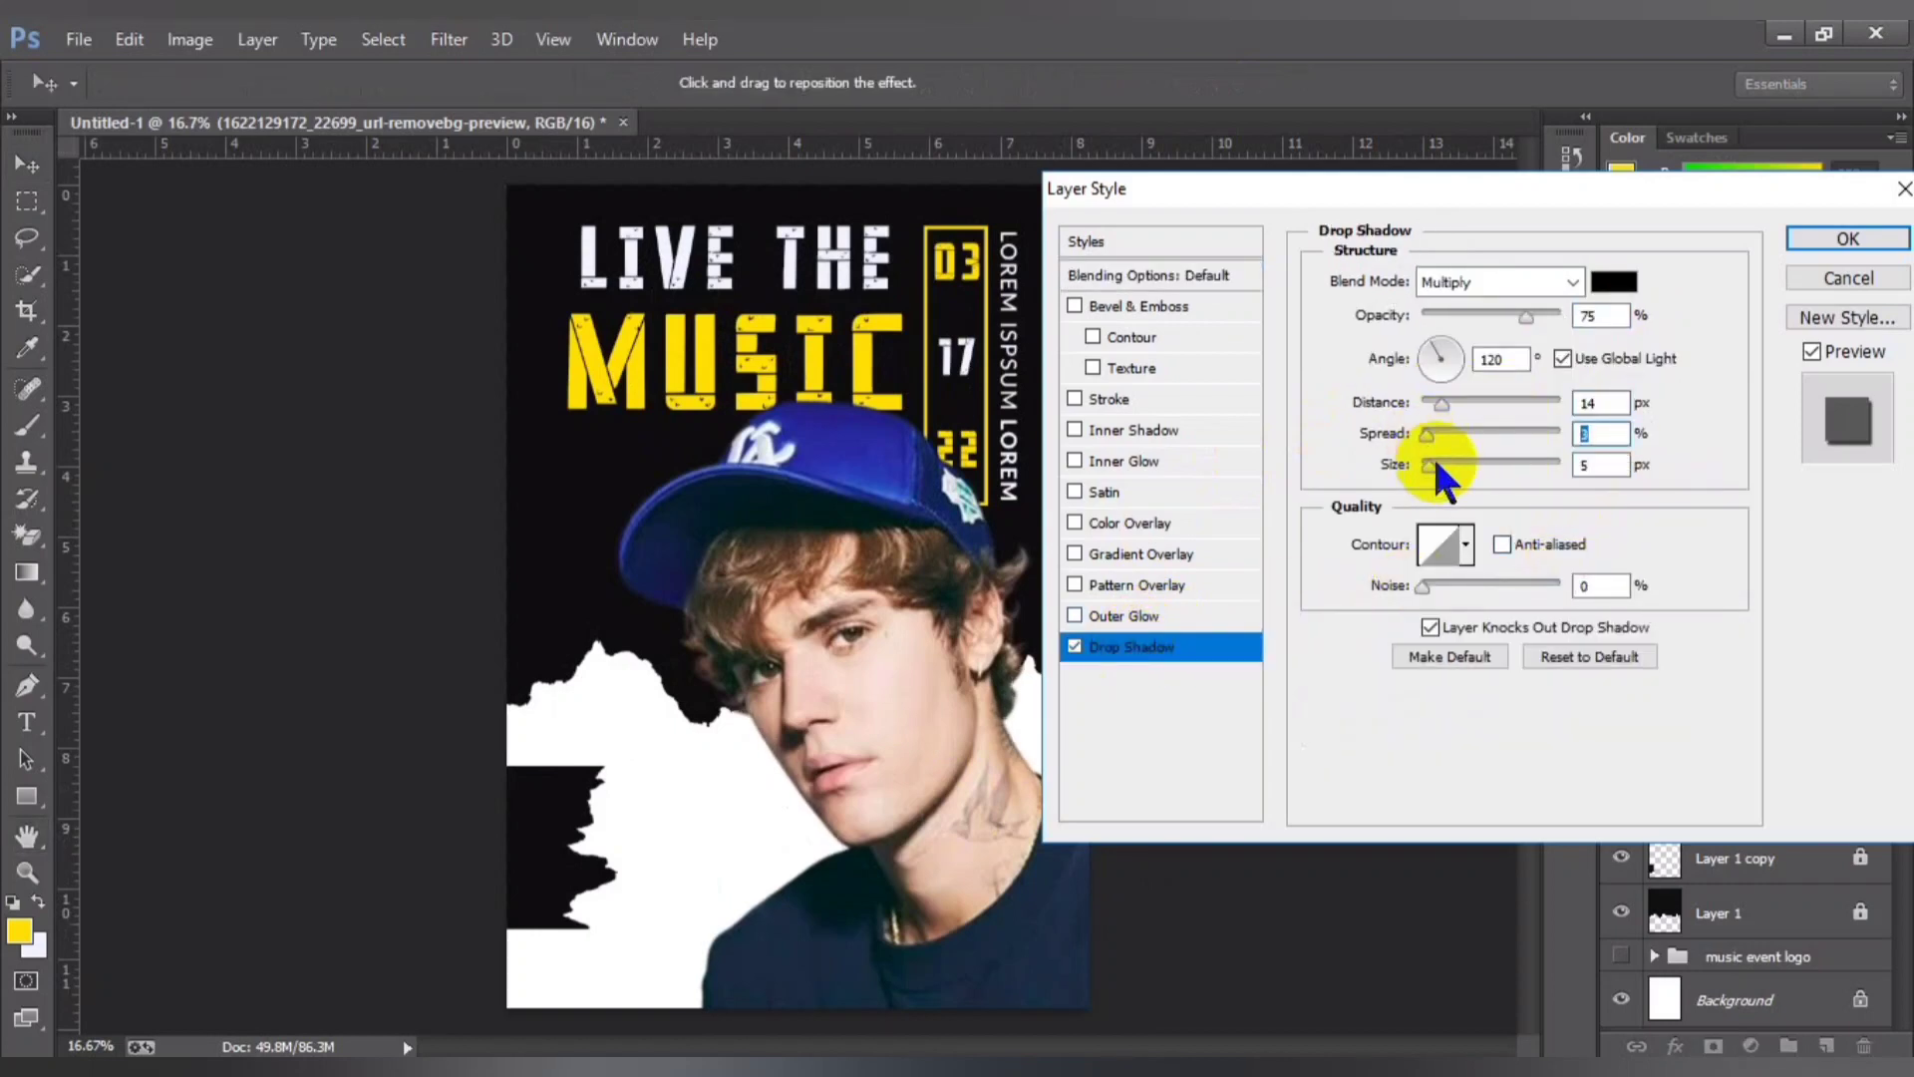
drag(1432, 465, 1489, 474)
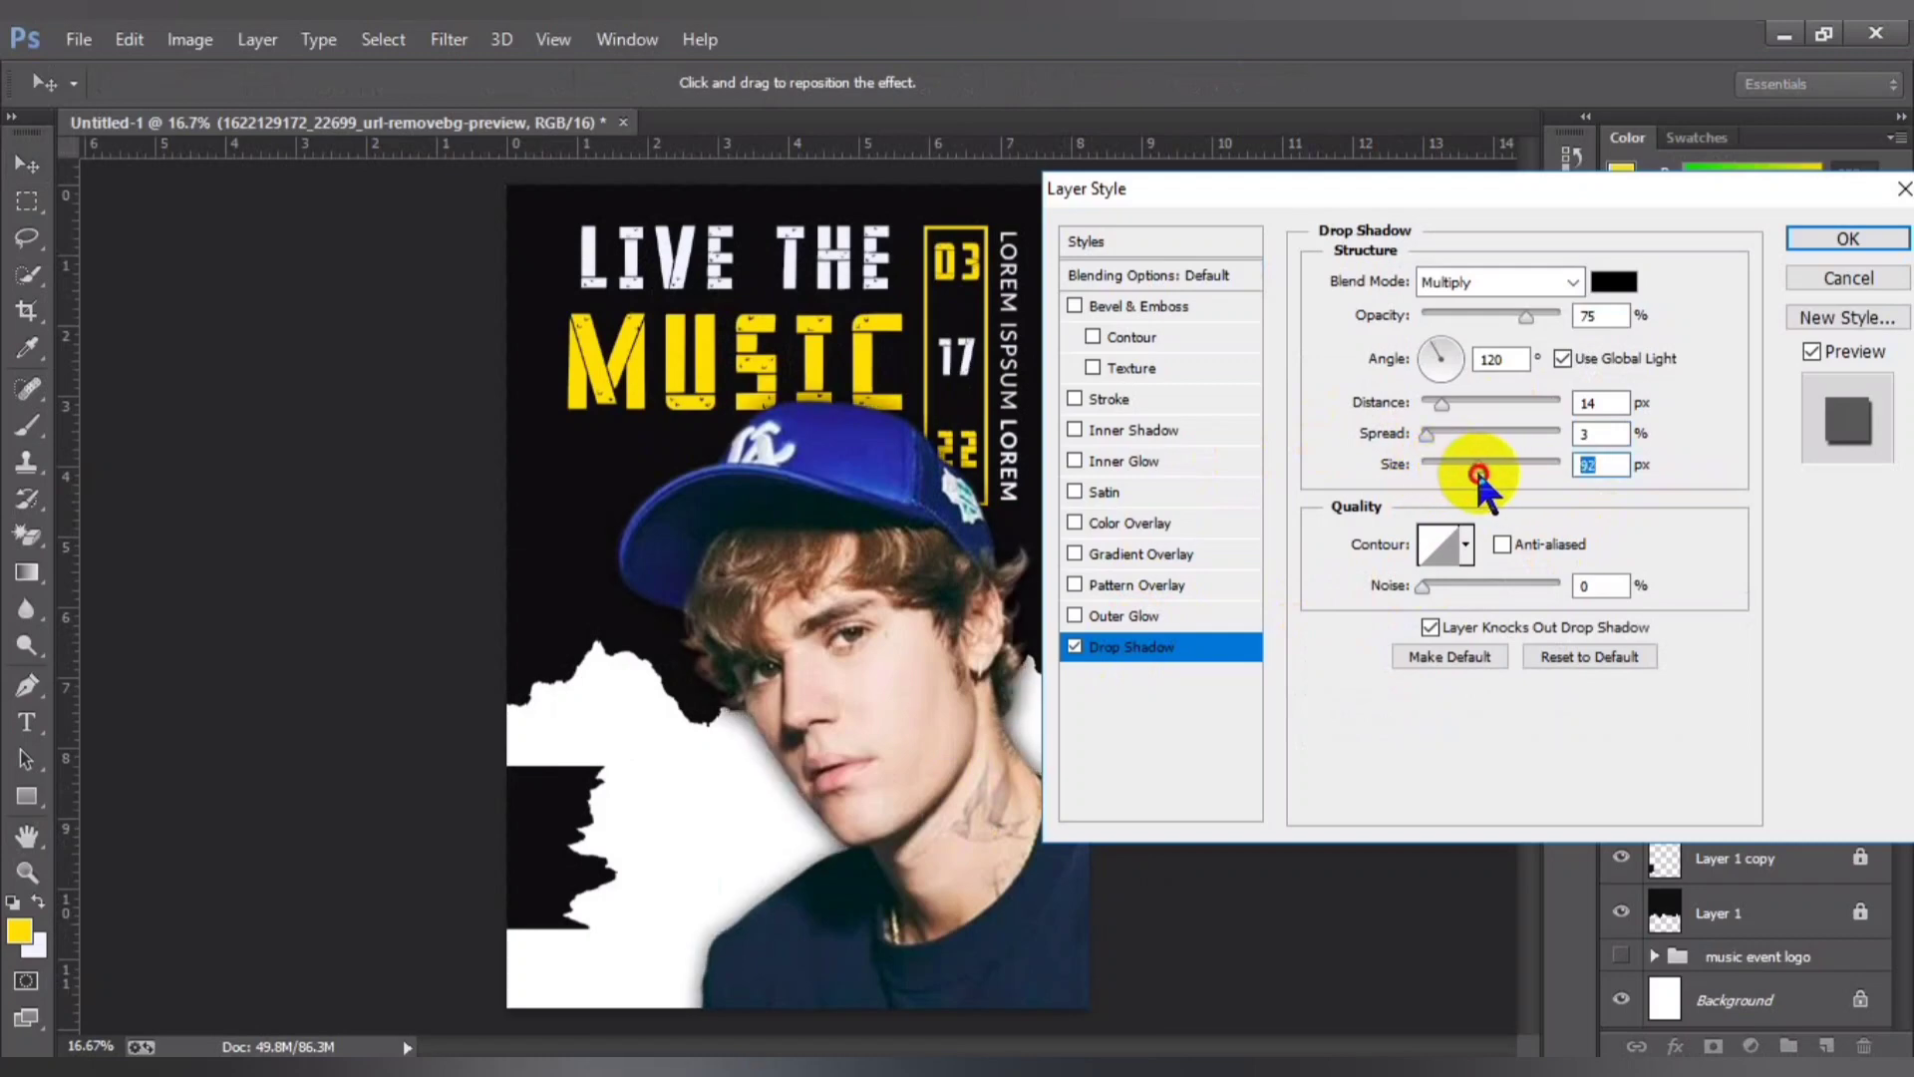
click(1794, 239)
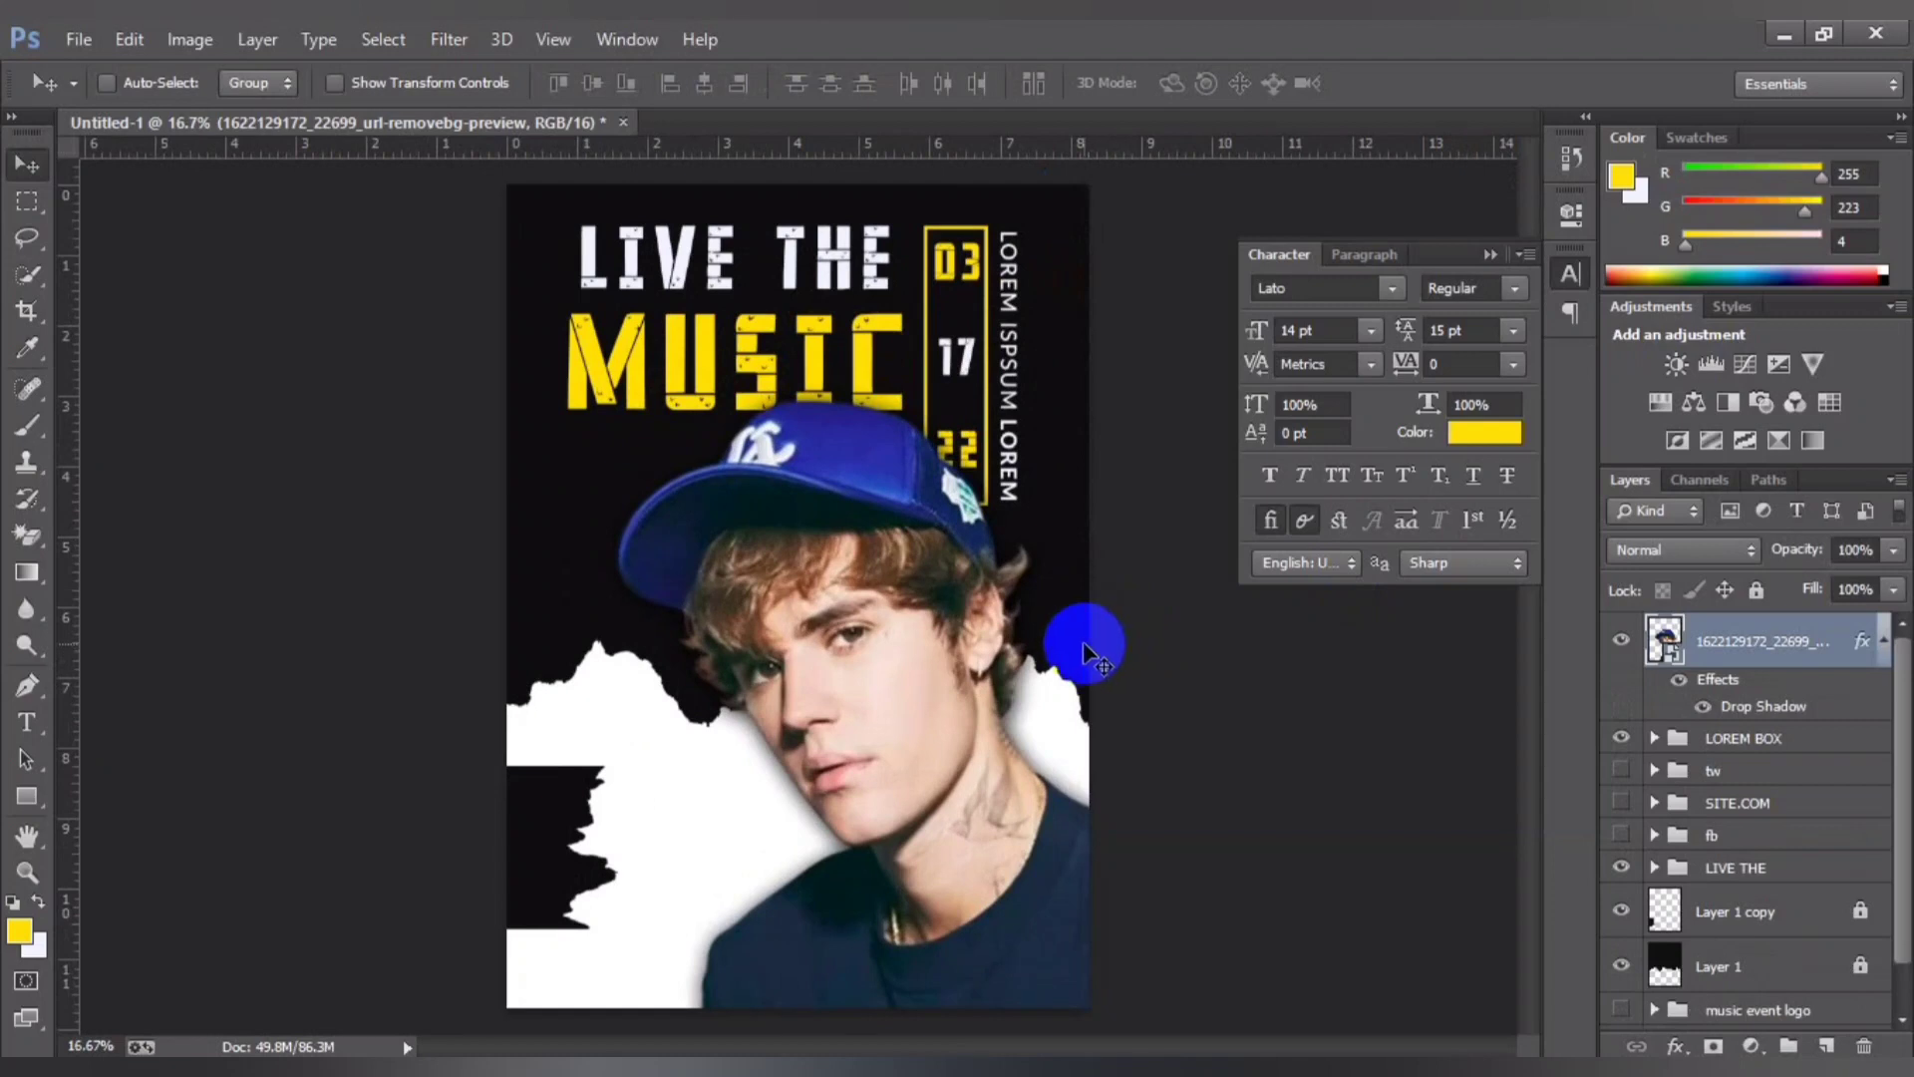
Step: Stretch the MUSIC text to about 114% height
scroll(1740, 868, down, 1)
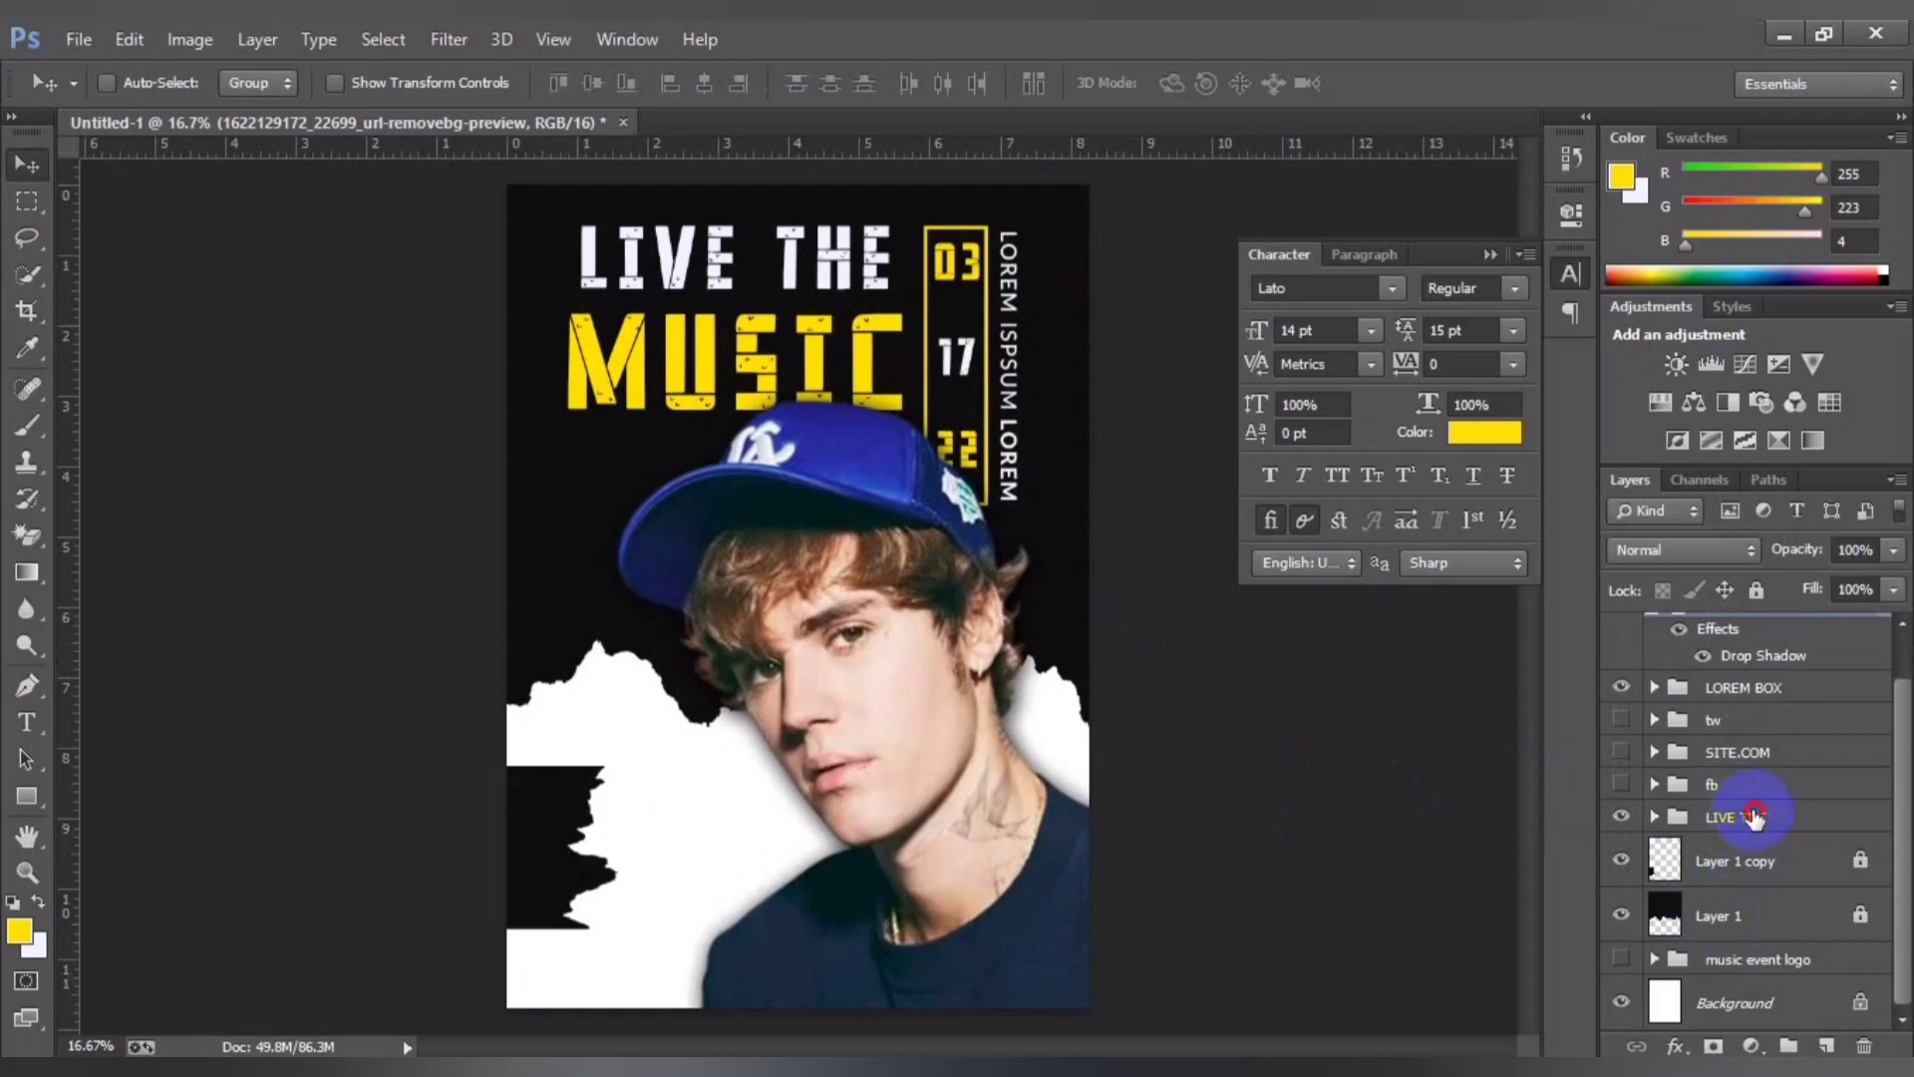
click(1754, 817)
click(1655, 817)
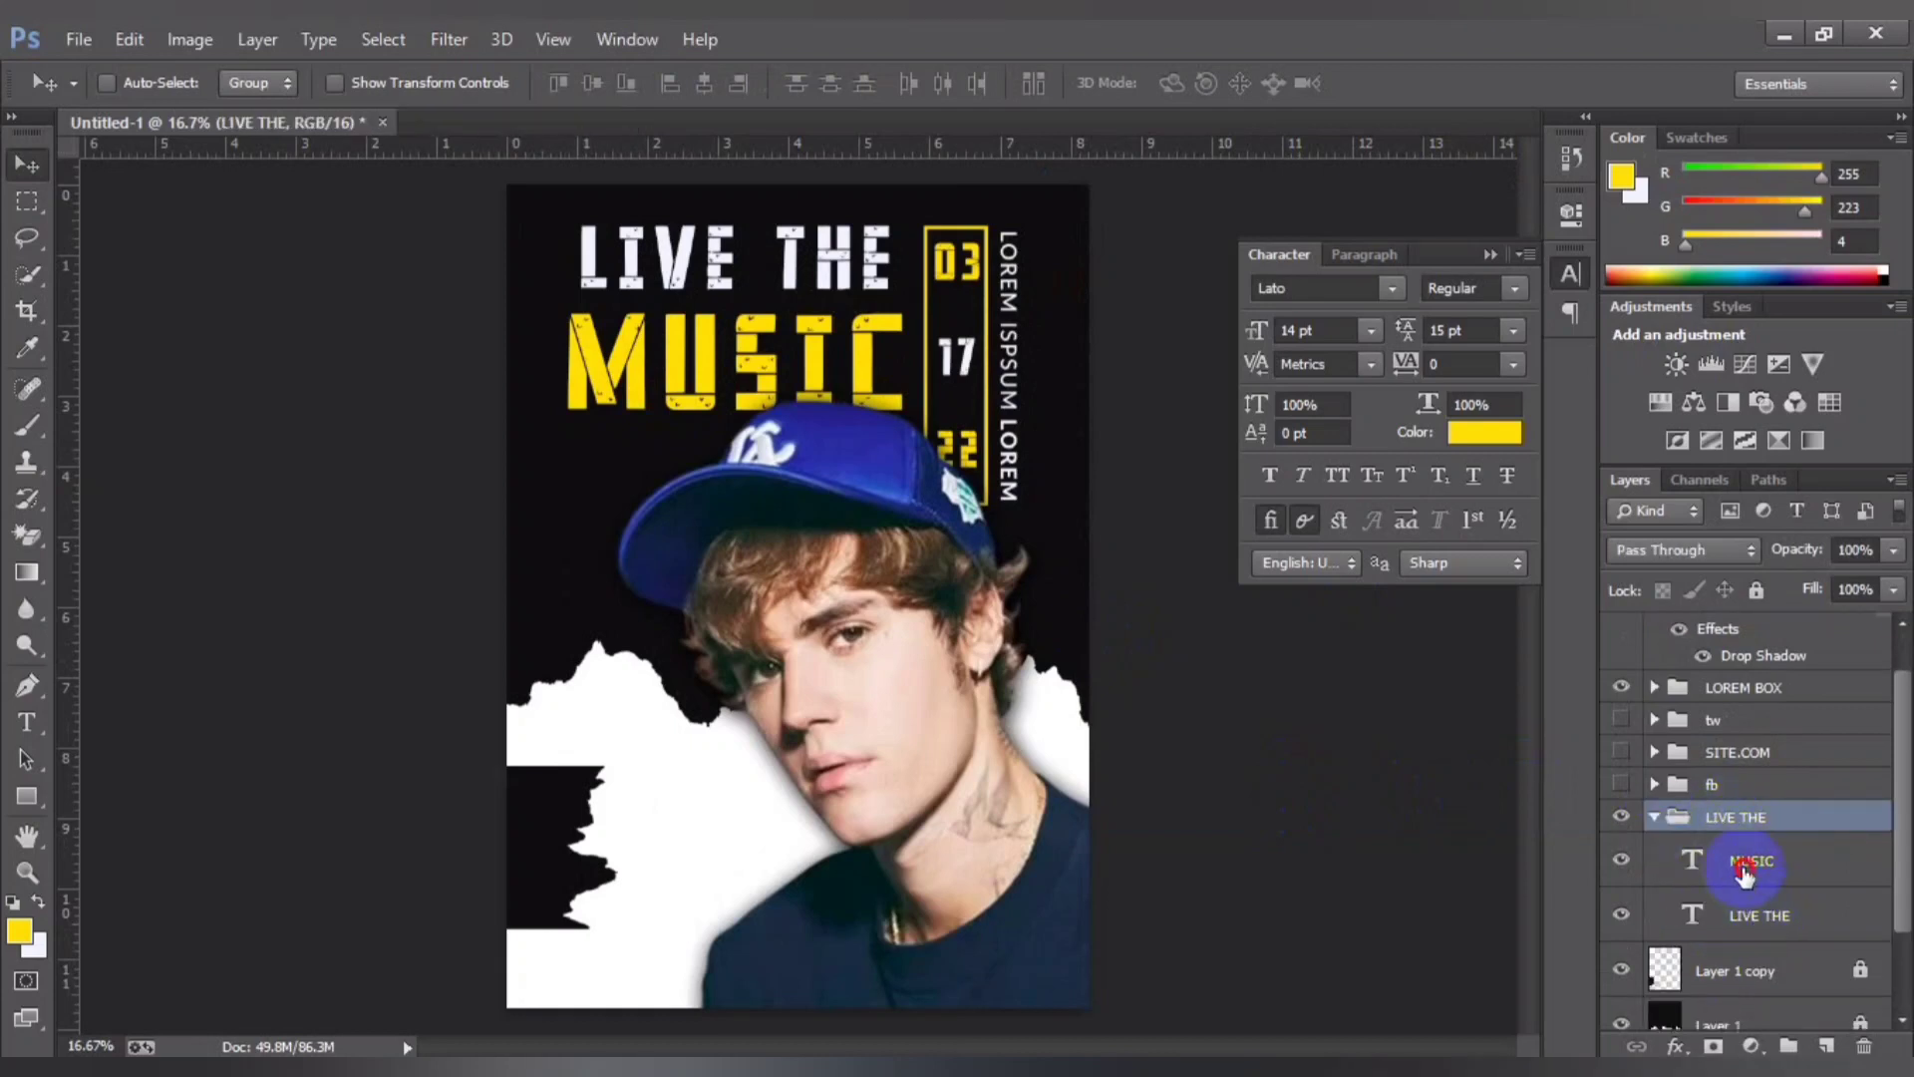
click(1745, 868)
key(ctrl+t)
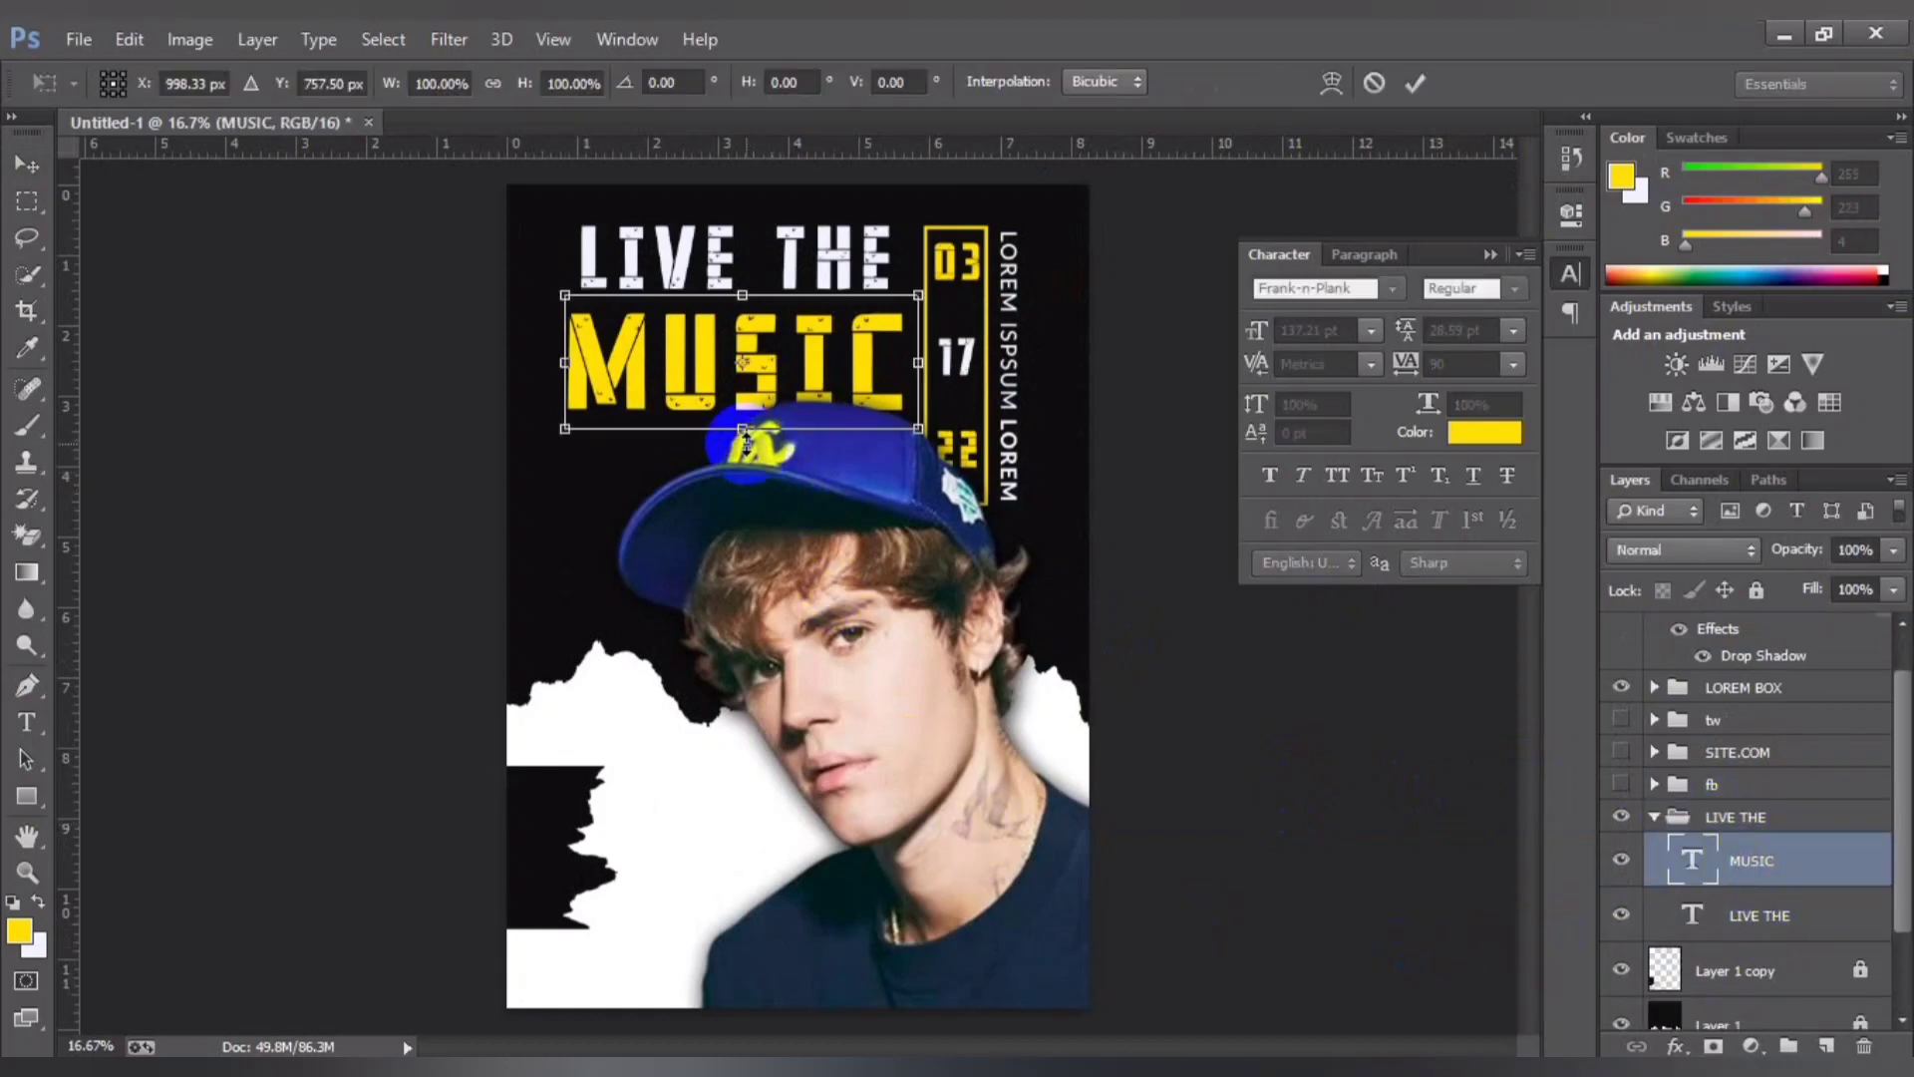
drag(745, 430, 746, 462)
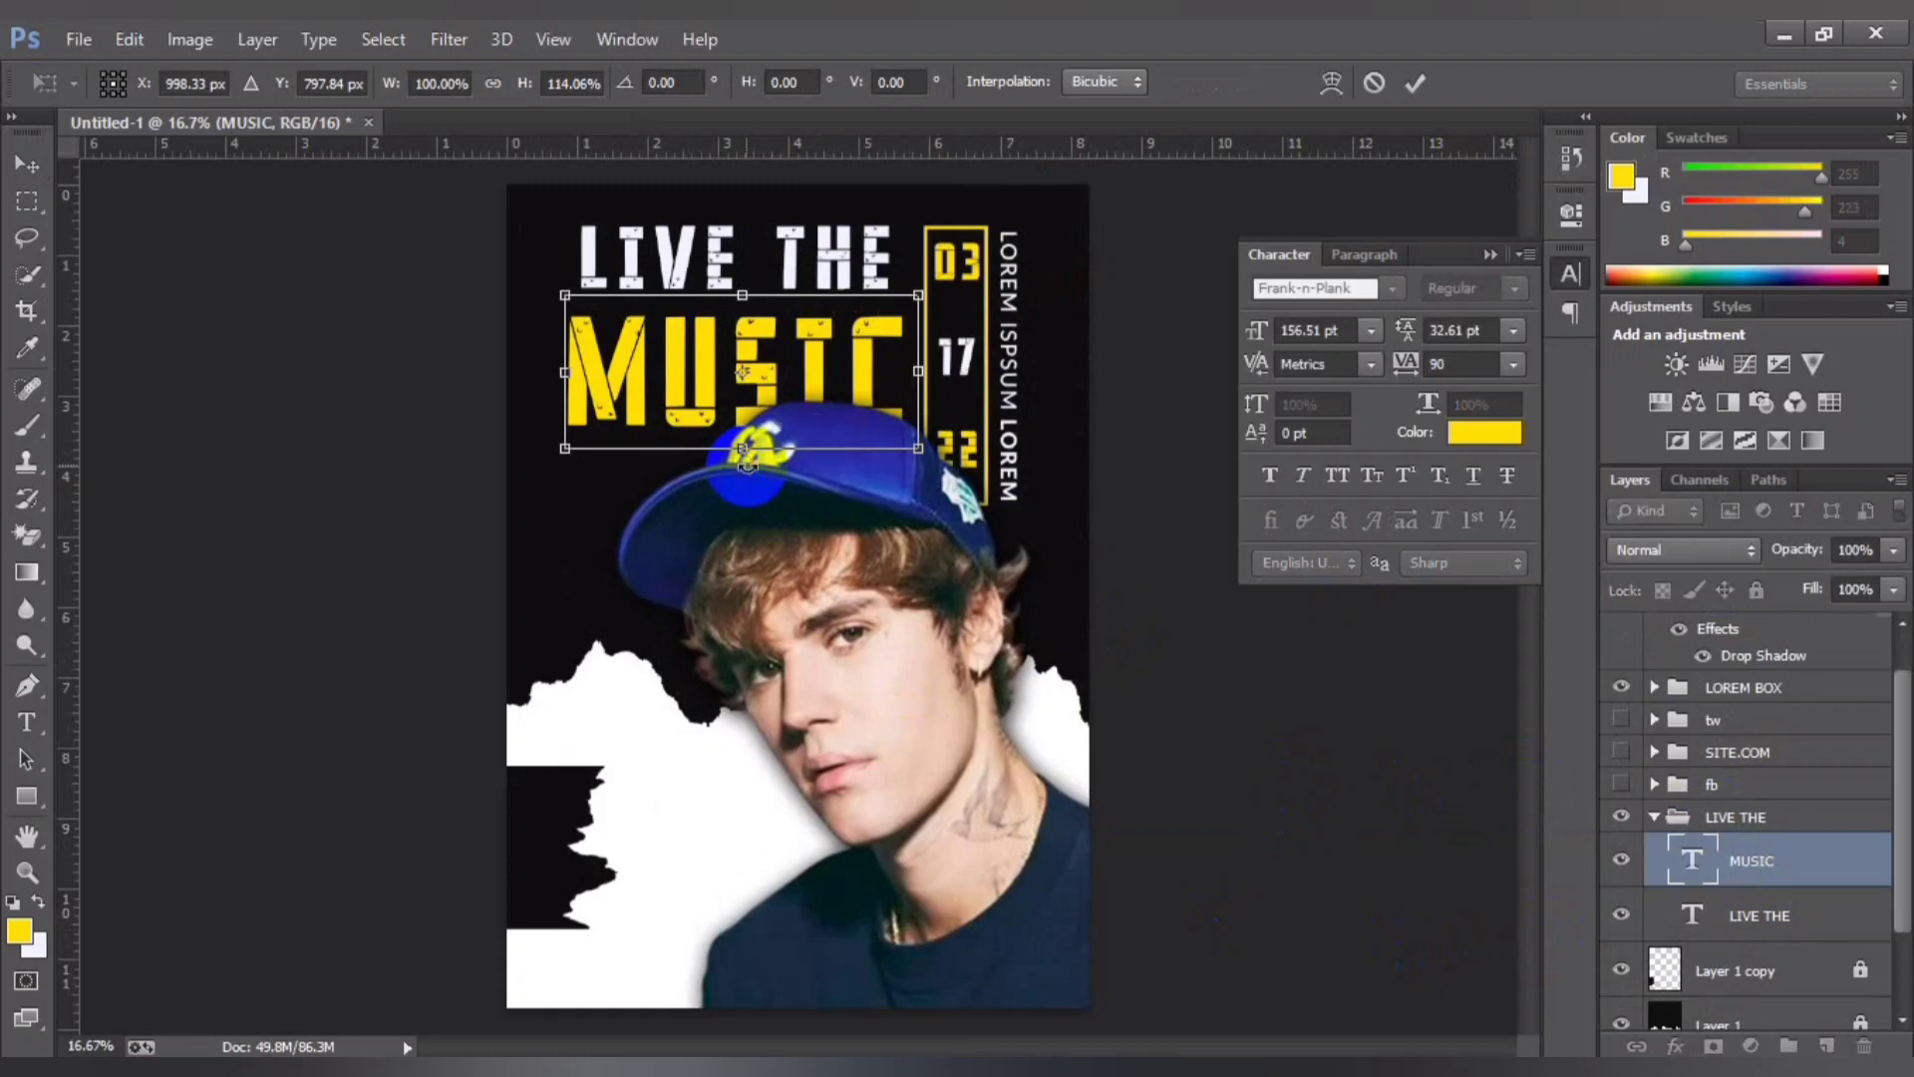
key(Return)
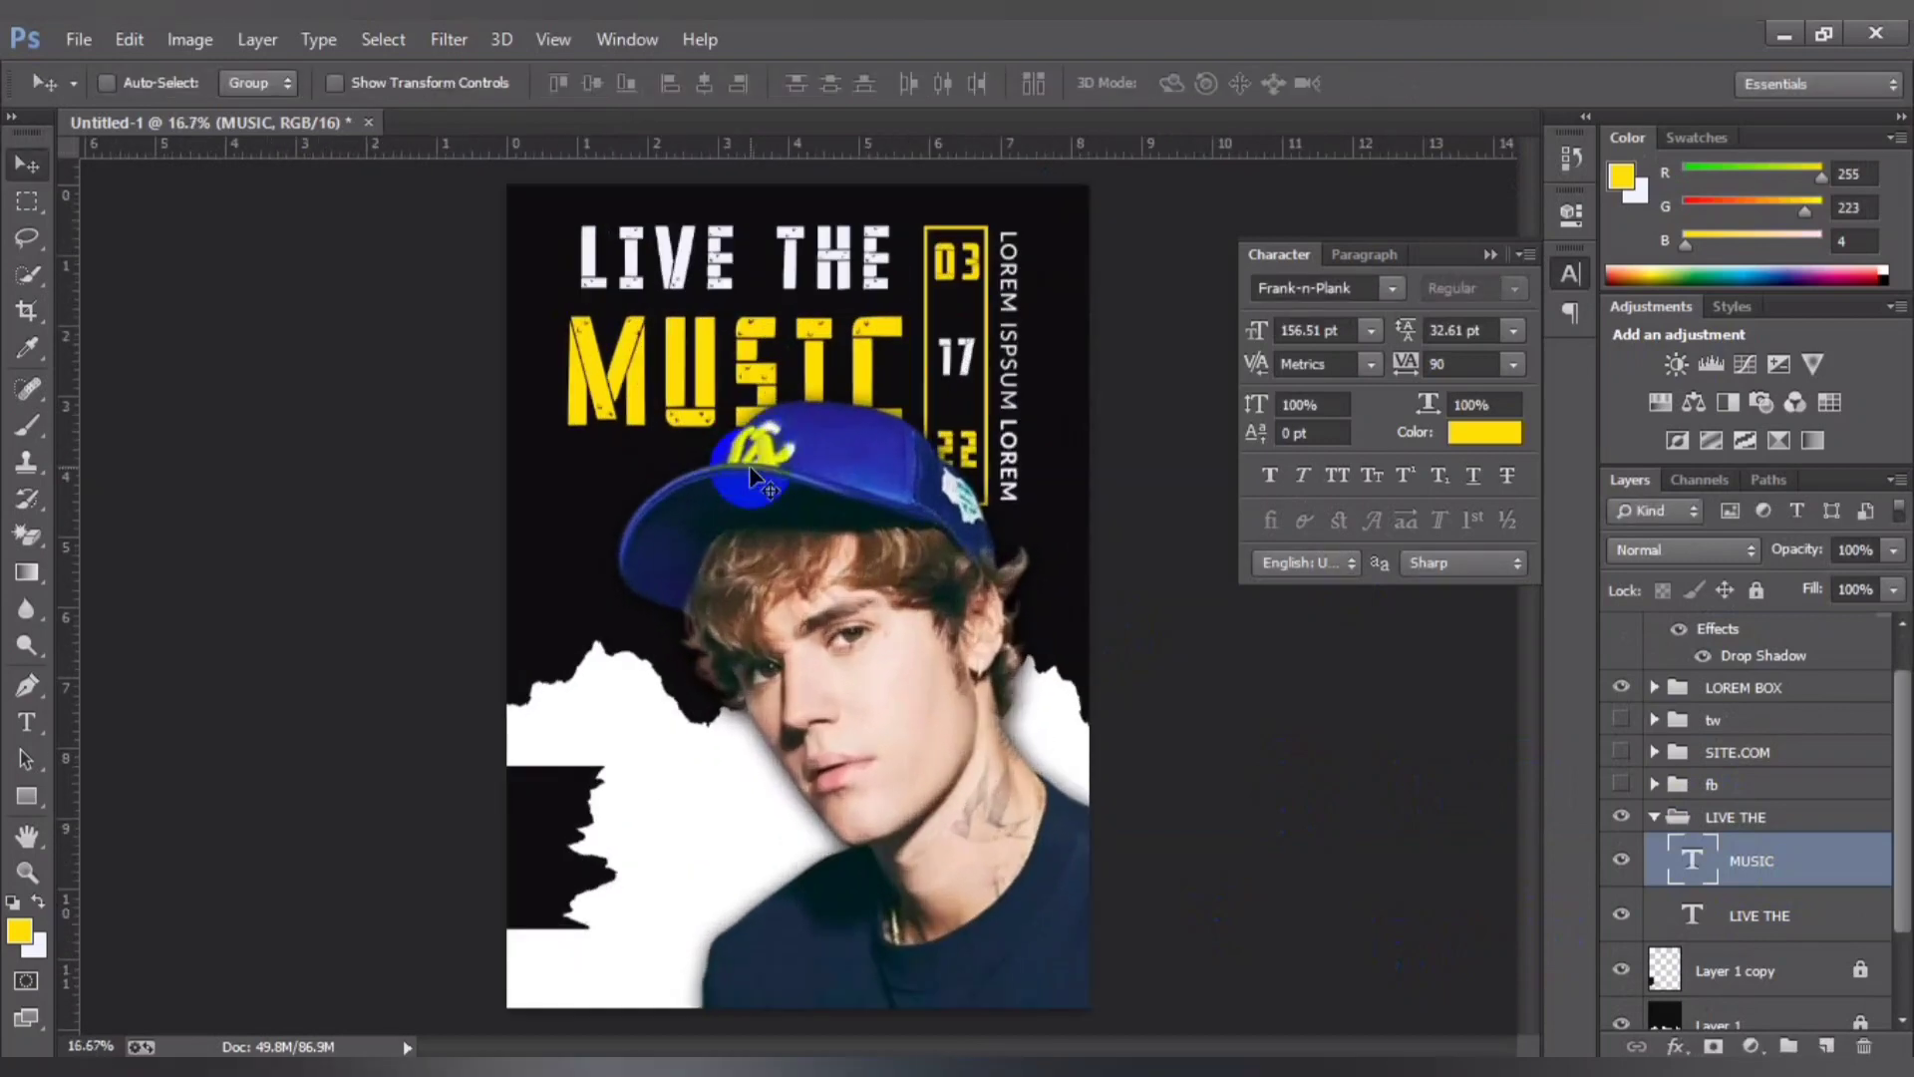
Step: Stretch the LIVE THE text slightly taller
click(1728, 820)
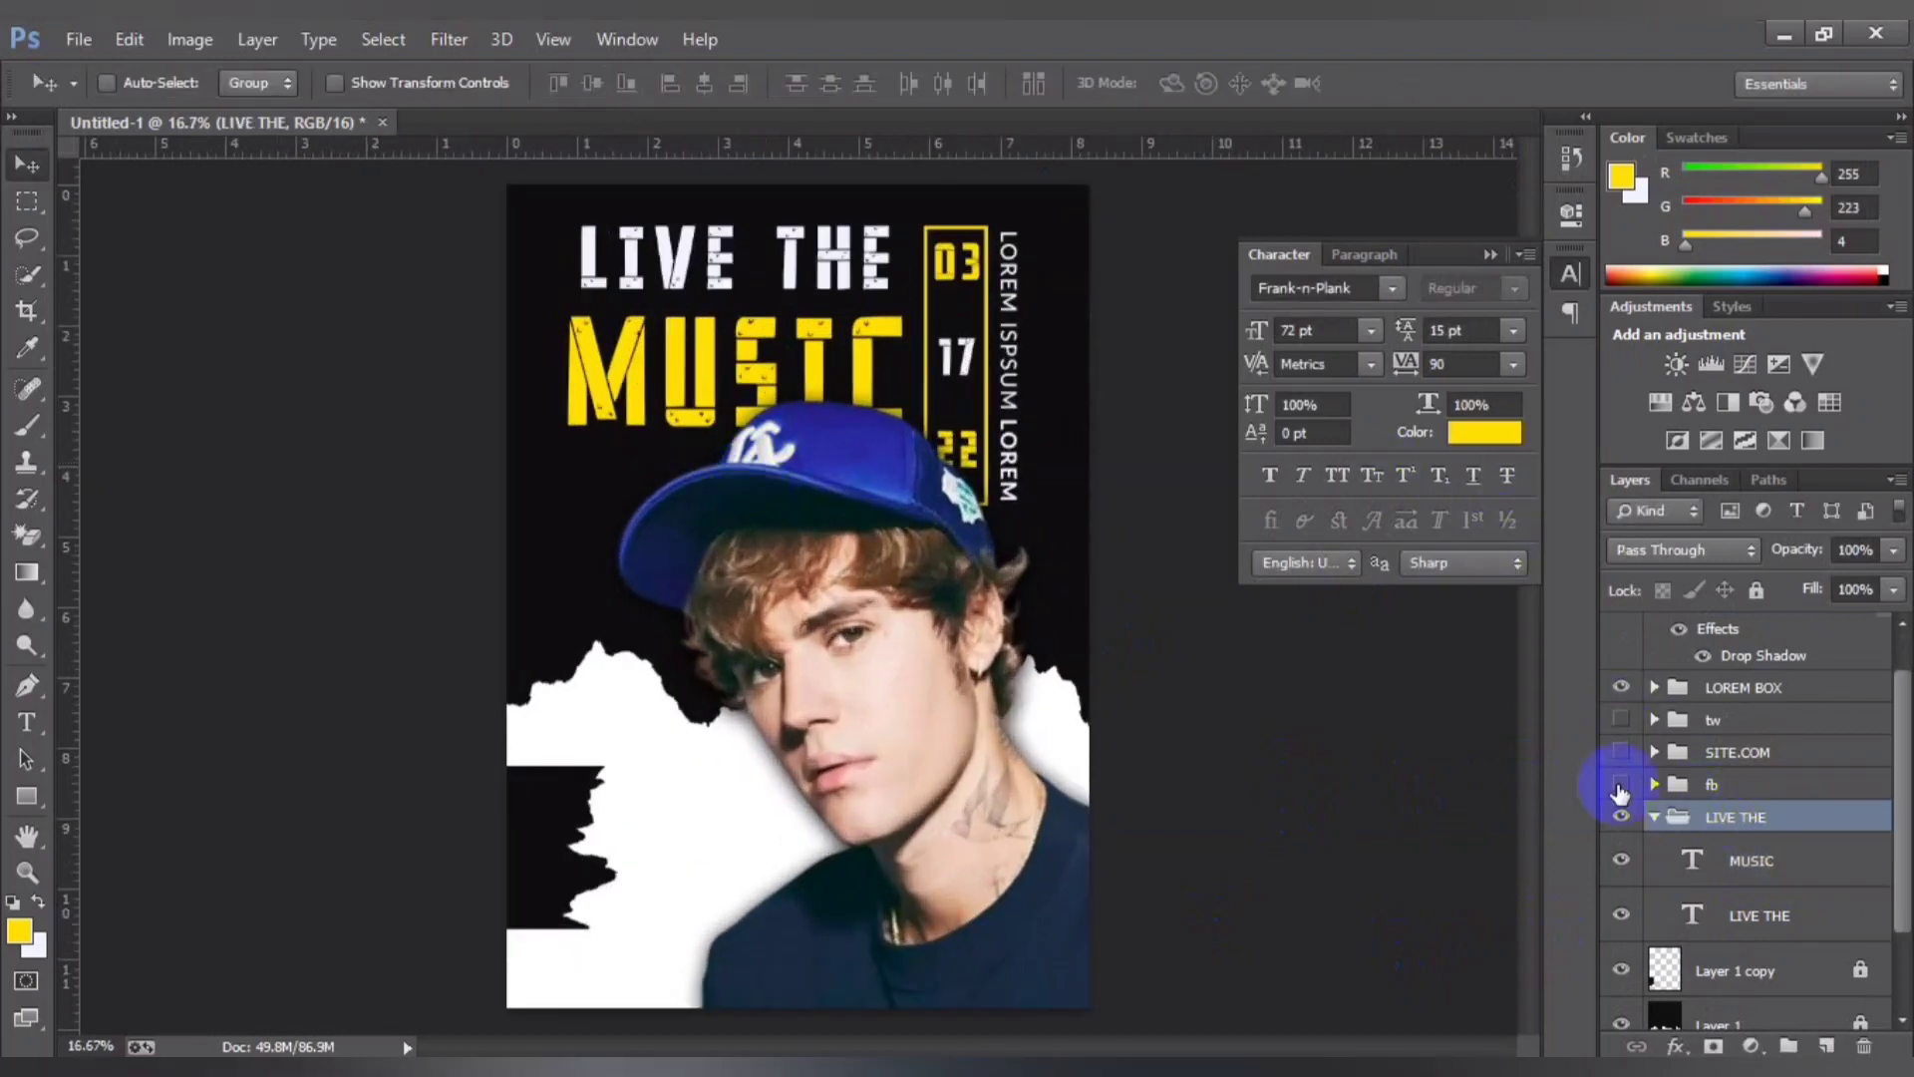
key(ctrl+t)
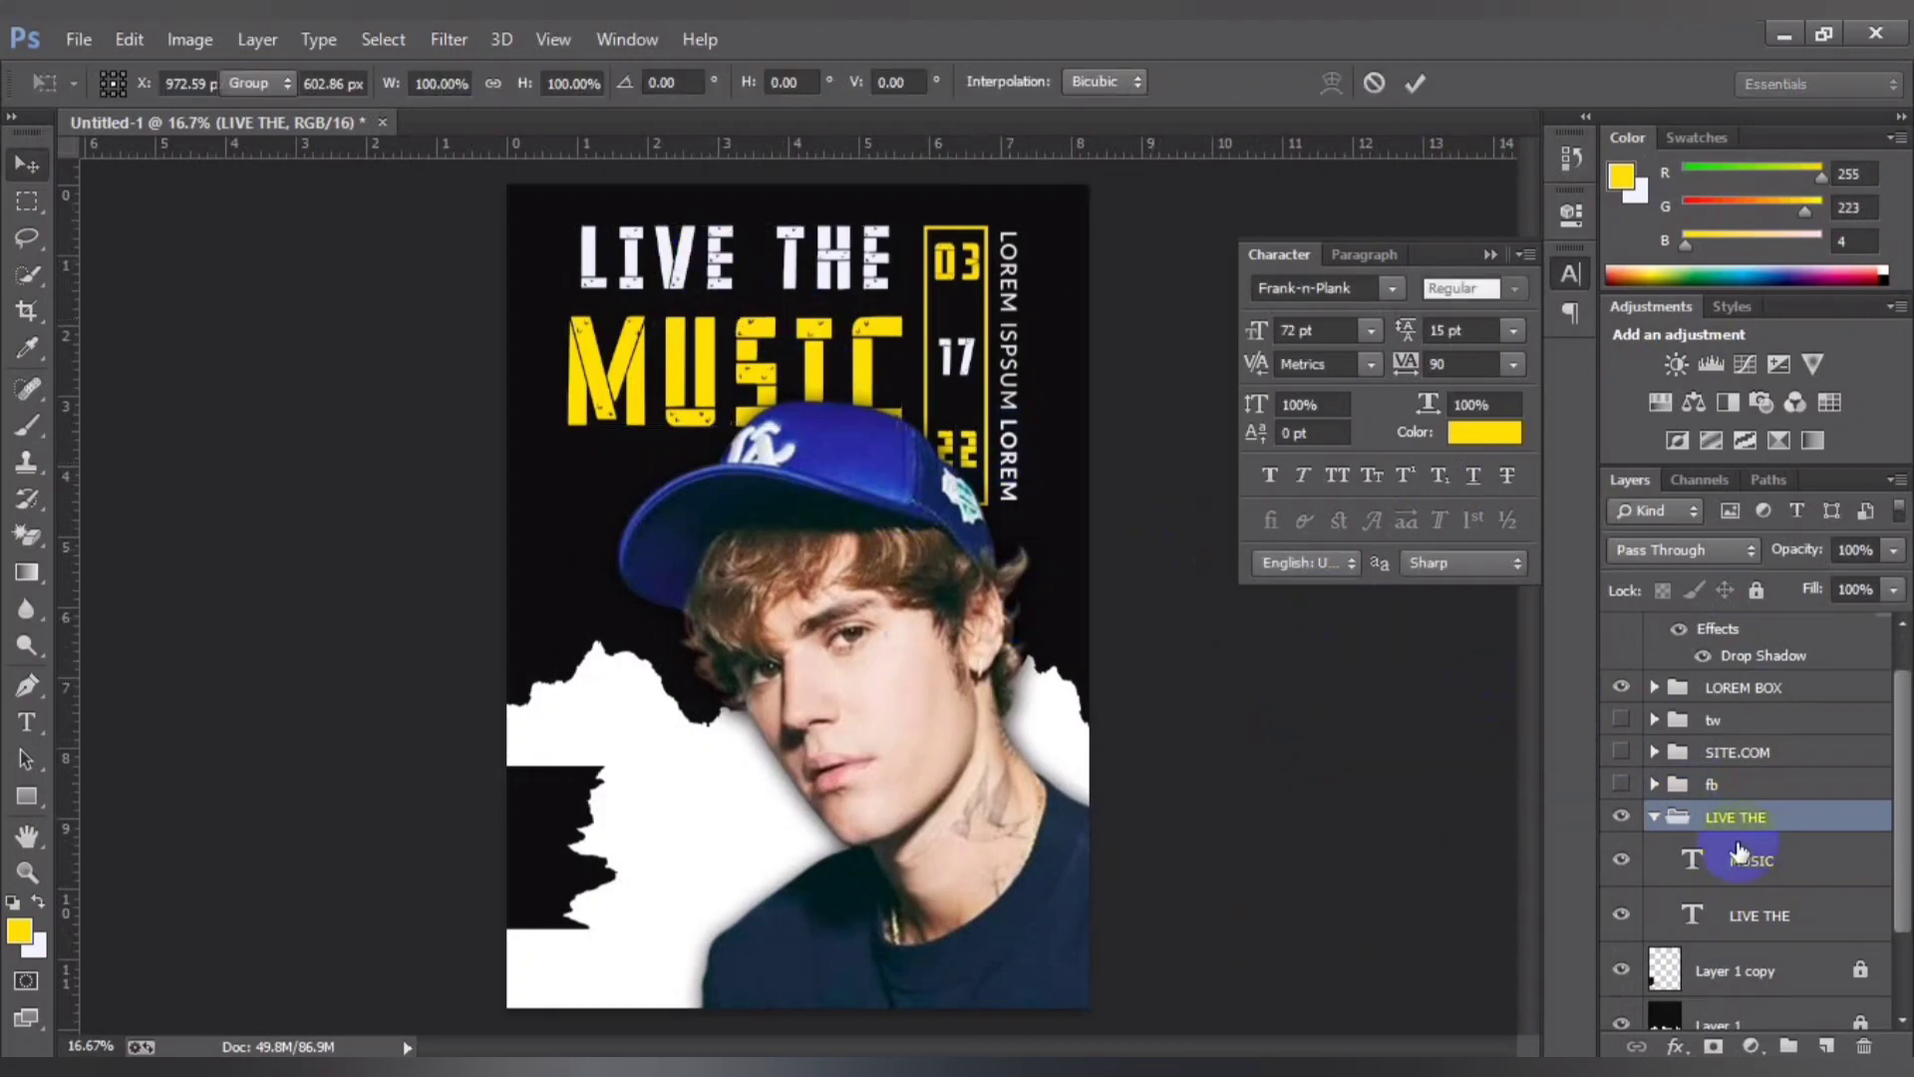
key(Return)
click(1752, 860)
click(1745, 918)
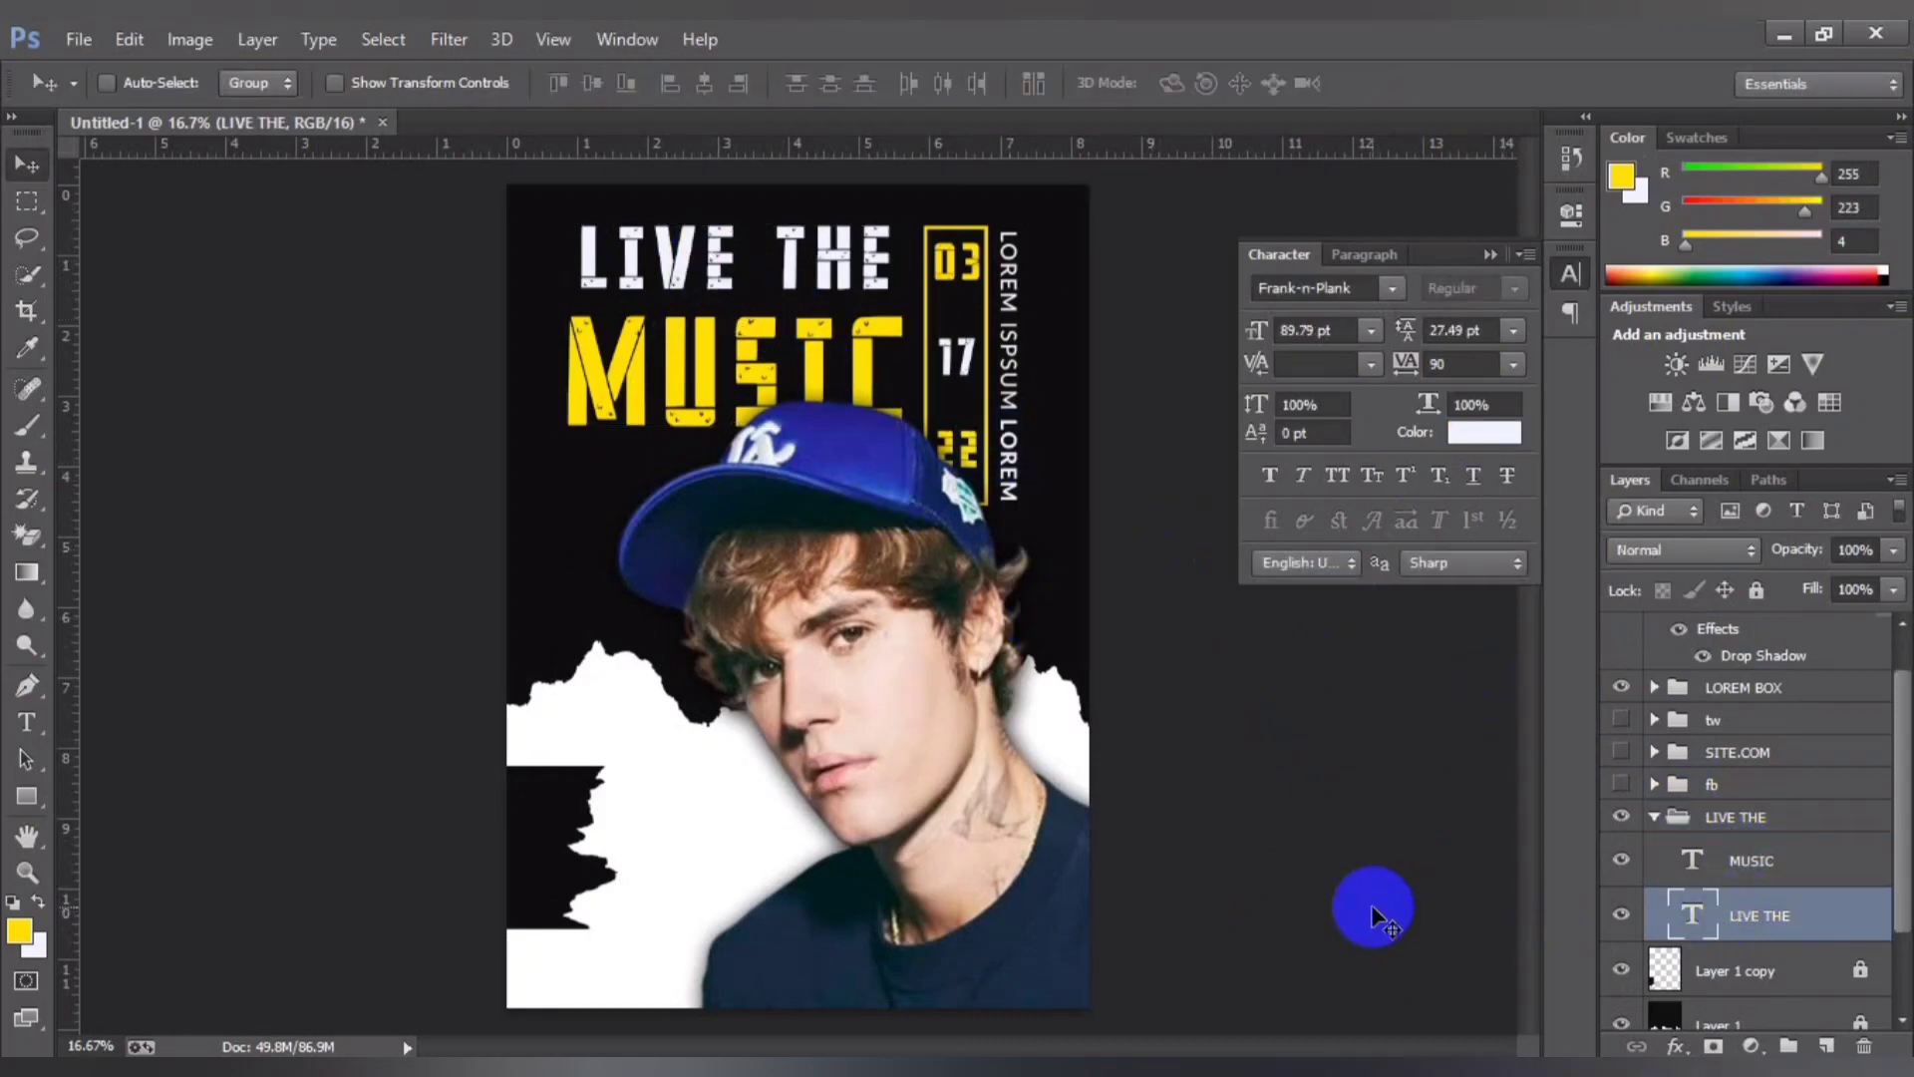
key(ctrl+t)
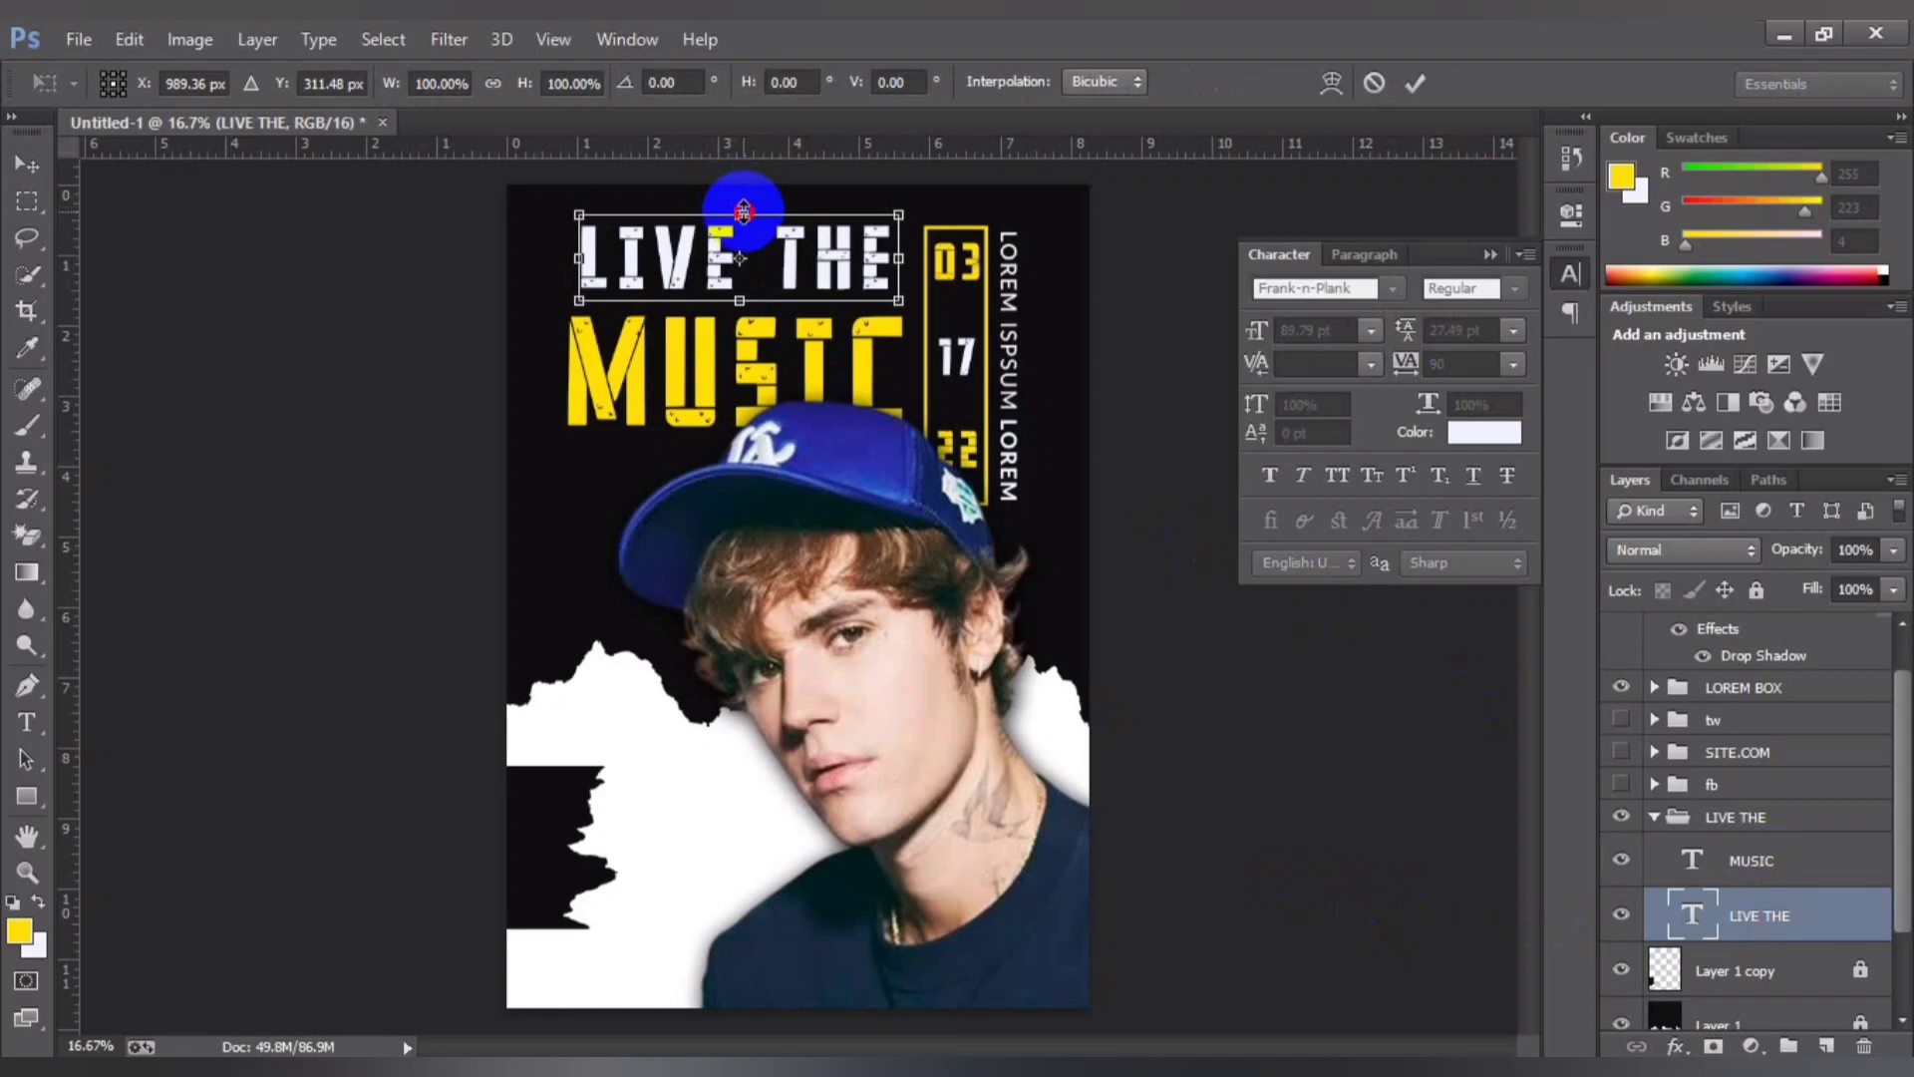
drag(742, 210, 743, 205)
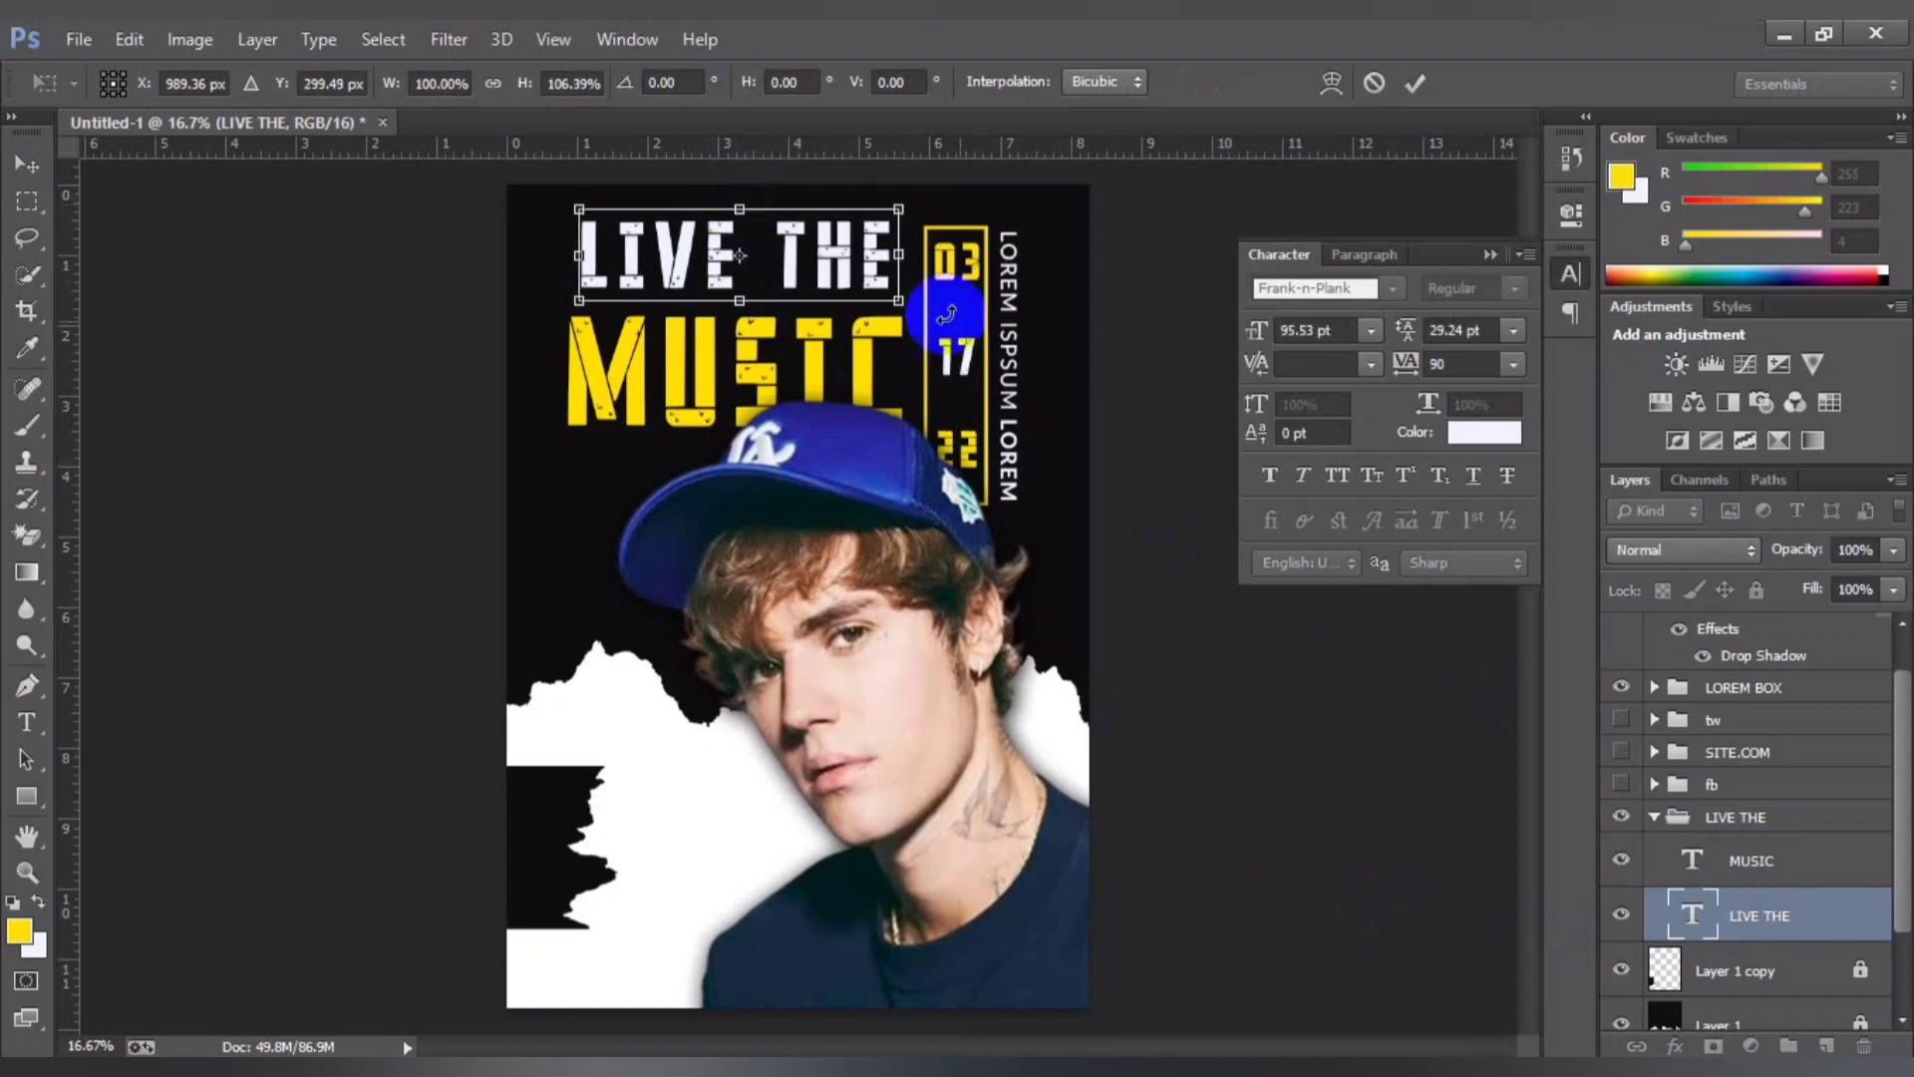
key(Return)
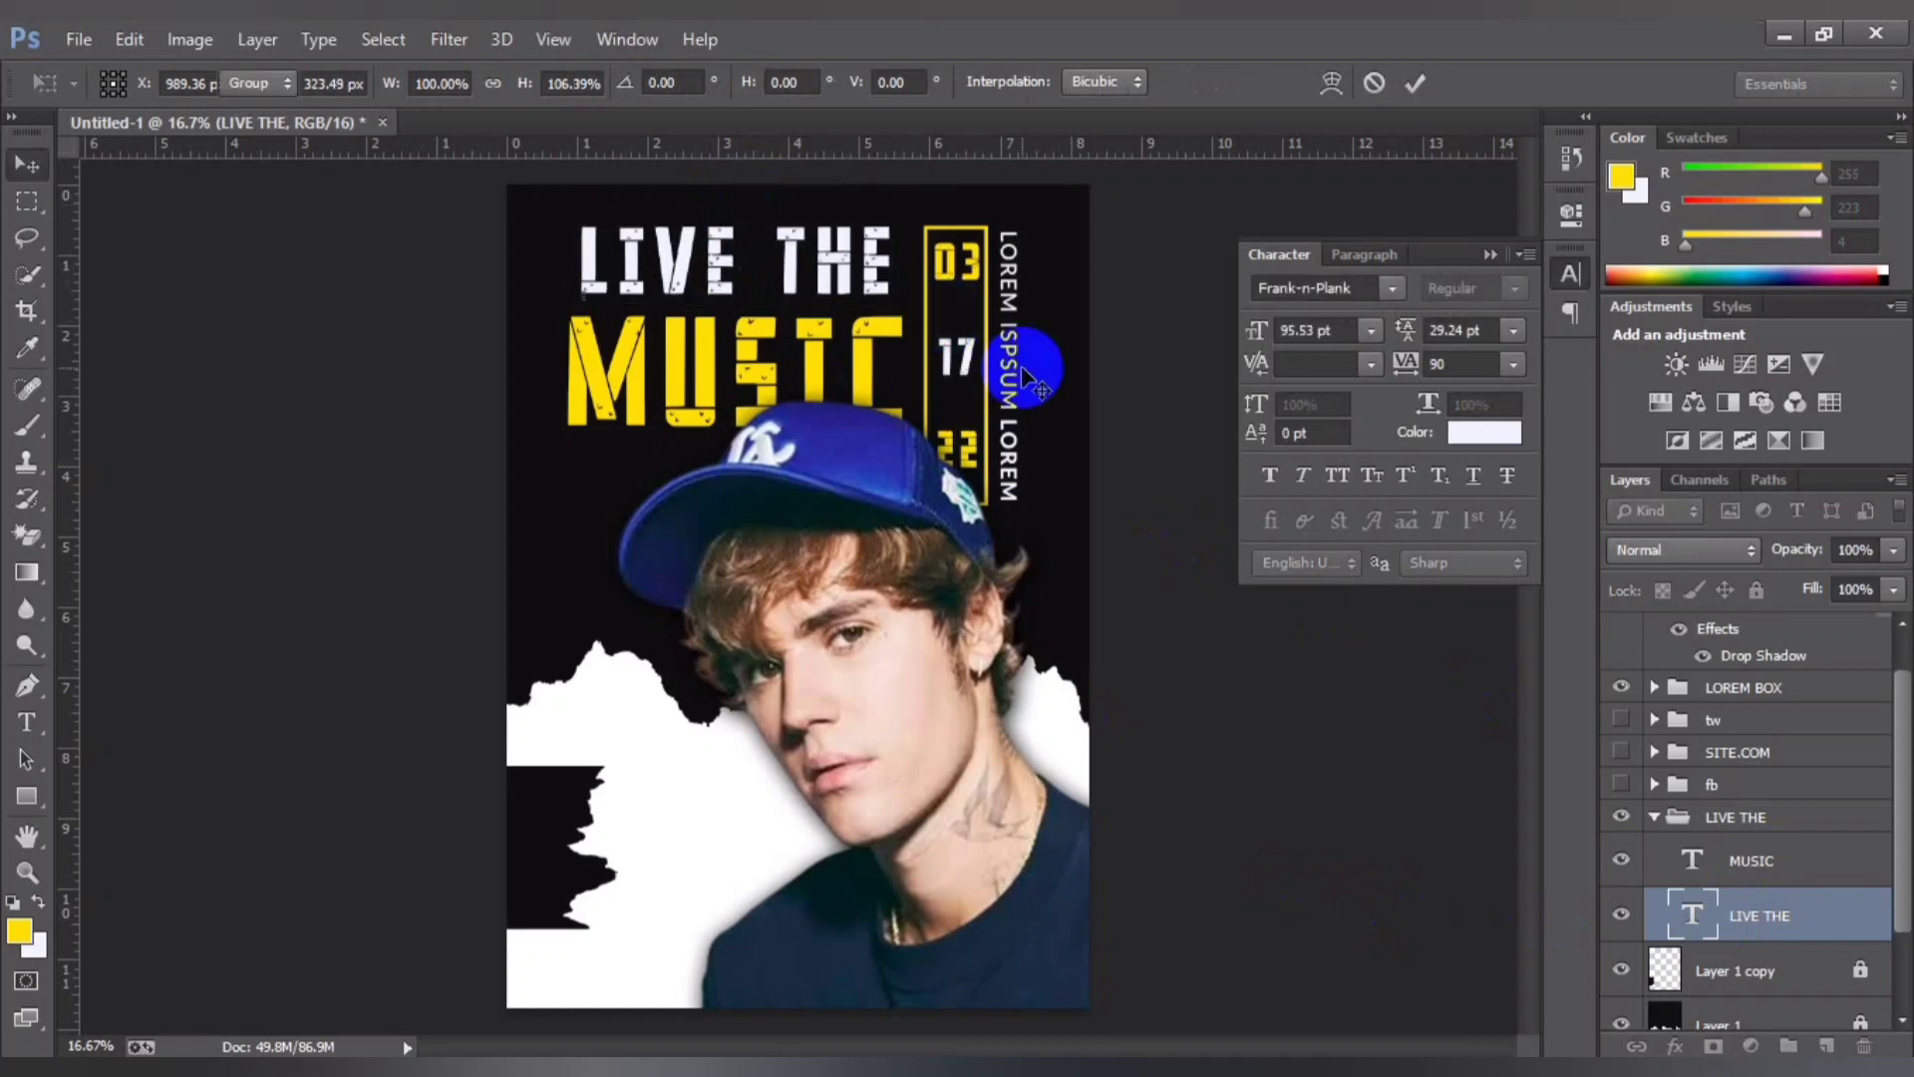
Step: Collapse the LIVE THE group and check the whole poster
key(ctrl+minus)
key(ctrl+plus)
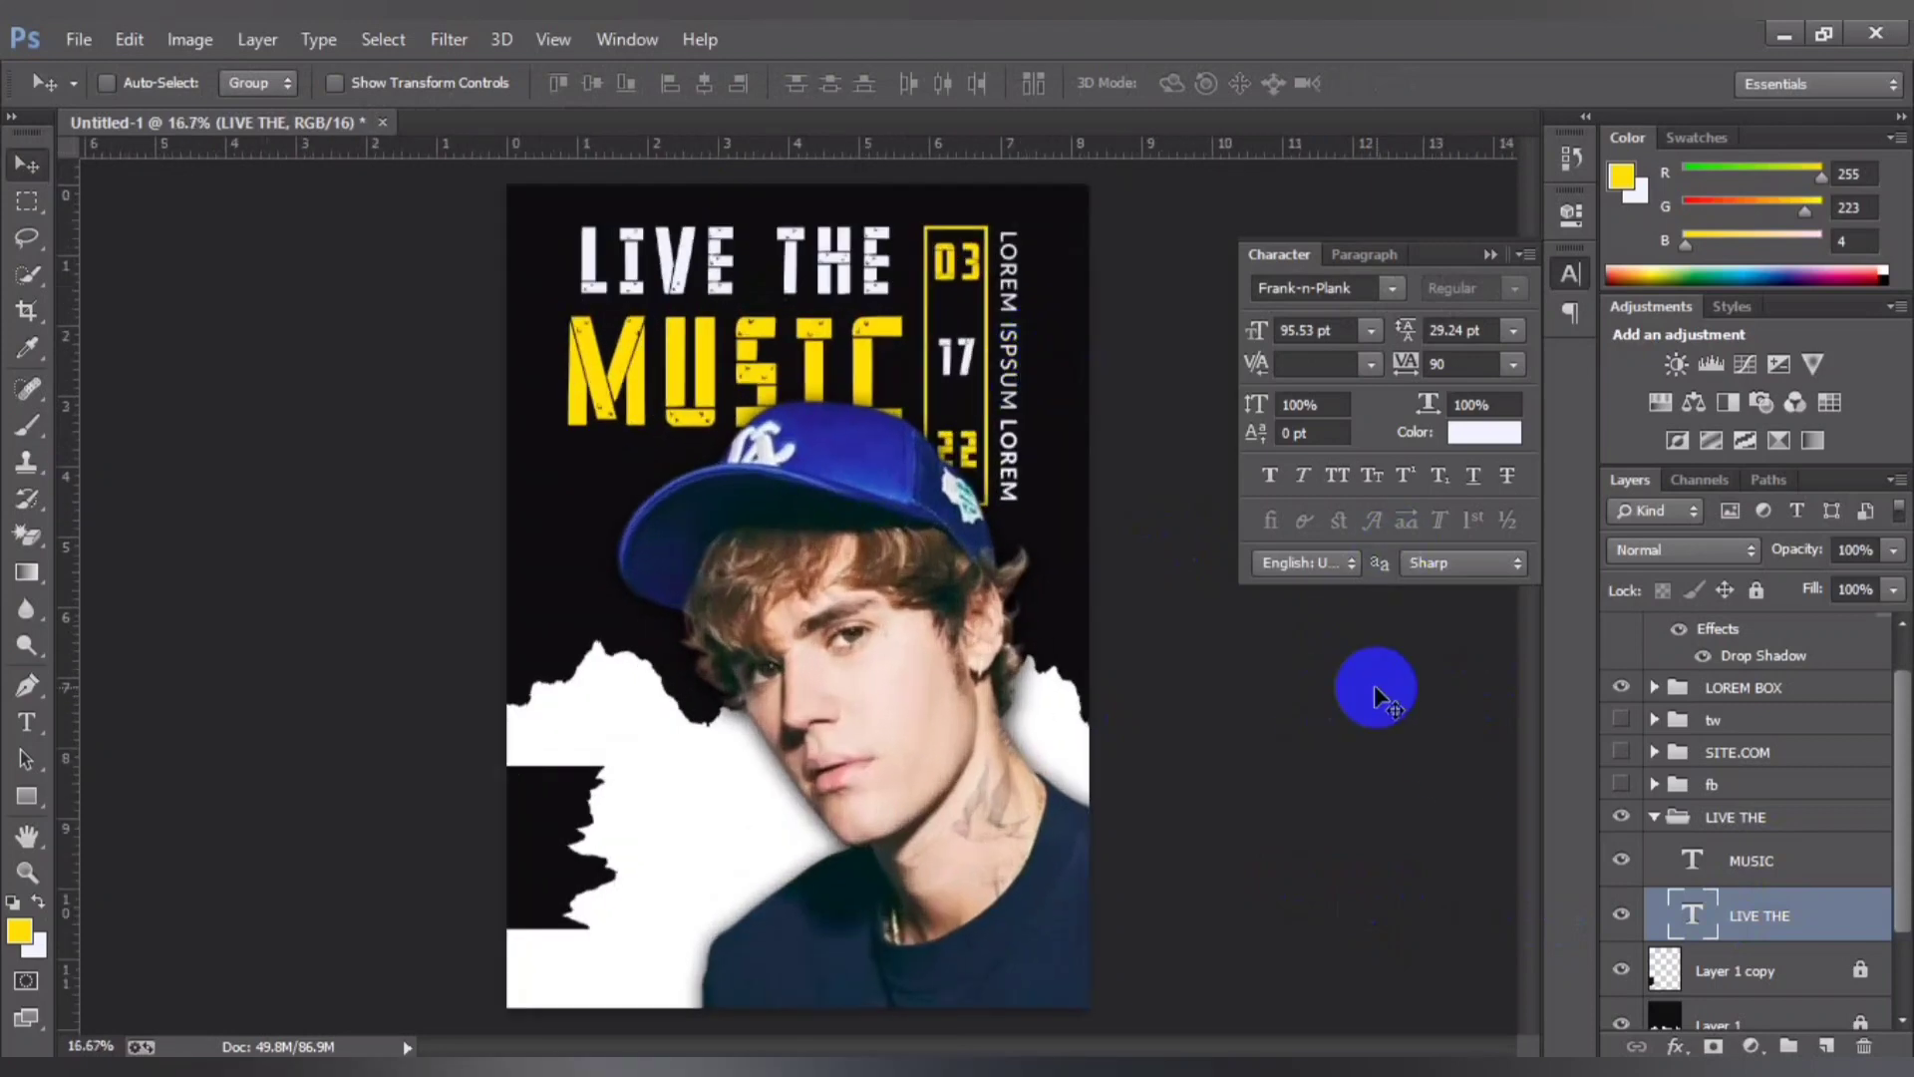
shift+click(1760, 868)
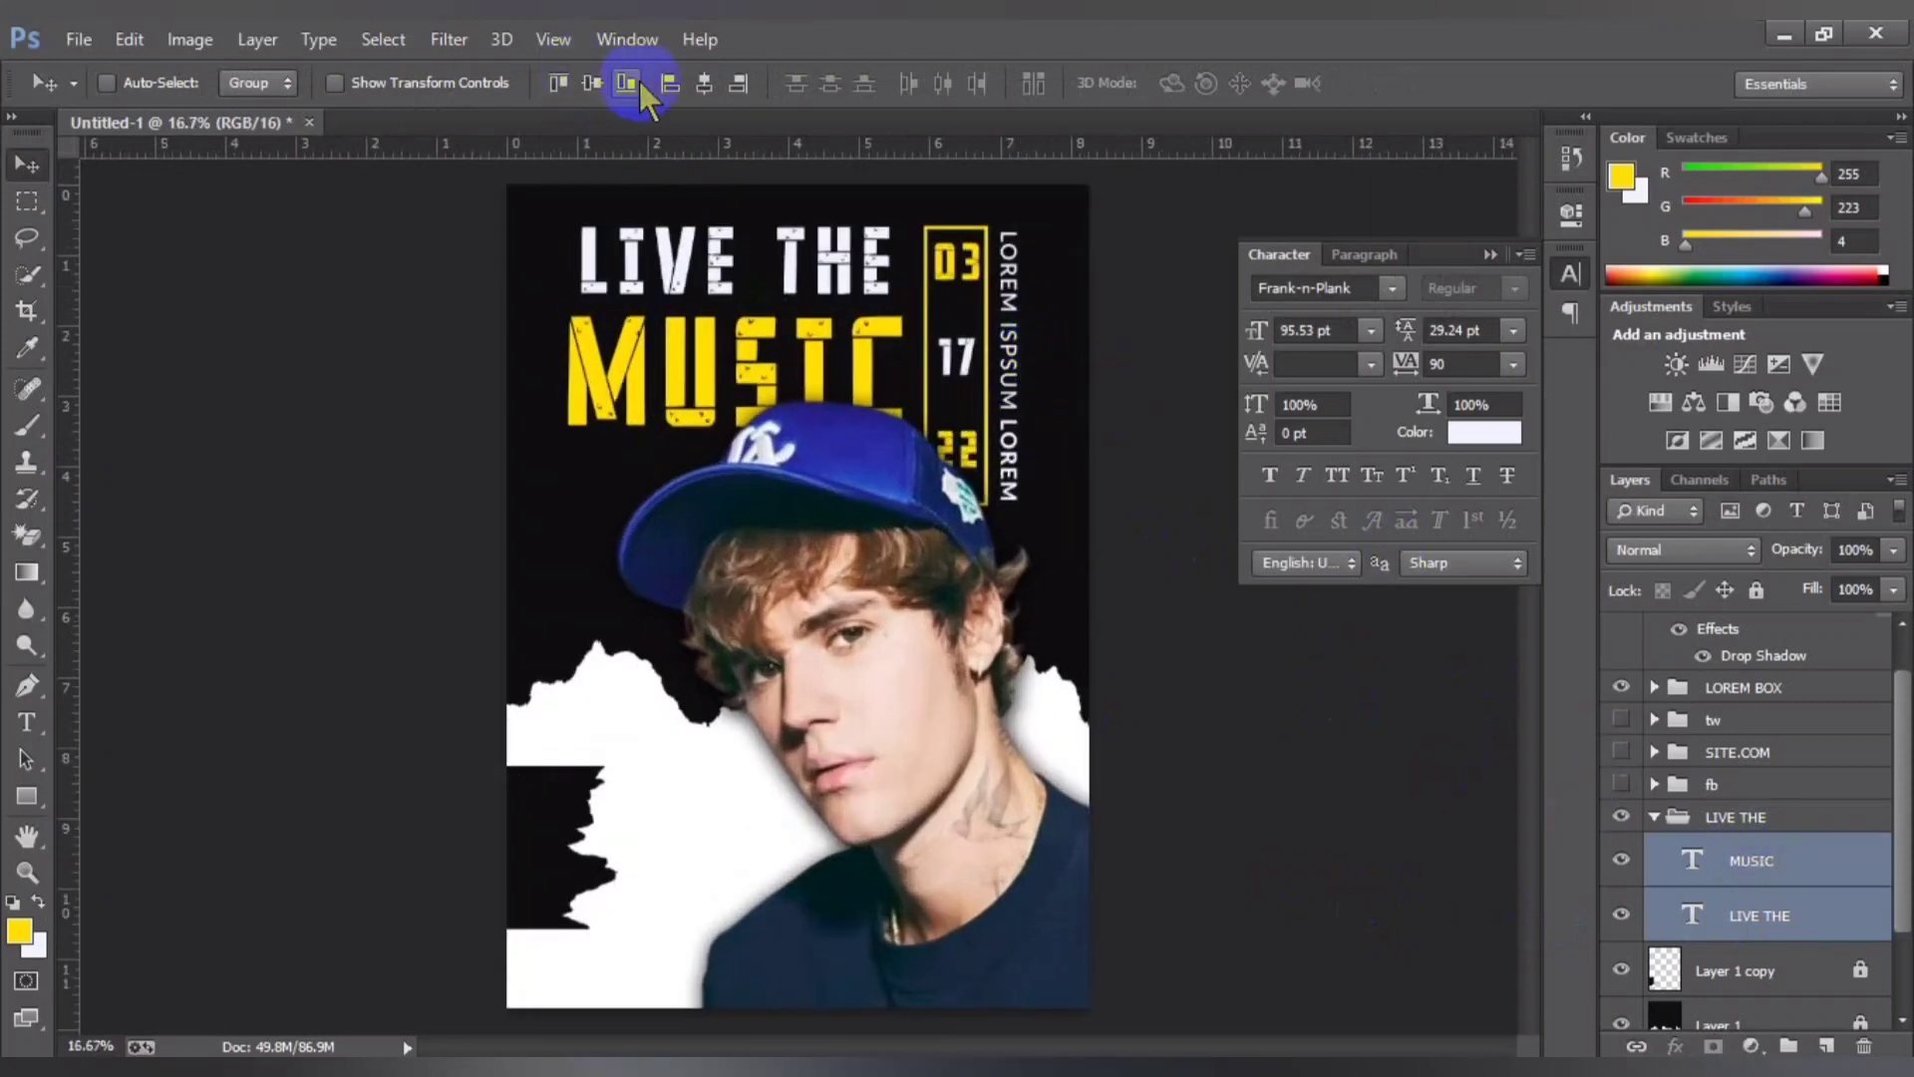
click(1663, 817)
key(ctrl+minus)
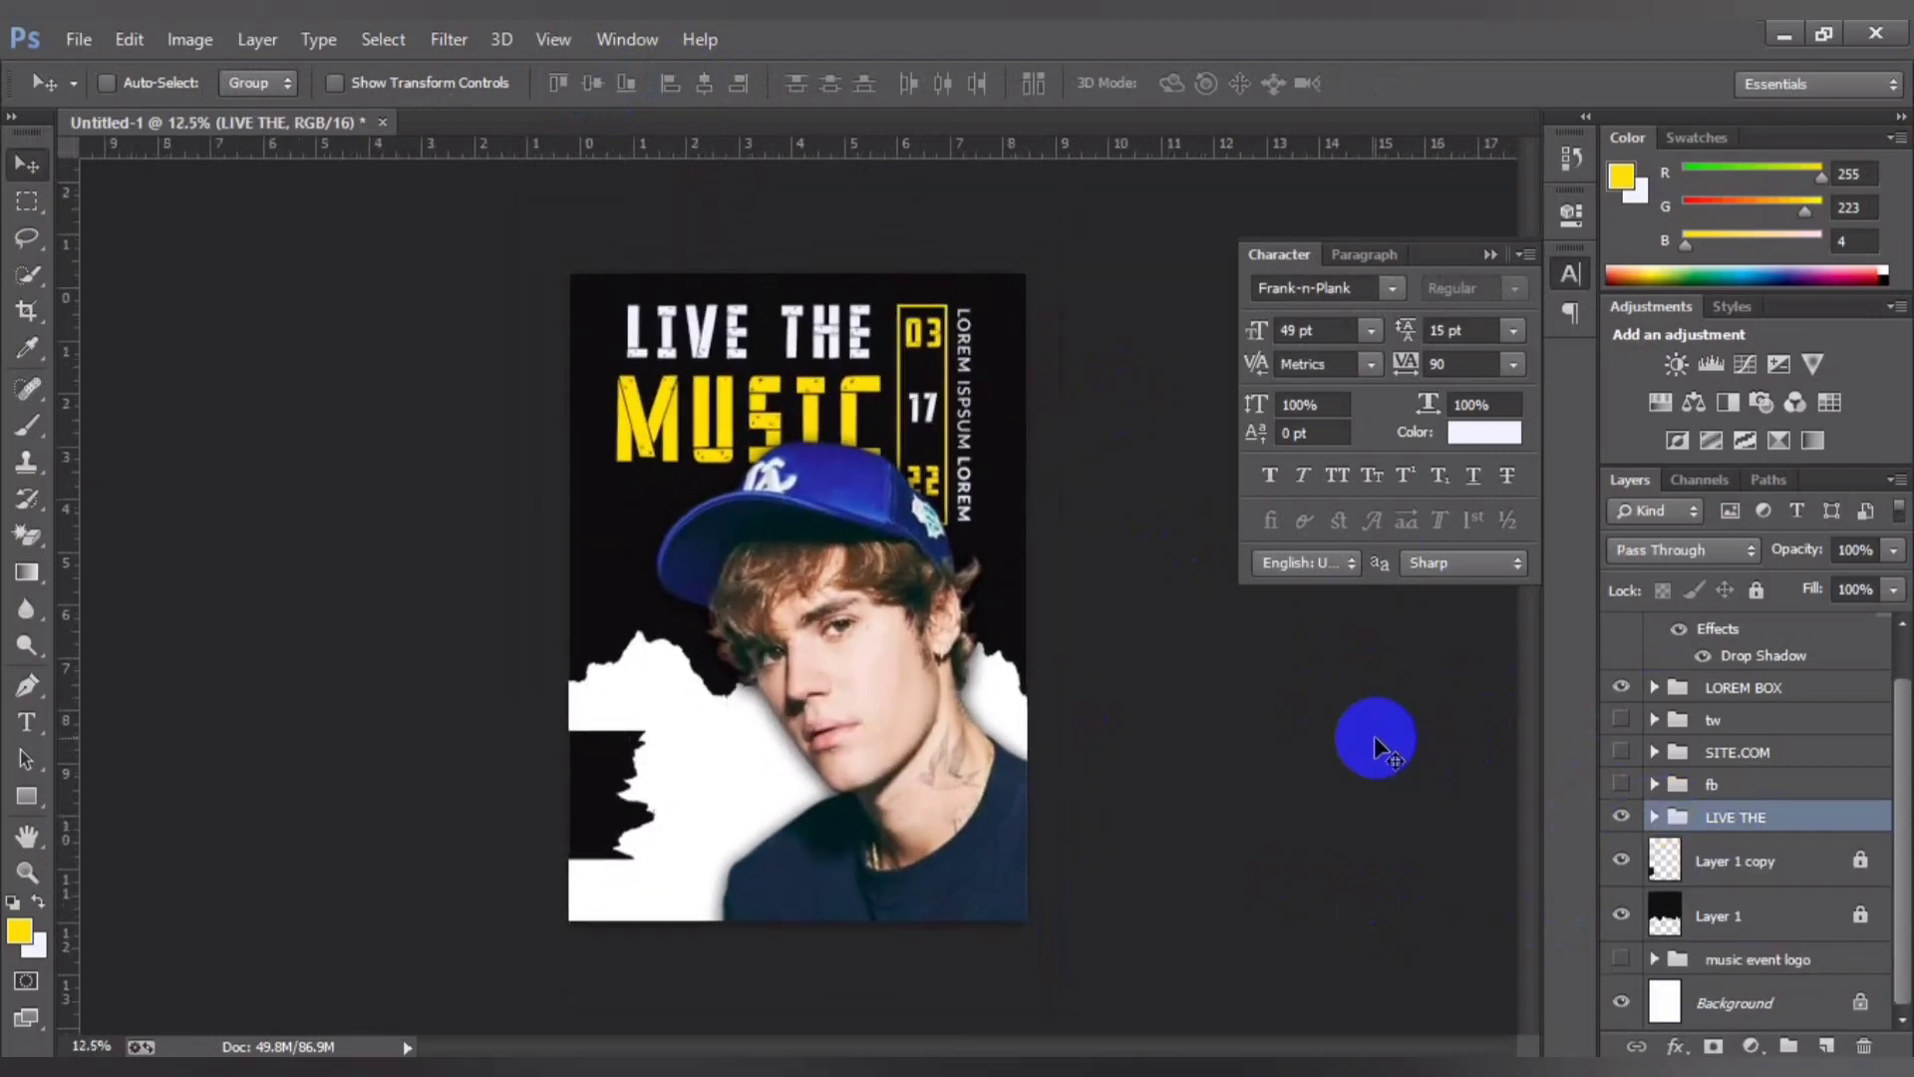
key(ctrl+plus)
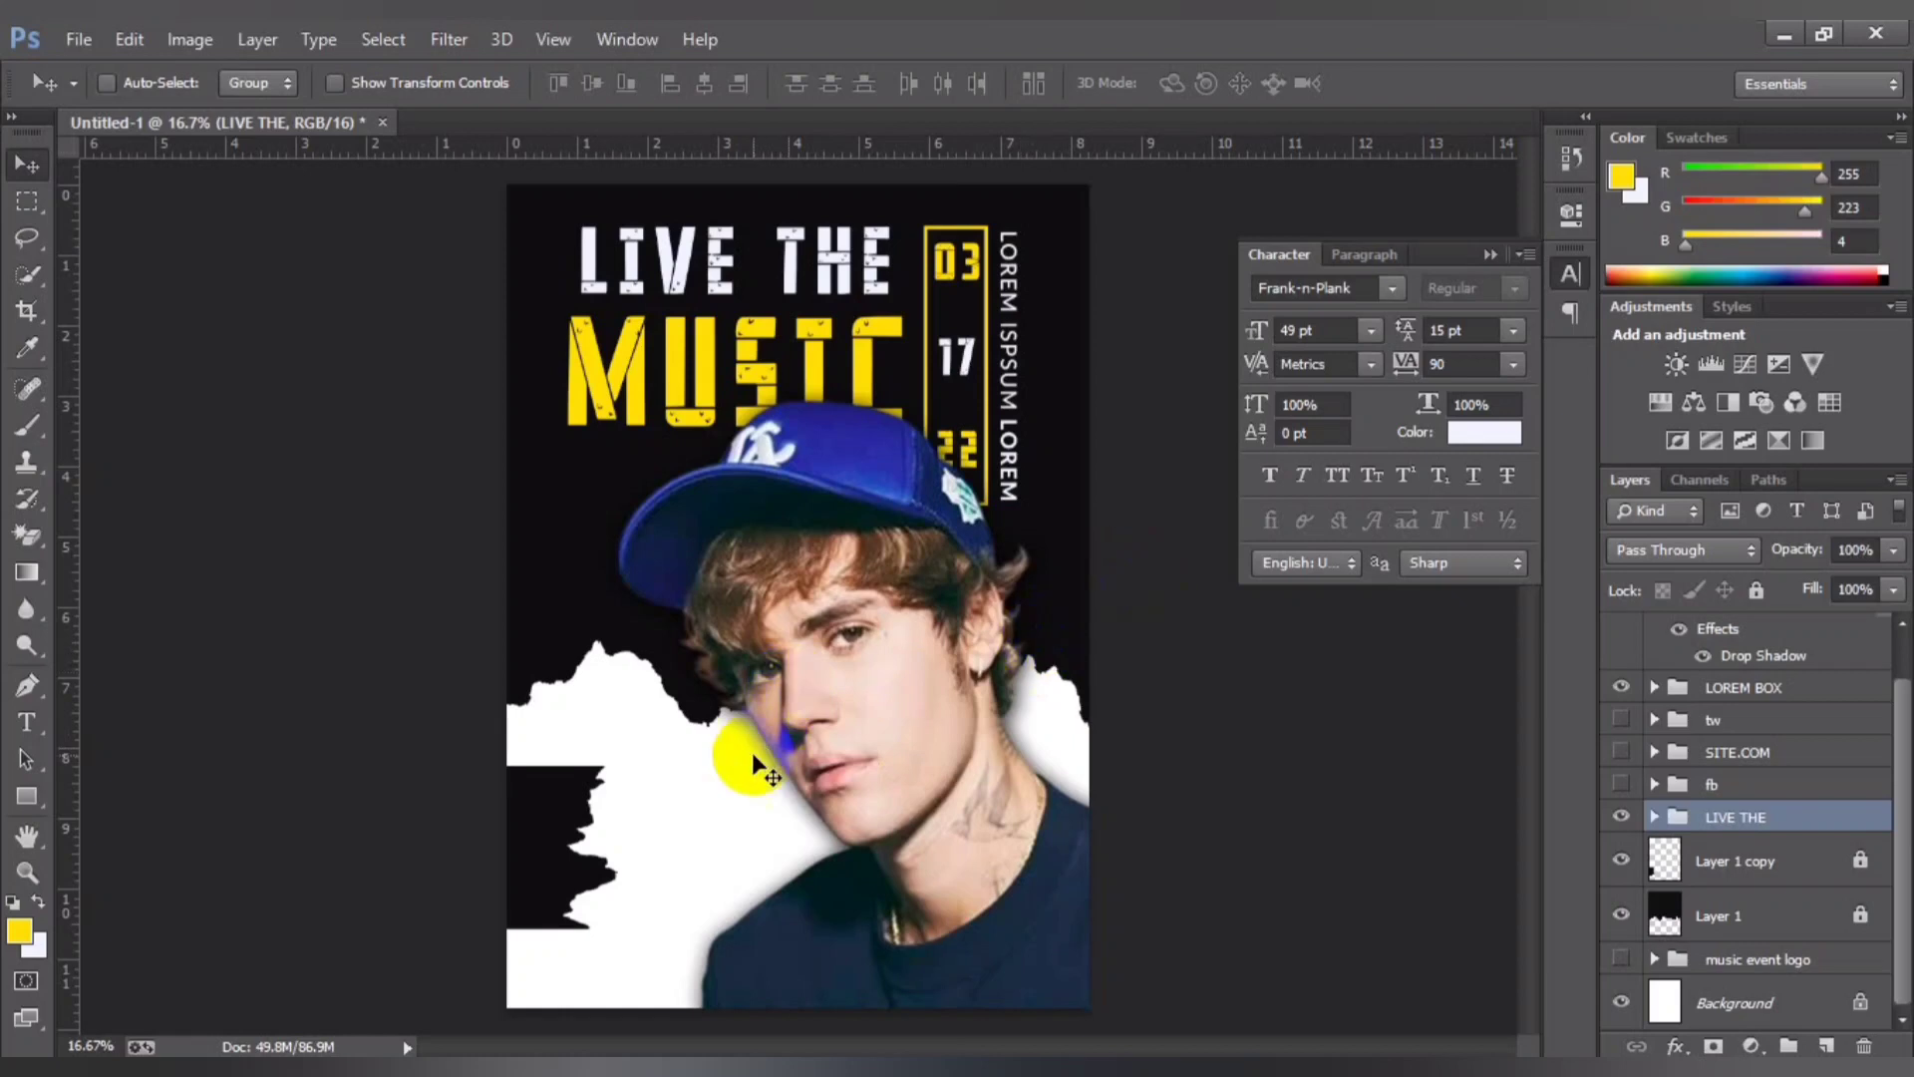
Step: Unlock Layer 1 copy and apply a Free Transform without changing it
click(1698, 867)
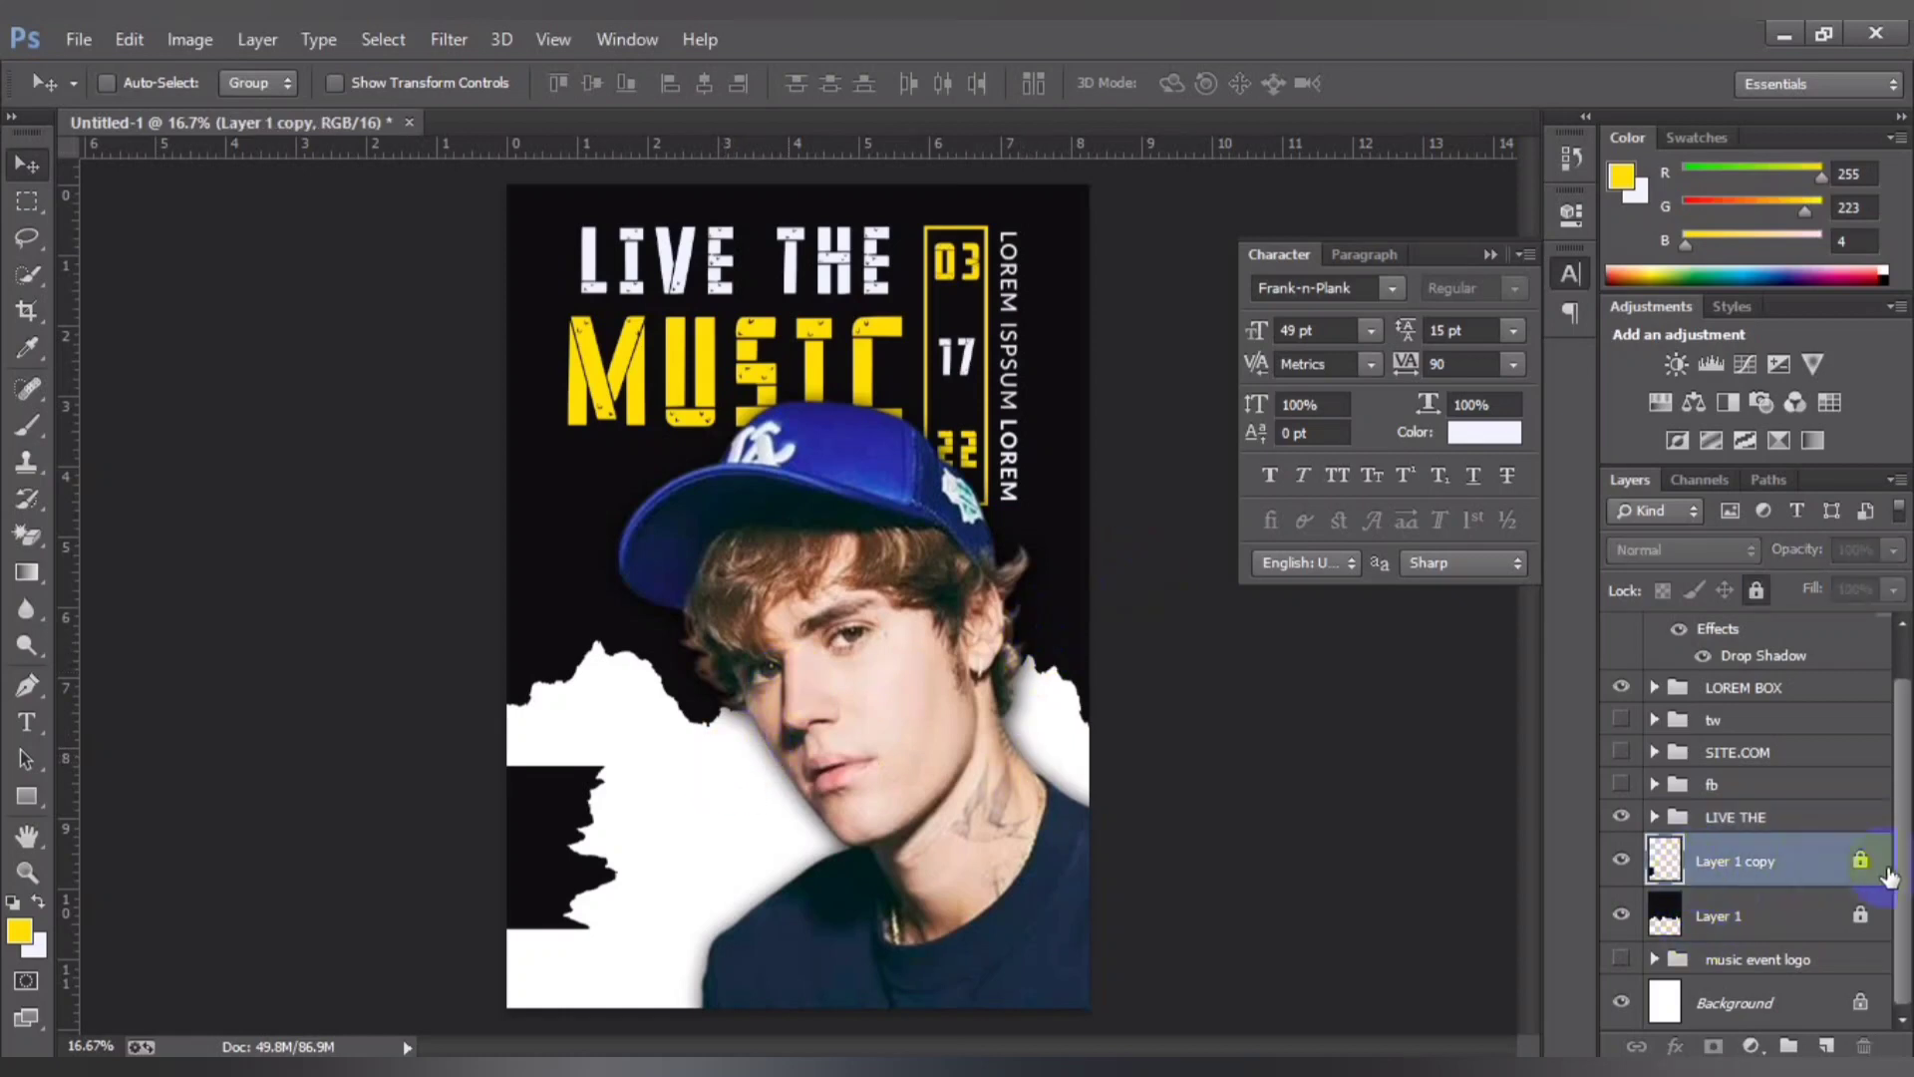
click(1795, 635)
click(1756, 591)
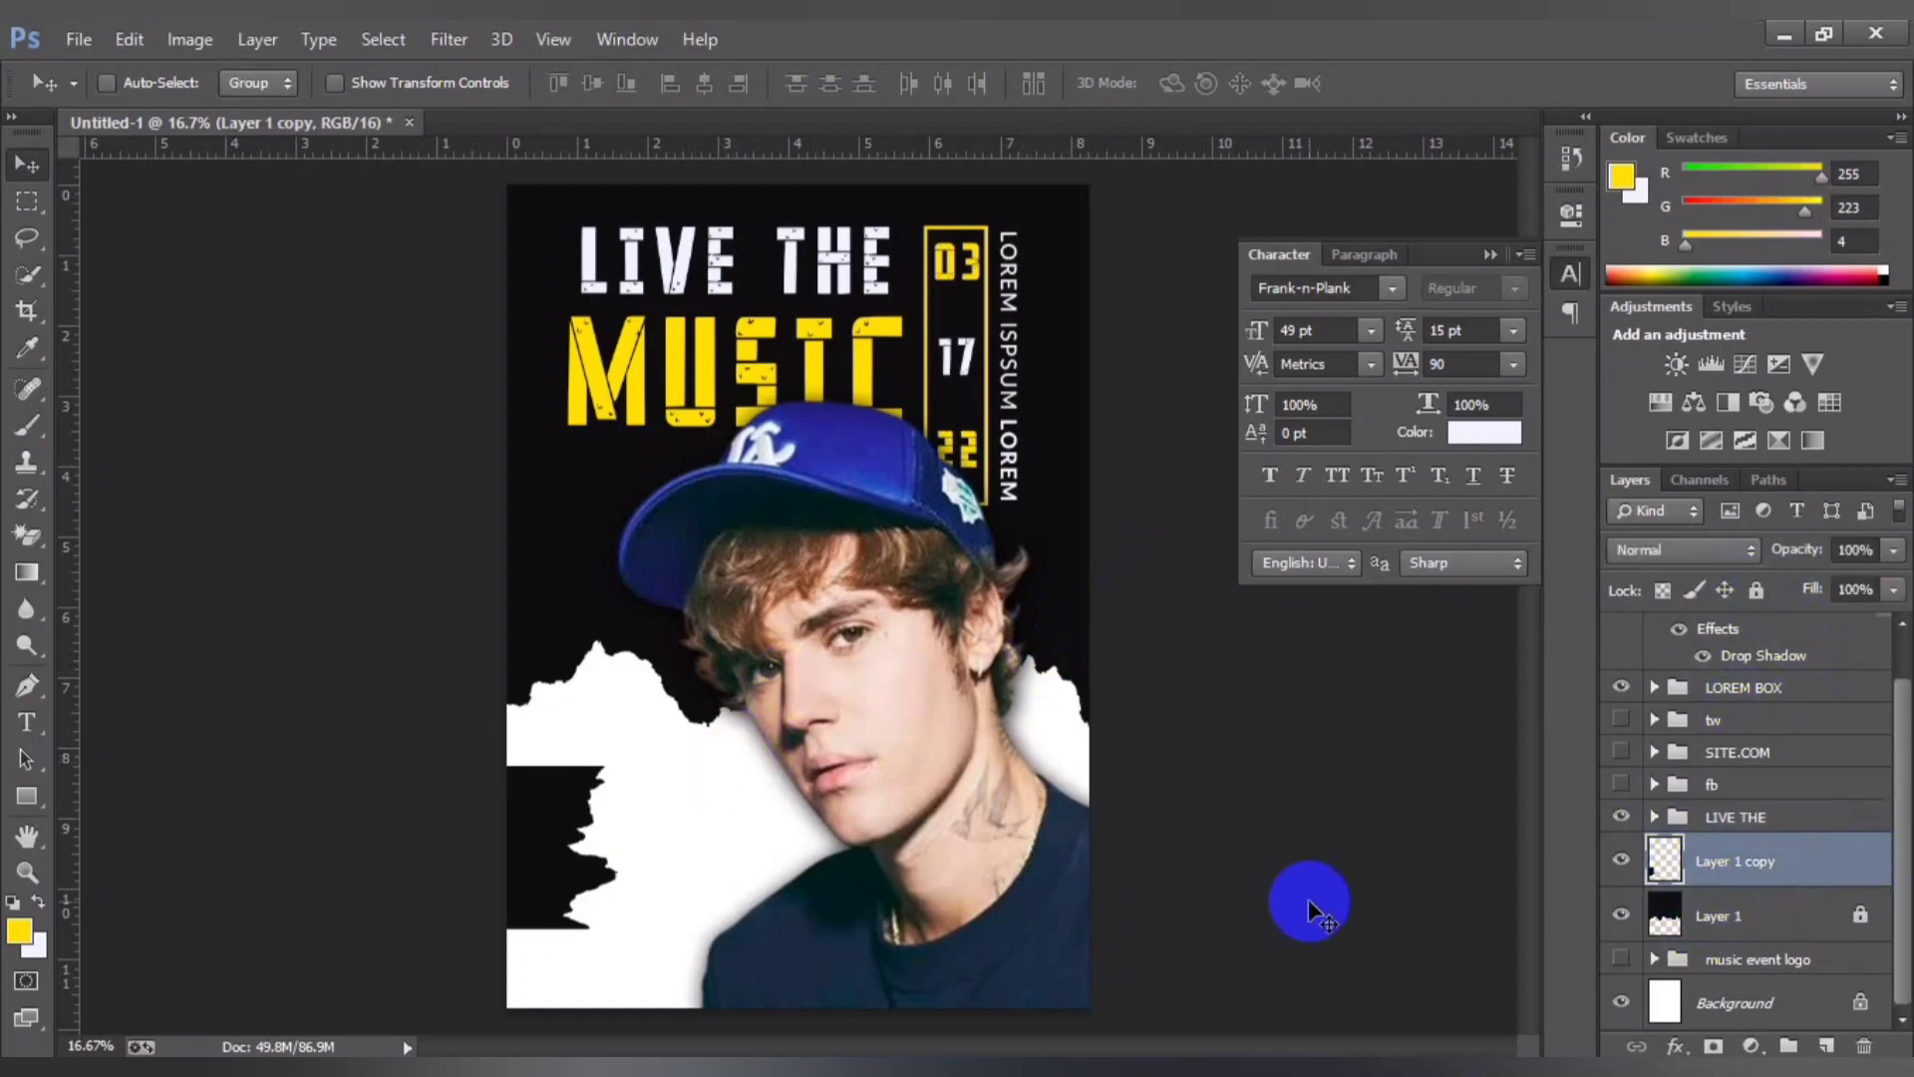
key(ctrl+t)
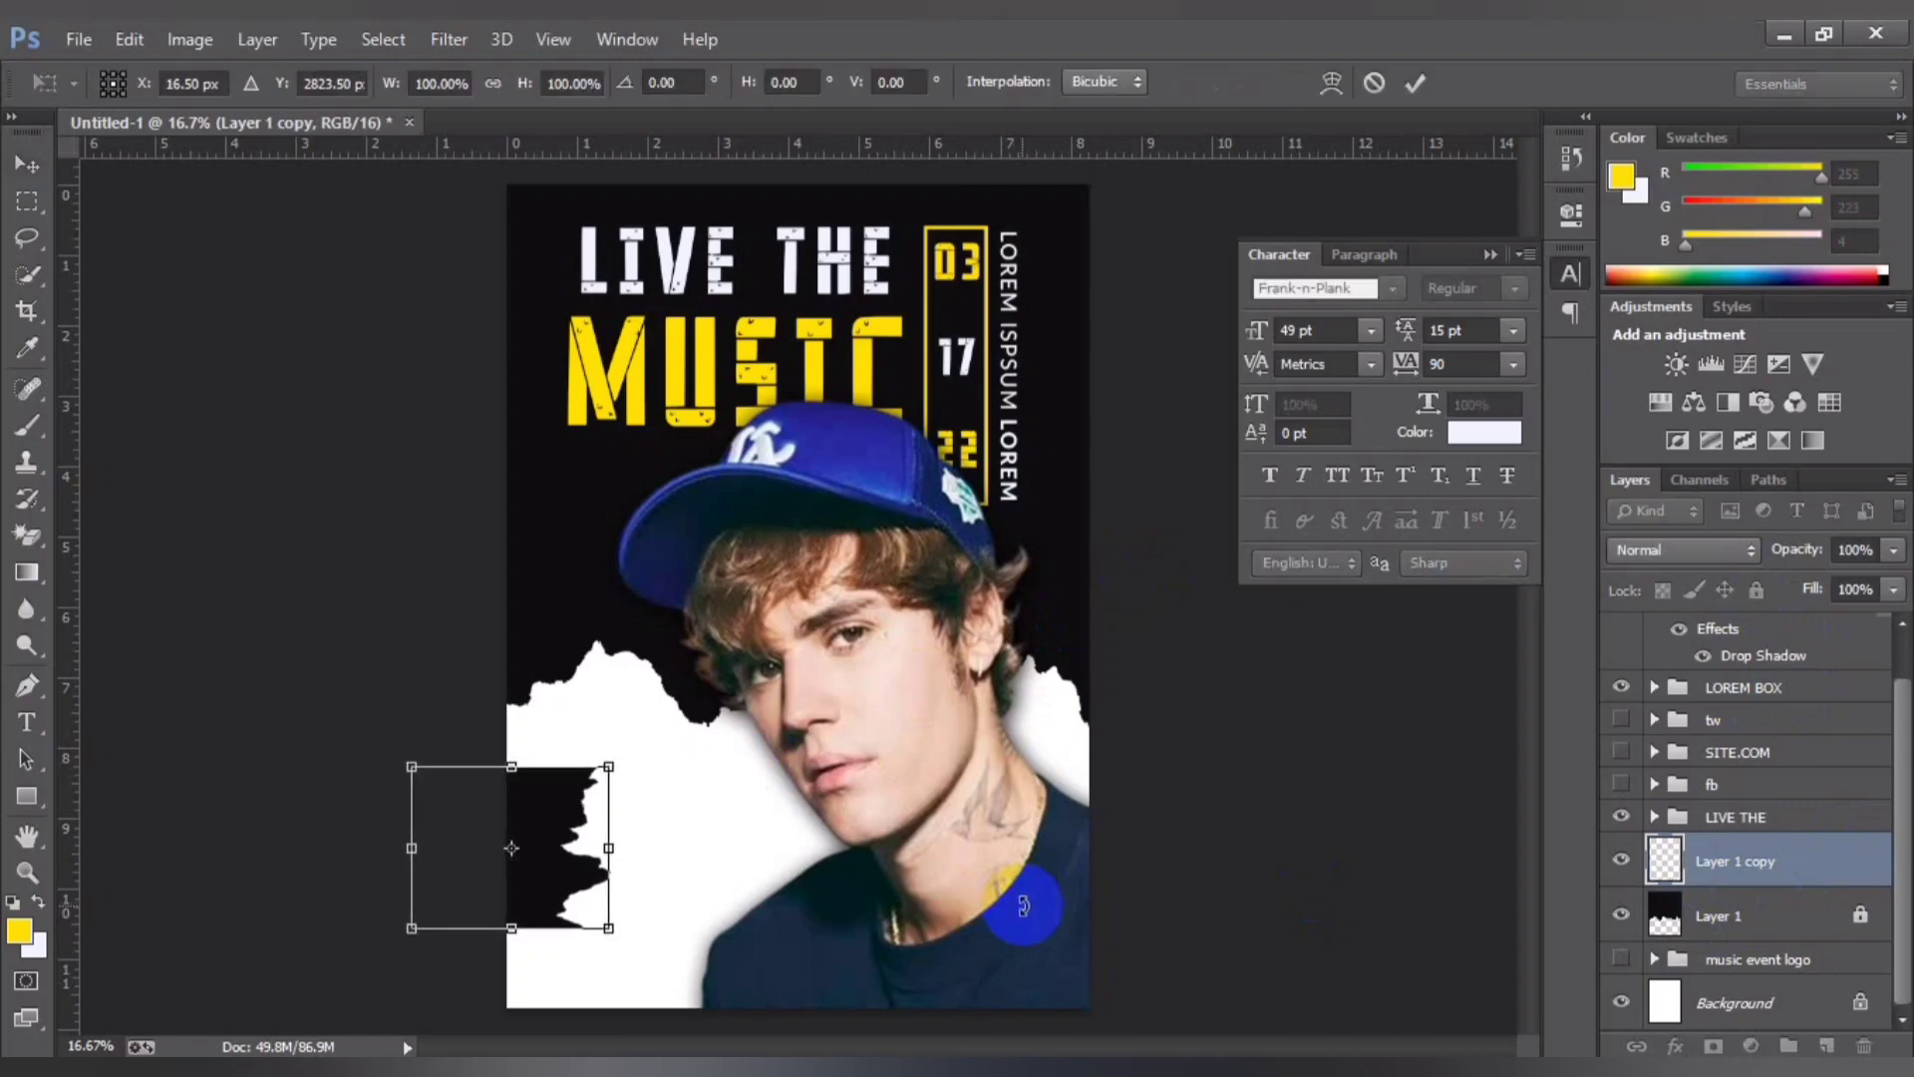
key(Return)
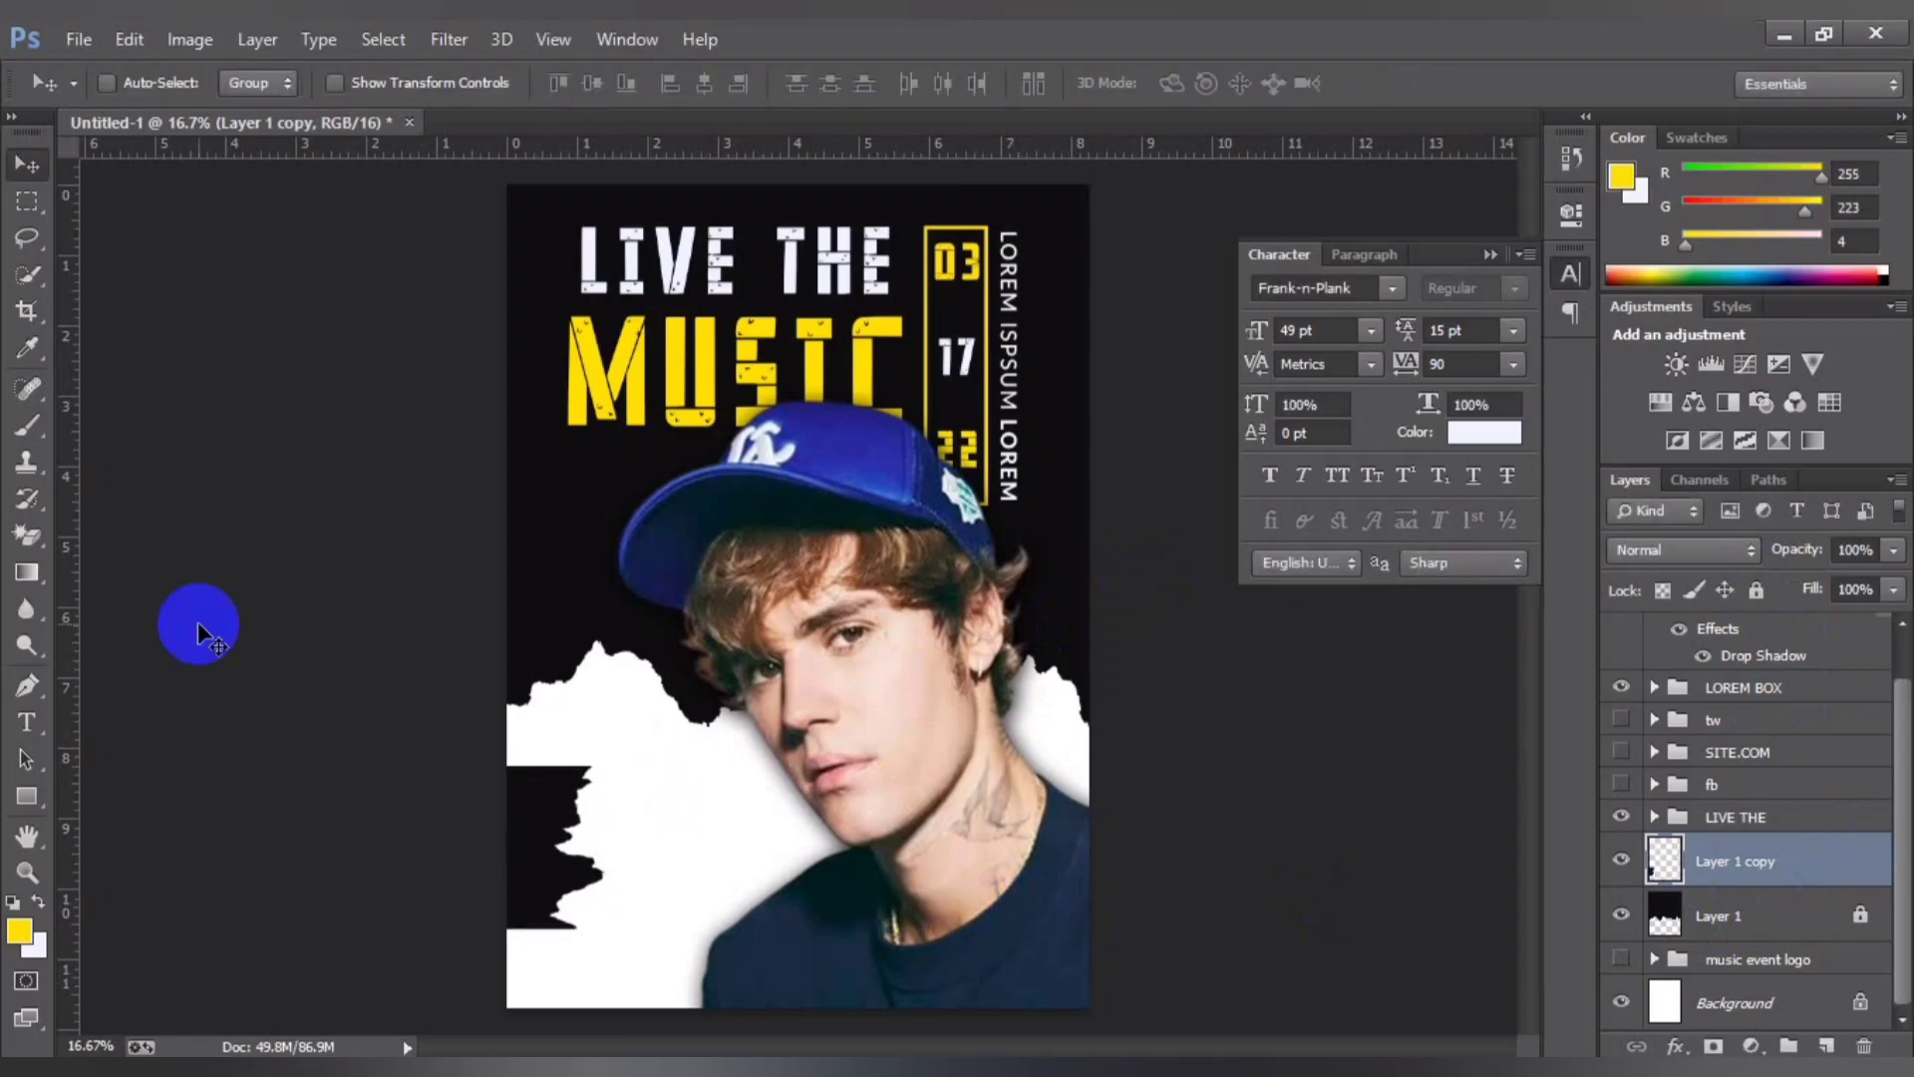
Step: Switch to the Type tool and bring the white torn-paper area into view
click(27, 722)
scroll(983, 758, up, 2)
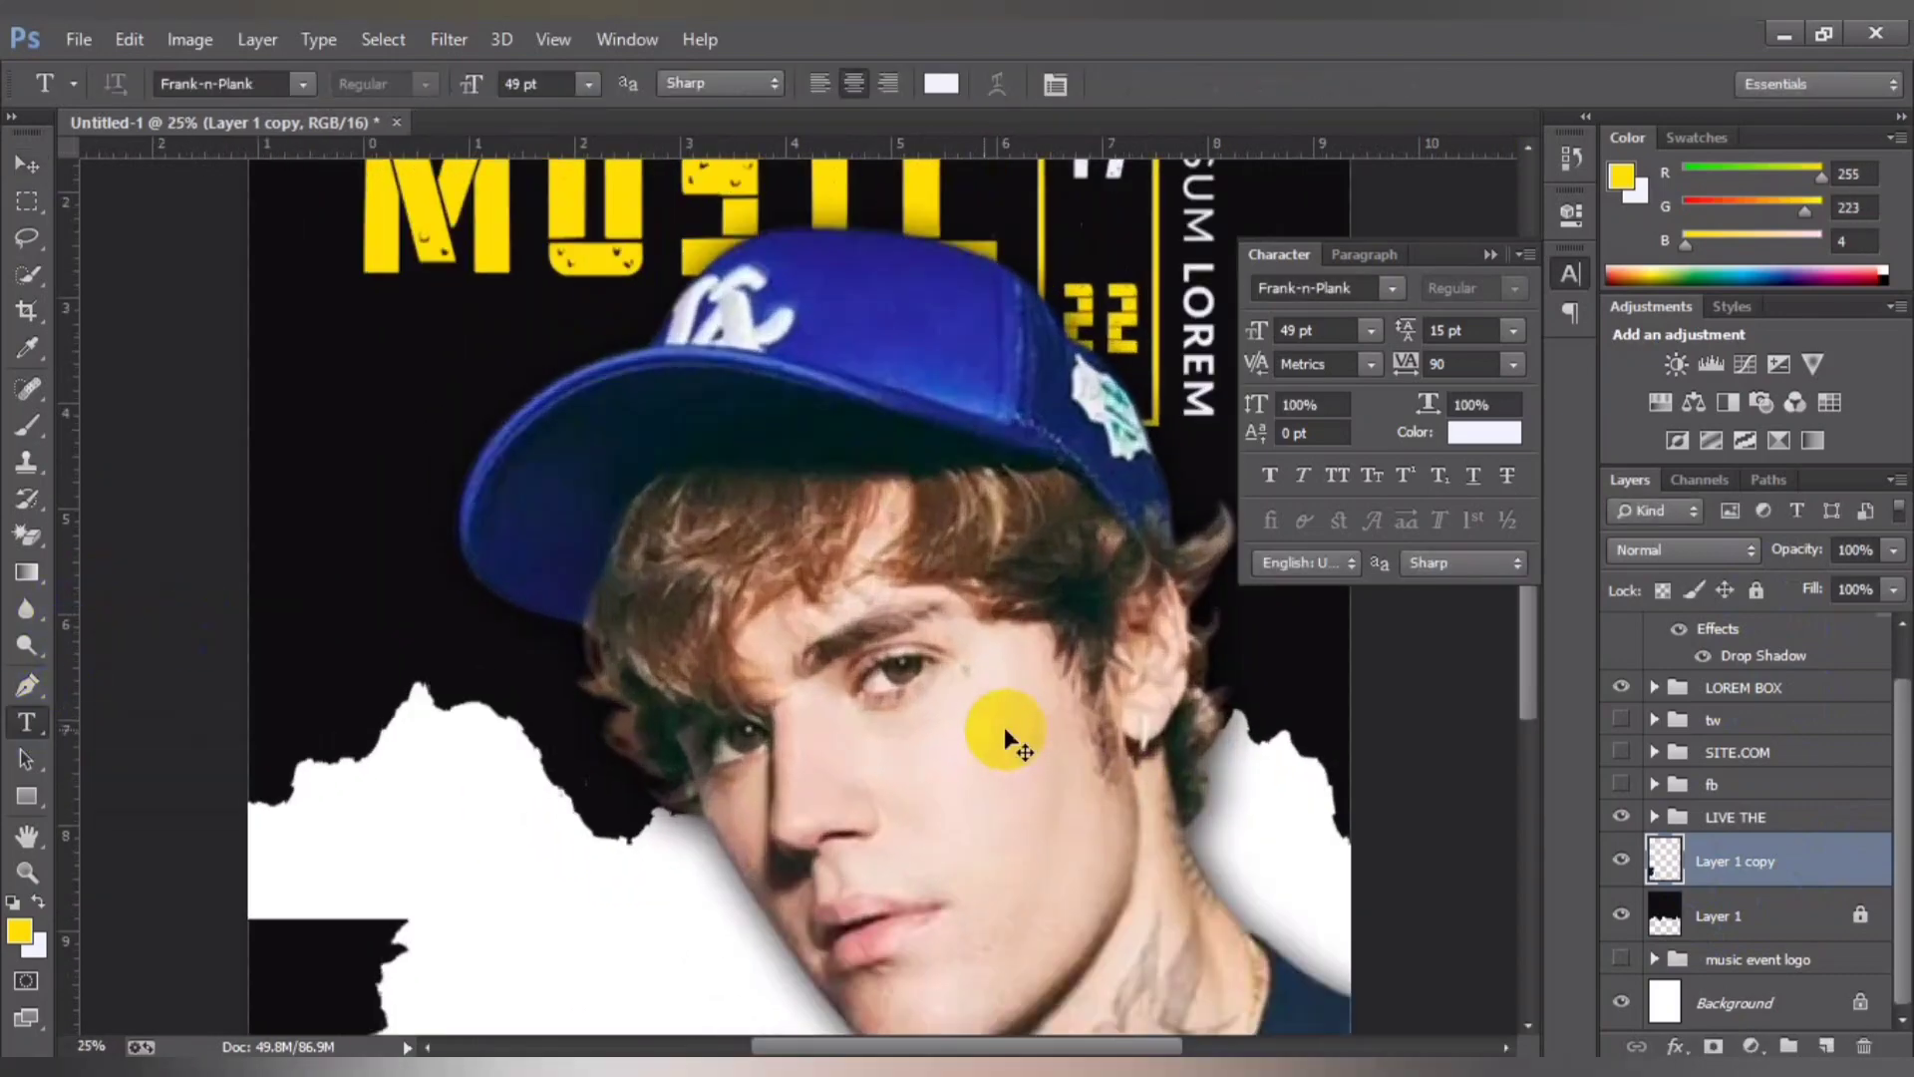
drag(898, 803, 948, 500)
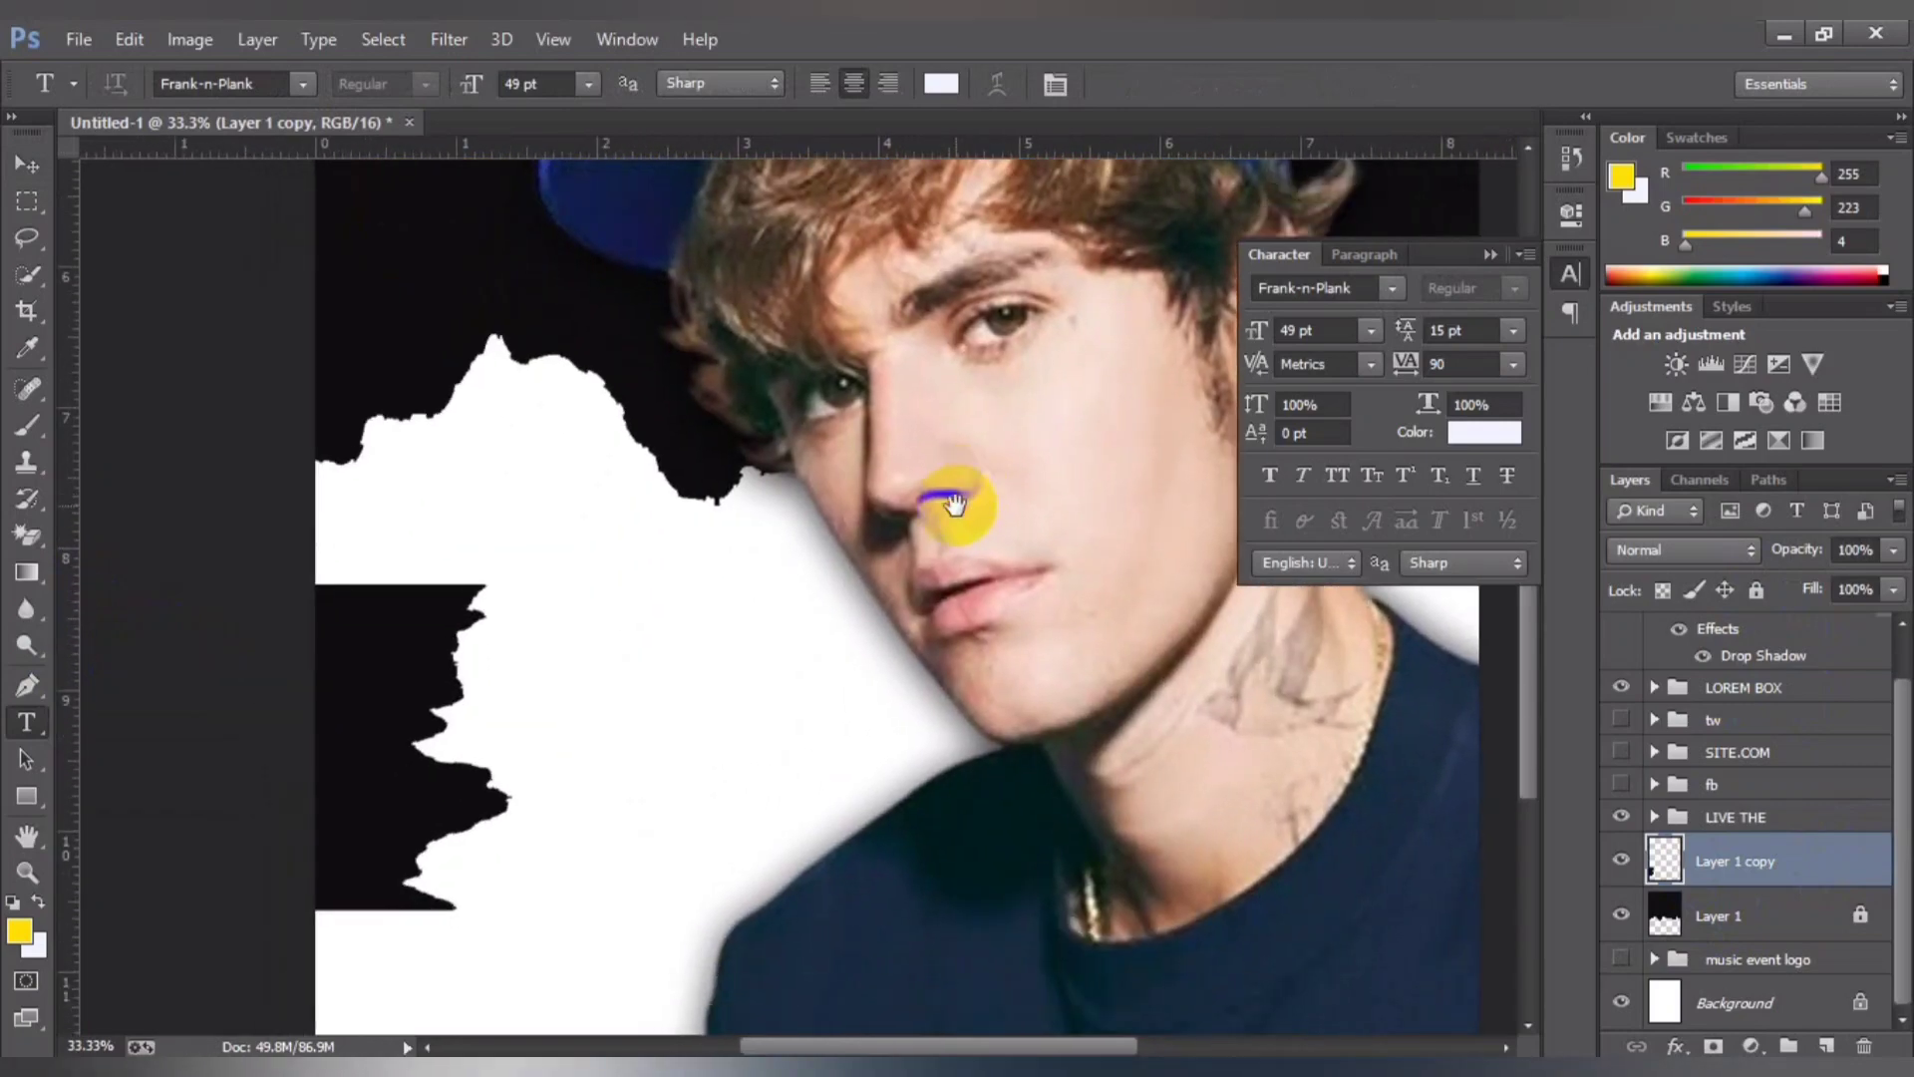
scroll(1824, 927, up, 1)
Step: Lock the singer photo layer and Layer 1 copy, then switch to Chrome
click(1787, 663)
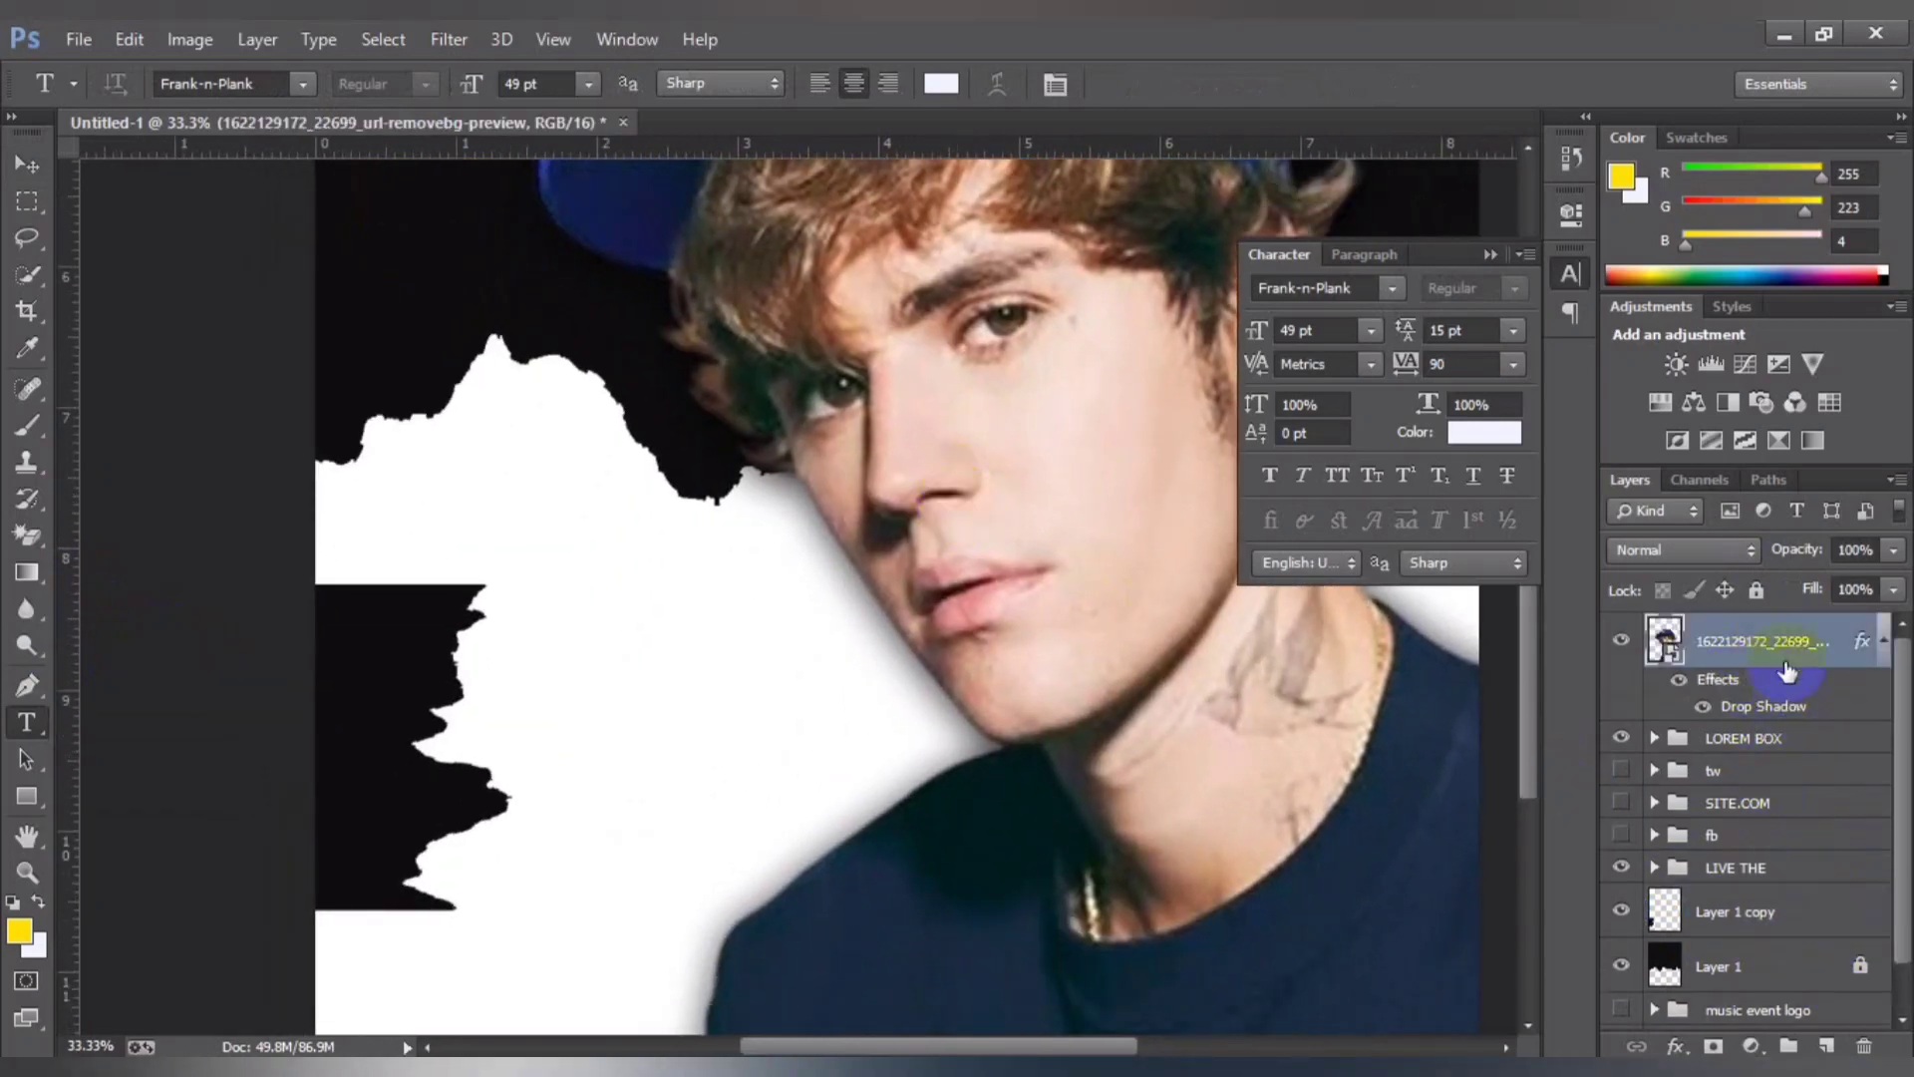
click(1757, 589)
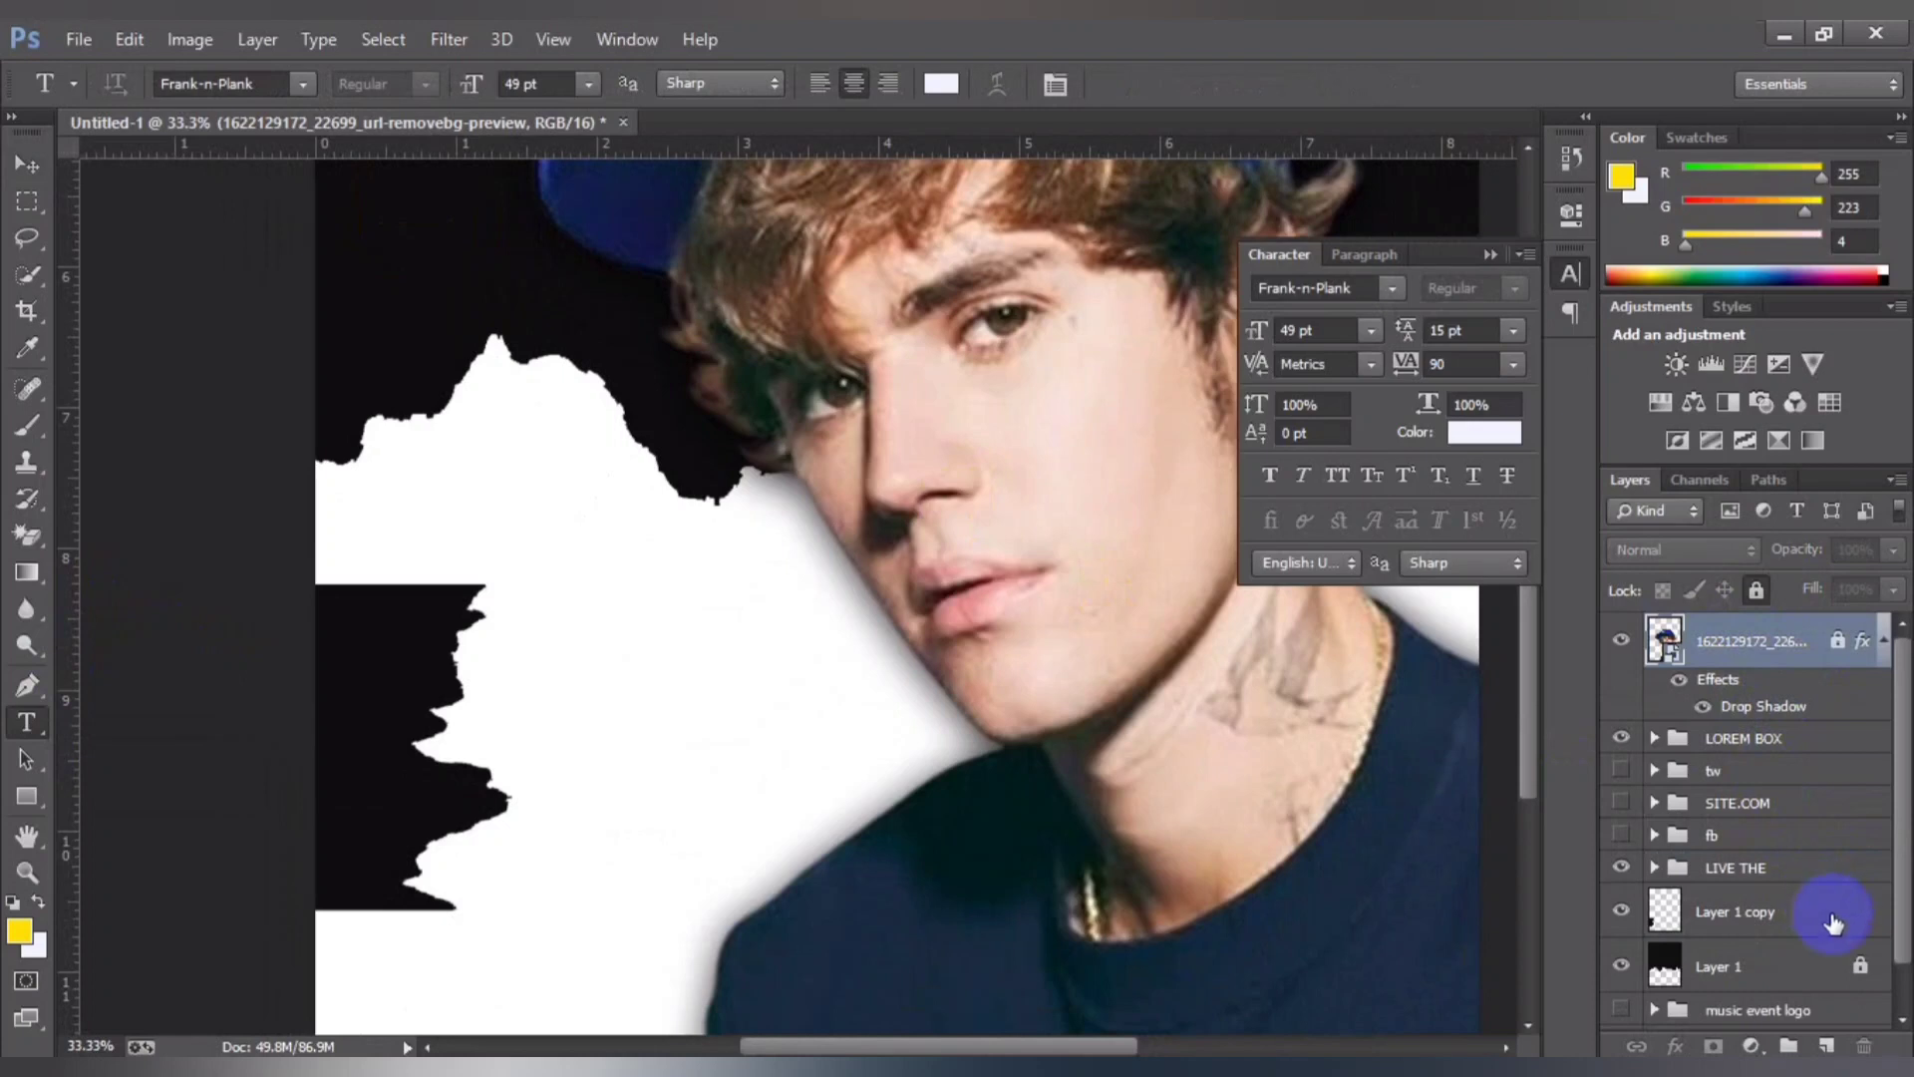
click(1863, 917)
click(1757, 590)
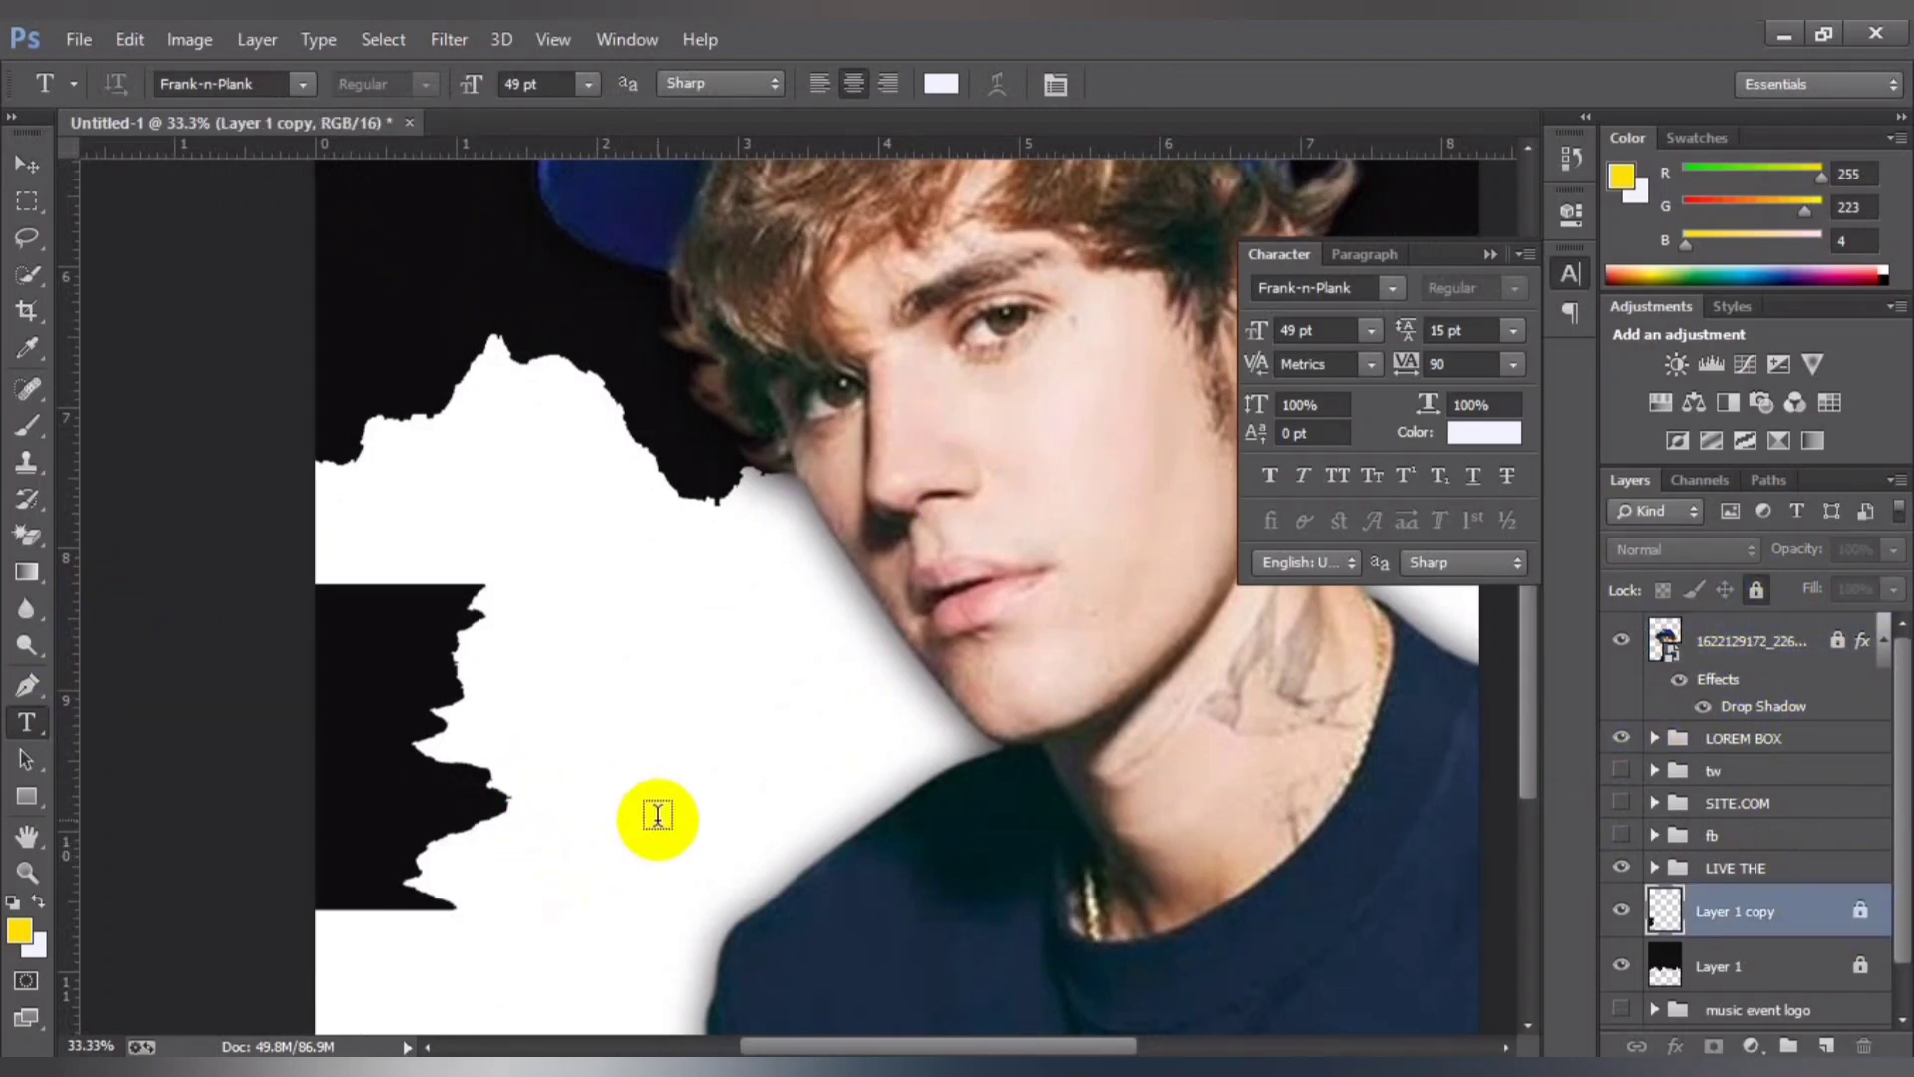
key(alt+Tab)
Step: Copy the Wikipedia lorem ipsum description paragraph from the search results
click(290, 43)
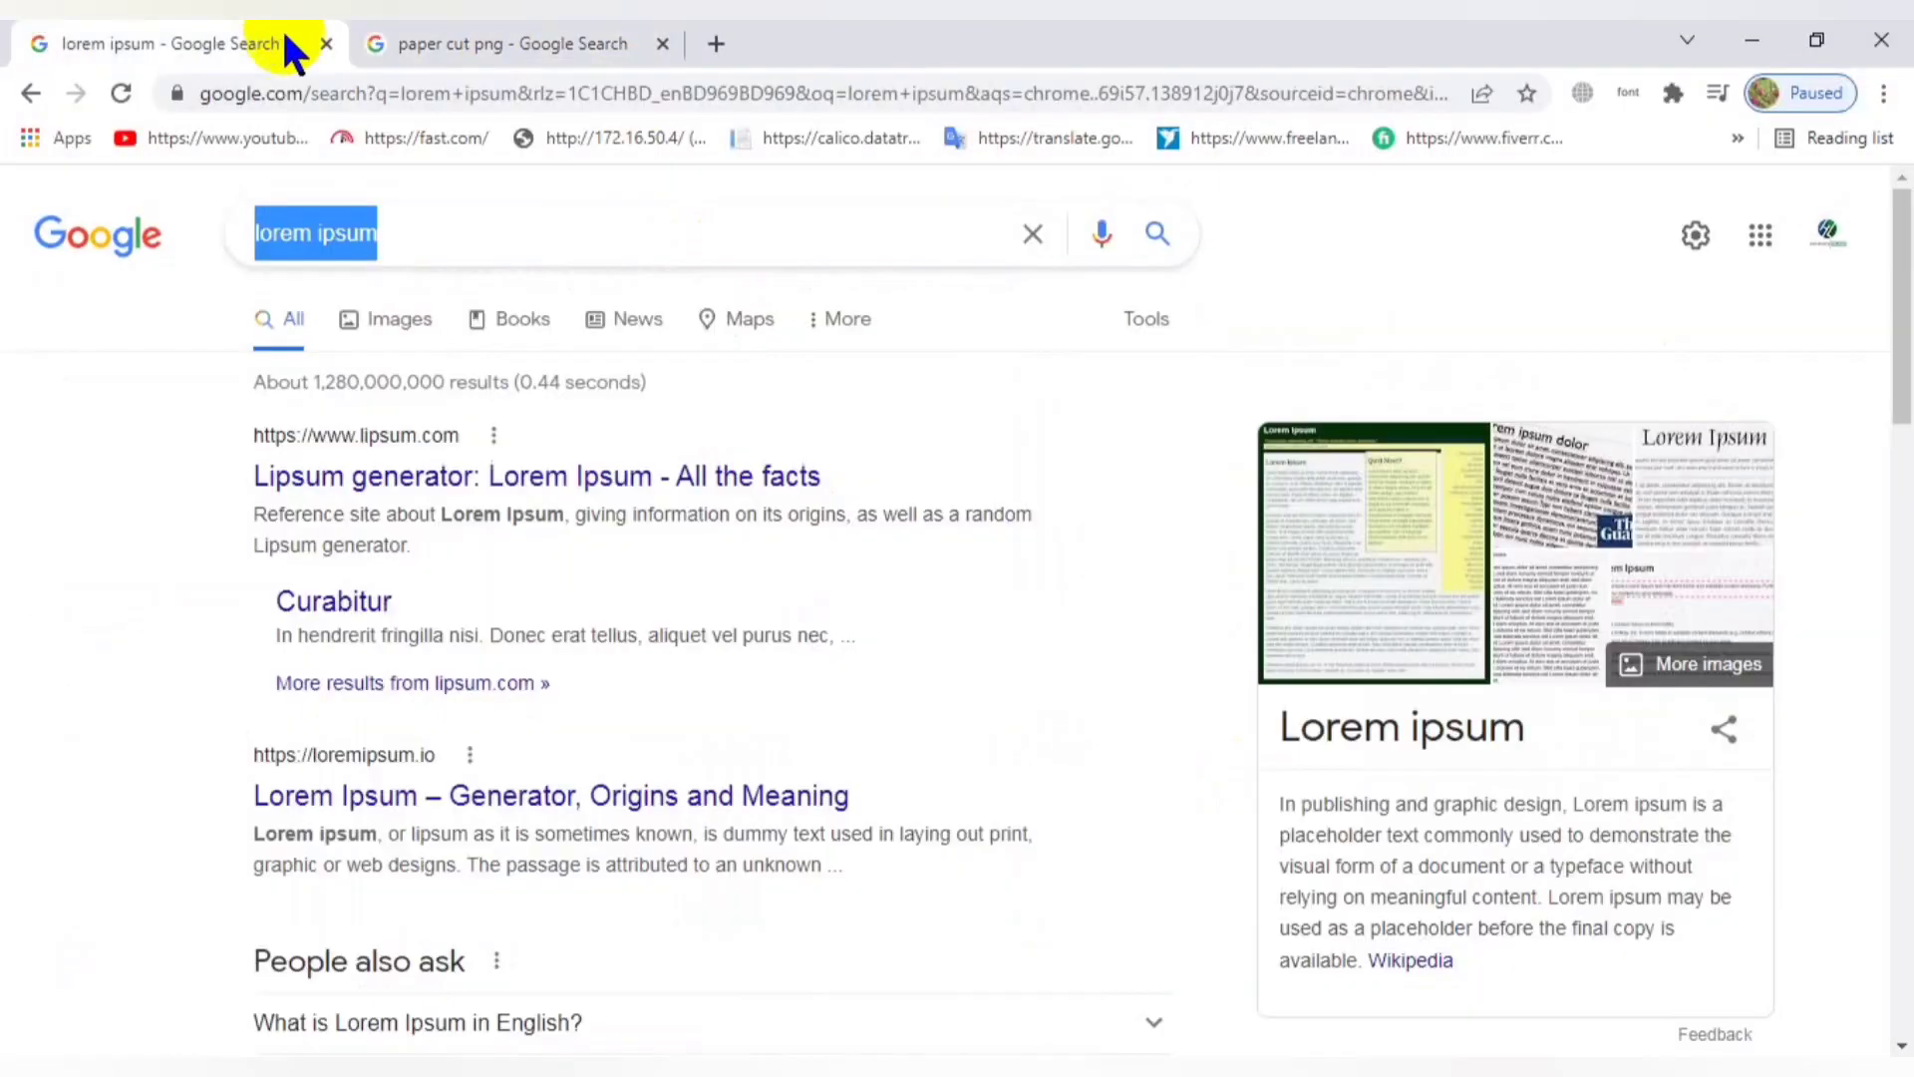
mouse_move(1269, 806)
mouse_down()
mouse_move(1367, 875)
mouse_move(1532, 908)
mouse_up()
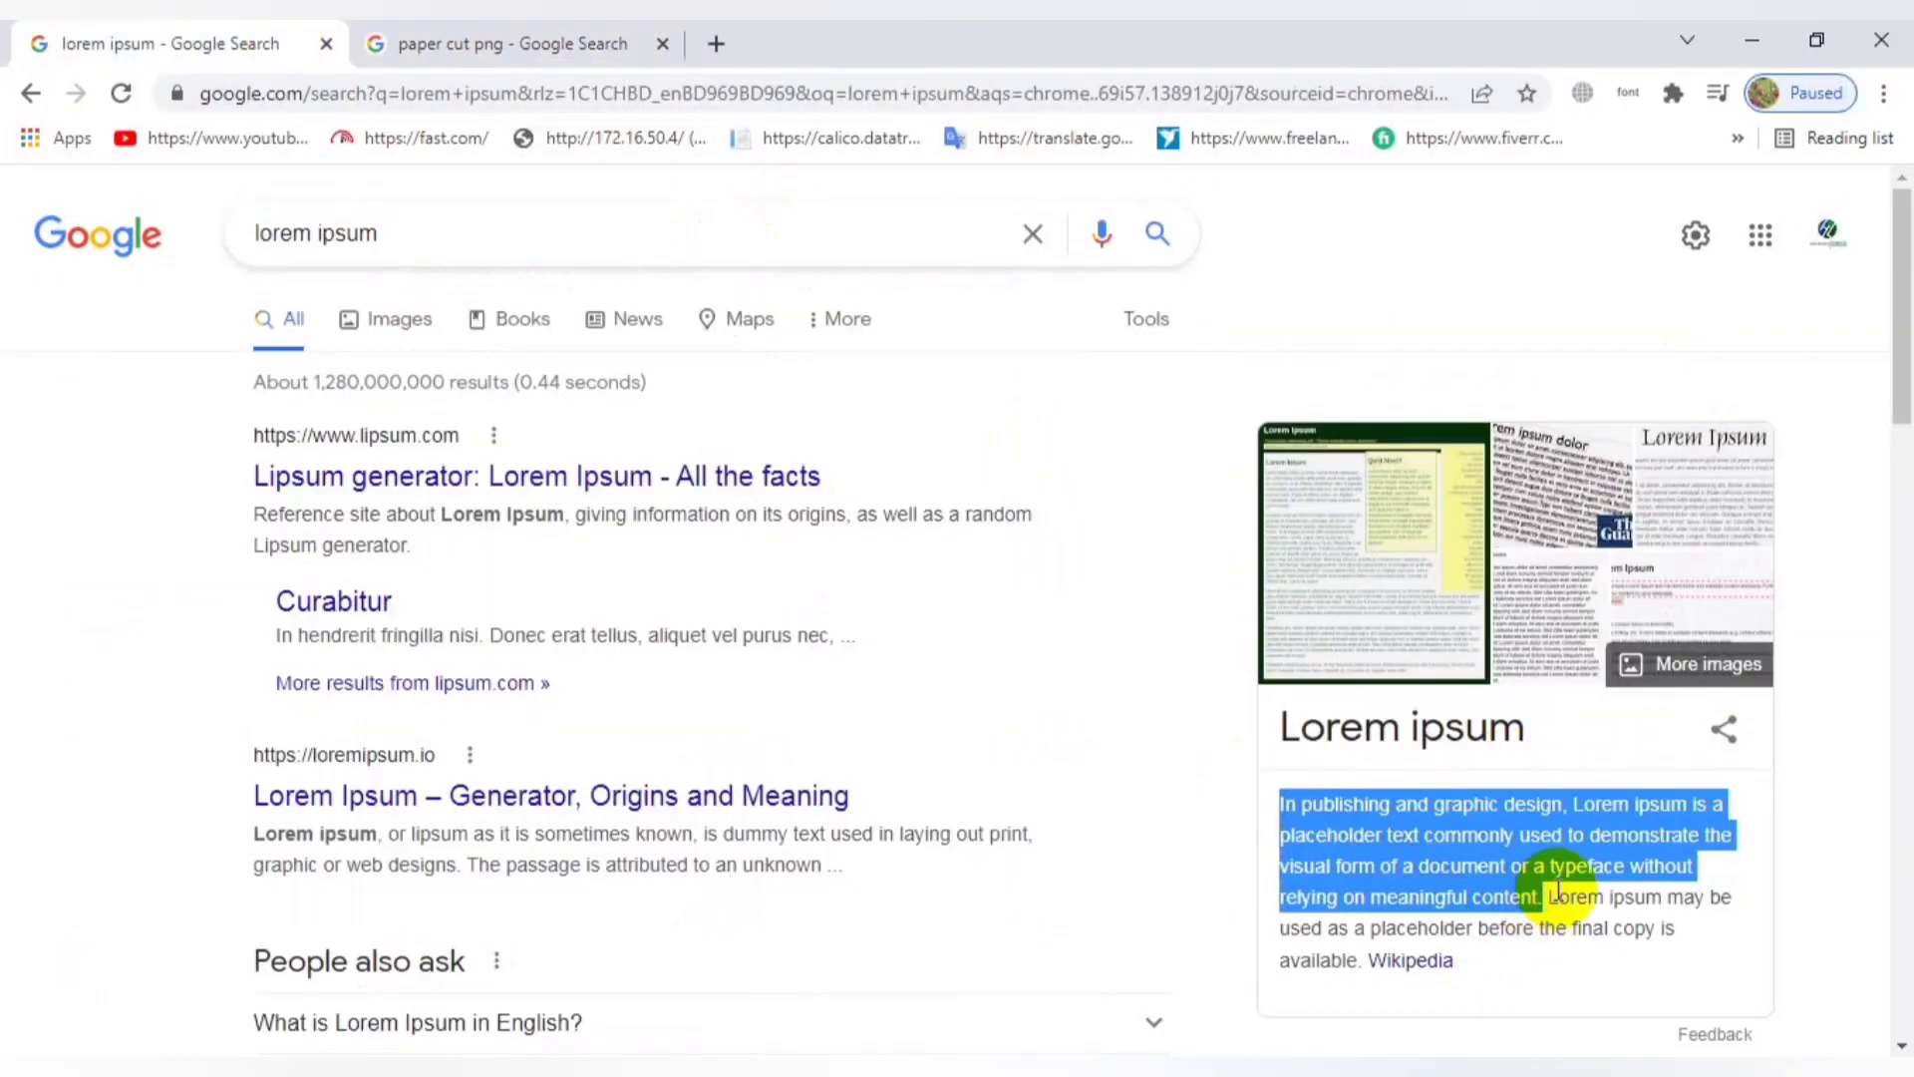
right_click(1487, 842)
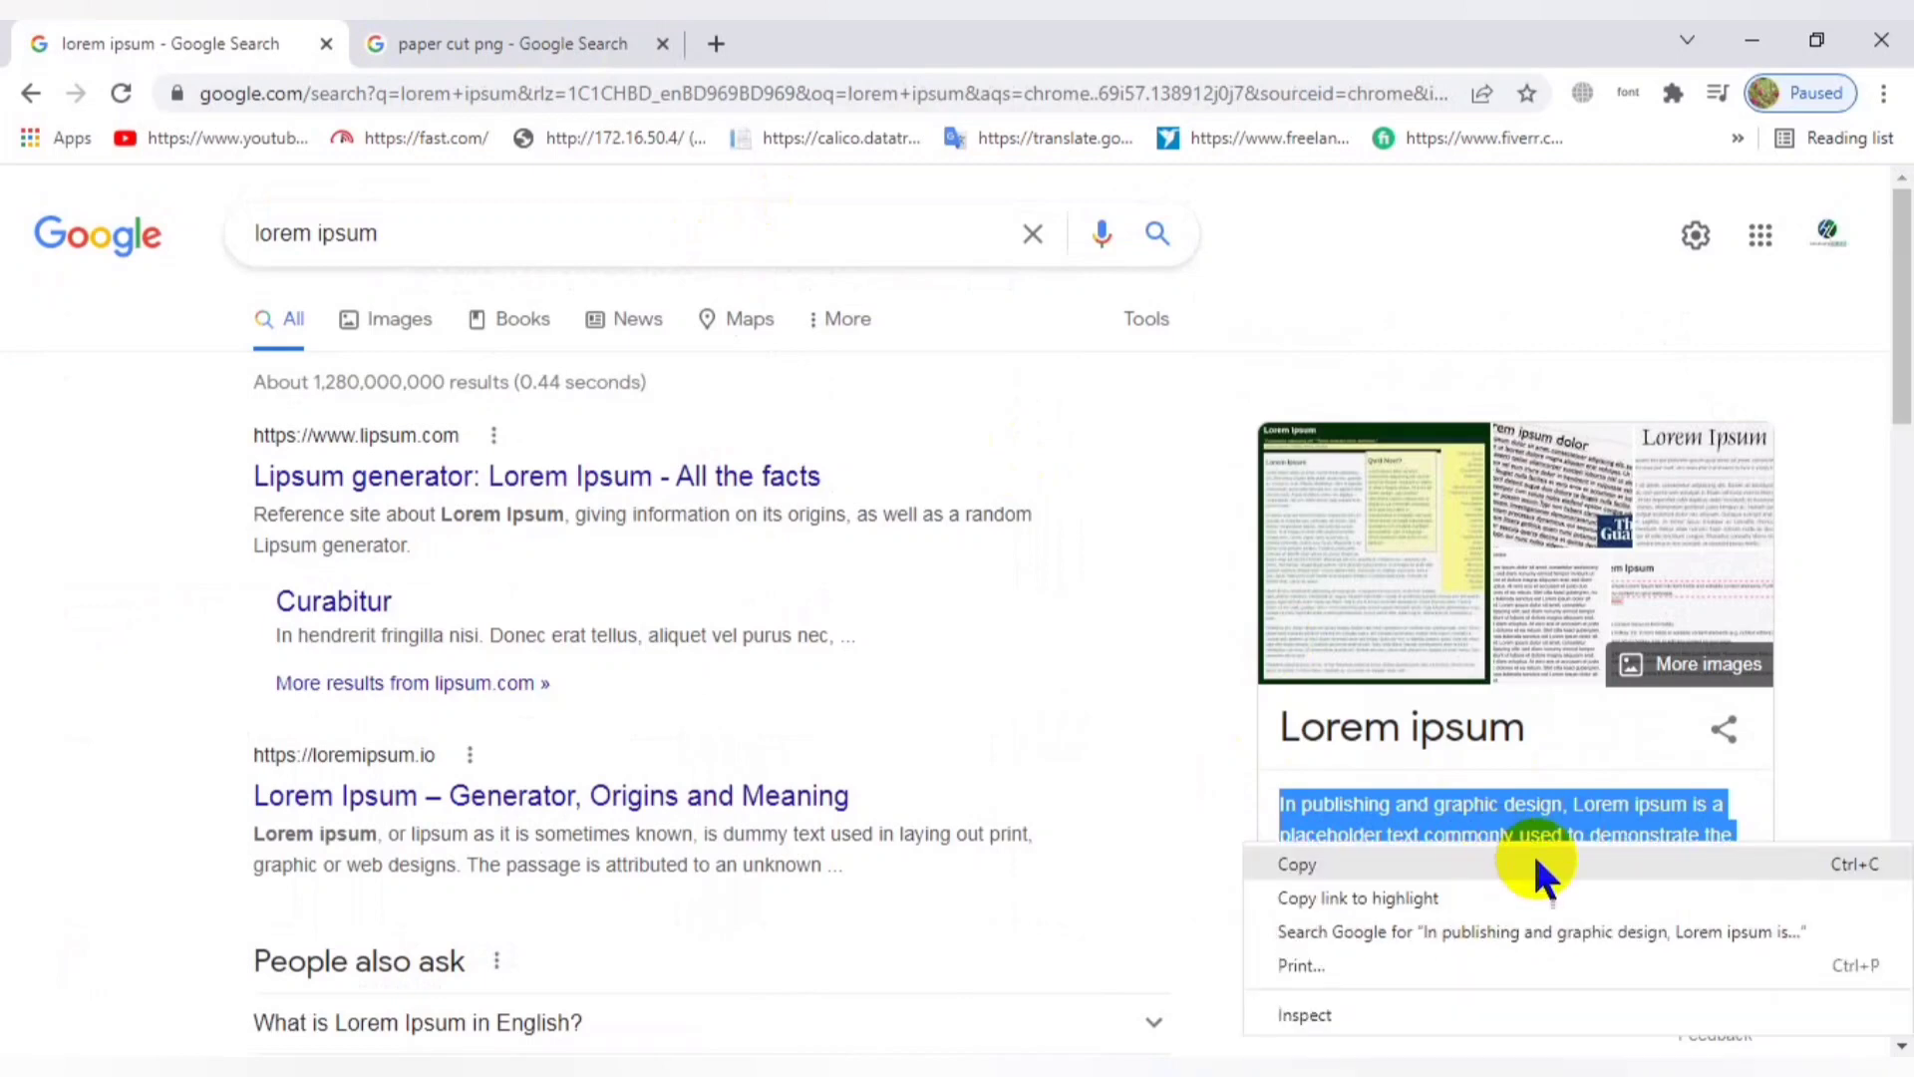
click(1391, 864)
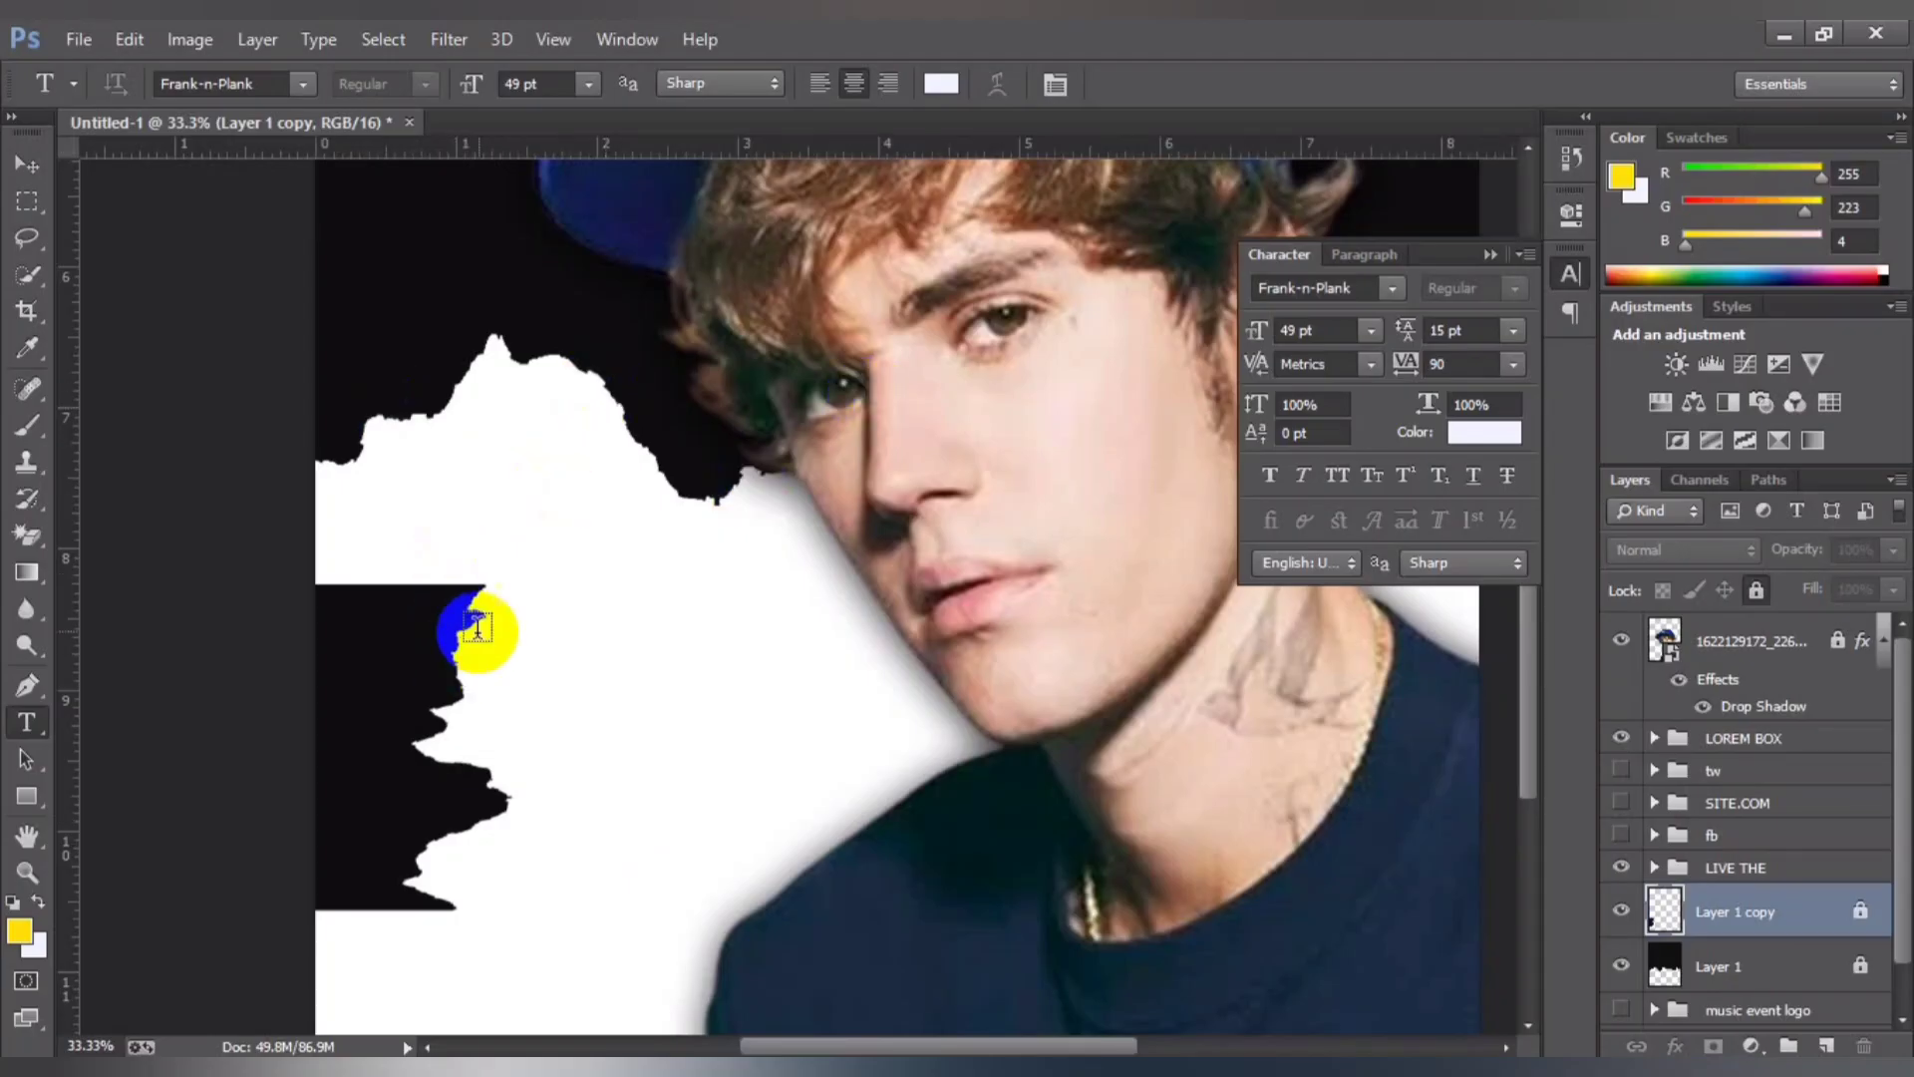
Step: Draw a paragraph text box on the white torn area set to 10 pt black
drag(498, 593, 892, 922)
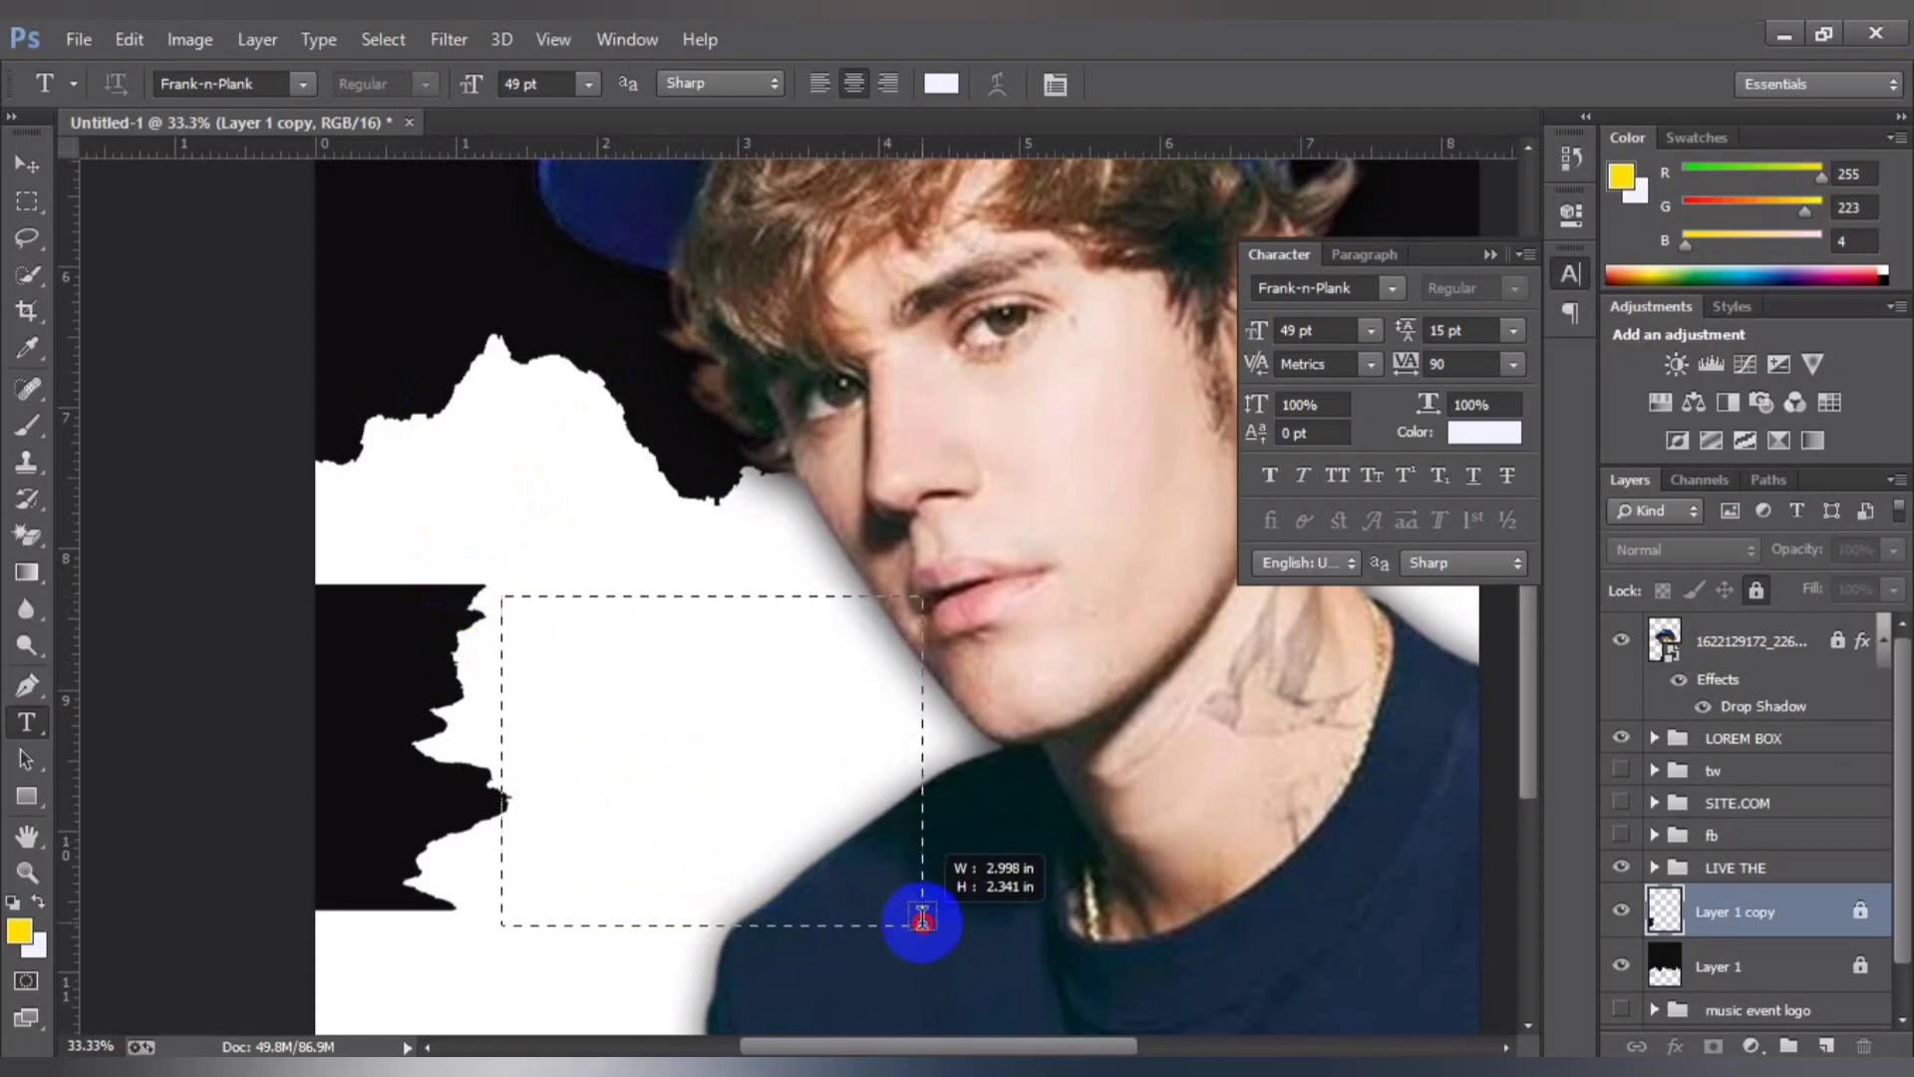
drag(893, 922, 884, 919)
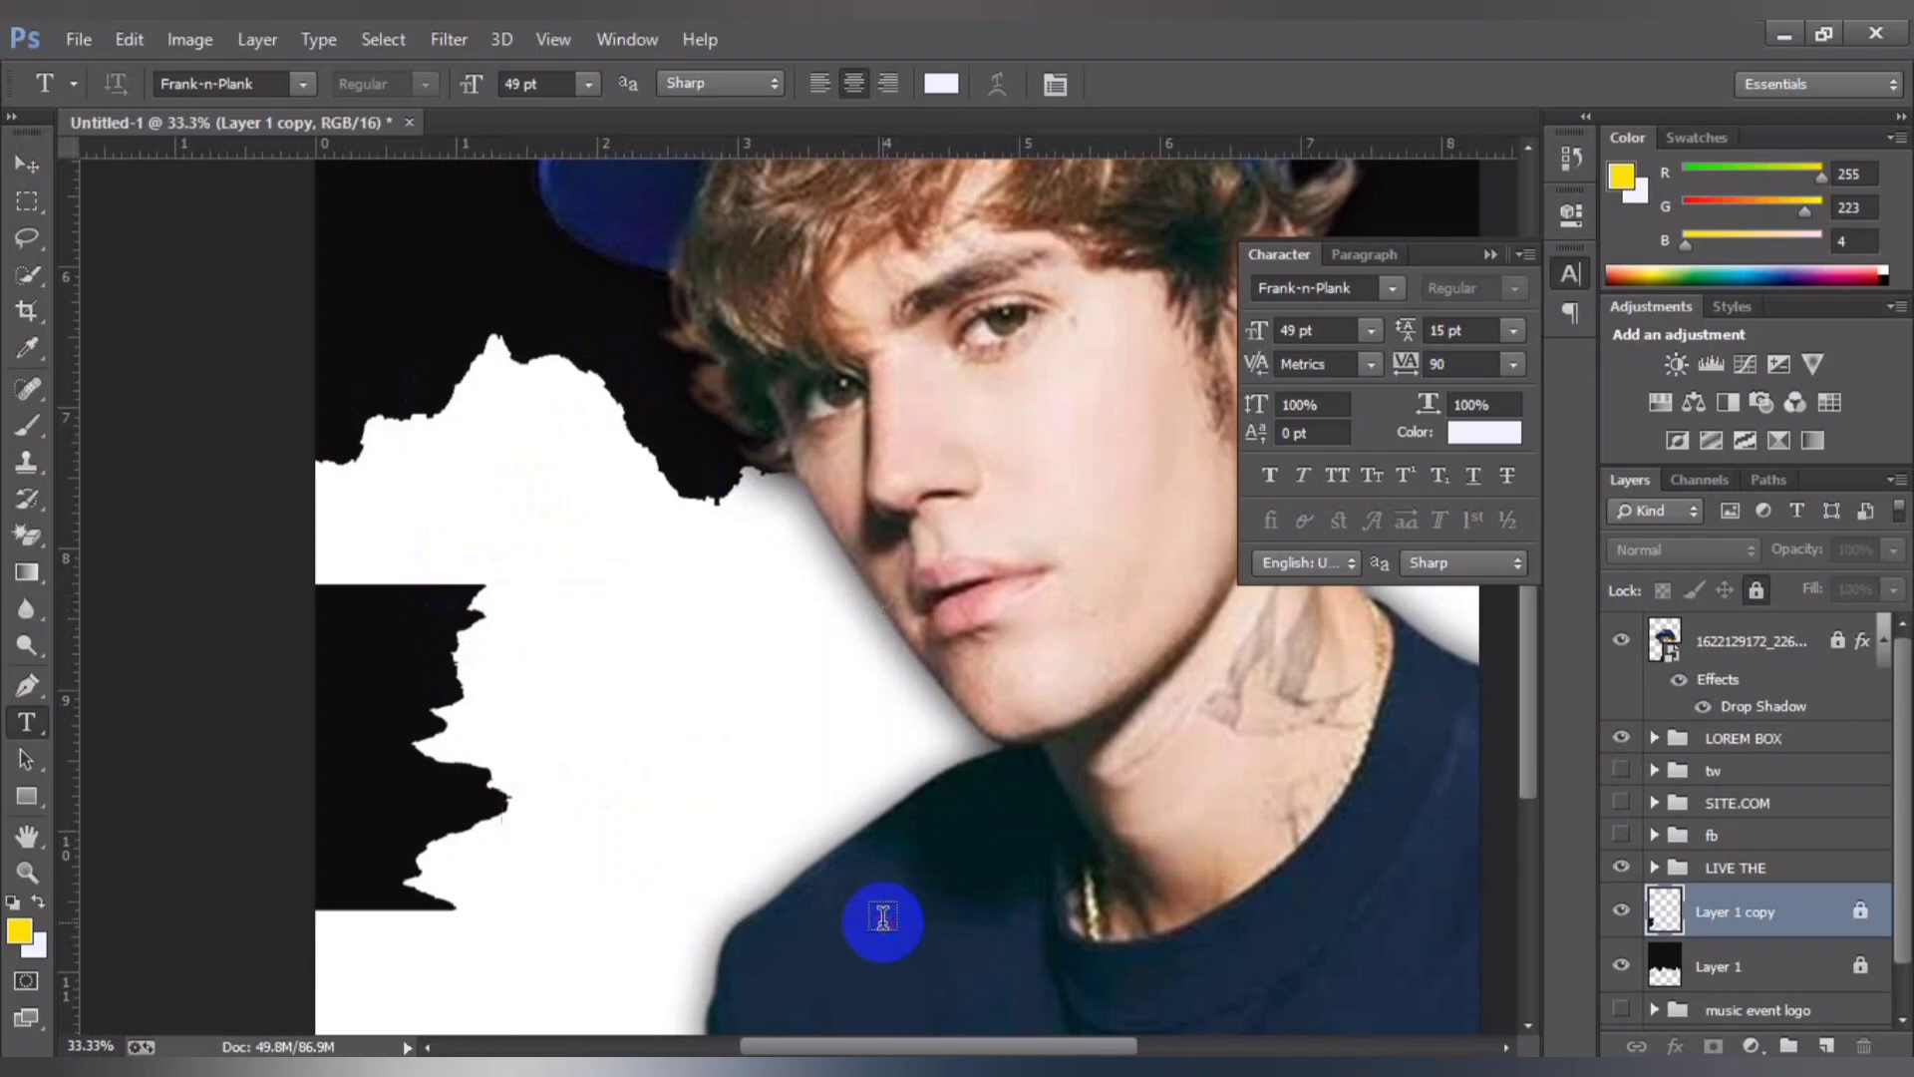
click(586, 88)
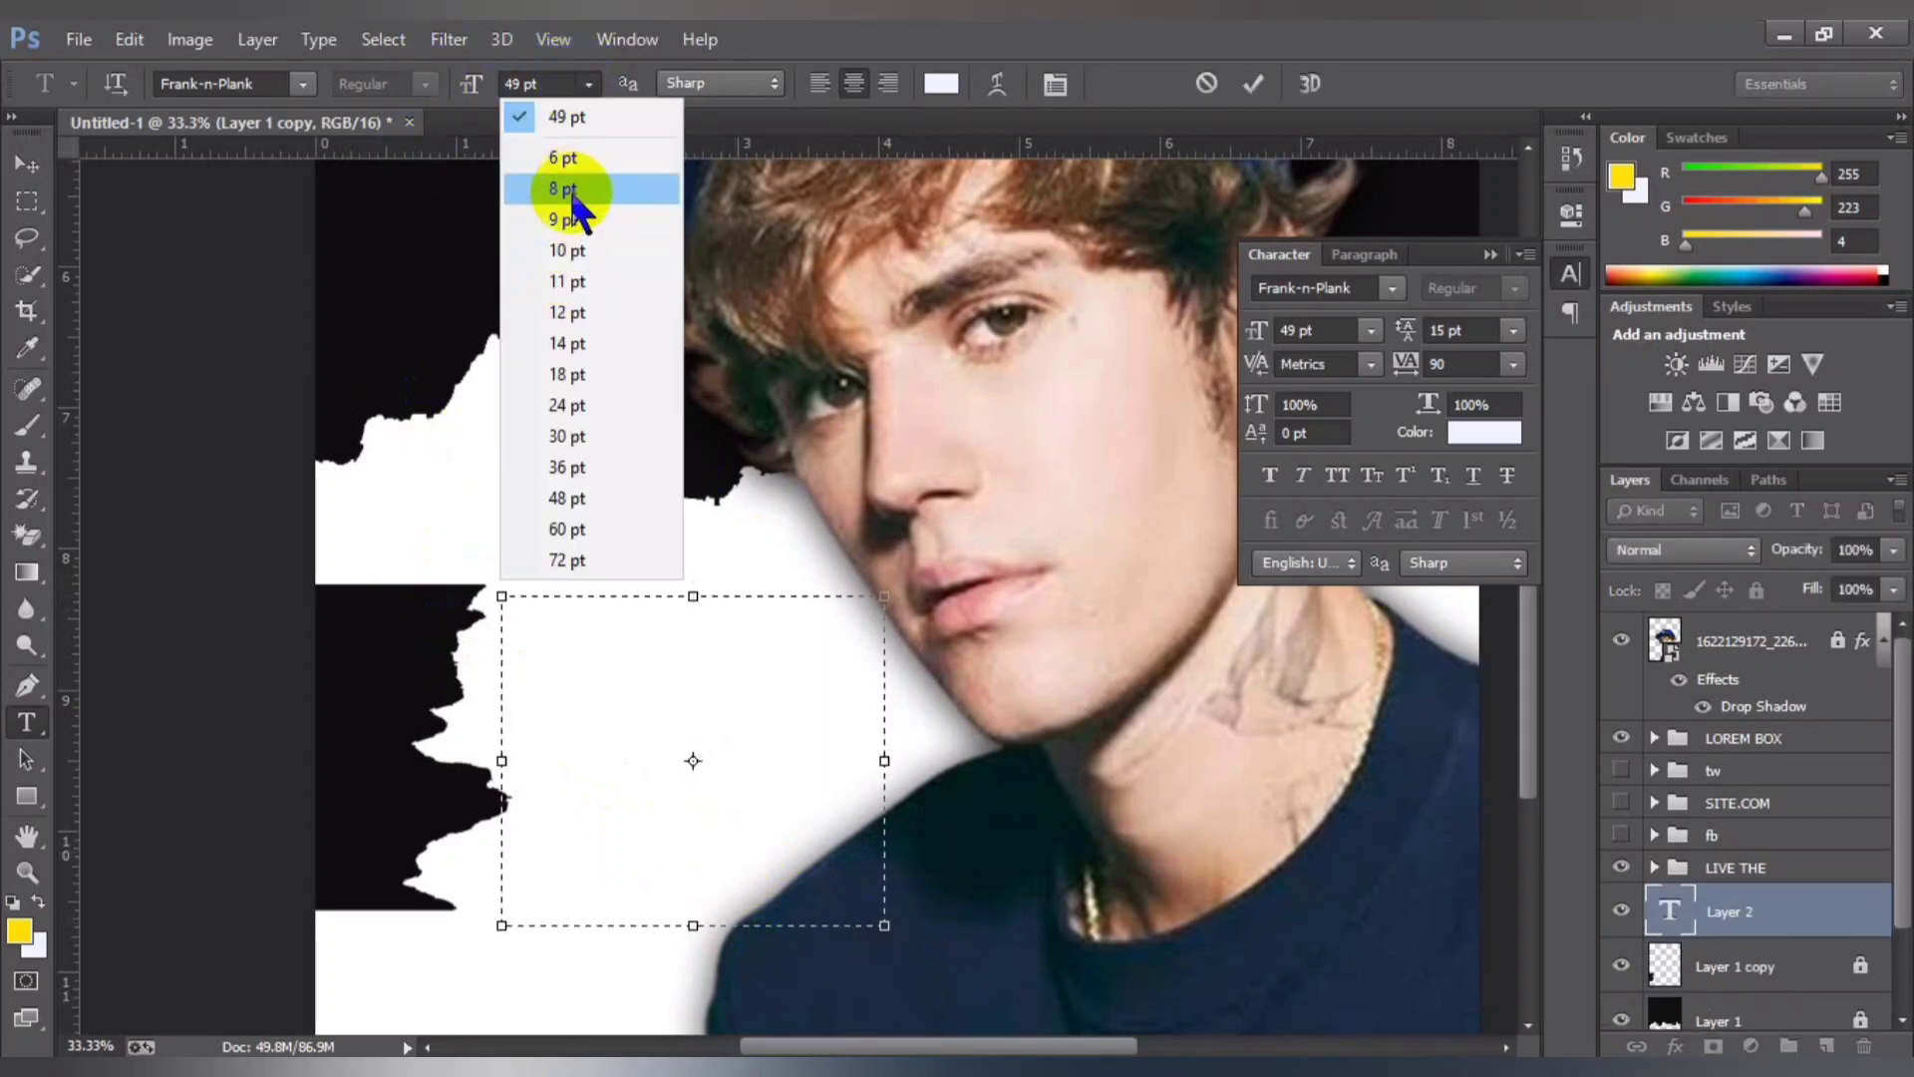
click(566, 250)
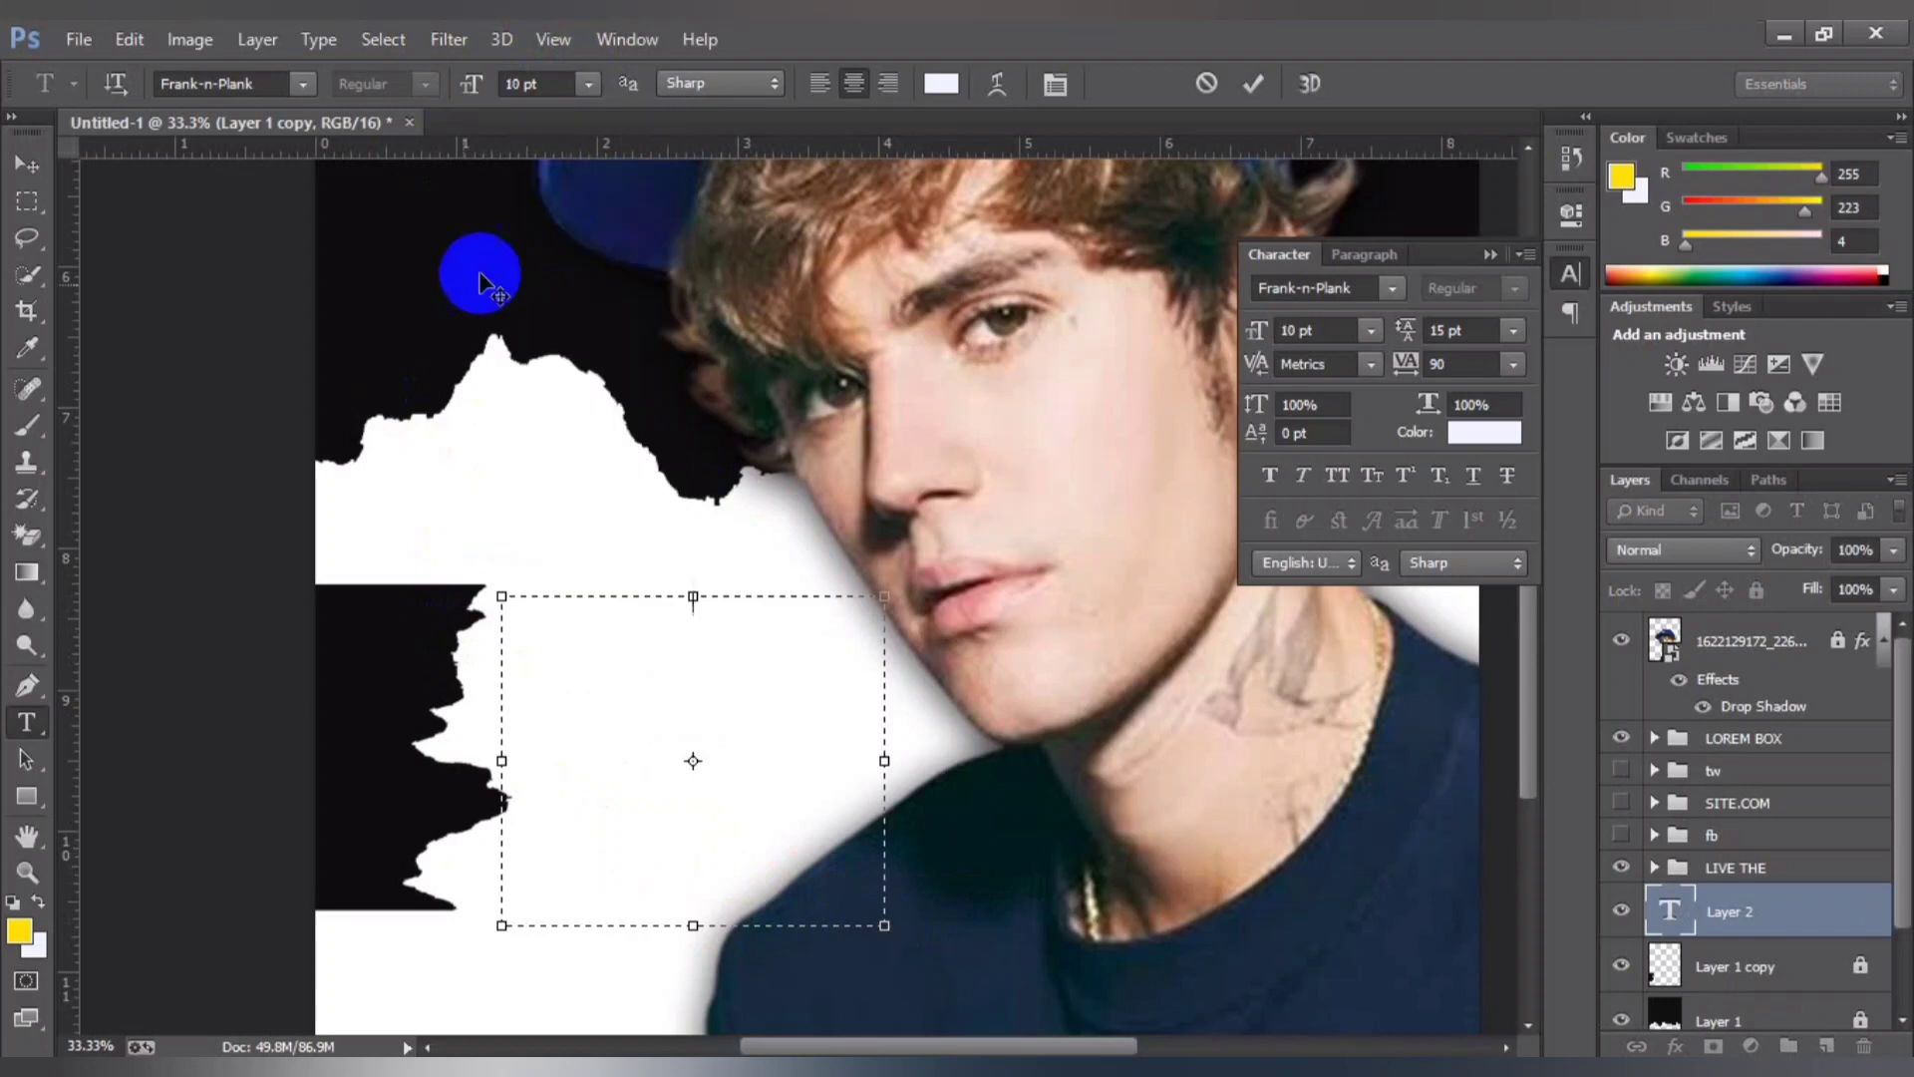
click(20, 932)
drag(1119, 791, 924, 931)
key(Escape)
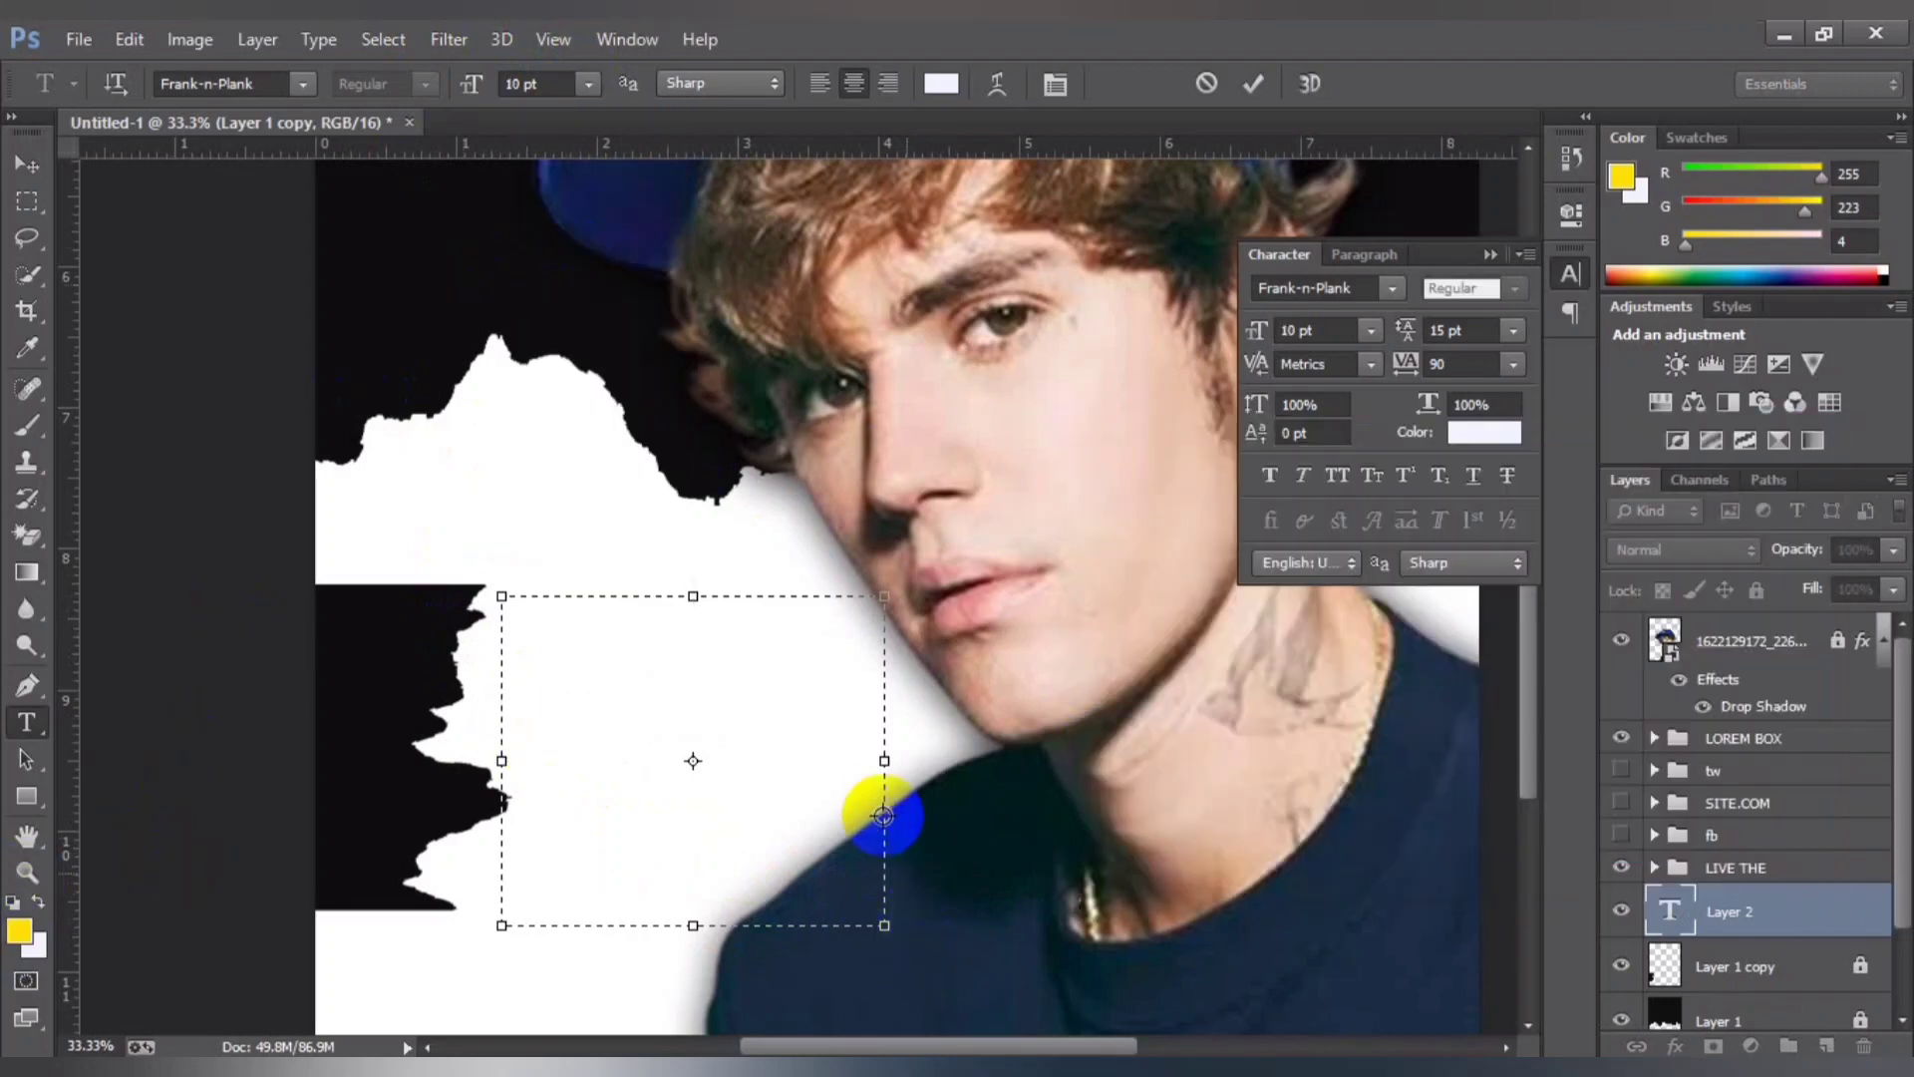
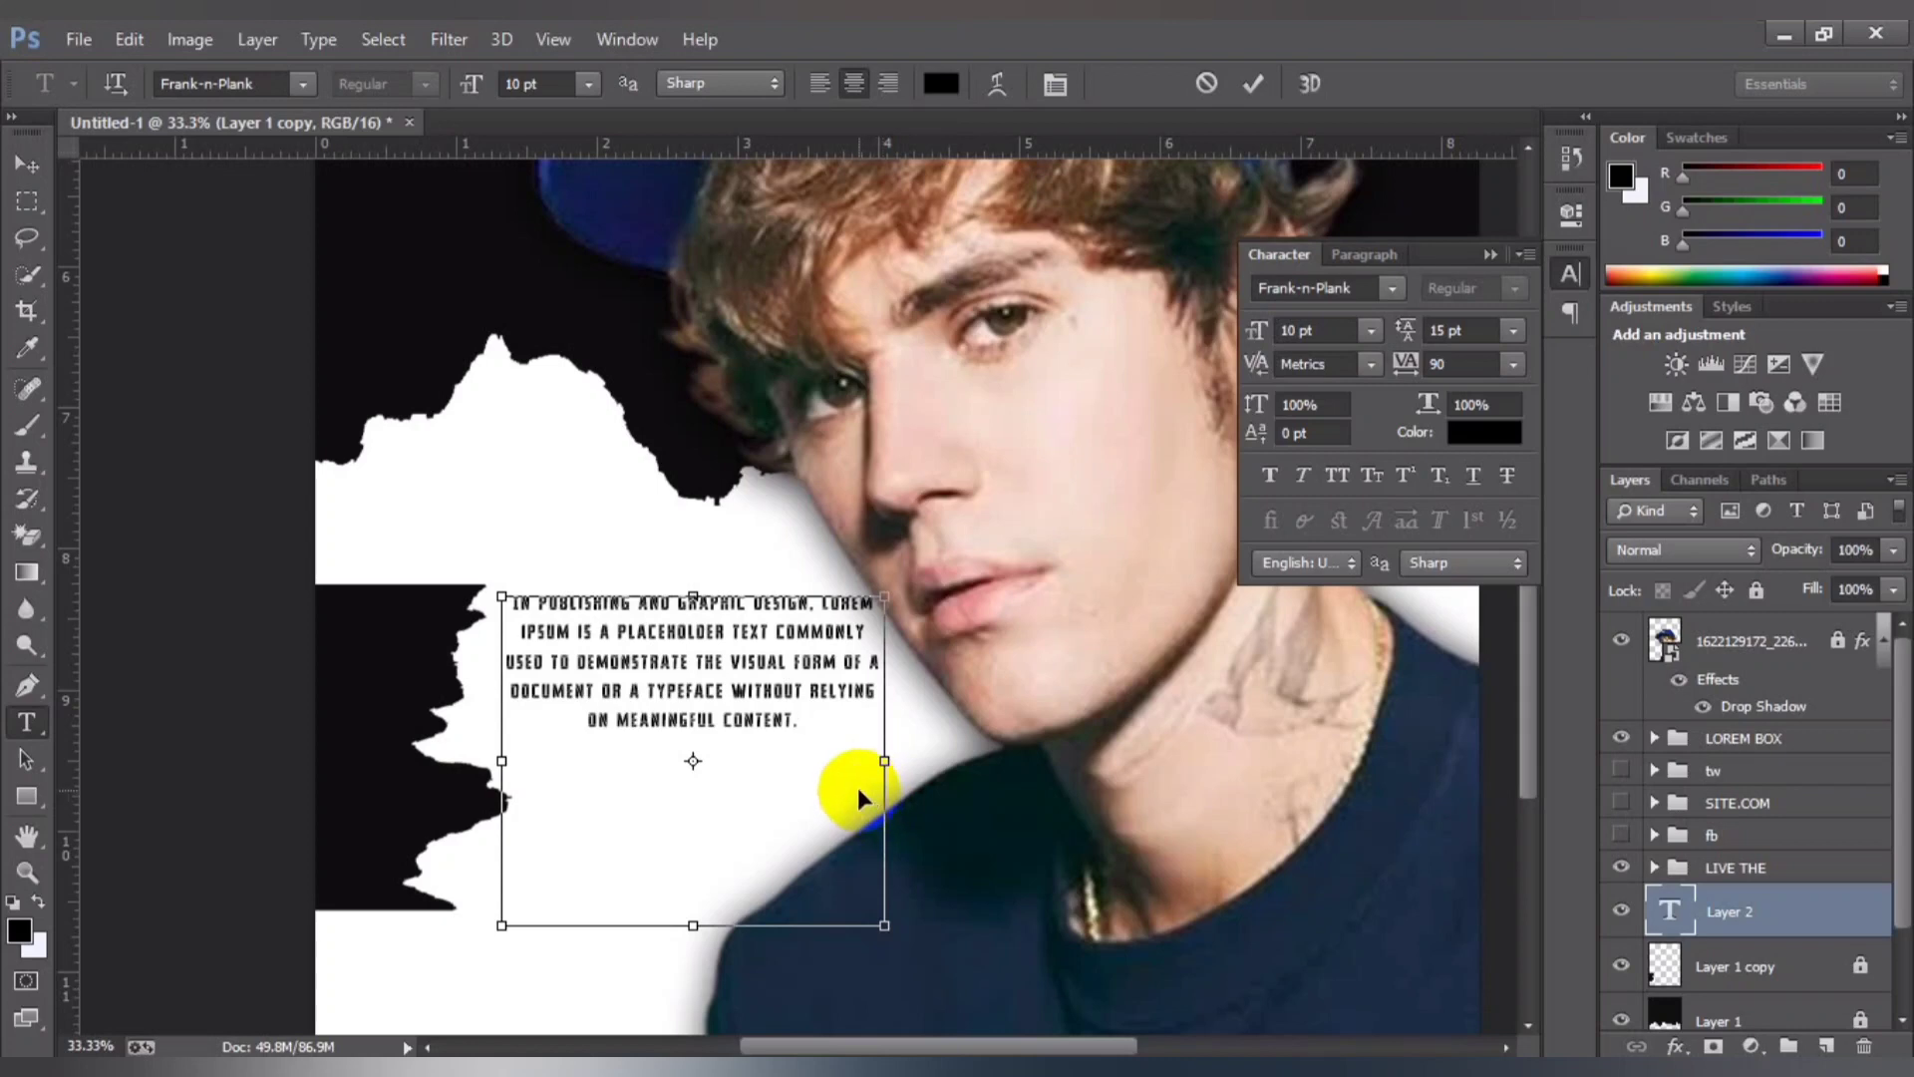
Step: Set the paragraph to Lato 12 pt with 16 pt leading, left-aligned in a wider text box
key(ctrl+a)
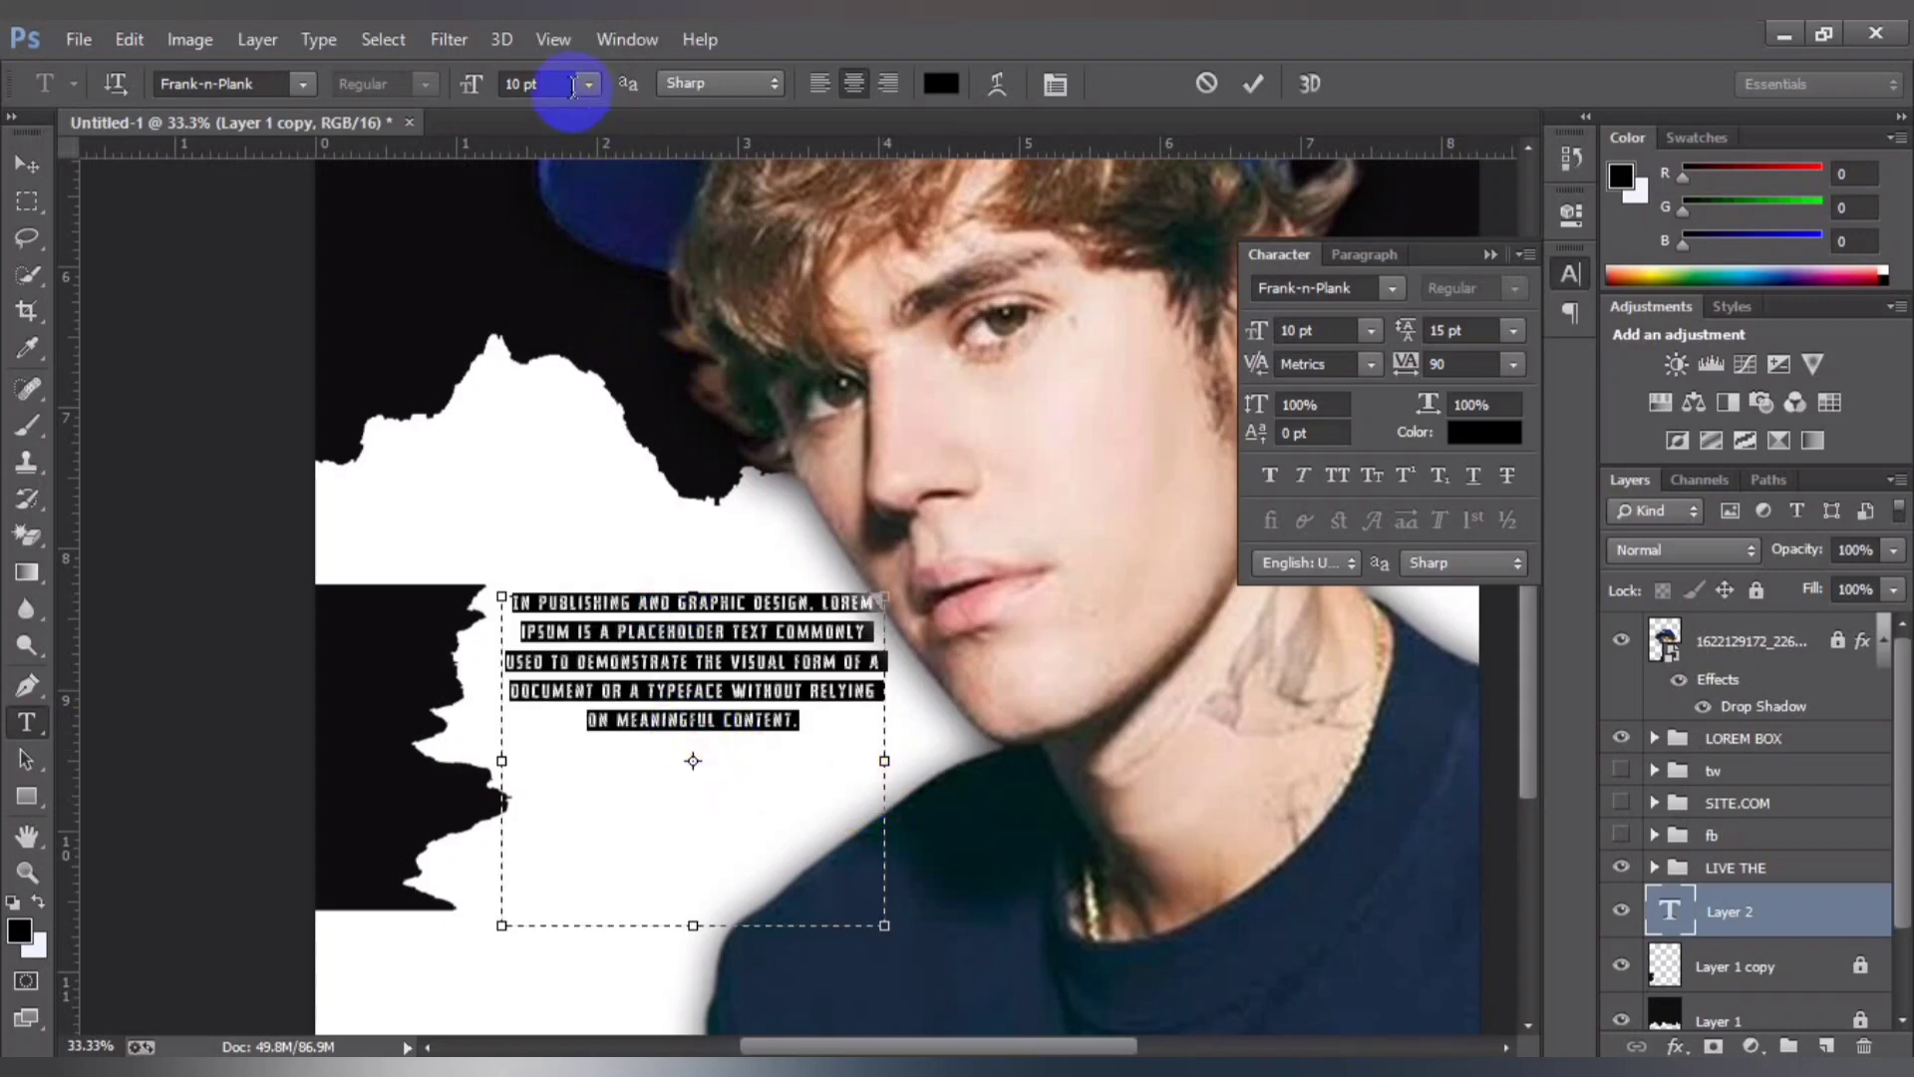
click(289, 83)
text(0)
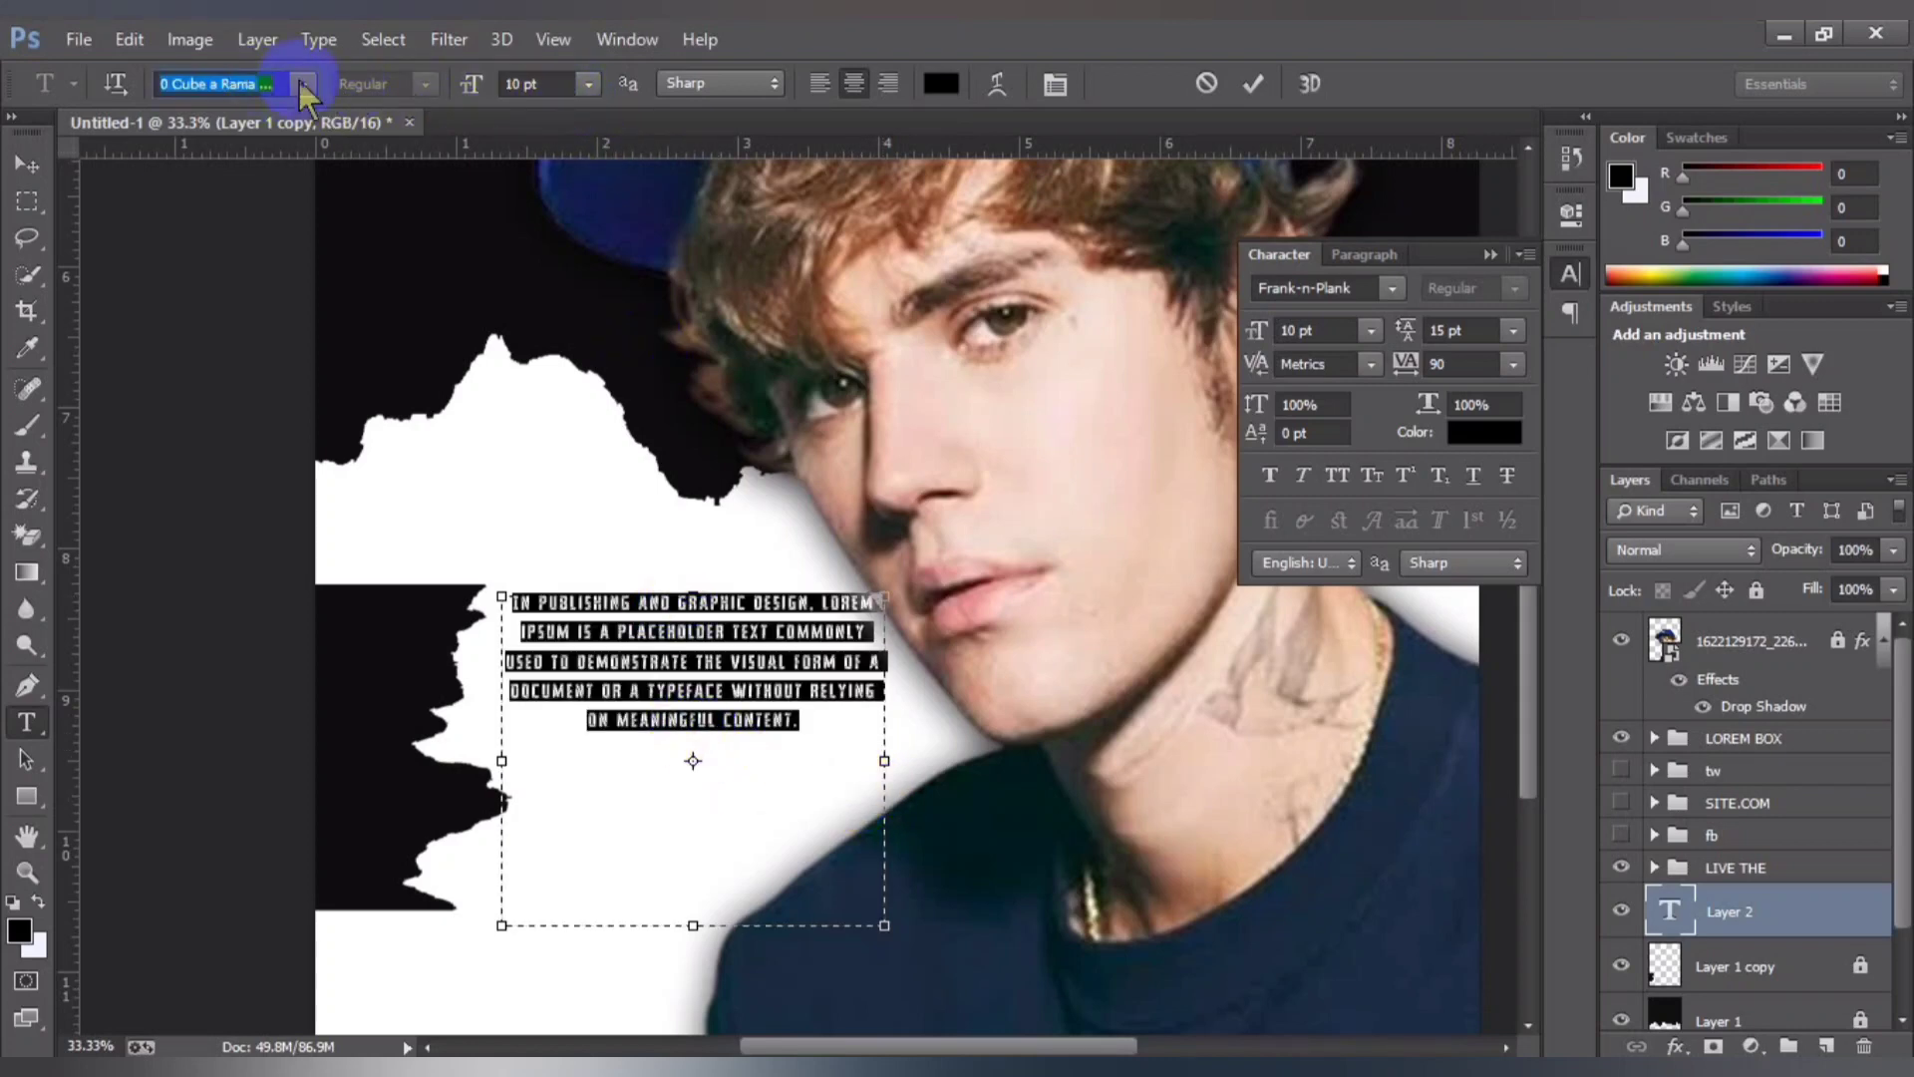
text(Lato)
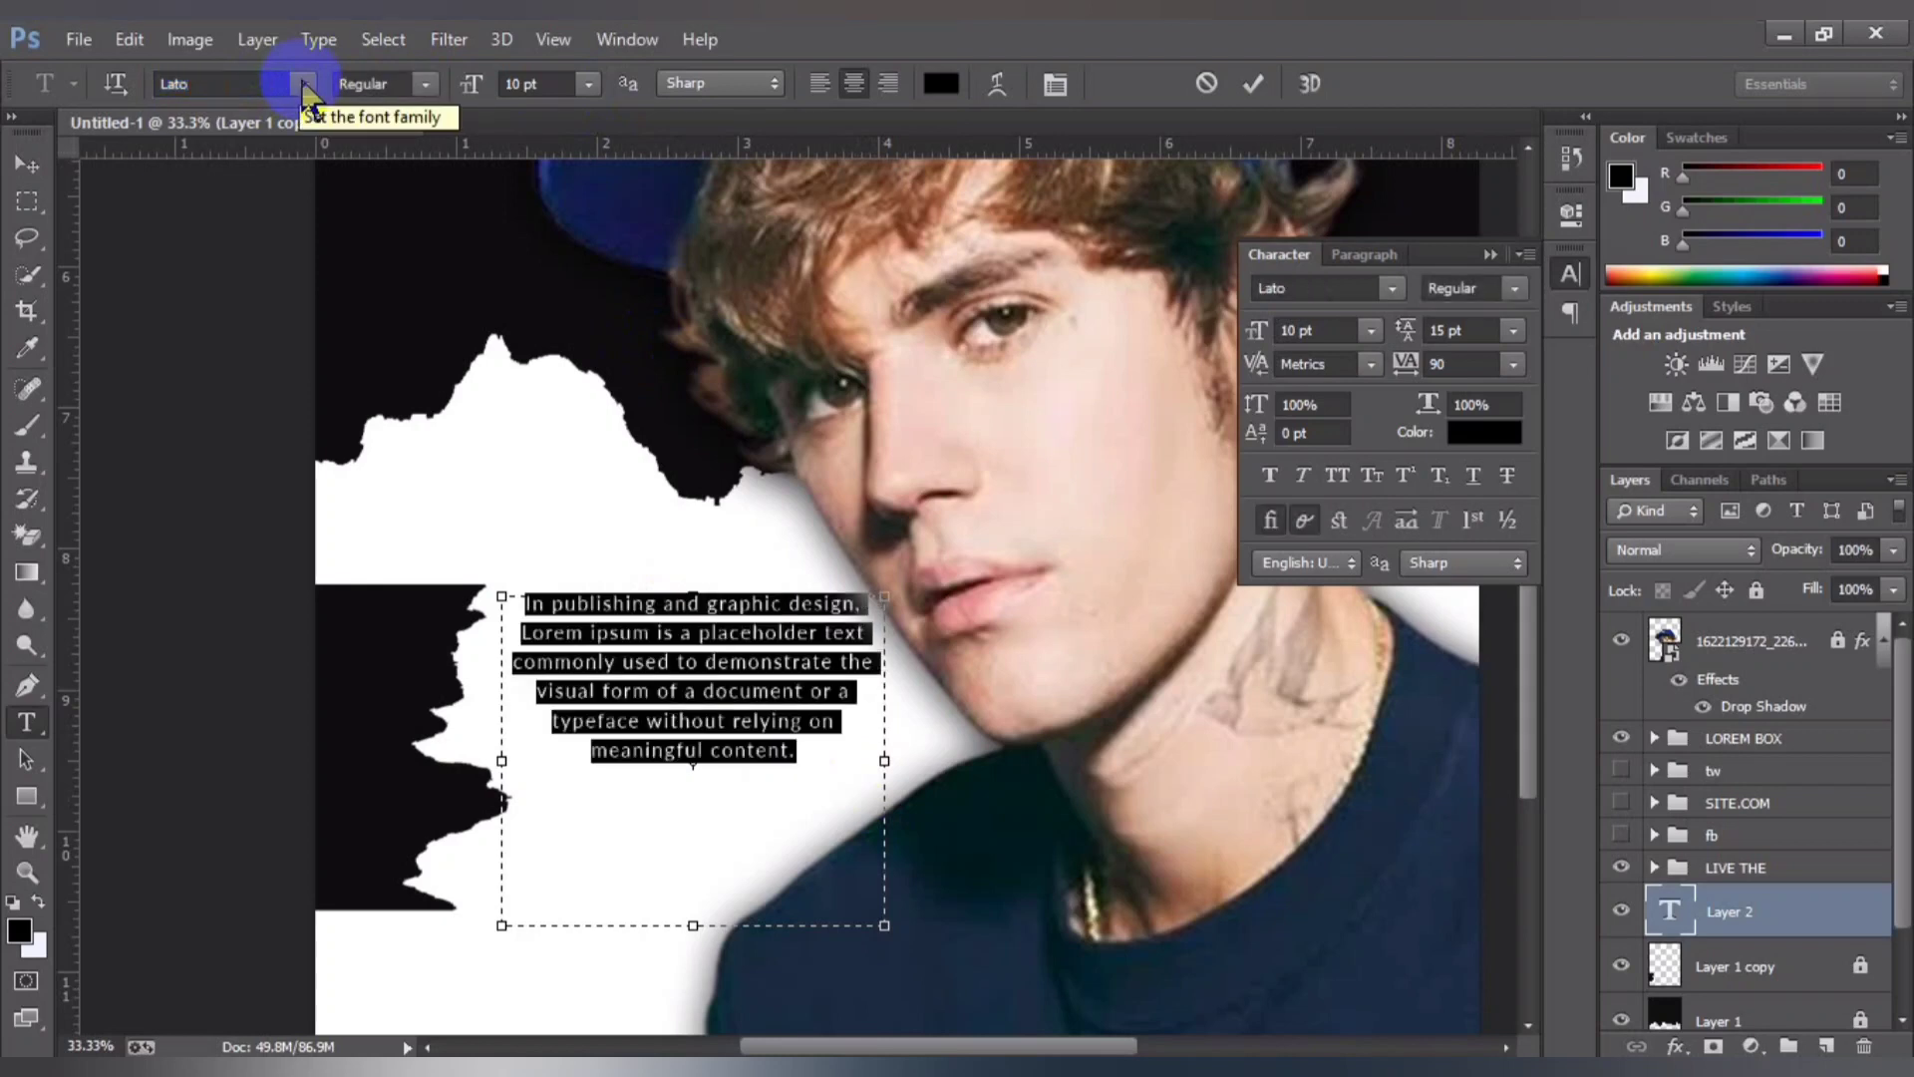
click(589, 84)
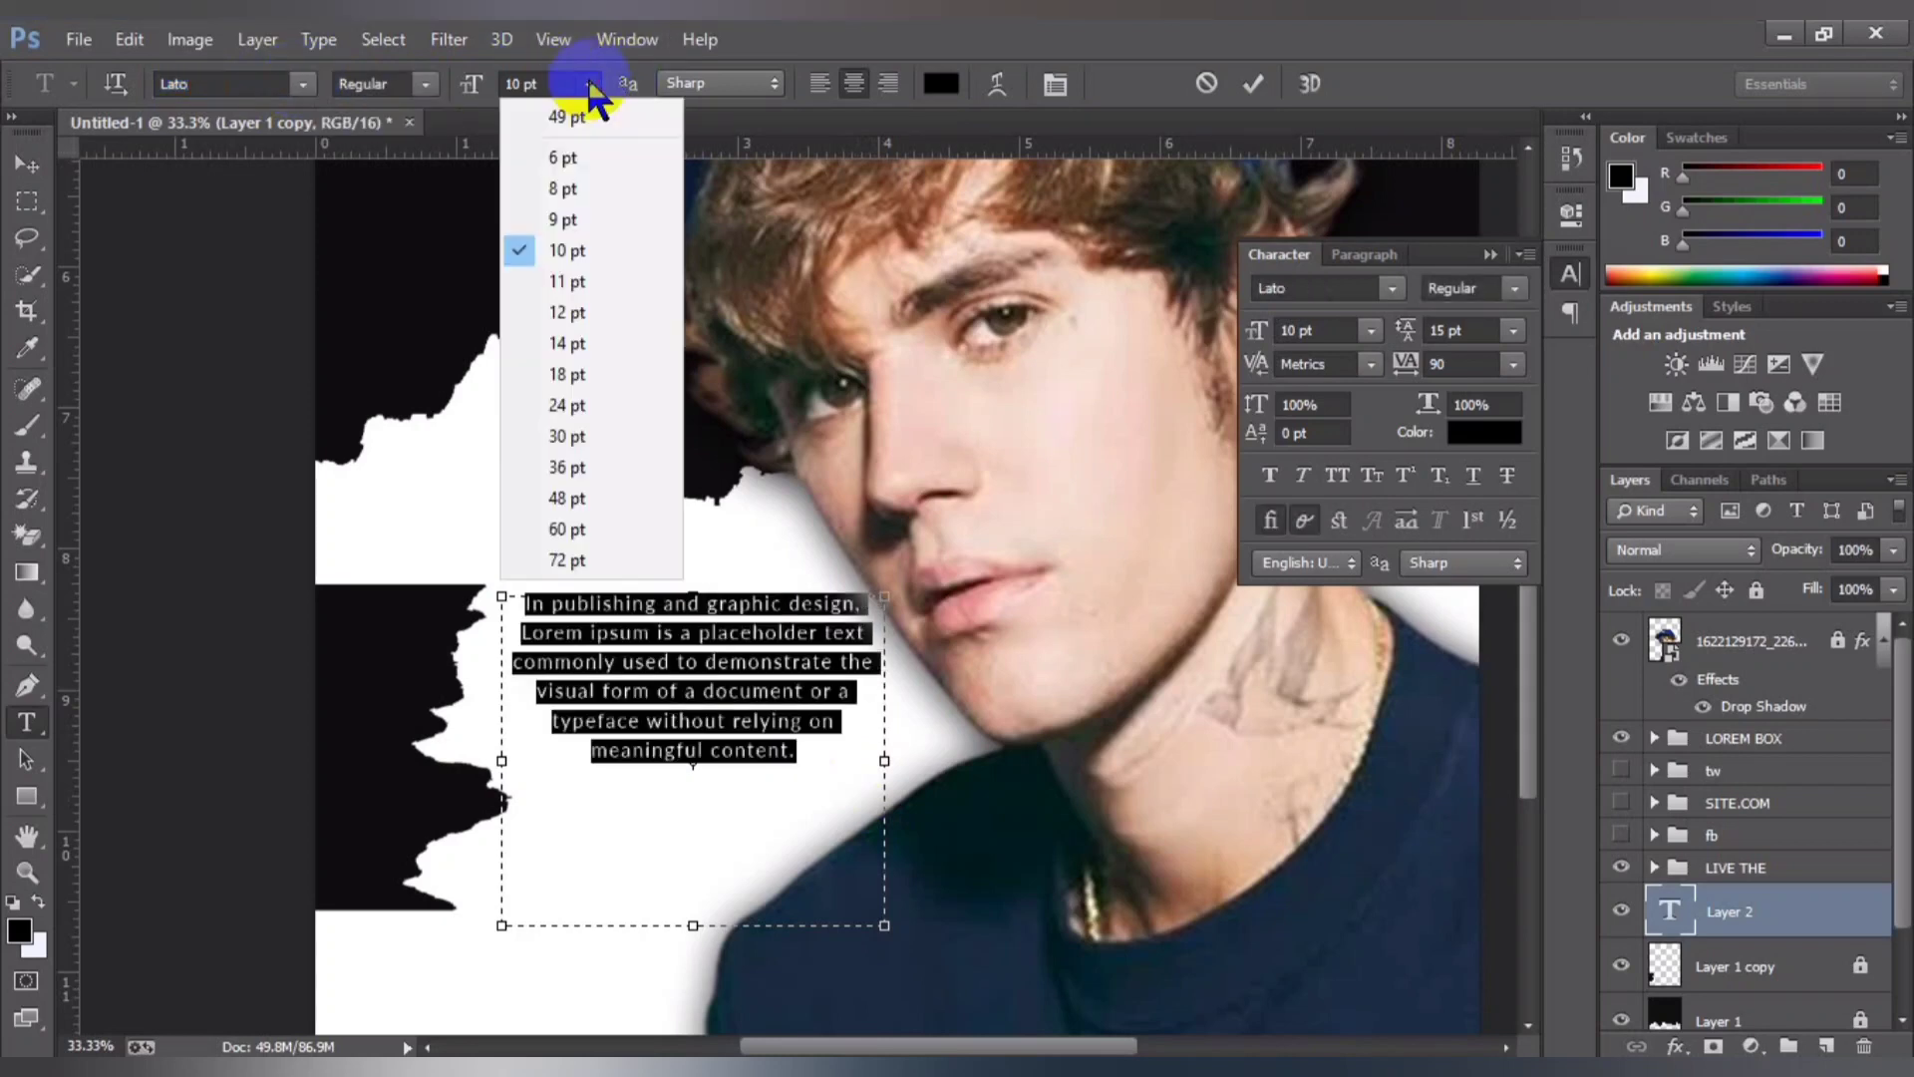
click(564, 312)
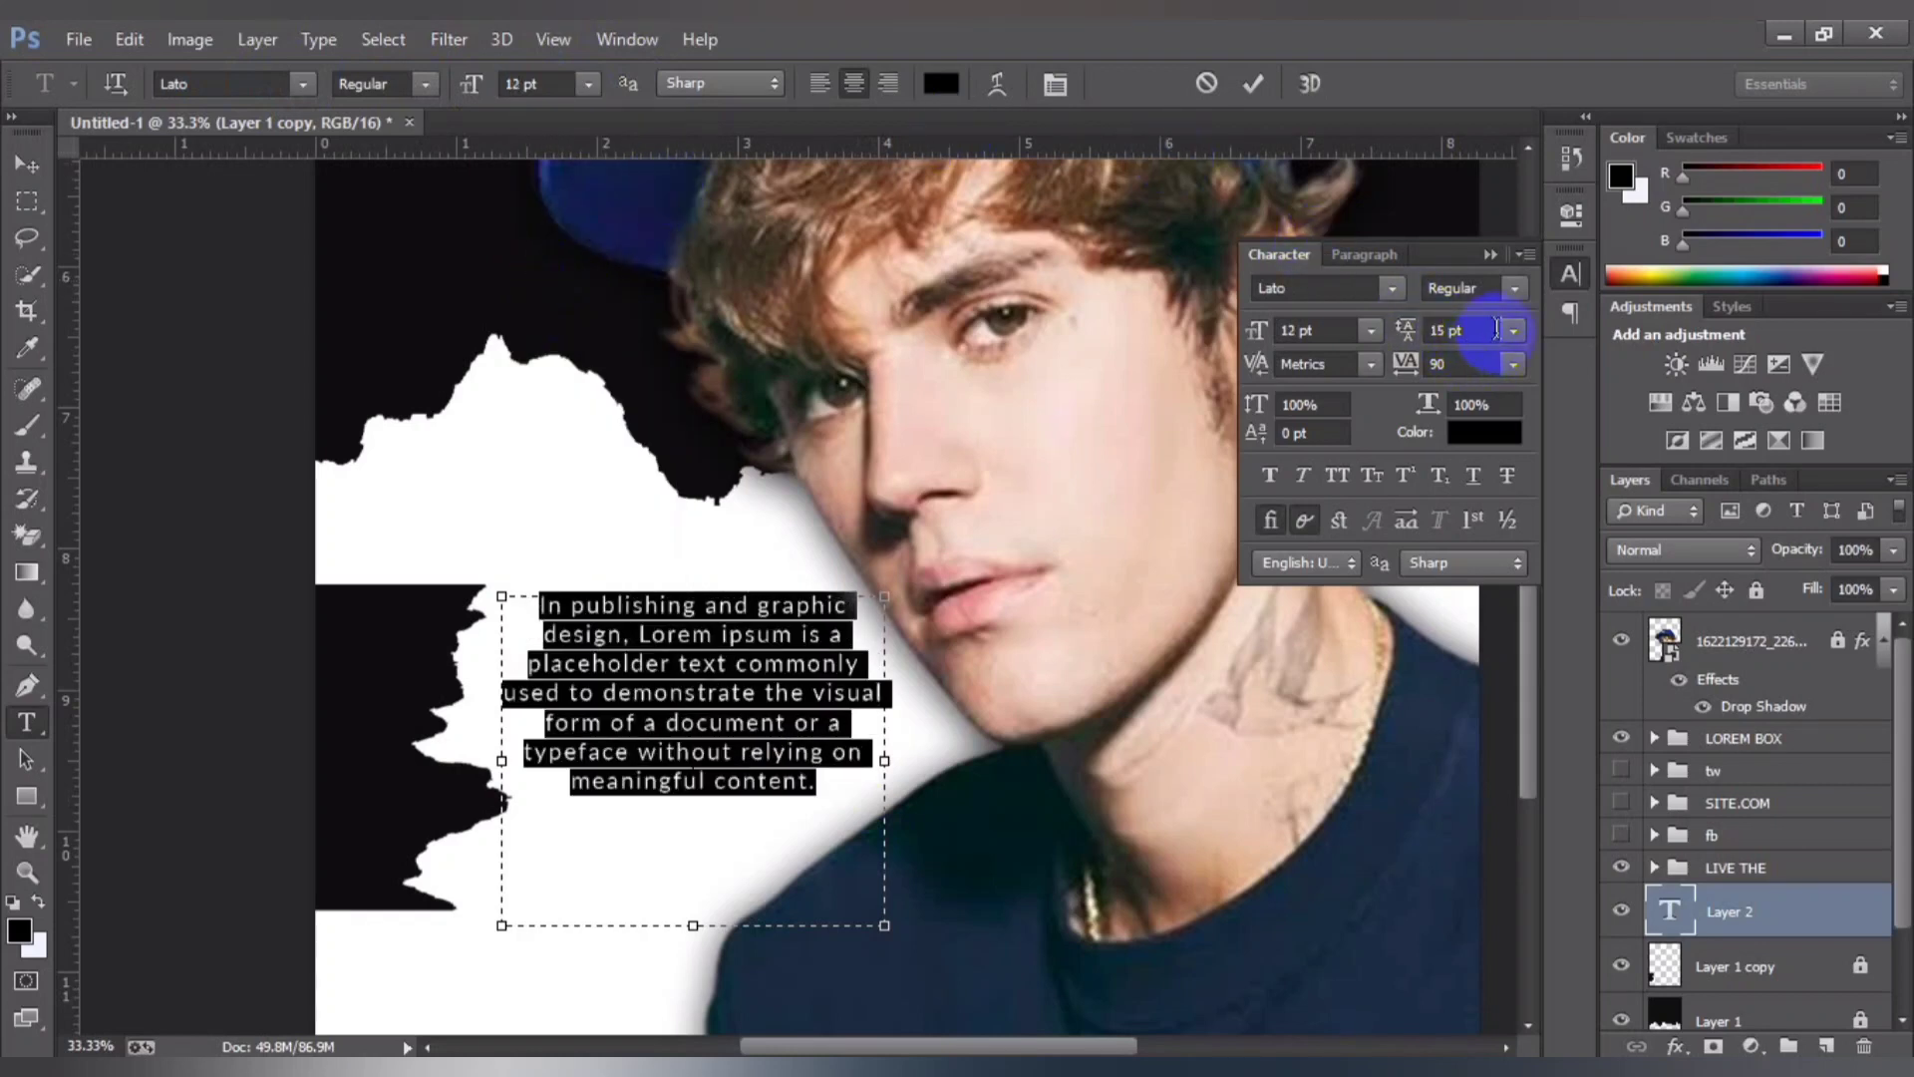
key(Up)
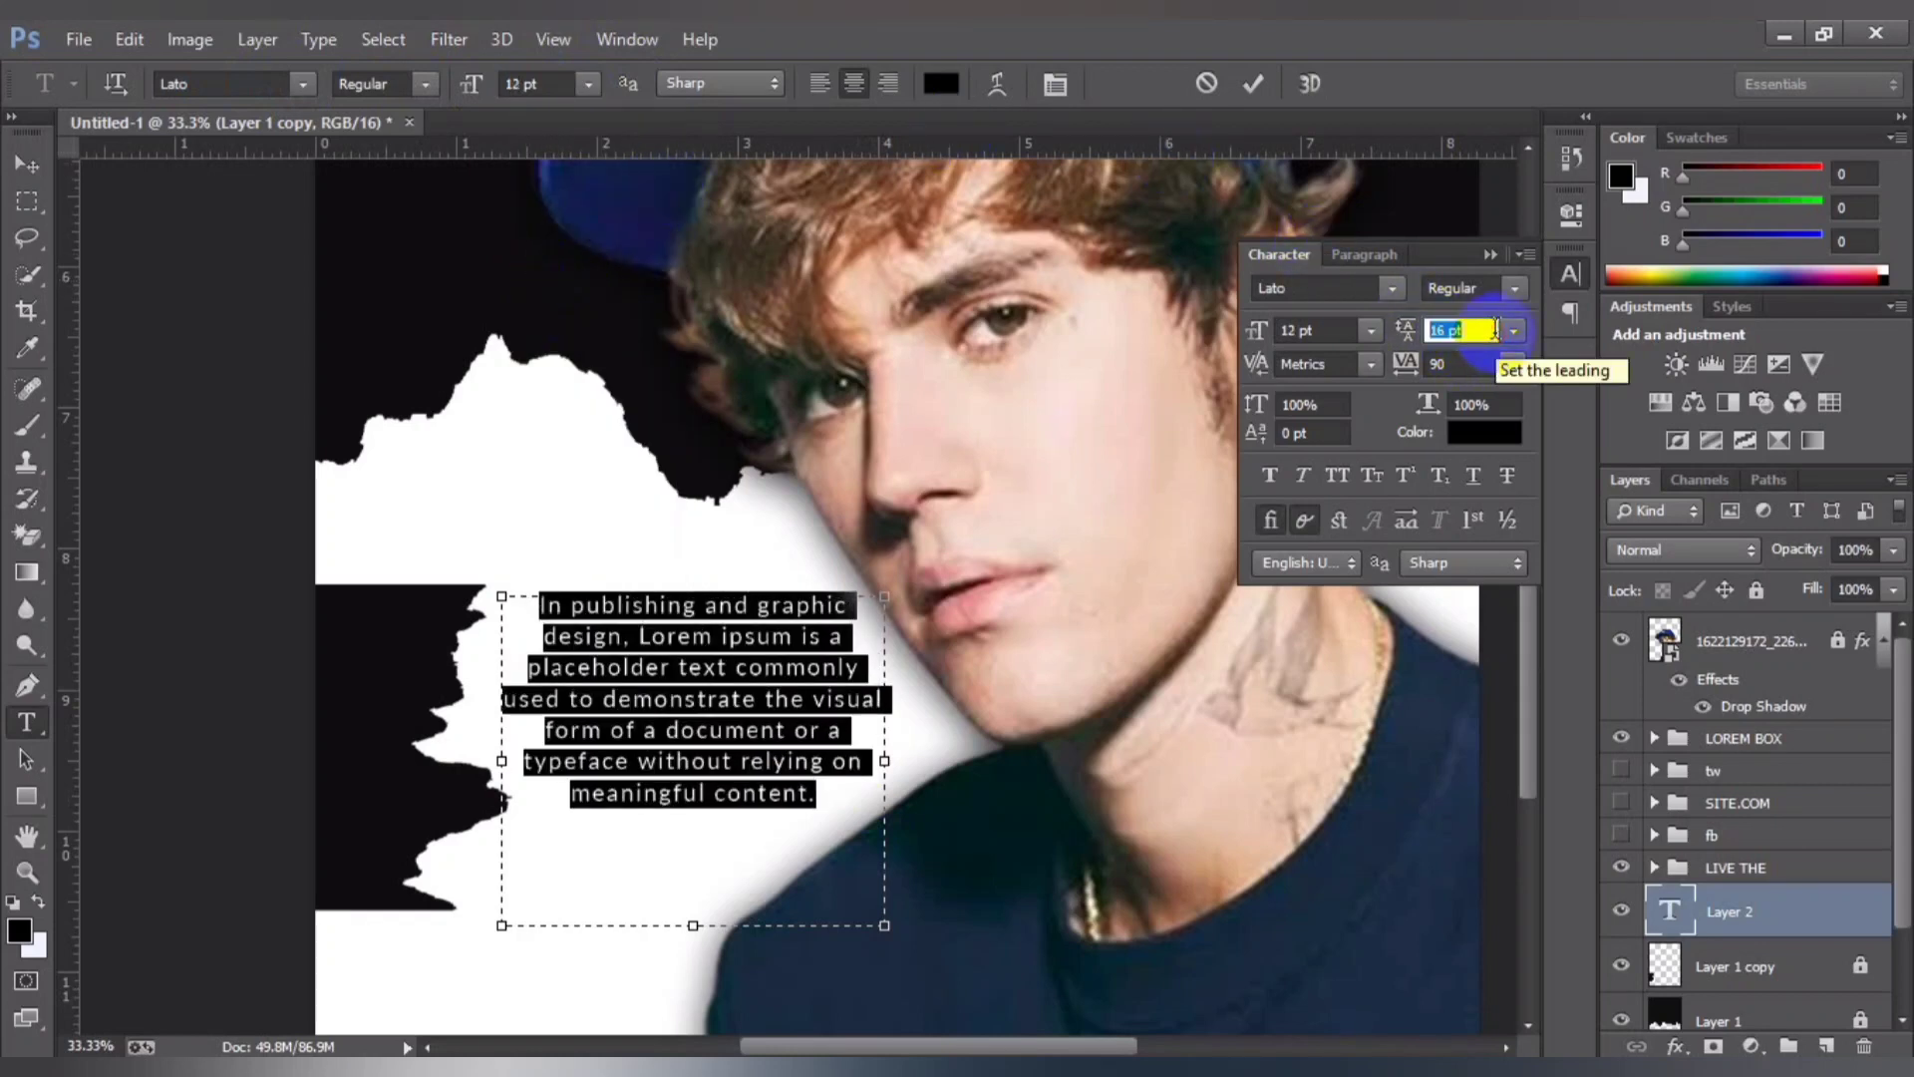
click(824, 78)
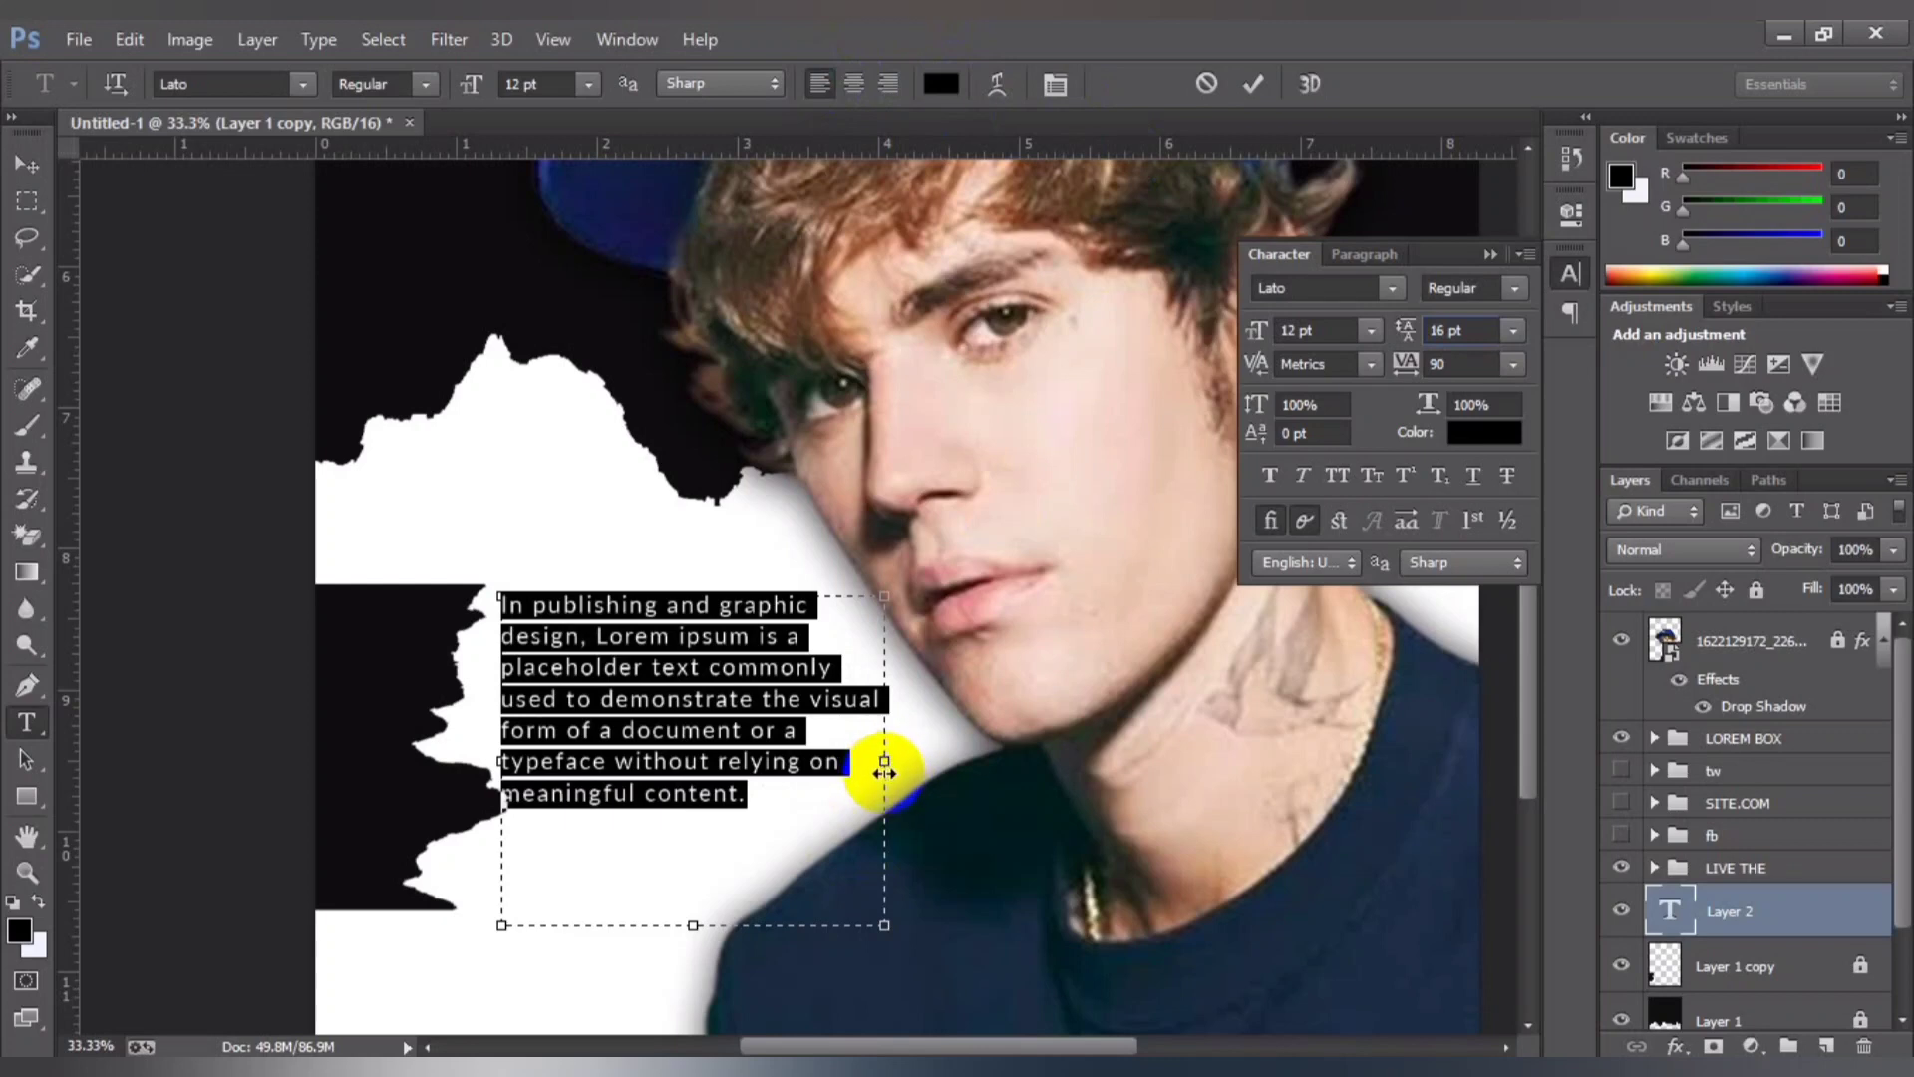
drag(885, 771, 964, 768)
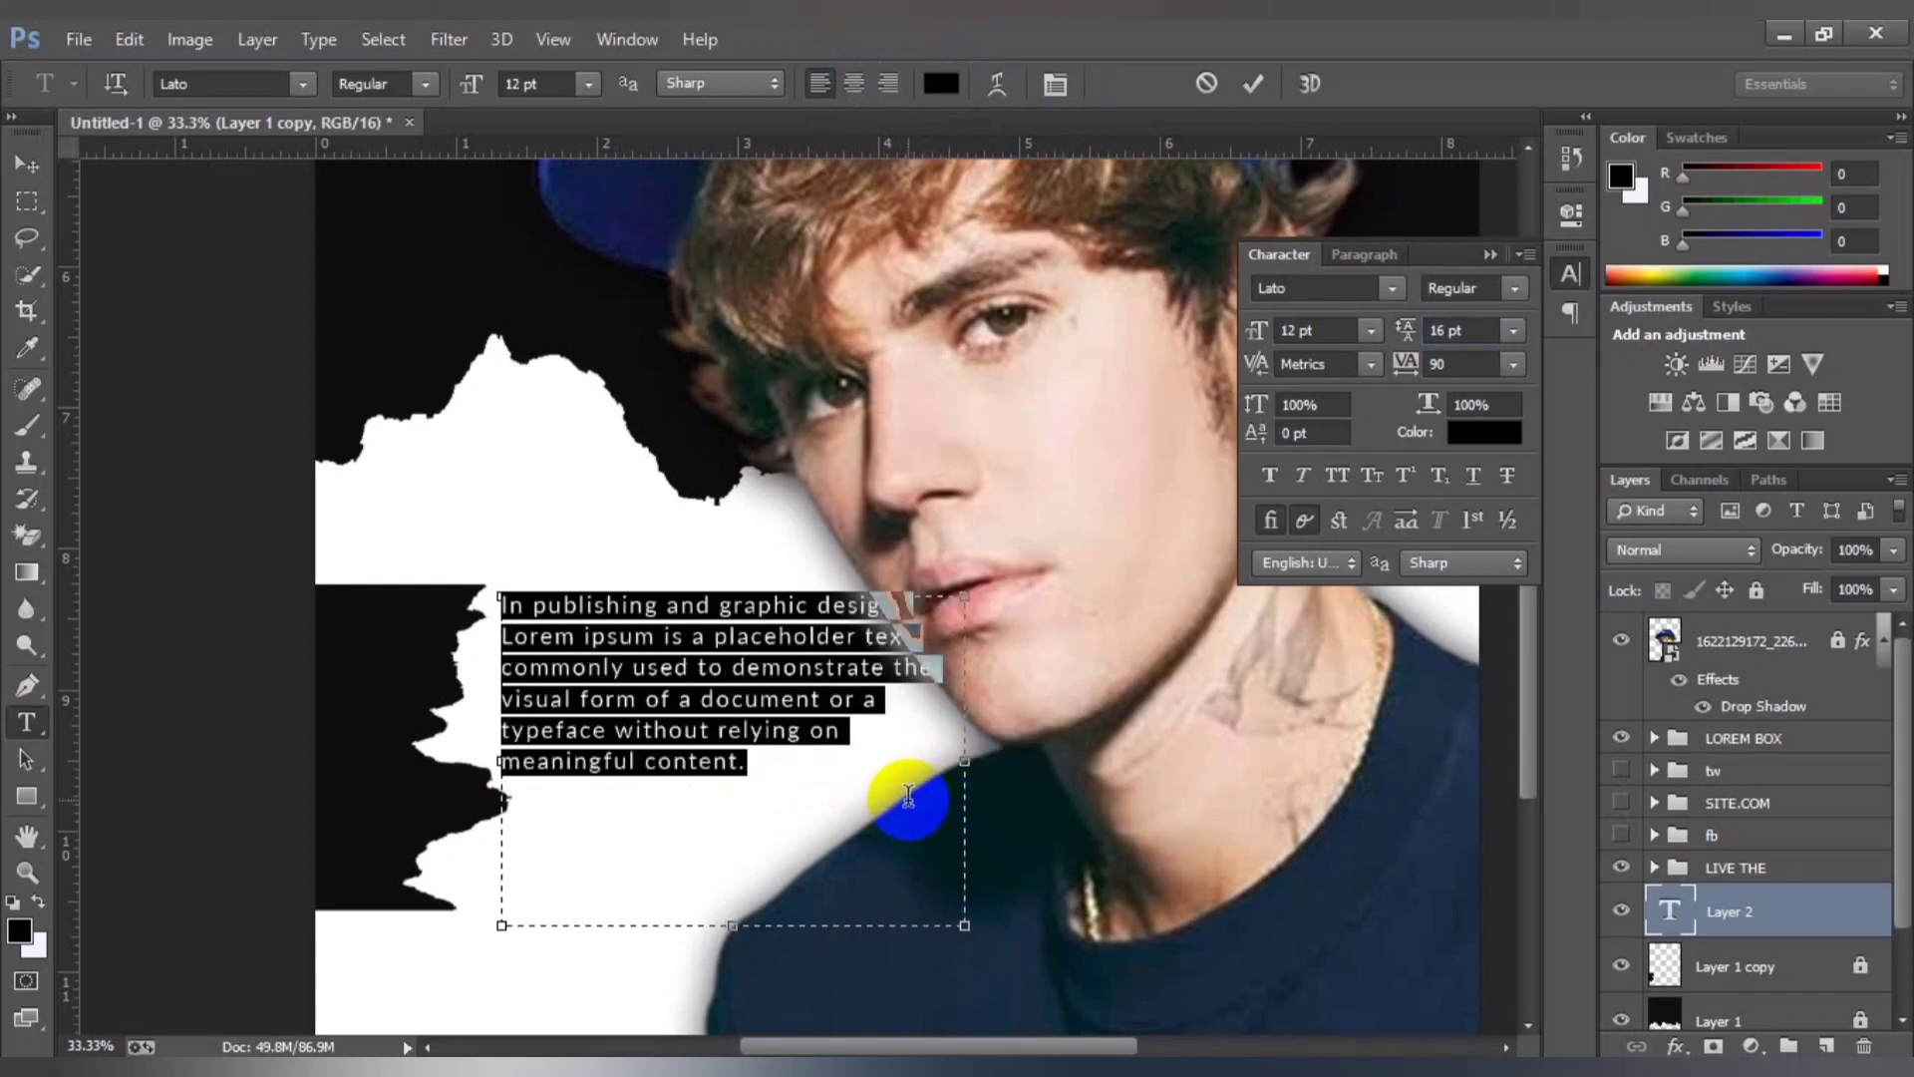
click(1253, 84)
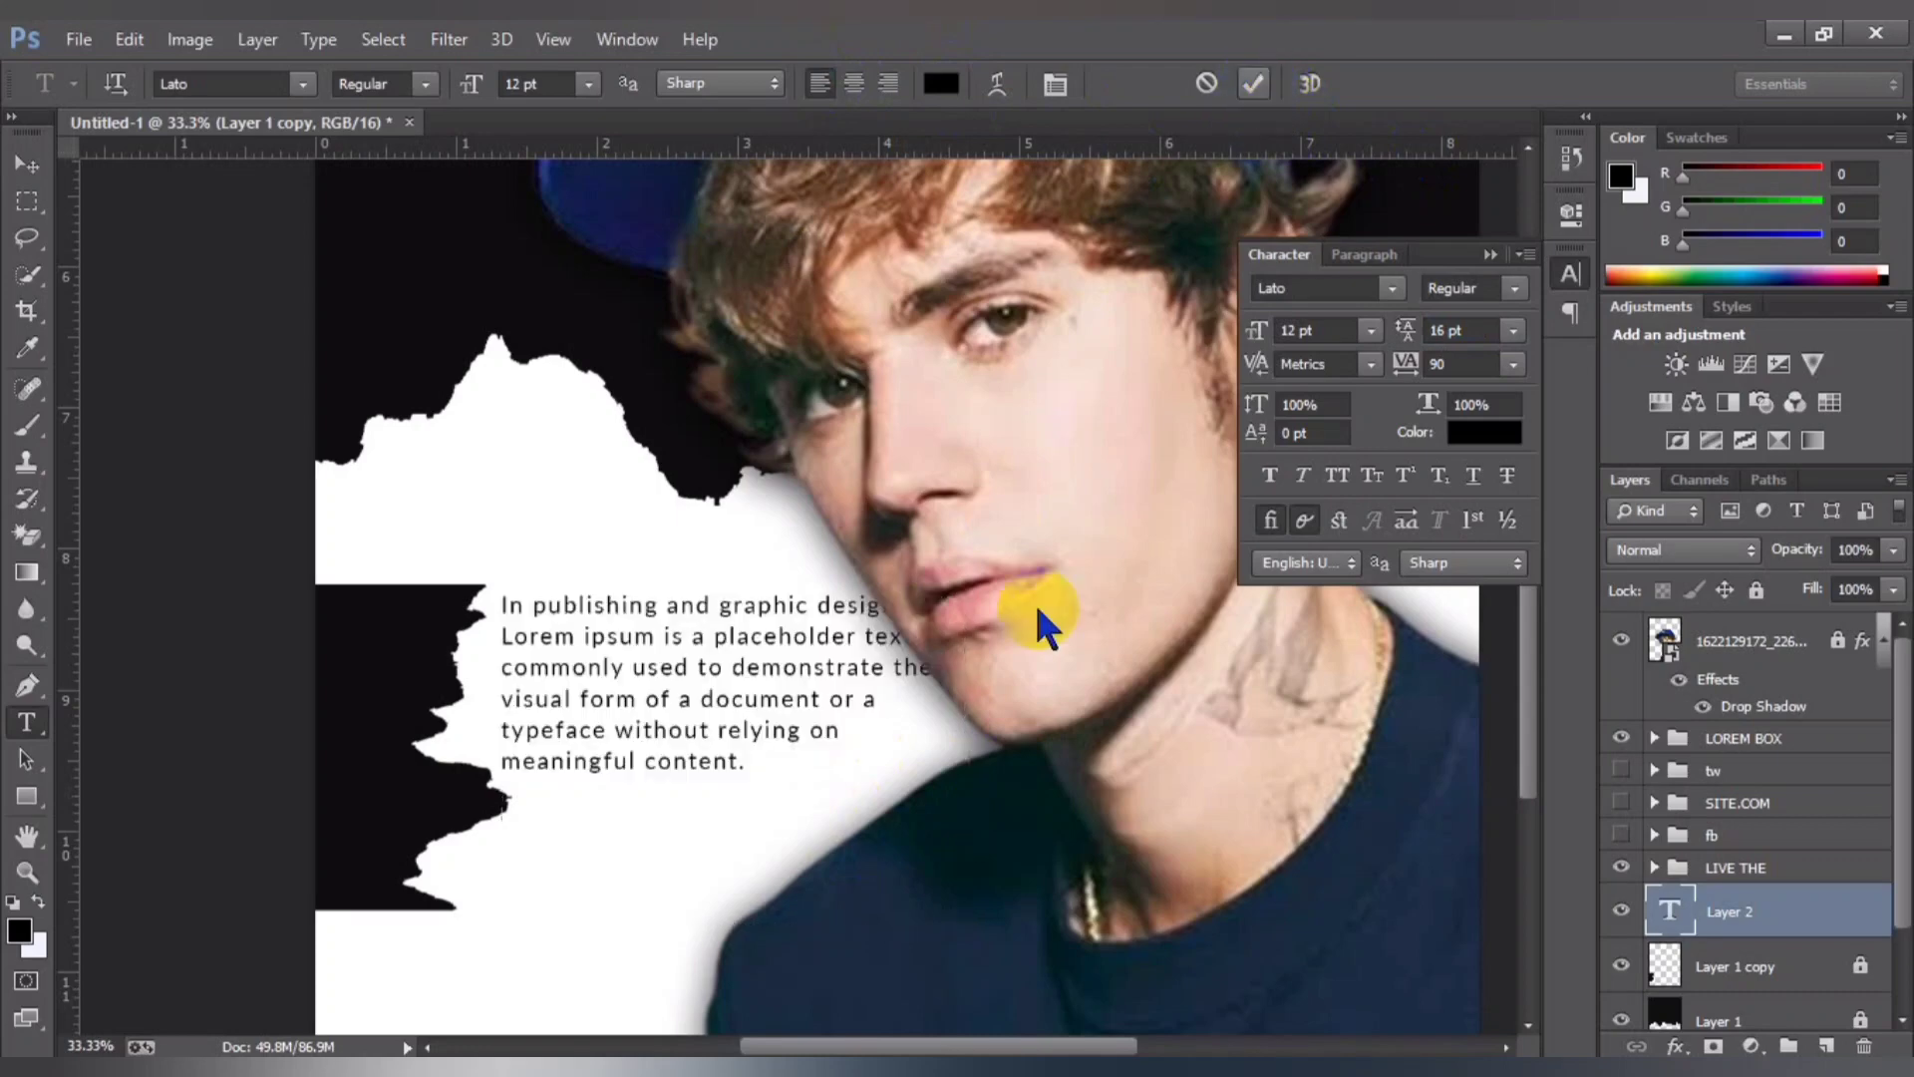
Step: Shorten the paragraph's text box from the bottom
key(ctrl+minus)
key(ctrl+minus)
key(ctrl+minus)
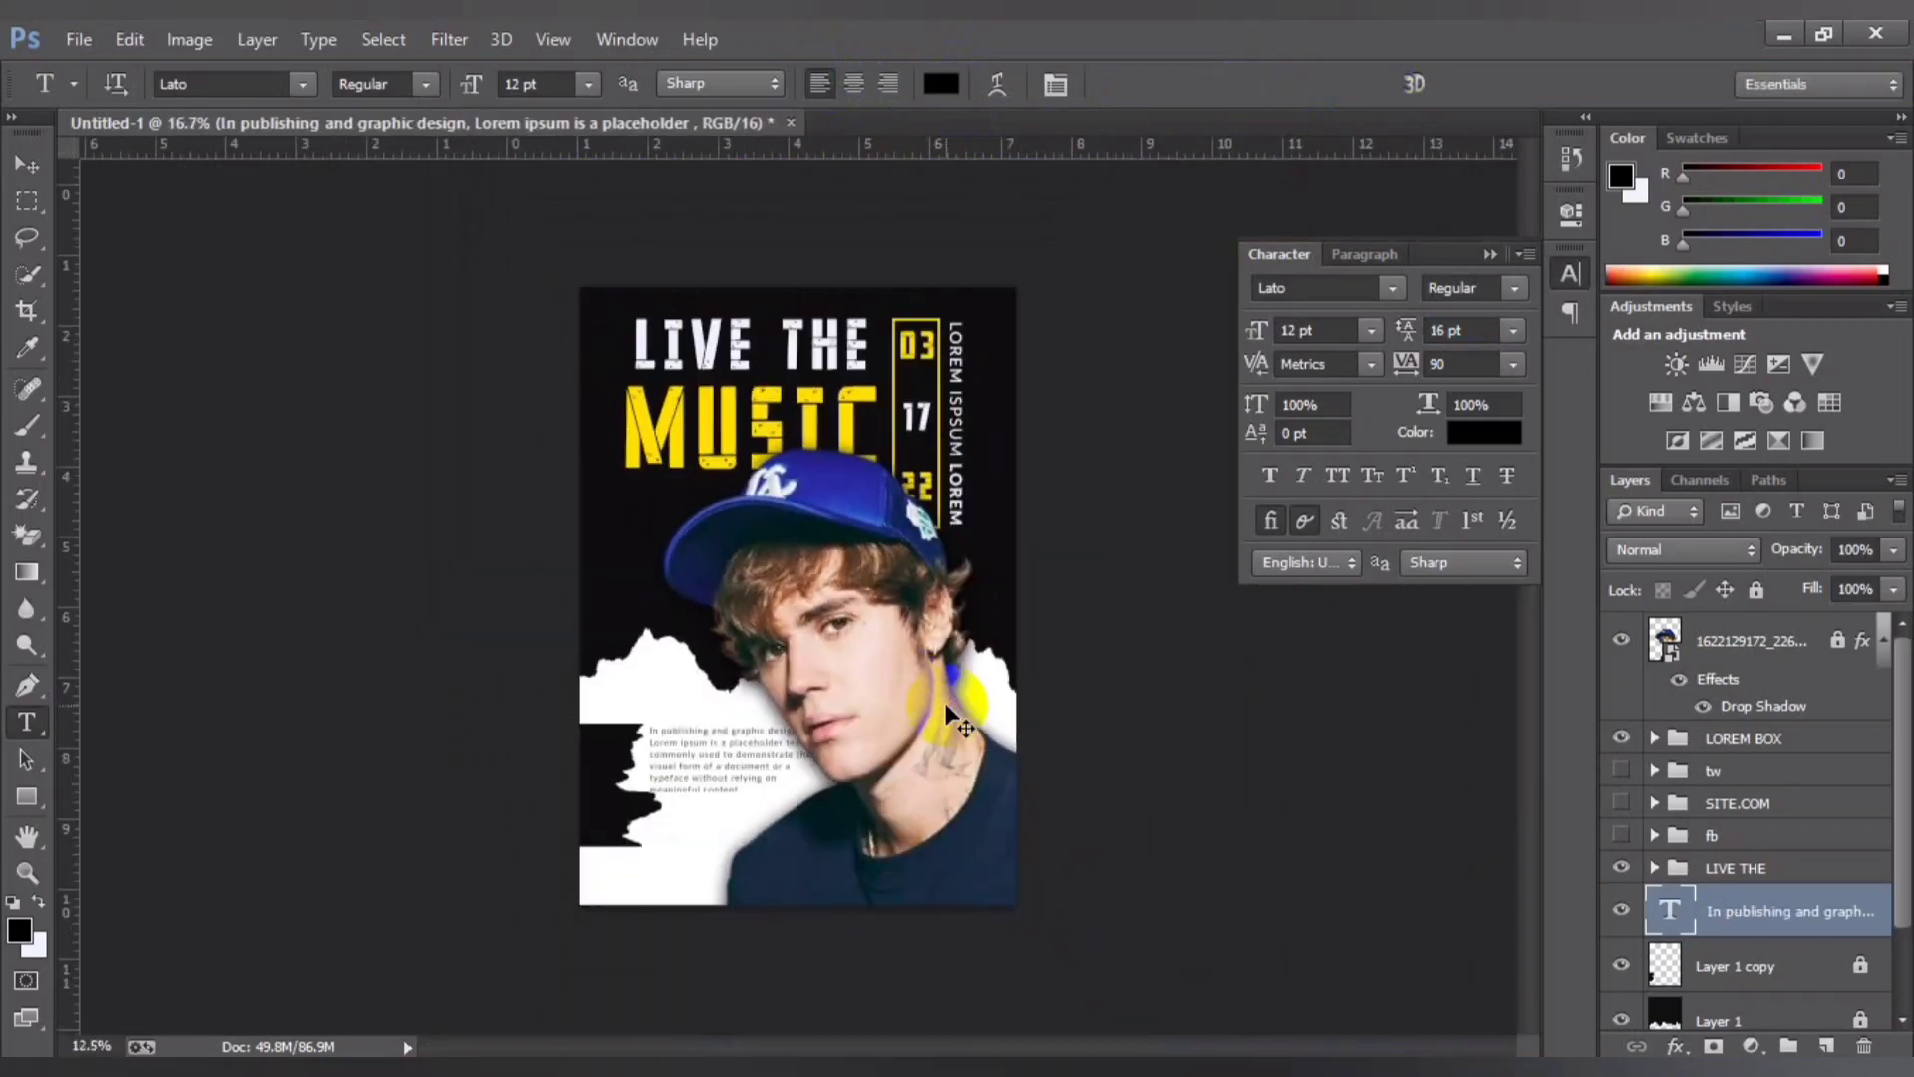
key(ctrl+plus)
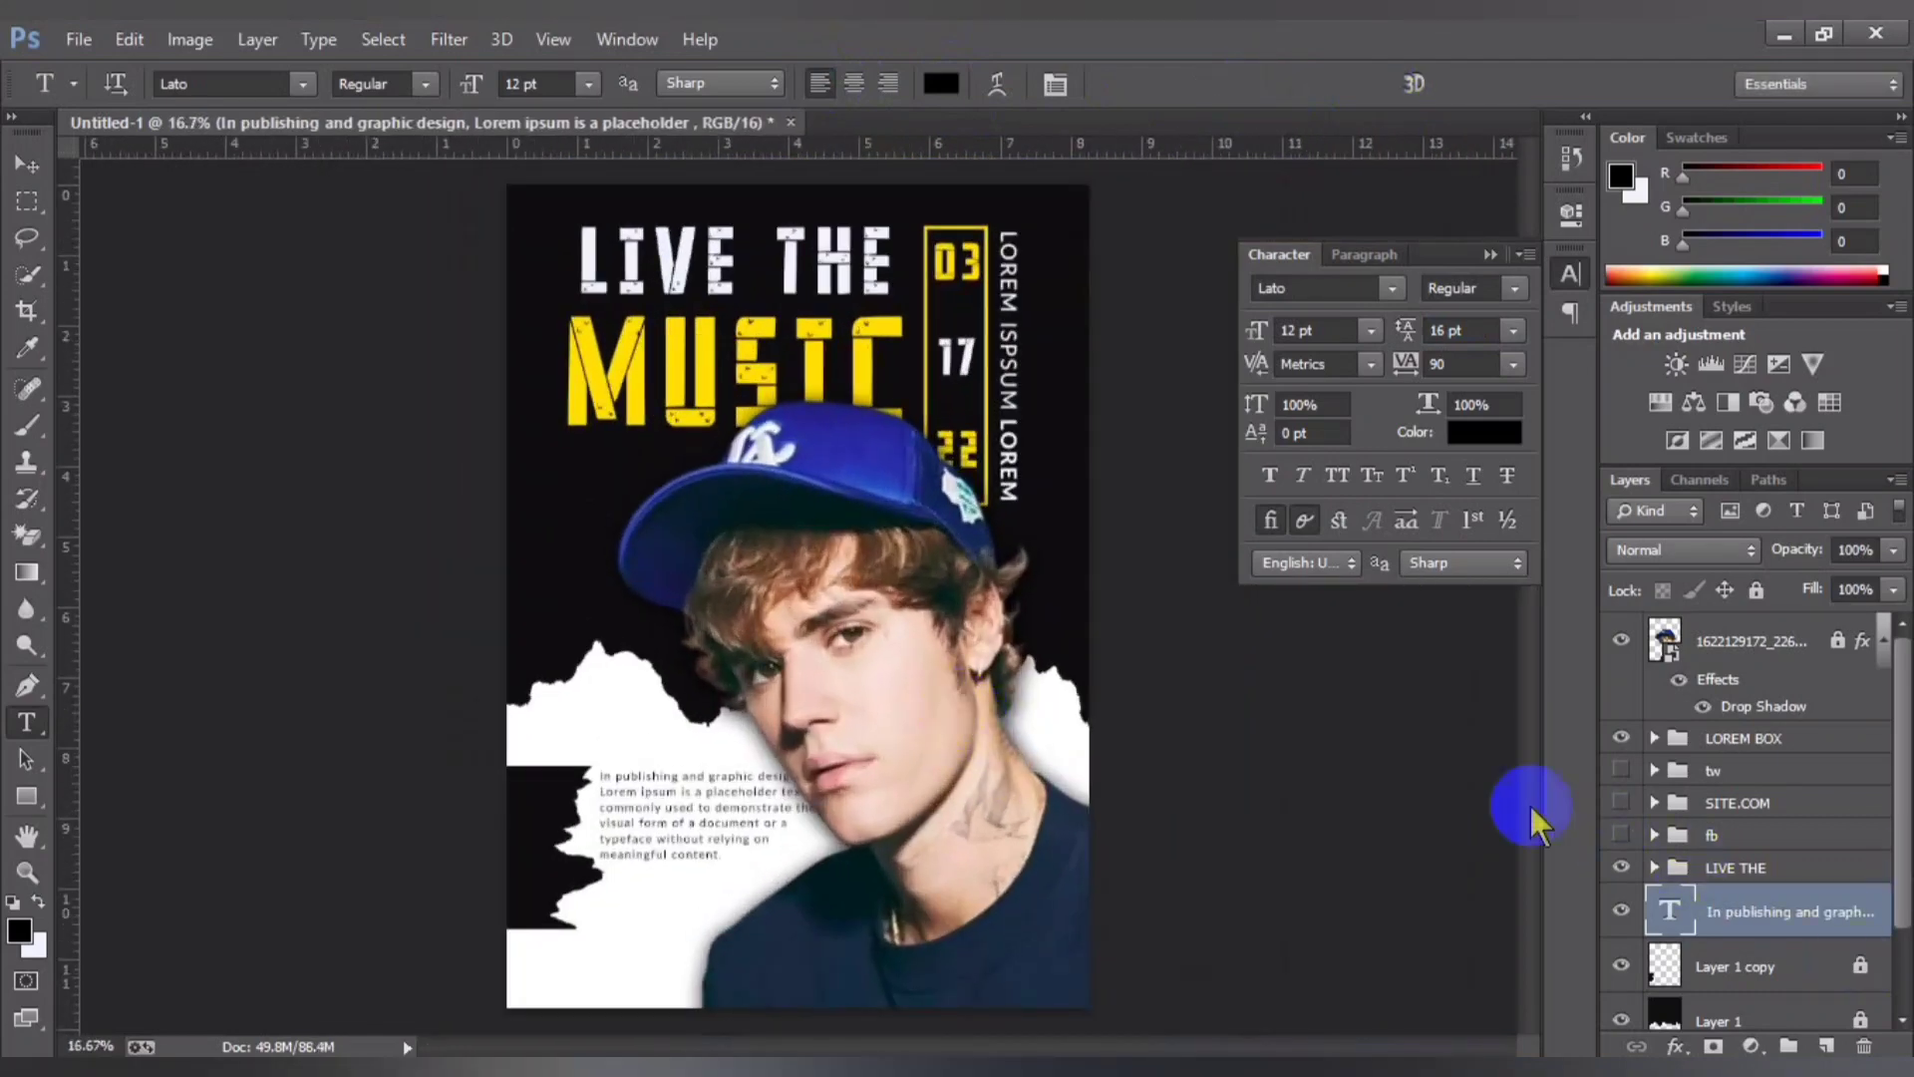
scroll(819, 782, up, 1)
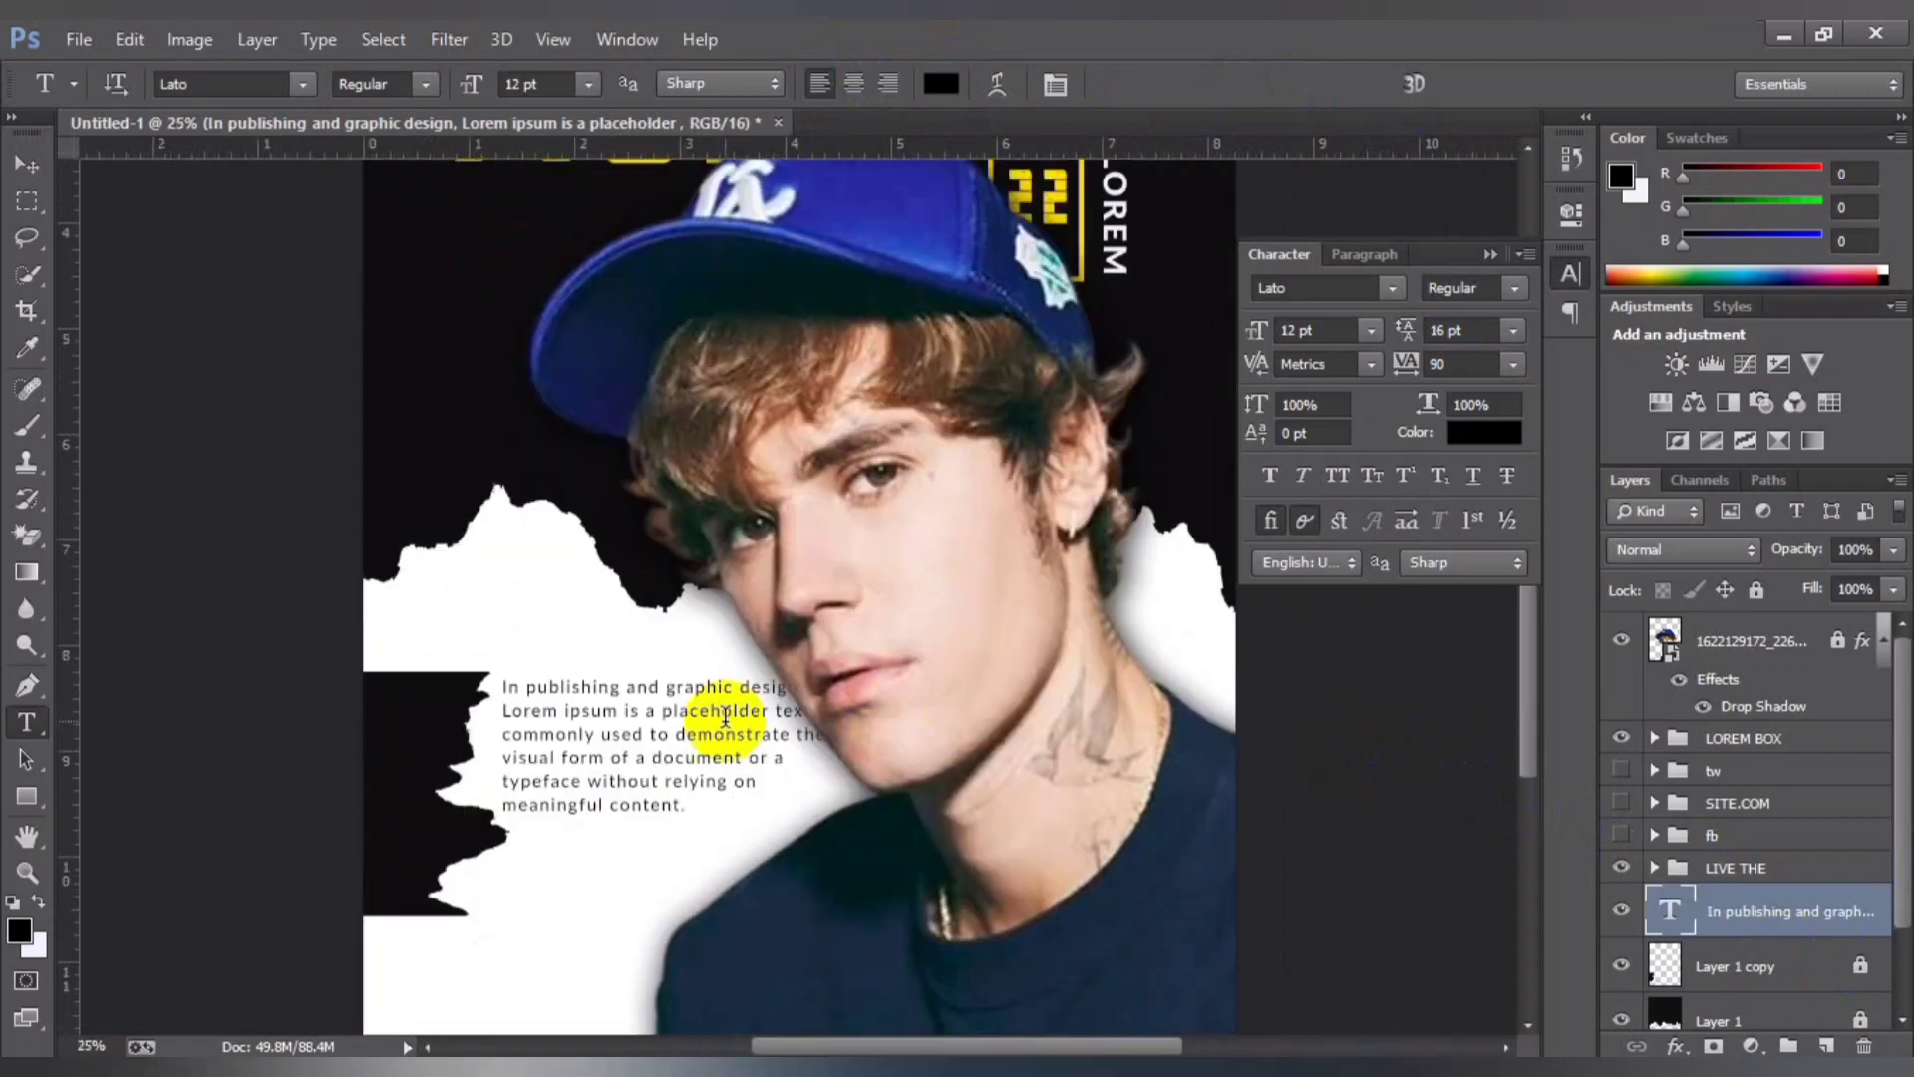
click(648, 743)
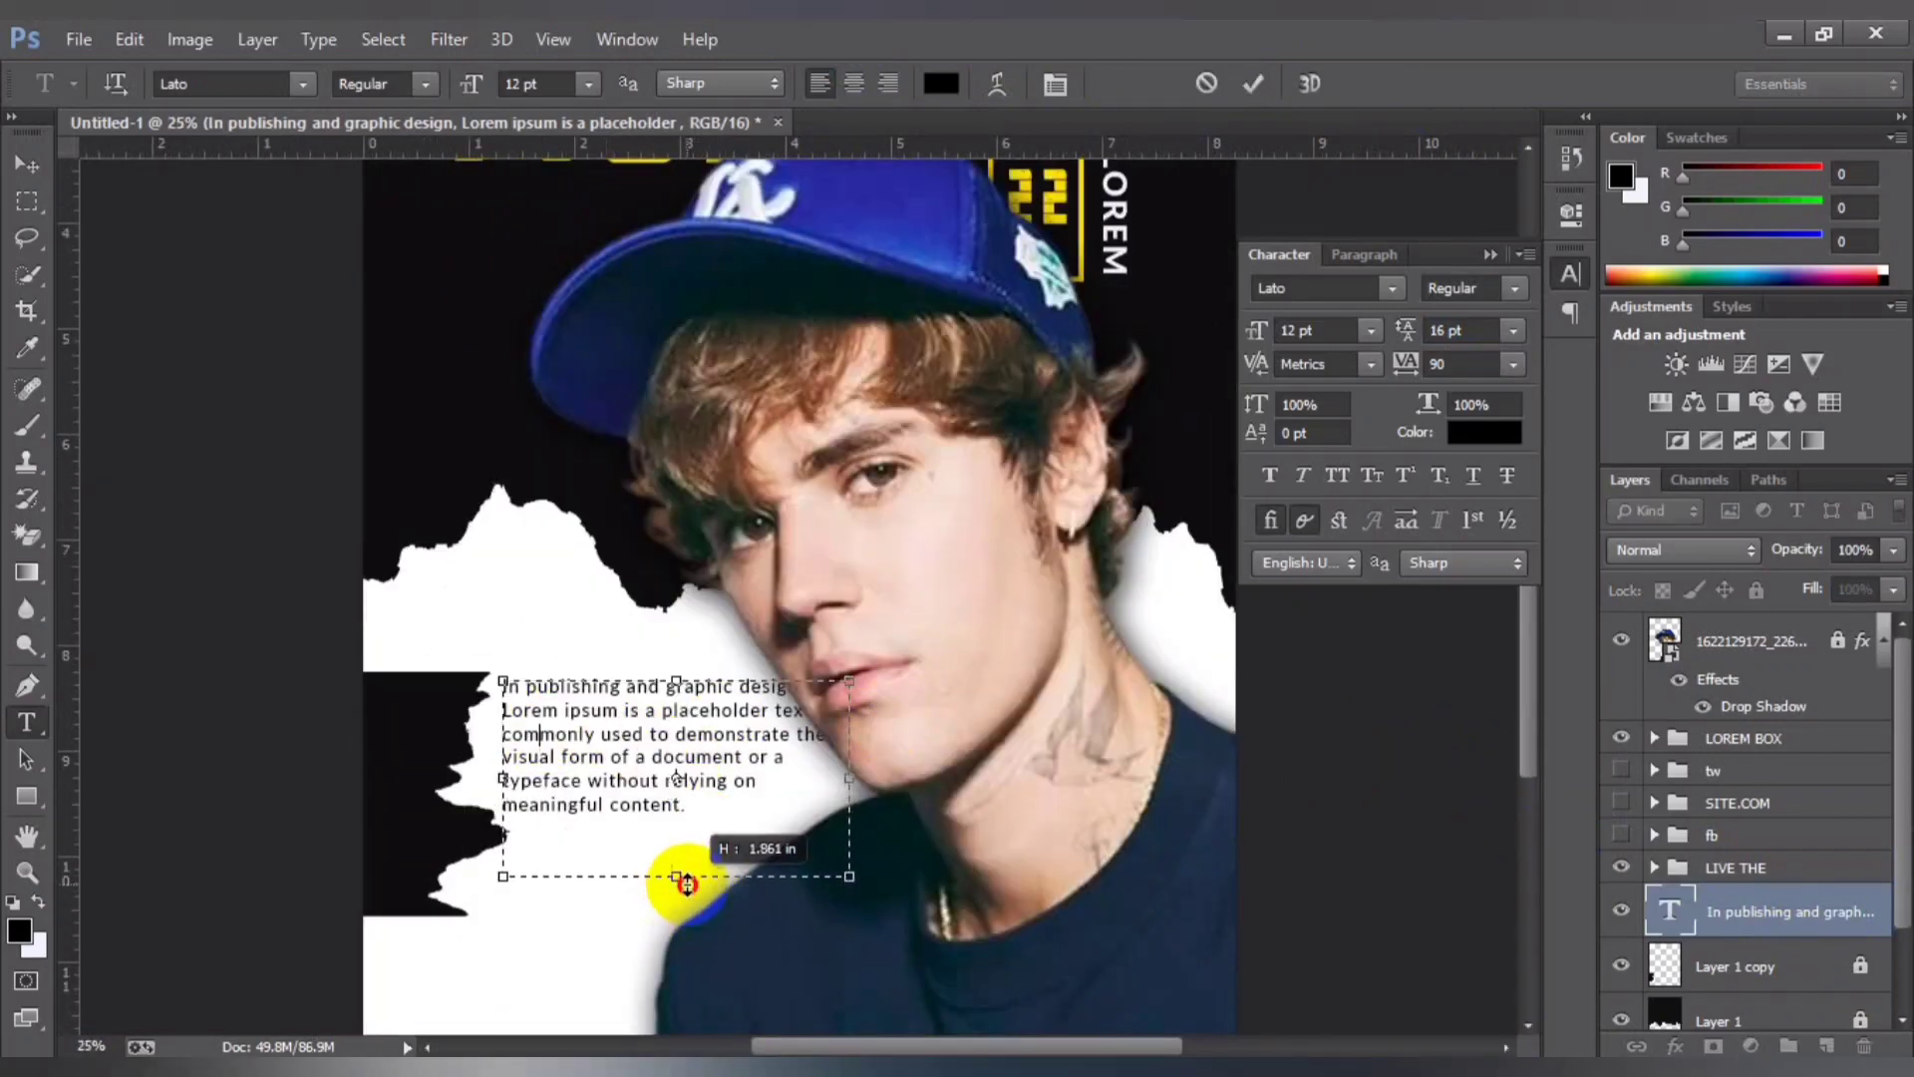
drag(685, 935, 677, 876)
click(1253, 83)
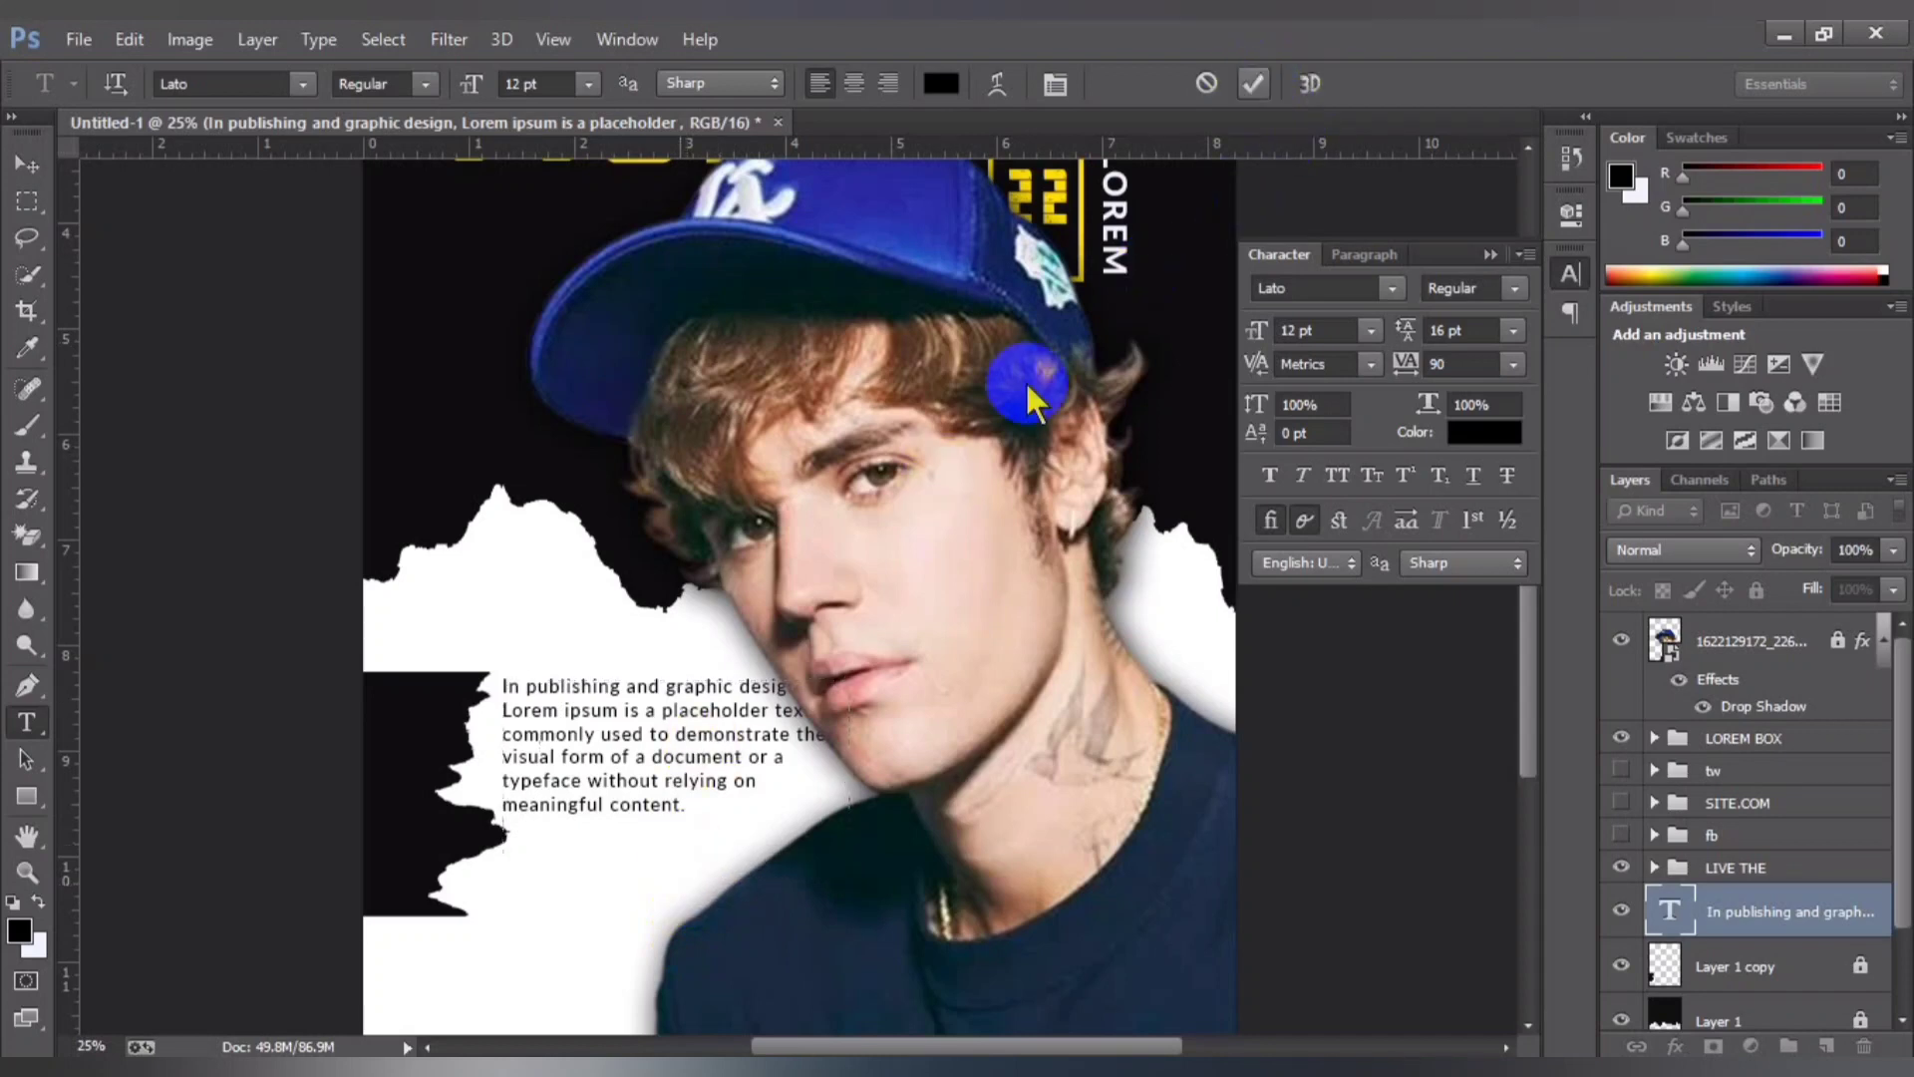
Step: Hide Layer 1 copy and transform the paragraph lower, further left and slightly wider
scroll(1703, 877, down, 2)
click(1621, 859)
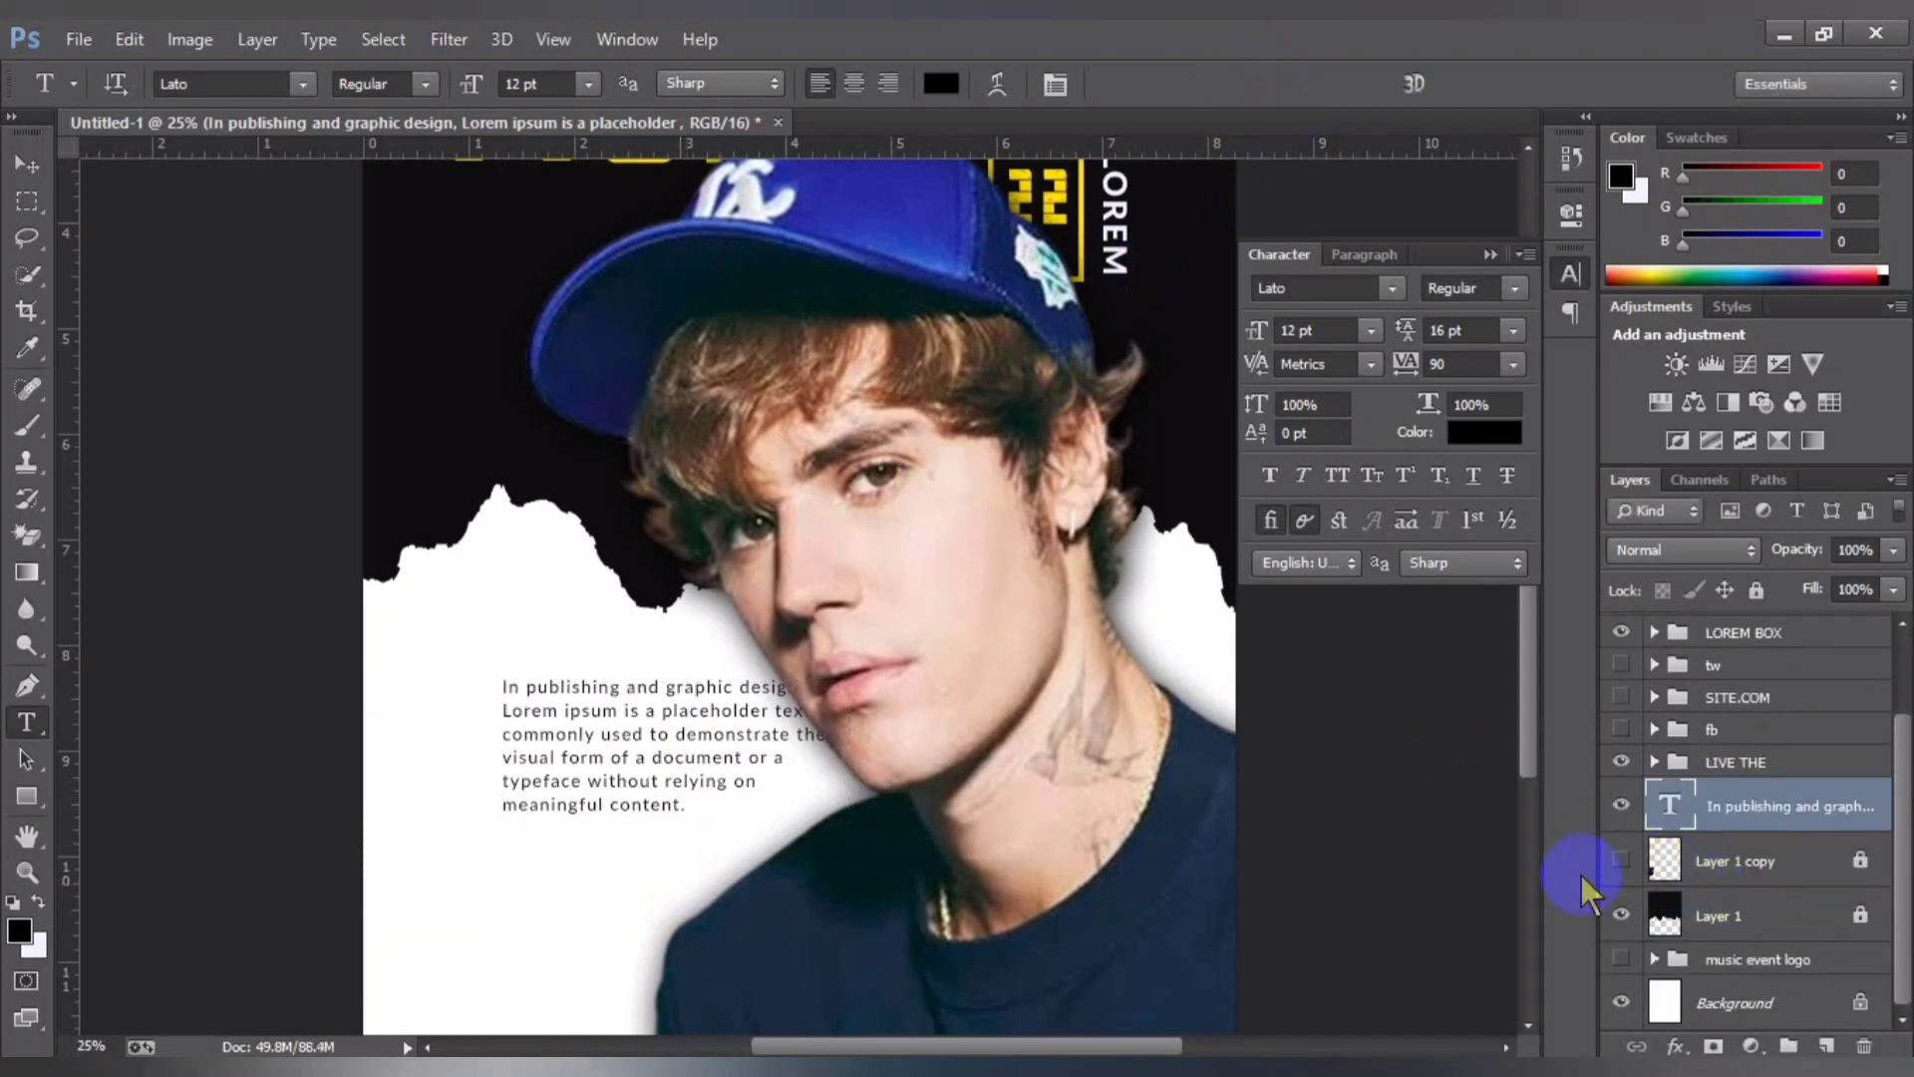
key(ctrl+t)
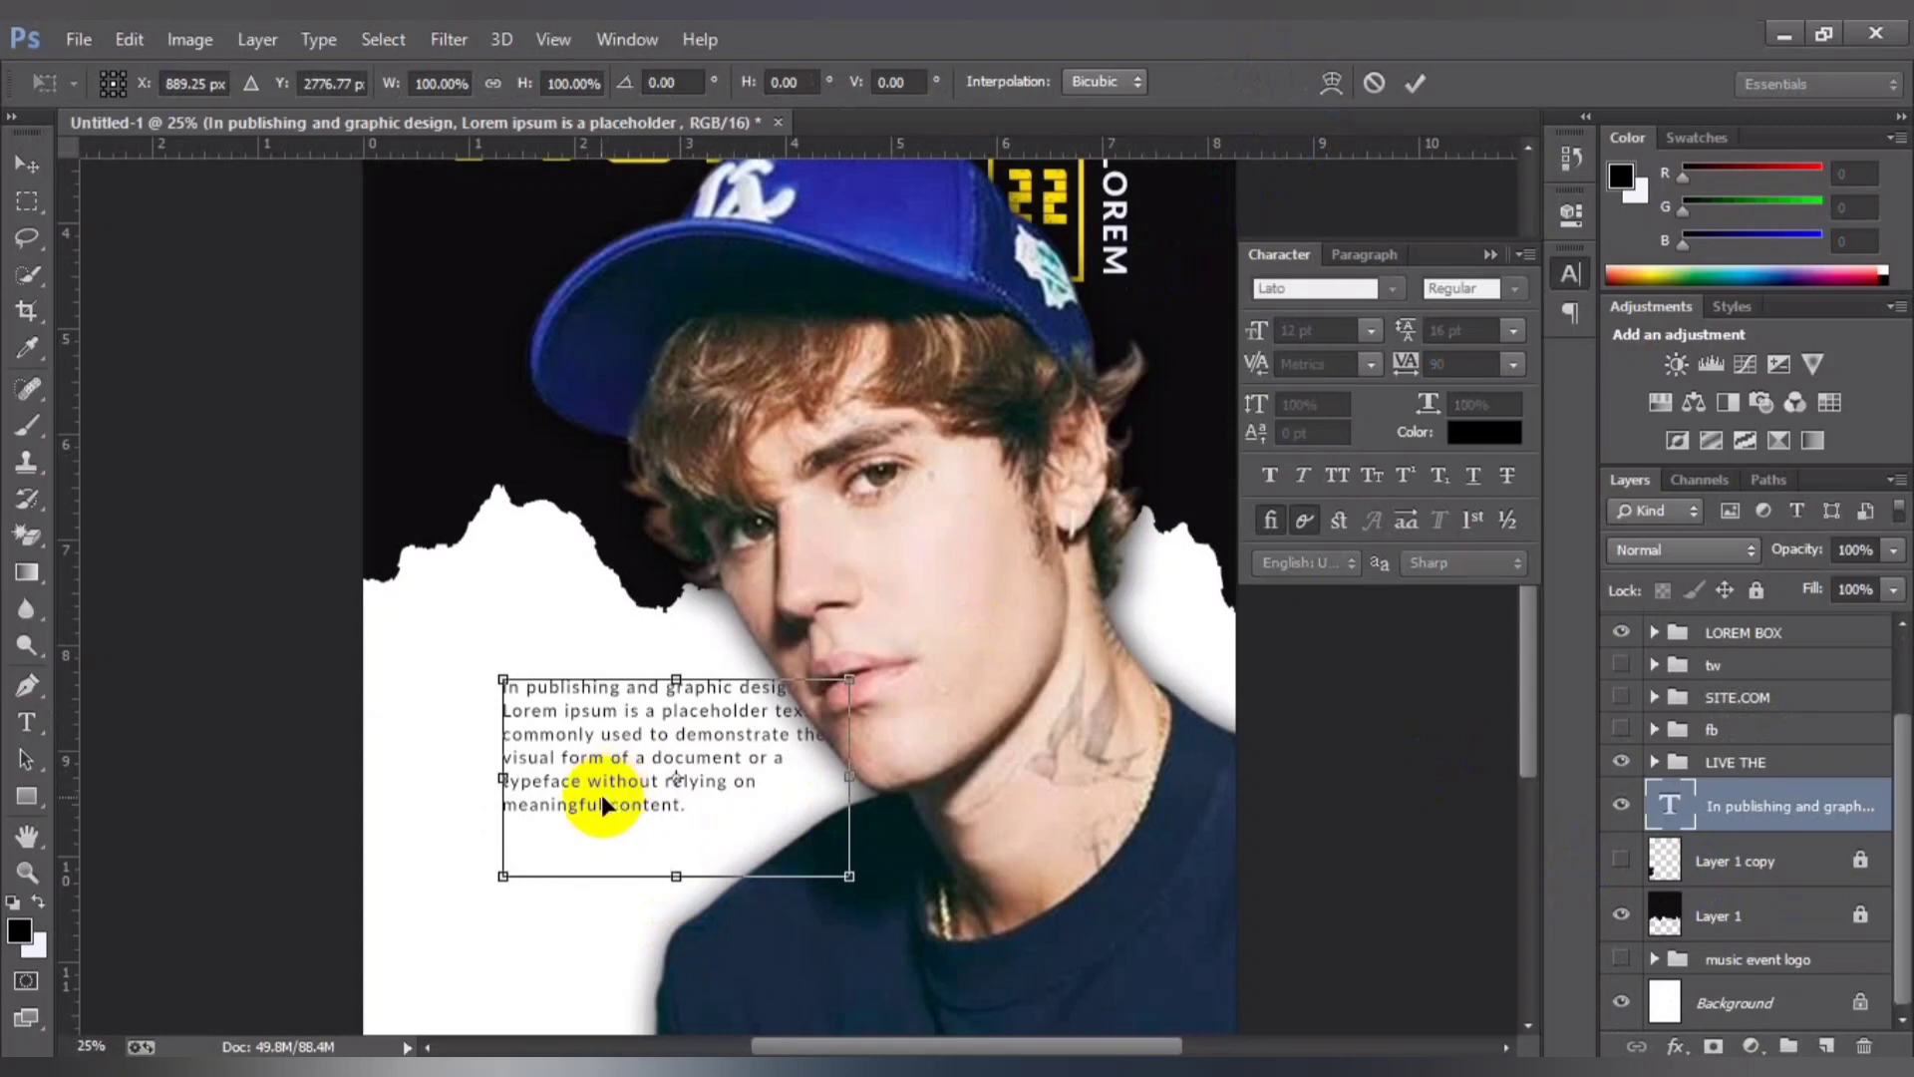
drag(577, 801, 535, 831)
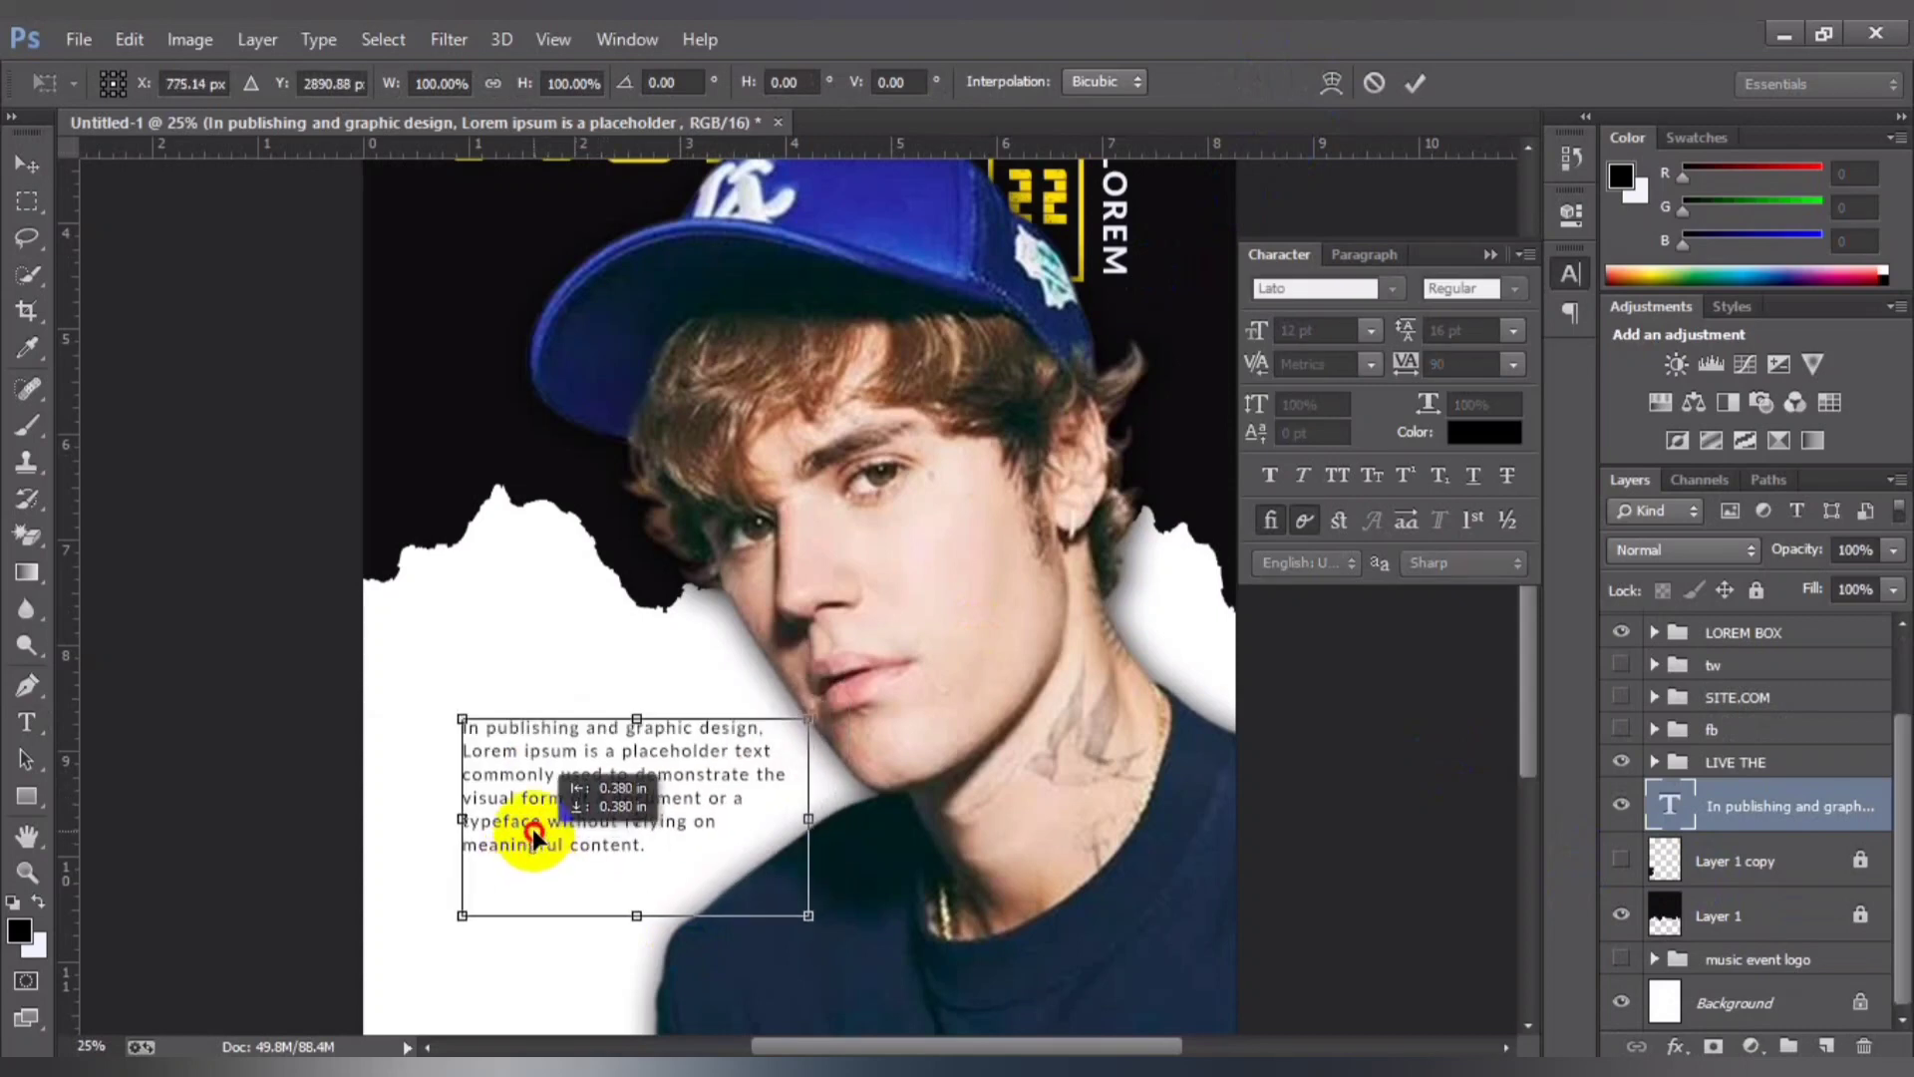
drag(808, 819, 846, 826)
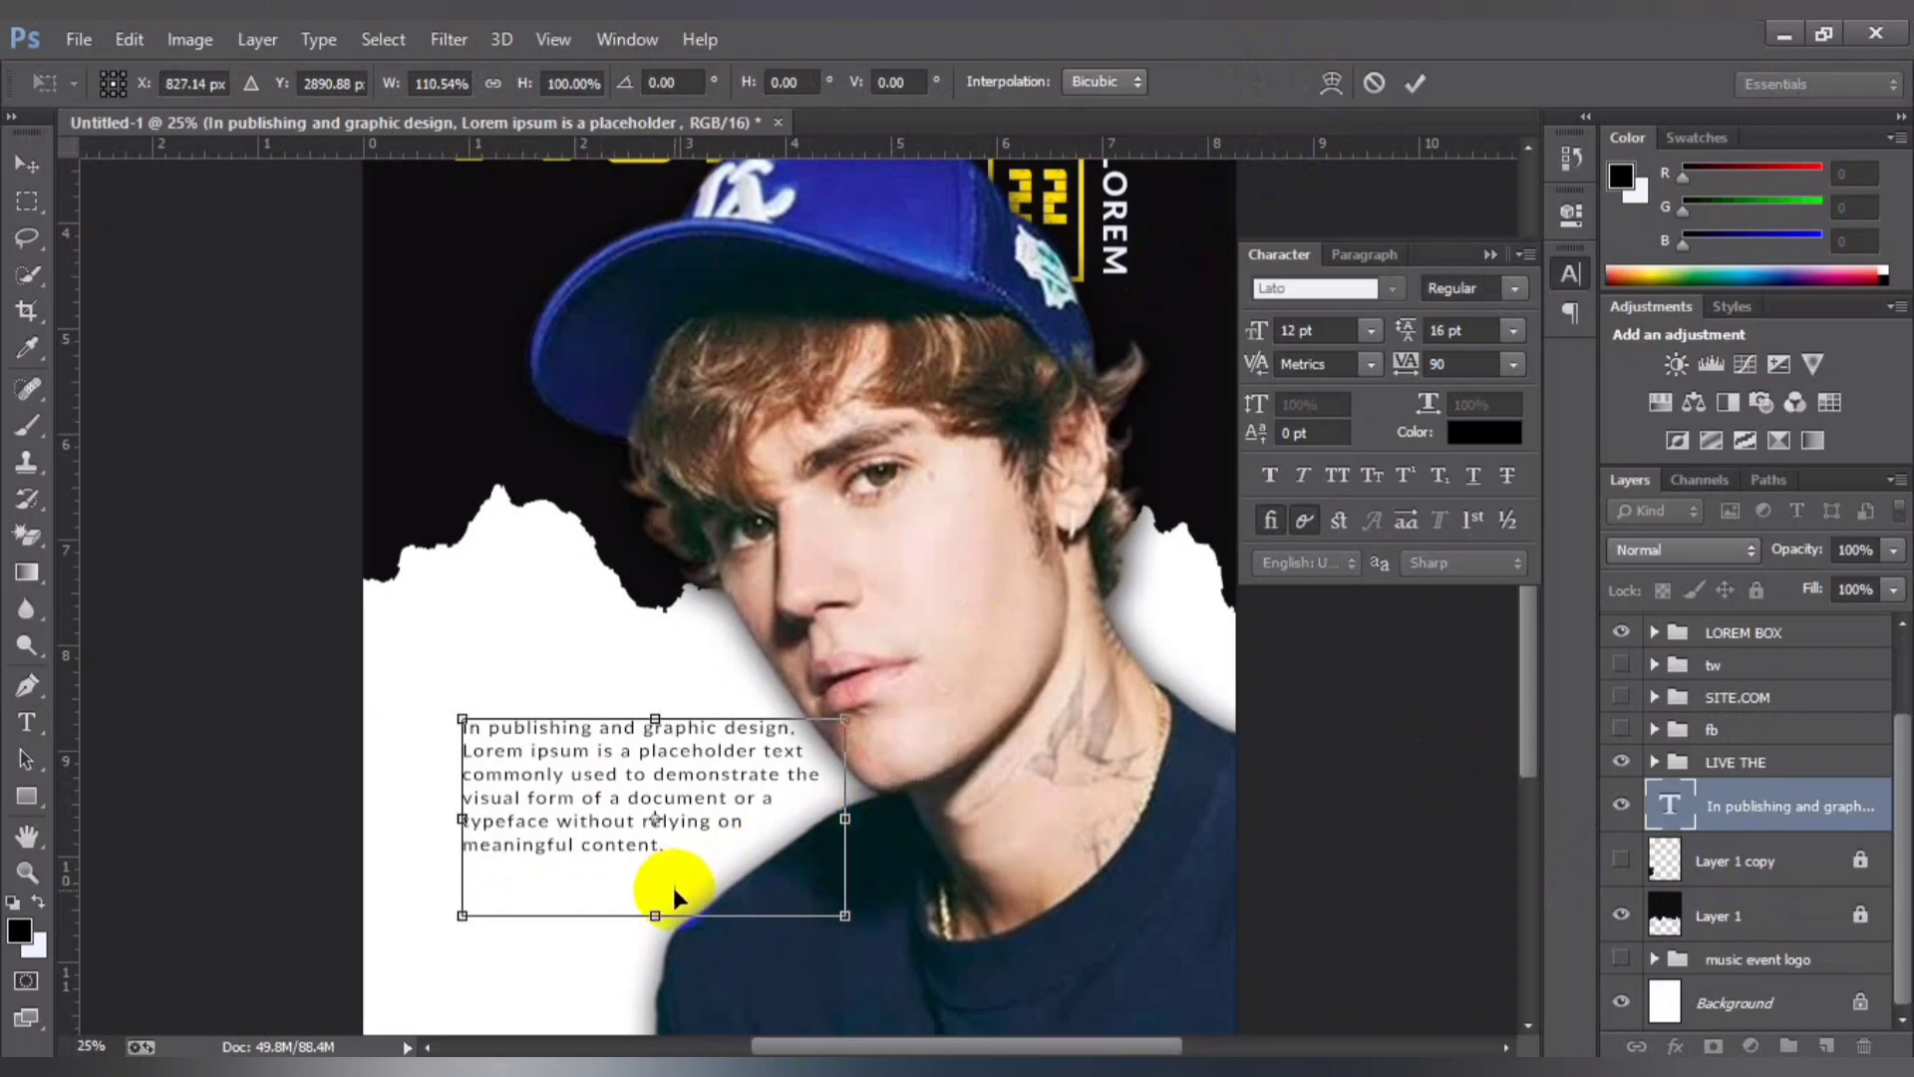
drag(652, 910, 657, 911)
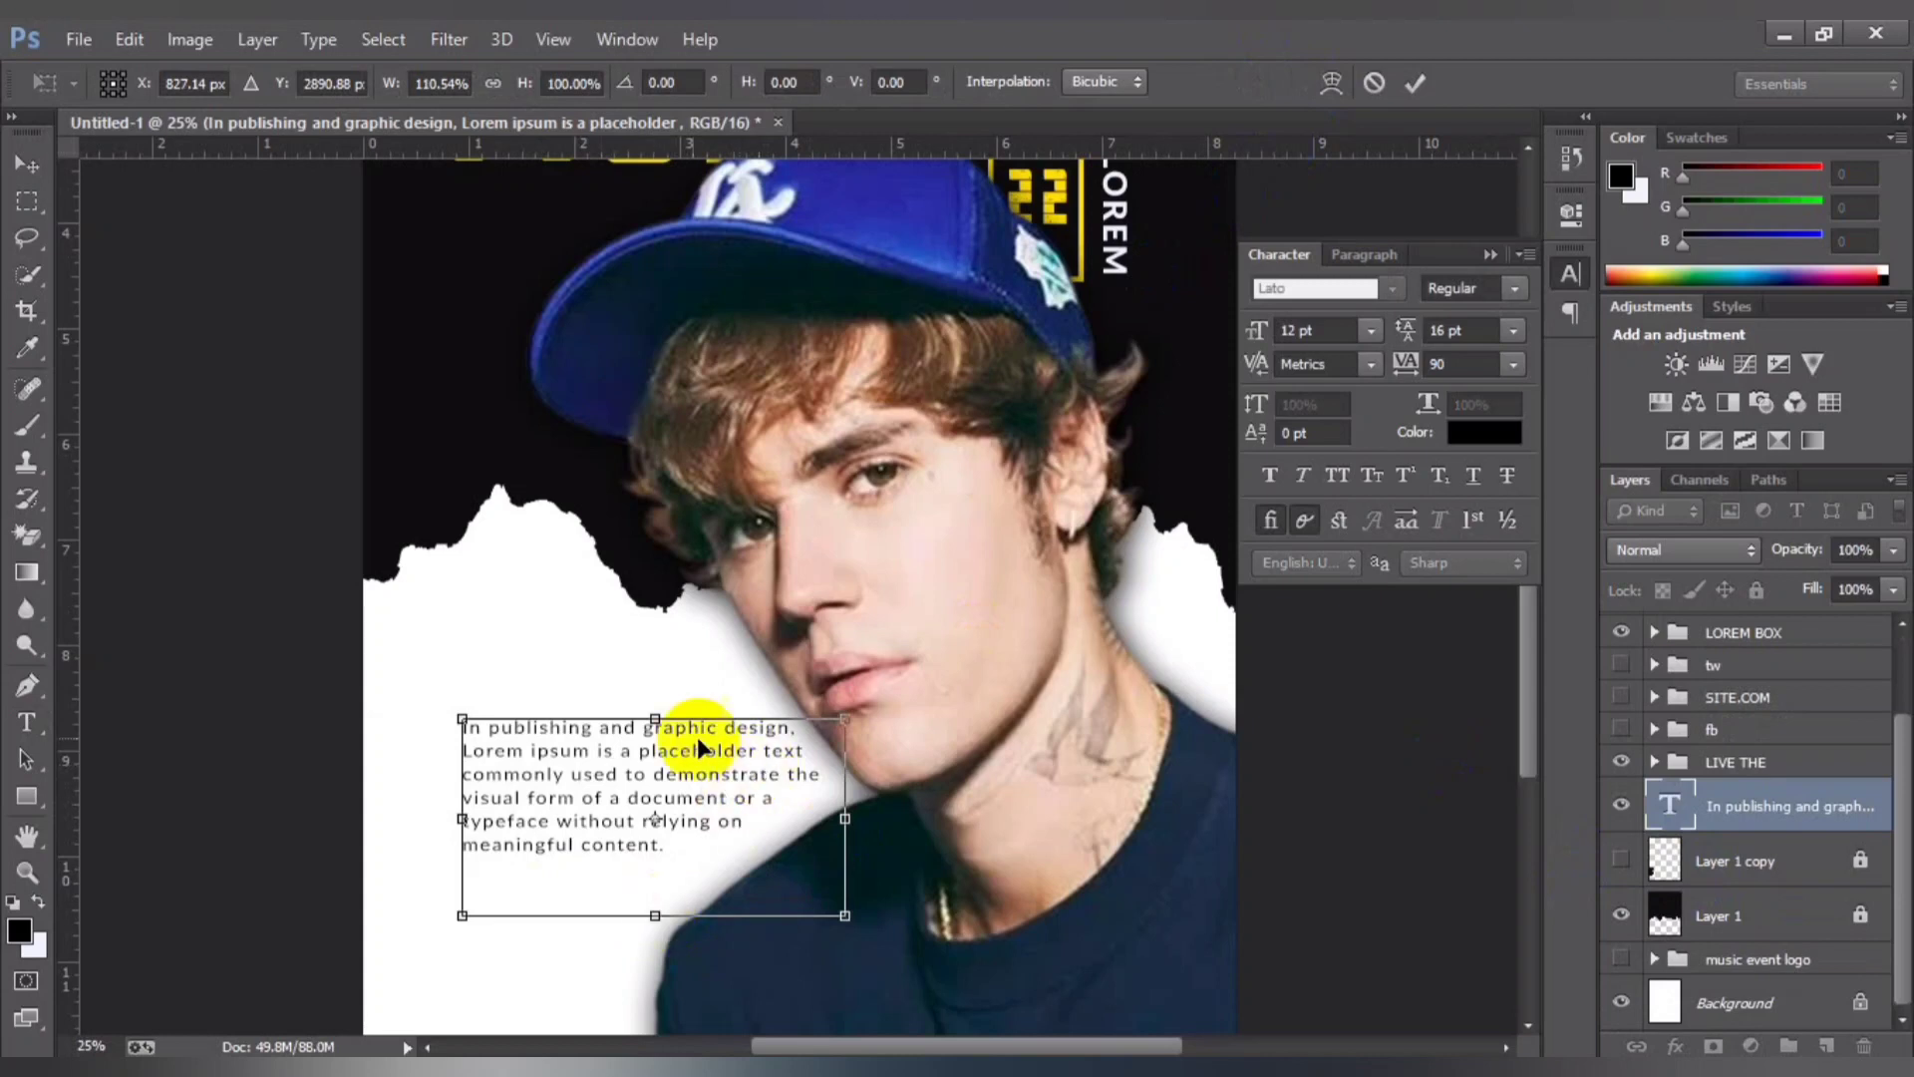
click(1416, 83)
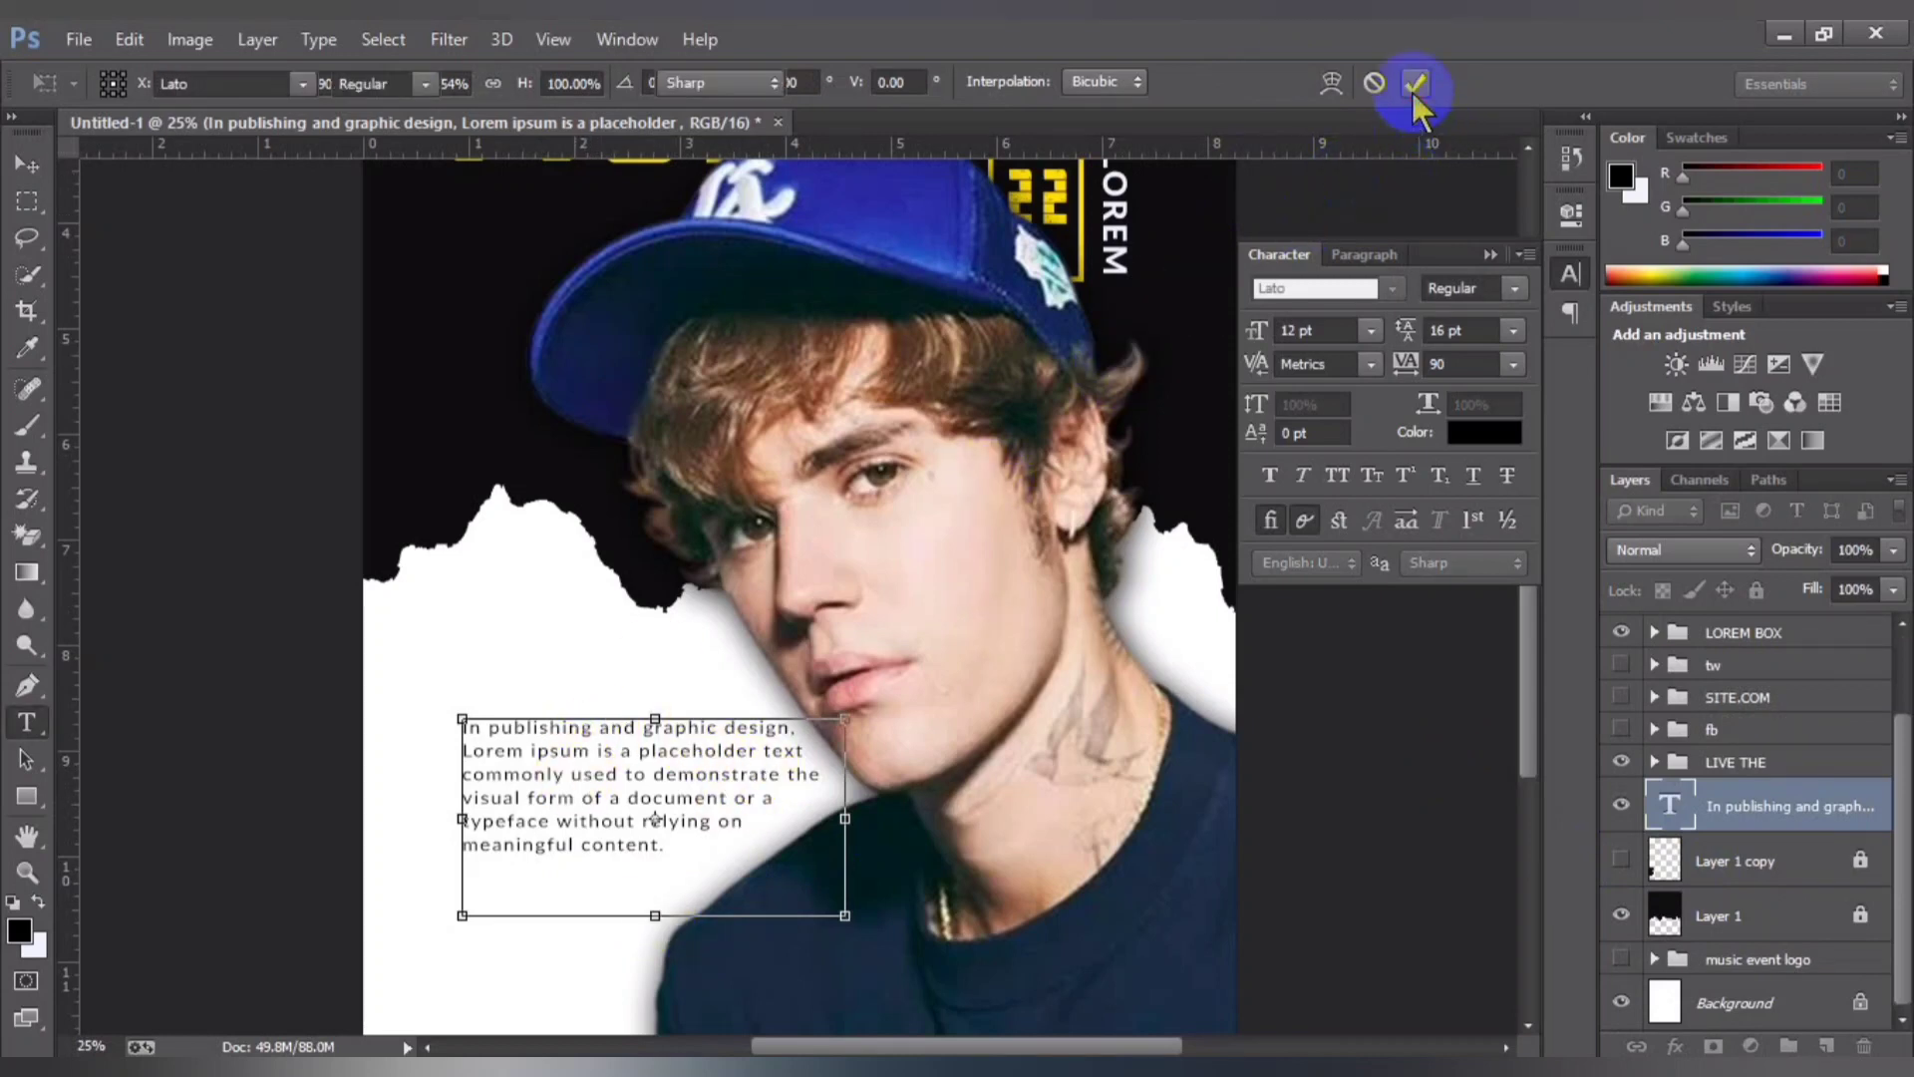
Step: Change the paragraph's font size to 13 pt
click(512, 776)
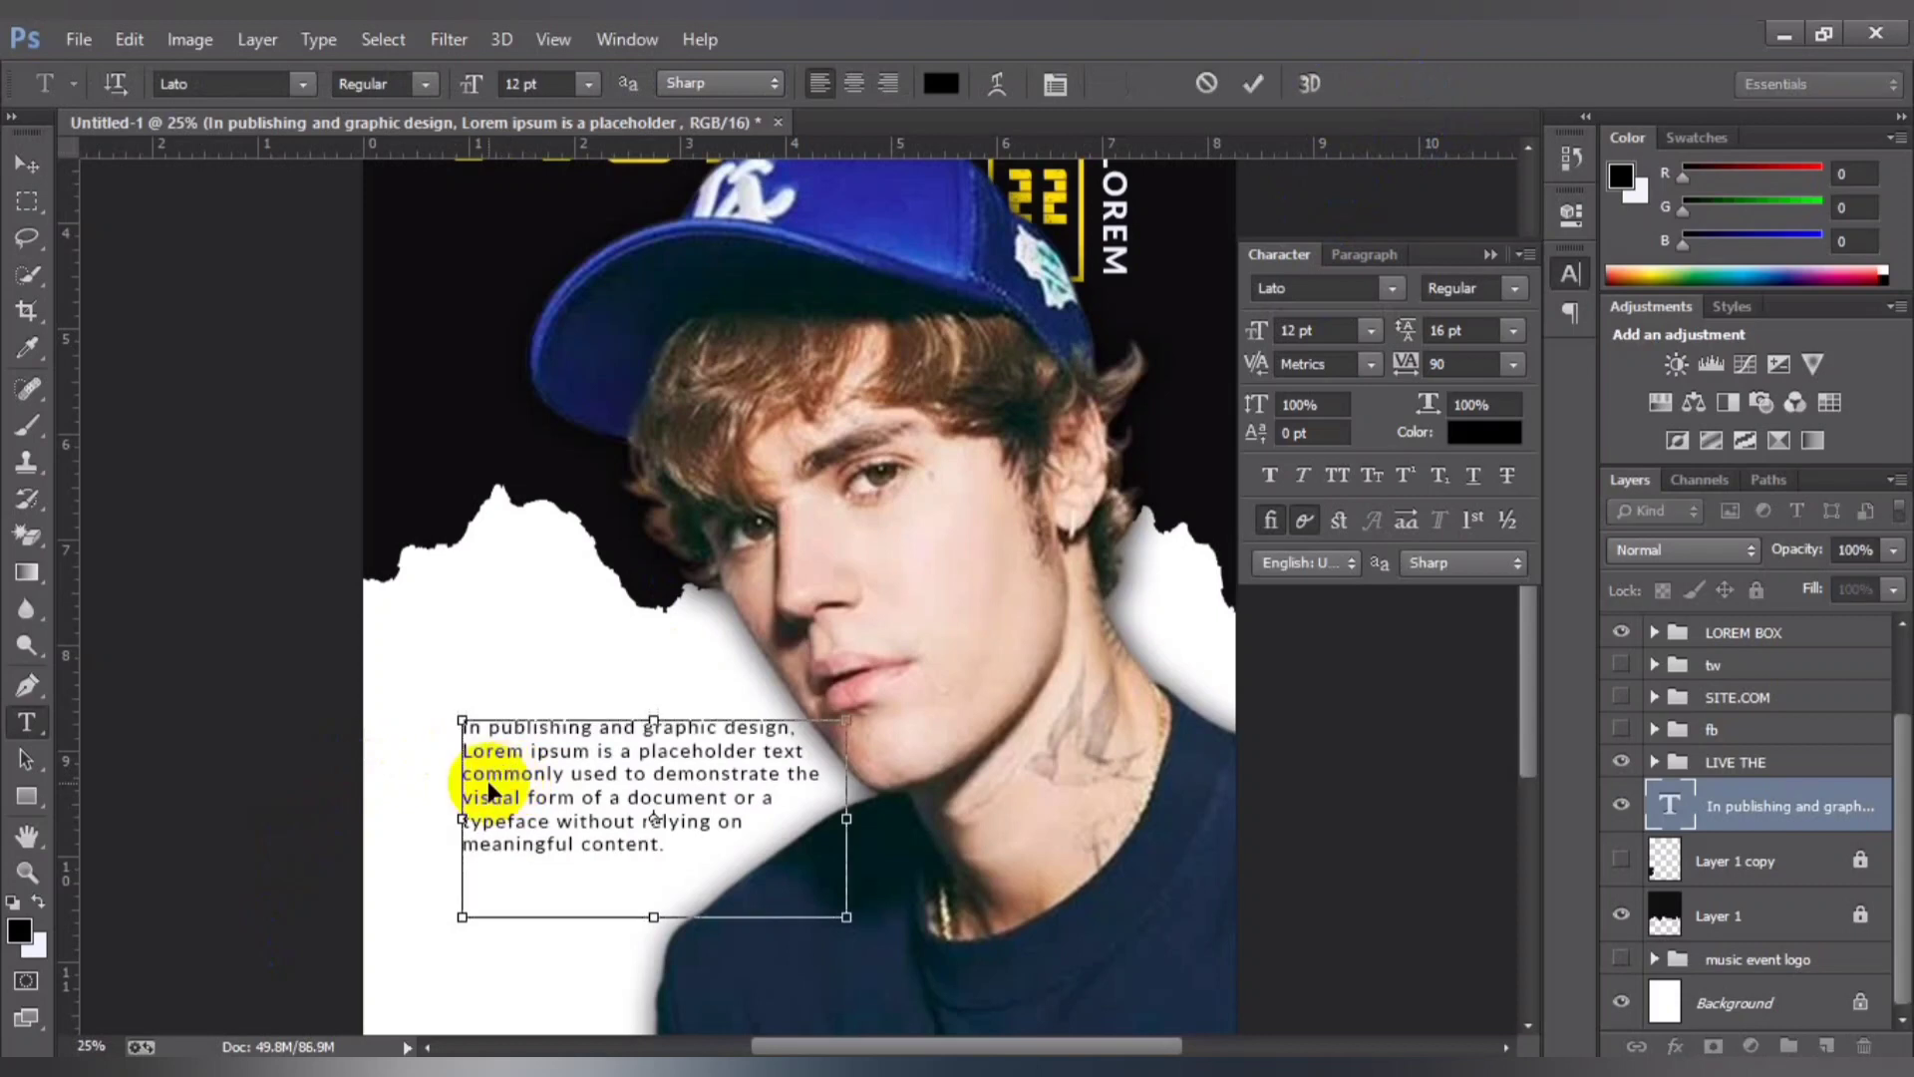
key(ctrl+a)
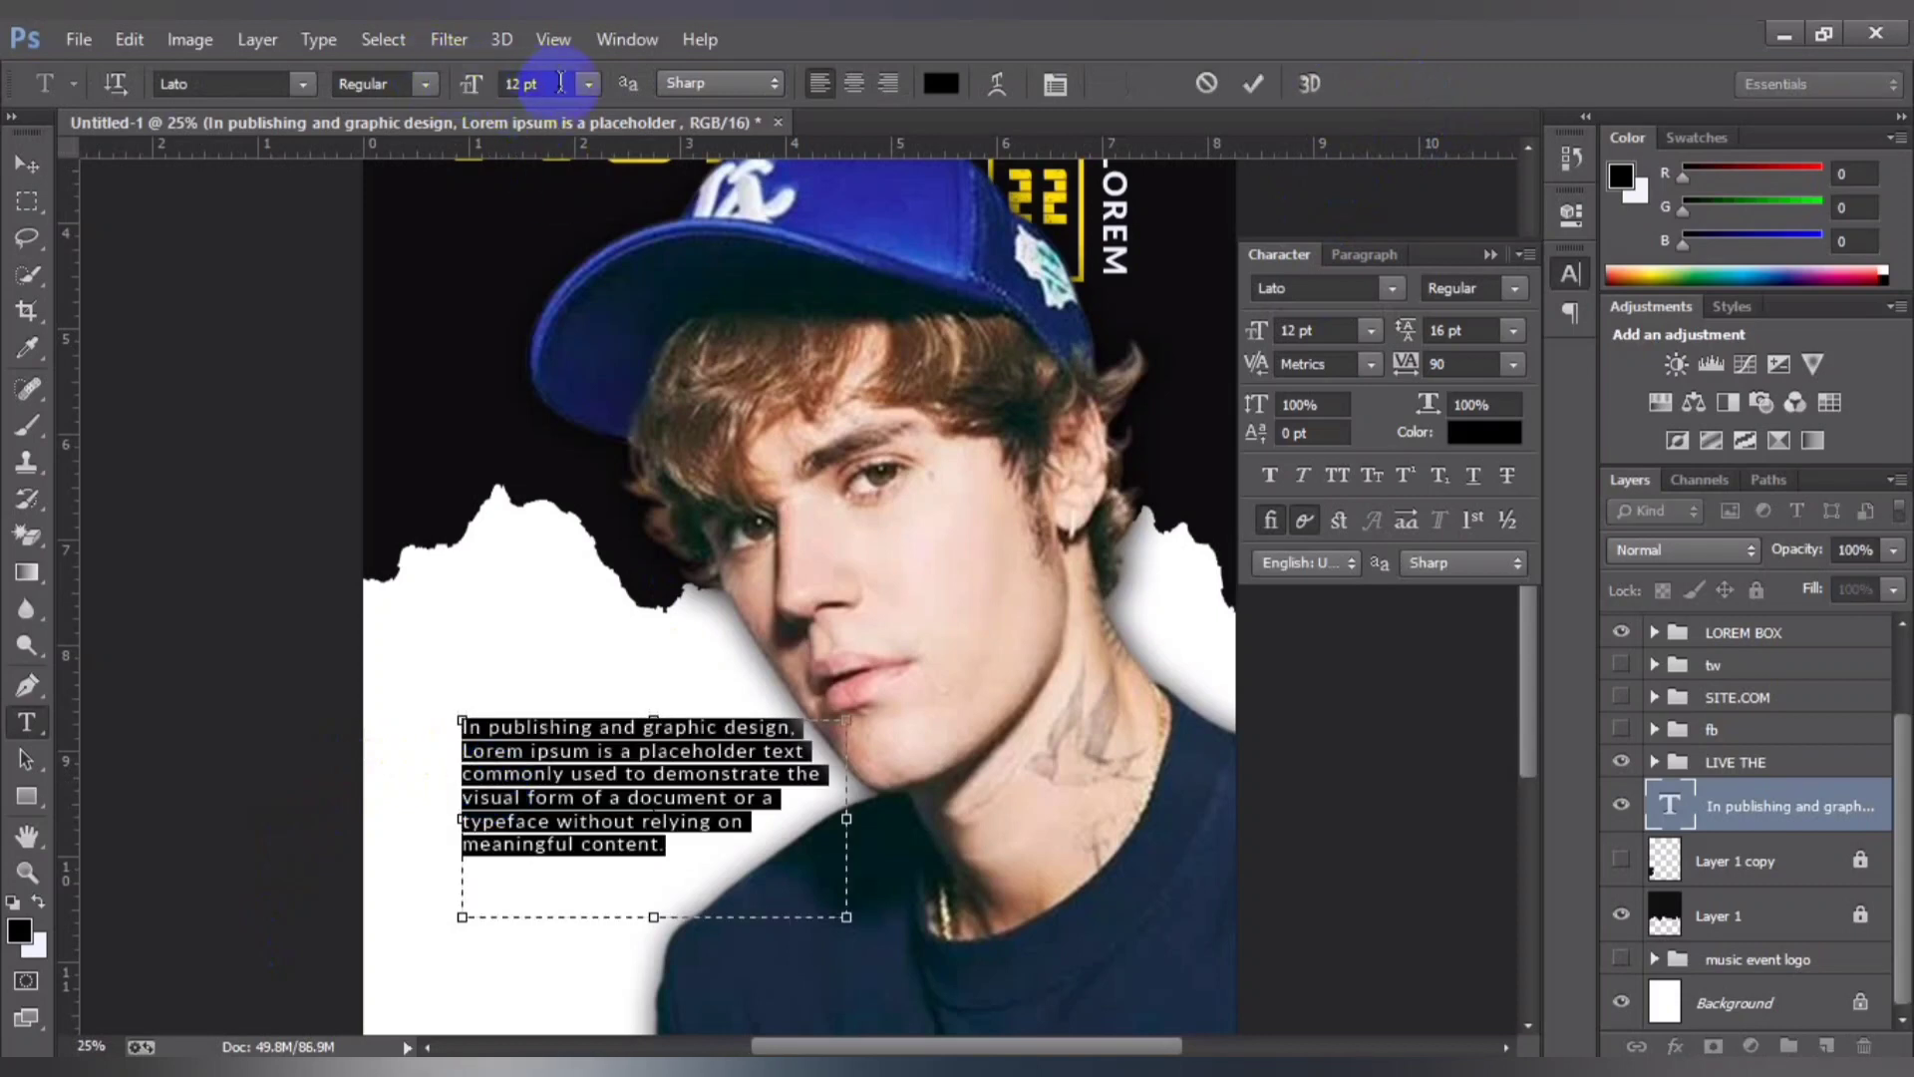
click(589, 83)
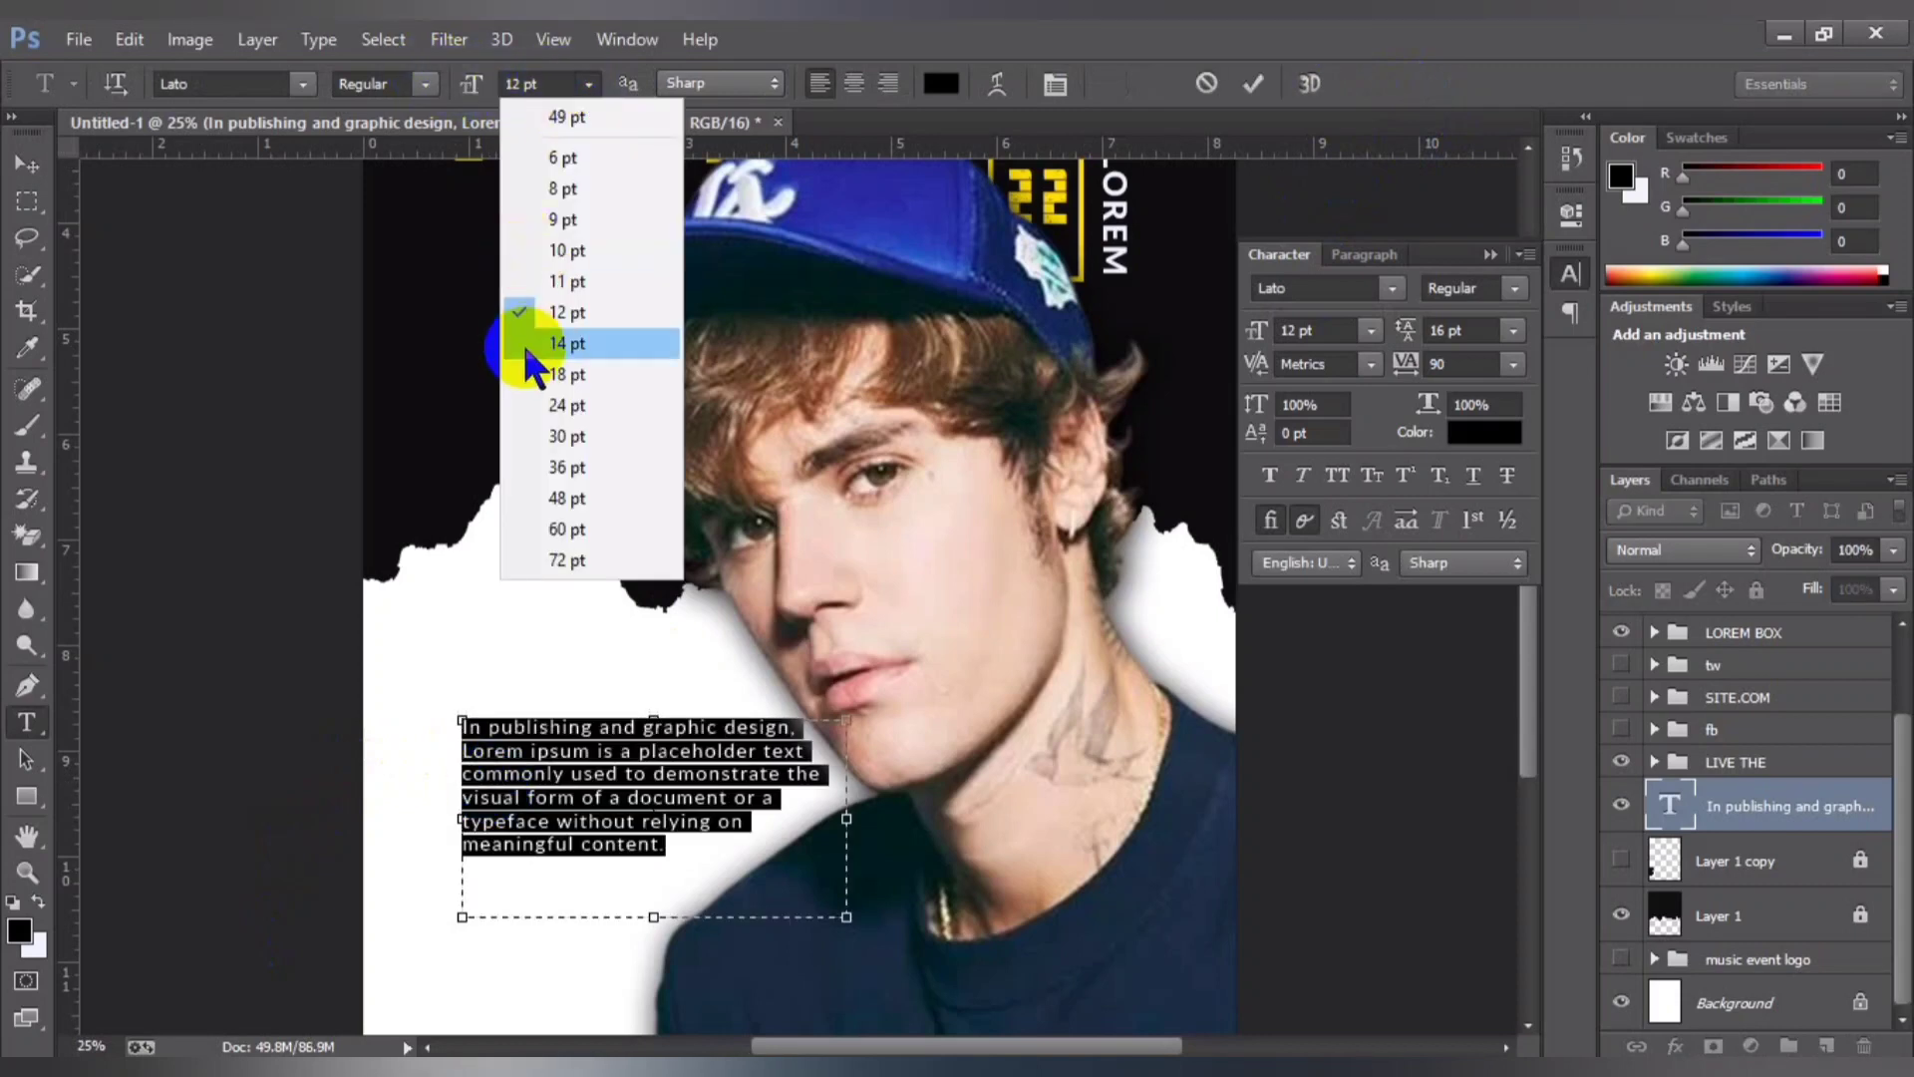
click(535, 342)
click(530, 84)
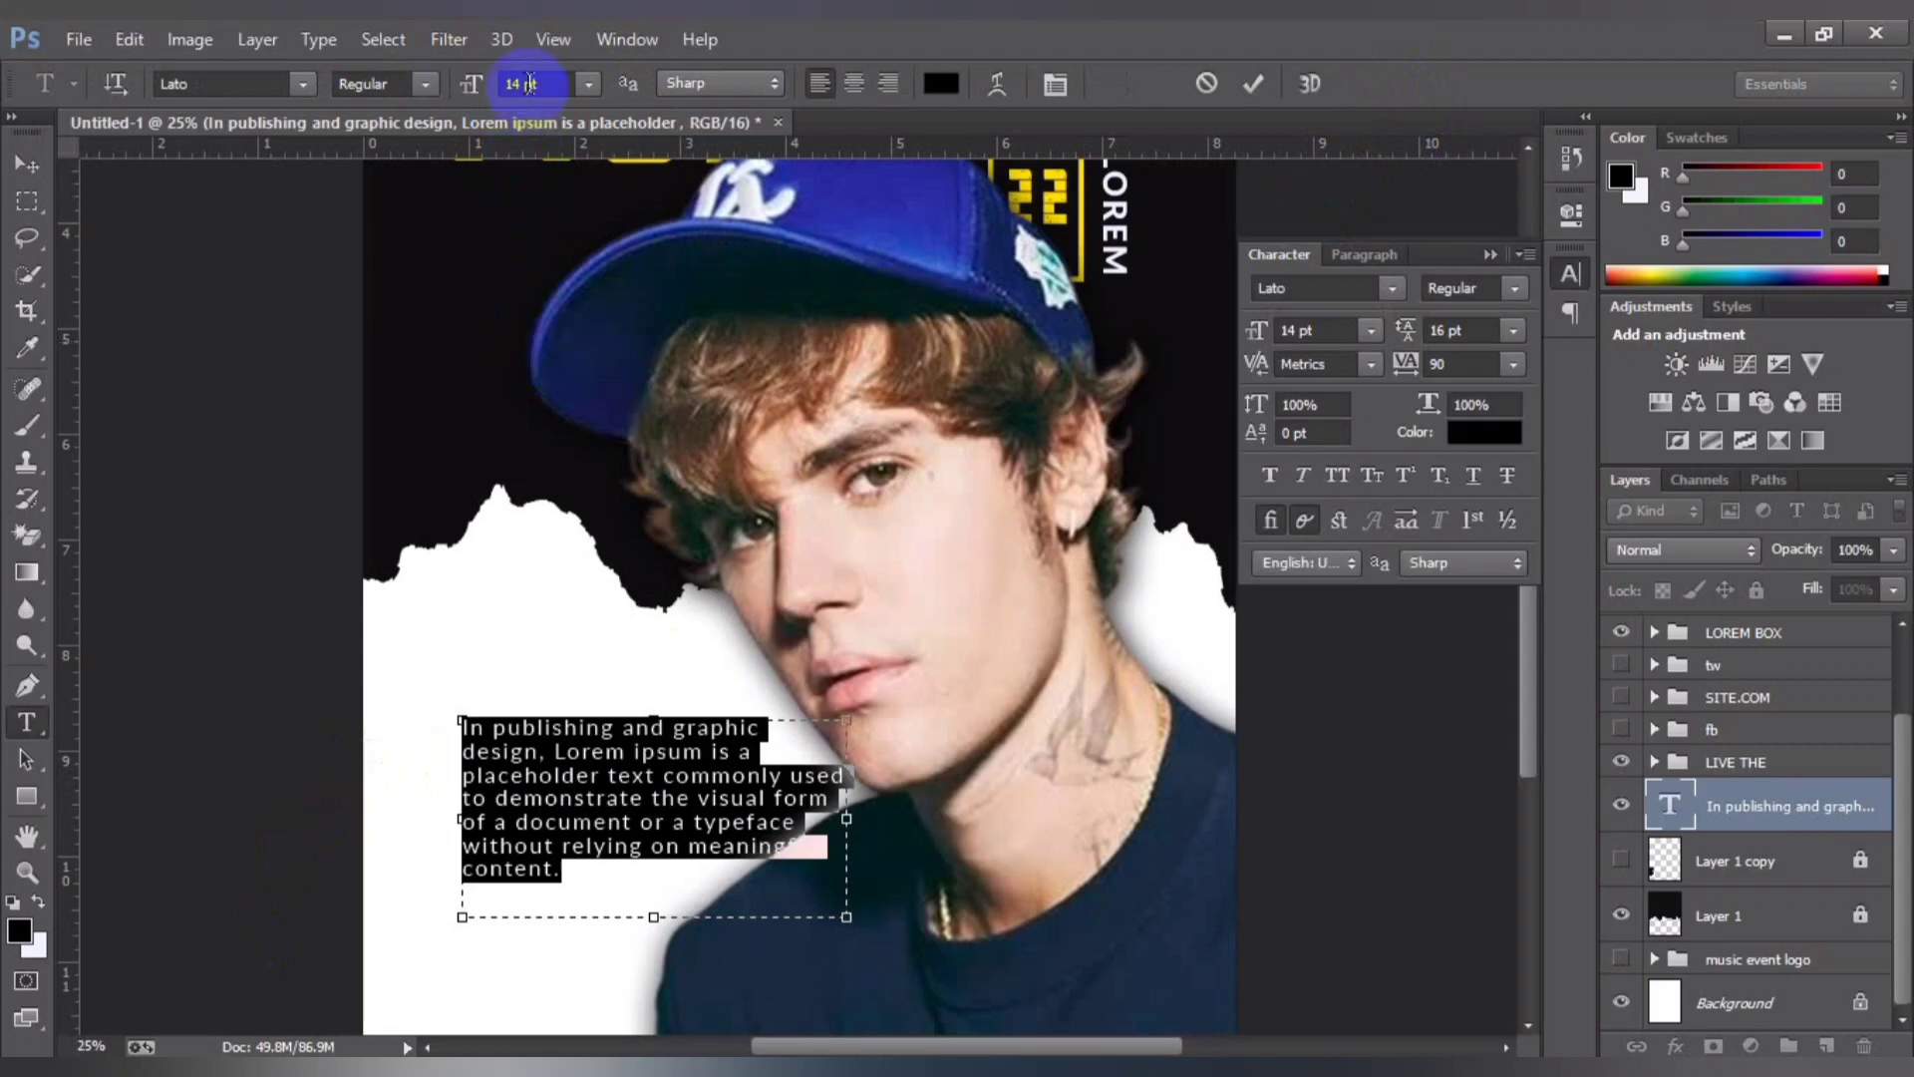
key(Up)
key(Down)
key(Down)
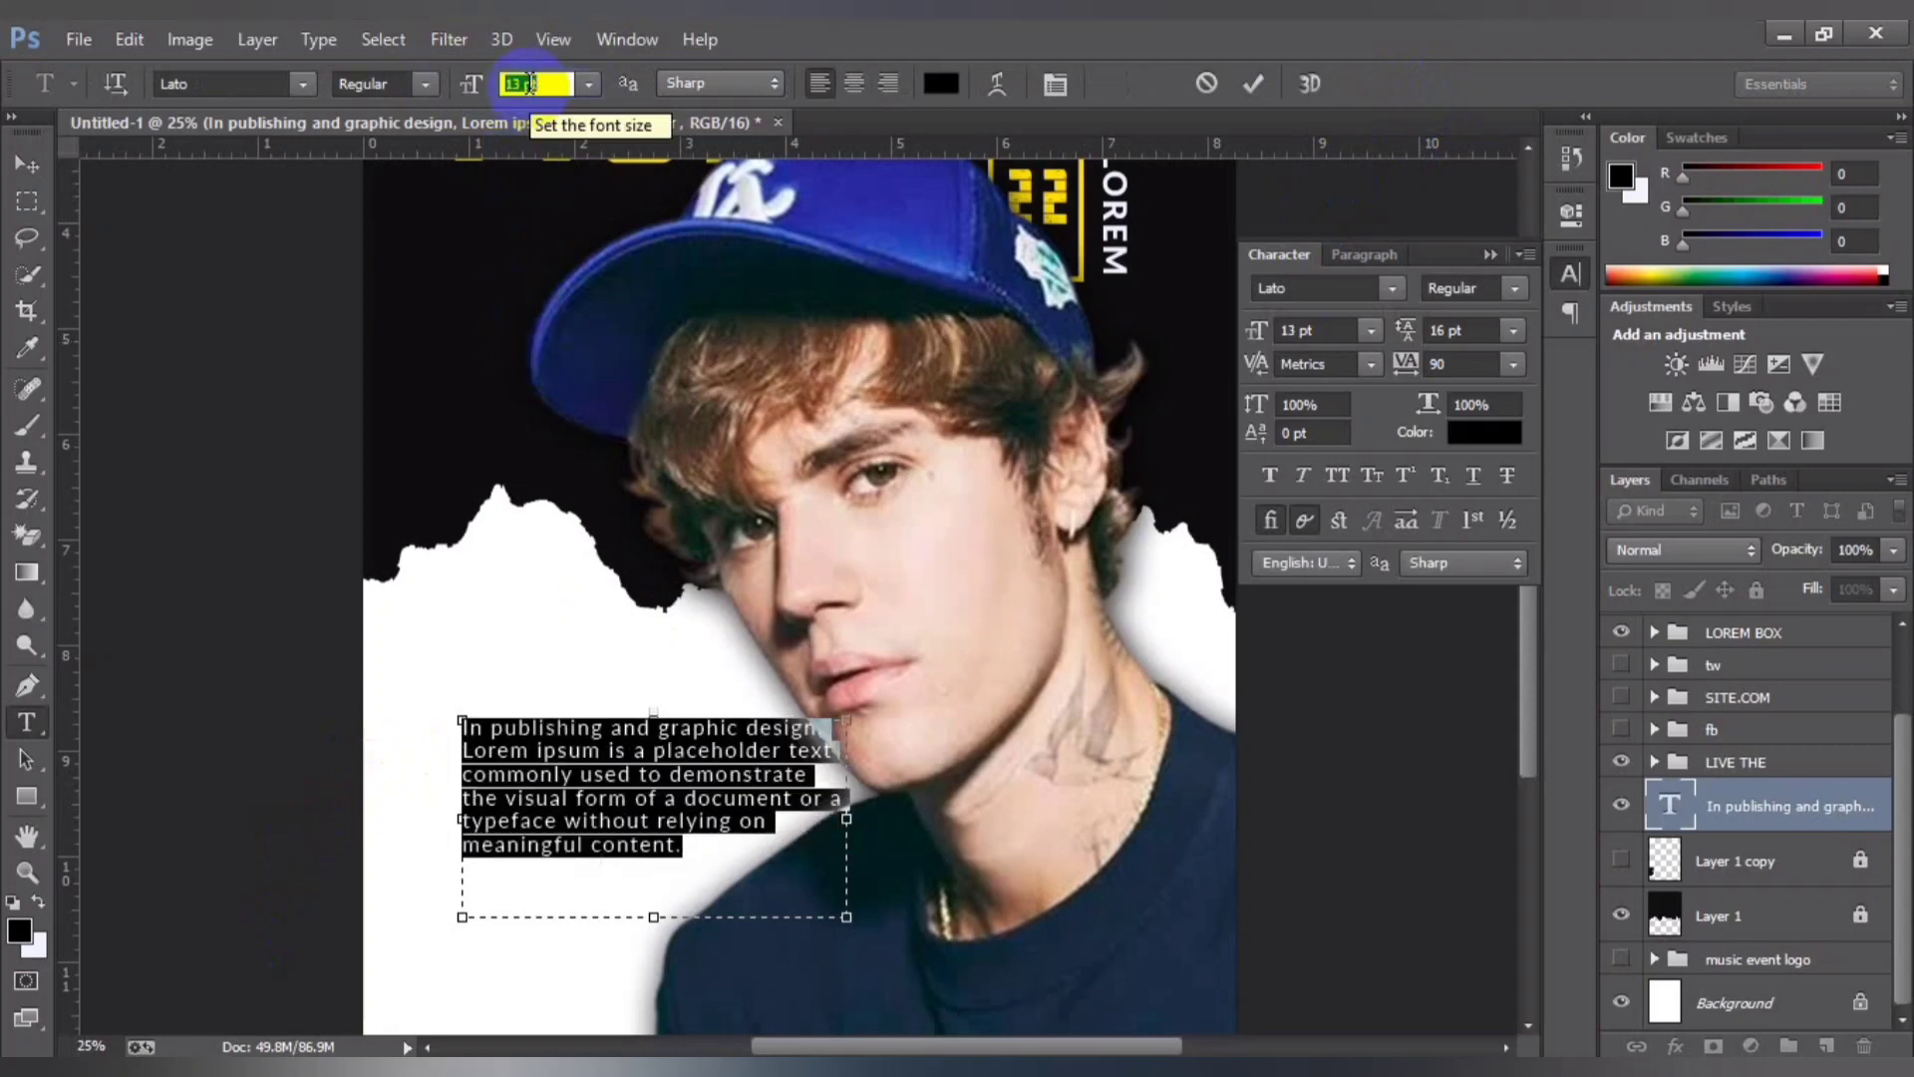
Step: Loosen the paragraph's leading to 23 pt and commit the text
click(1513, 330)
click(1481, 327)
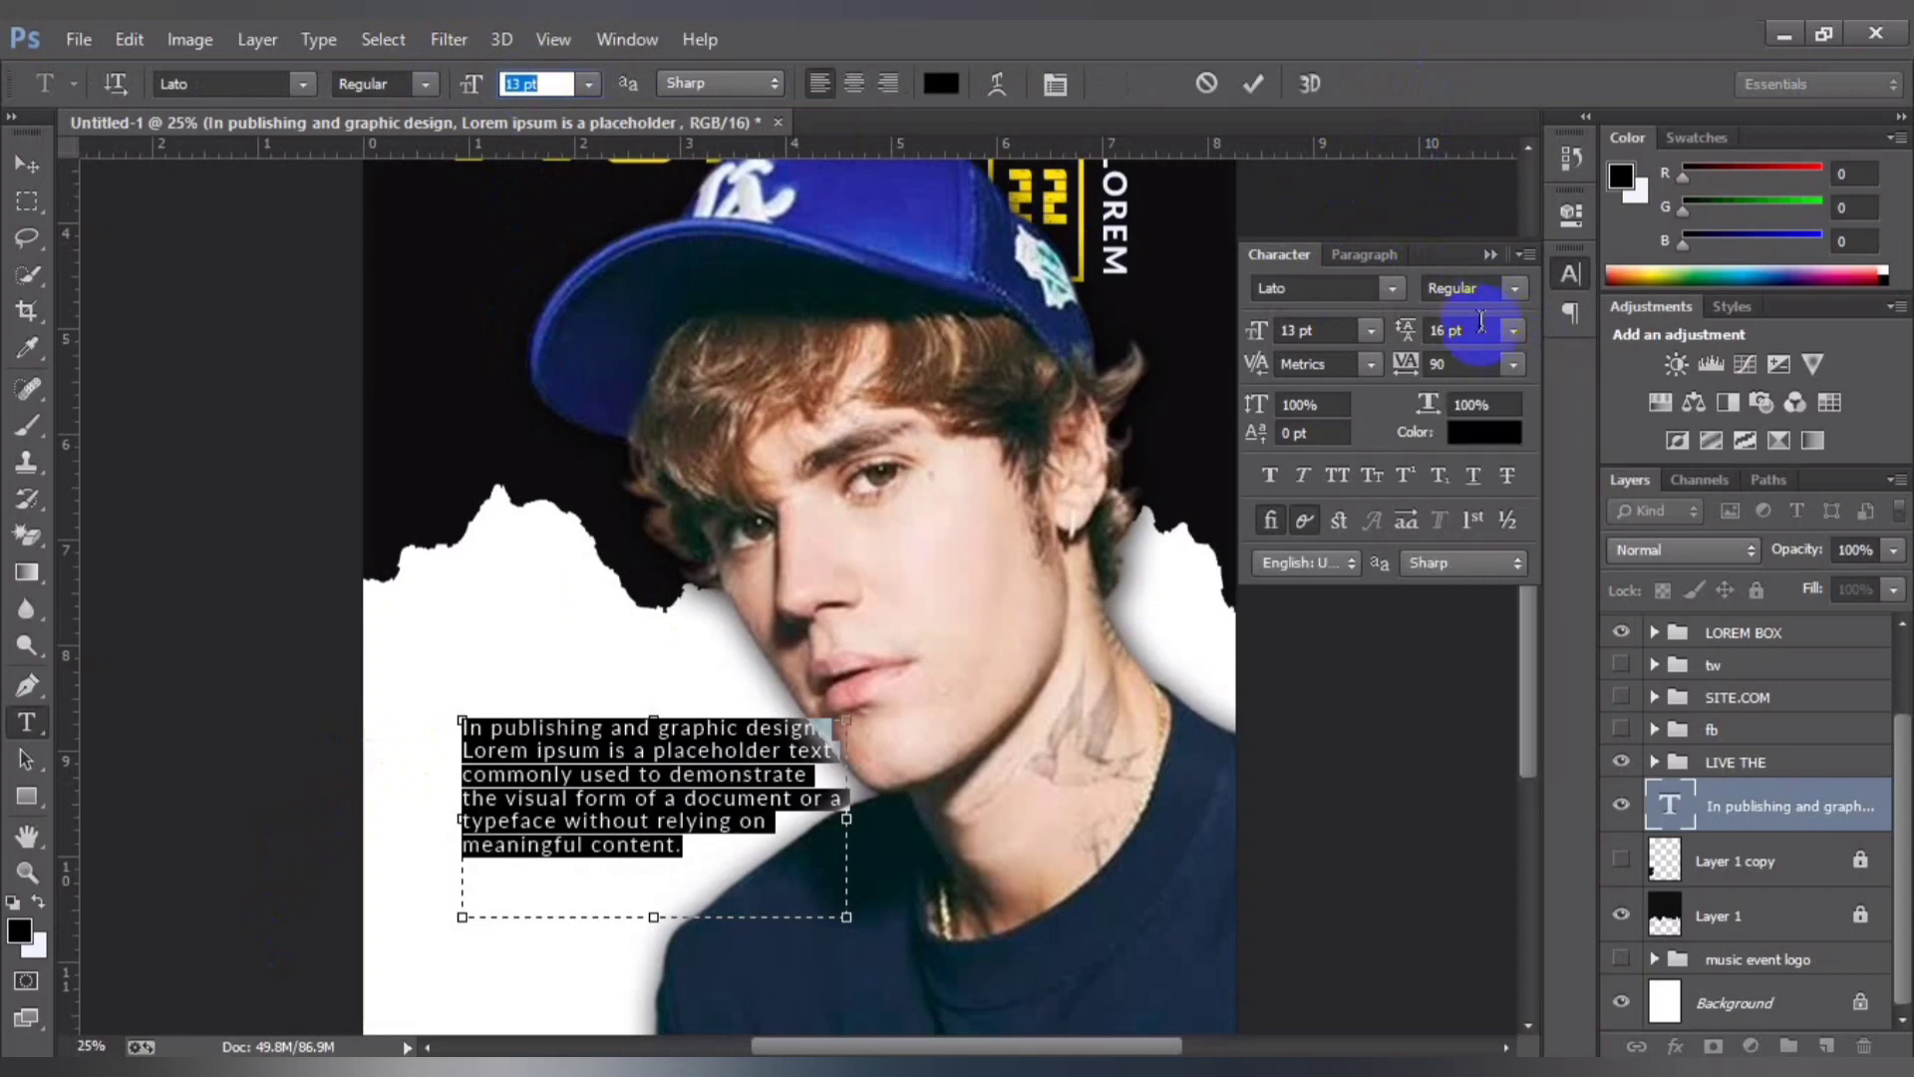
key(Up)
key(Down)
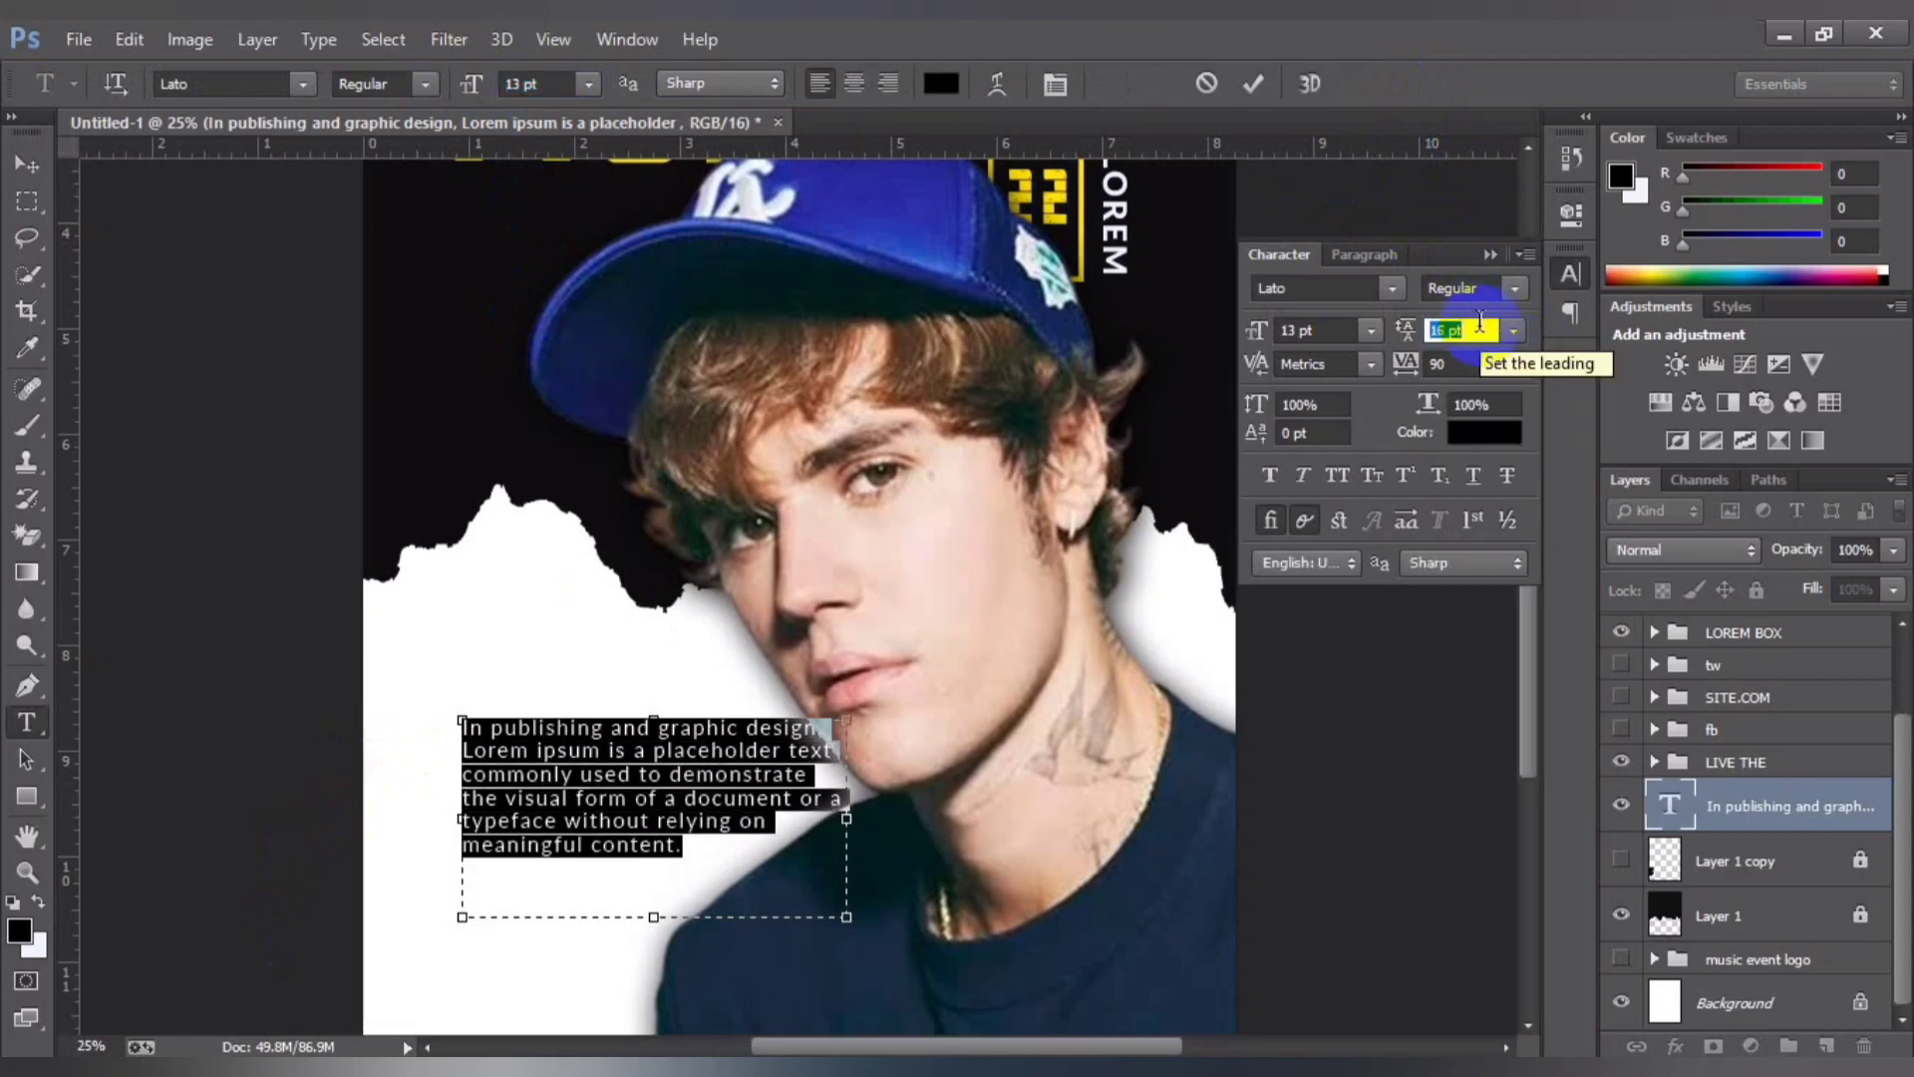
key(Down)
key(Up)
key(Up)
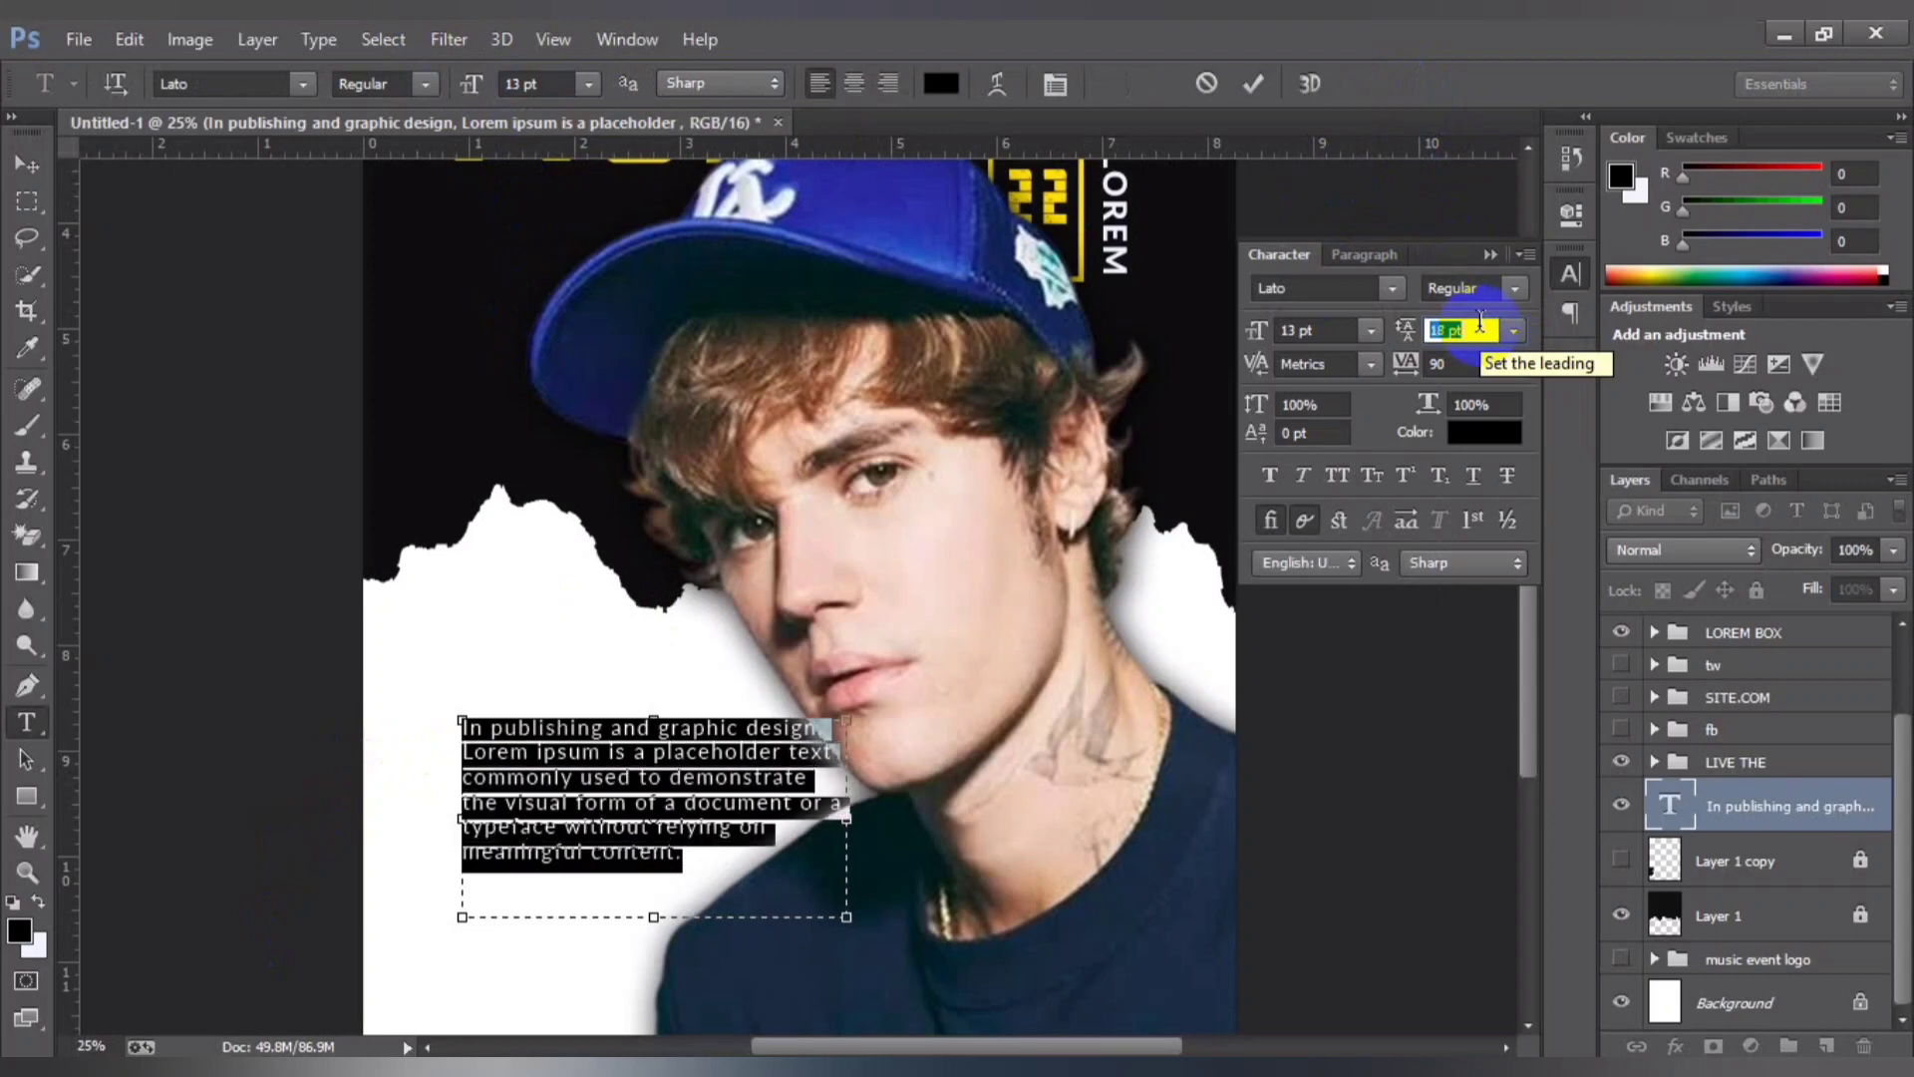
key(Up)
key(Up)
key(Up)
key(Up)
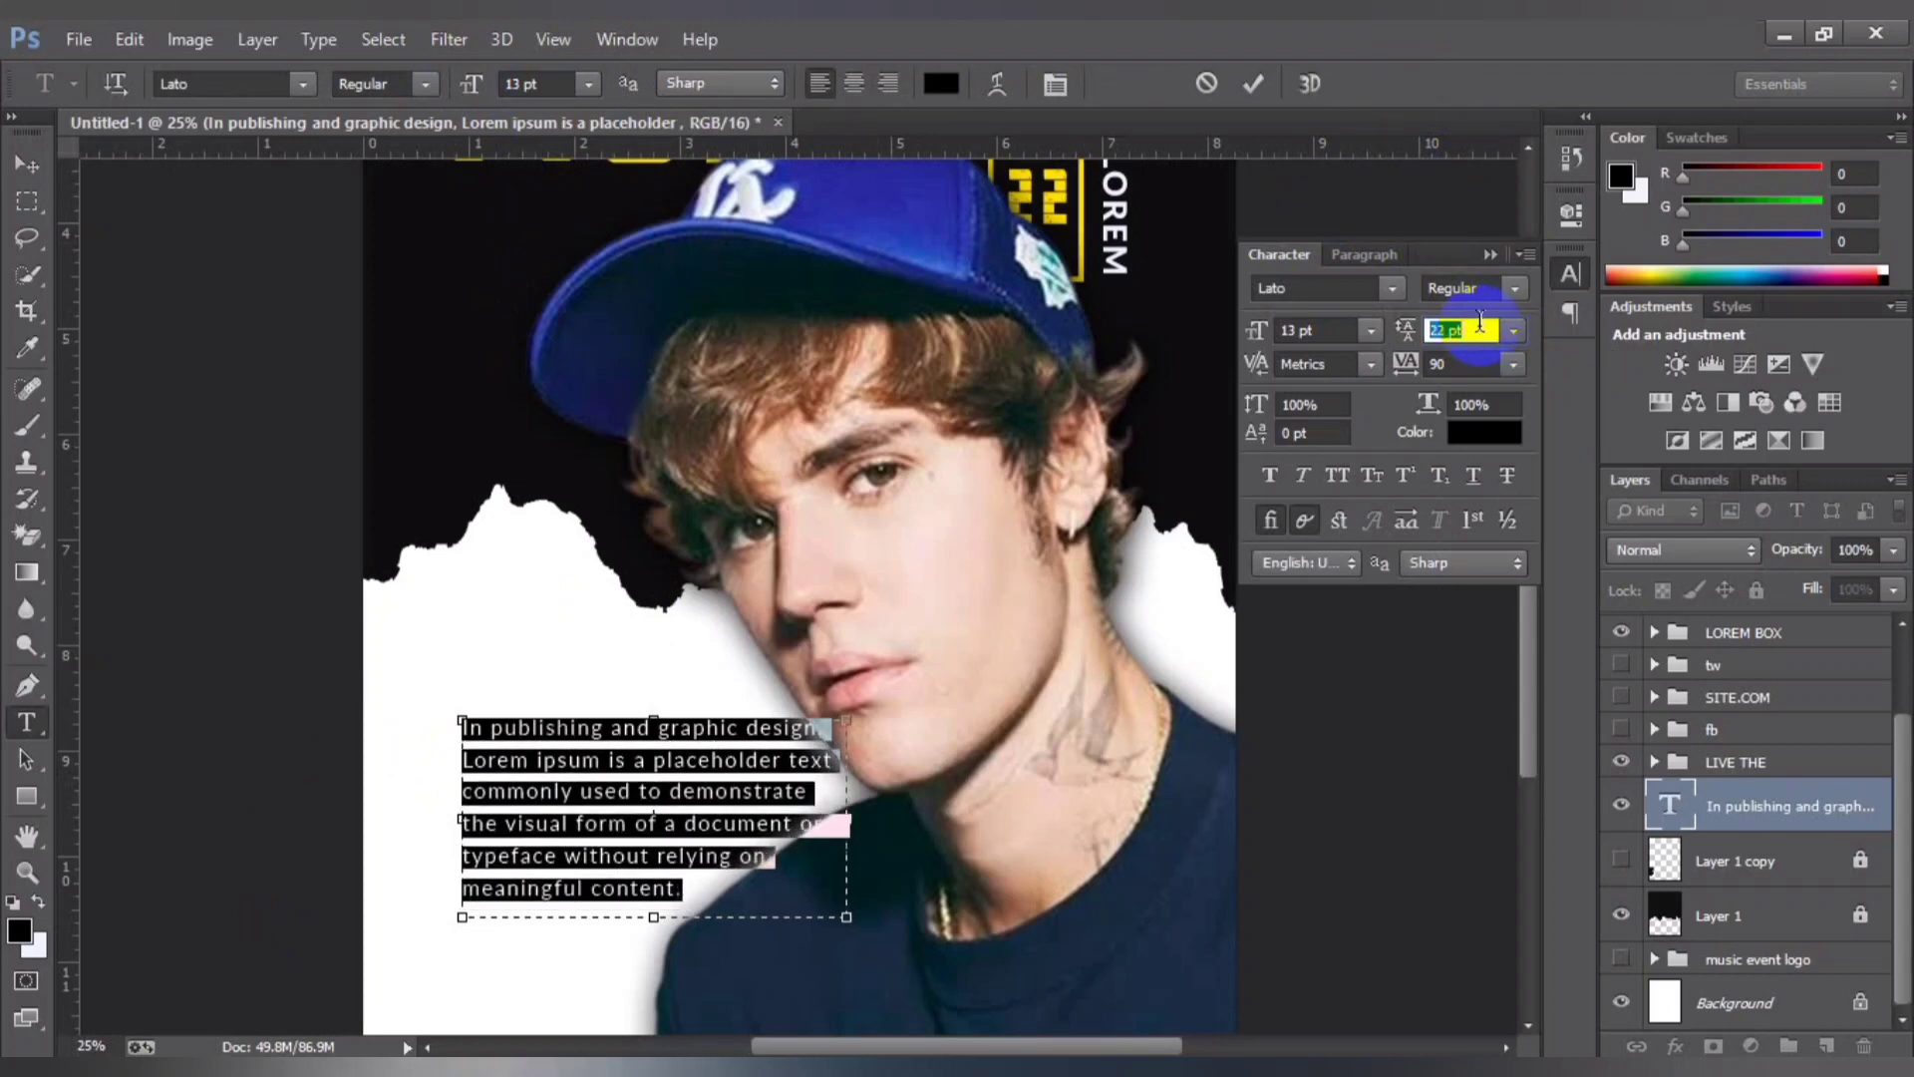
key(Up)
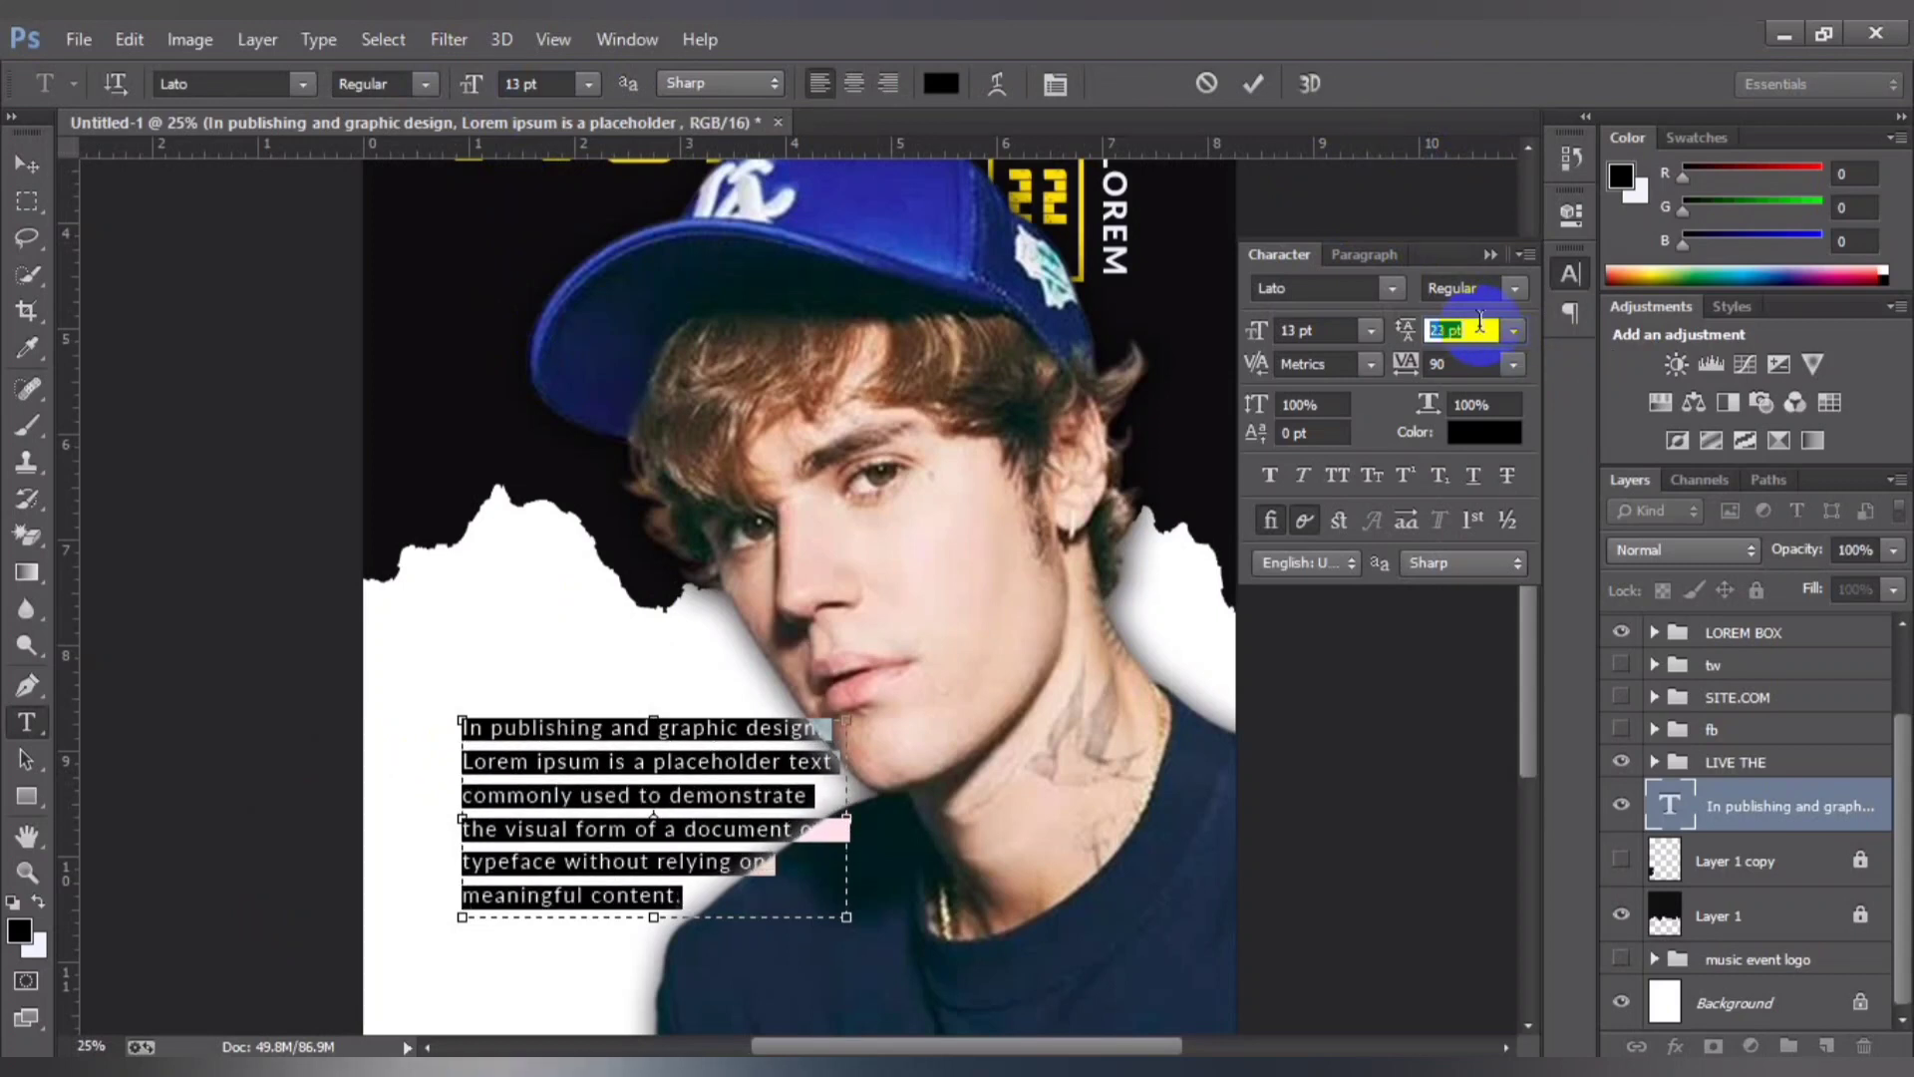
click(1253, 84)
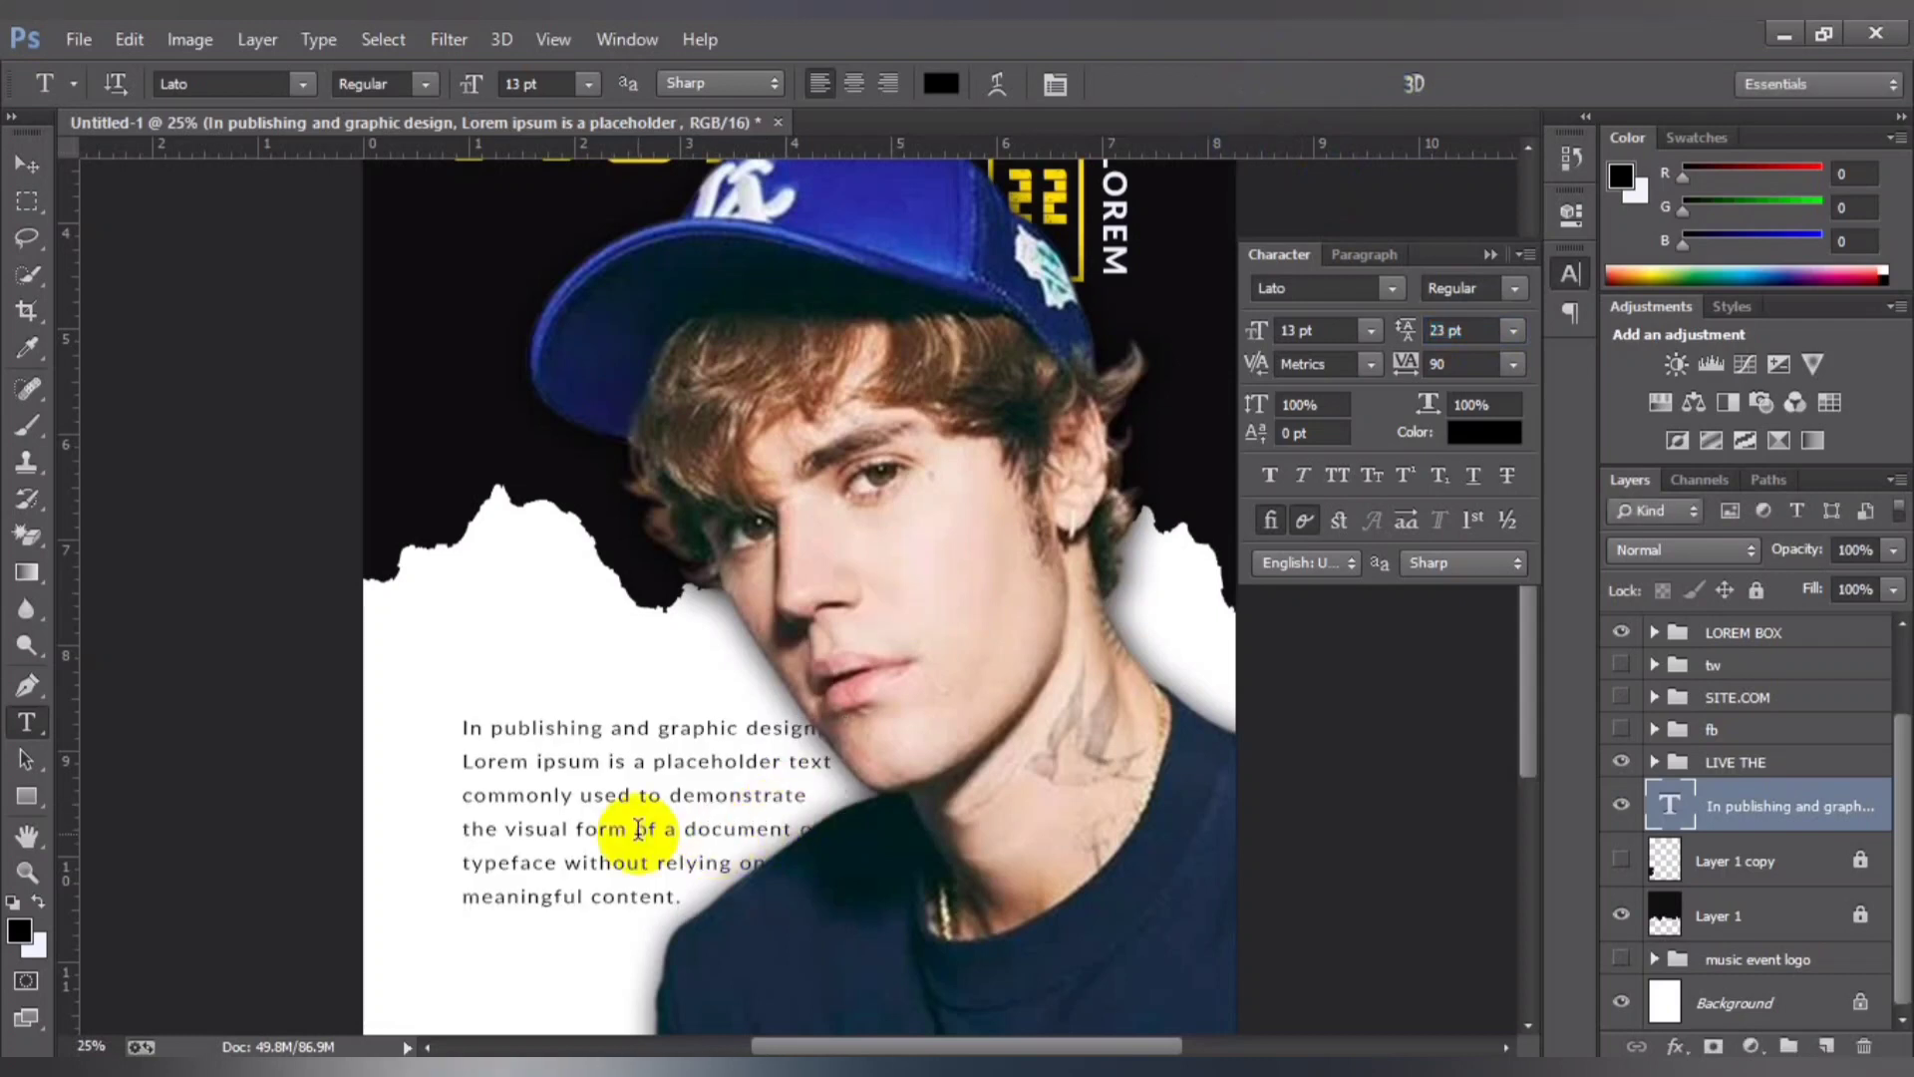
Step: Nudge the body paragraph slightly left with Free Transform, then view the whole poster
click(611, 815)
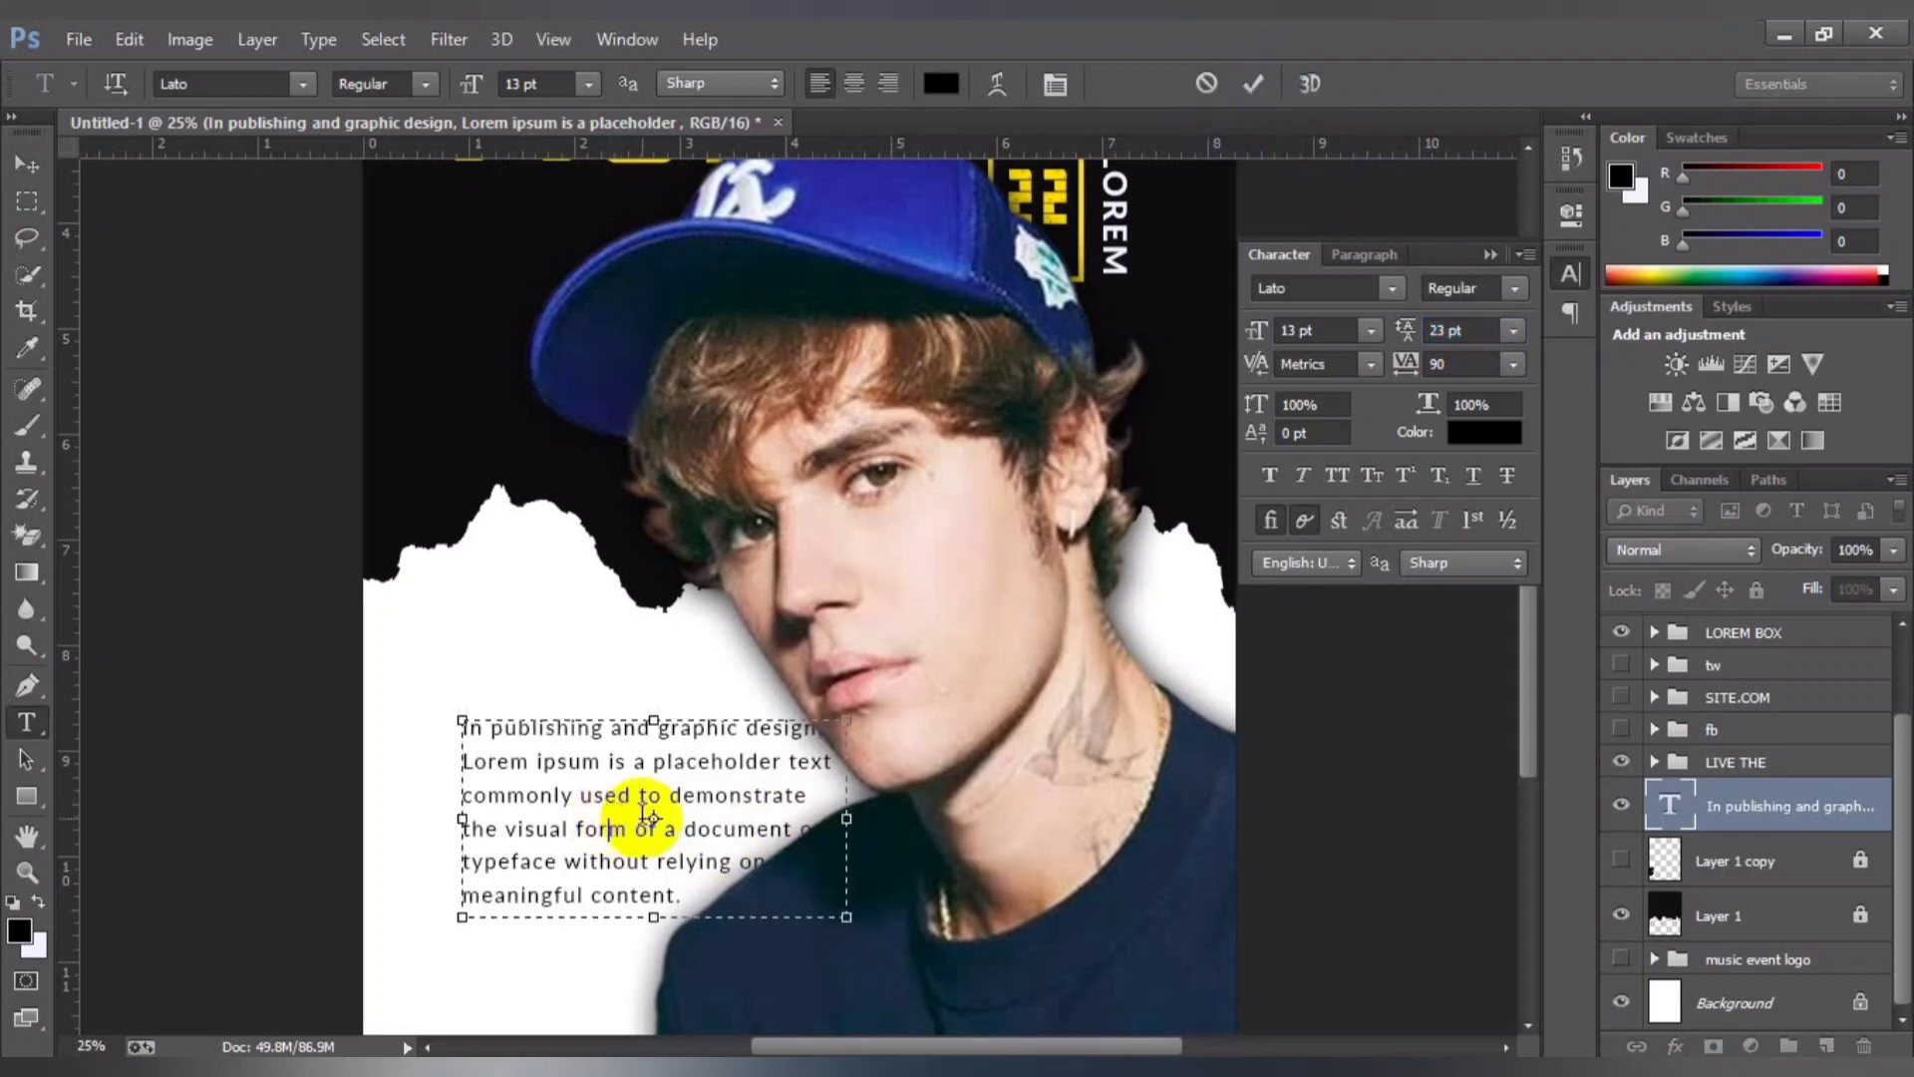
key(ctrl+t)
key(shift+Left)
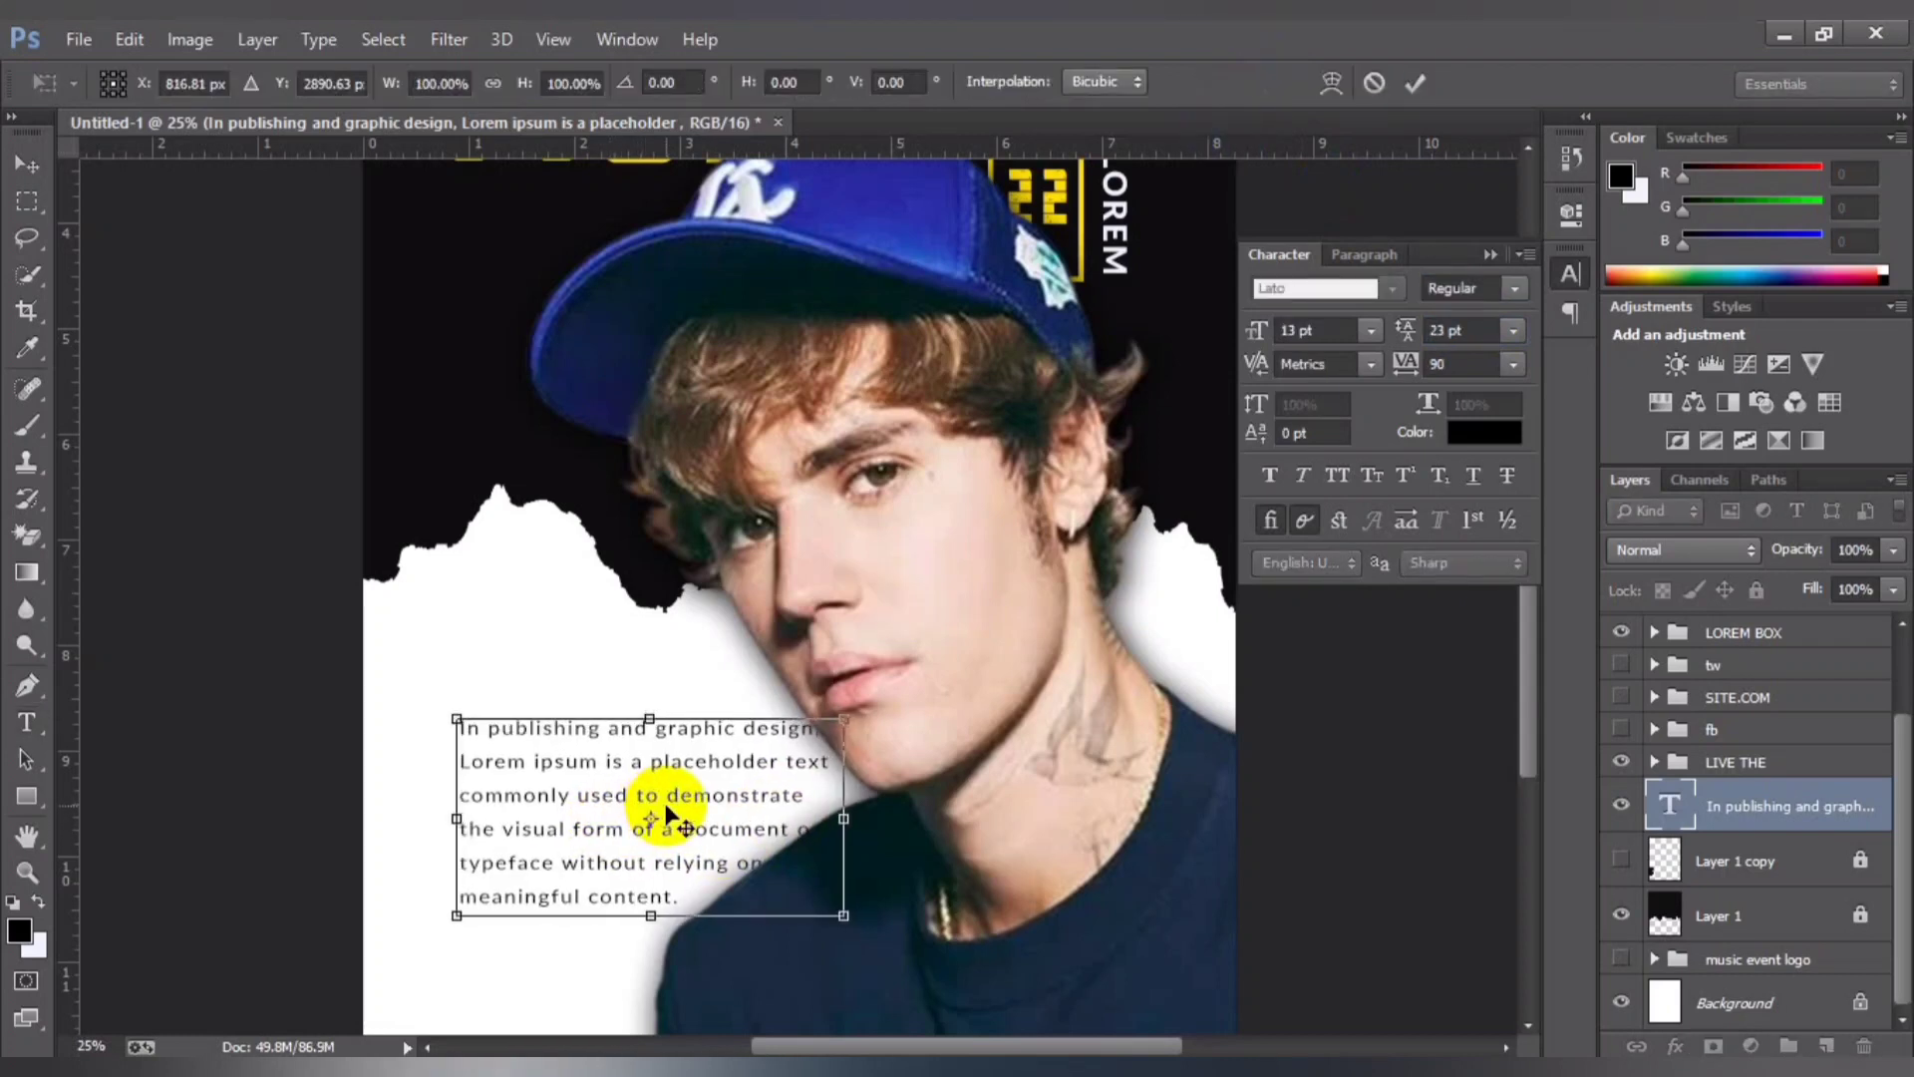
key(shift+Left)
key(shift+Left)
key(shift+Left)
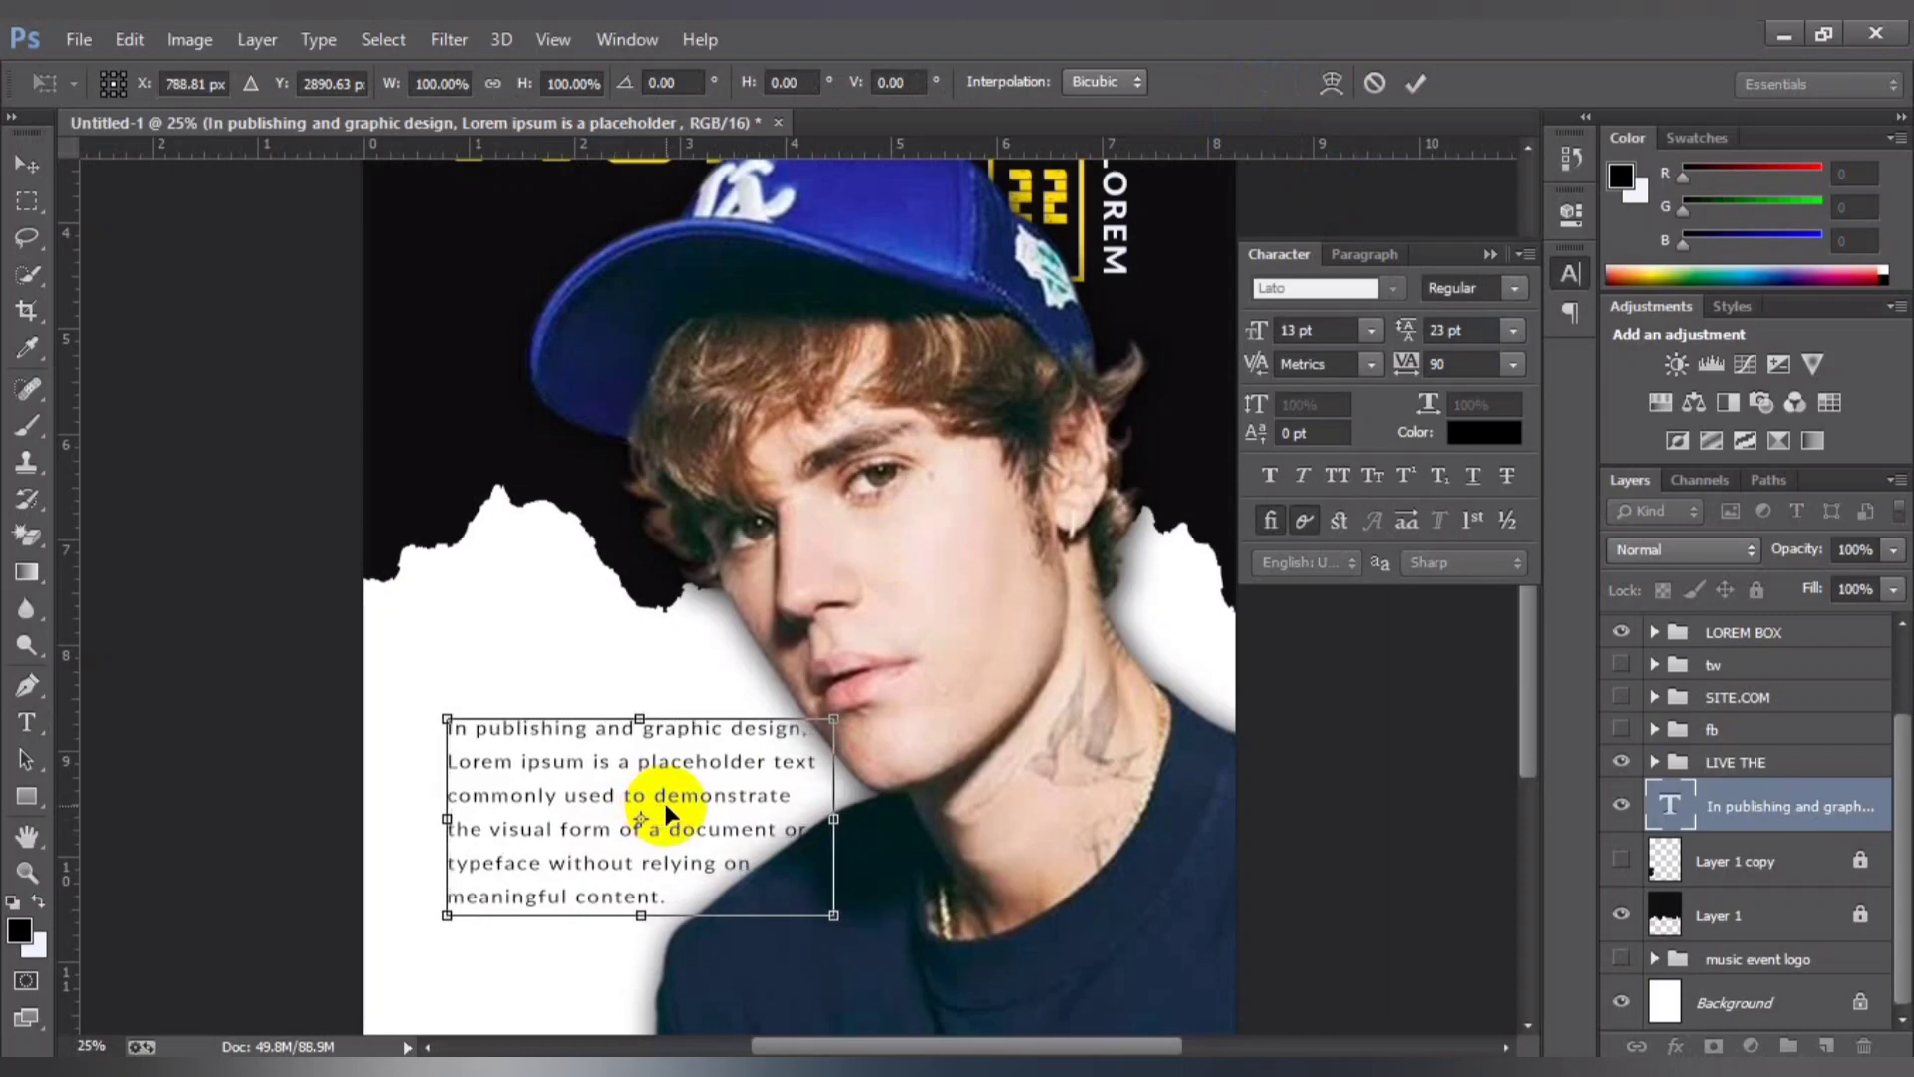
key(shift+Right)
key(Right)
key(Right)
key(Return)
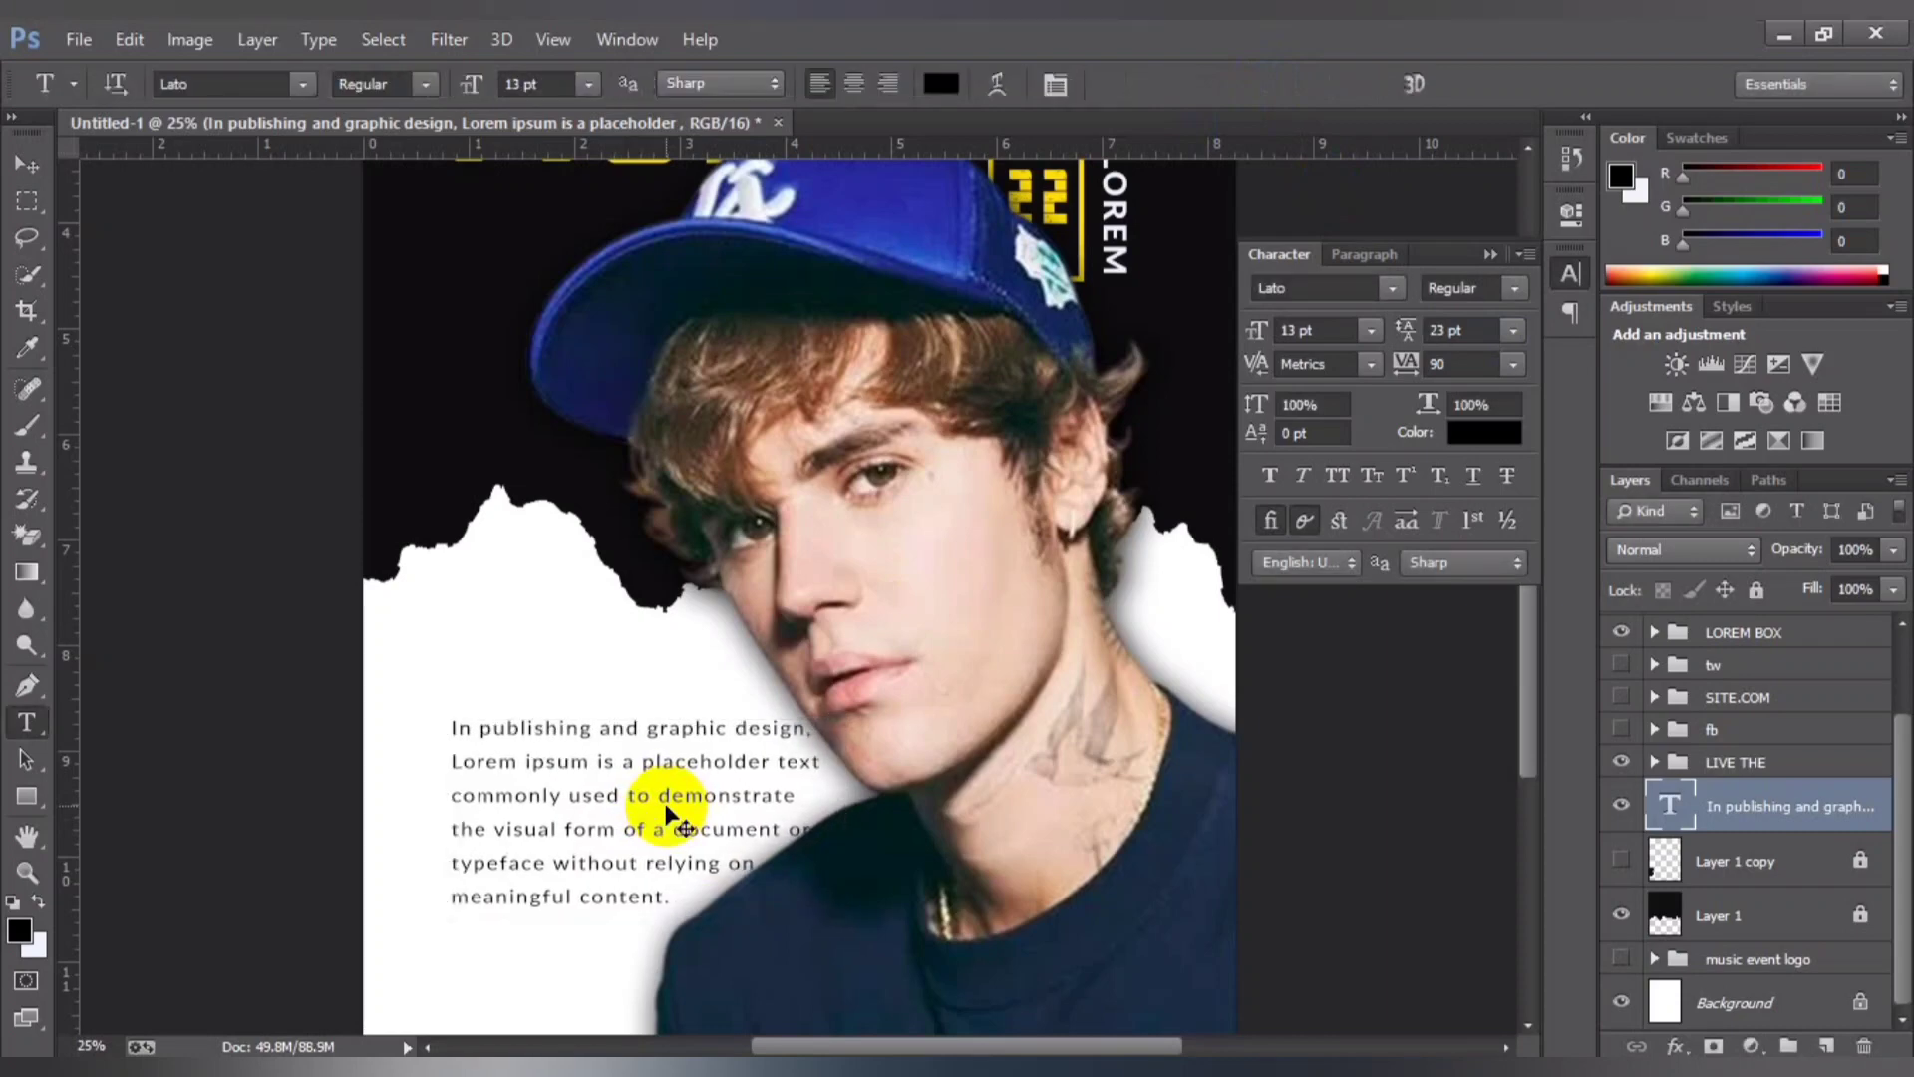
key(ctrl+minus)
key(ctrl+plus)
key(ctrl+minus)
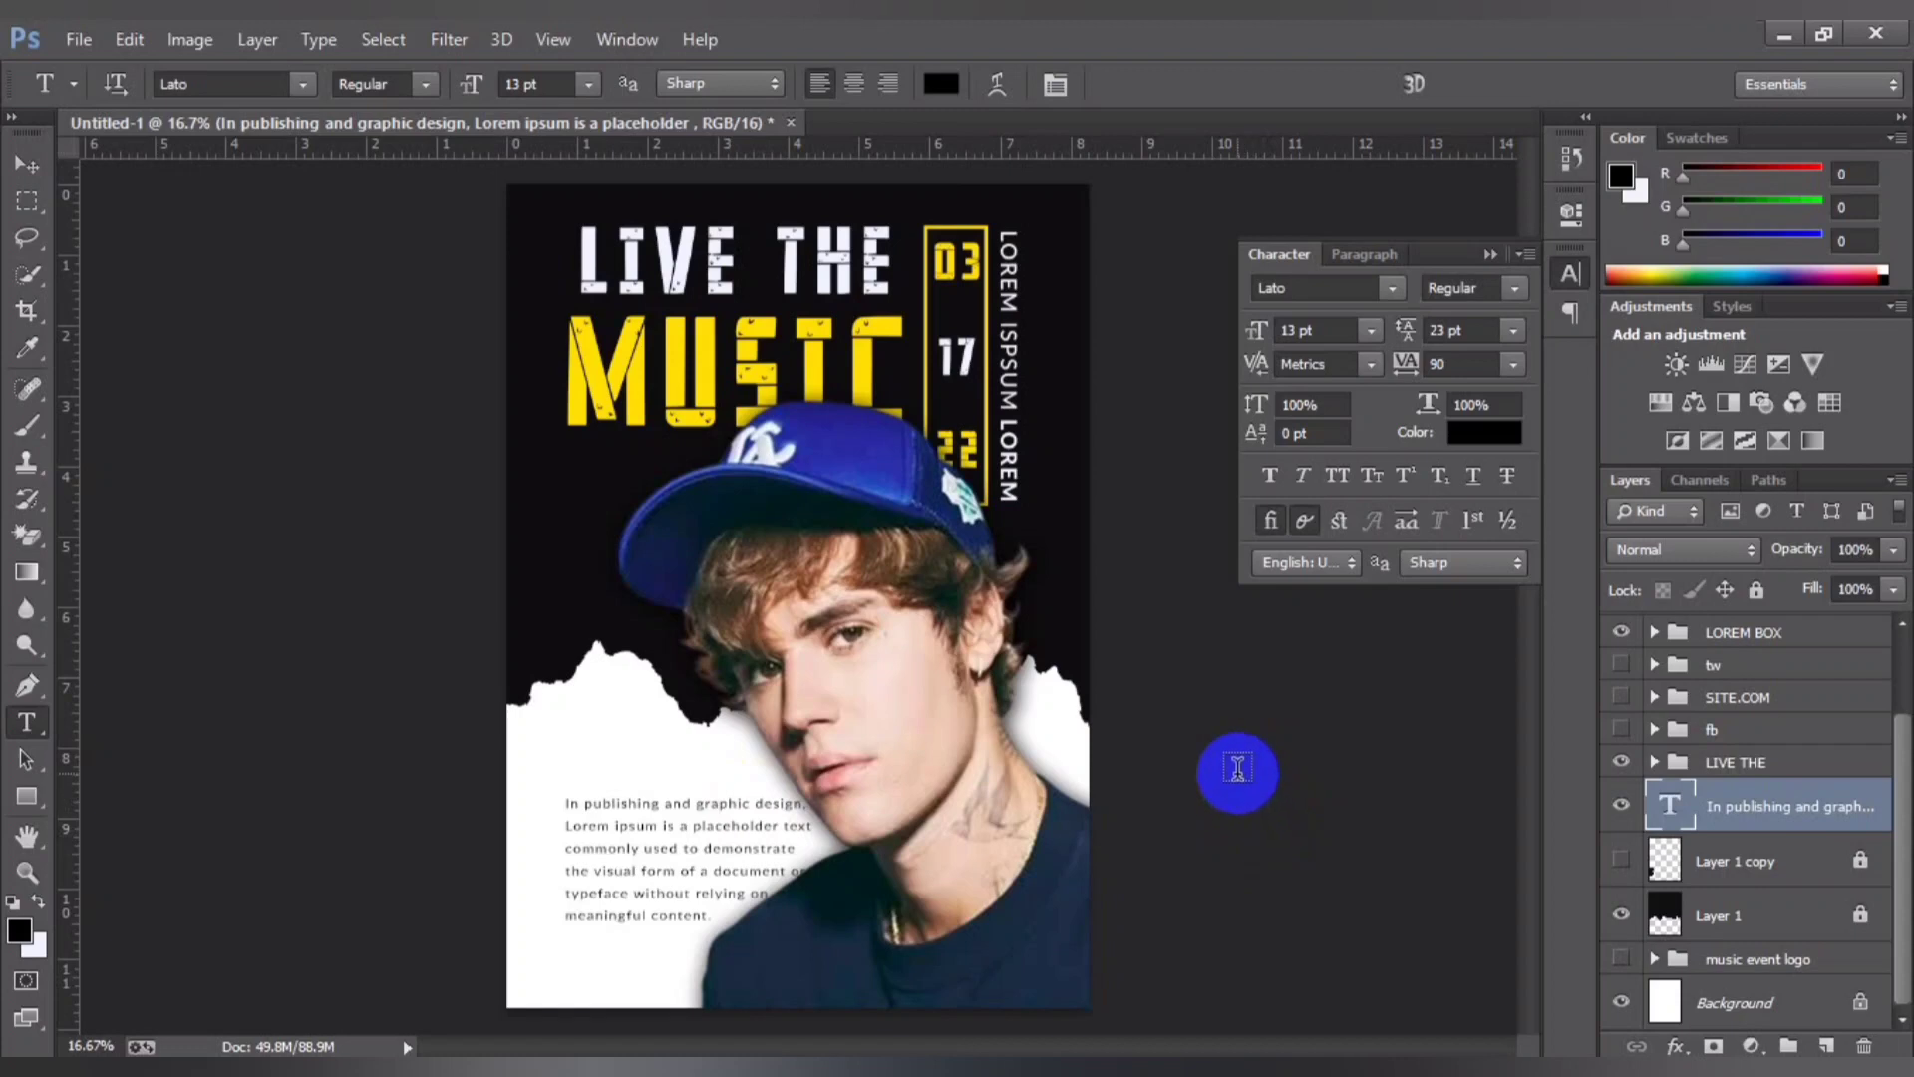
Step: Show the black torn shape again and zoom in on the paragraph area
click(1620, 863)
key(ctrl+t)
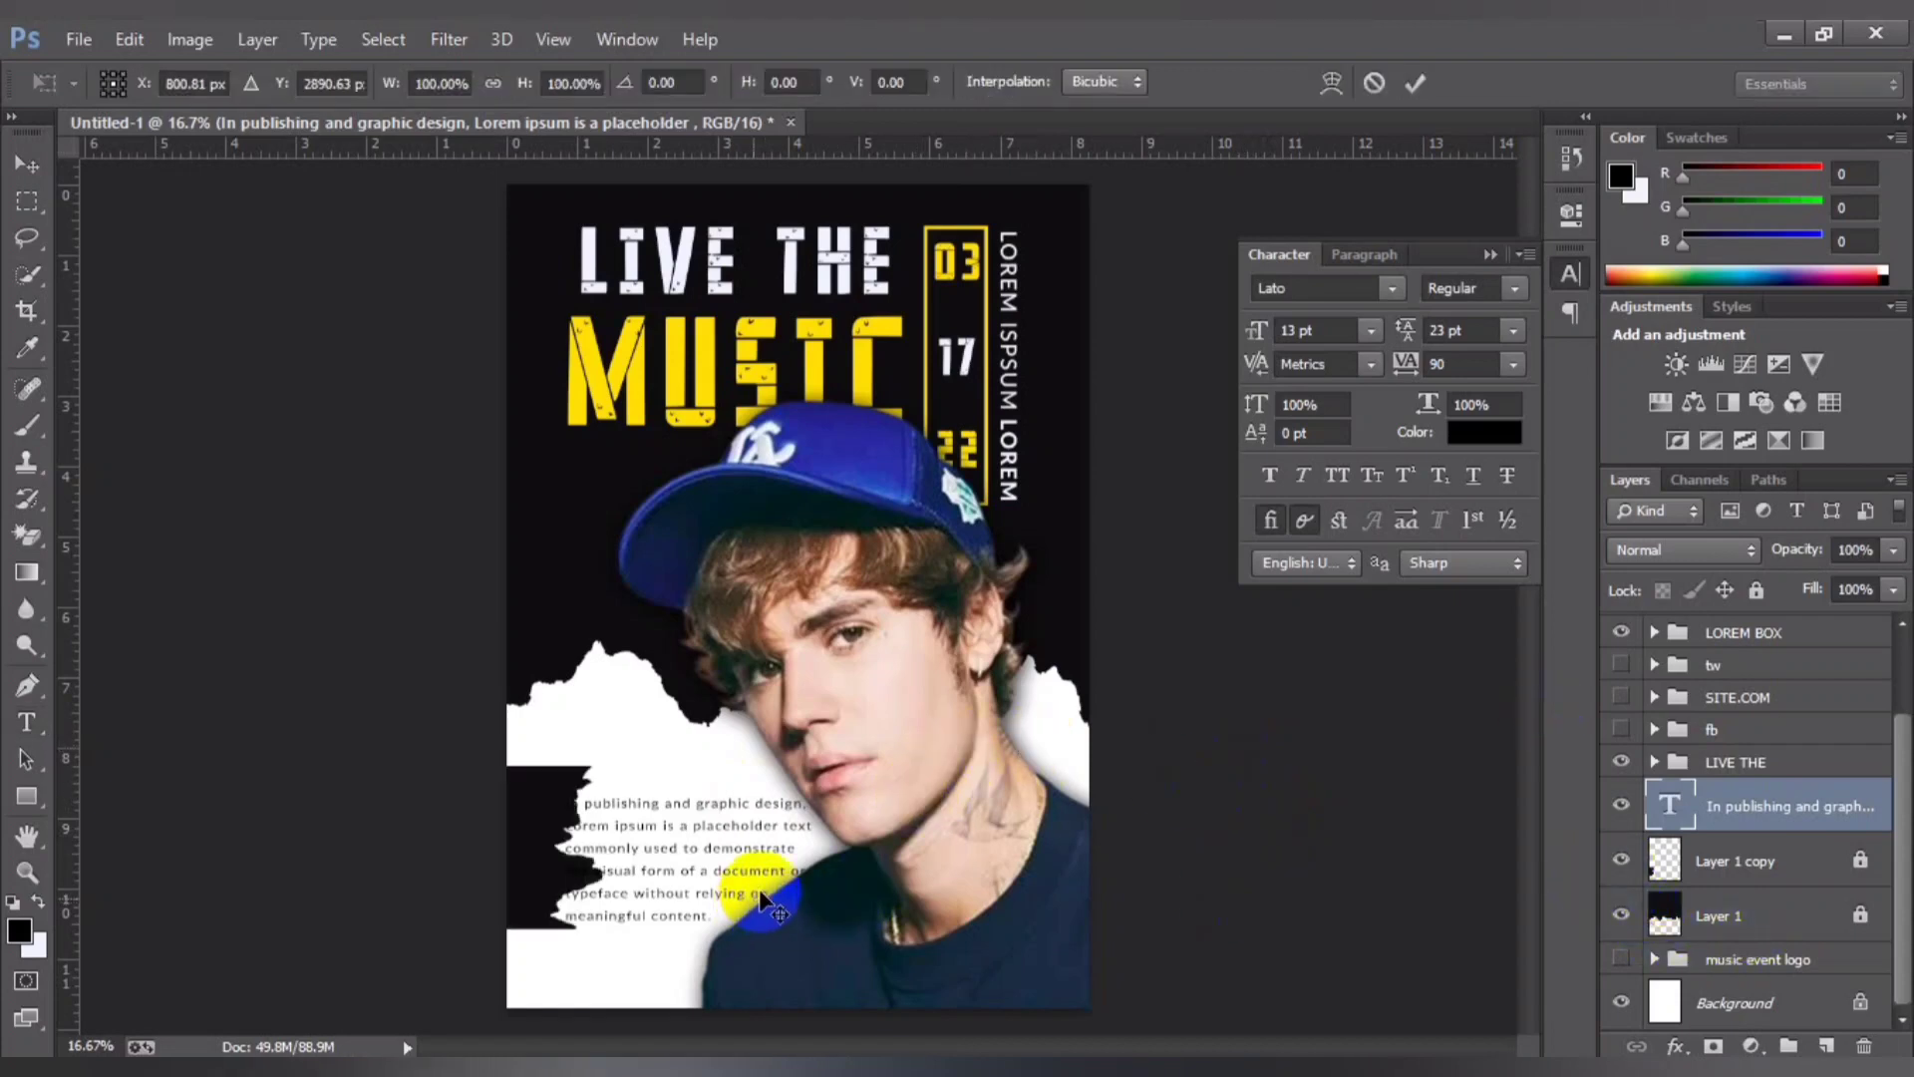
key(Return)
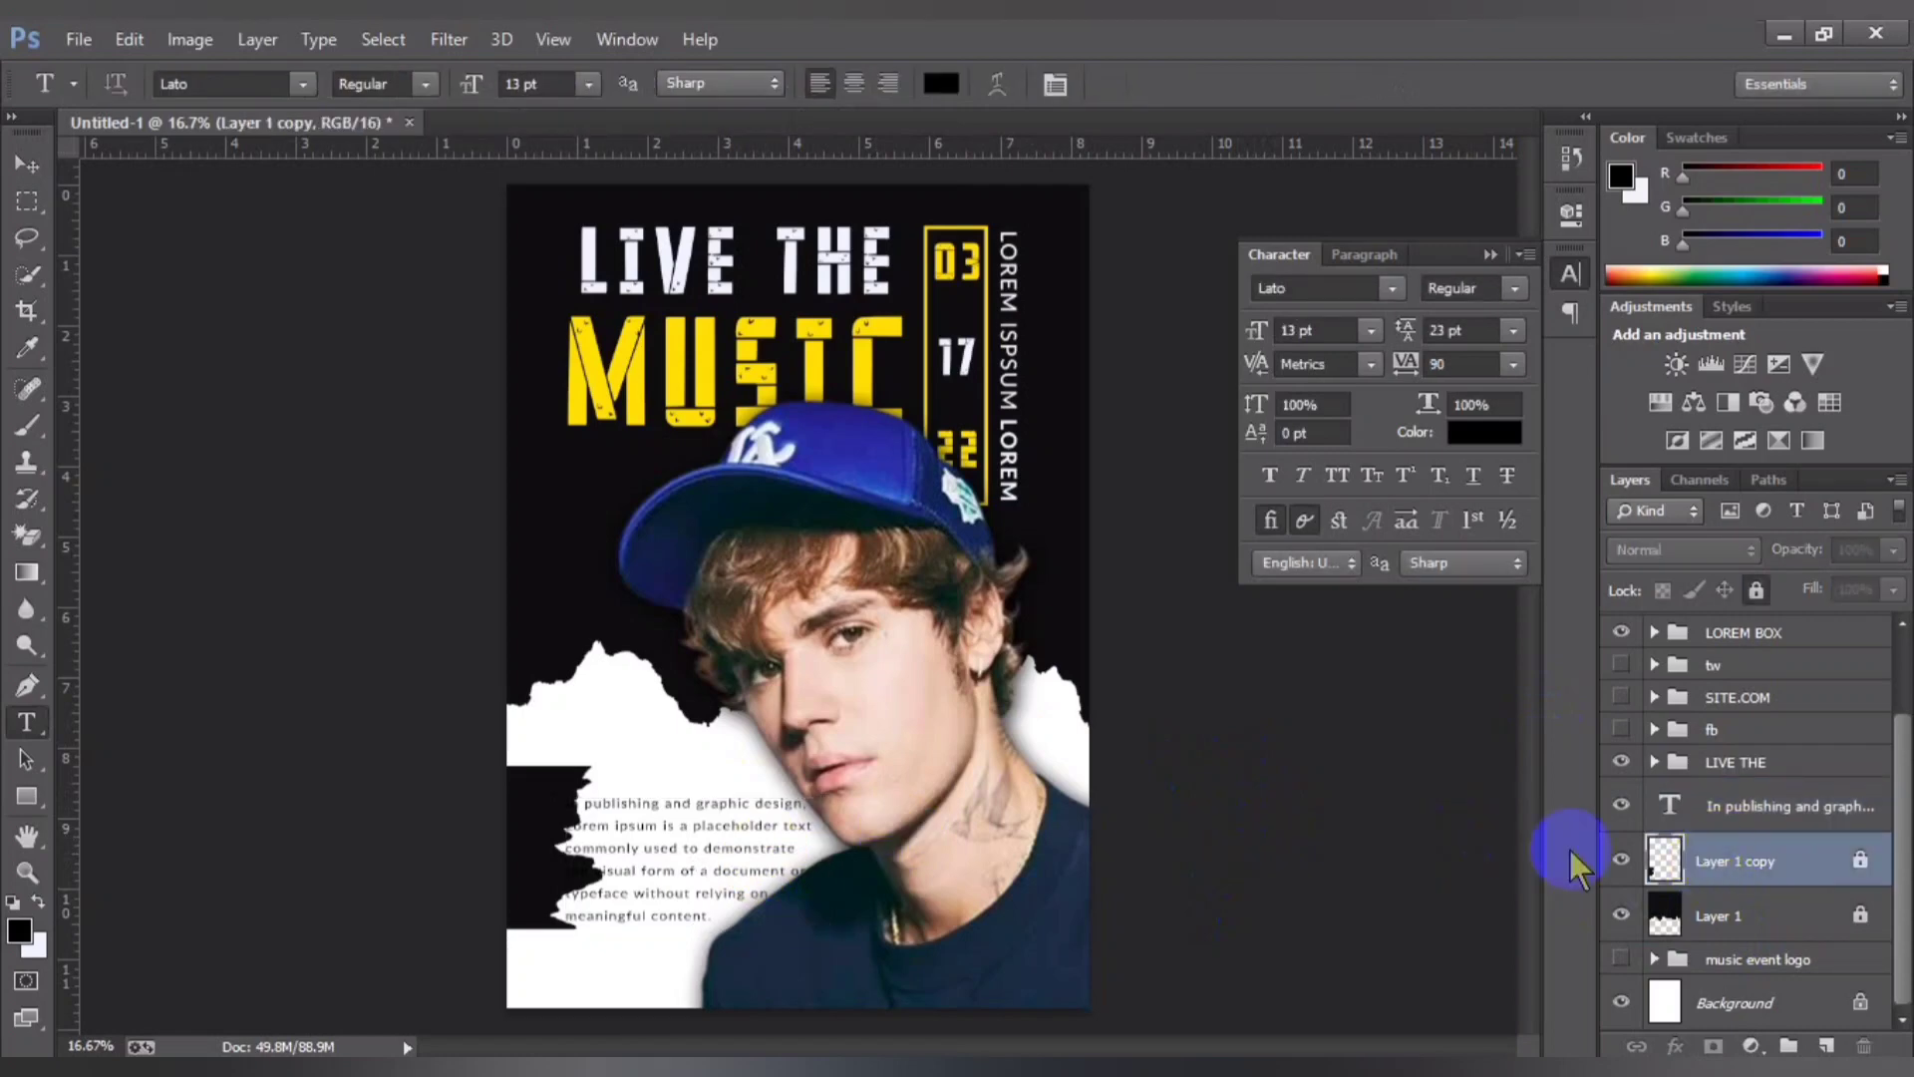
click(1733, 874)
key(ctrl+plus)
key(ctrl+plus)
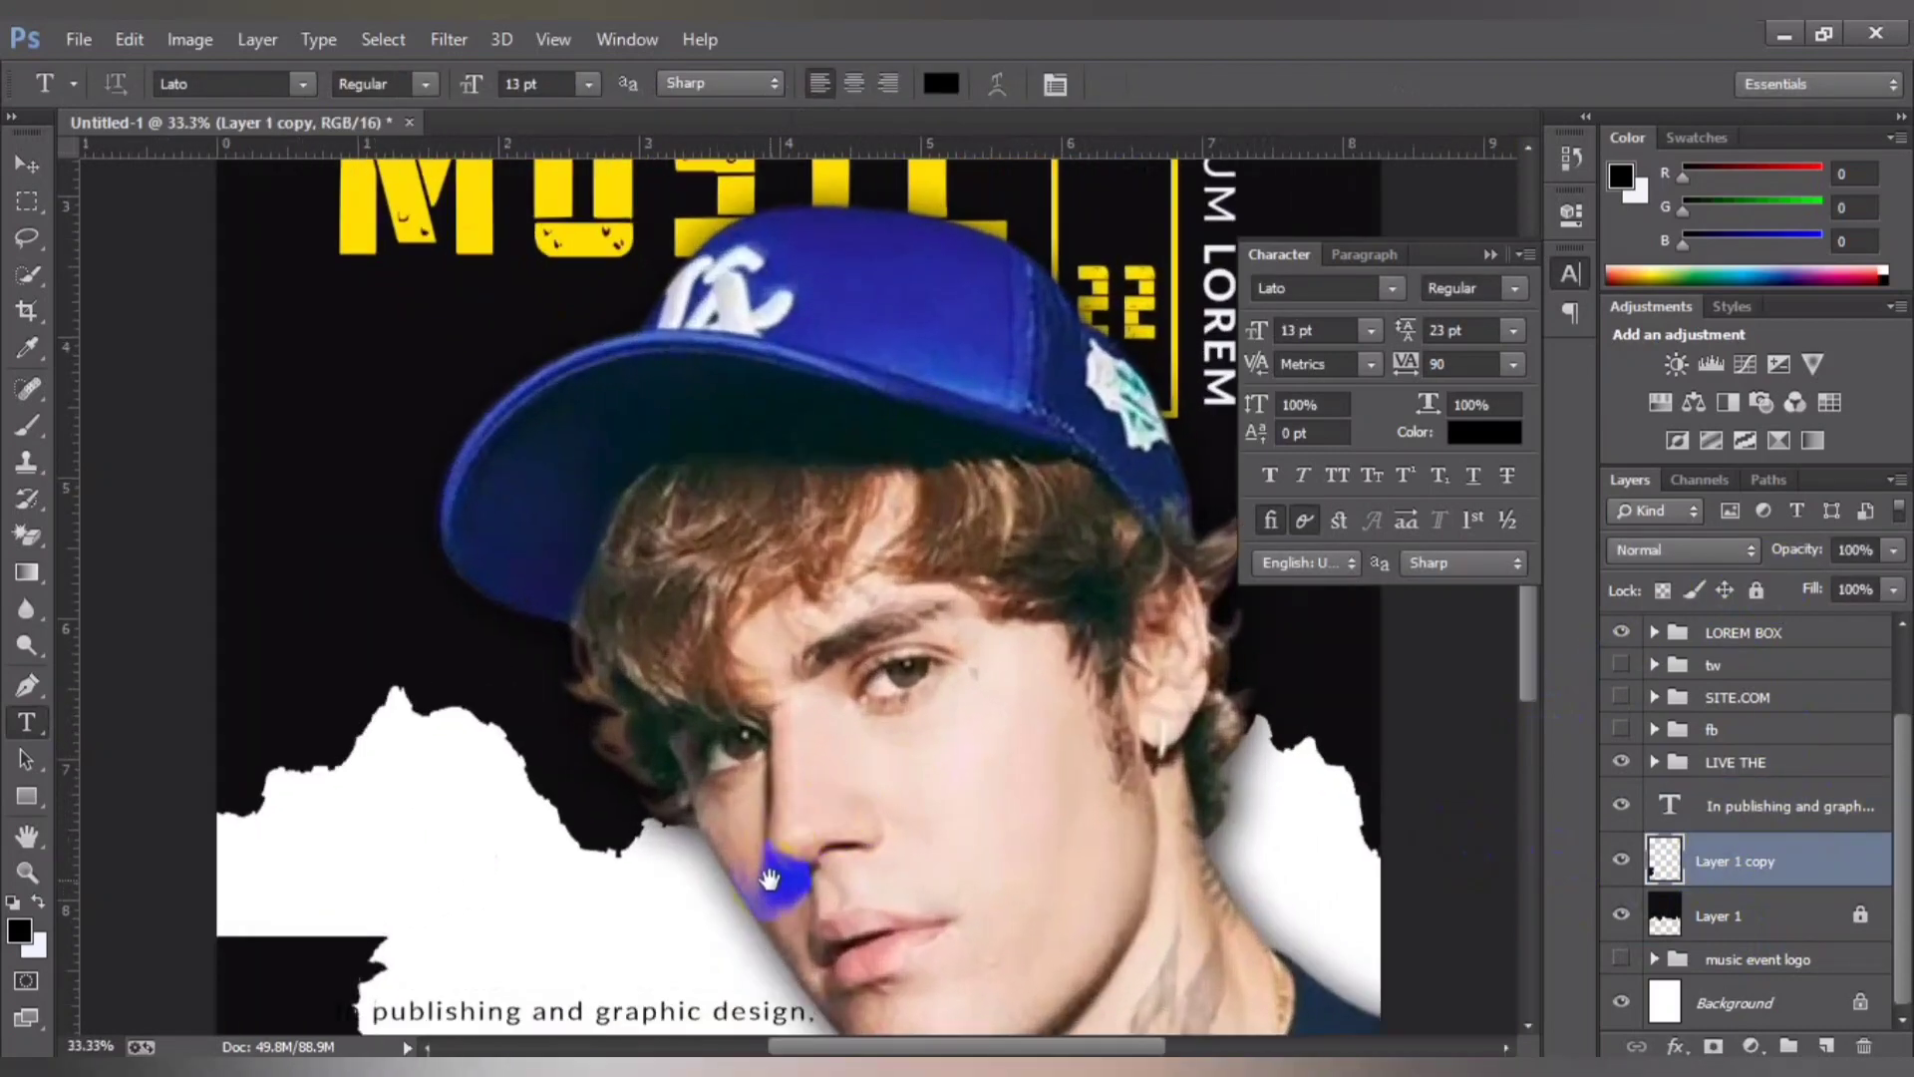
drag(782, 876, 1097, 534)
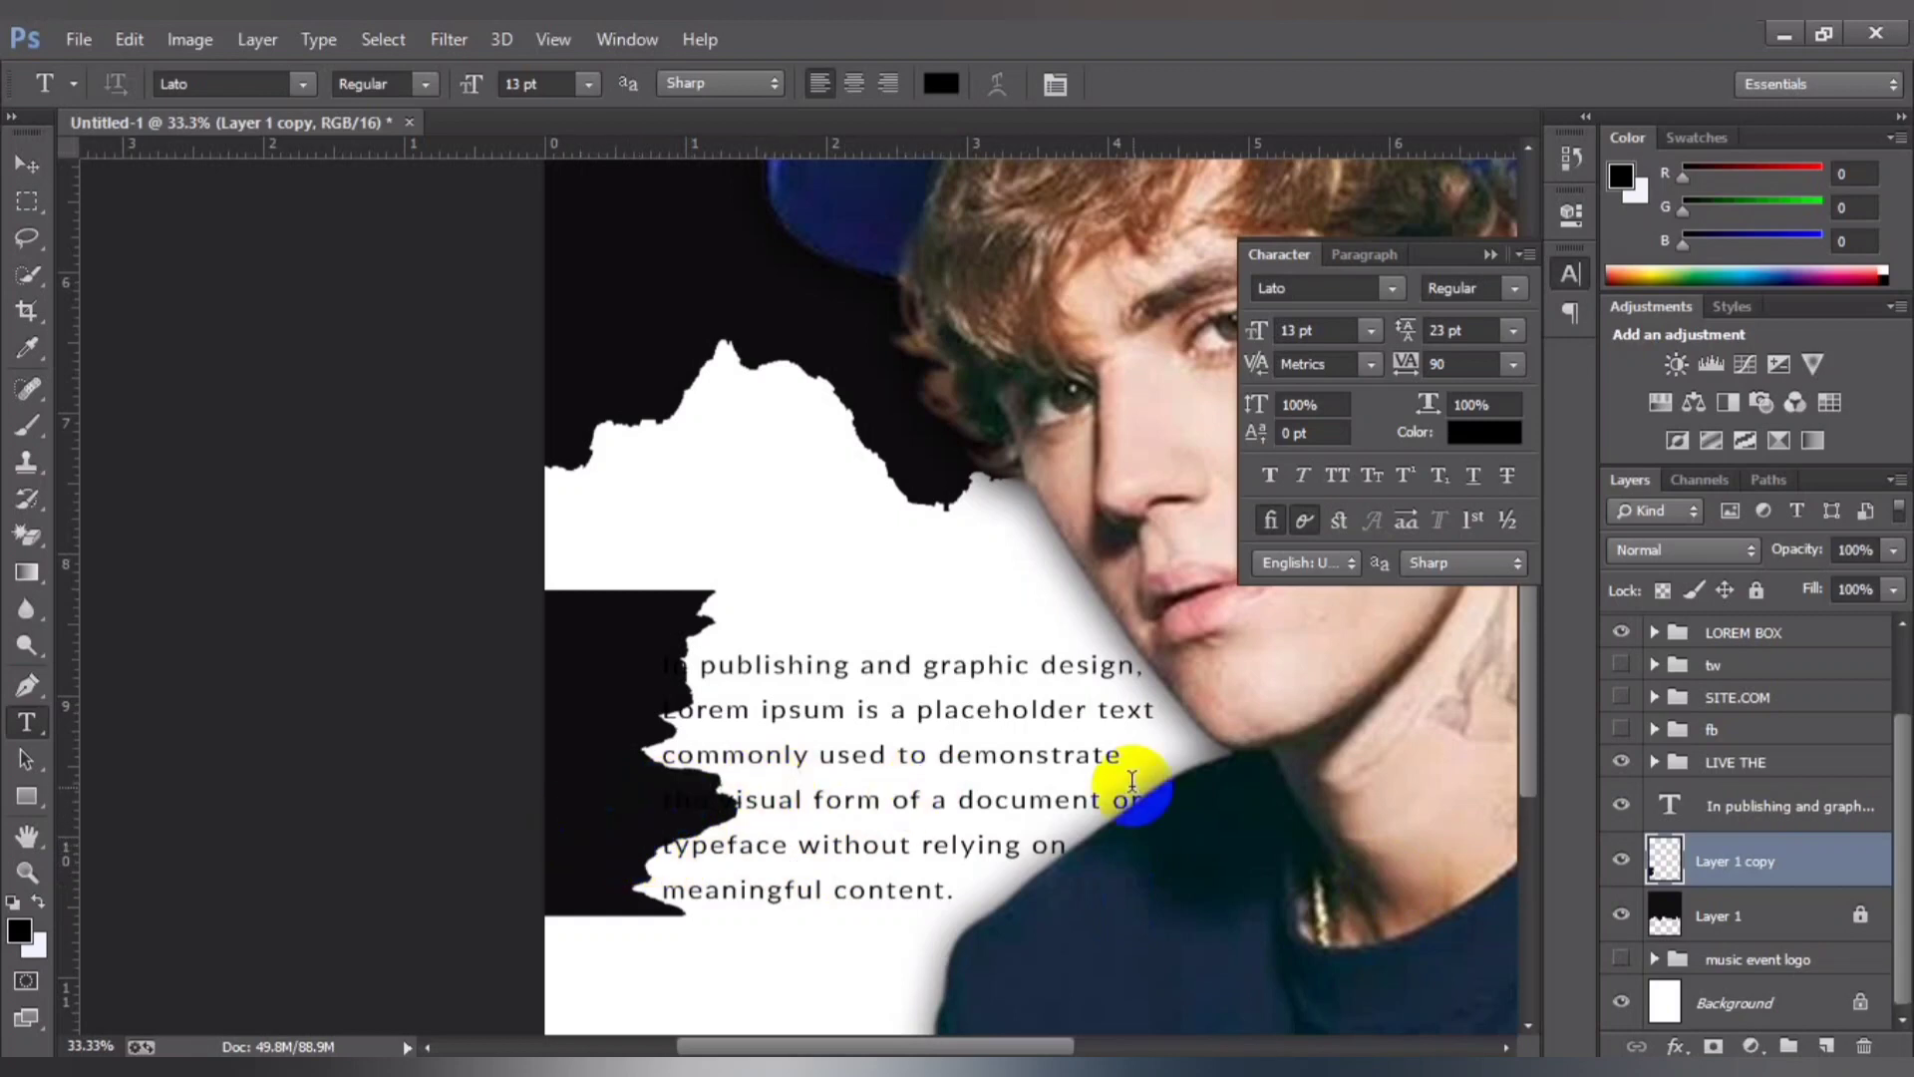
scroll(1747, 678, up, 2)
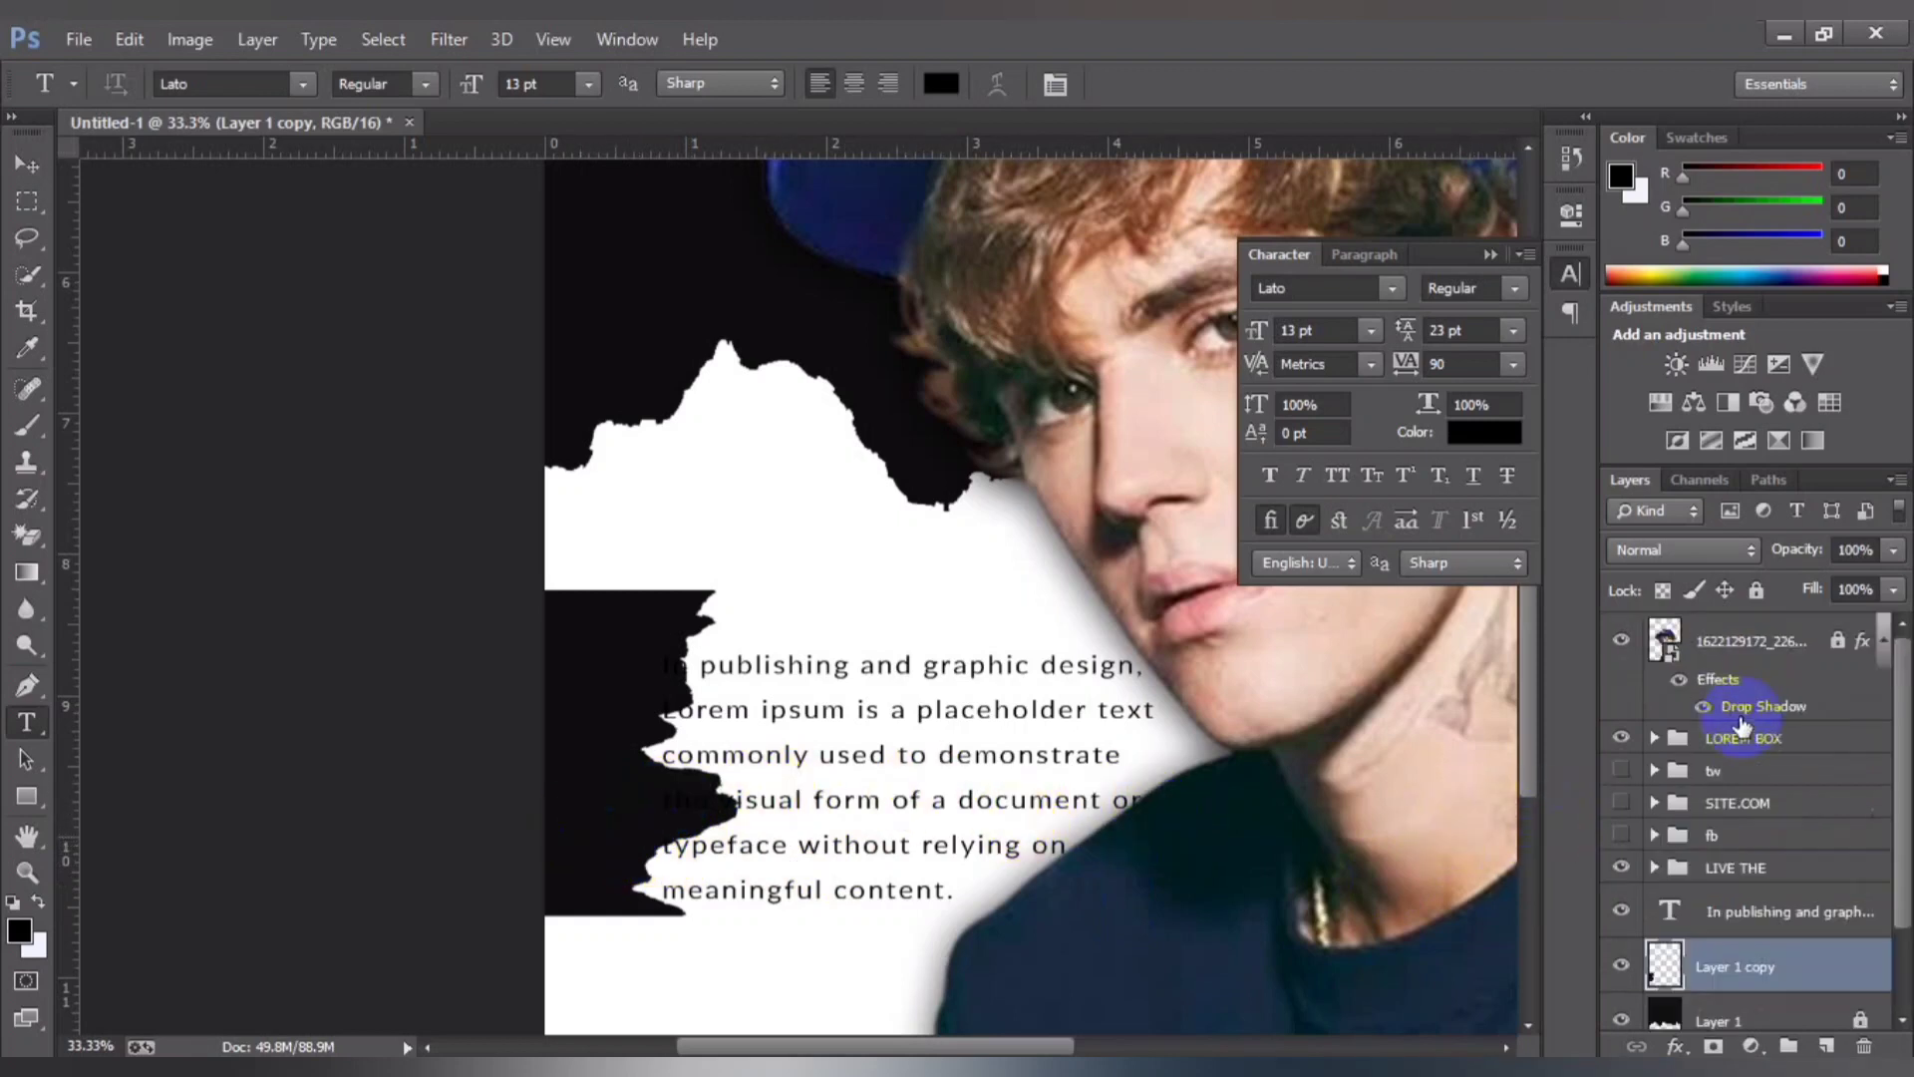
scroll(1762, 698, down, 2)
scroll(1728, 797, up, 2)
Step: Move the body paragraph up slightly
click(1730, 760)
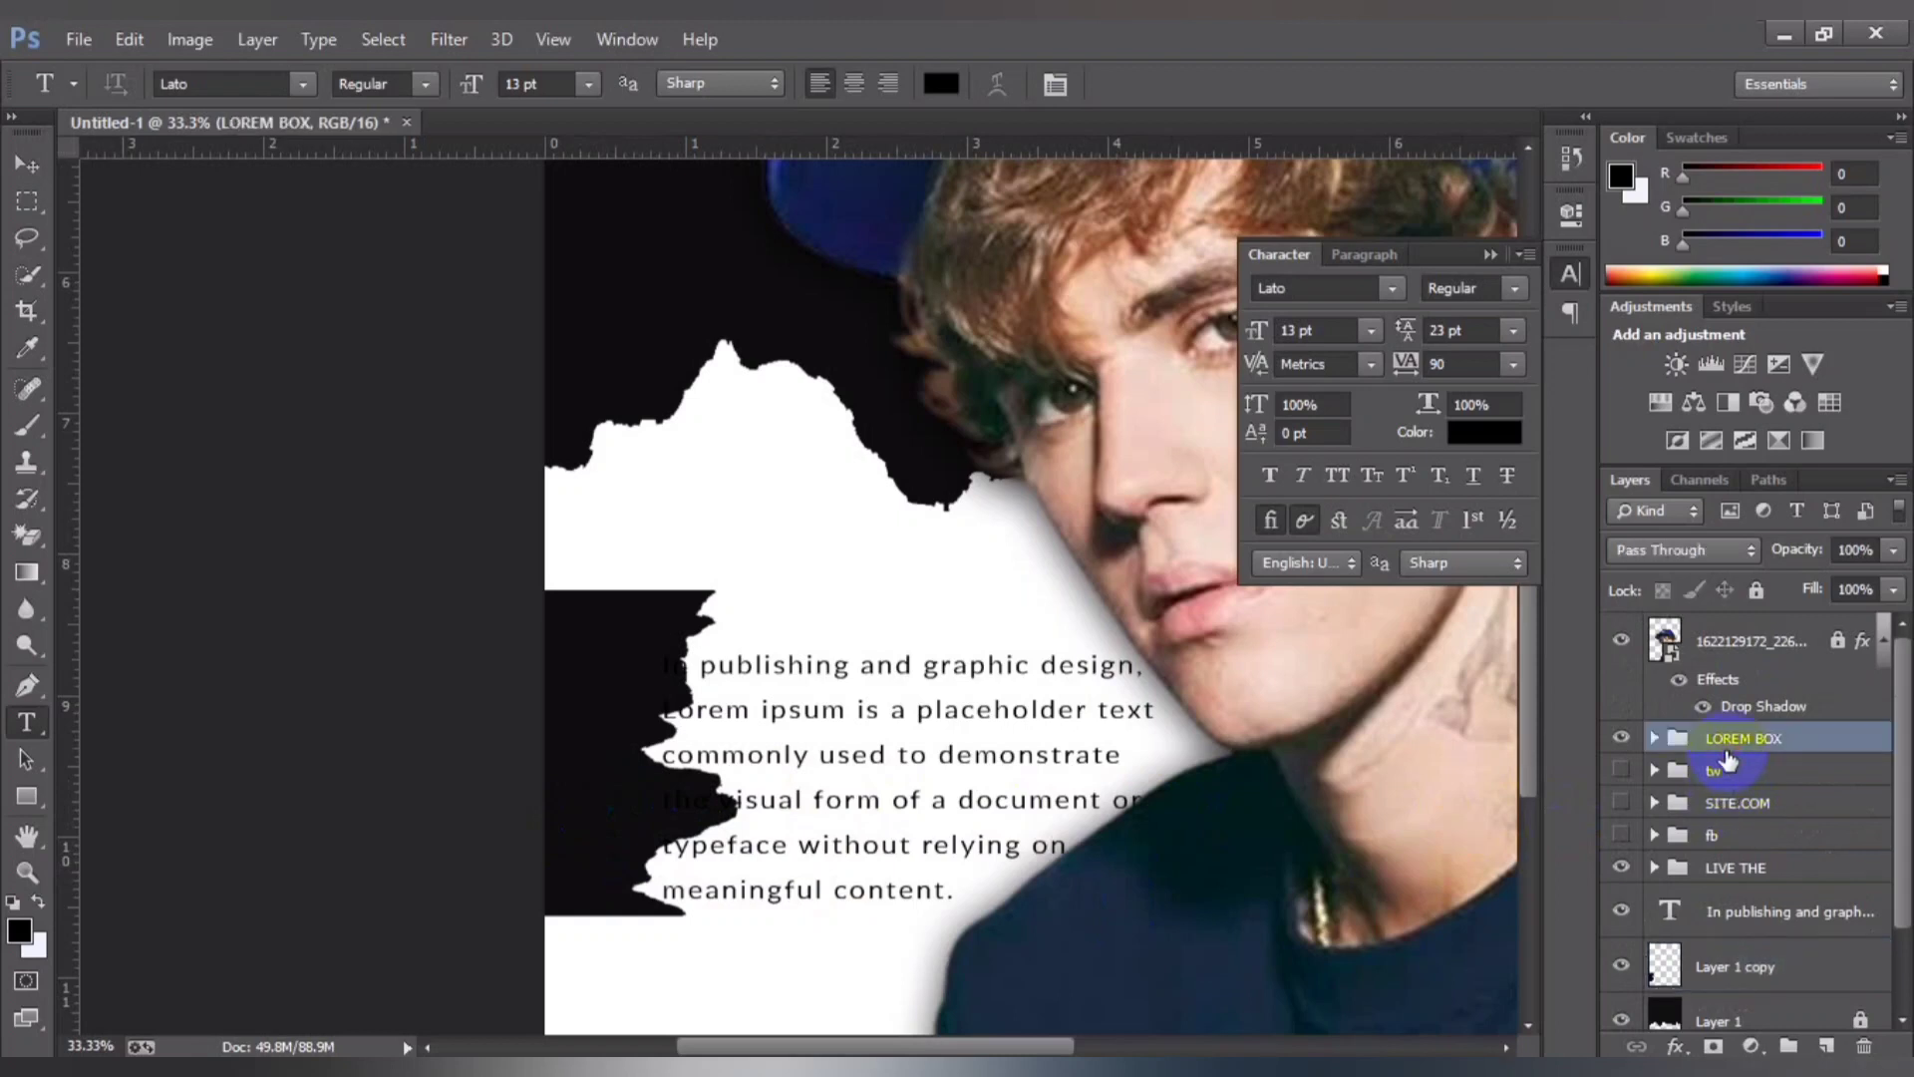
click(1795, 912)
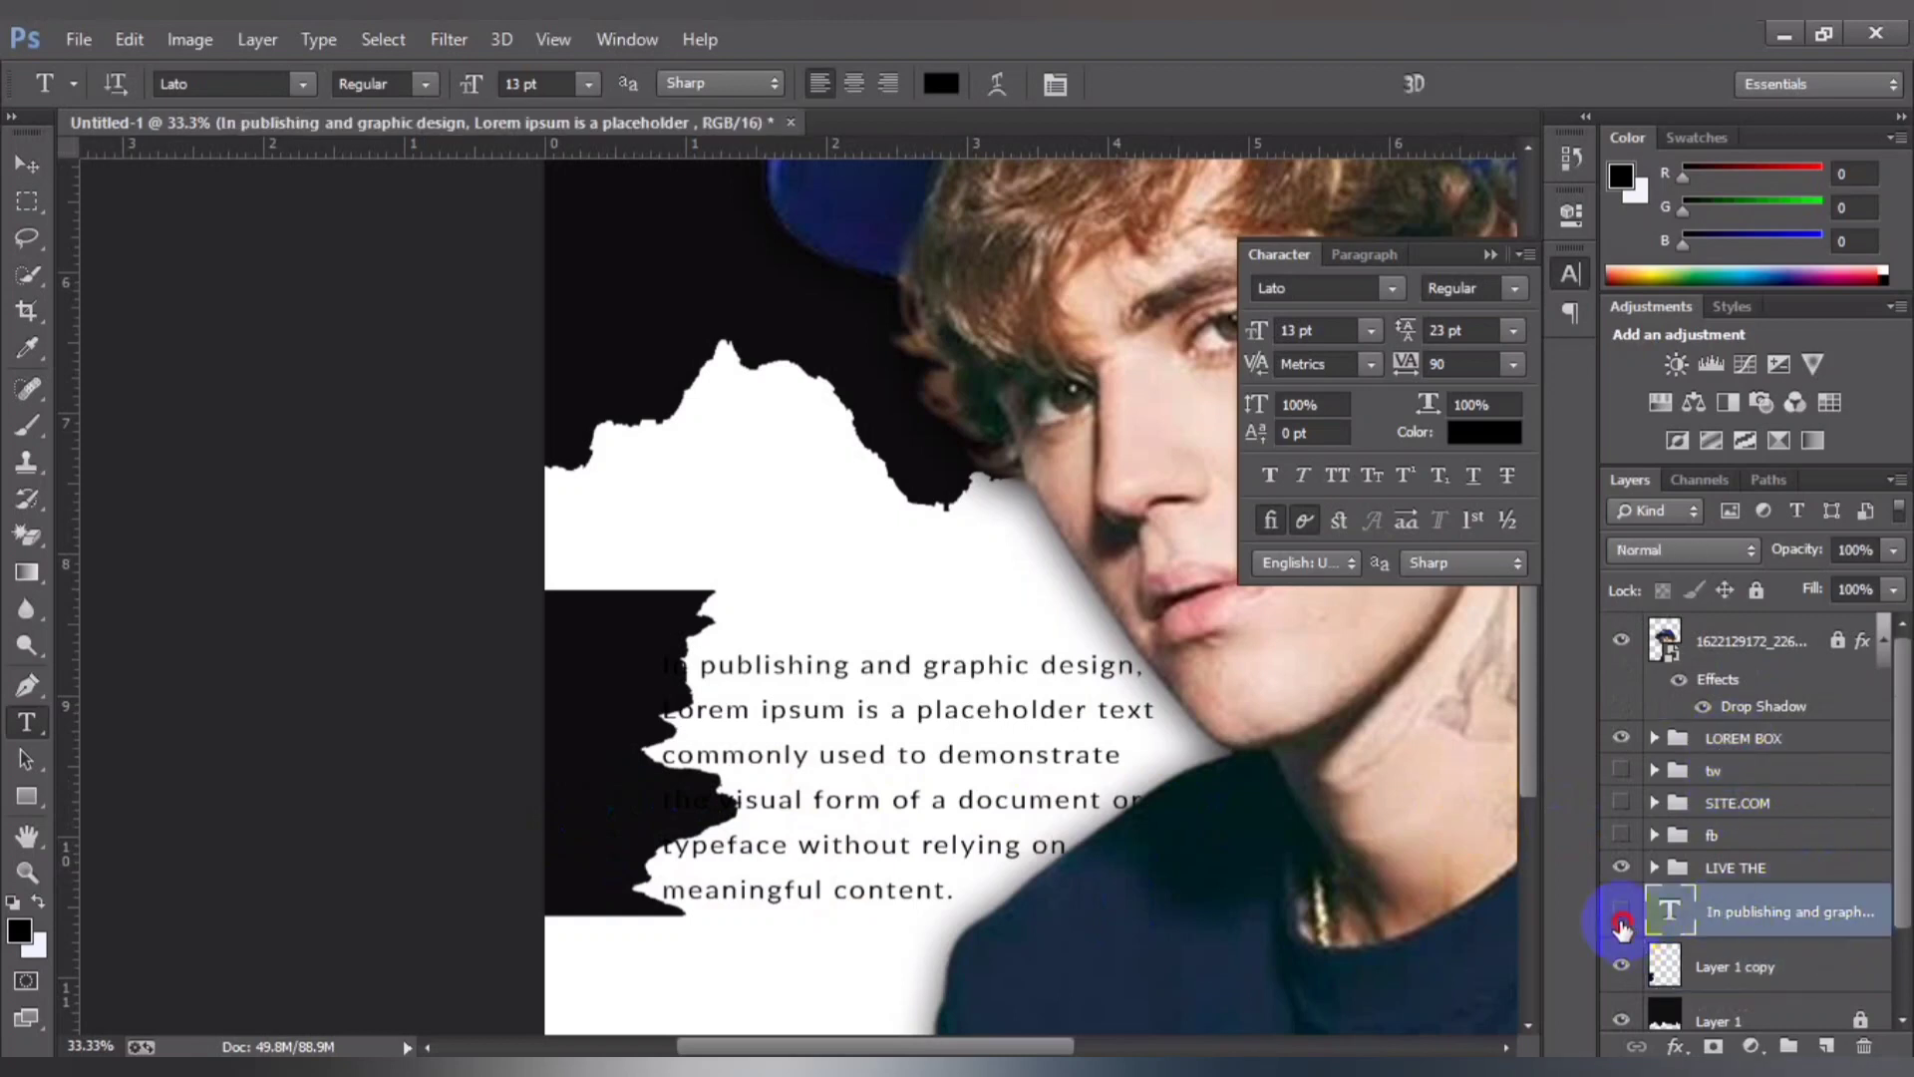
click(1622, 927)
key(ctrl+t)
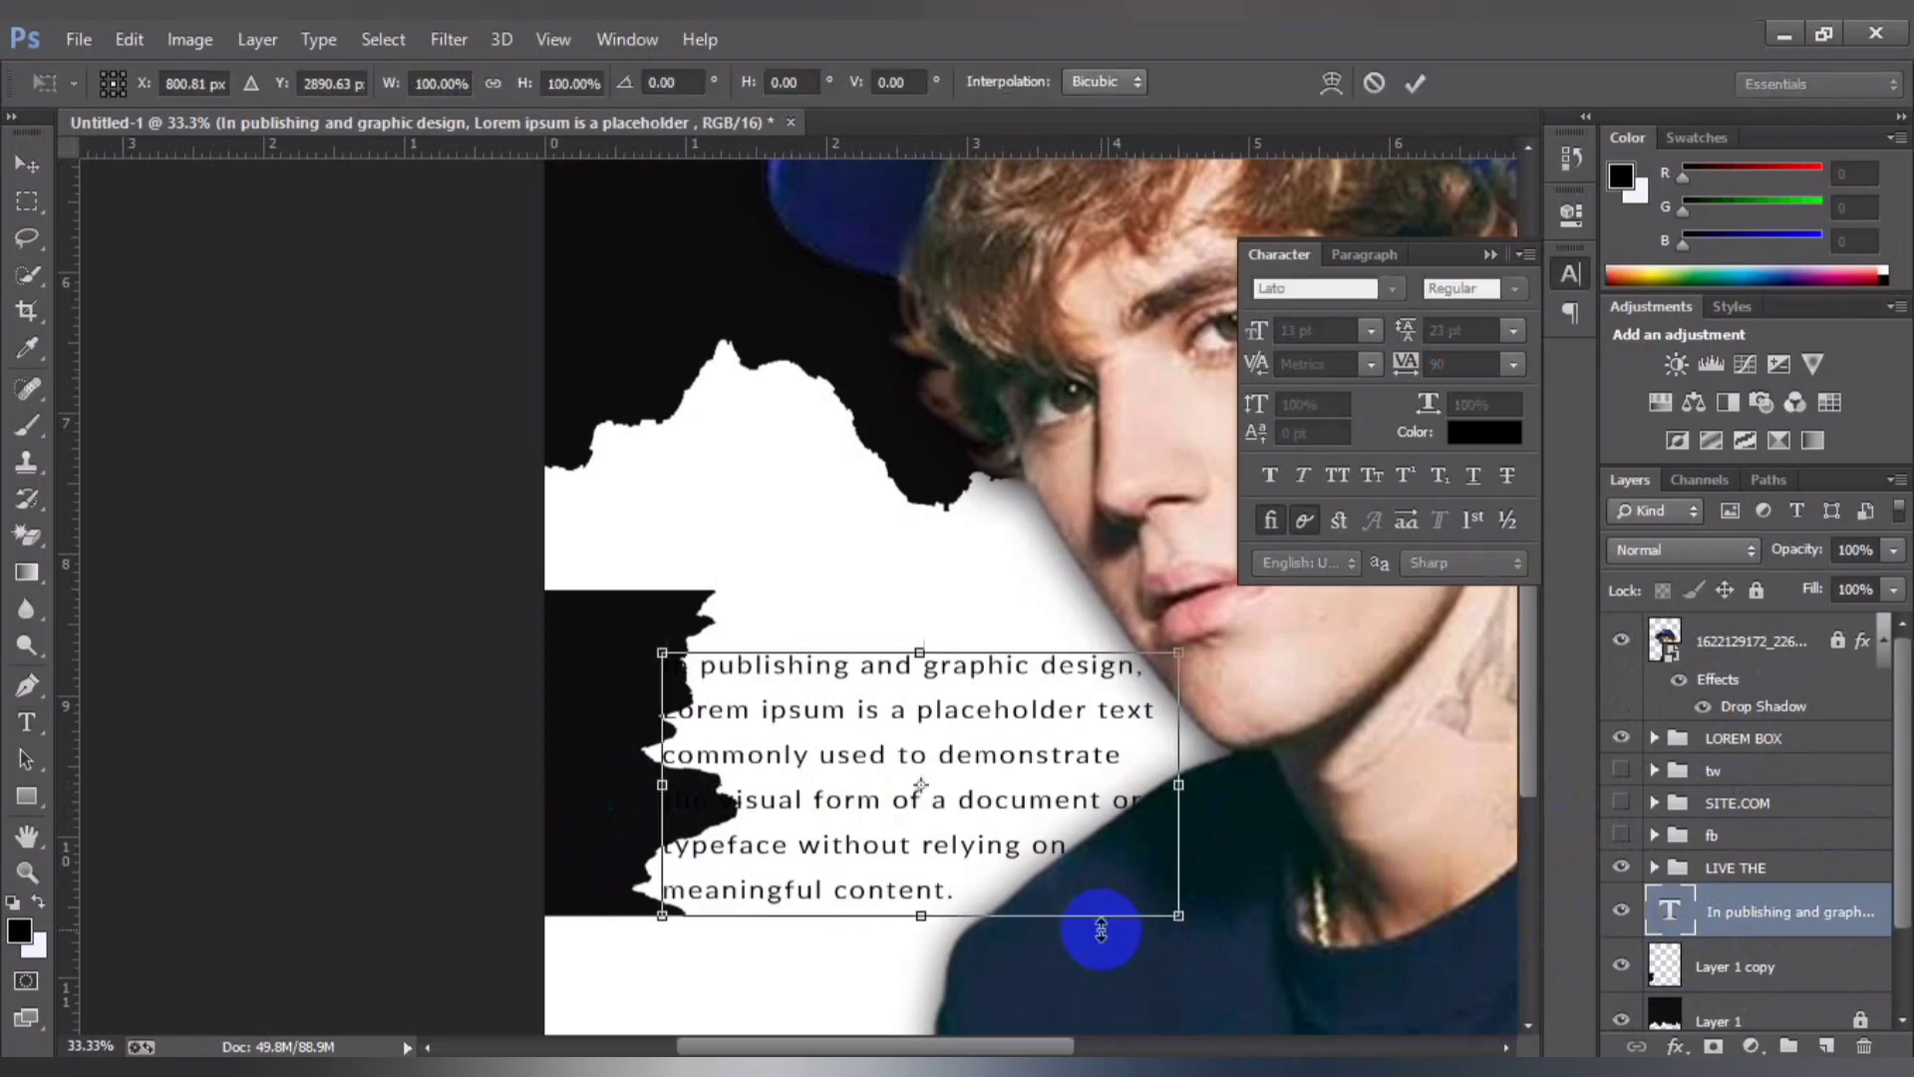
drag(892, 841, 892, 810)
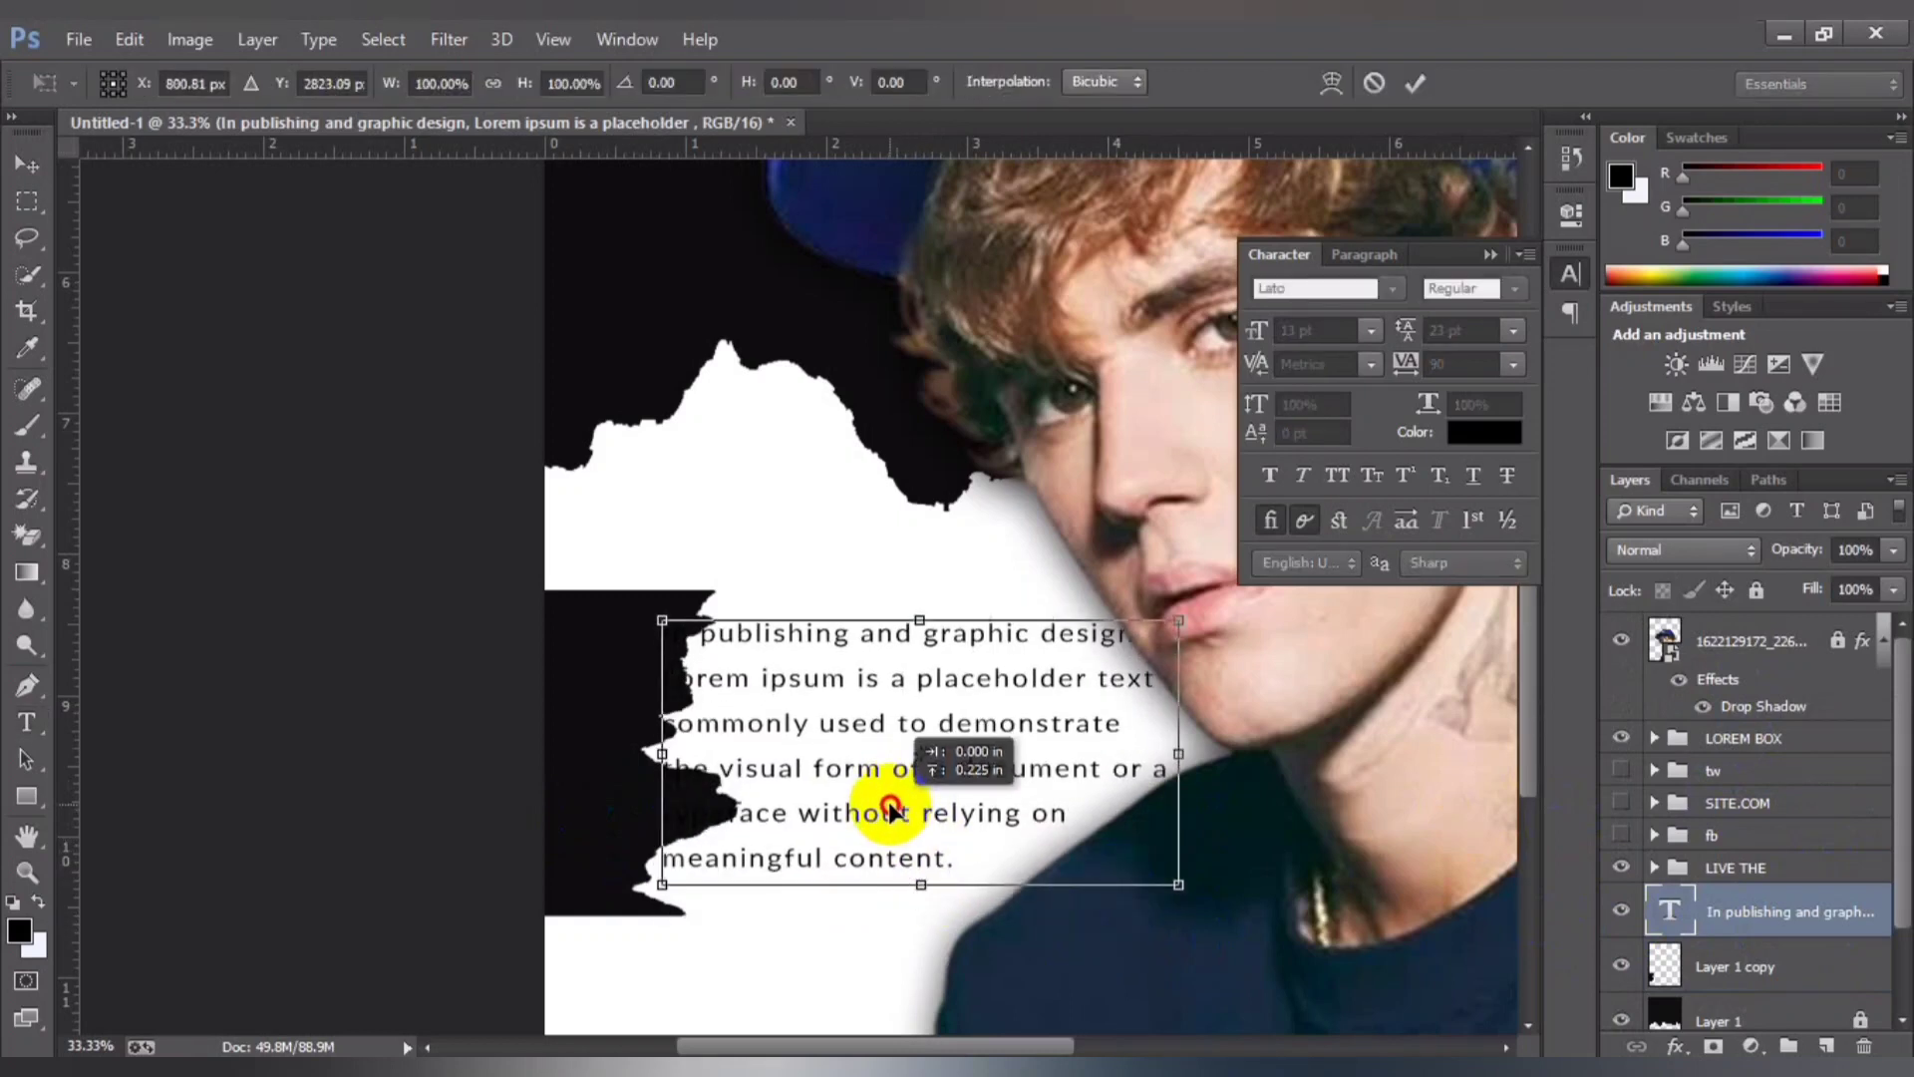
key(Return)
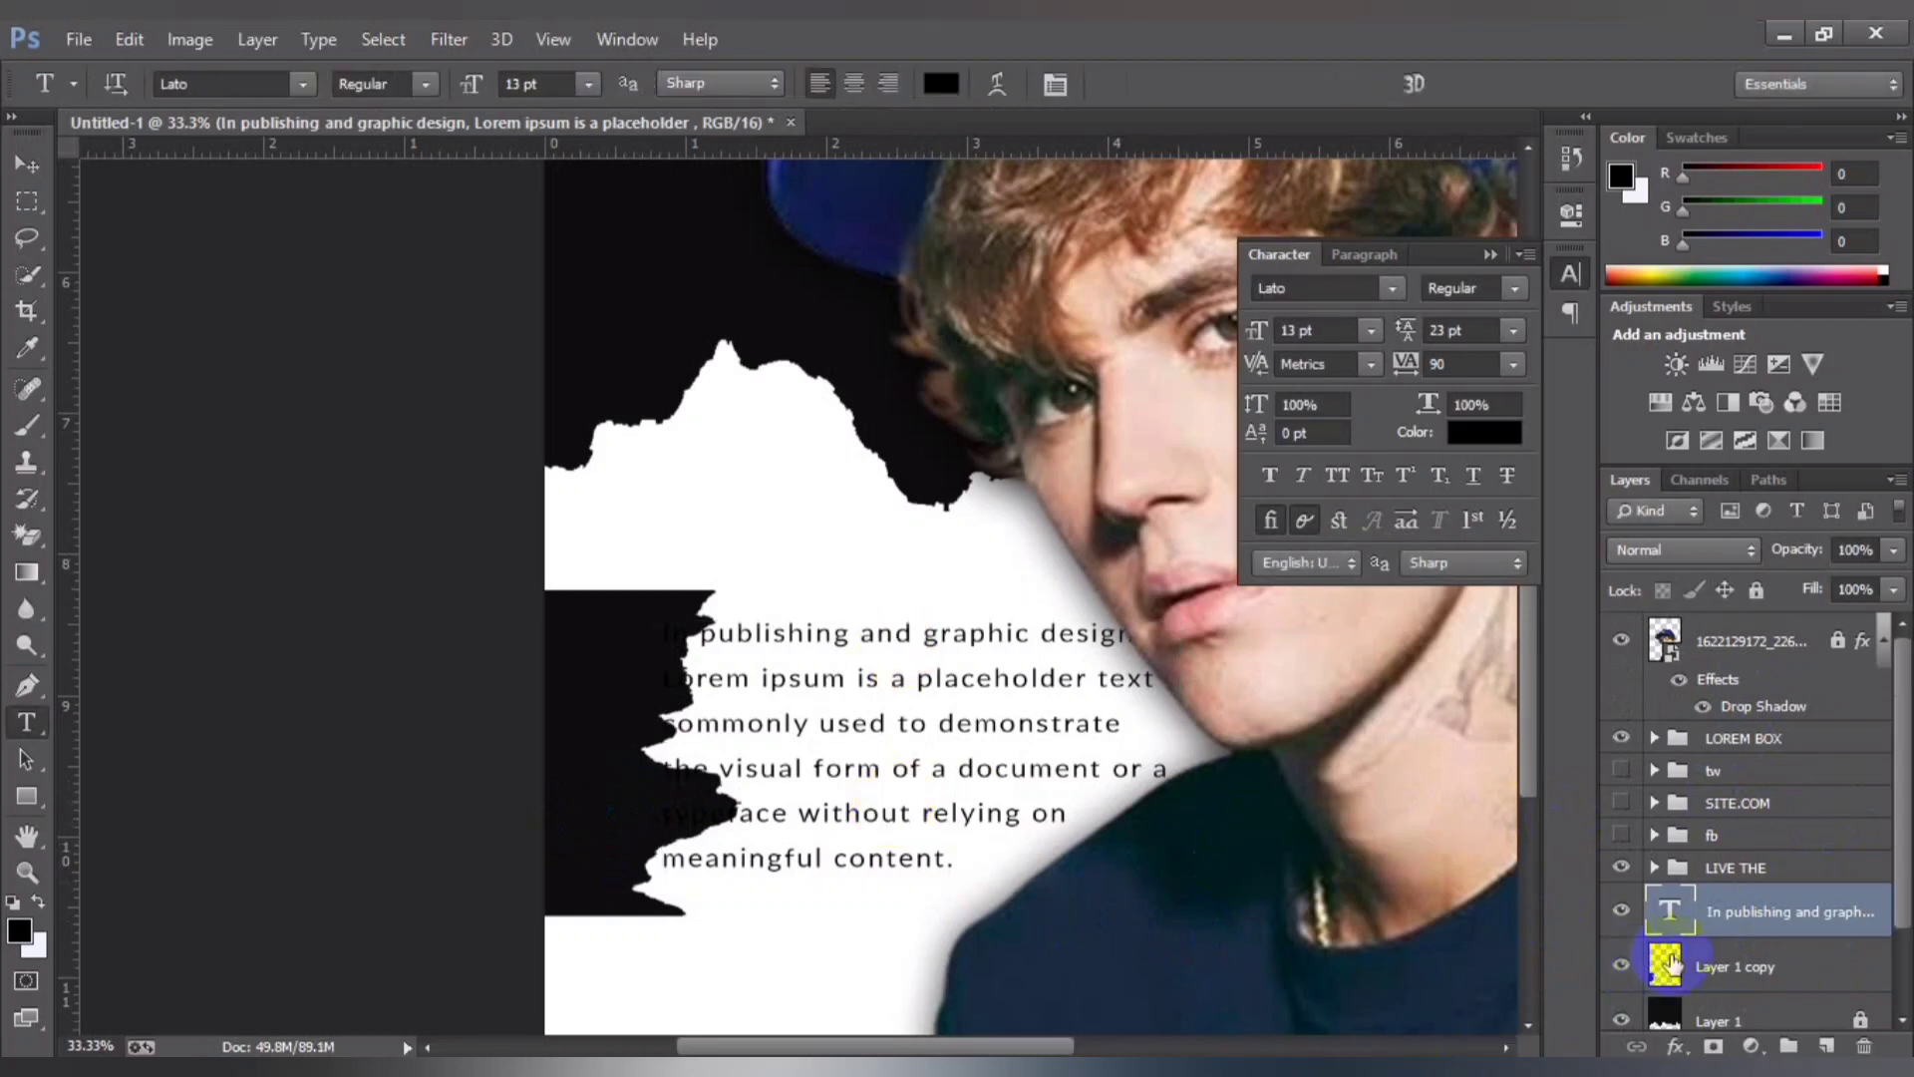
Step: Shift the black torn shape left and shorten it from top and bottom
click(1672, 964)
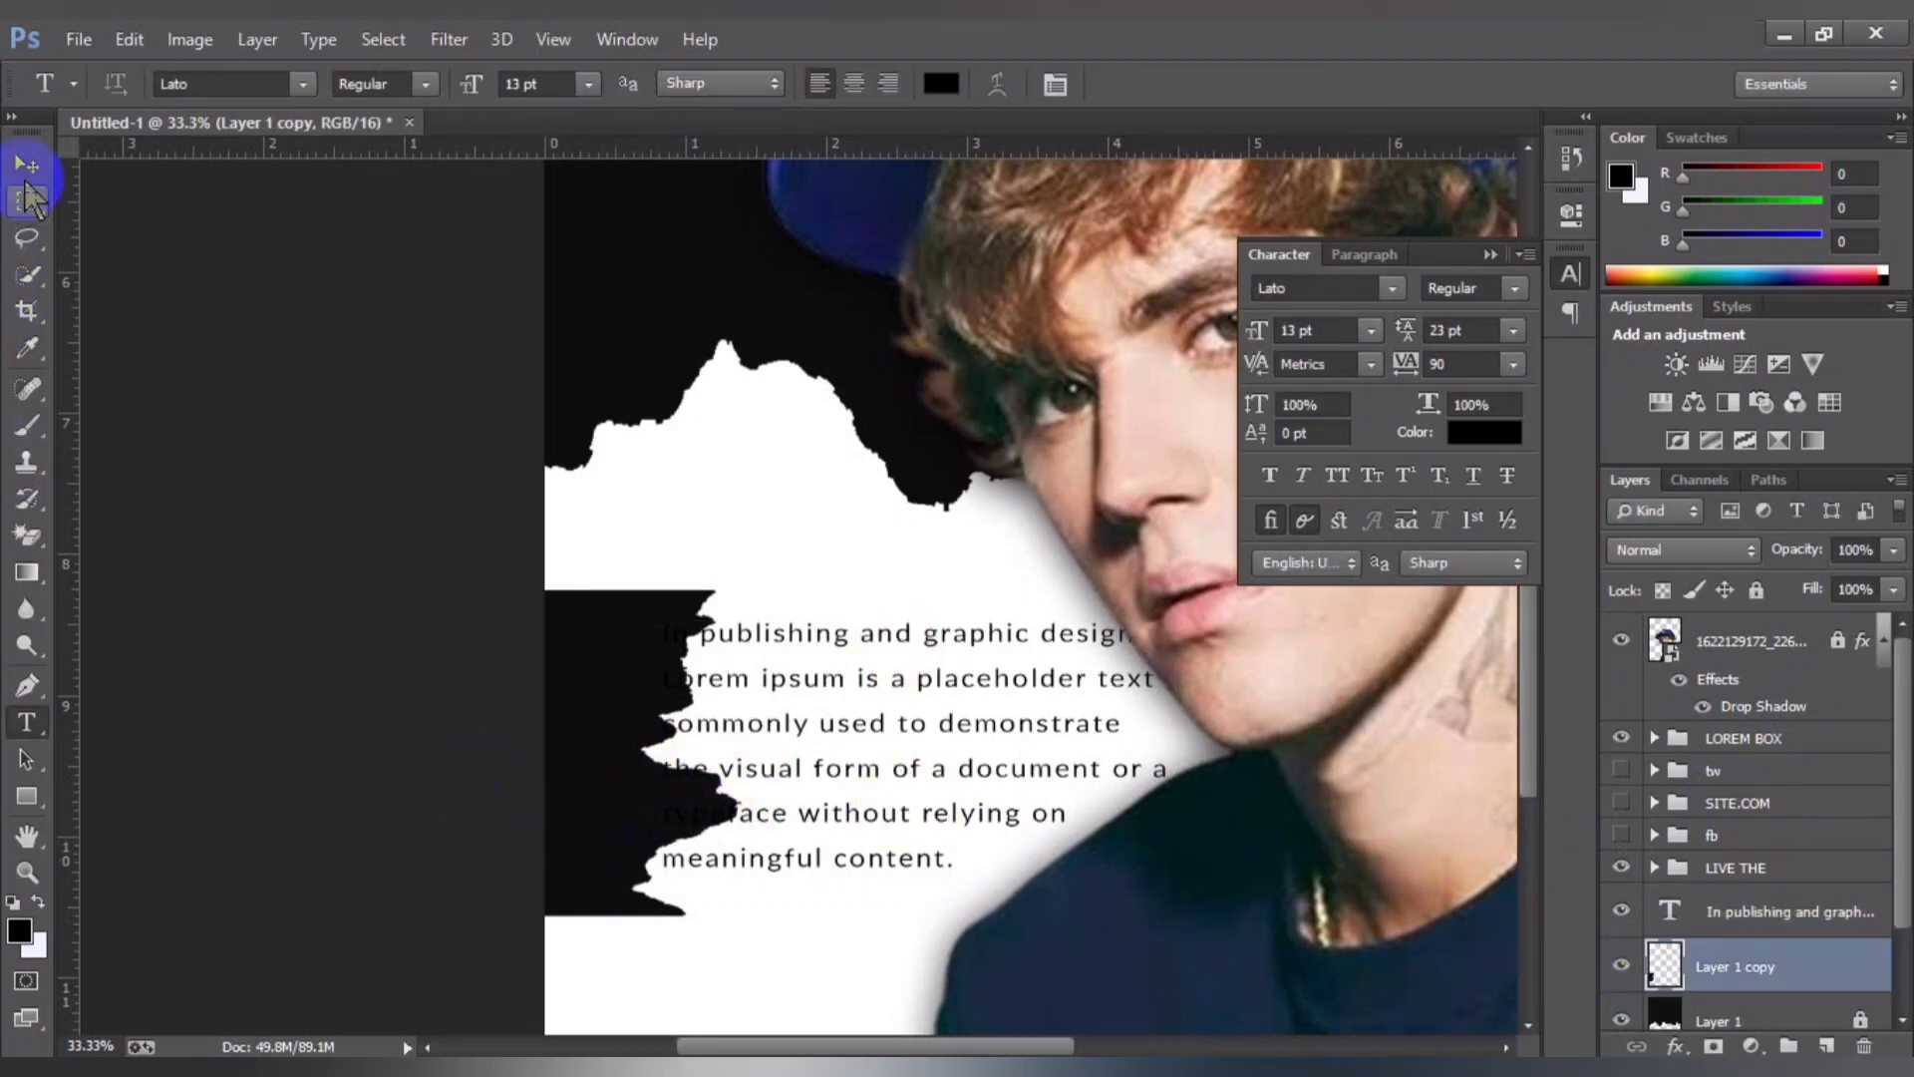
click(26, 165)
mouse_move(567, 811)
mouse_down()
mouse_move(506, 810)
mouse_move(530, 808)
mouse_up()
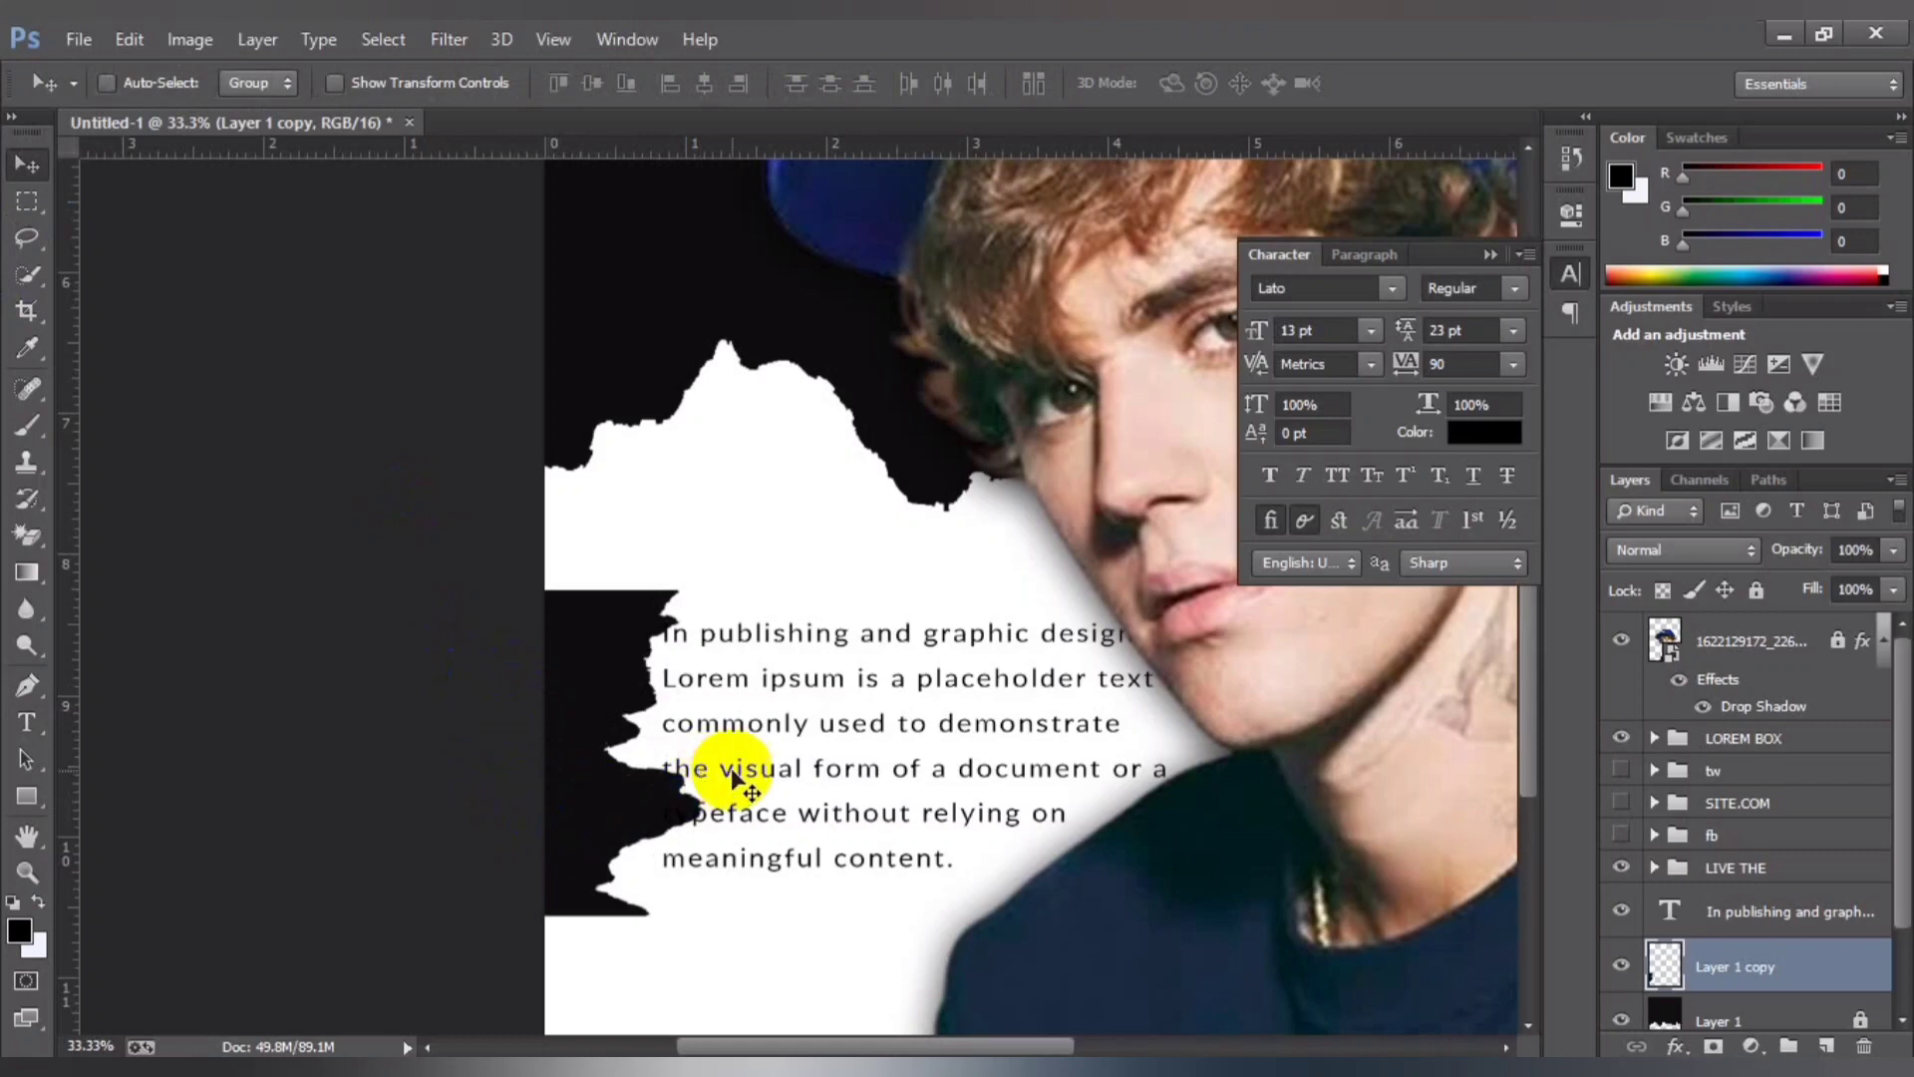
key(ctrl+t)
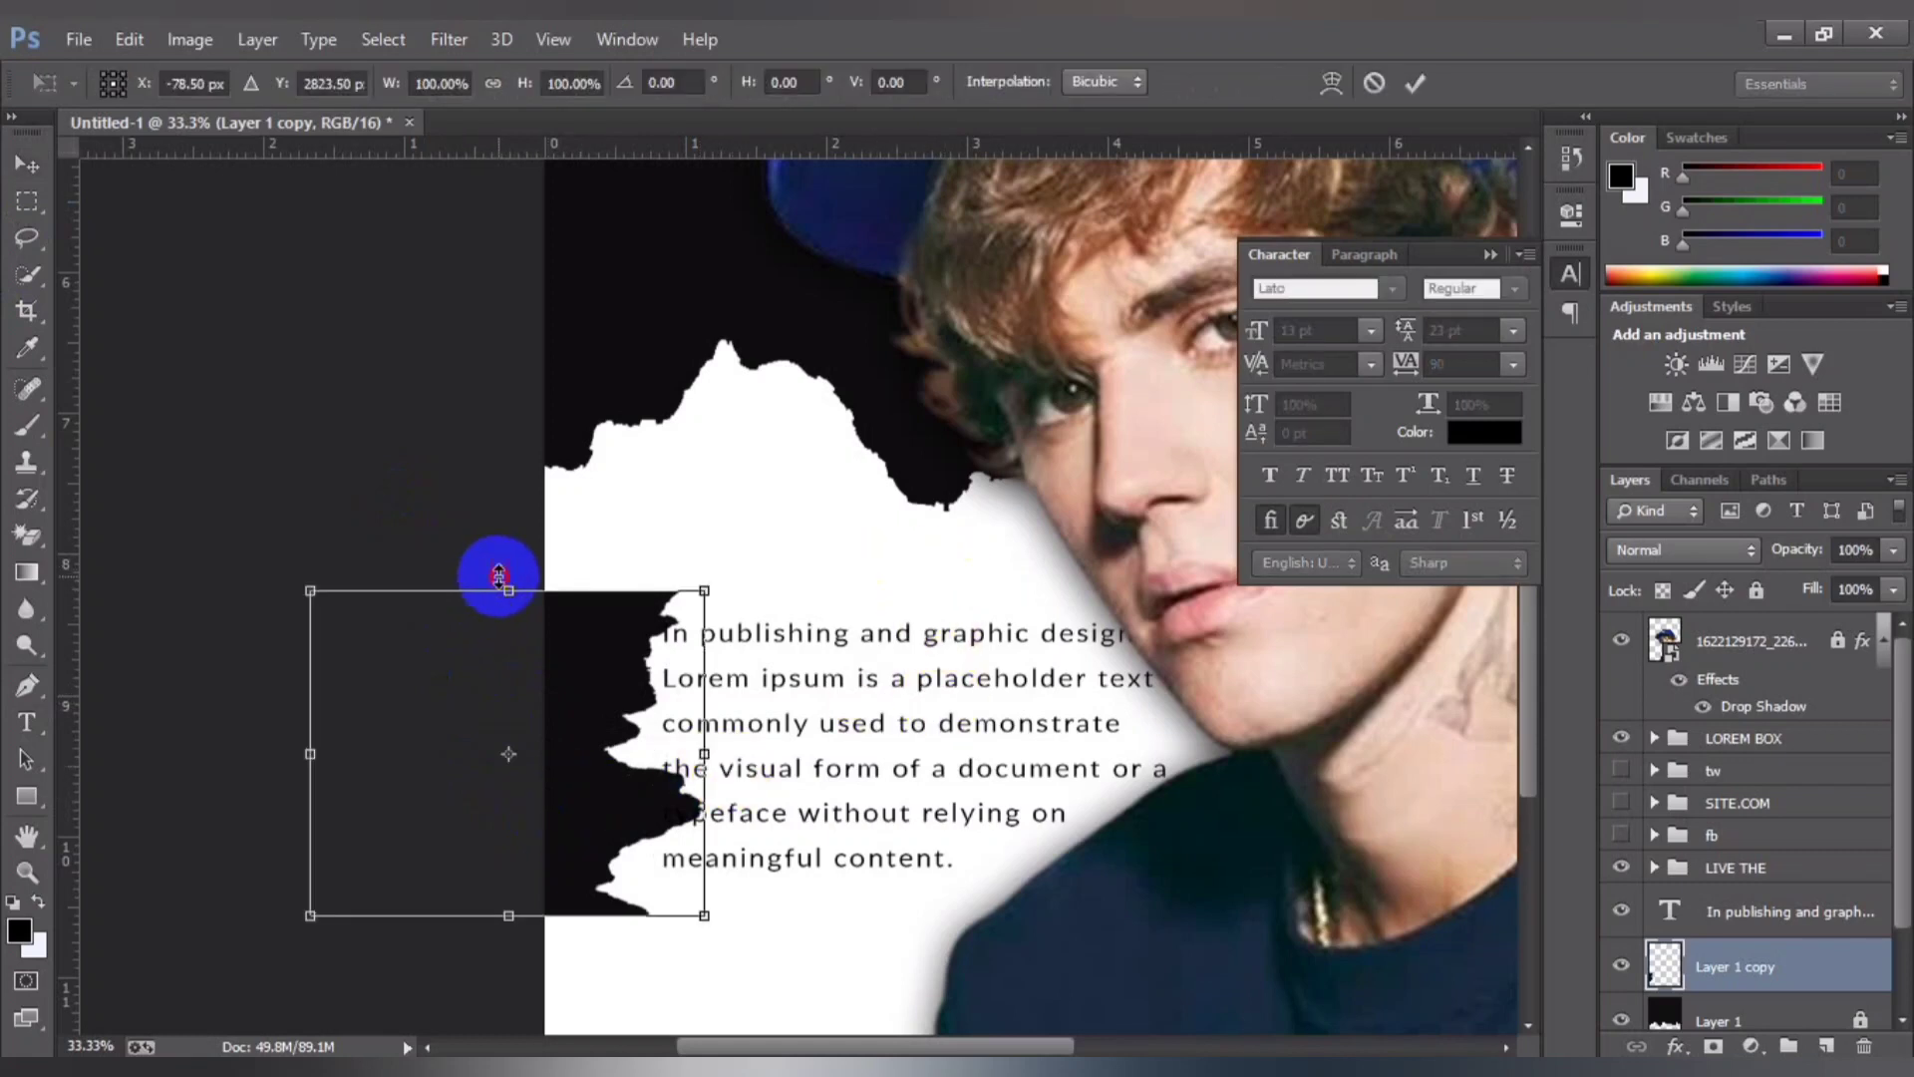
drag(499, 590, 498, 622)
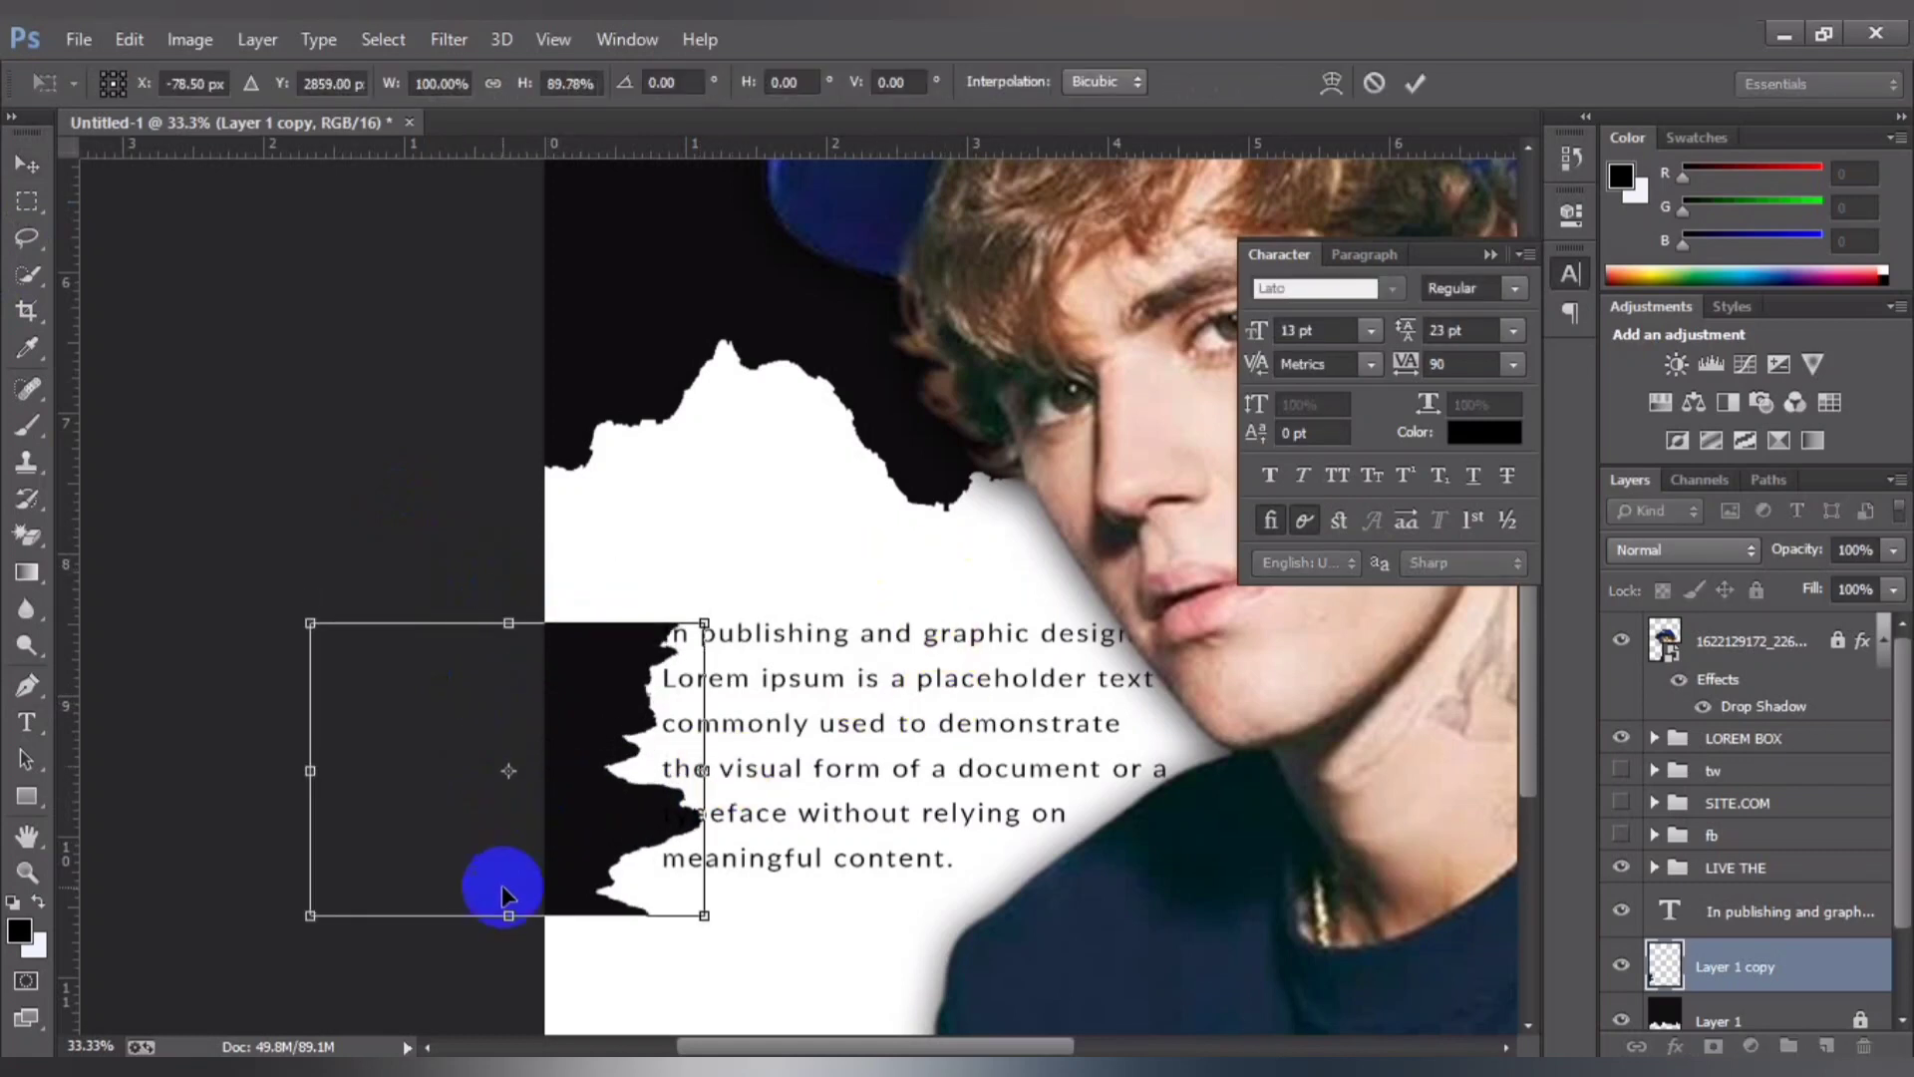
drag(508, 914, 507, 900)
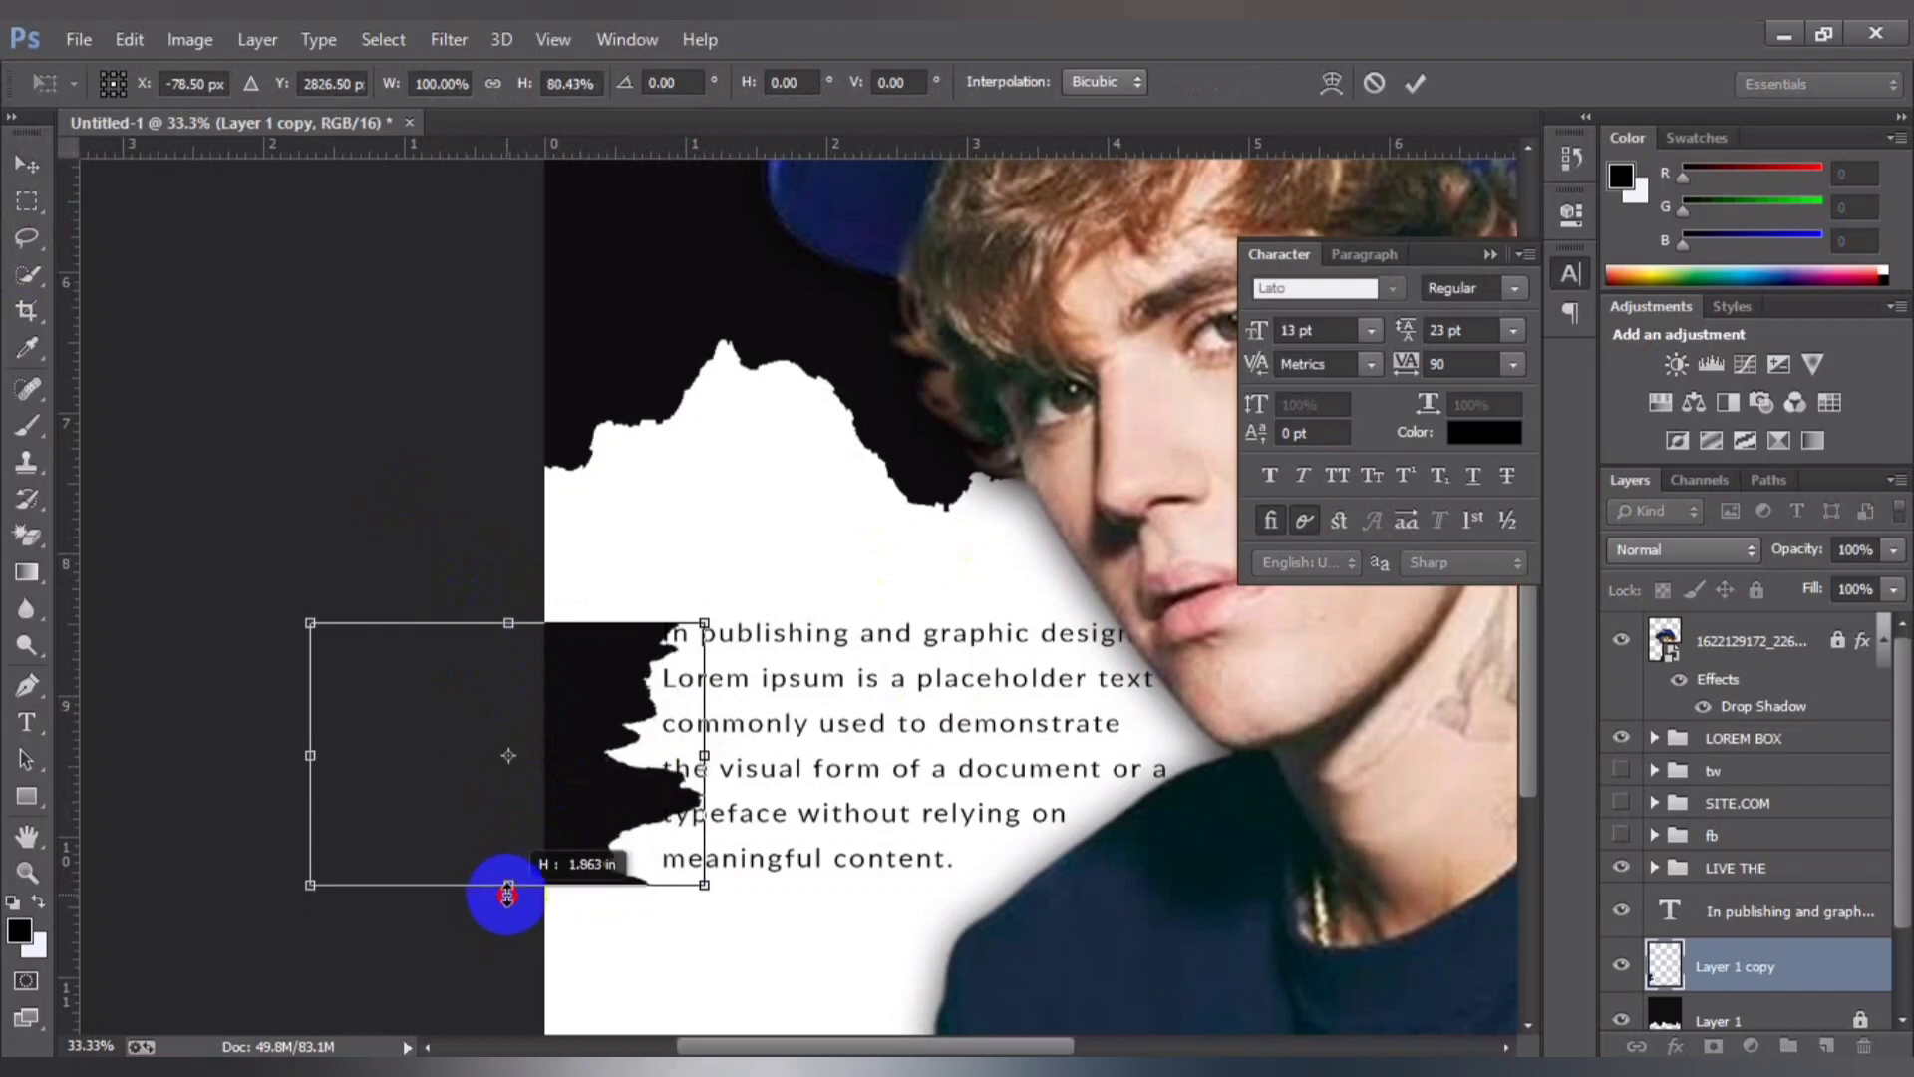
key(Return)
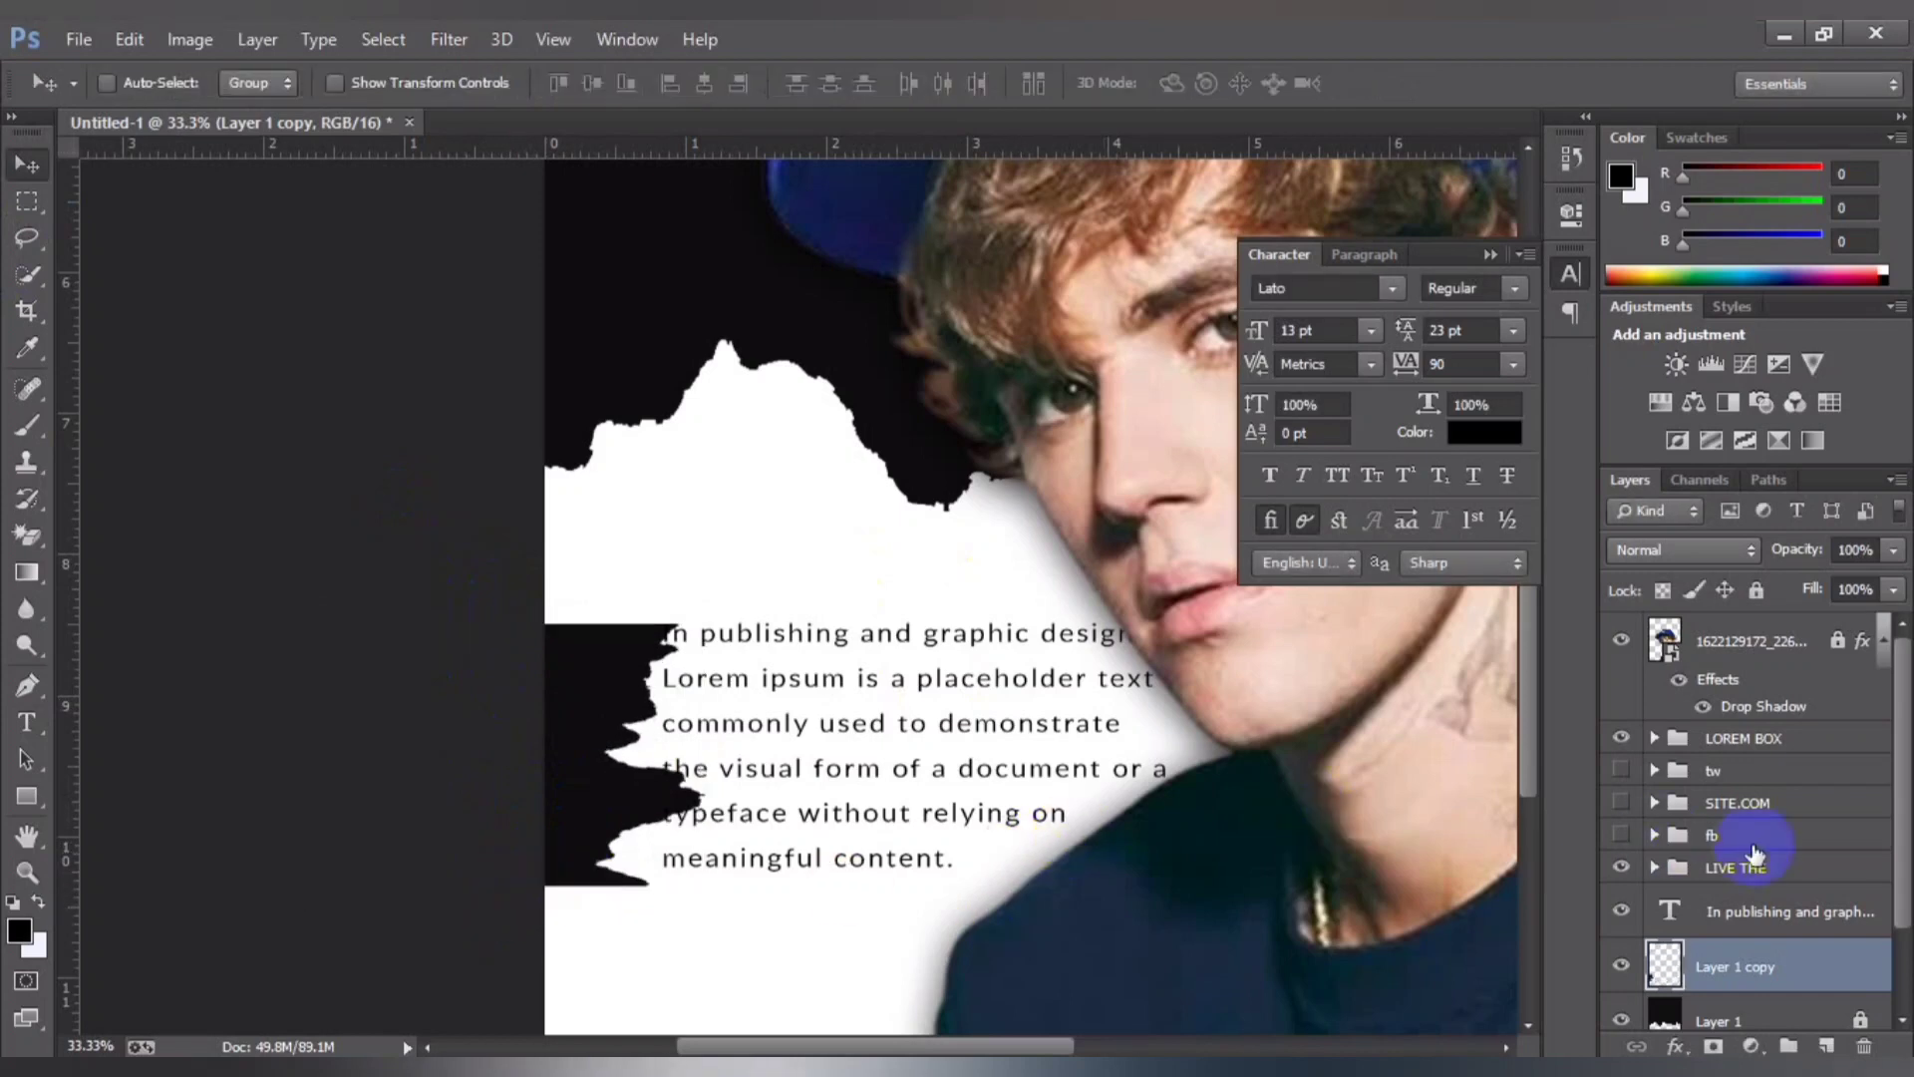
Step: Fine-tune the body paragraph's position with arrow-key nudges, then zoom out to the full poster
click(1736, 927)
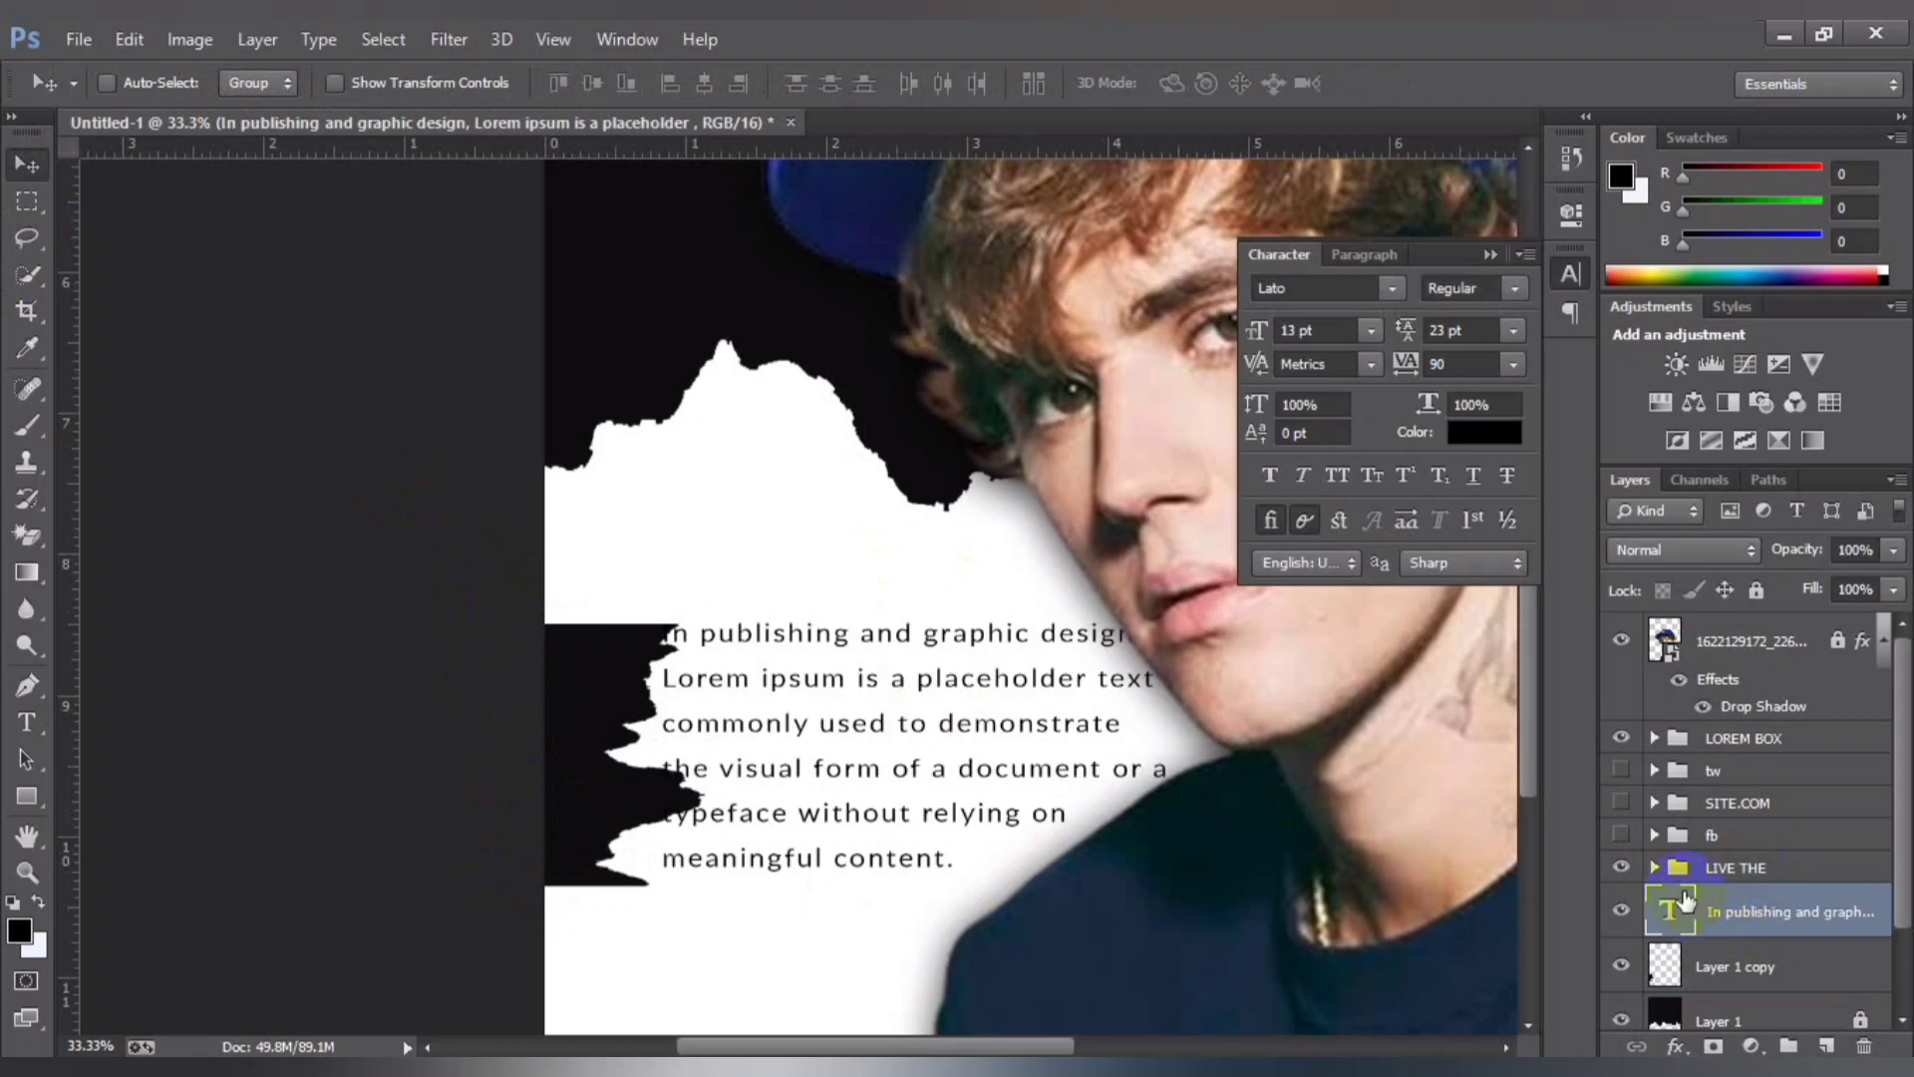
key(ctrl+t)
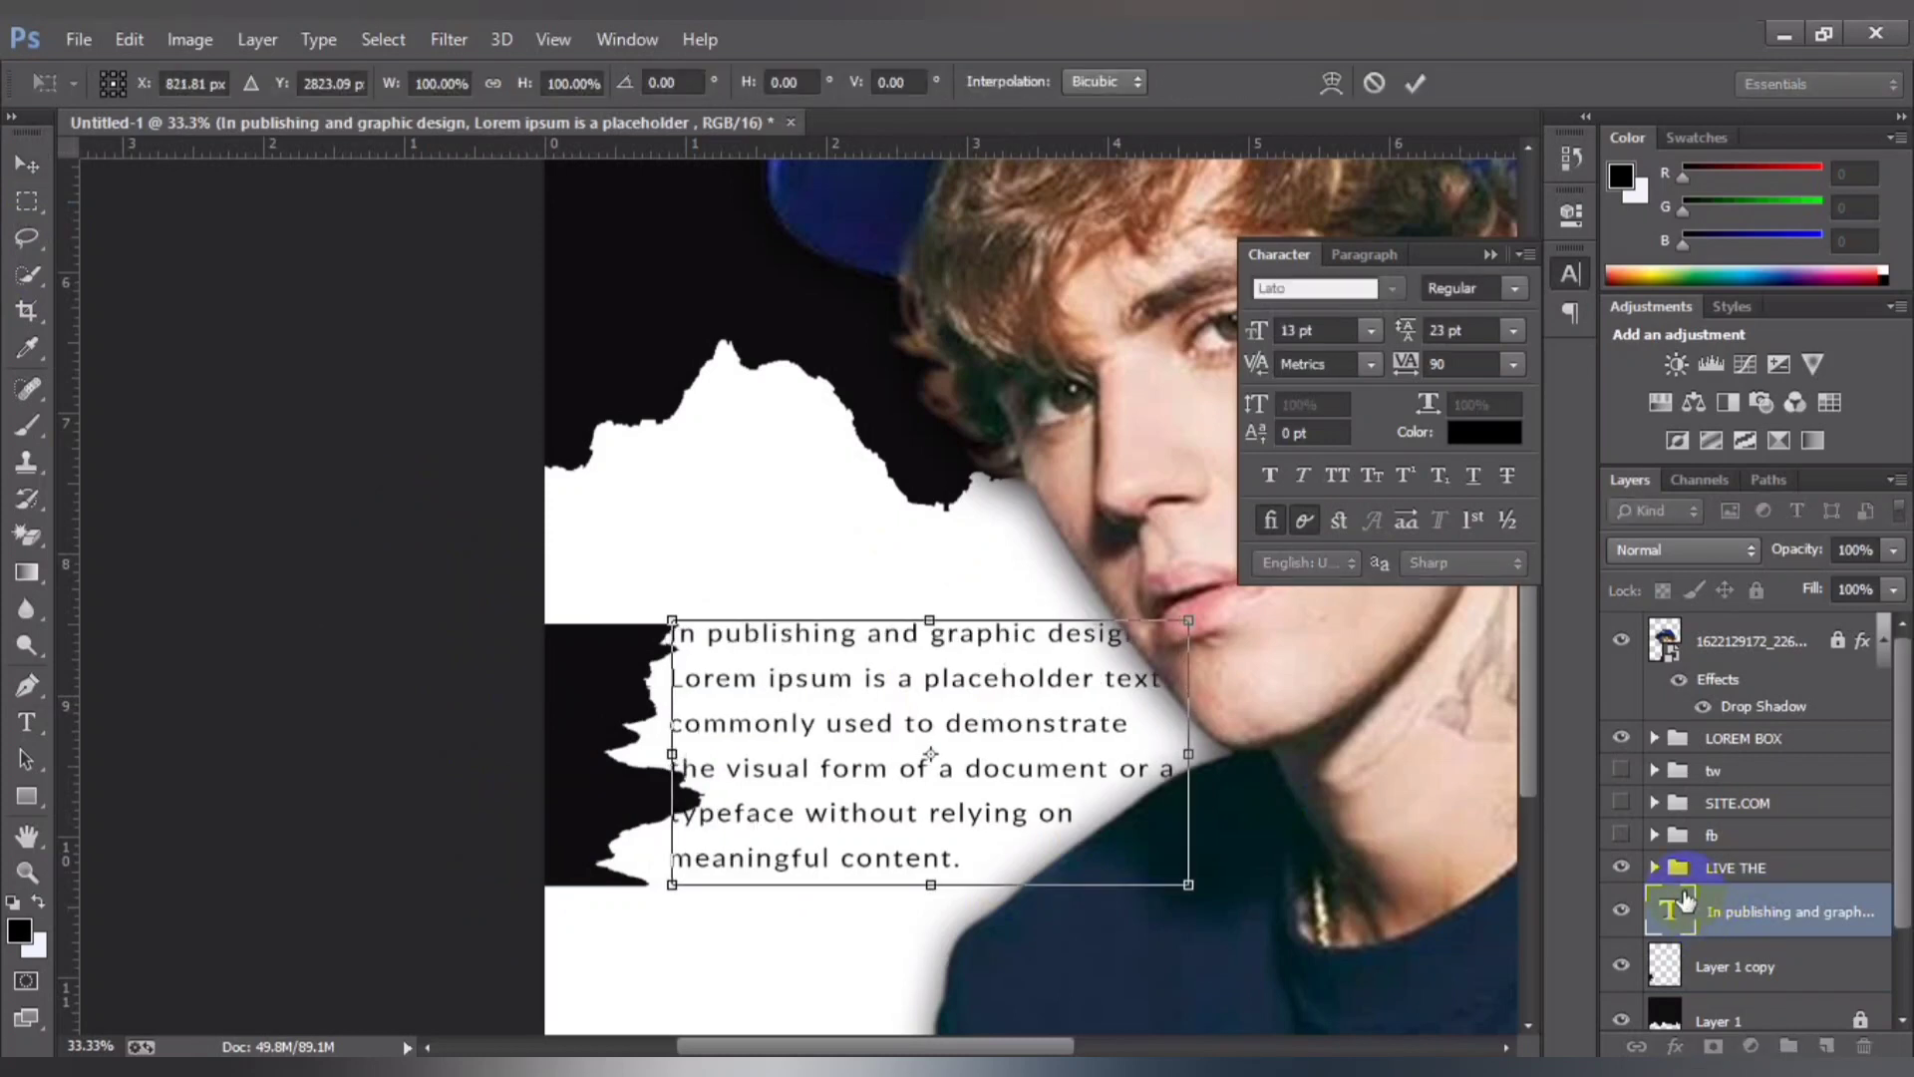
key(shift+Right)
key(shift+Right)
key(shift+Right)
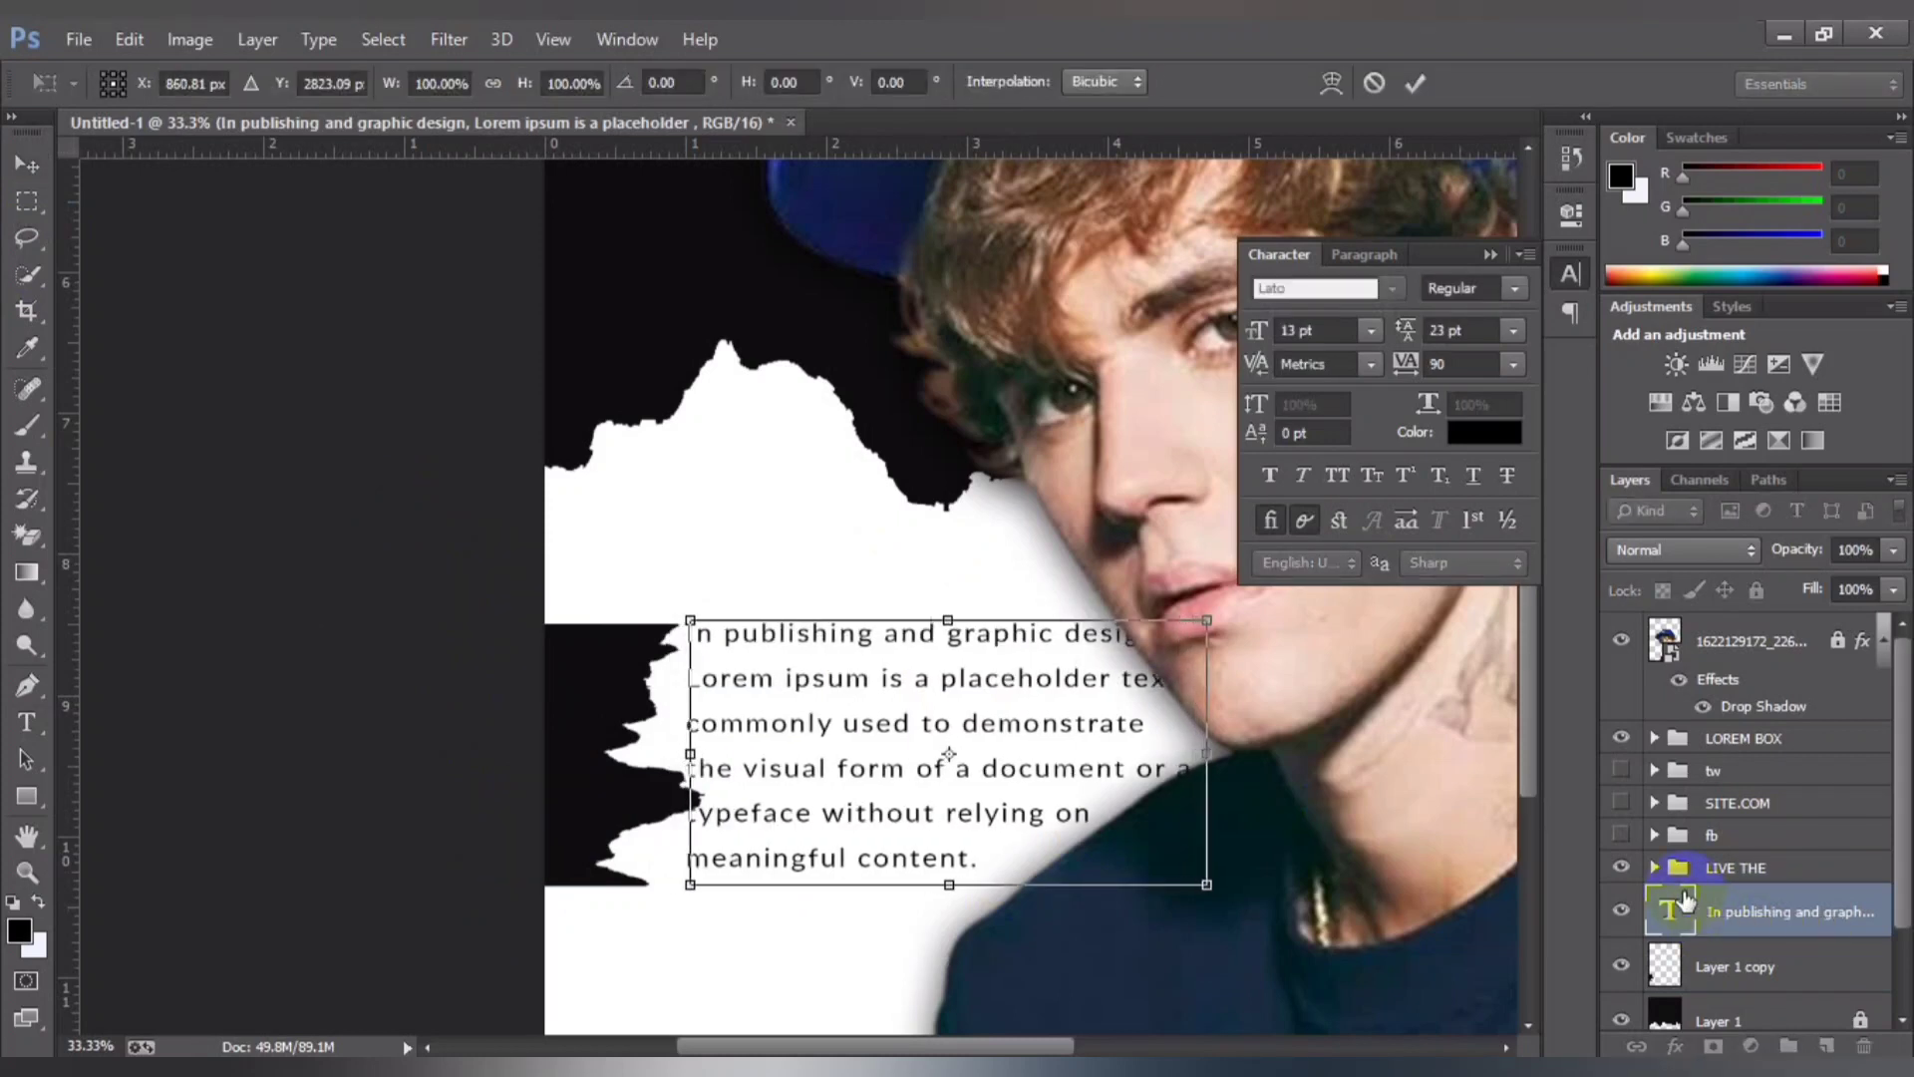
key(Down)
key(Down)
key(Down)
key(Left)
key(Left)
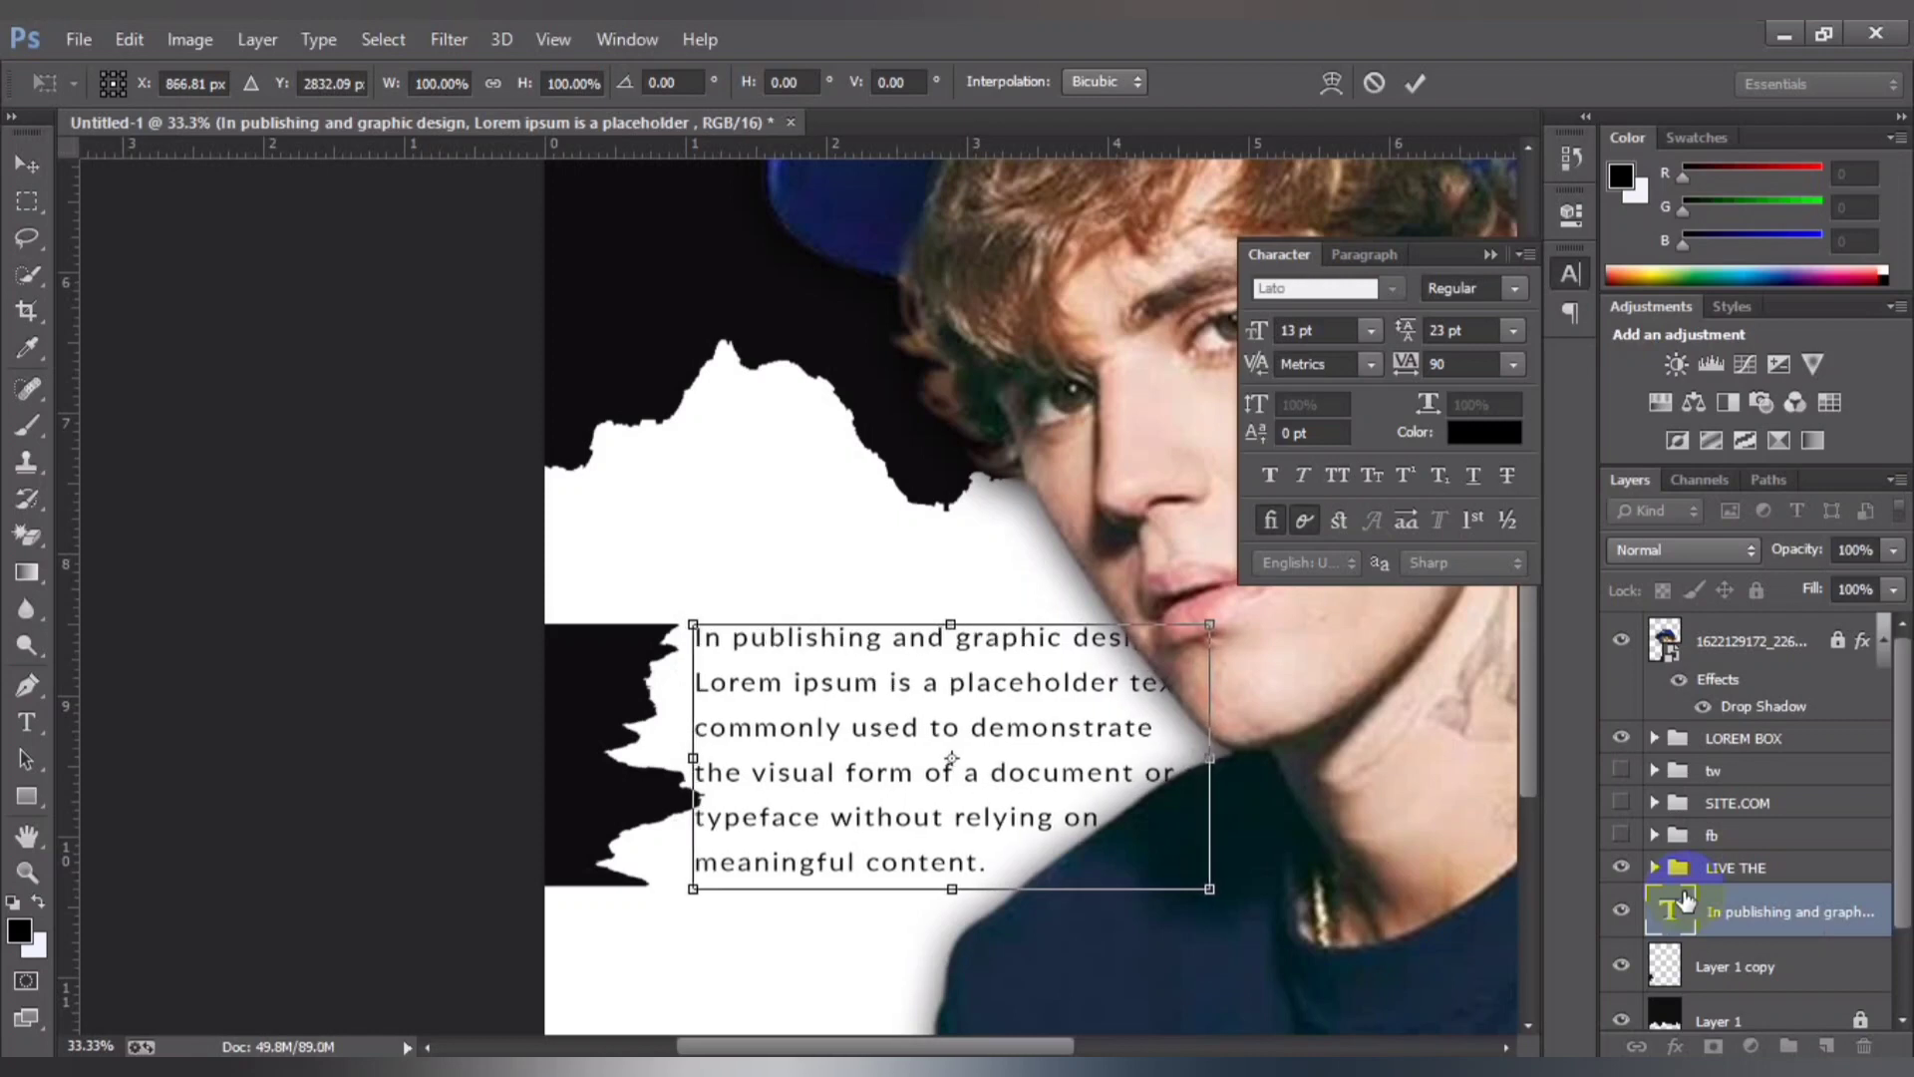
key(Left)
key(Left)
key(Left)
key(Left)
key(Left)
key(Left)
key(Left)
key(Left)
key(Left)
key(Left)
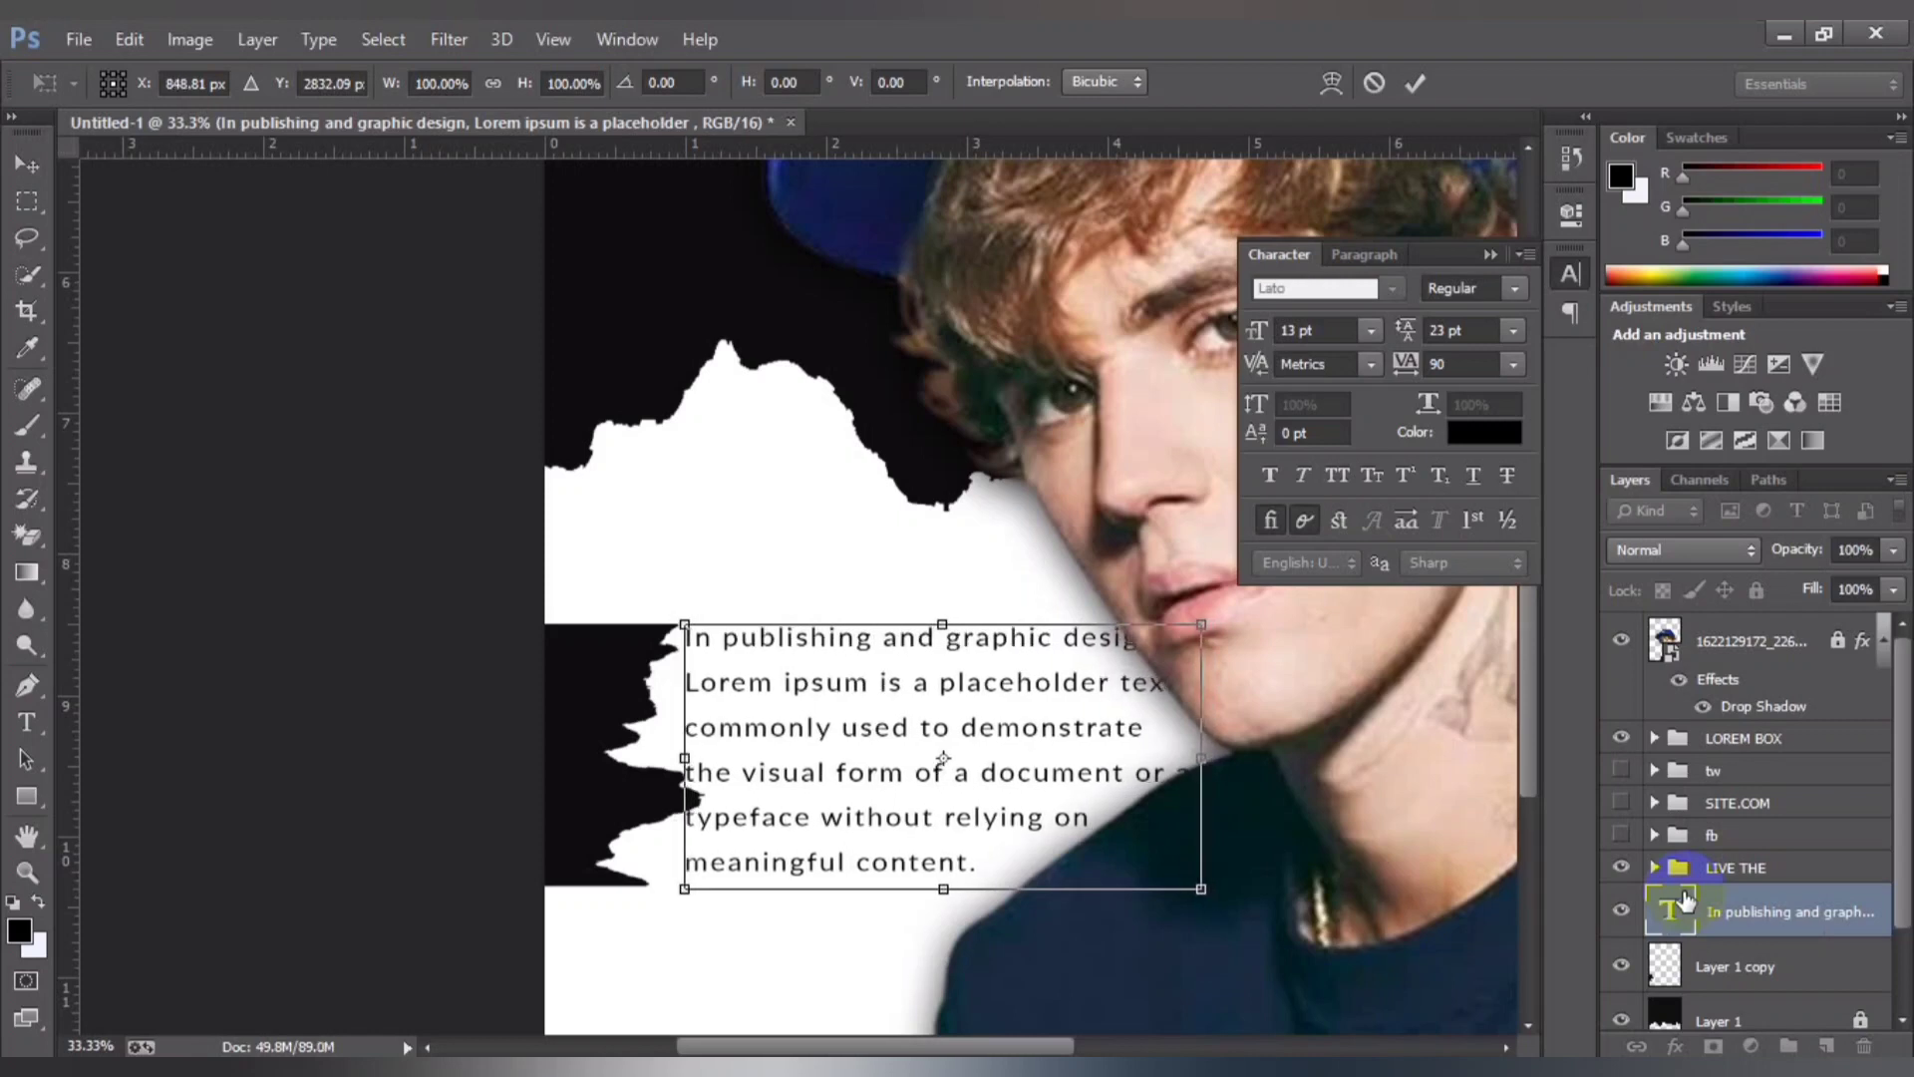
key(Left)
key(Left)
key(Left)
key(Right)
key(Right)
key(Right)
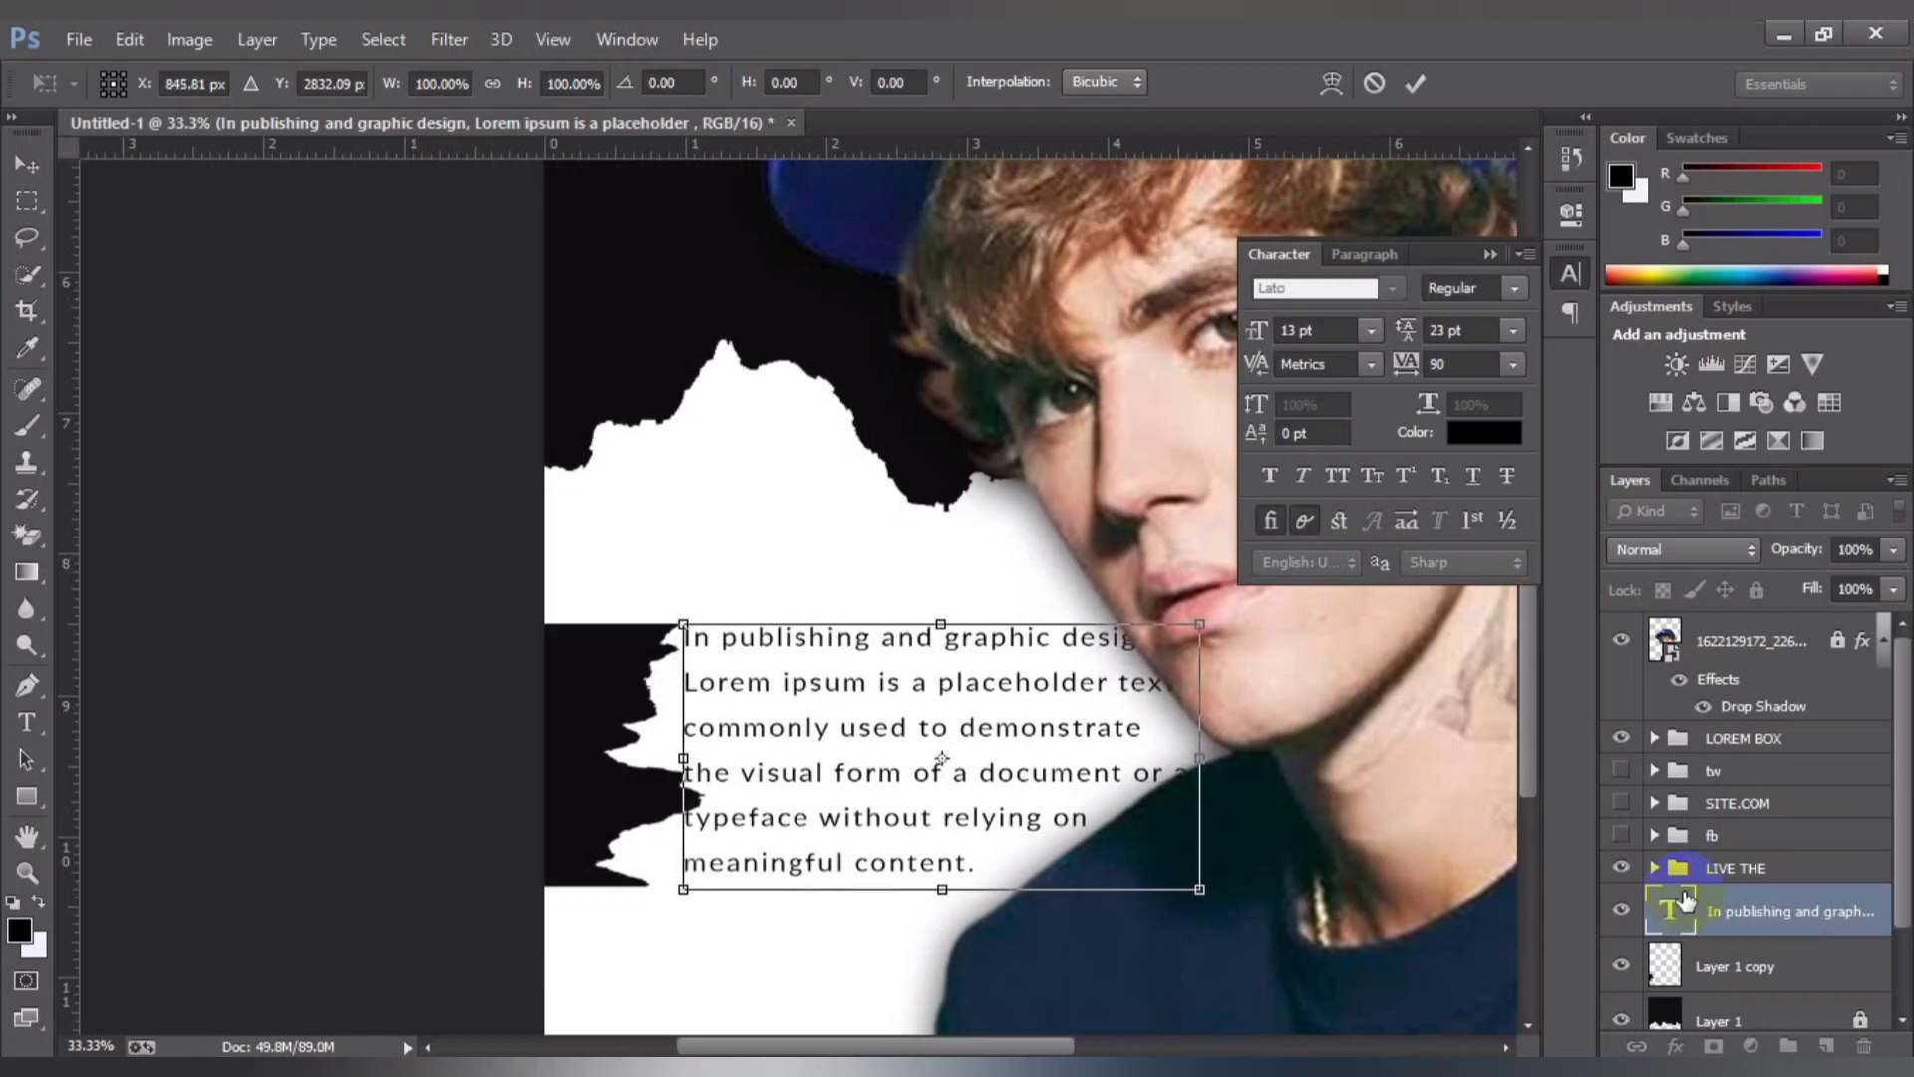
key(Right)
key(Right)
key(Right)
key(Right)
key(Right)
key(Right)
key(Right)
key(Right)
key(Right)
key(Left)
key(Left)
key(Left)
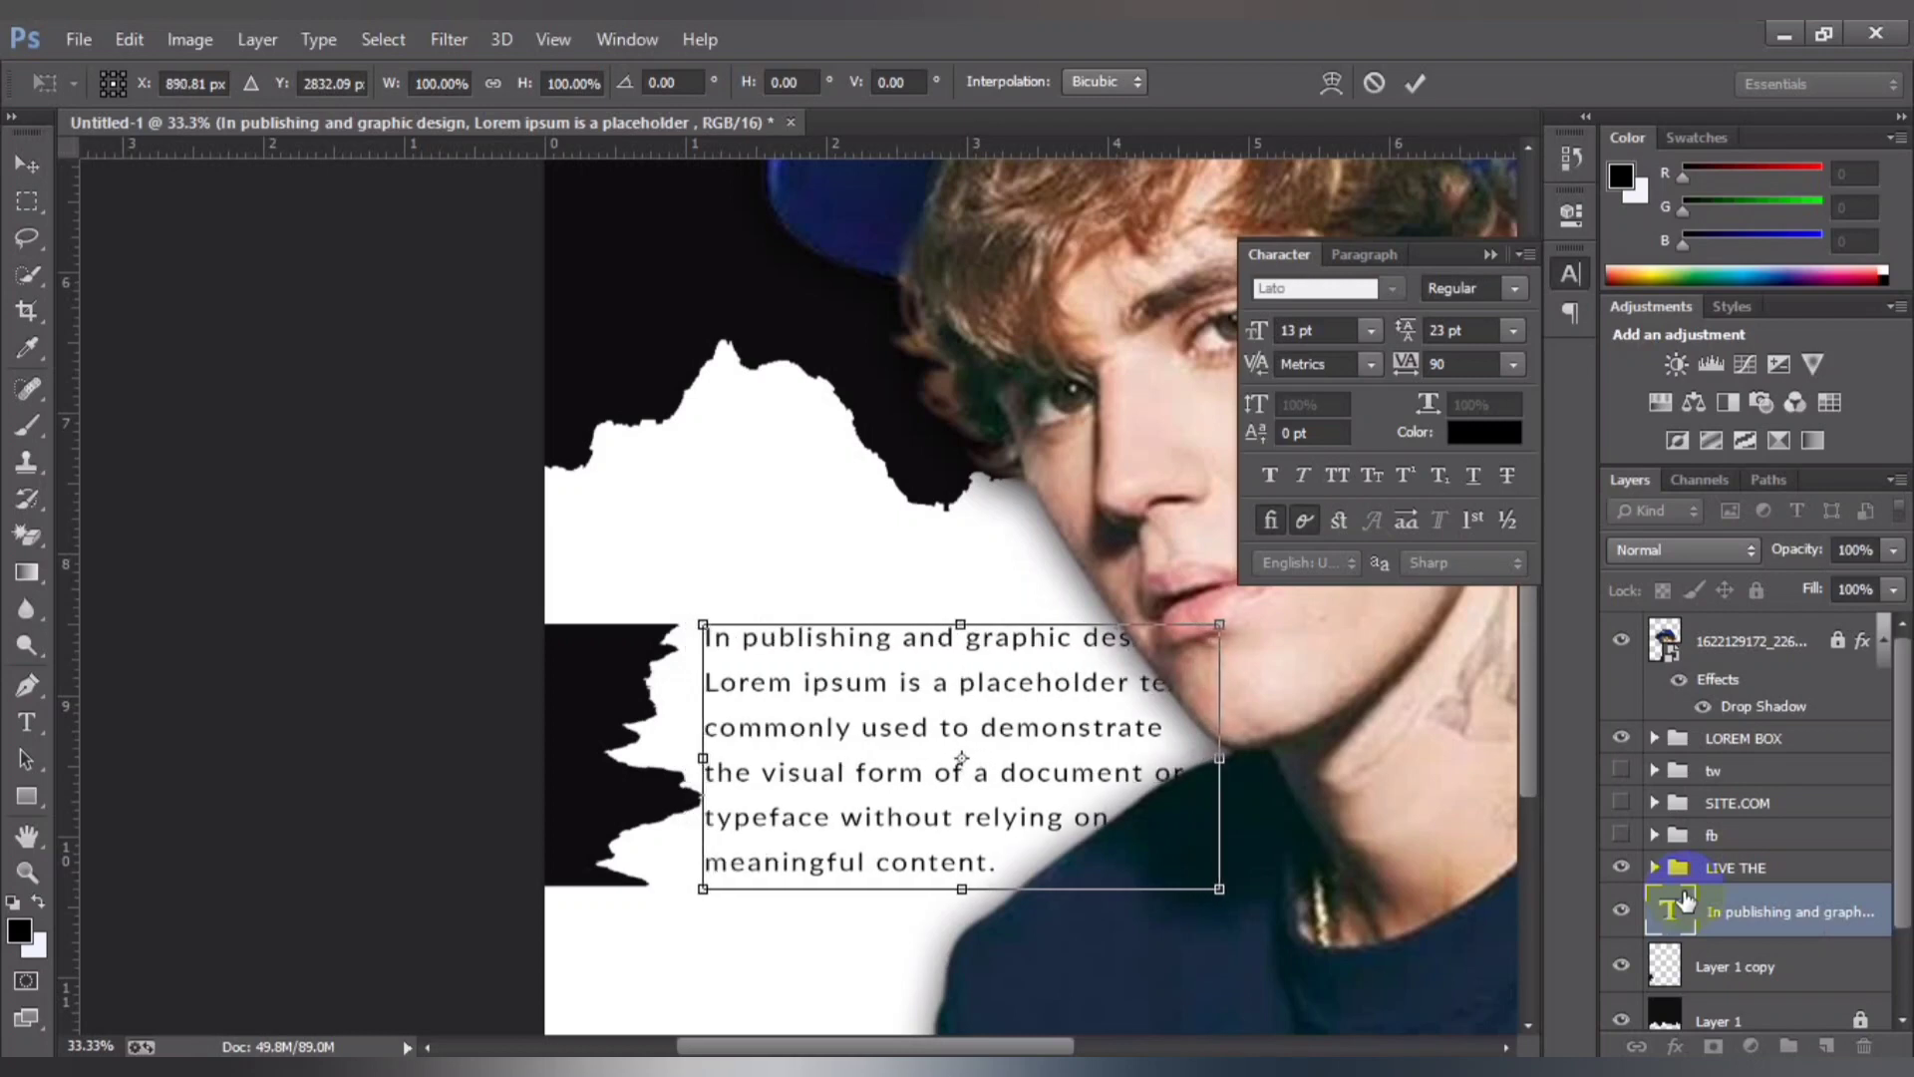
key(Left)
key(Left)
key(Left)
key(Left)
key(Left)
key(Left)
key(Left)
key(Left)
key(Left)
key(Left)
key(Left)
key(Left)
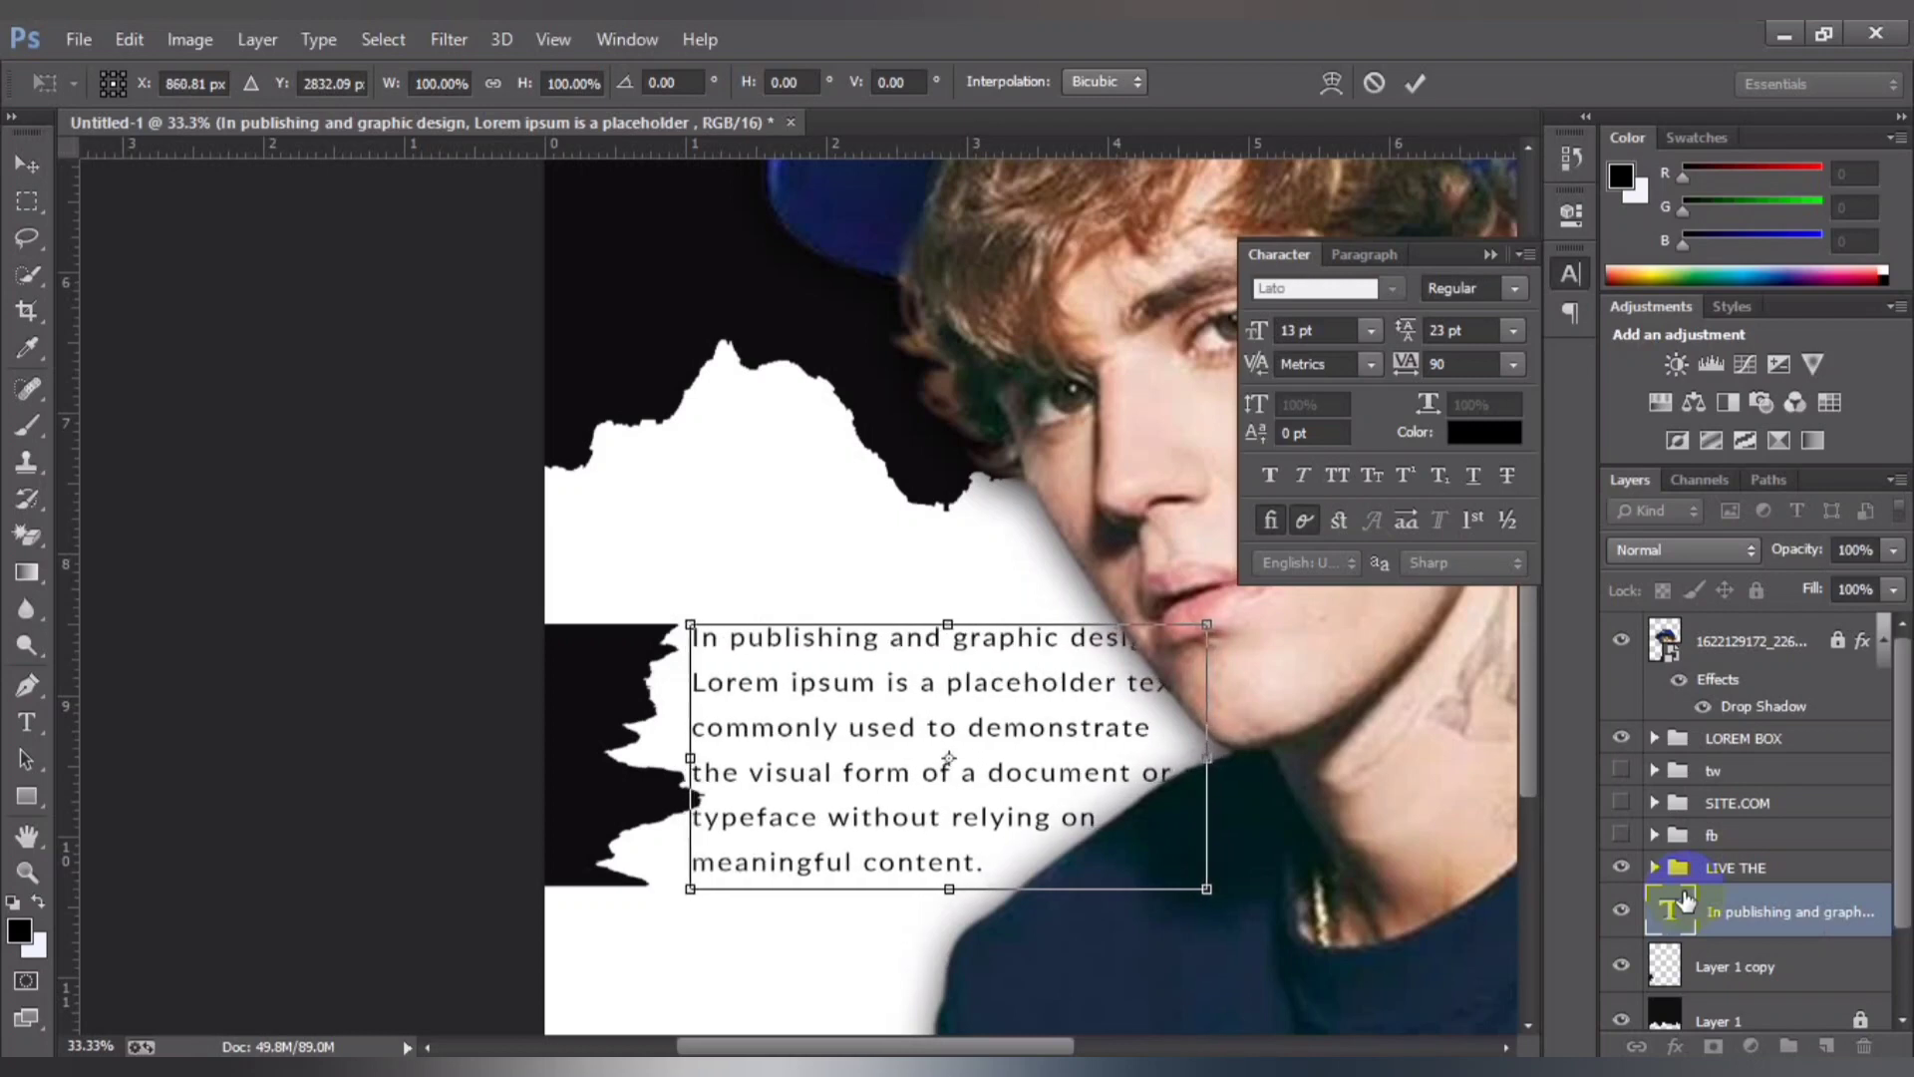
key(Down)
key(Down)
key(Down)
key(Down)
key(Down)
key(Down)
key(Left)
key(Left)
key(Left)
key(Right)
key(Right)
key(Right)
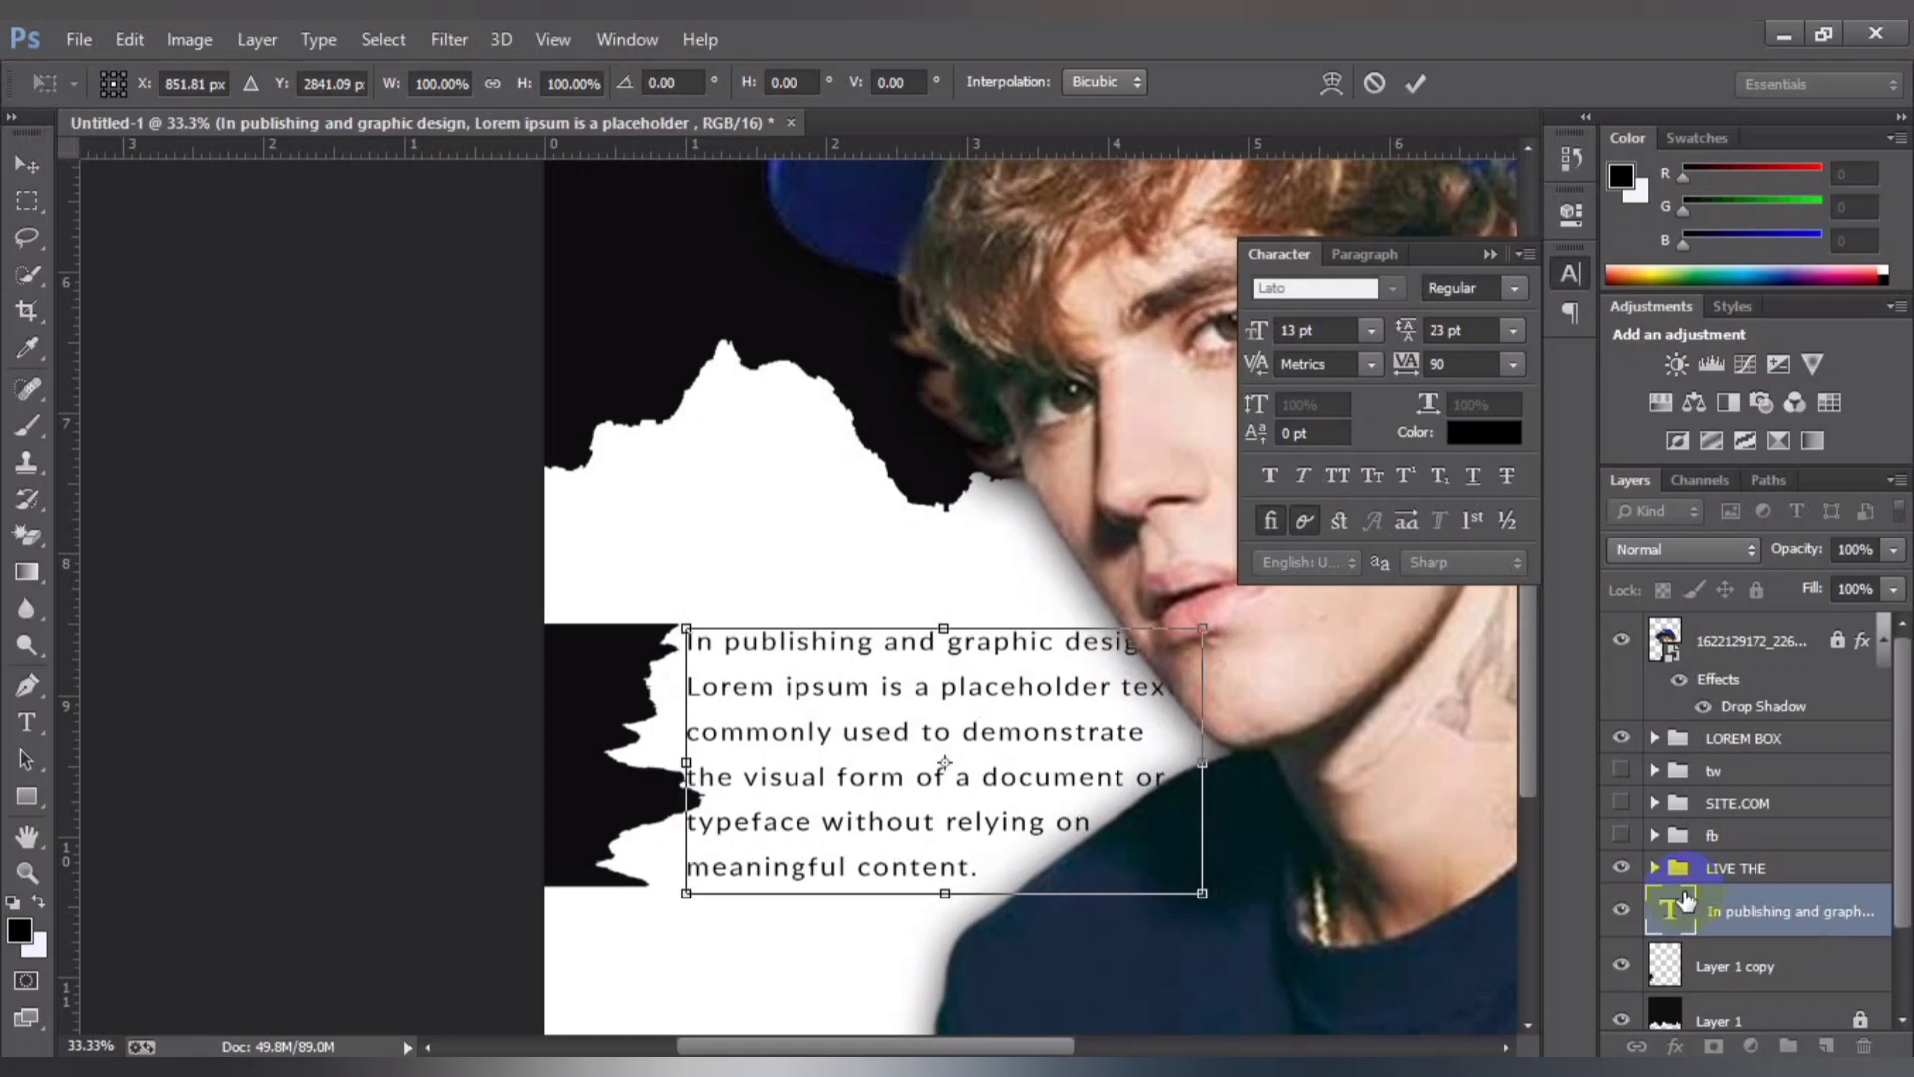
key(Right)
key(Right)
key(Right)
key(Right)
key(Right)
key(Right)
key(Right)
key(Right)
key(Right)
key(Return)
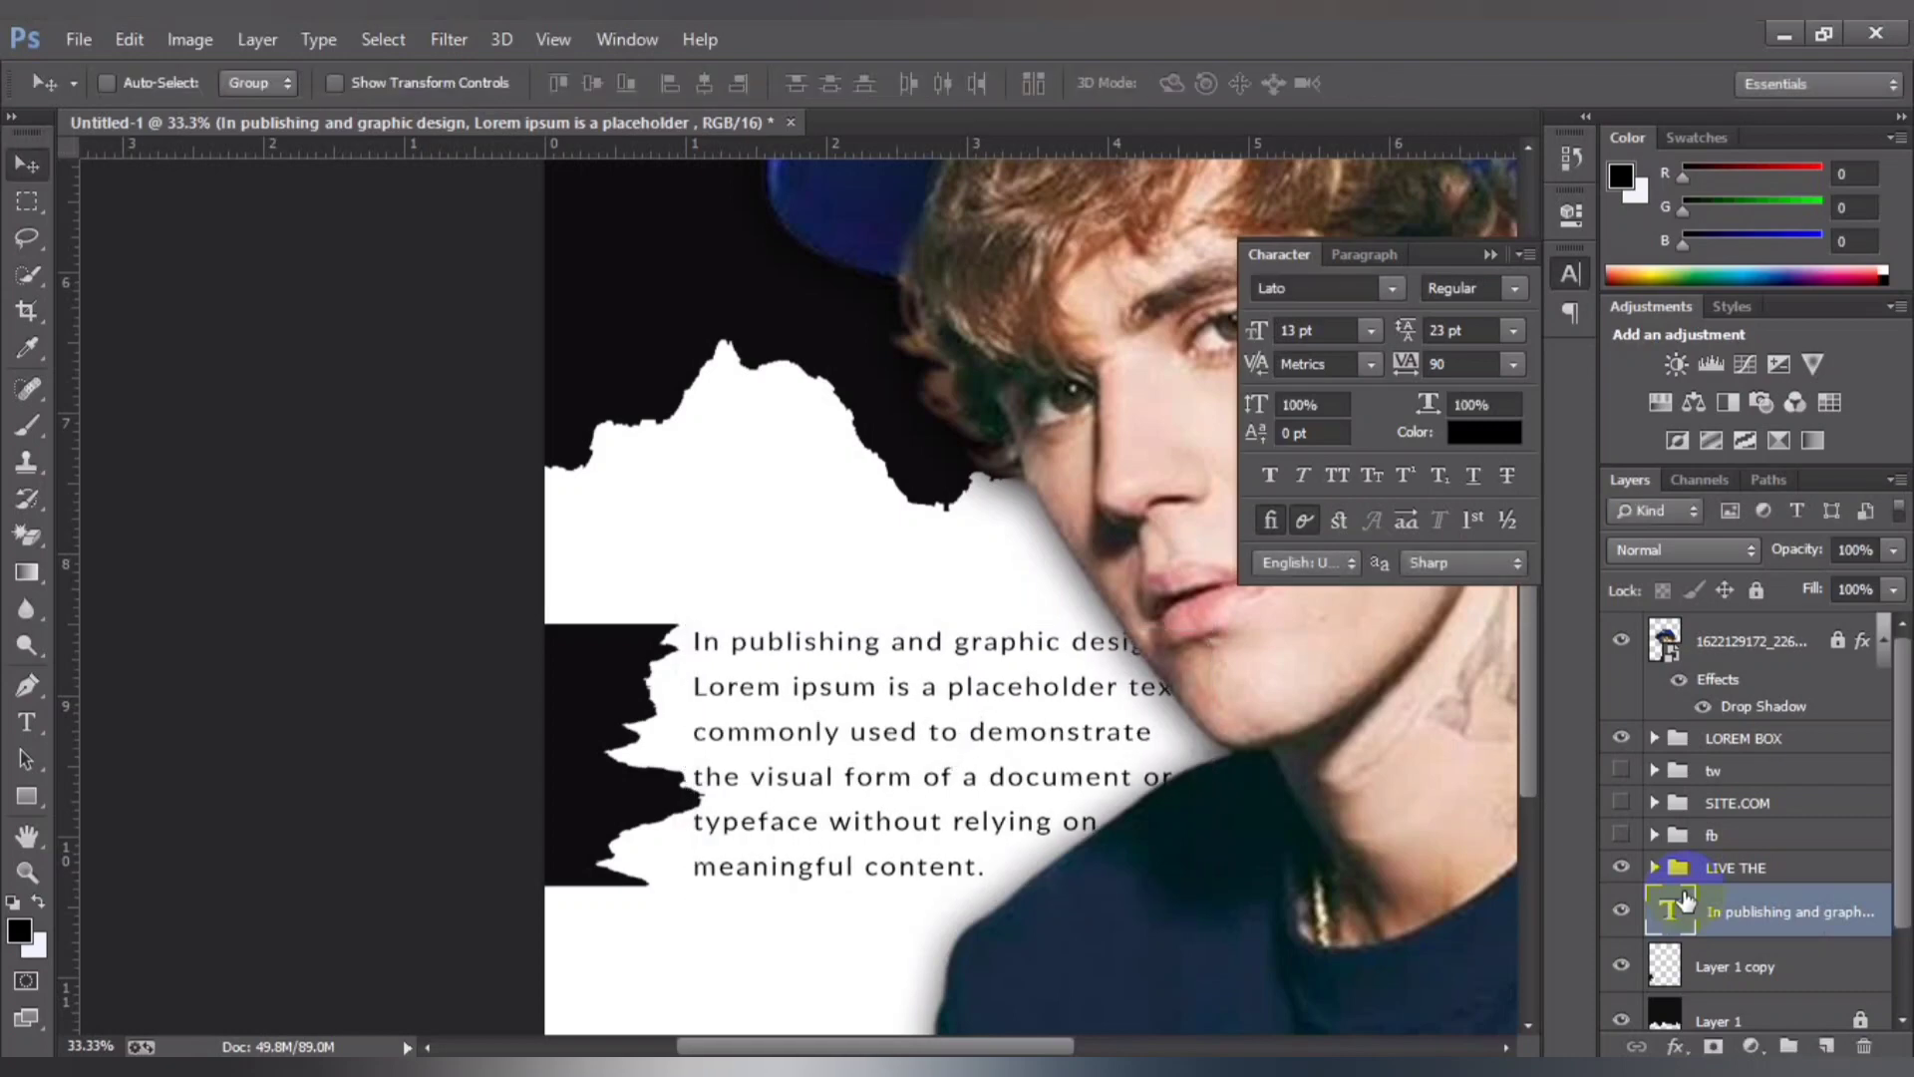
key(ctrl+minus)
key(ctrl+minus)
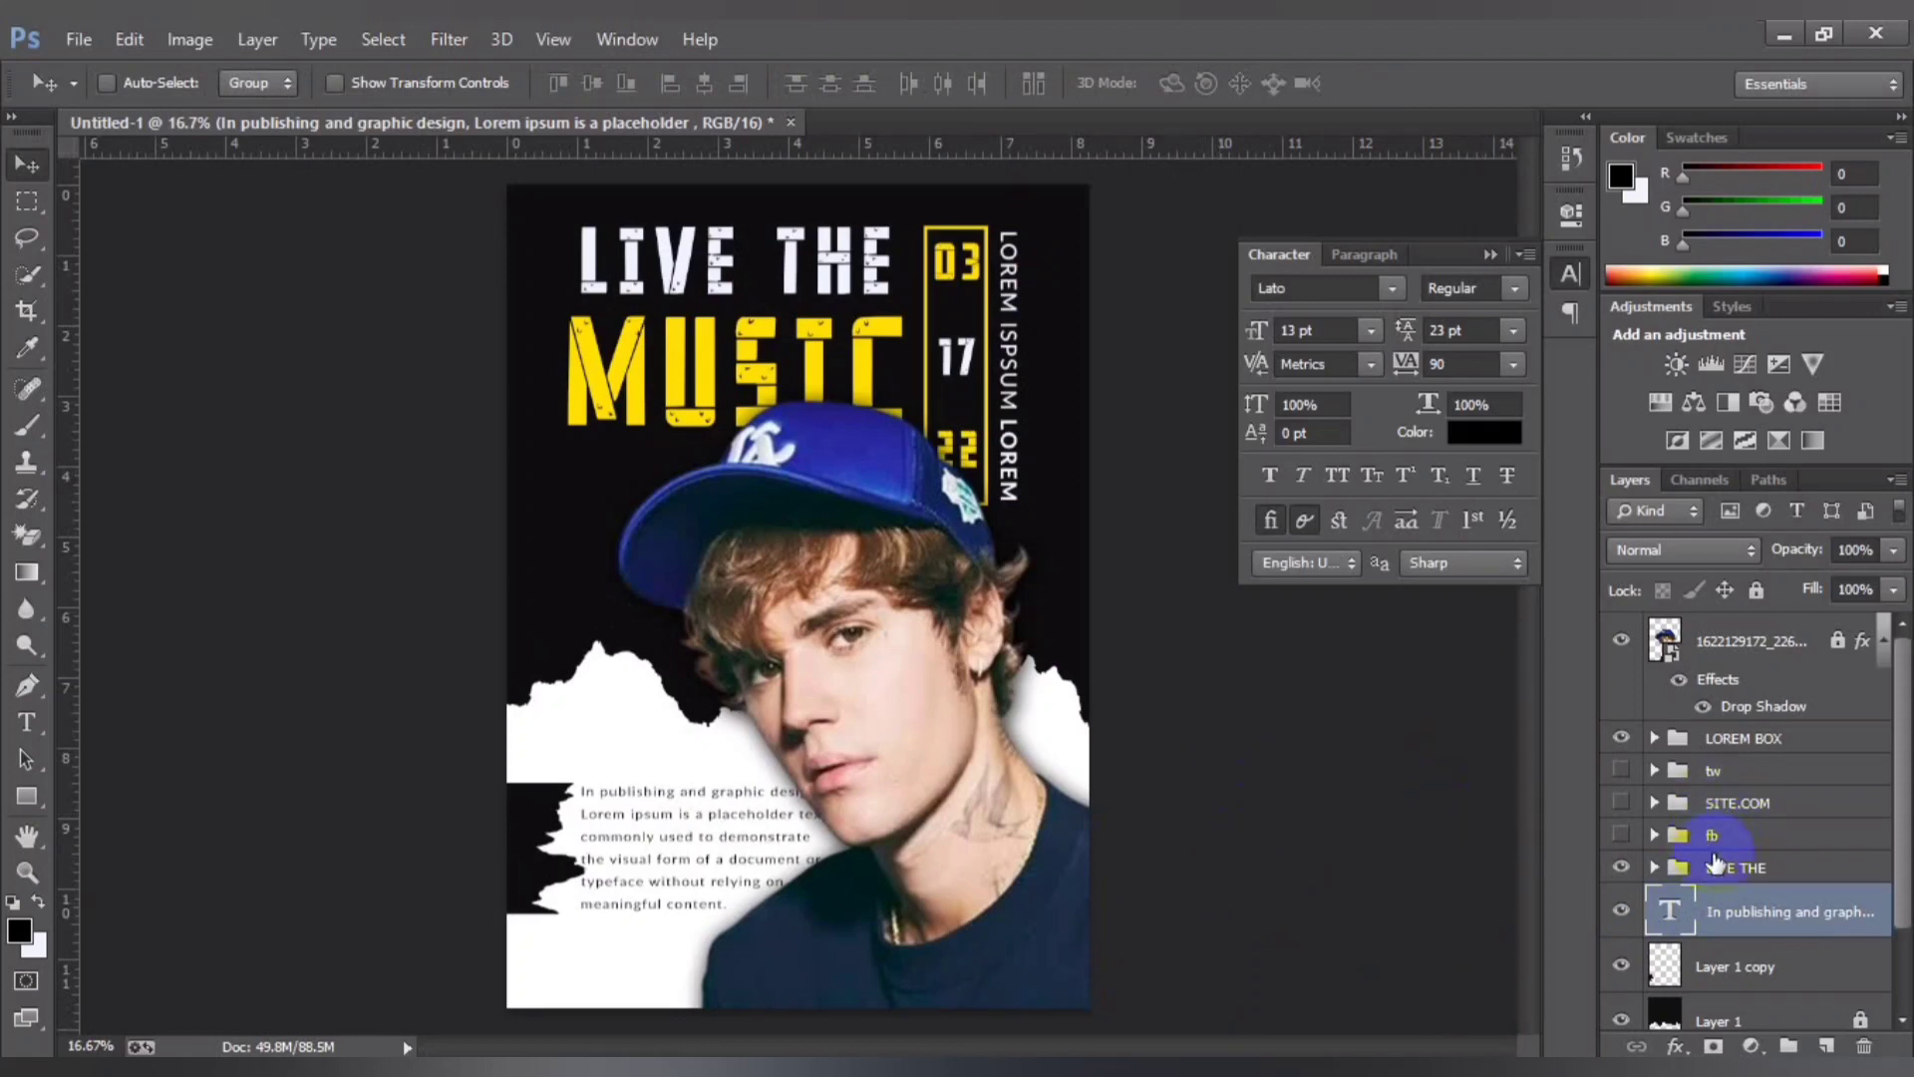
Step: Vertically centre the paragraph and Layer 1 copy together and group them as Group 2
shift+click(1723, 946)
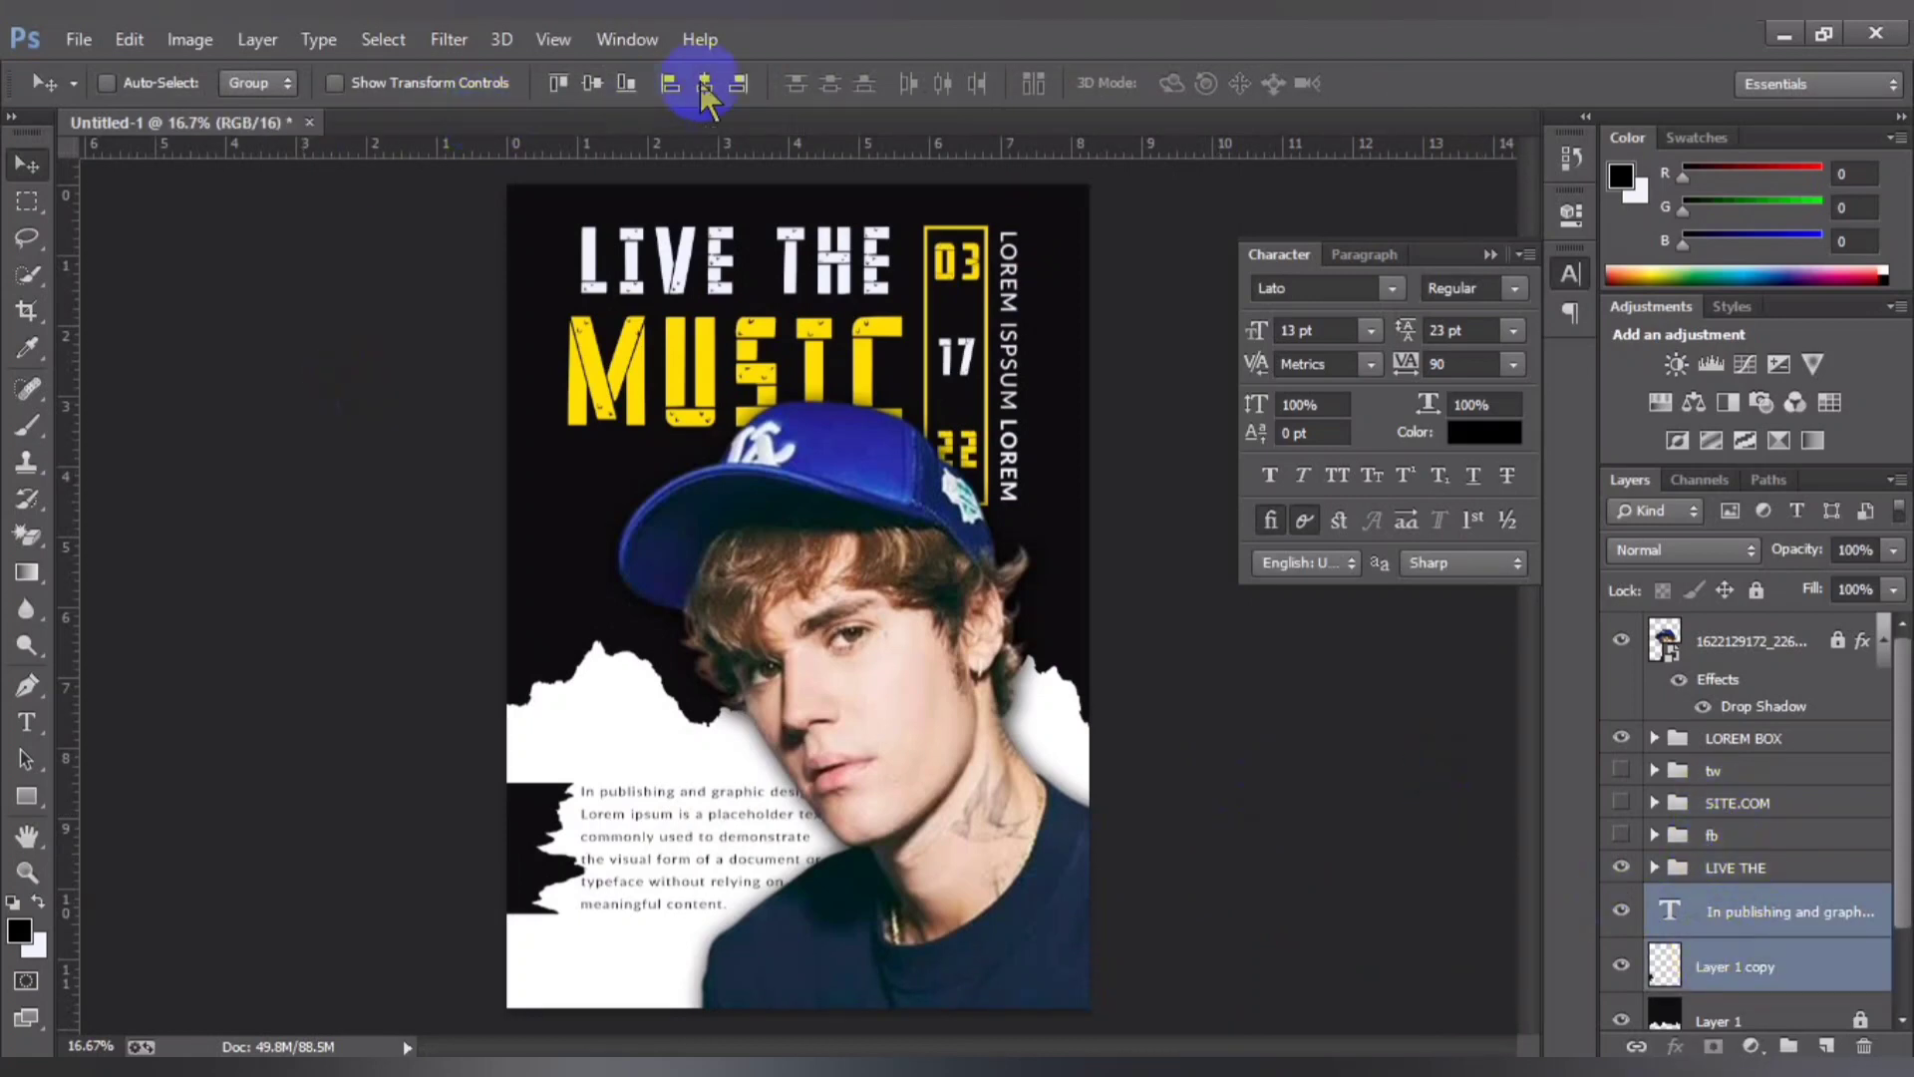
click(592, 83)
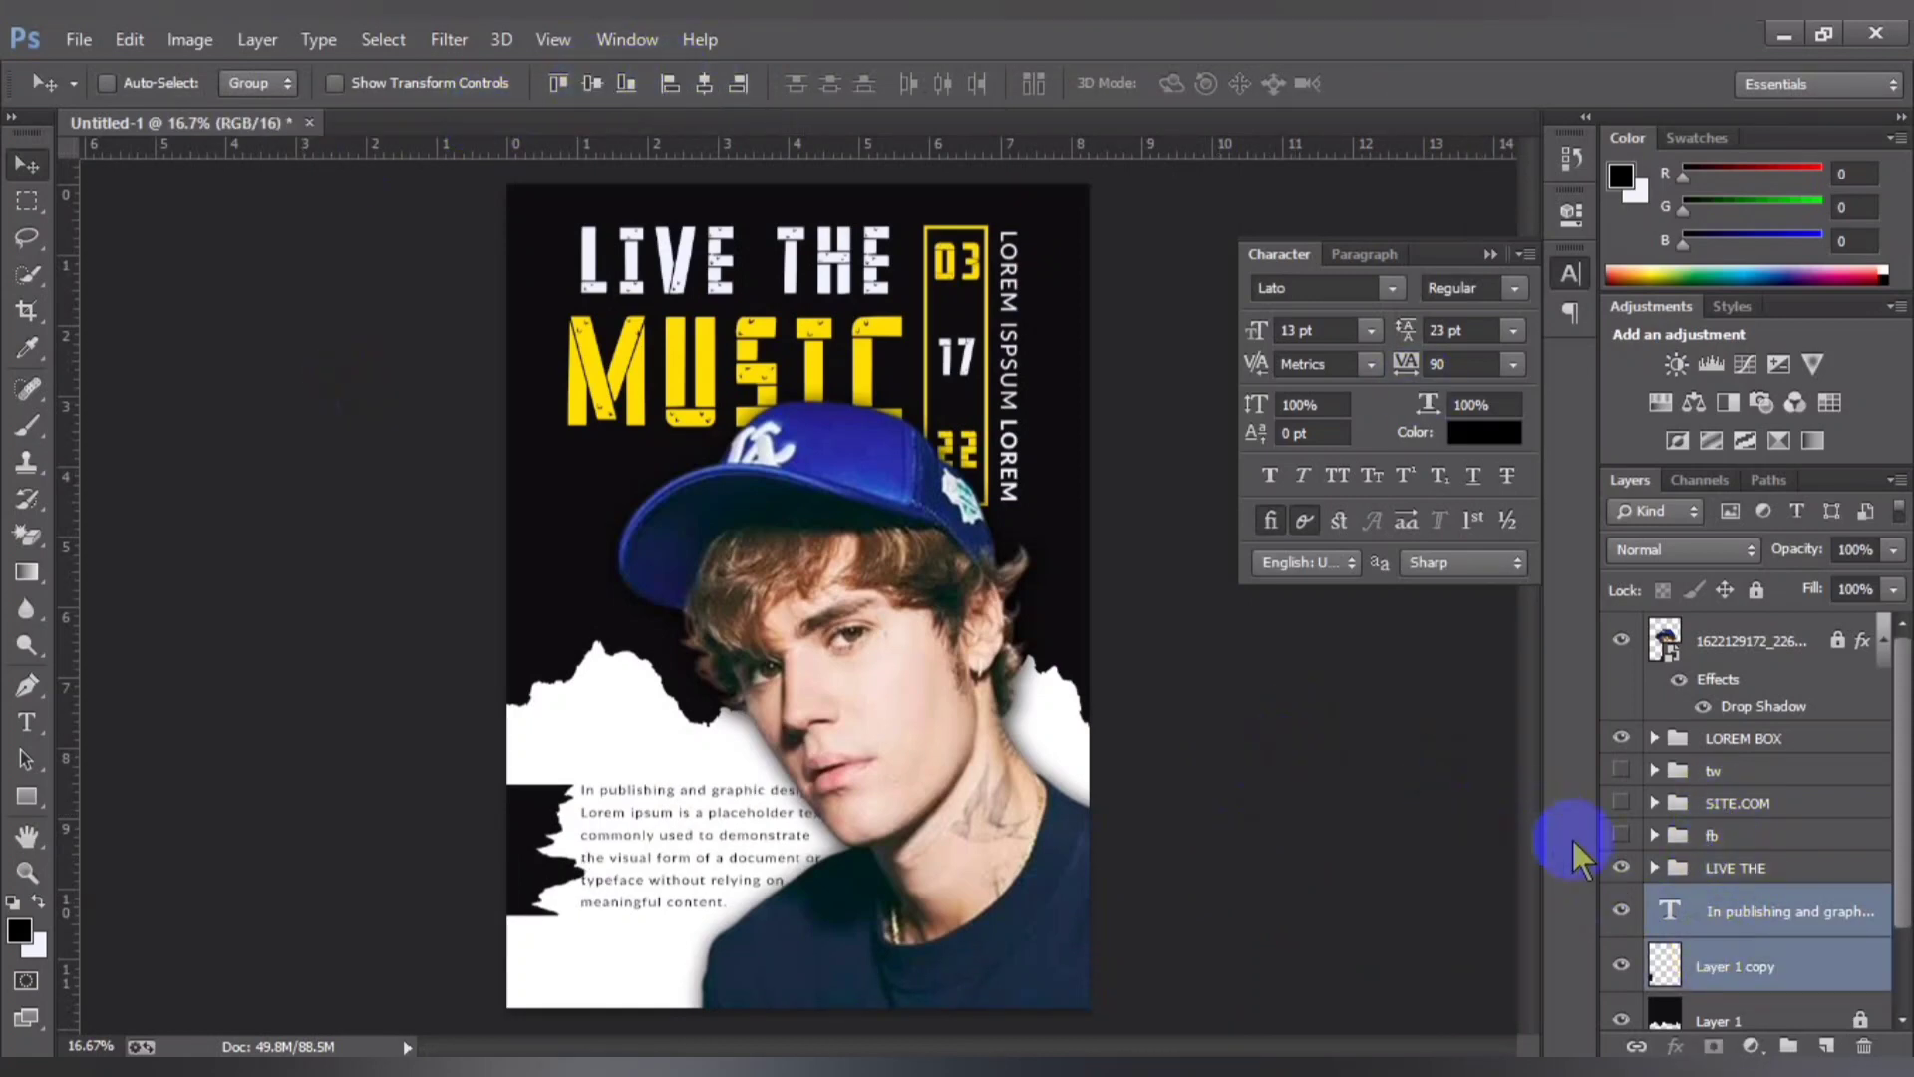
key(ctrl+g)
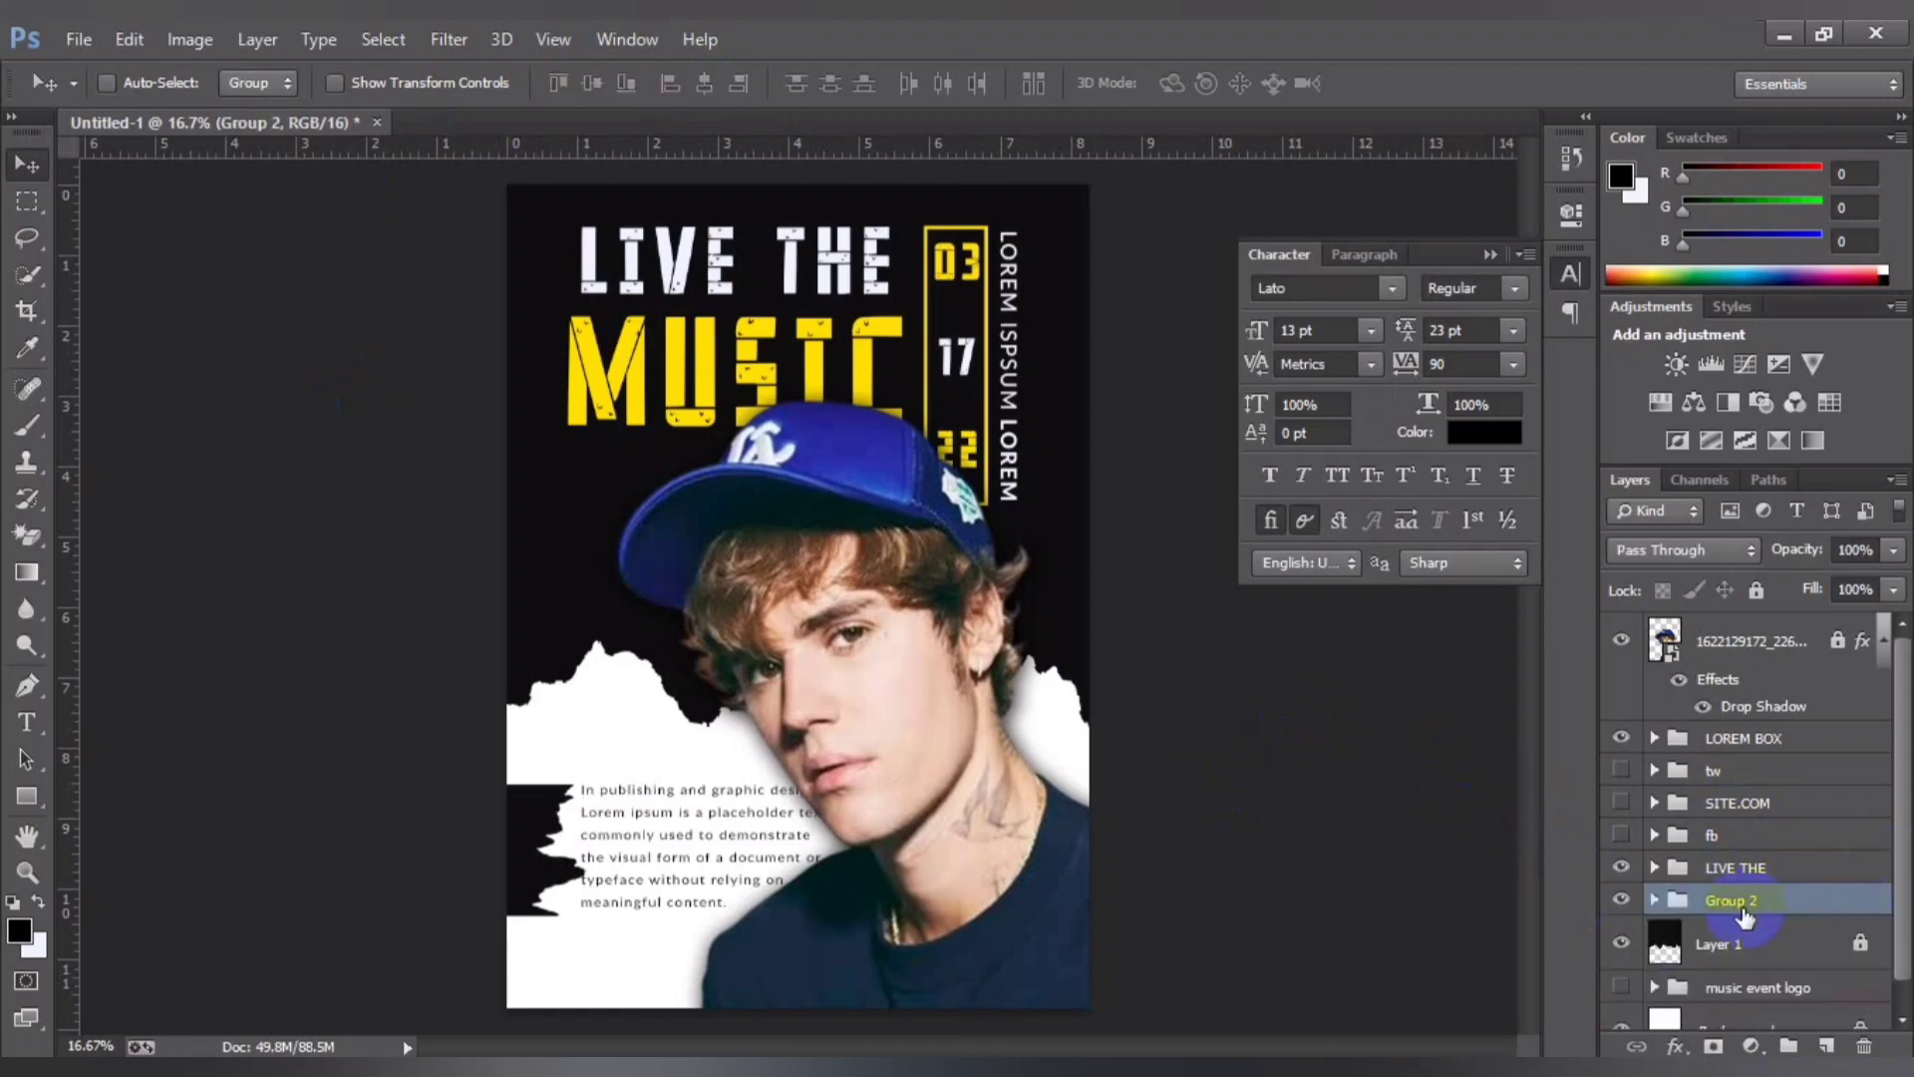
click(1621, 899)
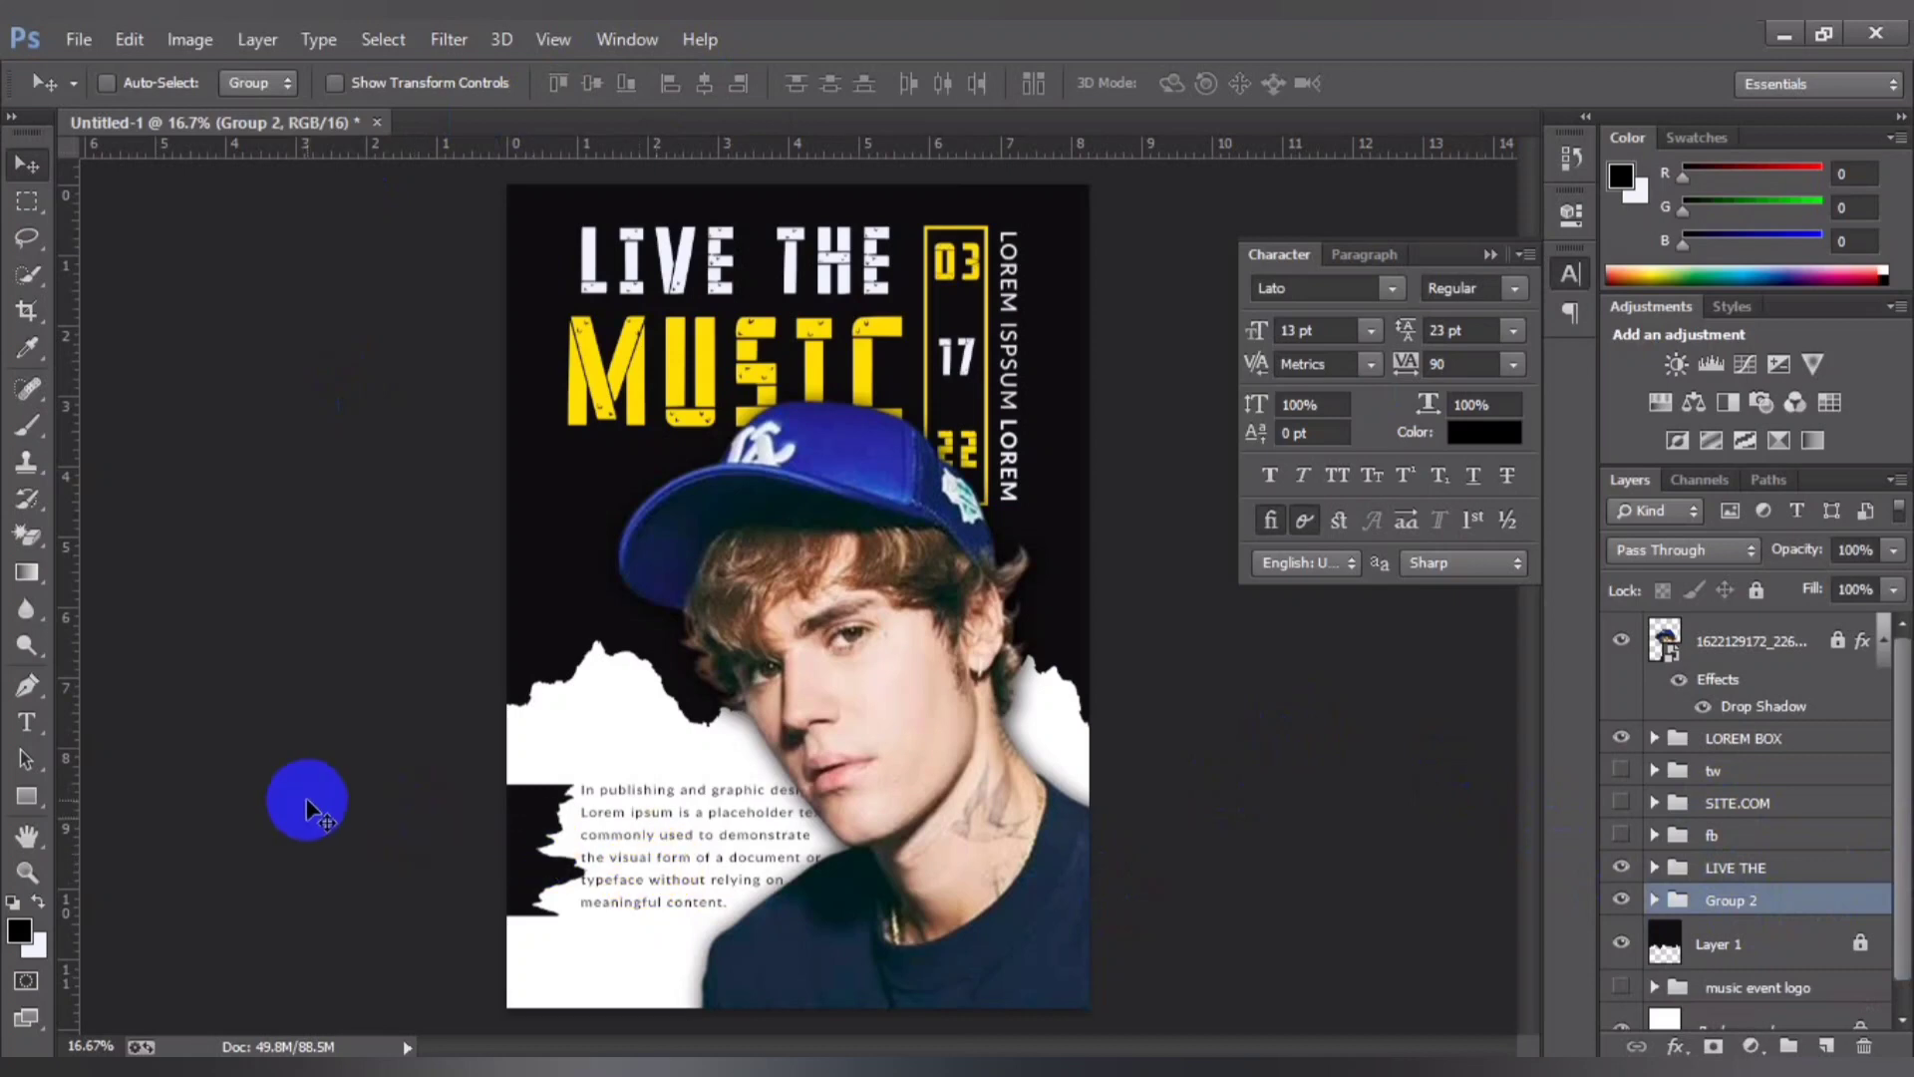
Step: Set the whole paragraph to the Lato Medium style
click(27, 721)
click(638, 847)
key(ctrl+a)
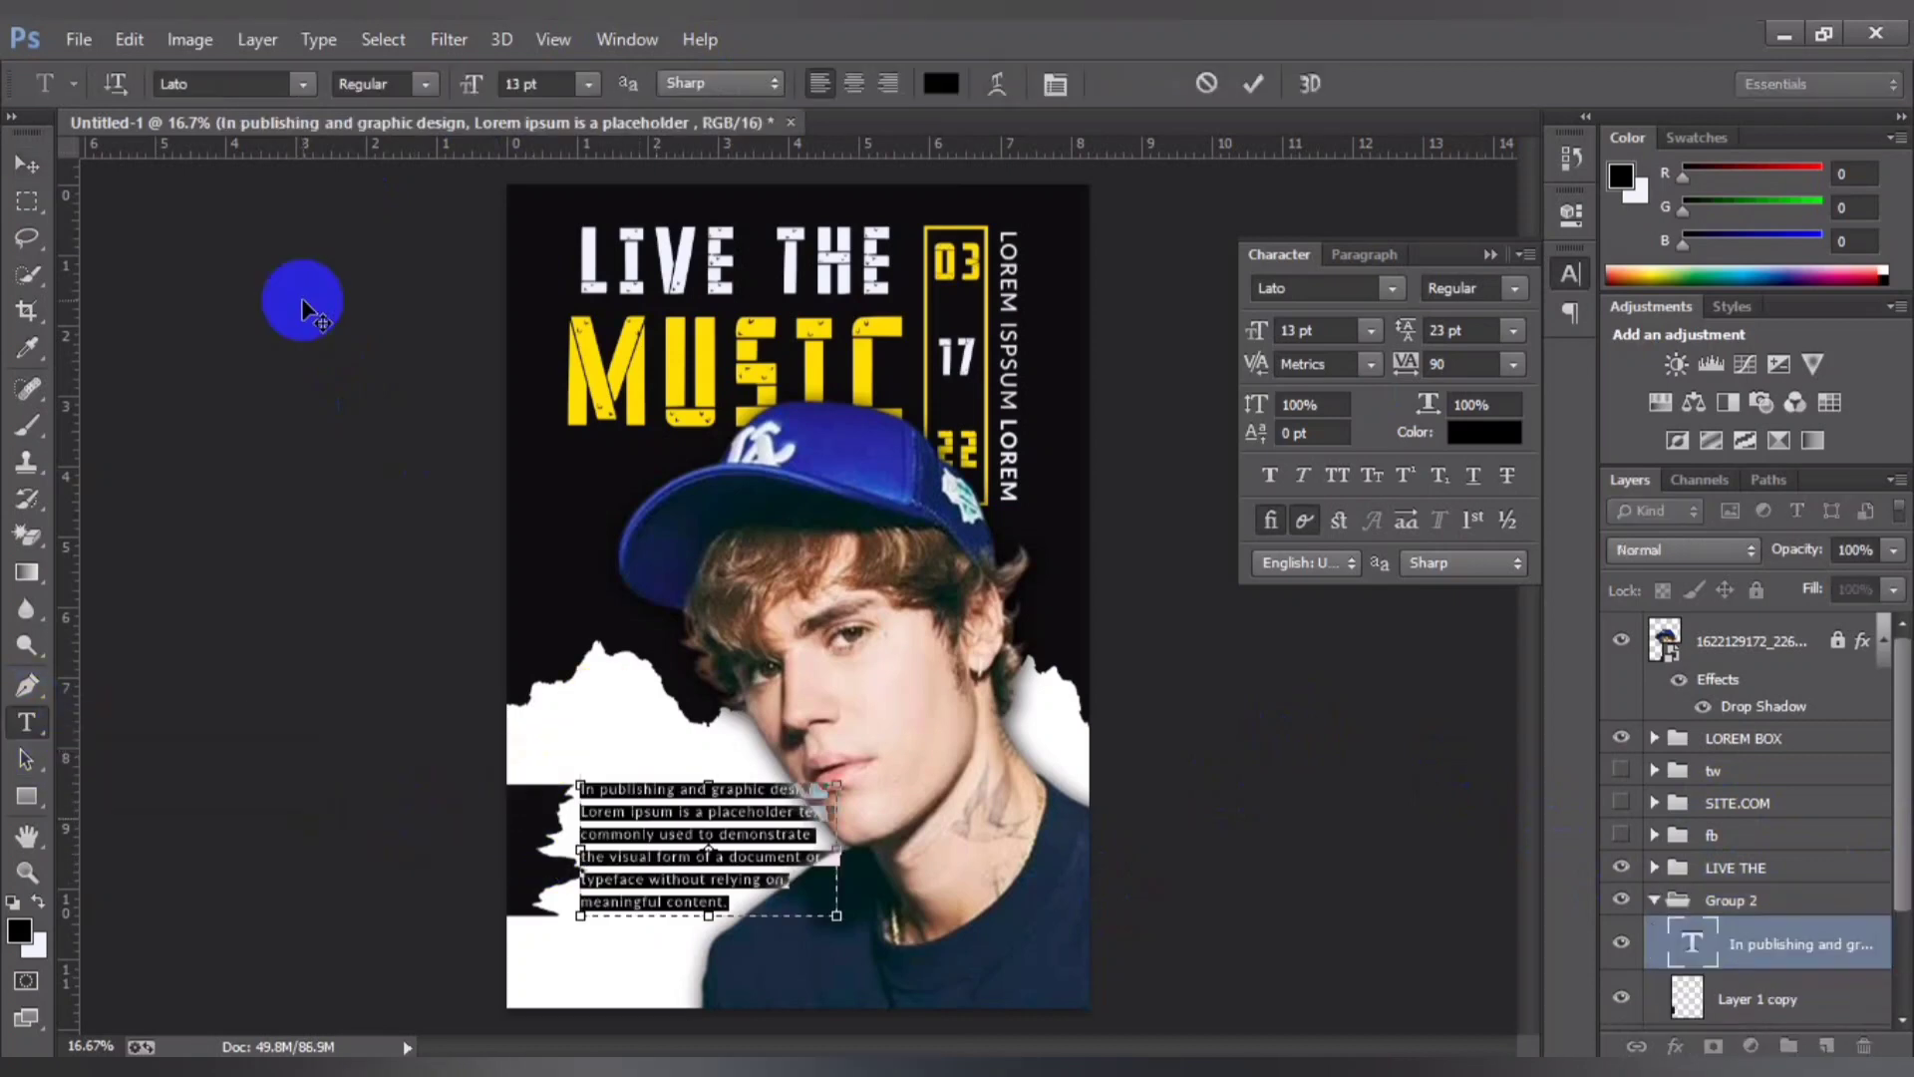
click(417, 86)
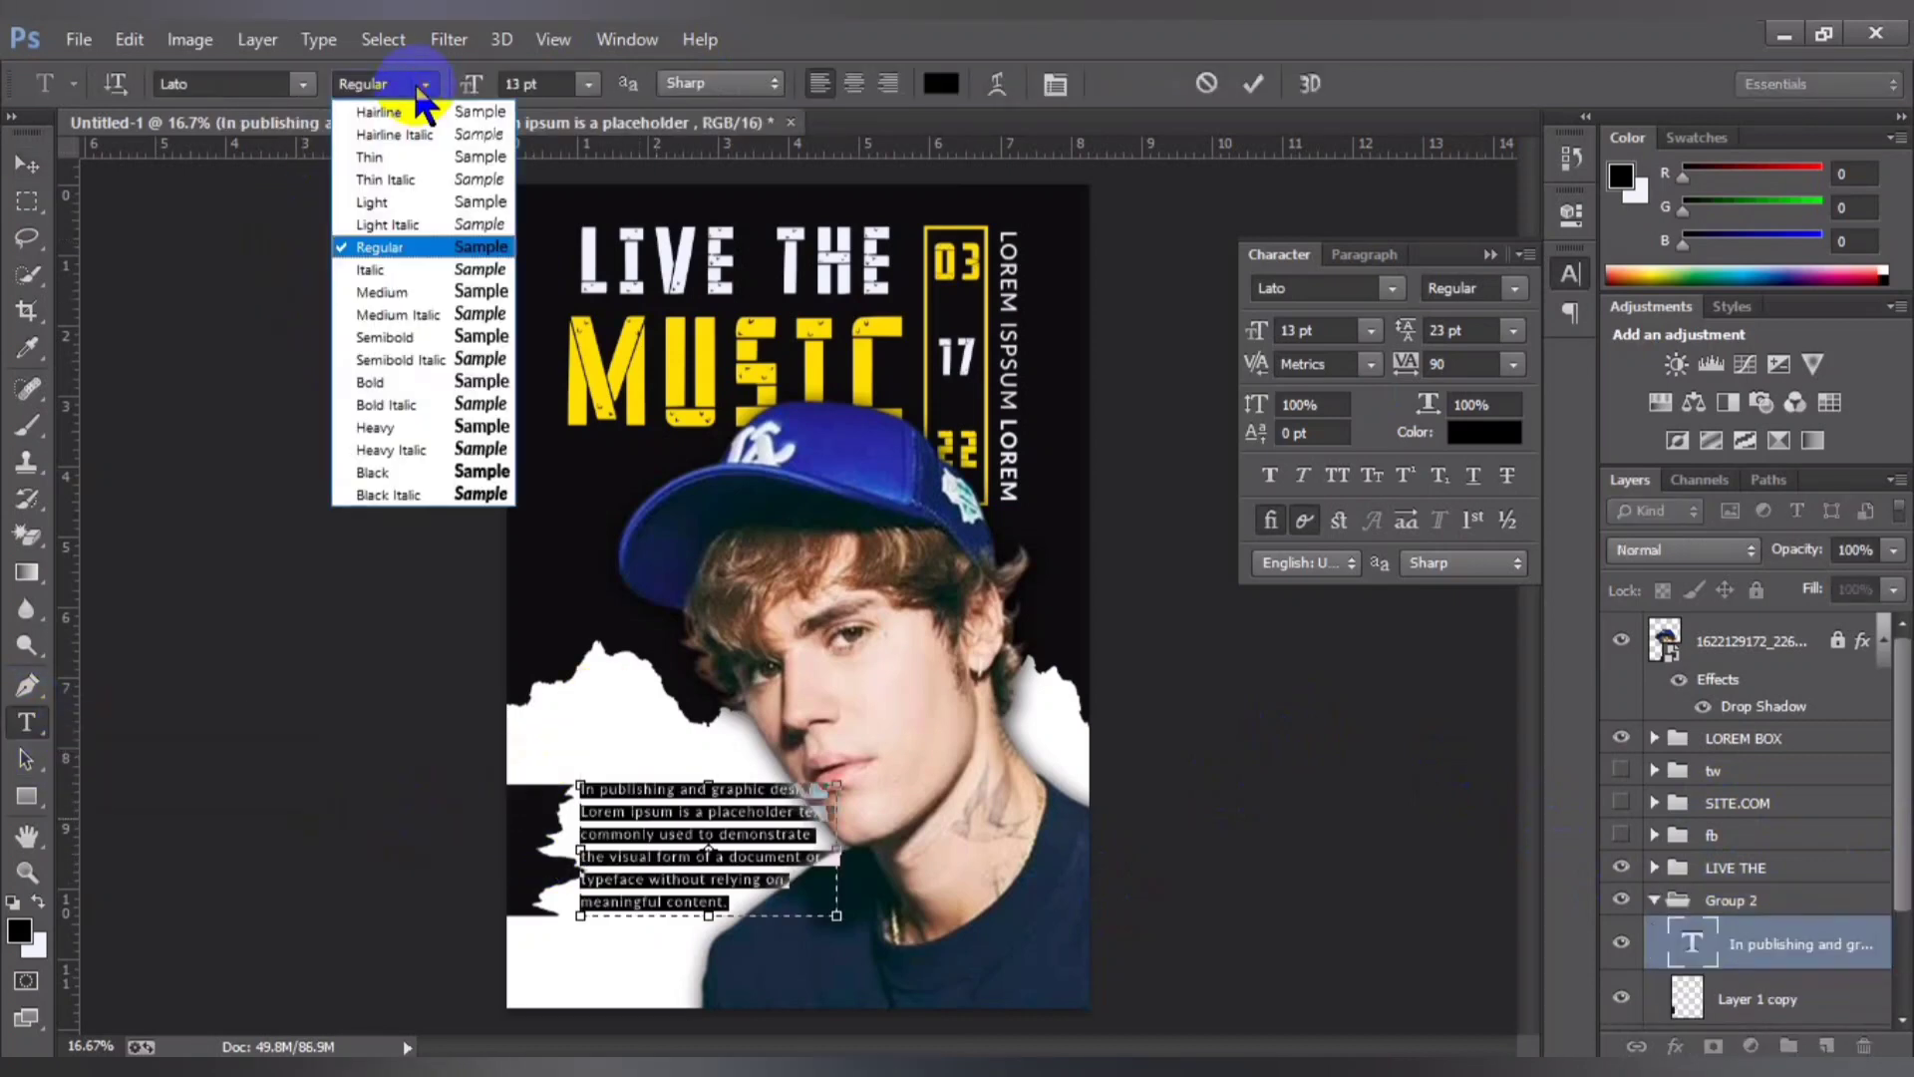
click(374, 291)
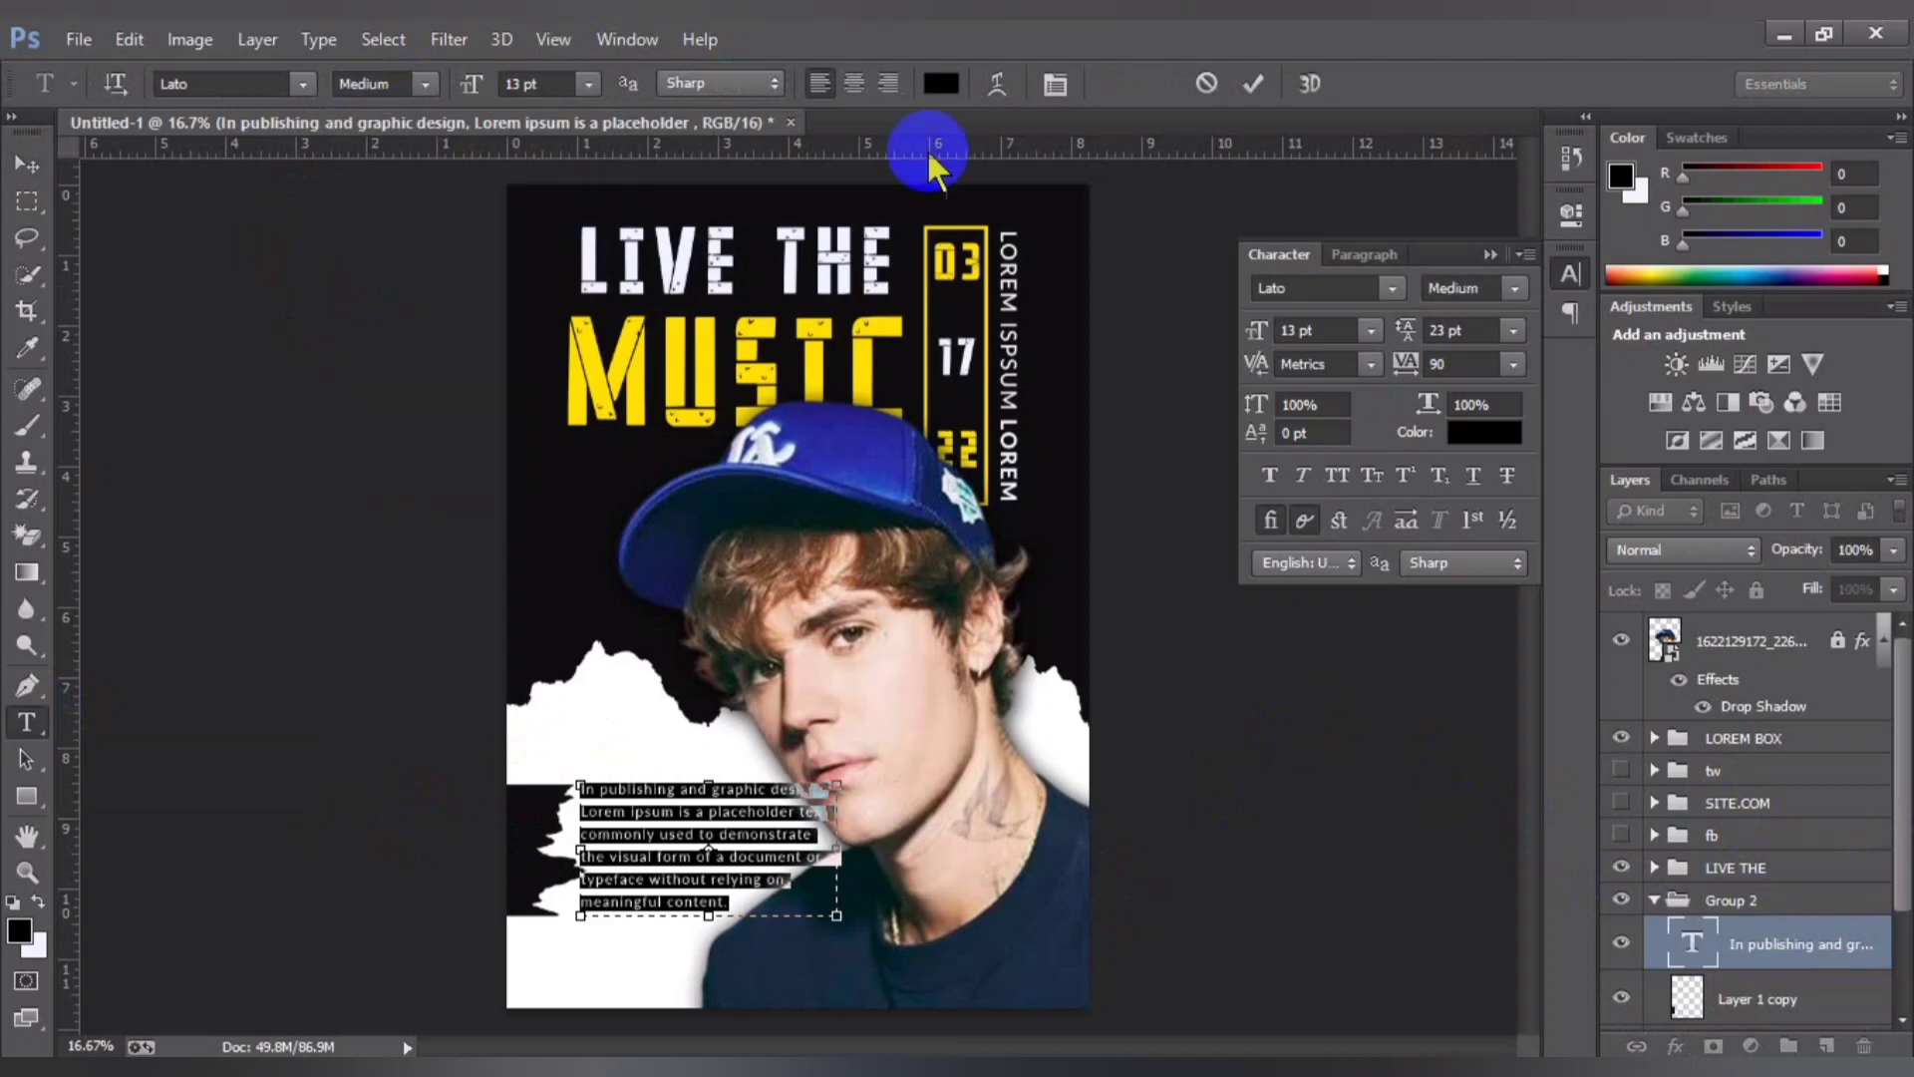
click(1254, 84)
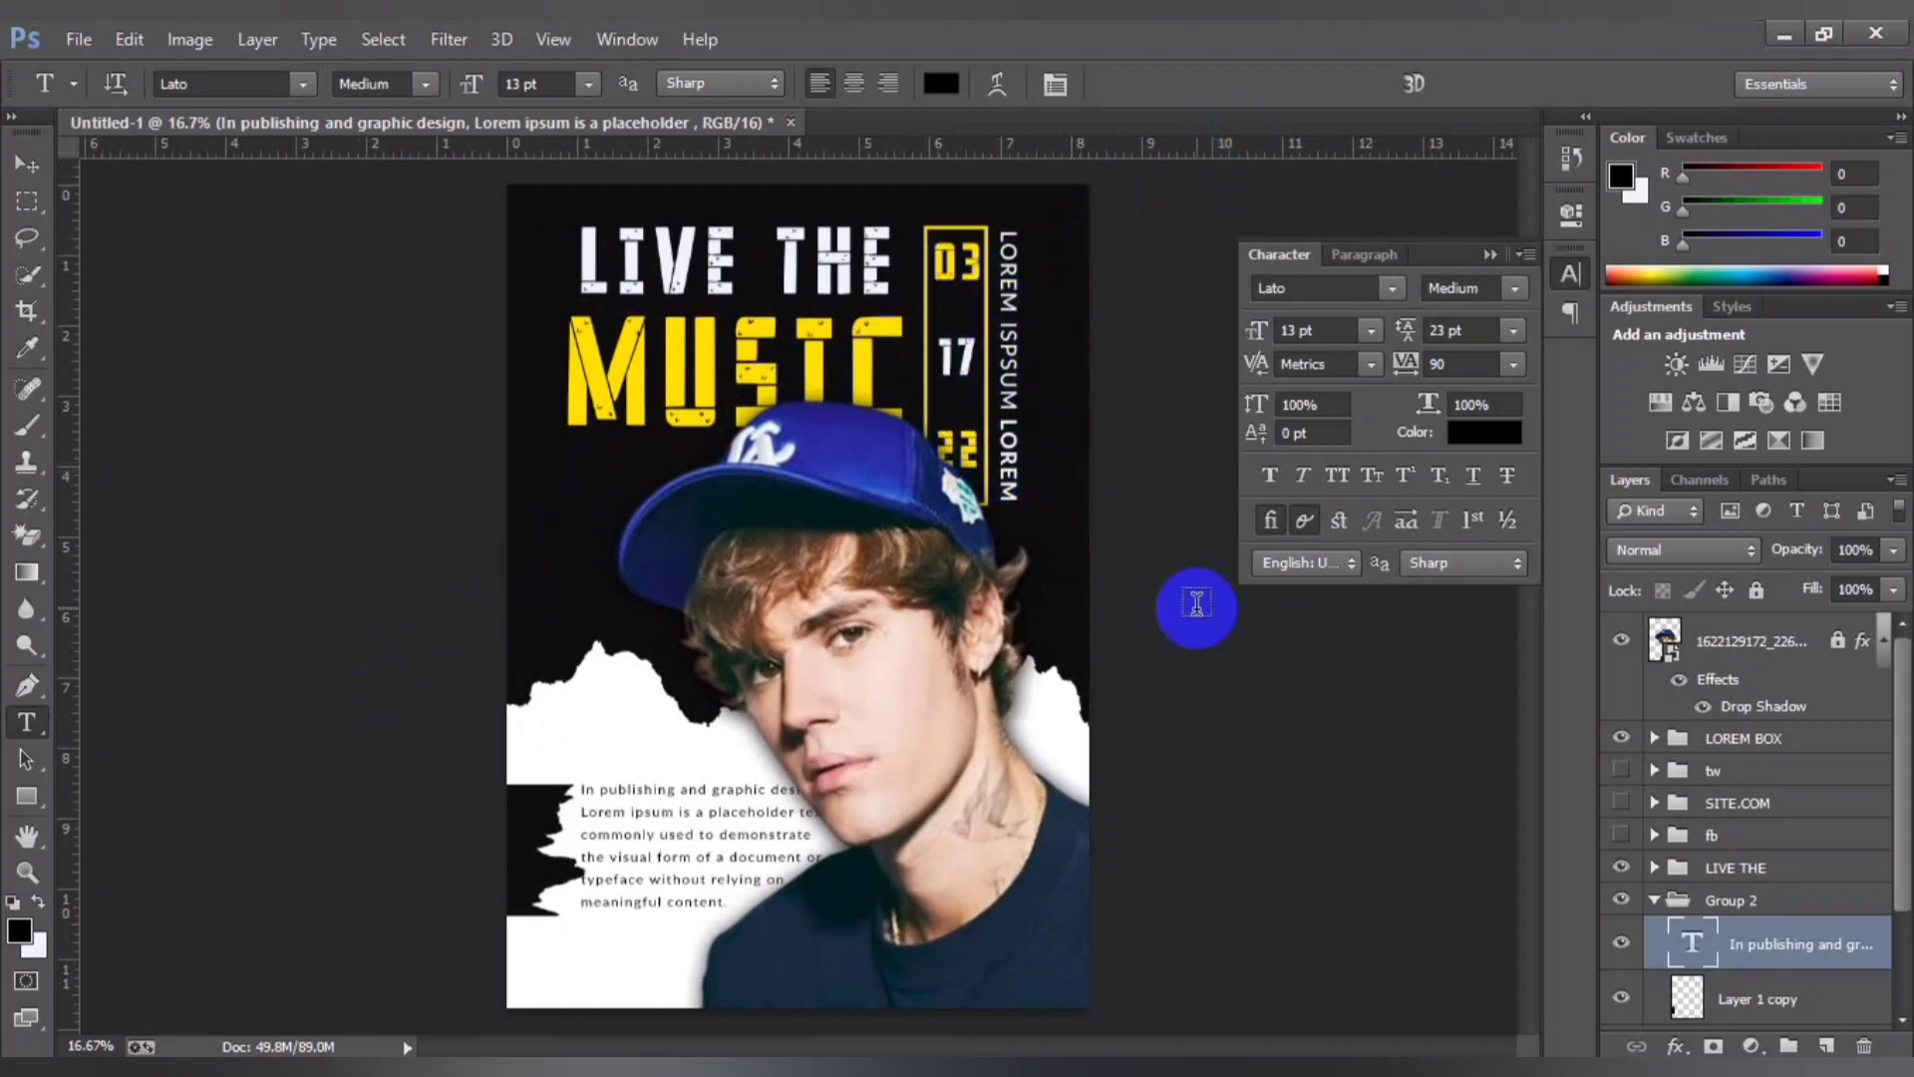
click(538, 750)
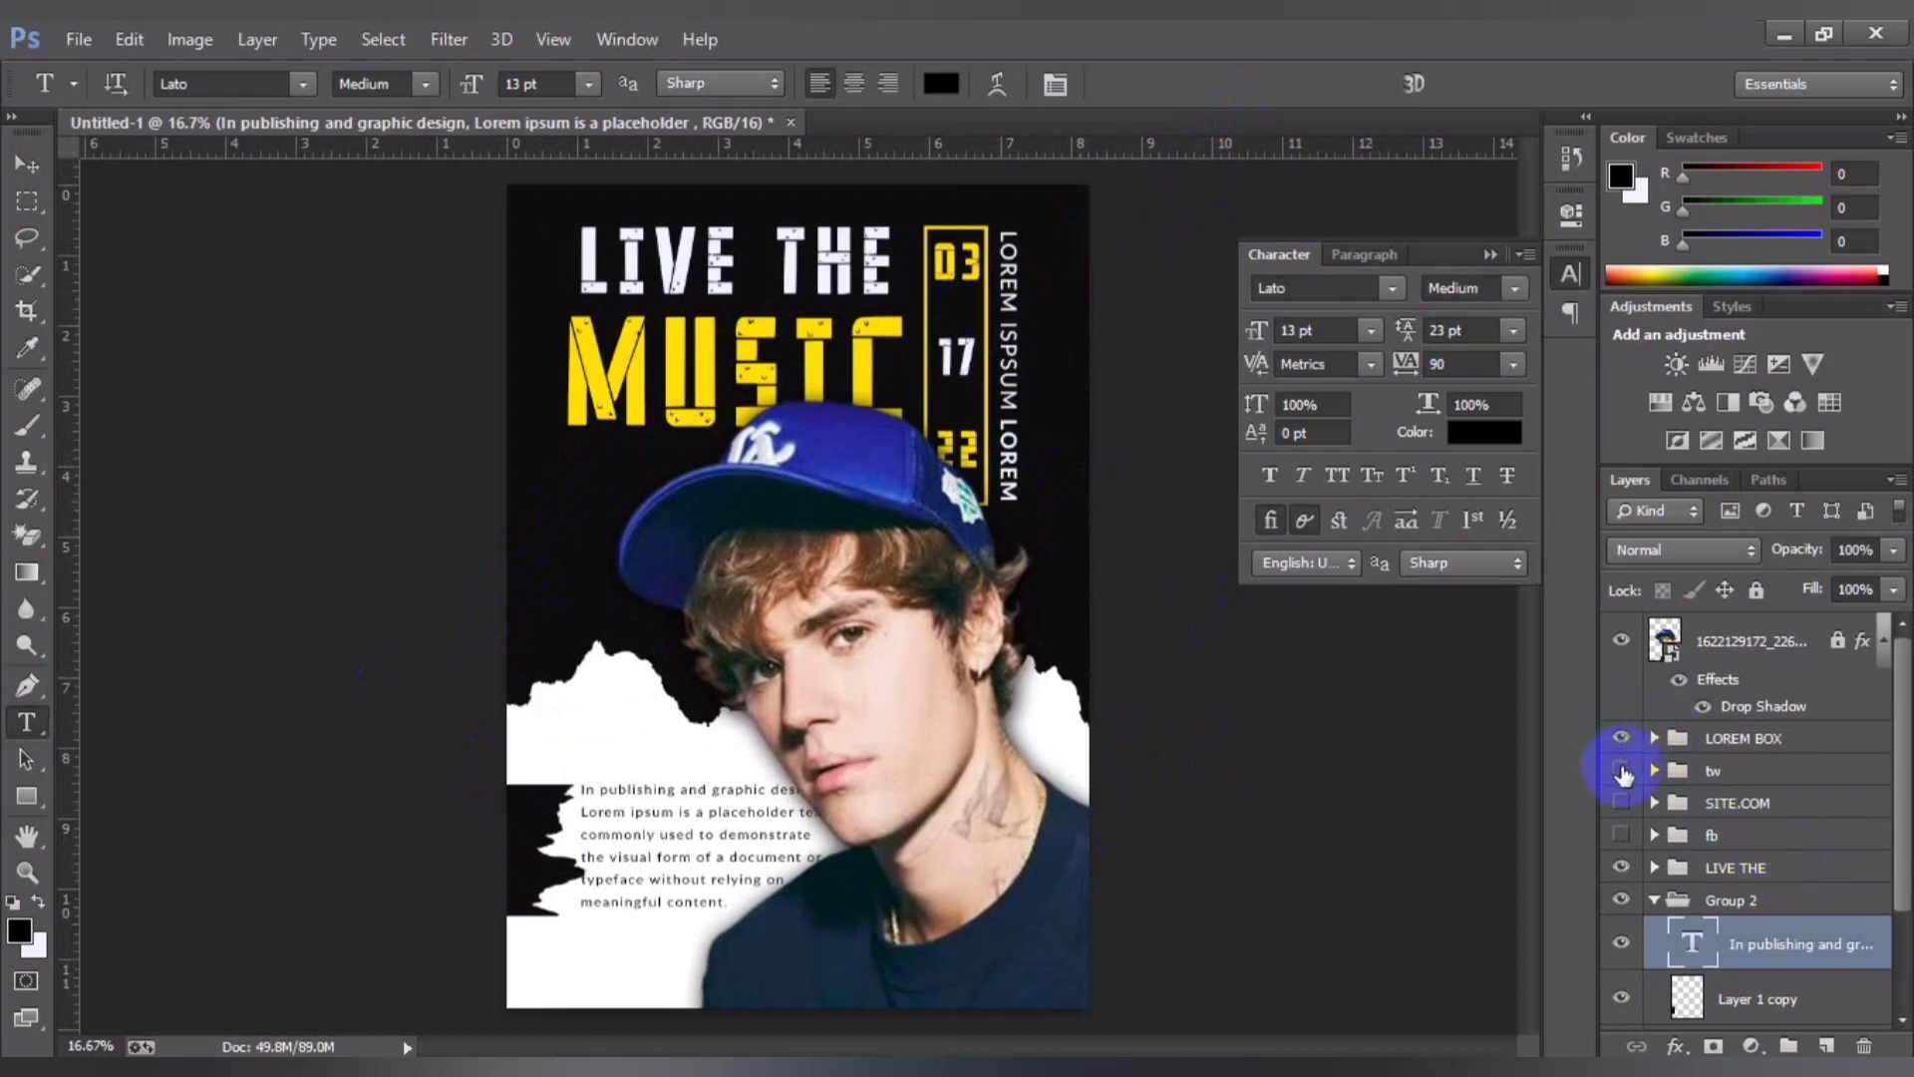
scroll(1623, 797, down, 1)
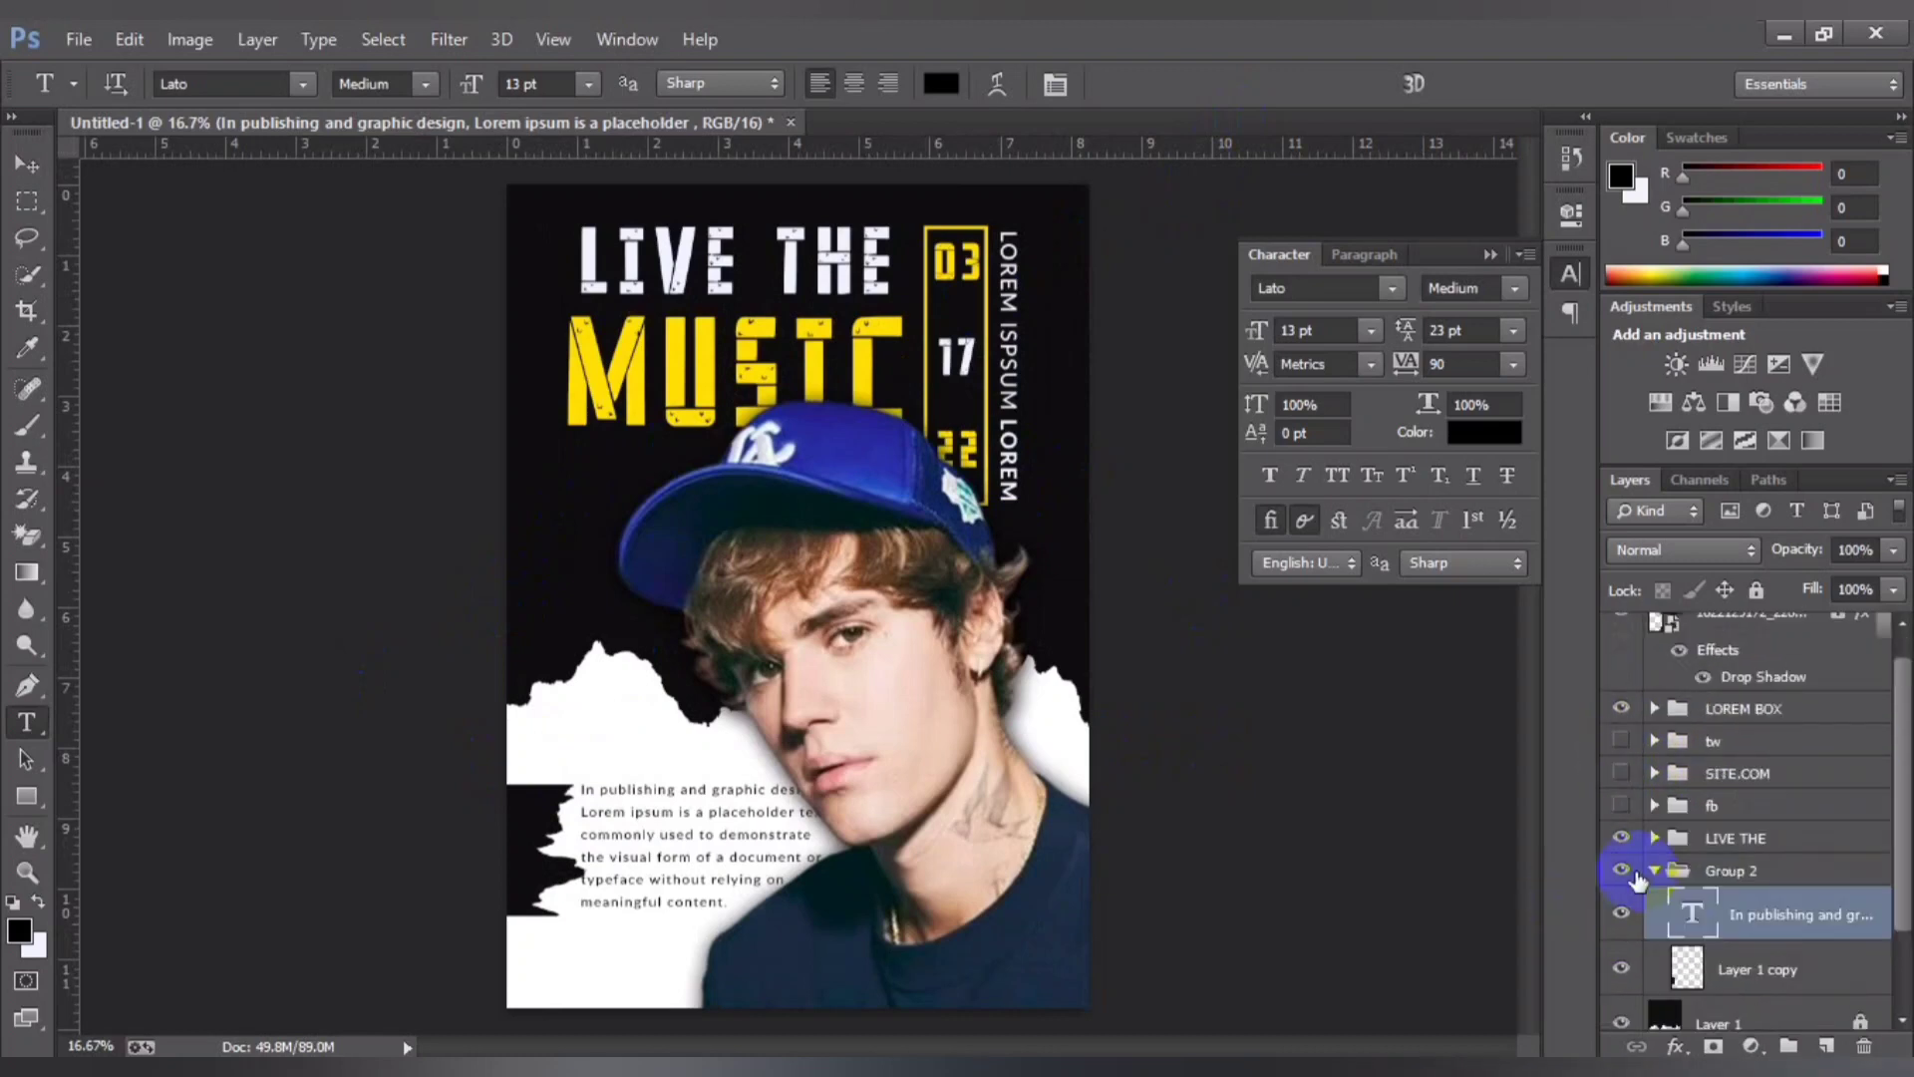
scroll(1705, 797, down, 3)
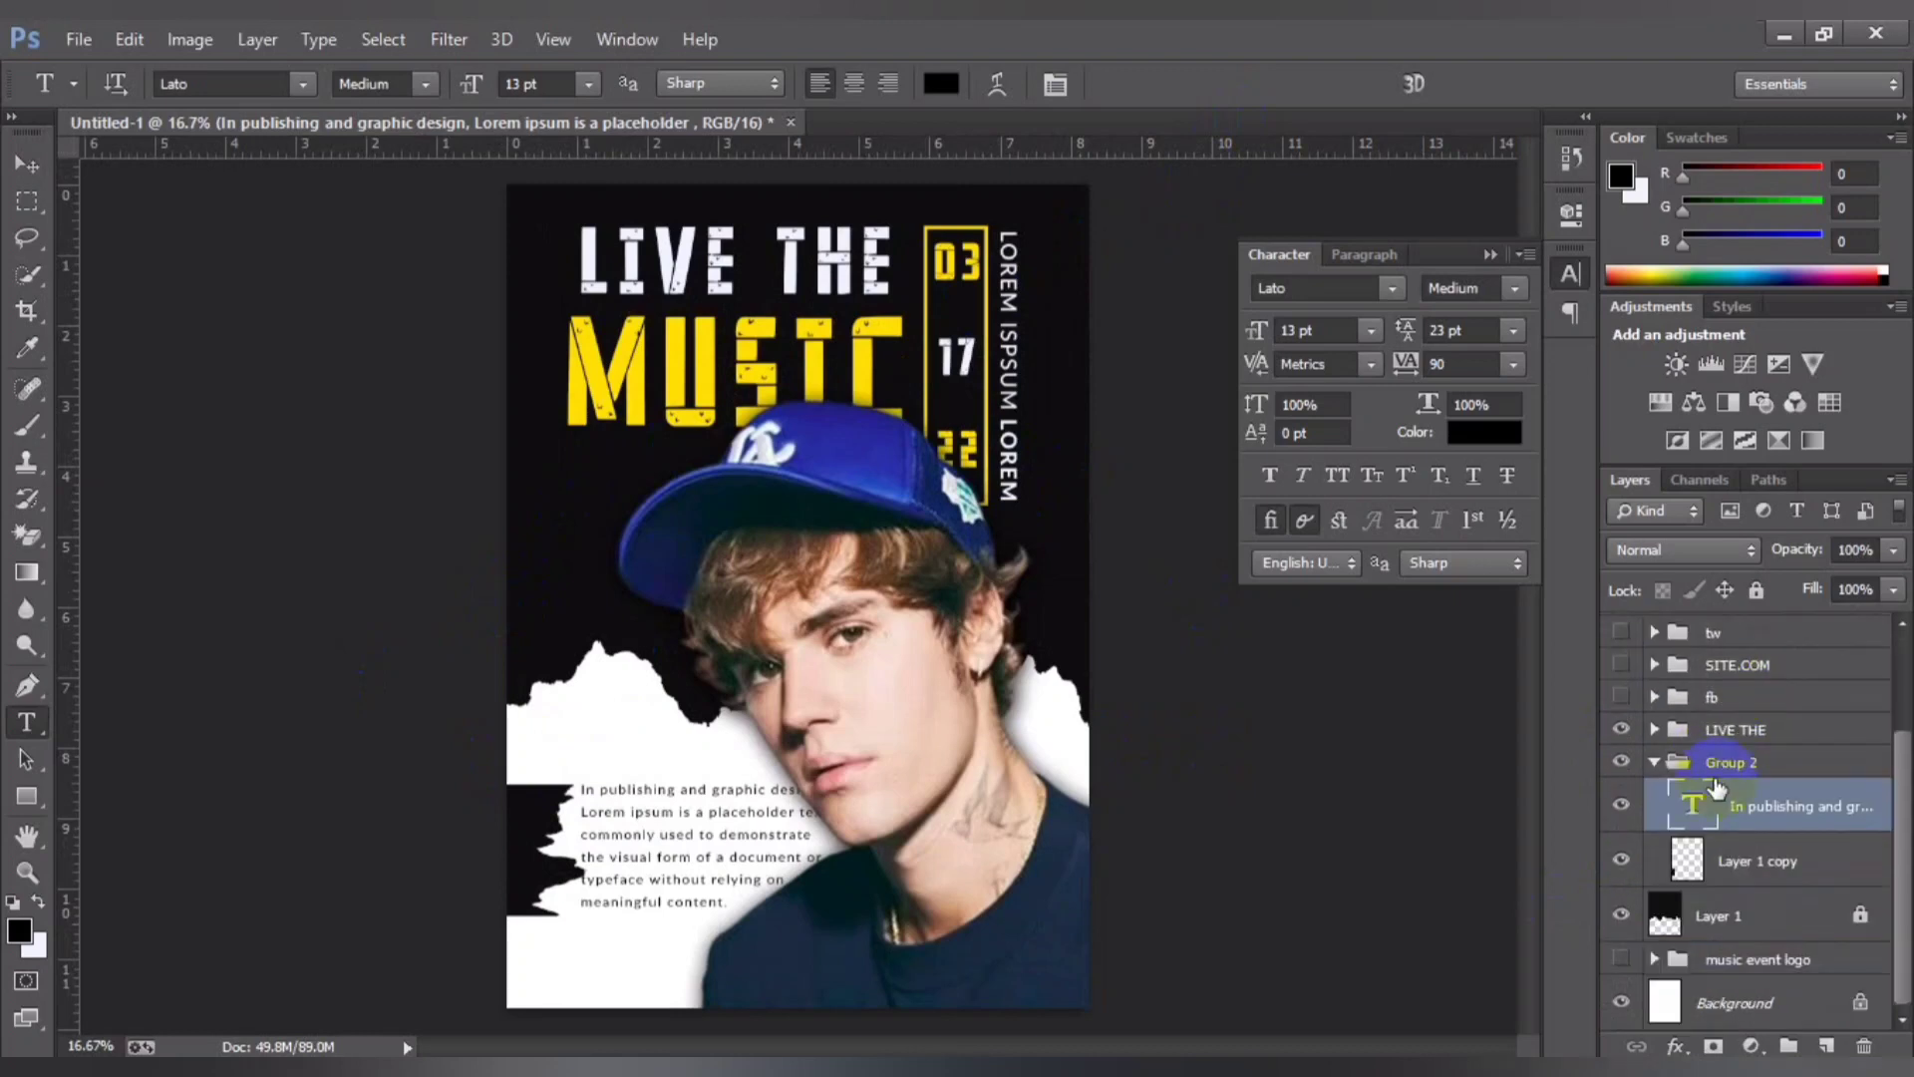
Step: Show the music event badge and move it up and left above the paragraph
click(1701, 963)
click(1621, 959)
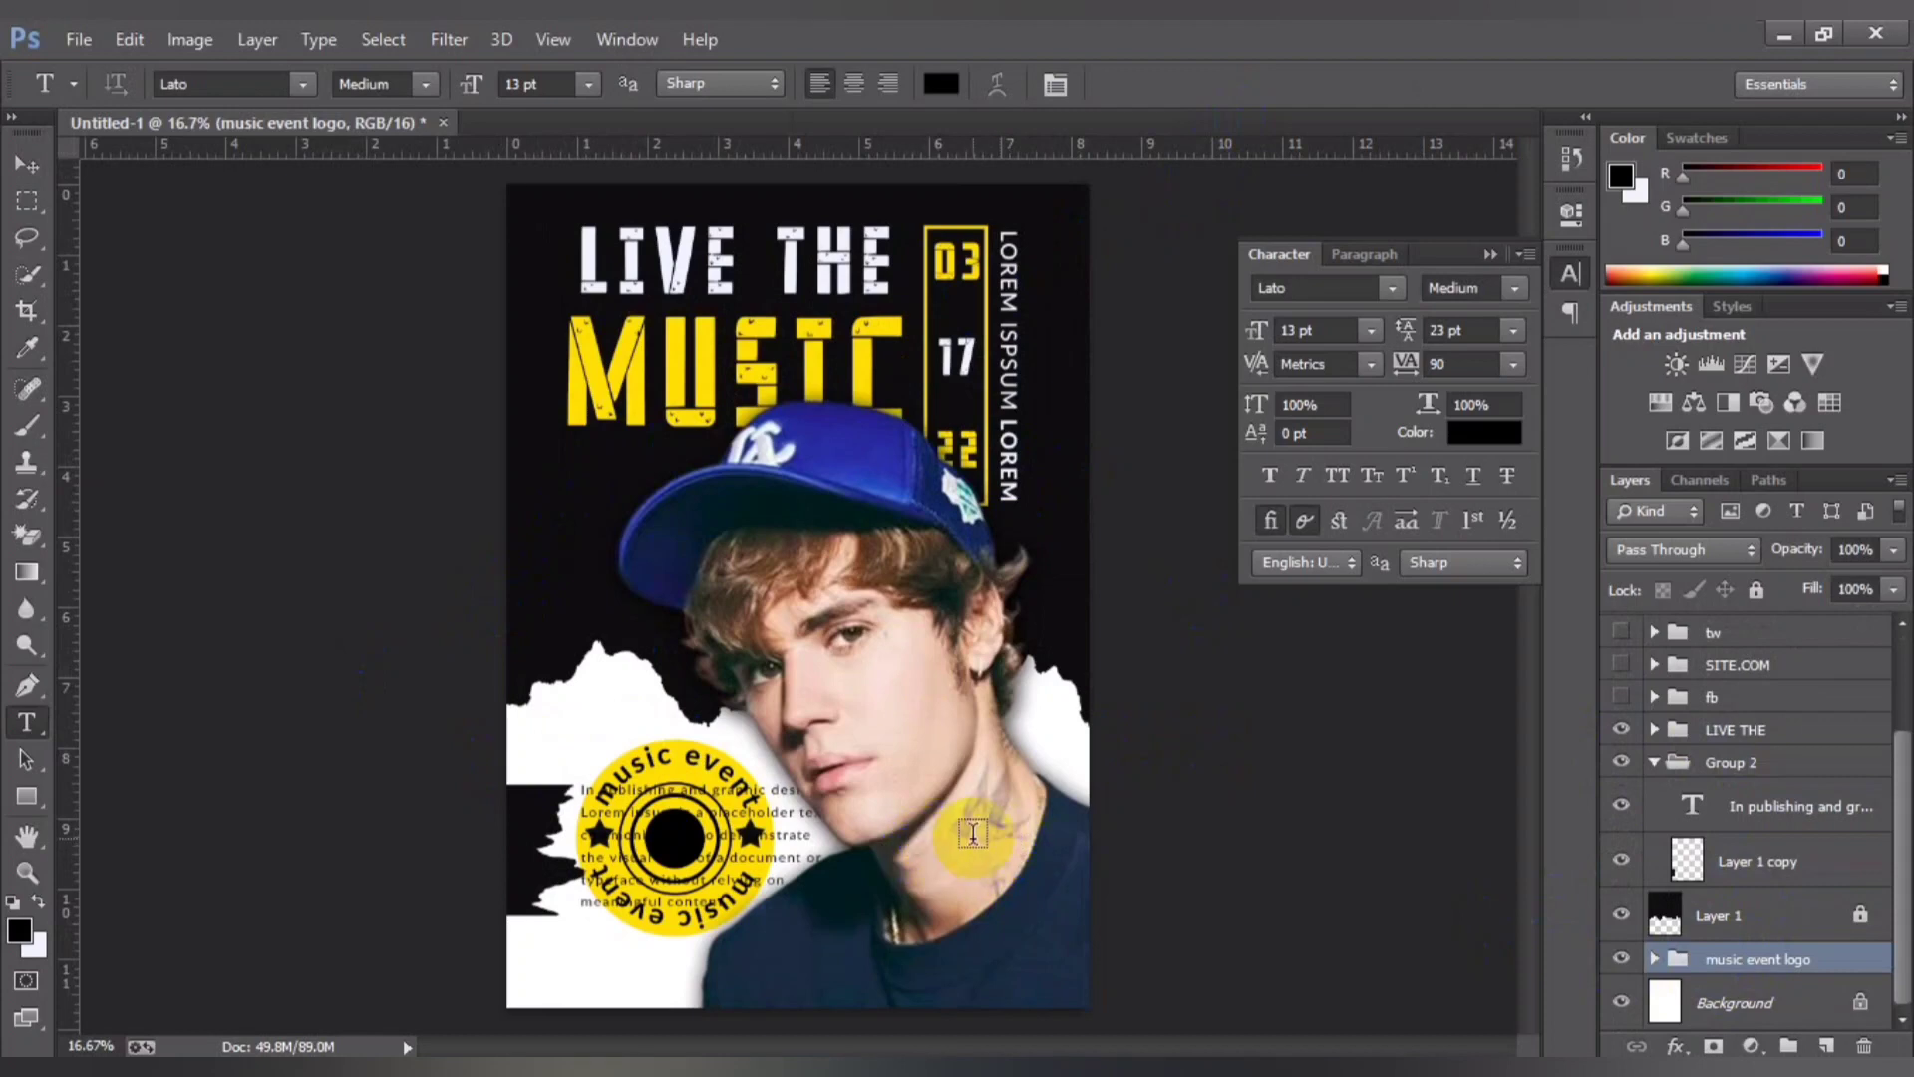
key(ctrl+t)
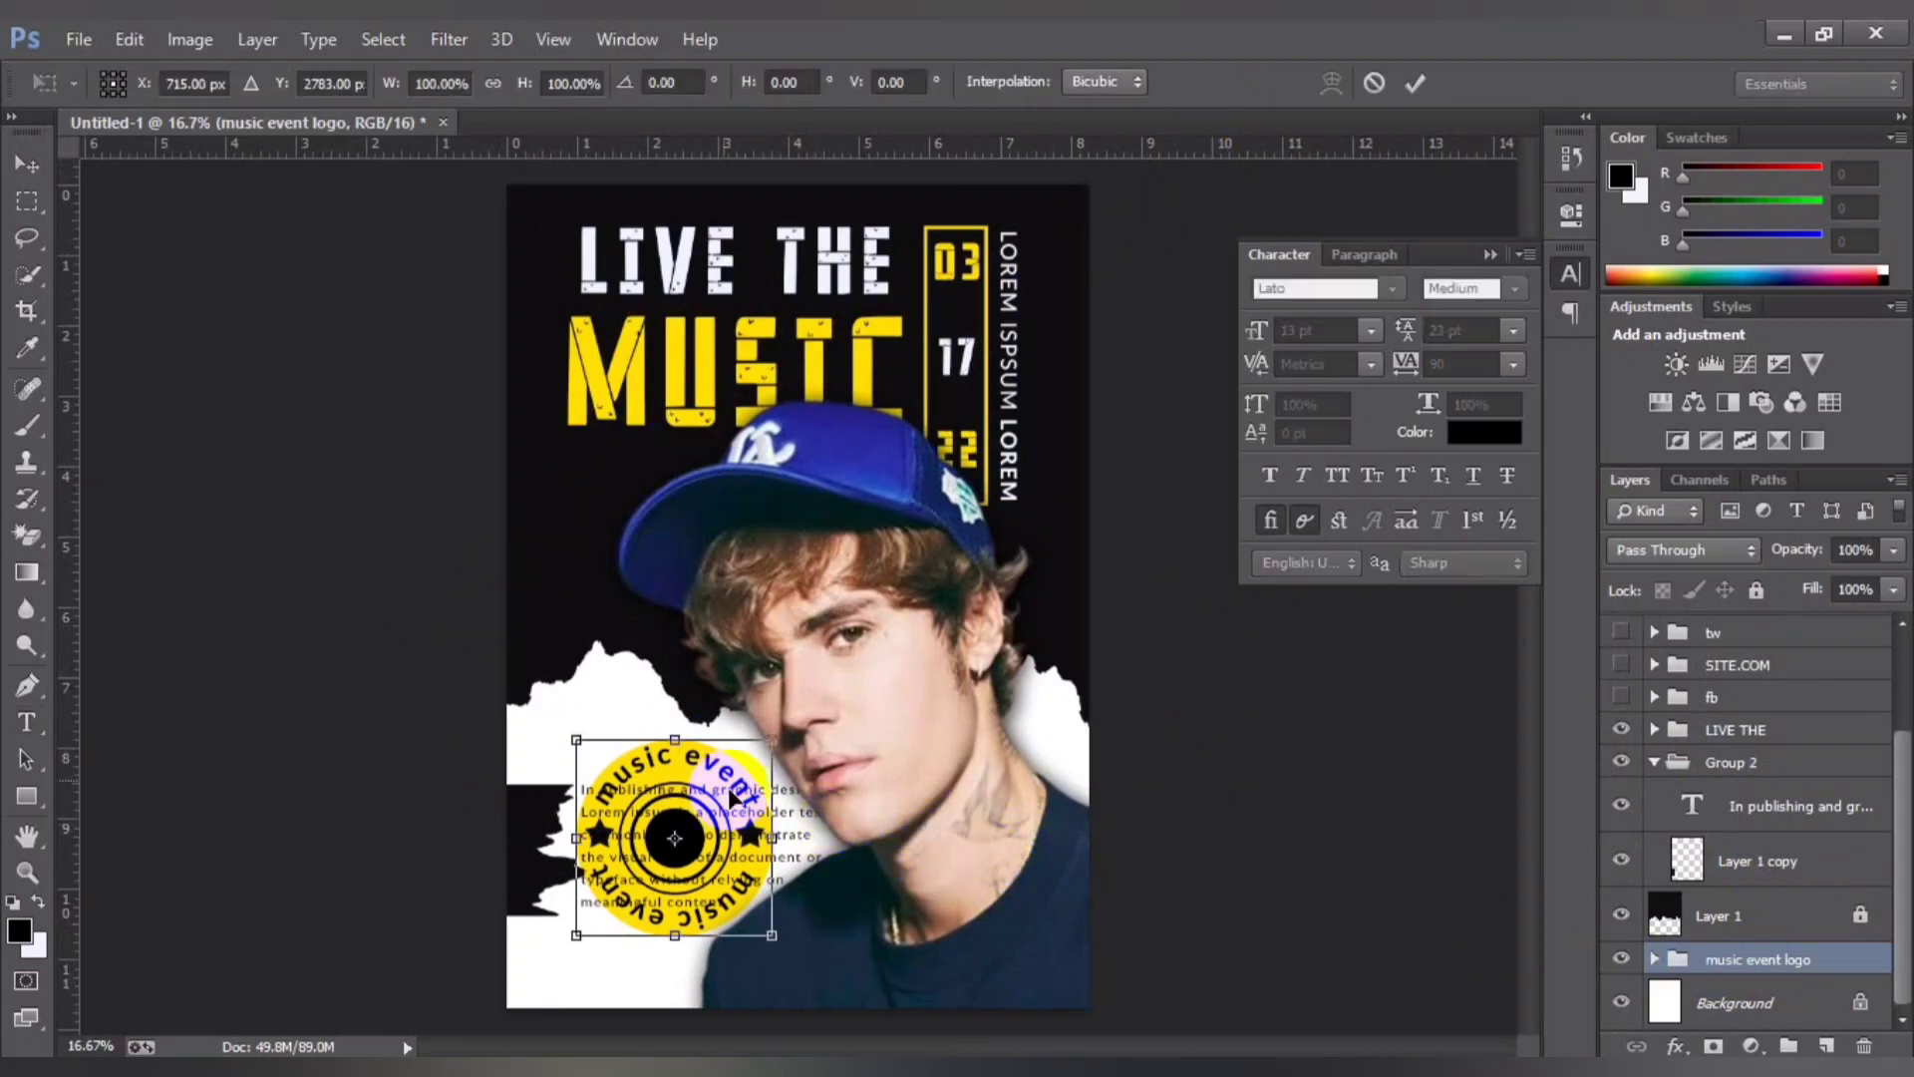
mouse_move(712, 799)
mouse_down()
mouse_move(644, 658)
mouse_move(666, 635)
mouse_up()
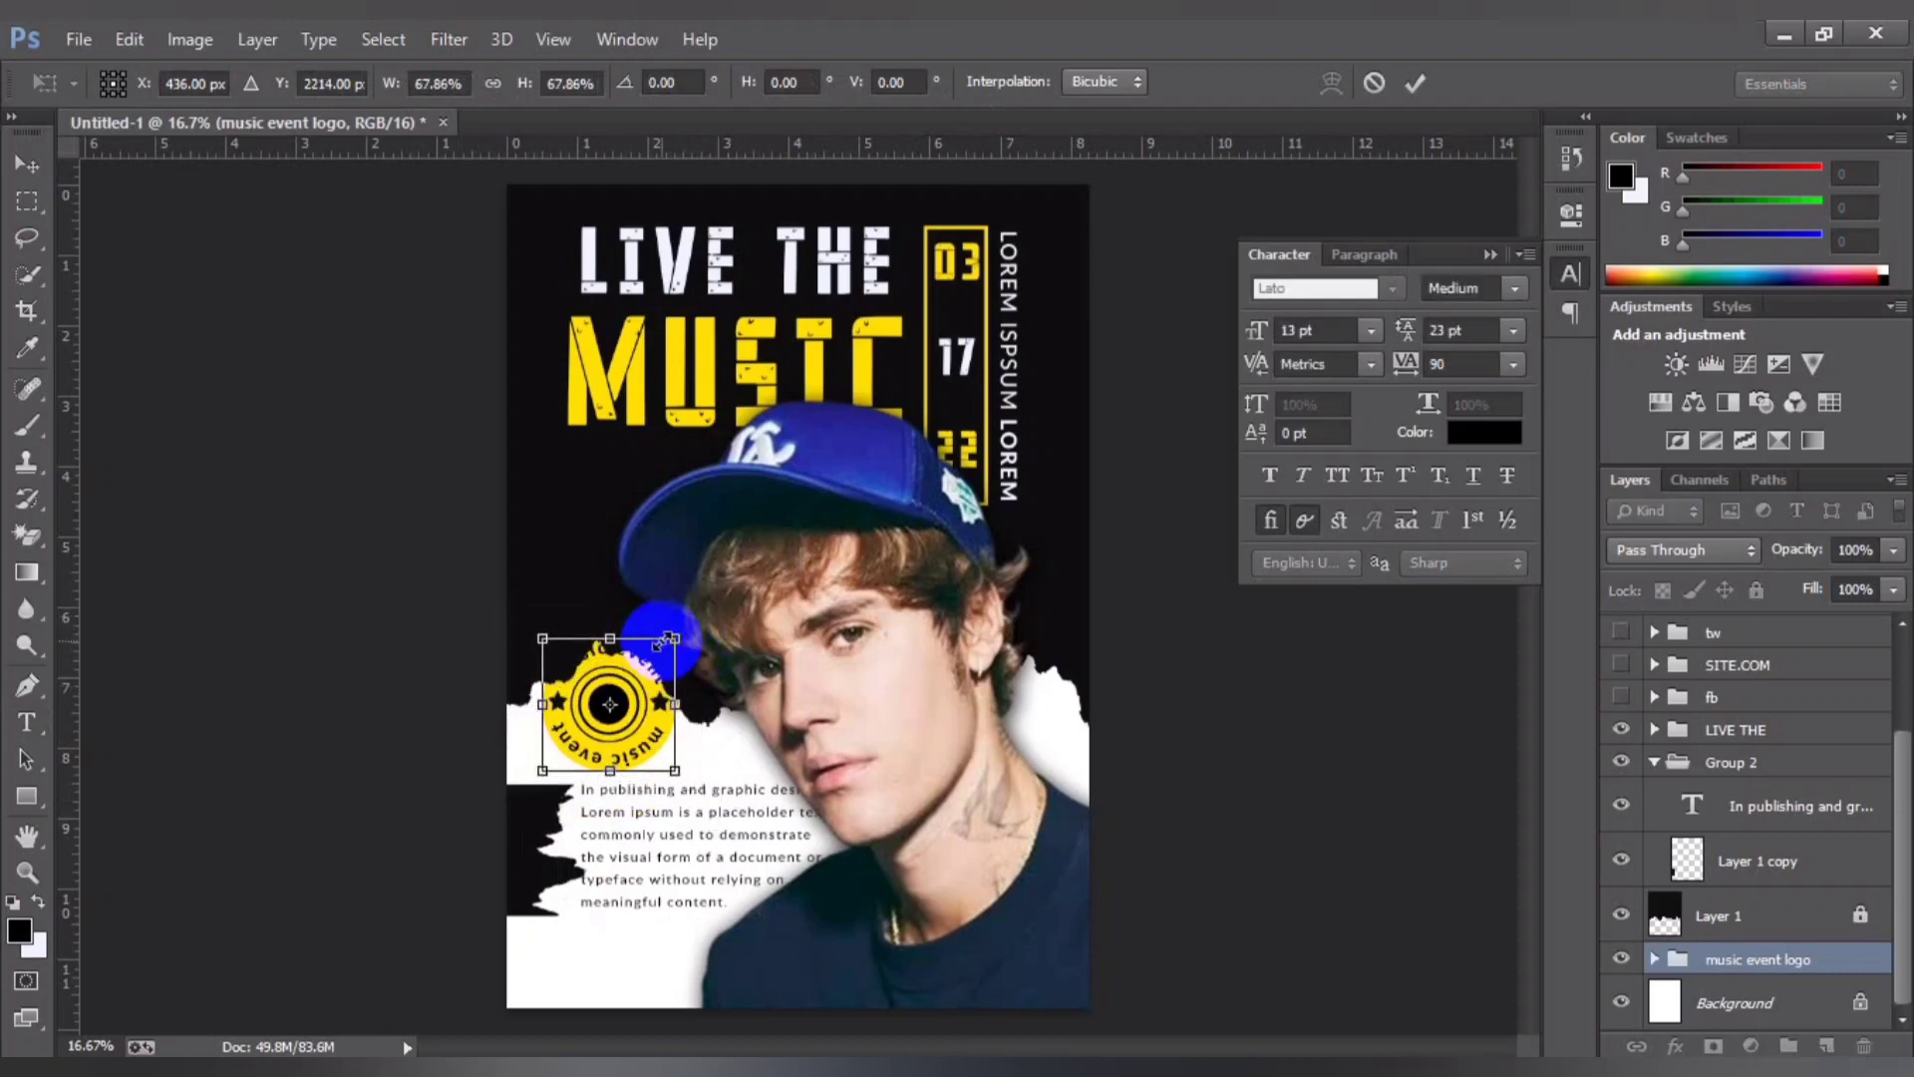
click(496, 432)
Step: Move the badge group to the top of the layer stack and set its opacity to 77%
mouse_move(1840, 967)
mouse_down()
mouse_move(1778, 860)
mouse_move(1720, 626)
mouse_up()
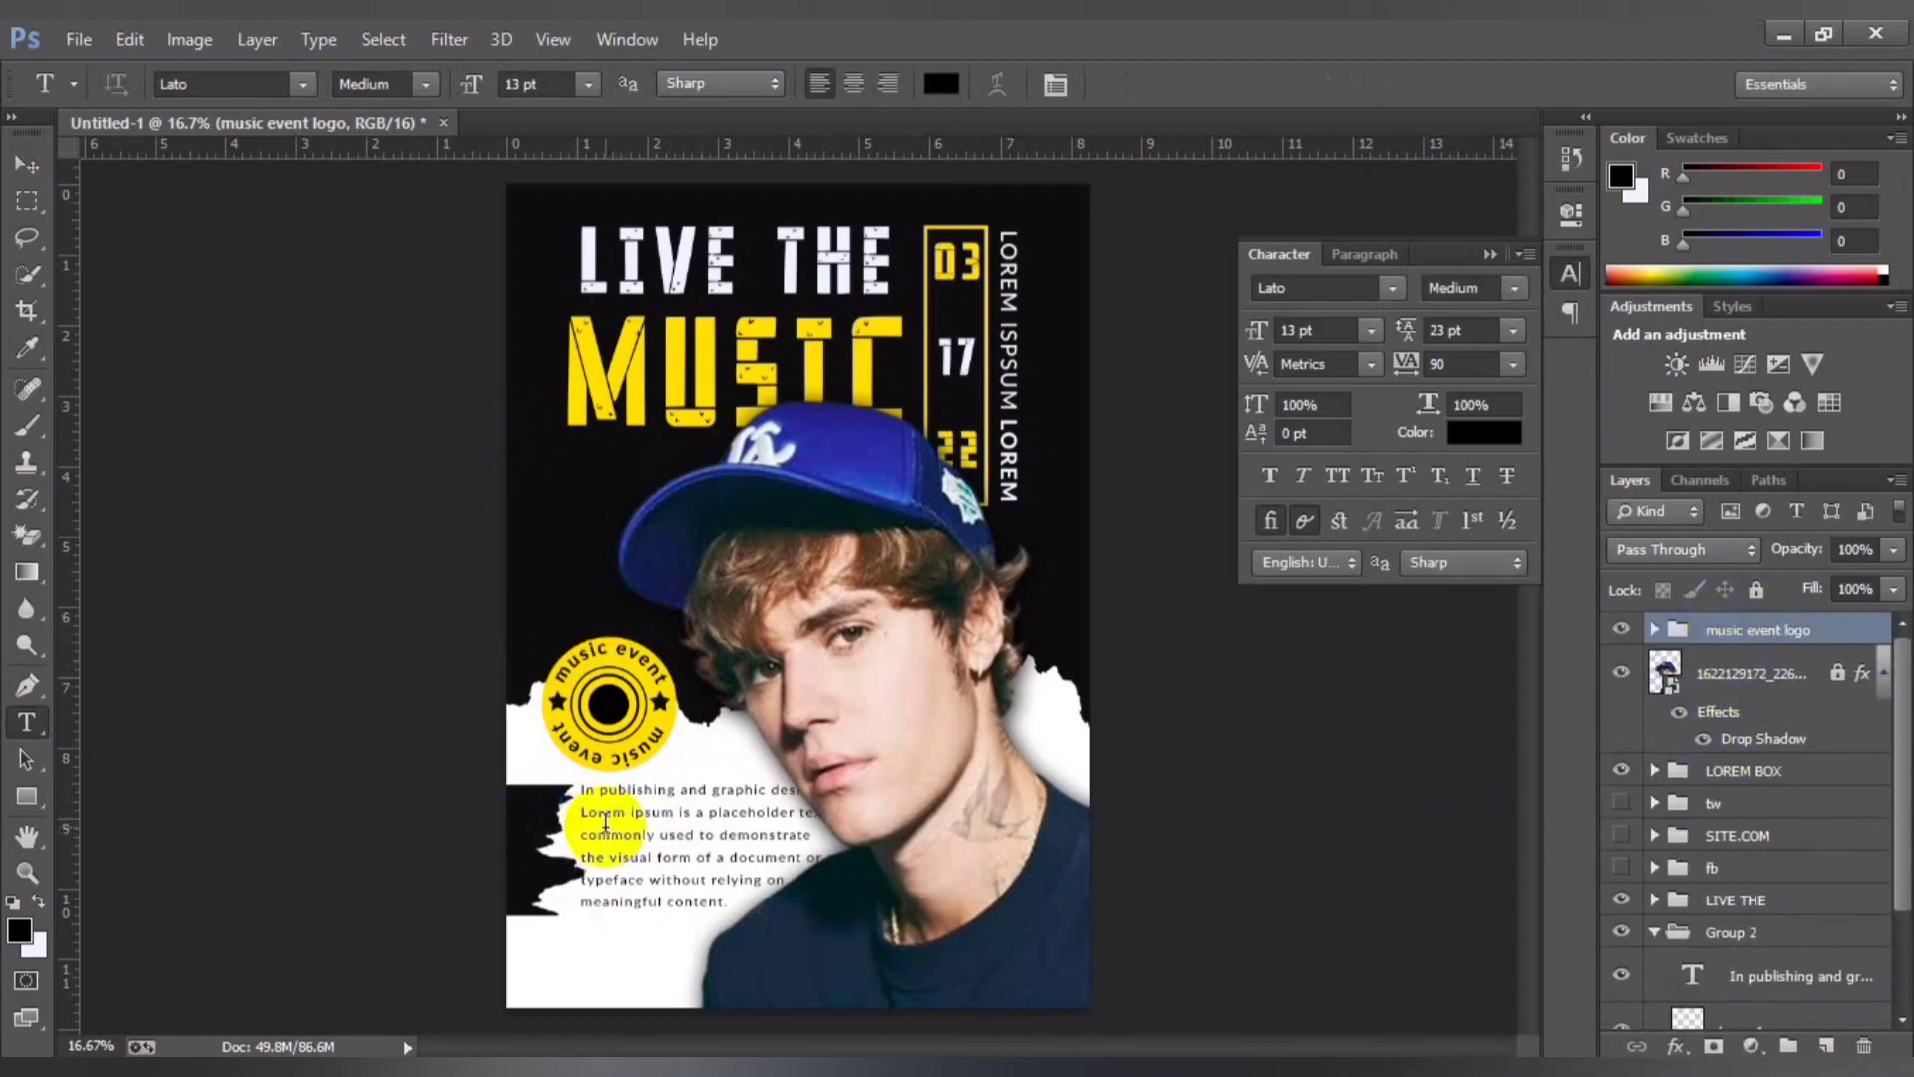
click(1894, 549)
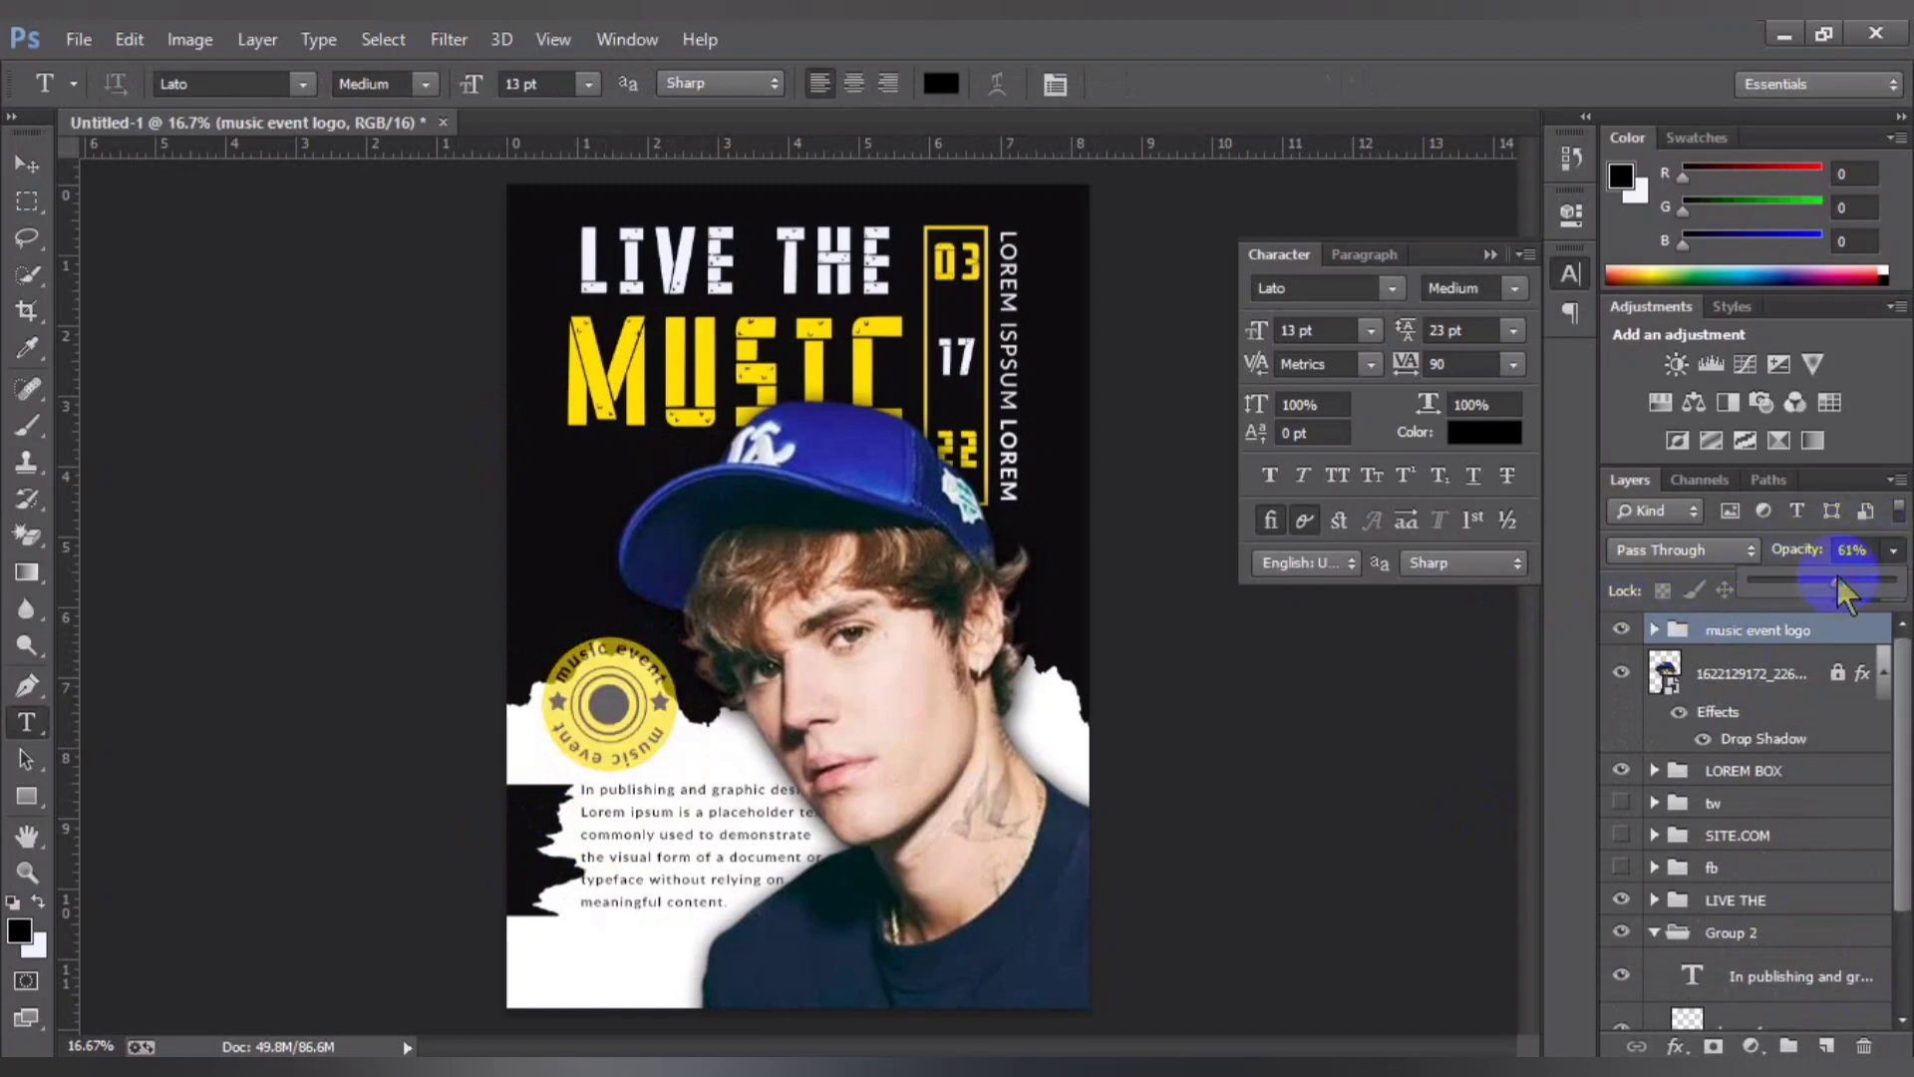
mouse_move(1839, 582)
mouse_down()
mouse_move(1894, 583)
mouse_move(1855, 583)
mouse_up()
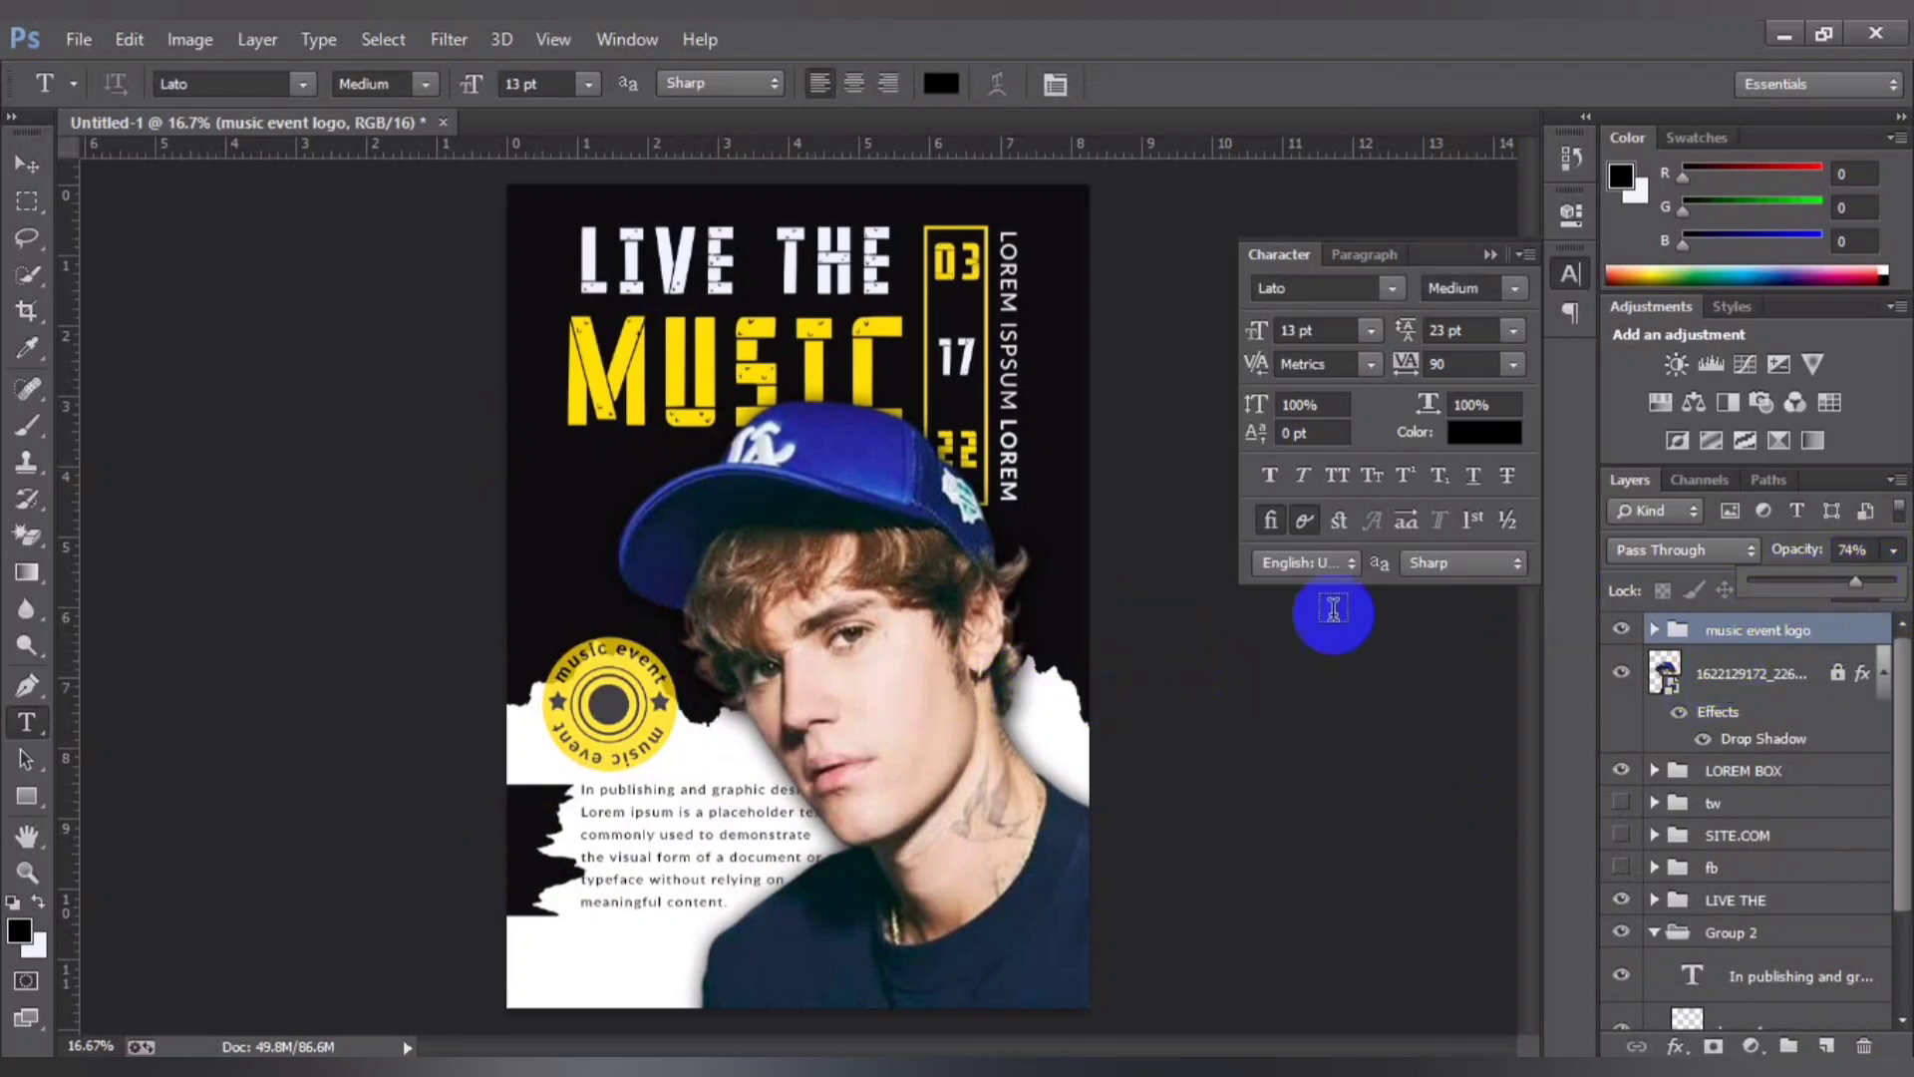
key(ctrl+plus)
key(ctrl+plus)
key(ctrl+minus)
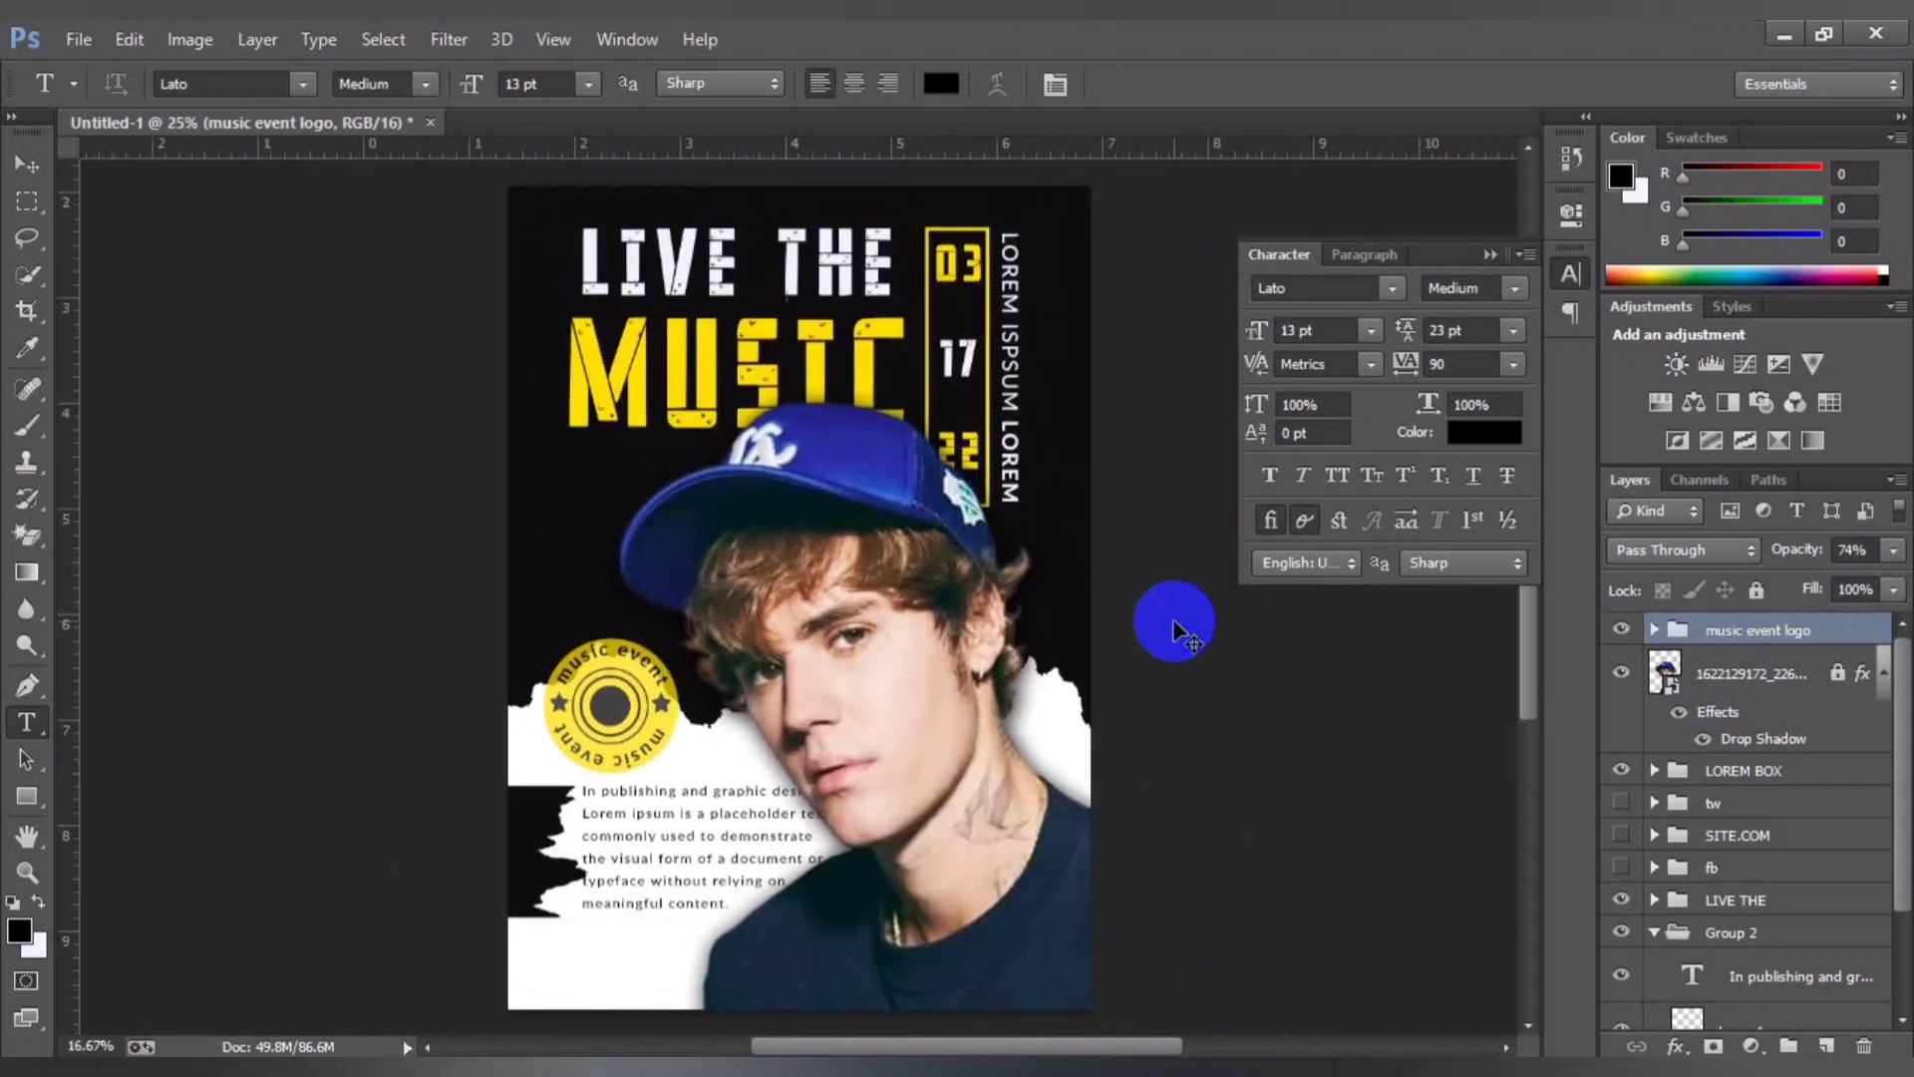
key(ctrl+plus)
key(ctrl+minus)
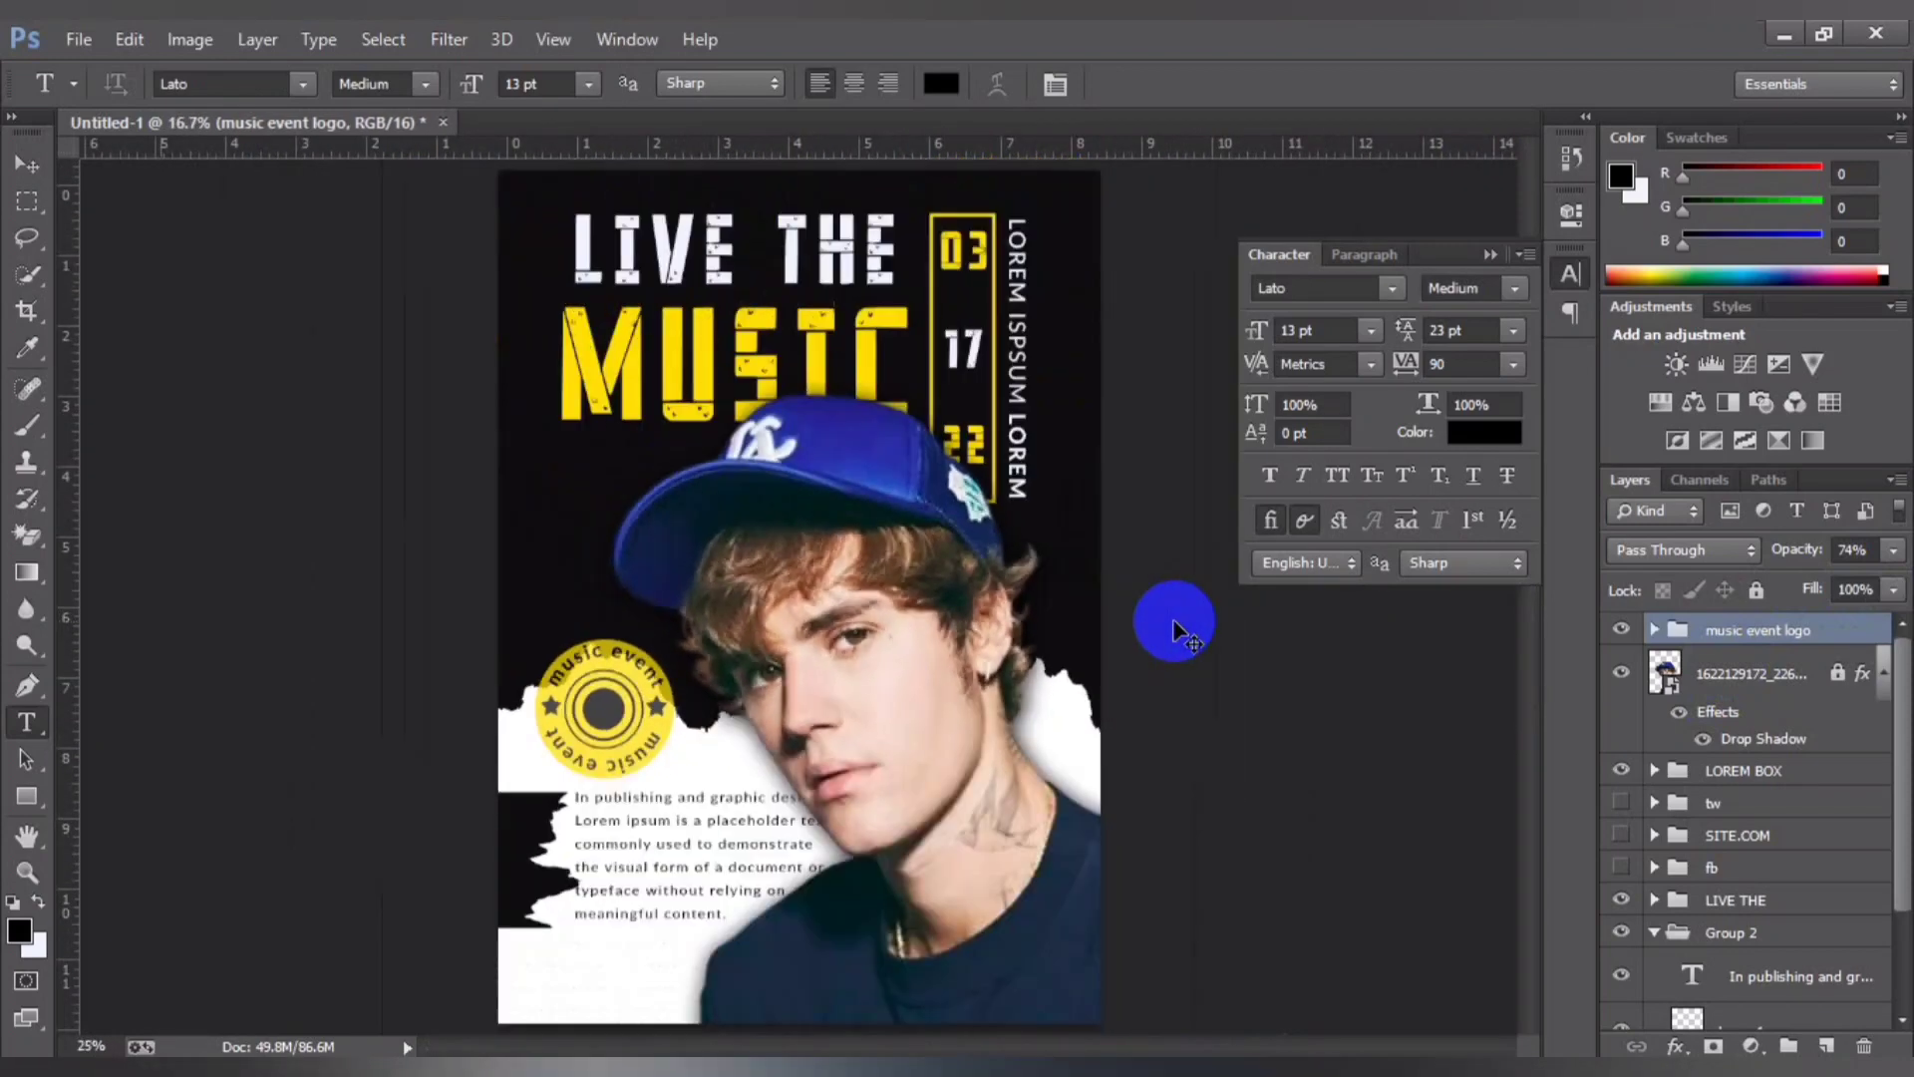
key(ctrl+plus)
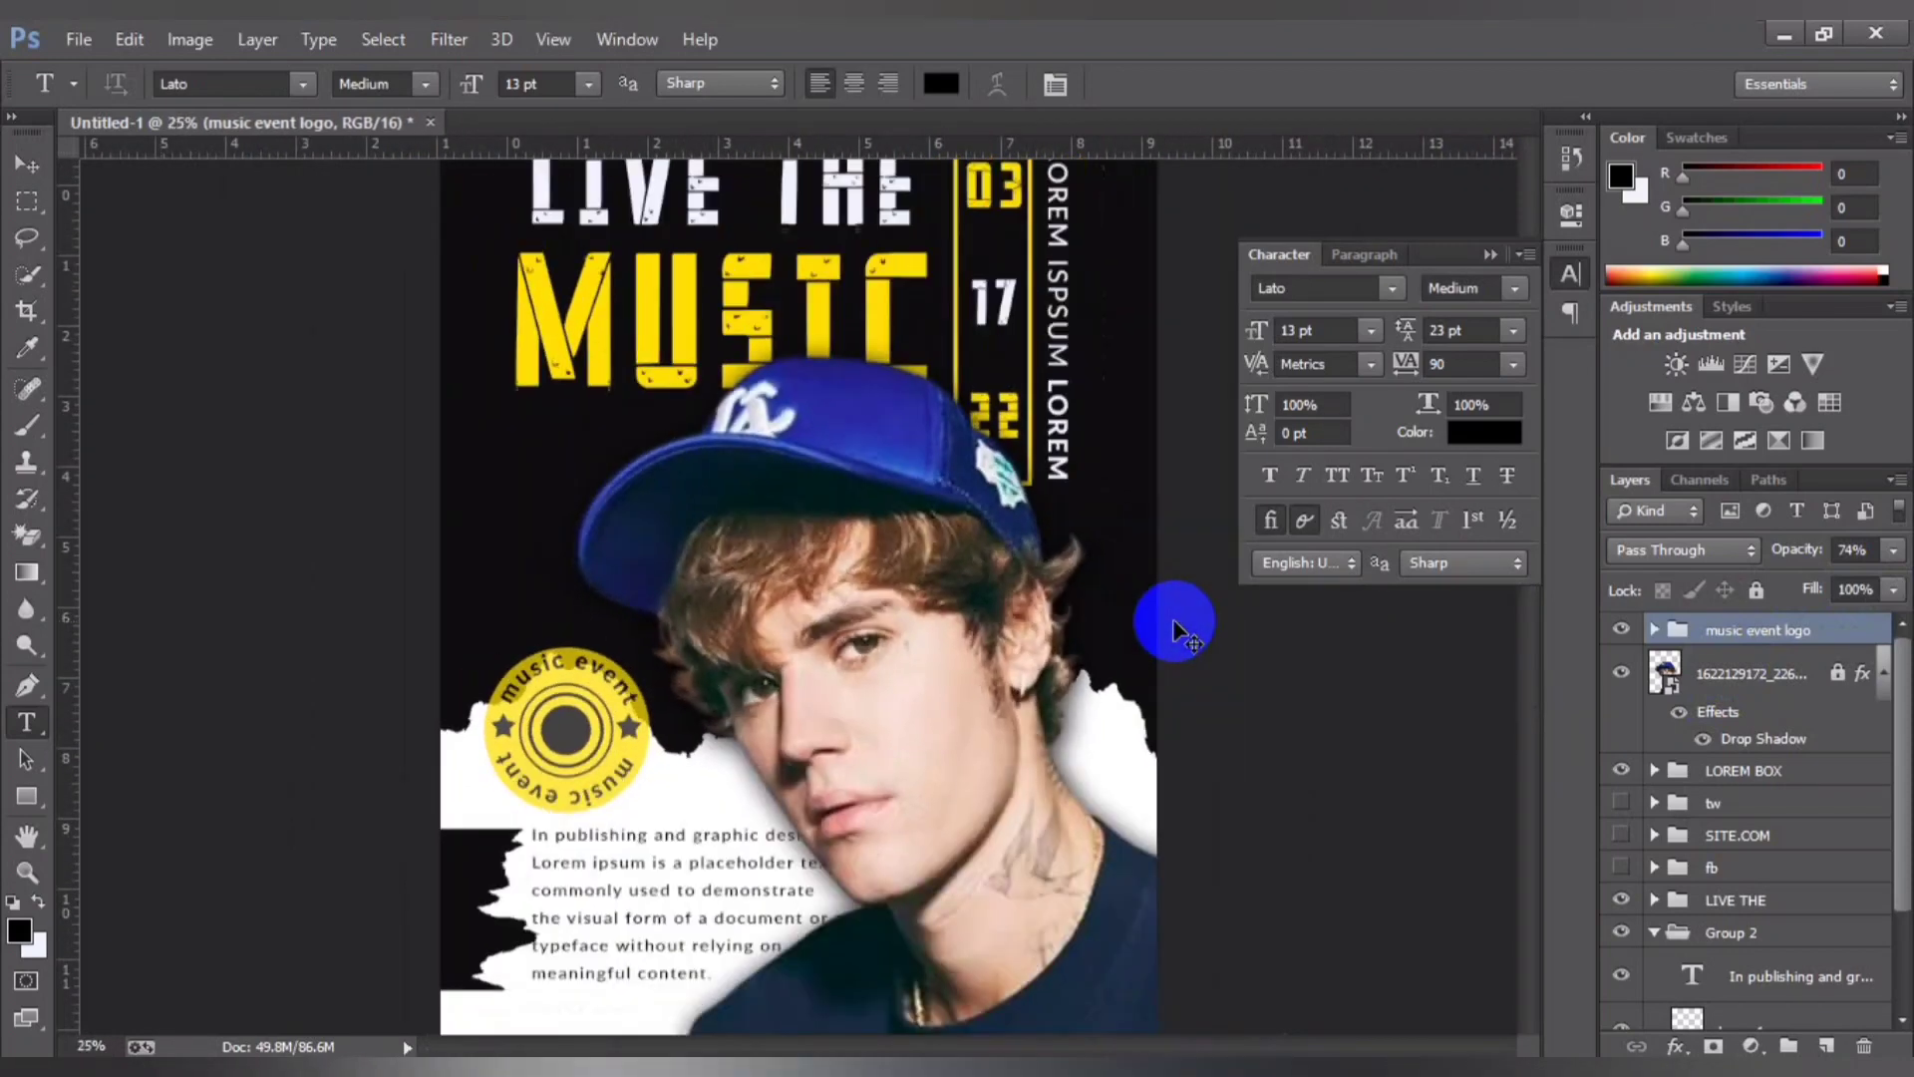
key(ctrl+minus)
text(77)
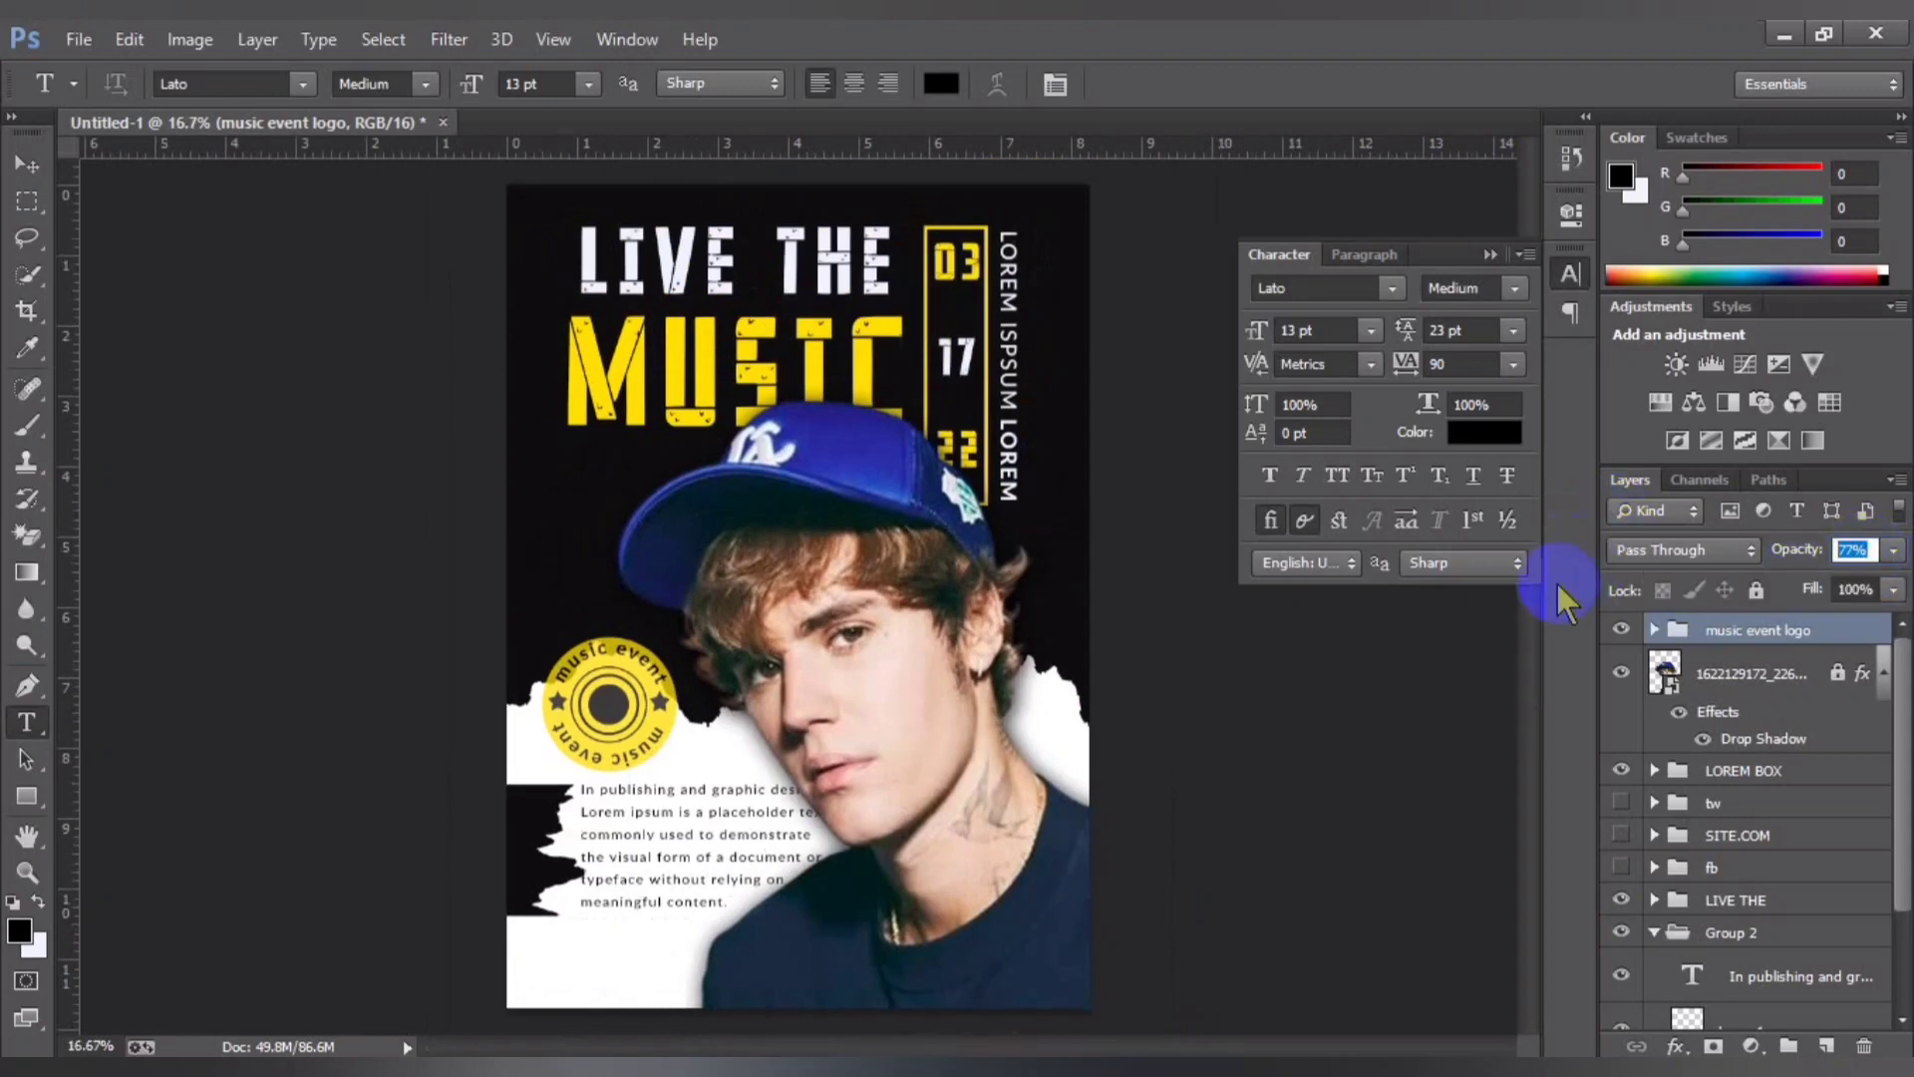
Step: Show the Twitter and Facebook icon groups and move them toward the poster's bottom-left
click(26, 163)
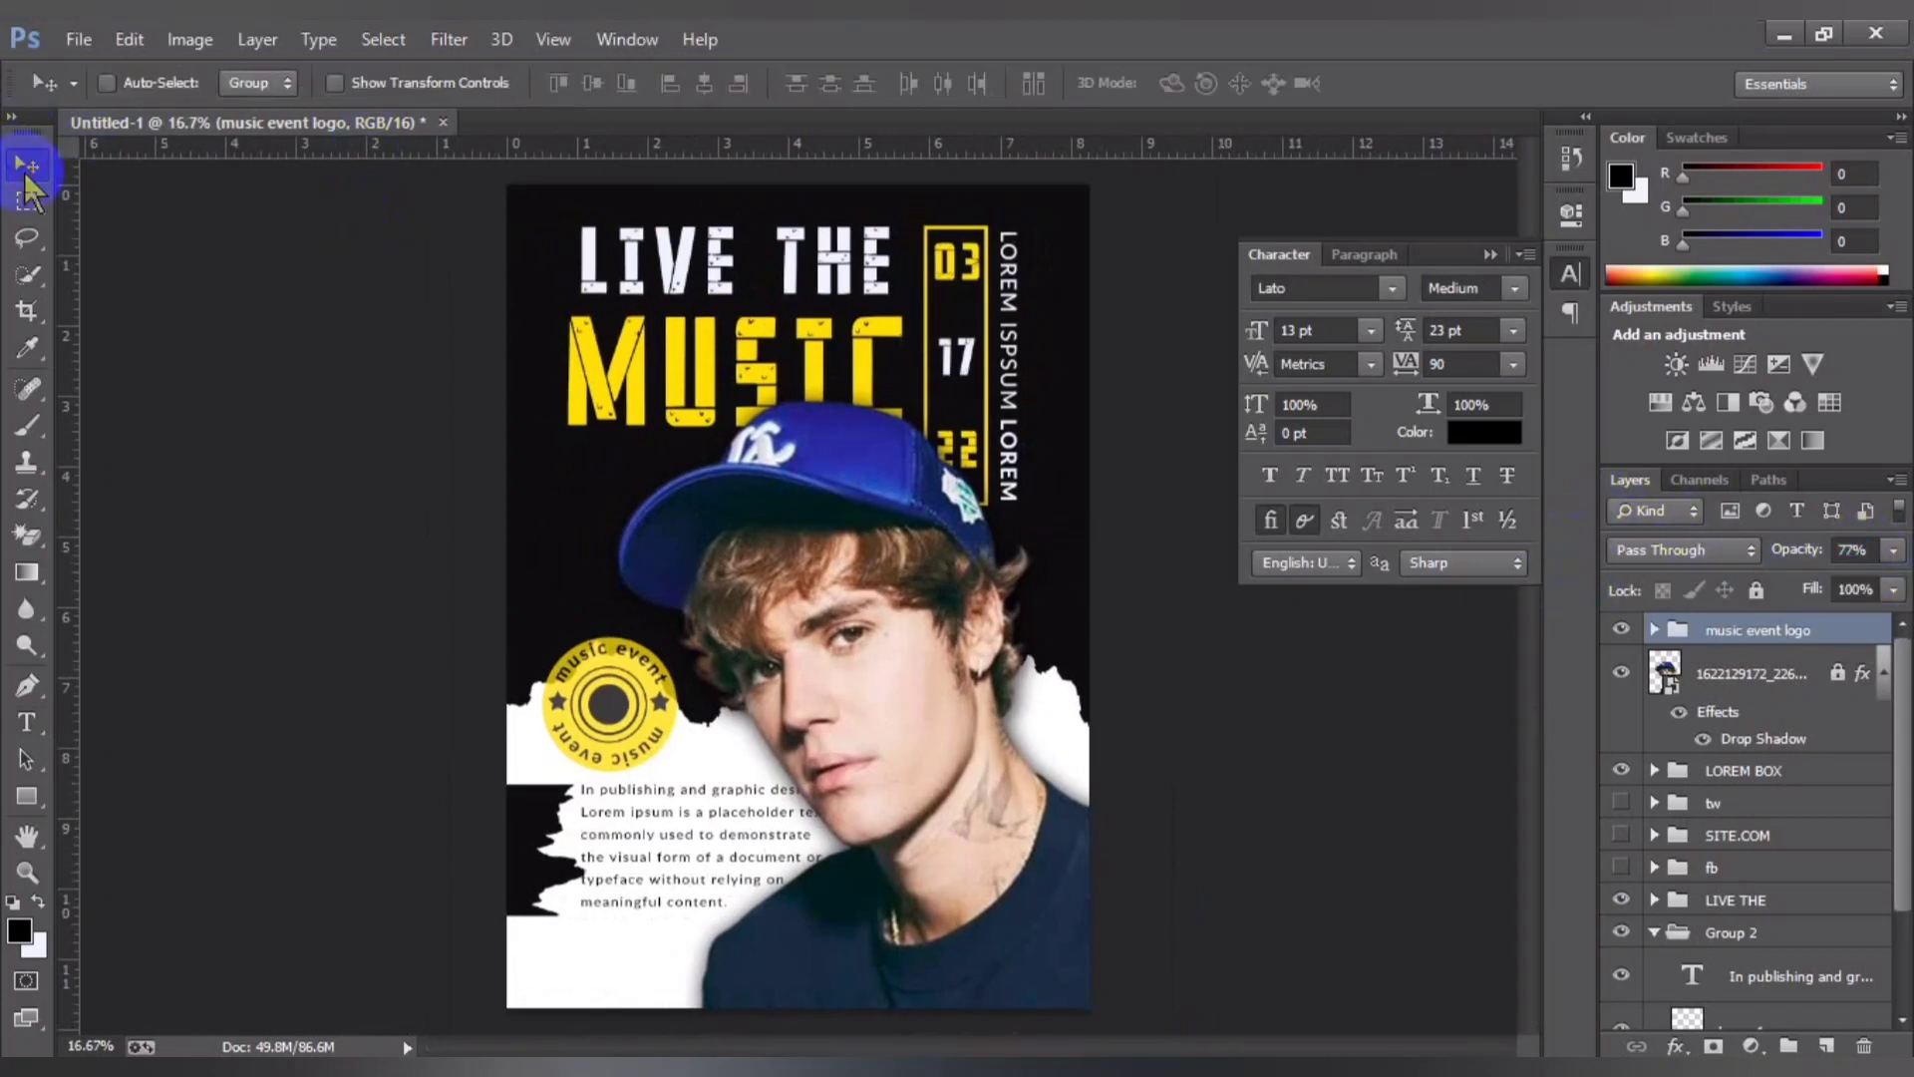
click(1622, 802)
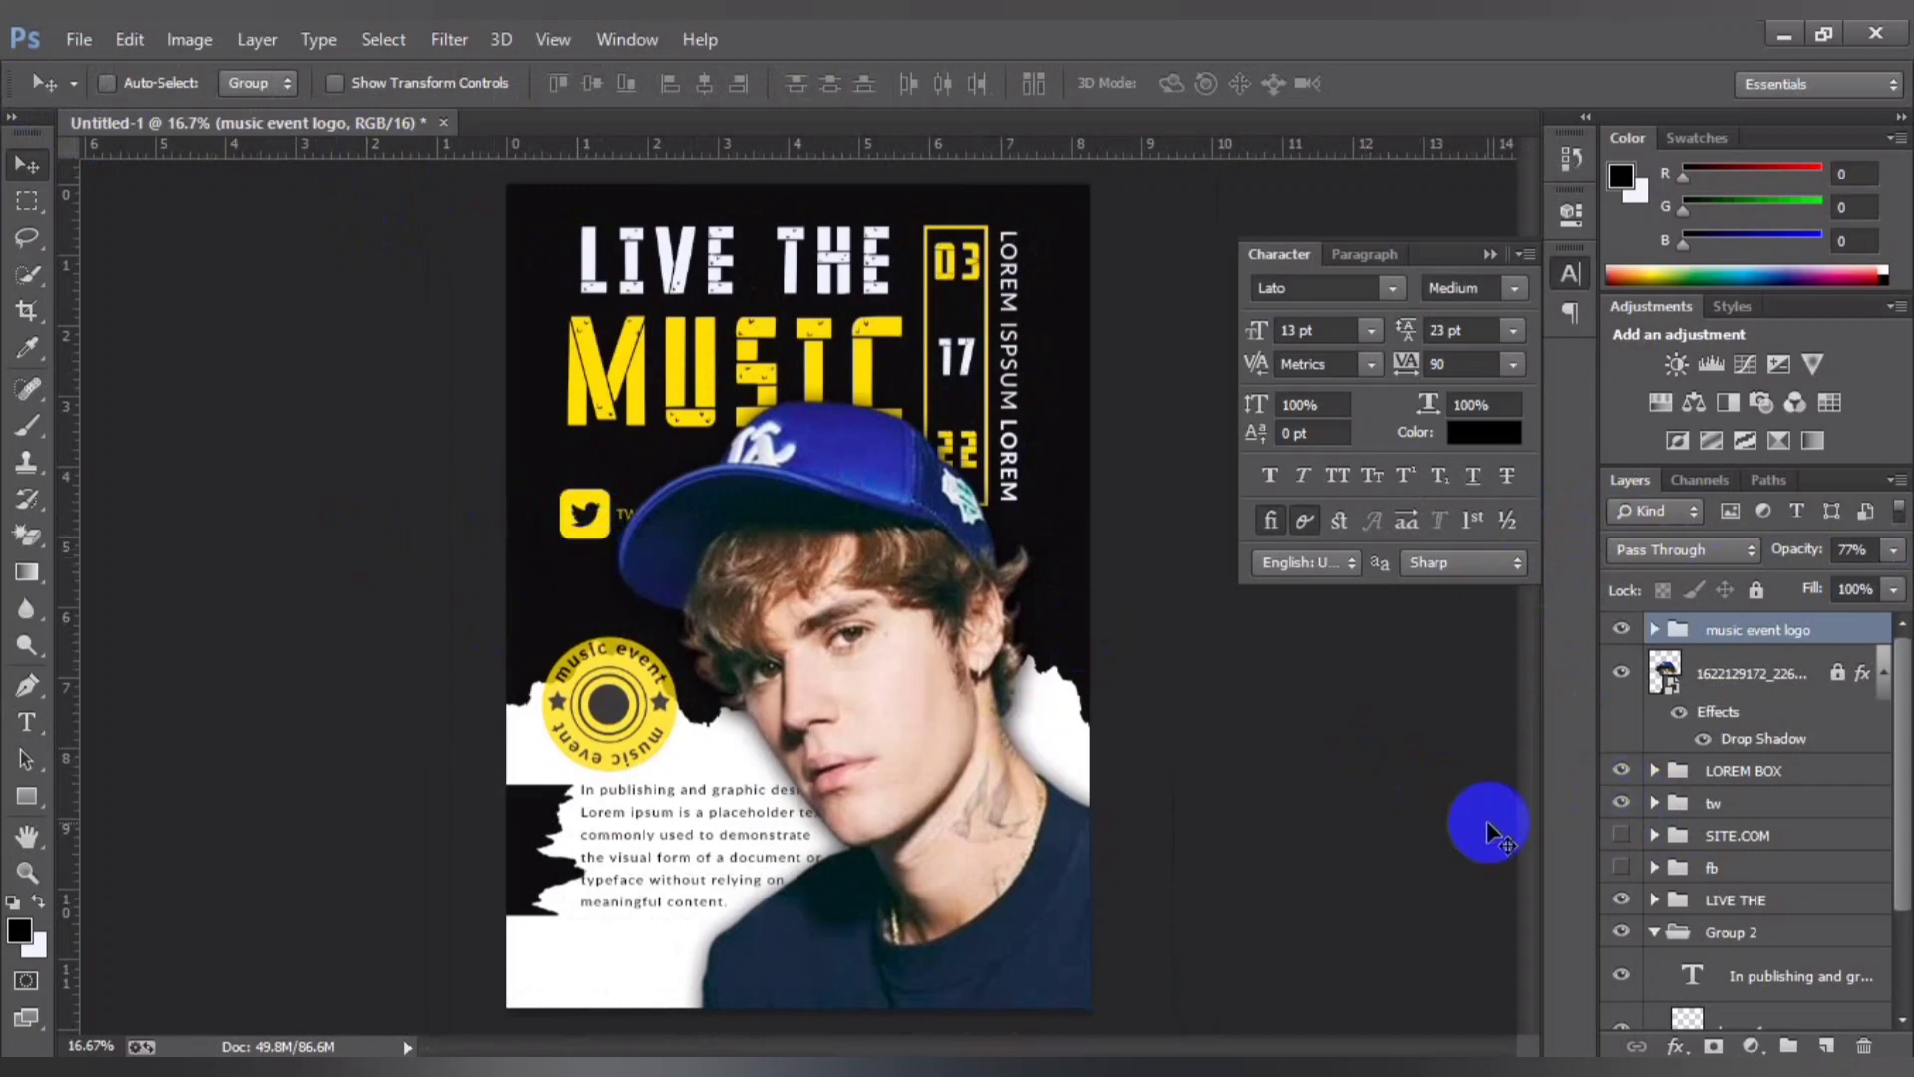
drag(1712, 815, 1707, 866)
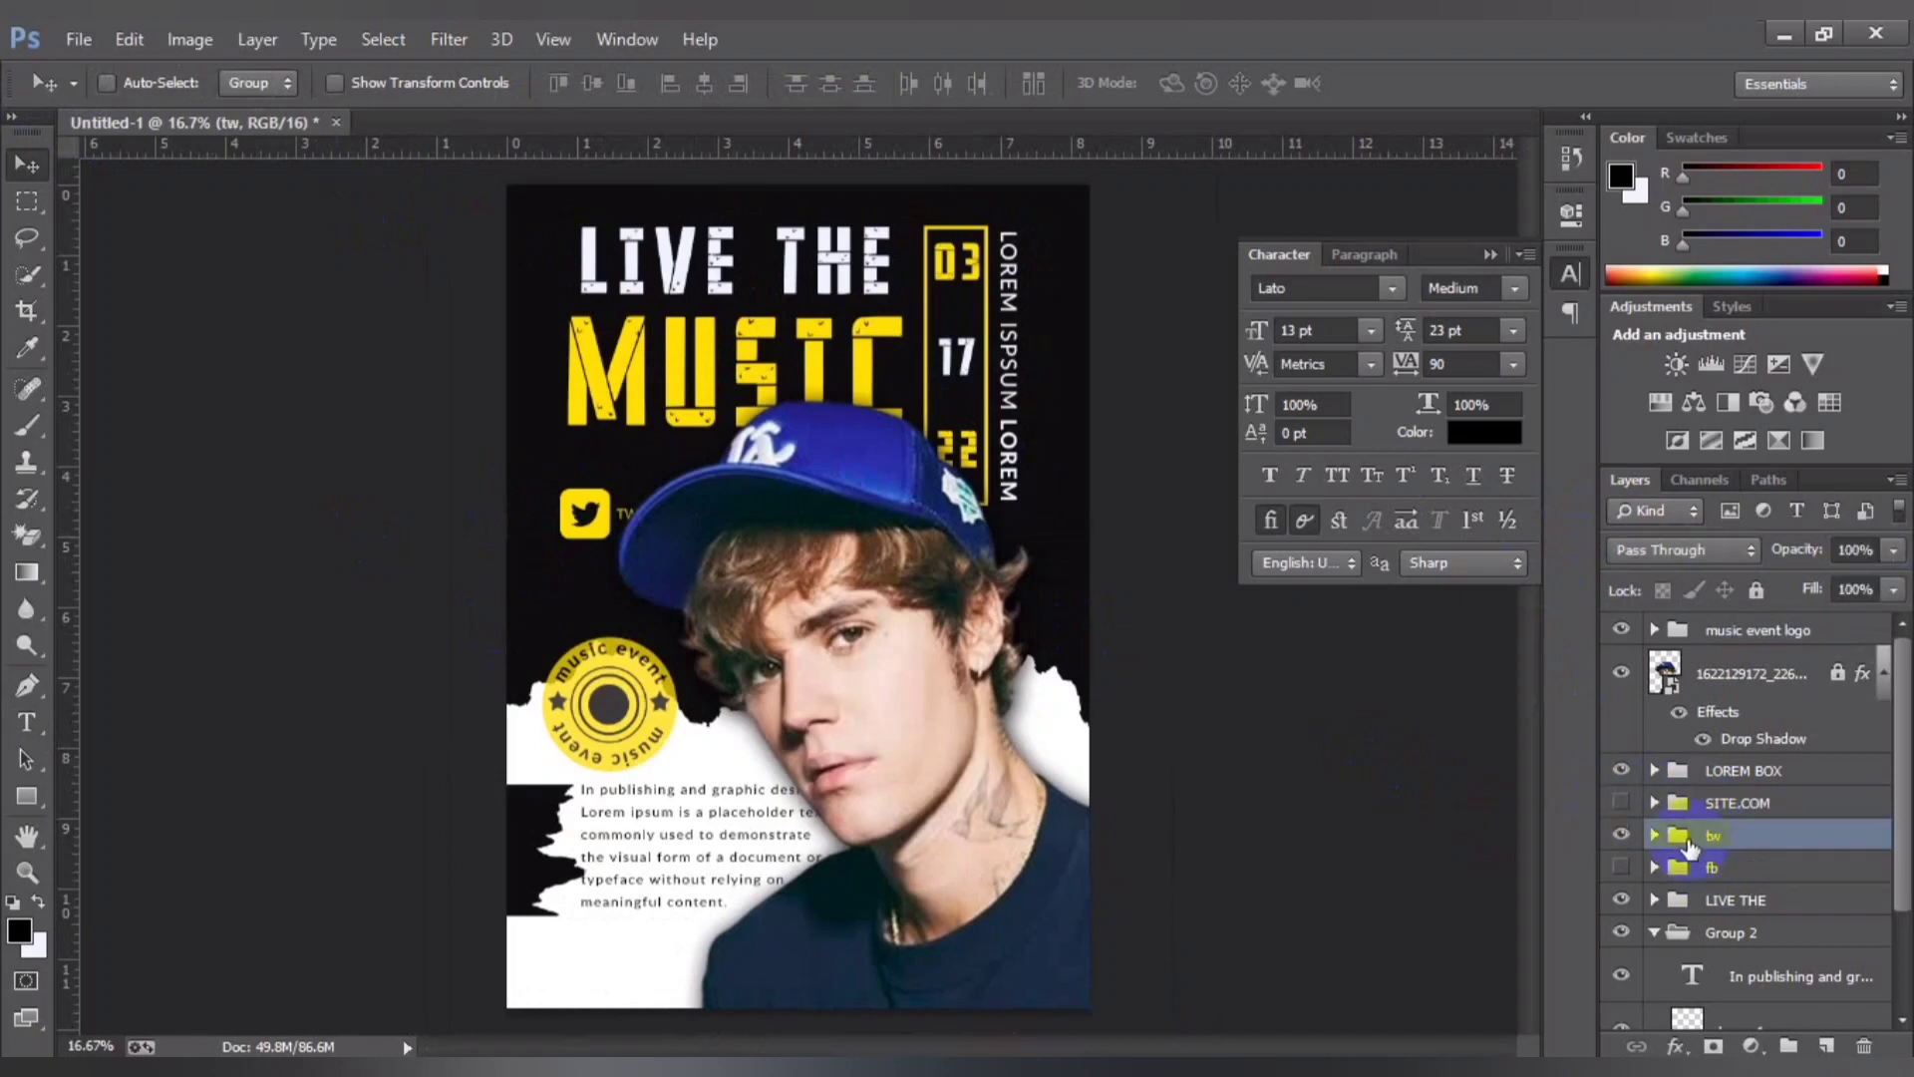
shift+click(1685, 871)
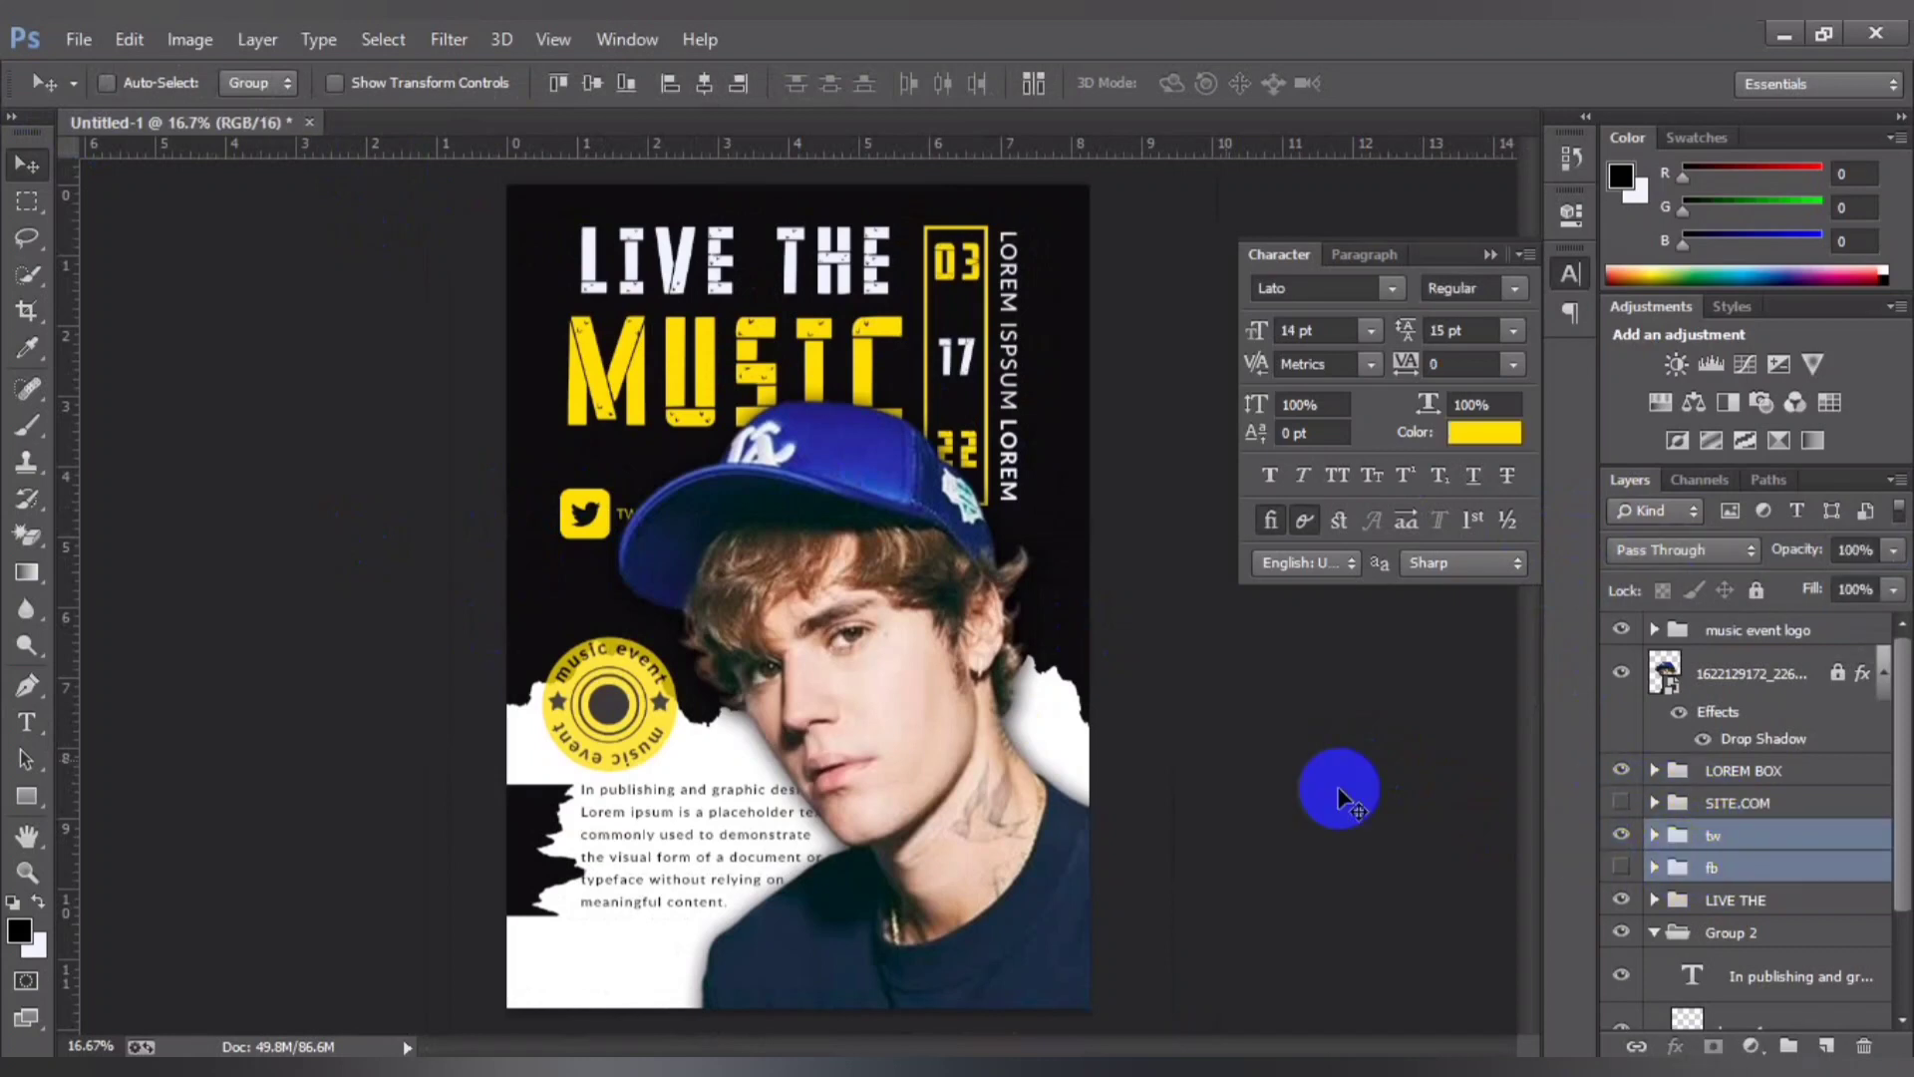
click(1620, 868)
drag(587, 586, 576, 958)
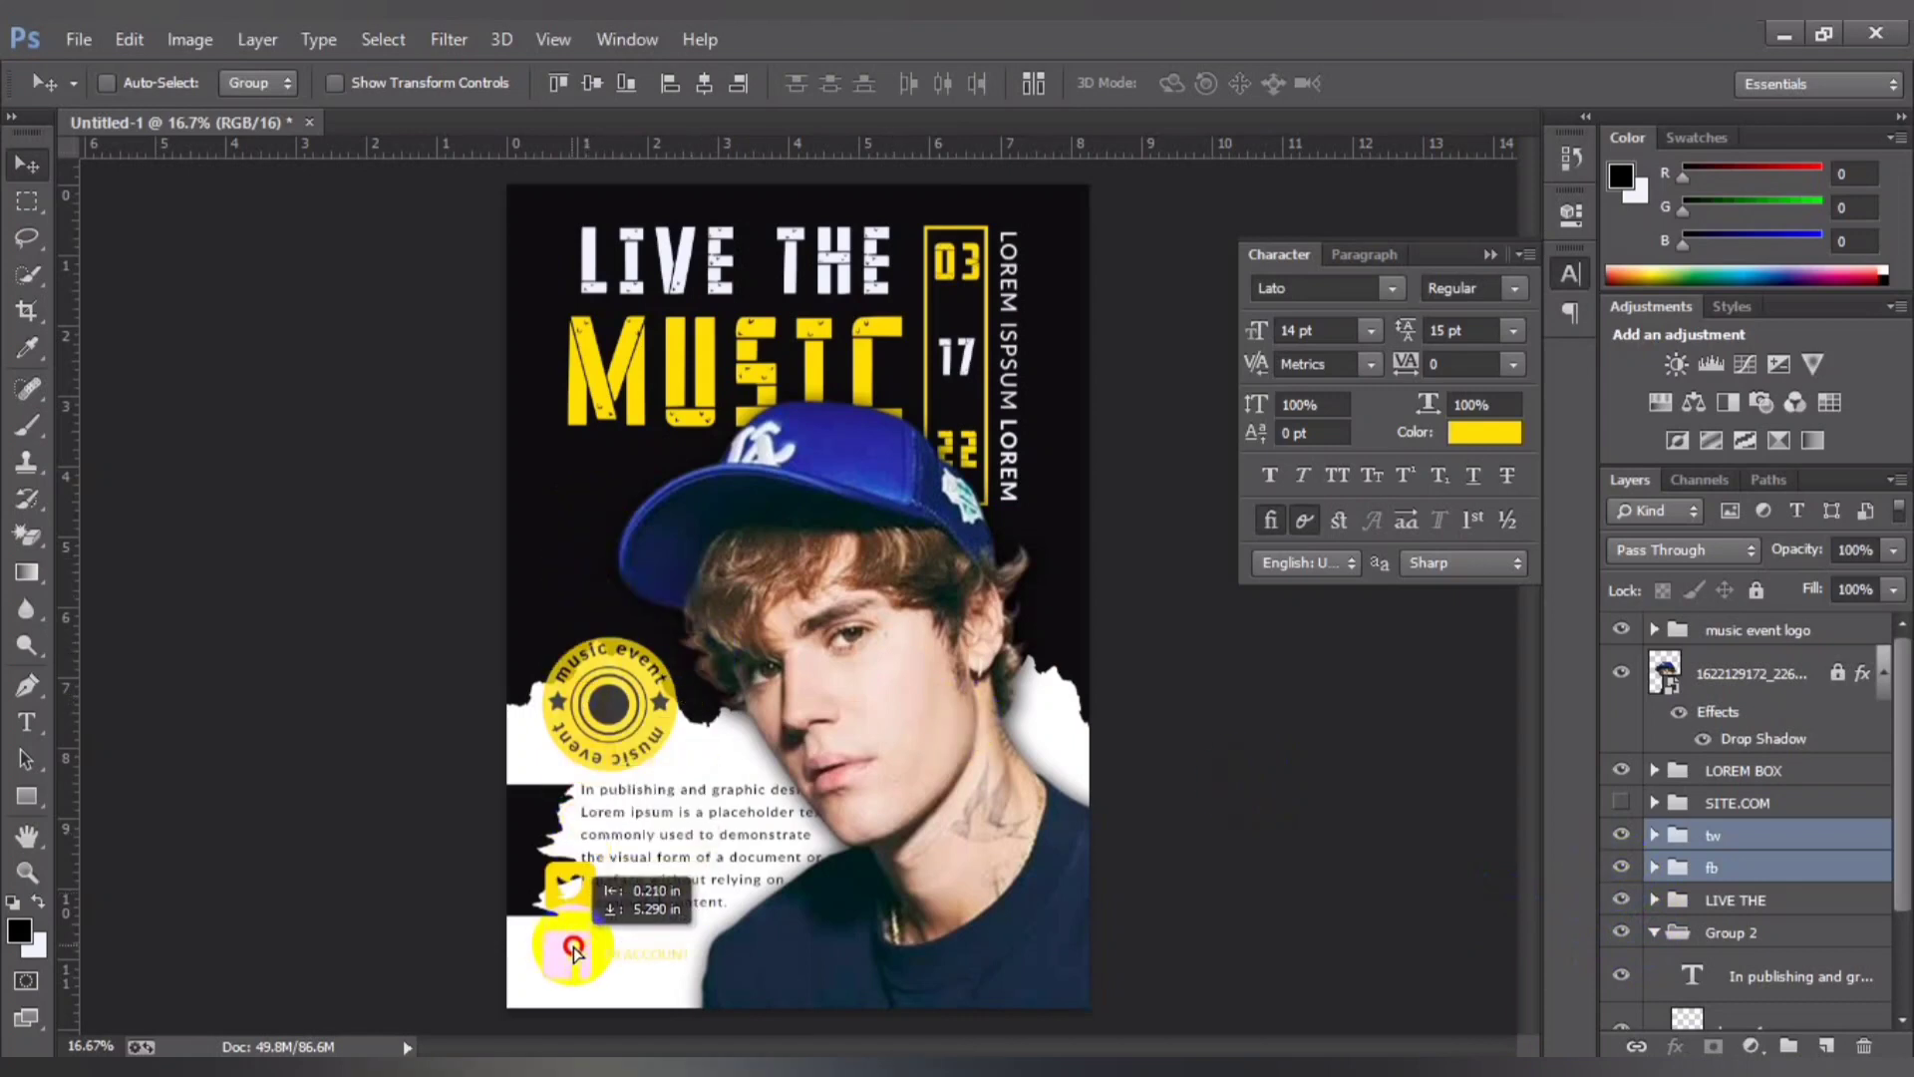
click(693, 891)
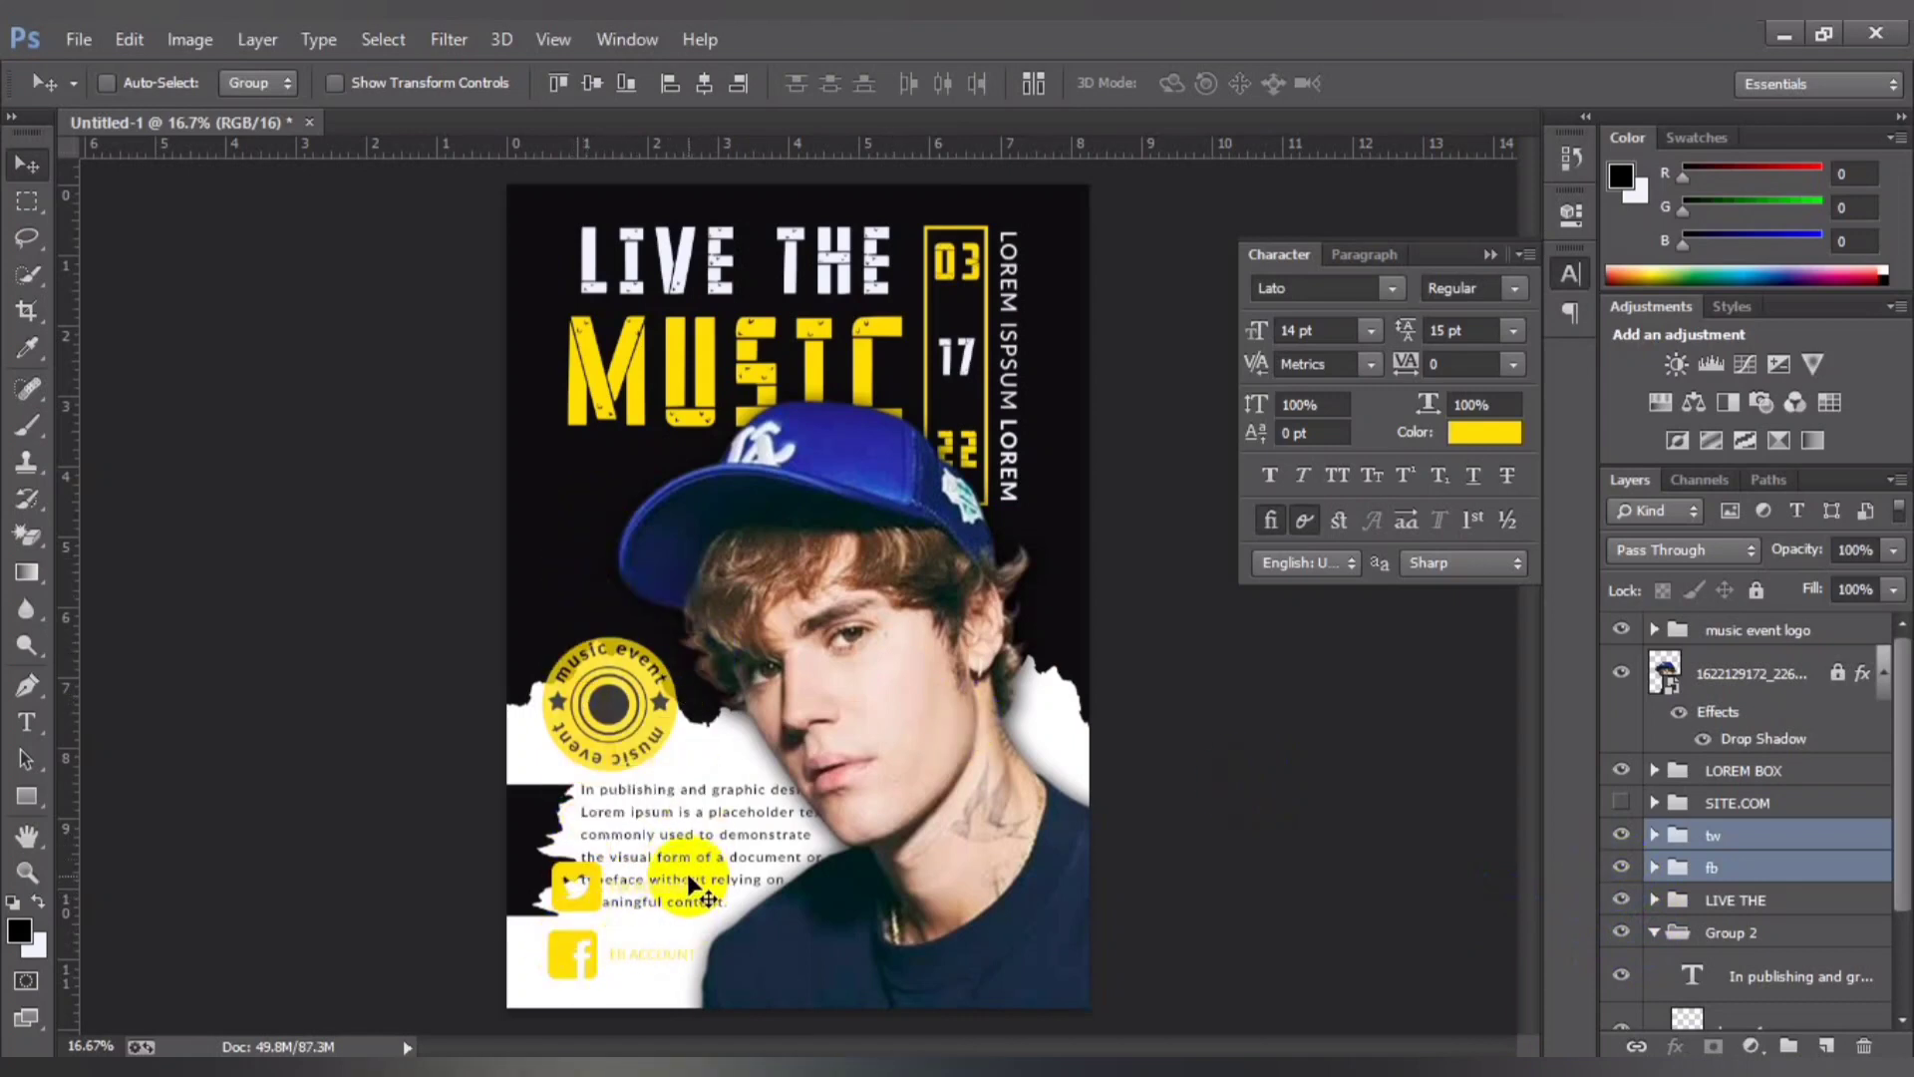
click(1097, 868)
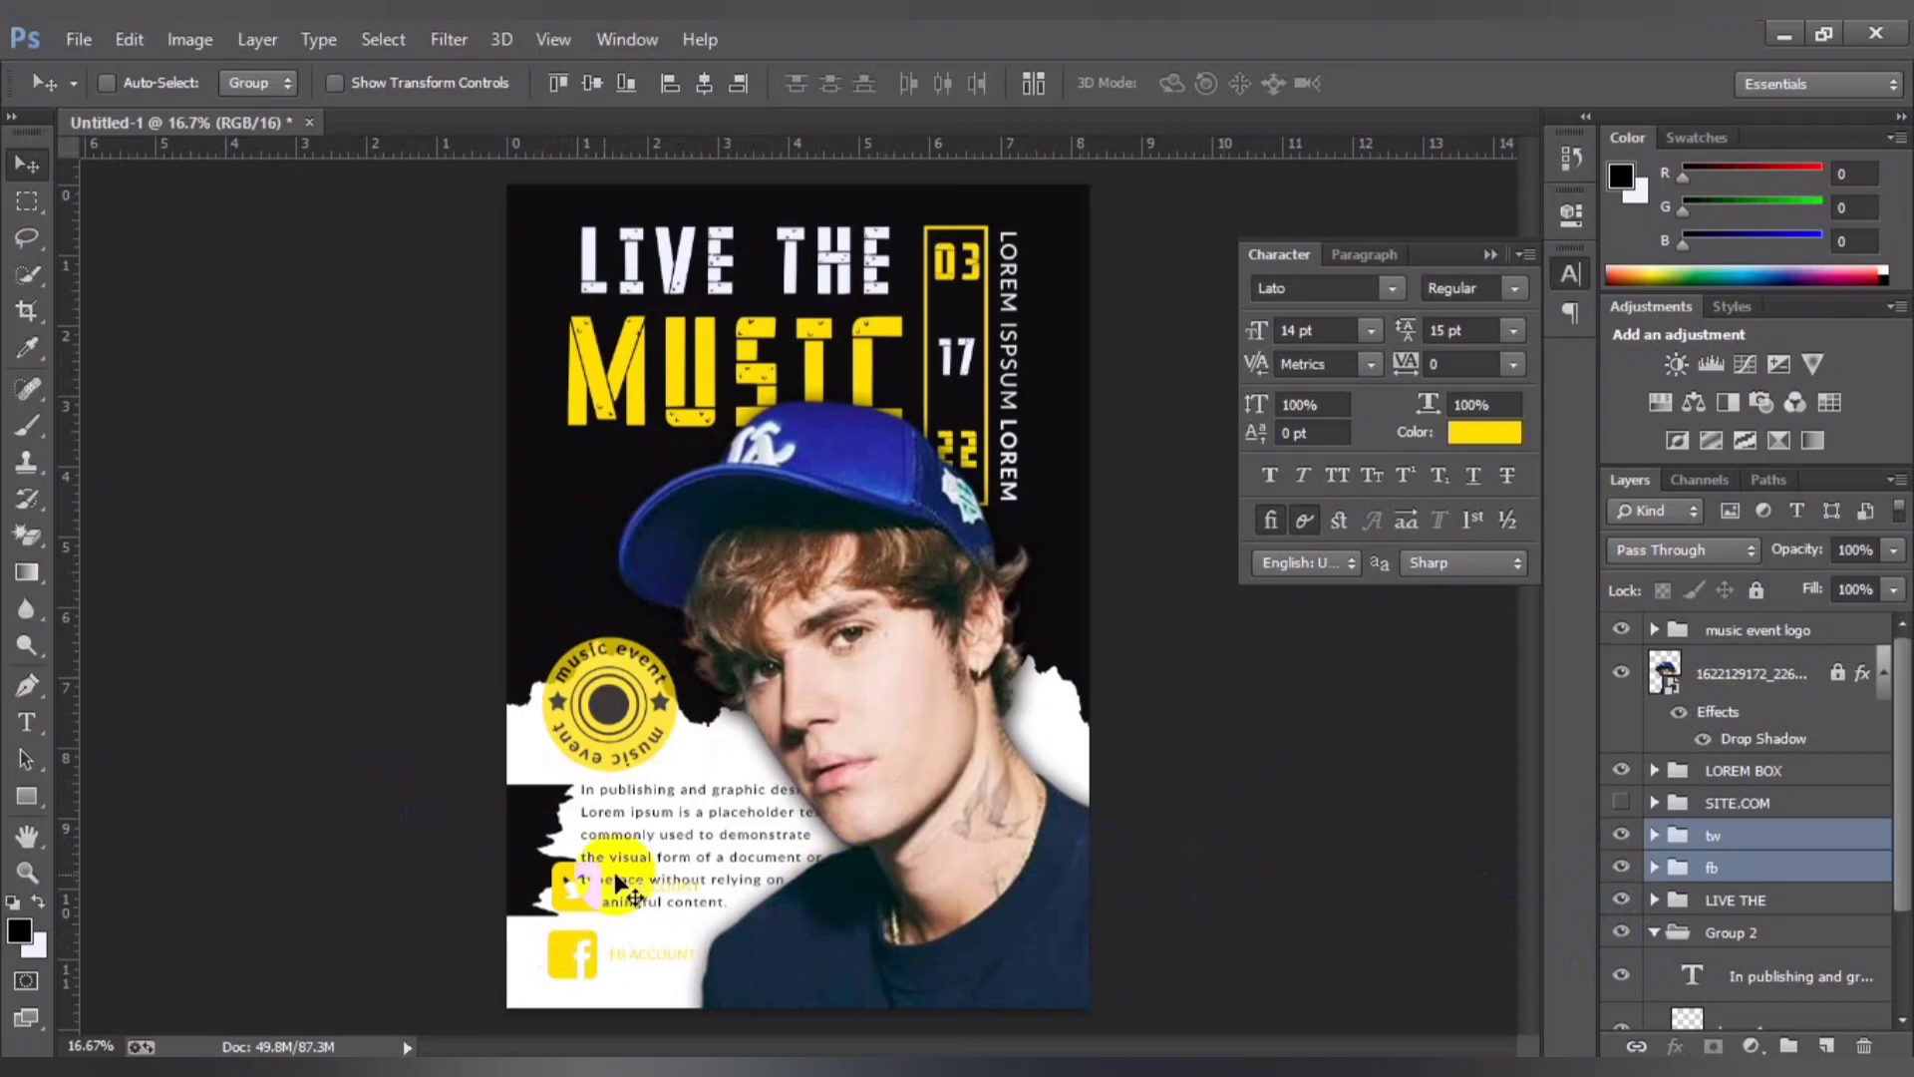
click(574, 877)
Step: Shrink both social icons together and raise their groups above the portrait layer
key(ctrl+t)
scroll(837, 833, up, 2)
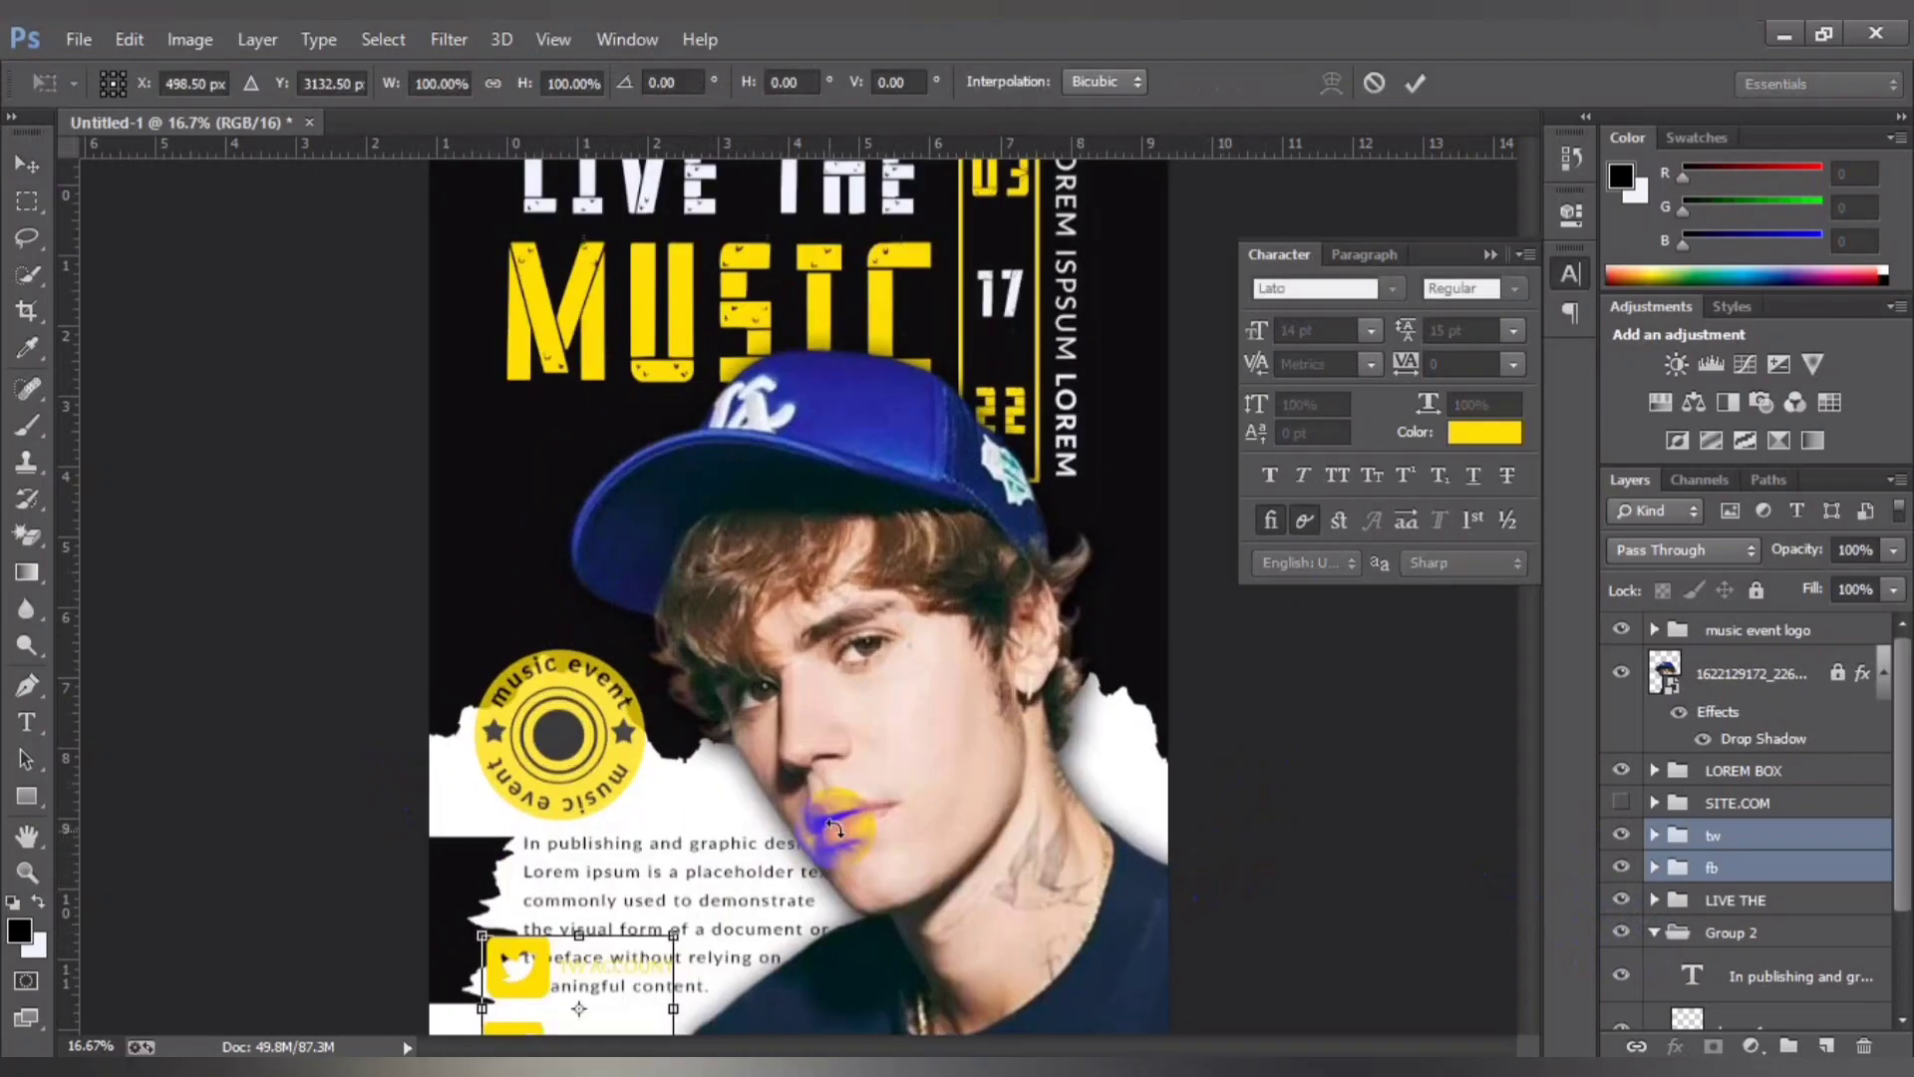
scroll(838, 833, down, 3)
scroll(688, 633, down, 3)
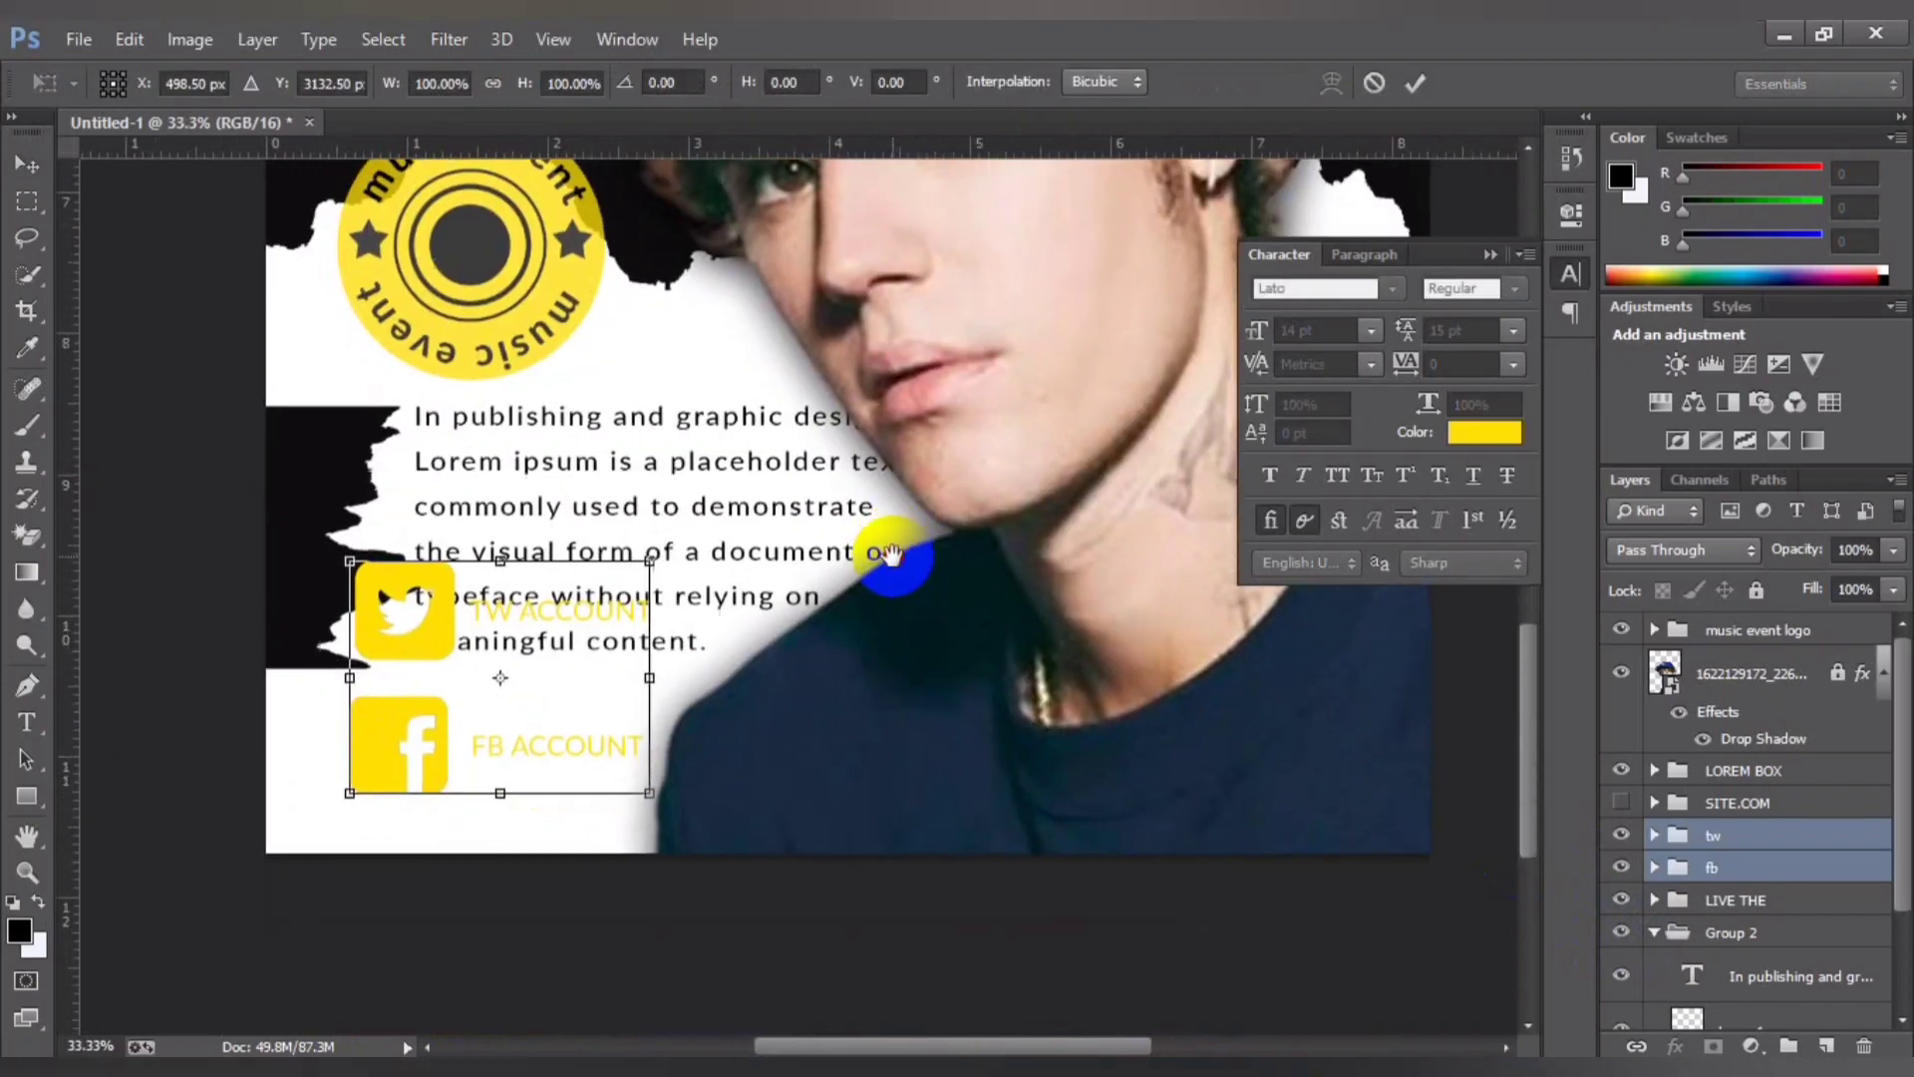
drag(642, 588, 571, 641)
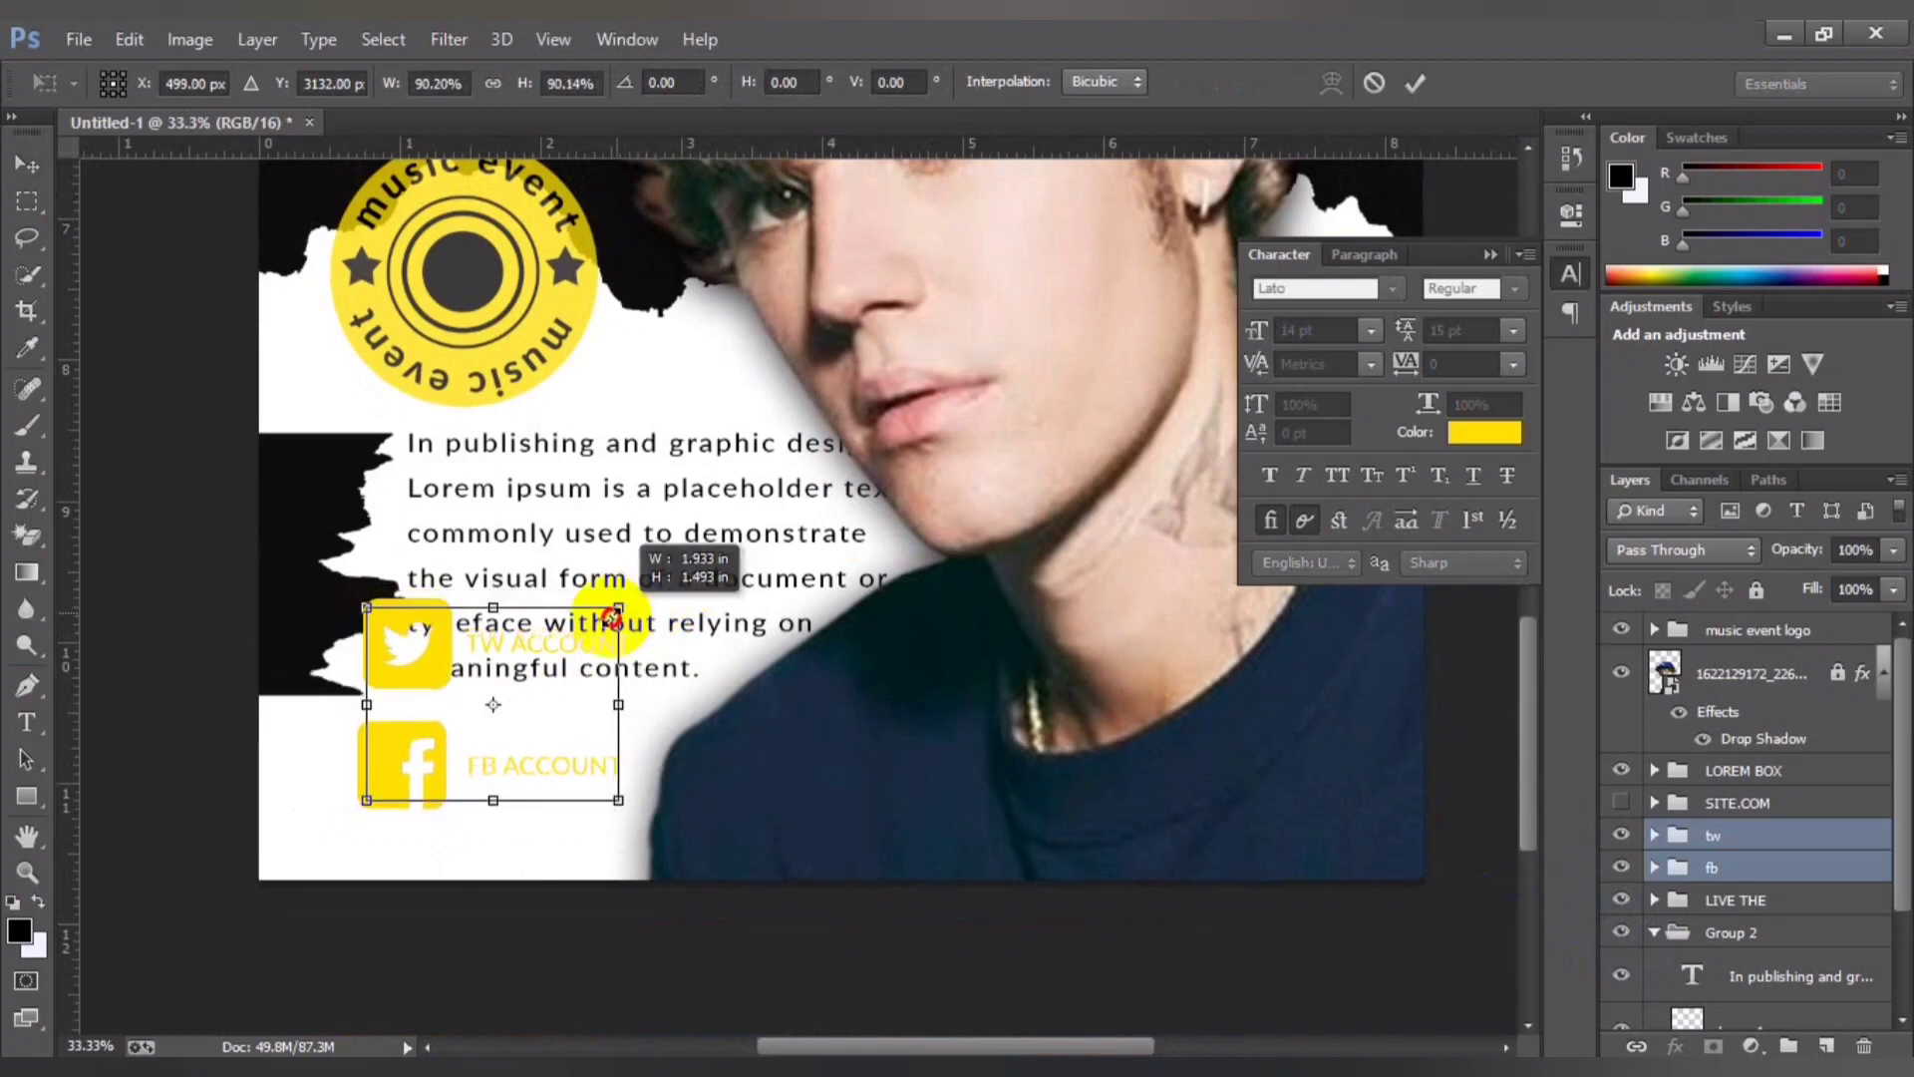
key(Return)
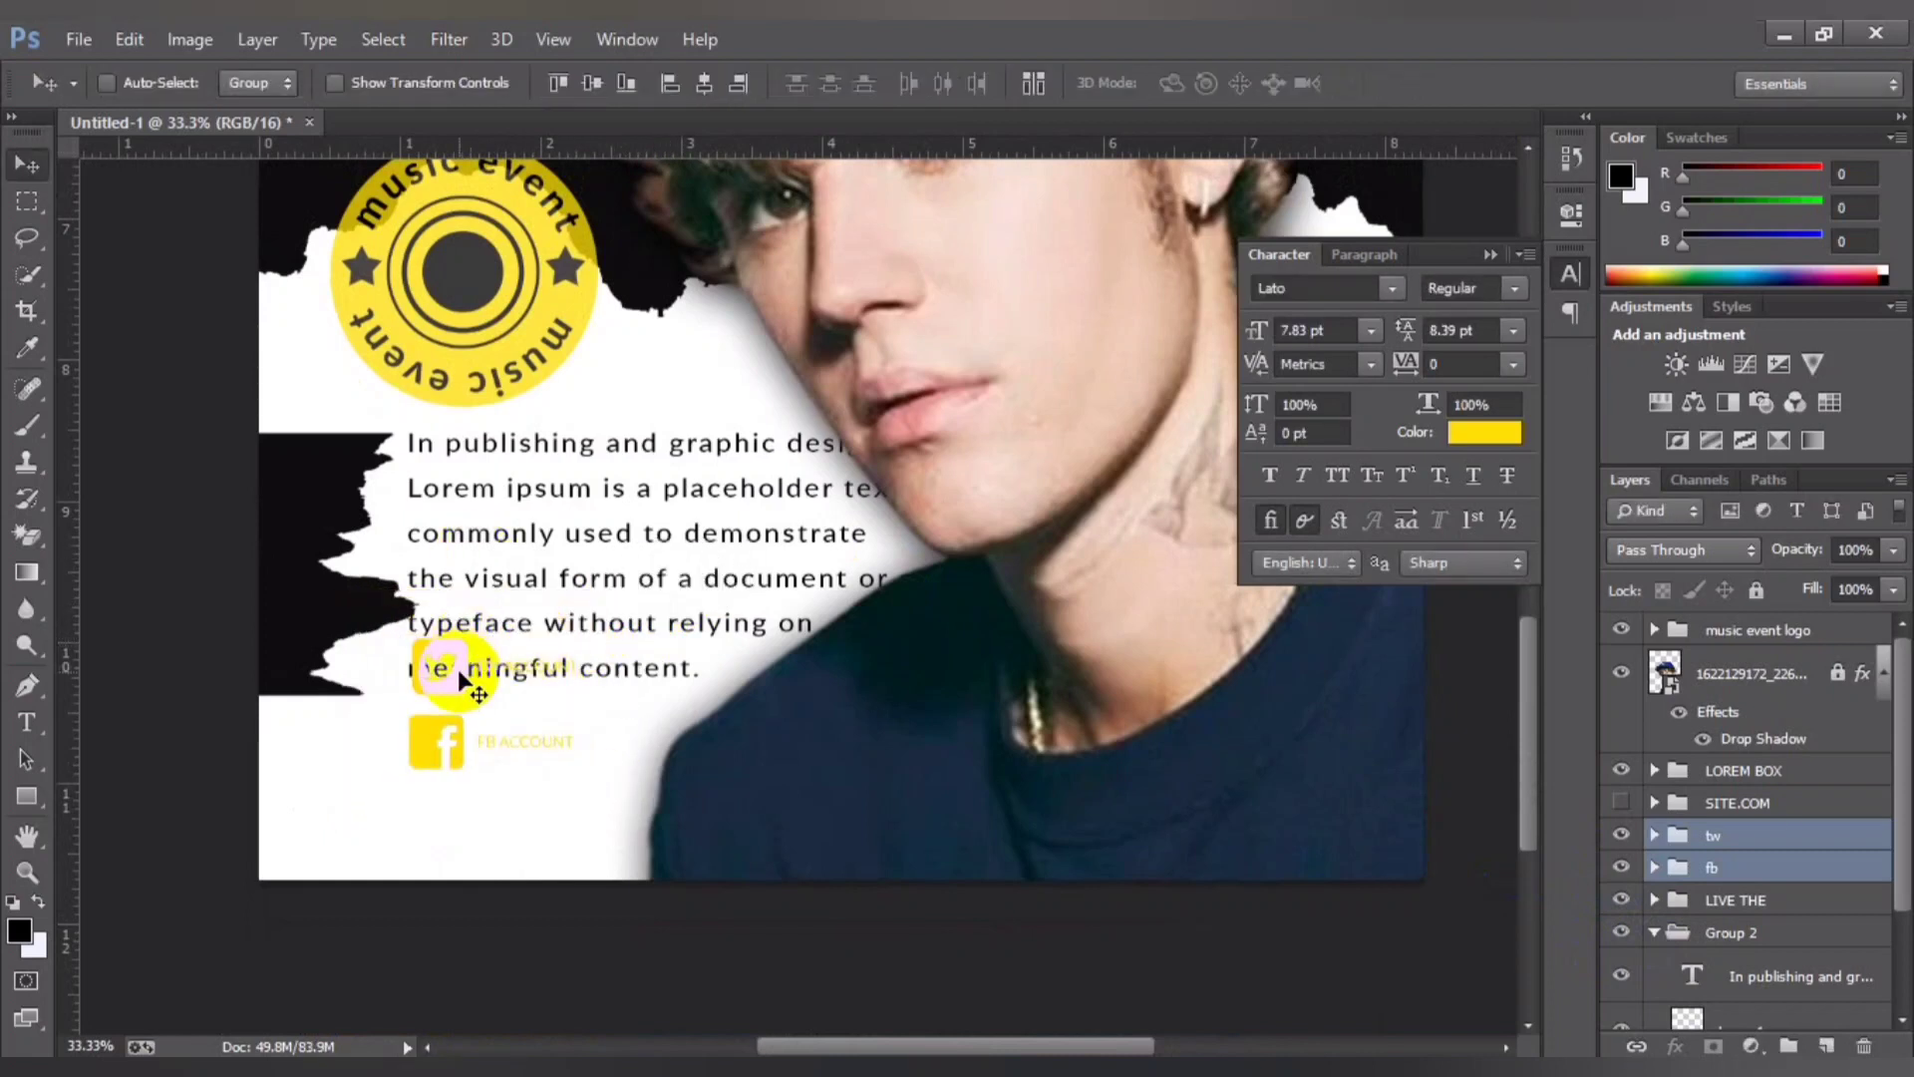
mouse_move(459, 681)
mouse_down()
mouse_move(974, 701)
mouse_move(535, 688)
mouse_up()
mouse_move(1695, 863)
mouse_down()
mouse_move(1695, 518)
mouse_move(1696, 624)
mouse_up()
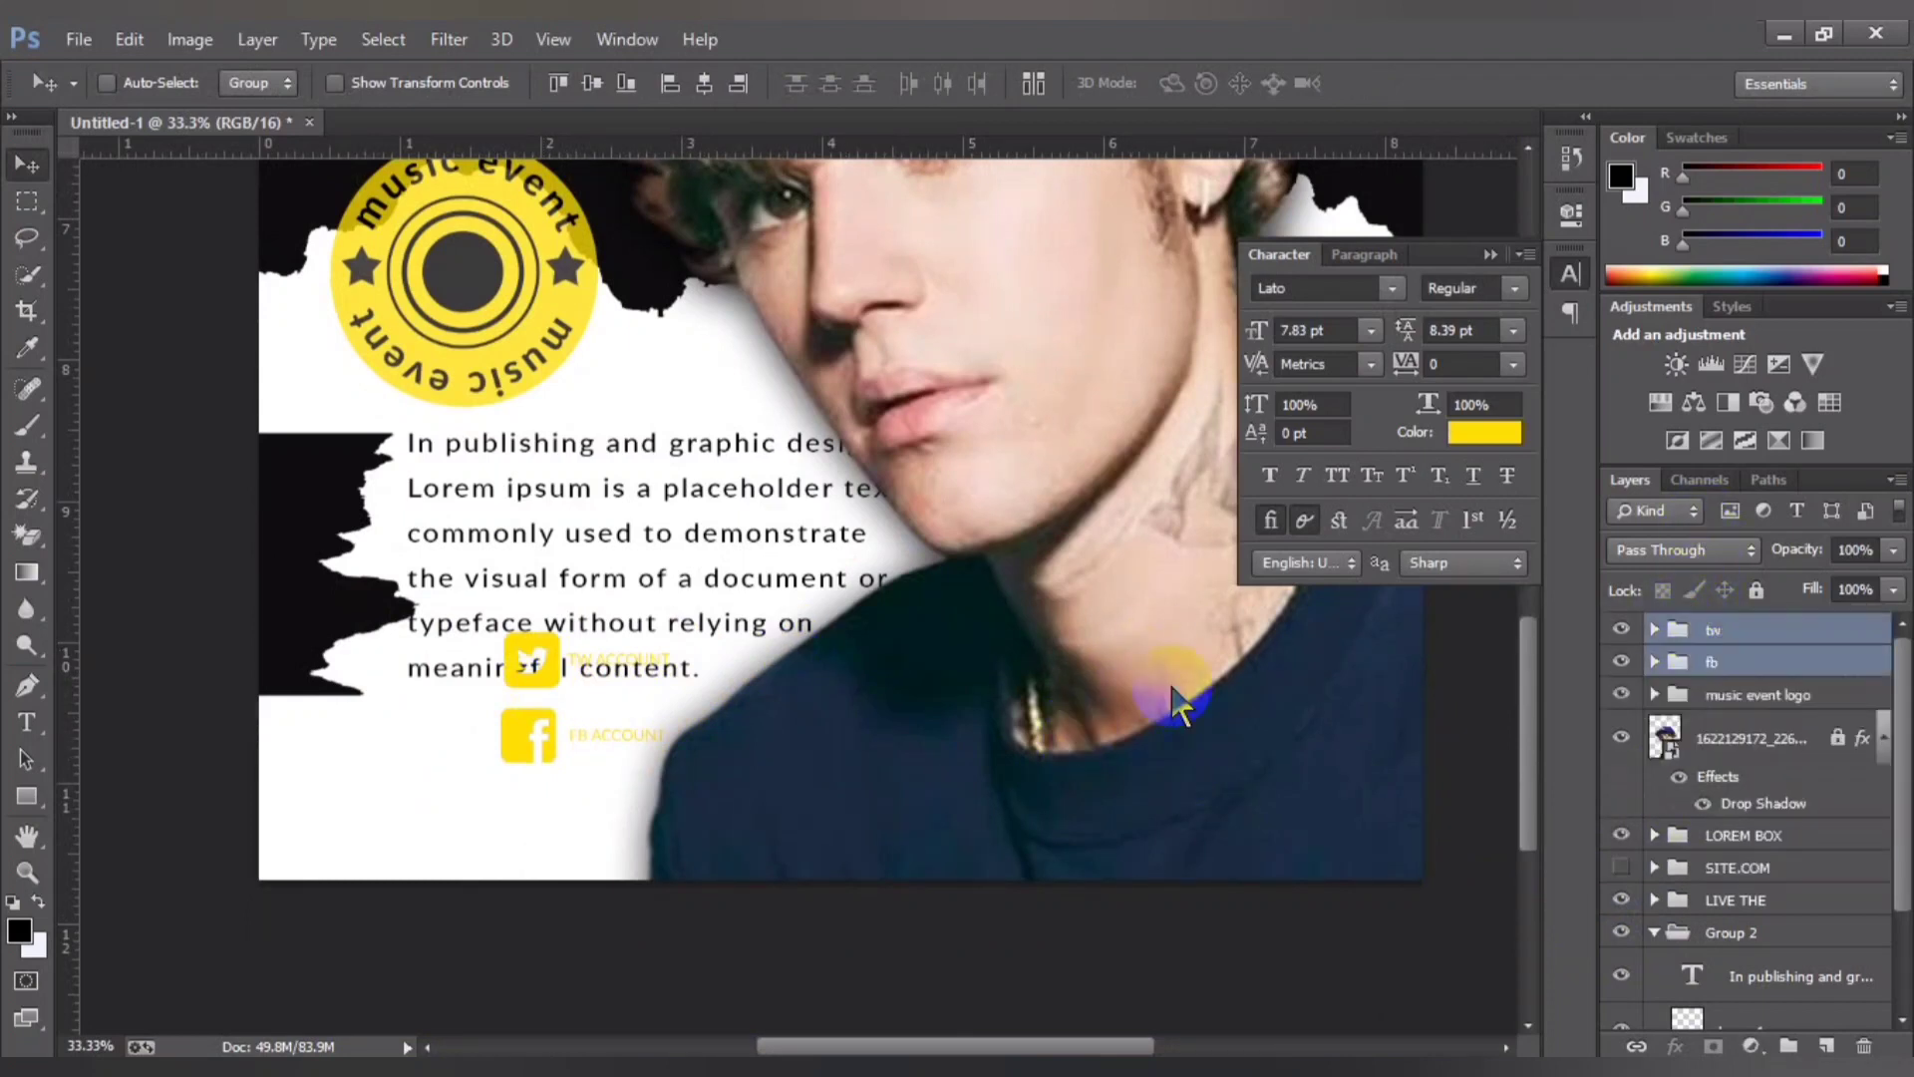
mouse_move(530, 708)
mouse_down()
mouse_move(1062, 797)
mouse_move(947, 796)
mouse_up()
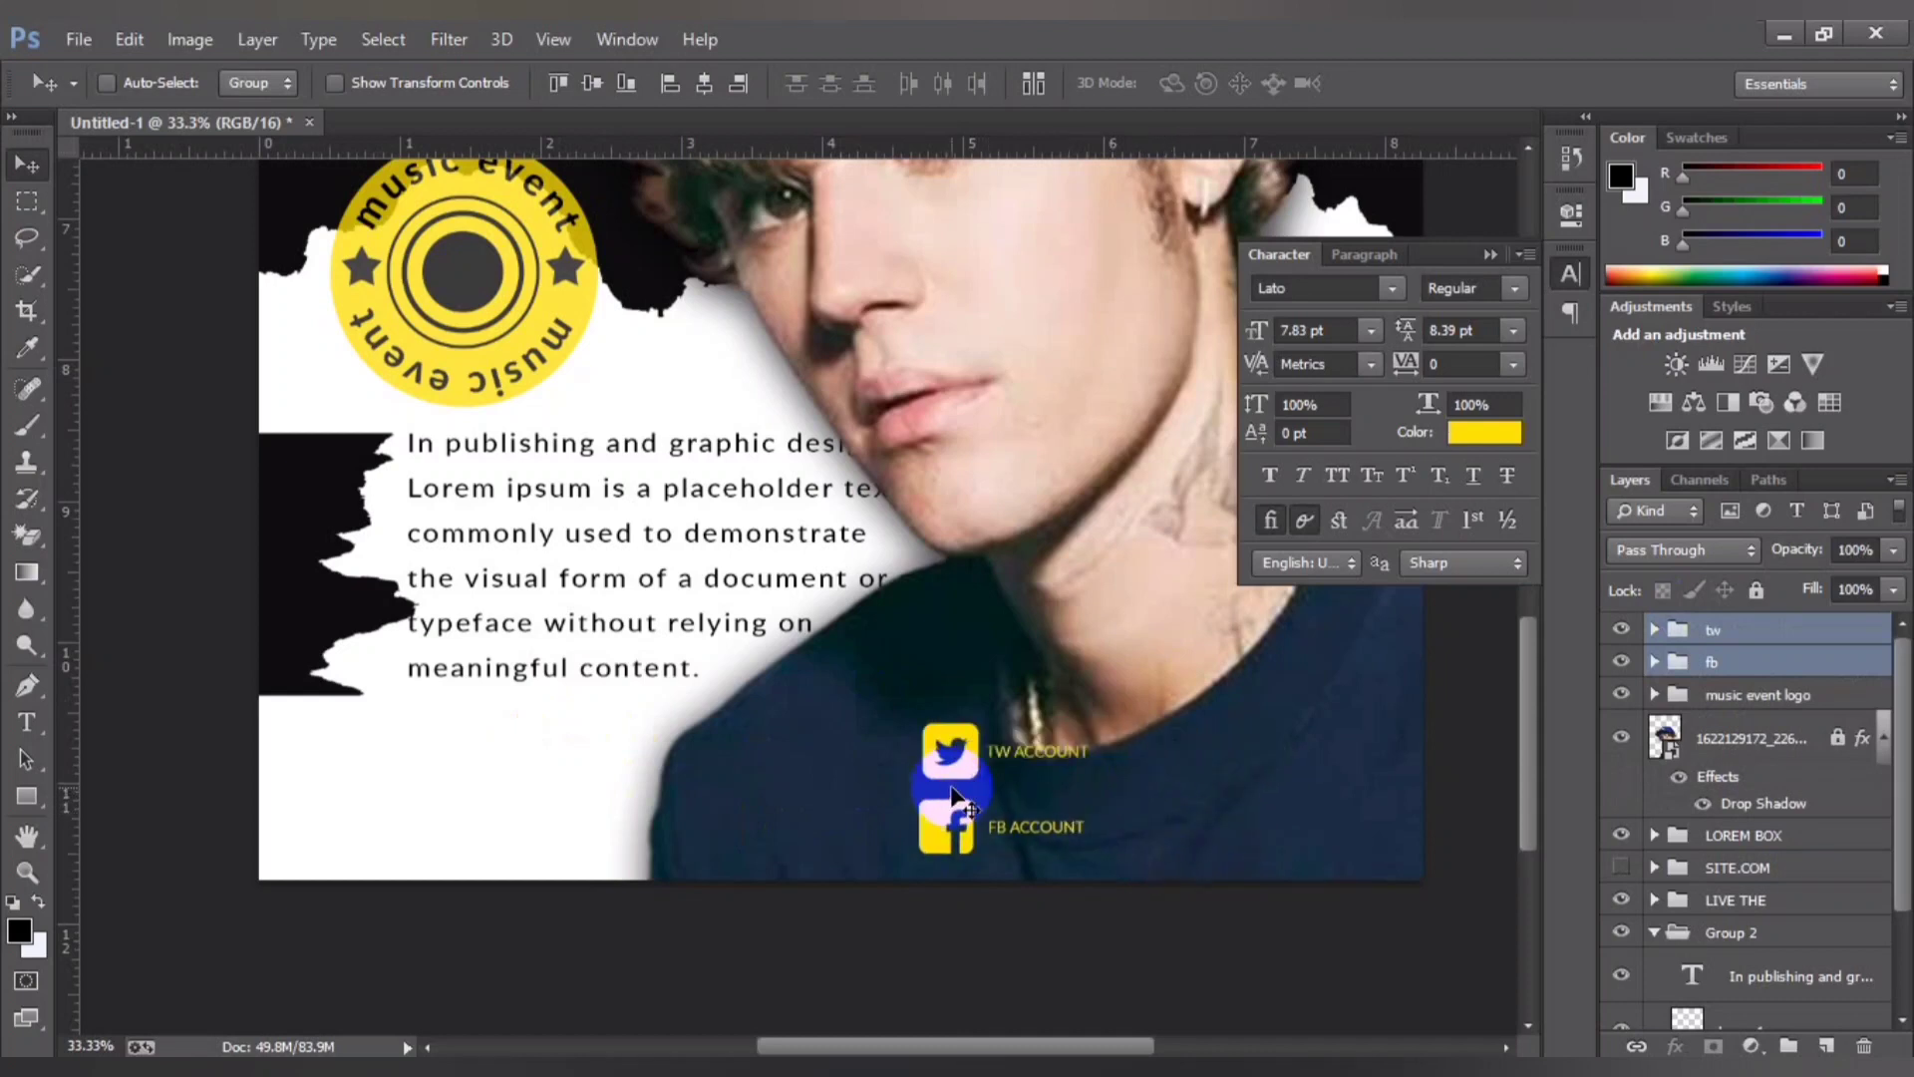
Step: Place the Facebook icon with FB ACCOUNT at the poster's bottom-left corner
click(1712, 661)
mouse_move(996, 759)
mouse_down()
mouse_move(1152, 812)
mouse_move(753, 773)
mouse_move(347, 777)
mouse_move(348, 761)
mouse_up()
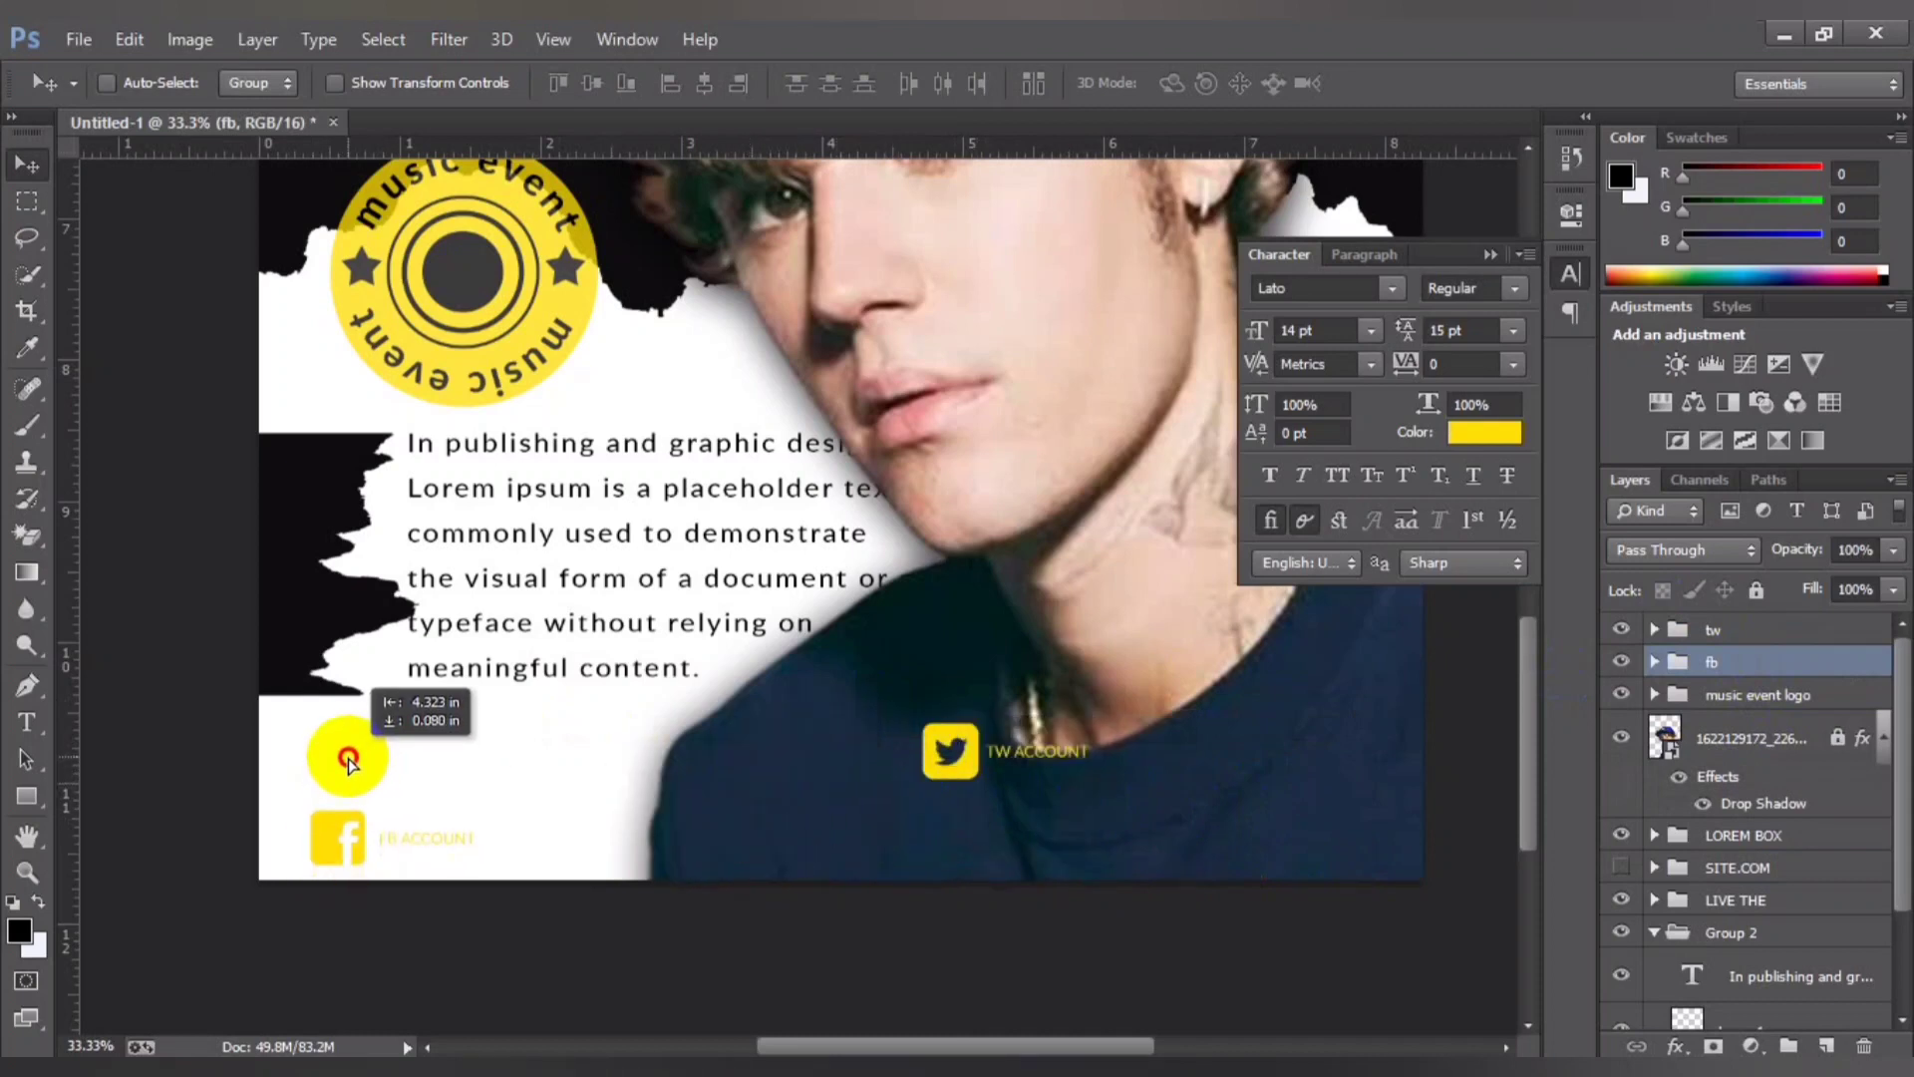
drag(348, 760, 350, 761)
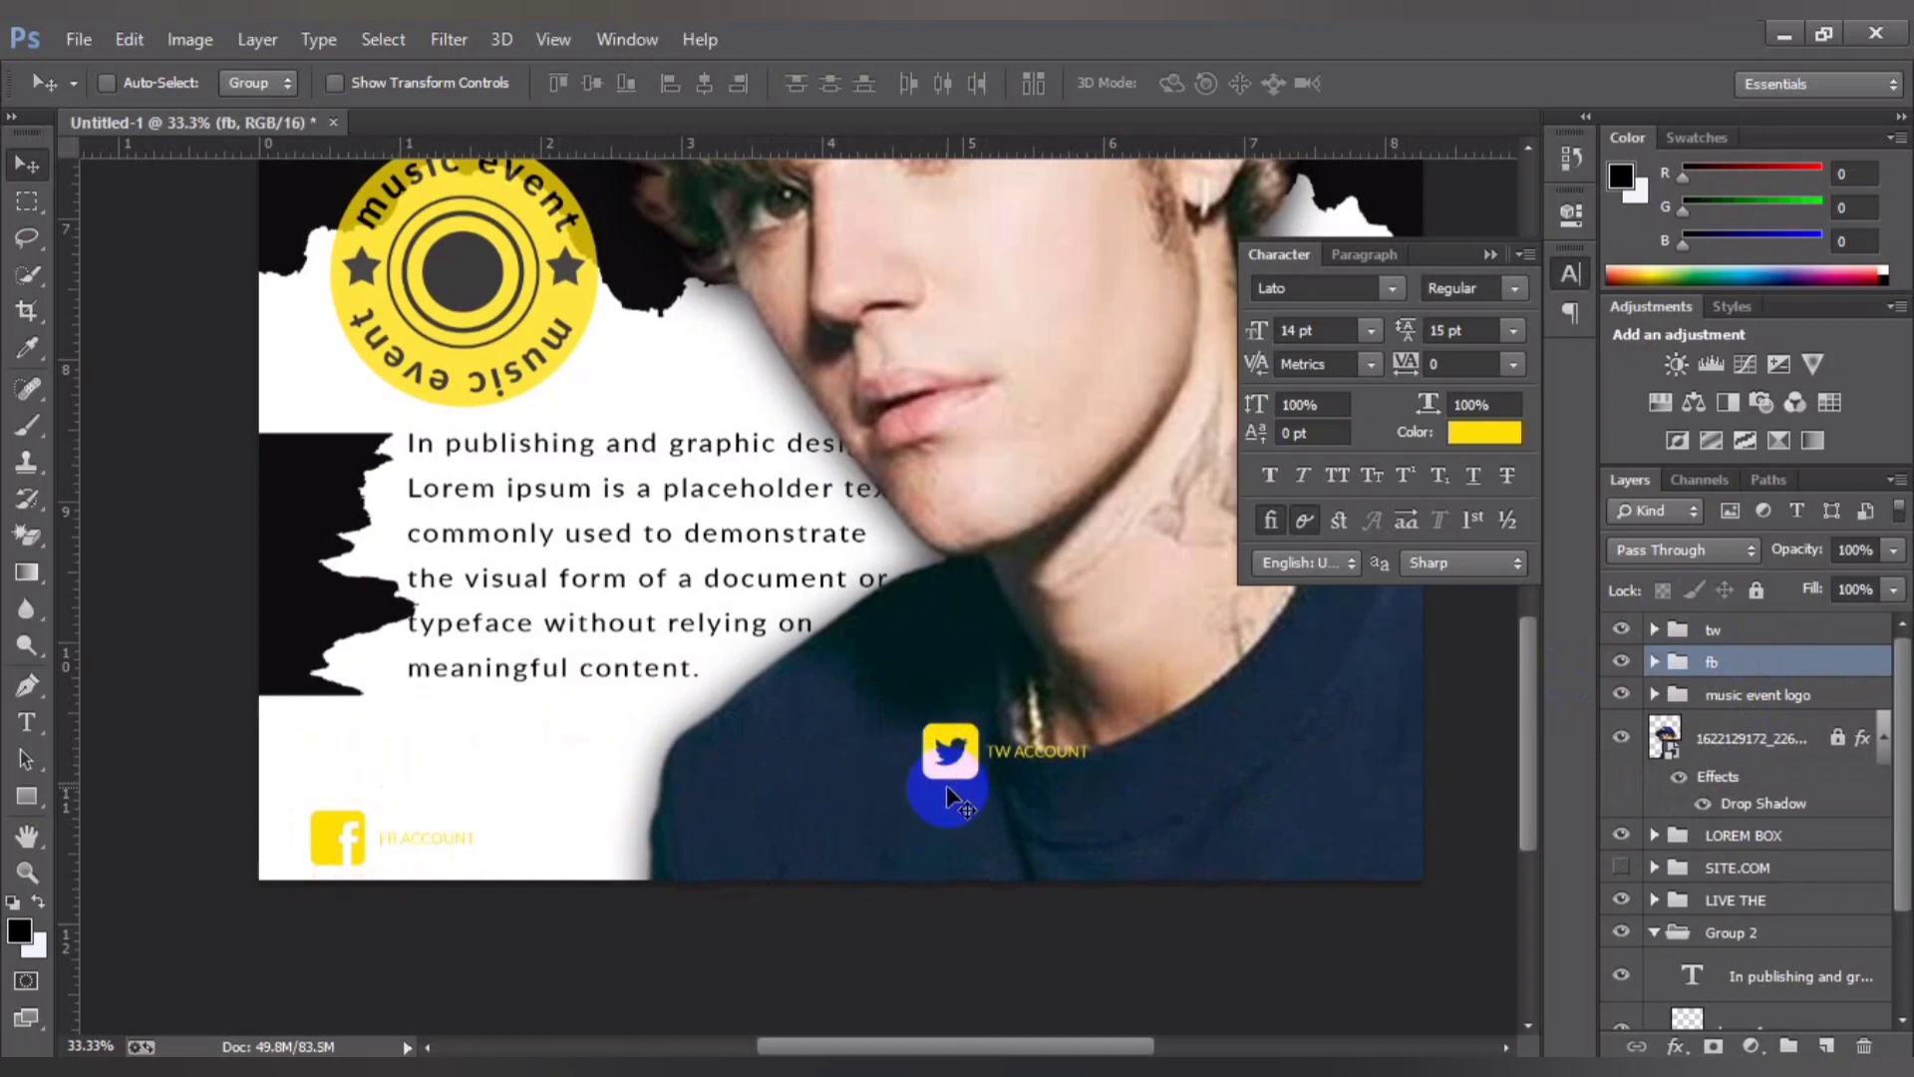
click(1663, 654)
click(1654, 663)
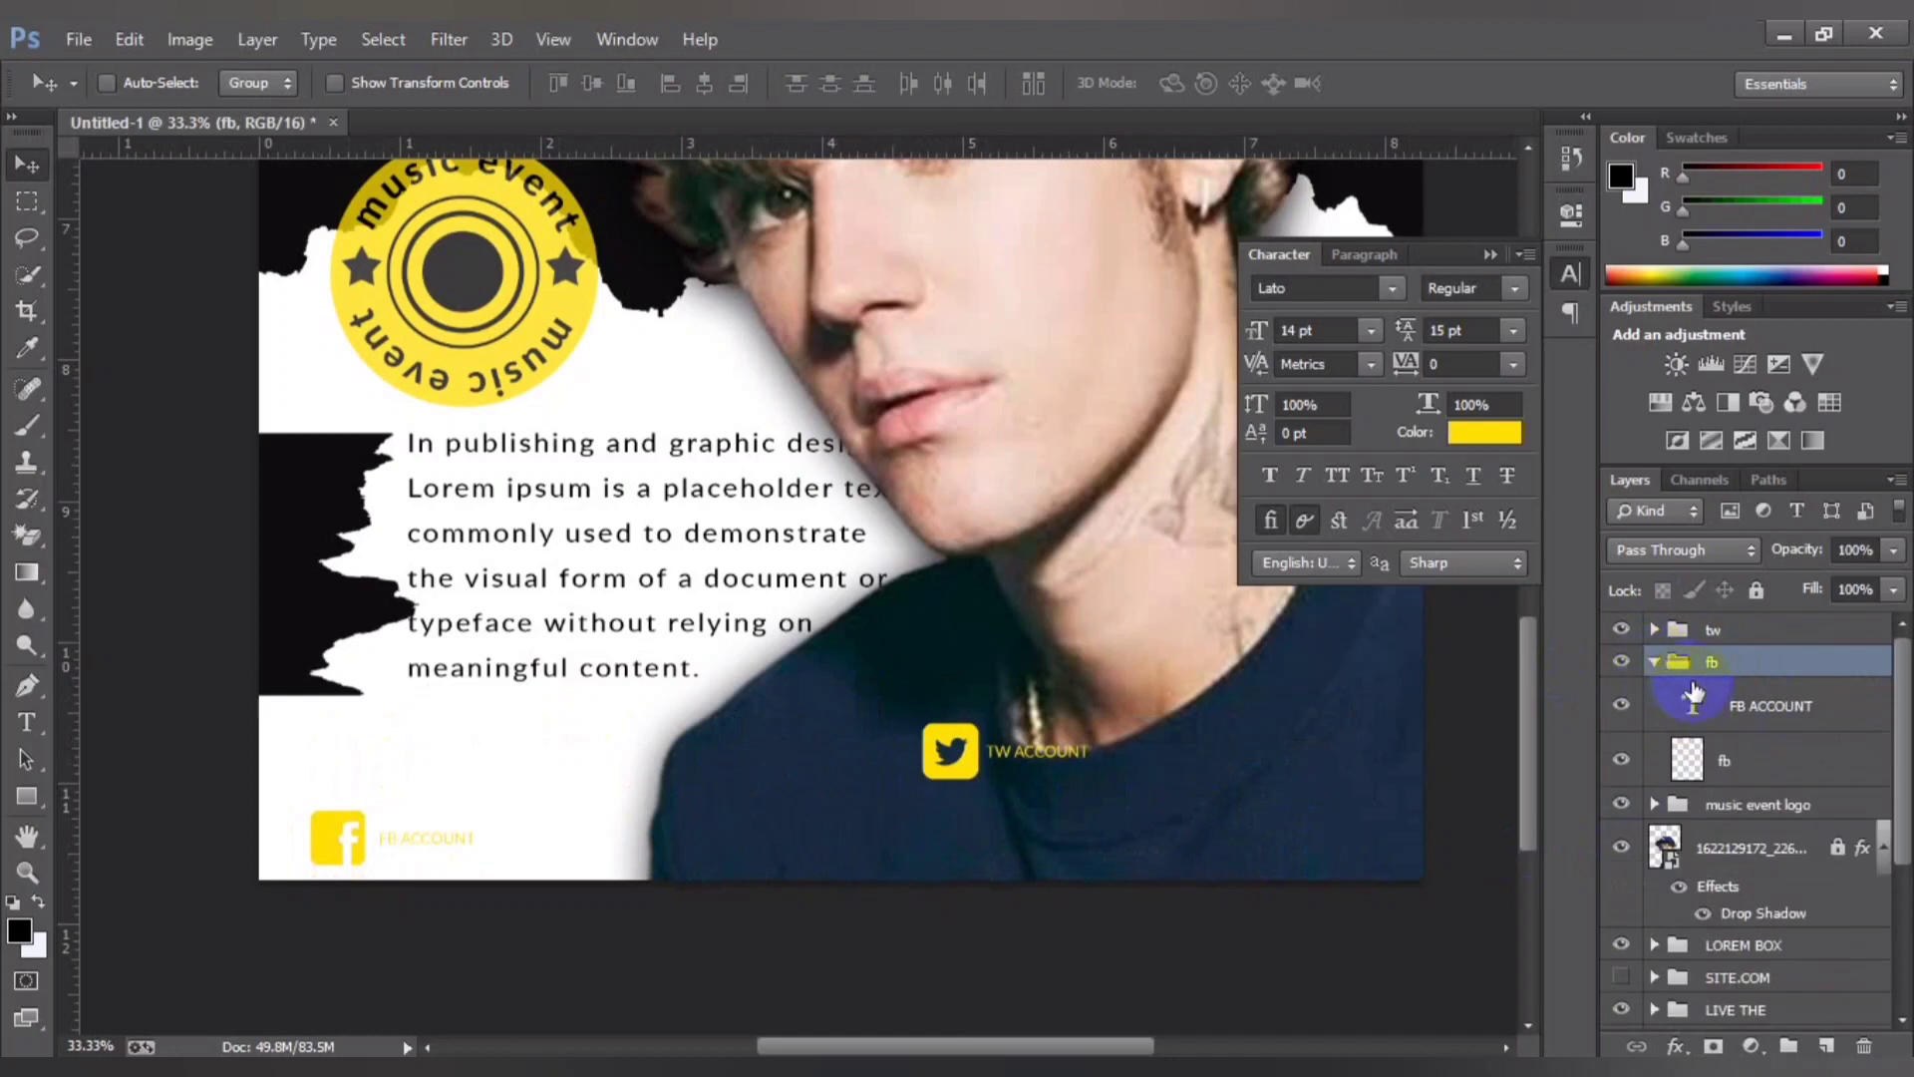
click(1685, 698)
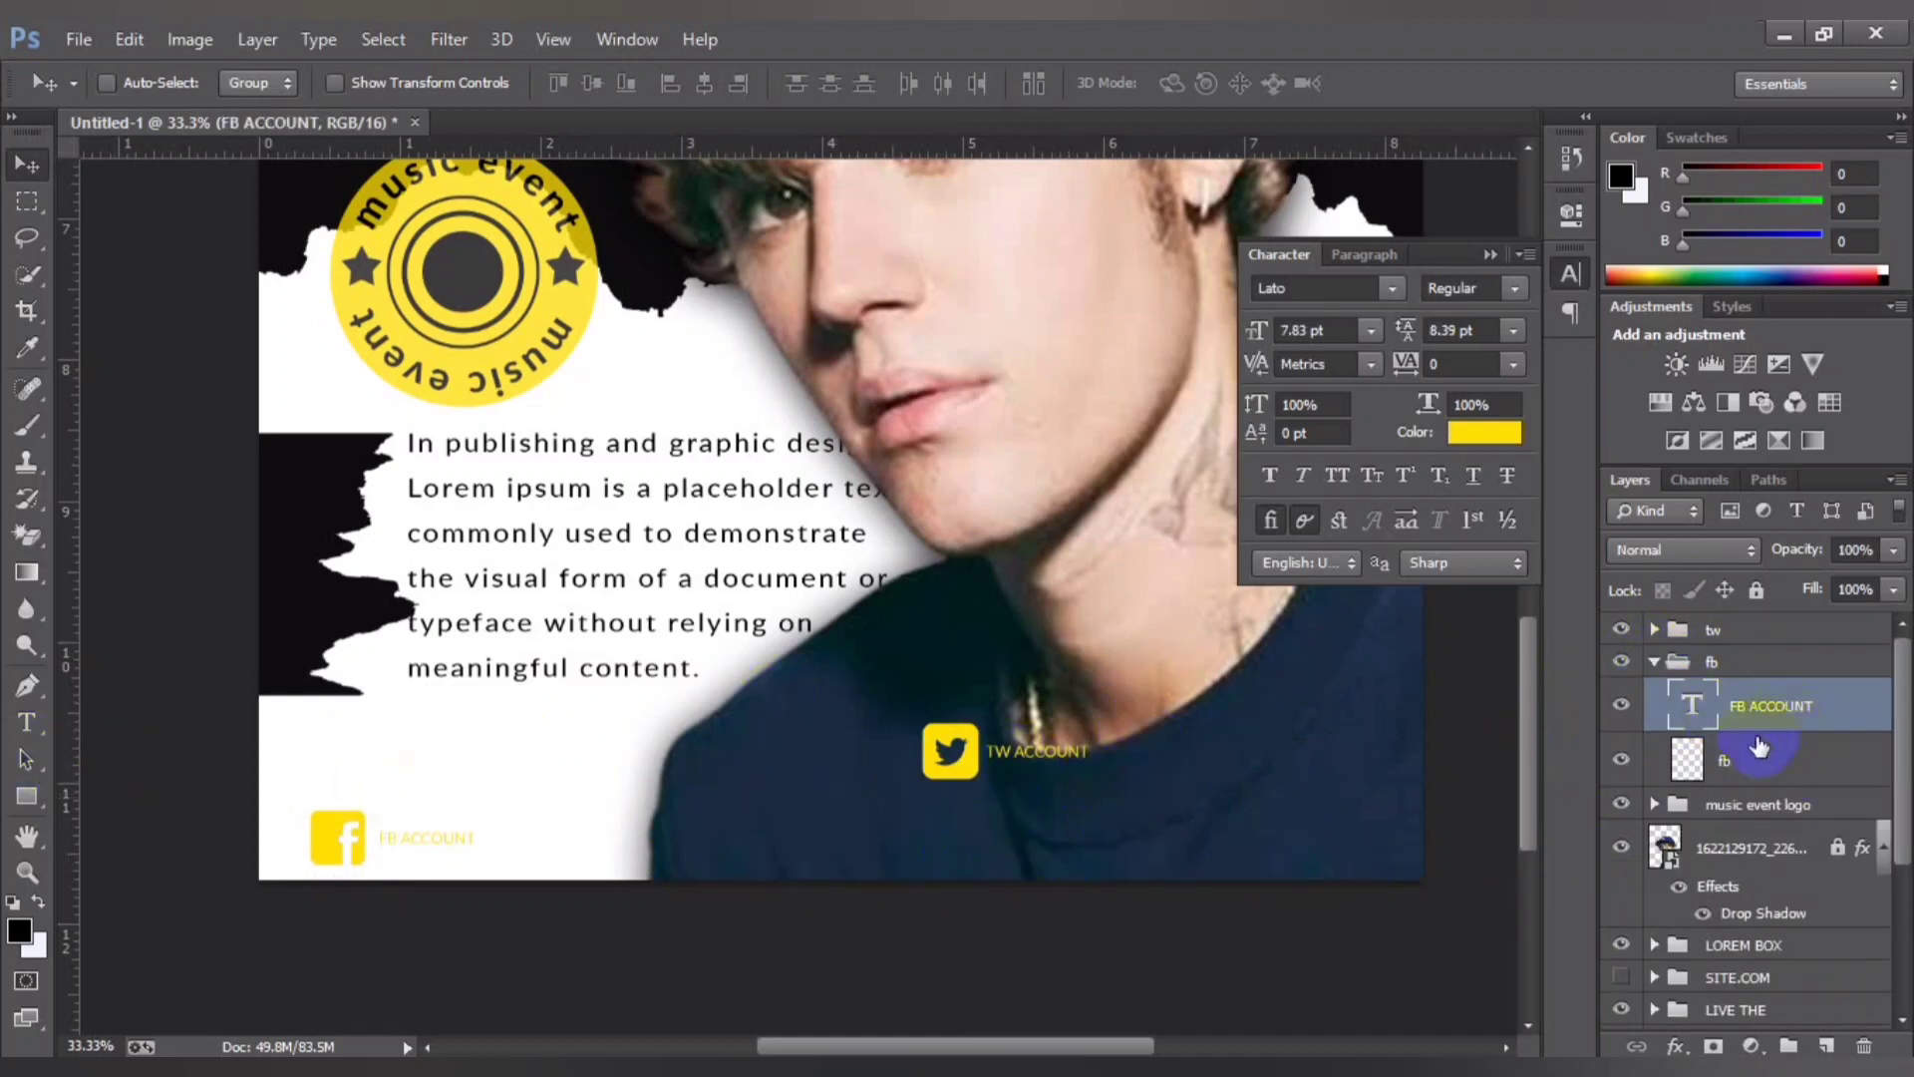
Step: Move the Twitter icon and TW ACCOUNT label to the bottom-right corner
click(1713, 662)
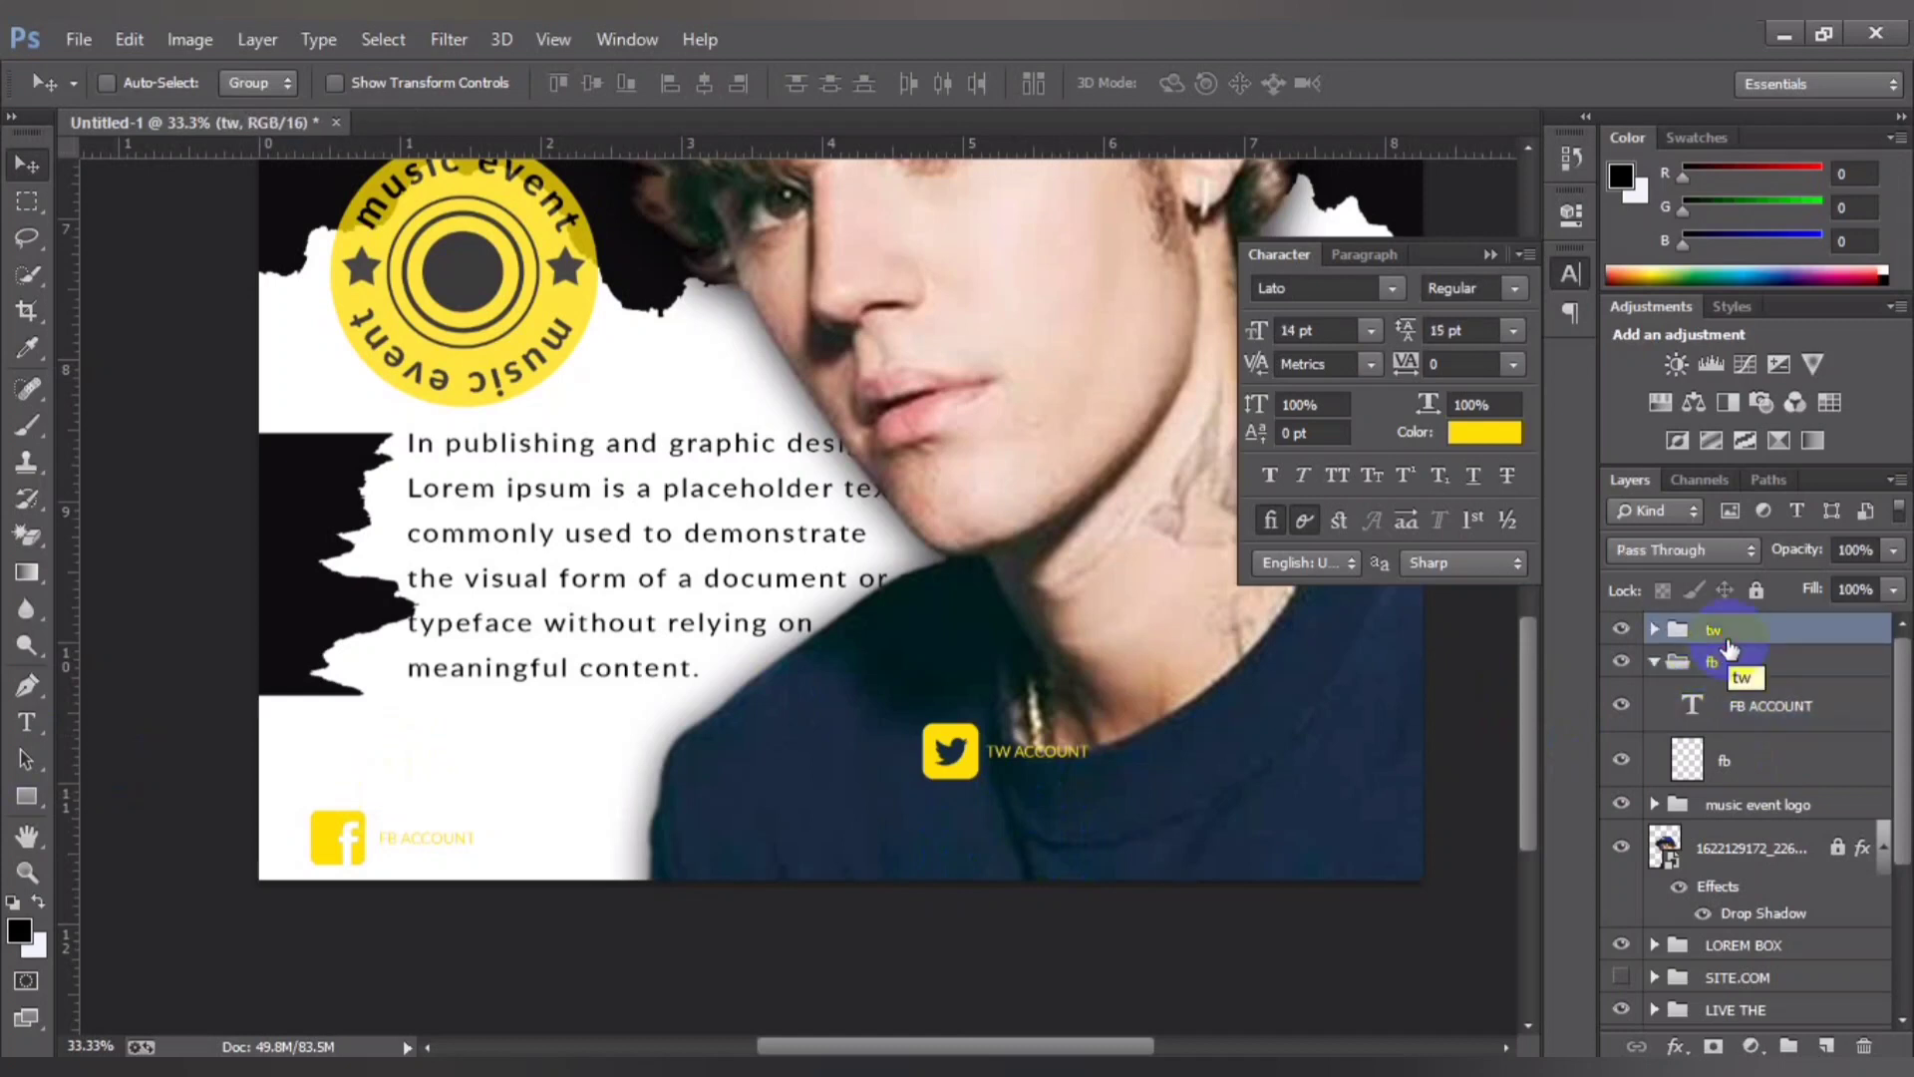
mouse_move(957, 750)
mouse_down()
mouse_move(1249, 840)
mouse_move(1228, 839)
mouse_up()
key(ctrl+minus)
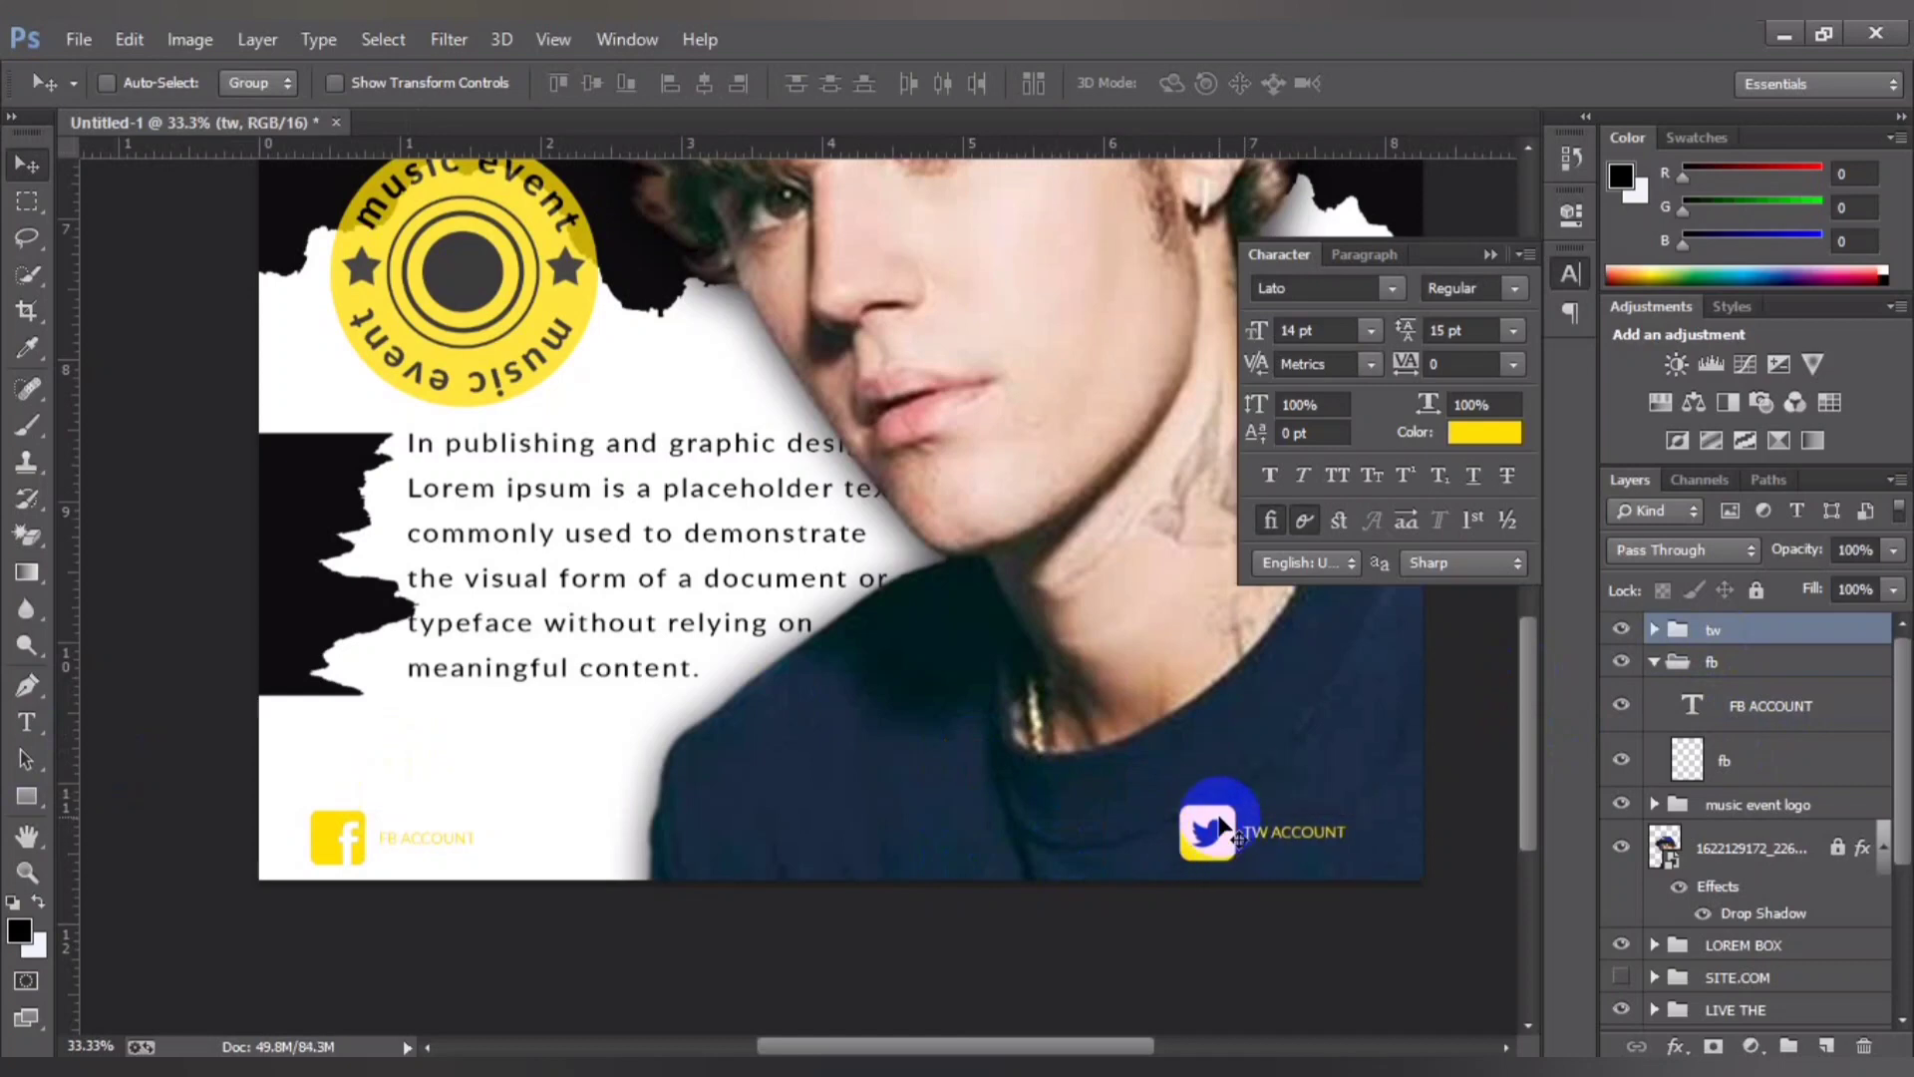
key(ctrl+minus)
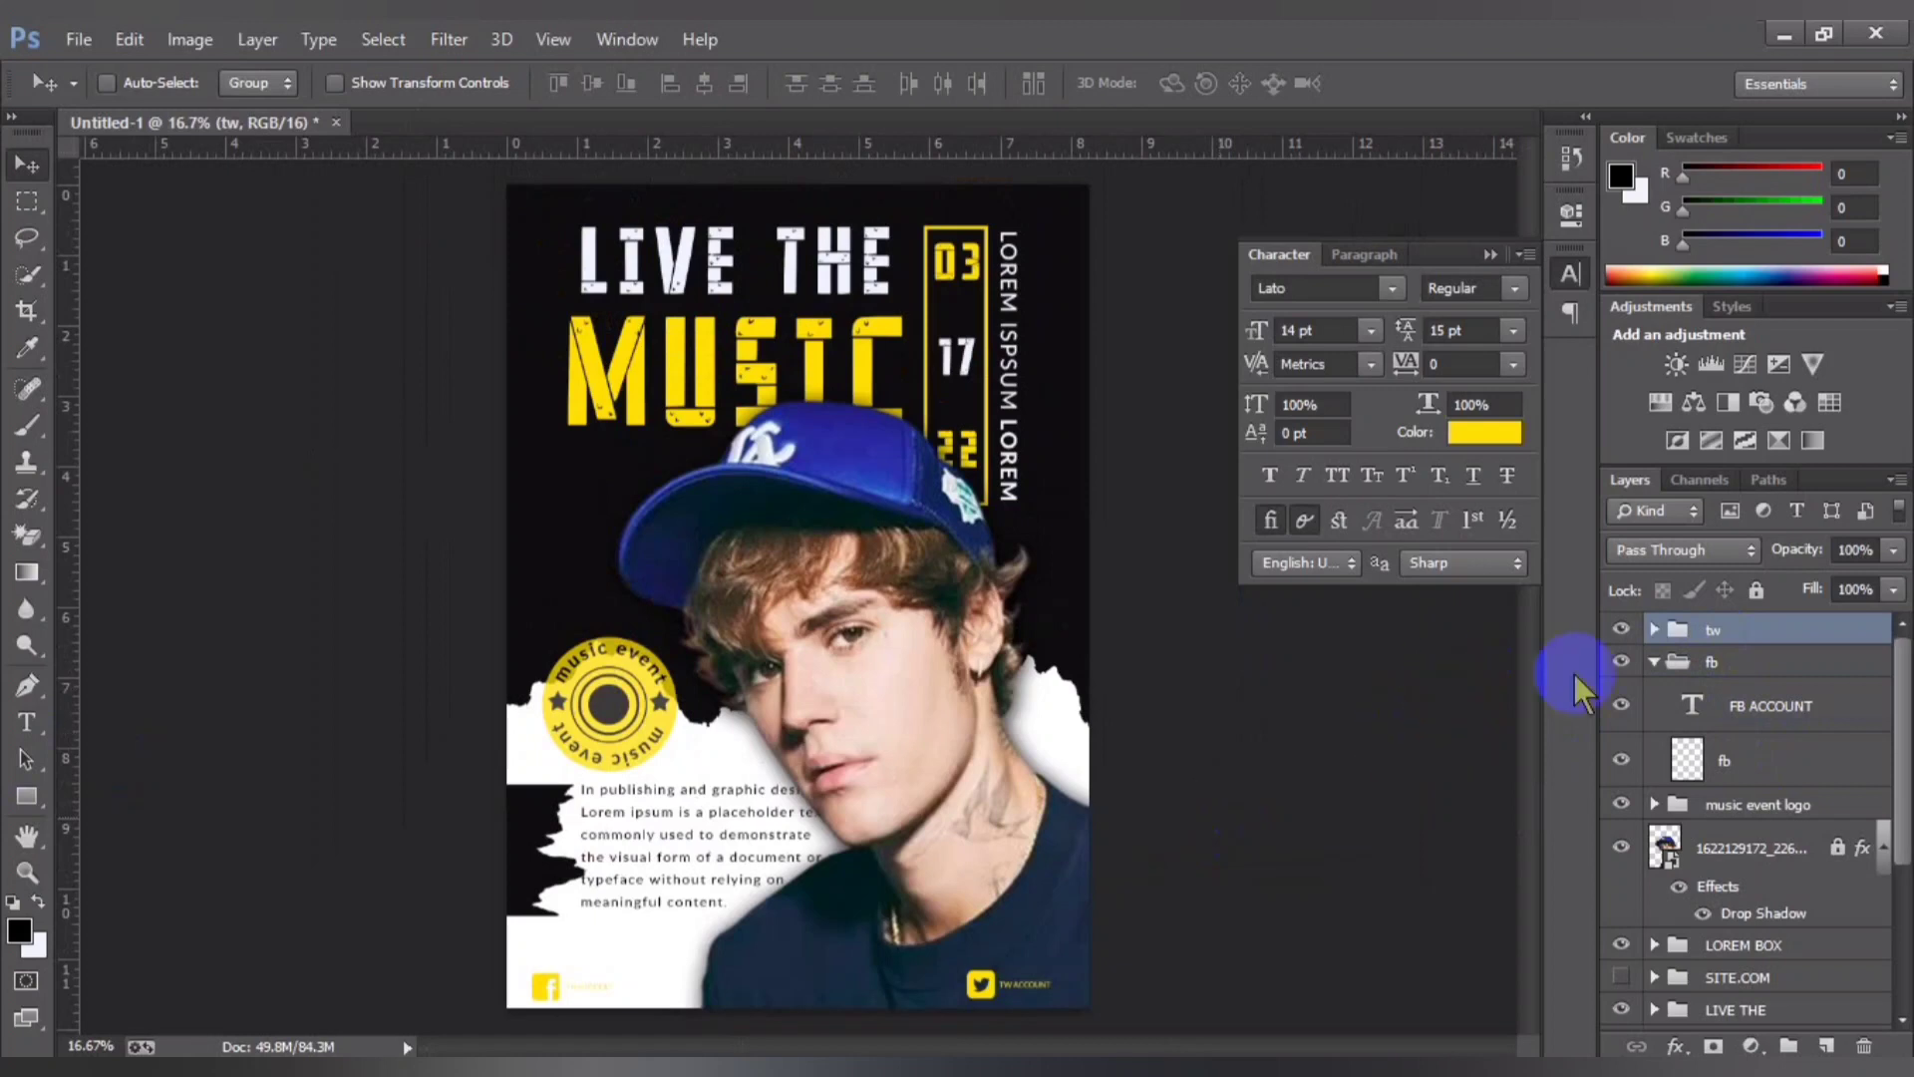
click(1654, 663)
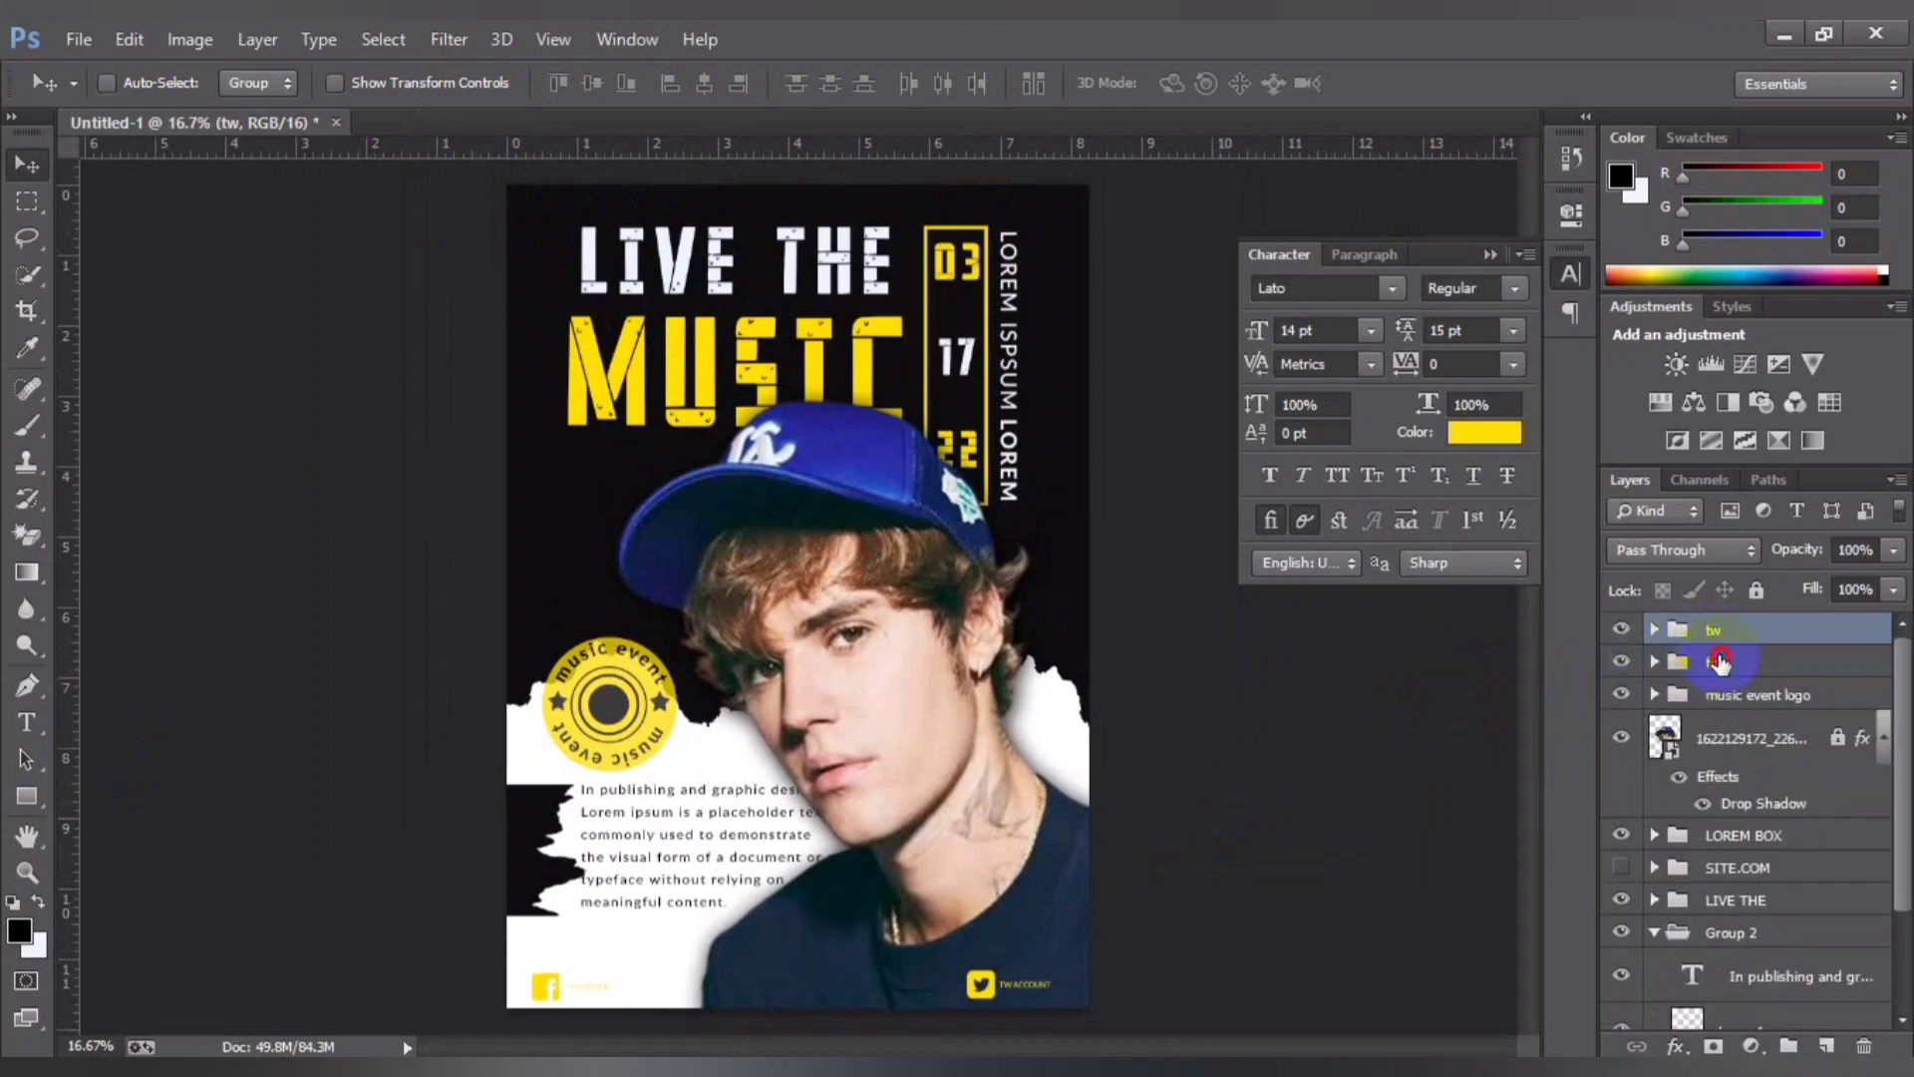
shift+click(1721, 661)
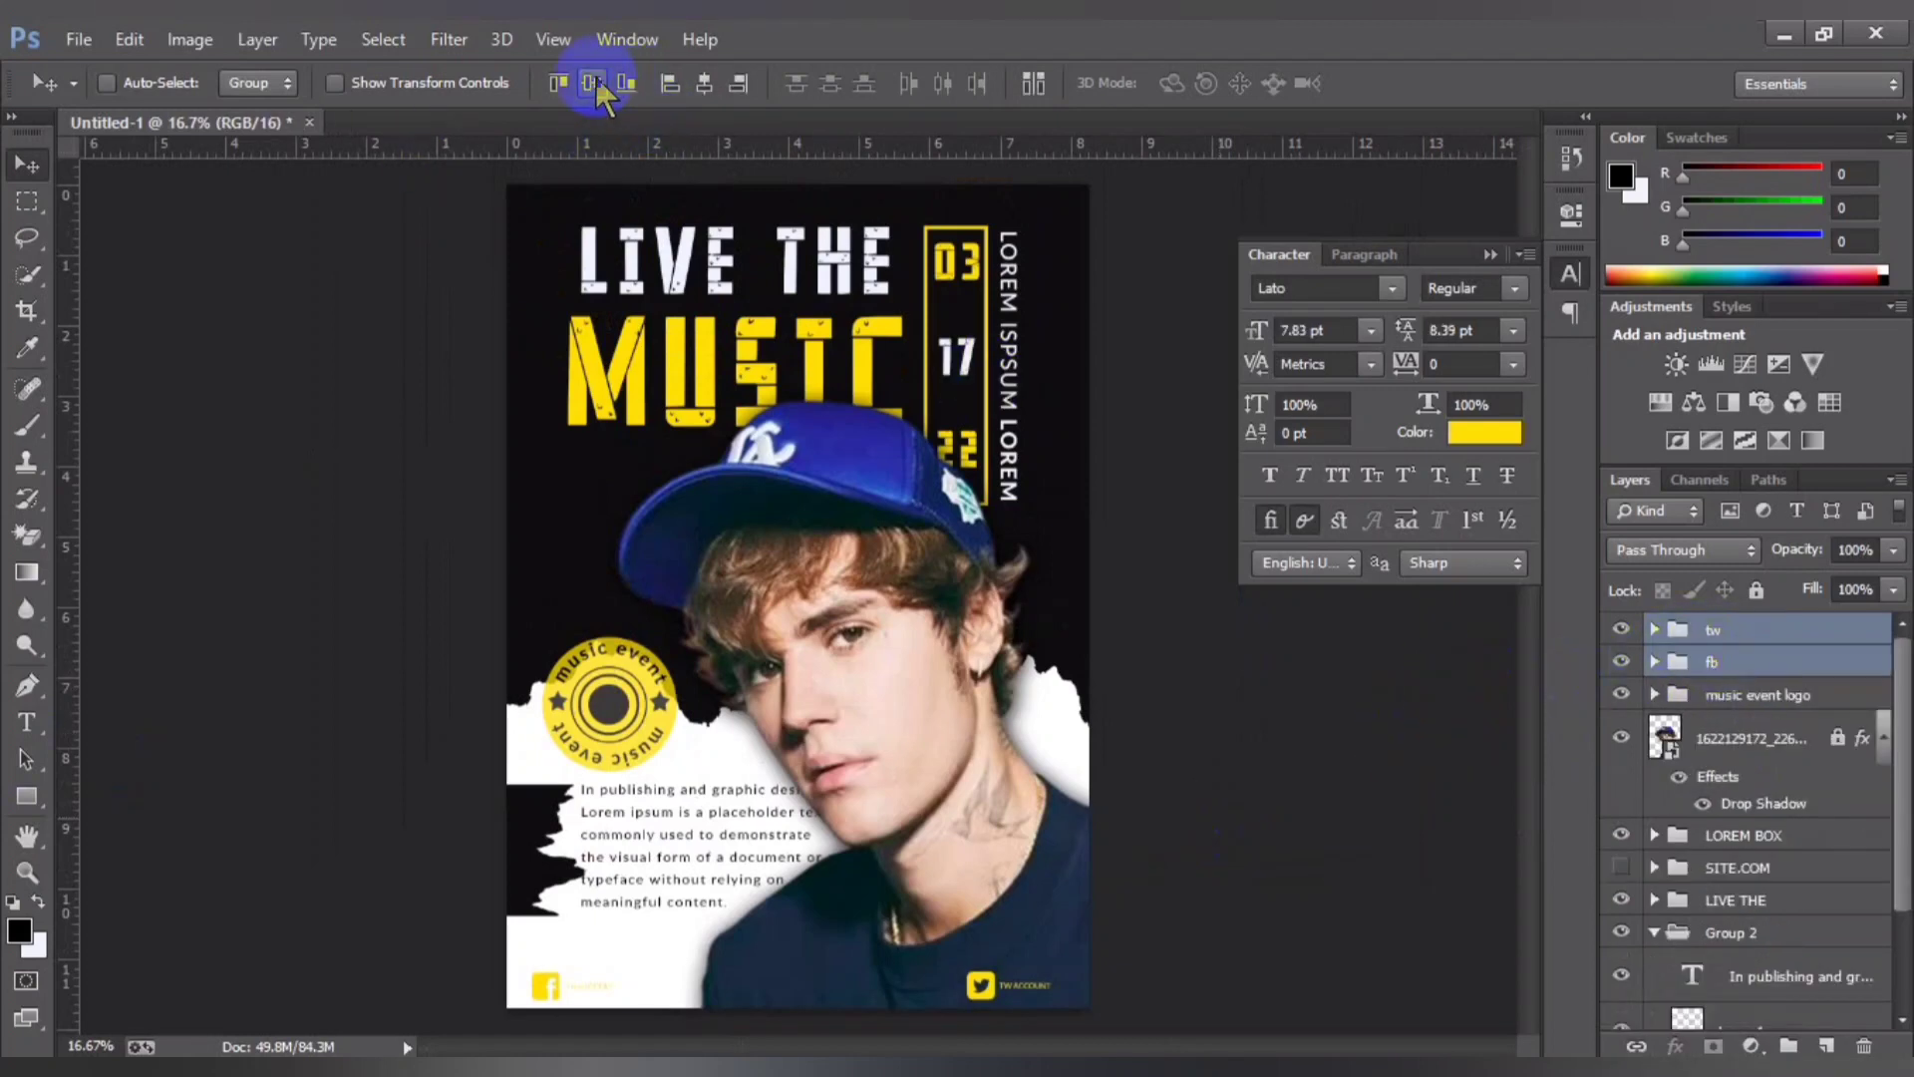
scroll(824, 655, up, 1)
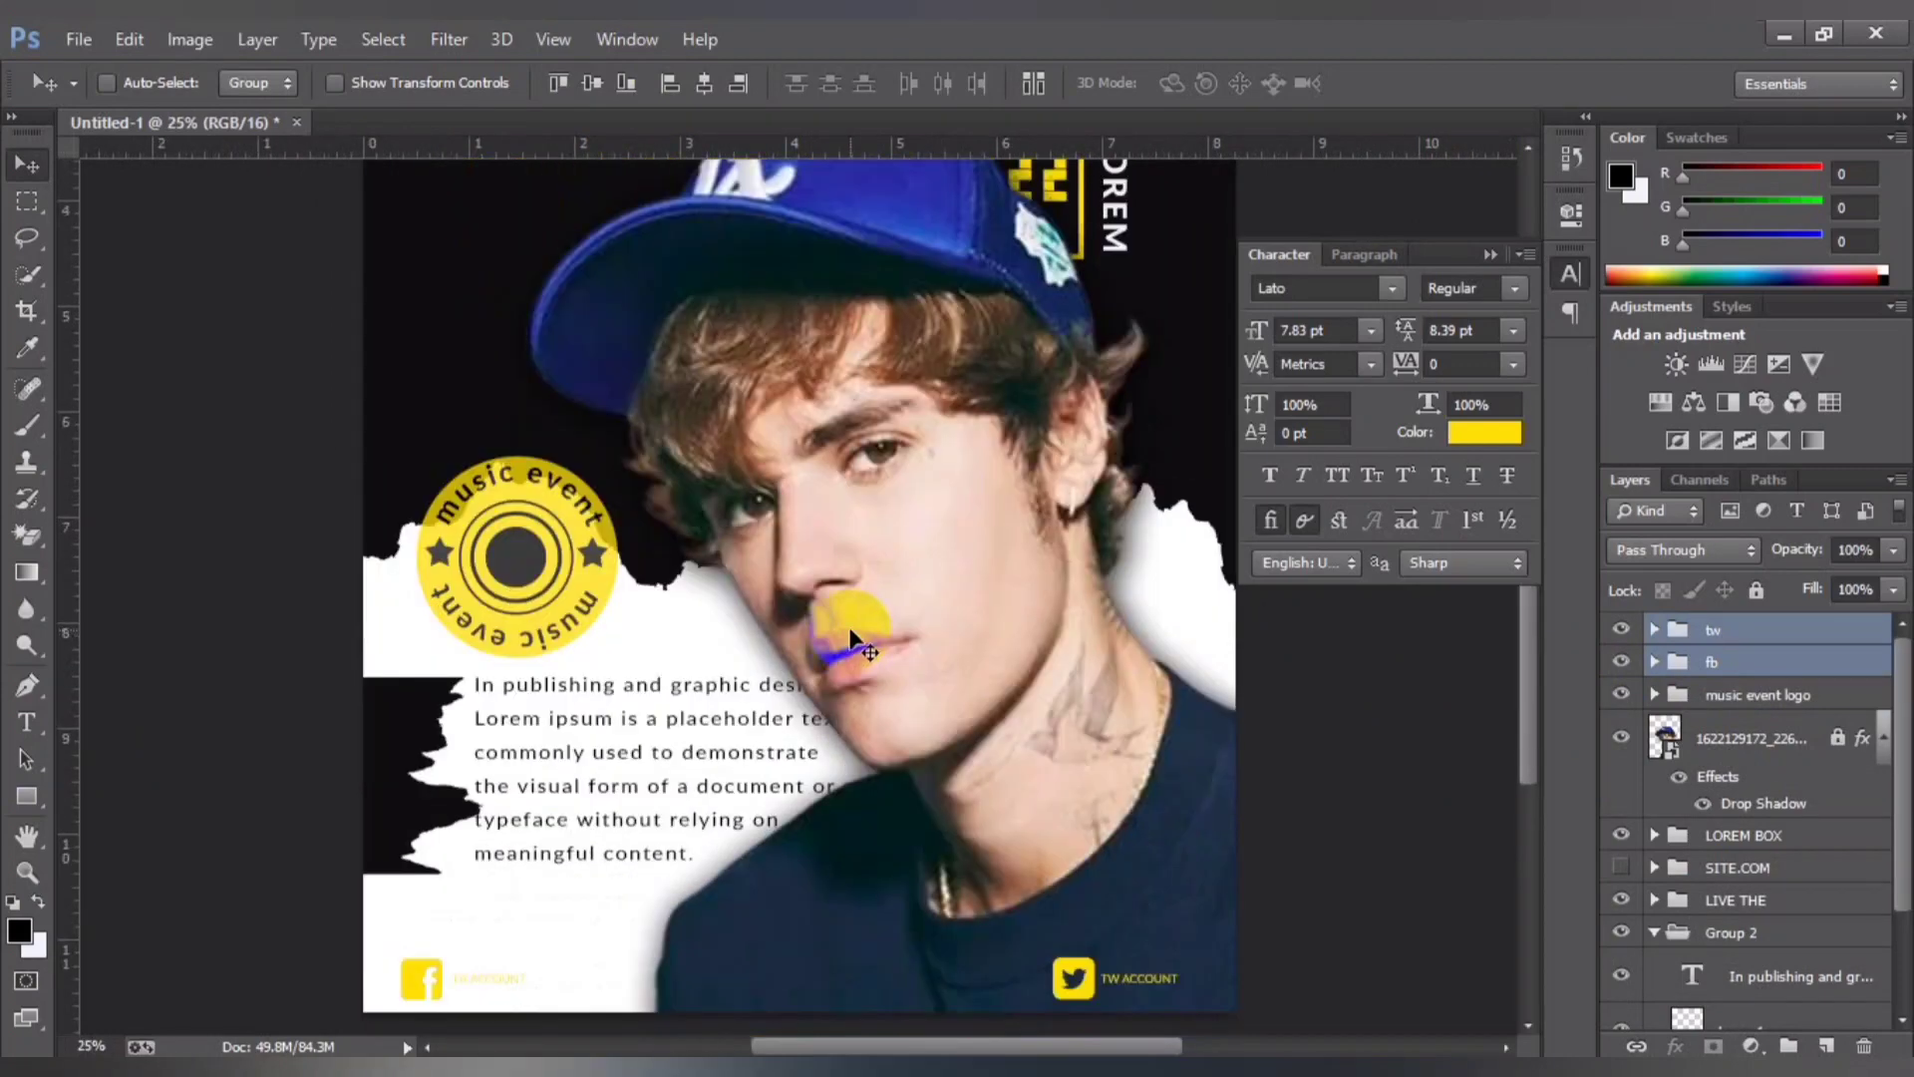
Step: Try editing the FB ACCOUNT label, then cancel to keep its original text
scroll(850, 638, down, 2)
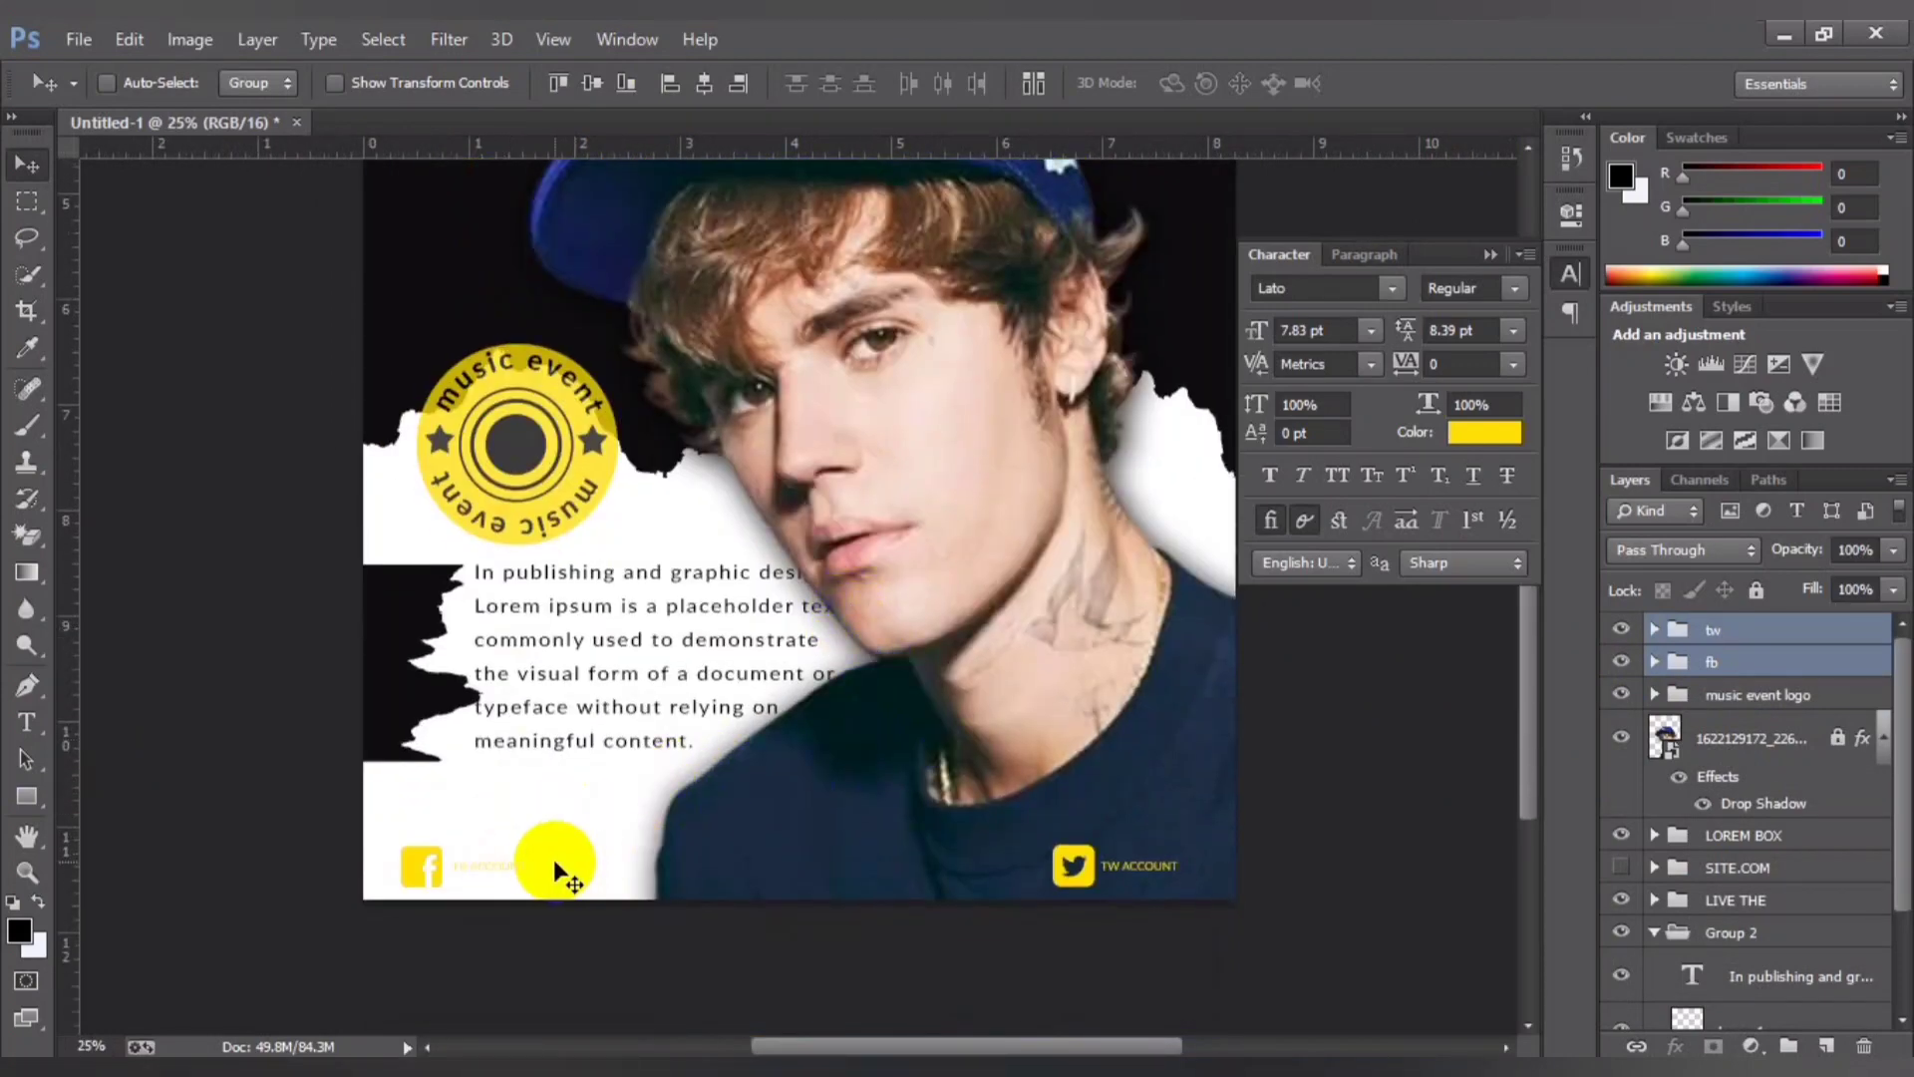
scroll(554, 859, up, 1)
scroll(537, 844, up, 1)
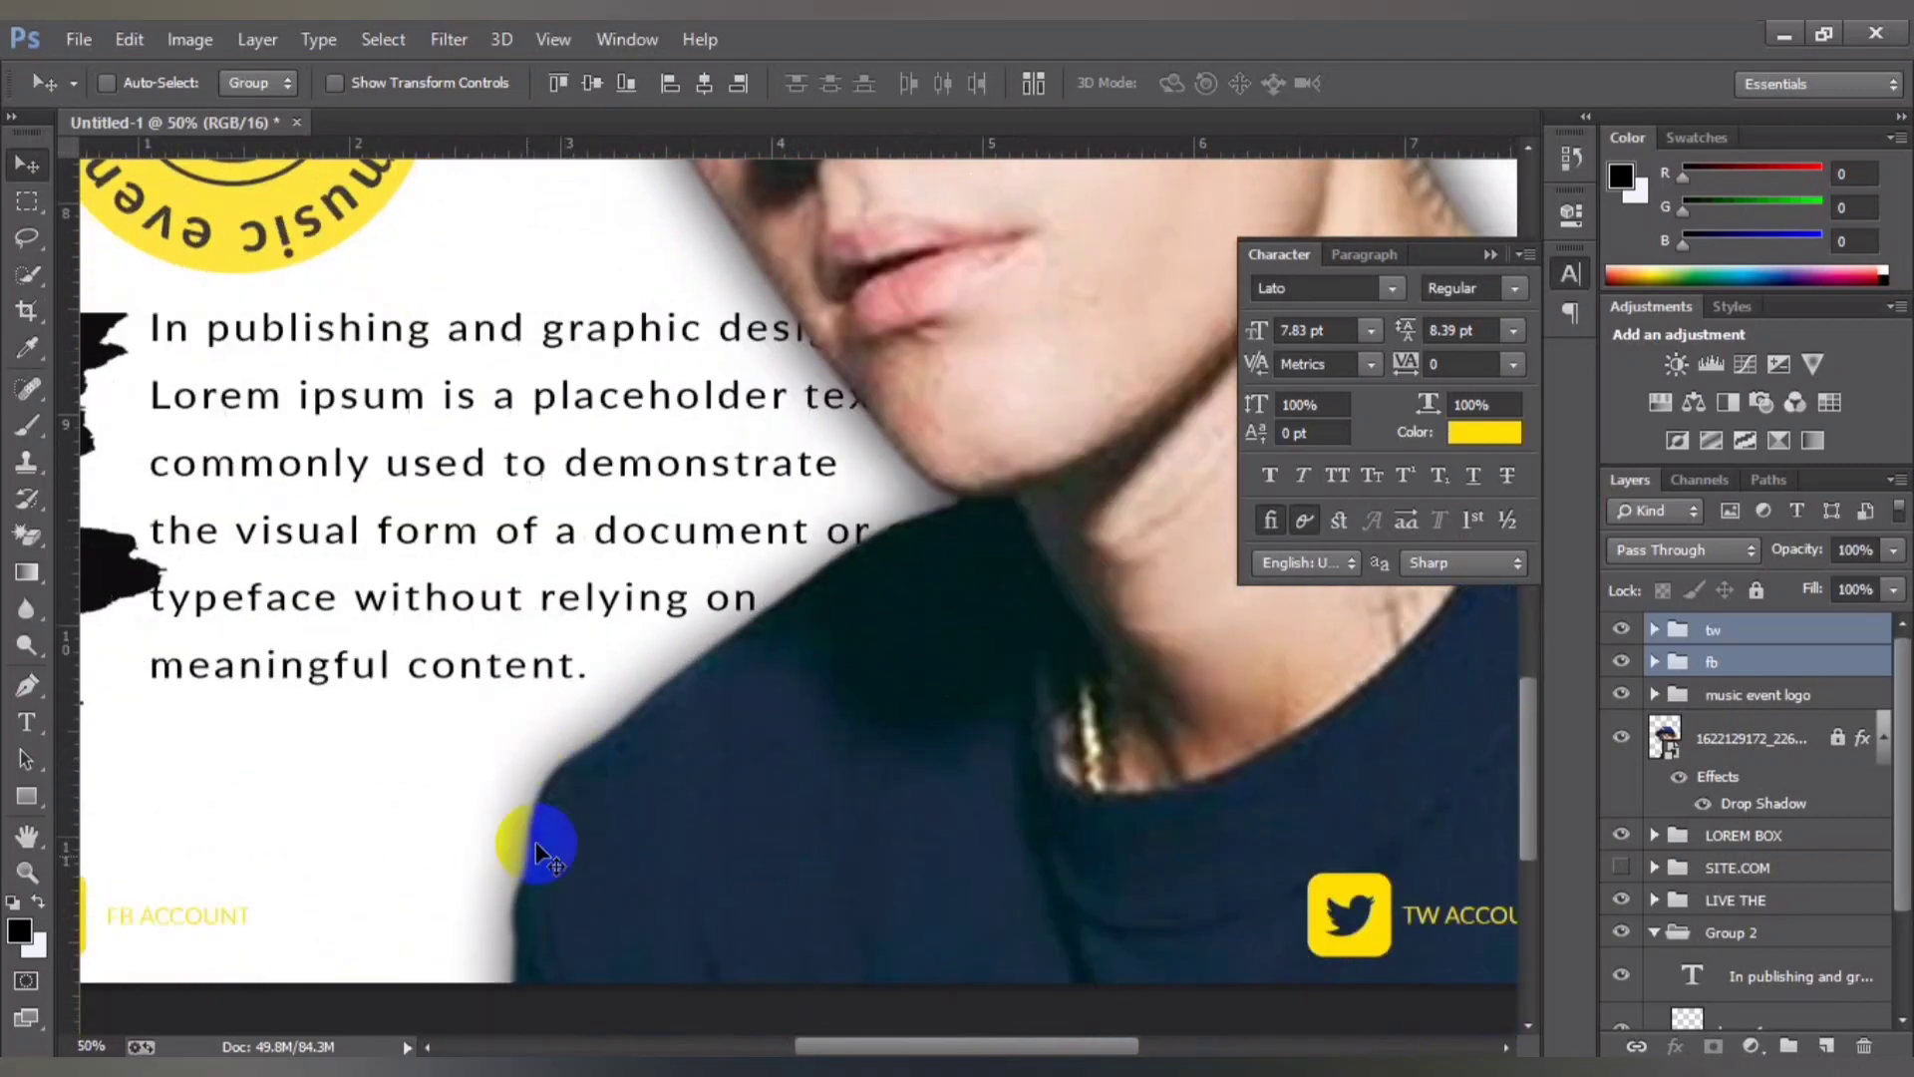
drag(539, 856, 705, 875)
click(27, 721)
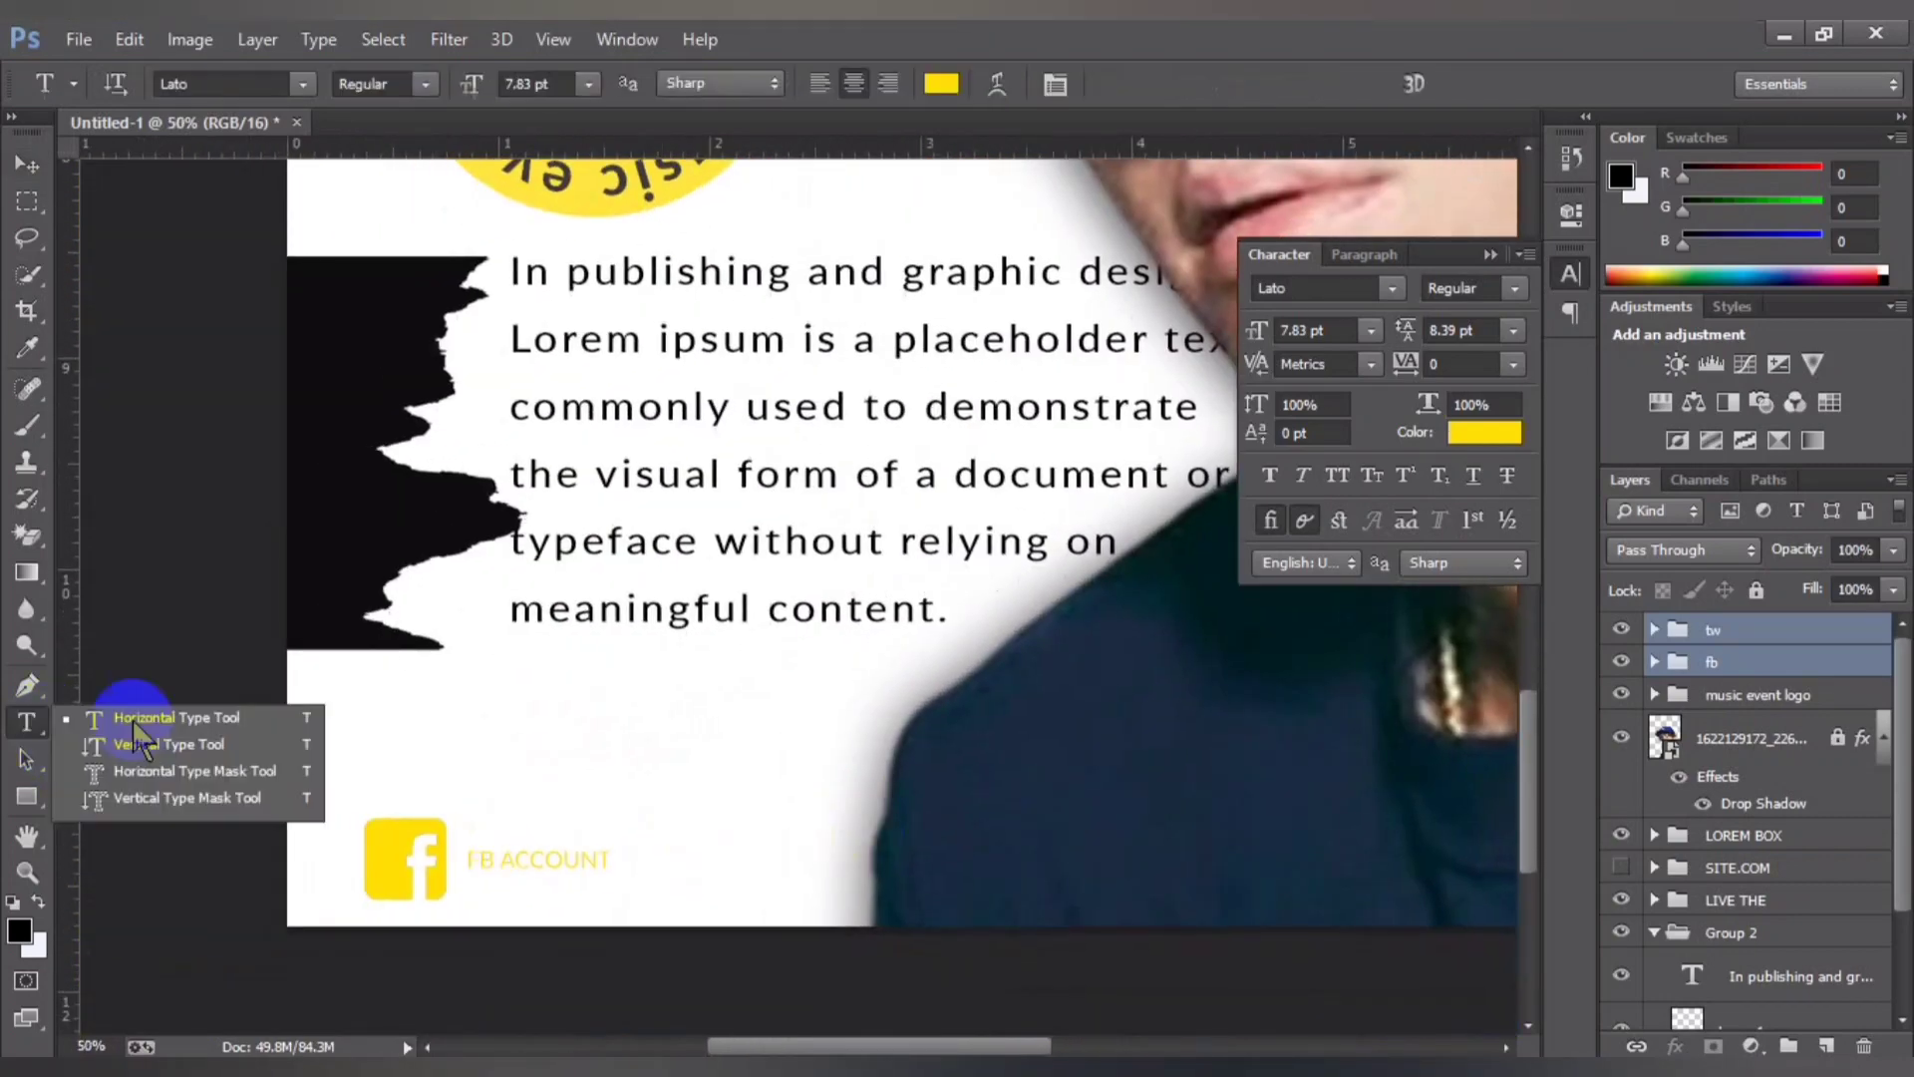
click(541, 864)
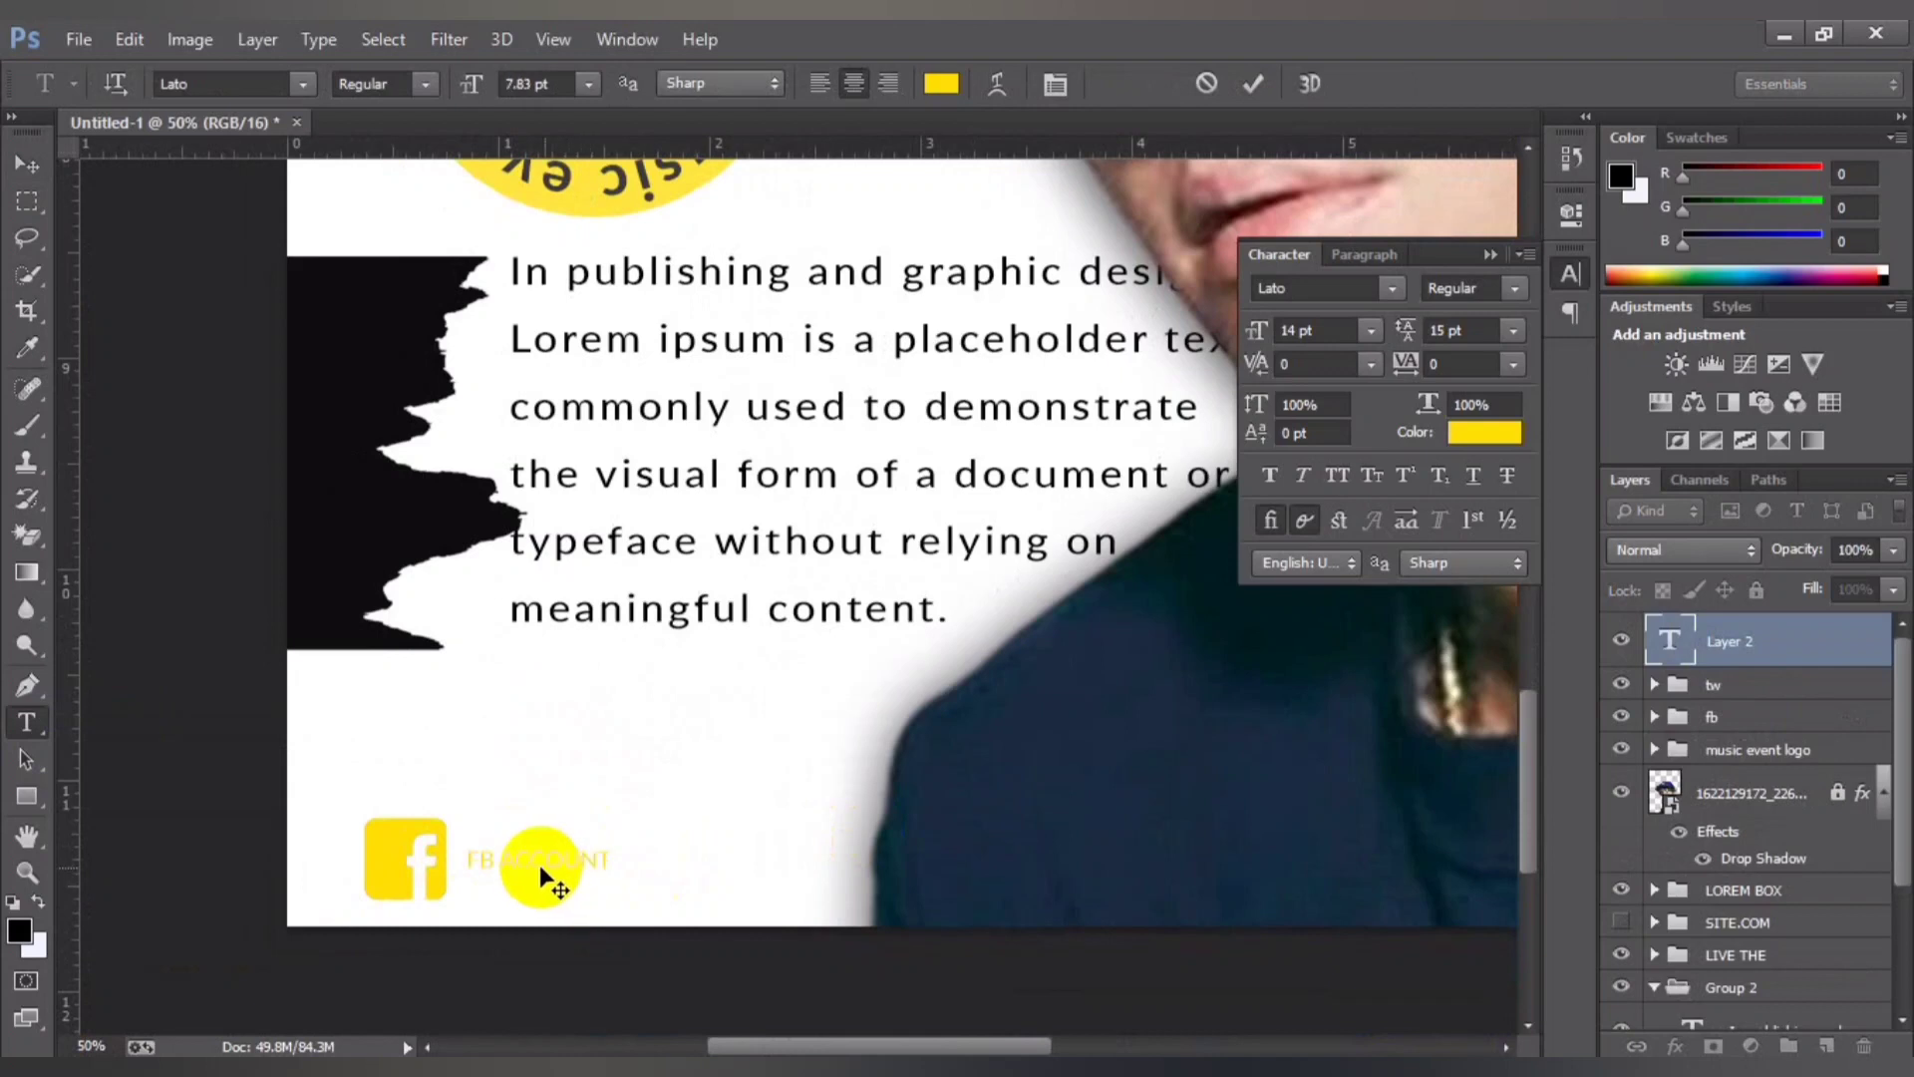
triple_click(534, 859)
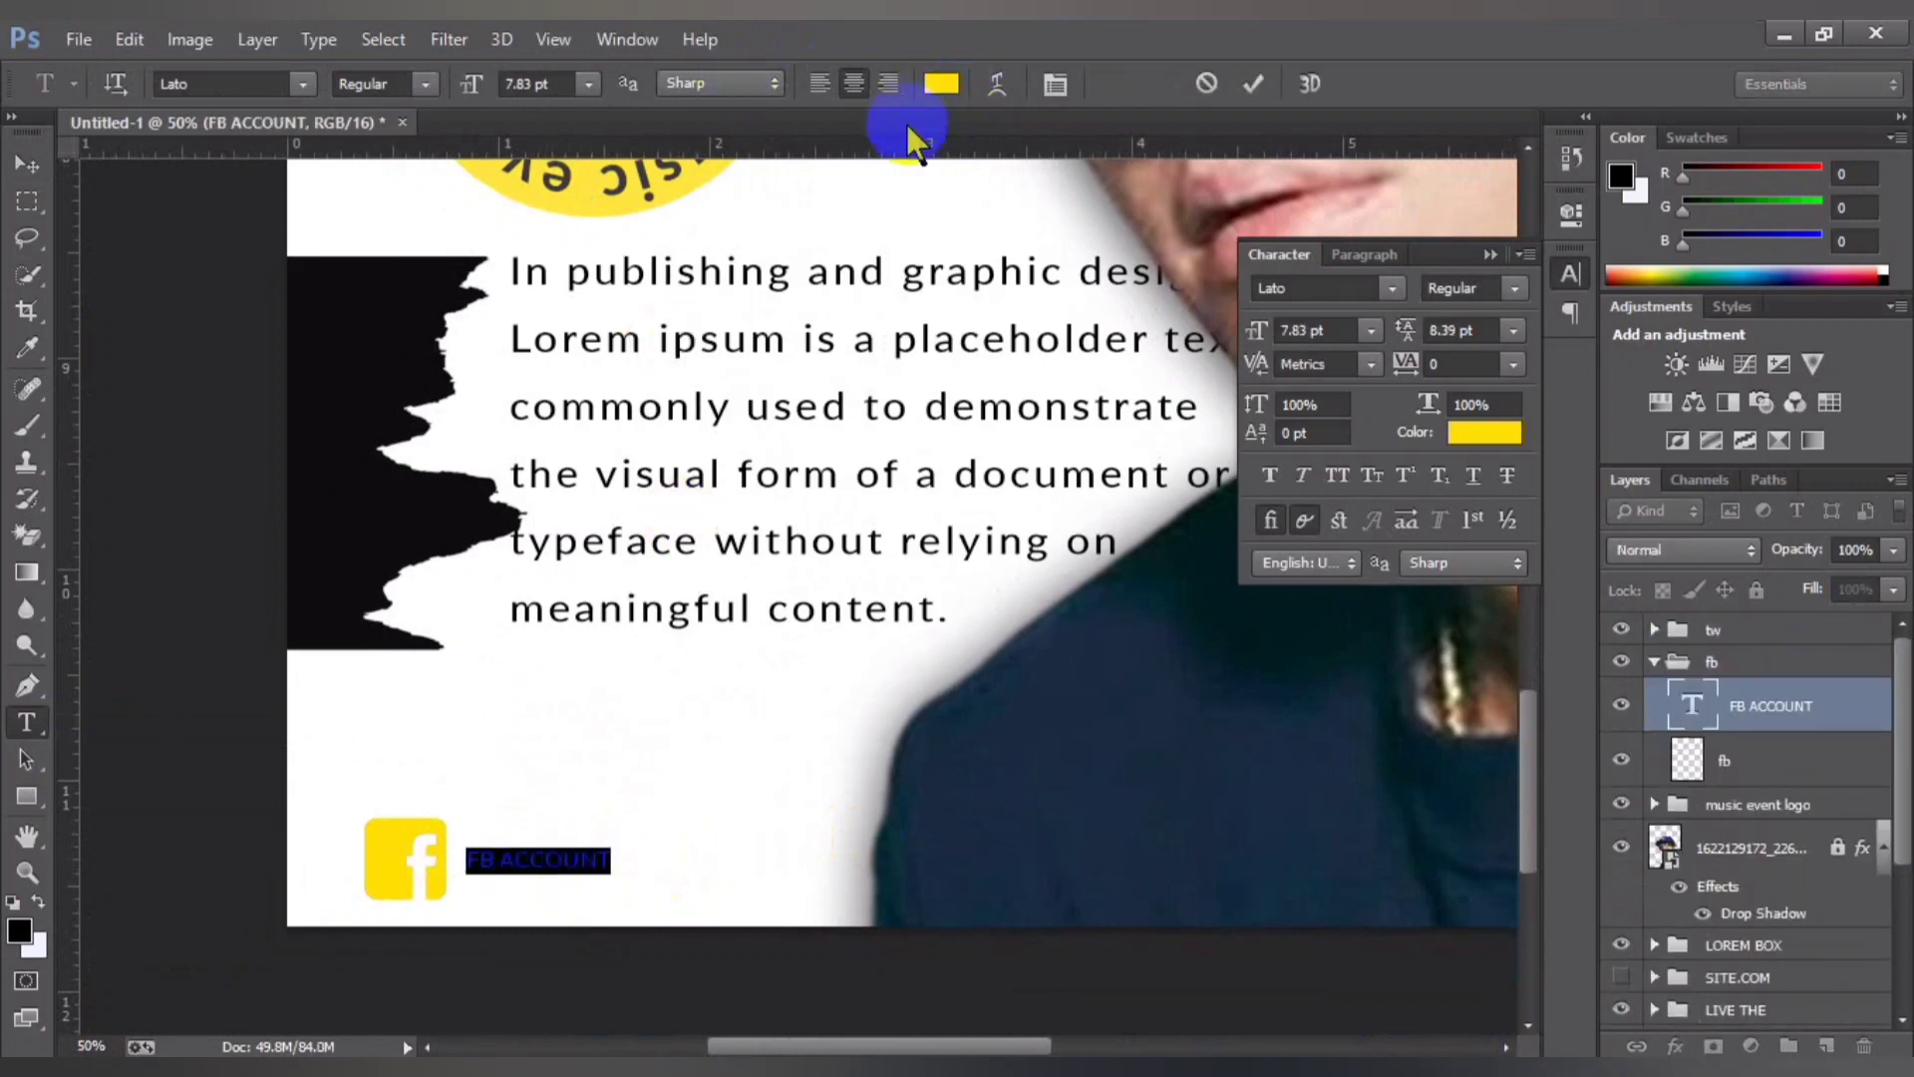
key(Right)
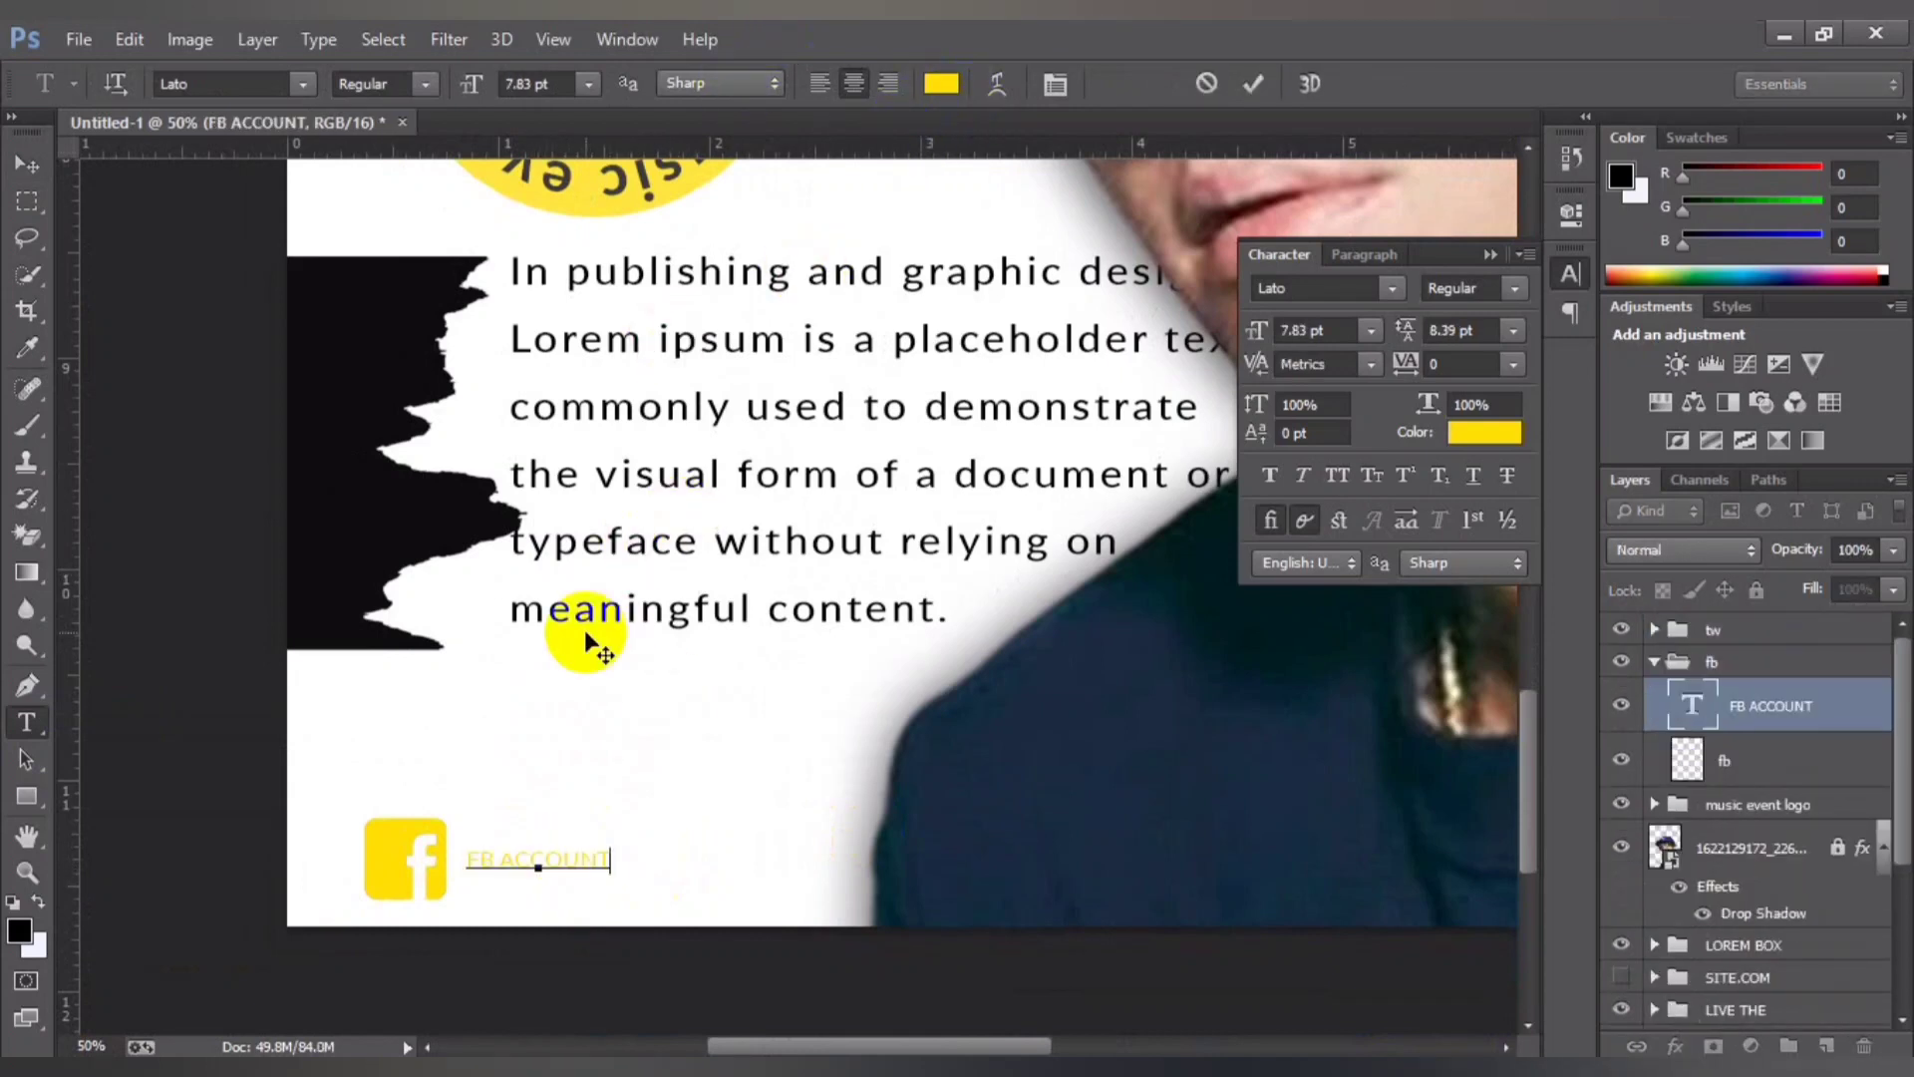
key(ctrl+a)
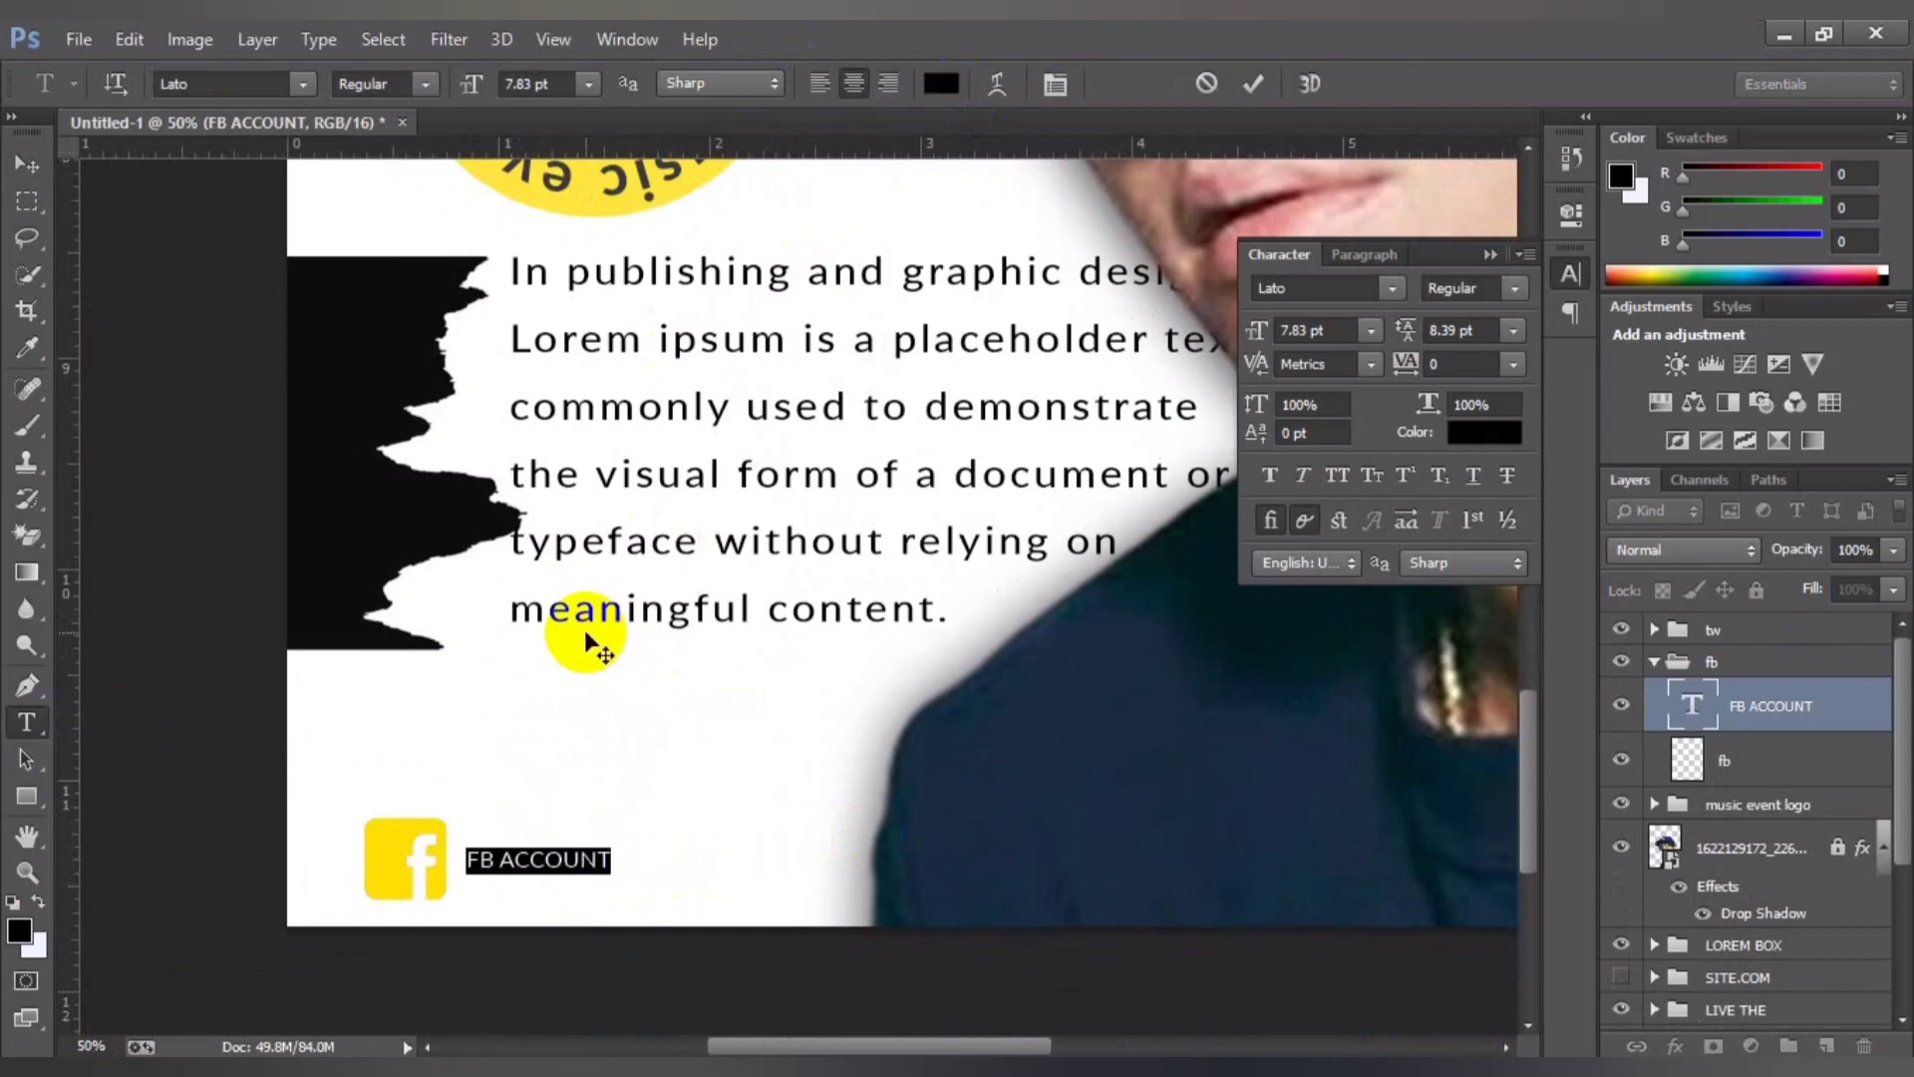
key(Right)
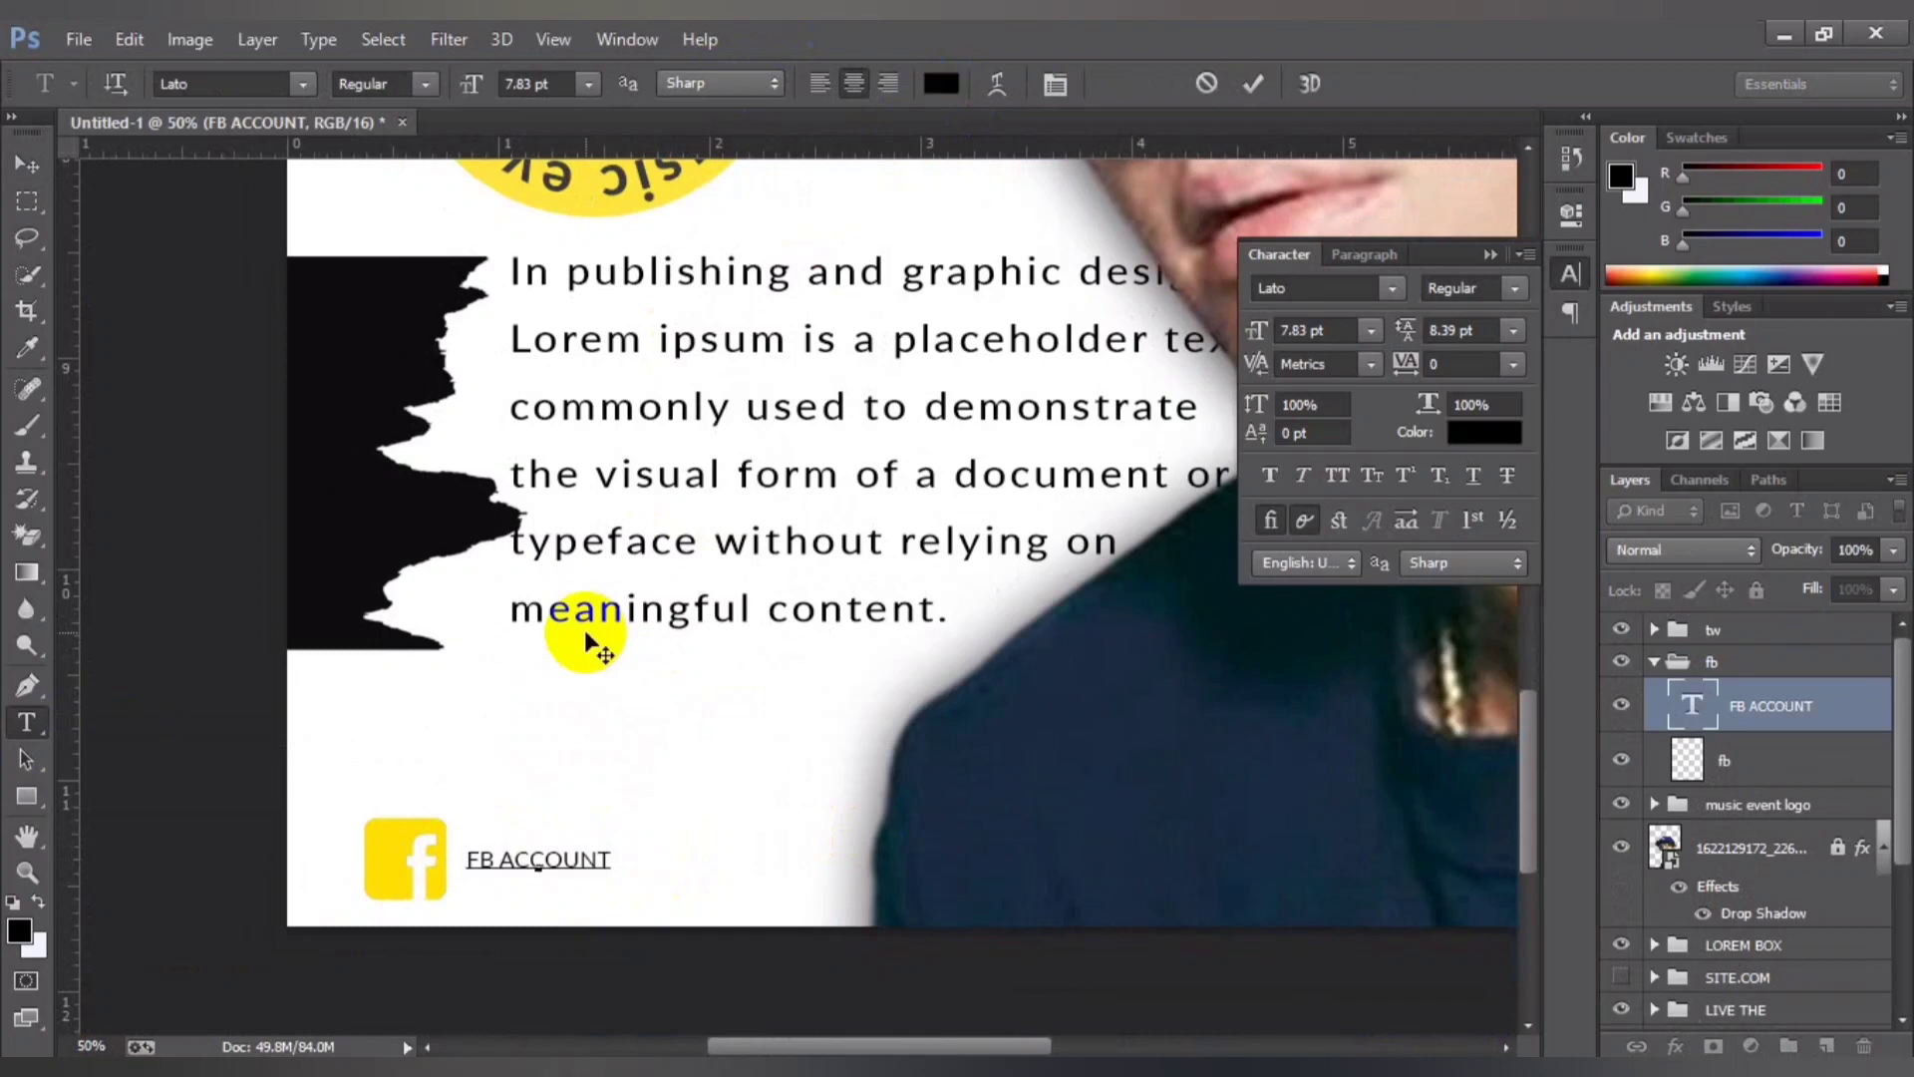
text(.CO)
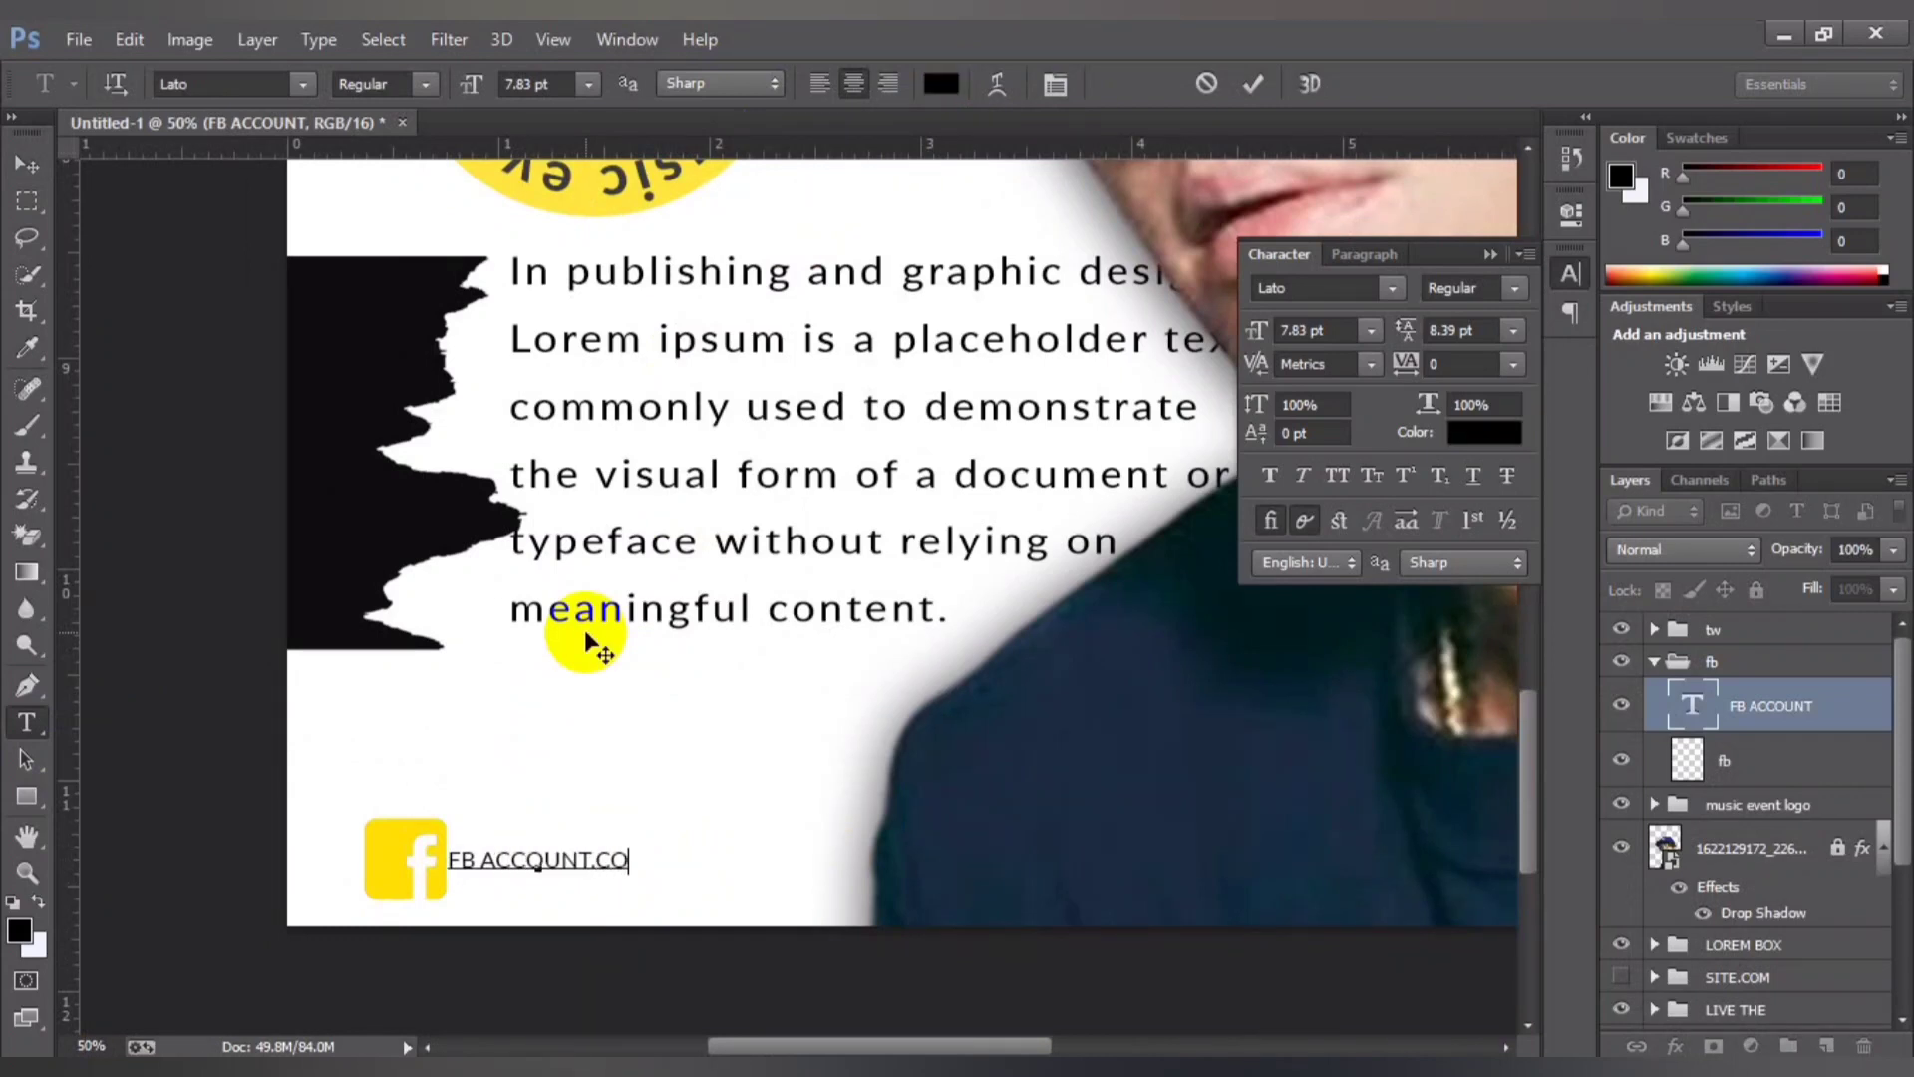
text(M)
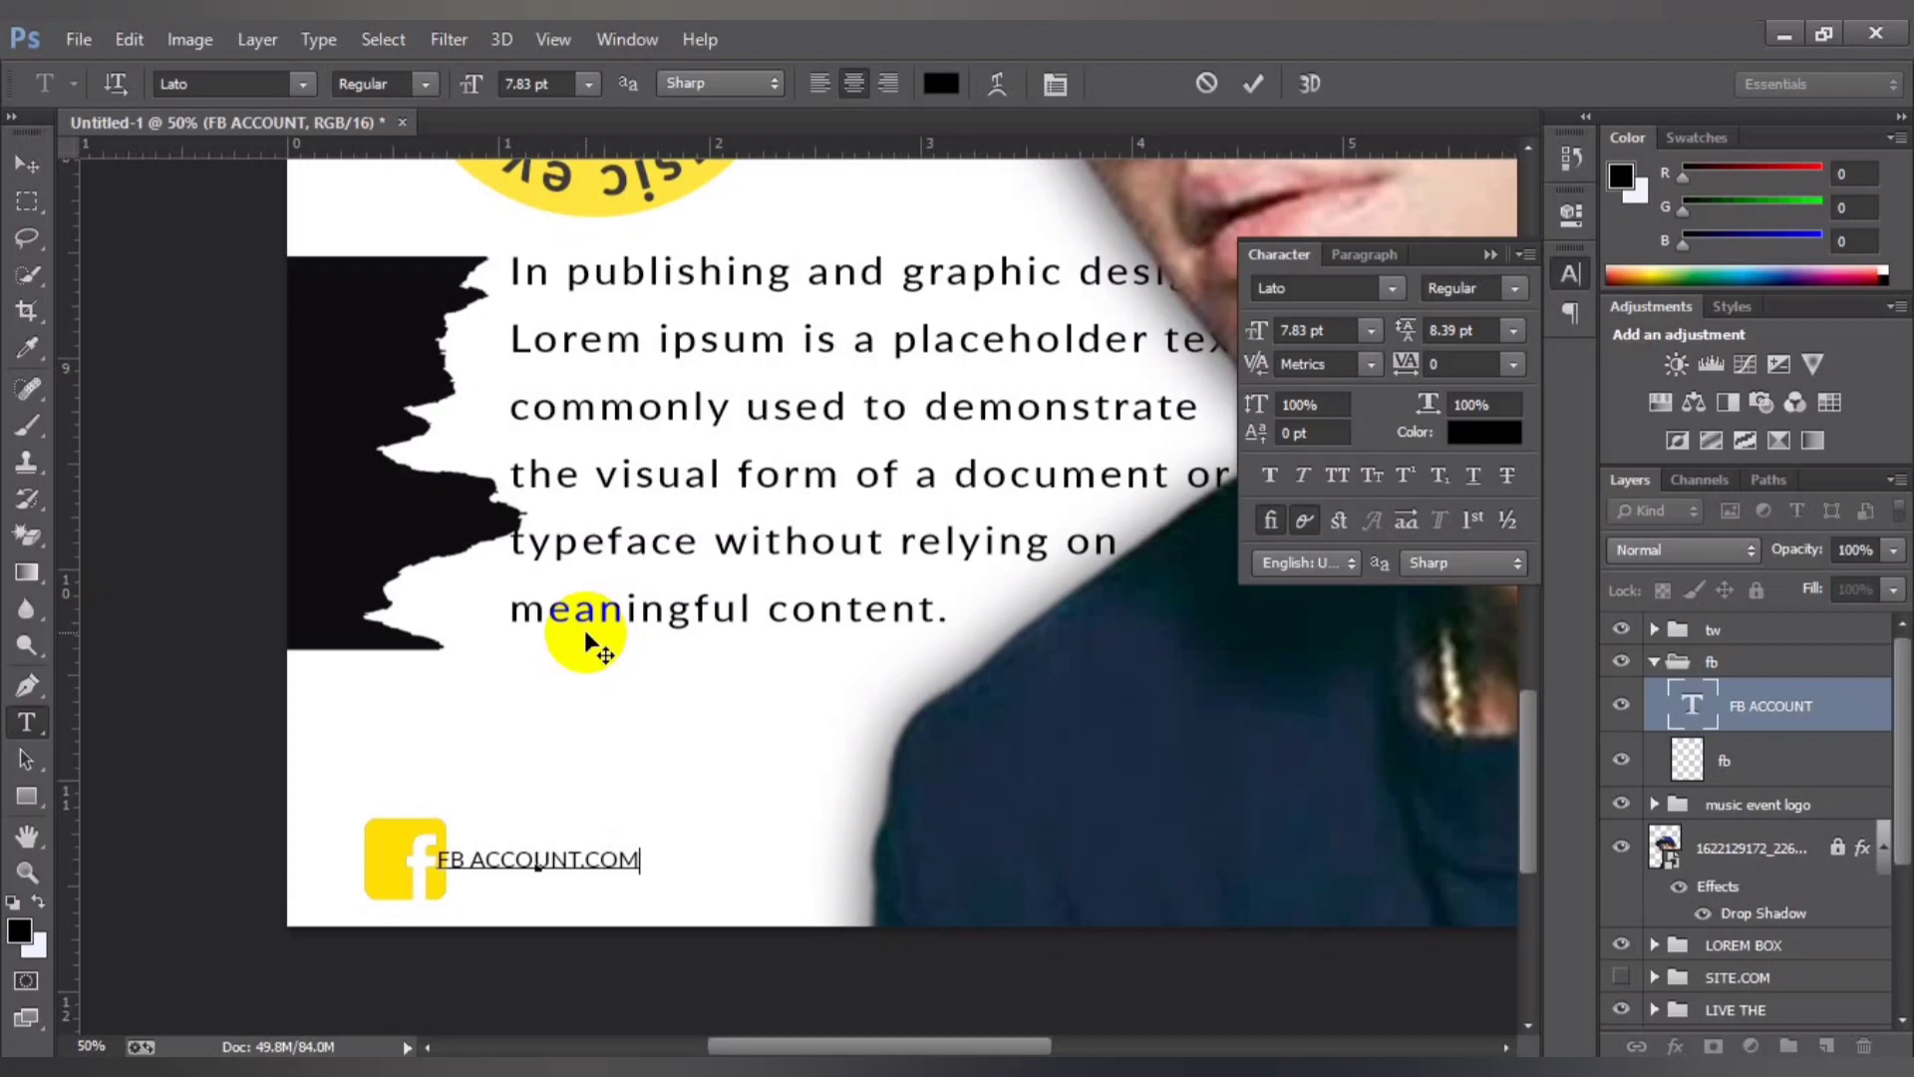
key(Escape)
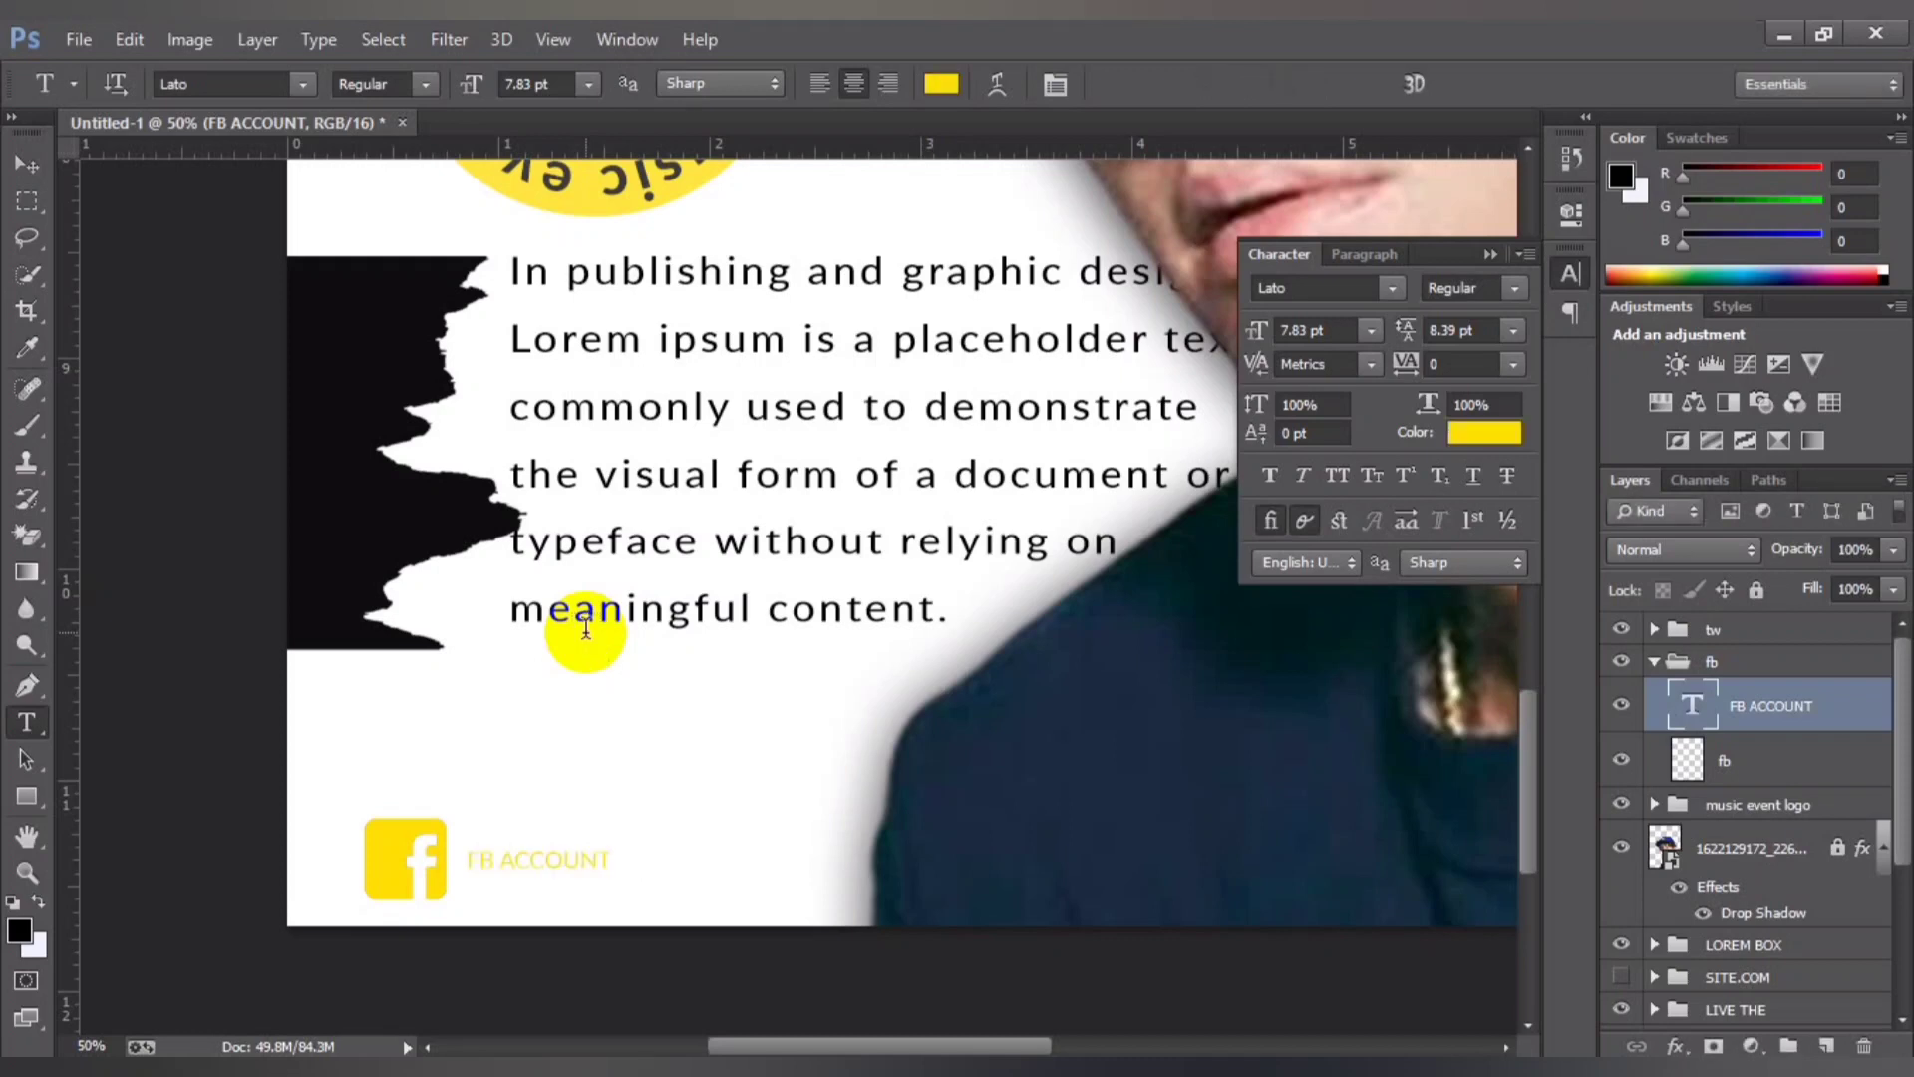
Step: Reopen the FB ACCOUNT label, adjust its text, and commit the edit
click(555, 873)
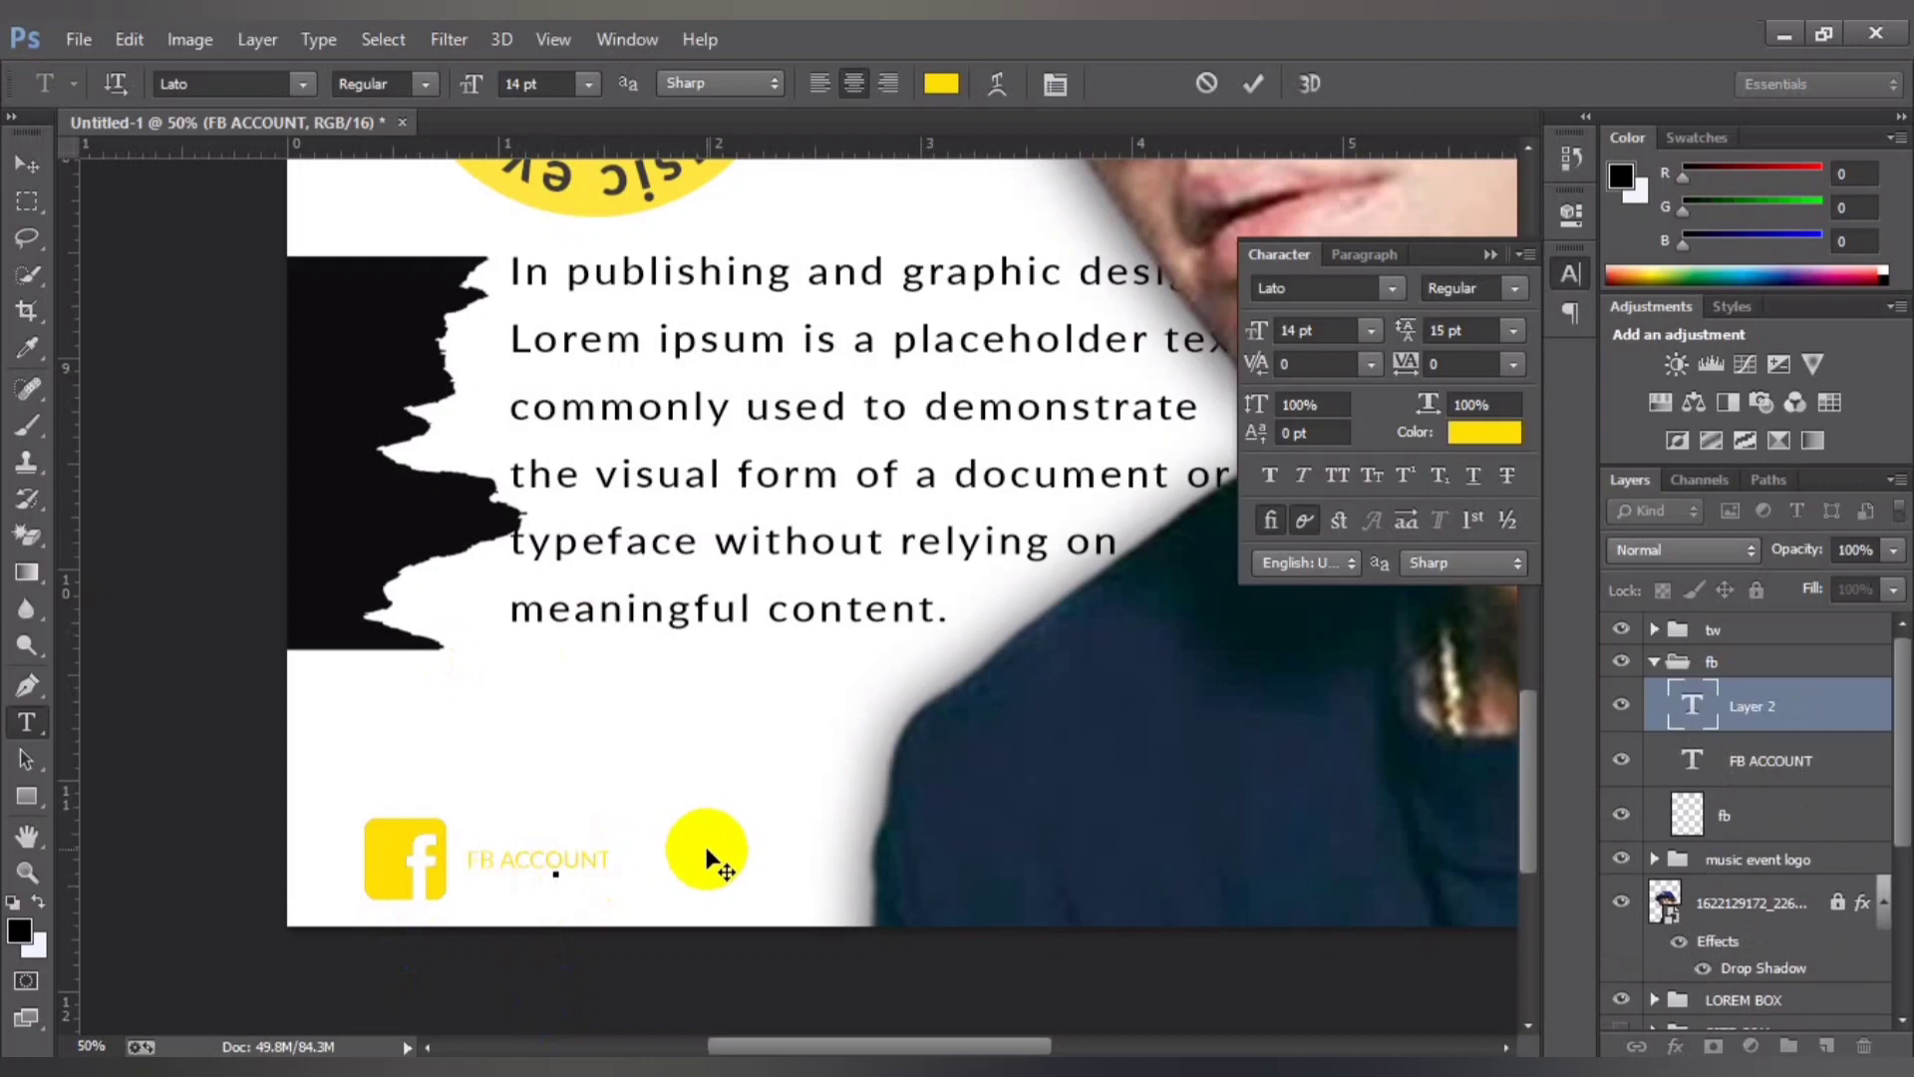
key(Escape)
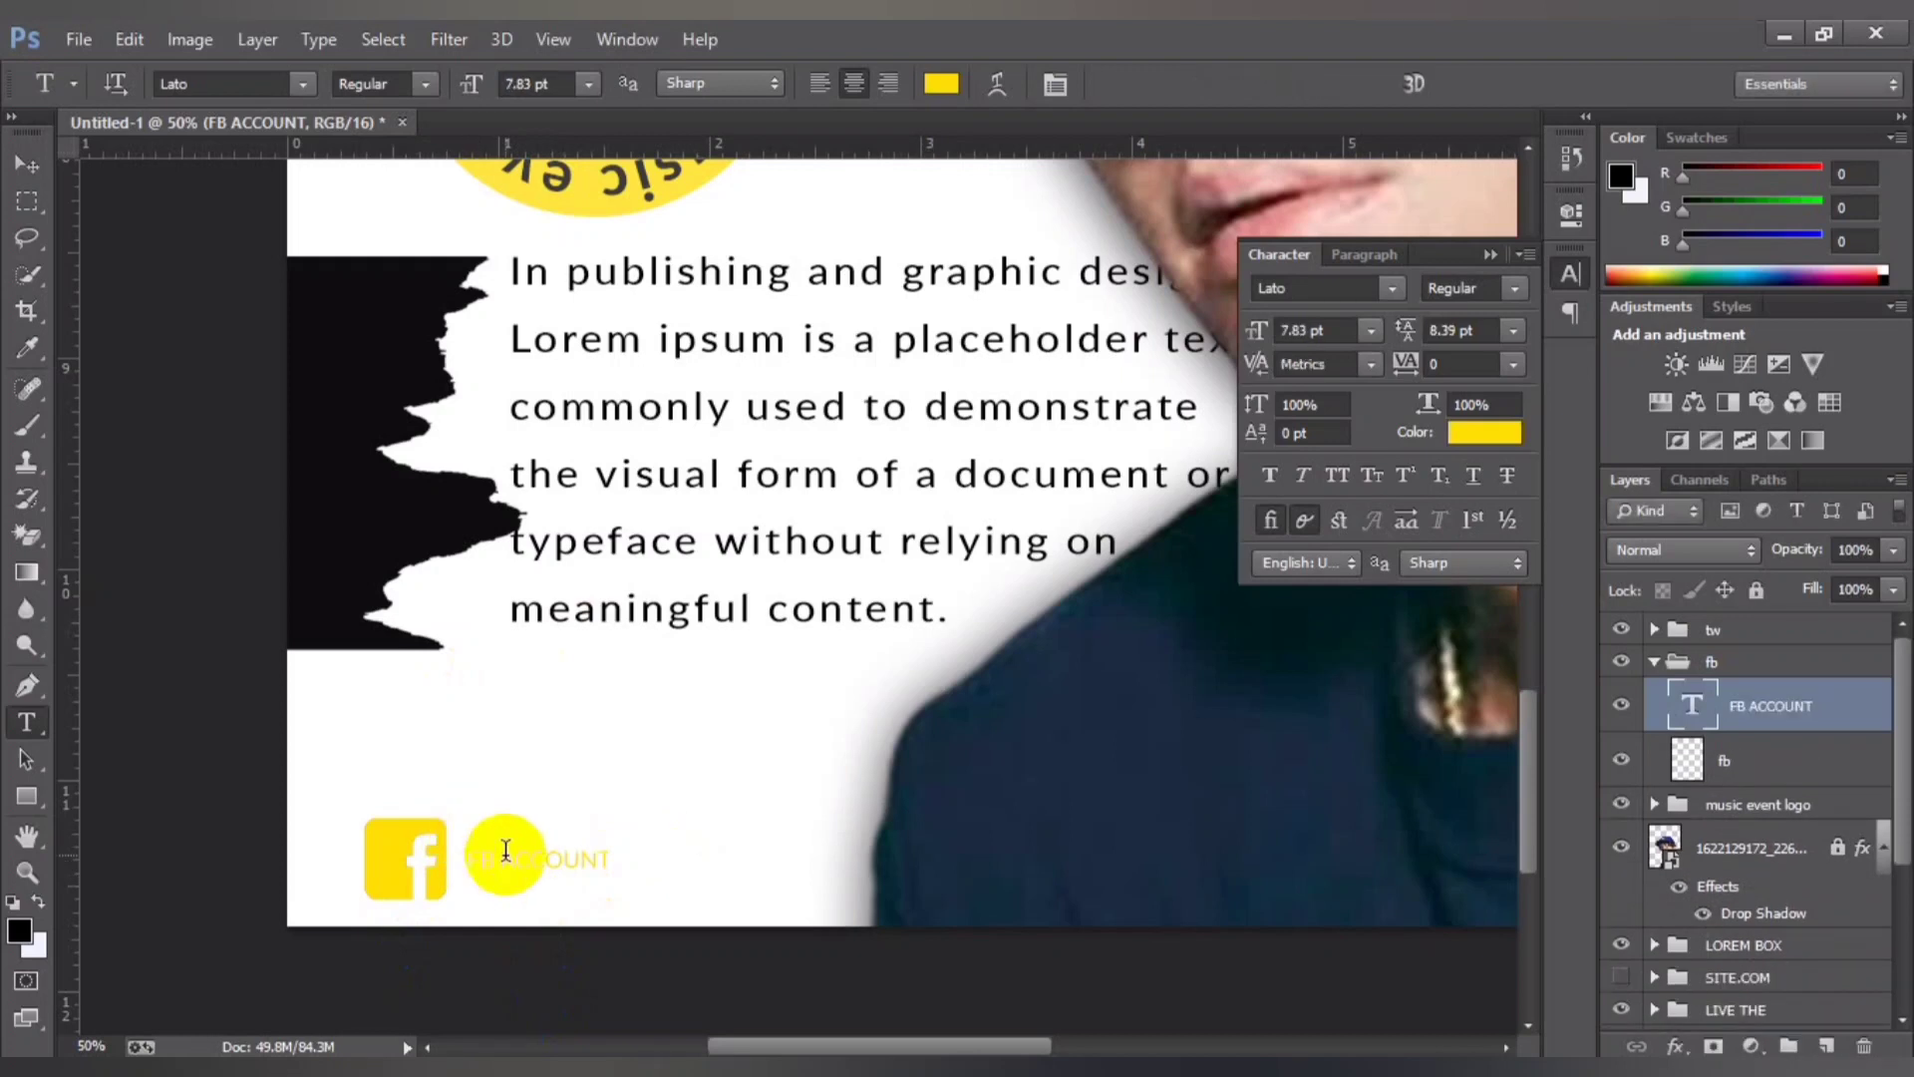
click(535, 862)
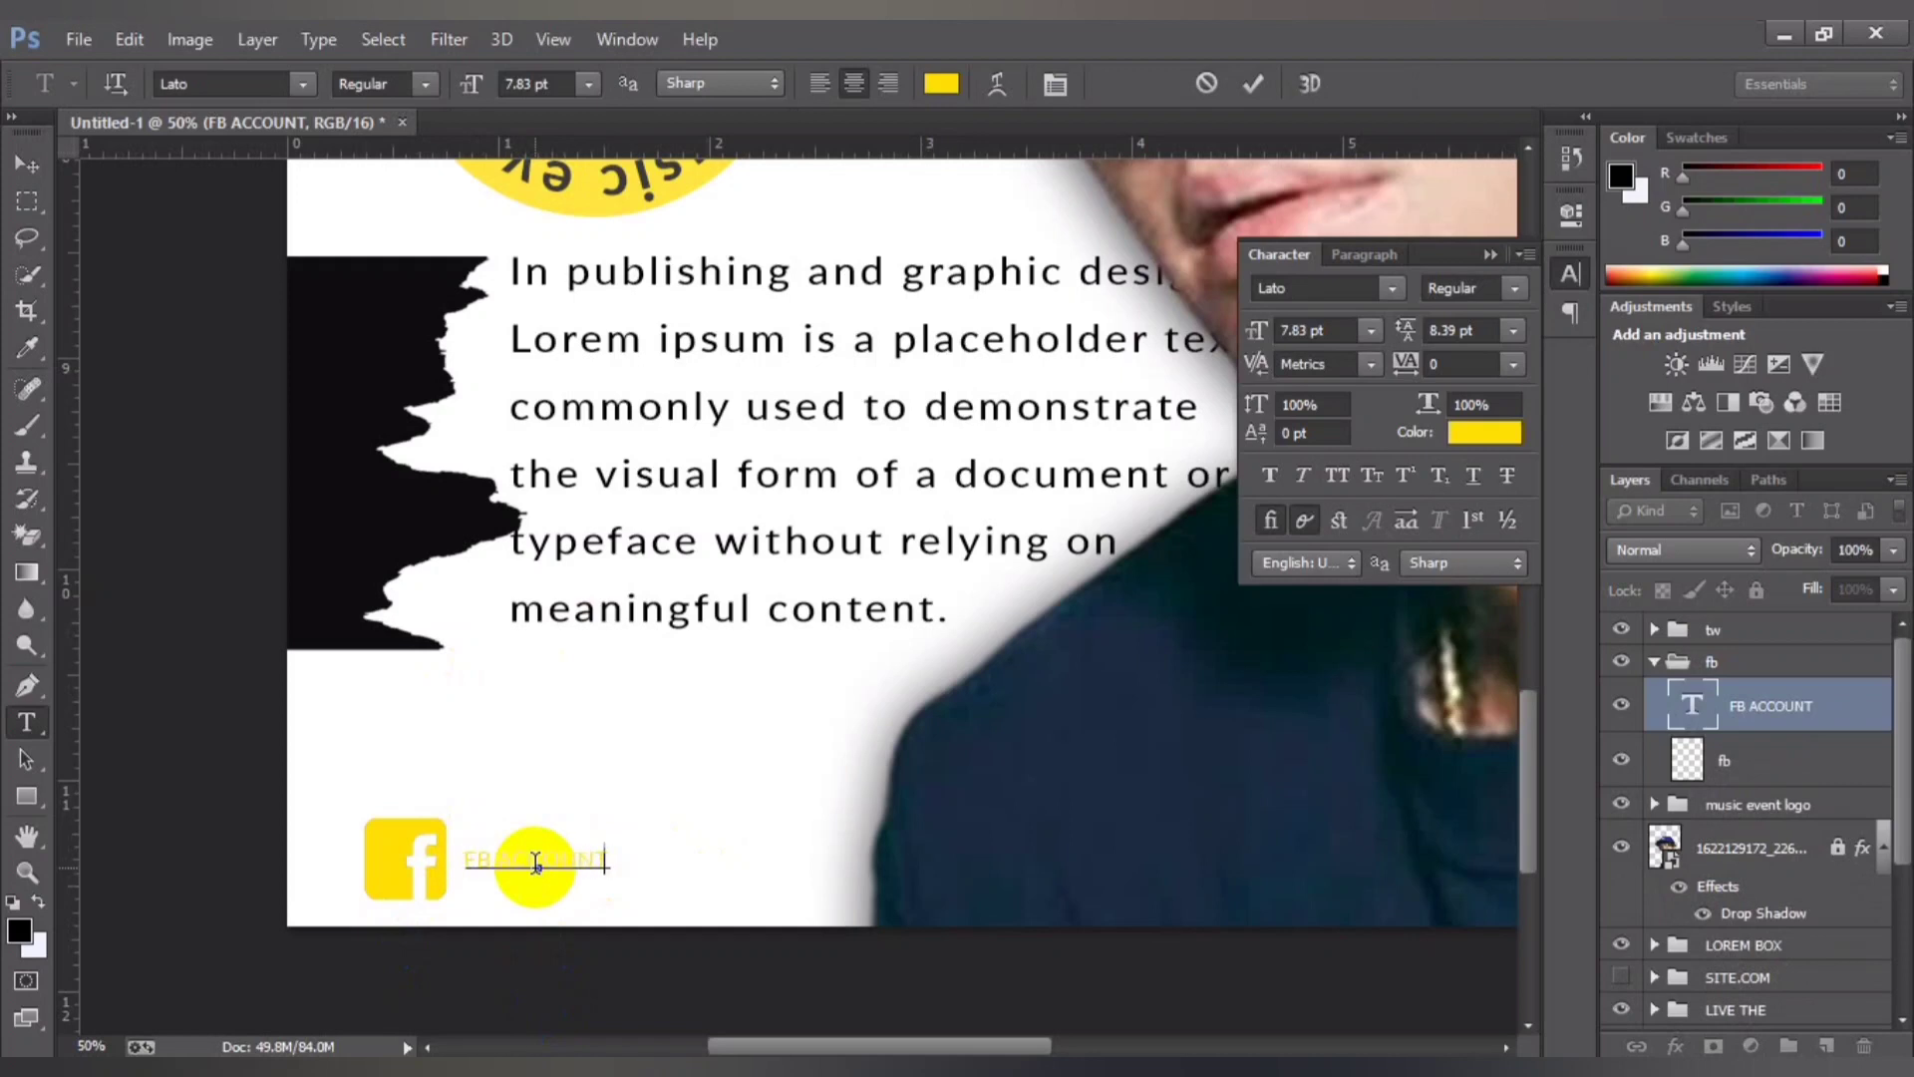
text(T)
key(ctrl+Return)
click(535, 862)
key(ctrl+a)
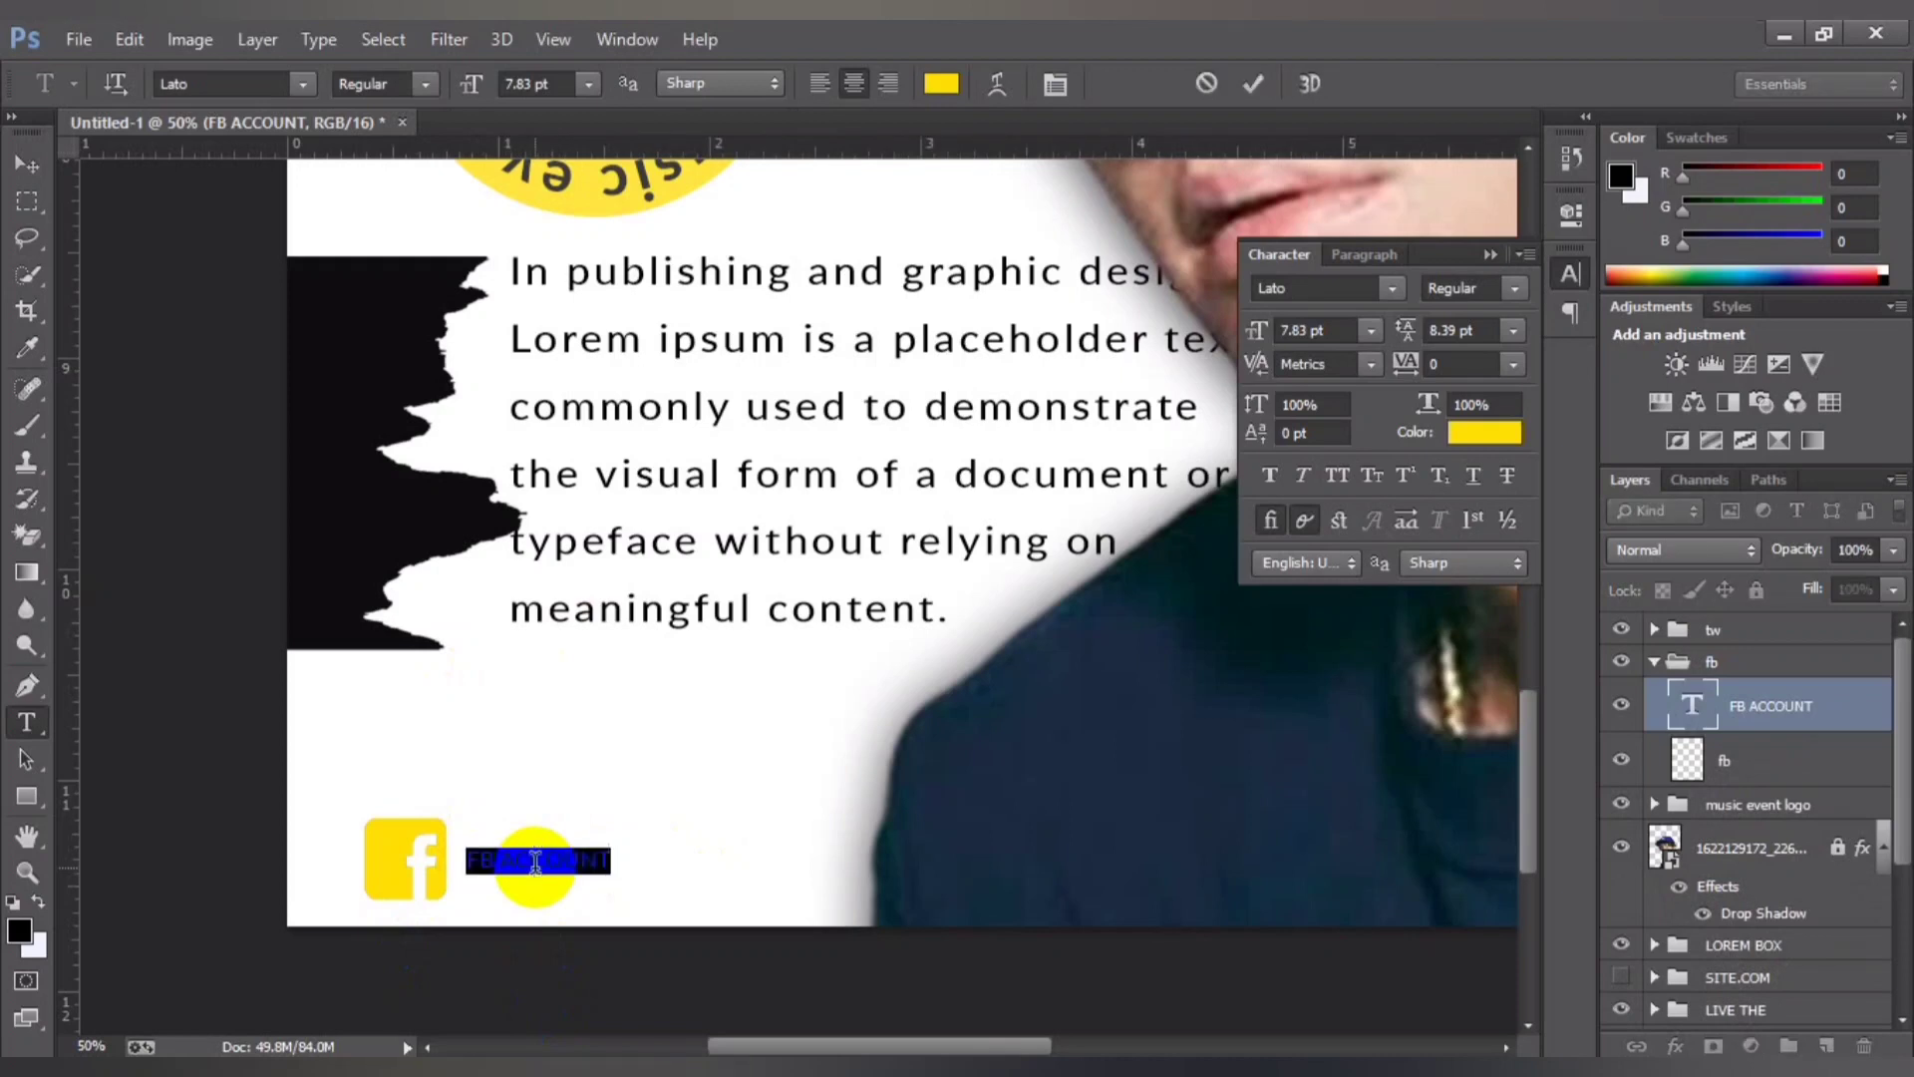
key(alt+BackSpace)
click(1253, 84)
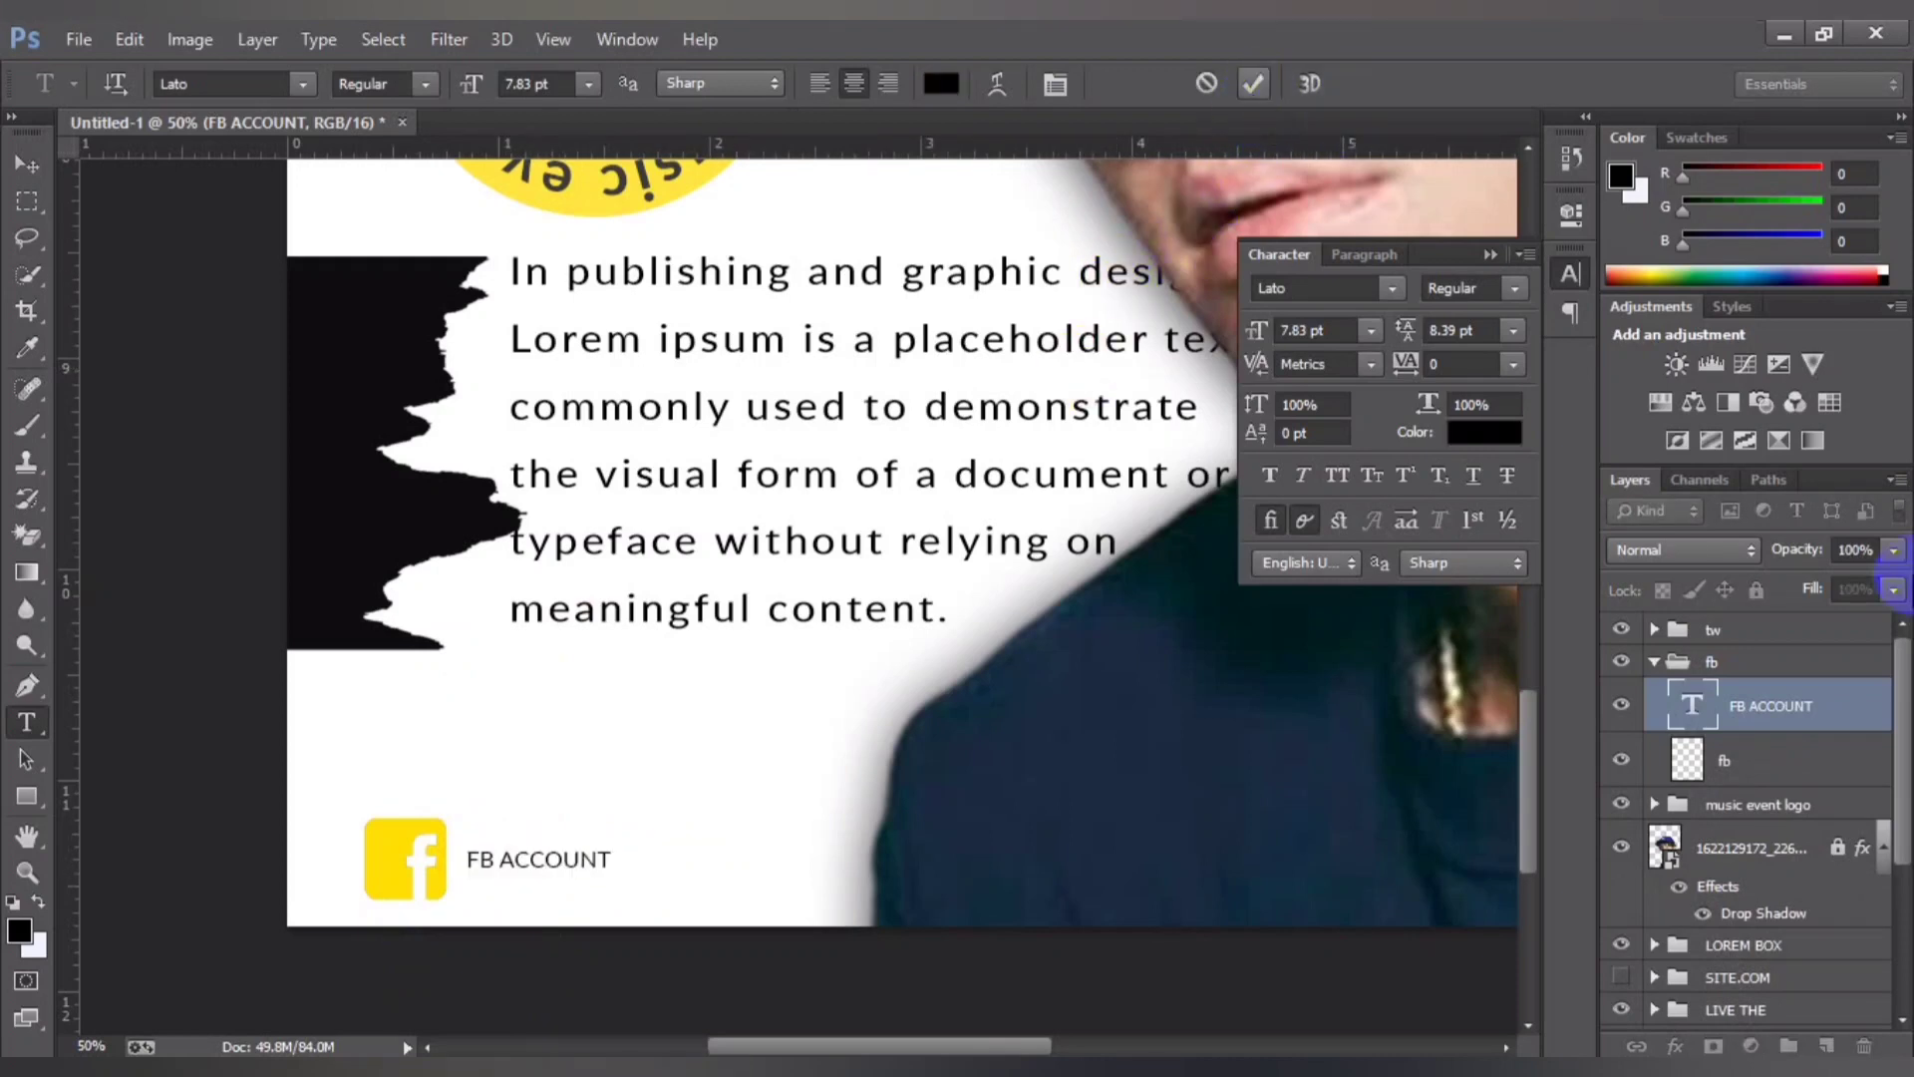
click(1698, 767)
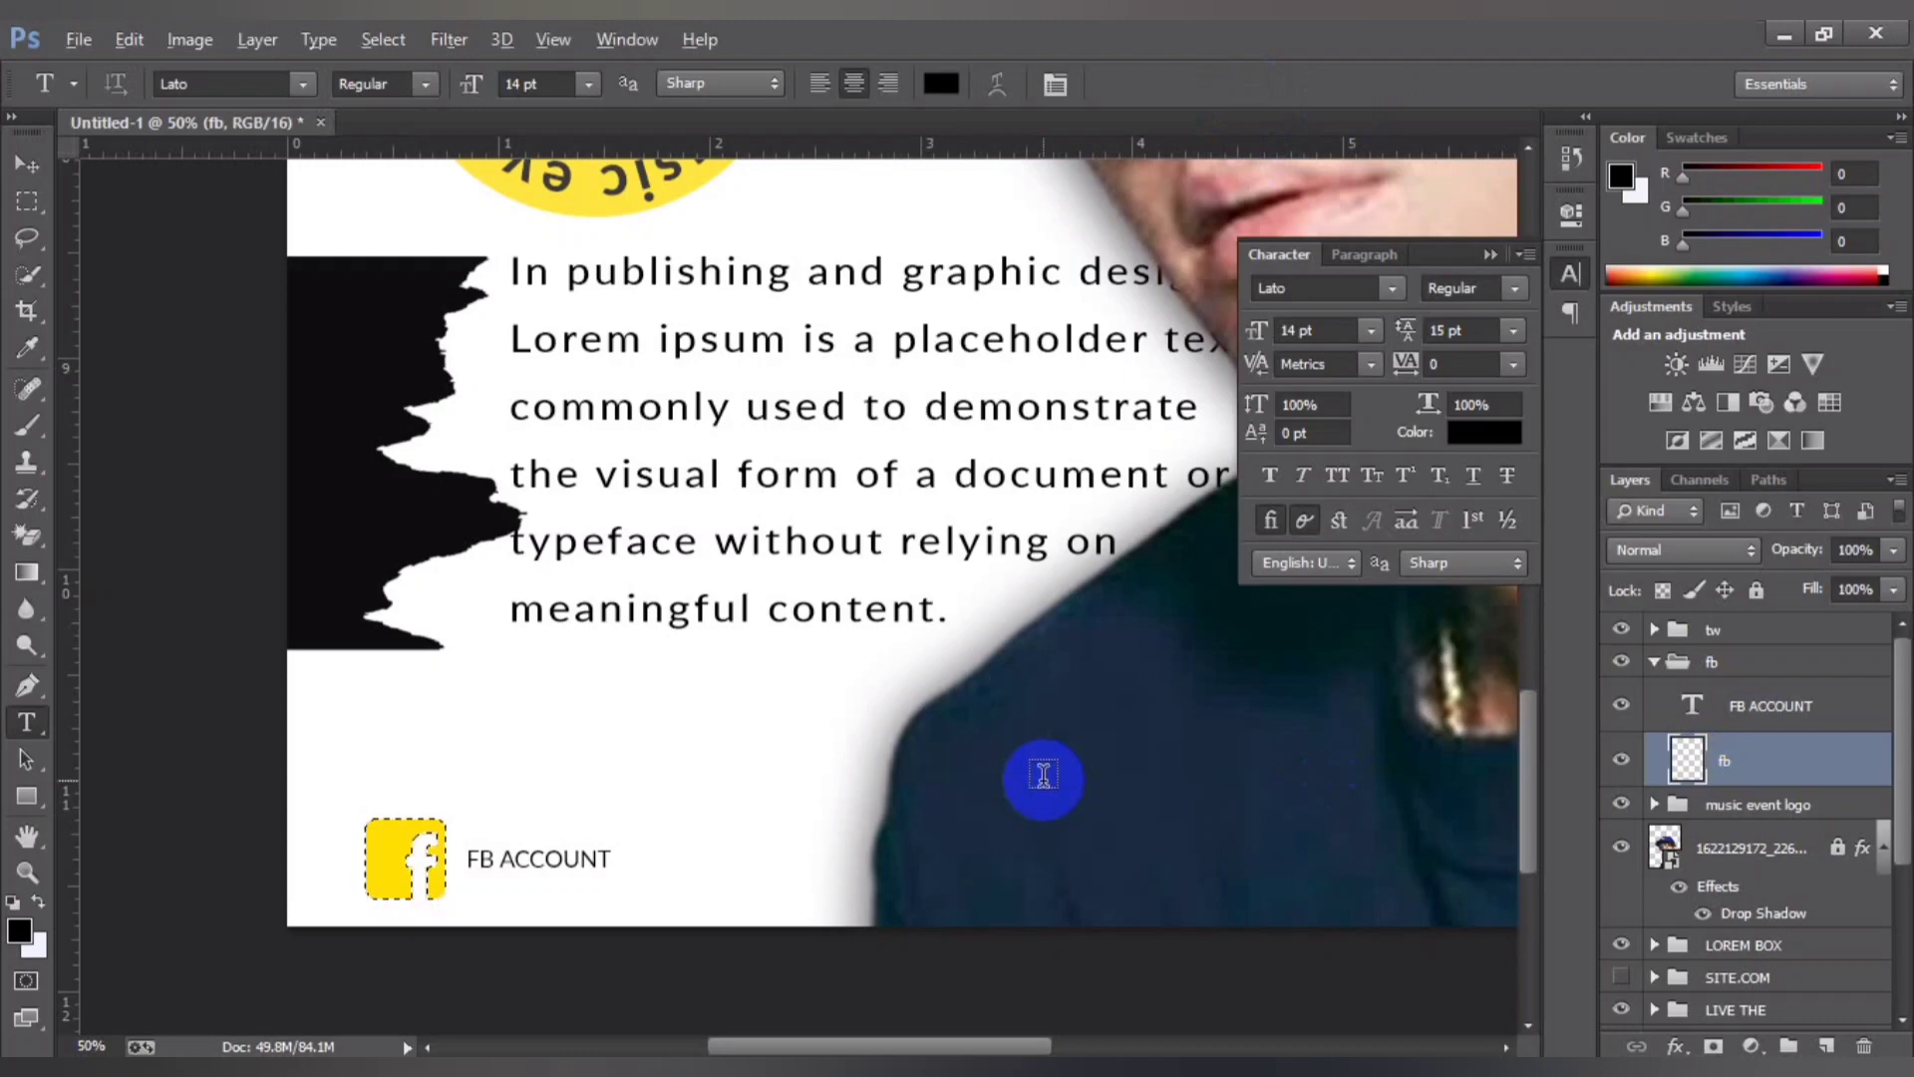
Step: Fill the Facebook icon with solid black and zoom out to view the poster
key(alt+BackSpace)
key(ctrl+minus)
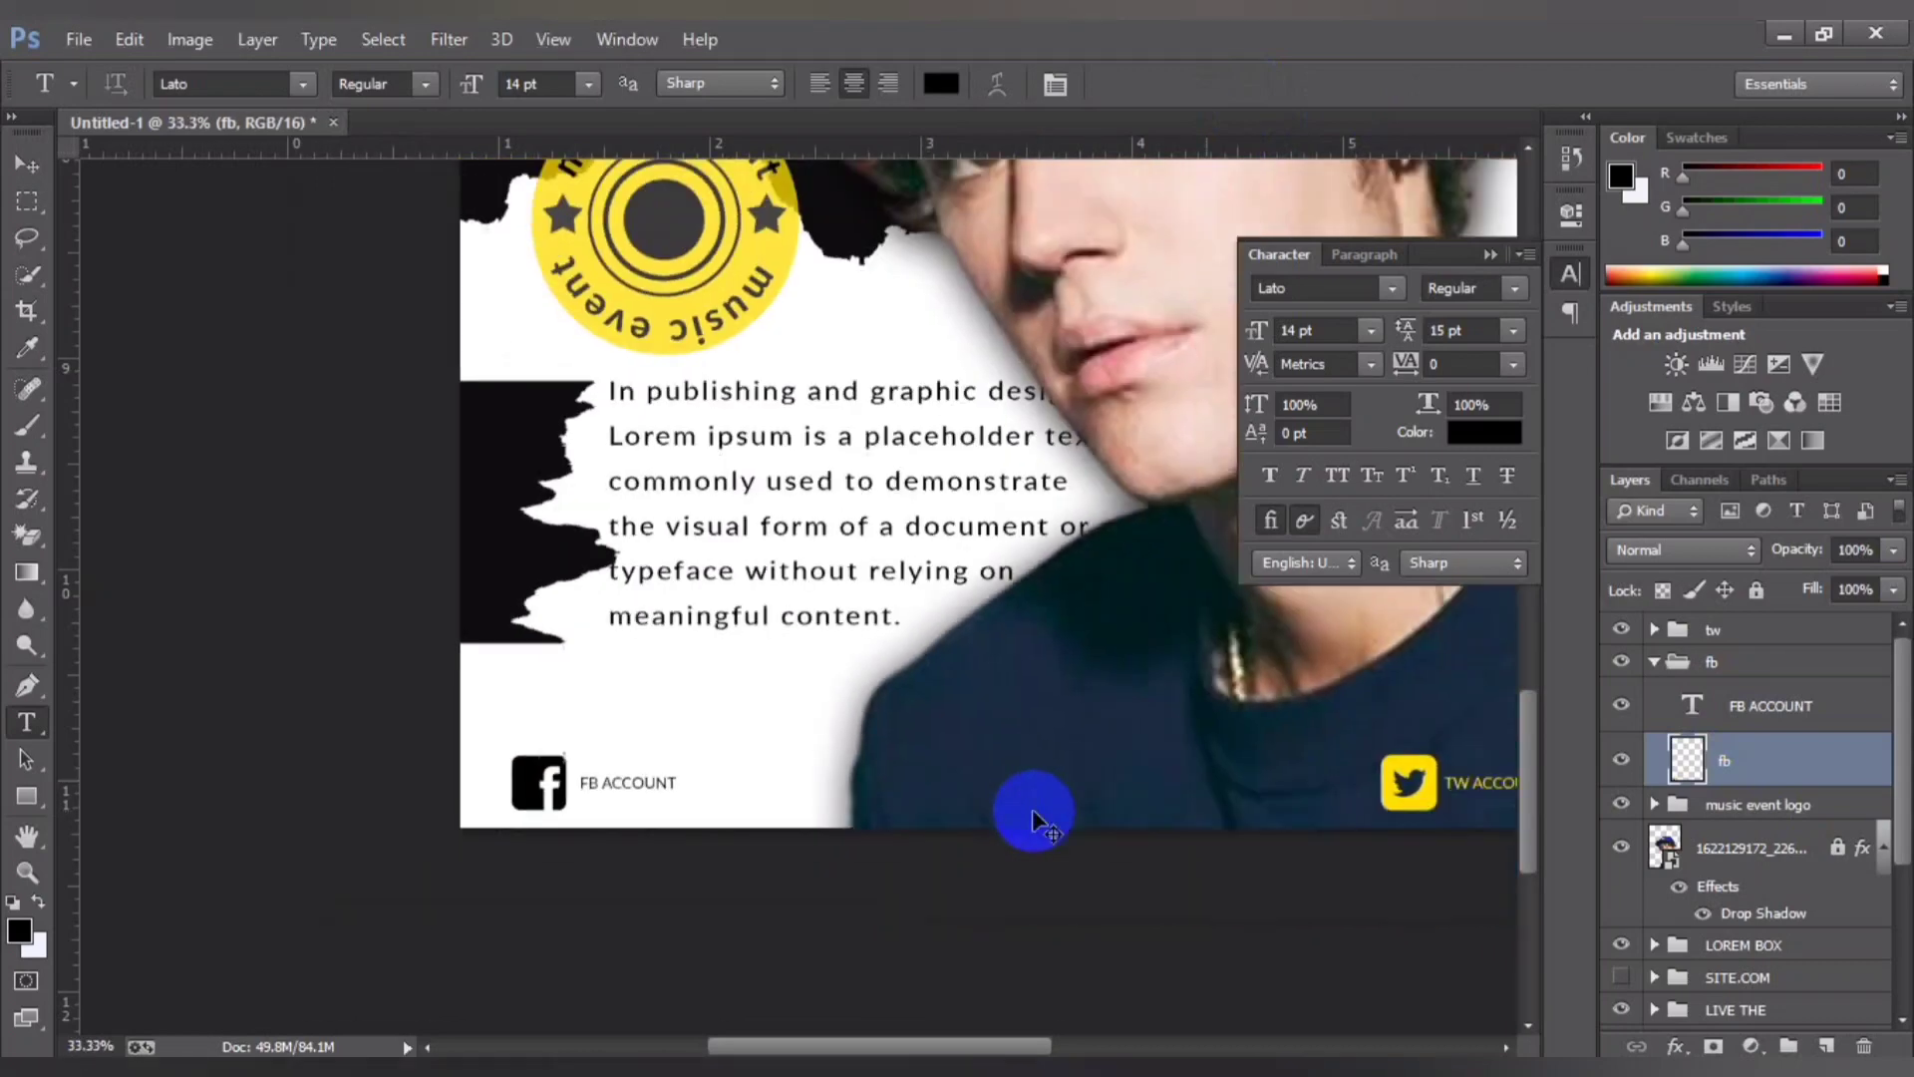
key(ctrl+minus)
scroll(1047, 818, up, 1)
scroll(1049, 819, up, 2)
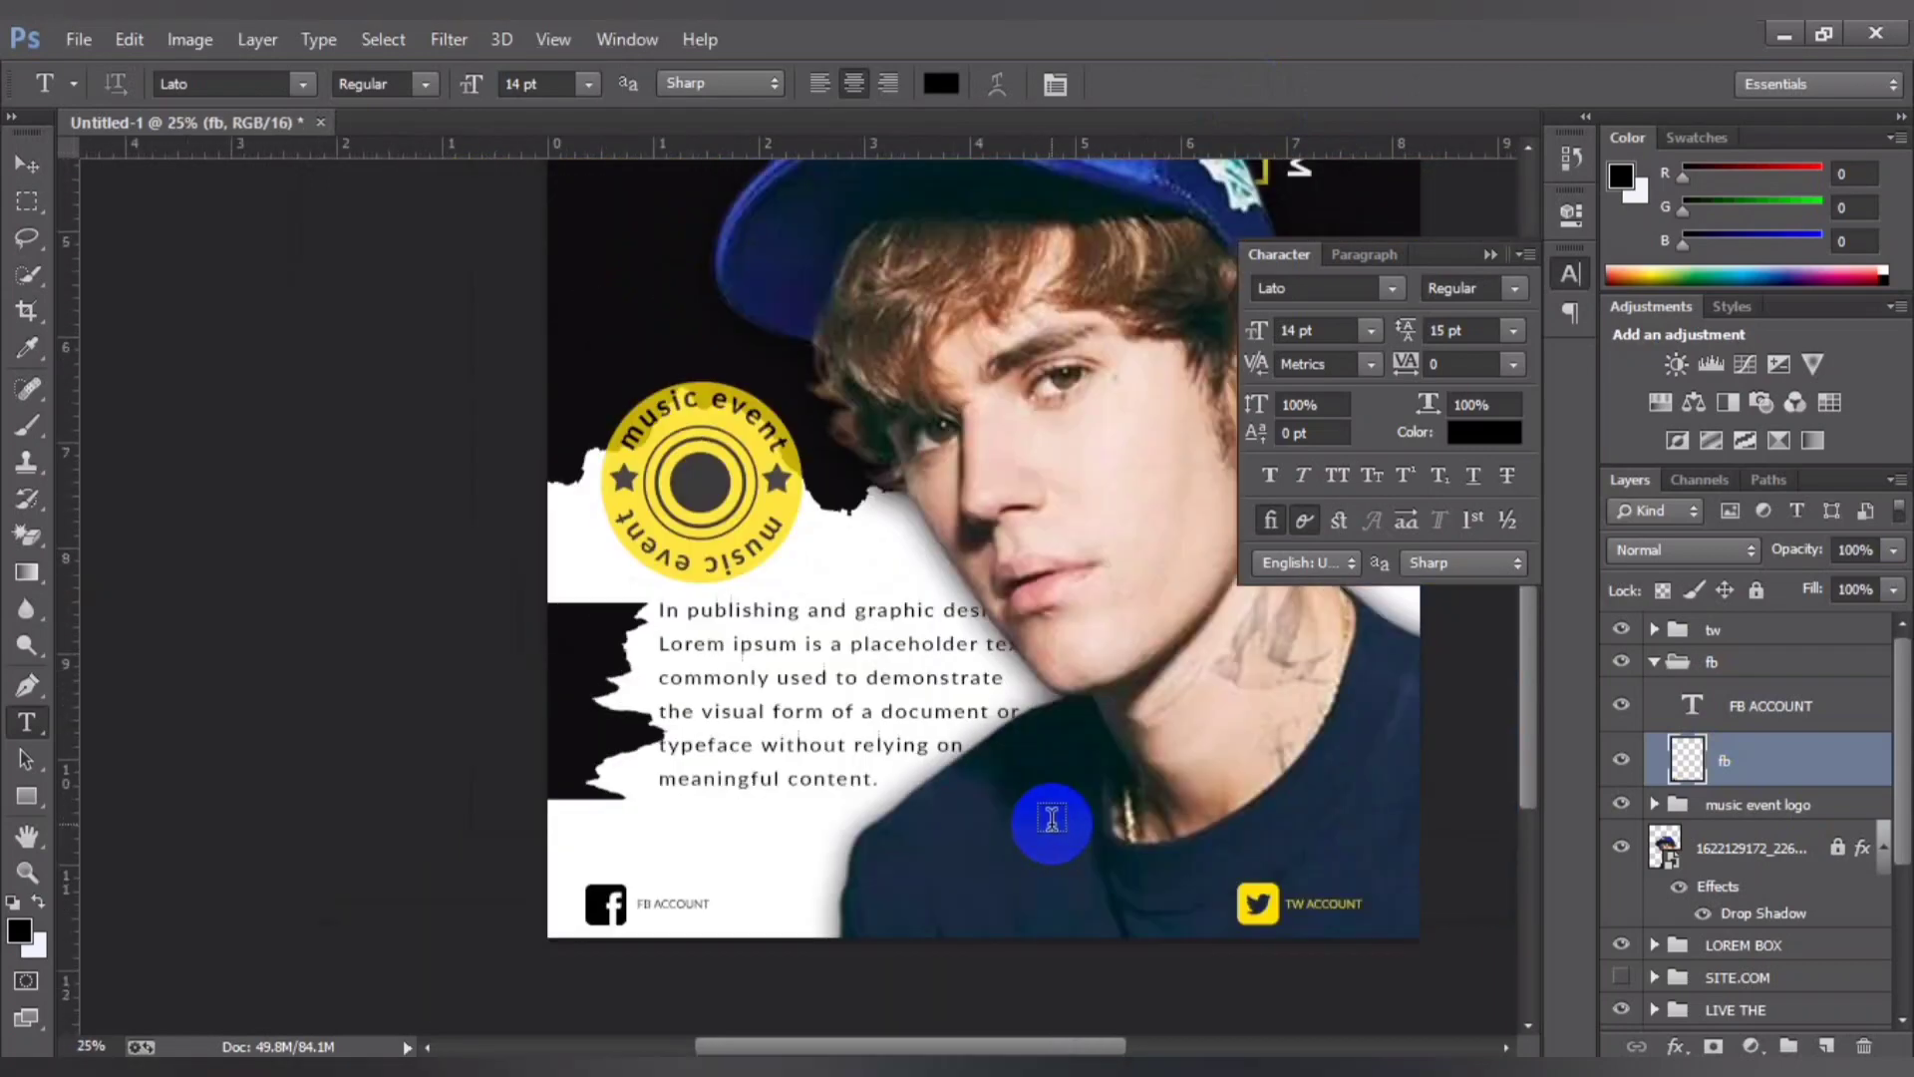
scroll(1049, 820, up, 1)
scroll(1049, 819, down, 1)
scroll(1055, 910, up, 1)
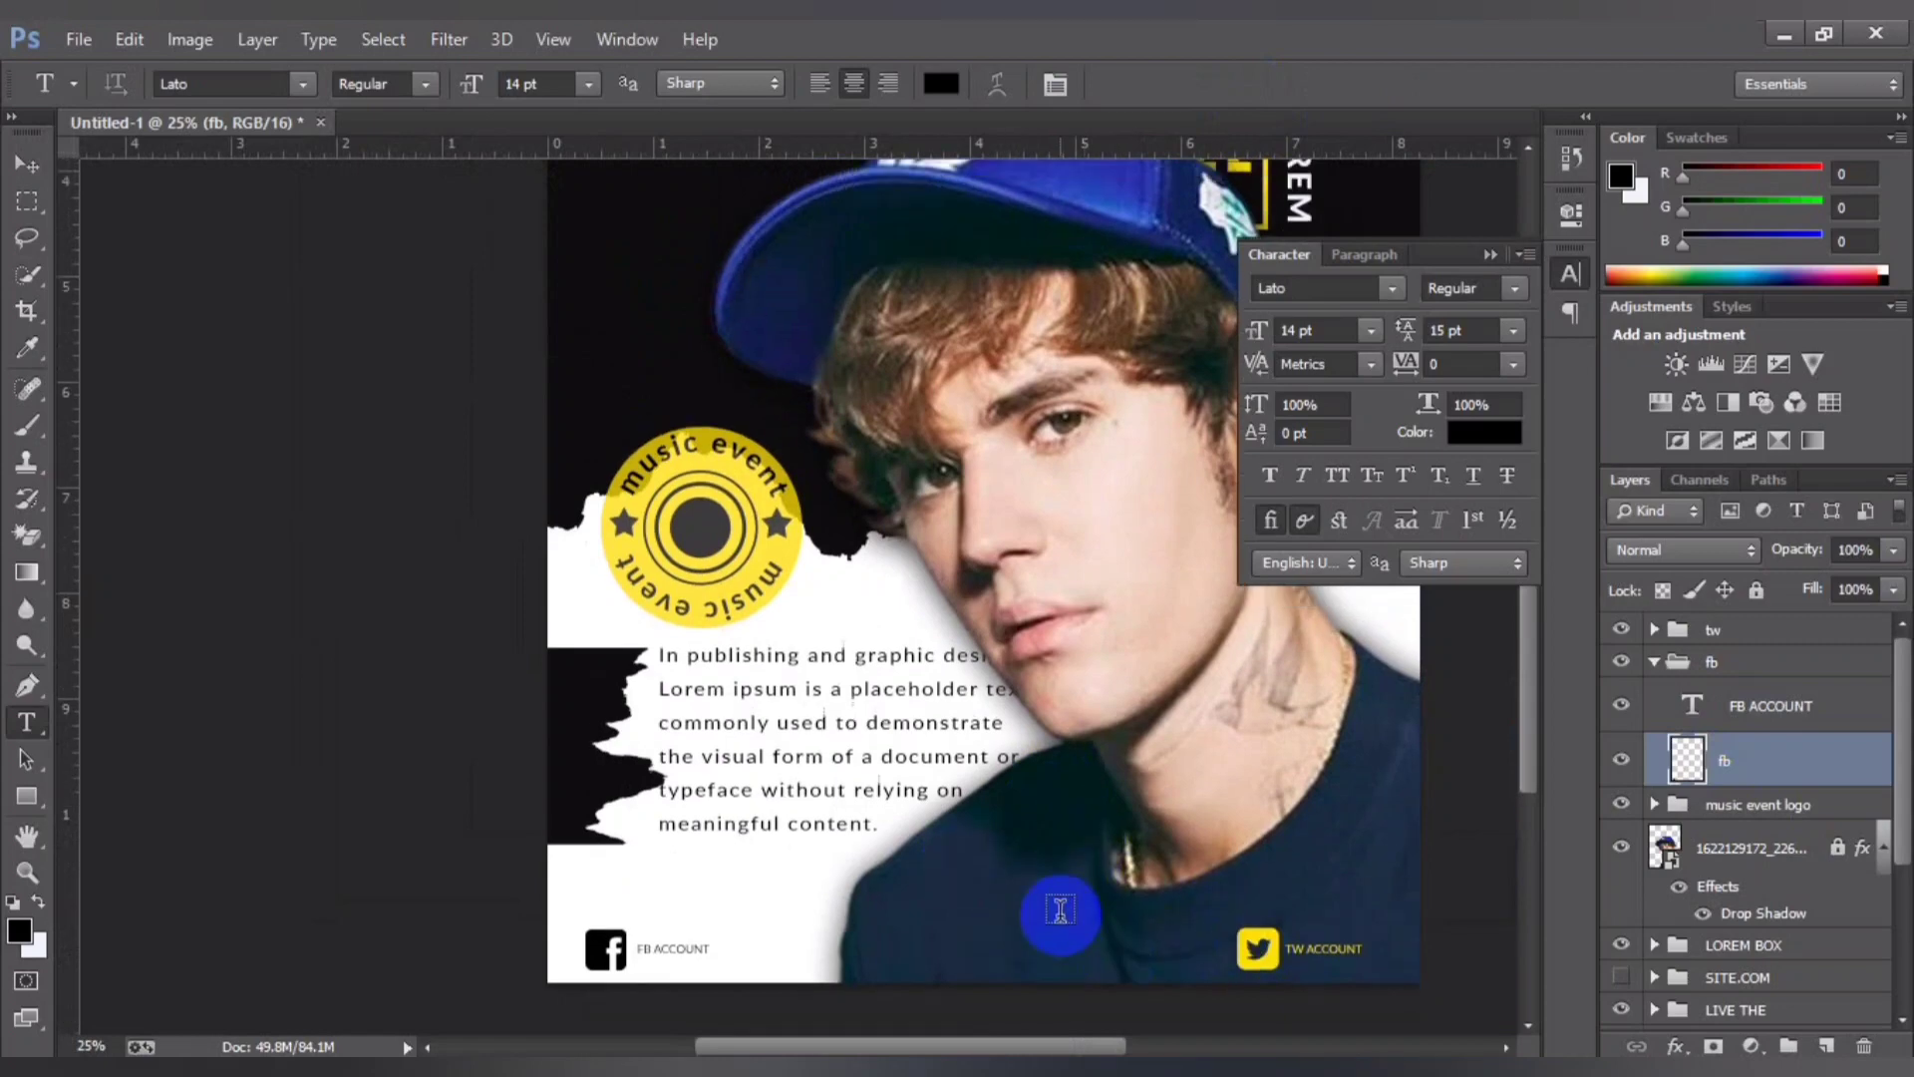
scroll(1055, 911, up, 2)
scroll(1032, 857, down, 2)
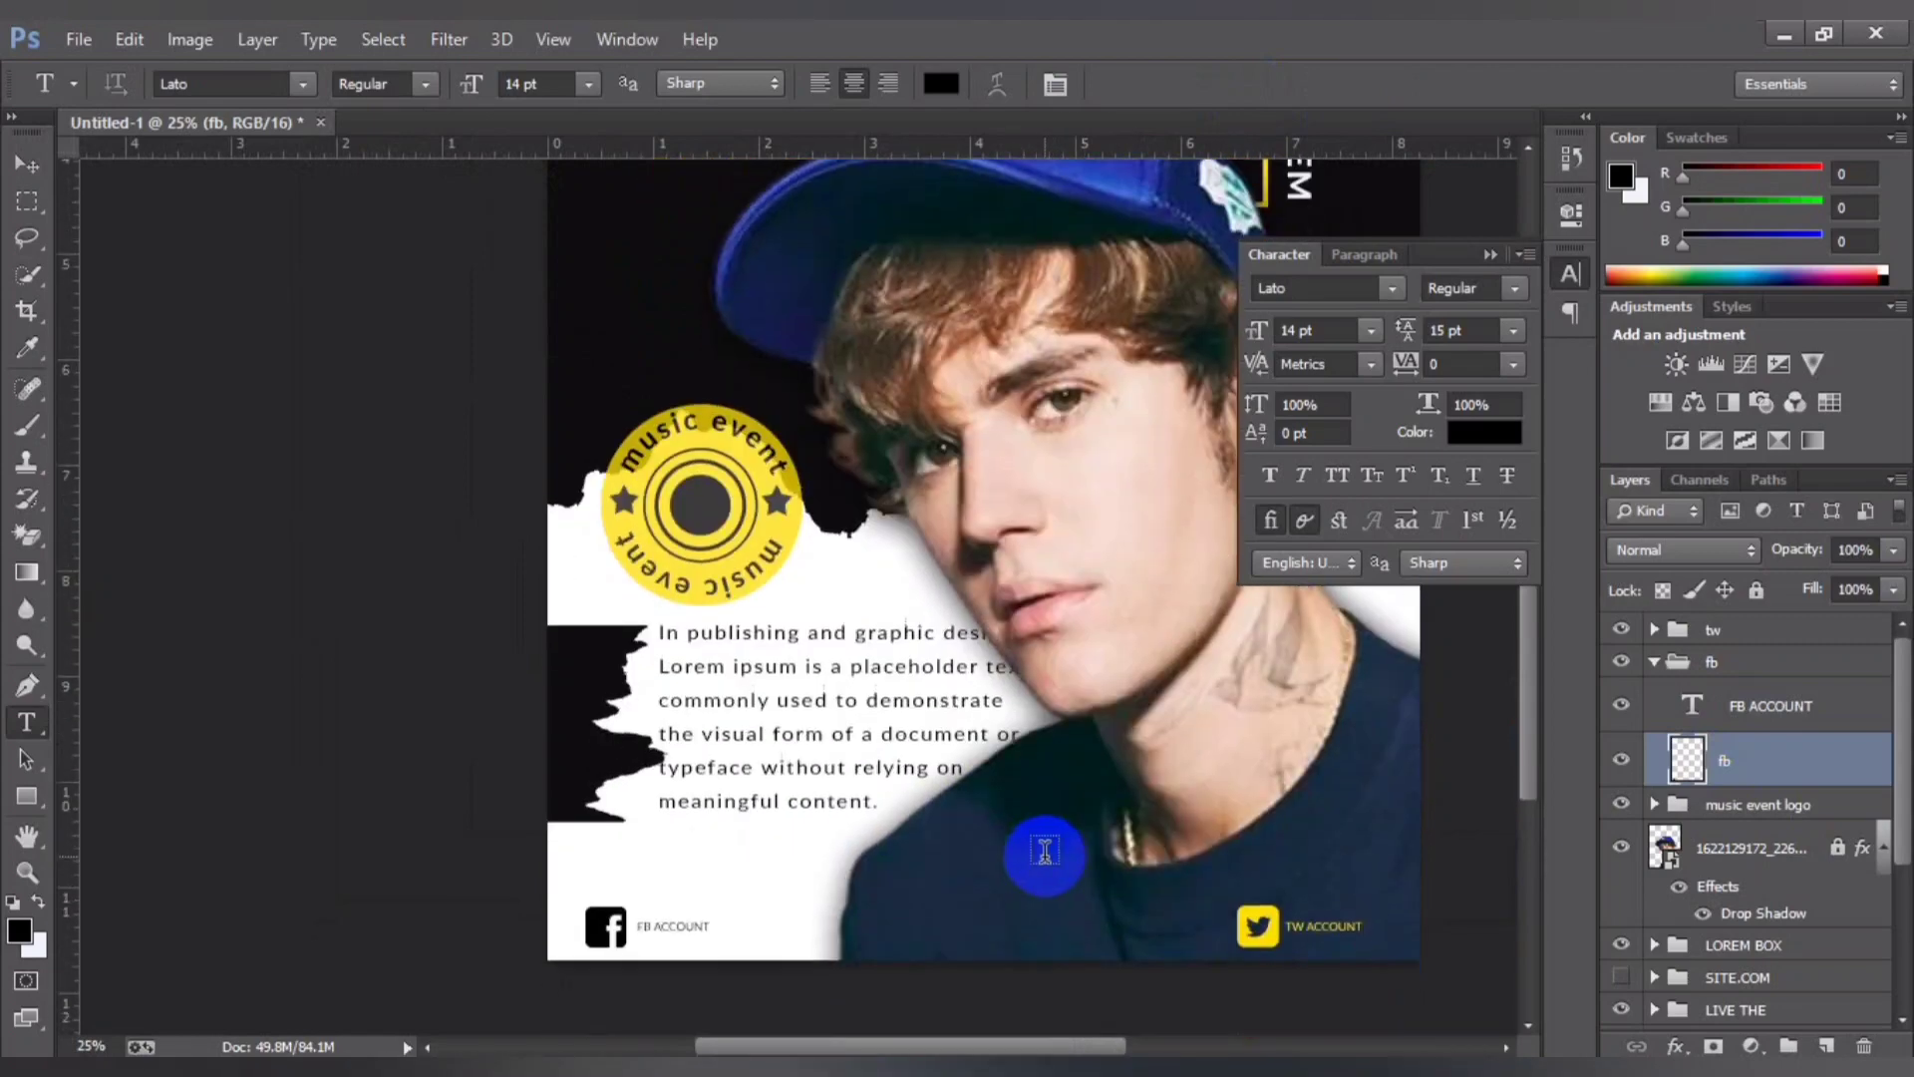
scroll(1032, 857, up, 1)
Step: Zoom out and make the SITE.COM website text group visible again
key(ctrl+minus)
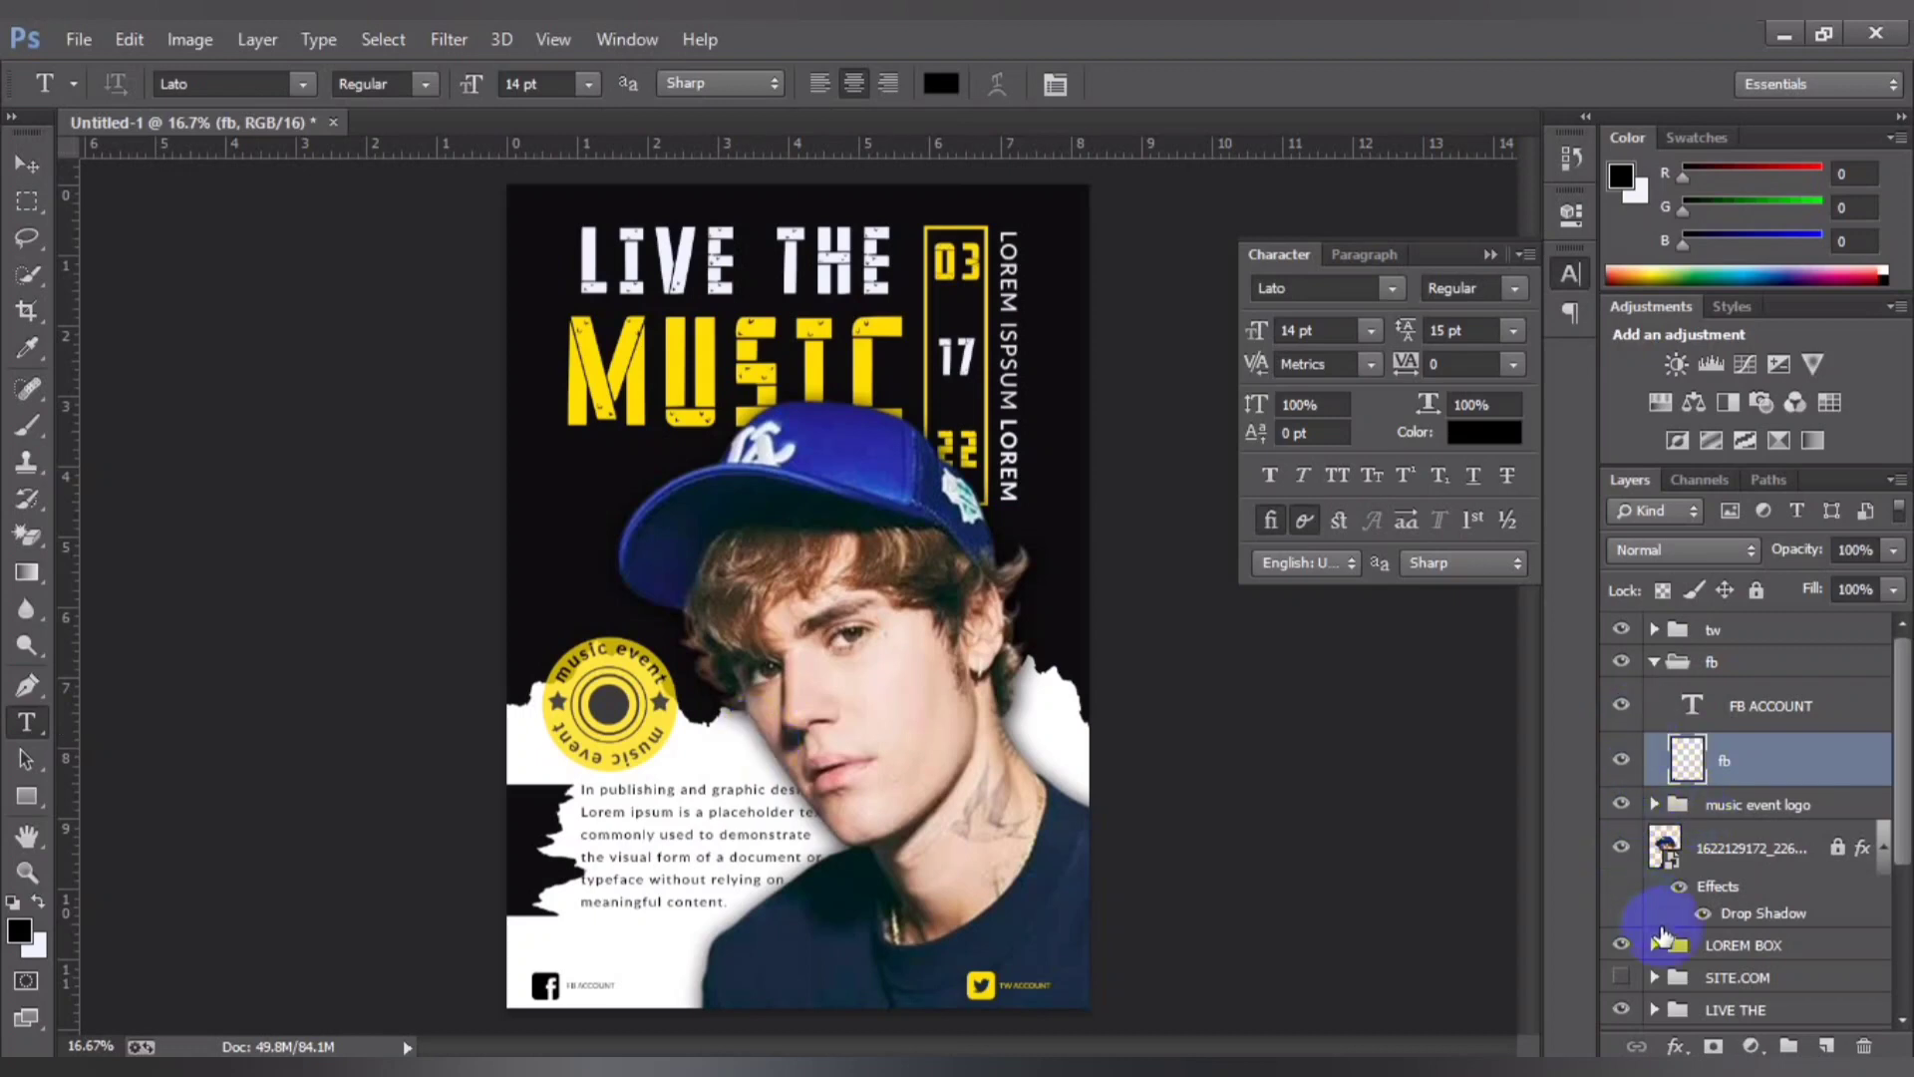
scroll(1664, 935, down, 2)
scroll(1655, 897, down, 3)
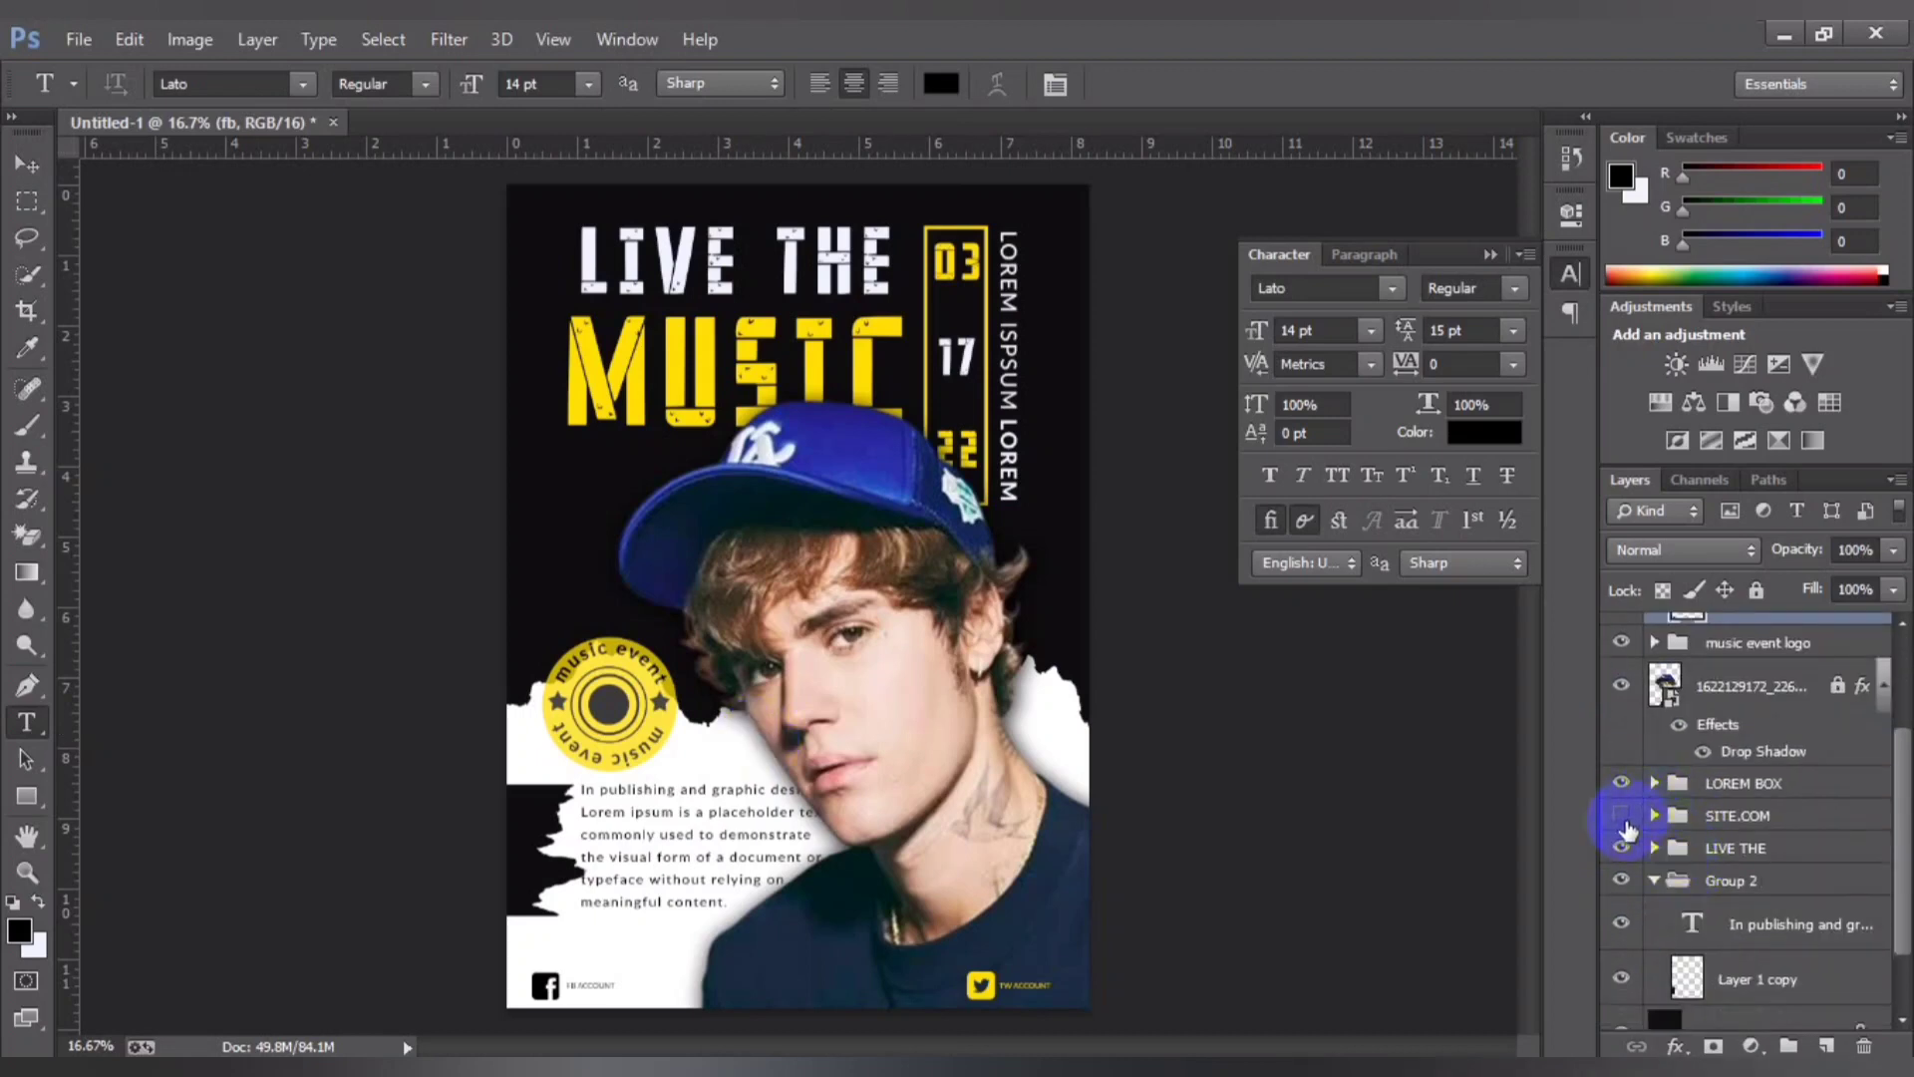
click(1622, 816)
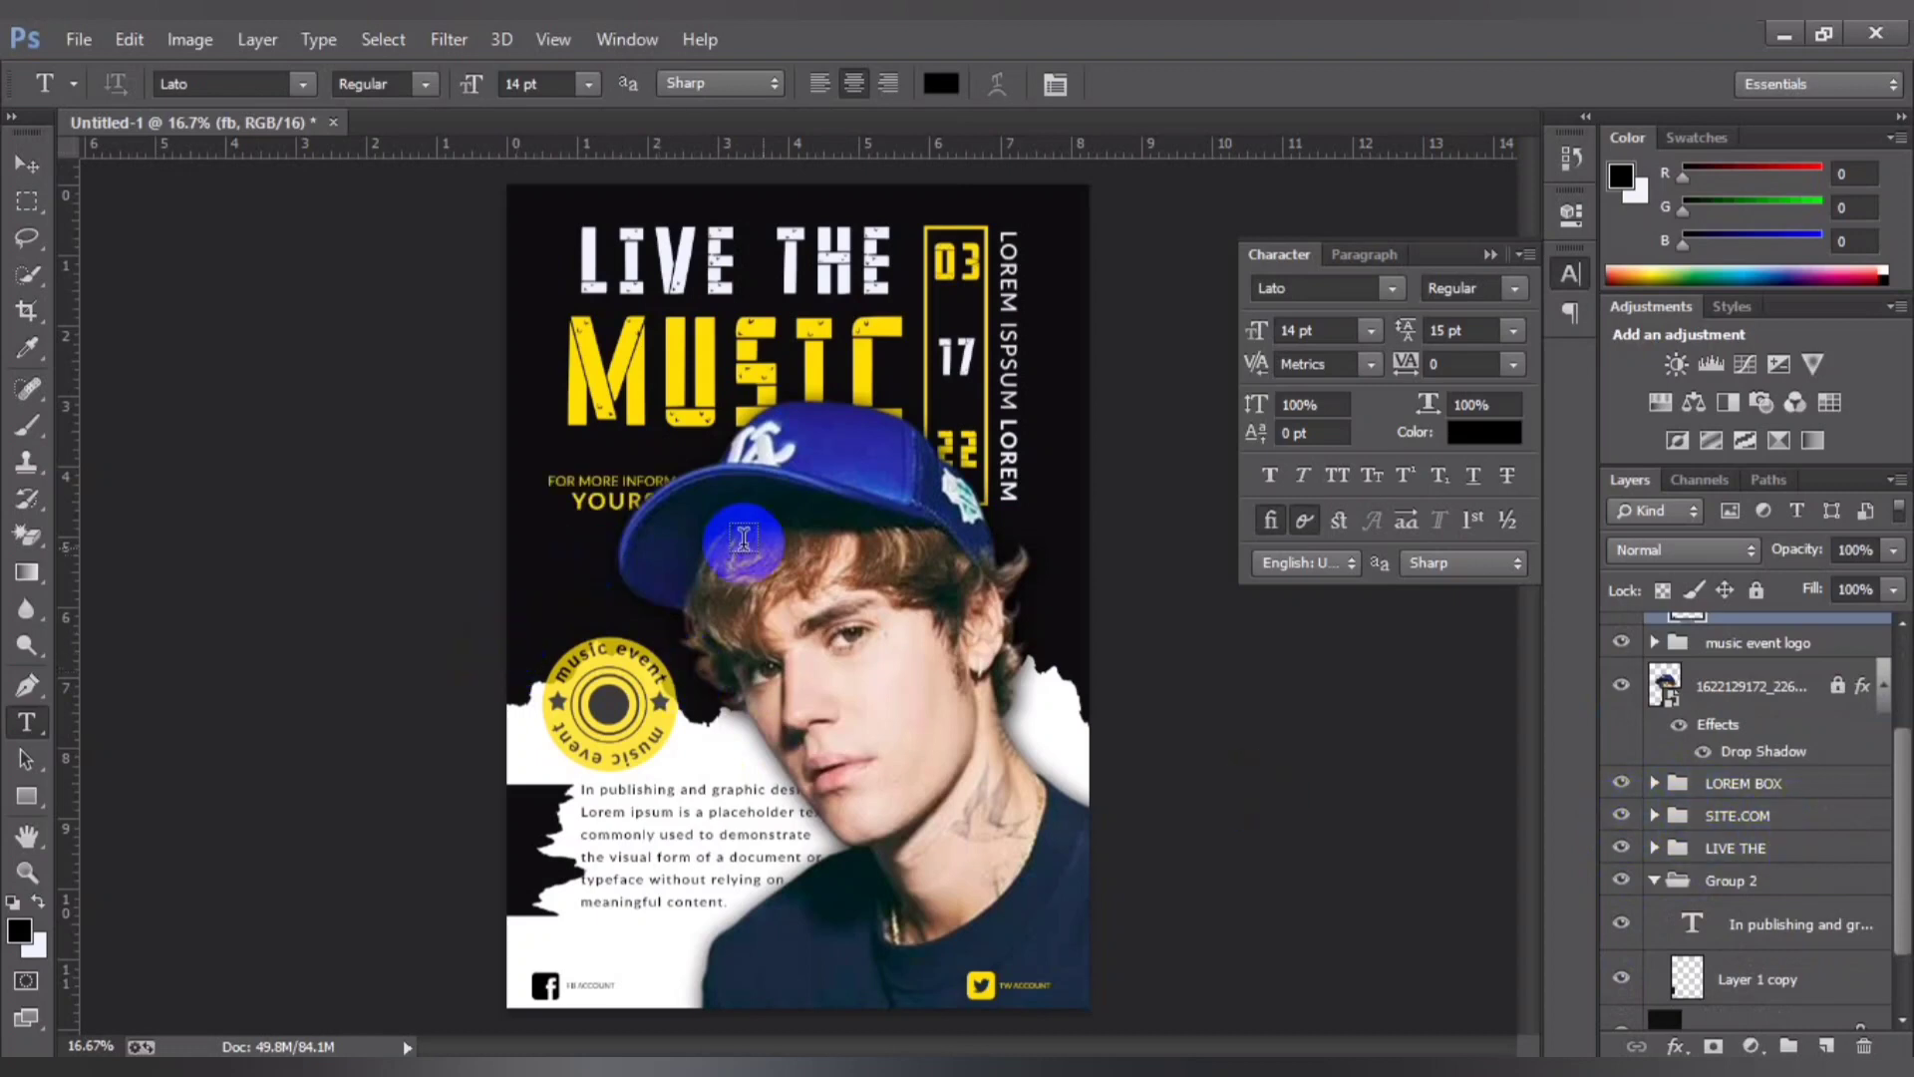
click(22, 170)
drag(551, 398, 611, 539)
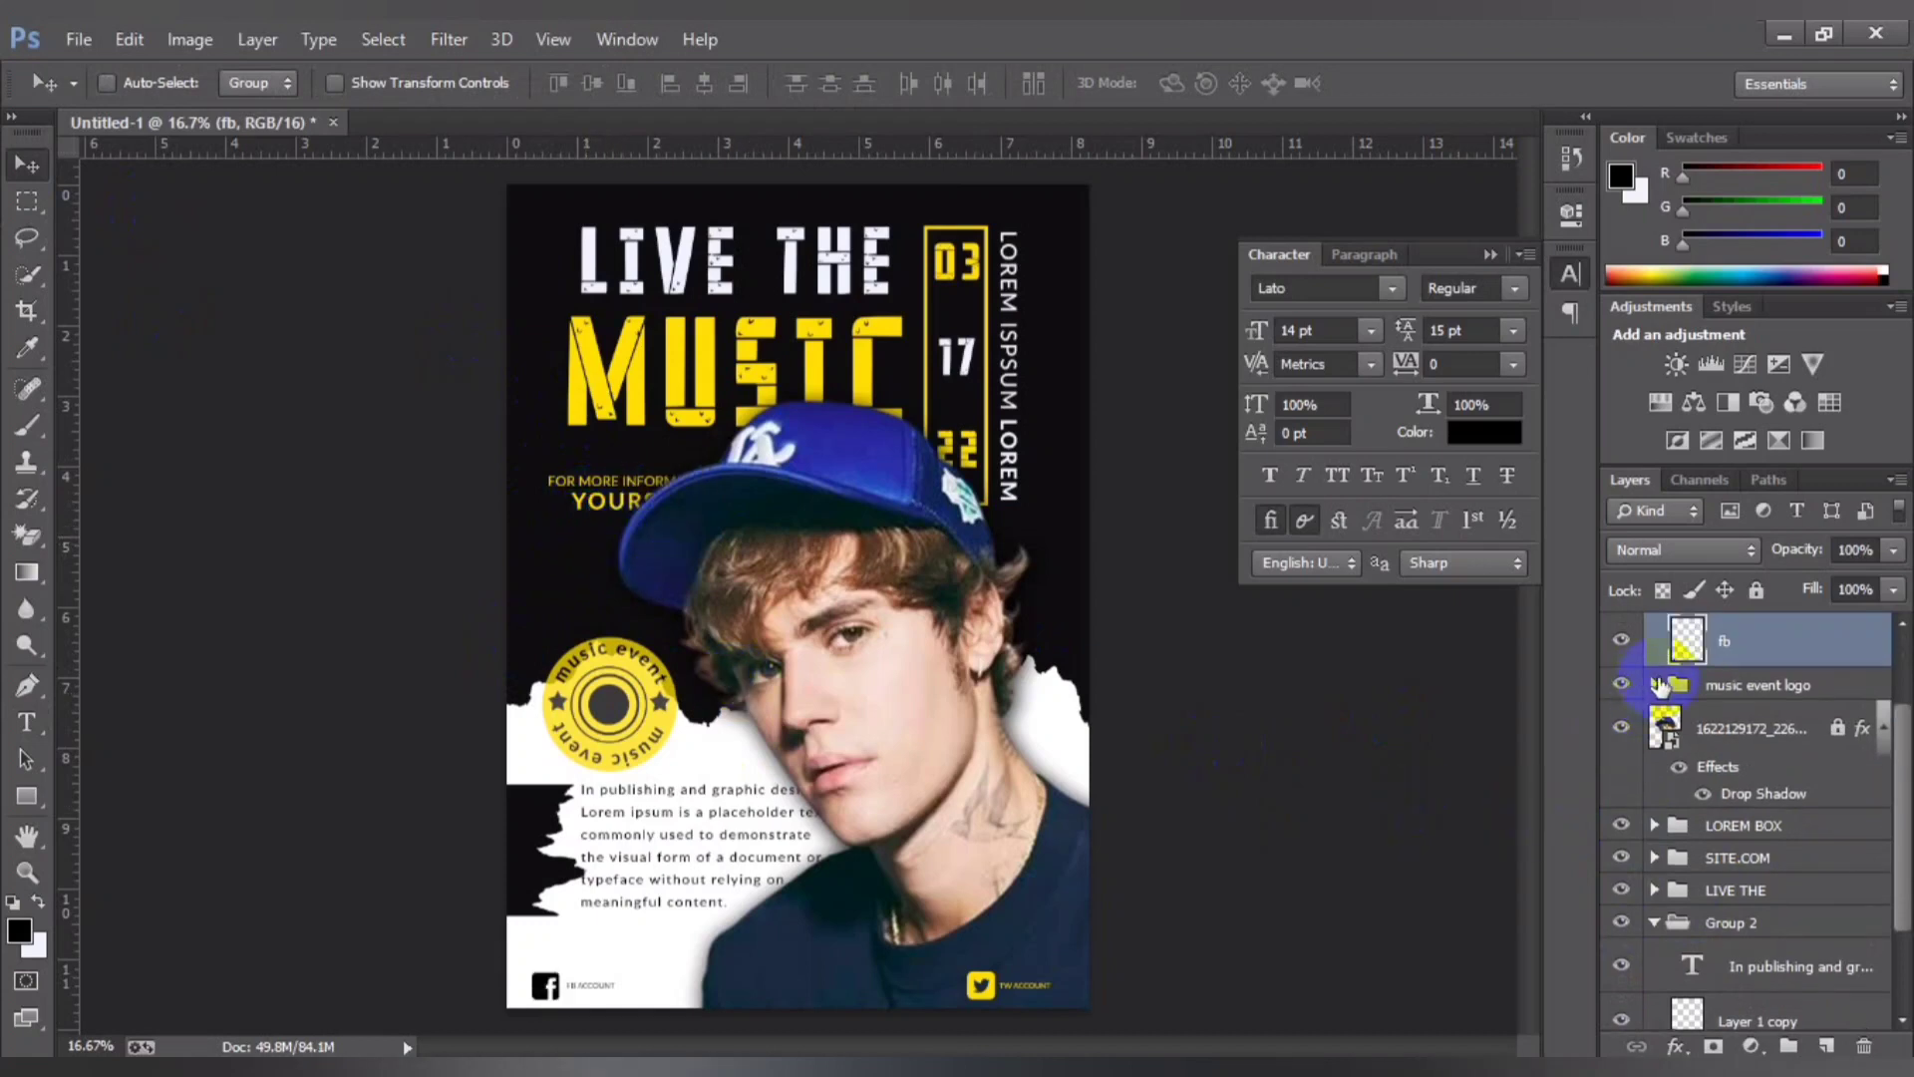
Step: Position the SITE.COM group's text just below the MUSIC title on the left
scroll(1662, 681, up, 3)
click(1655, 662)
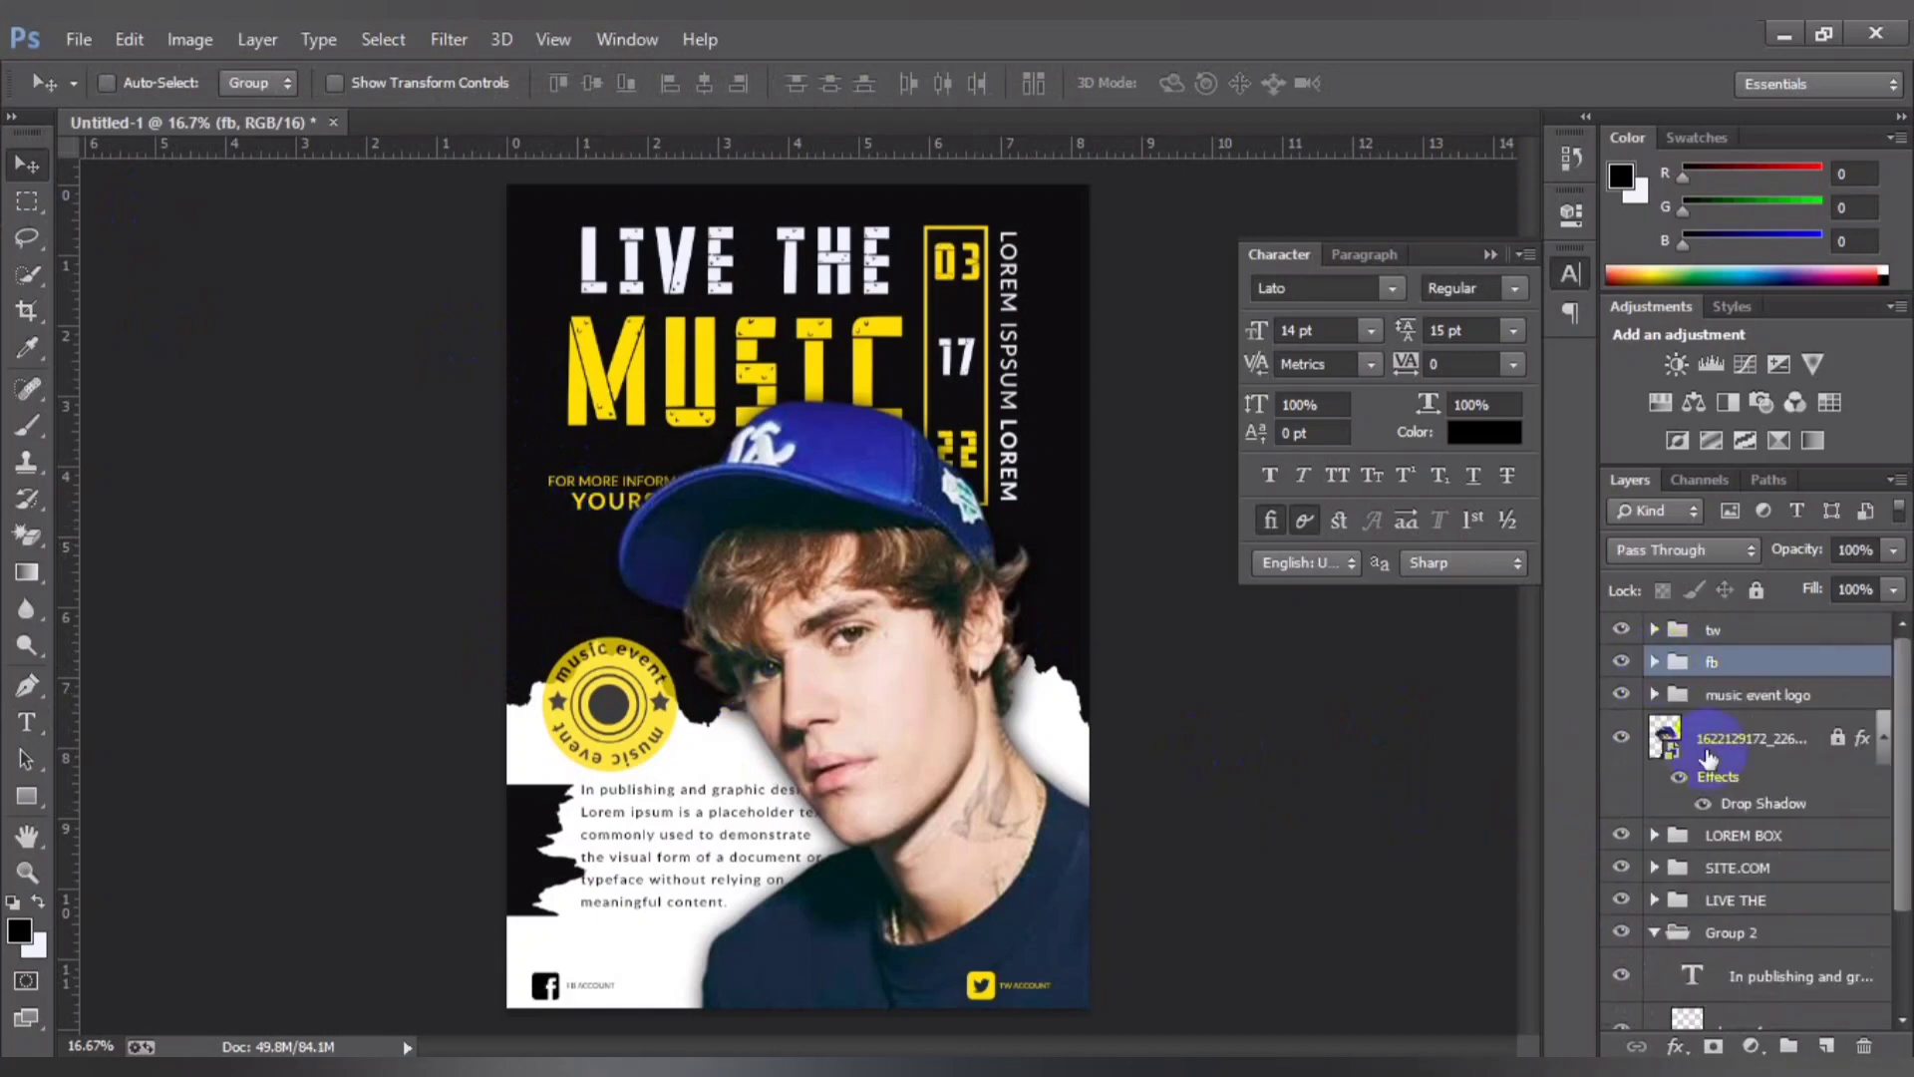
scroll(1715, 798, down, 3)
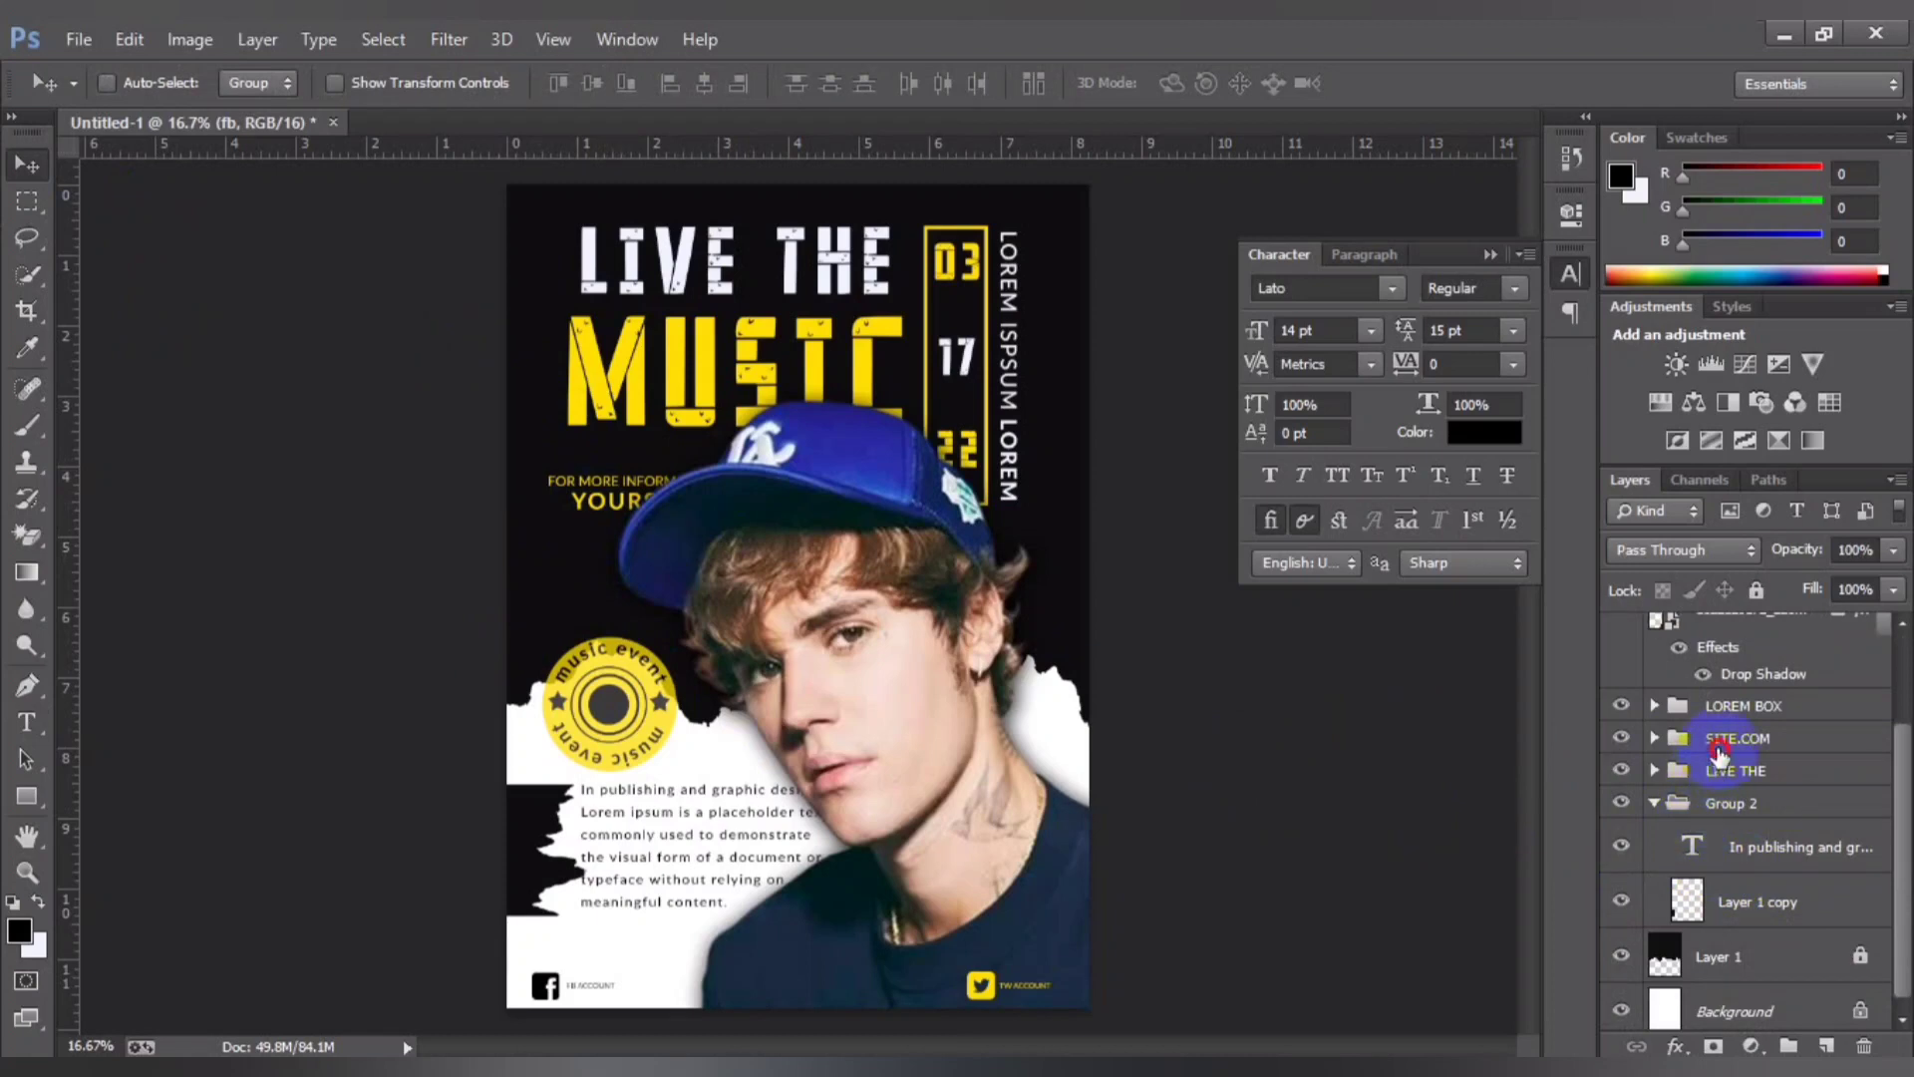
click(1719, 755)
drag(644, 509, 630, 482)
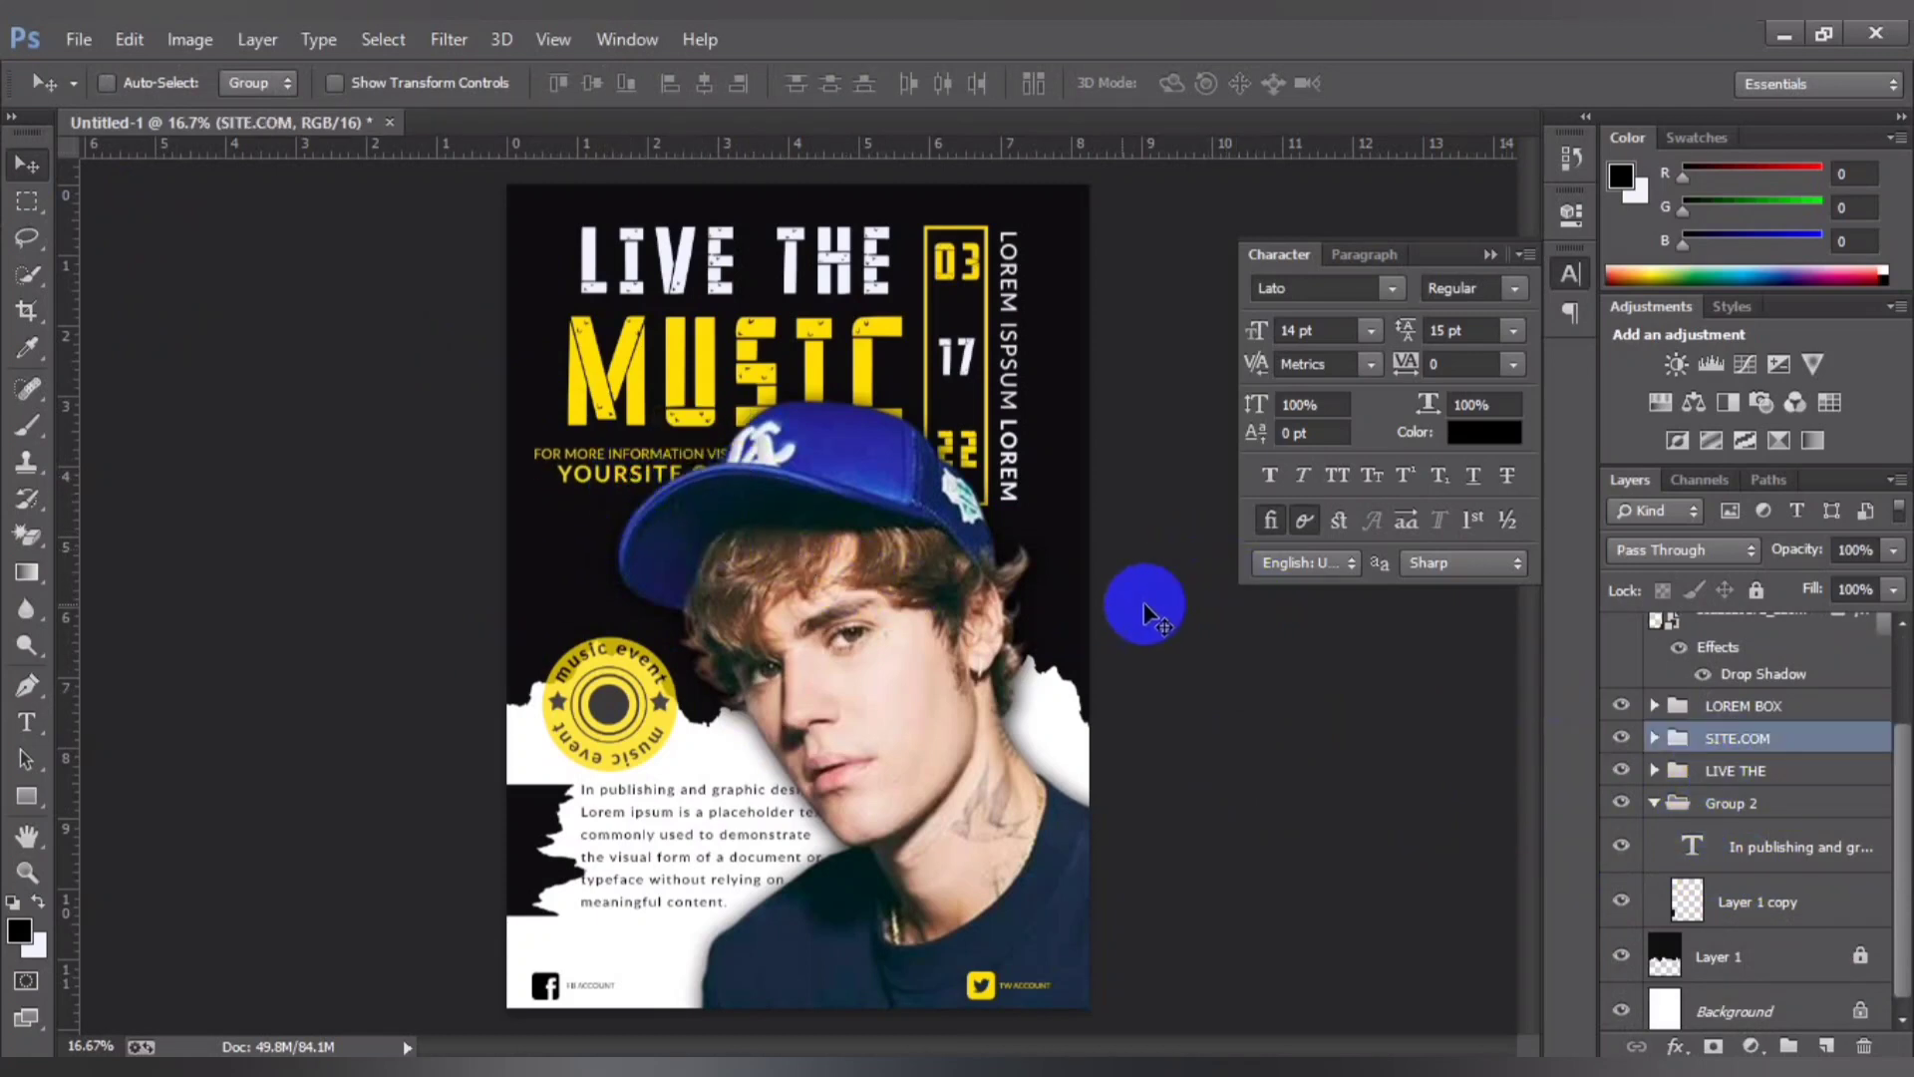
drag(629, 464, 631, 479)
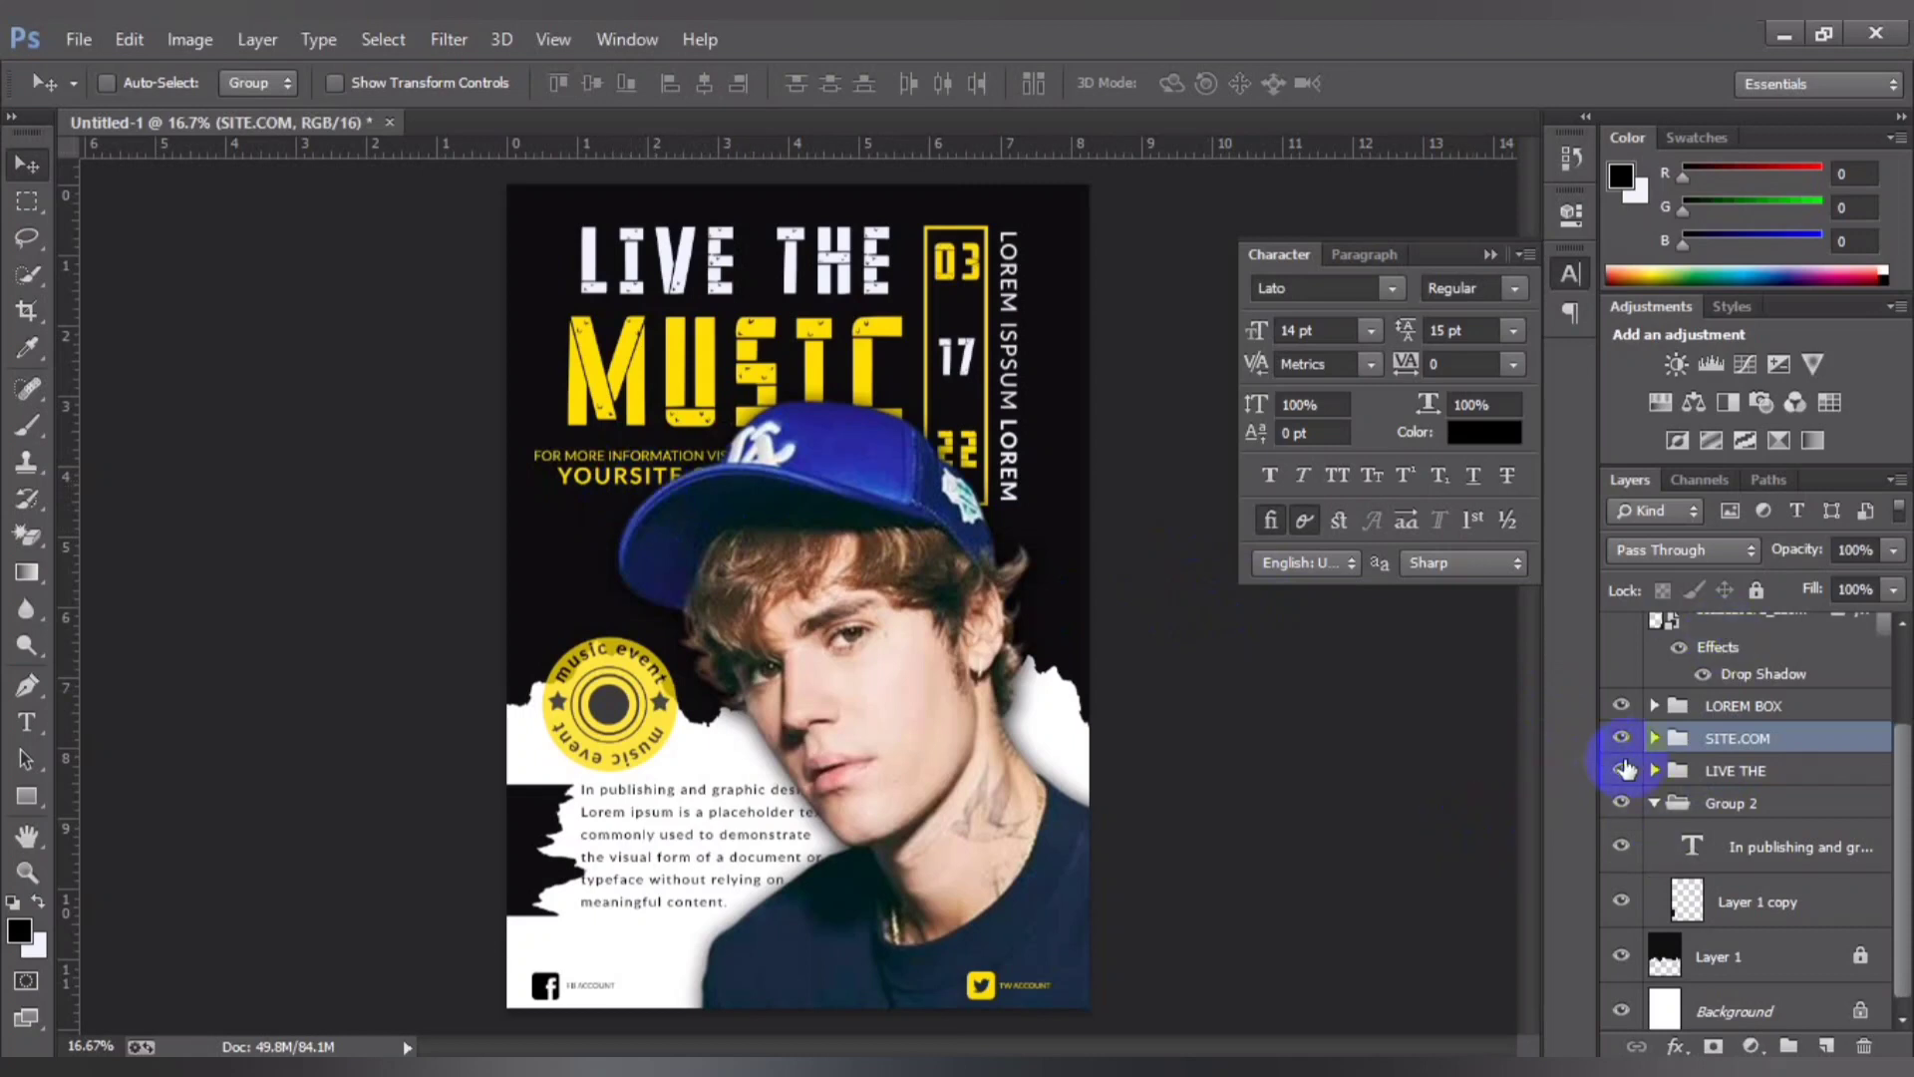
drag(1683, 739, 1685, 766)
Step: Duplicate YOURSITE.COM, move the copy to the footer and to the top of the layers
click(1655, 743)
click(1762, 795)
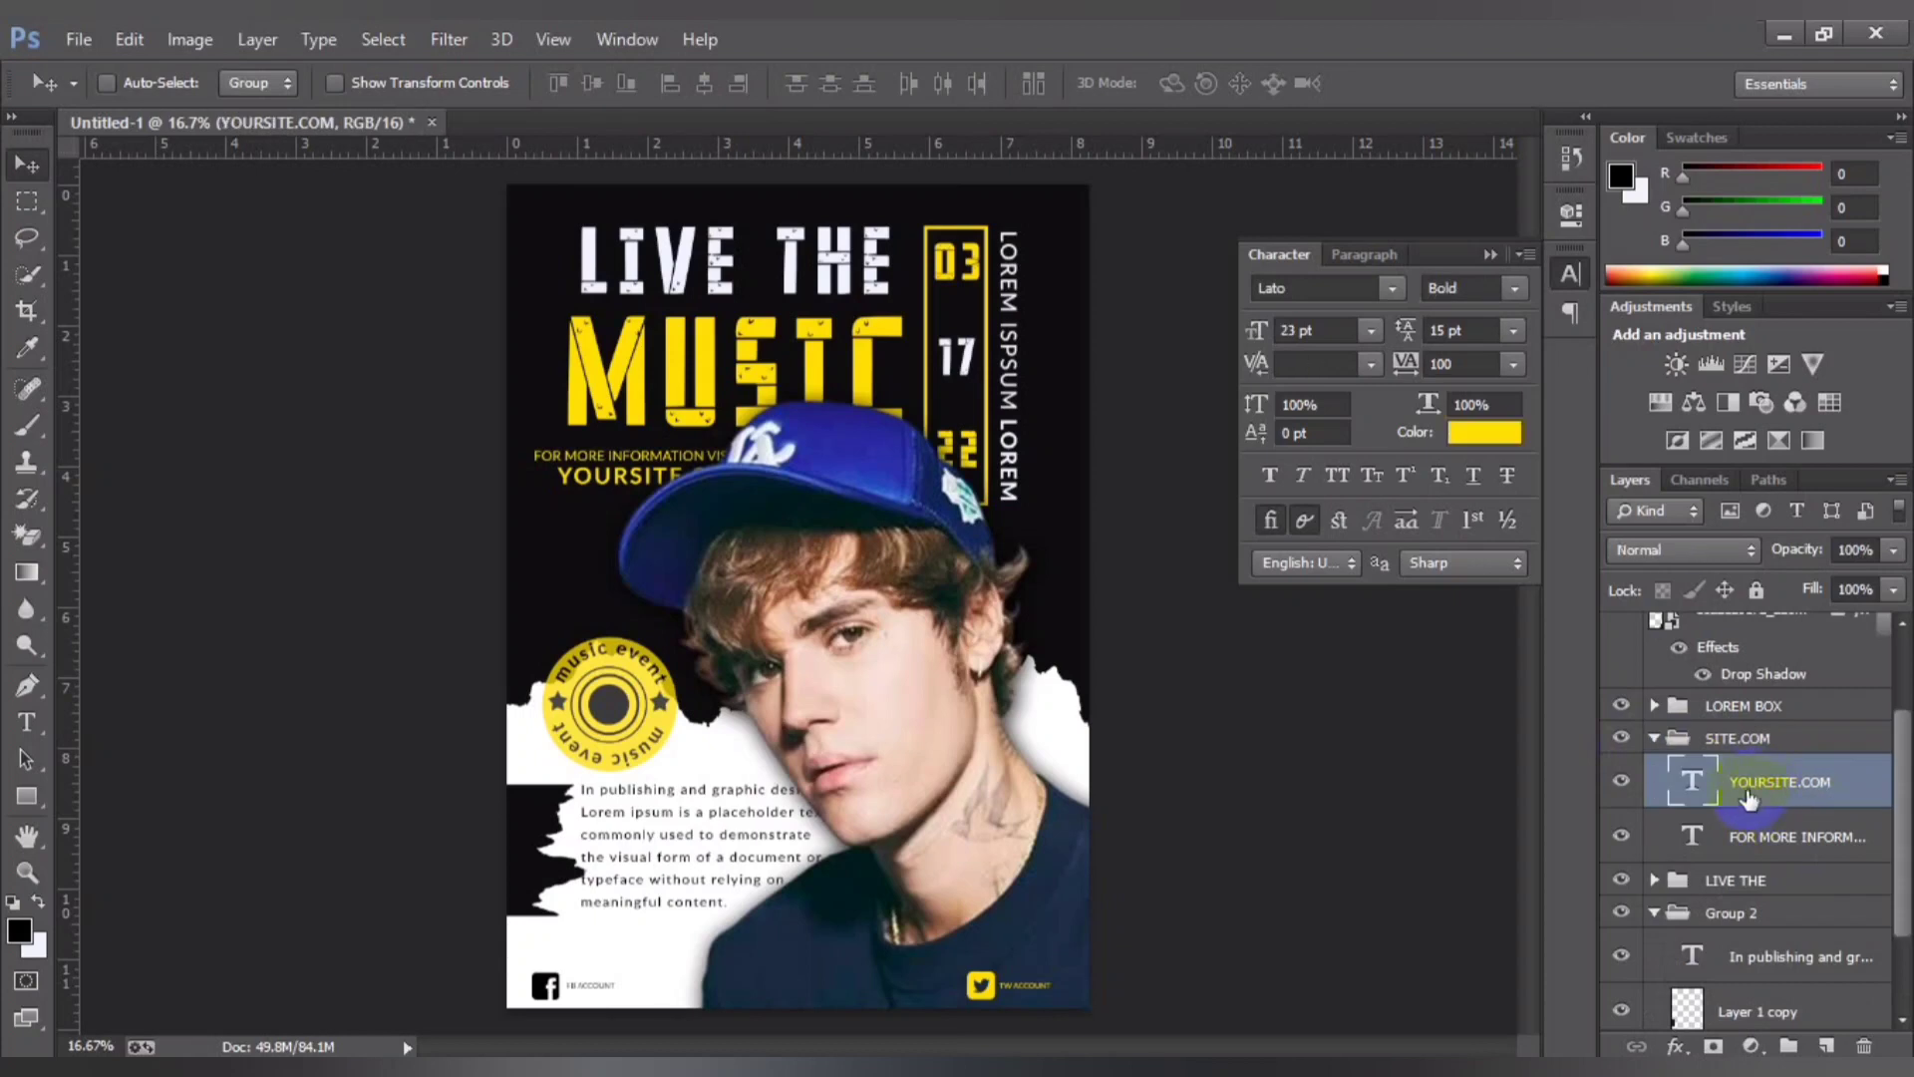
key(ctrl+j)
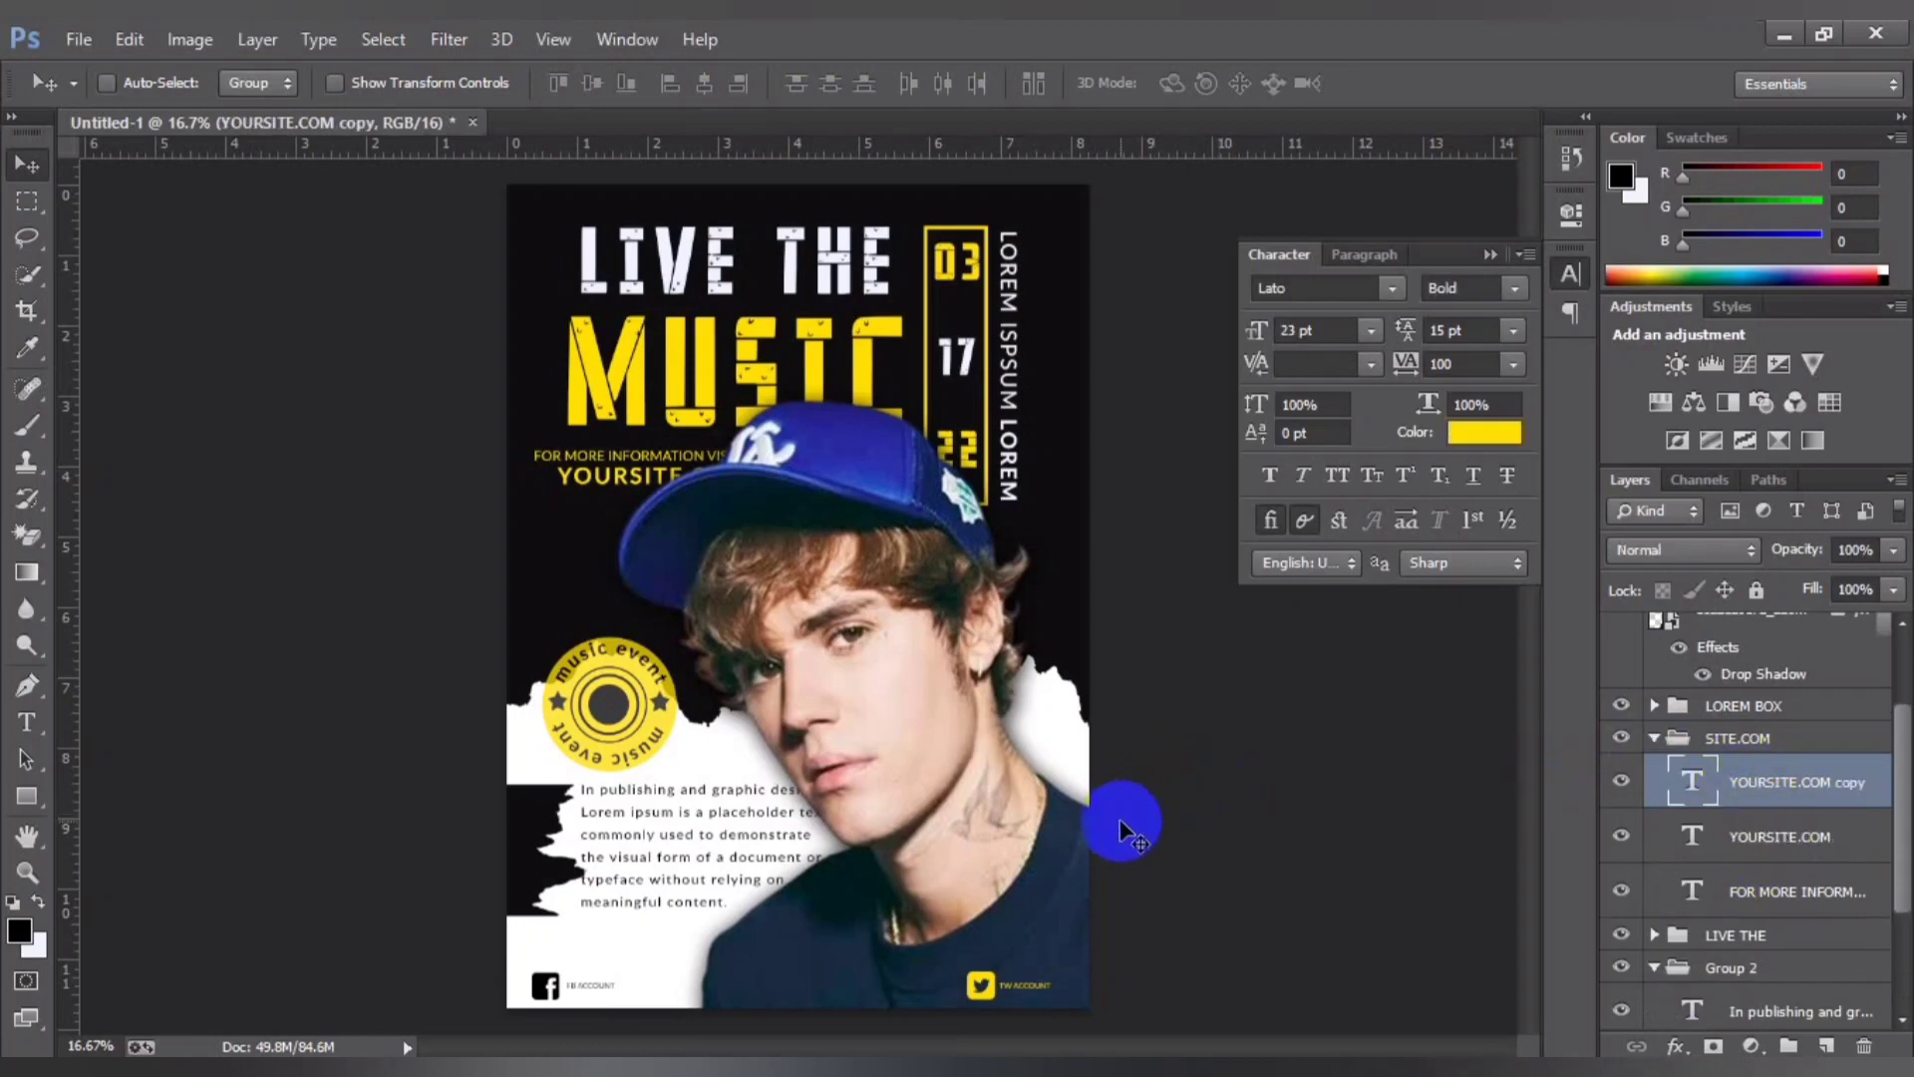
key(ctrl+t)
key(Return)
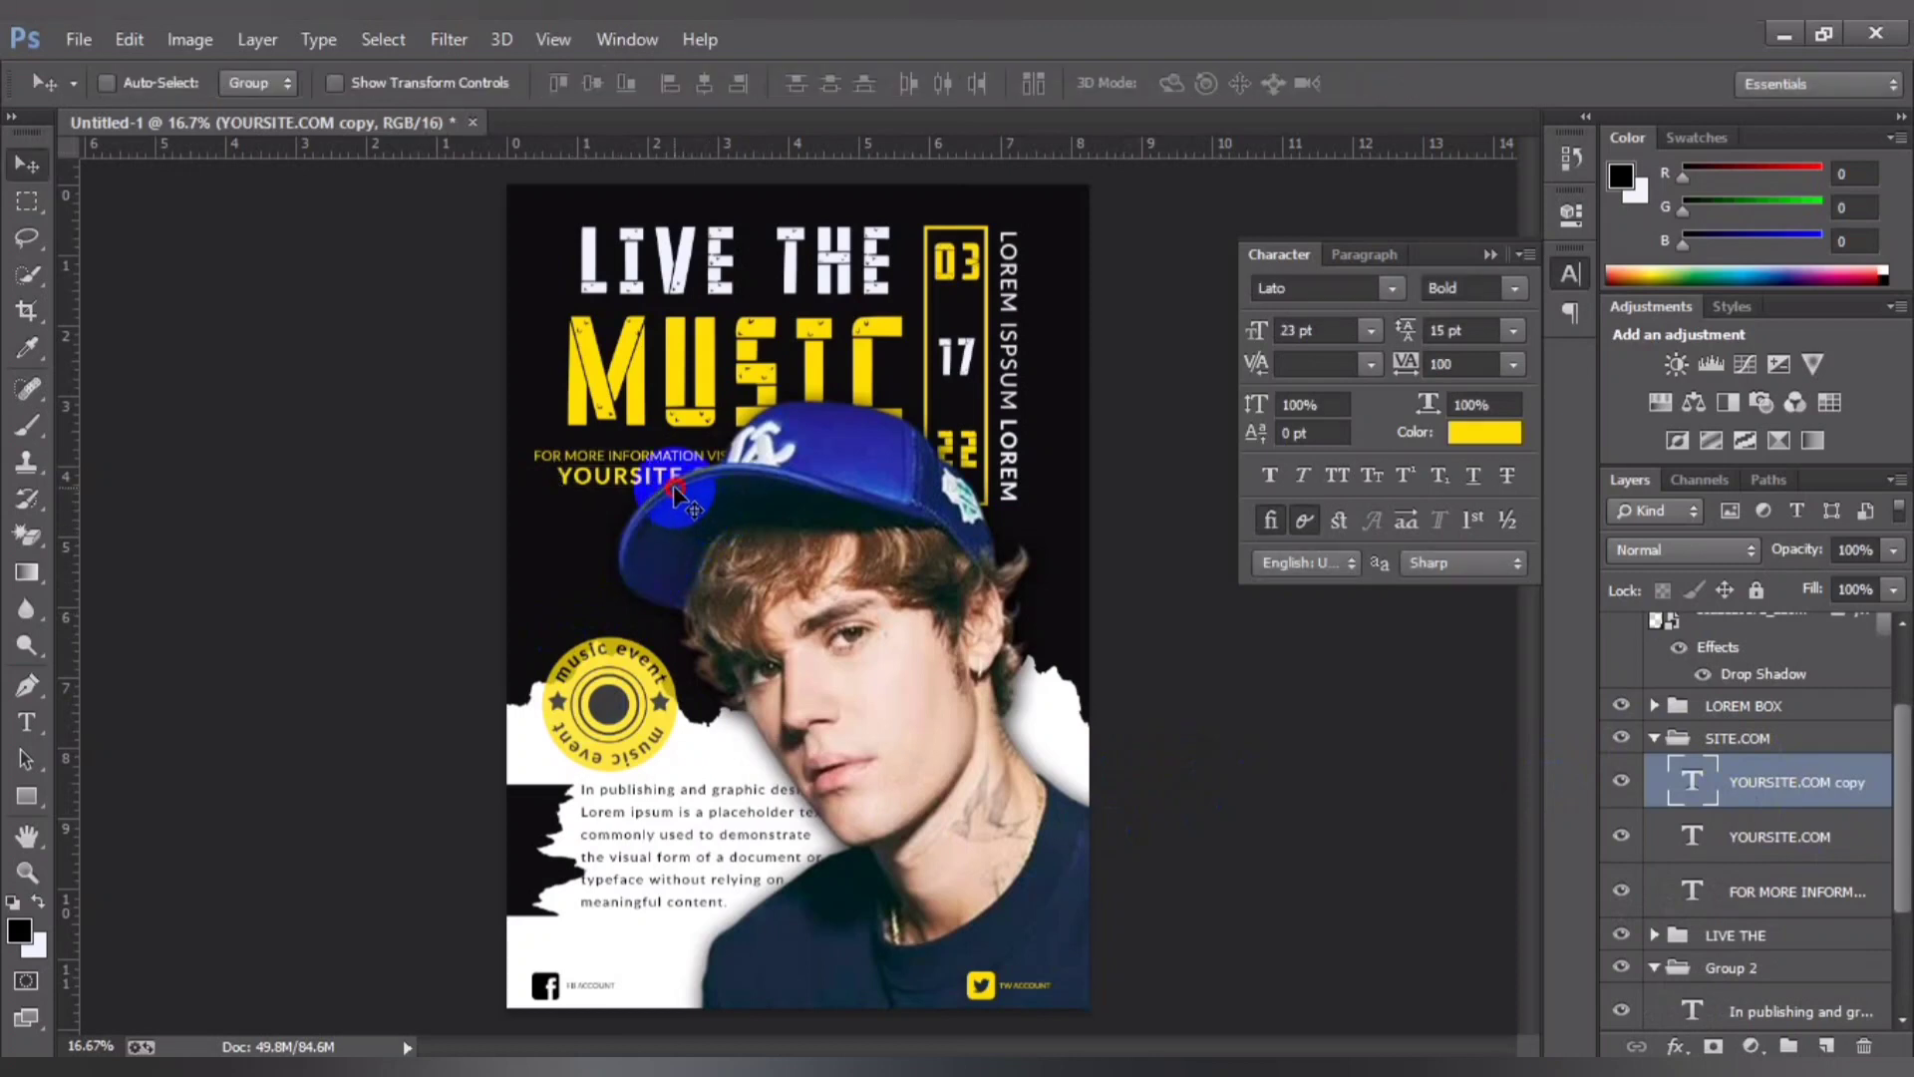
mouse_move(666, 477)
mouse_down()
mouse_move(730, 943)
mouse_move(778, 1003)
mouse_up()
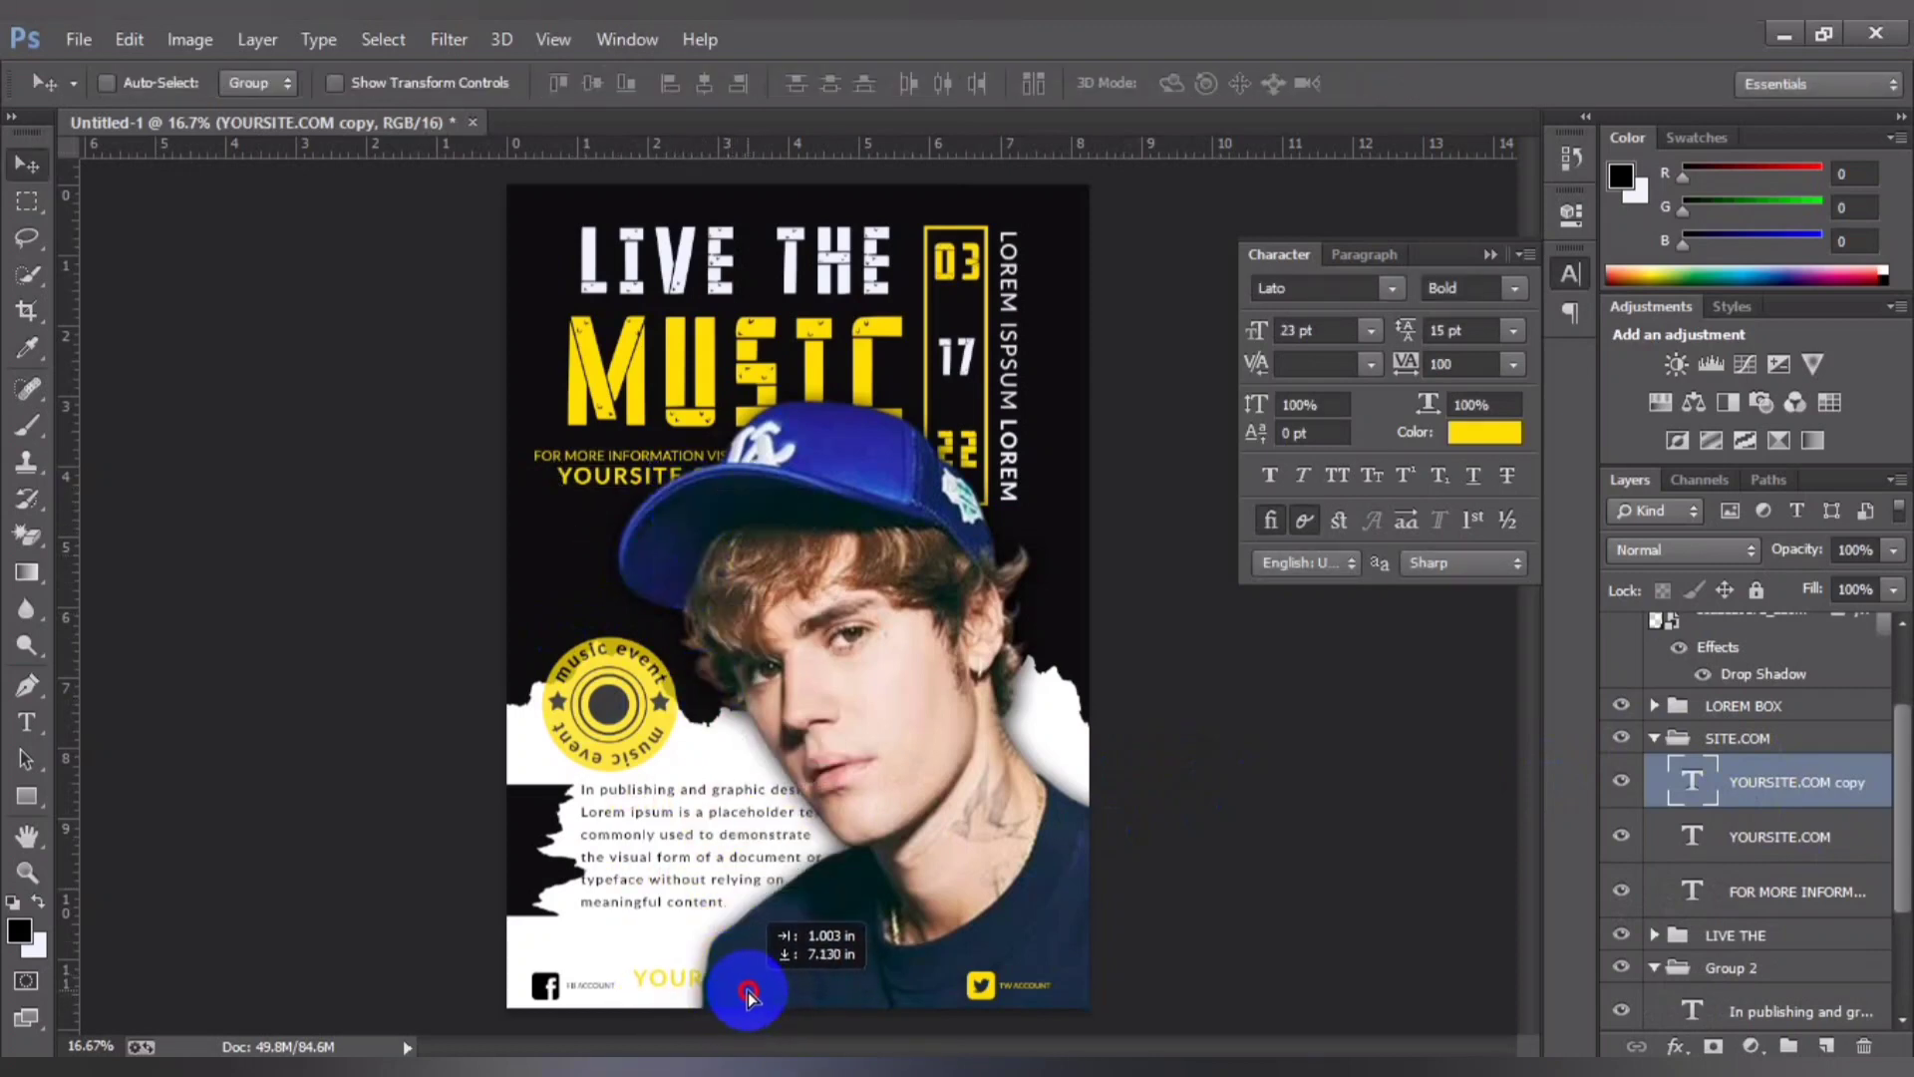
drag(778, 1002, 826, 992)
mouse_move(1772, 790)
mouse_down()
mouse_move(1770, 548)
mouse_move(1763, 613)
mouse_up()
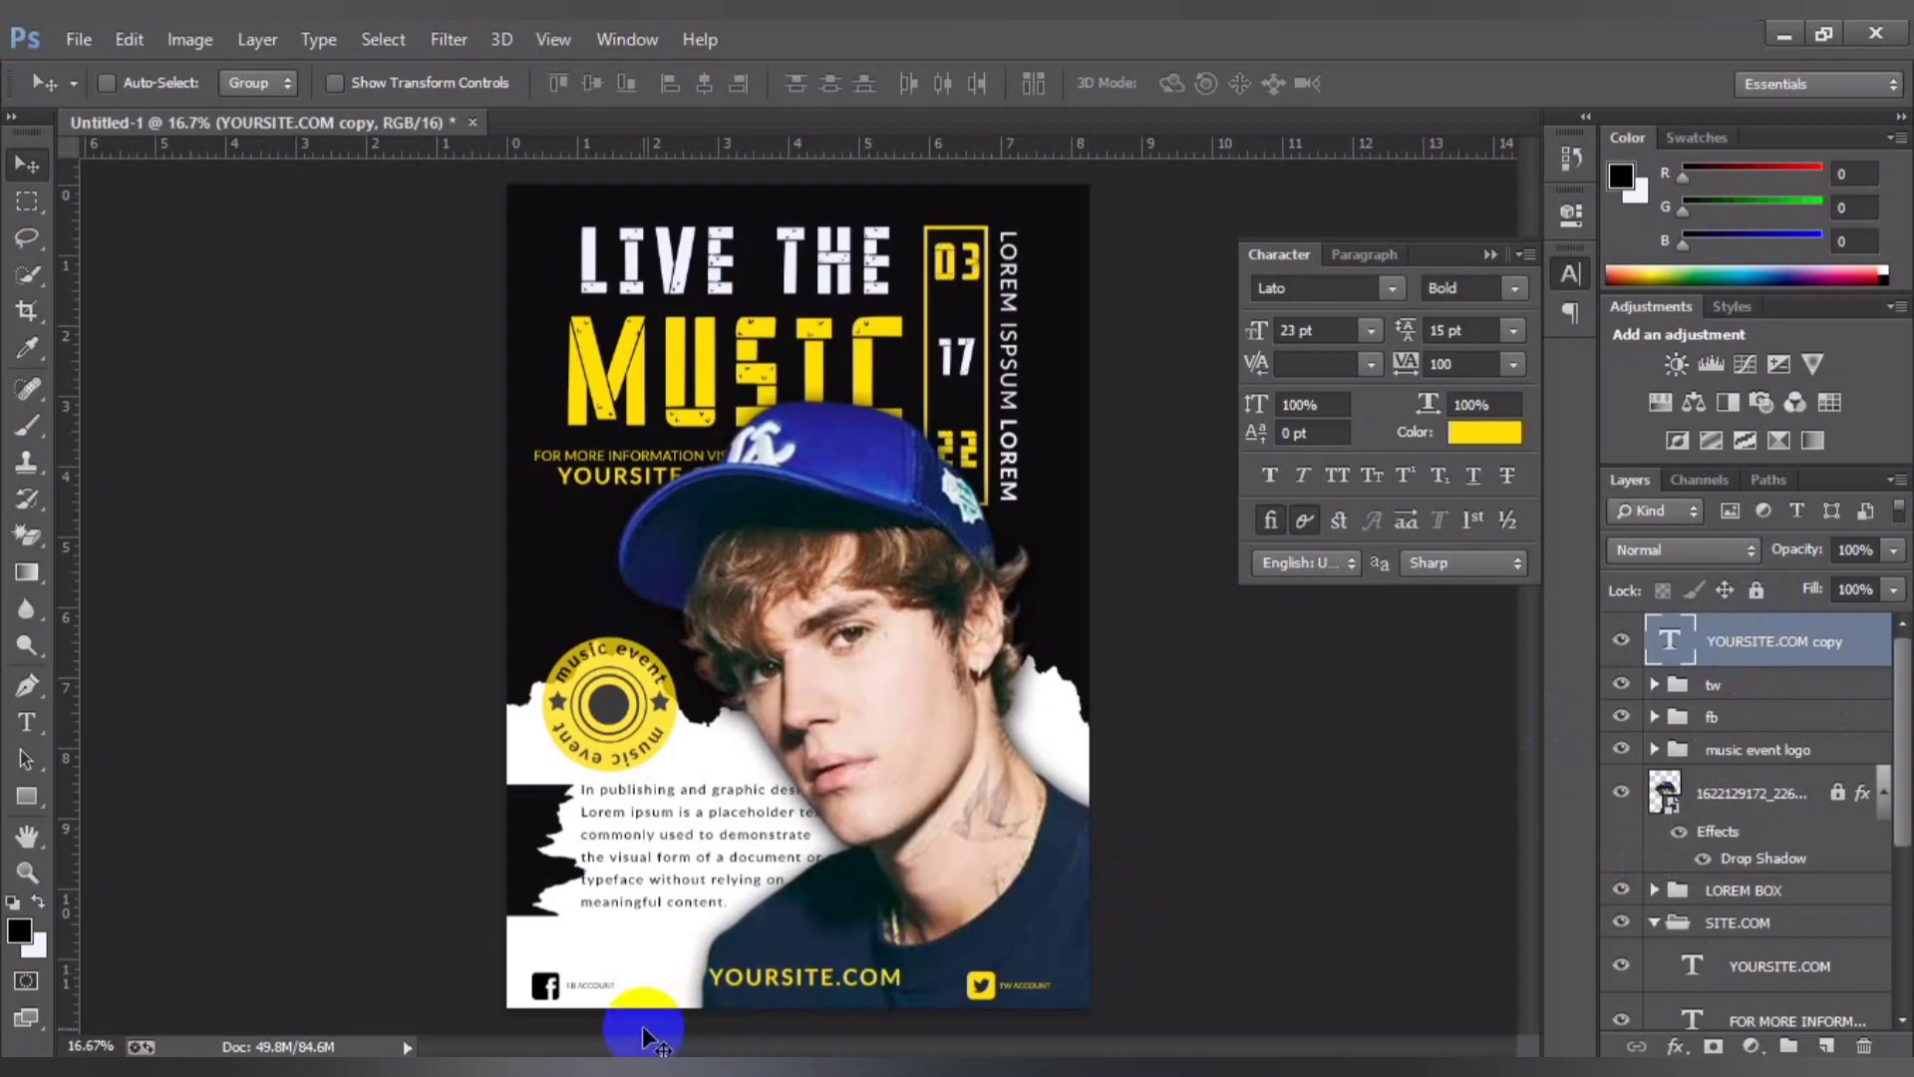
Step: Fine-tune the footer YOURSITE.COM copy's position between the social icons
drag(794, 987, 756, 998)
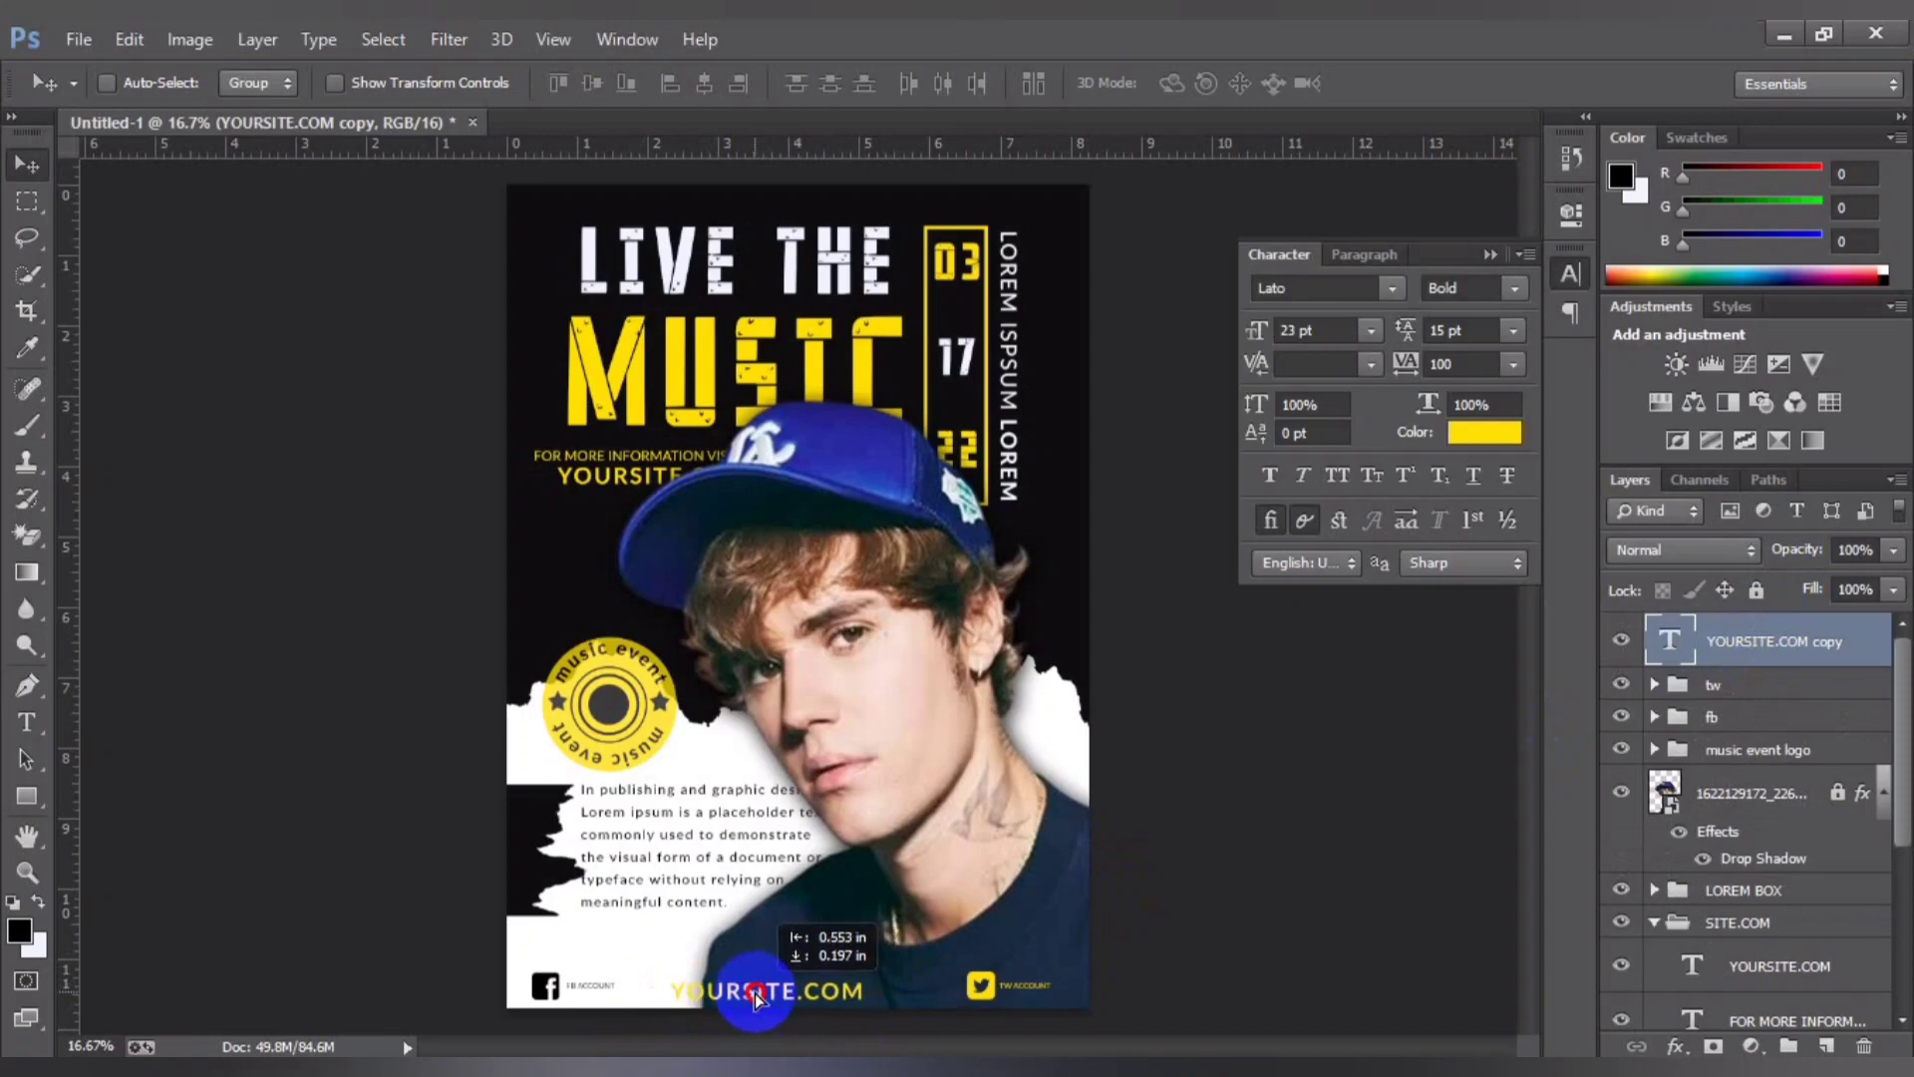
key(ctrl+plus)
scroll(782, 947, down, 1)
scroll(782, 947, down, 2)
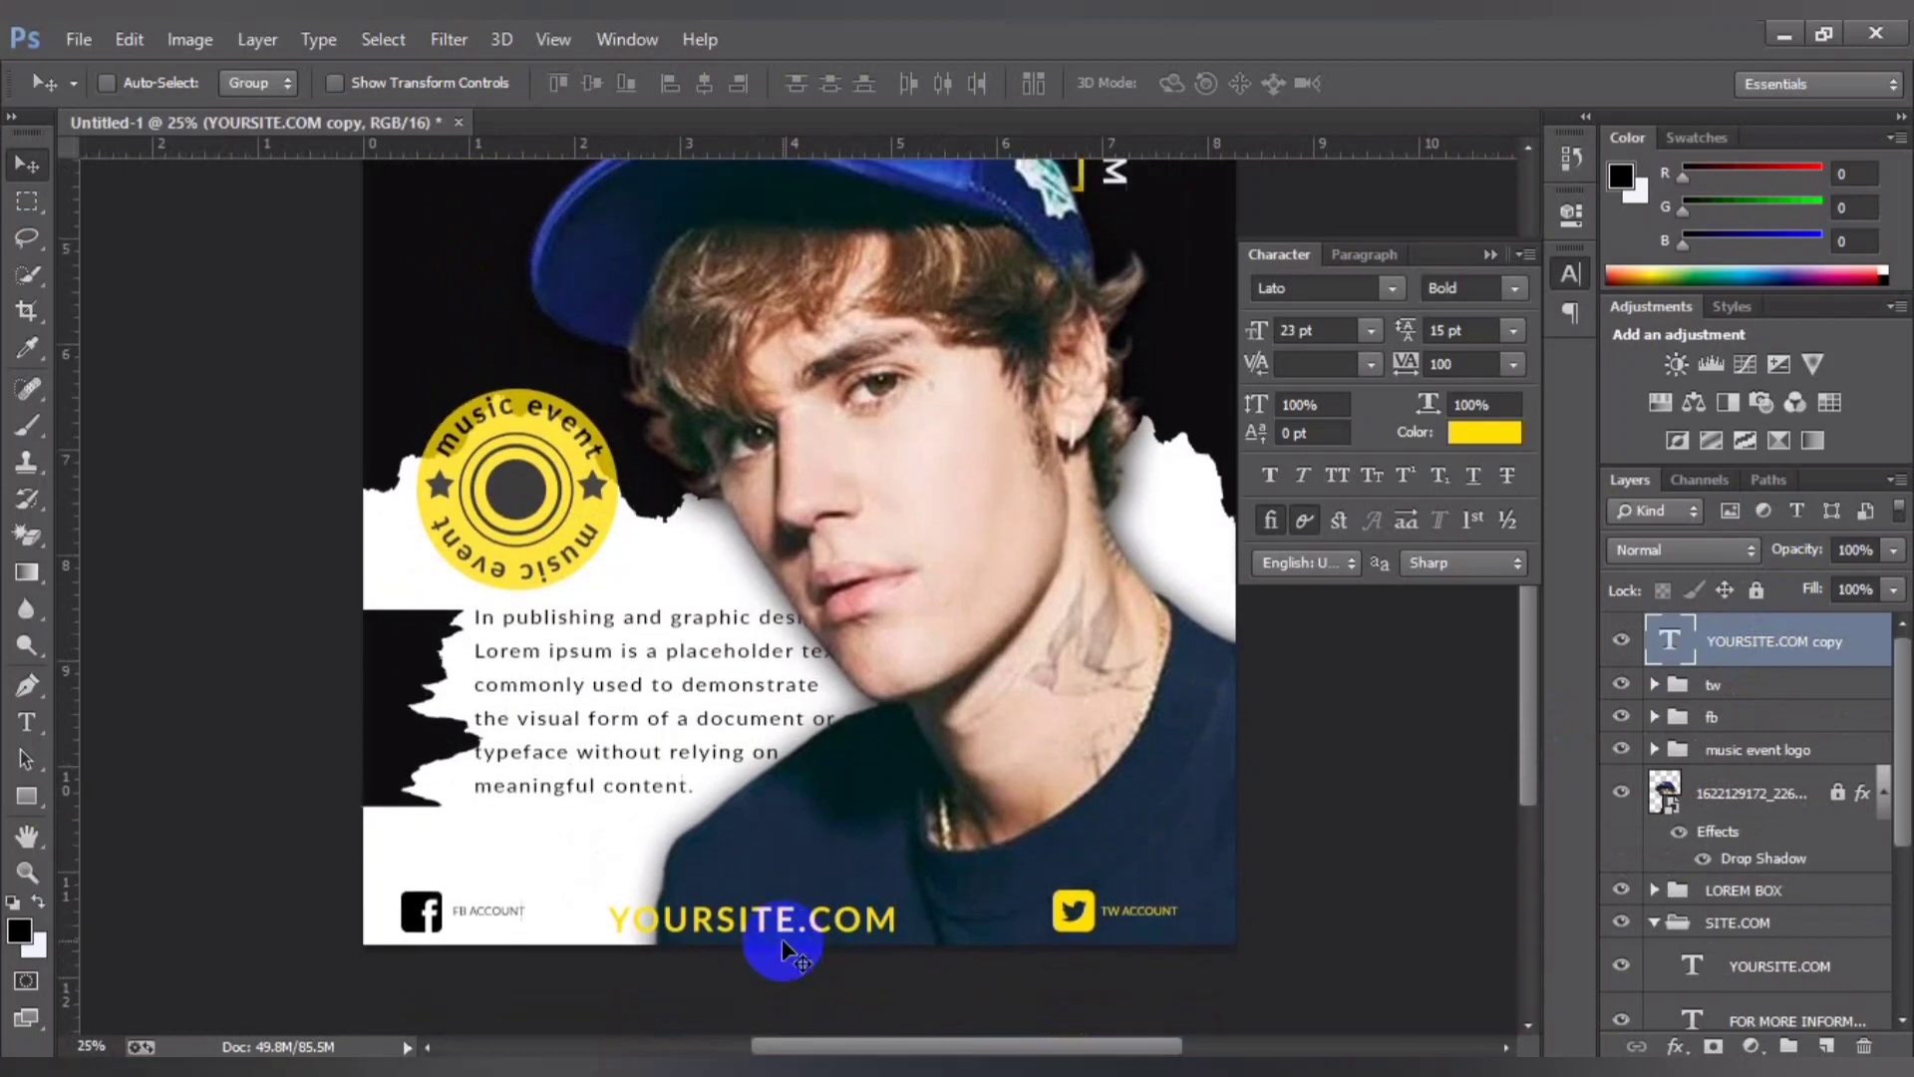
click(27, 722)
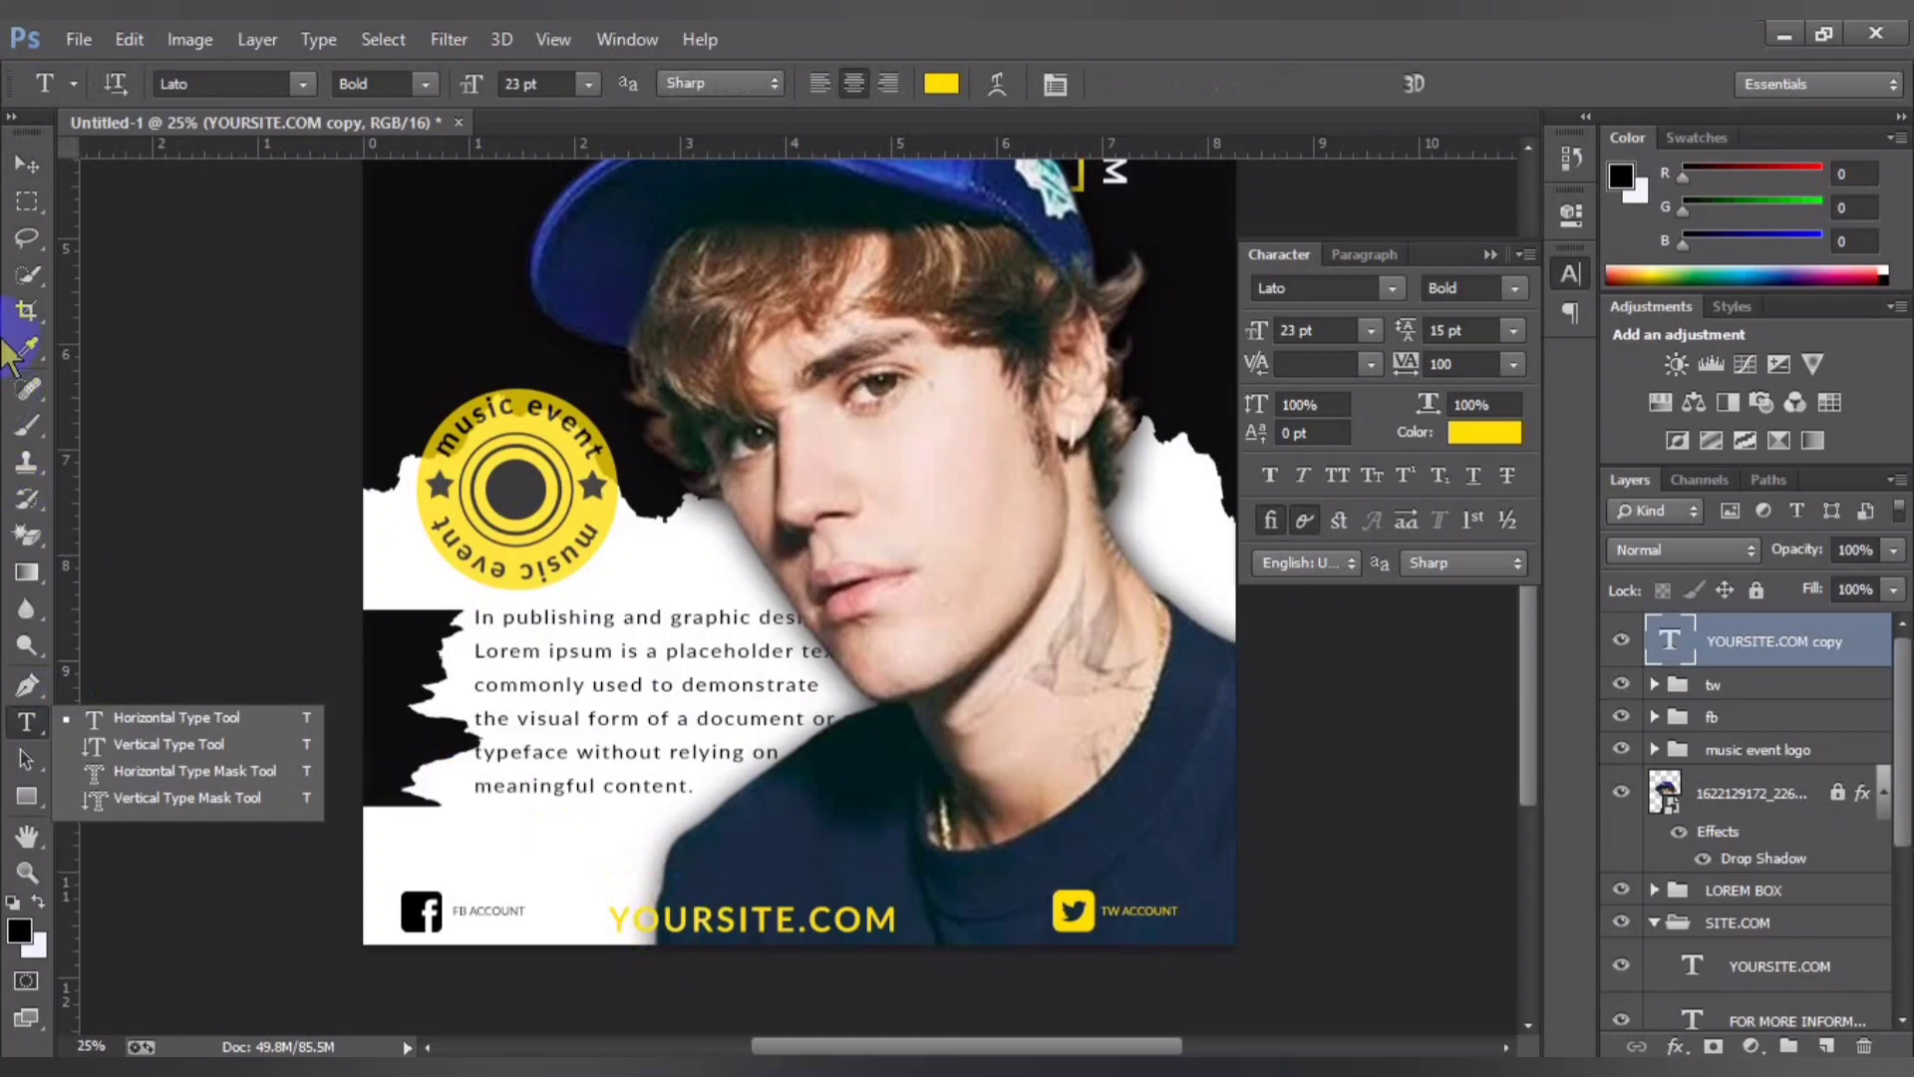
click(27, 165)
scroll(814, 754, down, 2)
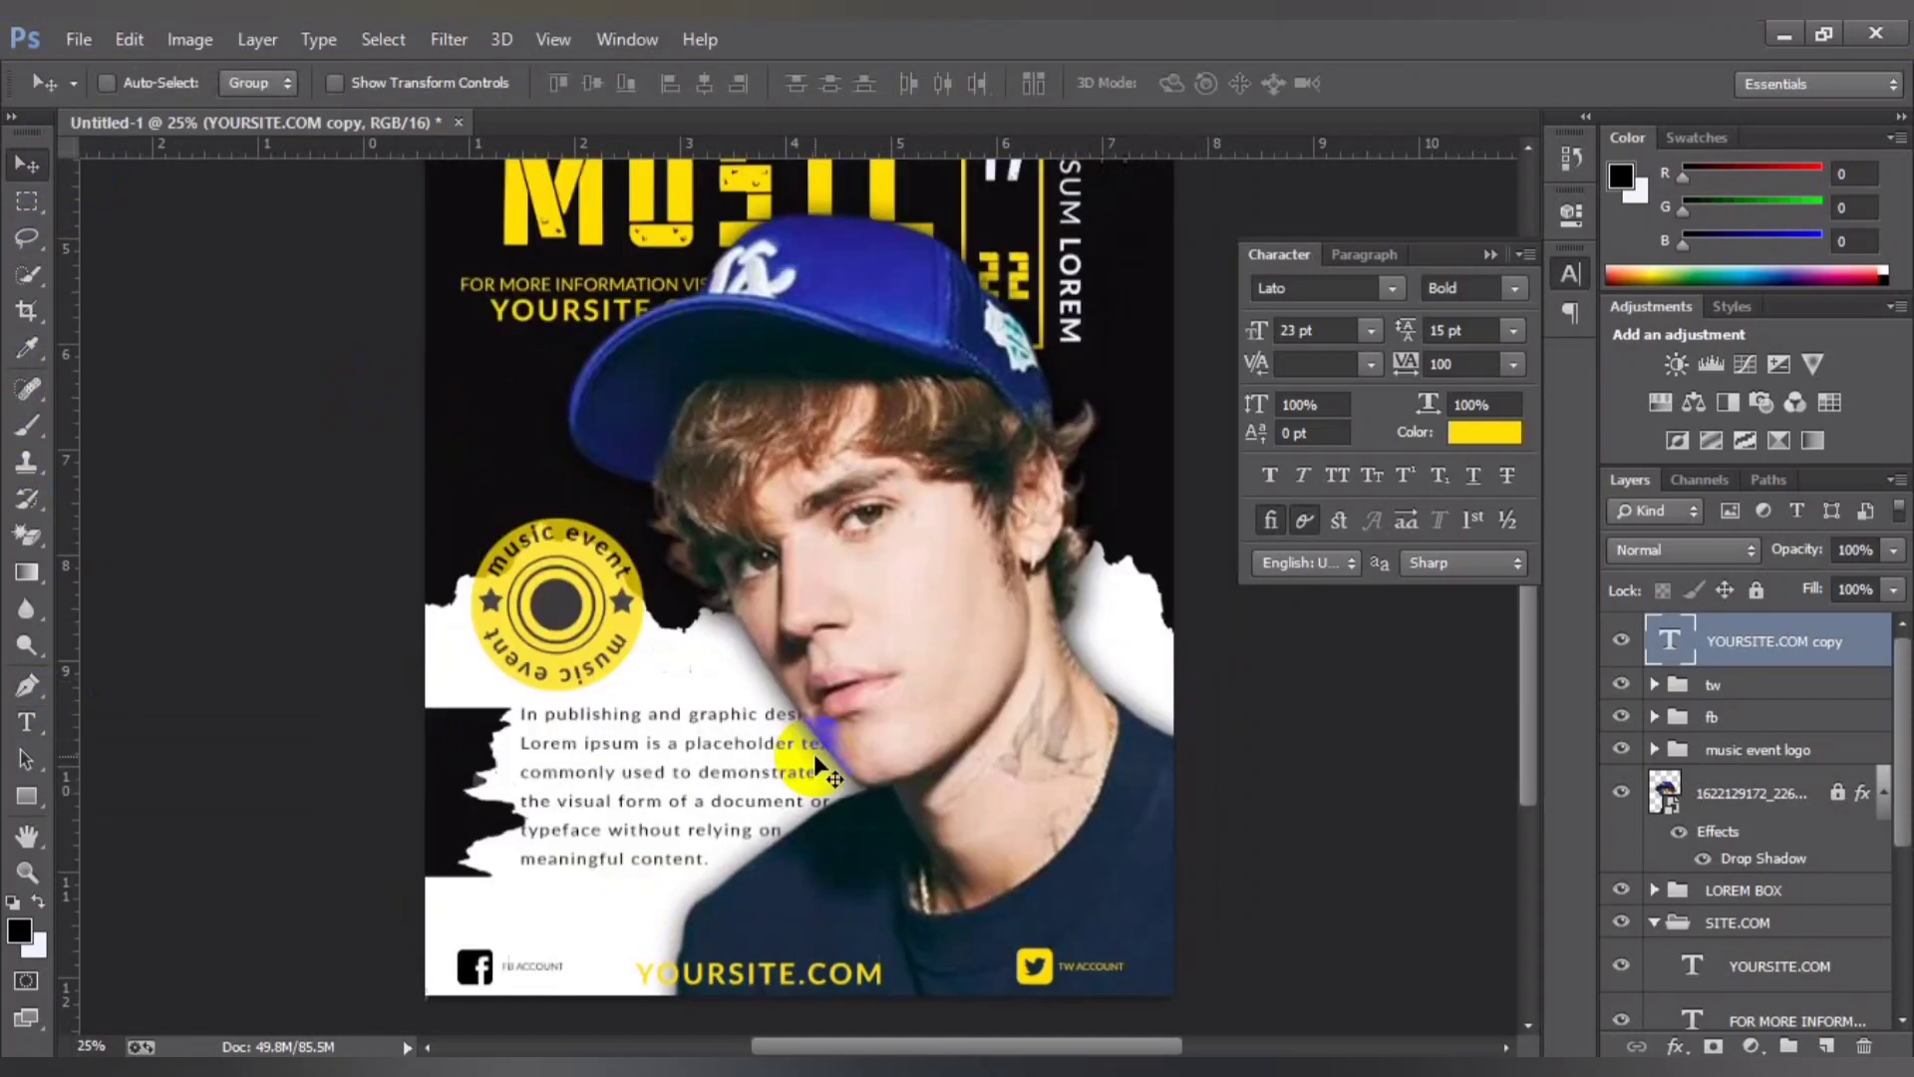
key(Delete)
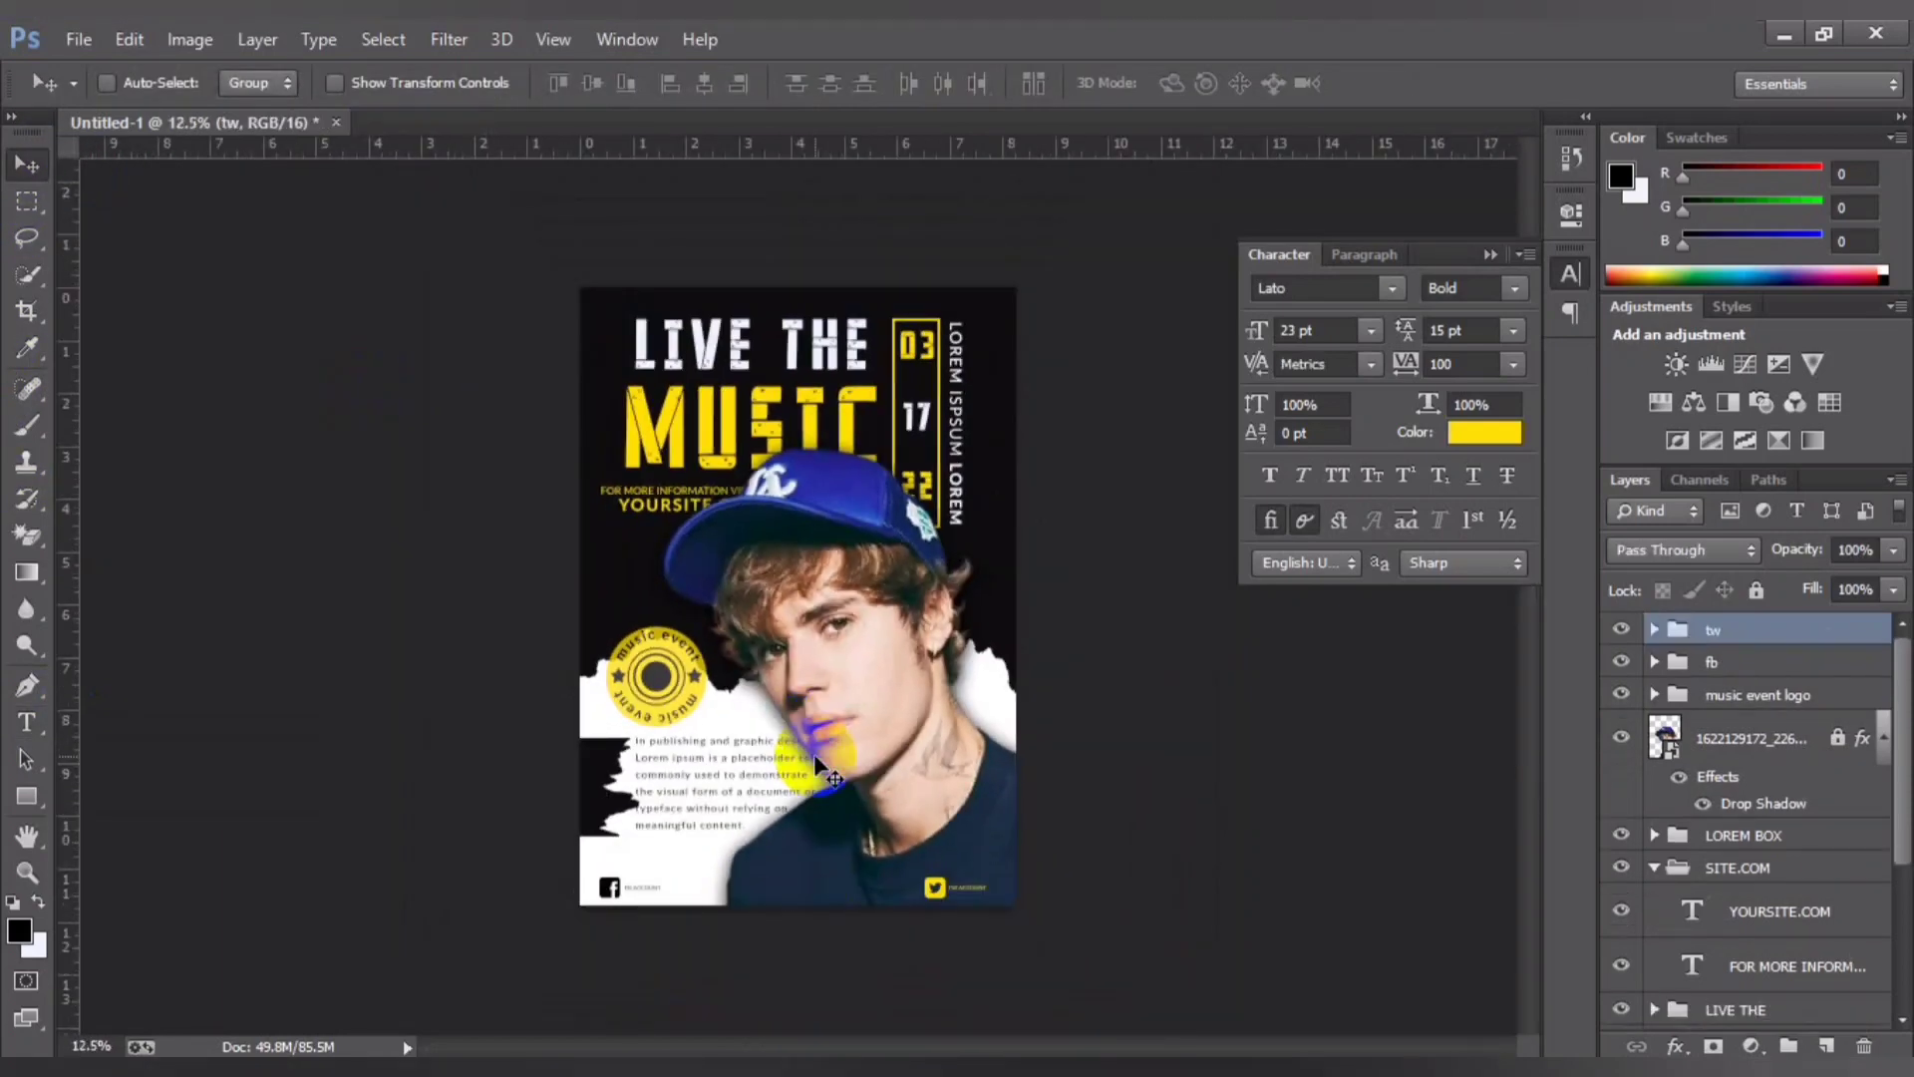
key(ctrl+z)
scroll(814, 754, up, 1)
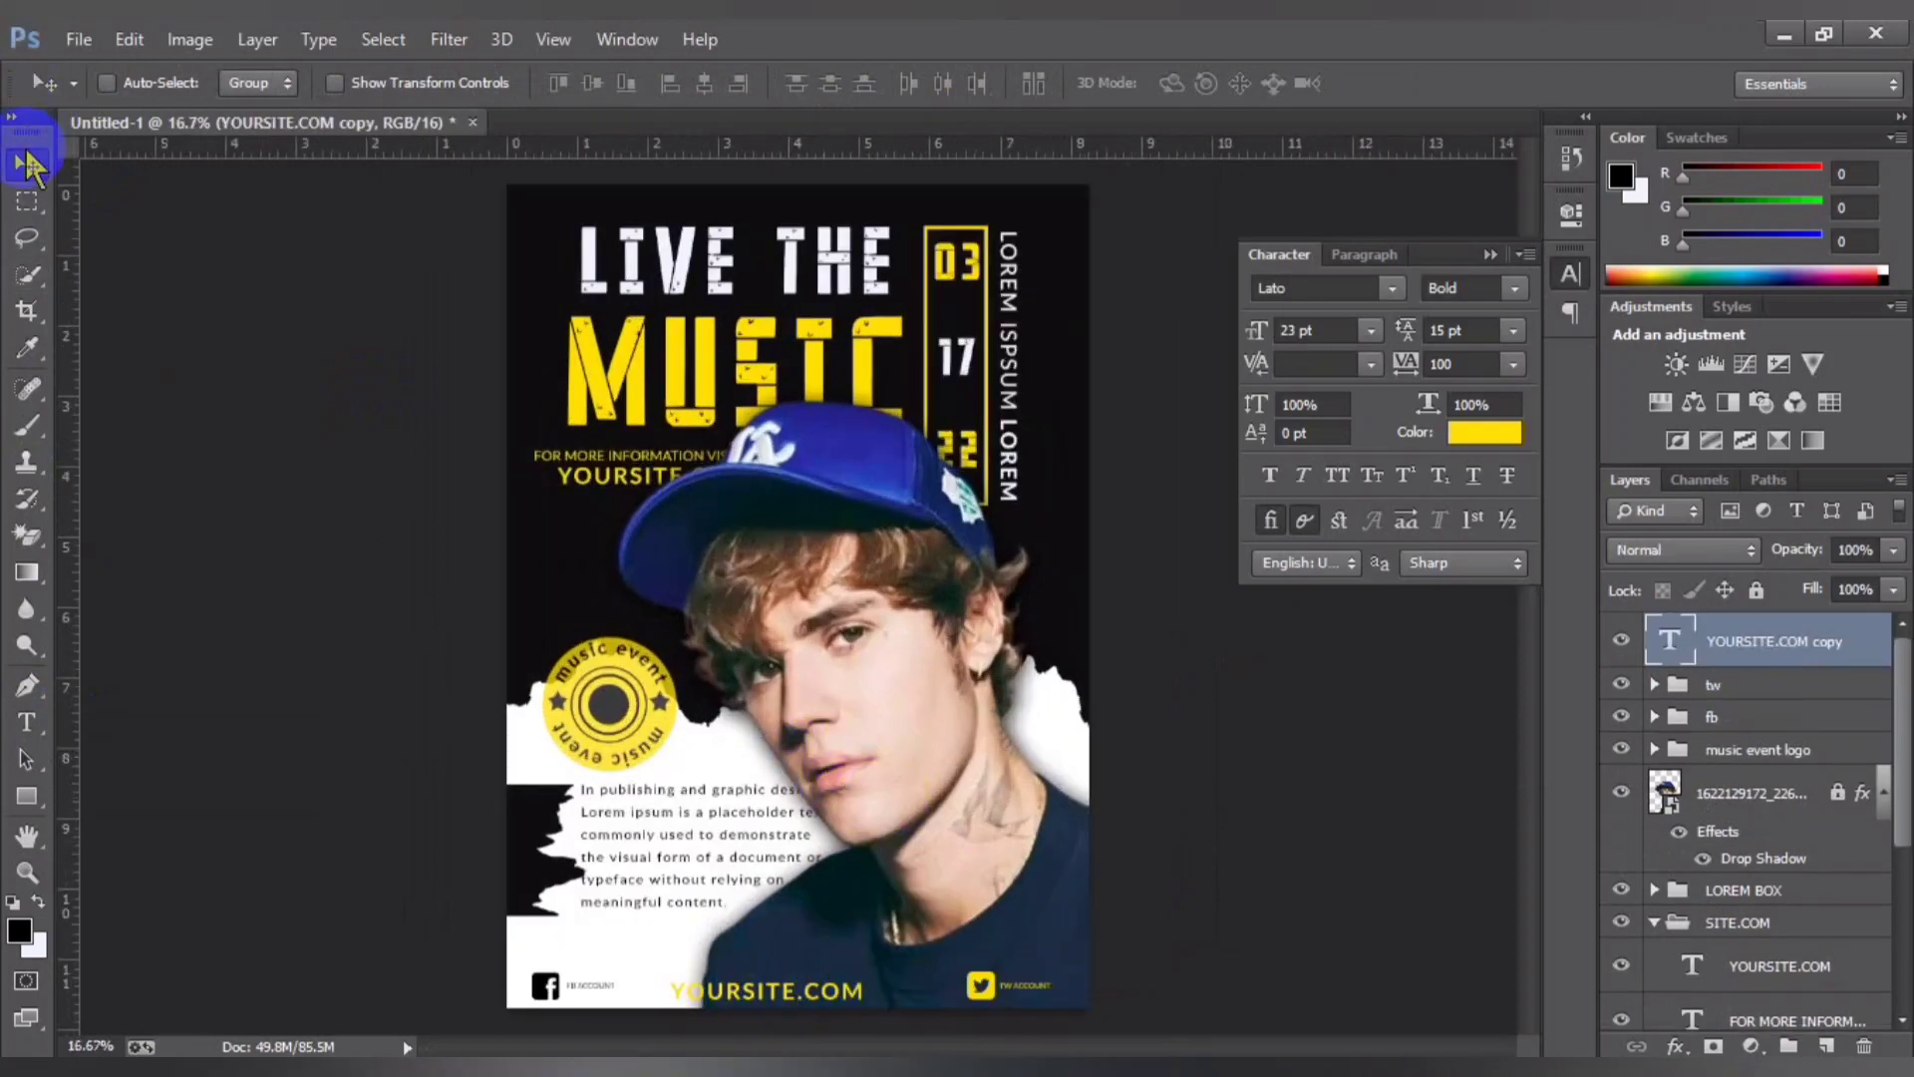
drag(776, 994, 789, 994)
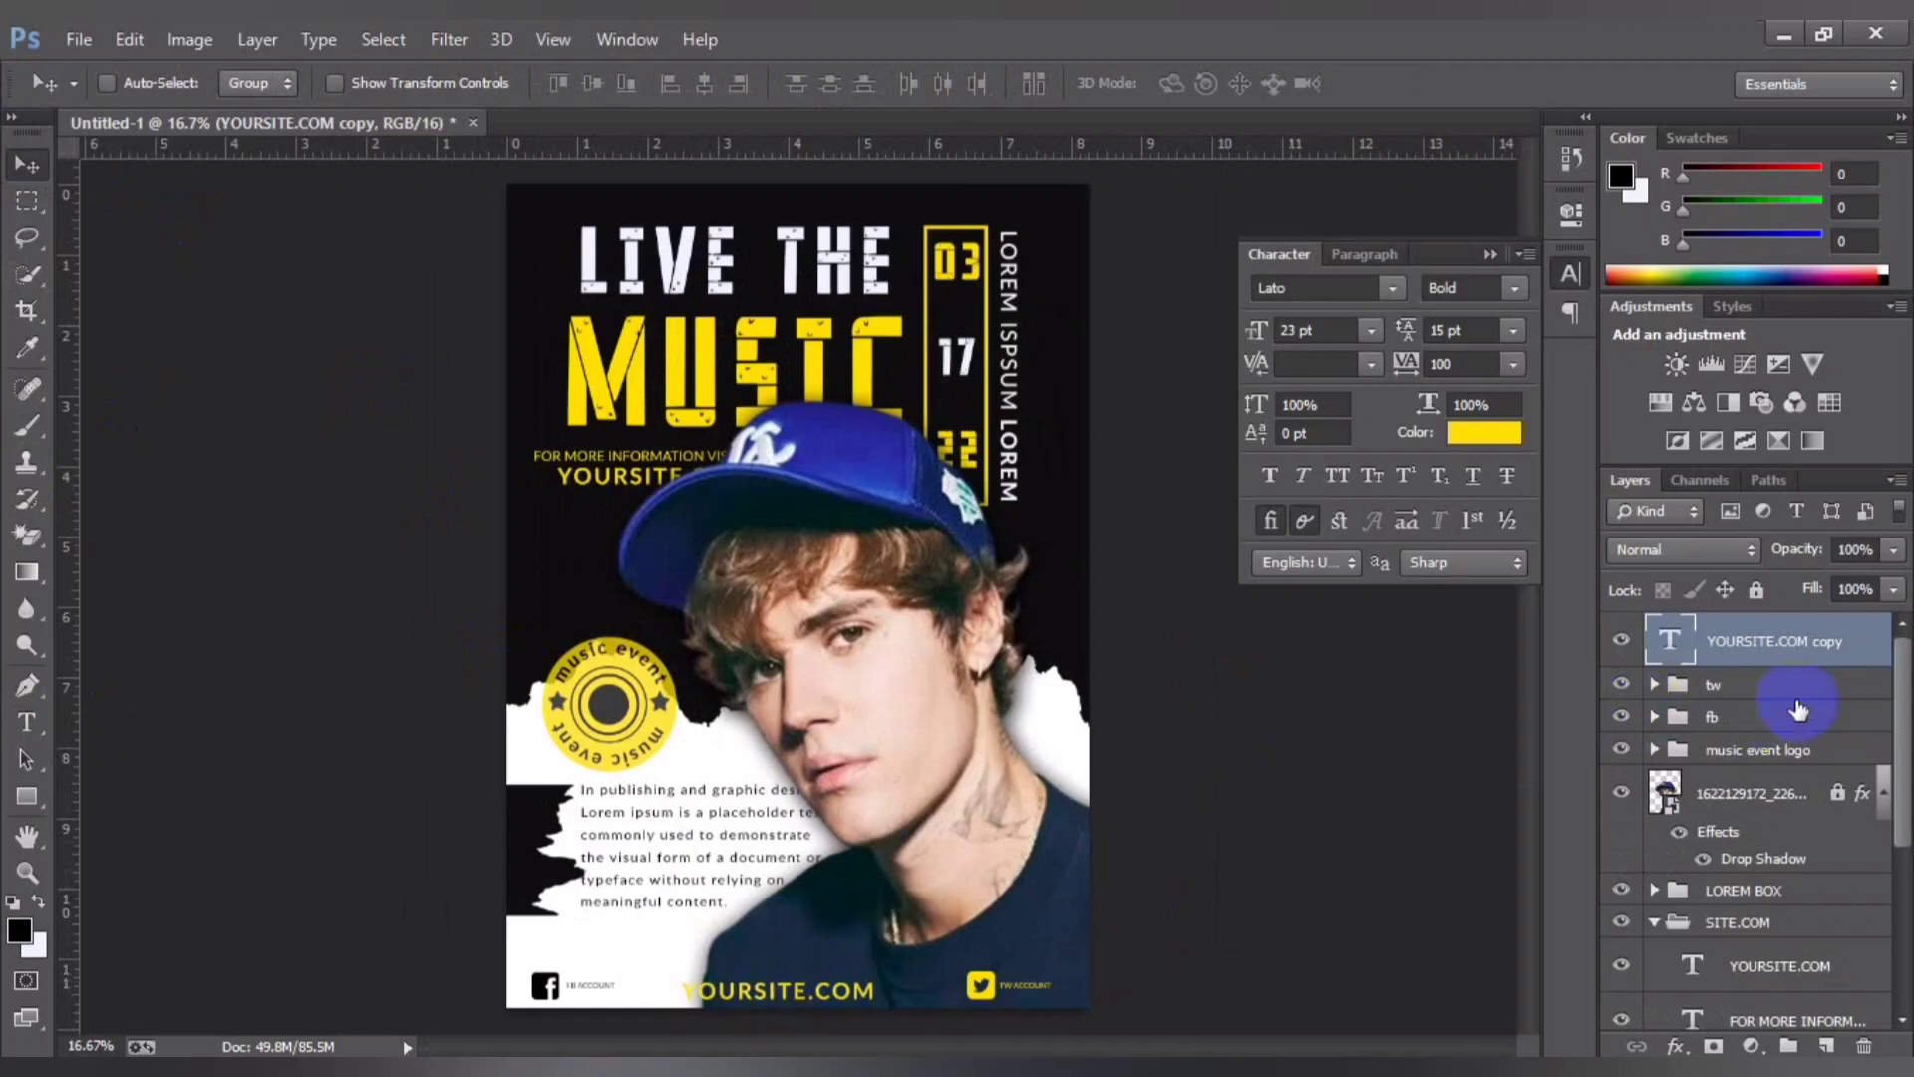
Step: Align the footer YOURSITE.COM copy with the tw and fb groups
shift+click(1713, 684)
shift+click(1711, 718)
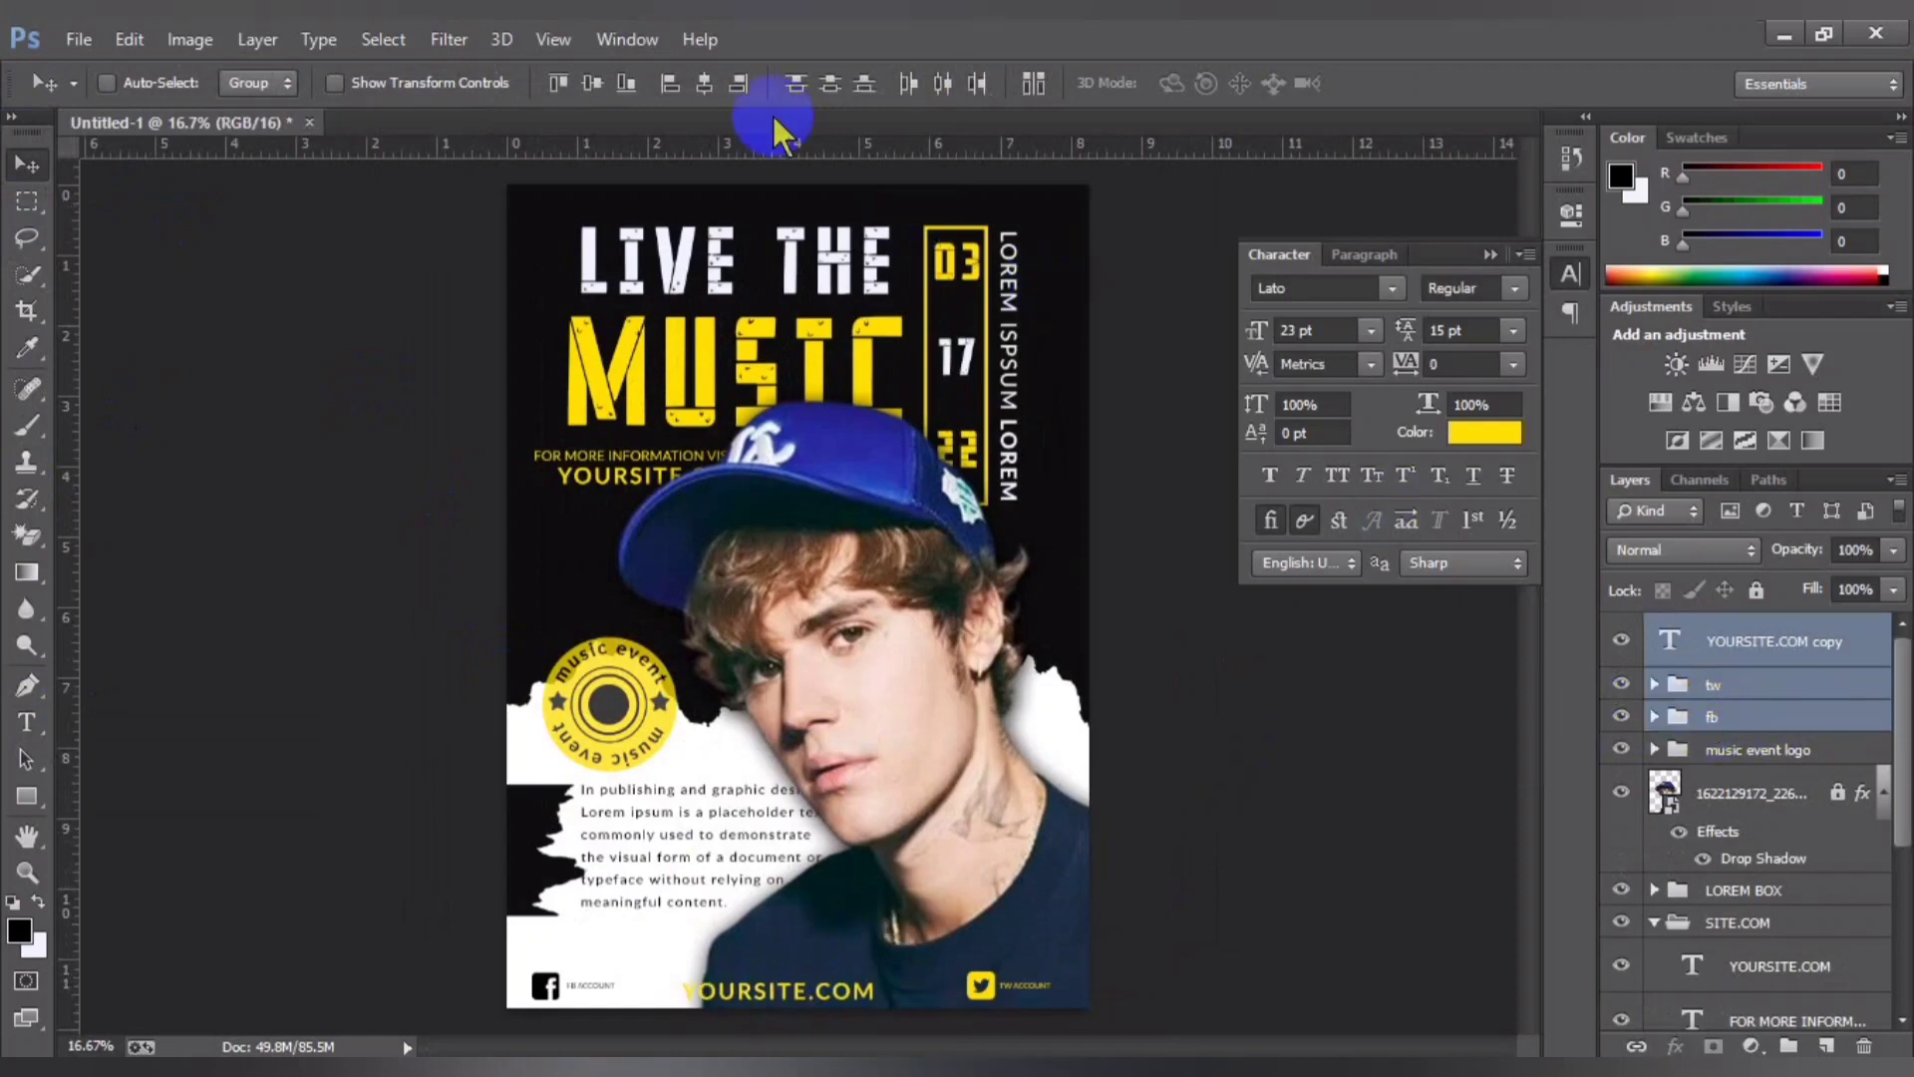
click(595, 83)
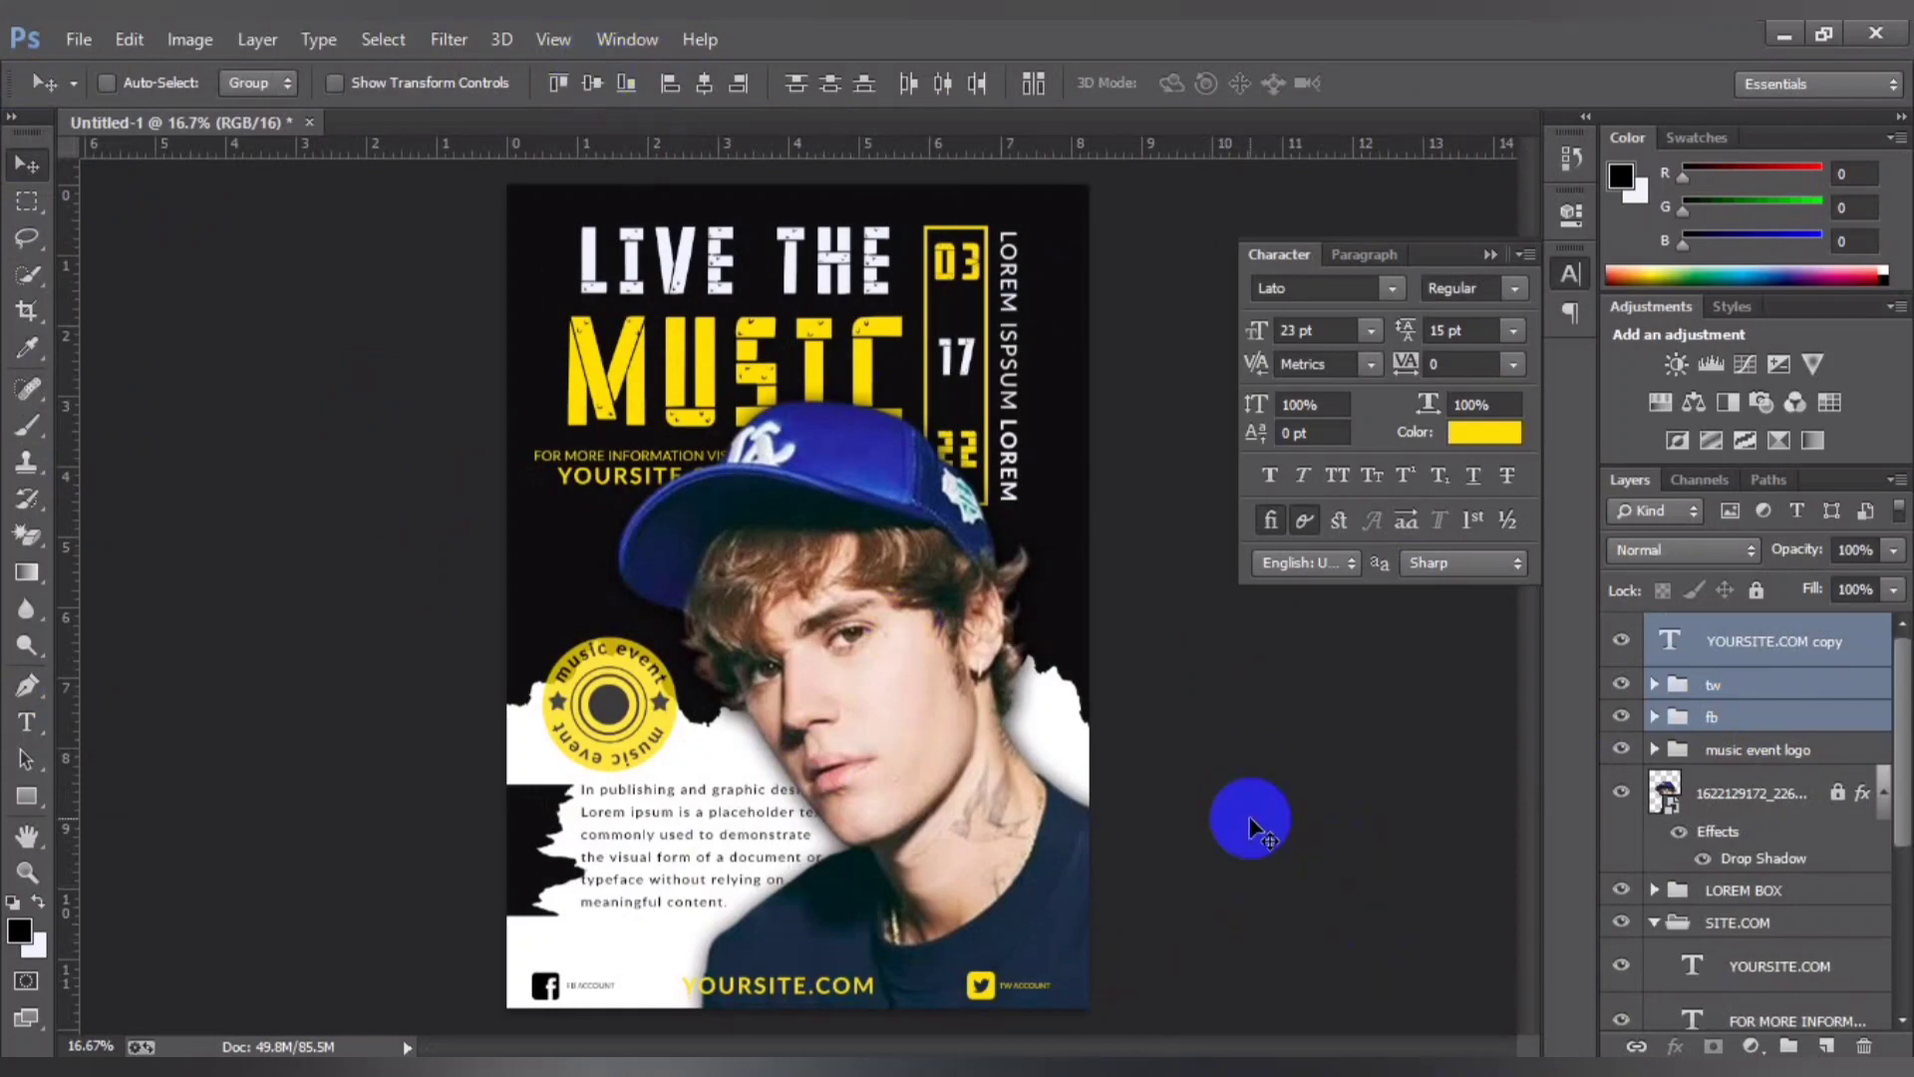
click(1780, 643)
key(ctrl+plus)
key(ctrl+plus)
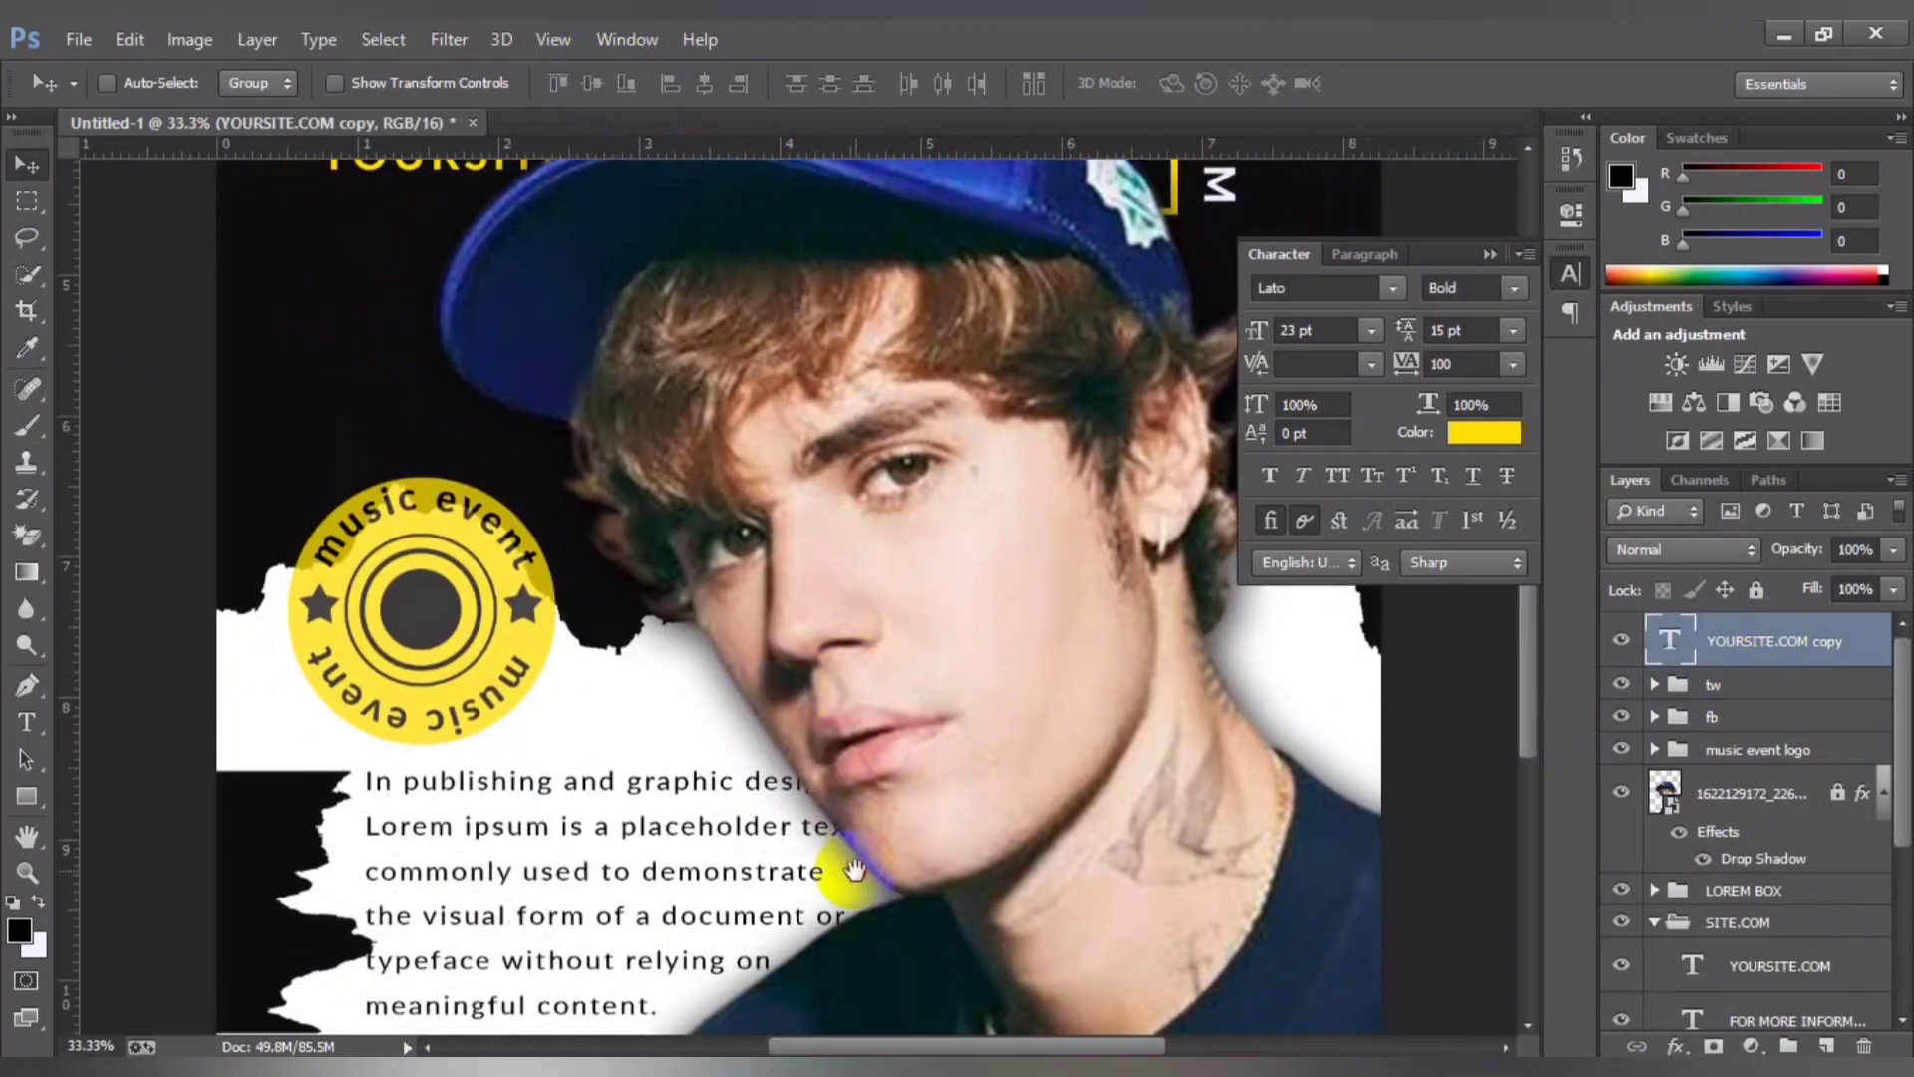
scroll(893, 718, down, 5)
drag(894, 717, 899, 918)
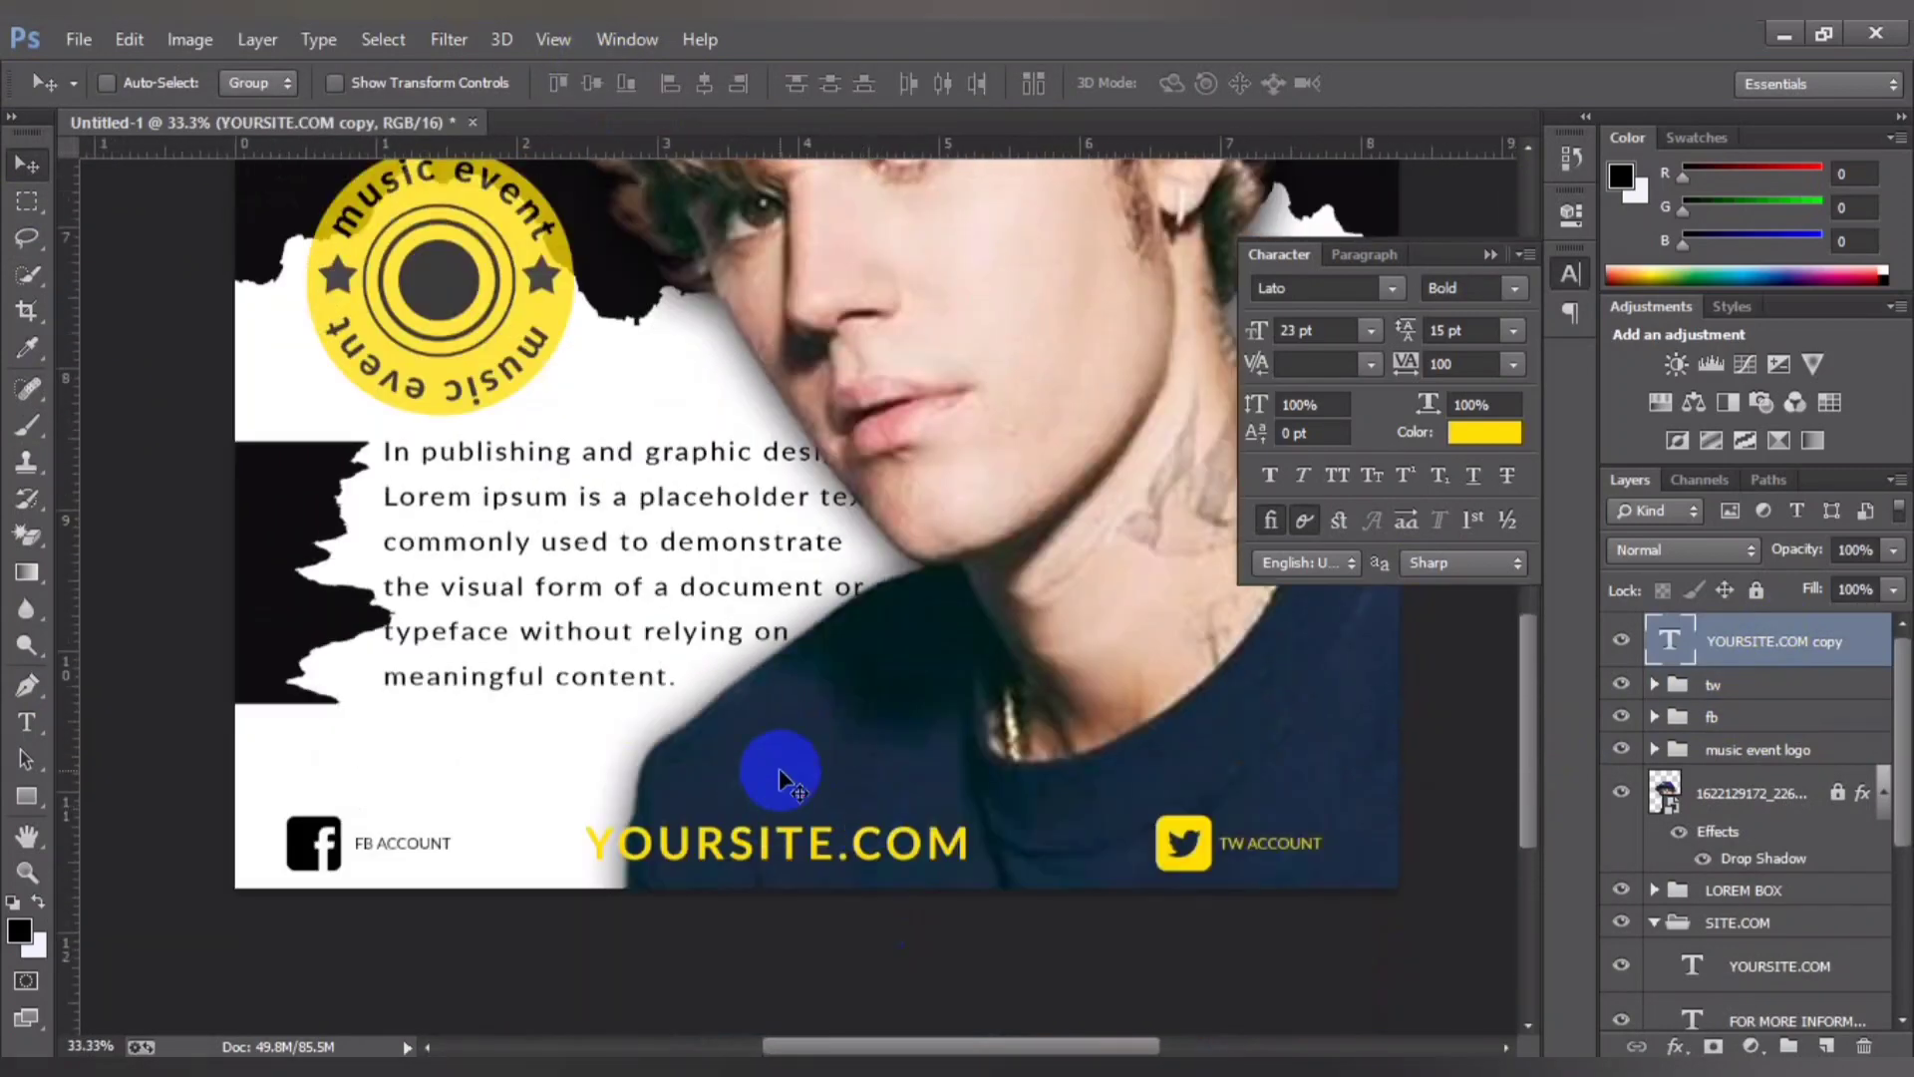
click(26, 721)
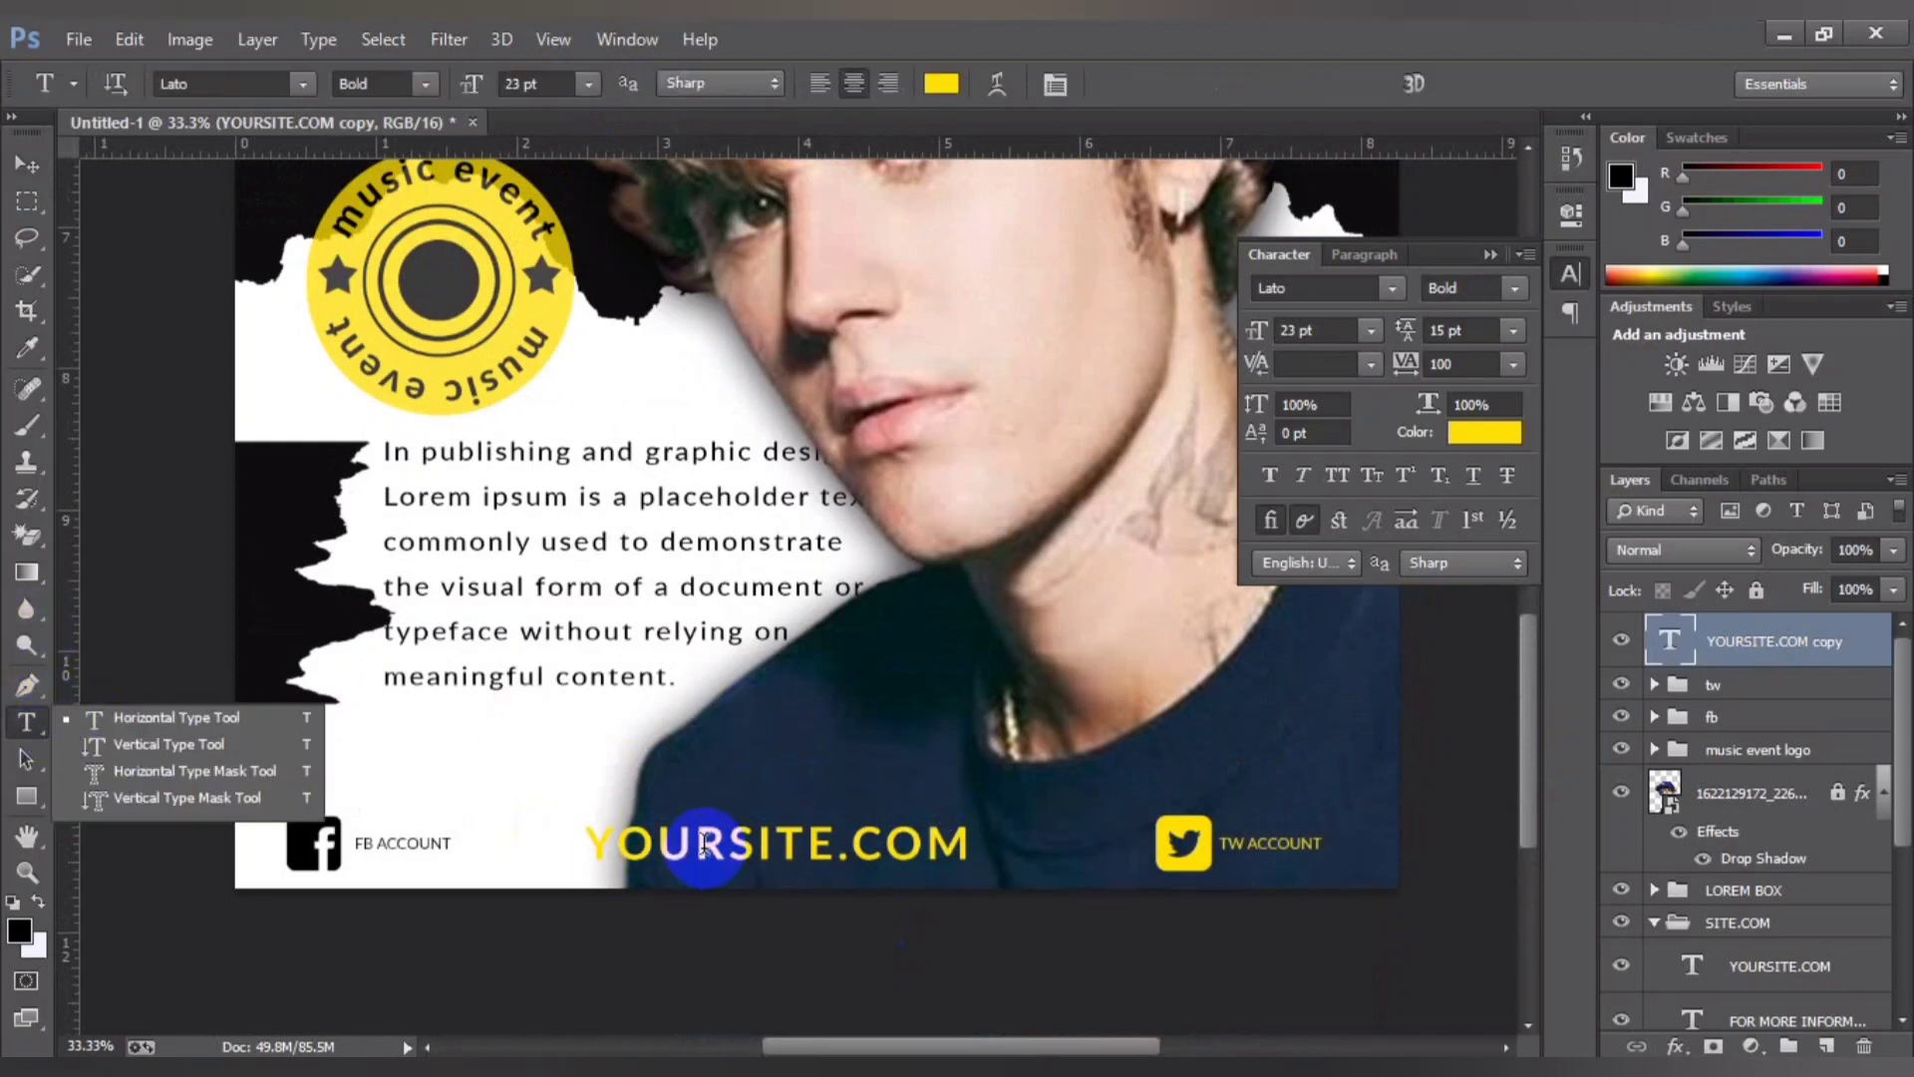
Step: Commit the pending text colour and add a drop shadow layer style to the footer text
drag(695, 845, 588, 846)
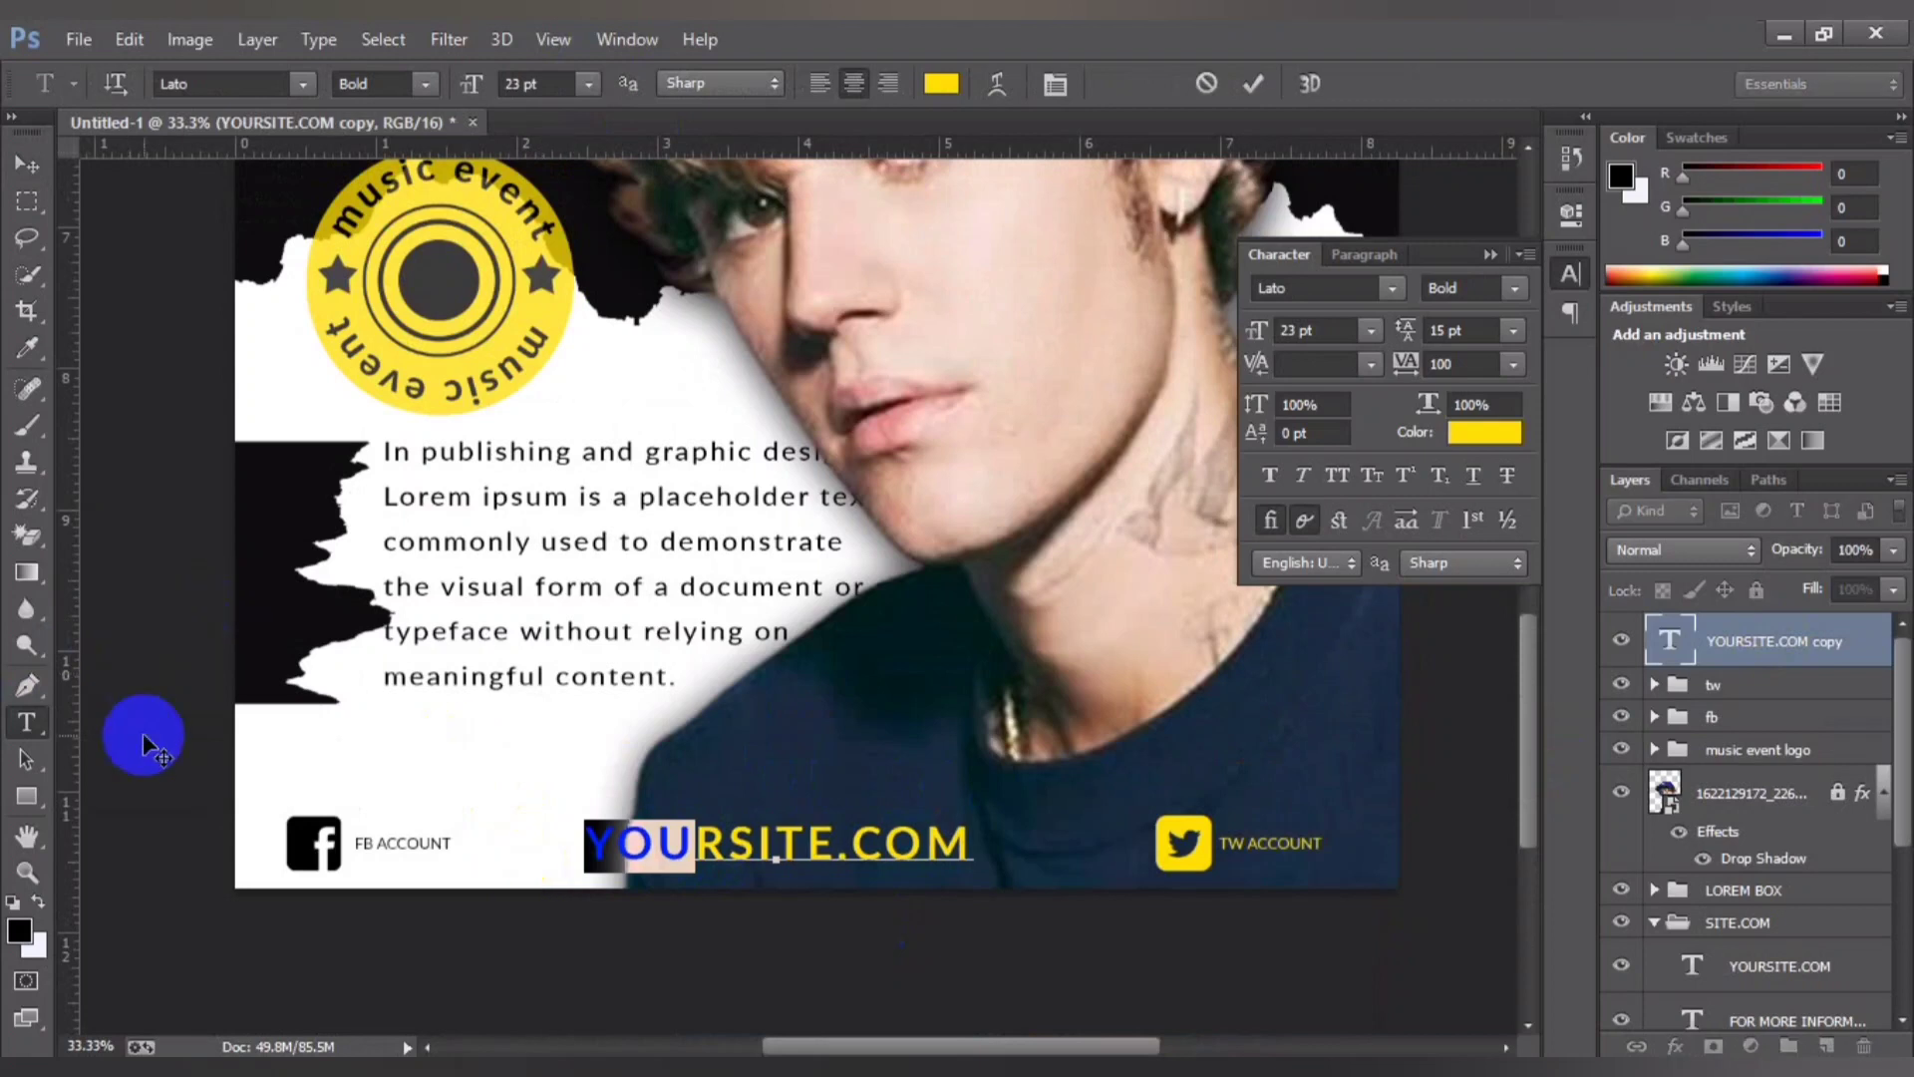
click(126, 888)
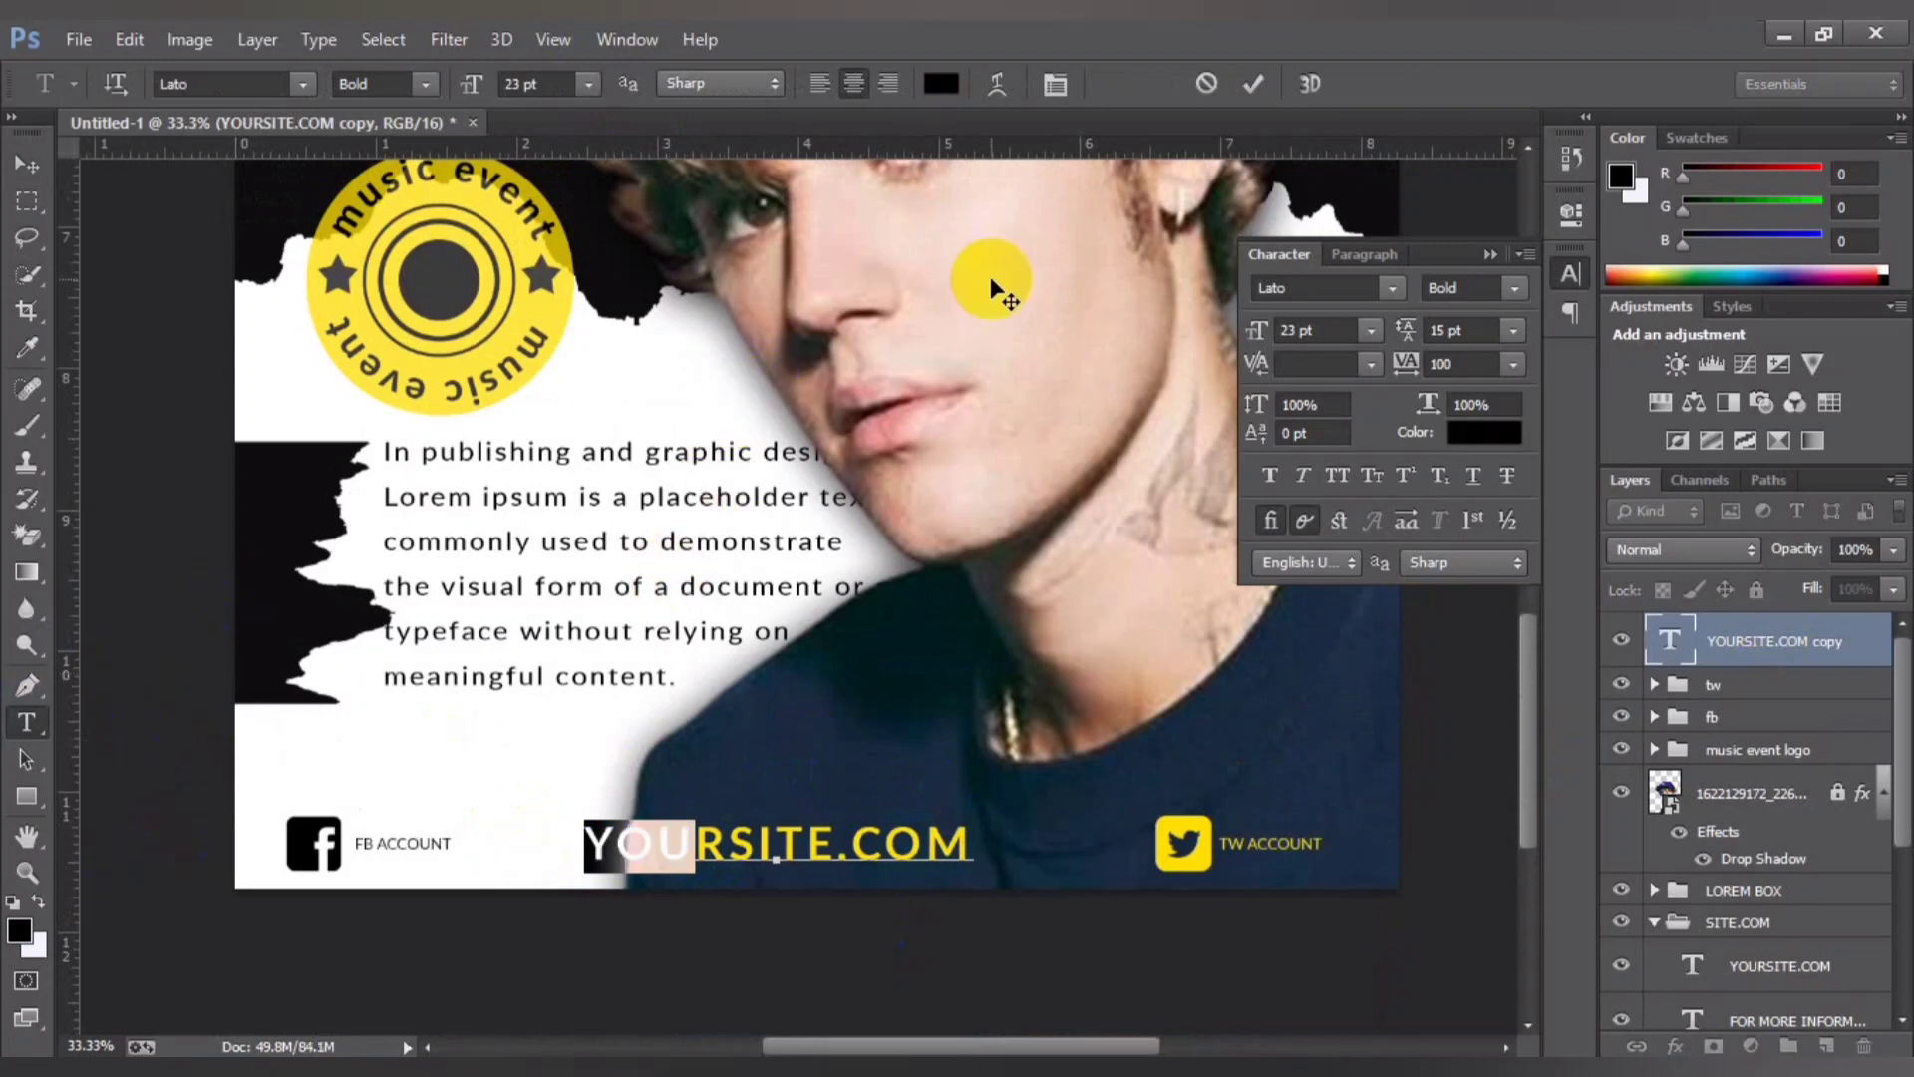
click(1253, 84)
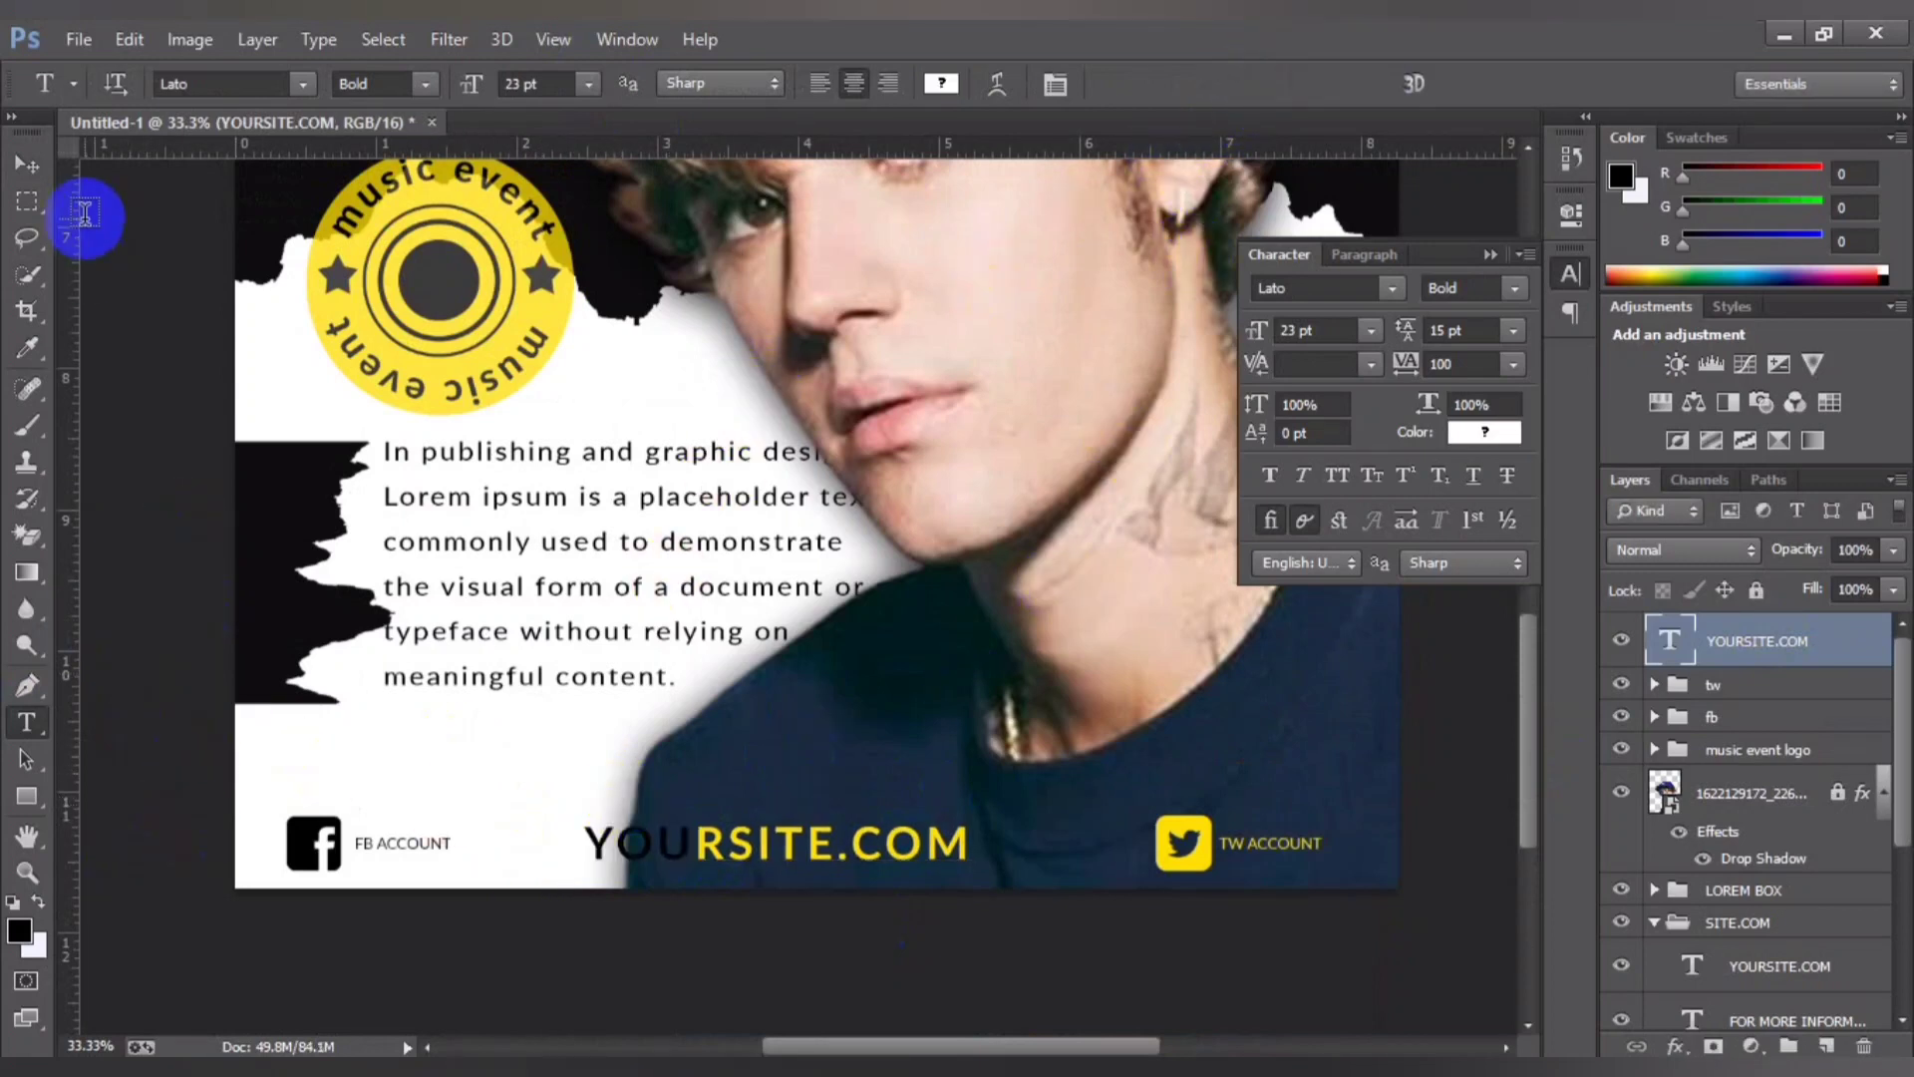
click(27, 164)
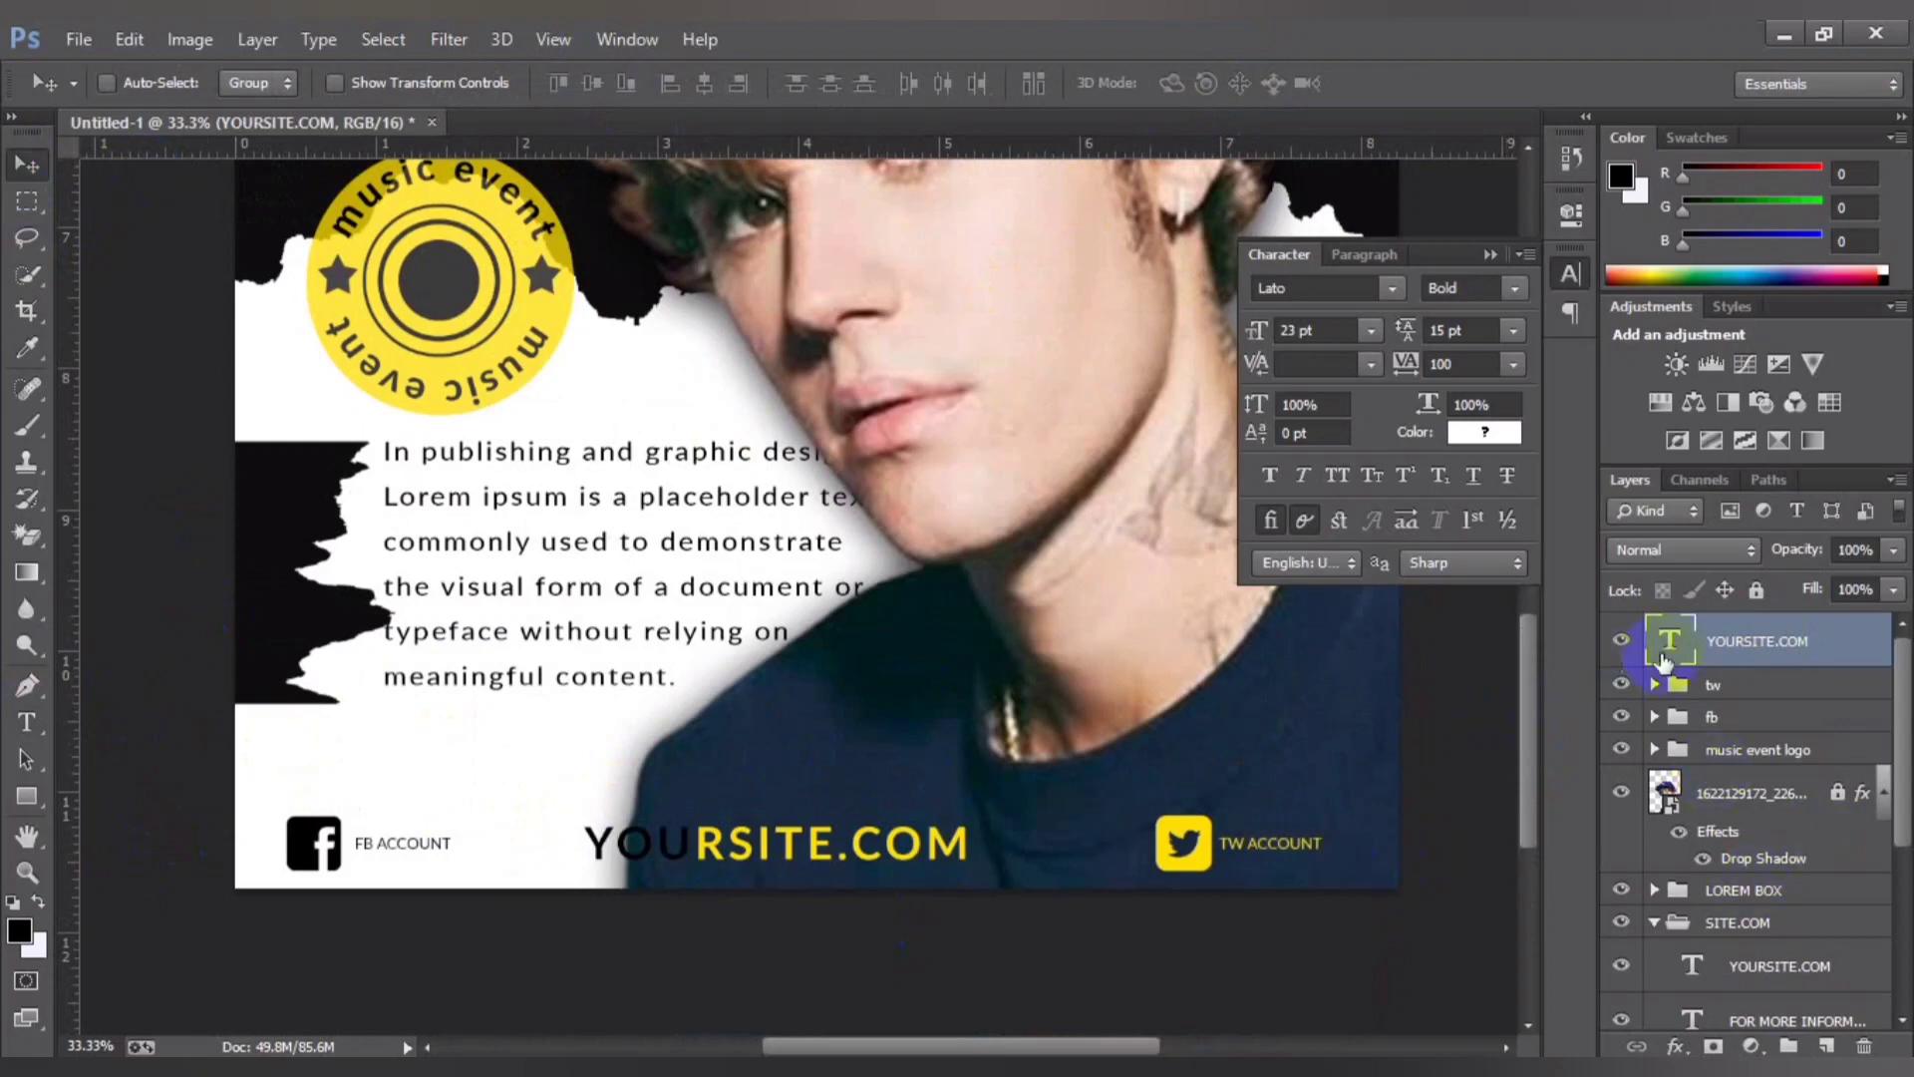
right_click(1725, 641)
click(1224, 215)
click(1157, 650)
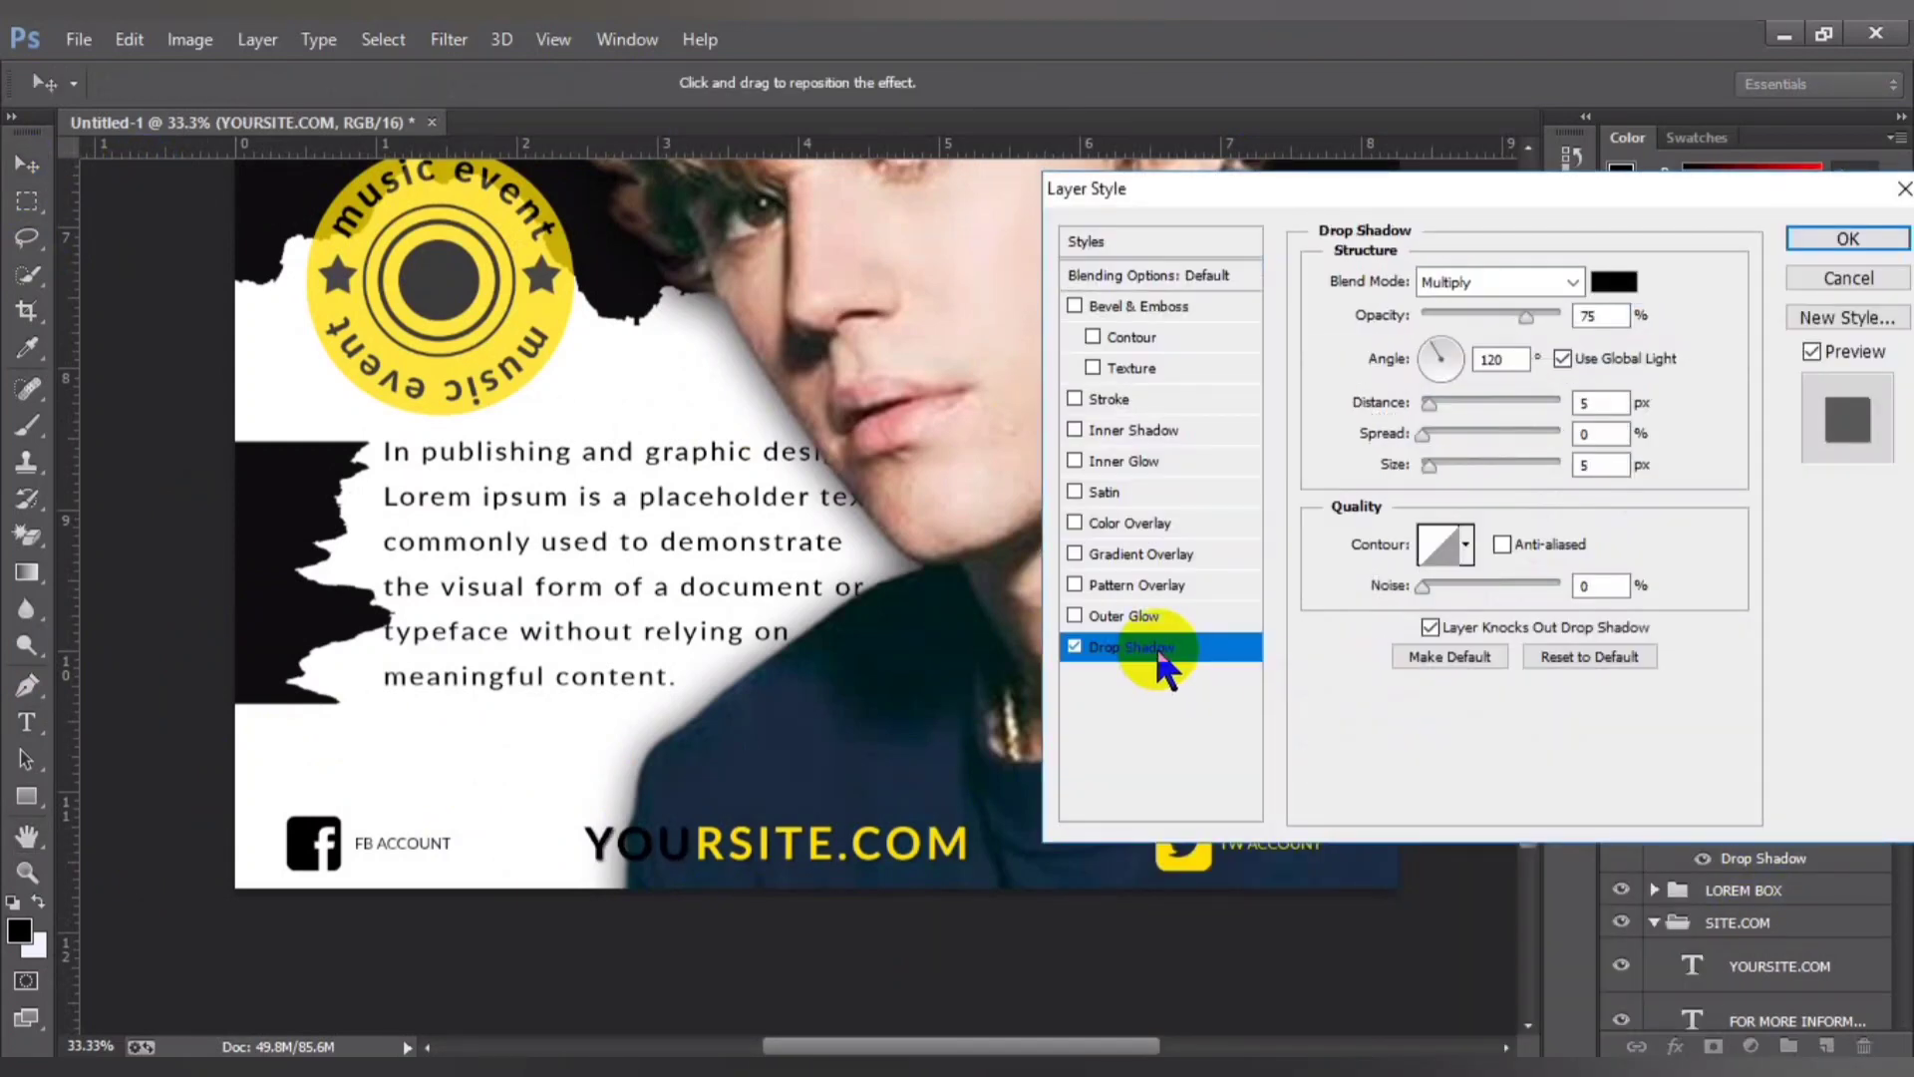
key(Return)
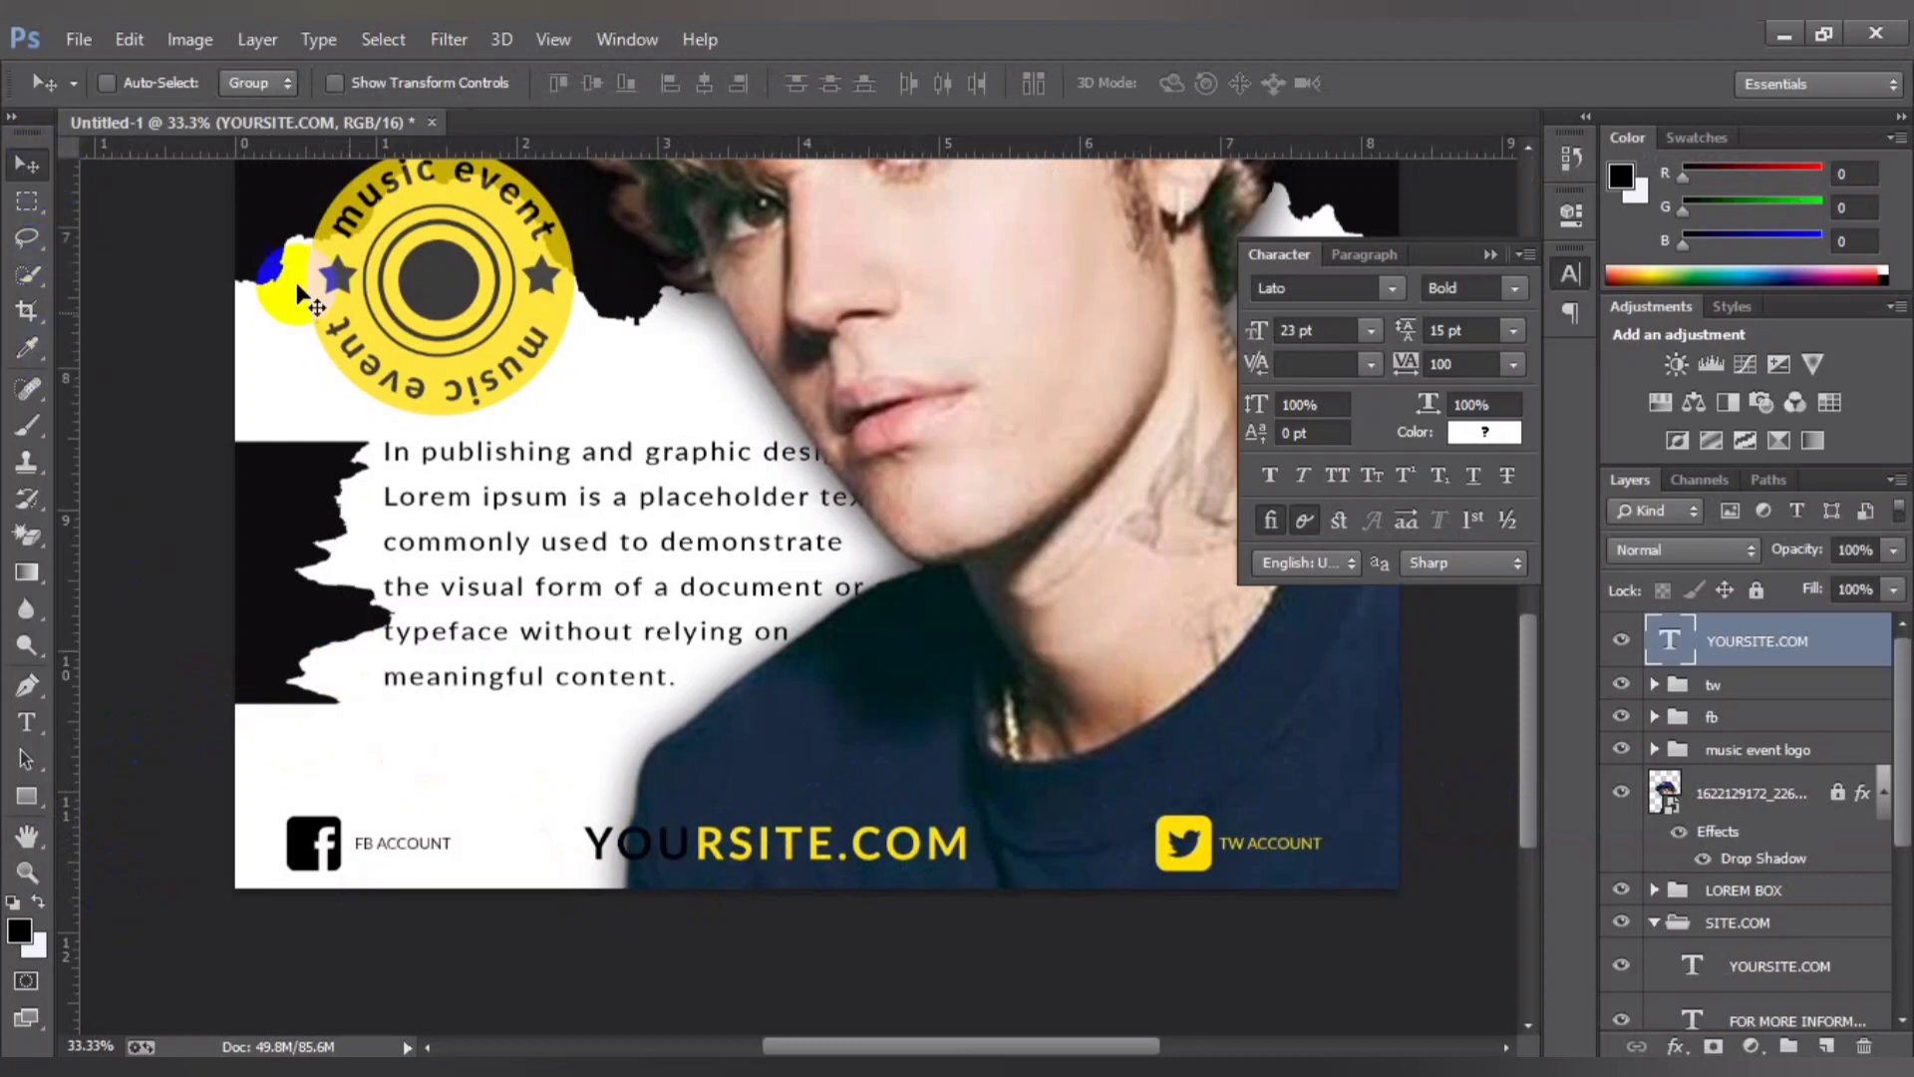
Step: Nudge YOURSITE.COM right, then make all of its letters white and commit
drag(854, 842, 937, 868)
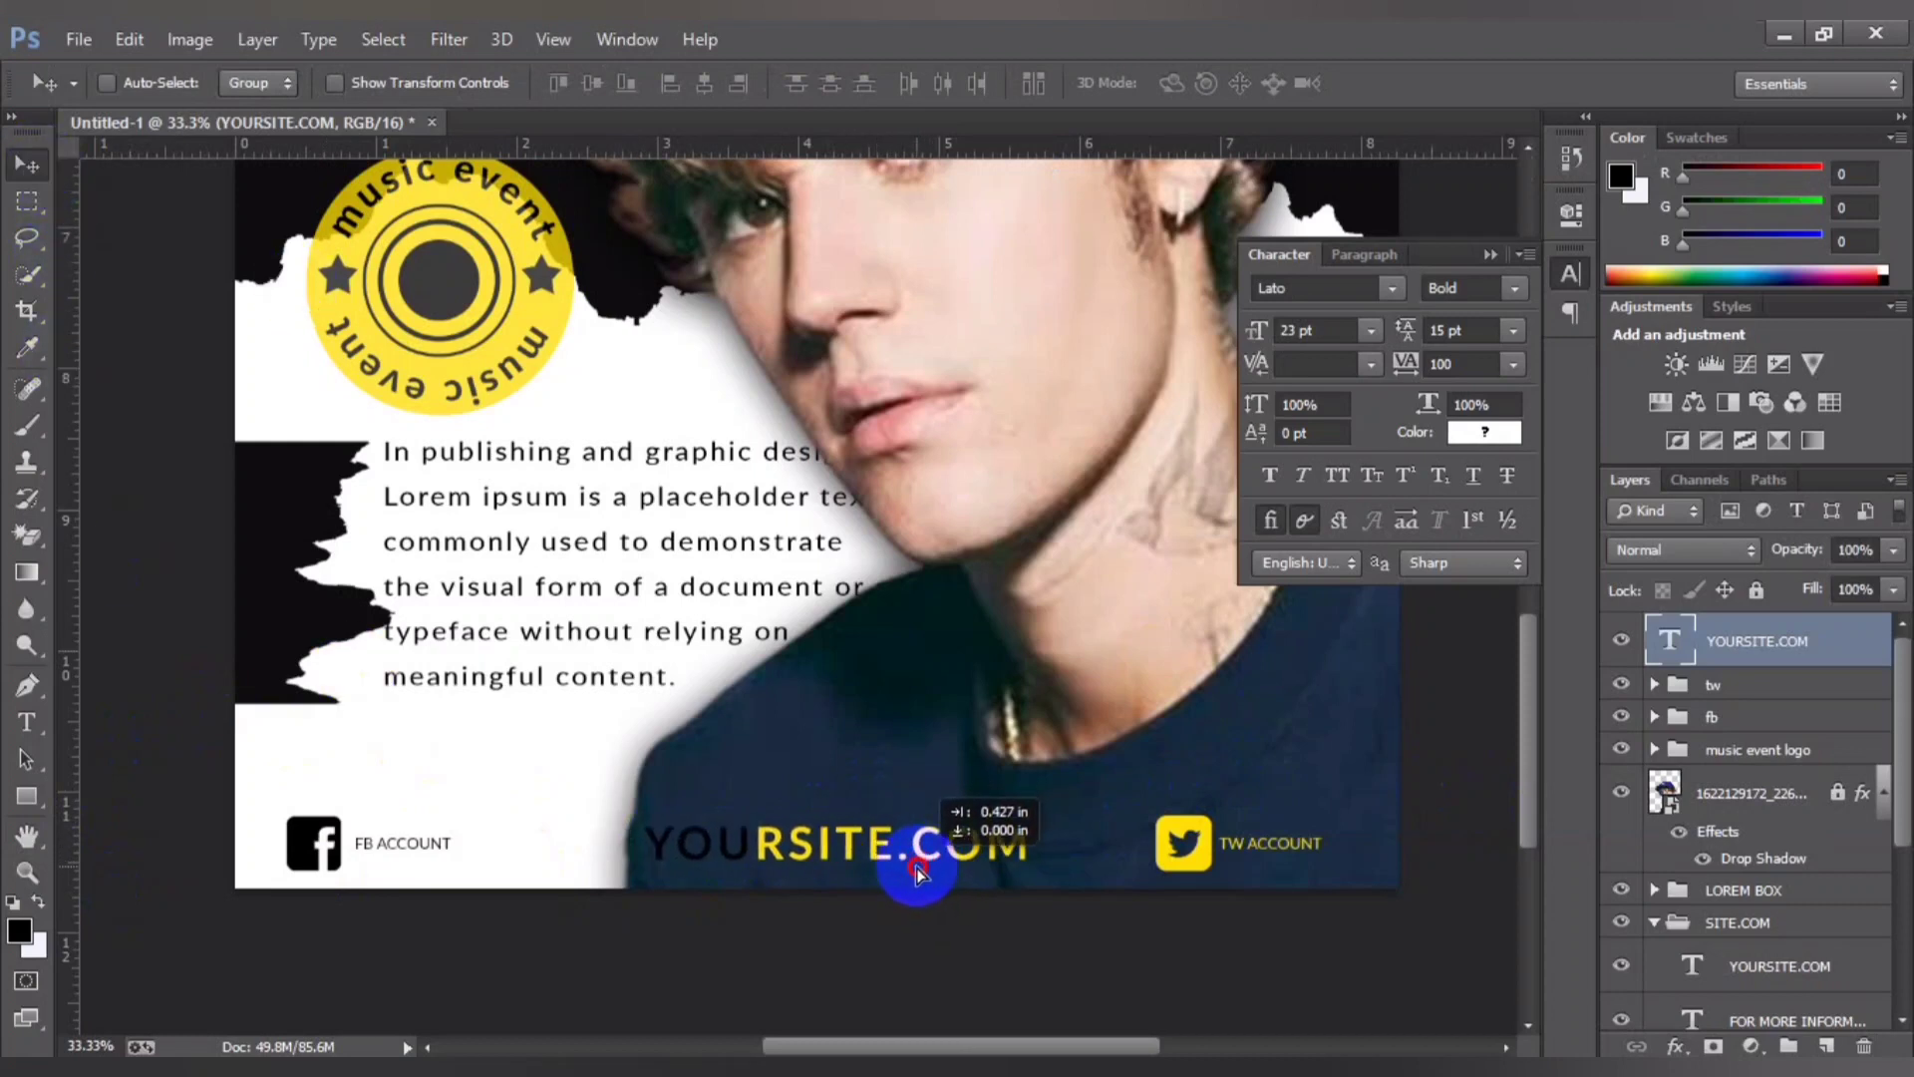
drag(937, 868, 695, 859)
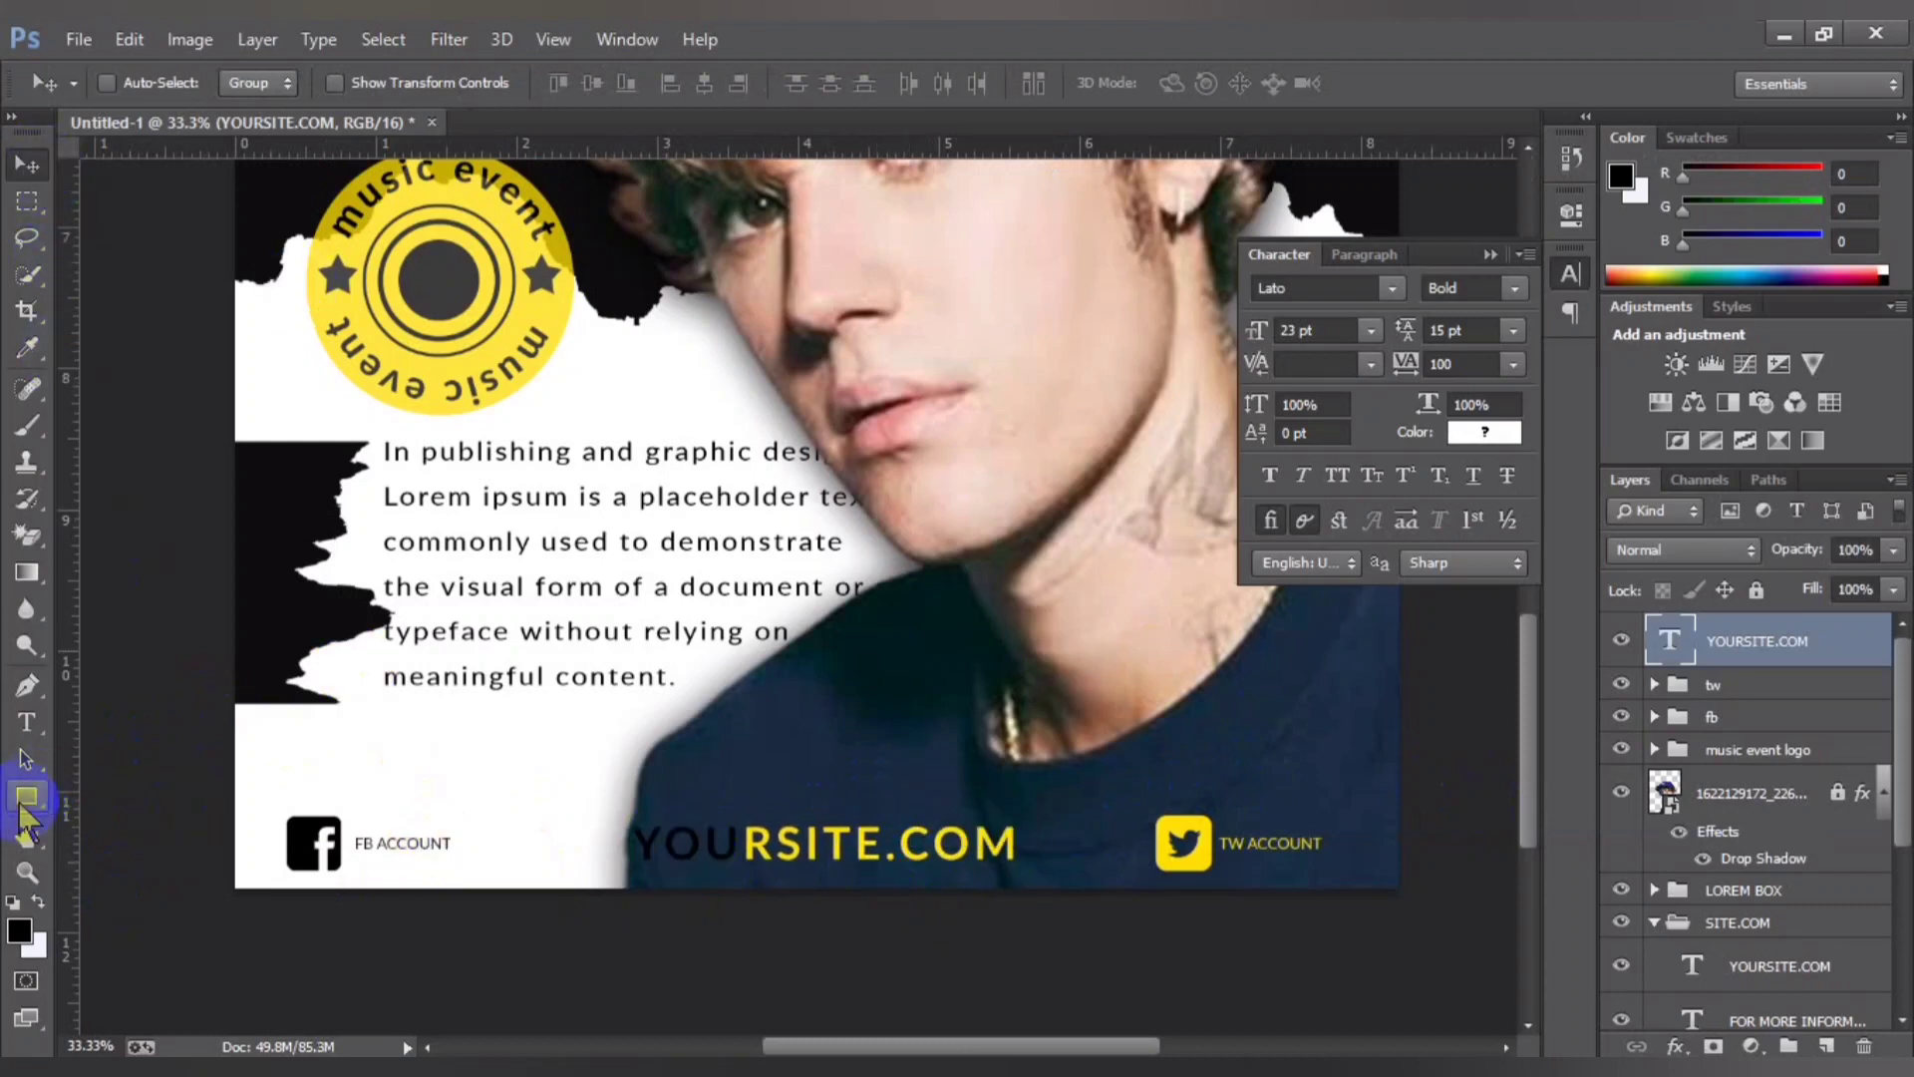
click(27, 722)
click(835, 845)
double_click(835, 845)
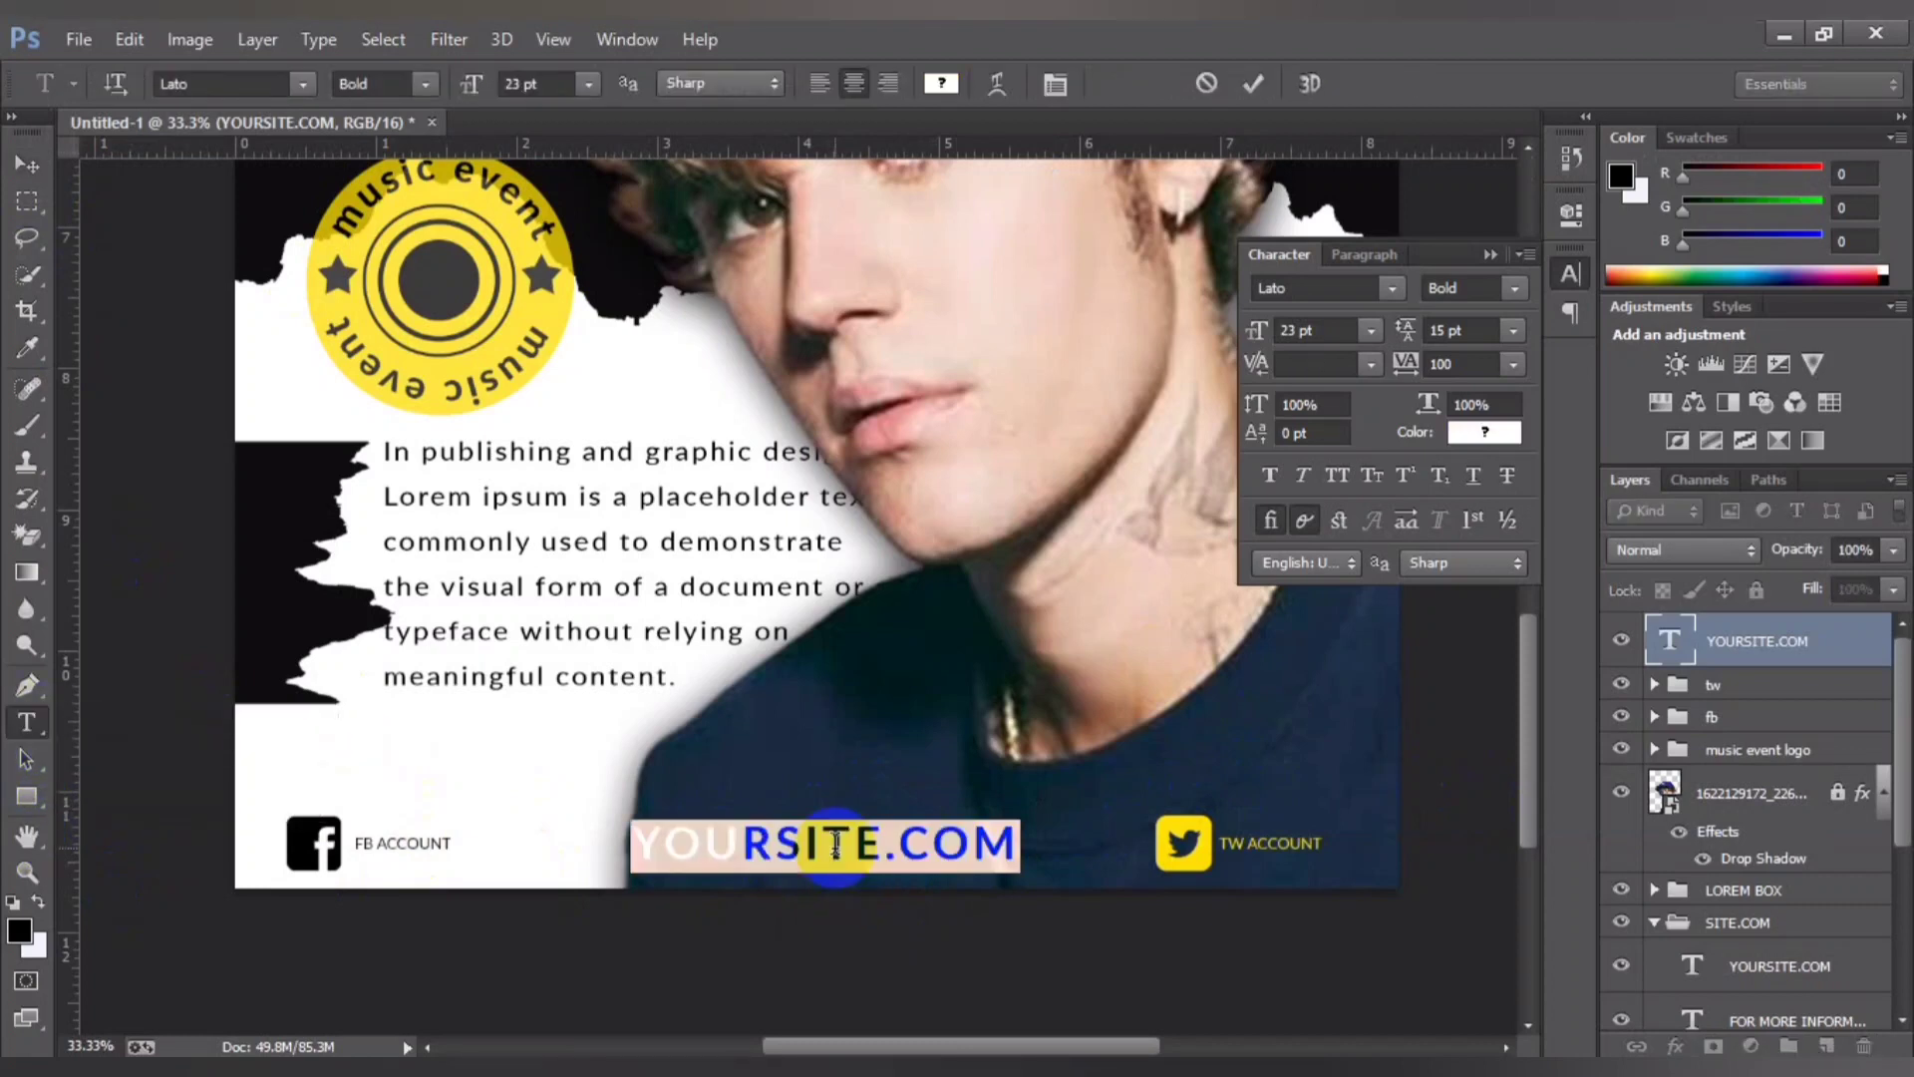
key(BackSpace)
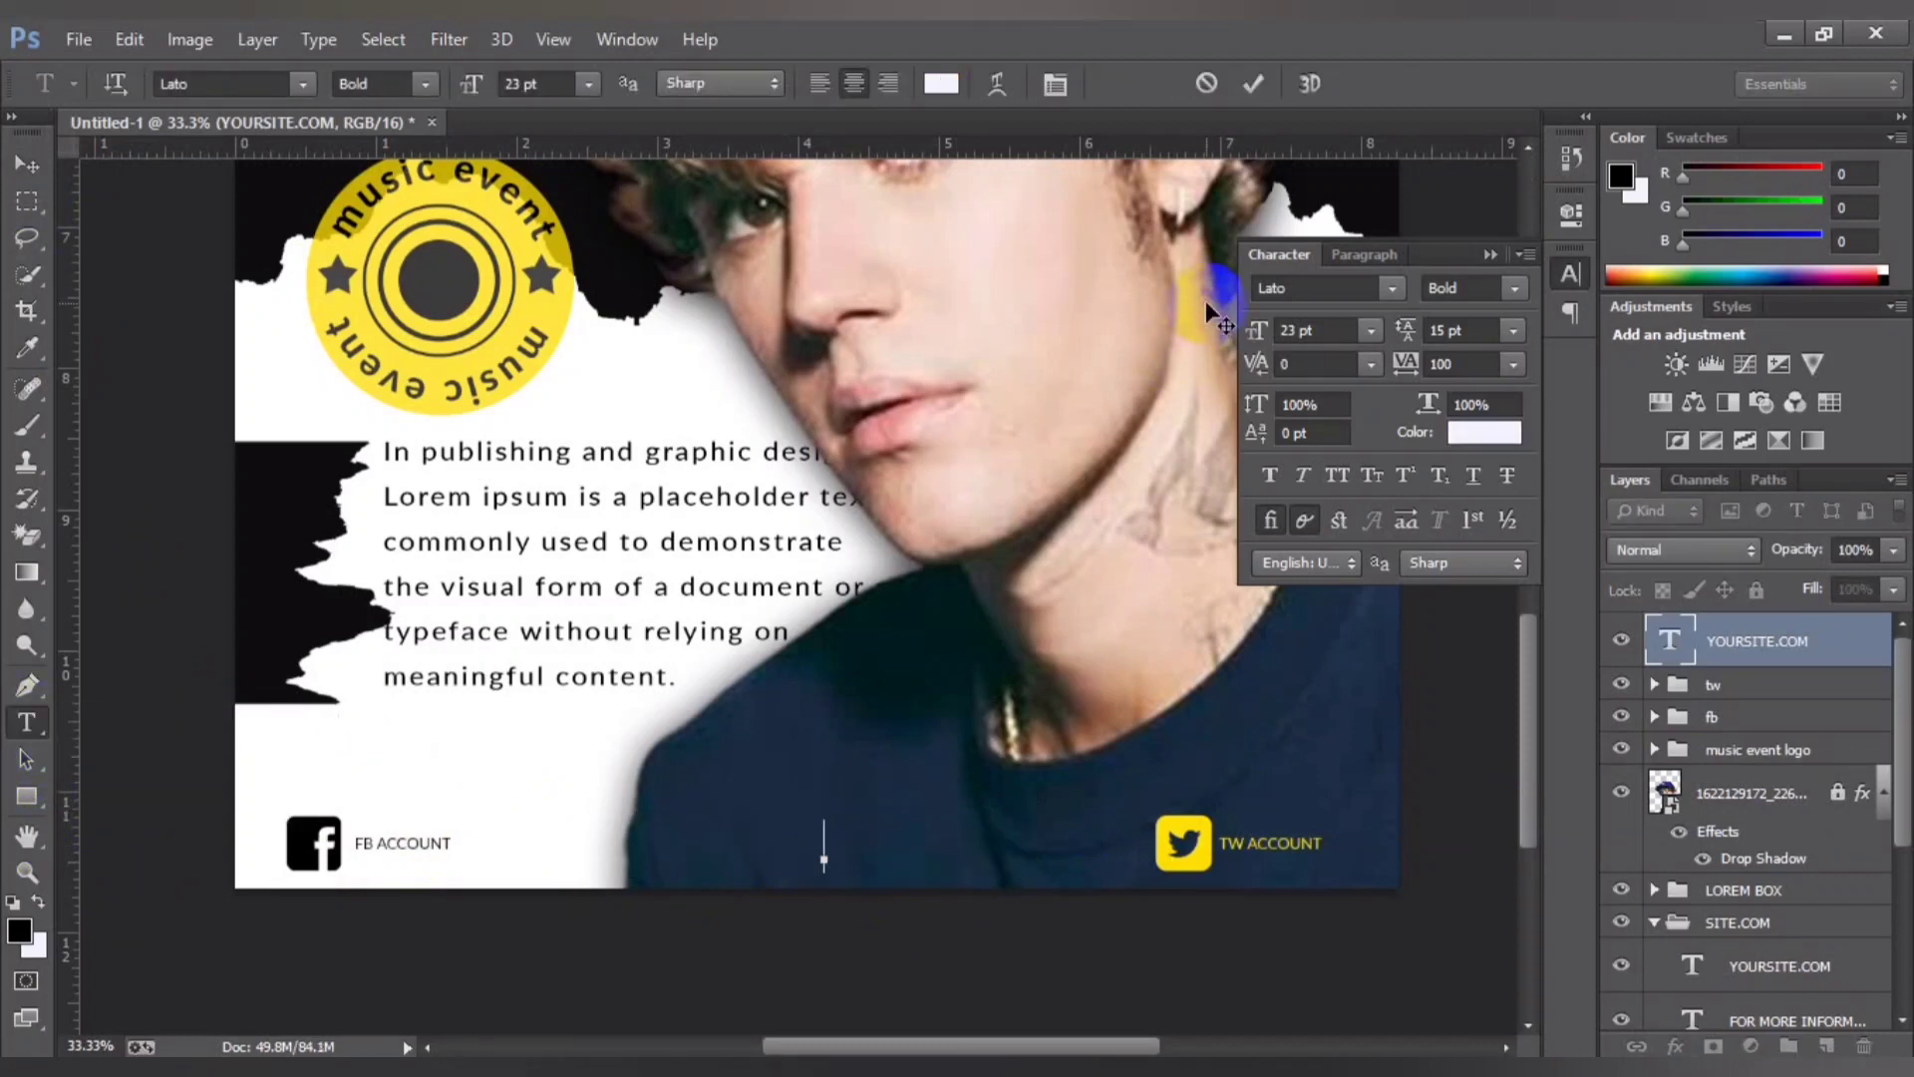
key(ctrl+z)
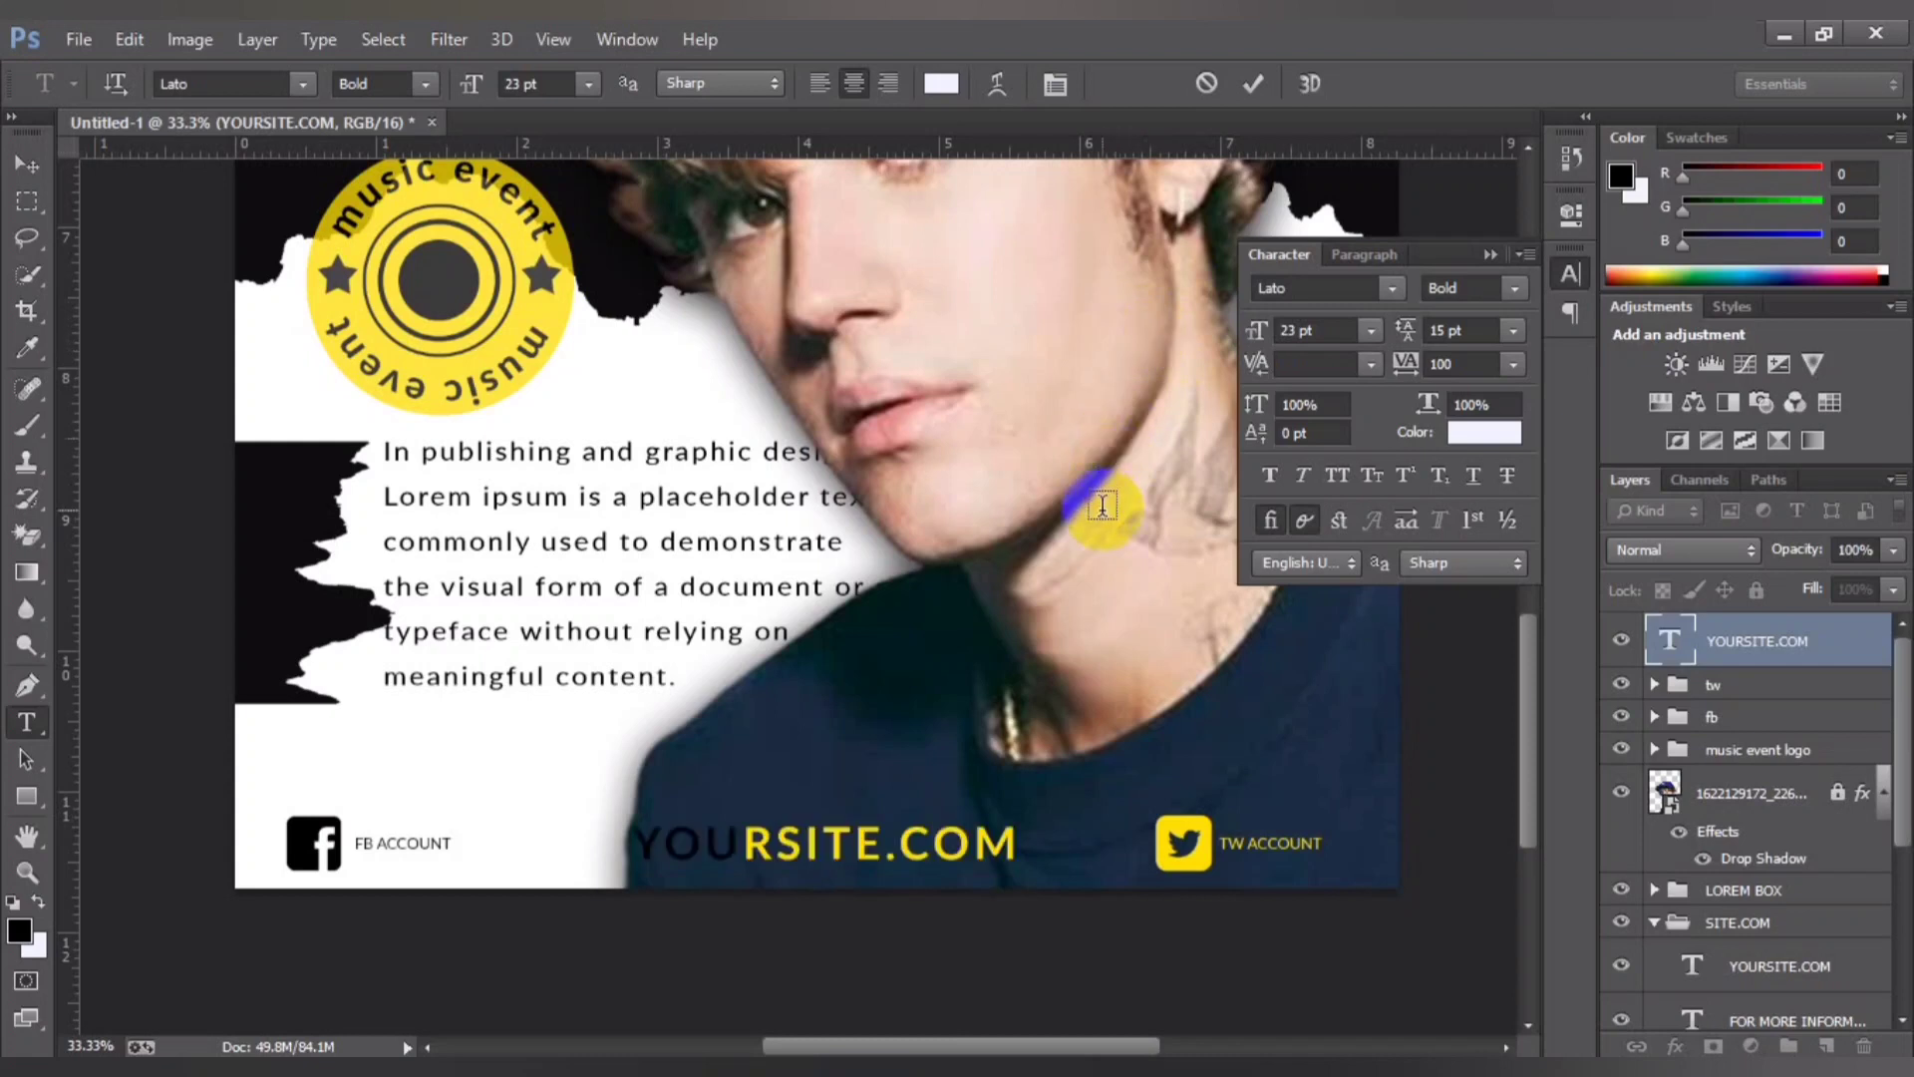
click(772, 859)
drag(772, 860, 372, 812)
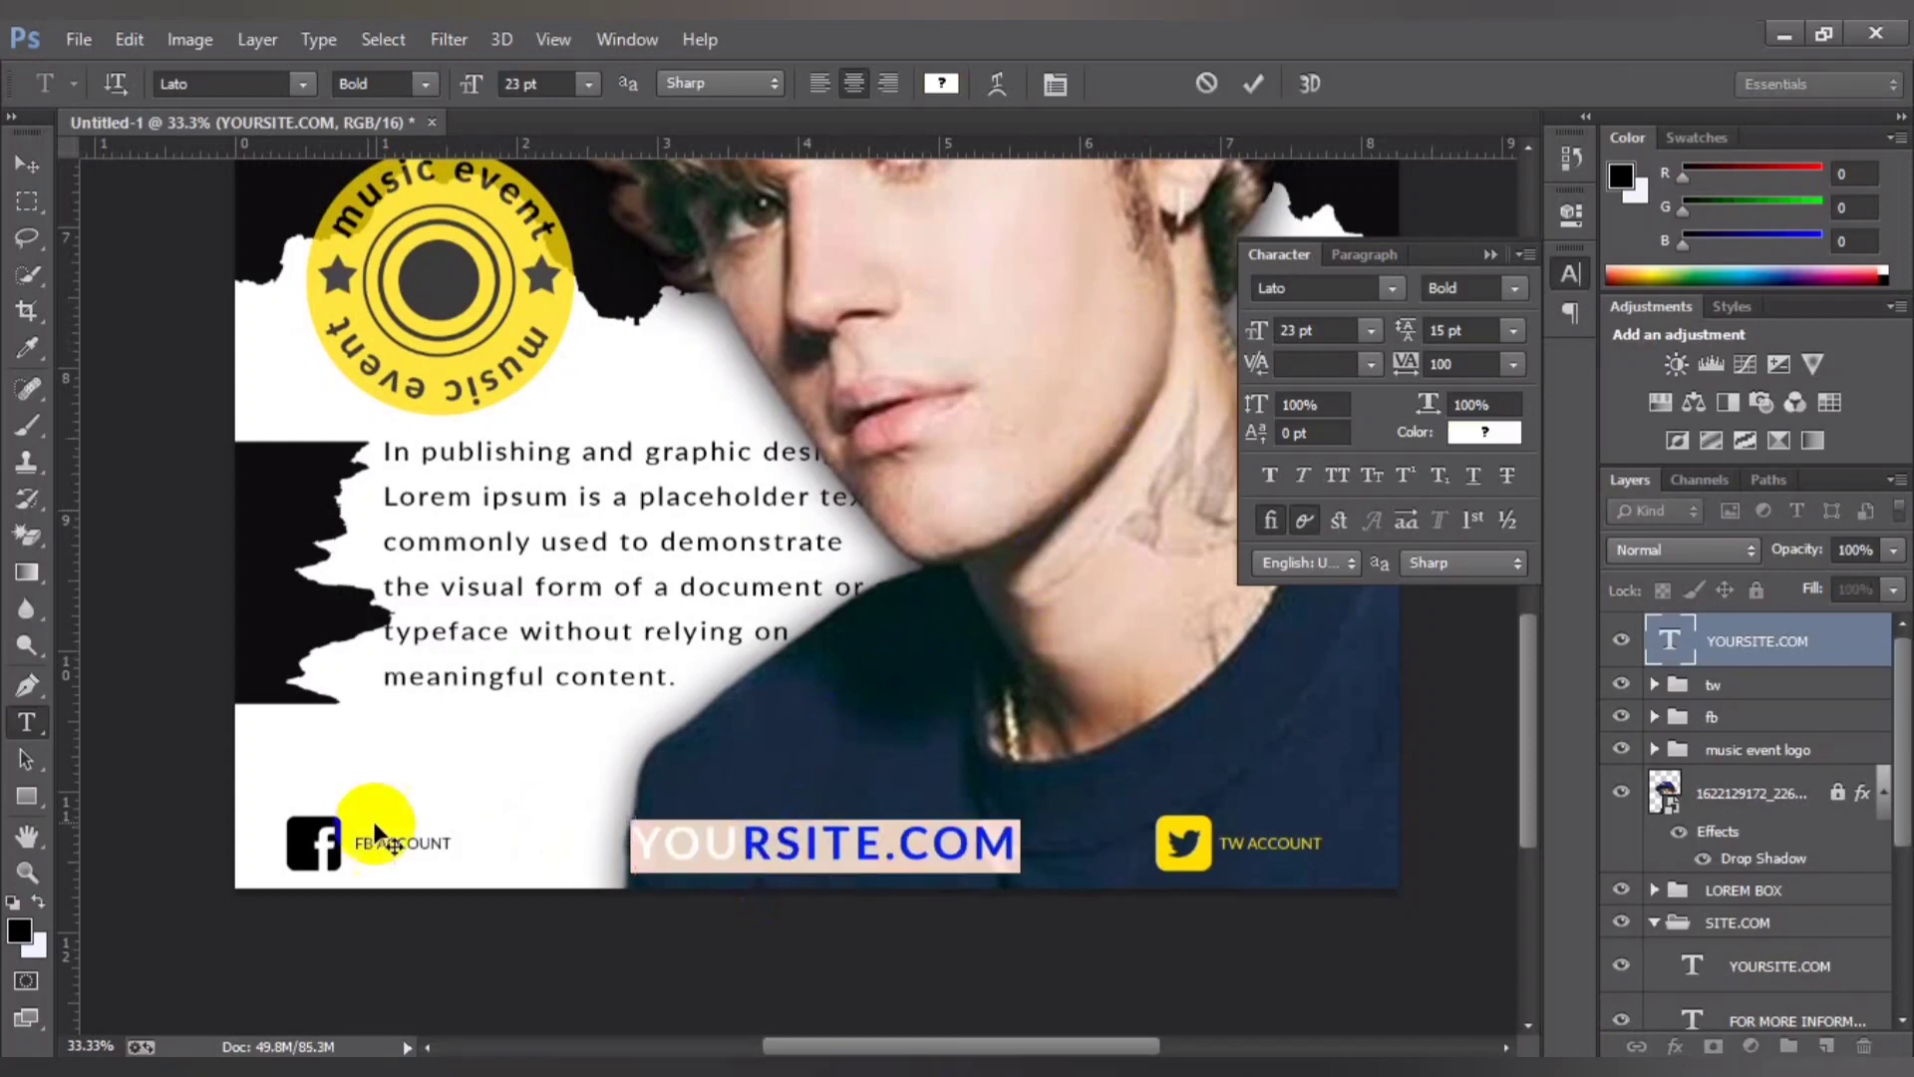
click(37, 903)
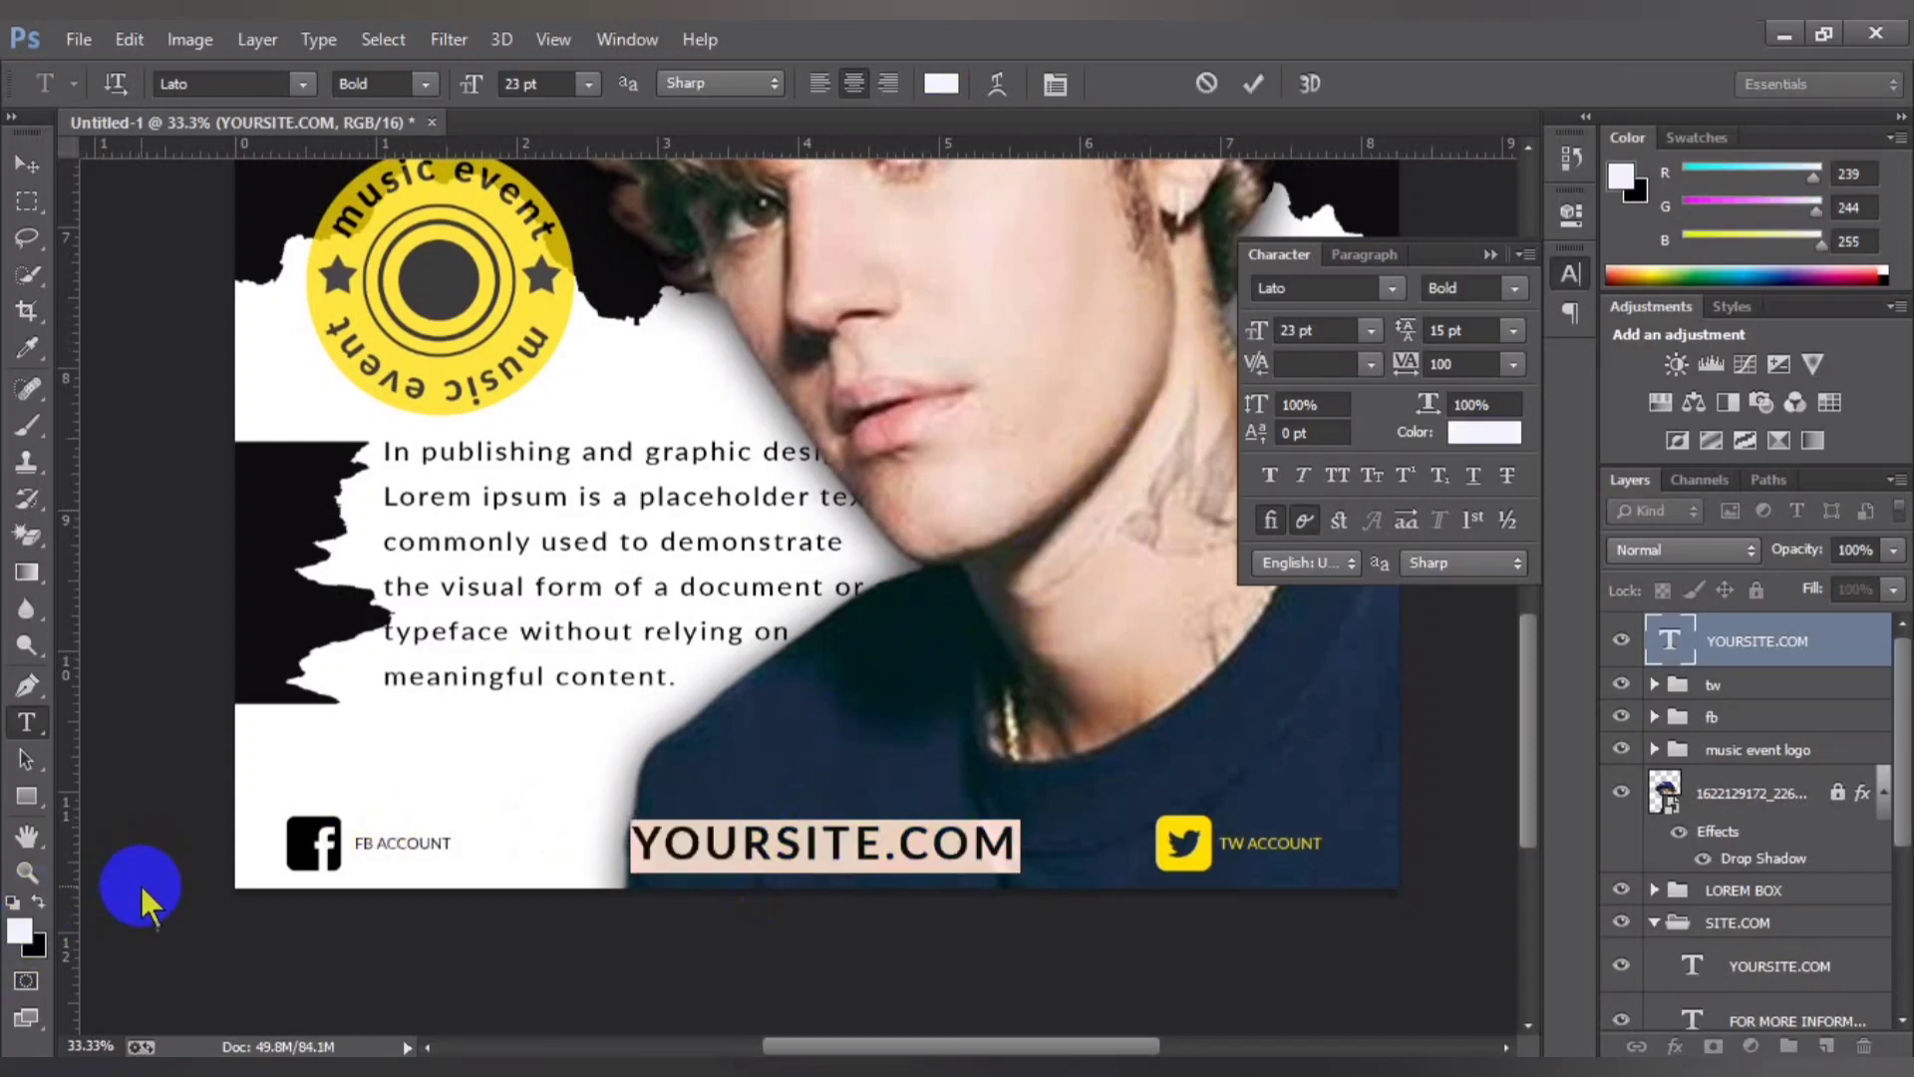
click(1254, 85)
Step: Zoom and scroll the view down to the YOURSITE.COM footer
key(ctrl+minus)
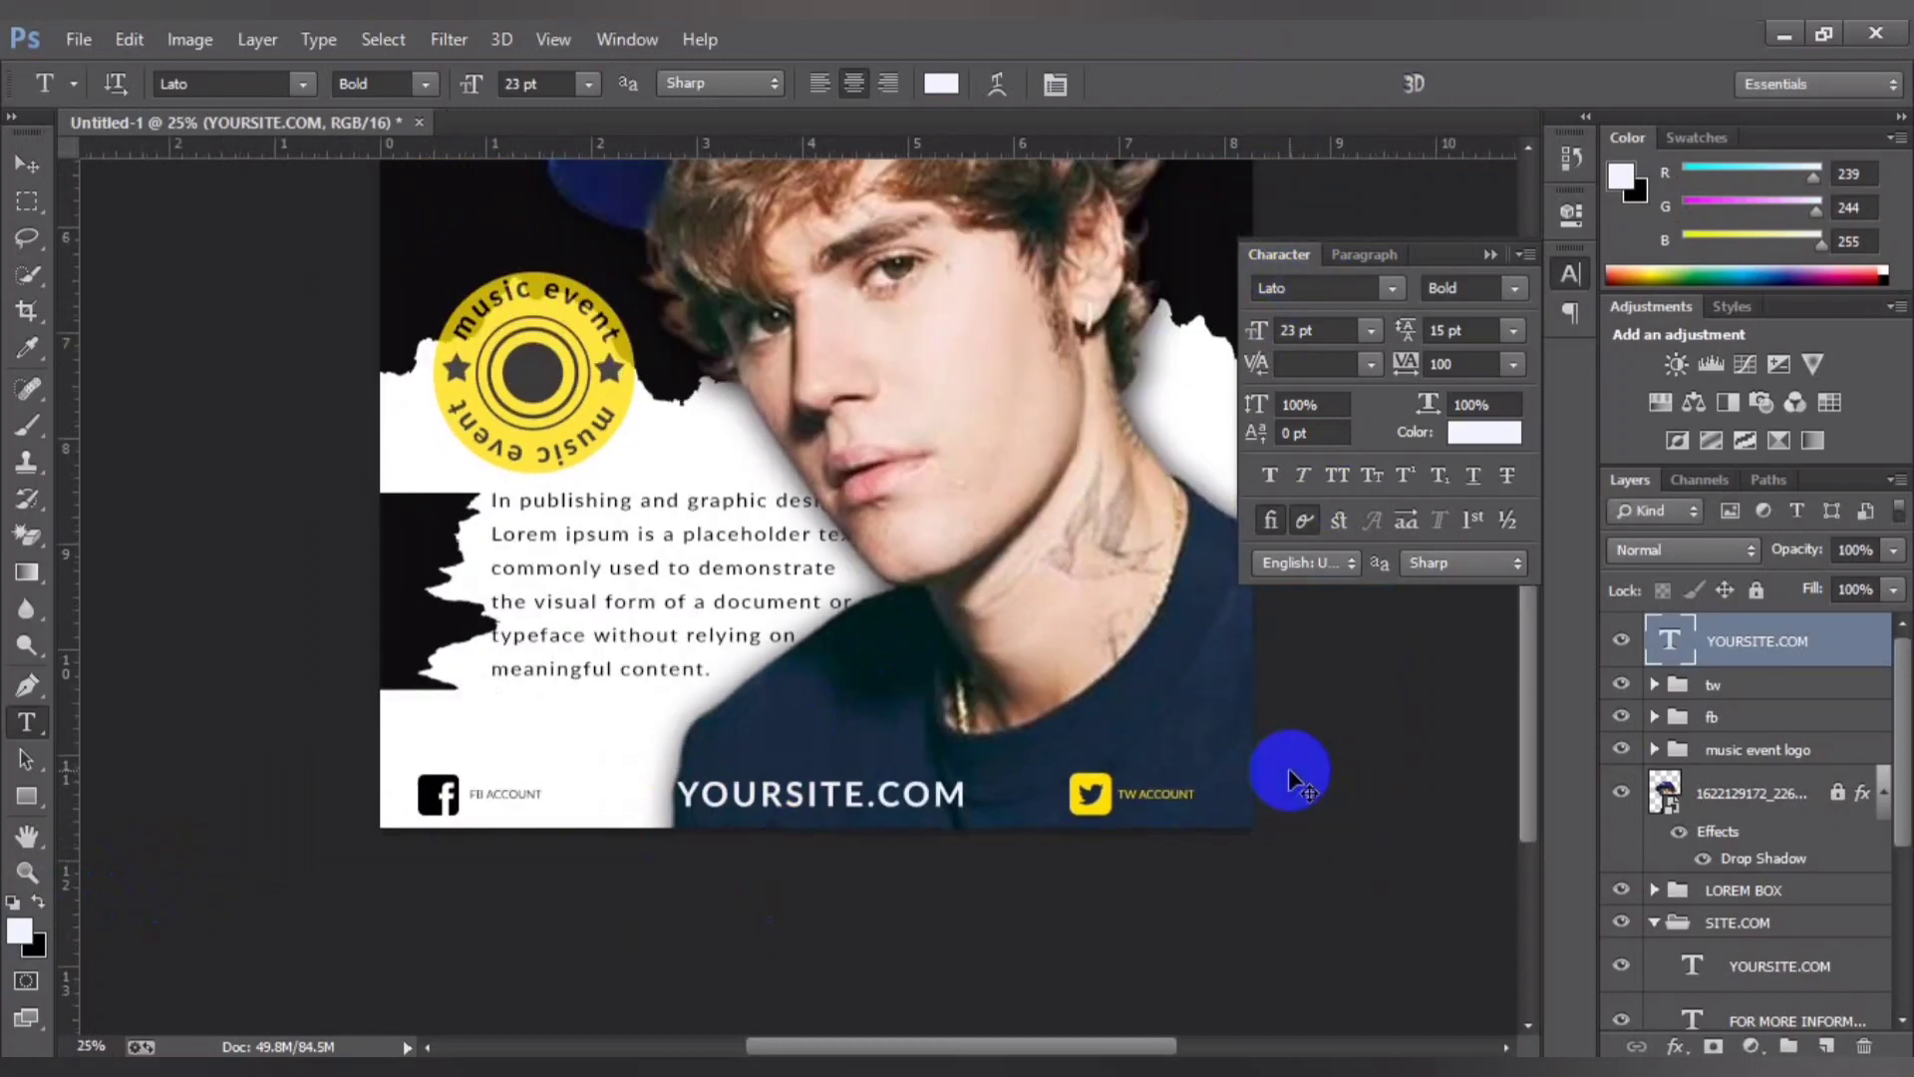
key(ctrl+minus)
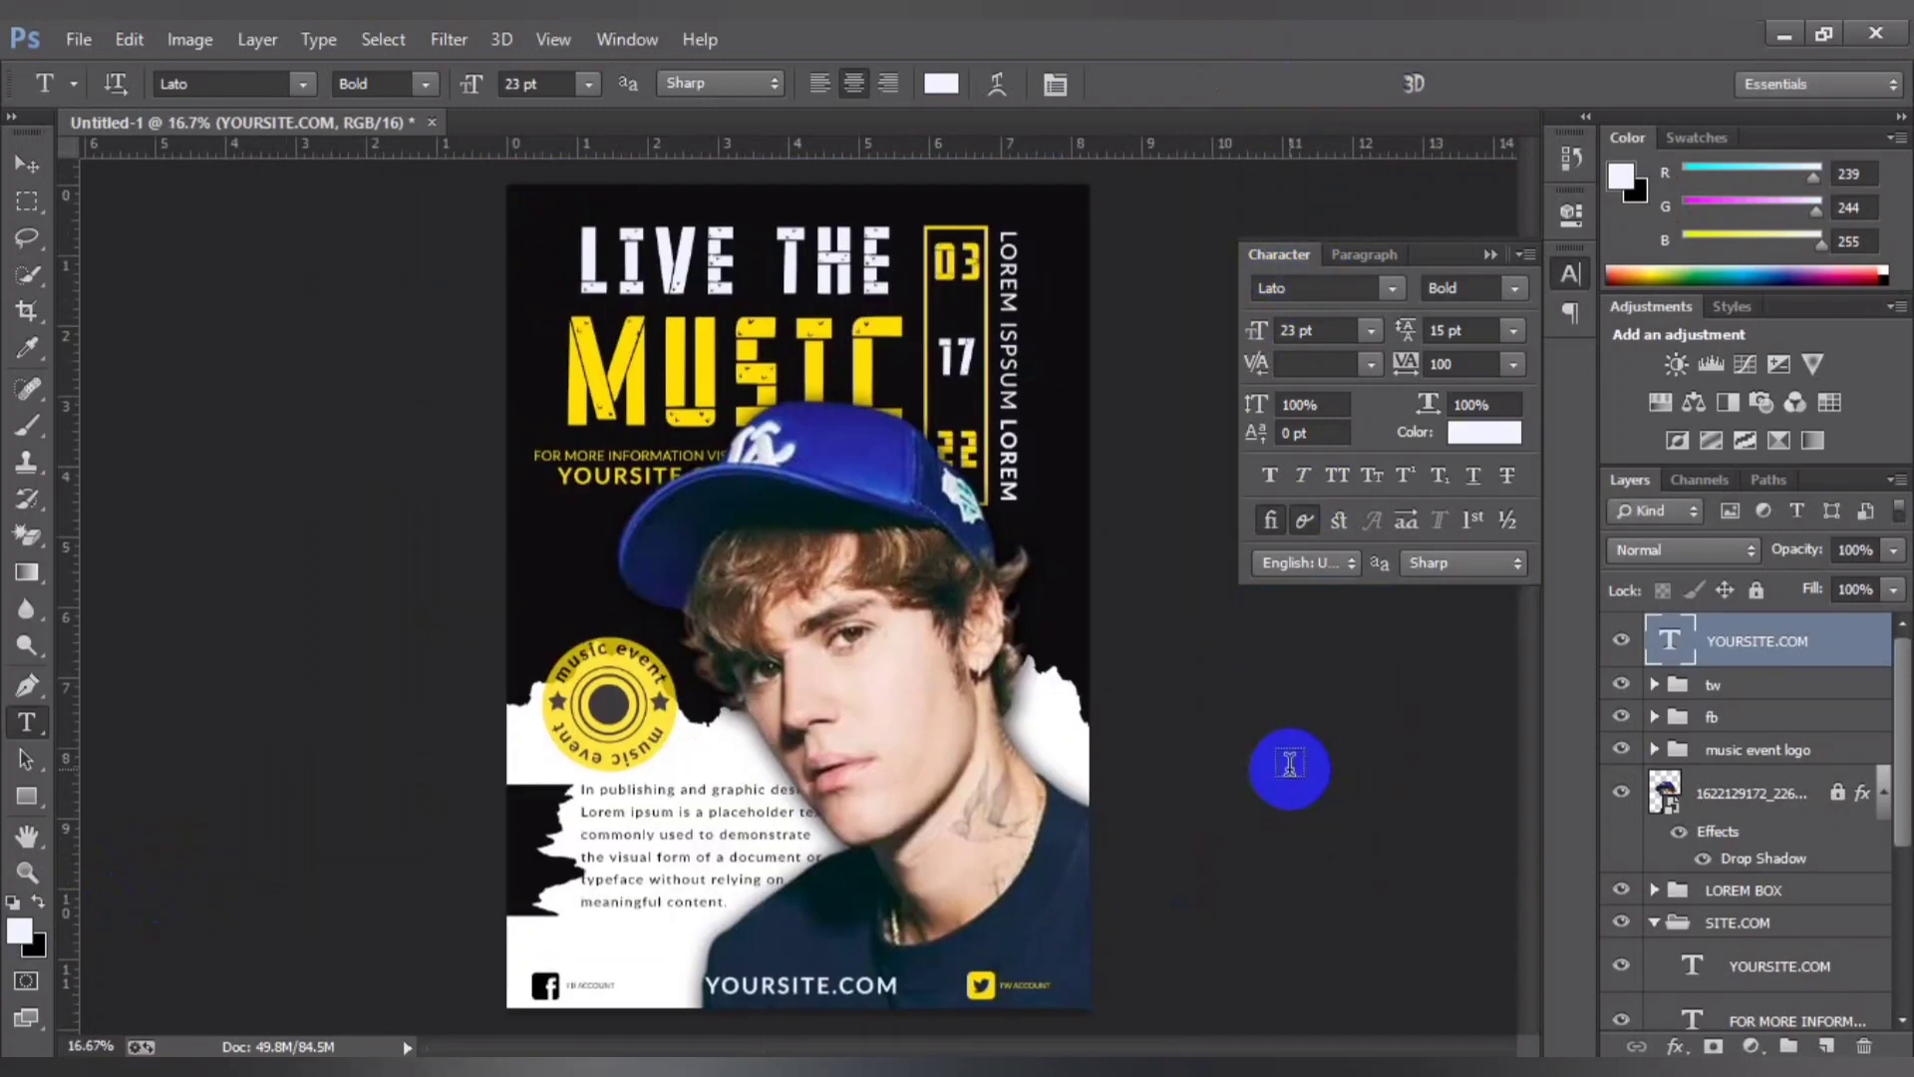
key(ctrl+plus)
scroll(1278, 698, down, 3)
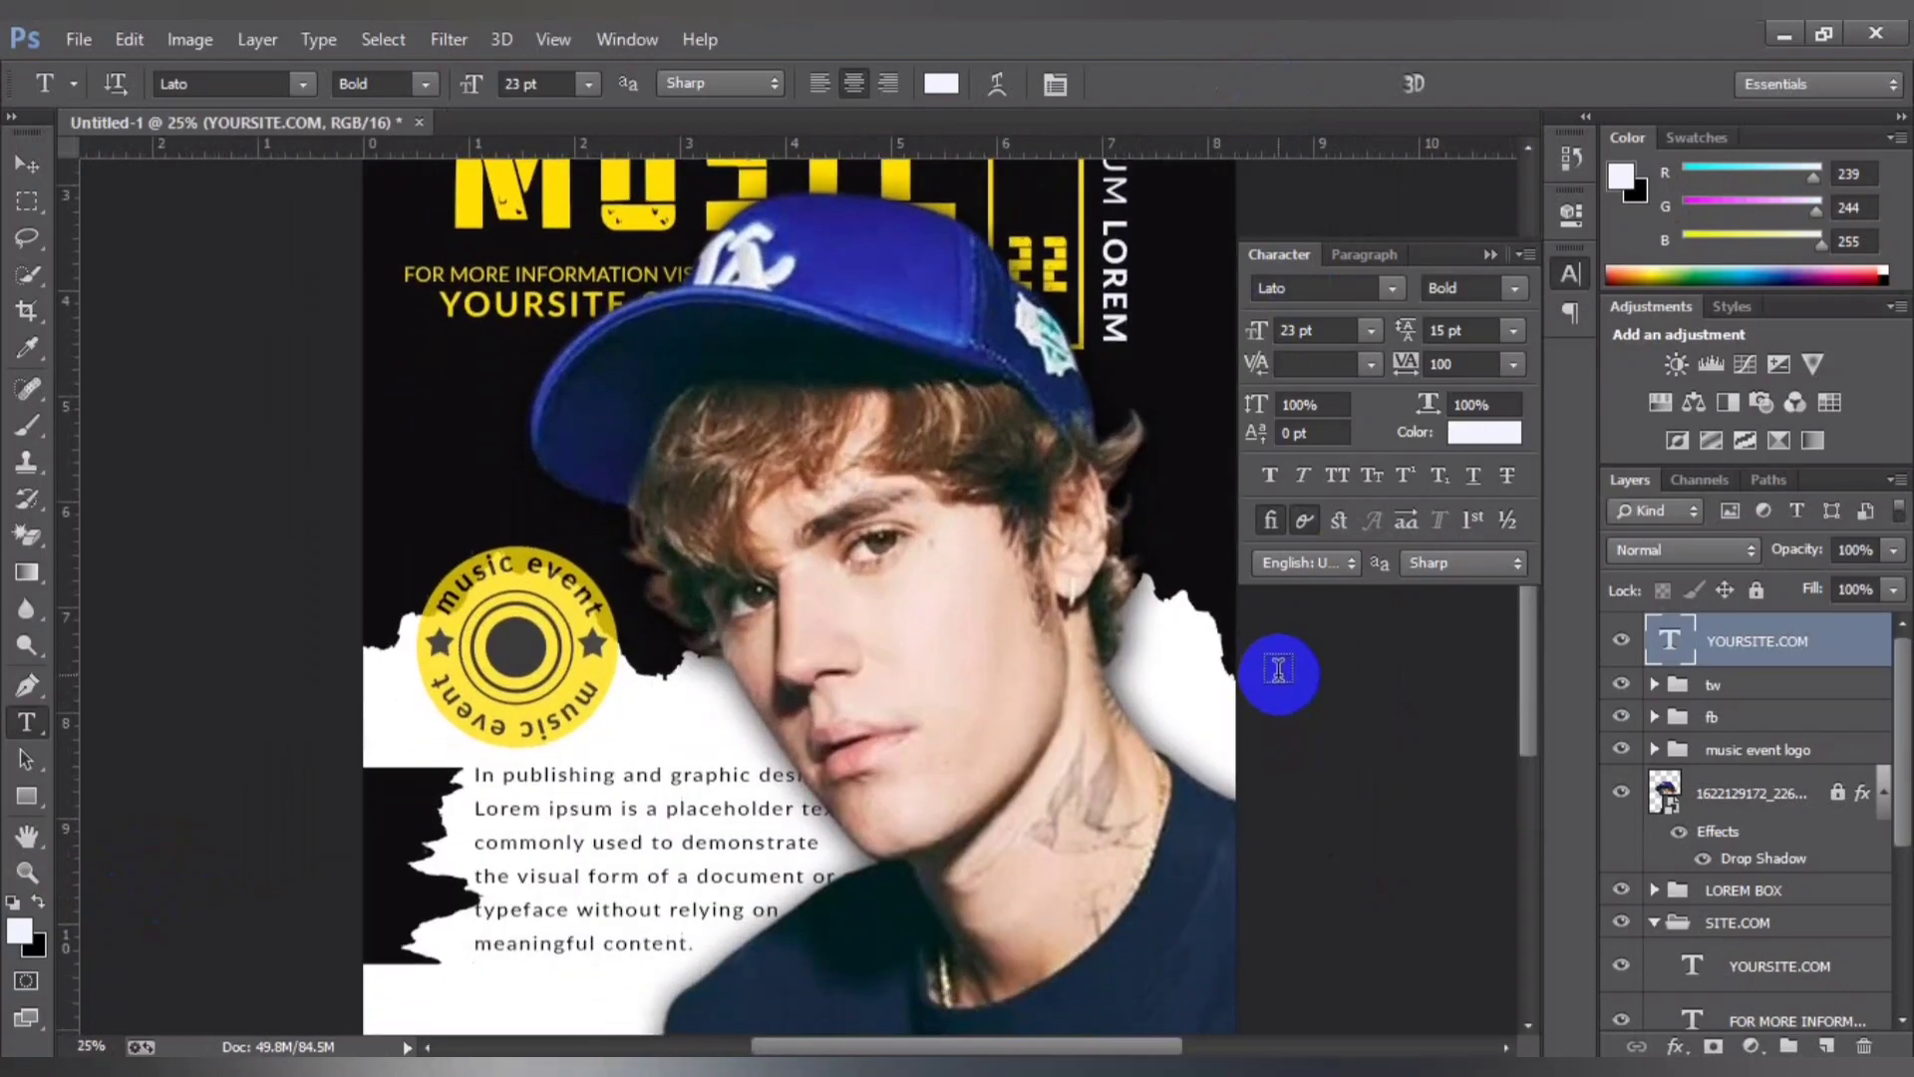
scroll(1276, 668, down, 3)
scroll(1166, 653, down, 2)
key(ctrl+plus)
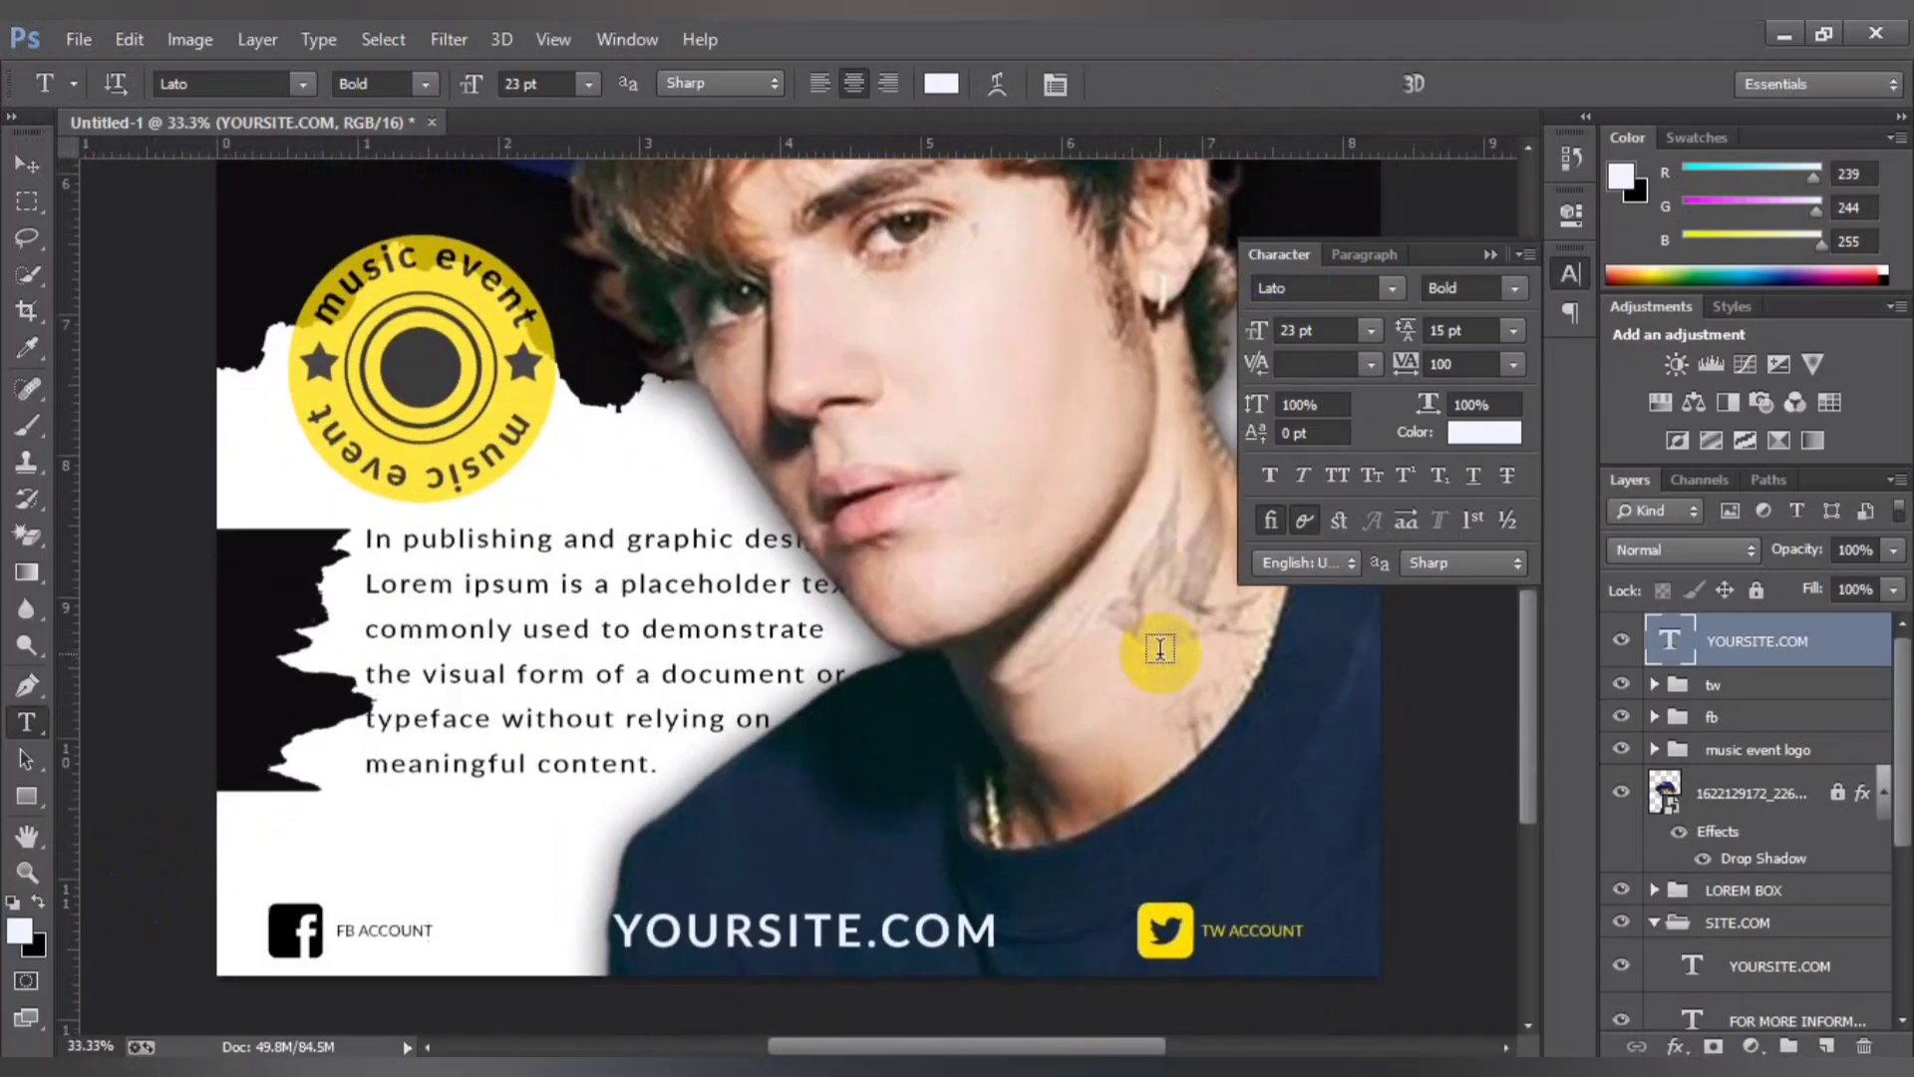
scroll(1156, 650, down, 1)
Step: Reduce the YOURSITE.COM footer text from 23 pt to 20 pt
click(728, 937)
key(ctrl+a)
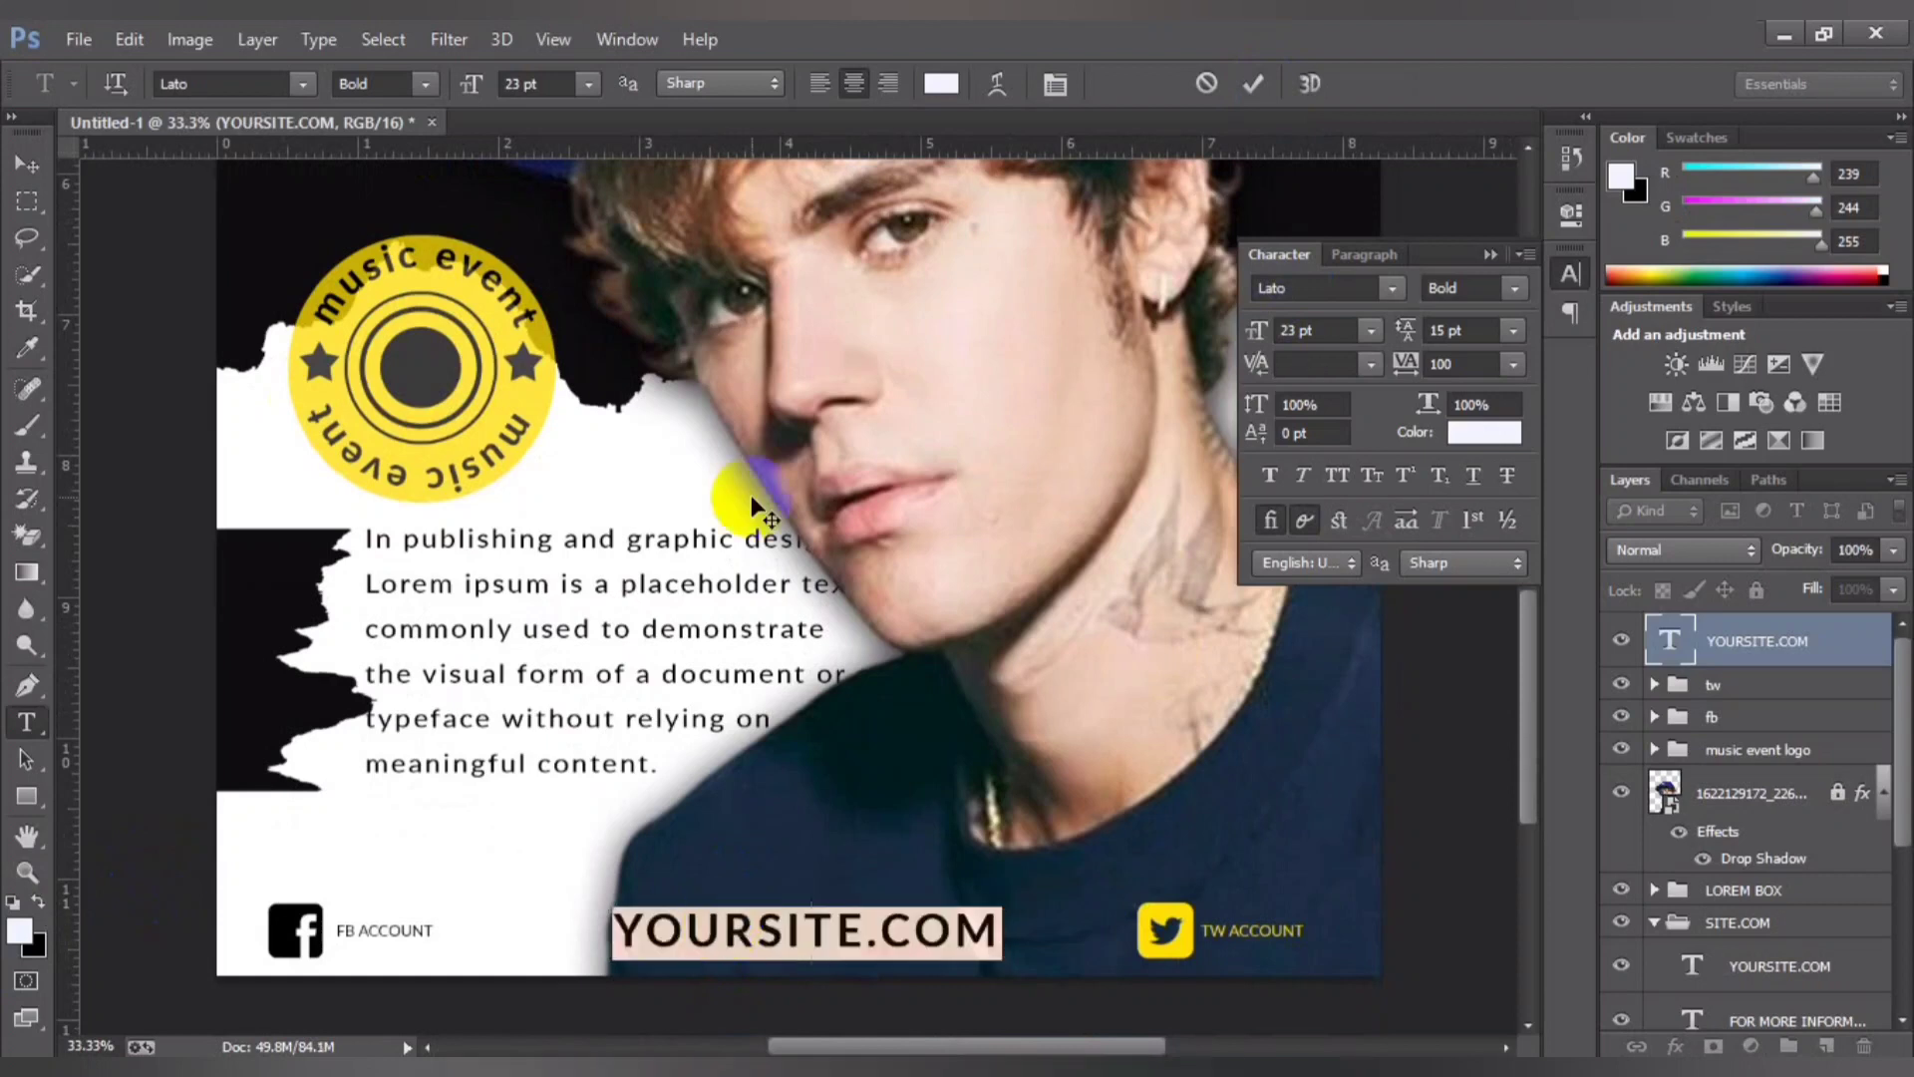
click(547, 82)
key(Down)
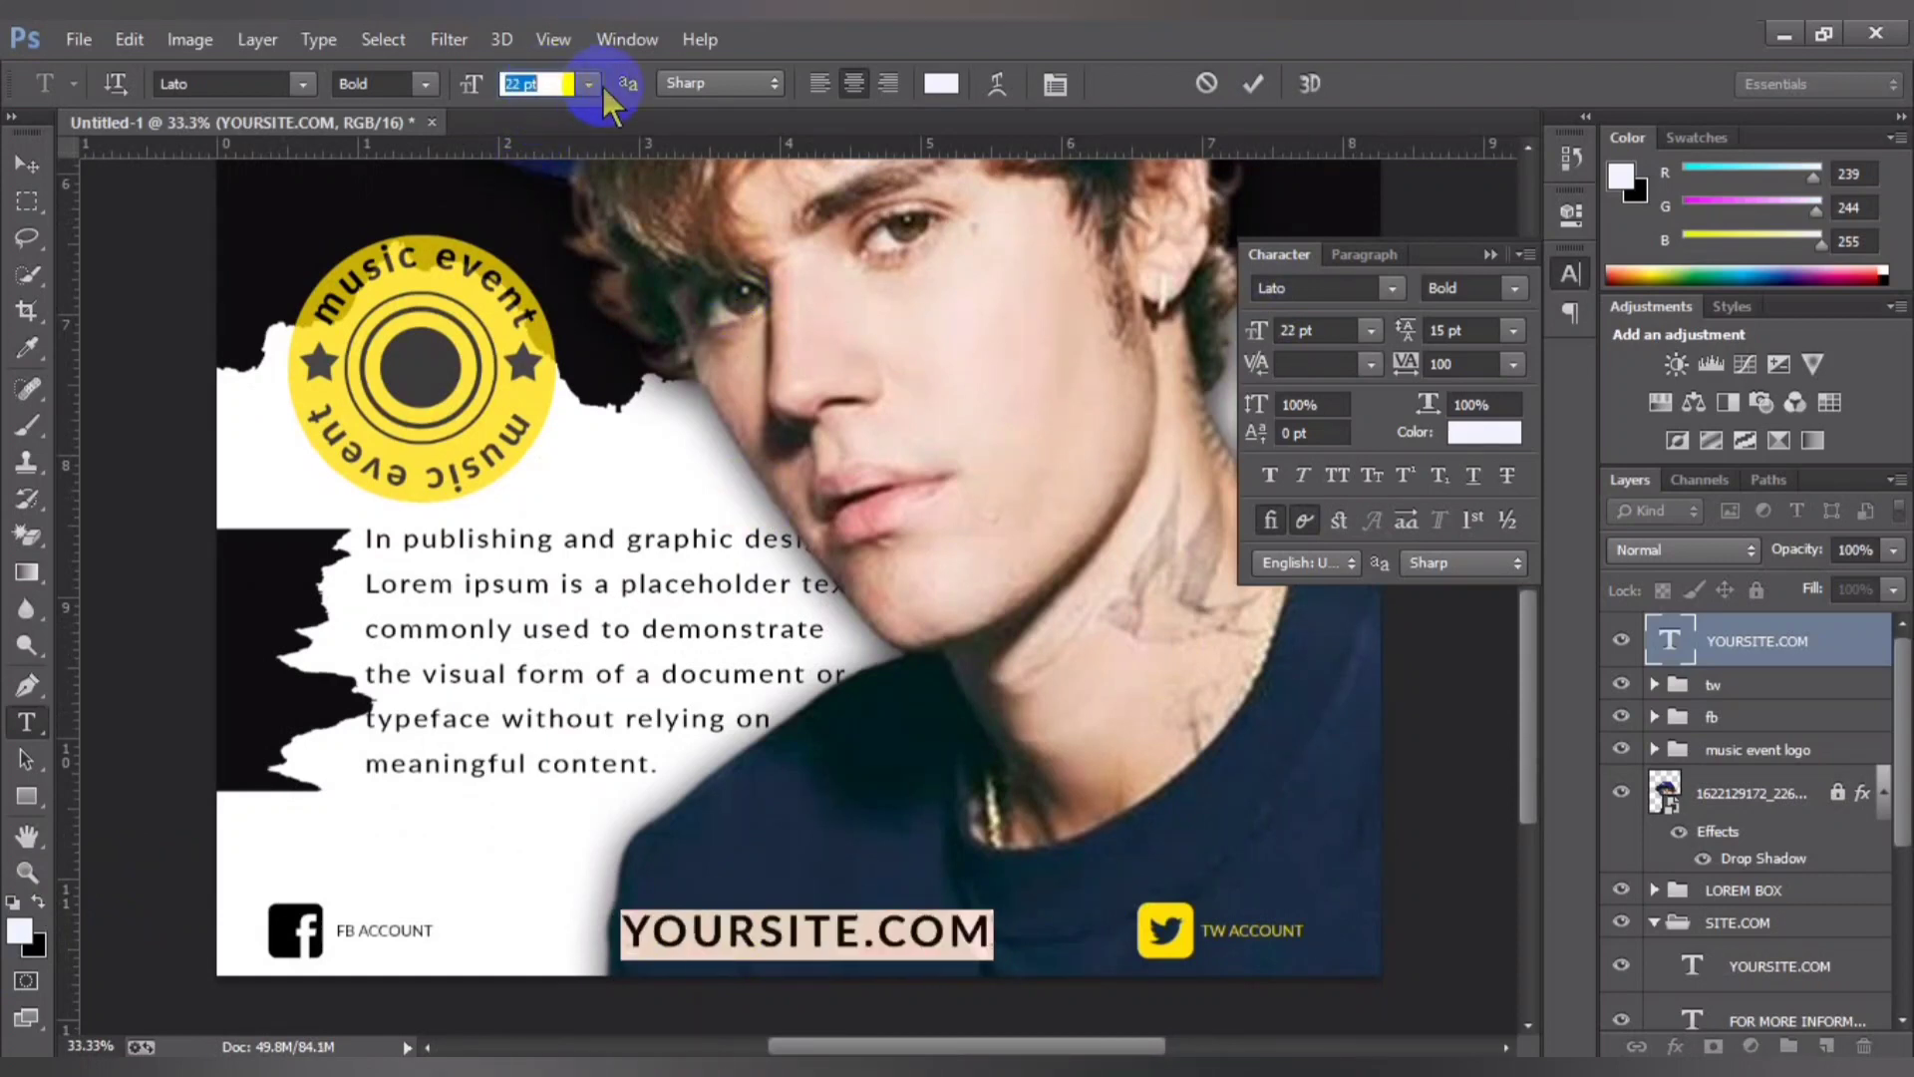
key(Down)
key(Down)
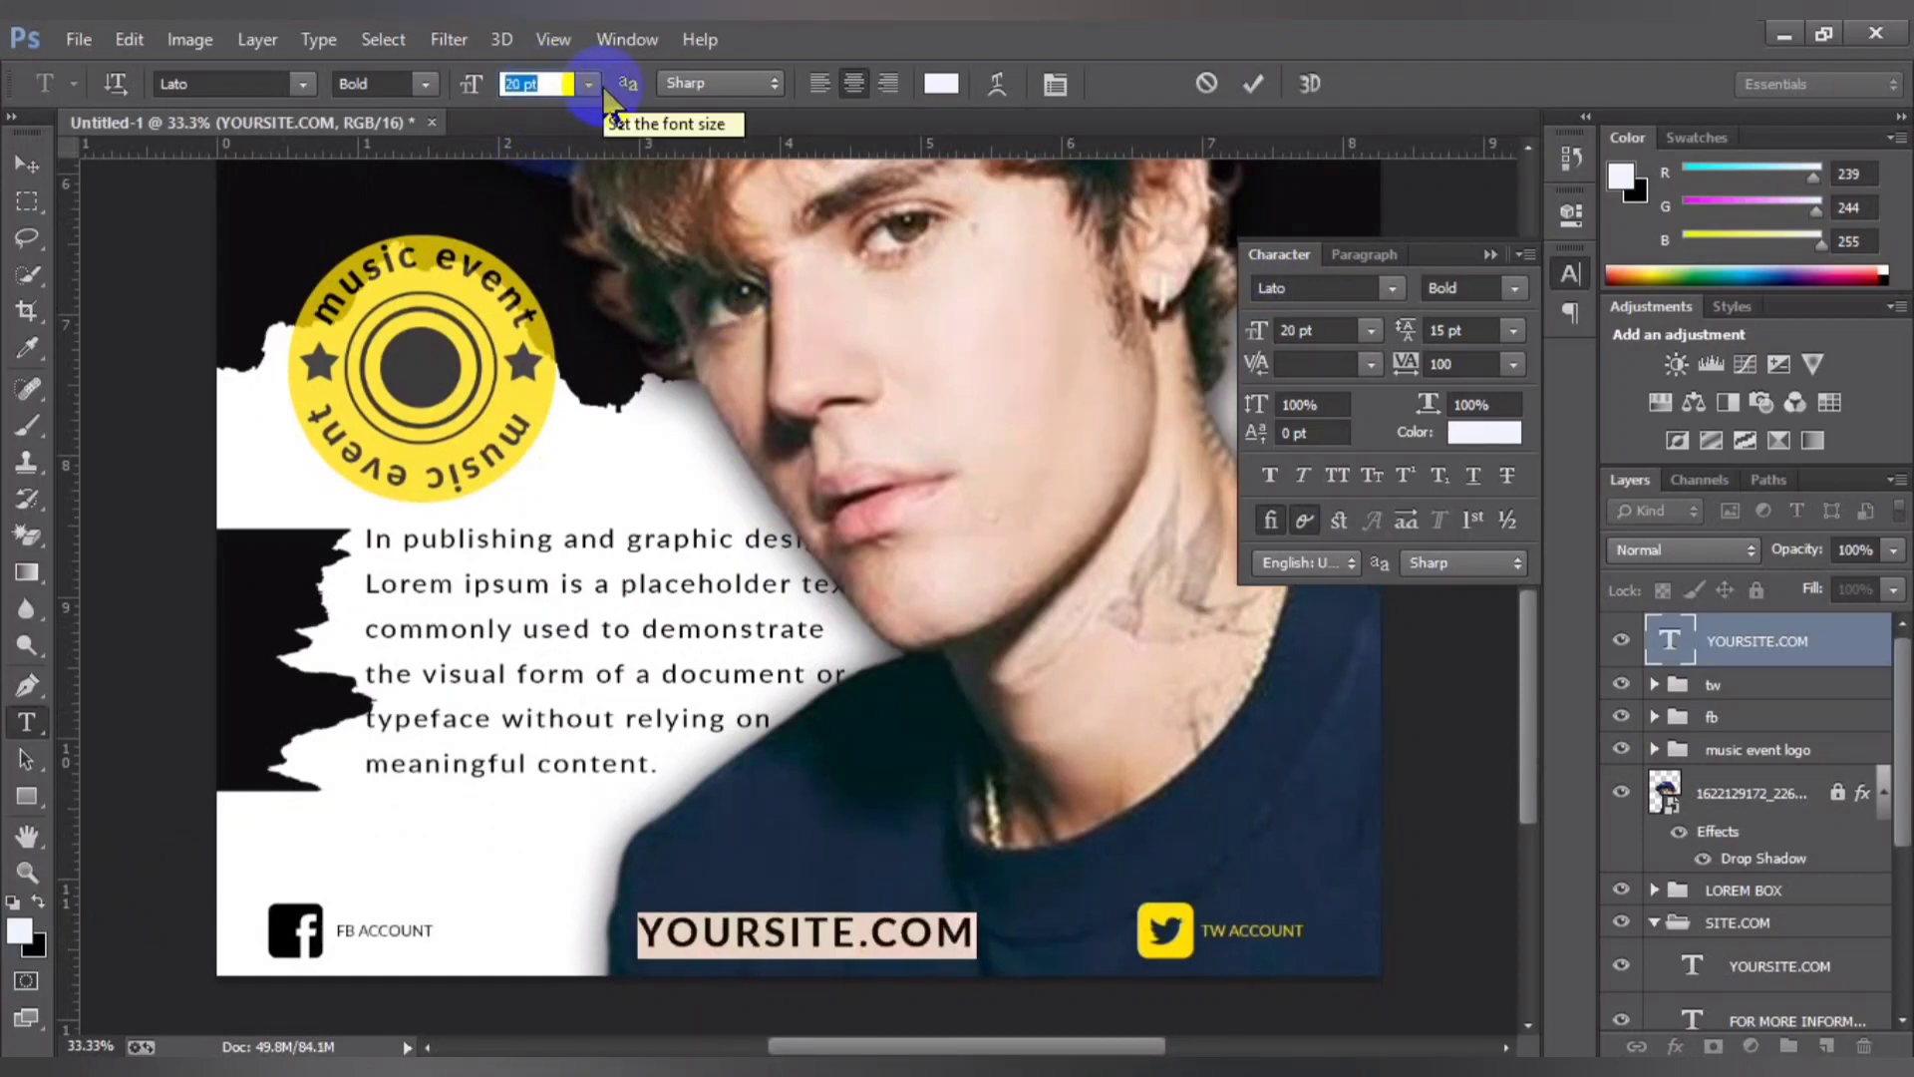
click(1253, 83)
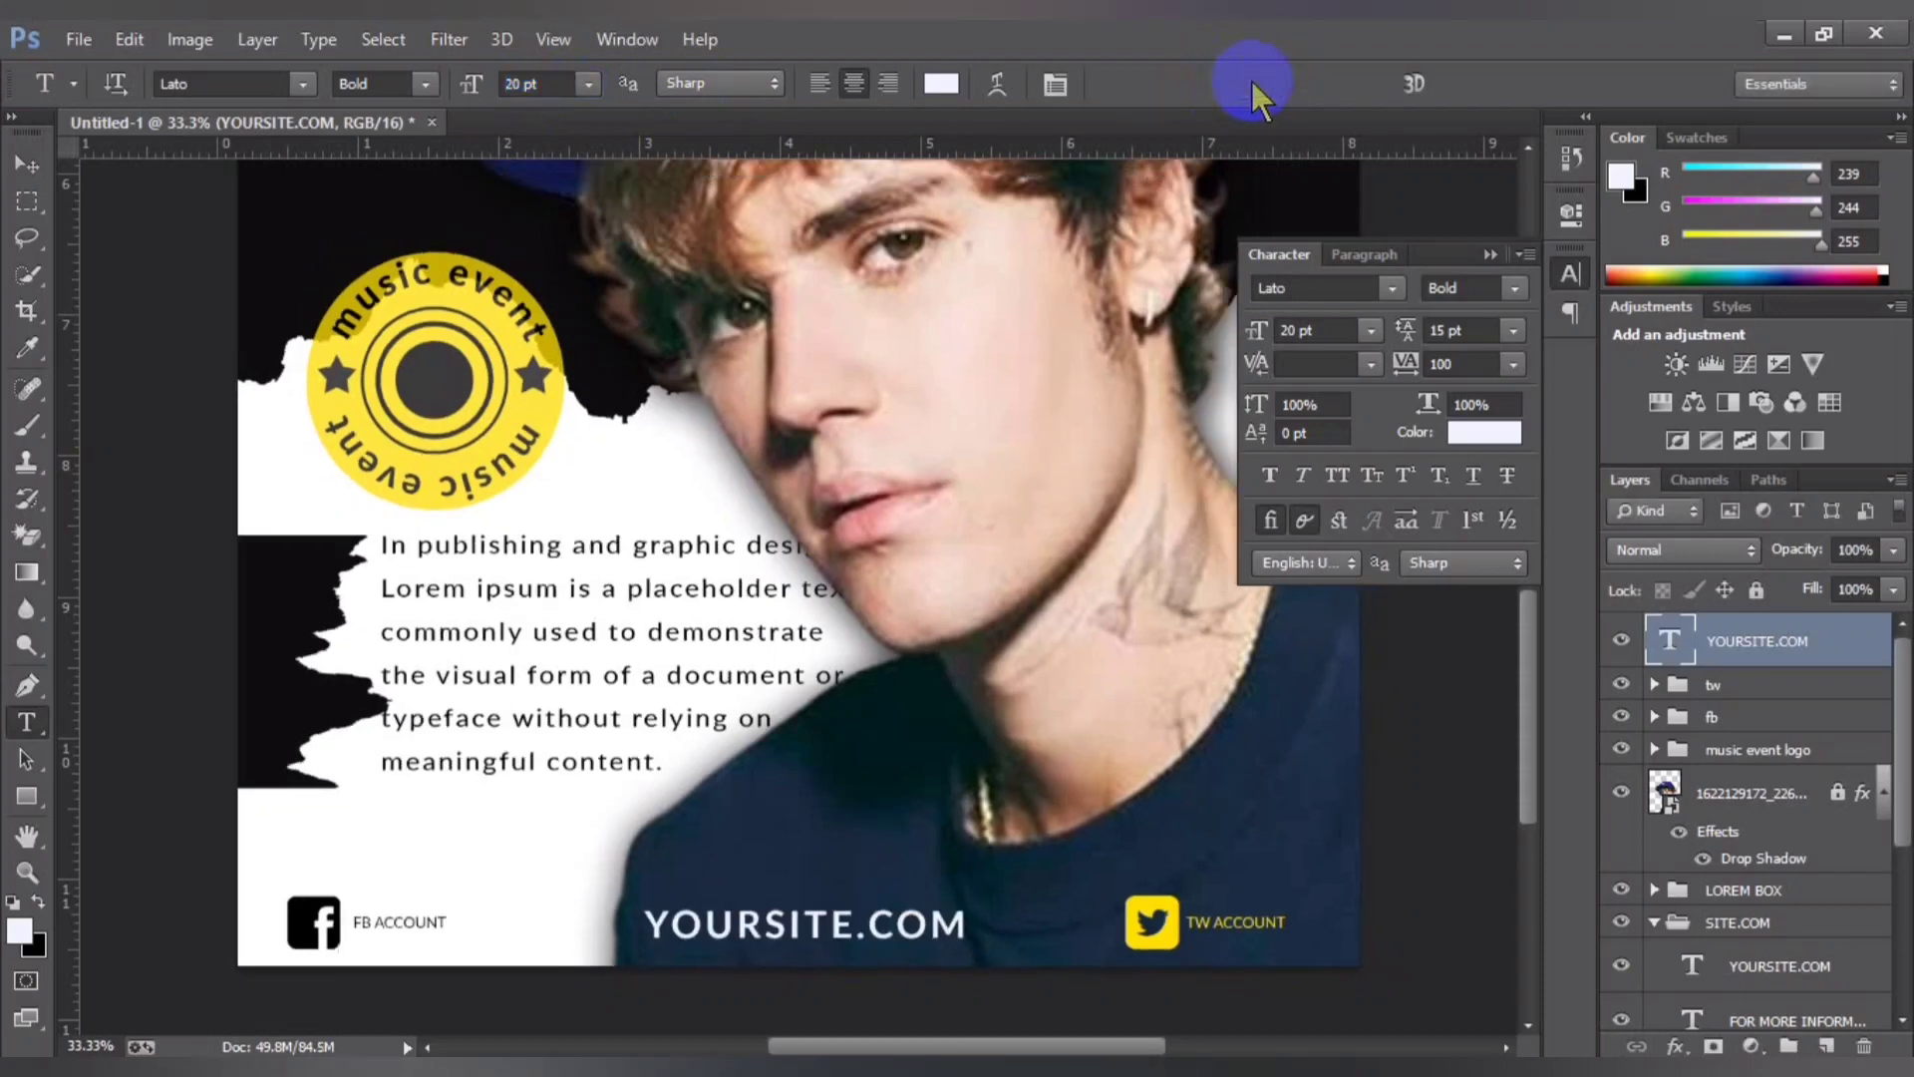
Step: Zoom in and out to review the whole poster with the smaller footer
key(ctrl+minus)
key(ctrl+minus)
key(ctrl+minus)
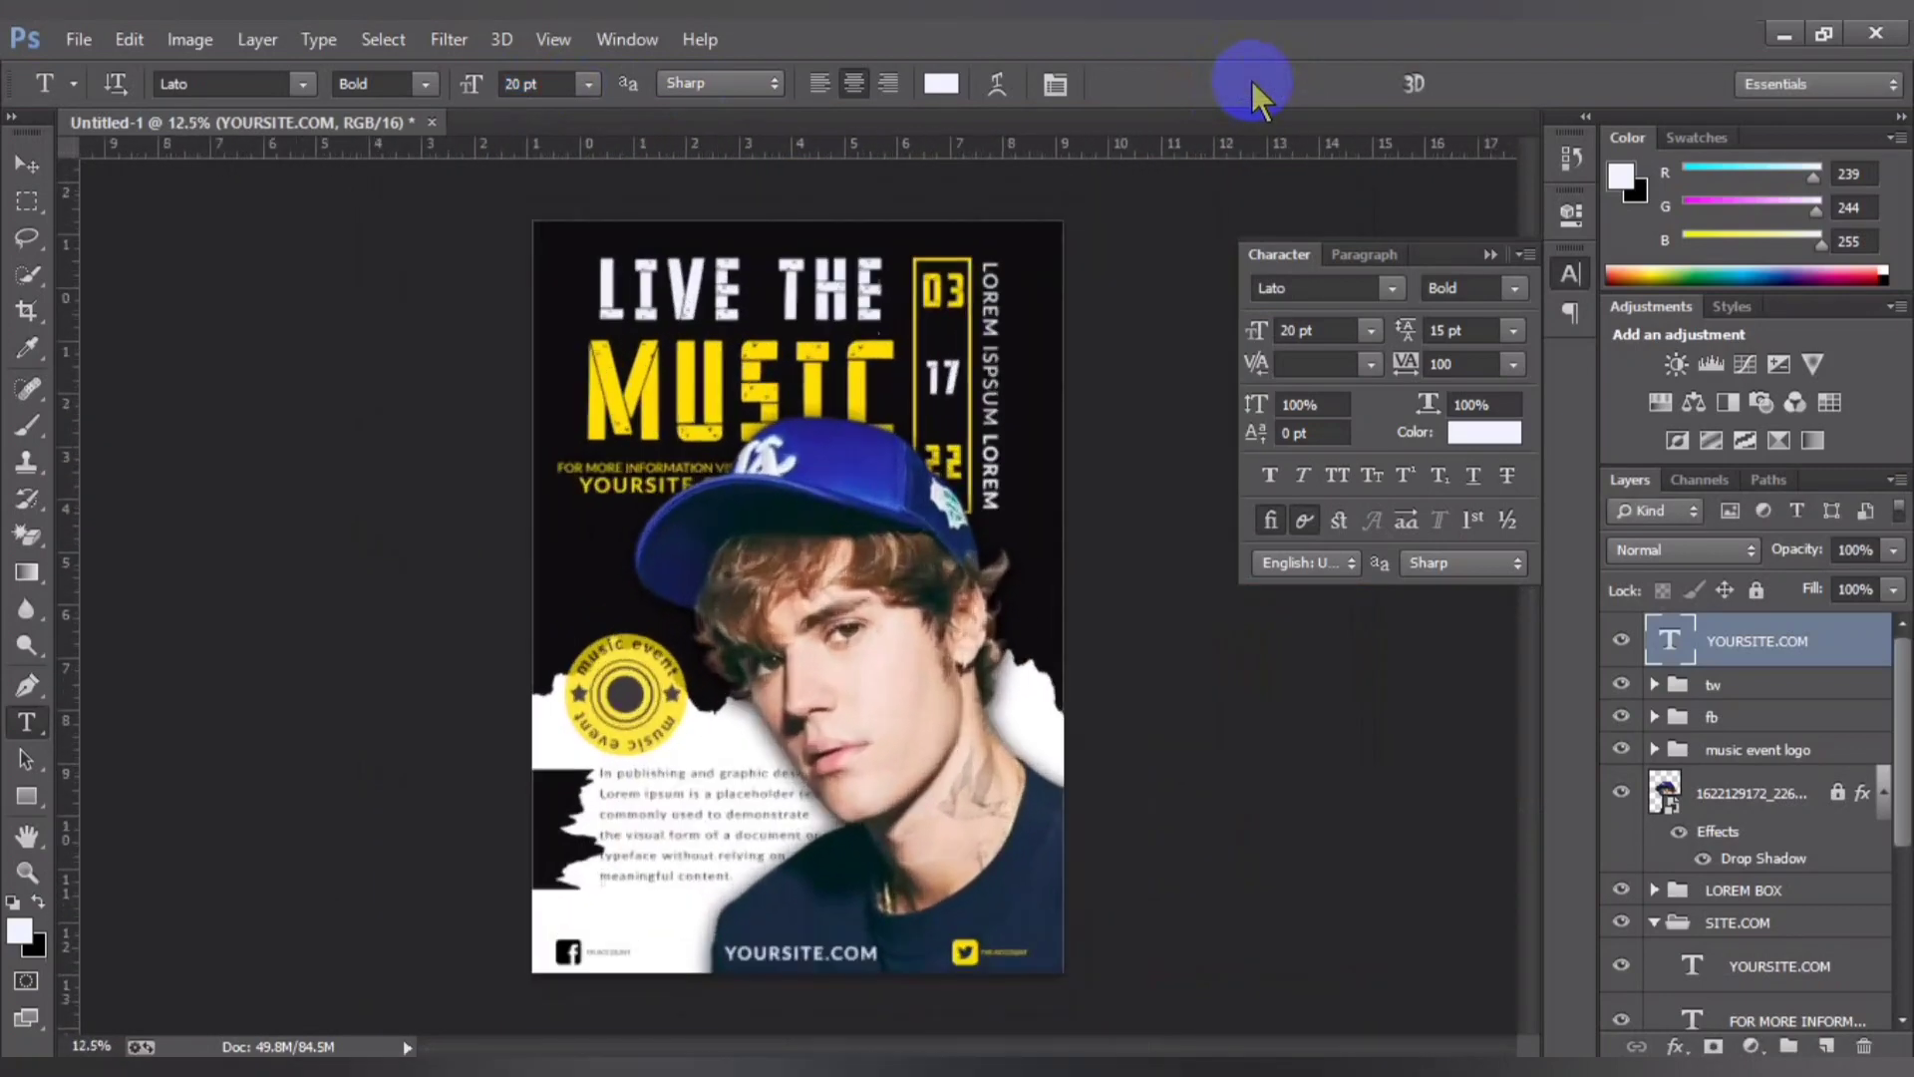
key(ctrl+plus)
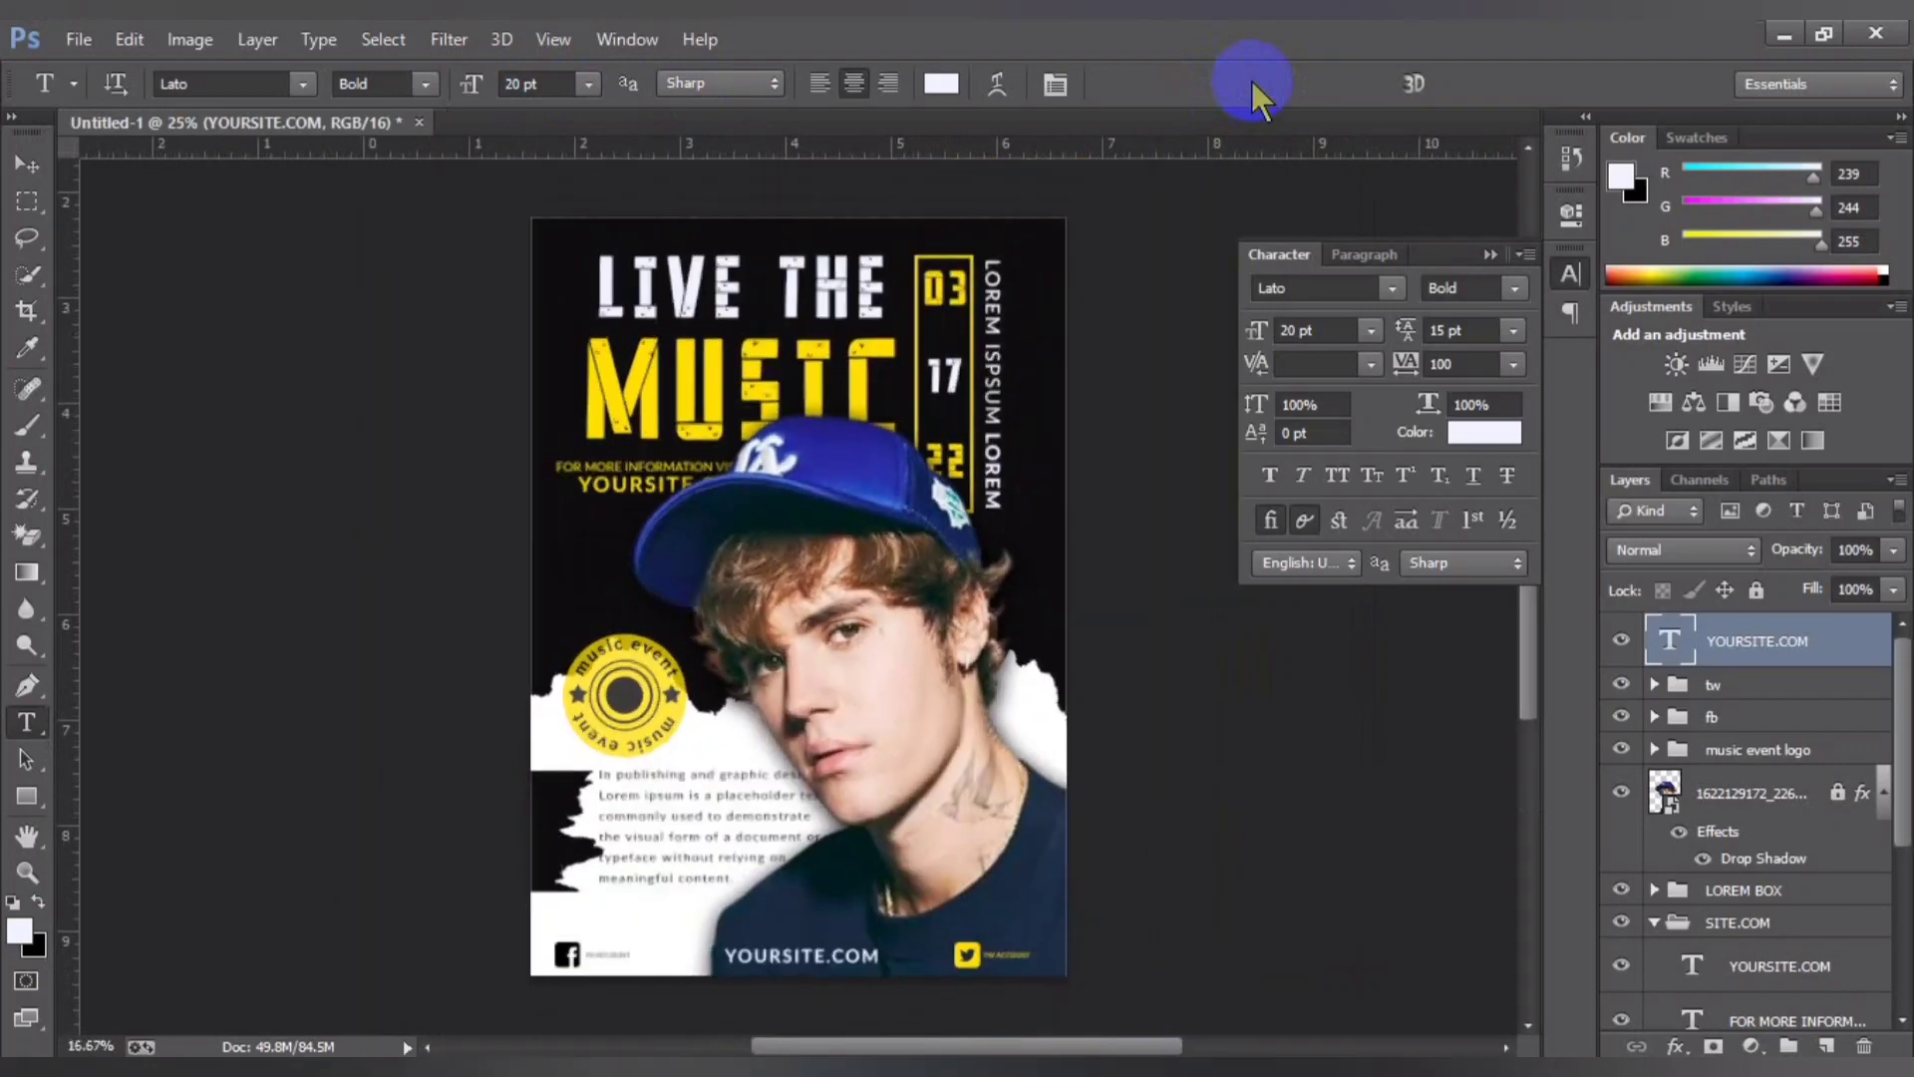
key(ctrl+minus)
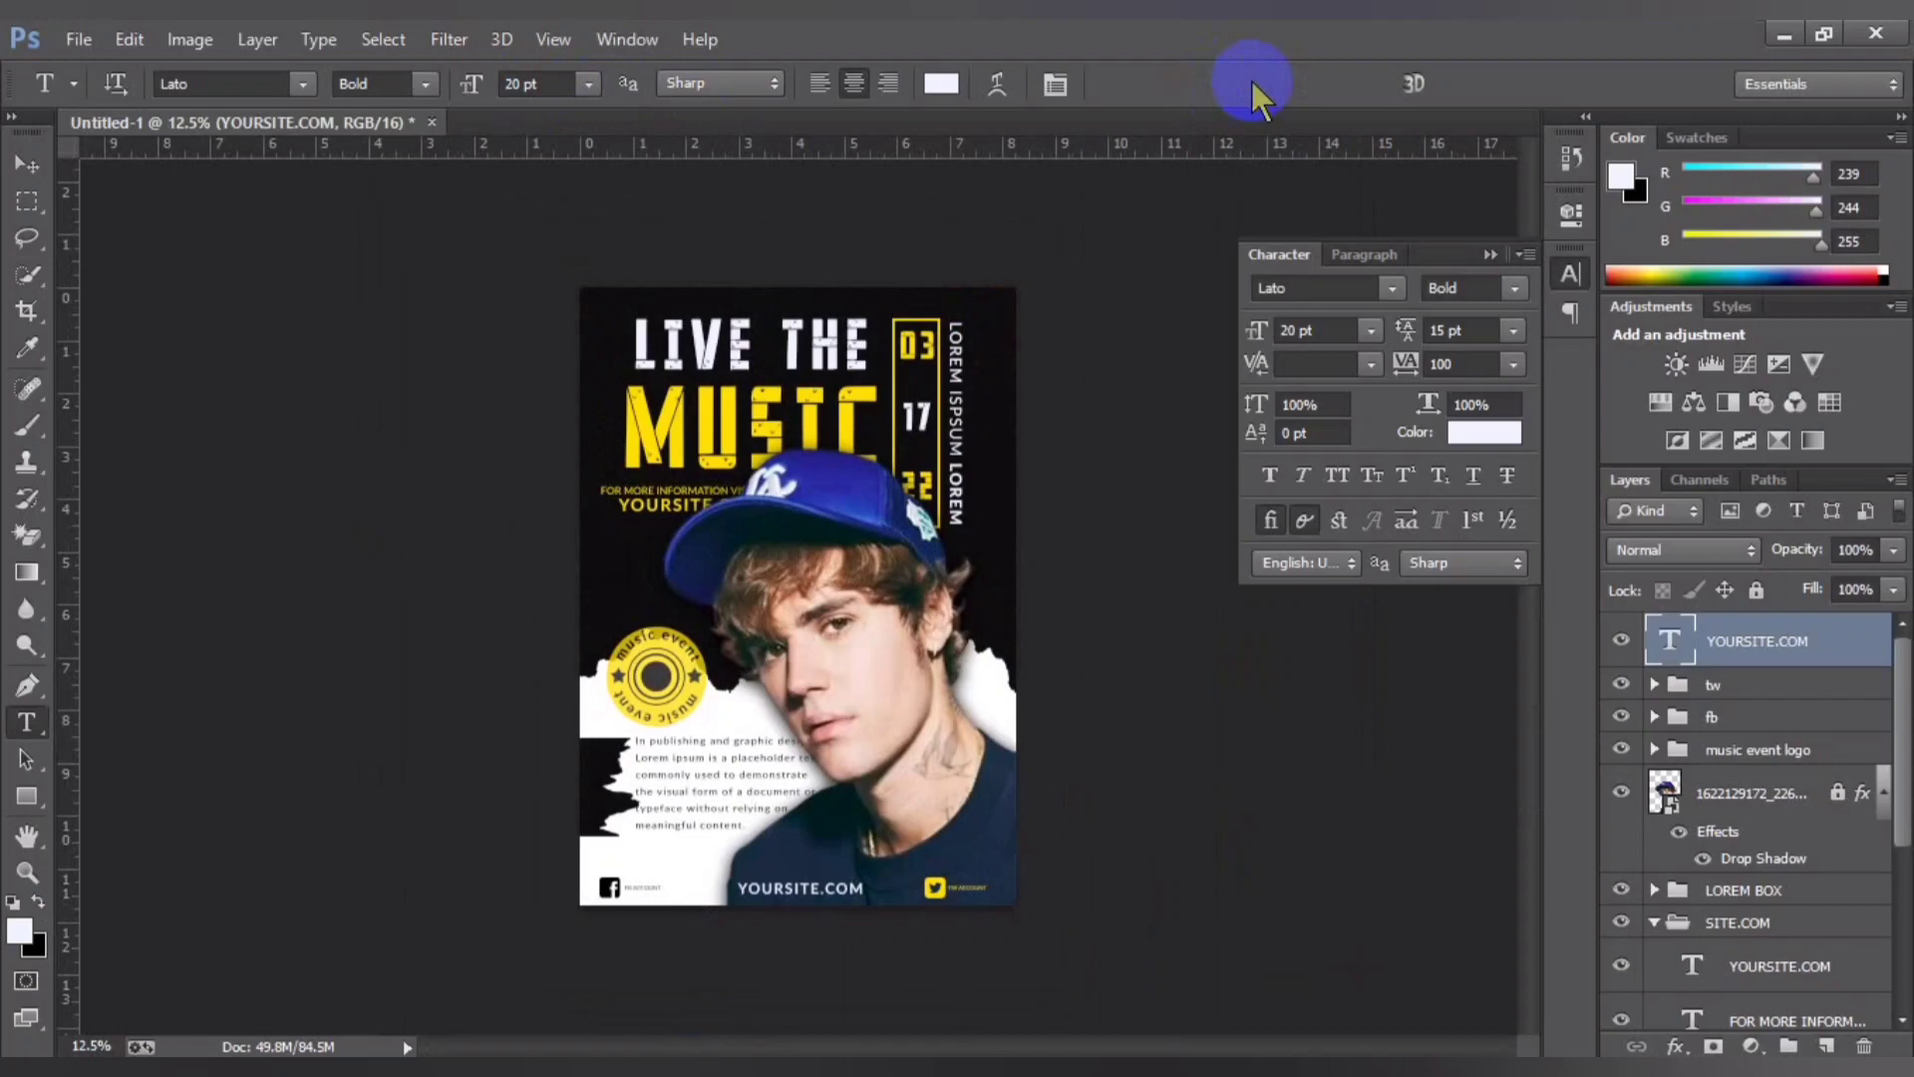
key(ctrl+plus)
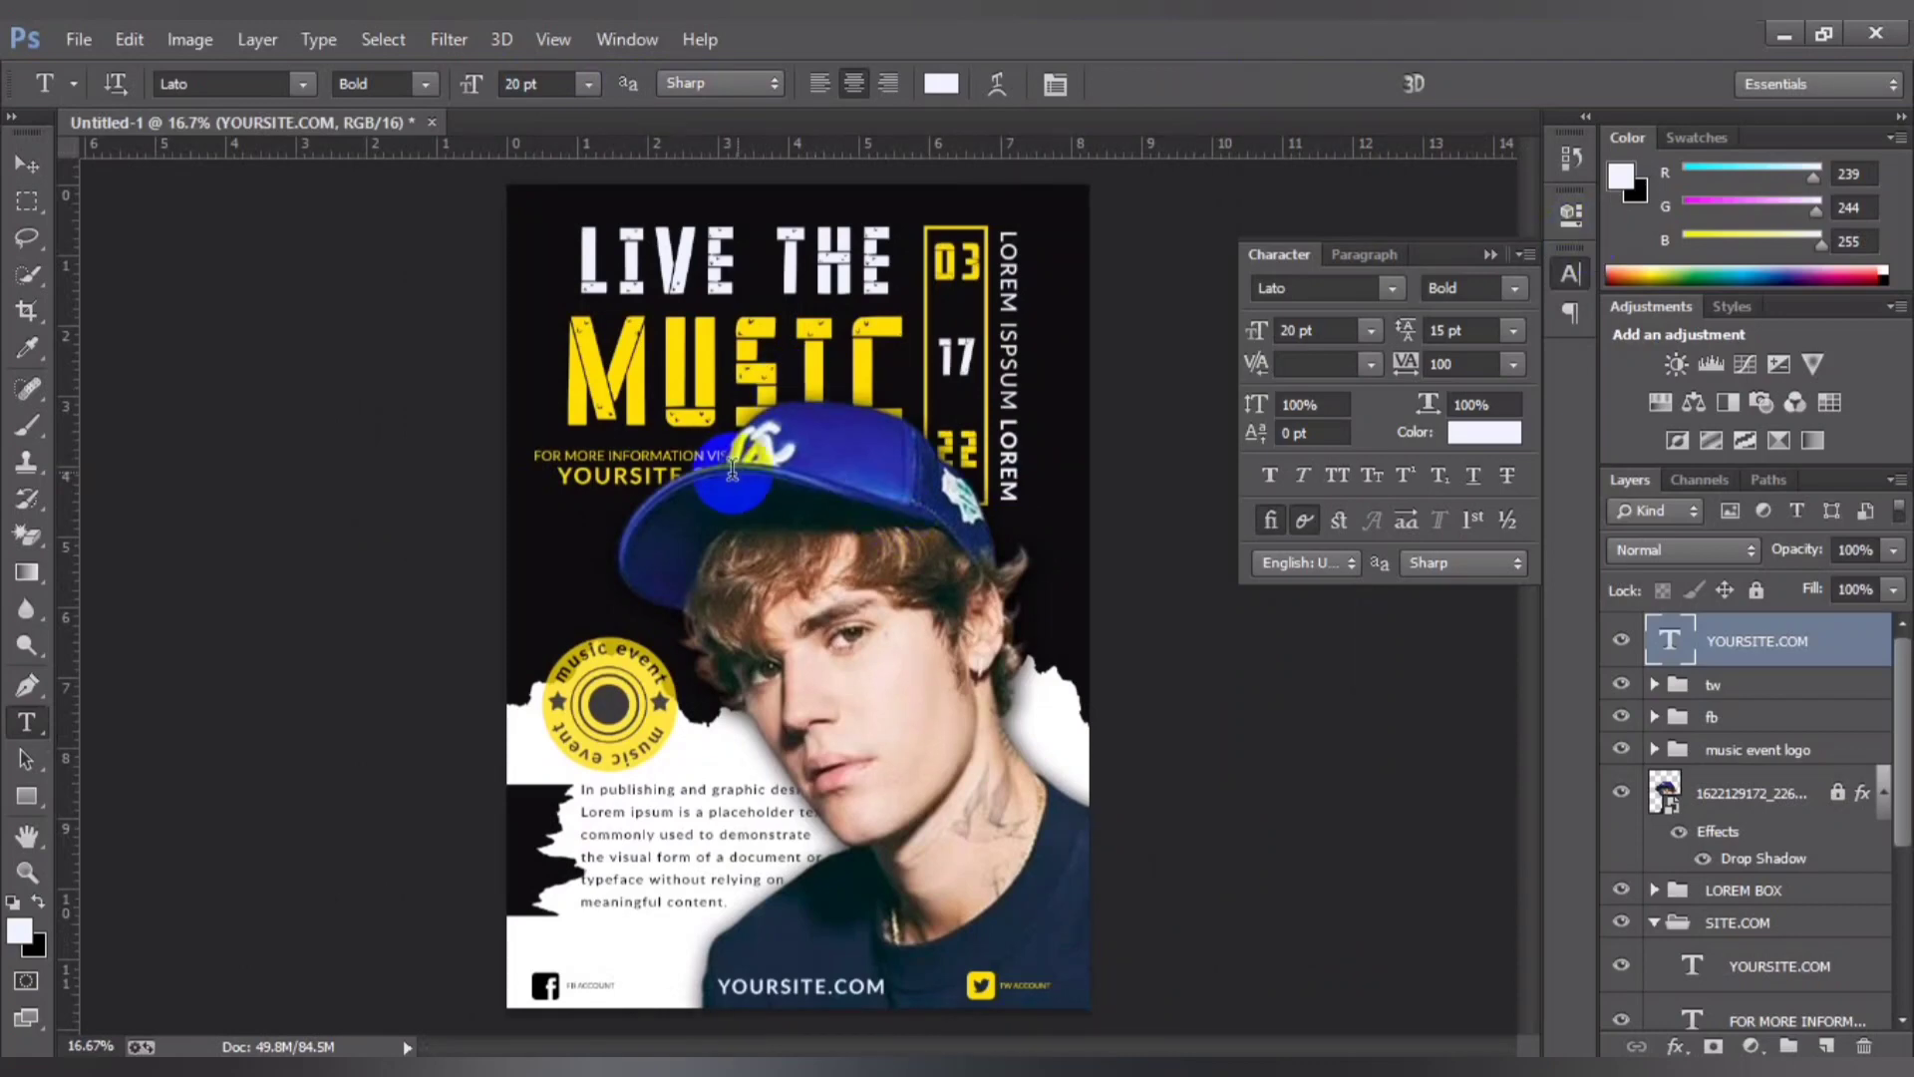
key(ctrl+plus)
scroll(788, 588, down, 2)
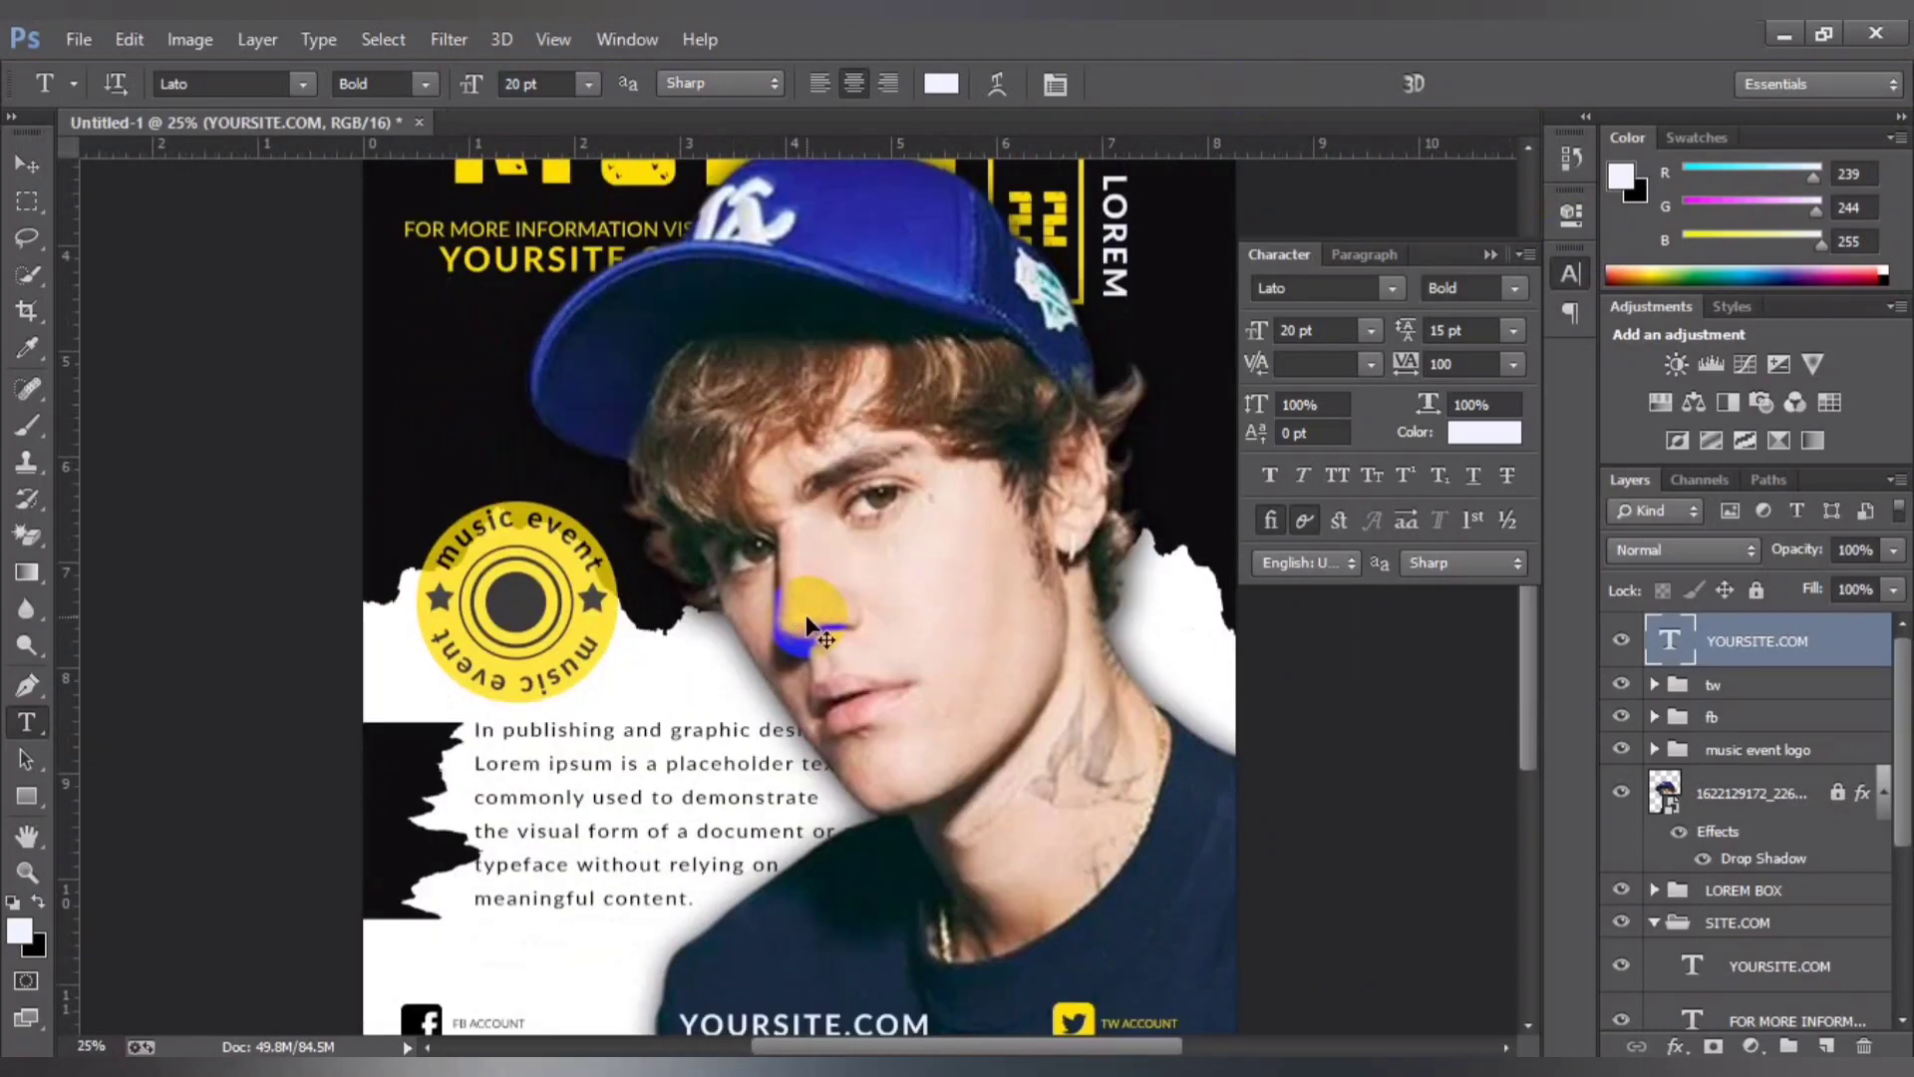
key(ctrl+minus)
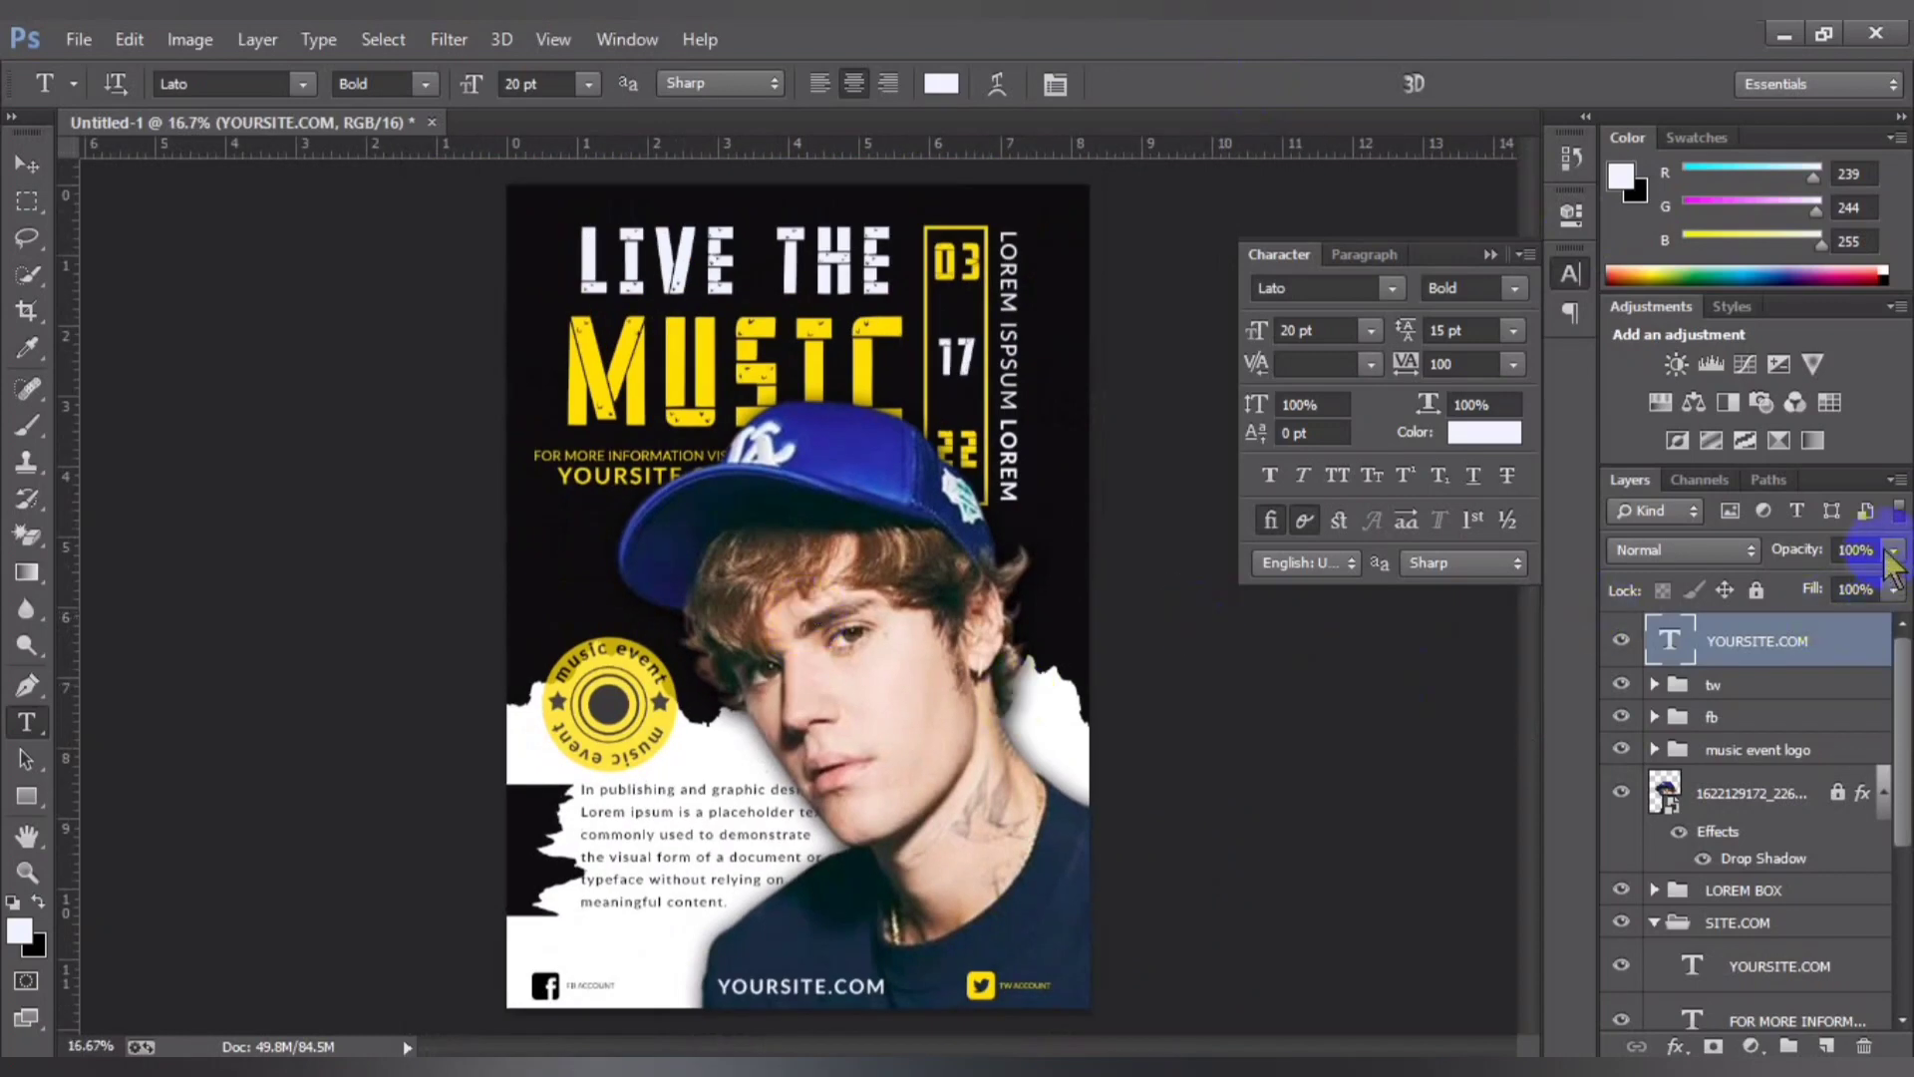
Step: Group the footer text with the tw and fb layers into Group 3, and set the music event logo to 80% opacity
shift+click(1707, 724)
key(ctrl+g)
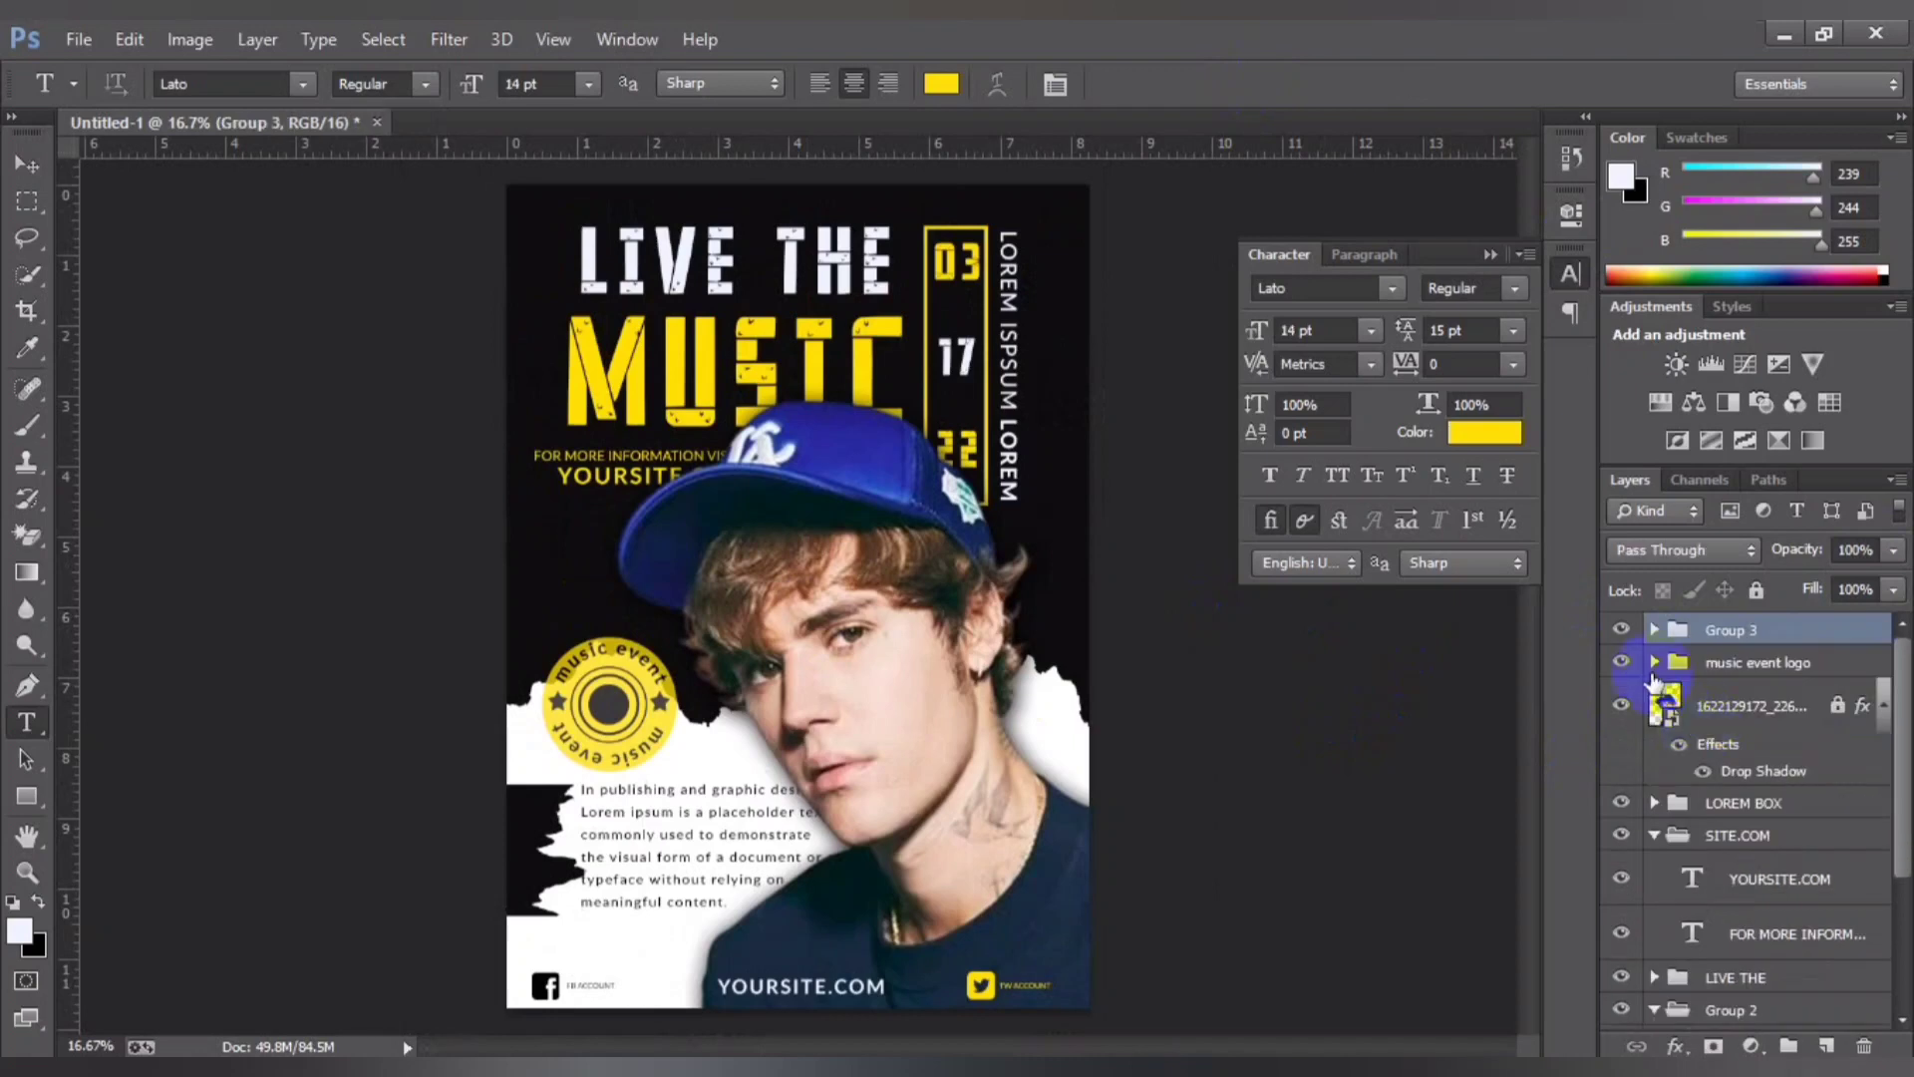
click(1717, 666)
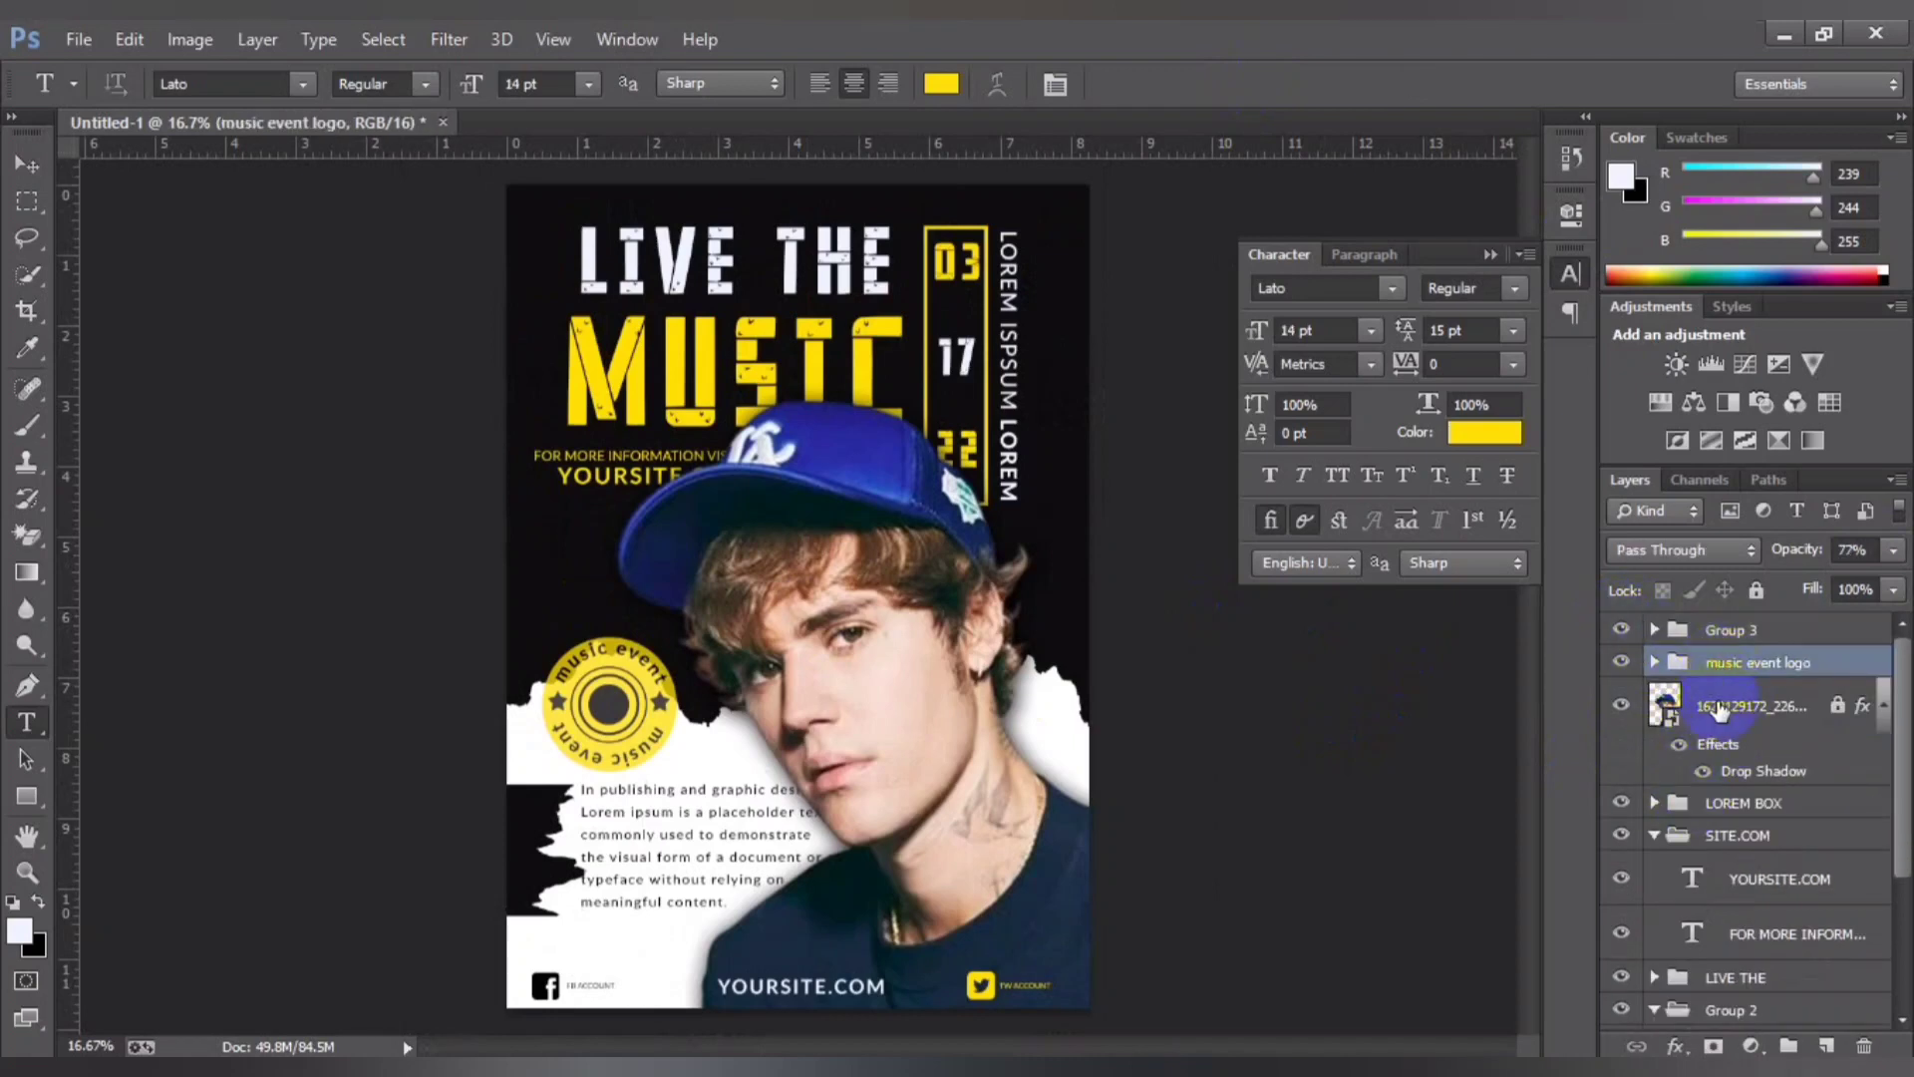
click(1893, 549)
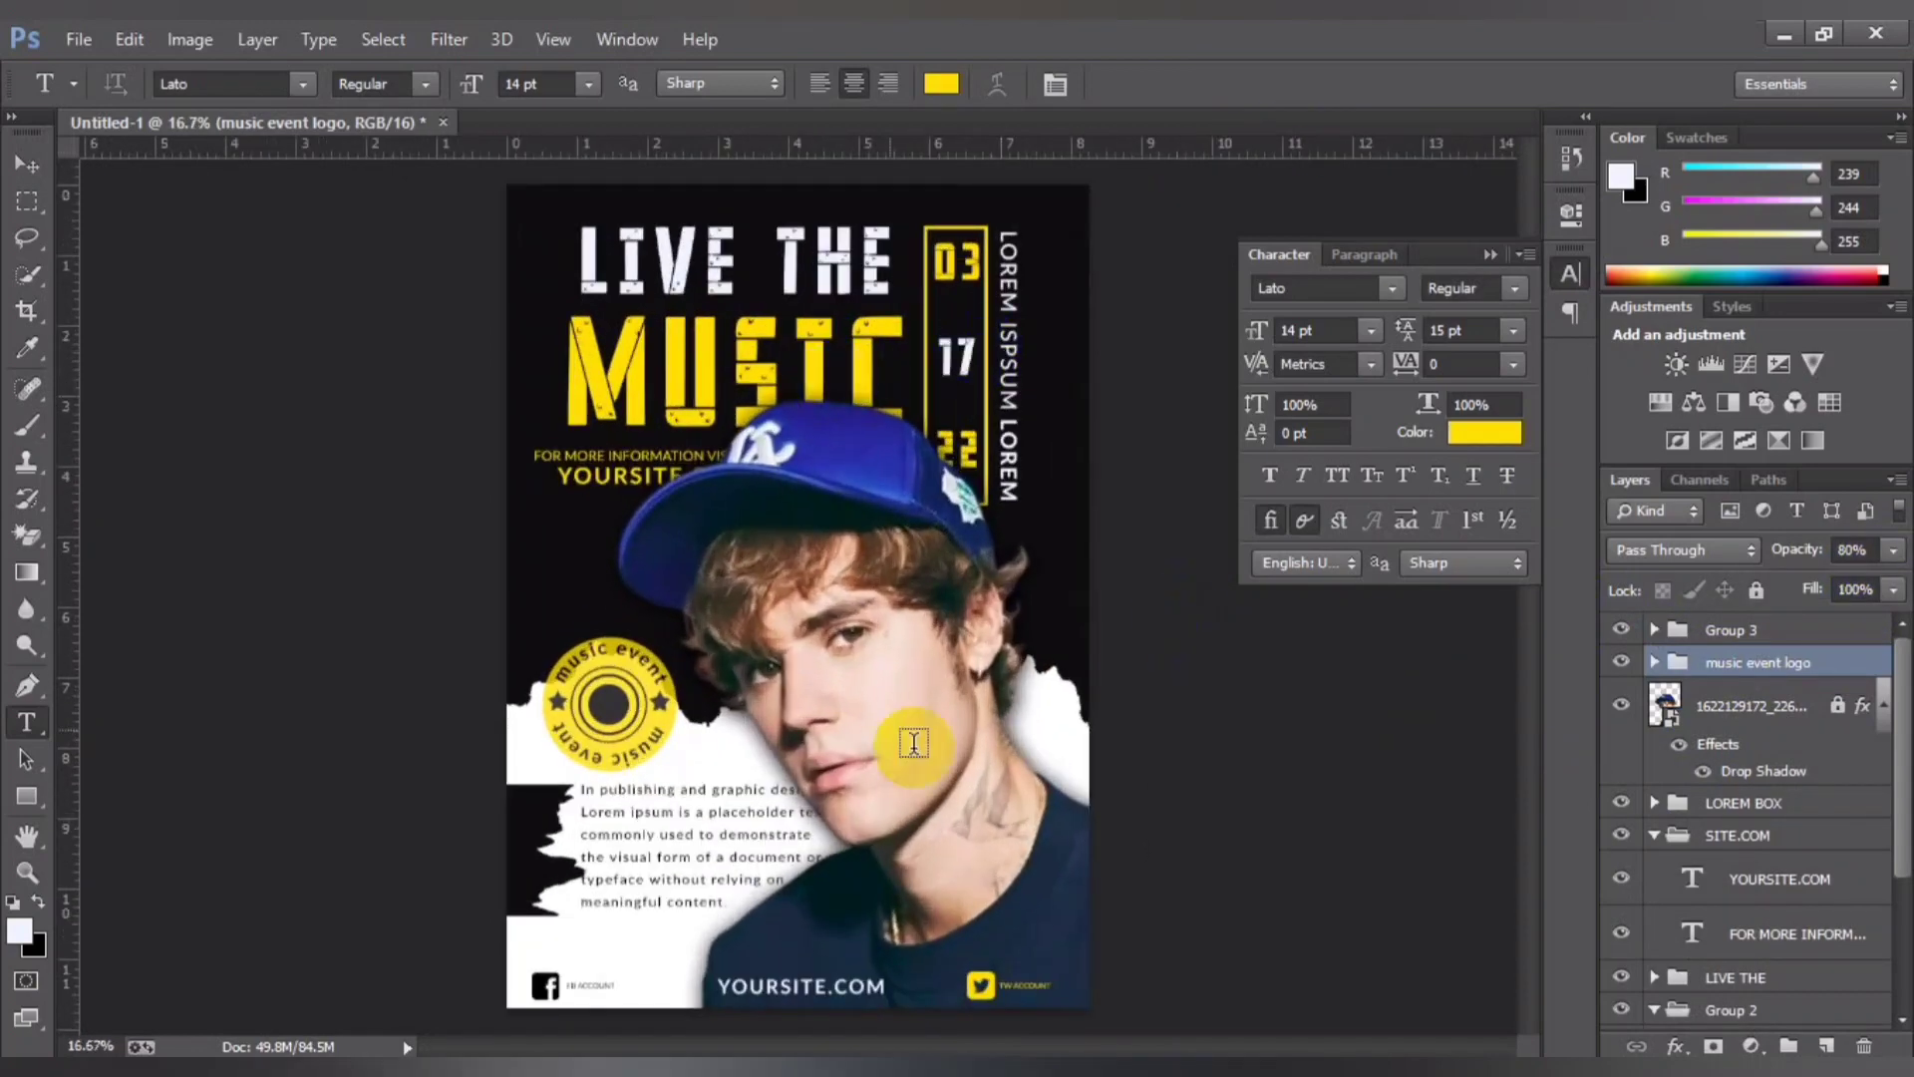
click(27, 162)
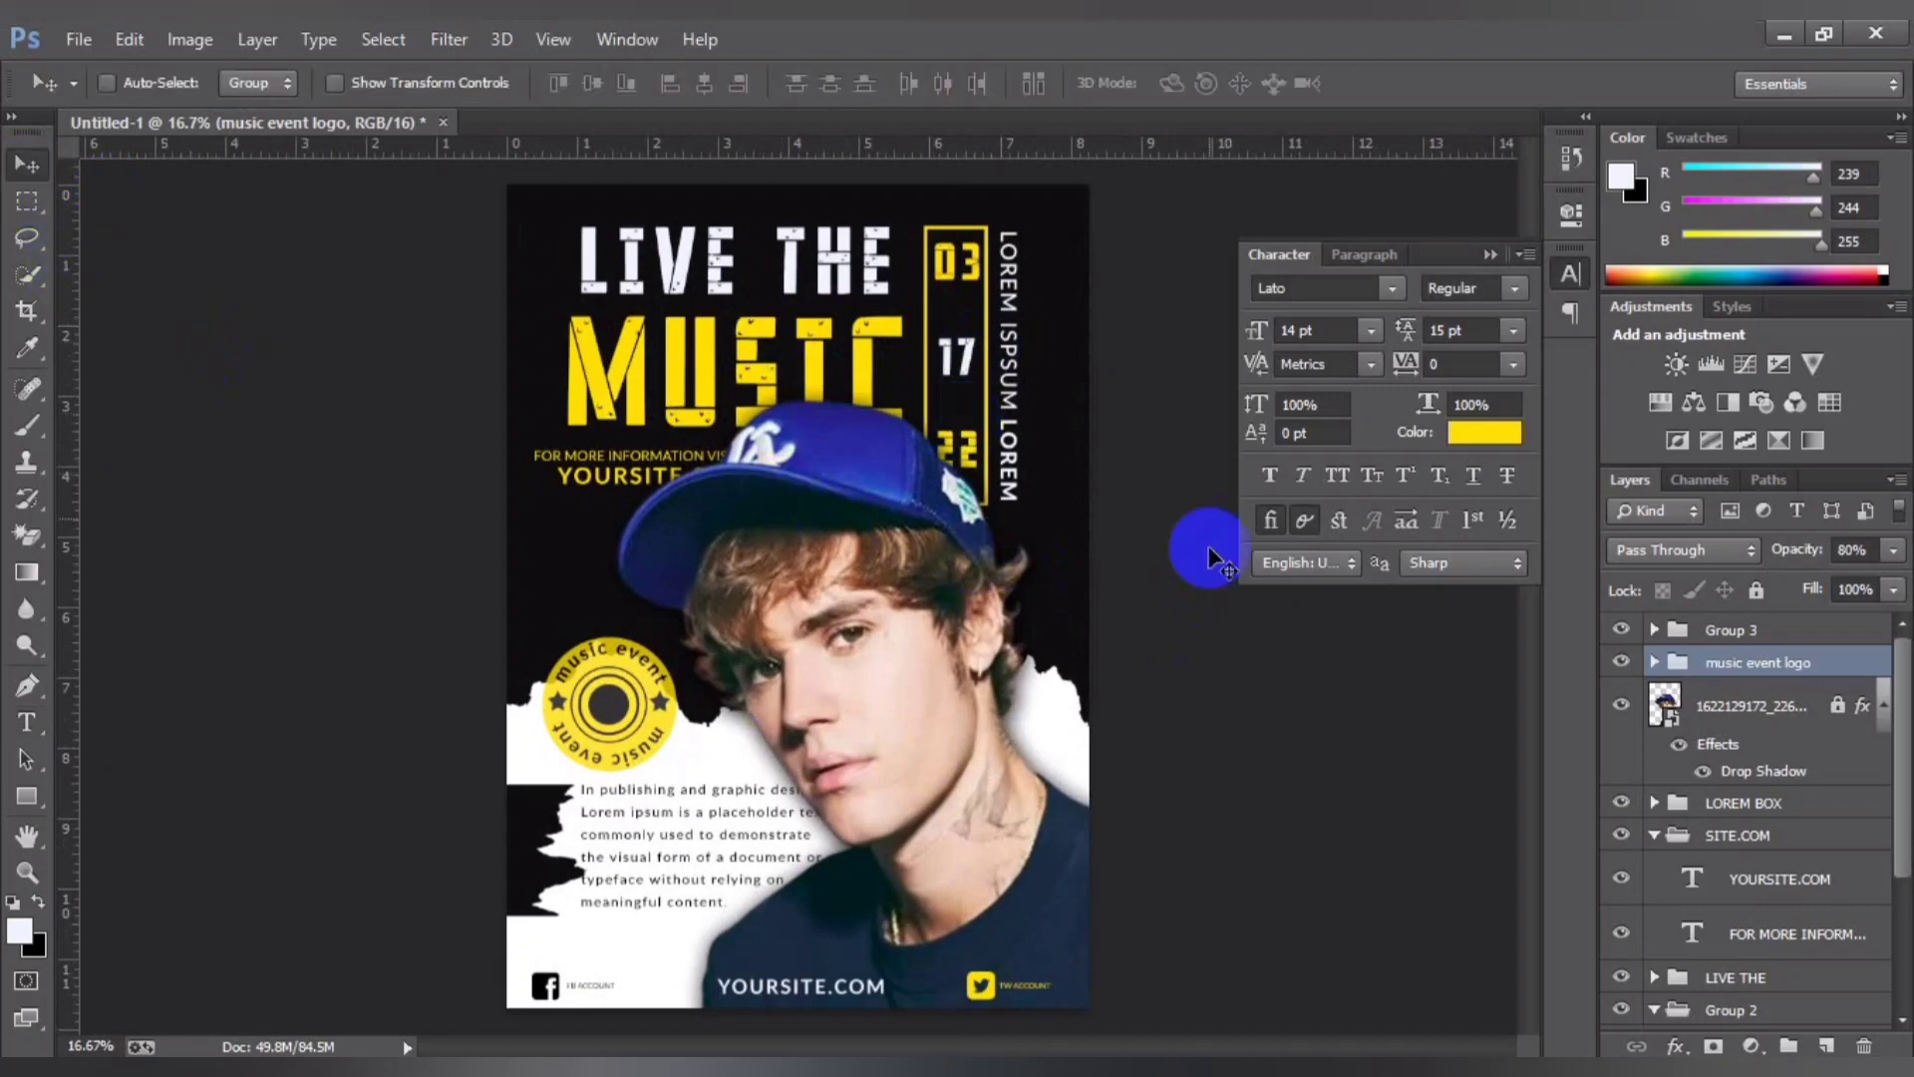